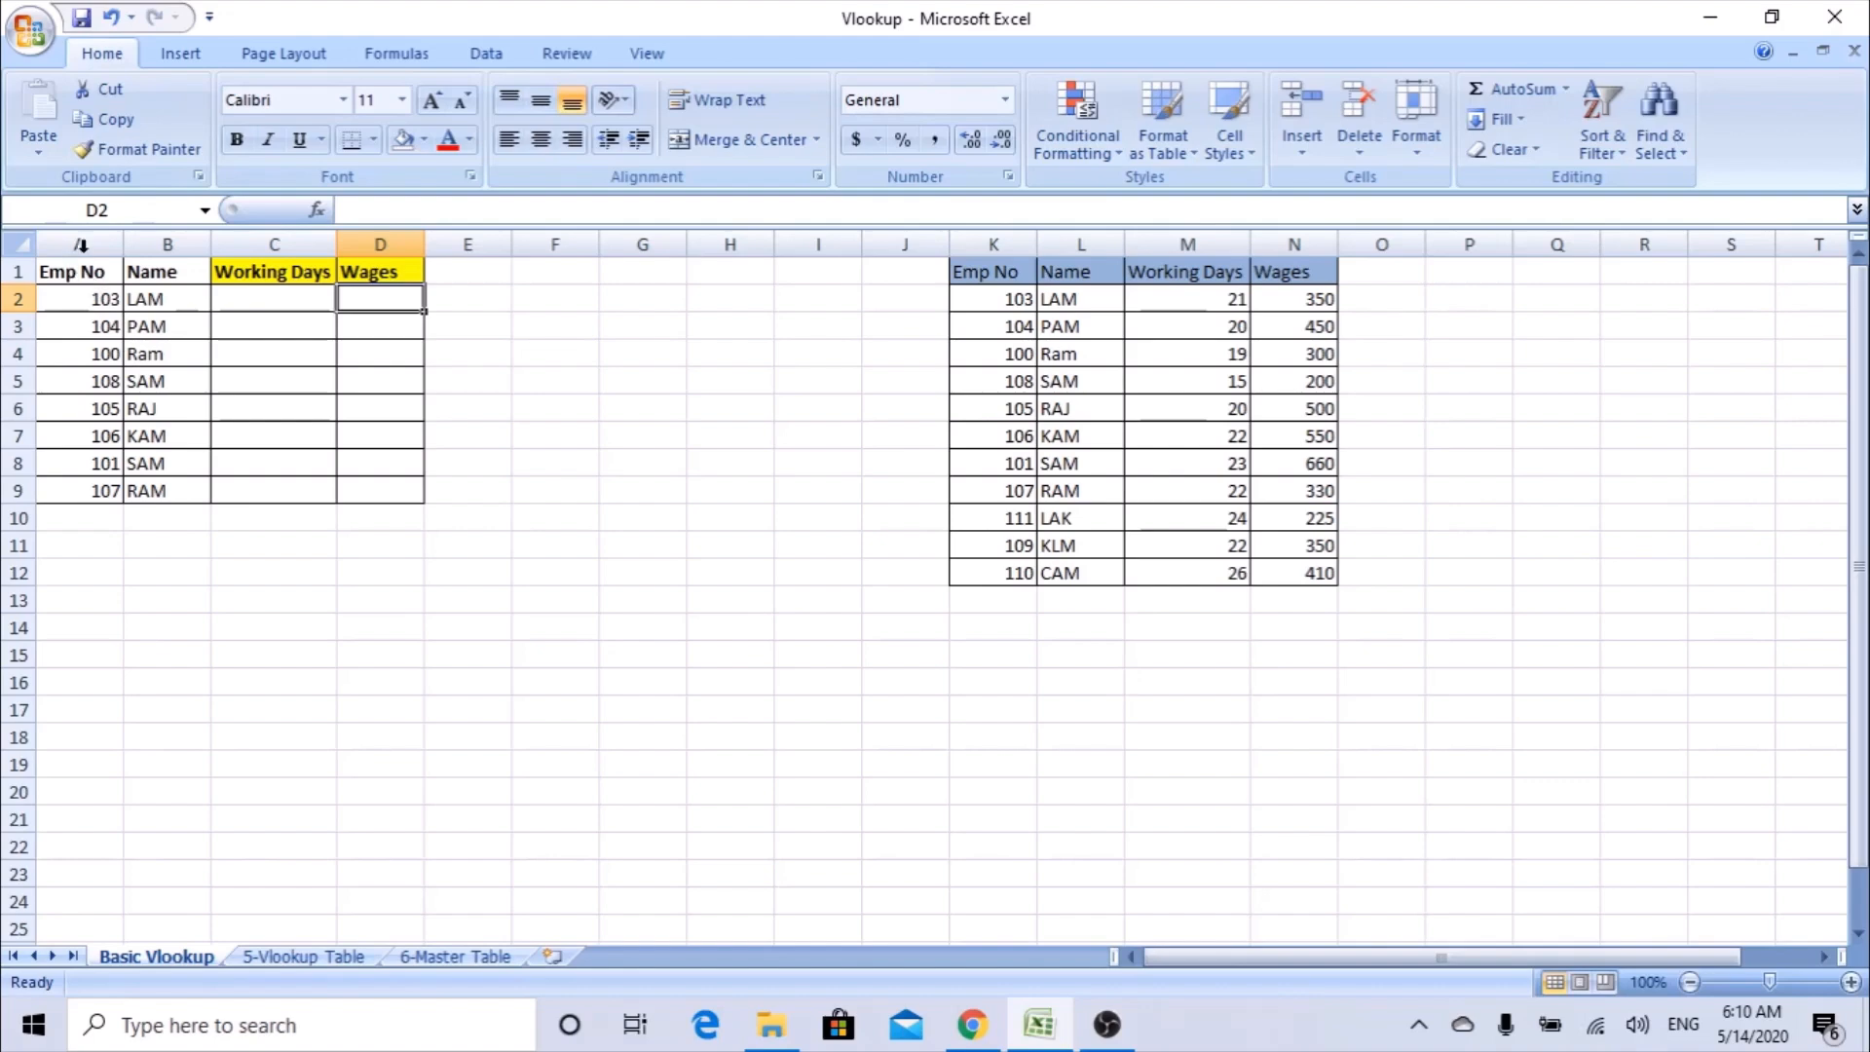
Examine the employee table with its empty Working Days and Wages columns, and the source table in columns K to N.
{"action": "left_click", "coordinate": [86, 242]}
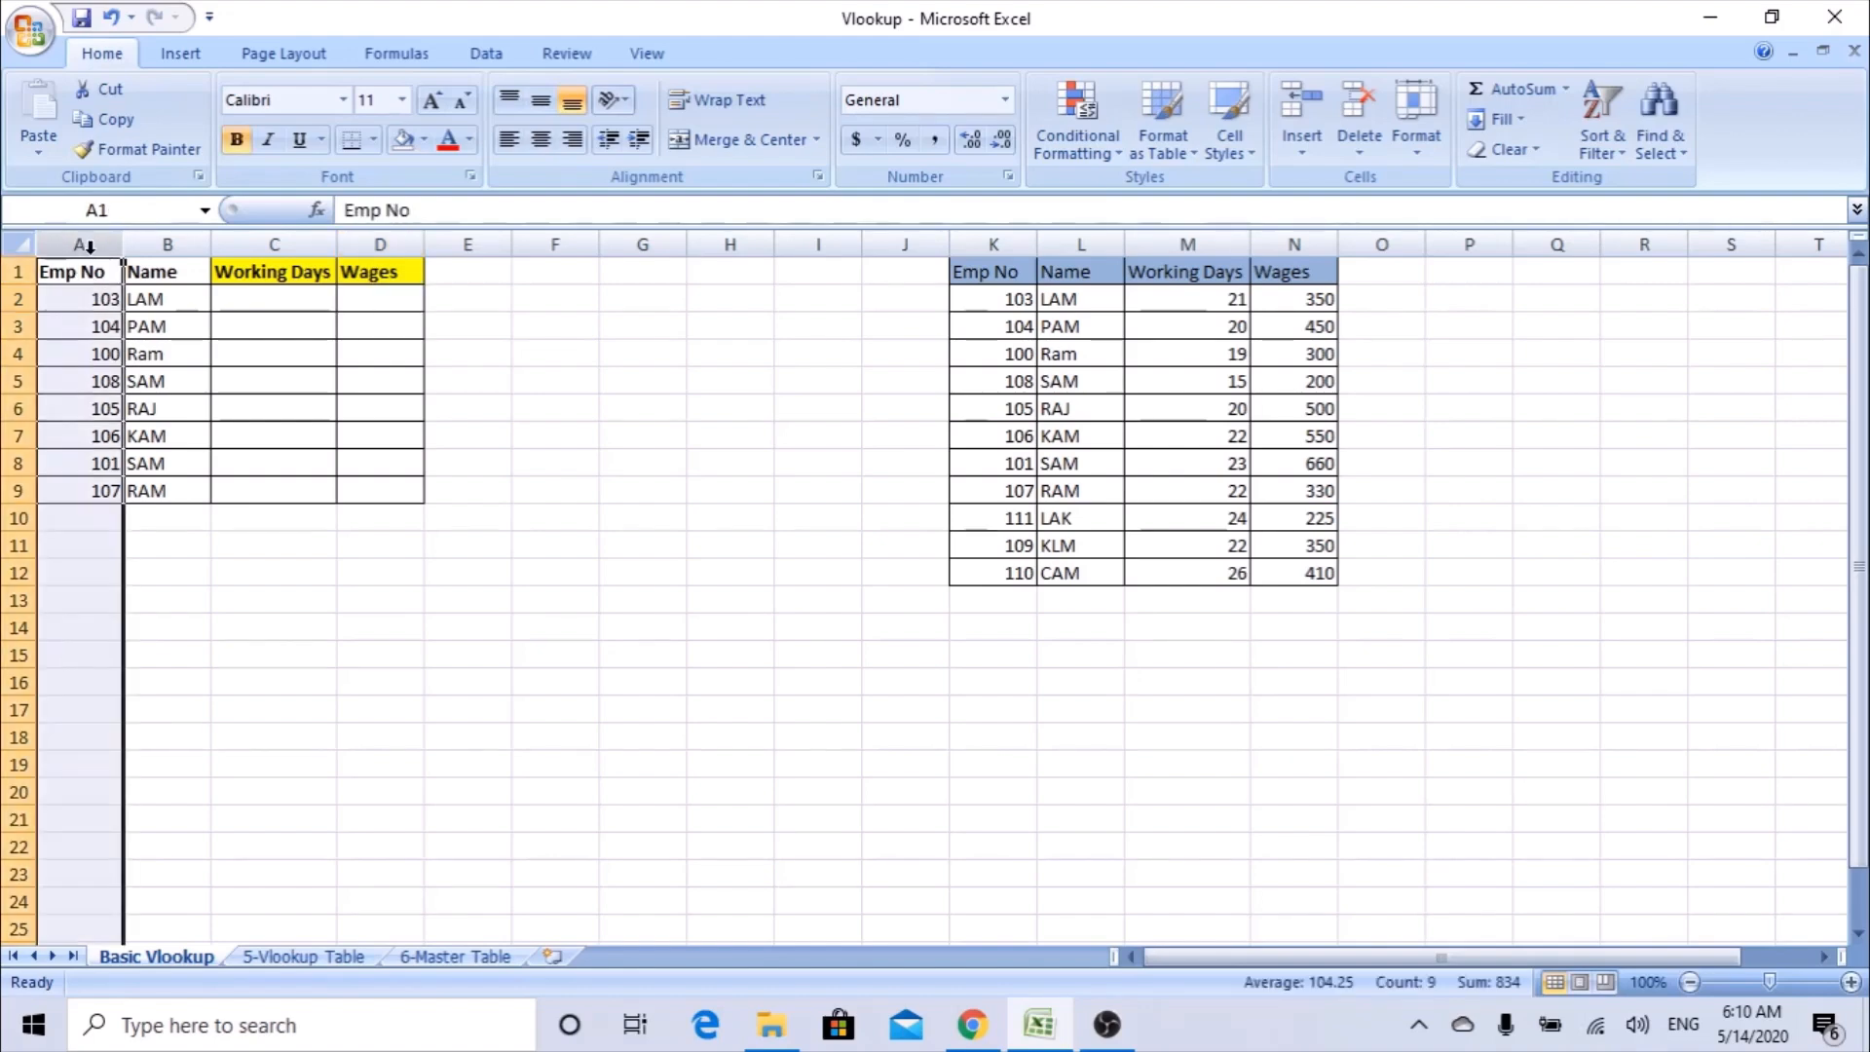
{"action": "left_click_drag", "start_coordinate": [86, 277], "coordinate": [389, 483]}
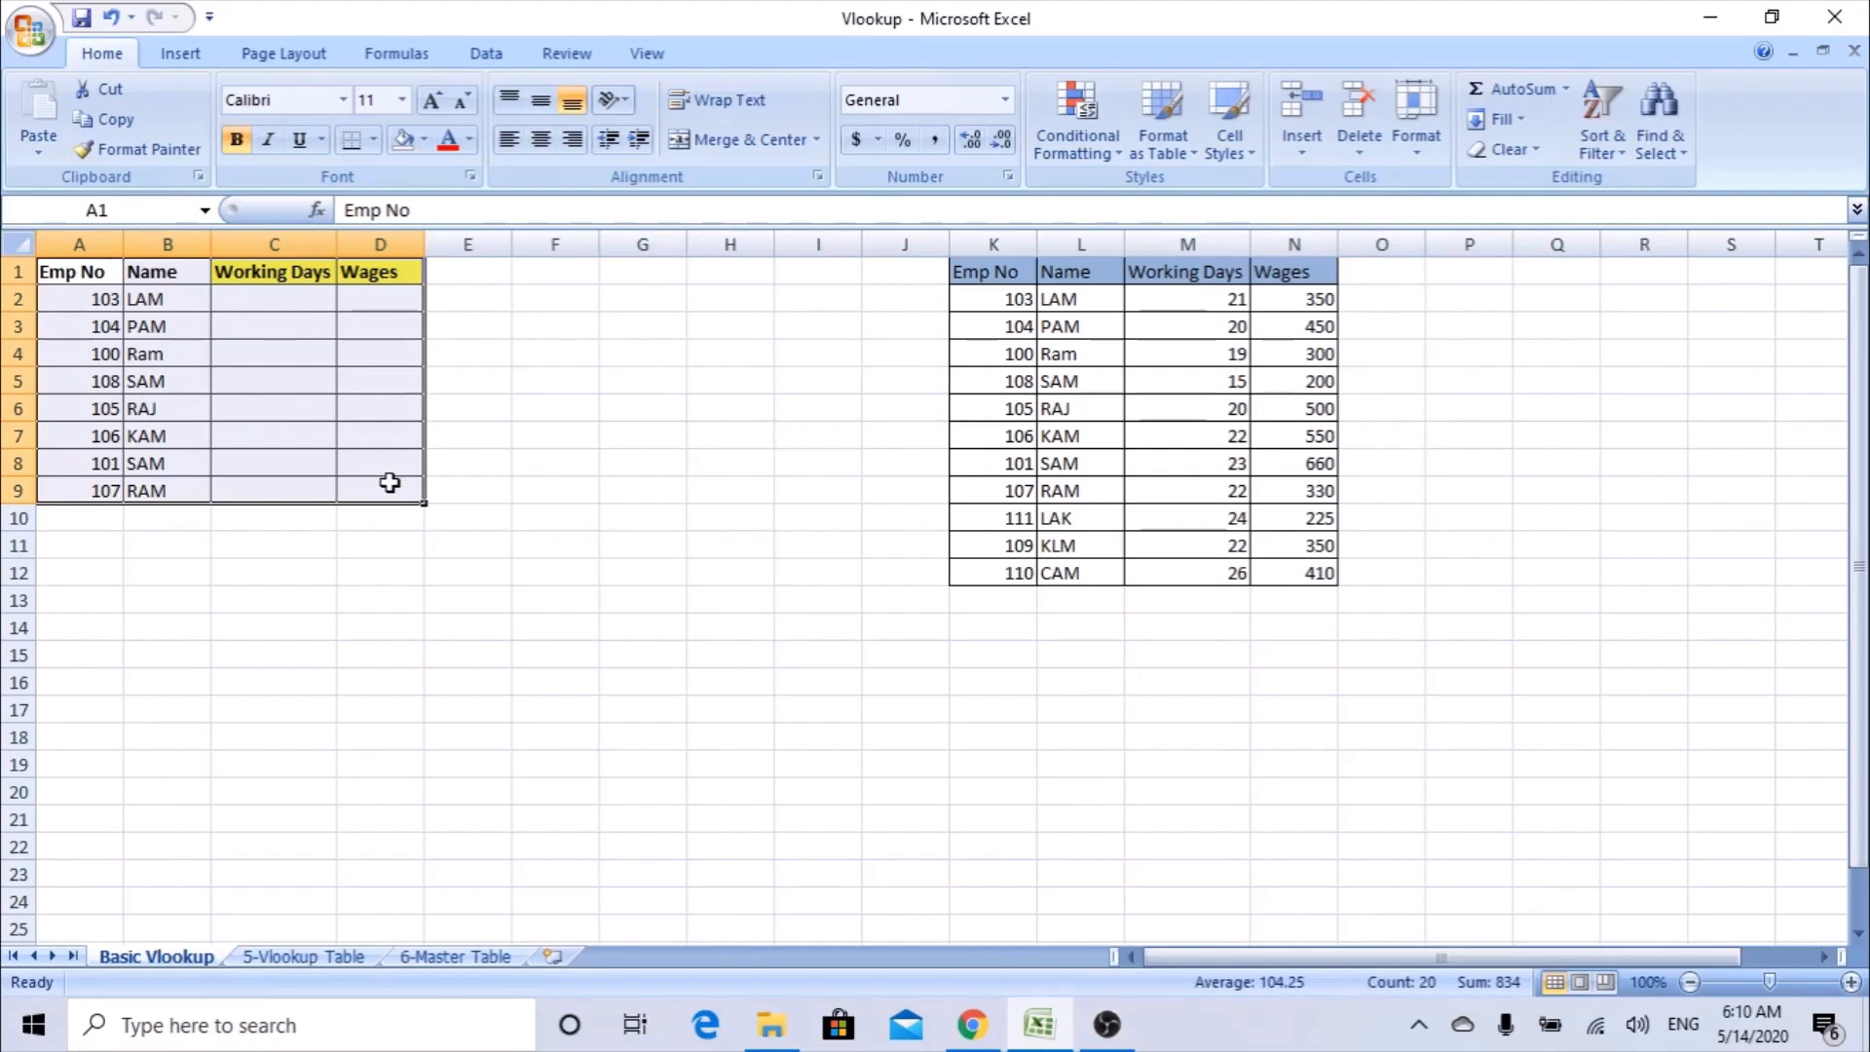
{"action": "left_click", "coordinate": [308, 280]}
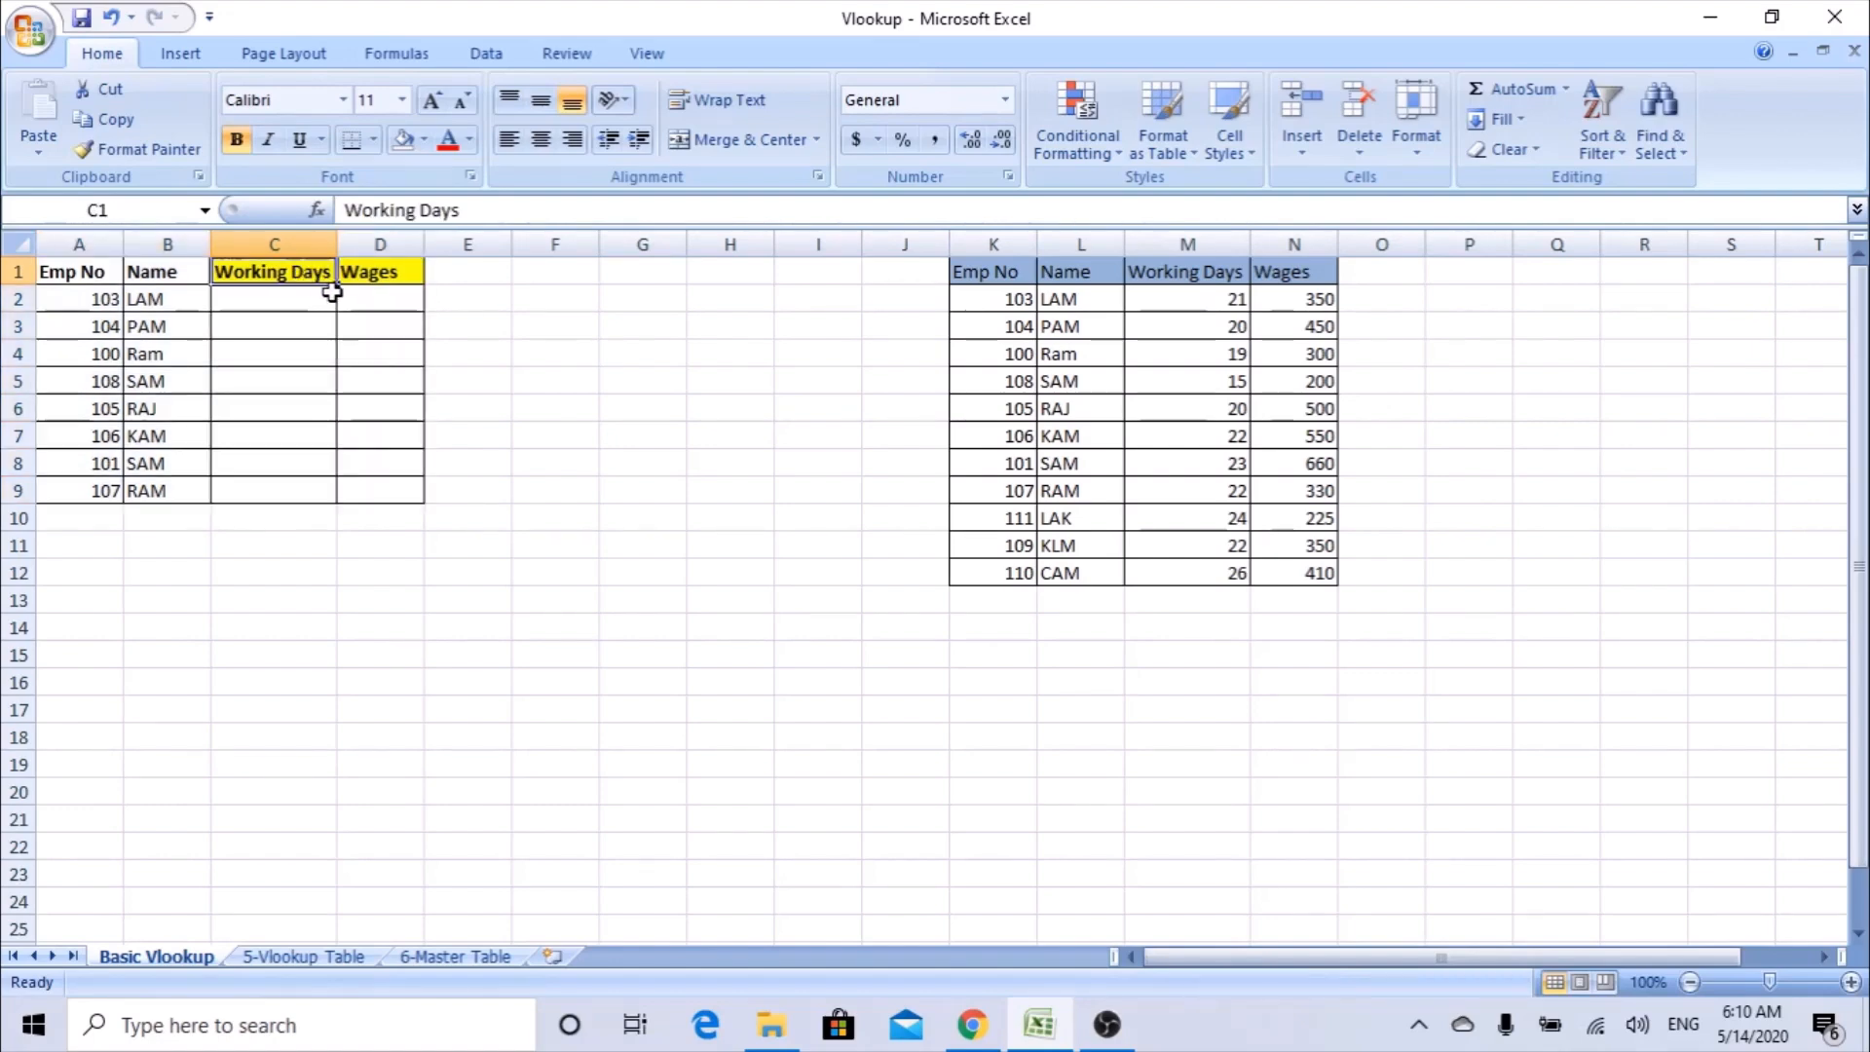
{"action": "left_click", "coordinate": [386, 279]}
{"action": "left_click_drag", "start_coordinate": [972, 247], "coordinate": [1310, 243]}
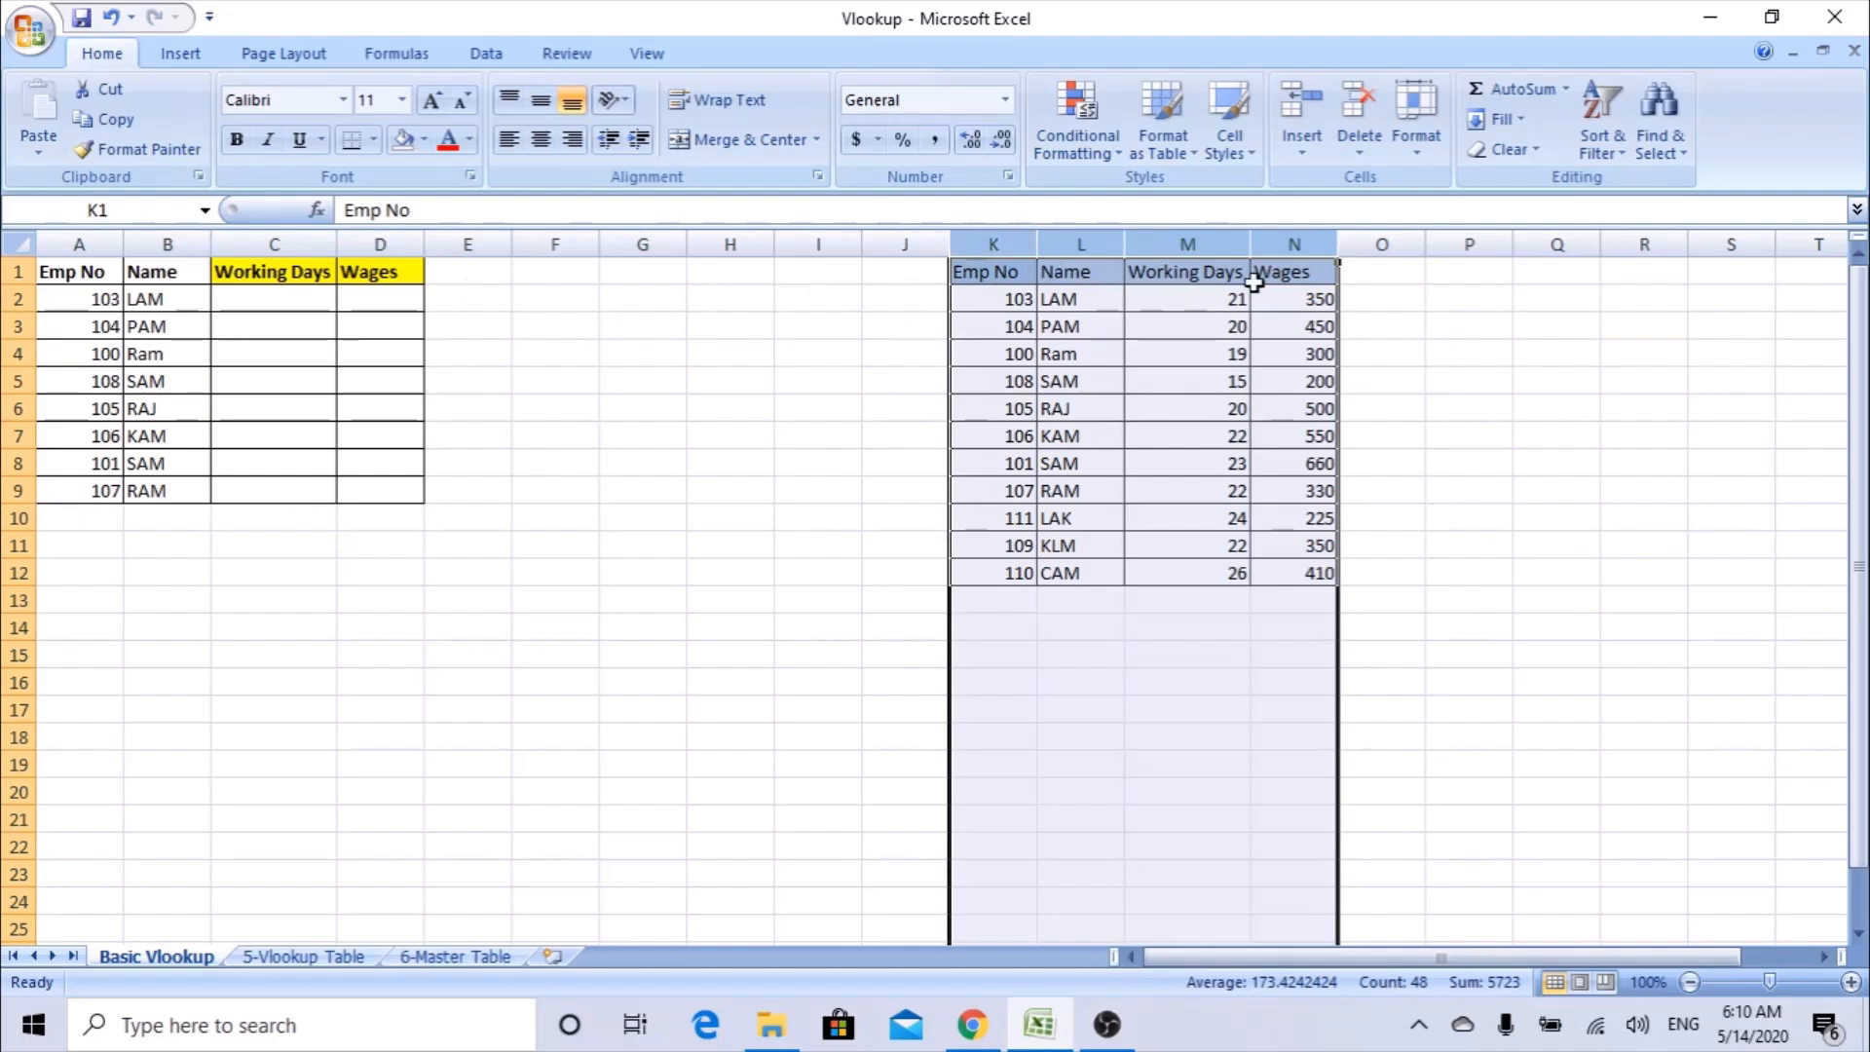
{"action": "left_click", "coordinate": [301, 292]}
{"action": "left_click", "coordinate": [378, 298]}
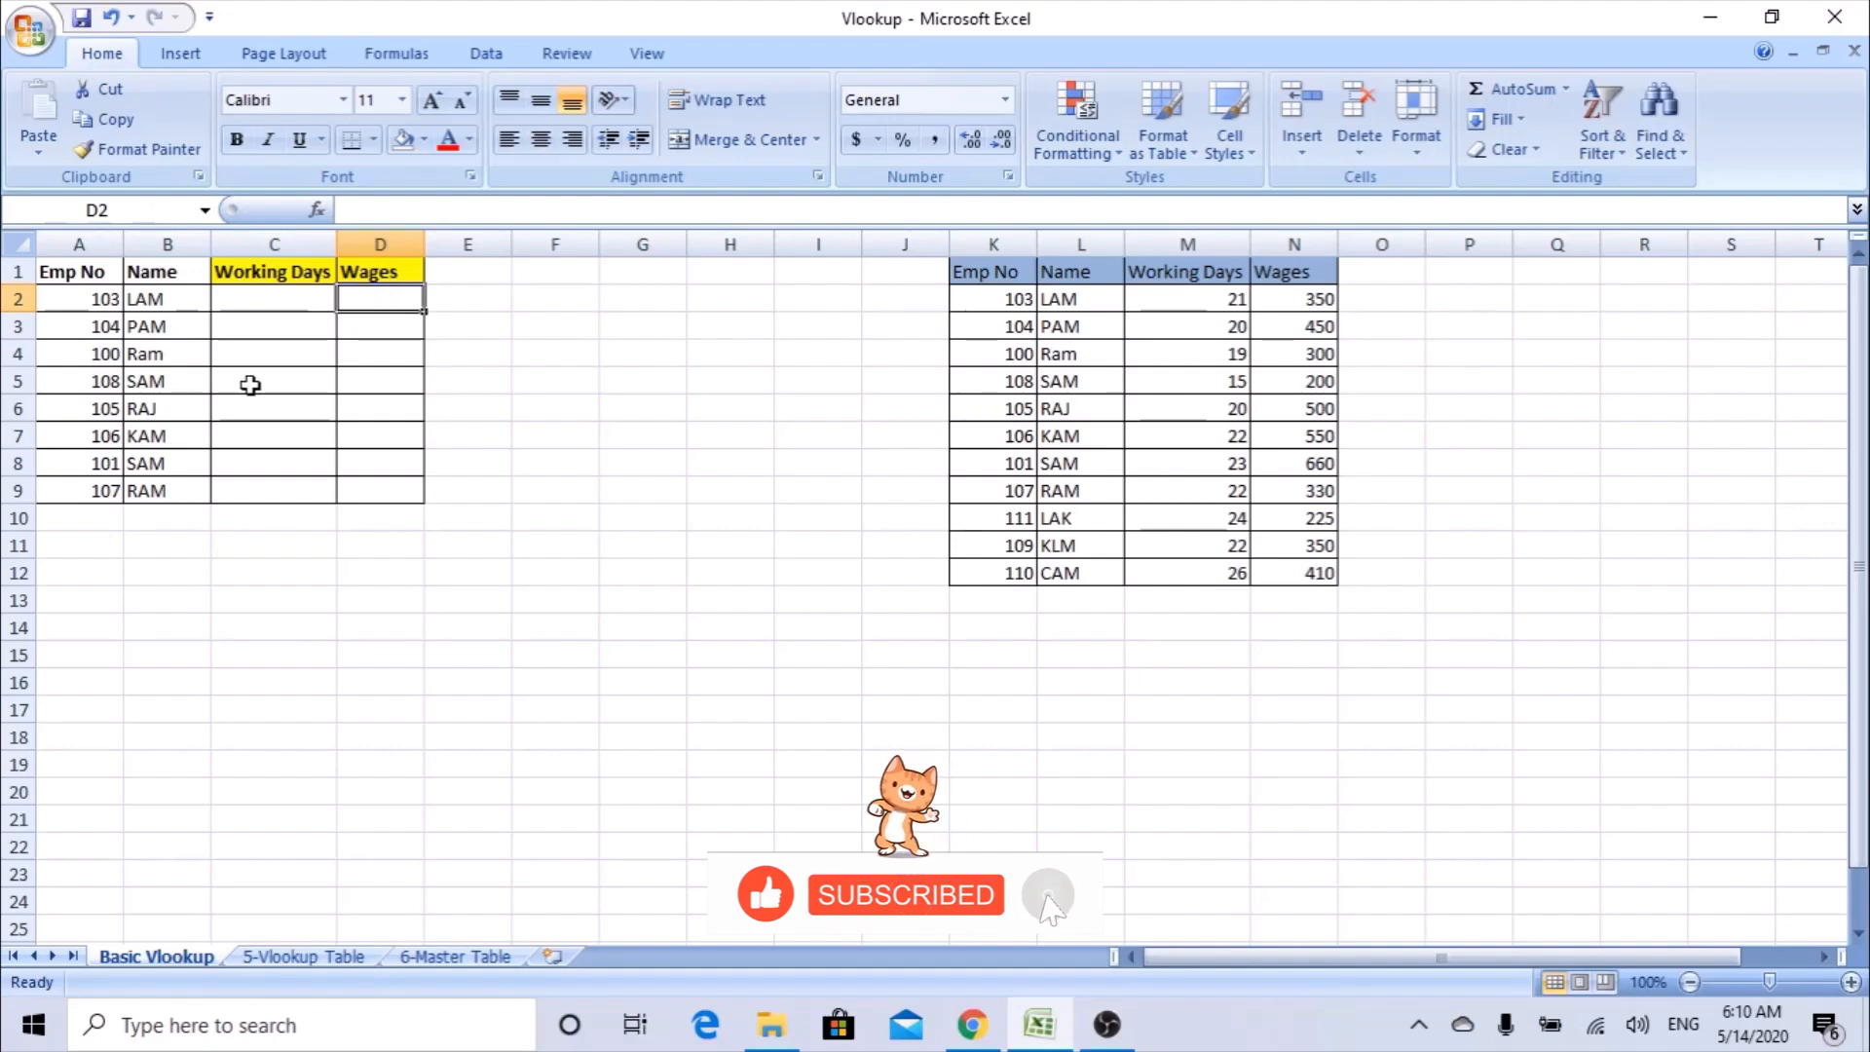
Check the Name column B for repeated entries by previewing the Duplicate Values highlight rule, without applying it.
{"action": "left_click", "coordinate": [167, 243]}
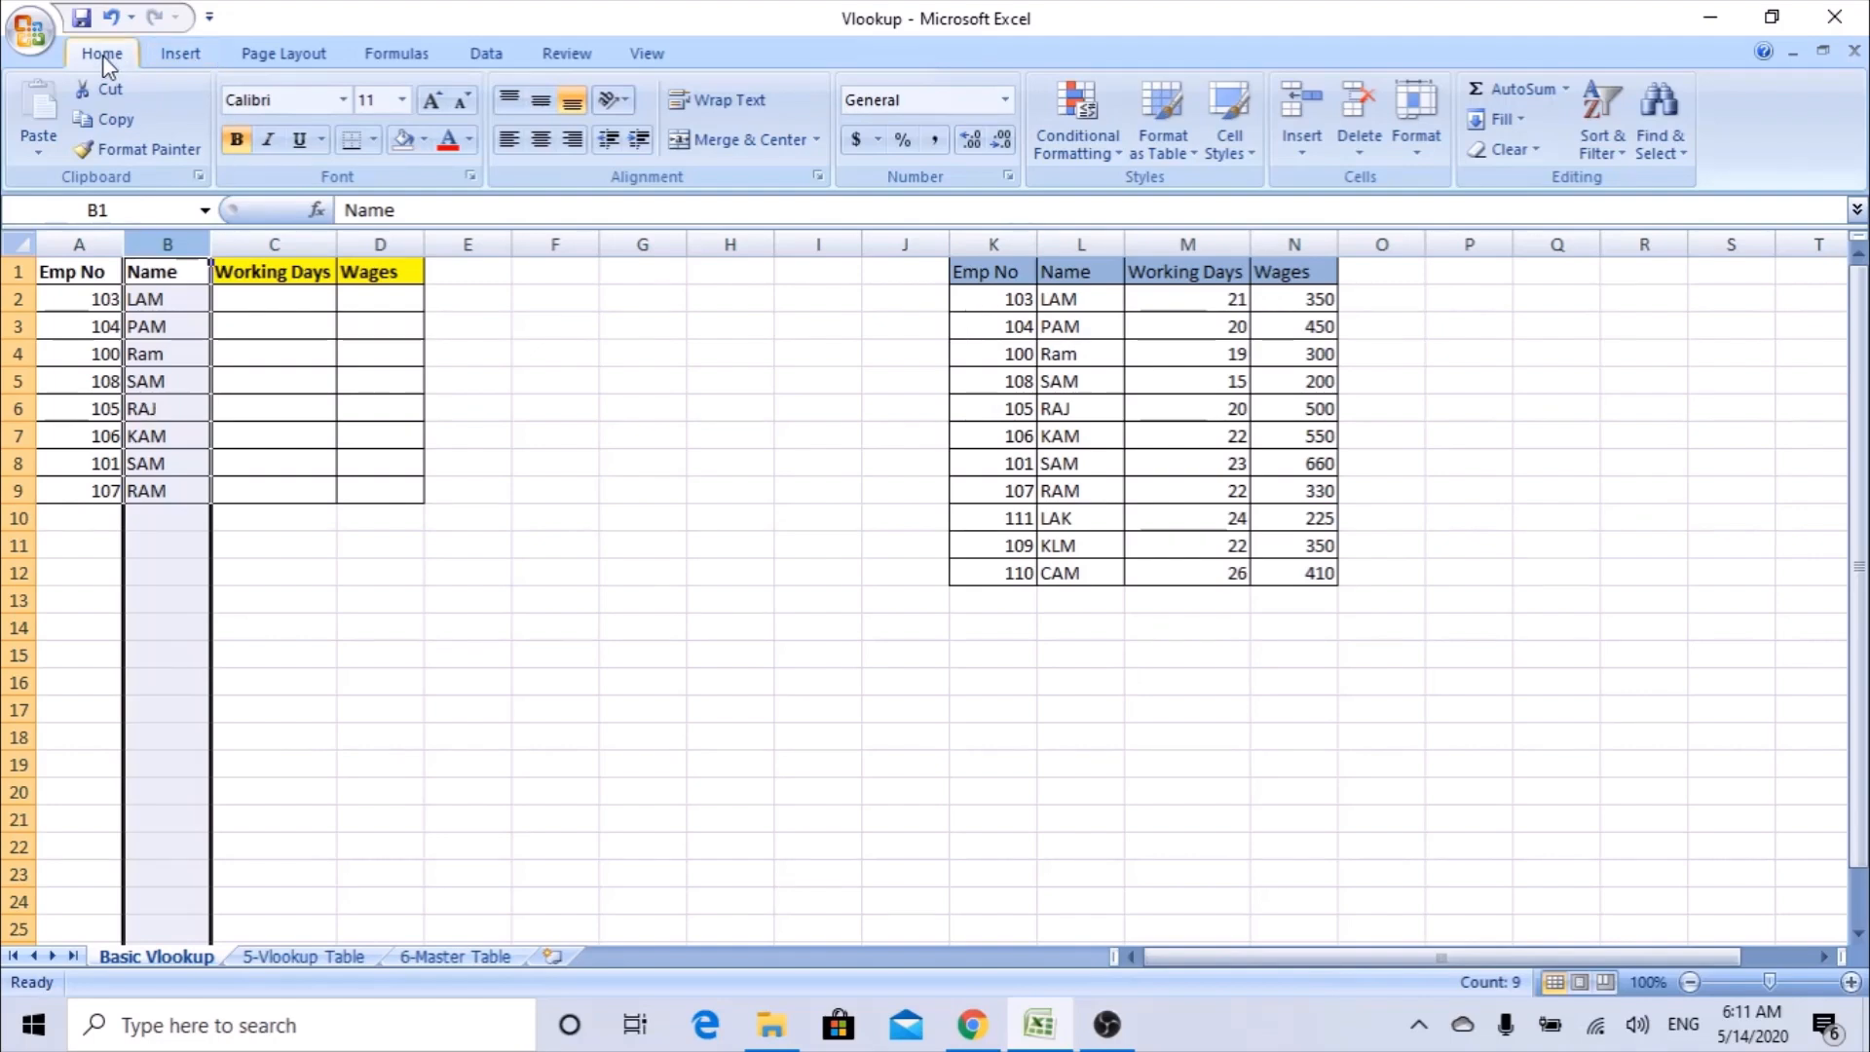
{"action": "left_click", "coordinate": [1118, 151]}
{"action": "mouse_move", "coordinate": [1062, 208]}
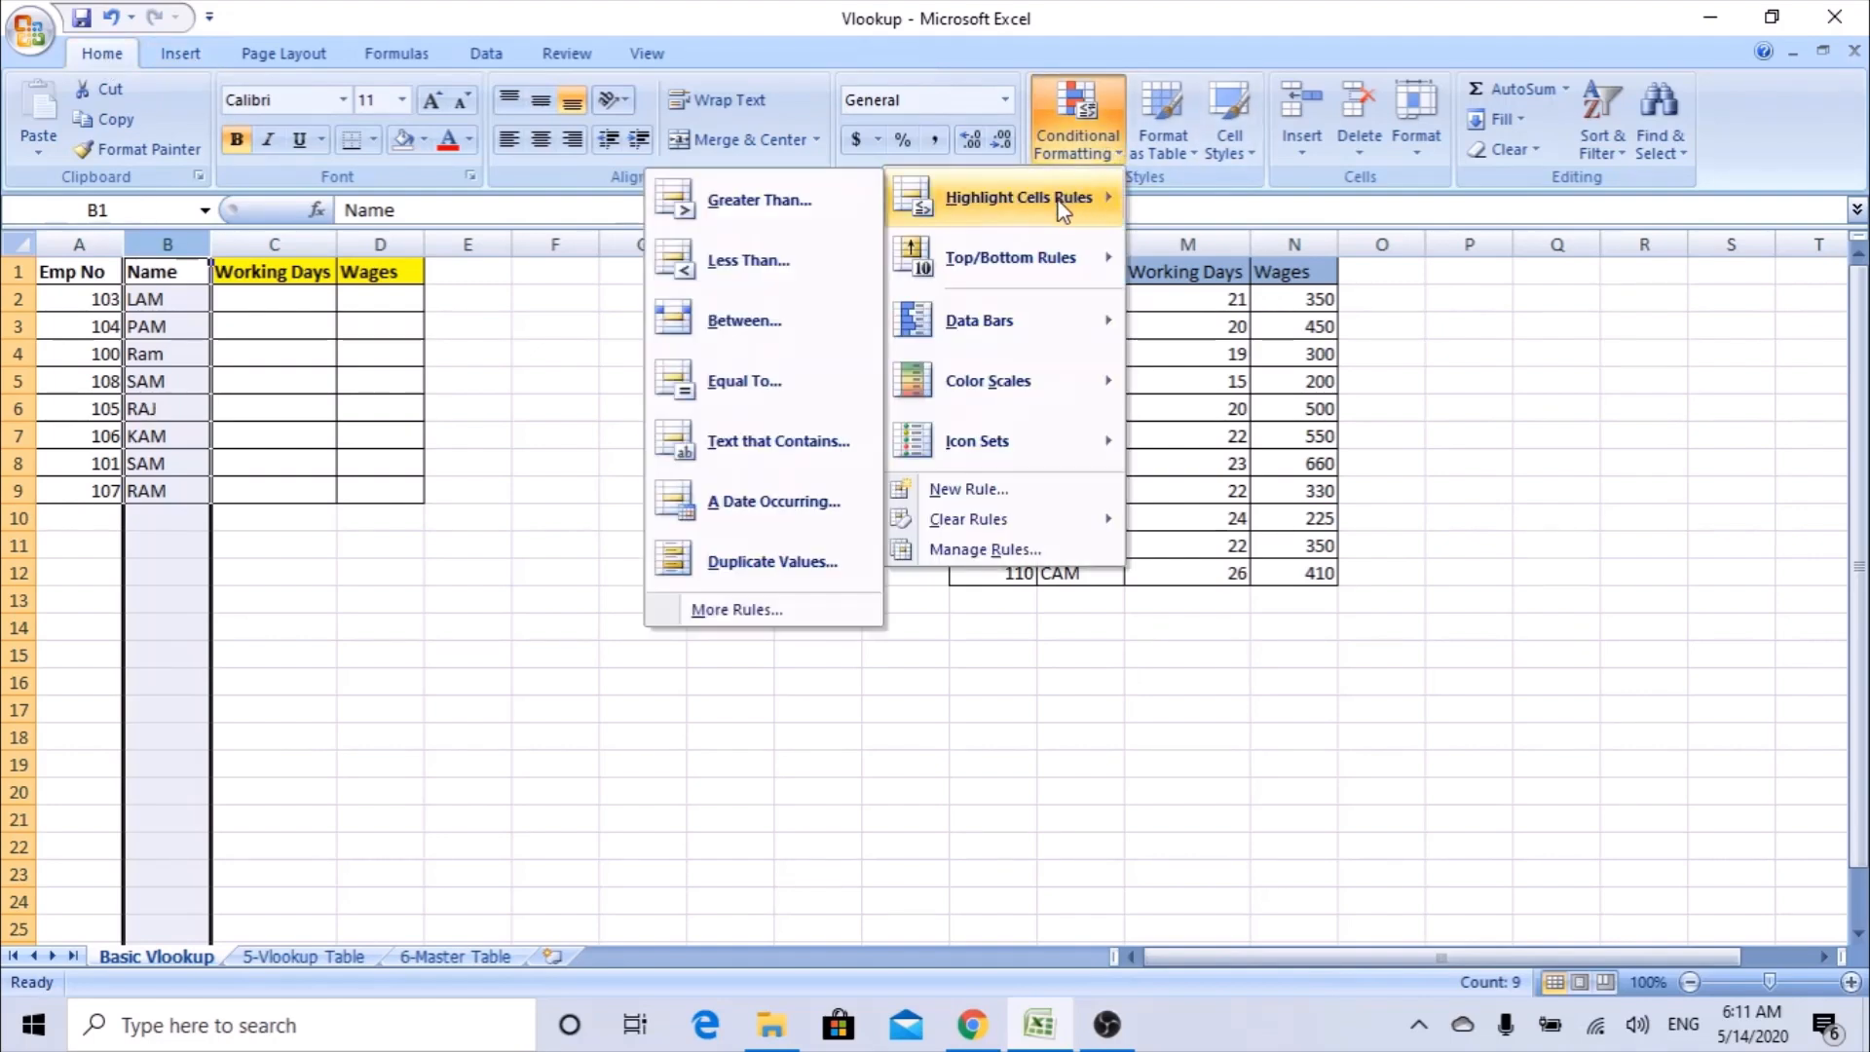
{"action": "left_click", "coordinate": [719, 565]}
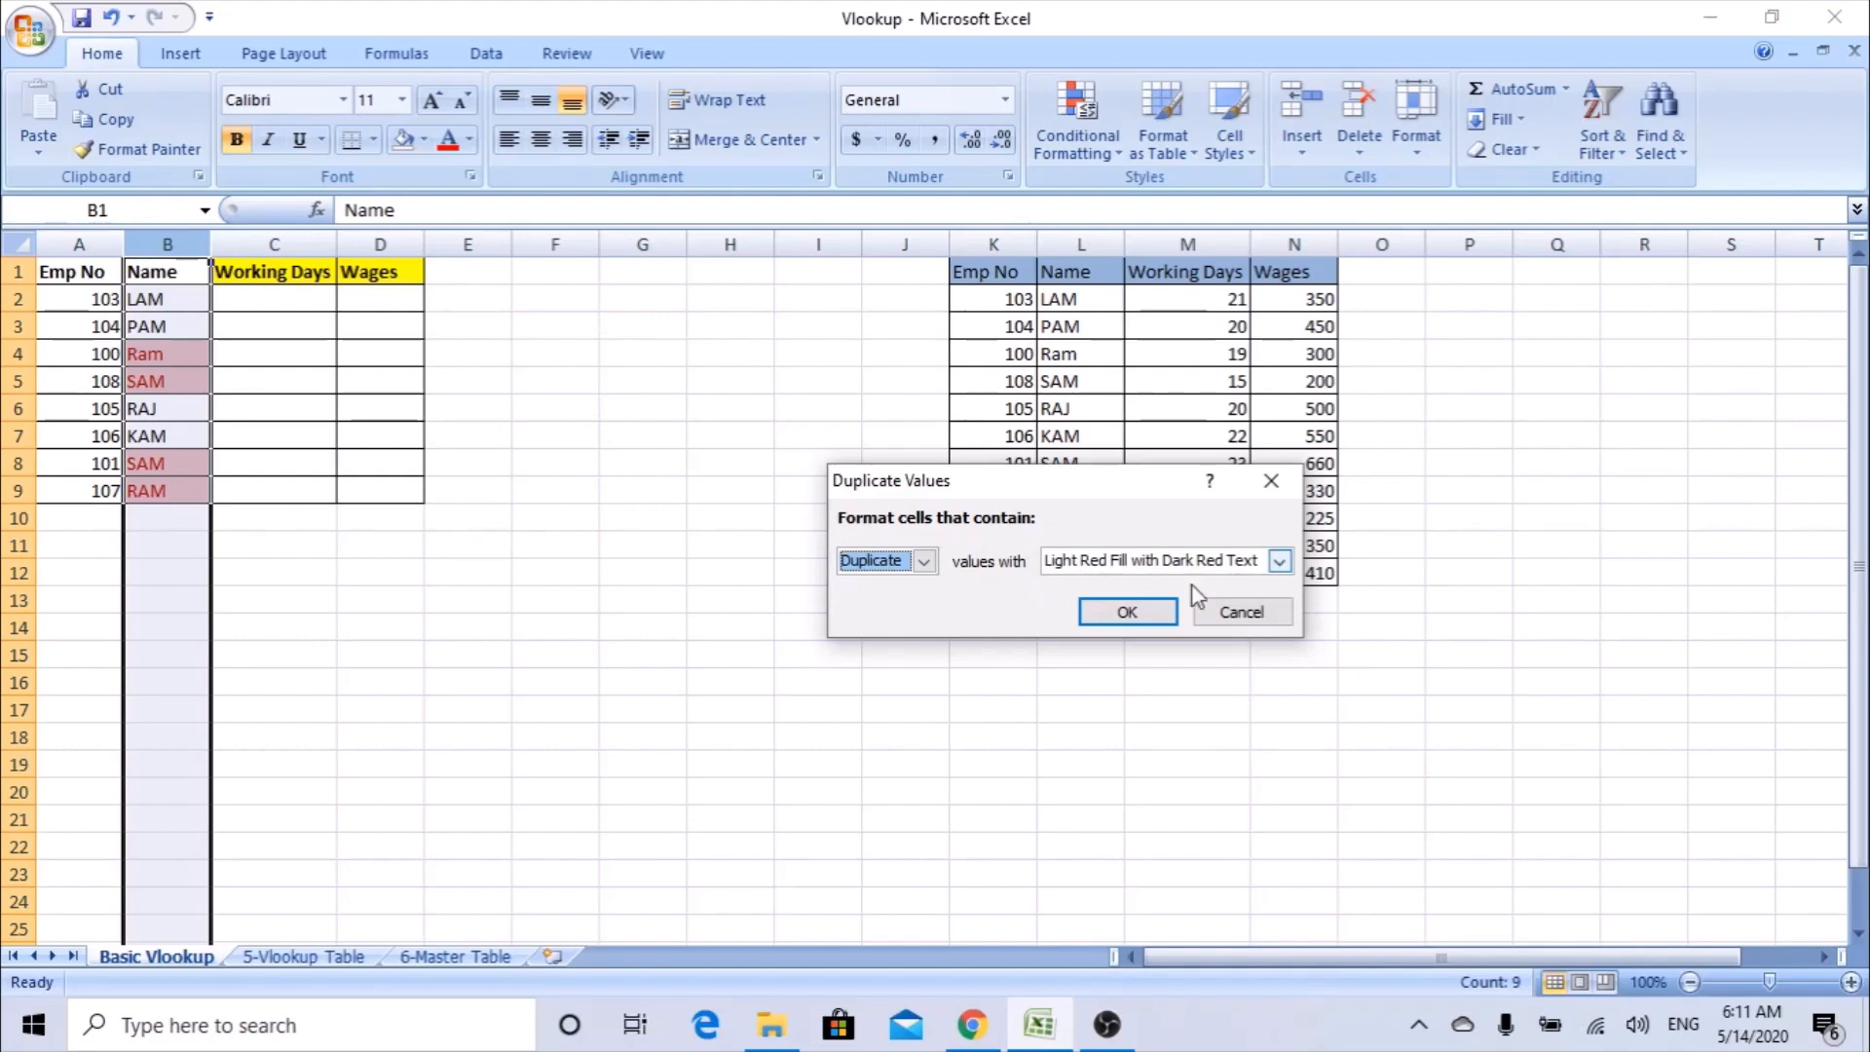
{"action": "left_click", "coordinate": [1242, 615]}
Check the Emp No column A for repeated entries by previewing the Duplicate Values highlight rule, without applying it.
{"action": "left_click", "coordinate": [78, 243]}
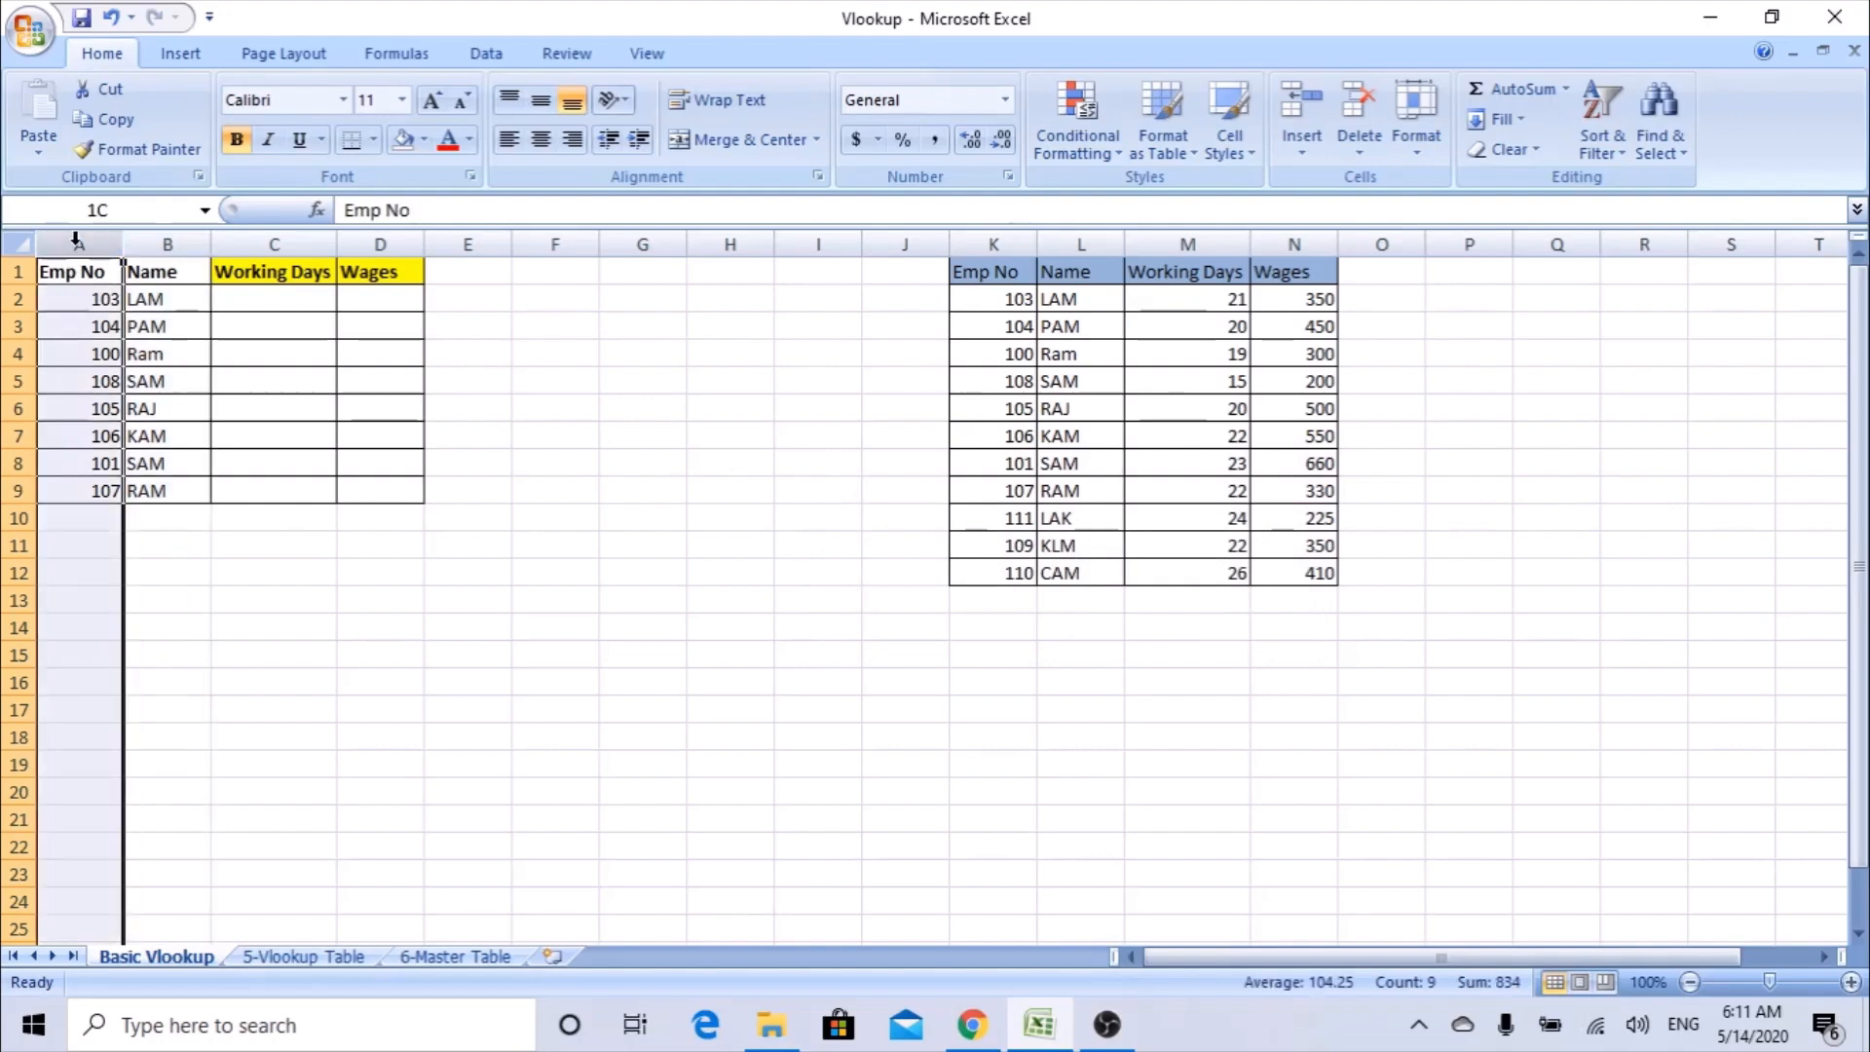
{"action": "left_click", "coordinate": [1076, 141]}
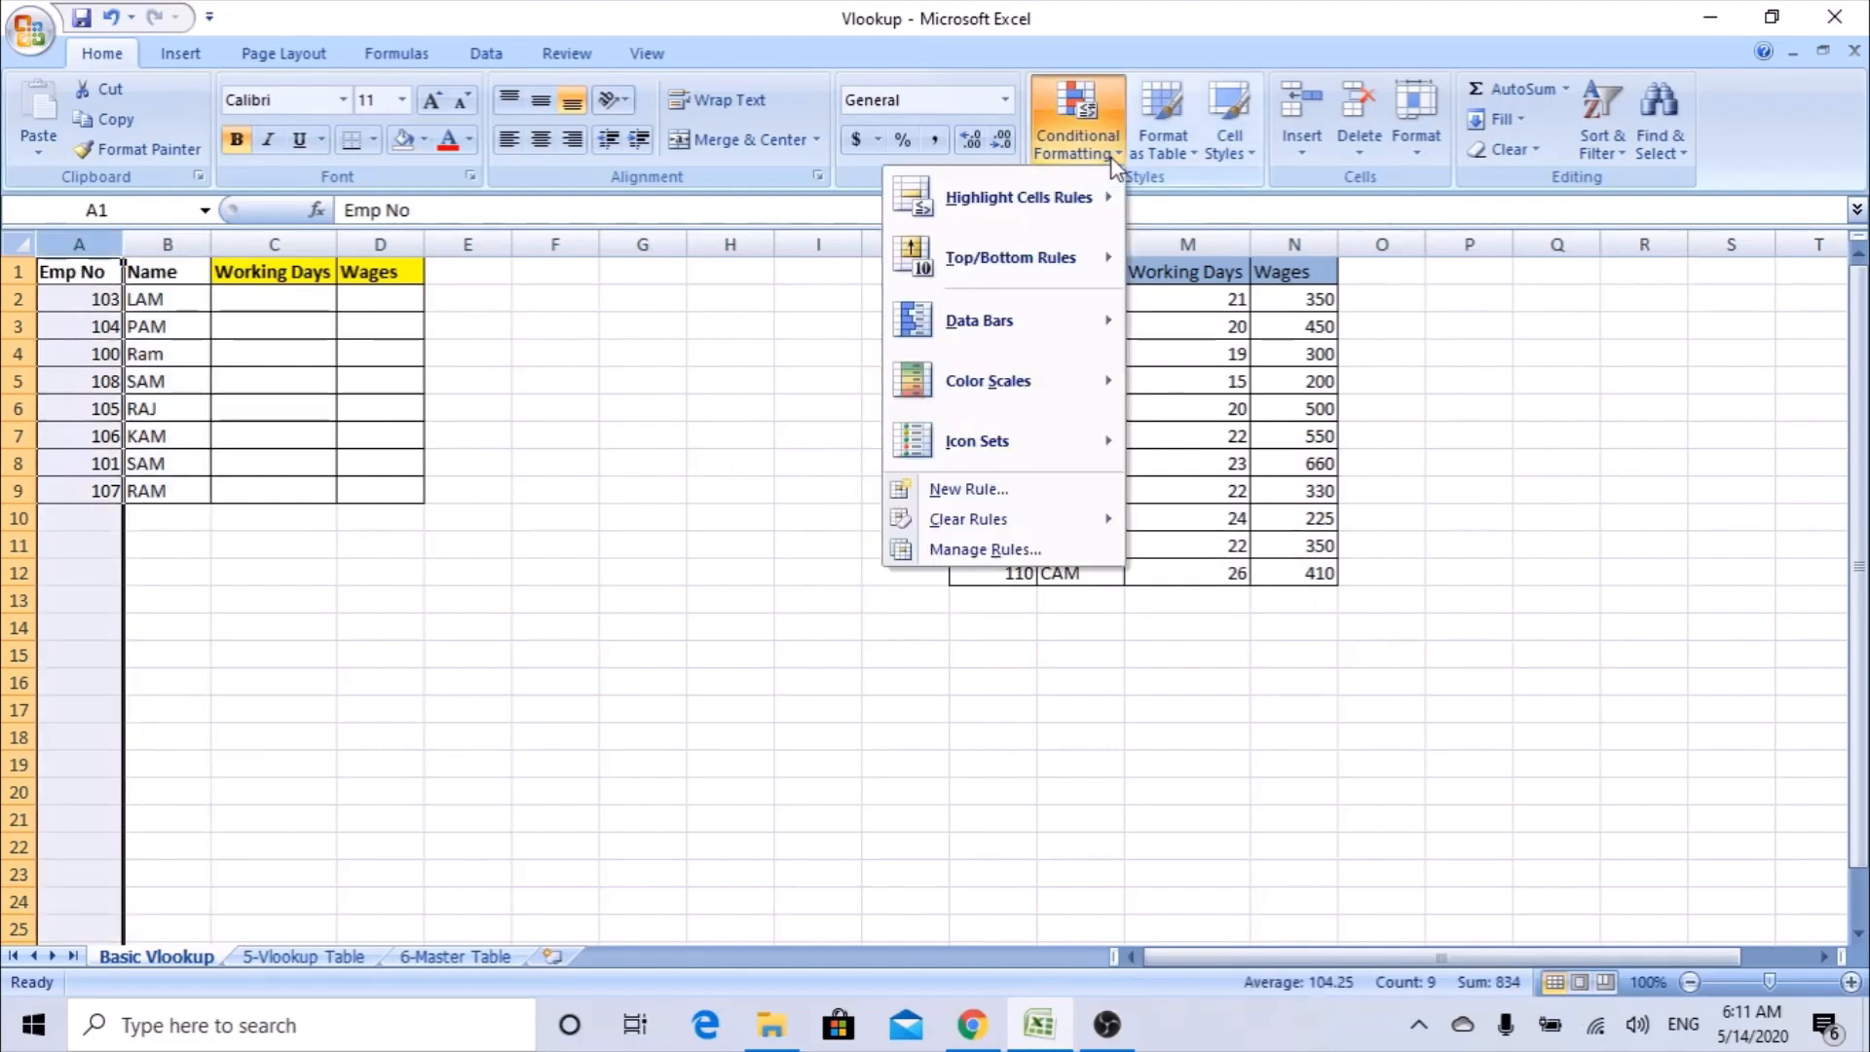
{"action": "mouse_move", "coordinate": [1075, 183]}
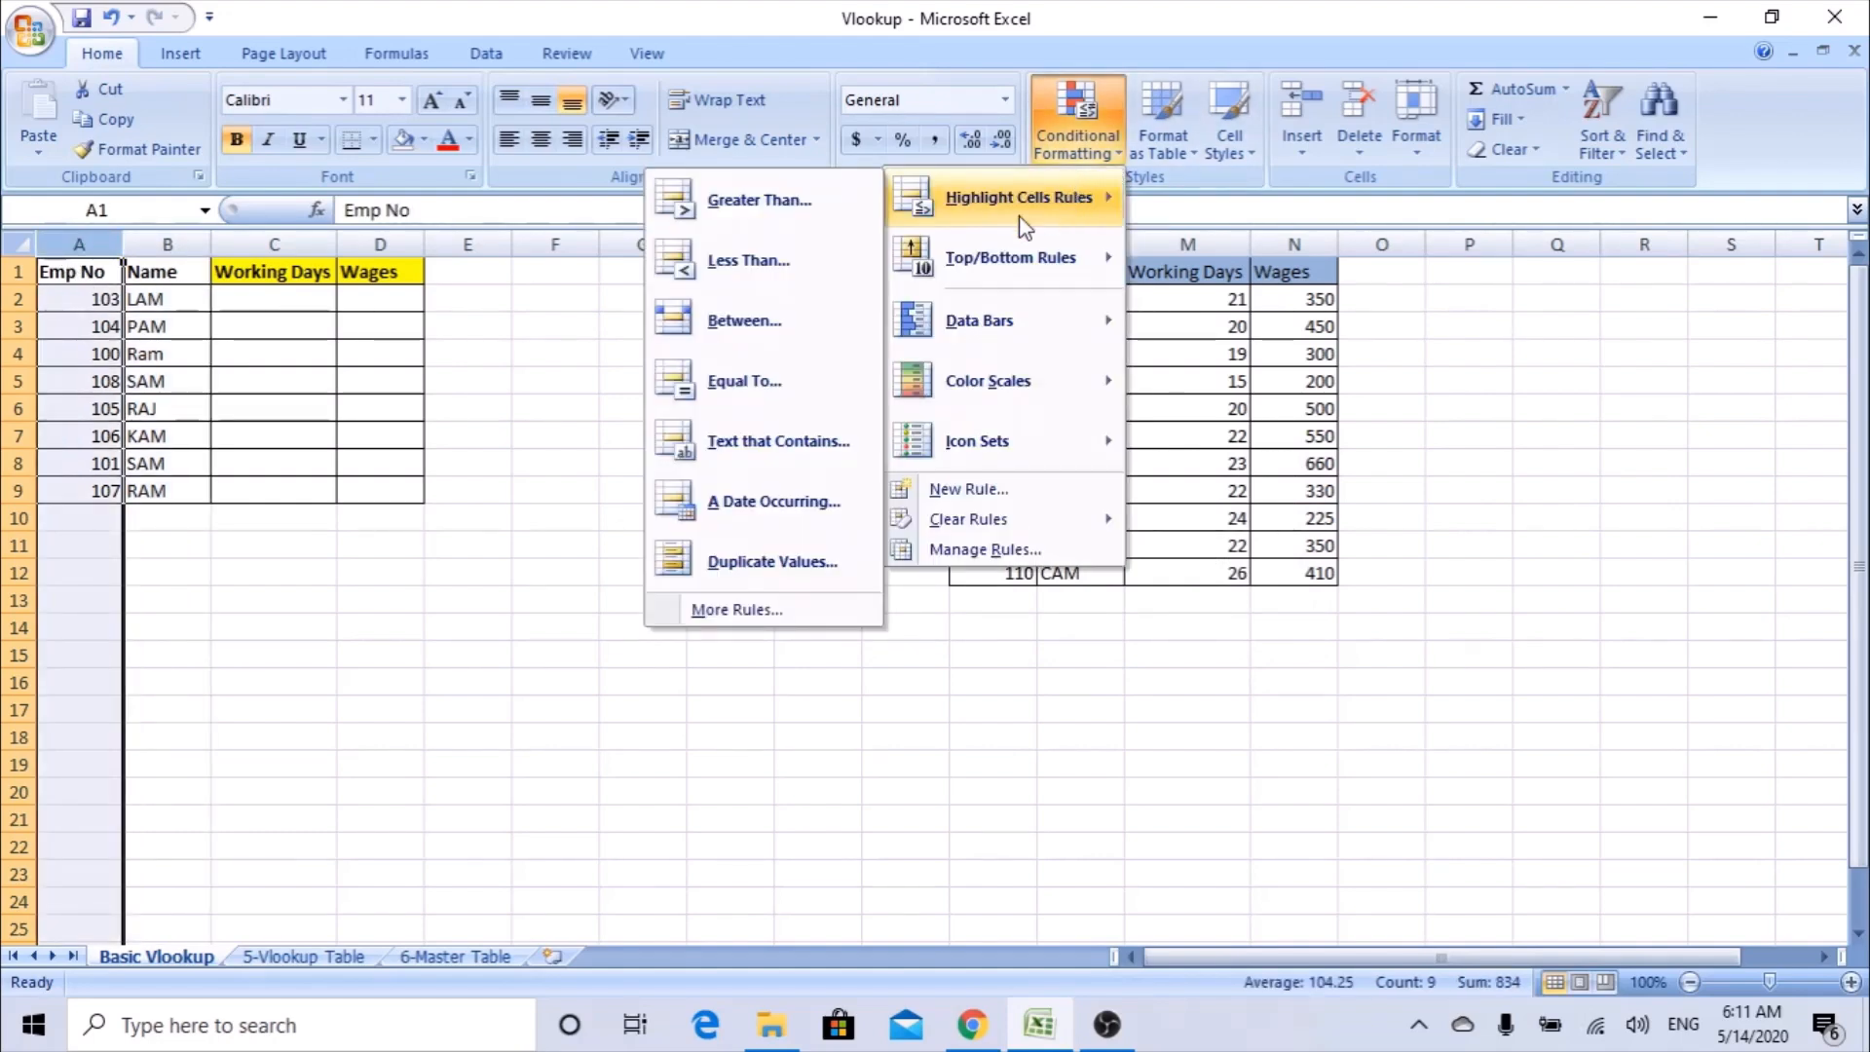
{"action": "left_click", "coordinate": [762, 563]}
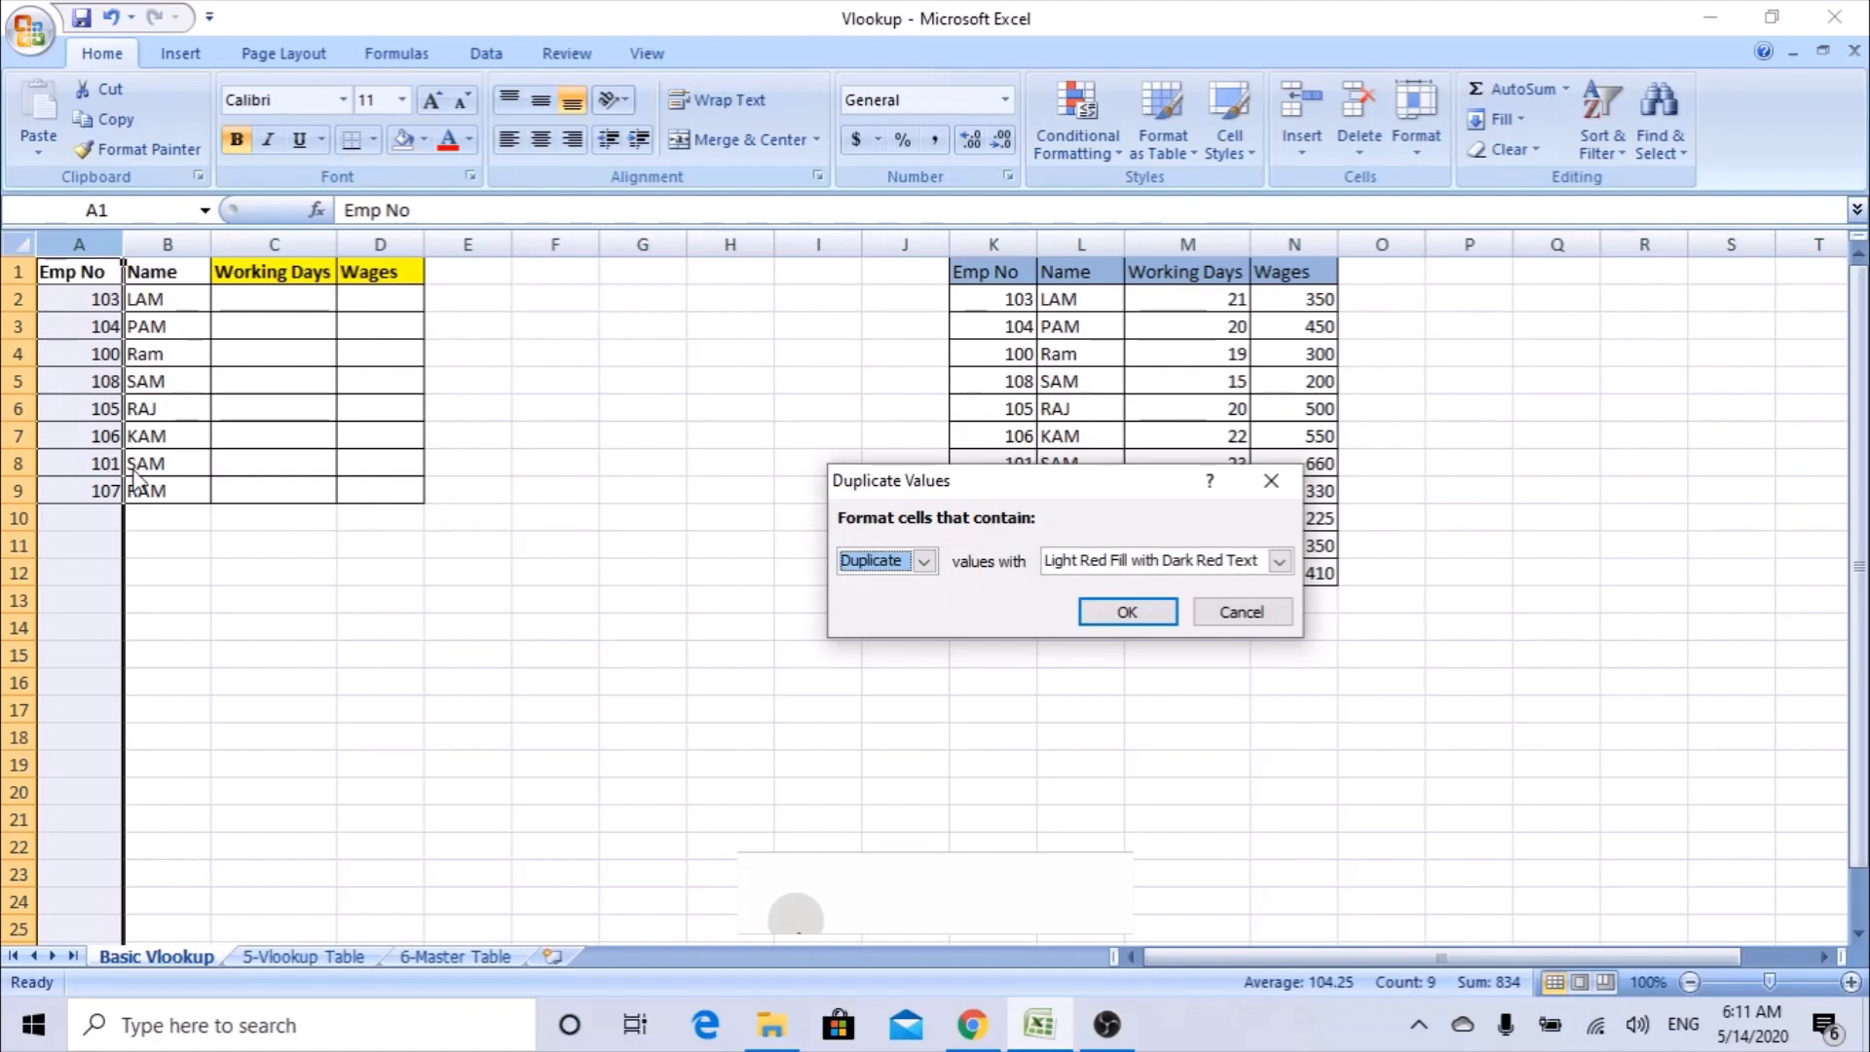
{"action": "left_click", "coordinate": [1212, 613]}
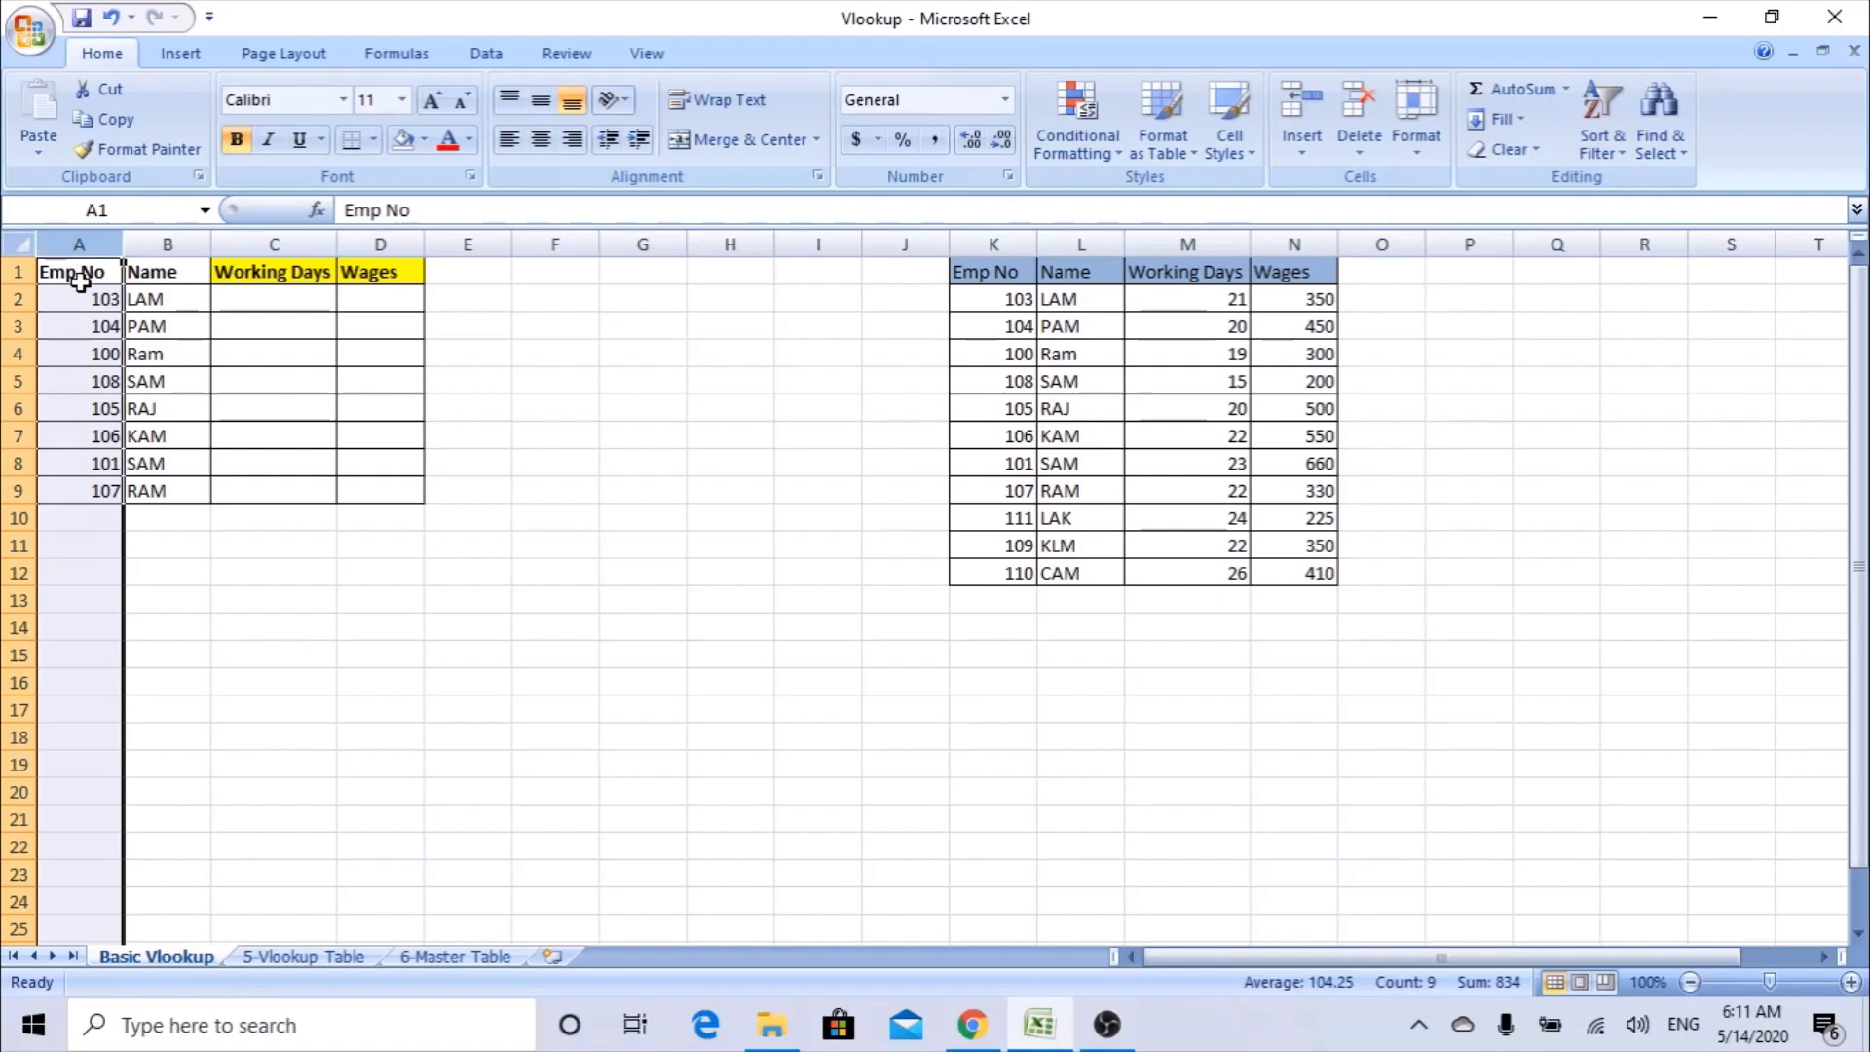
Check the source table's Emp No column K for duplicates by previewing the Duplicate Values highlight rule, without applying it.
{"action": "left_click", "coordinate": [1004, 234]}
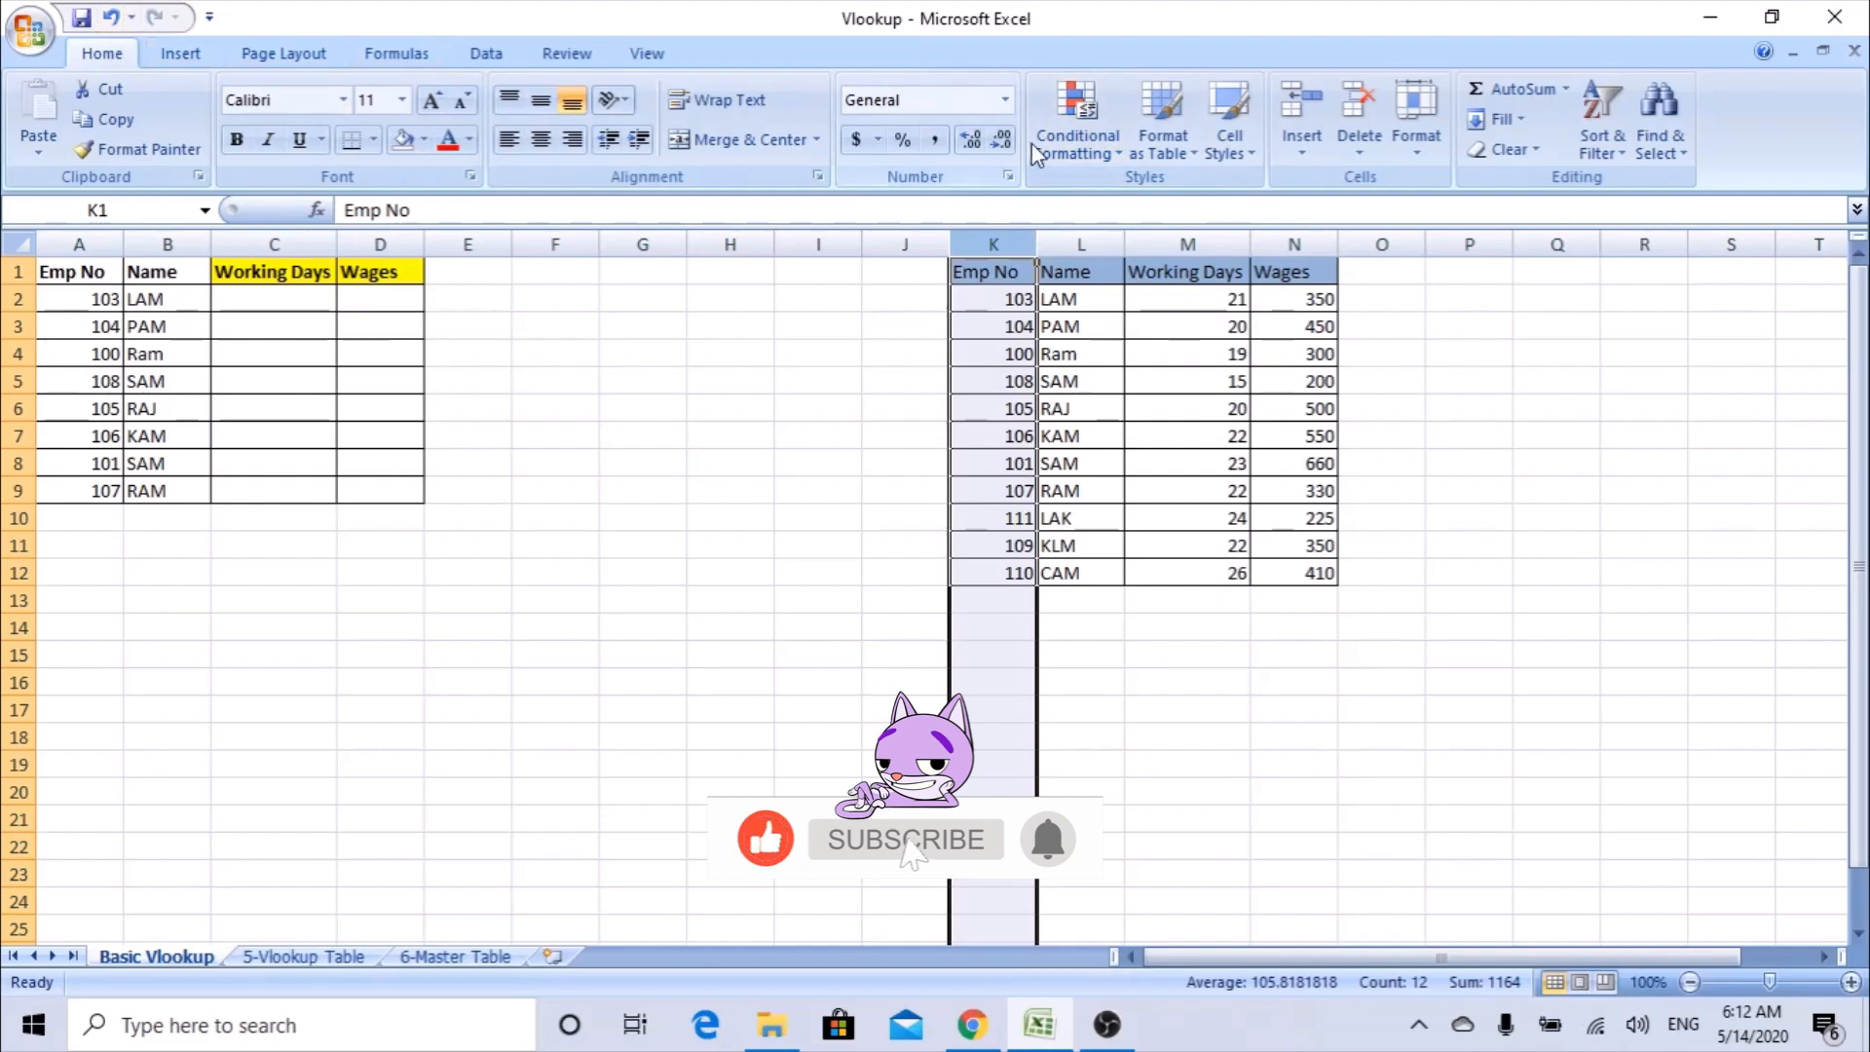
{"action": "left_click", "coordinate": [1098, 154]}
{"action": "mouse_move", "coordinate": [1018, 196]}
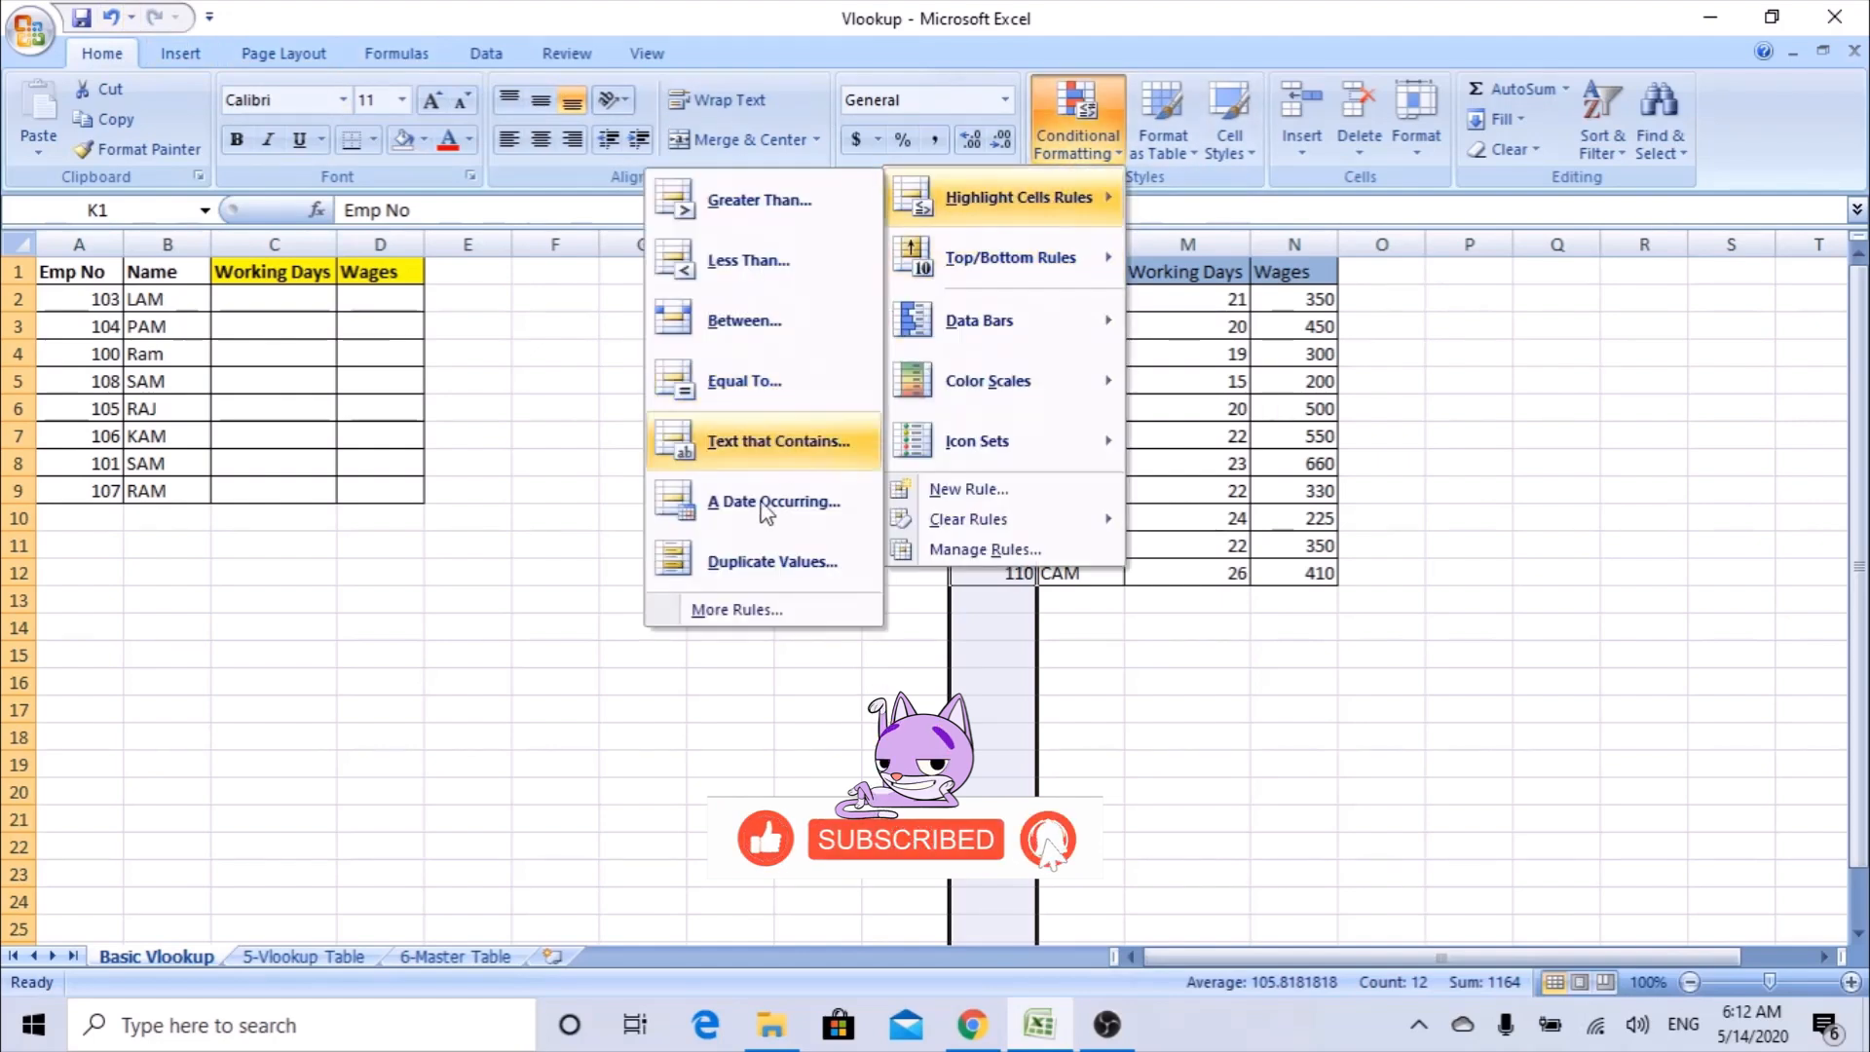
{"action": "left_click", "coordinate": [750, 559]}
{"action": "left_click_drag", "start_coordinate": [1032, 482], "coordinate": [531, 573]}
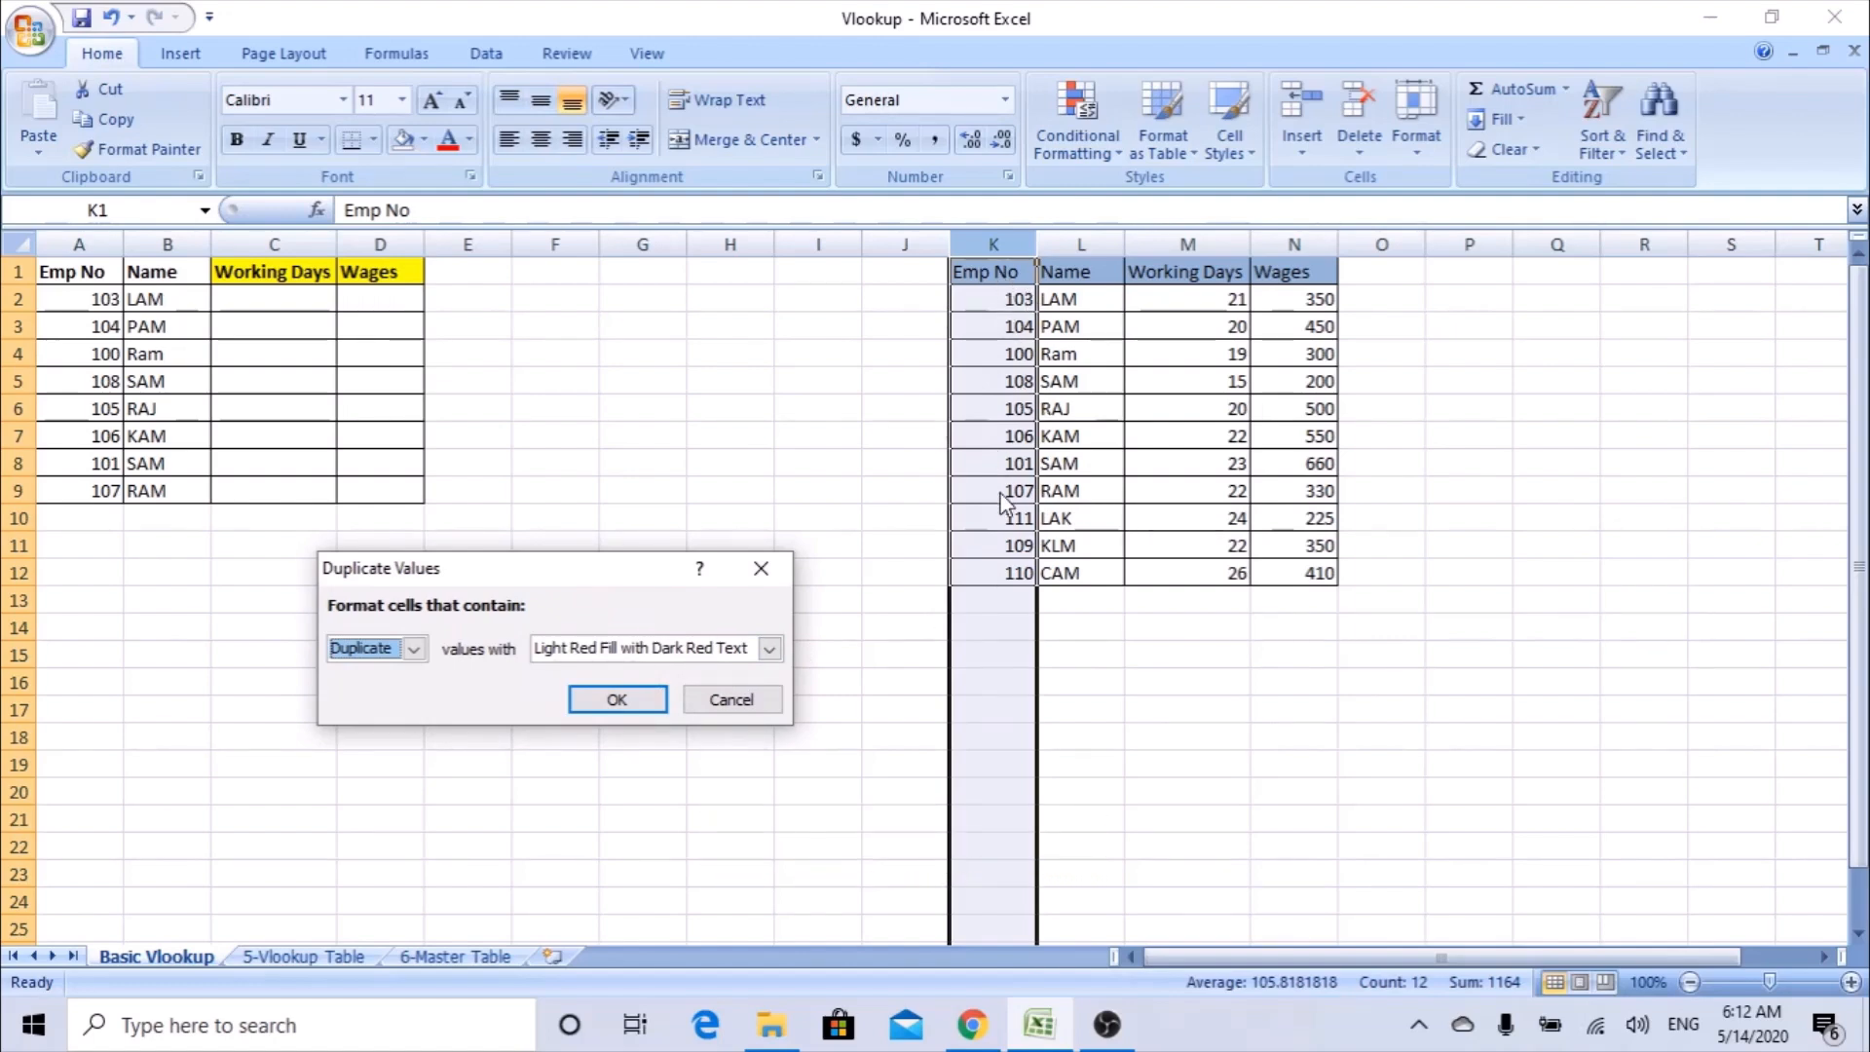
{"action": "left_click", "coordinate": [731, 699]}
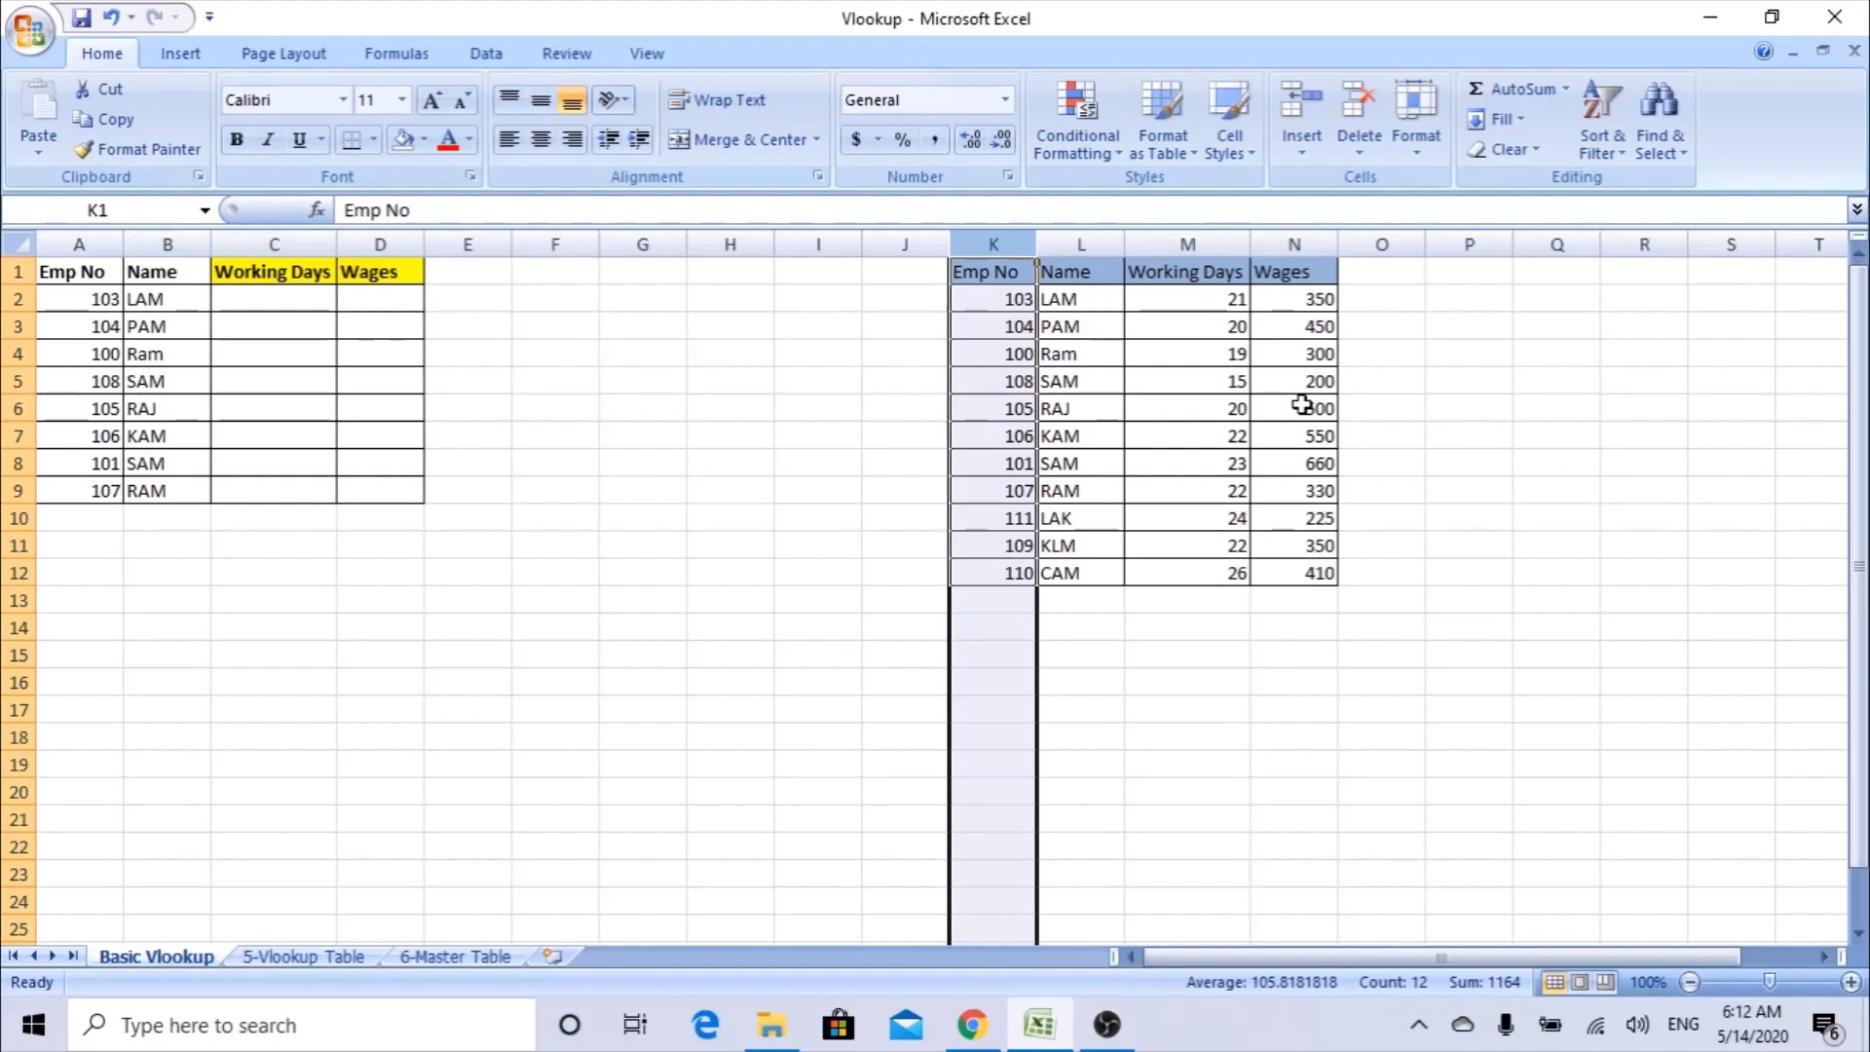
Review the order of the source table's columns, from Emp No in K through Working Days and Wages.
{"action": "left_click", "coordinate": [329, 278]}
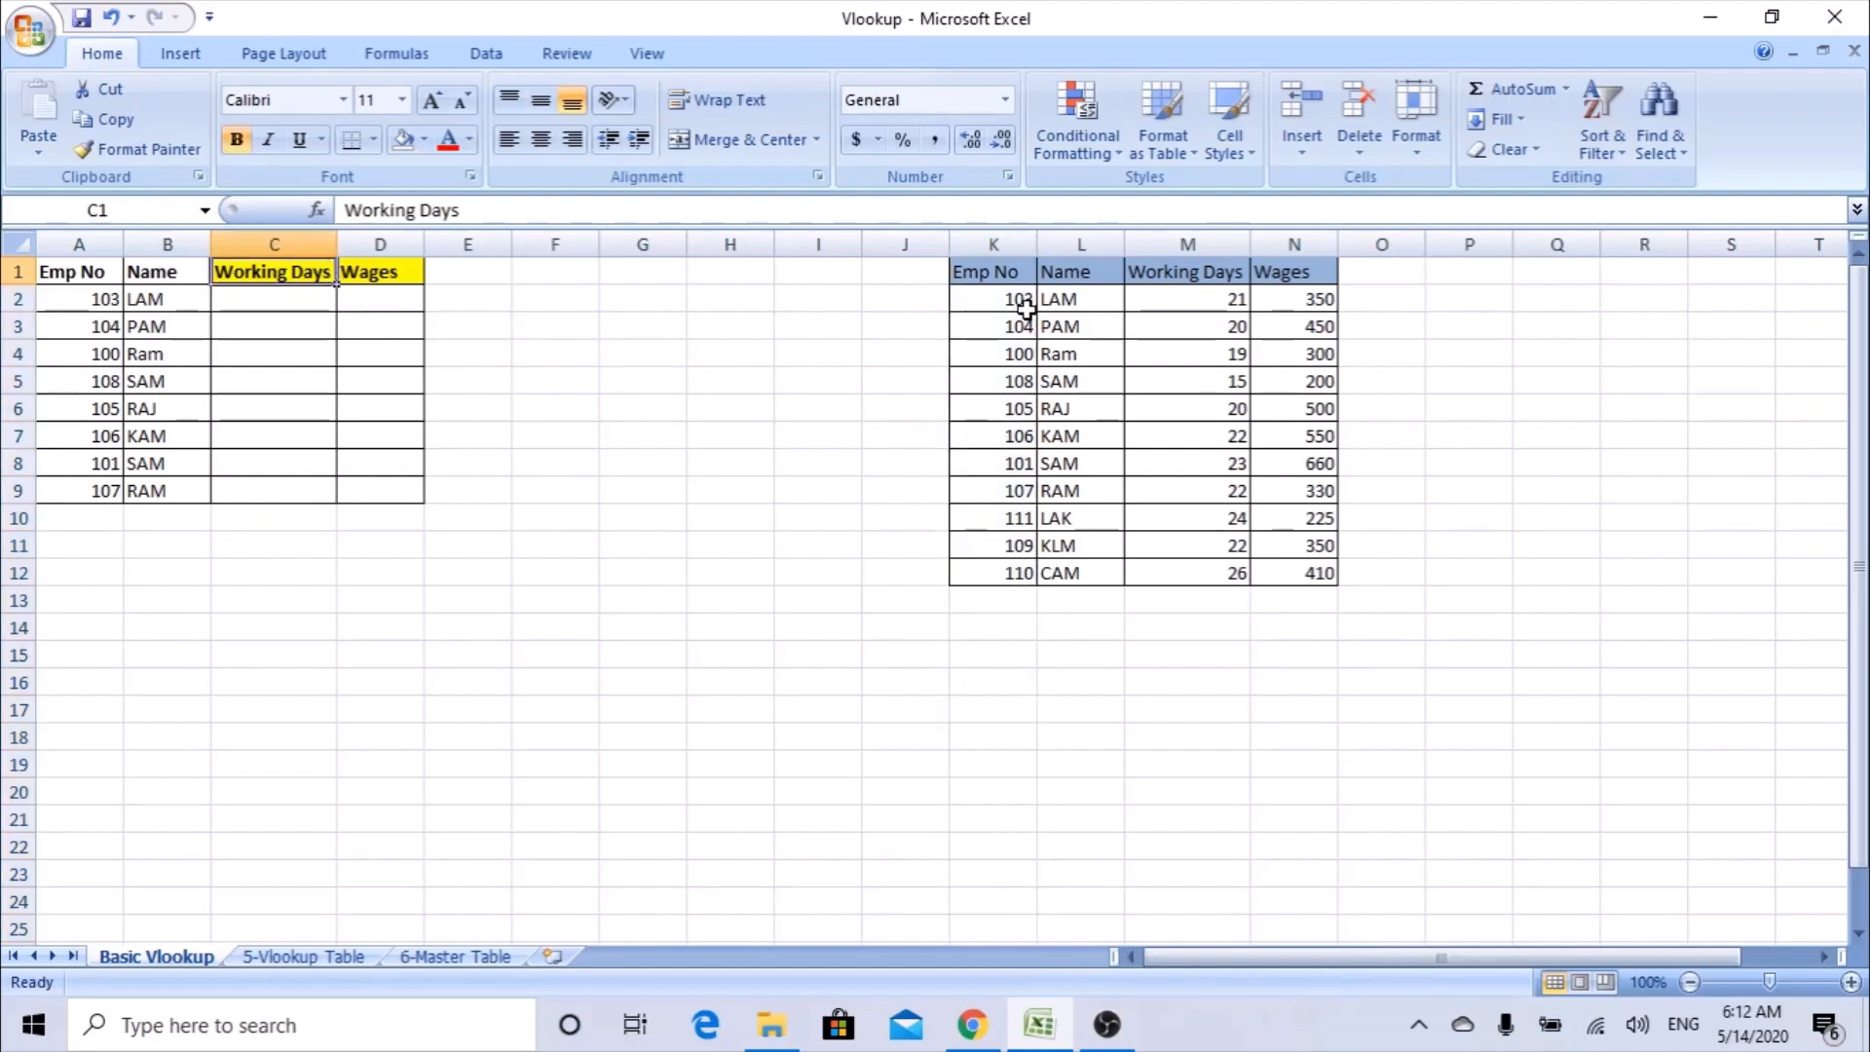
{"action": "left_click", "coordinate": [1006, 263]}
{"action": "left_click", "coordinate": [1018, 244]}
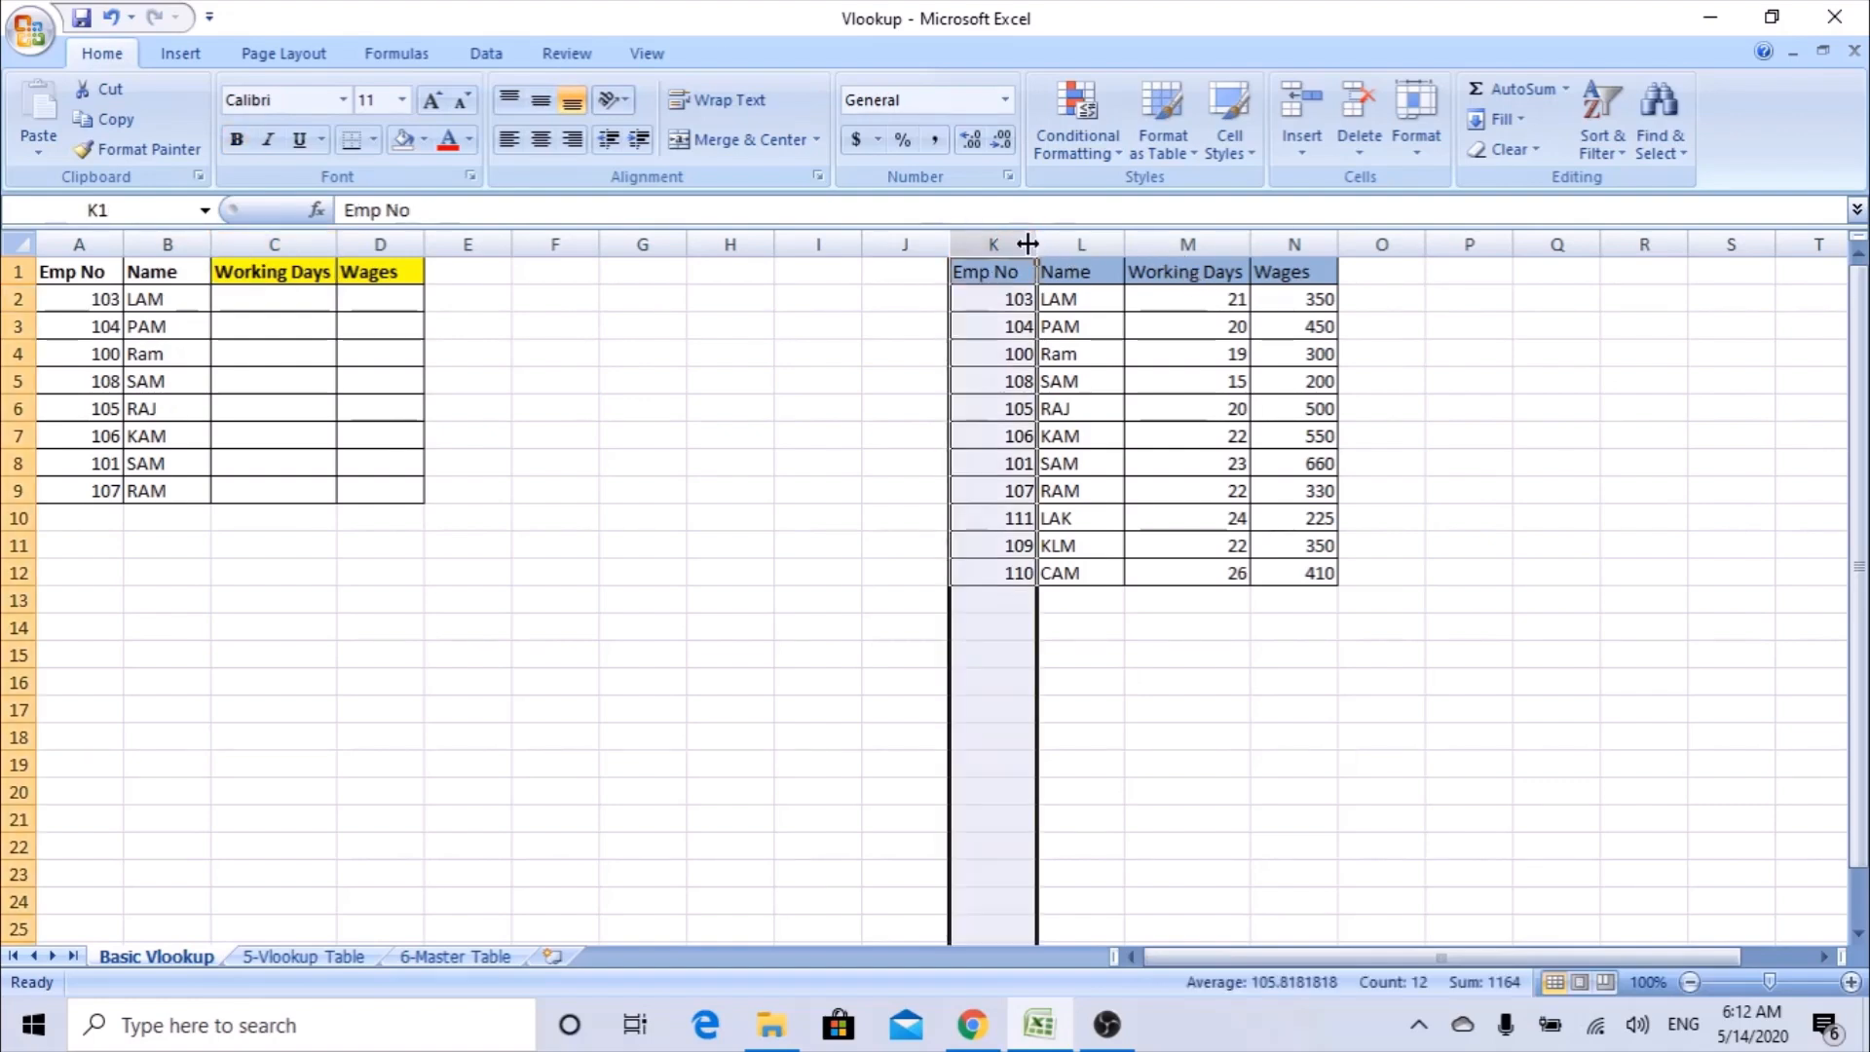
{"action": "left_click", "coordinate": [1081, 244]}
{"action": "left_click", "coordinate": [1188, 244]}
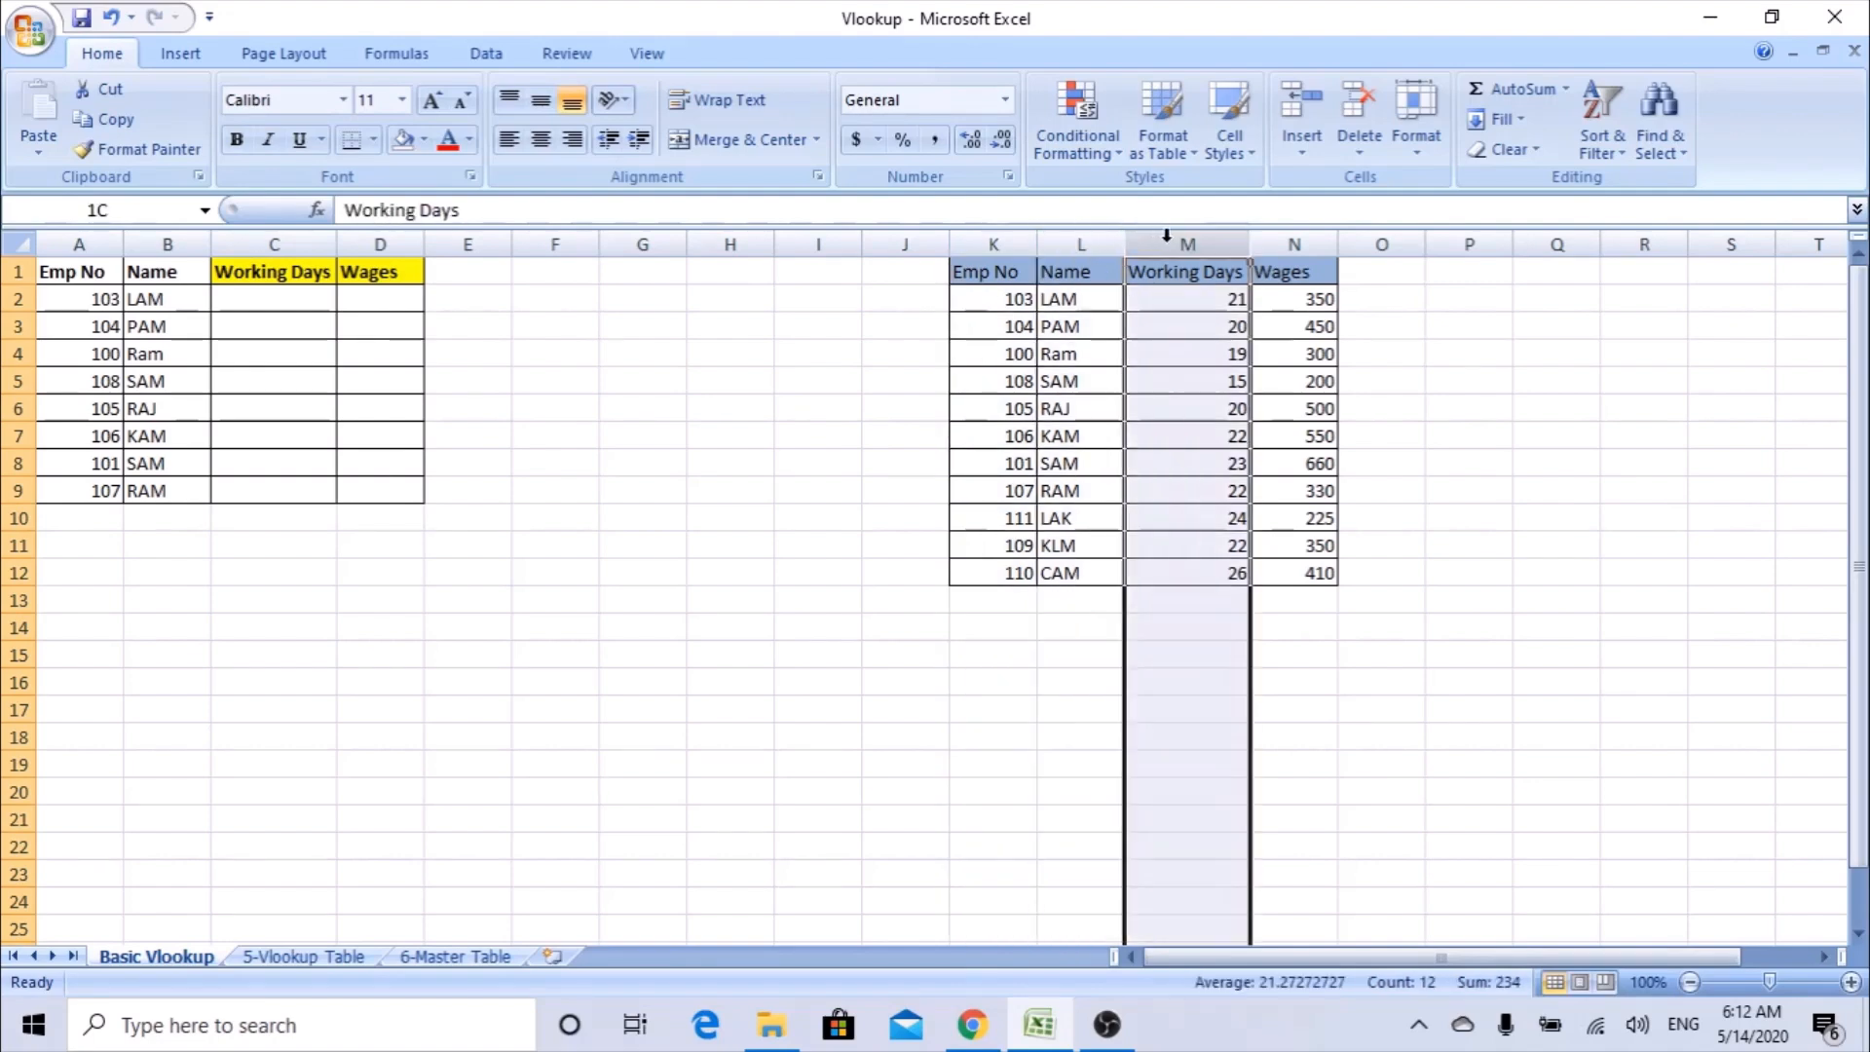
{"action": "left_click", "coordinate": [1208, 274]}
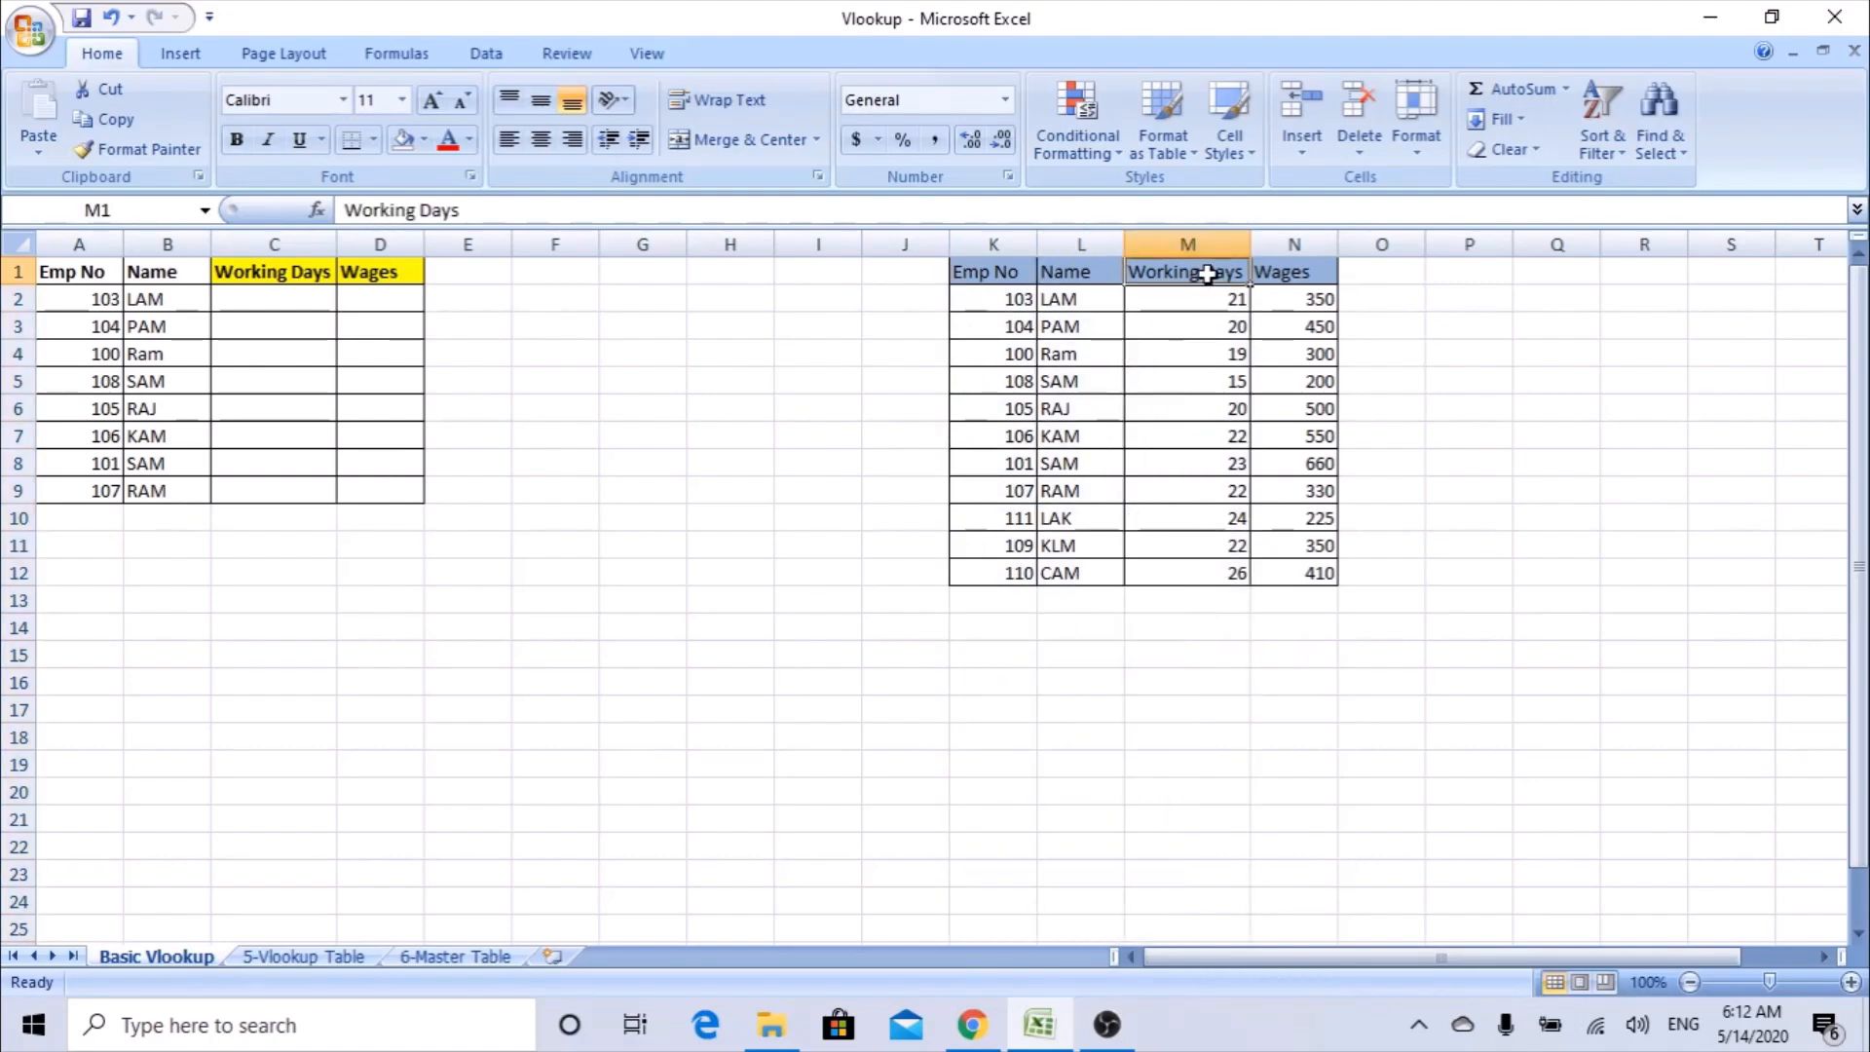
{"action": "left_click", "coordinate": [1296, 244]}
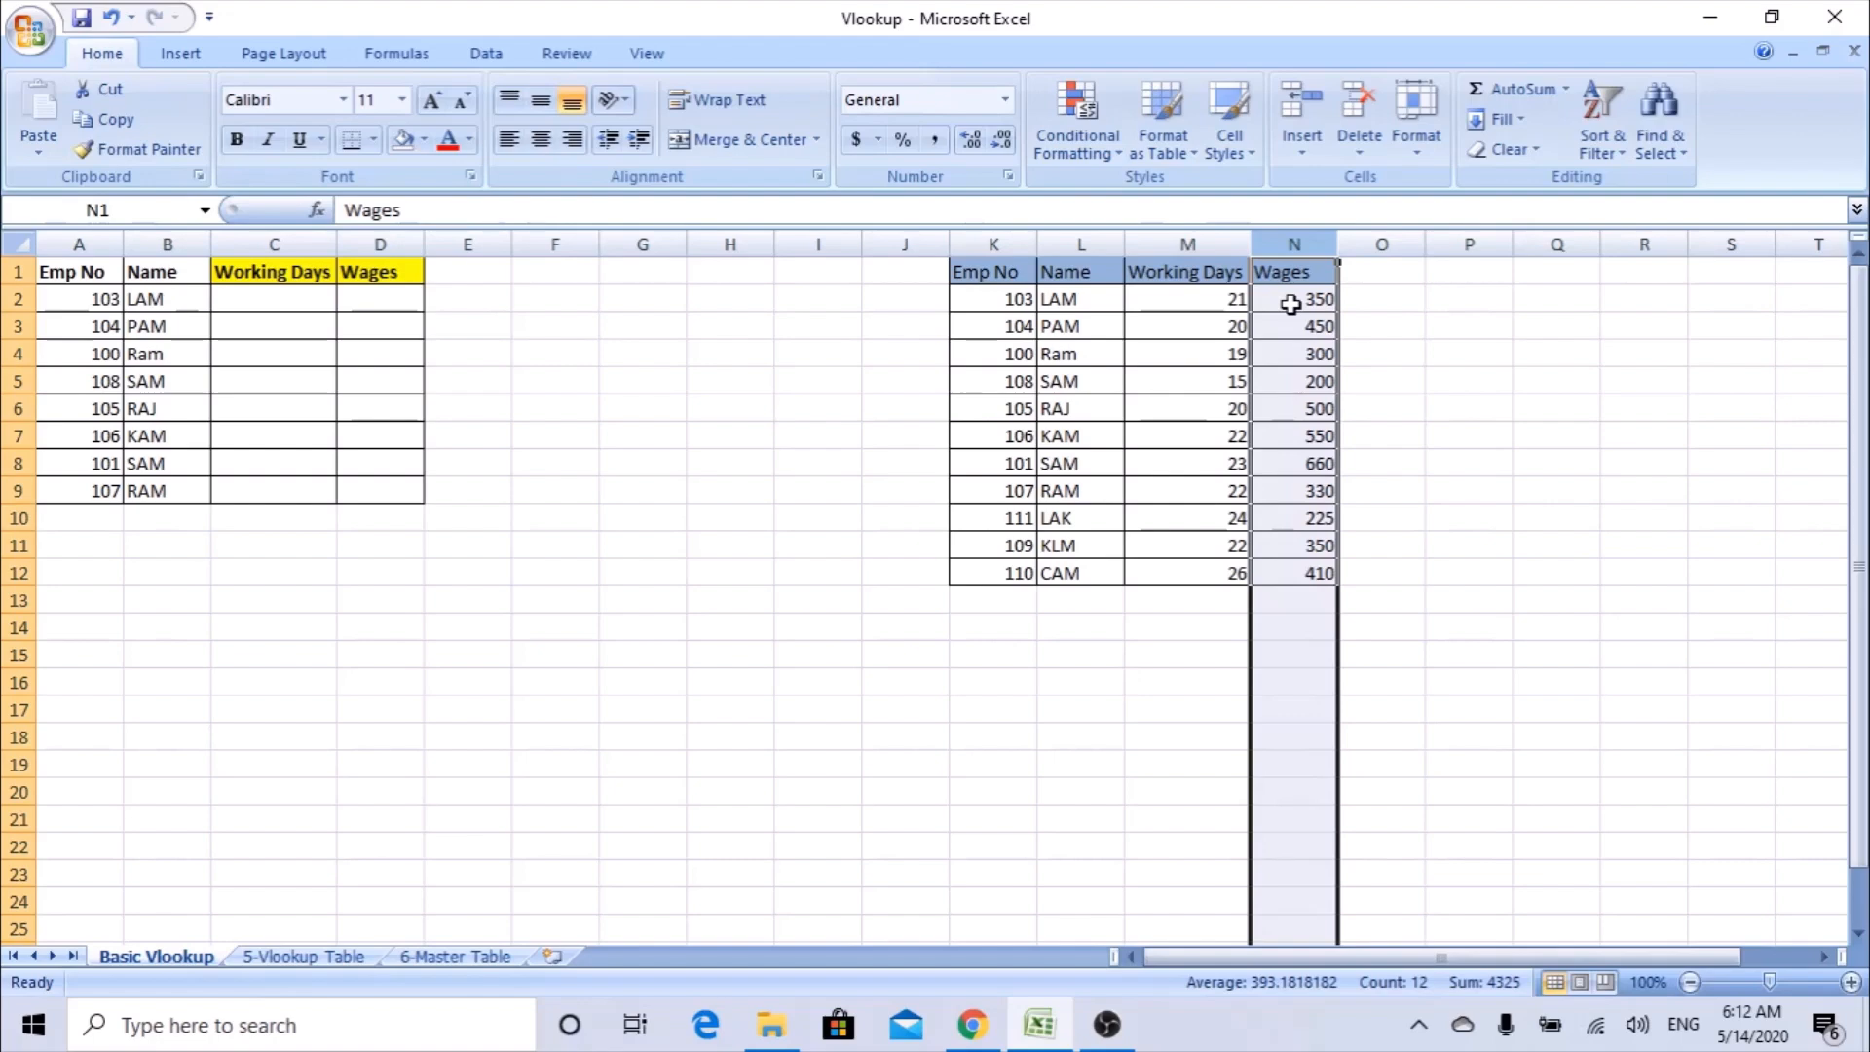
Start a VLOOKUP formula in C2, open its function arguments and set the lookup value to A2.
{"action": "left_click", "coordinate": [253, 307]}
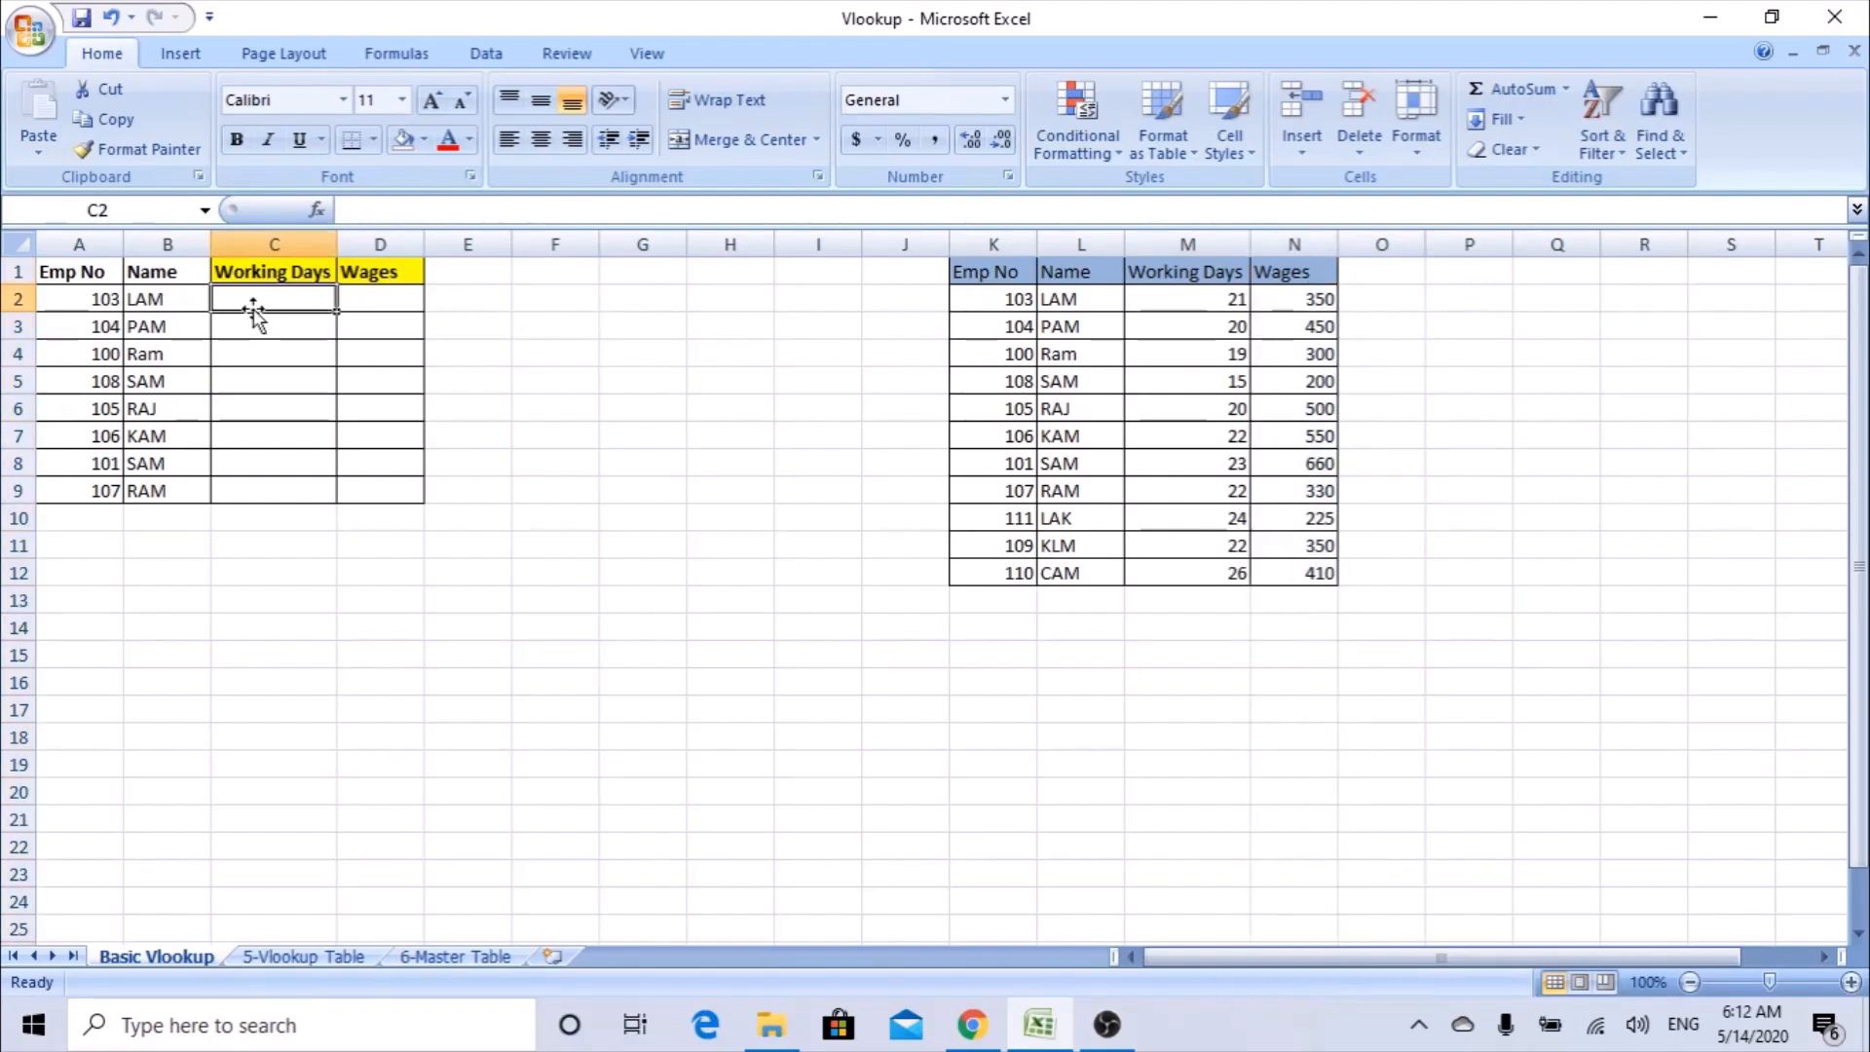
{"action": "type", "text": "=V"}
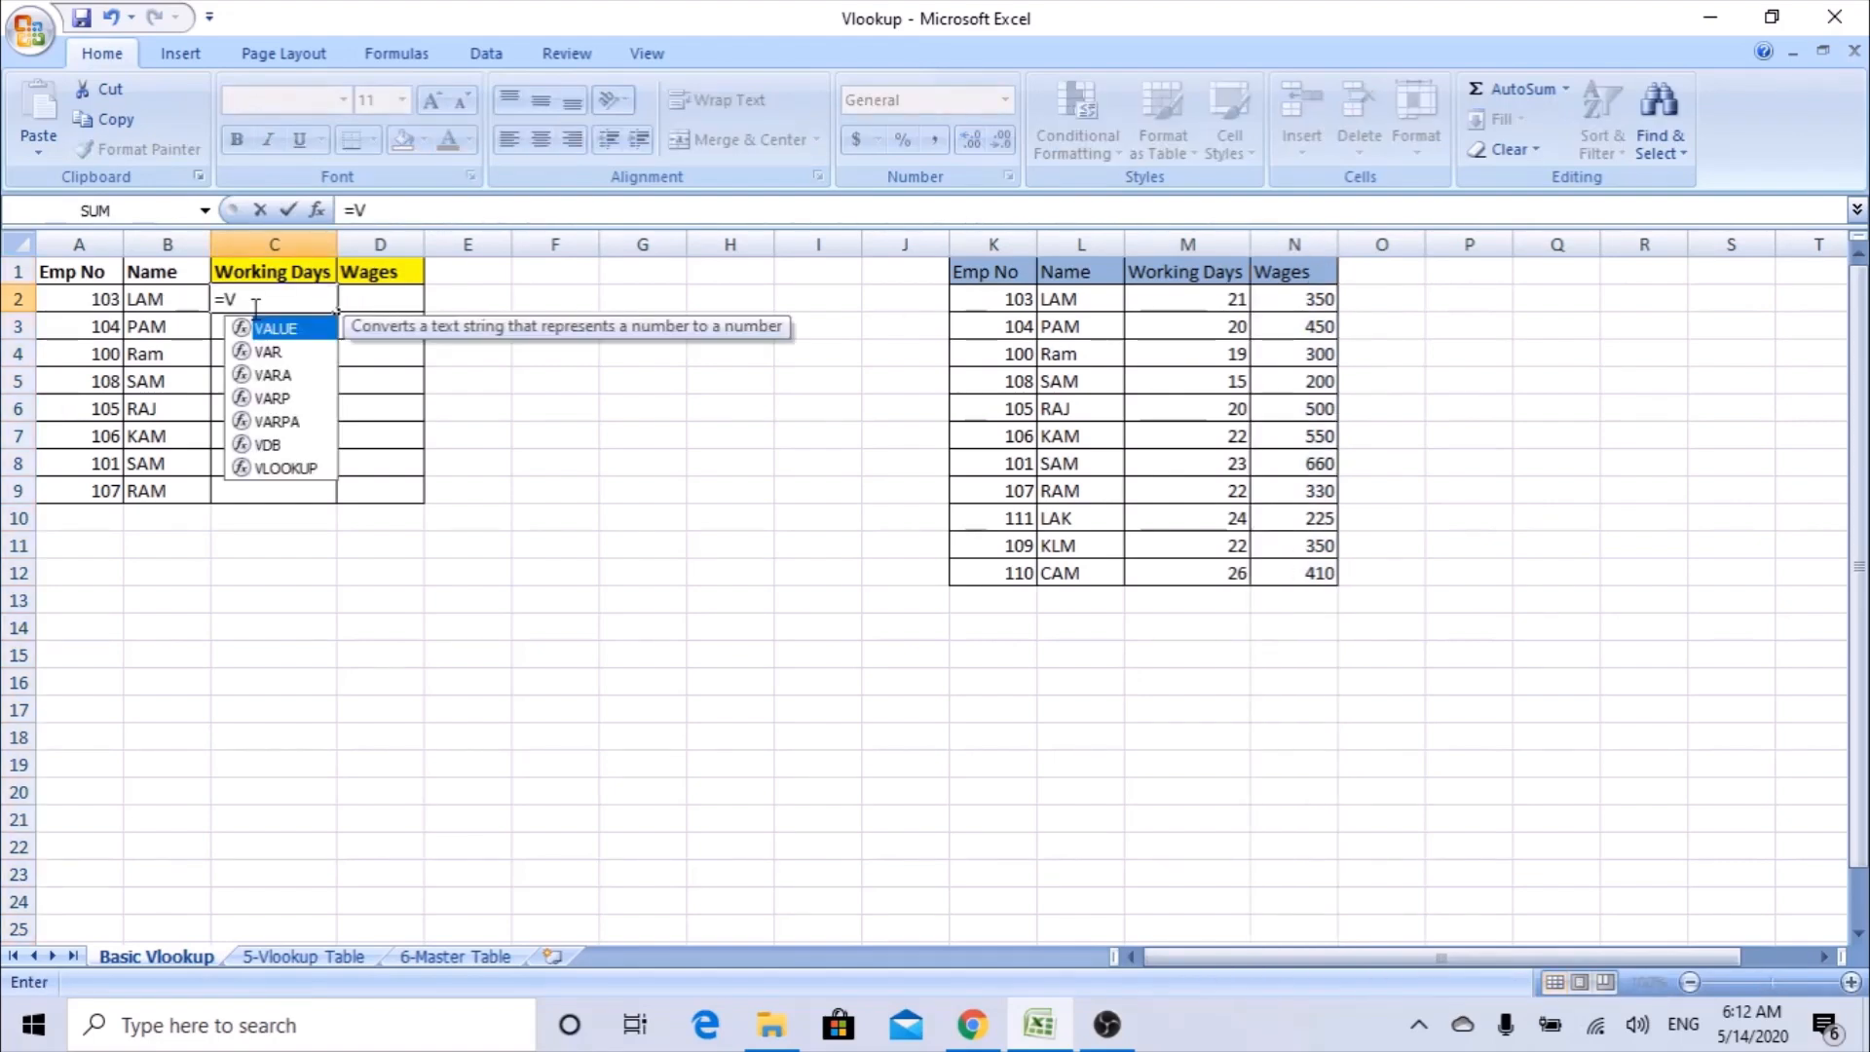
{"action": "type", "text": "LOOKUP("}
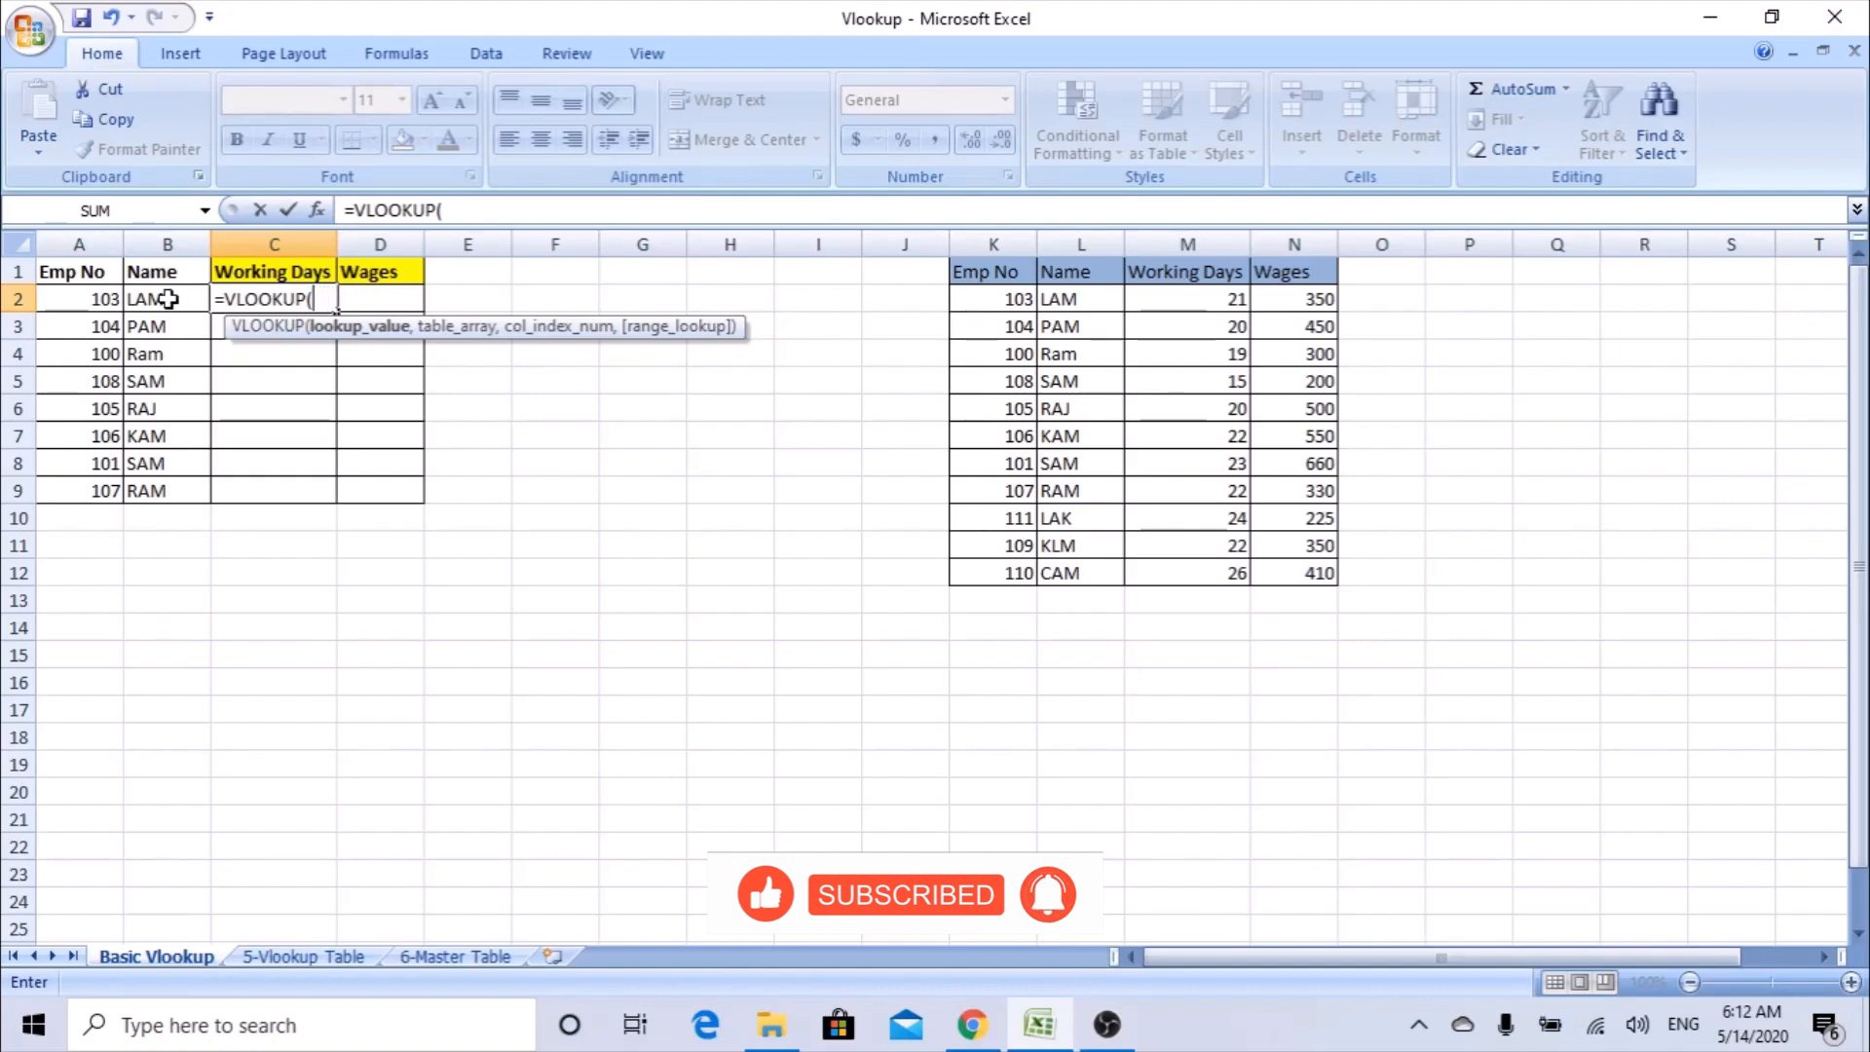
{"action": "left_click", "coordinate": [315, 212]}
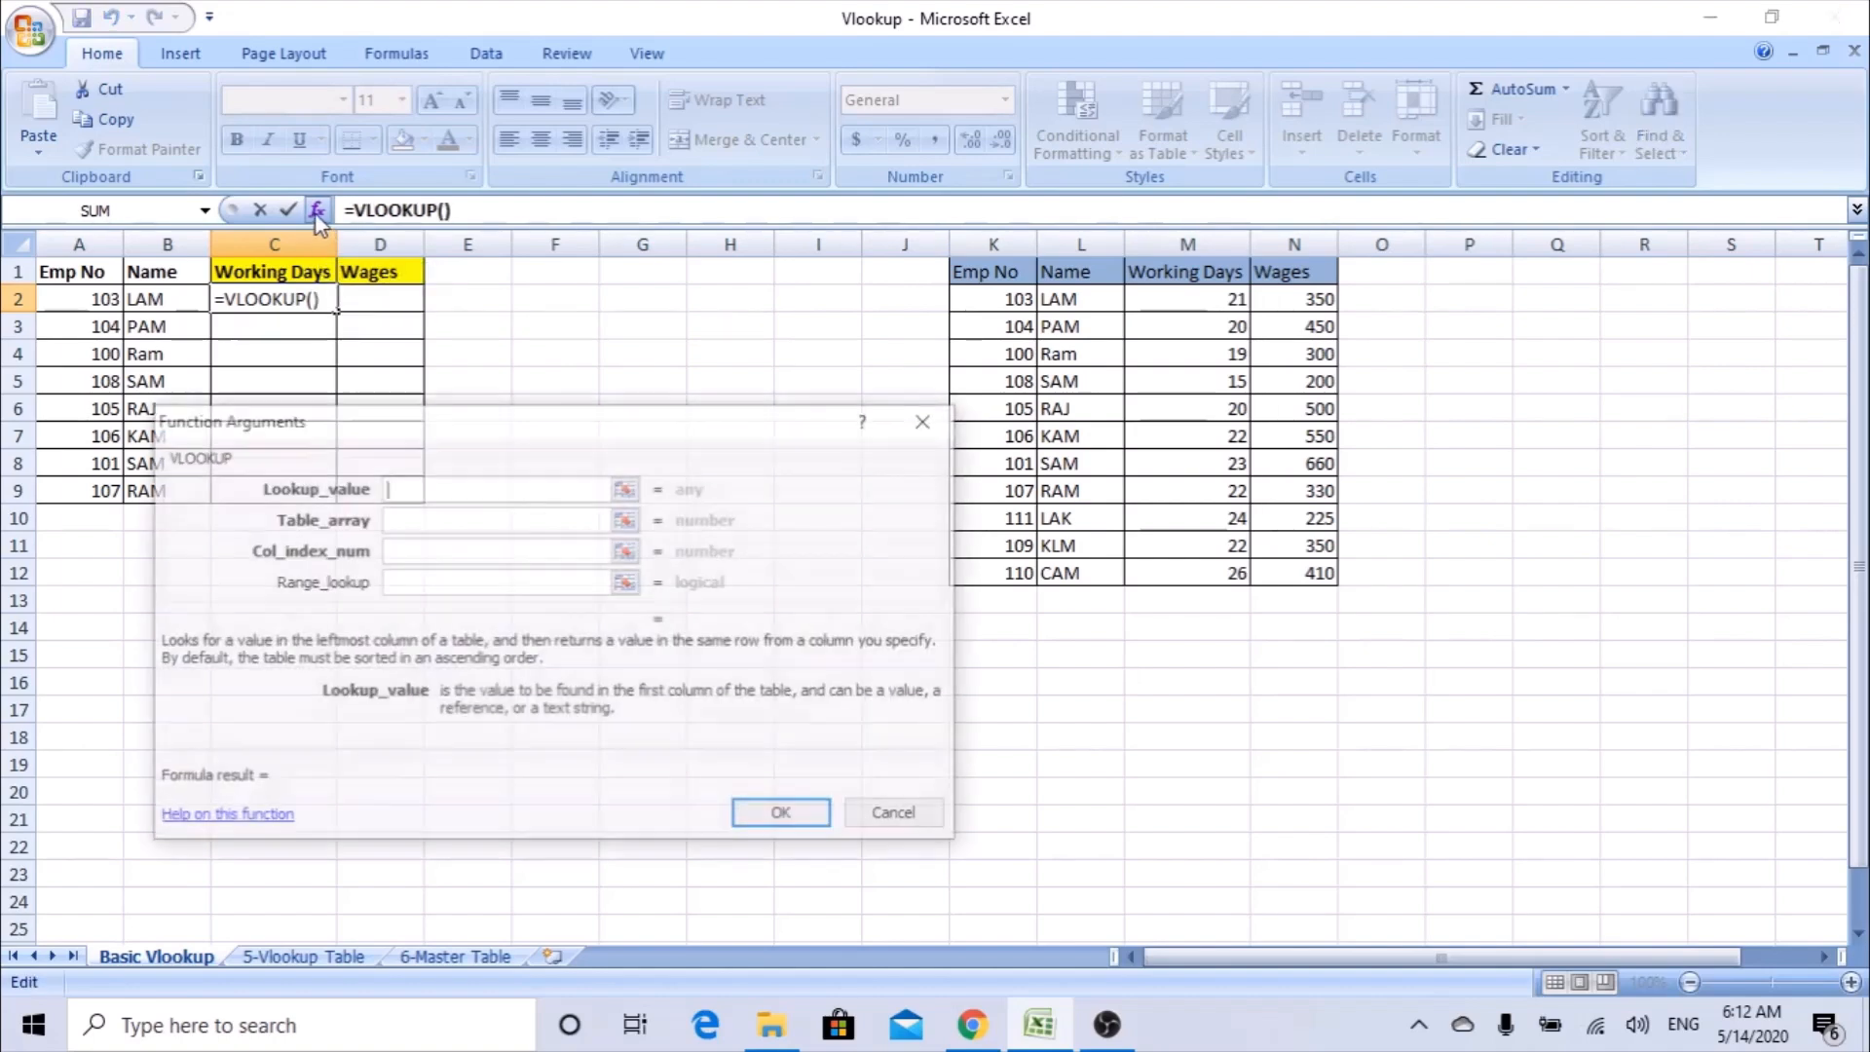
{"action": "left_click_drag", "start_coordinate": [362, 425], "coordinate": [488, 459]}
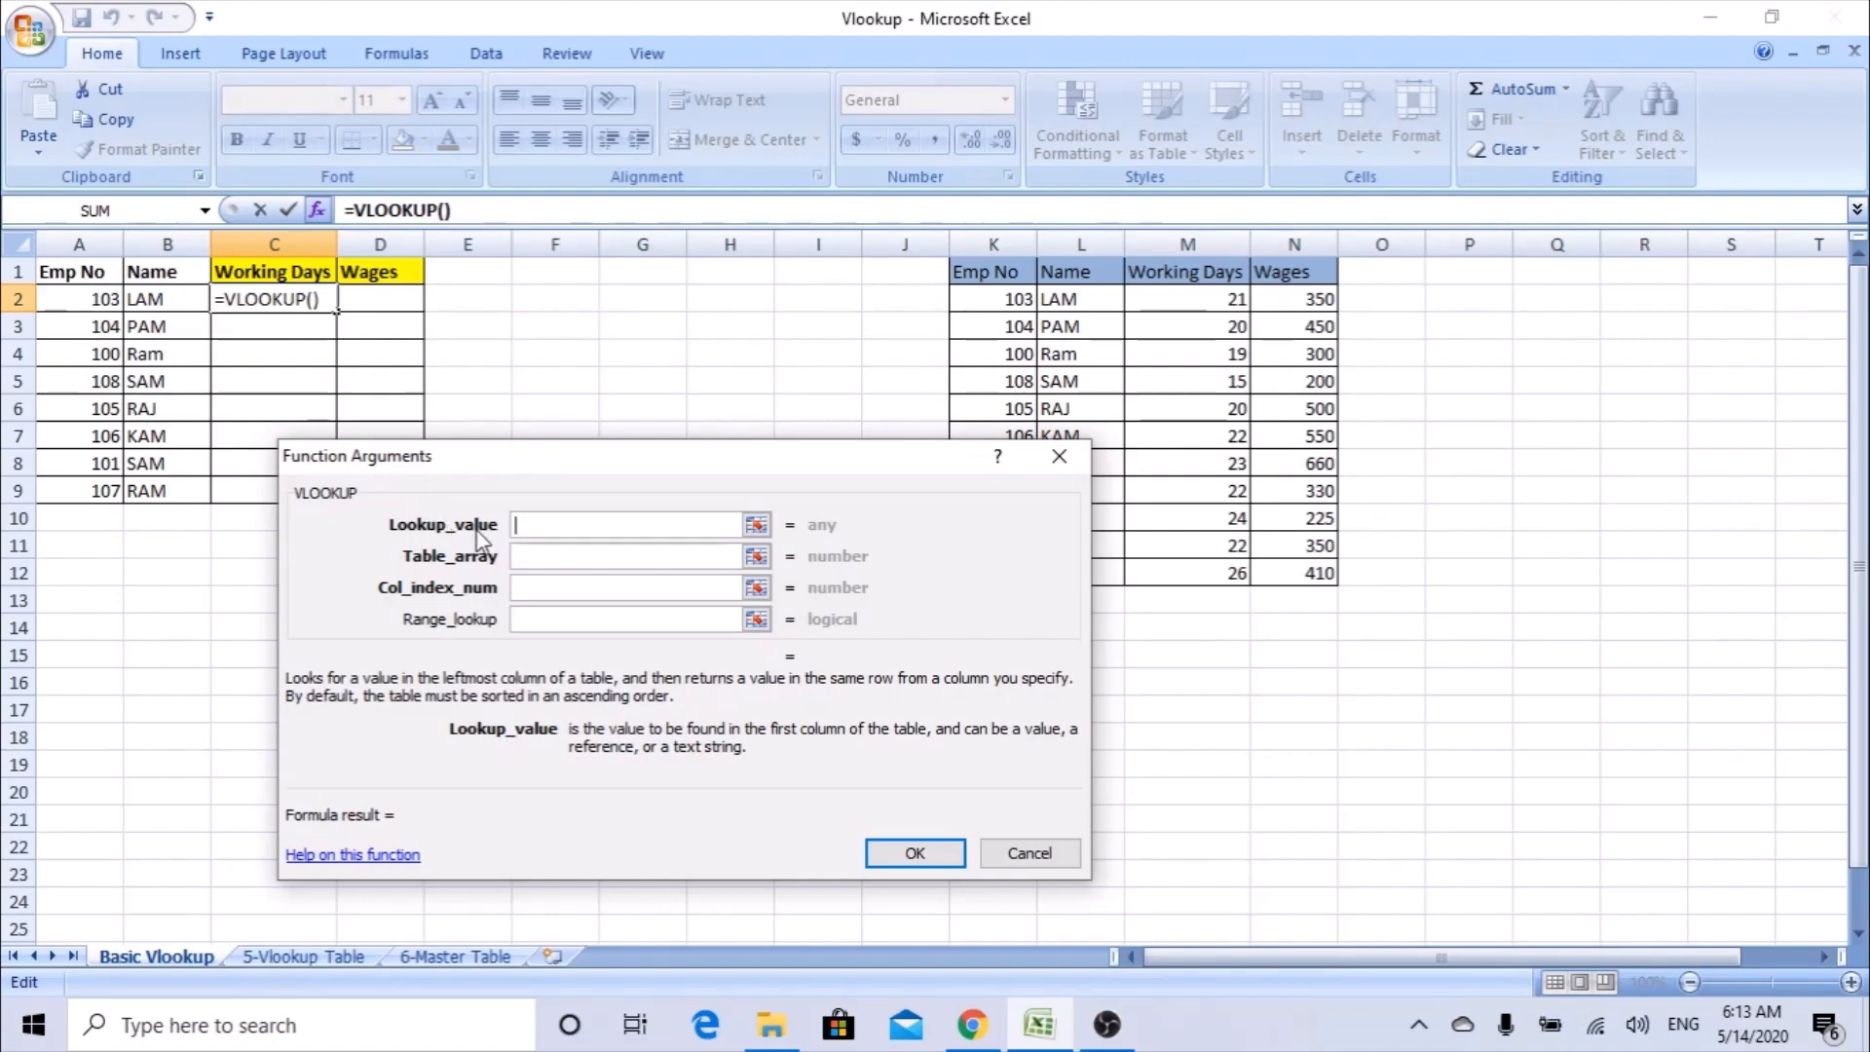
{"action": "left_click", "coordinate": [104, 299]}
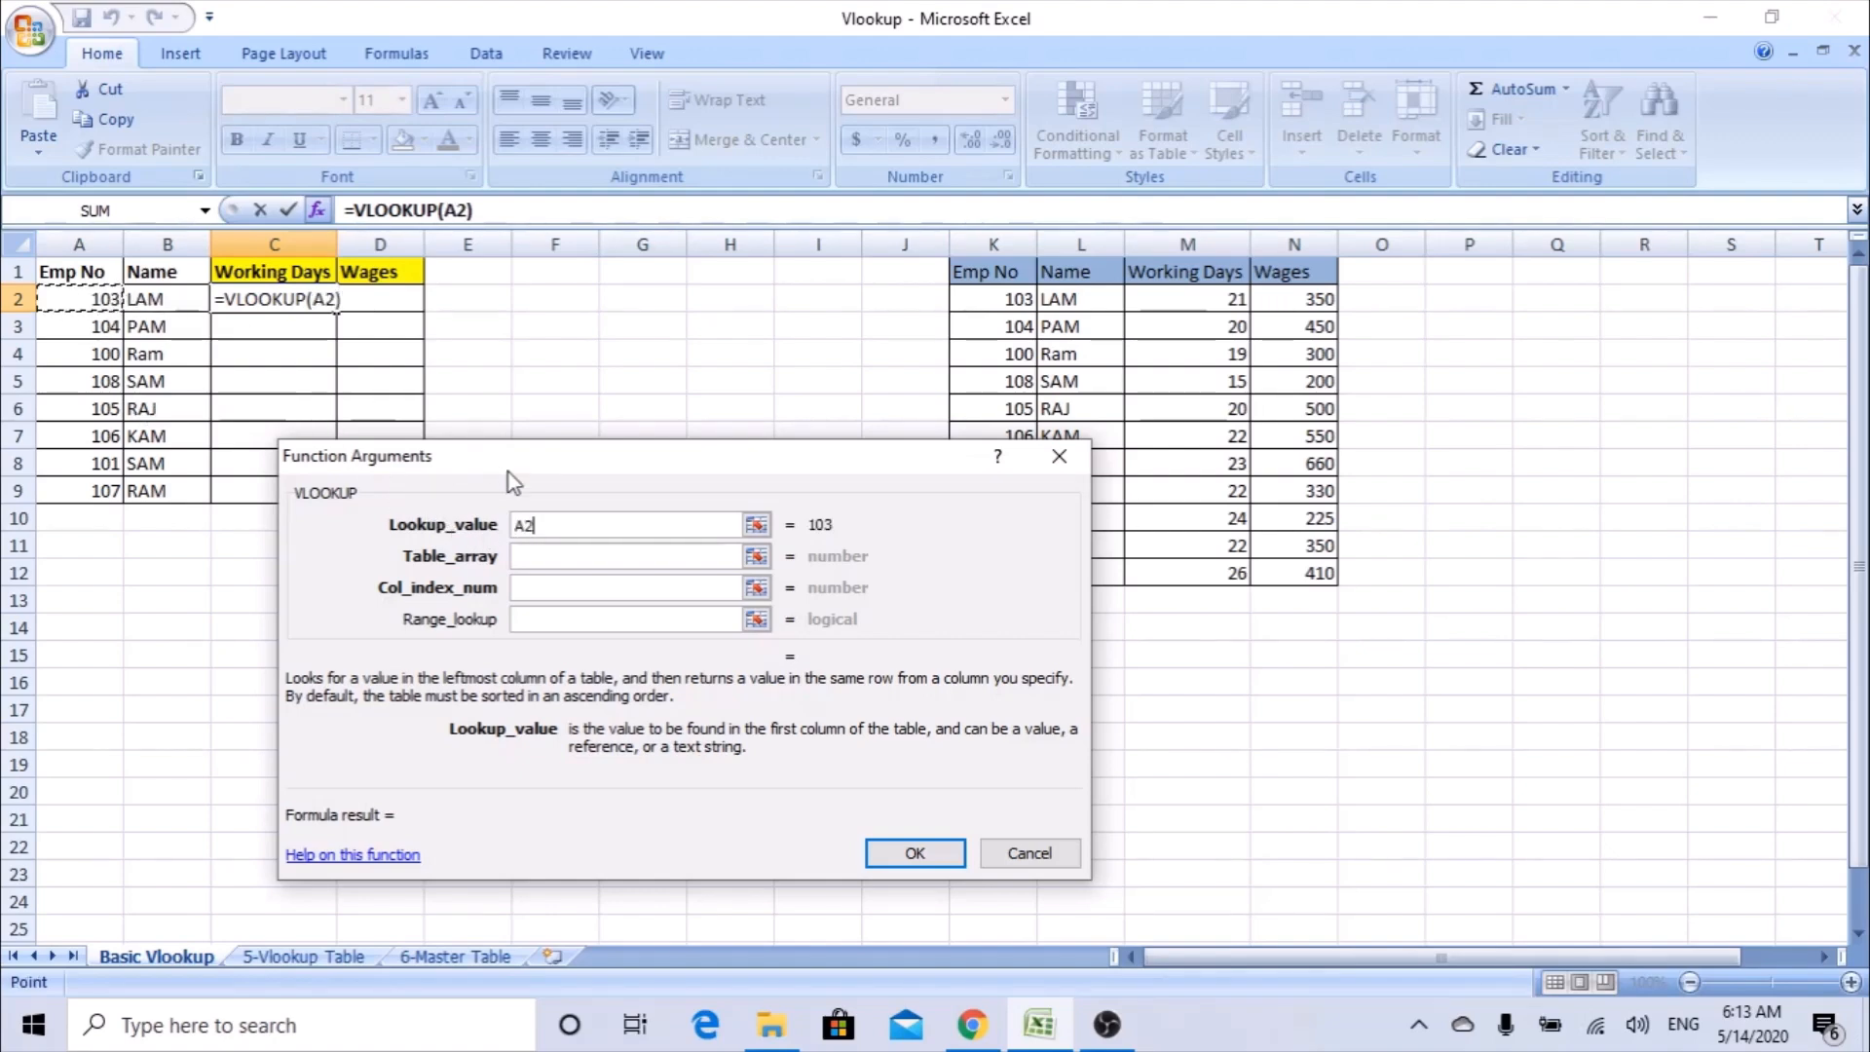
Set the VLOOKUP table array to K1:M12, covering Emp No through Working Days in the source table.
{"action": "left_click", "coordinate": [570, 557]}
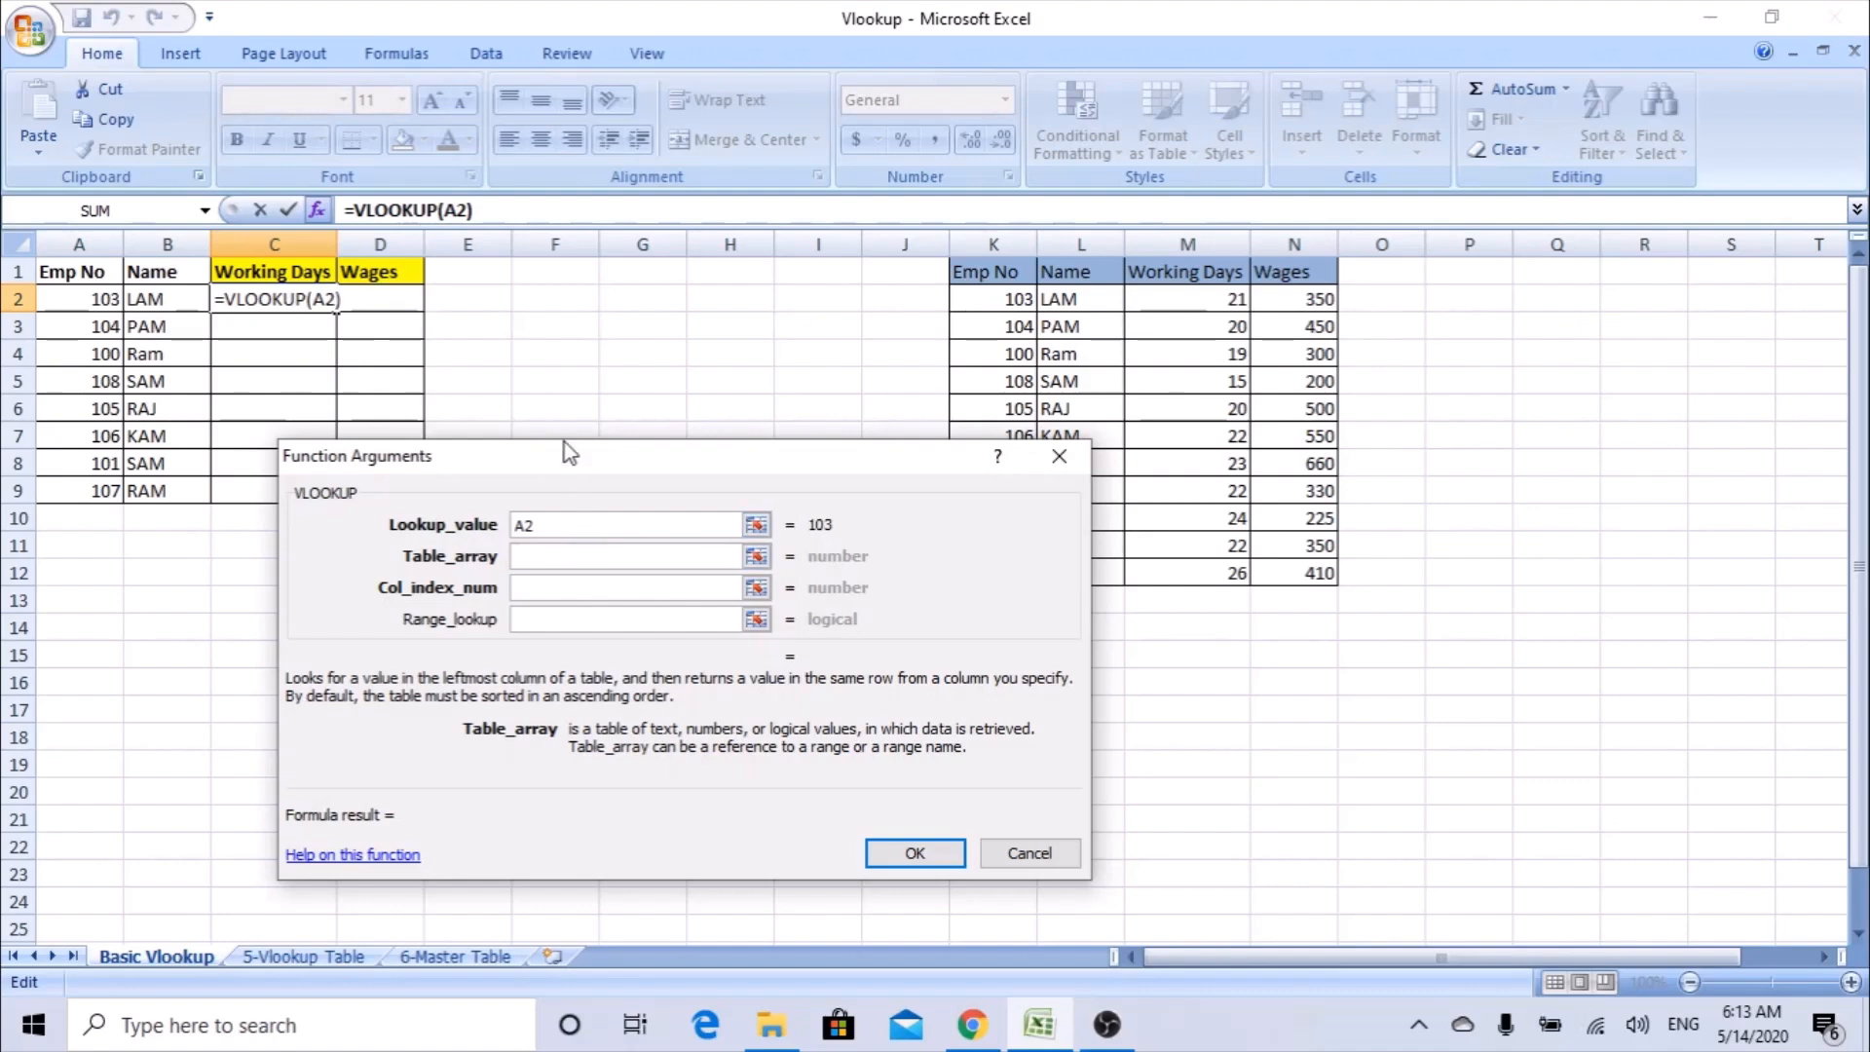
{"action": "left_click_drag", "start_coordinate": [570, 455], "coordinate": [377, 474]}
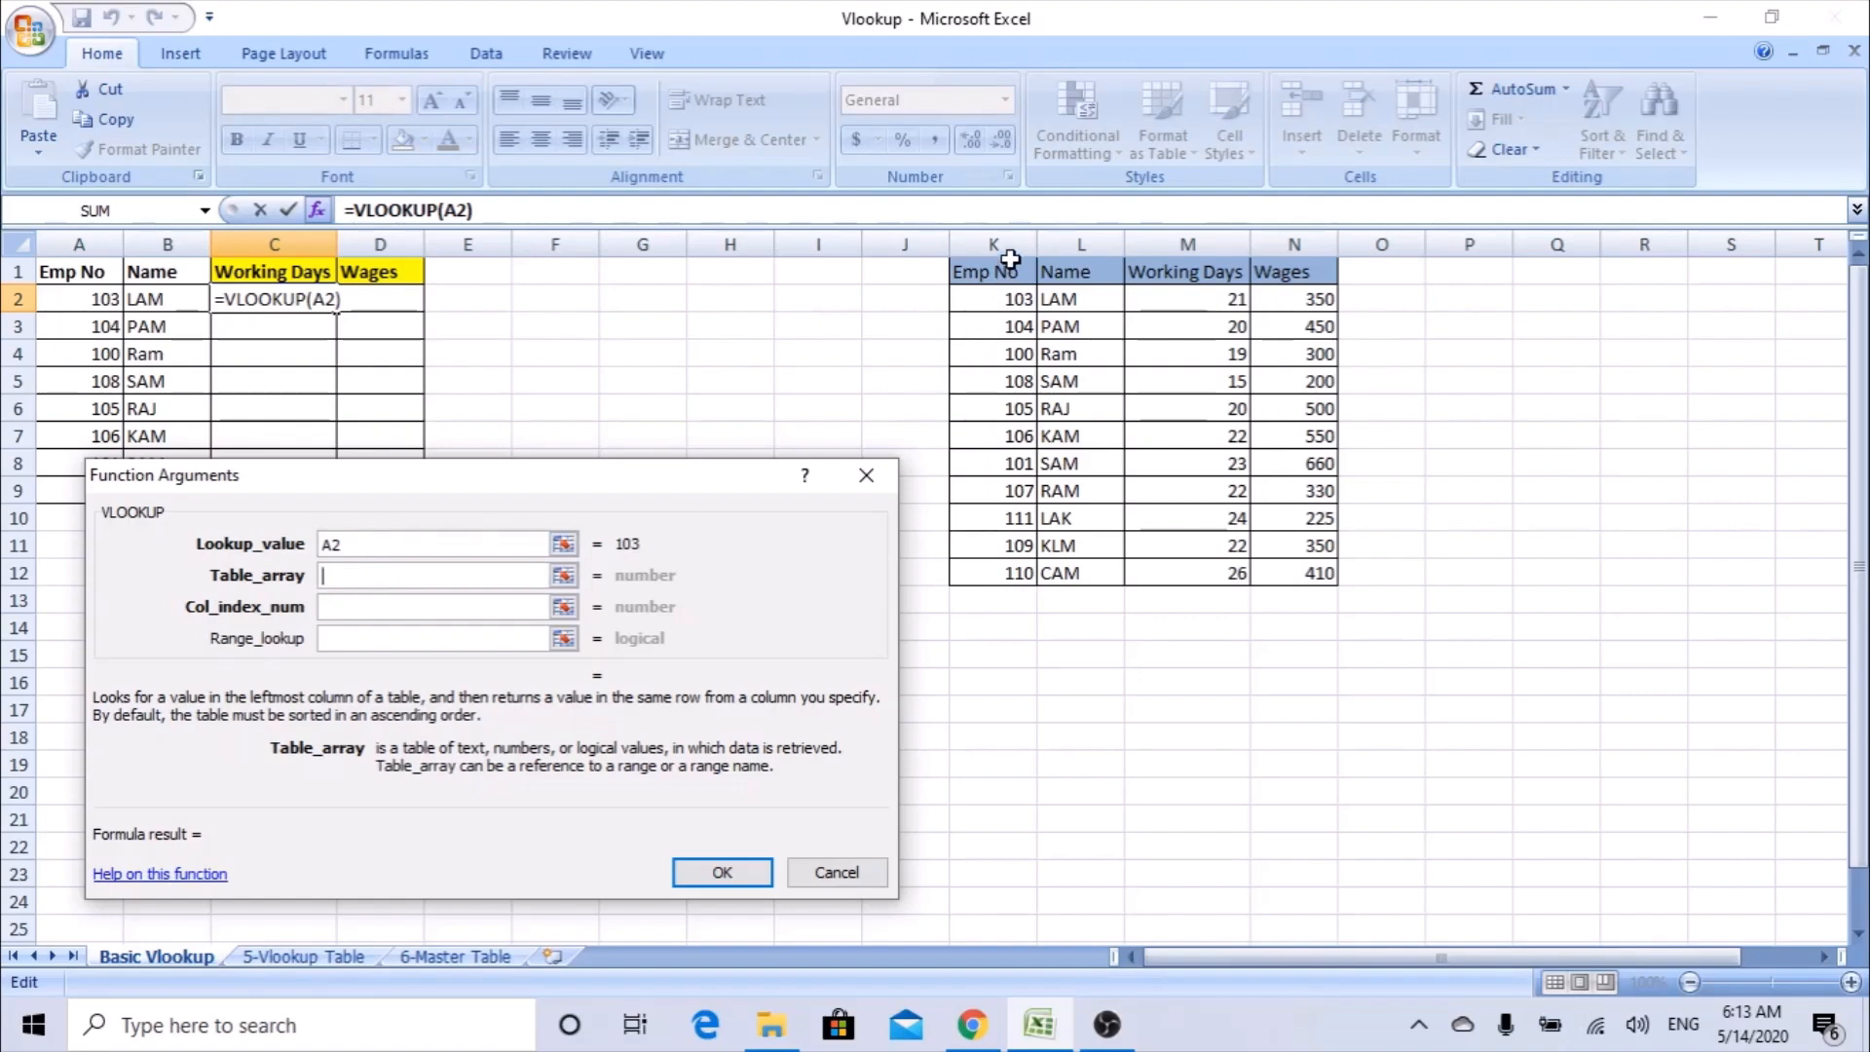
{"action": "left_click_drag", "start_coordinate": [1010, 232], "coordinate": [1190, 250]}
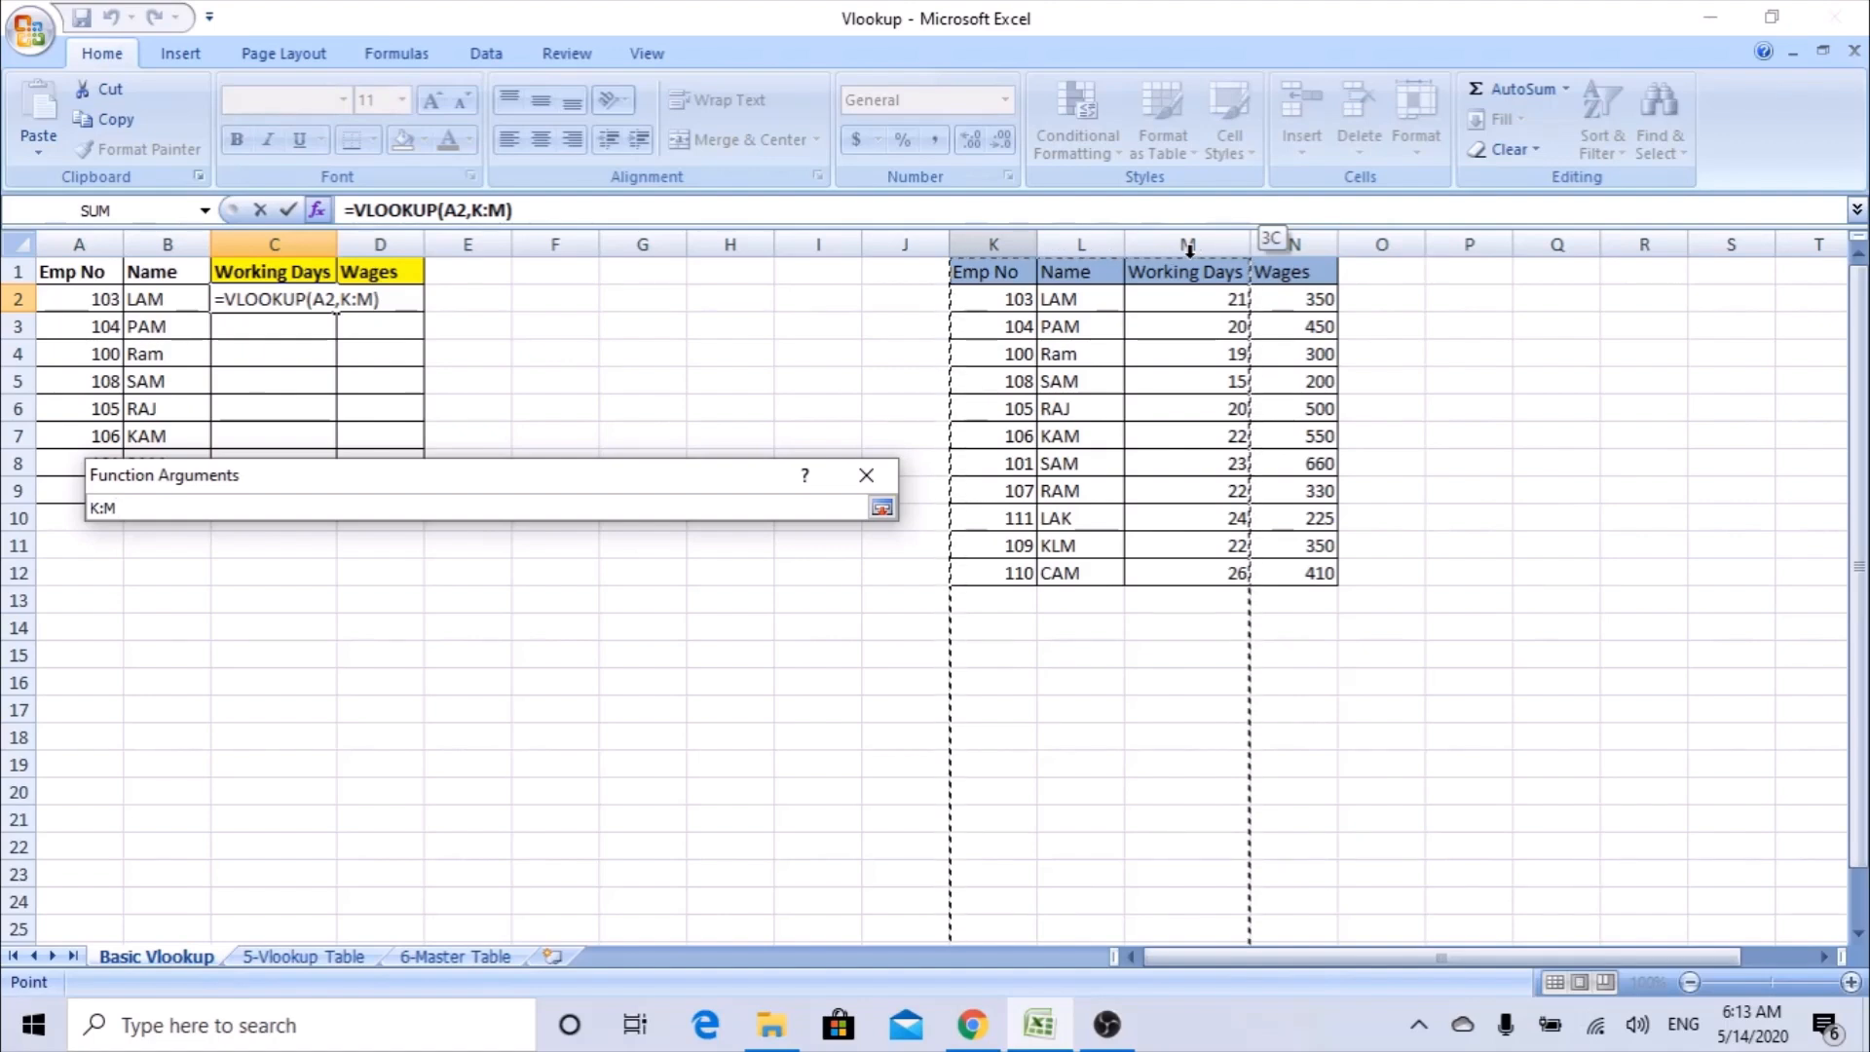
{"action": "key", "text": "Return"}
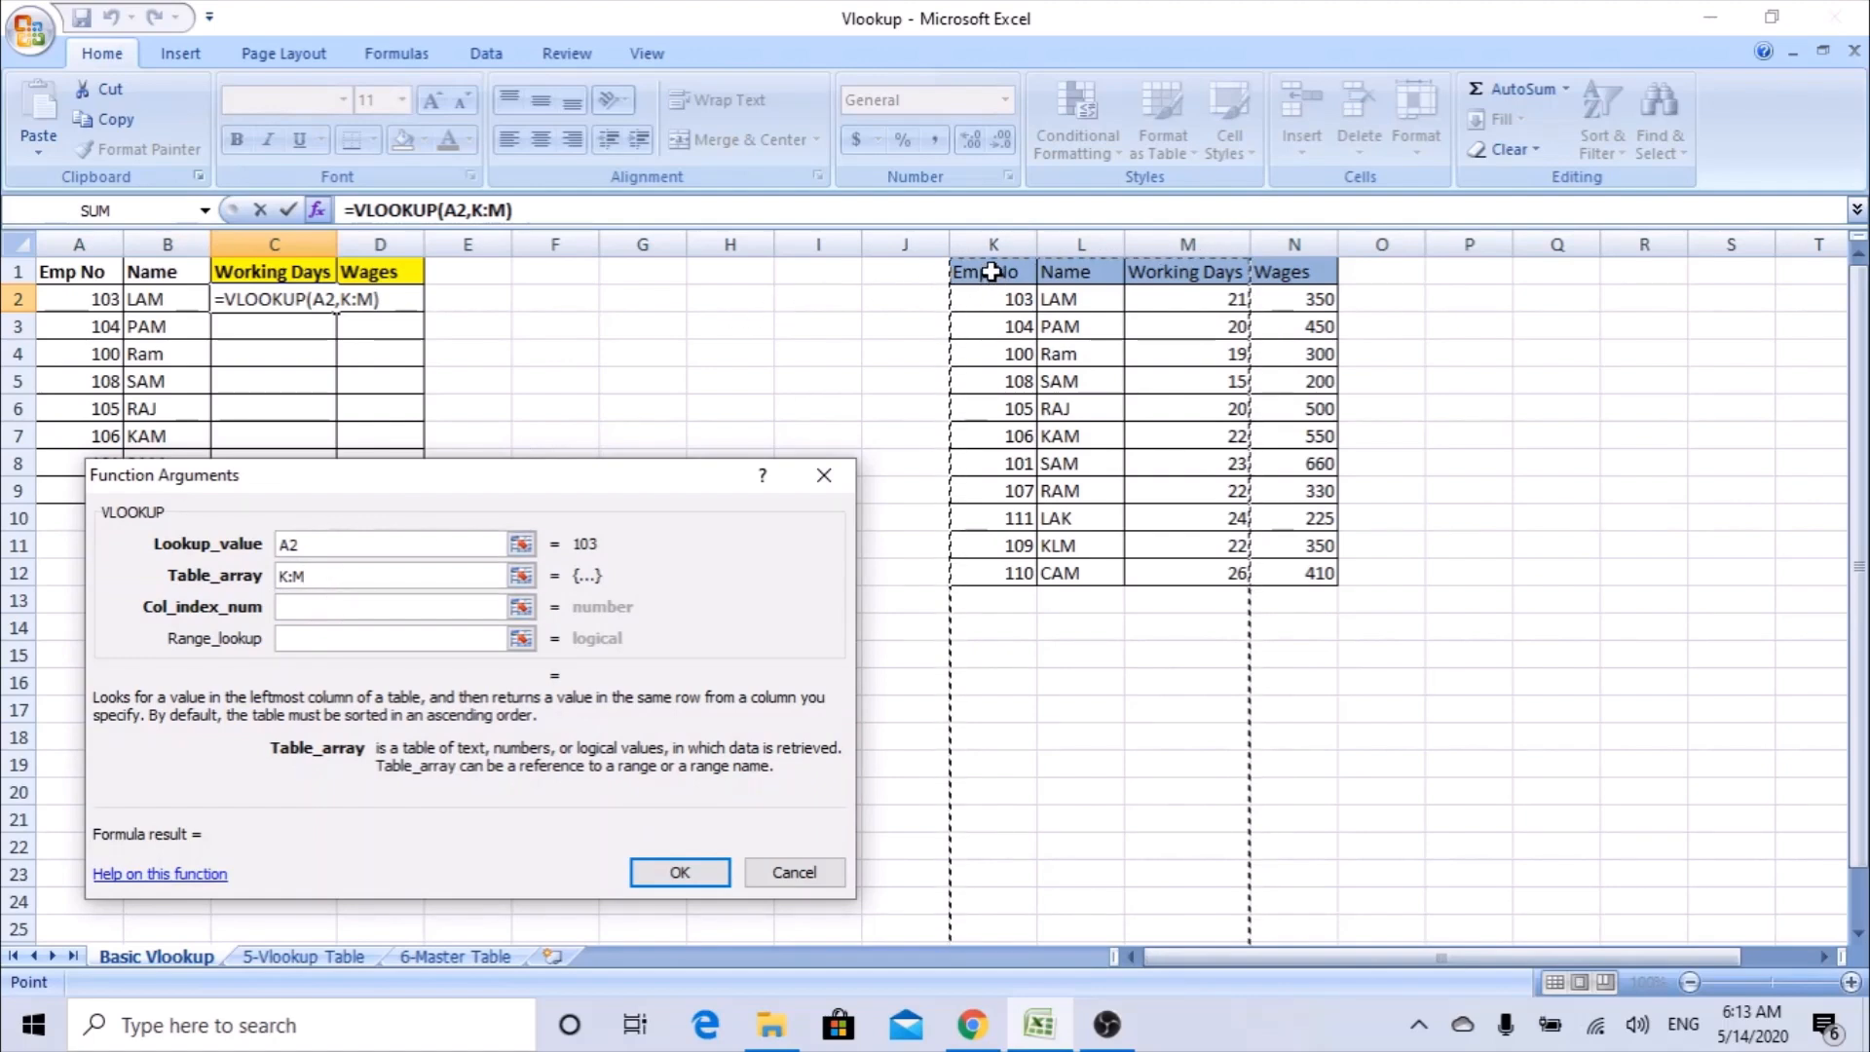
{"action": "left_click_drag", "start_coordinate": [994, 275], "coordinate": [1237, 564]}
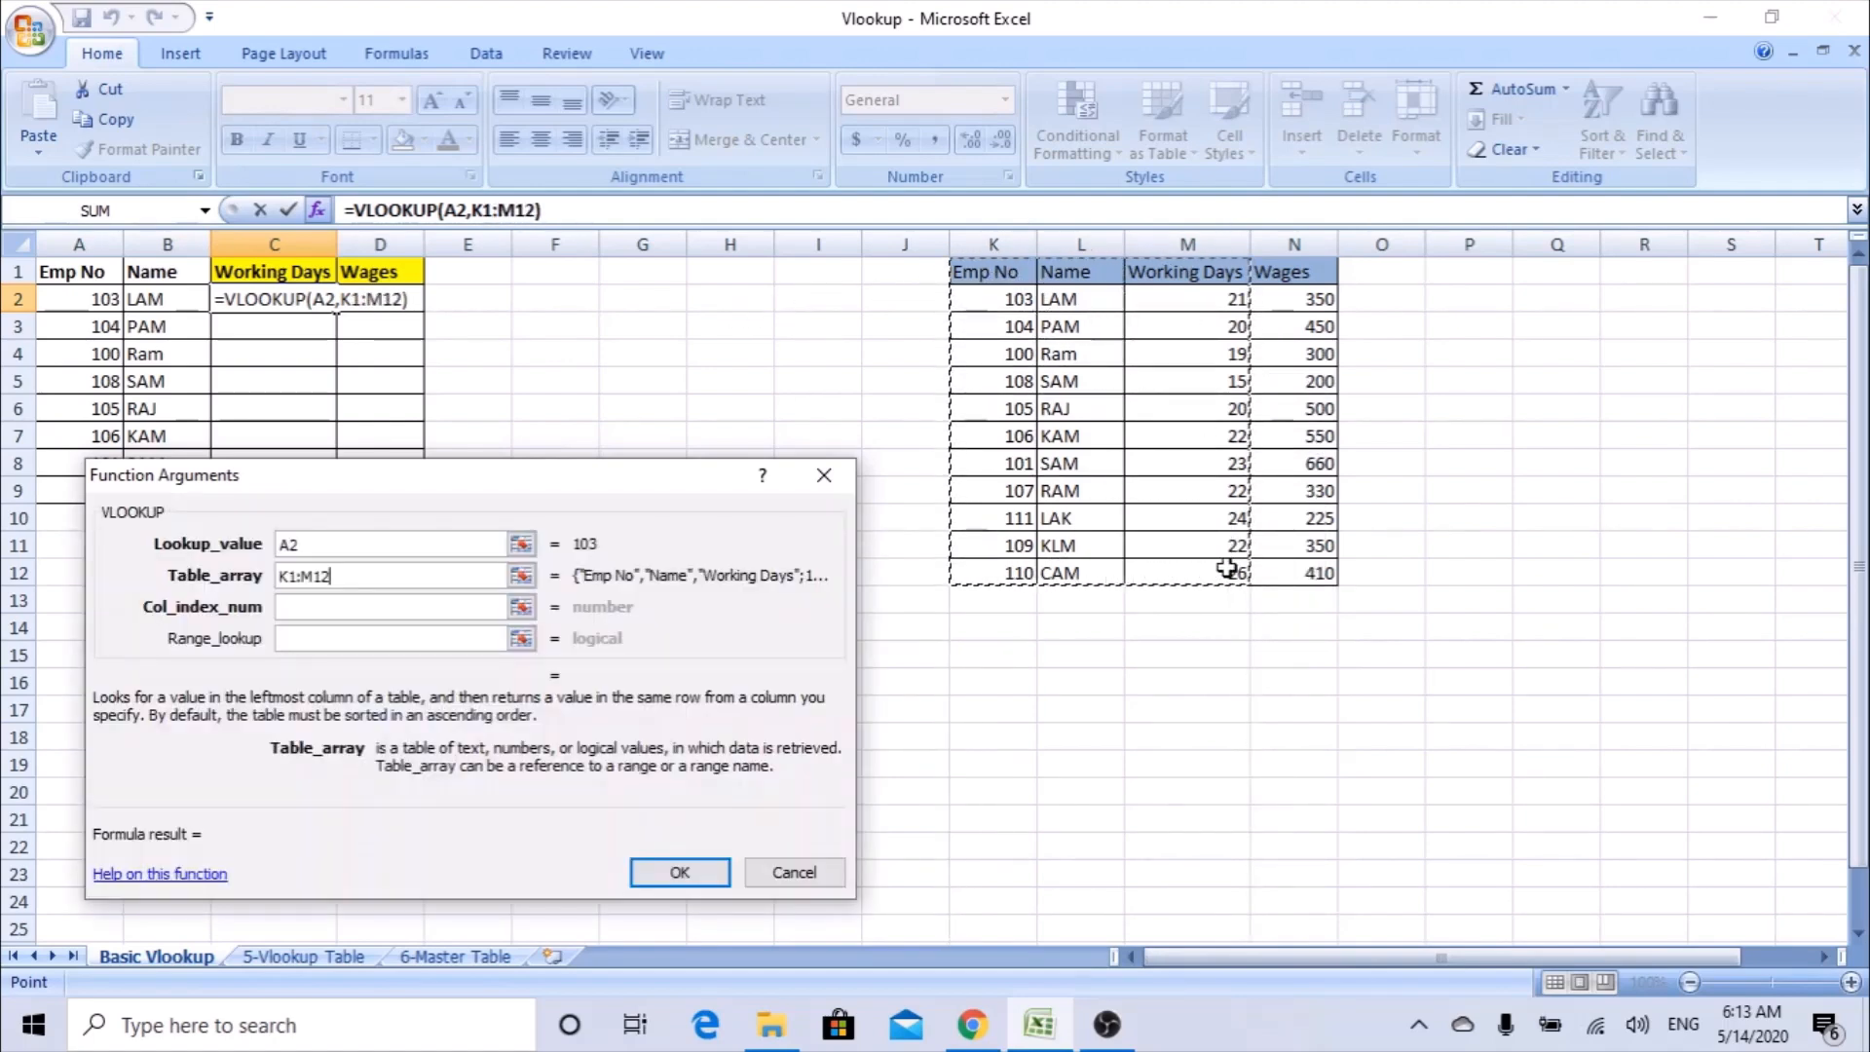
Set the VLOOKUP column index number to 3 for the Working Days column.
{"action": "left_click", "coordinate": [335, 601]}
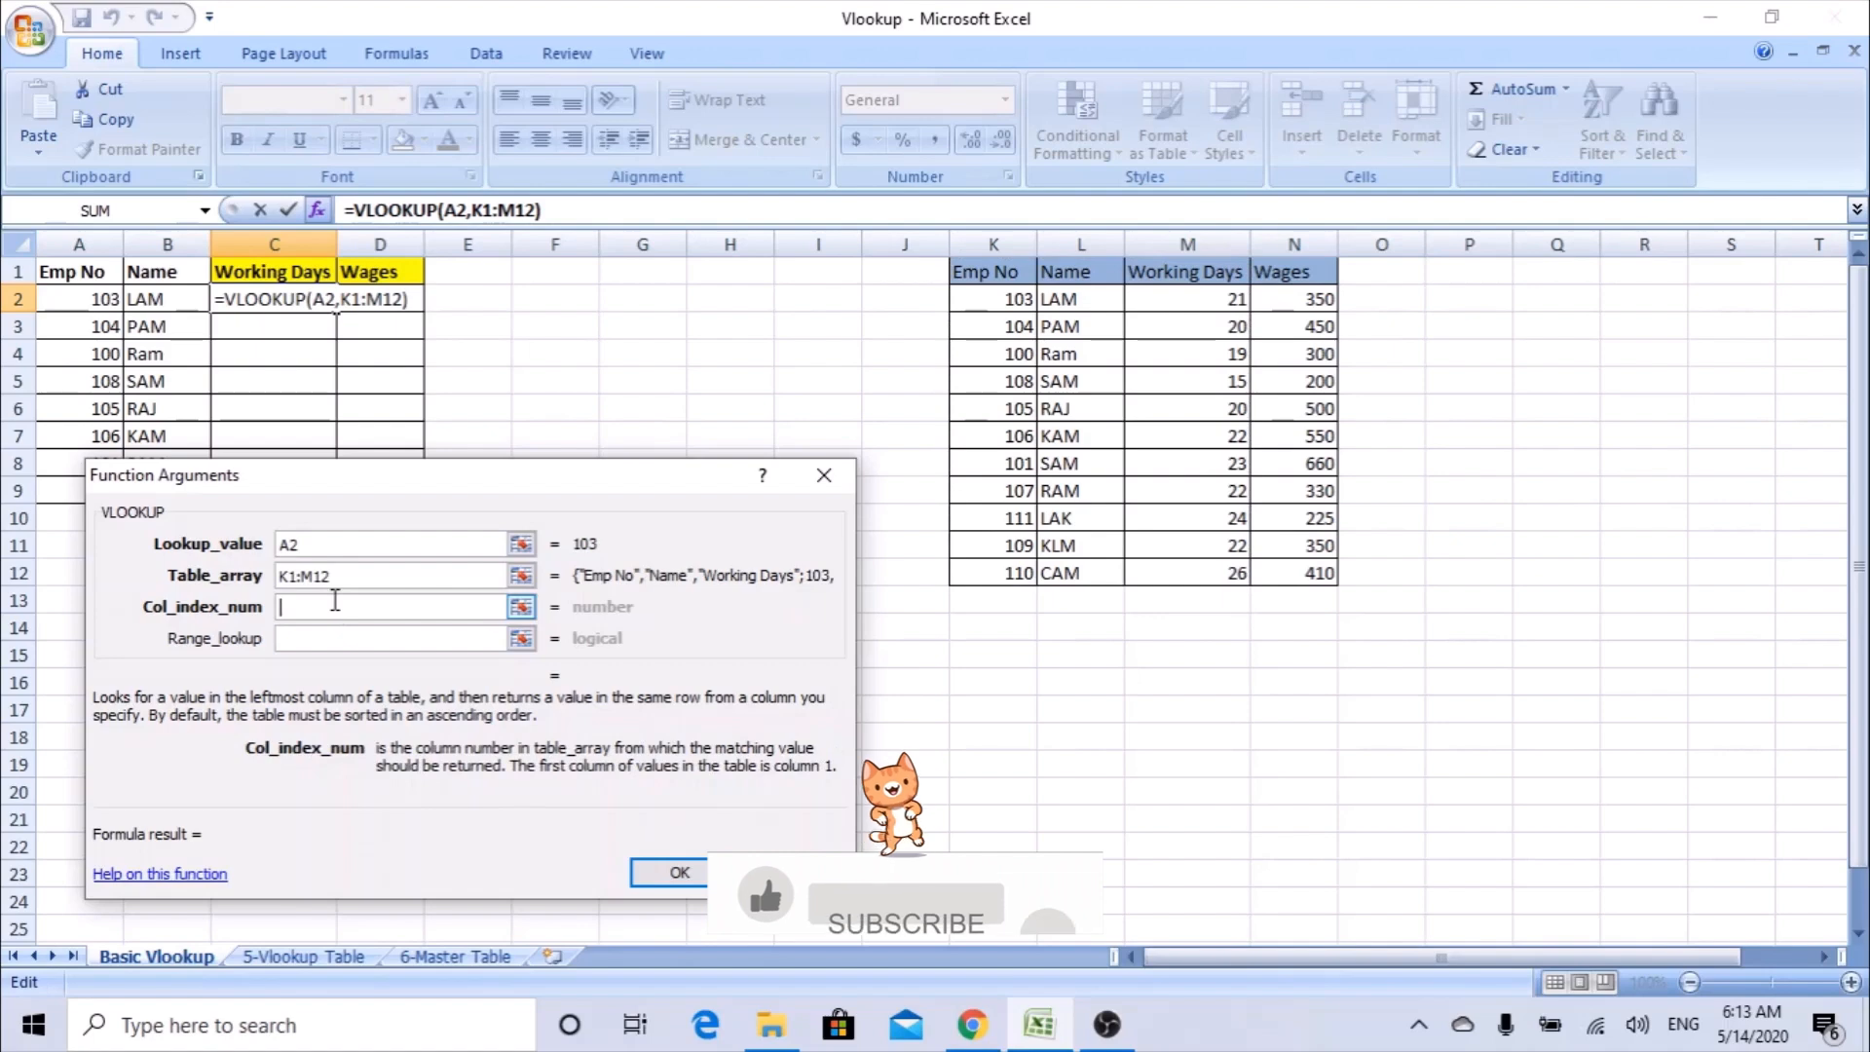
{"action": "type", "text": "3"}
{"action": "key", "text": "Tab"}
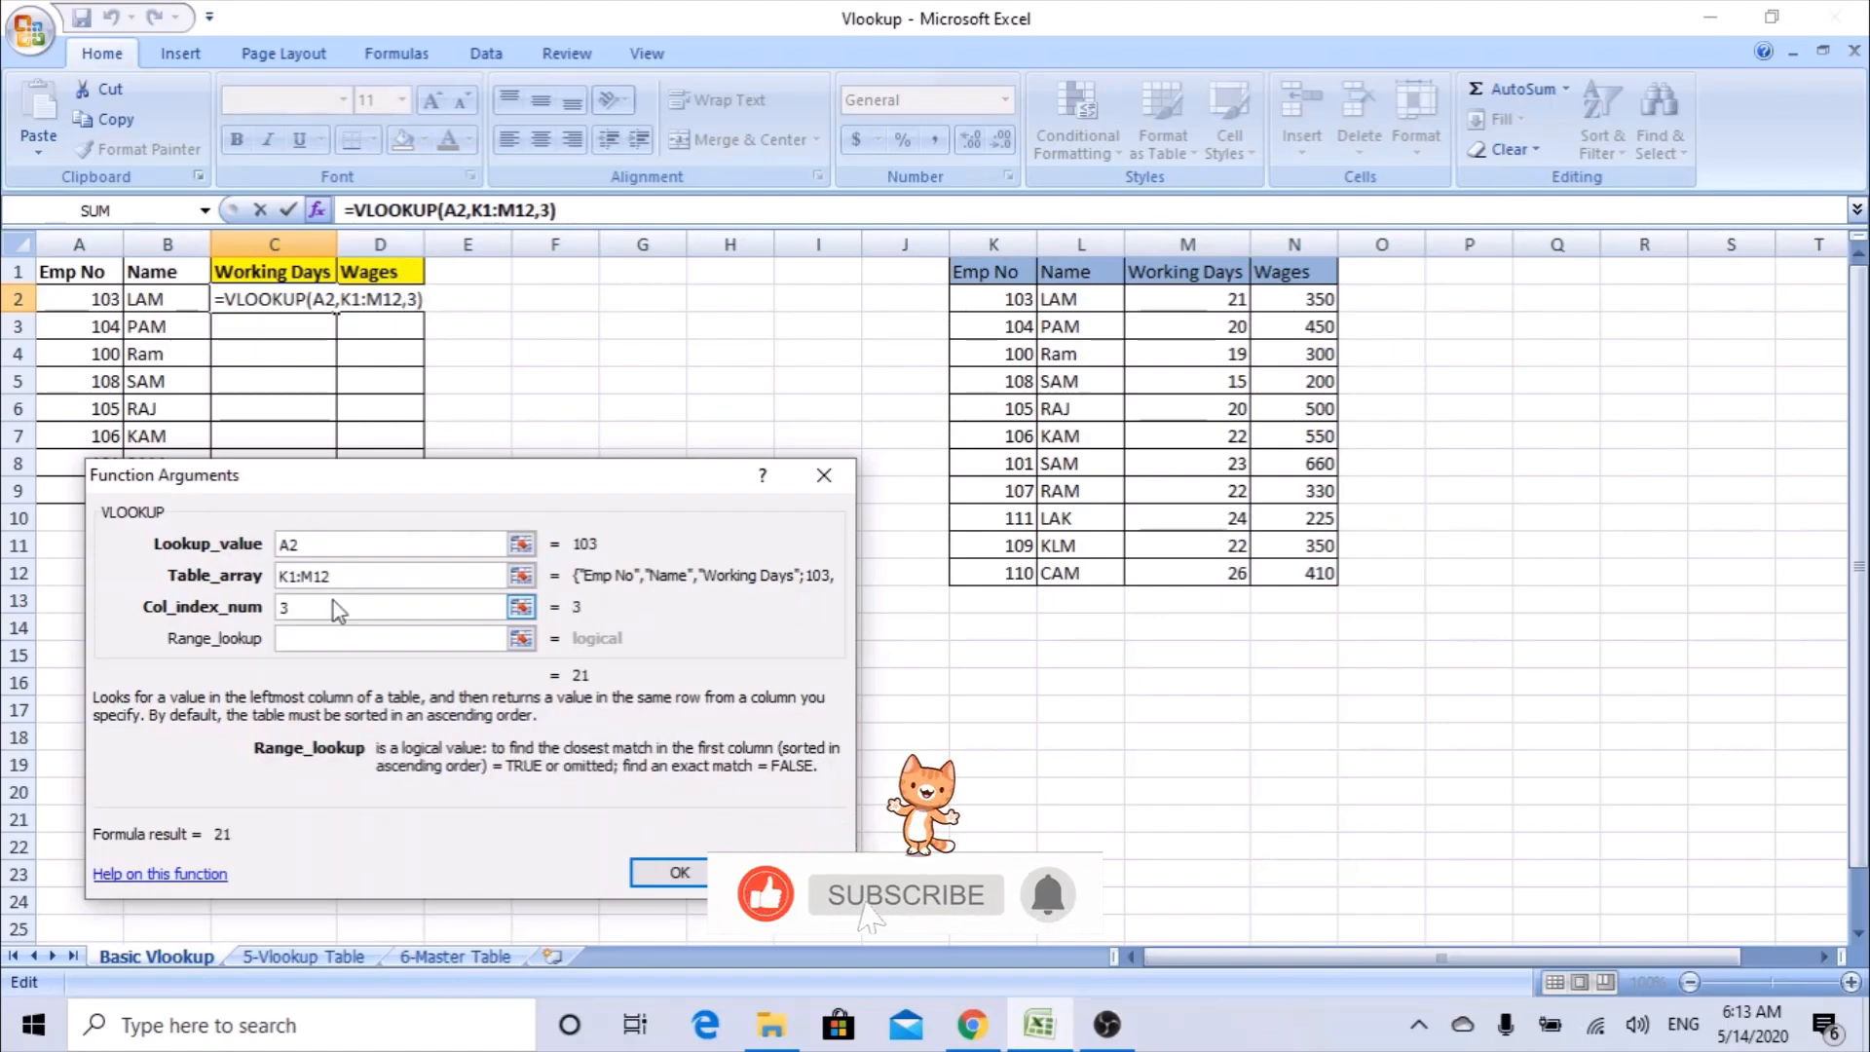
Set the range lookup to 0 for an exact match, confirm the C2 formula and fill it down to C9.
{"action": "type", "text": "0"}
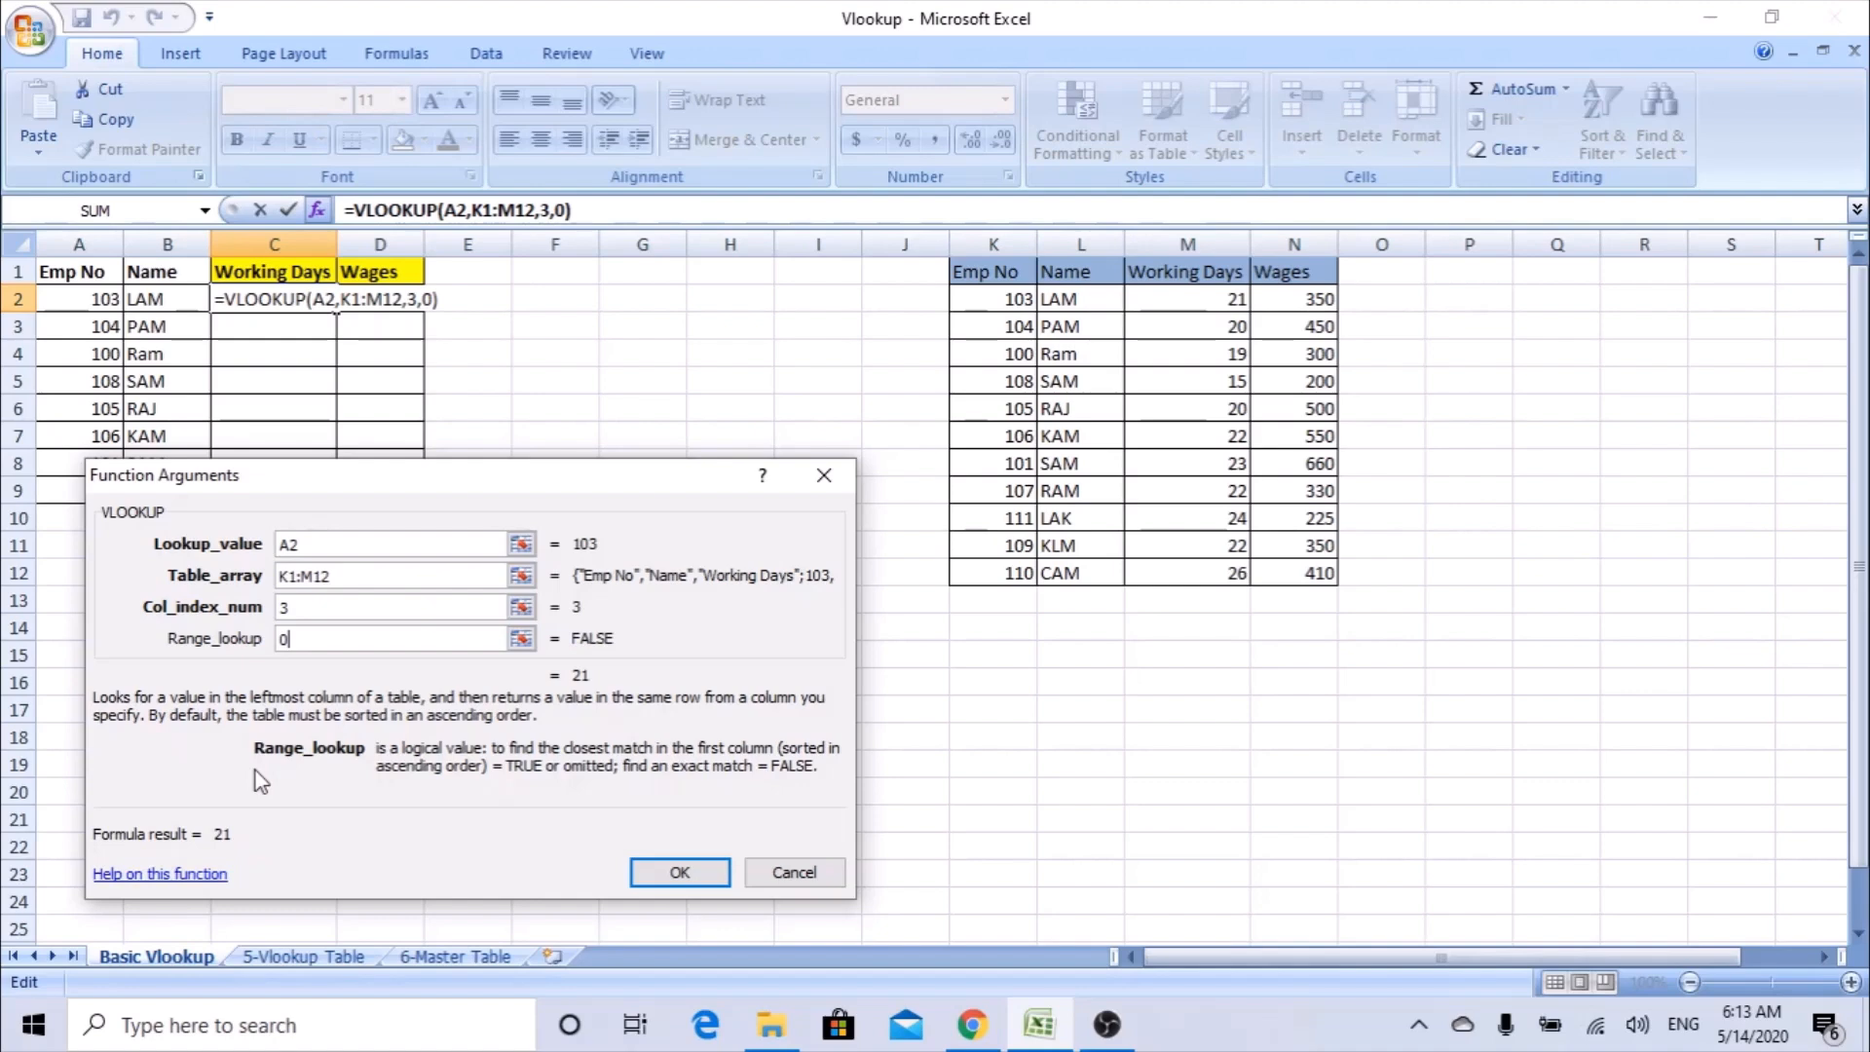
{"action": "left_click_drag", "start_coordinate": [351, 483], "coordinate": [404, 486]}
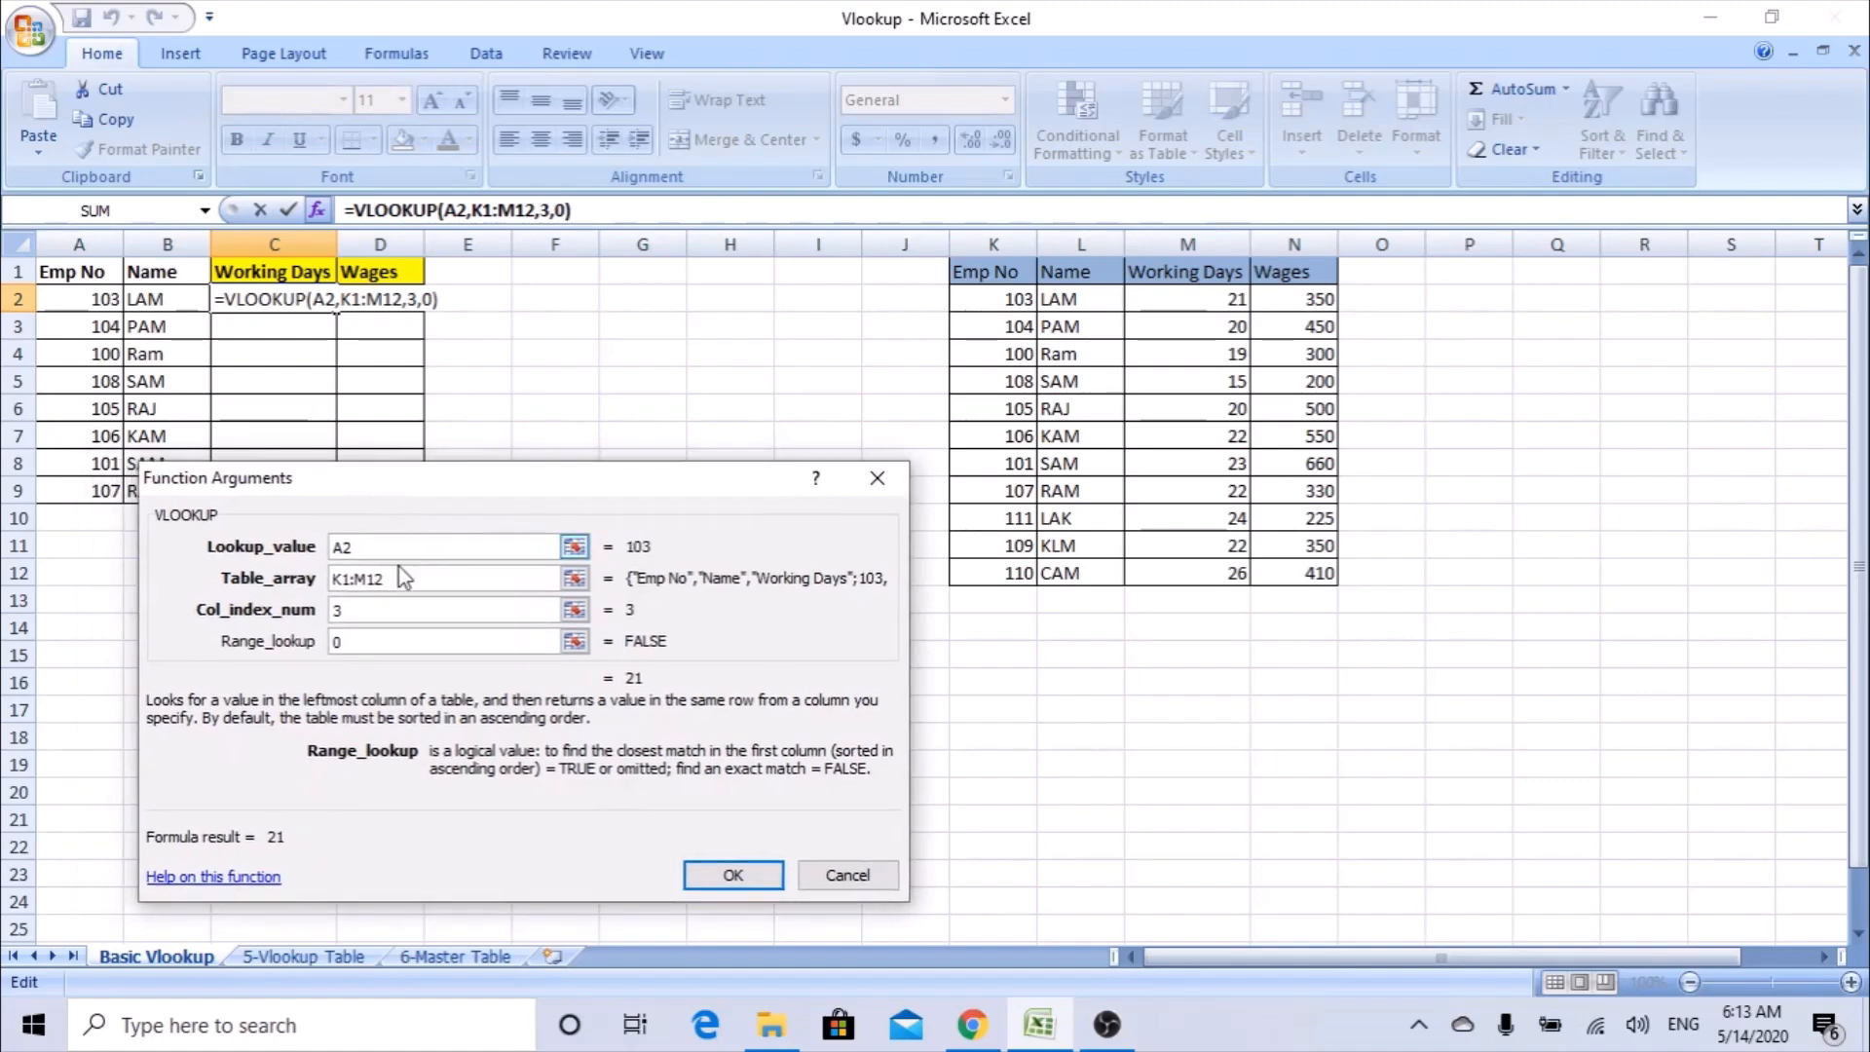
{"action": "left_click", "coordinate": [732, 874]}
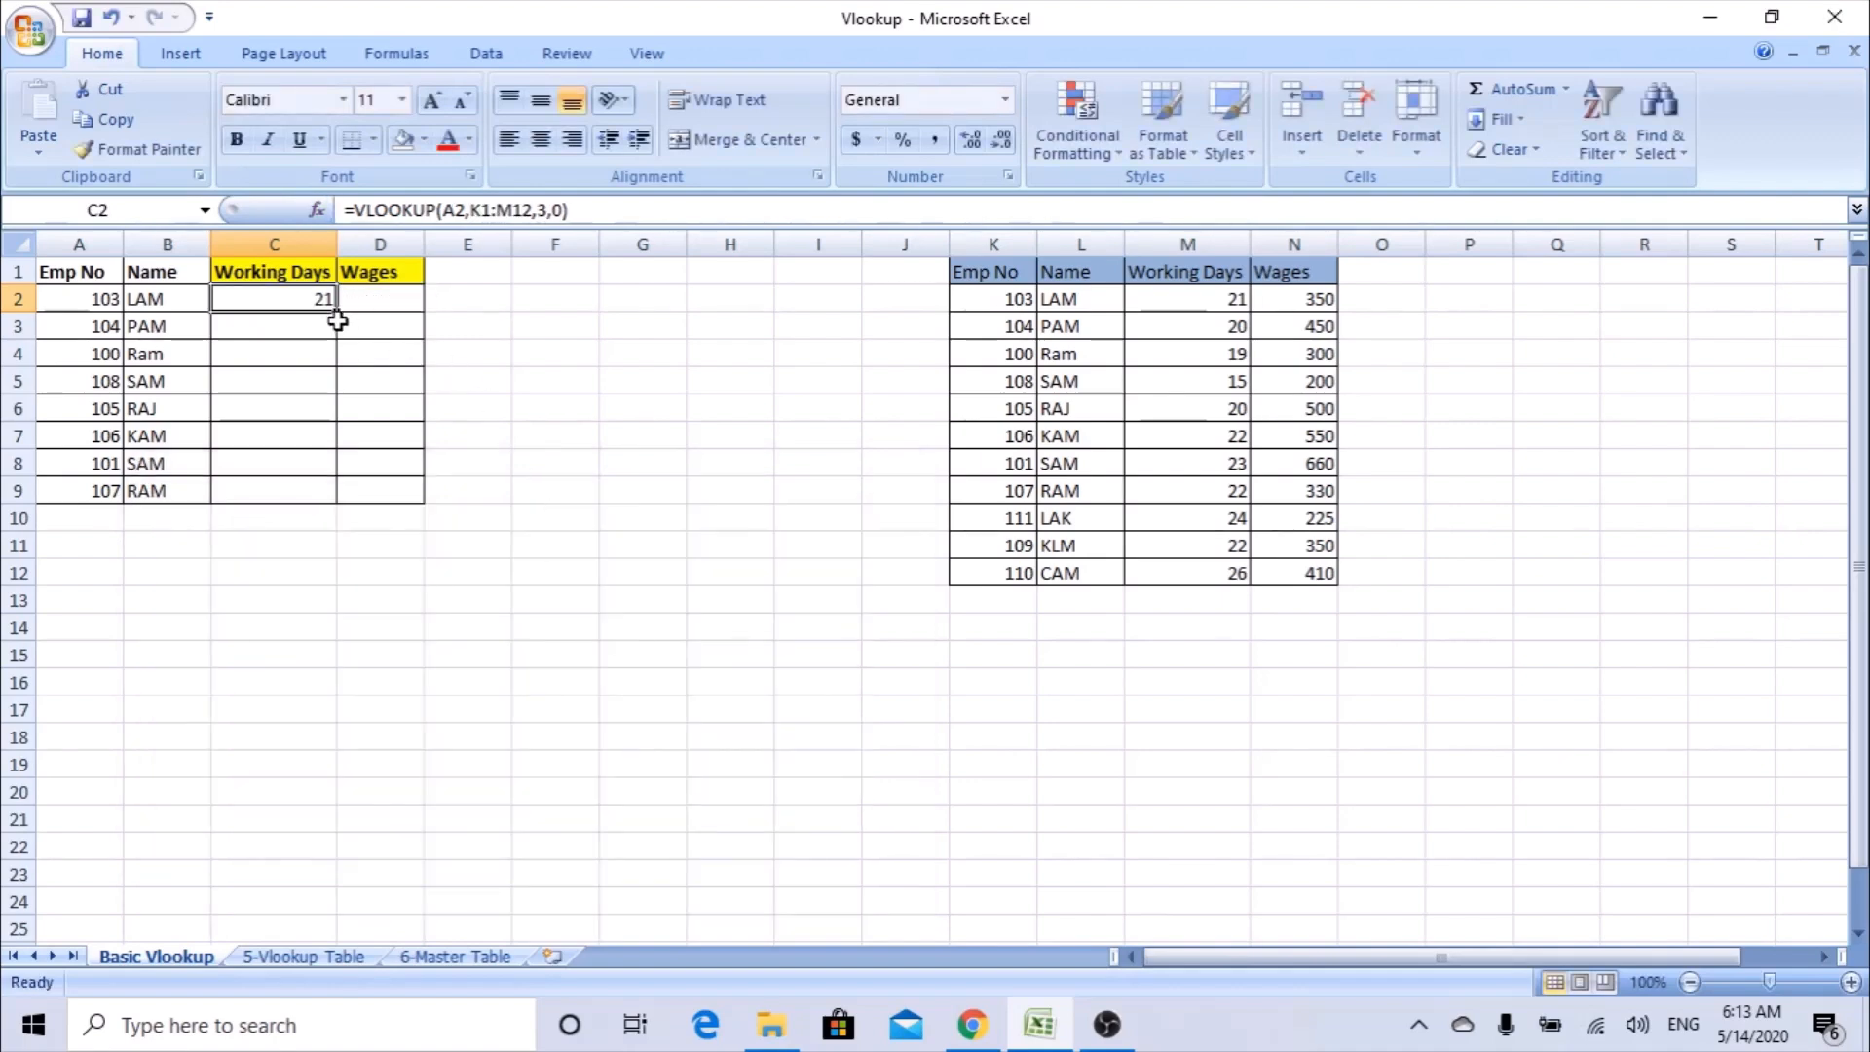
{"action": "left_click_drag", "start_coordinate": [336, 311], "coordinate": [327, 508]}
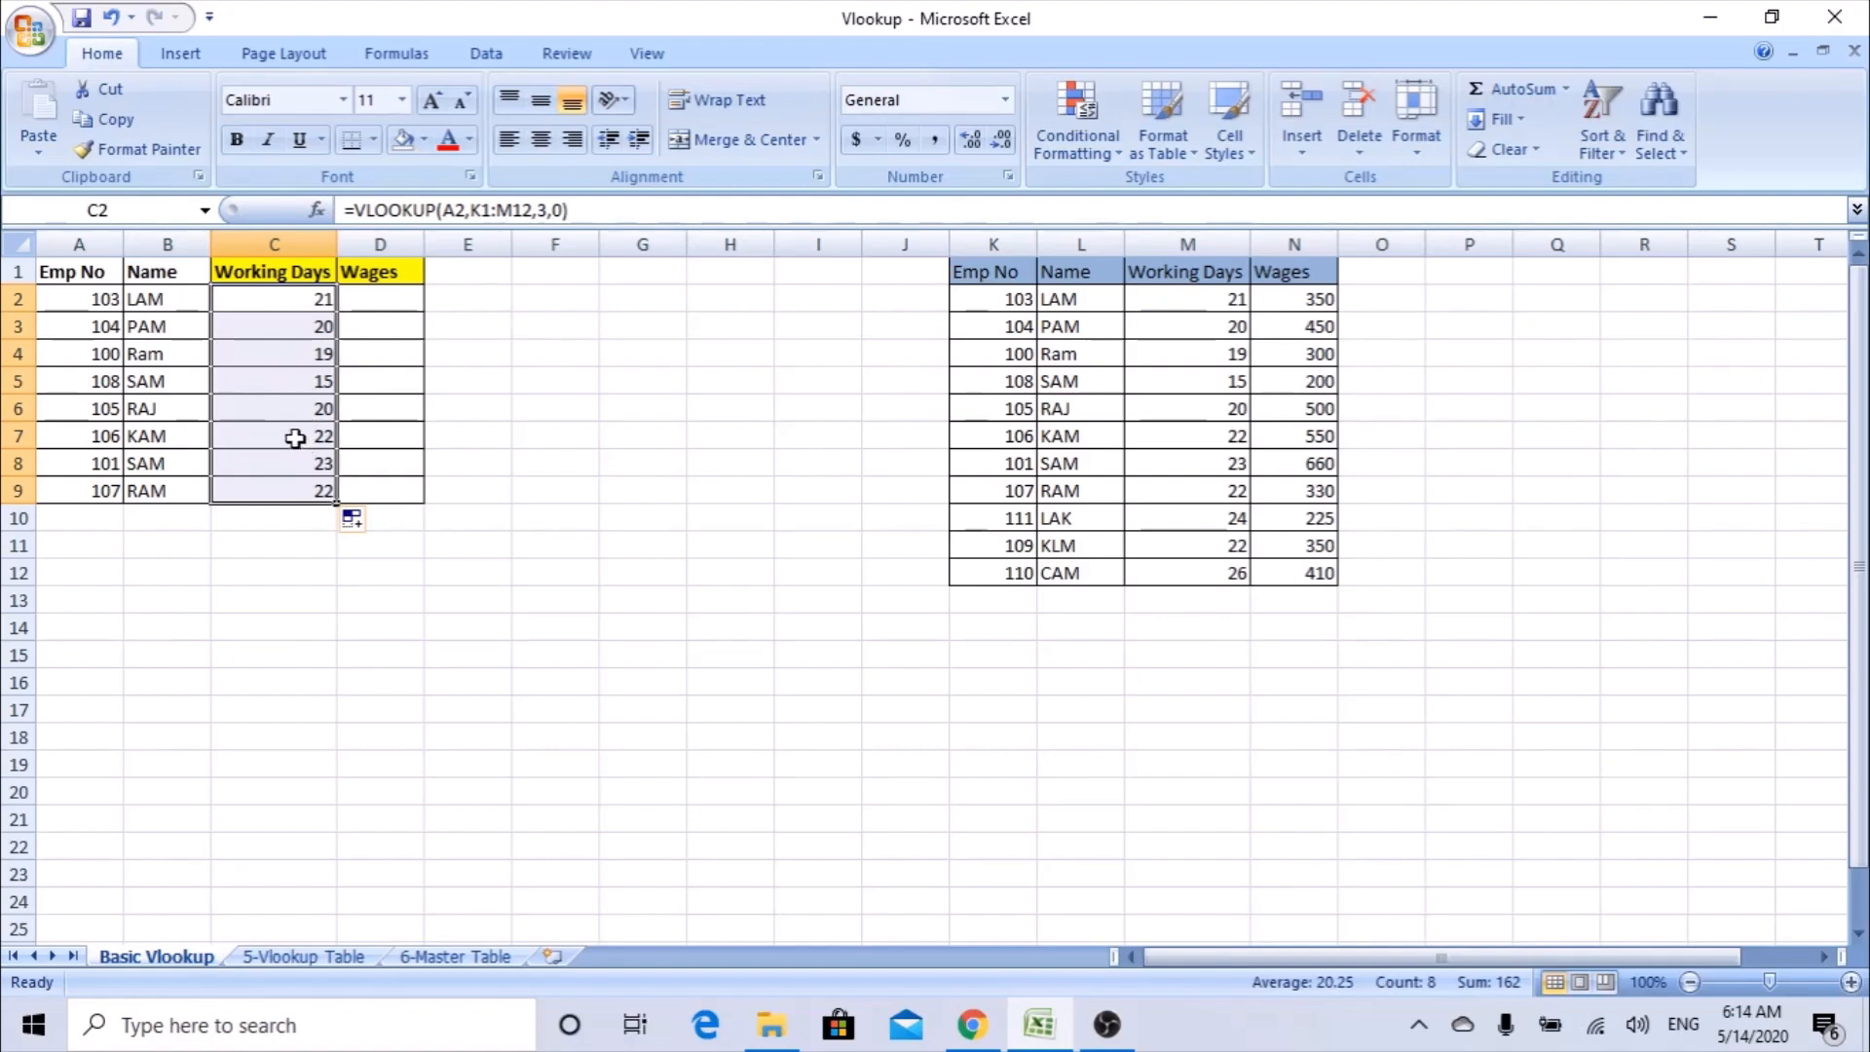
Inspect the table range referenced by the filled Working Days formula in C8.
{"action": "left_click", "coordinate": [312, 464]}
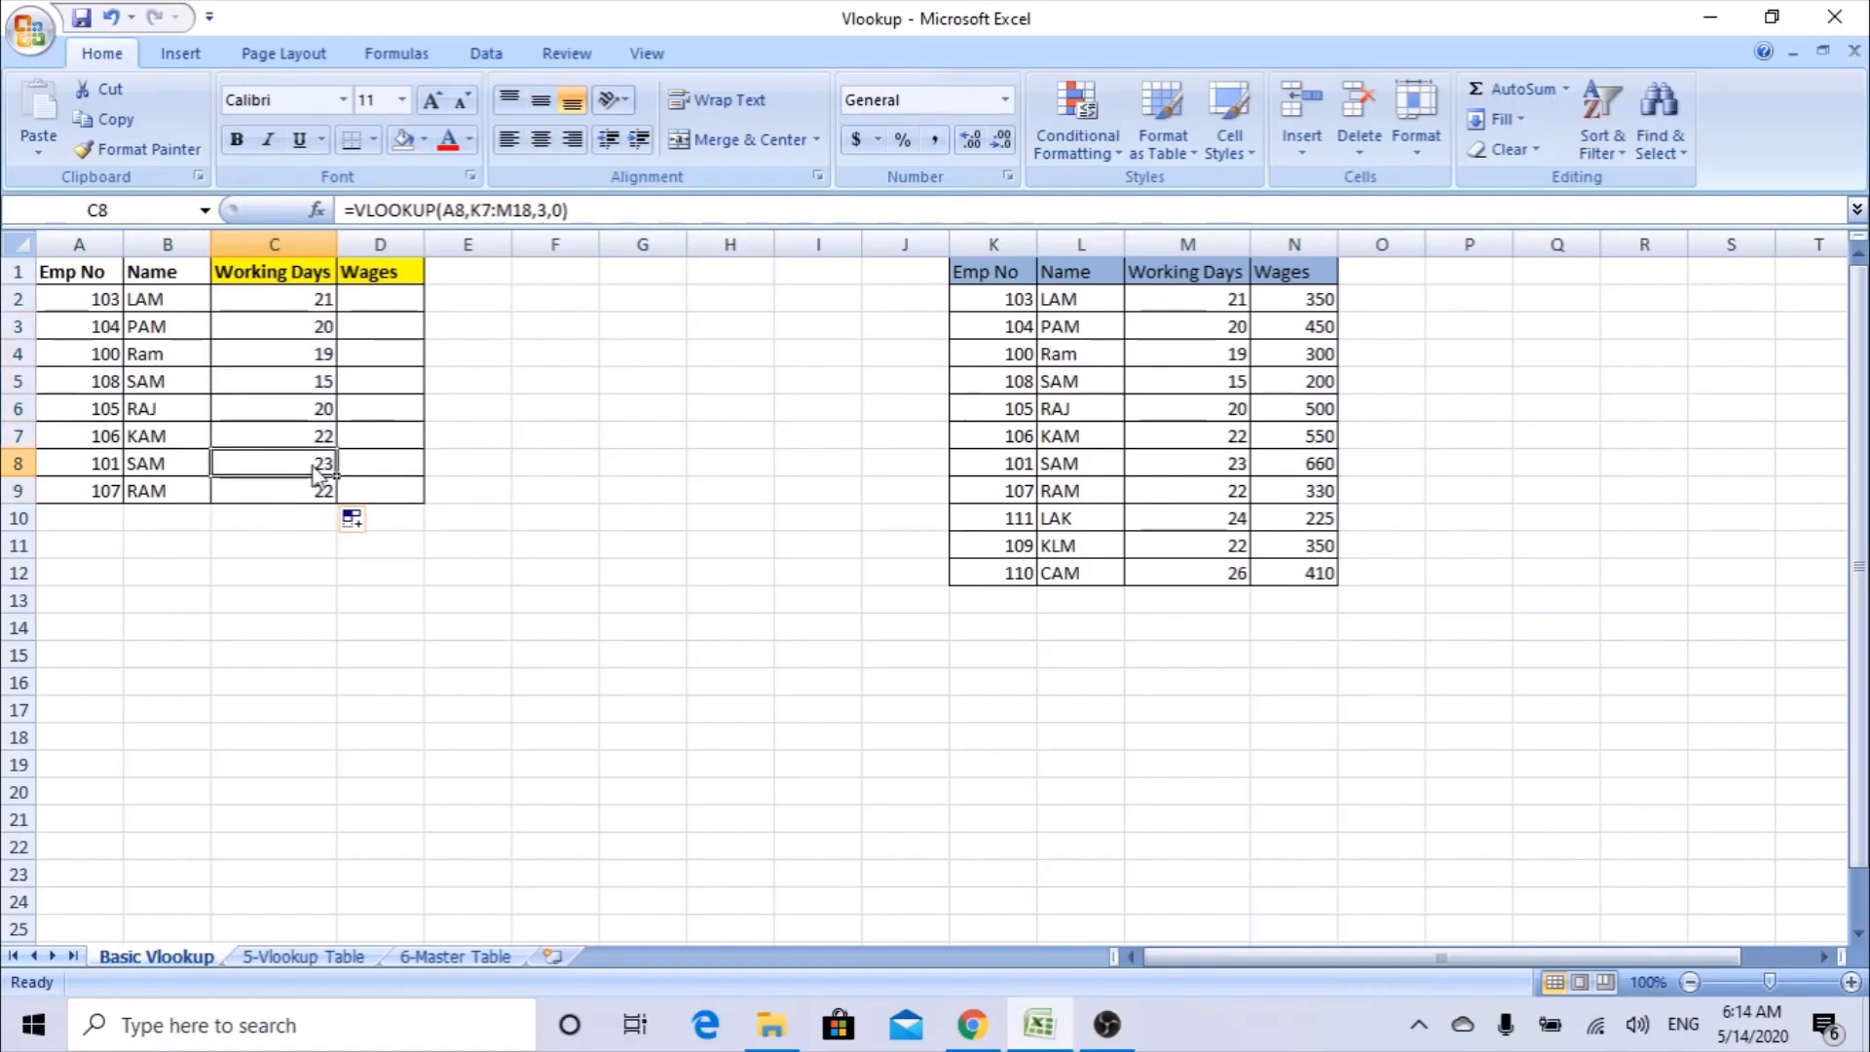
{"action": "double_click", "coordinate": [311, 463]}
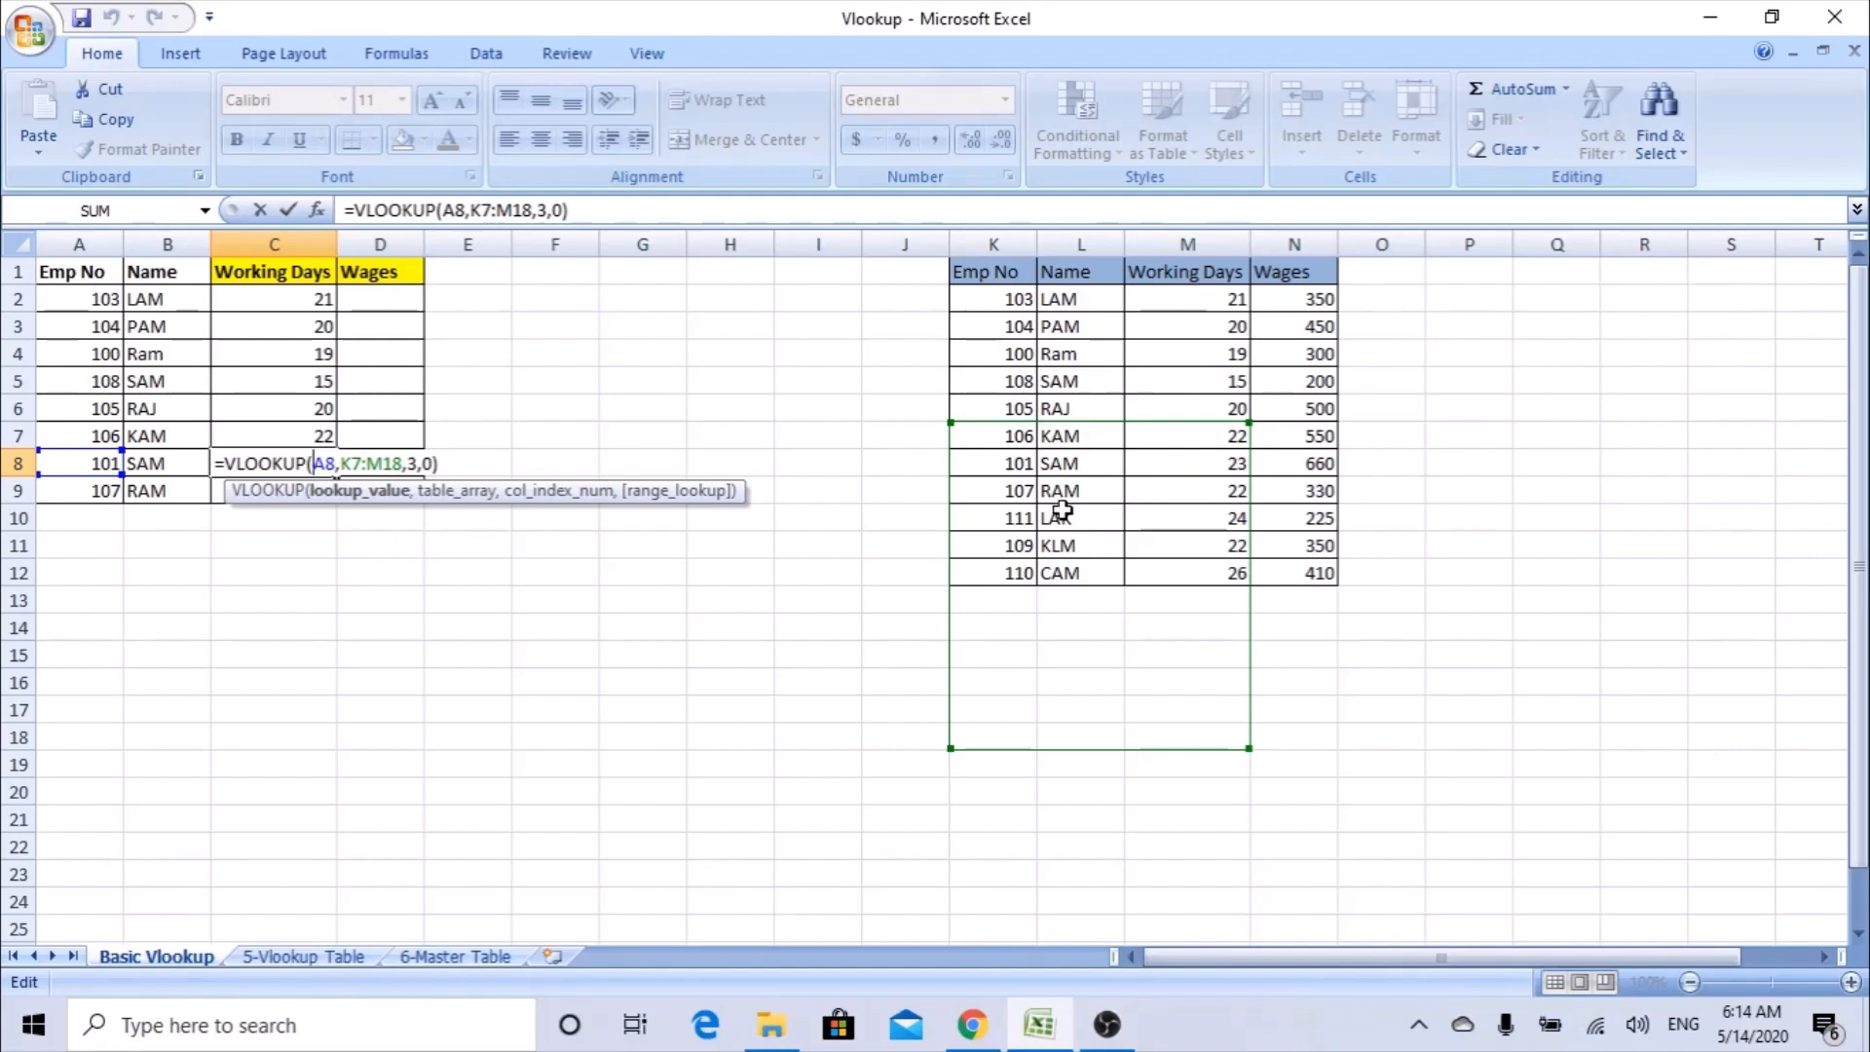
{"action": "key", "text": "Escape"}
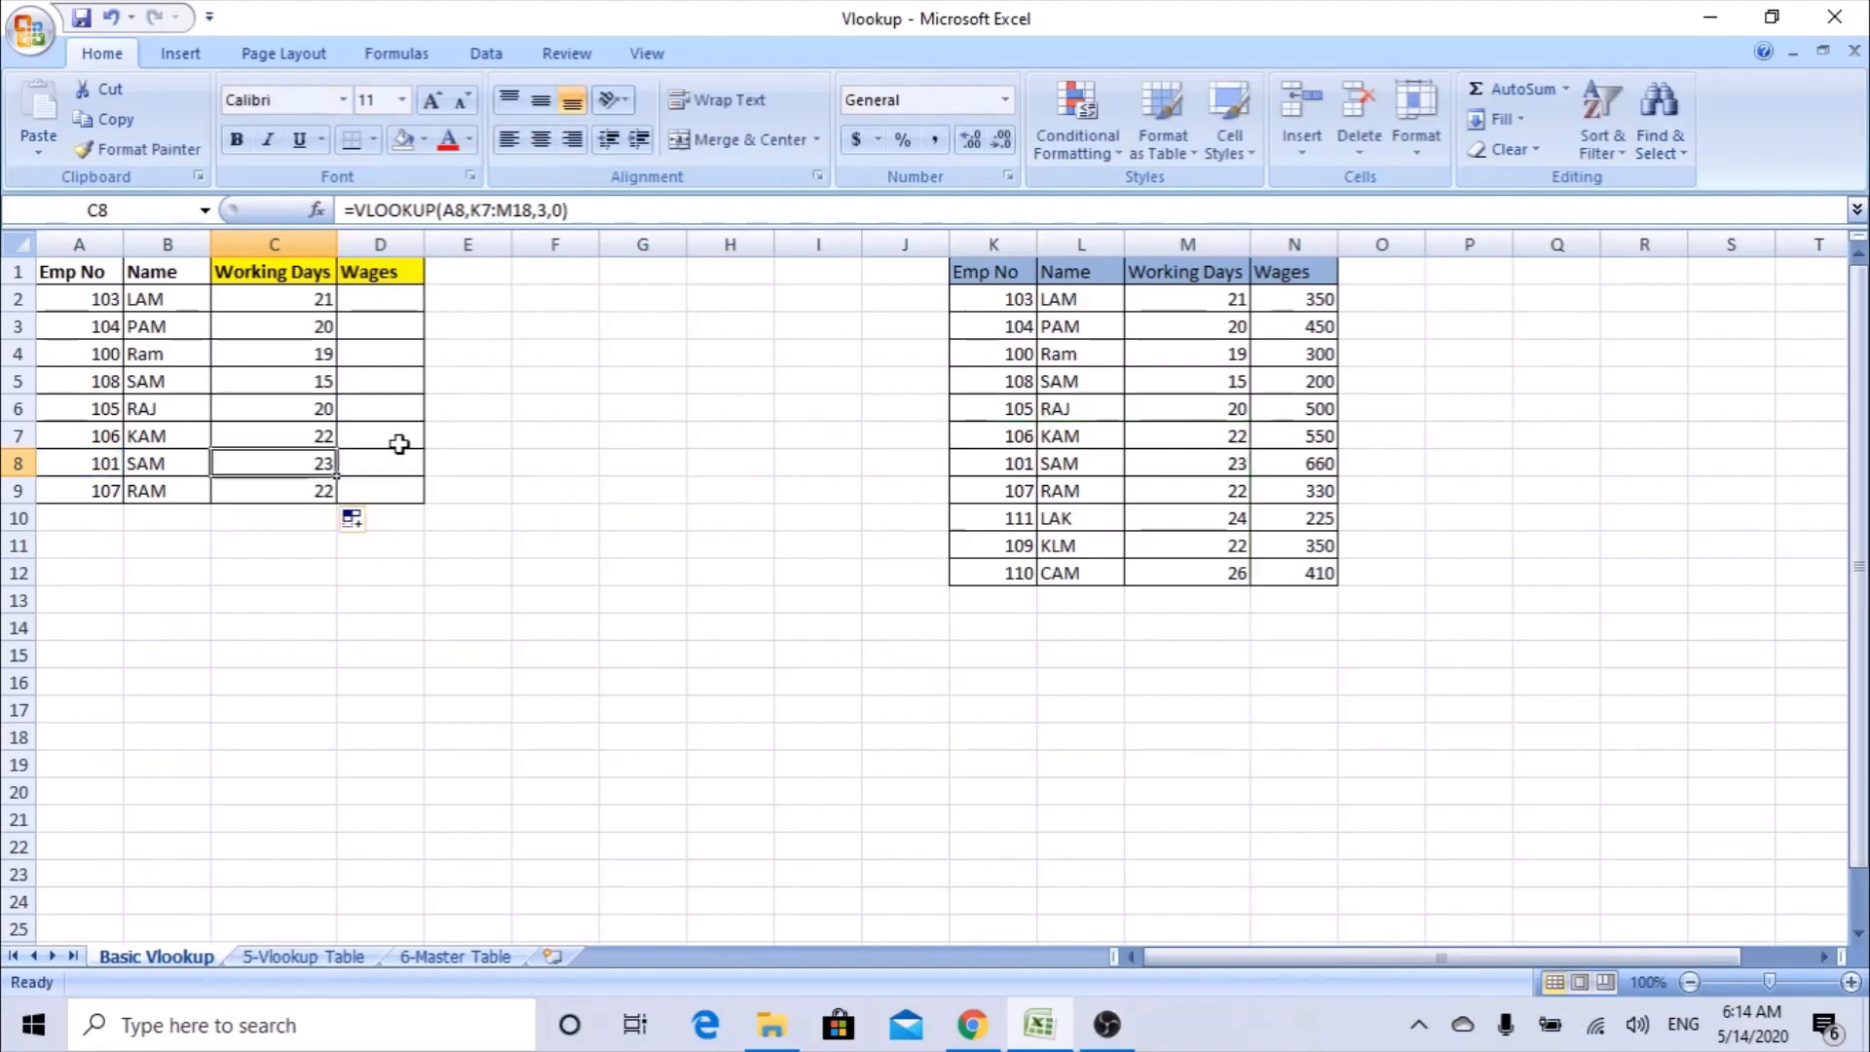
Try copying the C9 formula into C10:C18 to check the table range in C18, and undo the paste.
{"action": "left_click", "coordinate": [310, 490]}
{"action": "key", "text": "ctrl+c"}
{"action": "left_click_drag", "start_coordinate": [312, 508], "coordinate": [313, 743]}
{"action": "key", "text": "ctrl+v"}
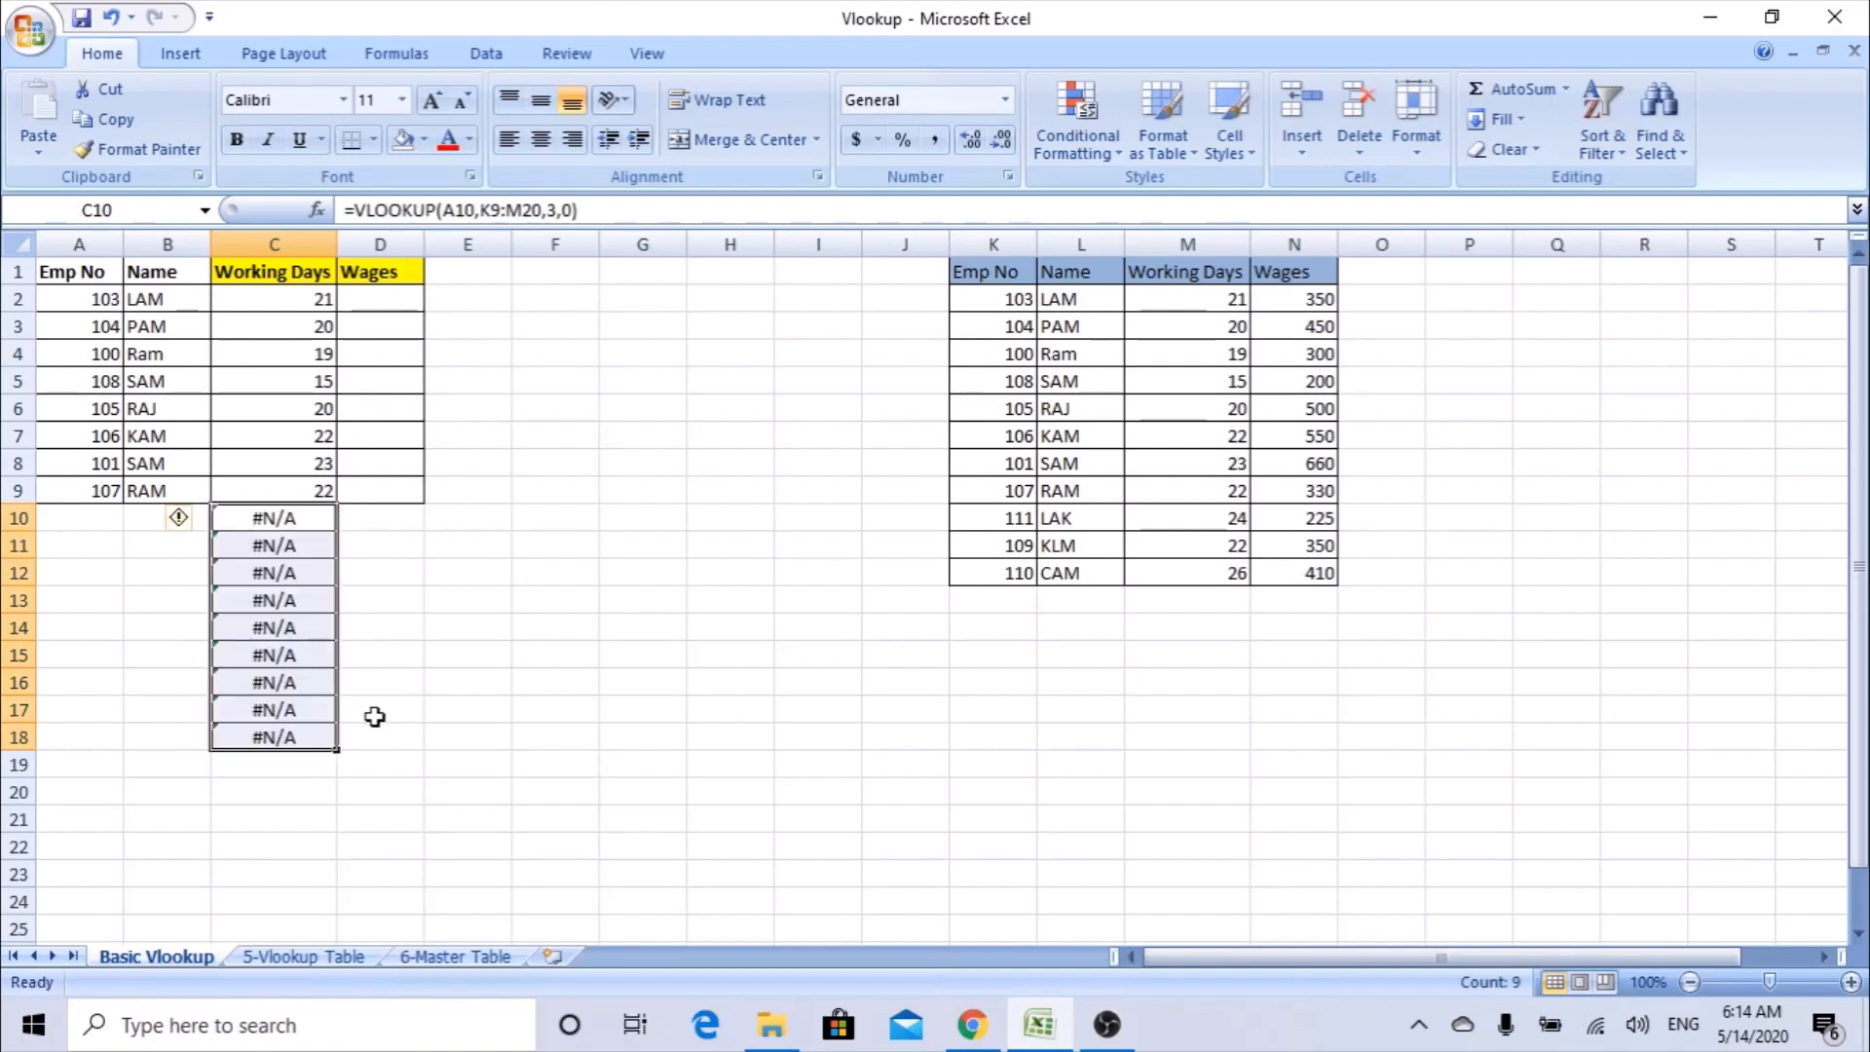
{"action": "double_click", "coordinate": [258, 737]}
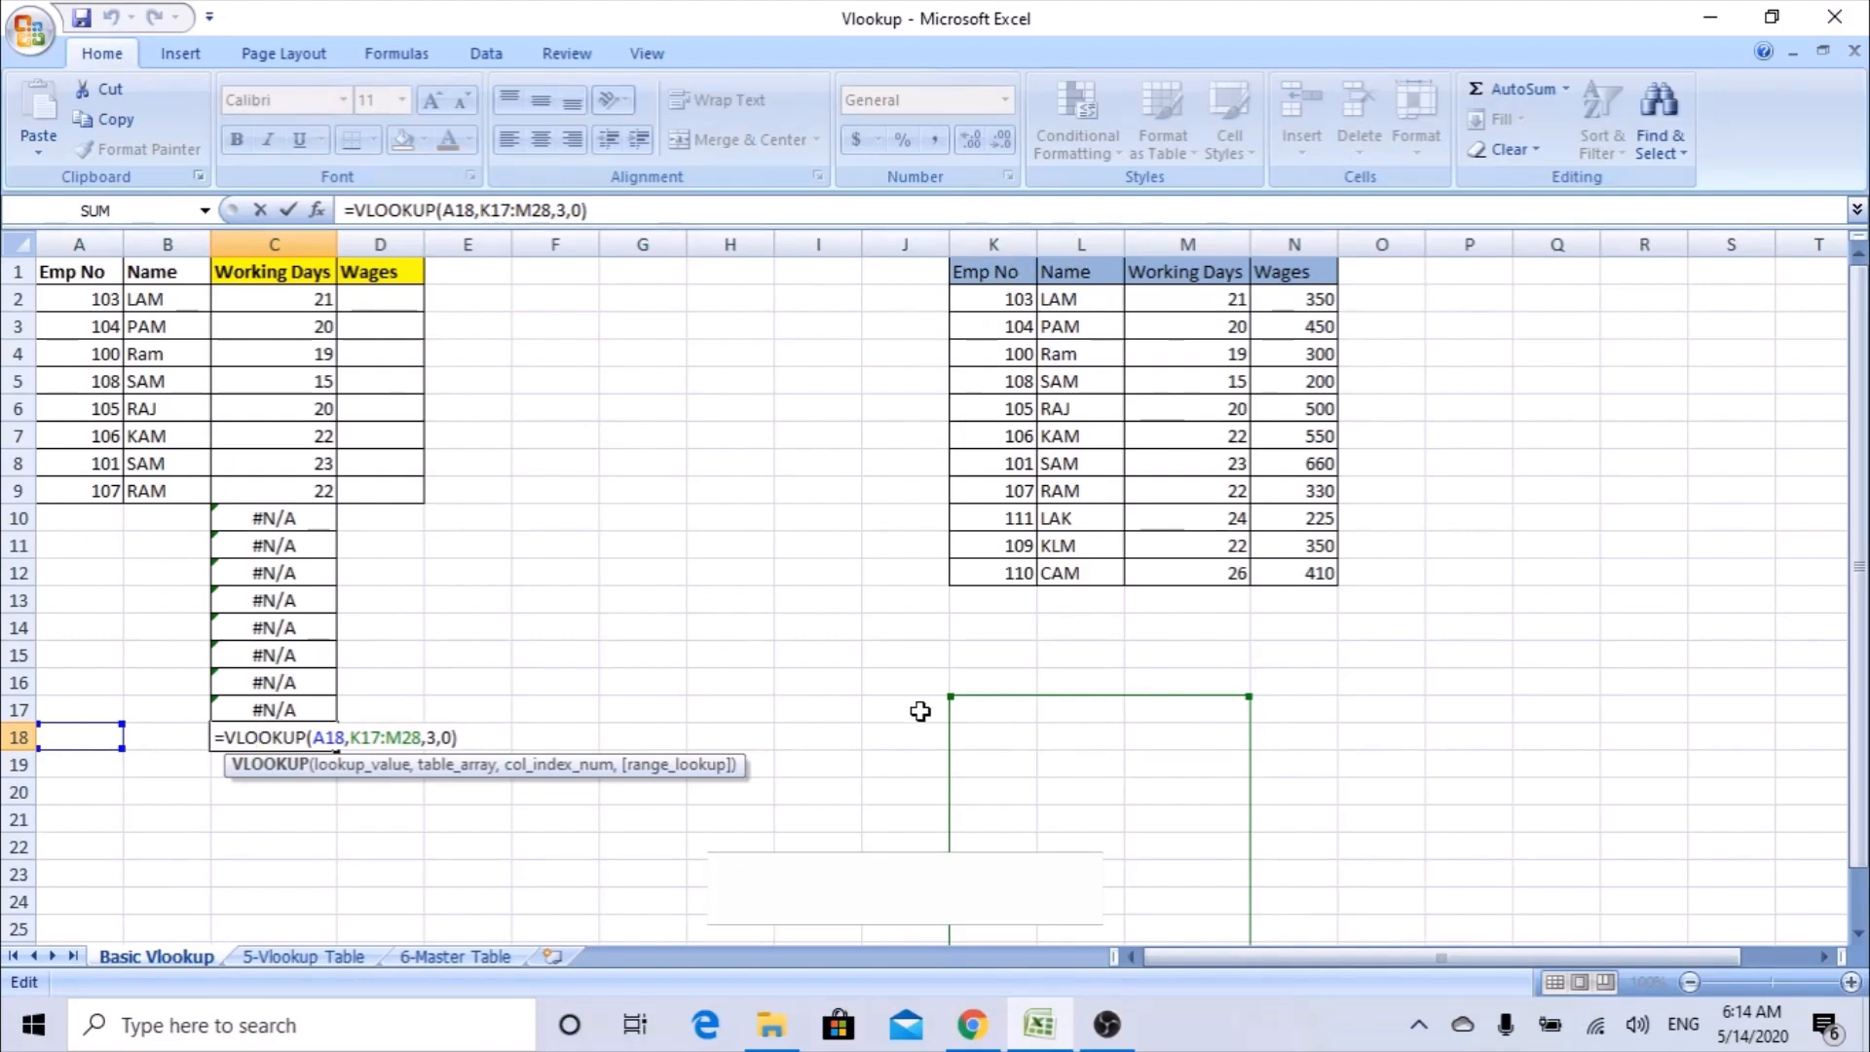
{"action": "key", "text": "Escape"}
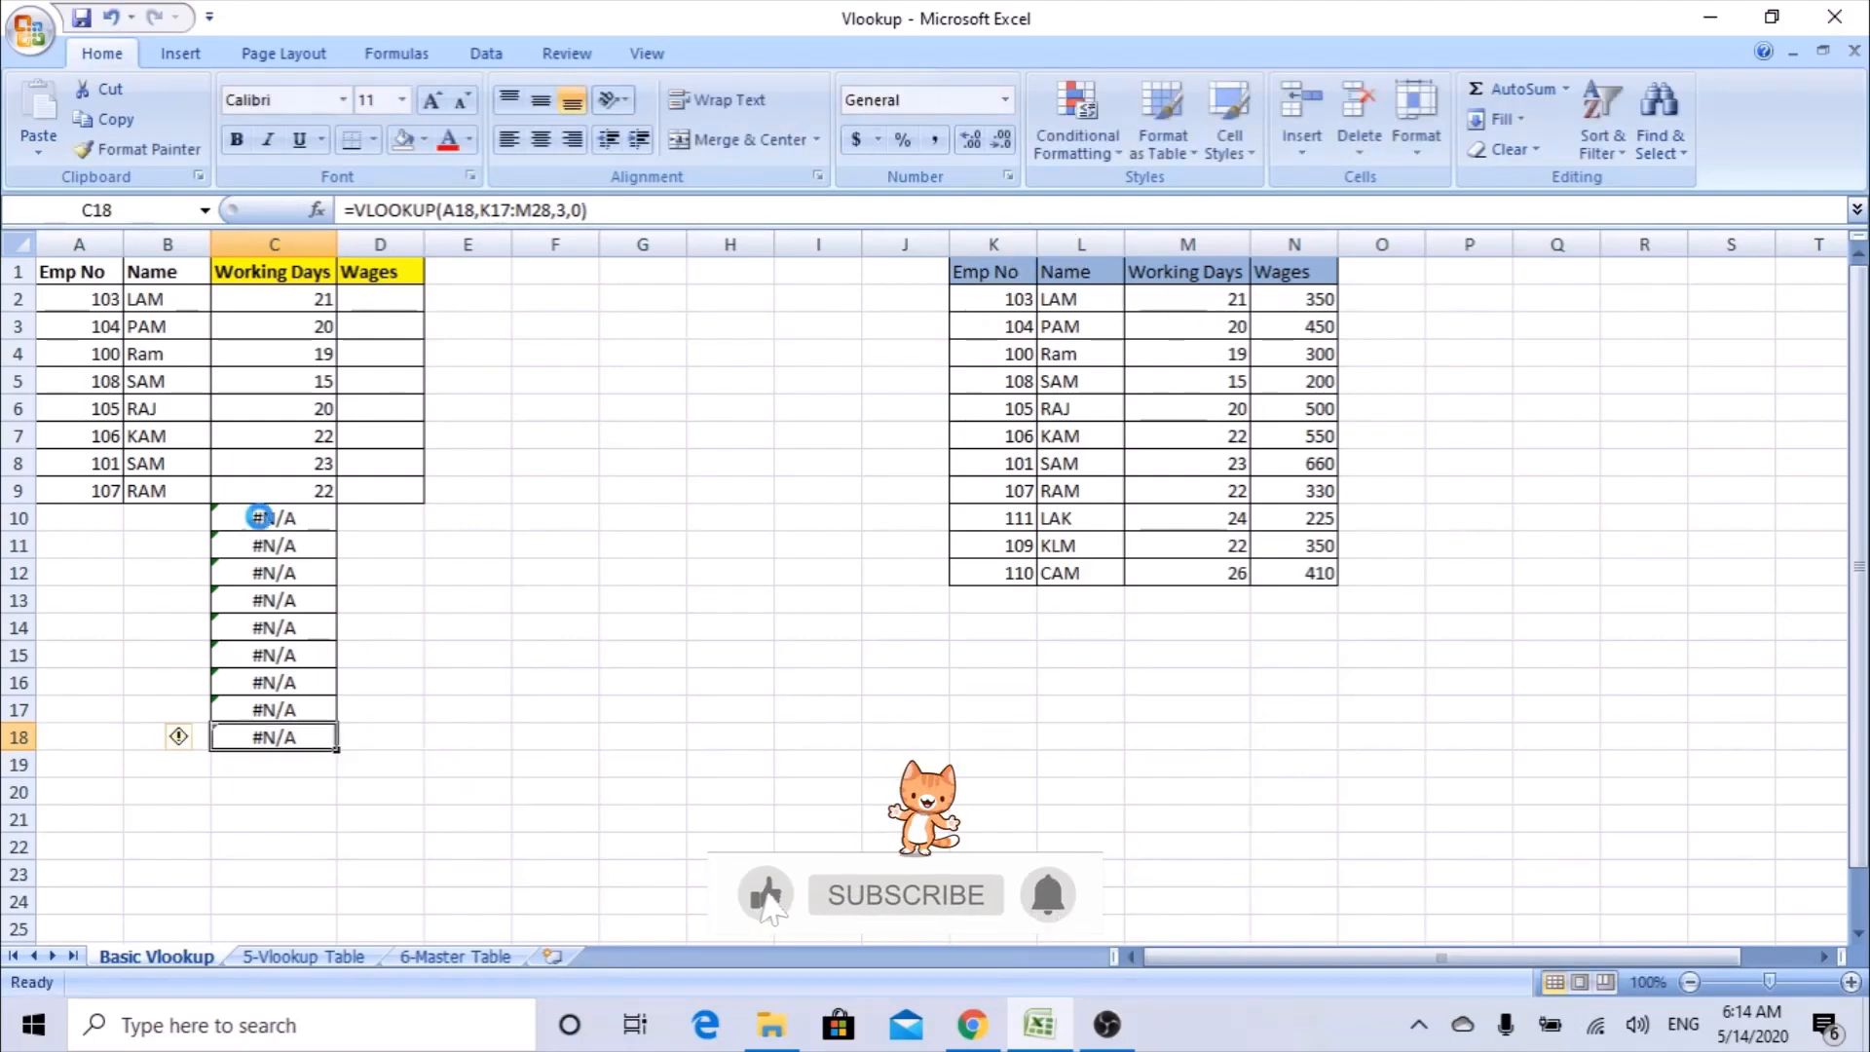
{"action": "key", "text": "ctrl+z"}
{"action": "key", "text": "Escape"}
Make the table array in the C2 formula absolute as $K$1:$M$12 and refill the formula down to C9.
{"action": "left_click", "coordinate": [323, 298]}
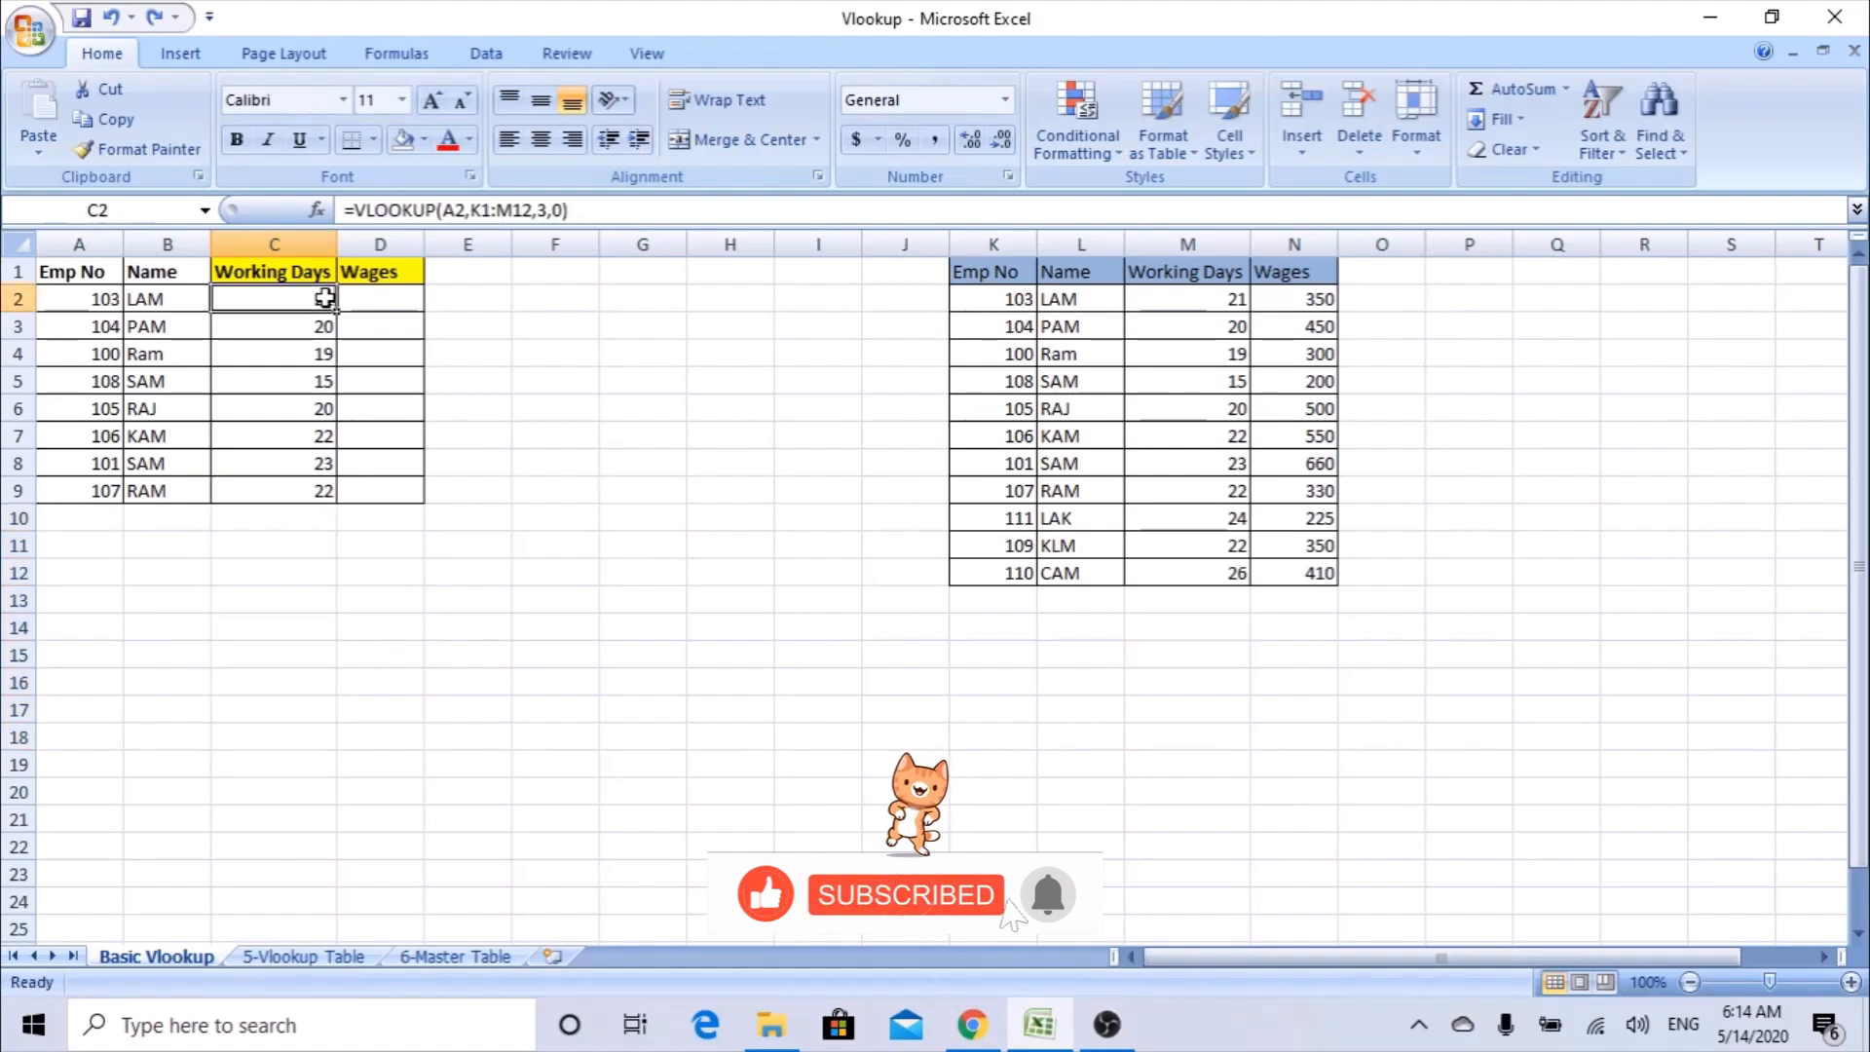
{"action": "double_click", "coordinate": [323, 299]}
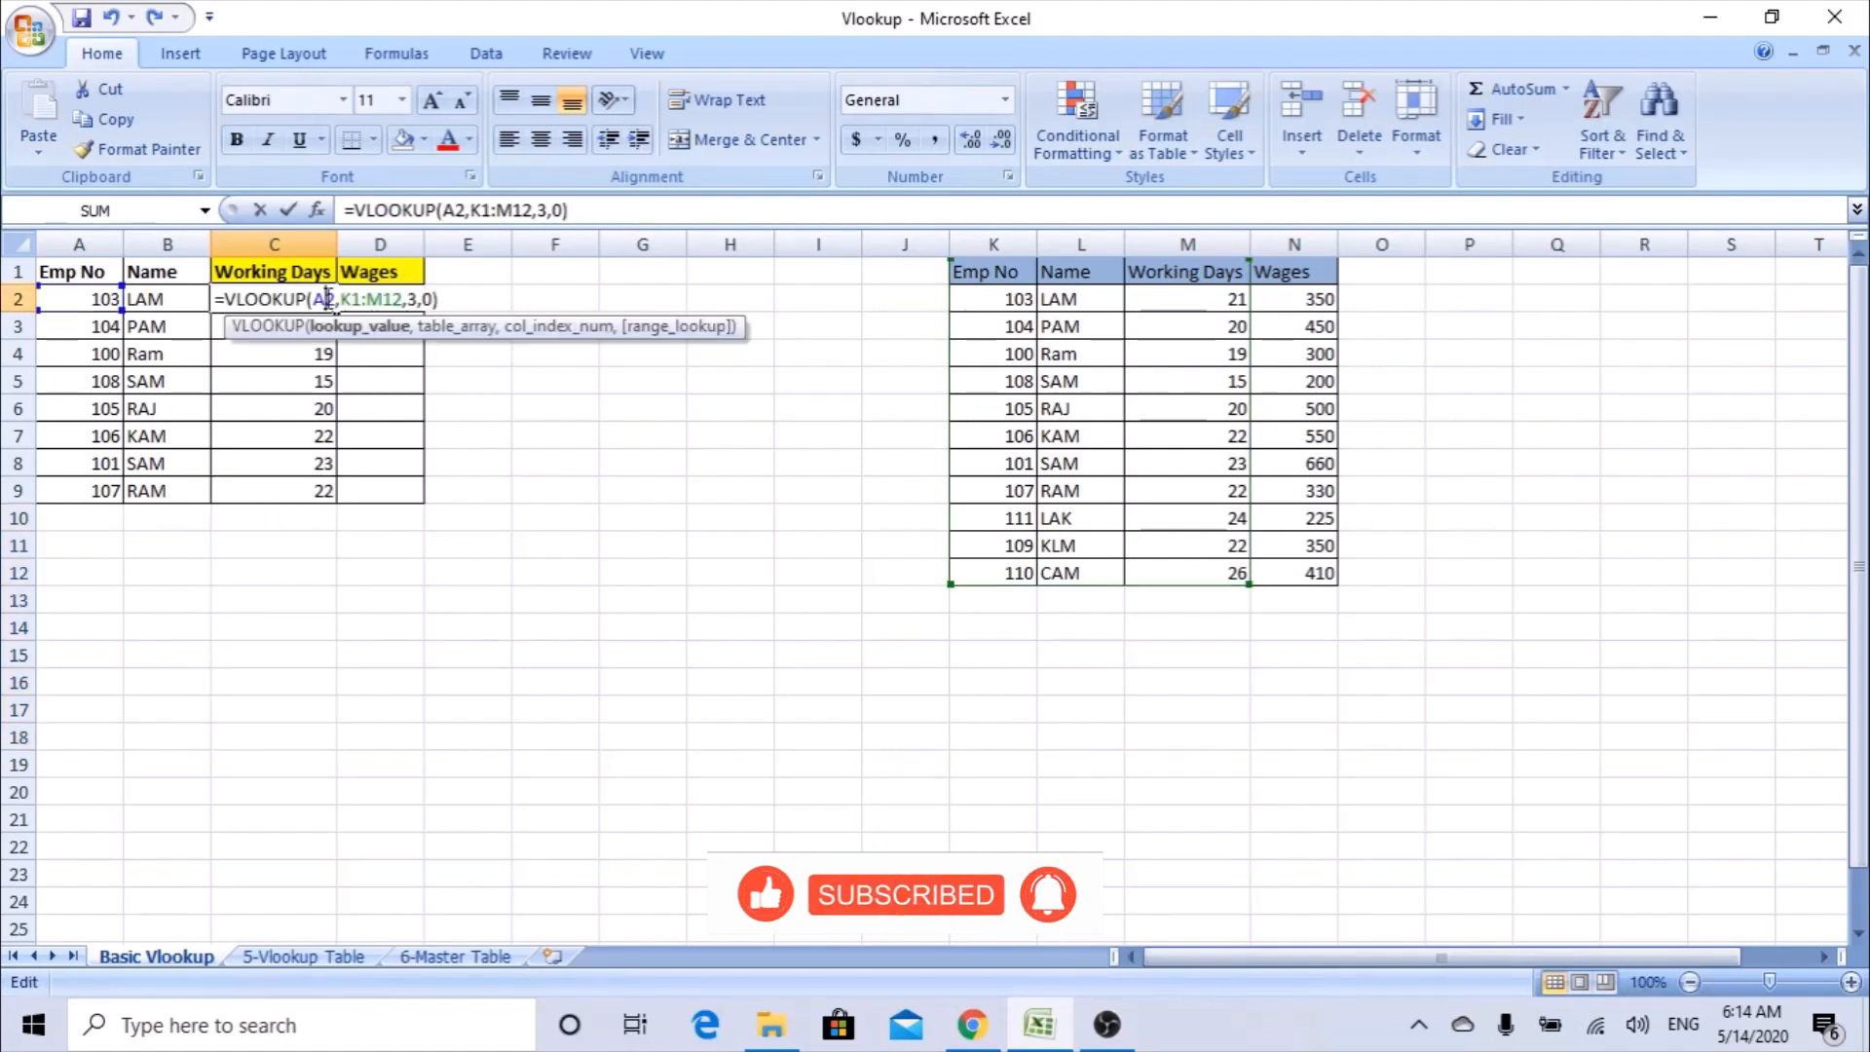
{"action": "left_click", "coordinate": [316, 210]}
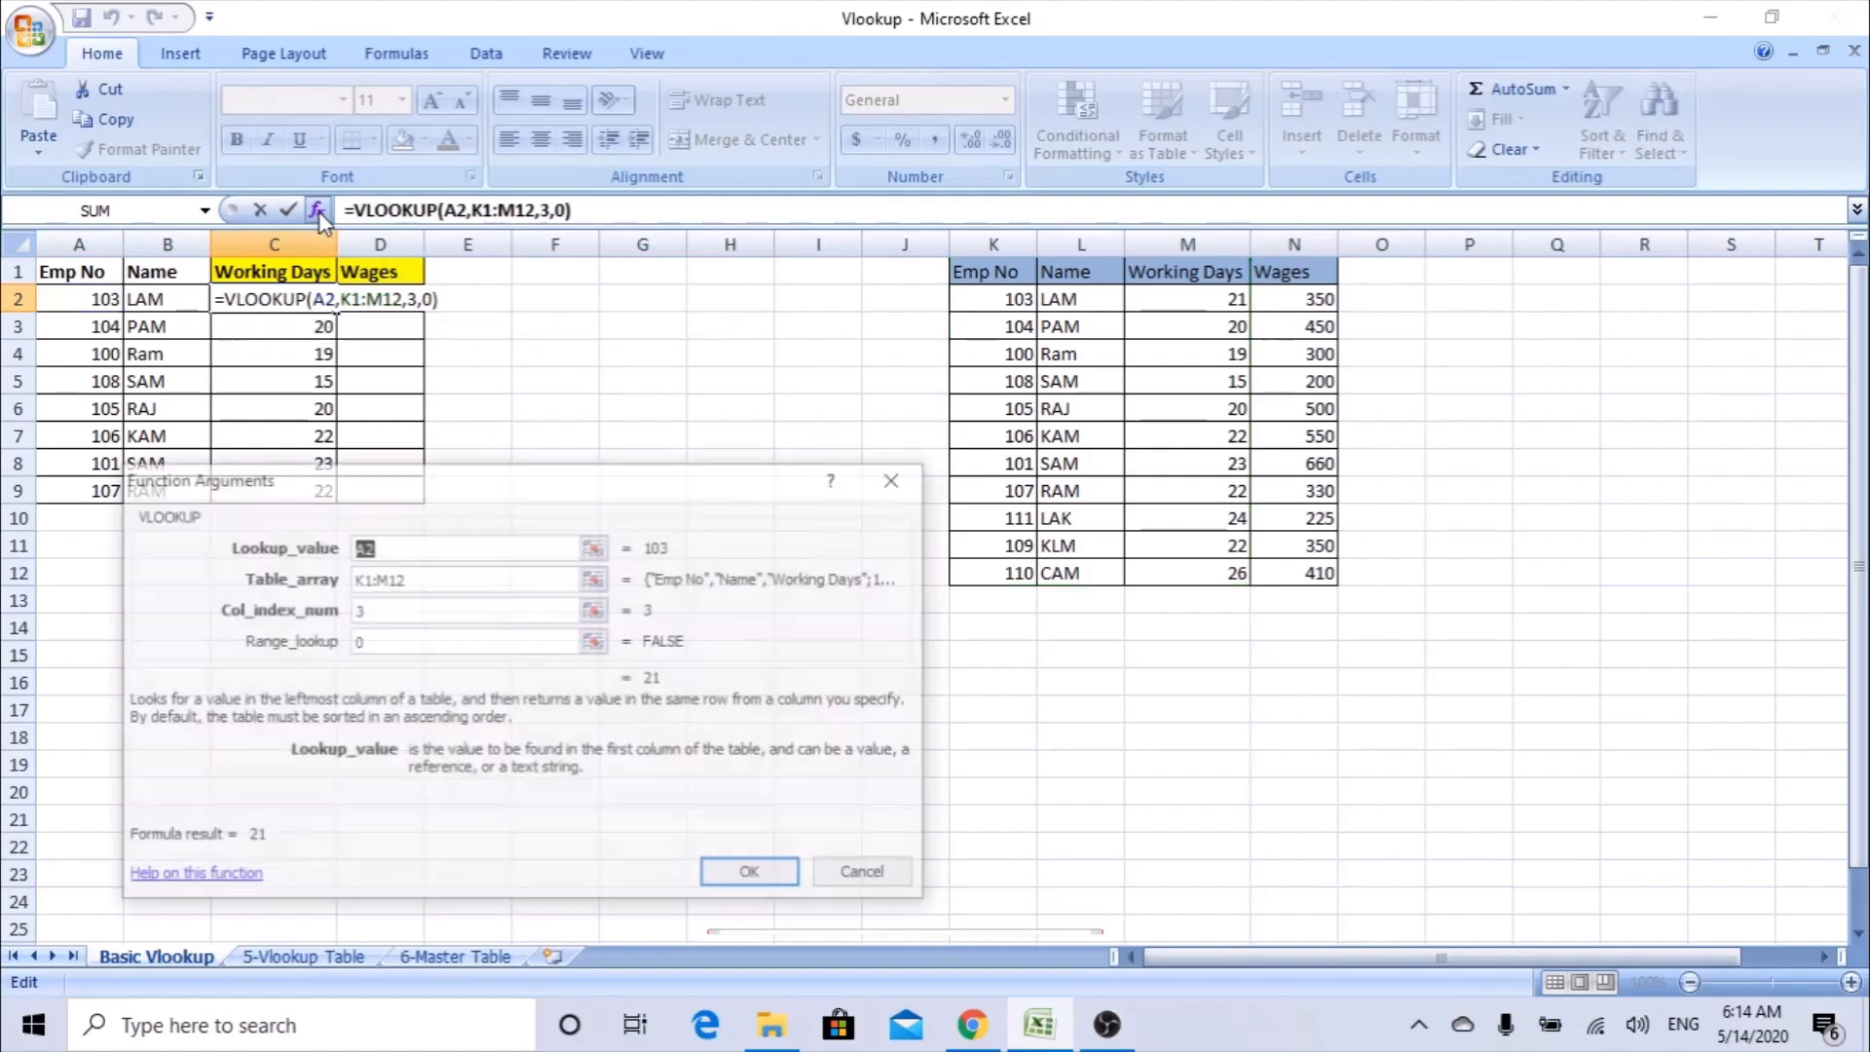
{"action": "left_click", "coordinate": [424, 576]}
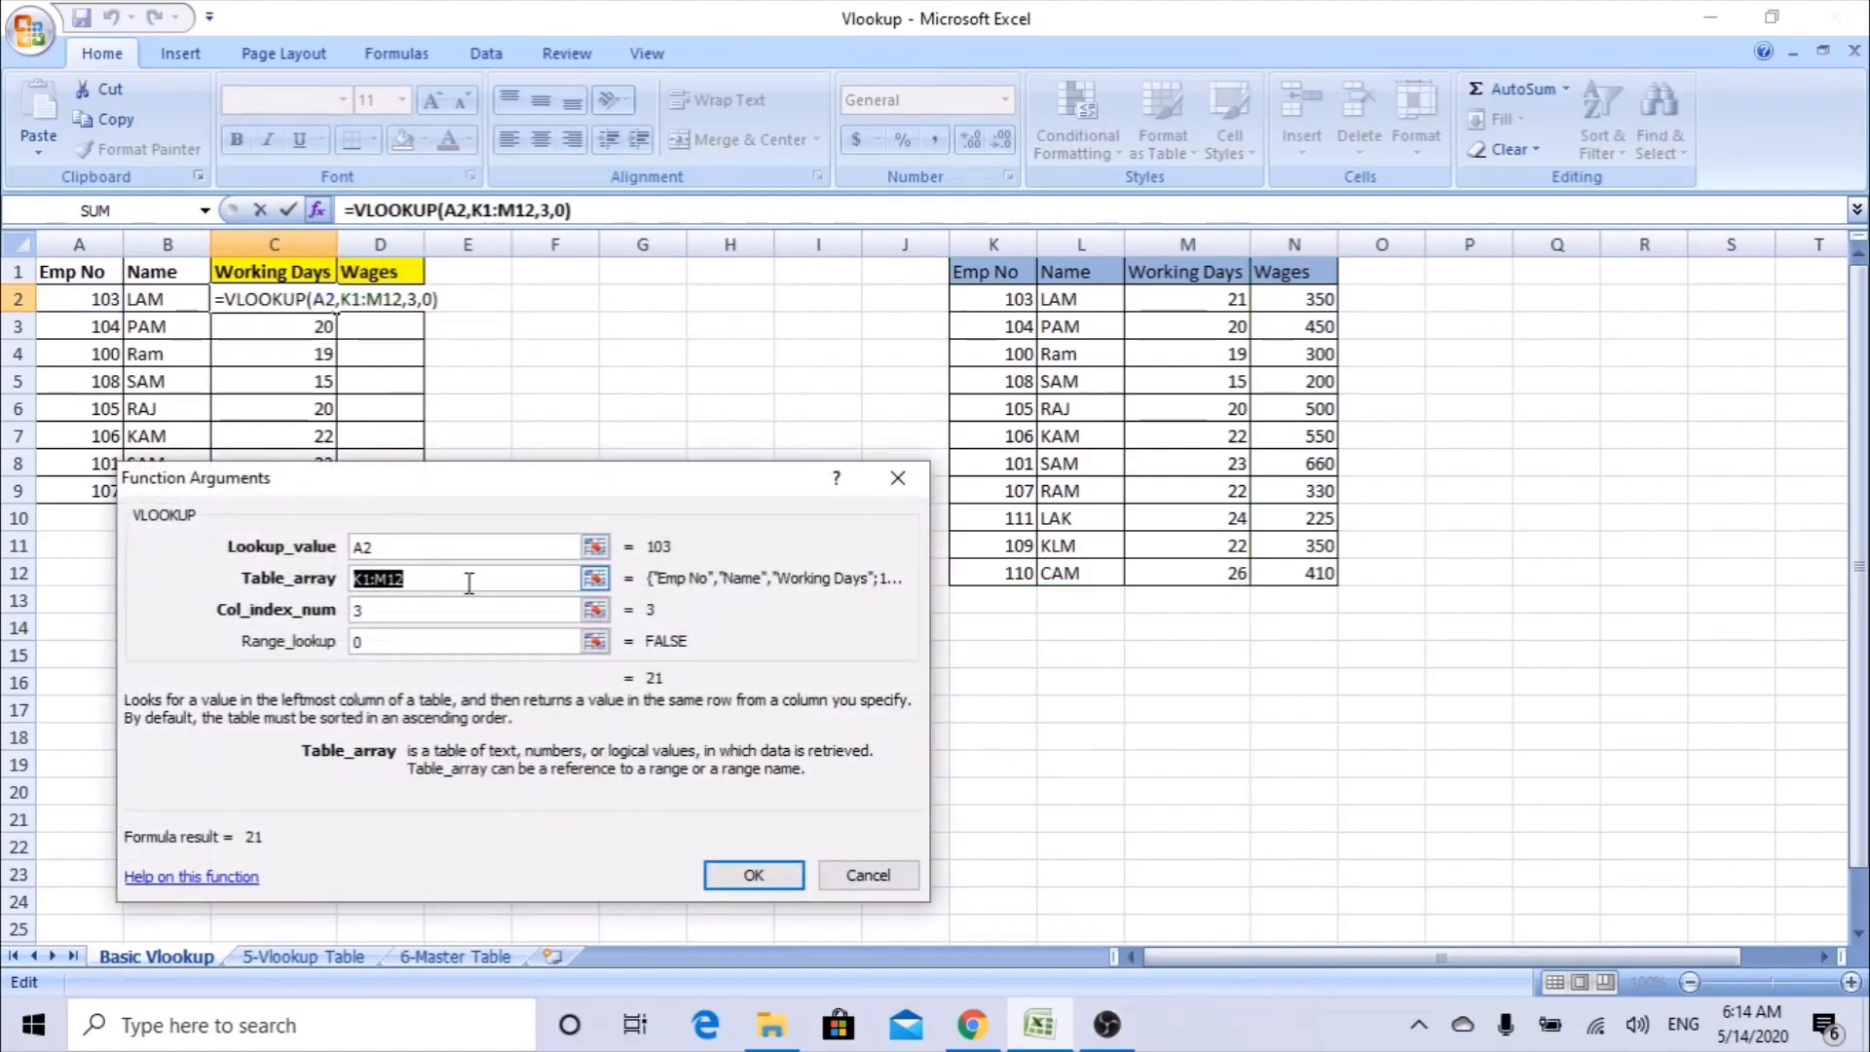
{"action": "key", "text": "F4"}
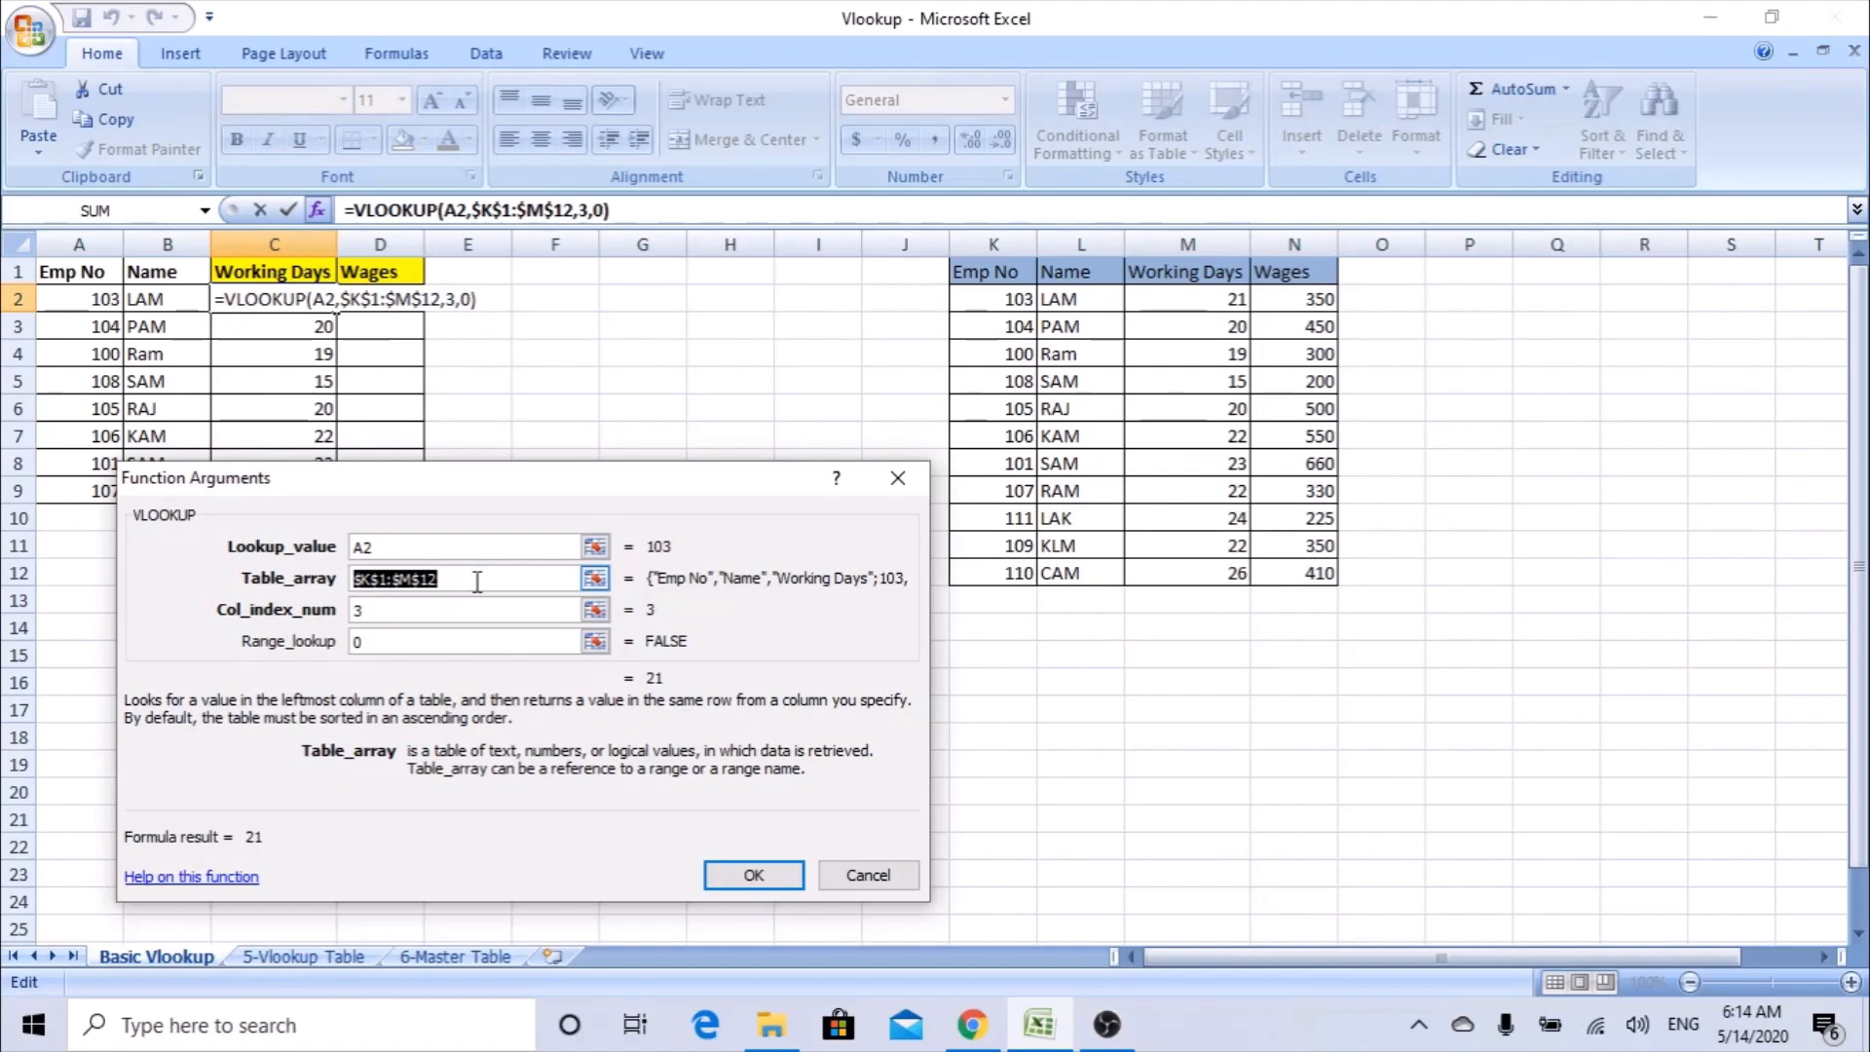
{"action": "left_click", "coordinate": [771, 874]}
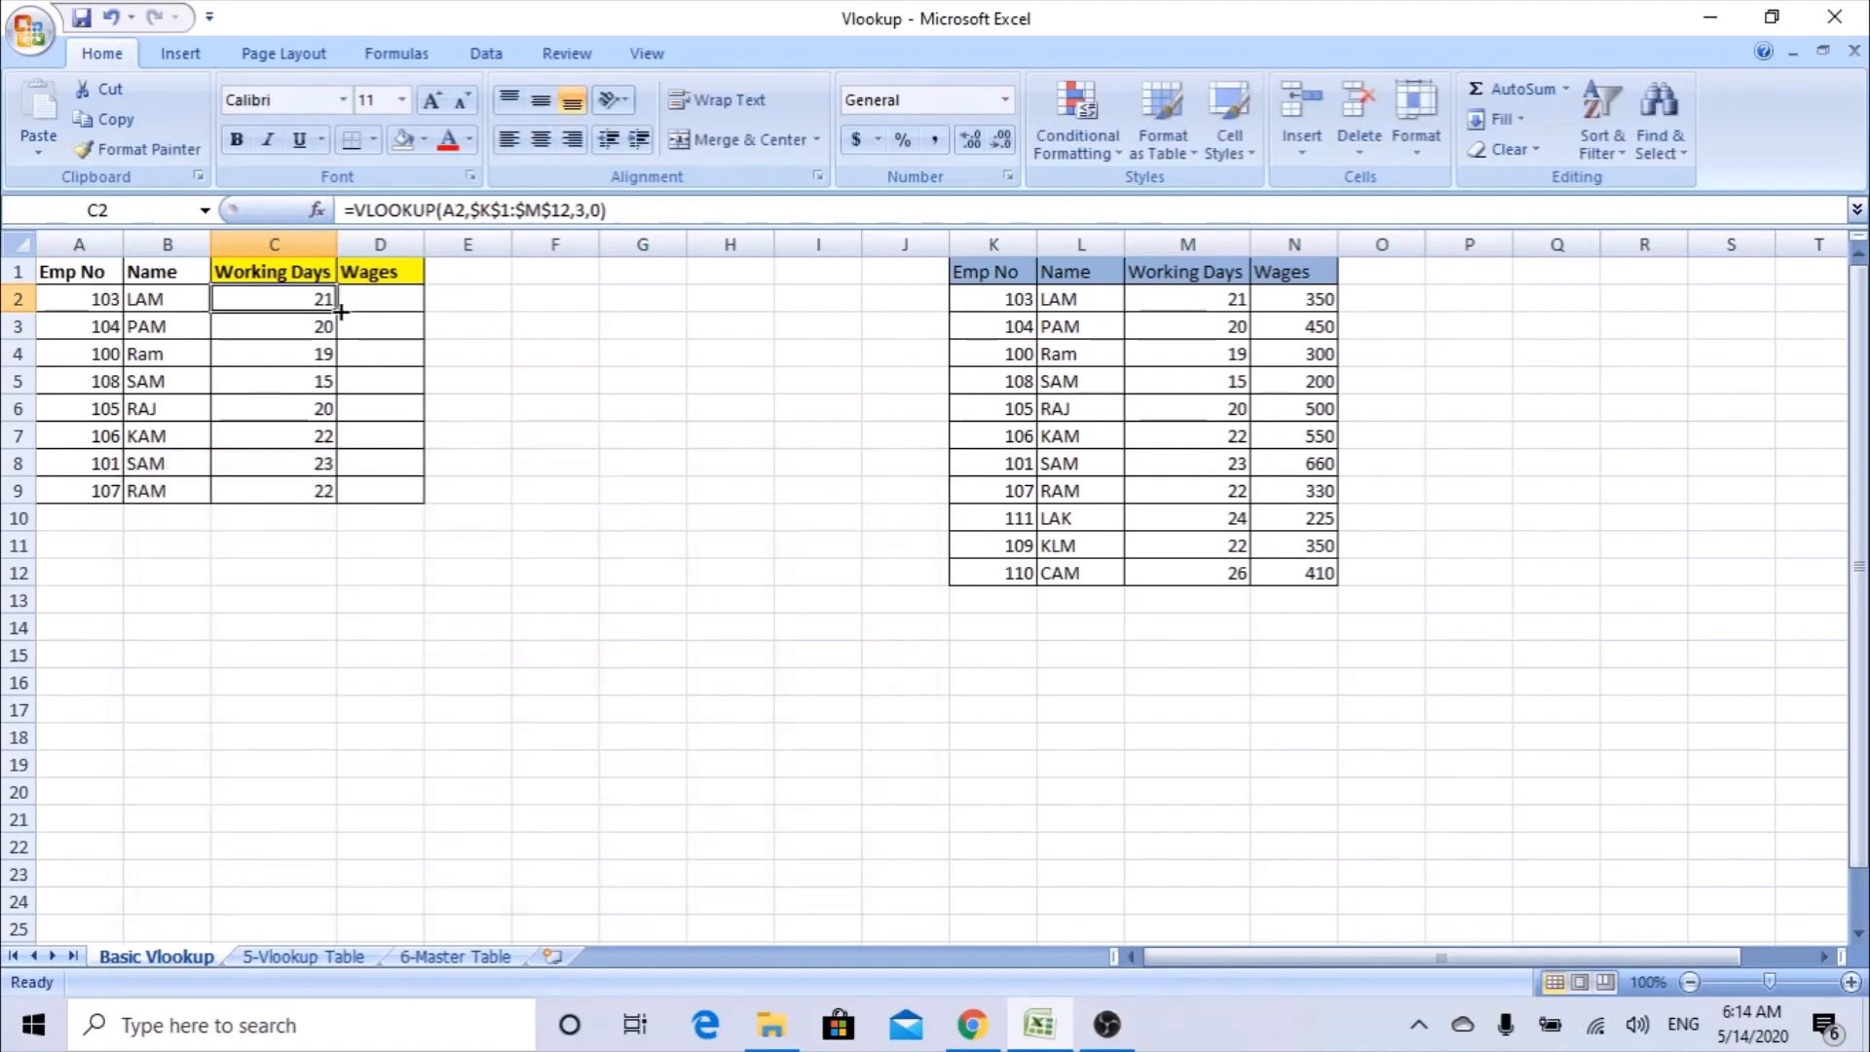
{"action": "left_click_drag", "start_coordinate": [337, 312], "coordinate": [324, 493]}
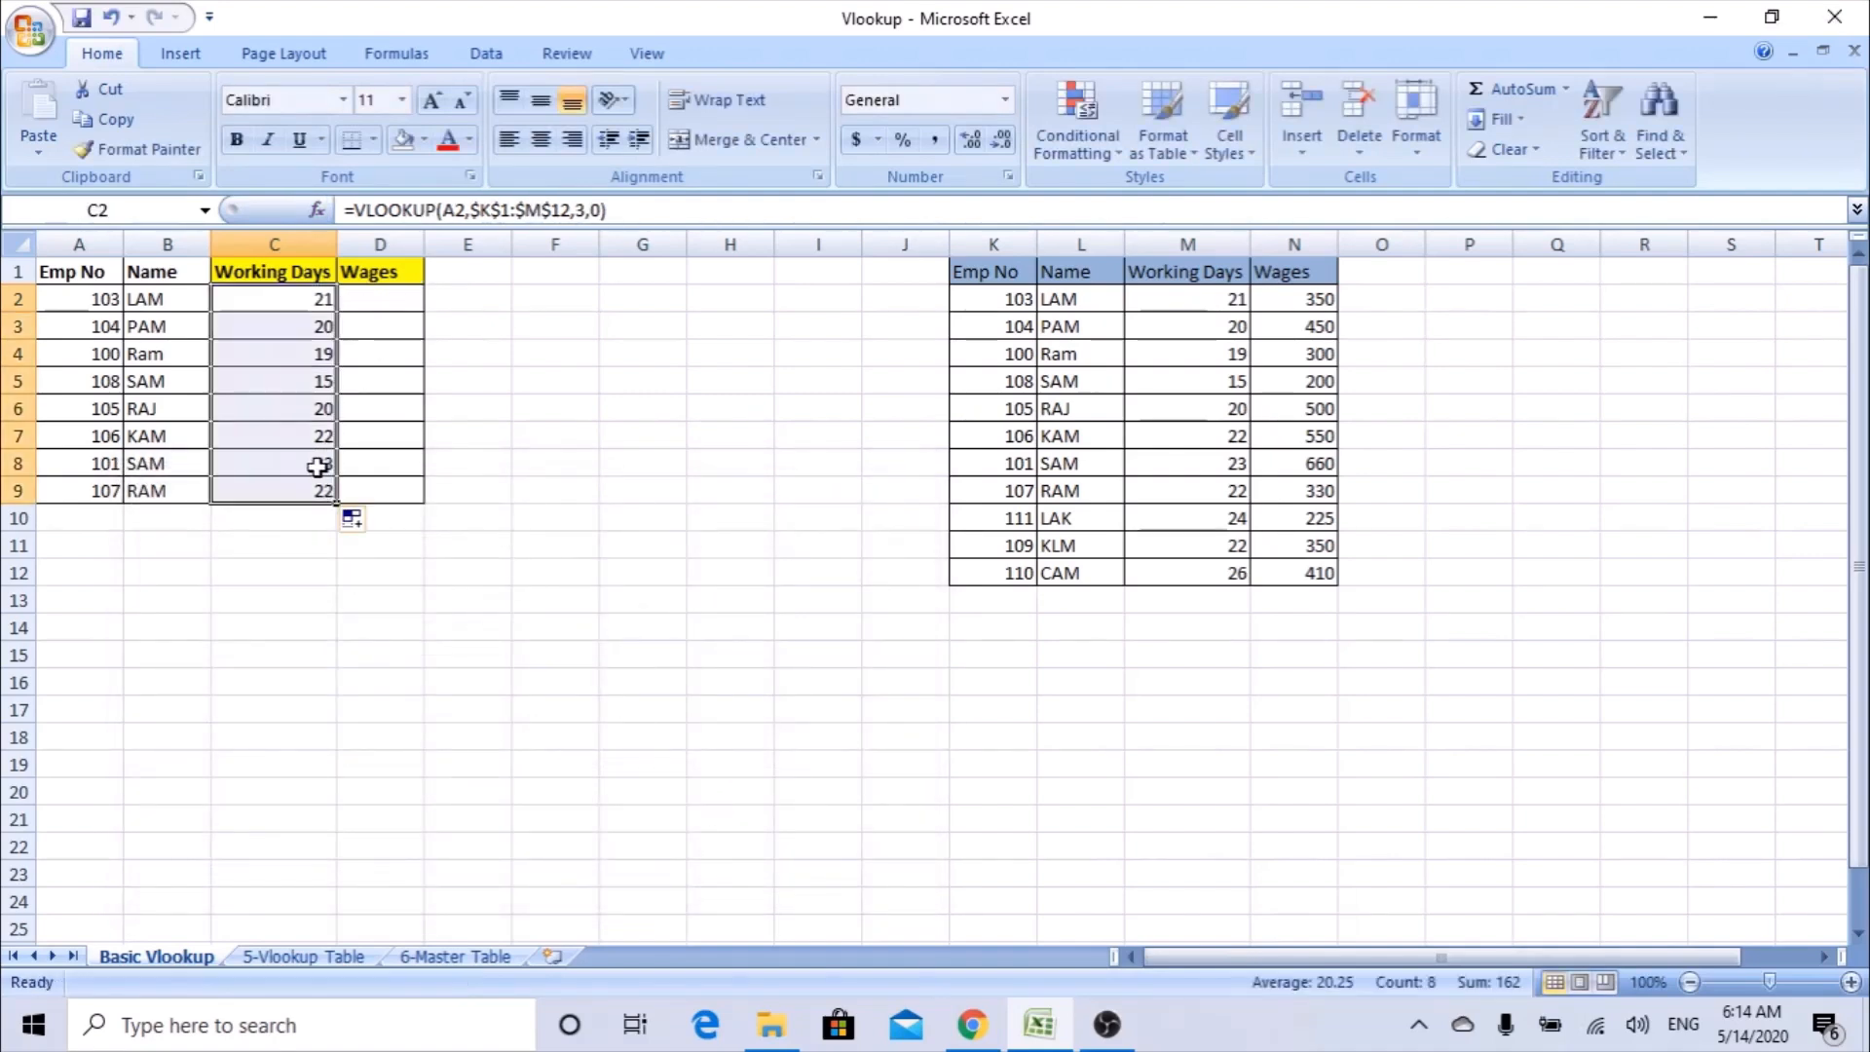
Check which table range the refilled formula in C8 references, leaving the formula as it is.
{"action": "double_click", "coordinate": [255, 465]}
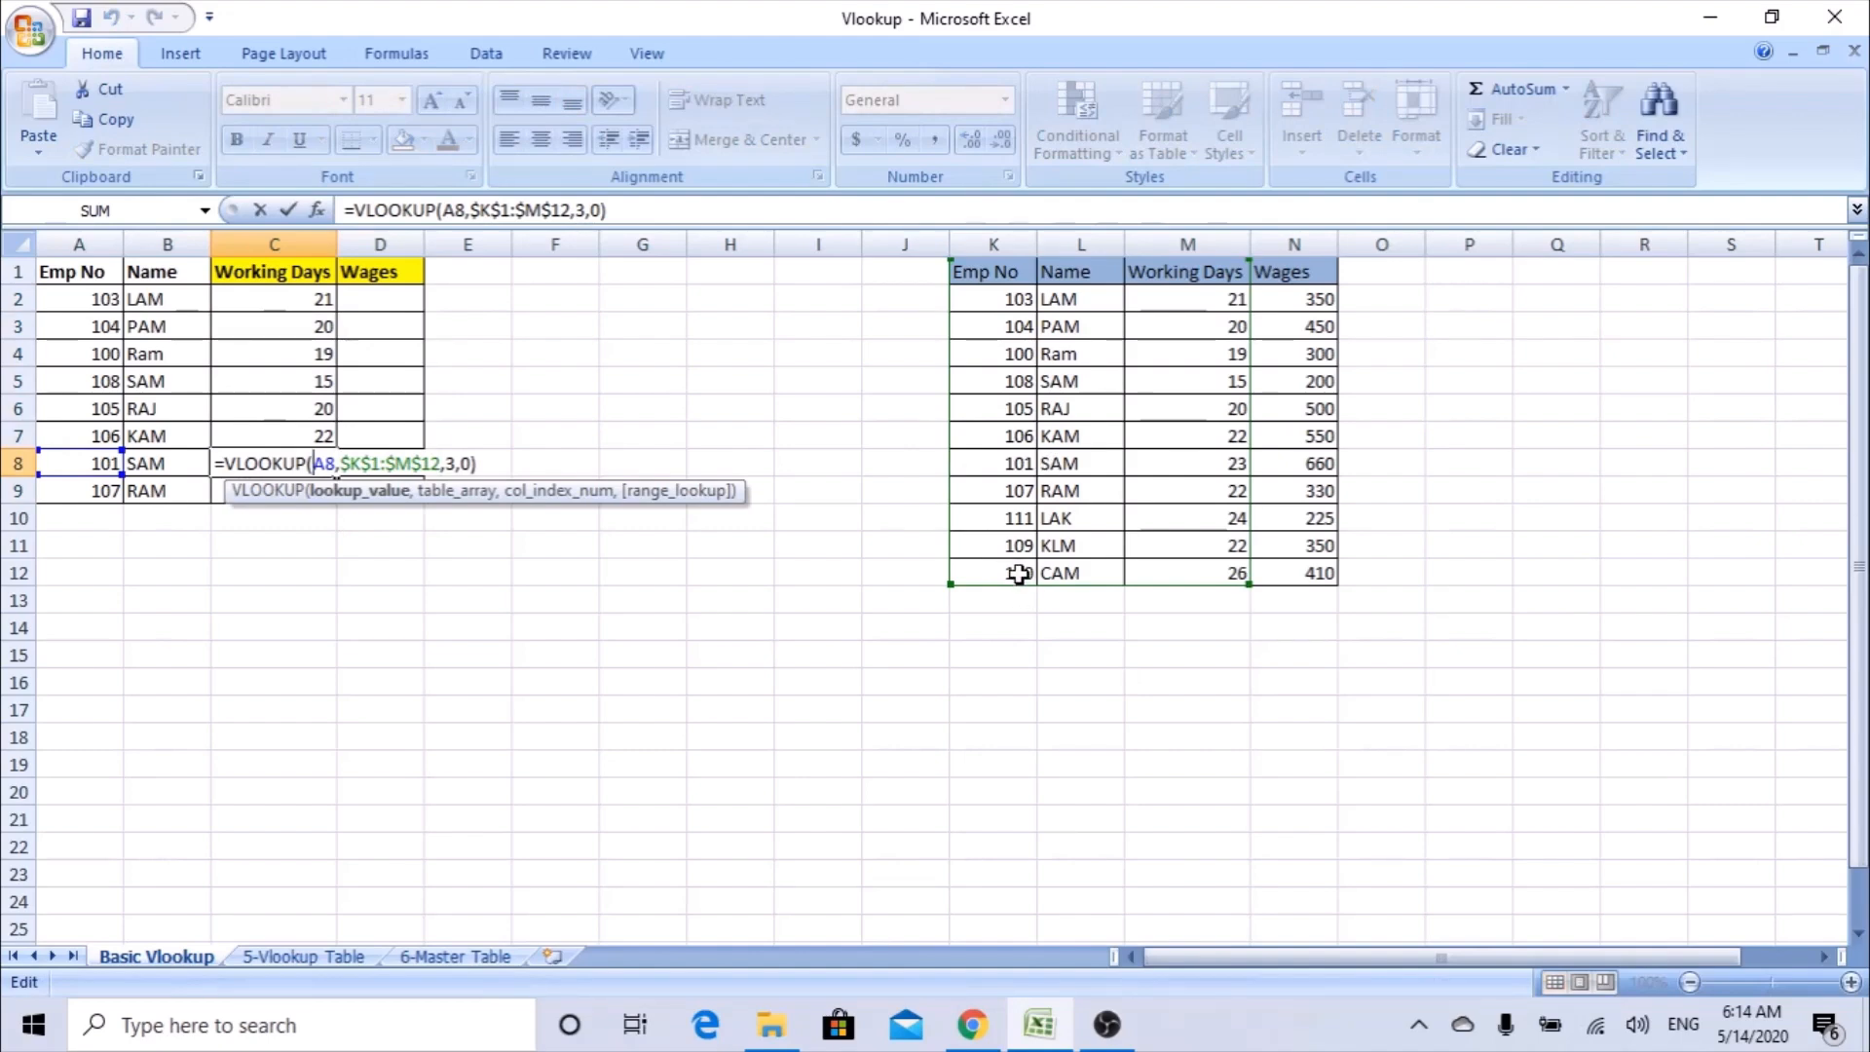
{"action": "left_click_drag", "start_coordinate": [1022, 583], "coordinate": [1025, 586]}
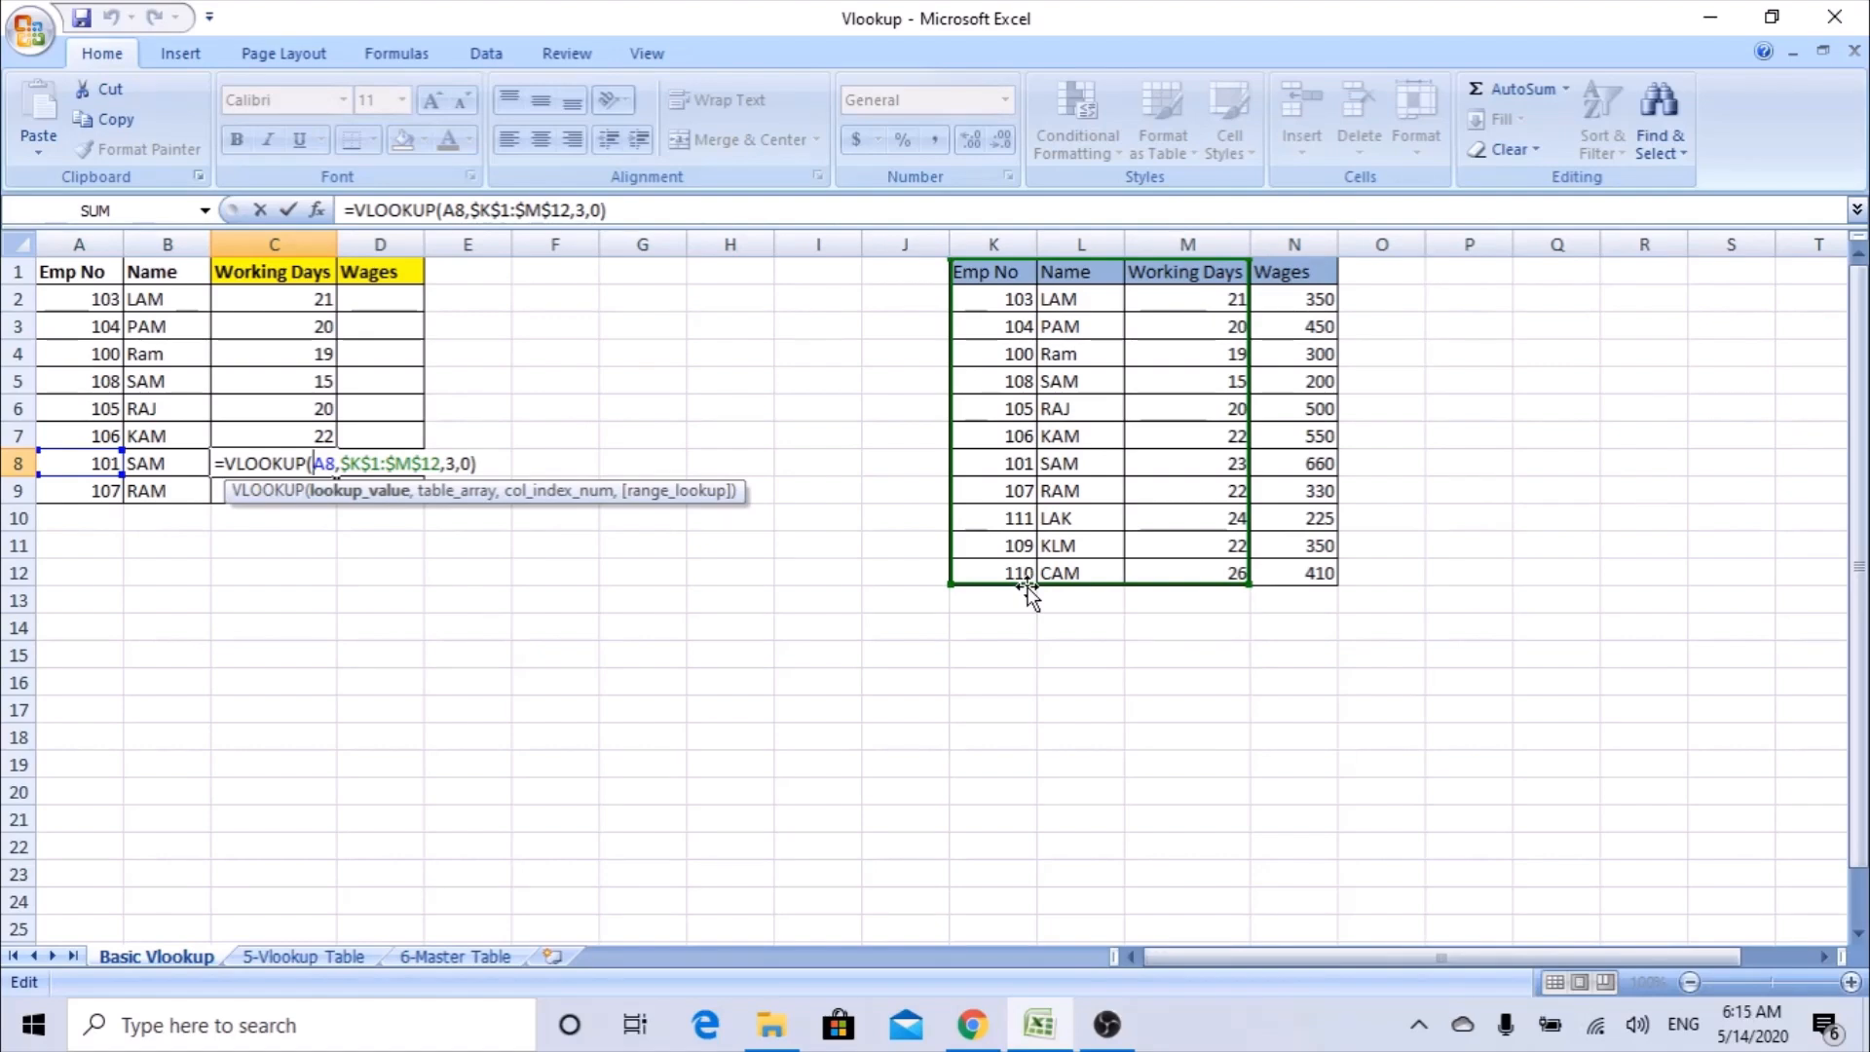
{"action": "key", "text": "Escape"}
Start a VLOOKUP formula in D2, open its function arguments and set the lookup value to A2.
{"action": "left_click", "coordinate": [385, 301]}
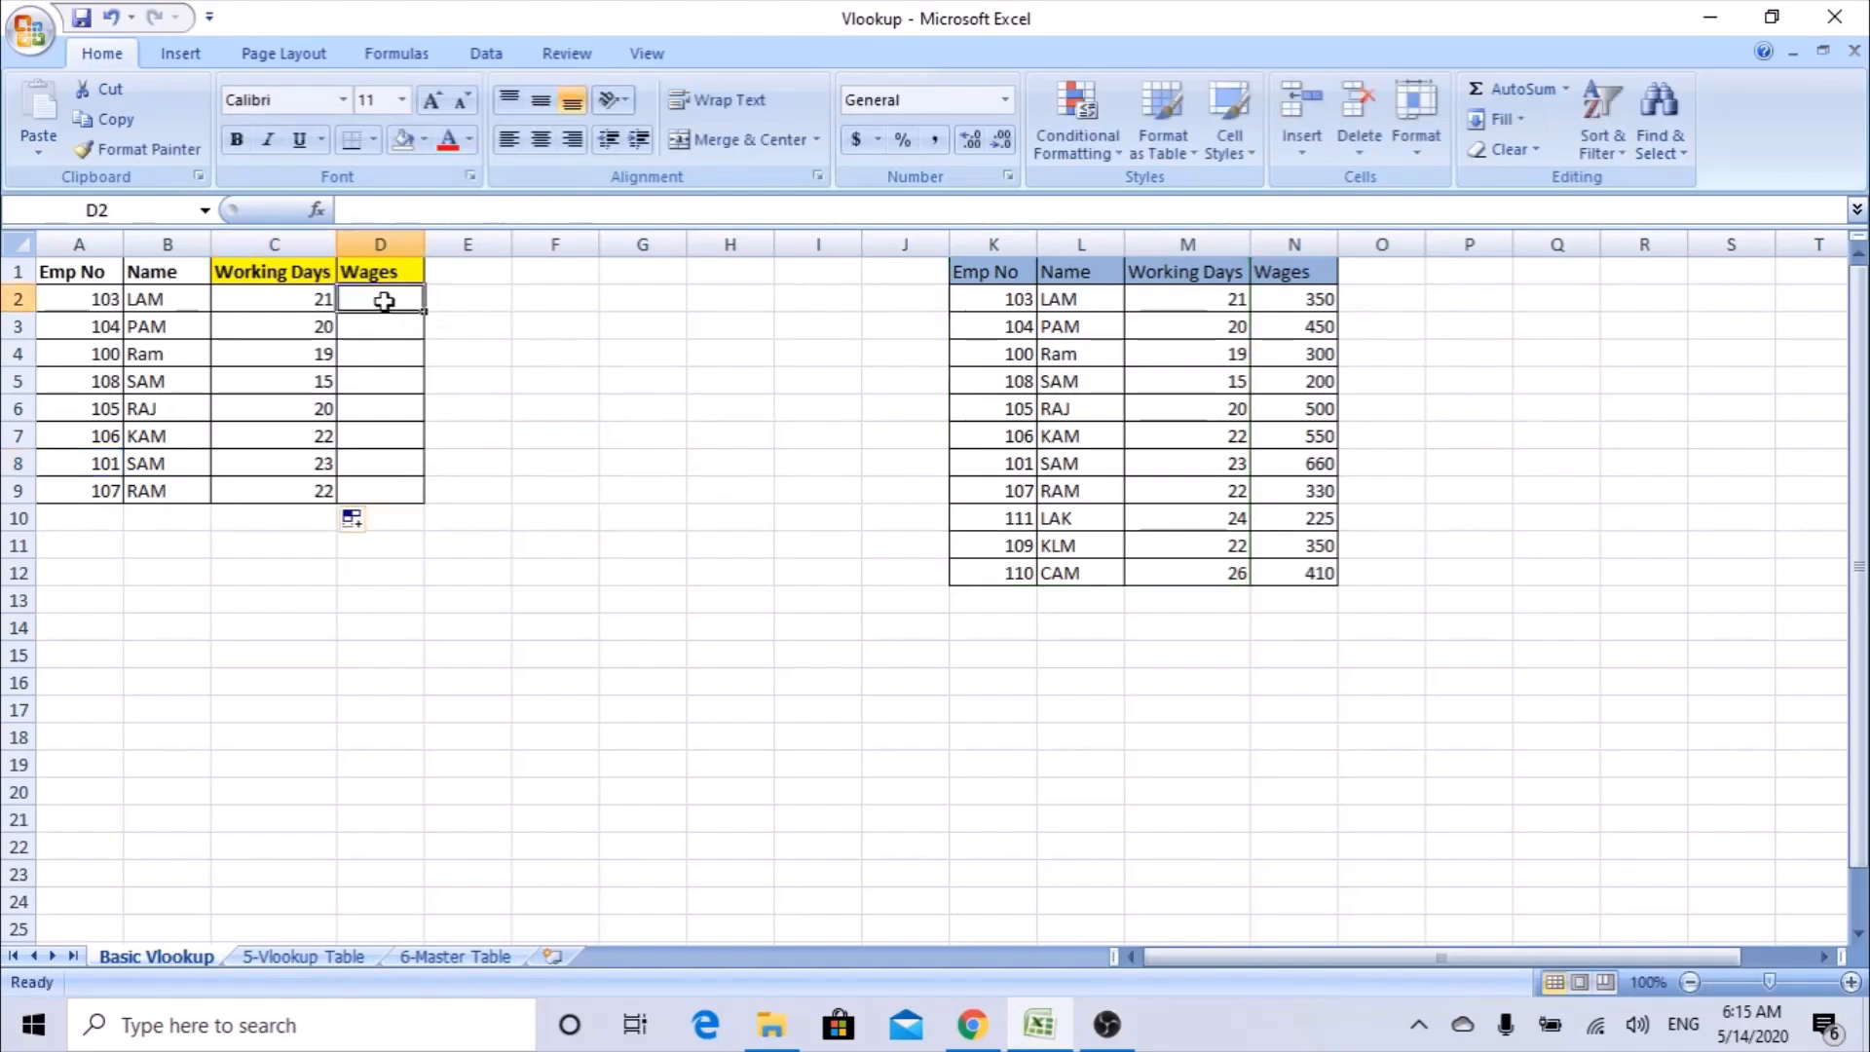
{"action": "type", "text": "=VL"}
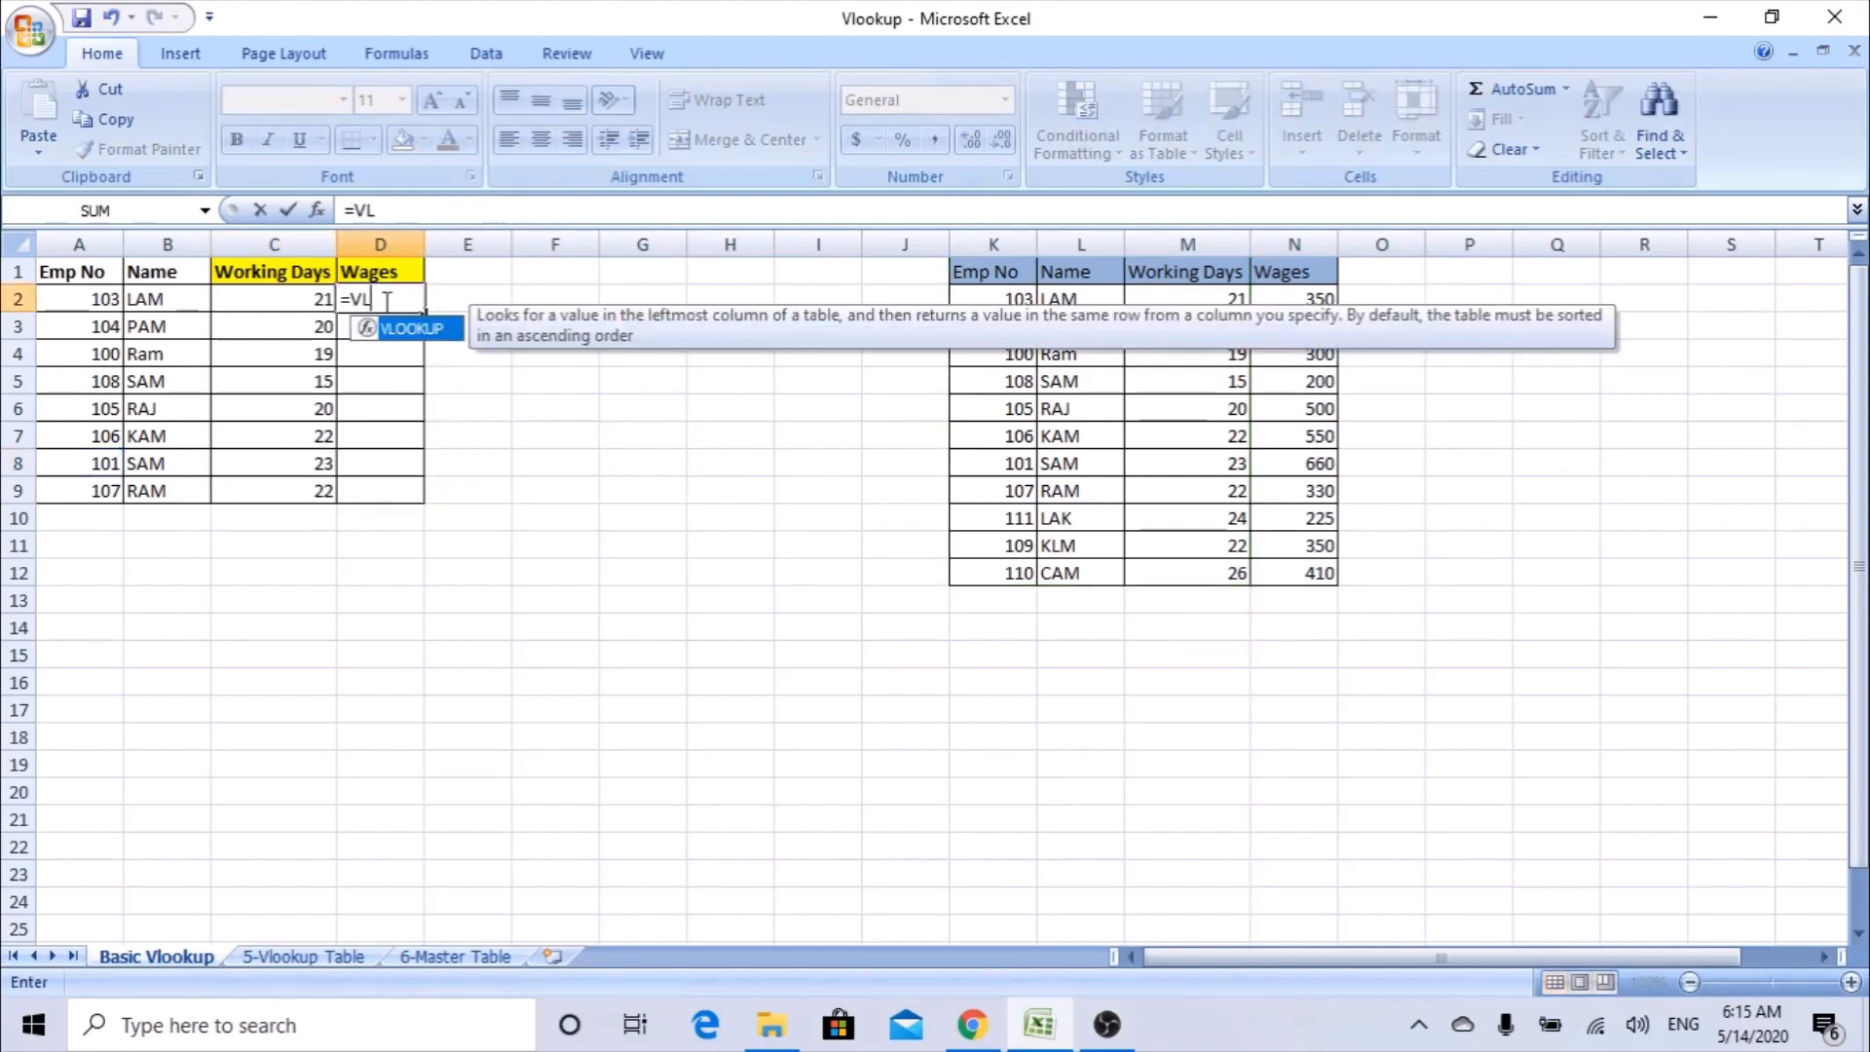
{"action": "type", "text": "OOKUP("}
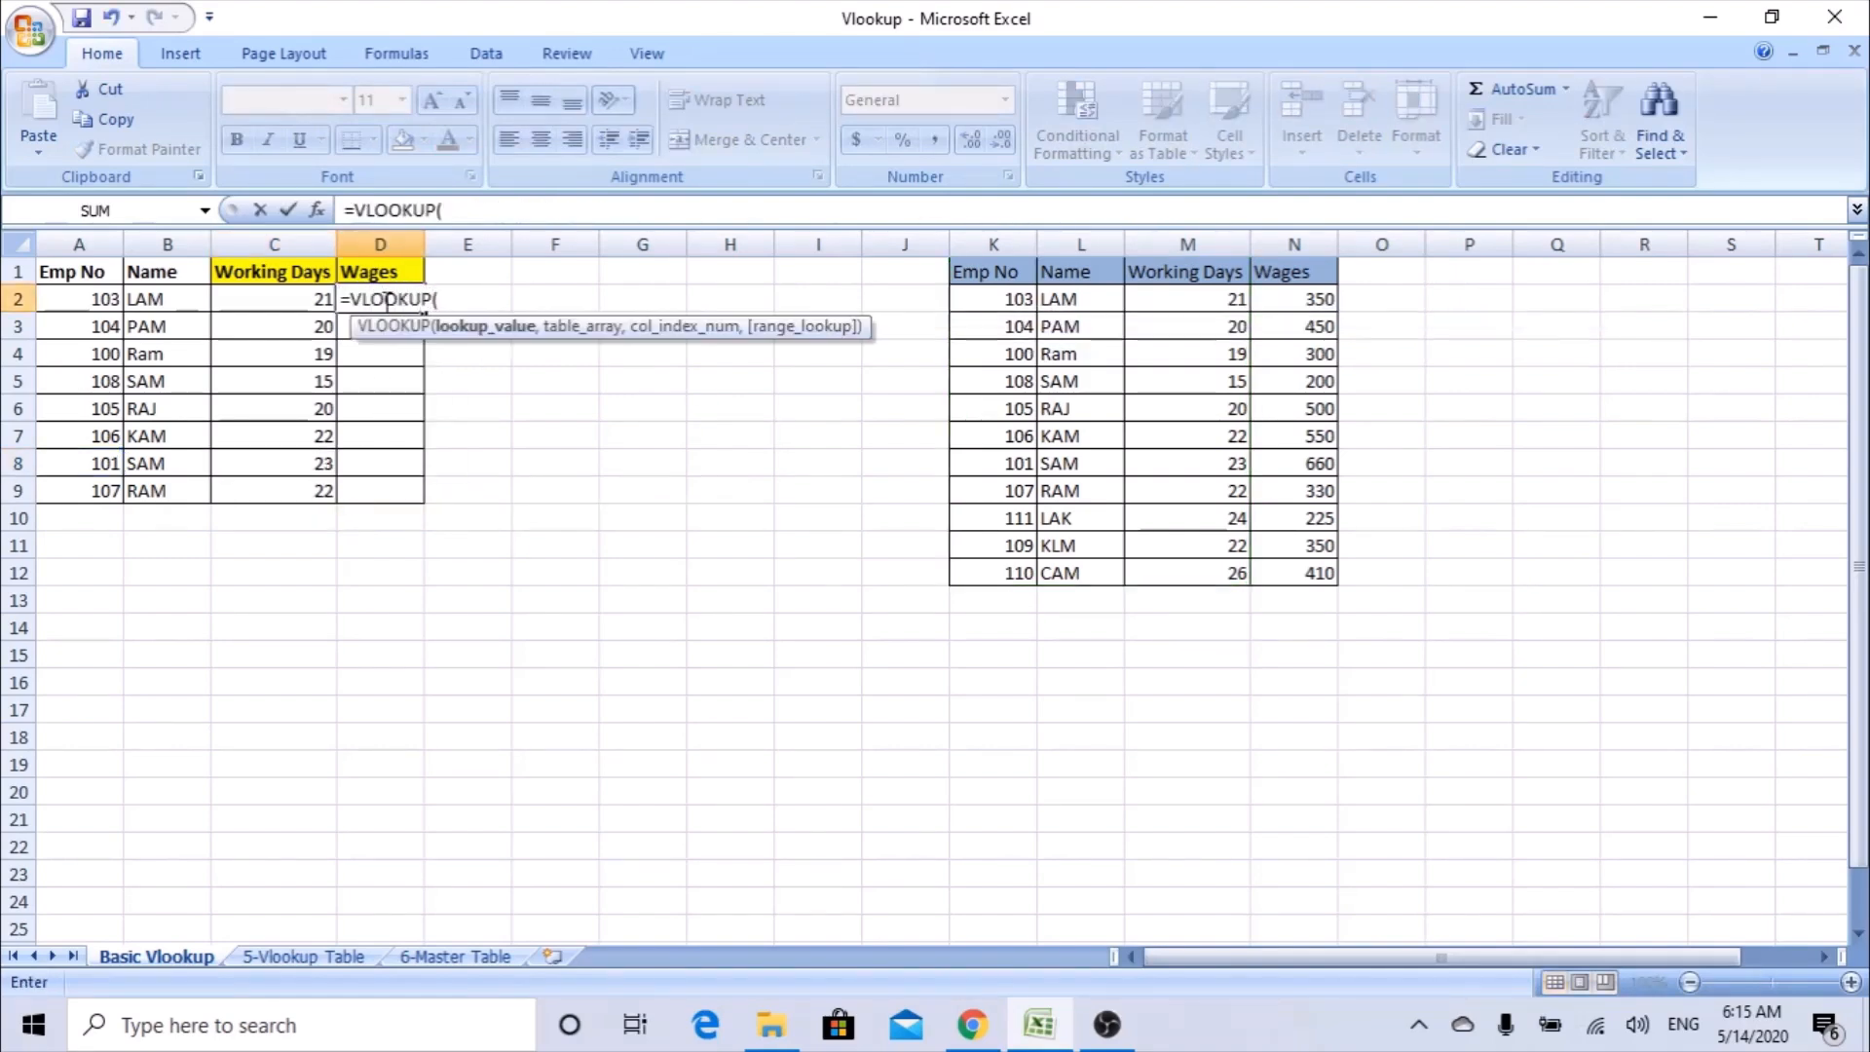
{"action": "left_click", "coordinate": [320, 211]}
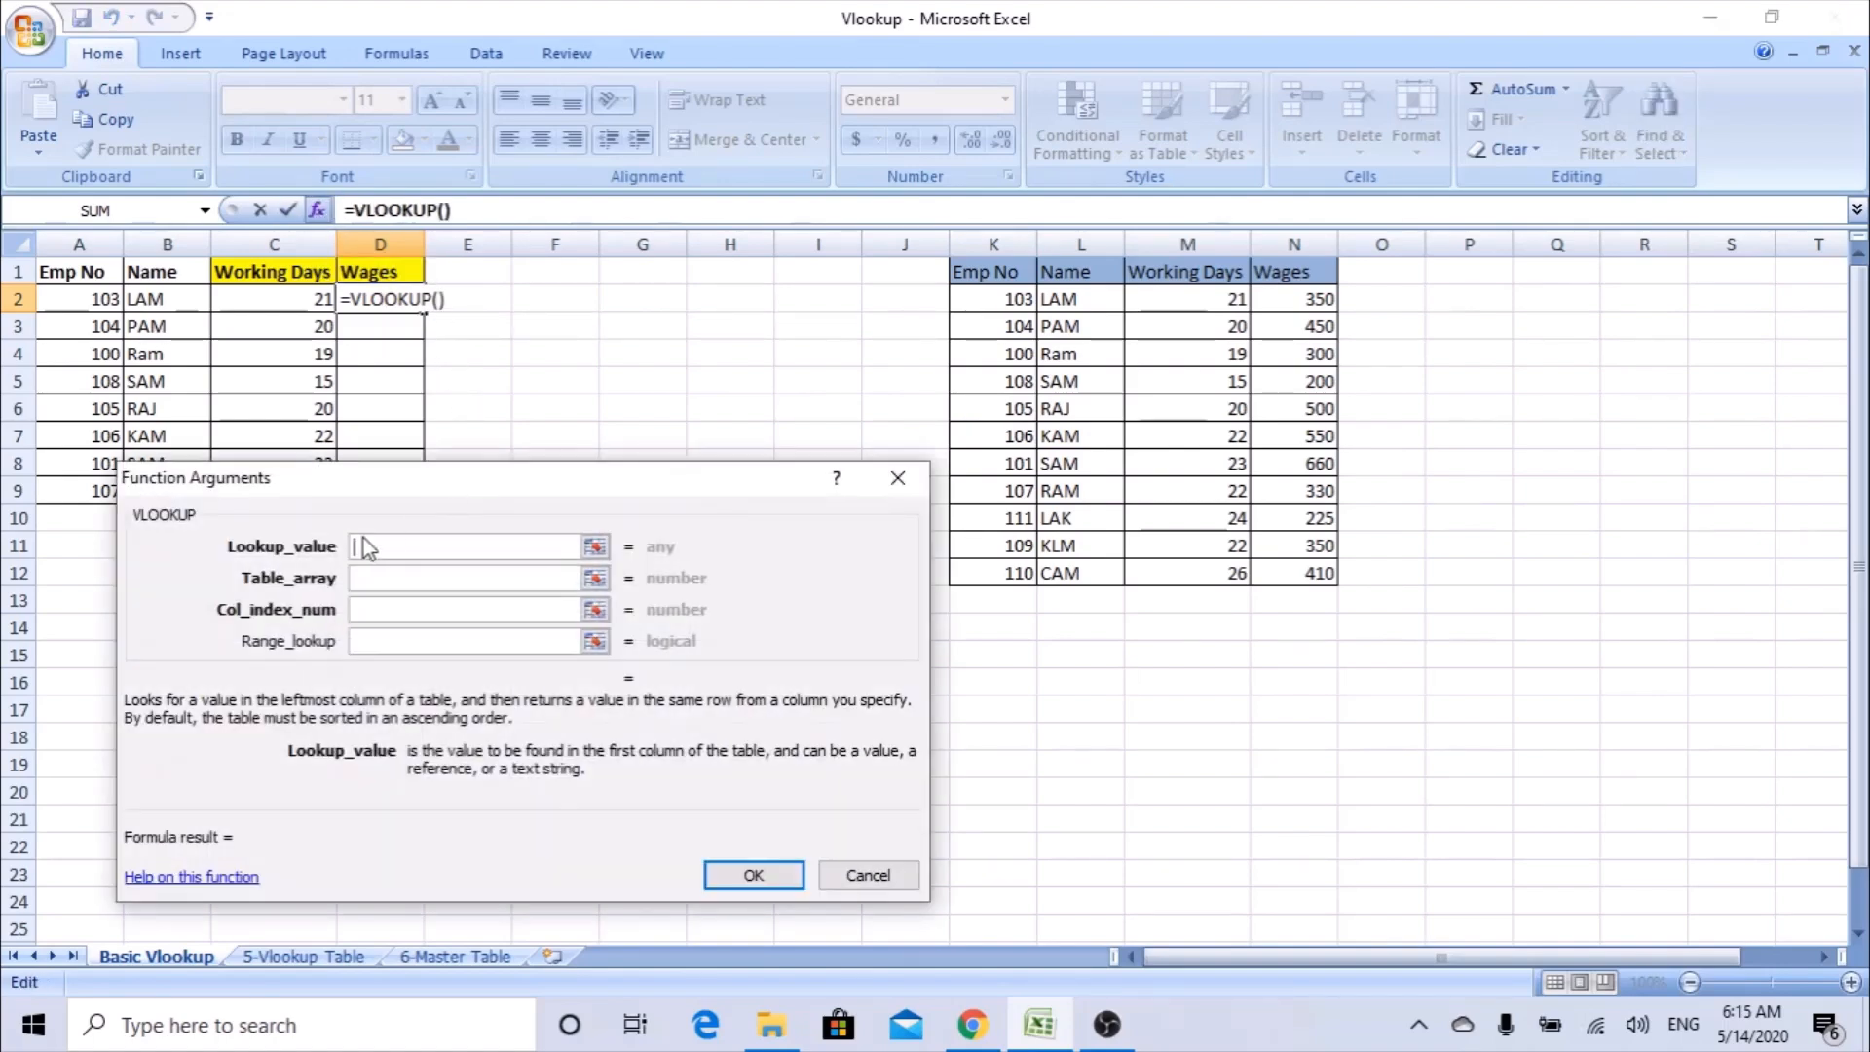
{"action": "left_click", "coordinate": [97, 303]}
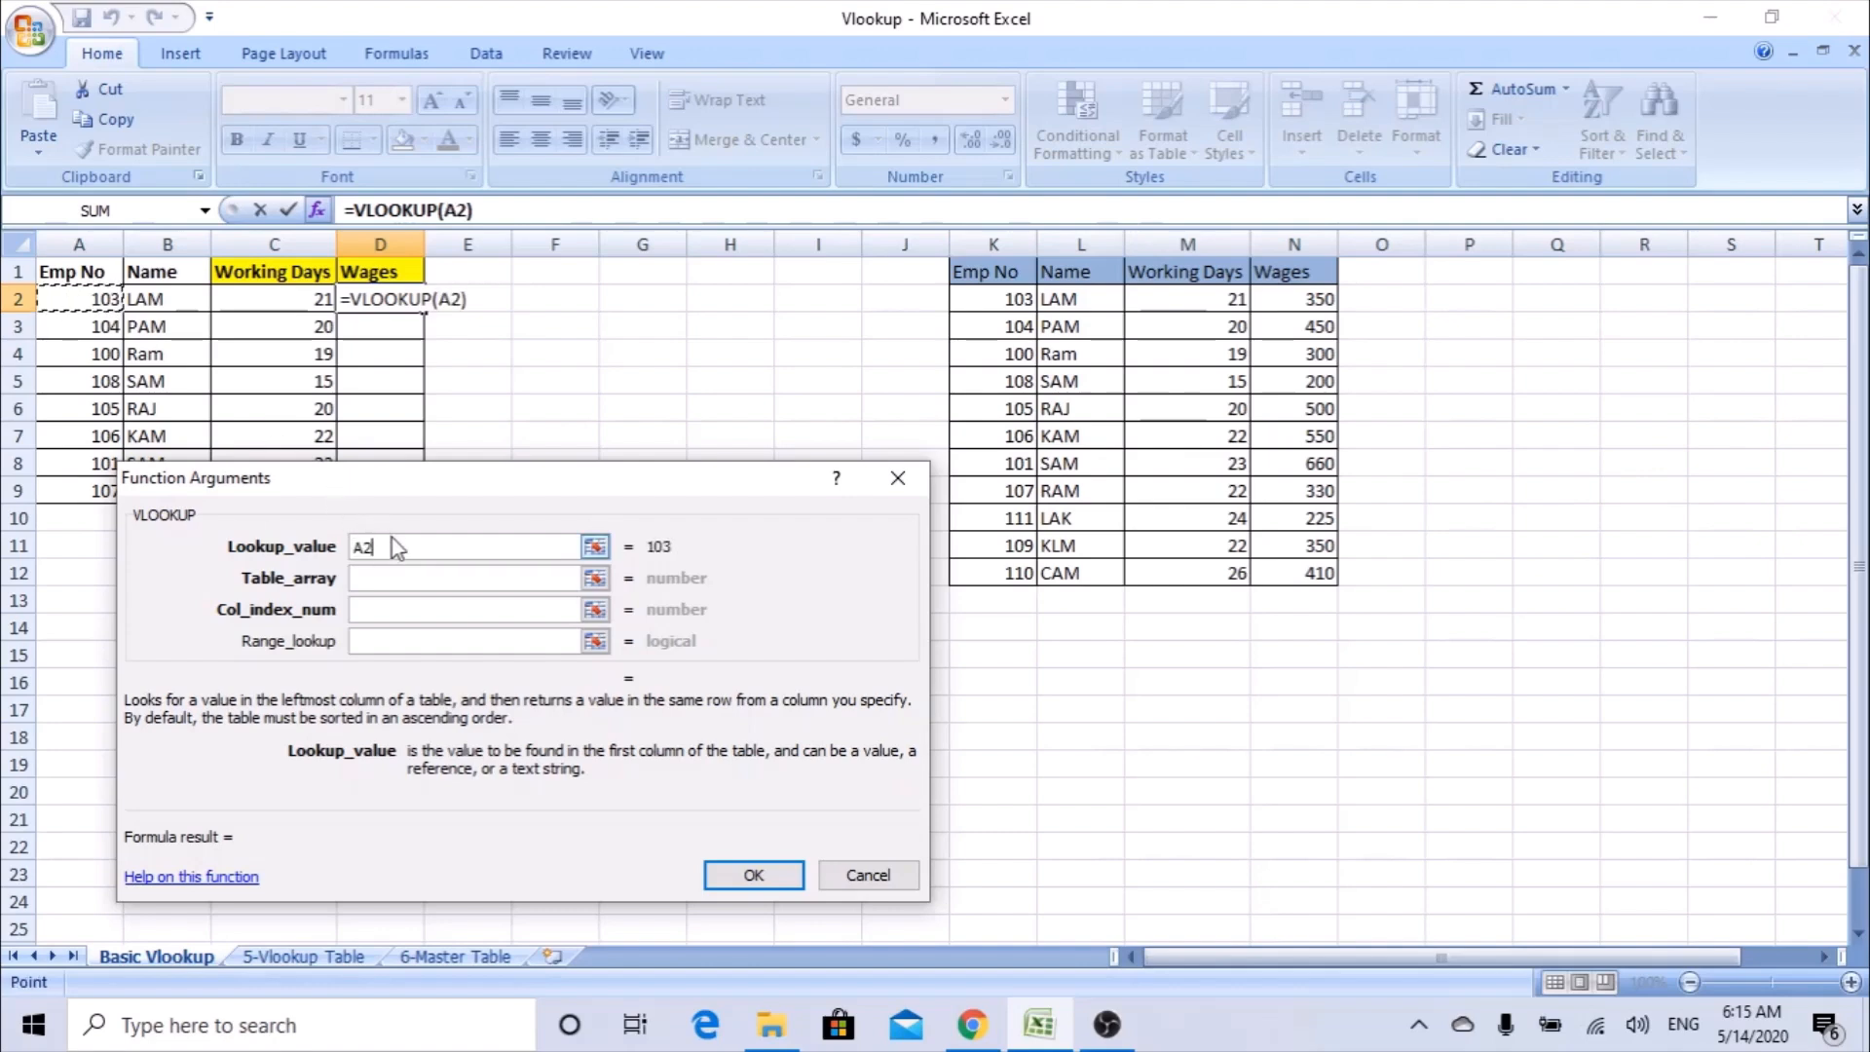
Set the table array of the Wages lookup to the whole columns K:N.
{"action": "left_click", "coordinate": [417, 578]}
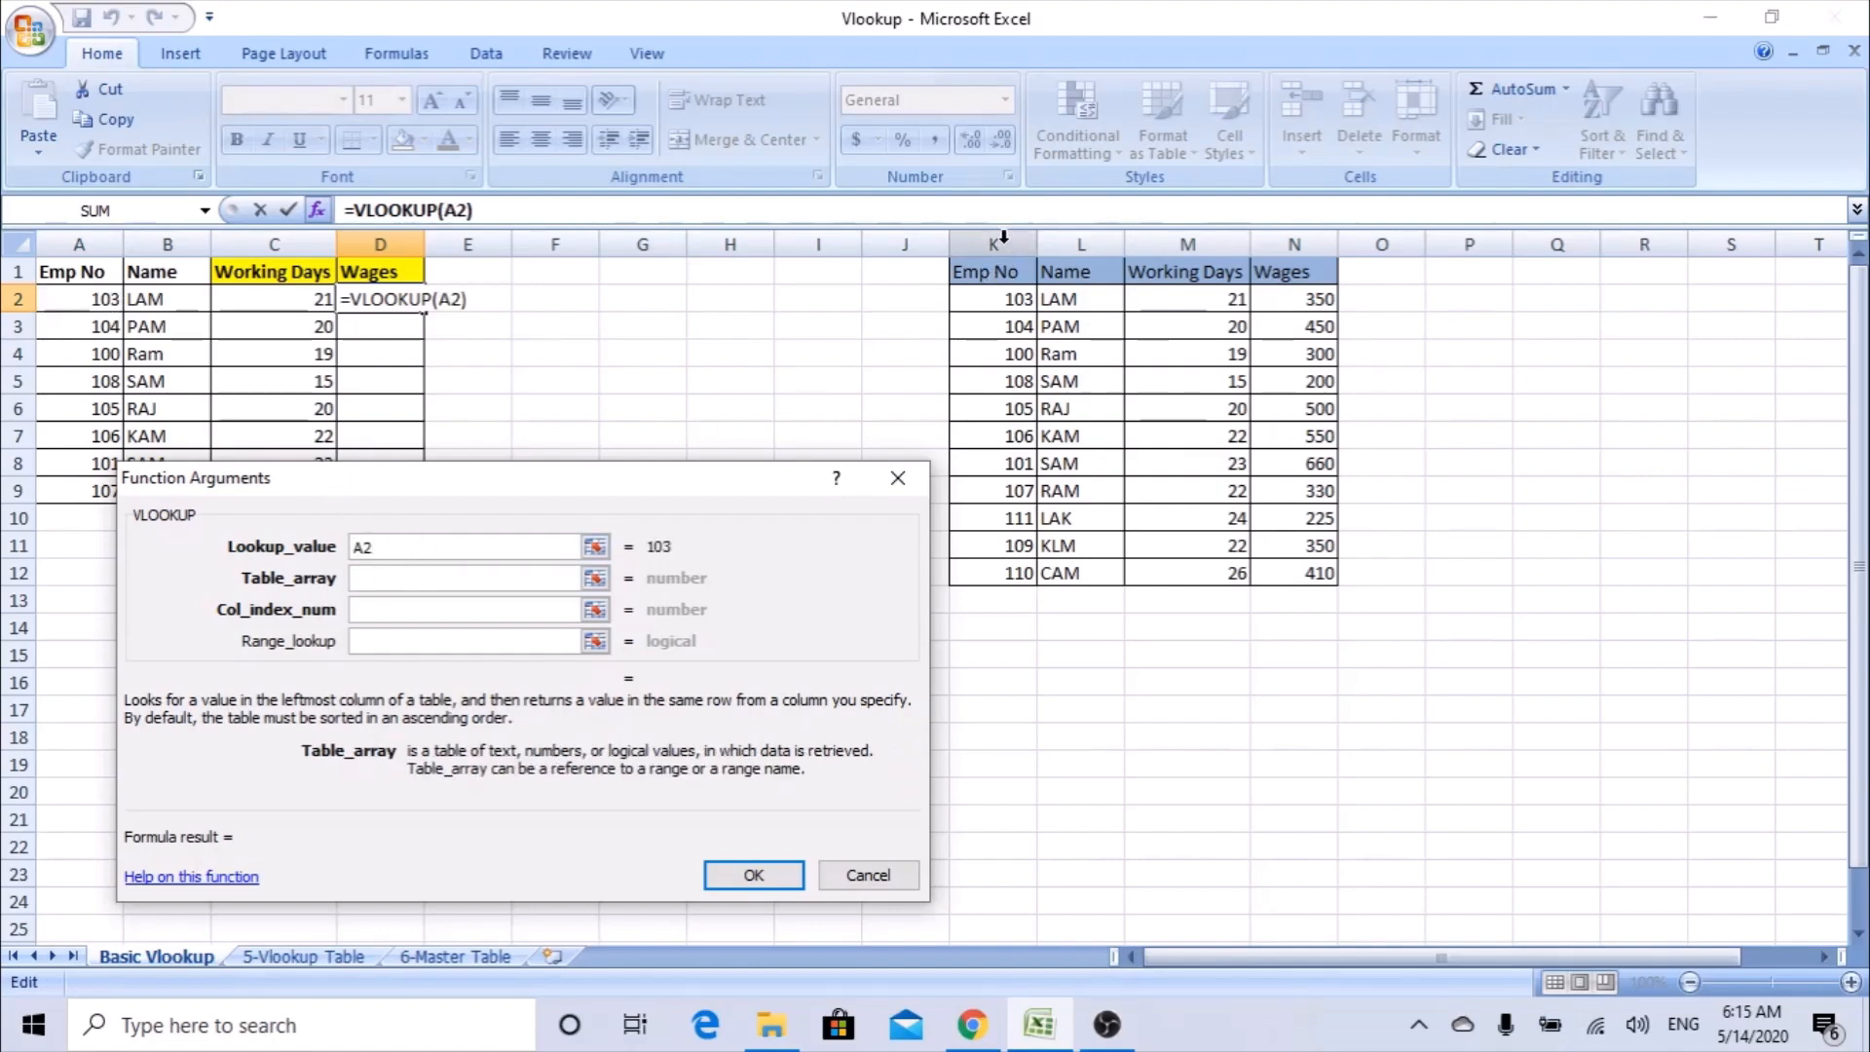
{"action": "left_click_drag", "start_coordinate": [1004, 237], "coordinate": [1294, 237]}
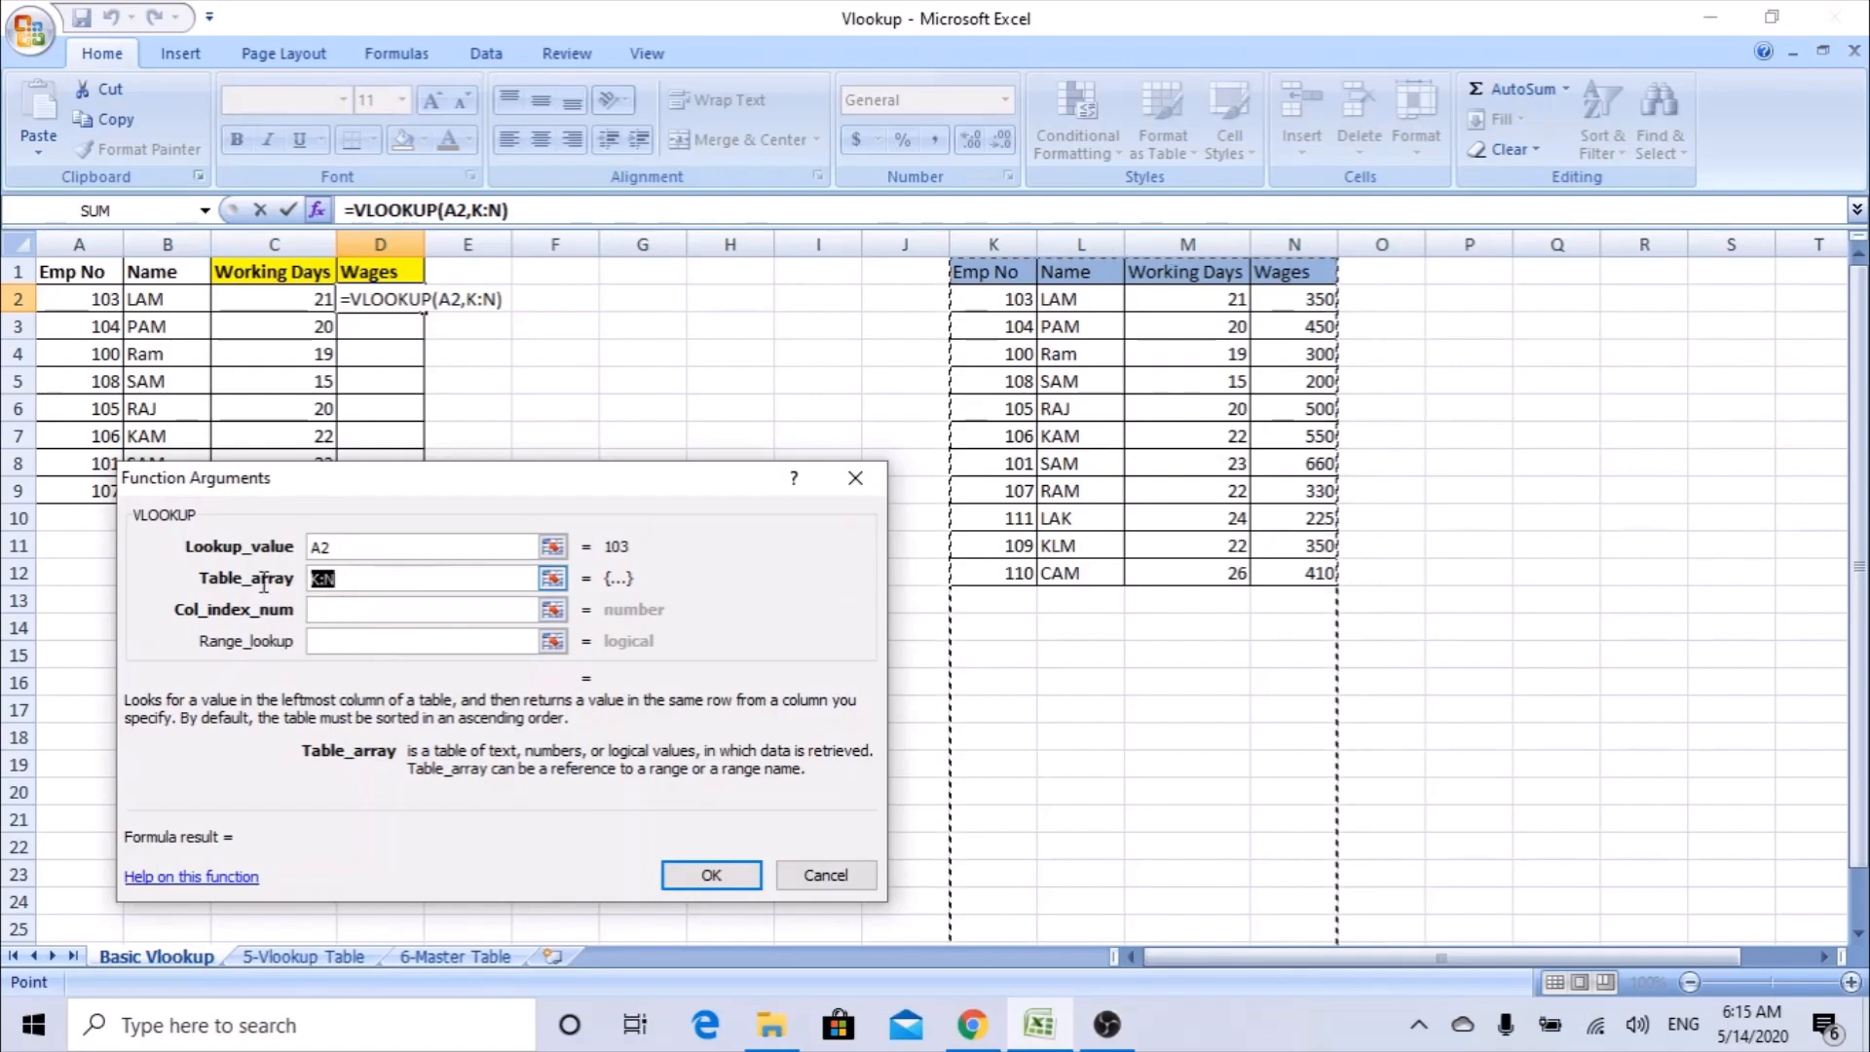
{"action": "left_click", "coordinate": [360, 610]}
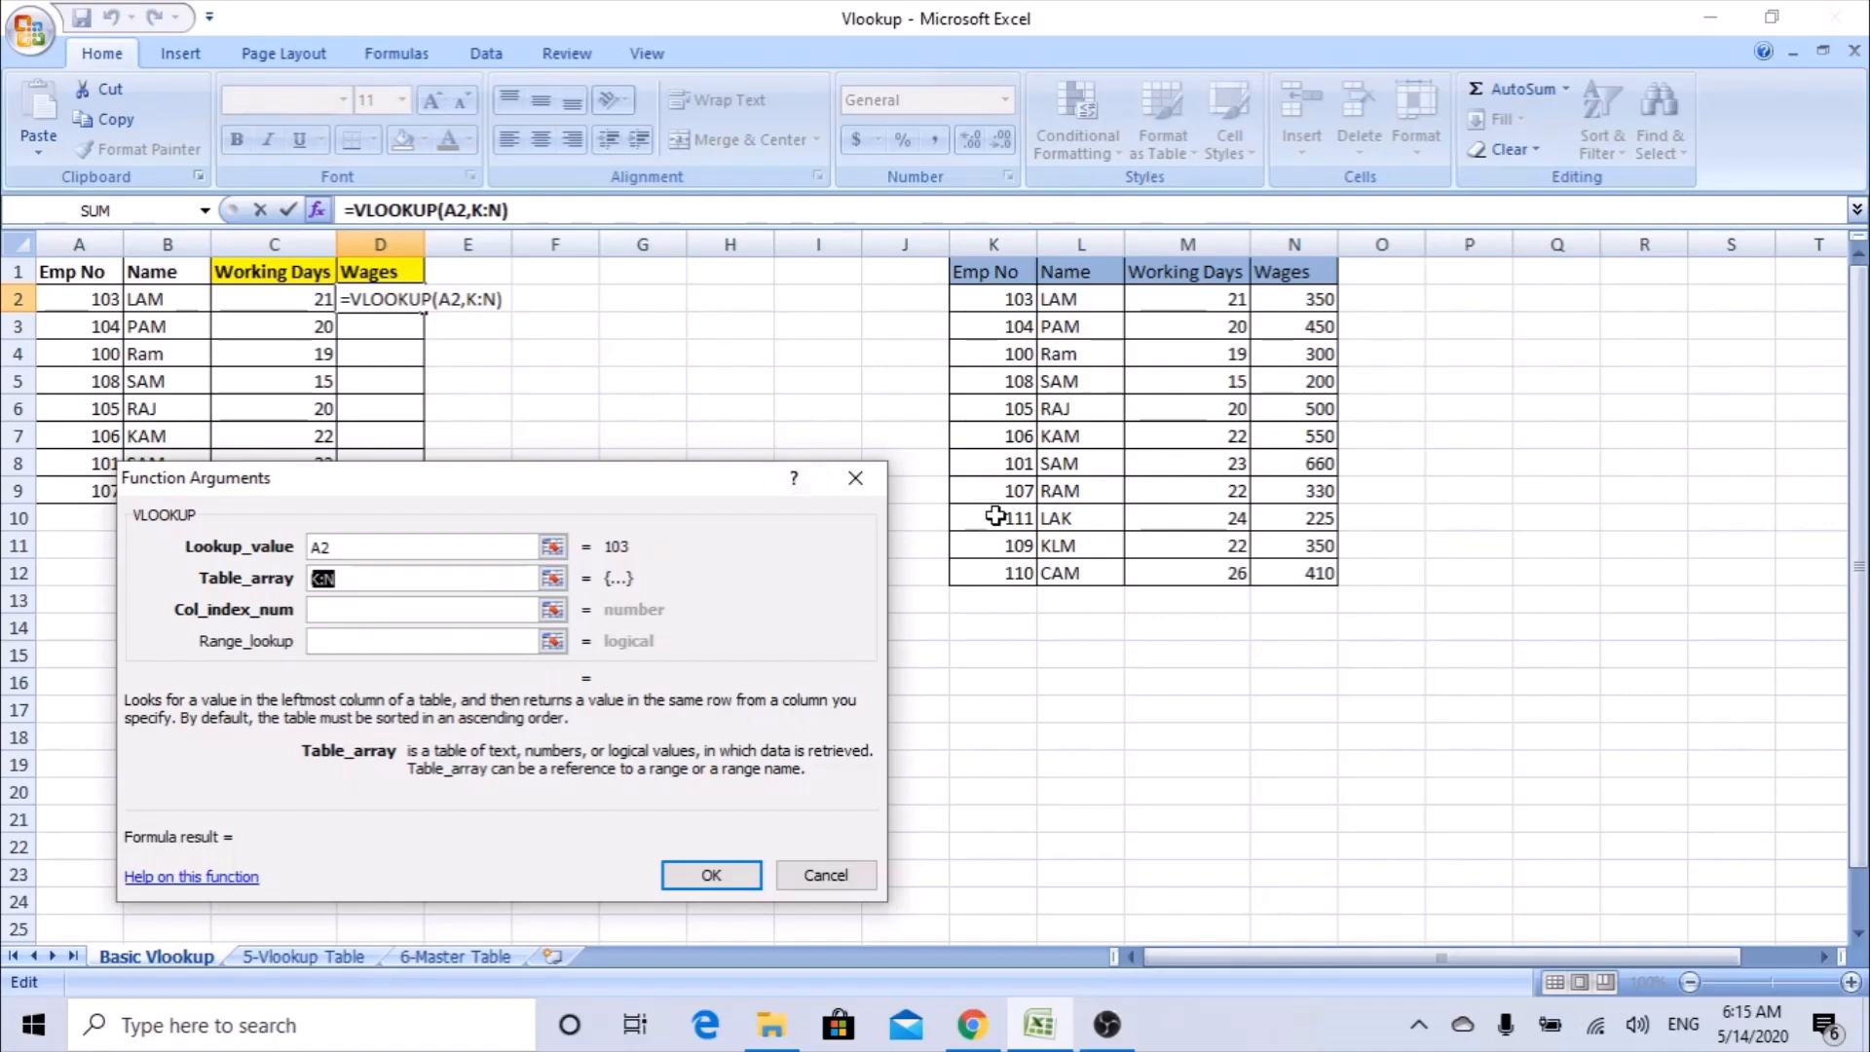
Complete the D2 formula with column index 4 and range lookup 0, and fill it down to D9.
{"action": "left_click", "coordinate": [415, 609]}
{"action": "type", "text": "4"}
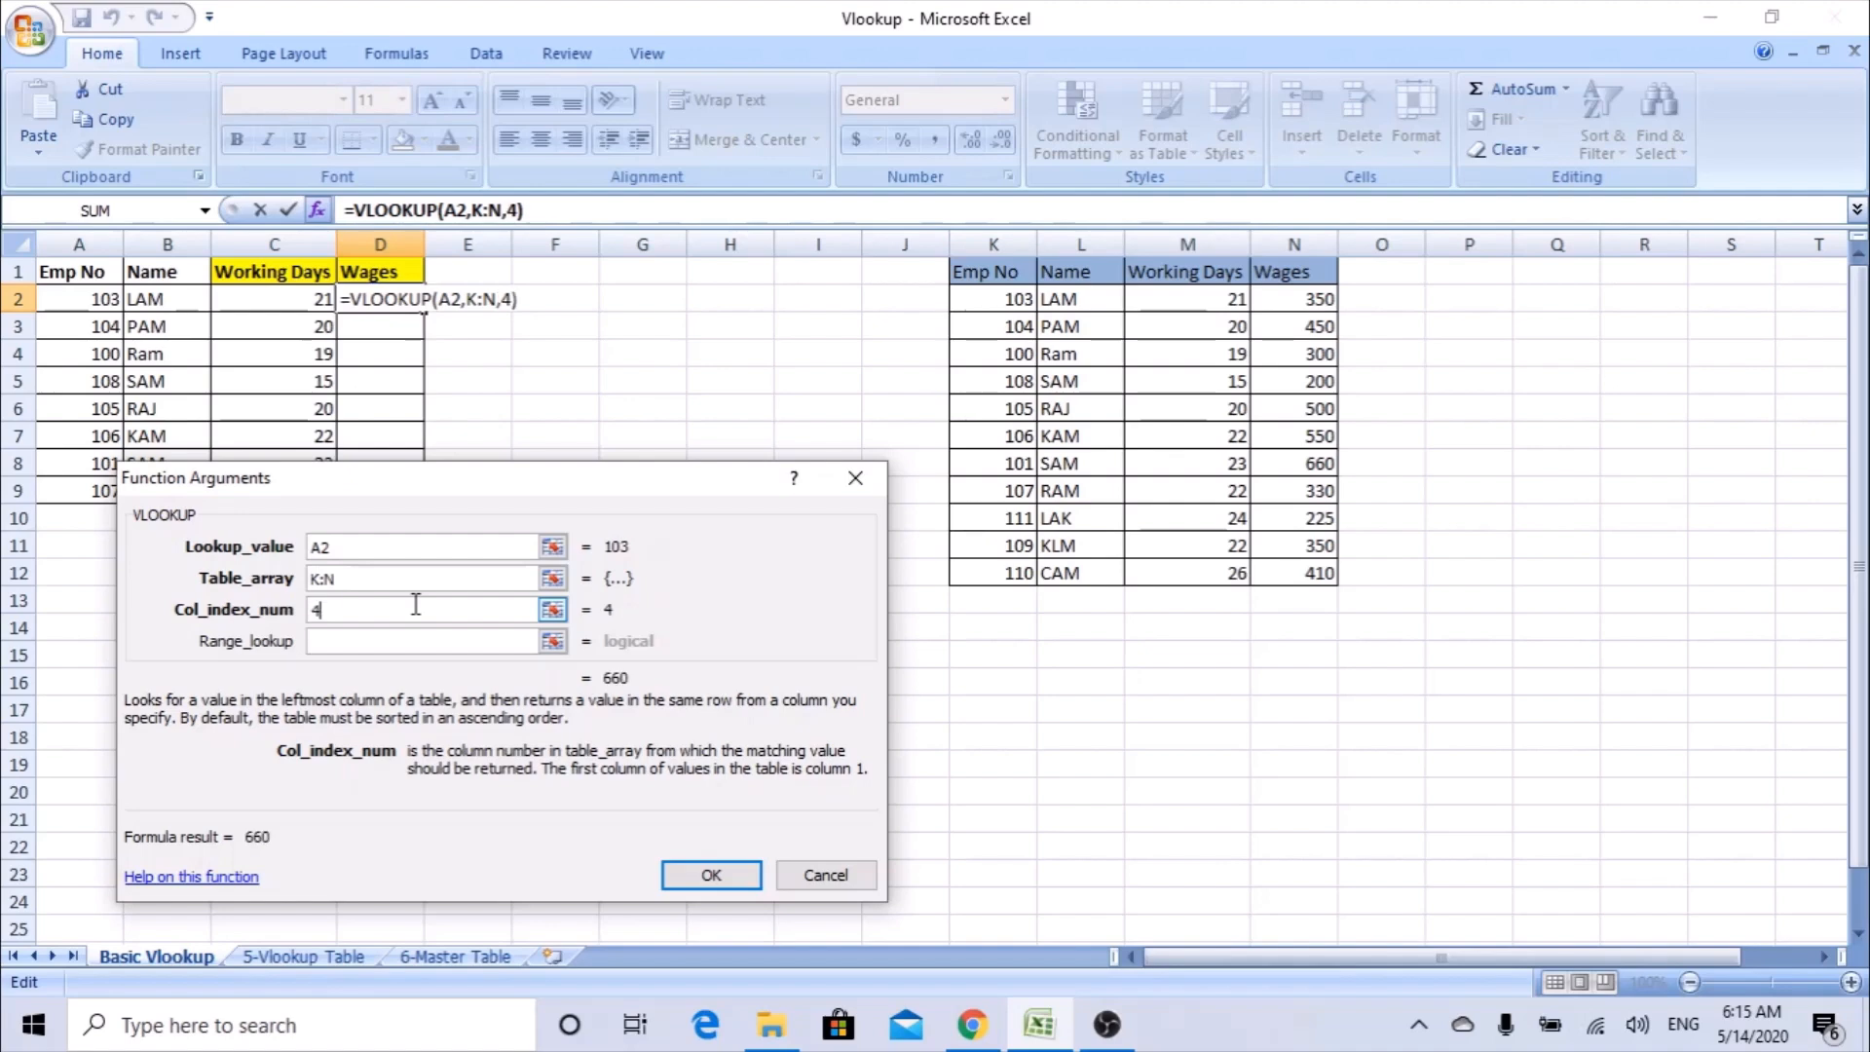
{"action": "left_click", "coordinate": [369, 639]}
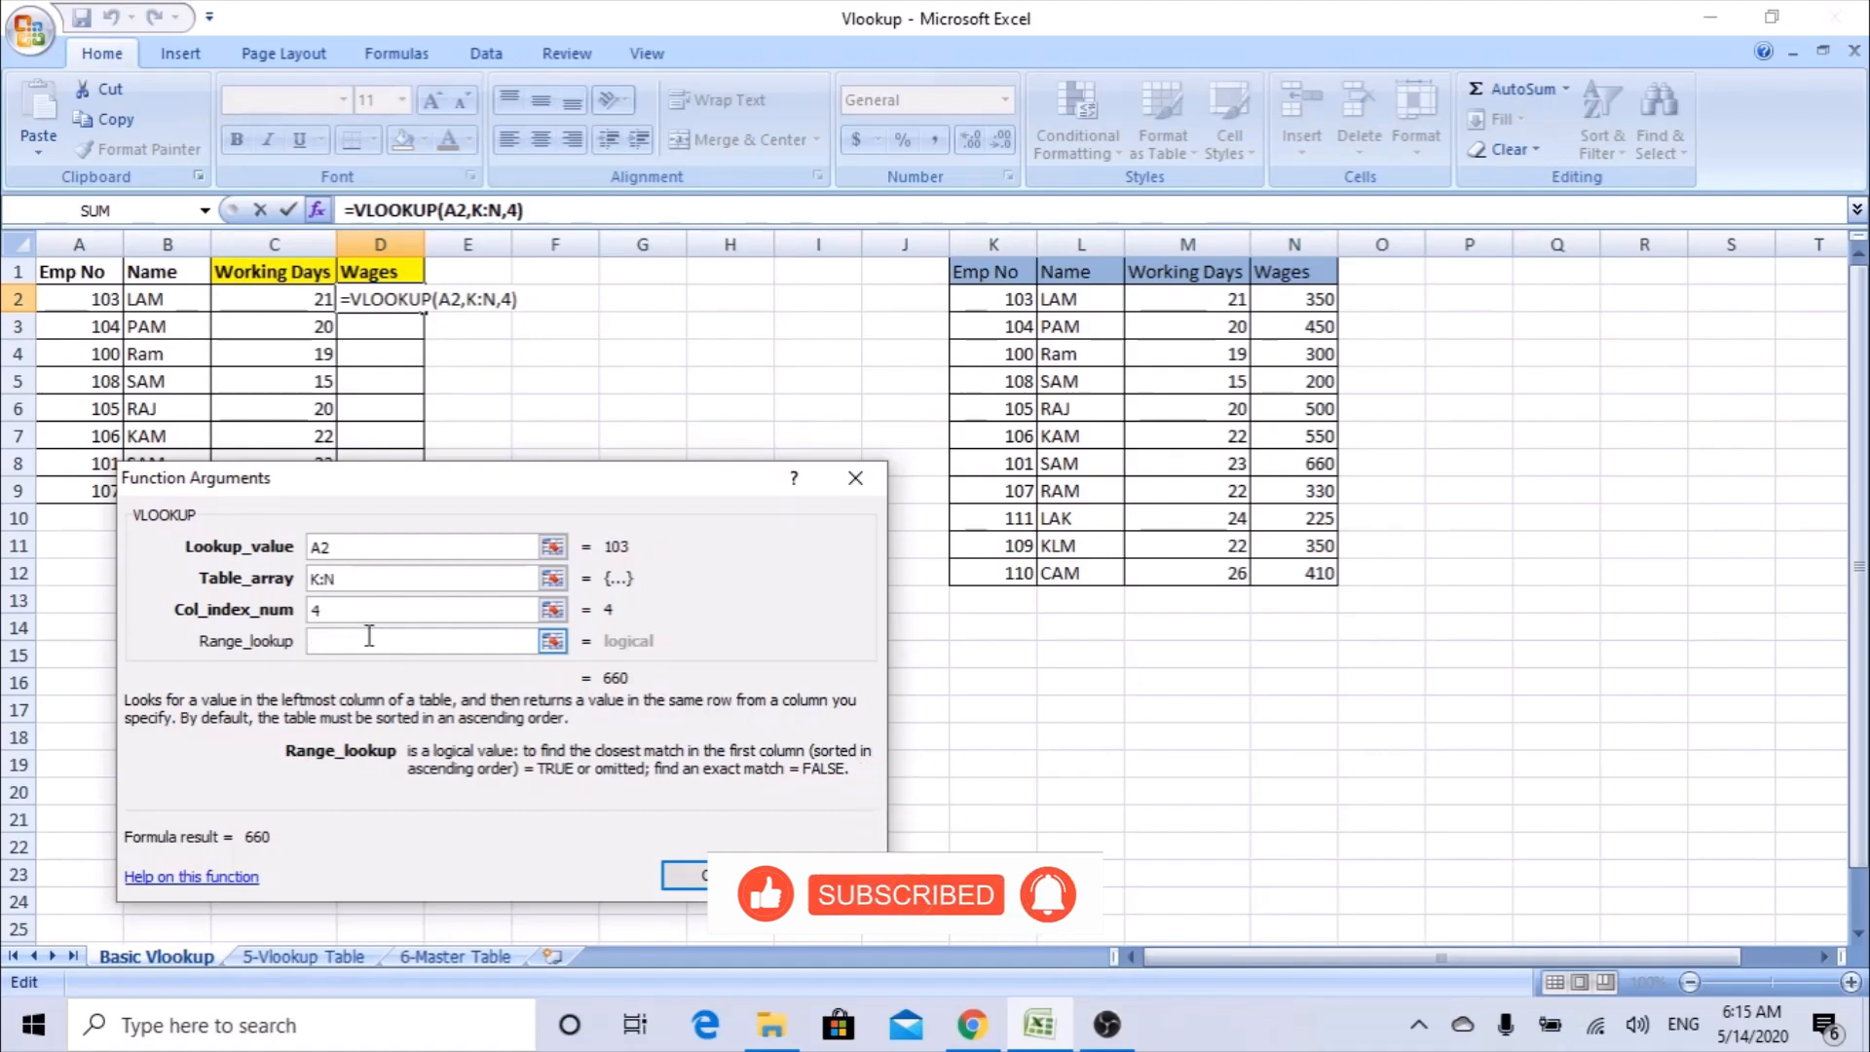
{"action": "type", "text": "0"}
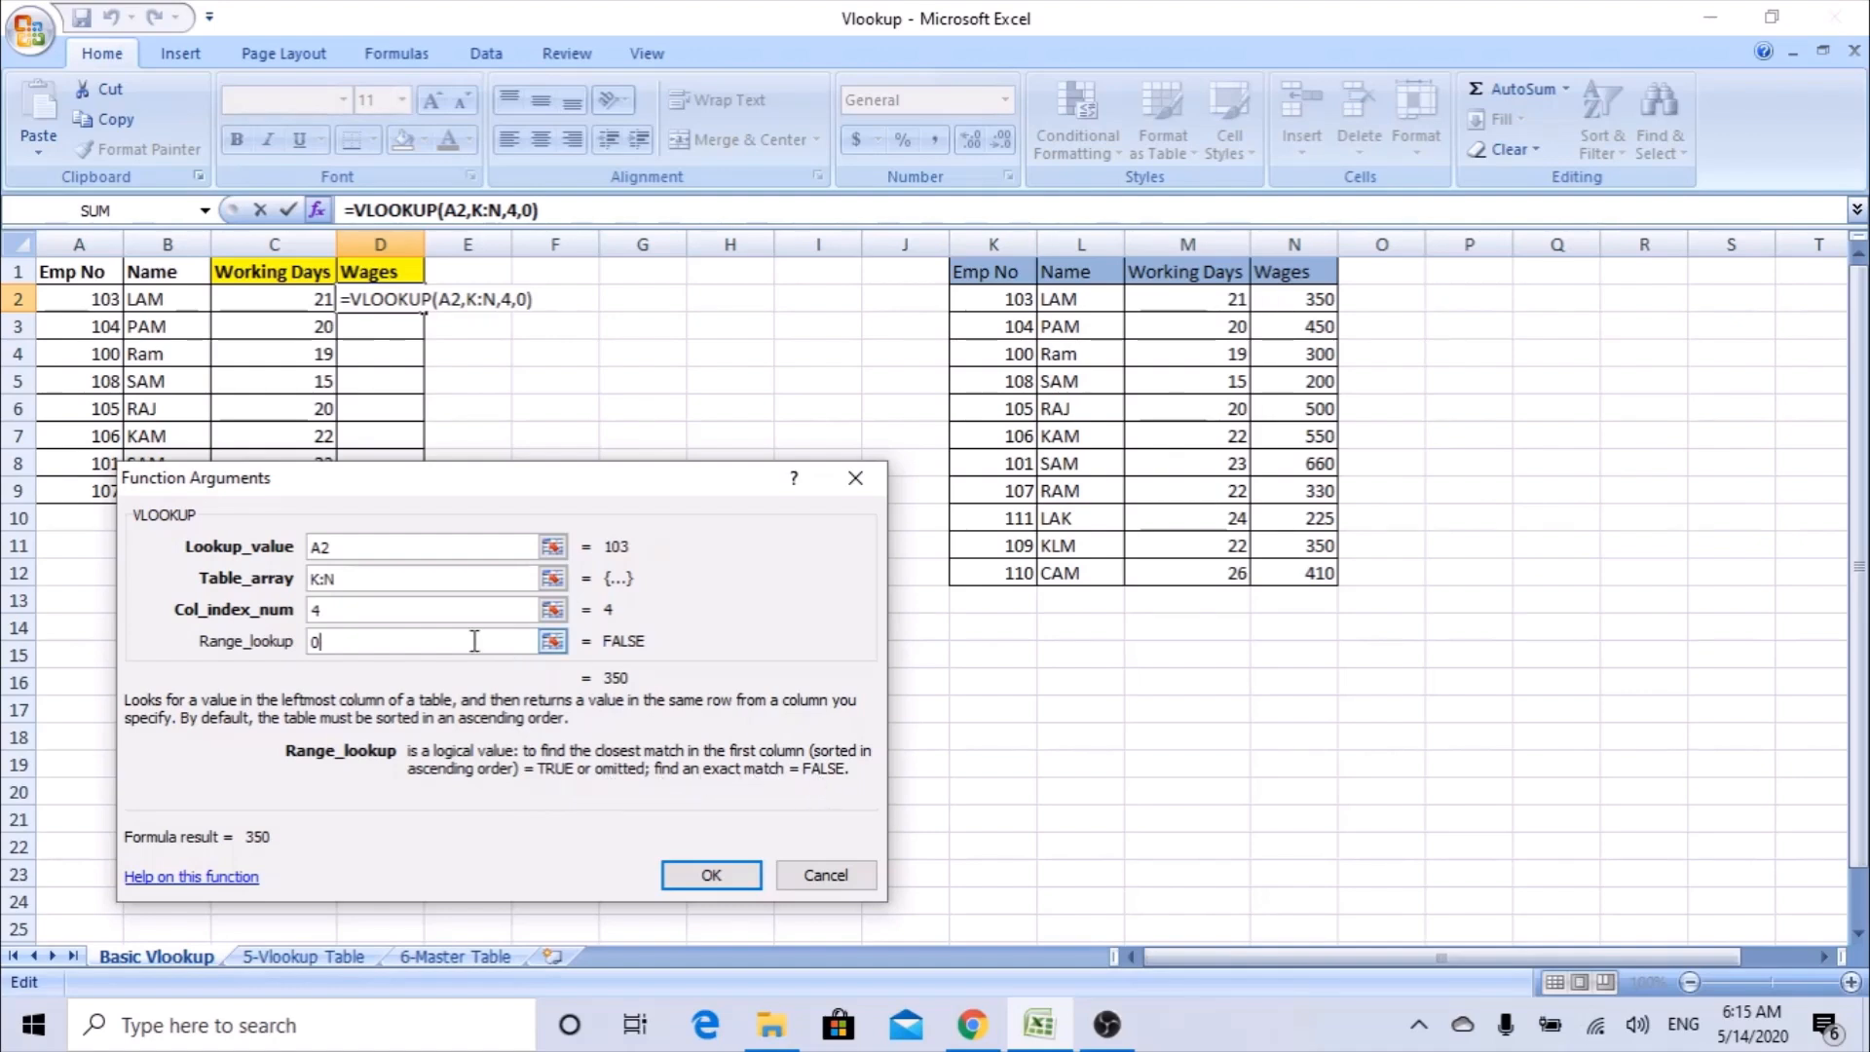
{"action": "left_click", "coordinate": [713, 876]}
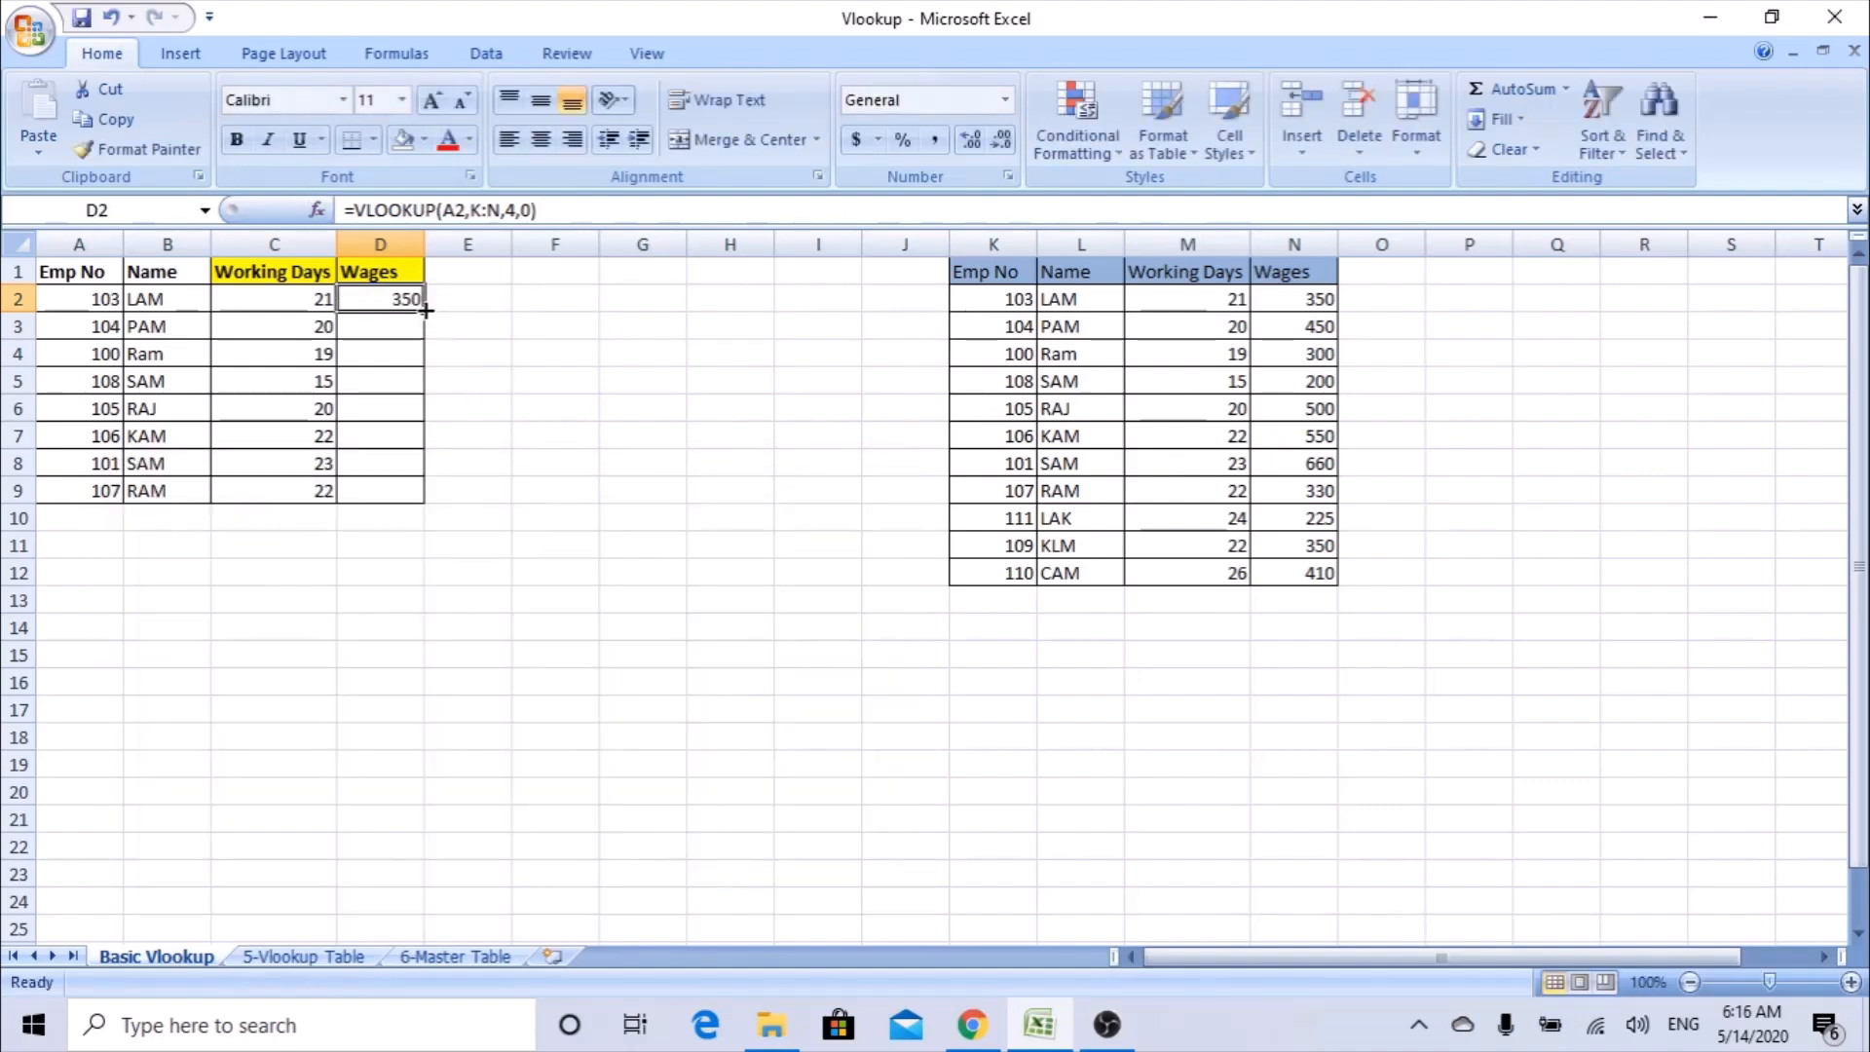
{"action": "left_click_drag", "start_coordinate": [426, 309], "coordinate": [417, 512]}
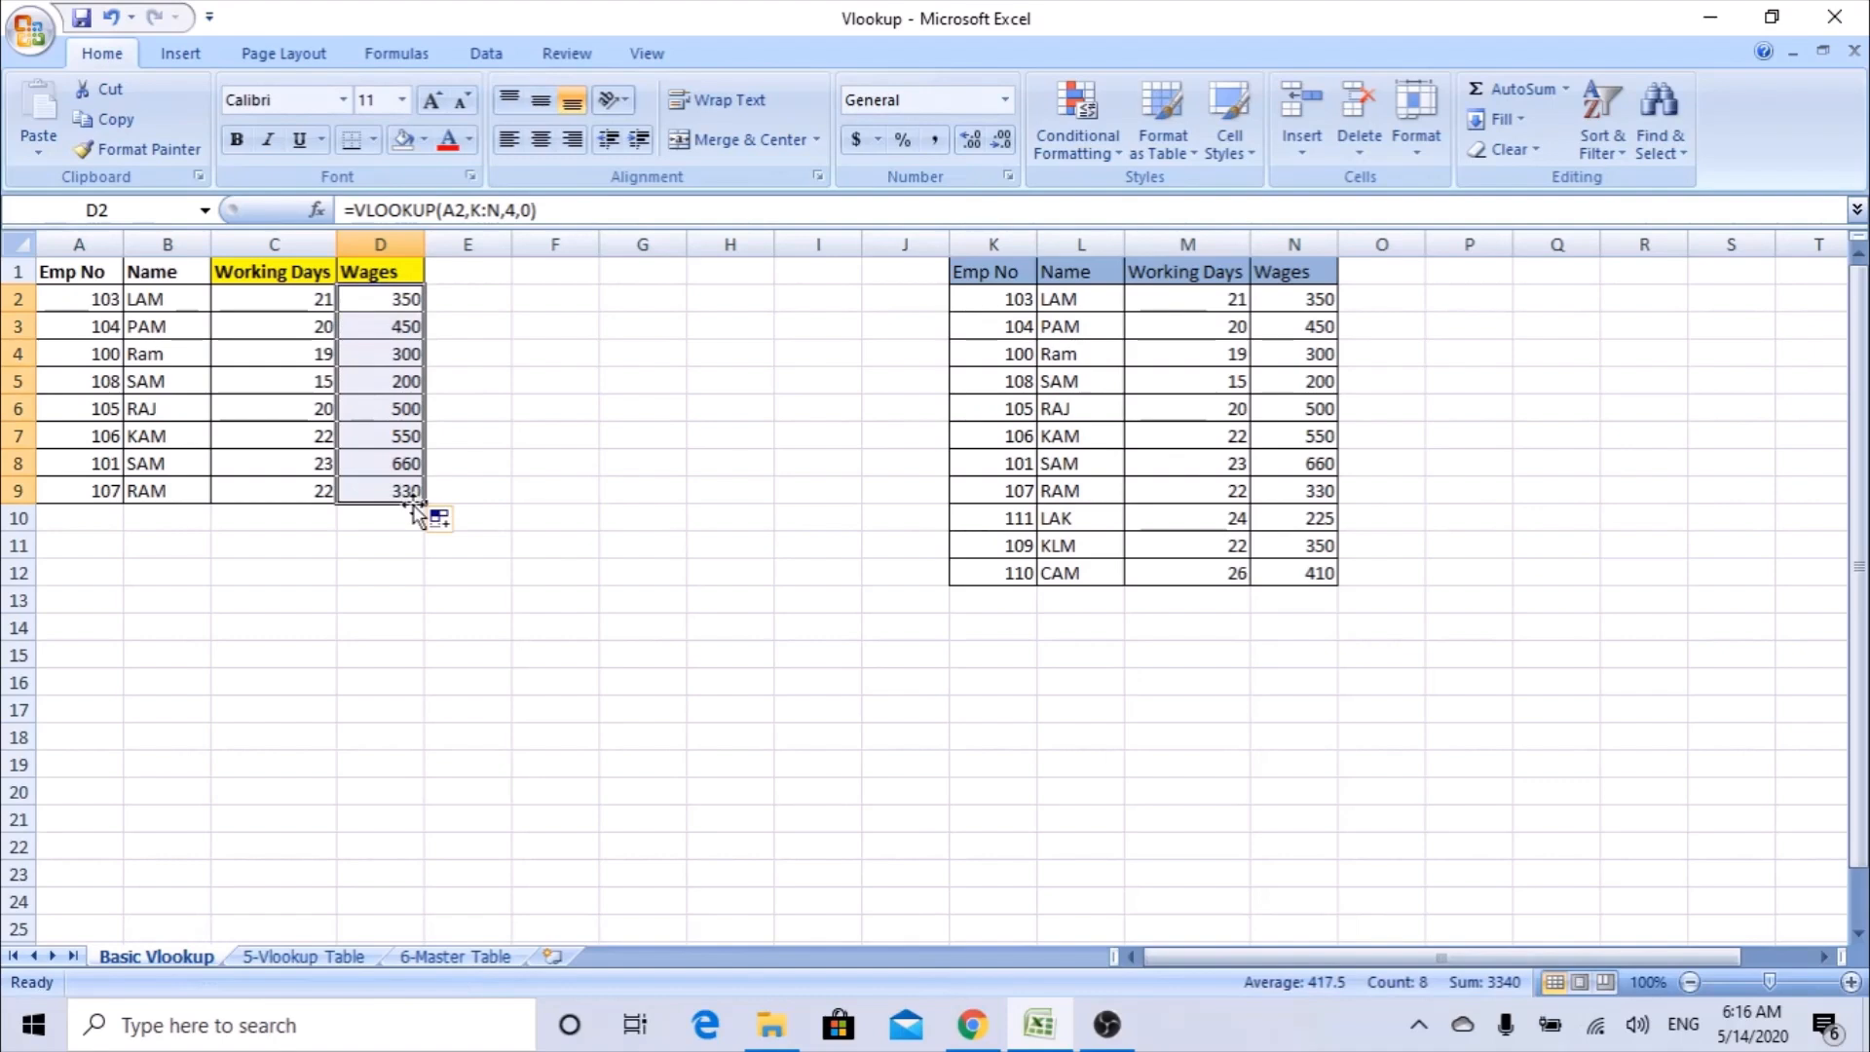
Inspect the table range referenced by the filled Wages formulas, starting with D9 and including the upper rows.
{"action": "double_click", "coordinate": [399, 492]}
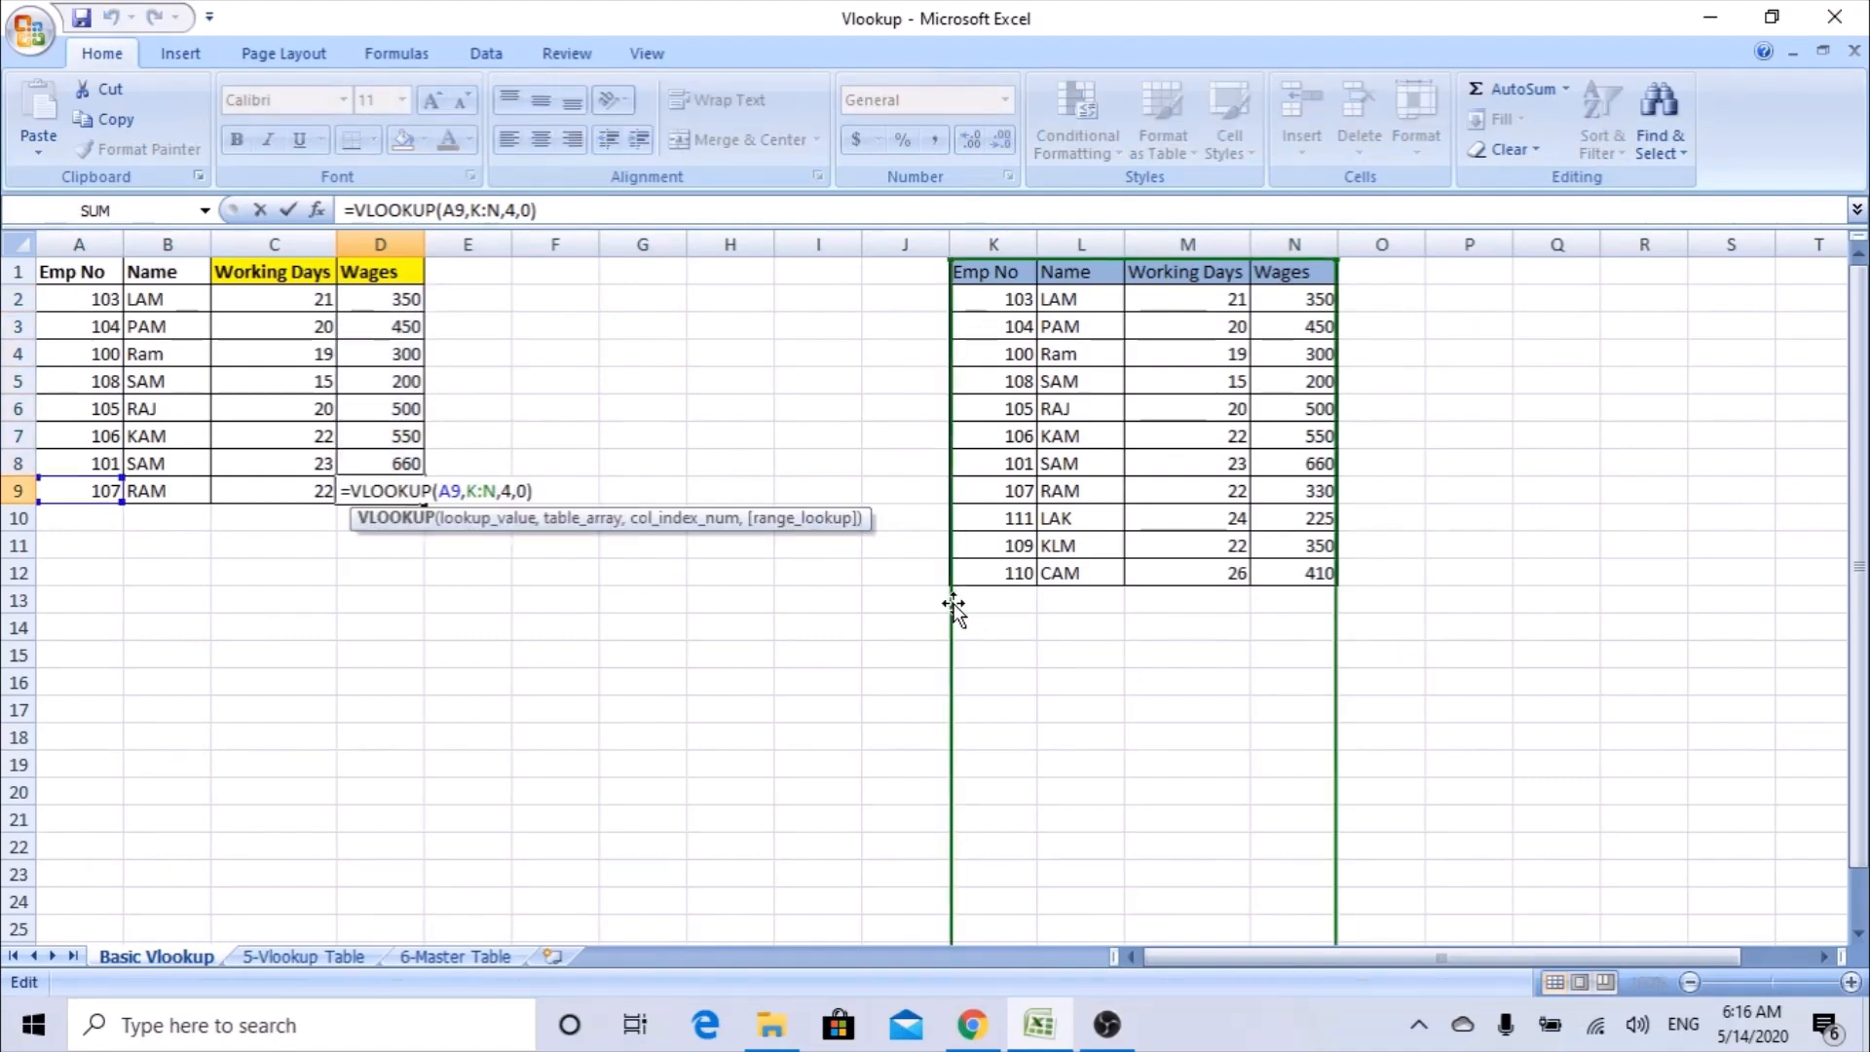
{"action": "key", "text": "Escape"}
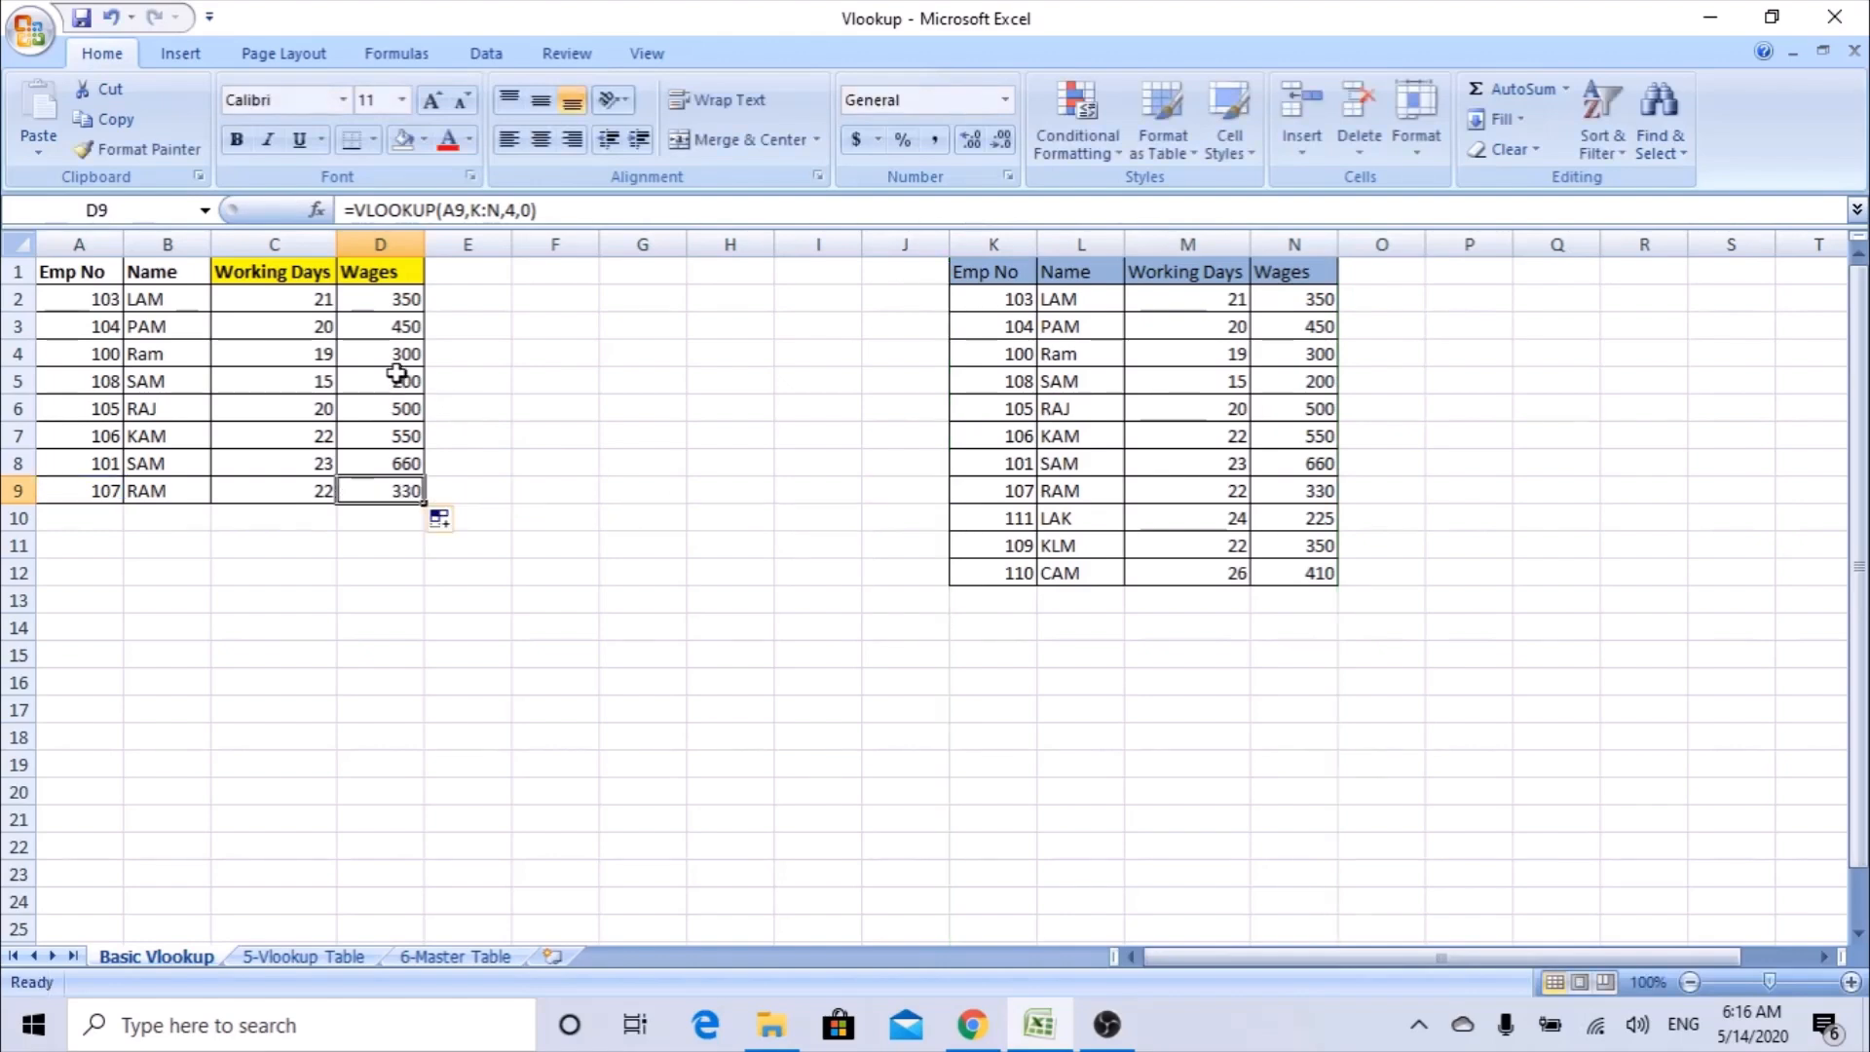
{"action": "left_click", "coordinate": [391, 344]}
{"action": "double_click", "coordinate": [391, 343]}
{"action": "key", "text": "Escape"}
{"action": "left_click", "coordinate": [390, 321]}
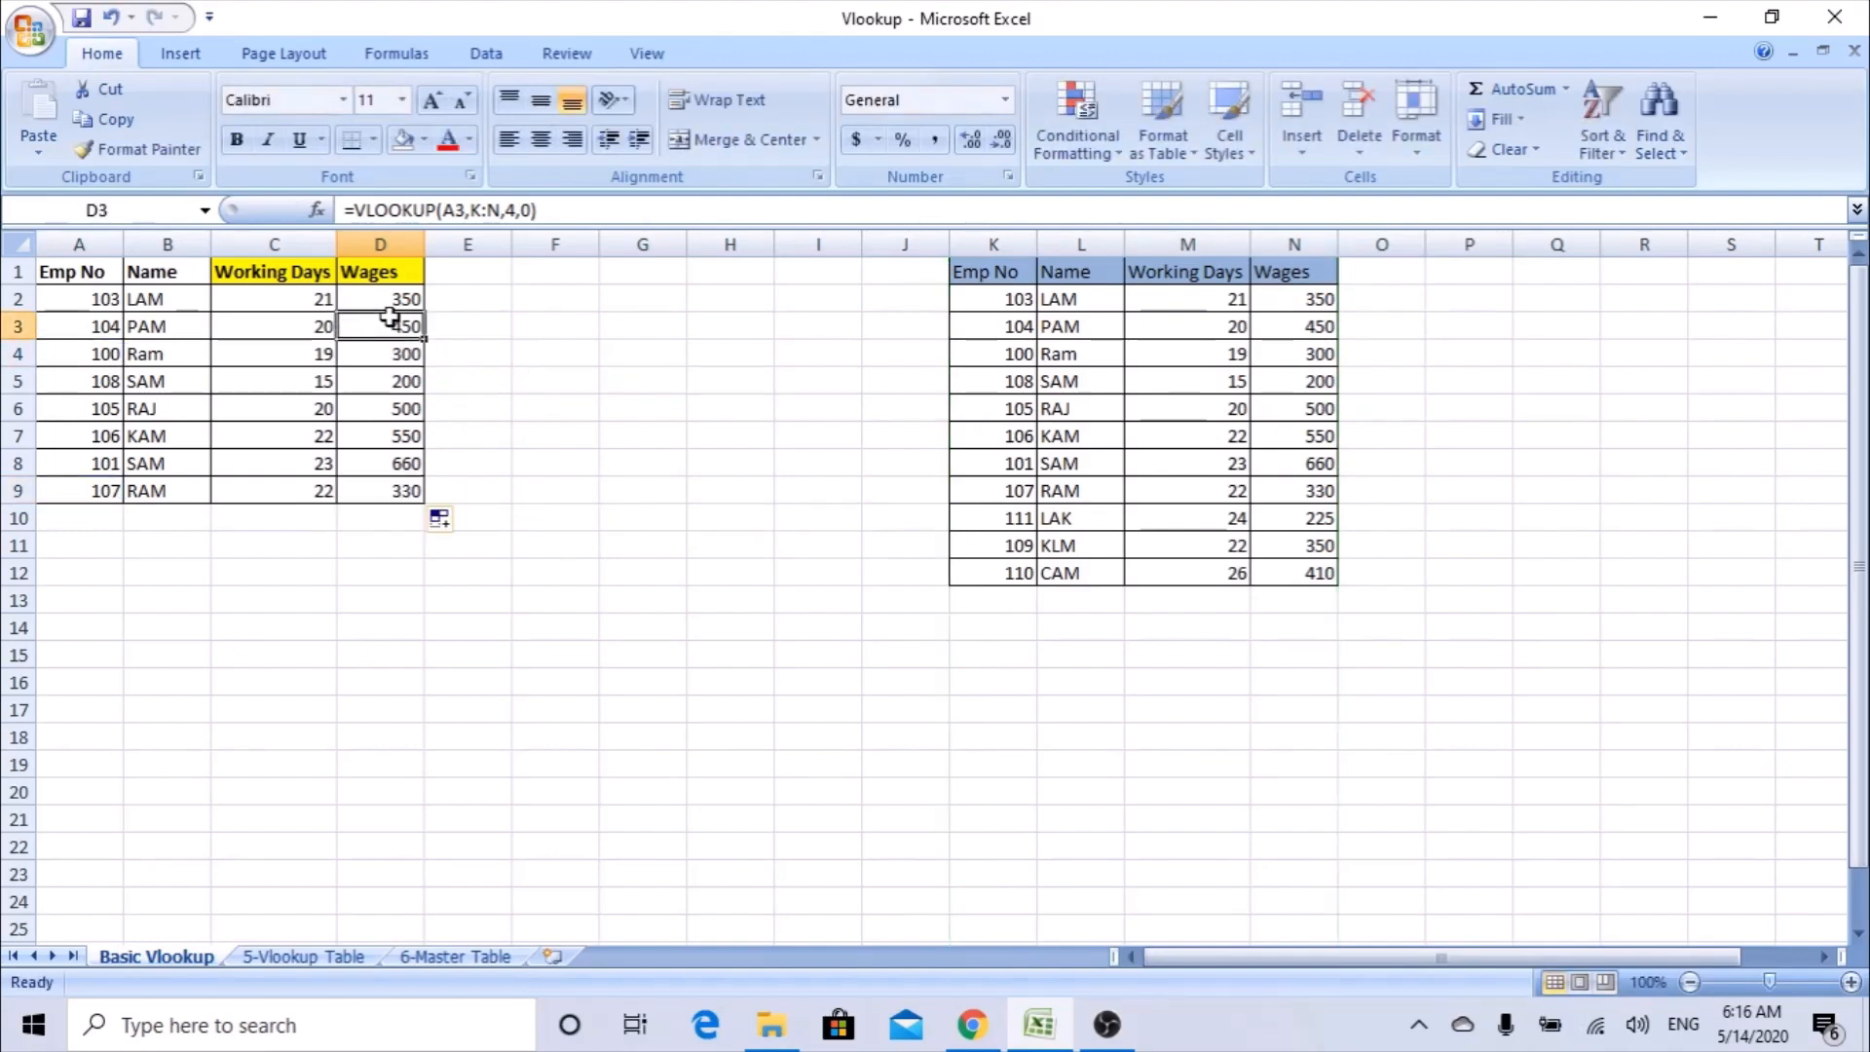
Inspect the table range referenced by the Wages formulas in D3 and D2.
{"action": "double_click", "coordinate": [390, 322]}
{"action": "key", "text": "Escape"}
{"action": "double_click", "coordinate": [390, 300]}
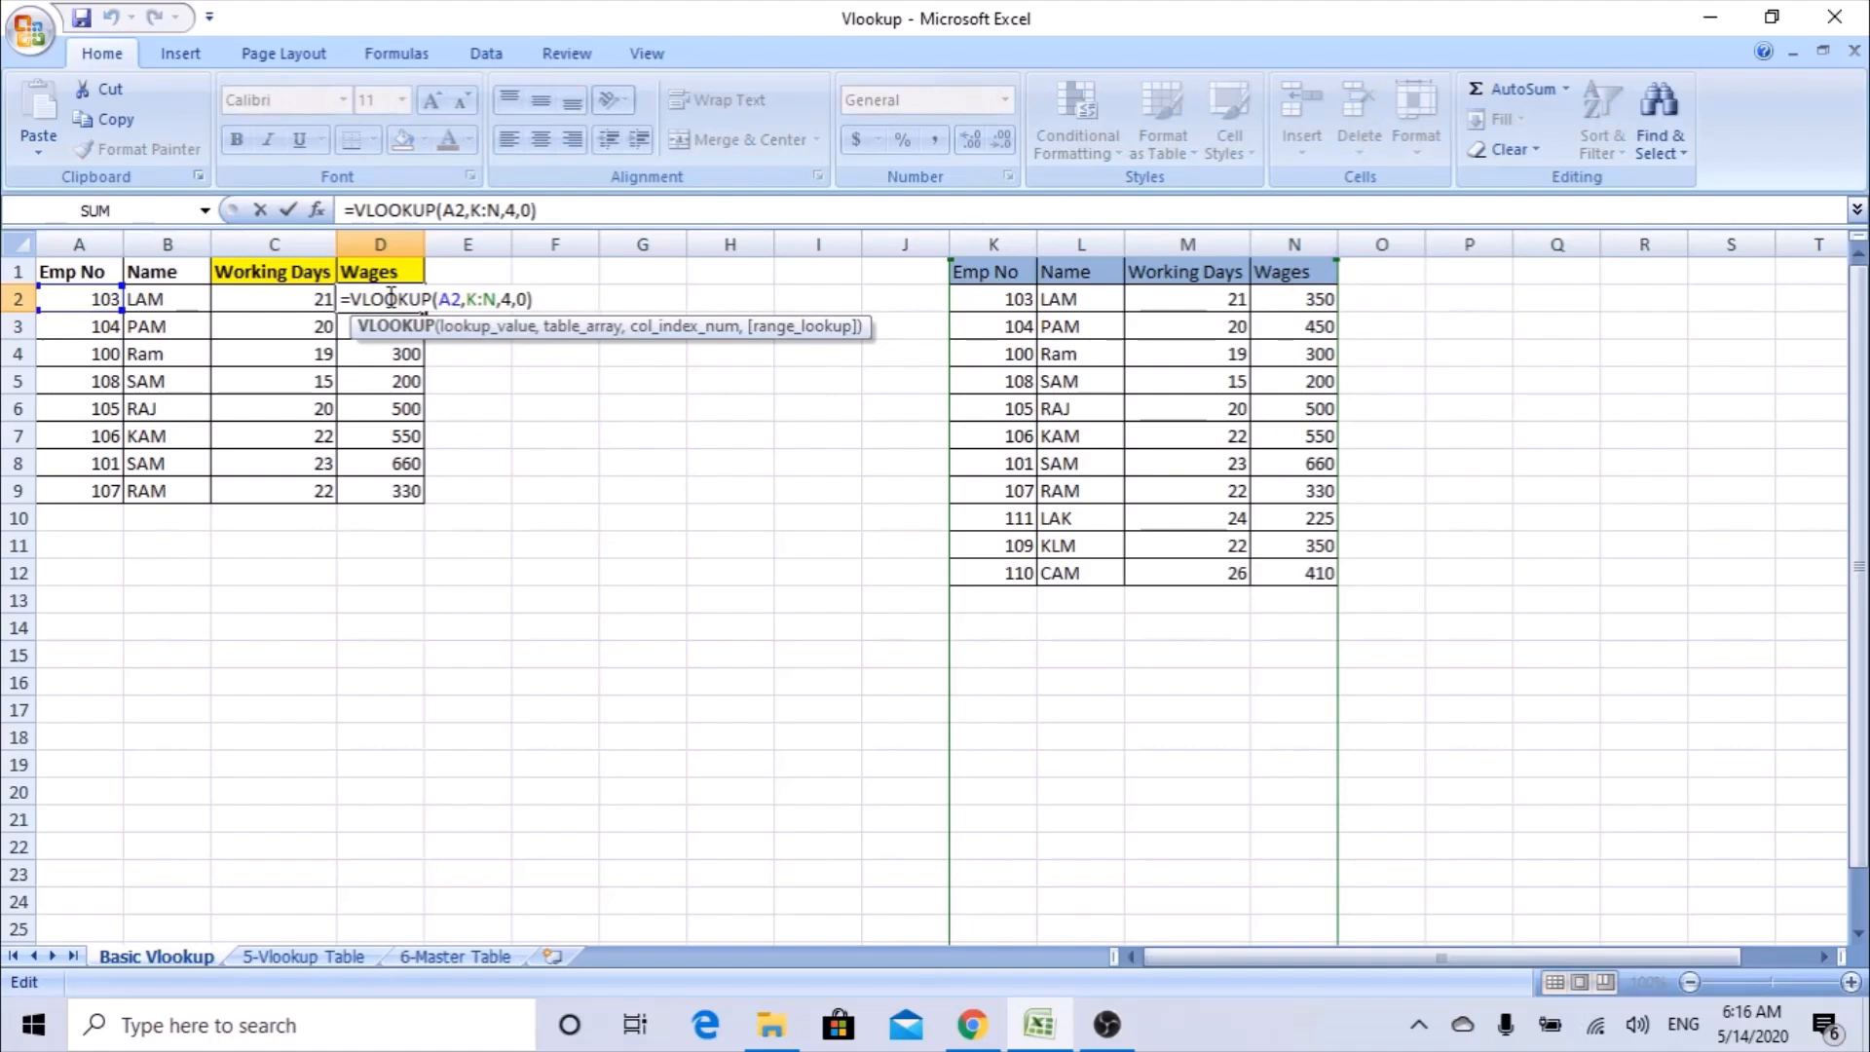
{"action": "key", "text": "Escape"}
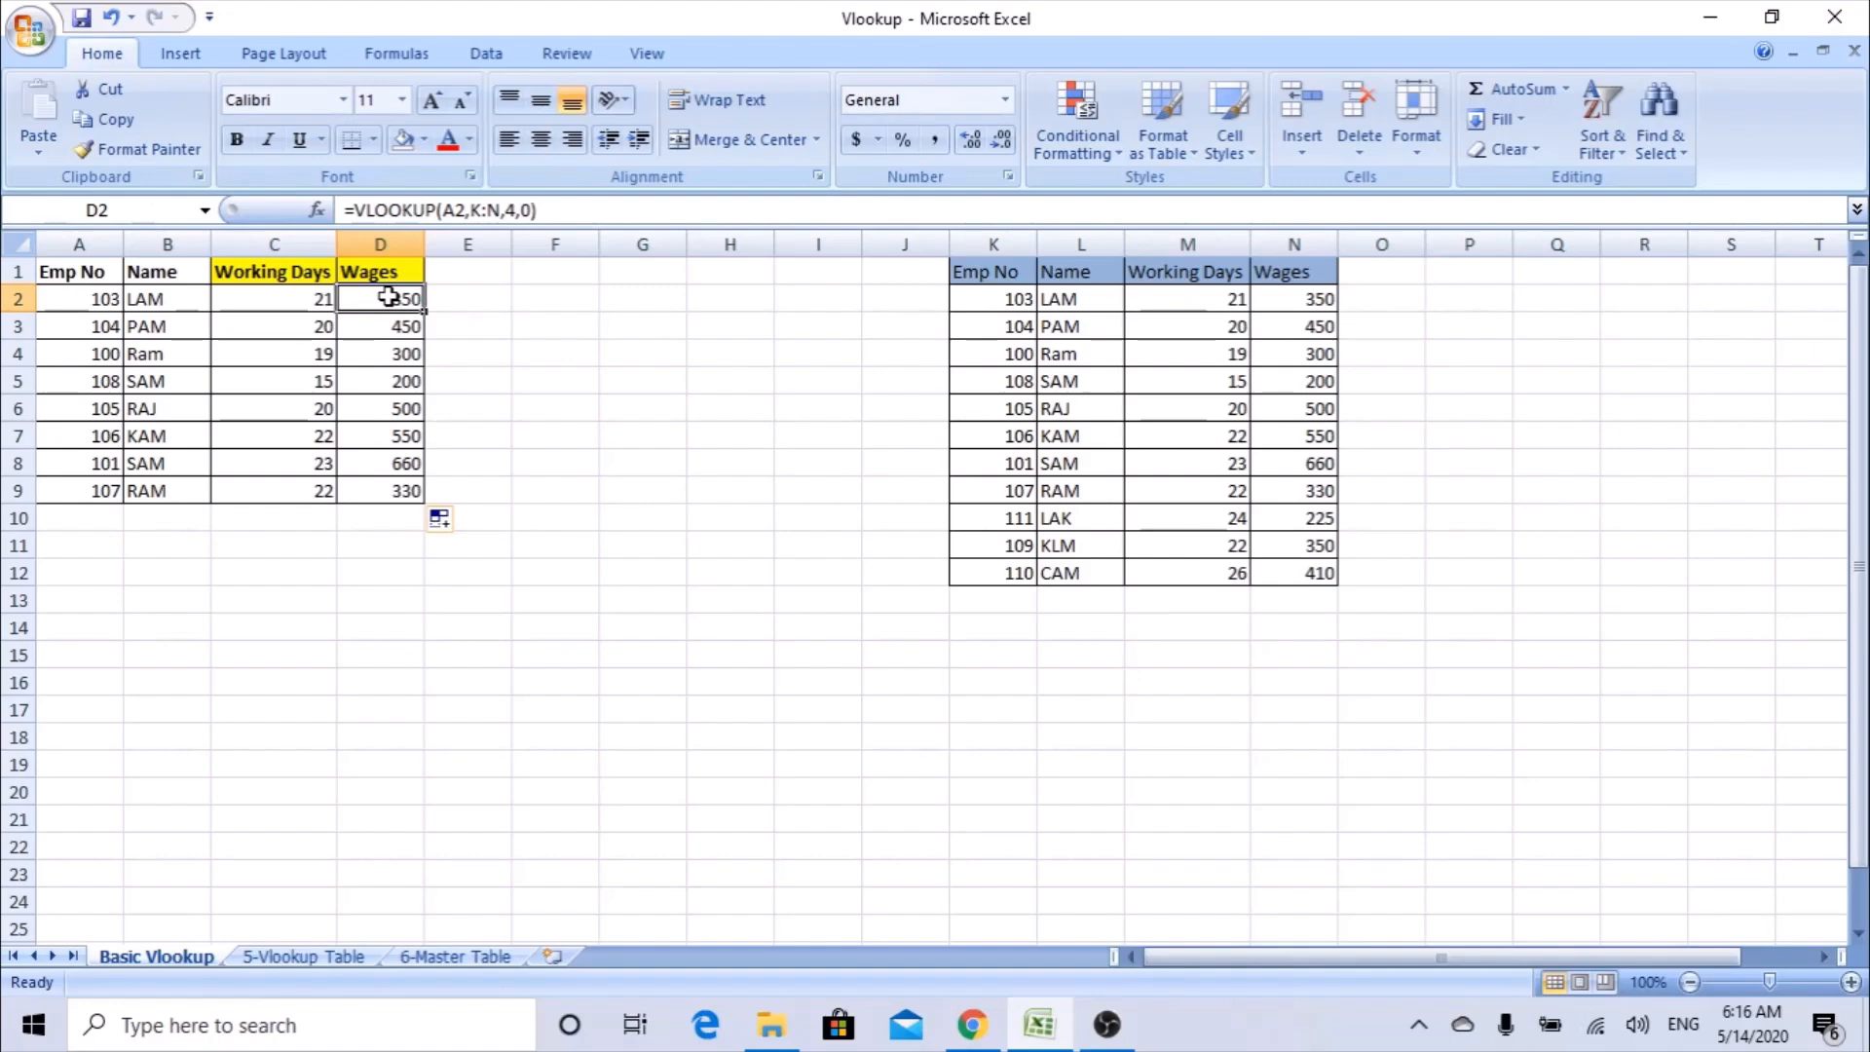
Examine the Customer, Product and empty Sum columns on the 5-Vlookup Table sheet.
{"action": "left_click", "coordinate": [322, 957]}
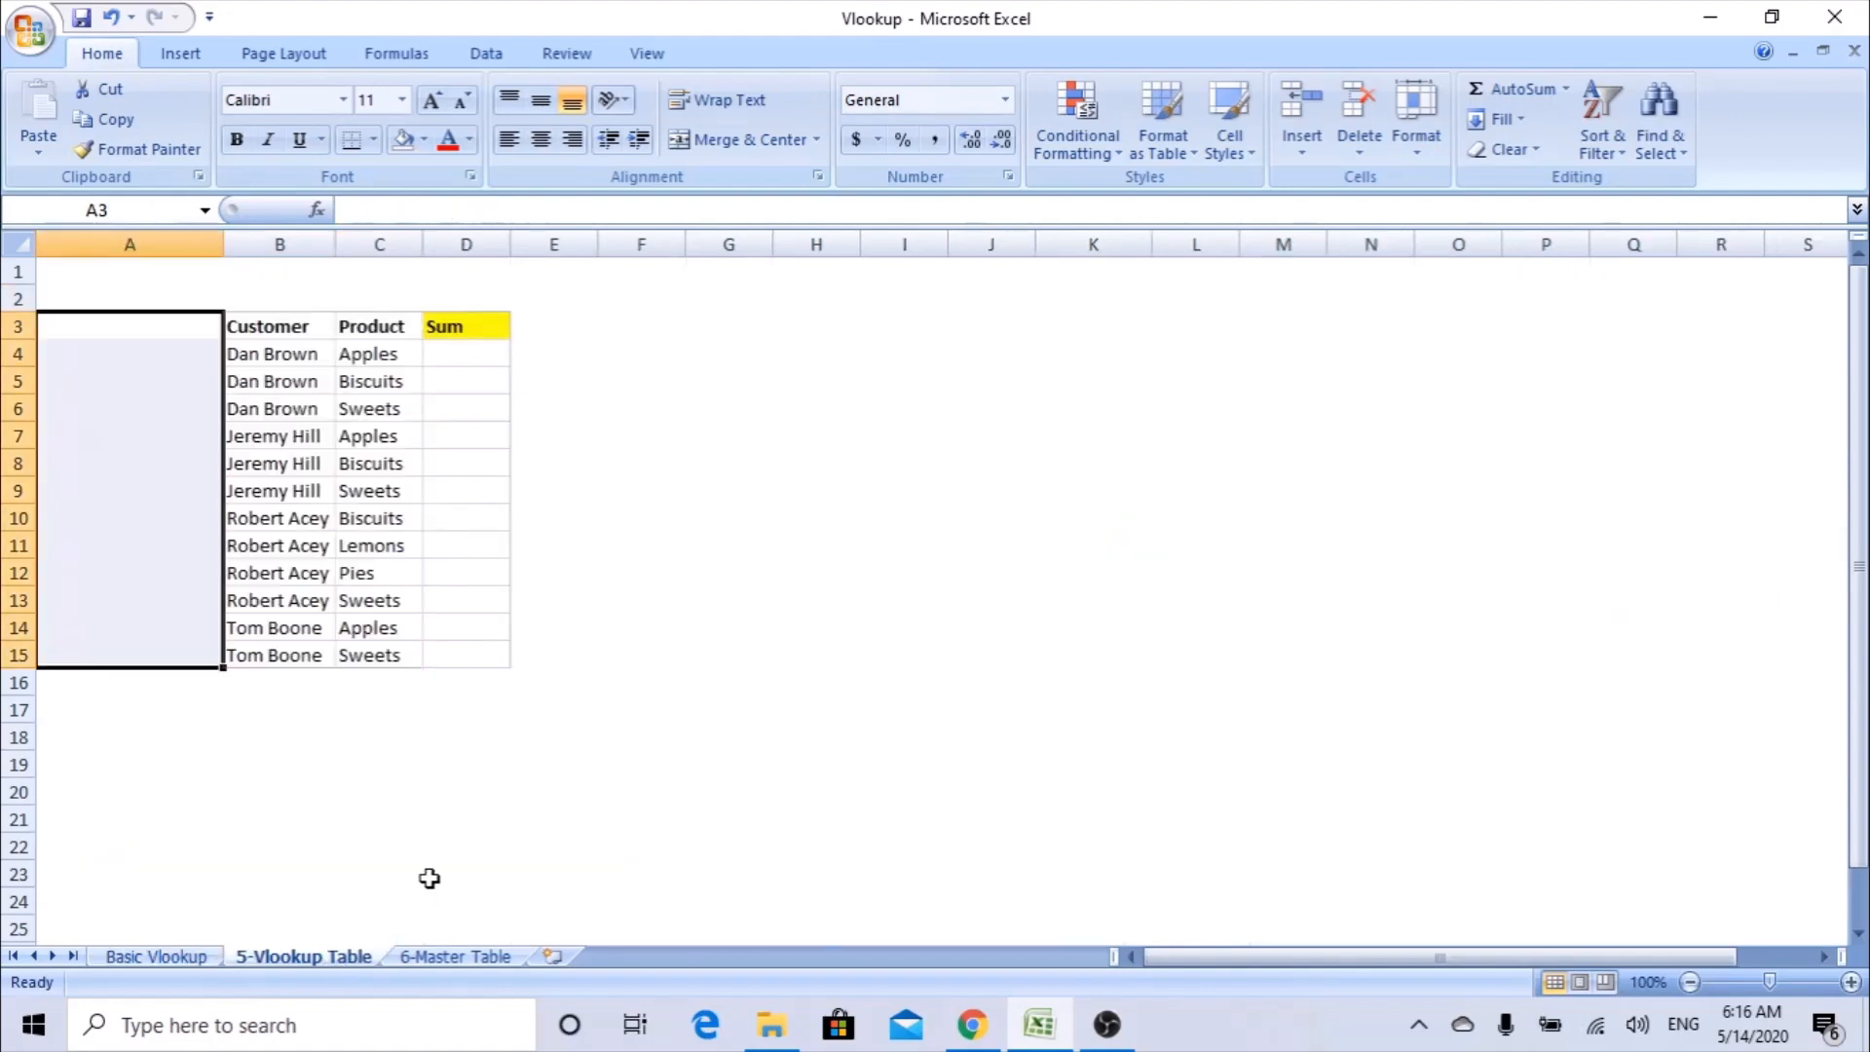
{"action": "left_click", "coordinate": [304, 325]}
{"action": "left_click", "coordinate": [409, 324]}
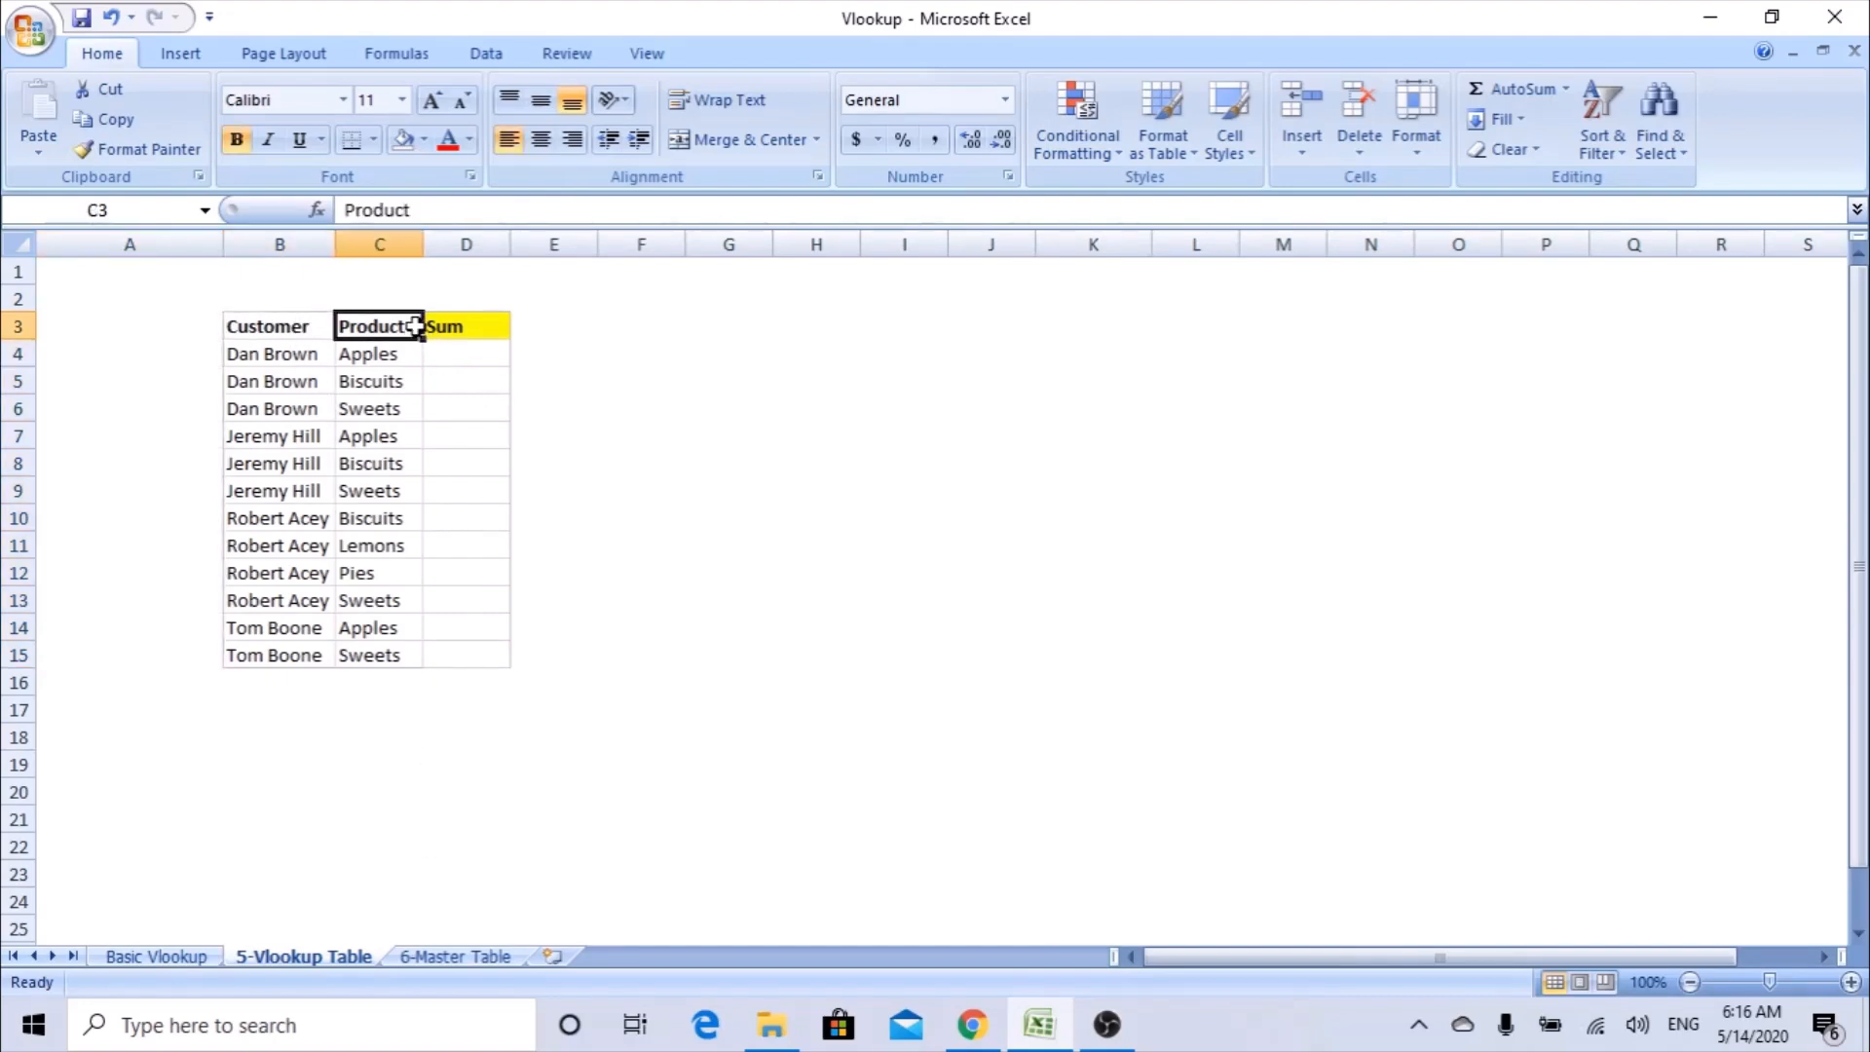
{"action": "left_click", "coordinate": [461, 327]}
{"action": "left_click_drag", "start_coordinate": [469, 352], "coordinate": [480, 631]}
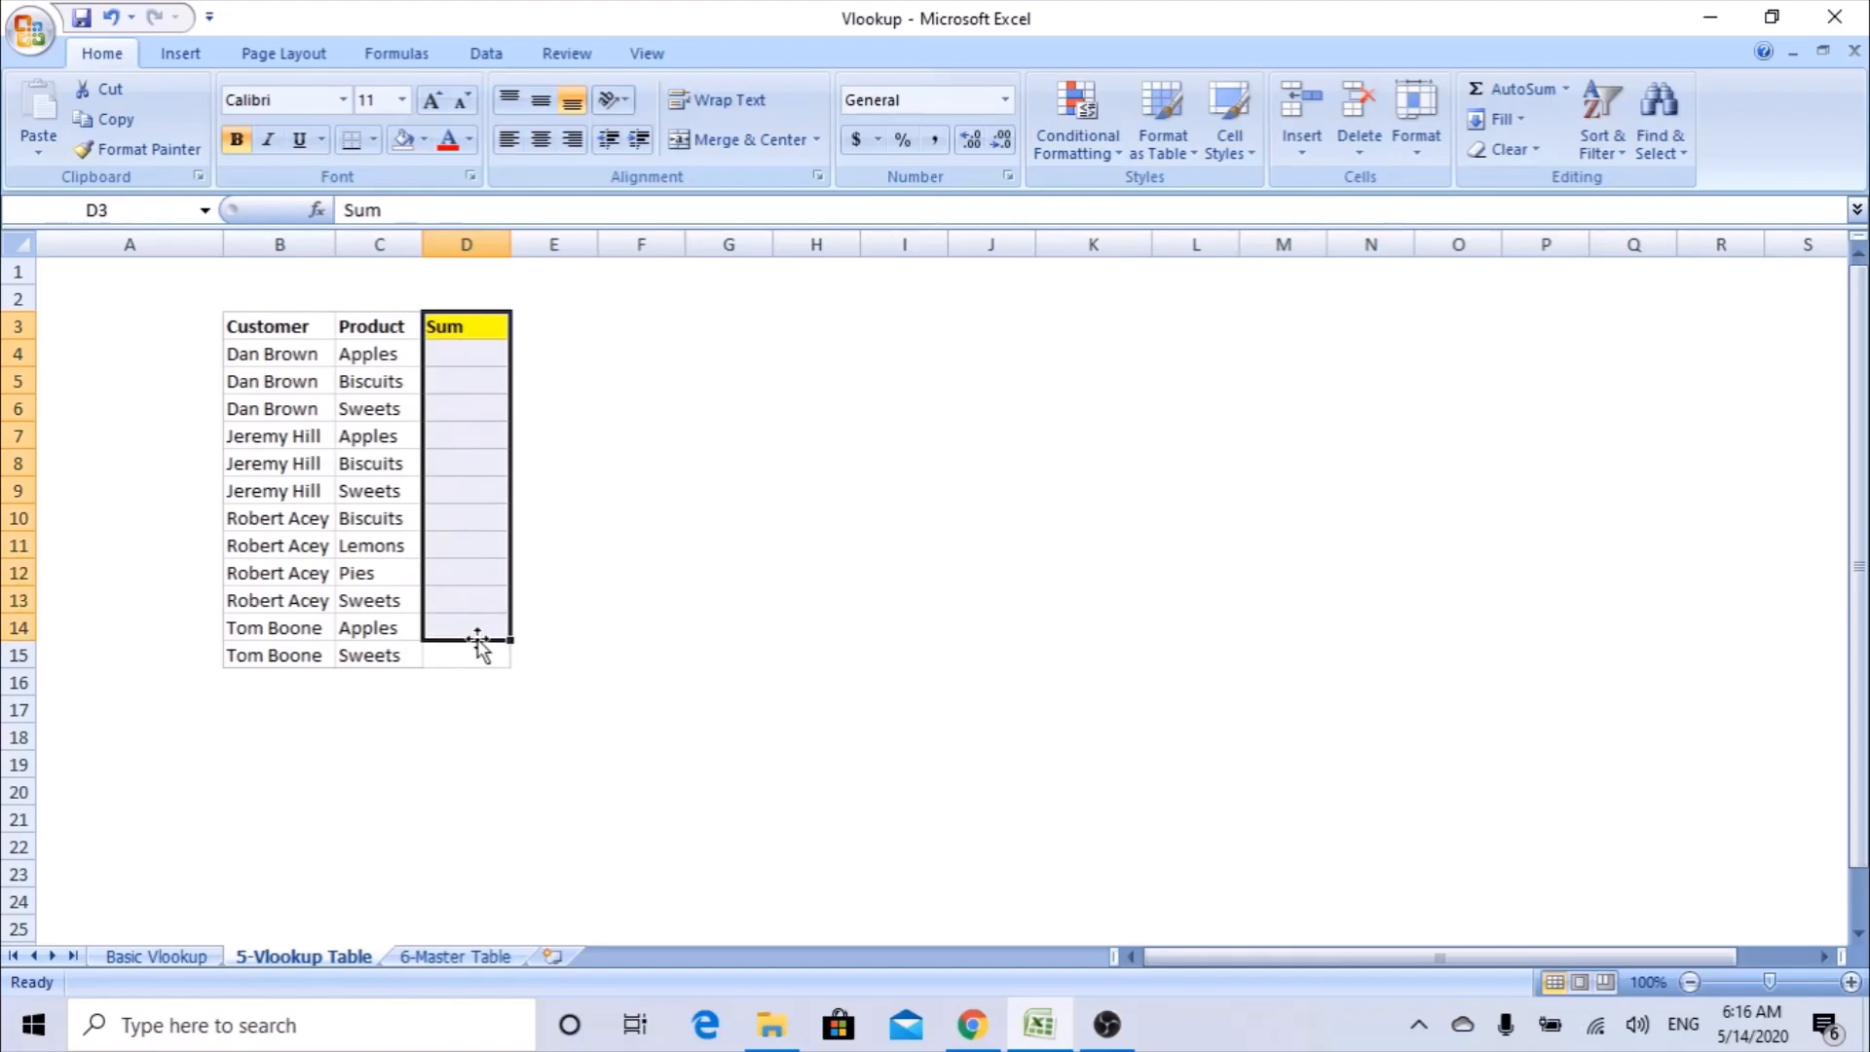
Review the Customer, Product and Amount columns on the 6-Master Table sheet, and return to cell D4 of the 5-Vlookup Table sheet.
{"action": "left_click", "coordinate": [430, 962]}
{"action": "left_click", "coordinate": [283, 349]}
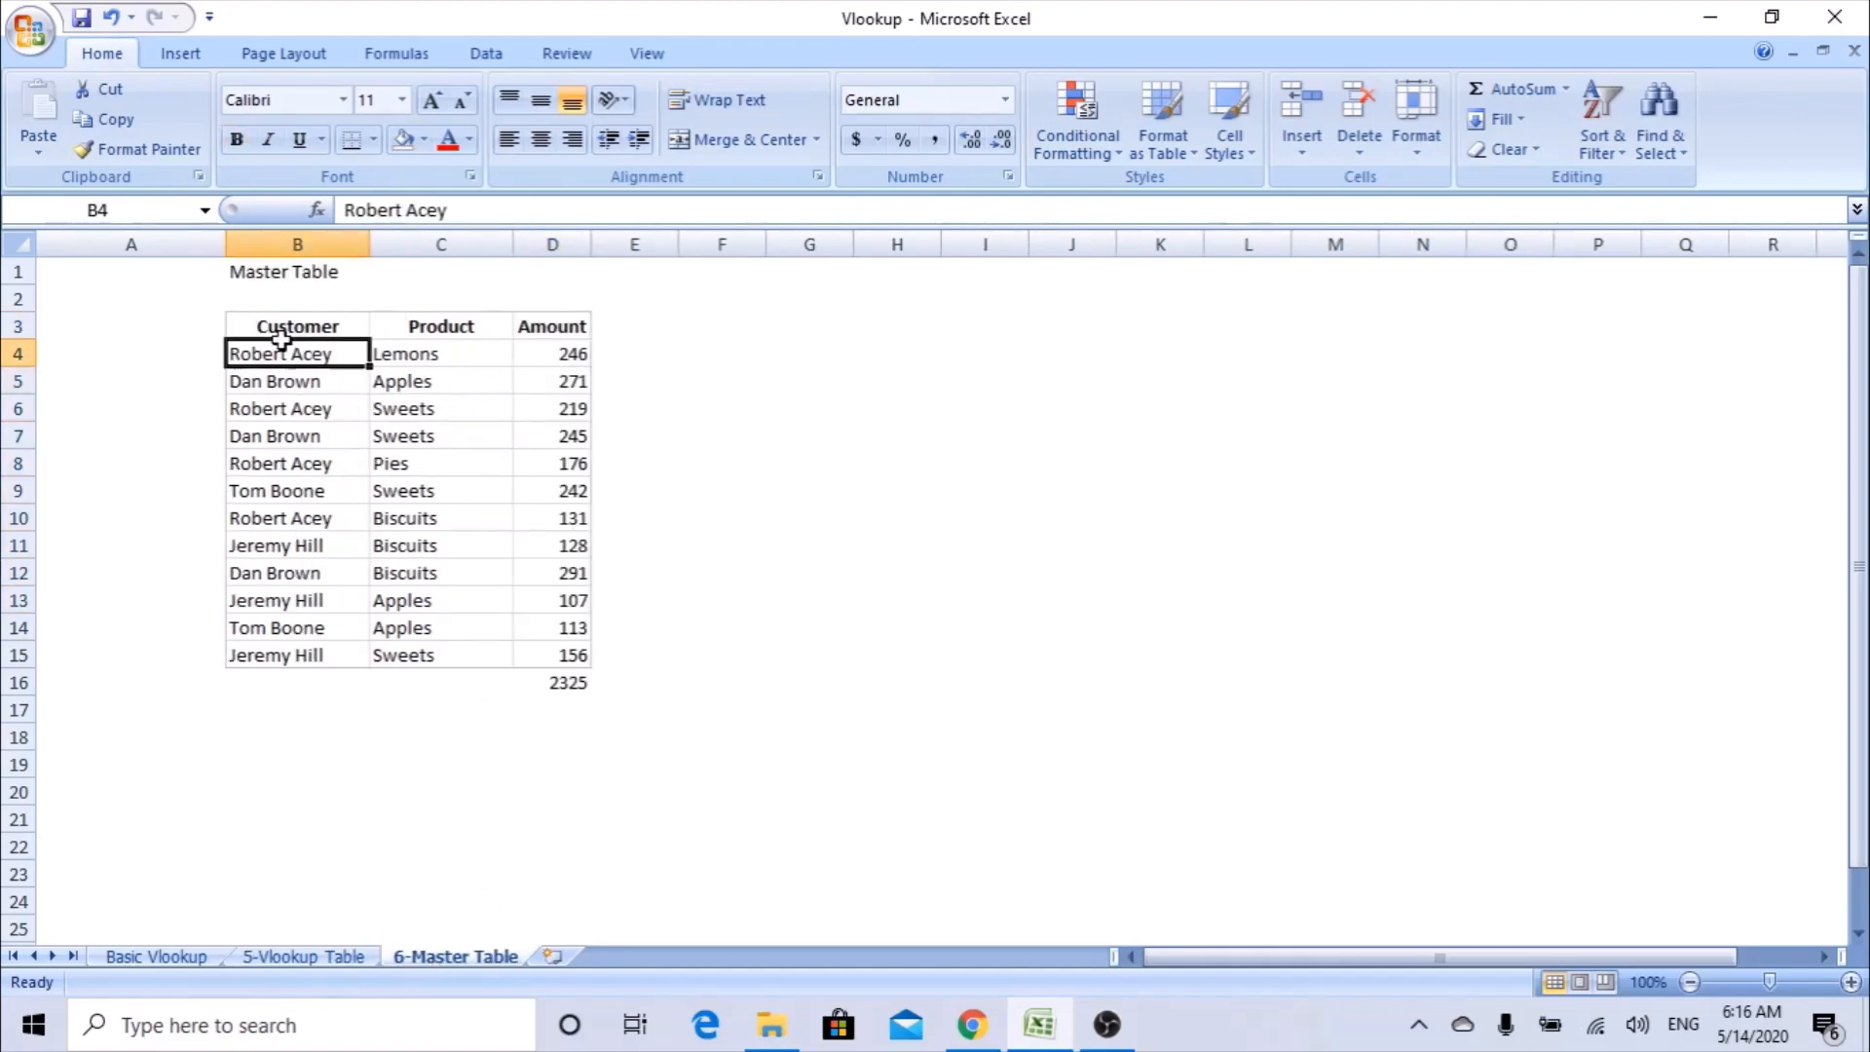
{"action": "left_click", "coordinate": [424, 330]}
{"action": "left_click", "coordinate": [573, 350]}
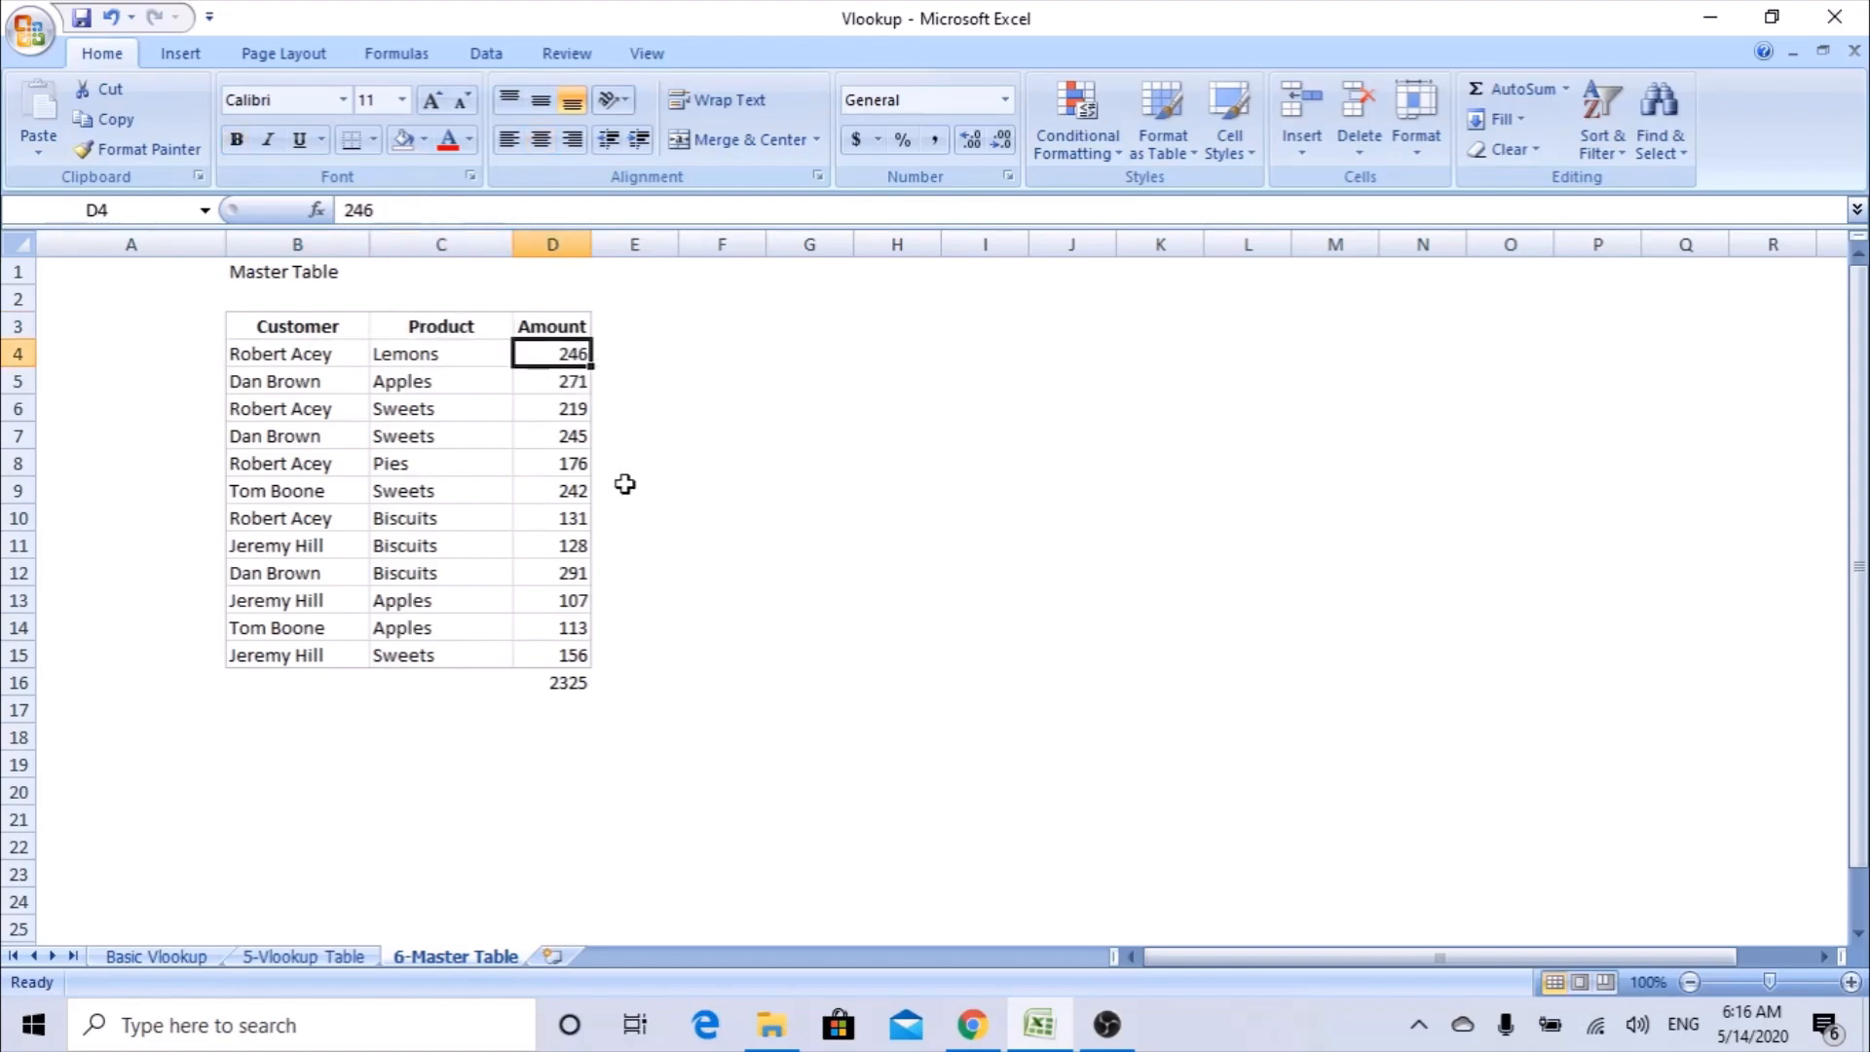
{"action": "left_click", "coordinate": [343, 953]}
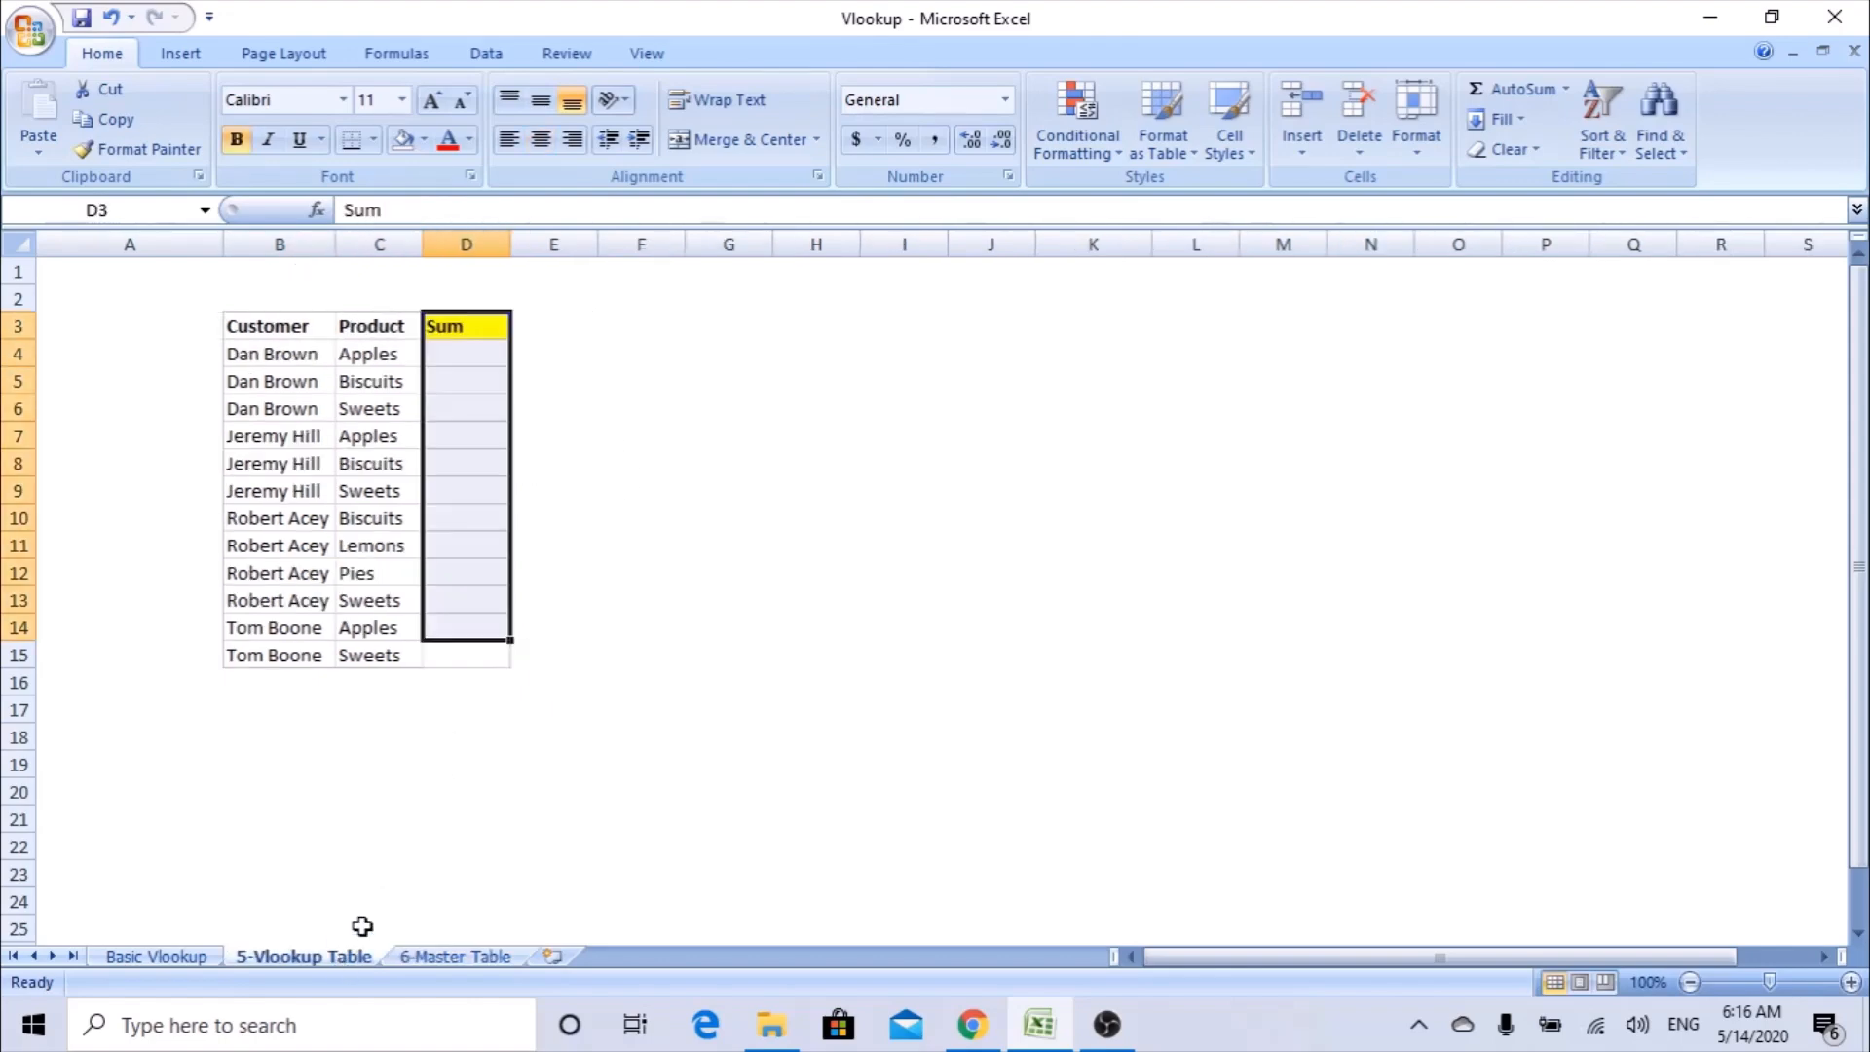
{"action": "left_click", "coordinate": [449, 359]}
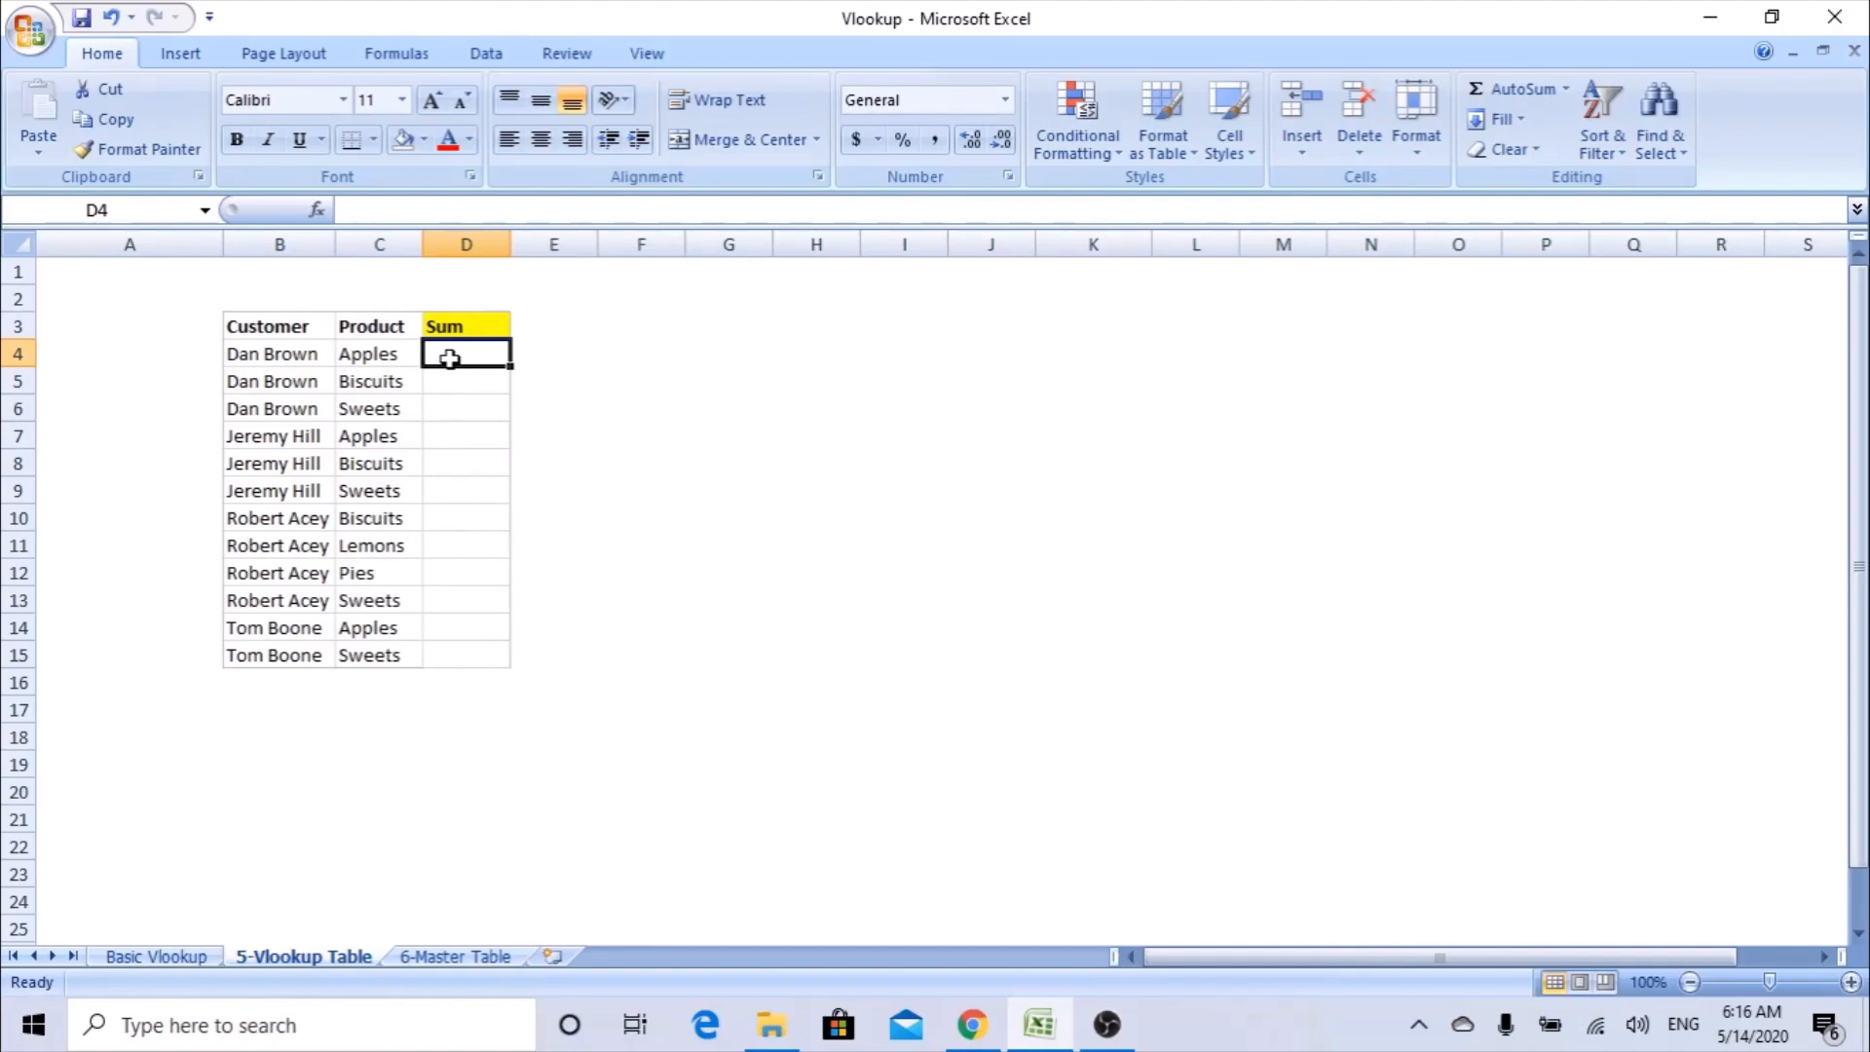
Check the Customer column B for repeated entries by previewing the duplicate-values highlight, without applying it.
{"action": "left_click", "coordinate": [288, 238]}
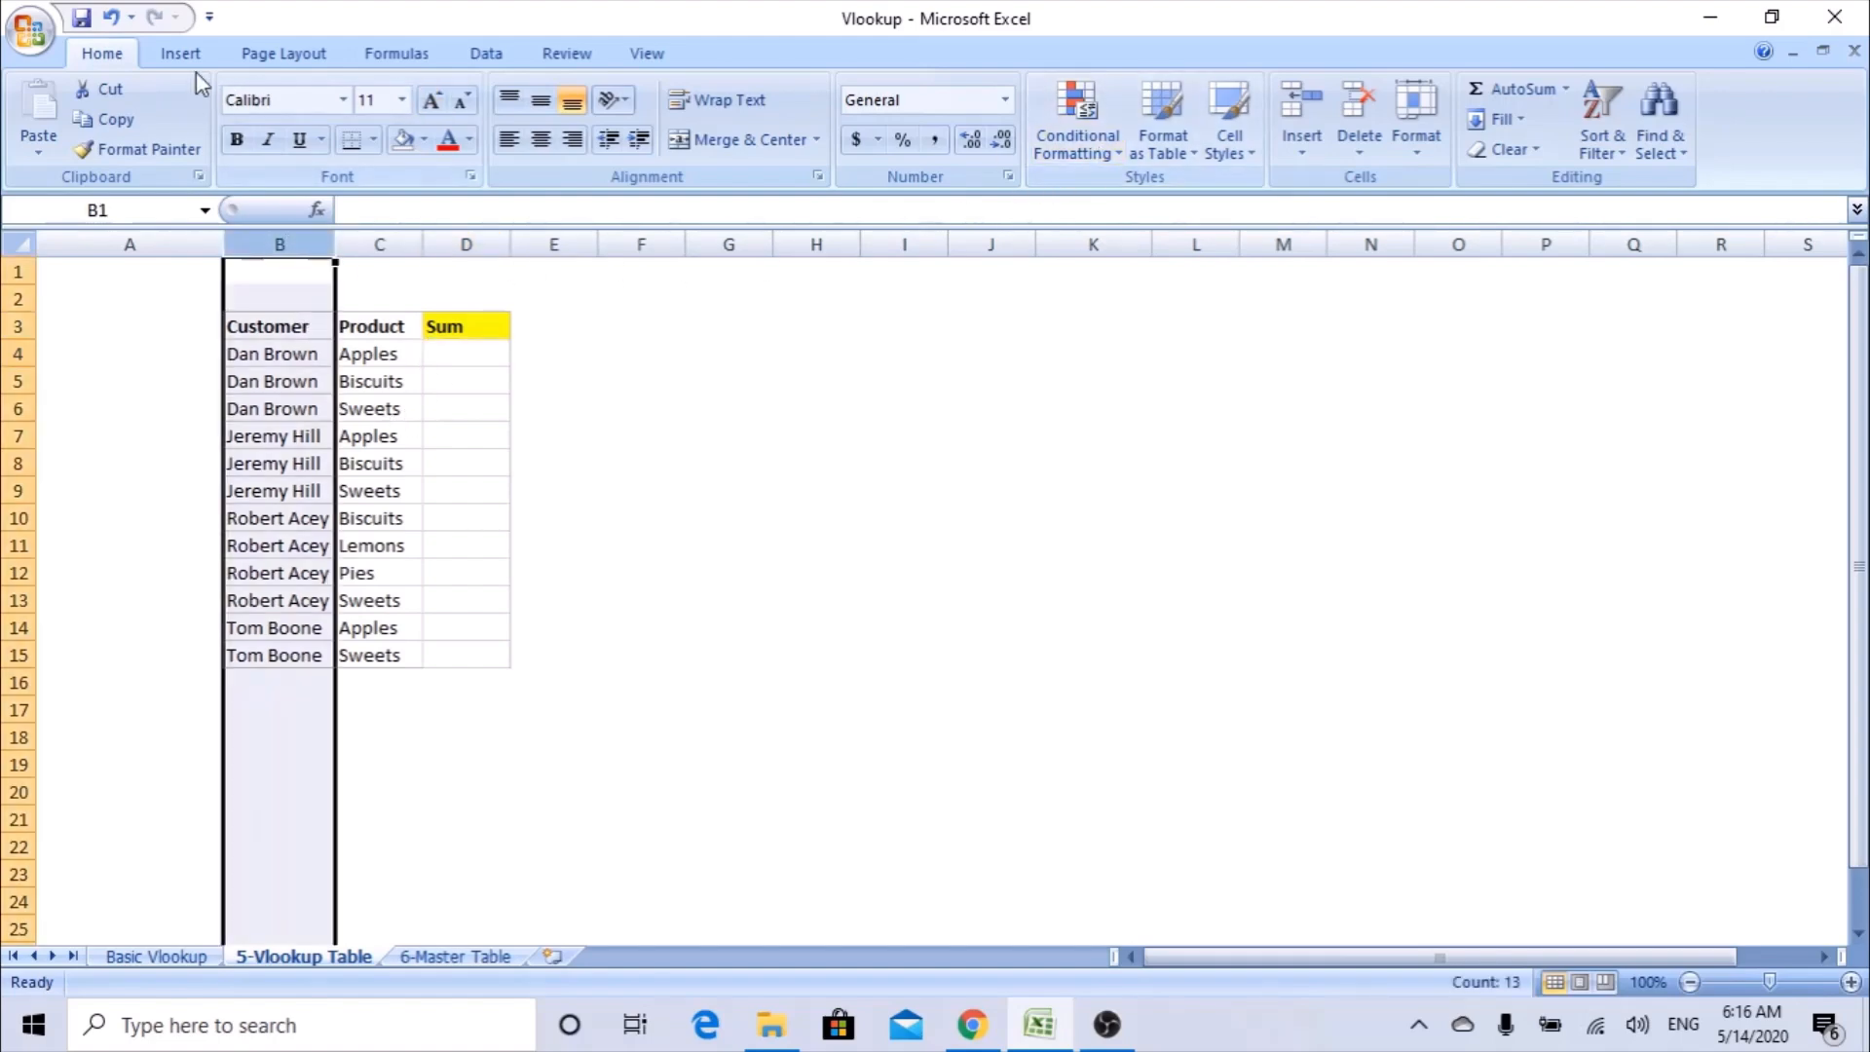
{"action": "left_click", "coordinate": [1077, 126]}
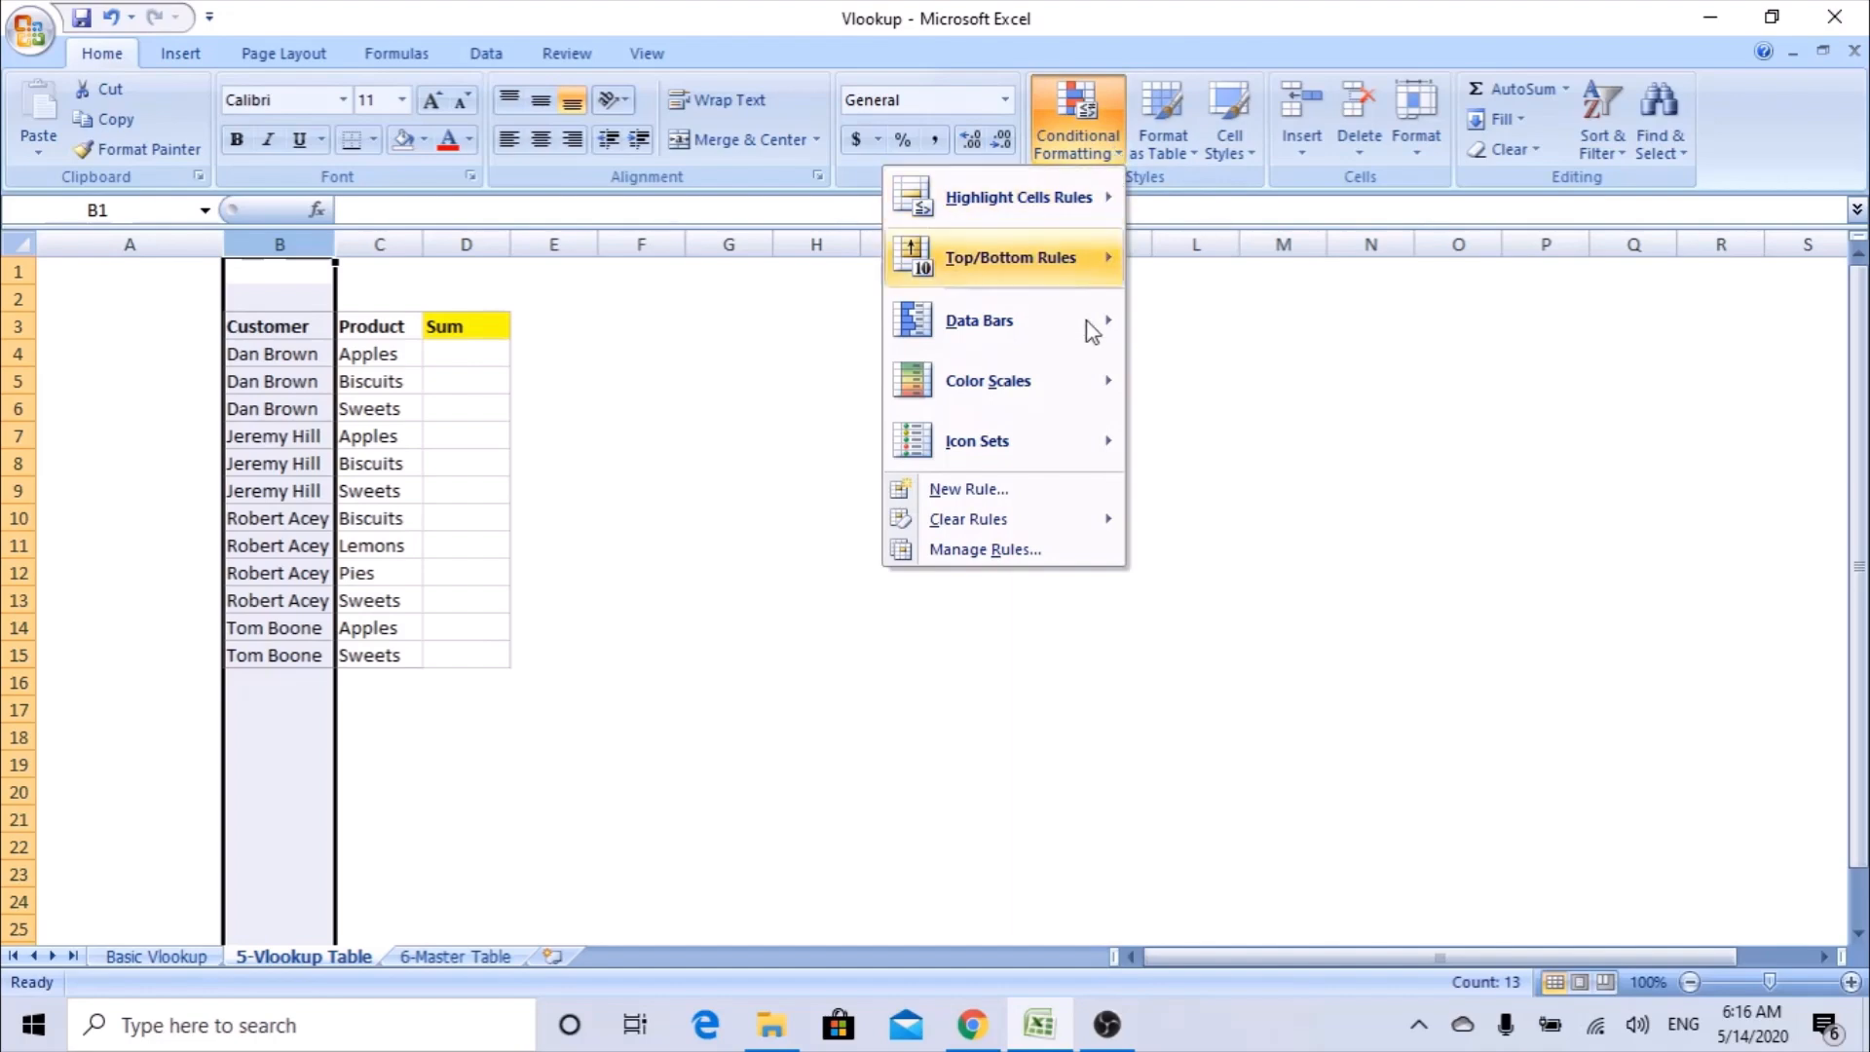
{"action": "mouse_move", "coordinate": [1091, 198]}
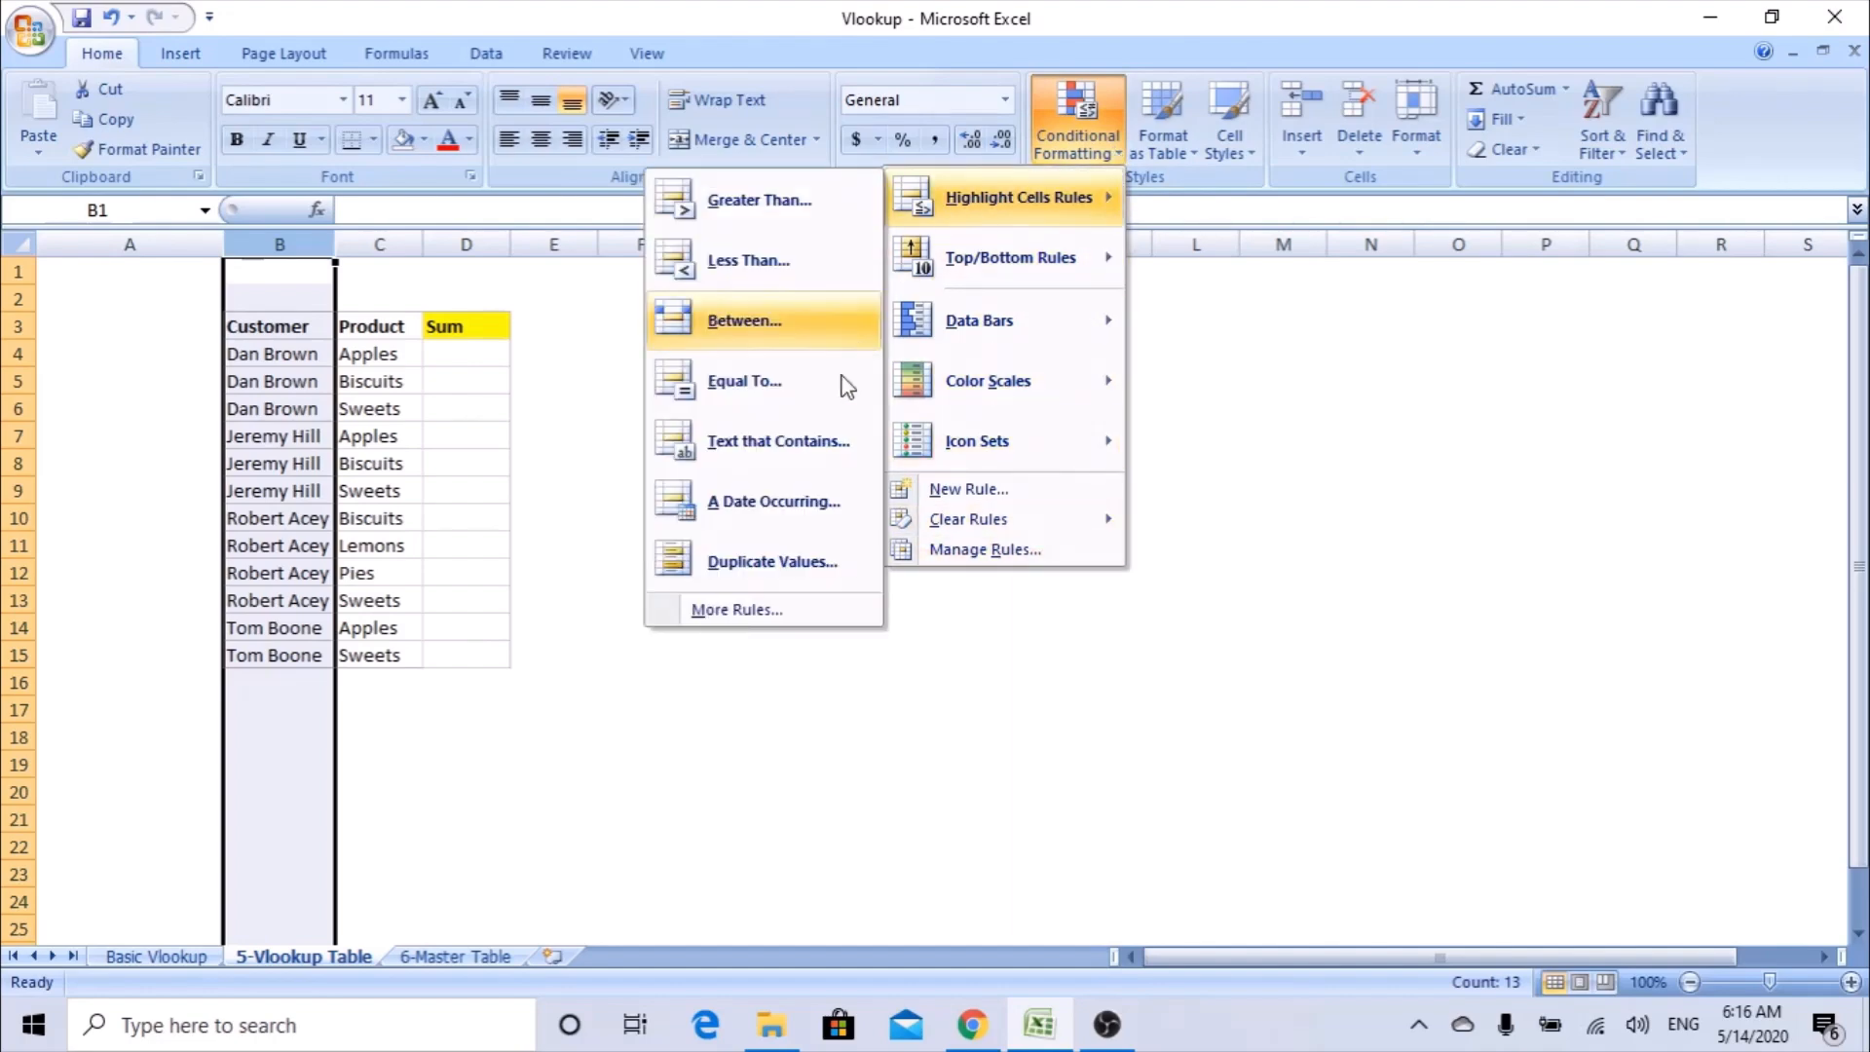
{"action": "left_click", "coordinate": [781, 564]}
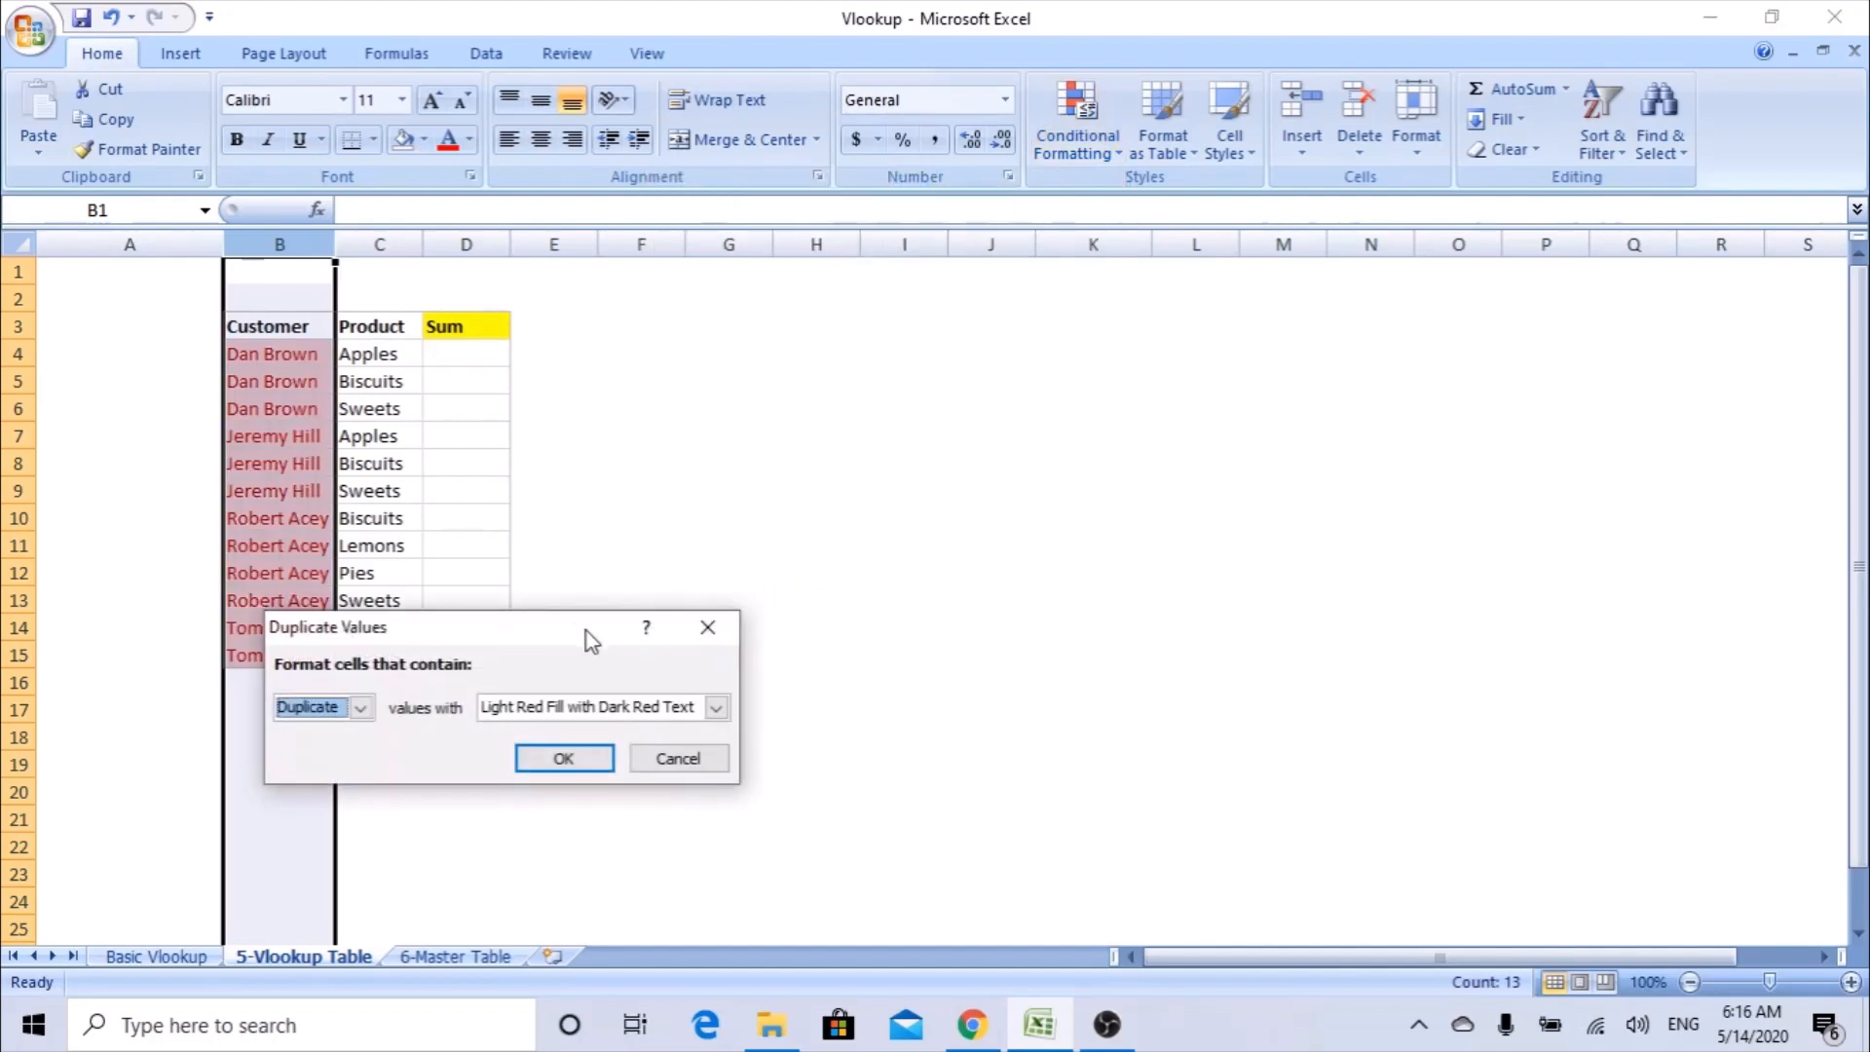
{"action": "left_click_drag", "start_coordinate": [589, 633], "coordinate": [997, 429]}
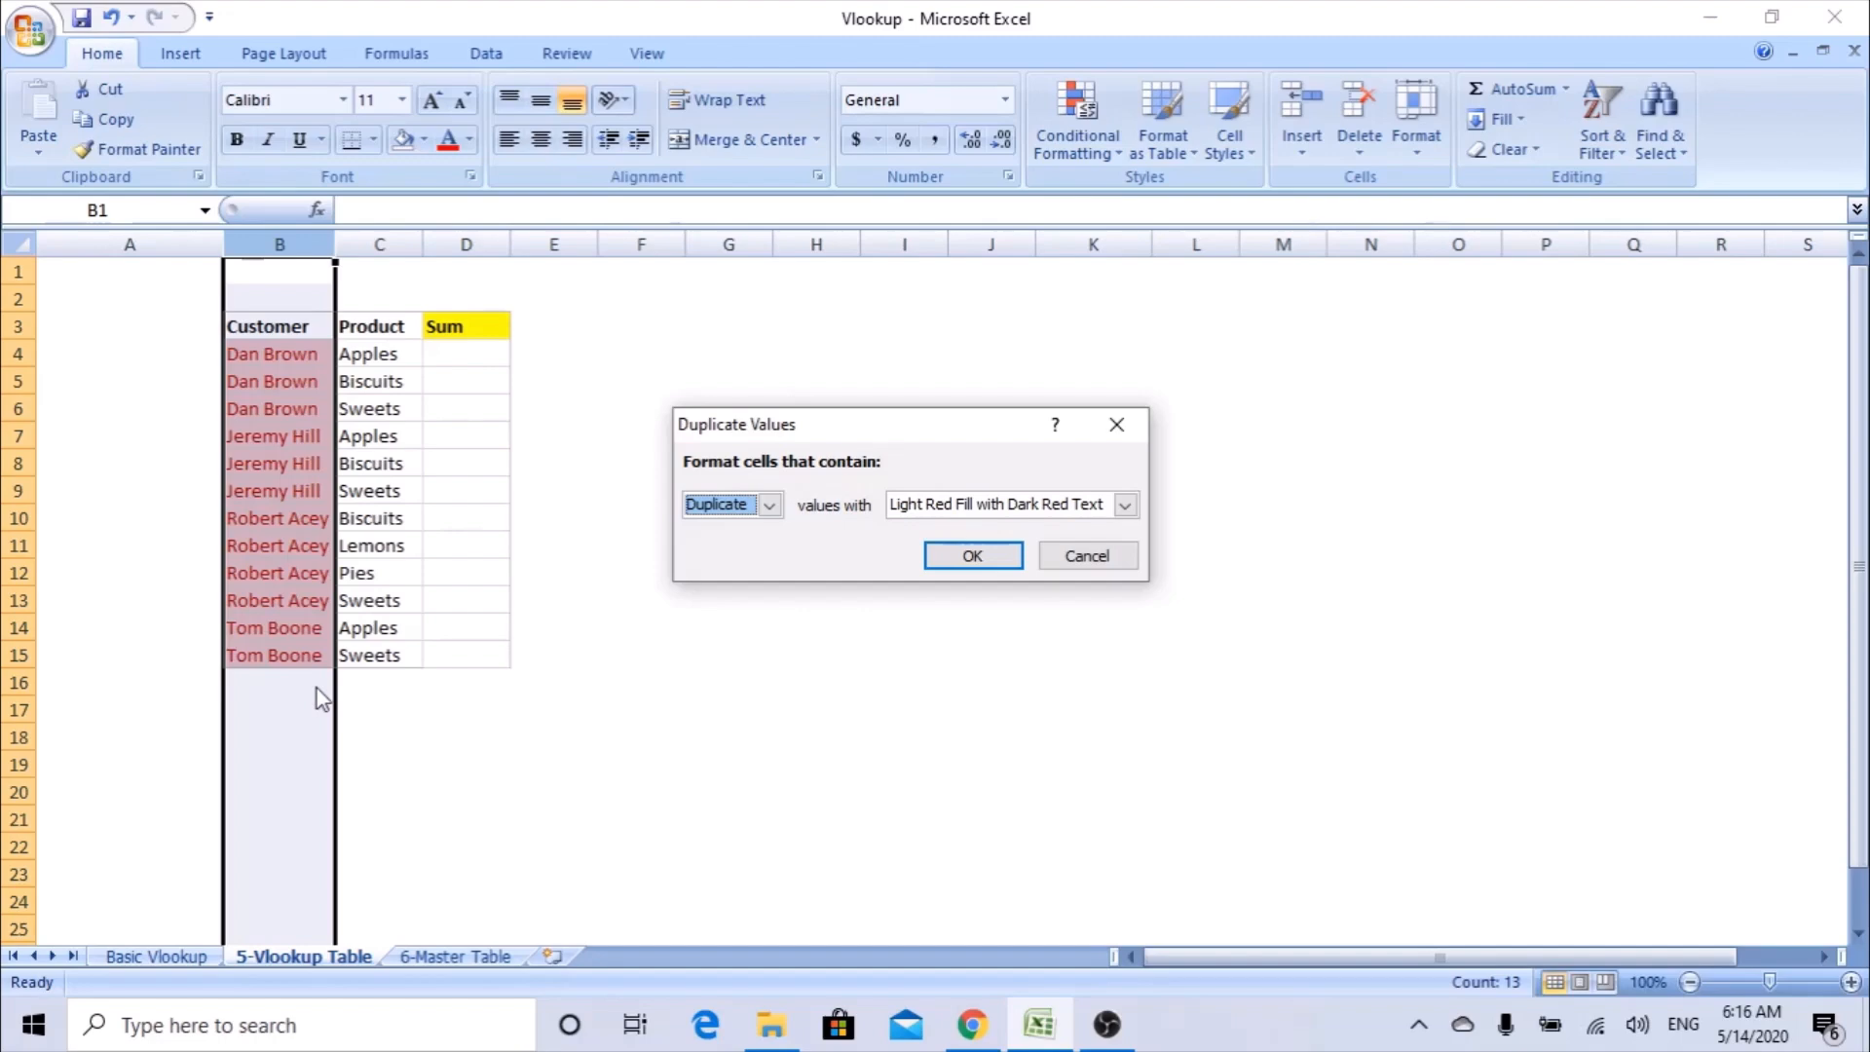
{"action": "left_click", "coordinate": [1076, 556]}
Highlight duplicate values in the Product column C with Light Red Fill with Dark Red Text, and undo the highlight.
{"action": "left_click", "coordinate": [385, 242]}
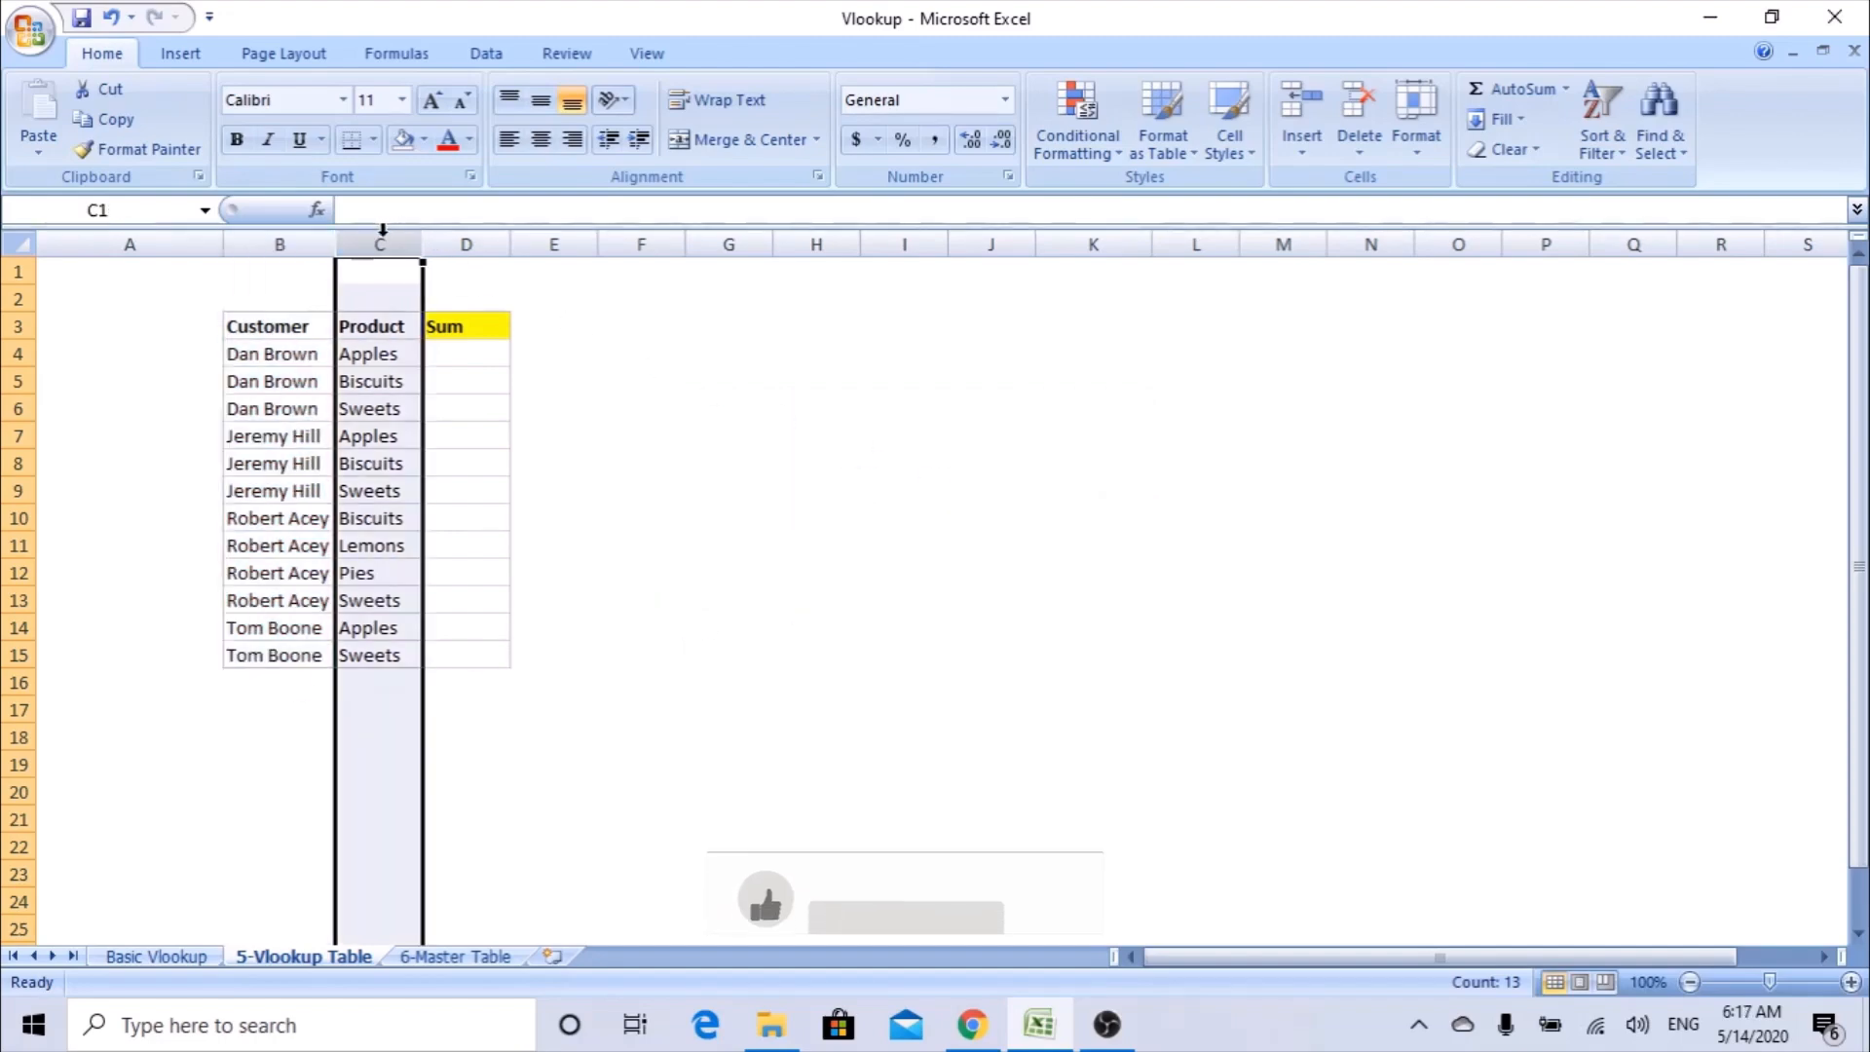
{"action": "left_click", "coordinate": [1086, 142]}
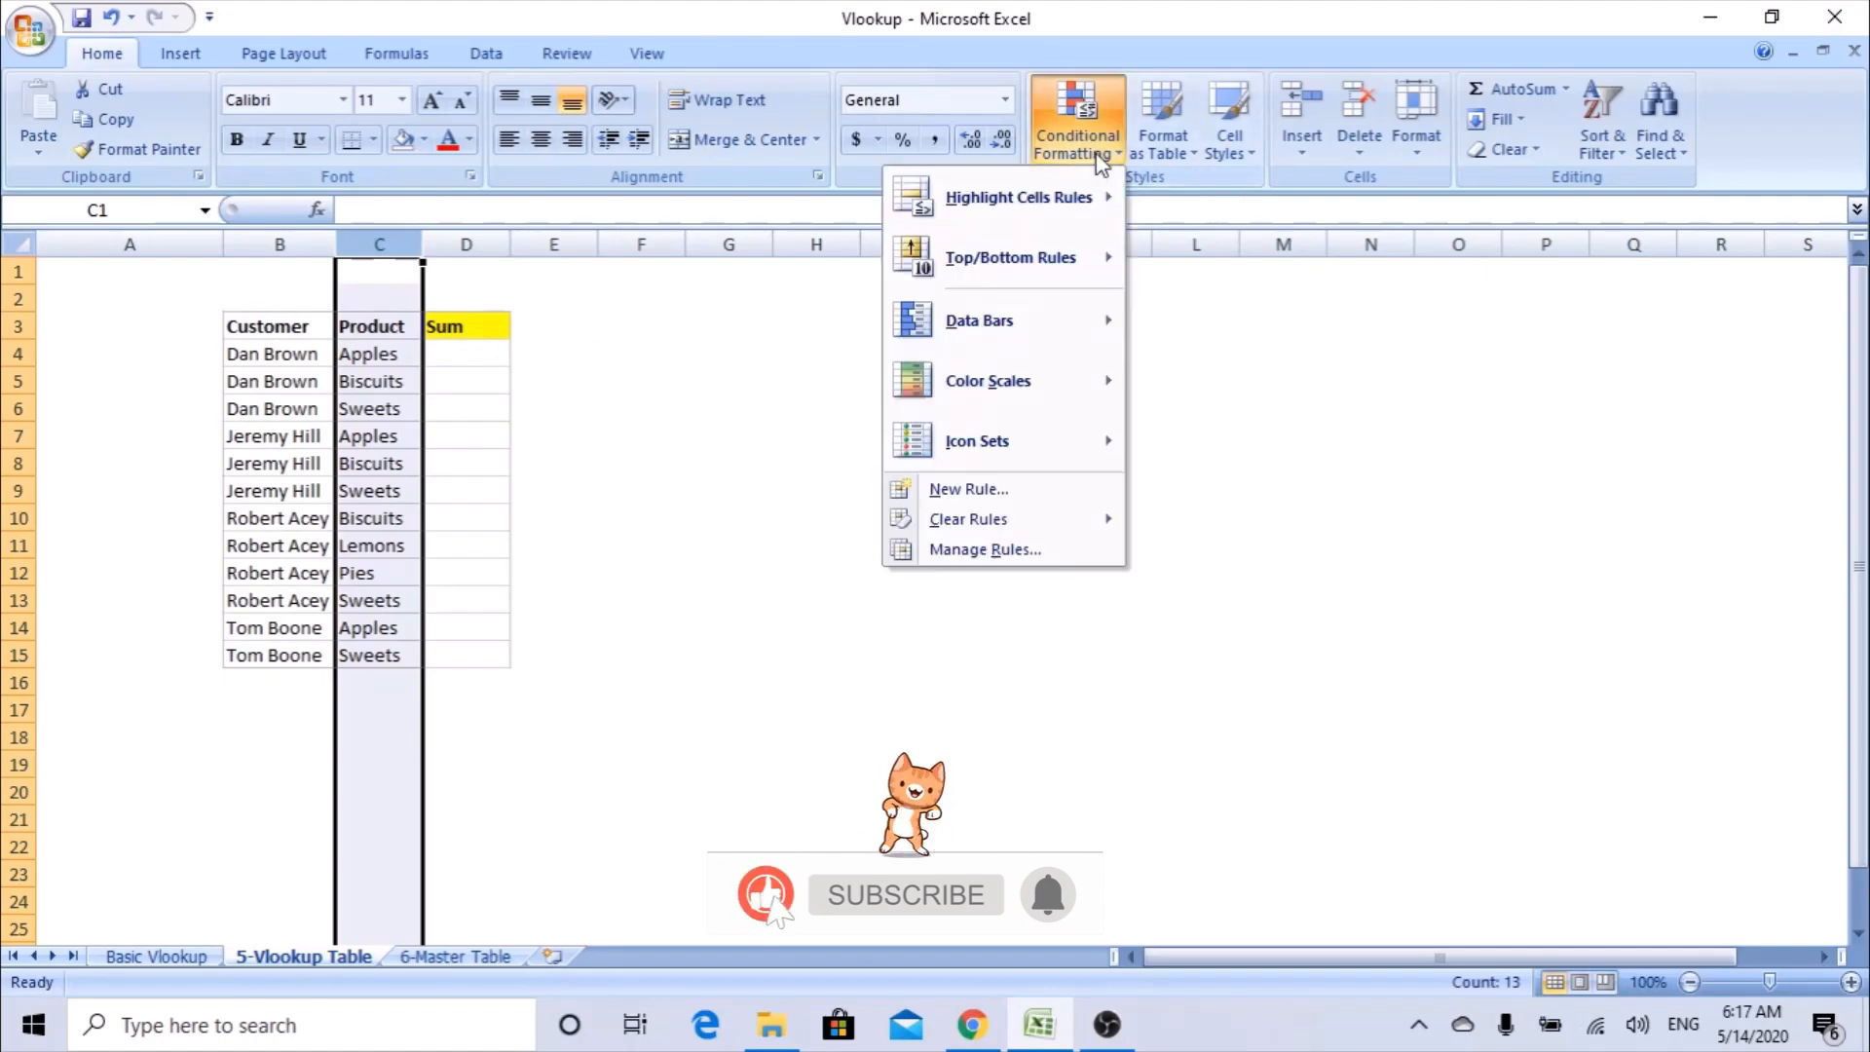
{"action": "mouse_move", "coordinate": [1094, 196]}
{"action": "left_click", "coordinate": [775, 561]}
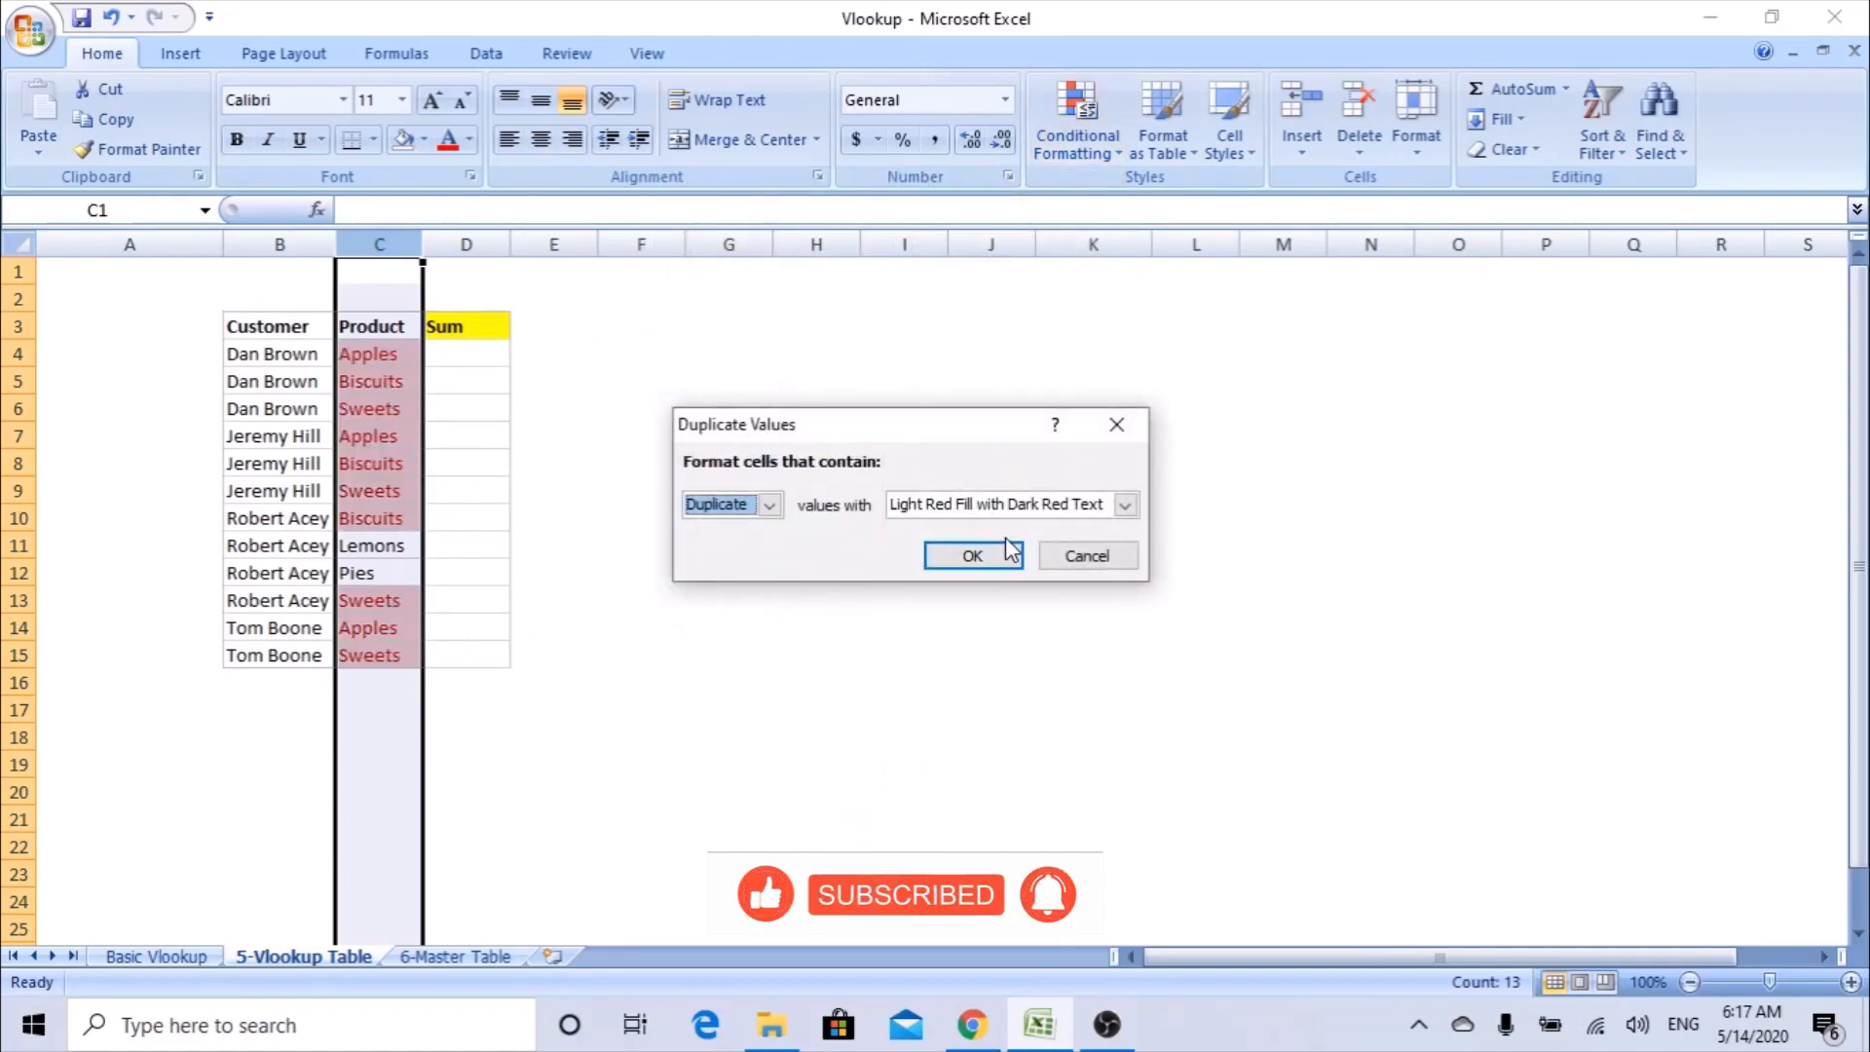
{"action": "left_click", "coordinate": [994, 554]}
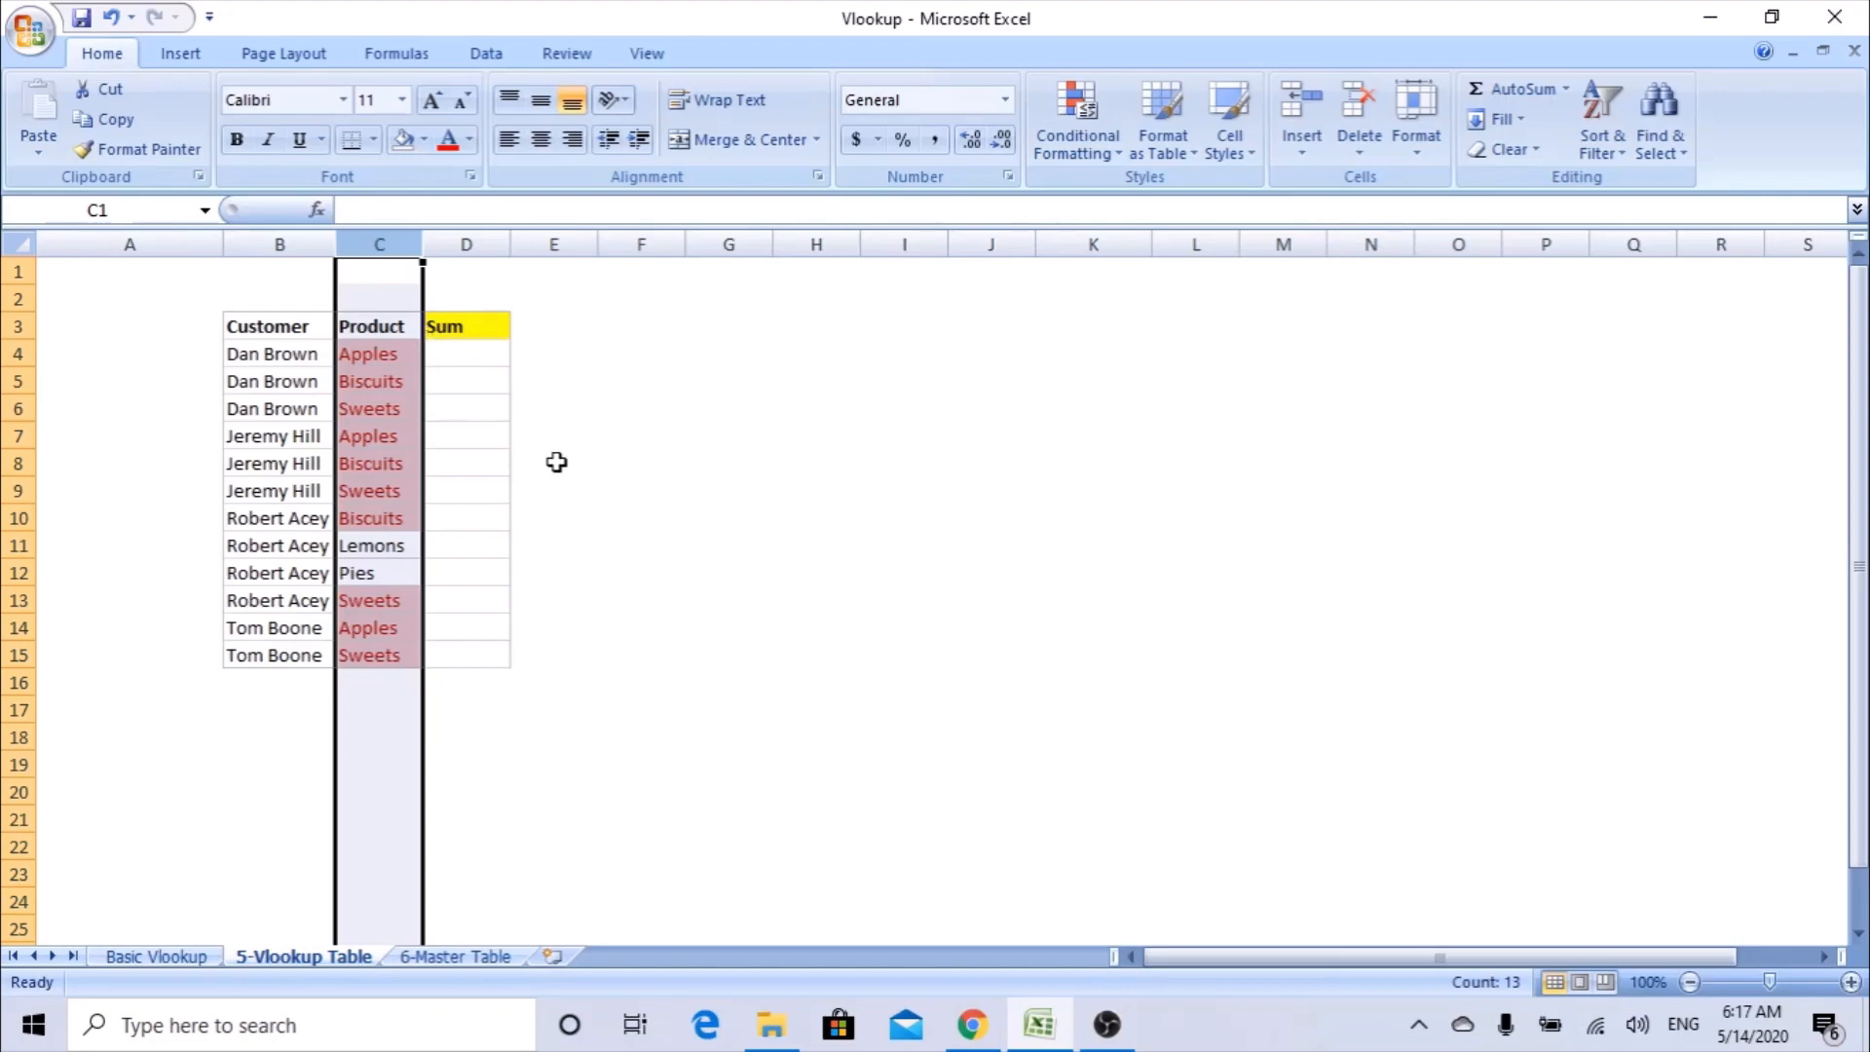
{"action": "key", "text": "ctrl+z"}
{"action": "left_click", "coordinate": [575, 407]}
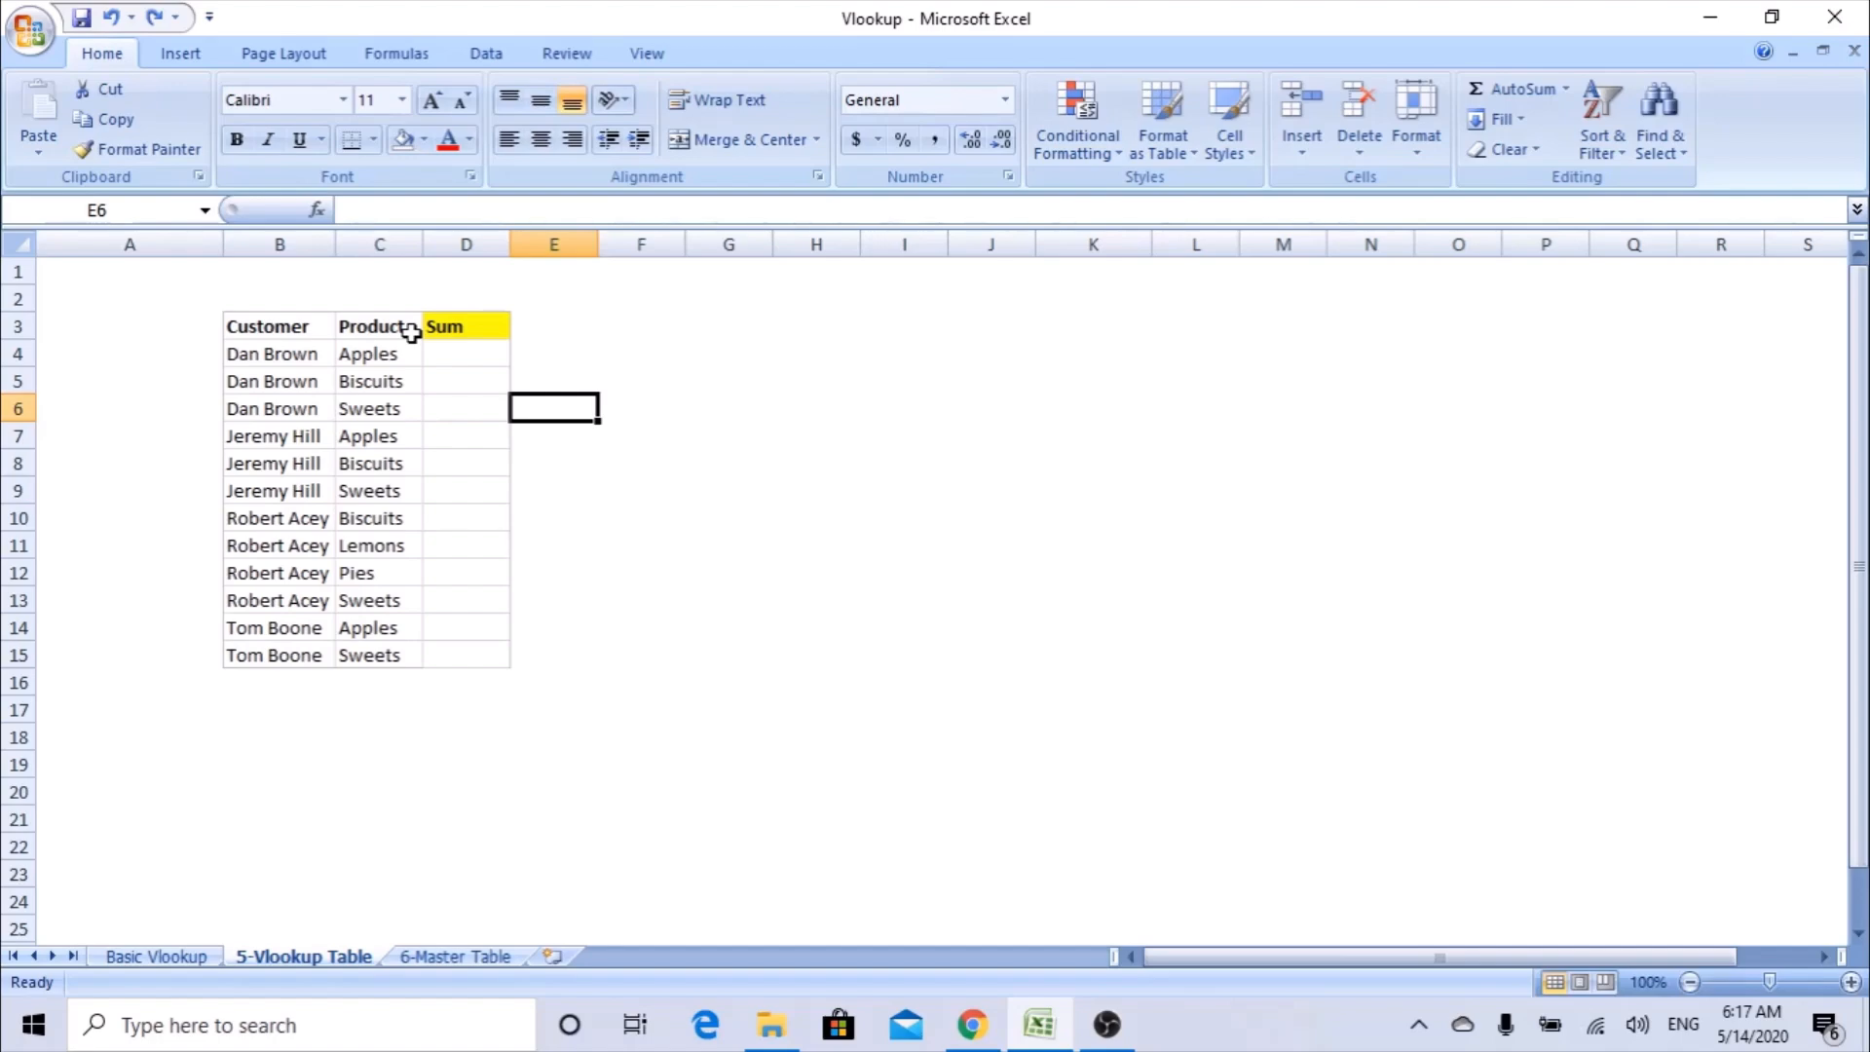
Enter the header MAT in A3 for a helper column beside the Customer column.
{"action": "left_click_drag", "start_coordinate": [278, 354], "coordinate": [368, 366]}
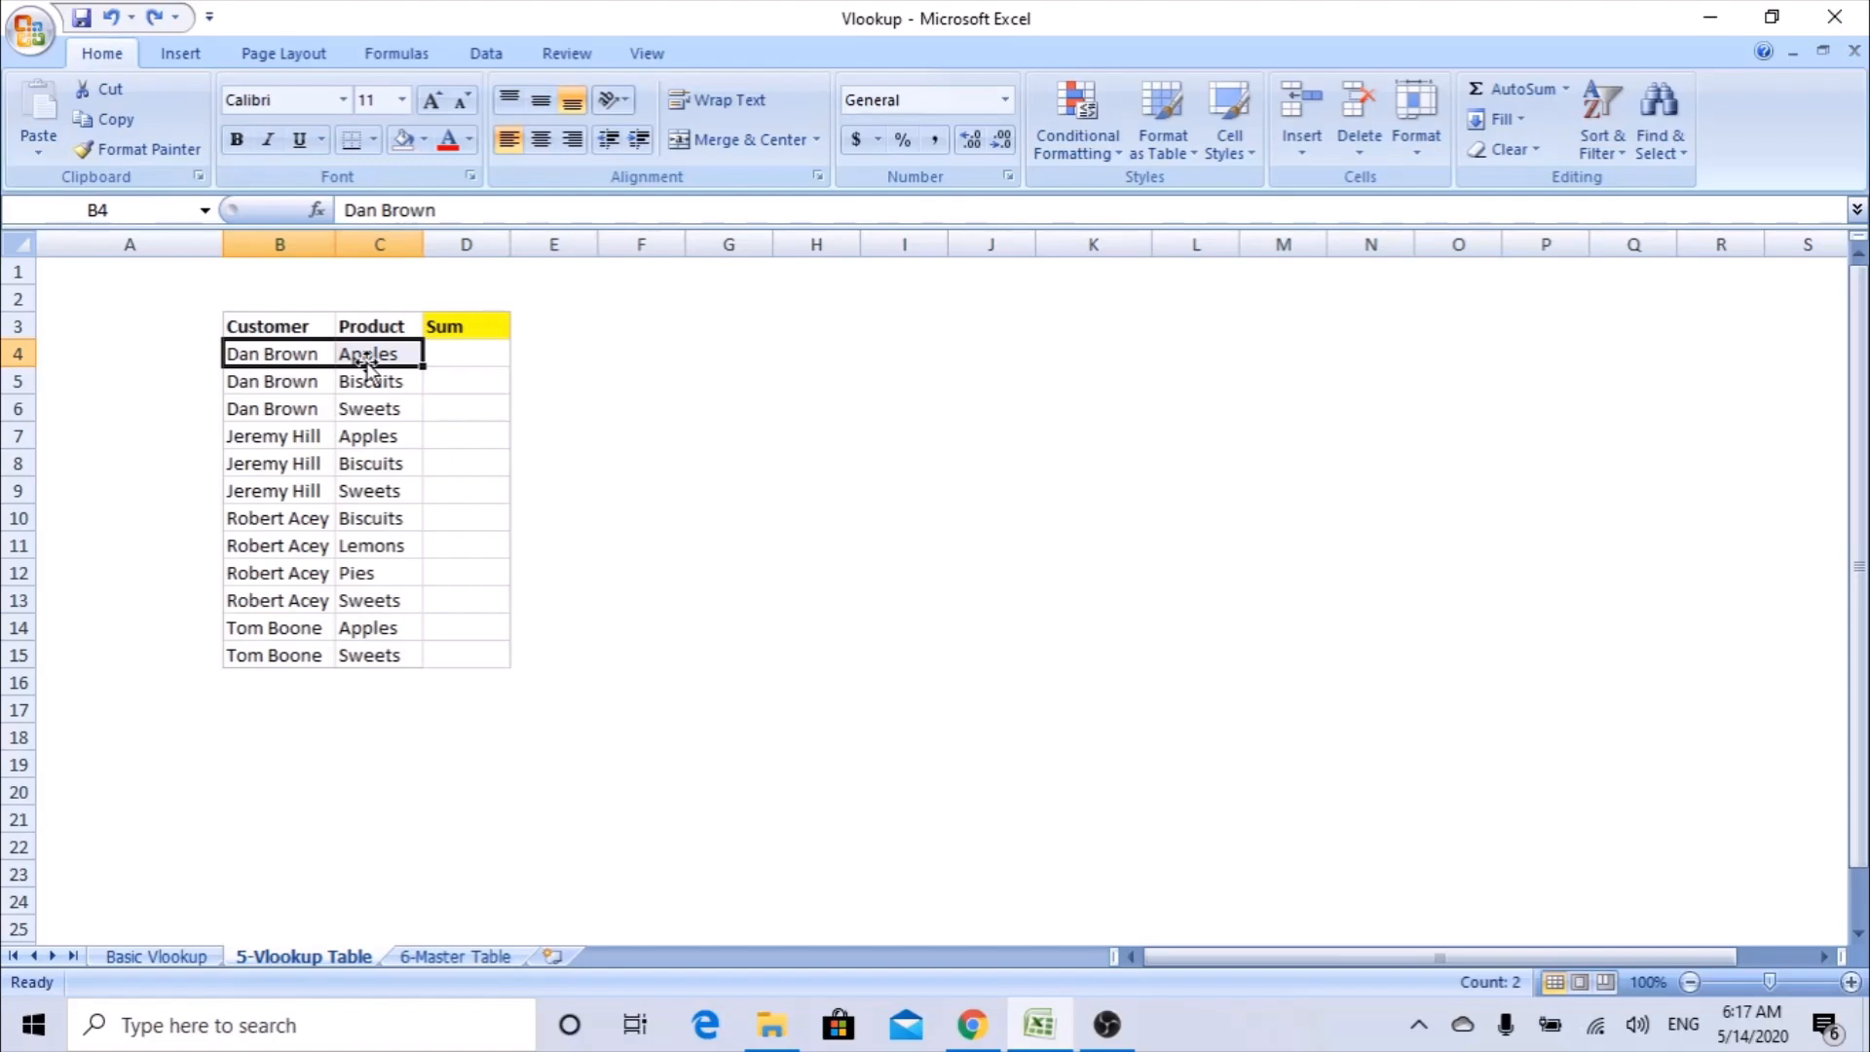
{"action": "left_click", "coordinate": [166, 323]}
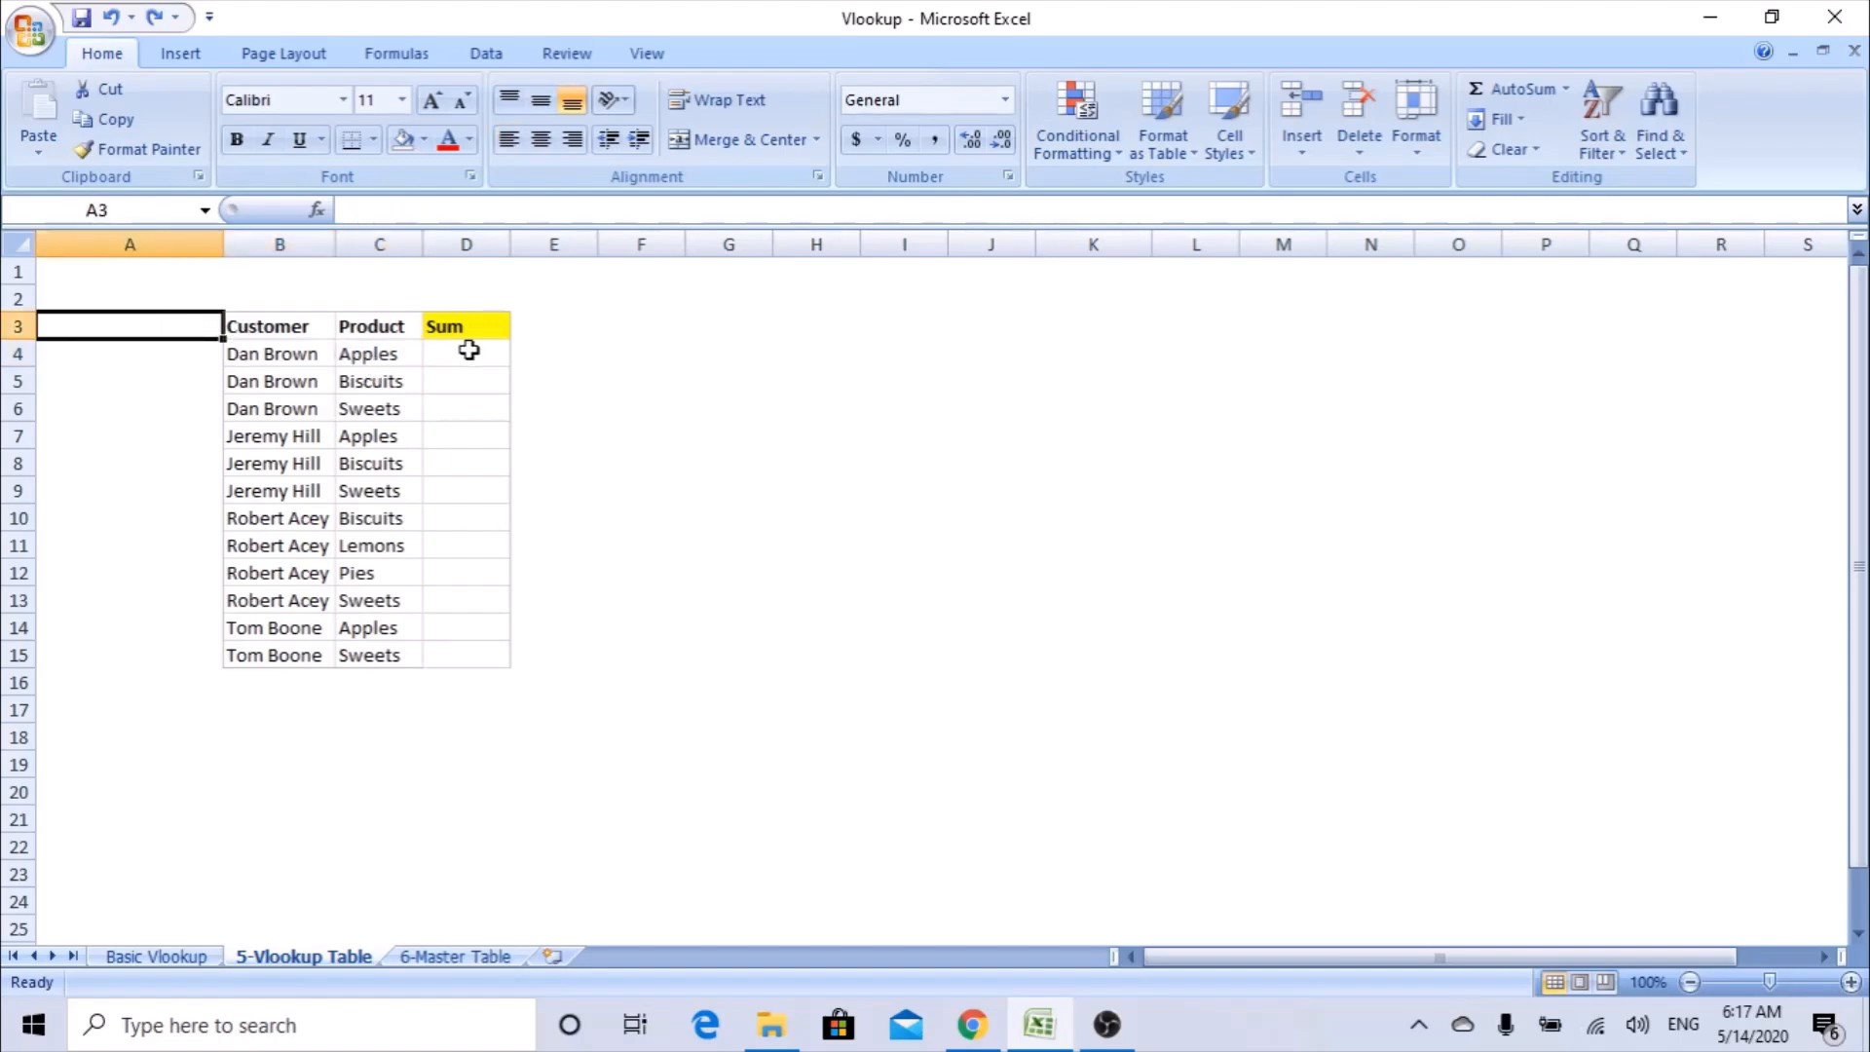
{"action": "type", "text": "M"}
{"action": "key", "text": "BackSpace"}
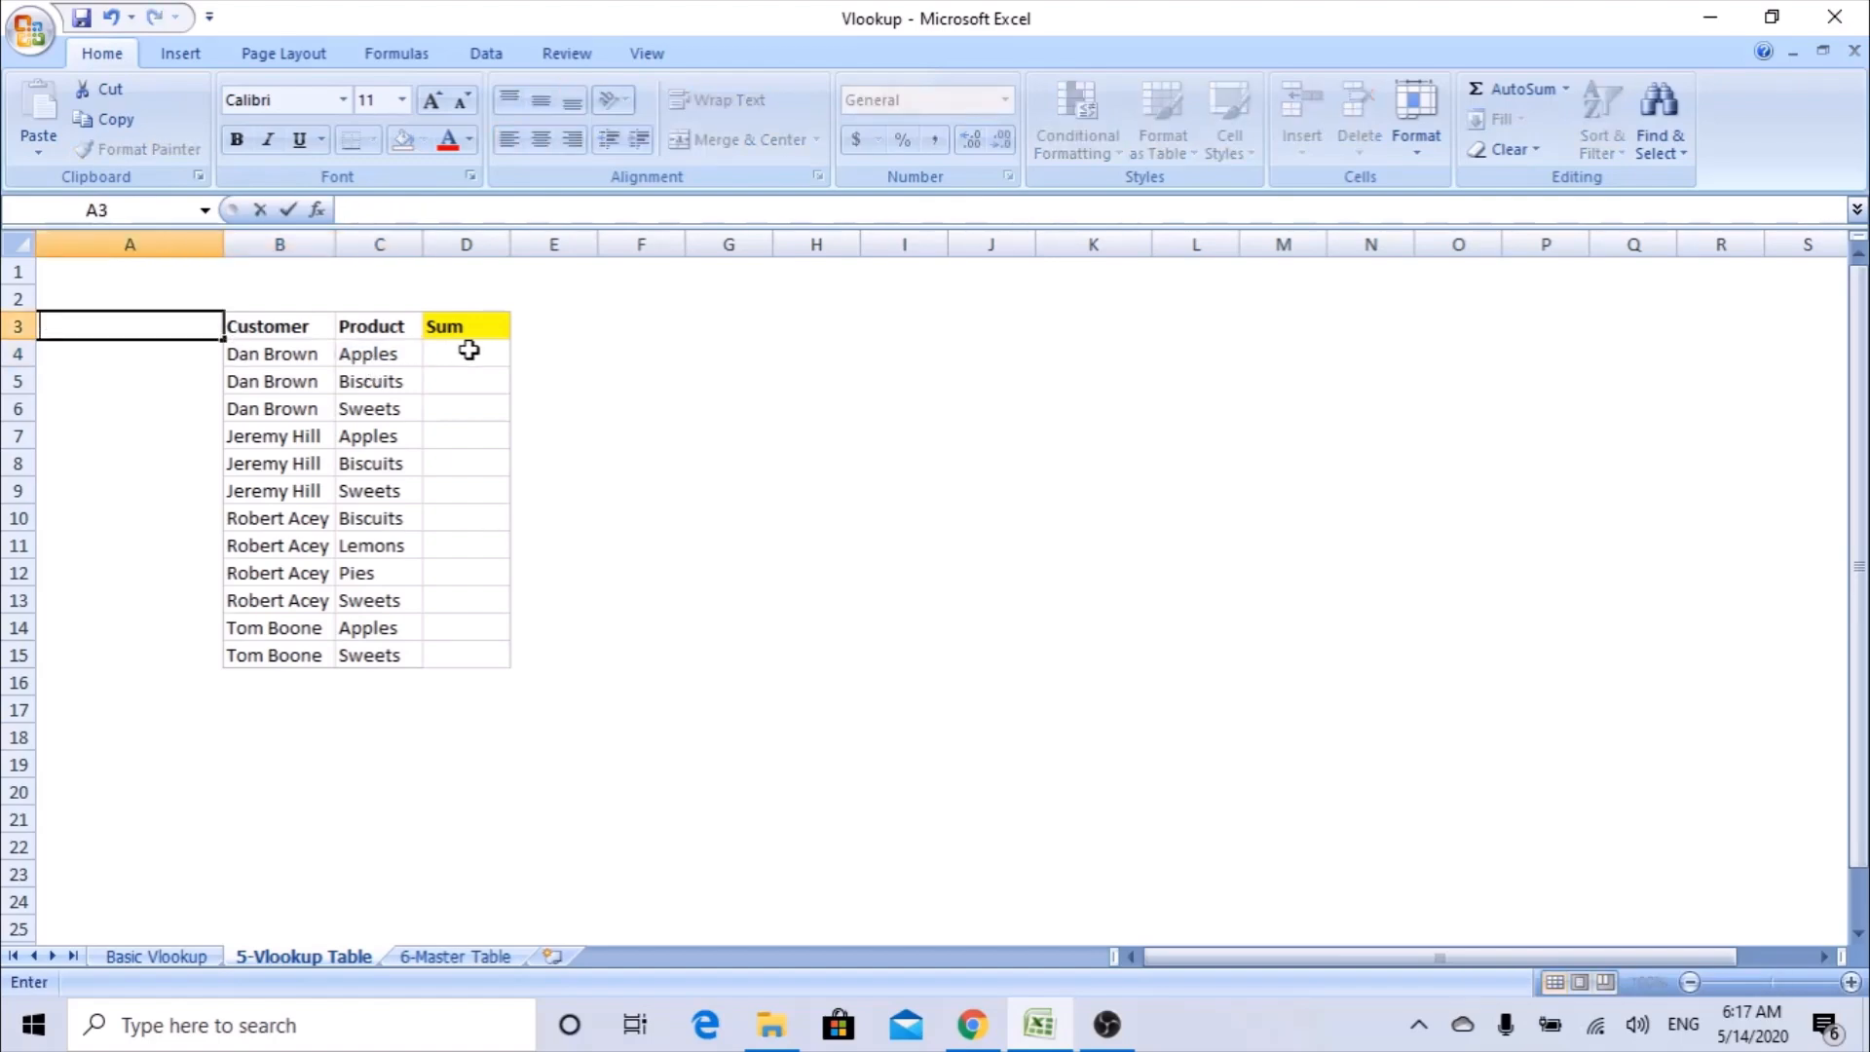
{"action": "type", "text": "MAT"}
{"action": "key", "text": "Return"}
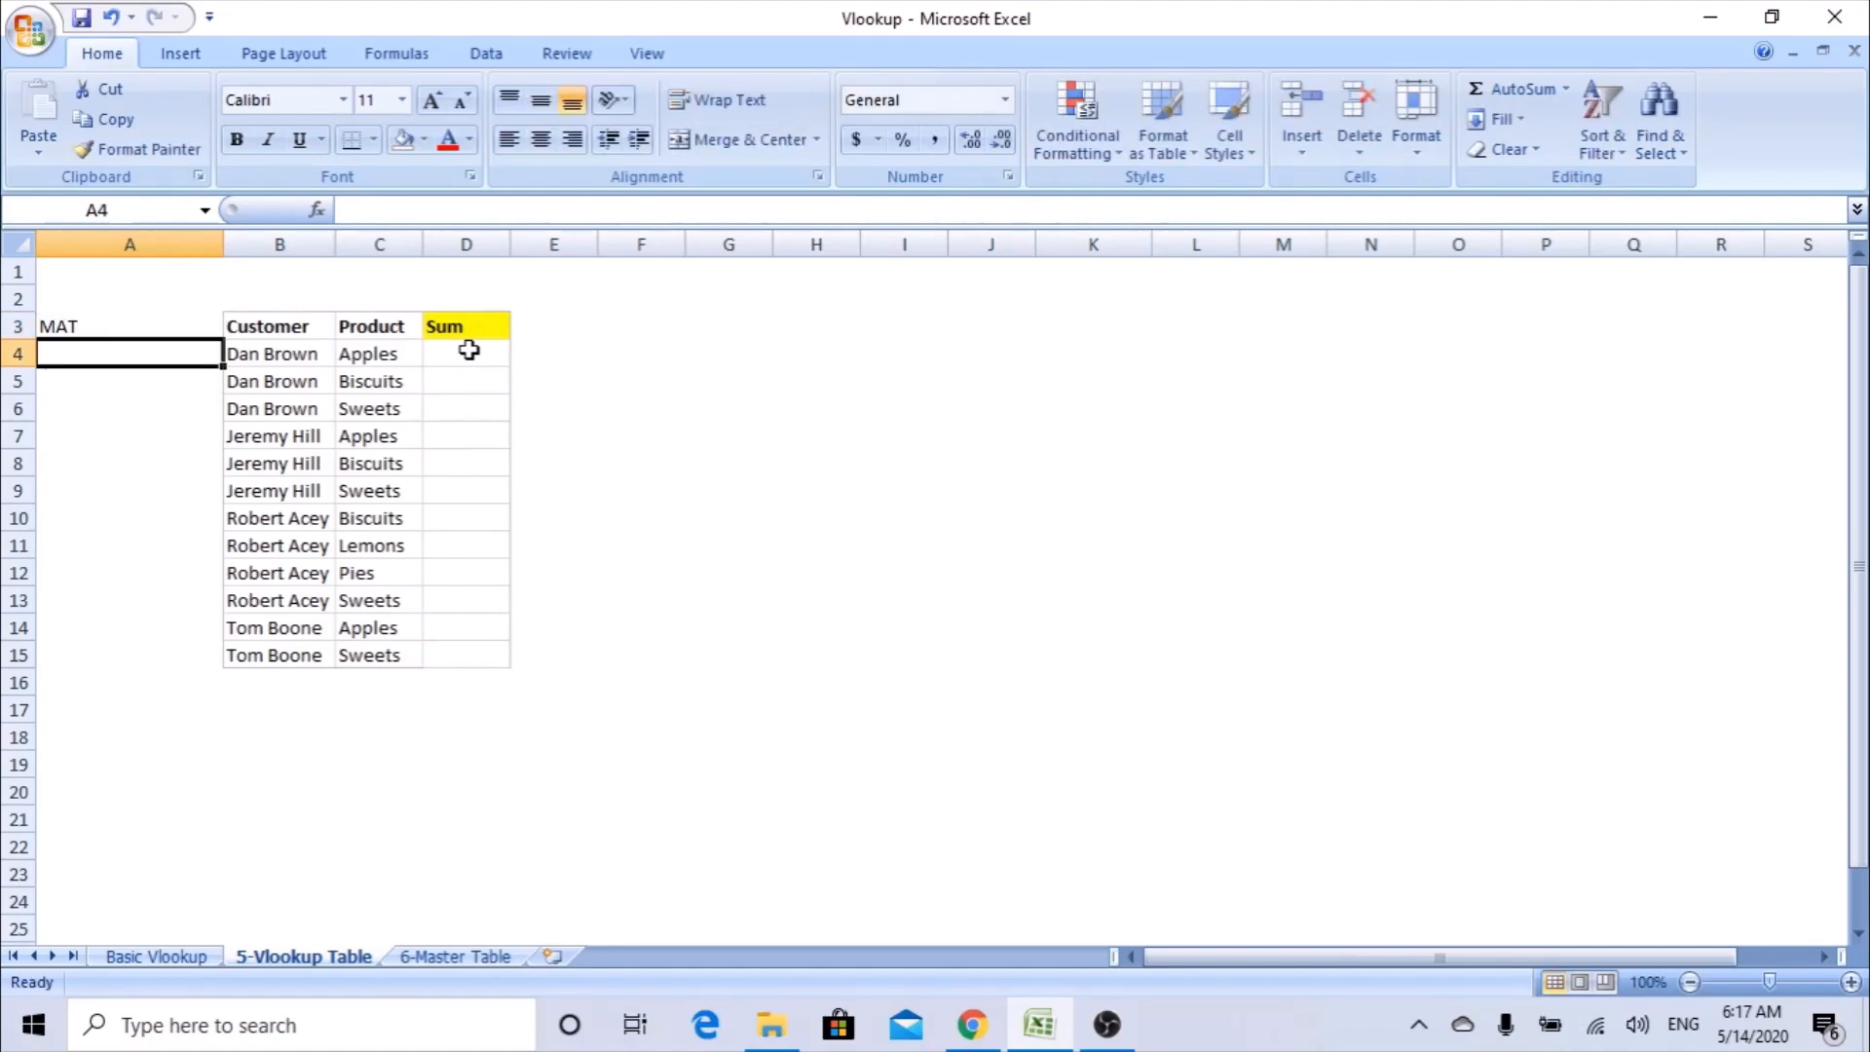
{"action": "type", "text": "="}
{"action": "key", "text": "Escape"}
{"action": "left_click_drag", "start_coordinate": [259, 352], "coordinate": [387, 368]}
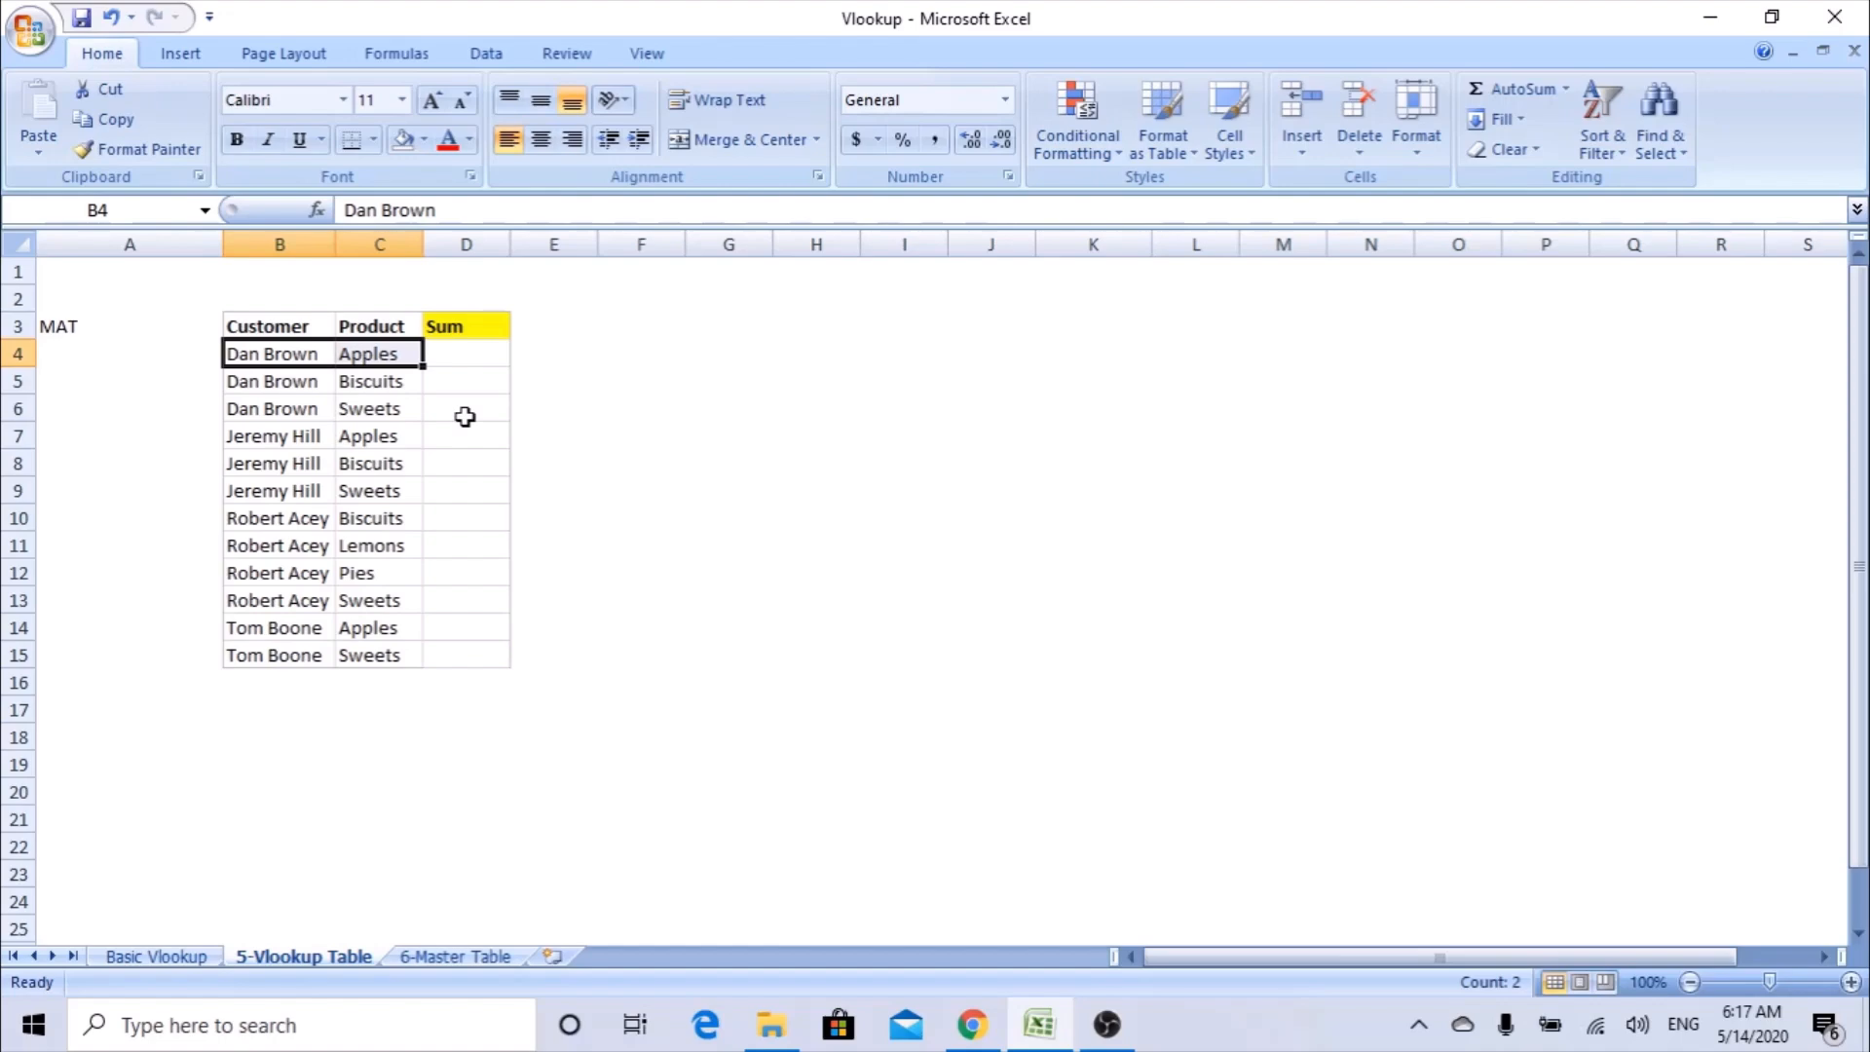
Enter =B4&"-"&C4 in A4 to join customer and product with a hyphen, and fill it down to A15.
{"action": "left_click", "coordinate": [200, 351]}
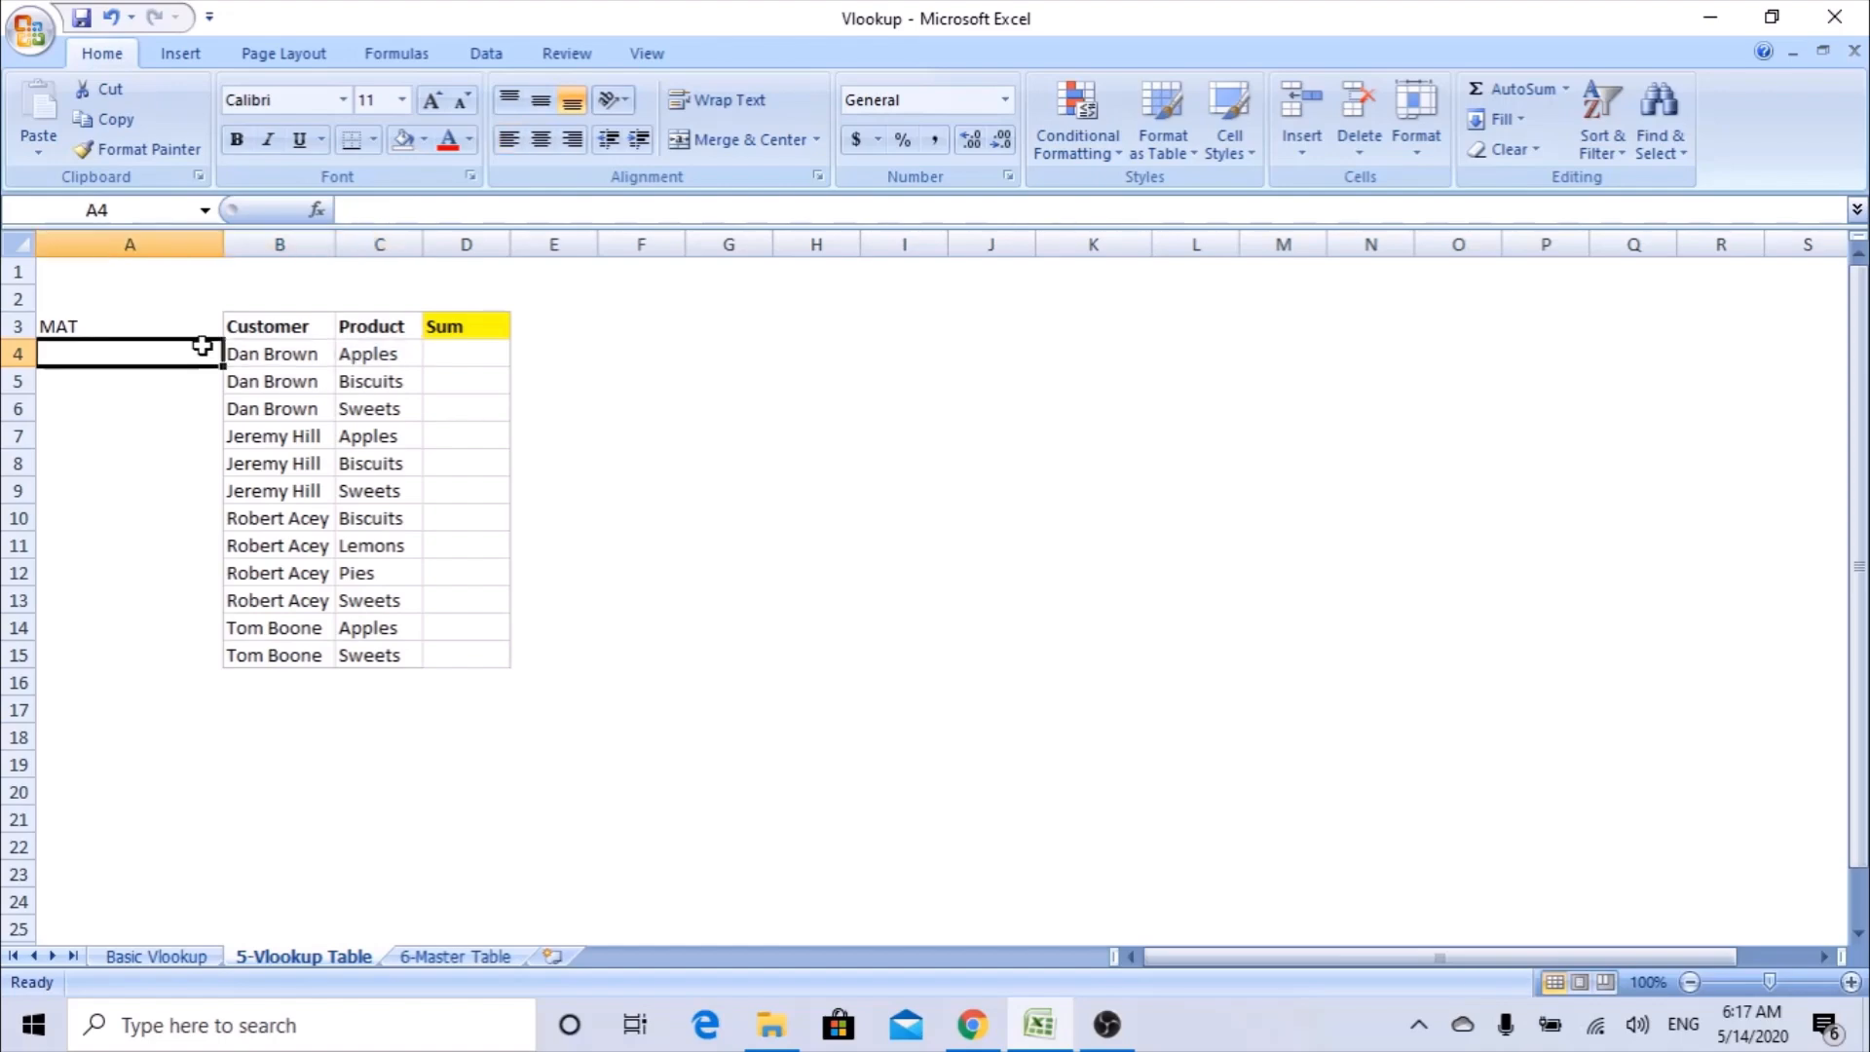
{"action": "type", "text": "="}
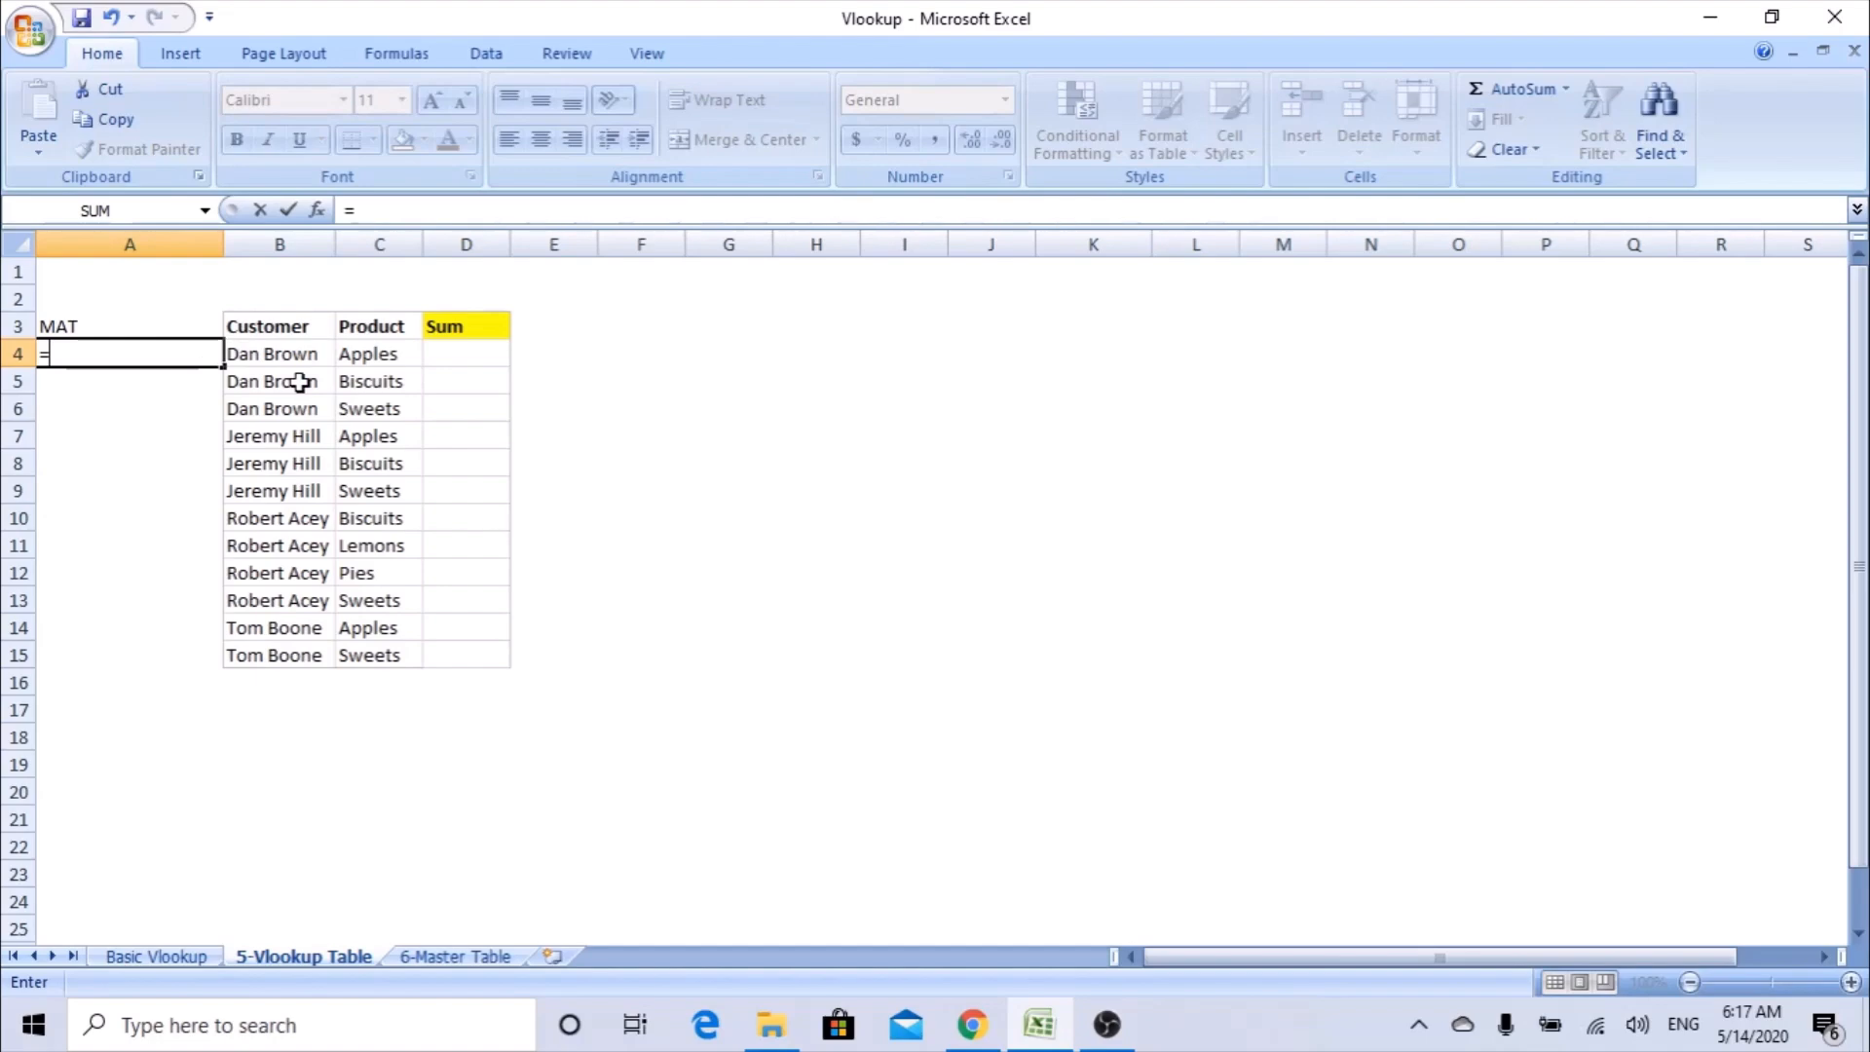
{"action": "left_click", "coordinate": [284, 353]}
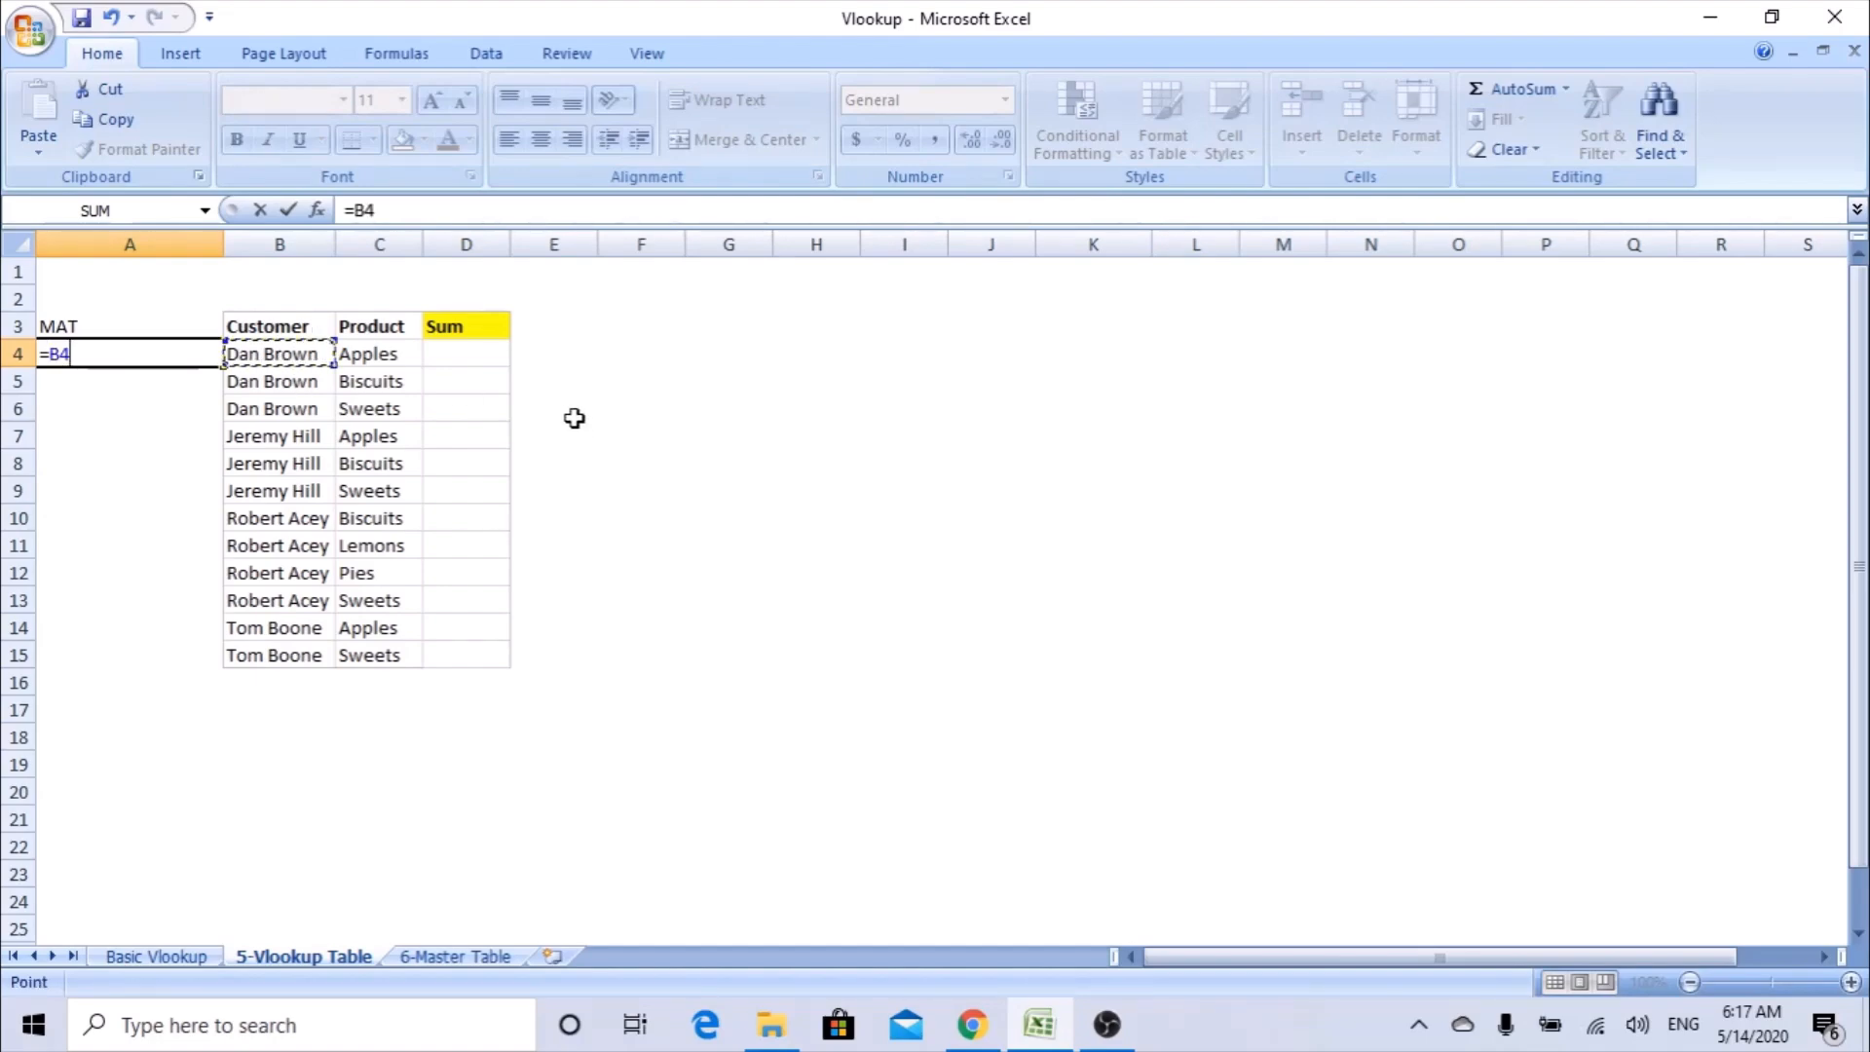
{"action": "type", "text": "&\"-\"&"}
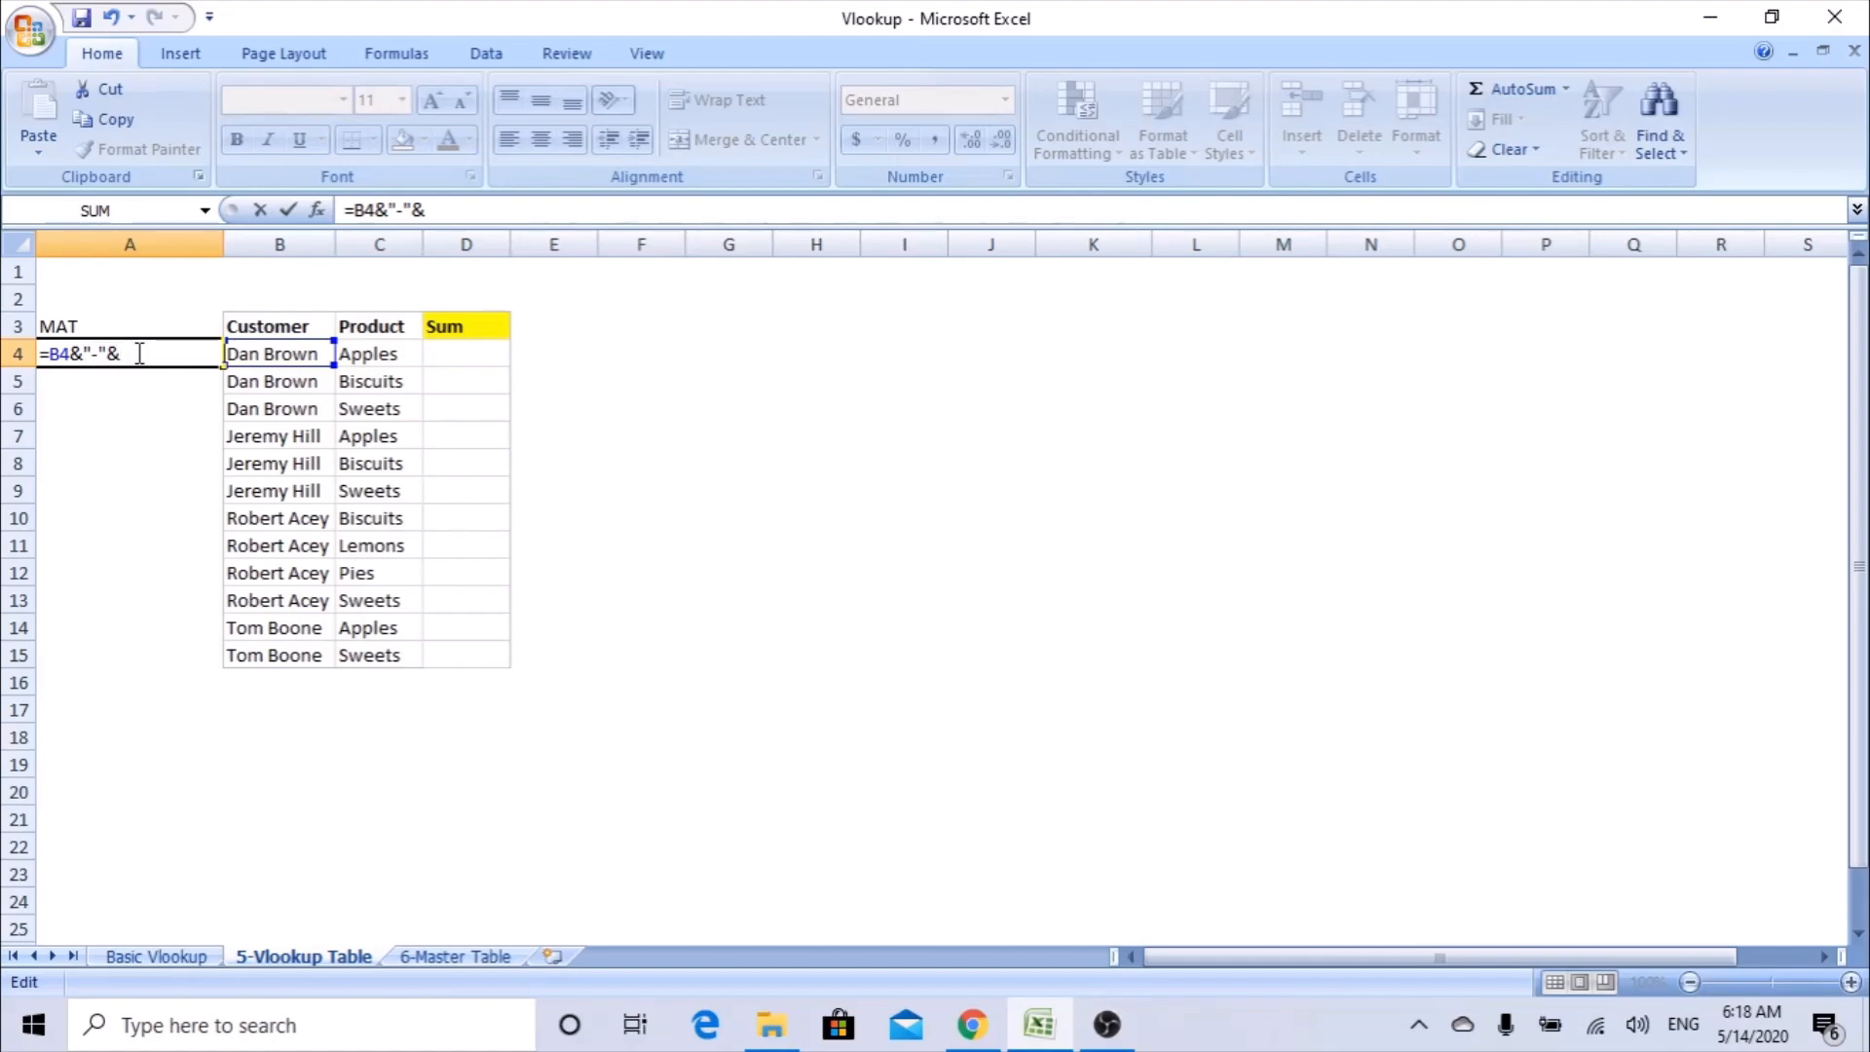
{"action": "left_click", "coordinate": [390, 357]}
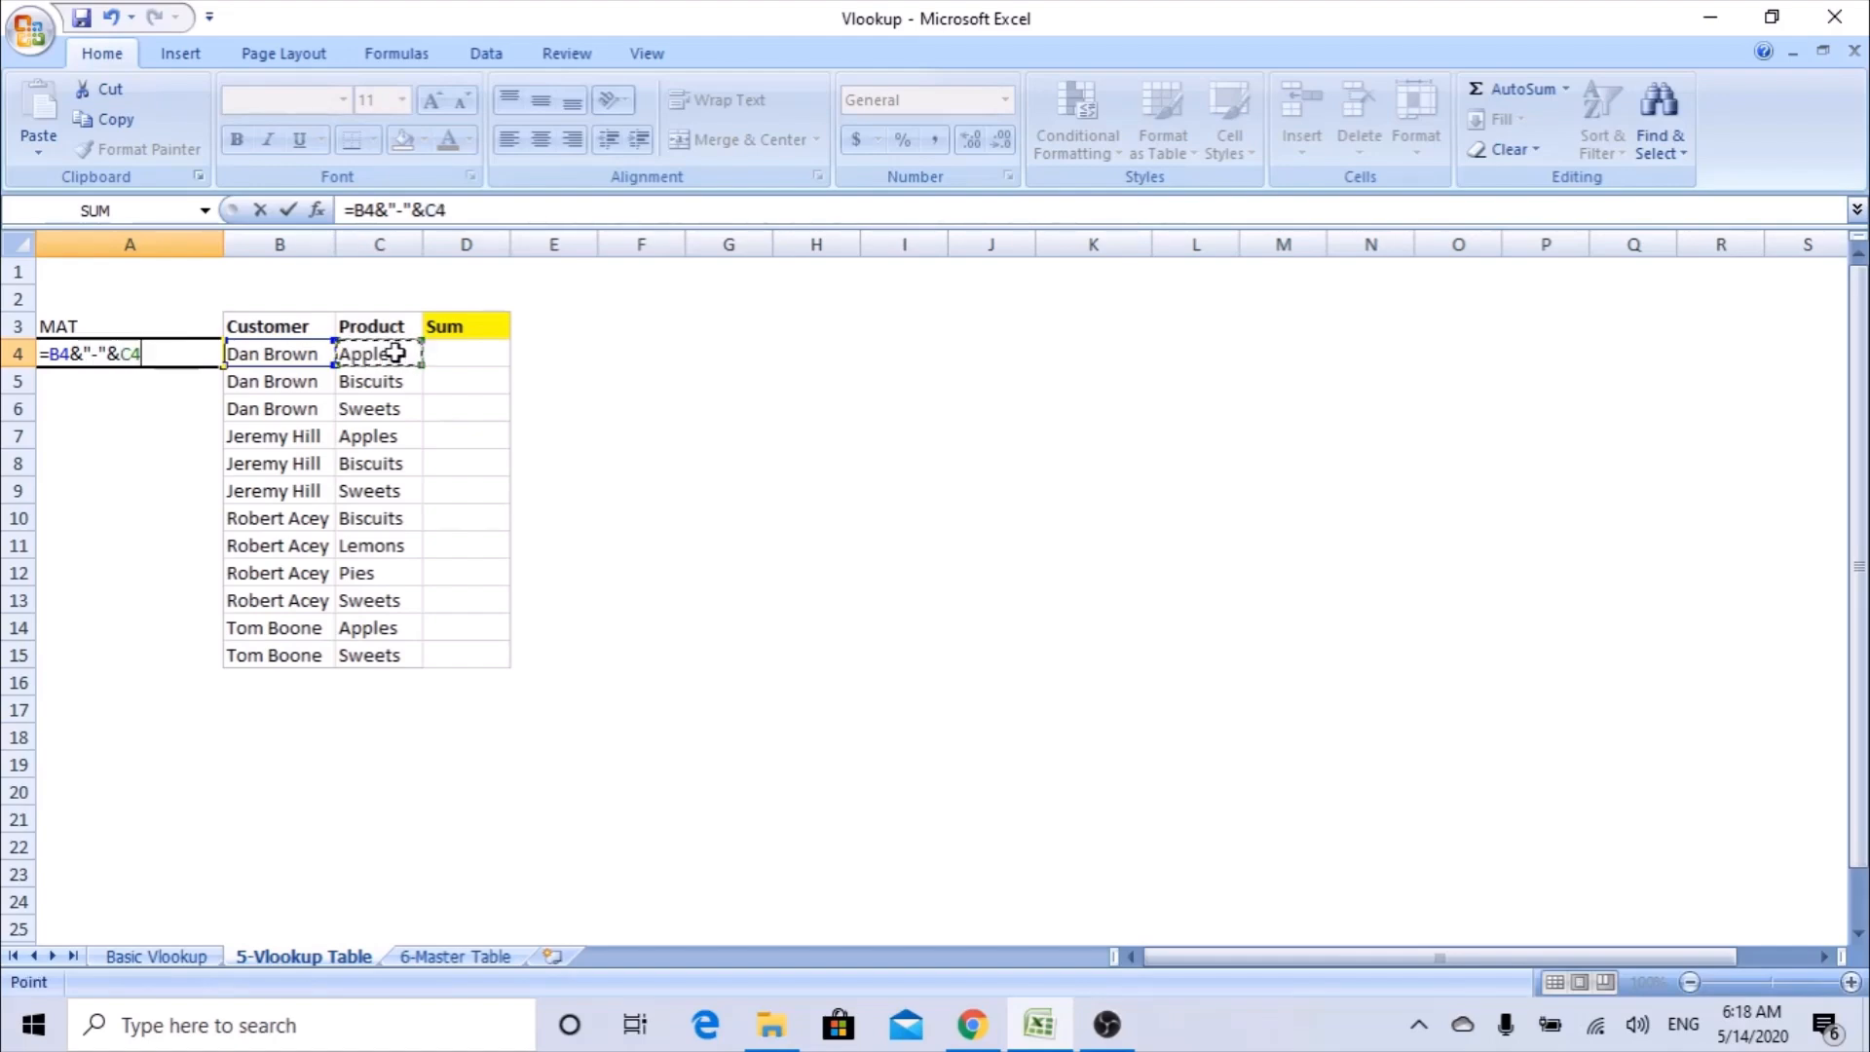
{"action": "key", "text": "Return"}
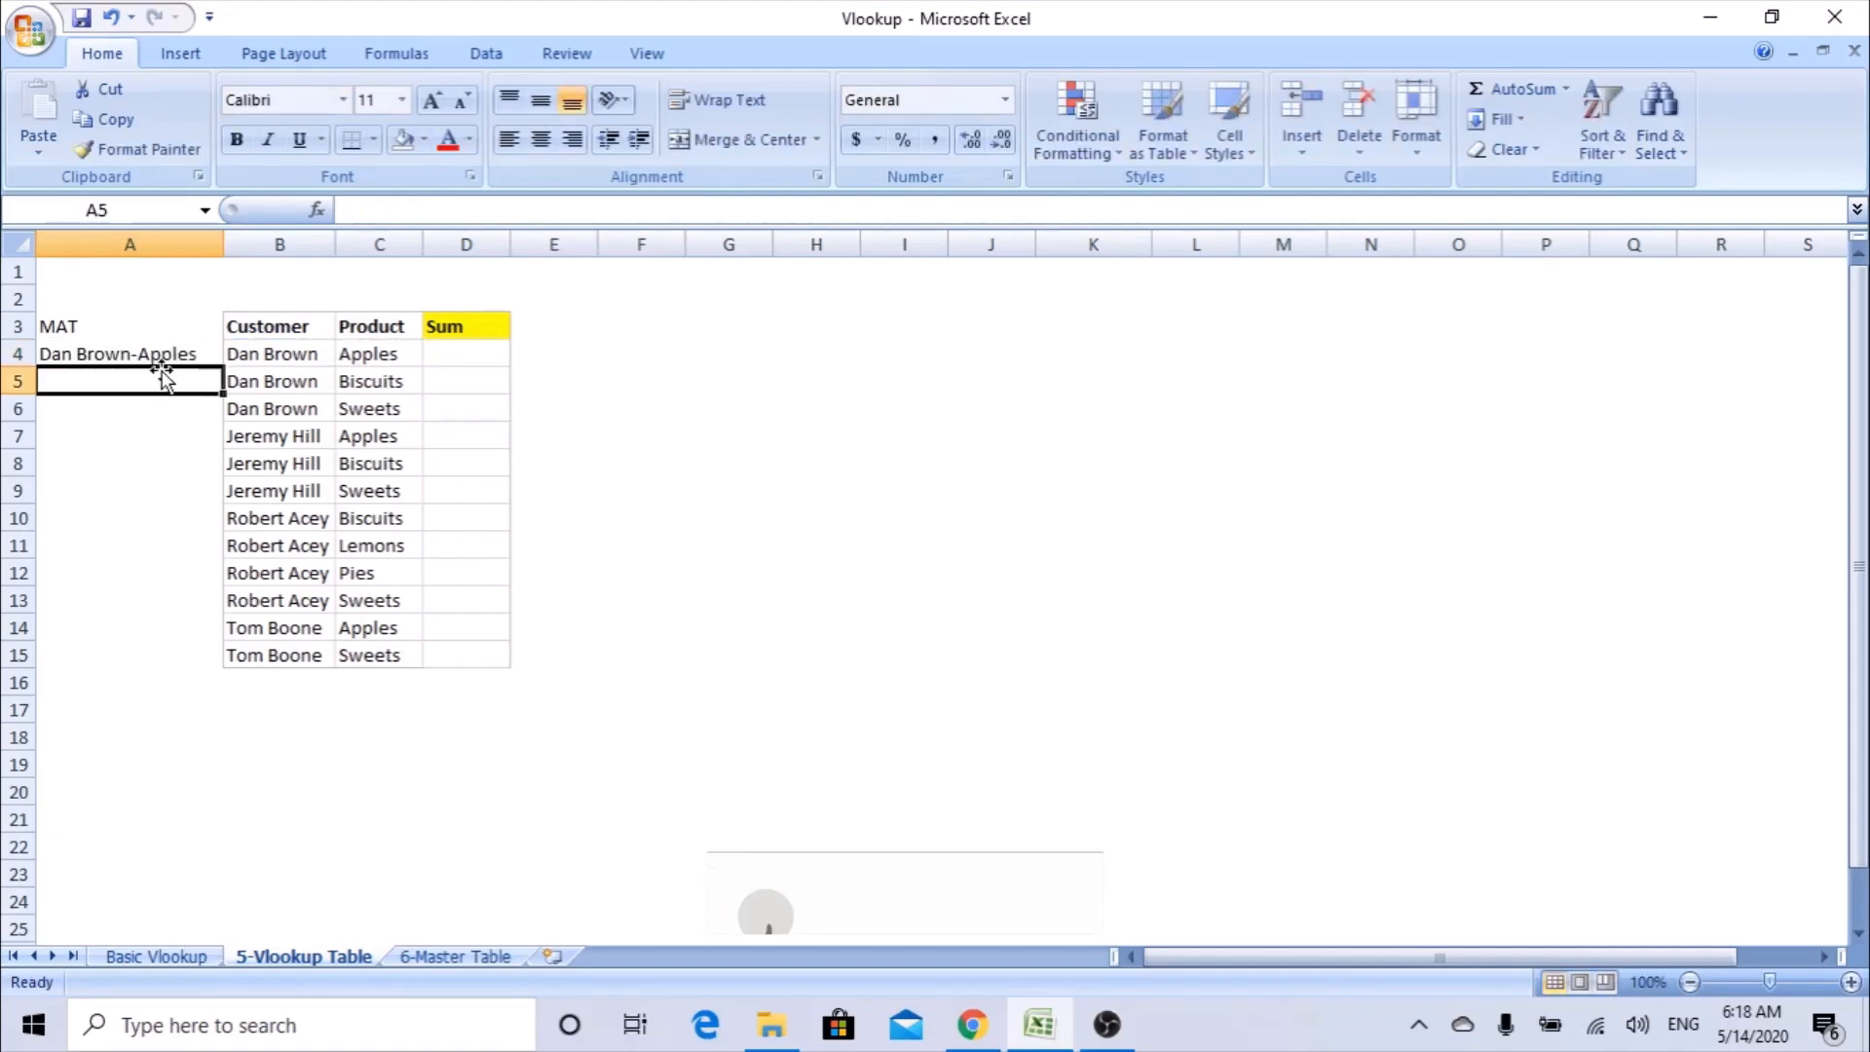
{"action": "left_click", "coordinate": [150, 355]}
{"action": "left_click_drag", "start_coordinate": [222, 367], "coordinate": [221, 663]}
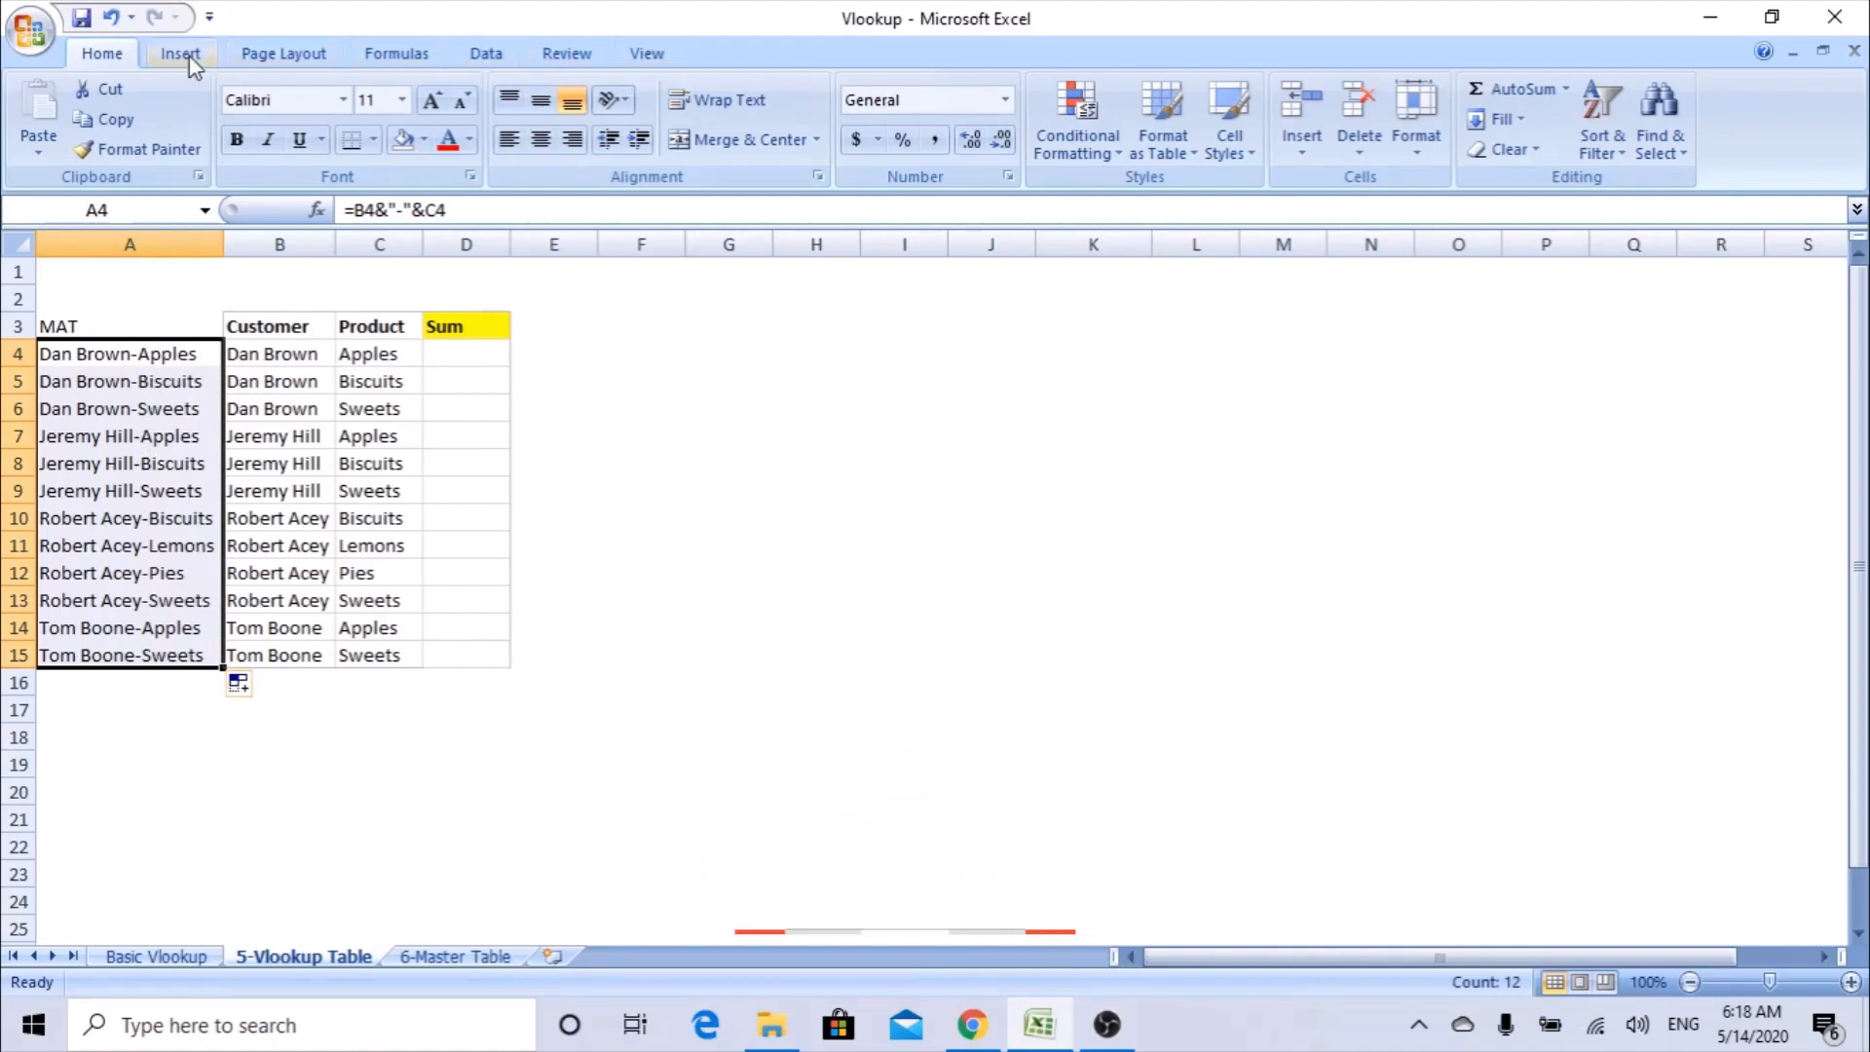
Check the joined keys in A4:A15 for duplicates by previewing the duplicate-values highlight, without applying it.
{"action": "left_click", "coordinate": [1096, 146]}
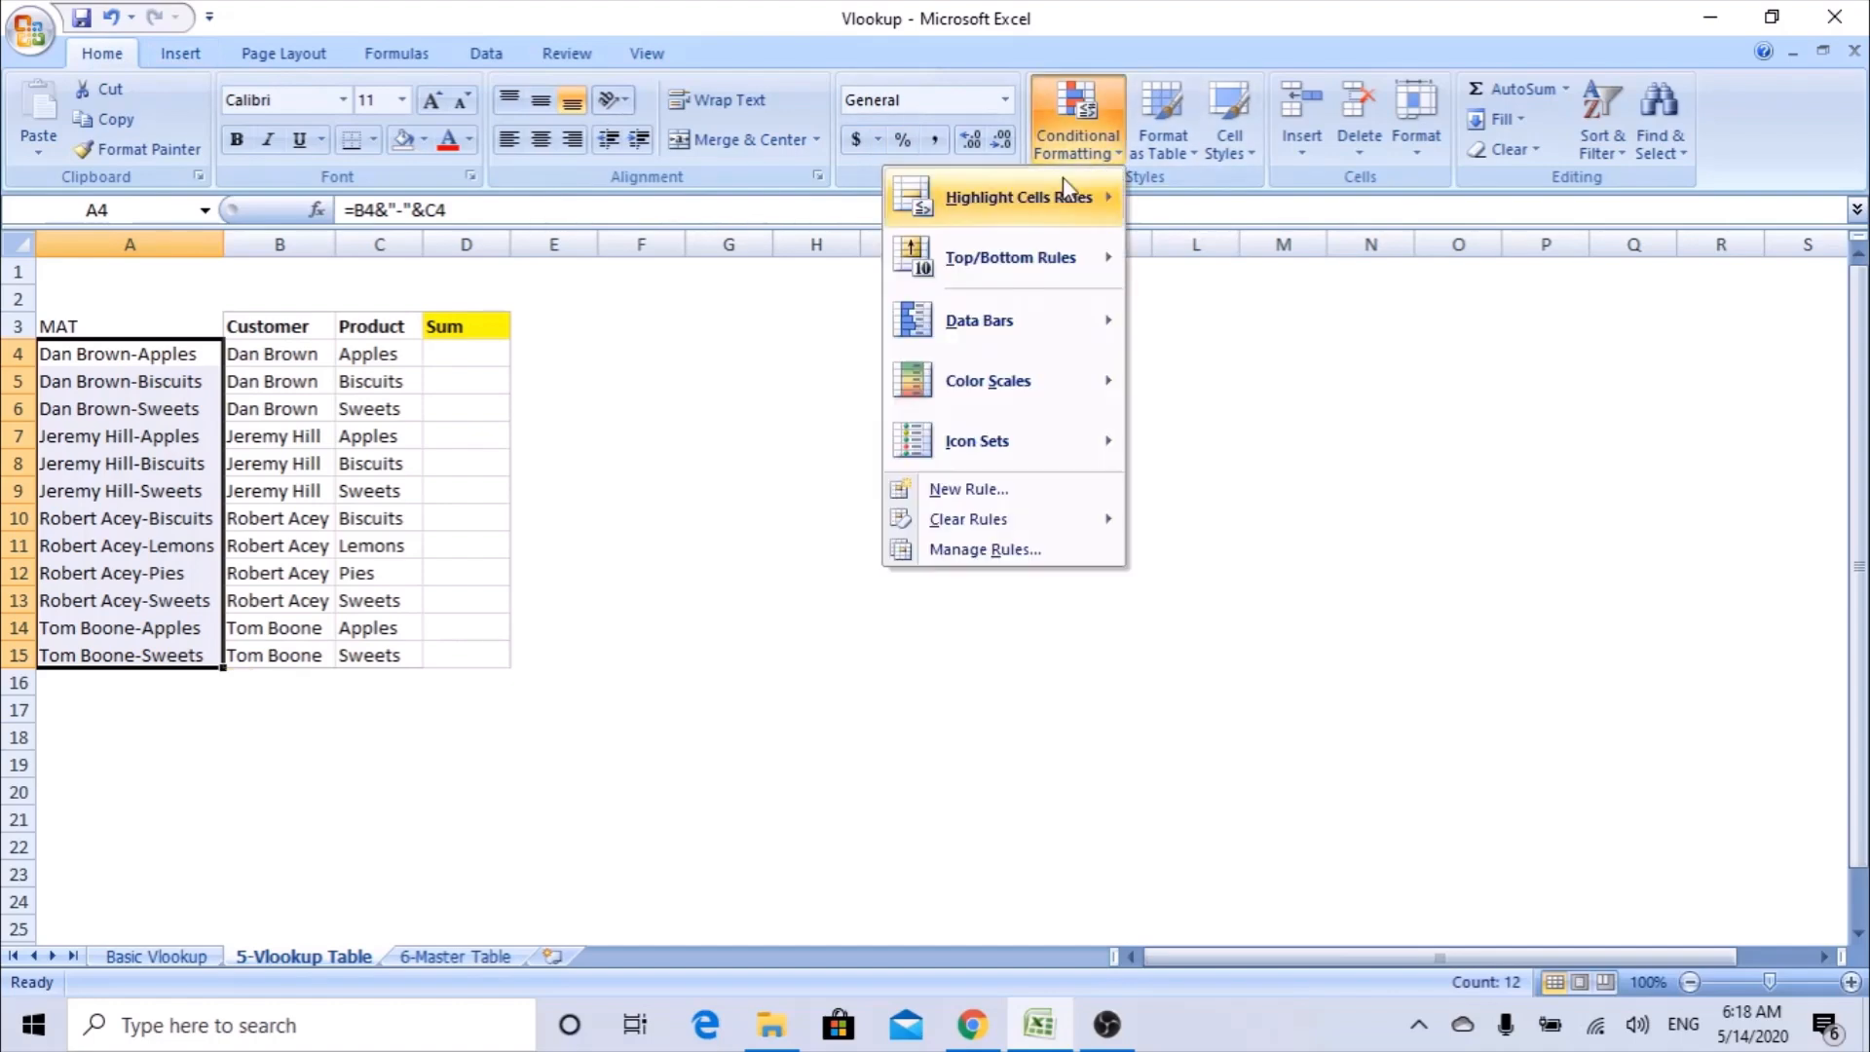
{"action": "mouse_move", "coordinate": [1066, 193]}
{"action": "left_click", "coordinate": [835, 558]}
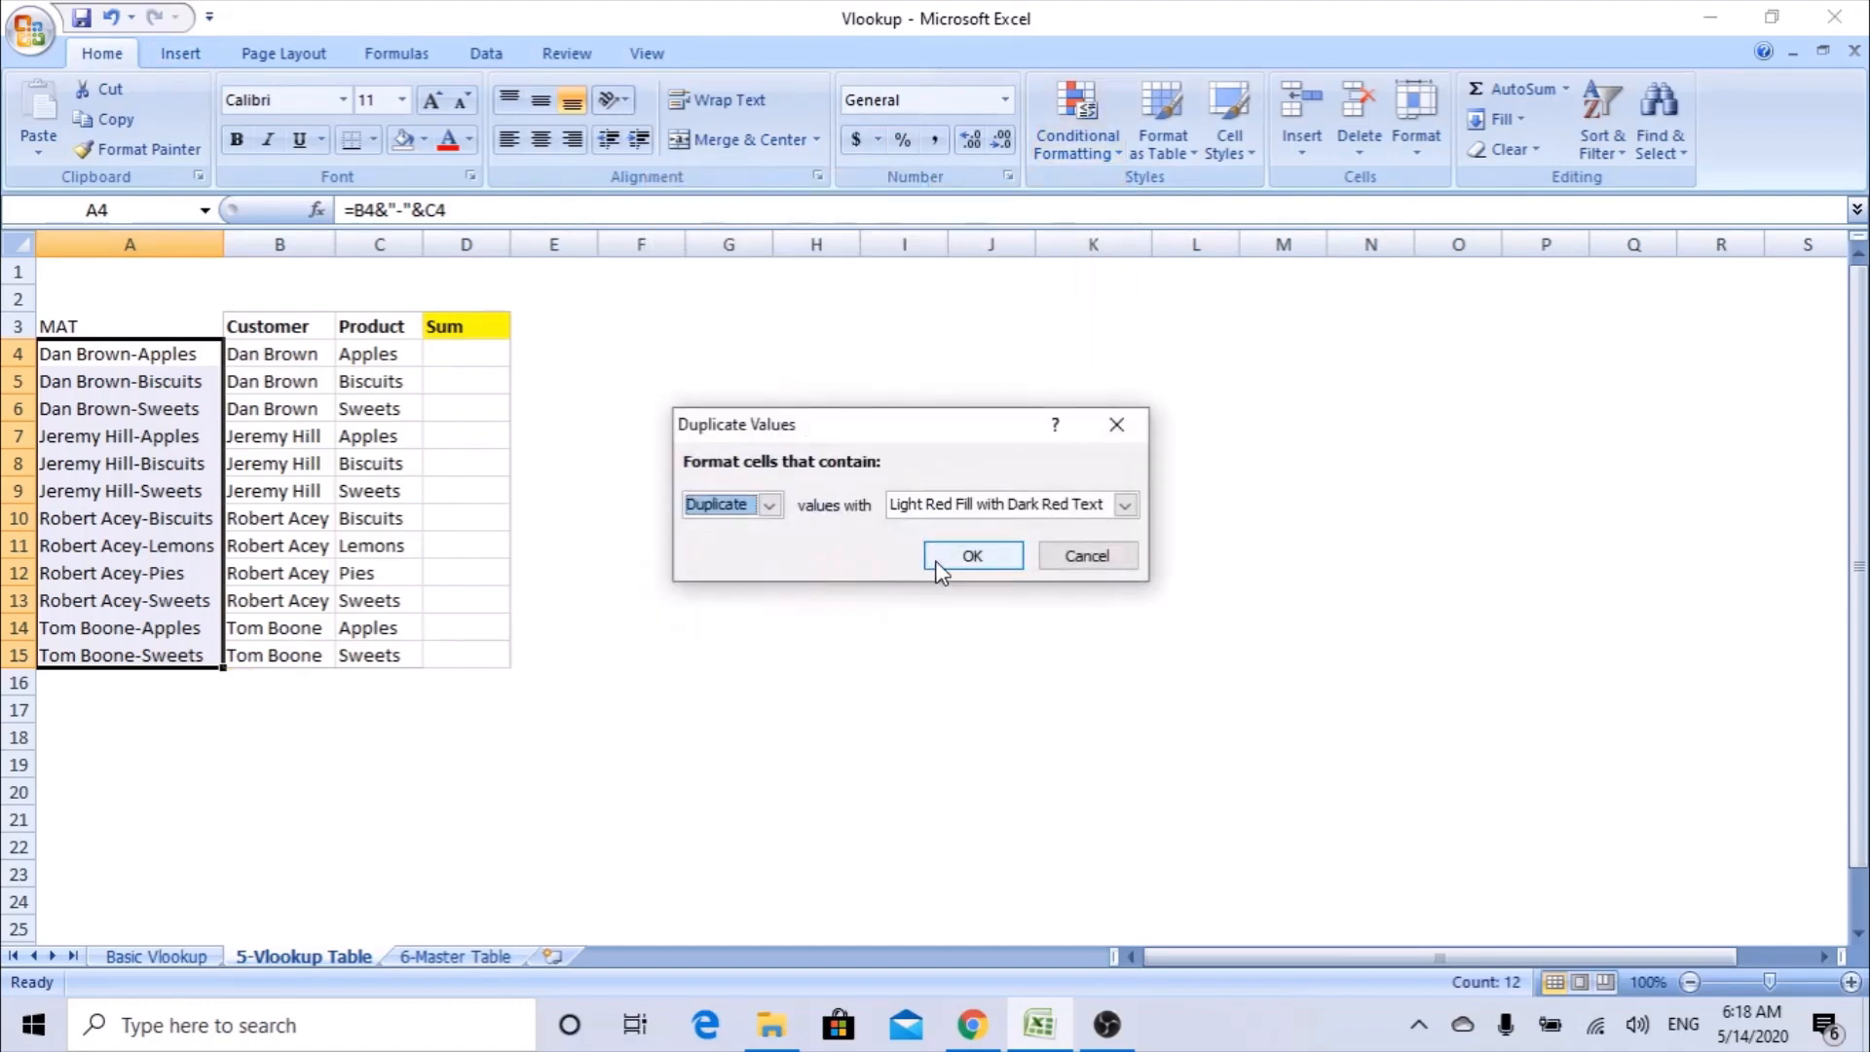
{"action": "left_click", "coordinate": [1073, 557]}
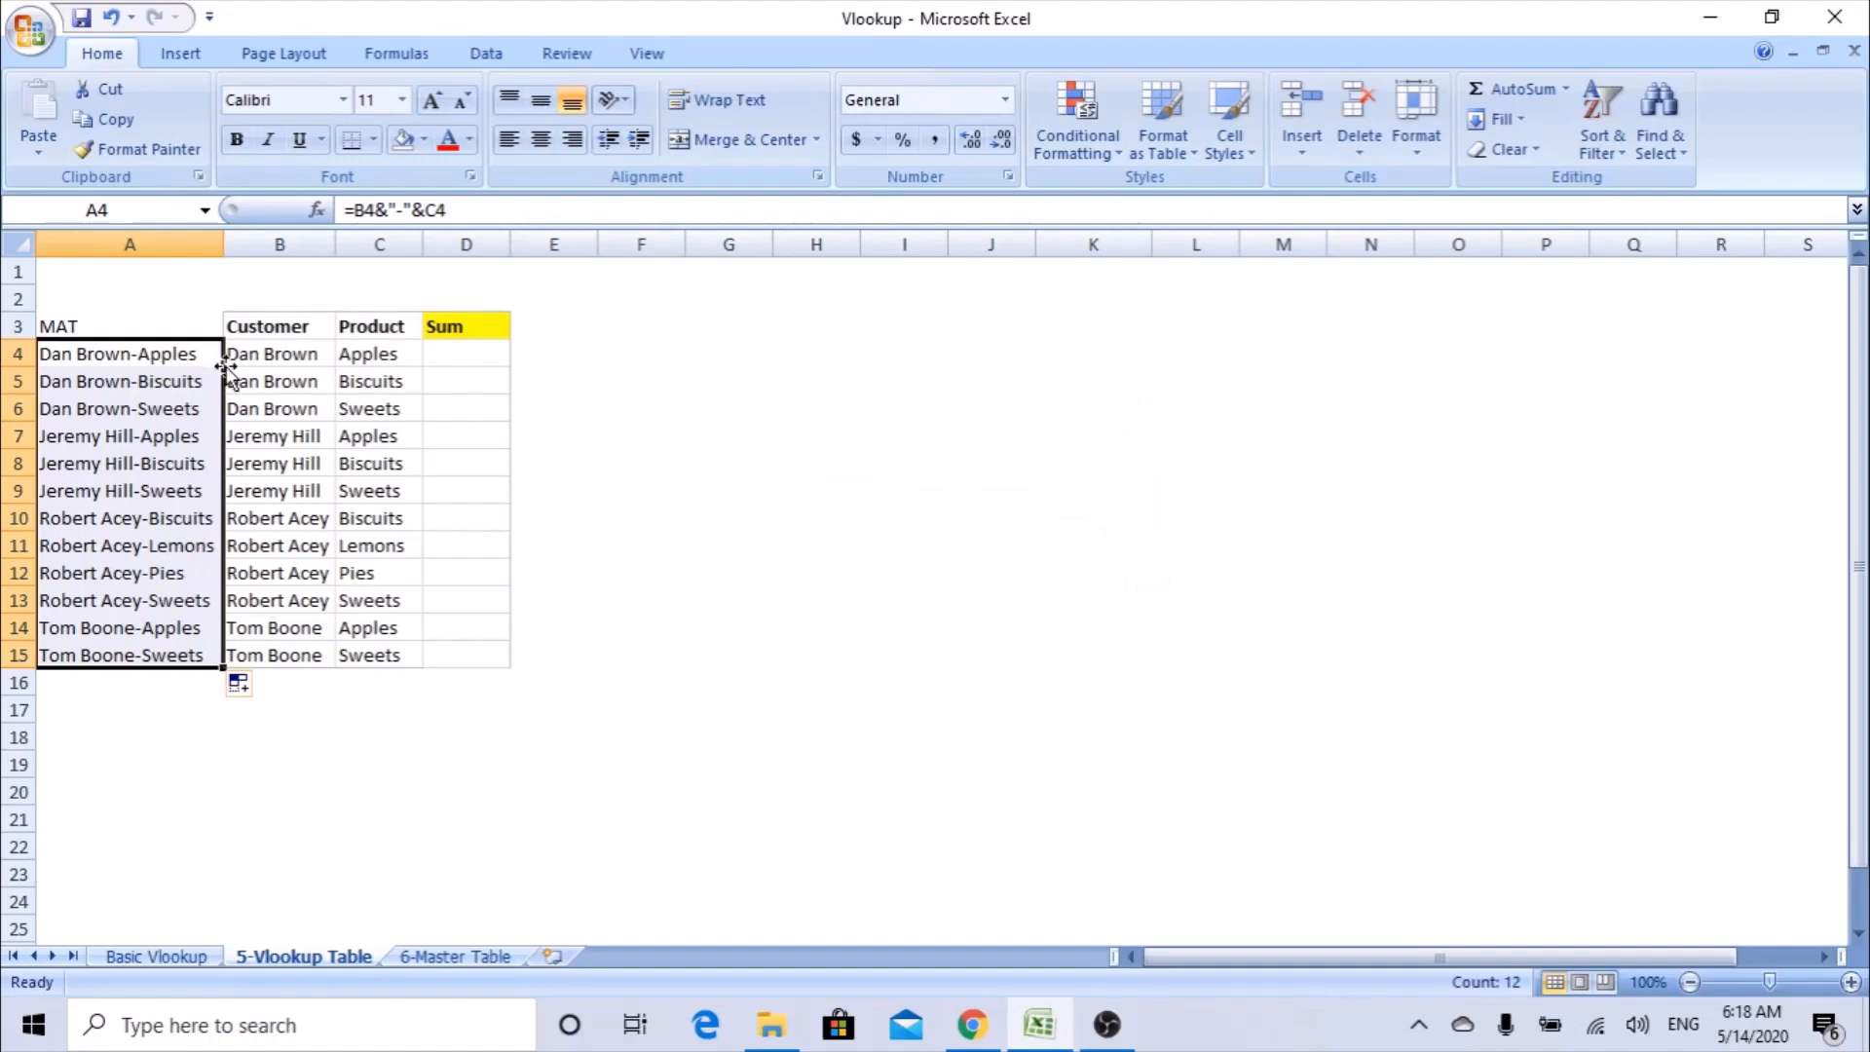
On the 6-Master Table sheet, enter the header mat in A3 for a helper column beside the Customer column.
{"action": "left_click", "coordinate": [469, 964]}
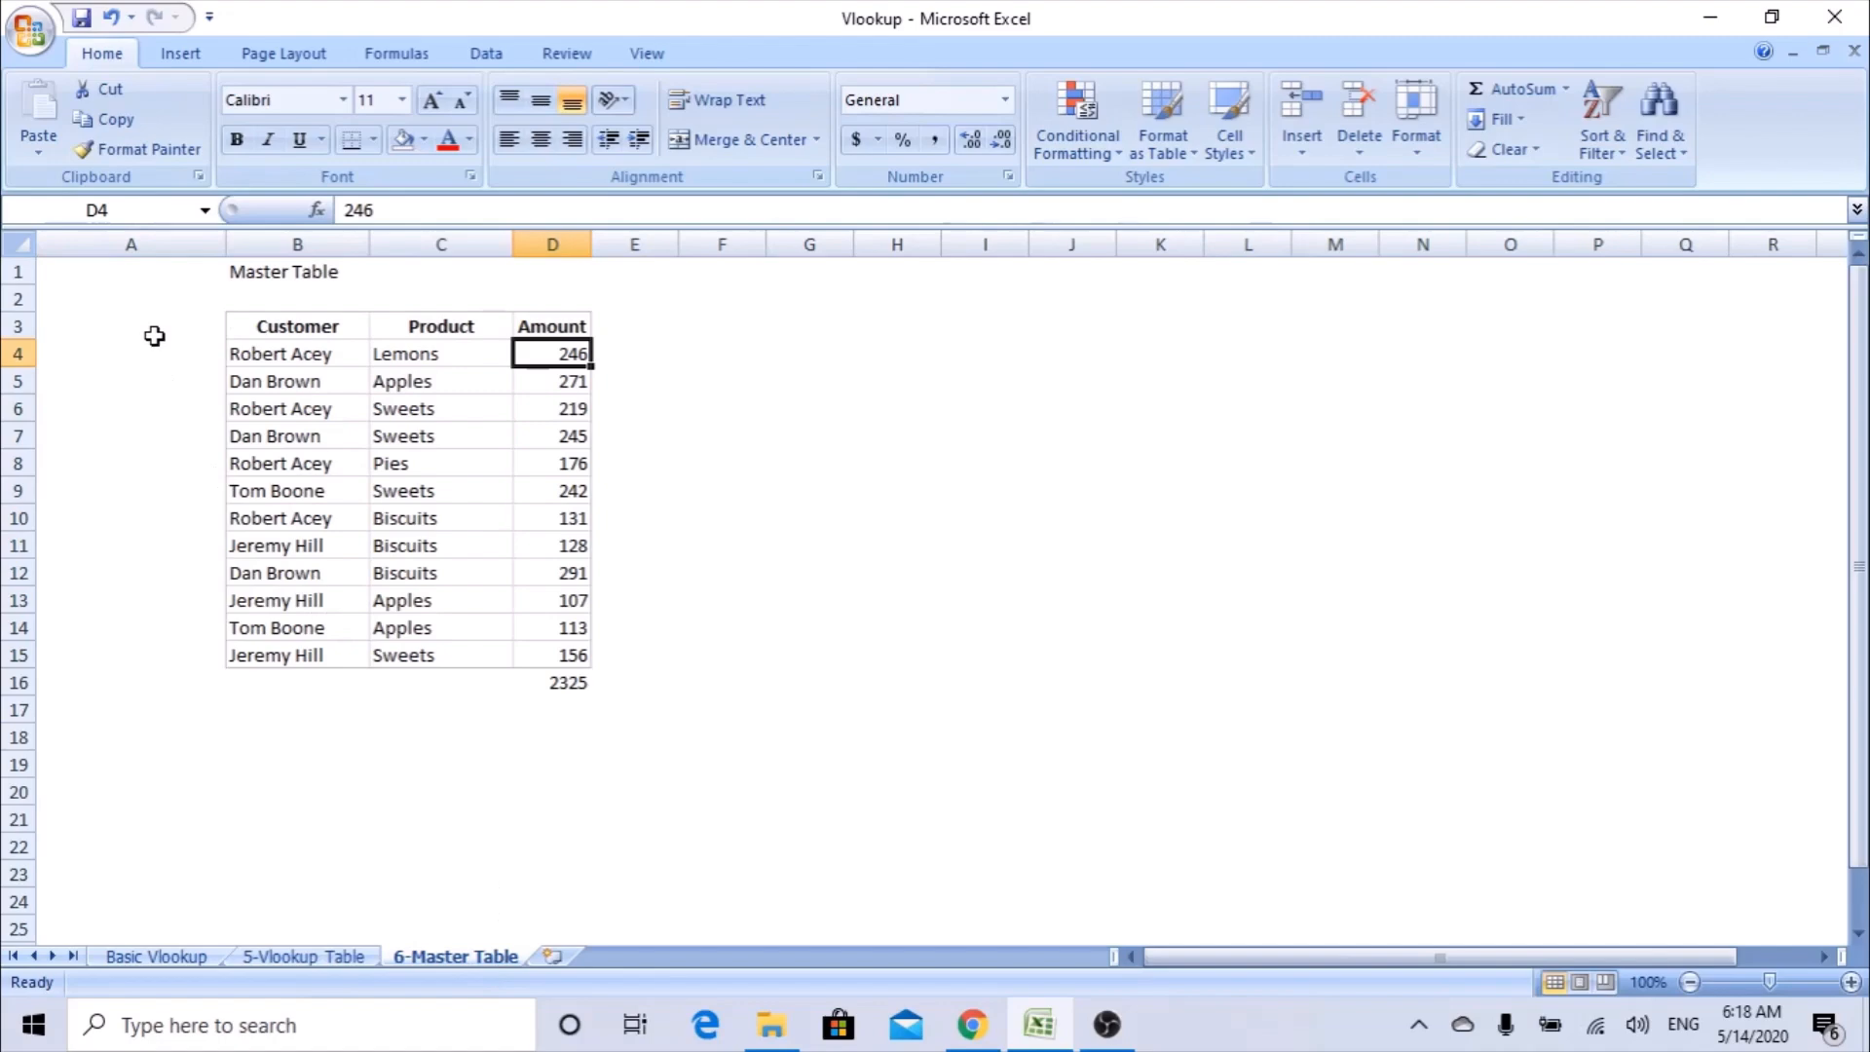
{"action": "left_click", "coordinate": [155, 332]}
{"action": "type", "text": "mat"}
{"action": "key", "text": "Return"}
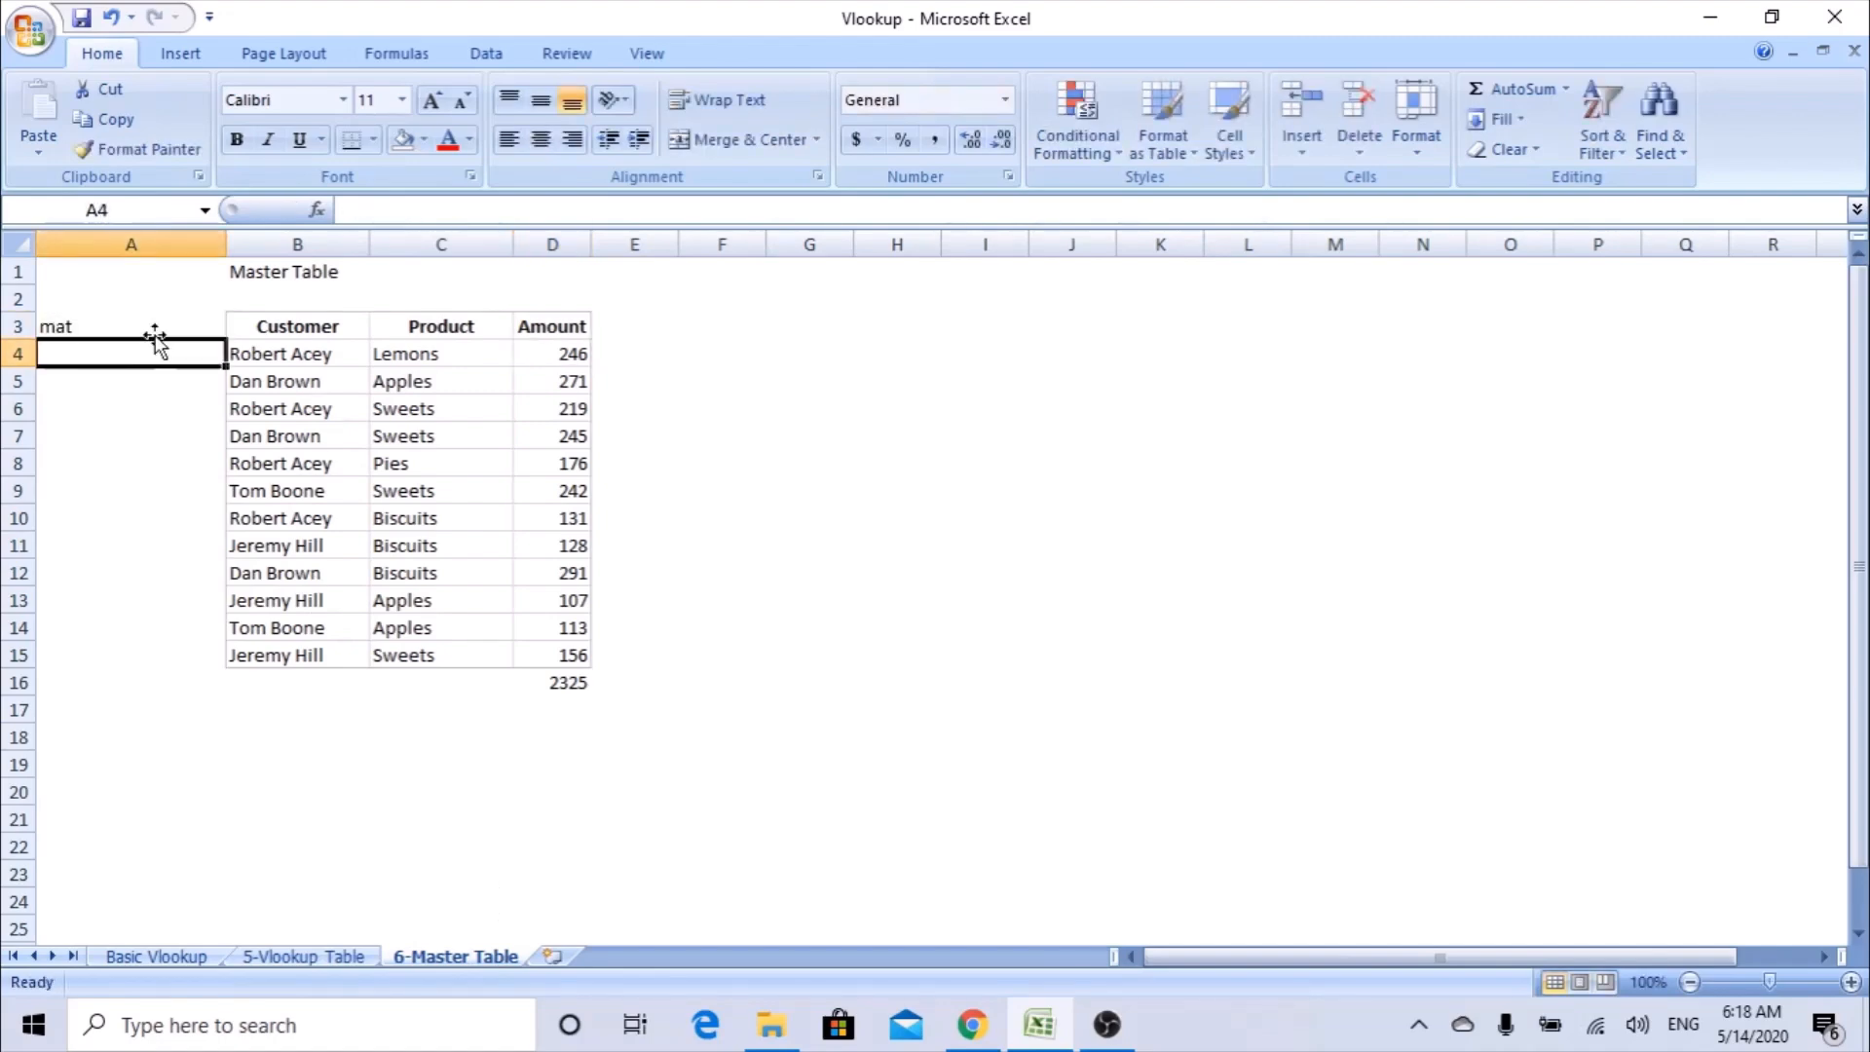
Enter =B4&"-"&C4 in A4 of the master table to join customer and product with a hyphen, and fill it down to A15.
{"action": "type", "text": "="}
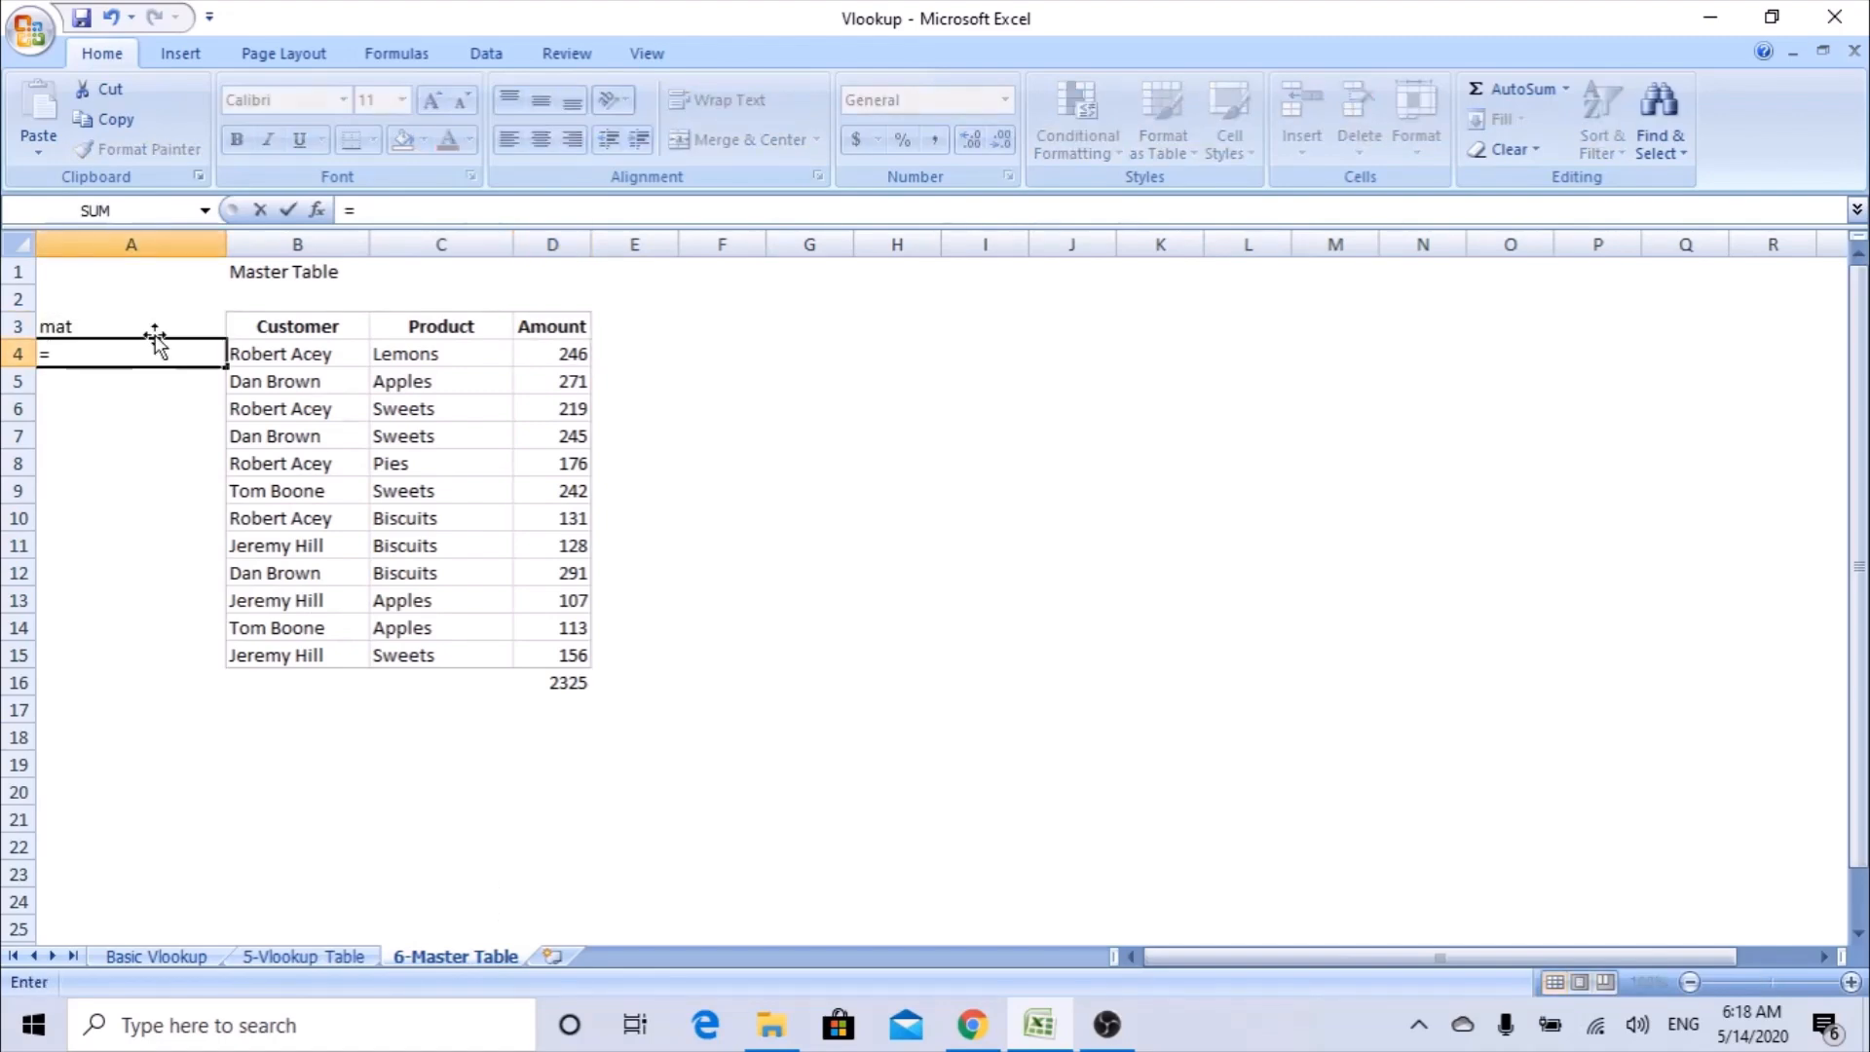
{"action": "left_click", "coordinate": [283, 354]}
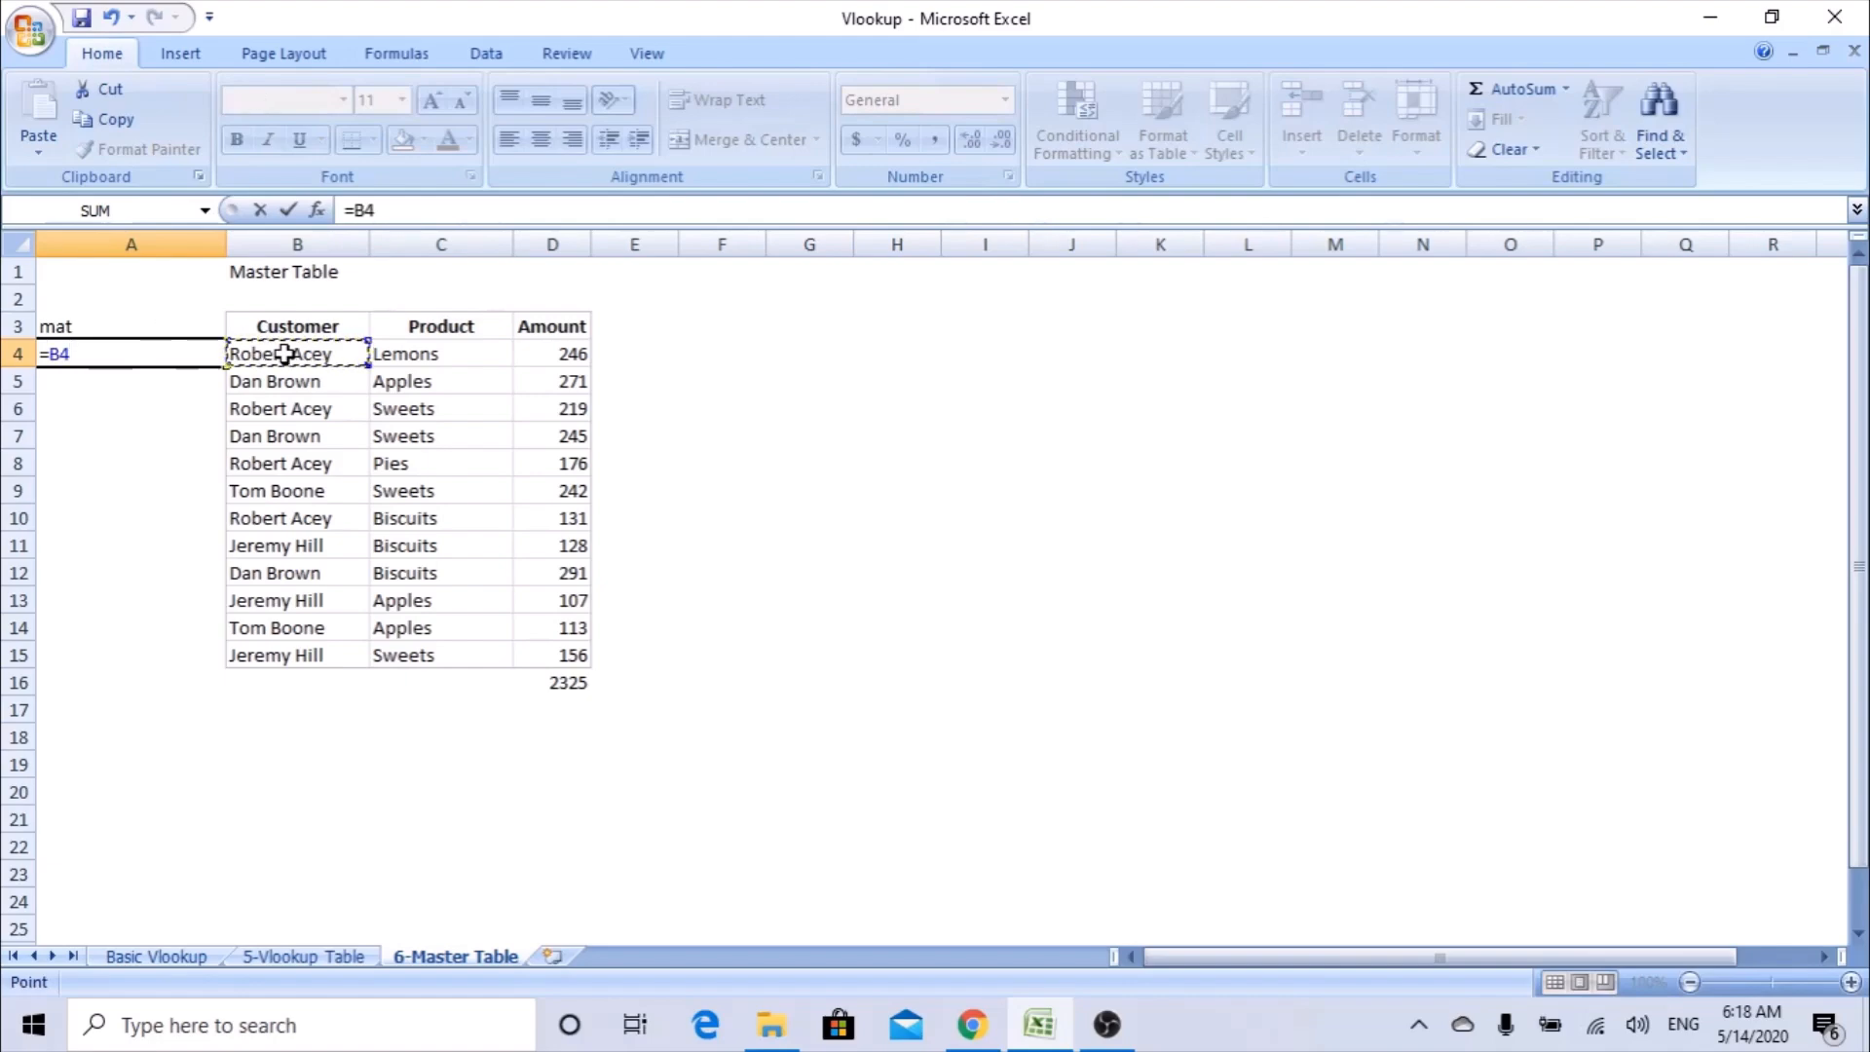
{"action": "type", "text": "&\"-\"&"}
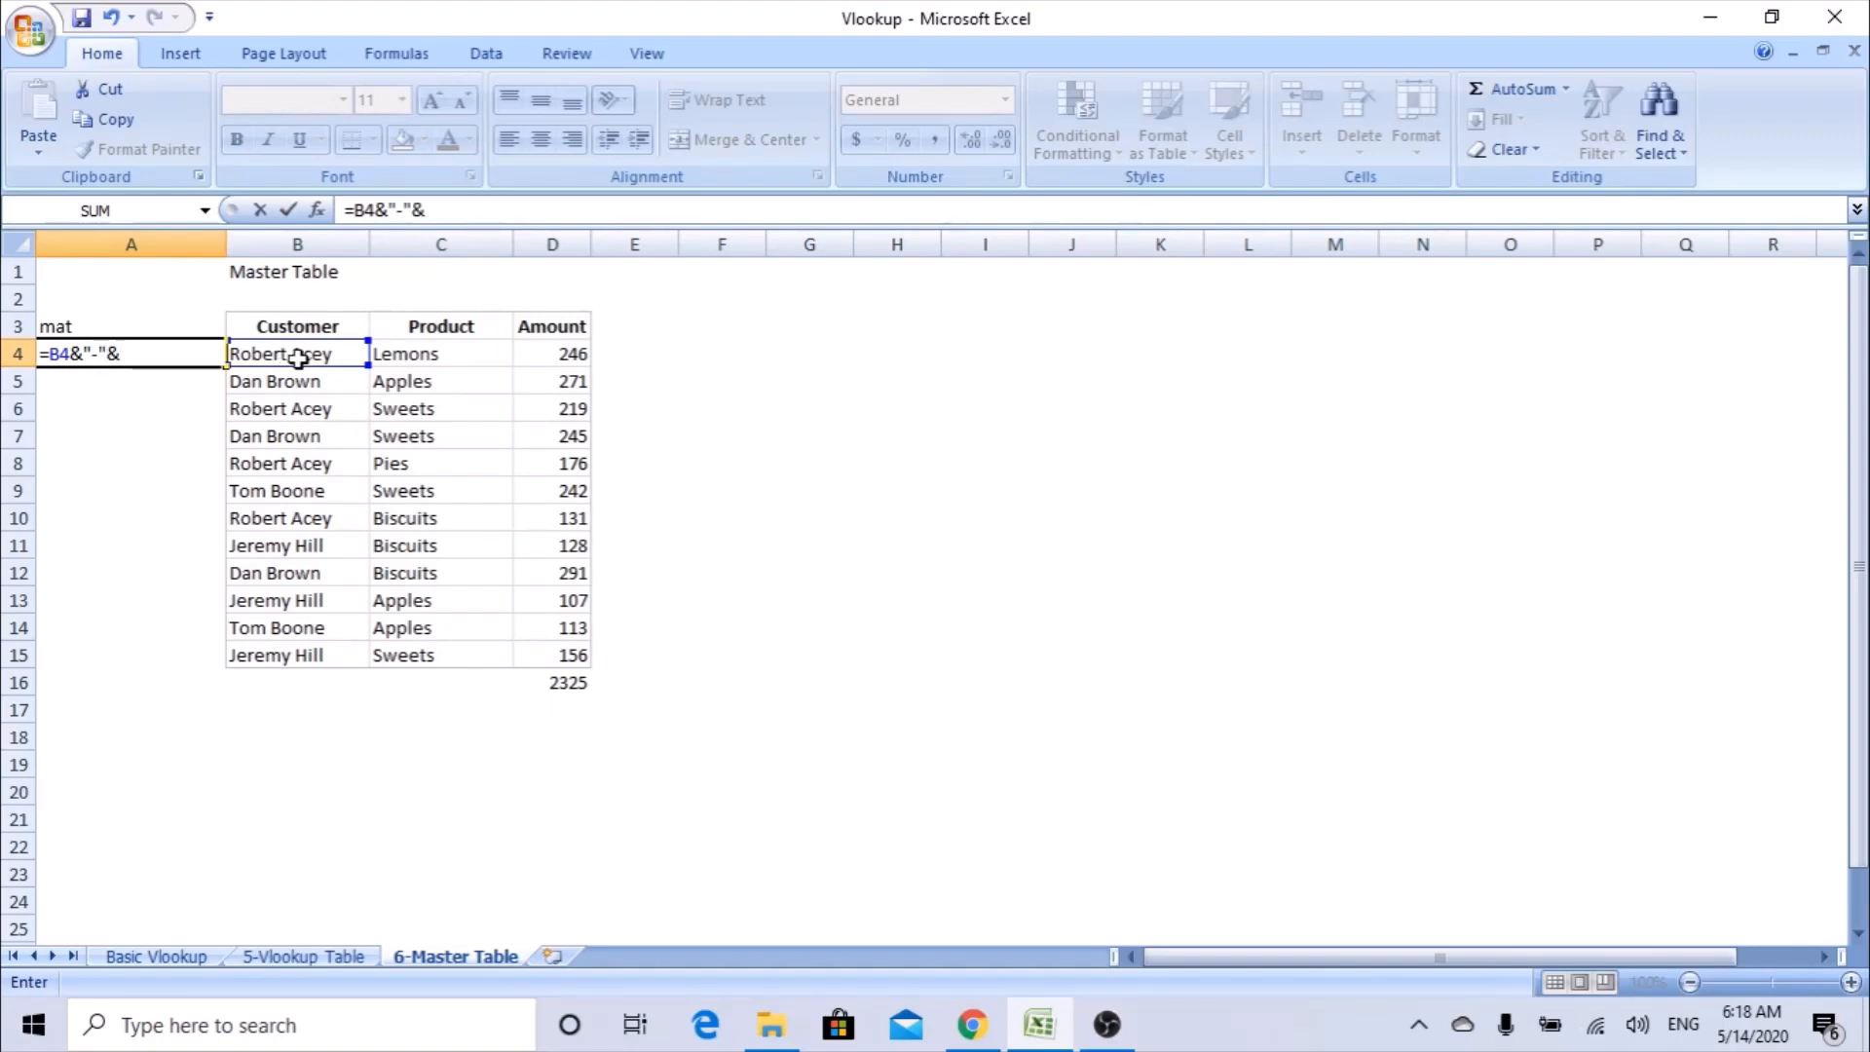
{"action": "left_click", "coordinate": [416, 356]}
{"action": "key", "text": "Return"}
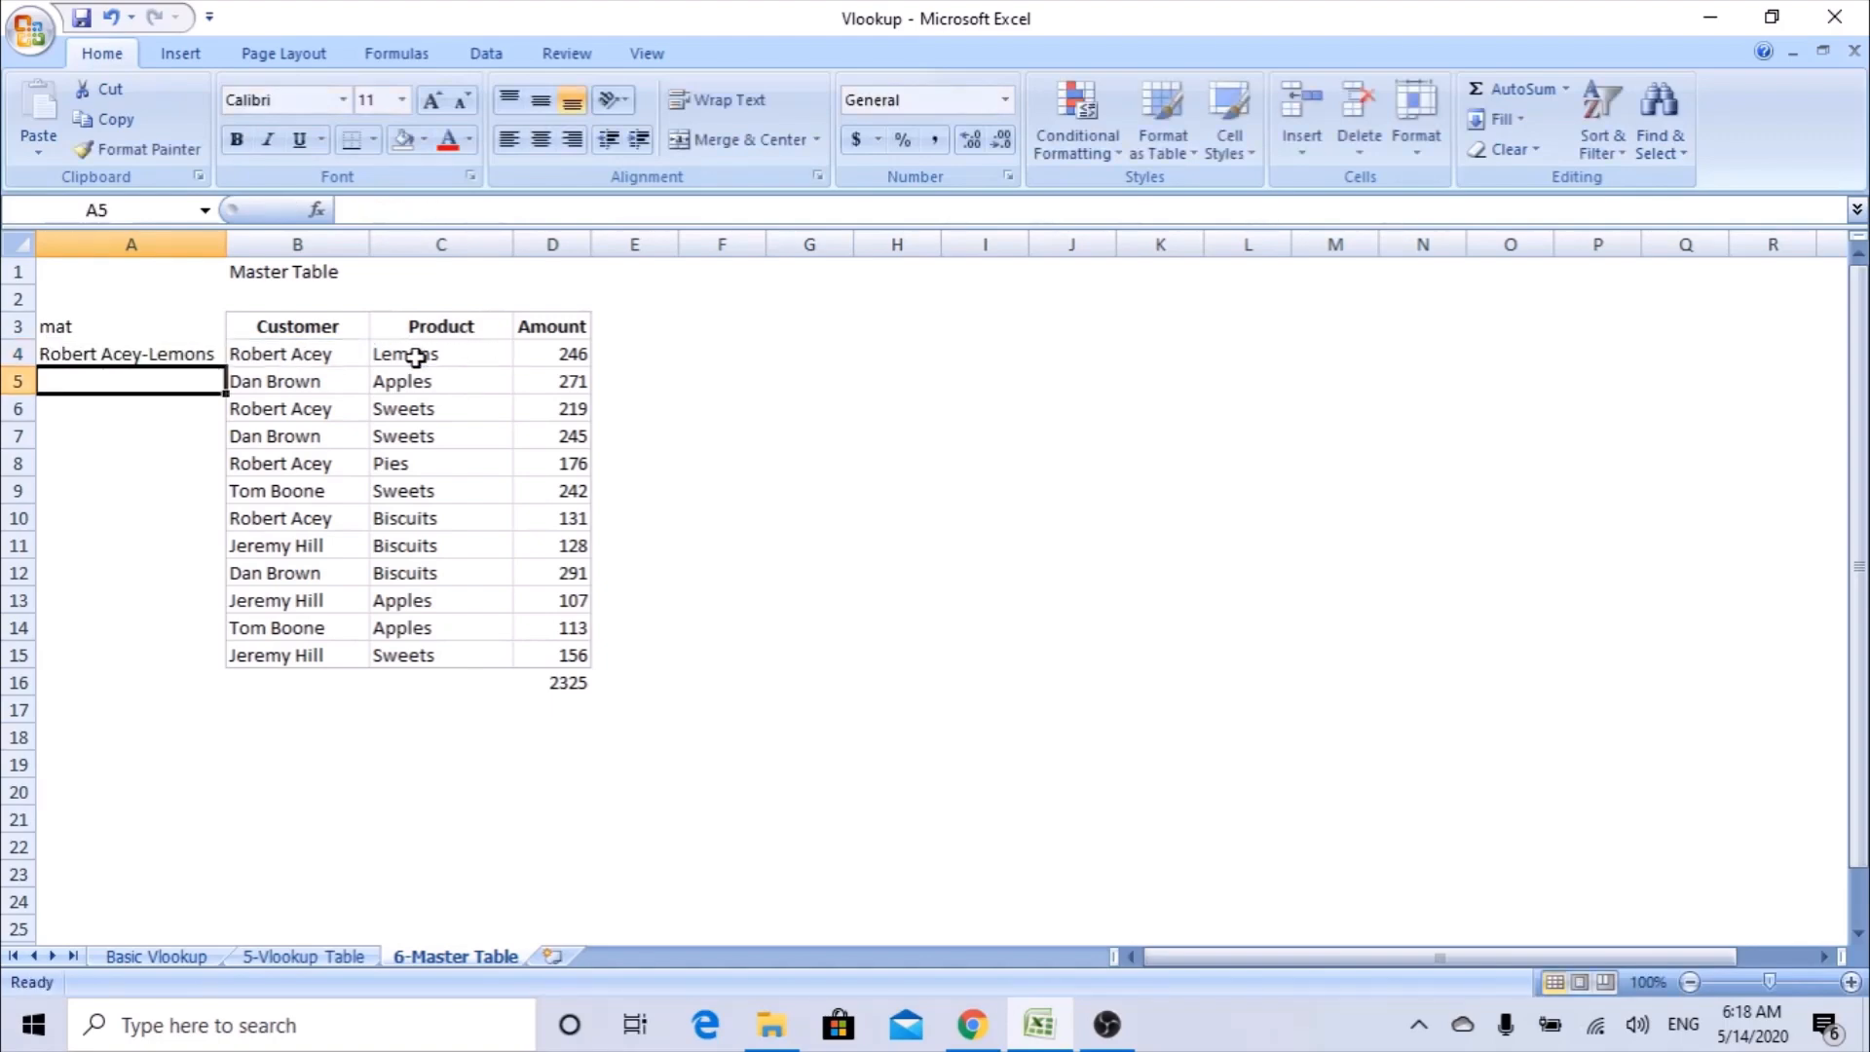
{"action": "left_click", "coordinate": [176, 355]}
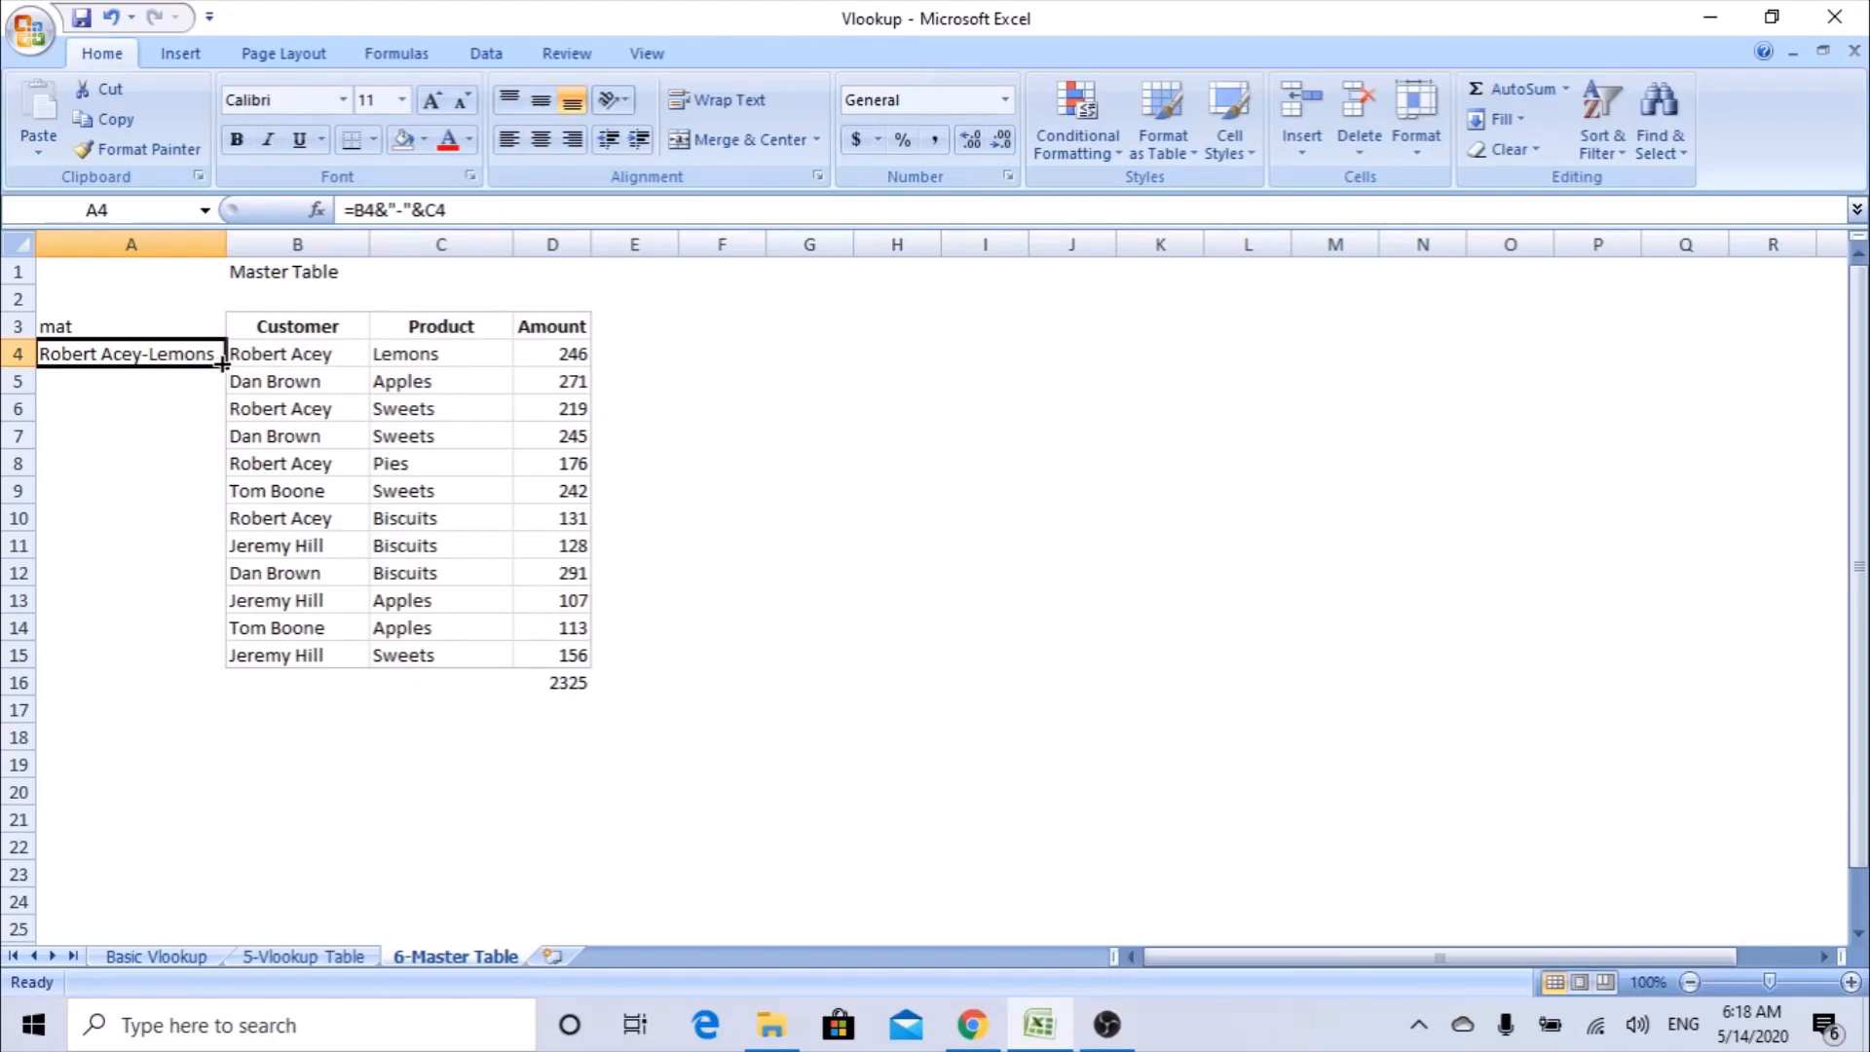
{"action": "left_click_drag", "start_coordinate": [222, 364], "coordinate": [210, 659]}
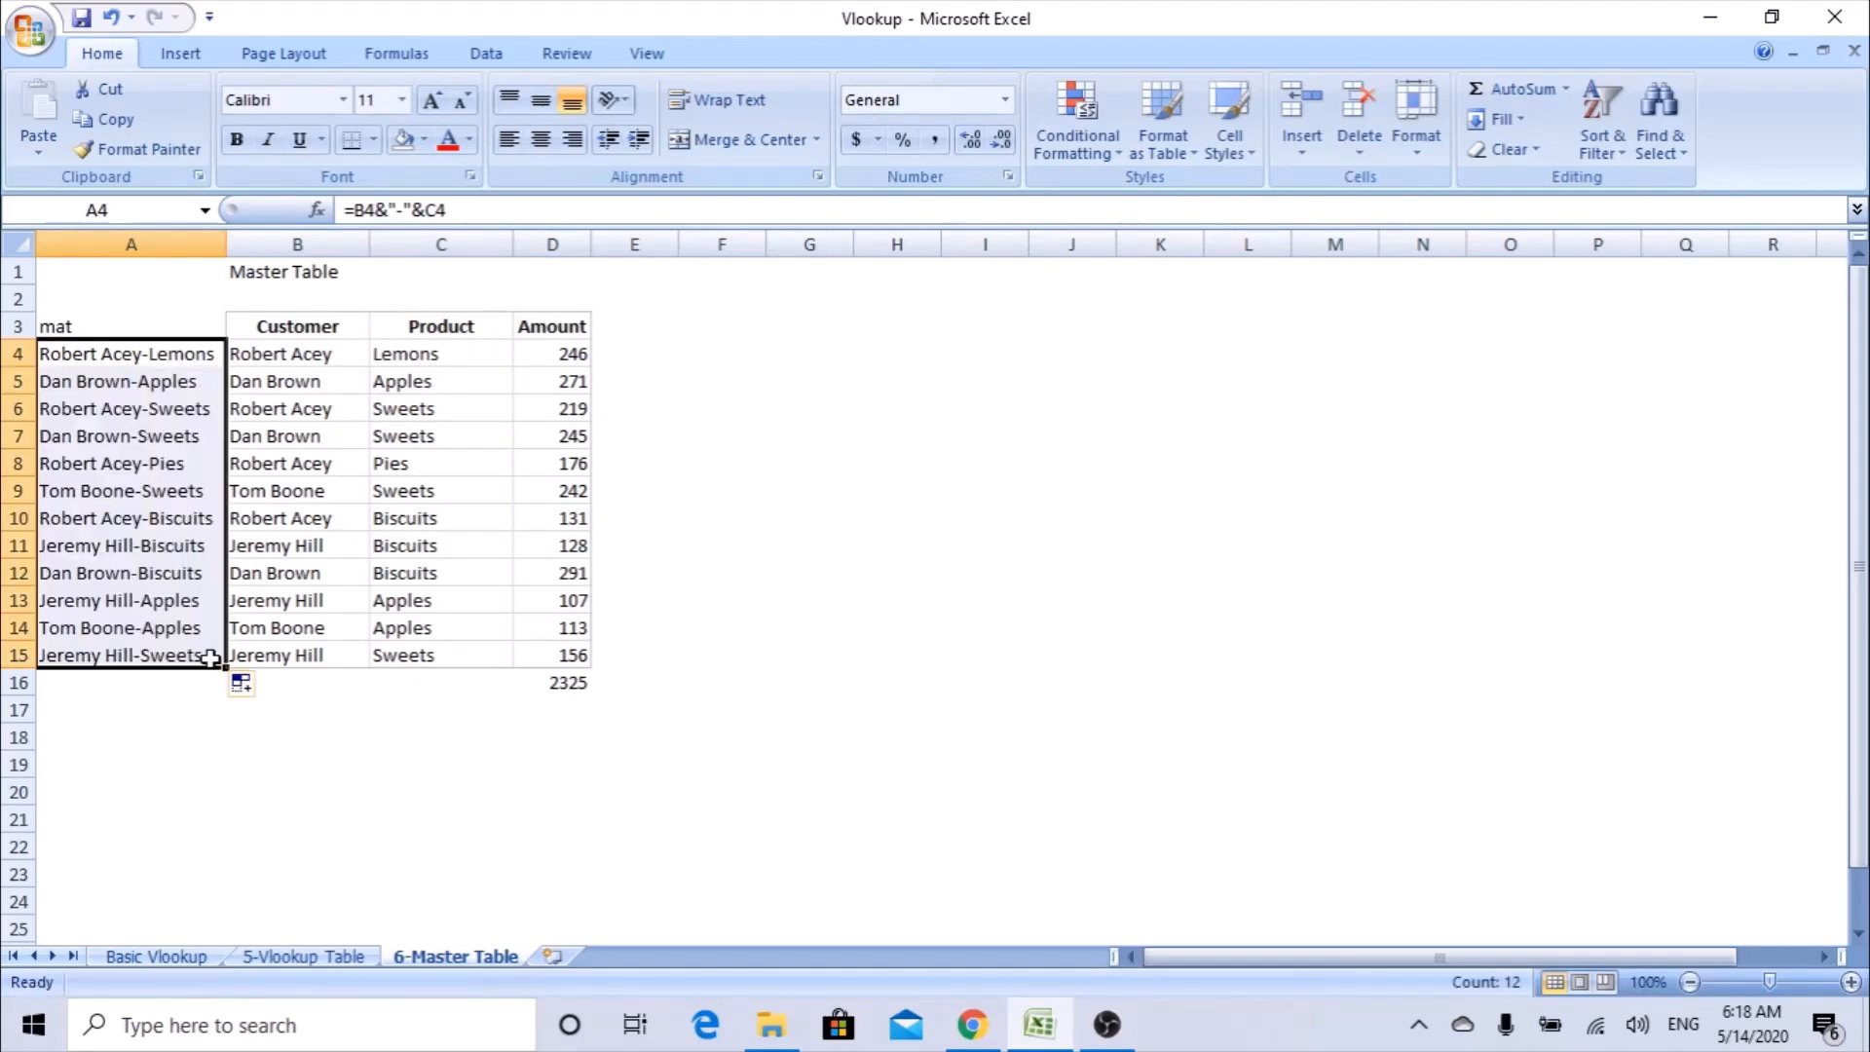
Check the master table's joined keys in A4:A15 for duplicates by previewing the duplicate-values highlight, without applying it.
{"action": "left_click", "coordinate": [1095, 154]}
{"action": "mouse_move", "coordinate": [1059, 214]}
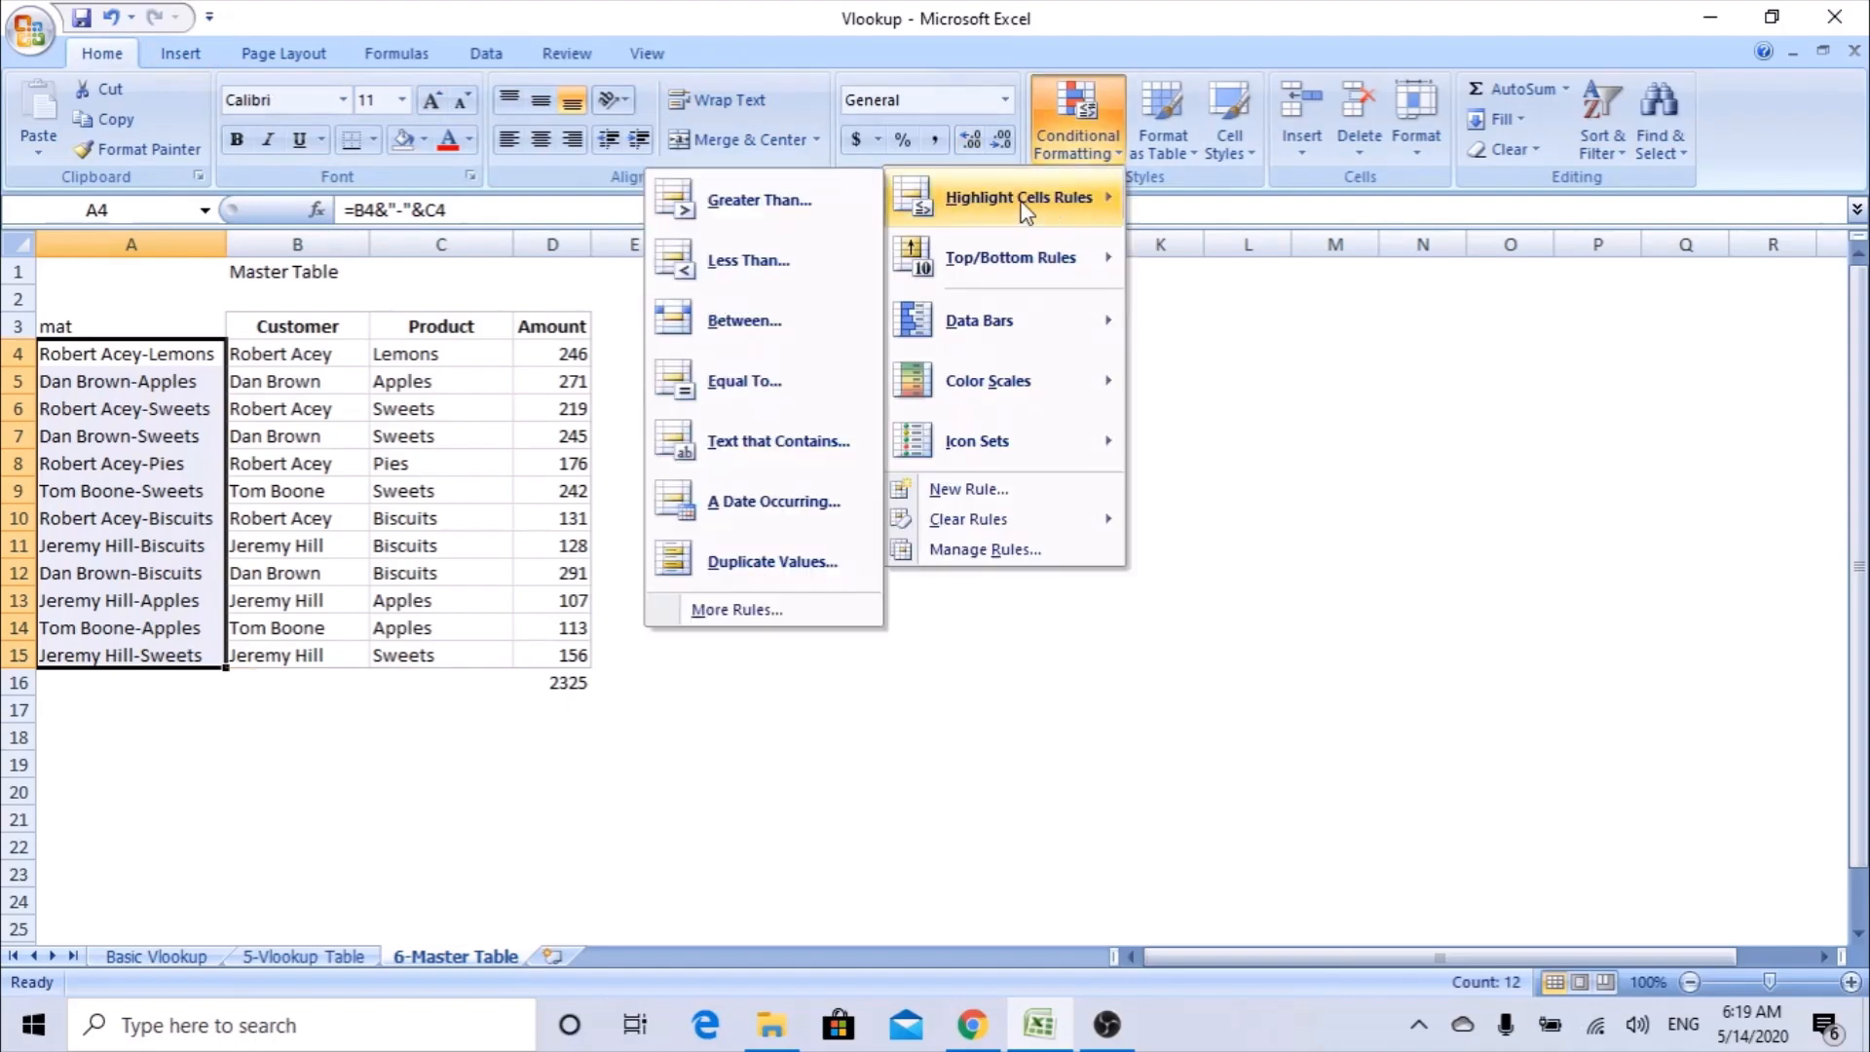
{"action": "left_click", "coordinate": [808, 573]}
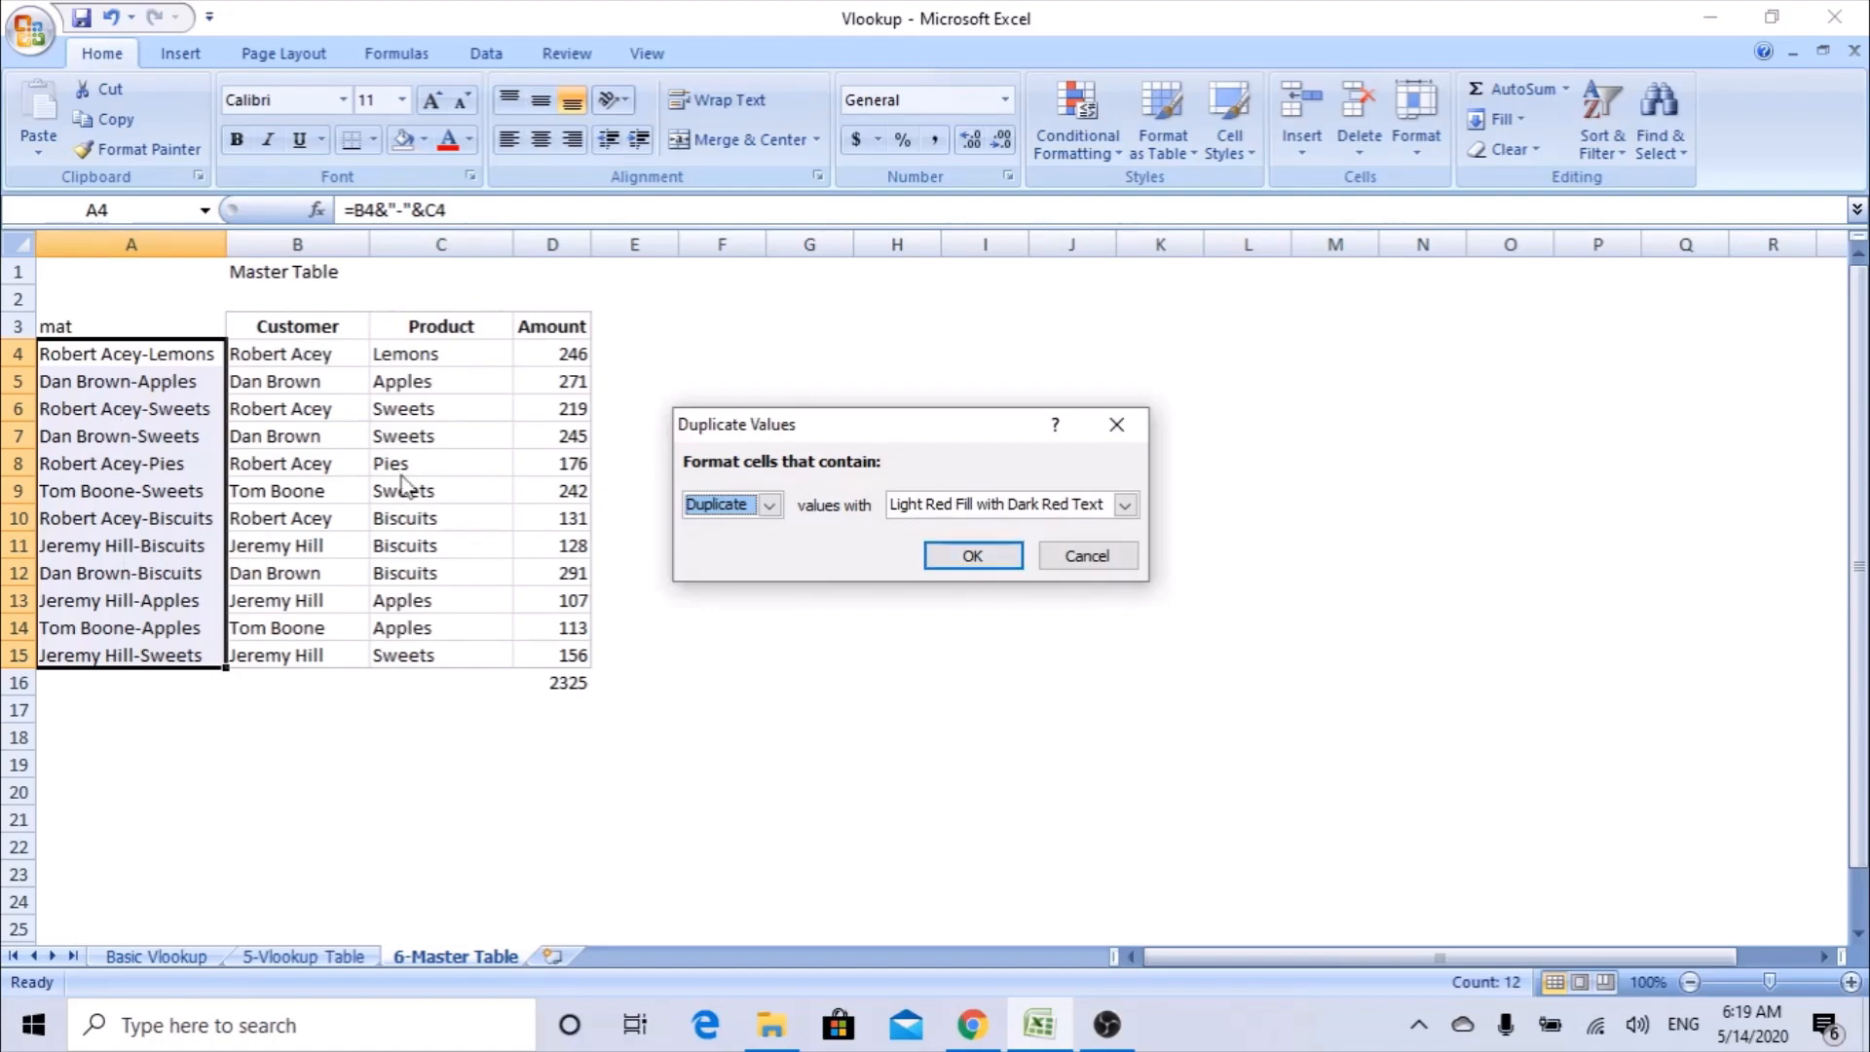
{"action": "left_click", "coordinate": [1122, 564]}
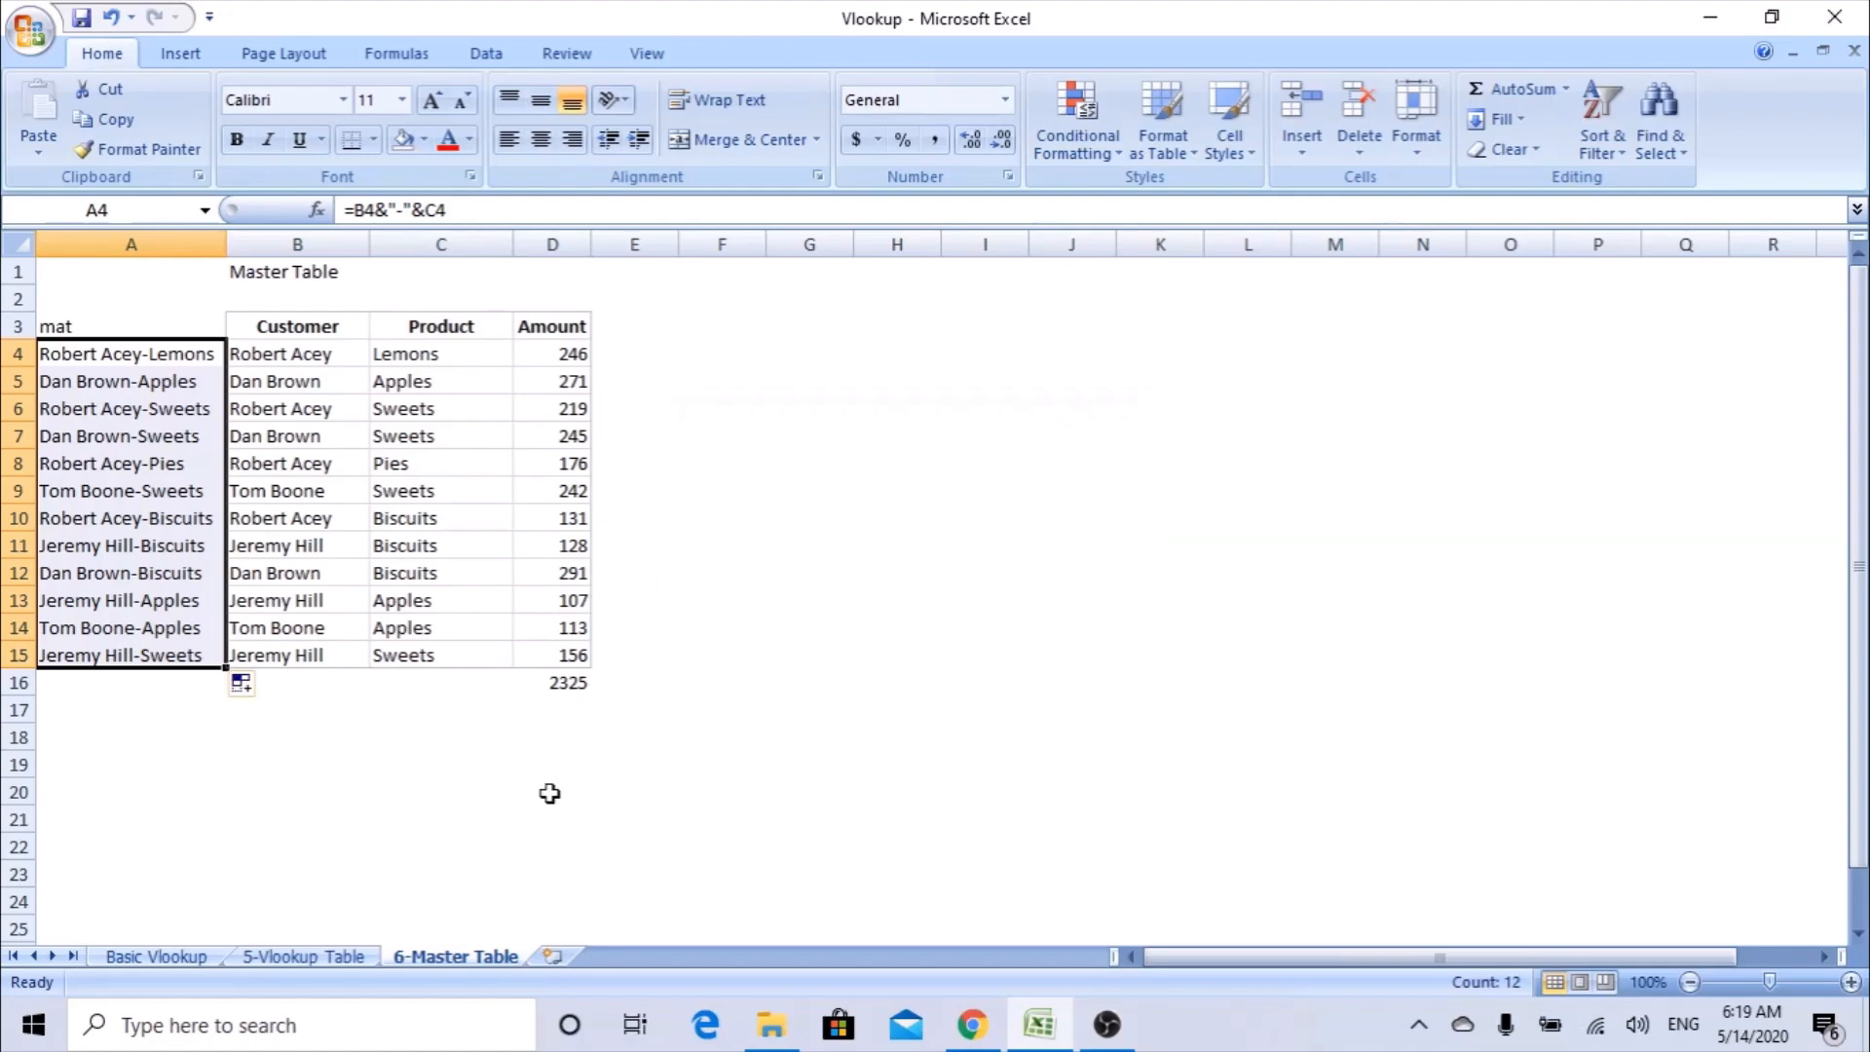
On the 5-Vlookup Table sheet, start a VLOOKUP in D4 under Sum through the Function Arguments dialog, with A4 as the lookup value.
{"action": "left_click", "coordinate": [325, 961]}
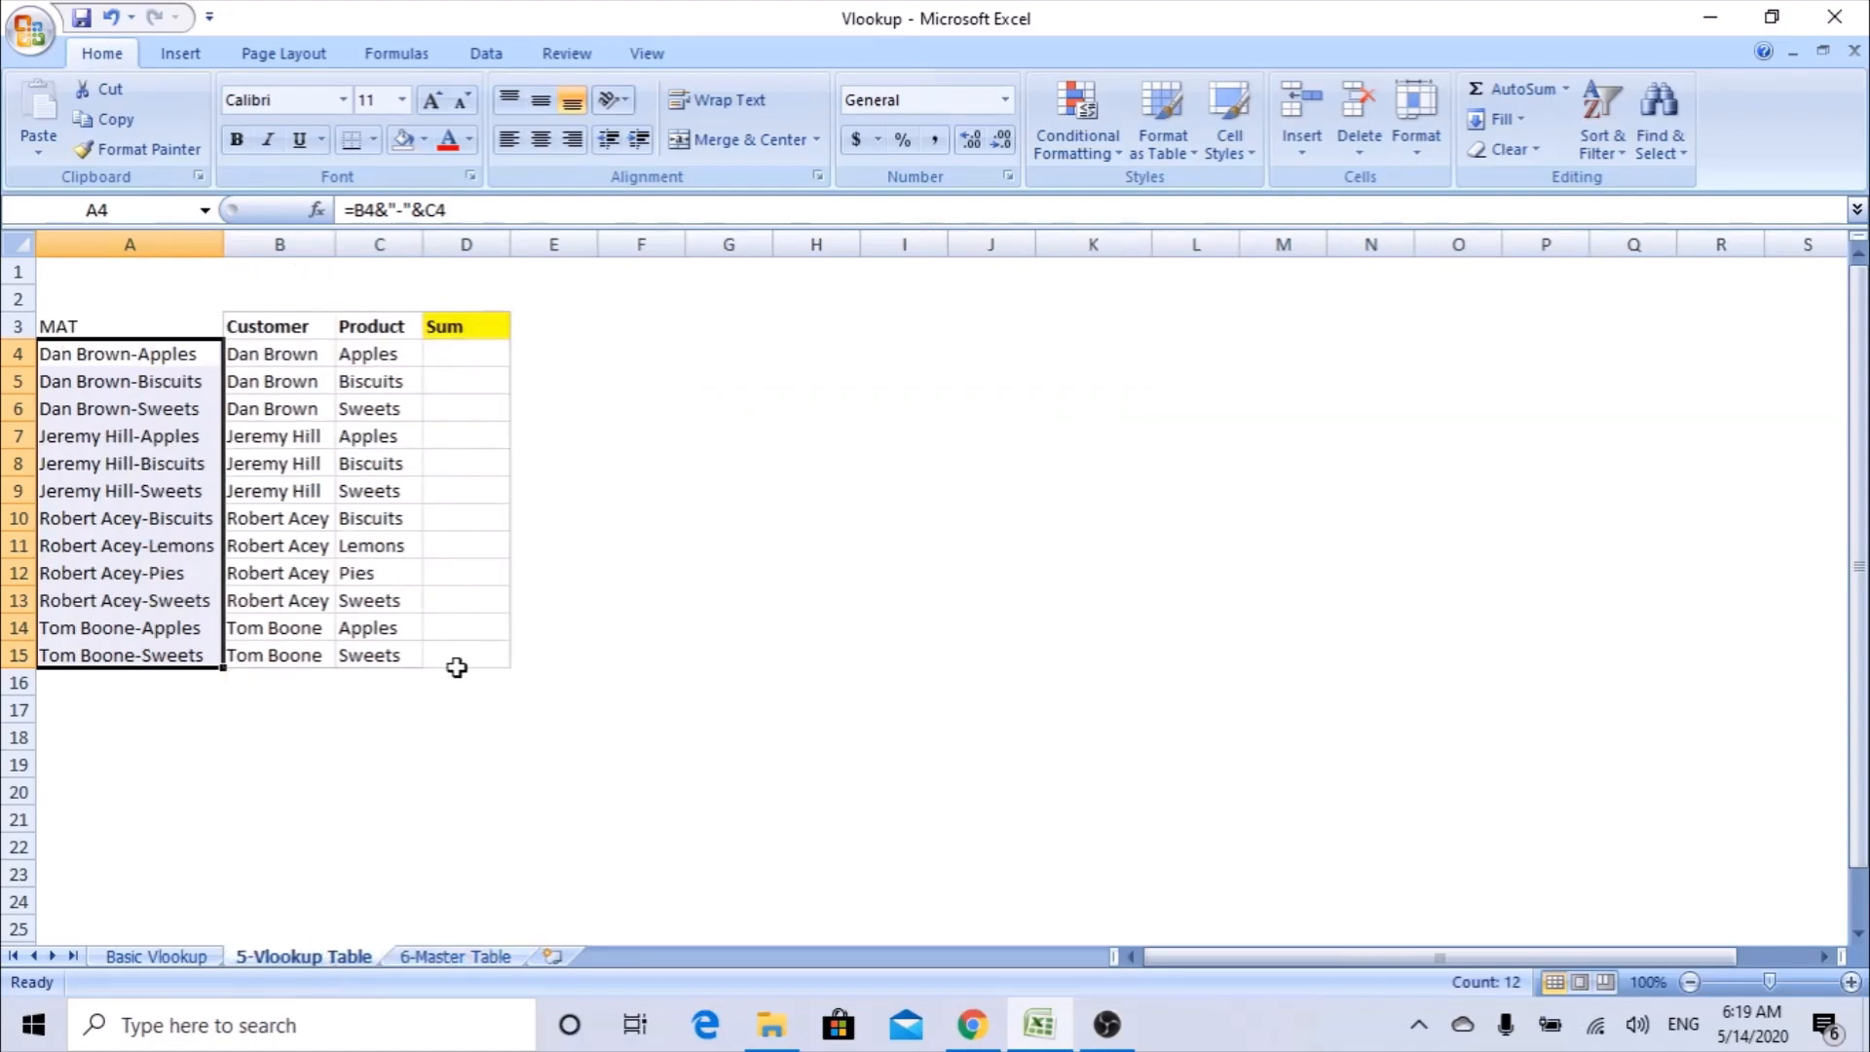
{"action": "left_click", "coordinate": [455, 350]}
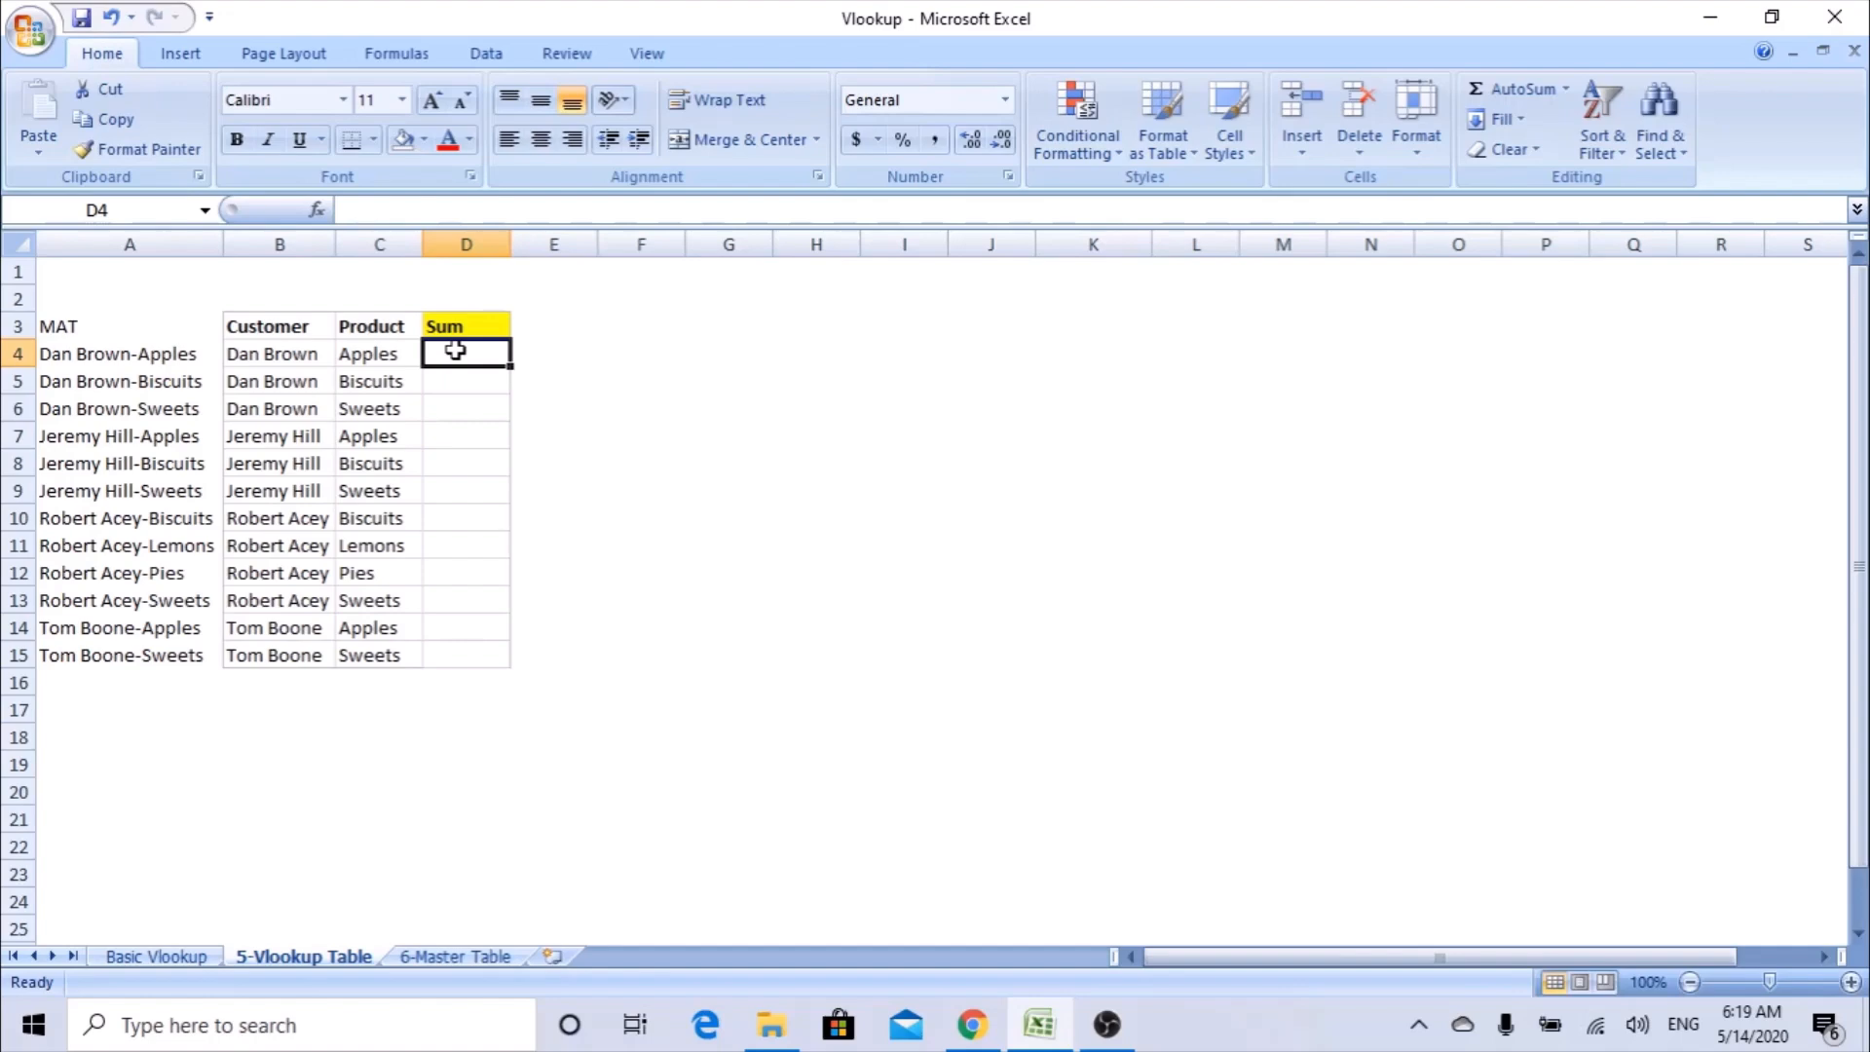
{"action": "type", "text": "=vlookup"}
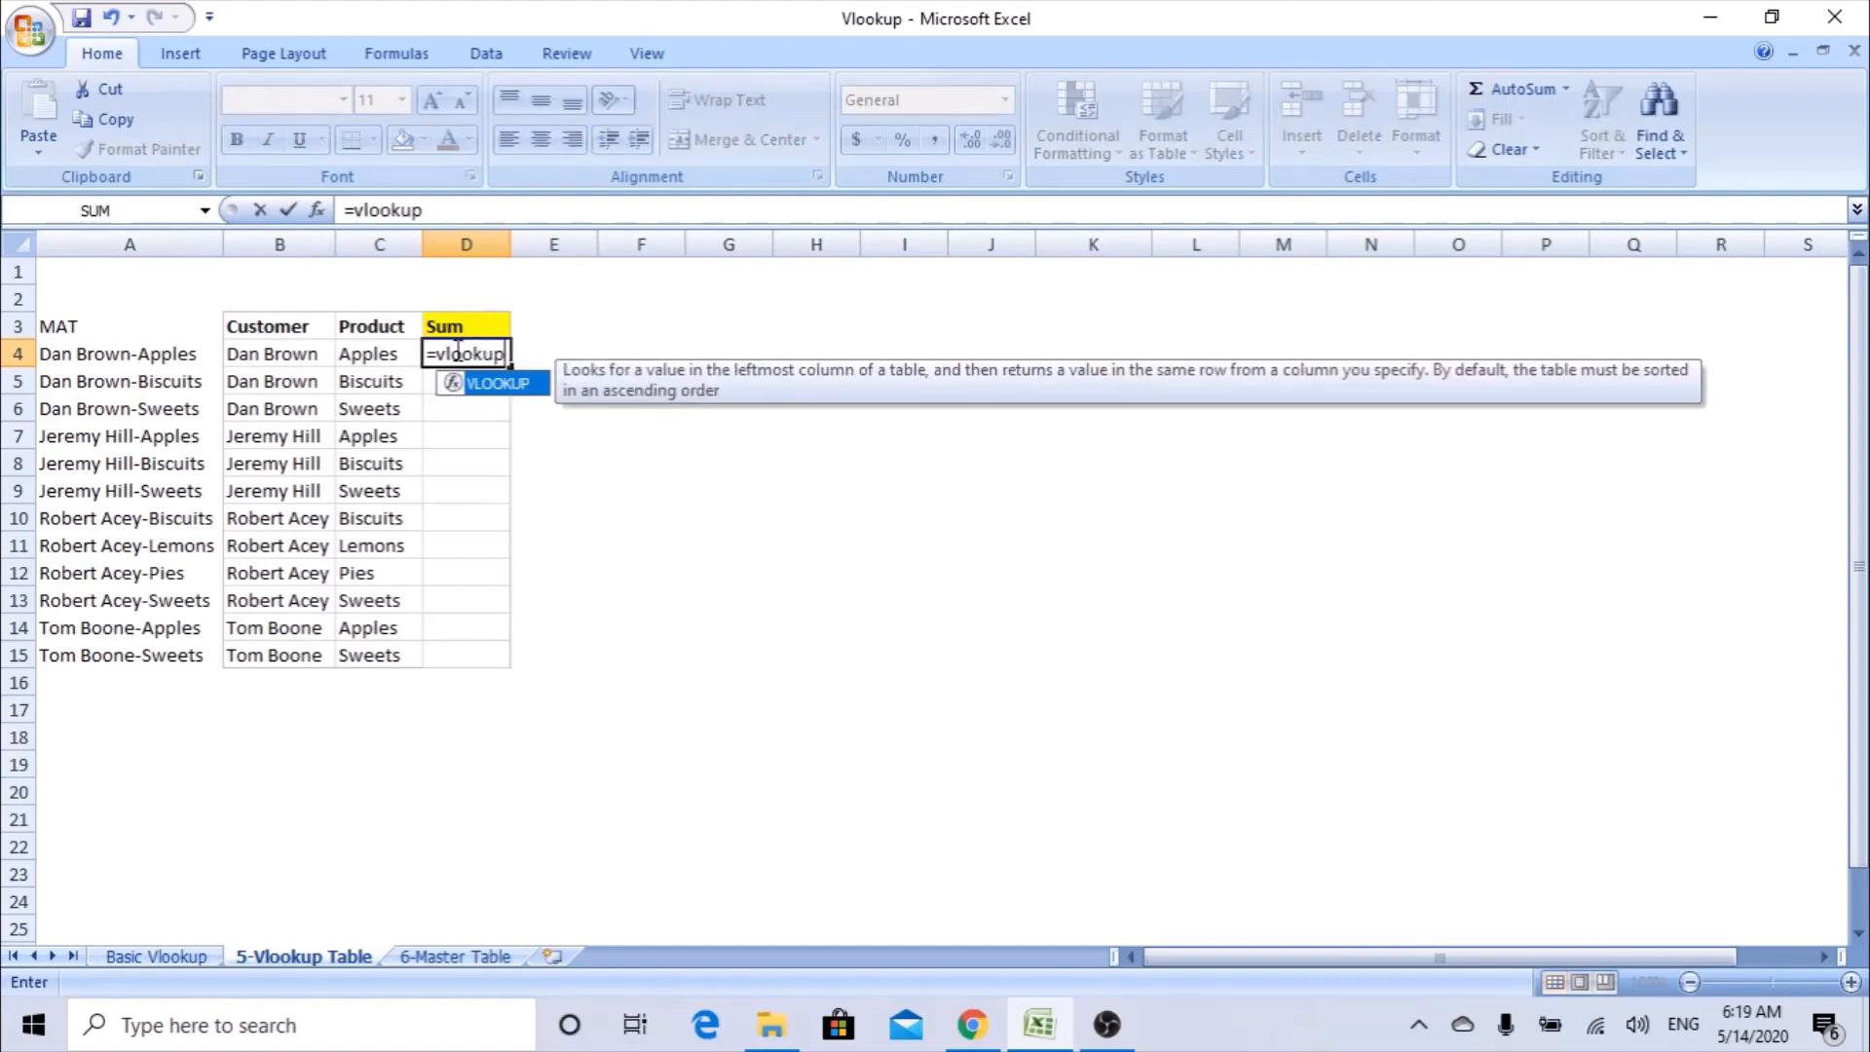
{"action": "key", "text": "Tab"}
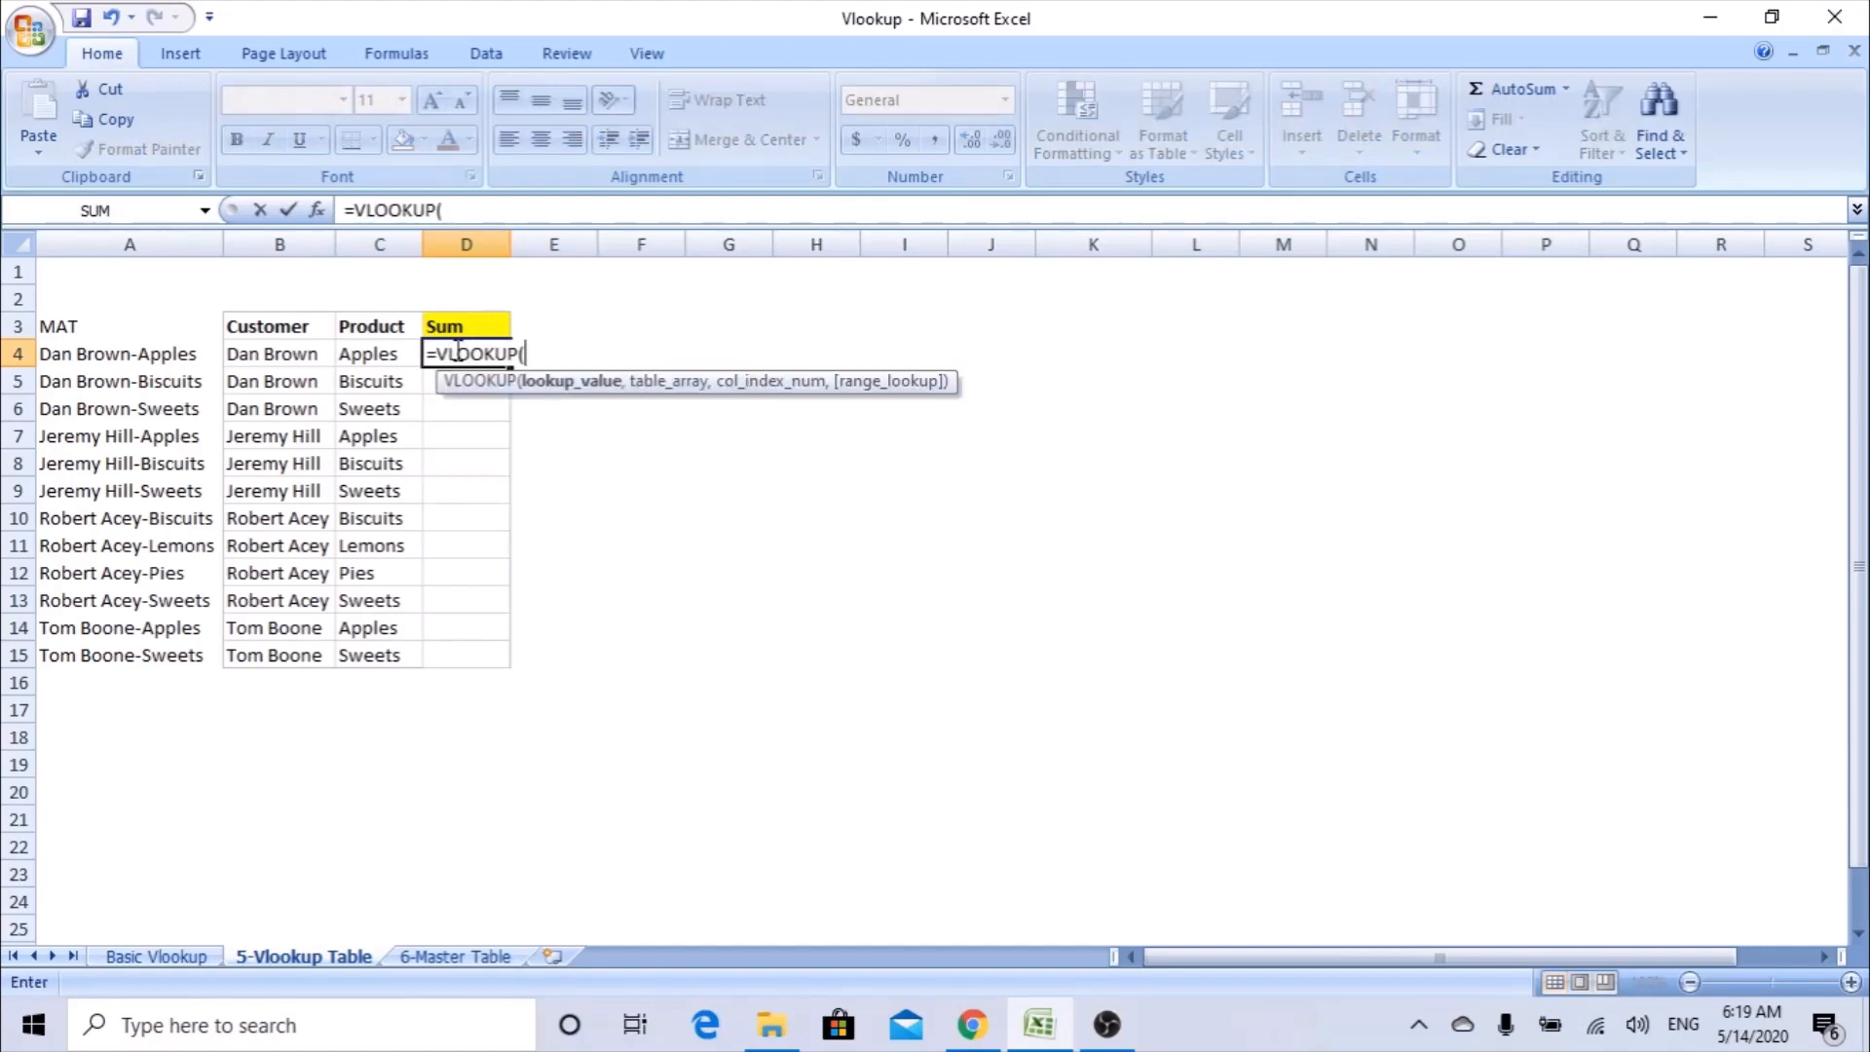
{"action": "left_click", "coordinate": [326, 215]}
{"action": "left_click_drag", "start_coordinate": [648, 292], "coordinate": [771, 317]}
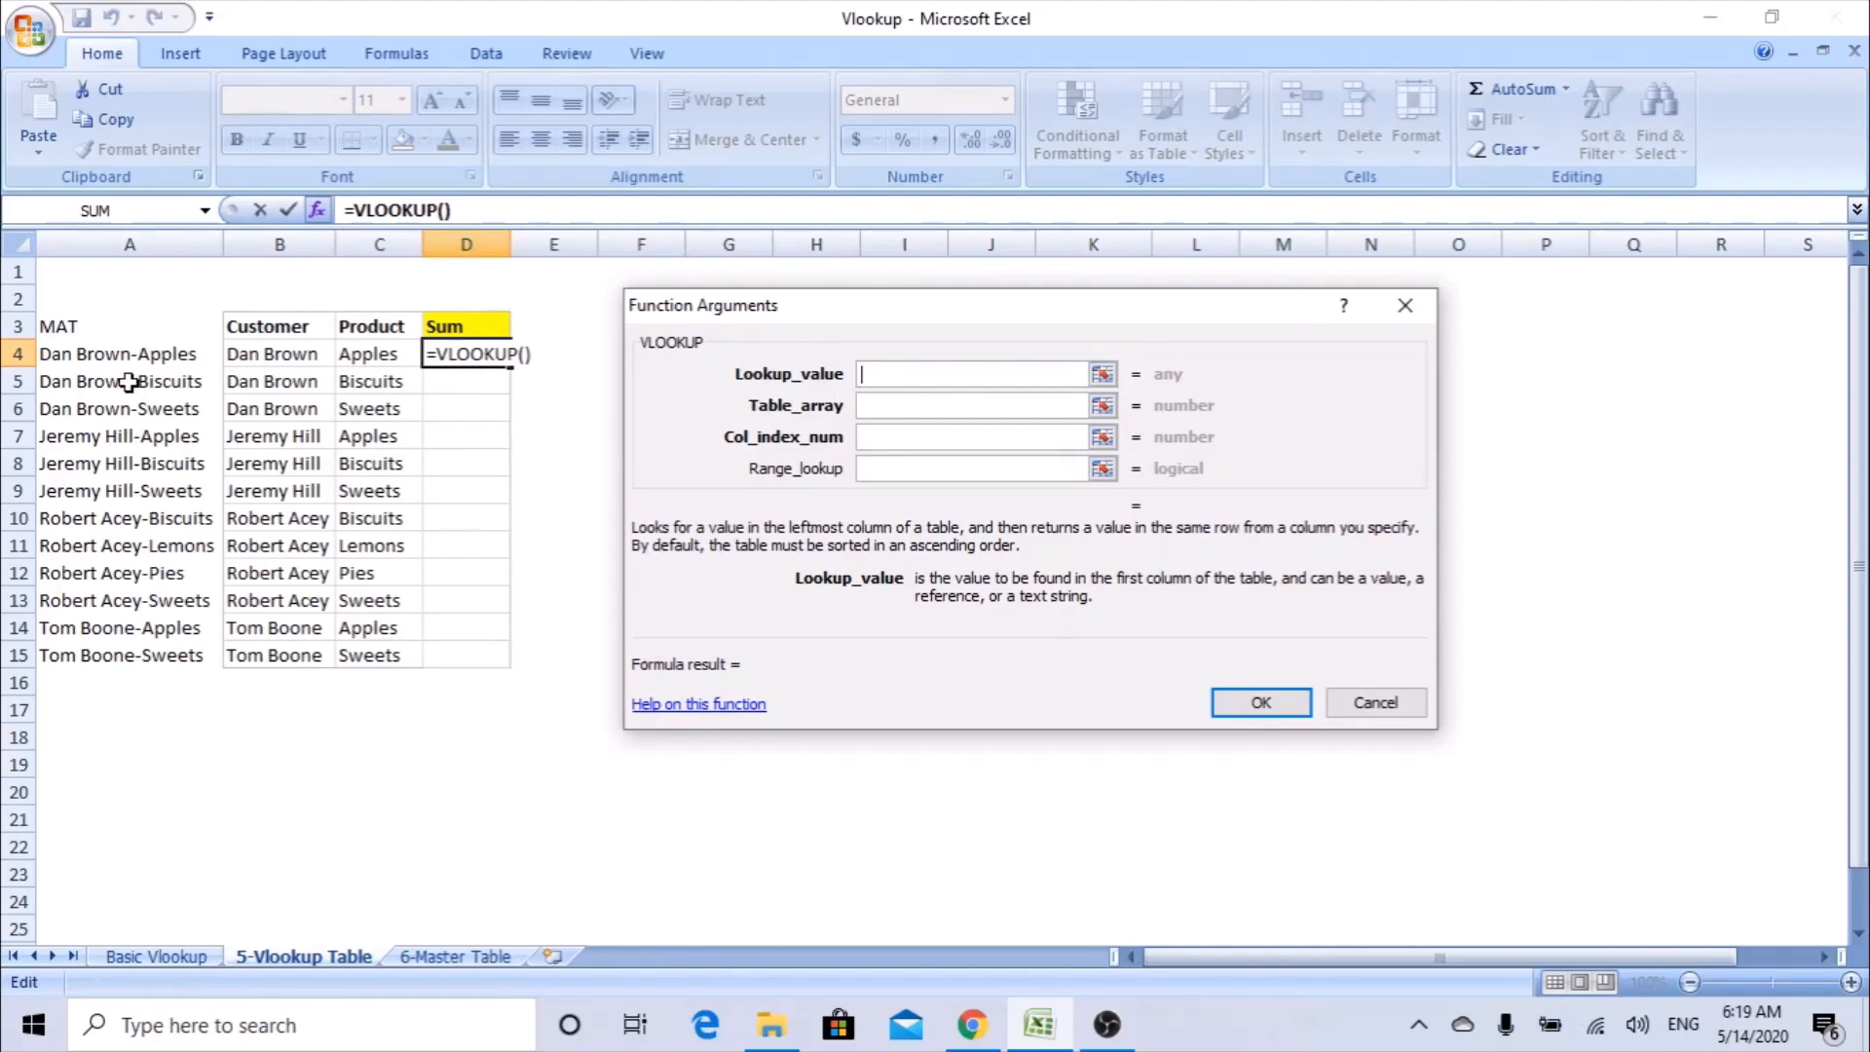
{"action": "left_click", "coordinate": [124, 351]}
Set the VLOOKUP's table array to the absolute range $A$3:$D$15 on the 6-Master Table sheet.
{"action": "left_click", "coordinate": [952, 405]}
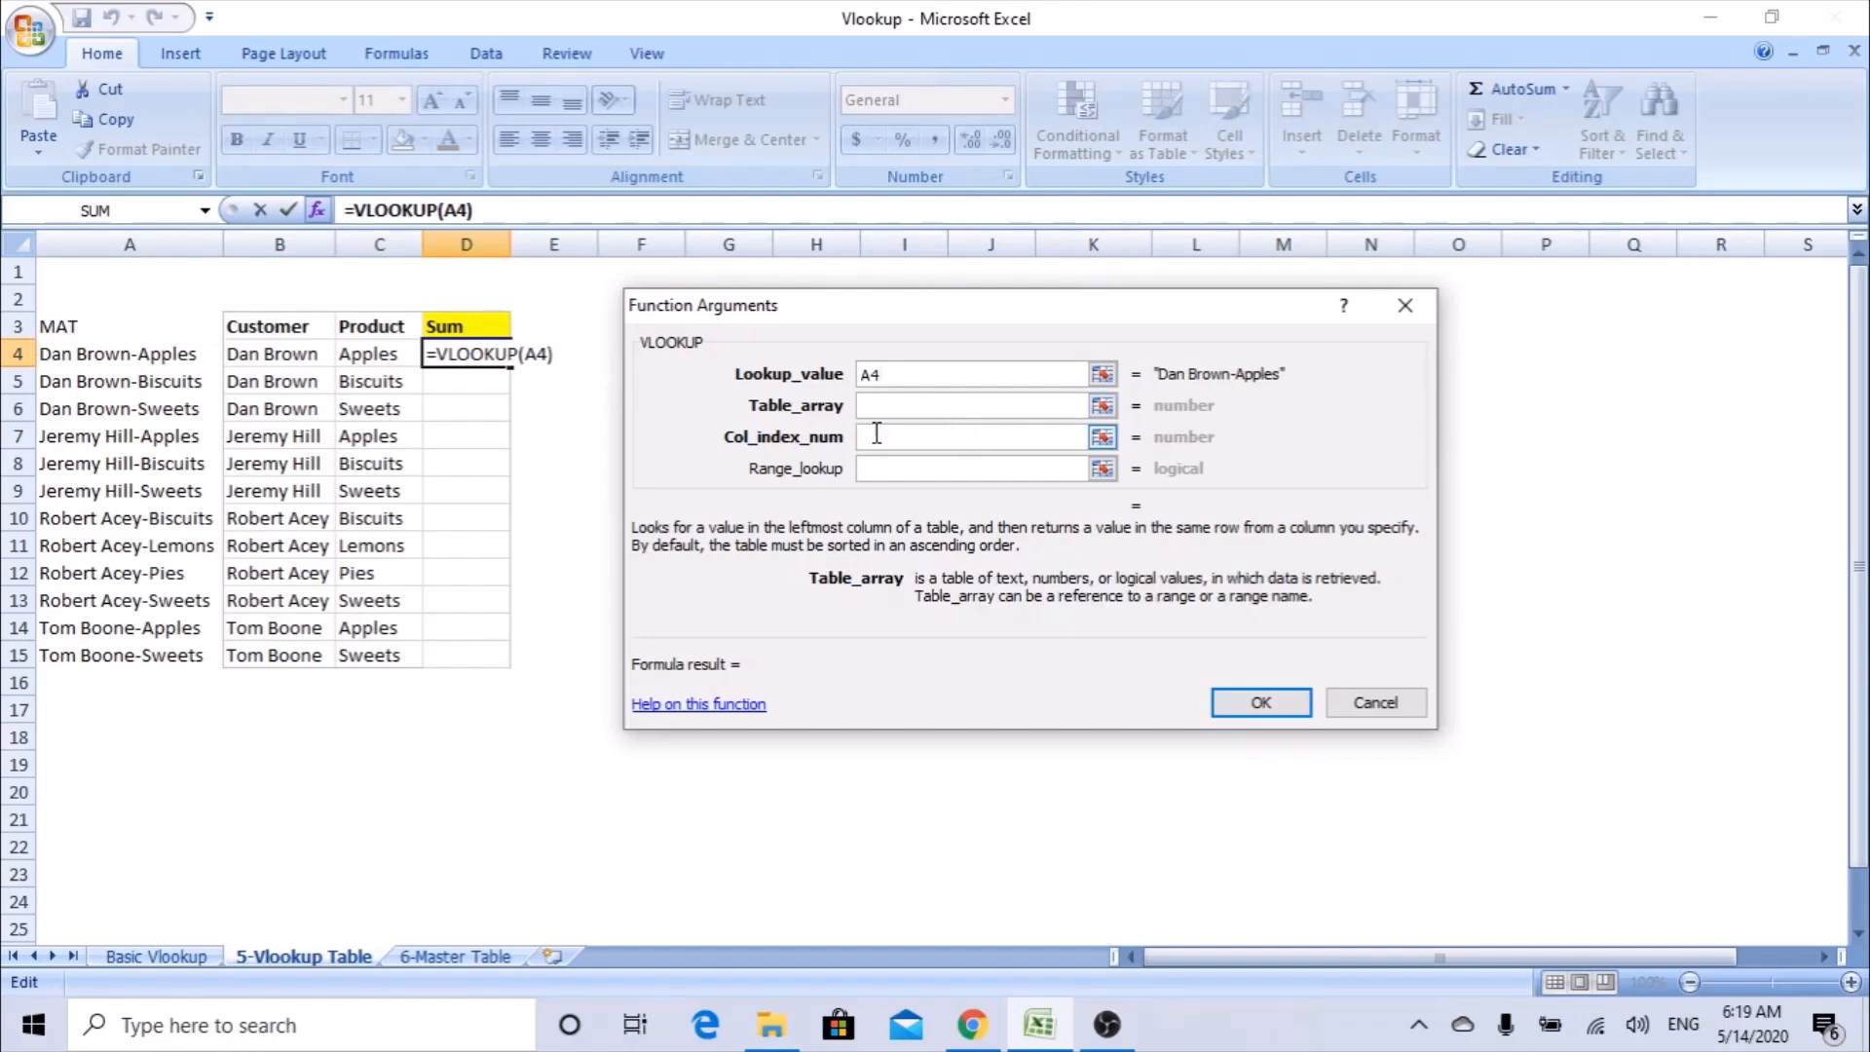
{"action": "left_click", "coordinate": [446, 964]}
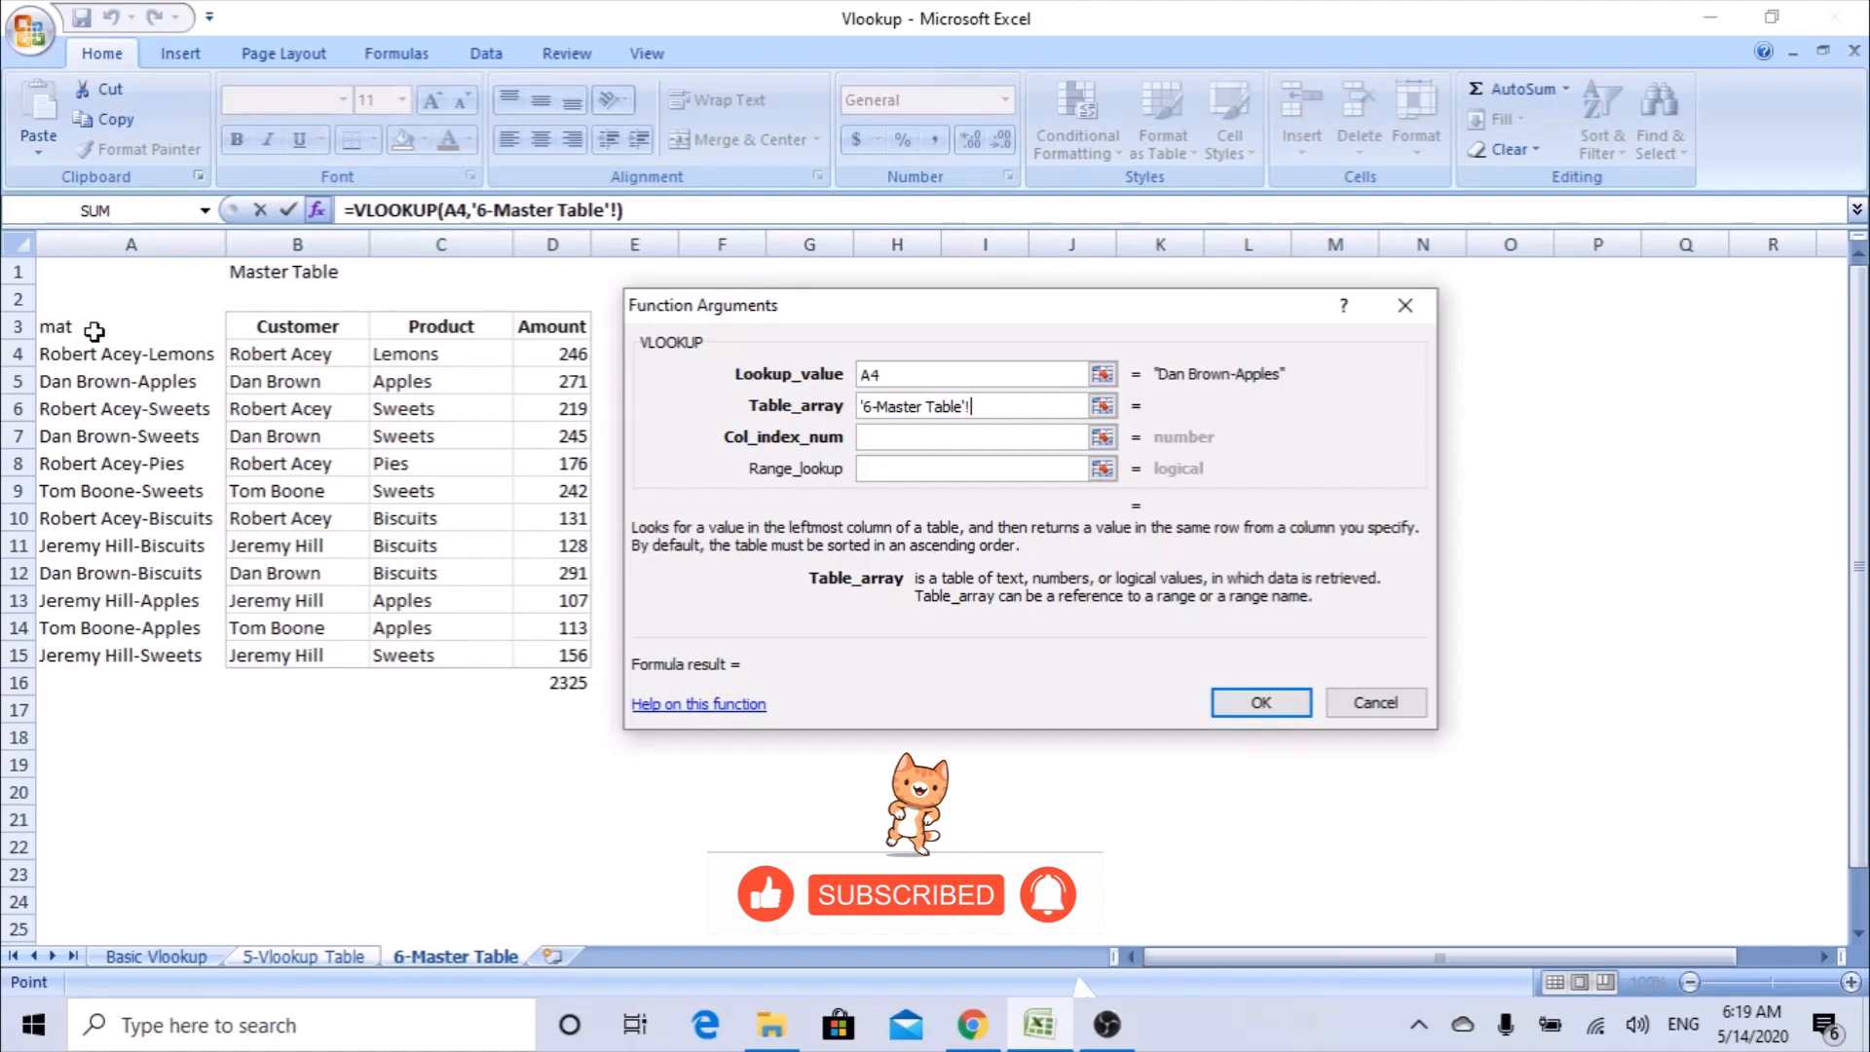
{"action": "left_click_drag", "start_coordinate": [93, 329], "coordinate": [577, 660]}
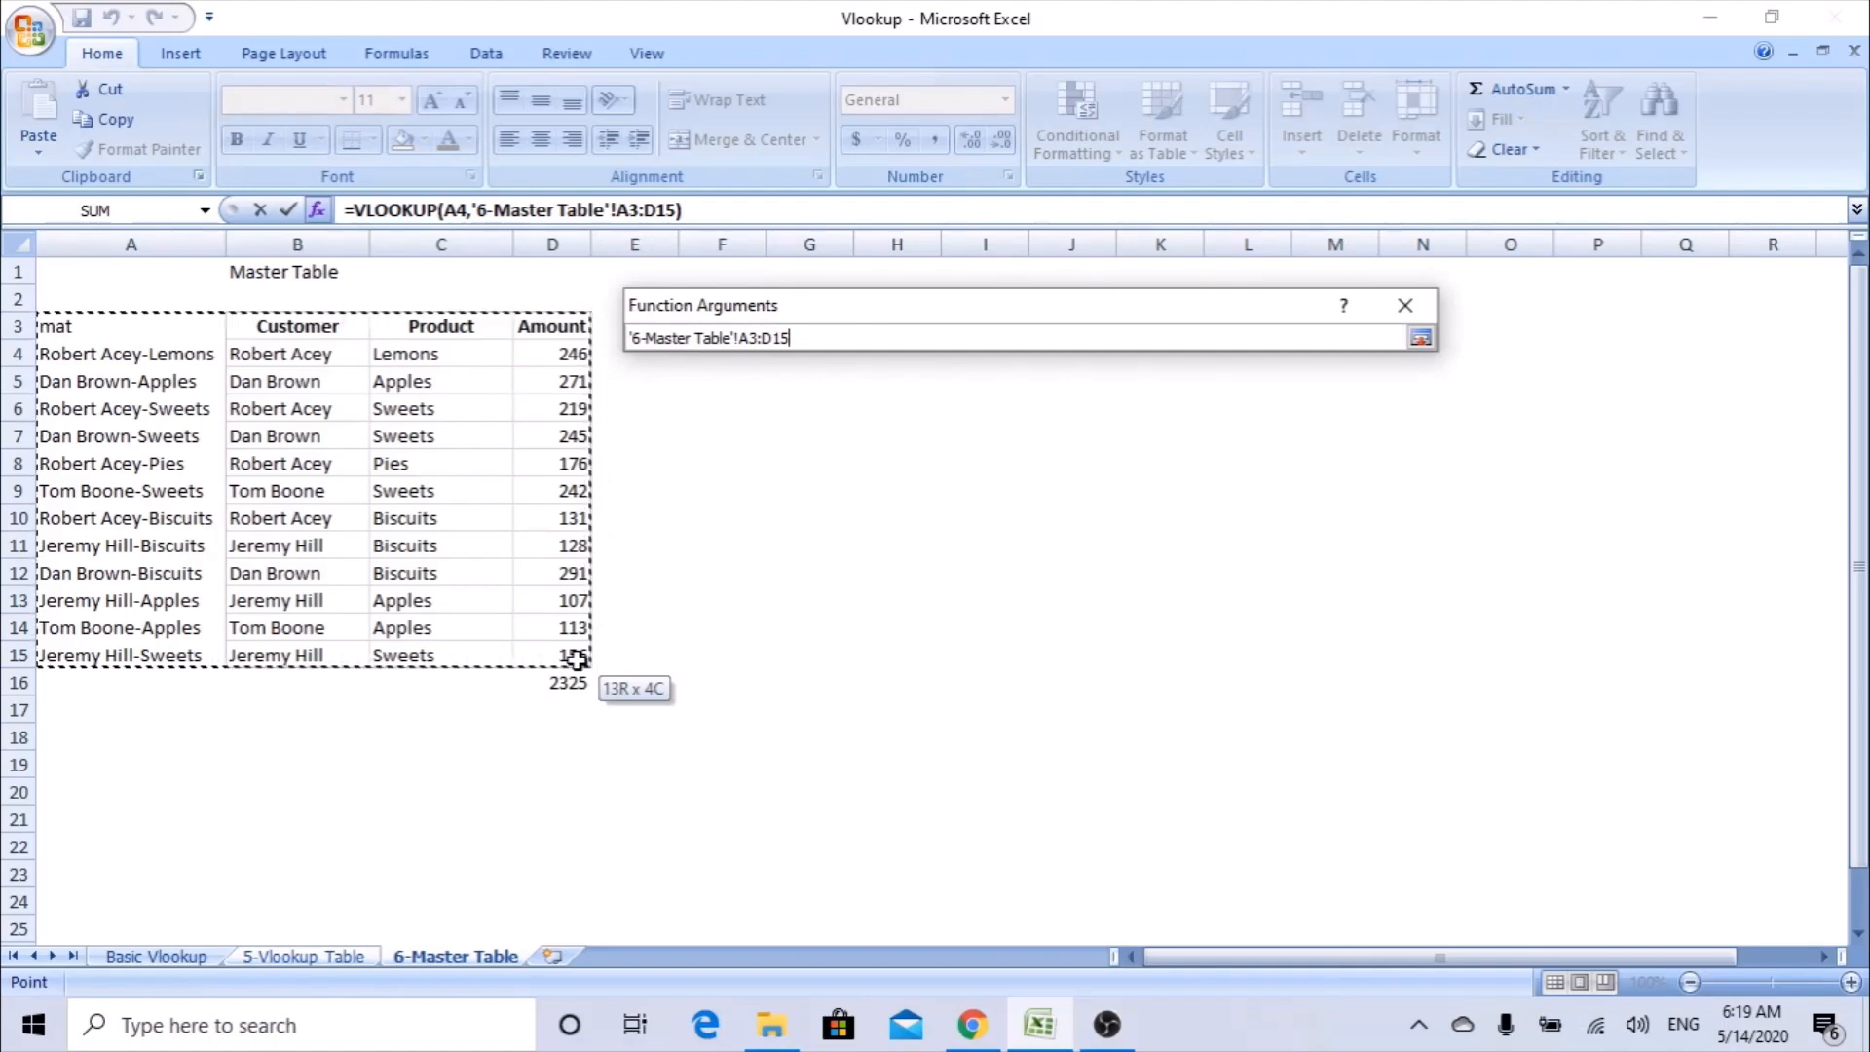
{"action": "left_click_drag", "start_coordinate": [576, 661], "coordinate": [576, 660]}
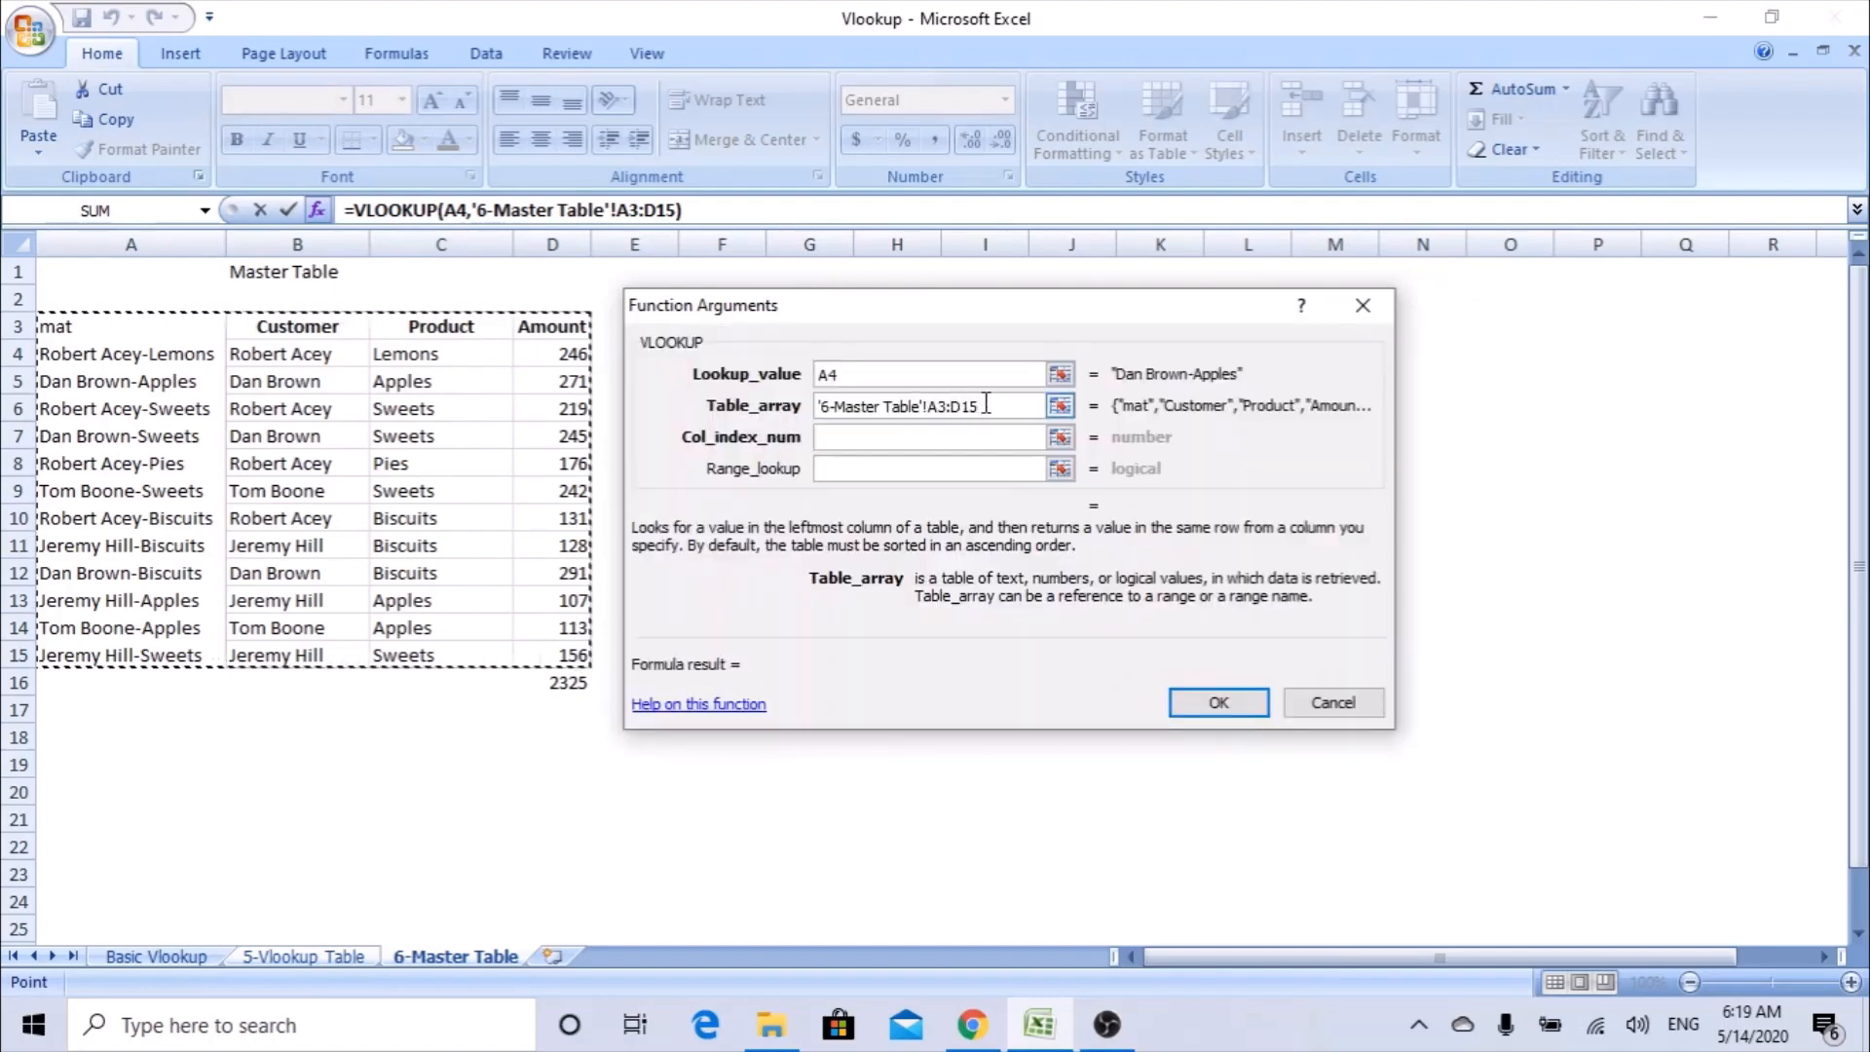
{"action": "left_click_drag", "start_coordinate": [928, 406], "coordinate": [978, 406]}
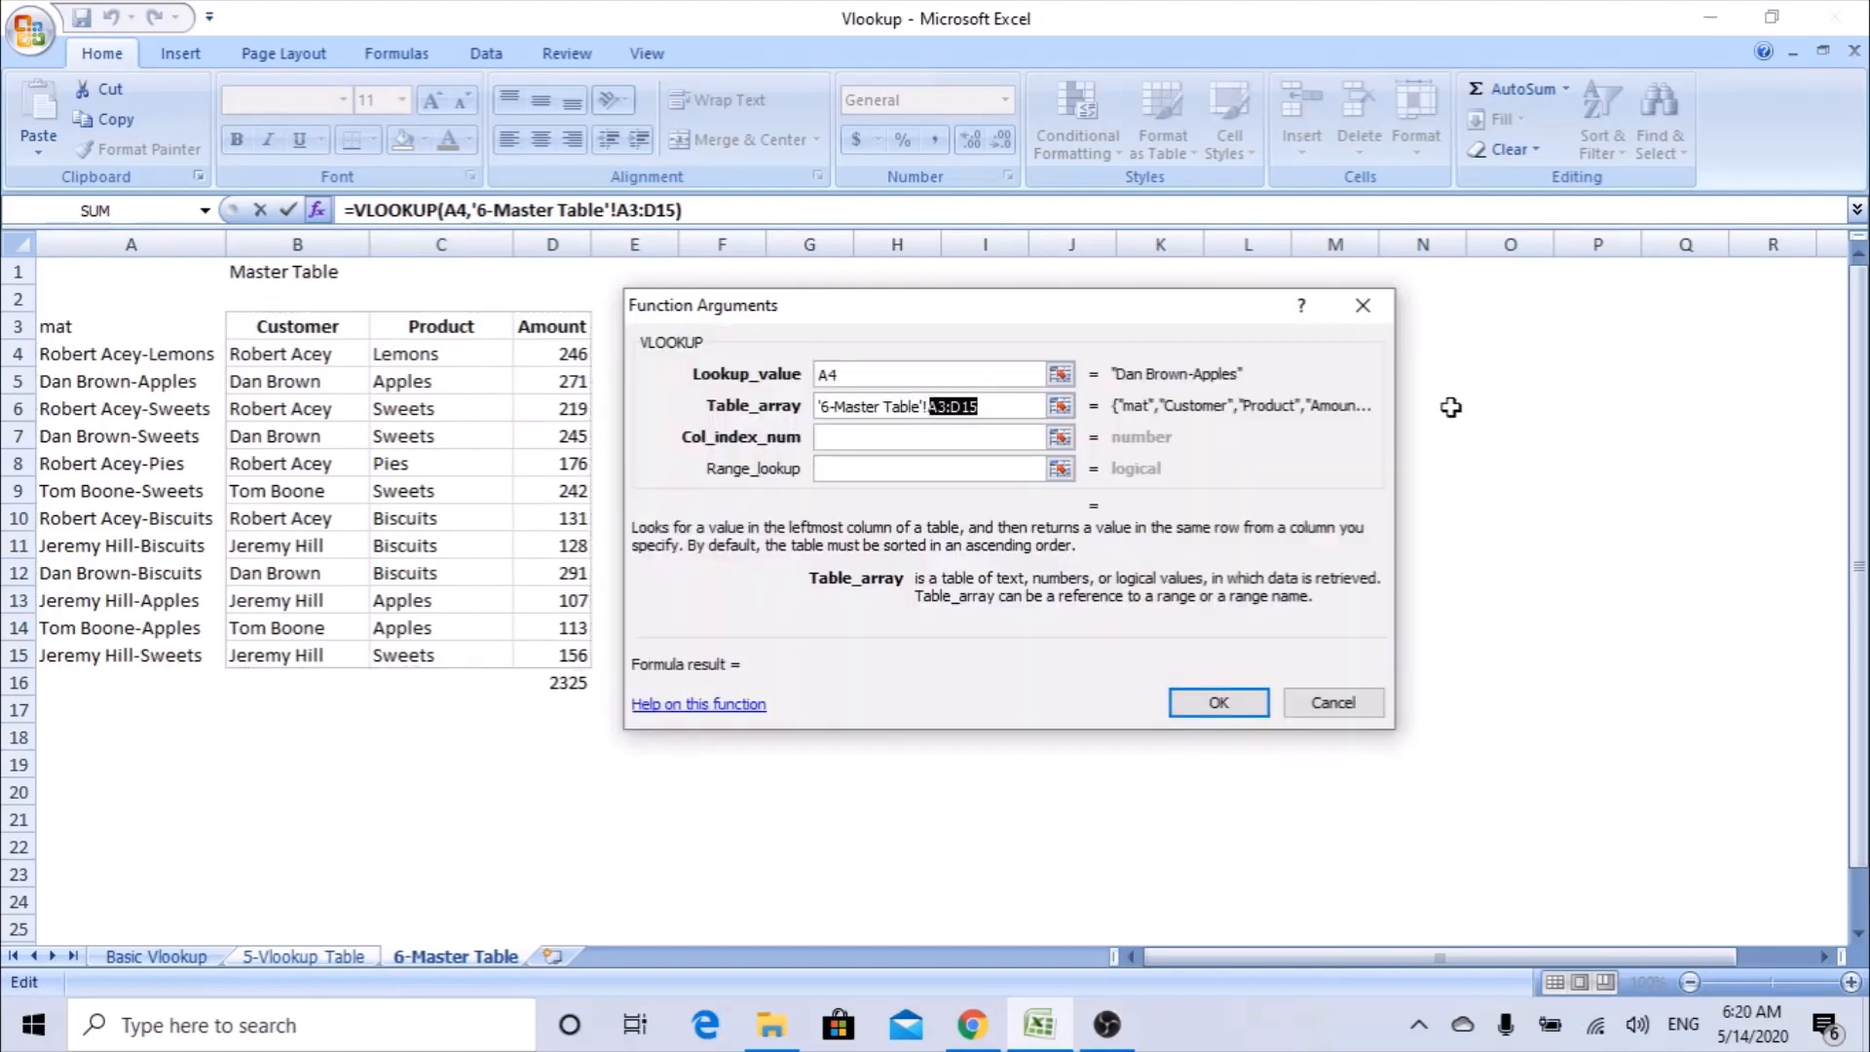
{"action": "key", "text": "F4"}
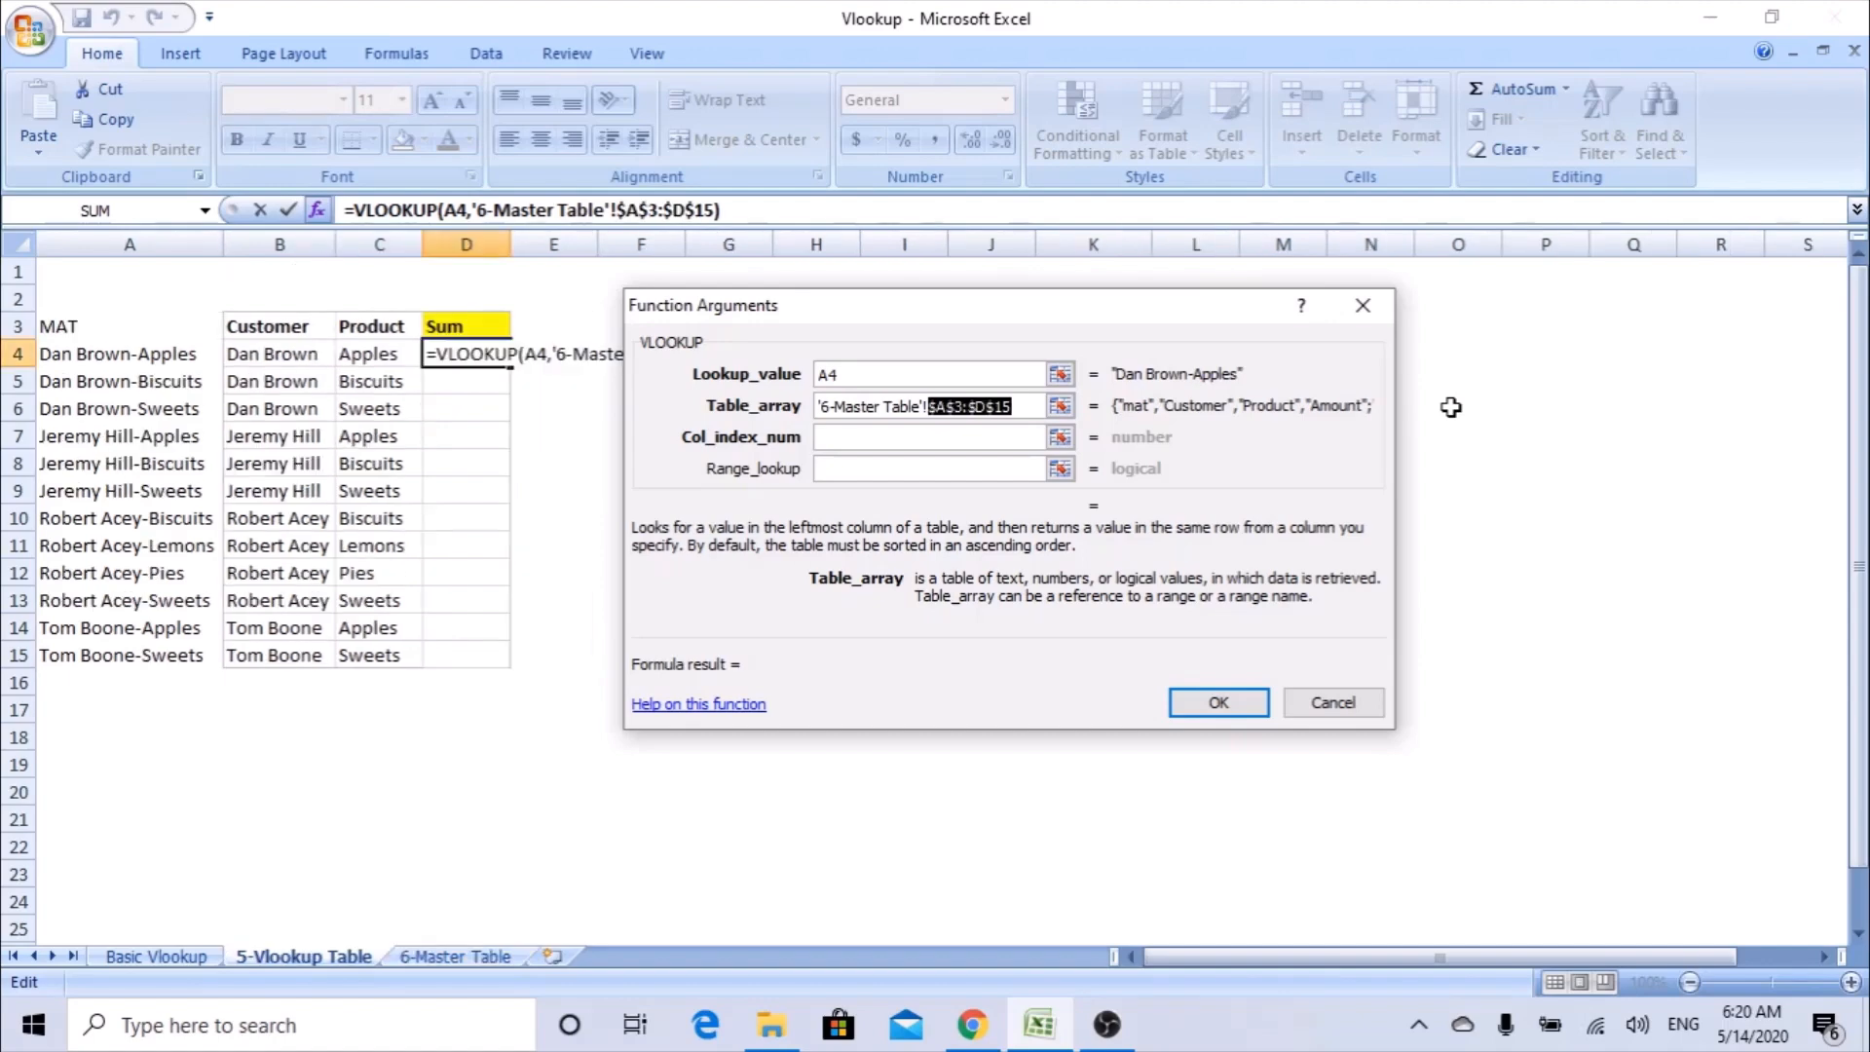
Complete the VLOOKUP with column index 4 and range lookup 0, and fill the formula down to D15.
{"action": "left_click", "coordinate": [937, 438]}
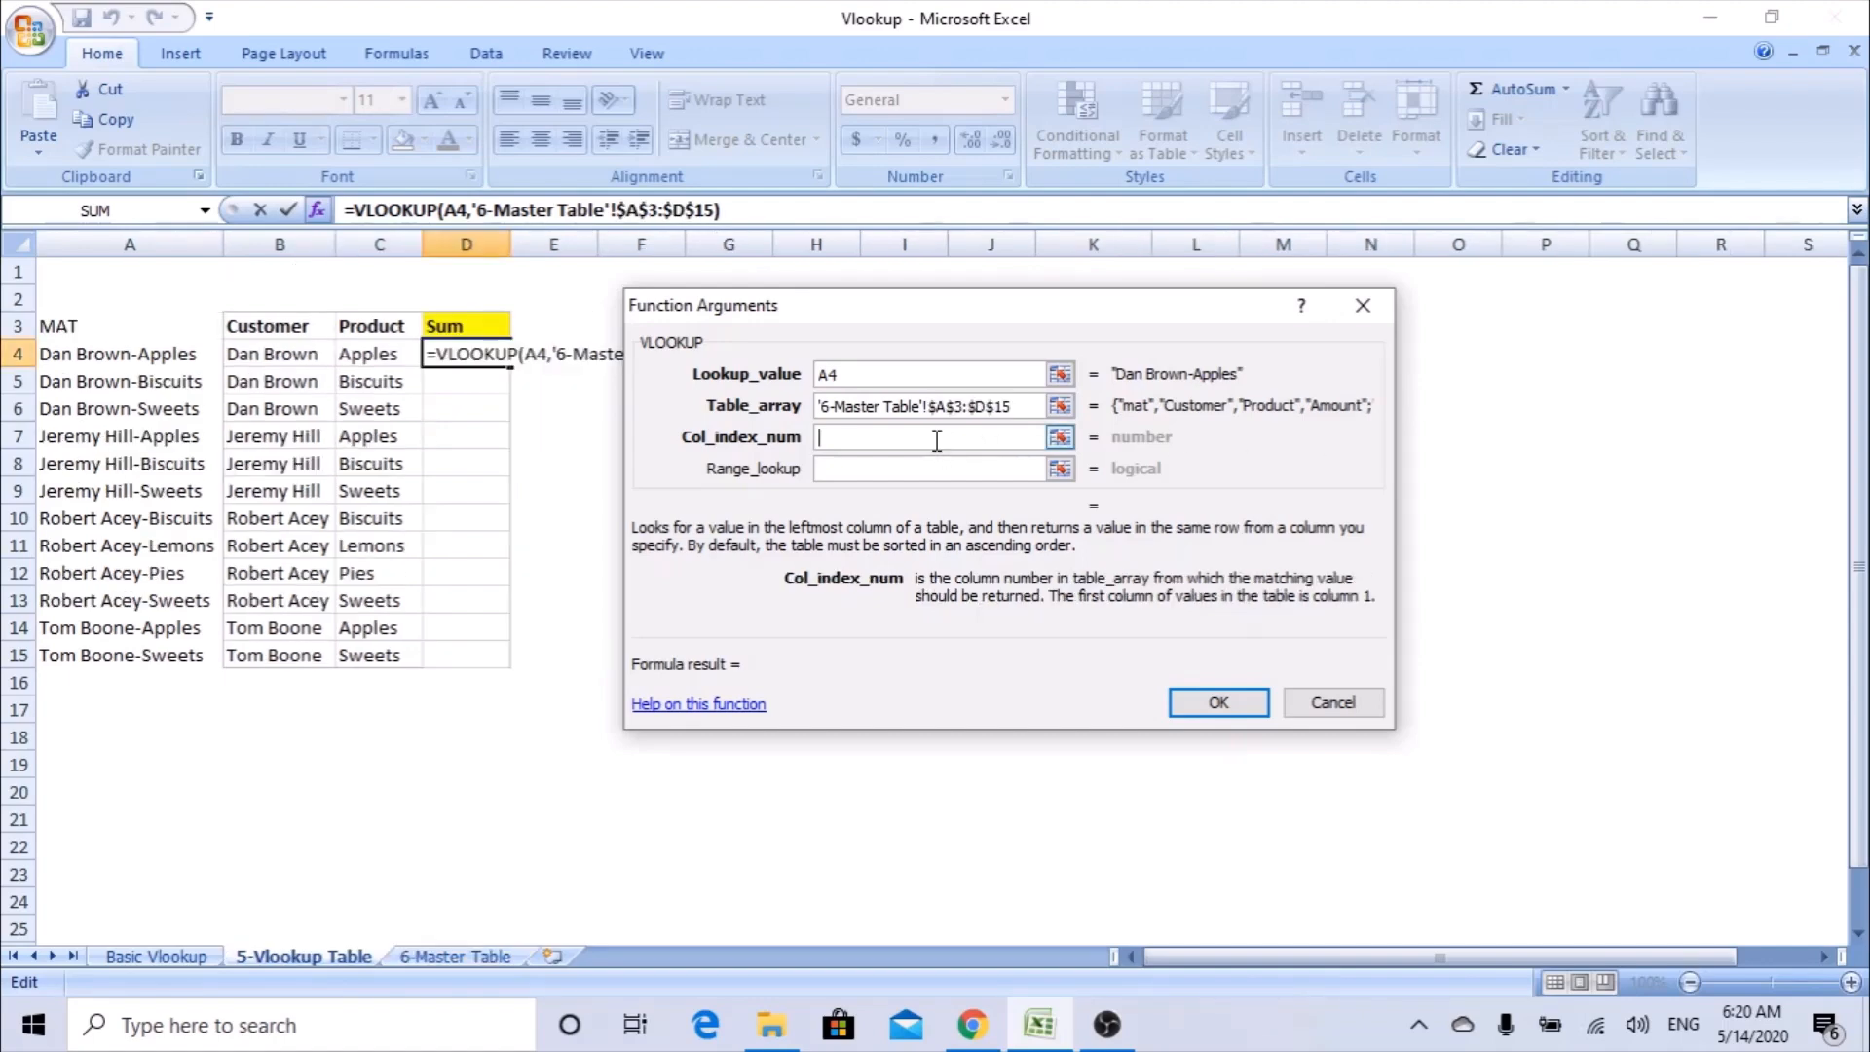
{"action": "type", "text": "4"}
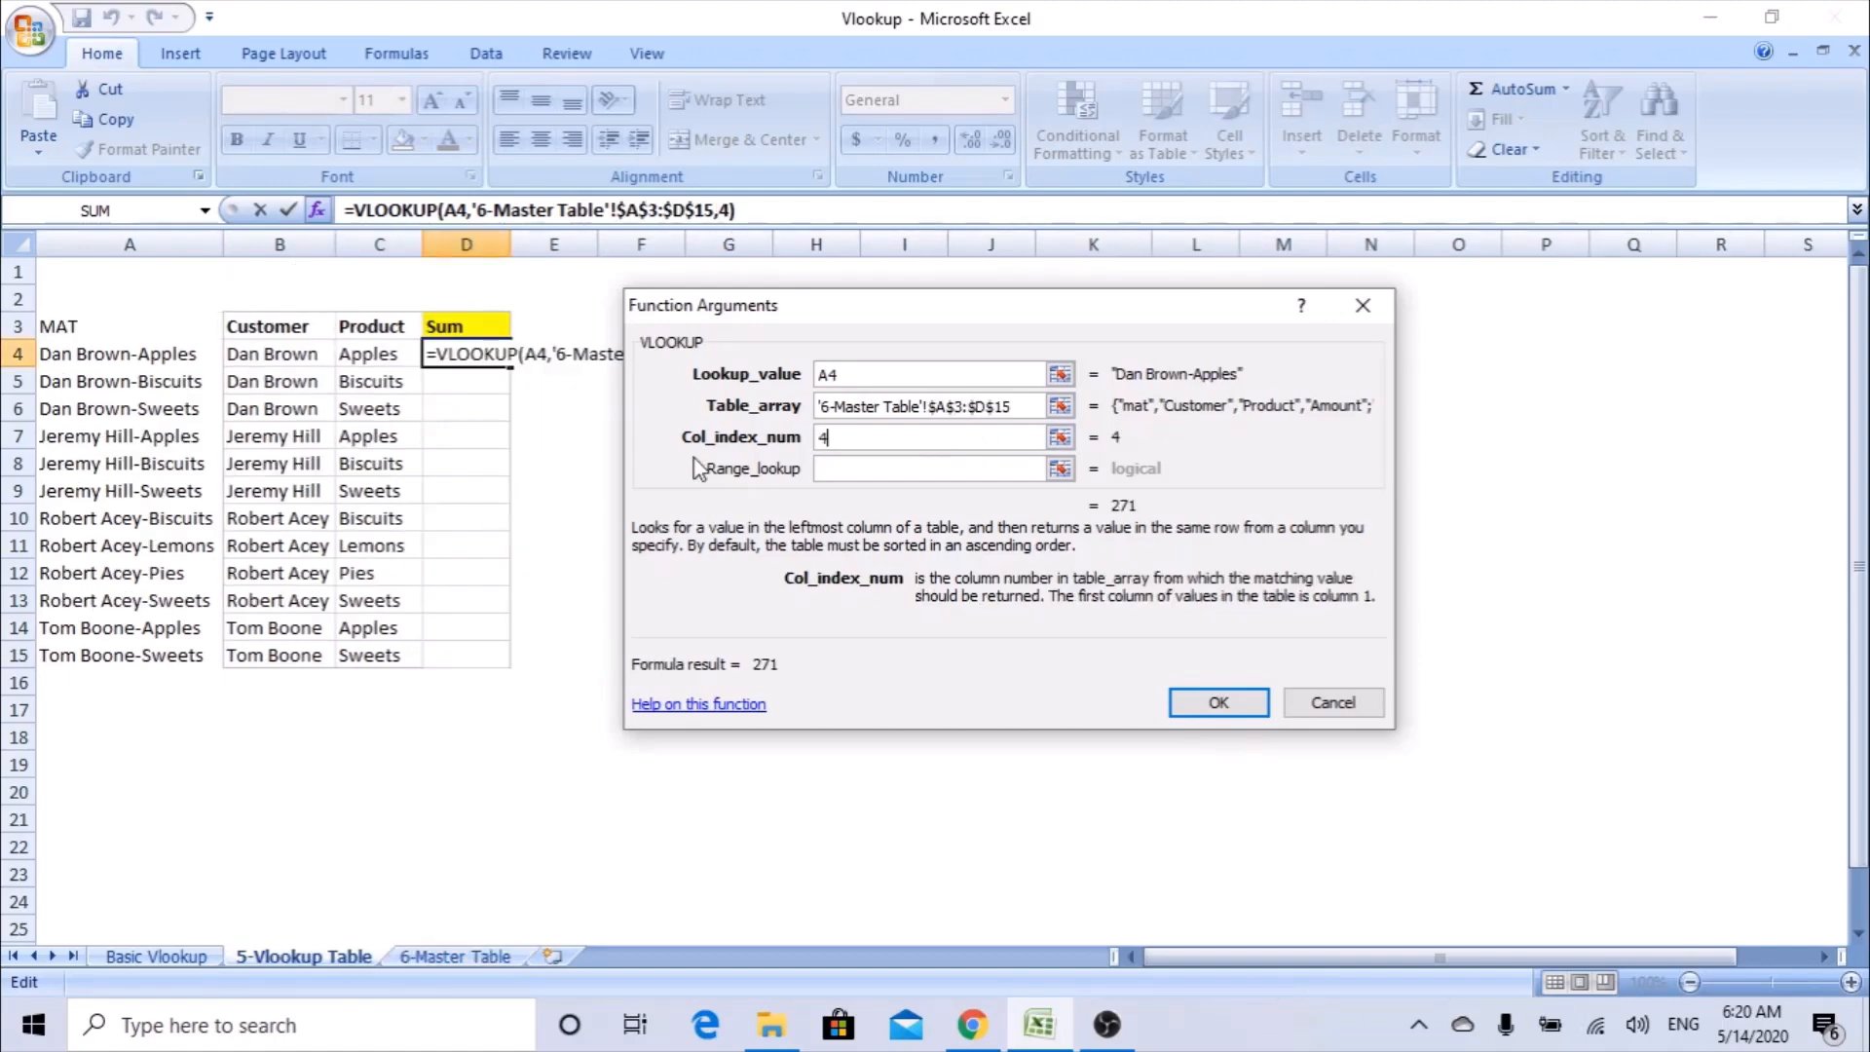
{"action": "left_click", "coordinate": [847, 468]}
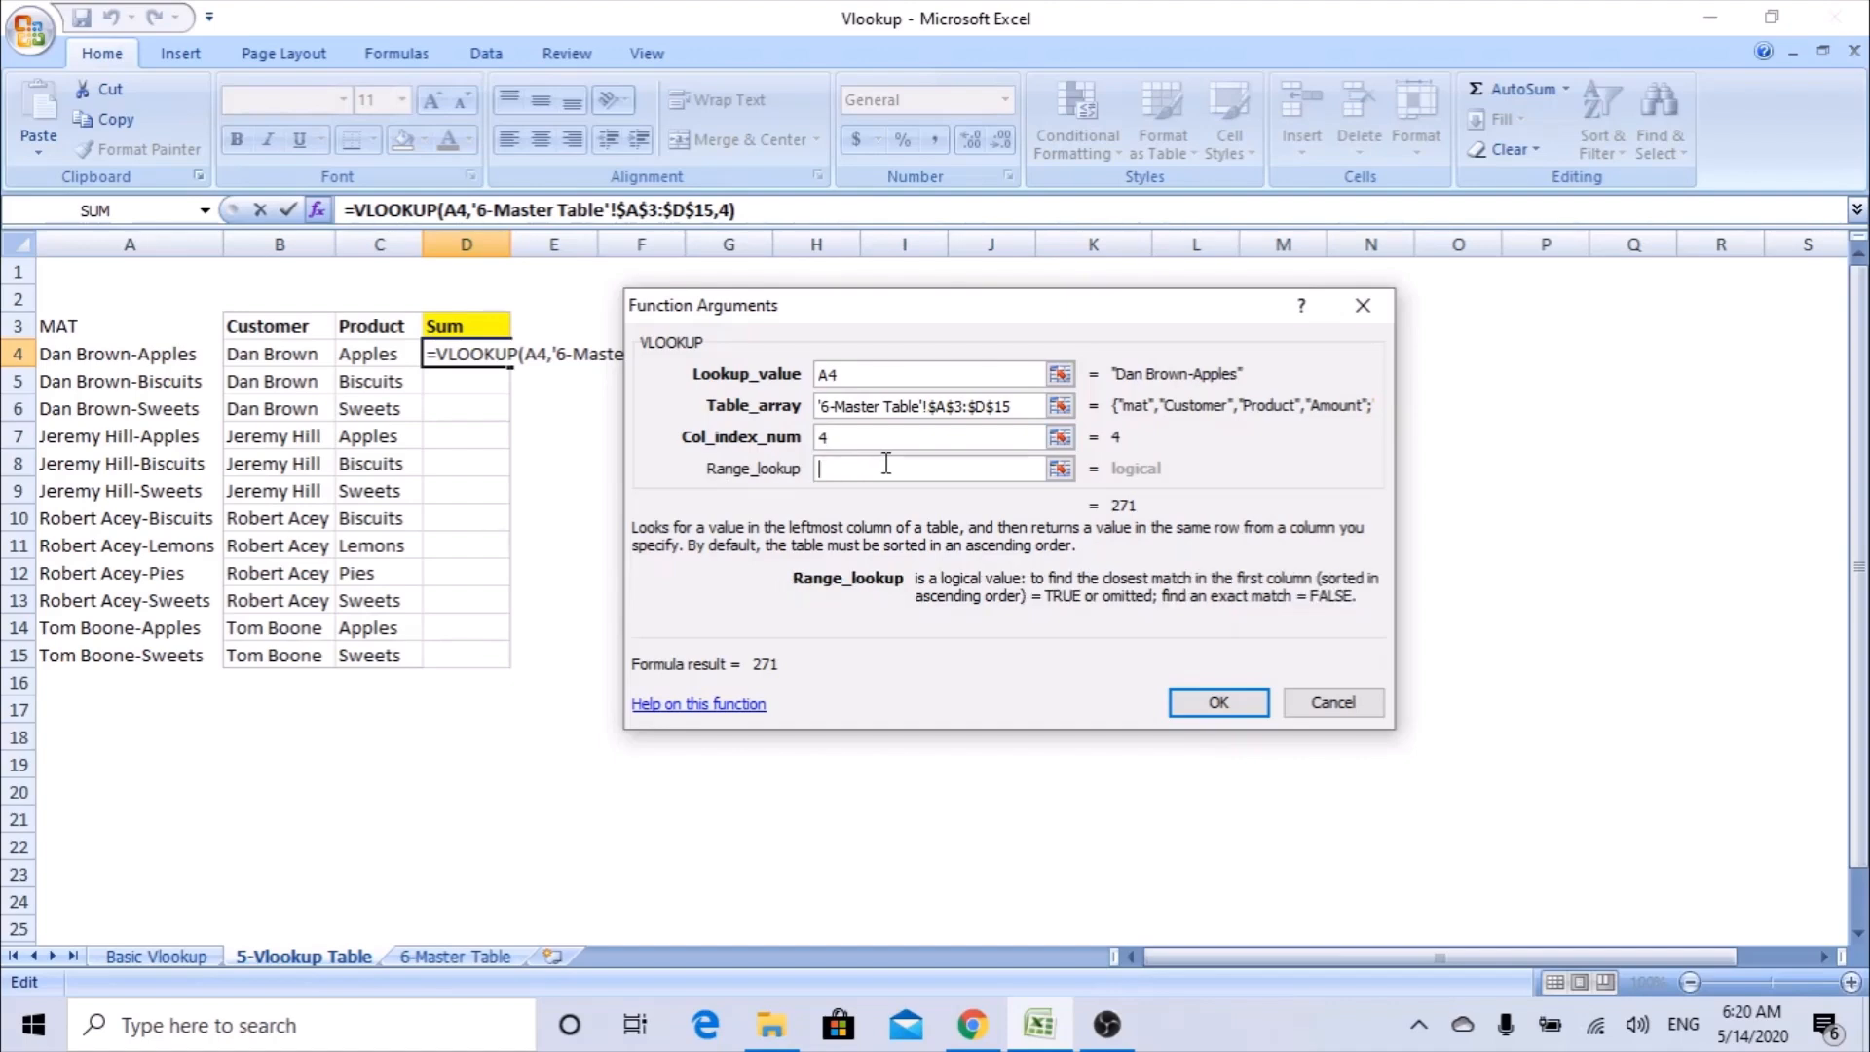
{"action": "type", "text": "0"}
{"action": "left_click", "coordinate": [1198, 699]}
{"action": "left_click_drag", "start_coordinate": [512, 368], "coordinate": [508, 670]}
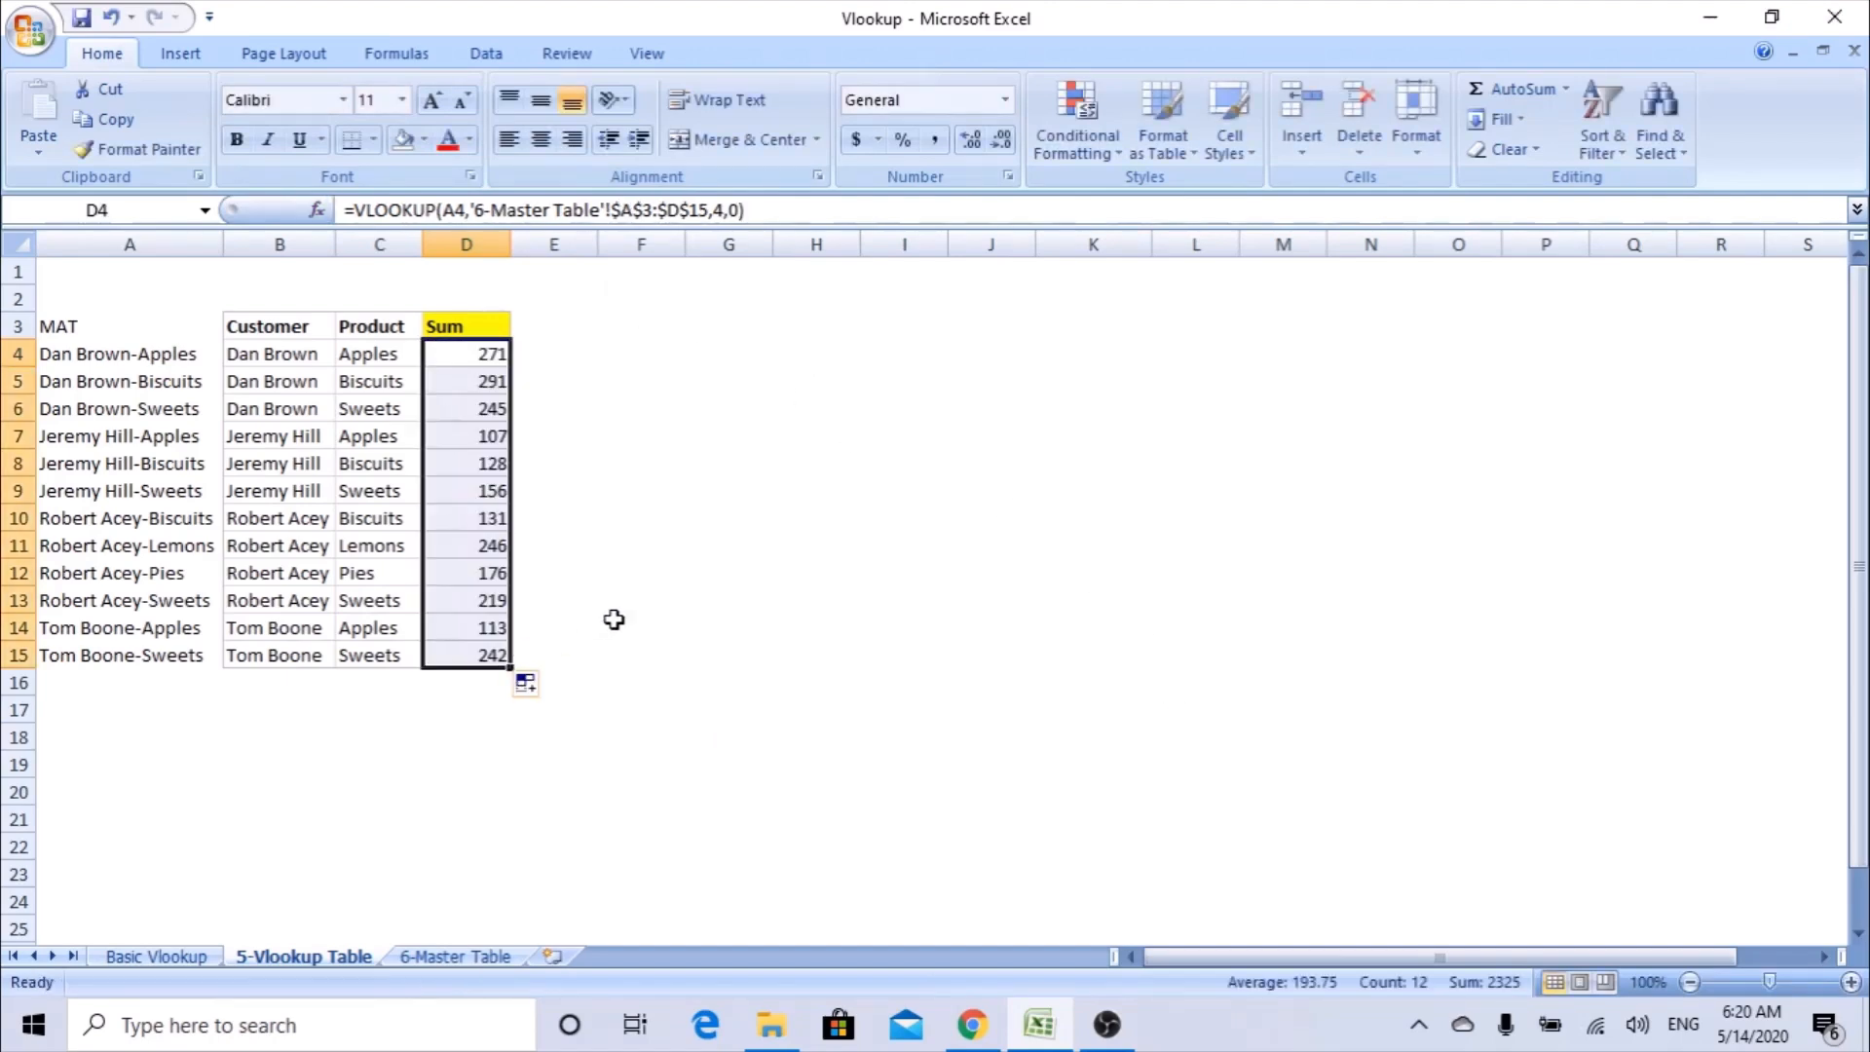
Review the filled VLOOKUP formulas in D11 and D15 and the MAT helper keys they look up.
{"action": "double_click", "coordinate": [467, 547]}
{"action": "double_click", "coordinate": [474, 654]}
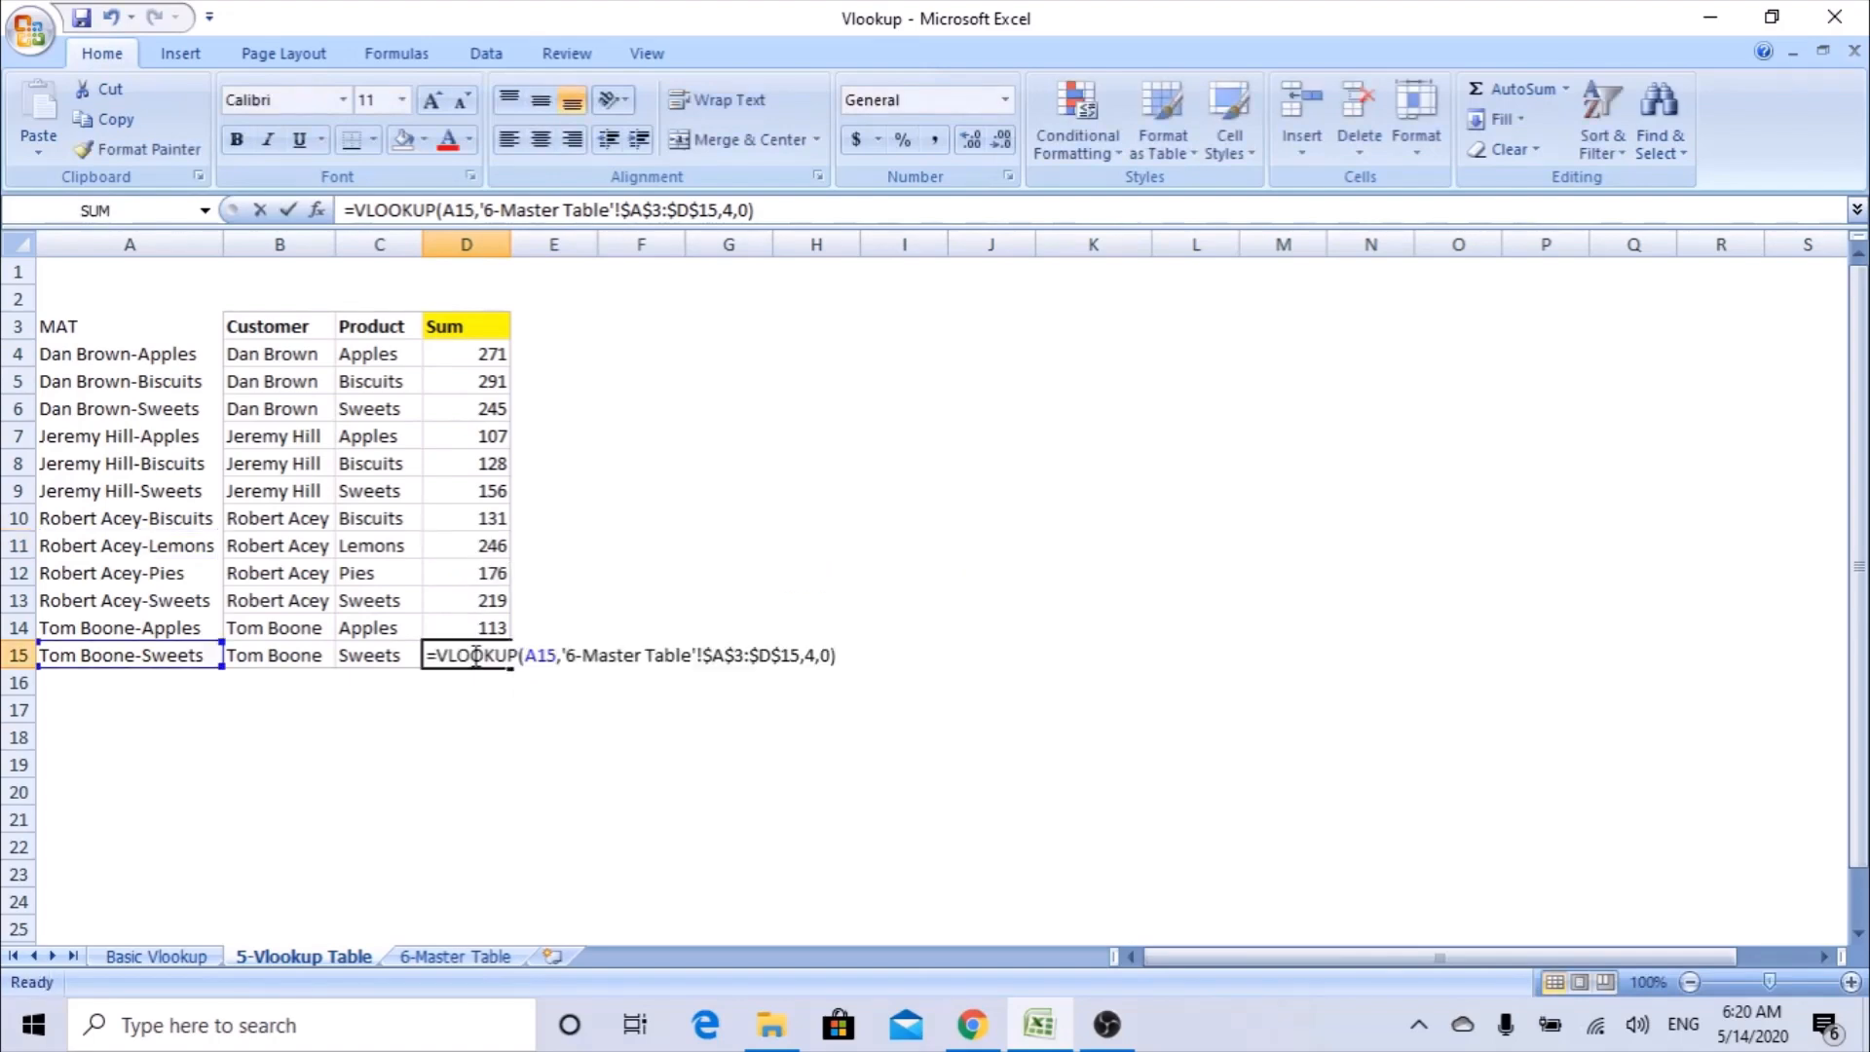
{"action": "left_click", "coordinate": [615, 526]}
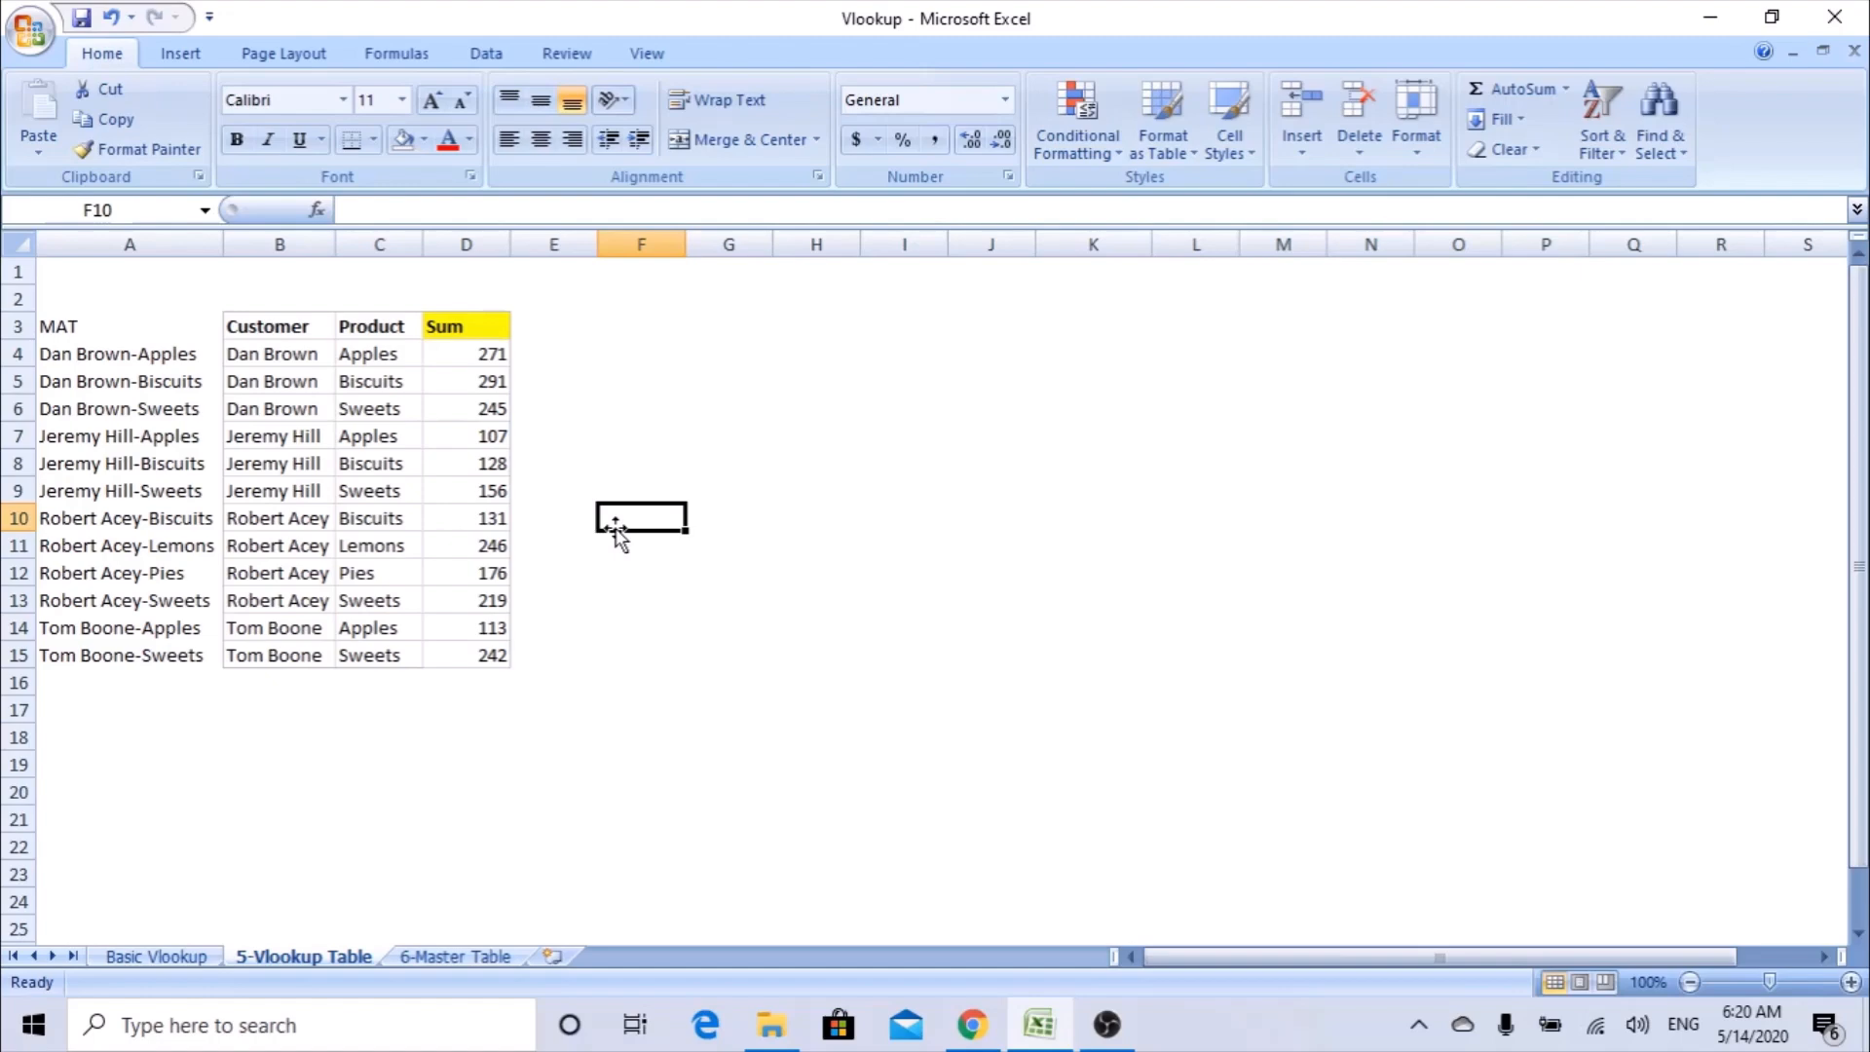
{"action": "left_click_drag", "start_coordinate": [142, 324], "coordinate": [110, 653]}
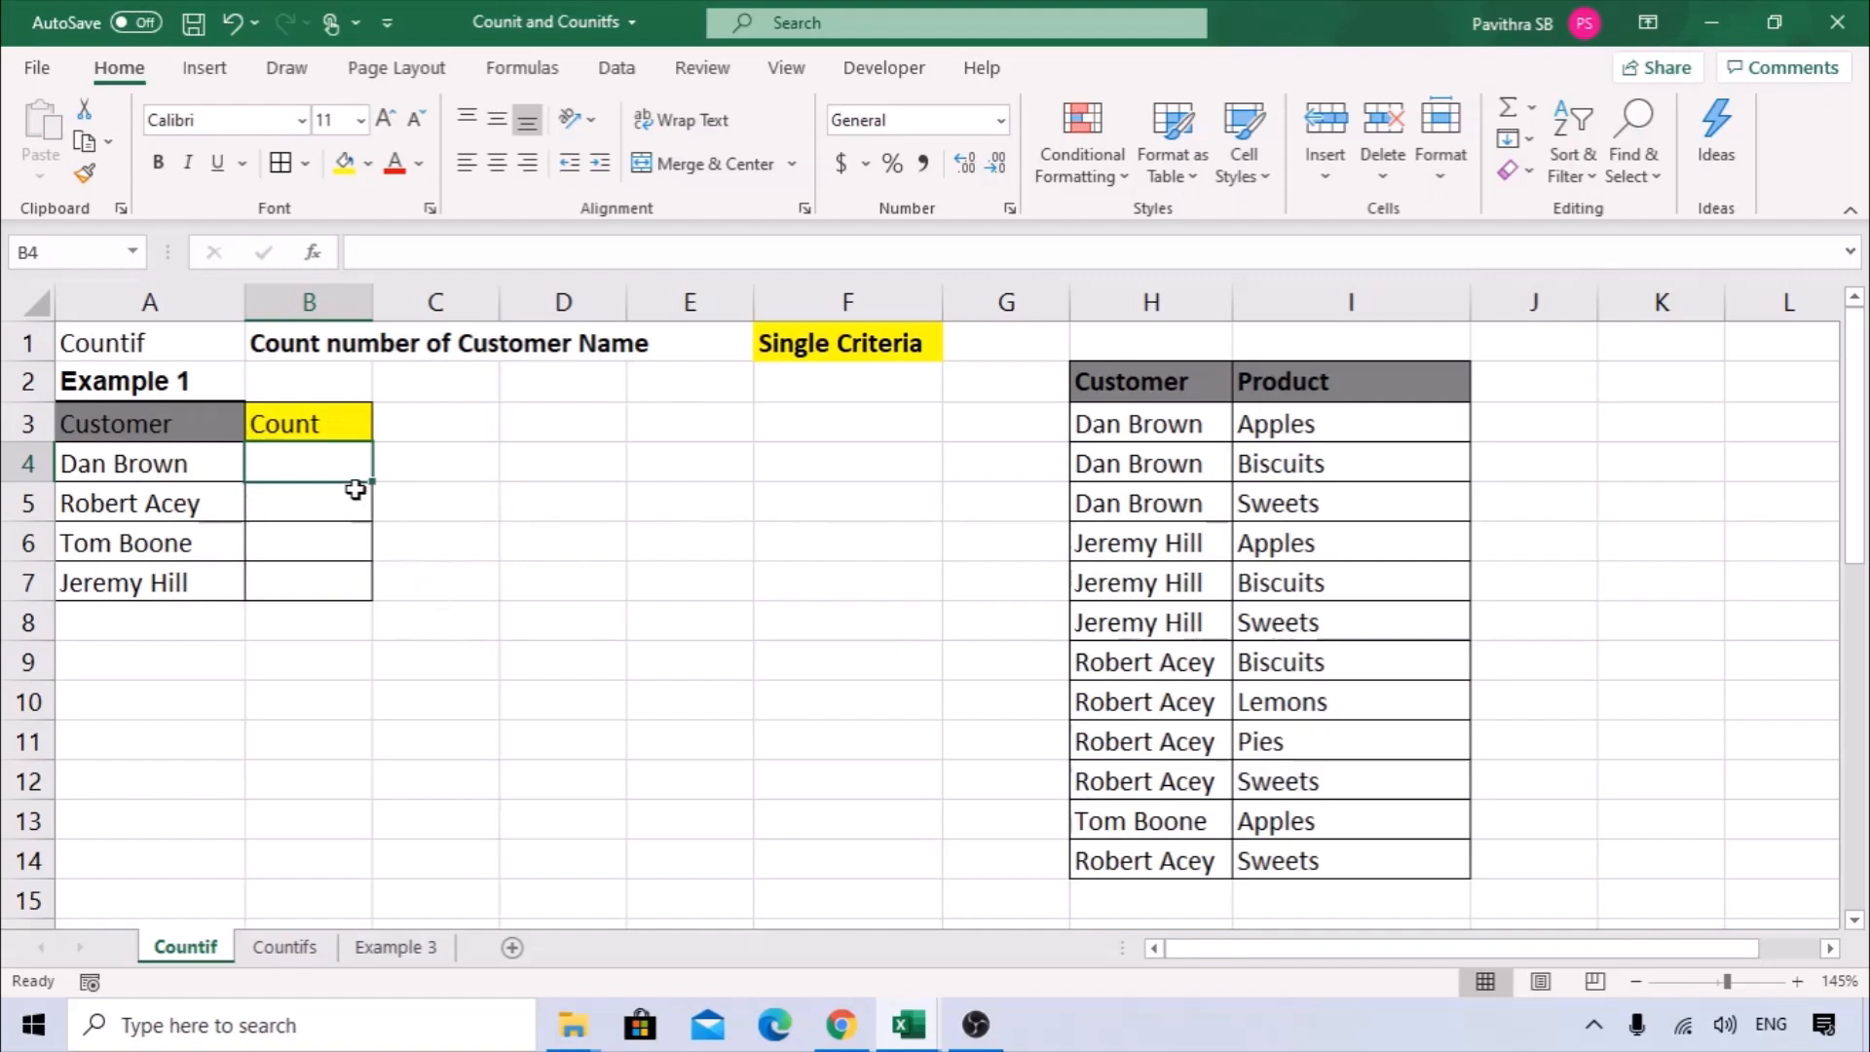
In the Countif and Countifs workbook's Countif sheet, enter the labels COUNTIF in D4 and countifs in D5, and select the Single Criteria heading.
{"action": "left_click", "coordinate": [529, 470]}
{"action": "type", "text": "C"}
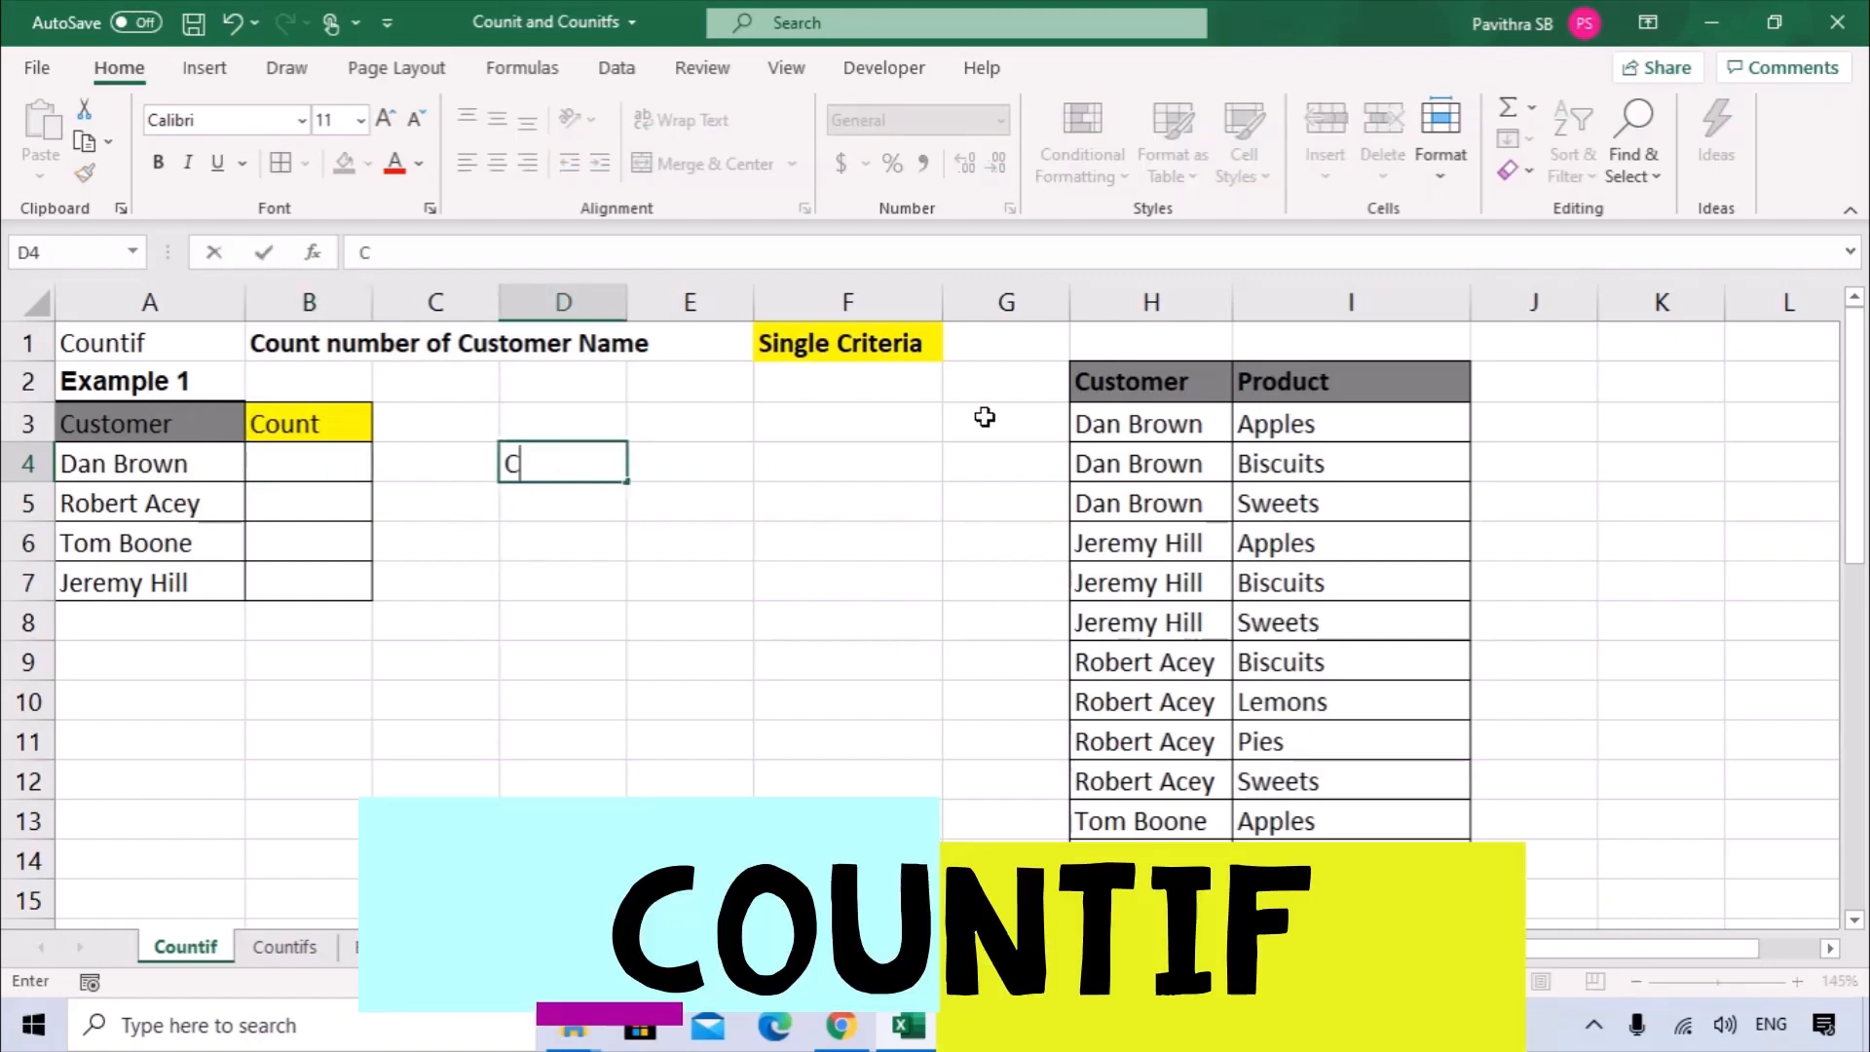
{"action": "type", "text": "OUNTIF"}
{"action": "key", "text": "Return"}
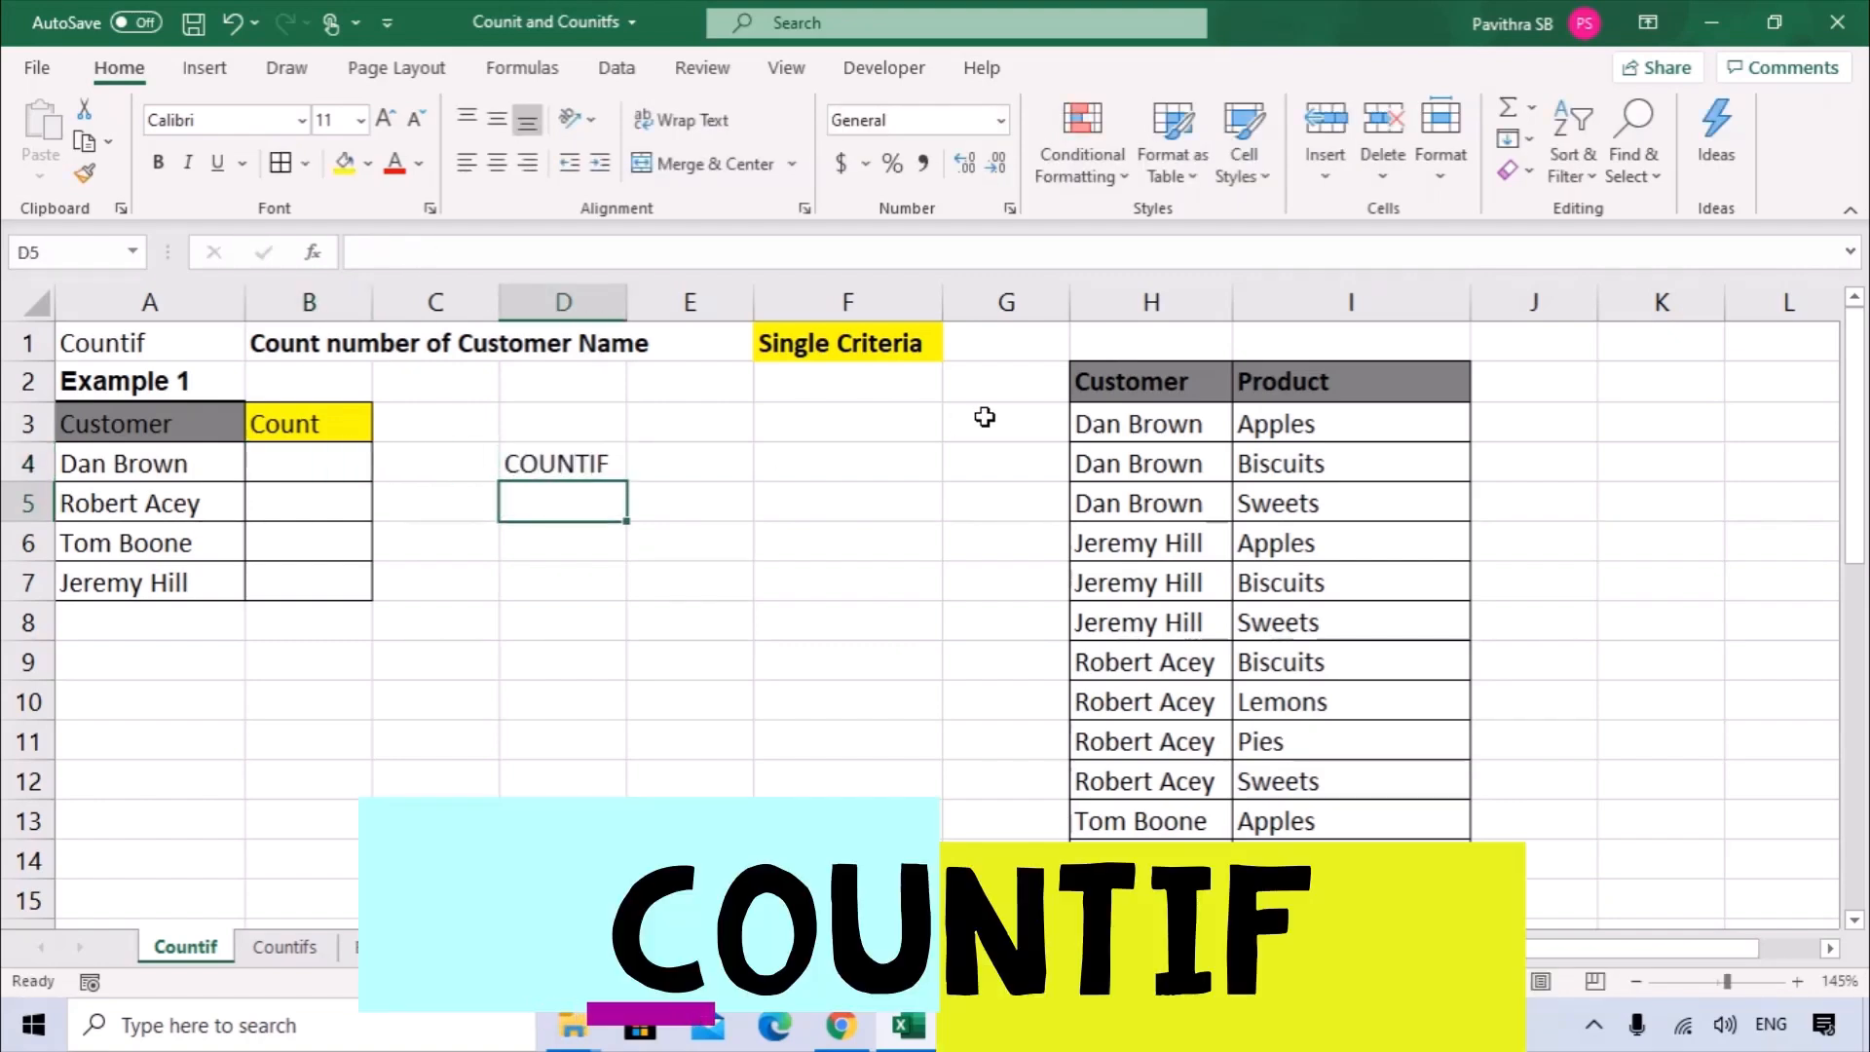
{"action": "type", "text": "countifs"}
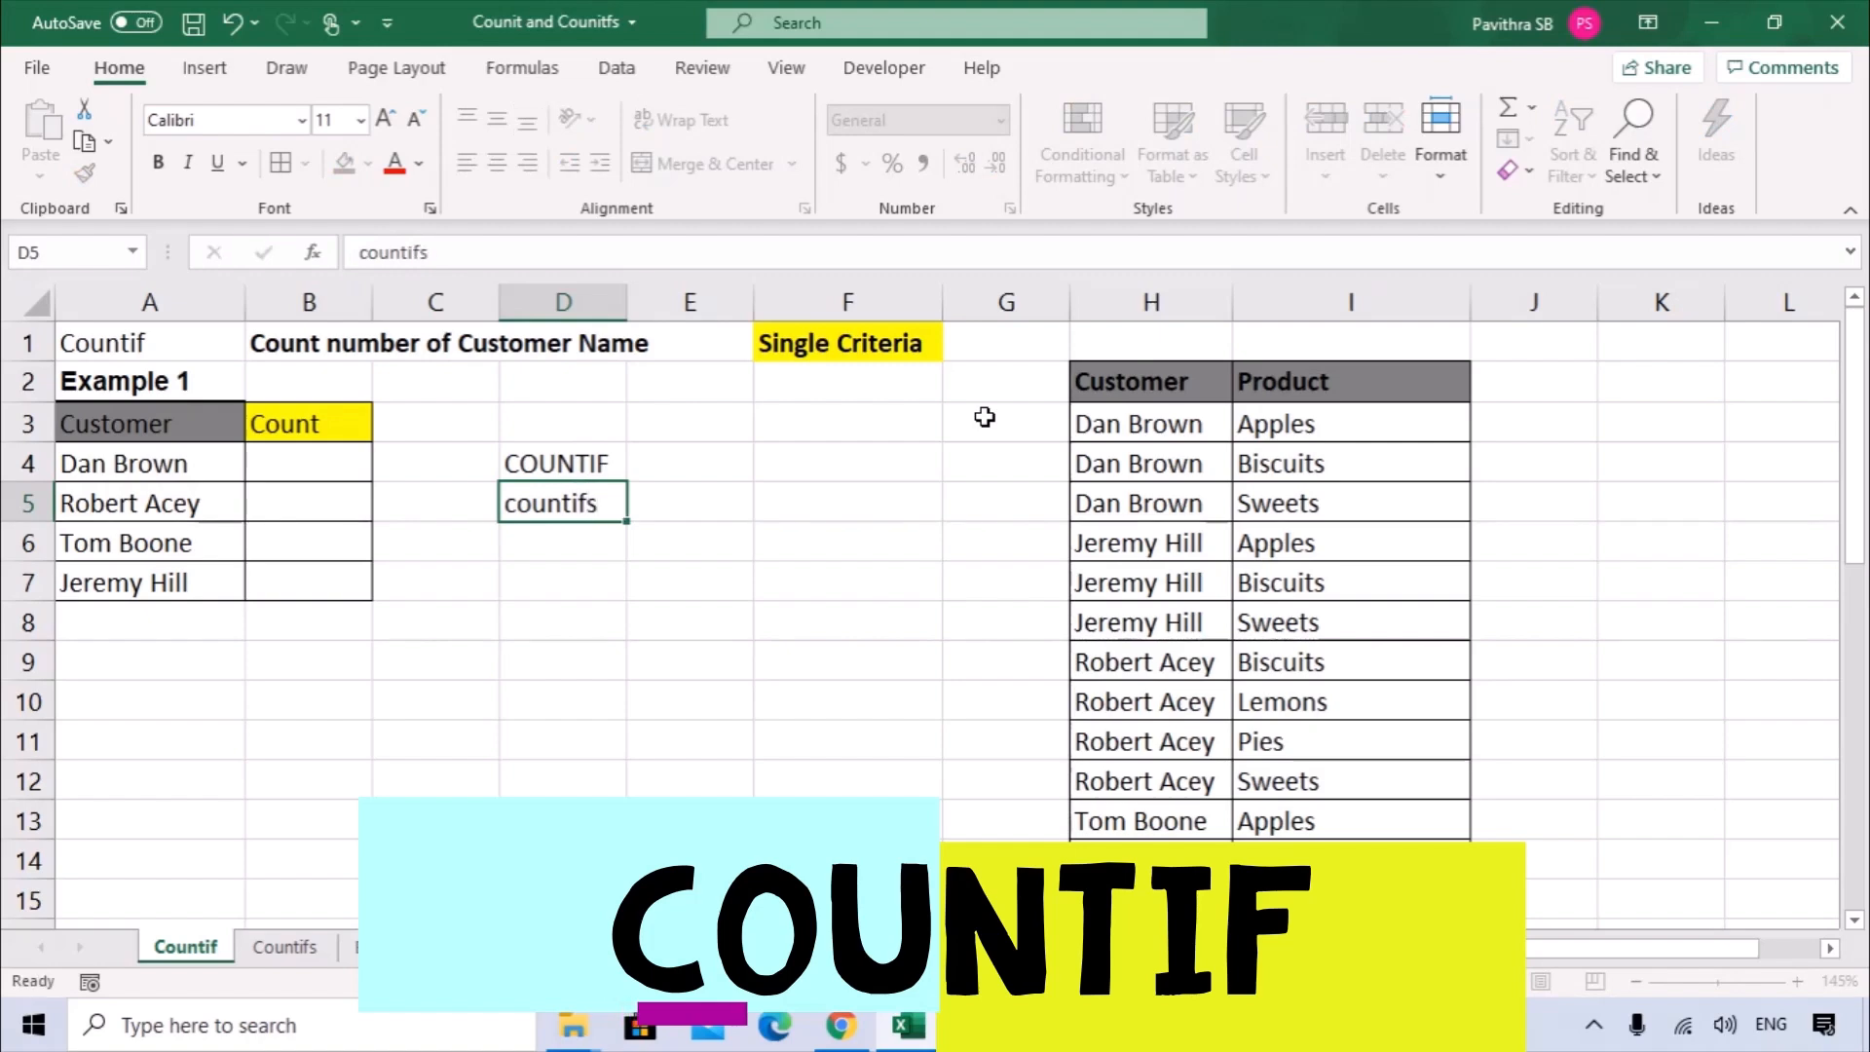
{"action": "key", "text": "Return"}
{"action": "left_click", "coordinate": [591, 470]}
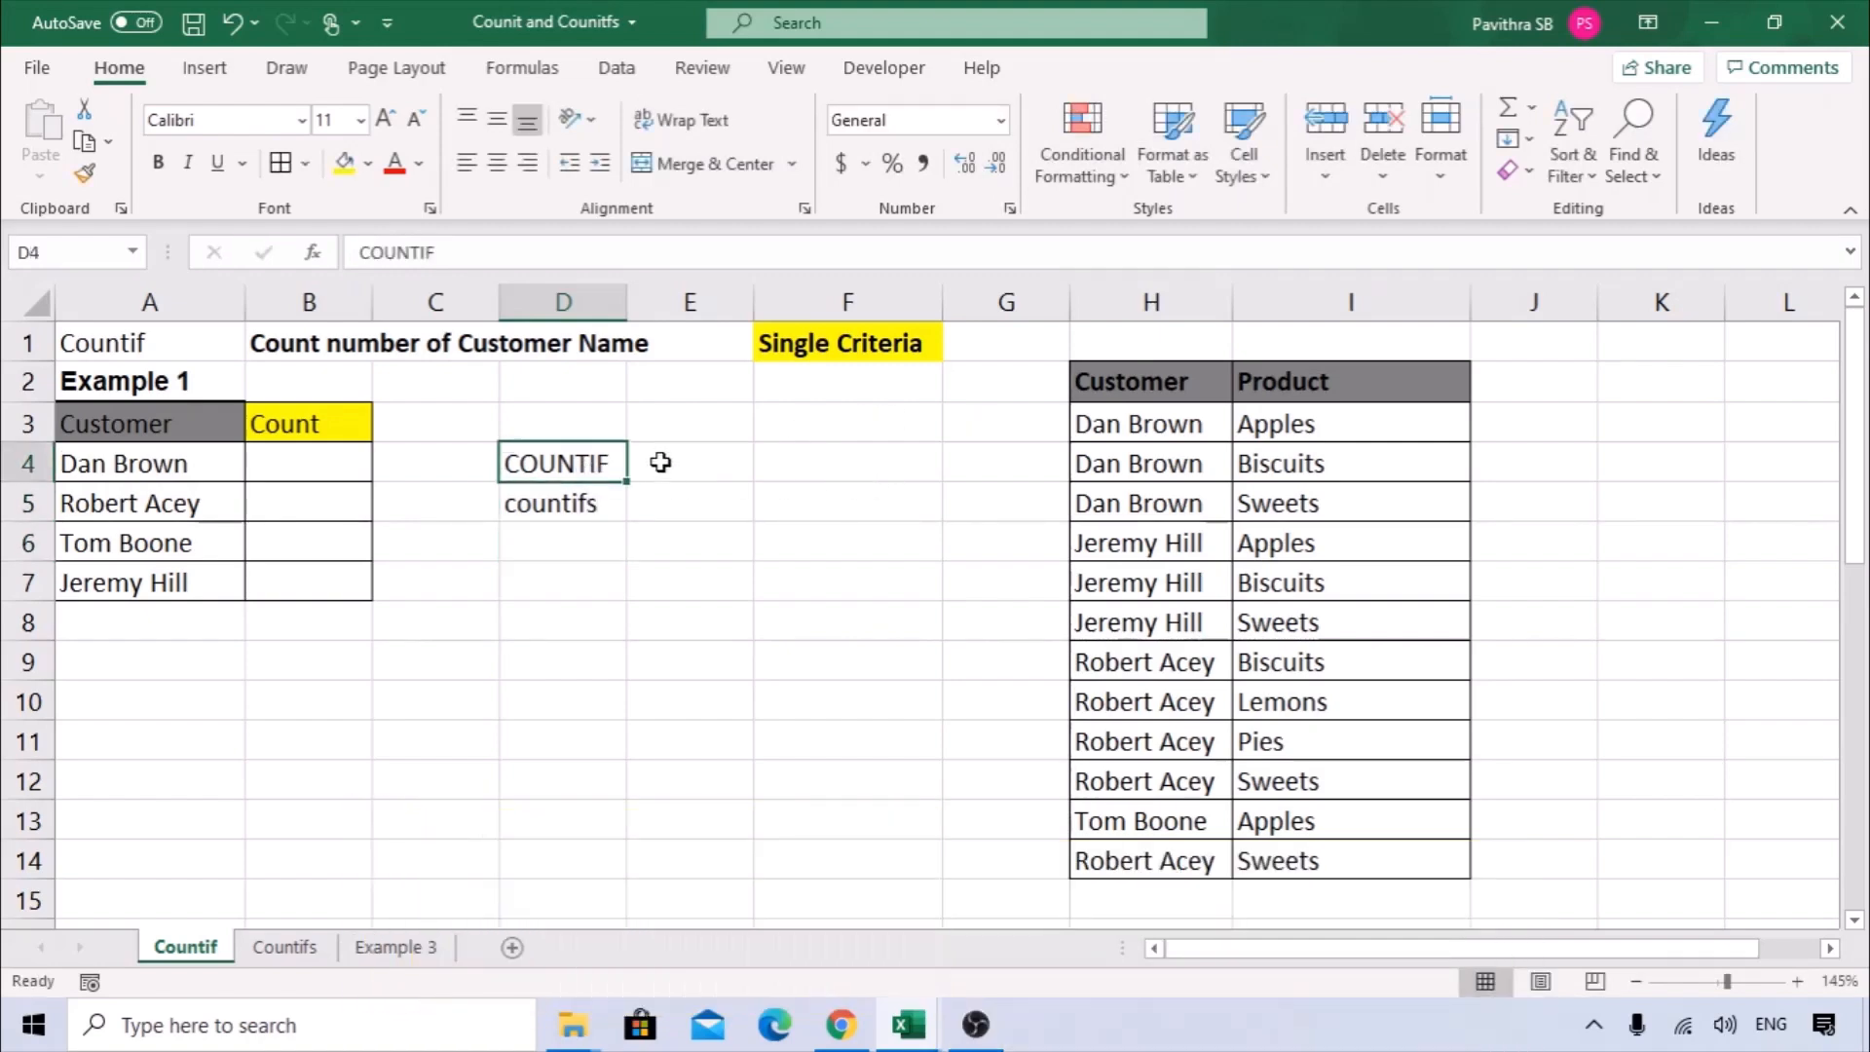
{"action": "left_click", "coordinate": [784, 343]}
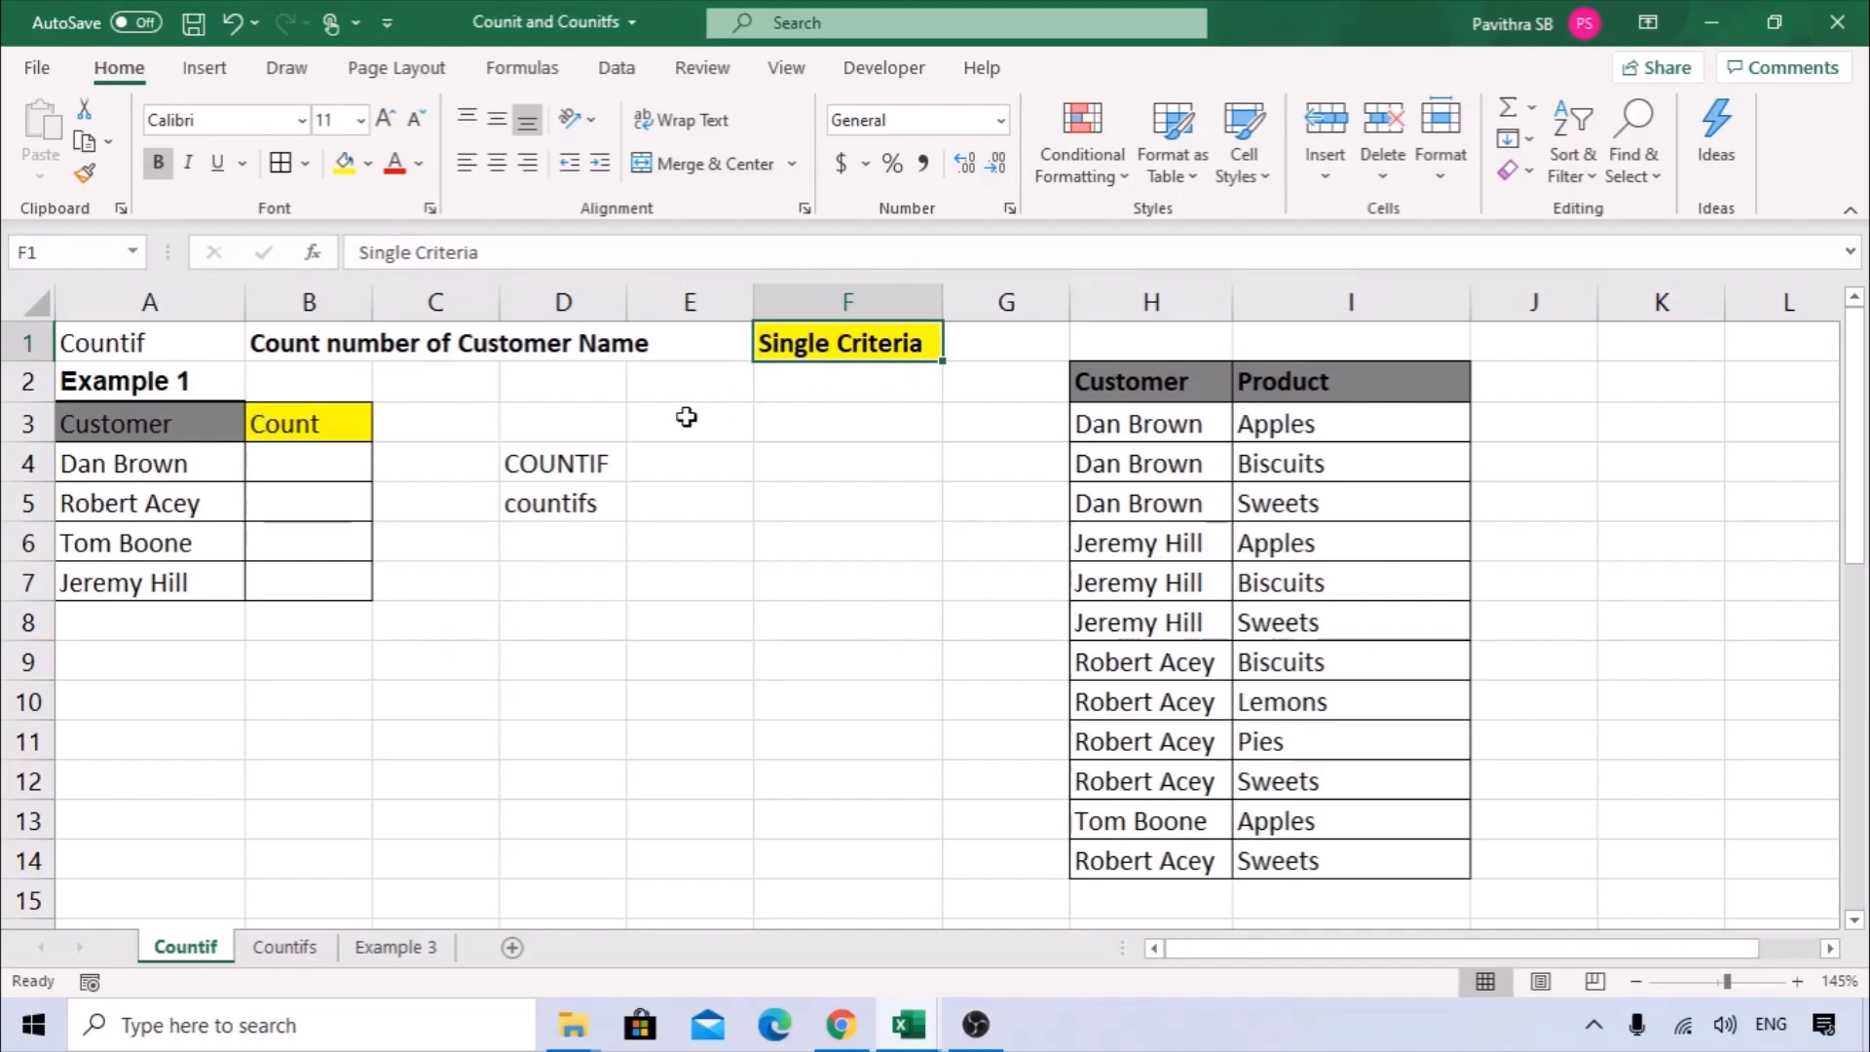
Review the COUNTIF and countifs labels, the Single Criteria heading, the customer list in column A and the Customer data in column H.
{"action": "left_click", "coordinate": [541, 460]}
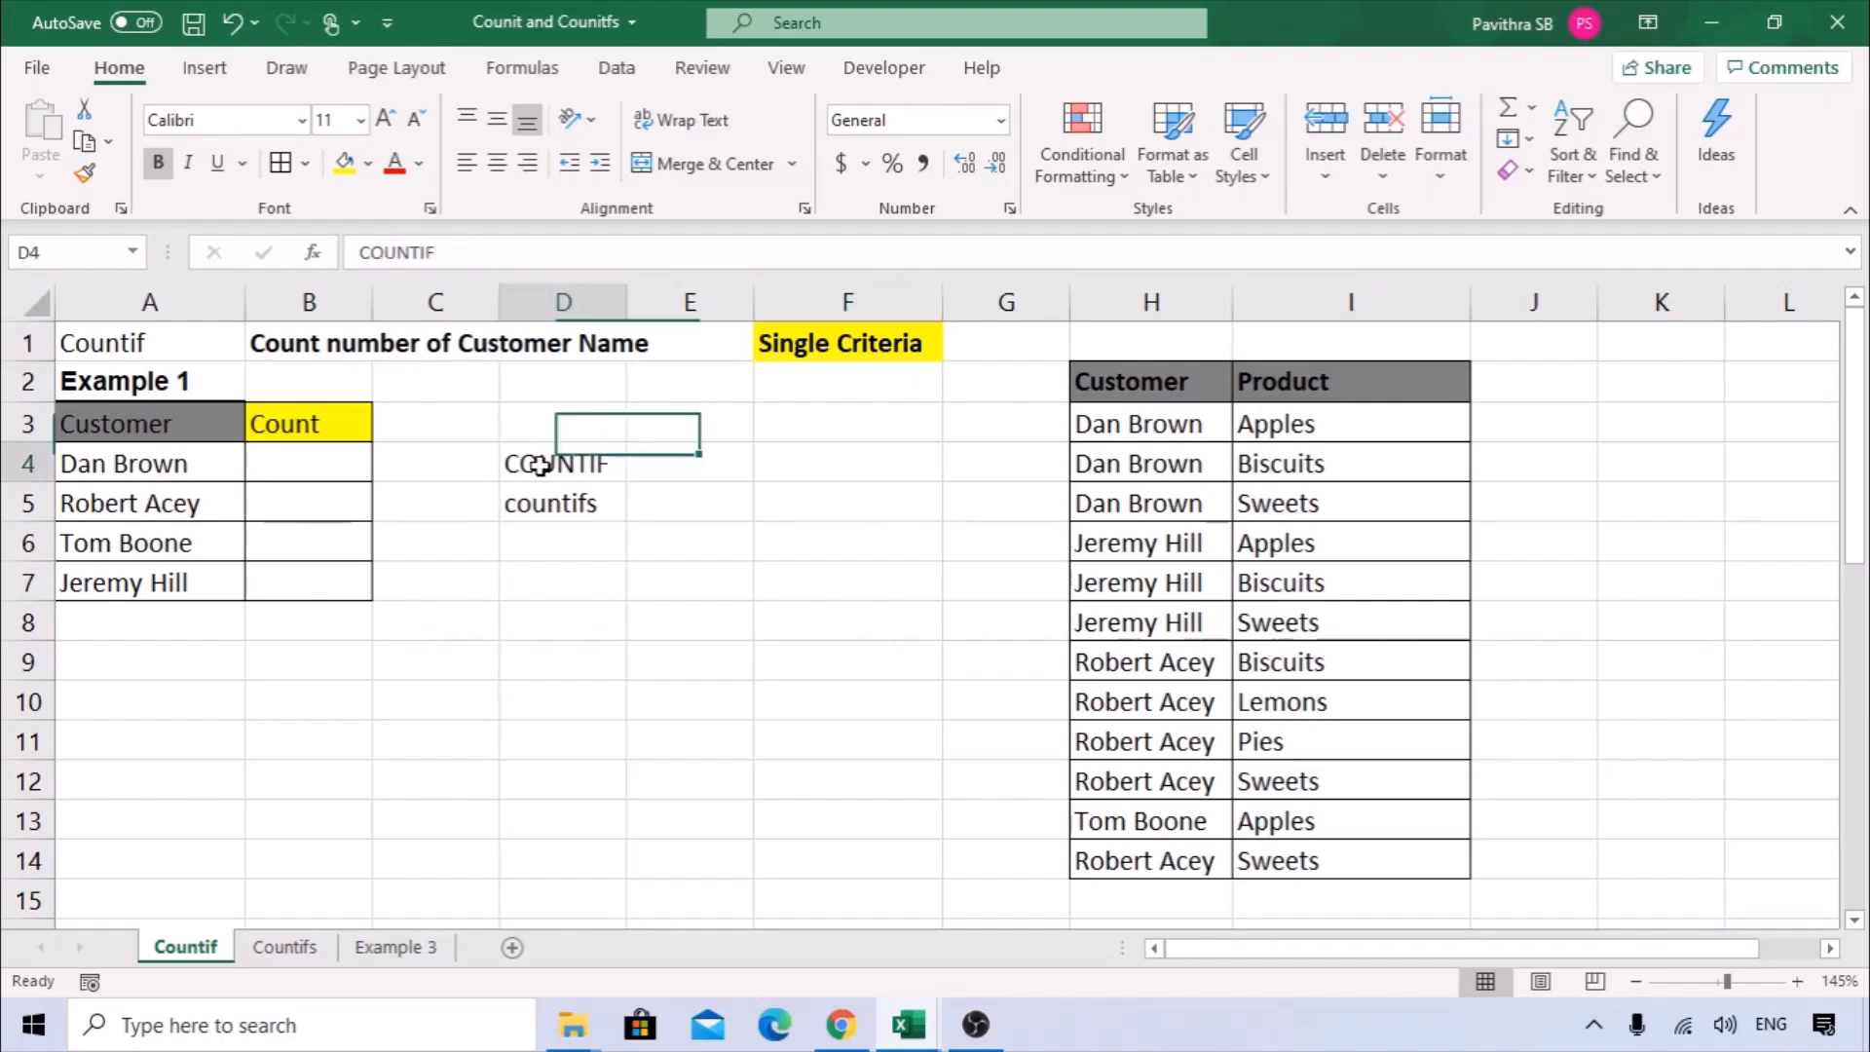
{"action": "left_click", "coordinate": [847, 353]}
{"action": "left_click", "coordinate": [563, 501]}
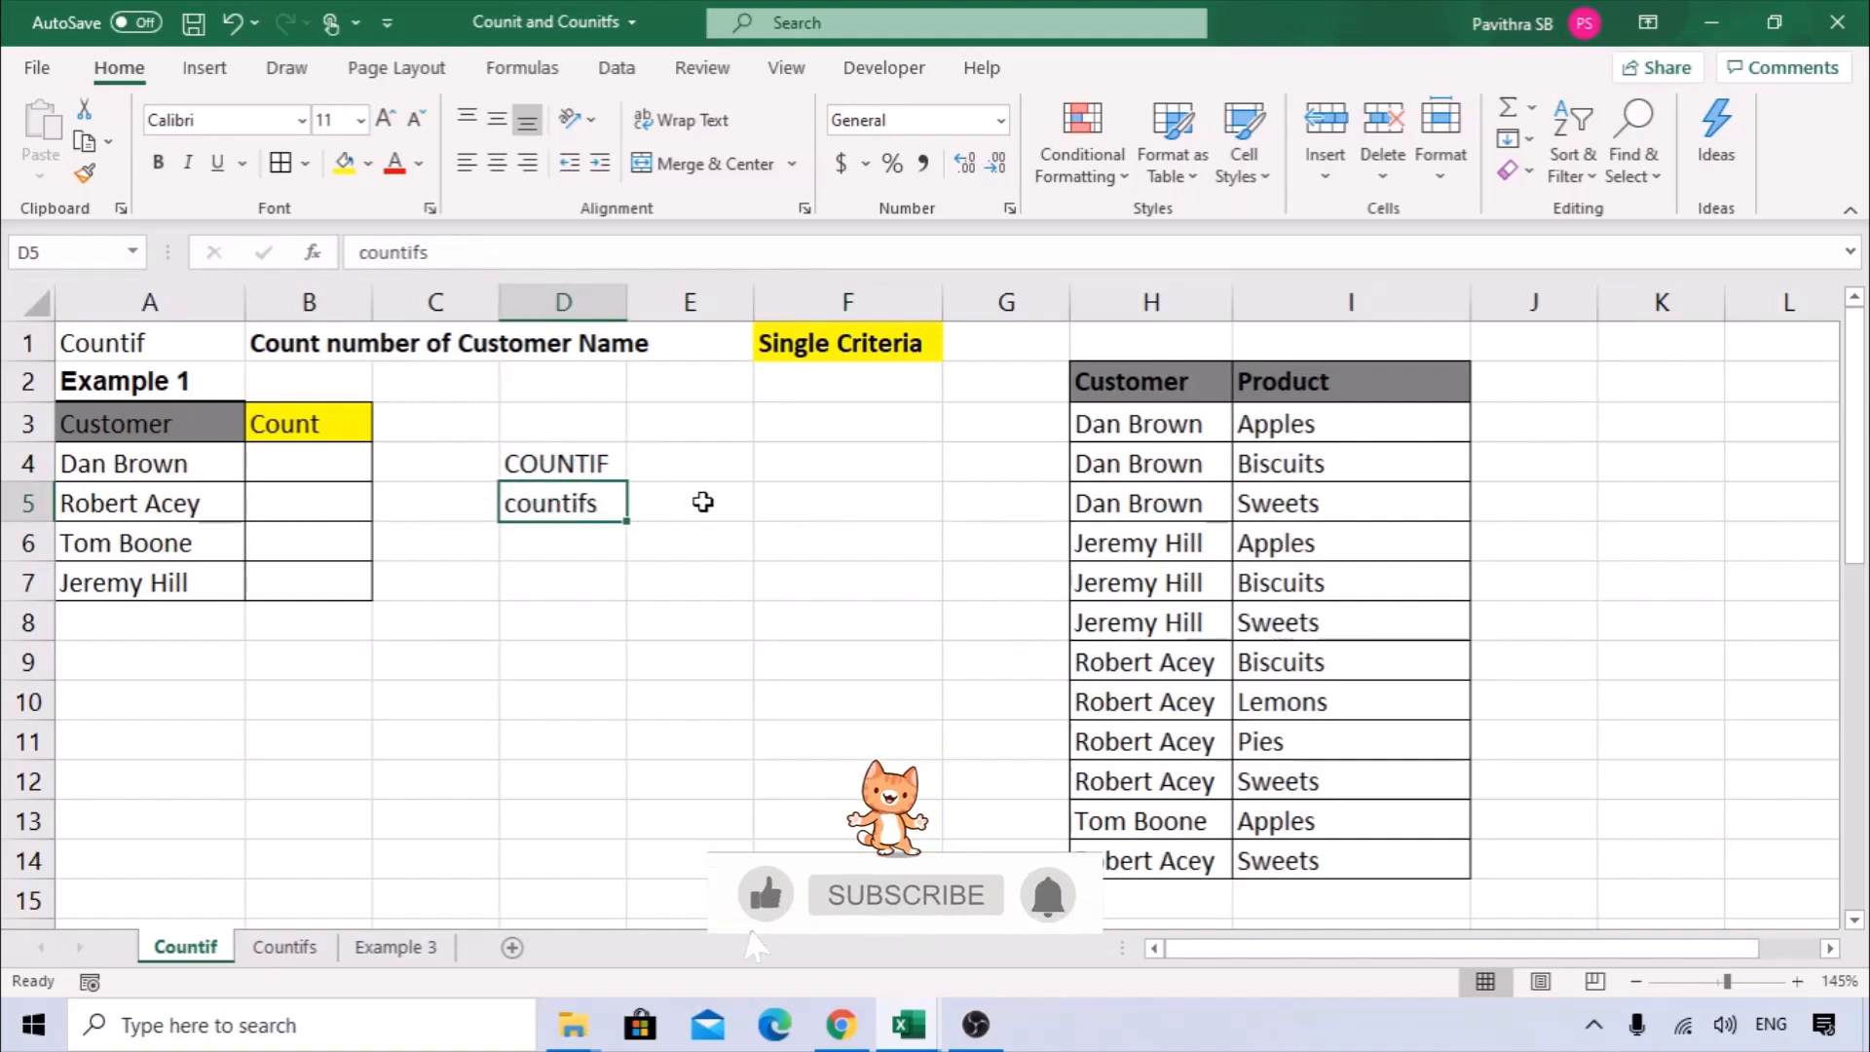
{"action": "left_click", "coordinate": [618, 466]}
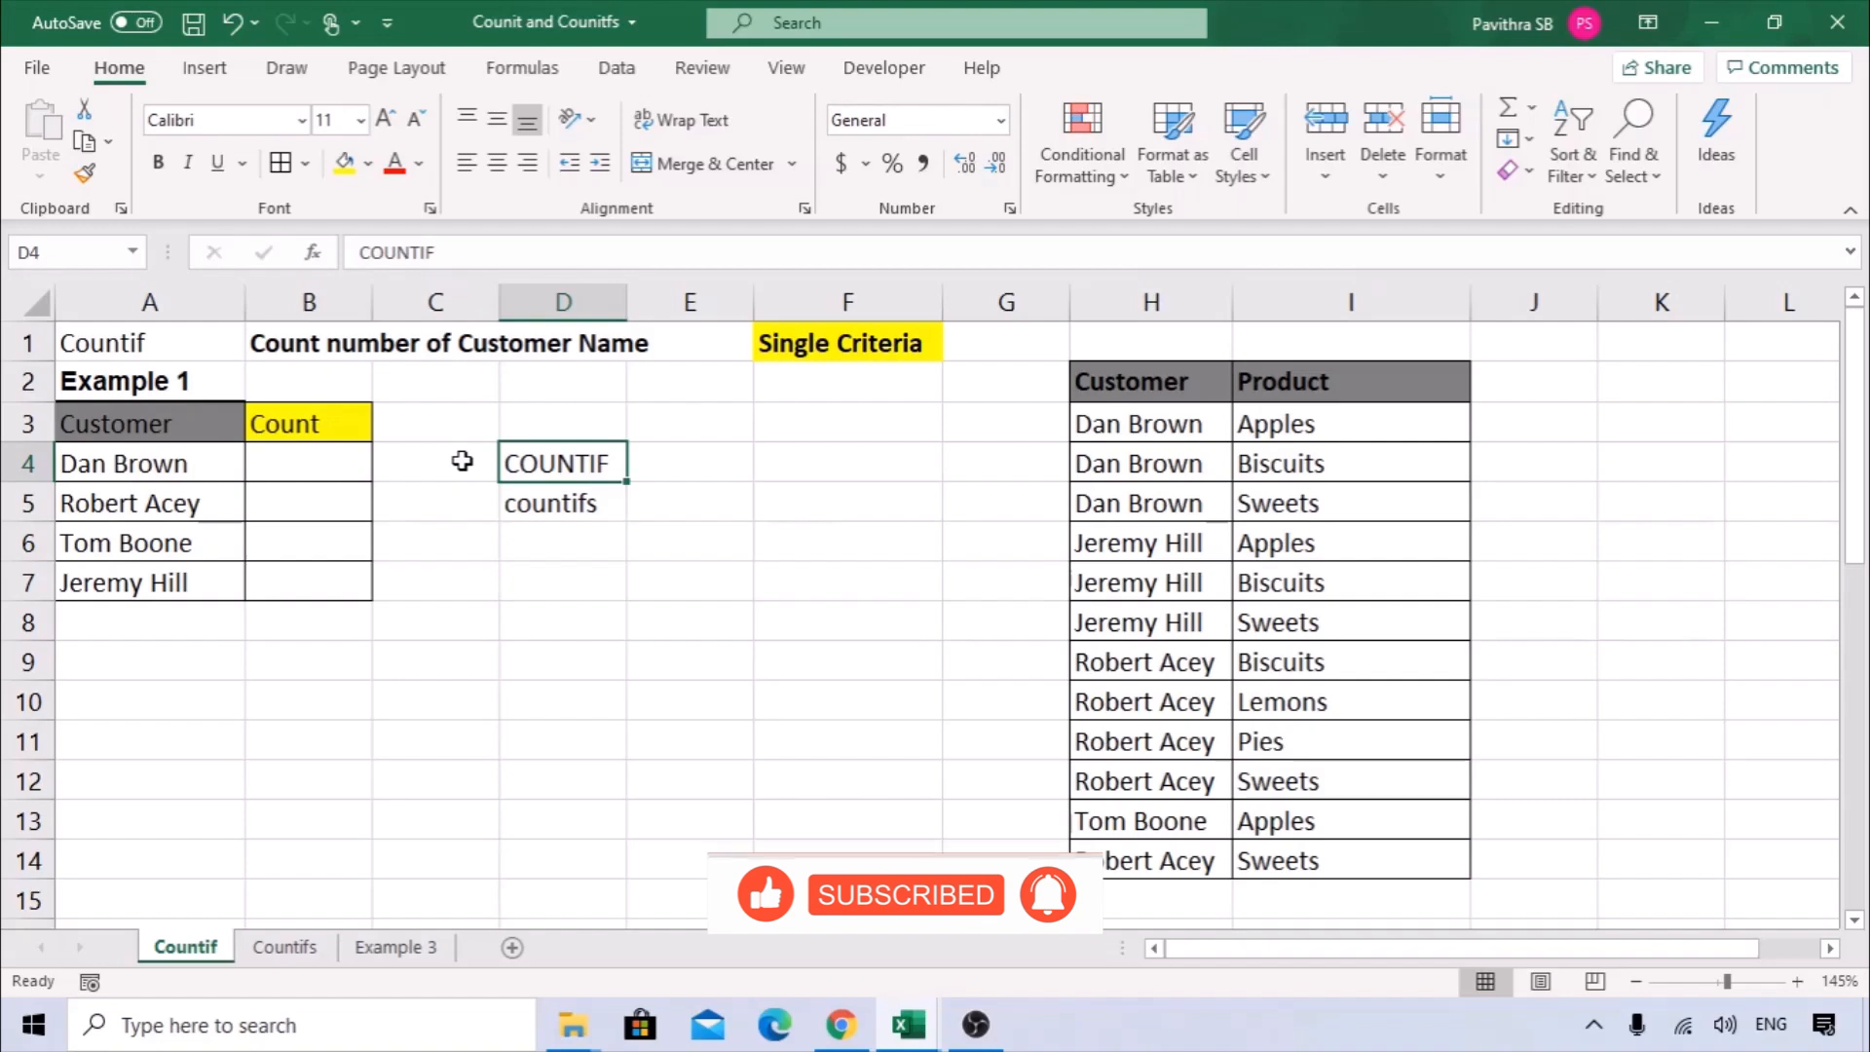
{"action": "left_click_drag", "start_coordinate": [144, 424], "coordinate": [133, 671]}
{"action": "left_click", "coordinate": [153, 456]}
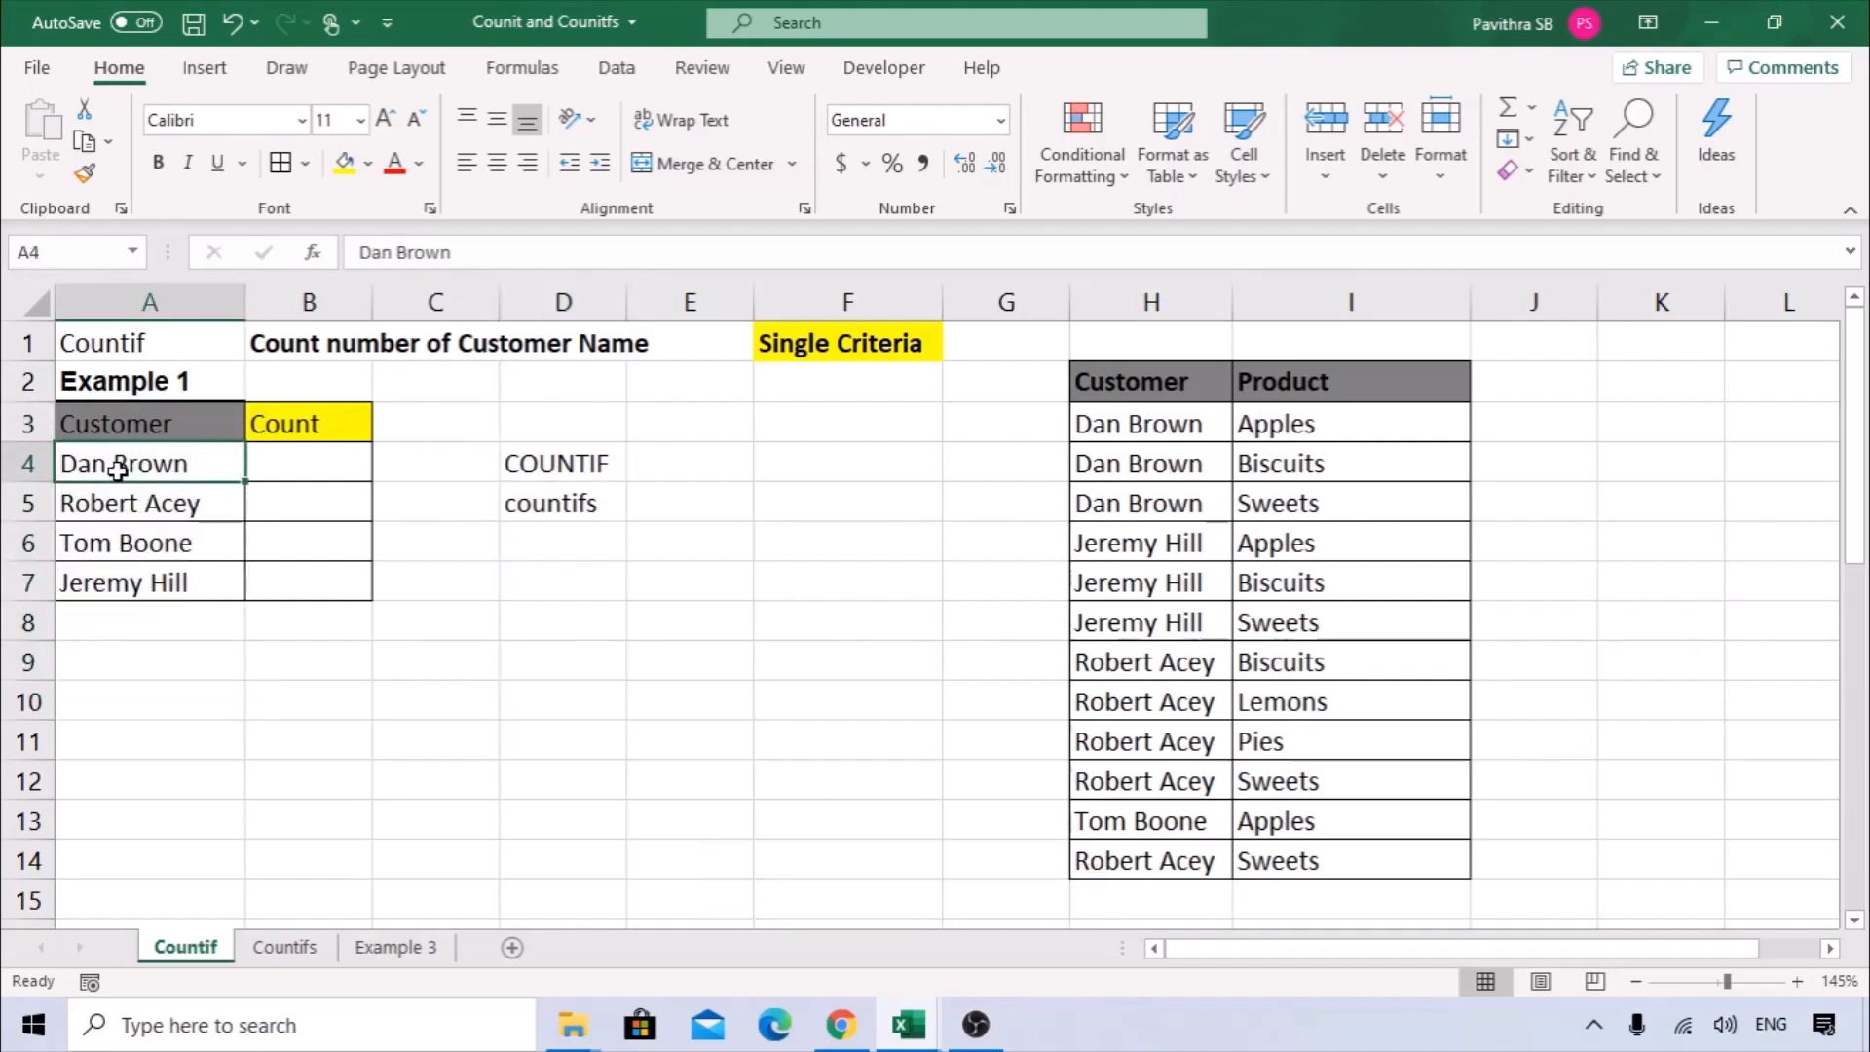
{"action": "left_click", "coordinate": [1194, 299]}
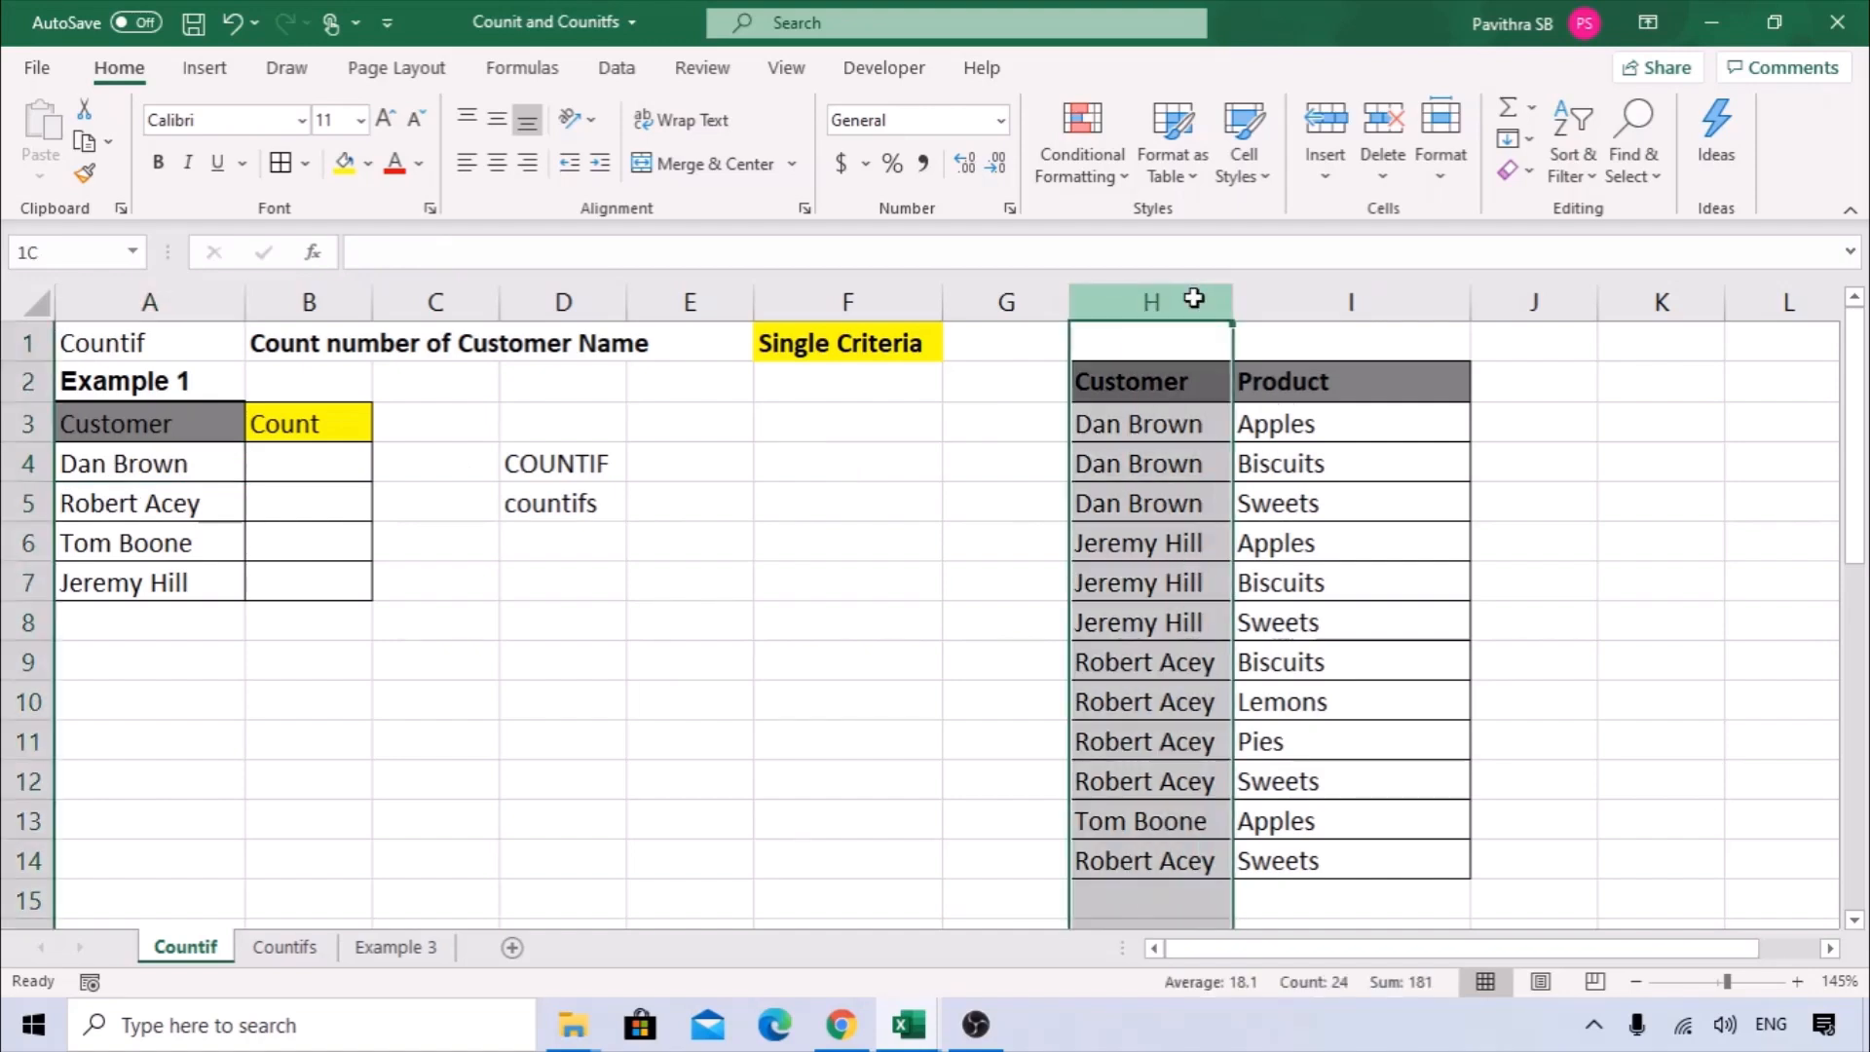
Start a COUNTIF in B4 through its function arguments, with the whole Customer column H:H as the range.
{"action": "left_click", "coordinate": [325, 471]}
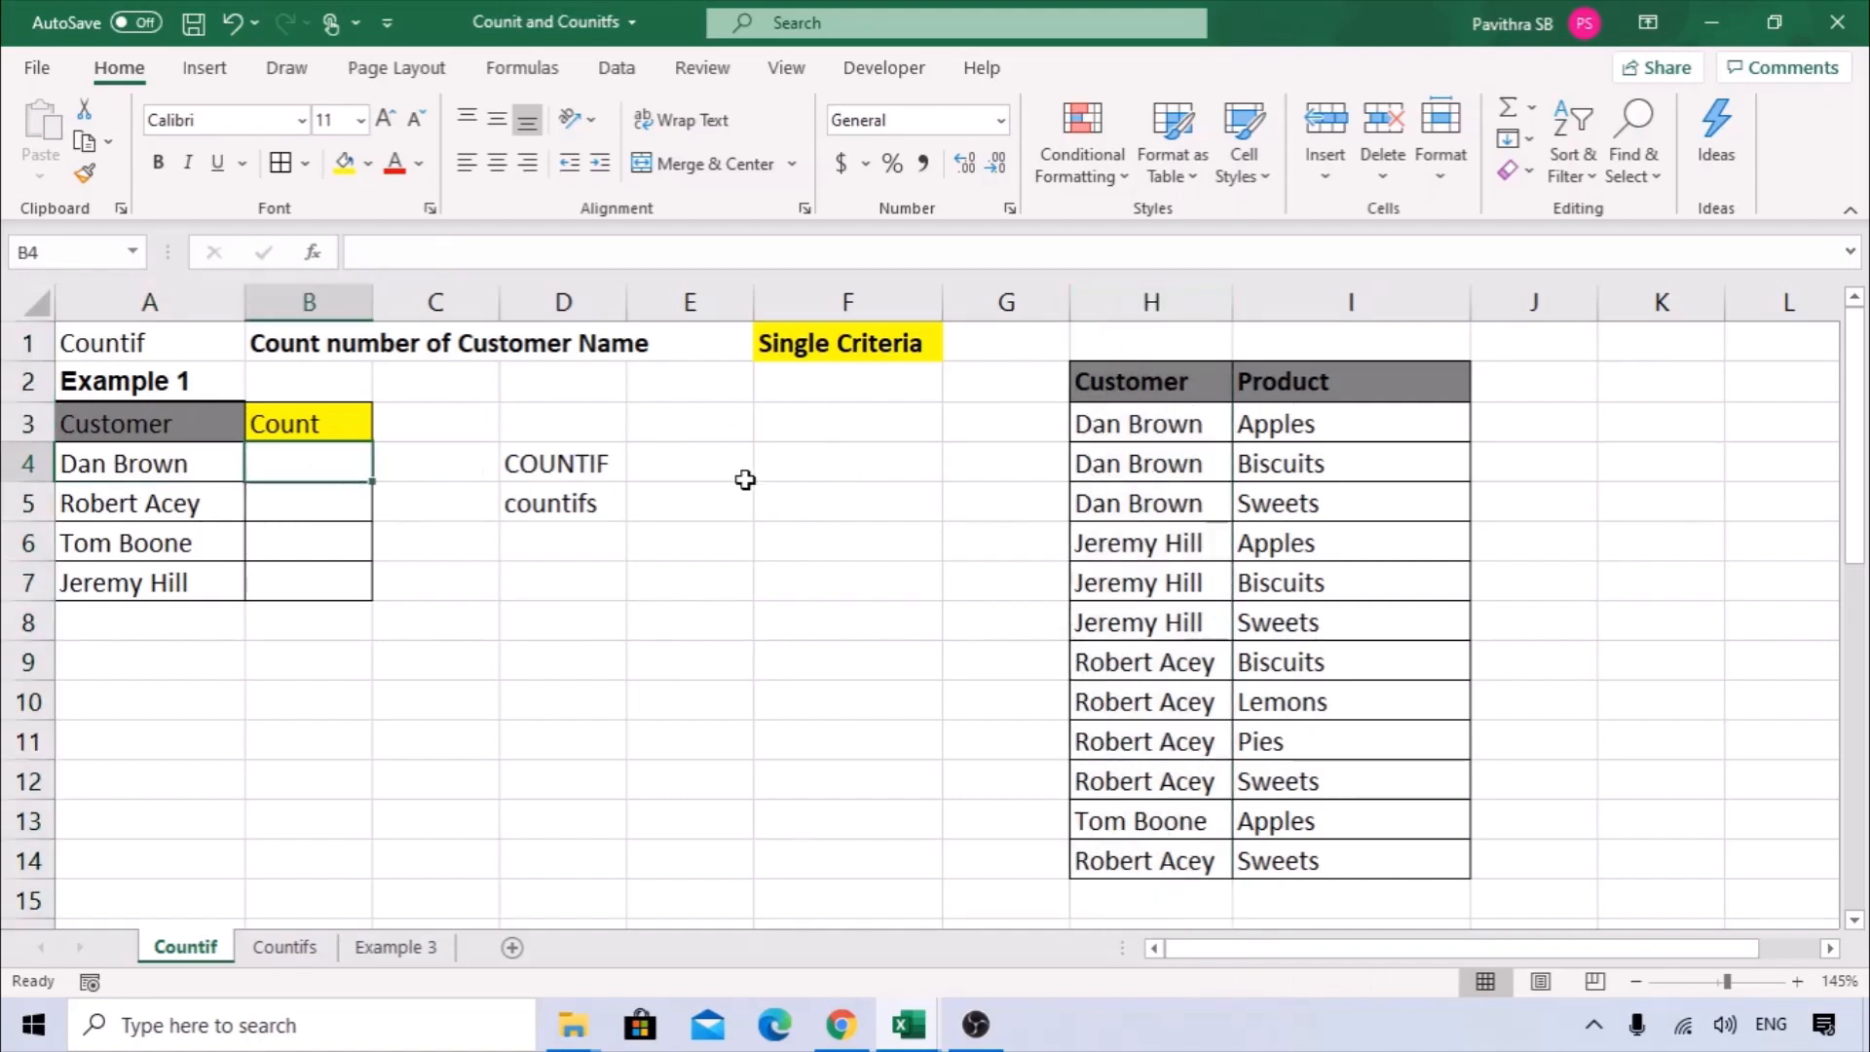
{"action": "type", "text": "=C"}
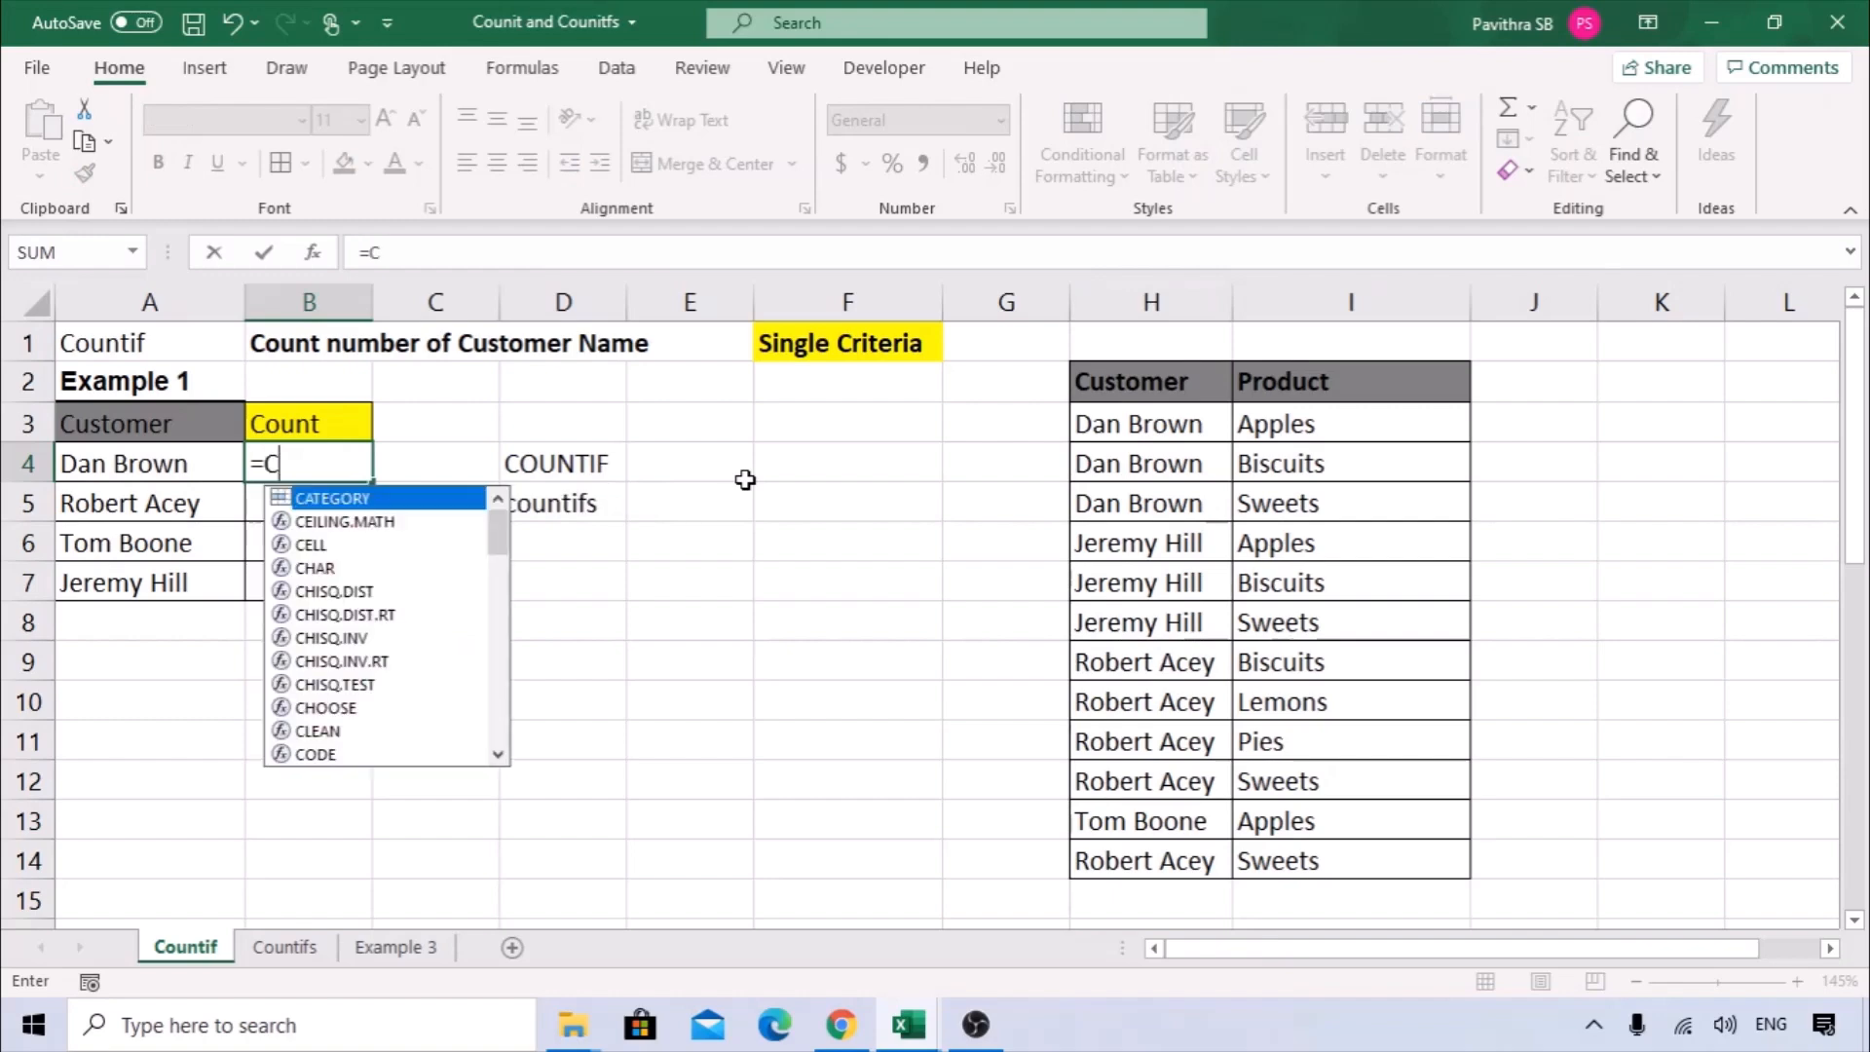
{"action": "type", "text": "OUNTIF("}
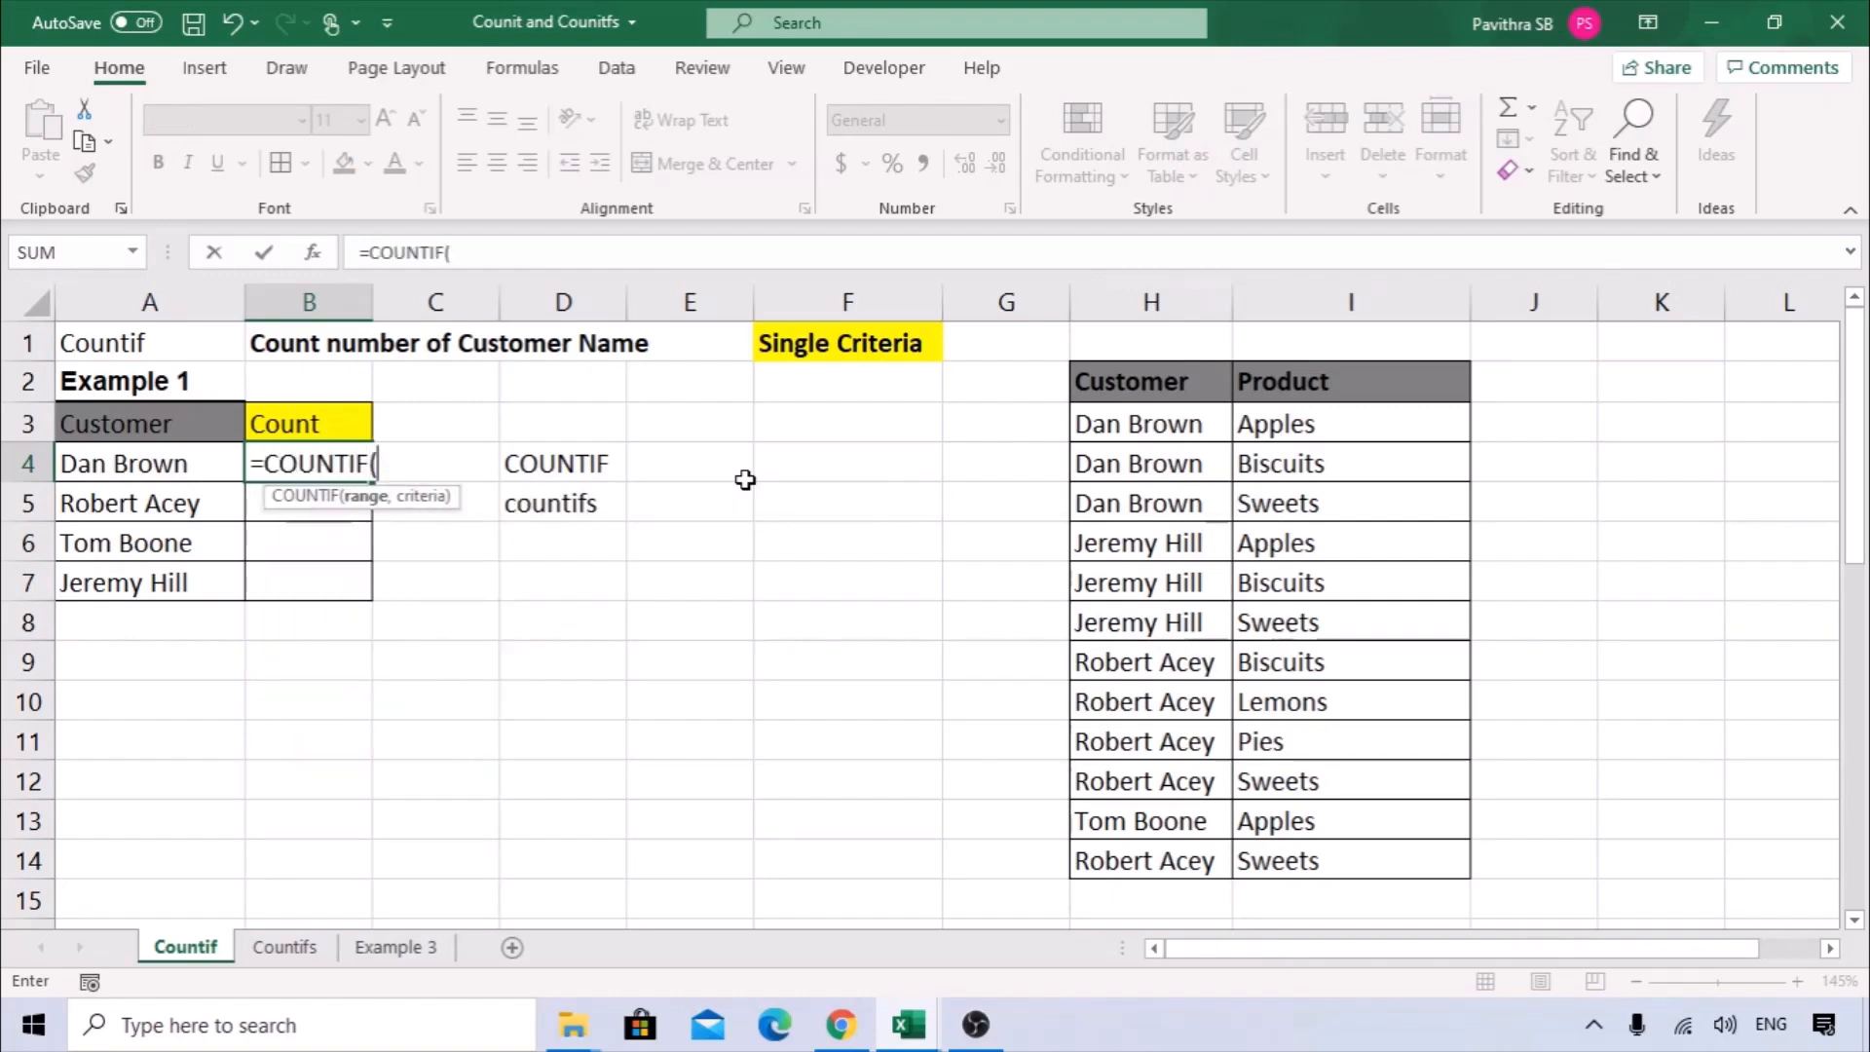
{"action": "left_click", "coordinate": [314, 255]}
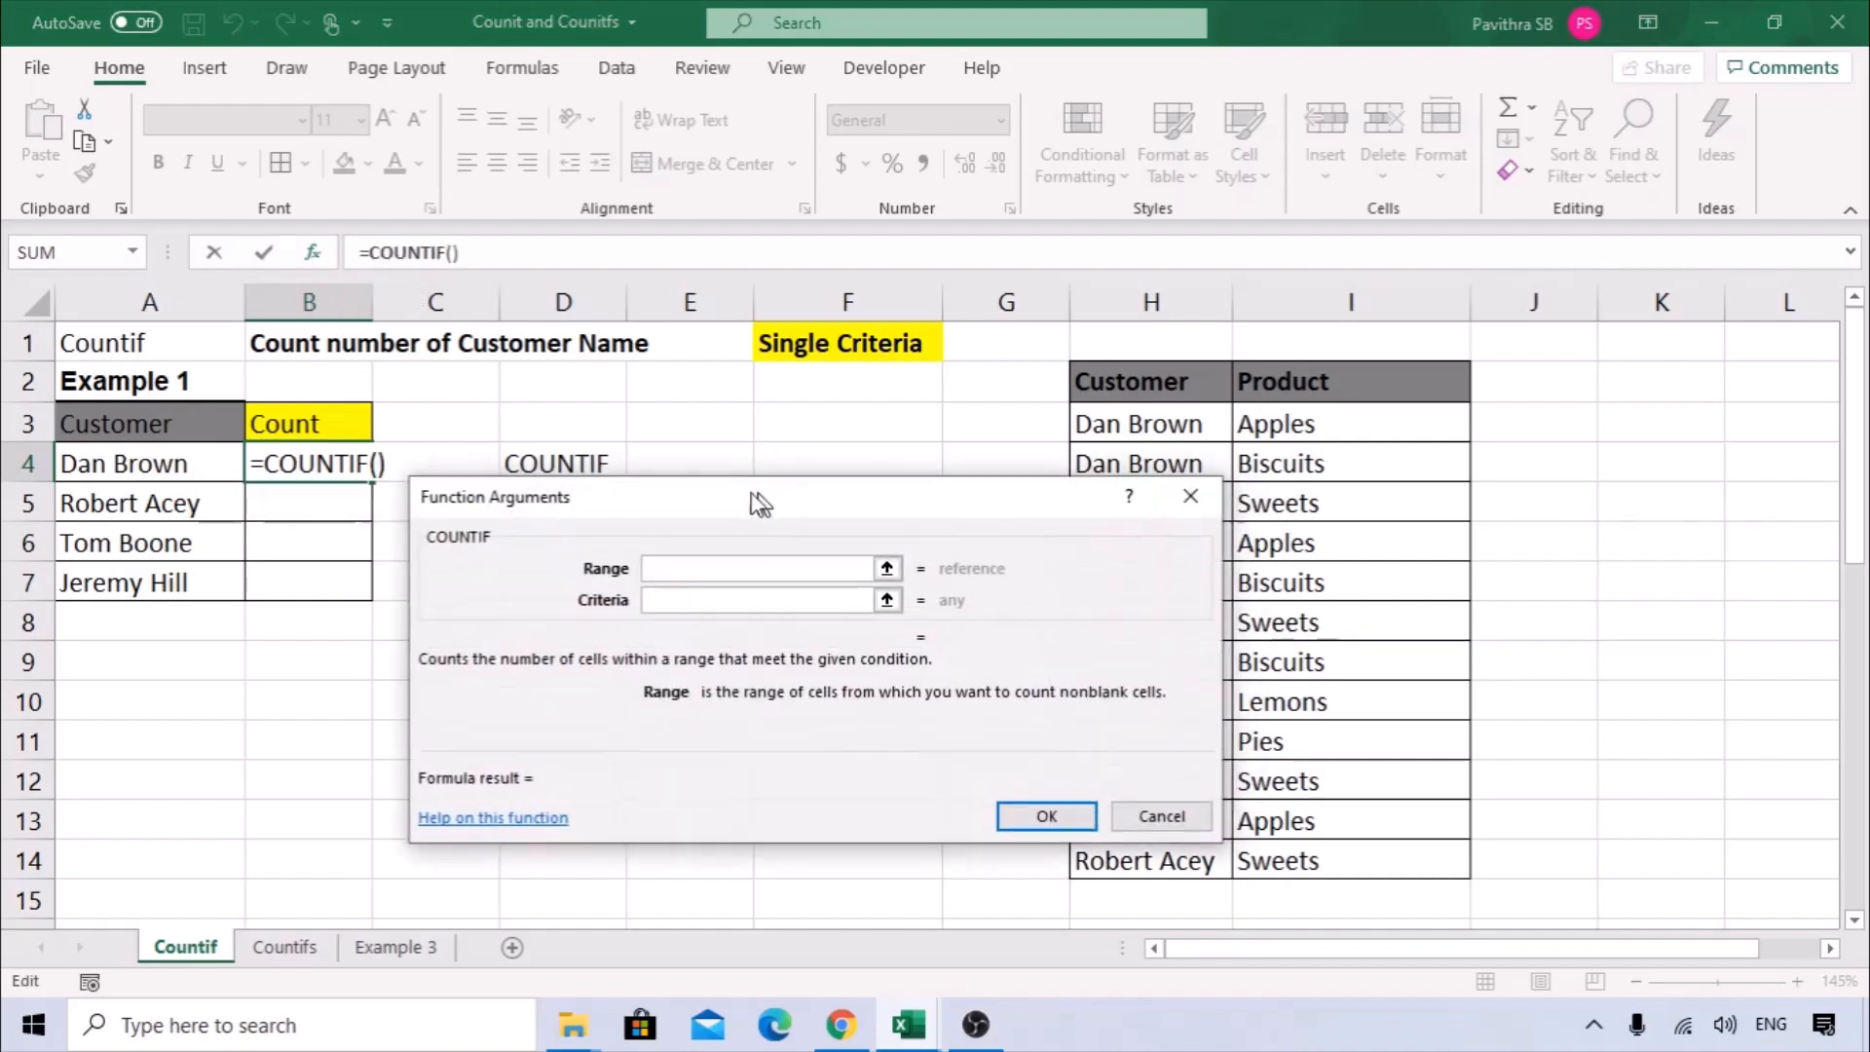
{"action": "left_click_drag", "start_coordinate": [584, 381], "coordinate": [467, 422]}
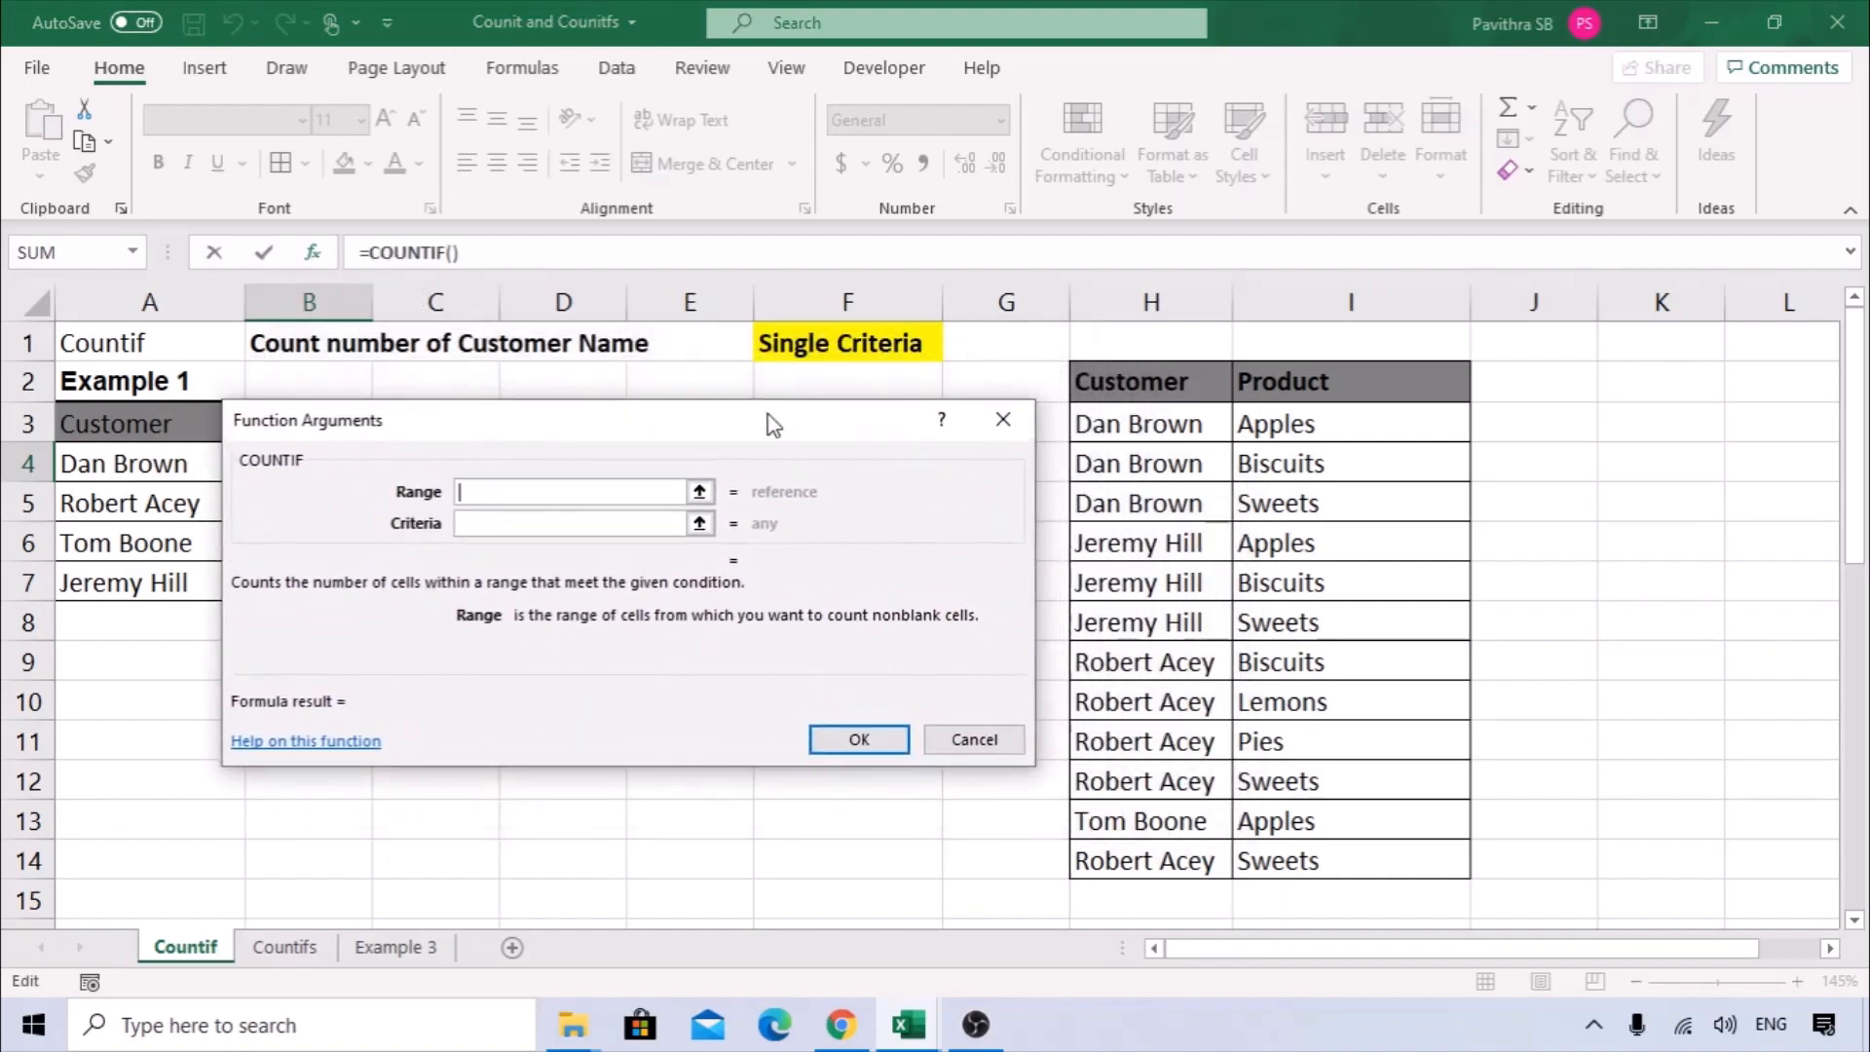
{"action": "left_click", "coordinate": [1130, 284]}
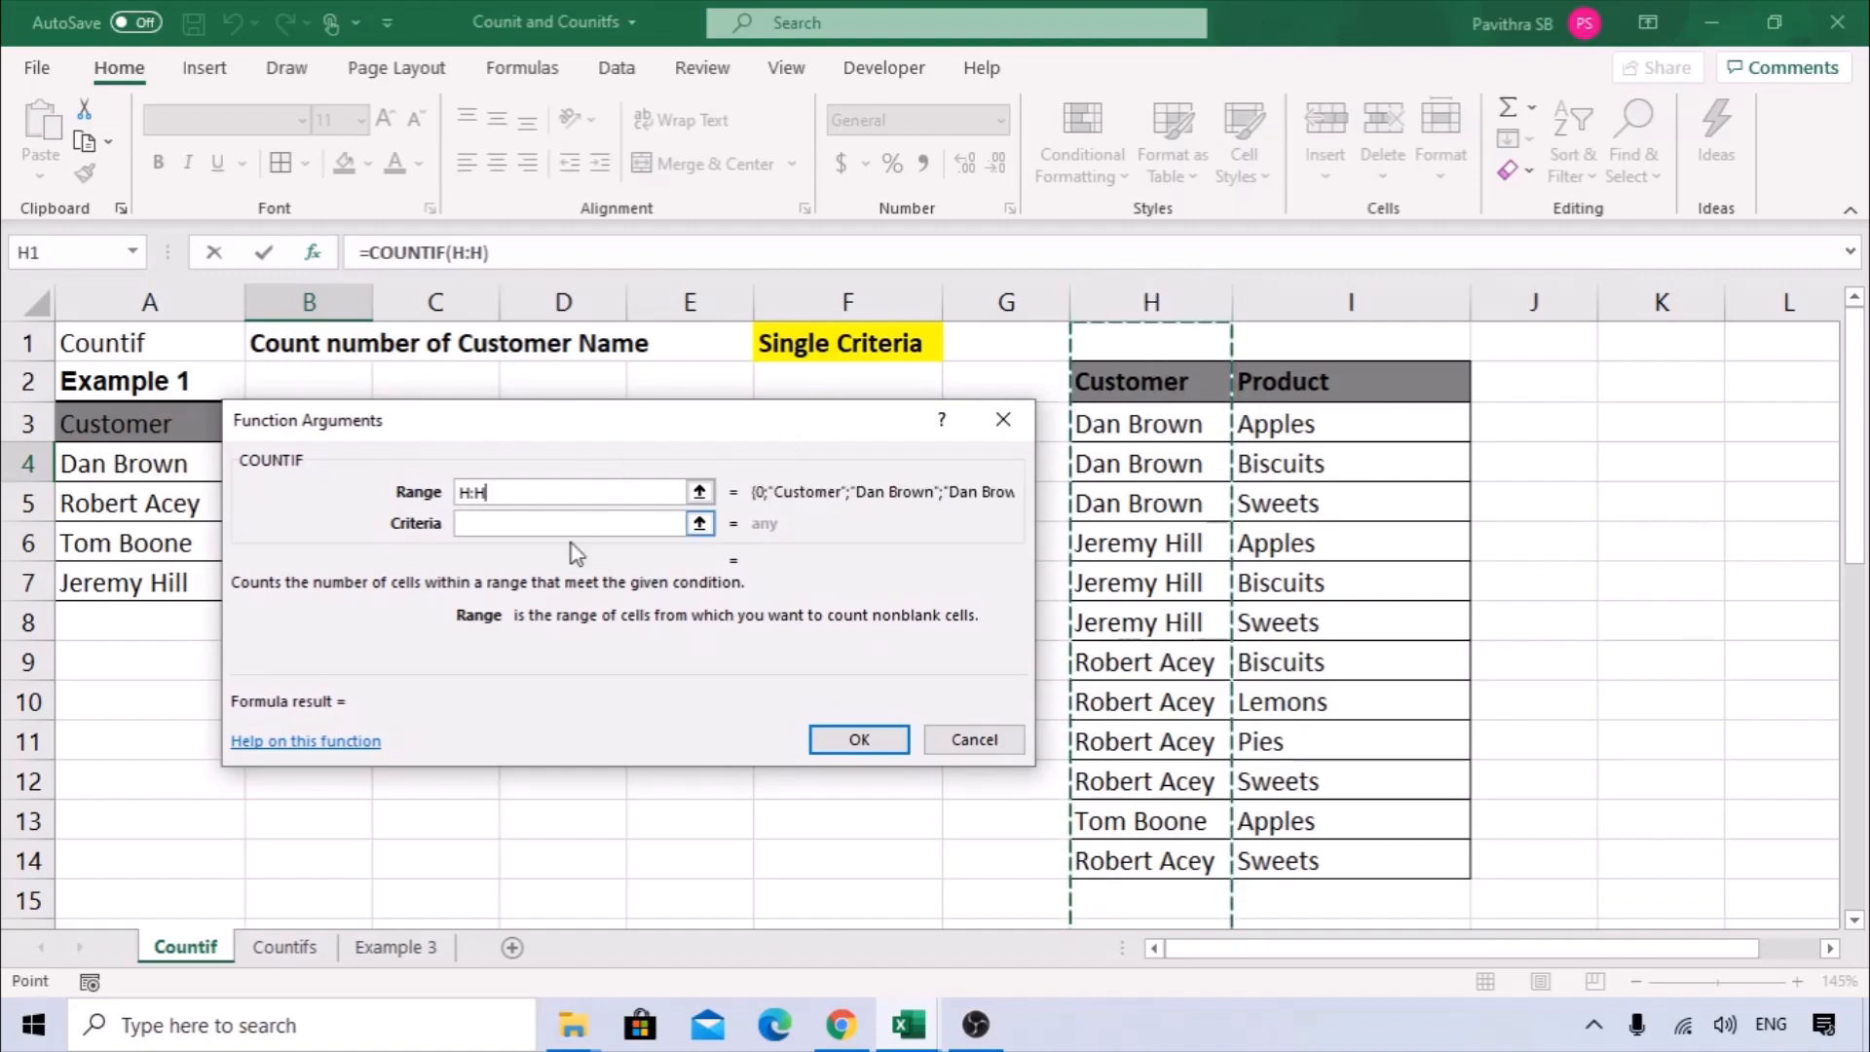
Complete the COUNTIF with A4 as the criteria and fill the formula down to B7.
{"action": "left_click_drag", "start_coordinate": [550, 435], "coordinate": [747, 379]}
{"action": "left_click", "coordinate": [672, 467]}
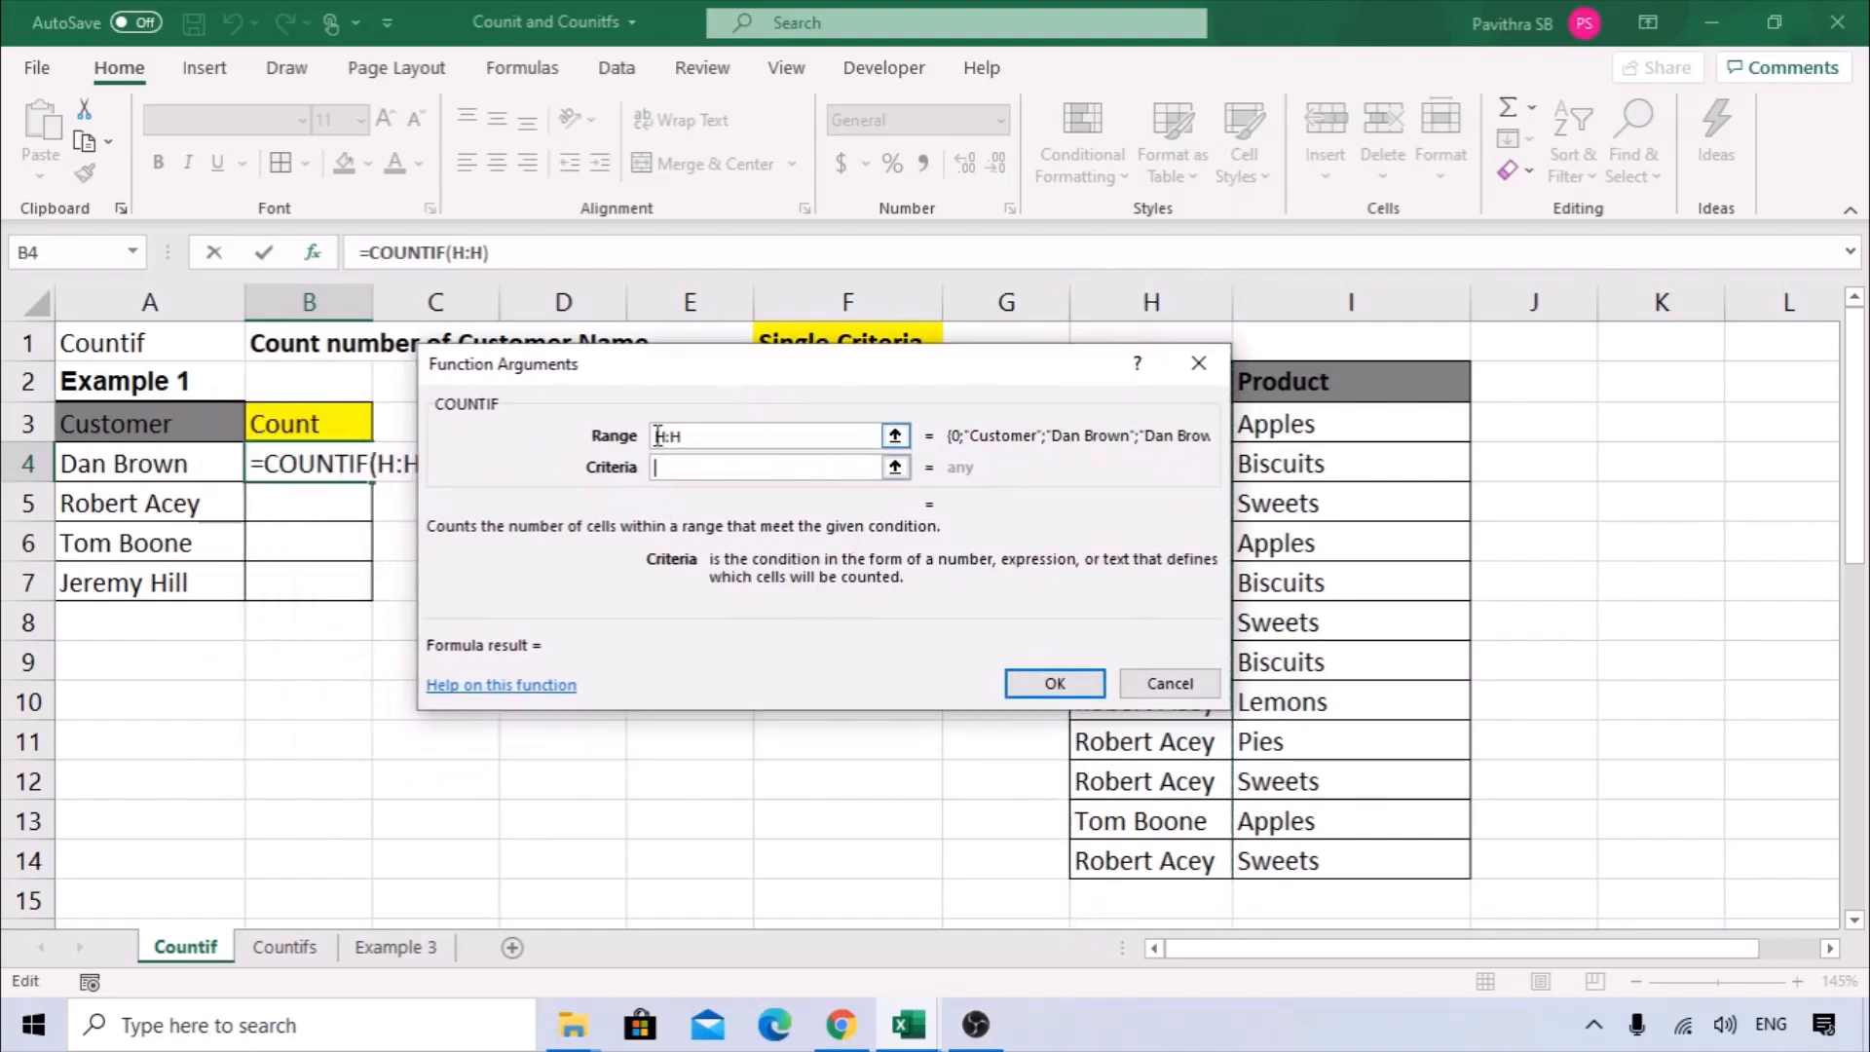
{"action": "left_click", "coordinate": [202, 473]}
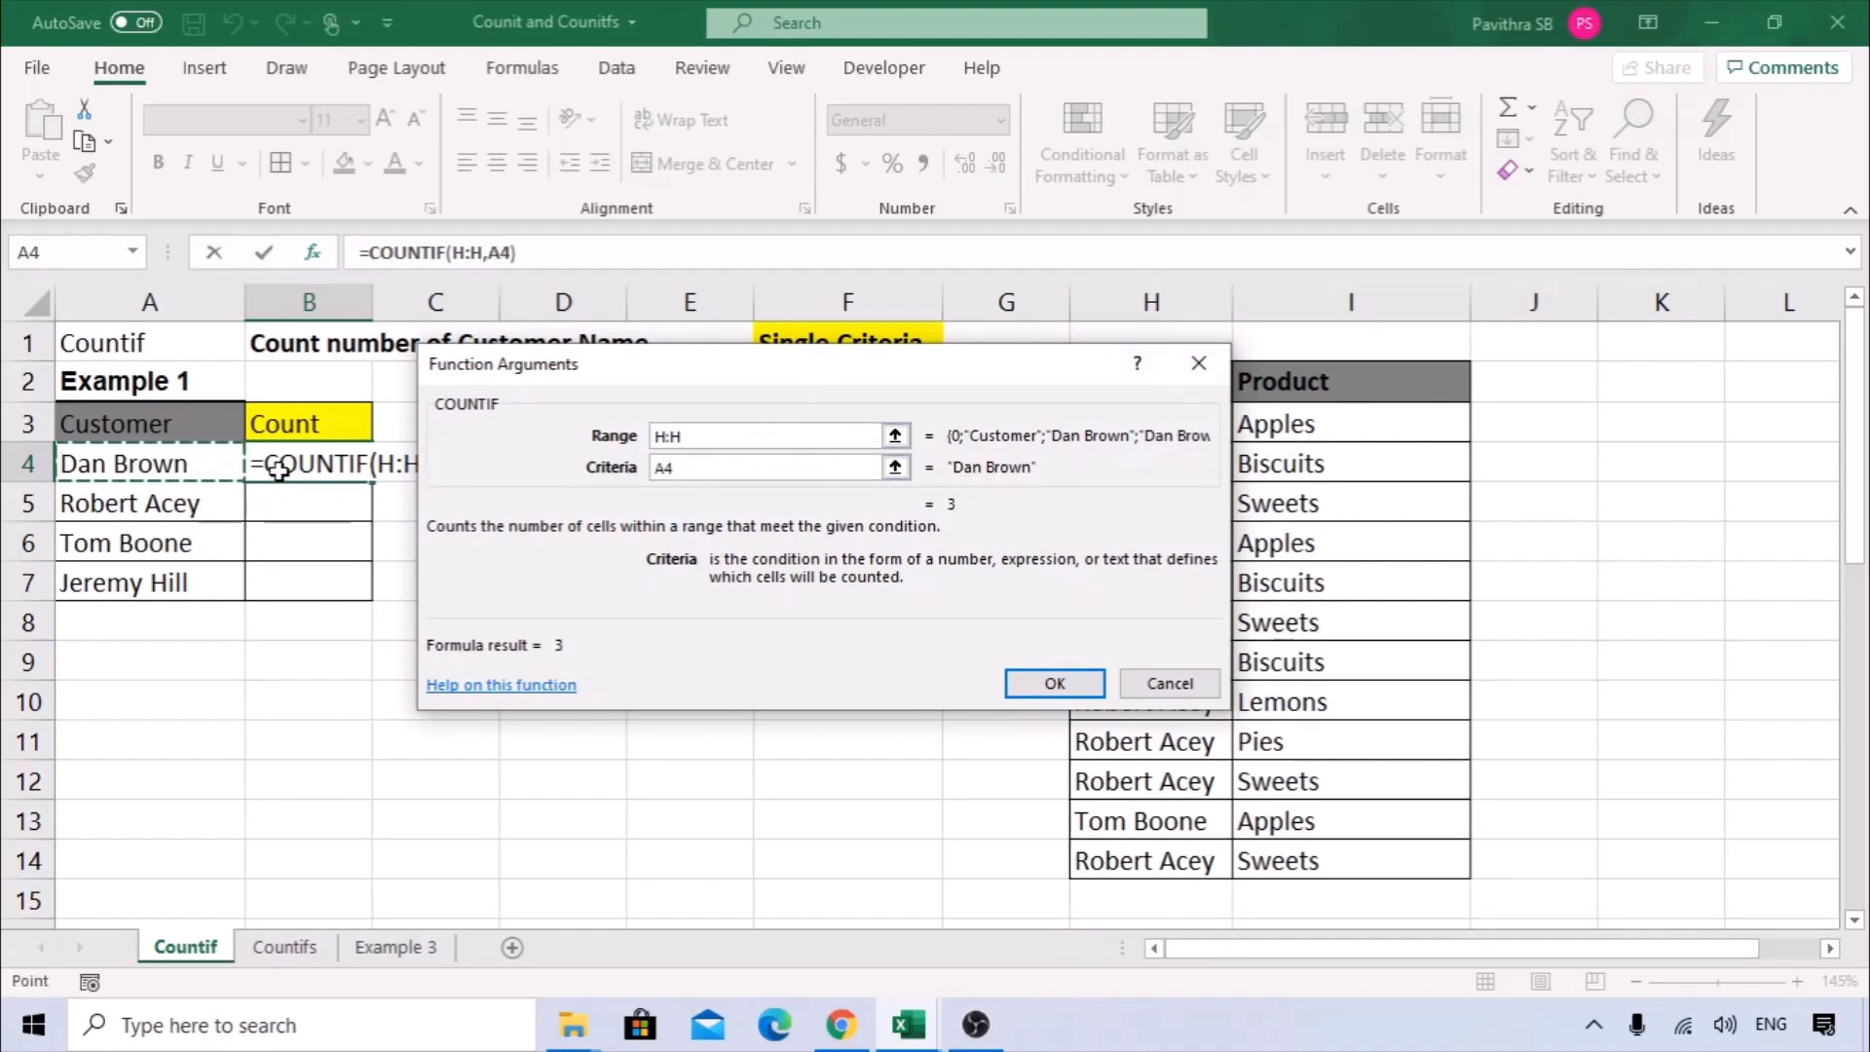
{"action": "left_click_drag", "start_coordinate": [688, 378], "coordinate": [522, 424]}
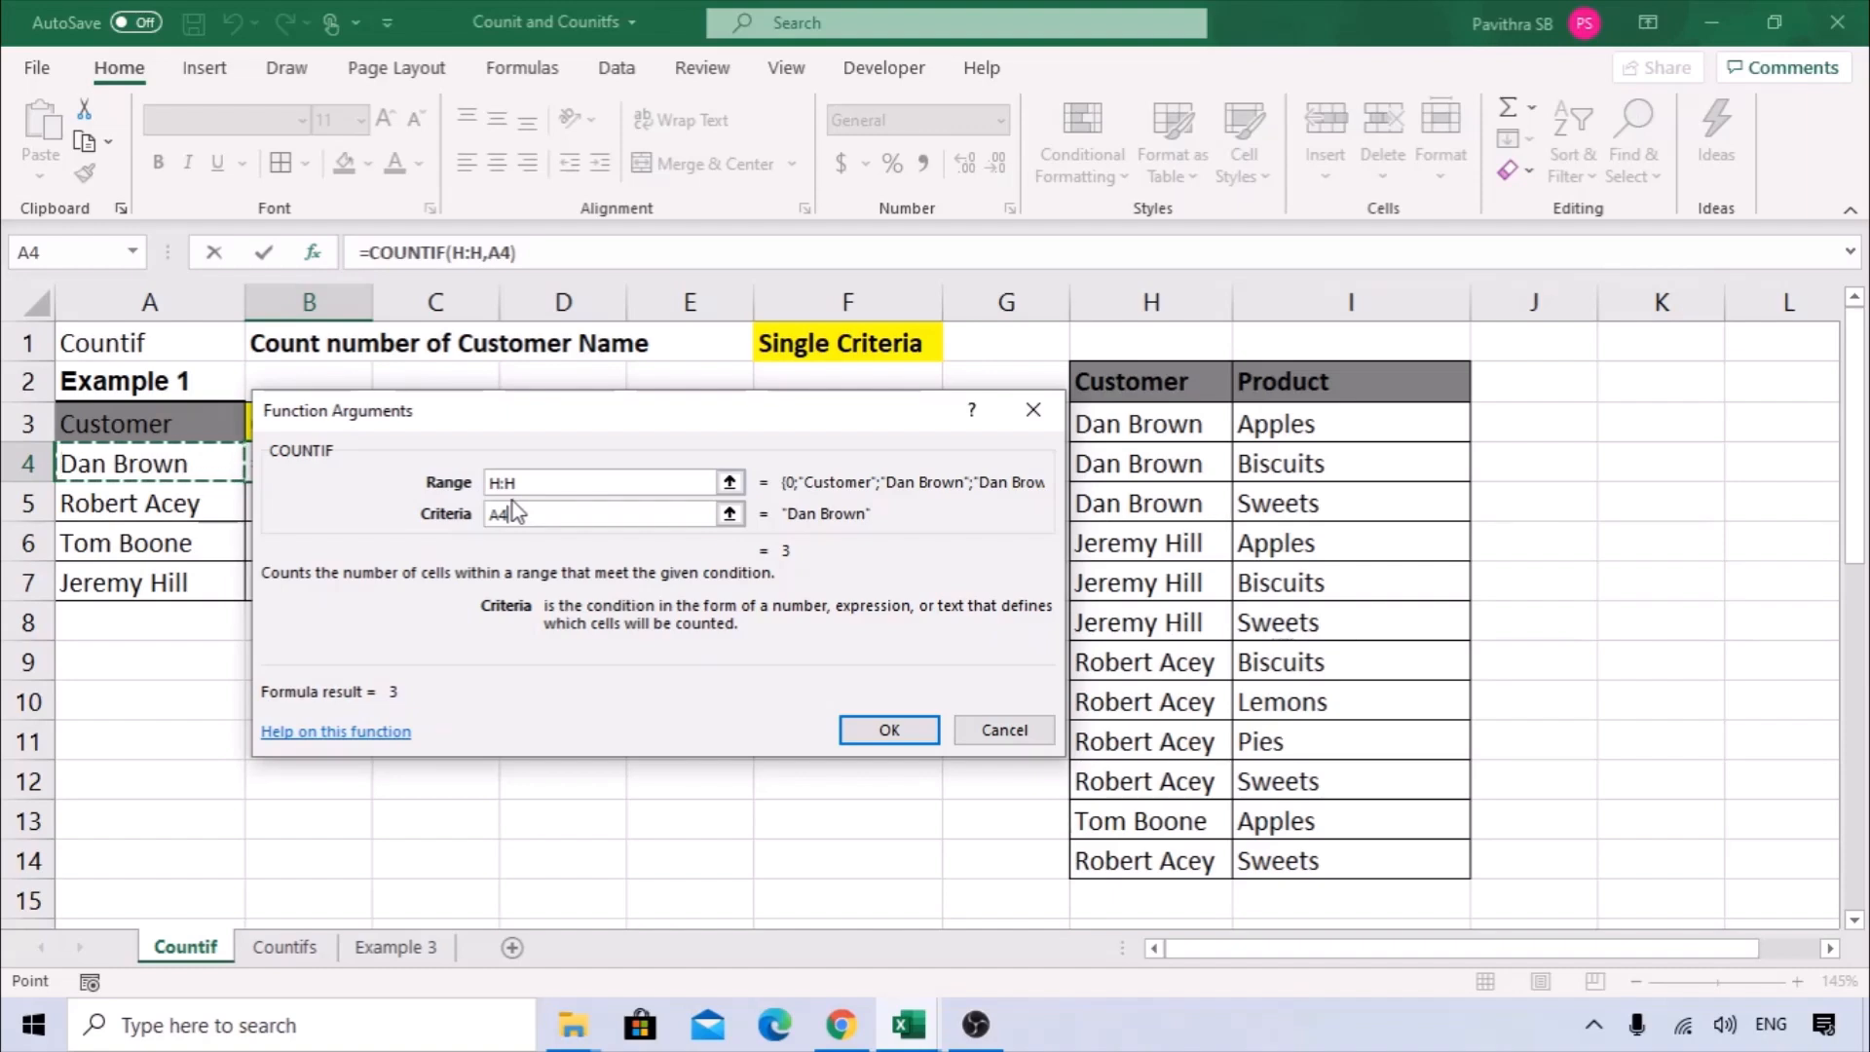
{"action": "left_click", "coordinate": [886, 729]}
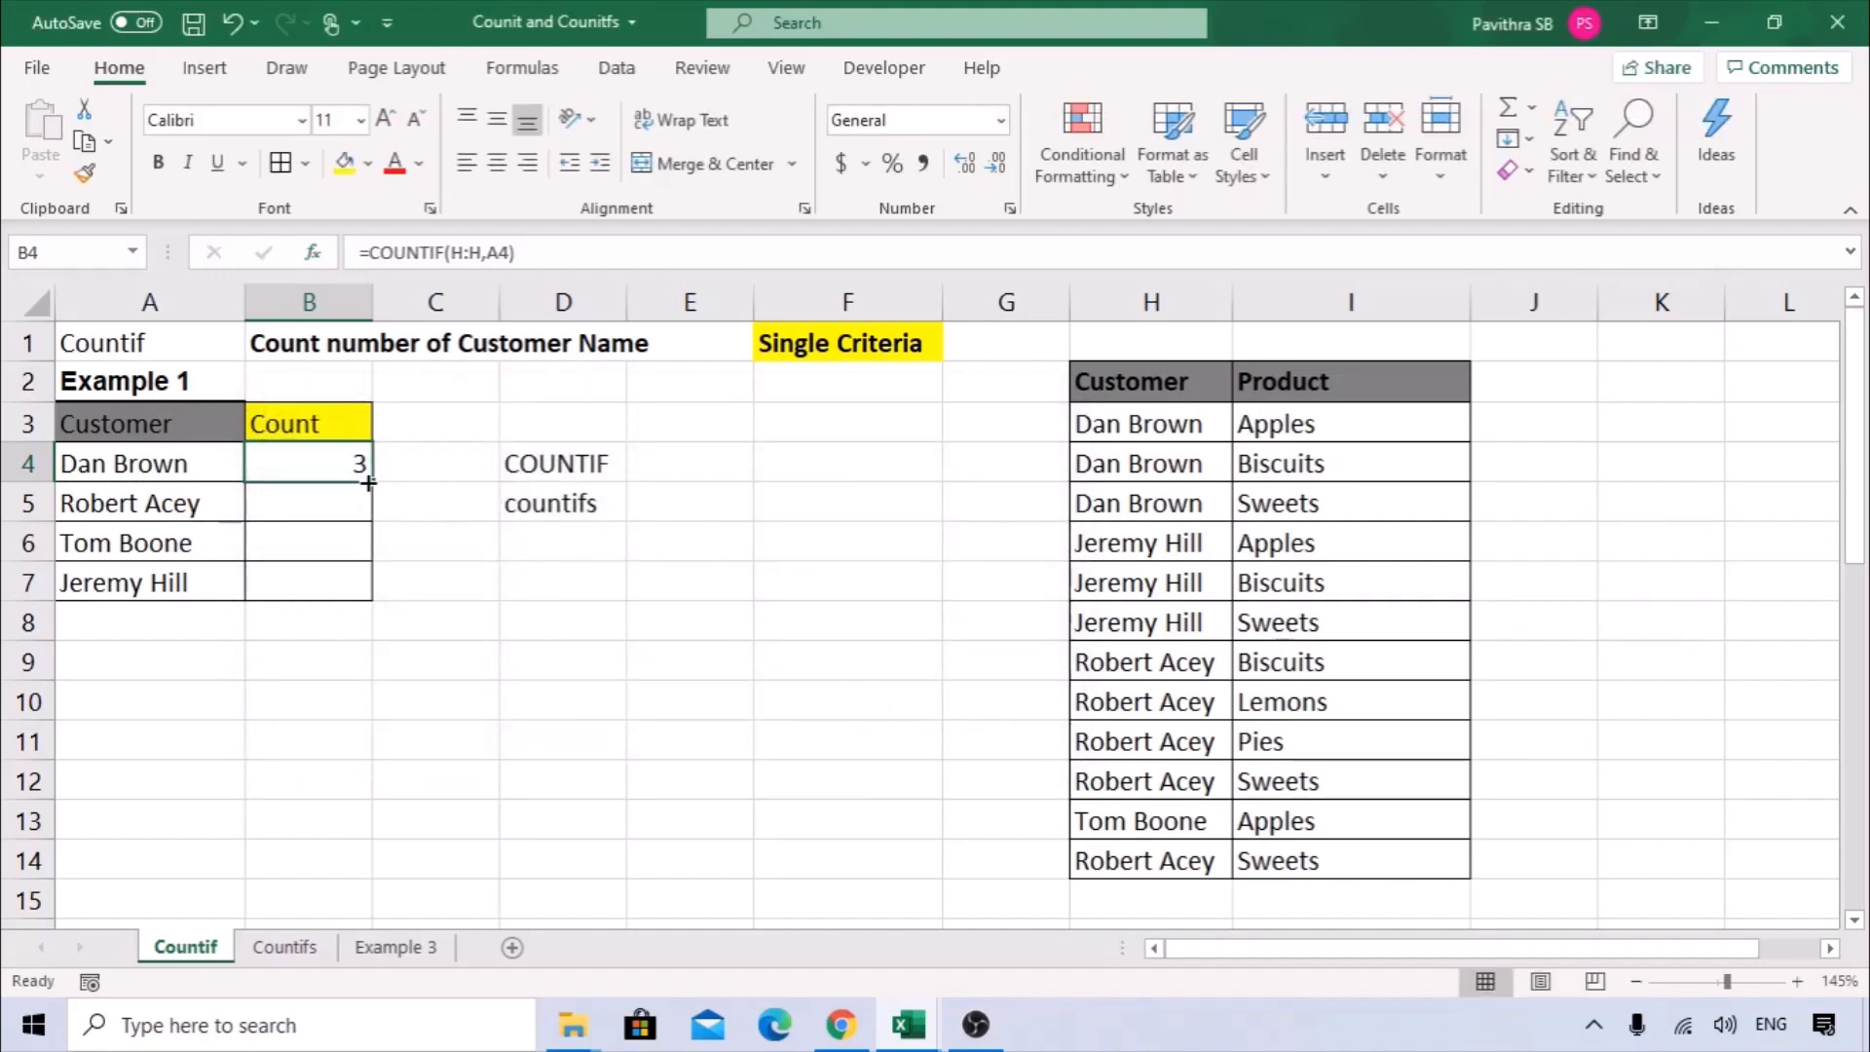
{"action": "left_click_drag", "start_coordinate": [367, 472], "coordinate": [370, 614]}
{"action": "left_click", "coordinate": [429, 603]}
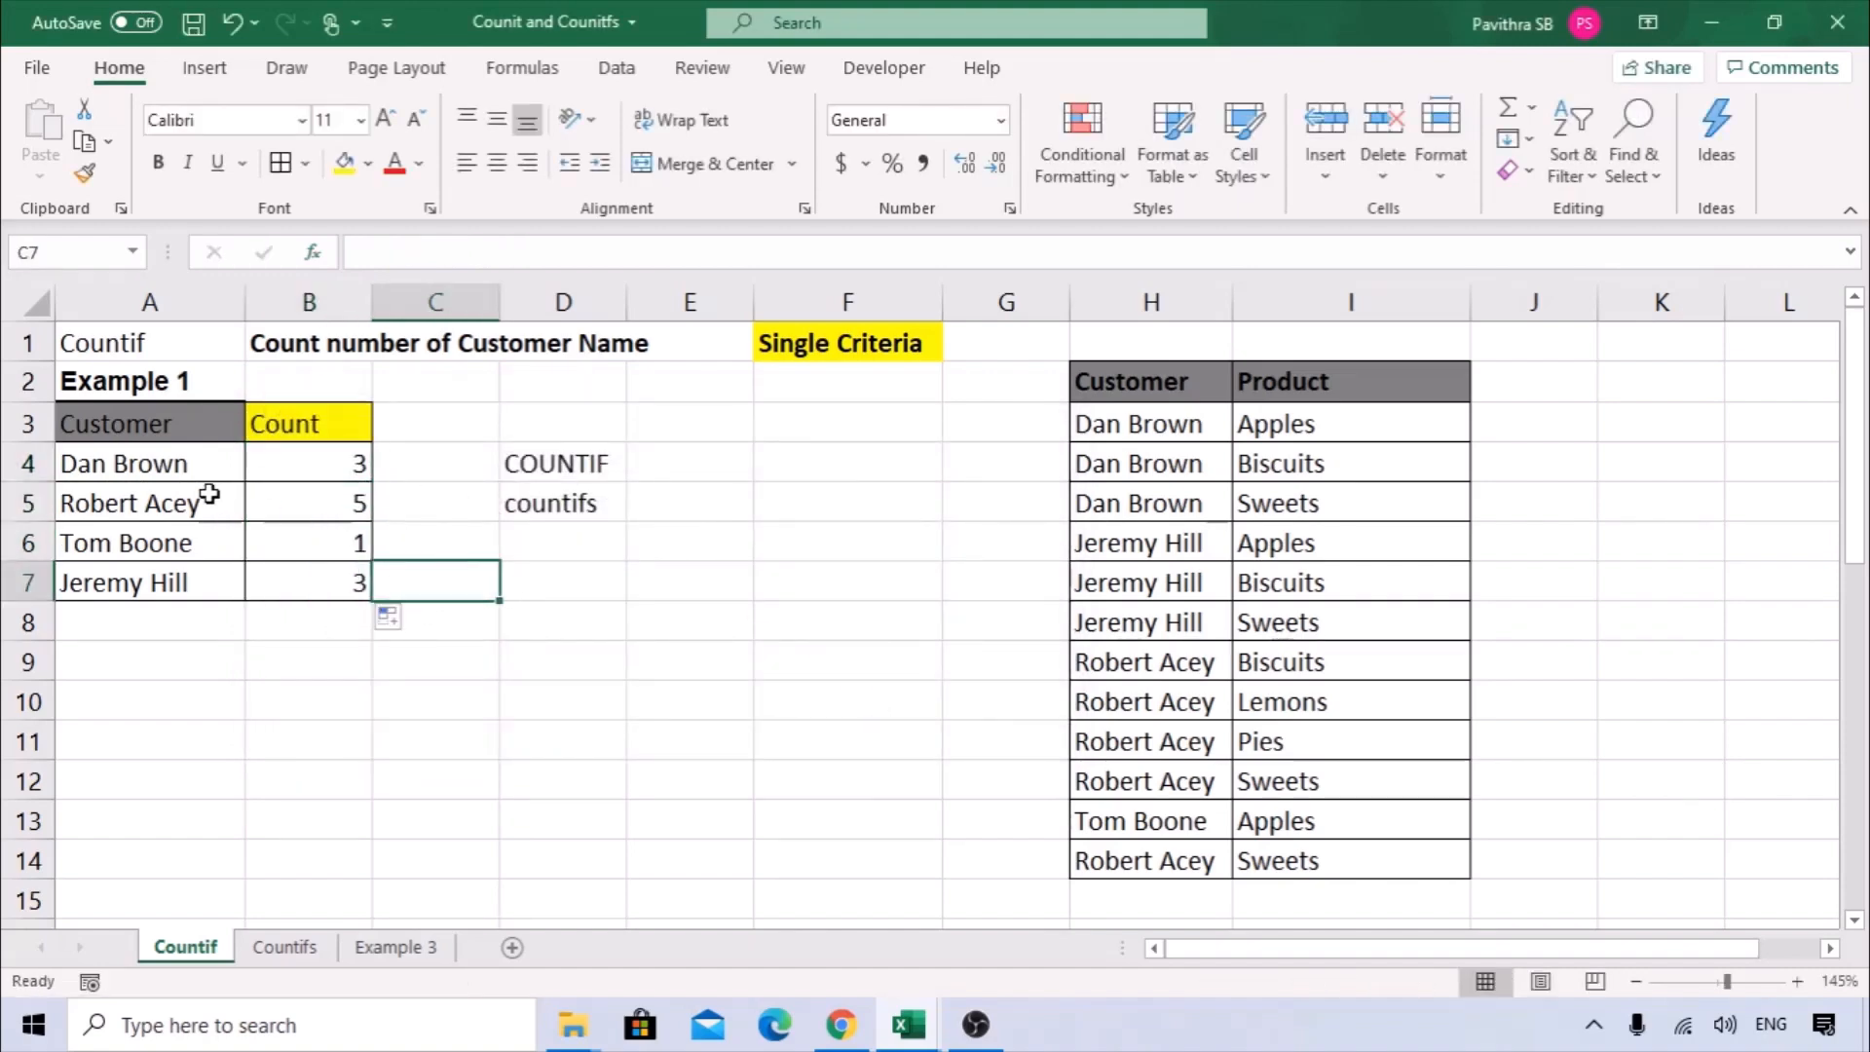
Review the COUNTIF formulas in B4 to B7 against the customer names and the Customer data in column H.
{"action": "left_click", "coordinate": [207, 468]}
{"action": "left_click", "coordinate": [312, 459]}
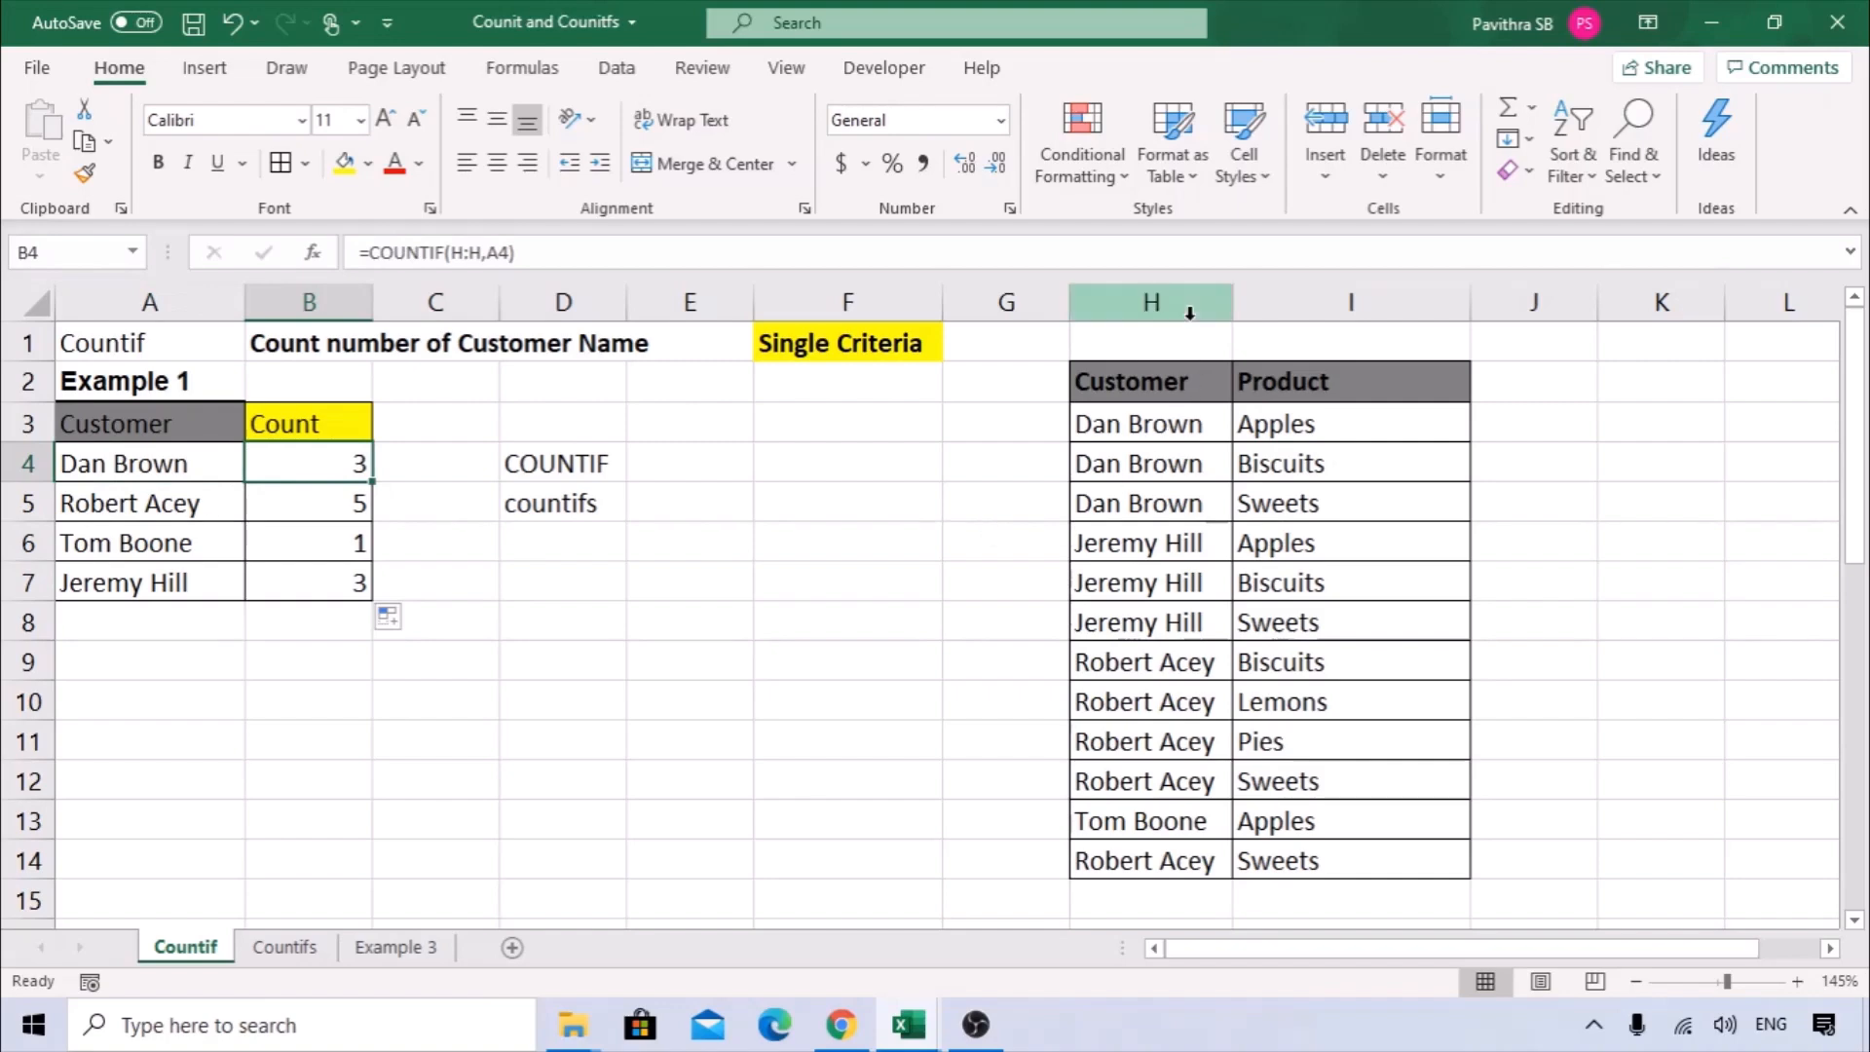
{"action": "left_click", "coordinate": [1189, 303]}
{"action": "left_click", "coordinate": [309, 513]}
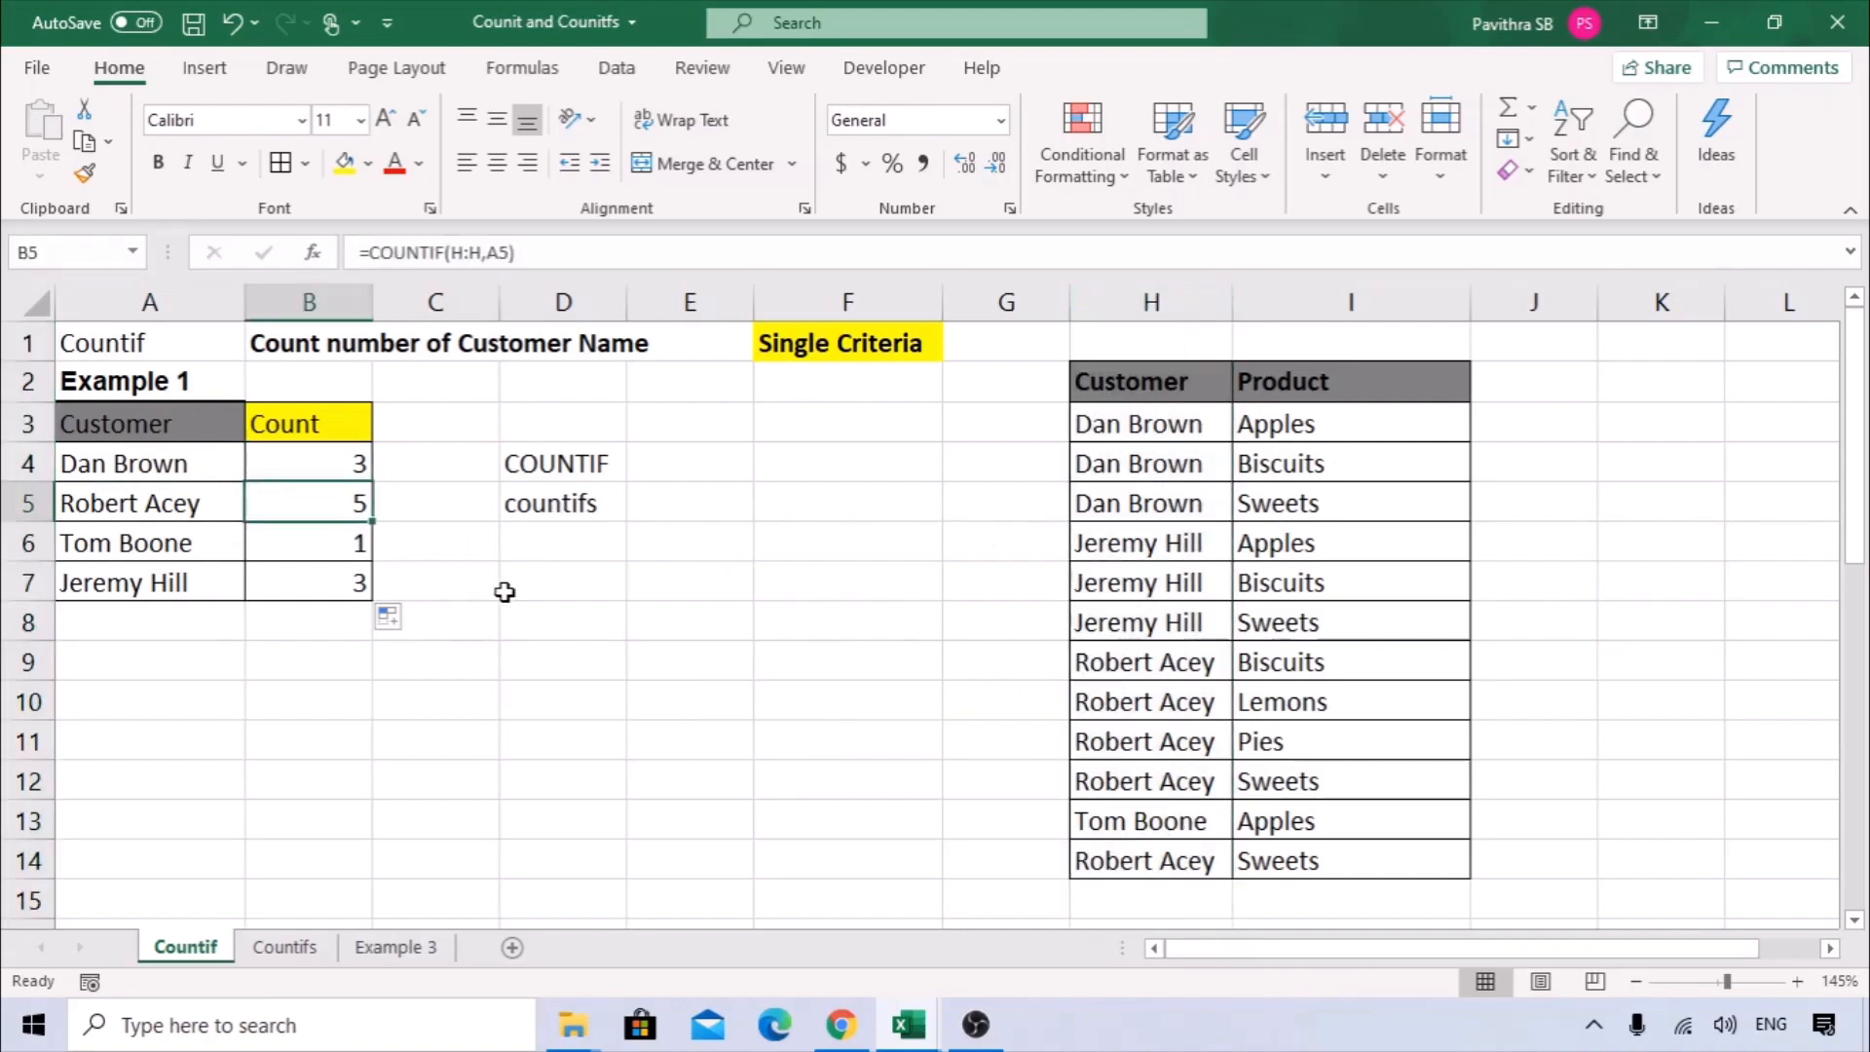
{"action": "left_click", "coordinate": [326, 541]}
{"action": "left_click", "coordinate": [328, 577]}
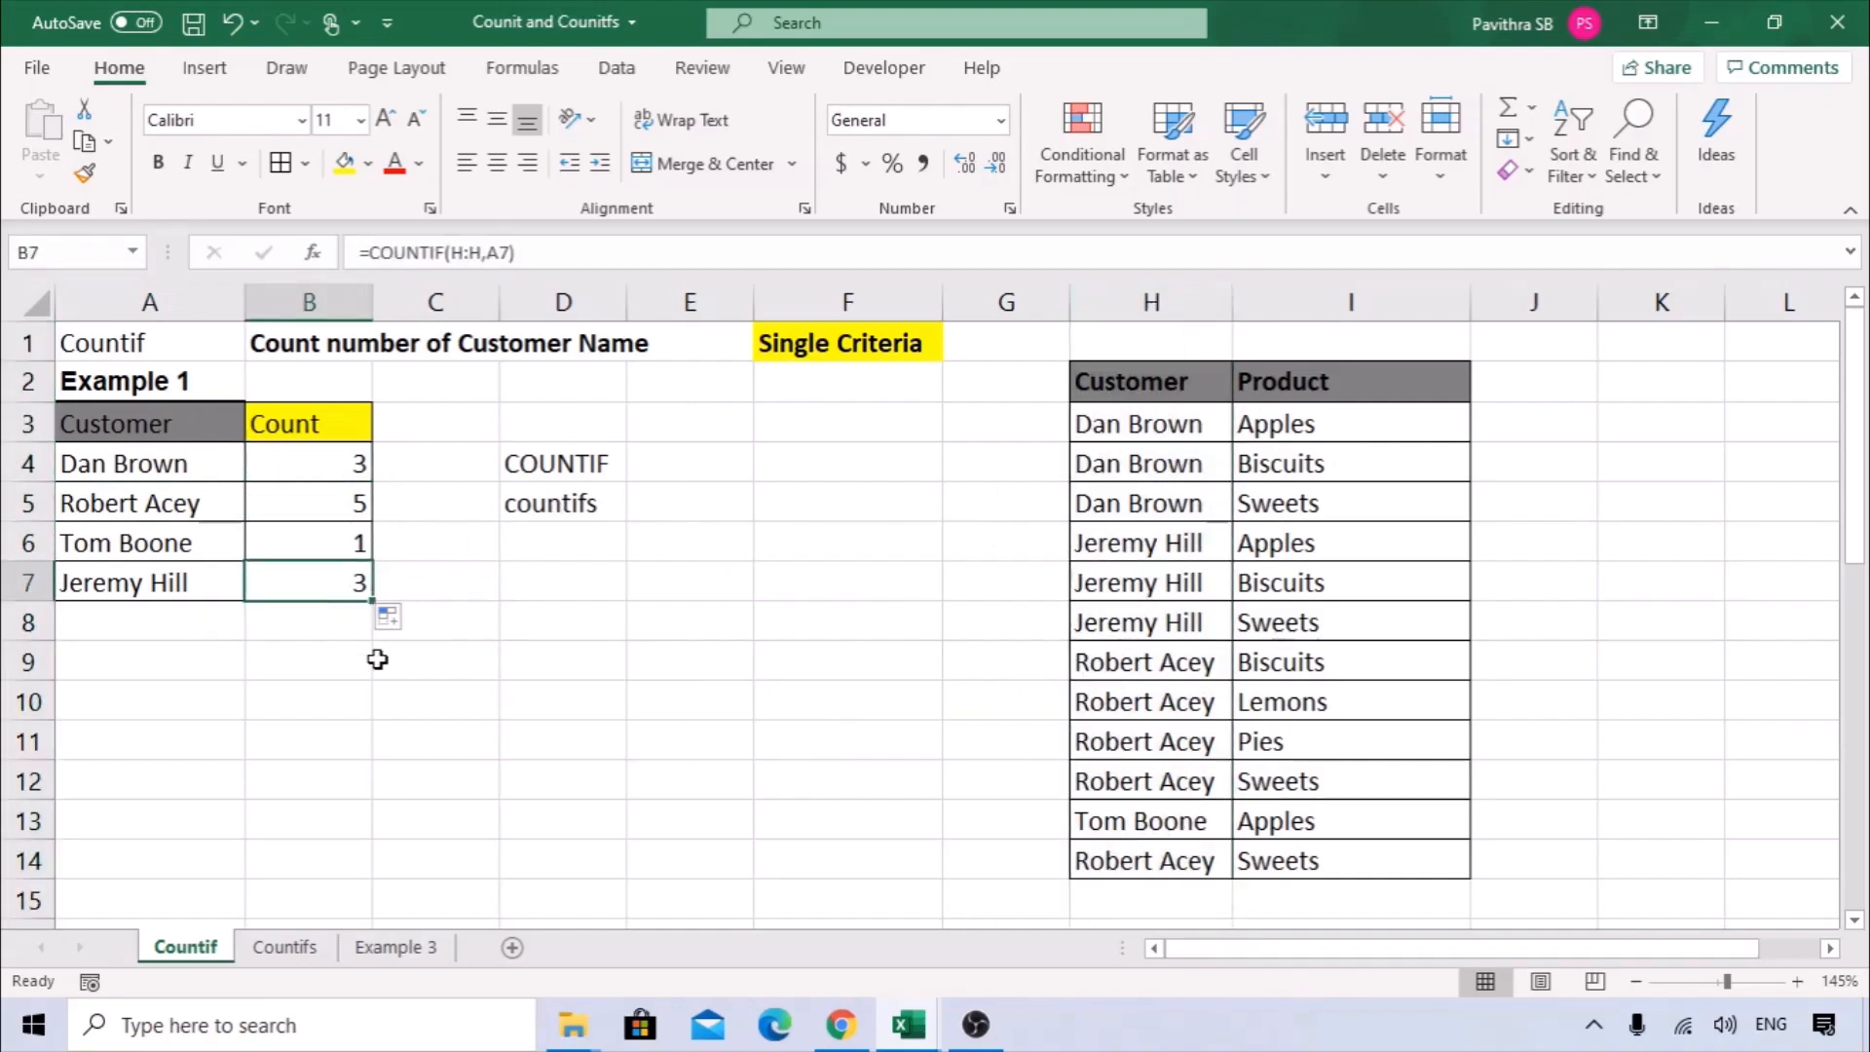
{"action": "left_click_drag", "start_coordinate": [347, 469], "coordinate": [342, 617]}
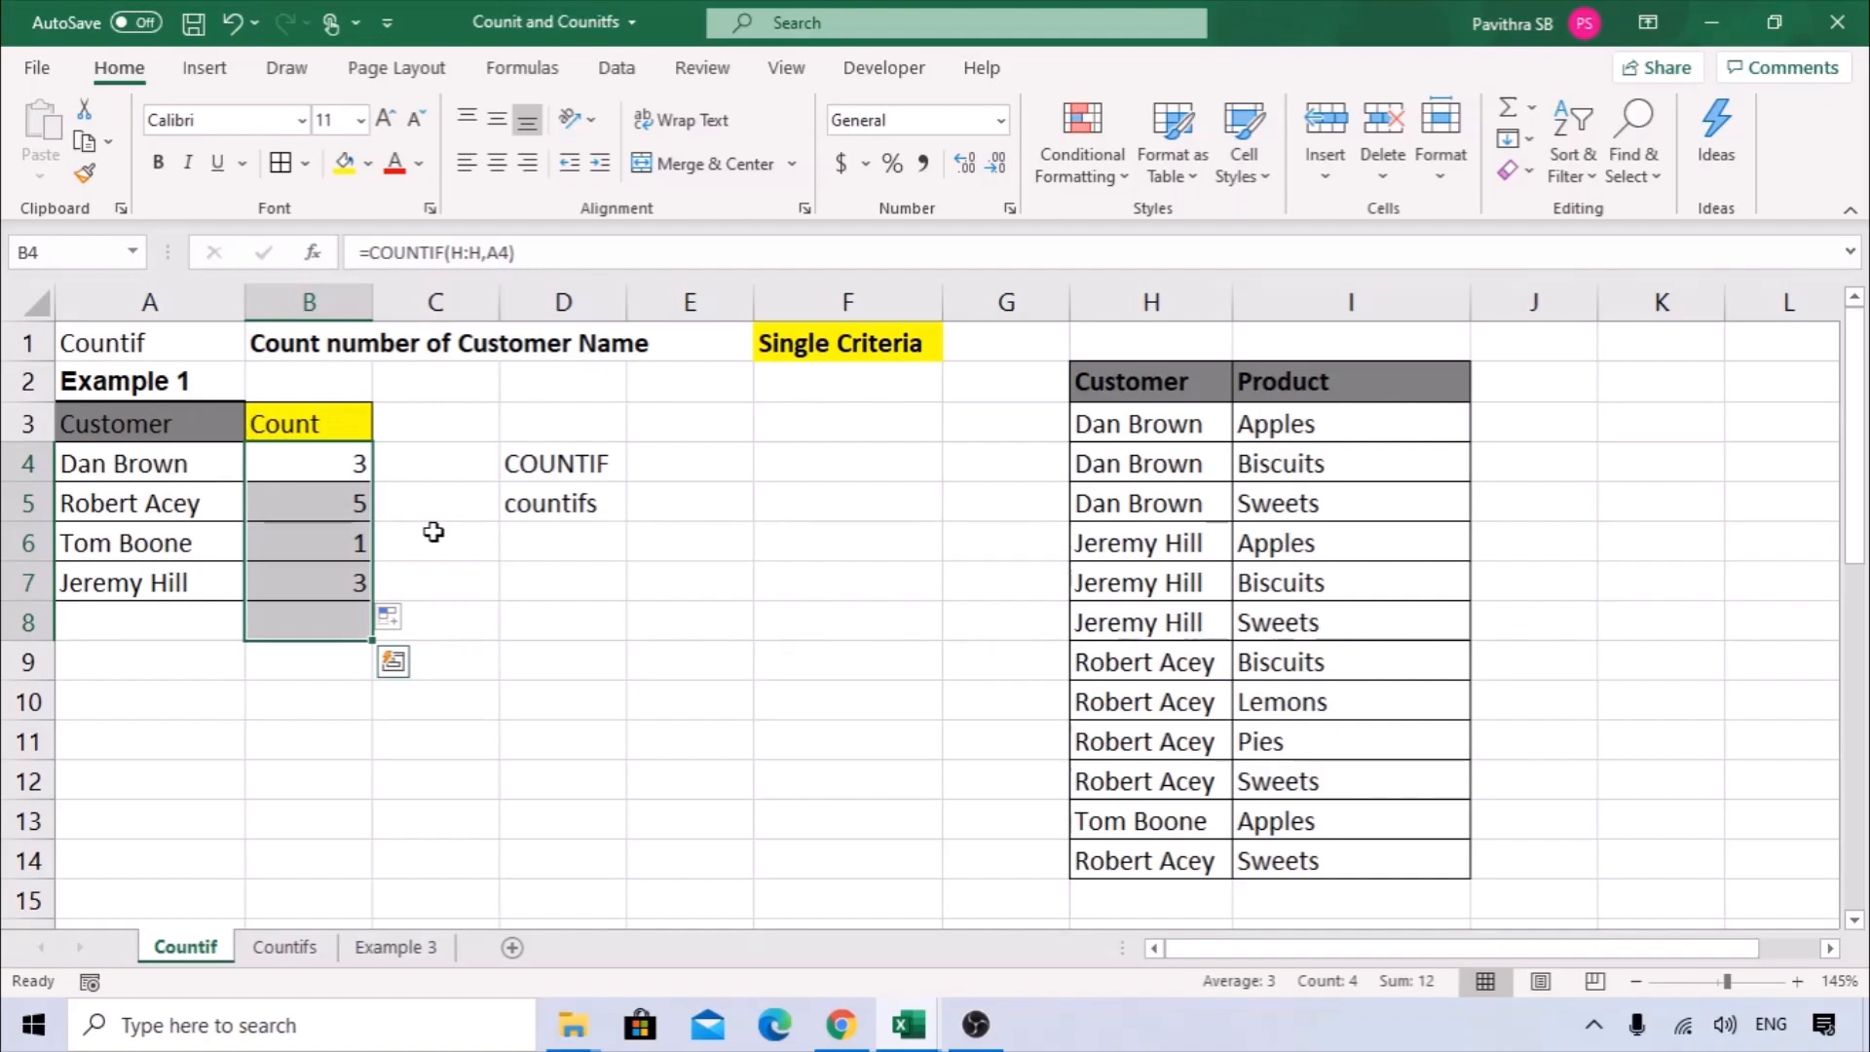
Change the heading in A26 to Example 2.
{"action": "scroll", "coordinate": [433, 531], "scroll_direction": "down", "scroll_amount": 8}
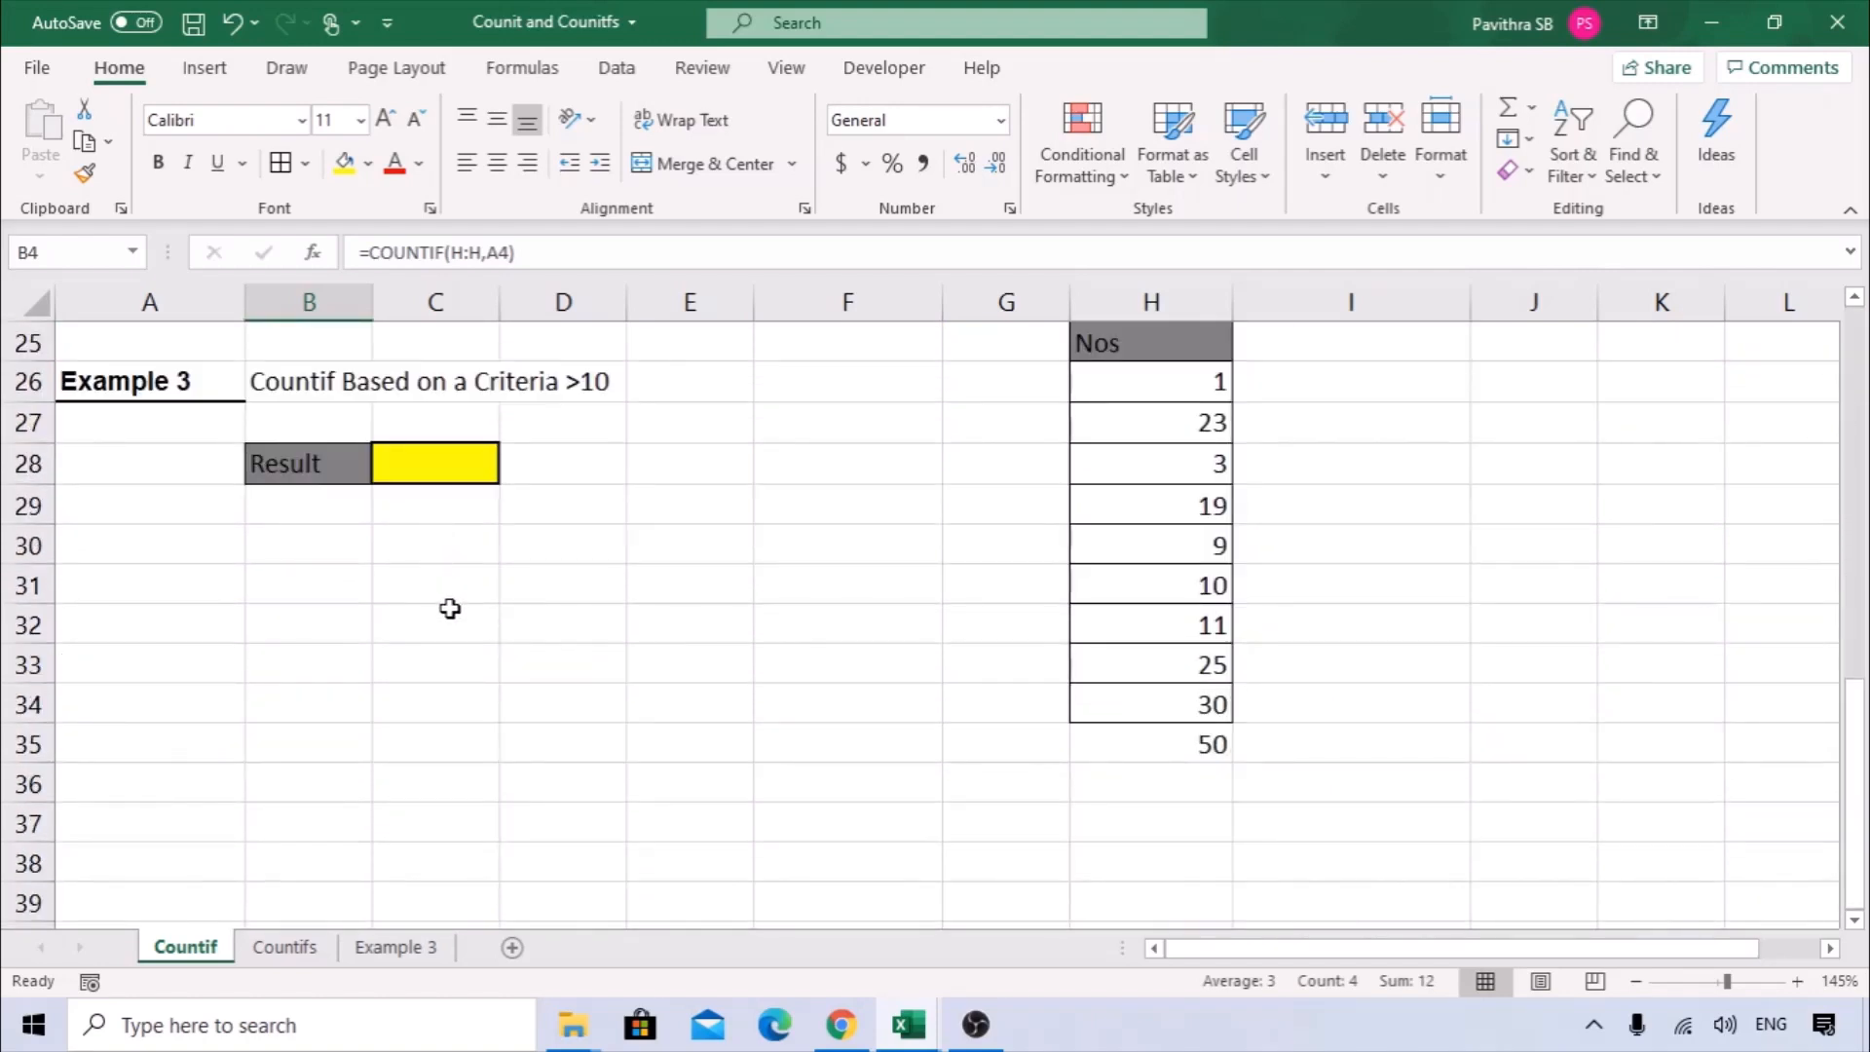
{"action": "double_click", "coordinate": [200, 383]}
{"action": "key", "text": "BackSpace"}
{"action": "type", "text": "2"}
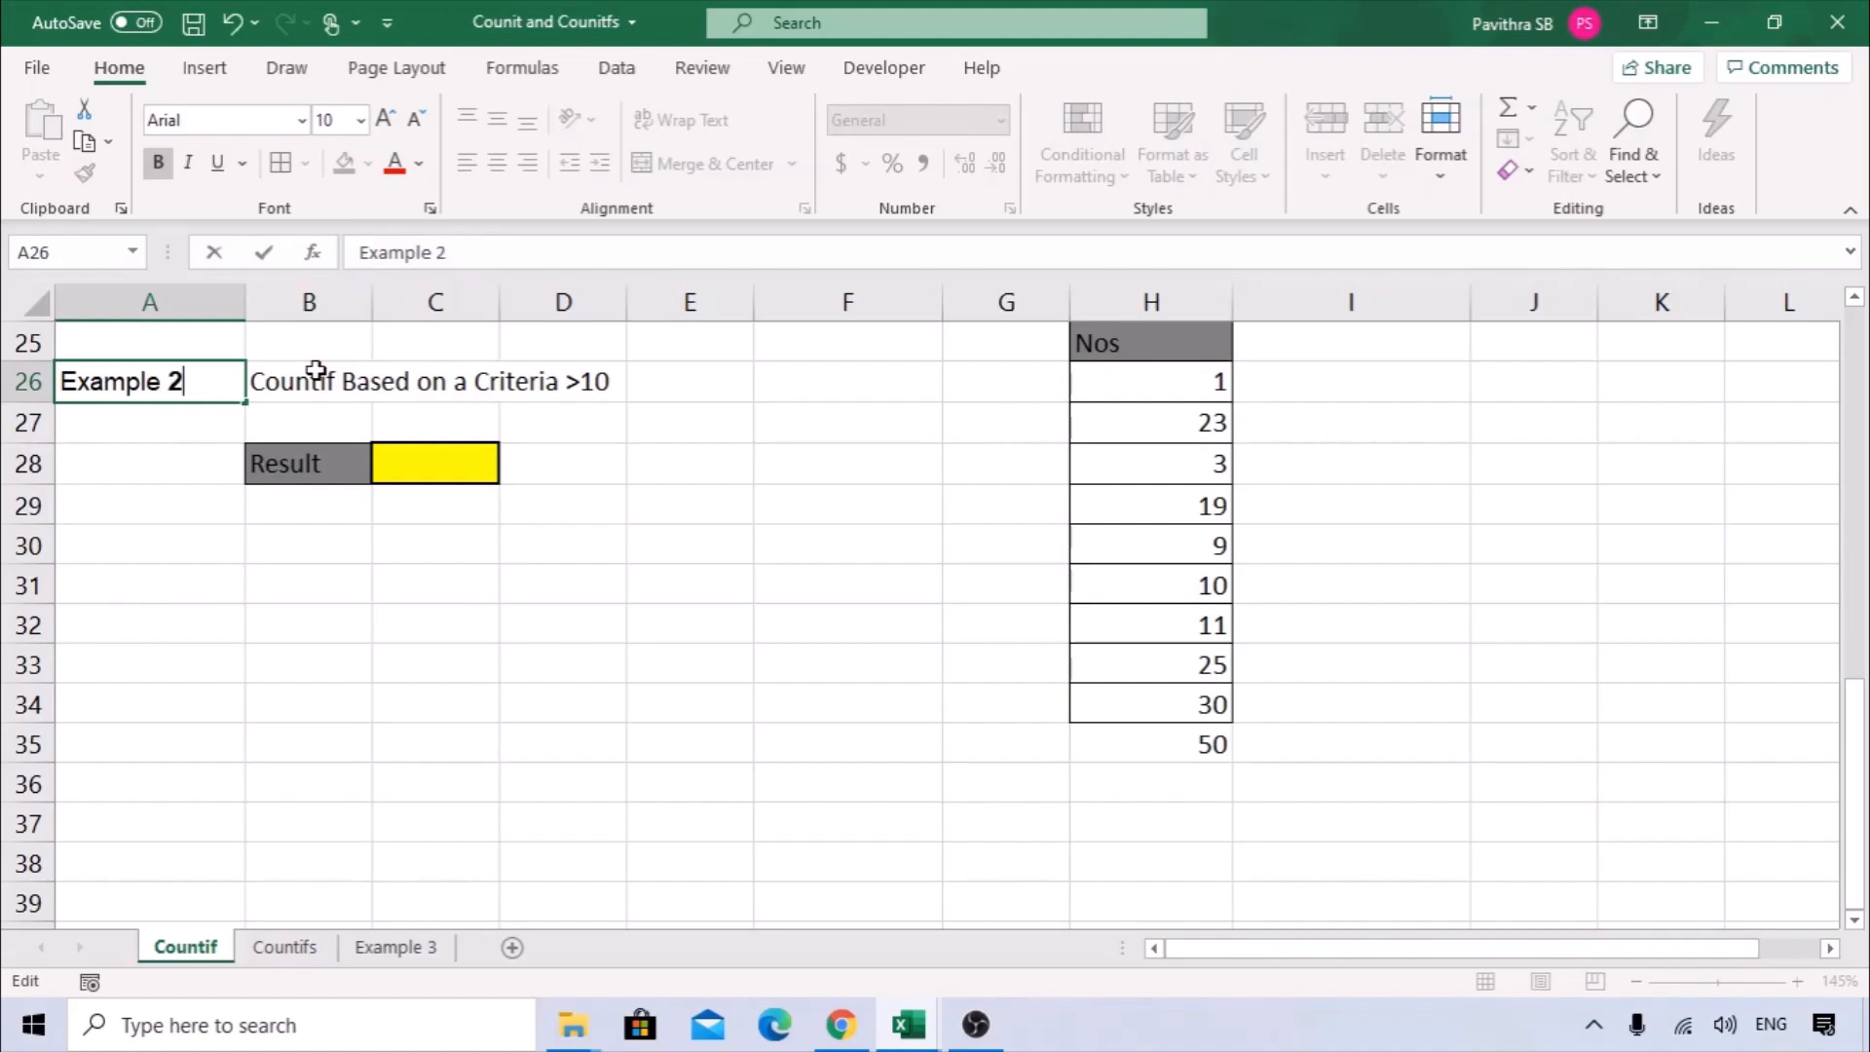
{"action": "left_click", "coordinate": [366, 609]}
Examine the Nos list in column H, the empty Result cell C28 and the >10 criteria description in B26.
{"action": "left_click_drag", "start_coordinate": [1169, 368], "coordinate": [1175, 703]}
{"action": "scroll", "coordinate": [1375, 639], "scroll_direction": "up", "scroll_amount": 1}
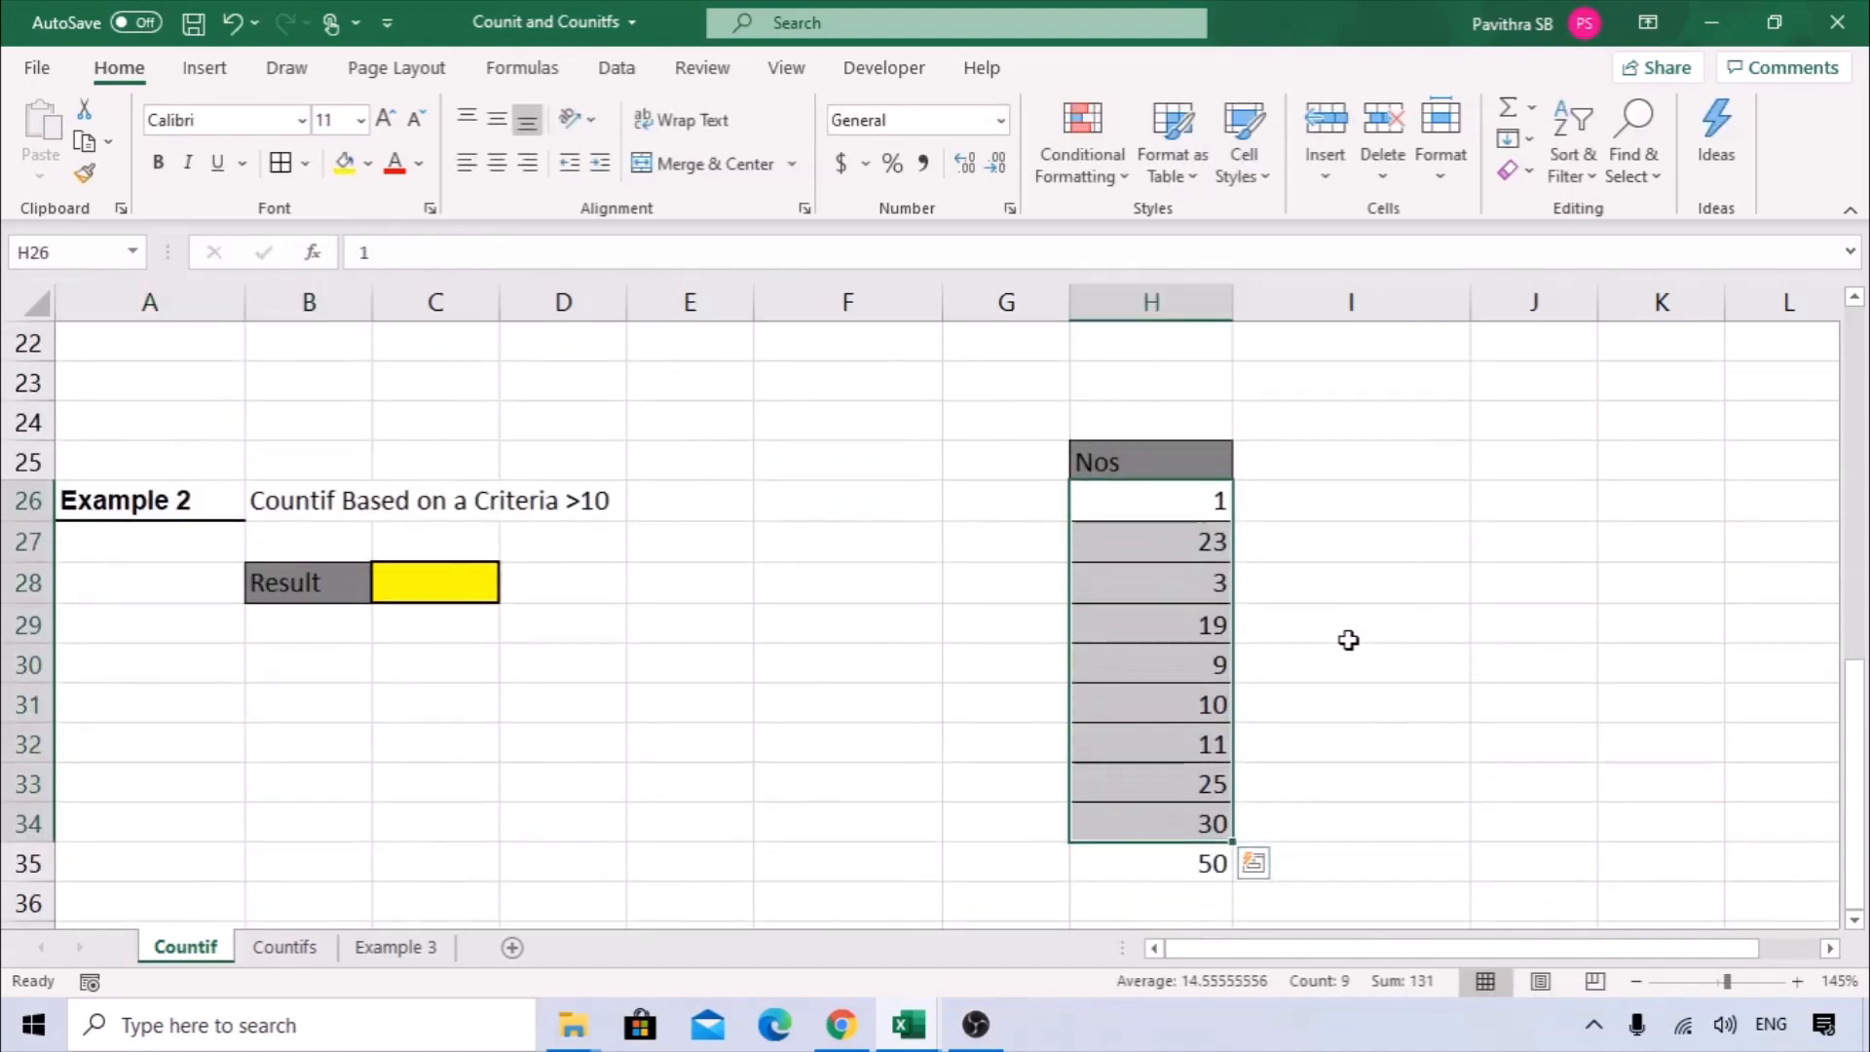
{"action": "left_click", "coordinate": [419, 576]}
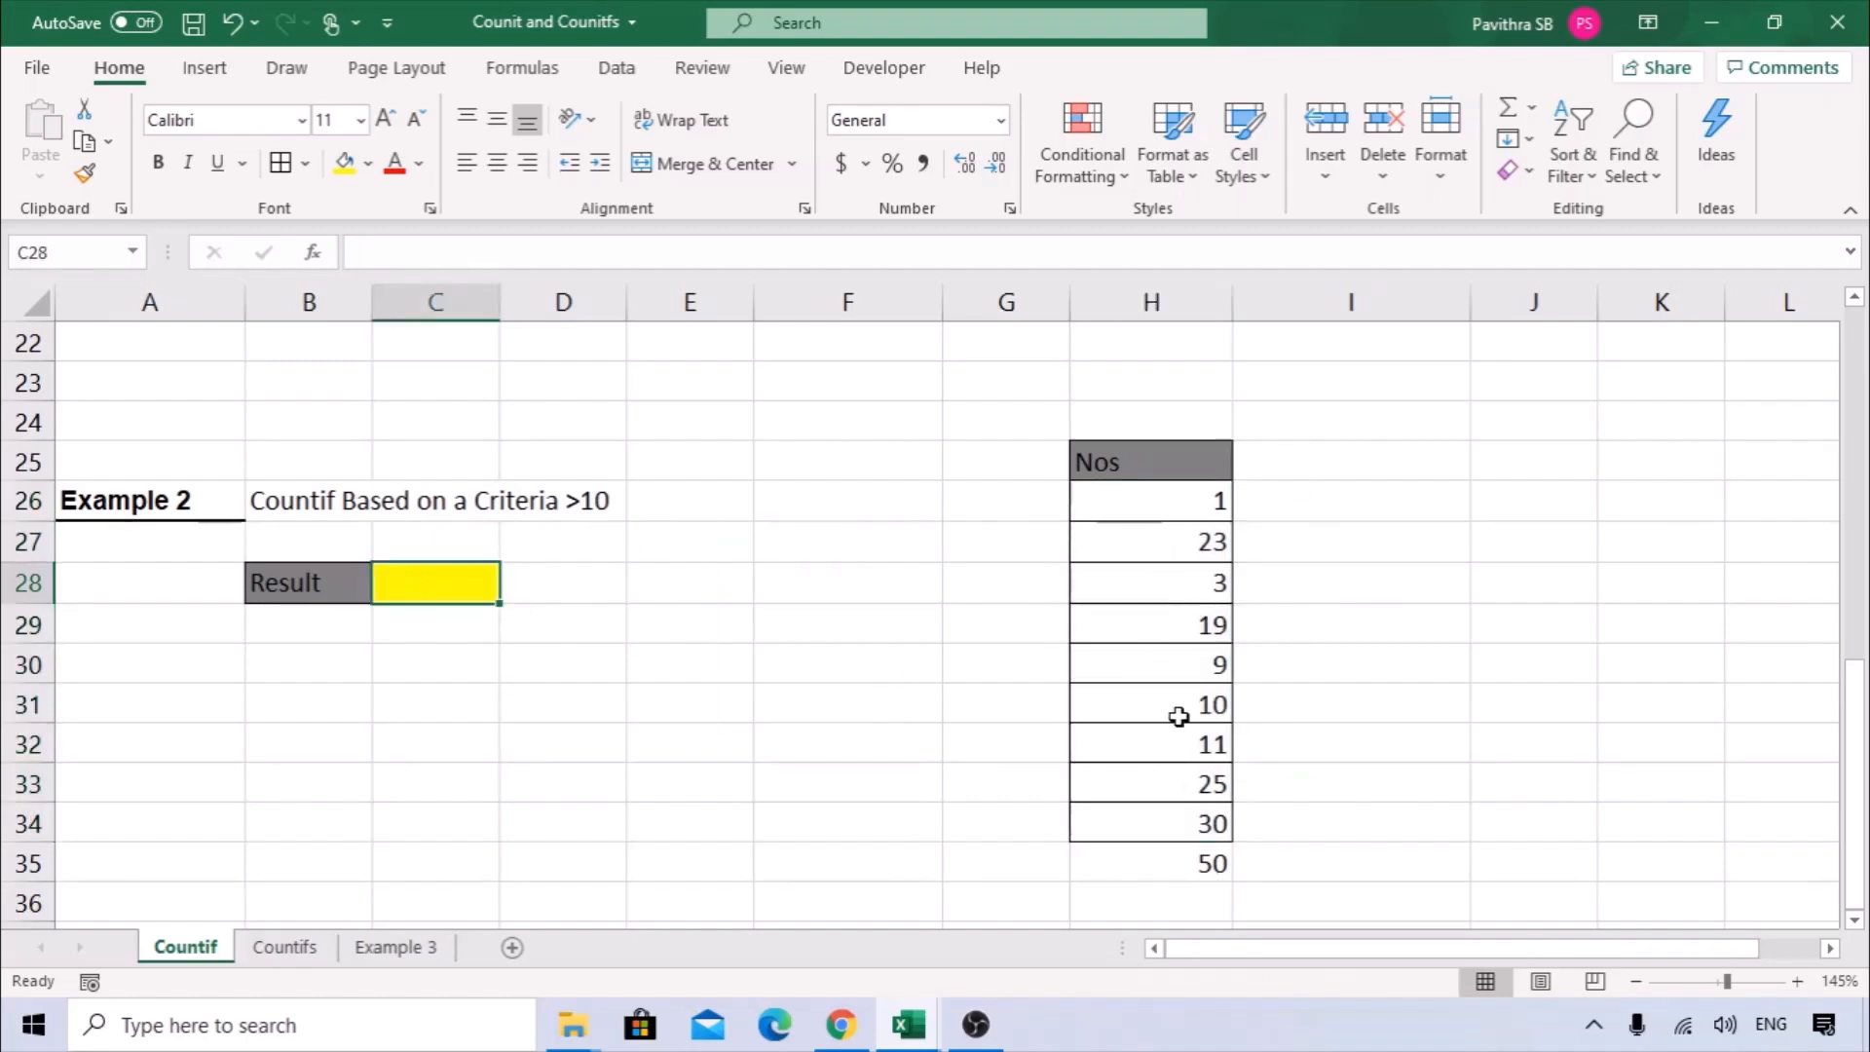
{"action": "left_click", "coordinate": [322, 505]}
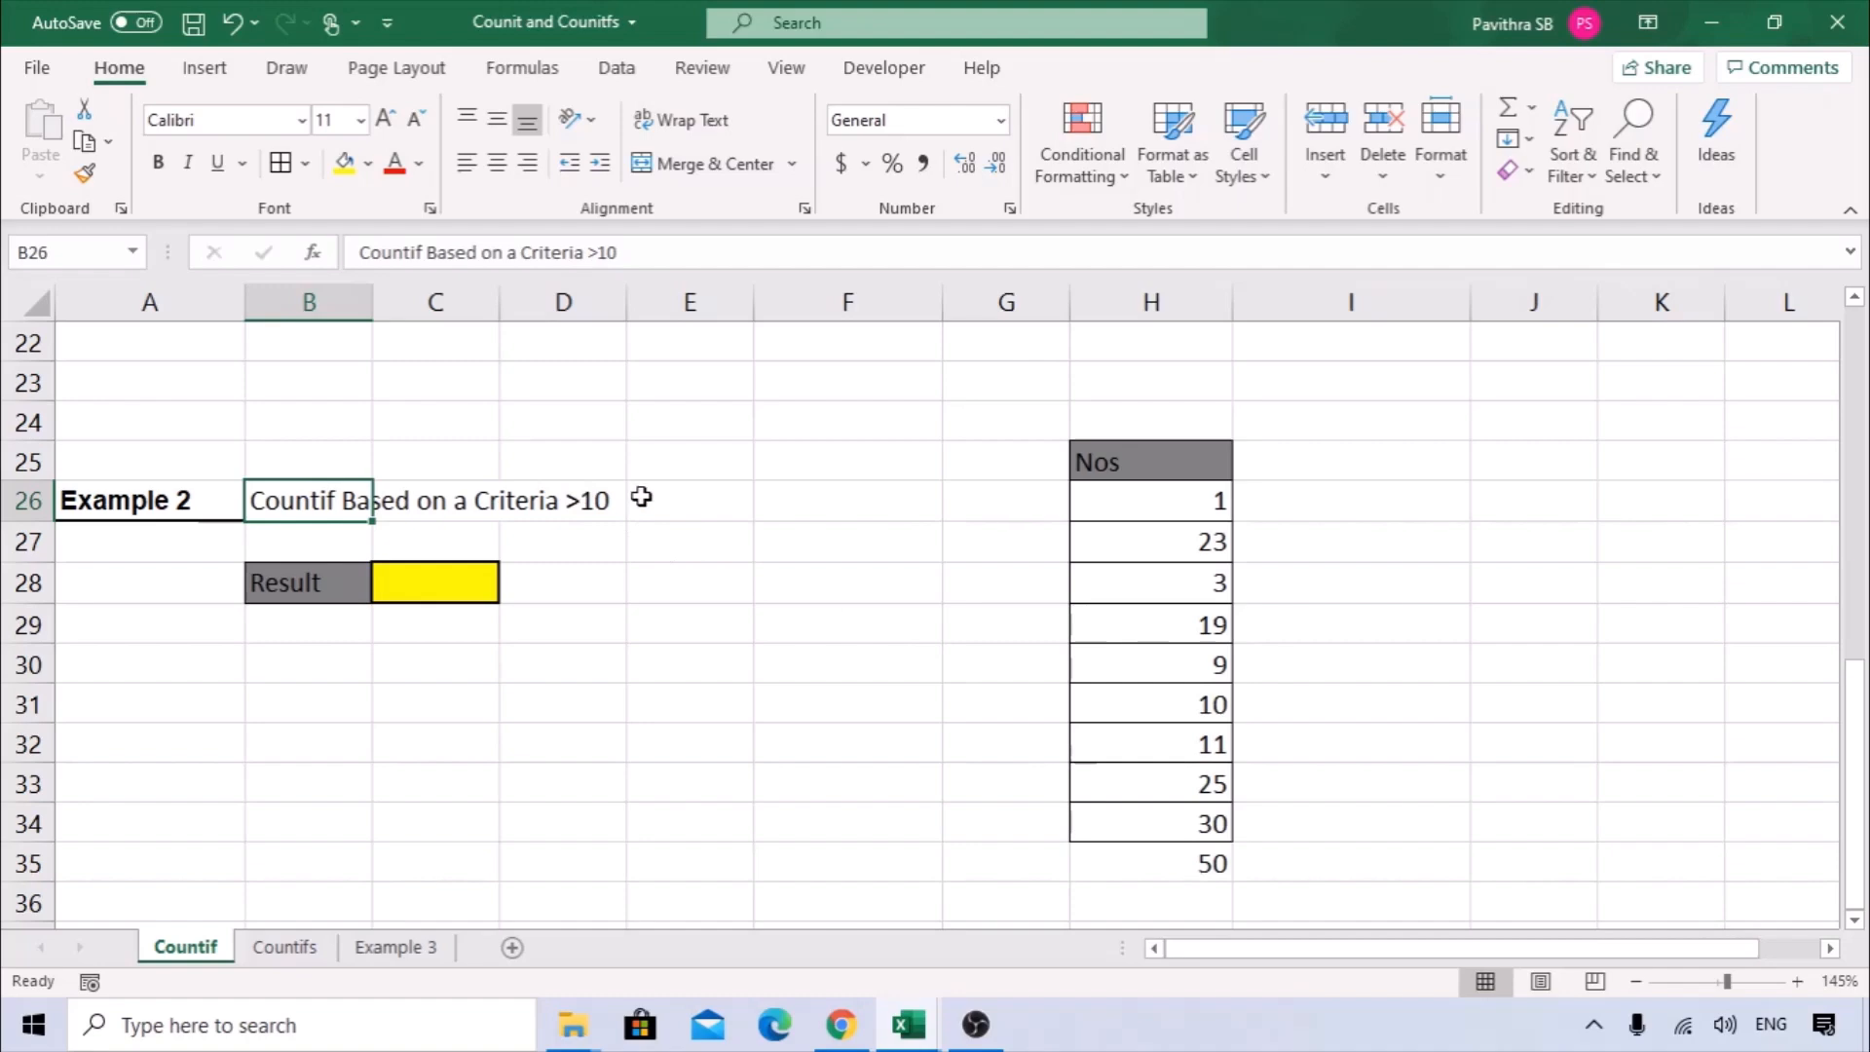
{"action": "left_click_drag", "start_coordinate": [1174, 466], "coordinate": [1160, 824]}
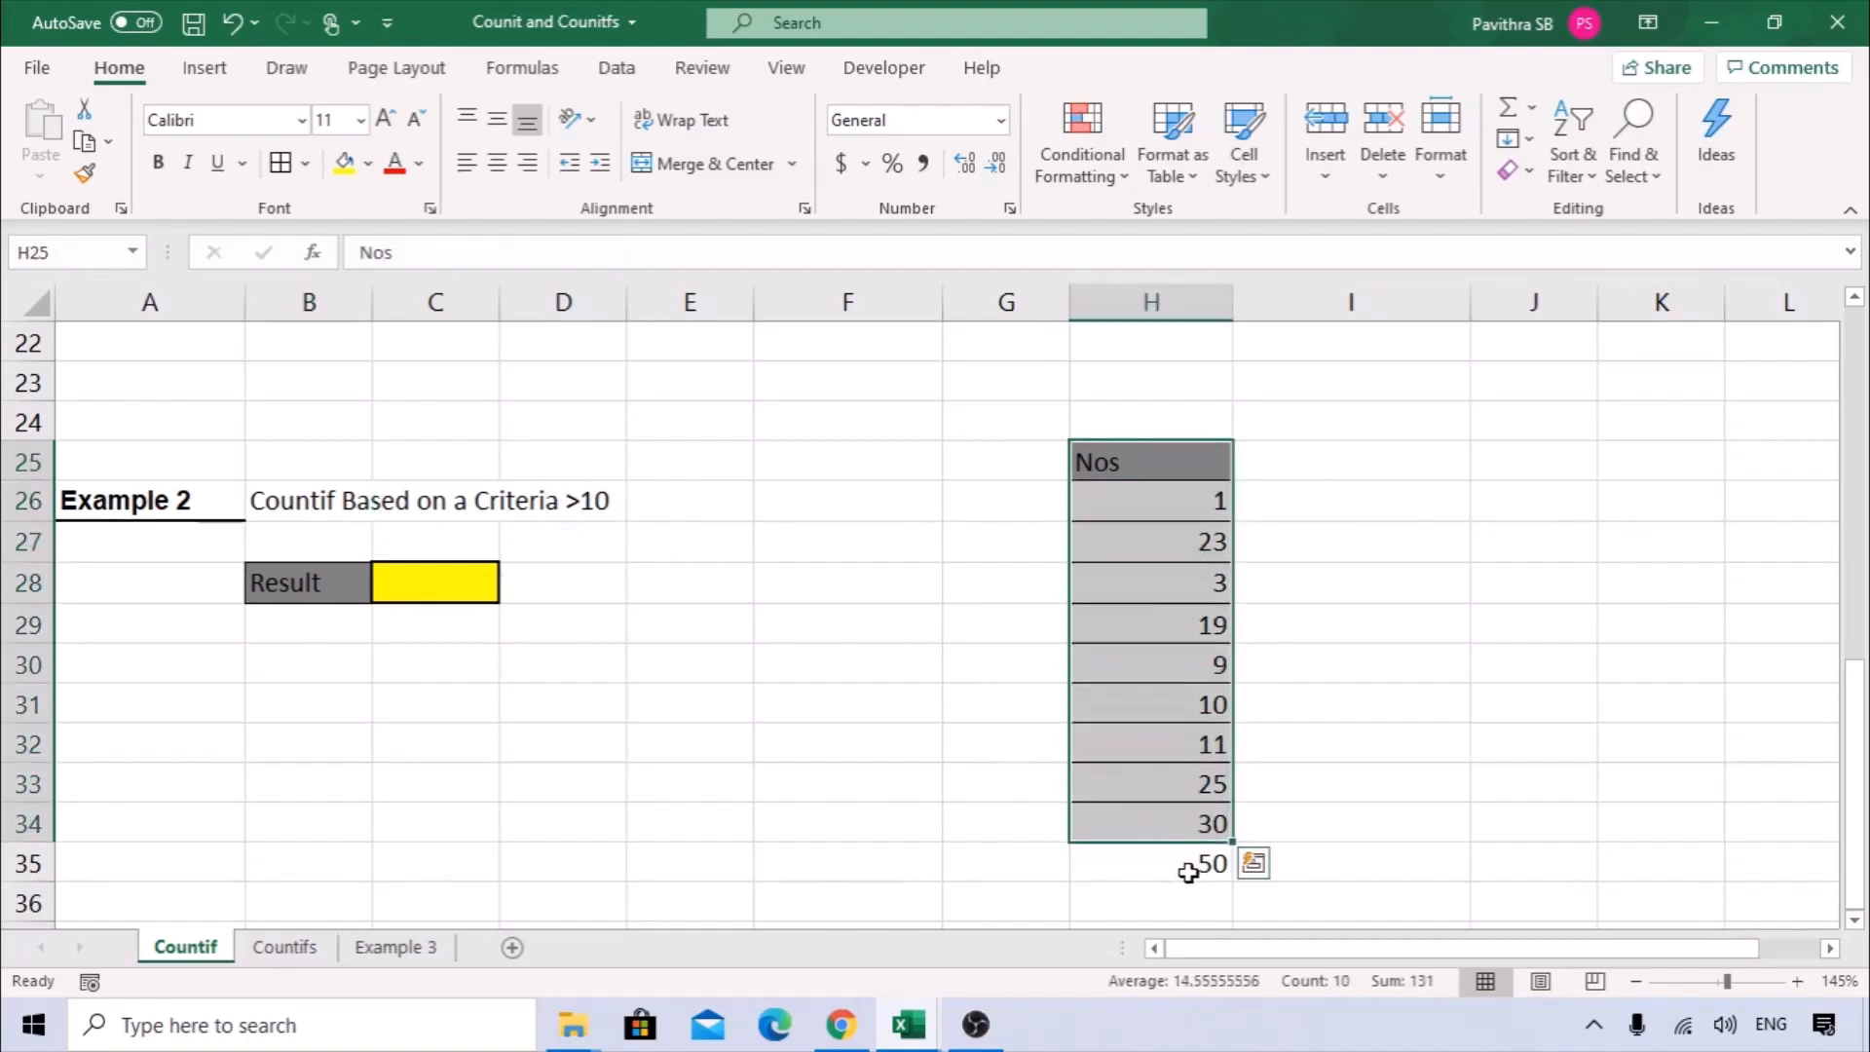
{"action": "left_click", "coordinate": [1198, 864]}
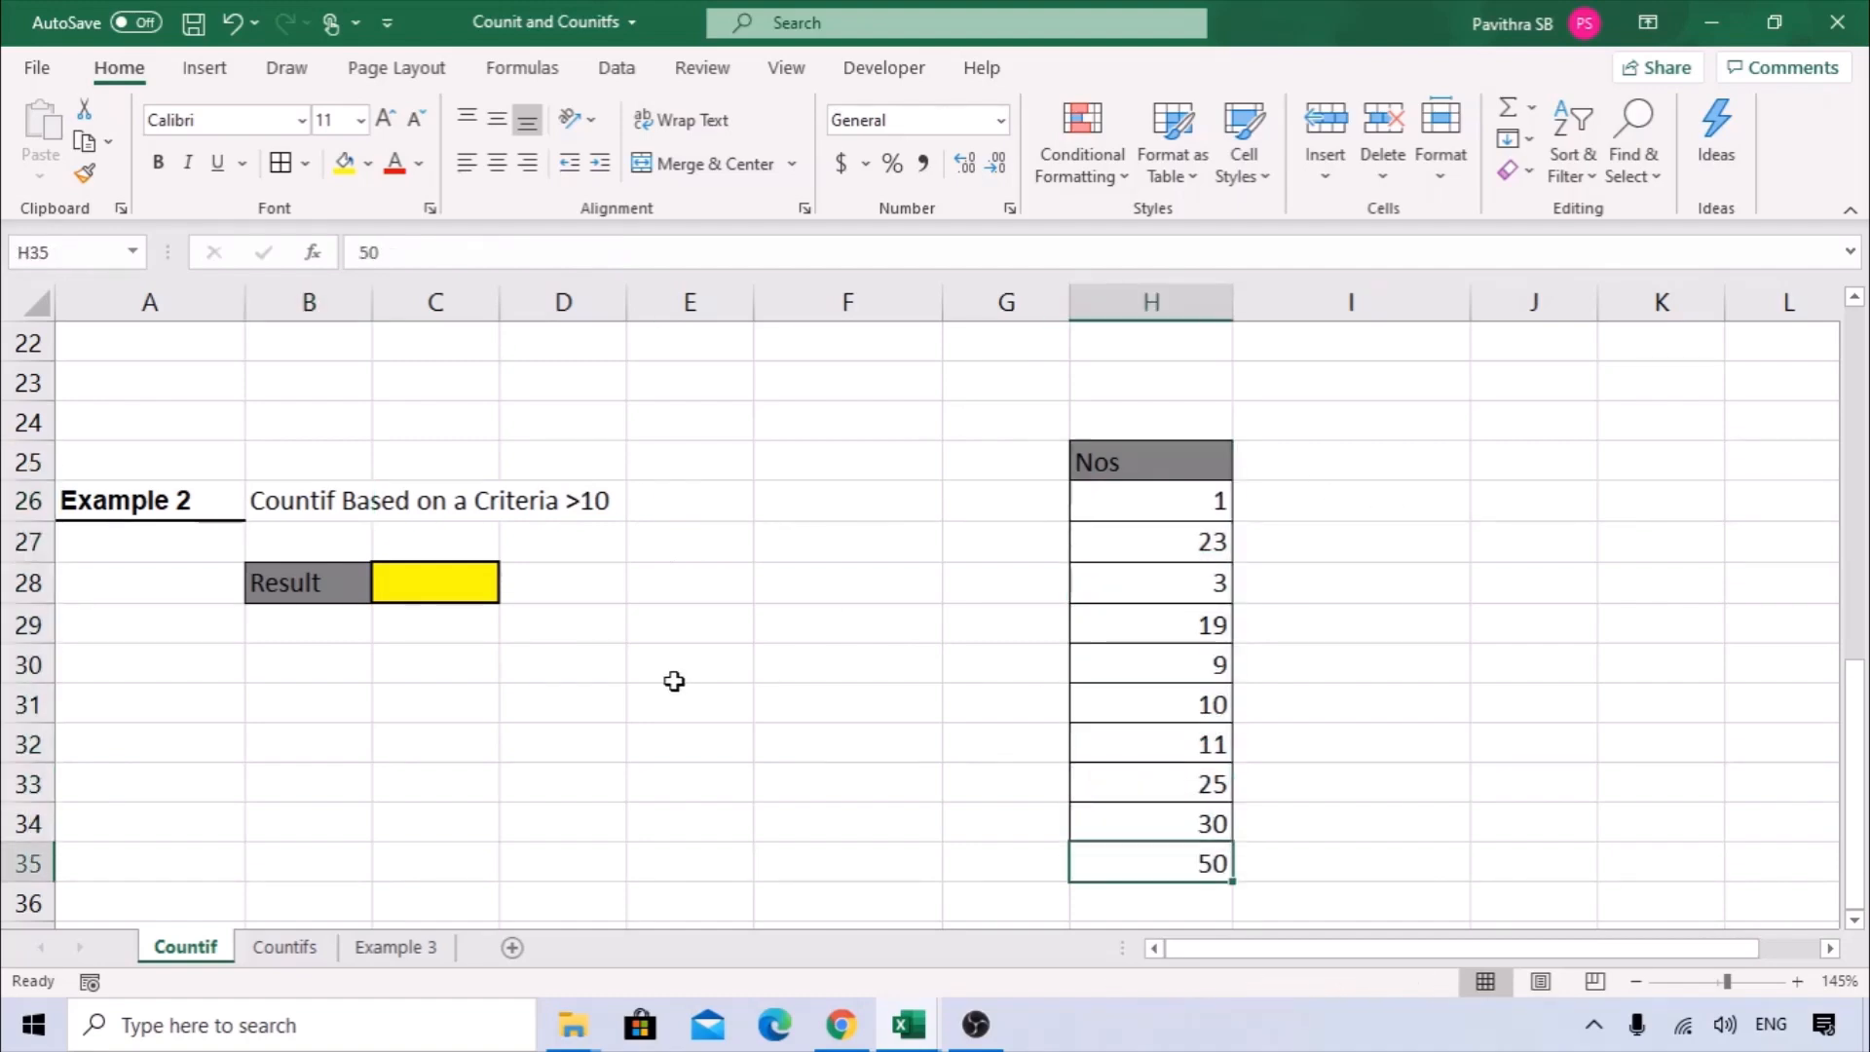
Start a COUNTIF in the Result cell C28 through its function arguments, with H26:H35 as the range.
{"action": "left_click", "coordinate": [488, 580]}
{"action": "type", "text": "=C"}
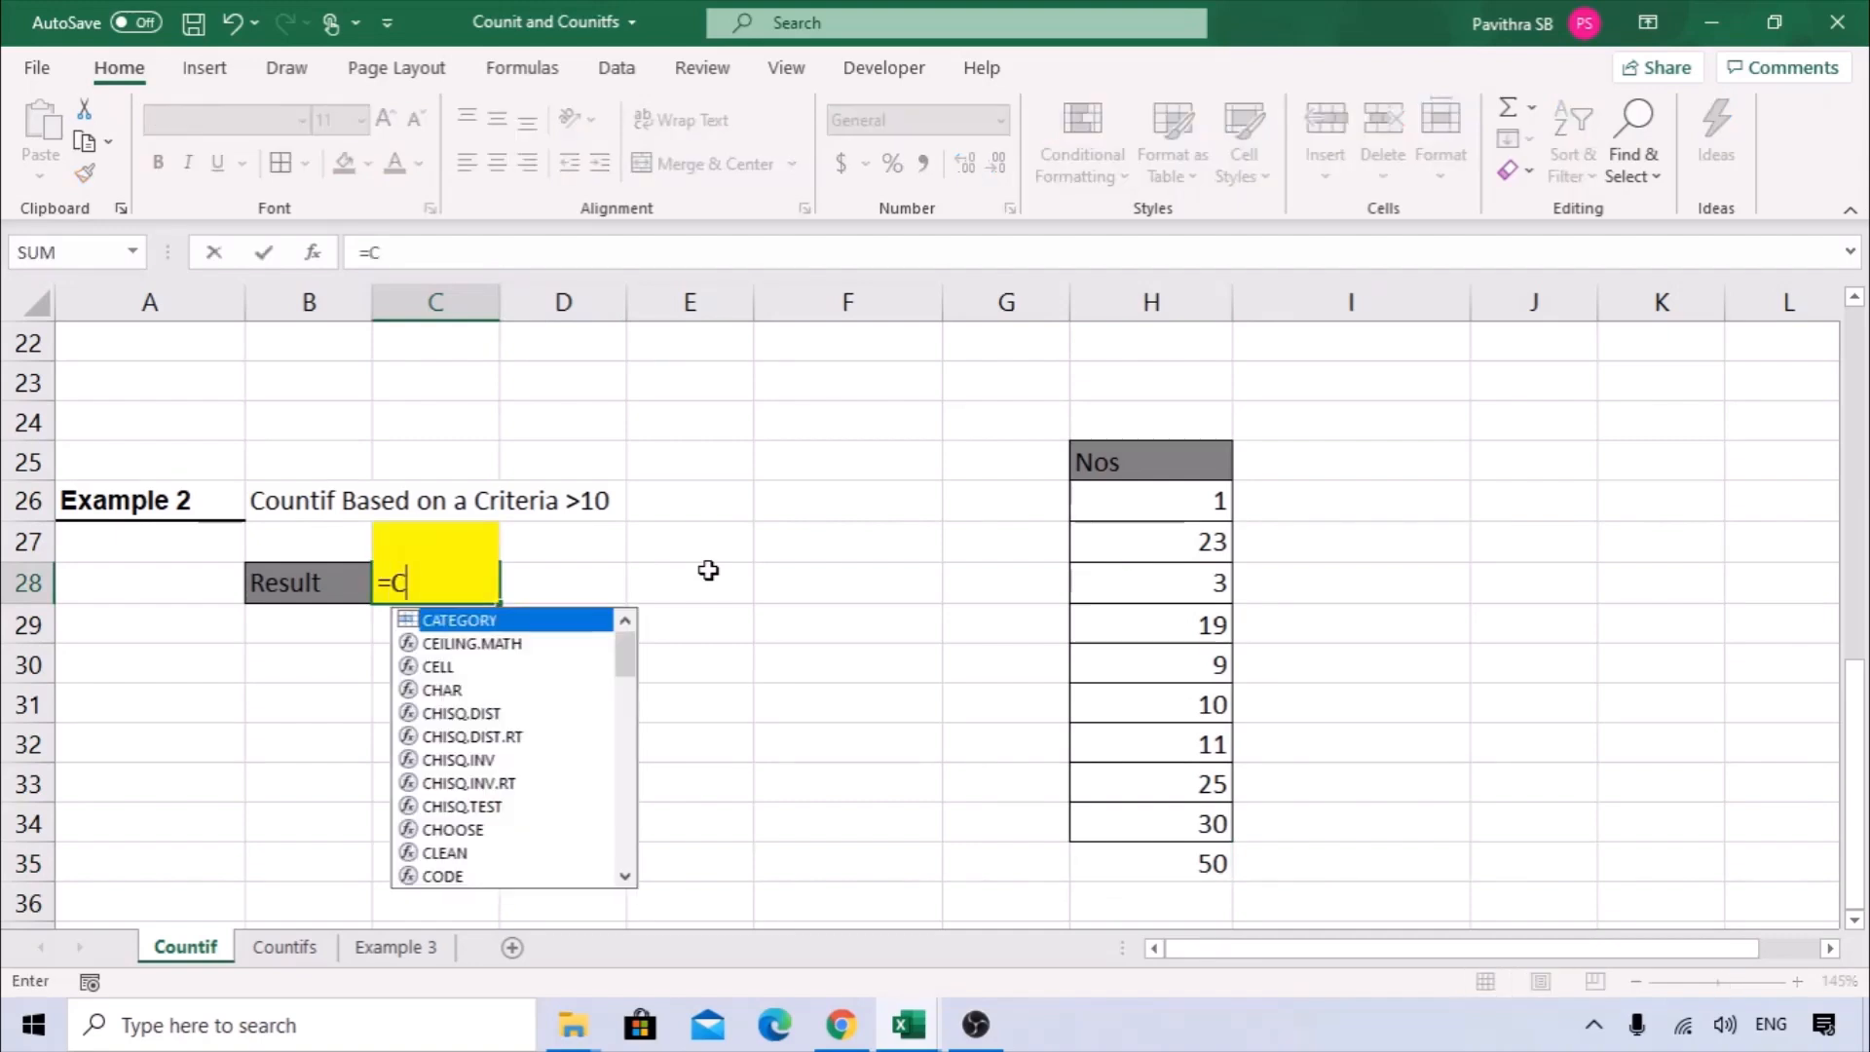
{"action": "type", "text": "OUNTIF"}
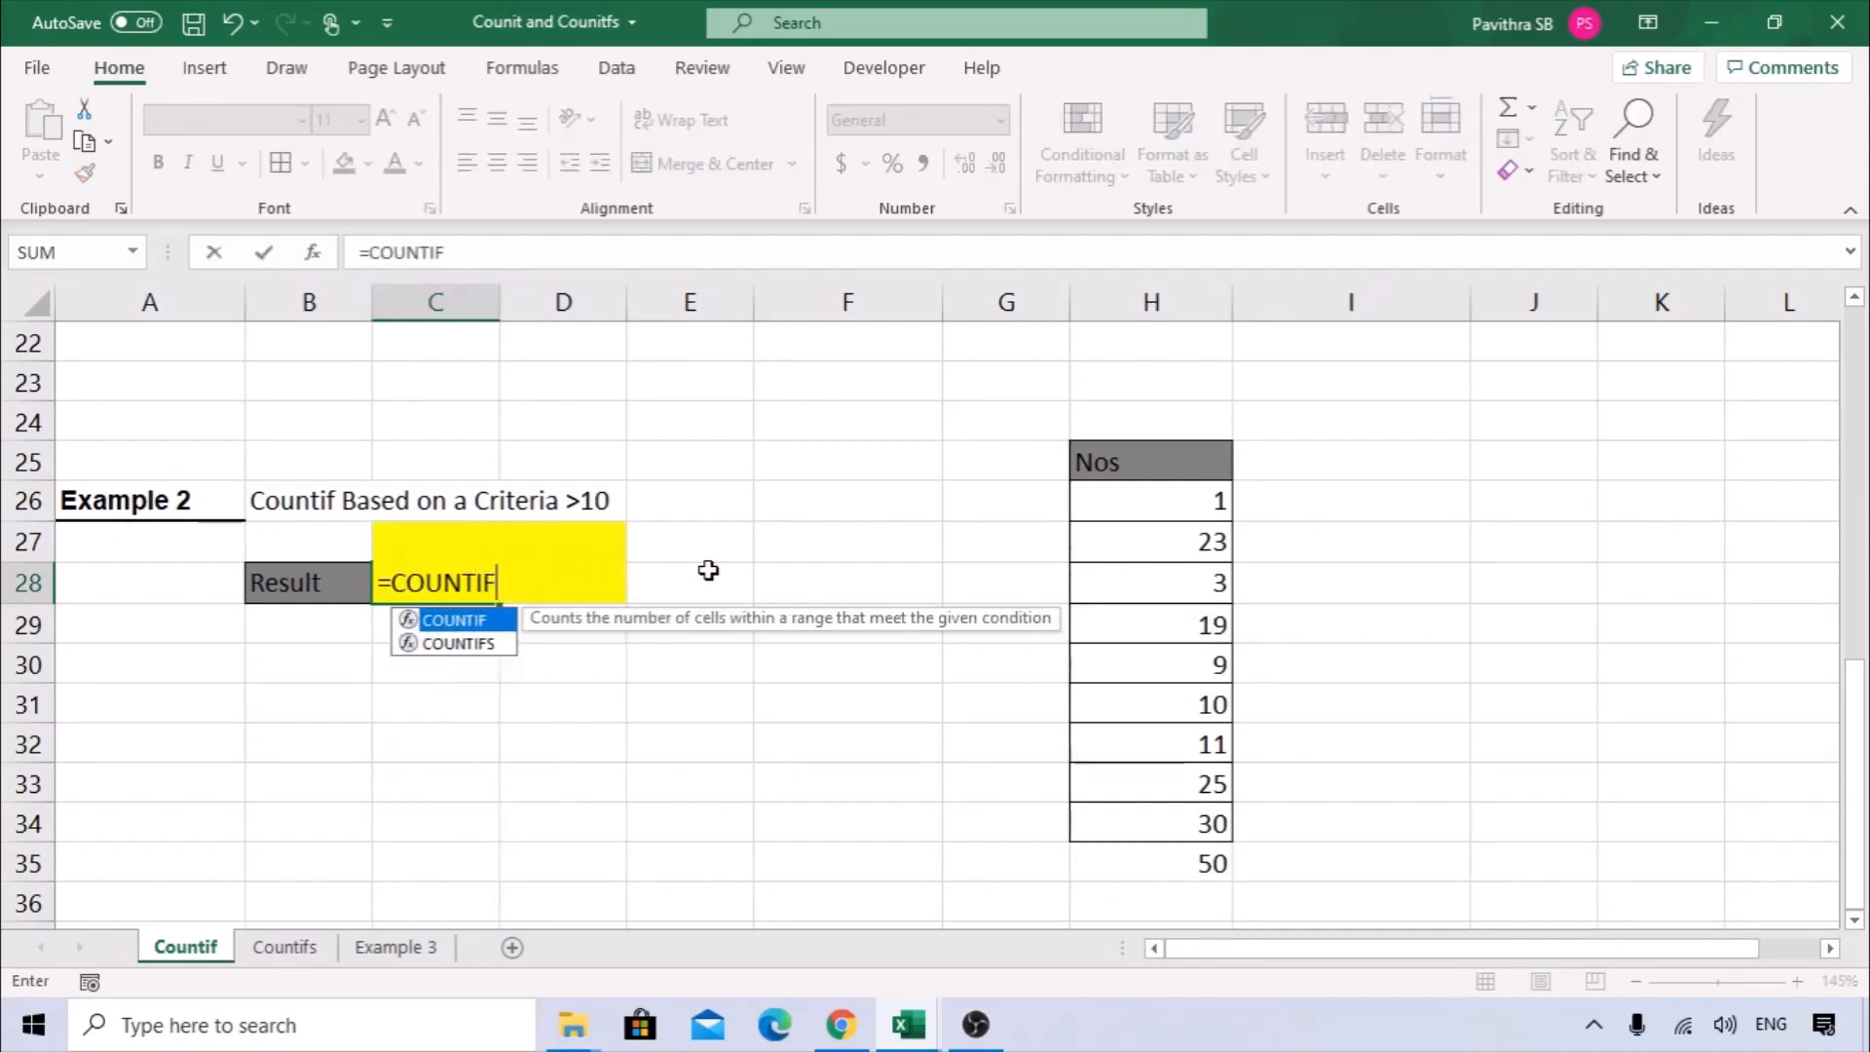
{"action": "type", "text": "("}
{"action": "left_click", "coordinate": [307, 254]}
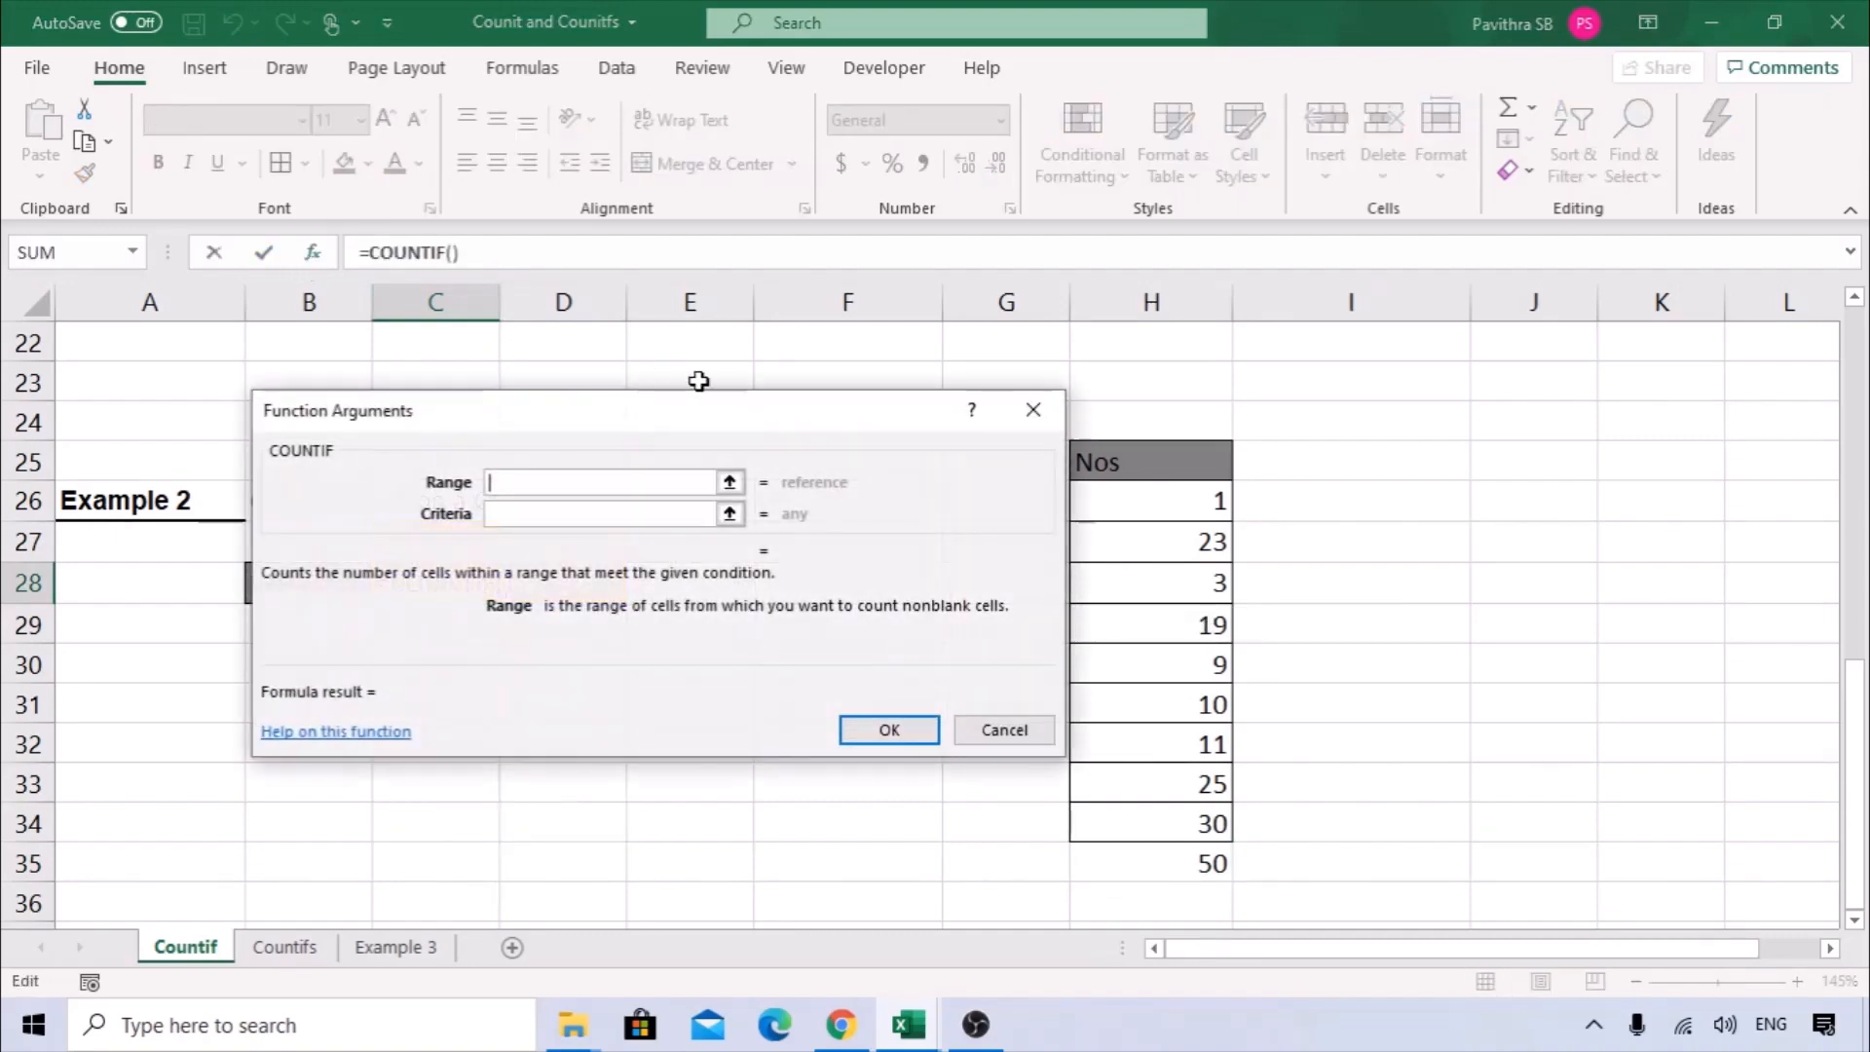
{"action": "left_click_drag", "start_coordinate": [698, 381], "coordinate": [743, 571]}
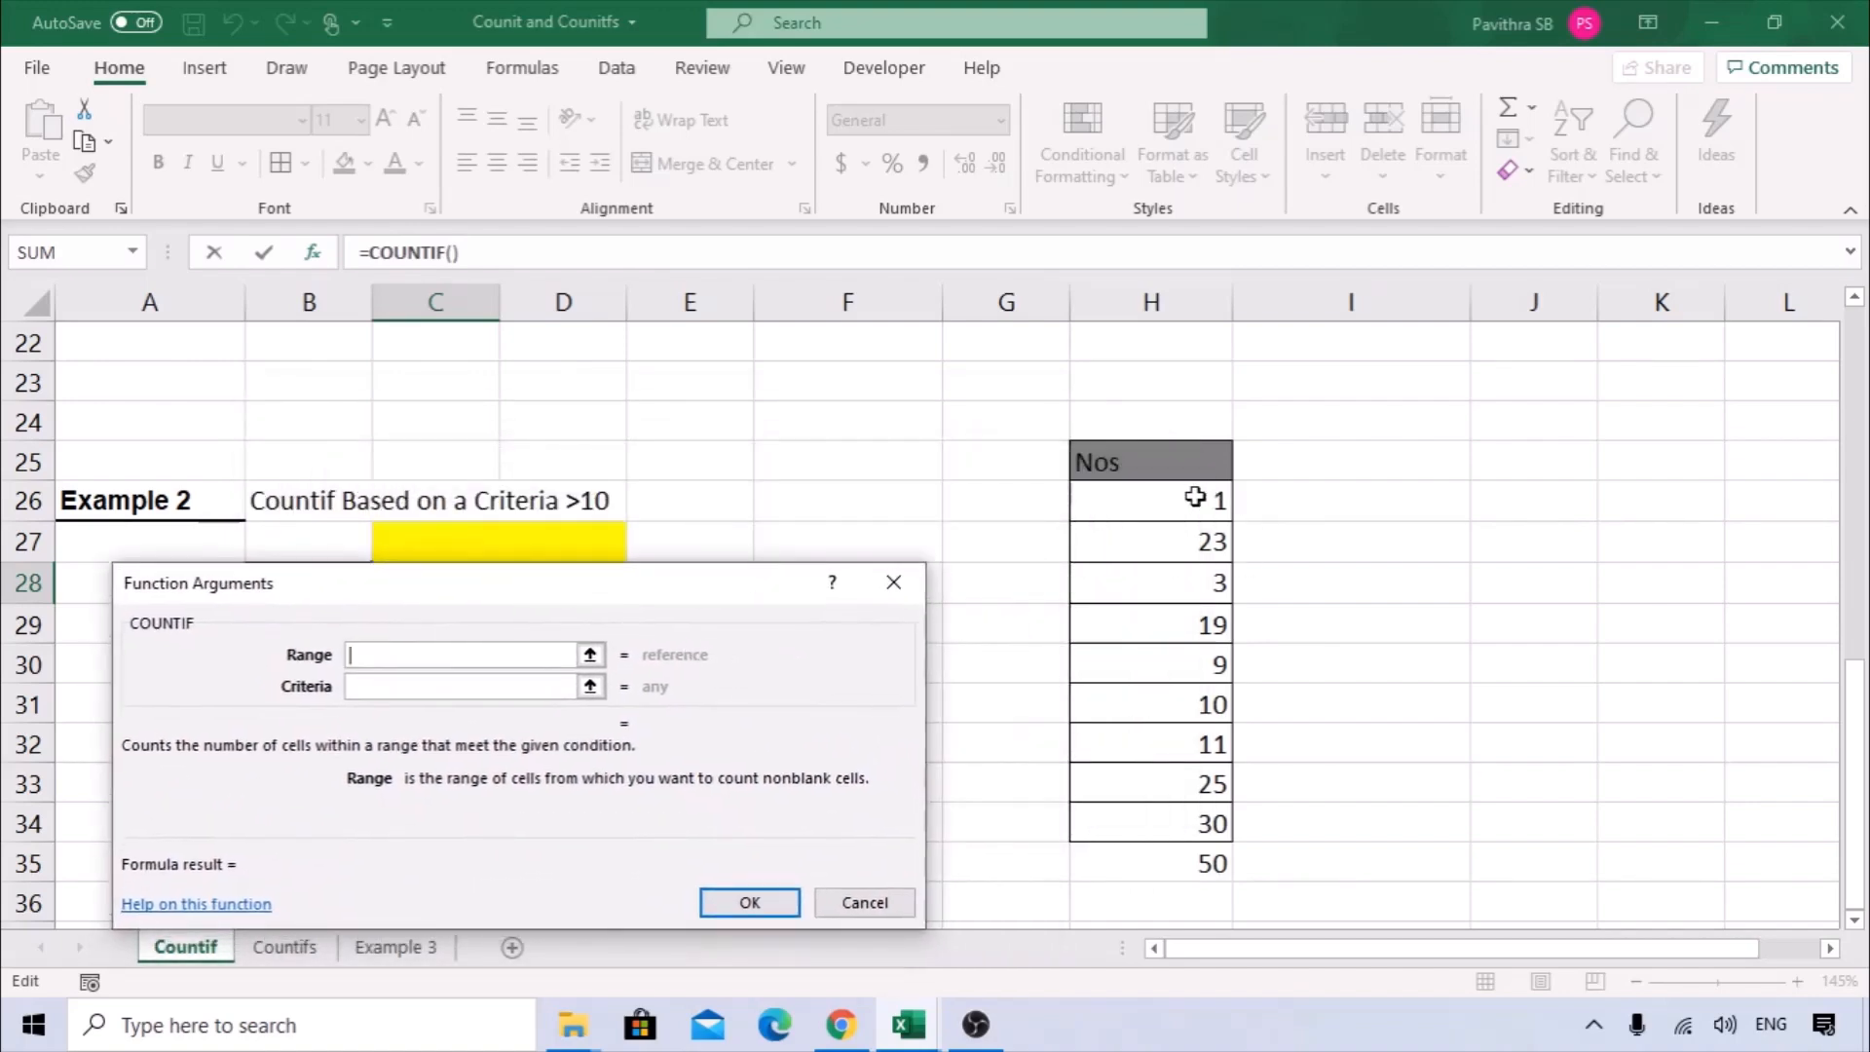
{"action": "left_click_drag", "start_coordinate": [1194, 498], "coordinate": [1175, 861]}
Set the COUNTIF's criteria to >10 and finish the formula in C28.
{"action": "left_click_drag", "start_coordinate": [619, 584], "coordinate": [1075, 388]}
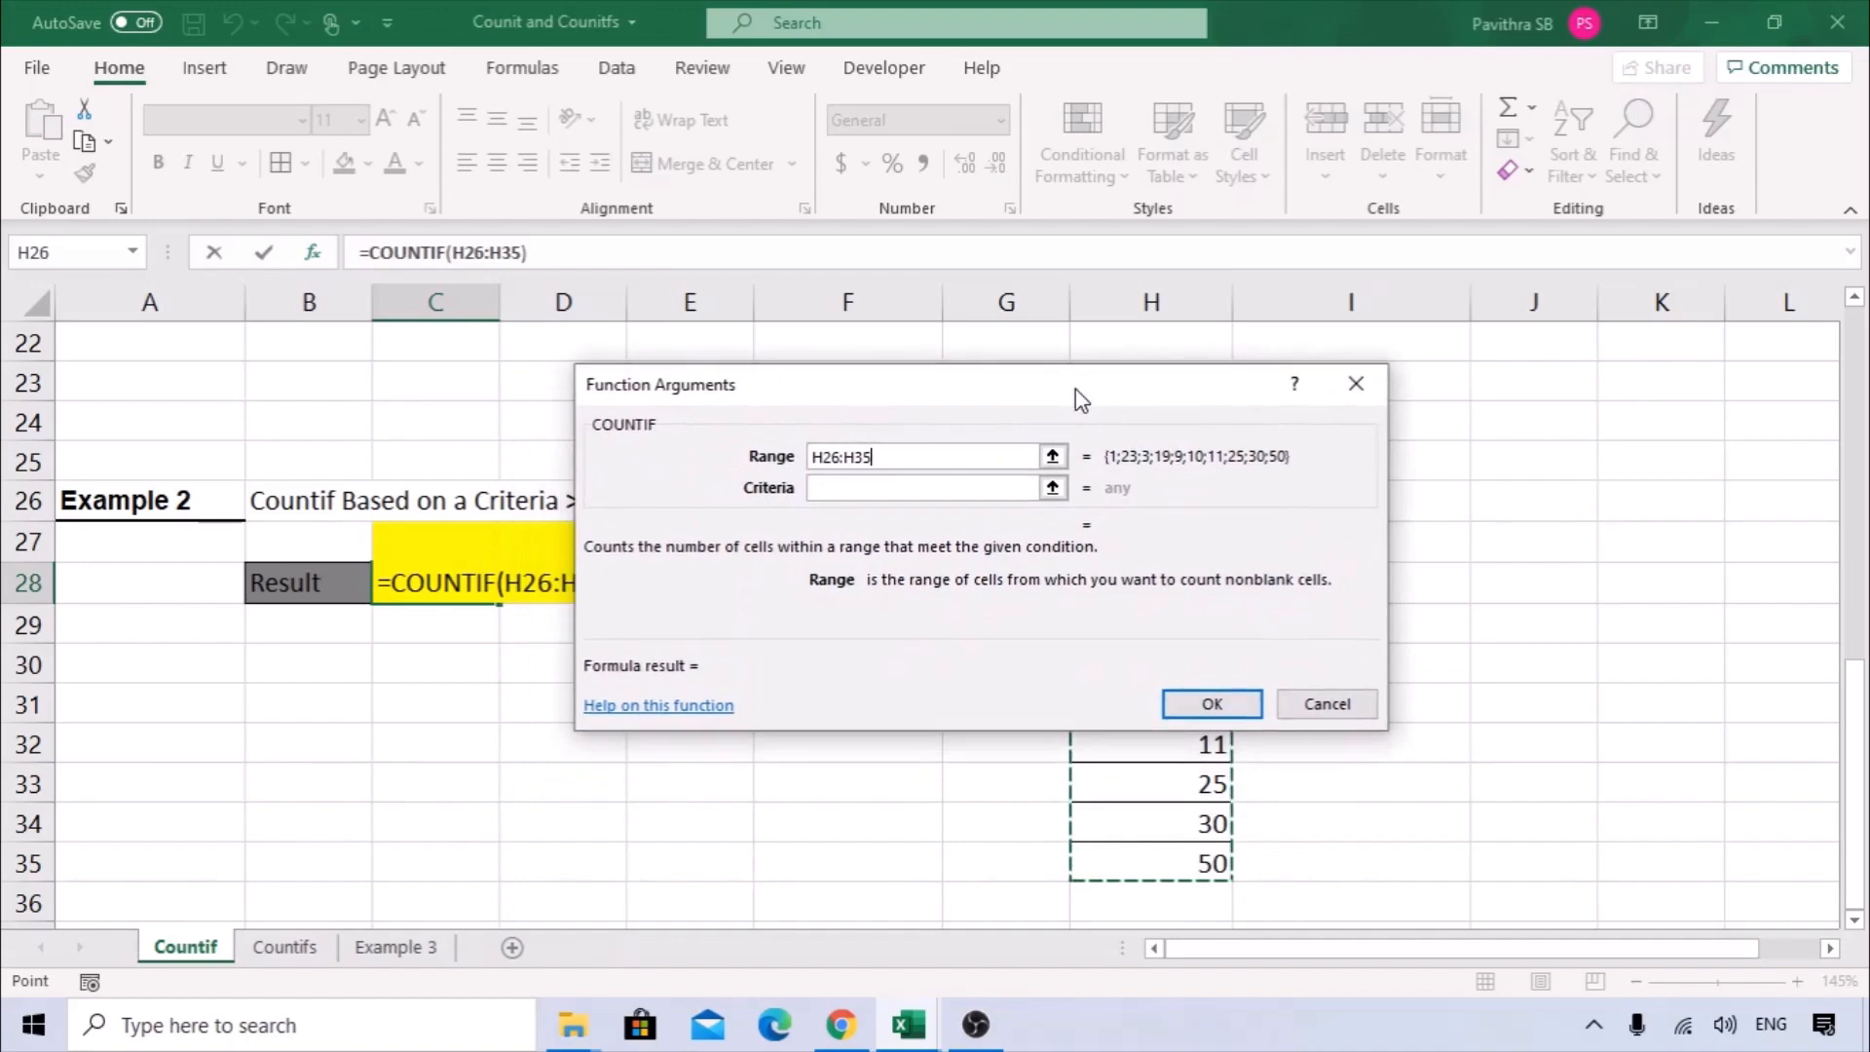
{"action": "left_click", "coordinate": [880, 487]}
{"action": "left_click_drag", "start_coordinate": [881, 382], "coordinate": [1142, 372]}
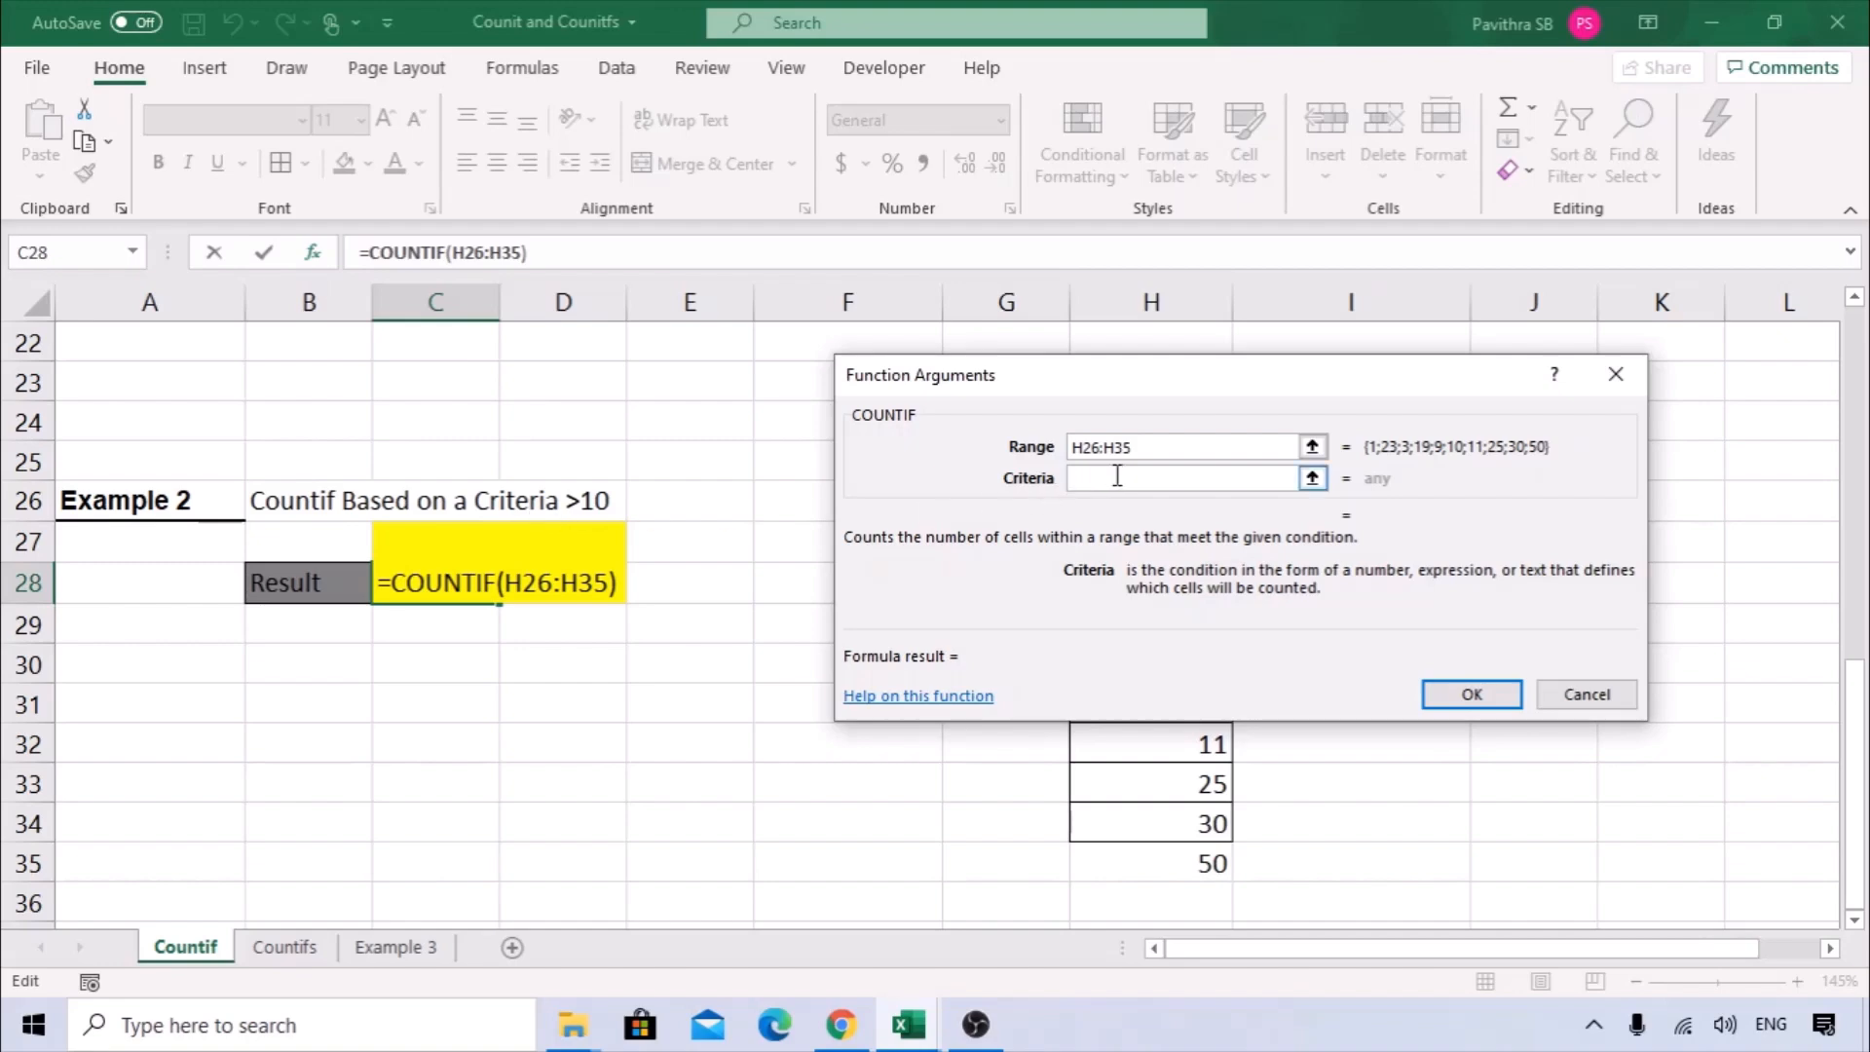
{"action": "type", "text": ">10"}
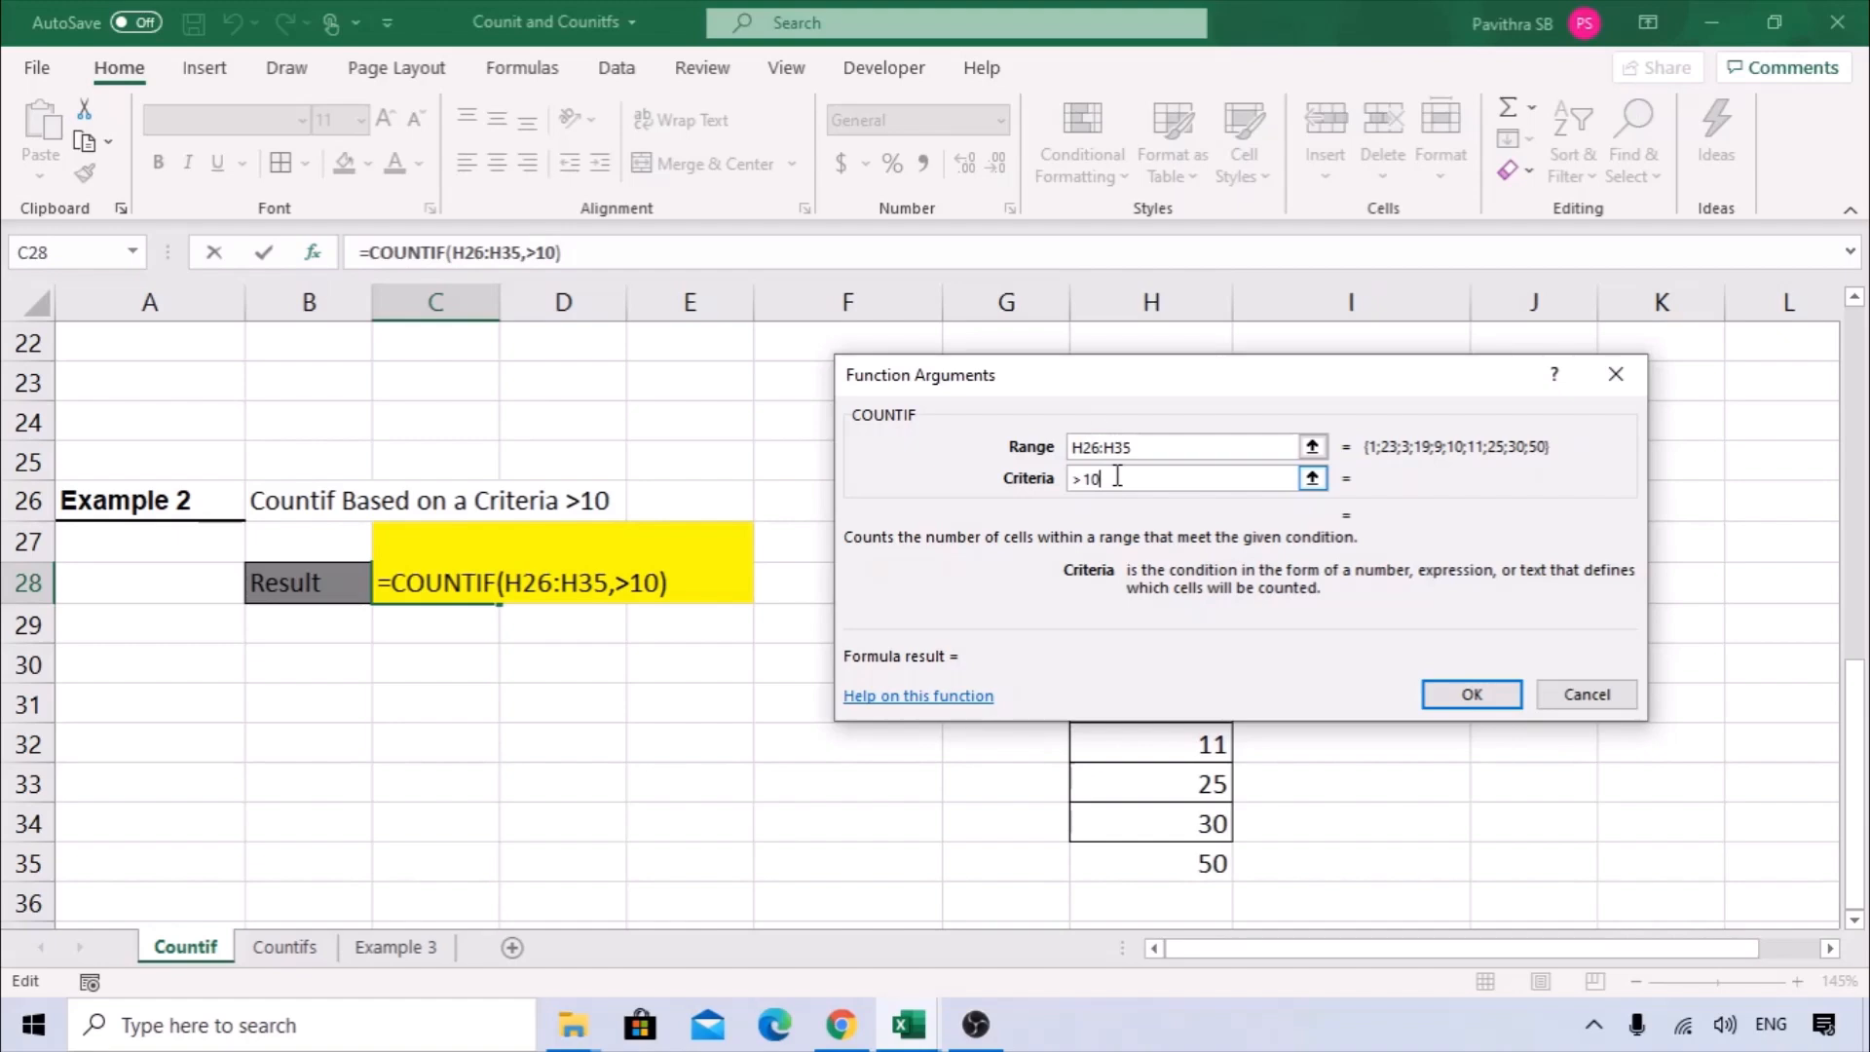
{"action": "left_click", "coordinate": [1485, 695]}
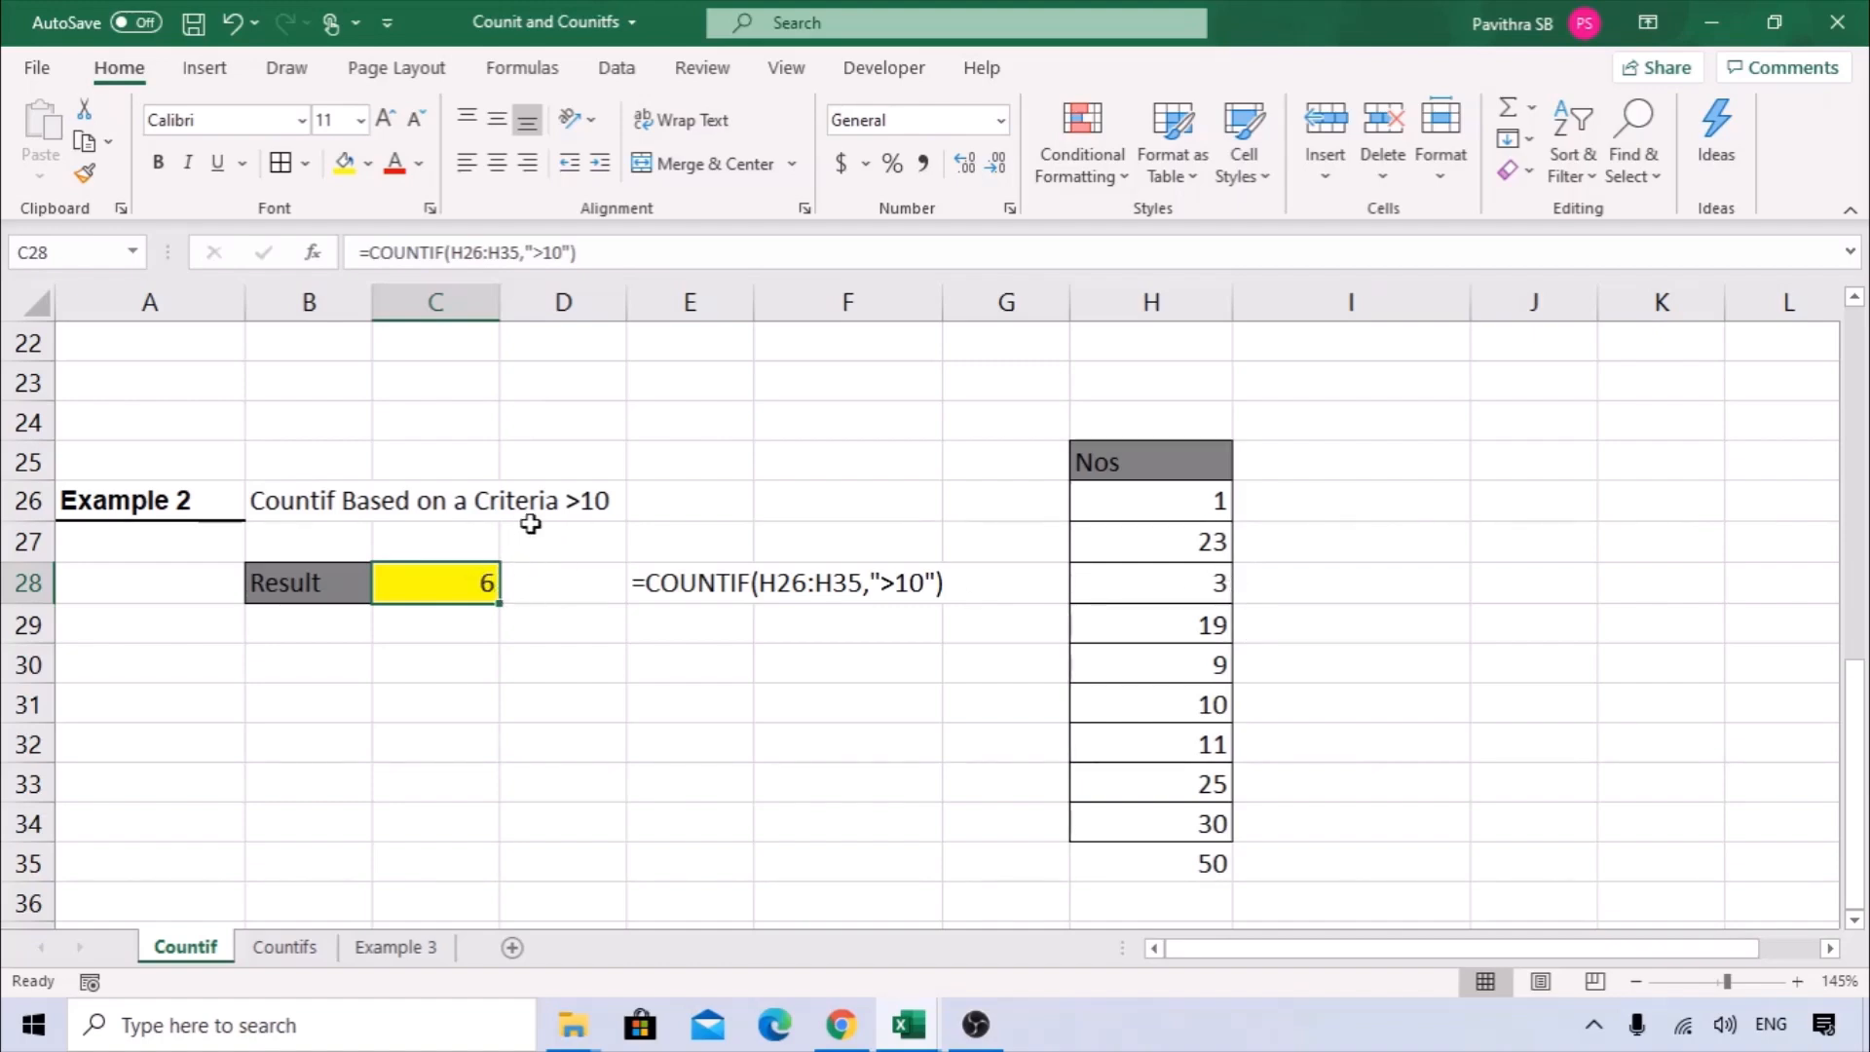
Examine which numbers in the Nos list H26:H35 are greater than 10 by selecting them together.
{"action": "left_click", "coordinate": [1235, 543]}
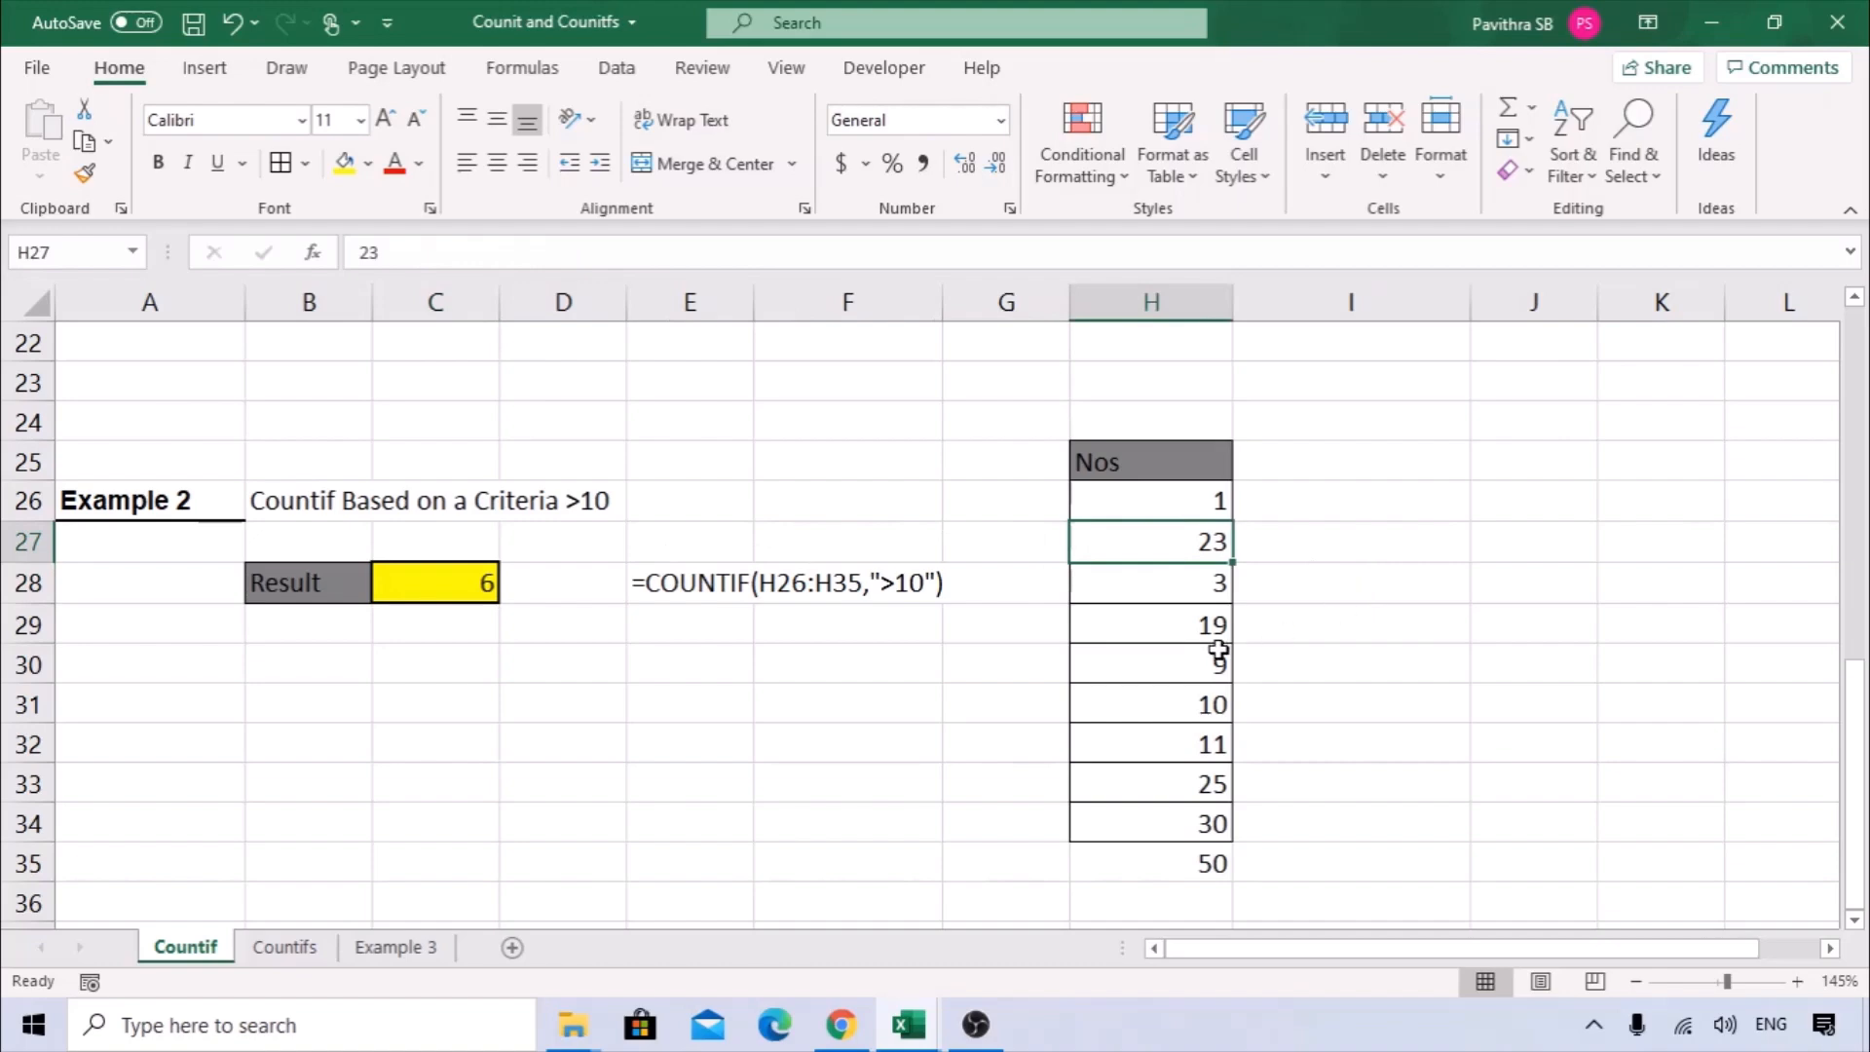
{"action": "left_click", "coordinate": [1202, 622], "text": "ctrl"}
{"action": "left_click", "coordinate": [1197, 661], "text": "ctrl"}
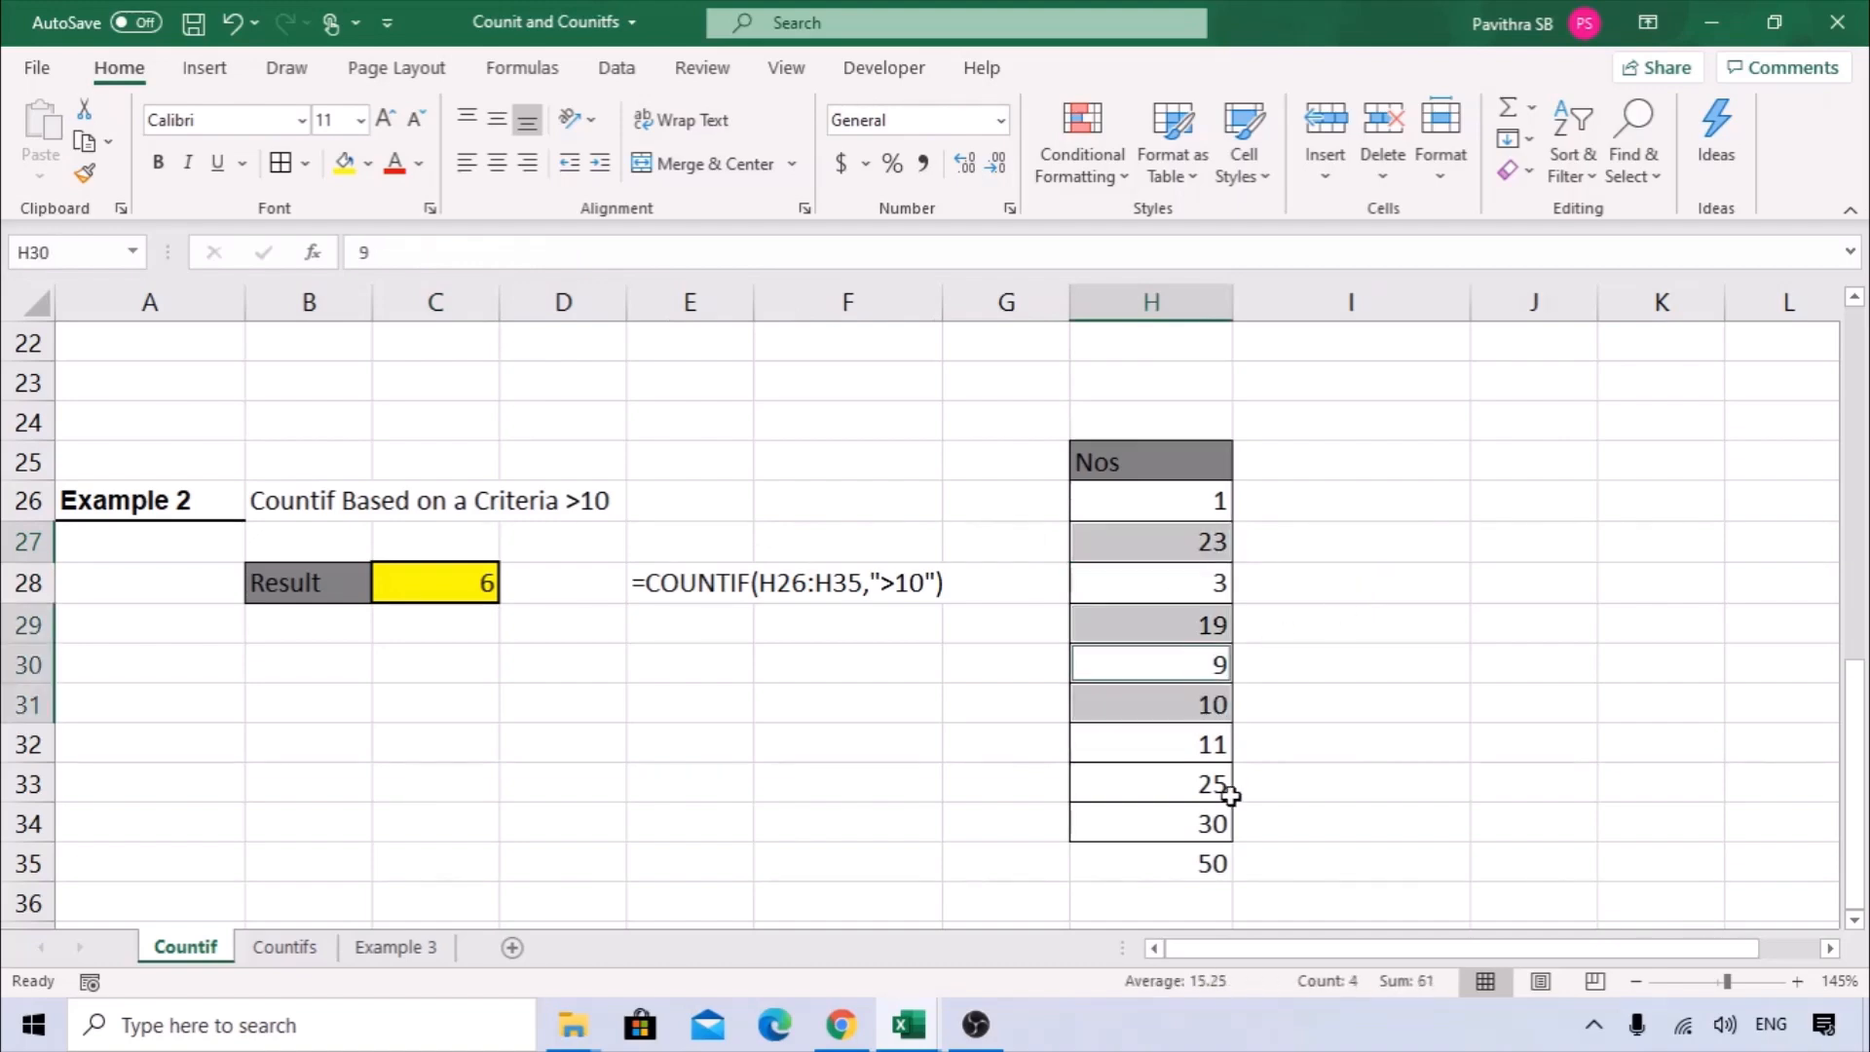
{"action": "left_click", "coordinate": [1204, 706]}
{"action": "left_click", "coordinate": [1194, 622], "text": "ctrl"}
{"action": "left_click", "coordinate": [1189, 531], "text": "ctrl"}
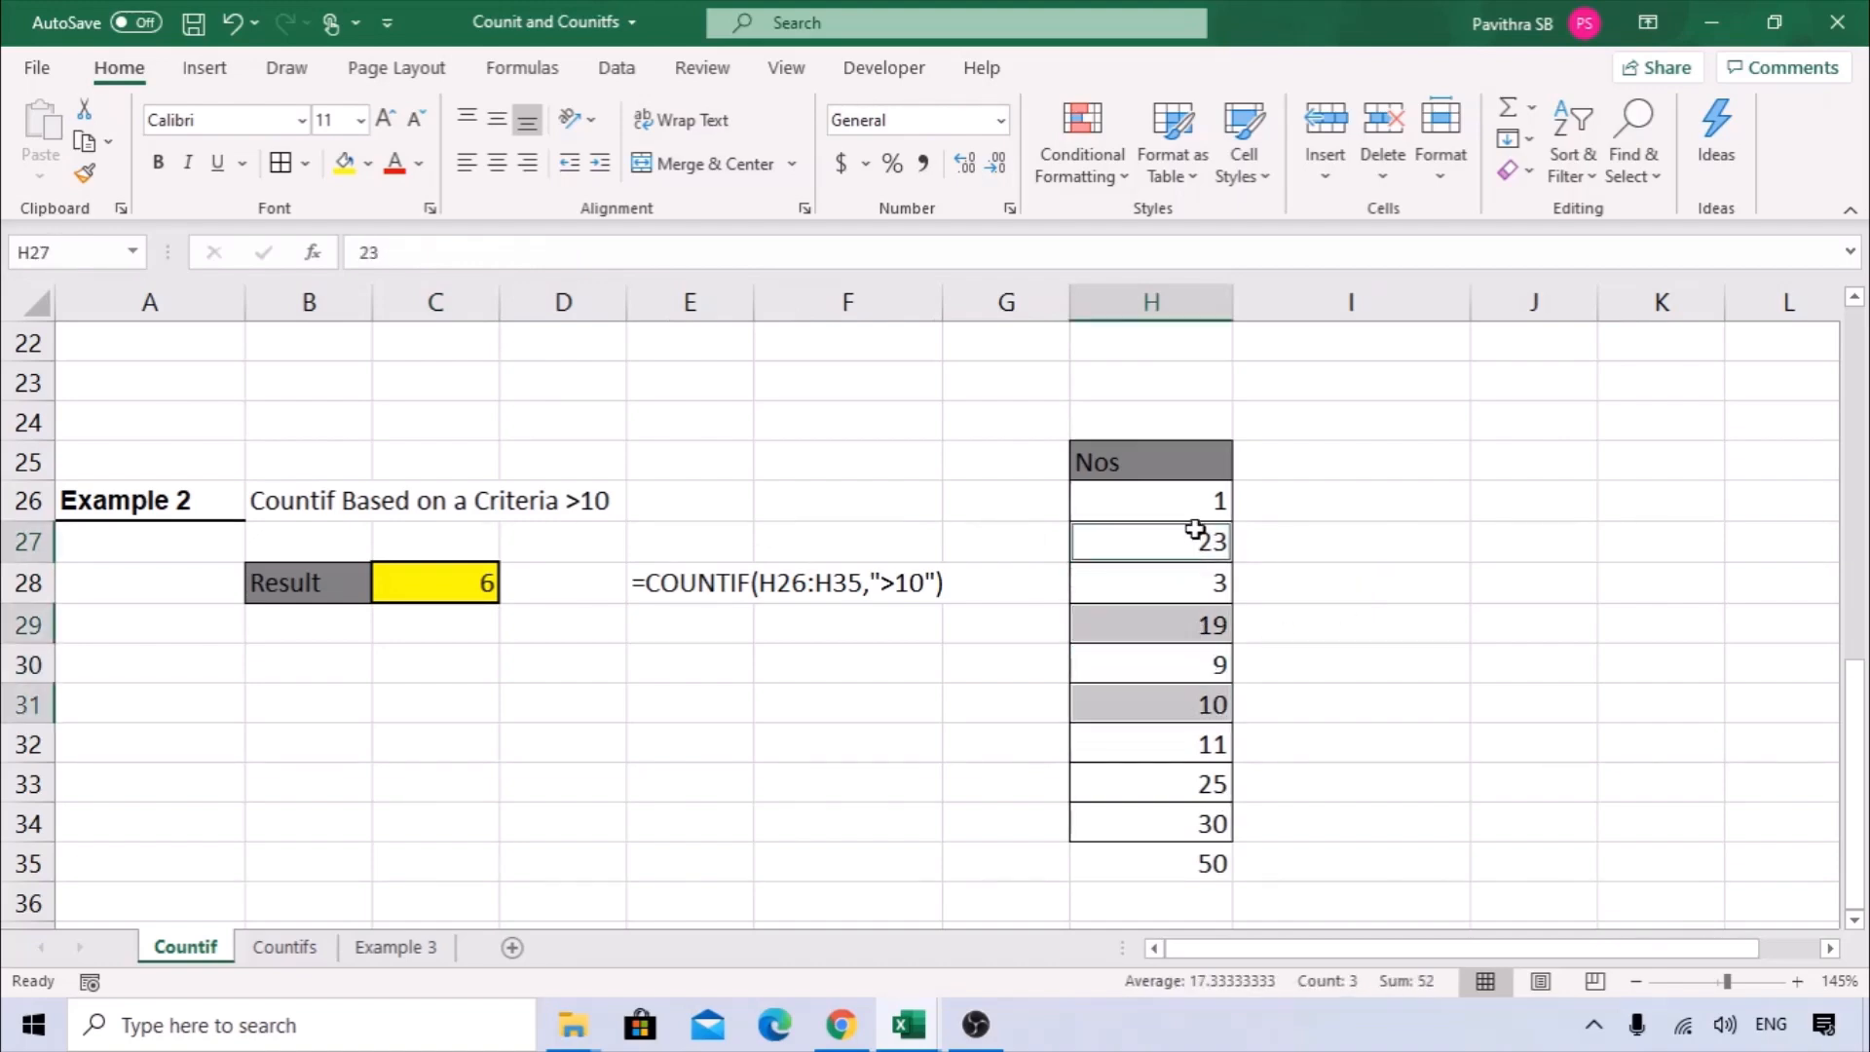
{"action": "left_click", "coordinate": [1194, 774], "text": "ctrl"}
{"action": "left_click", "coordinate": [1191, 745], "text": "ctrl"}
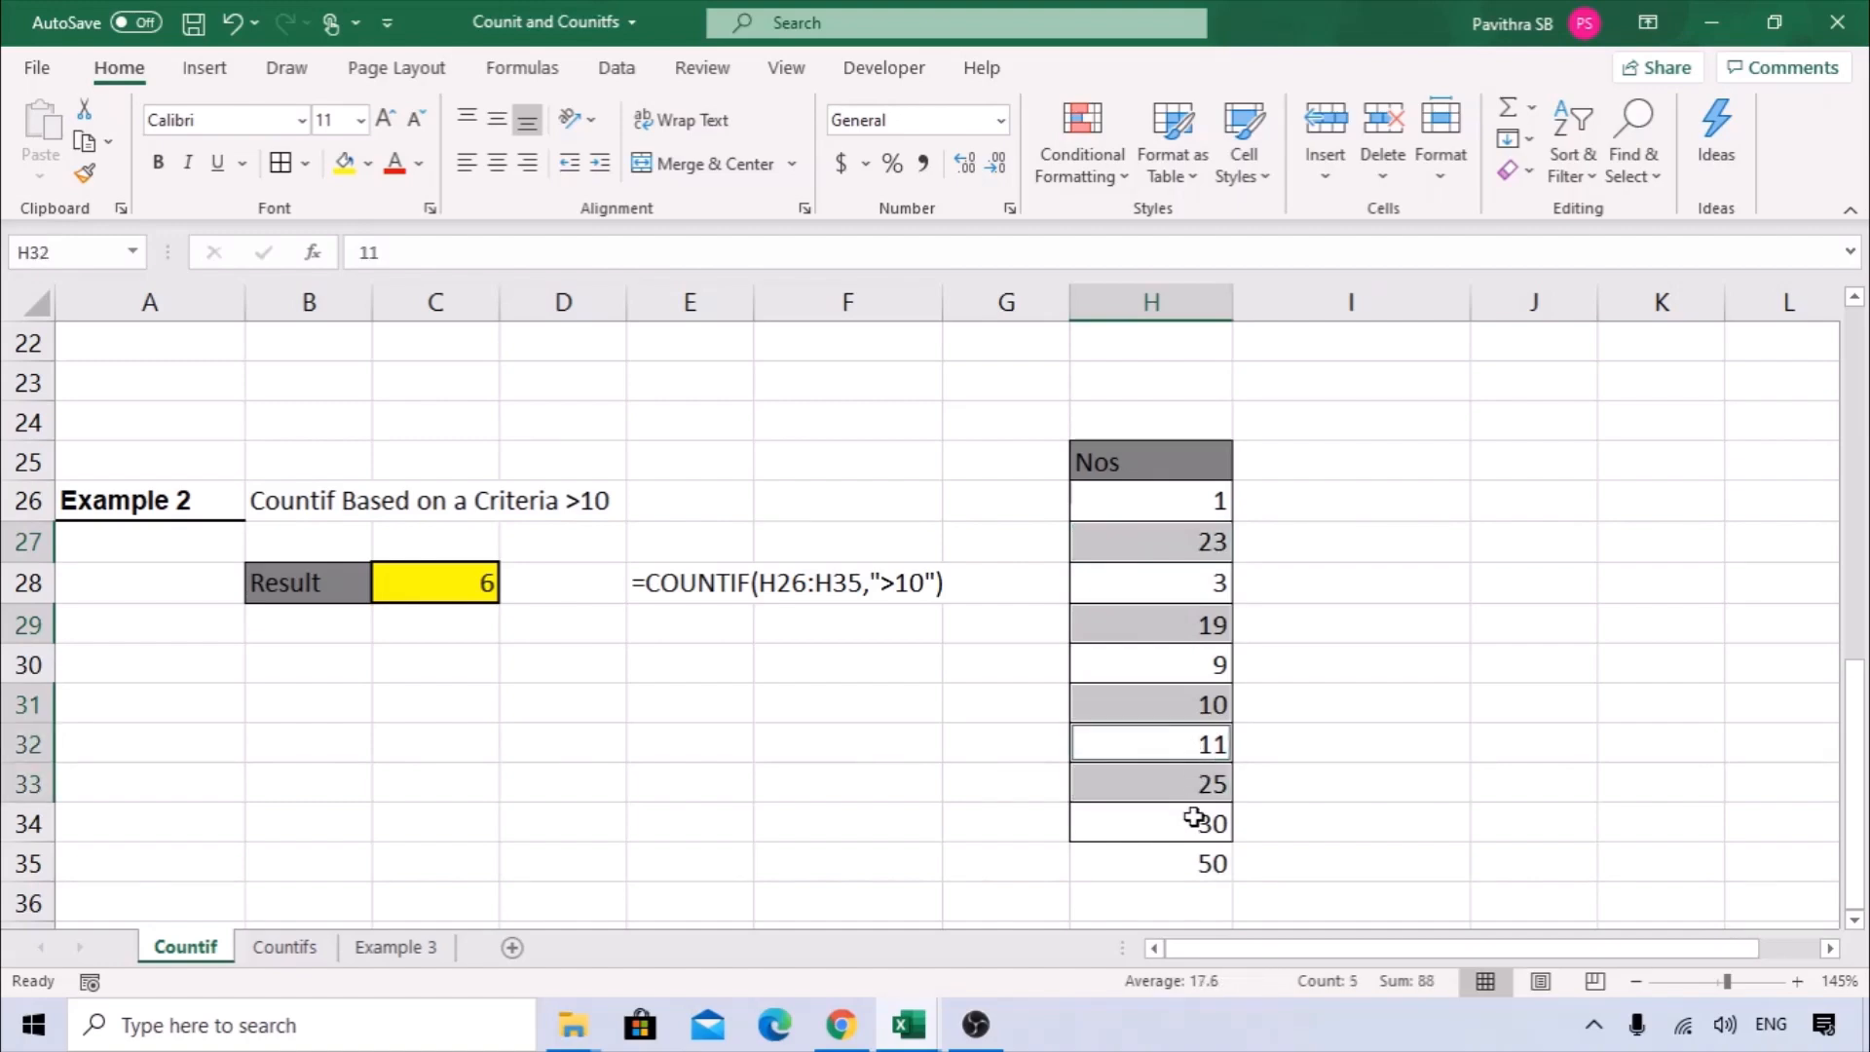
{"action": "left_click", "coordinate": [1196, 825], "text": "ctrl"}
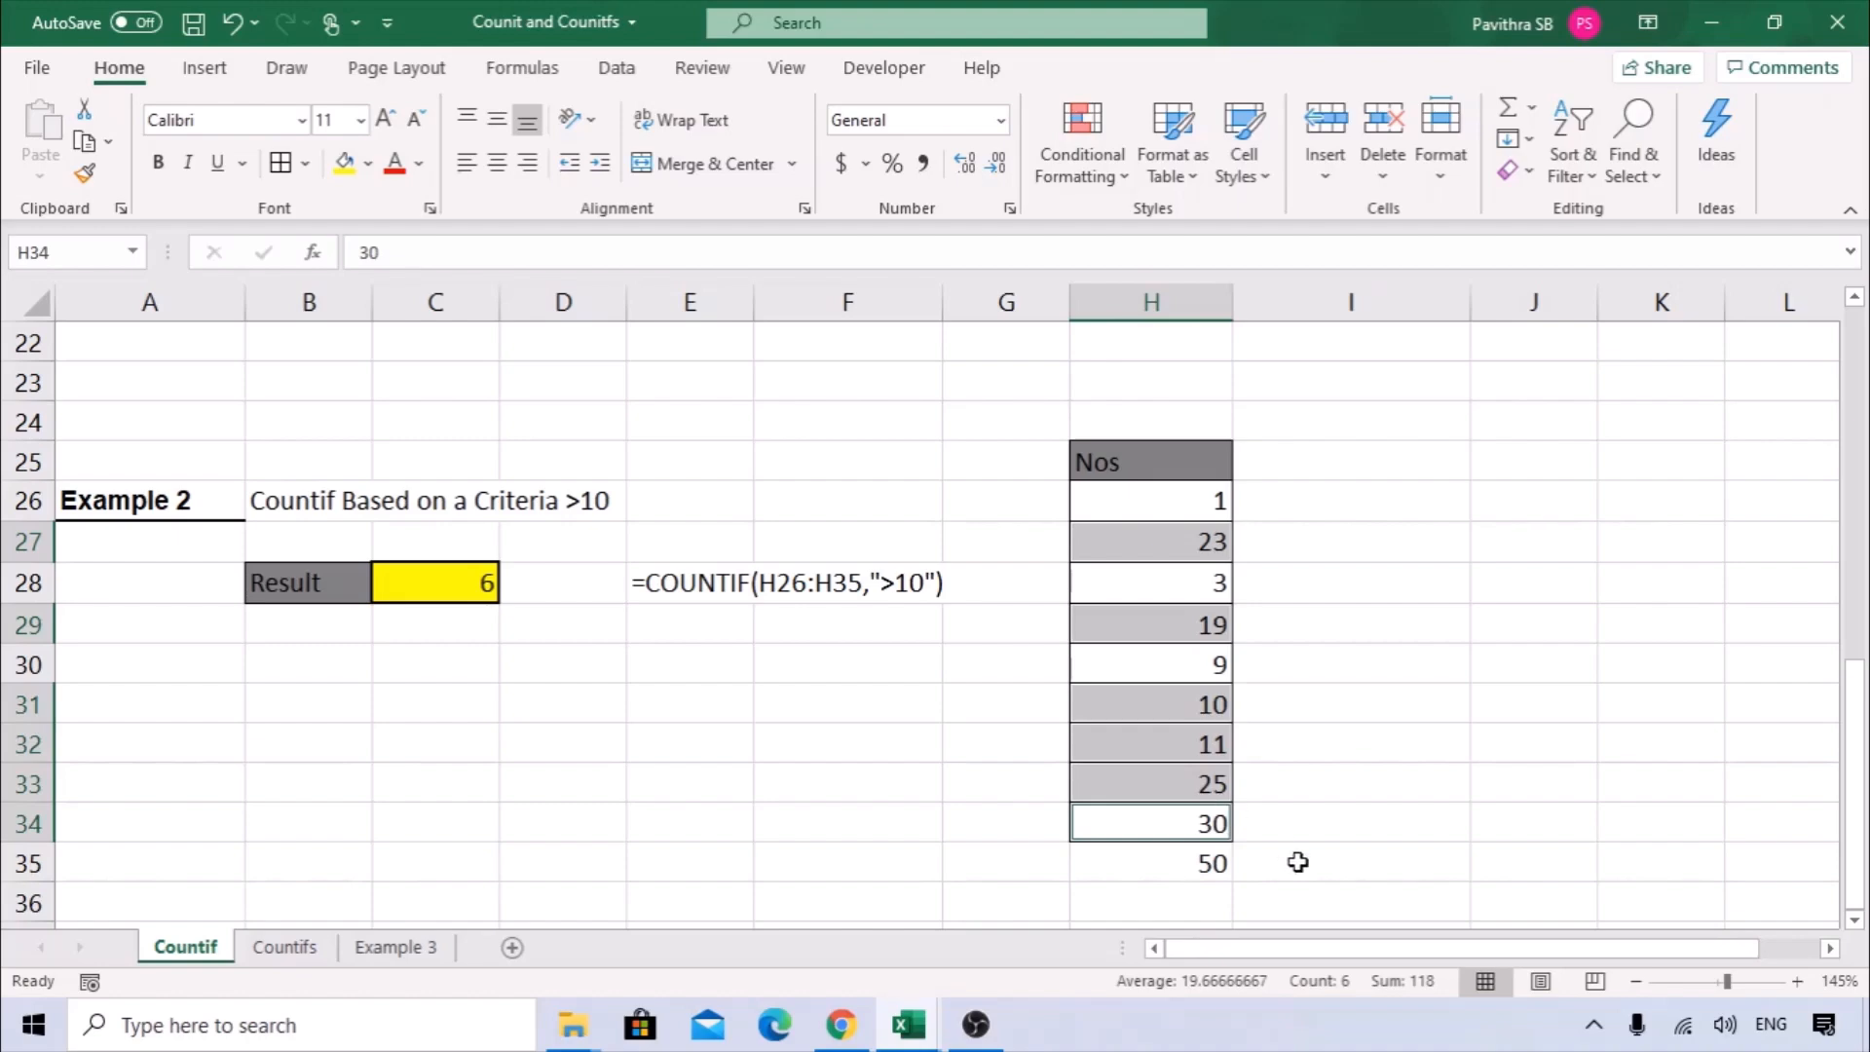
{"action": "left_click", "coordinate": [1223, 710]}
{"action": "left_click_drag", "start_coordinate": [1216, 747], "coordinate": [1224, 856]}
{"action": "left_click", "coordinate": [1190, 634], "text": "ctrl"}
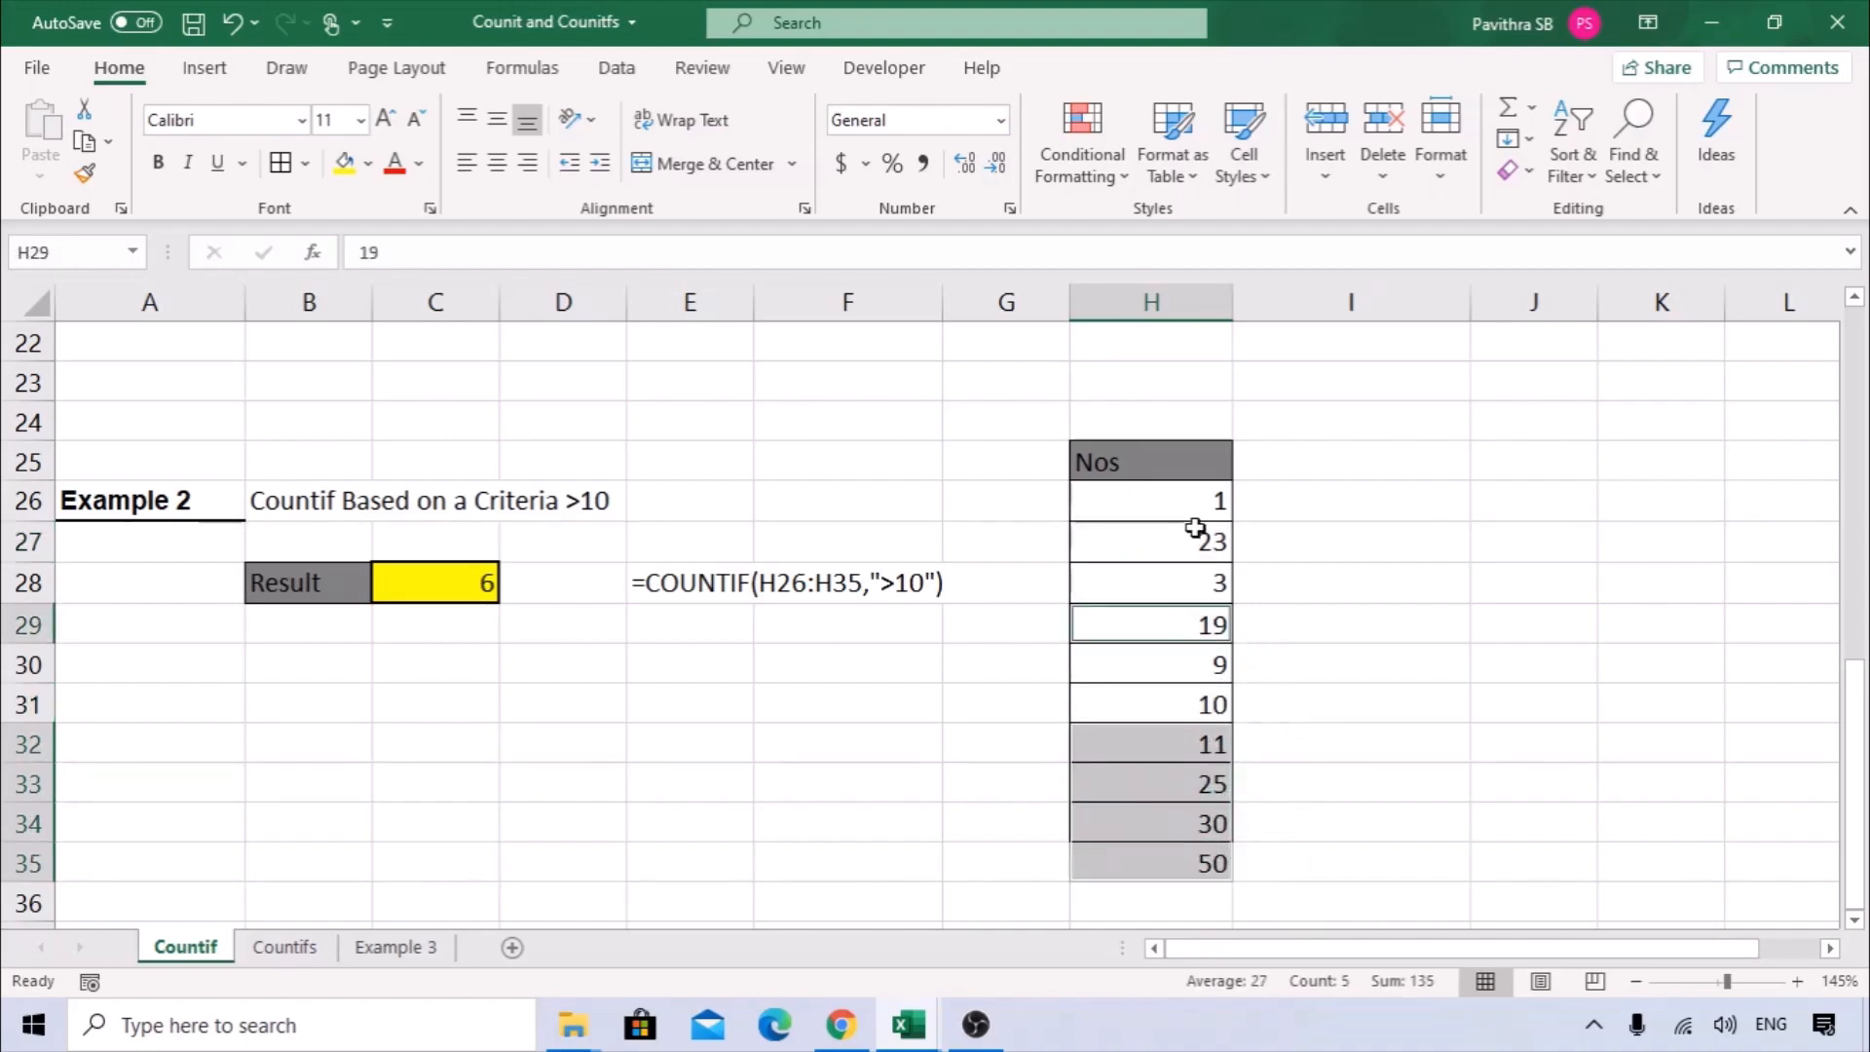
{"action": "left_click", "coordinate": [1194, 531], "text": "ctrl"}
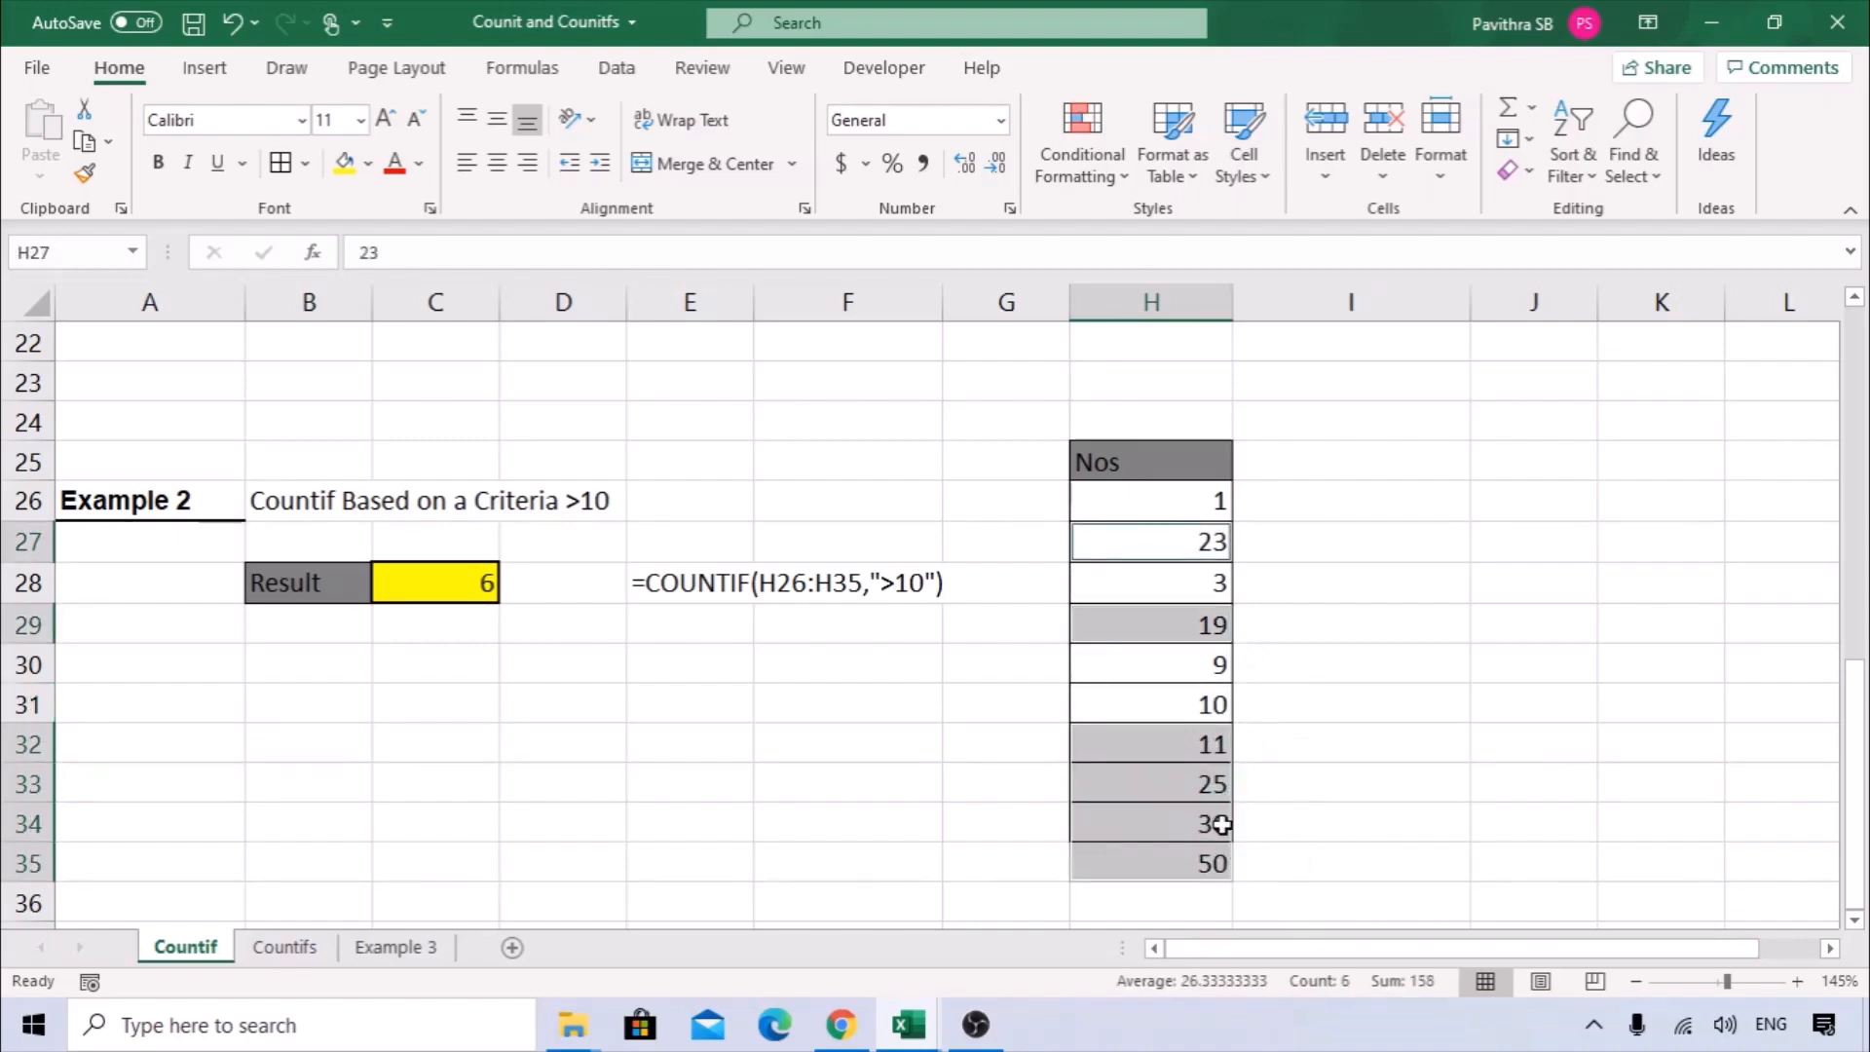
Change the COUNTIF criteria in the Result cell C28 to <10.
{"action": "left_click", "coordinate": [490, 582]}
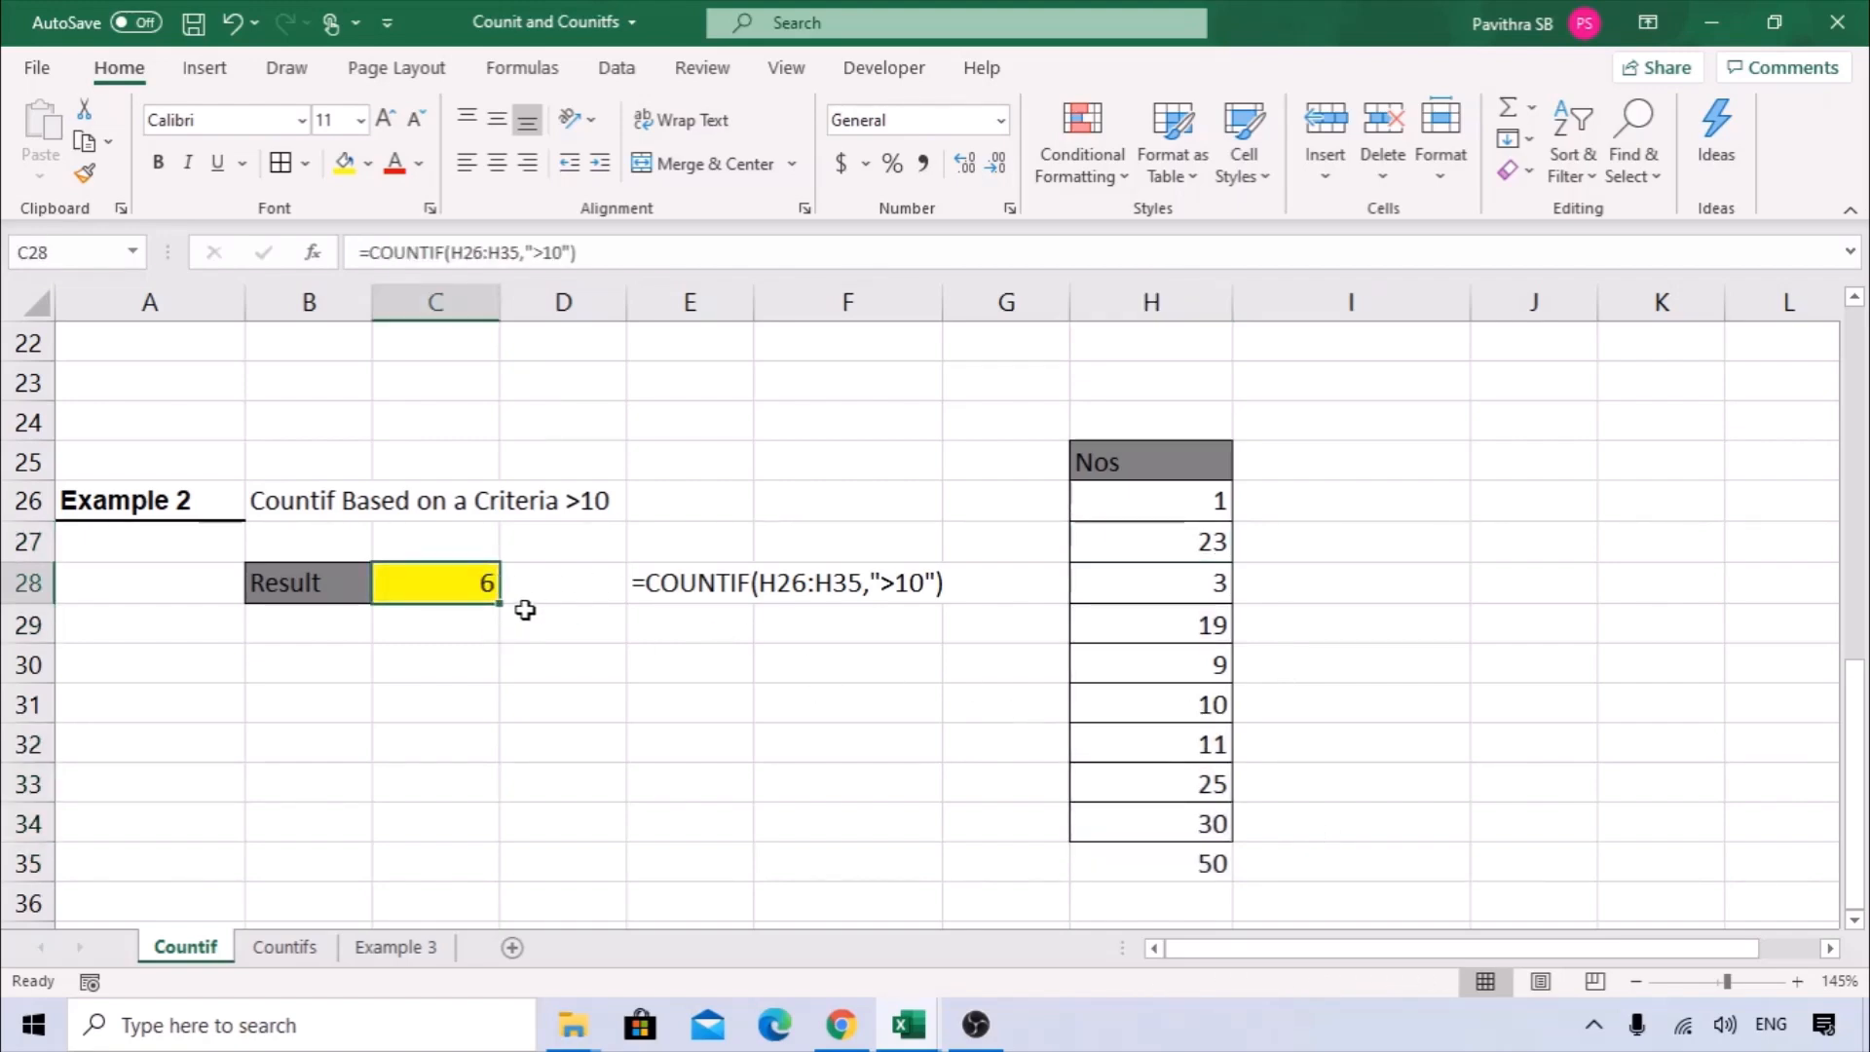
{"action": "left_click", "coordinate": [542, 252]}
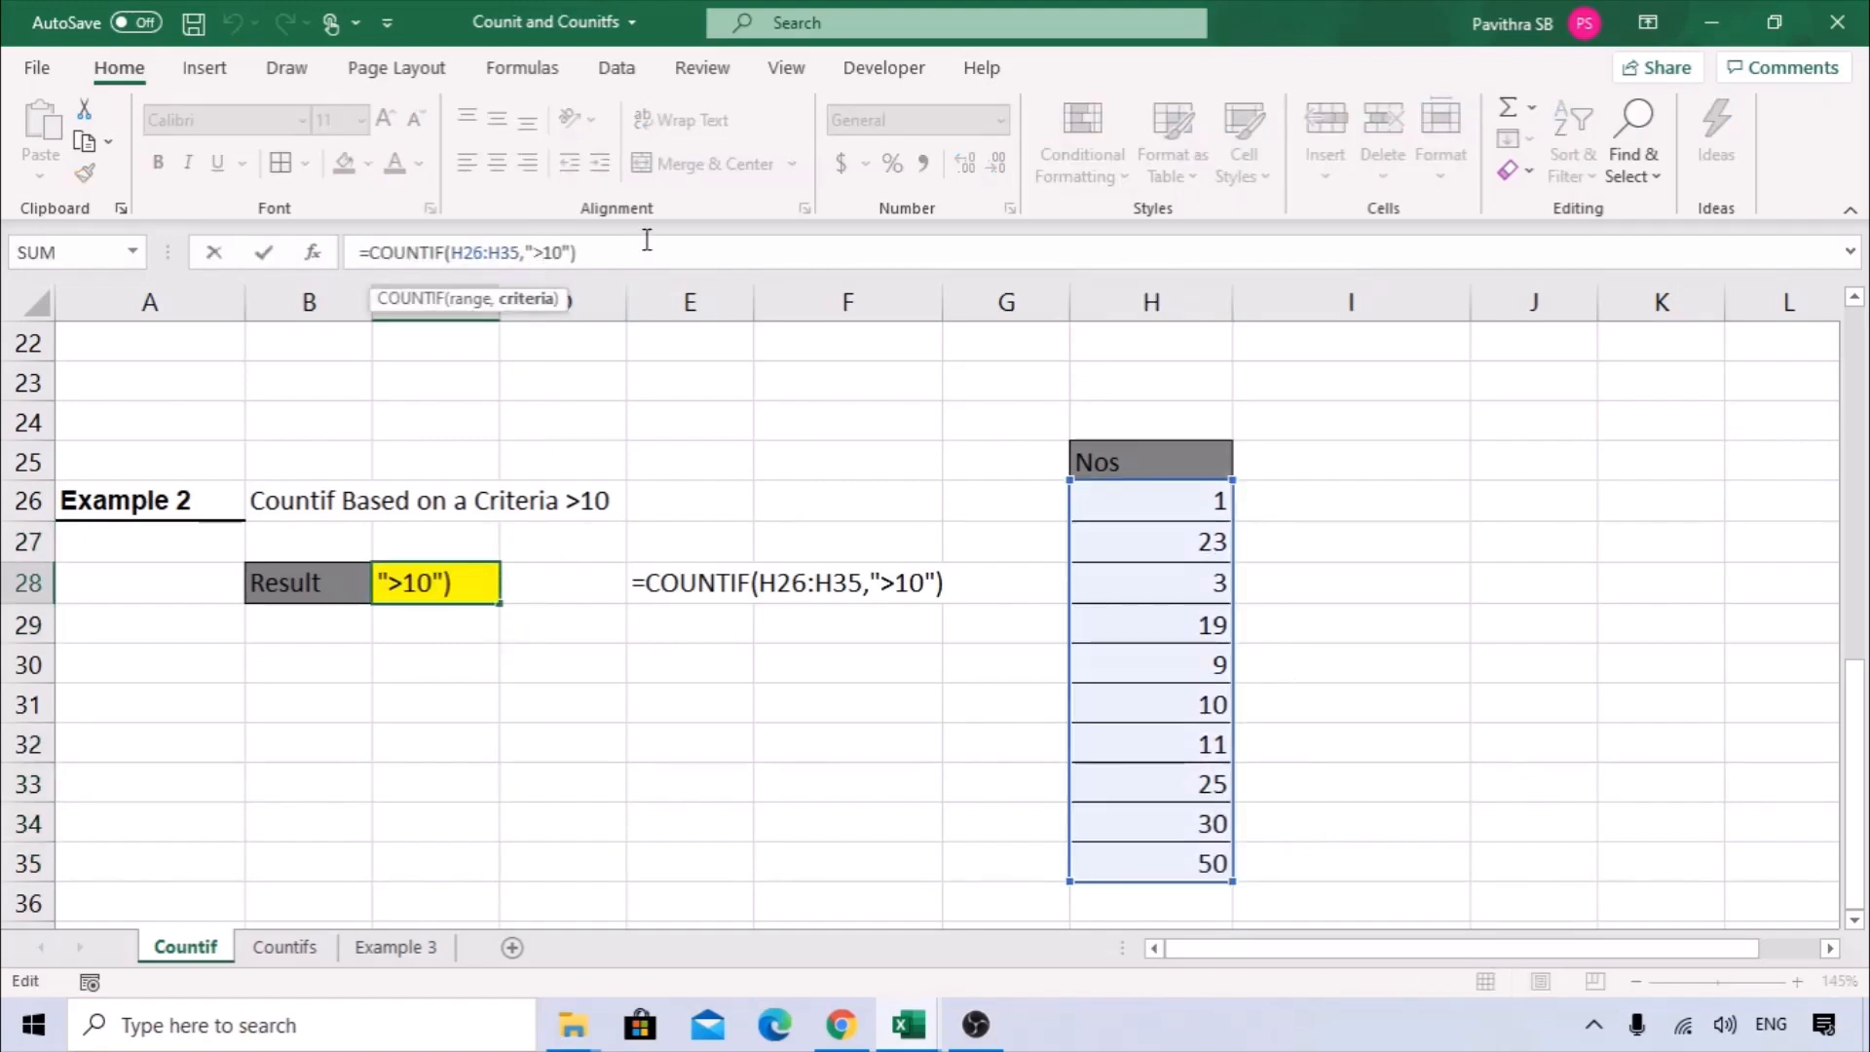
{"action": "key", "text": "BackSpace"}
{"action": "type", "text": "<"}
{"action": "key", "text": "Return"}
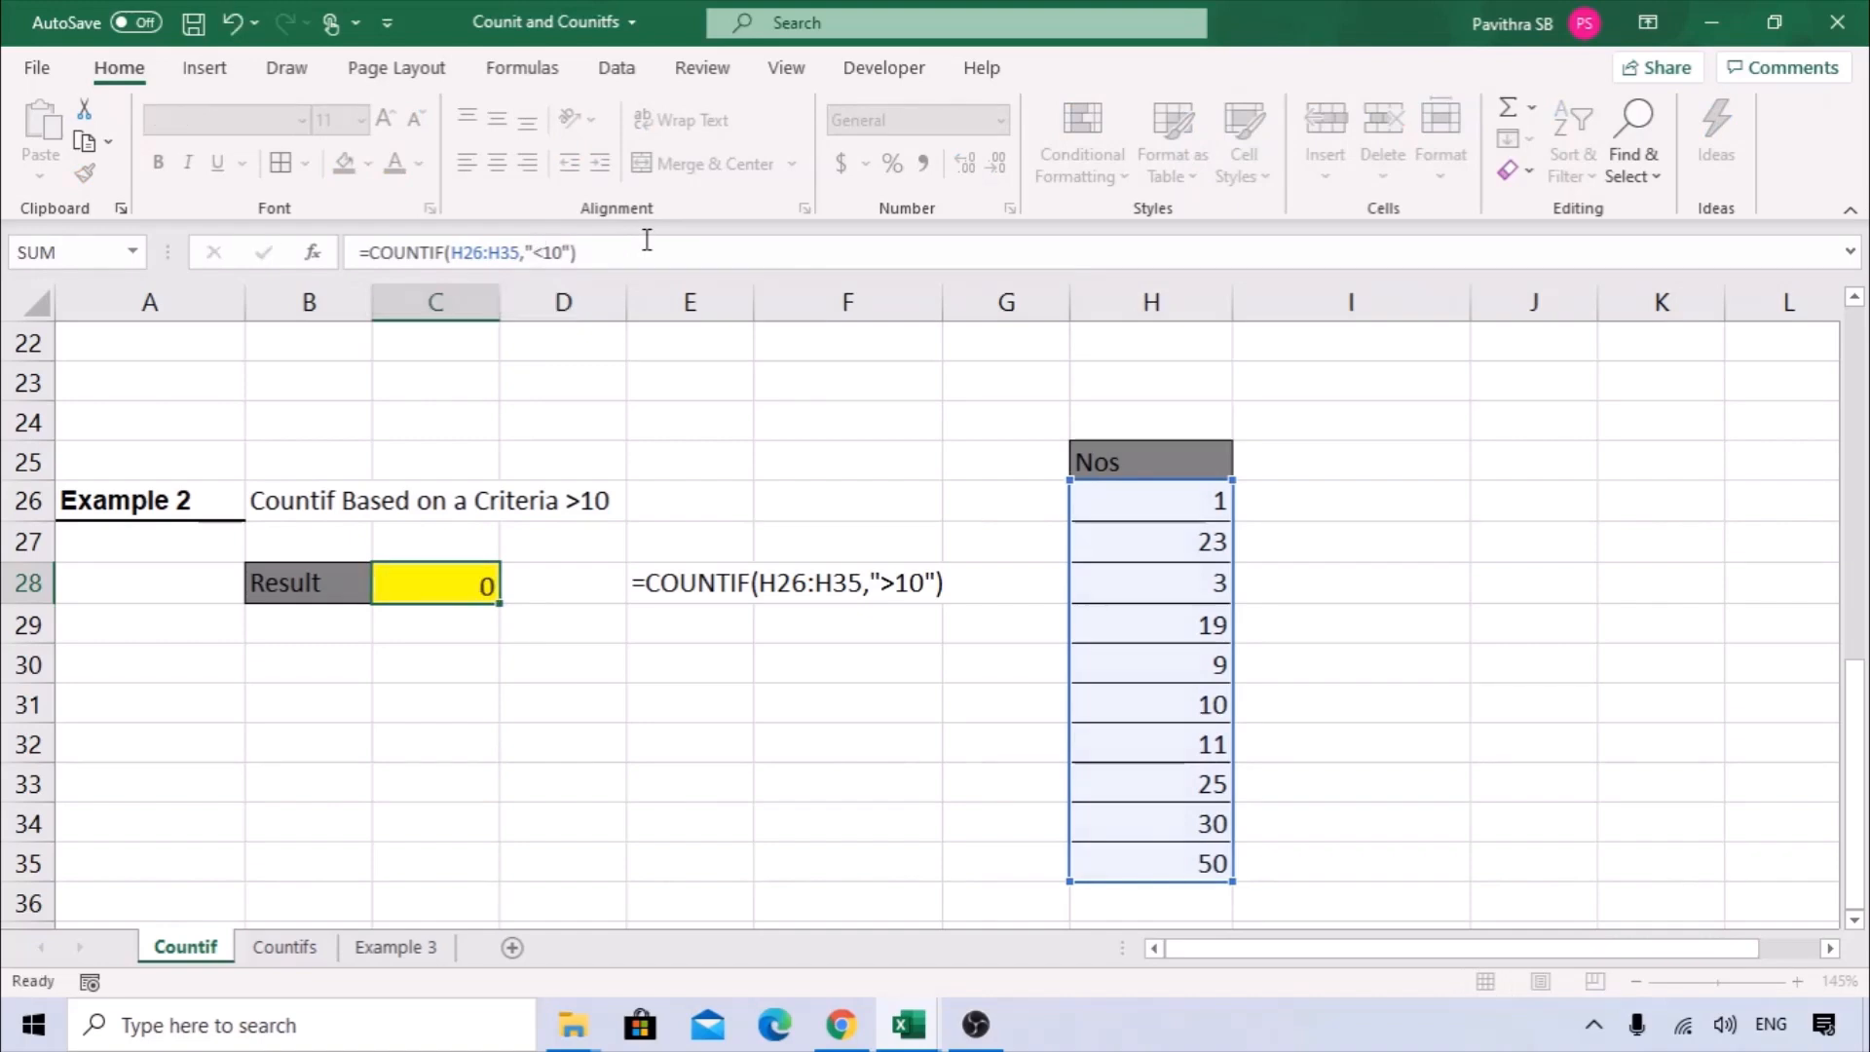
{"action": "left_click", "coordinate": [430, 594]}
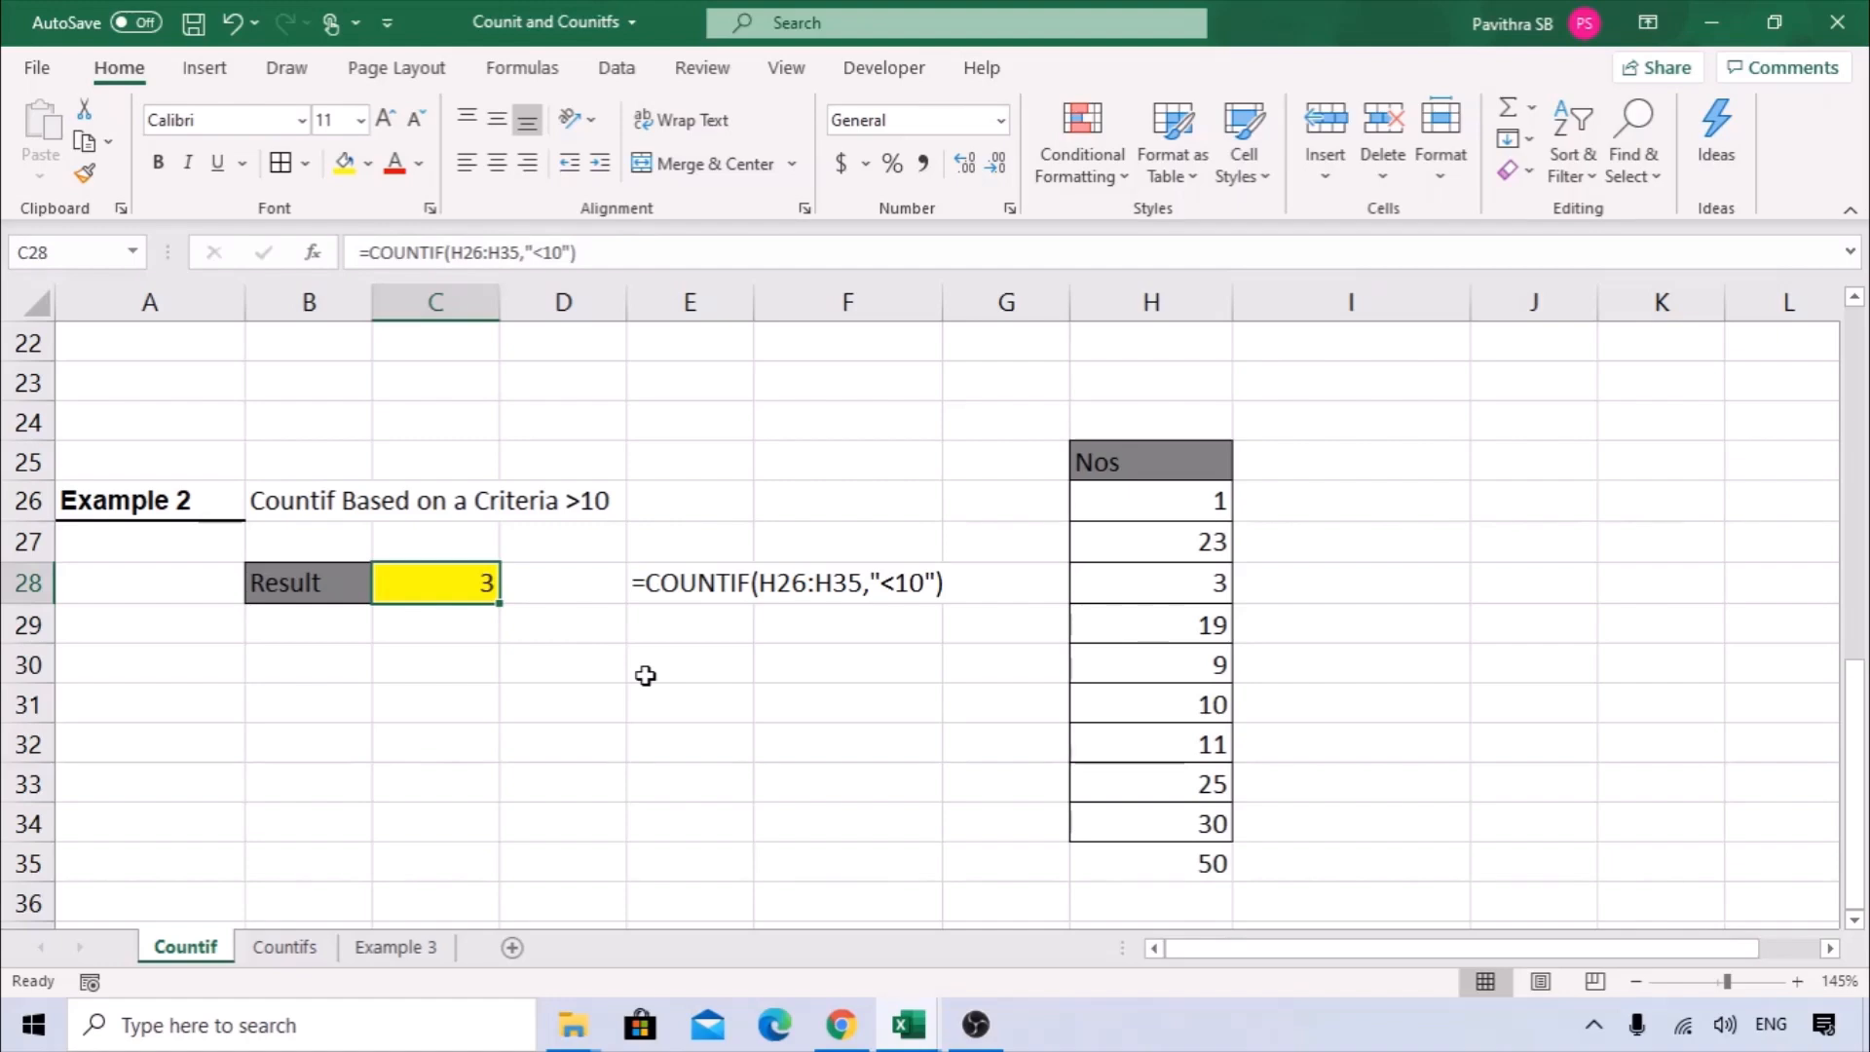
Switch to the Countifs sheet and examine the Multiple Criteria label and the Customer and Product columns of the Example 2 table.
{"action": "scroll", "coordinate": [464, 665], "scroll_direction": "up", "scroll_amount": 7}
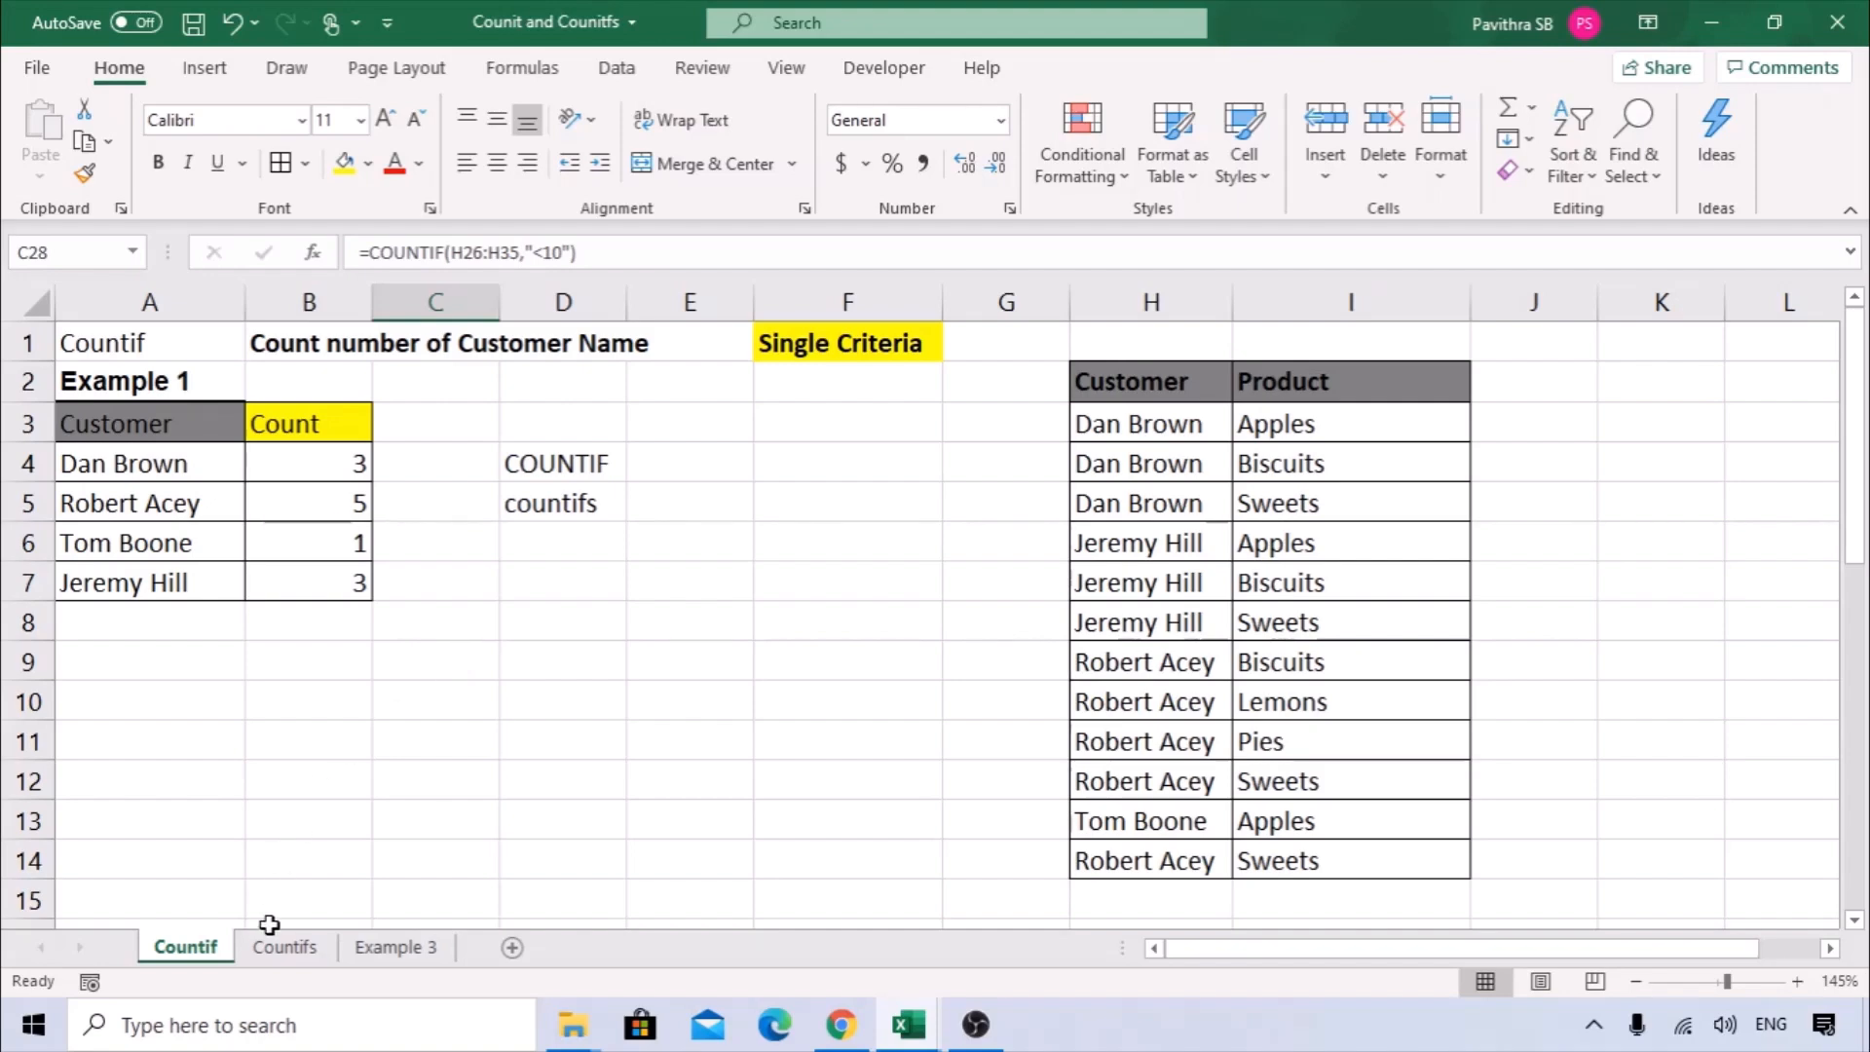
{"action": "left_click", "coordinate": [285, 952]}
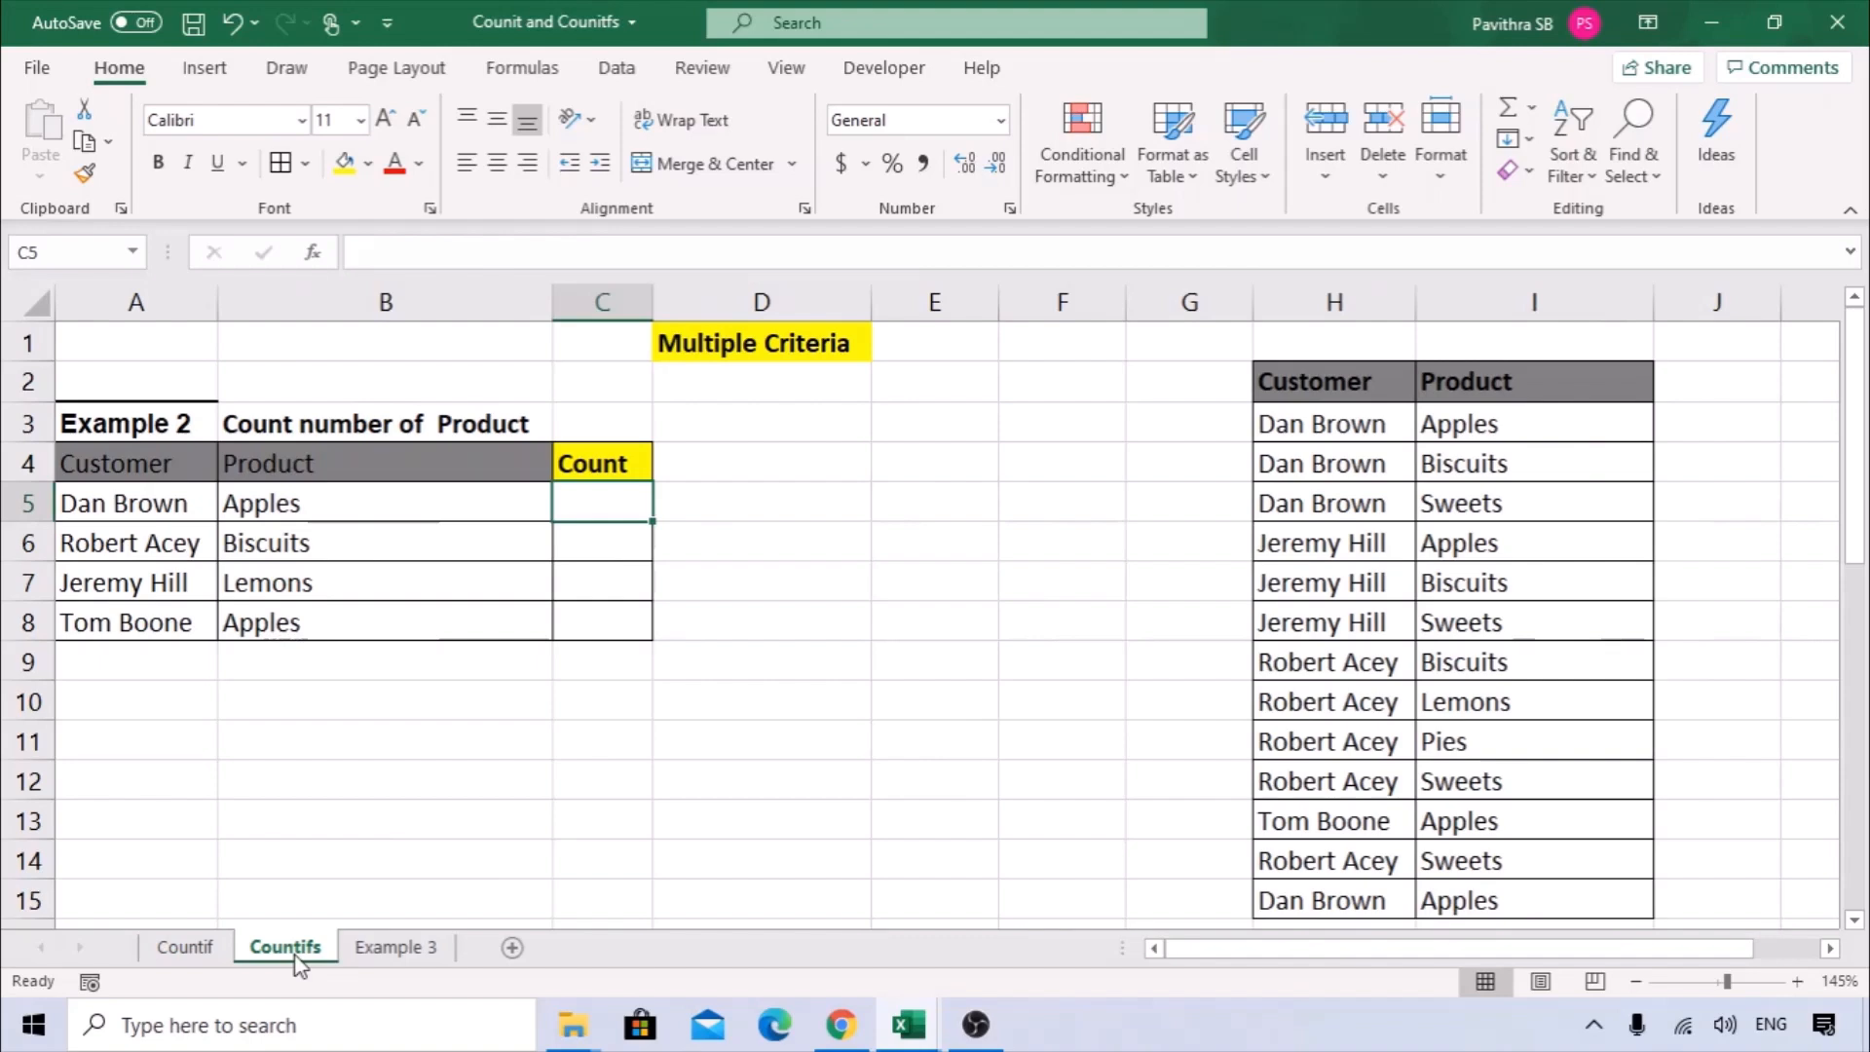
{"action": "left_click", "coordinate": [449, 756]}
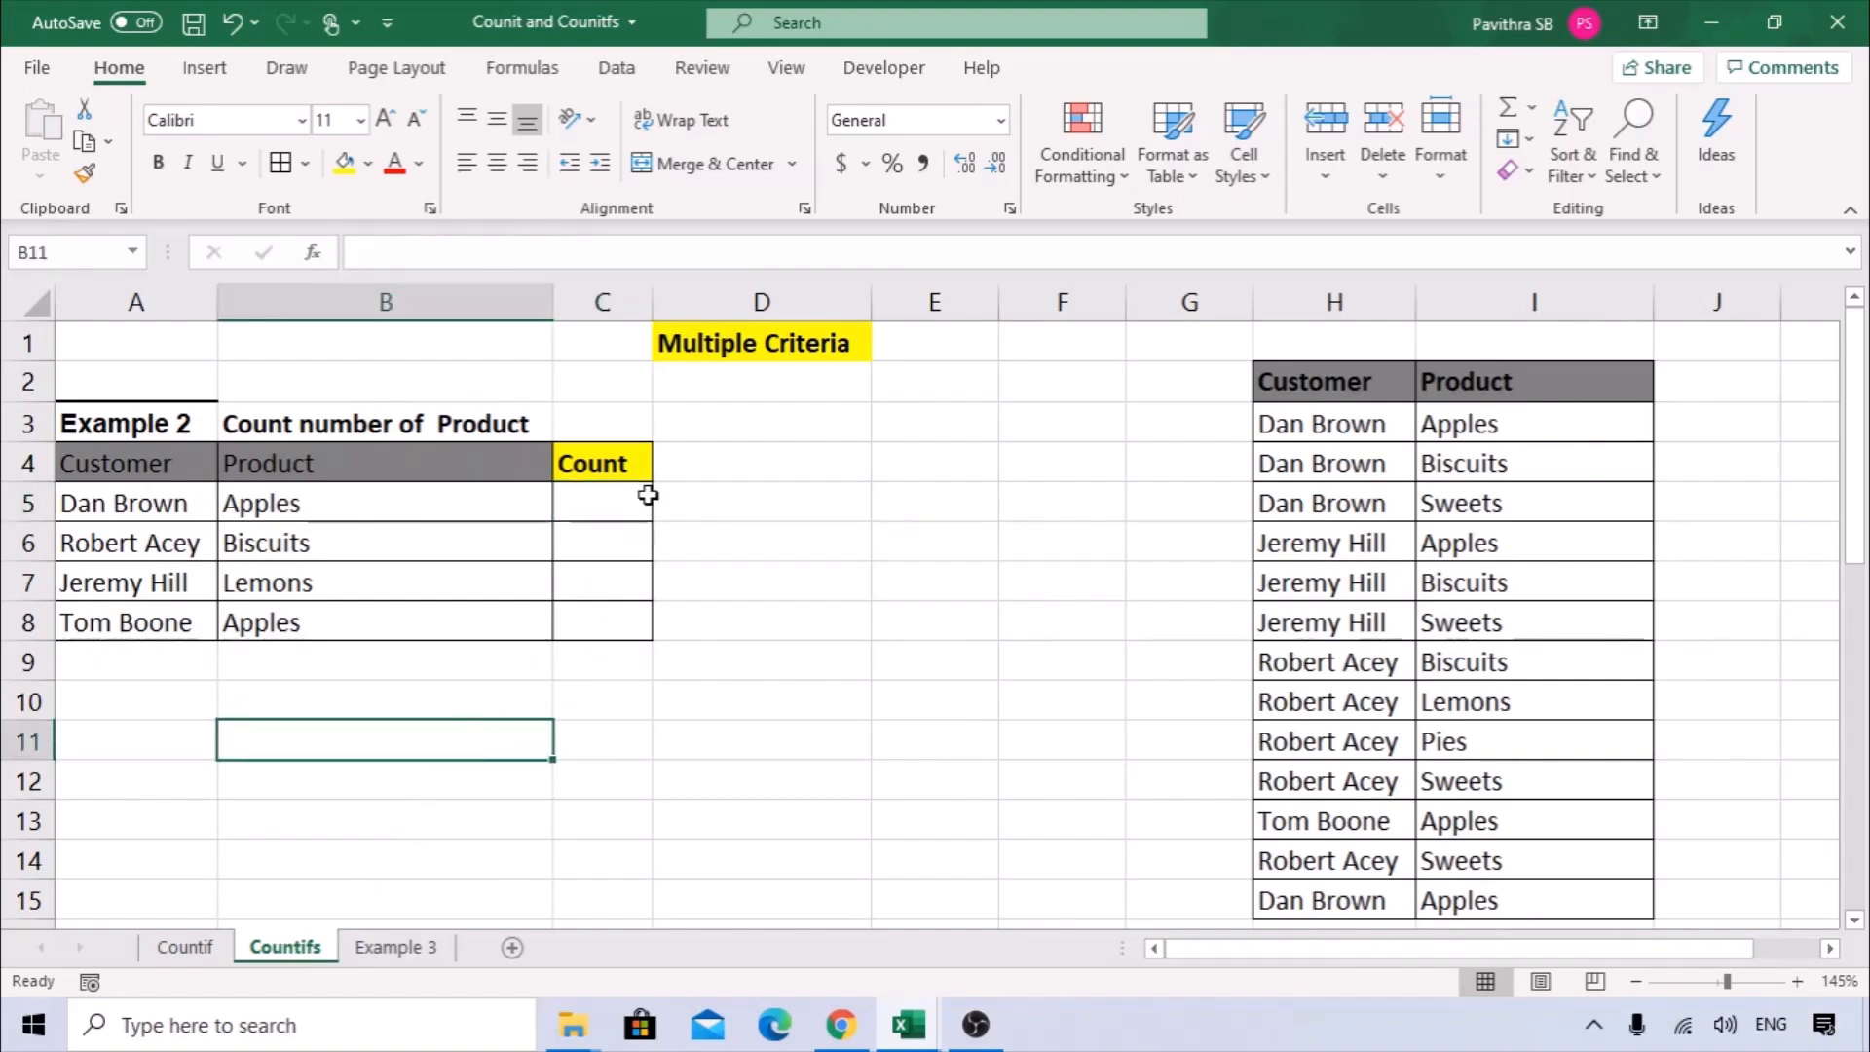
{"action": "left_click", "coordinate": [714, 358]}
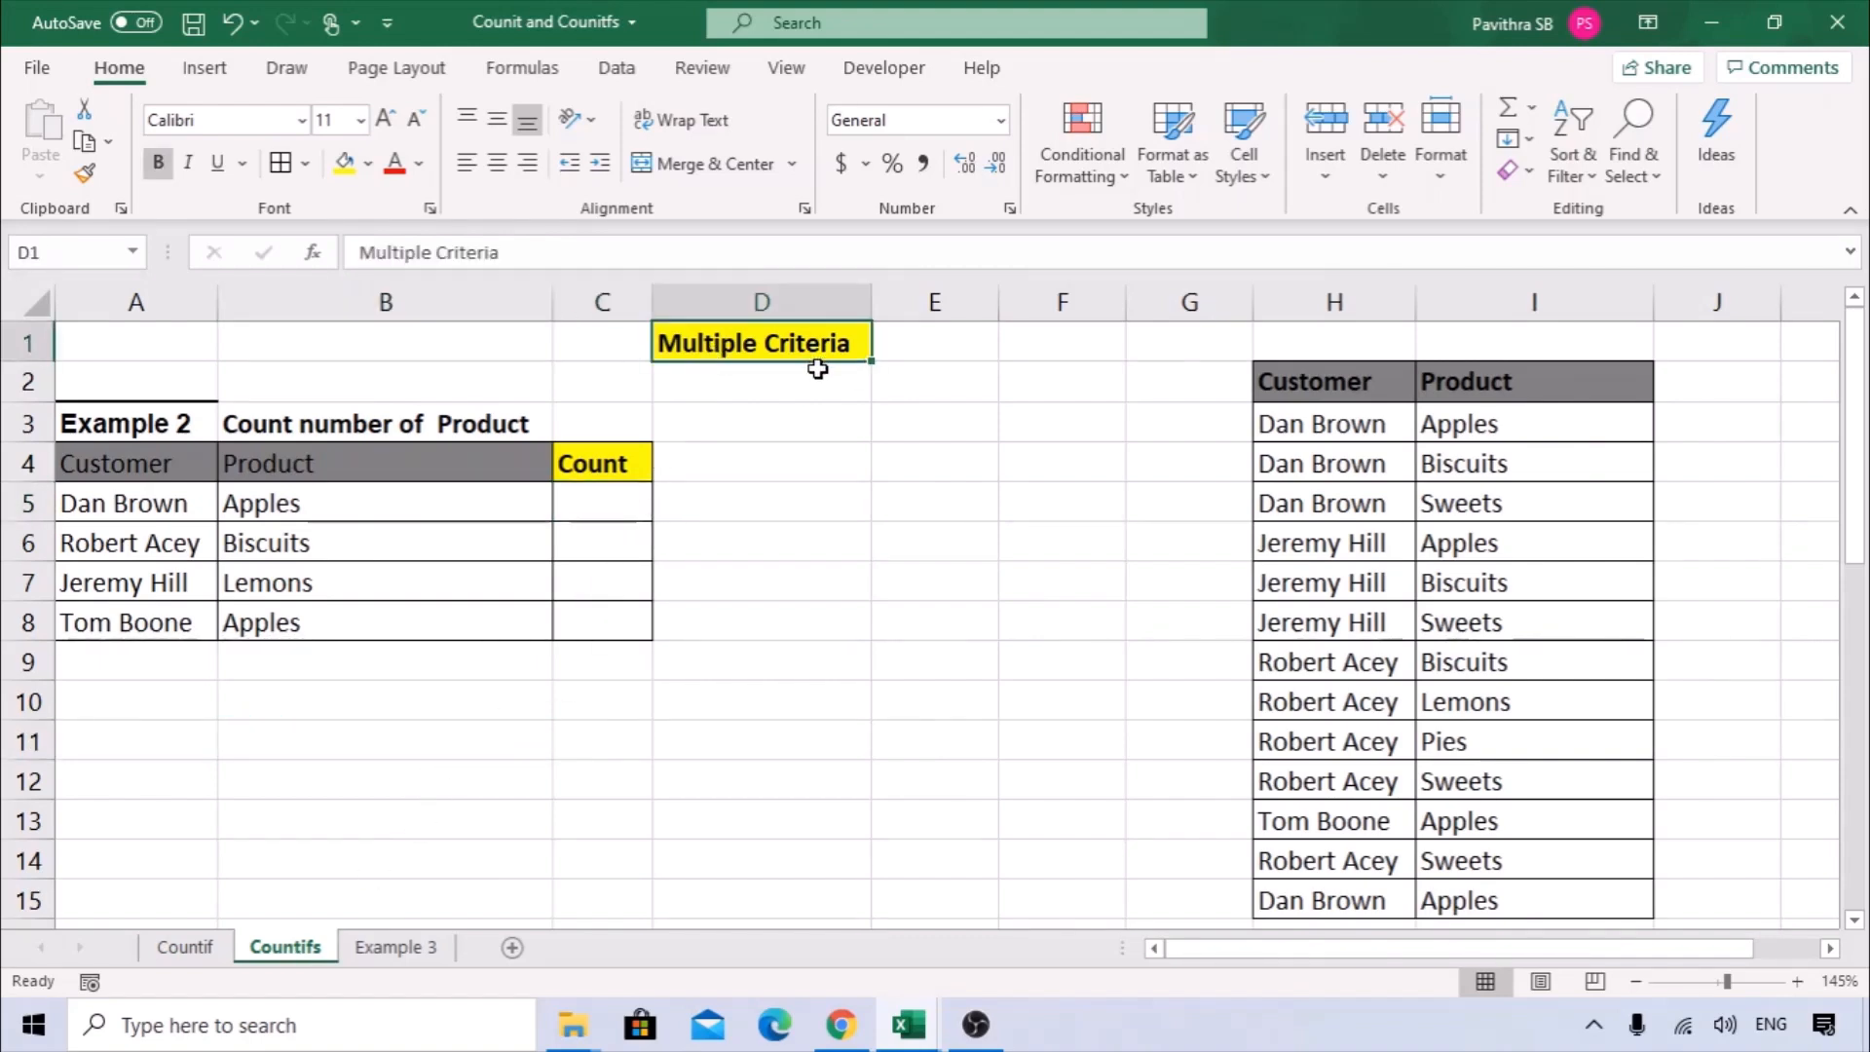
{"action": "left_click_drag", "start_coordinate": [141, 469], "coordinate": [137, 623]}
{"action": "left_click_drag", "start_coordinate": [288, 470], "coordinate": [350, 605]}
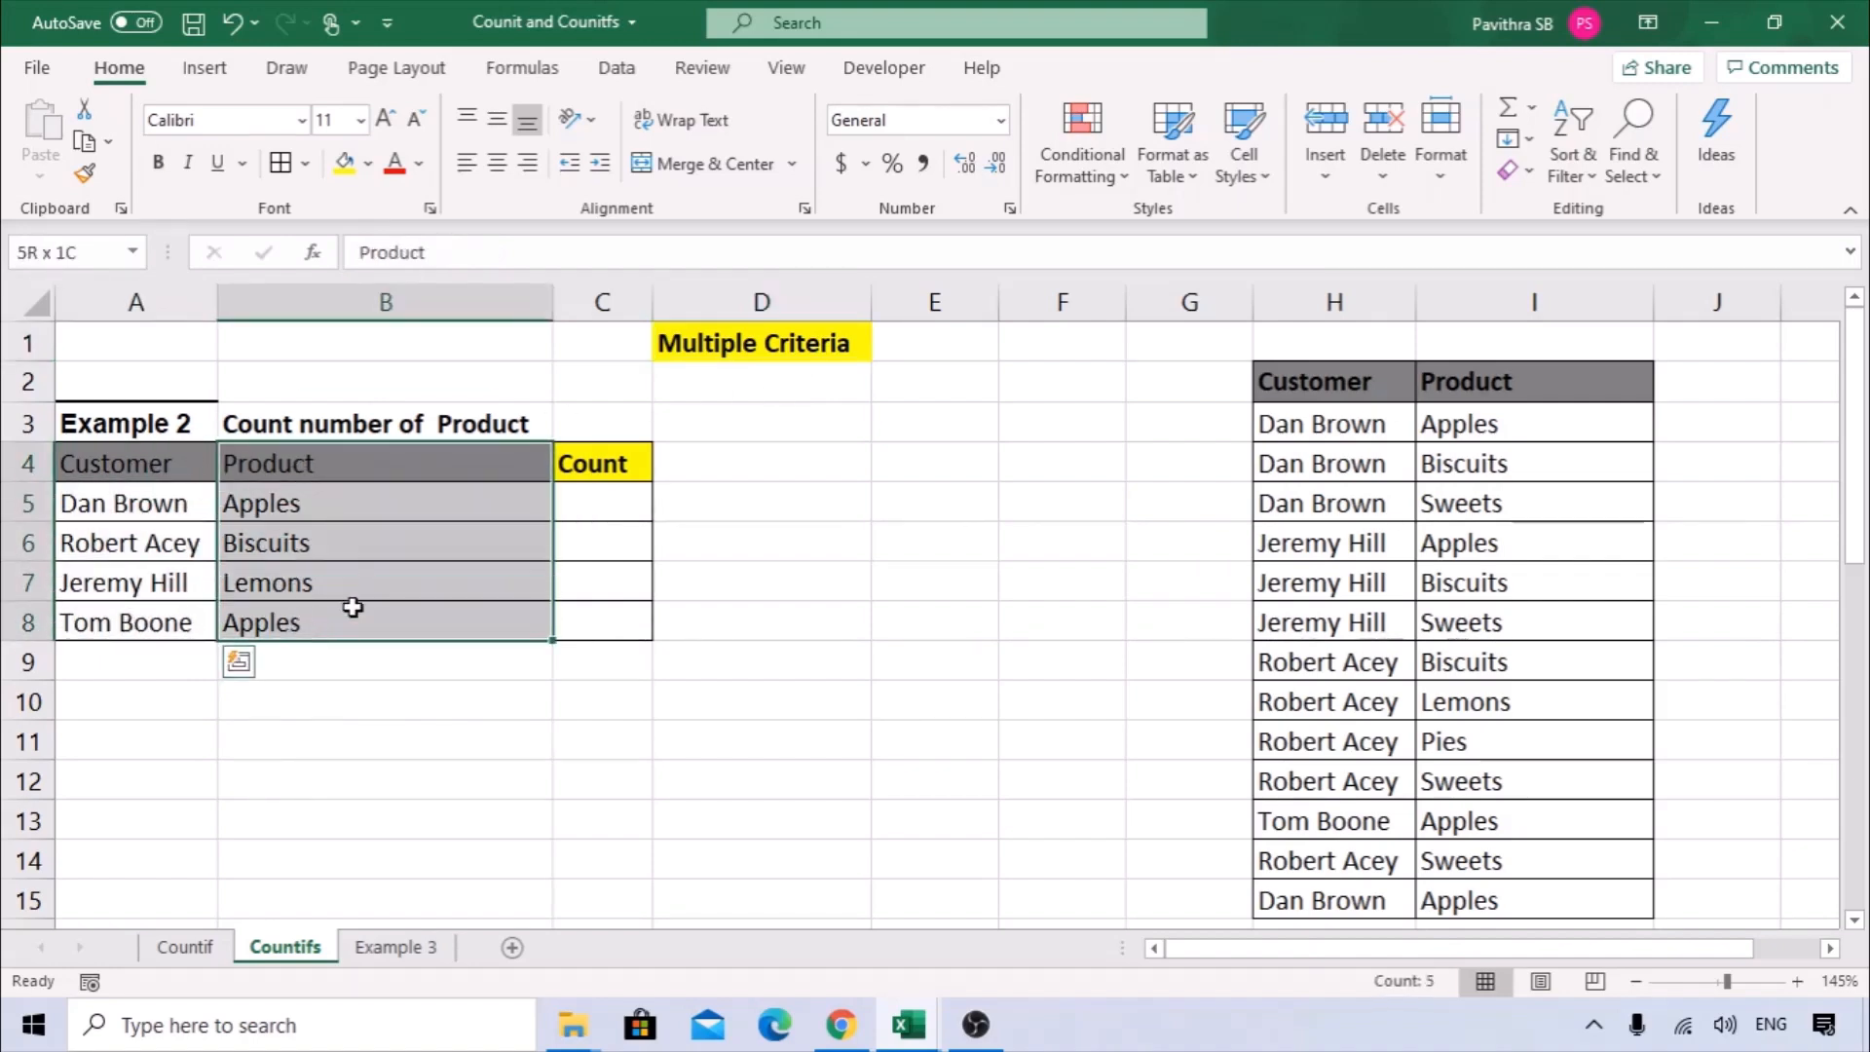
{"action": "left_click", "coordinate": [584, 511]}
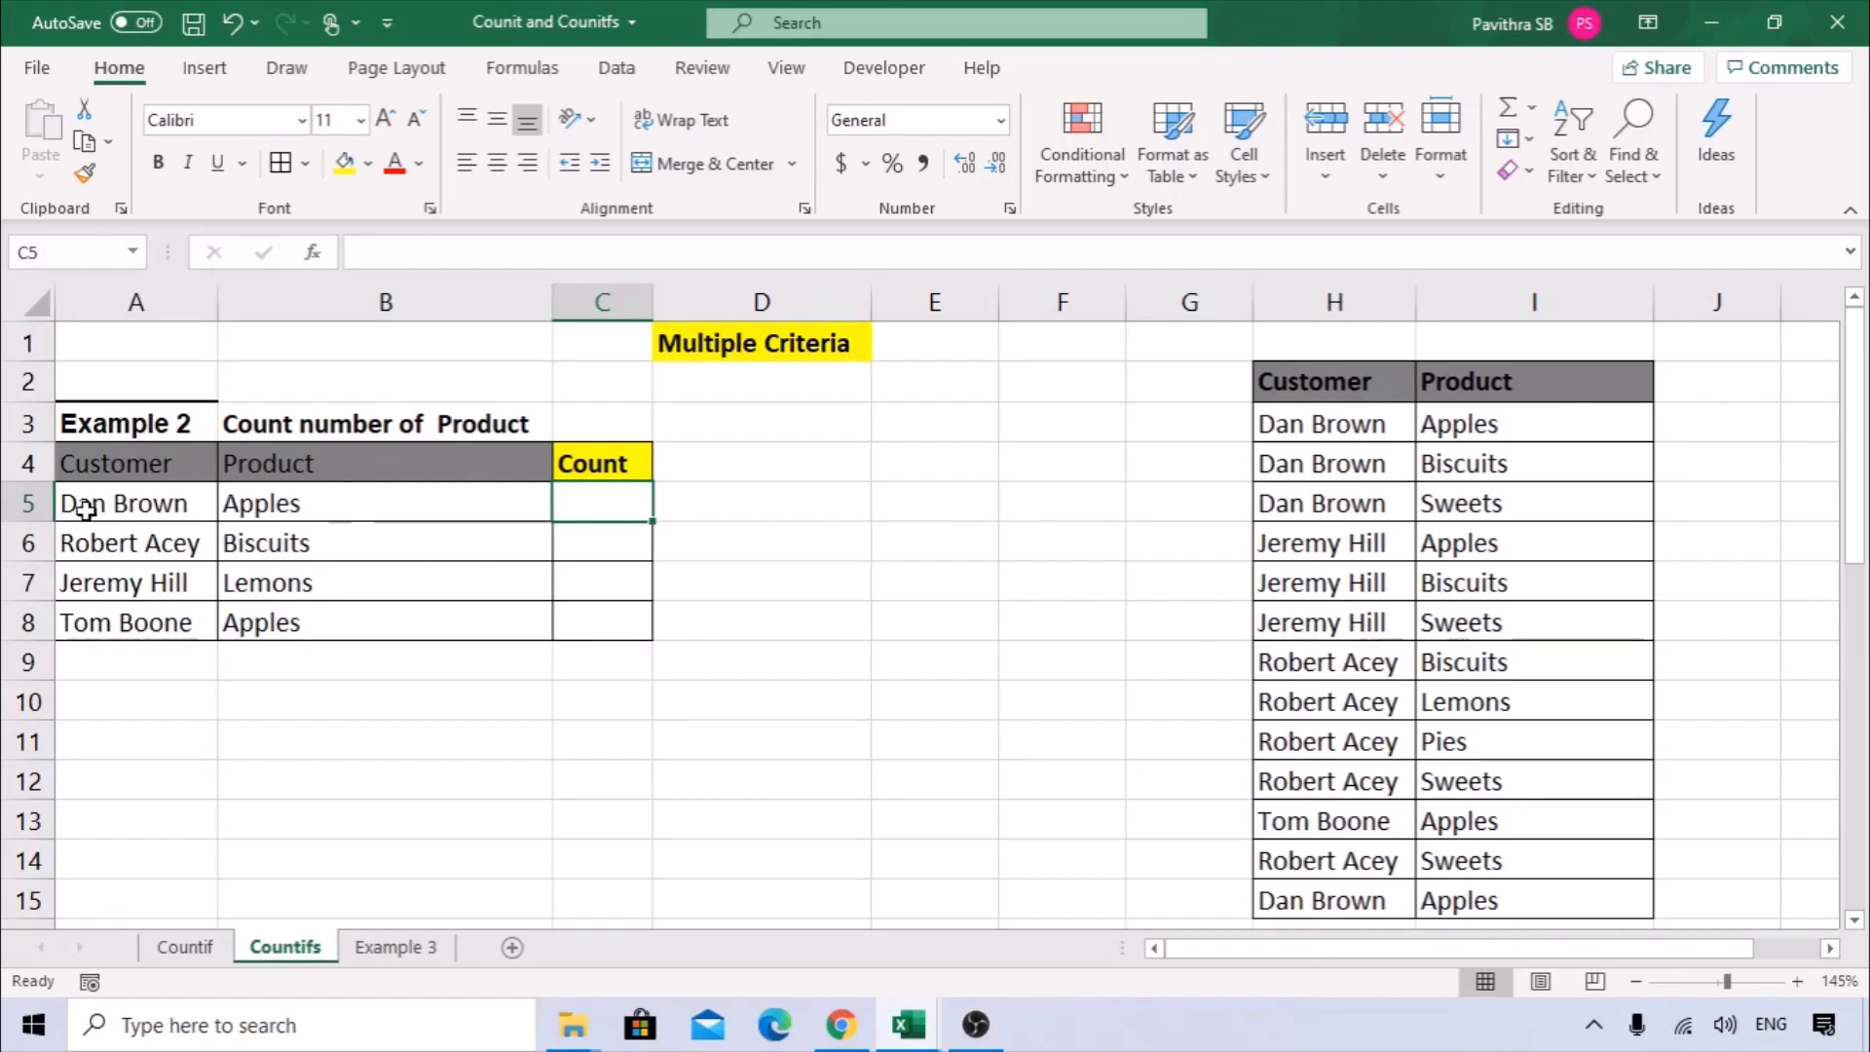
{"action": "left_click_drag", "start_coordinate": [125, 499], "coordinate": [413, 497]}
Start a COUNTIFS formula in the first Count cell C5 and show its function arguments without covering the source data.
{"action": "left_click", "coordinate": [614, 499]}
{"action": "type", "text": "="}
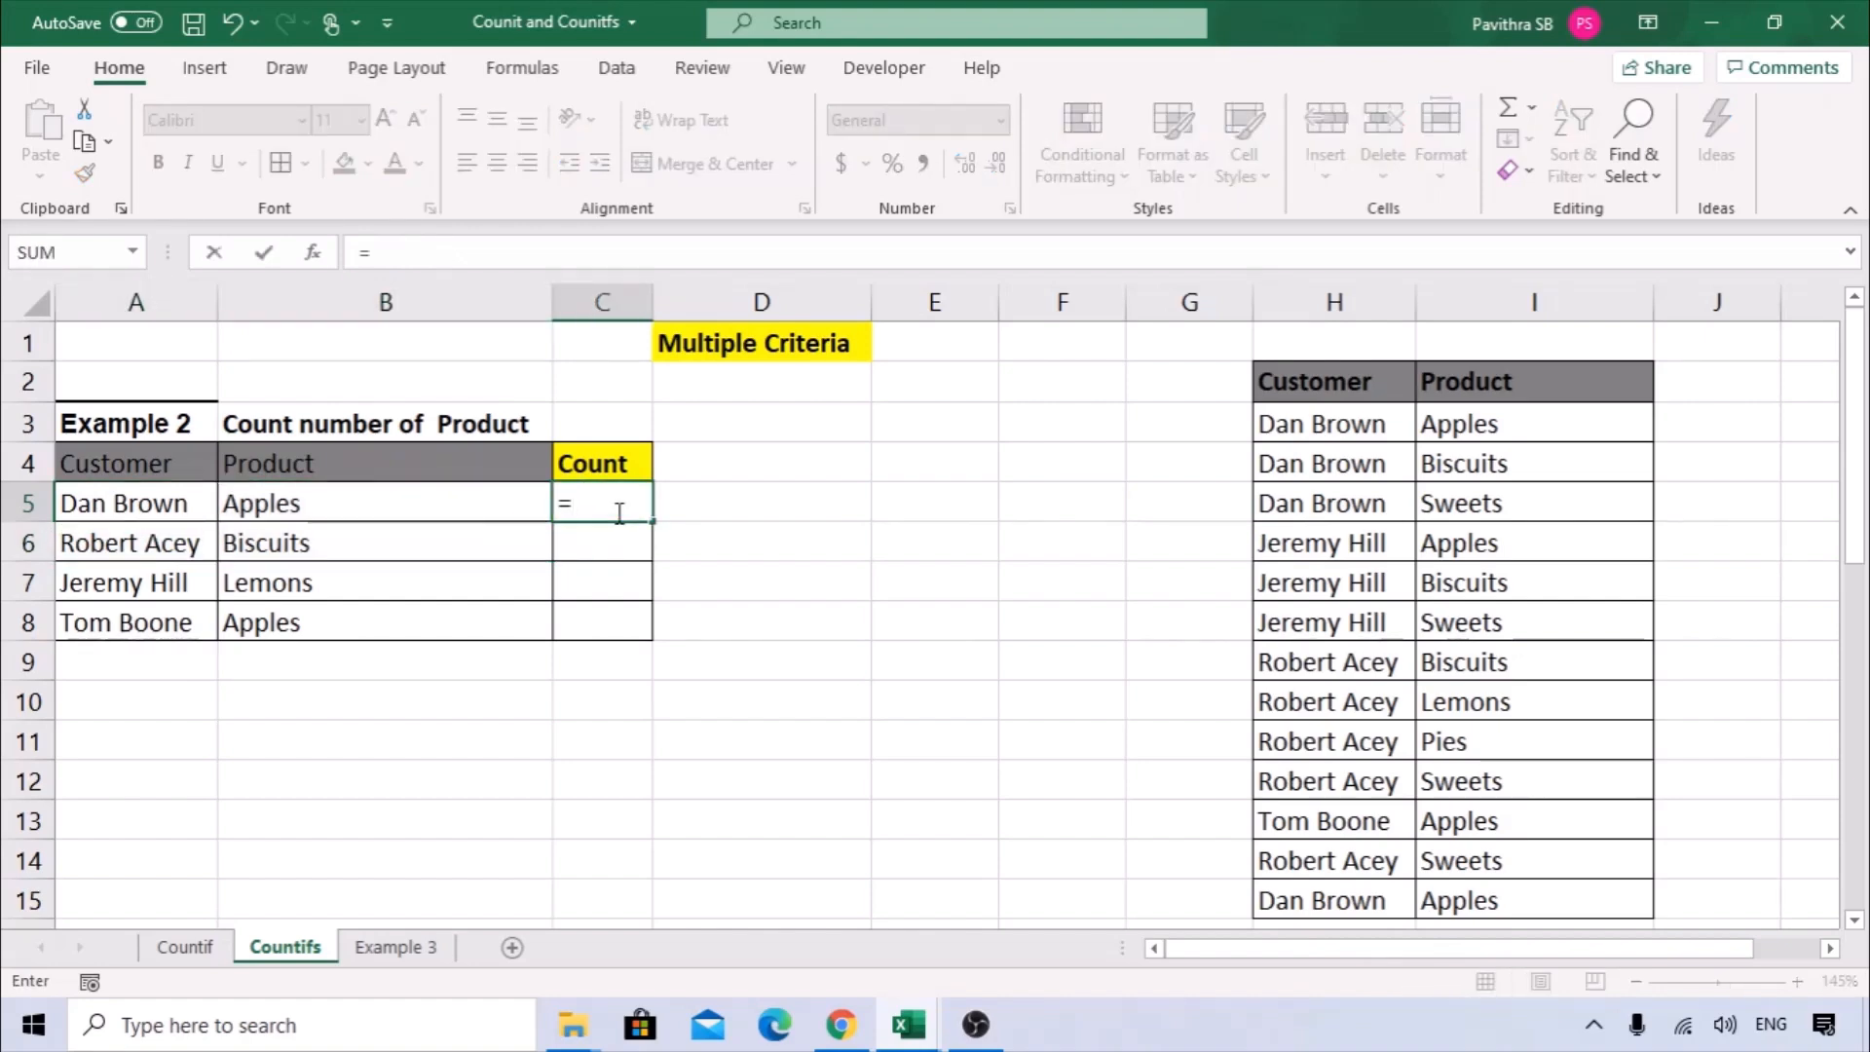
{"action": "type", "text": "countif"}
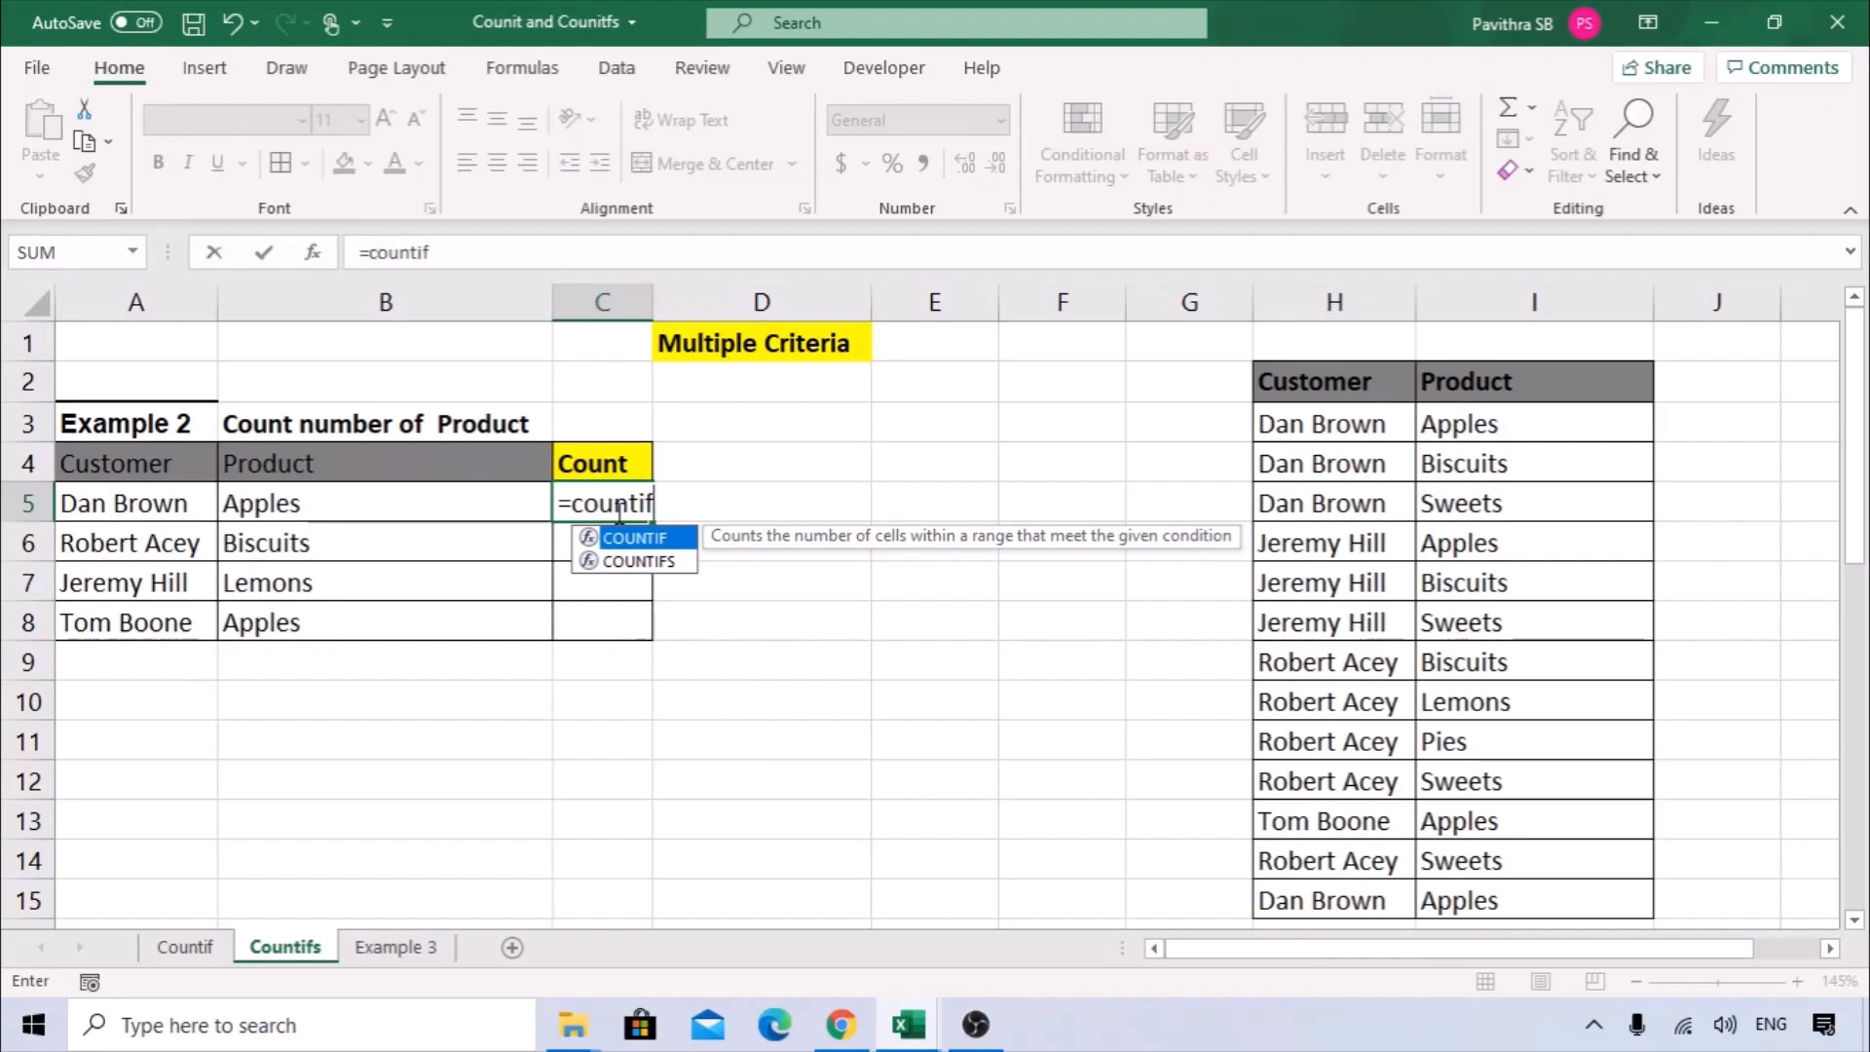
{"action": "type", "text": "s"}
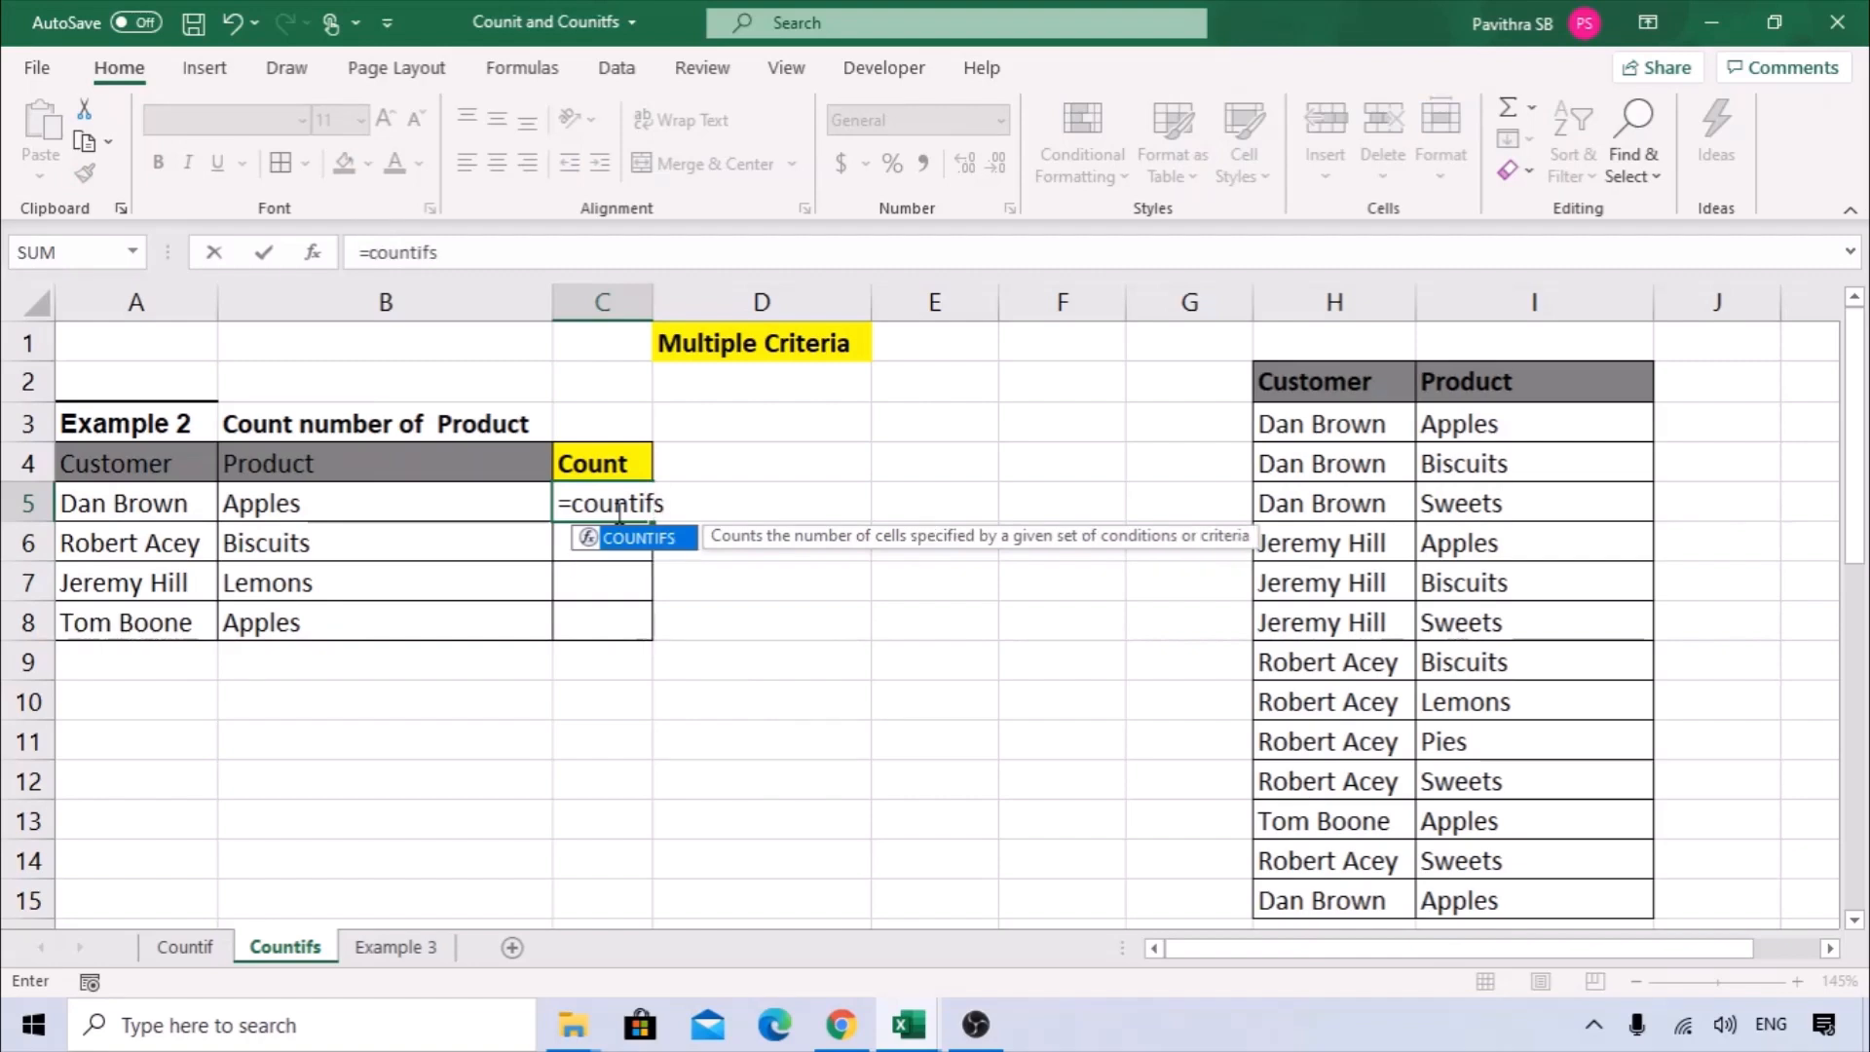
{"action": "double_click", "coordinate": [670, 539]}
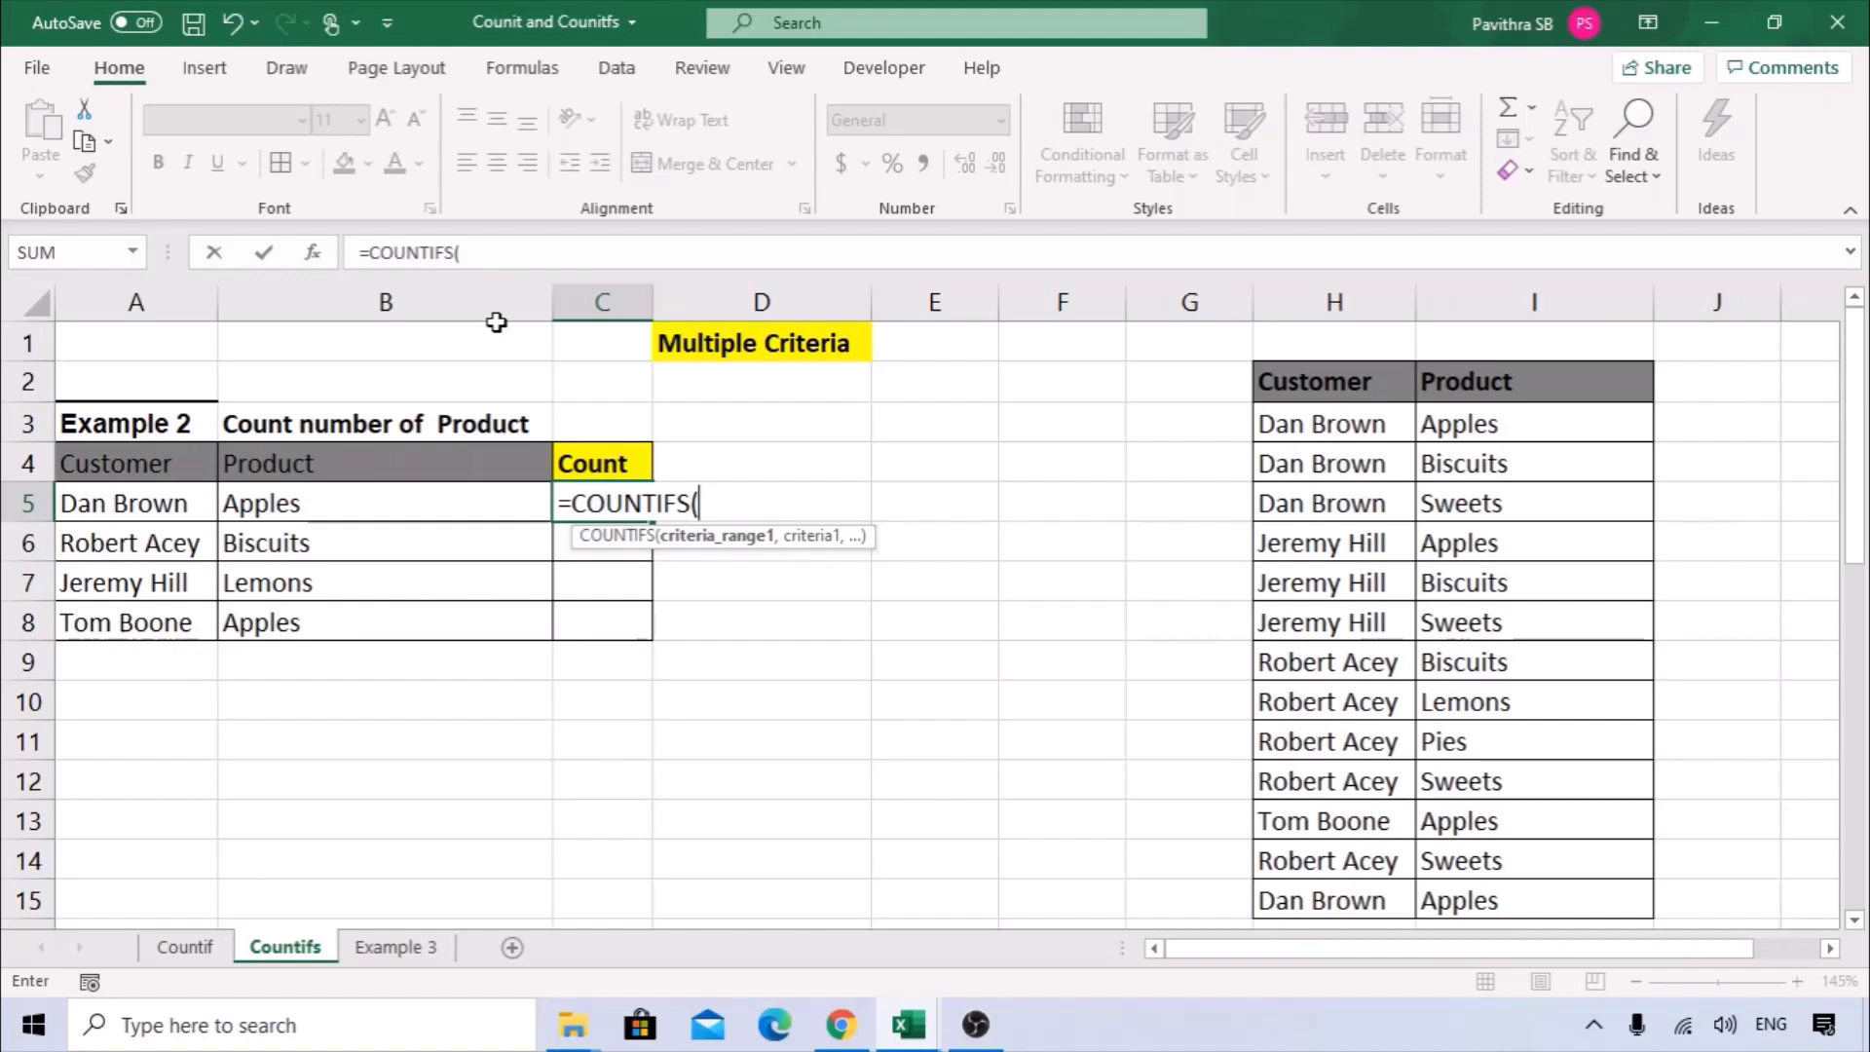
{"action": "left_click", "coordinate": [313, 253]}
{"action": "left_click_drag", "start_coordinate": [1005, 371], "coordinate": [599, 444]}
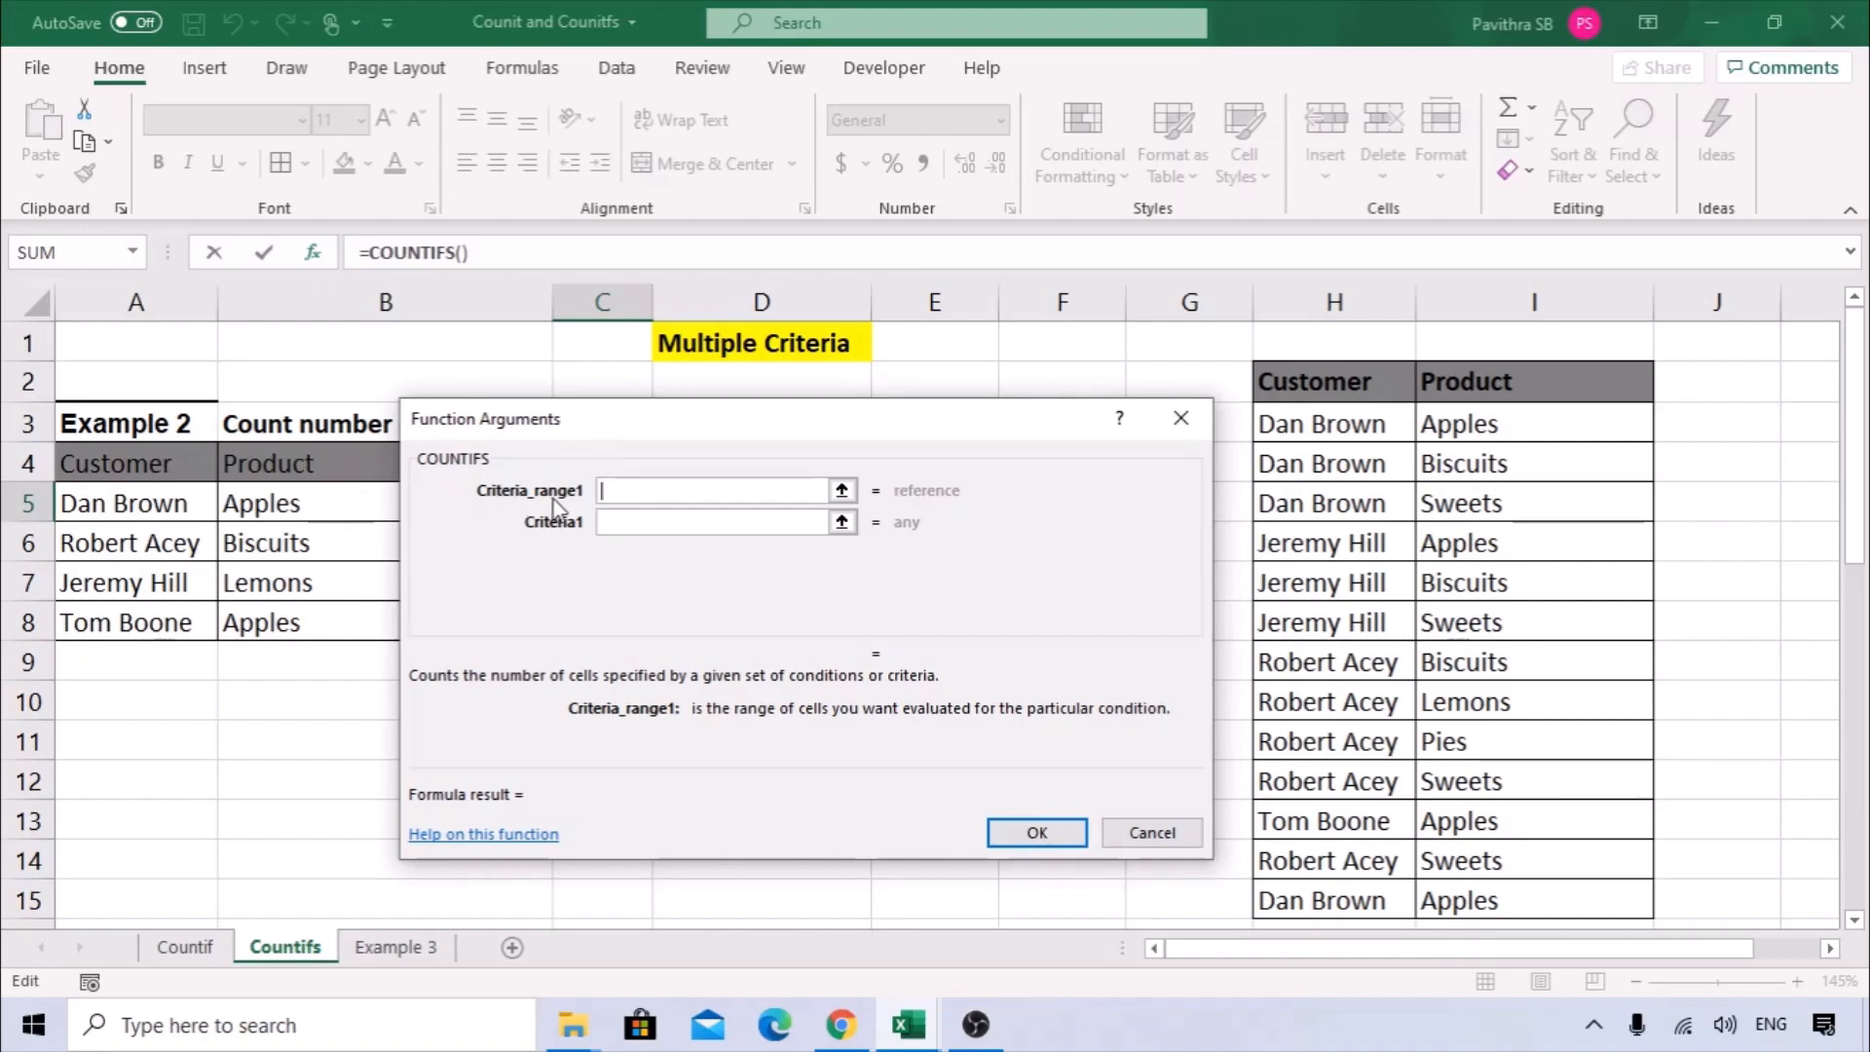
{"action": "left_click_drag", "start_coordinate": [601, 428], "coordinate": [522, 424]}
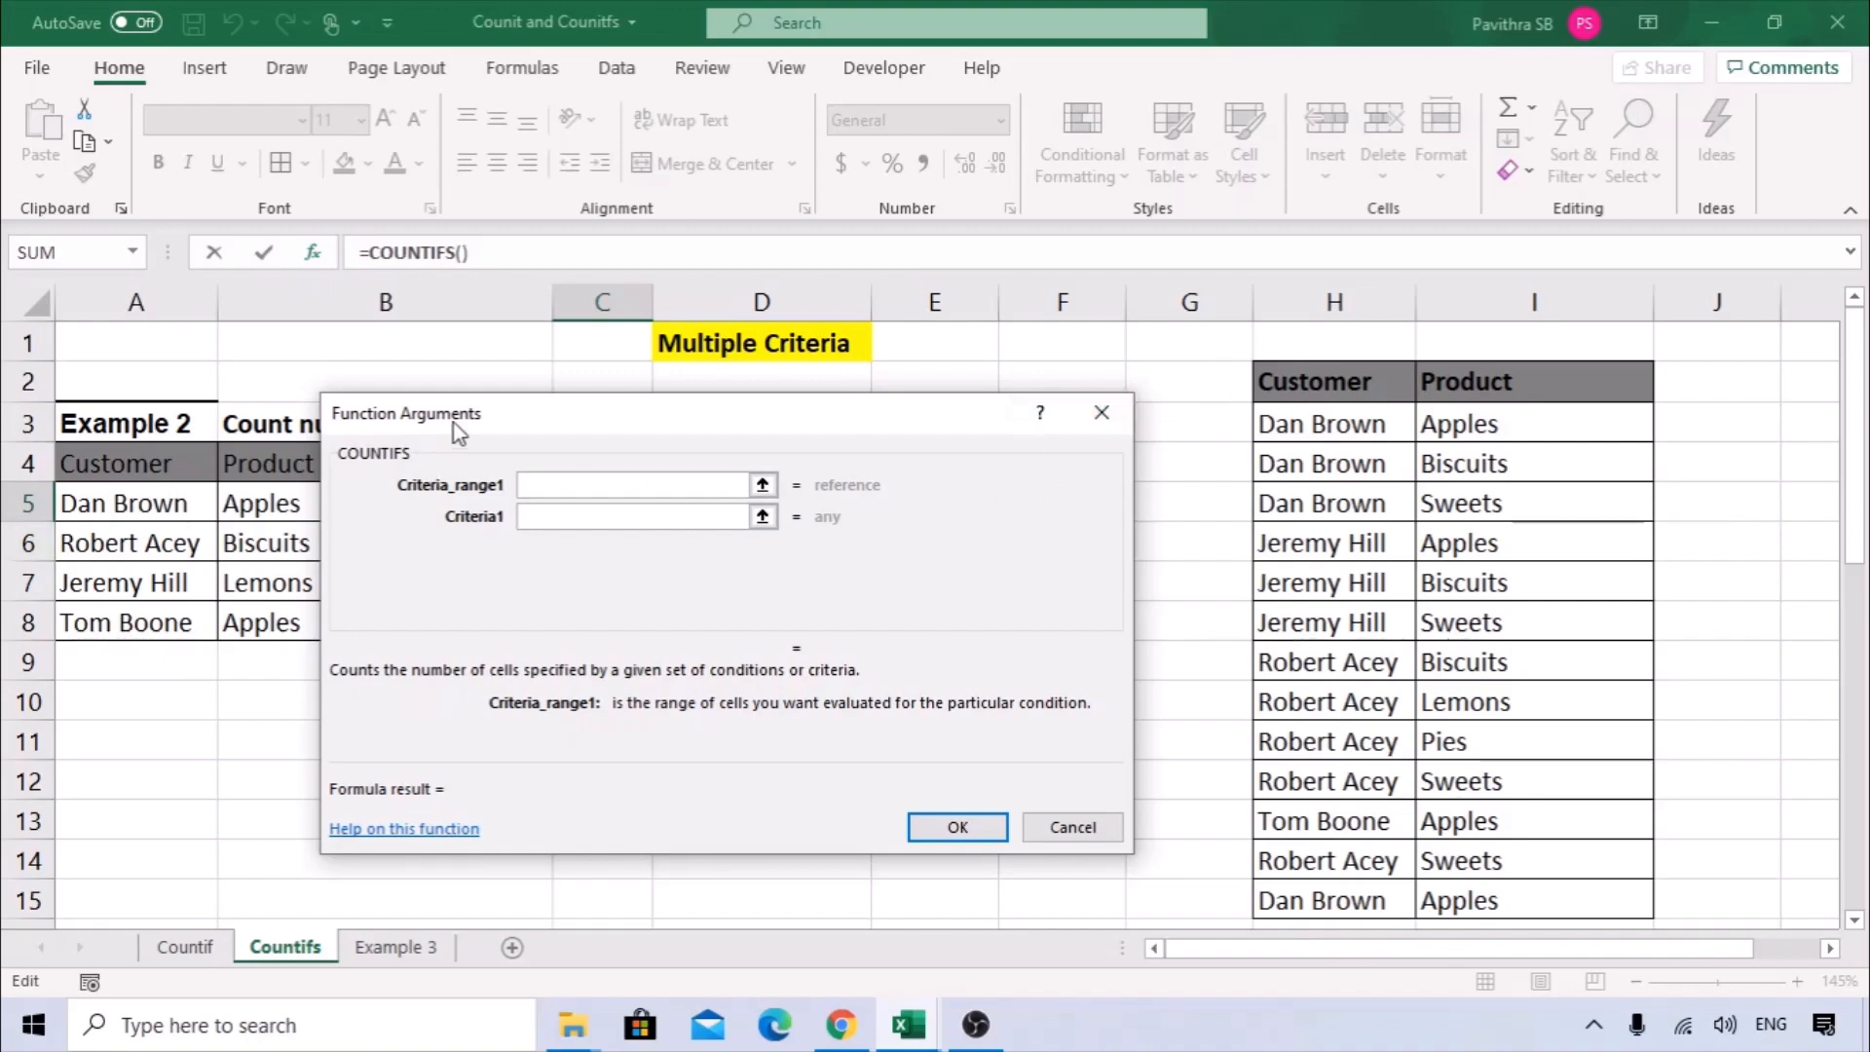
{"action": "left_click_drag", "start_coordinate": [457, 429], "coordinate": [602, 443]}
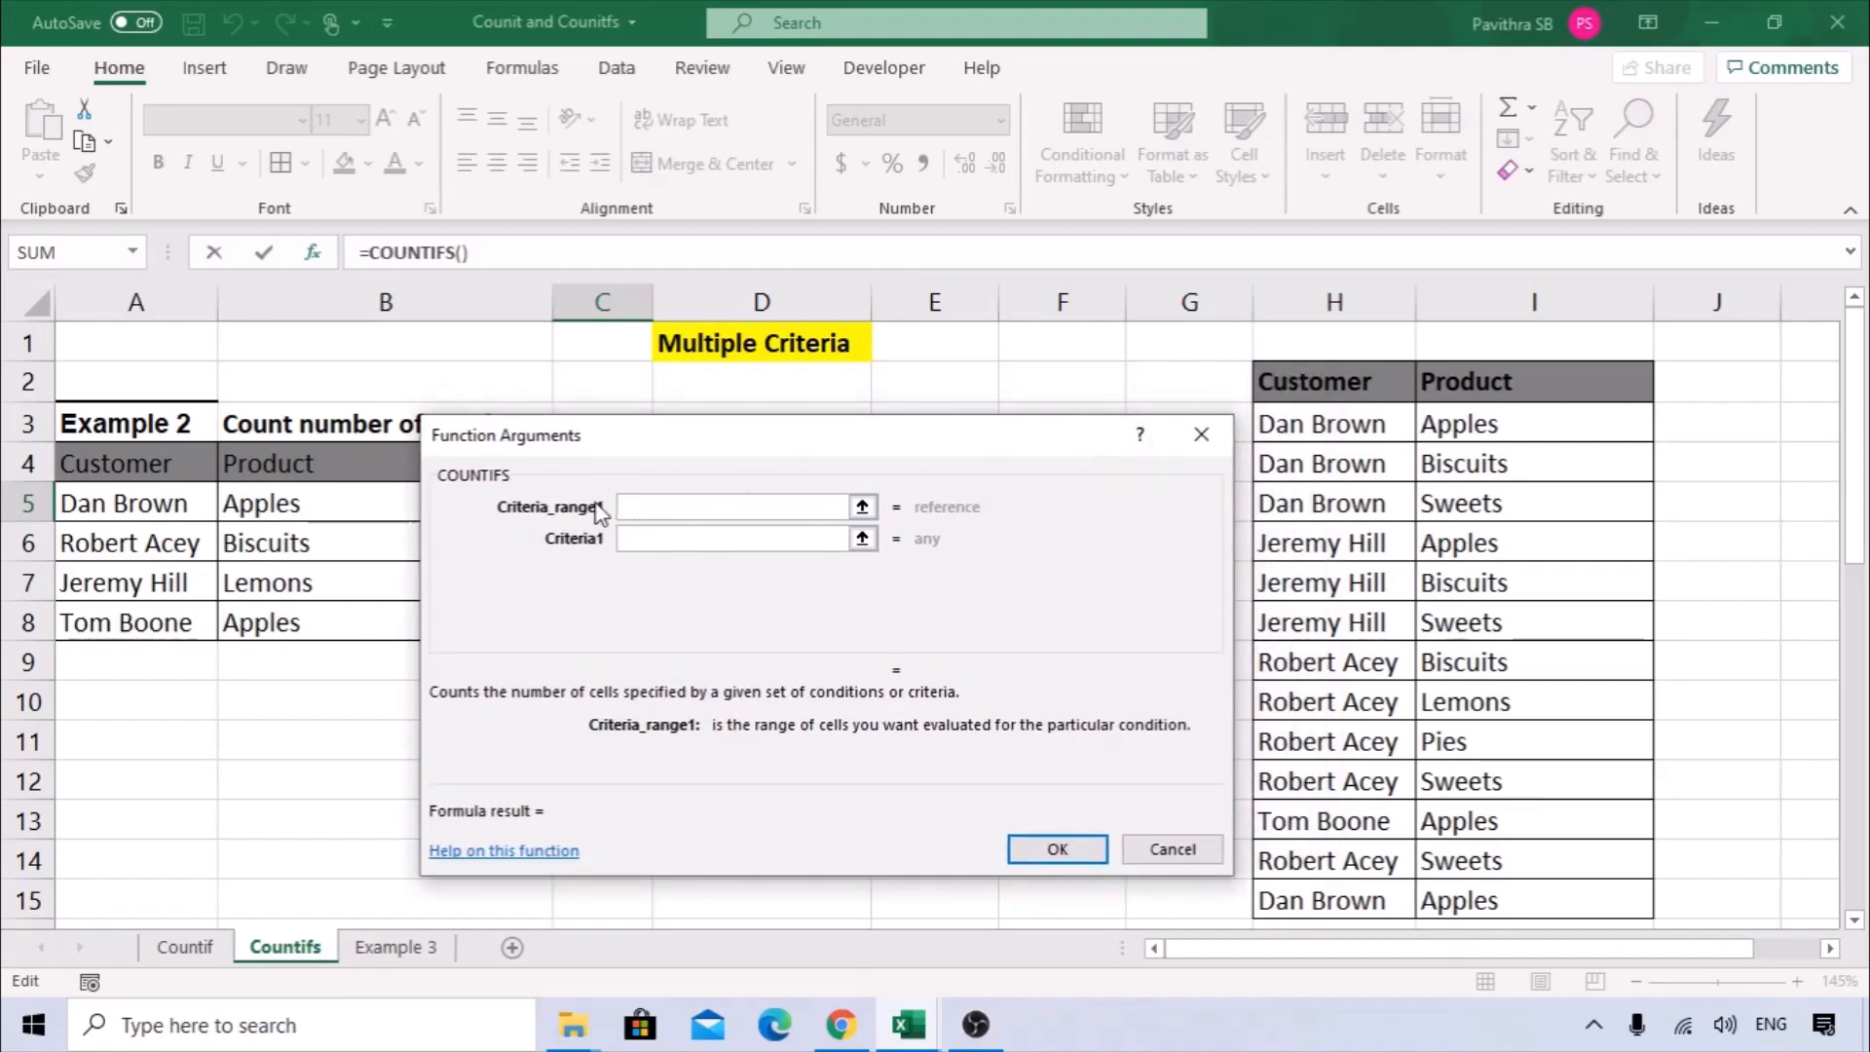
Set the COUNTIFS first criteria range to the whole Customer column H:H and its first criteria to A5.
{"action": "left_click", "coordinate": [1334, 302]}
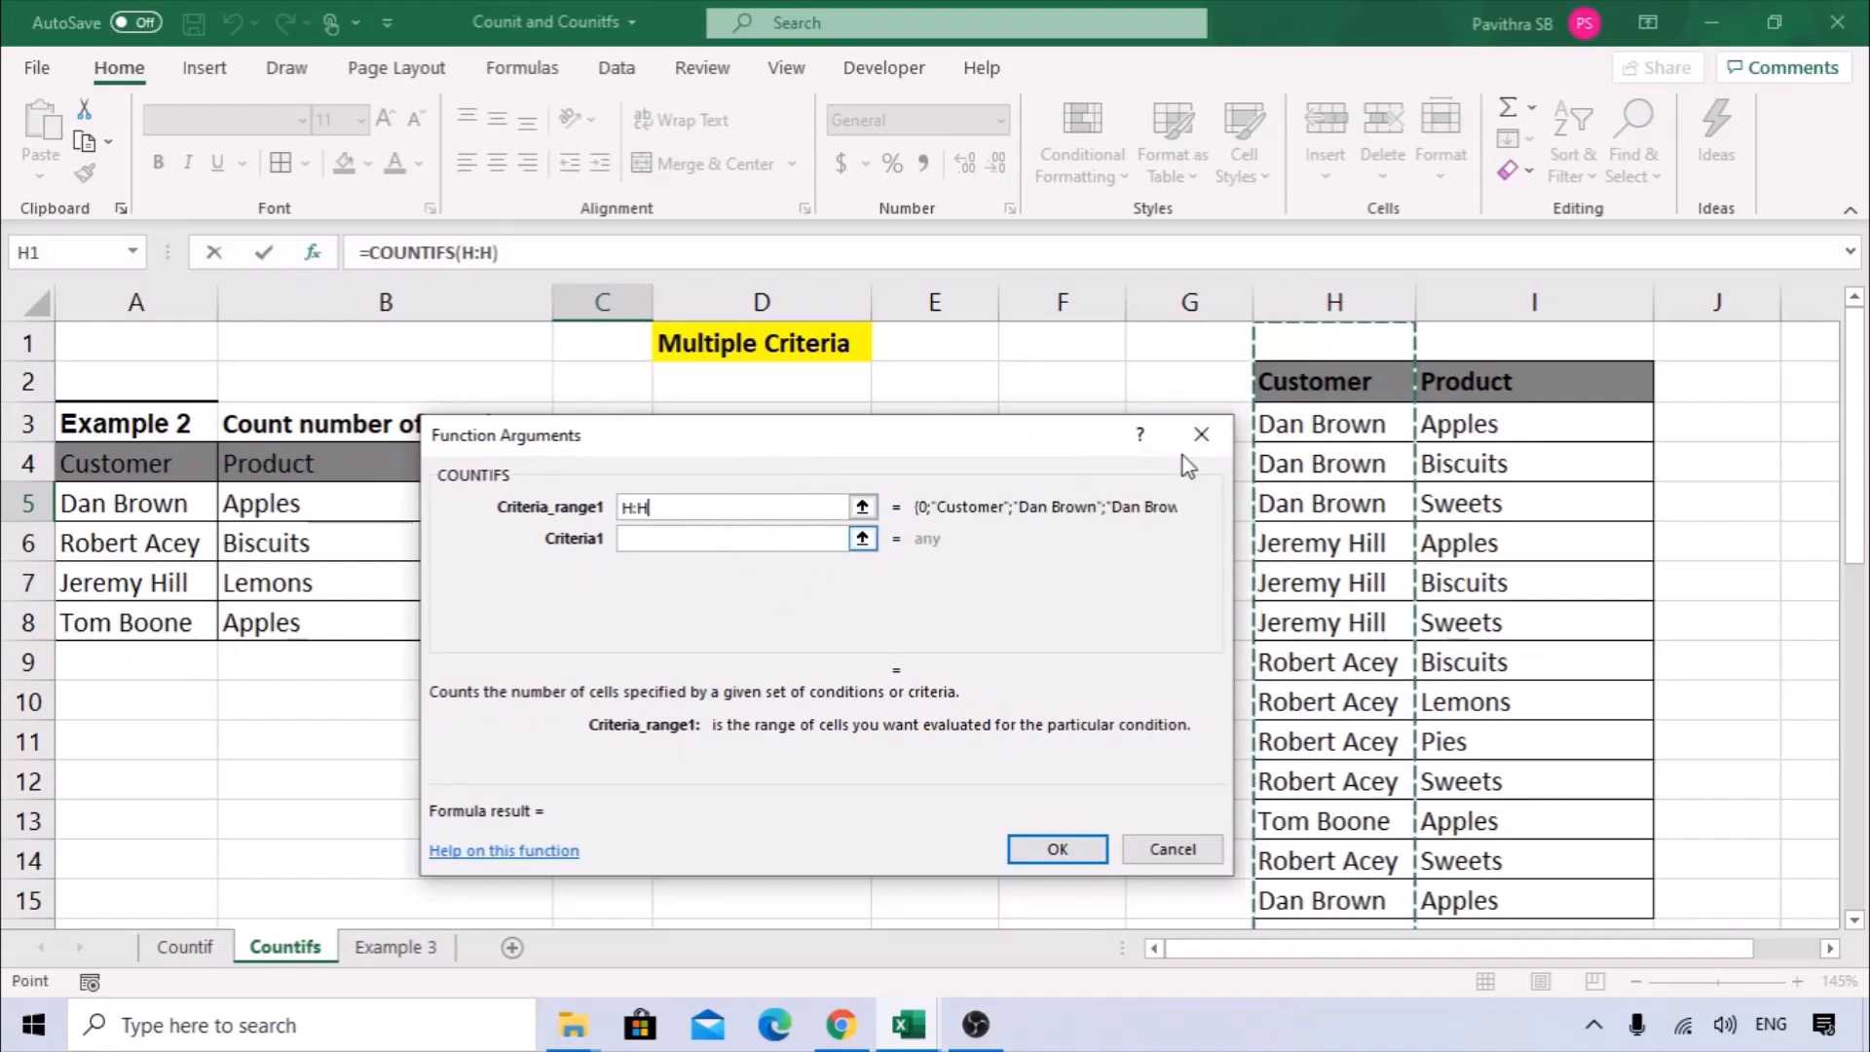
{"action": "left_click", "coordinate": [737, 545]}
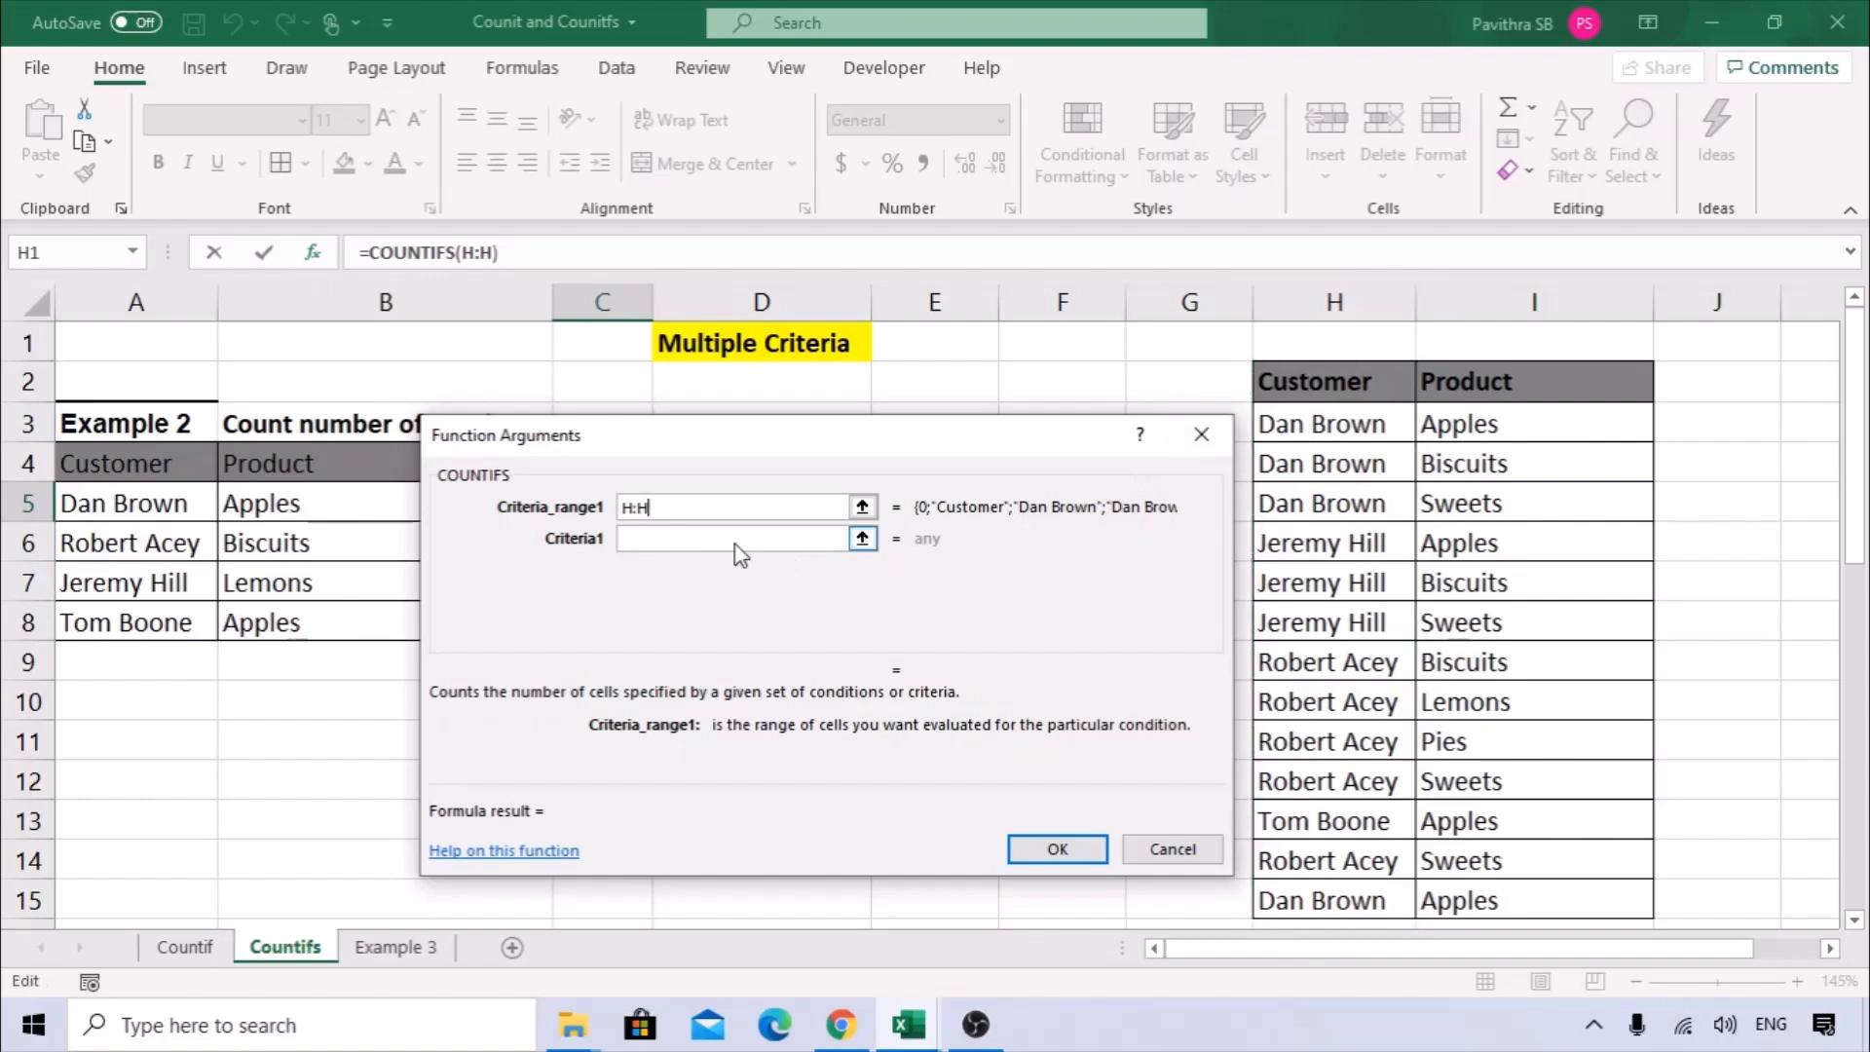
{"action": "left_click", "coordinate": [737, 542]}
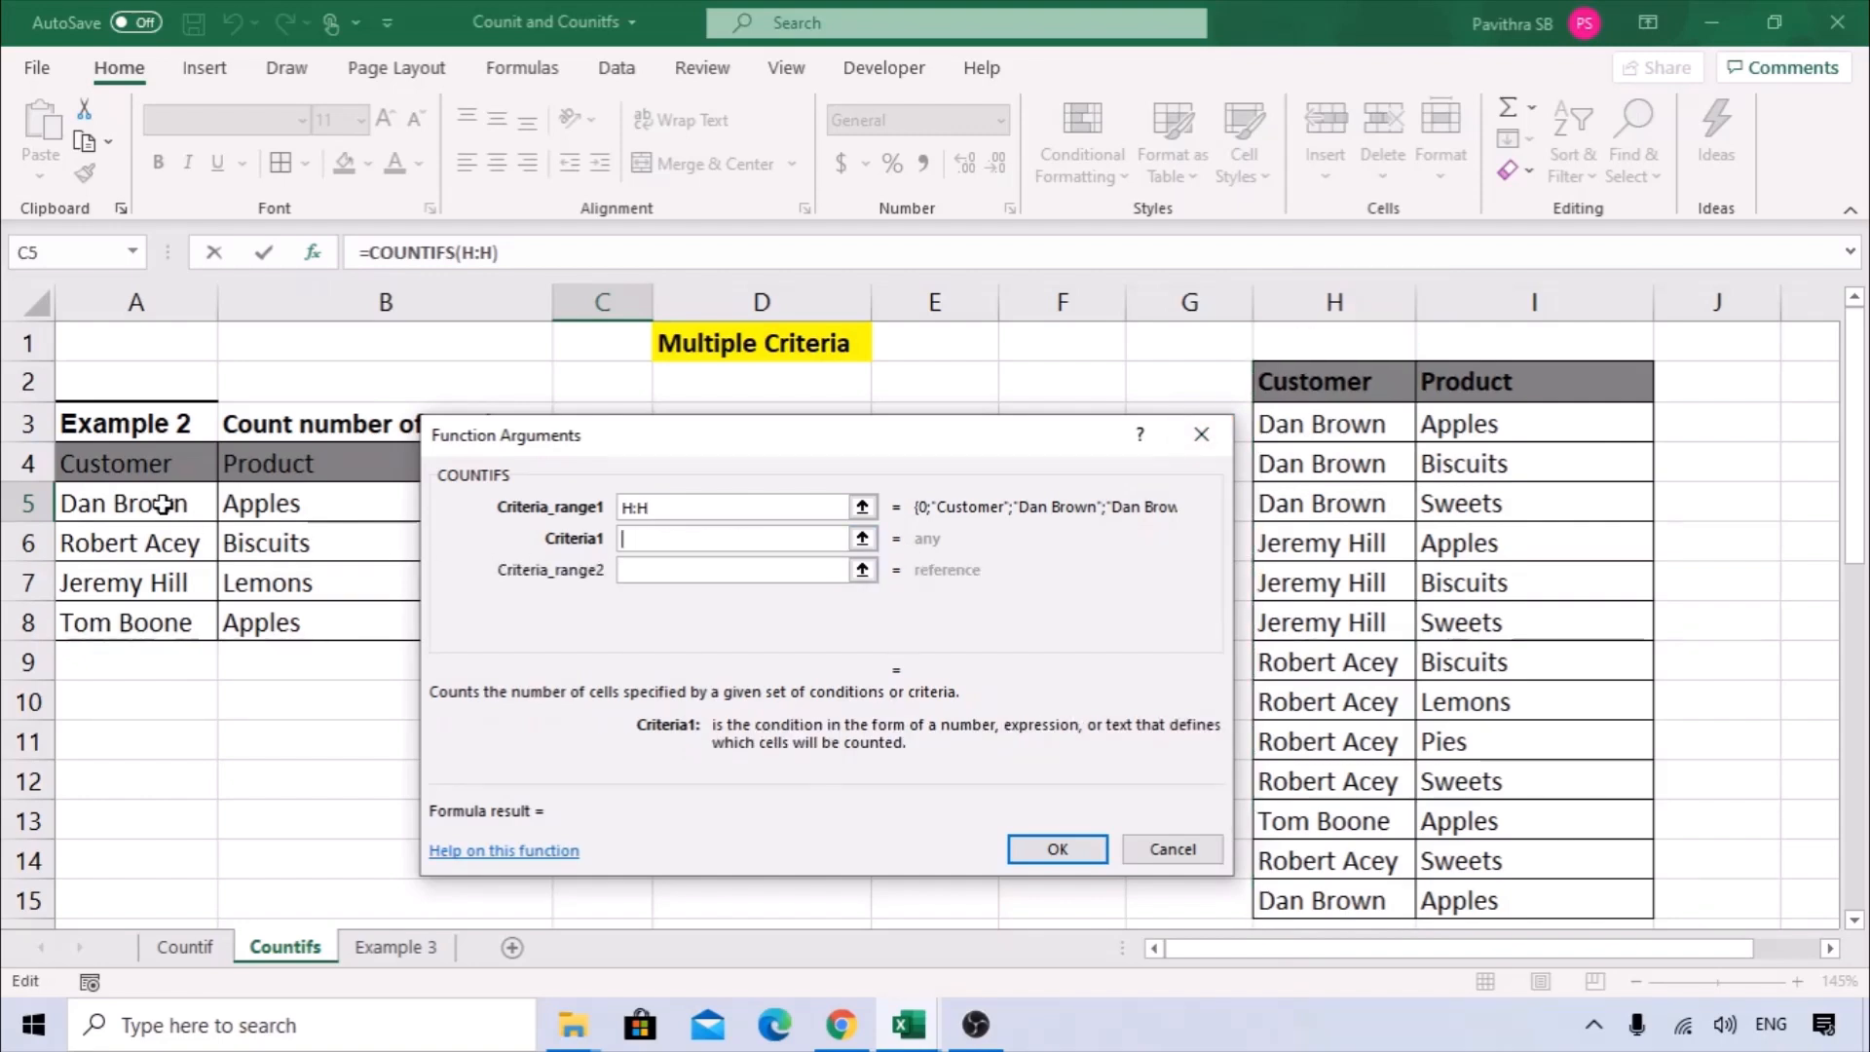
{"action": "left_click", "coordinate": [95, 500]}
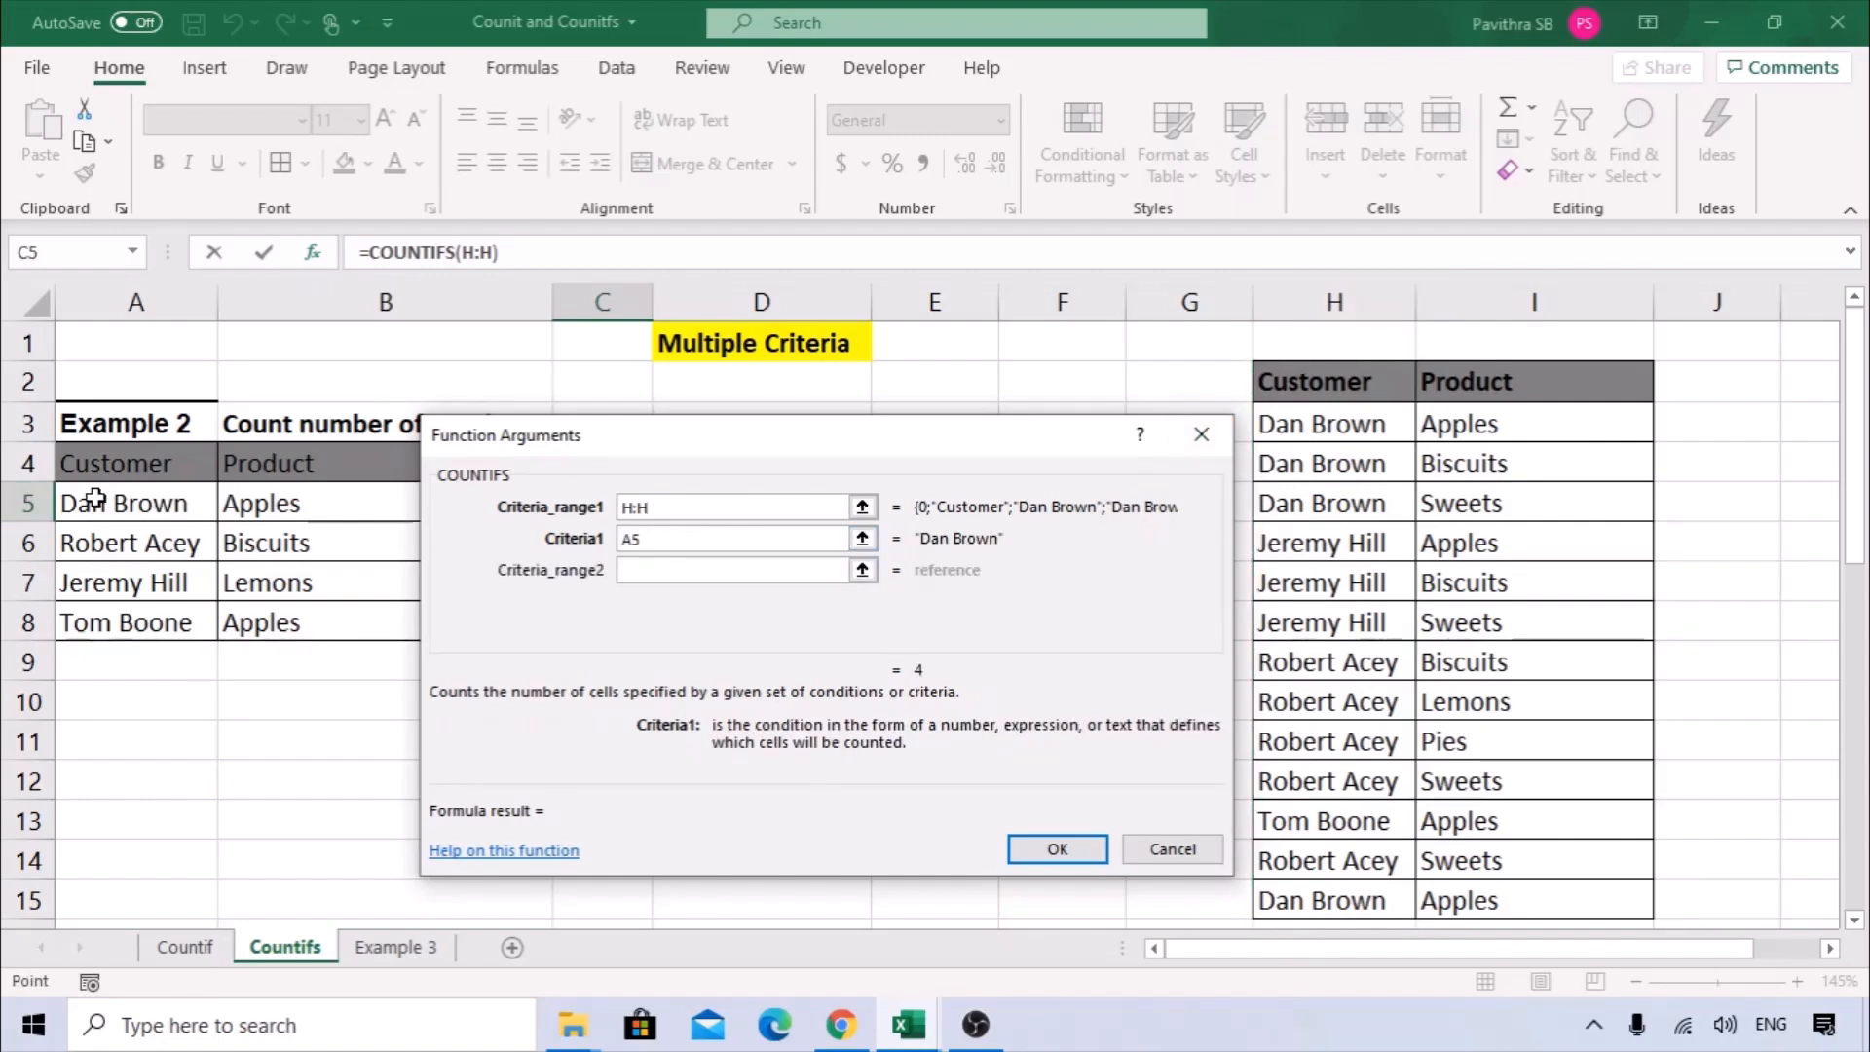
Set the second criteria range to the whole Product column I:I with B5 as its criteria, and finish the COUNTIFS in C5.
{"action": "left_click", "coordinate": [651, 570]}
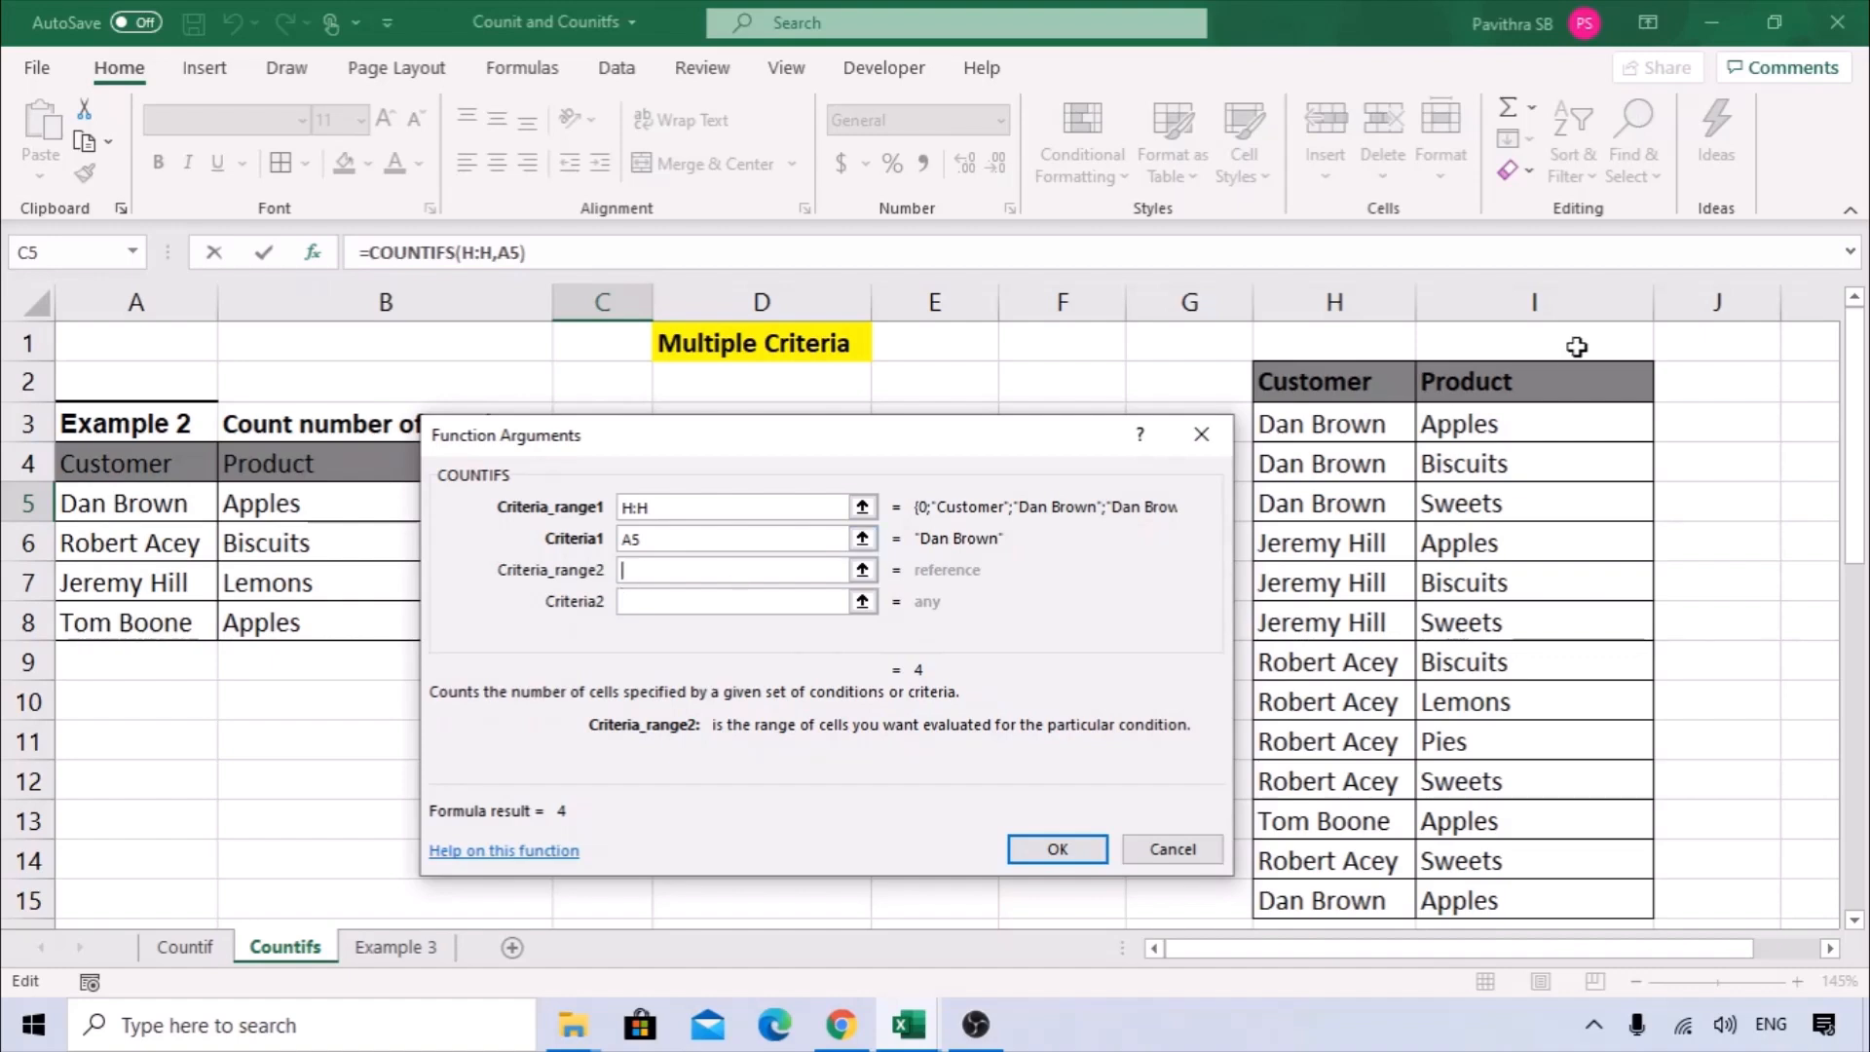
{"action": "left_click", "coordinate": [1527, 295]}
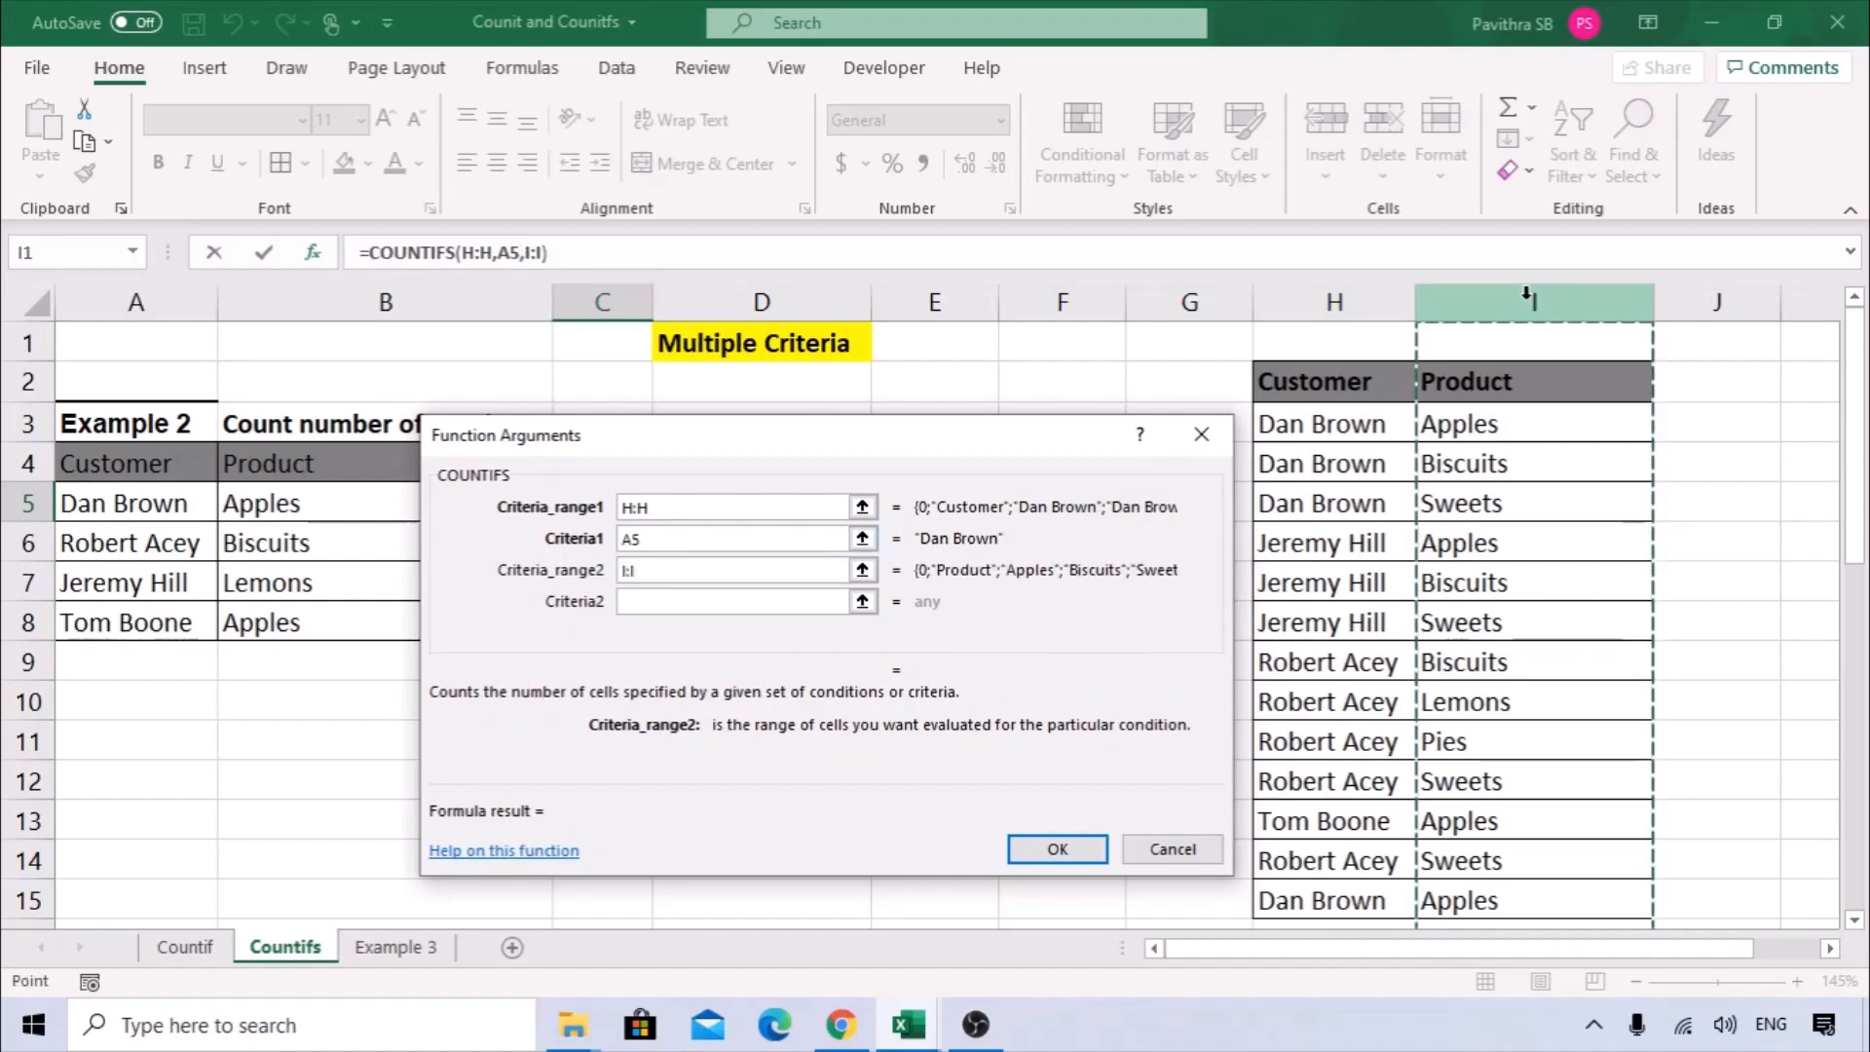
{"action": "left_click", "coordinate": [664, 601]}
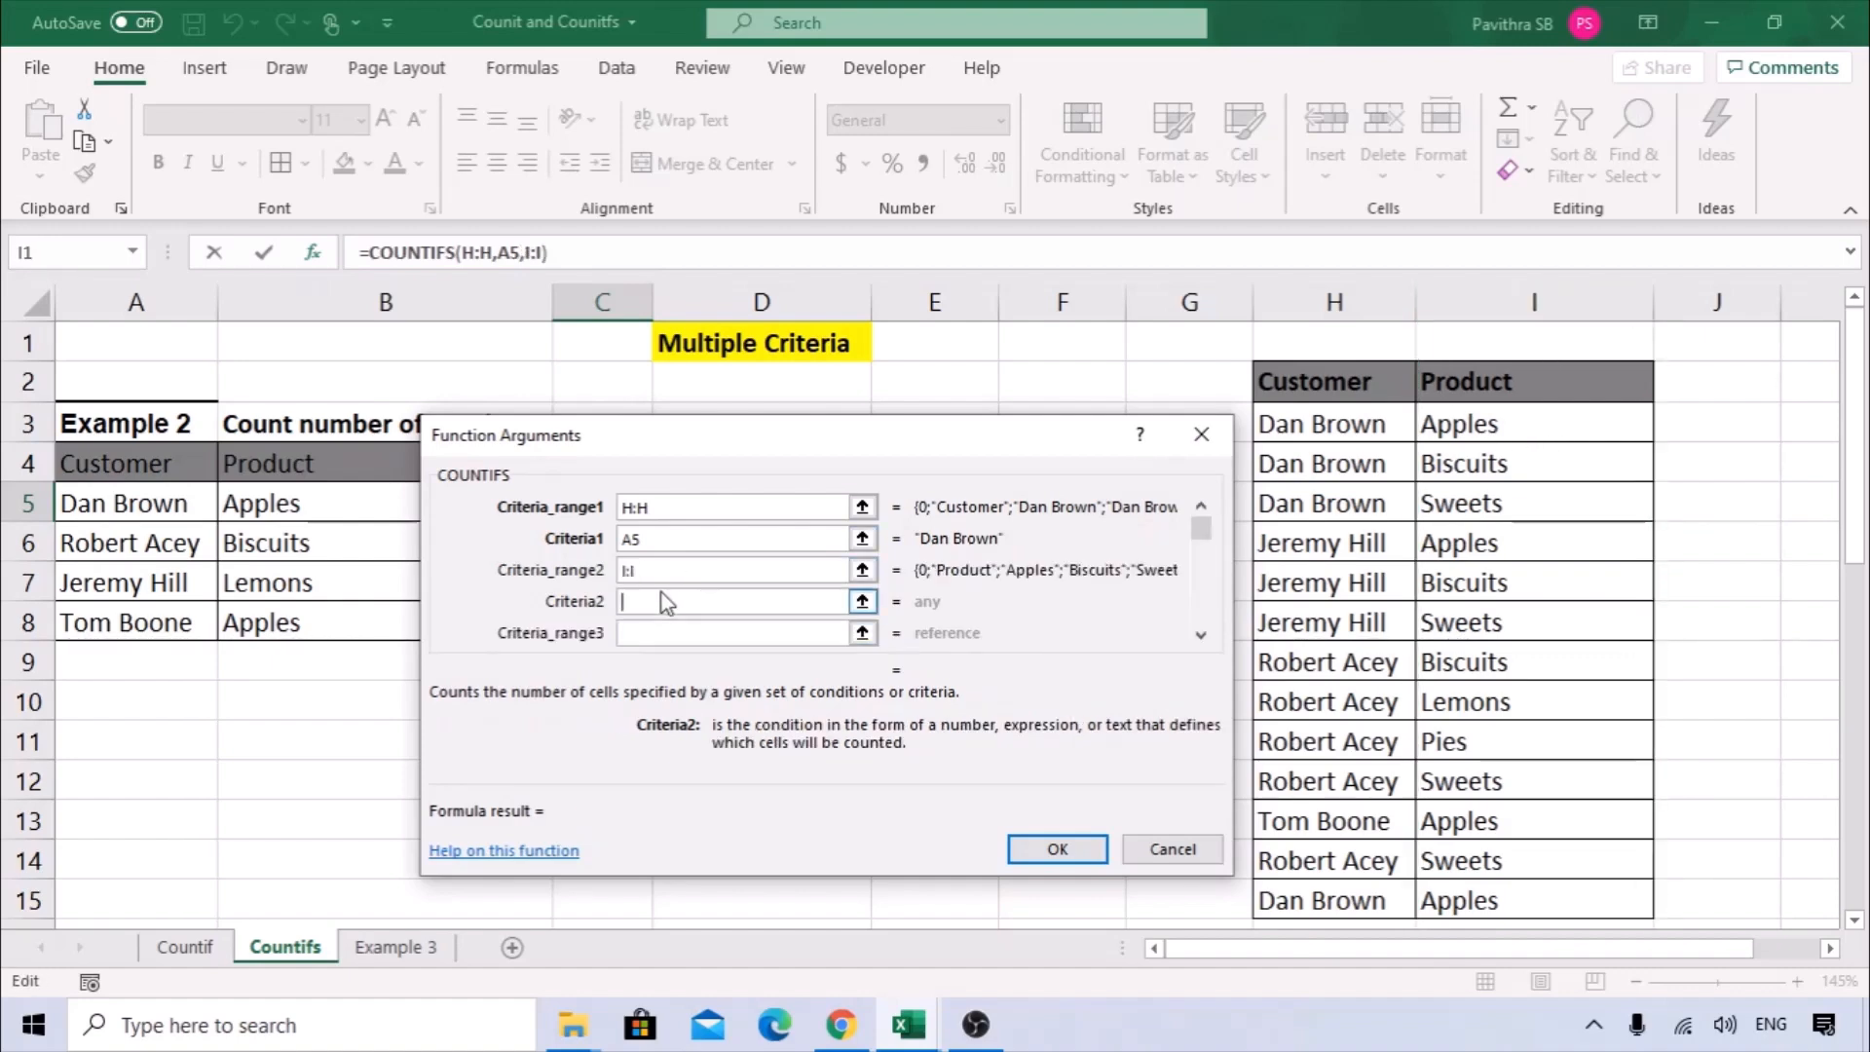
{"action": "left_click", "coordinate": [304, 501]}
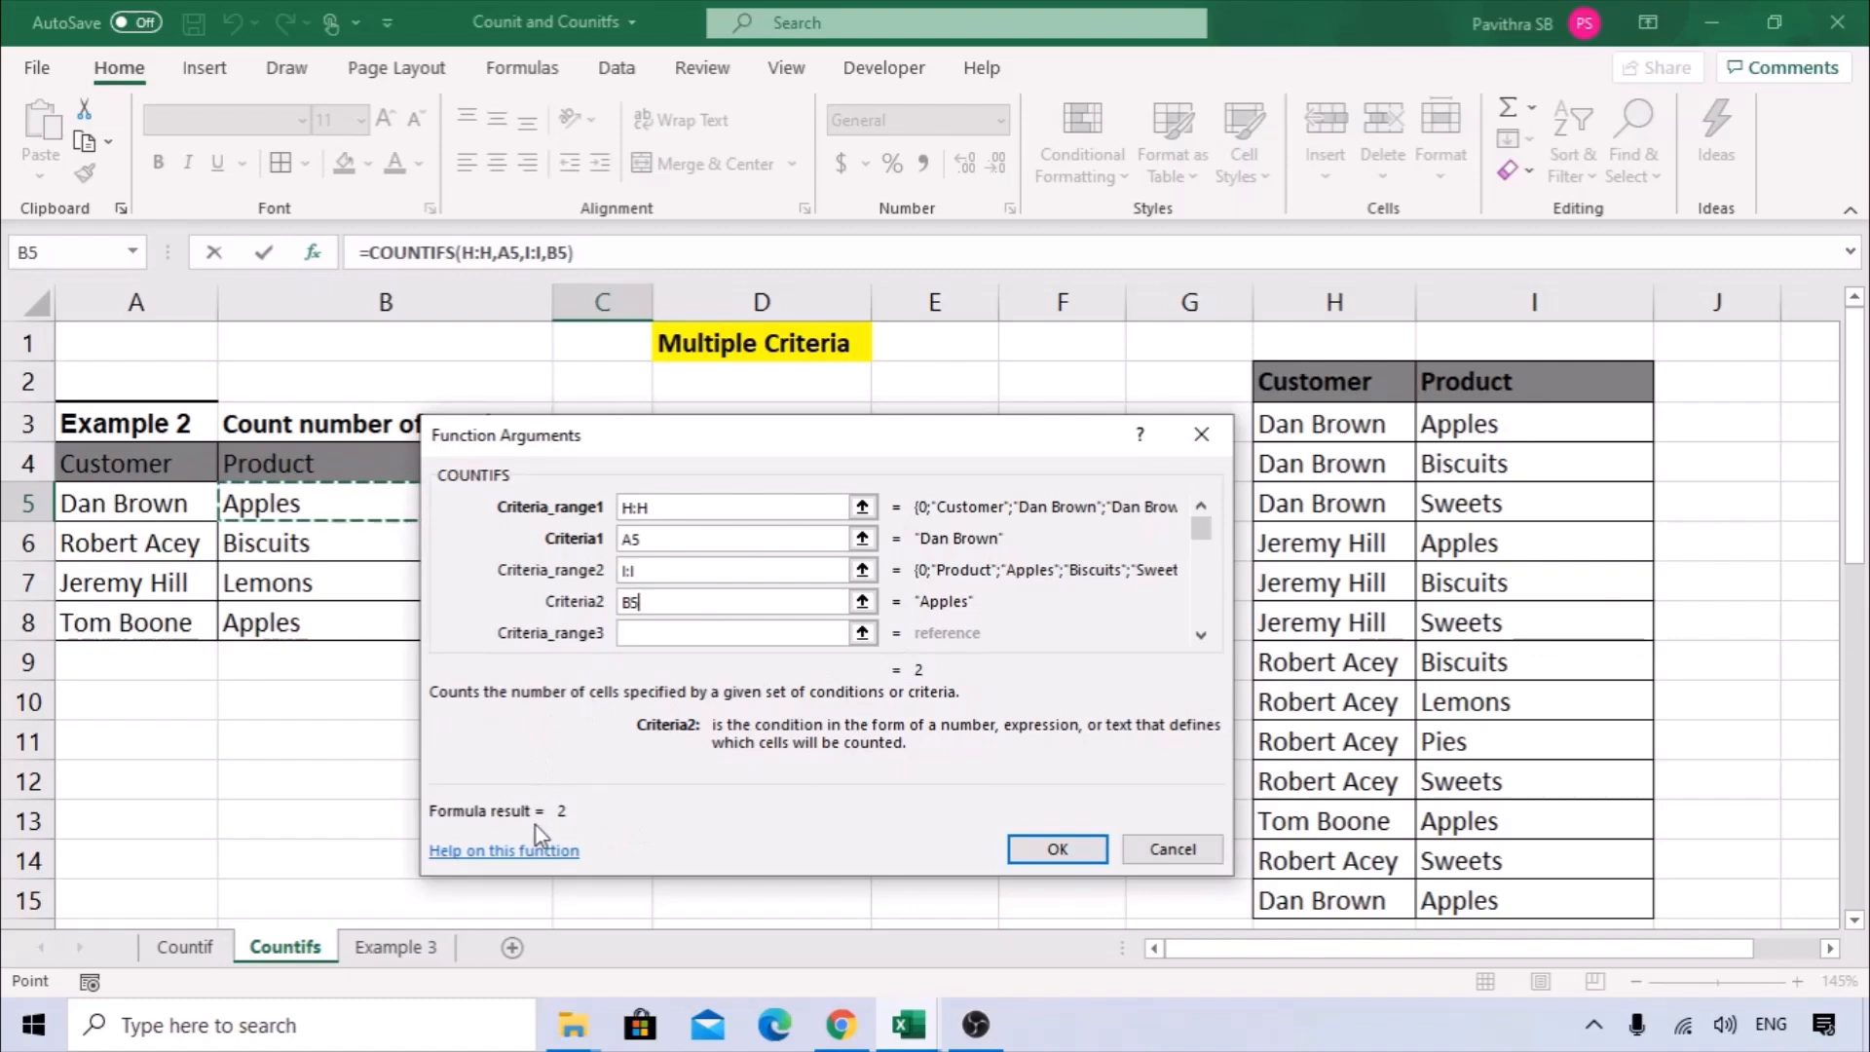
{"action": "left_click", "coordinate": [1055, 848]}
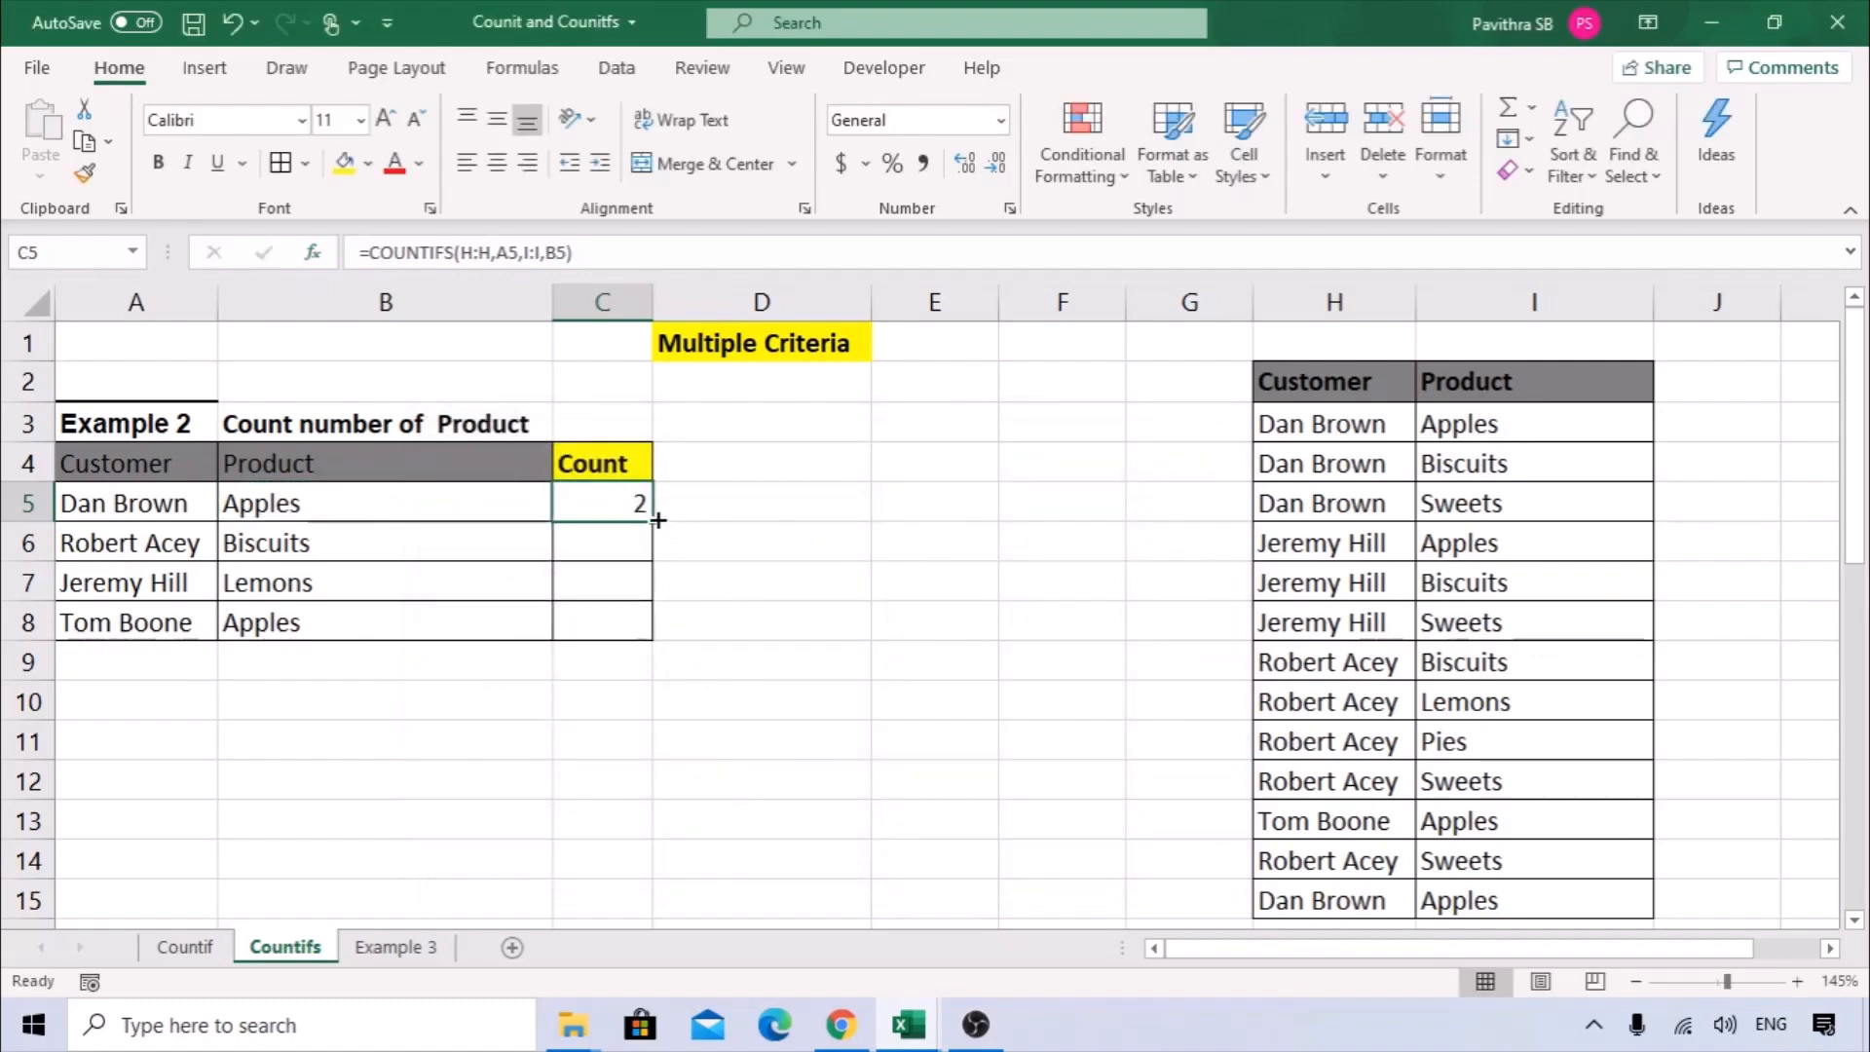
Copy the COUNTIFS formula from C5 down to C8 and check the count of each customer and product row.
{"action": "left_click_drag", "start_coordinate": [658, 520], "coordinate": [645, 639]}
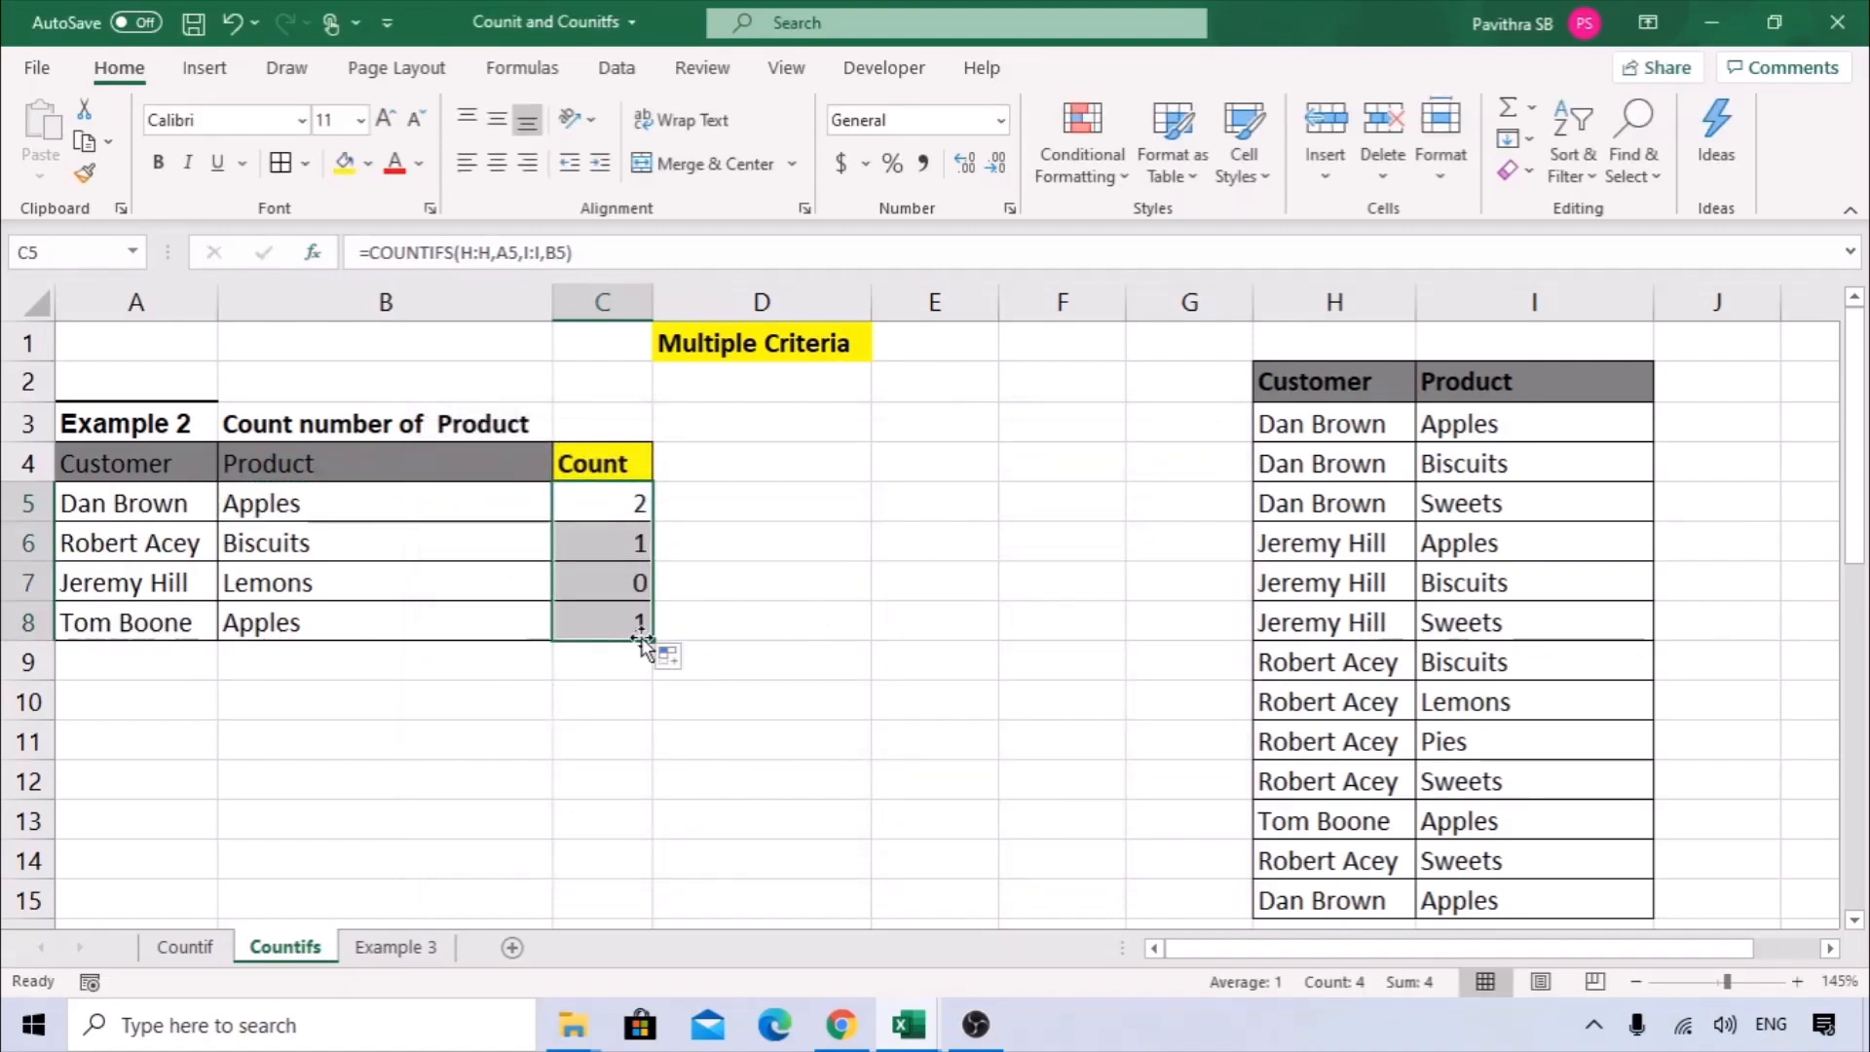
{"action": "left_click_drag", "start_coordinate": [113, 490], "coordinate": [305, 504]}
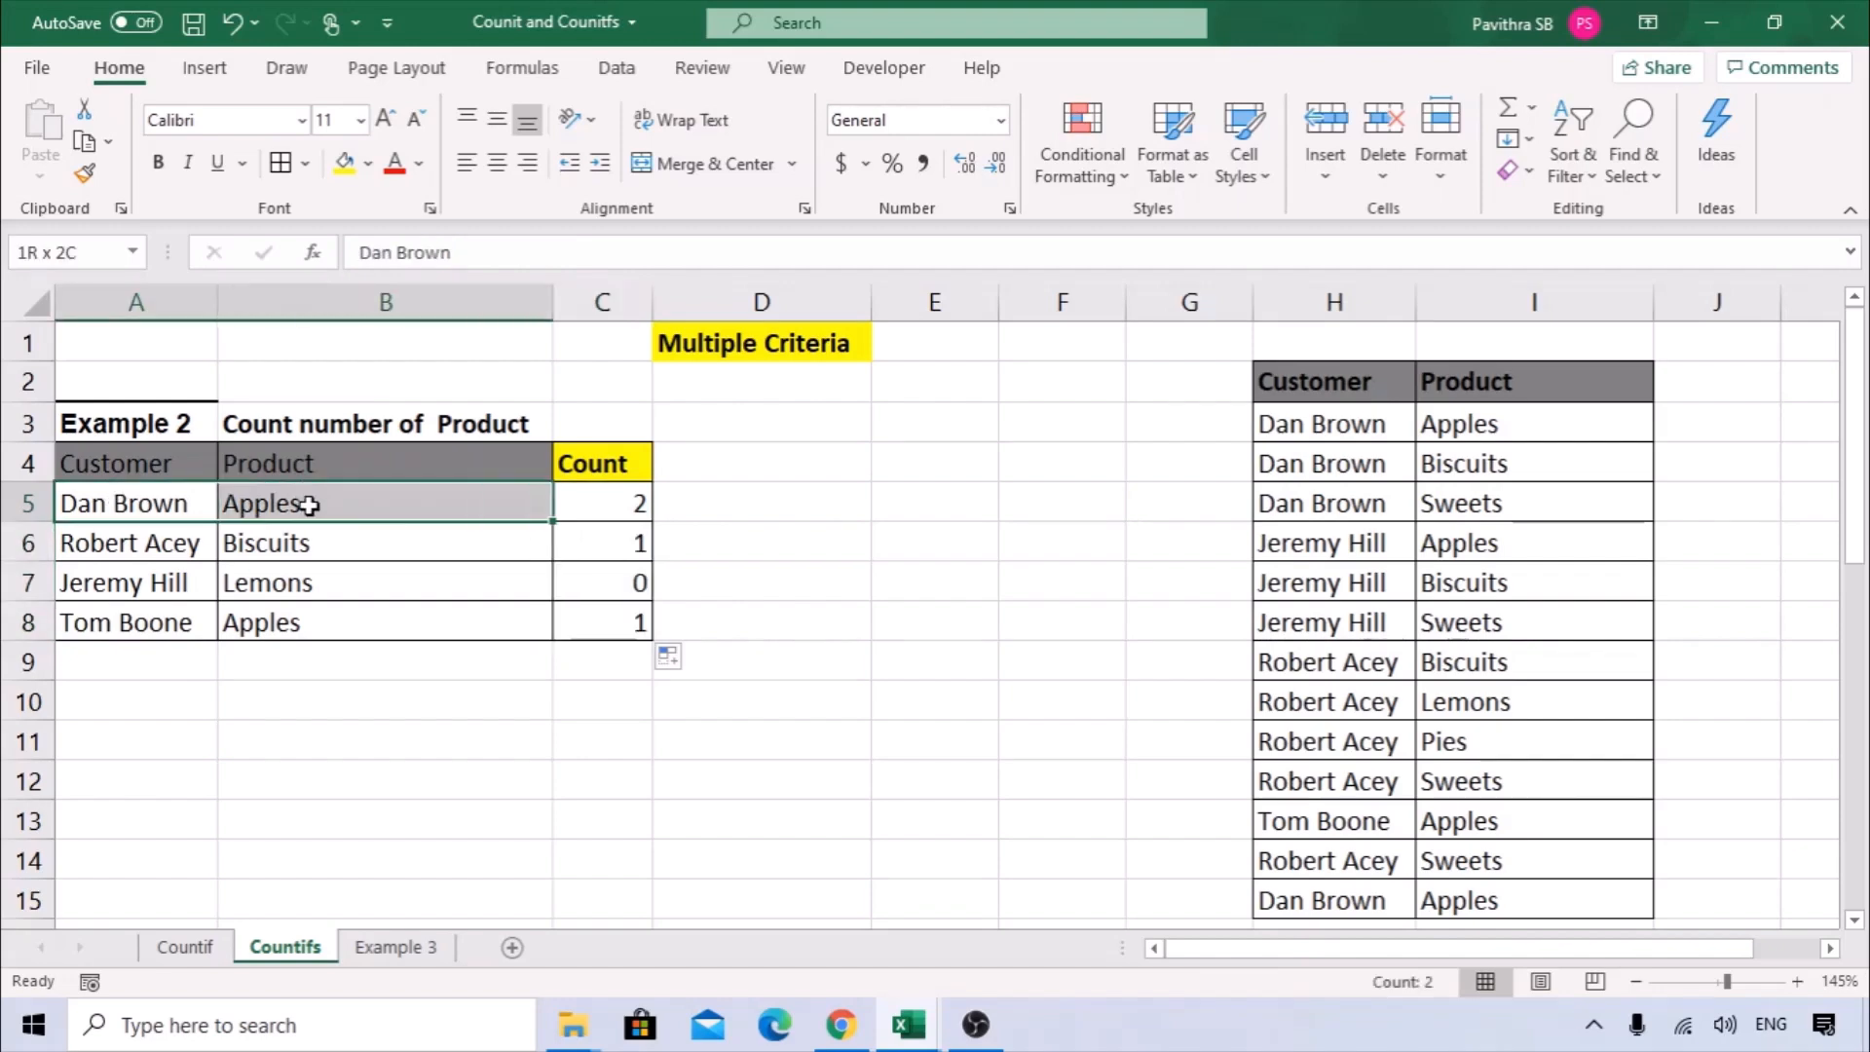
{"action": "left_click", "coordinate": [641, 504]}
{"action": "left_click_drag", "start_coordinate": [154, 542], "coordinate": [376, 547]}
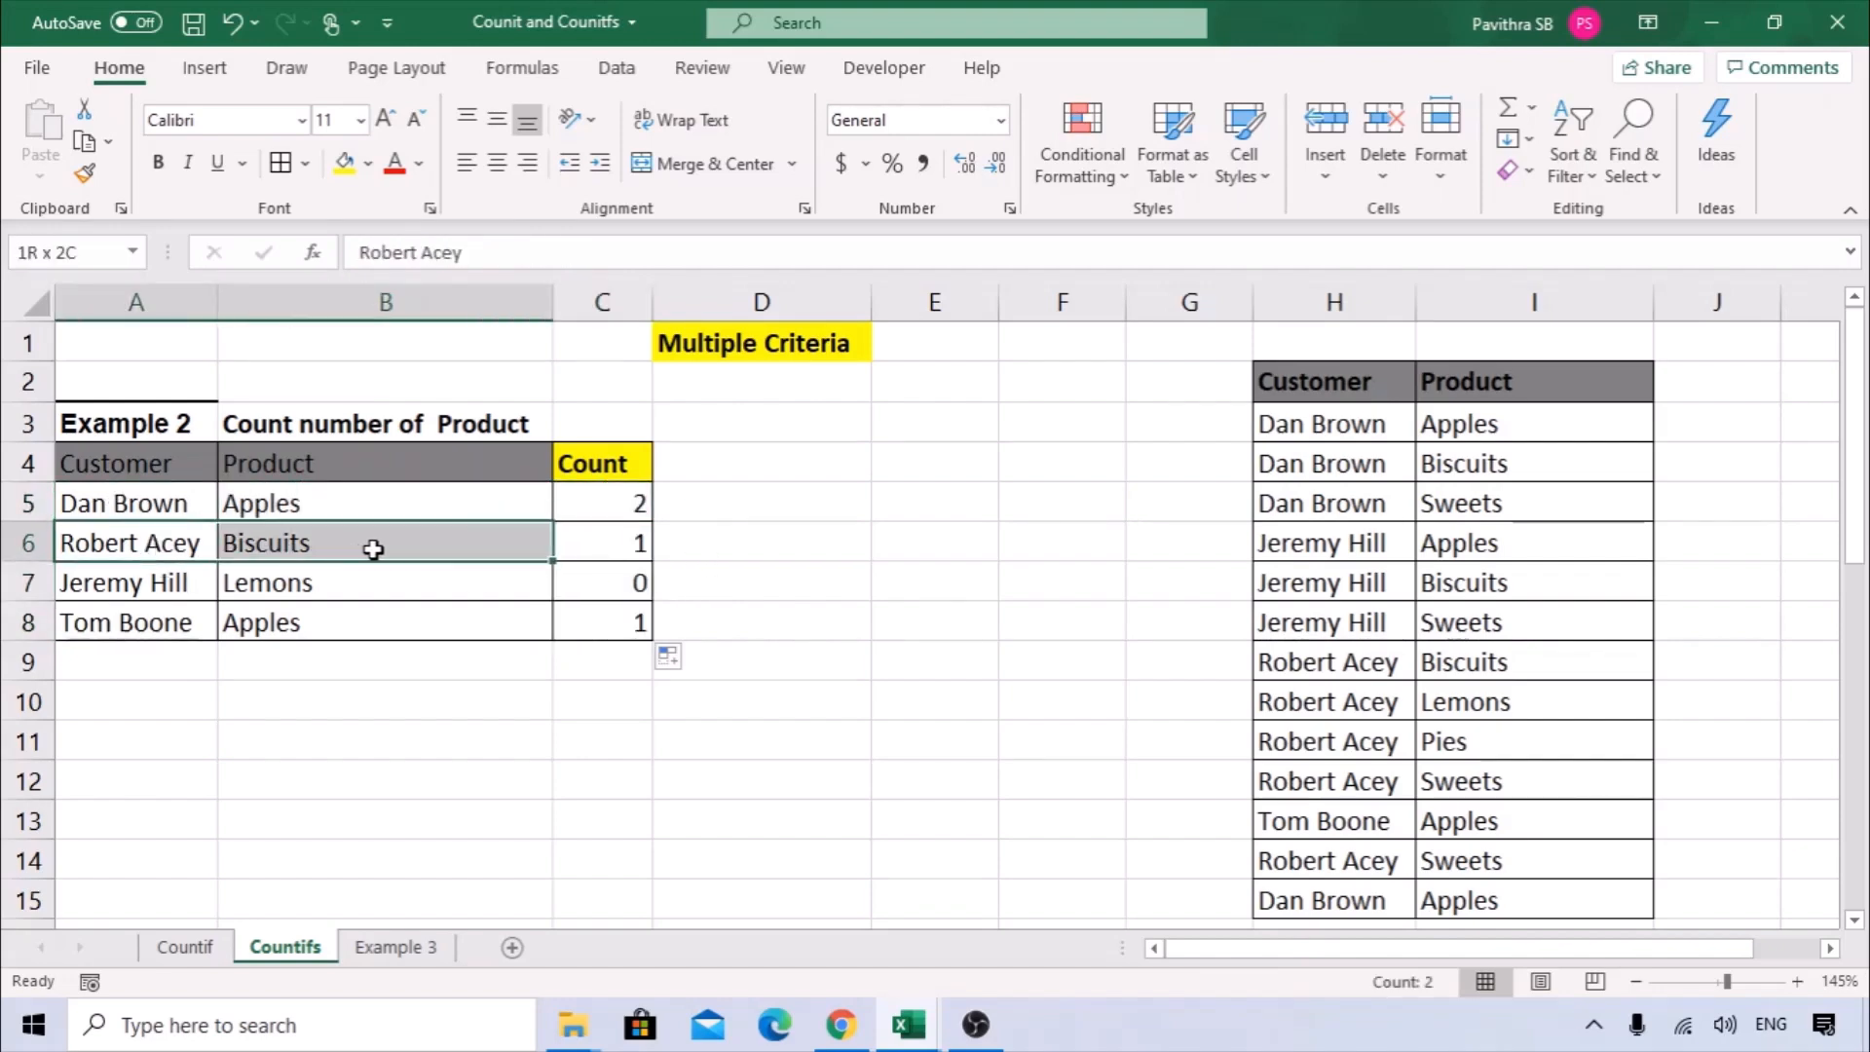
{"action": "left_click", "coordinate": [634, 547]}
{"action": "left_click_drag", "start_coordinate": [110, 585], "coordinate": [312, 584]}
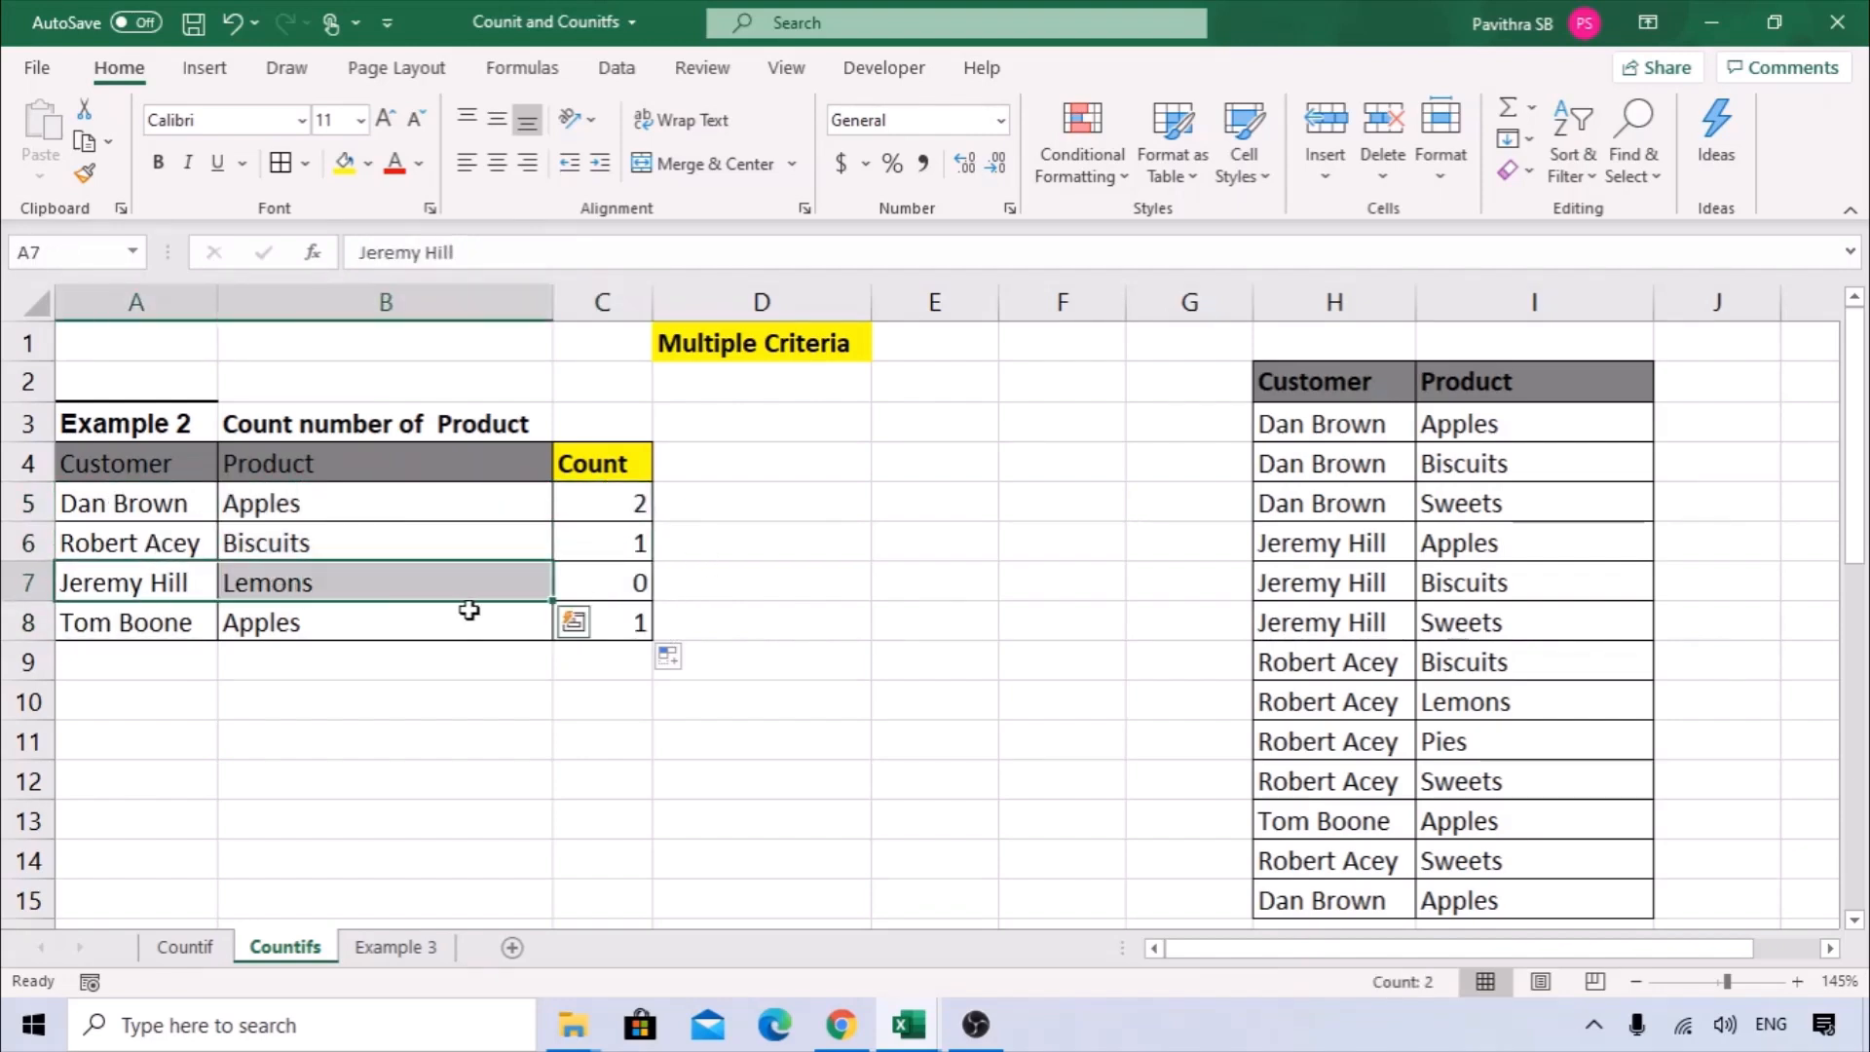
{"action": "left_click_drag", "start_coordinate": [180, 629], "coordinate": [392, 621]}
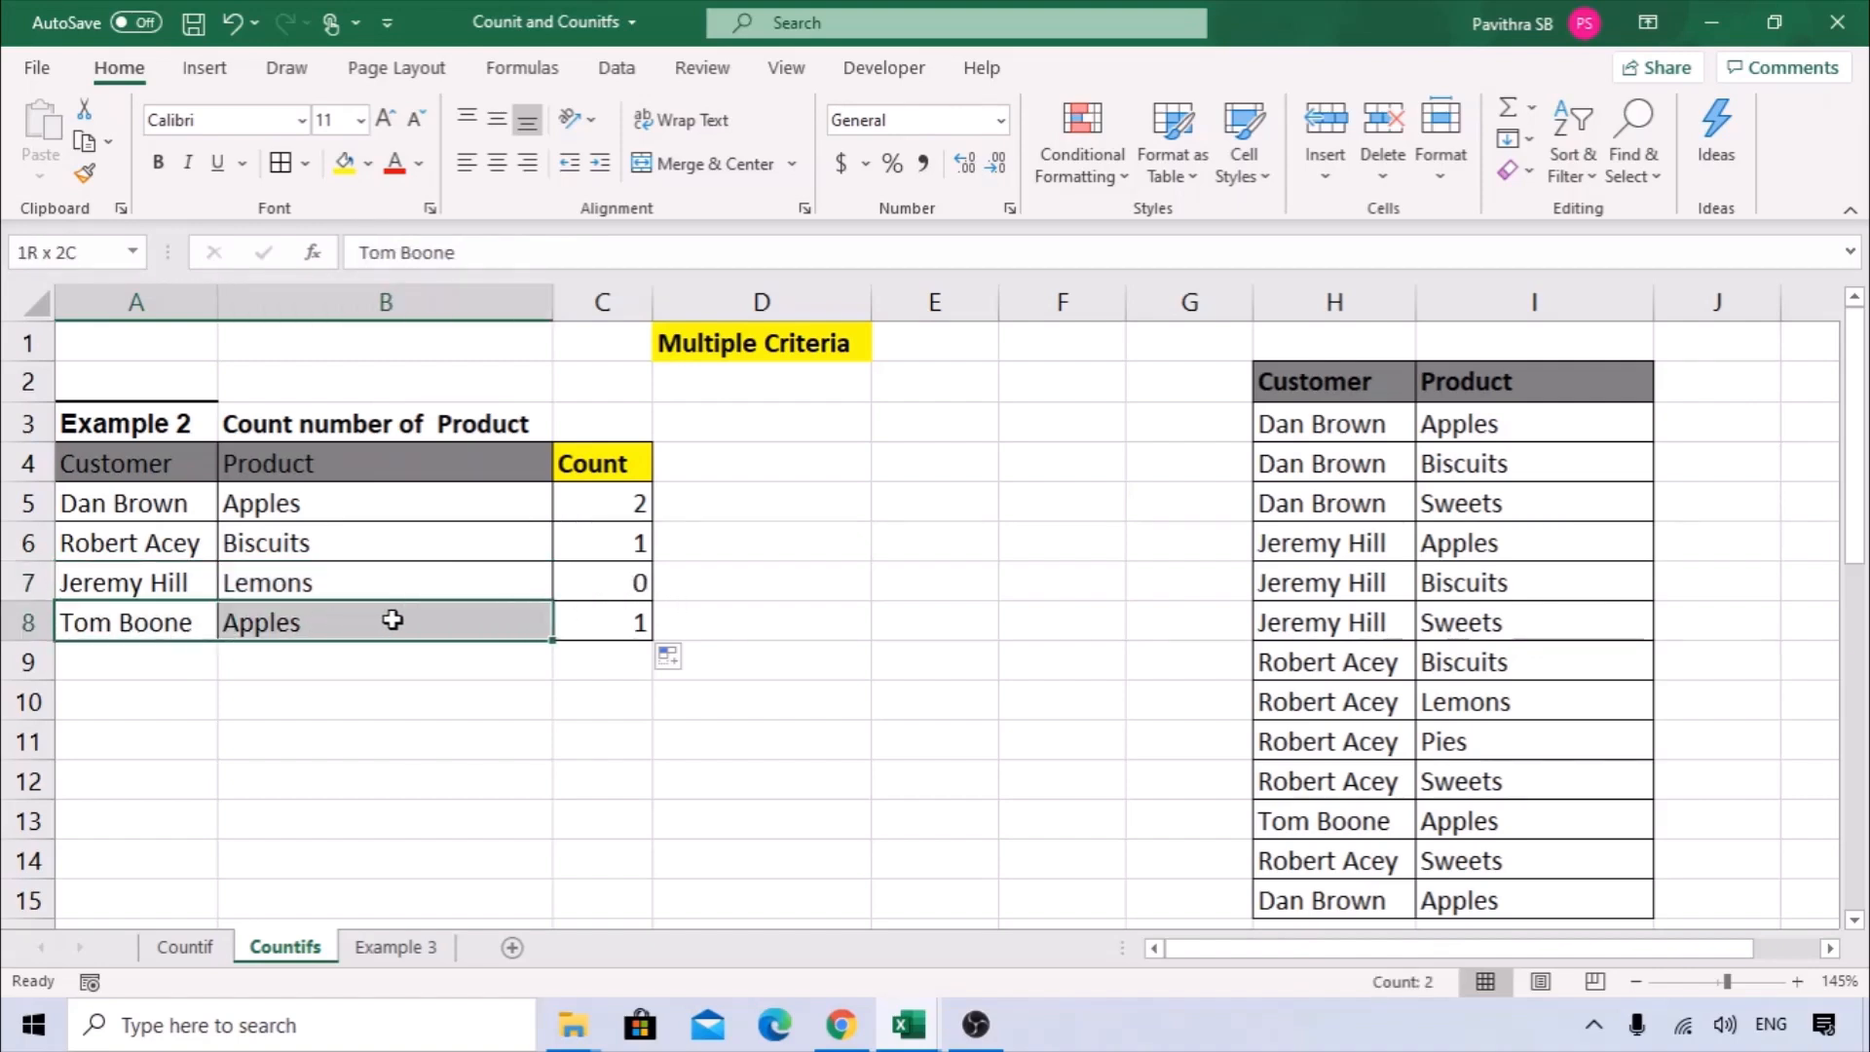
{"action": "left_click", "coordinate": [597, 616]}
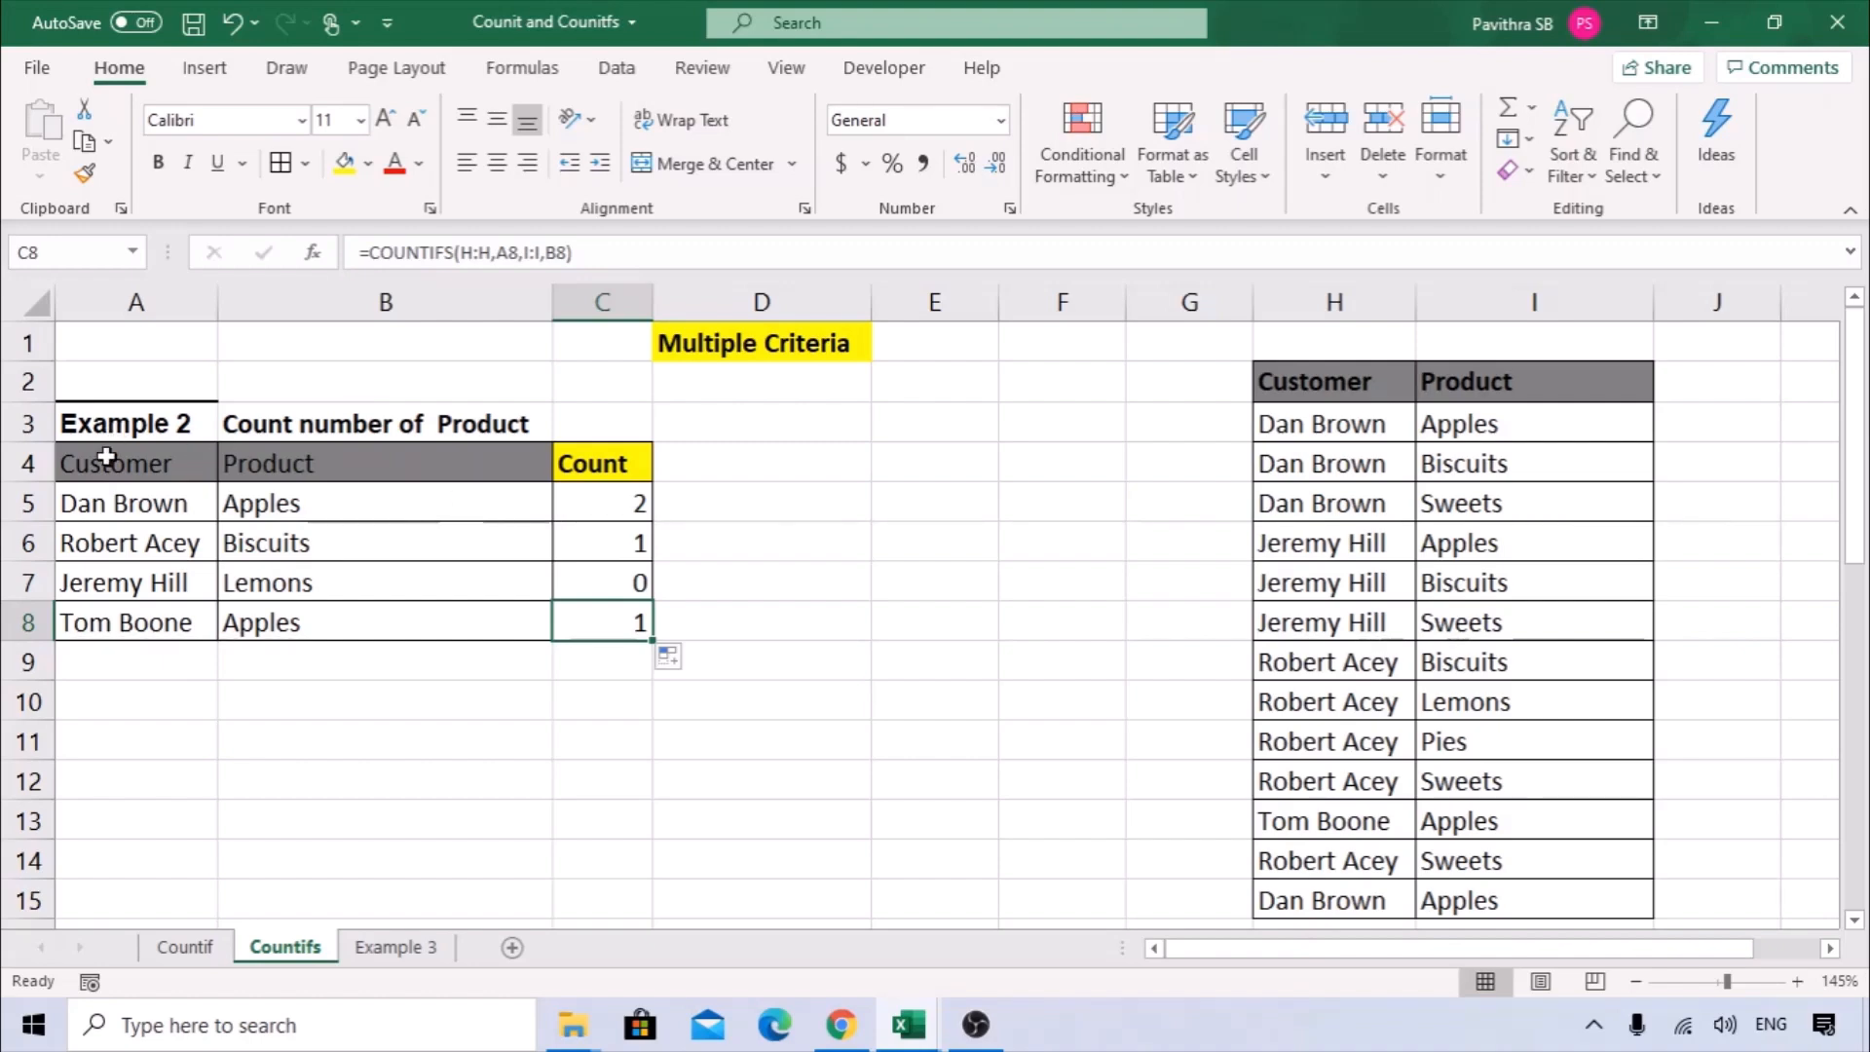
{"action": "left_click_drag", "start_coordinate": [106, 455], "coordinate": [597, 459]}
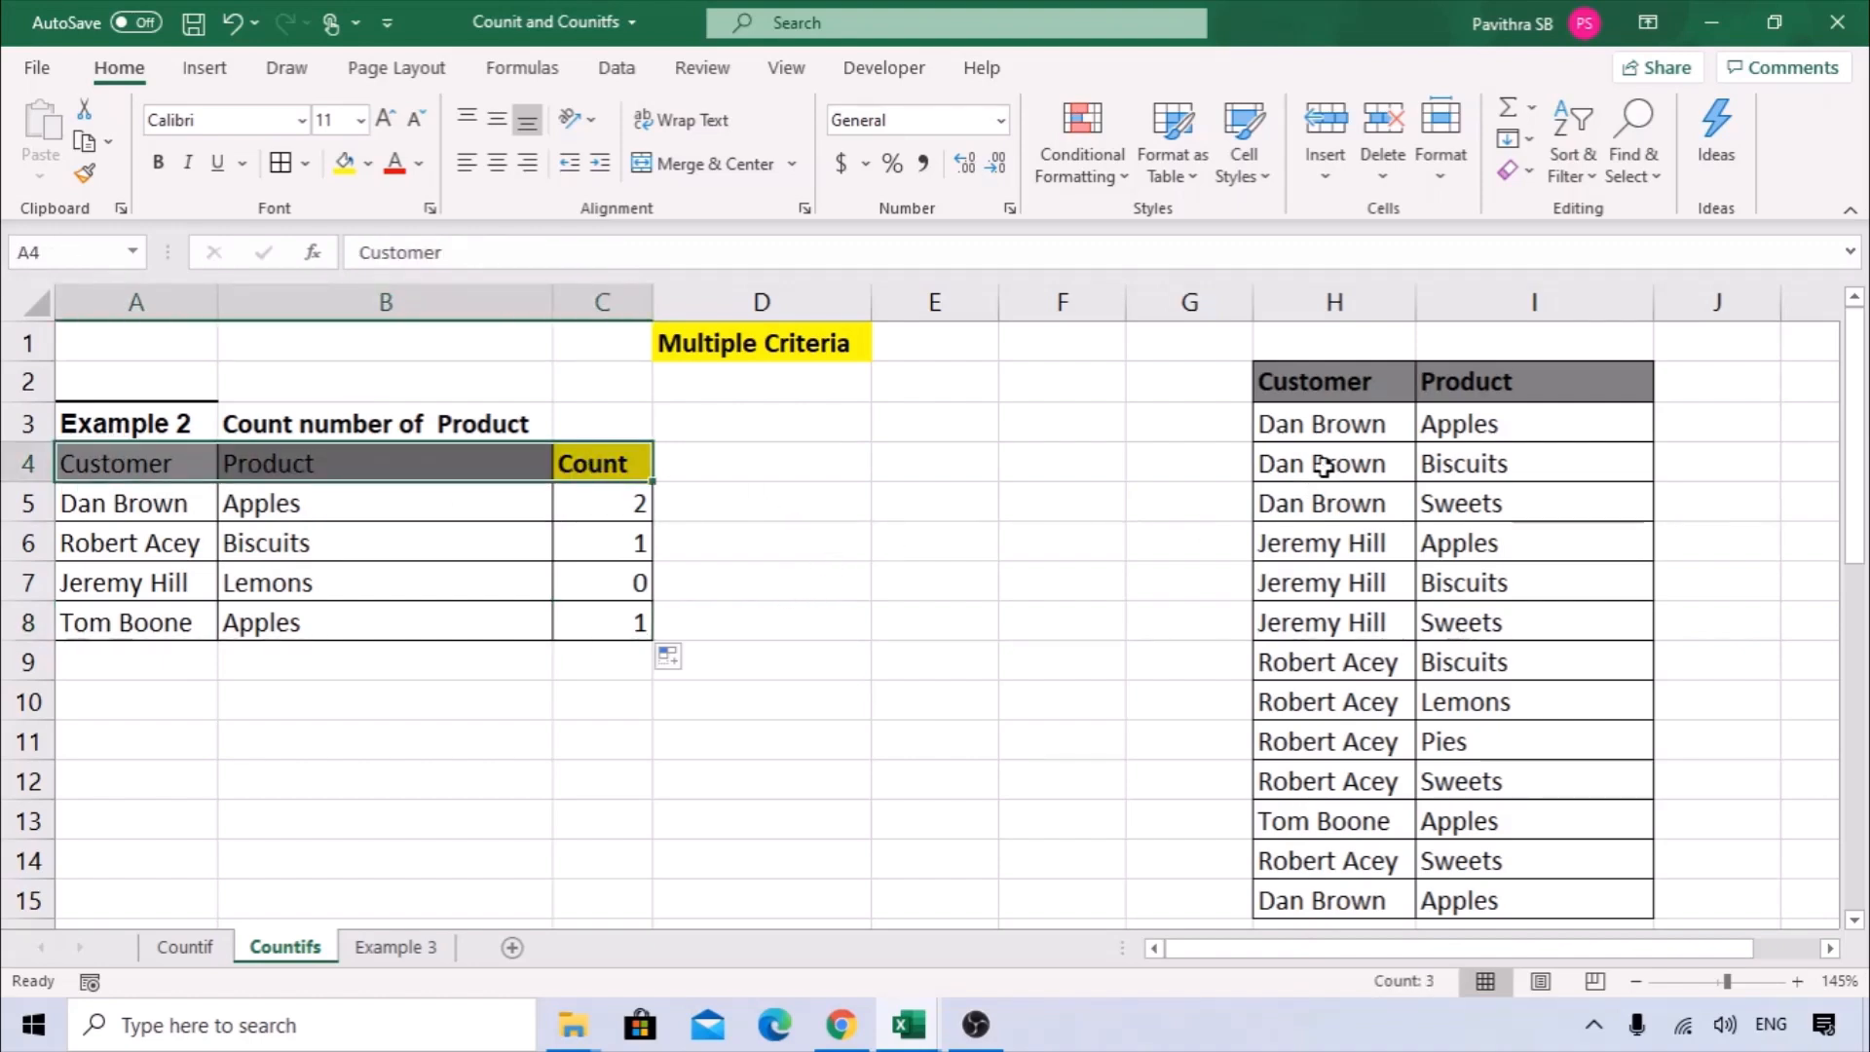
{"action": "left_click", "coordinate": [614, 503]}
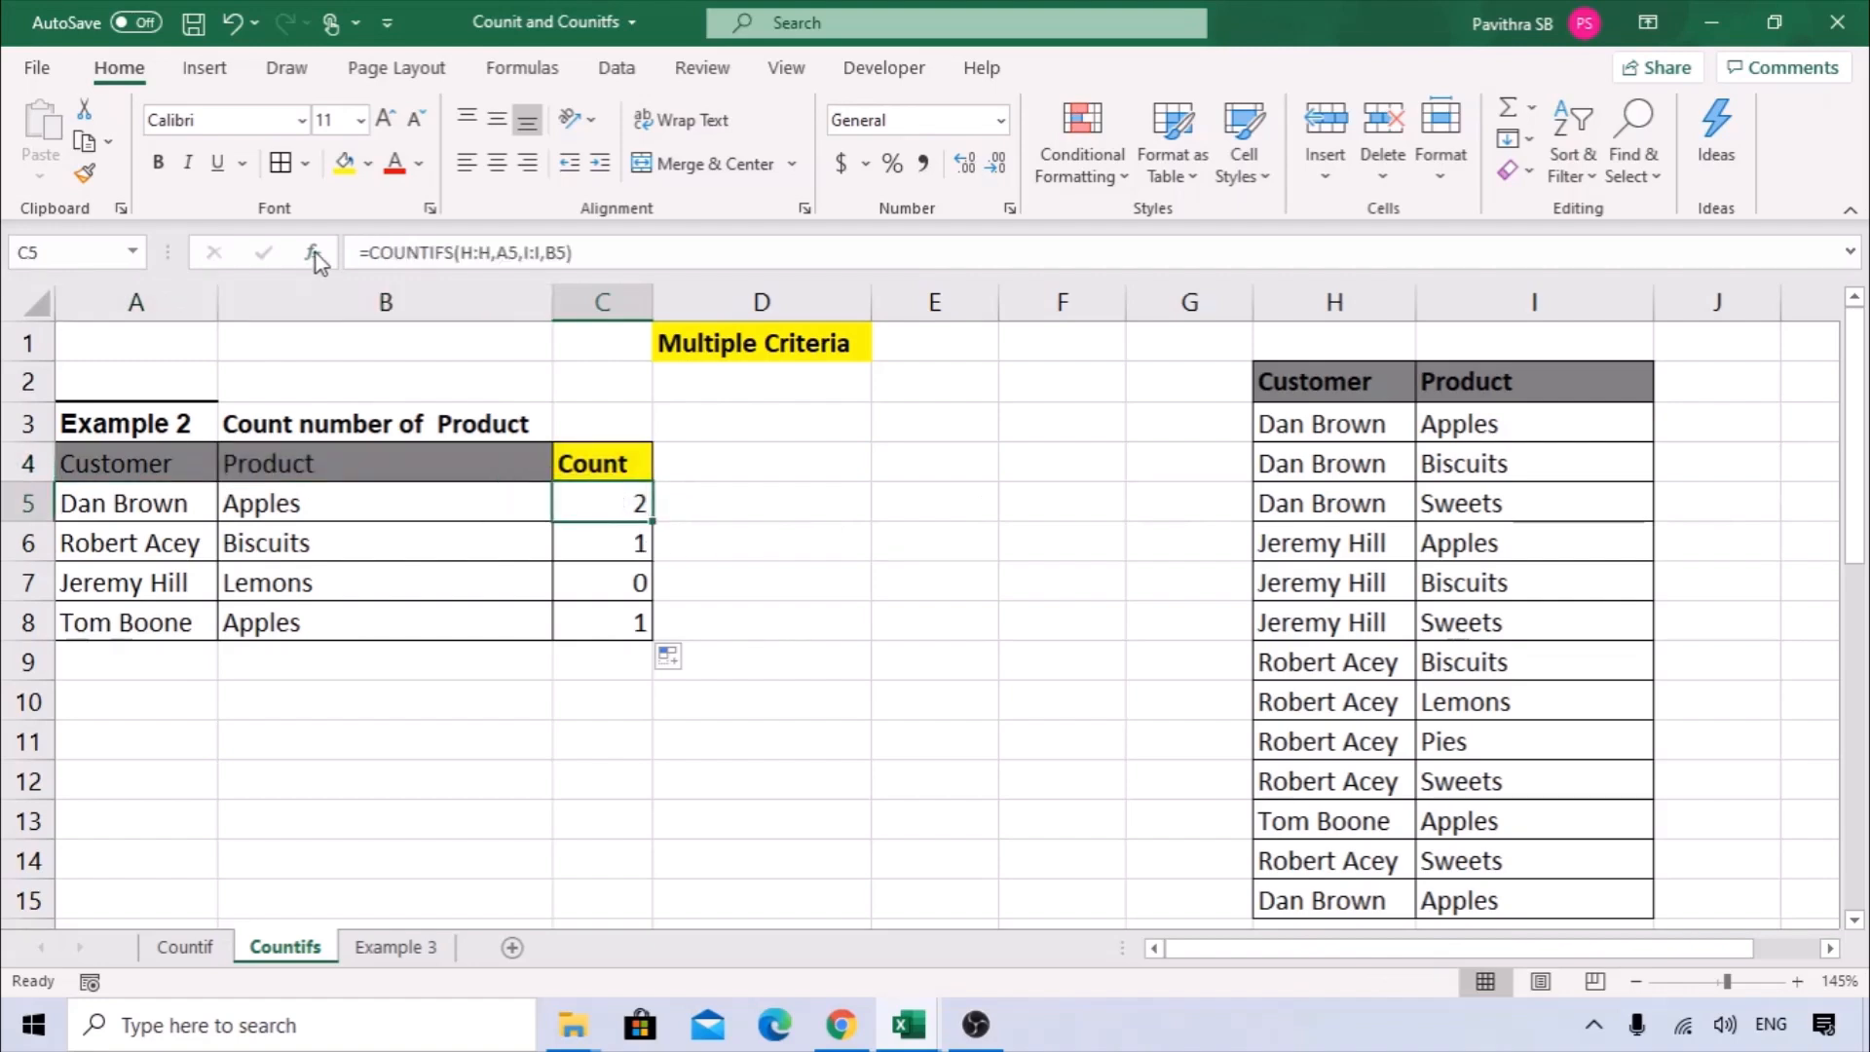
Switch to the Example 3 sheet and examine the Name column, the product headers and the empty count cells of the table.
{"action": "left_click", "coordinate": [394, 947]}
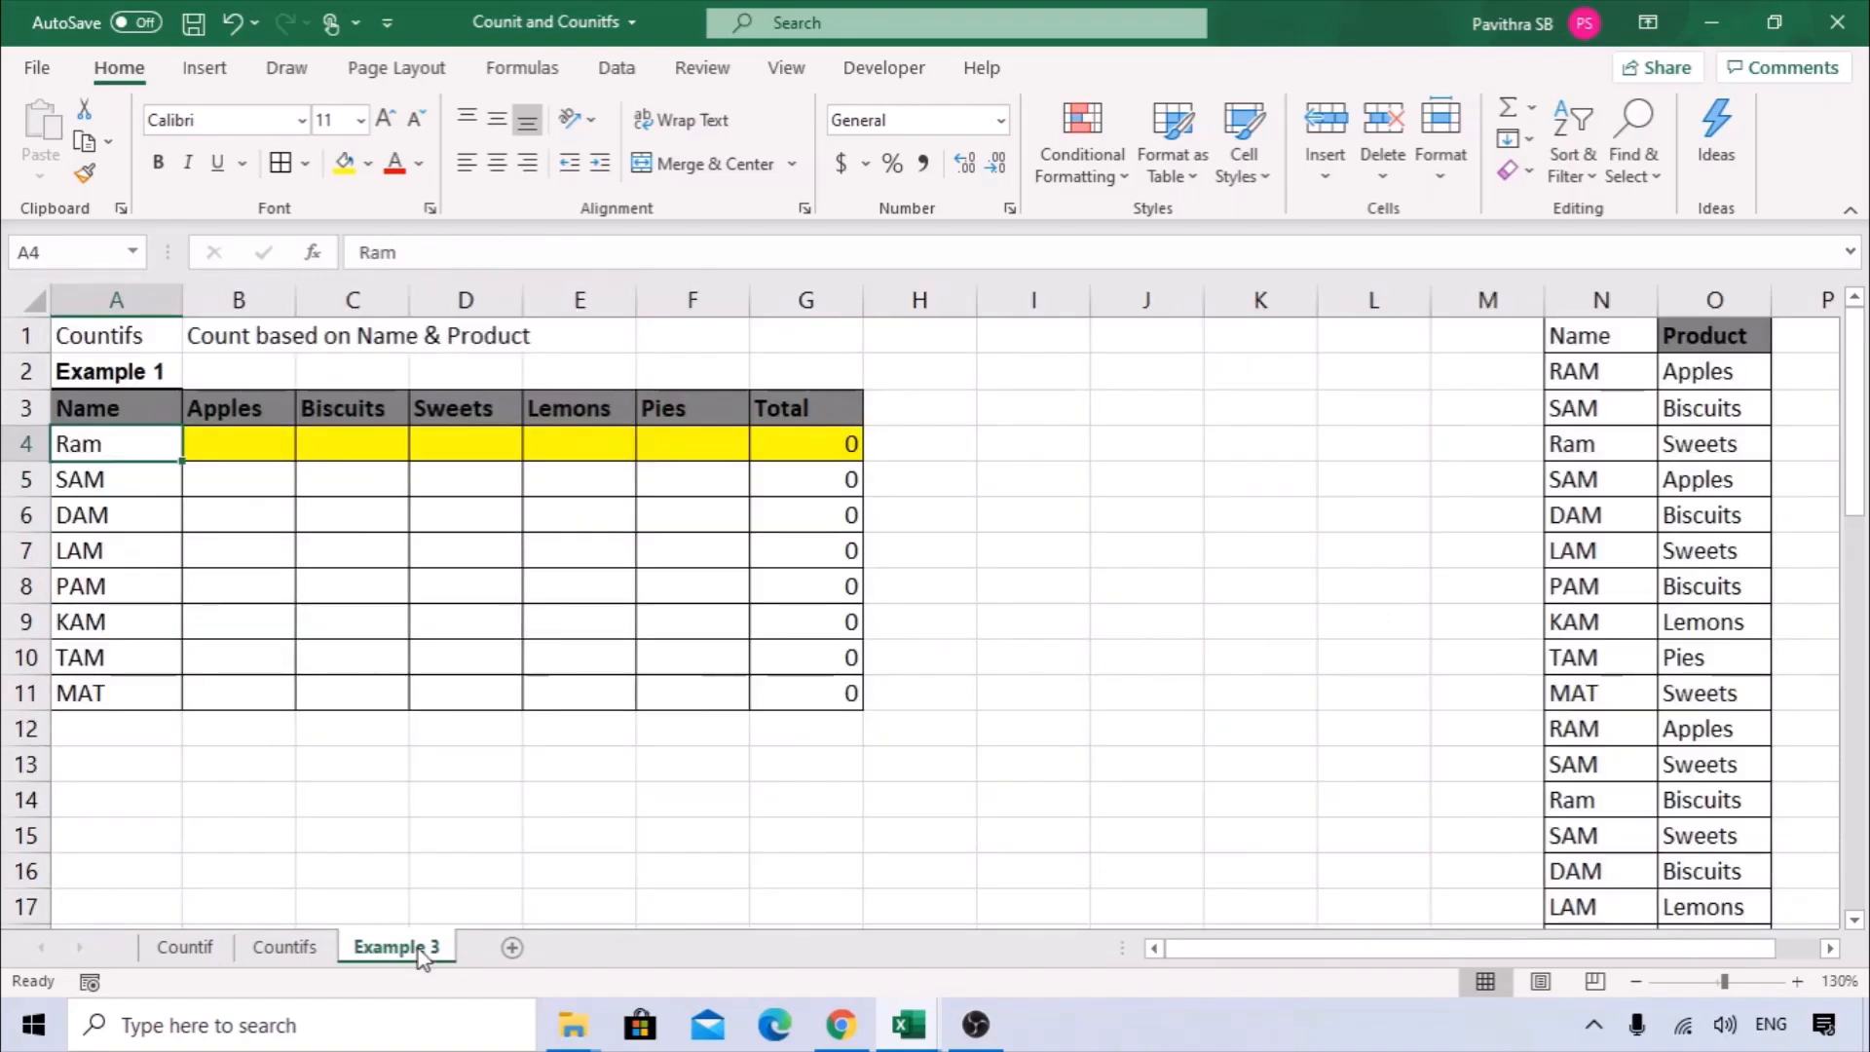
{"action": "left_click", "coordinate": [623, 786]}
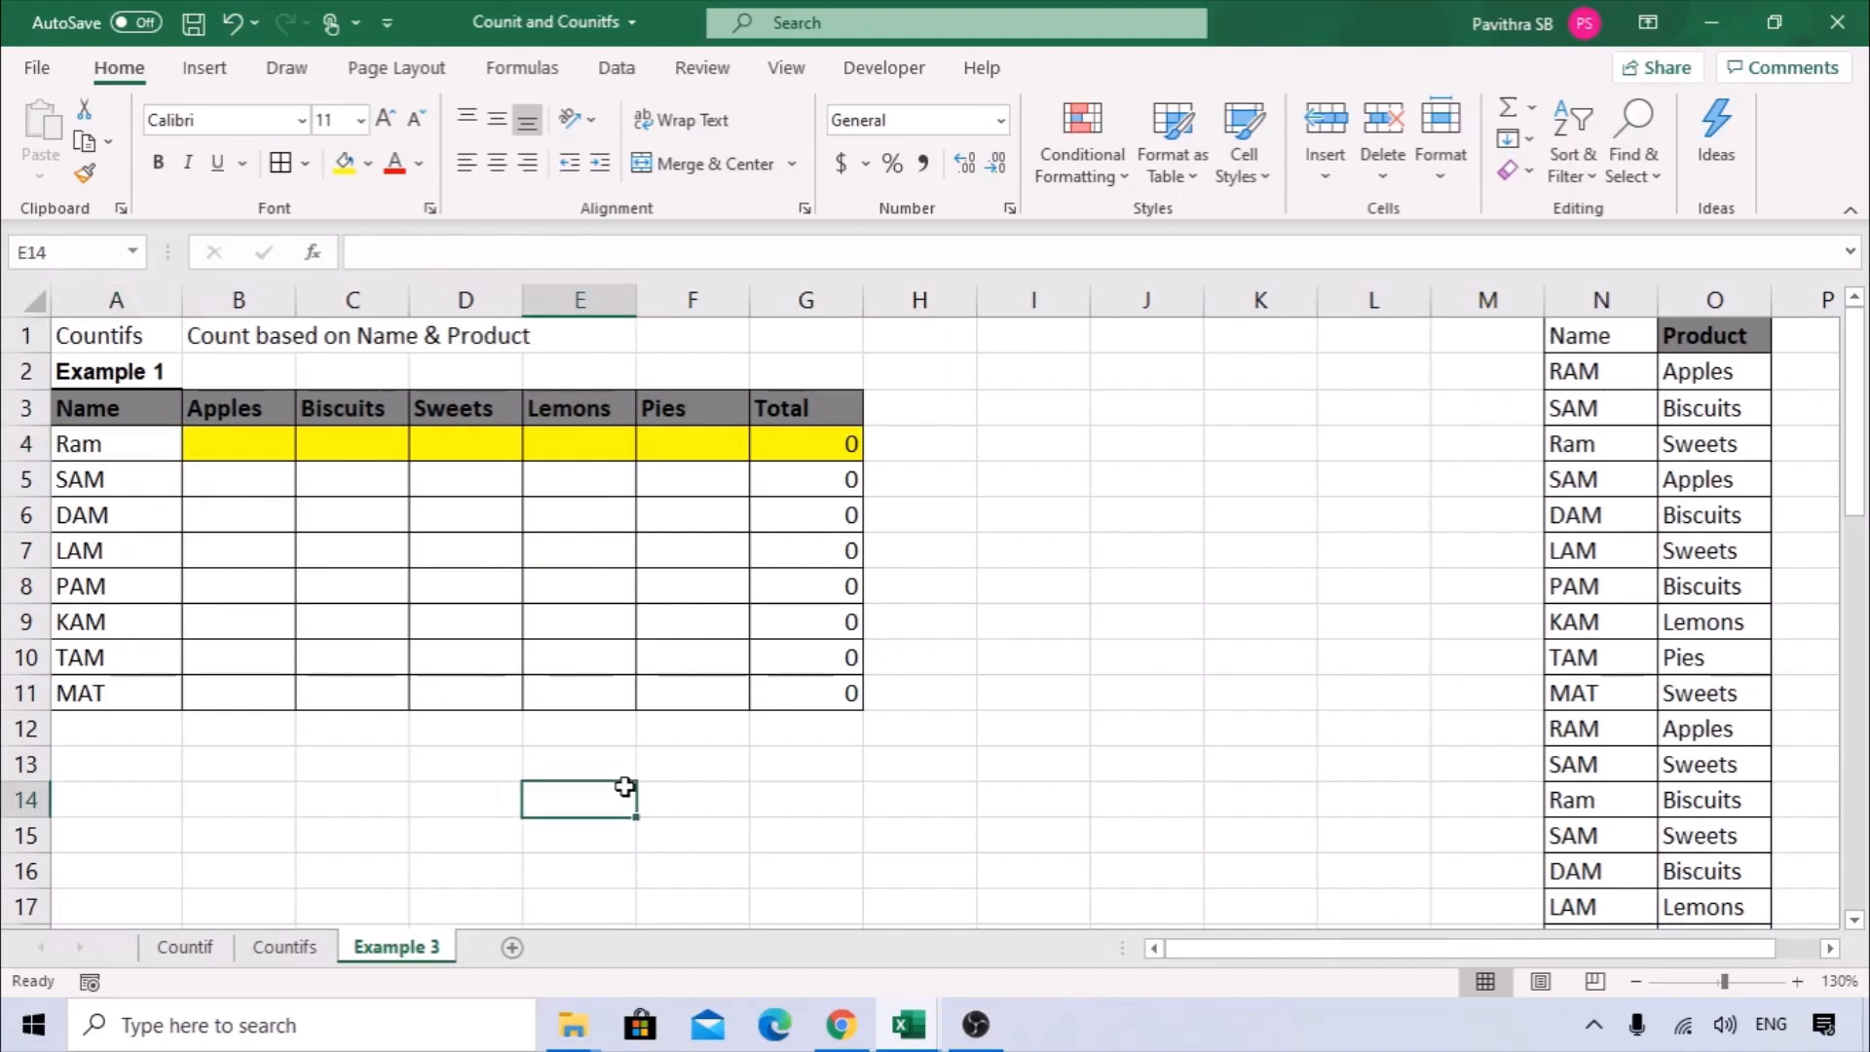
{"action": "left_click_drag", "start_coordinate": [121, 416], "coordinate": [88, 676]}
{"action": "left_click", "coordinate": [281, 407]}
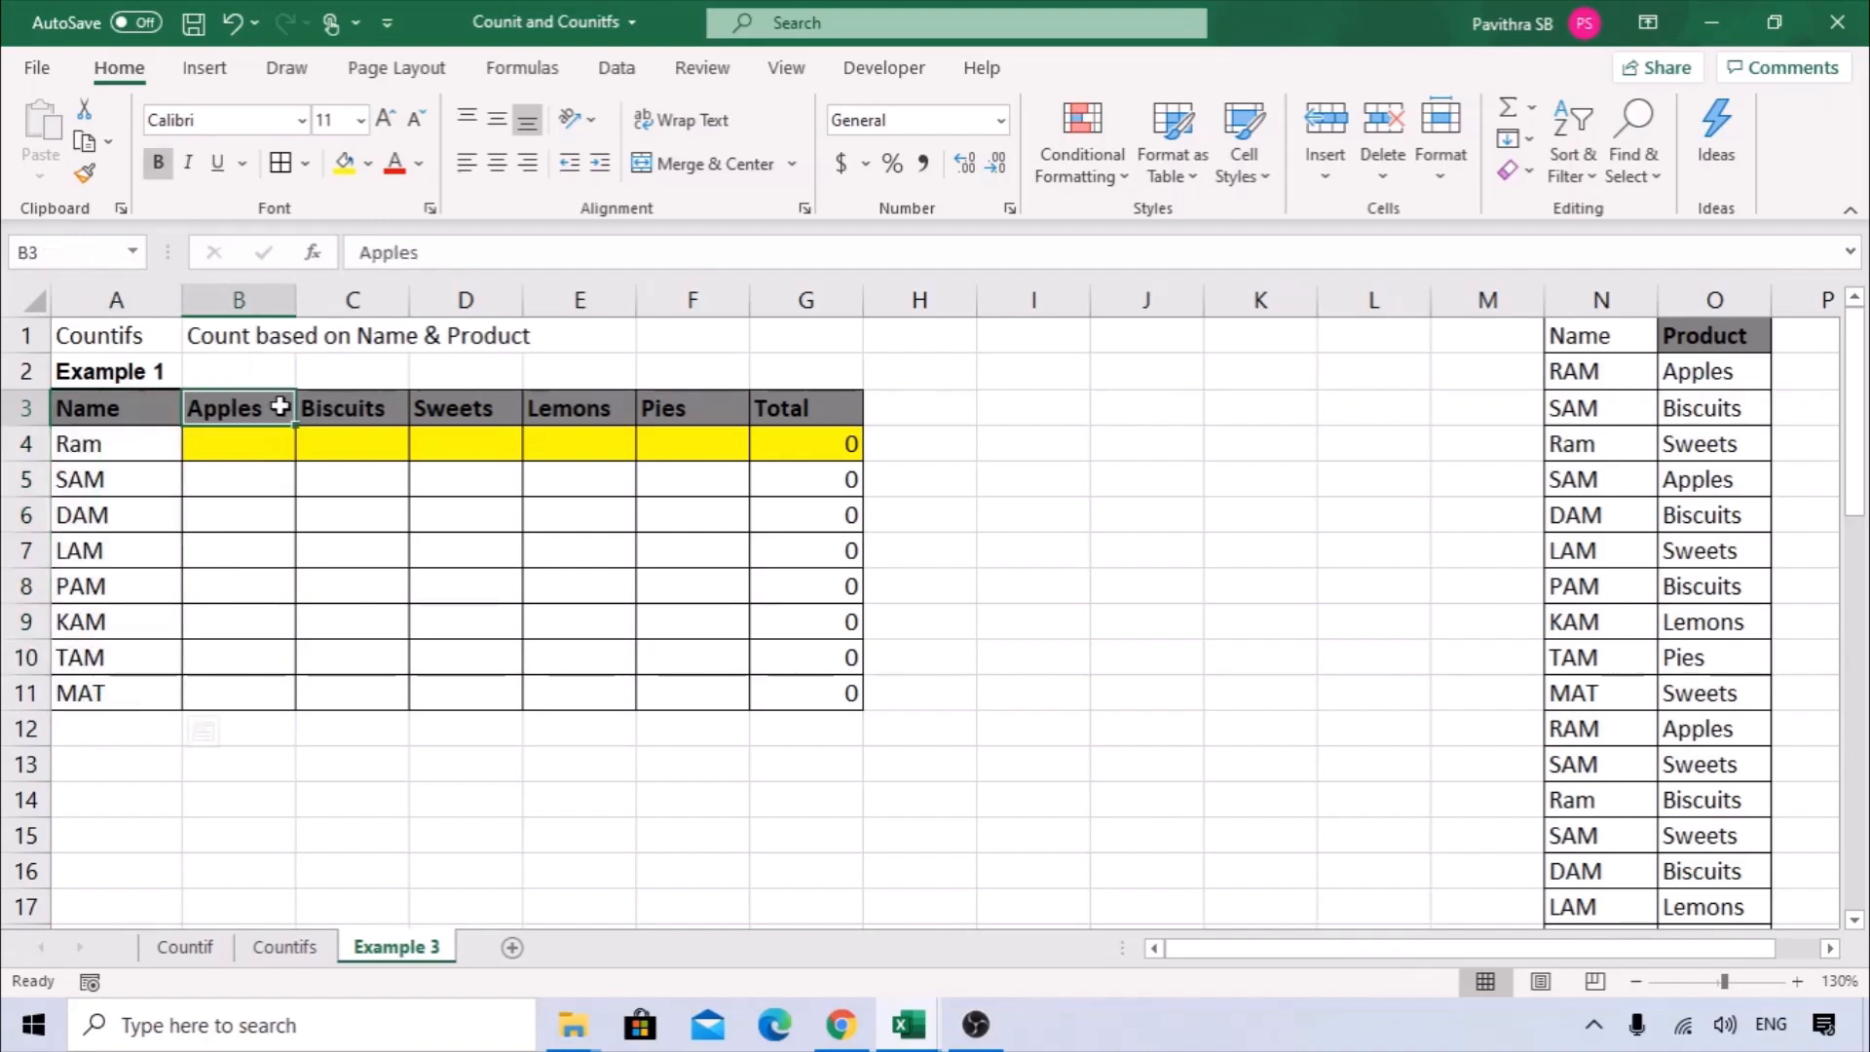
{"action": "left_click_drag", "start_coordinate": [281, 407], "coordinate": [796, 408]}
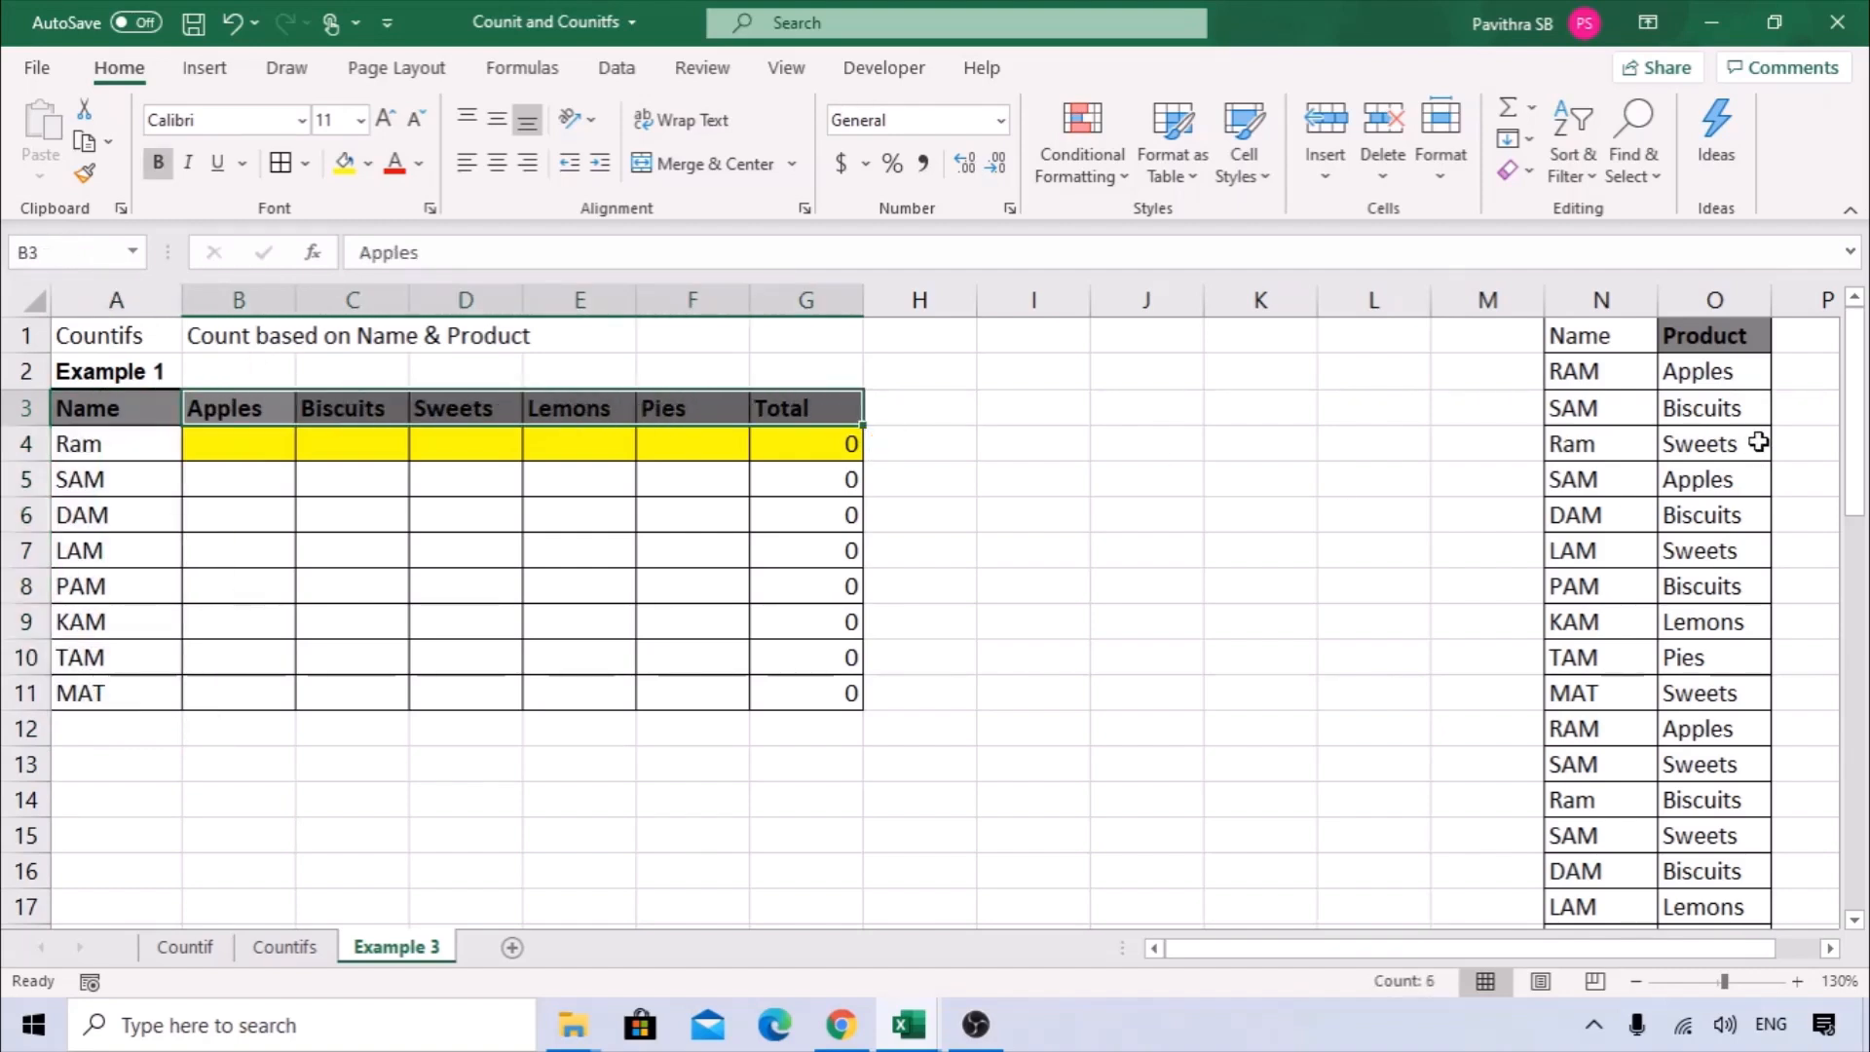
{"action": "left_click", "coordinate": [122, 446]}
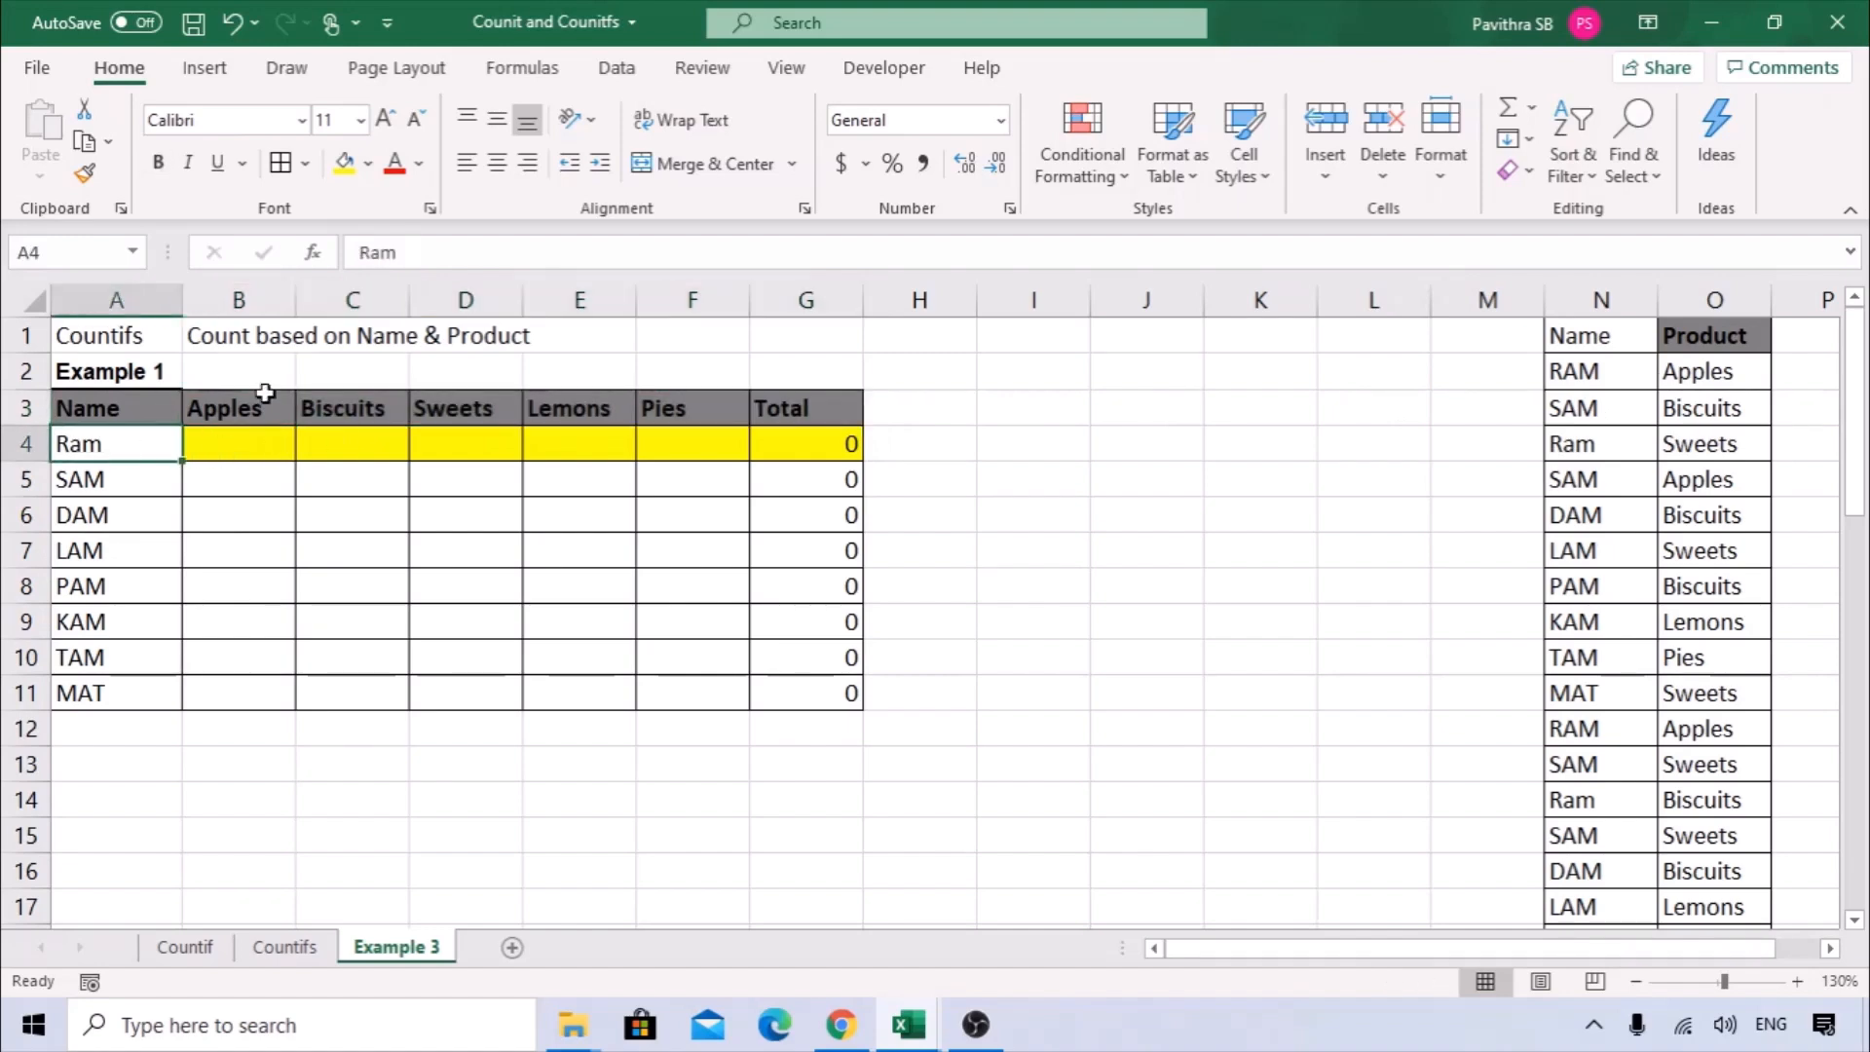
{"action": "left_click", "coordinate": [370, 449]}
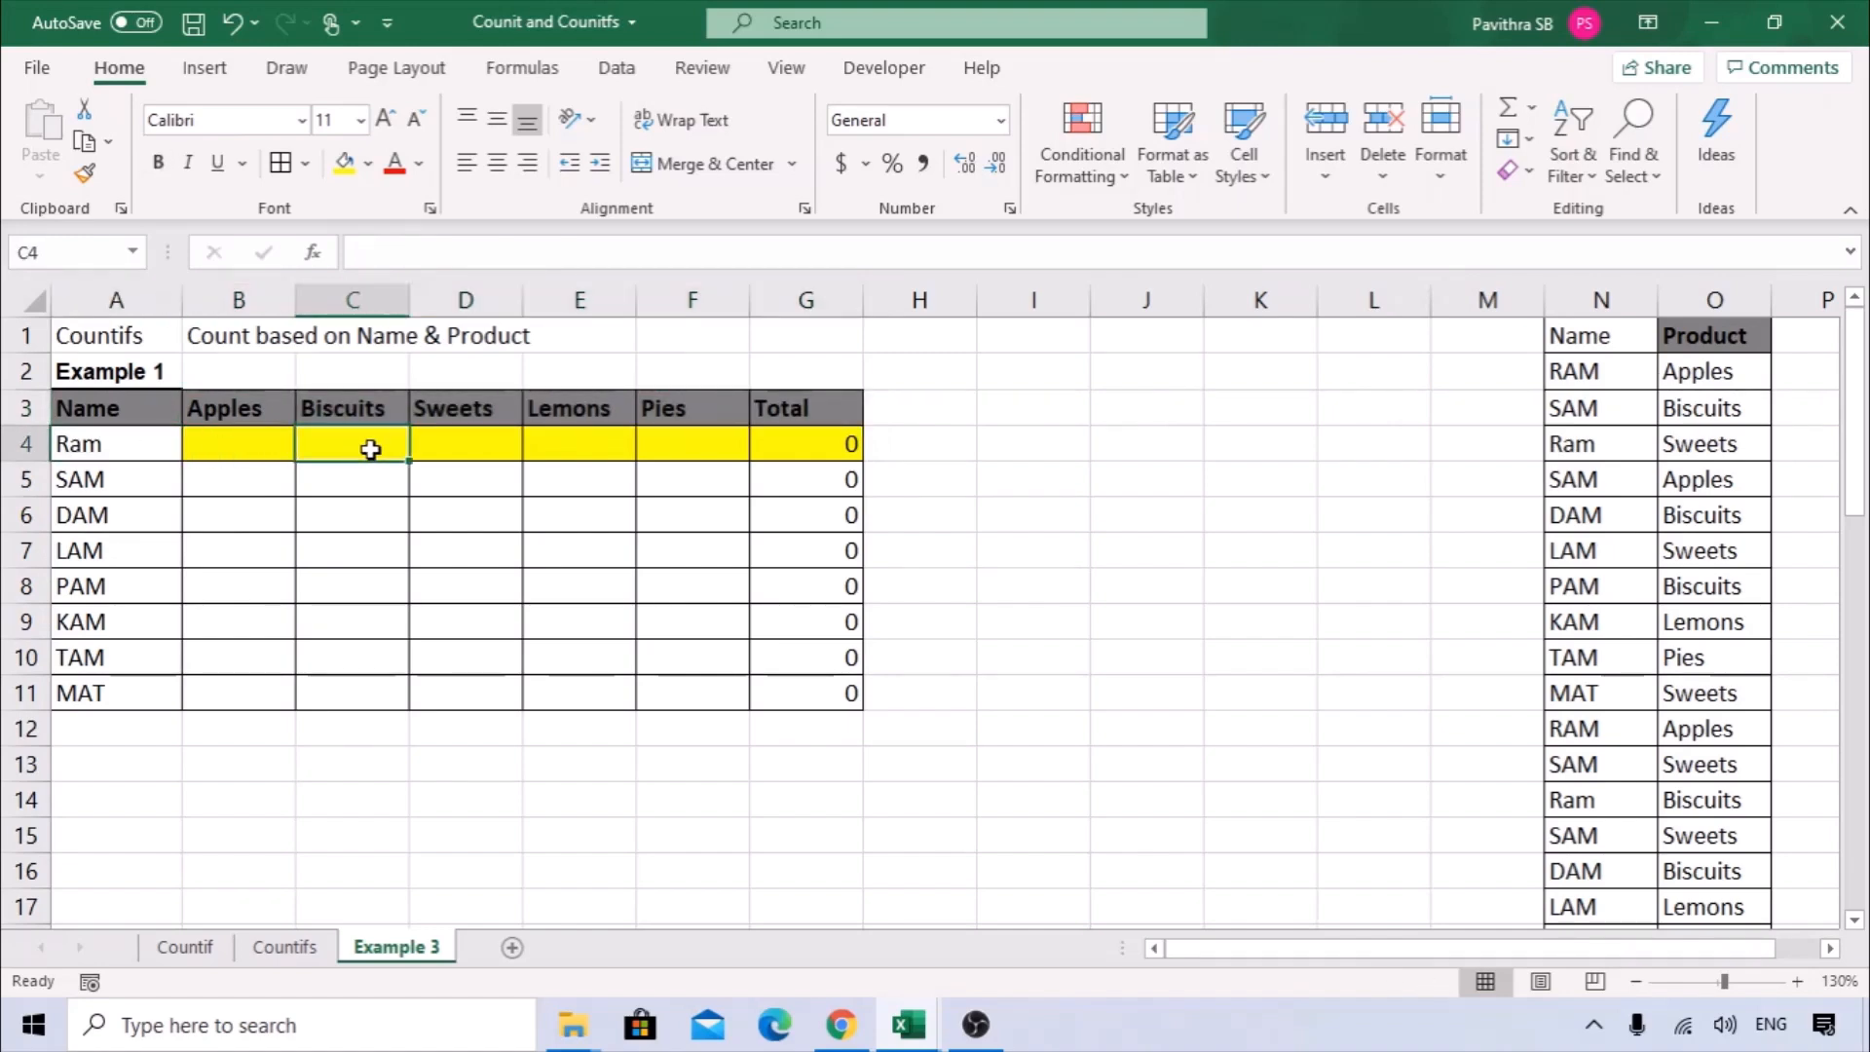
{"action": "left_click", "coordinate": [477, 443]}
{"action": "left_click", "coordinate": [581, 446]}
{"action": "left_click", "coordinate": [685, 447]}
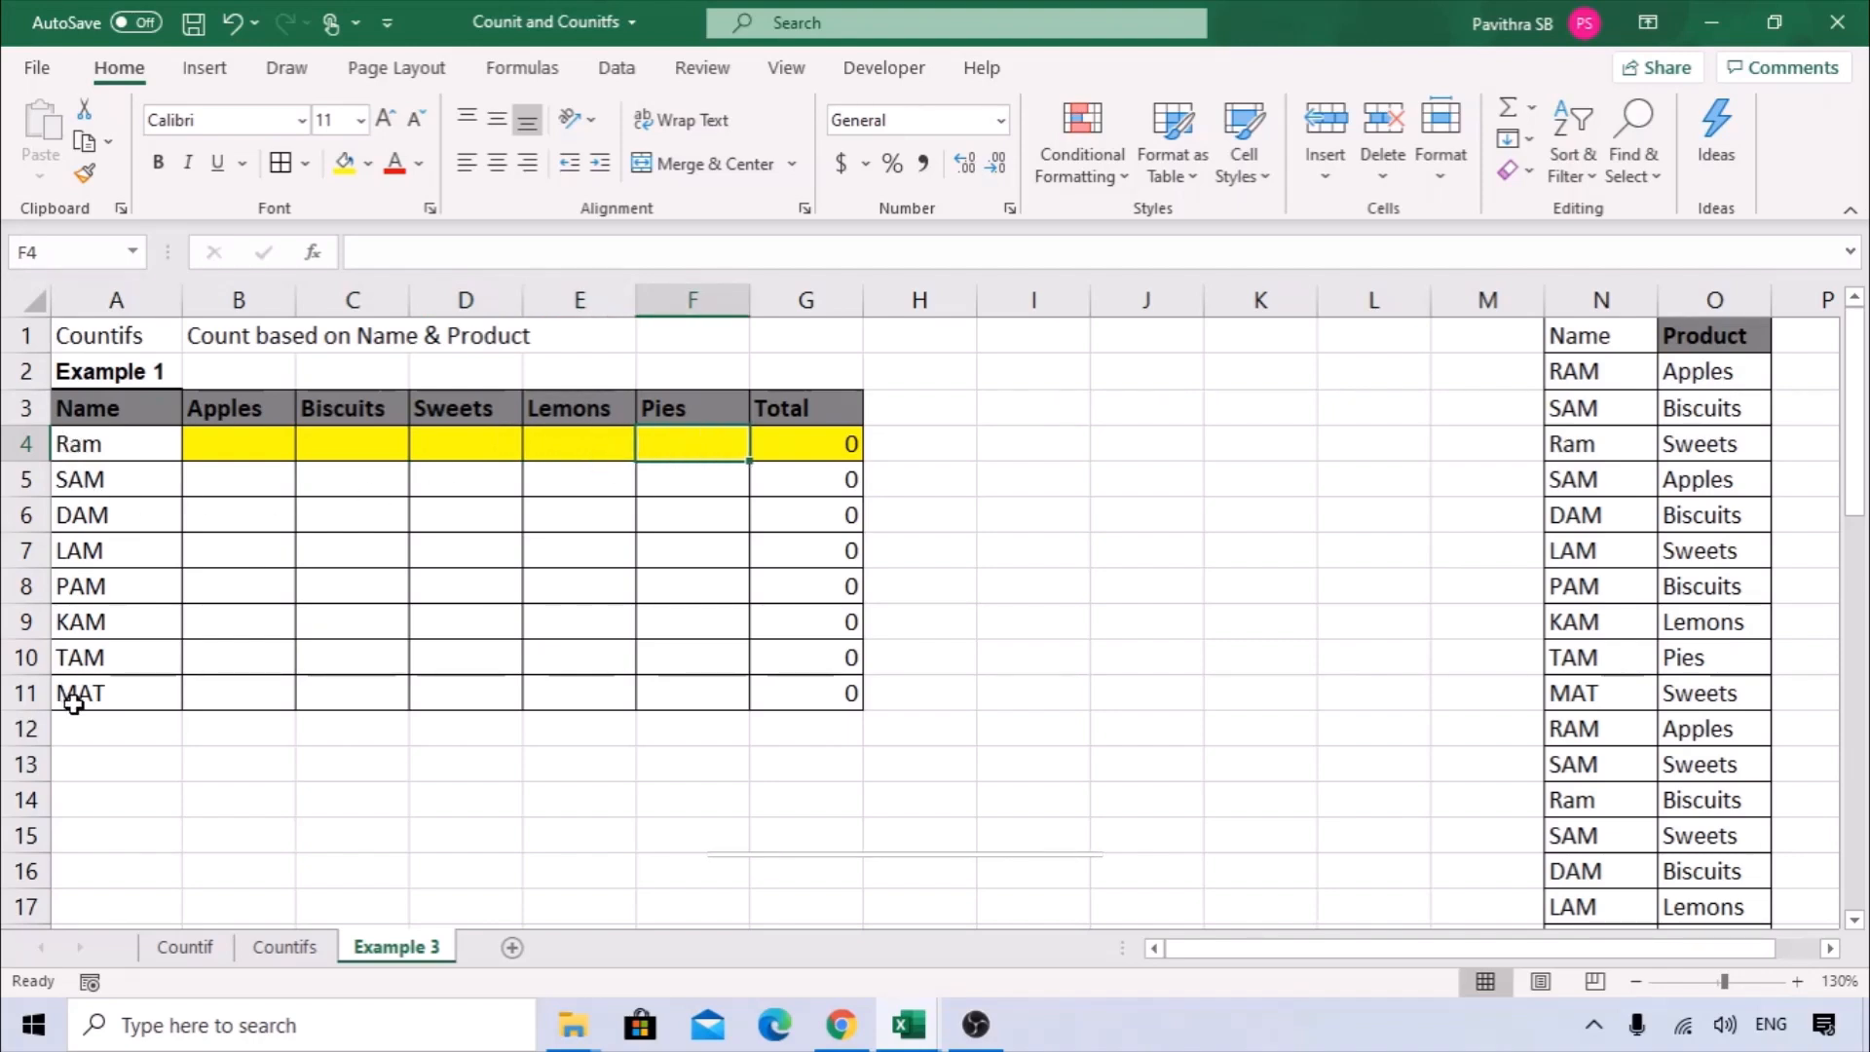
{"action": "left_click", "coordinate": [249, 438]}
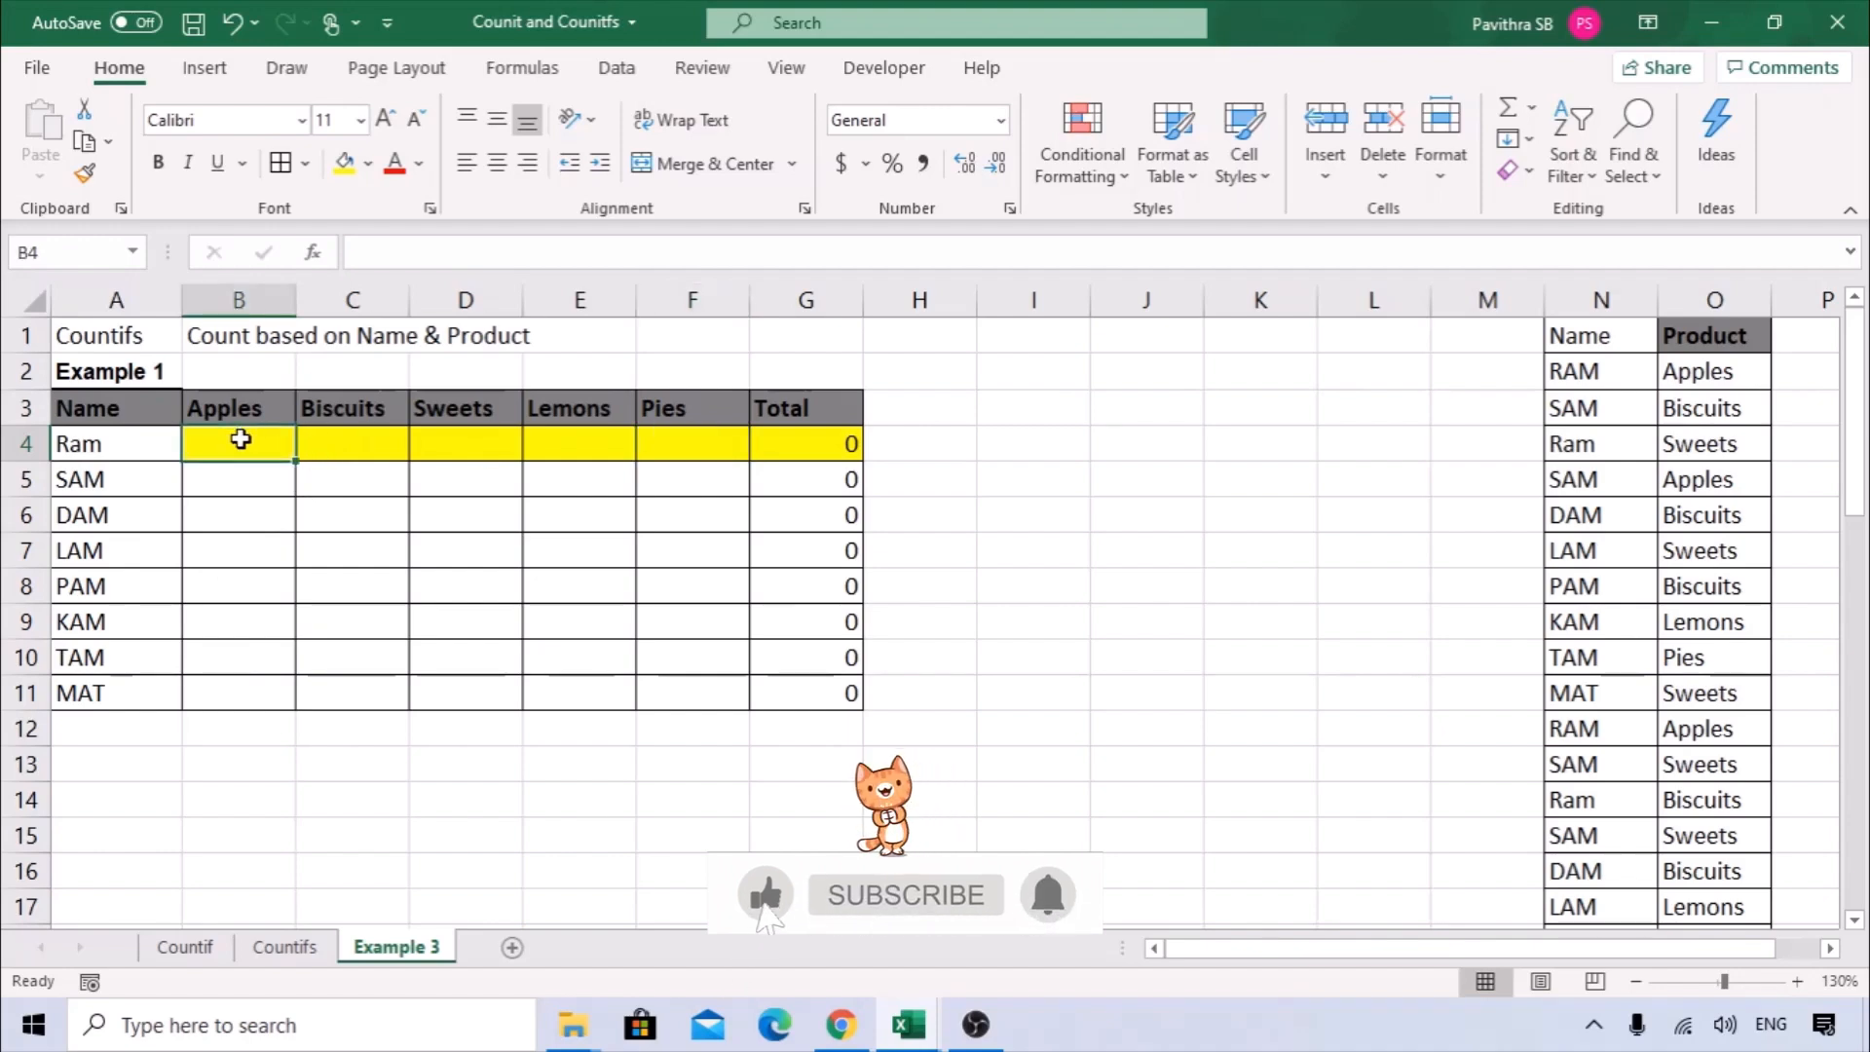
{"action": "left_click_drag", "start_coordinate": [71, 409], "coordinate": [68, 688]}
{"action": "left_click_drag", "start_coordinate": [205, 404], "coordinate": [916, 407]}
Start a COUNTIFS formula in B4, the first cell under Apples, and show its function arguments.
{"action": "left_click", "coordinate": [272, 439]}
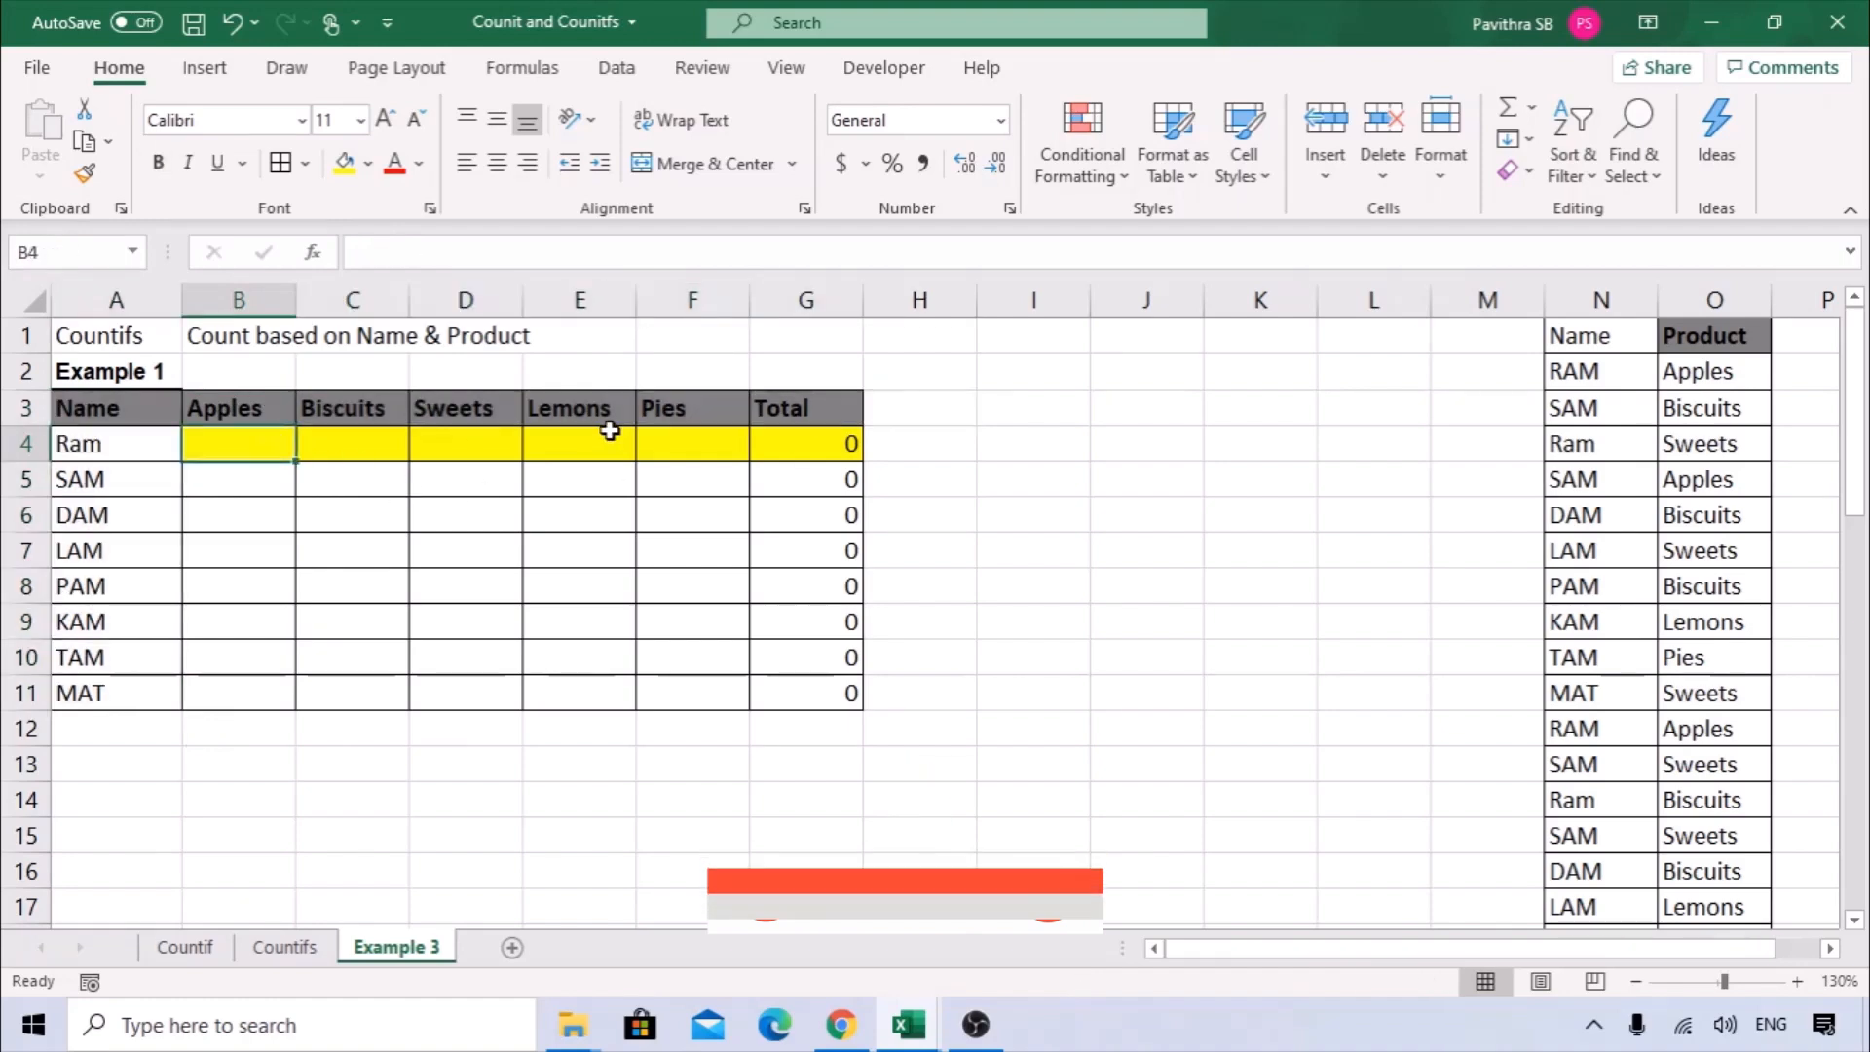
{"action": "type", "text": "=countifs"}
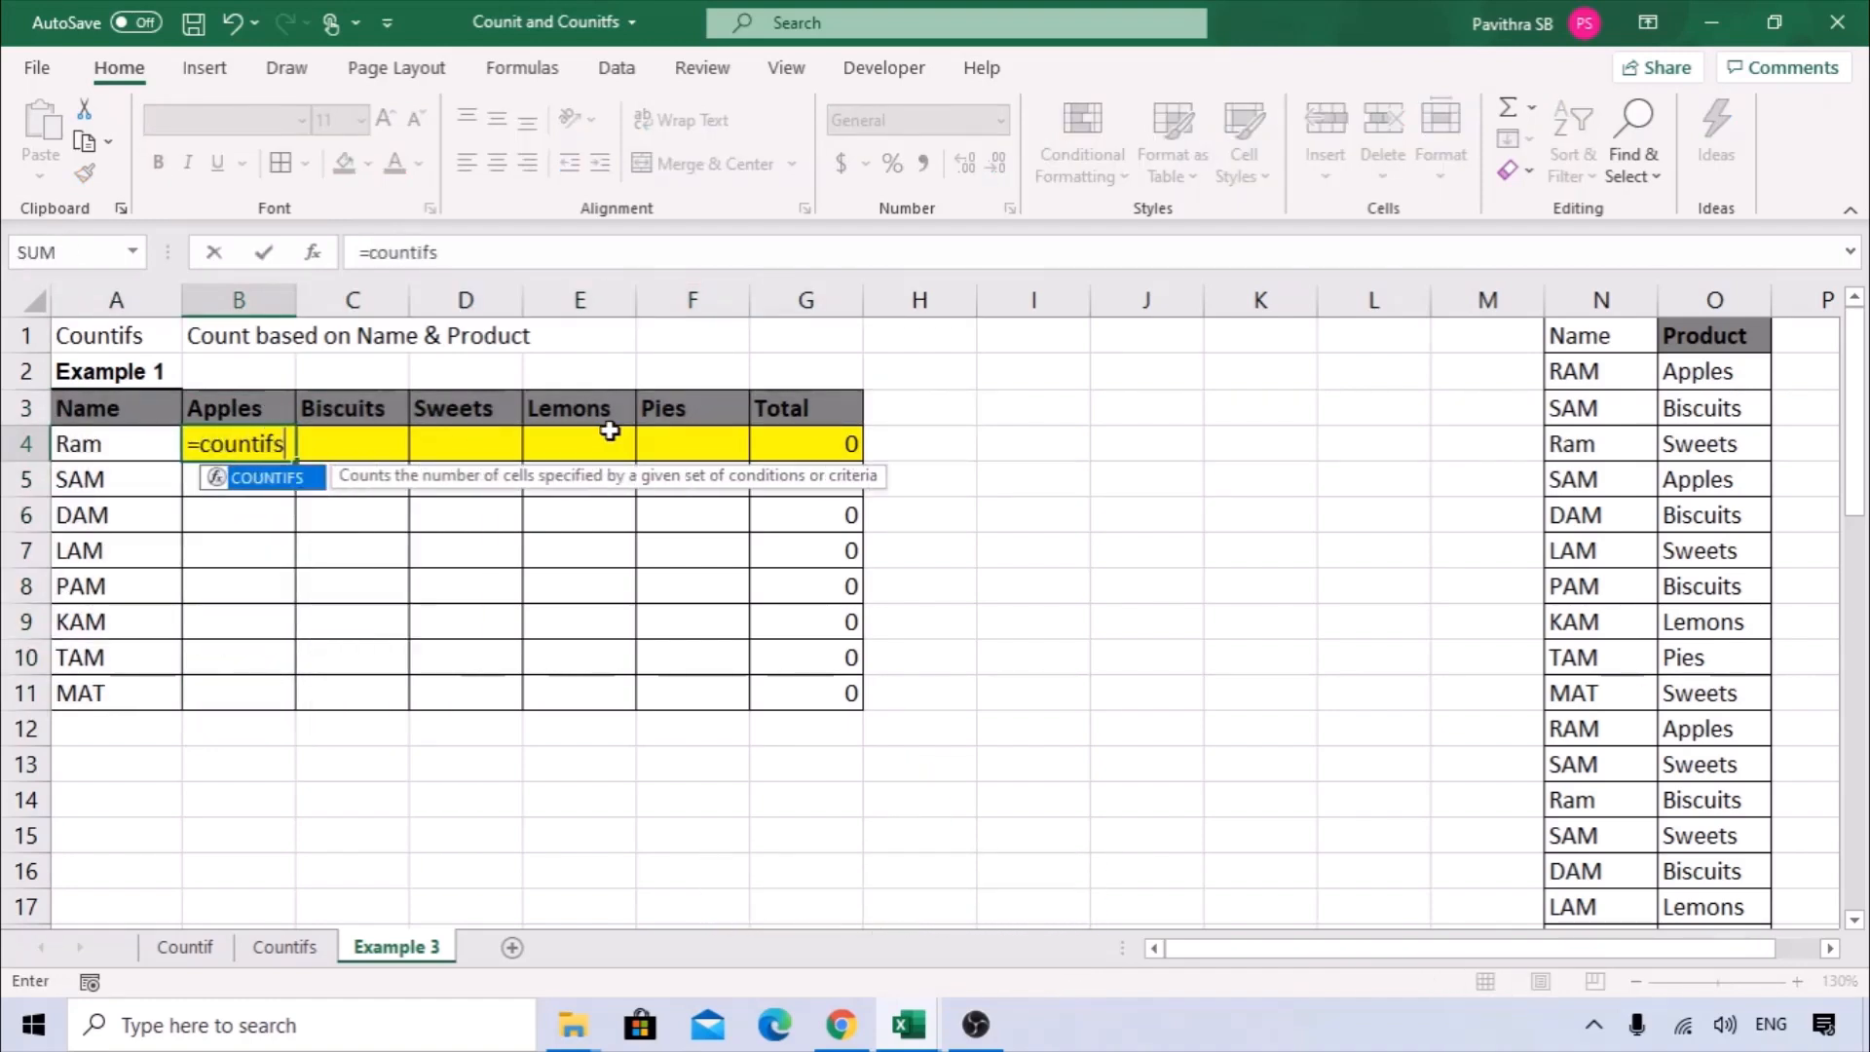
{"action": "key", "text": "Tab"}
{"action": "left_click", "coordinate": [312, 252]}
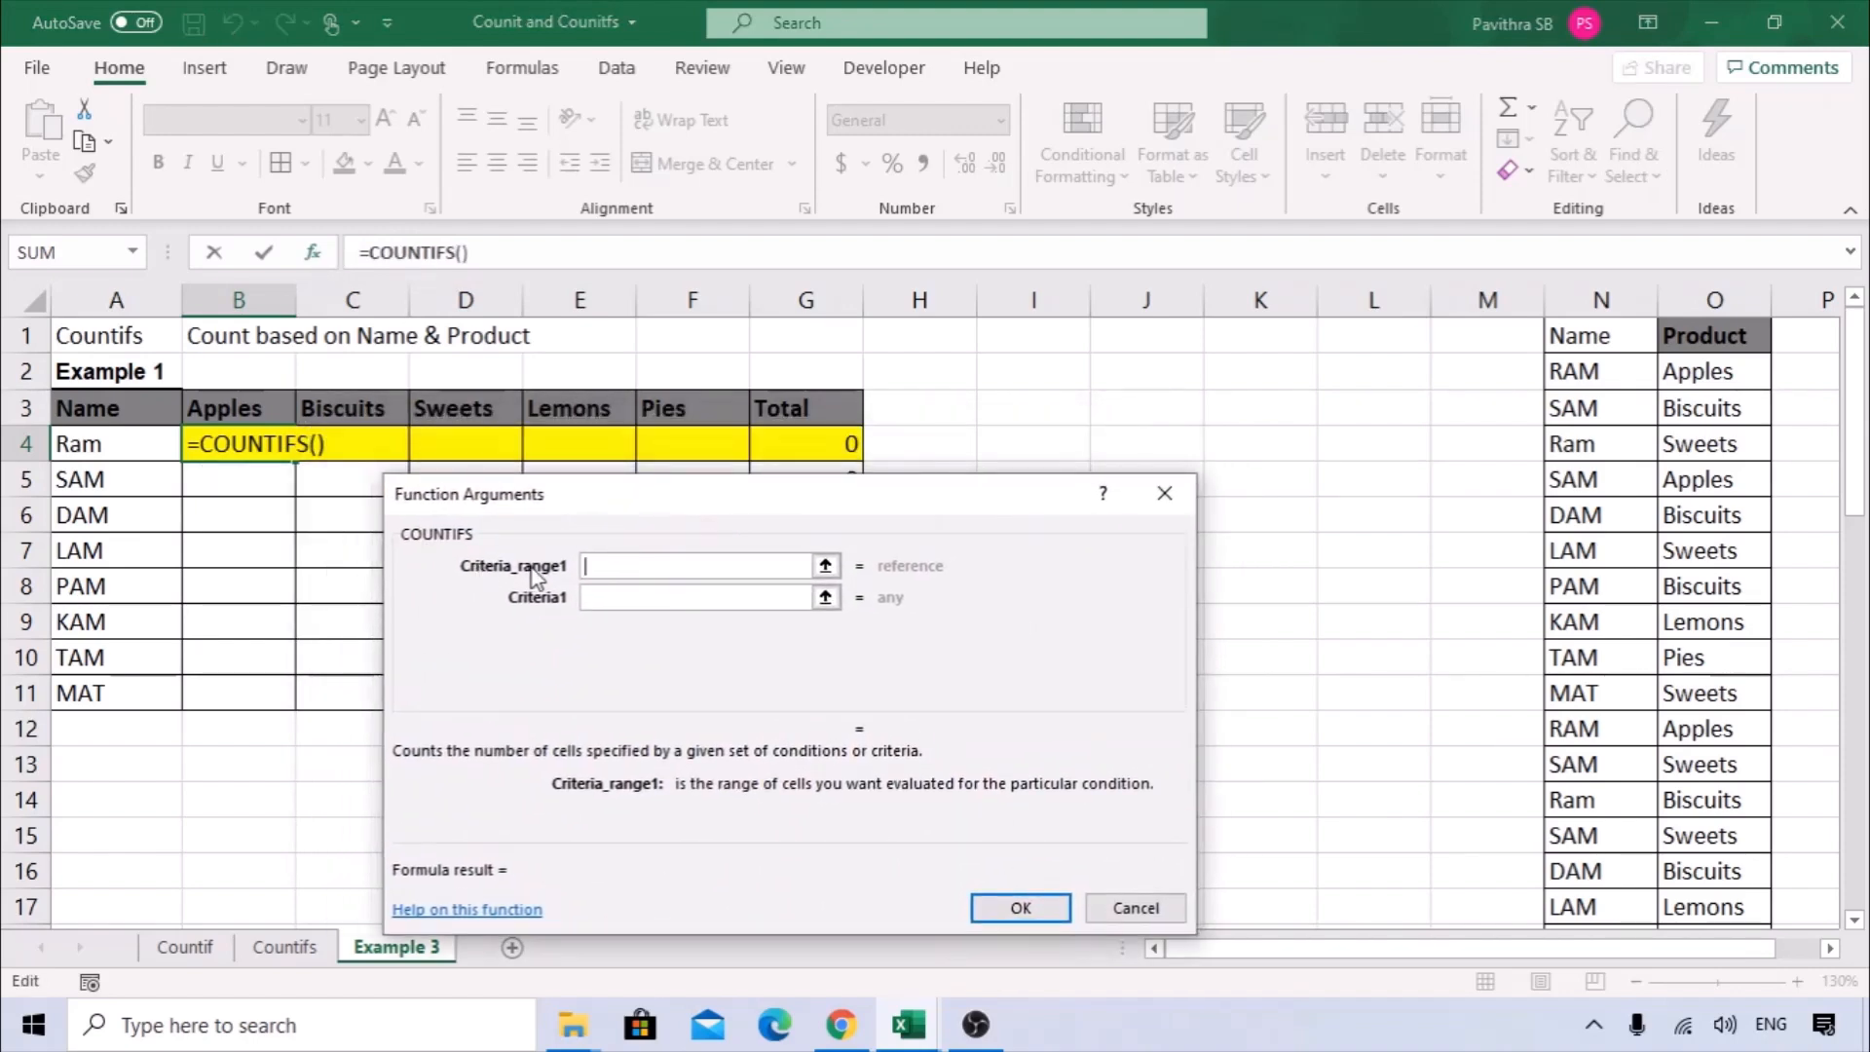
{"action": "left_click_drag", "start_coordinate": [654, 503], "coordinate": [639, 484]}
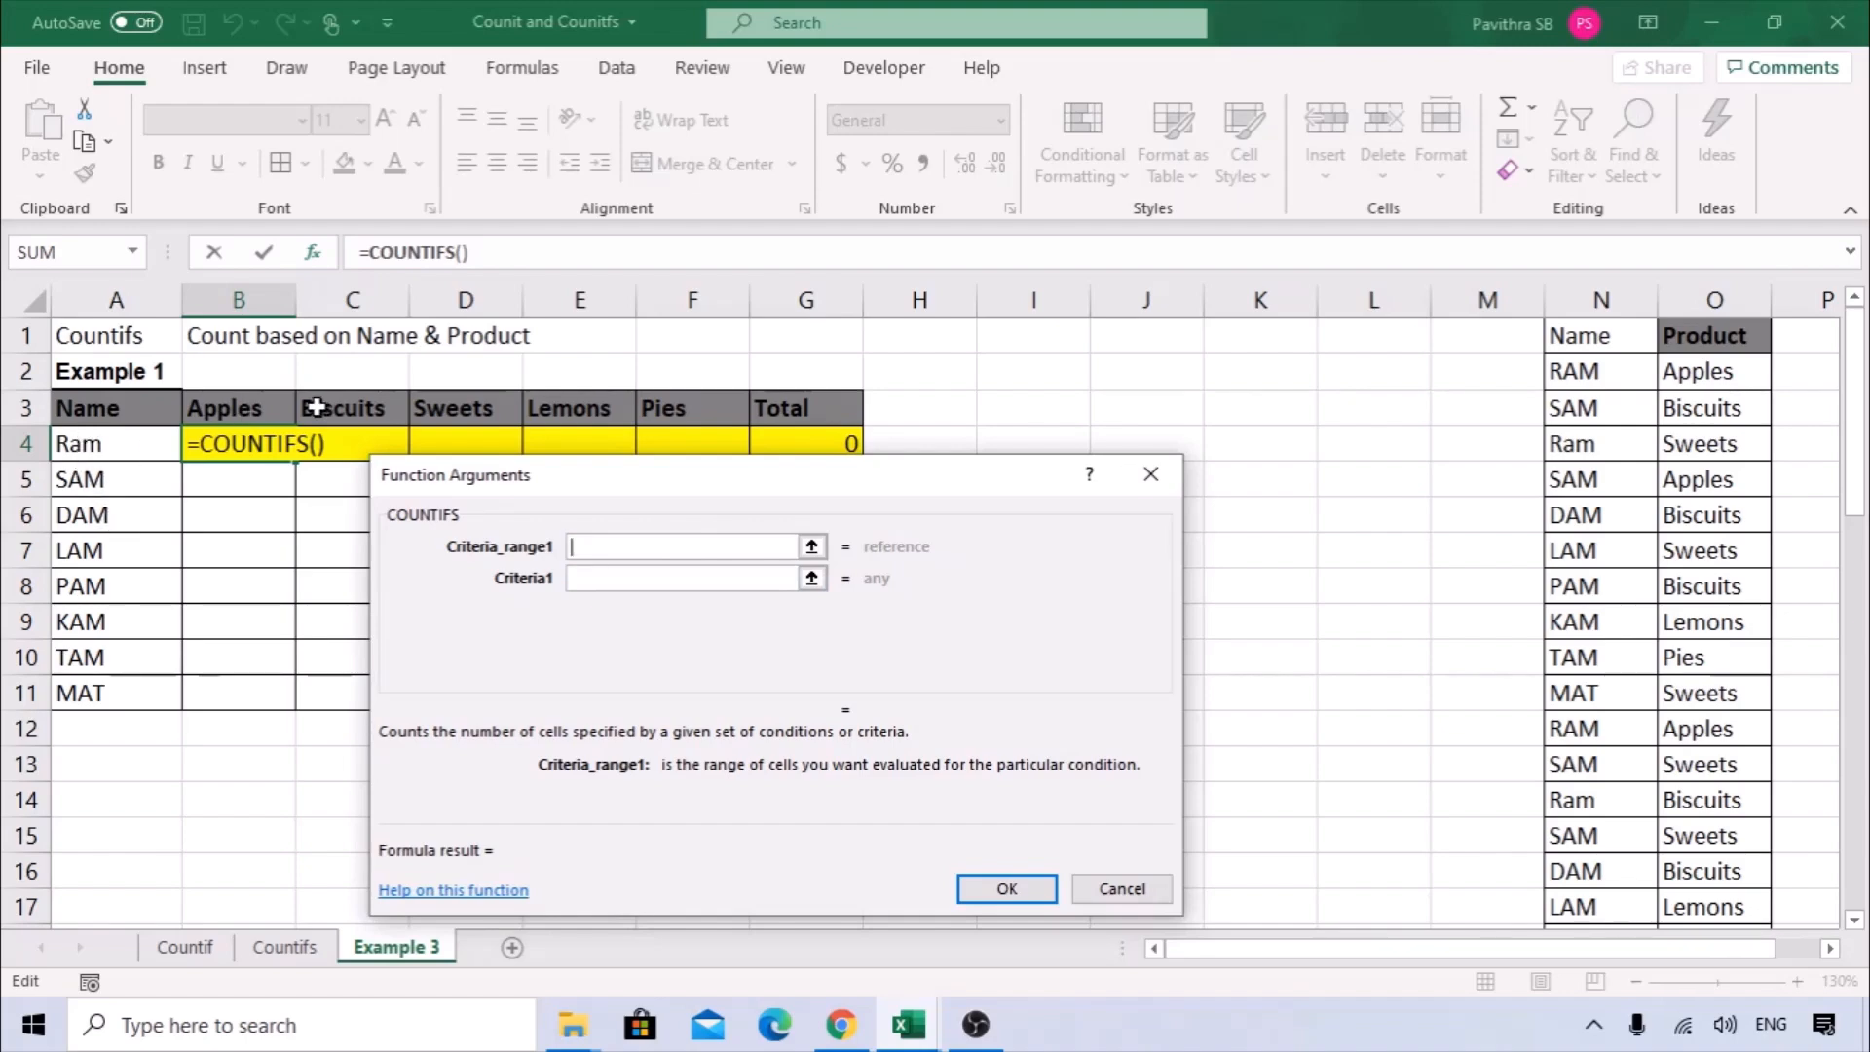
Set the COUNTIFS first criteria range to the whole Name column N:N and its first criteria to A4.
{"action": "left_click", "coordinate": [1609, 293]}
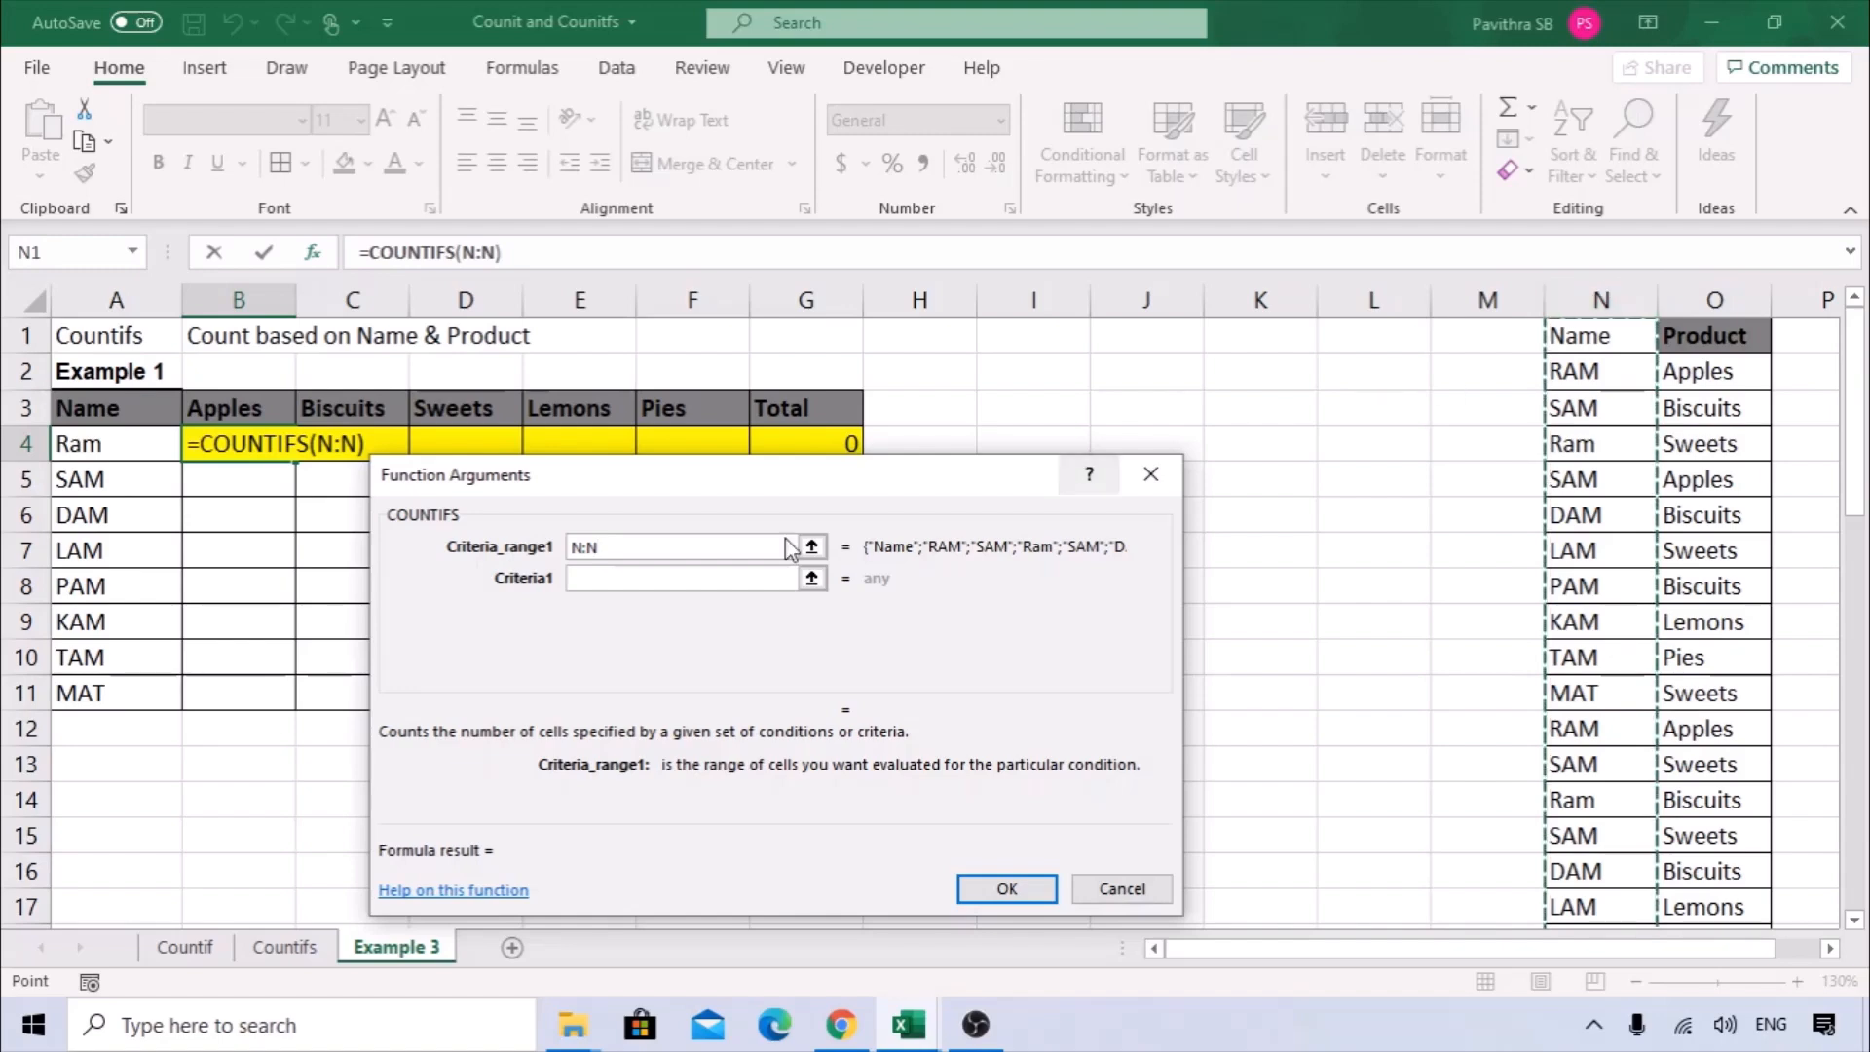
{"action": "left_click", "coordinate": [631, 582]}
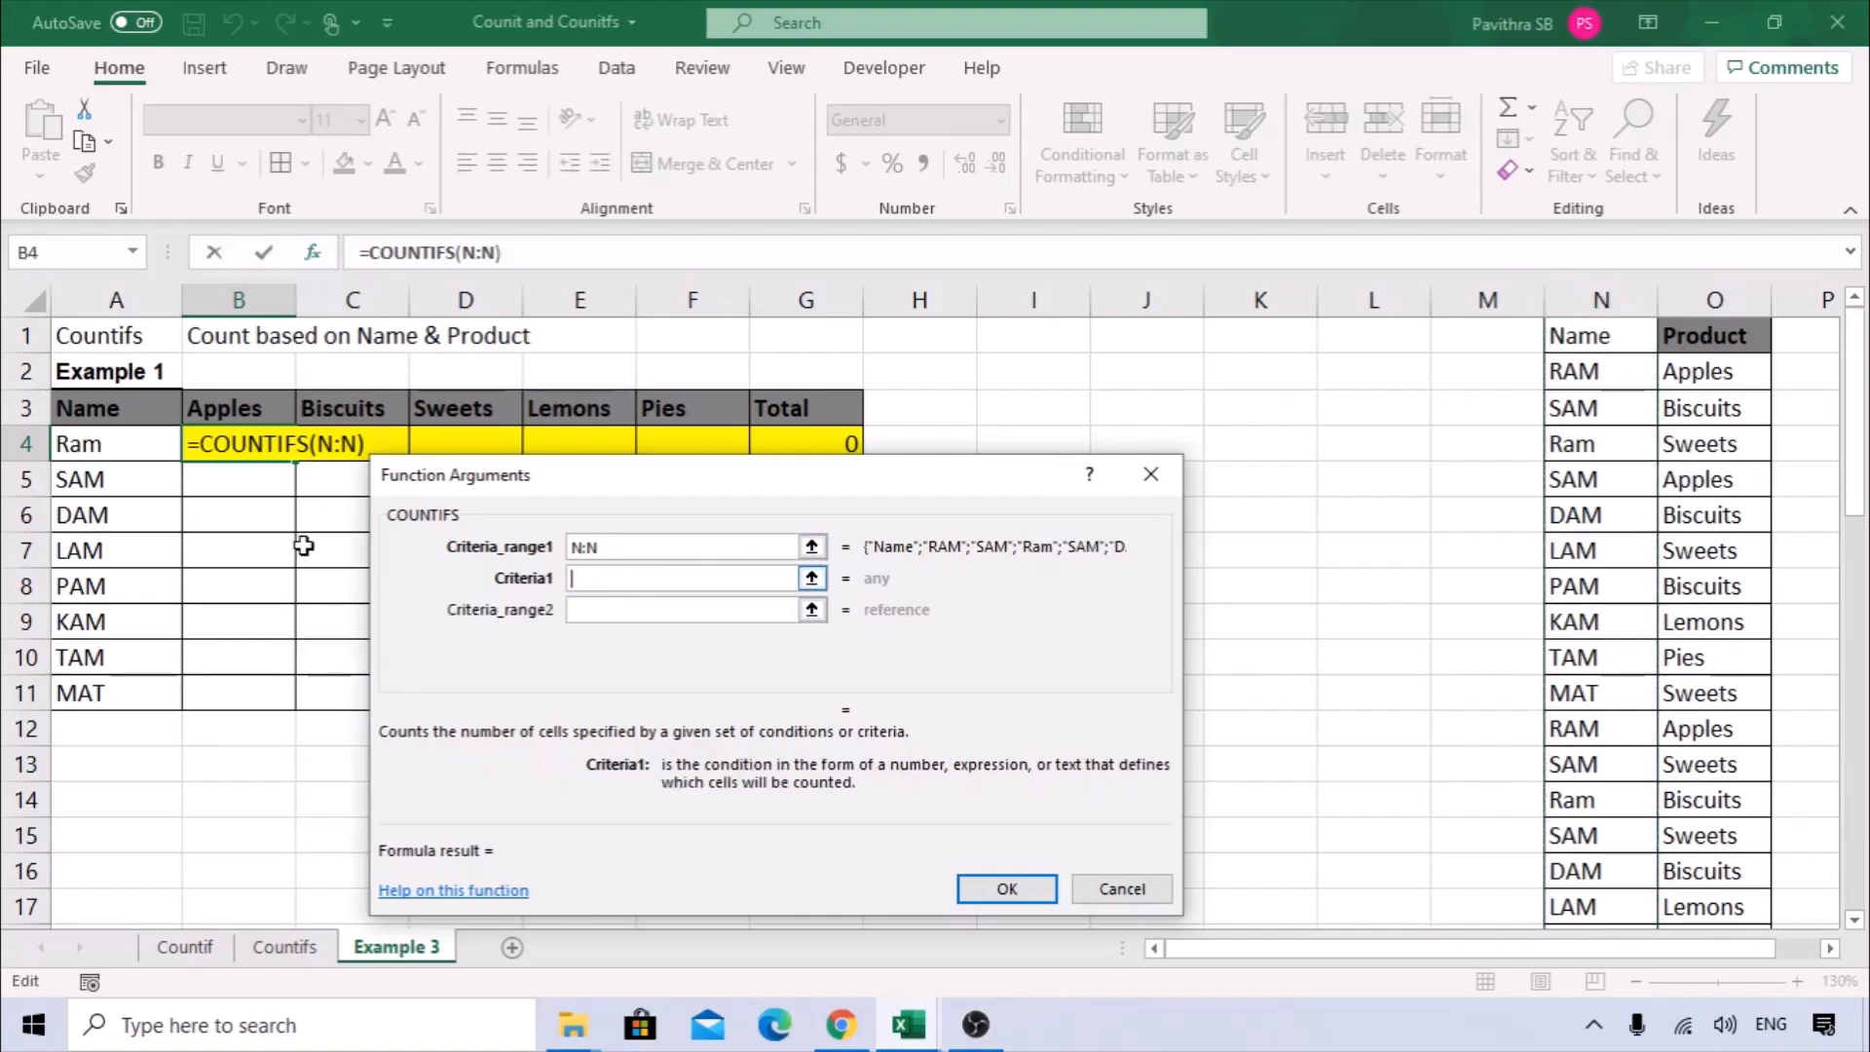
{"action": "left_click", "coordinate": [81, 443]}
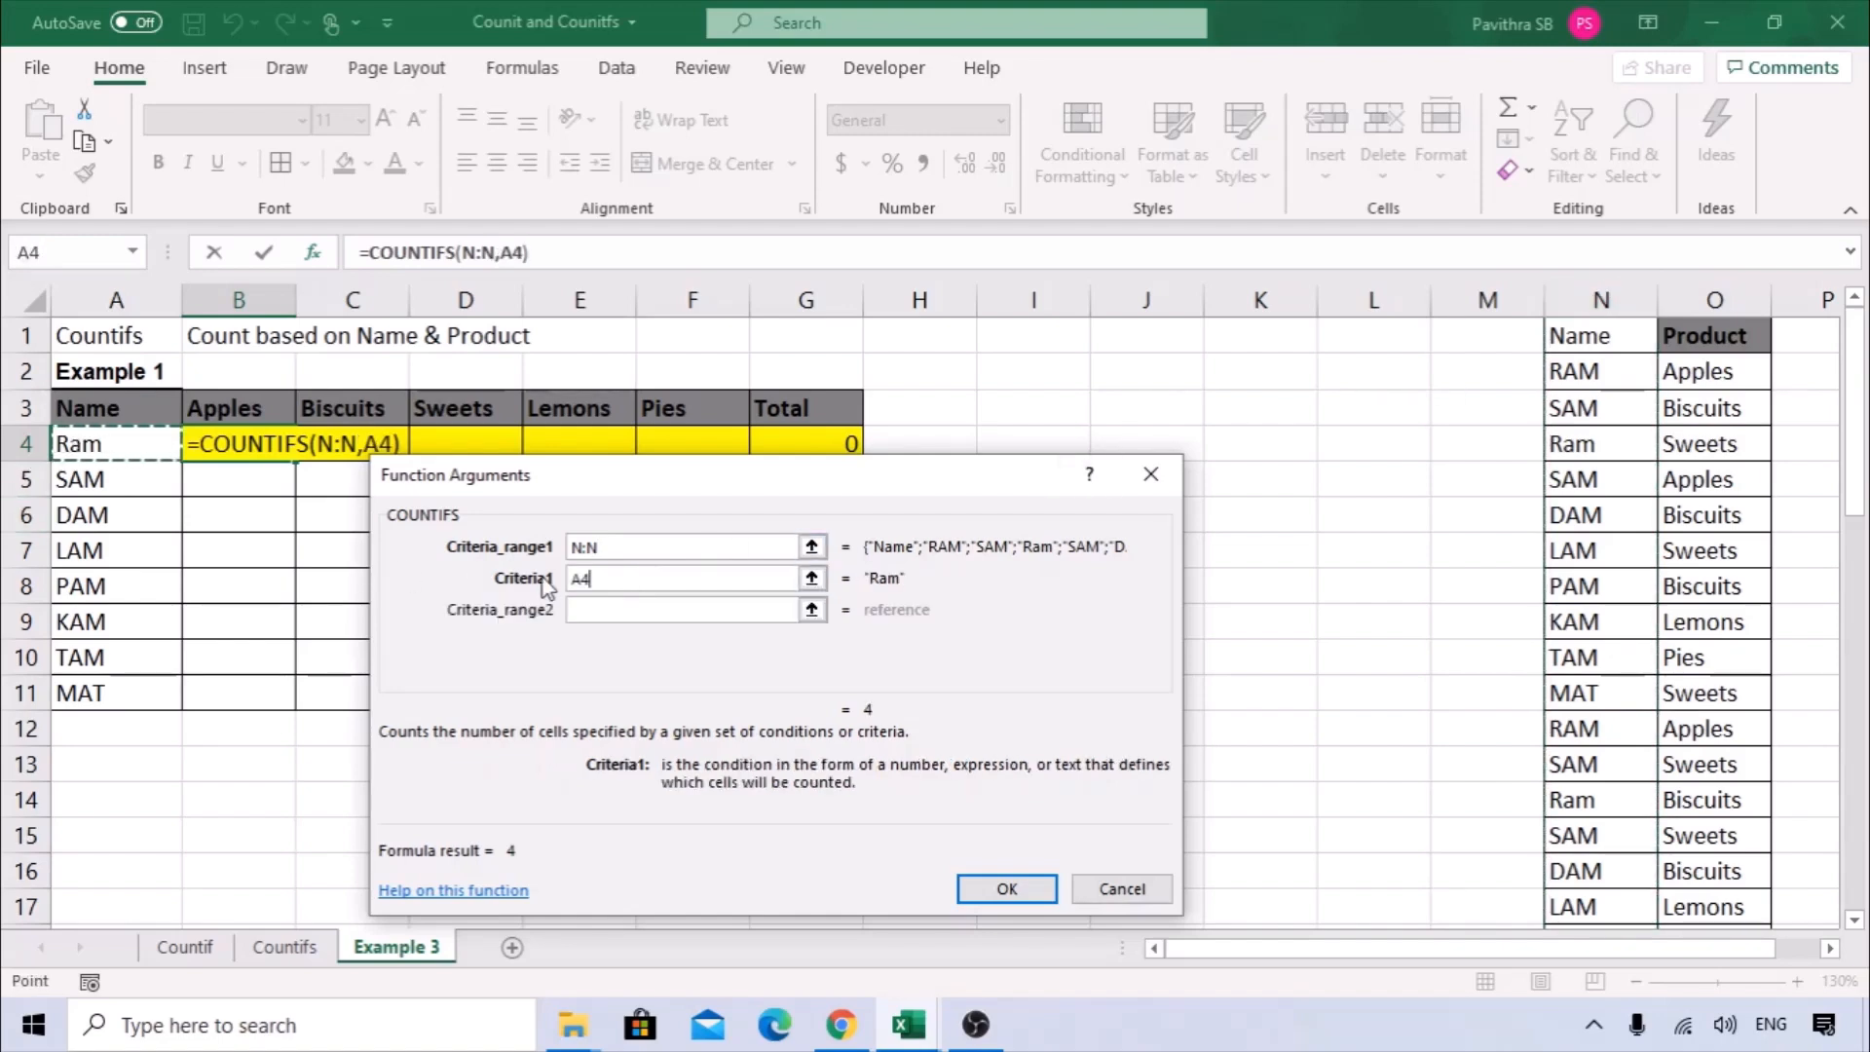
Set the second criteria range to the whole Product column O:O with B3 as its criteria, and finish the COUNTIFS in B4.
{"action": "left_click", "coordinate": [605, 609]}
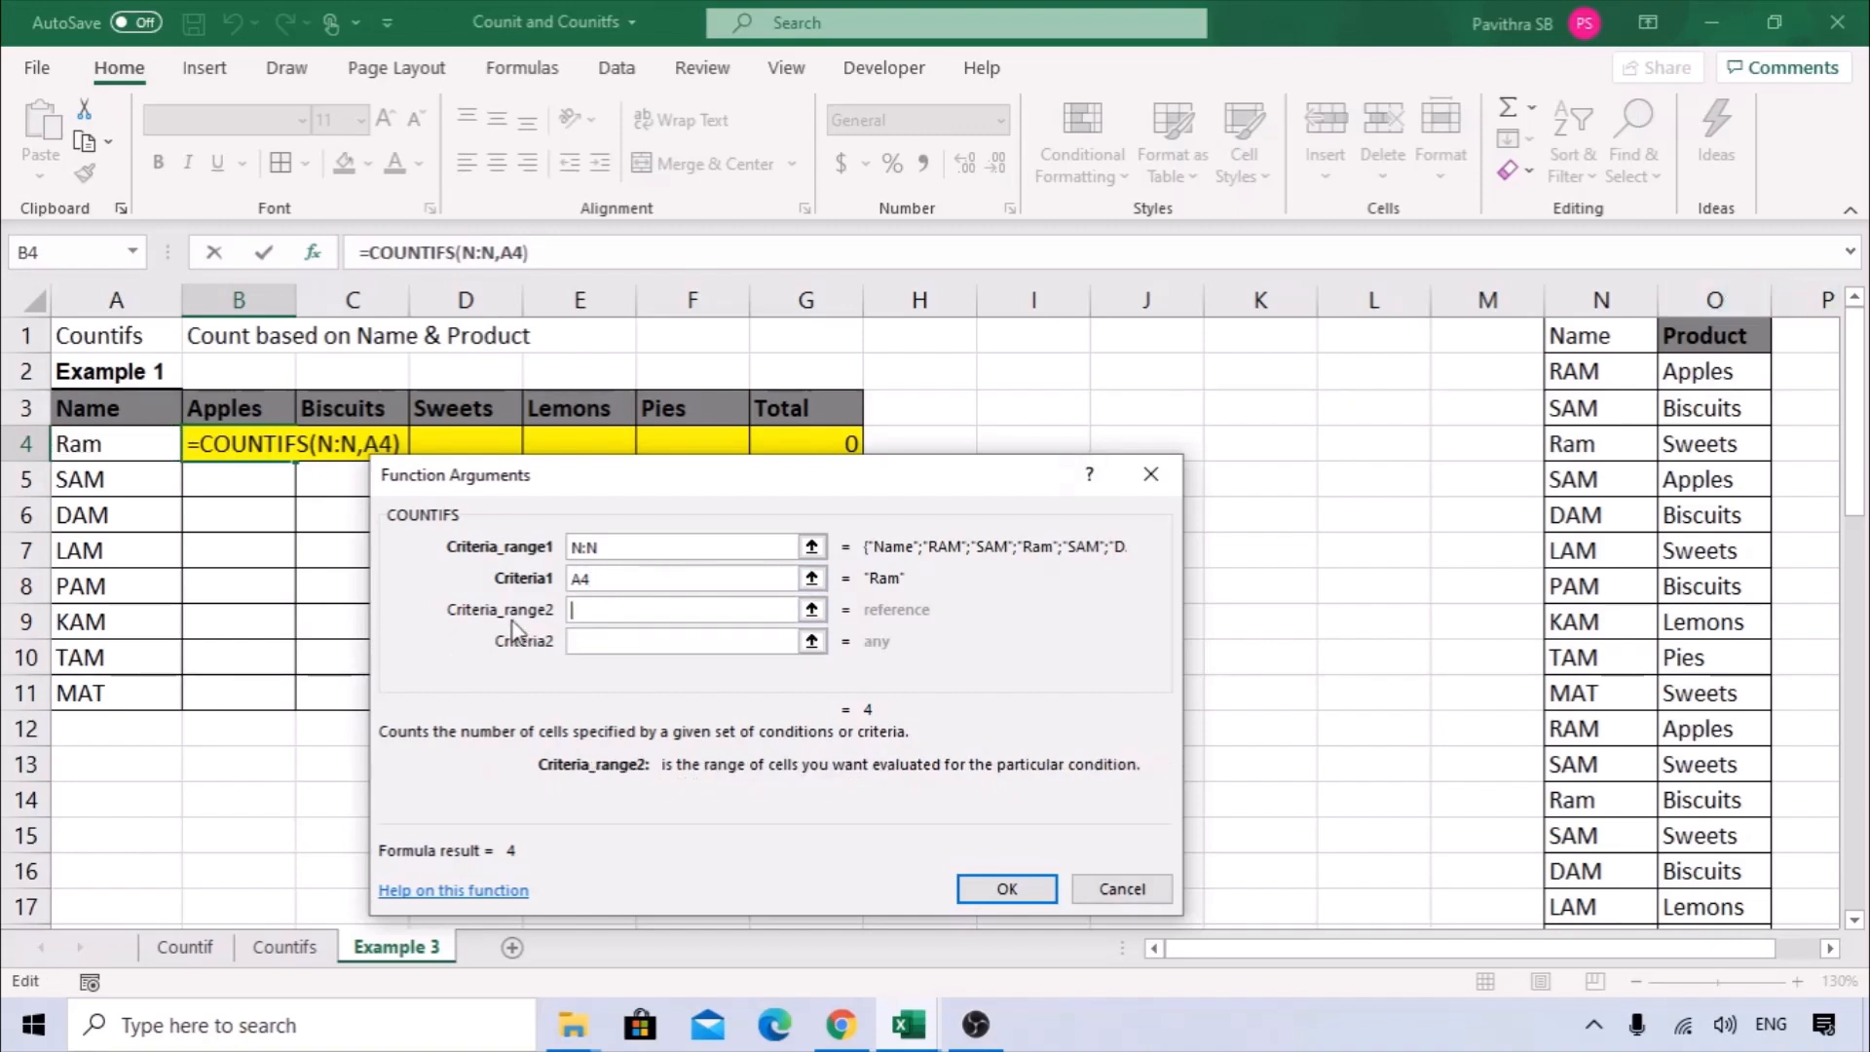
{"action": "left_click", "coordinate": [1744, 287]}
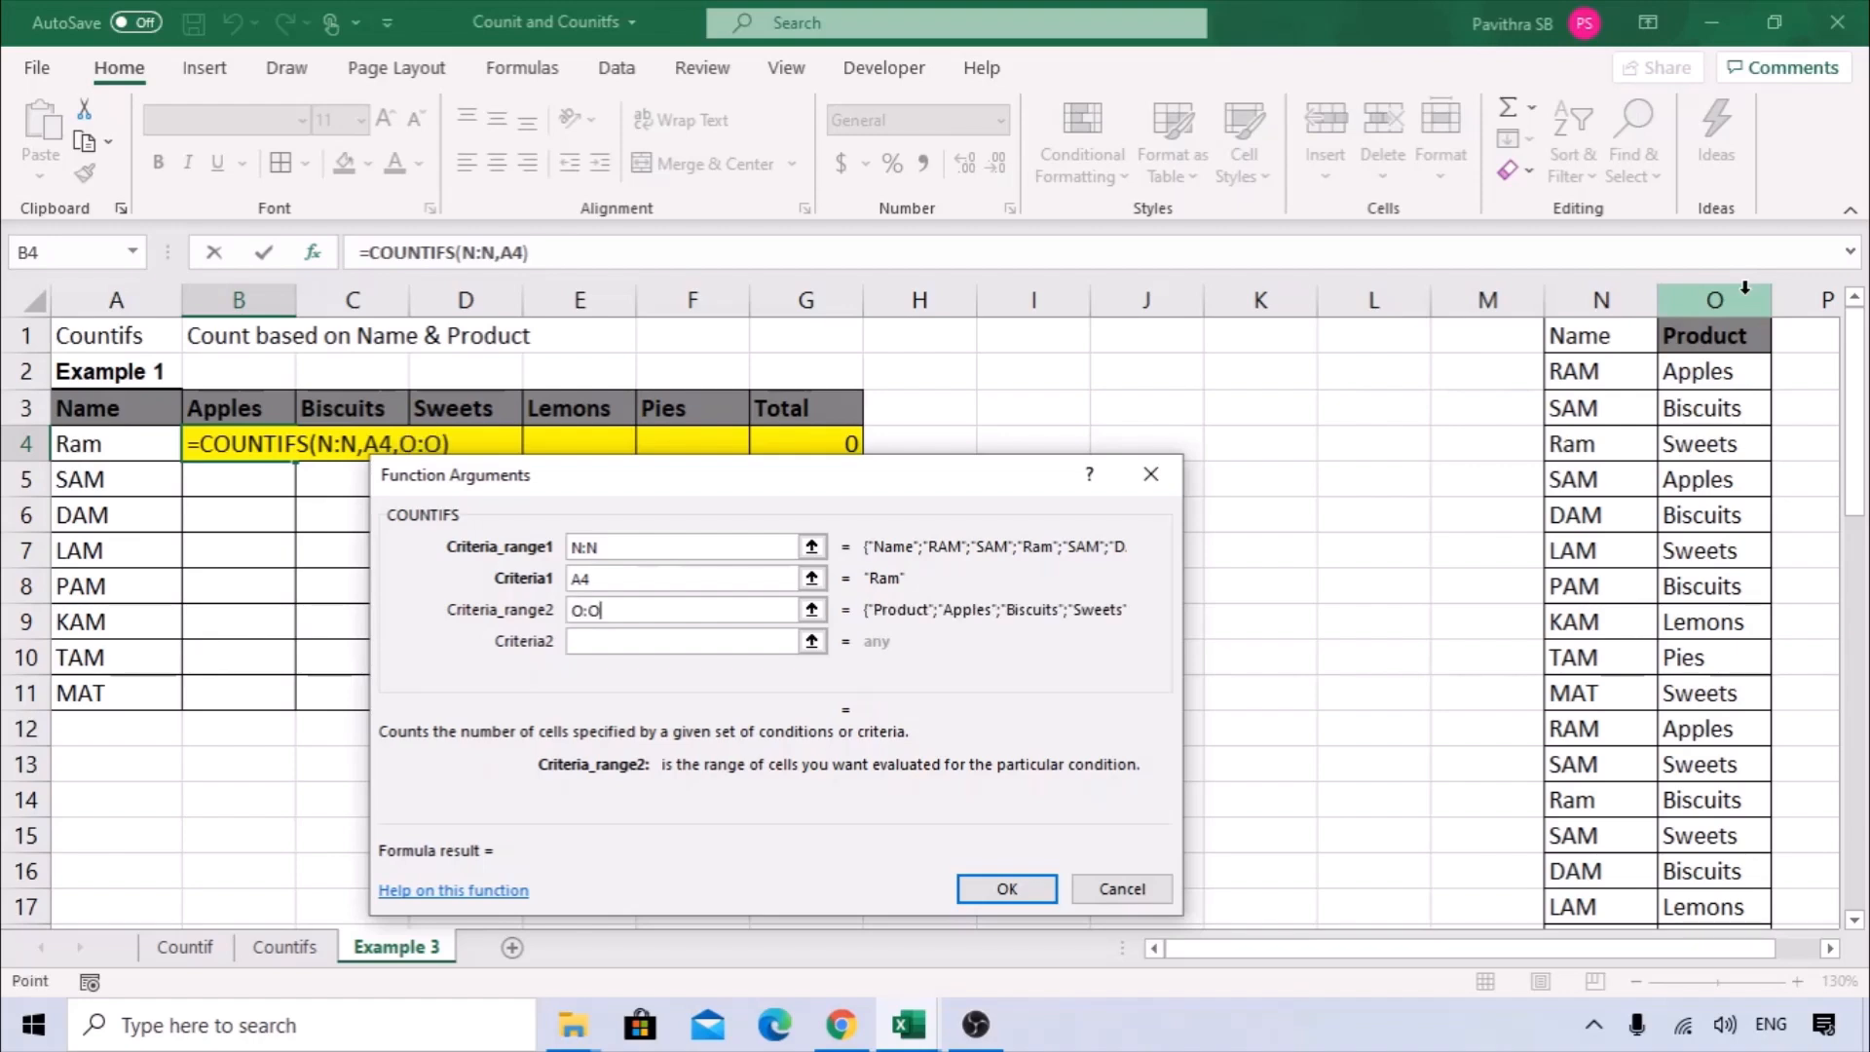
{"action": "left_click", "coordinate": [678, 644]}
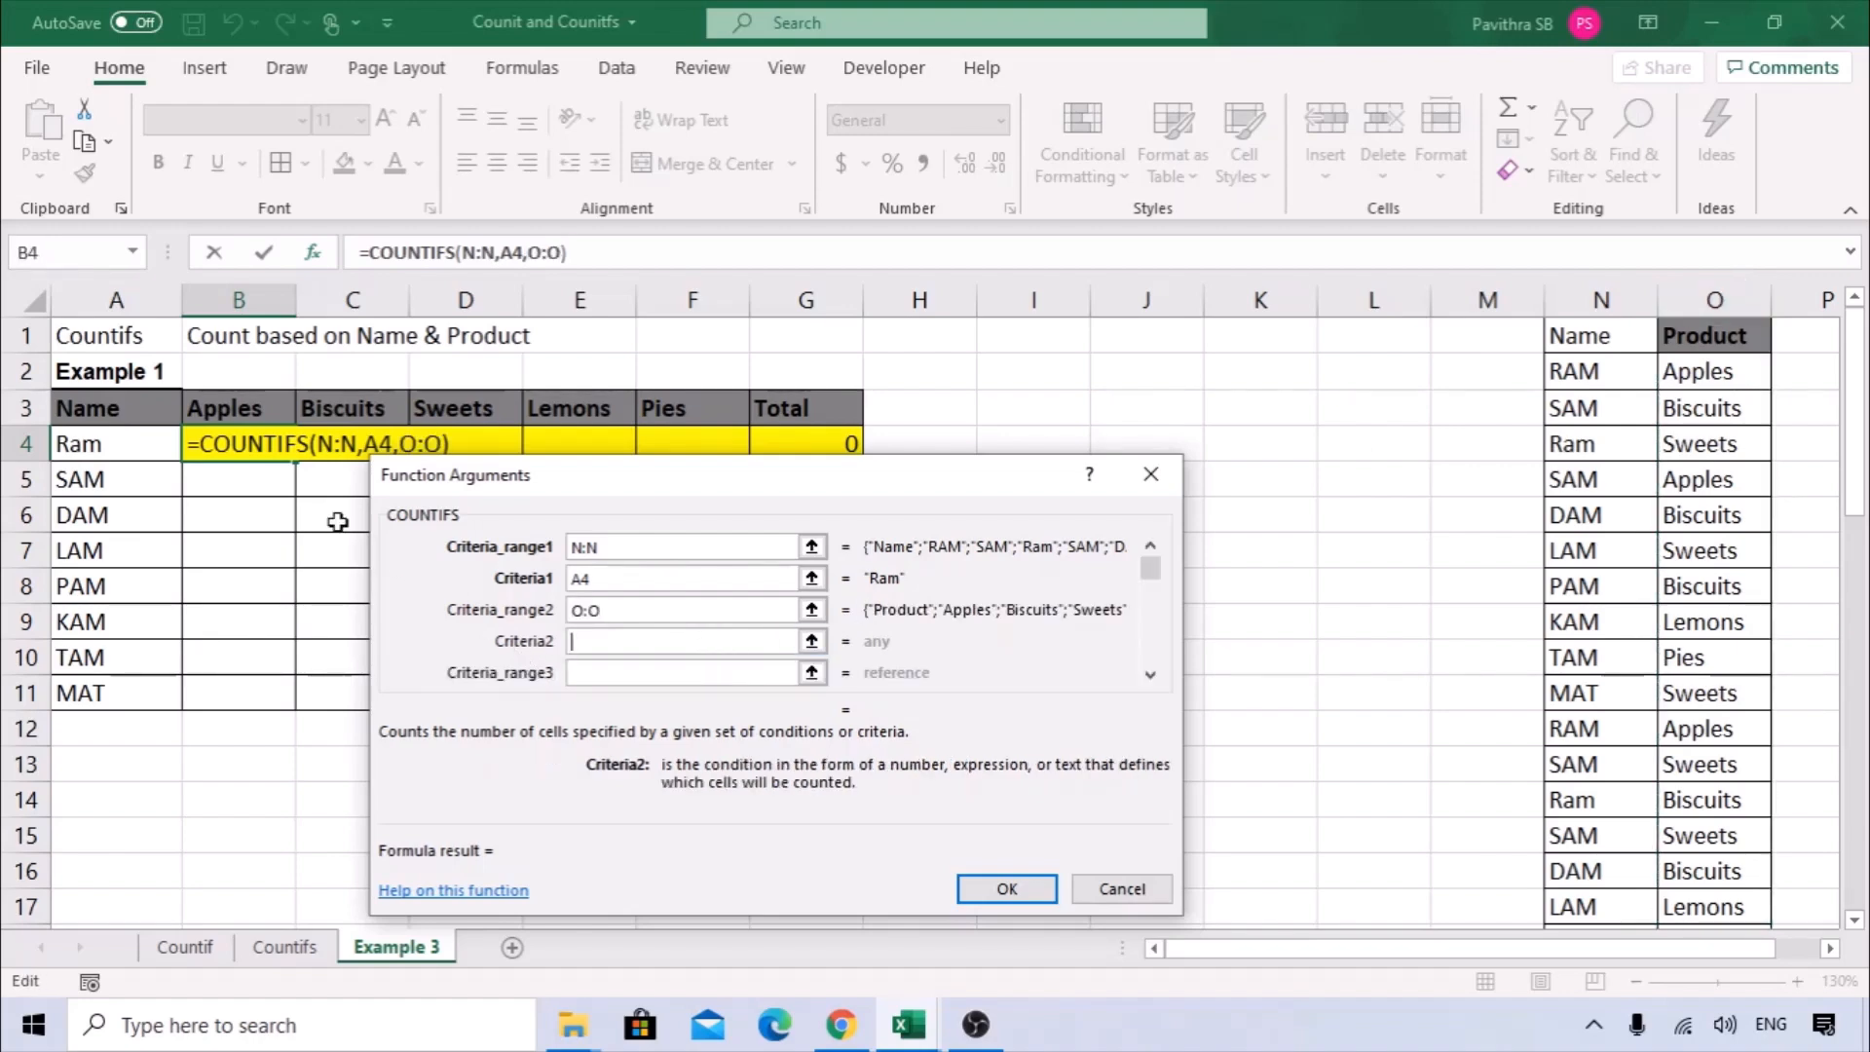
{"action": "left_click", "coordinate": [238, 407]}
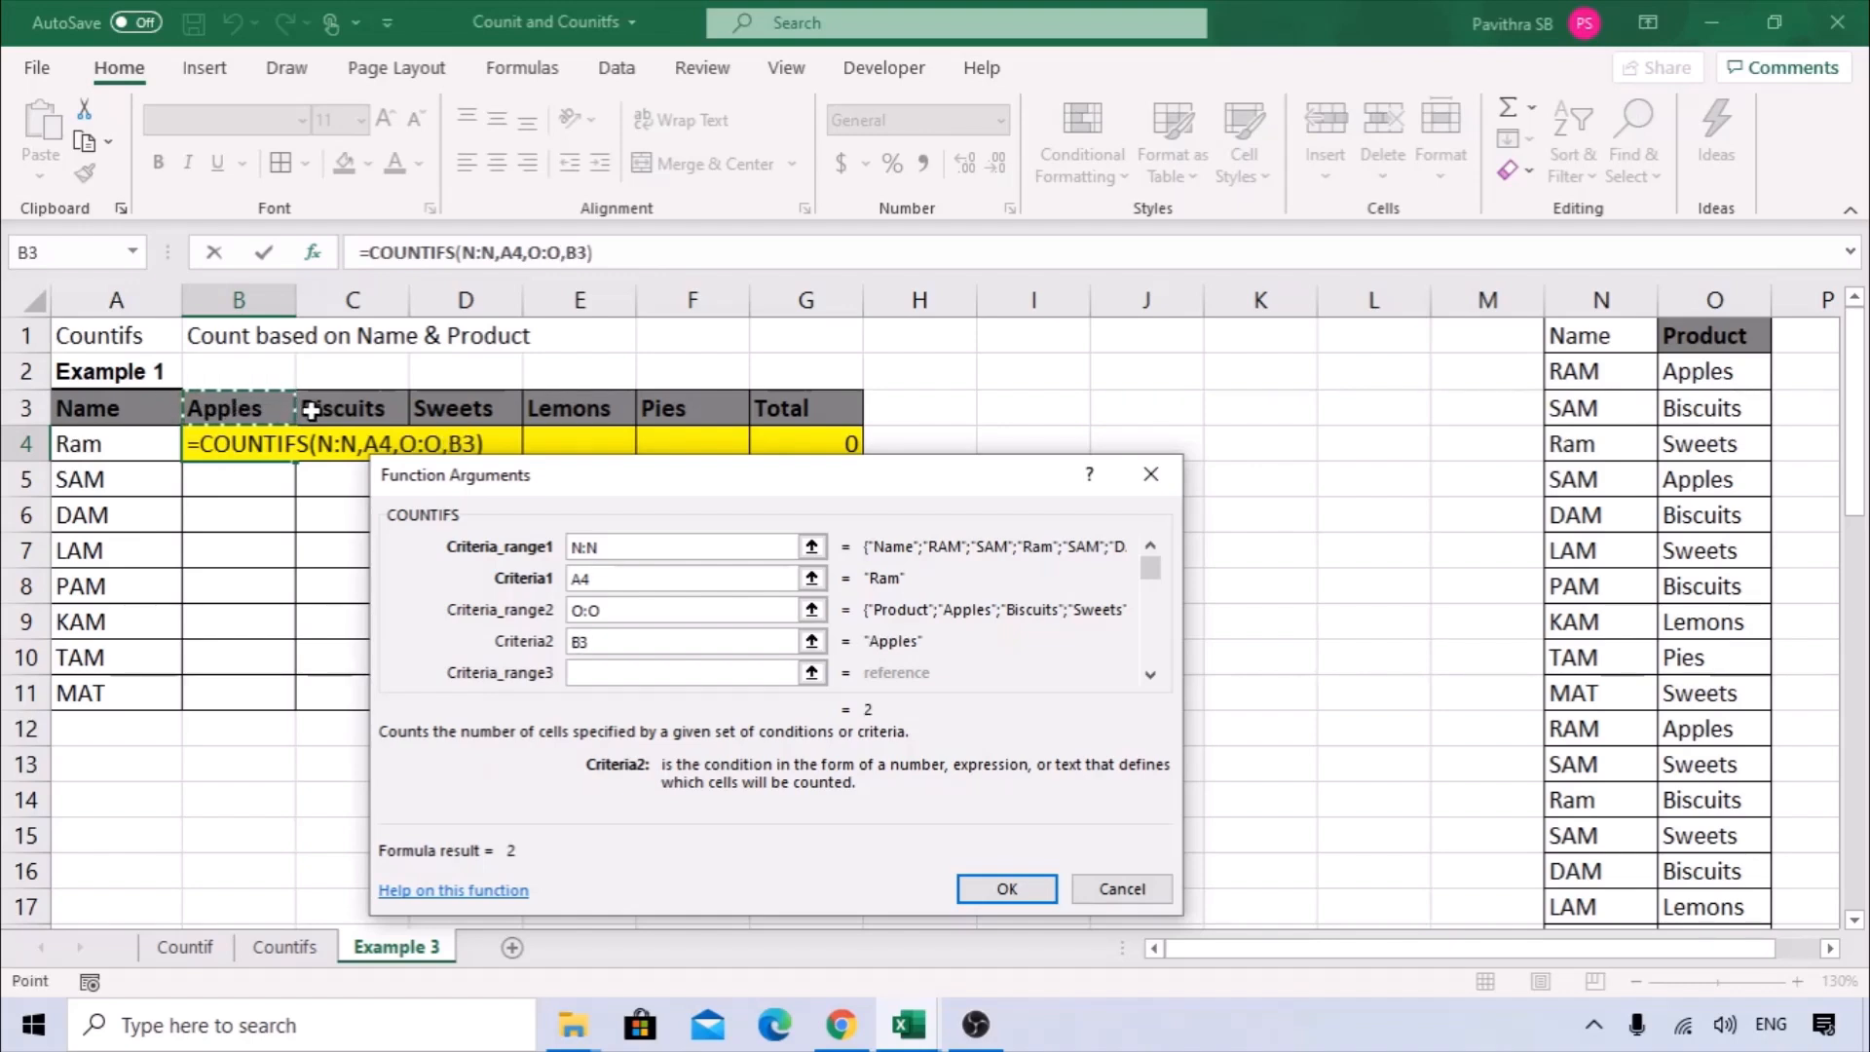
{"action": "left_click", "coordinate": [1000, 889]}
Copy the B4 formula across the count cells B4:F11 and remove the yellow fill from B4:G11.
{"action": "left_click_drag", "start_coordinate": [294, 462], "coordinate": [747, 705]}
{"action": "left_click", "coordinate": [1101, 609]}
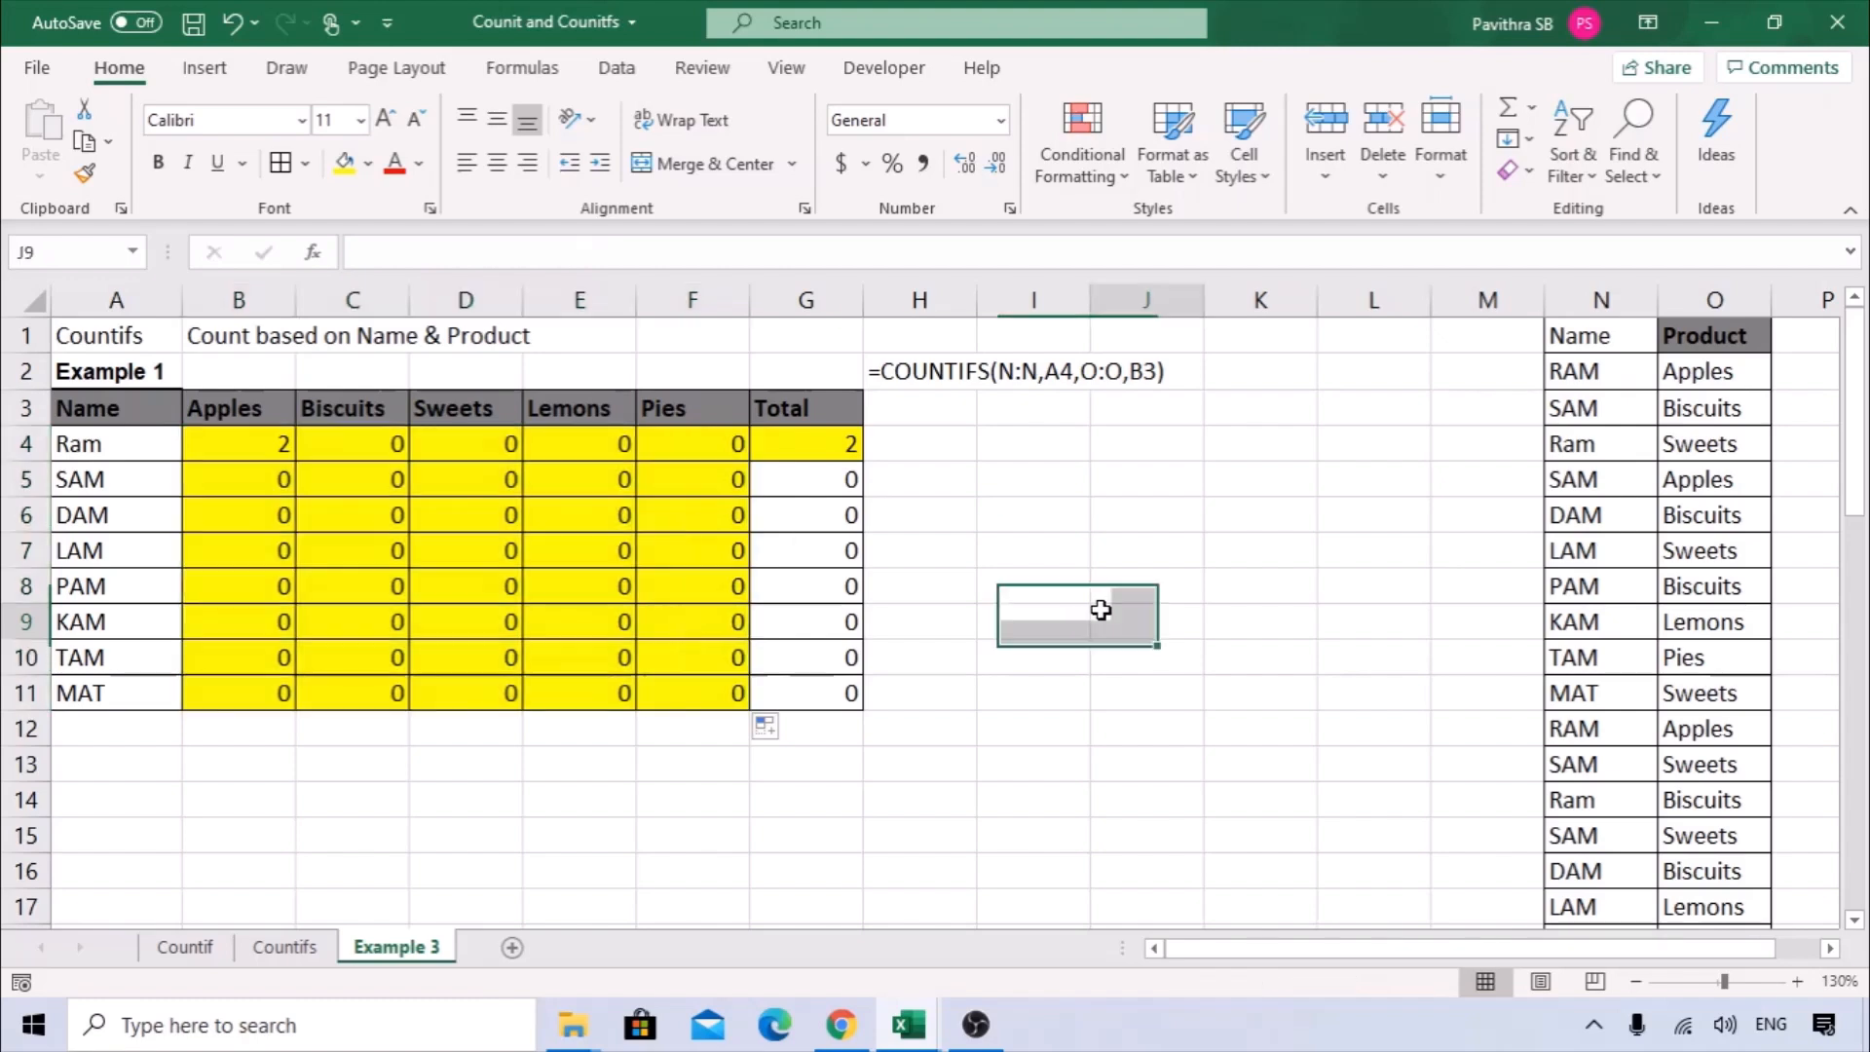
{"action": "left_click", "coordinate": [200, 445]}
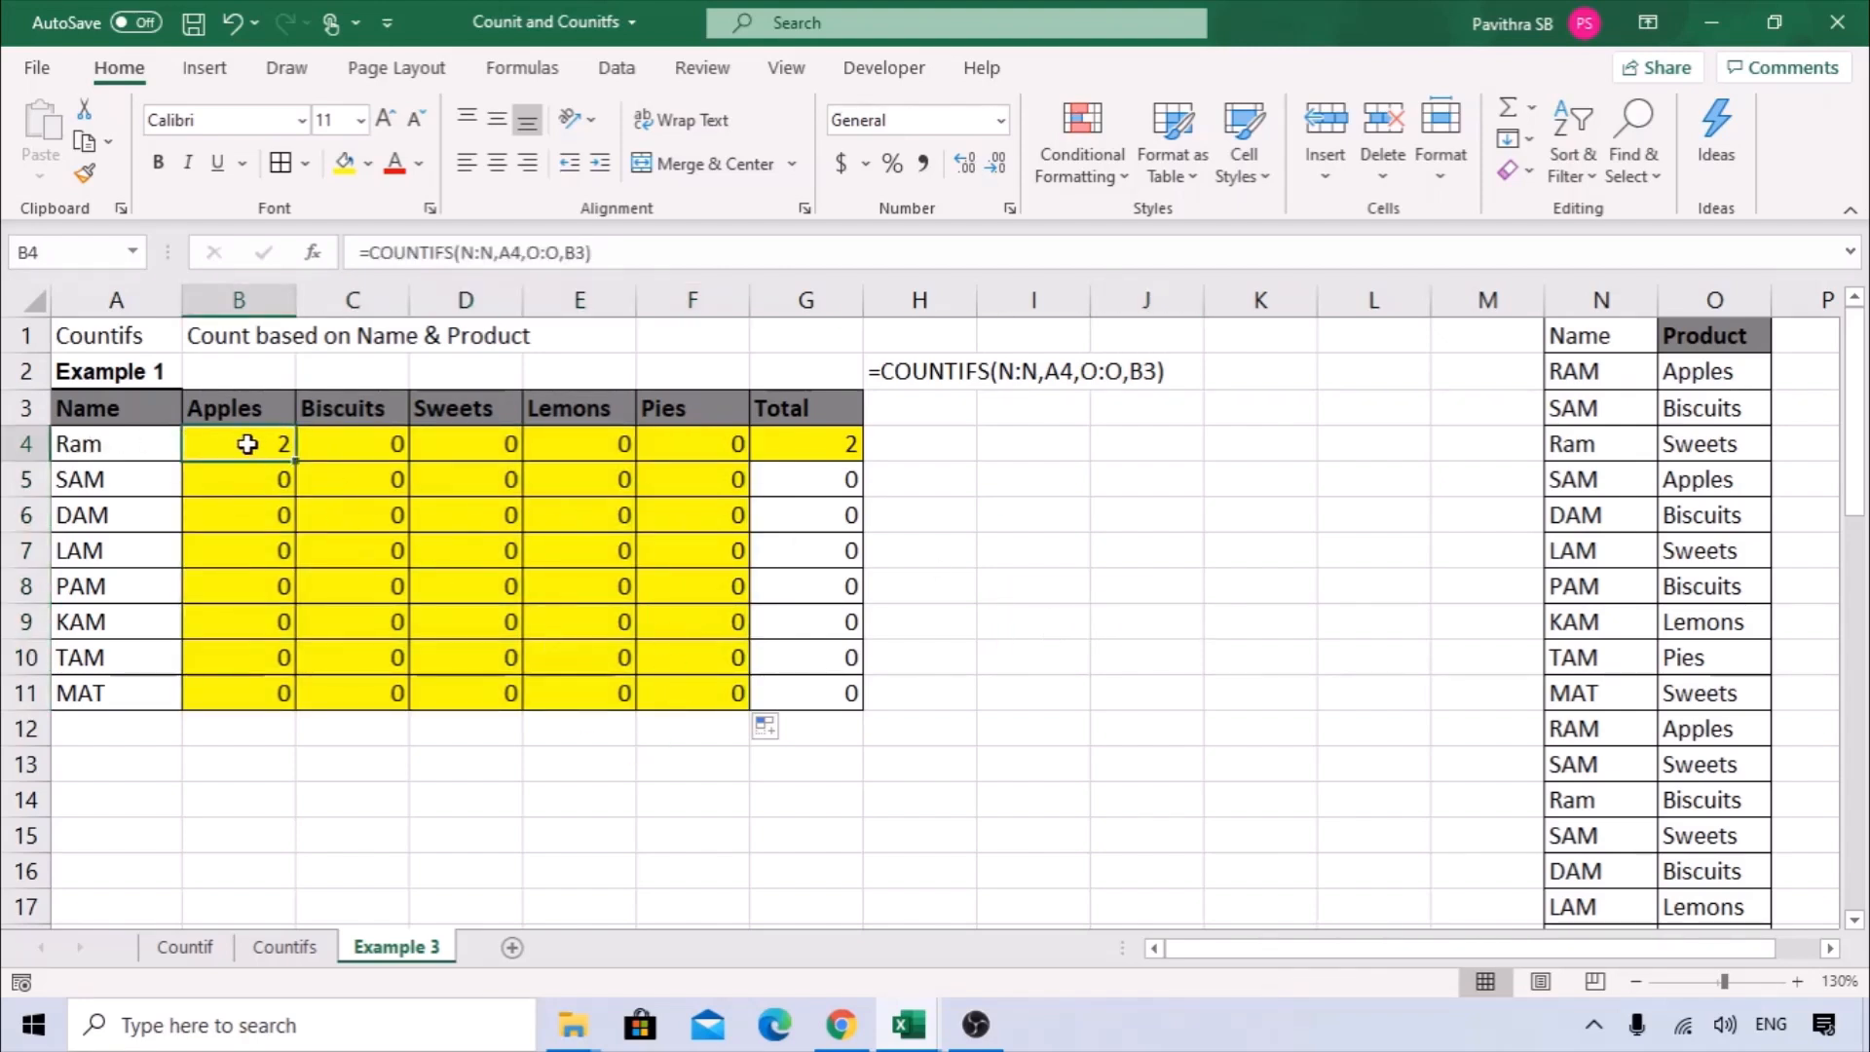
{"action": "left_click_drag", "start_coordinate": [250, 439], "coordinate": [823, 693]}
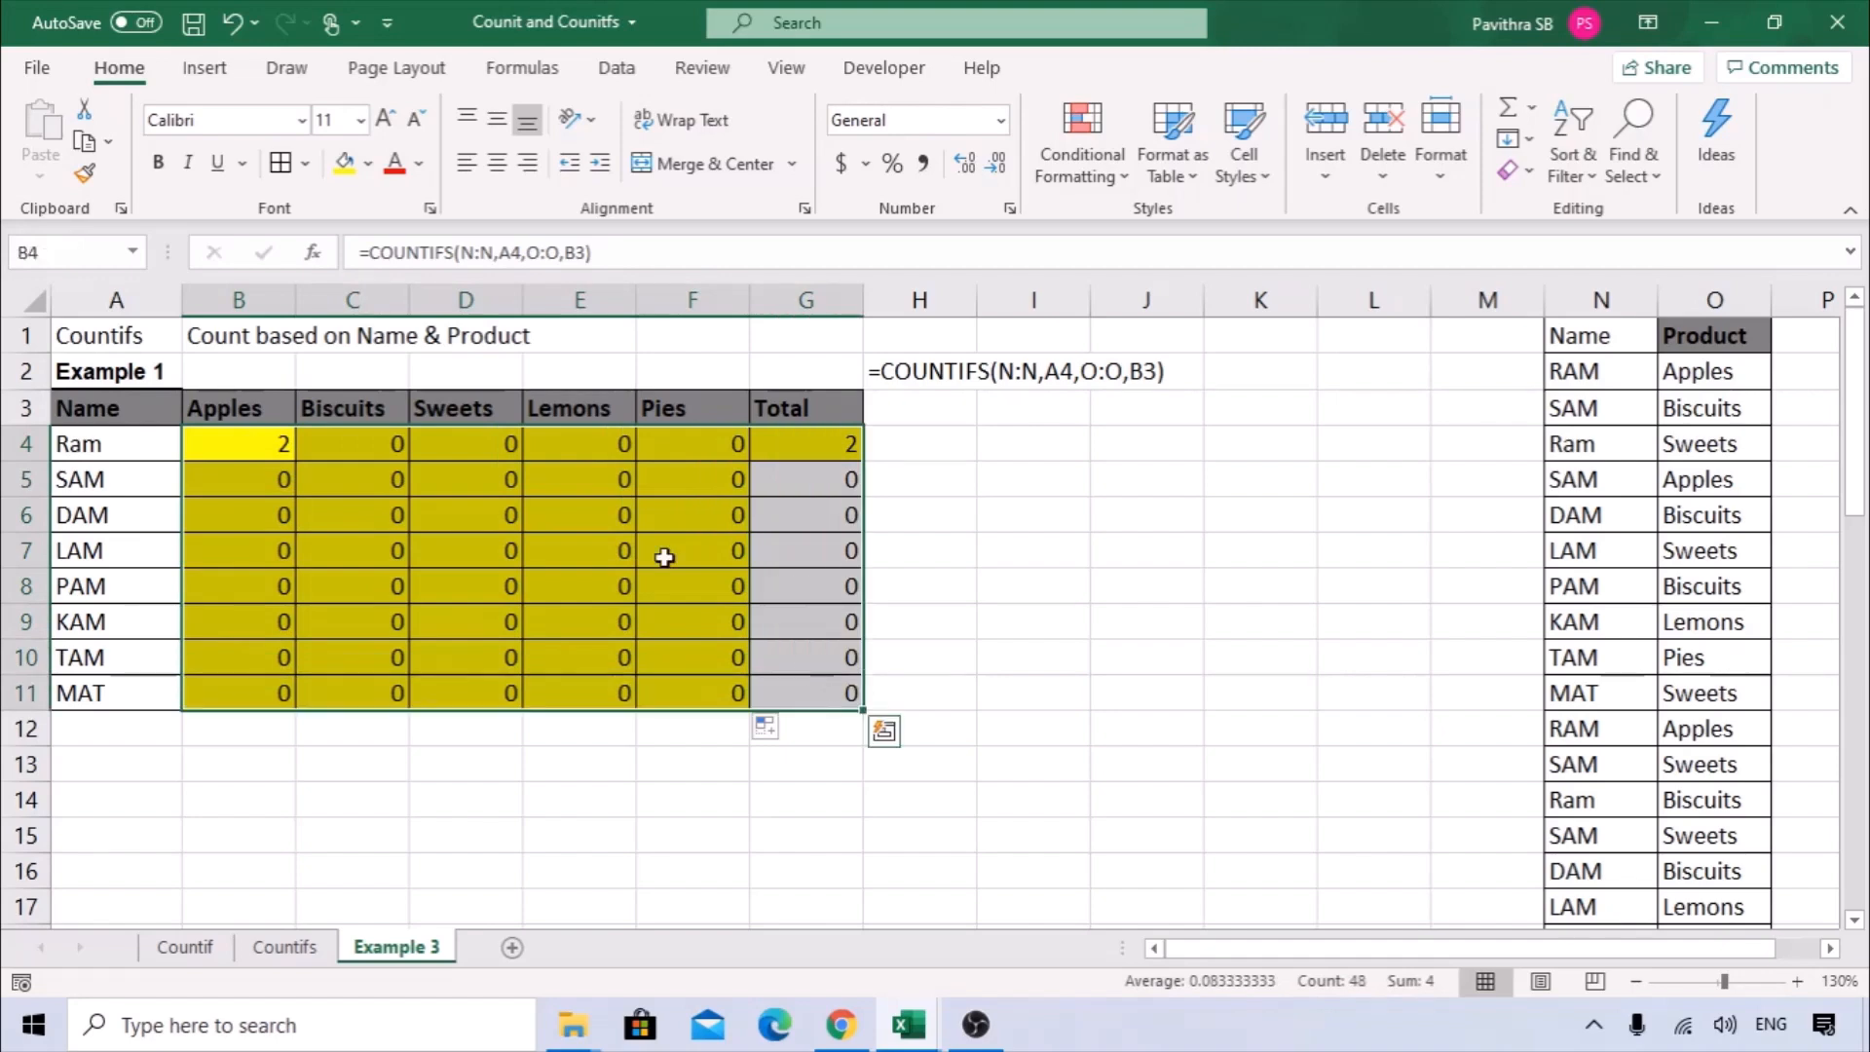
{"action": "left_click", "coordinate": [368, 163]}
{"action": "left_click", "coordinate": [407, 460]}
{"action": "left_click", "coordinate": [670, 585]}
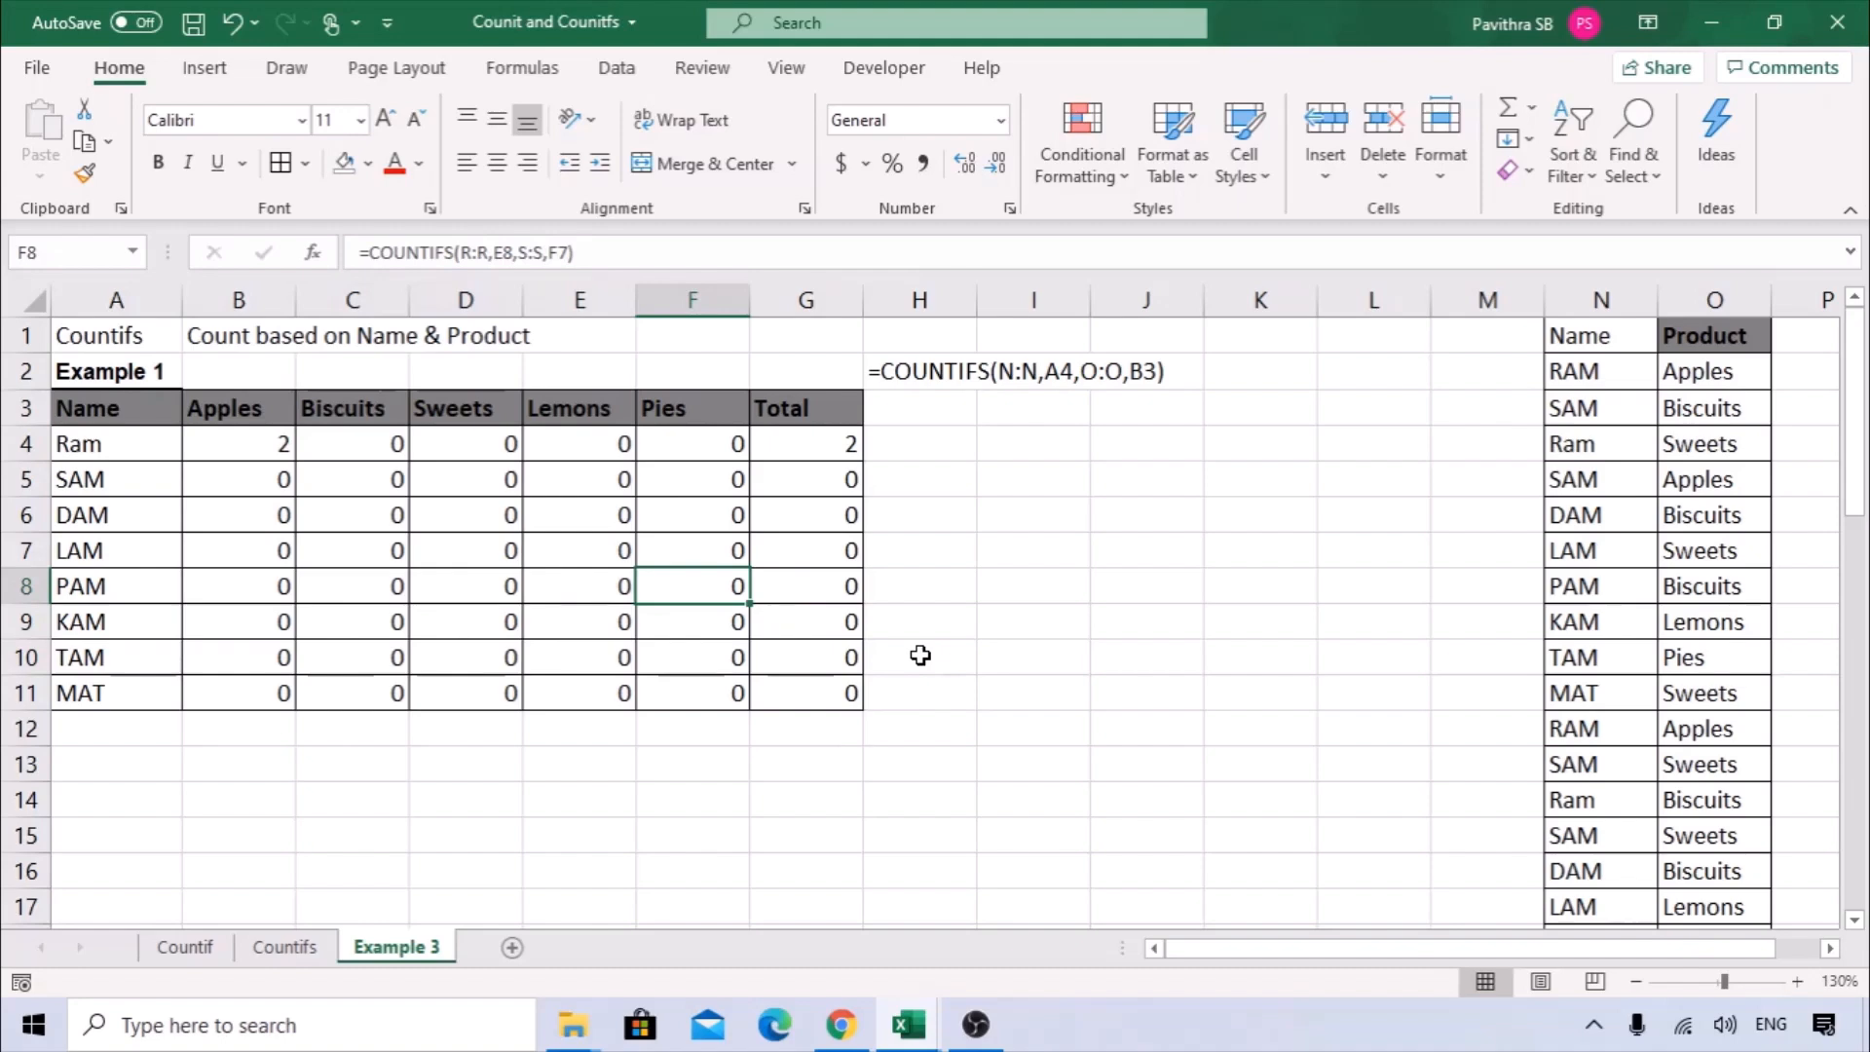
Delete the empty column L between the count table and the Name and Product source data.
{"action": "scroll", "coordinate": [921, 654], "scroll_direction": "up", "scroll_amount": 1, "text": "ctrl"}
{"action": "left_click", "coordinate": [1155, 950]}
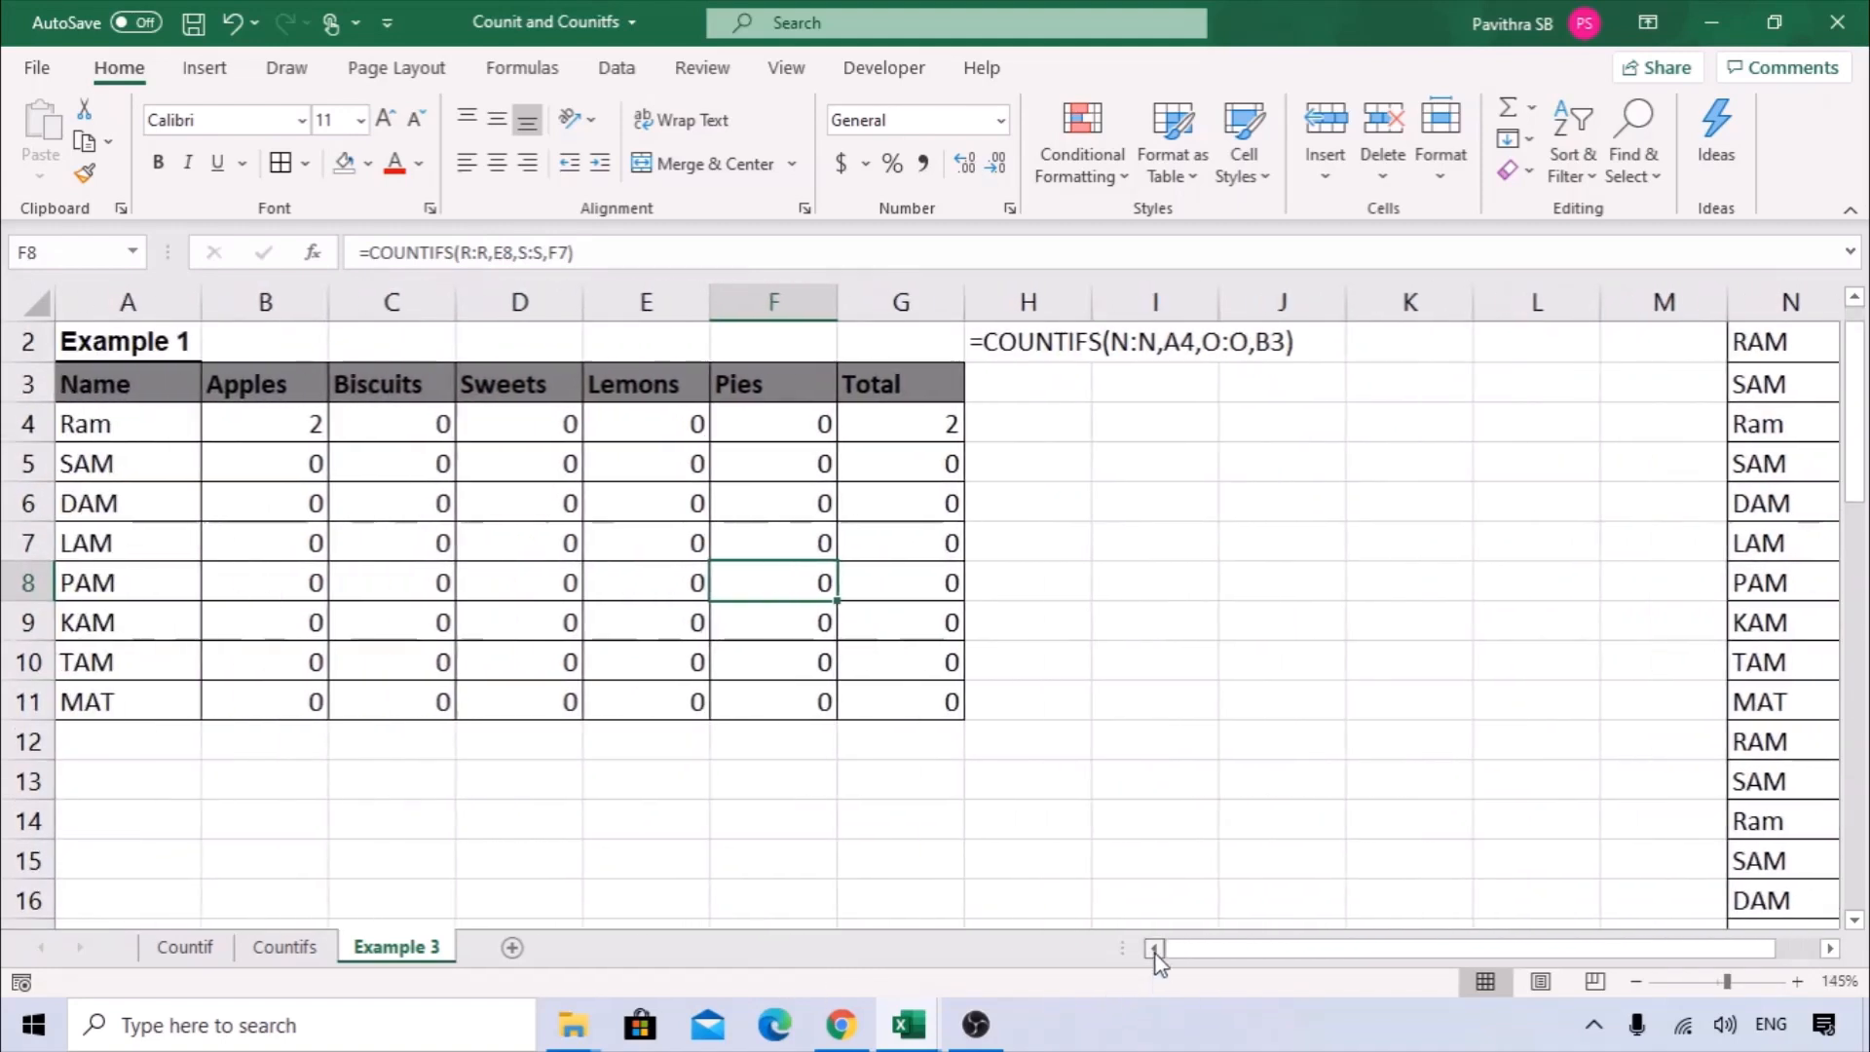
{"action": "scroll", "coordinate": [418, 788], "scroll_direction": "up", "scroll_amount": 1}
{"action": "left_click", "coordinate": [292, 467]}
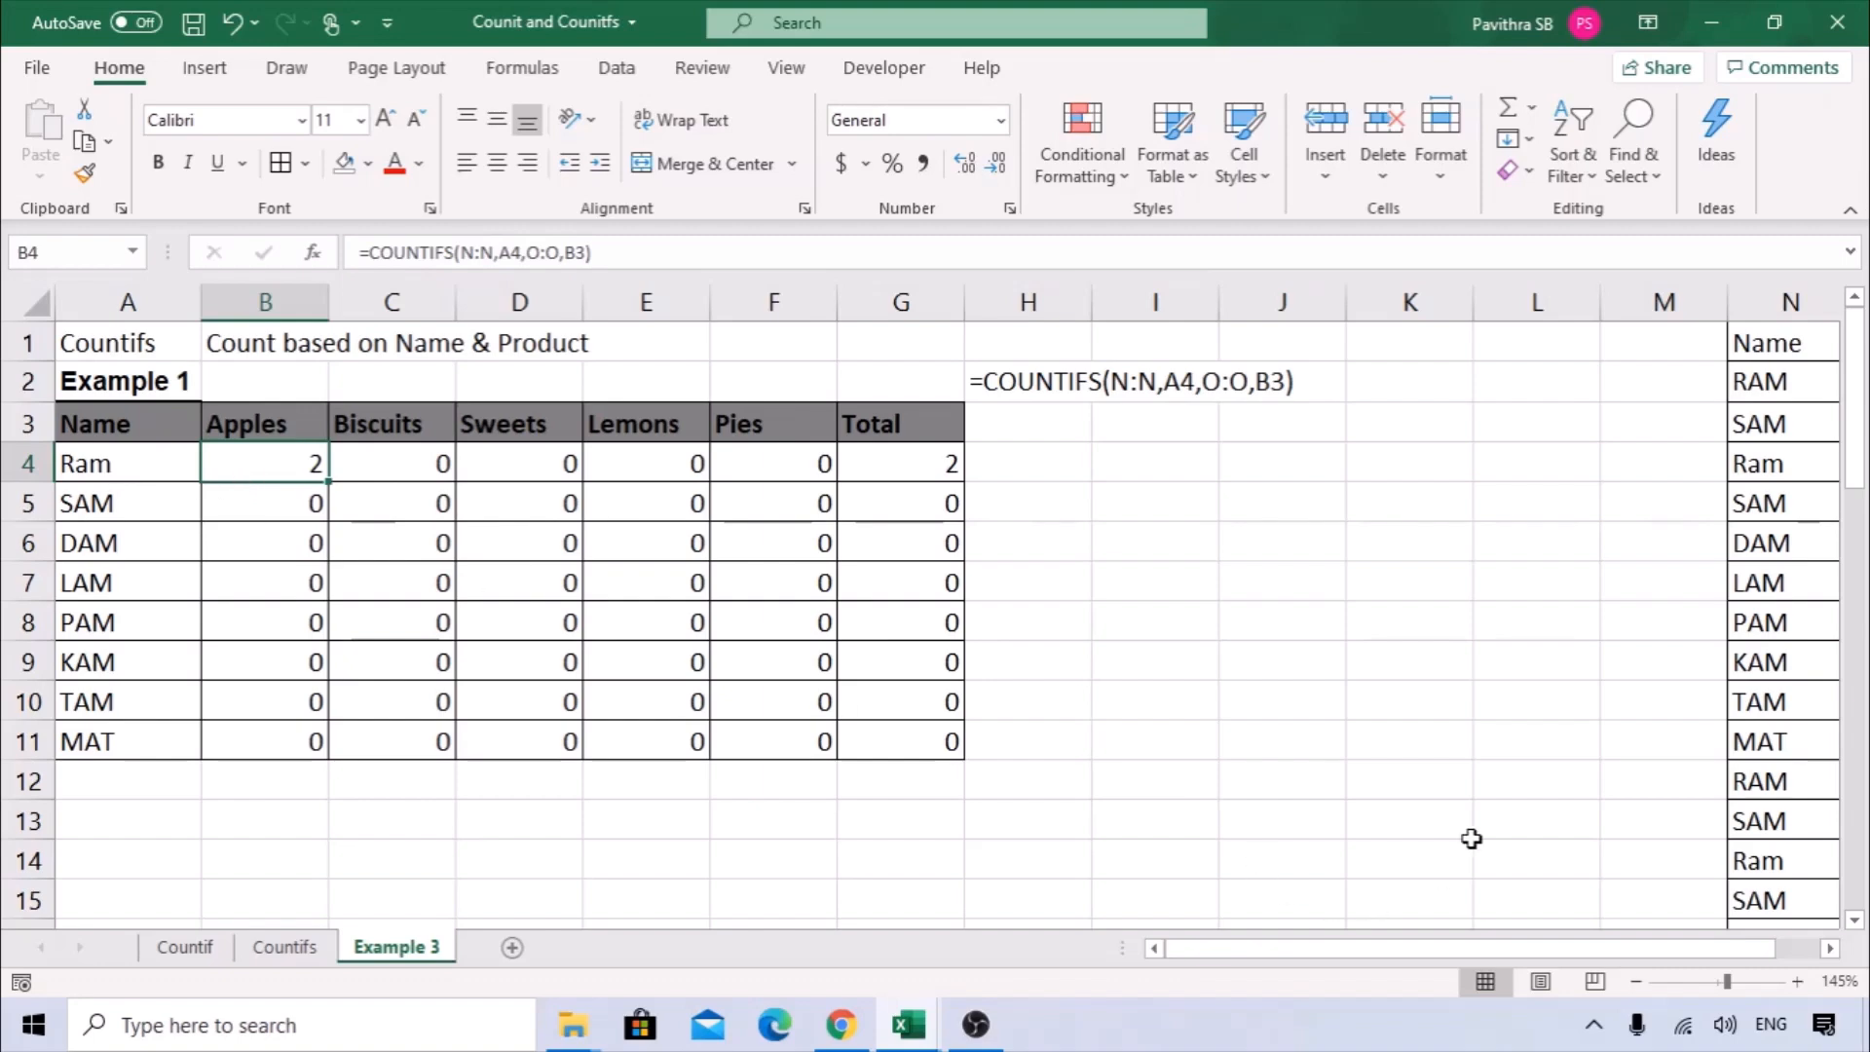
{"action": "scroll", "coordinate": [1429, 738], "scroll_direction": "down", "scroll_amount": 1}
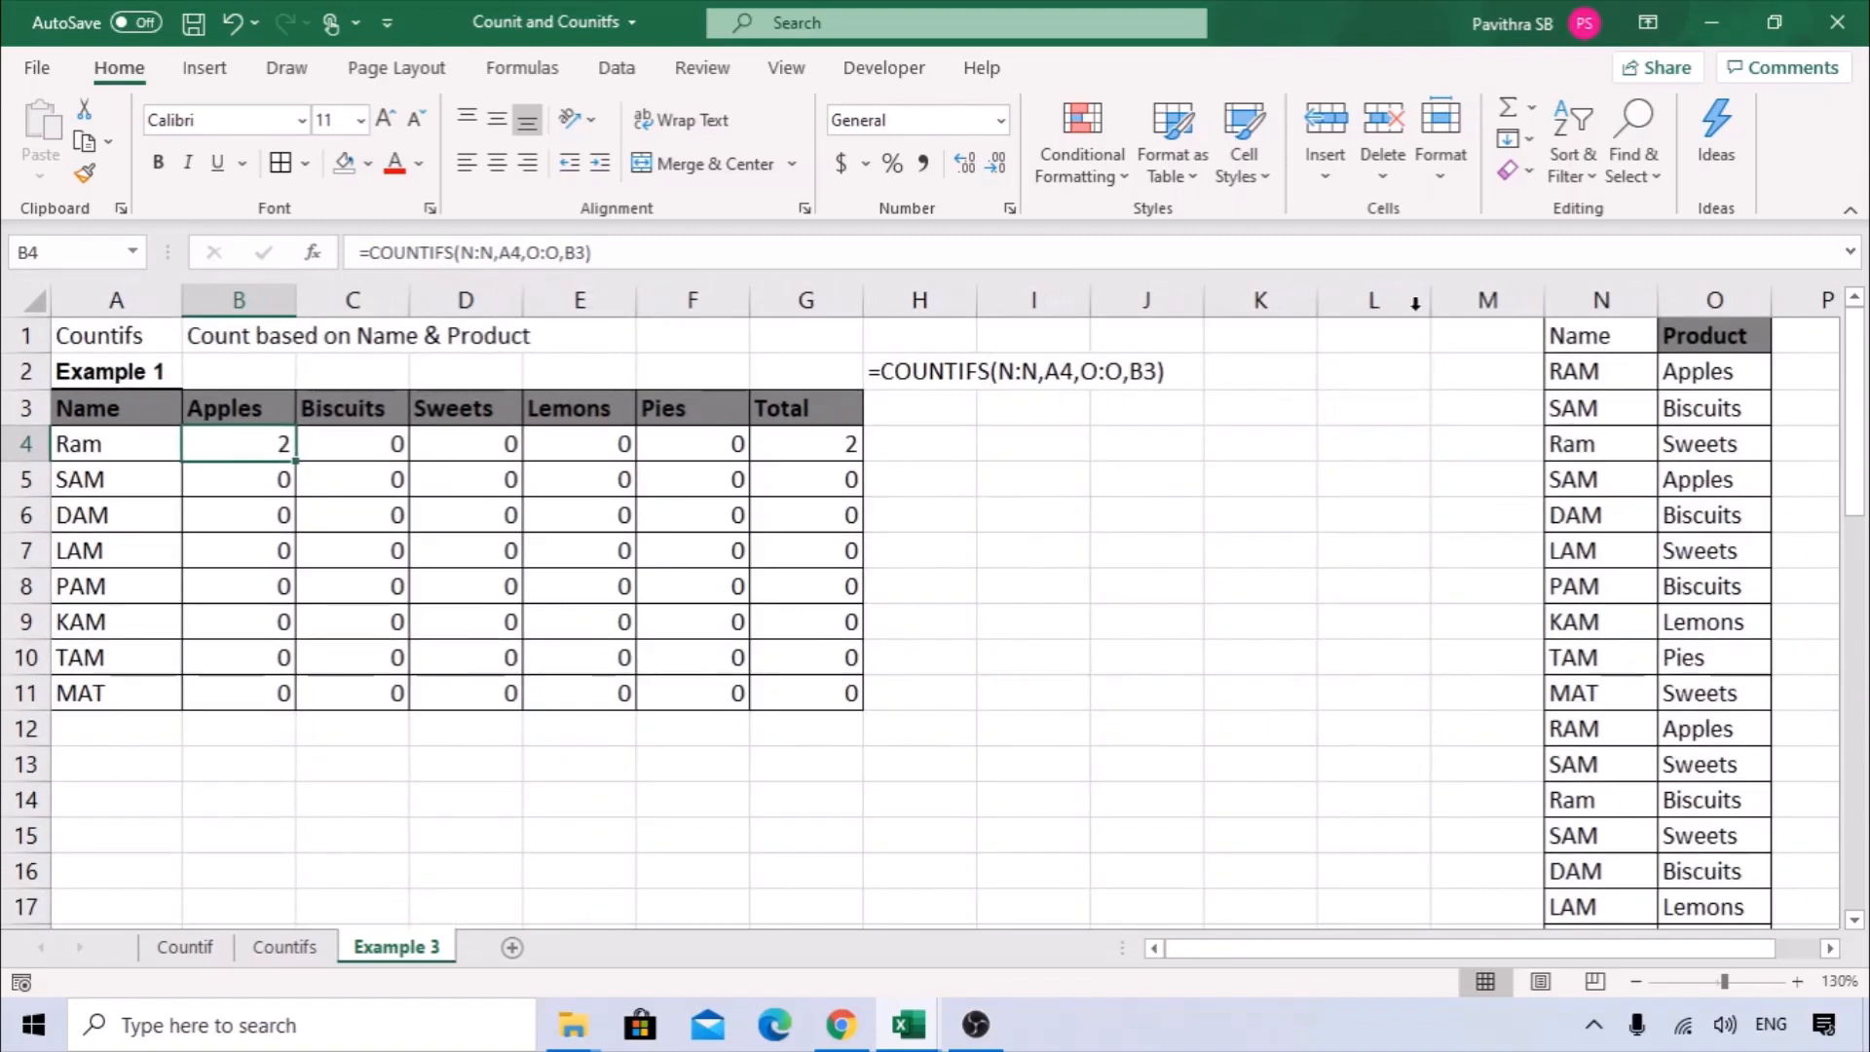
{"action": "left_click", "coordinate": [1367, 292]}
{"action": "key", "text": "ctrl+minus"}
{"action": "left_click", "coordinate": [779, 545]}
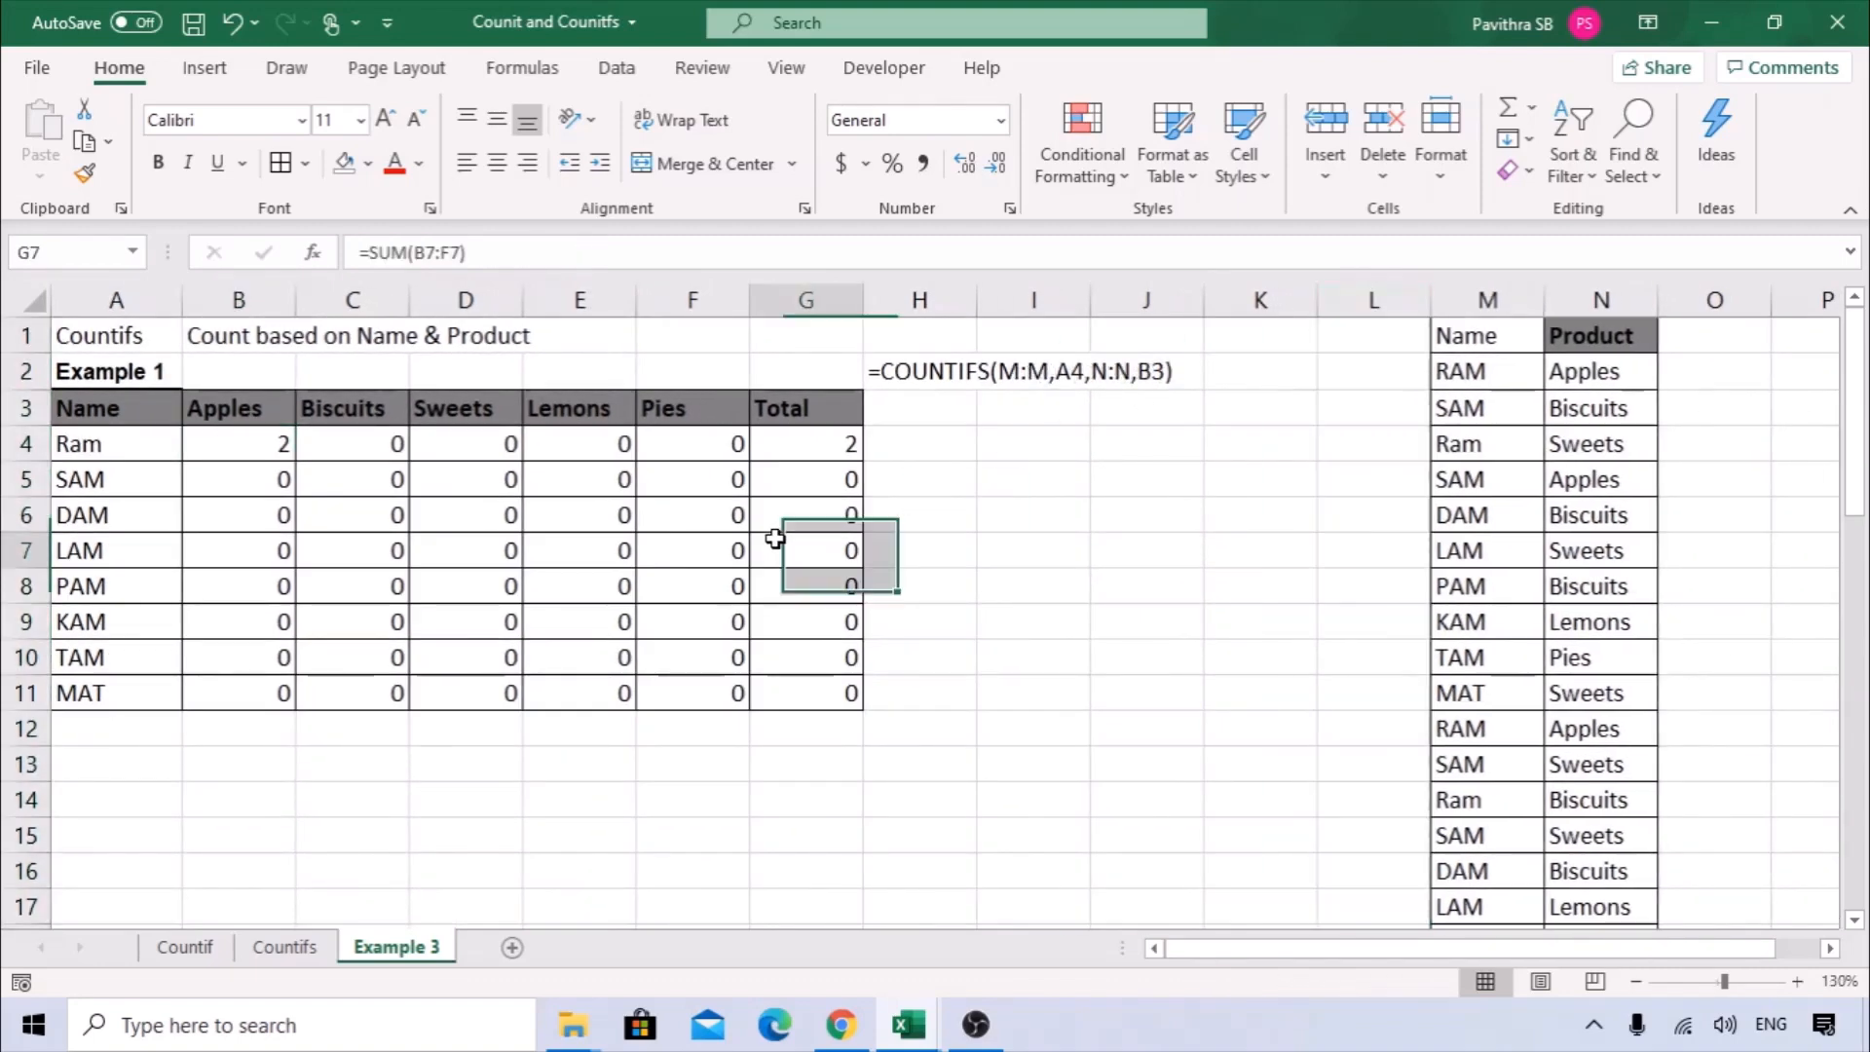
Compare the cell references in the B4 COUNTIFS formula with those in C4 and C5 to see how the criteria ranges shift across columns.
{"action": "left_click", "coordinate": [117, 443]}
{"action": "left_click", "coordinate": [270, 458]}
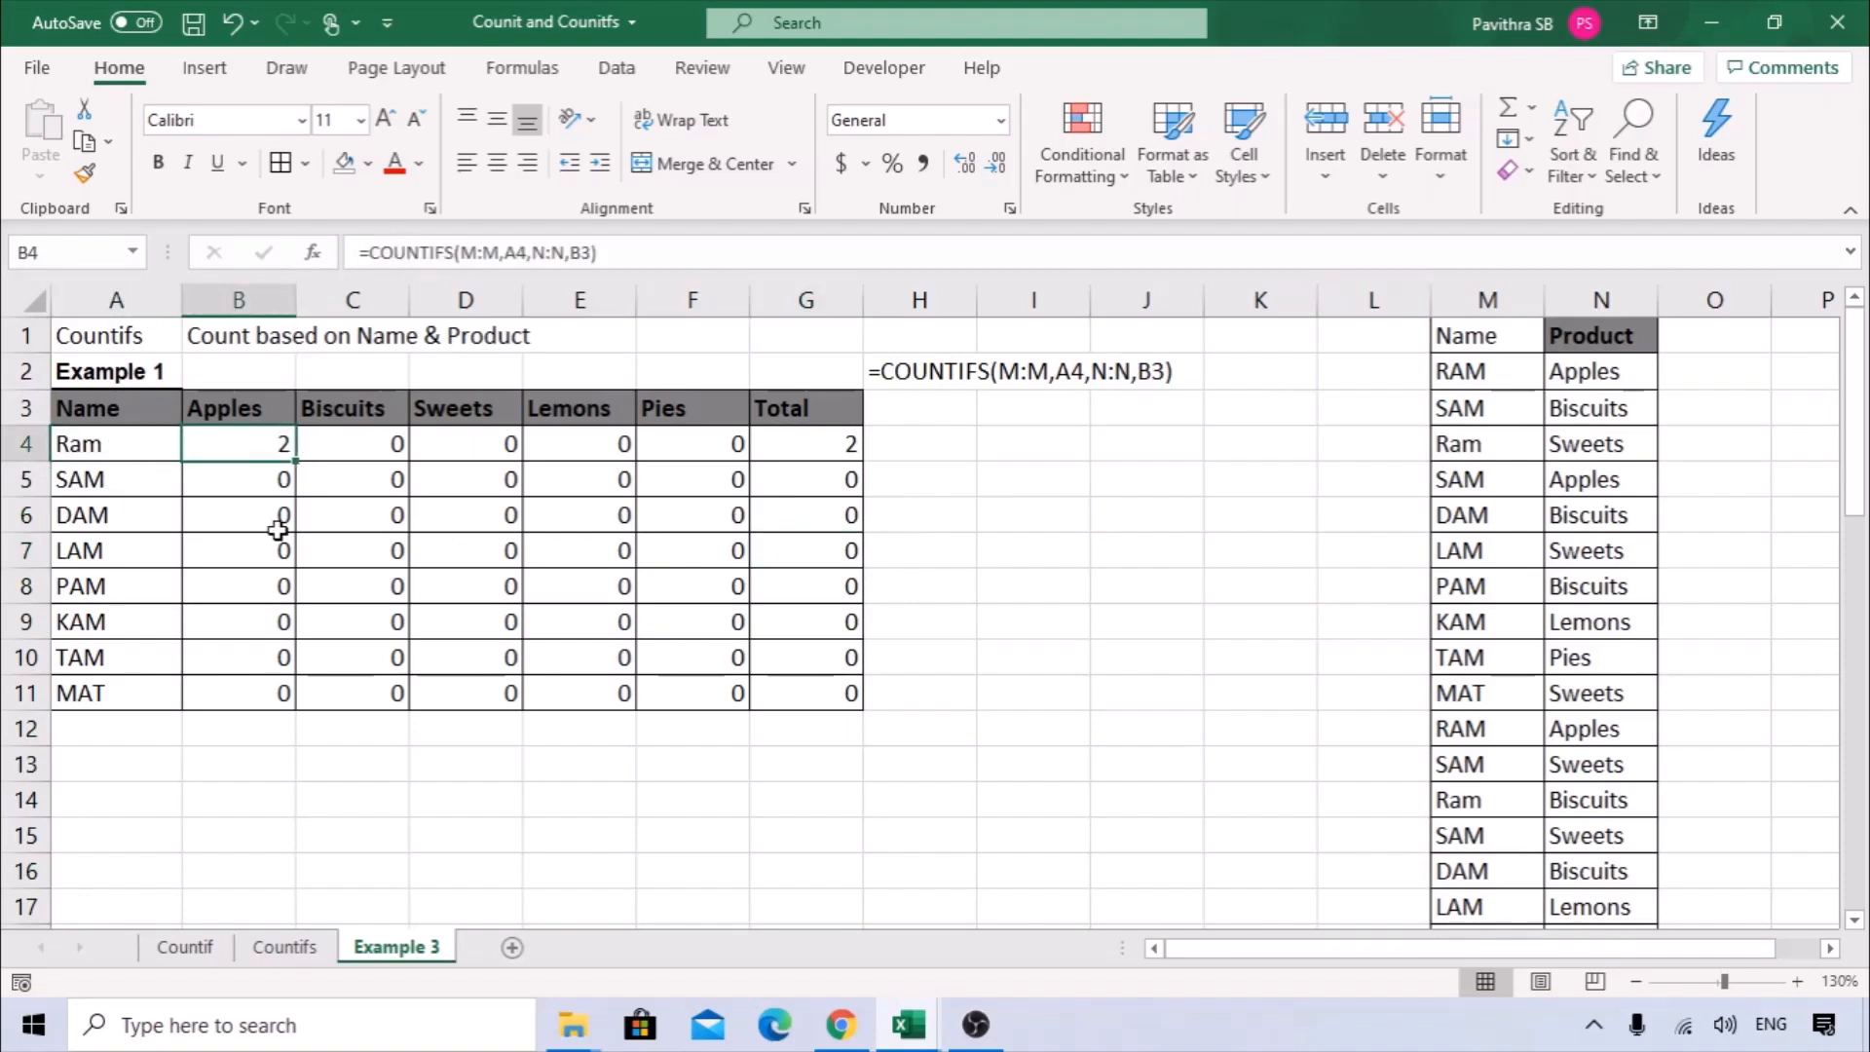
{"action": "left_click_drag", "start_coordinate": [1467, 416], "coordinate": [1578, 405]}
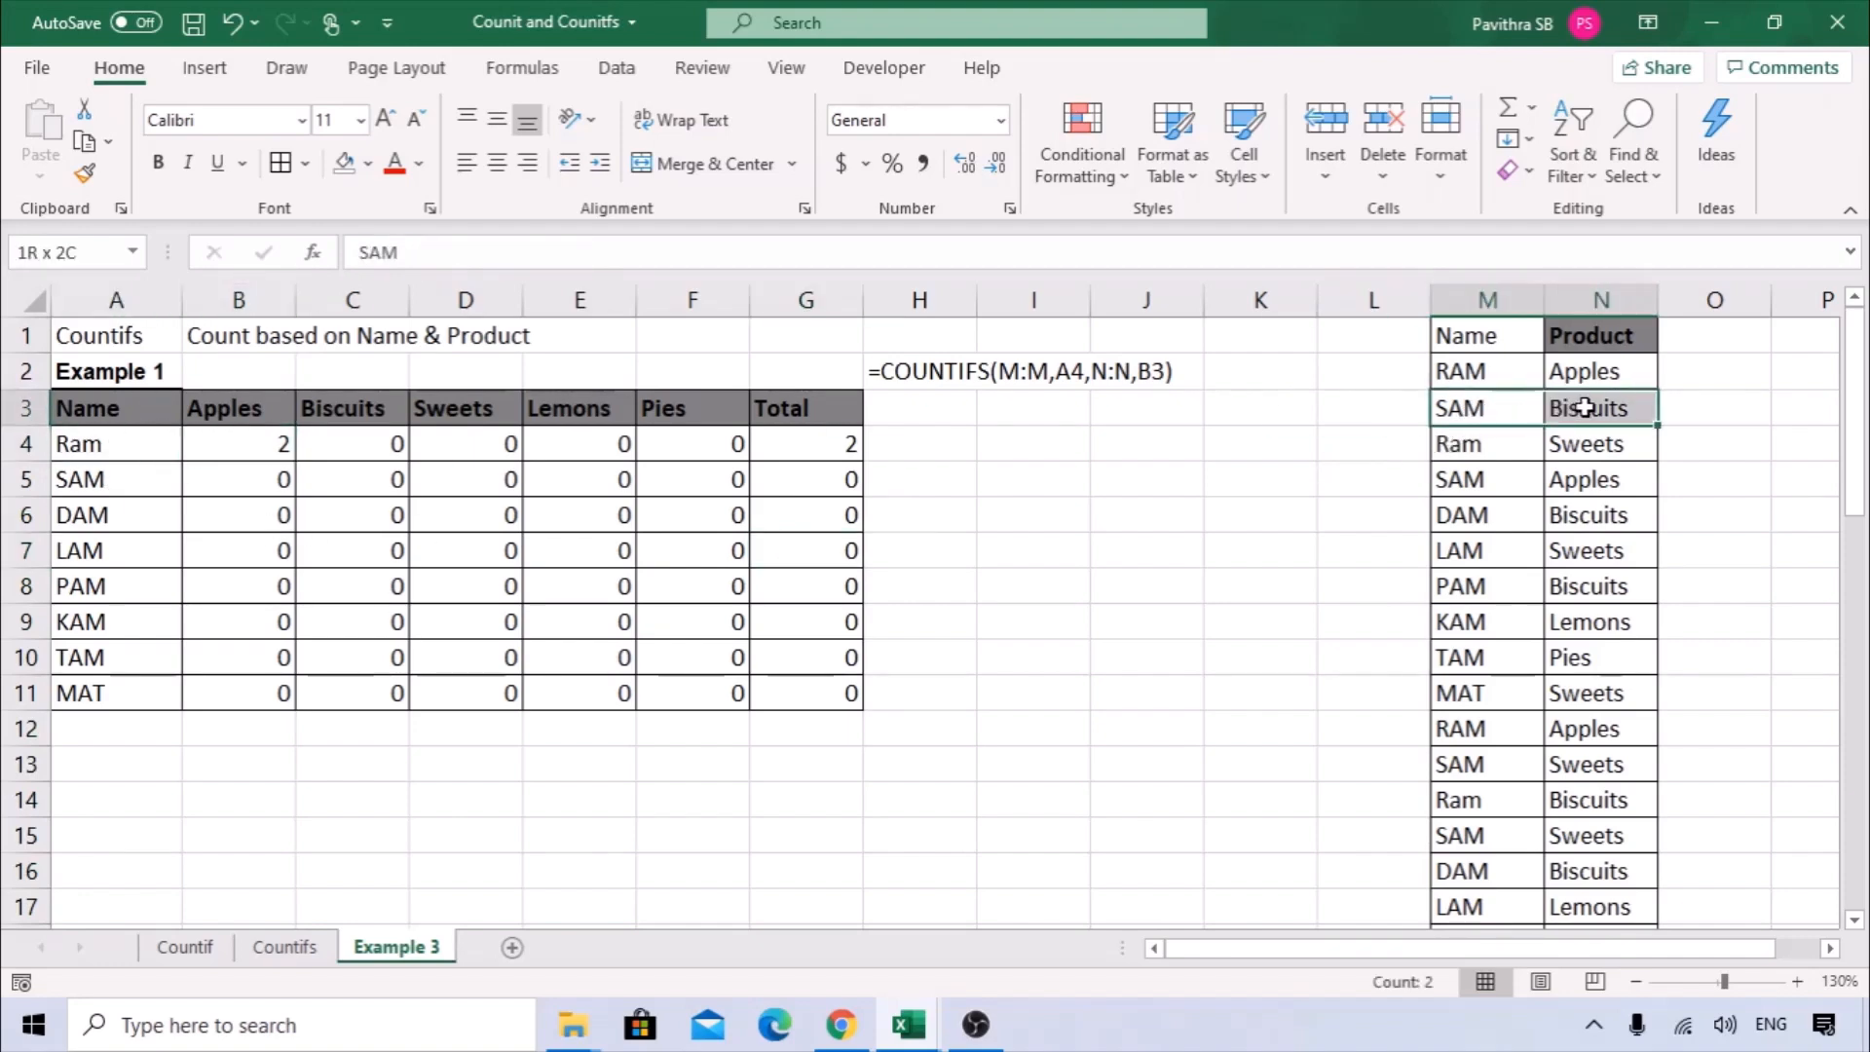
{"action": "left_click", "coordinate": [377, 477]}
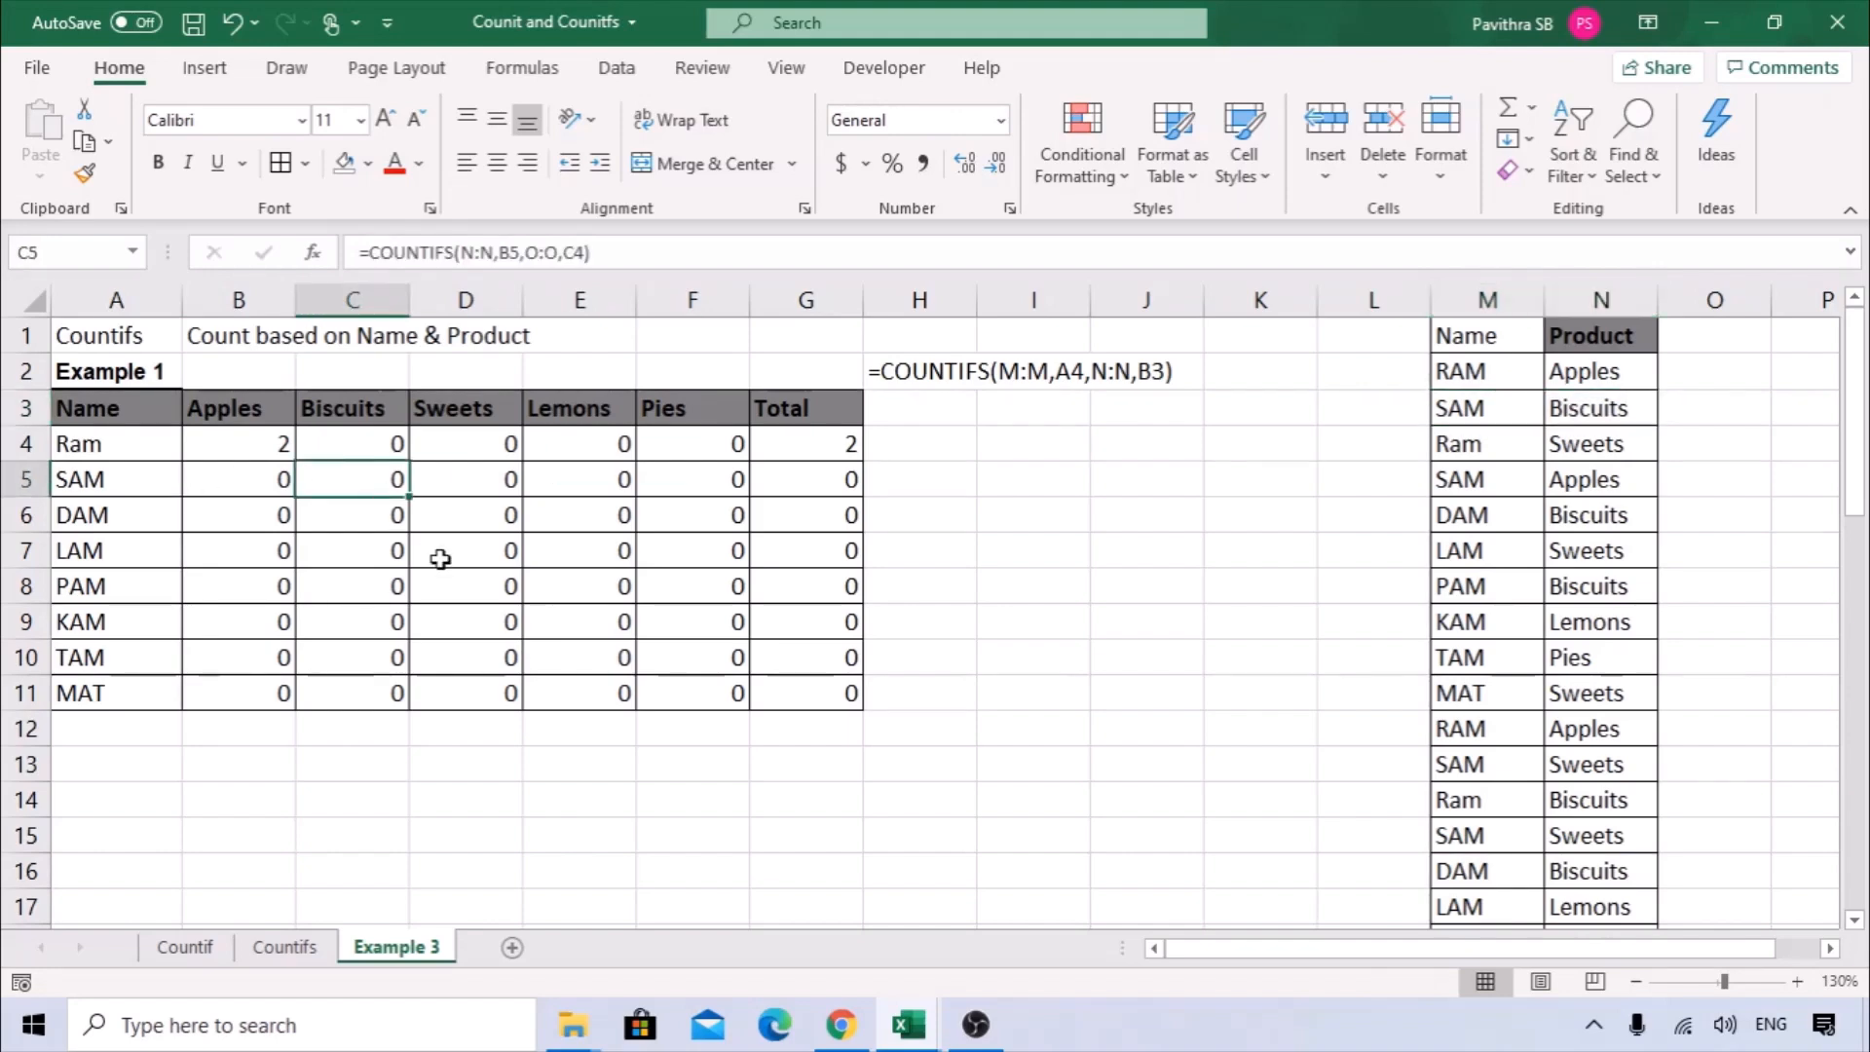
{"action": "left_click", "coordinate": [259, 451]}
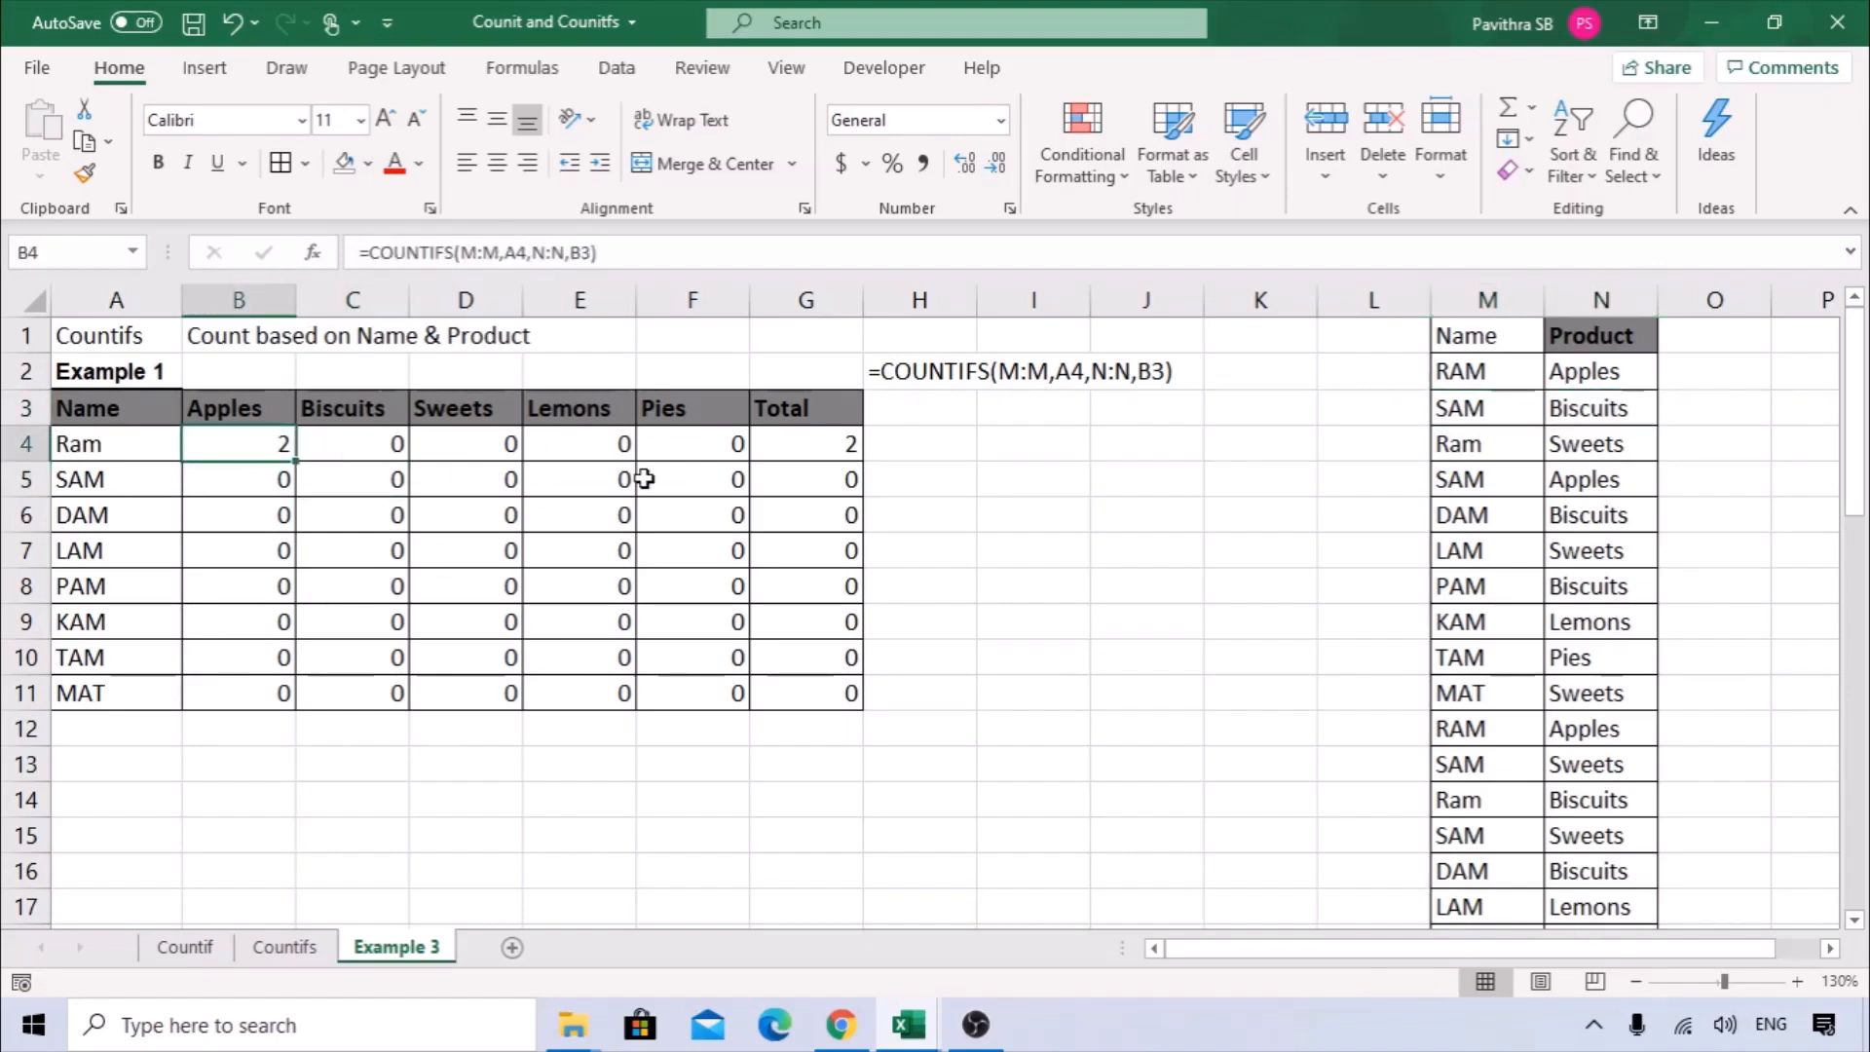
{"action": "key", "text": "F2"}
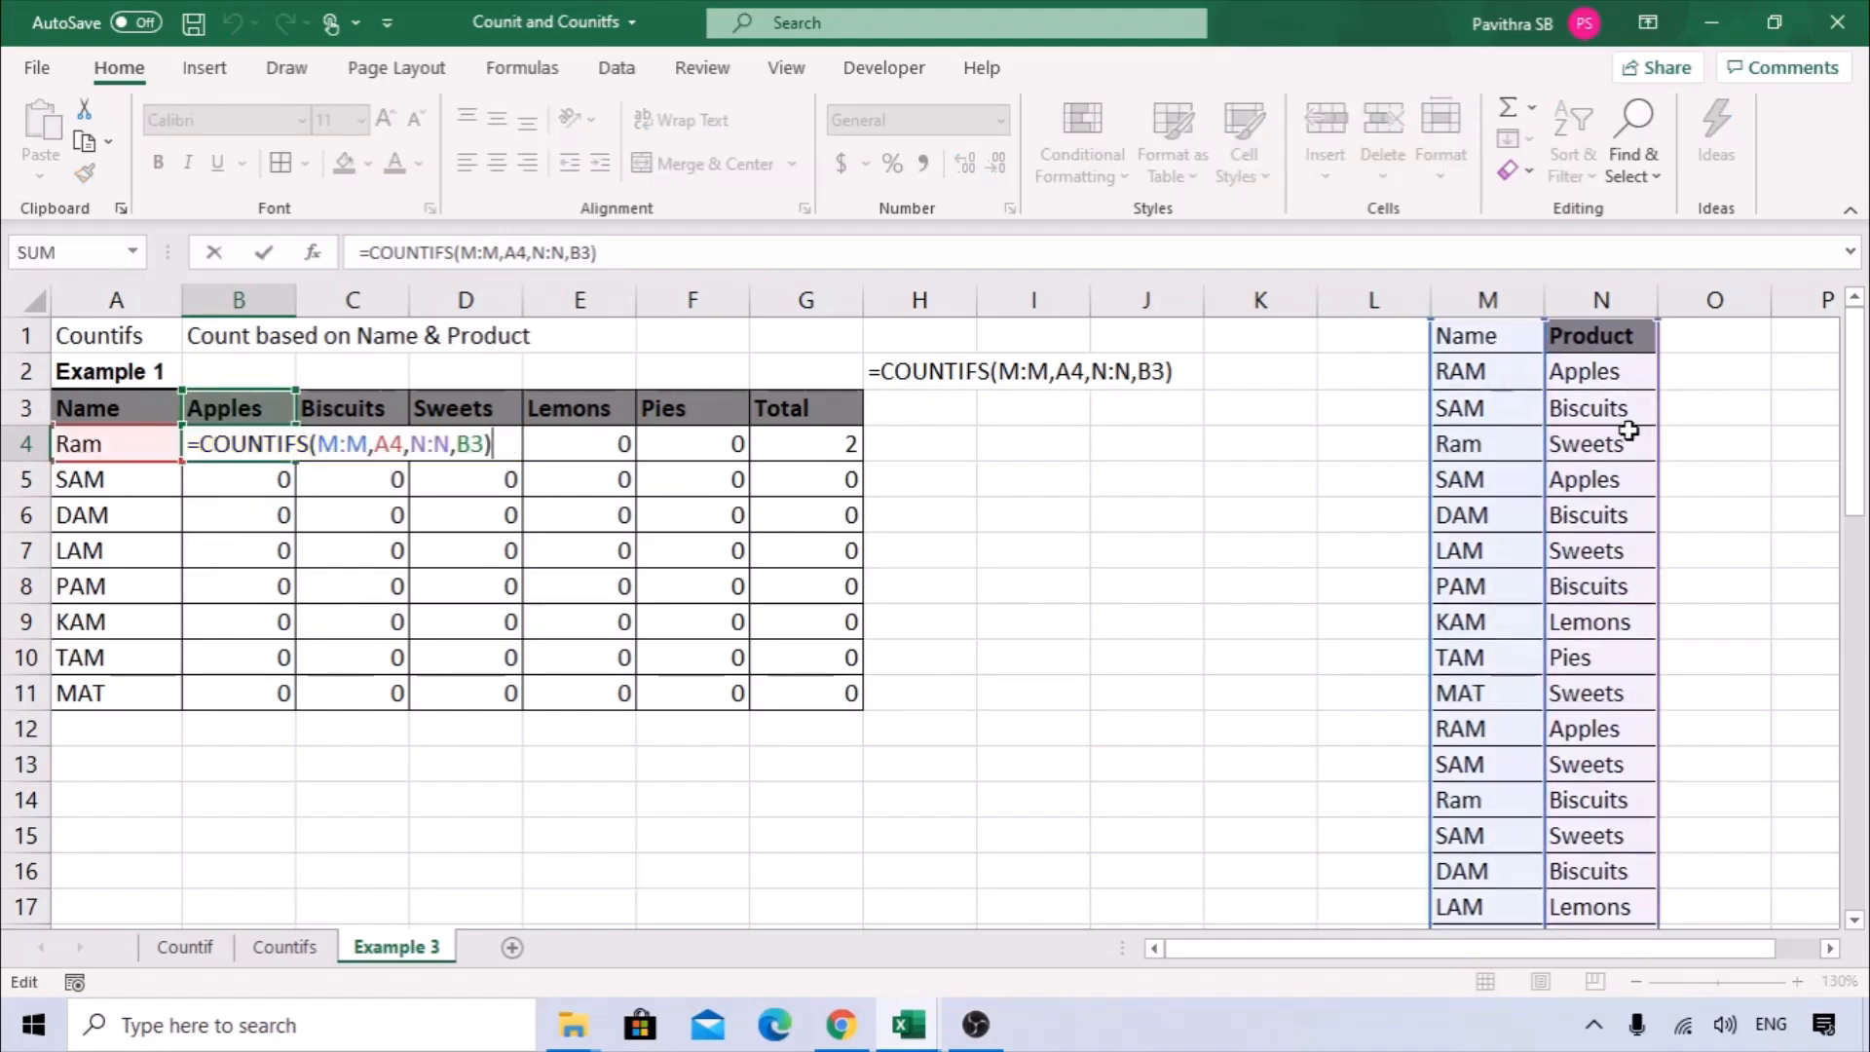
{"action": "key", "text": "Escape"}
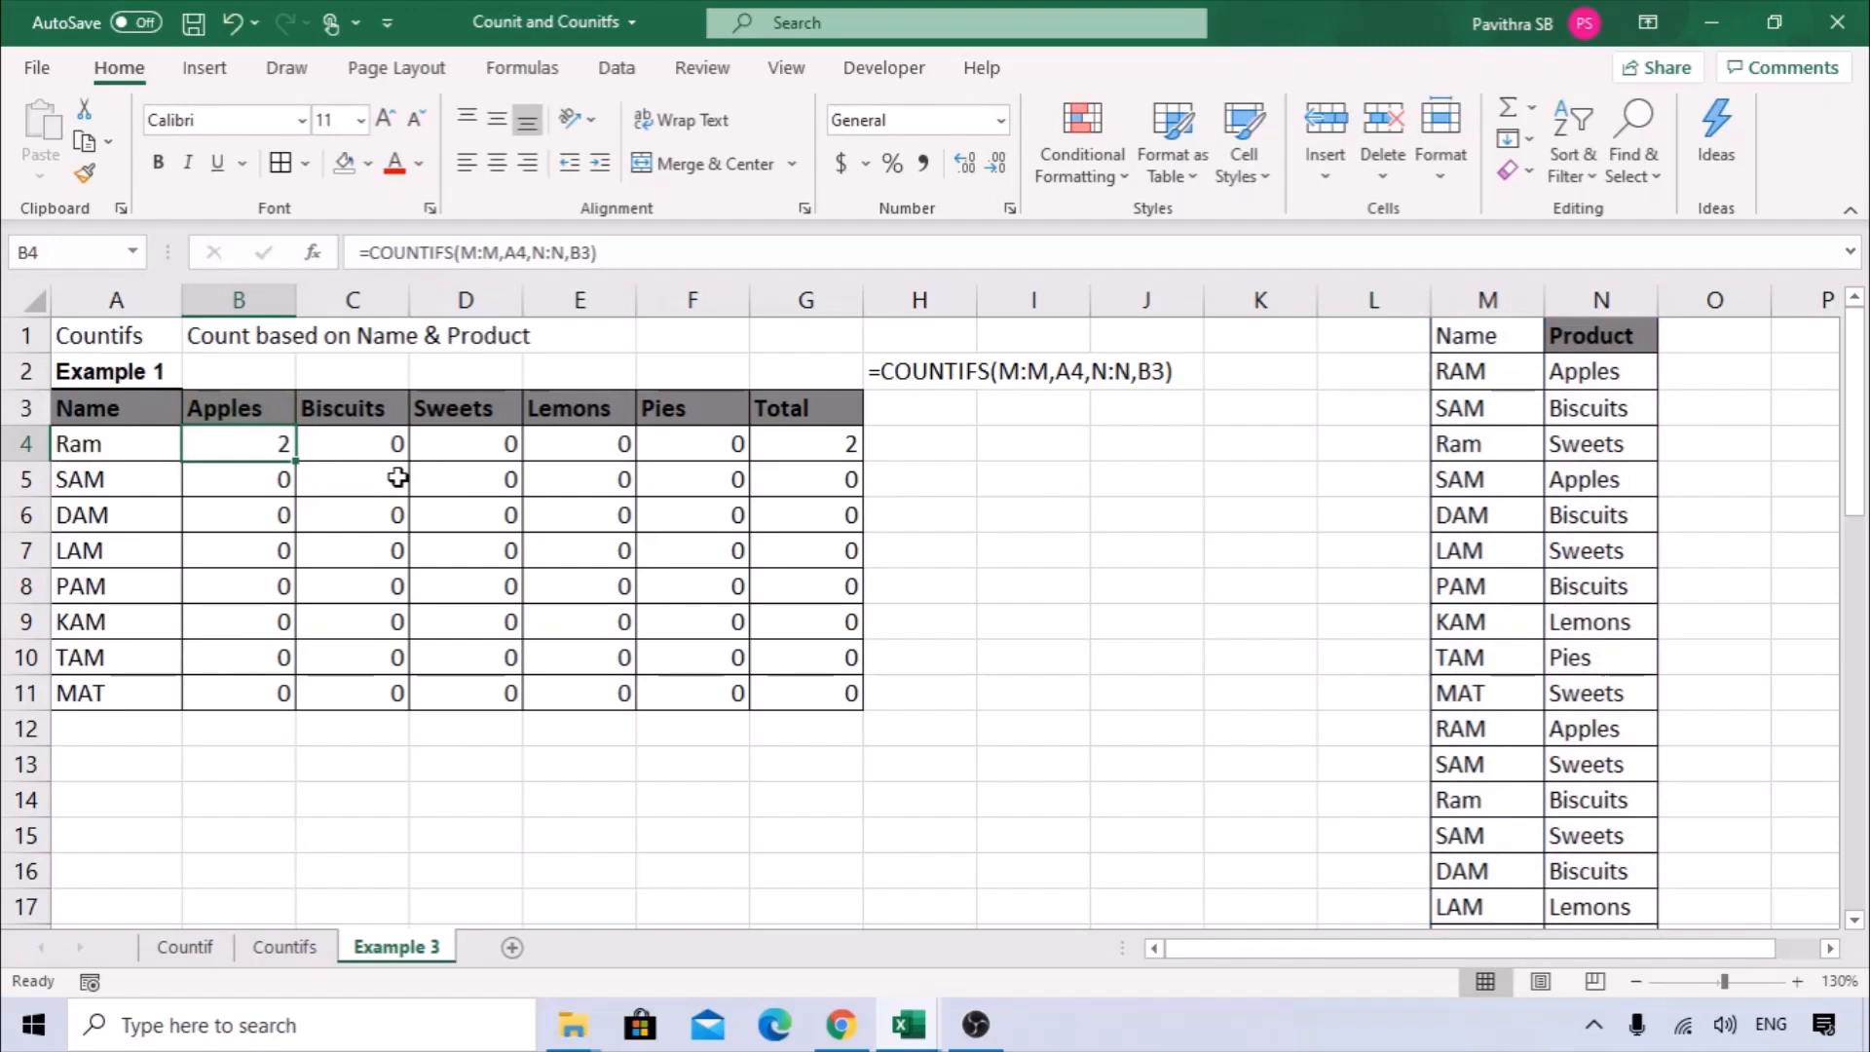
{"action": "key", "text": "Right"}
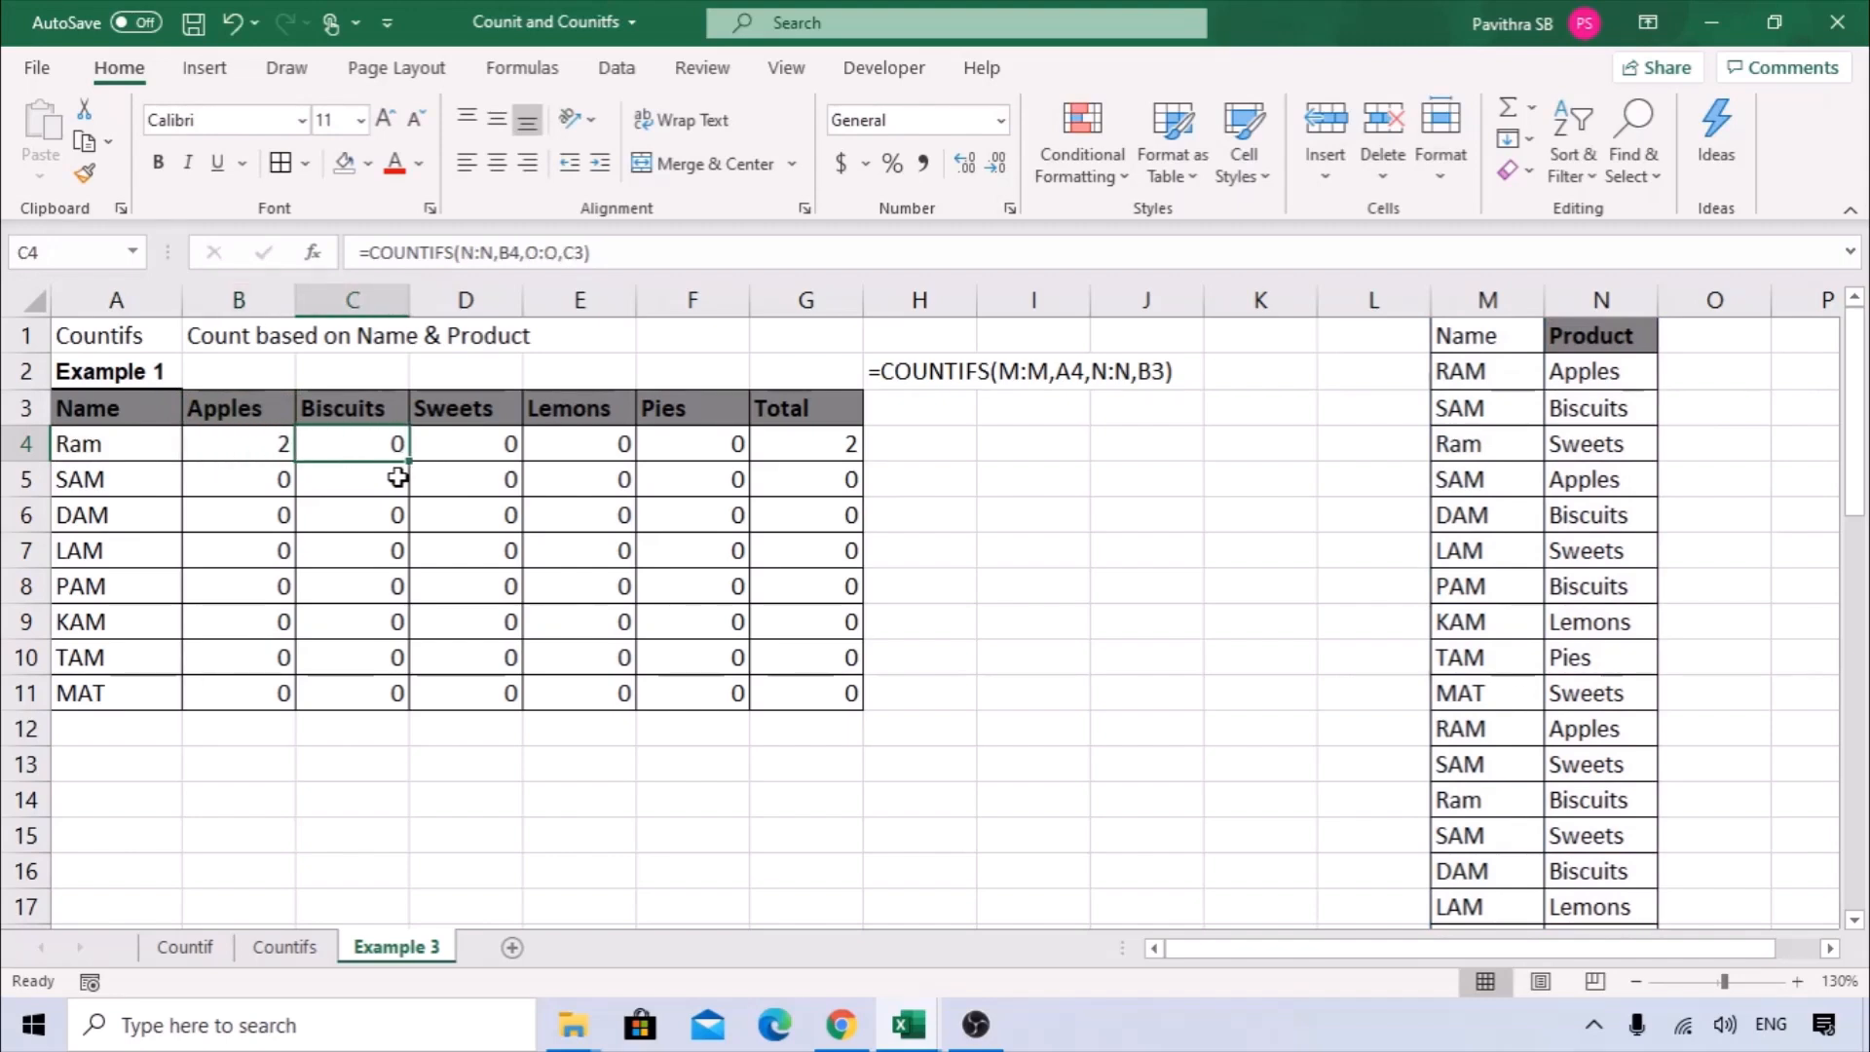
{"action": "key", "text": "F2"}
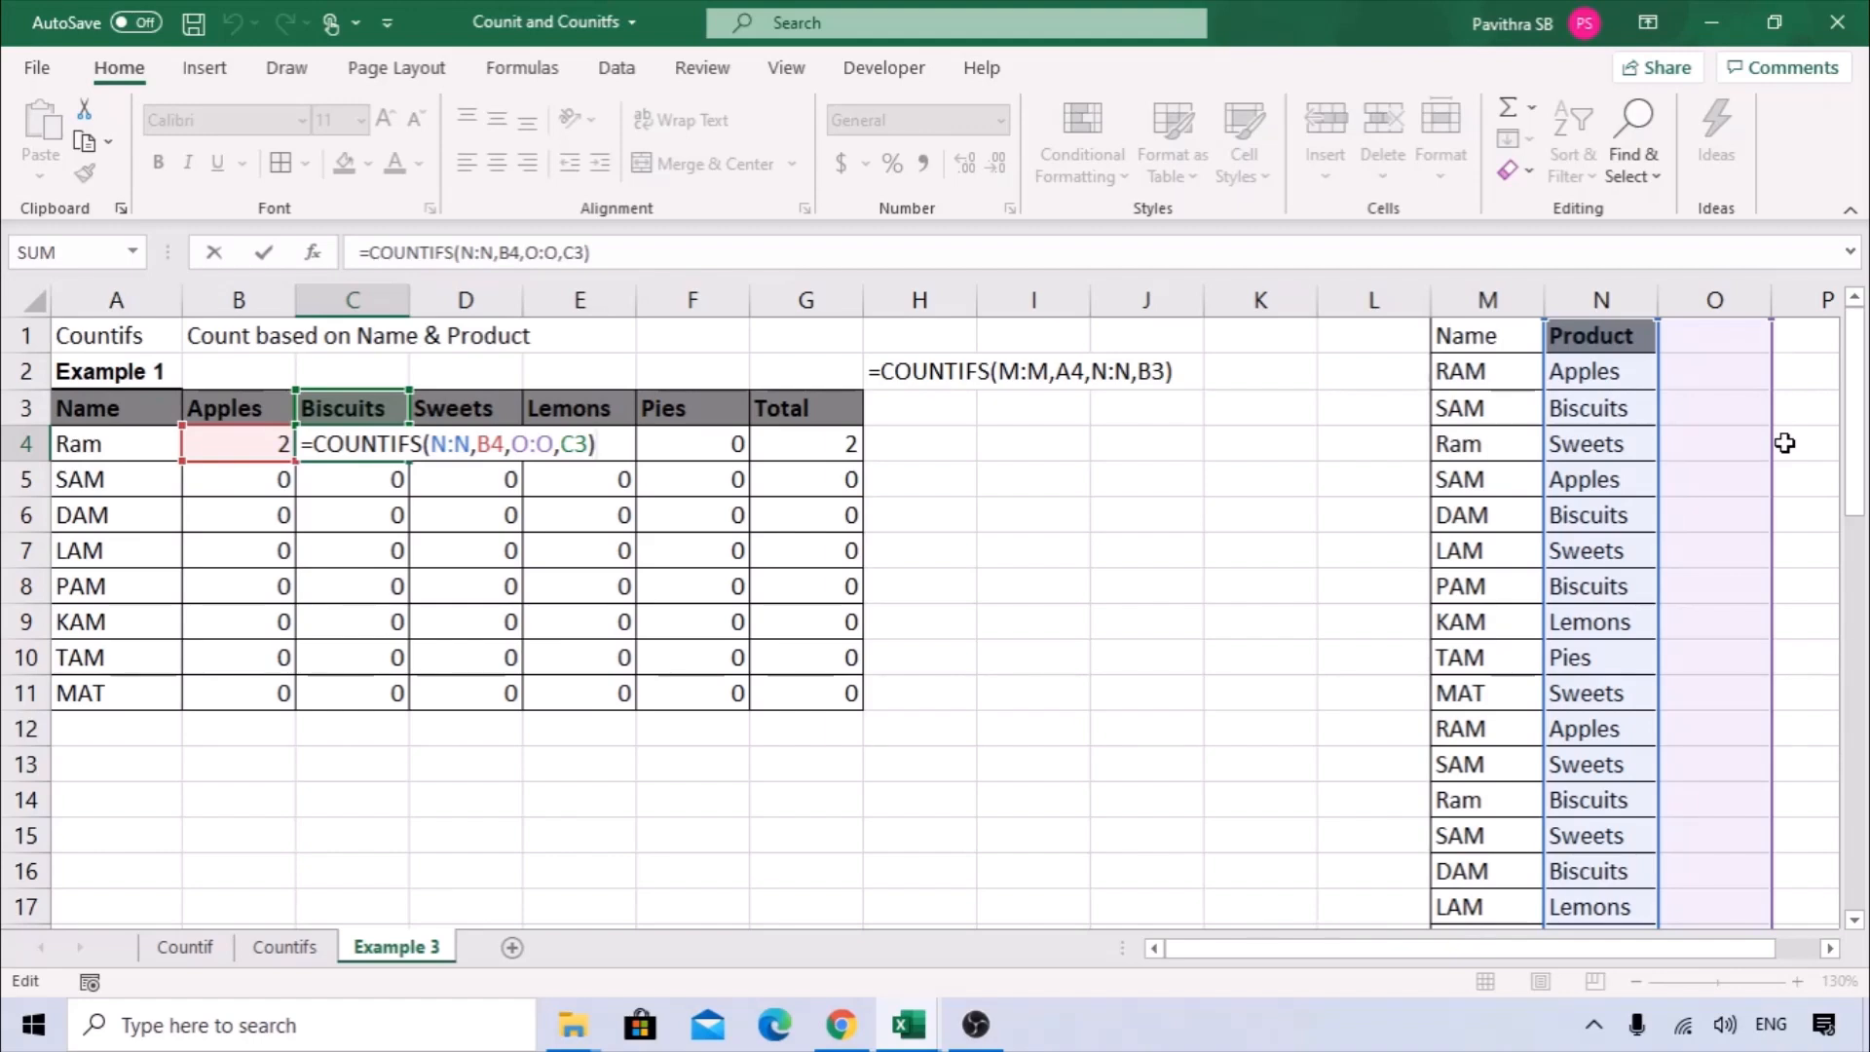
{"action": "key", "text": "Return"}
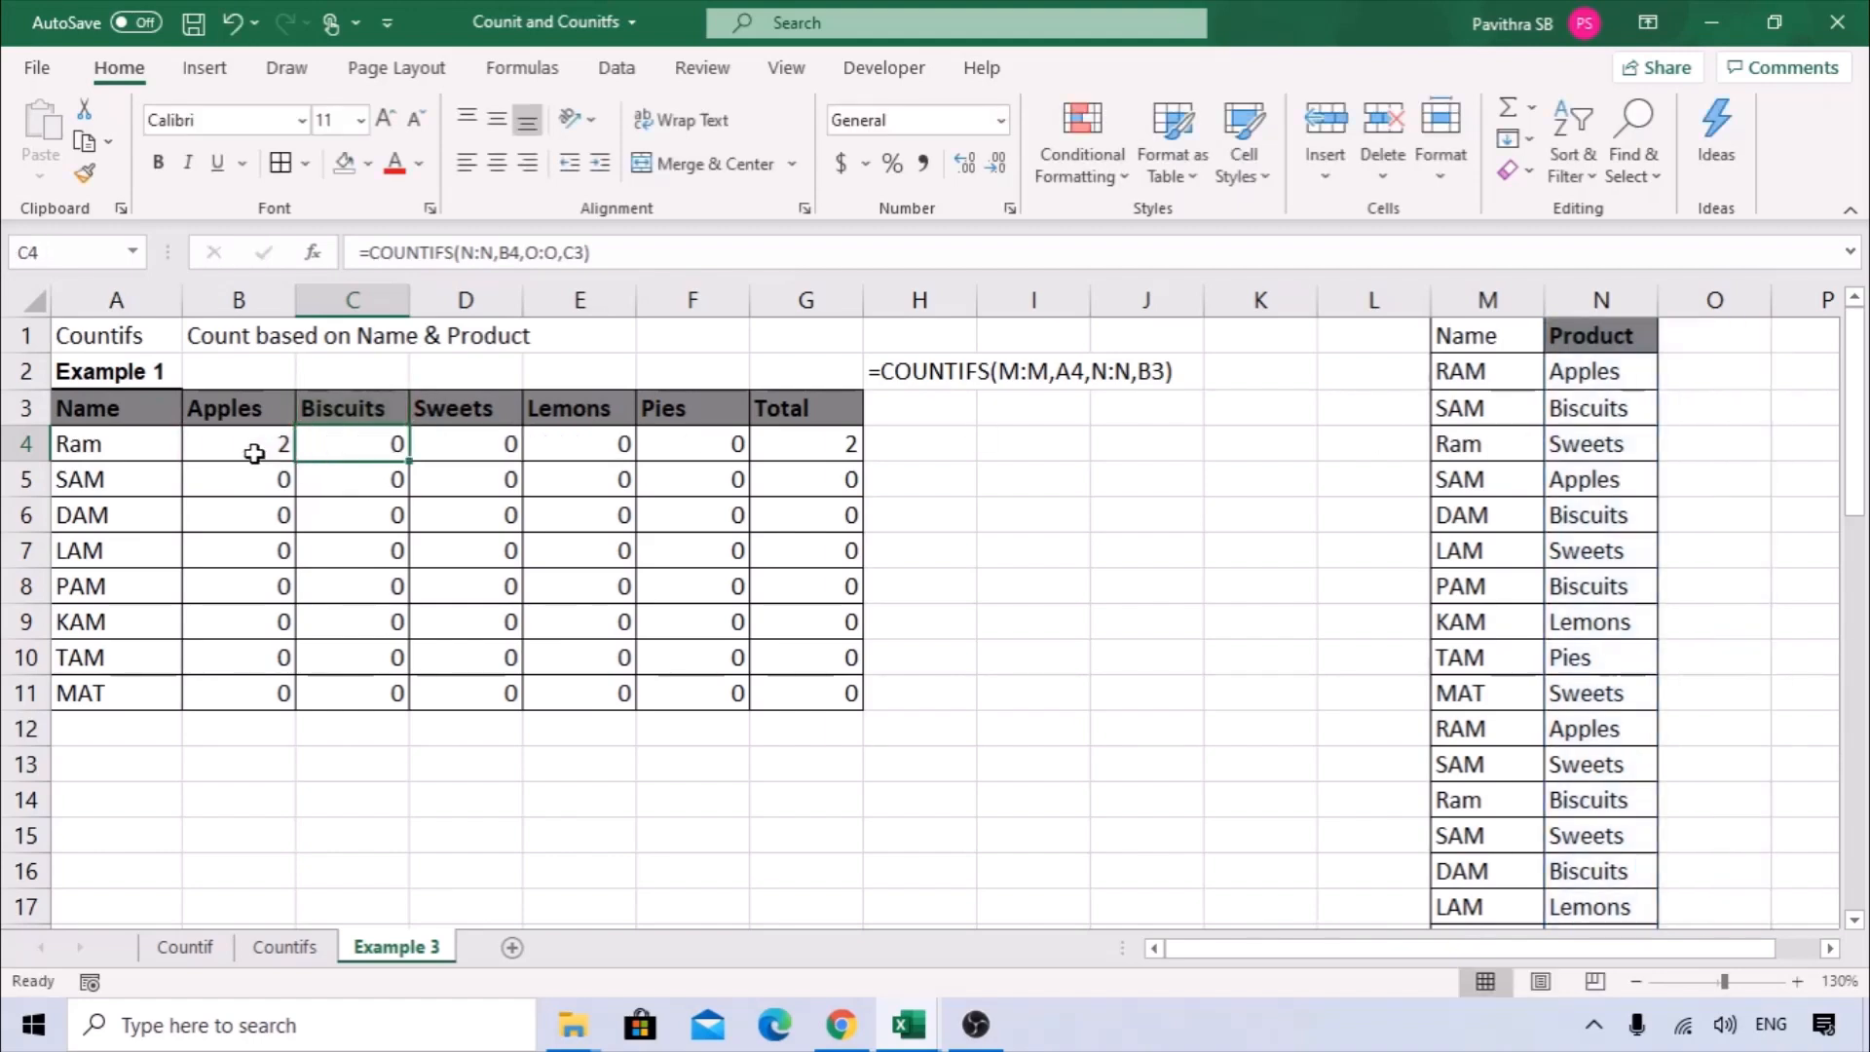
Compare the COUNTIFS formulas in B4 and B5 to see how the criteria references shift down the rows.
{"action": "left_click", "coordinate": [254, 451]}
{"action": "double_click", "coordinate": [249, 444]}
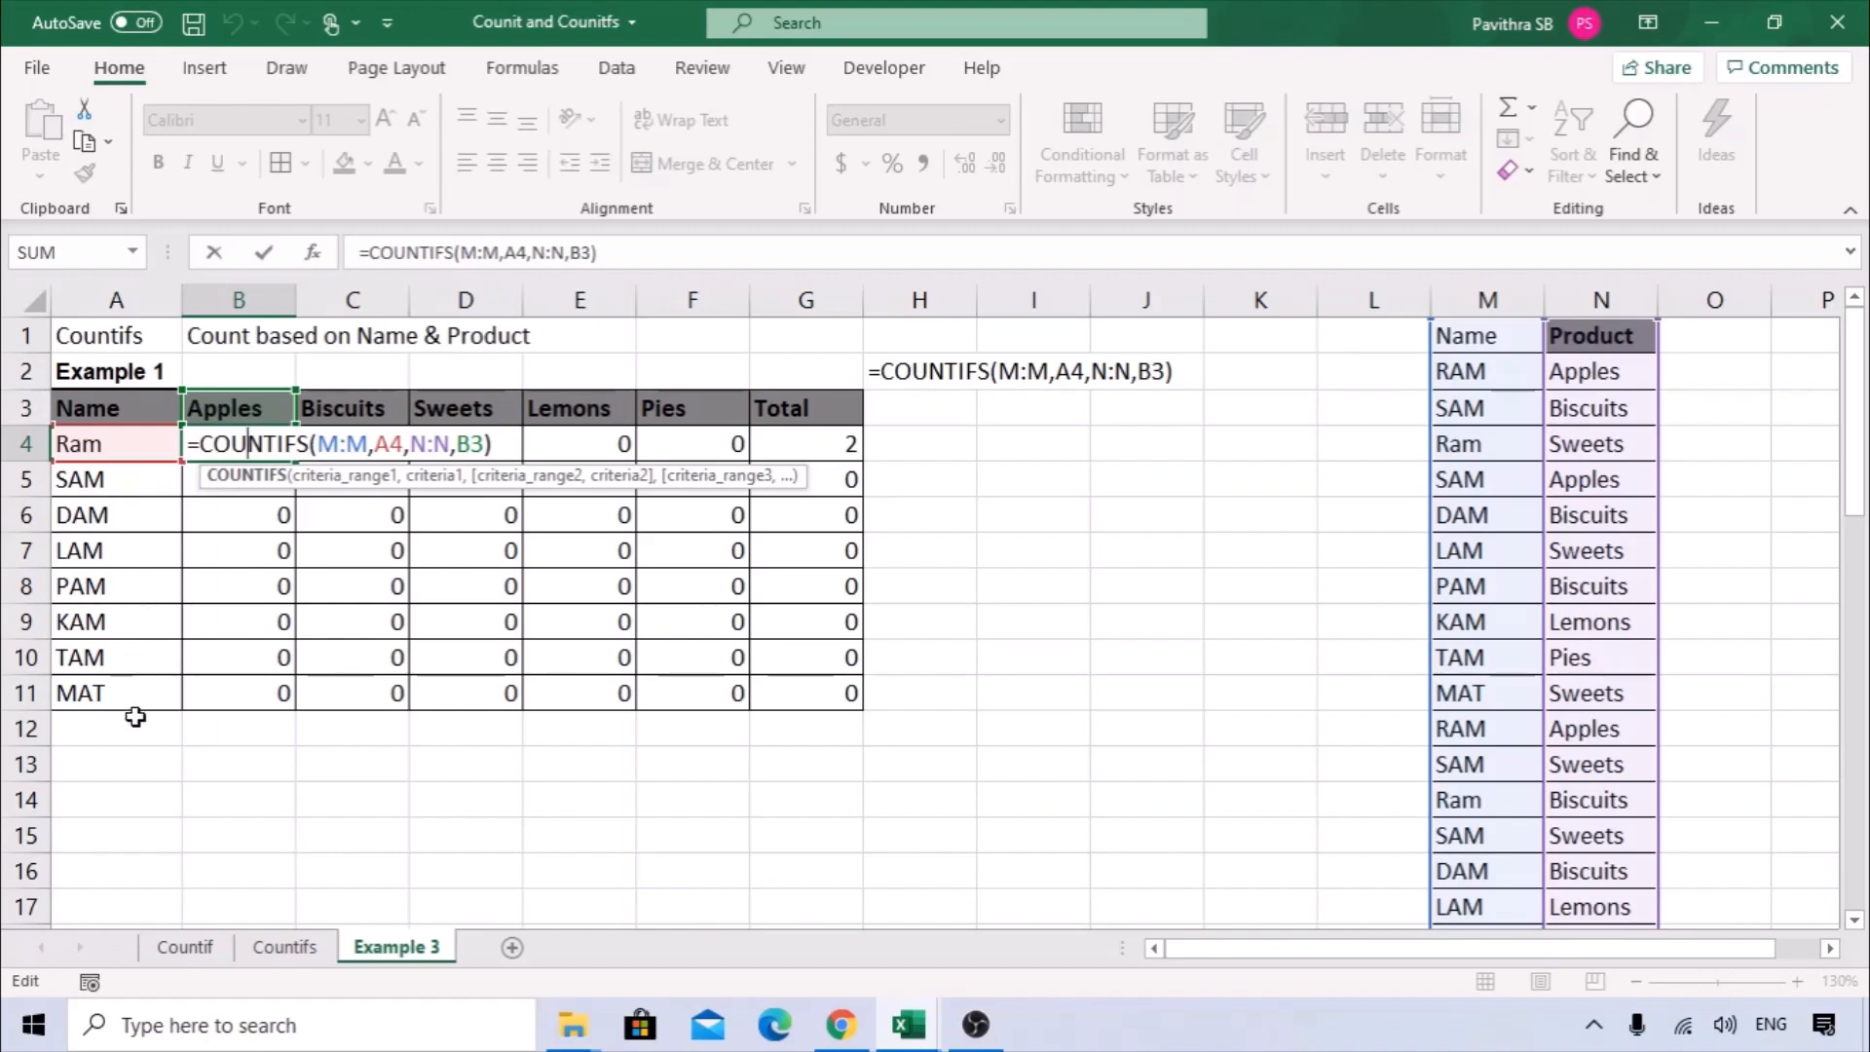
{"action": "key", "text": "ctrl+Return"}
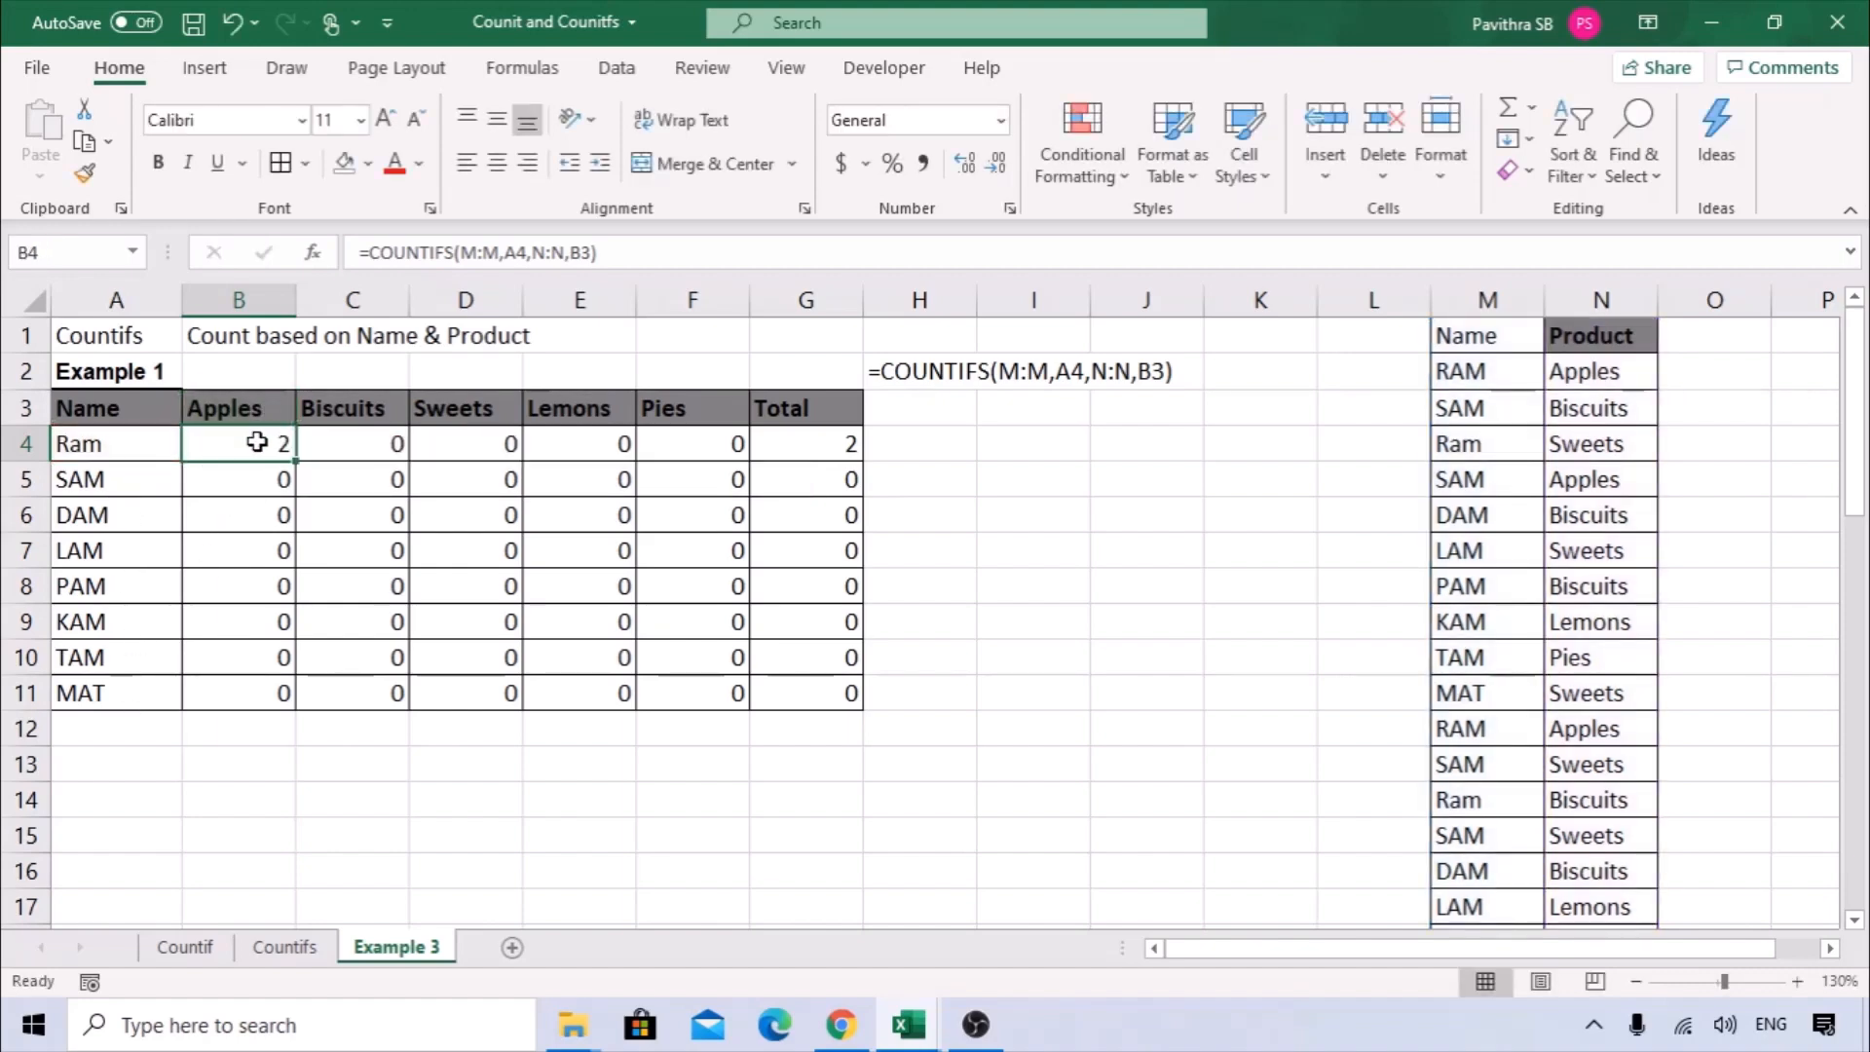
{"action": "double_click", "coordinate": [256, 443]}
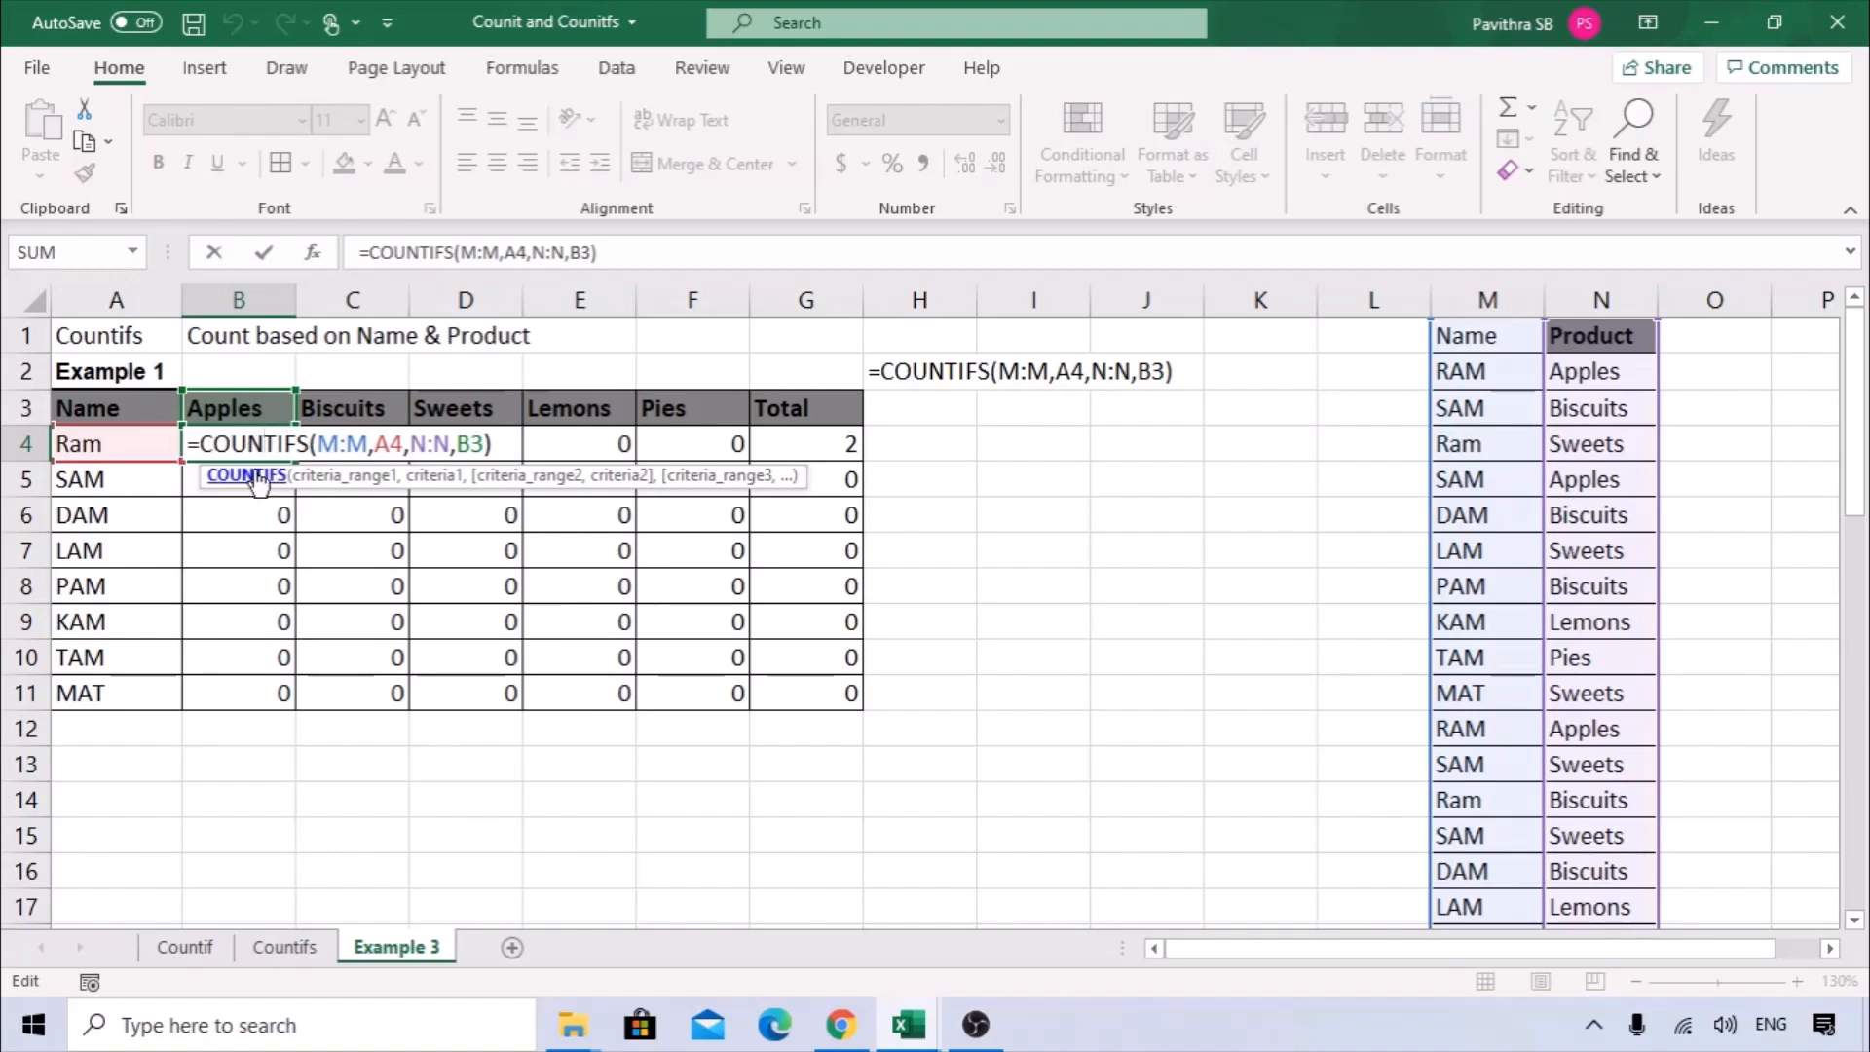
{"action": "left_click", "coordinate": [256, 480]}
{"action": "double_click", "coordinate": [256, 480]}
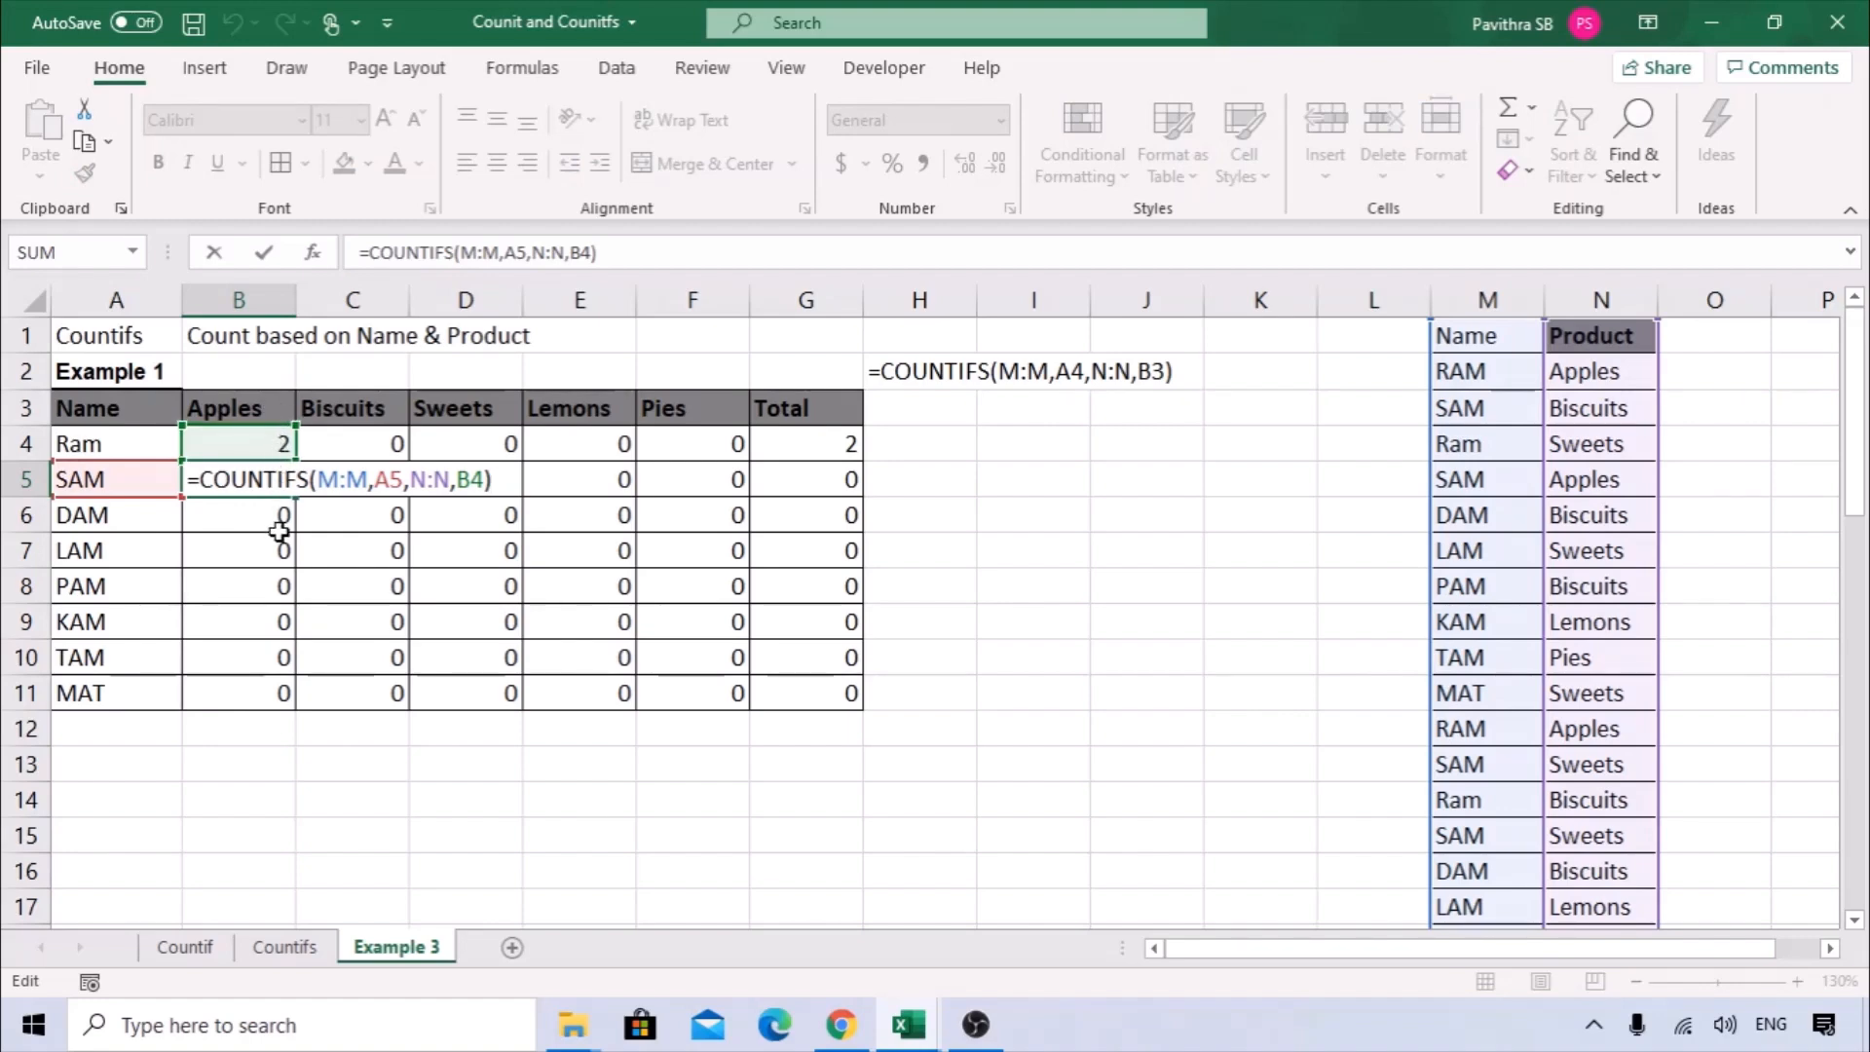
{"action": "left_click", "coordinate": [247, 440]}
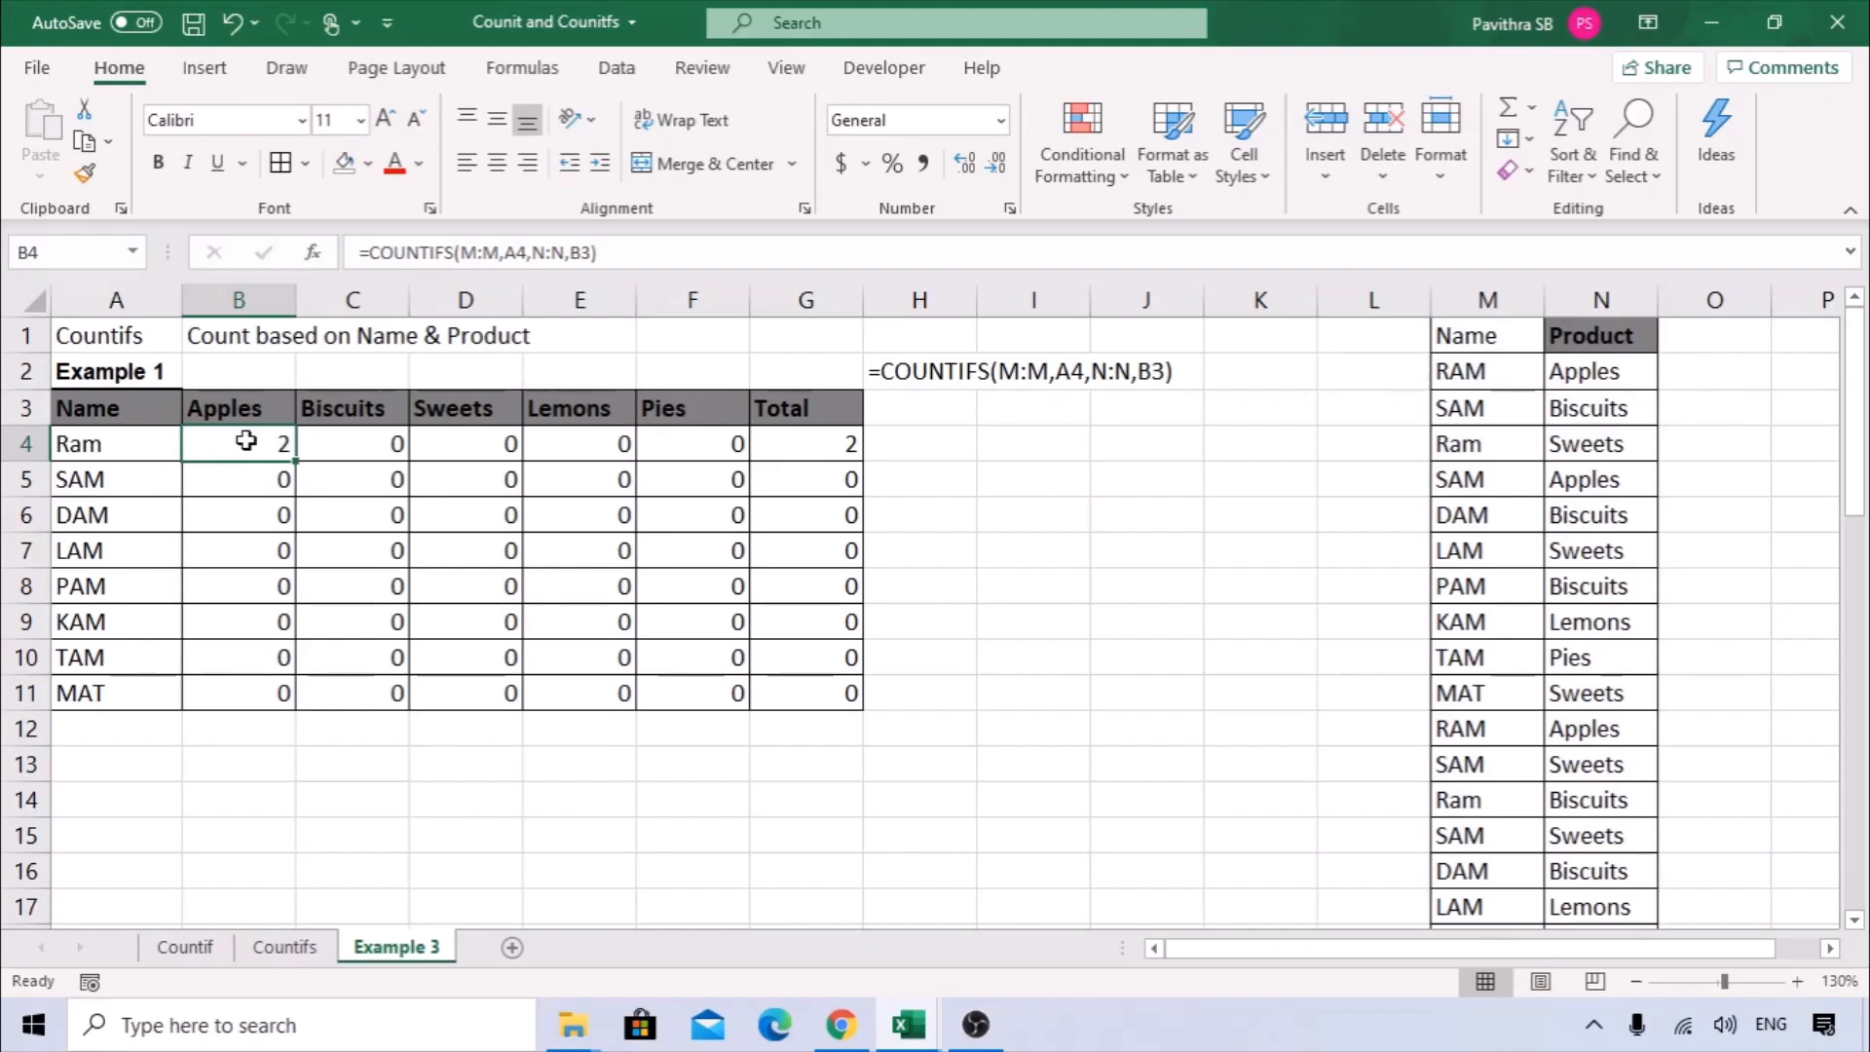
Open the function arguments of the B4 COUNTIFS and make the first criteria range absolute as $M:$M.
{"action": "double_click", "coordinate": [246, 440]}
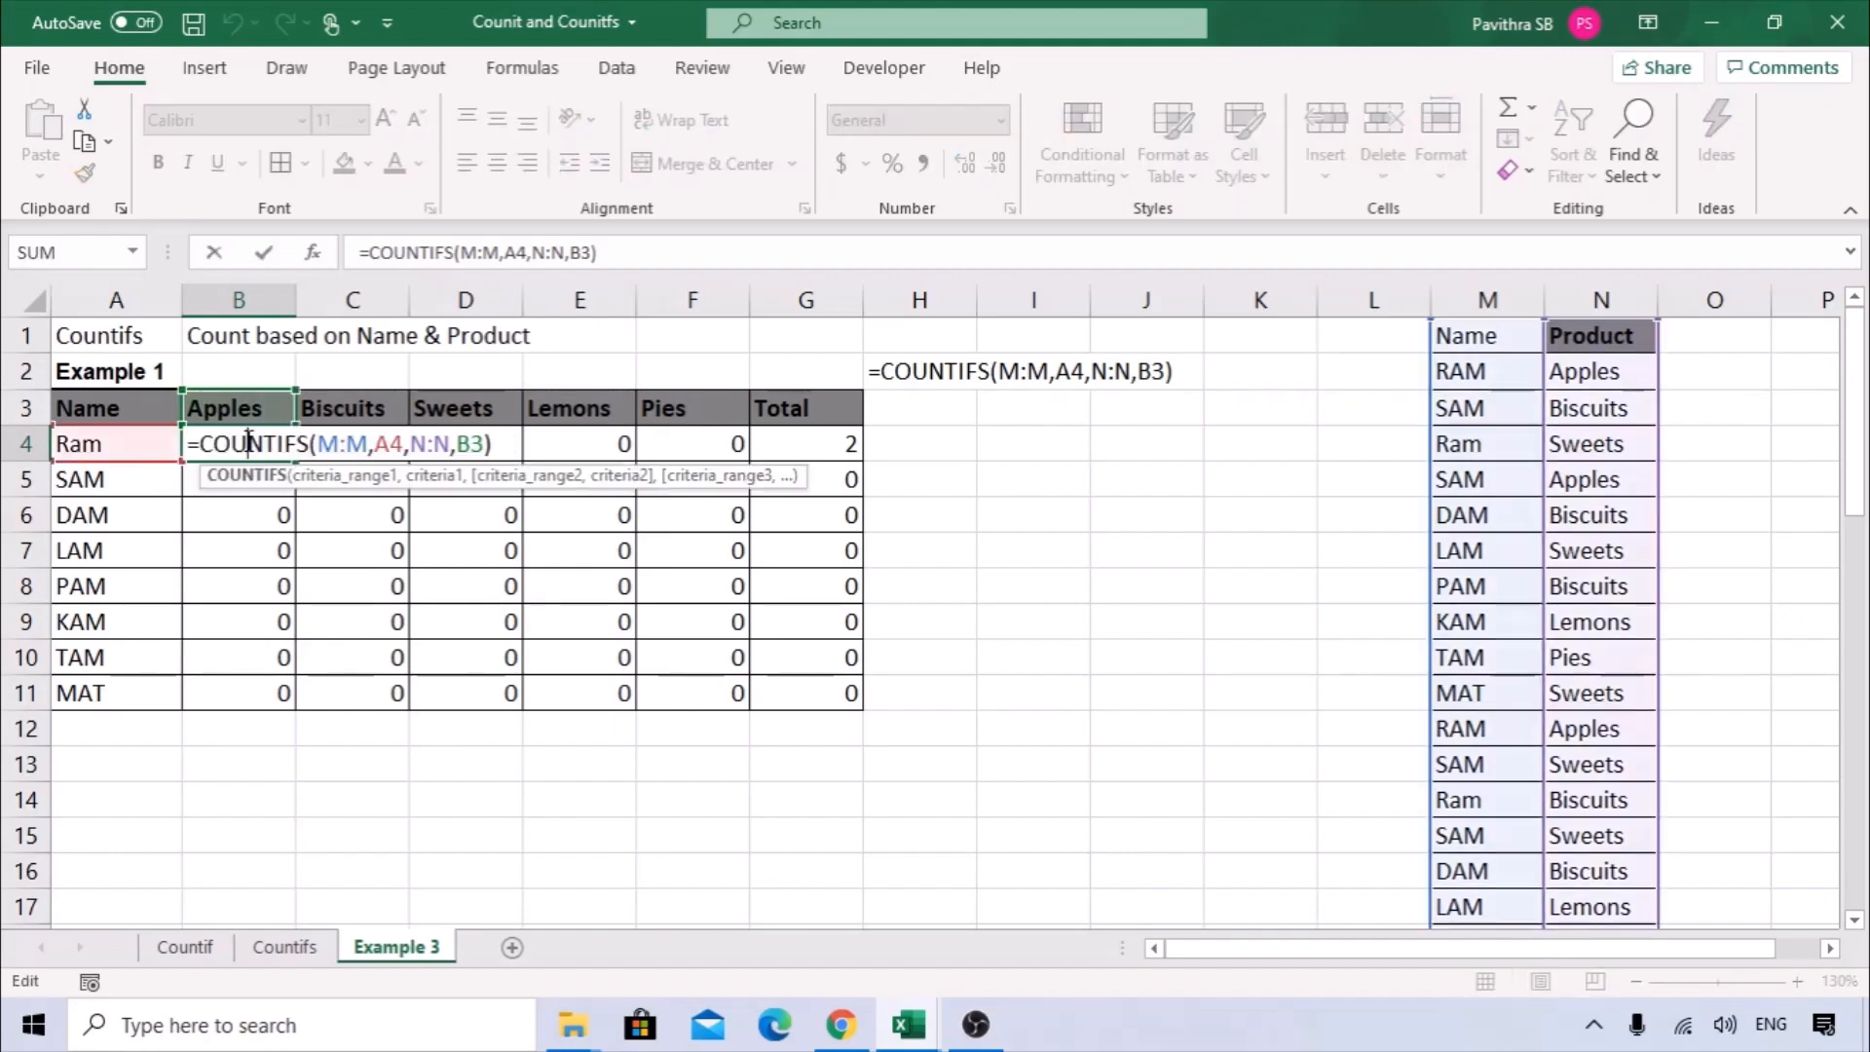
{"action": "left_click", "coordinate": [318, 249]}
{"action": "left_click_drag", "start_coordinate": [645, 478], "coordinate": [796, 478]}
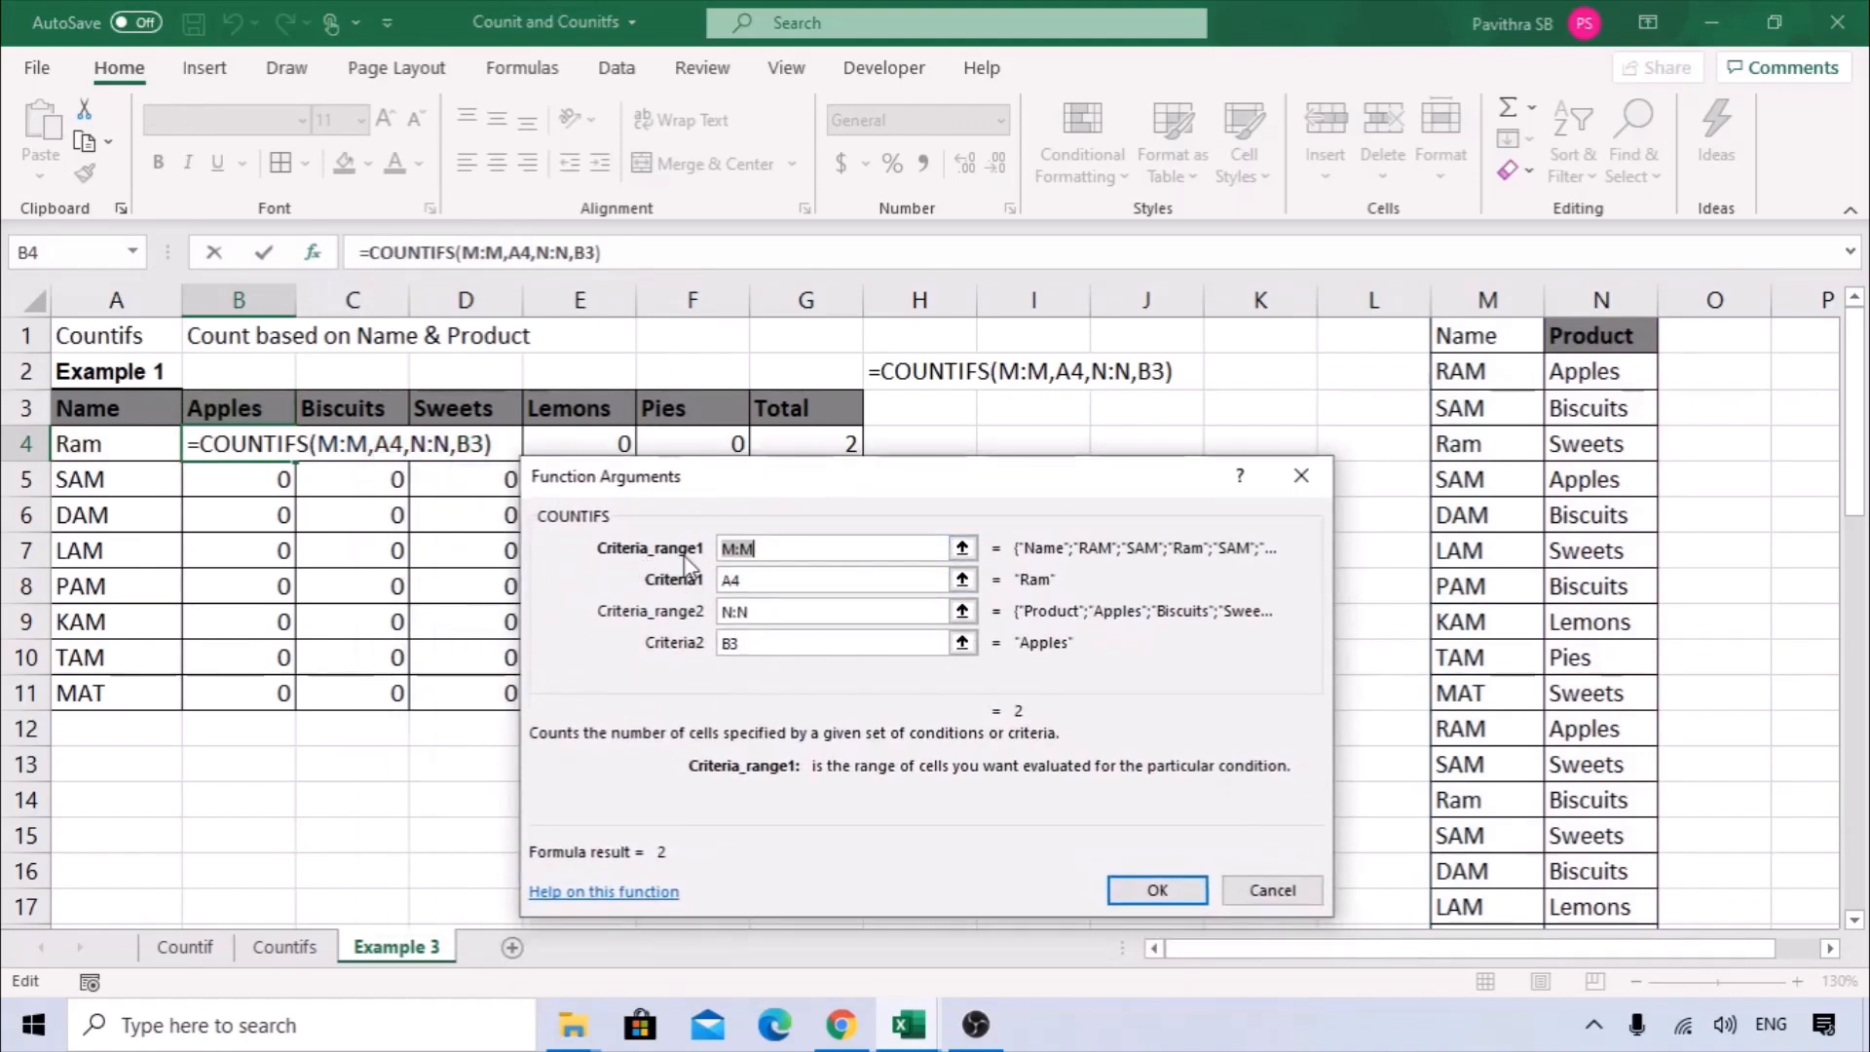
{"action": "left_click", "coordinate": [765, 553]}
{"action": "double_click", "coordinate": [765, 551]}
{"action": "key", "text": "F4"}
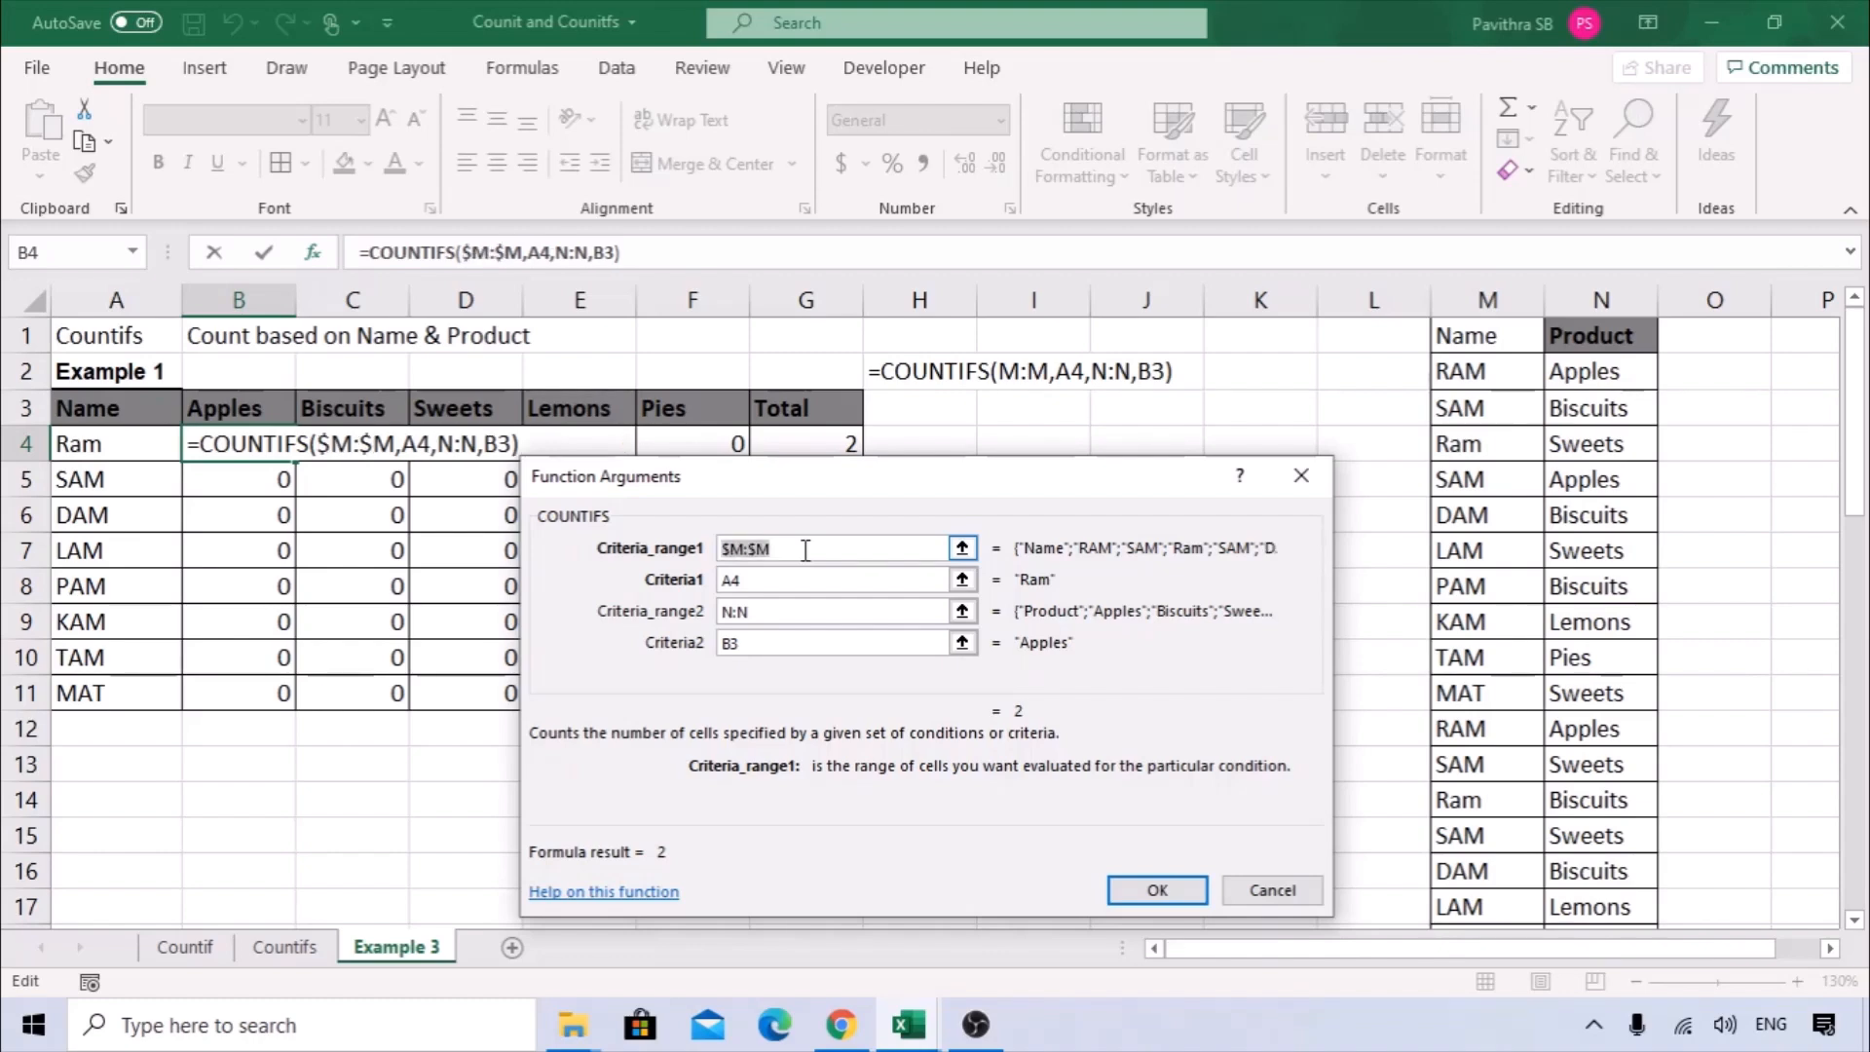
{"action": "key", "text": "F4"}
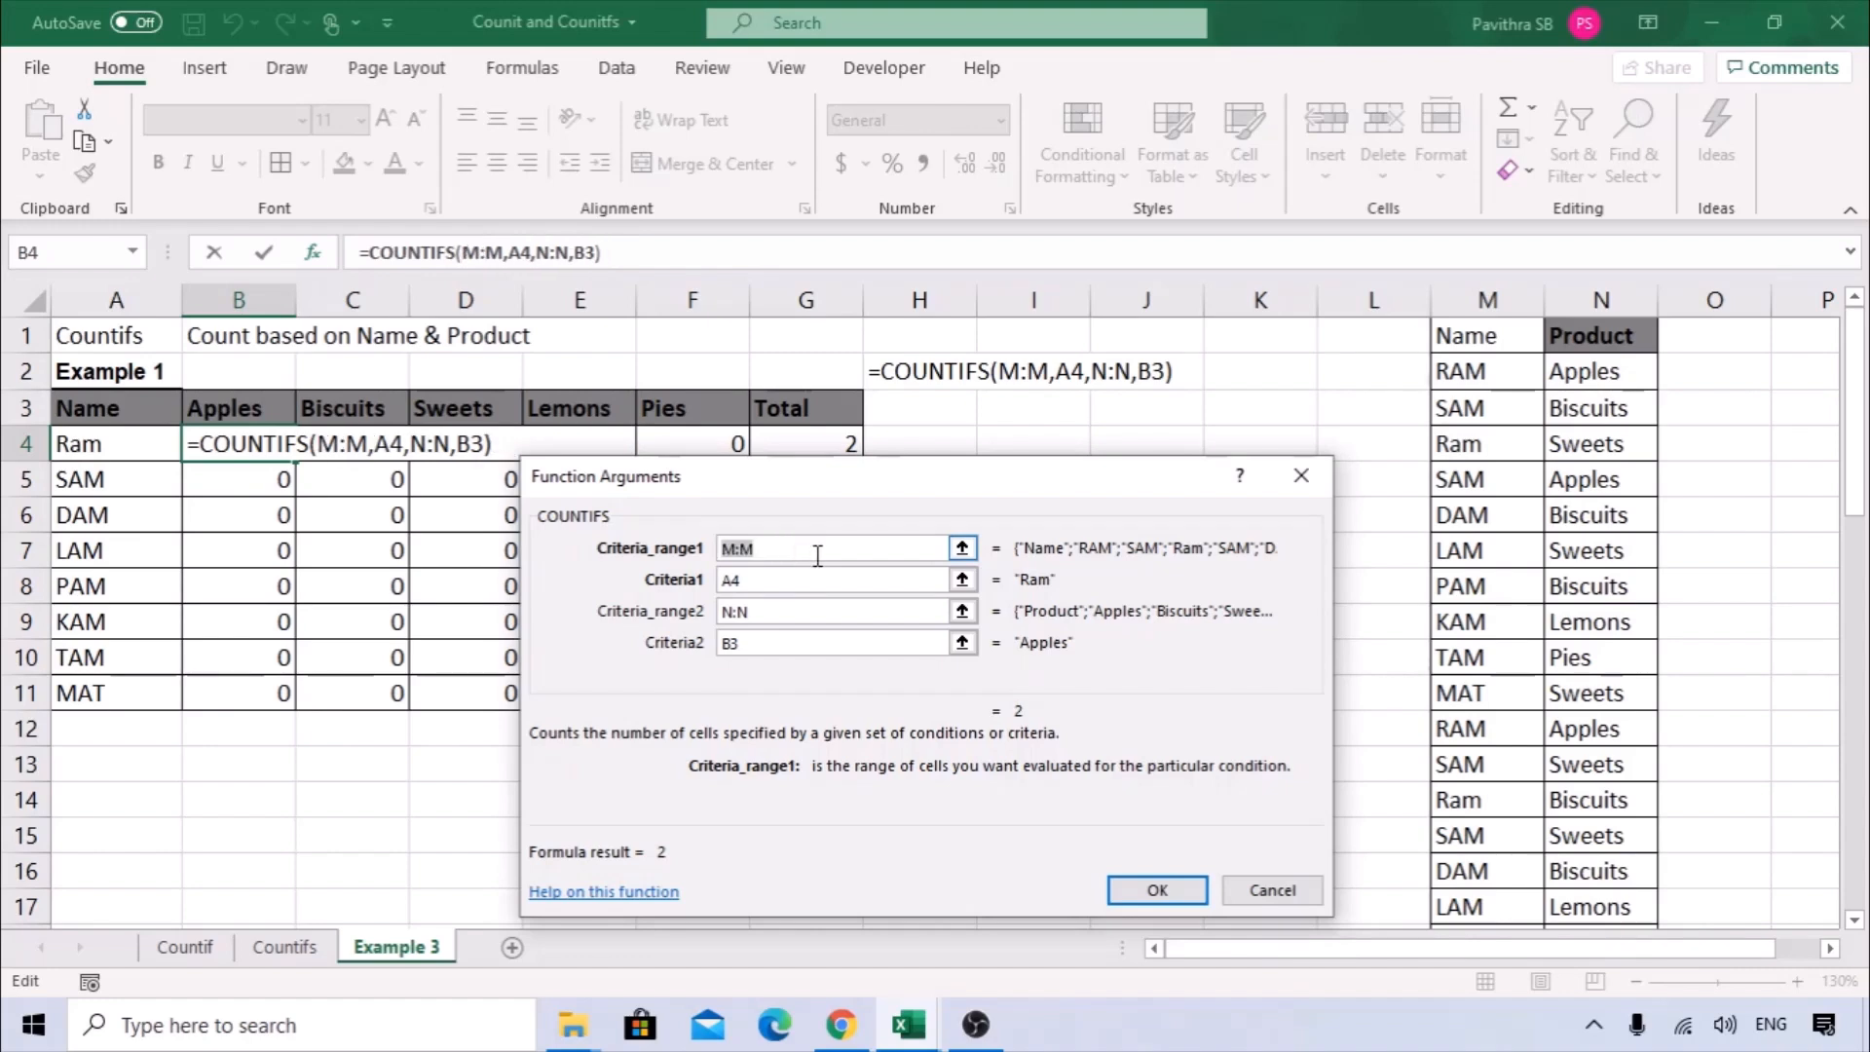
{"action": "key", "text": "F4"}
Lock the column of the first criteria as $A4 and make the second criteria range absolute as $N:$N.
{"action": "left_click", "coordinate": [761, 579]}
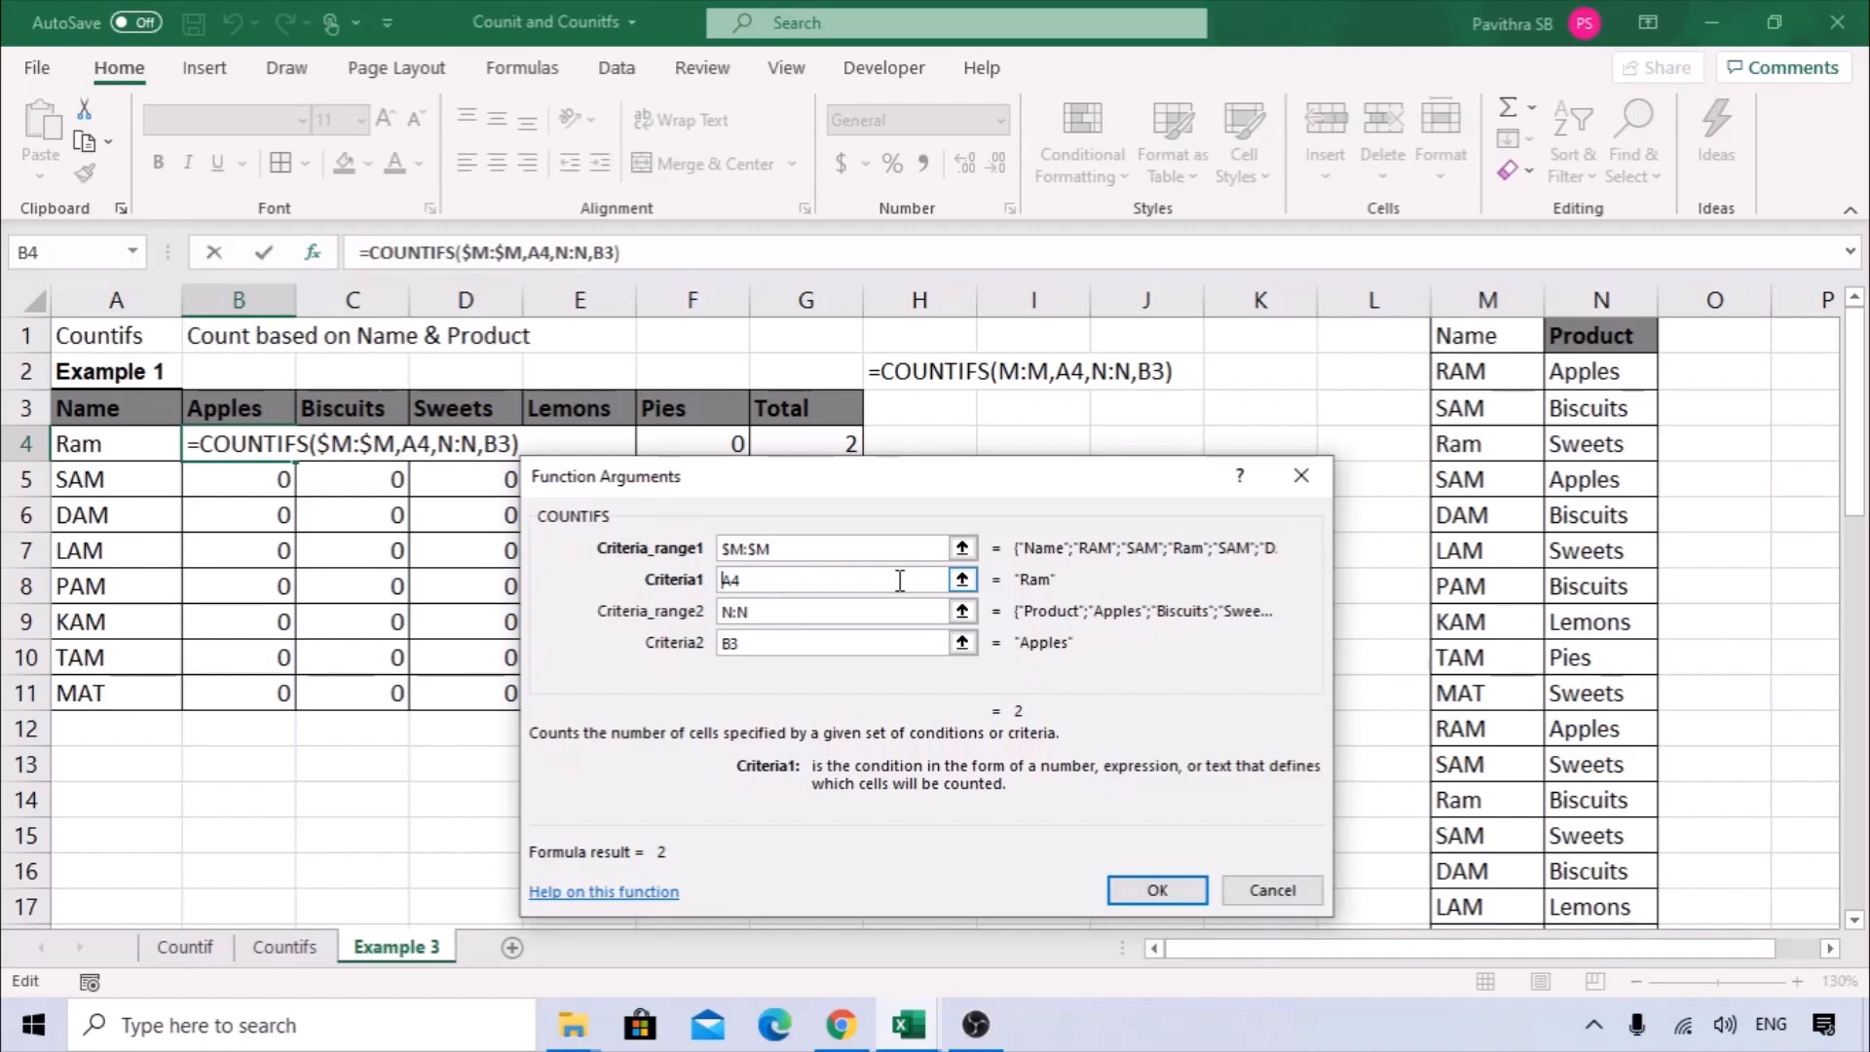
{"action": "type", "text": "$"}
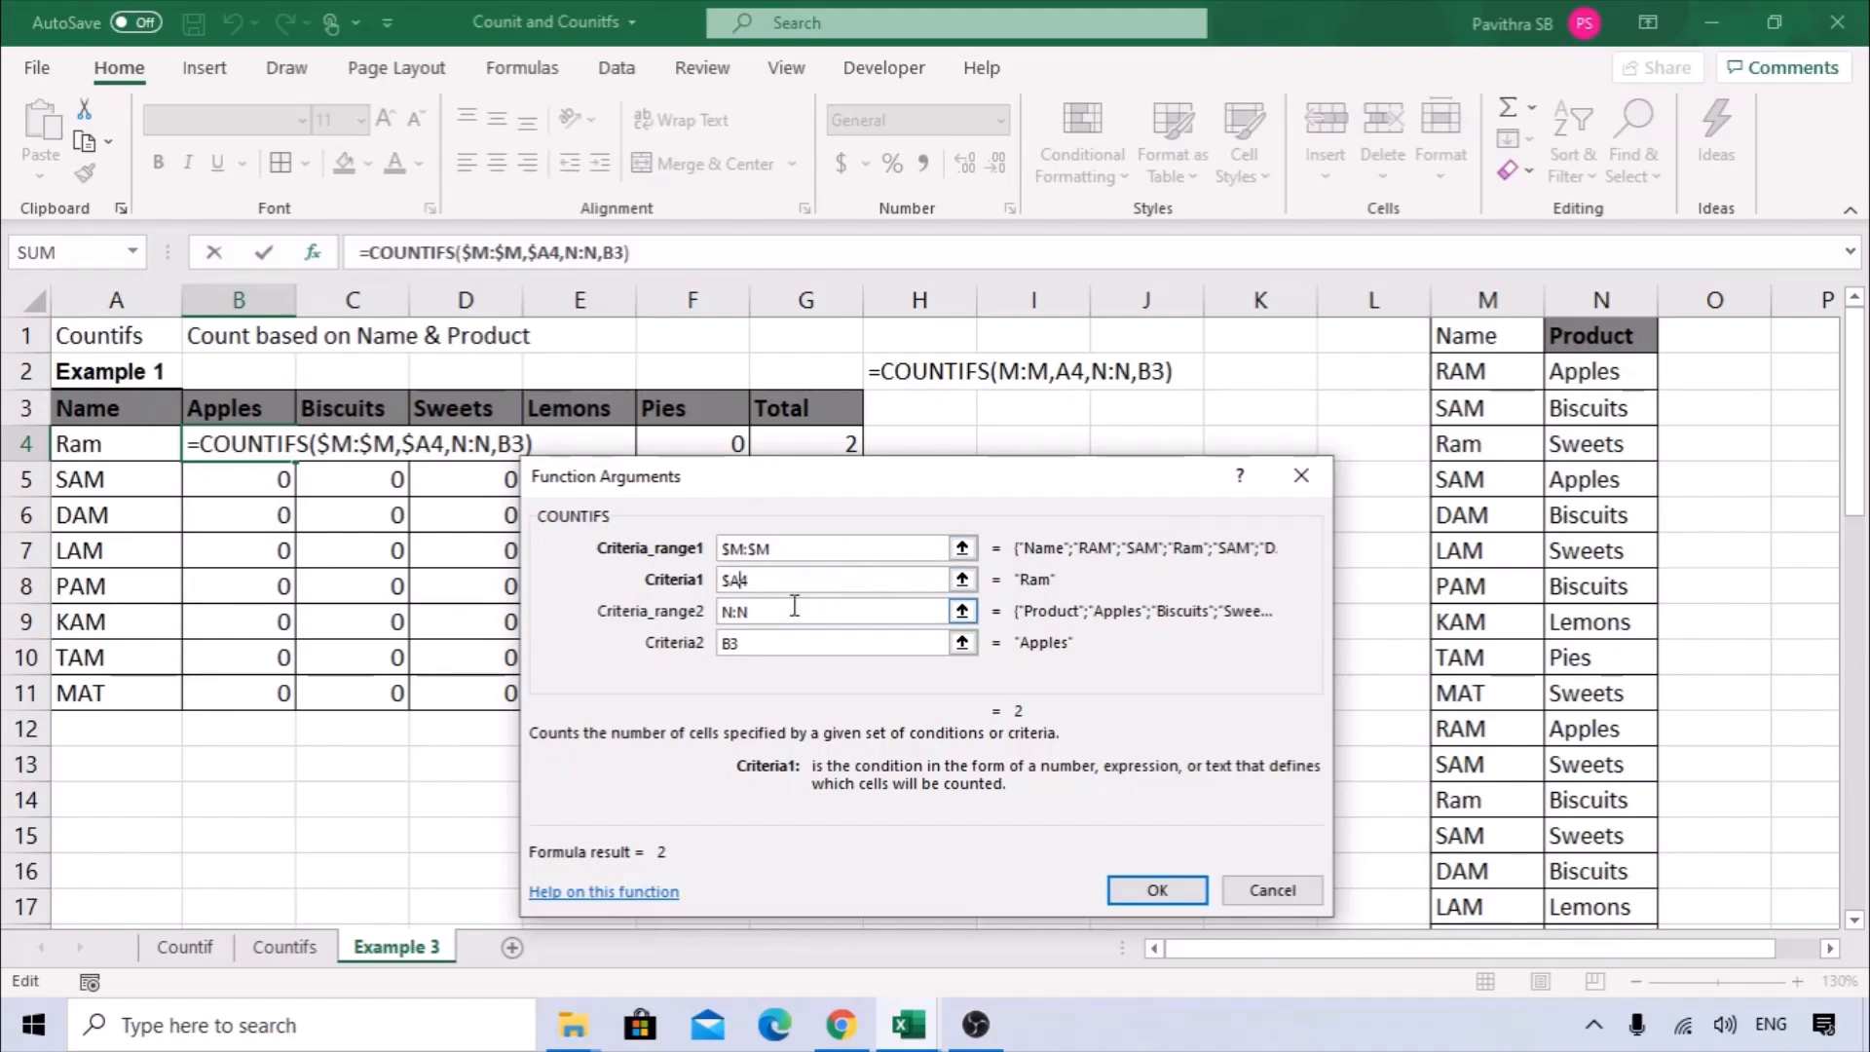
{"action": "left_click_drag", "start_coordinate": [761, 616], "coordinate": [706, 624]}
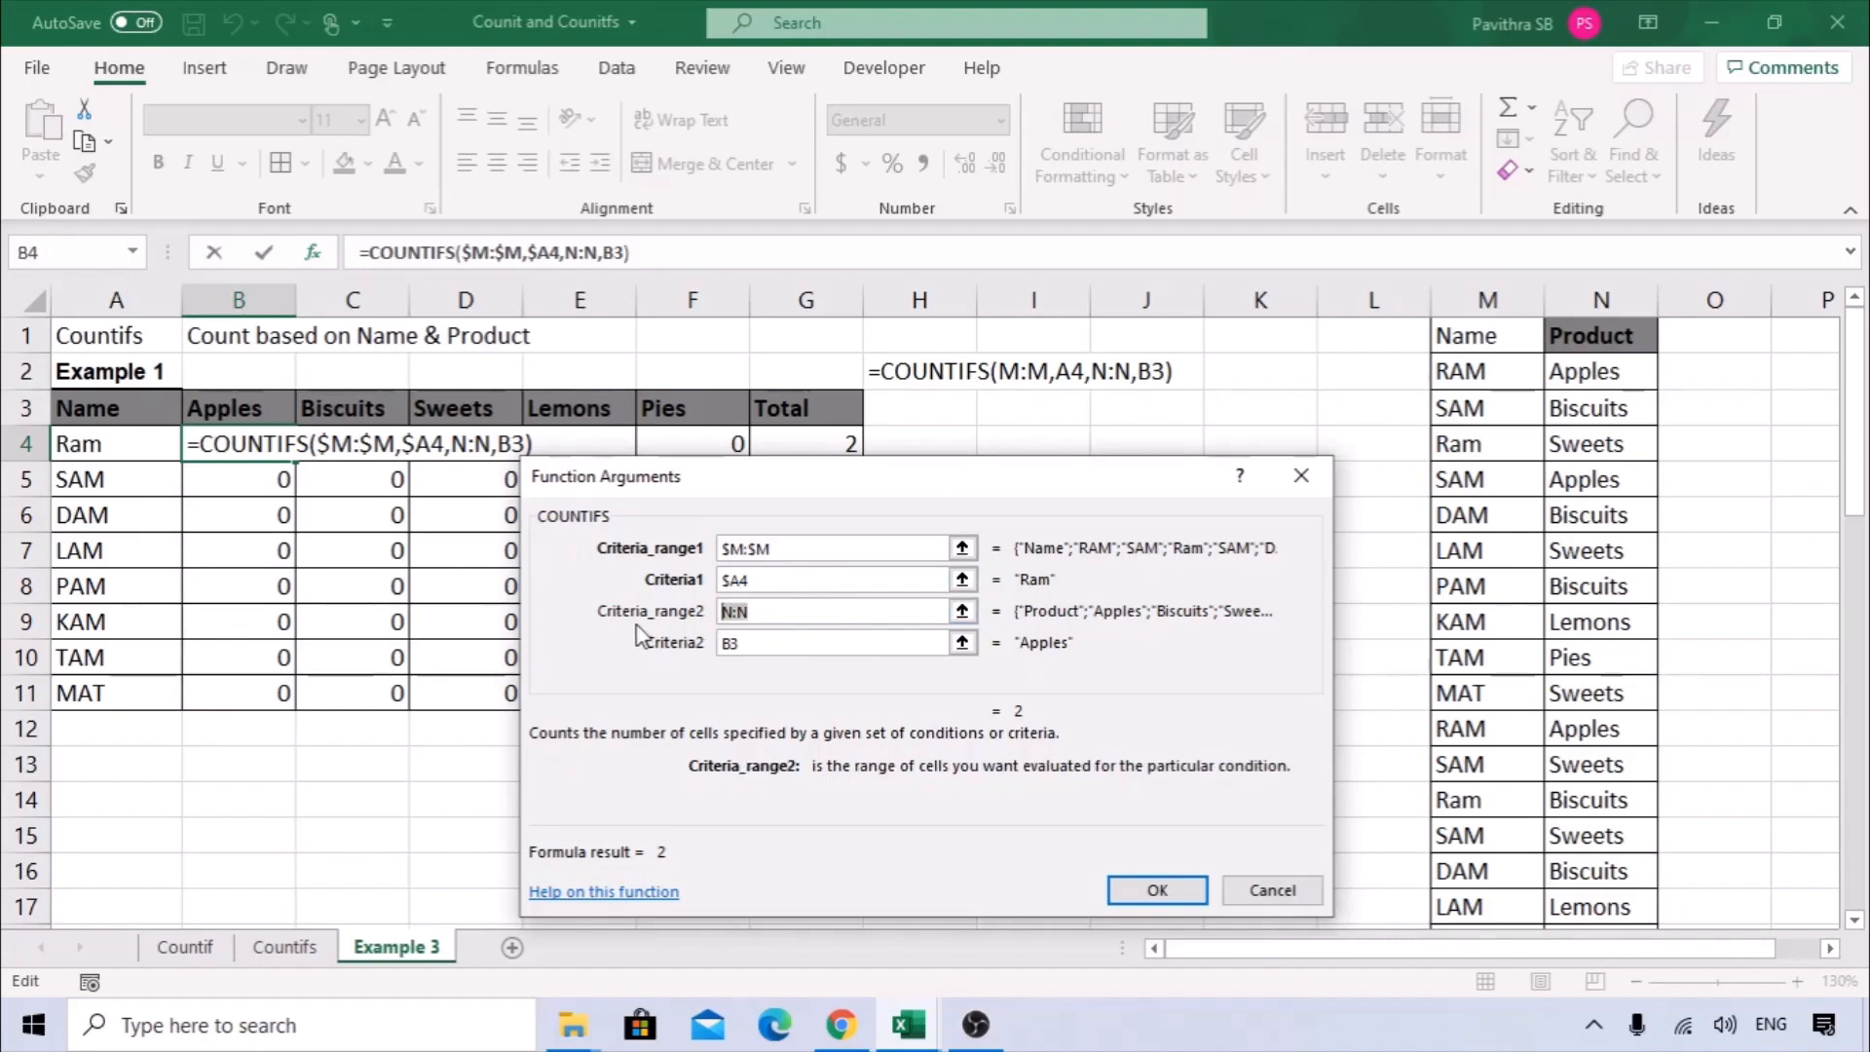
{"action": "left_click", "coordinate": [1623, 292]}
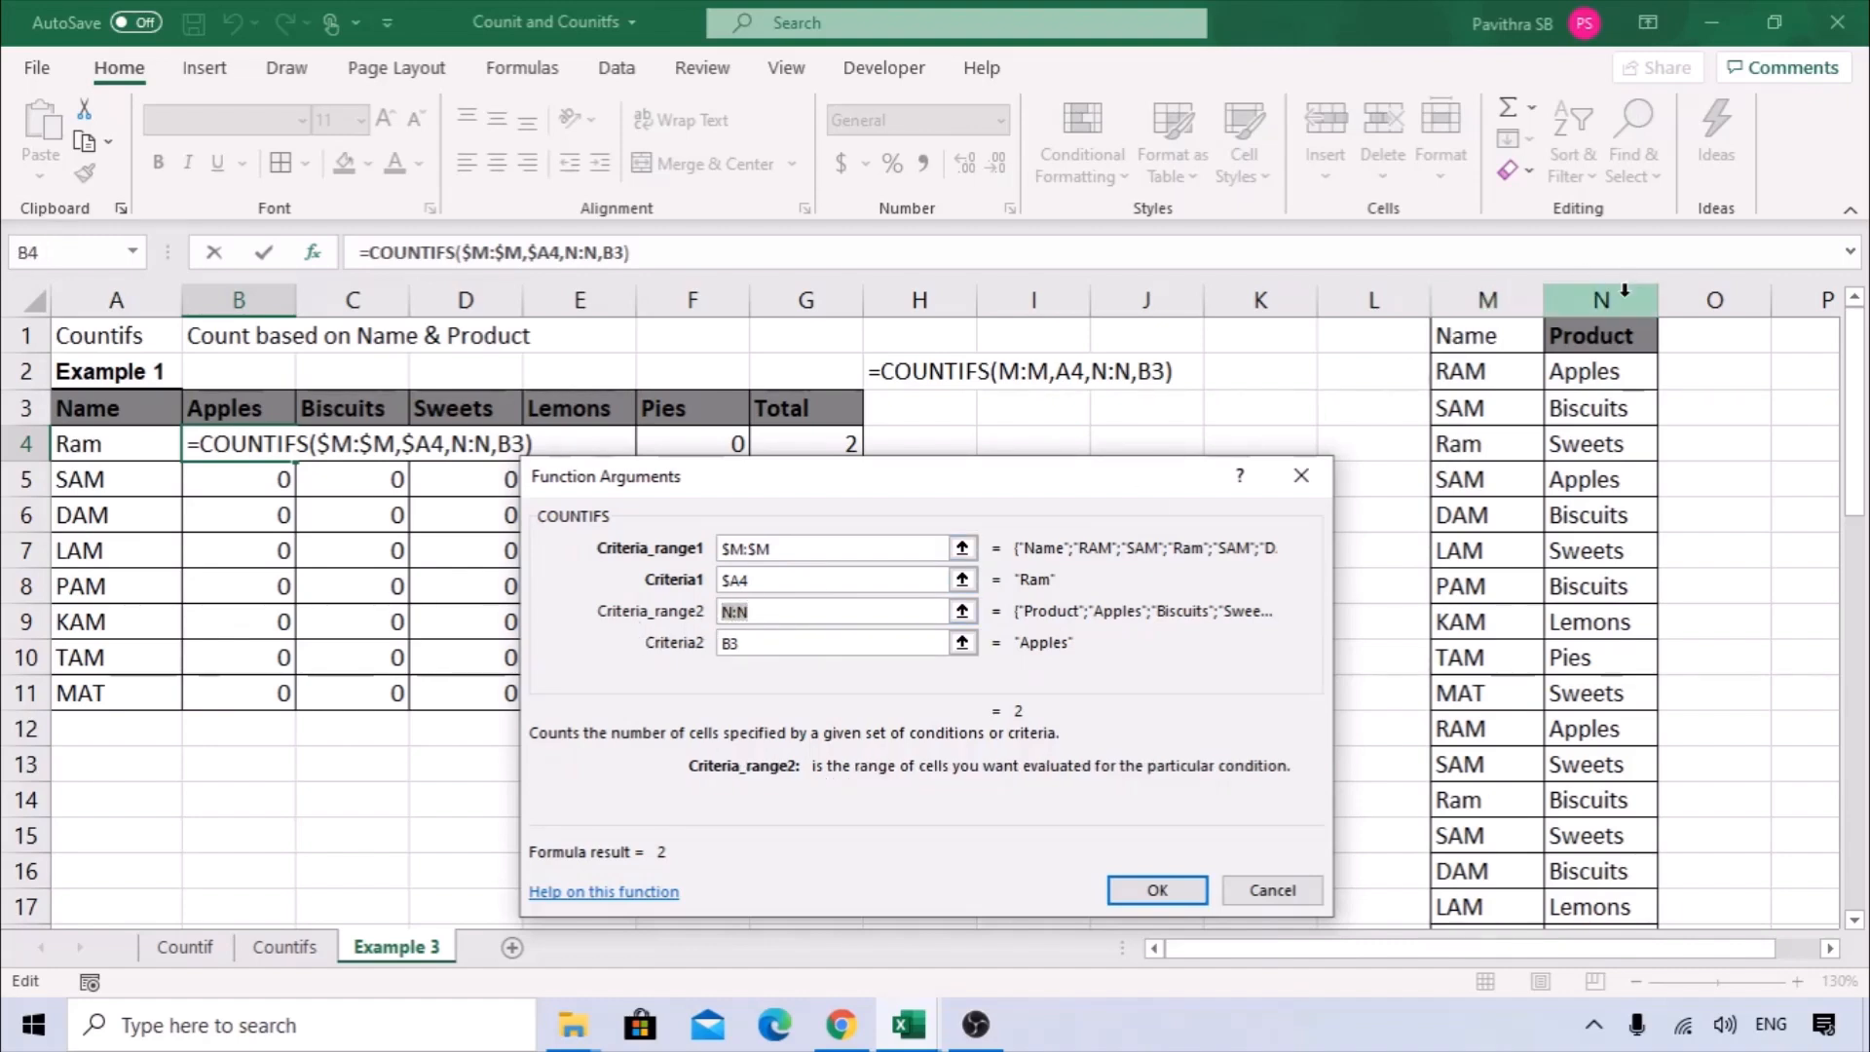
{"action": "key", "text": "F4"}
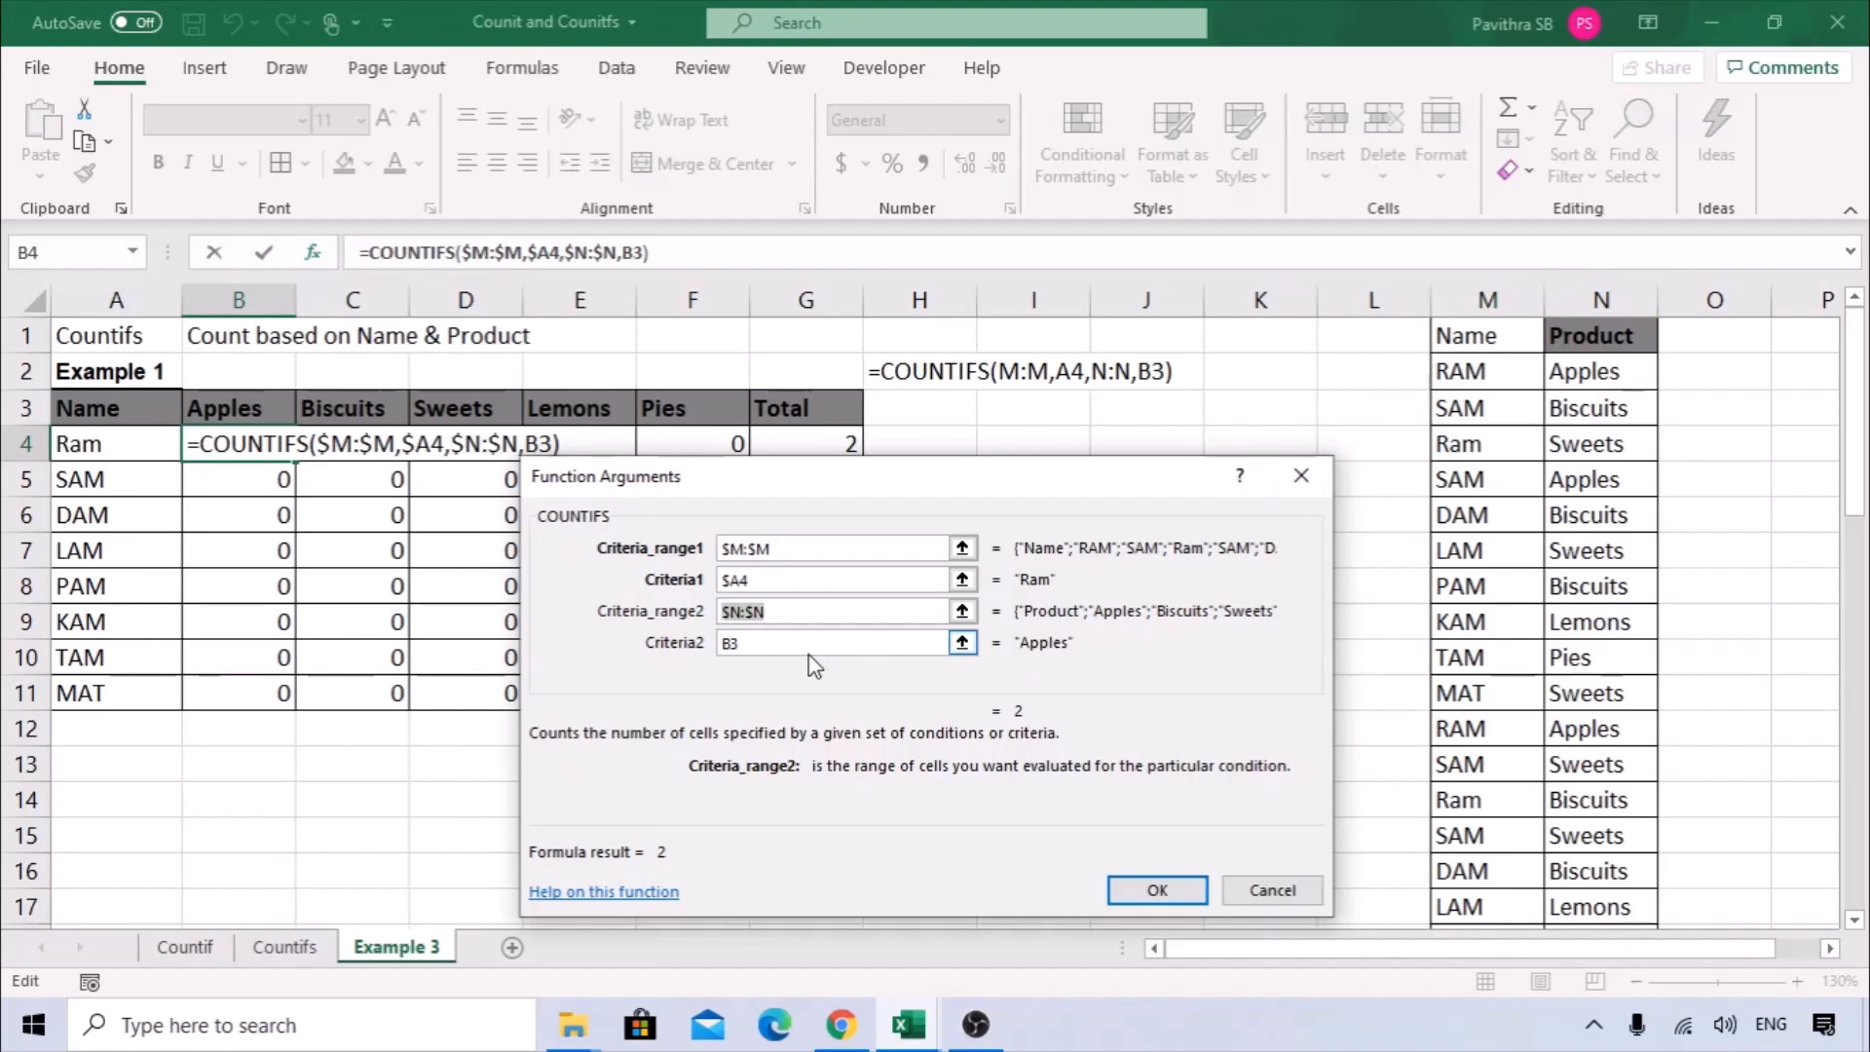
Lock the row of the second criteria as B$3, confirm the arguments, and copy the B4 formula across B4:F11.
{"action": "left_click", "coordinate": [773, 641]}
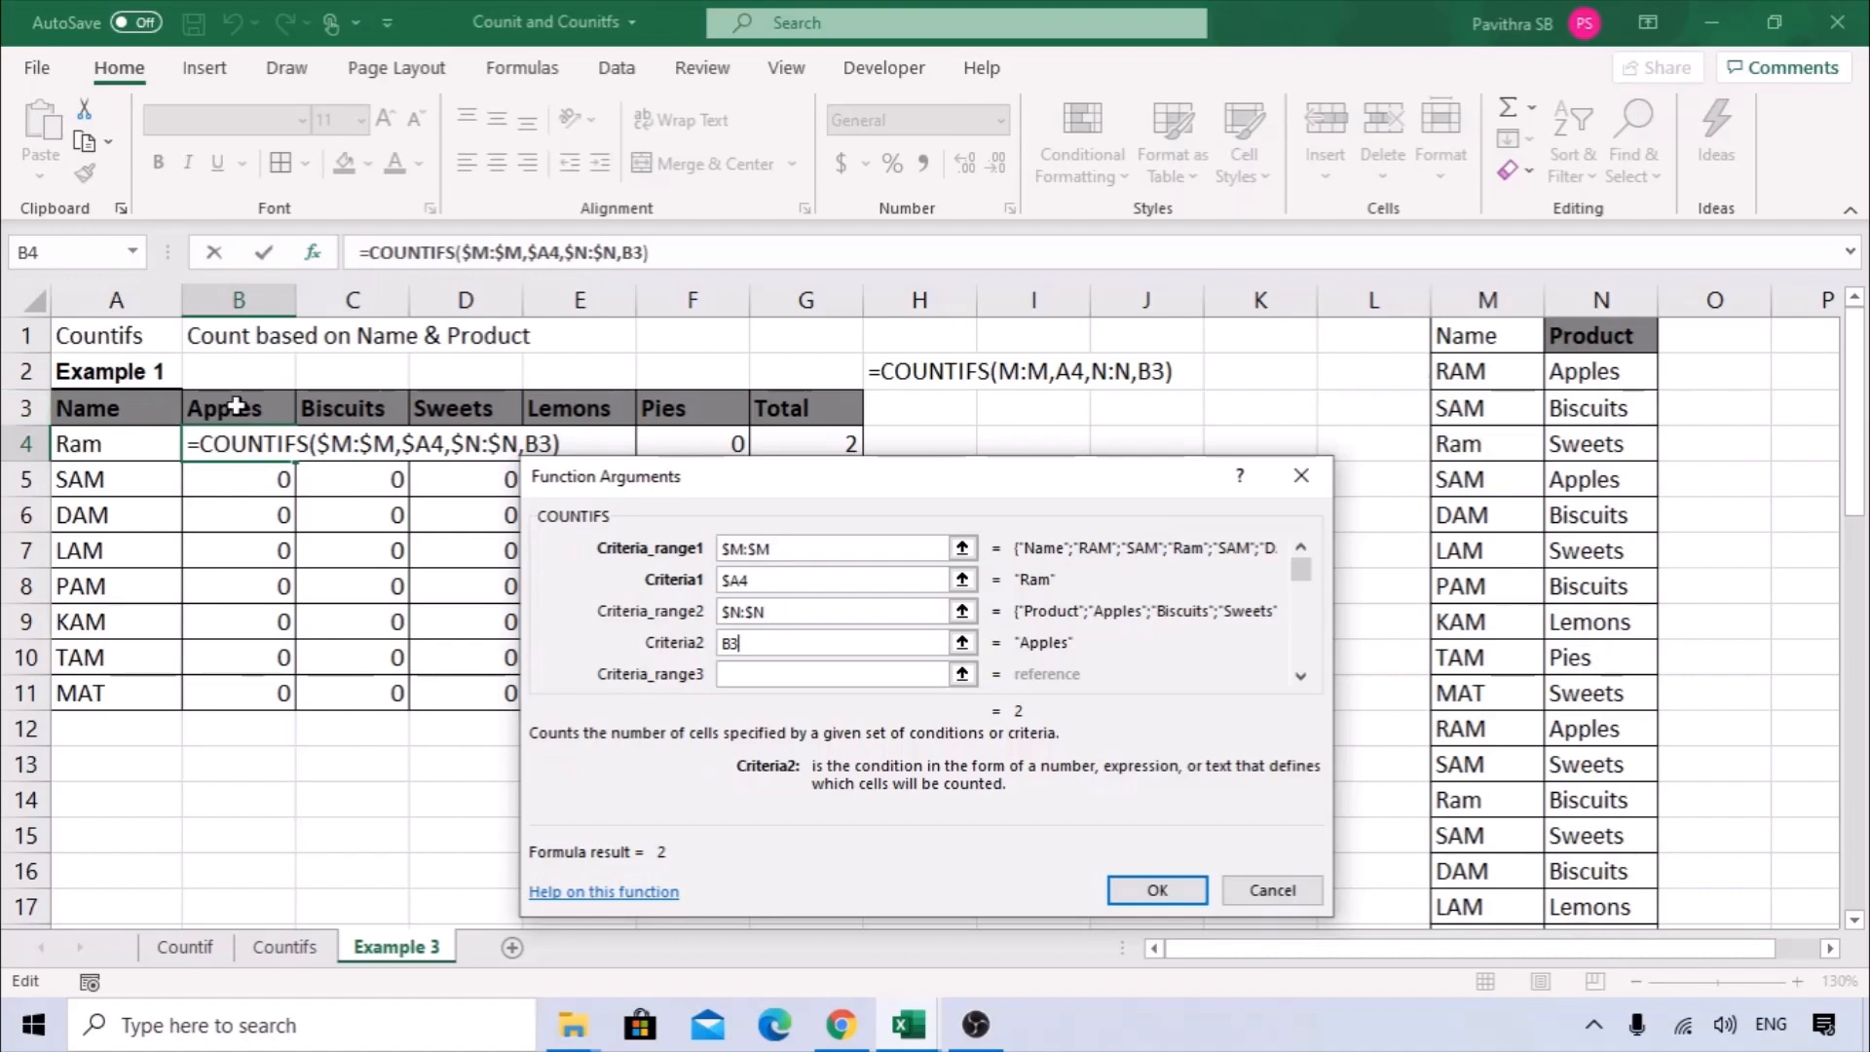
{"action": "left_click", "coordinate": [732, 641]}
{"action": "type", "text": "$"}
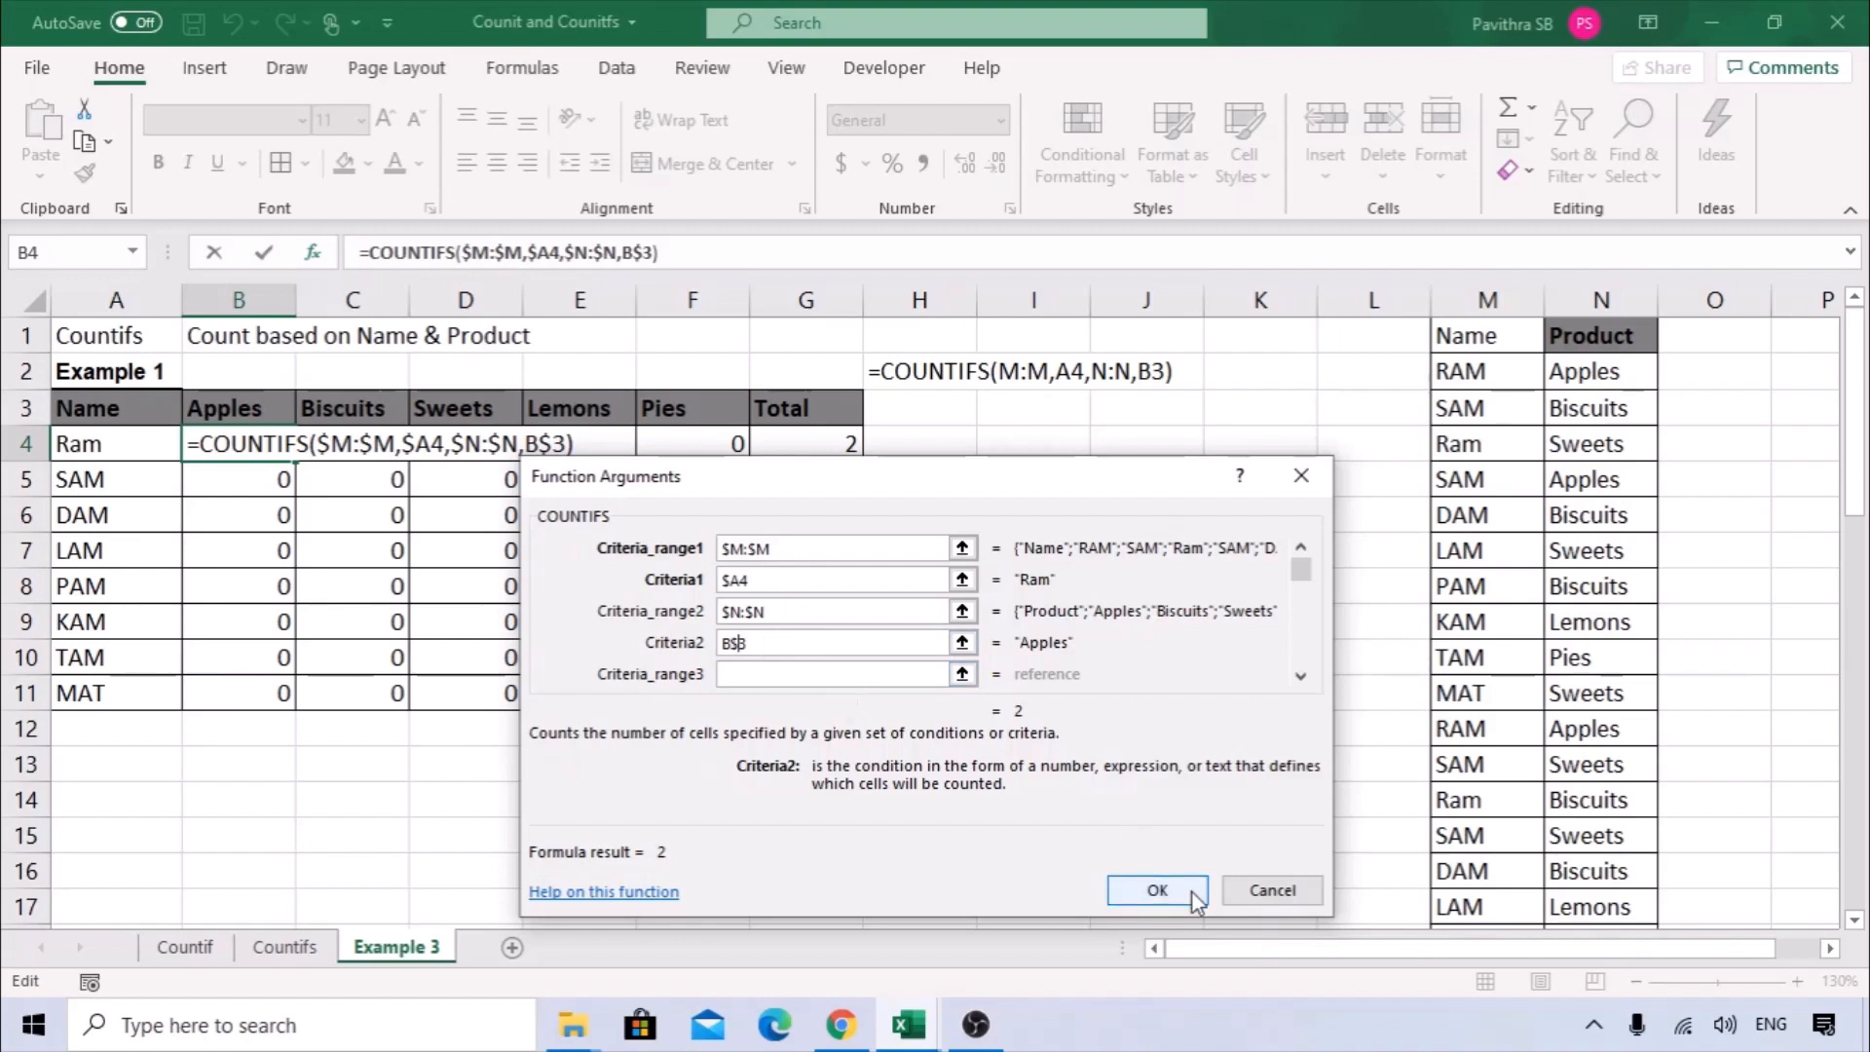
{"action": "left_click", "coordinate": [1157, 890]}
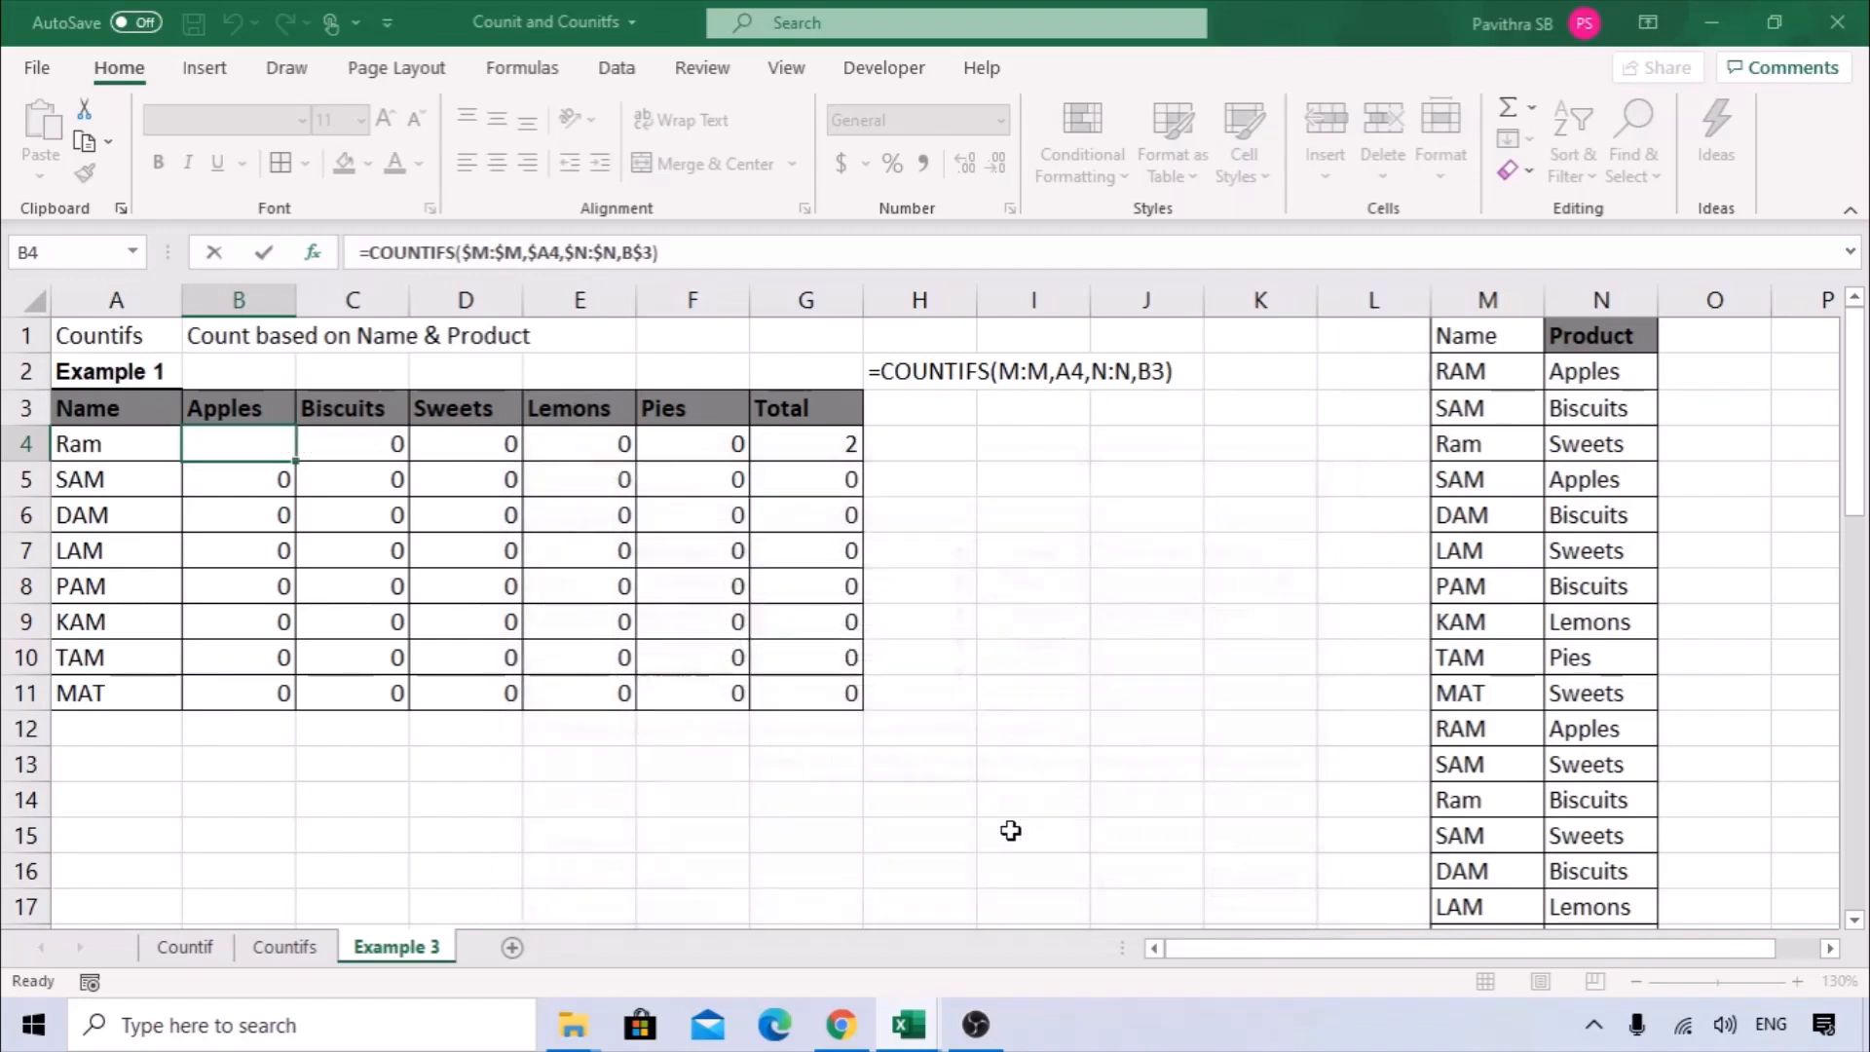
{"action": "left_click_drag", "start_coordinate": [298, 462], "coordinate": [731, 704]}
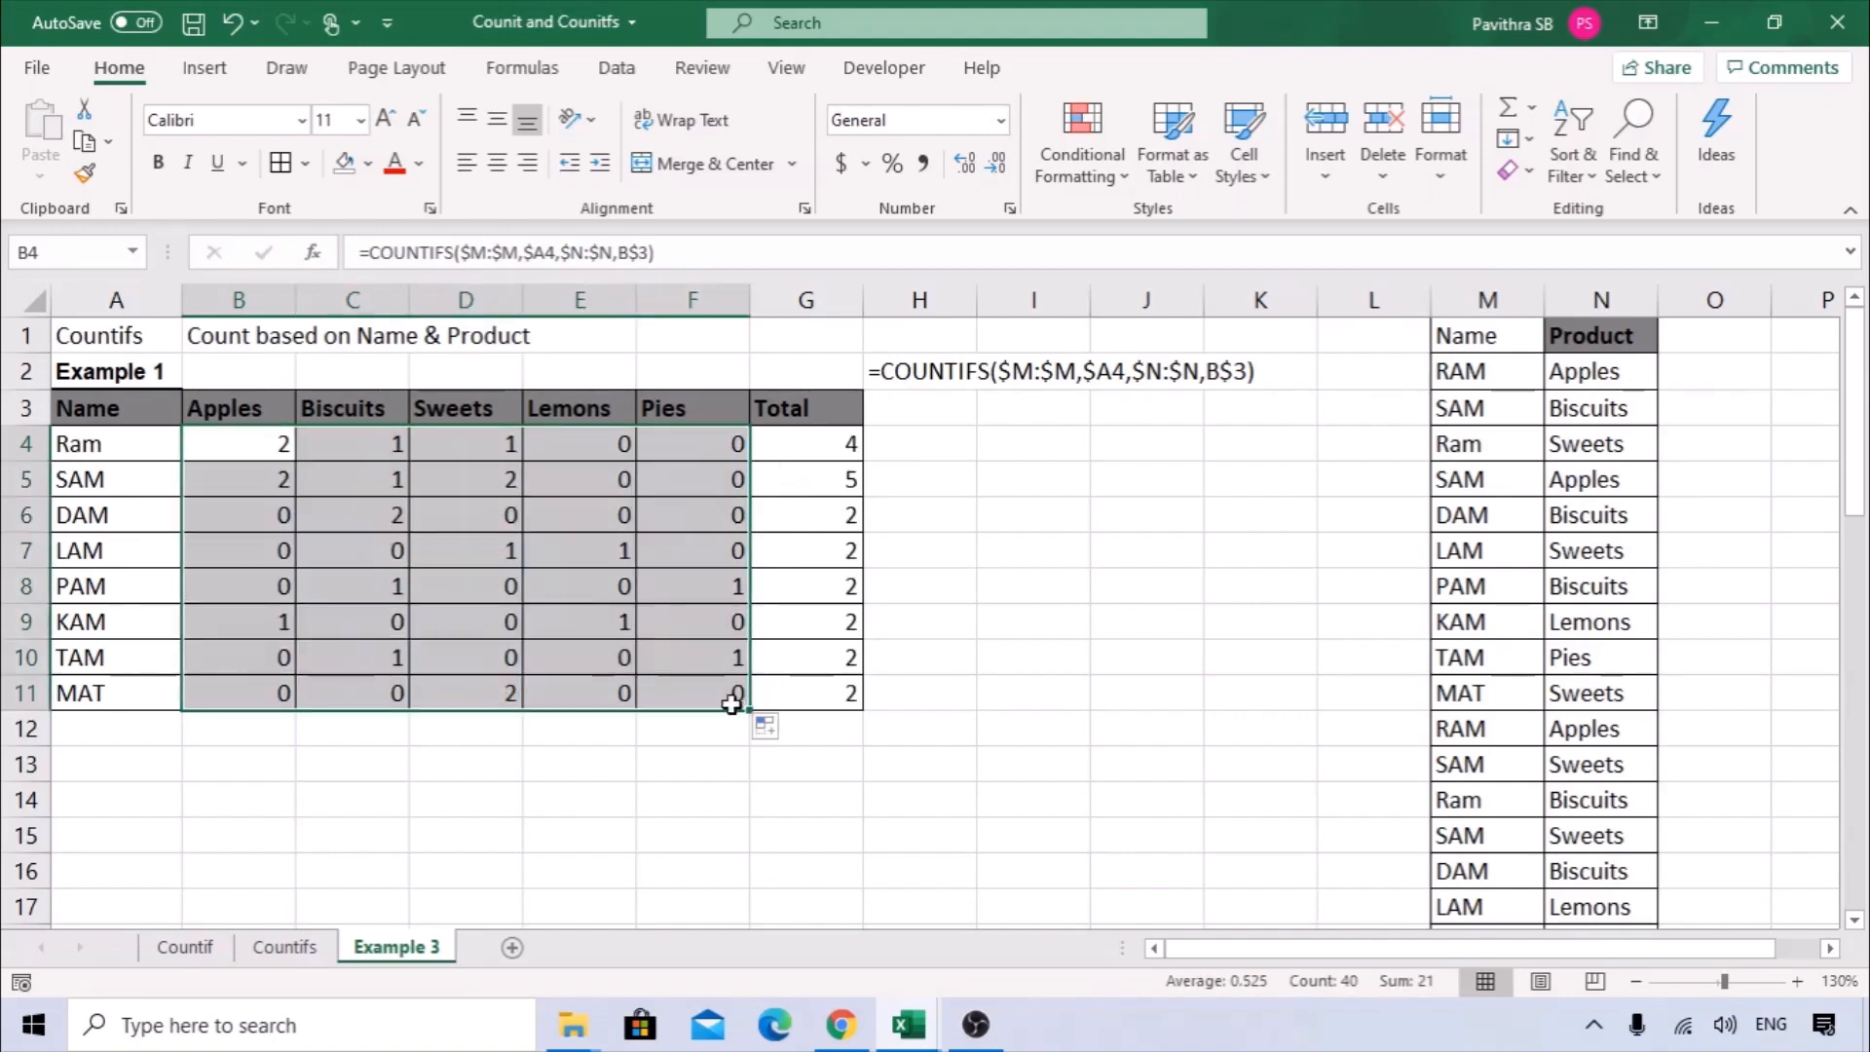
Inspect the copied COUNTIFS formulas in C11, F8 and D6 to check their locked ranges and criteria references.
{"action": "left_click", "coordinate": [385, 690]}
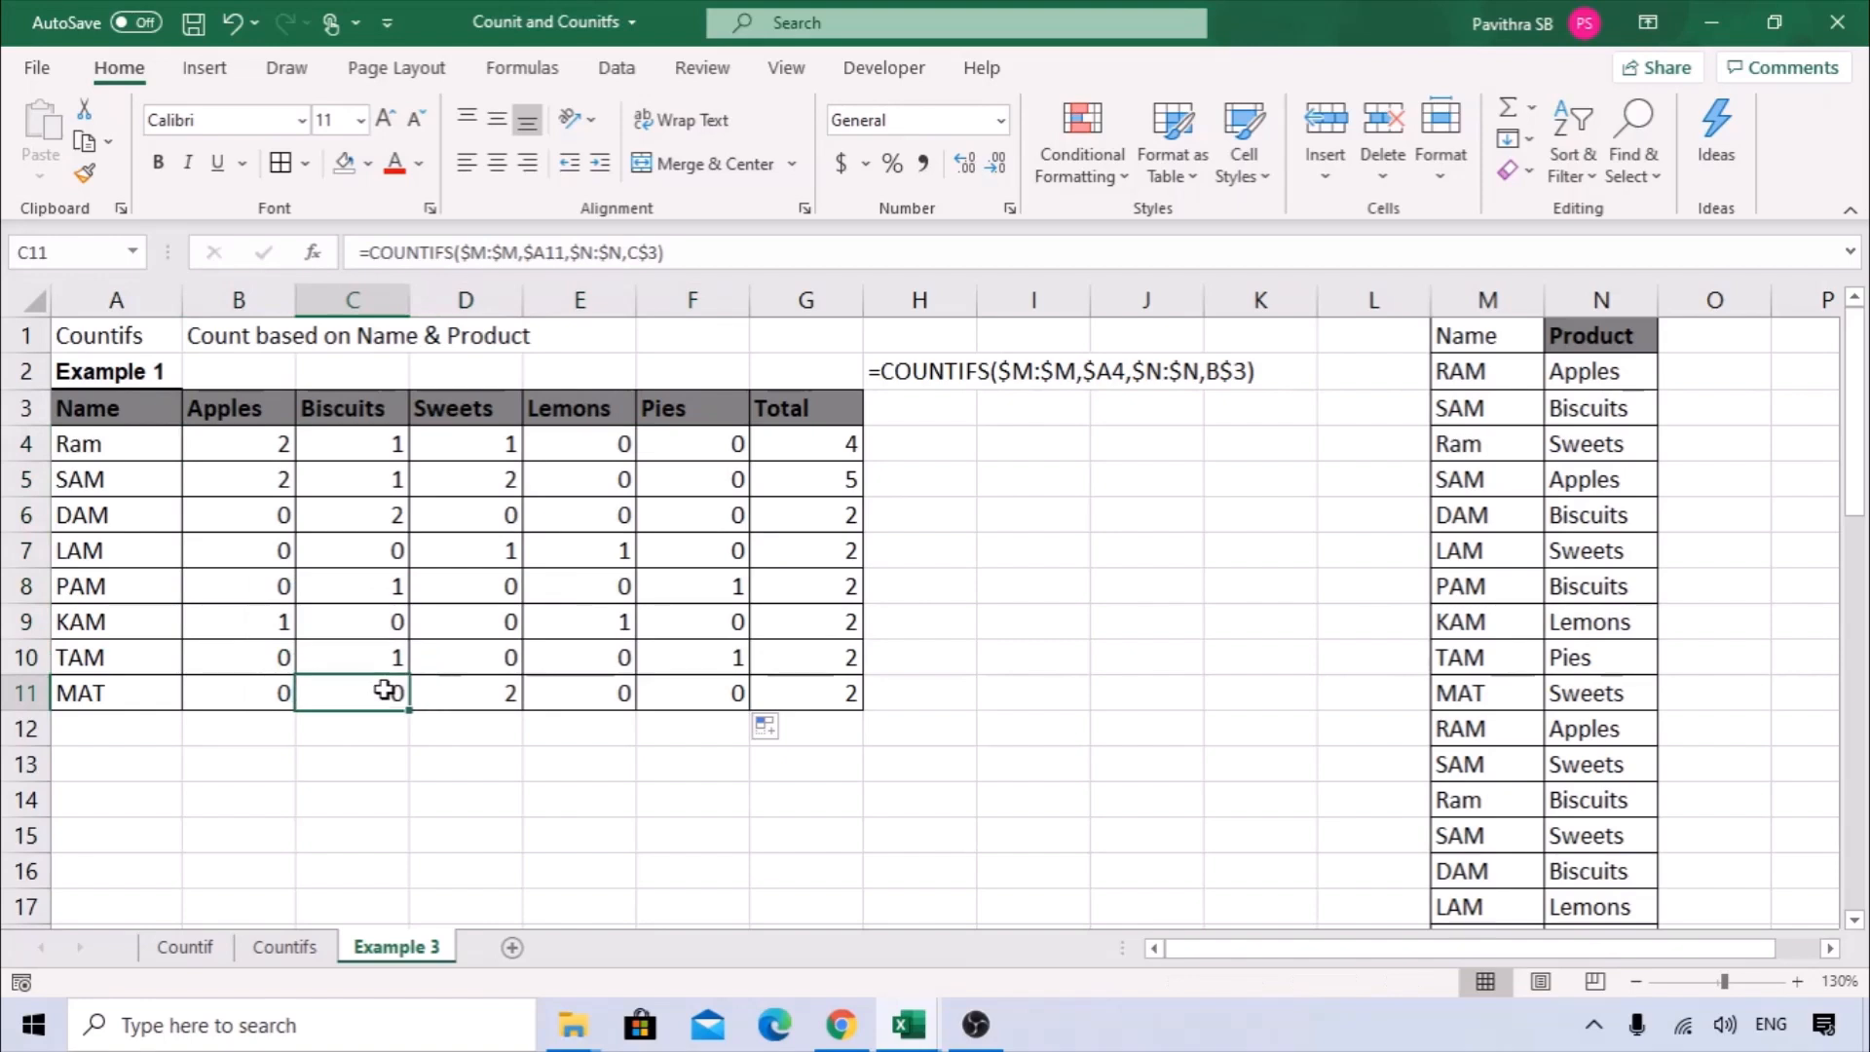
{"action": "double_click", "coordinate": [386, 690]}
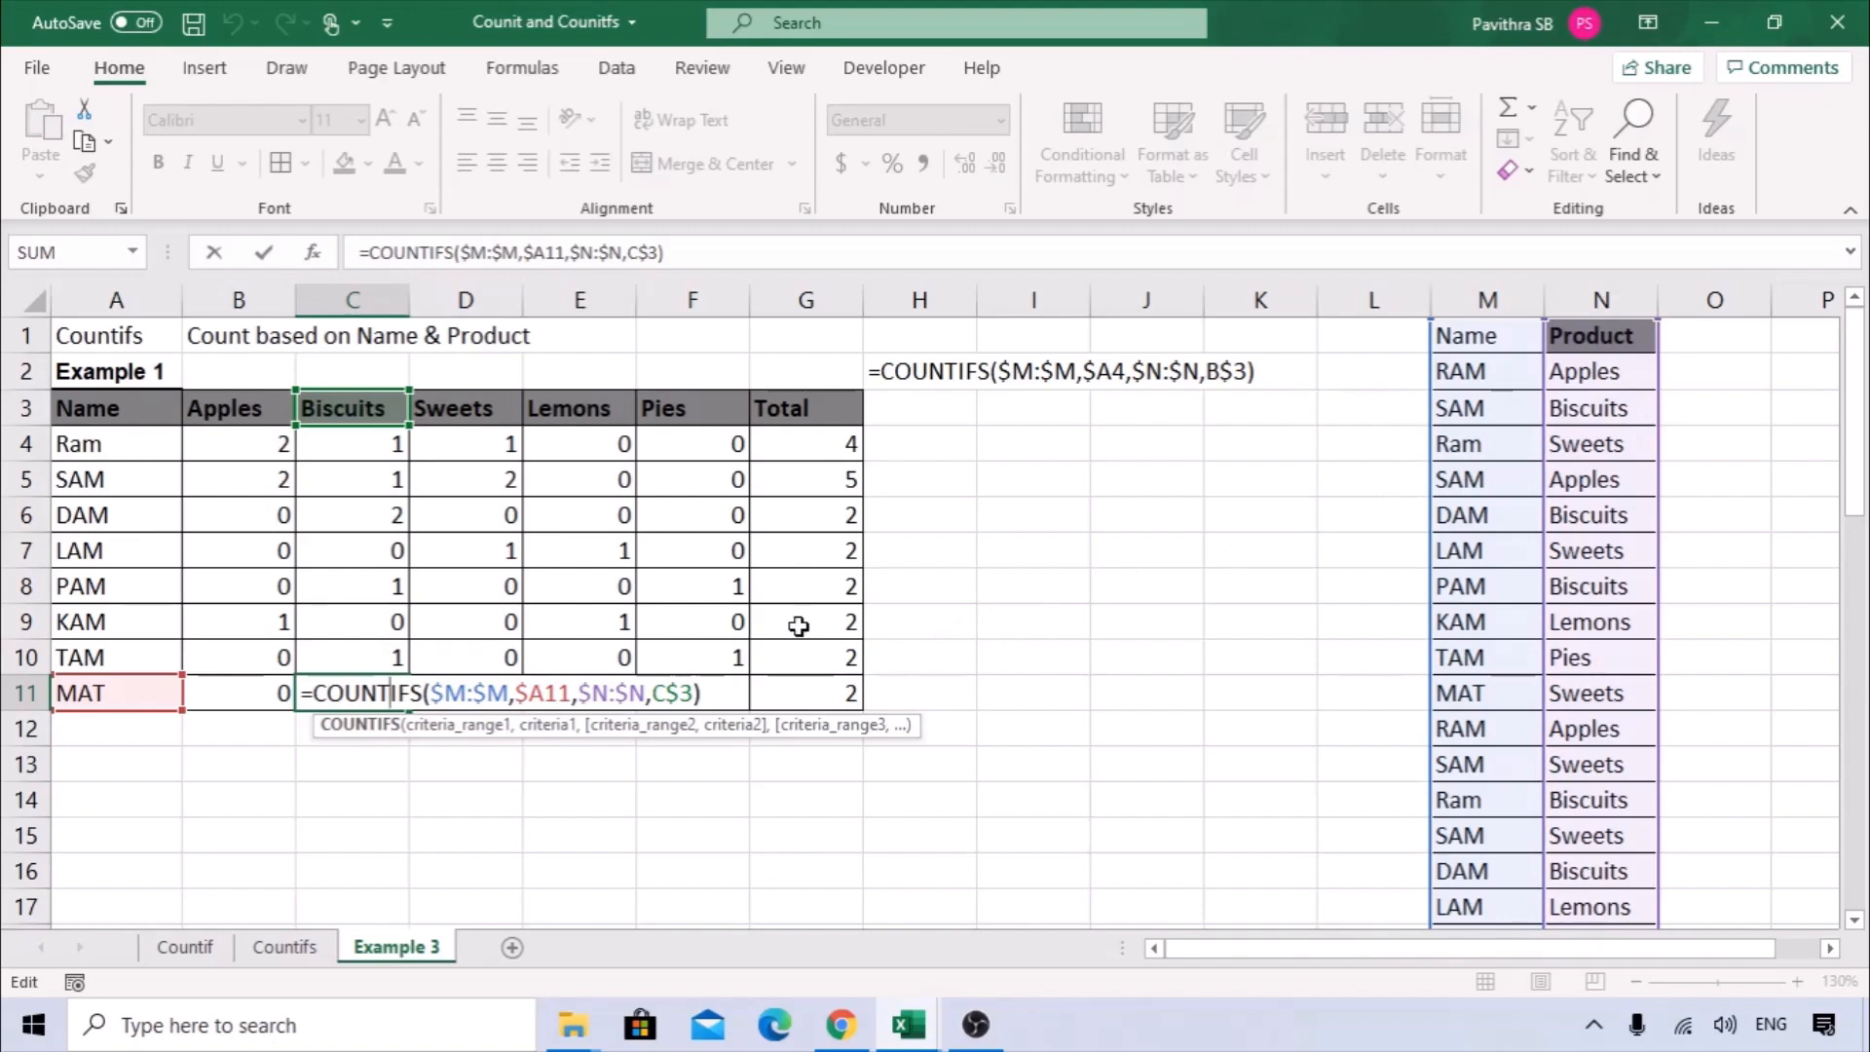
{"action": "left_click", "coordinate": [717, 586]}
{"action": "double_click", "coordinate": [717, 586]}
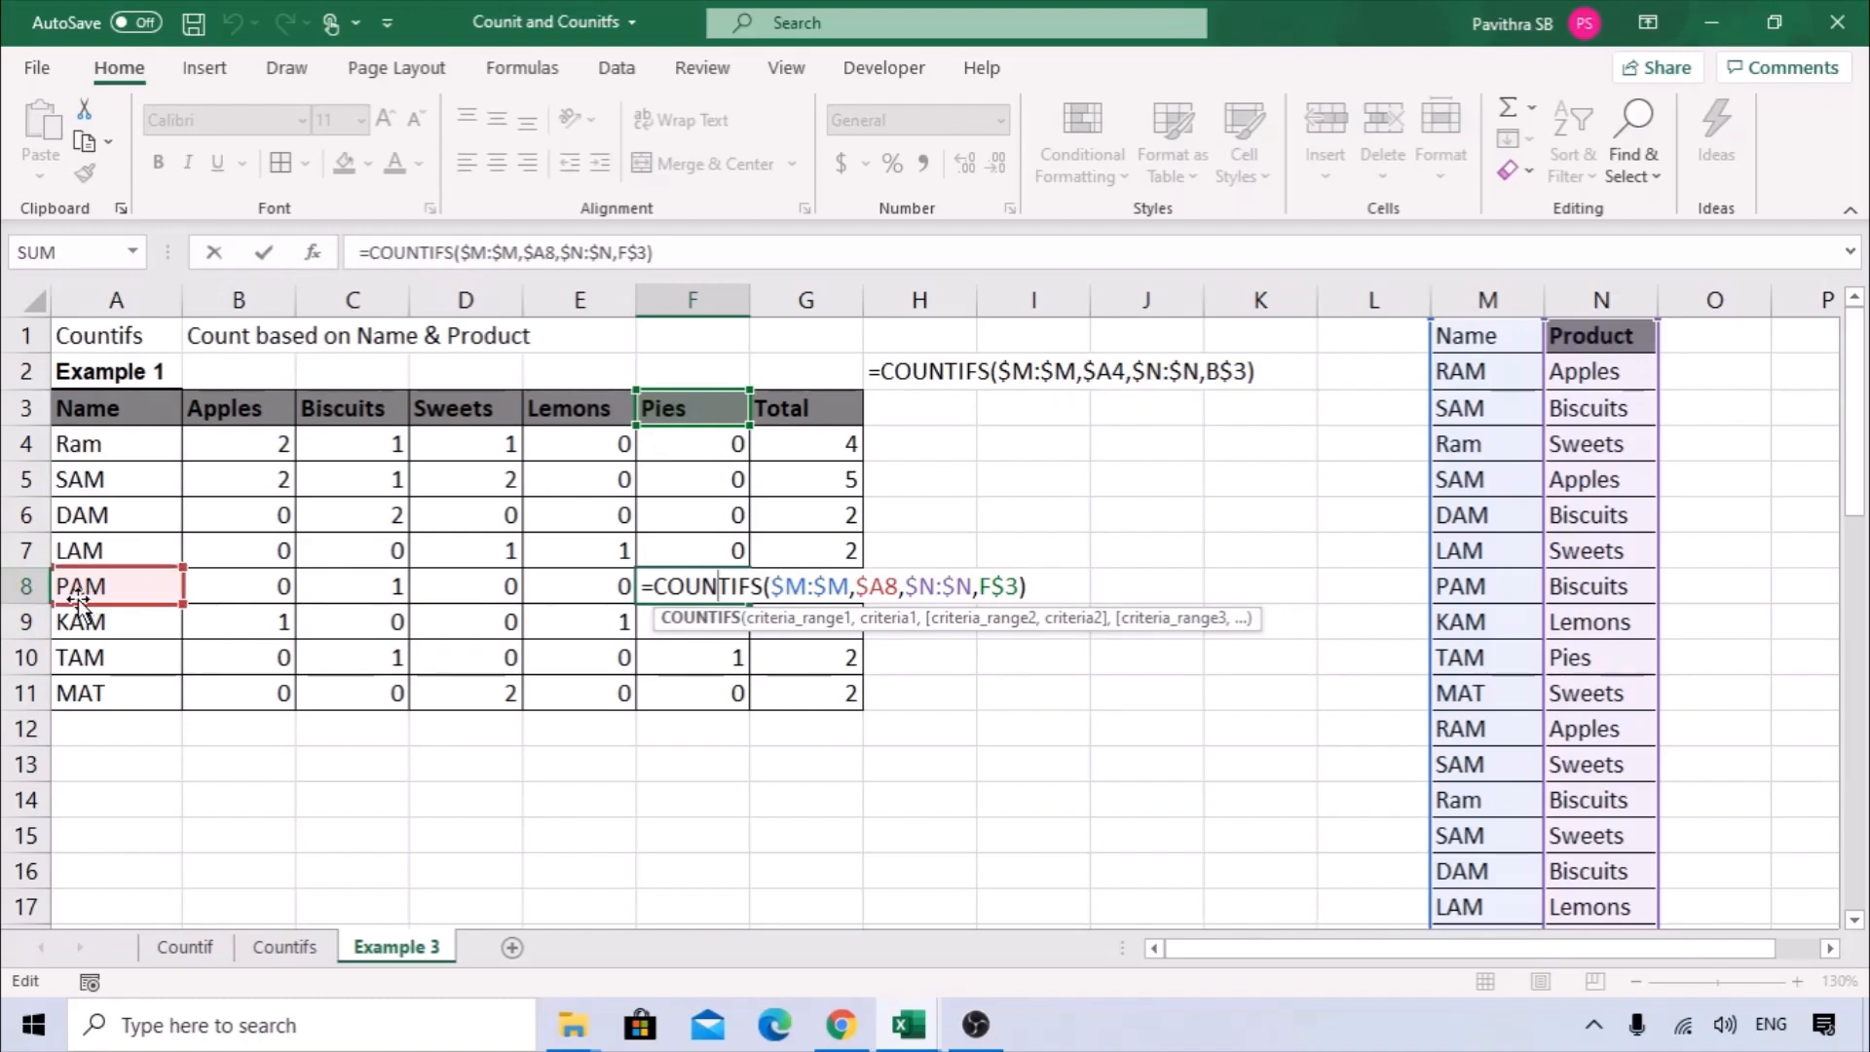
{"action": "key", "text": "Return"}
{"action": "double_click", "coordinate": [492, 514]}
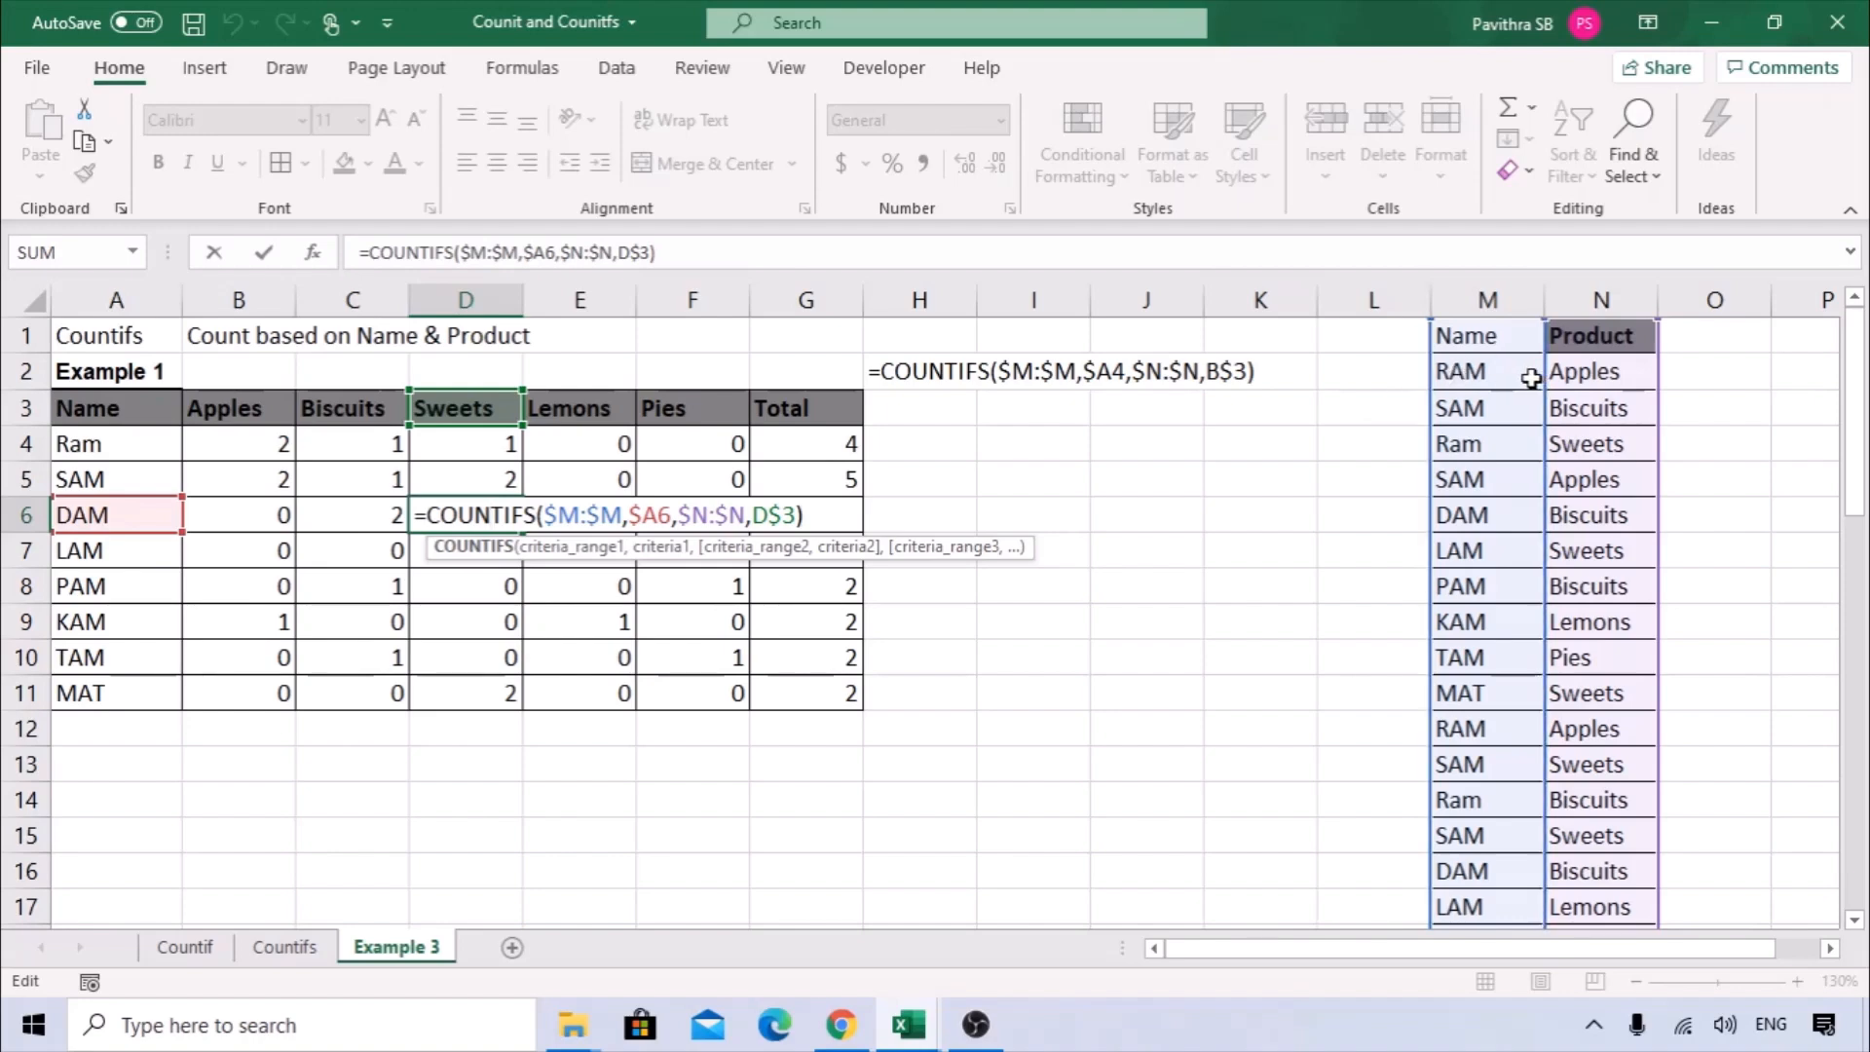
{"action": "key", "text": "Escape"}
Review the product headers in row 3 and the function arguments of the COUNTIFS formula in B4.
{"action": "left_click", "coordinate": [261, 436]}
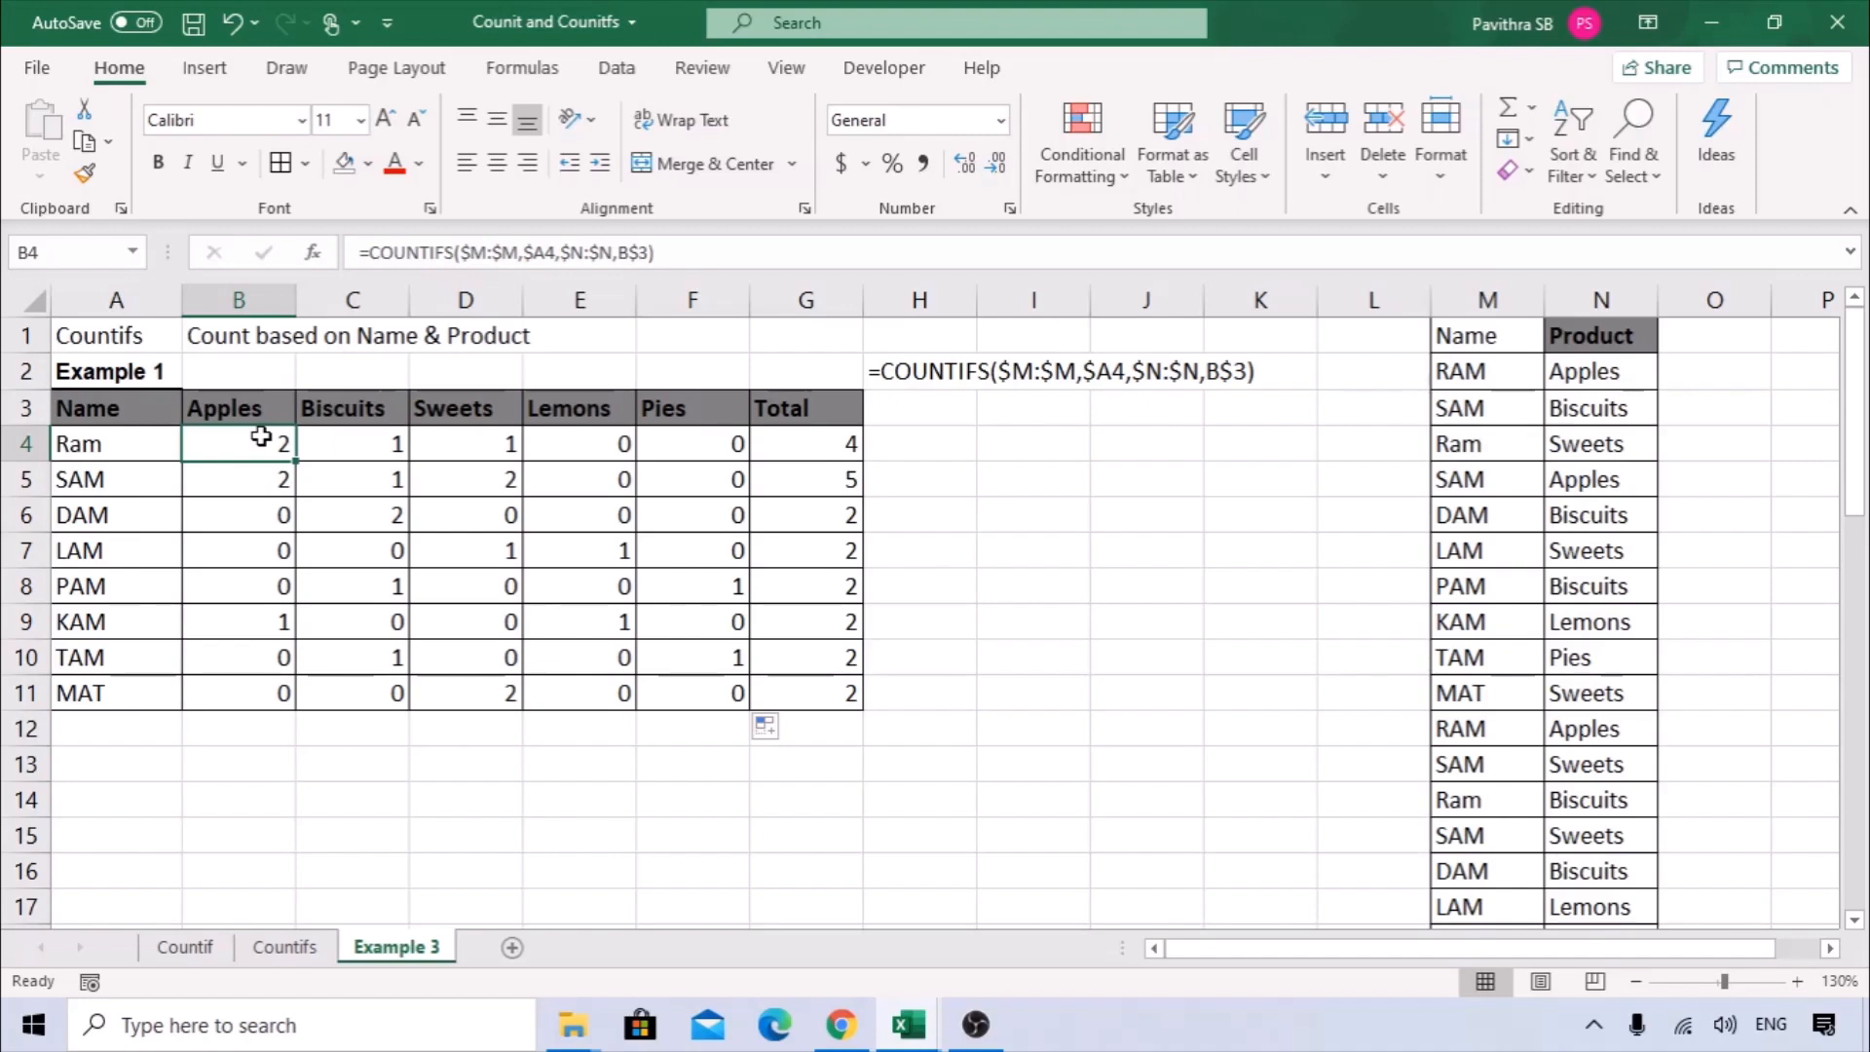
{"action": "left_click_drag", "start_coordinate": [239, 411], "coordinate": [778, 413]}
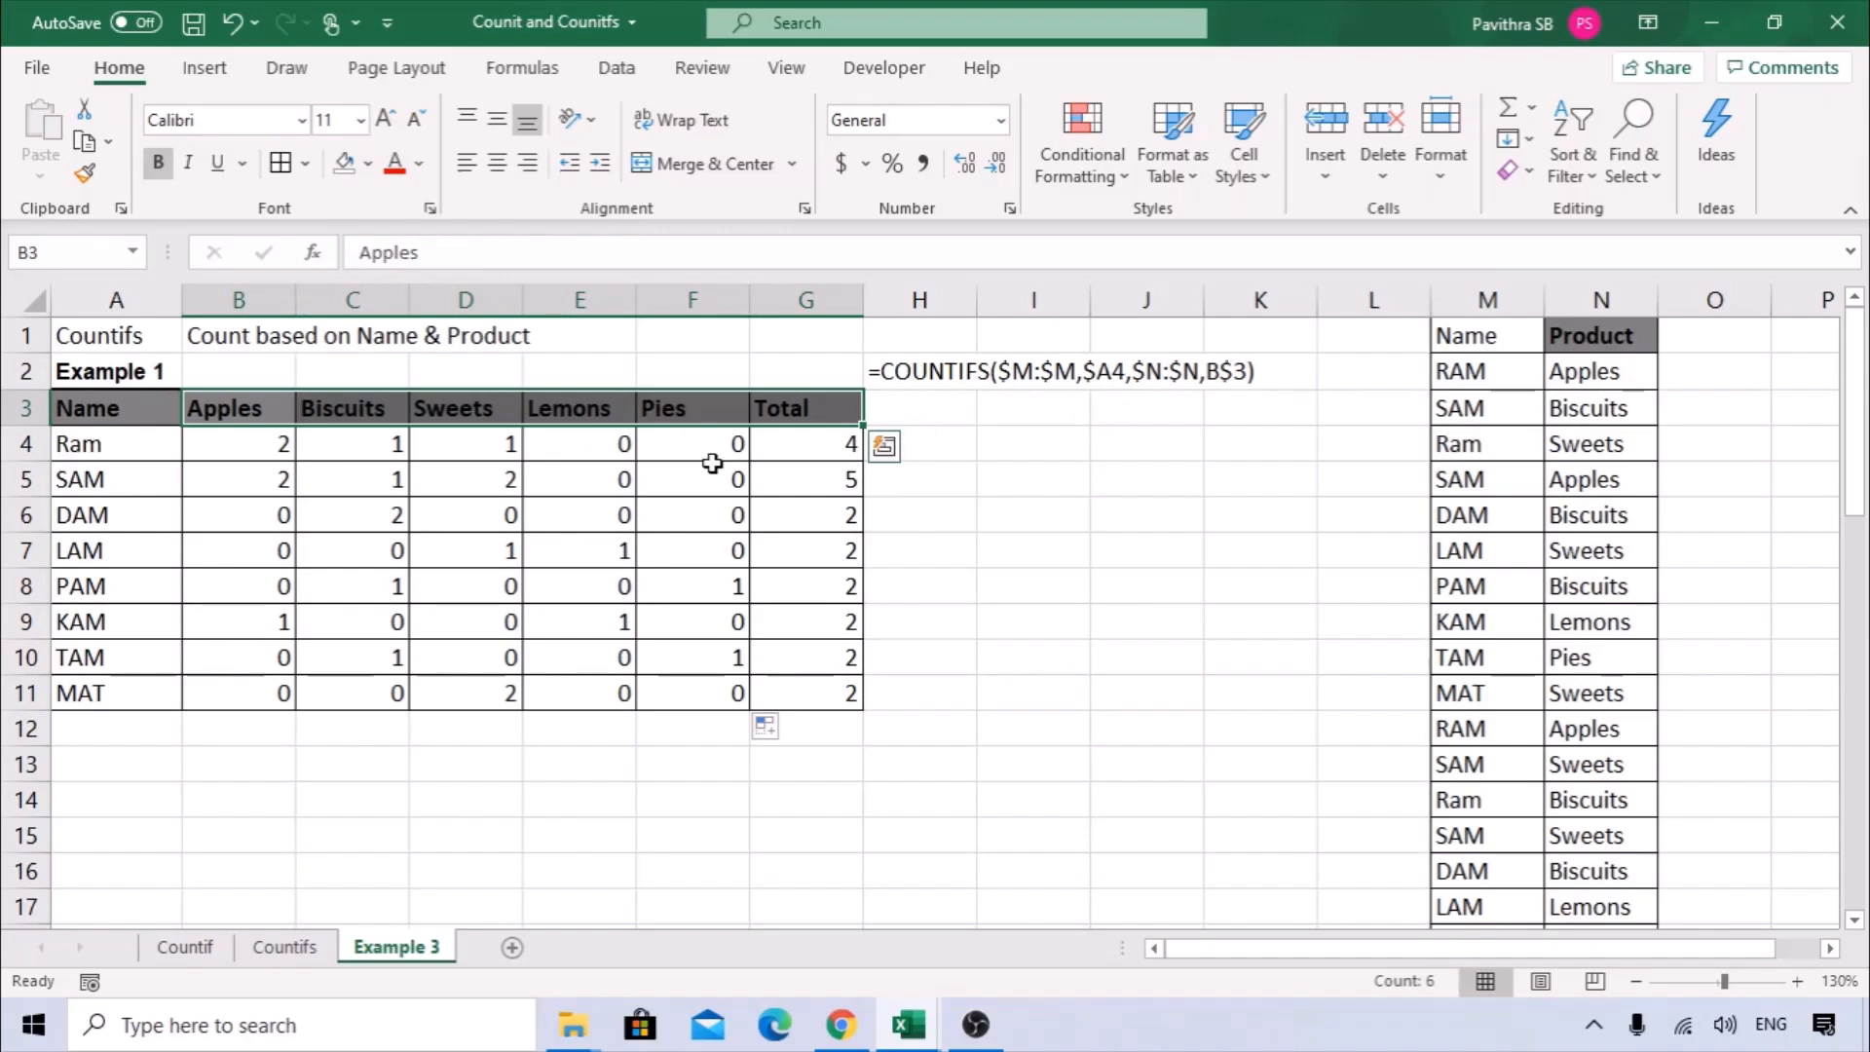
{"action": "double_click", "coordinate": [248, 444]}
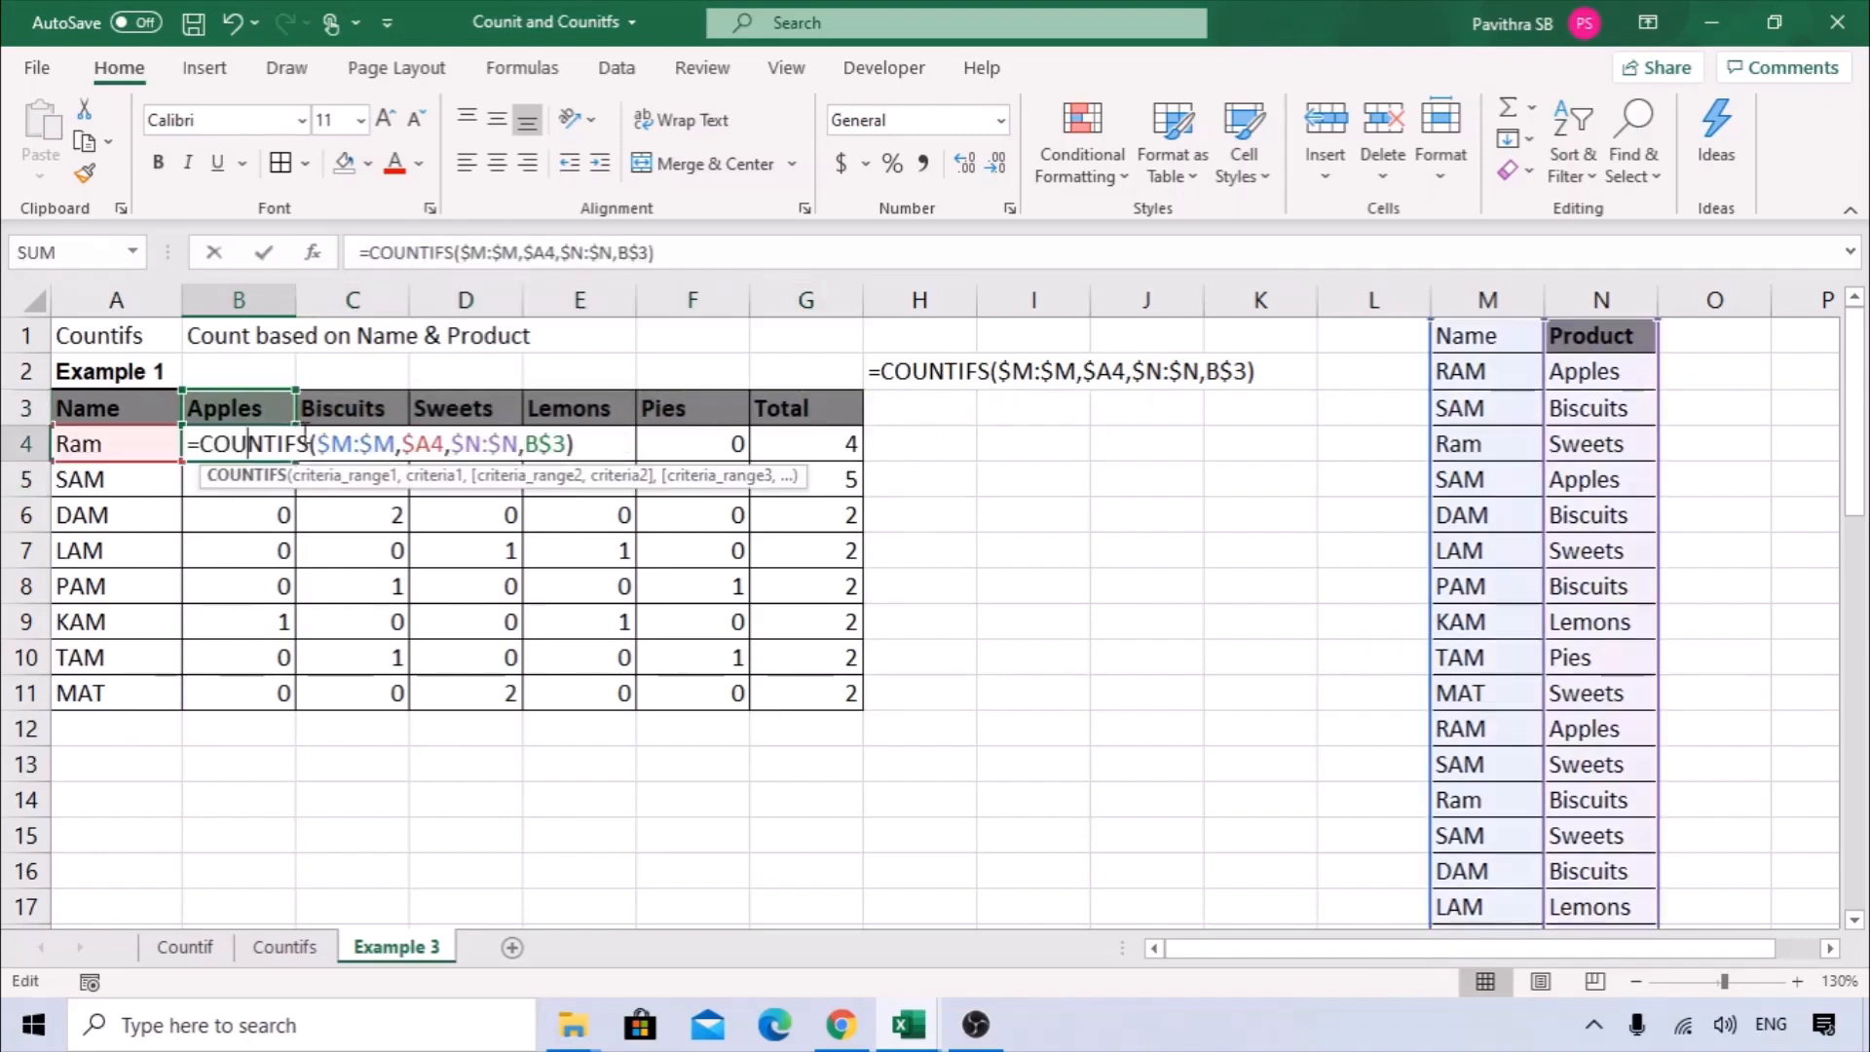
{"action": "left_click", "coordinate": [313, 252]}
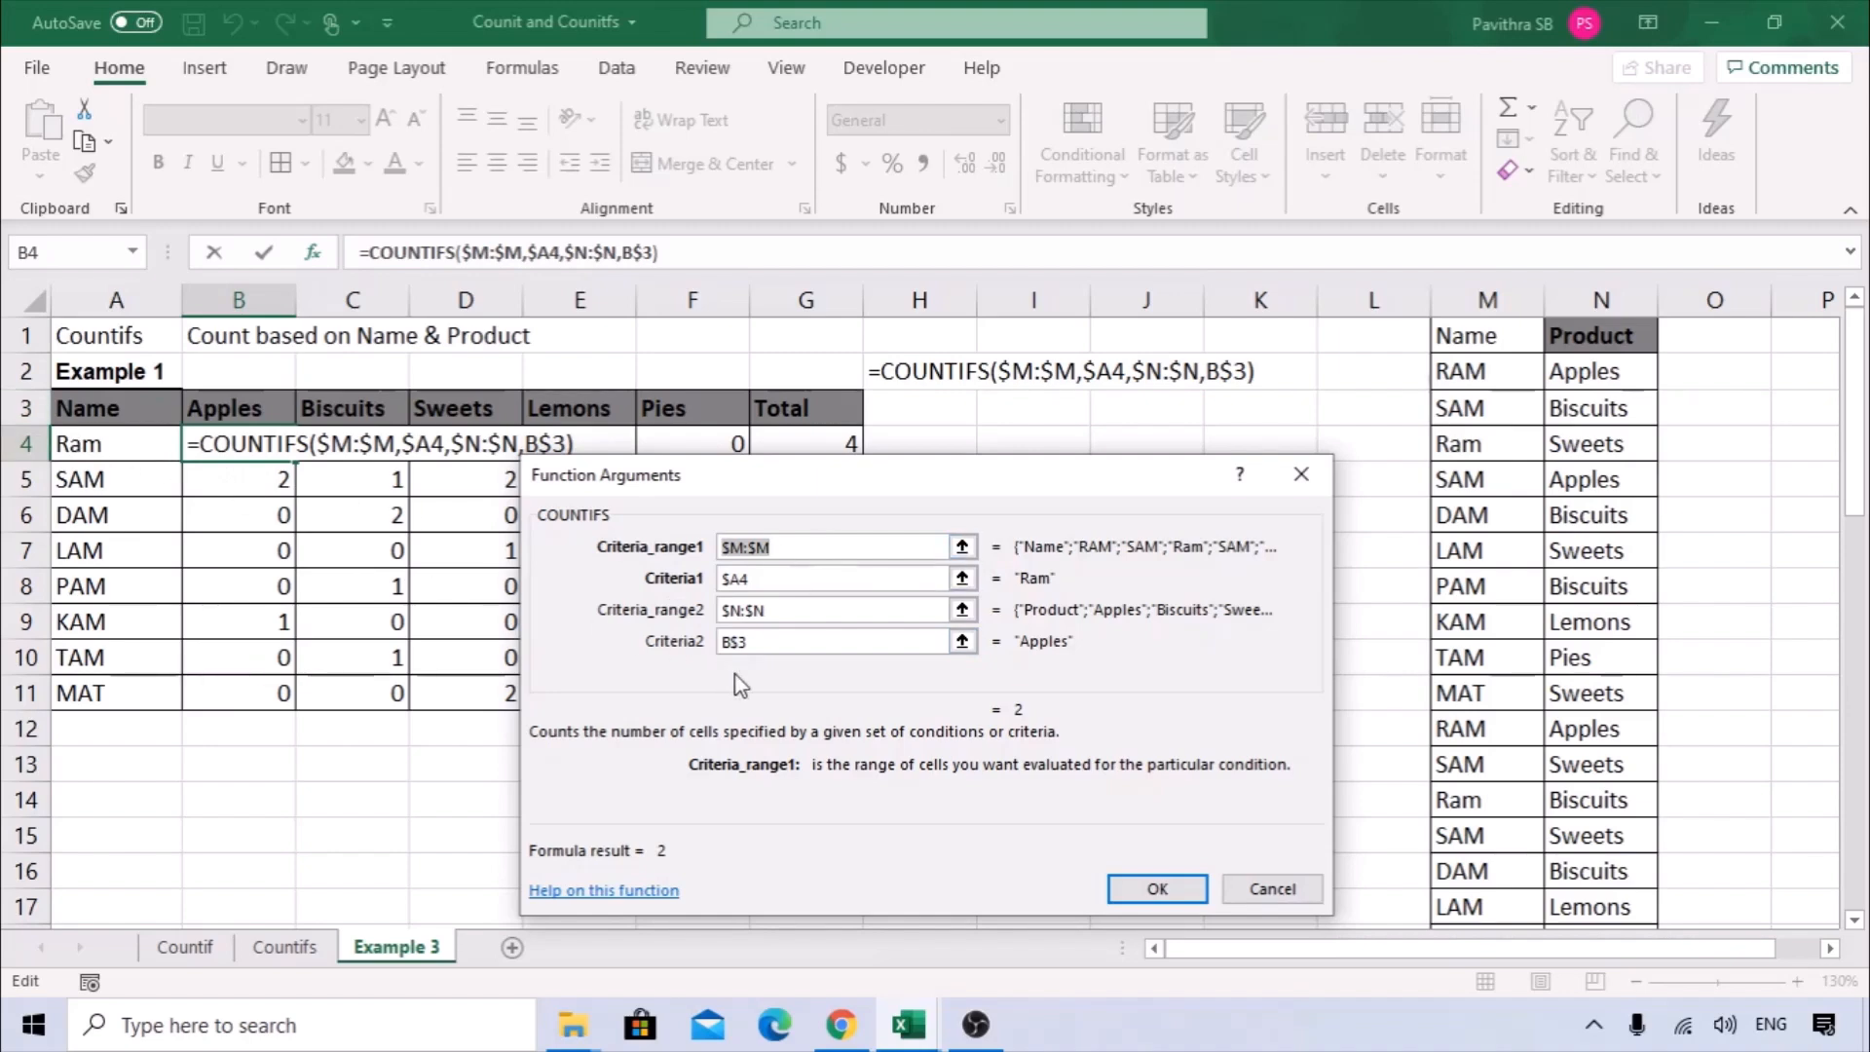
{"action": "key", "text": "Return"}
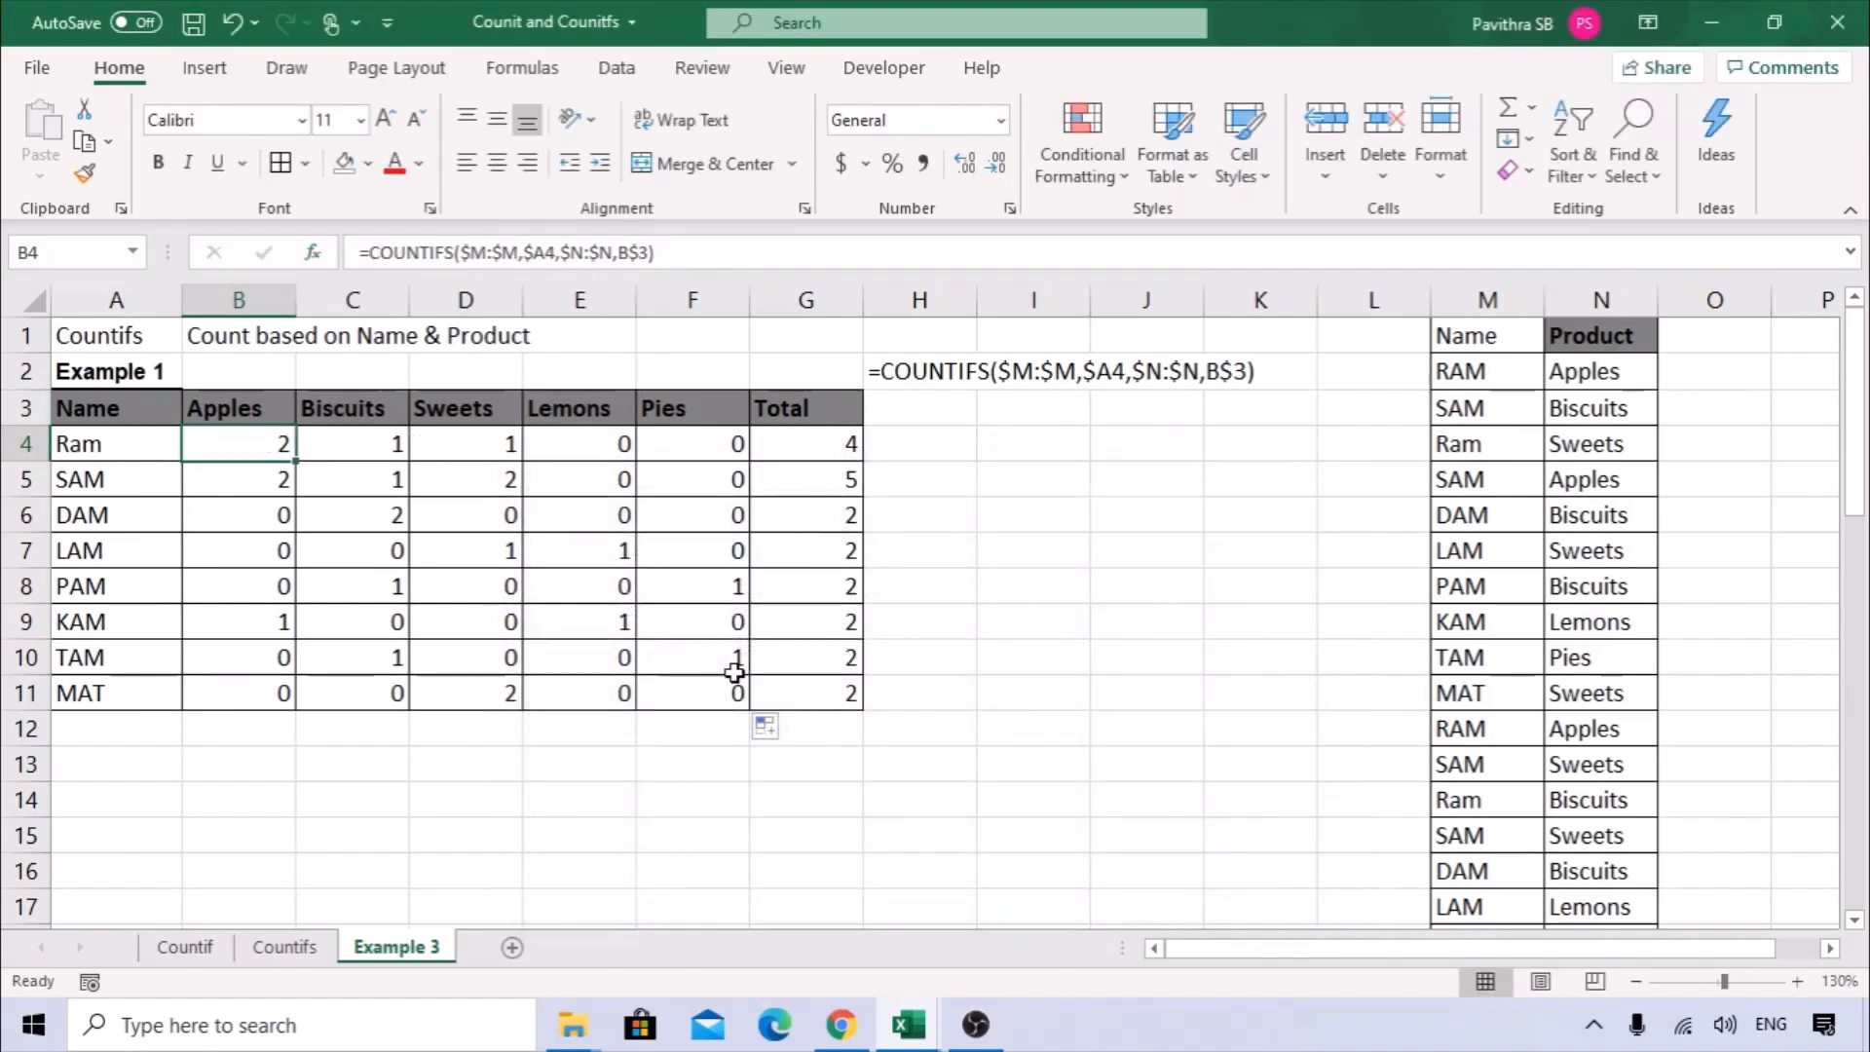
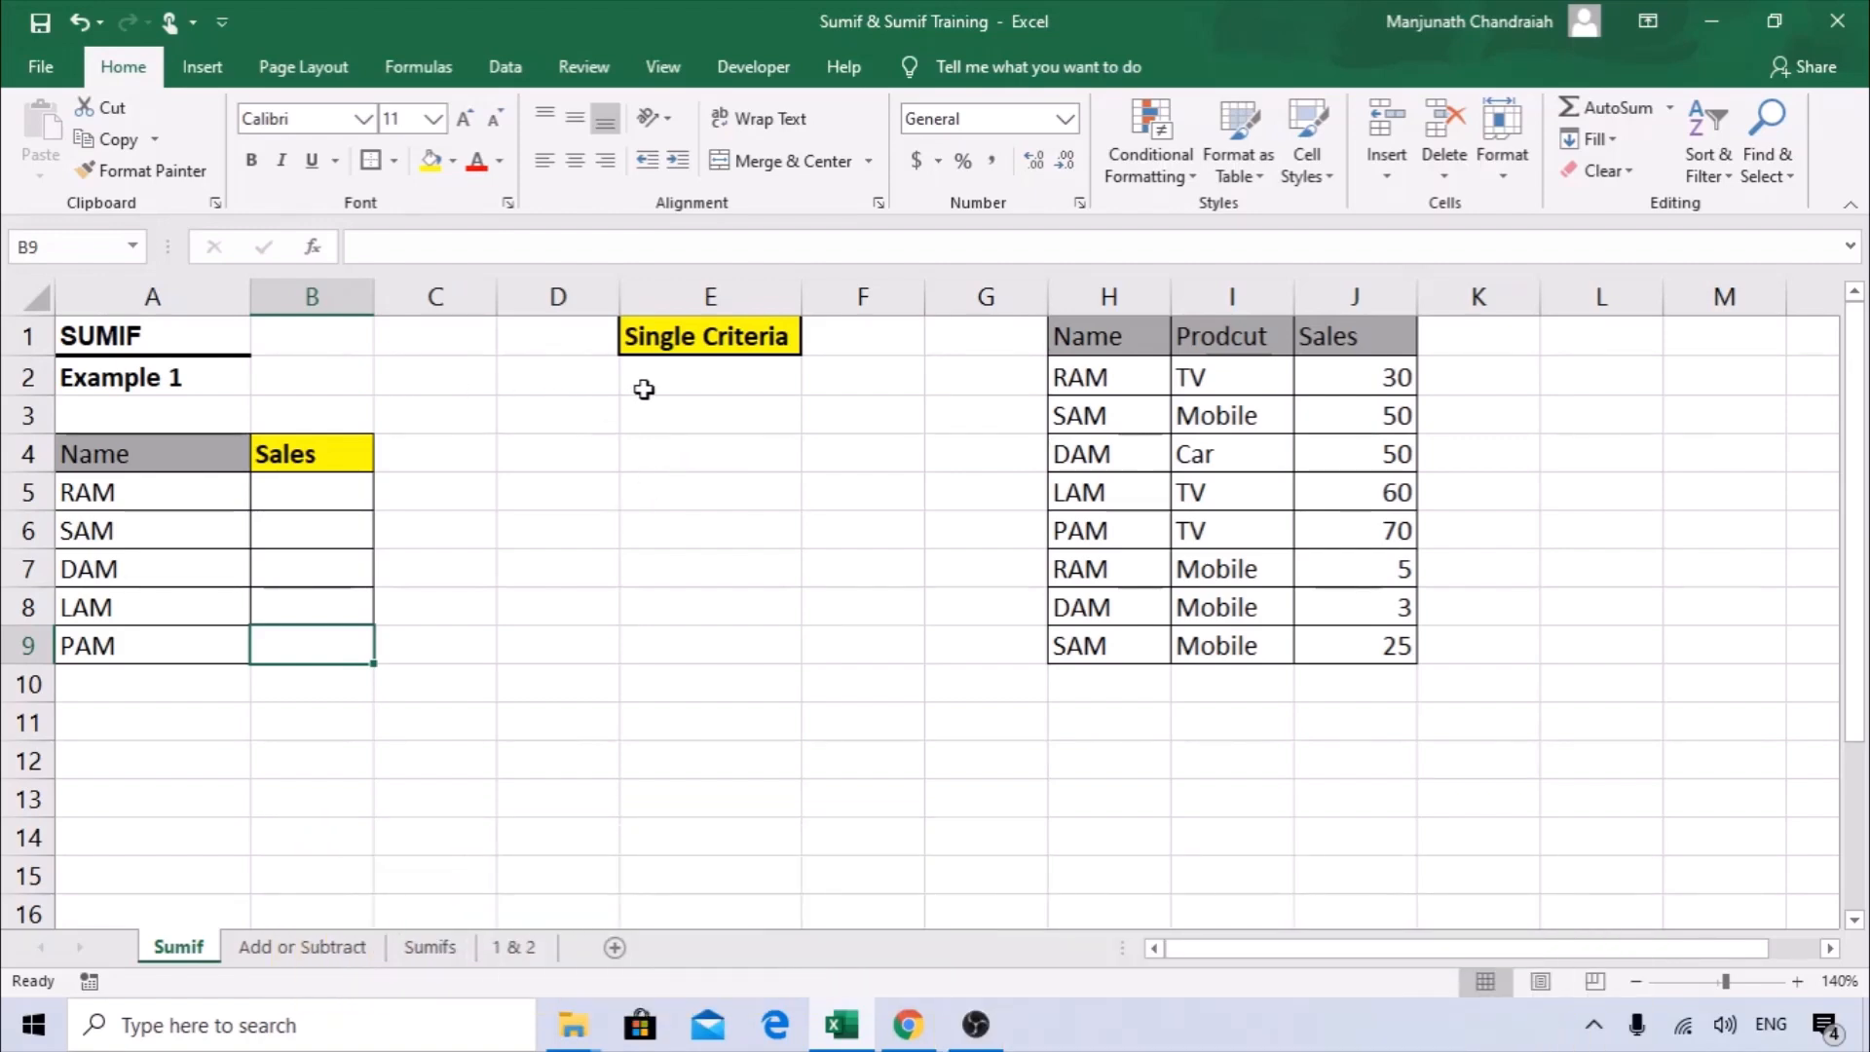
Examine the Example 1 Name and Sales table in A4:B9 and the source data in columns H to J.
{"action": "left_click", "coordinate": [707, 339]}
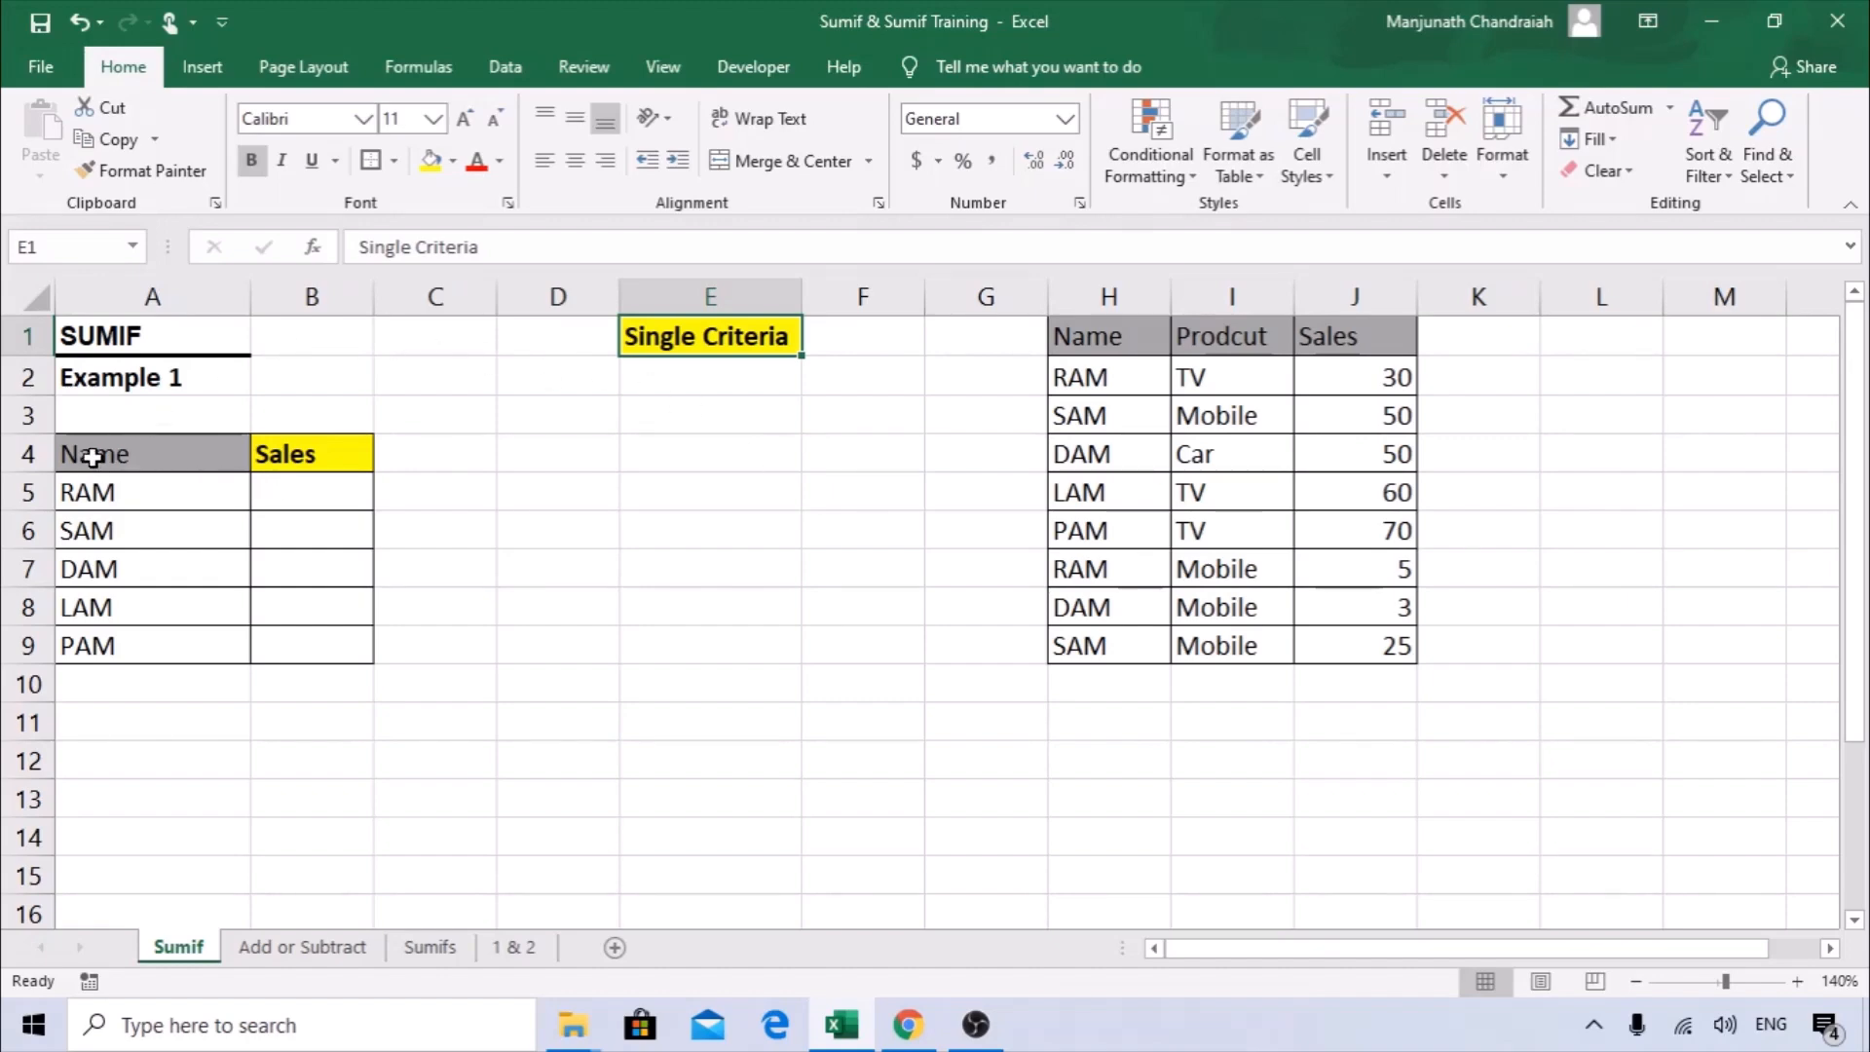
{"action": "left_click_drag", "start_coordinate": [75, 455], "coordinate": [96, 646]}
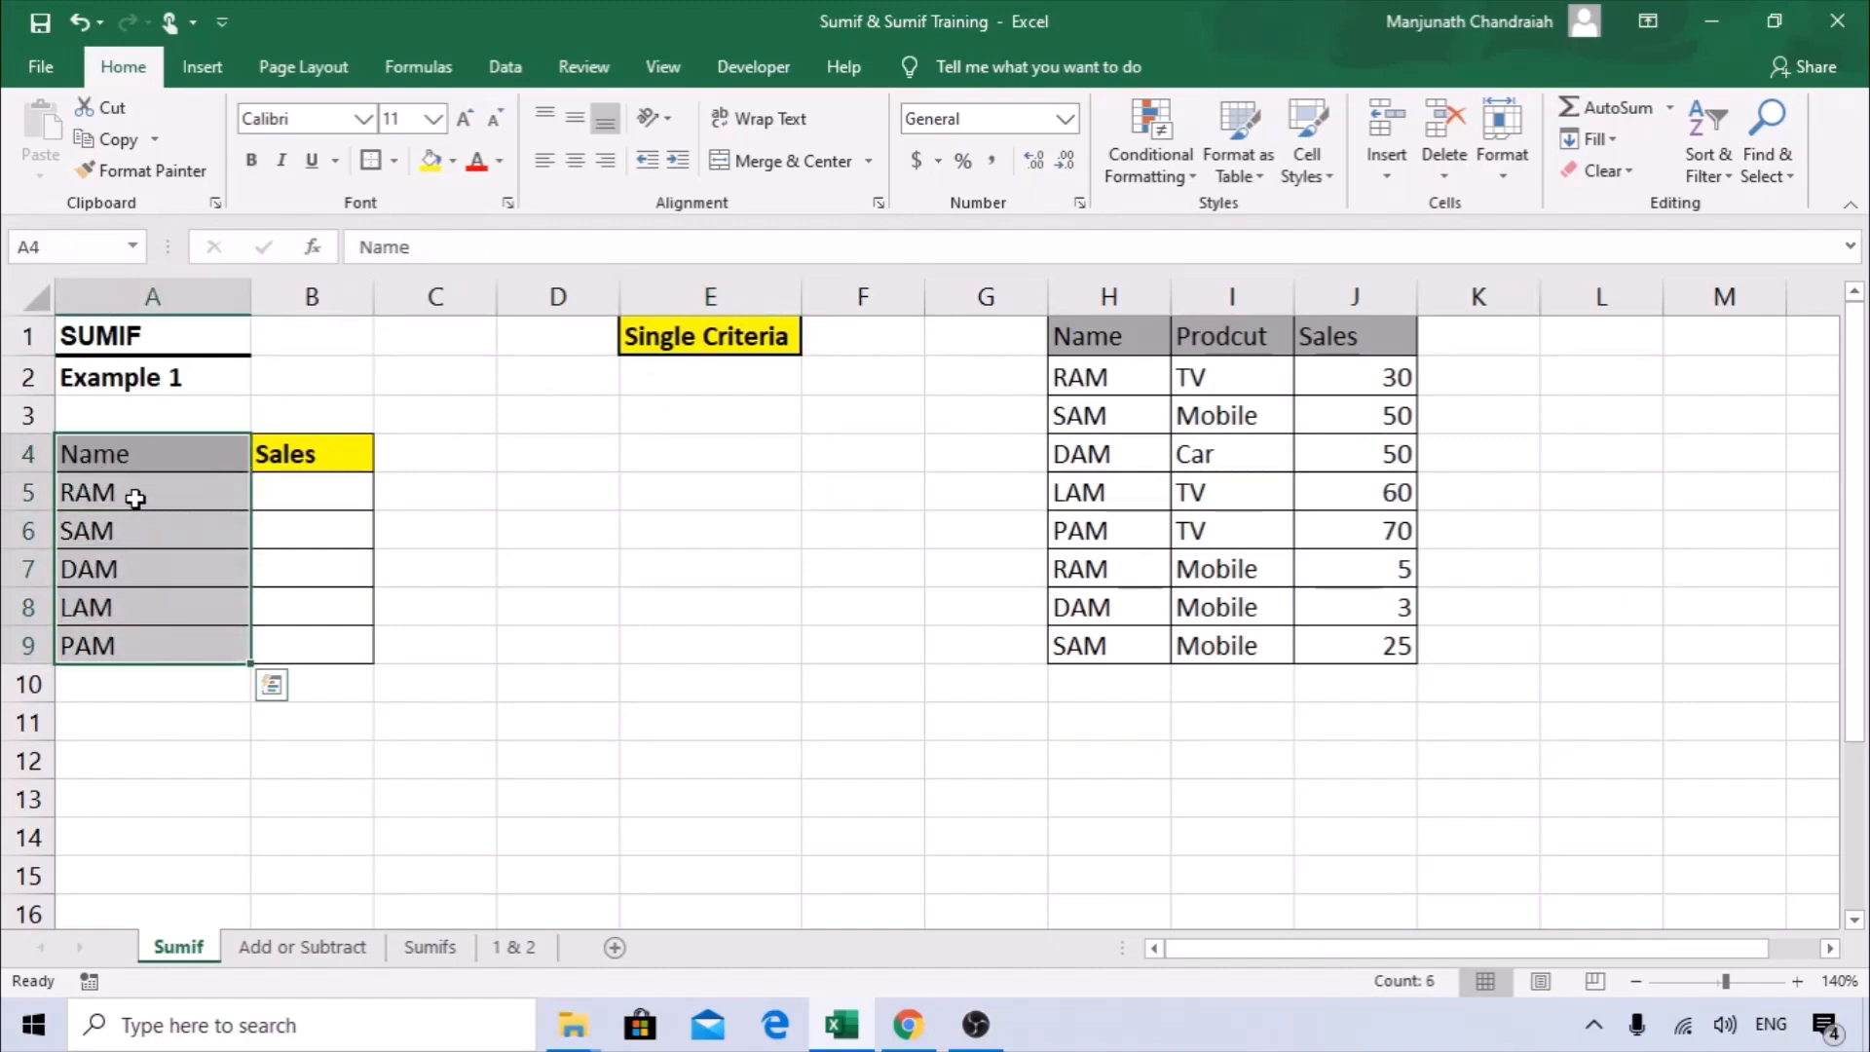
{"action": "left_click_drag", "start_coordinate": [273, 458], "coordinate": [331, 659]}
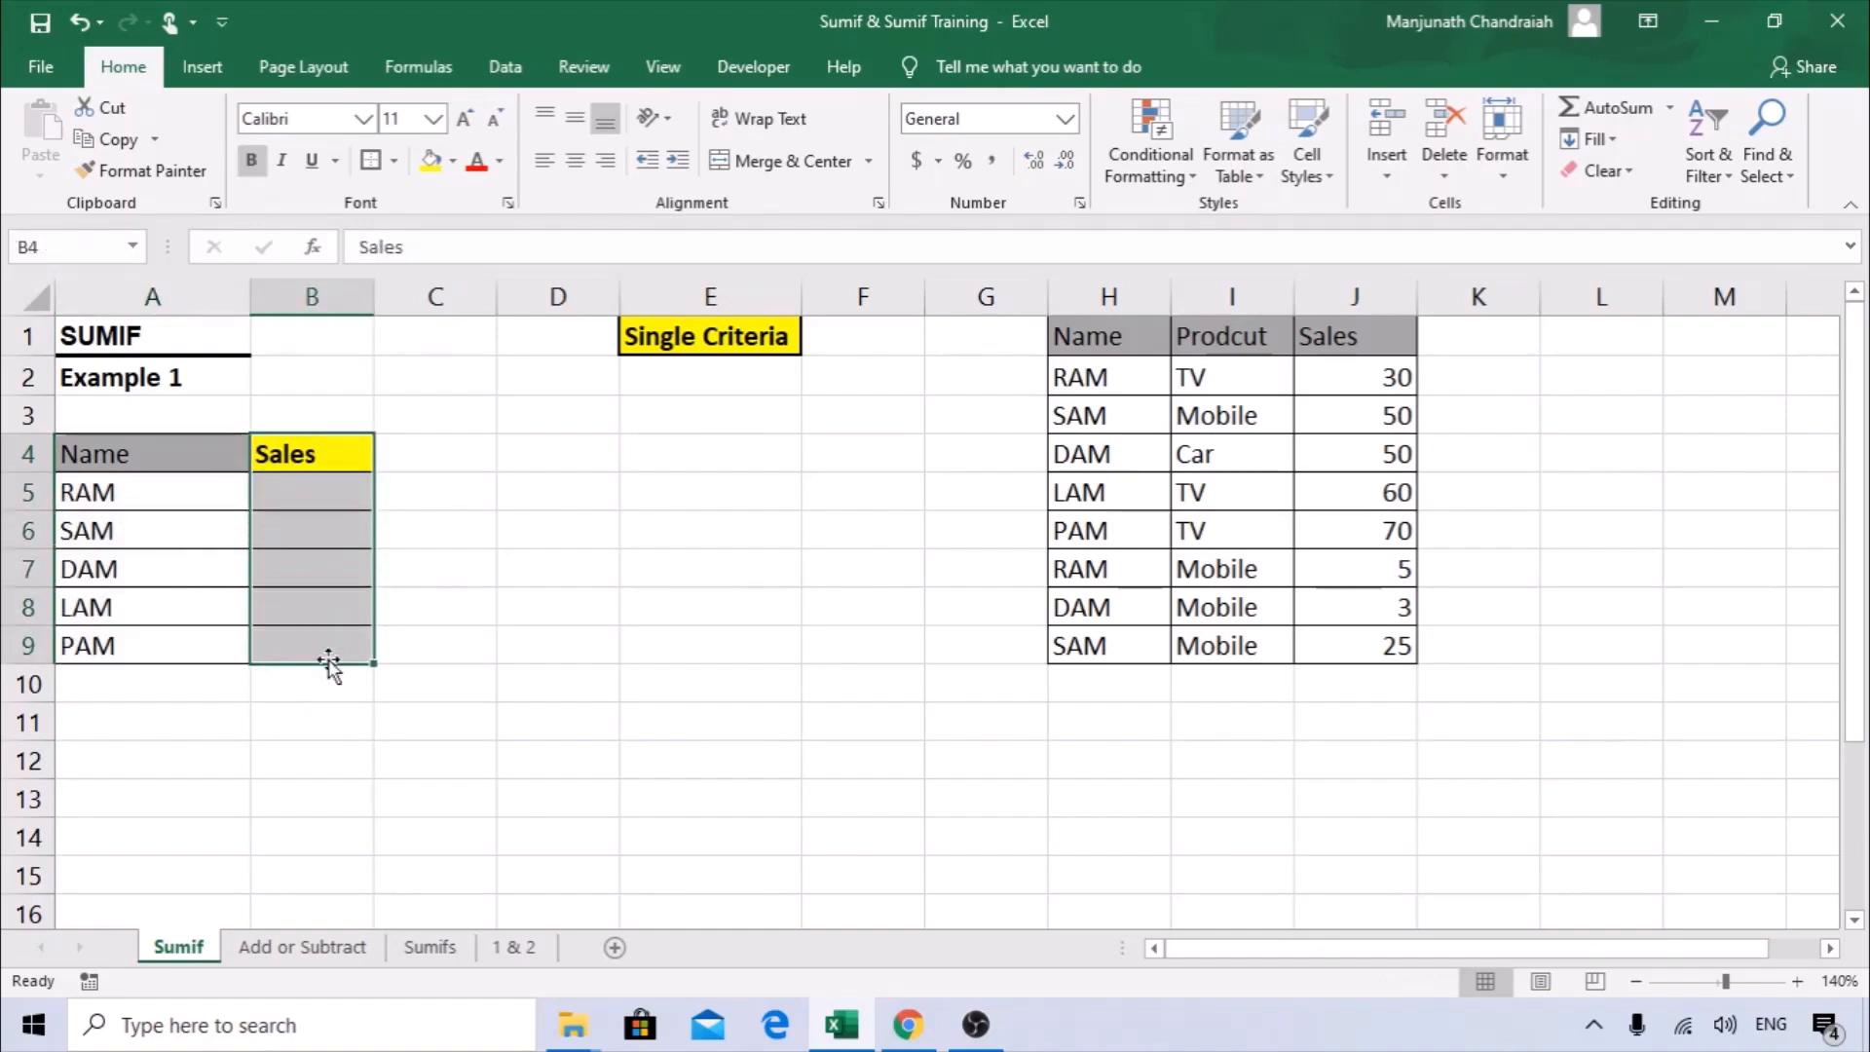
{"action": "left_click", "coordinate": [146, 492]}
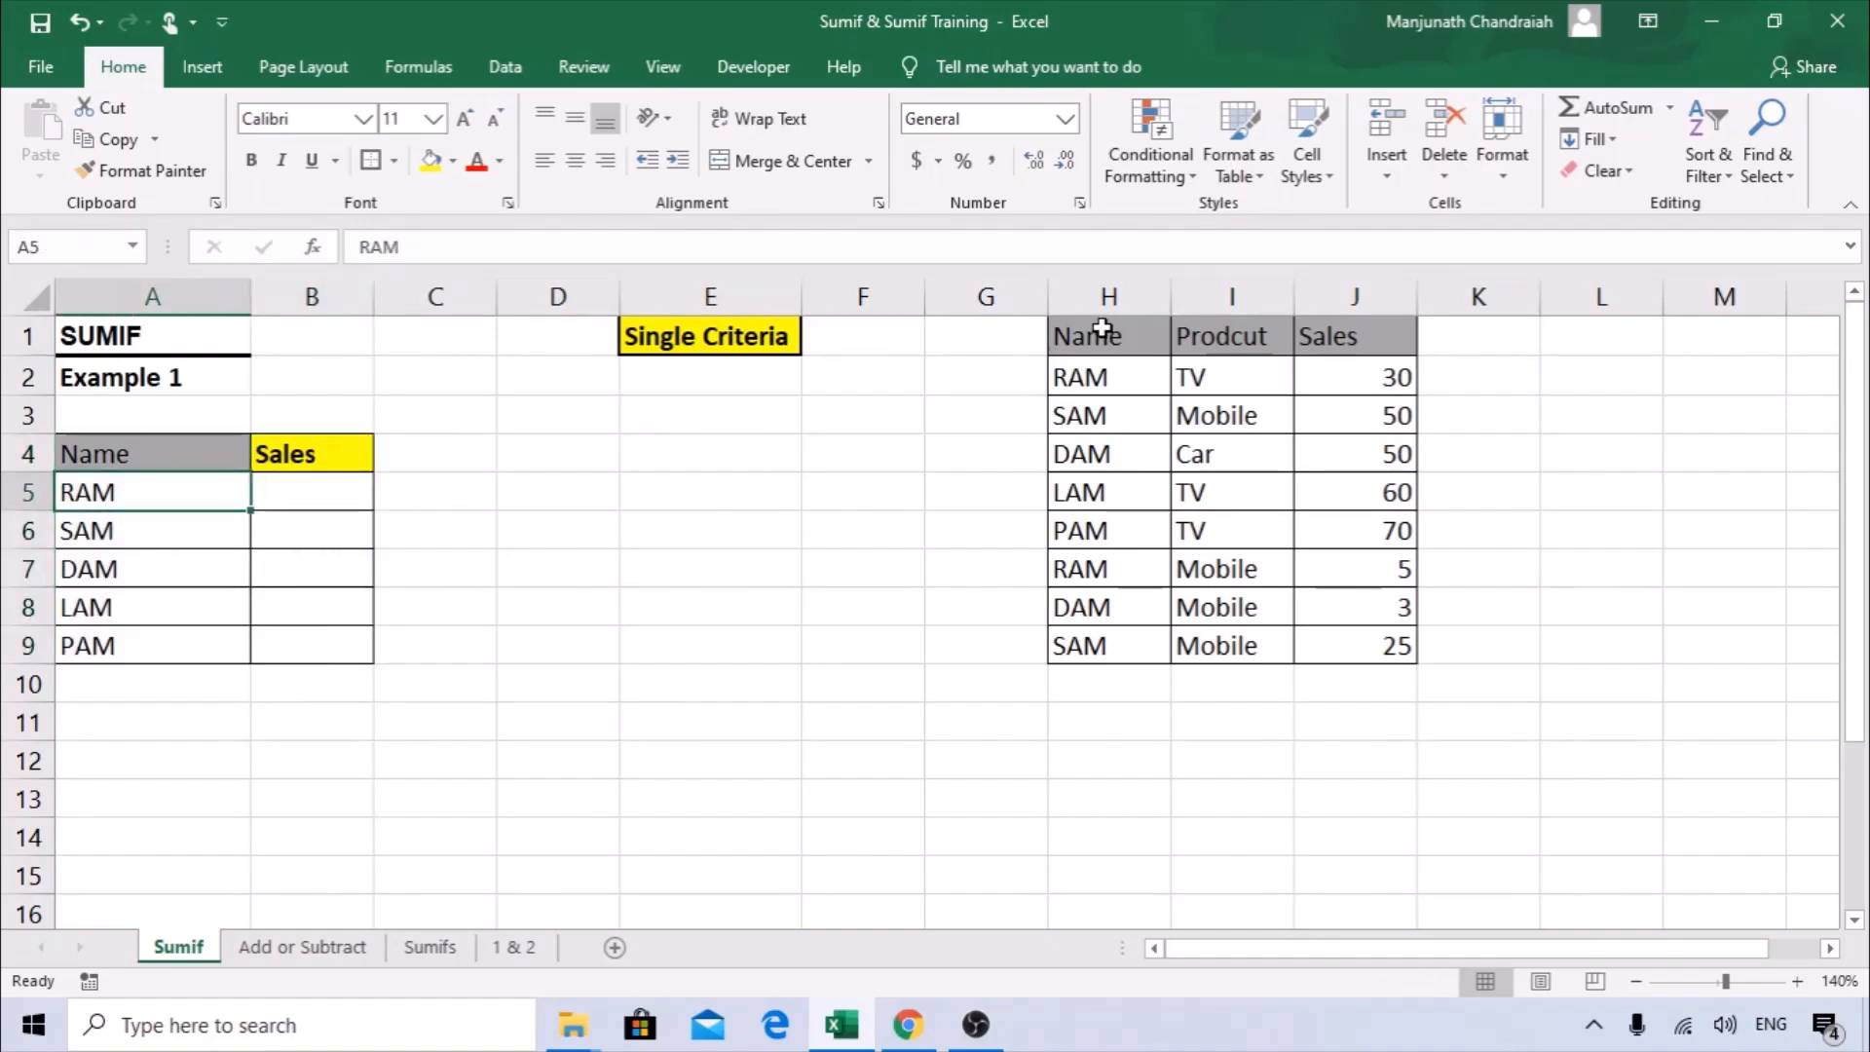
{"action": "left_click_drag", "start_coordinate": [1111, 295], "coordinate": [1348, 301]}
{"action": "left_click", "coordinate": [1139, 309]}
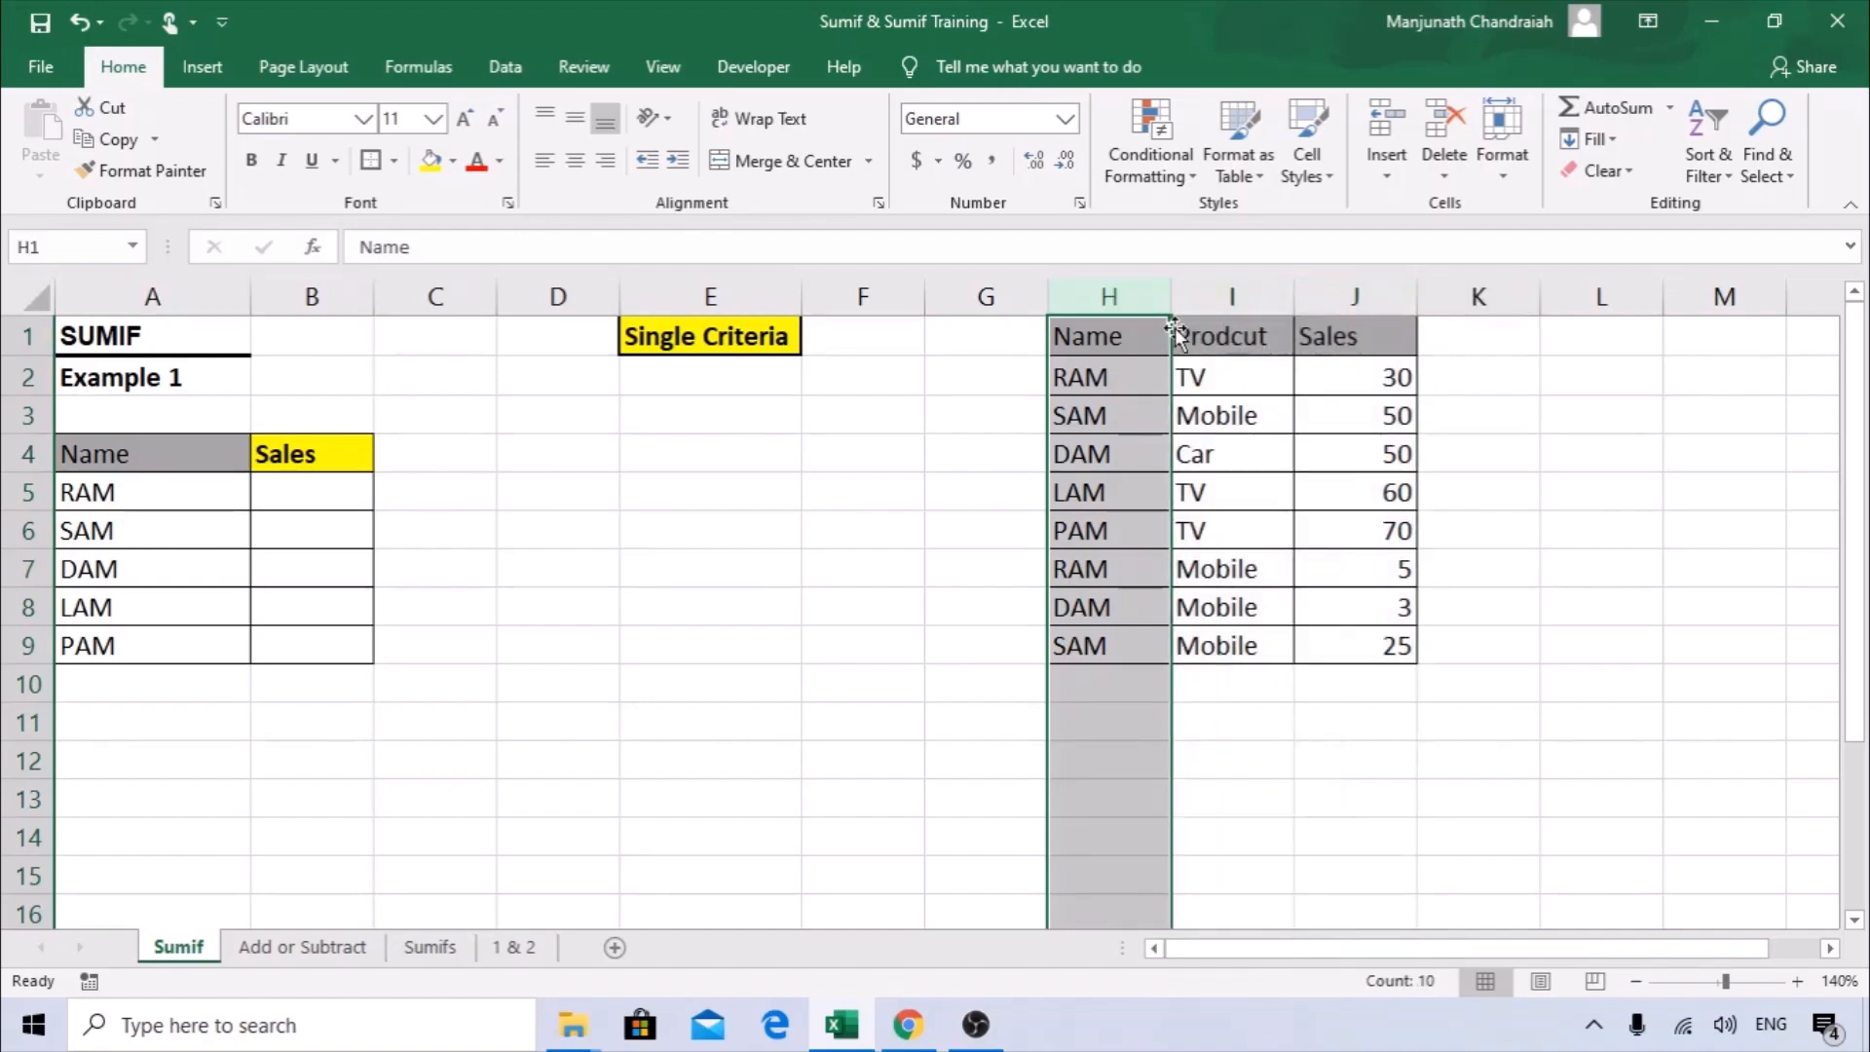
{"action": "left_click", "coordinate": [1244, 290]}
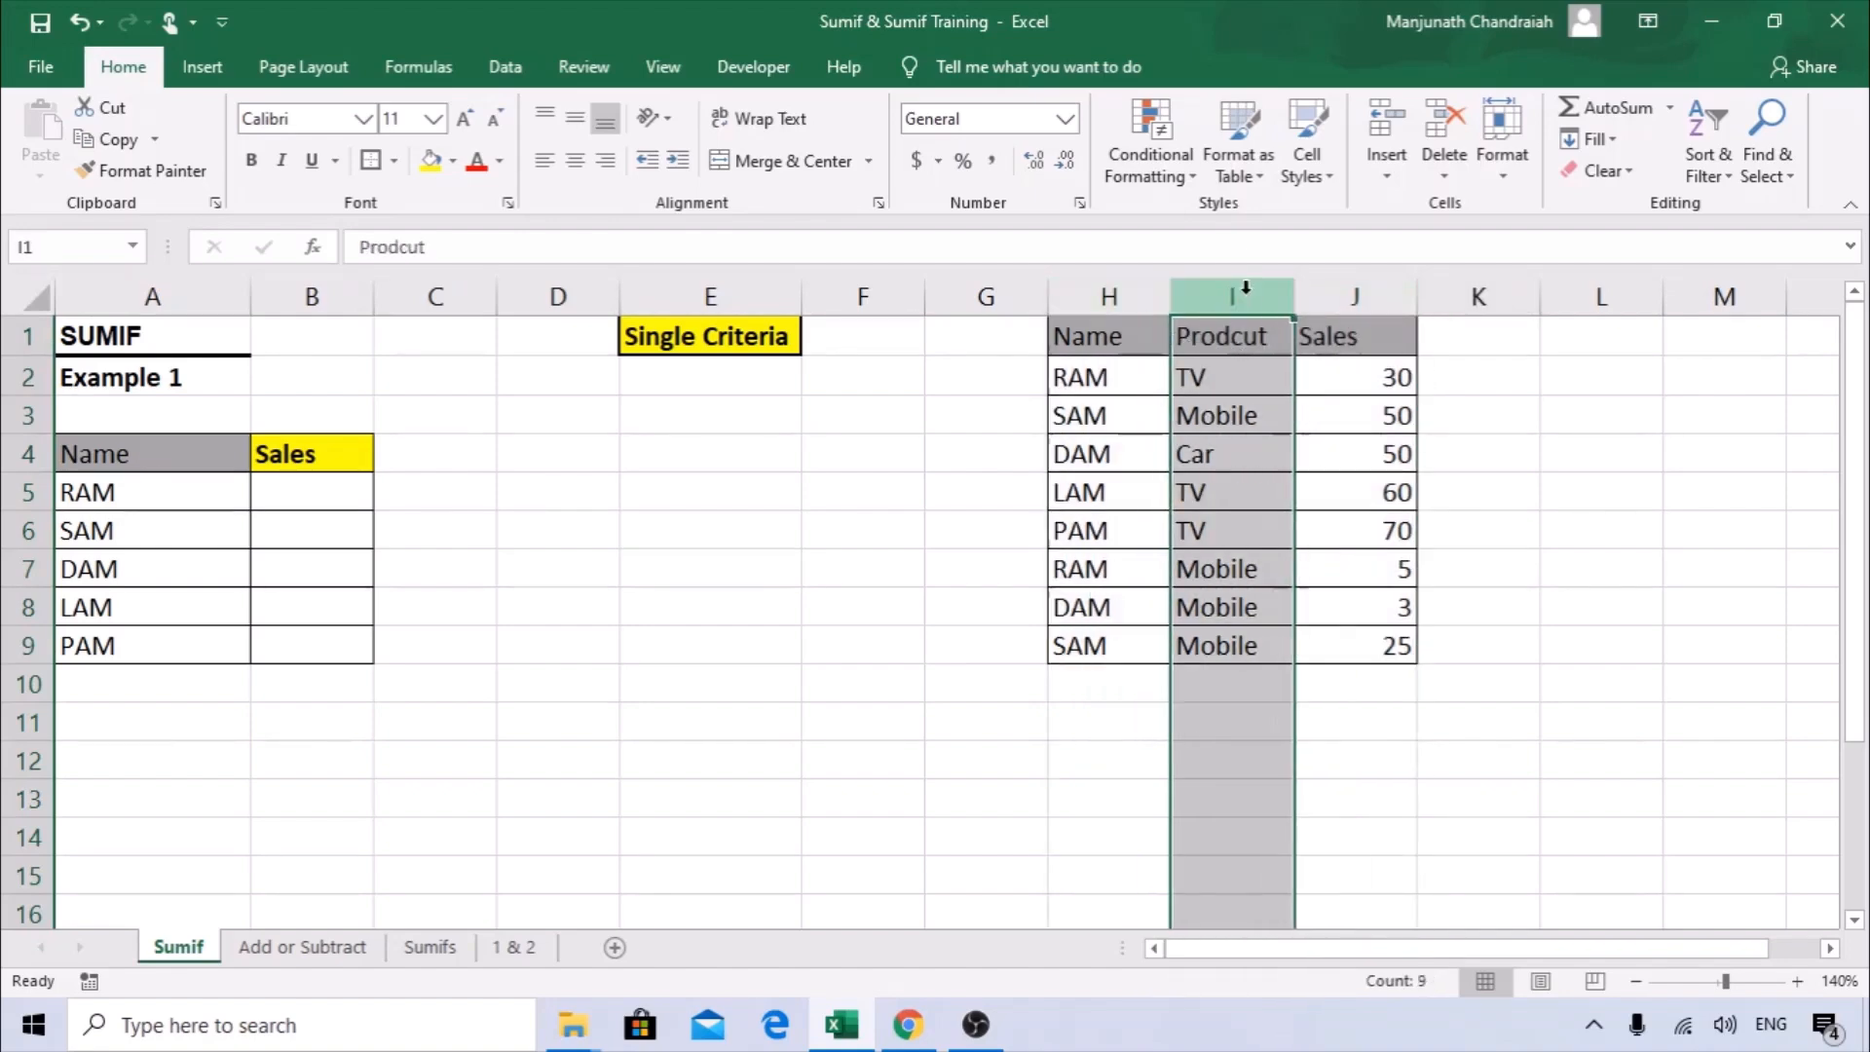
{"action": "left_click", "coordinate": [1378, 292]}
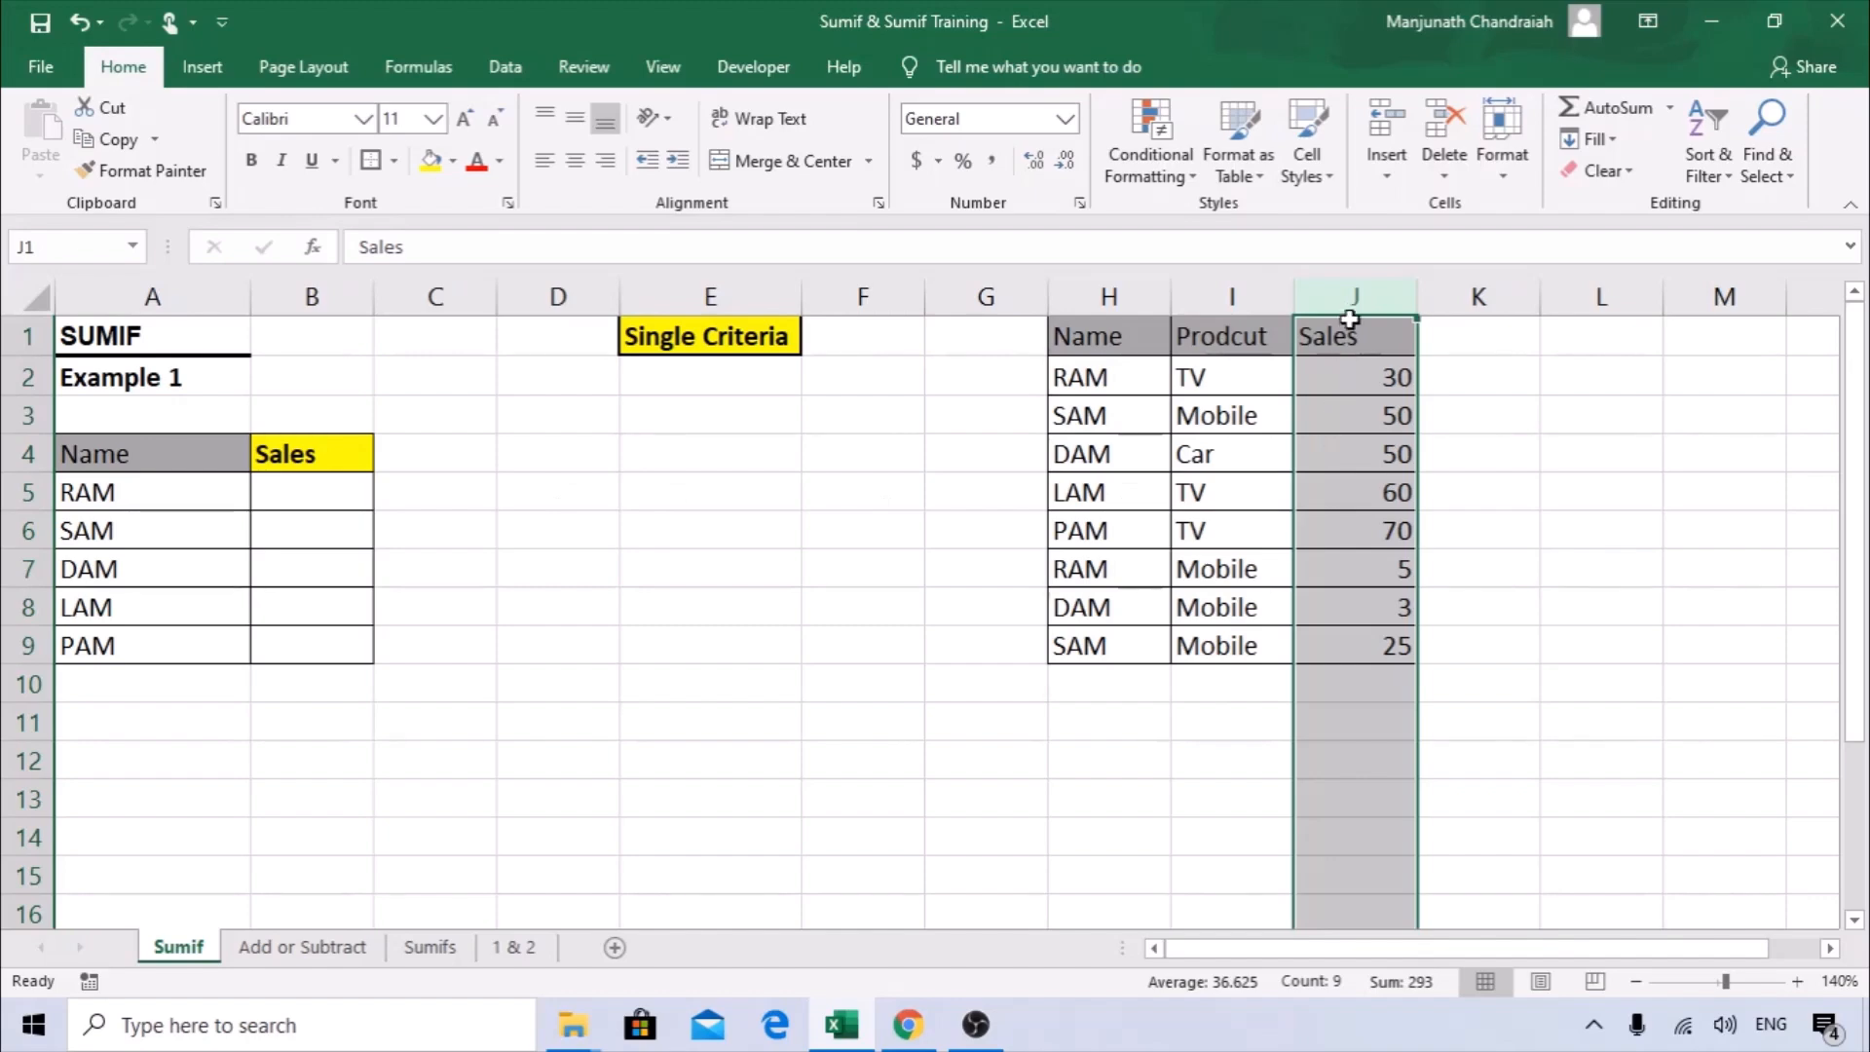
{"action": "left_click", "coordinate": [266, 489]}
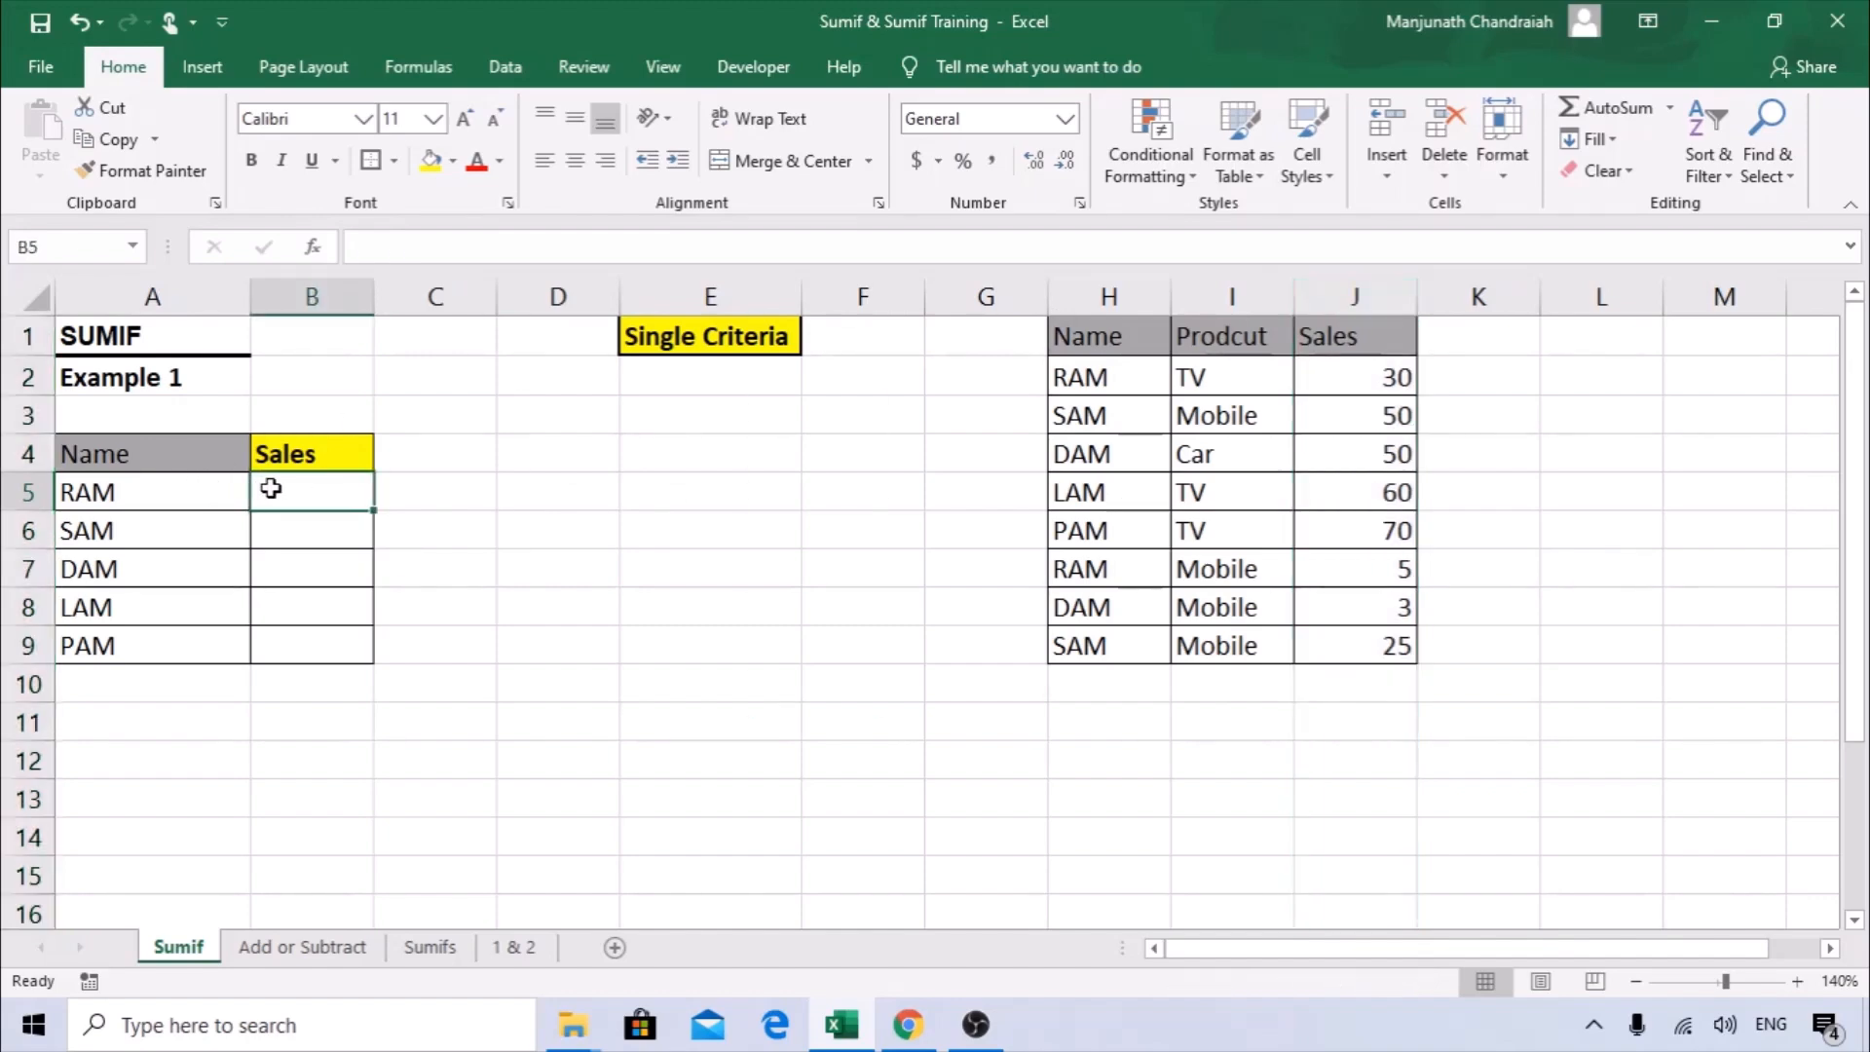
{"action": "left_click_drag", "start_coordinate": [1104, 286], "coordinate": [1393, 292]}
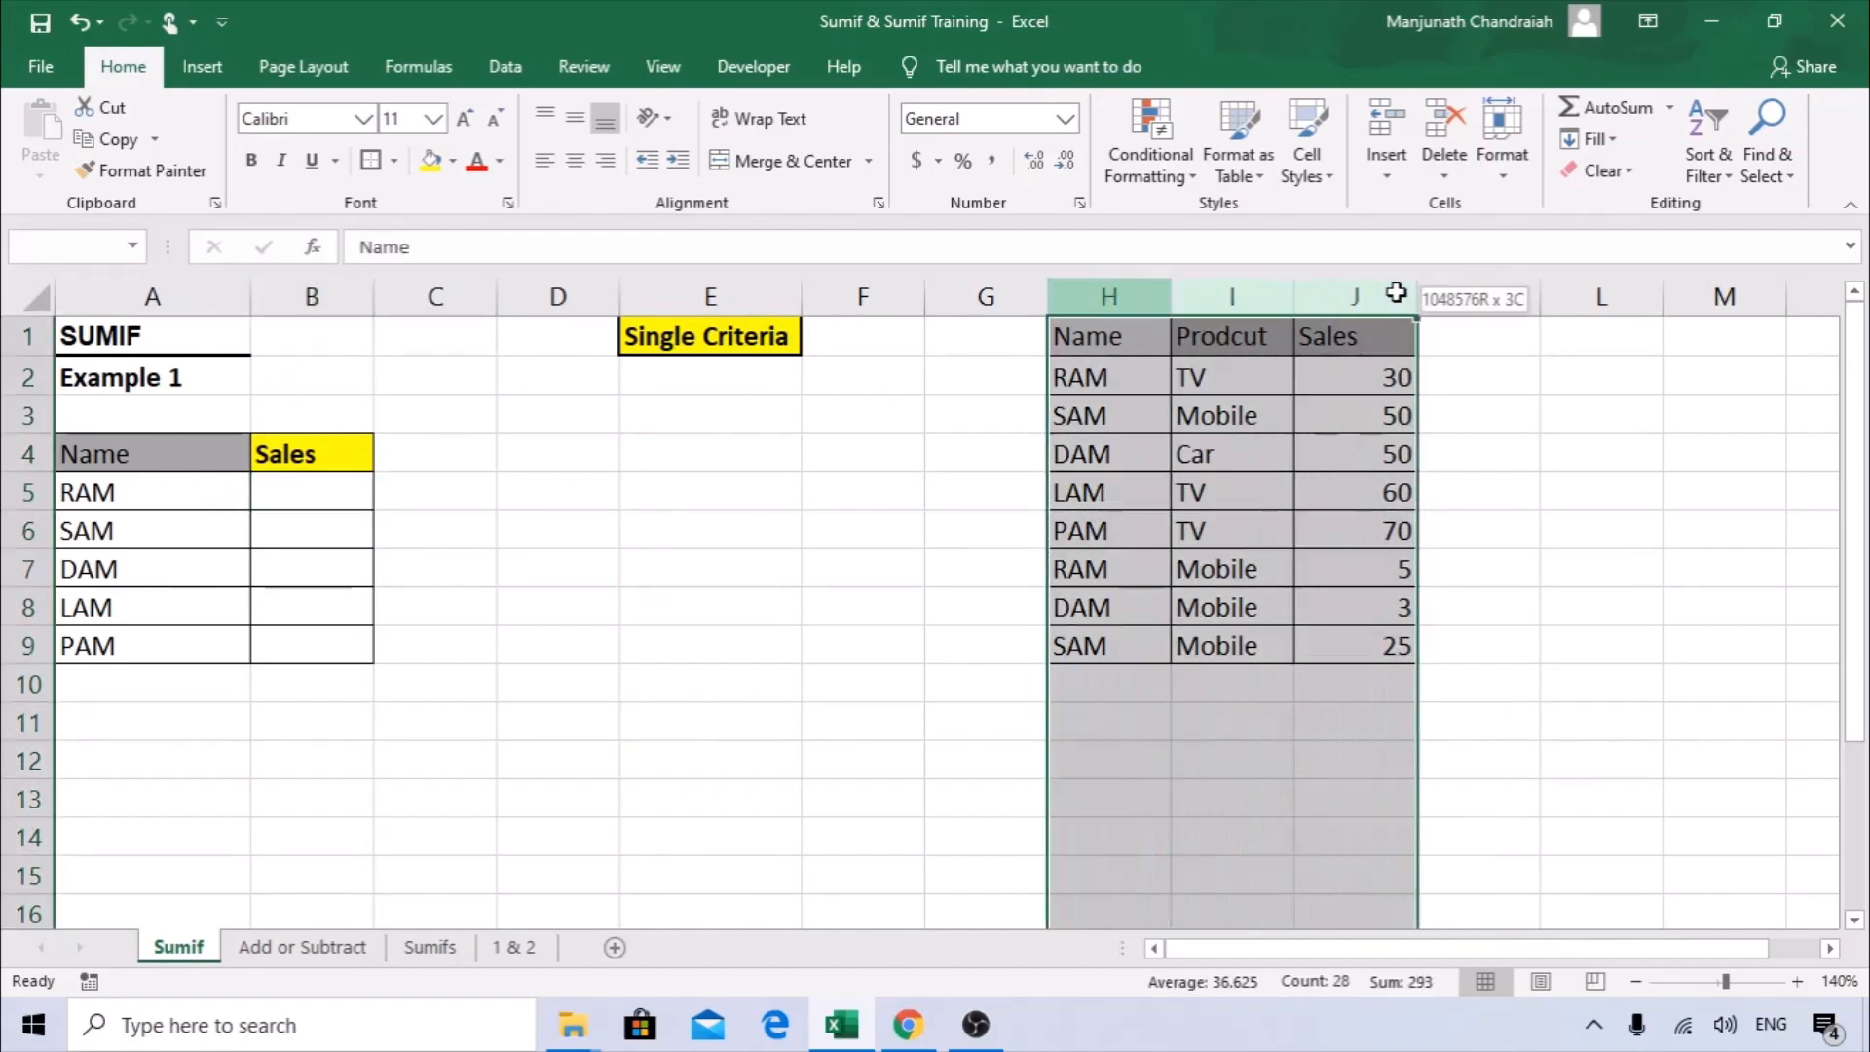
{"action": "left_click", "coordinate": [296, 501]}
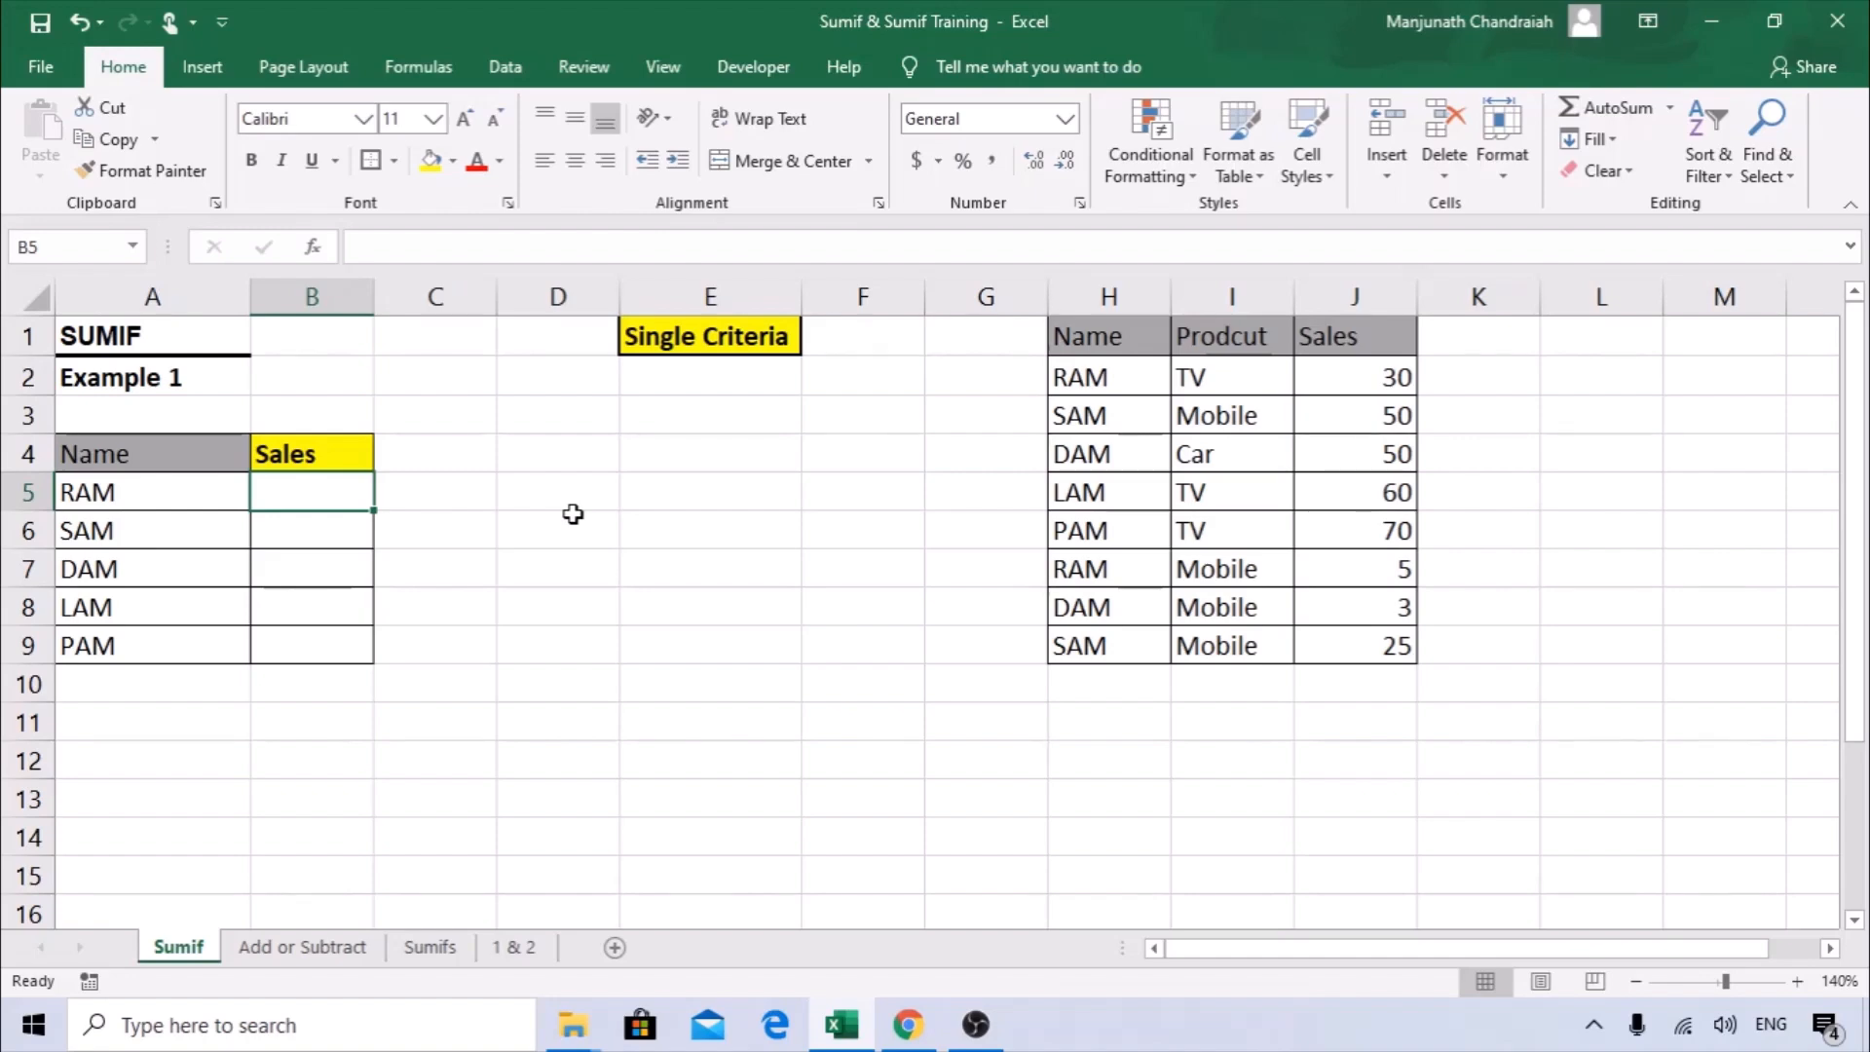
Review the names in A4:A9 that act as the single criteria and the Sales header beside them.
{"action": "left_click_drag", "start_coordinate": [171, 446], "coordinate": [142, 650]}
{"action": "left_click", "coordinate": [157, 441]}
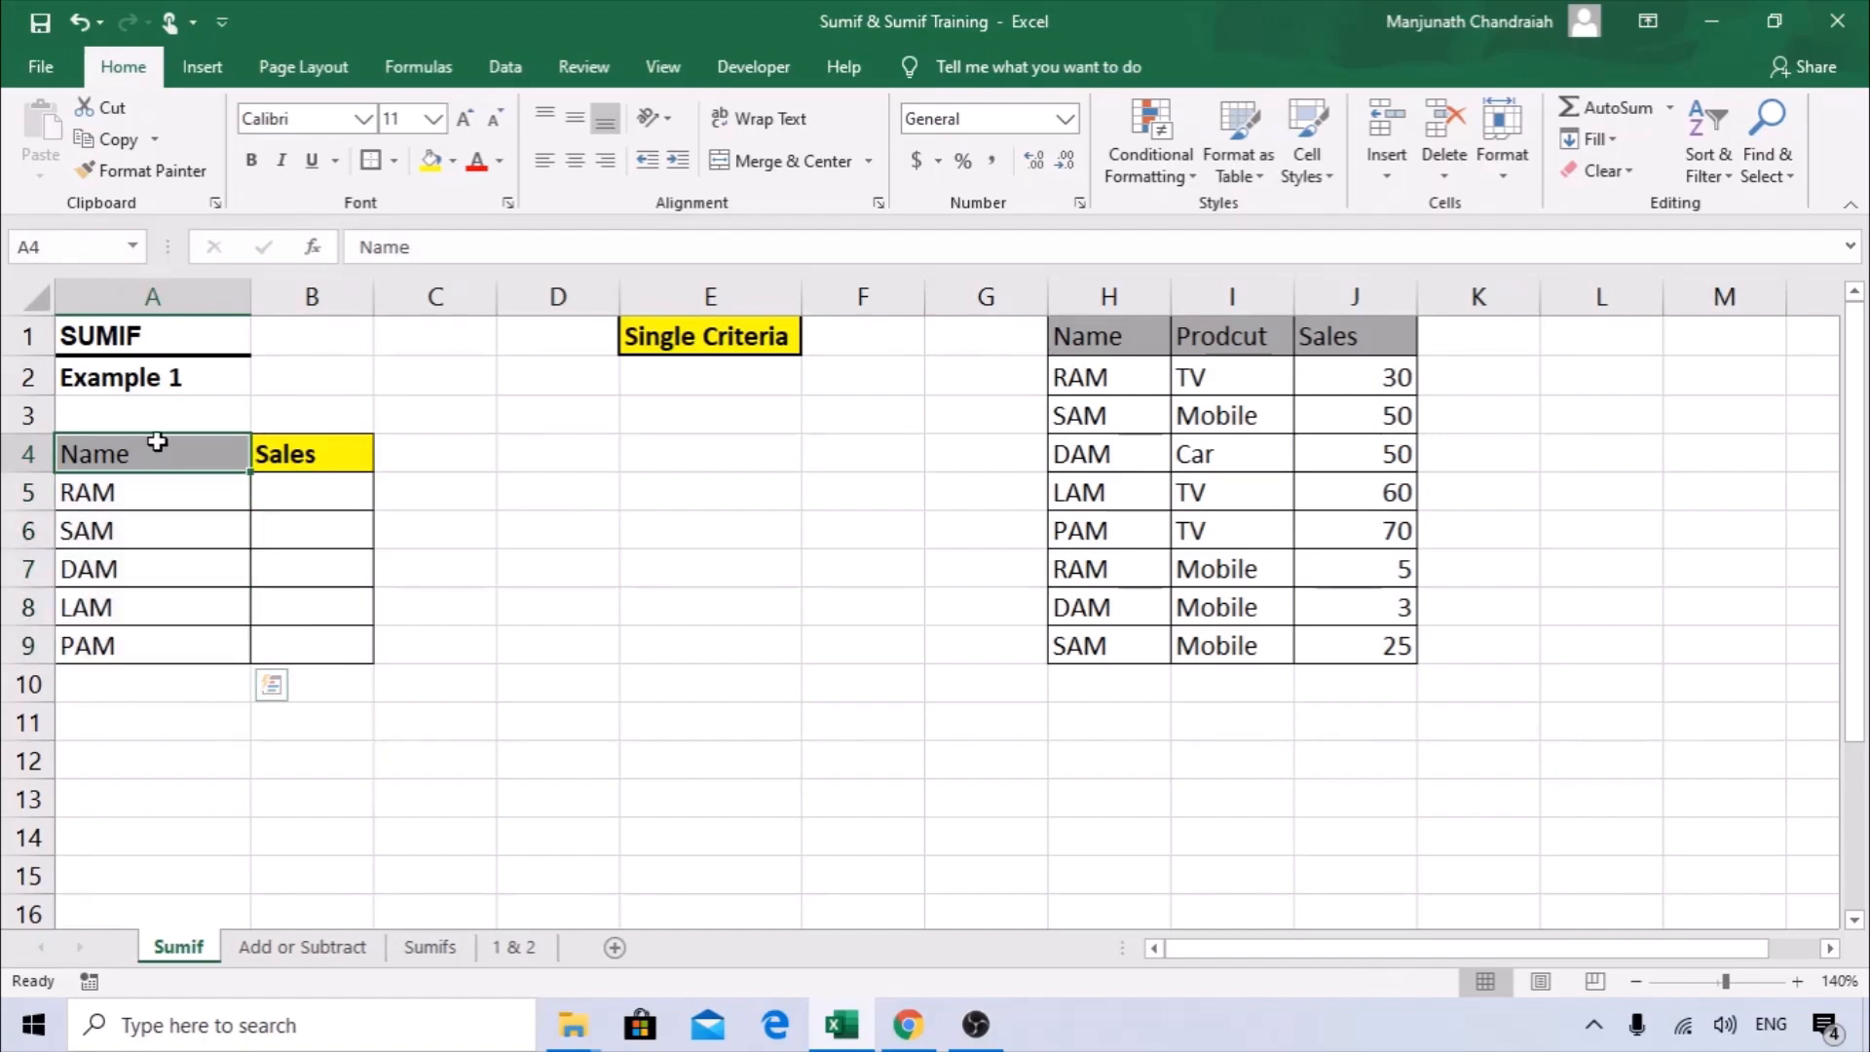
{"action": "mouse_move", "coordinate": [149, 477]}
{"action": "left_mouse_down"}
{"action": "mouse_move", "coordinate": [137, 610]}
{"action": "mouse_move", "coordinate": [132, 492]}
{"action": "left_mouse_up"}
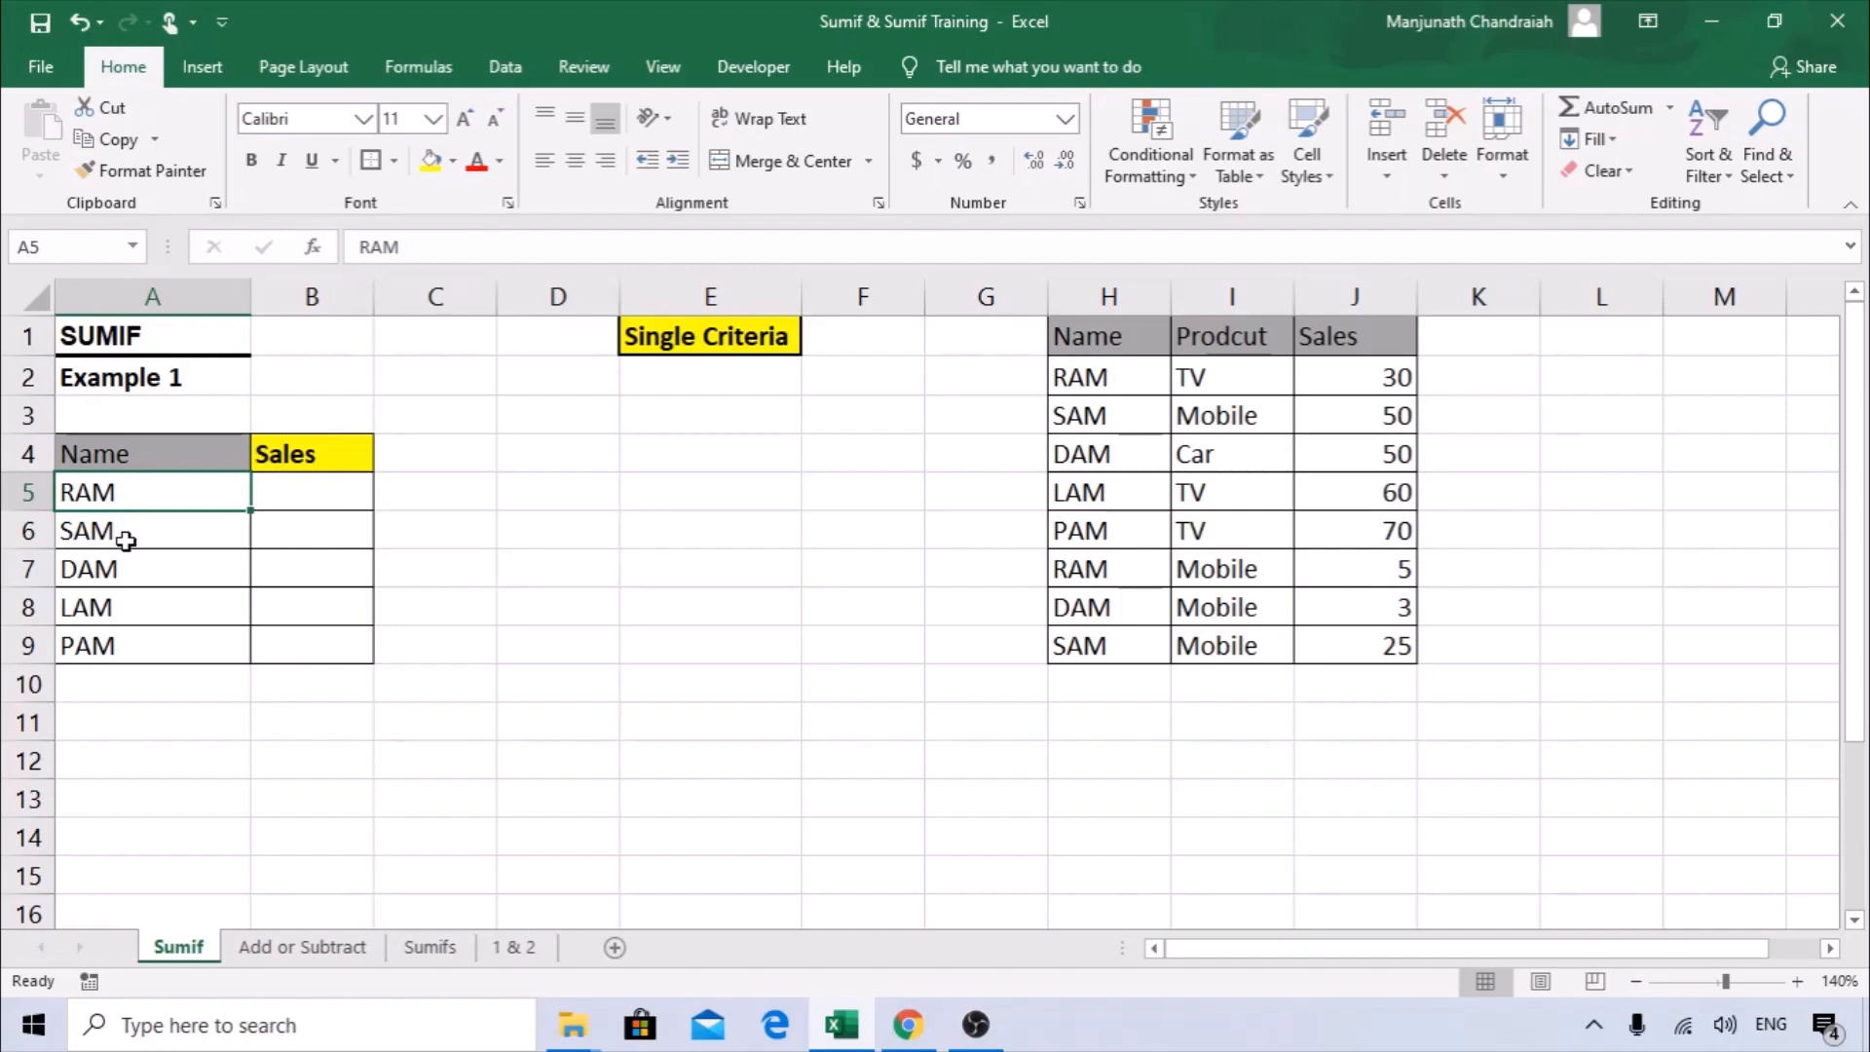
{"action": "left_click", "coordinate": [126, 570]}
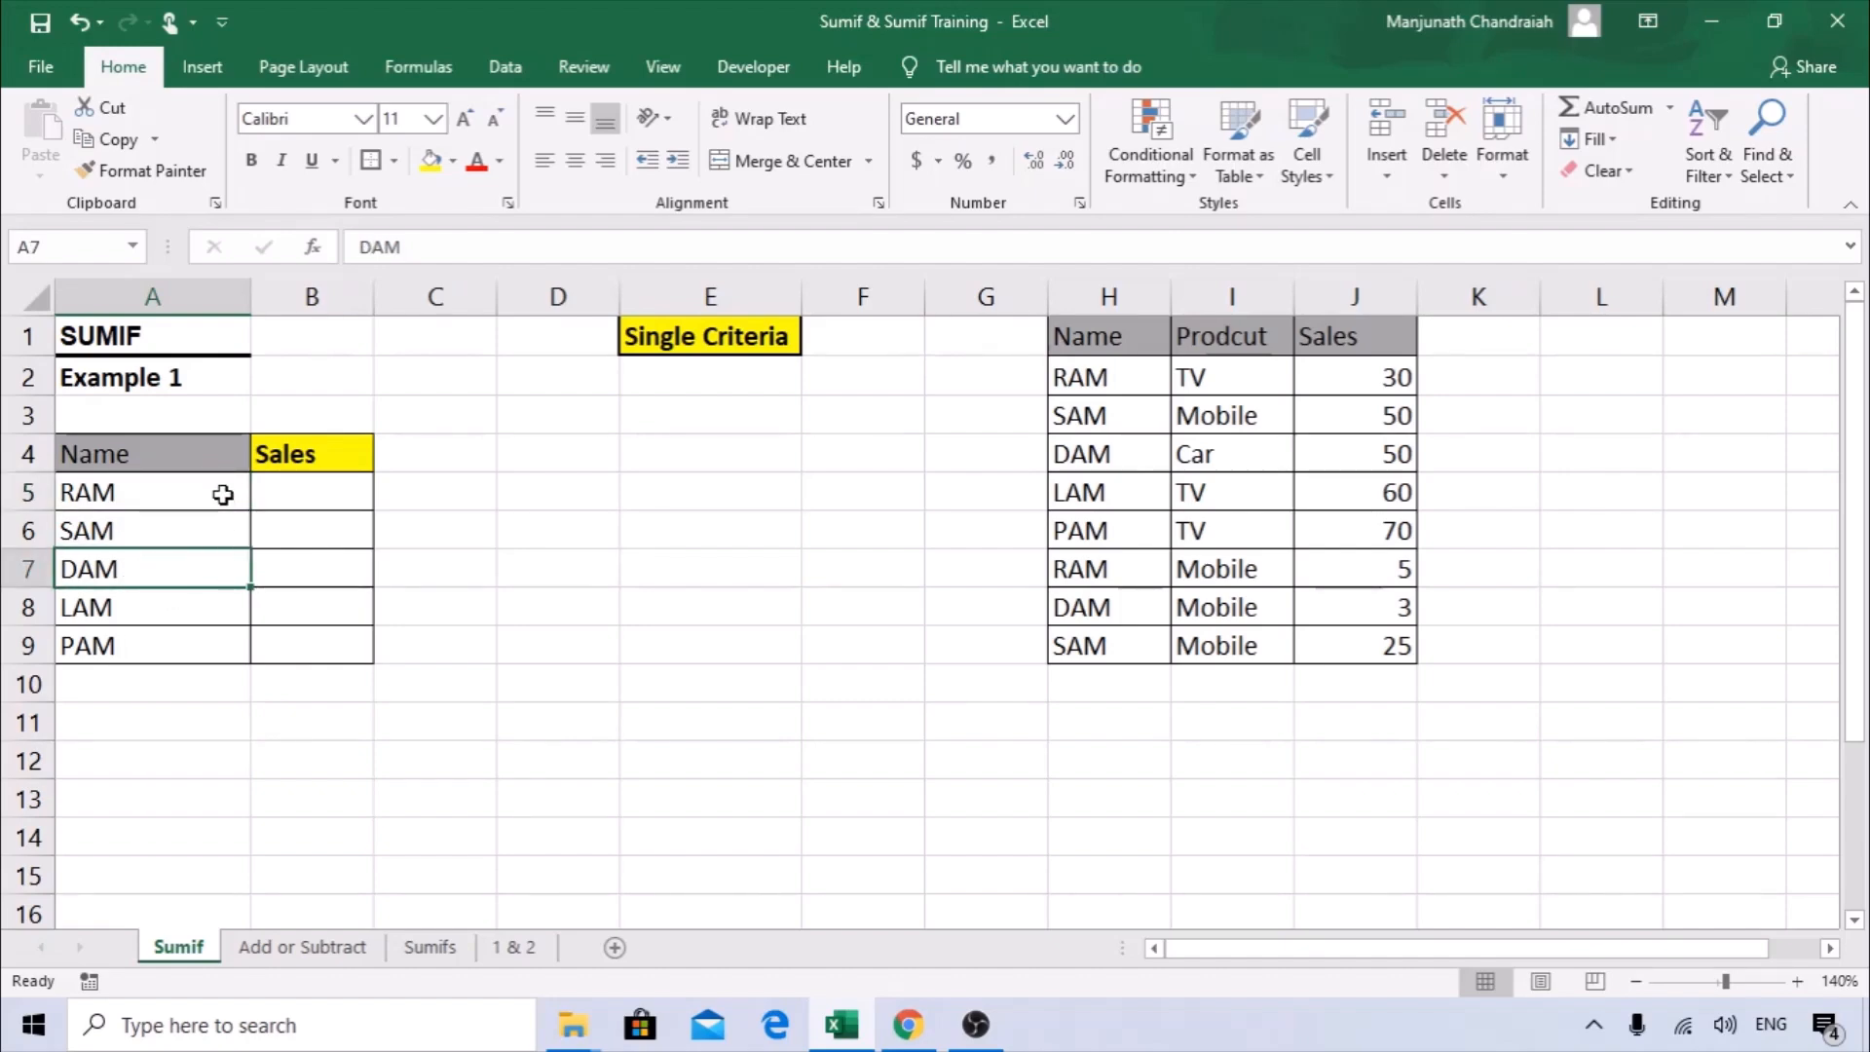
{"action": "left_click_drag", "start_coordinate": [146, 450], "coordinate": [127, 644]}
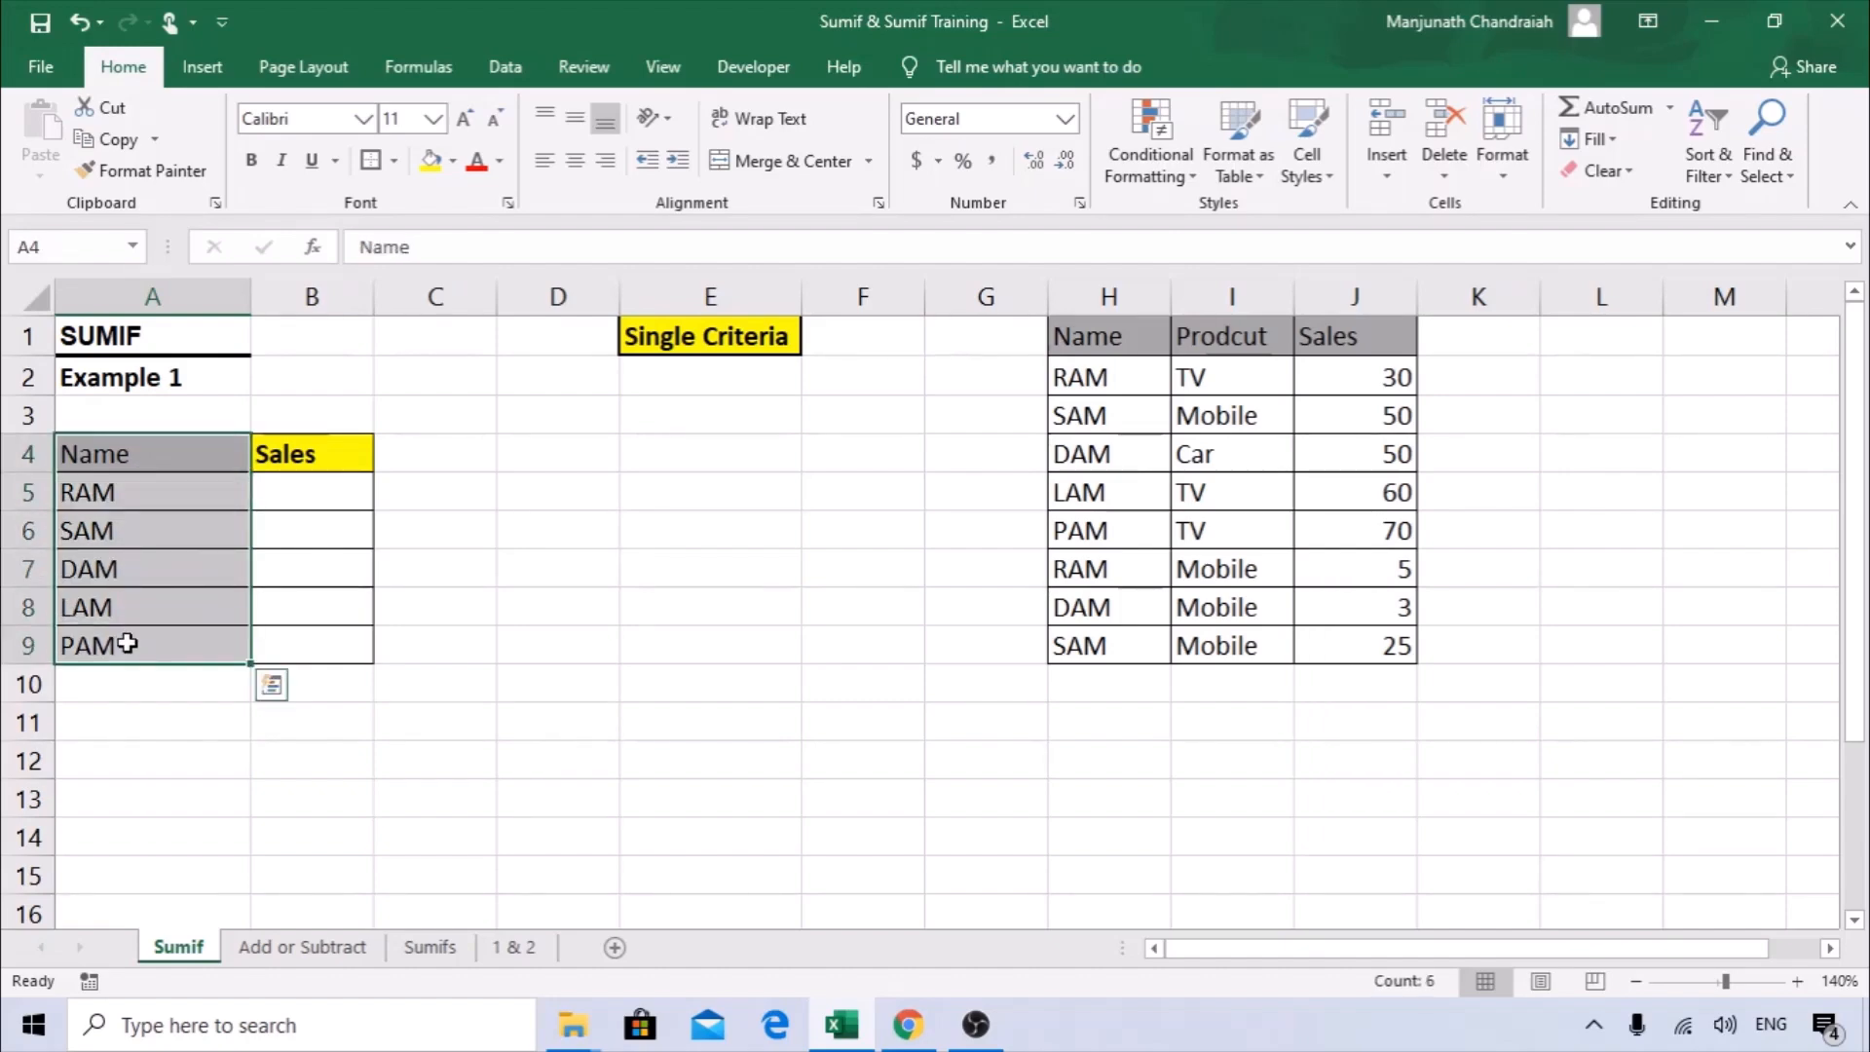
{"action": "left_click", "coordinate": [291, 461]}
Start a SUMIF formula in B5 and open its function arguments.
{"action": "left_click", "coordinate": [292, 489]}
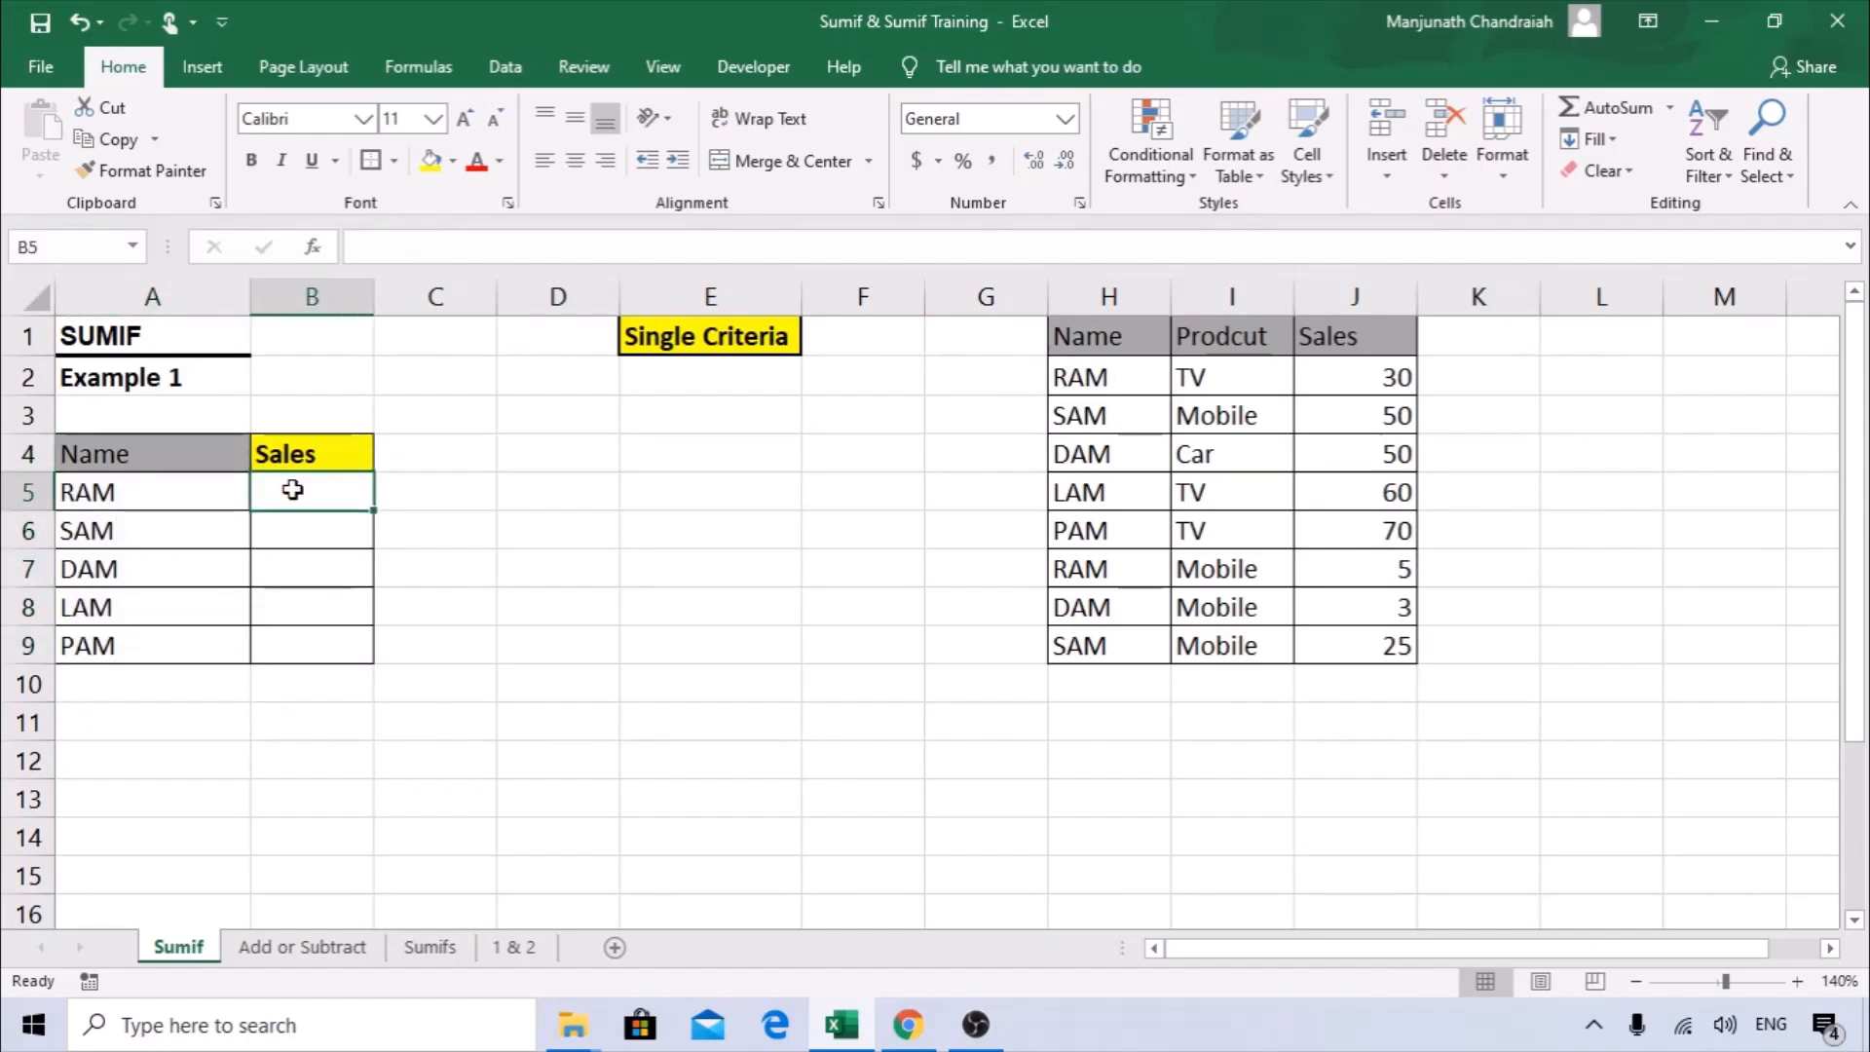
{"action": "type", "text": "="}
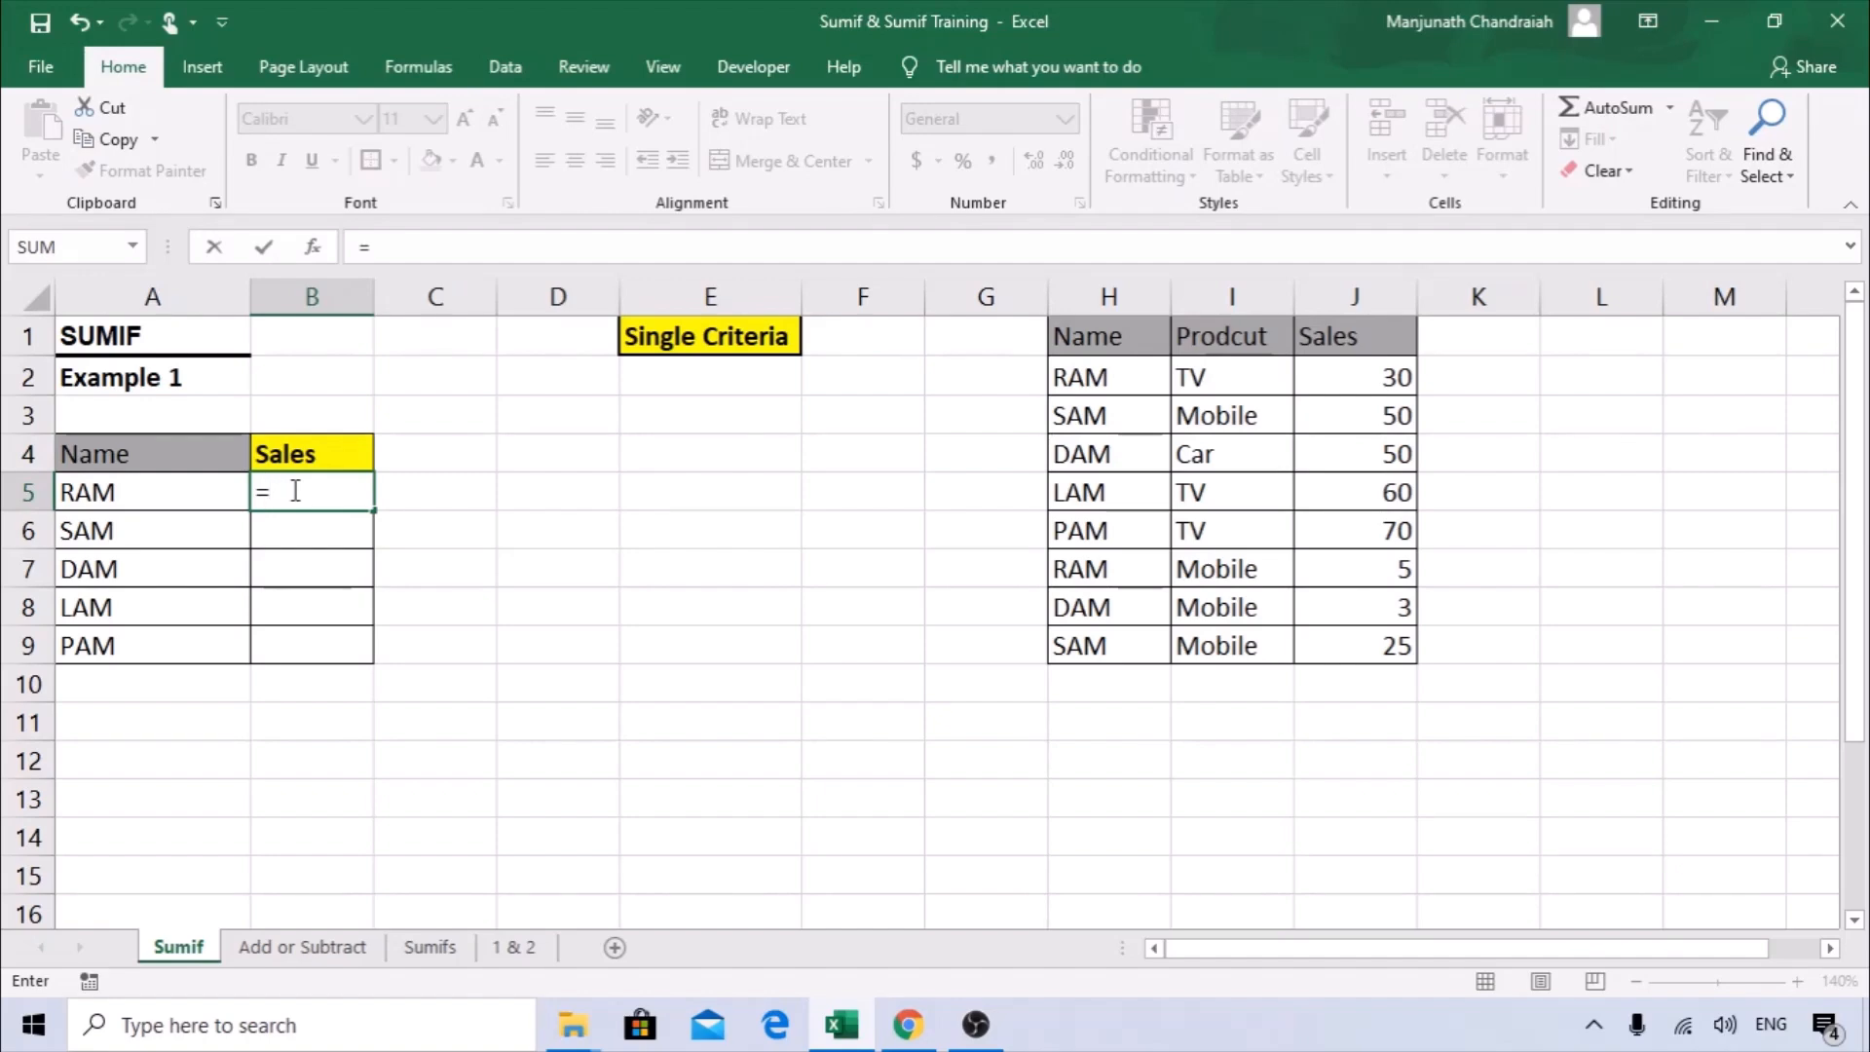
{"action": "type", "text": "sumif"}
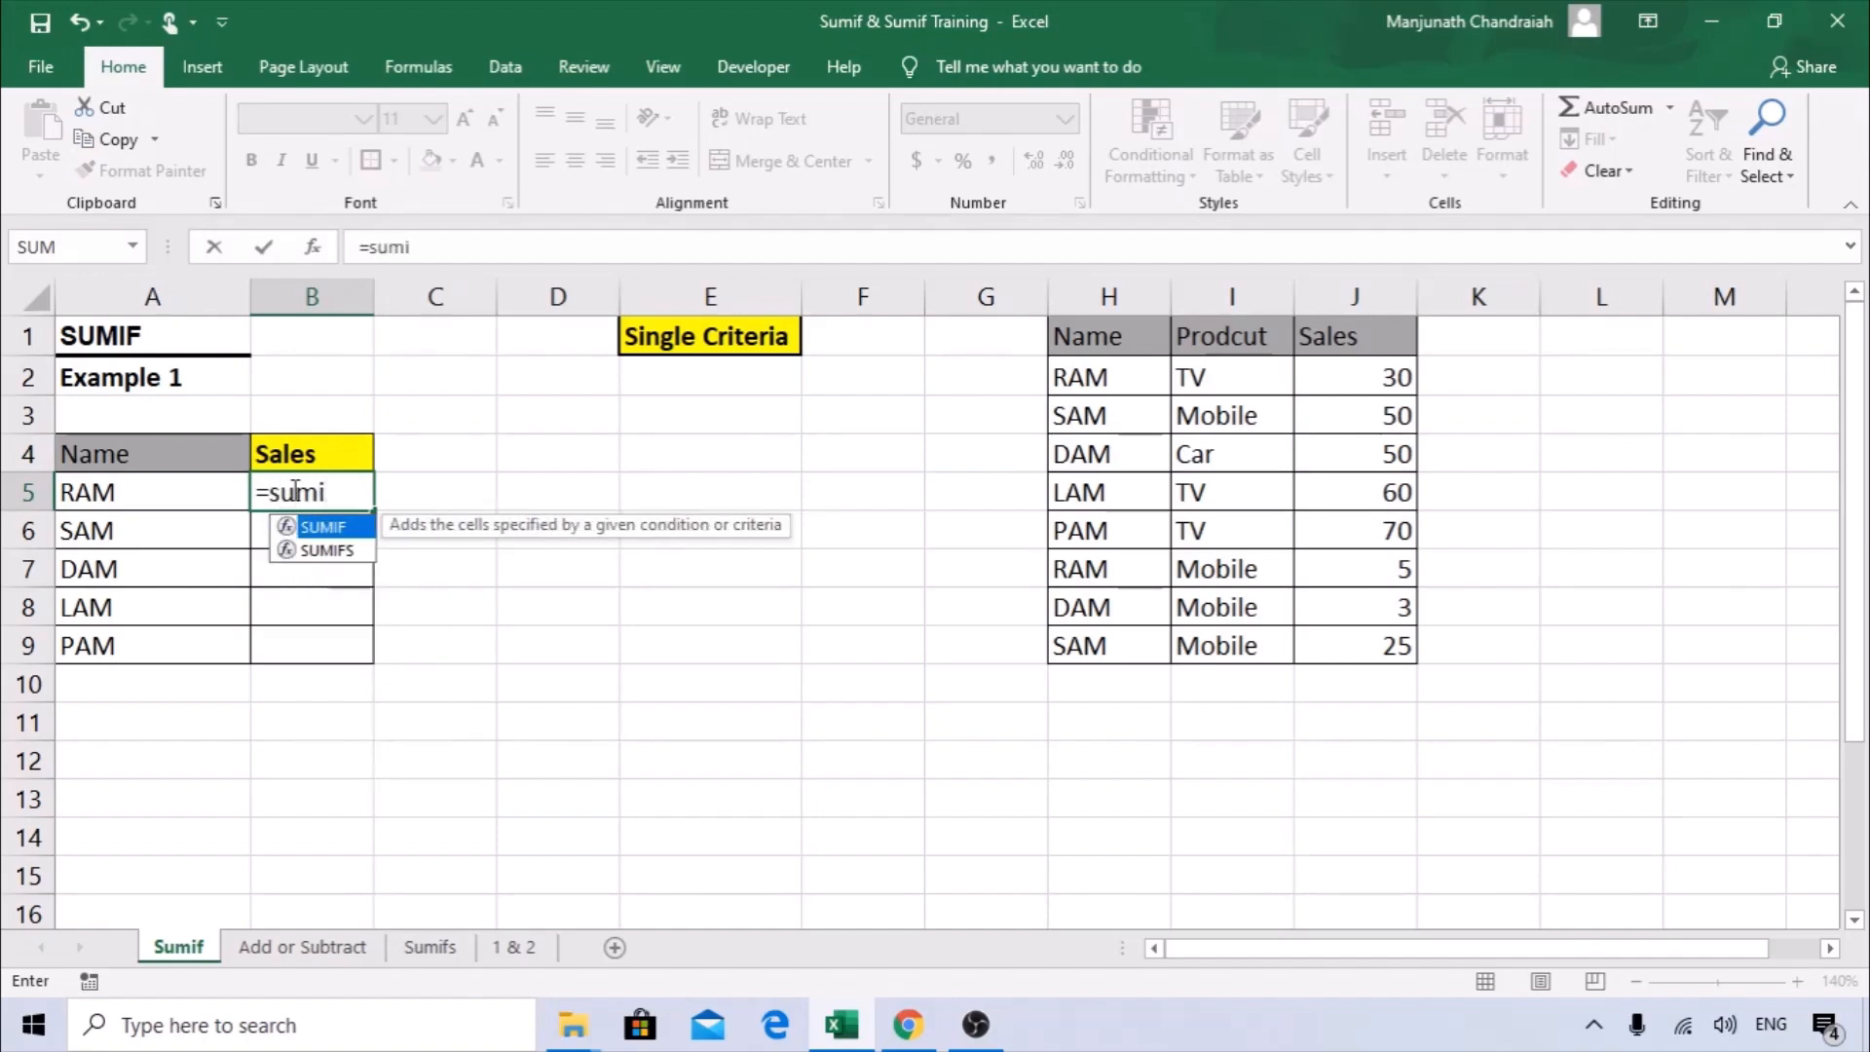
{"action": "double_click", "coordinate": [341, 528]}
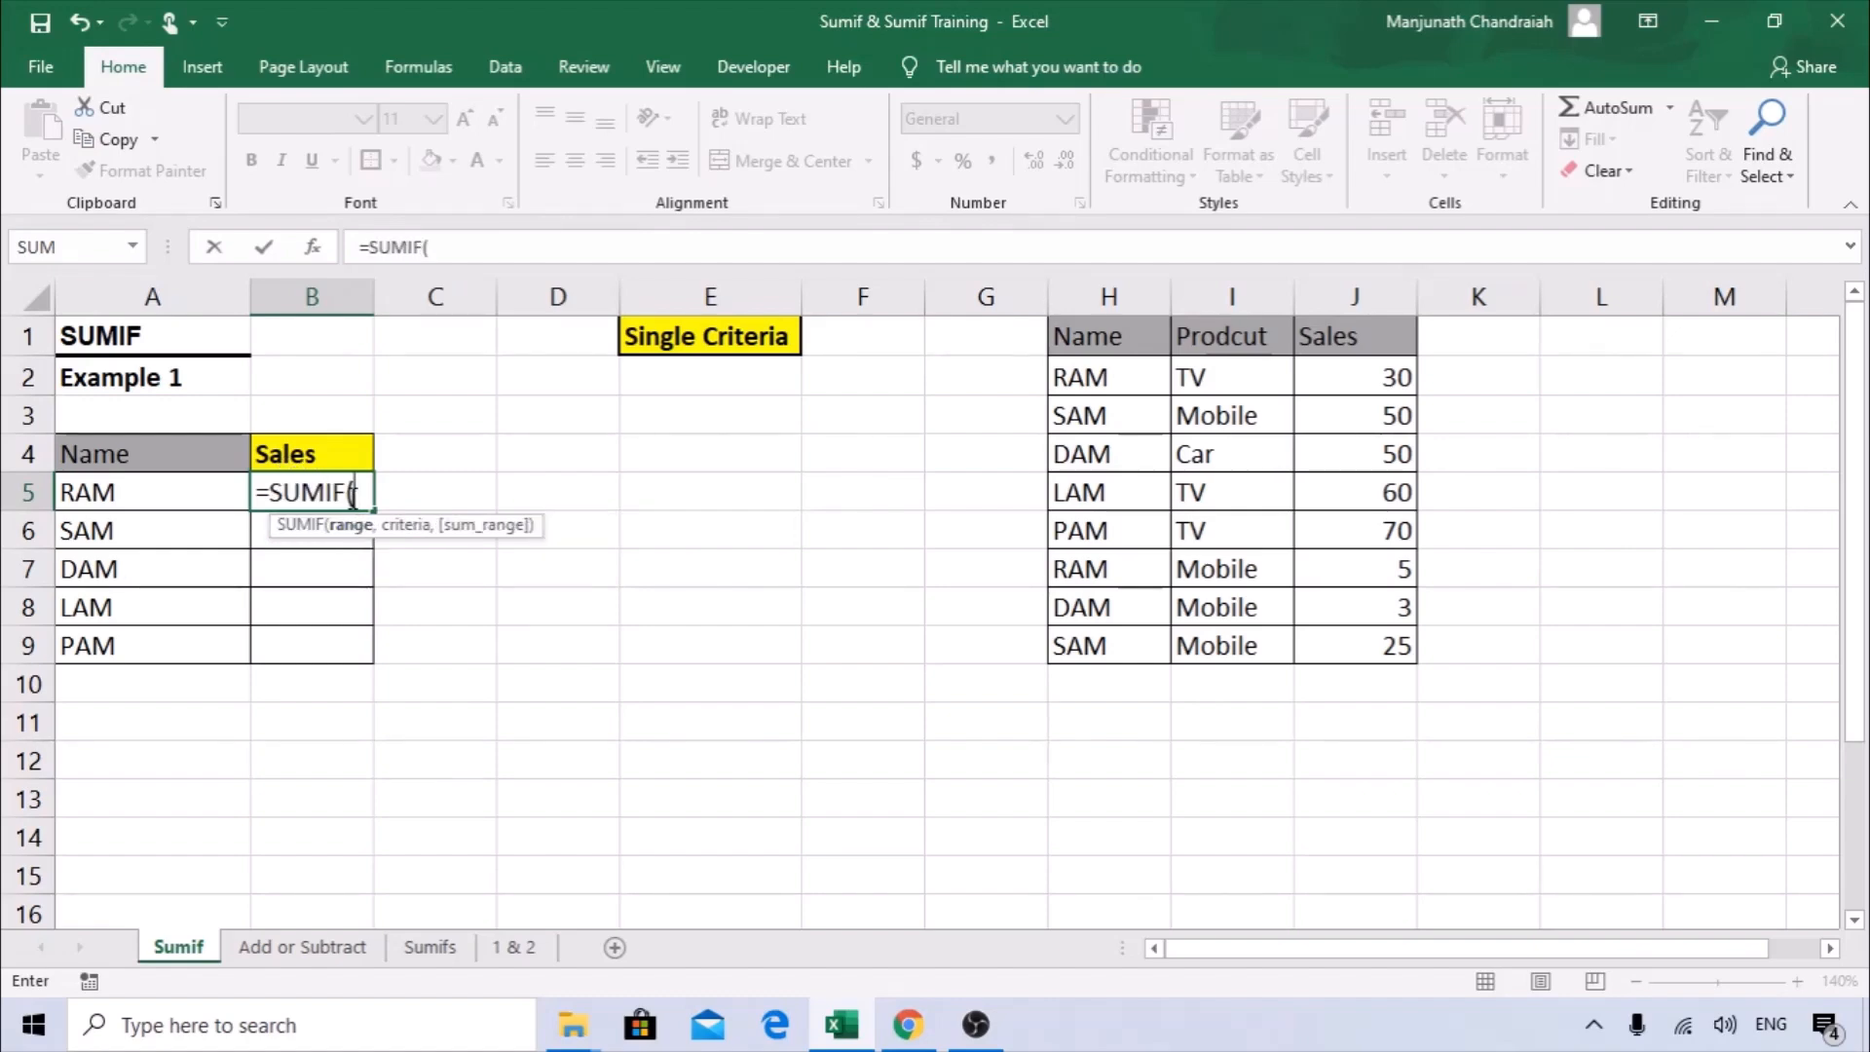
{"action": "left_click", "coordinate": [318, 249]}
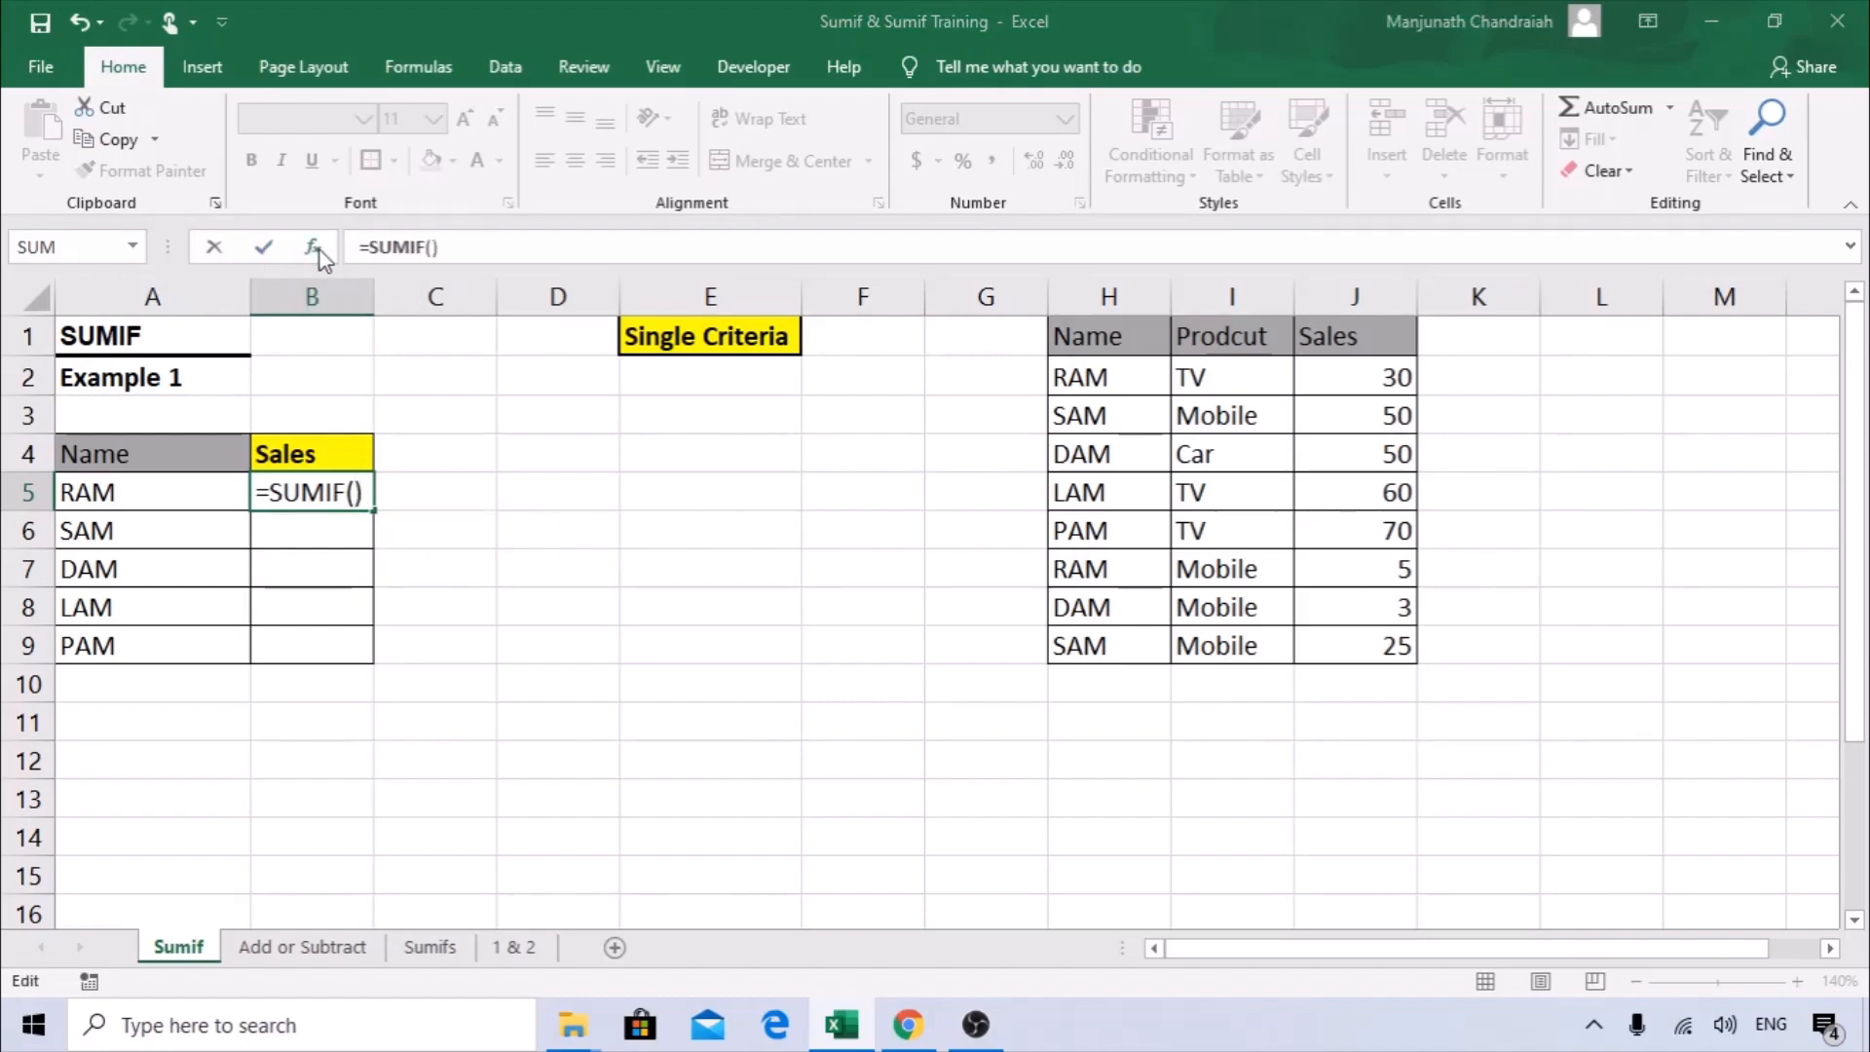
Set the SUMIF range to the source data's whole Name column, H:H.
{"action": "left_click_drag", "start_coordinate": [1241, 327], "coordinate": [627, 451]}
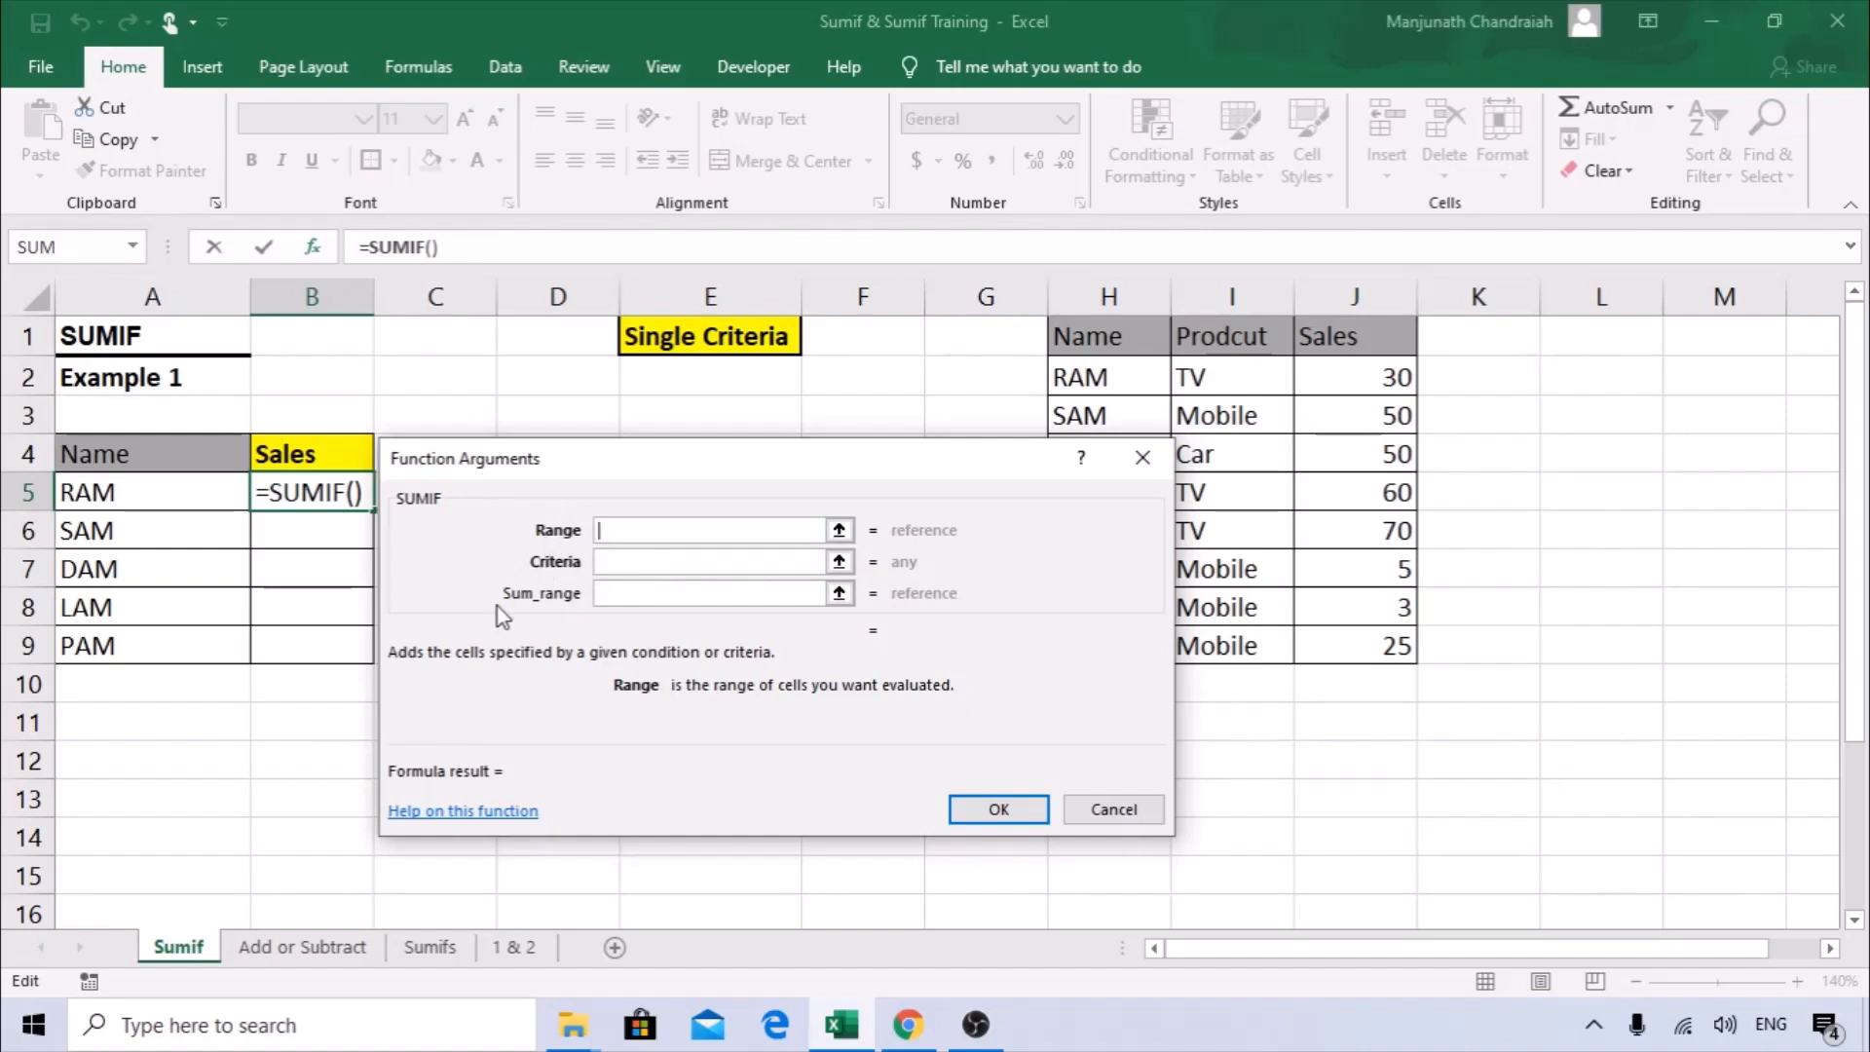
{"action": "left_click_drag", "start_coordinate": [636, 451], "coordinate": [702, 424]}
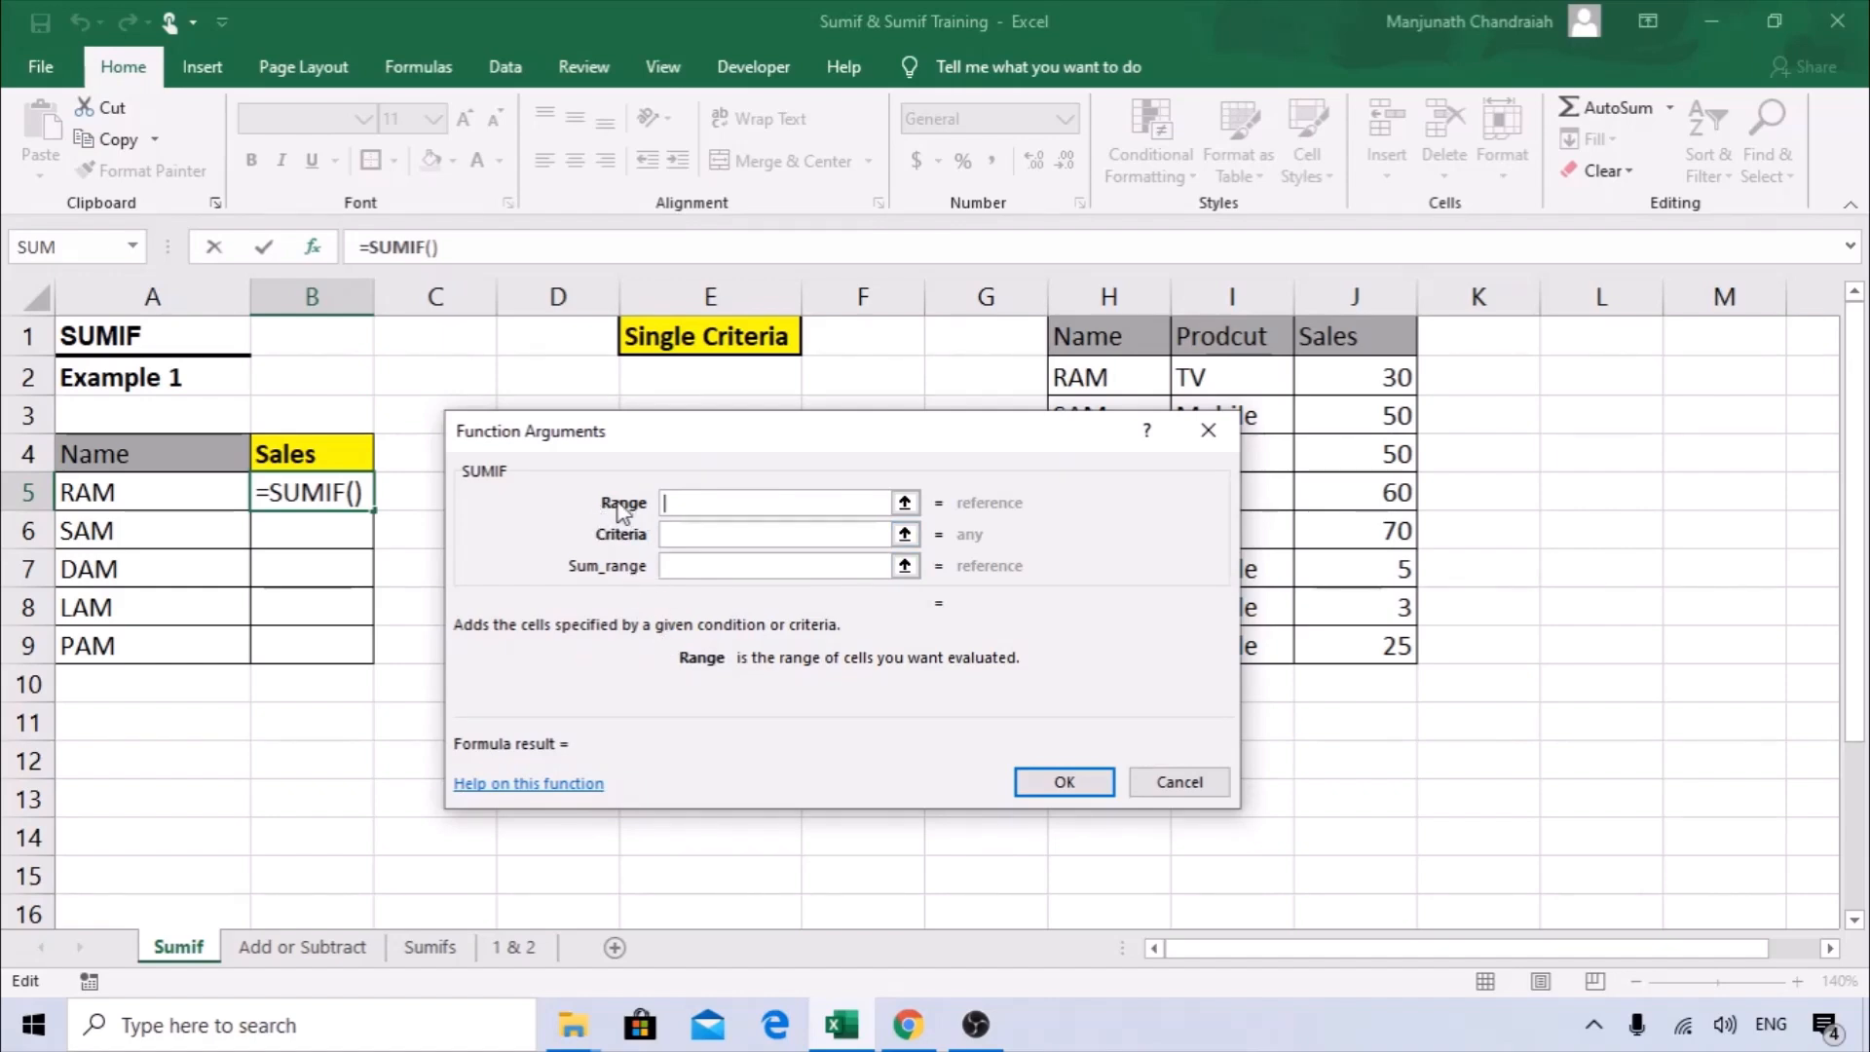
{"action": "left_click_drag", "start_coordinate": [648, 448], "coordinate": [603, 446]}
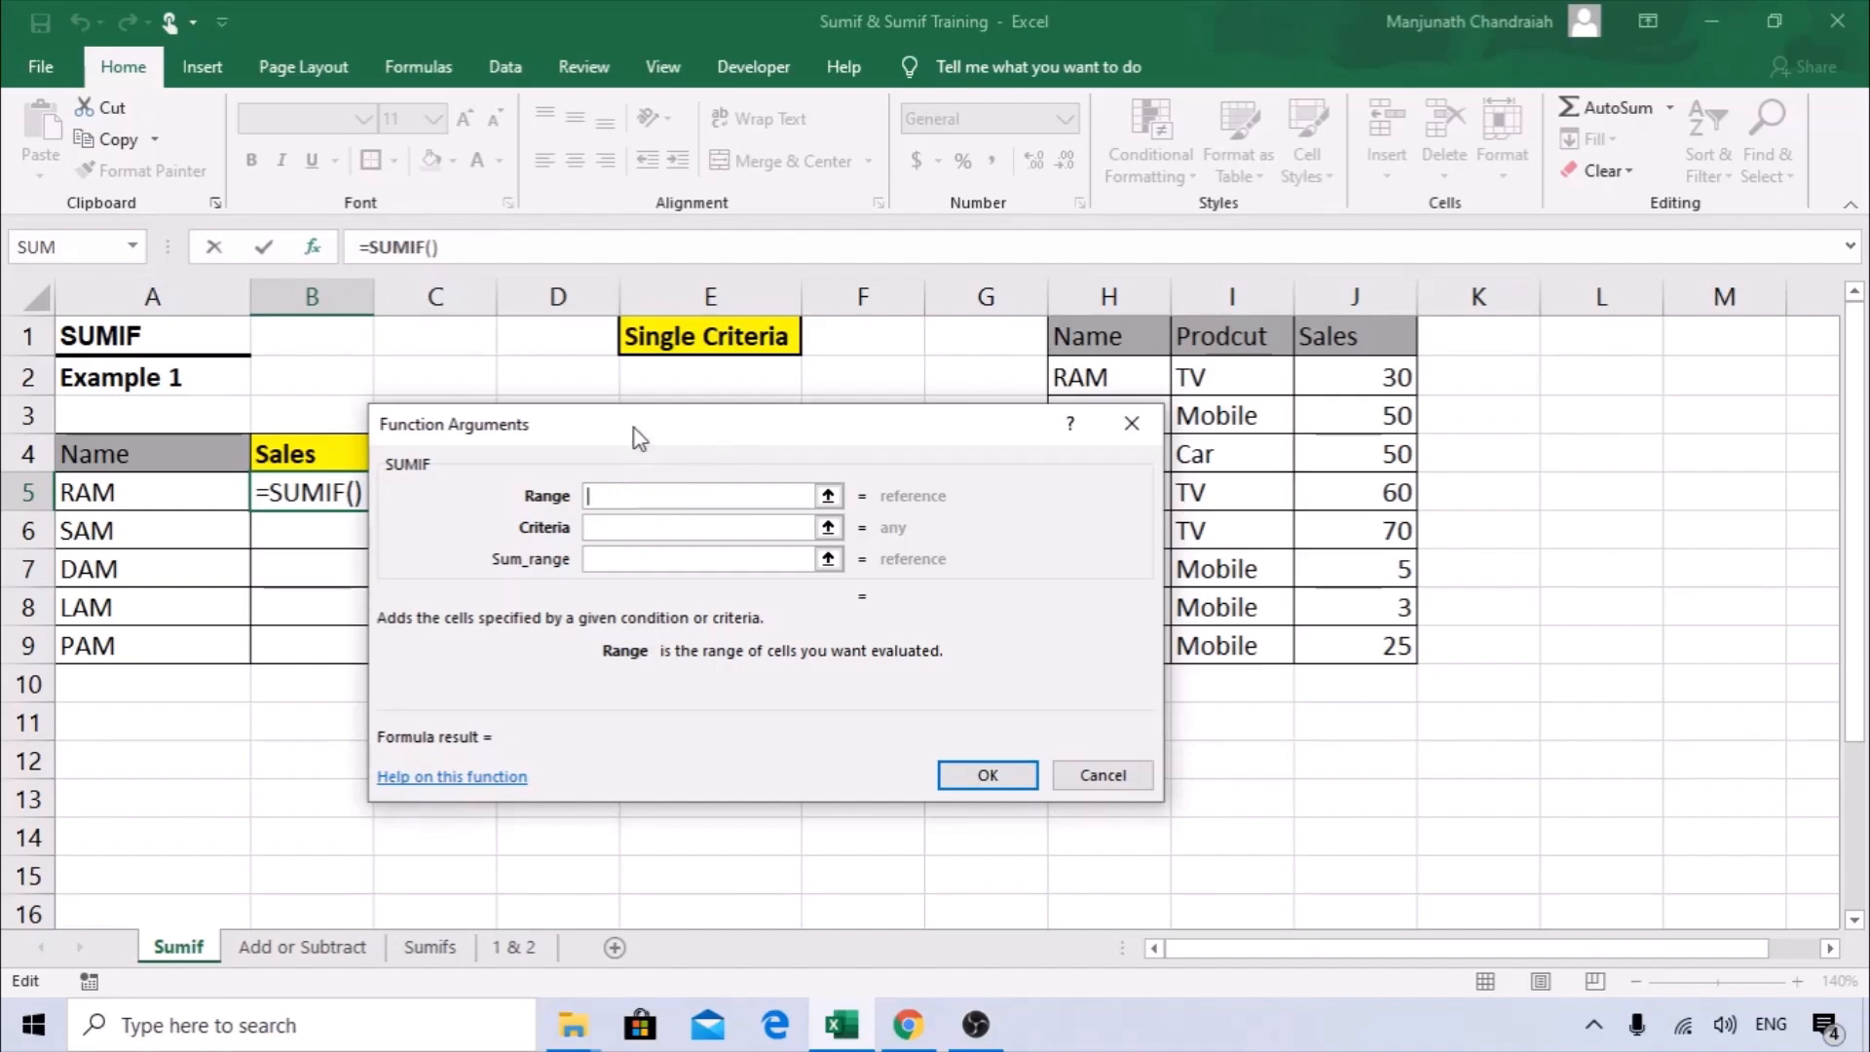
{"action": "left_click_drag", "start_coordinate": [634, 428], "coordinate": [590, 507]}
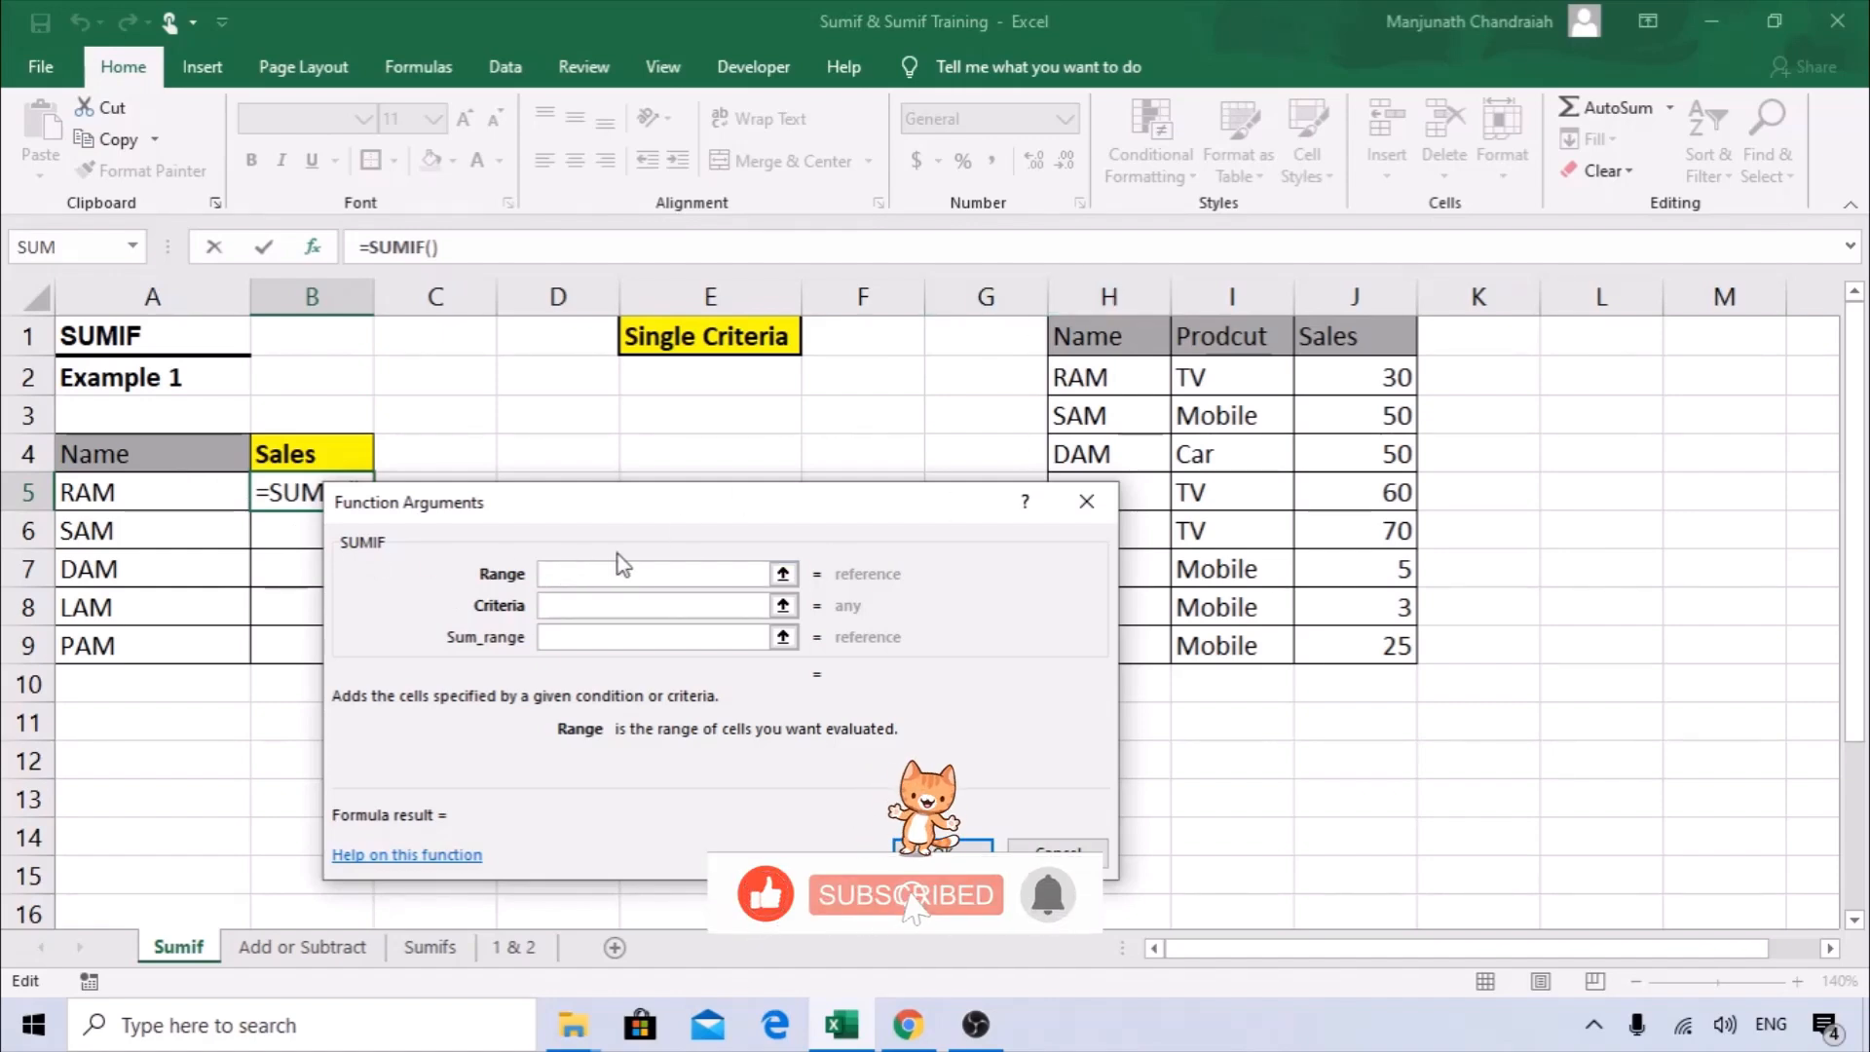
{"action": "left_click", "coordinate": [1120, 286]}
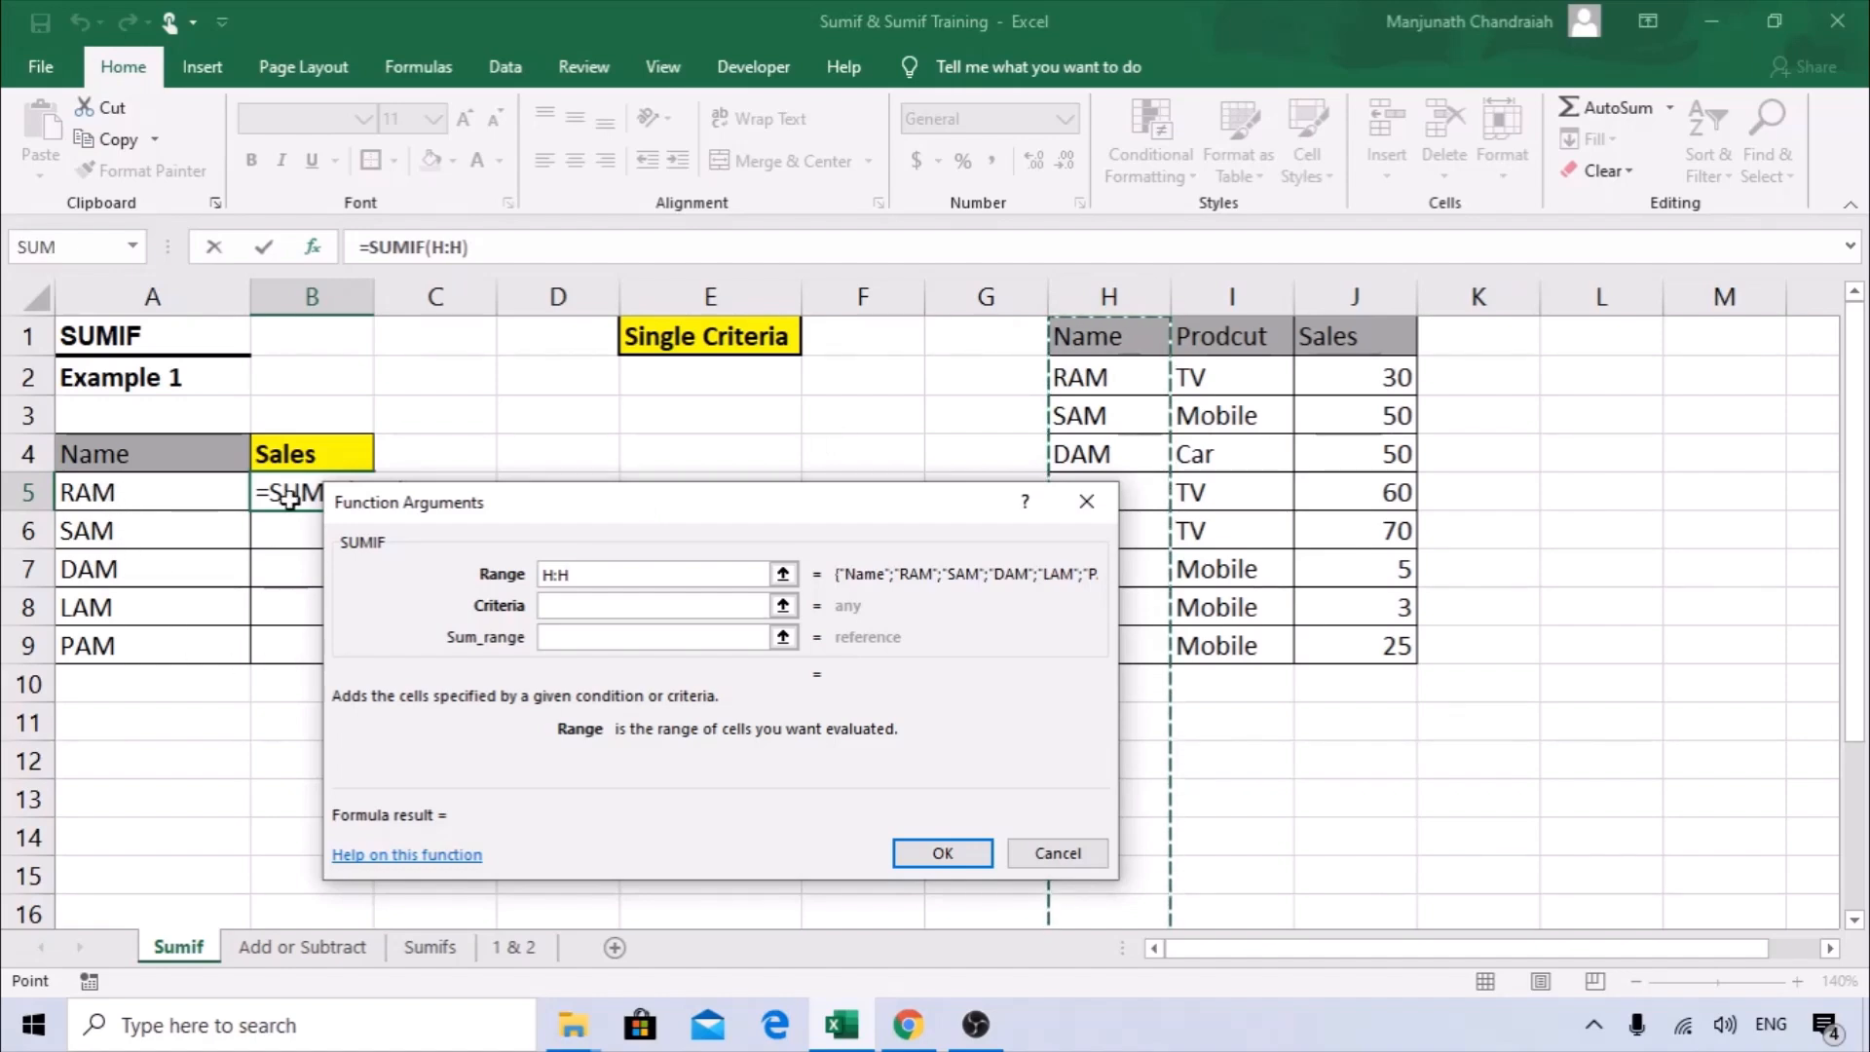
{"action": "left_click_drag", "start_coordinate": [433, 502], "coordinate": [579, 467]}
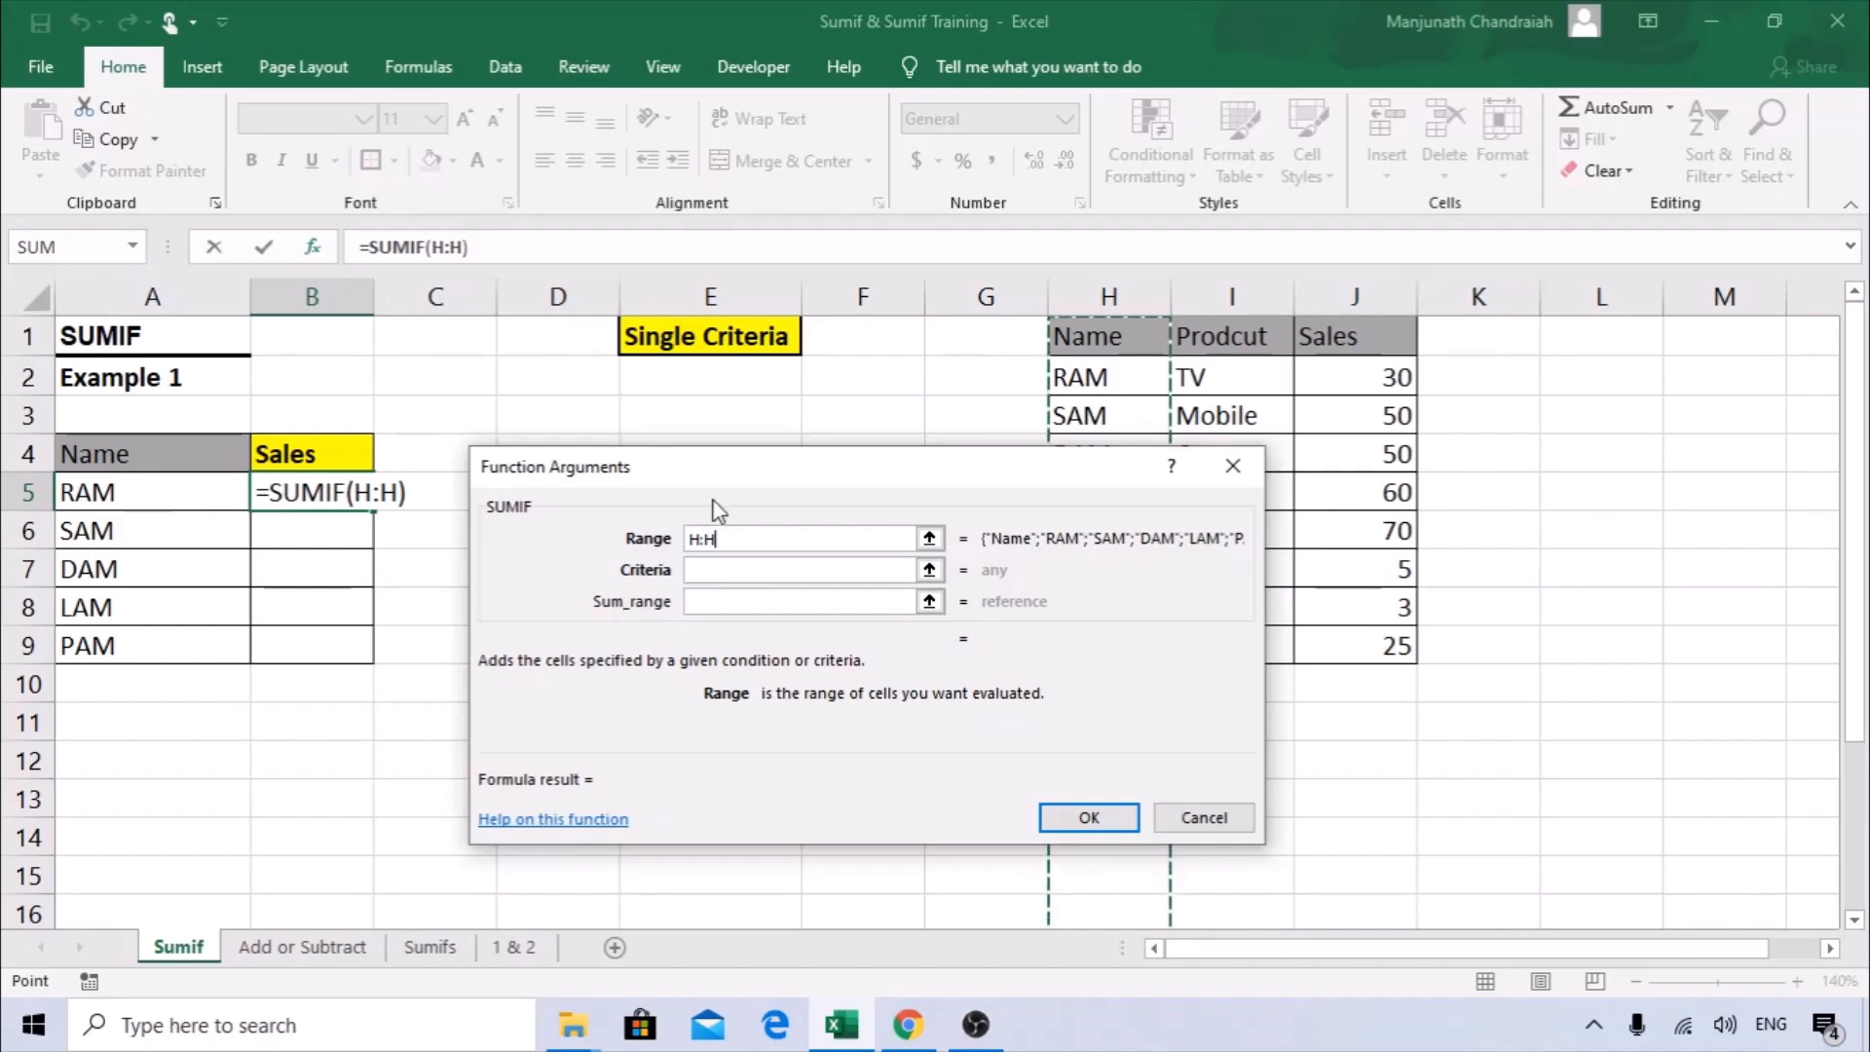
{"action": "left_click_drag", "start_coordinate": [720, 468], "coordinate": [541, 462]}
{"action": "left_click", "coordinate": [1117, 277]}
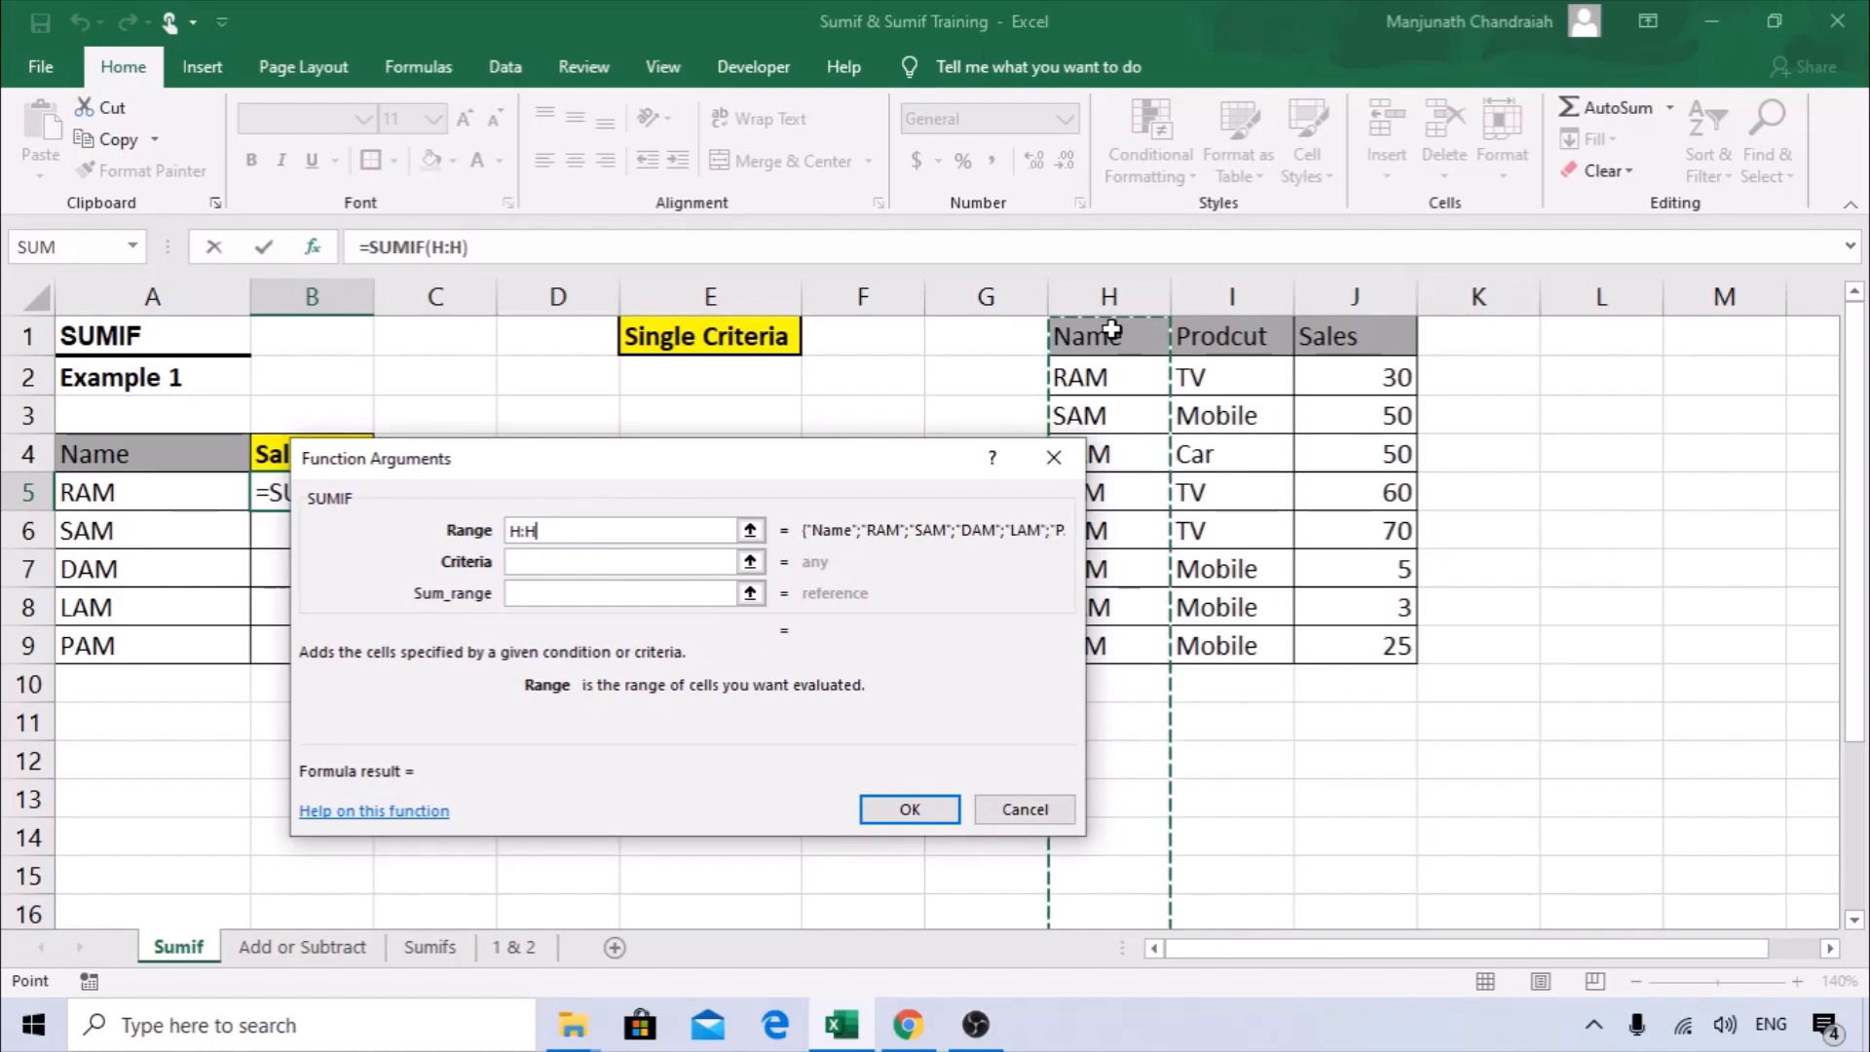
{"action": "left_click_drag", "start_coordinate": [933, 470], "coordinate": [849, 453]}
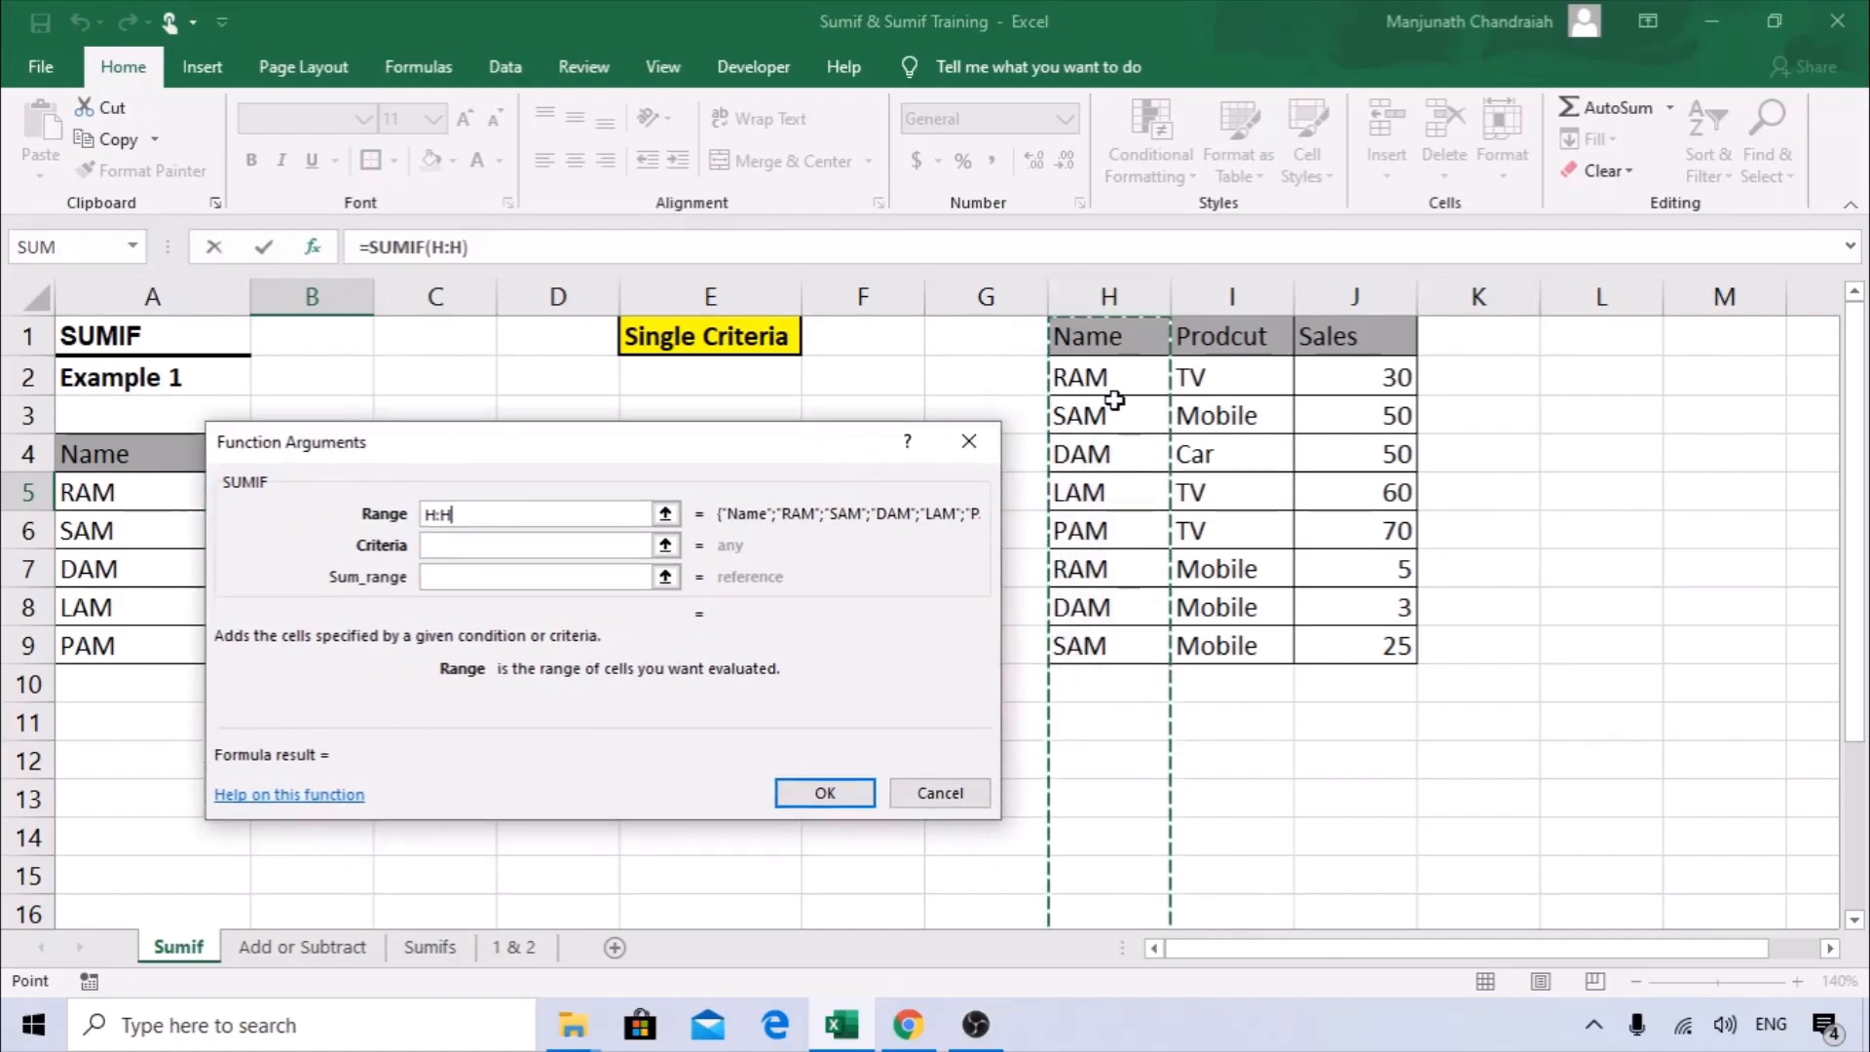
{"action": "left_click_drag", "start_coordinate": [542, 454], "coordinate": [648, 399]}
Set the SUMIF criteria to A5 and the sum range to the Sales column J:J, and confirm the formula.
{"action": "left_click", "coordinate": [574, 503]}
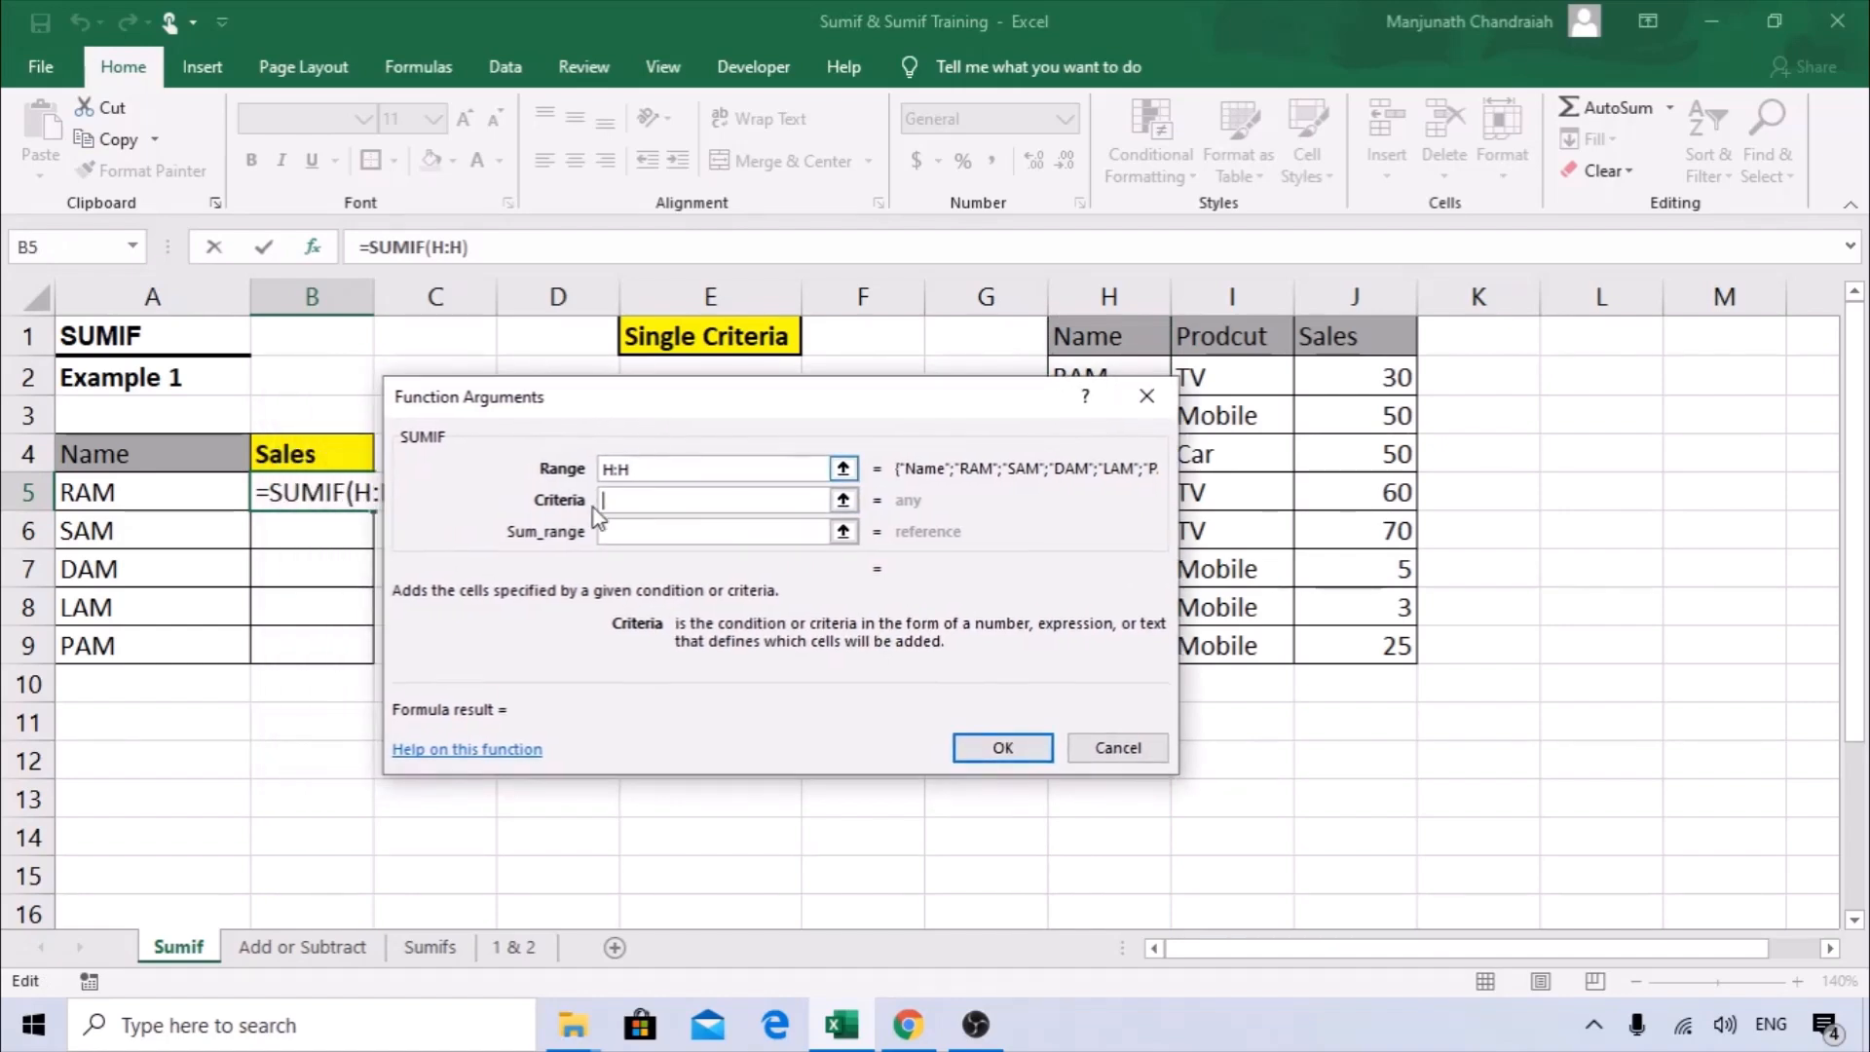
{"action": "left_click", "coordinate": [166, 492]}
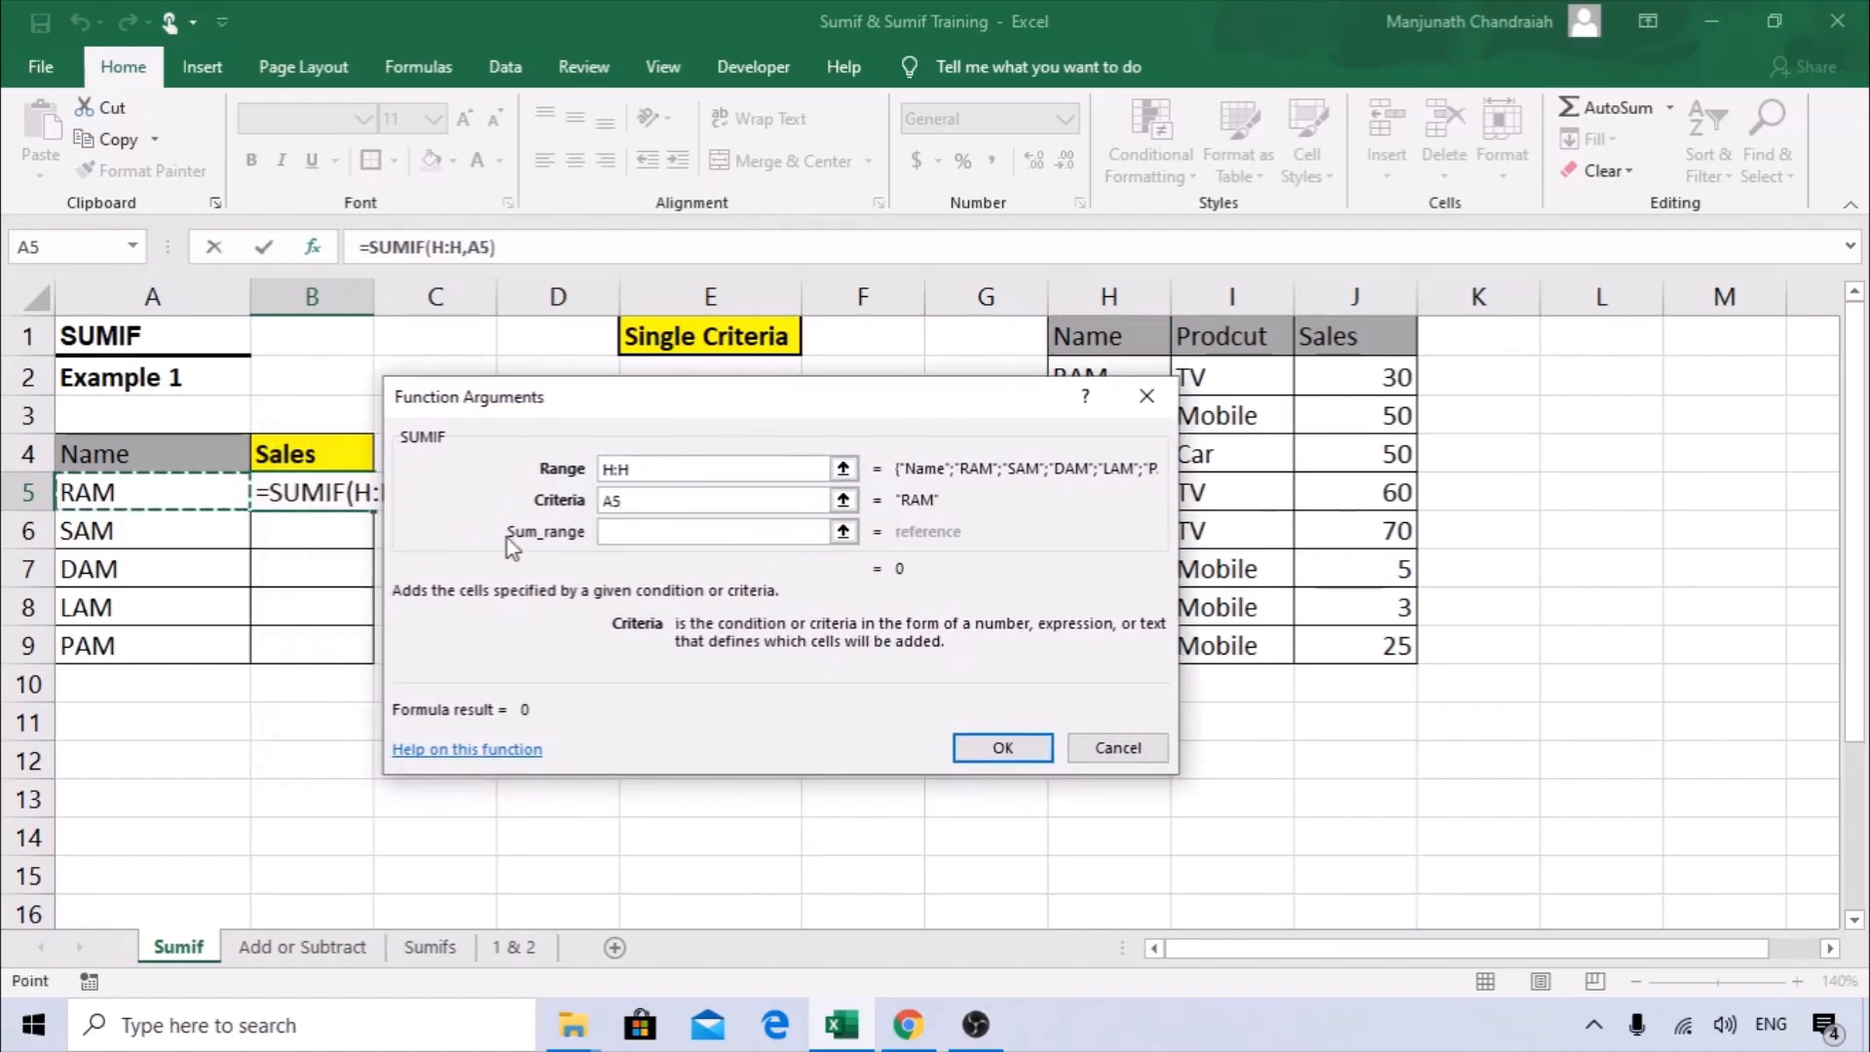
{"action": "left_click", "coordinate": [620, 530]}
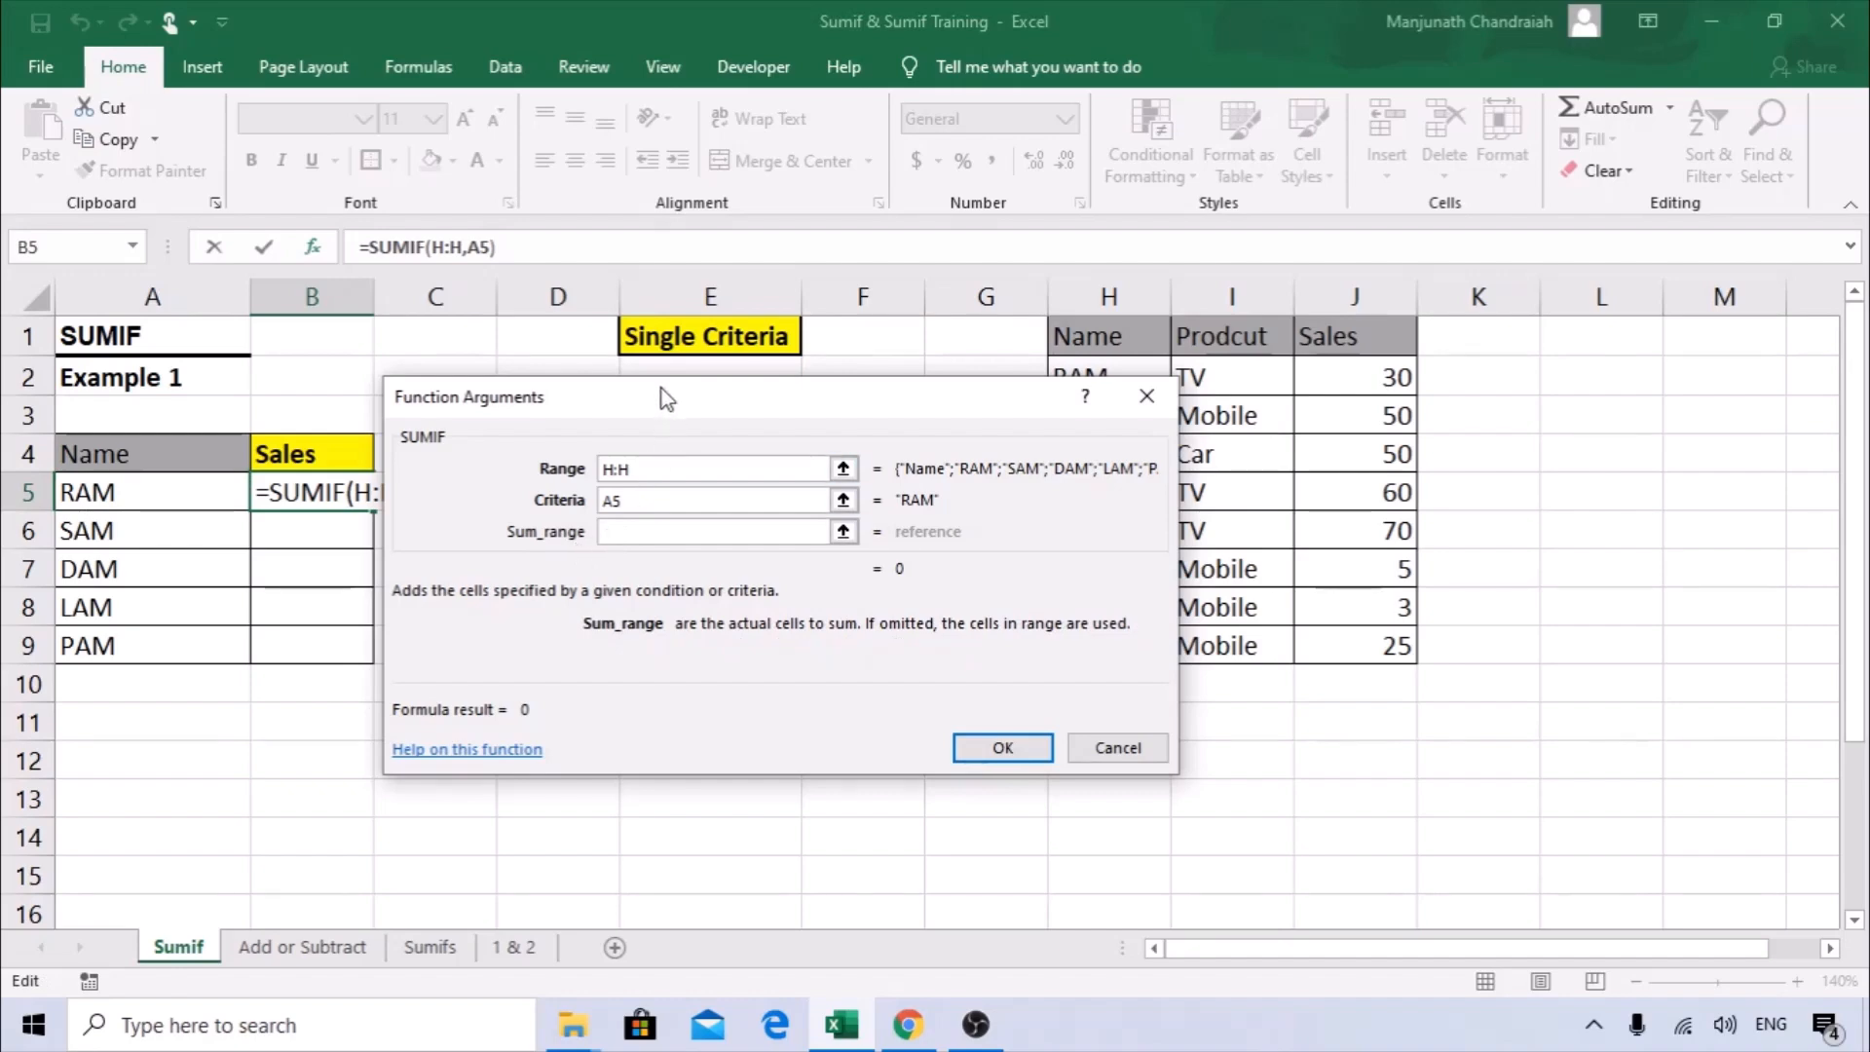
{"action": "left_click_drag", "start_coordinate": [666, 407], "coordinate": [741, 420]}
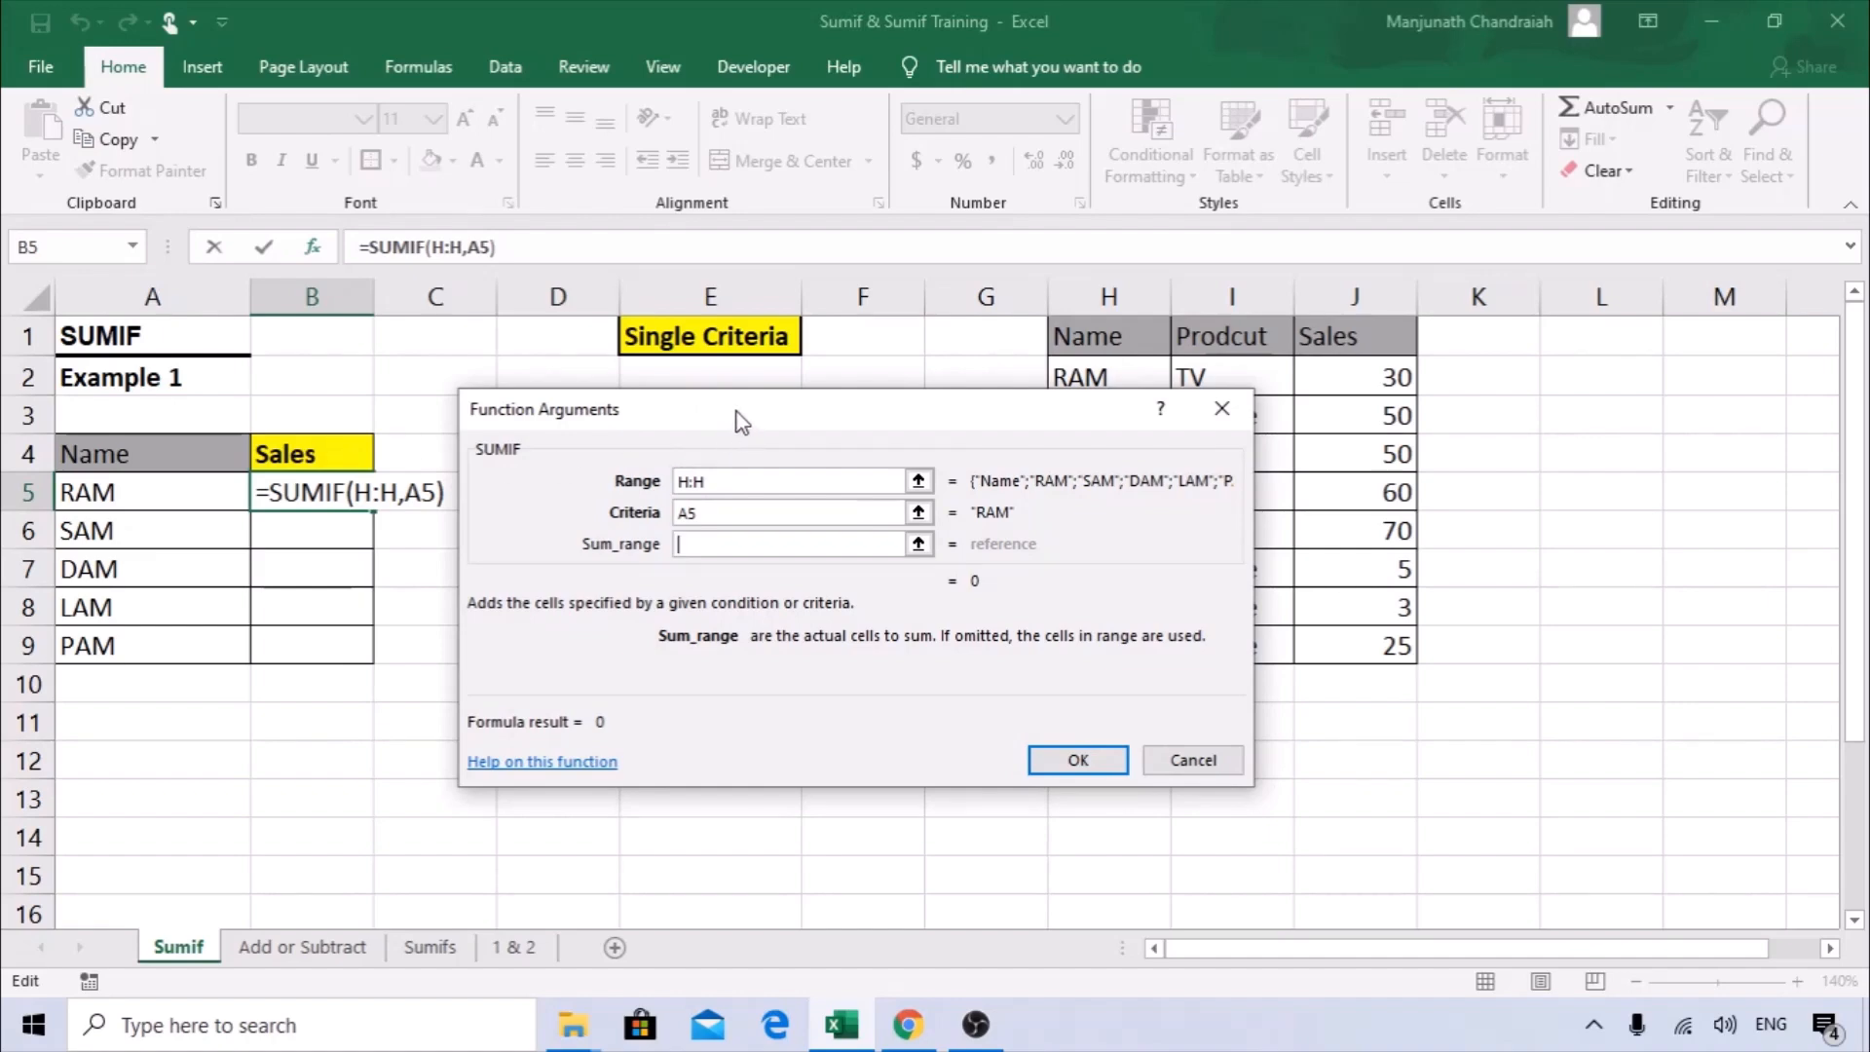
{"action": "left_click_drag", "start_coordinate": [736, 411], "coordinate": [487, 403]}
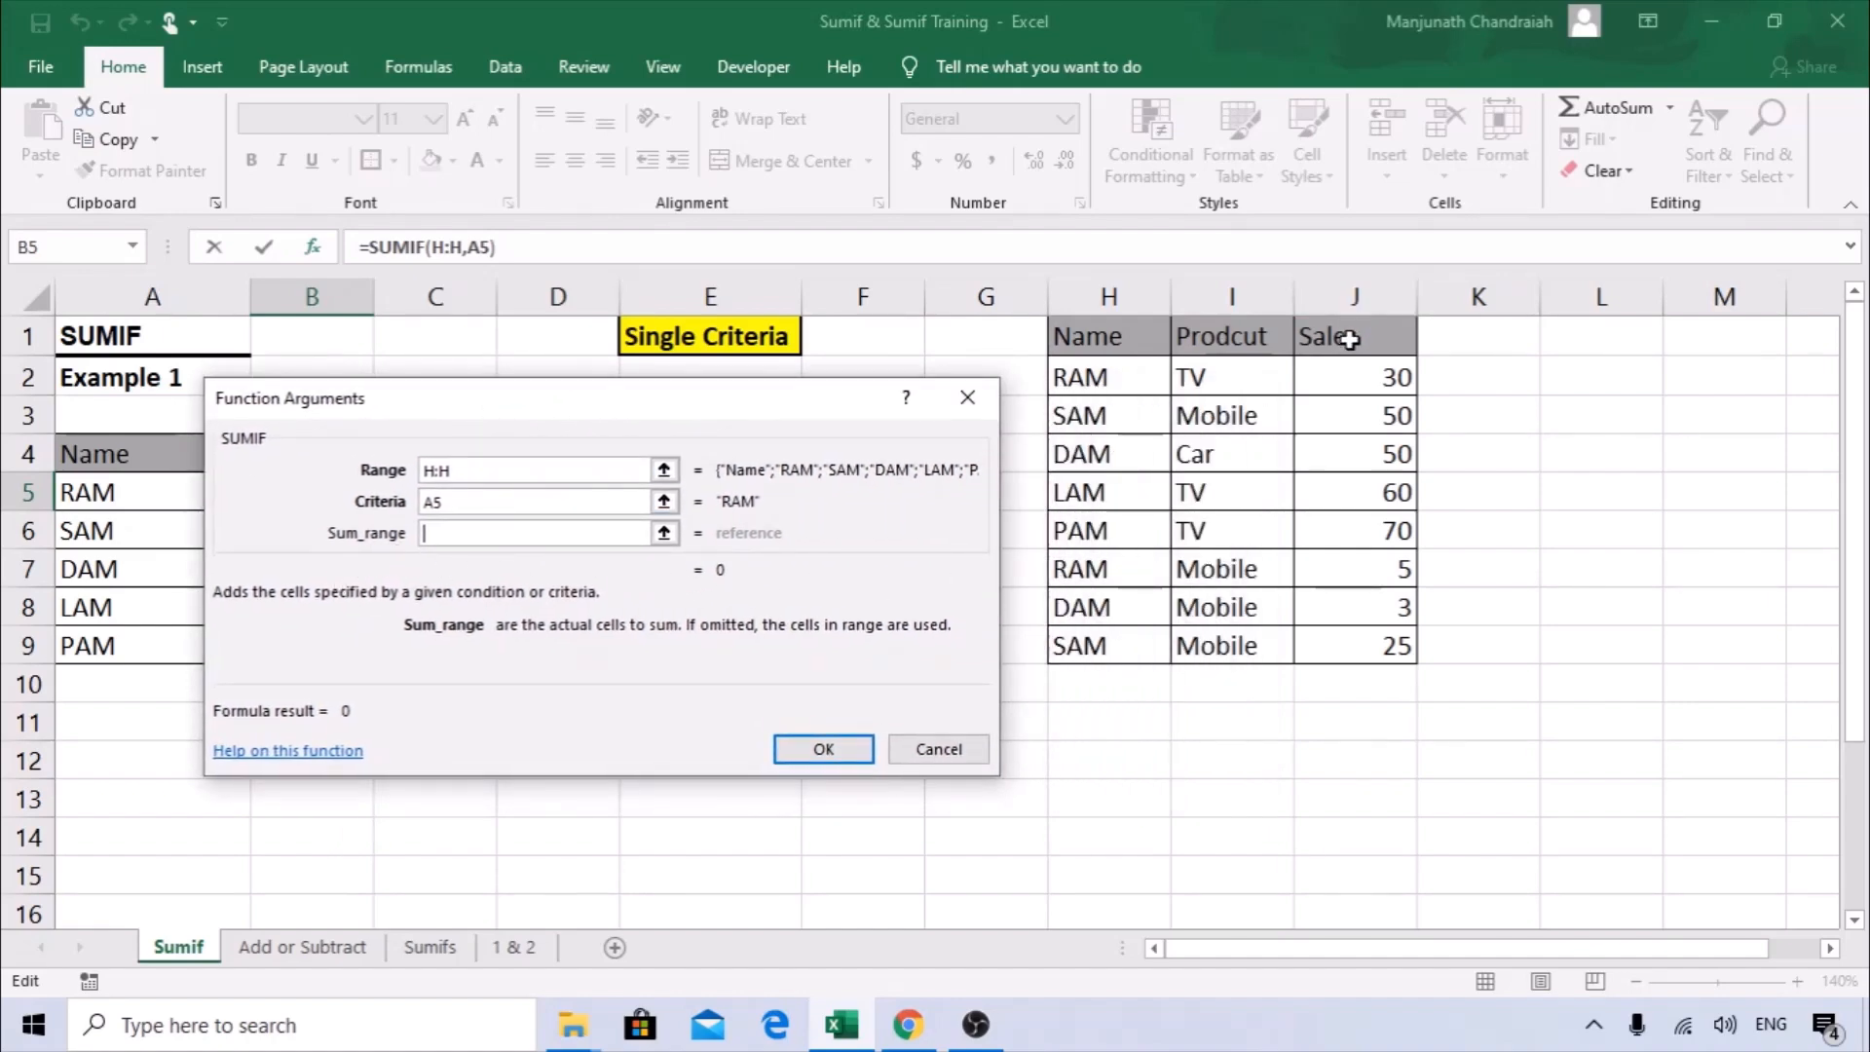
{"action": "left_click", "coordinate": [1356, 289]}
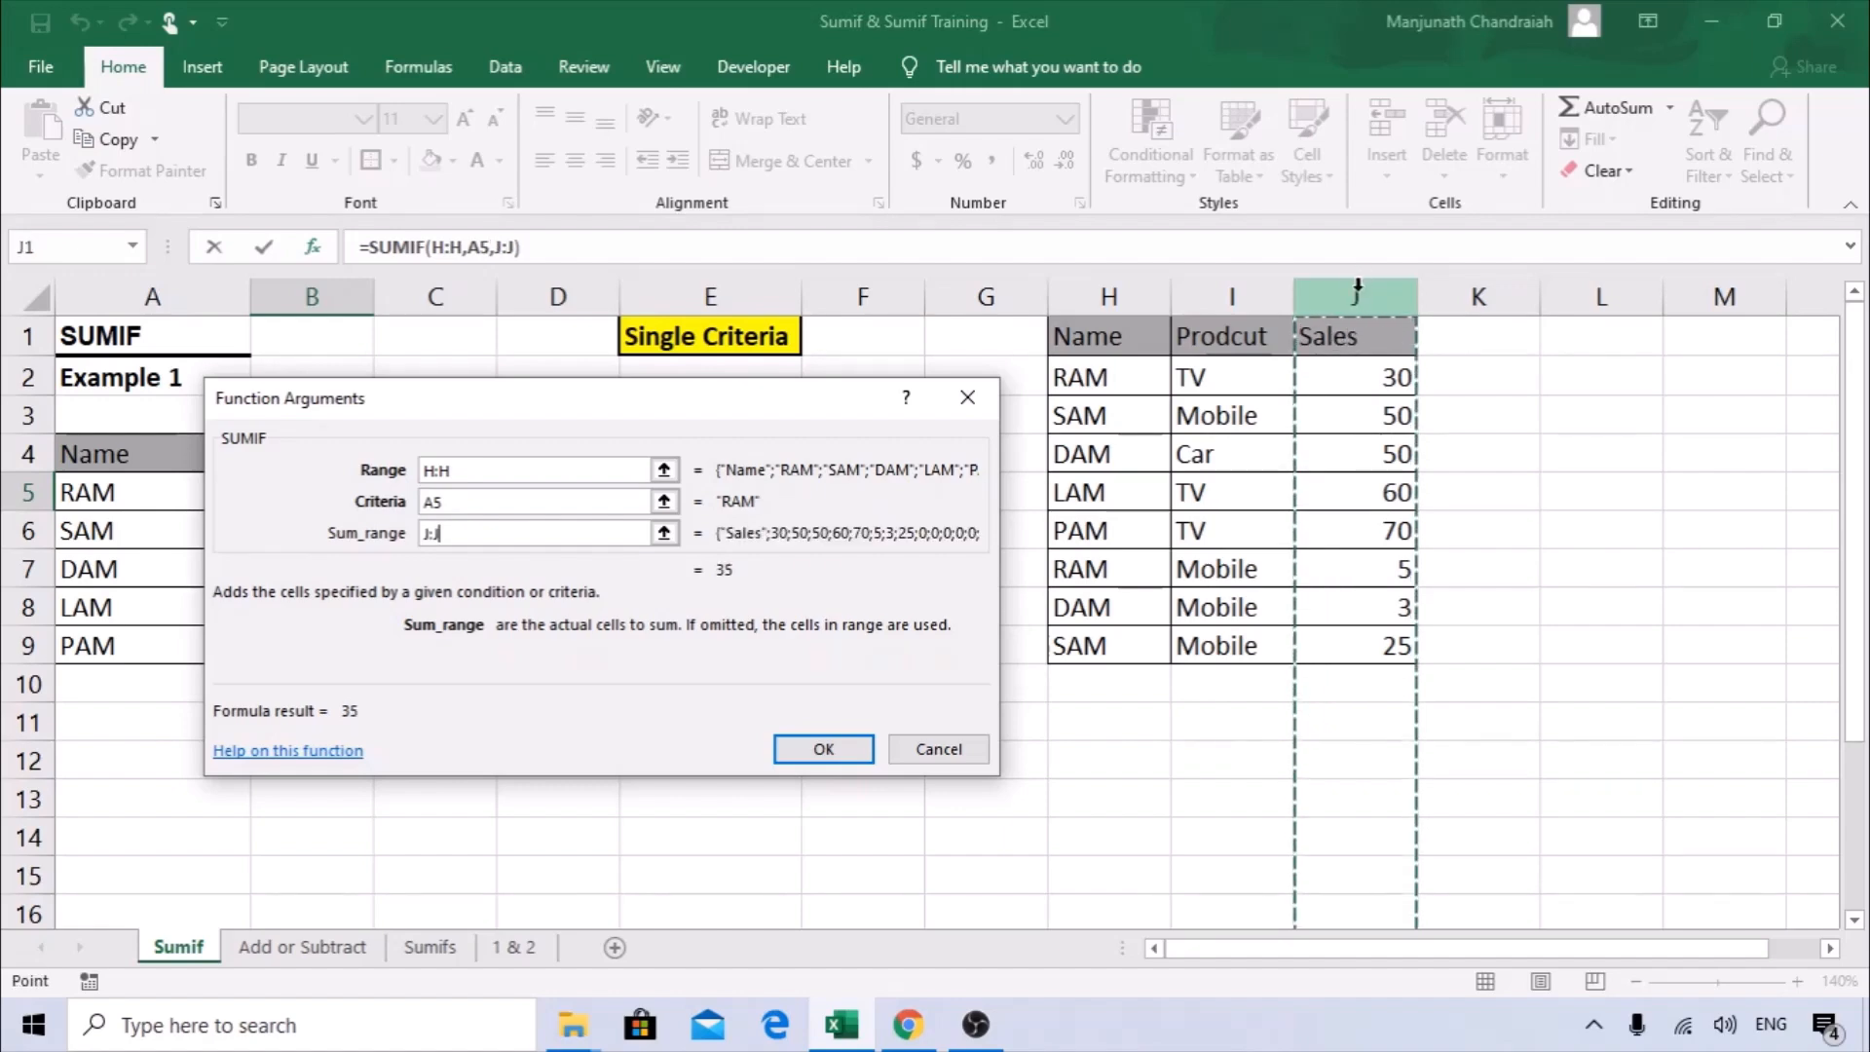
{"action": "left_click_drag", "start_coordinate": [626, 418], "coordinate": [710, 378]}
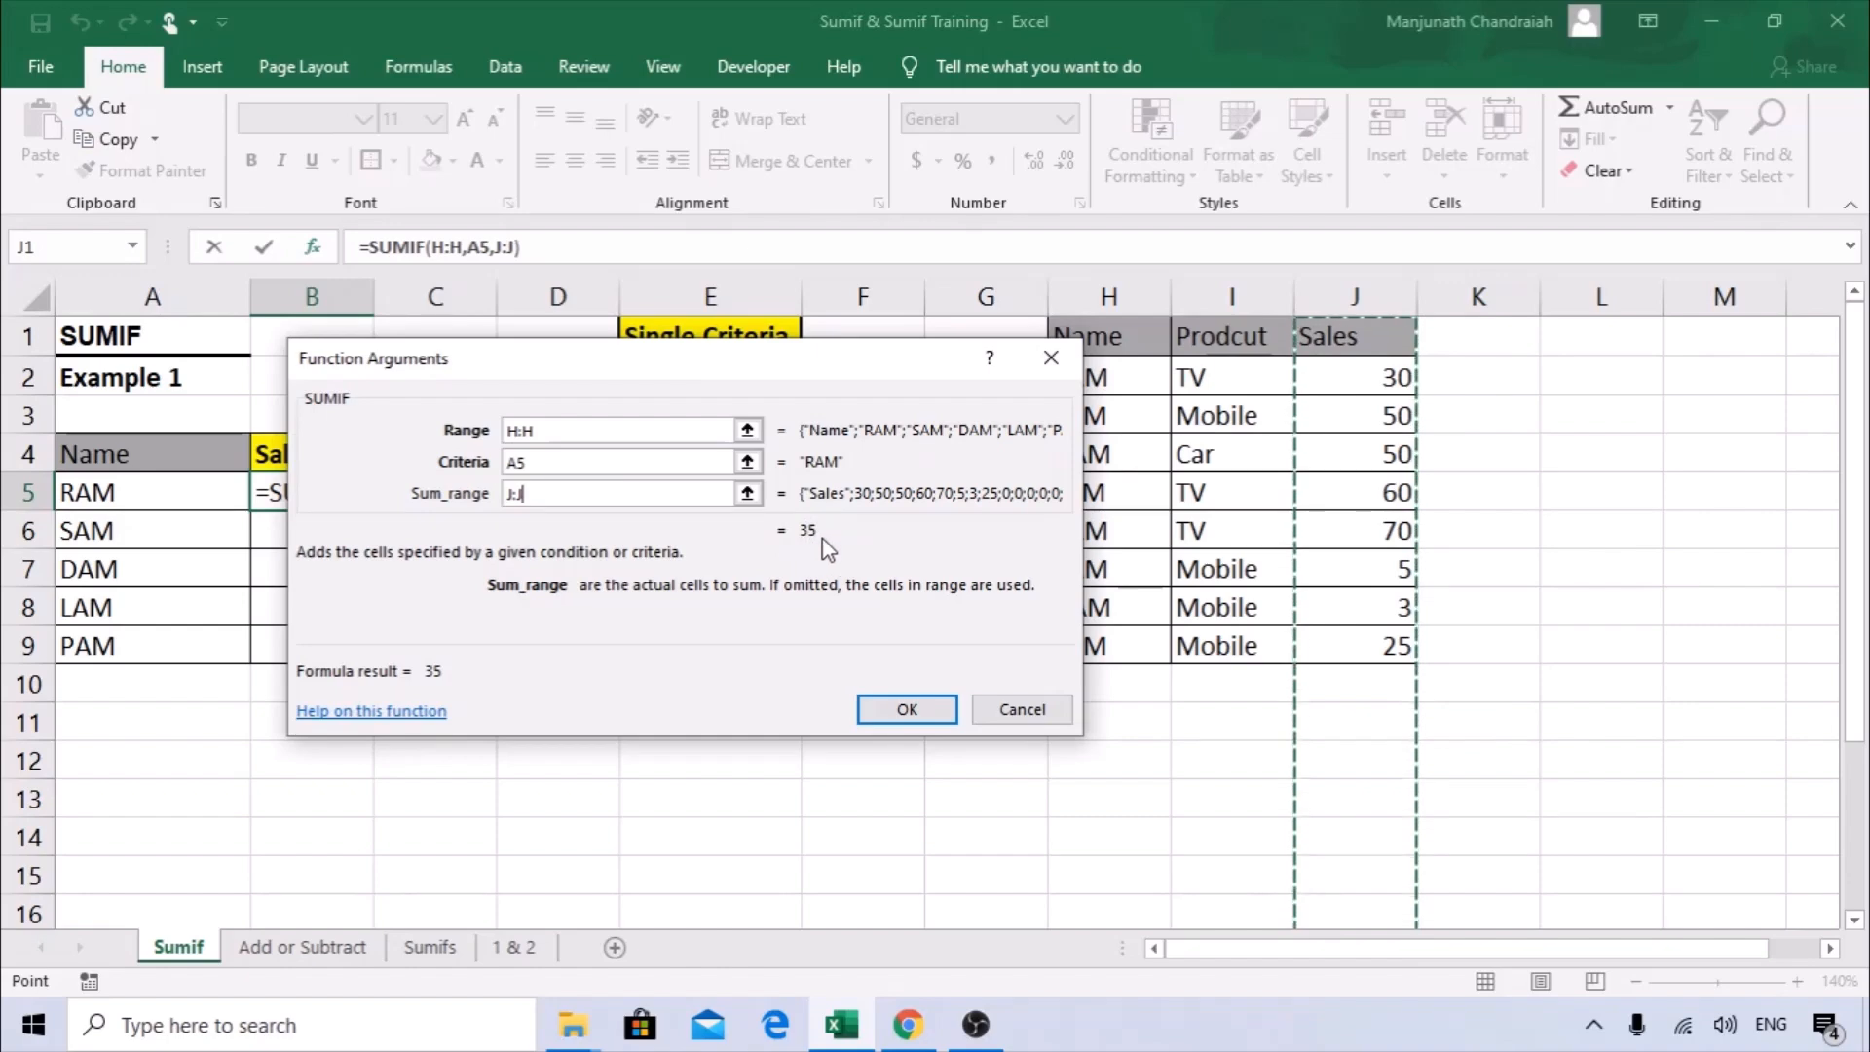
{"action": "left_click", "coordinate": [914, 722]}
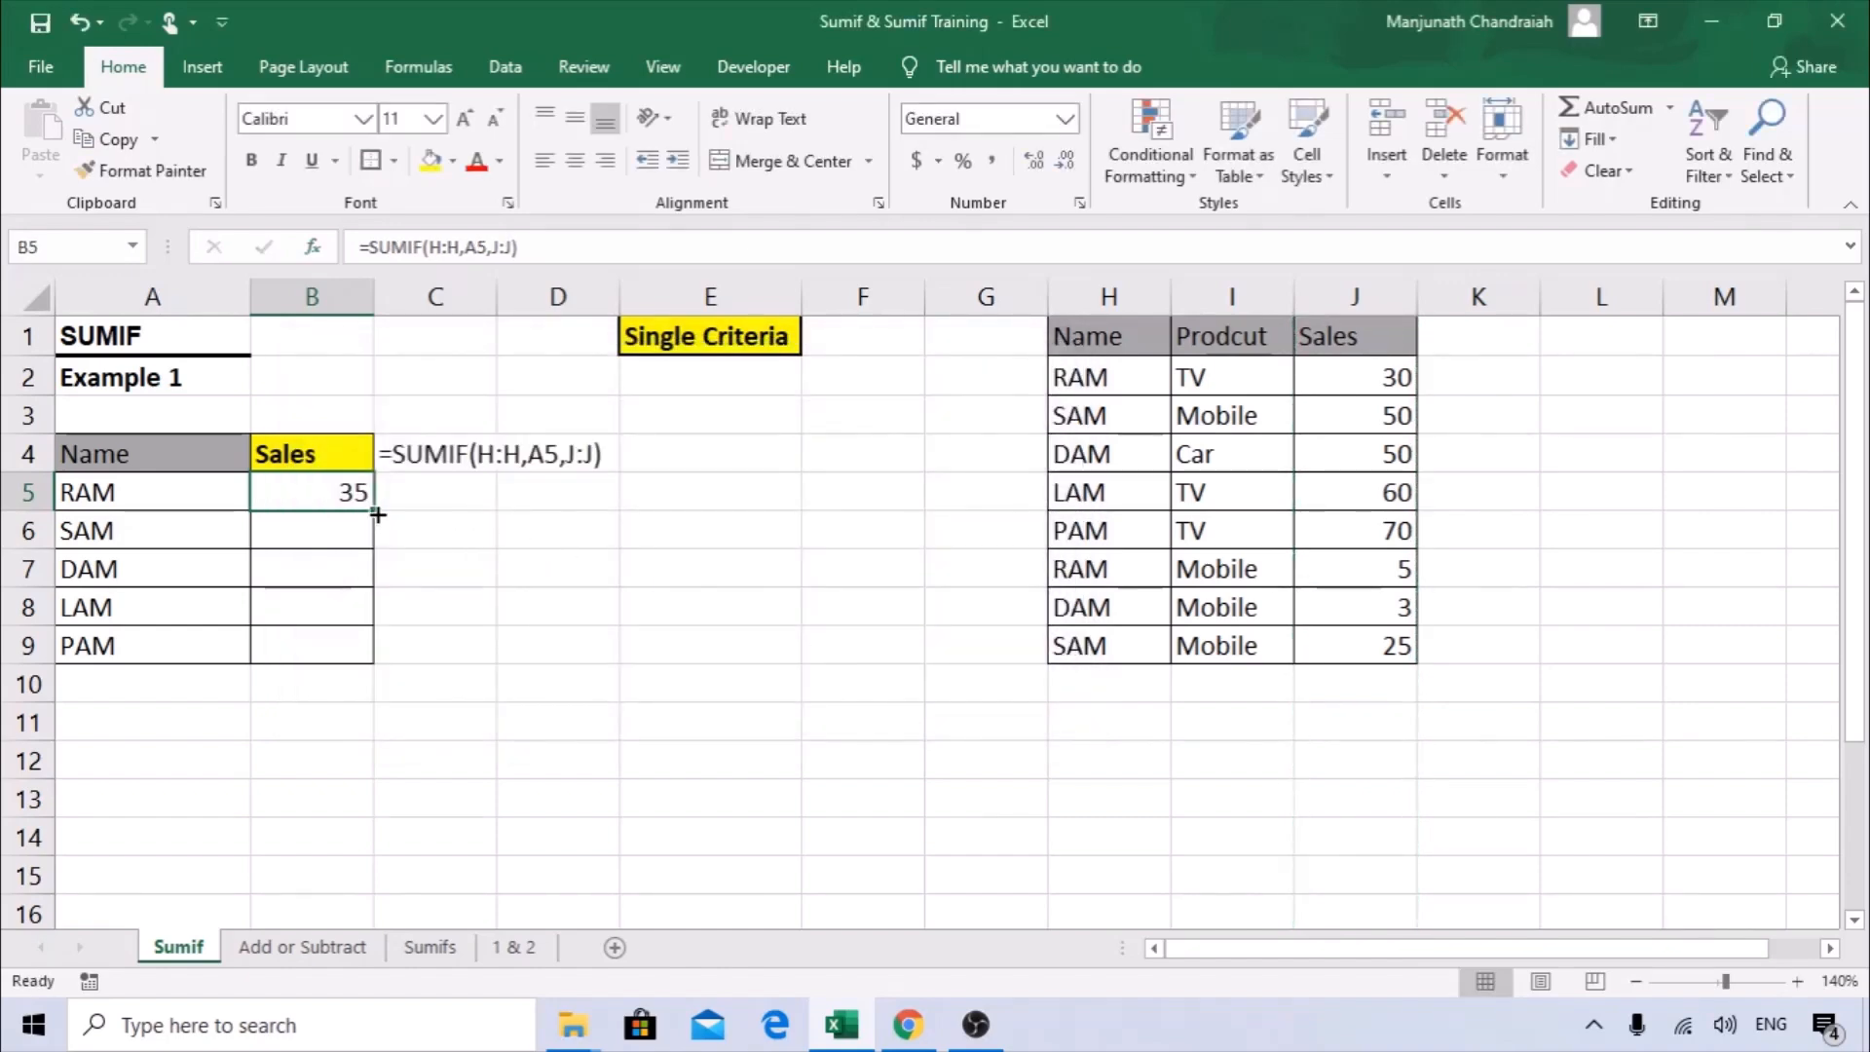
Copy the SUMIF formula from B5 down through B9 to fill the Sales column for every name.
{"action": "left_click_drag", "start_coordinate": [378, 509], "coordinate": [368, 658]}
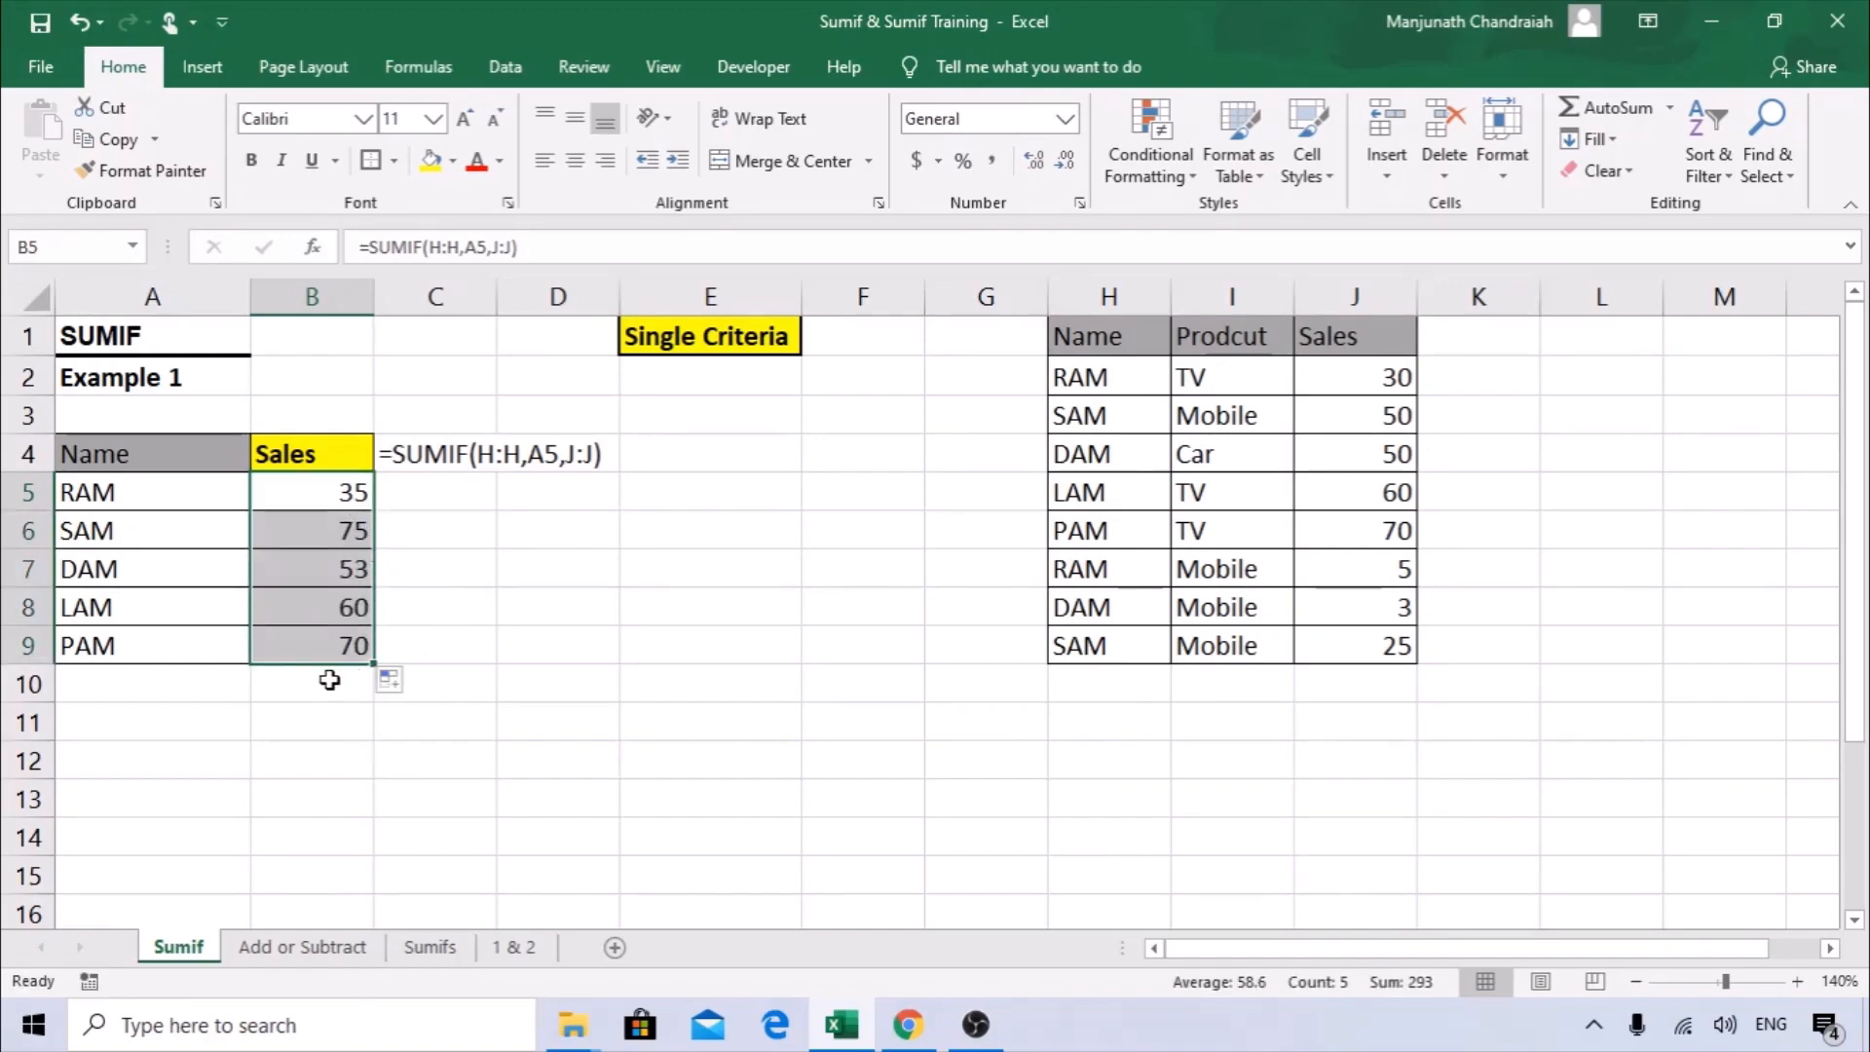
Review the range, criteria and sum range arguments of the SUMIF formula in B5 against the source data.
{"action": "left_click", "coordinate": [323, 496]}
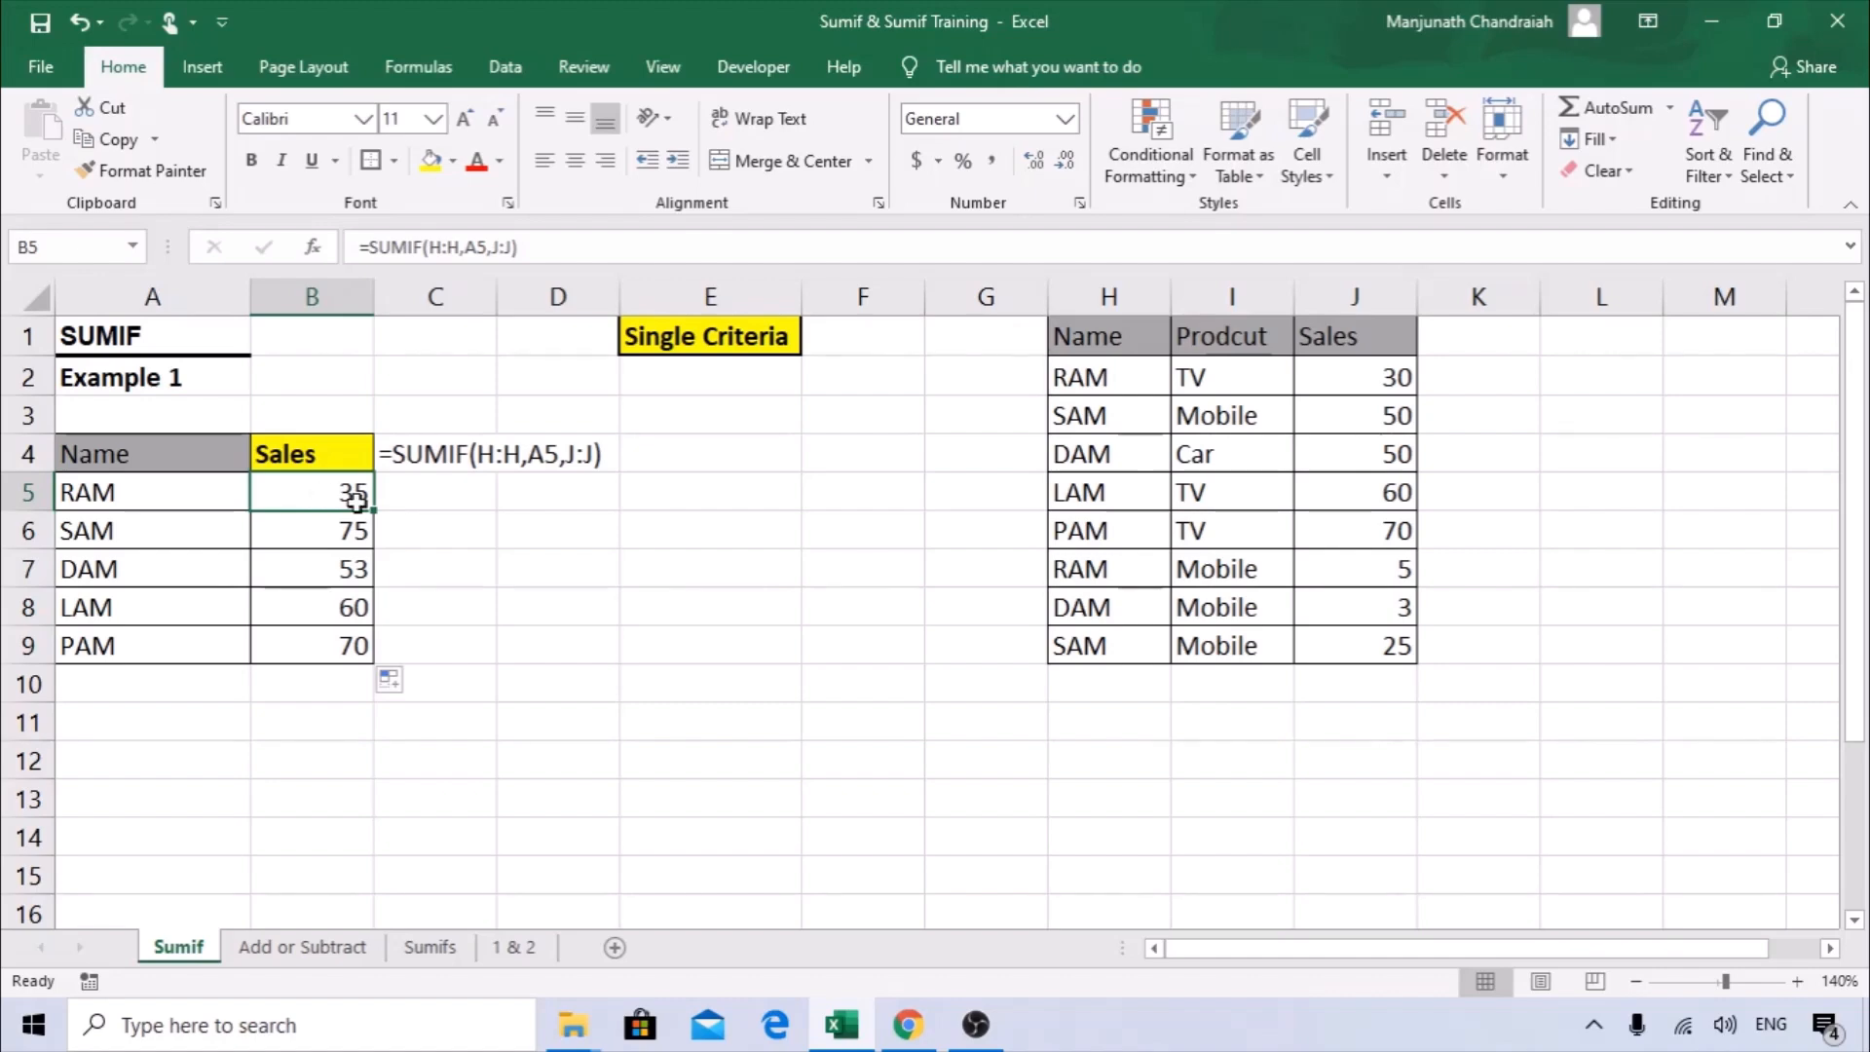
{"action": "left_click", "coordinate": [313, 247]}
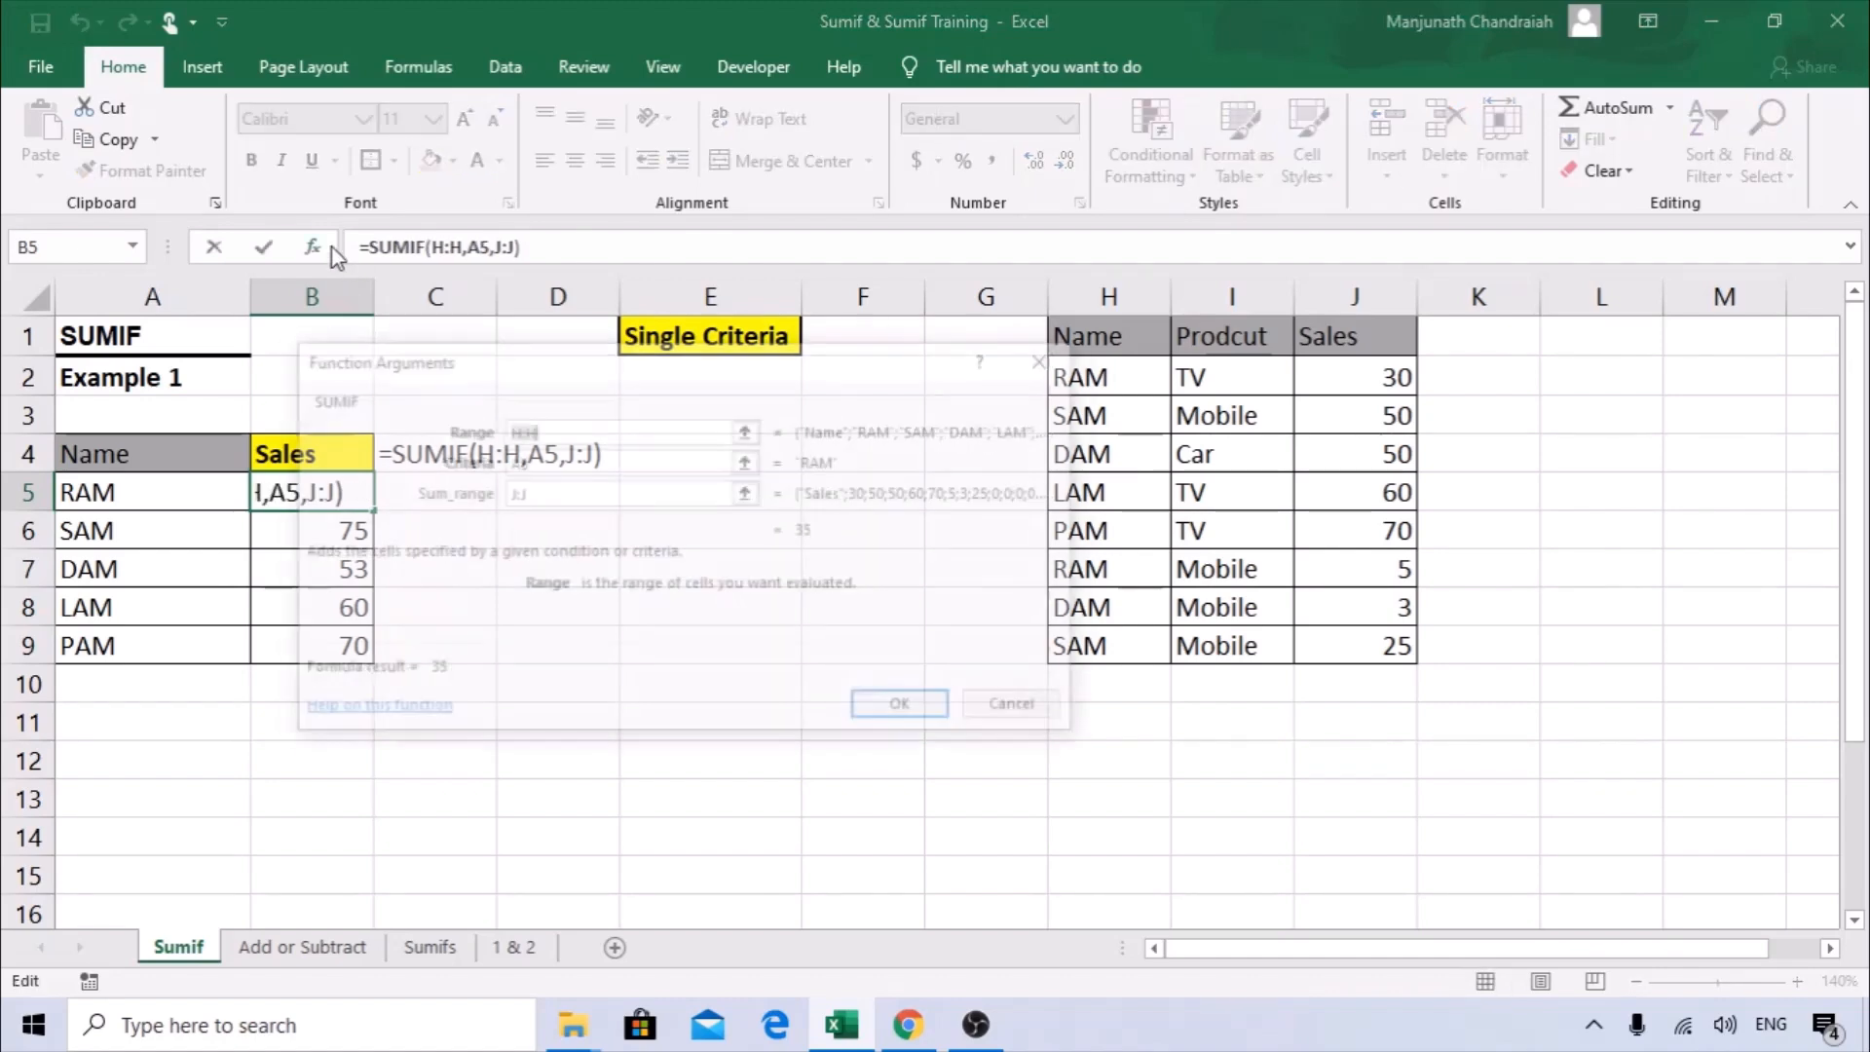
{"action": "left_click_drag", "start_coordinate": [634, 384], "coordinate": [732, 426]}
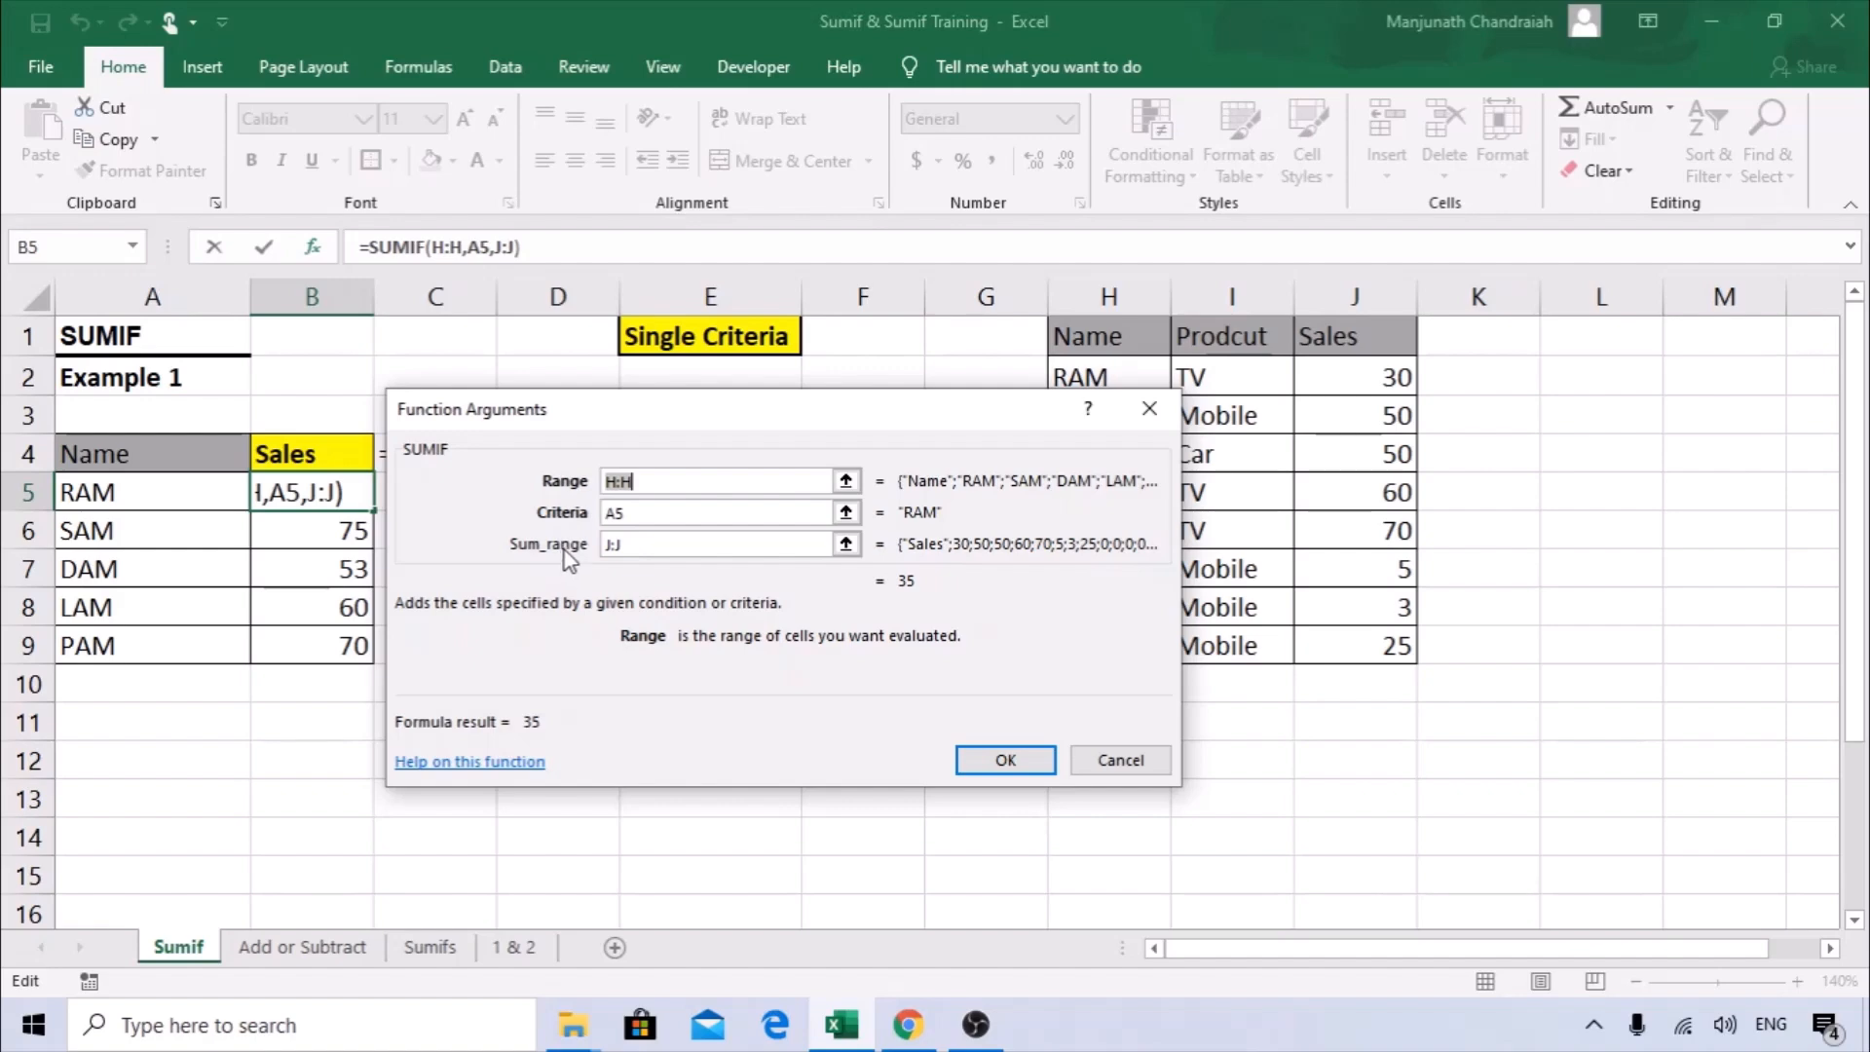
{"action": "left_click_drag", "start_coordinate": [640, 400], "coordinate": [535, 376]}
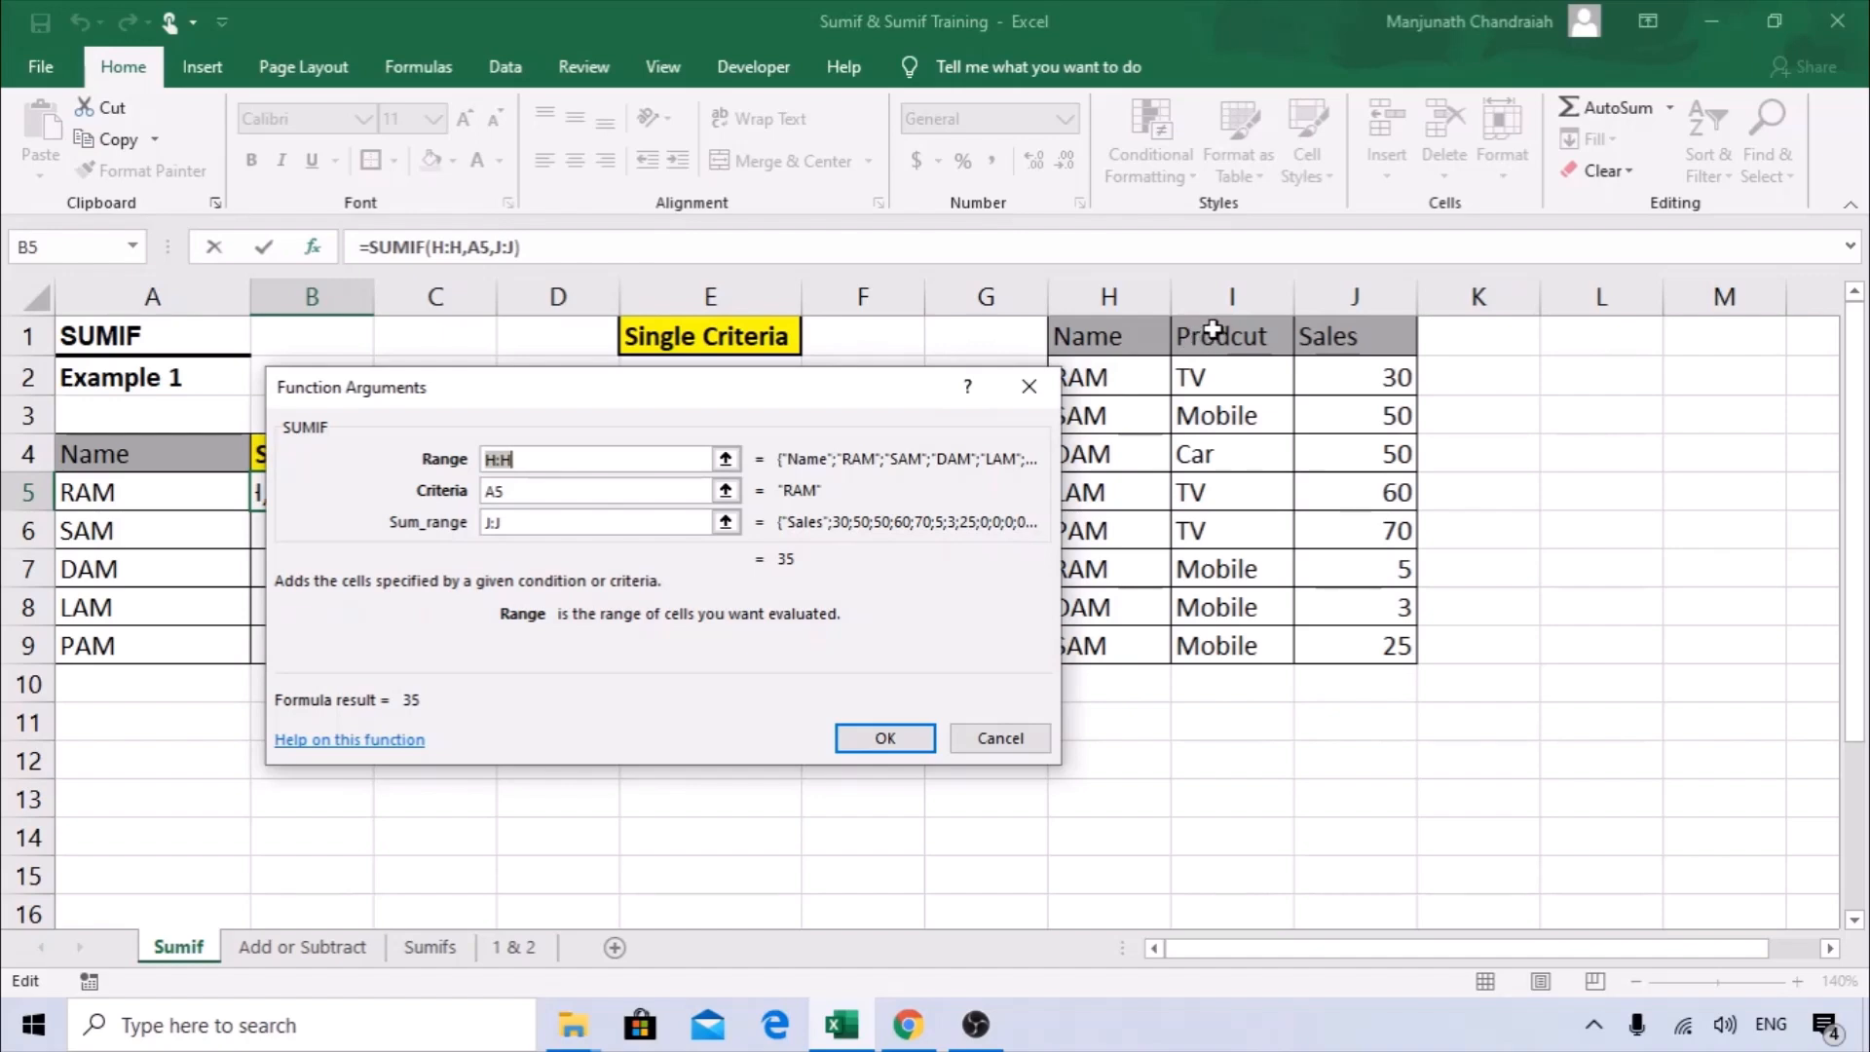
{"action": "left_click", "coordinate": [507, 462]}
{"action": "left_click_drag", "start_coordinate": [546, 379], "coordinate": [448, 303]}
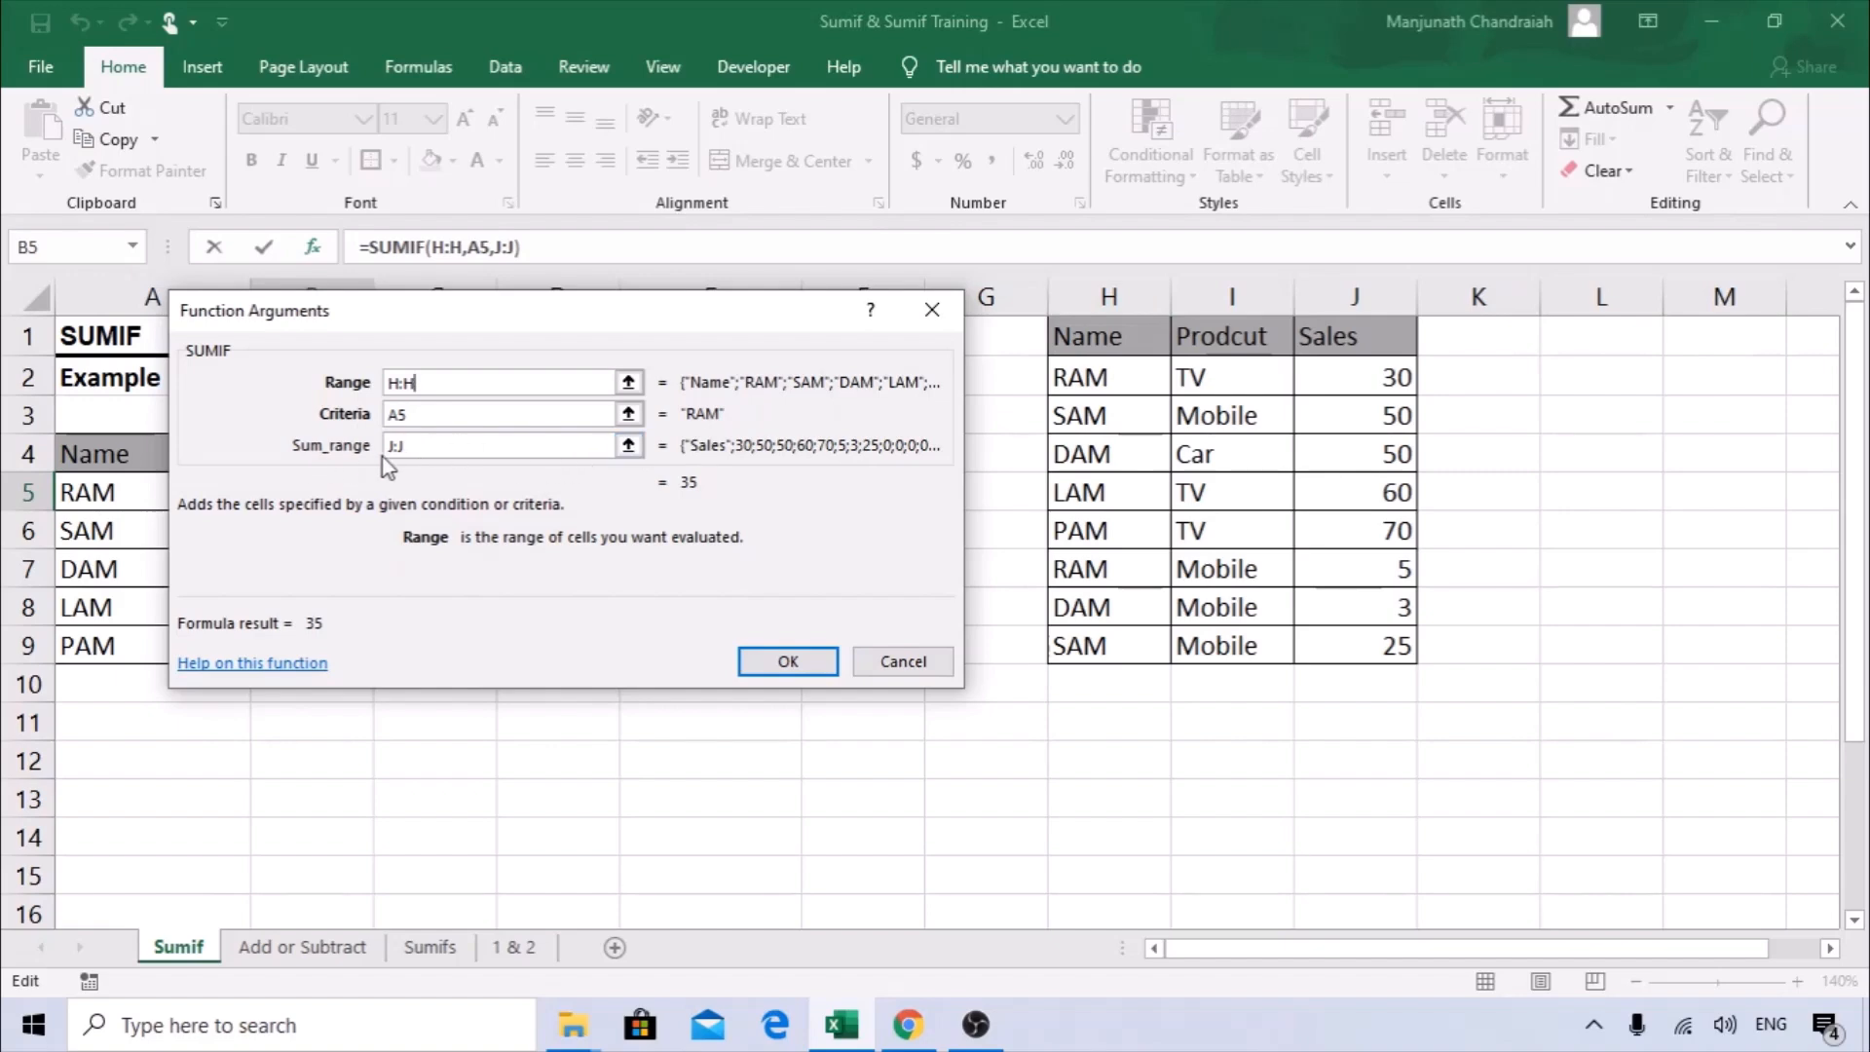
{"action": "left_click", "coordinate": [414, 448]}
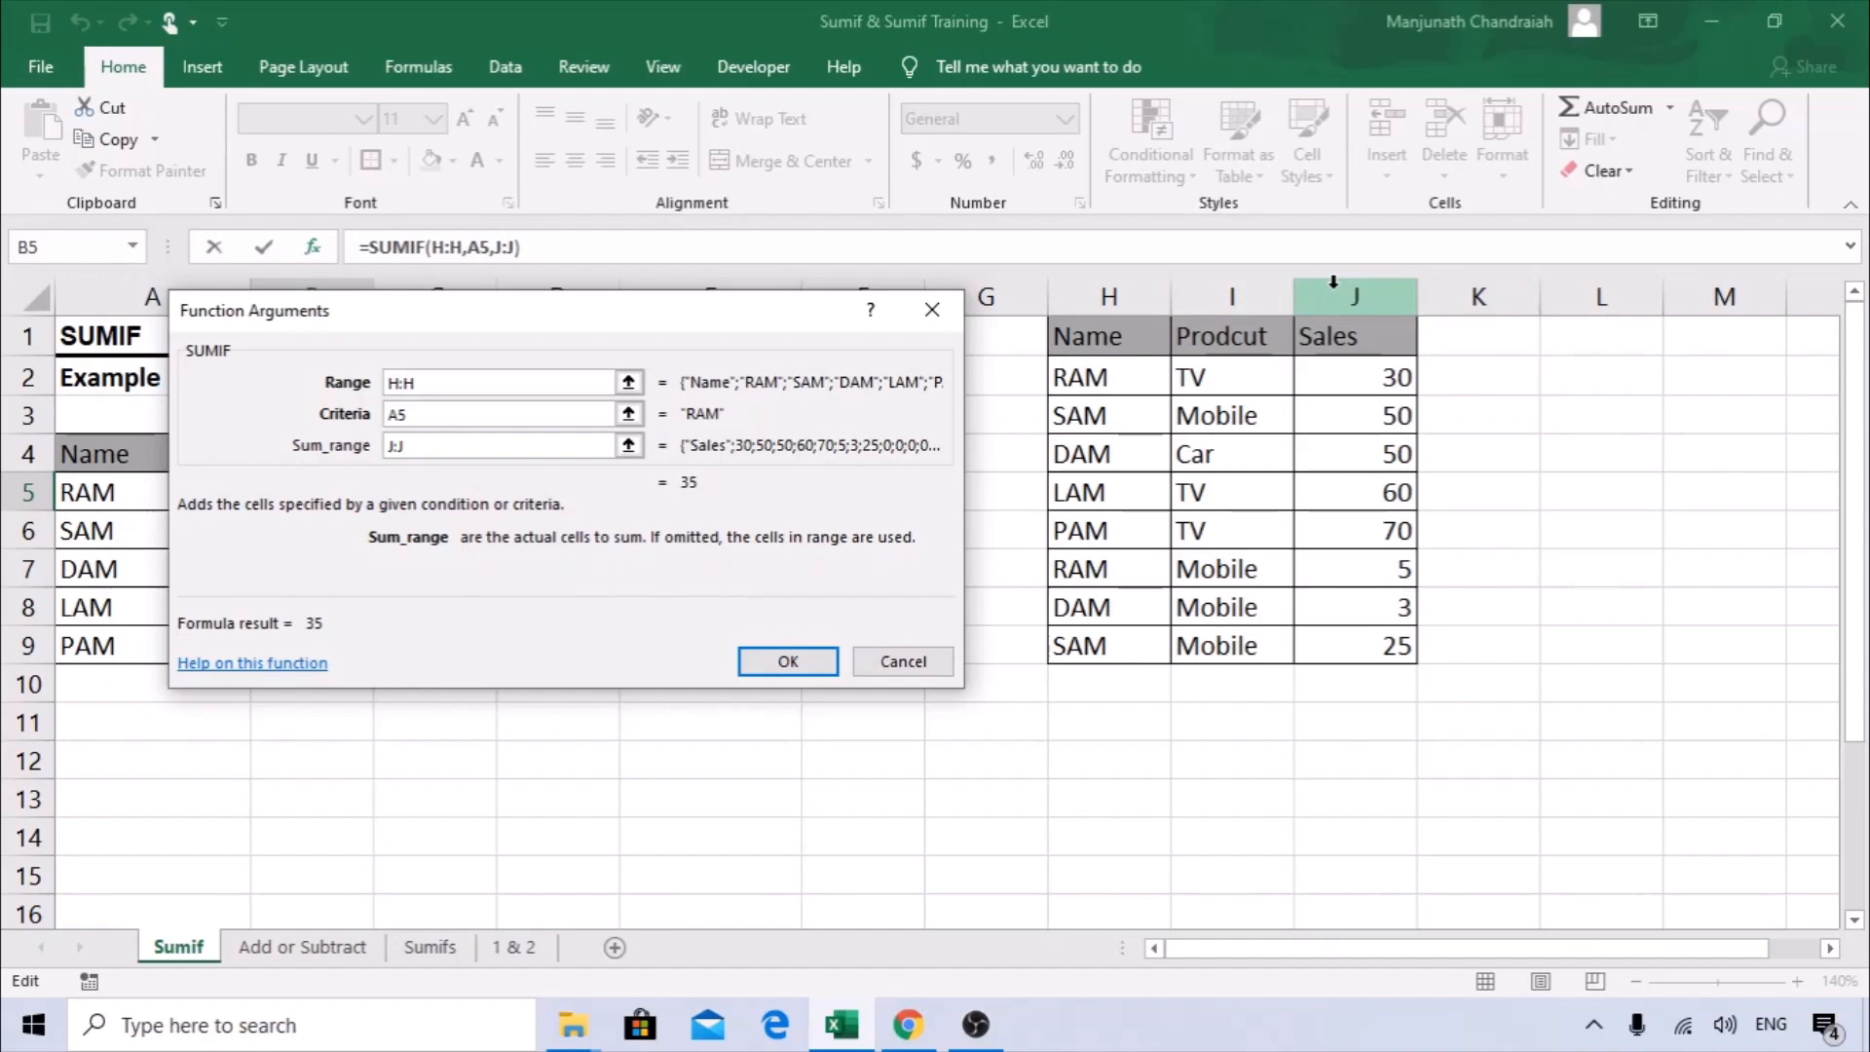
{"action": "left_click_drag", "start_coordinate": [495, 305], "coordinate": [827, 324]}
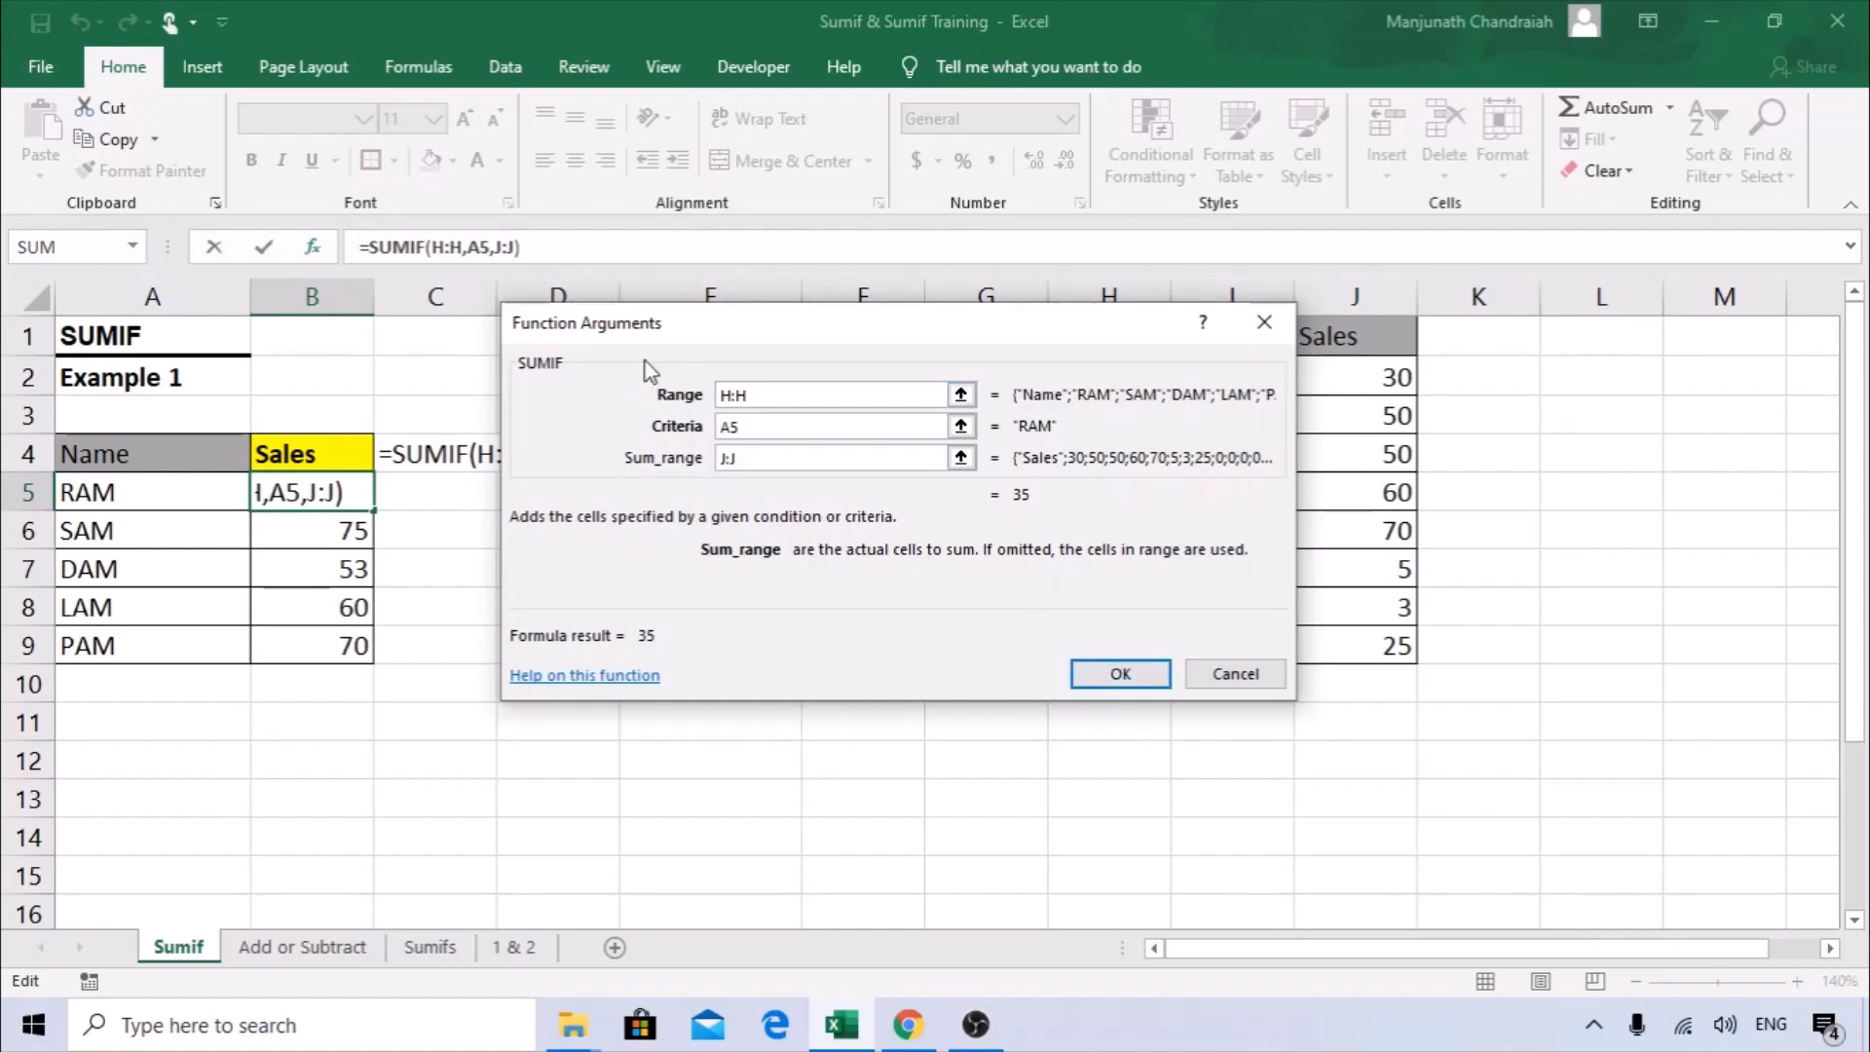
{"action": "left_click", "coordinate": [1120, 674]}
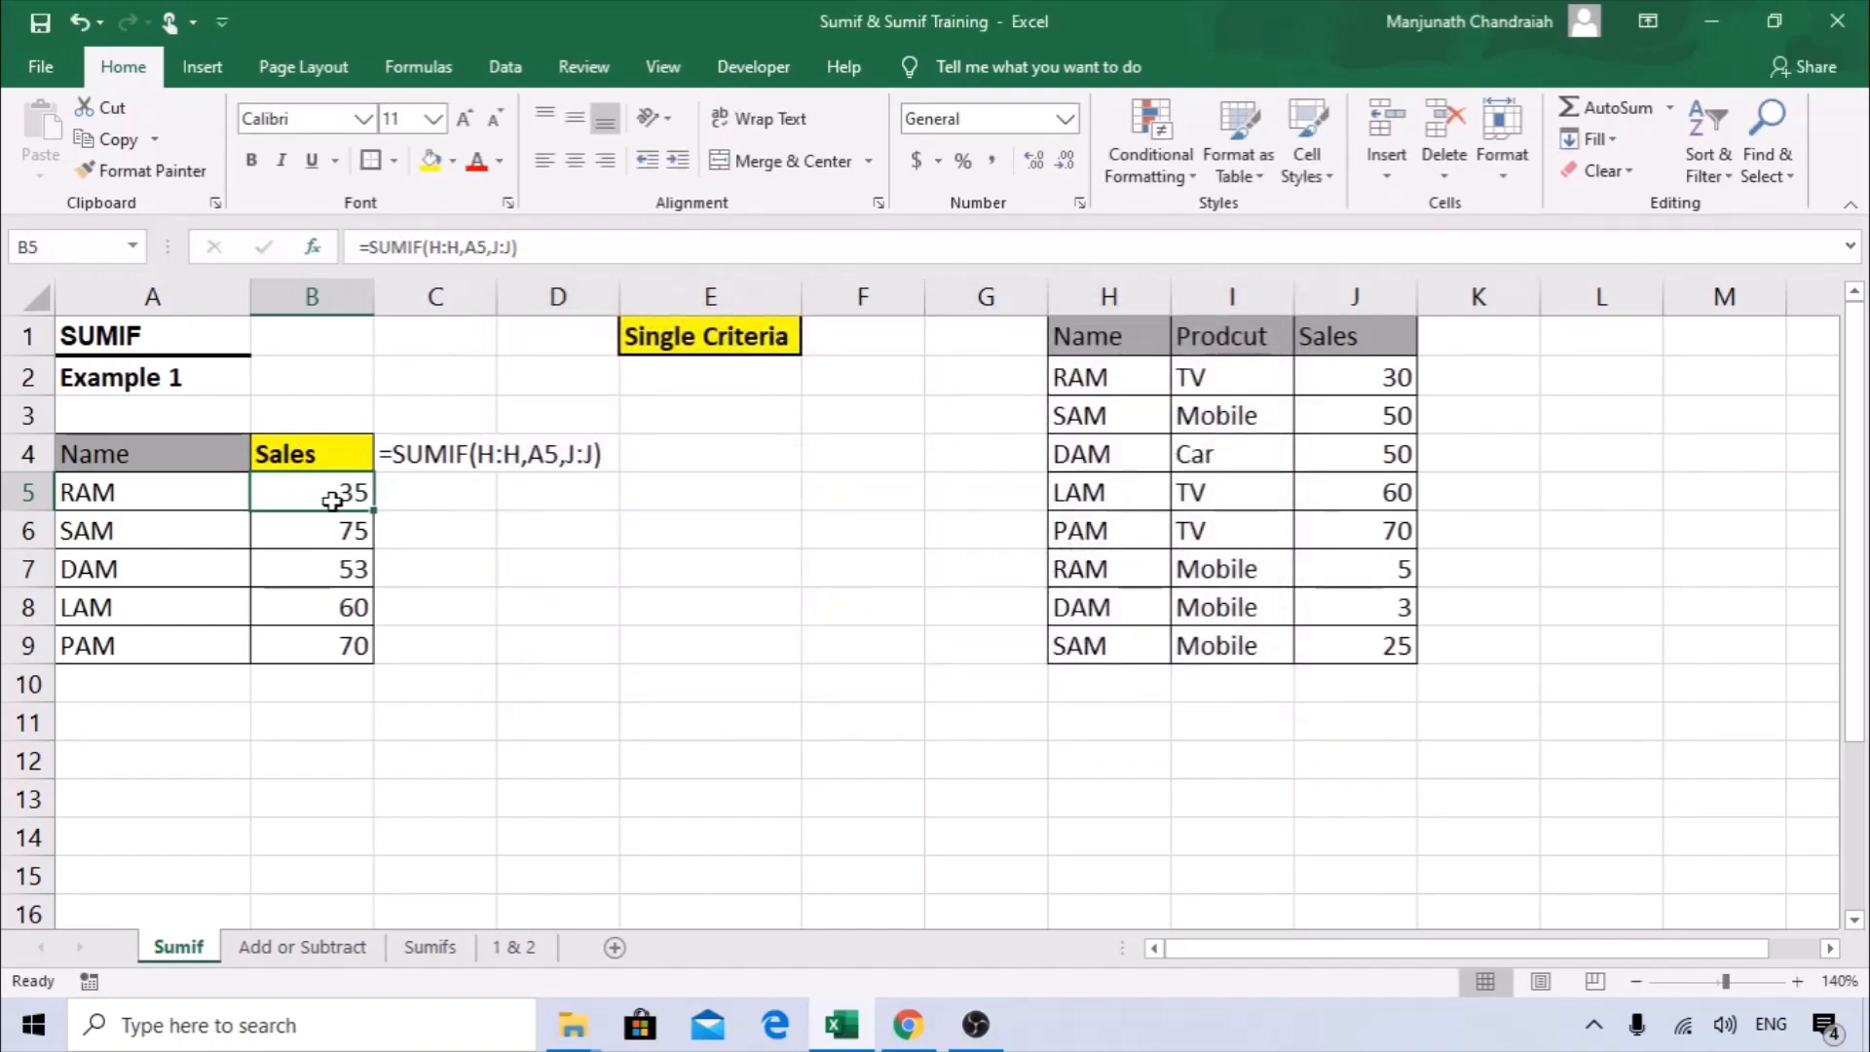
Open the Add or Subtract sheet and review the Example 2 criteria and the amounts in G5:G8.
{"action": "left_click", "coordinate": [303, 947]}
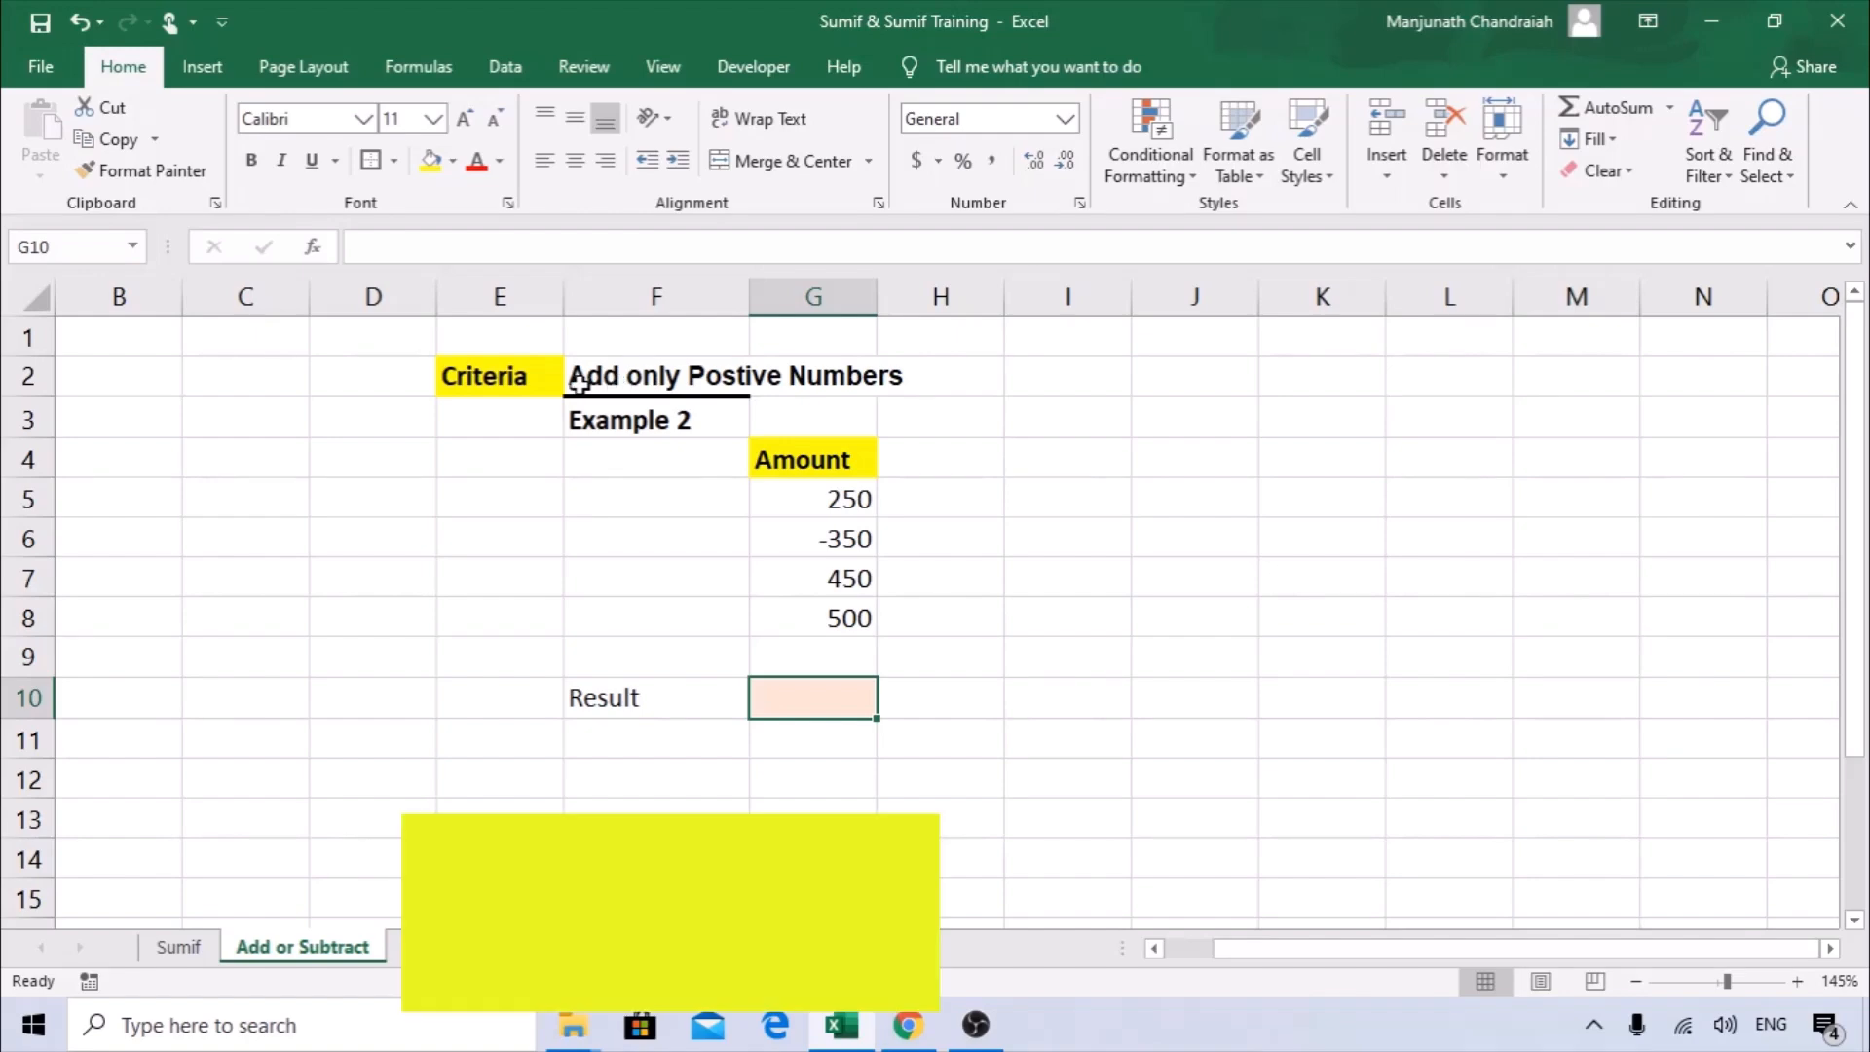
{"action": "left_click", "coordinate": [470, 376]}
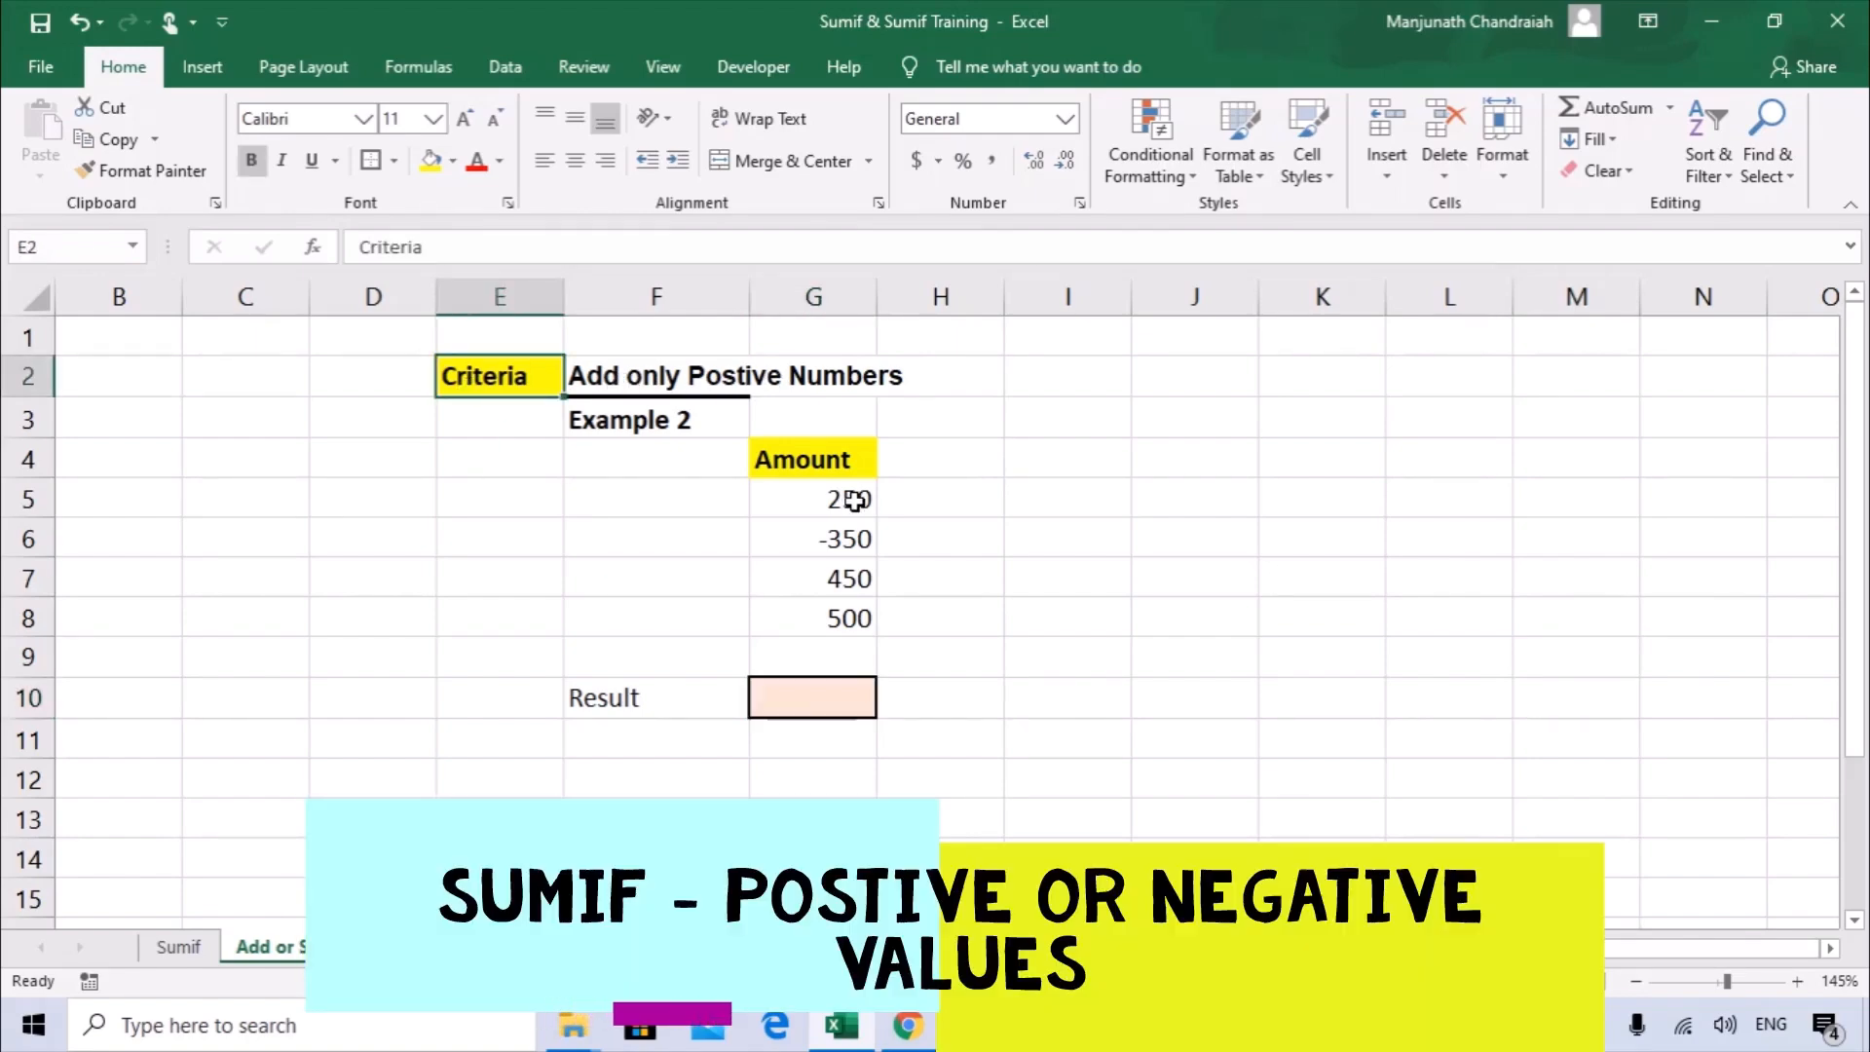
{"action": "left_click_drag", "start_coordinate": [857, 503], "coordinate": [888, 617]}
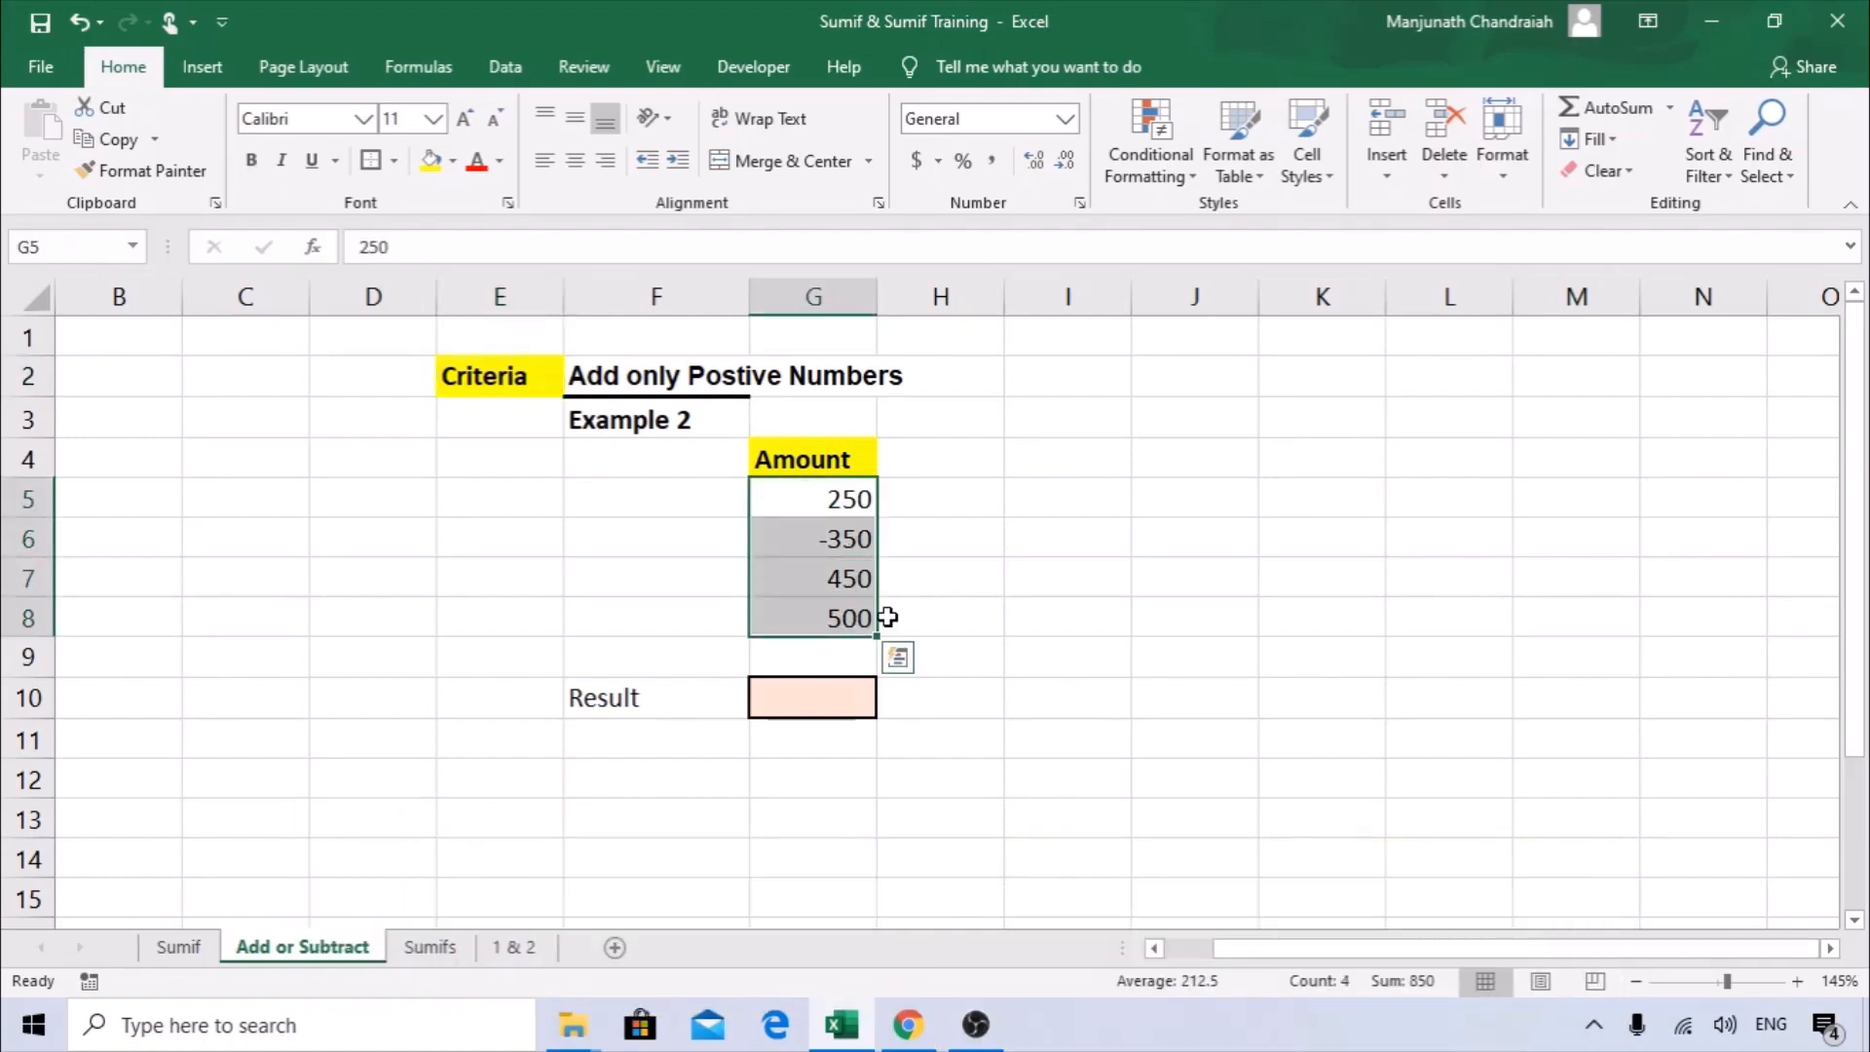
{"action": "left_click", "coordinate": [855, 499]}
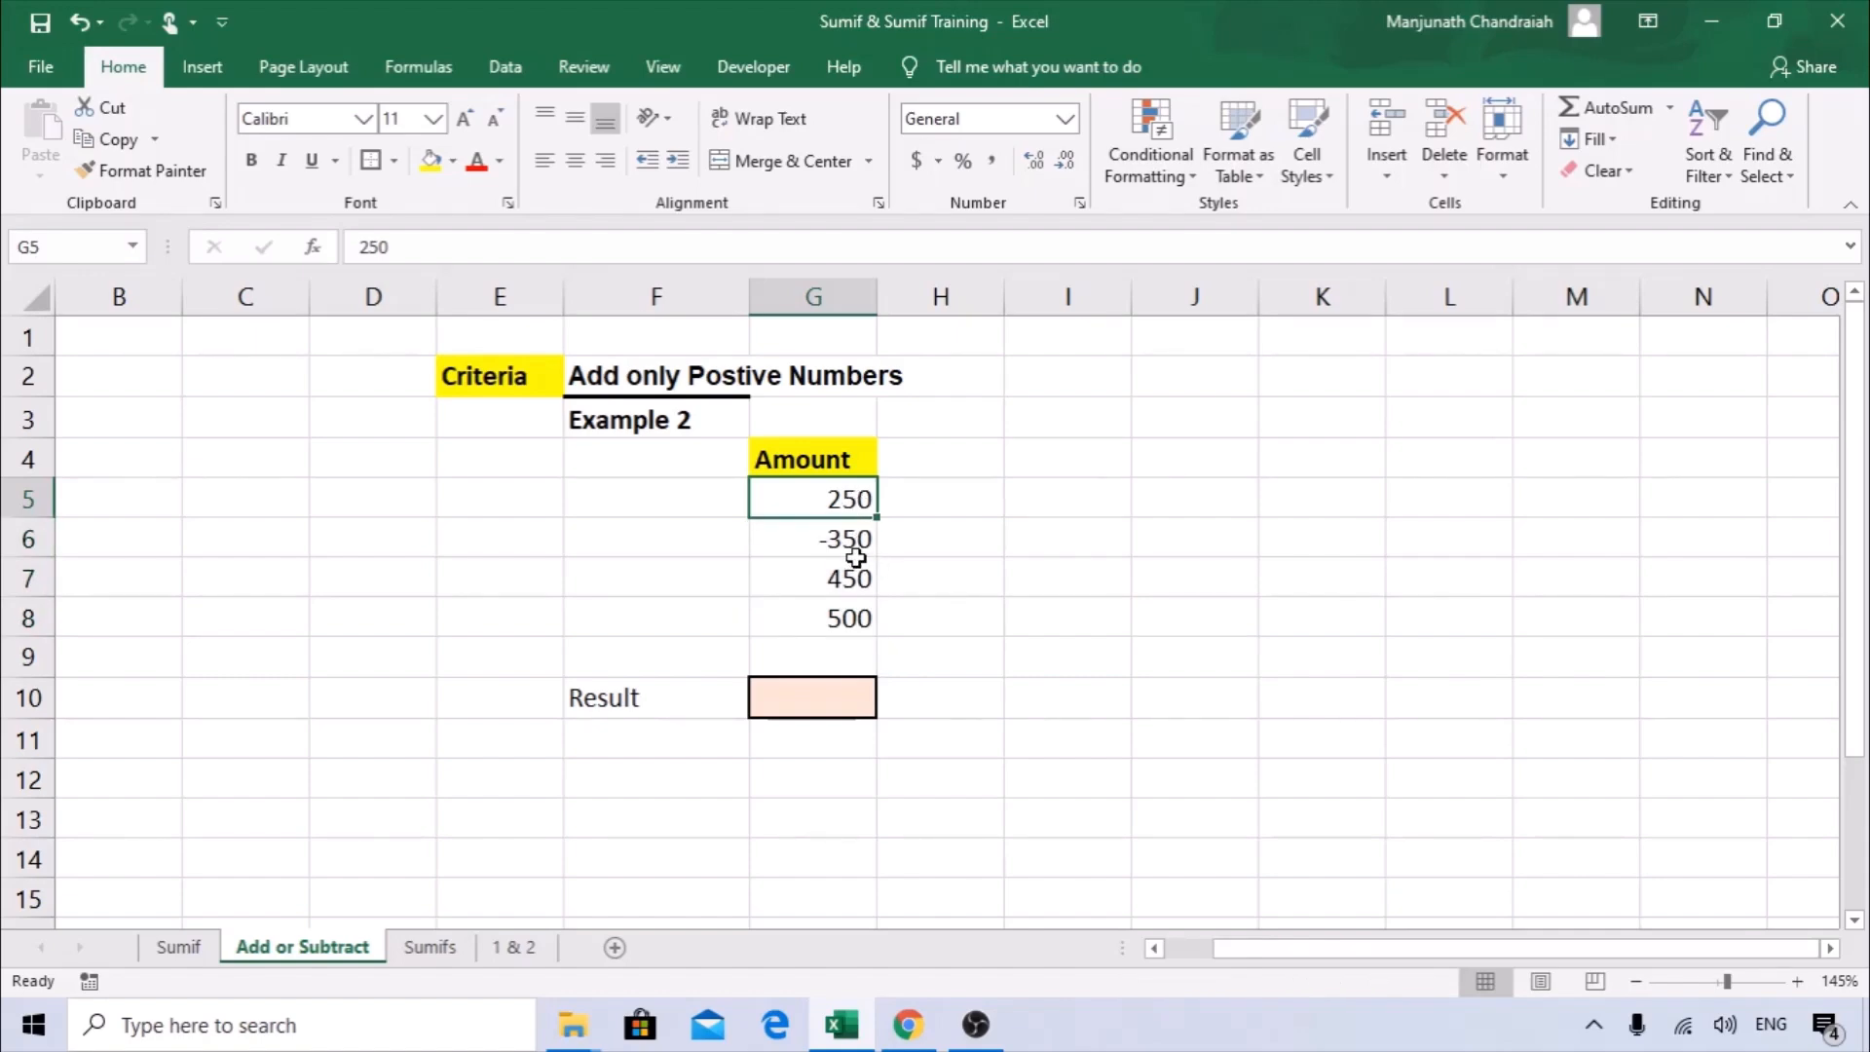
Total only the positive amounts in G10 with the formula =G5+G7+G8, and clear the cell again.
{"action": "left_click", "coordinate": [840, 693]}
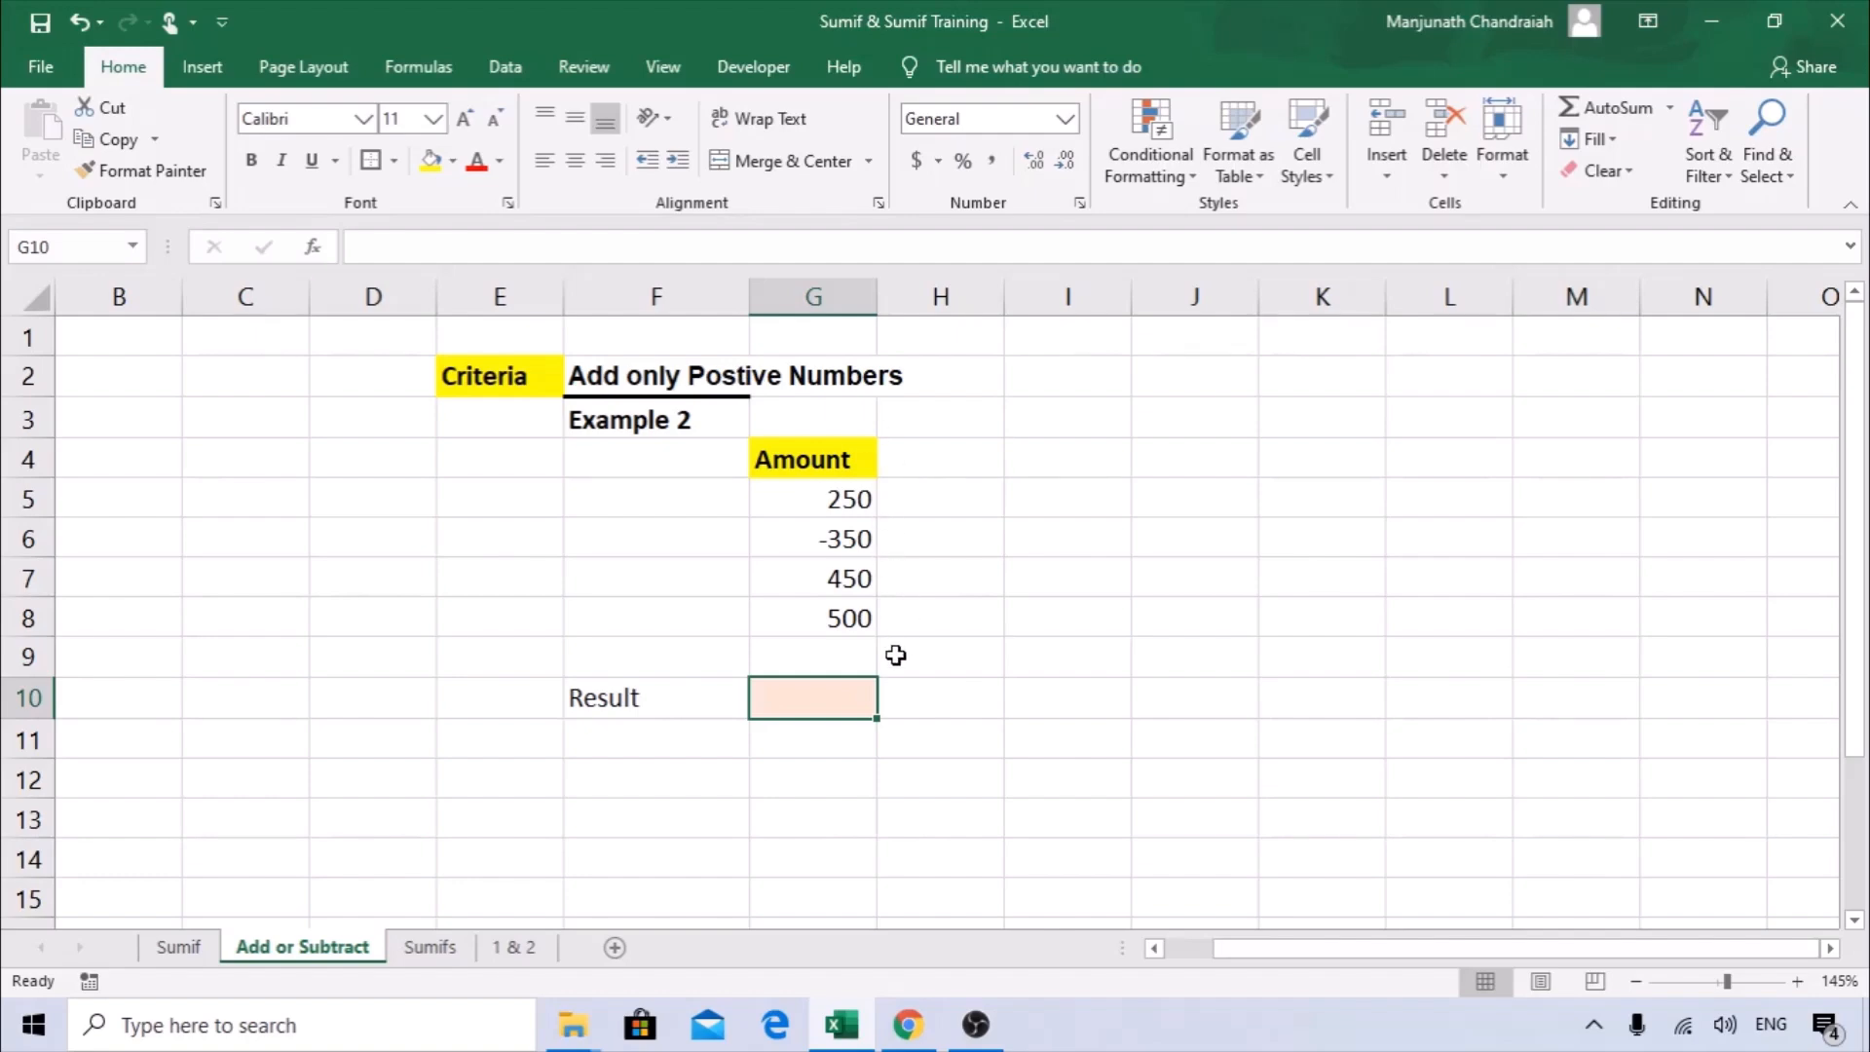
{"action": "type", "text": "="}
{"action": "left_click", "coordinate": [856, 473]}
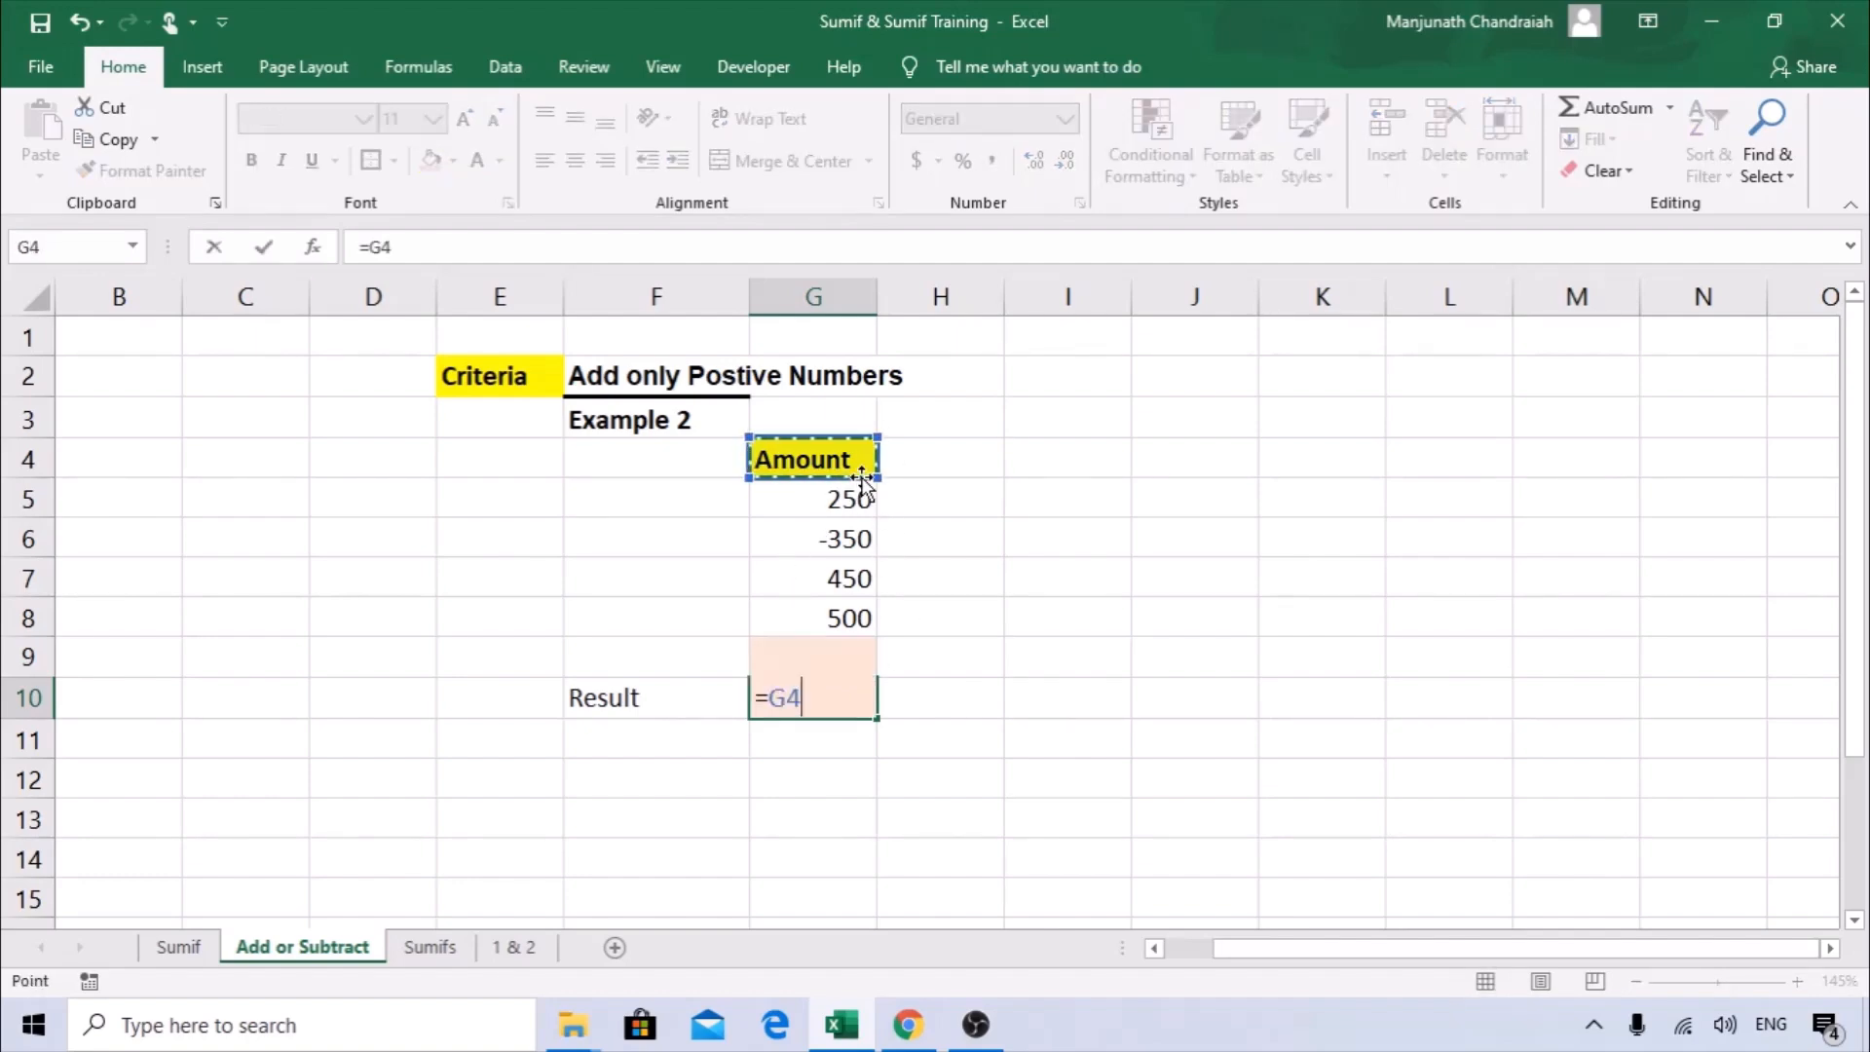
{"action": "left_click", "coordinate": [853, 489]}
{"action": "type", "text": "+"}
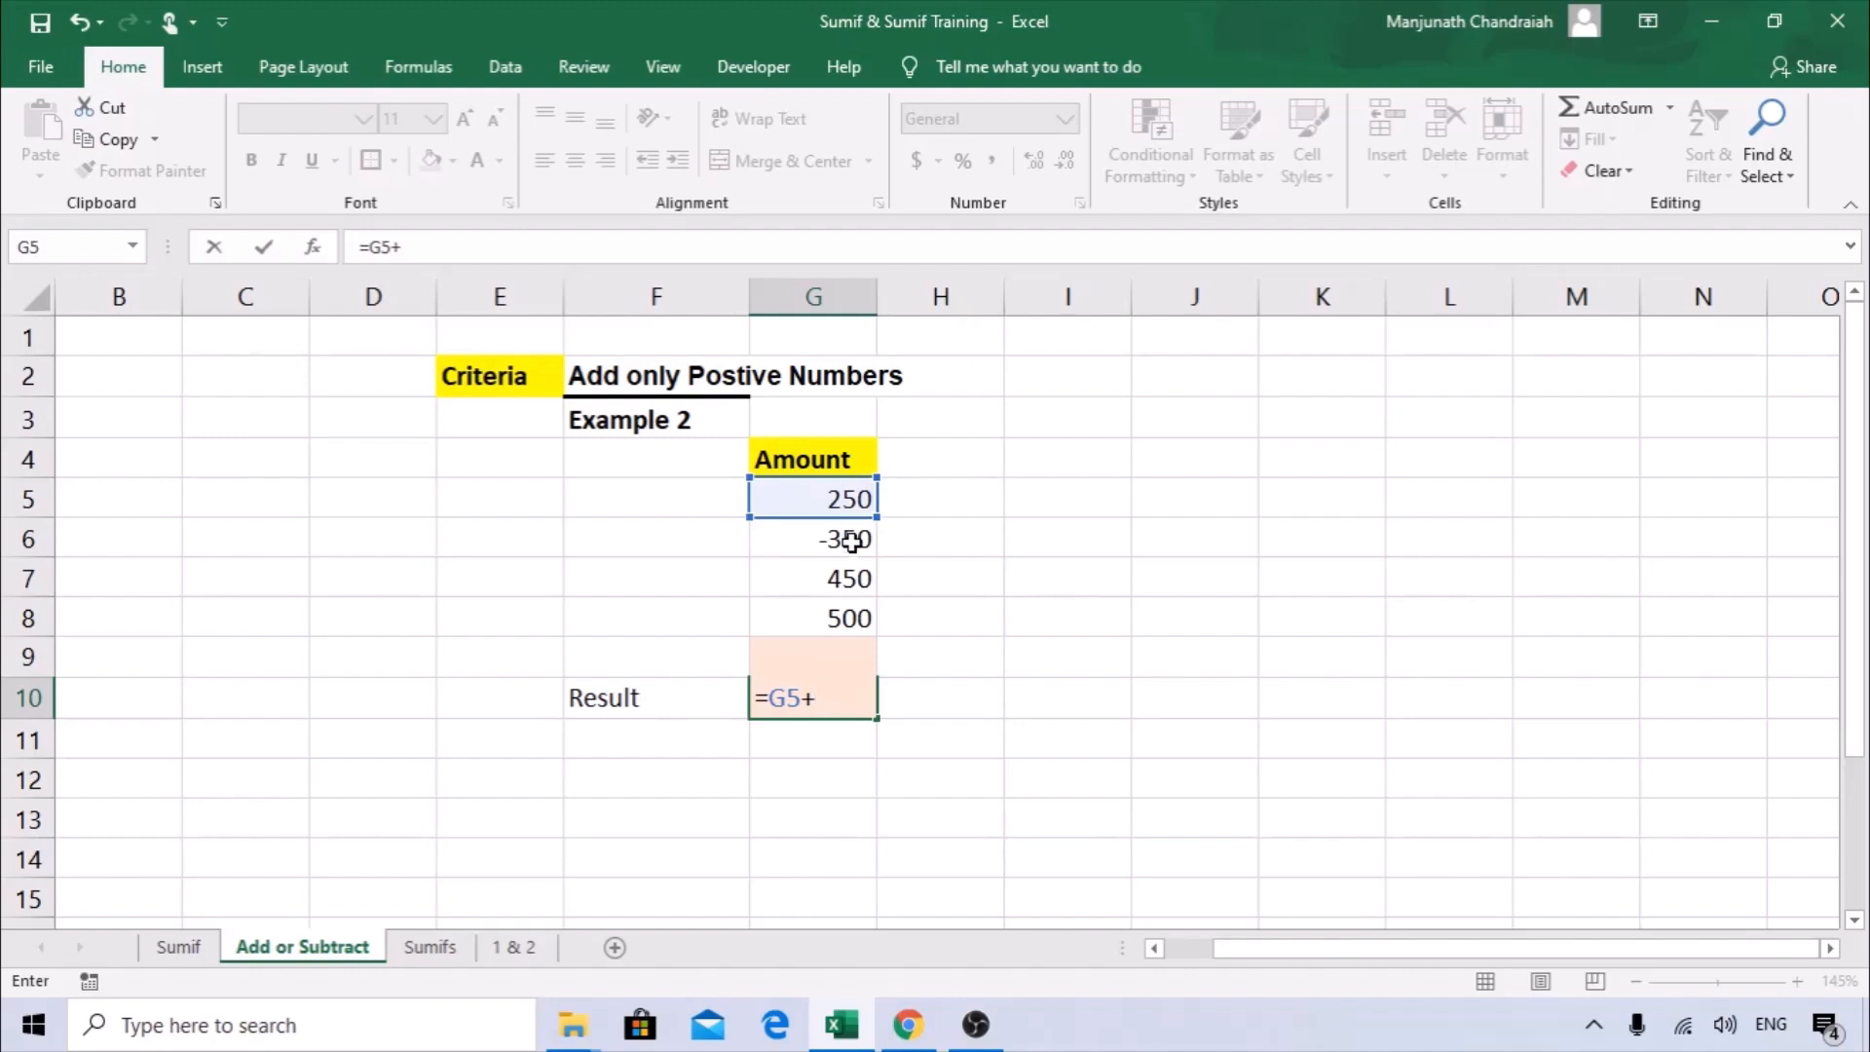
{"action": "left_click", "coordinate": [844, 578]}
{"action": "type", "text": "+"}
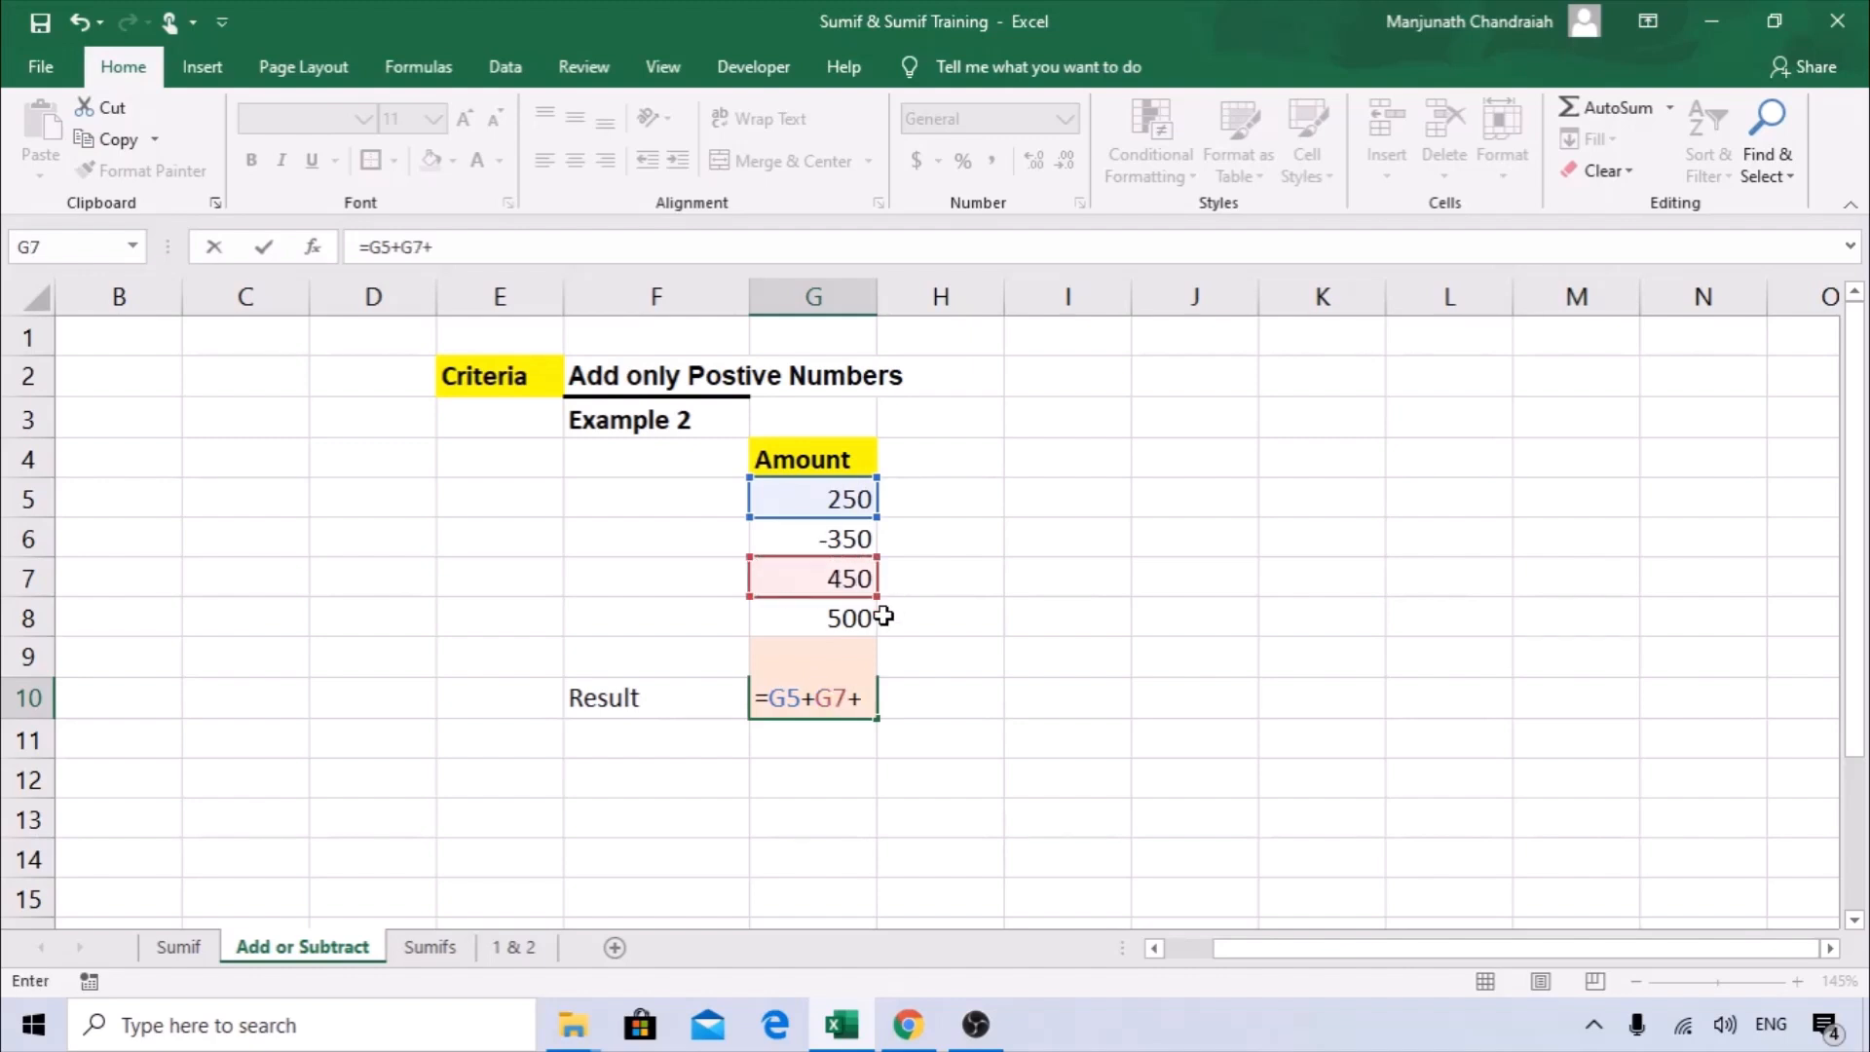
{"action": "left_click", "coordinate": [854, 617]}
{"action": "key", "text": "Return"}
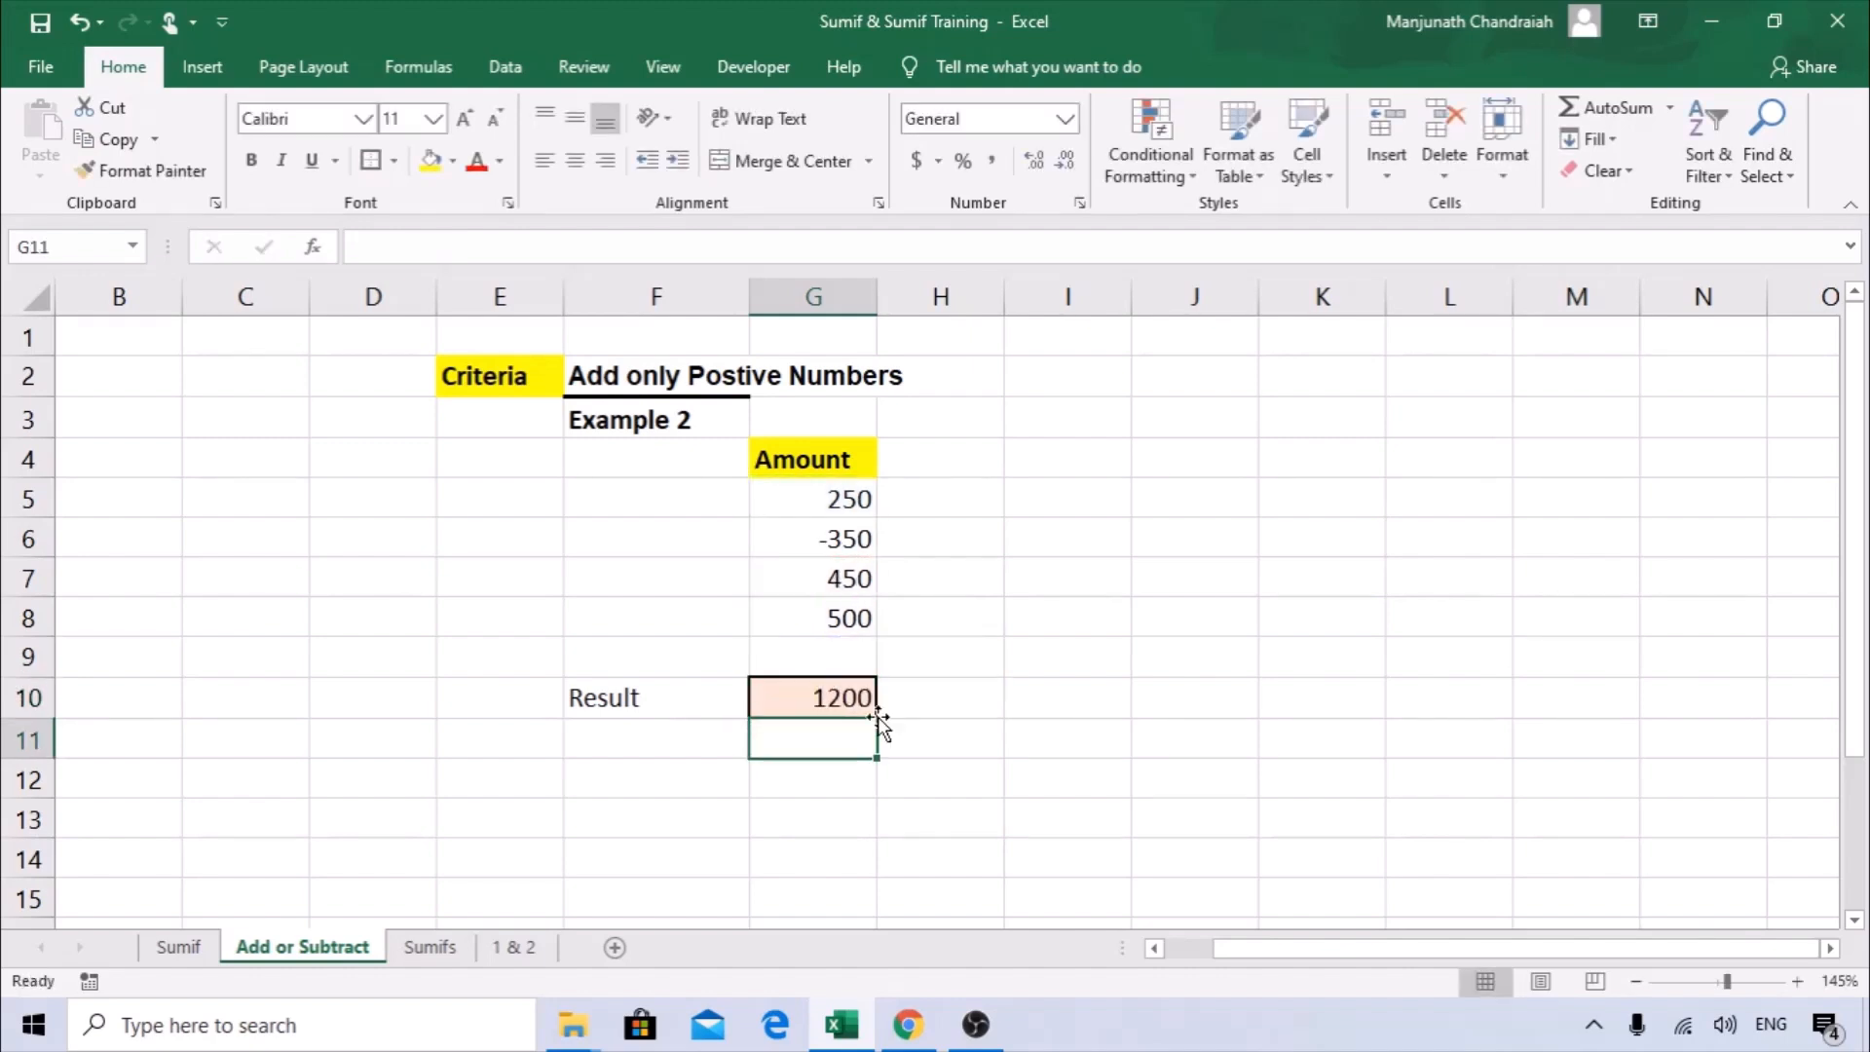
{"action": "key", "text": "Up"}
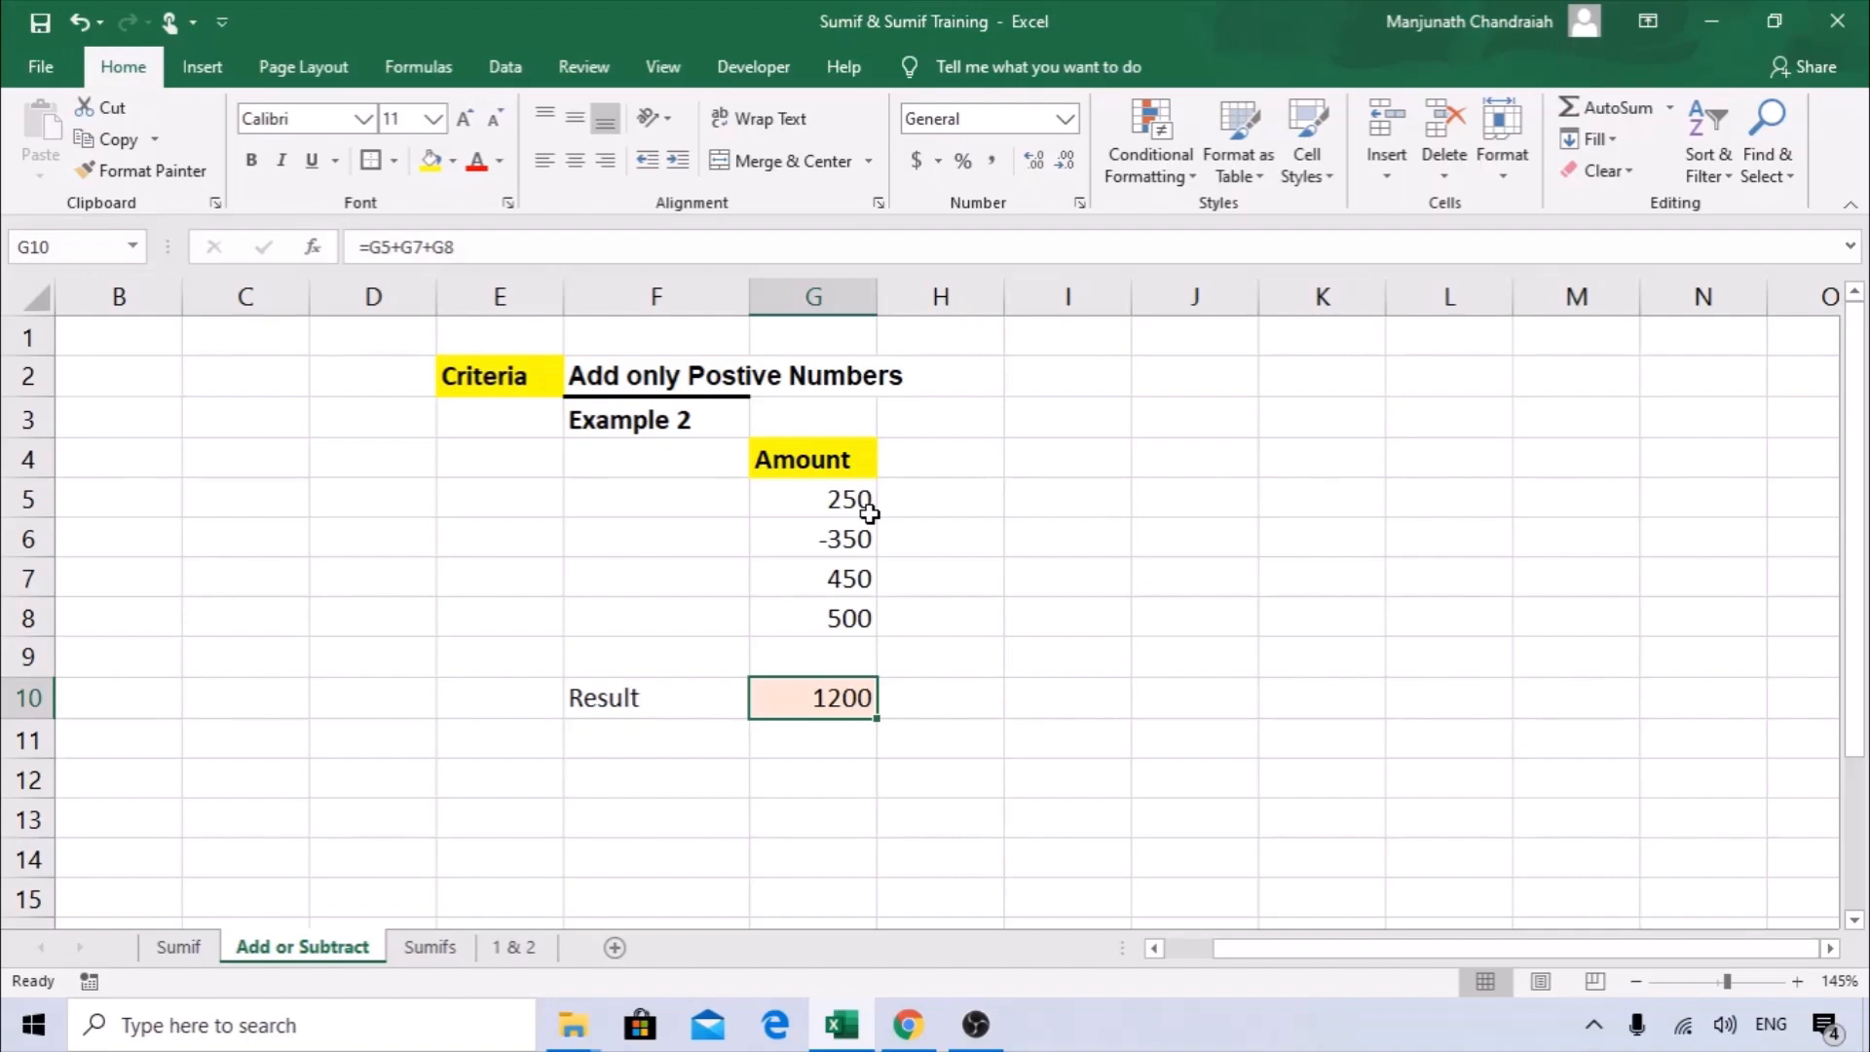
{"action": "key", "text": "Delete"}
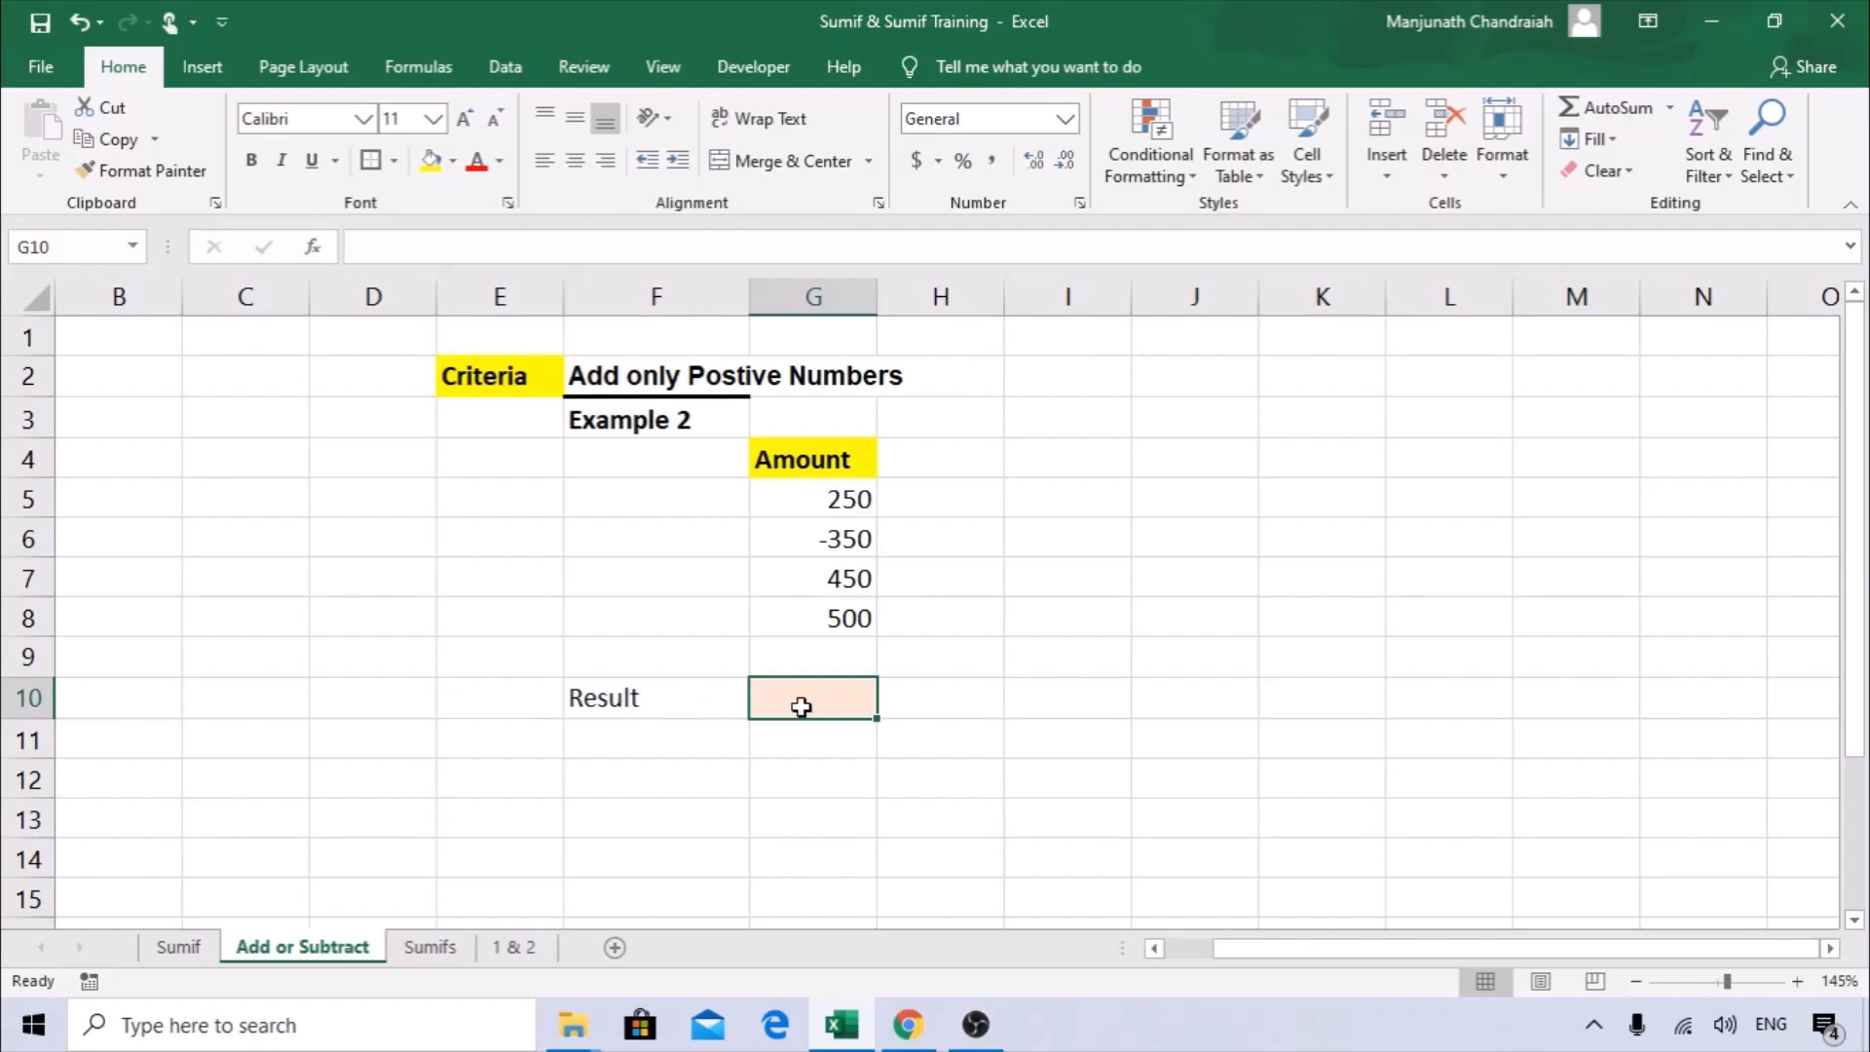
Start a SUMIF formula in the result cell G10 and open its function arguments beside the amounts.
{"action": "type", "text": "="}
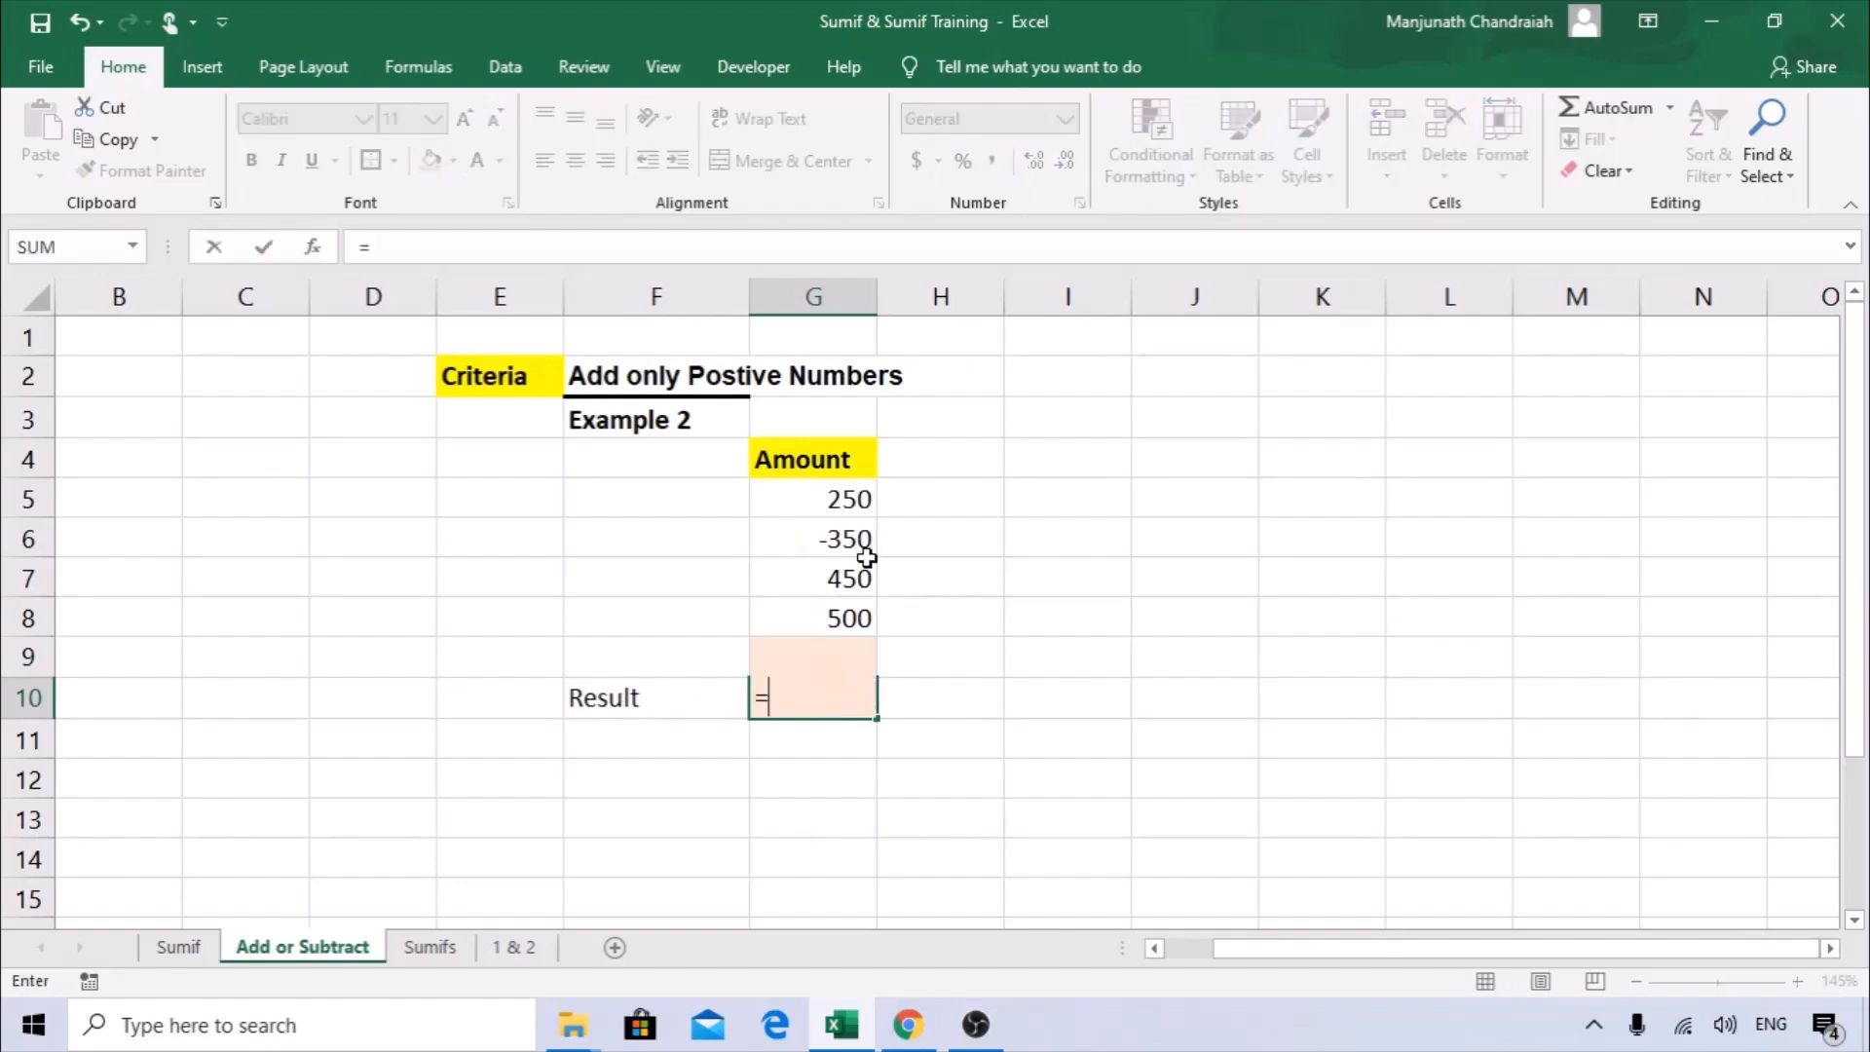
{"action": "type", "text": "SUMIF"}
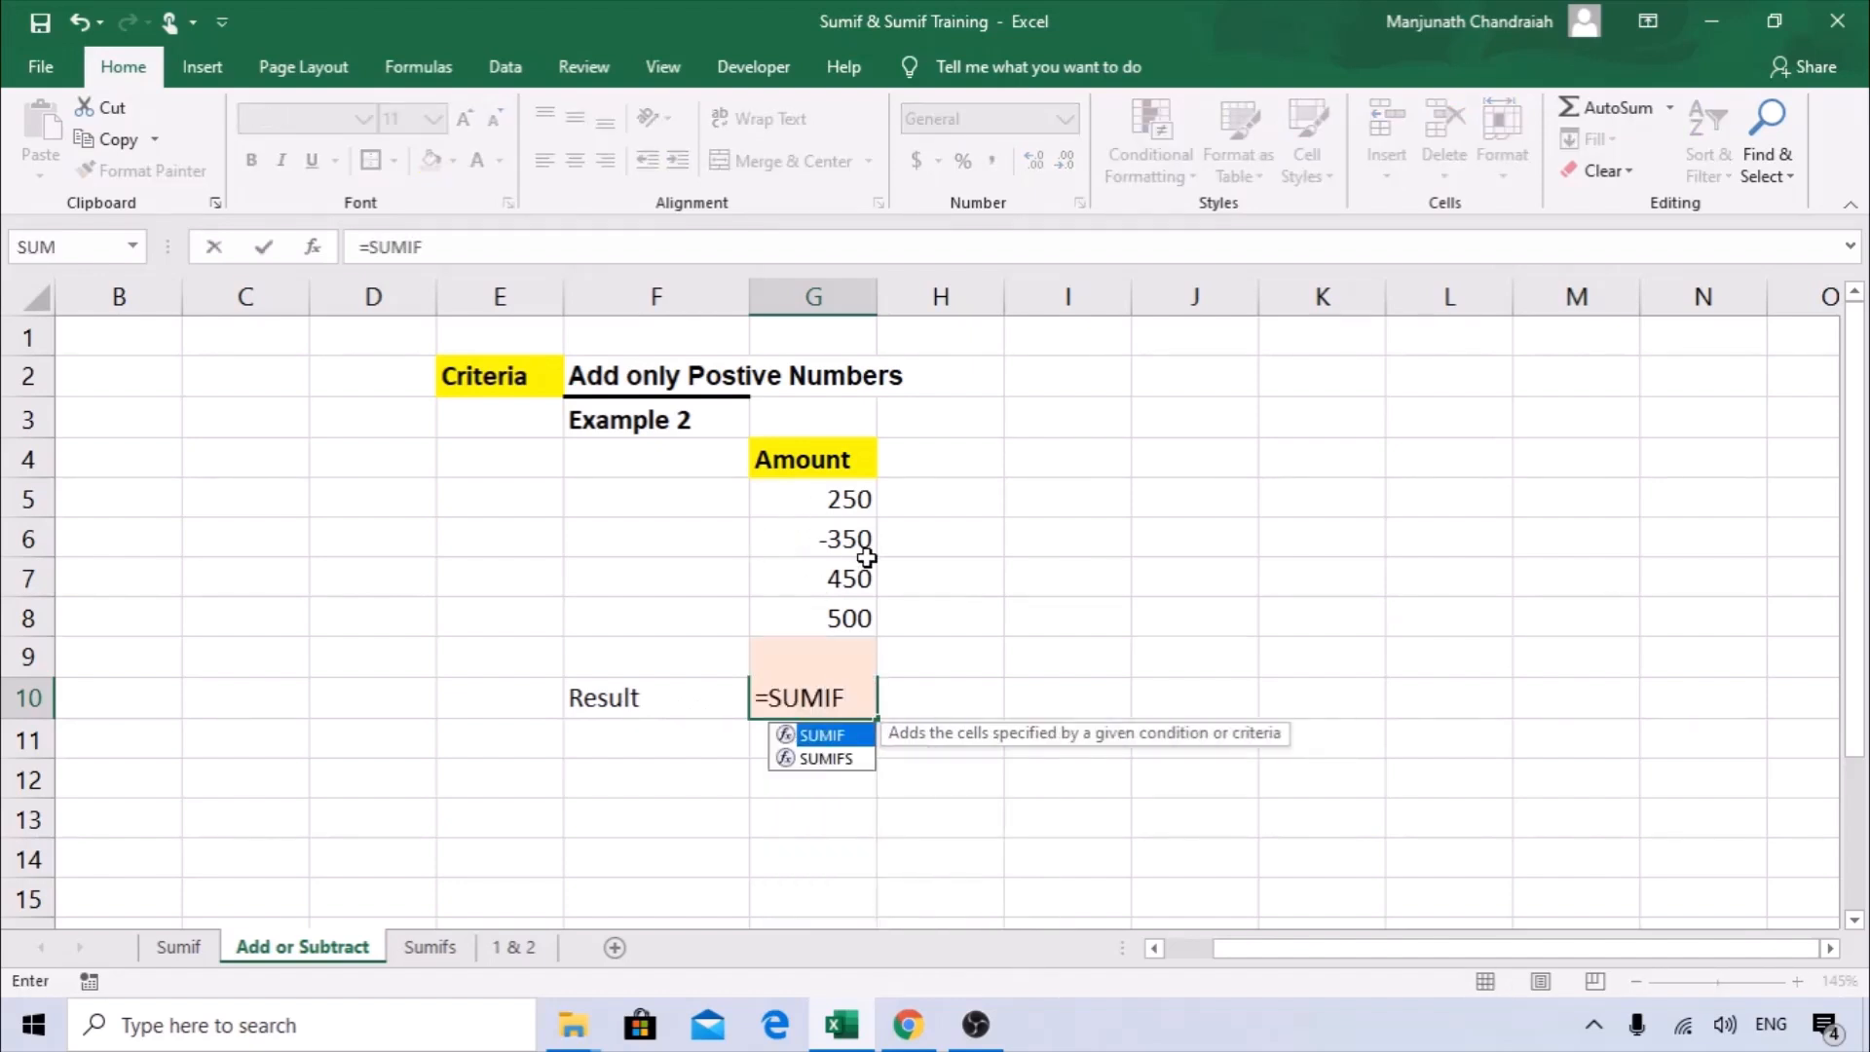
{"action": "type", "text": "("}
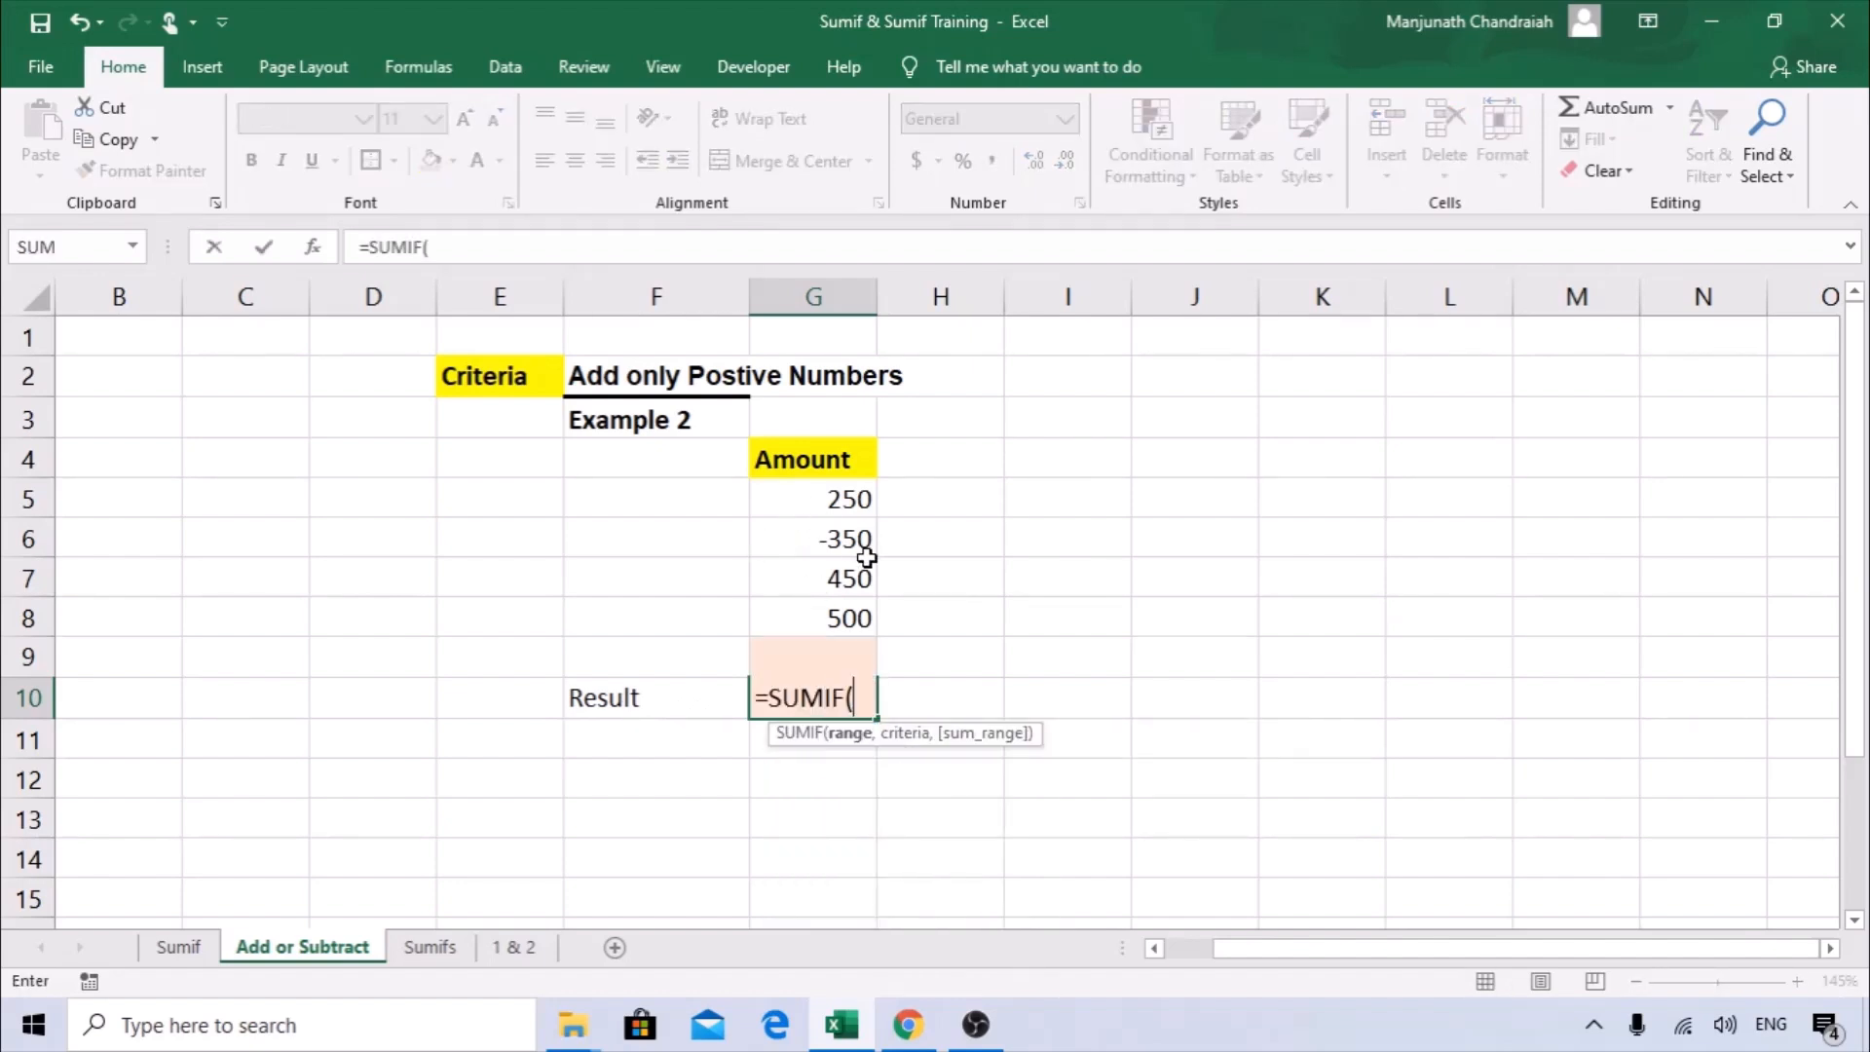
{"action": "left_click", "coordinate": [316, 251]}
{"action": "left_click_drag", "start_coordinate": [718, 322], "coordinate": [1224, 343]}
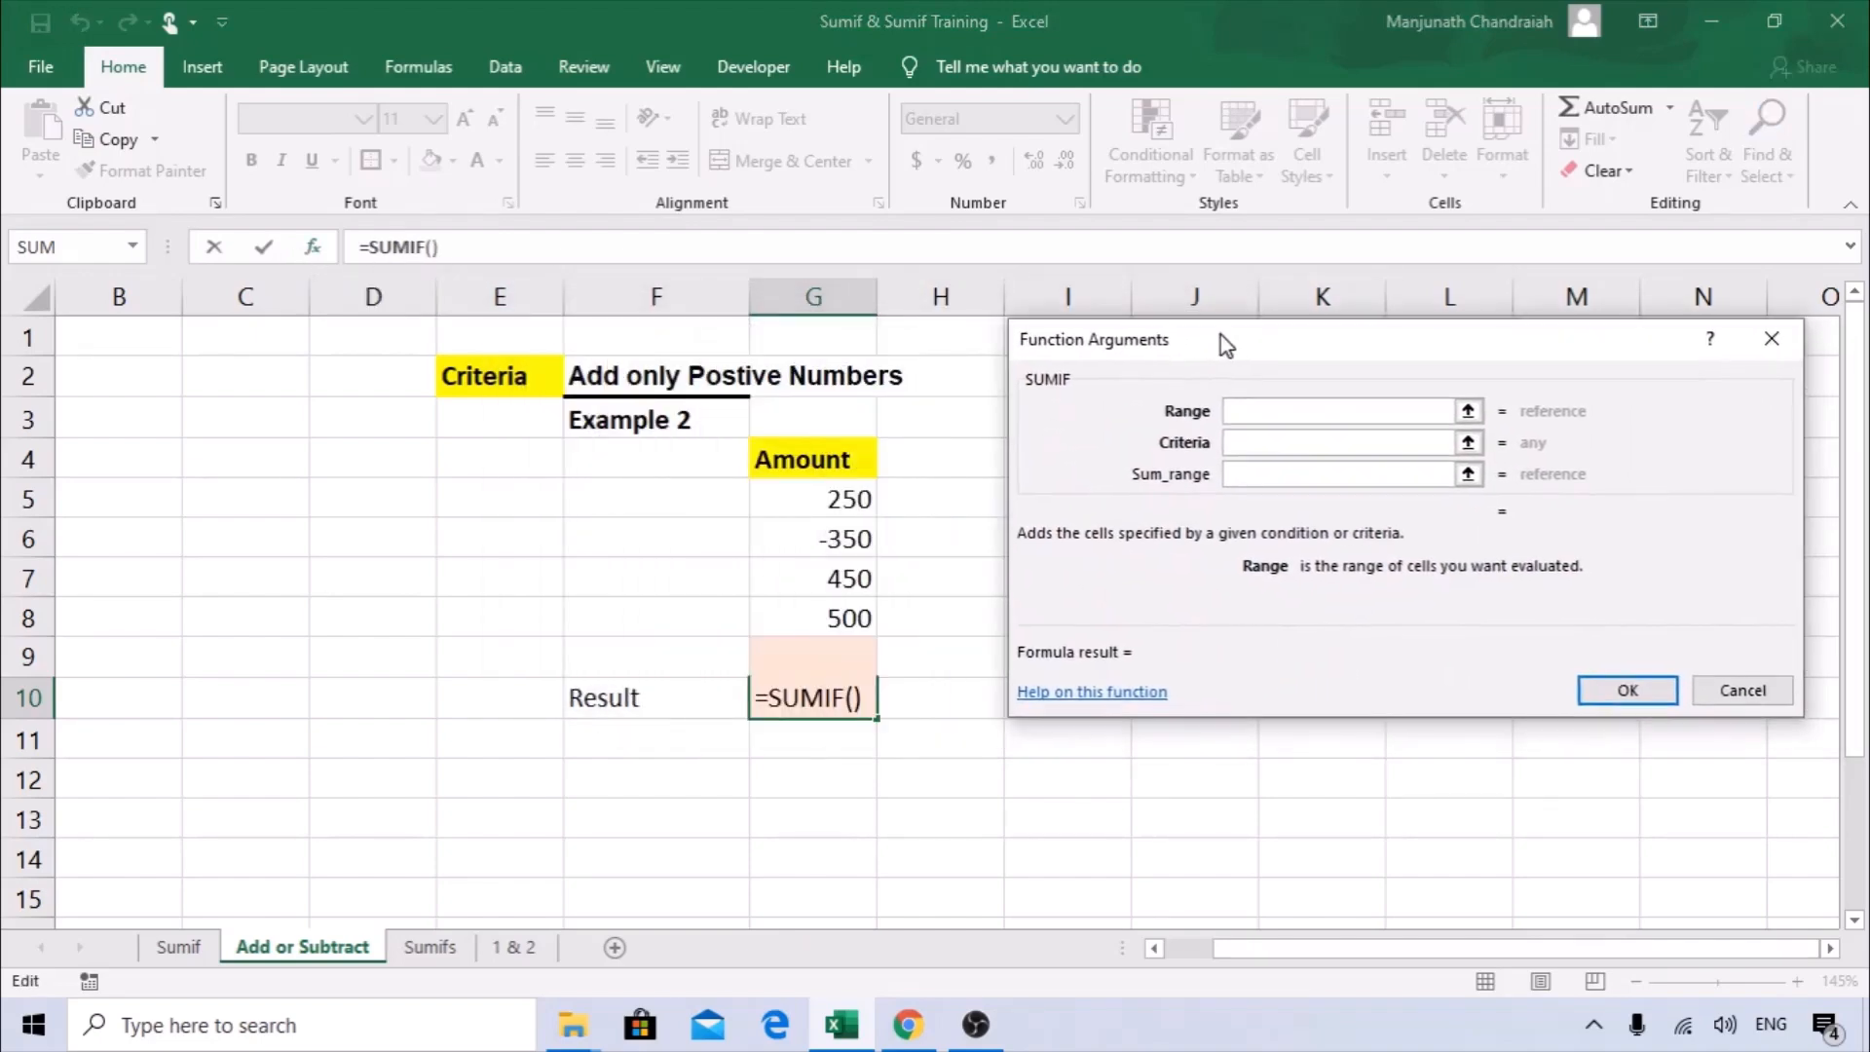
Set the SUMIF range to the amounts in G5:G8.
{"action": "left_click", "coordinate": [1253, 441]}
{"action": "left_click", "coordinate": [1235, 414]}
{"action": "left_click", "coordinate": [857, 494]}
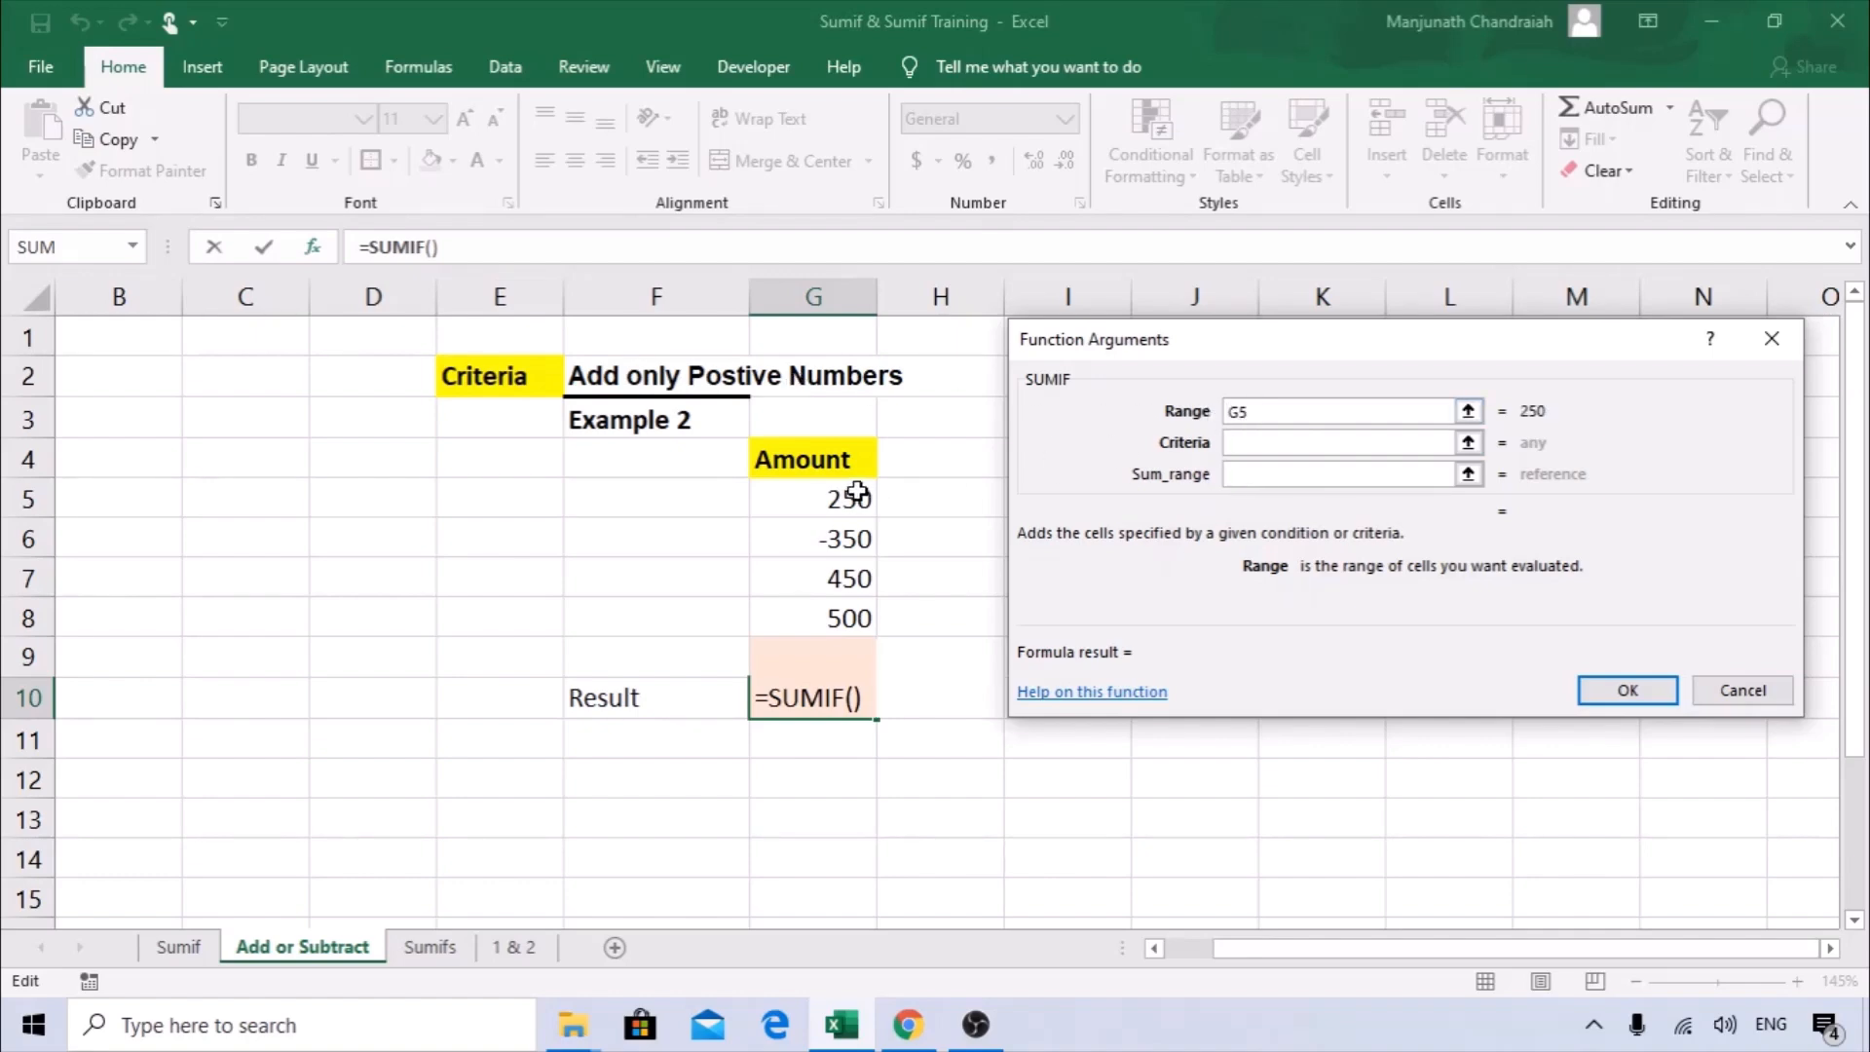
{"action": "left_click_drag", "start_coordinate": [857, 494], "coordinate": [882, 621]}
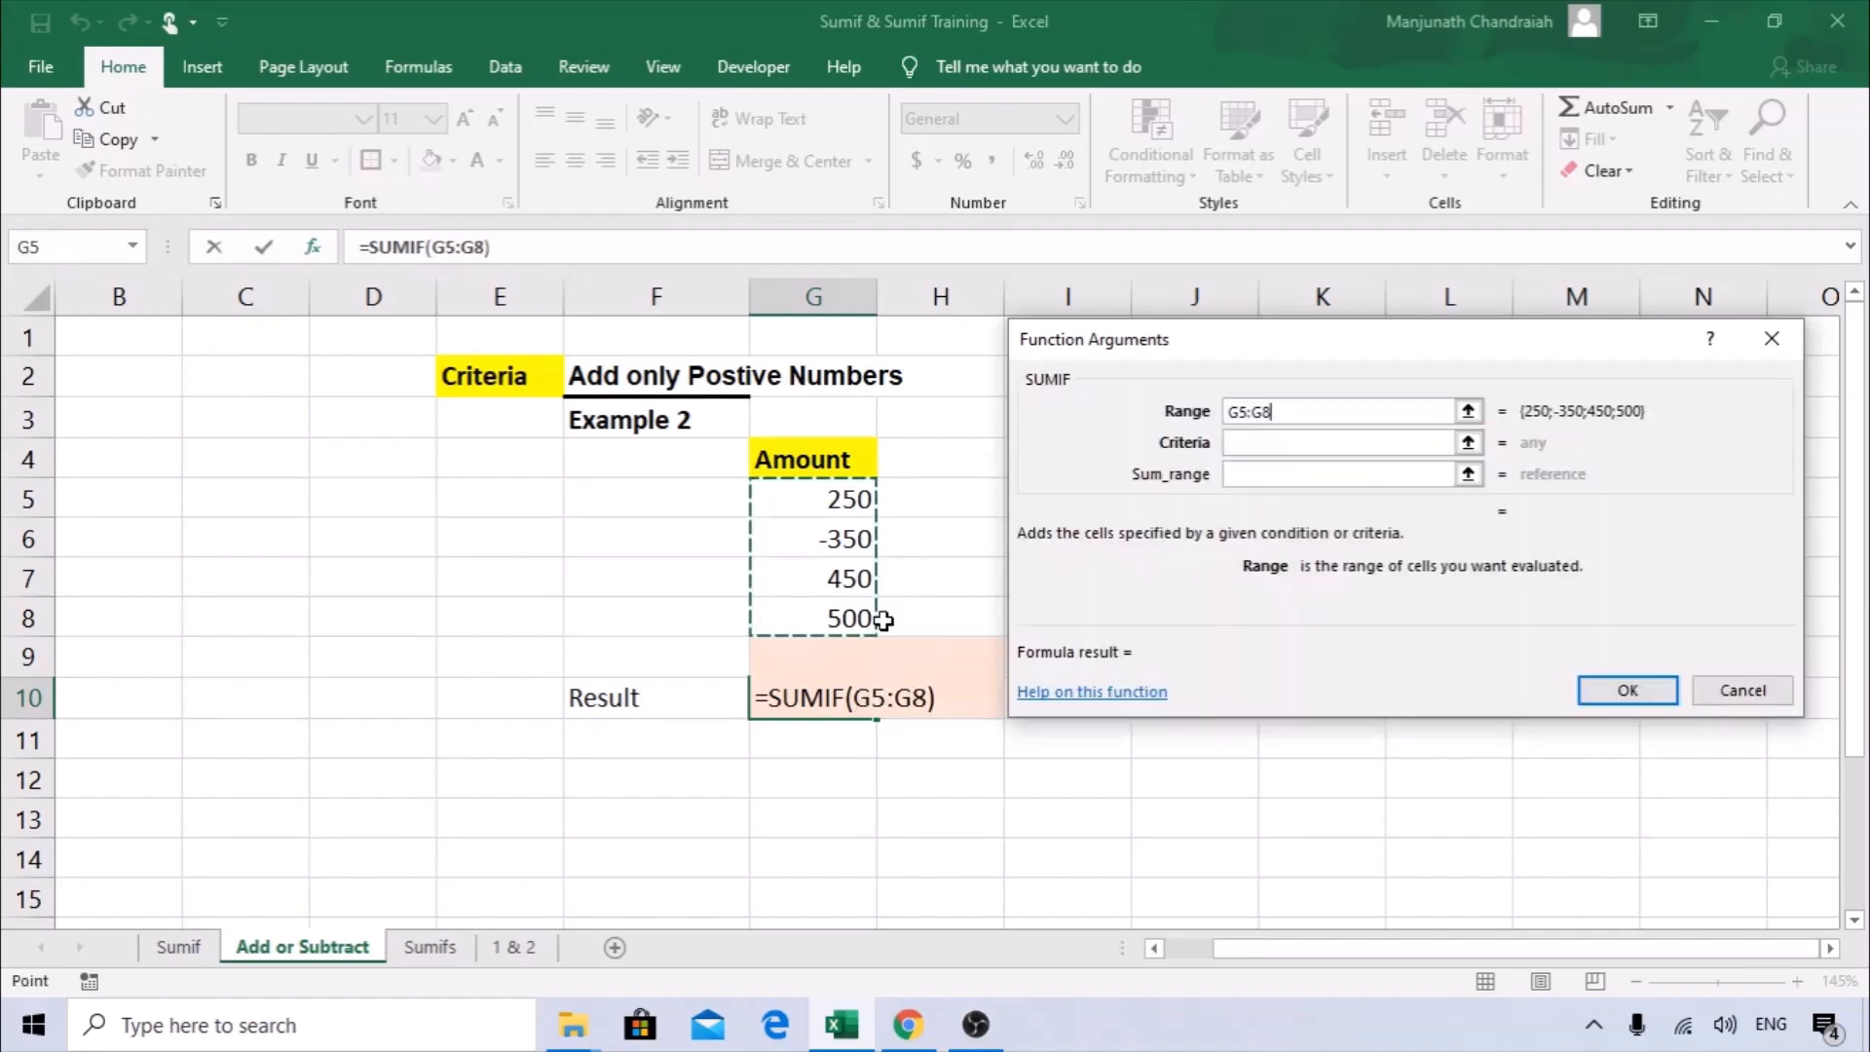
Set the SUMIF criteria to >0 and the sum range to G5:G8, and confirm the formula.
{"action": "left_click", "coordinate": [1263, 445]}
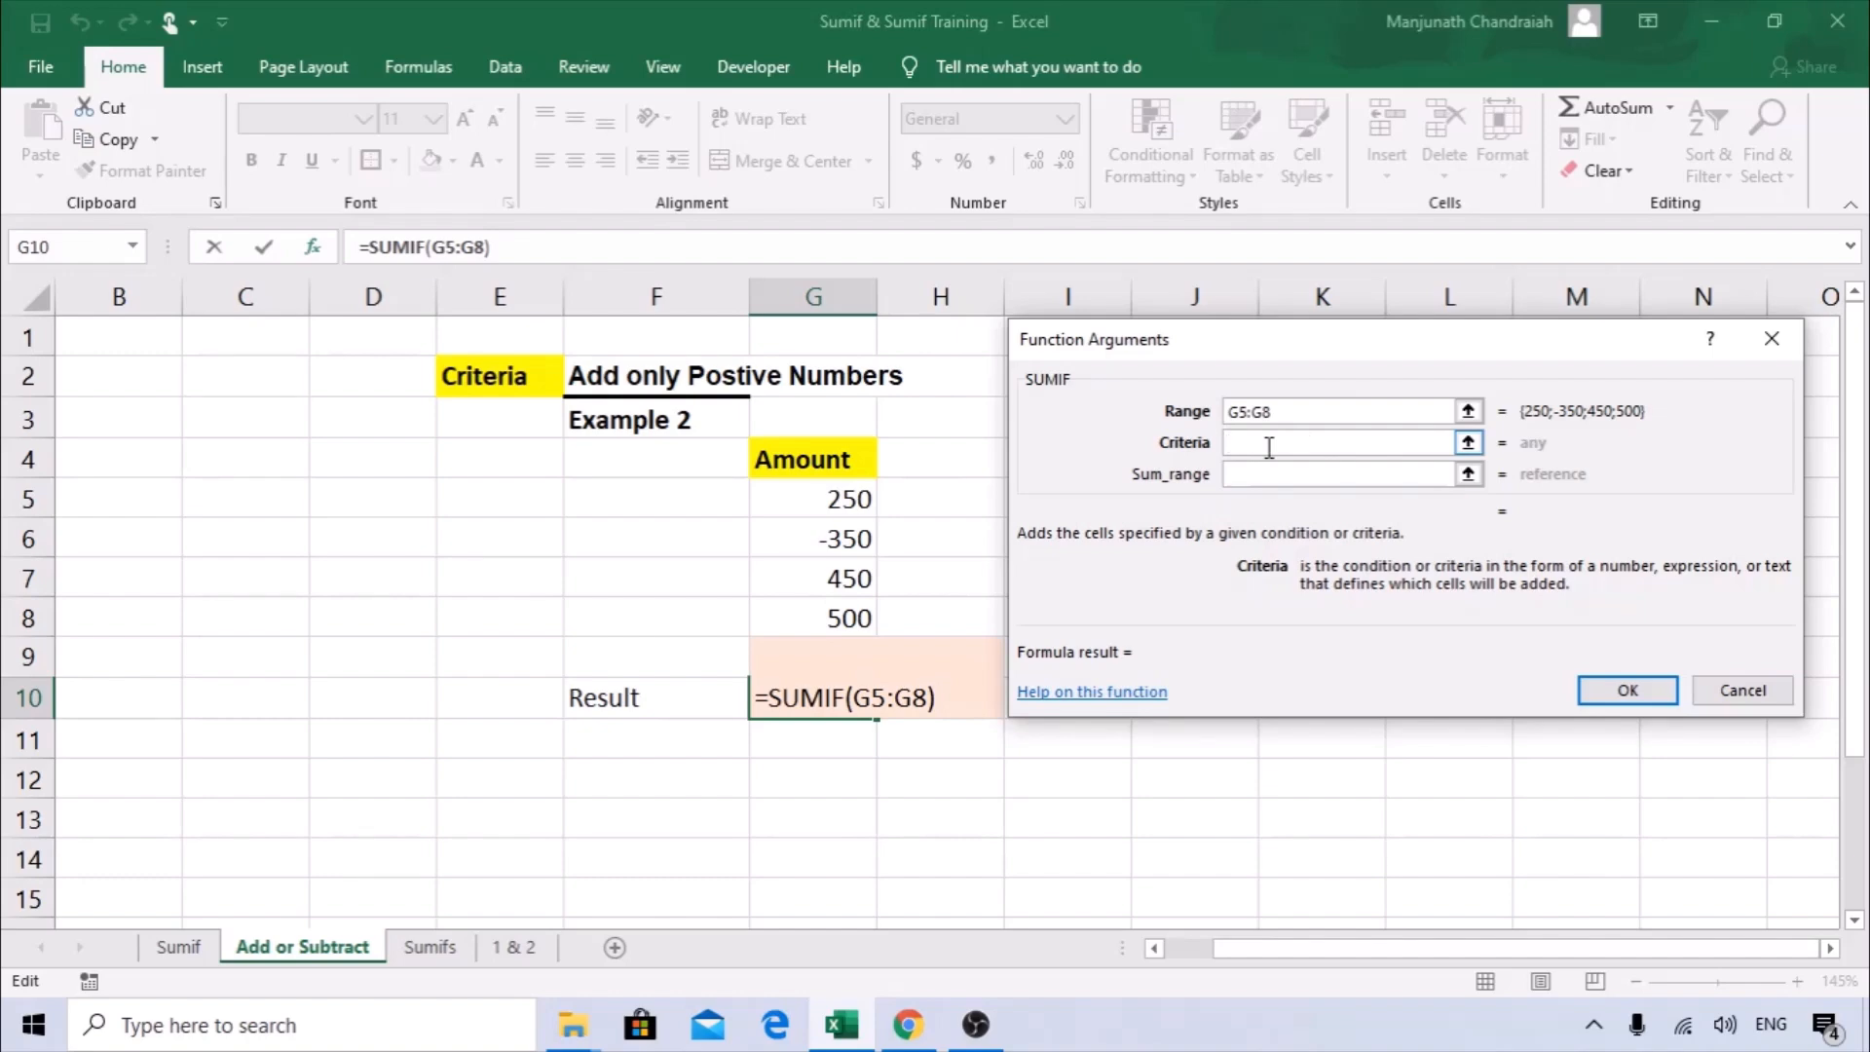
{"action": "type", "text": ">0"}
{"action": "left_click", "coordinate": [1263, 475]}
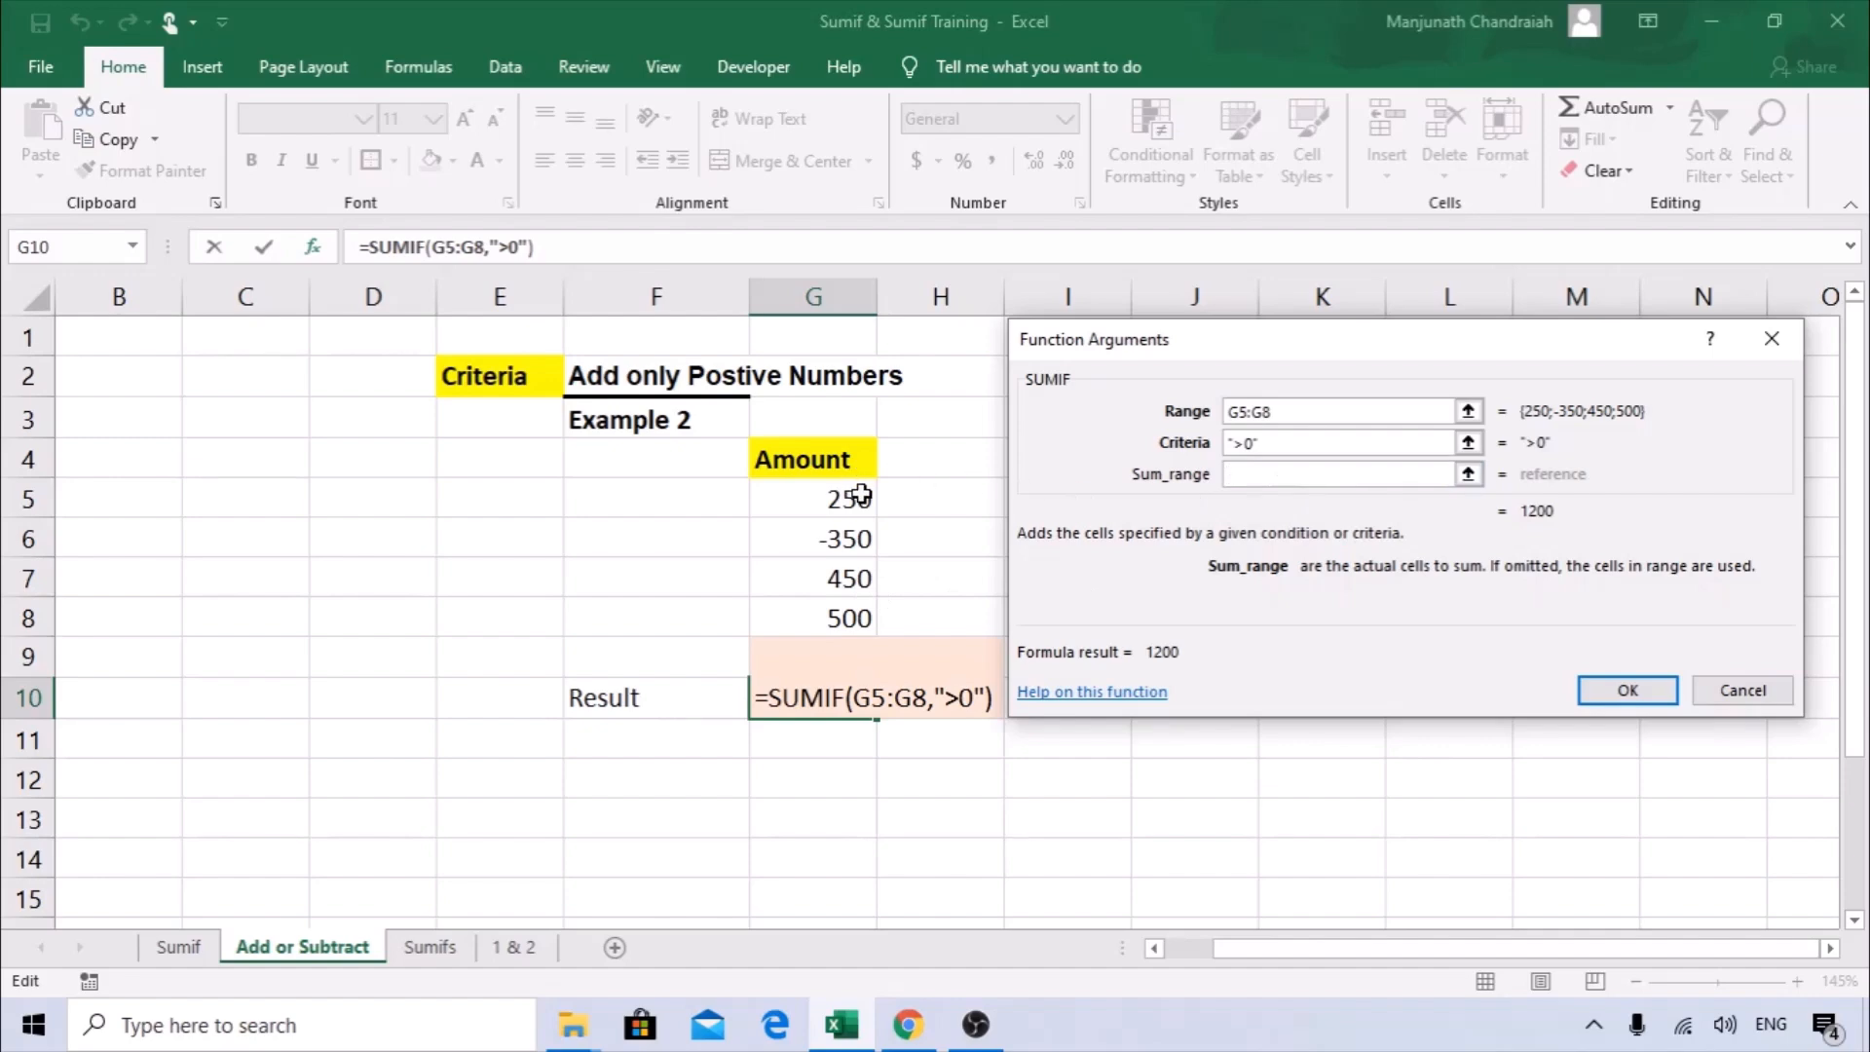
{"action": "left_click_drag", "start_coordinate": [861, 495], "coordinate": [851, 609]}
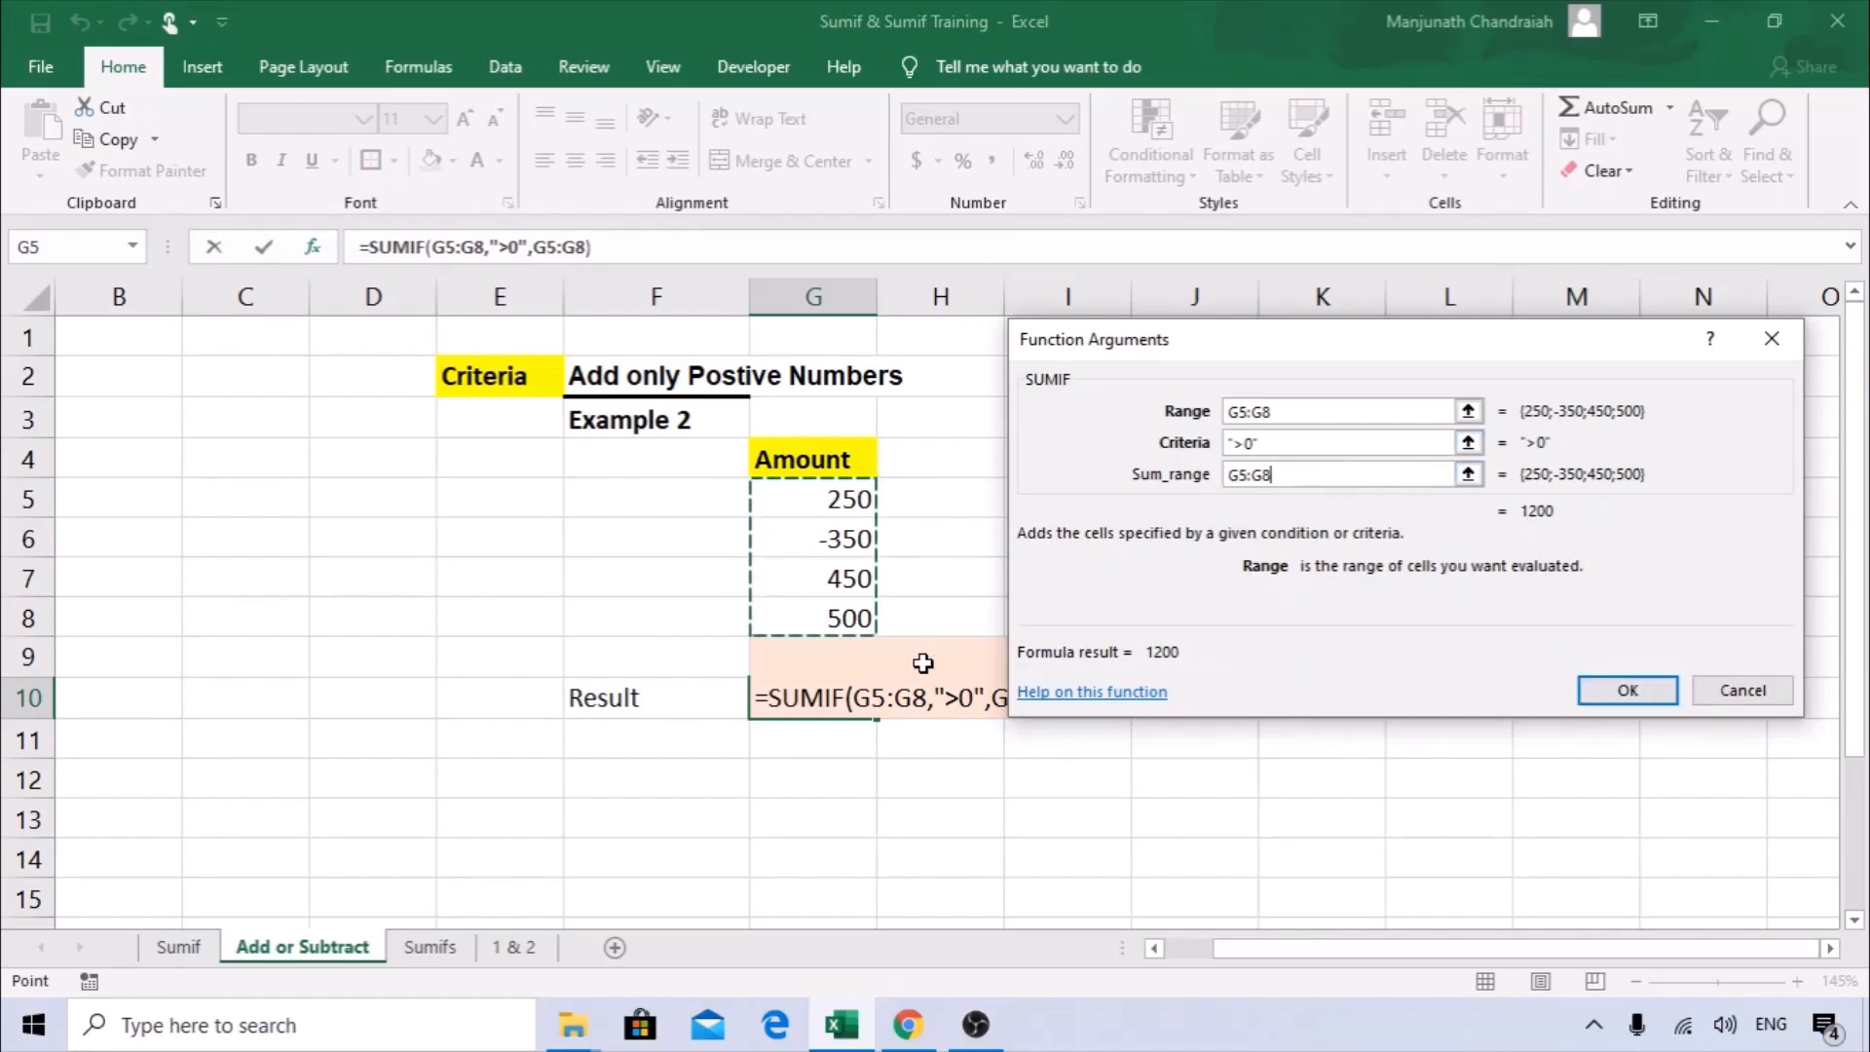
{"action": "left_click", "coordinate": [1658, 692]}
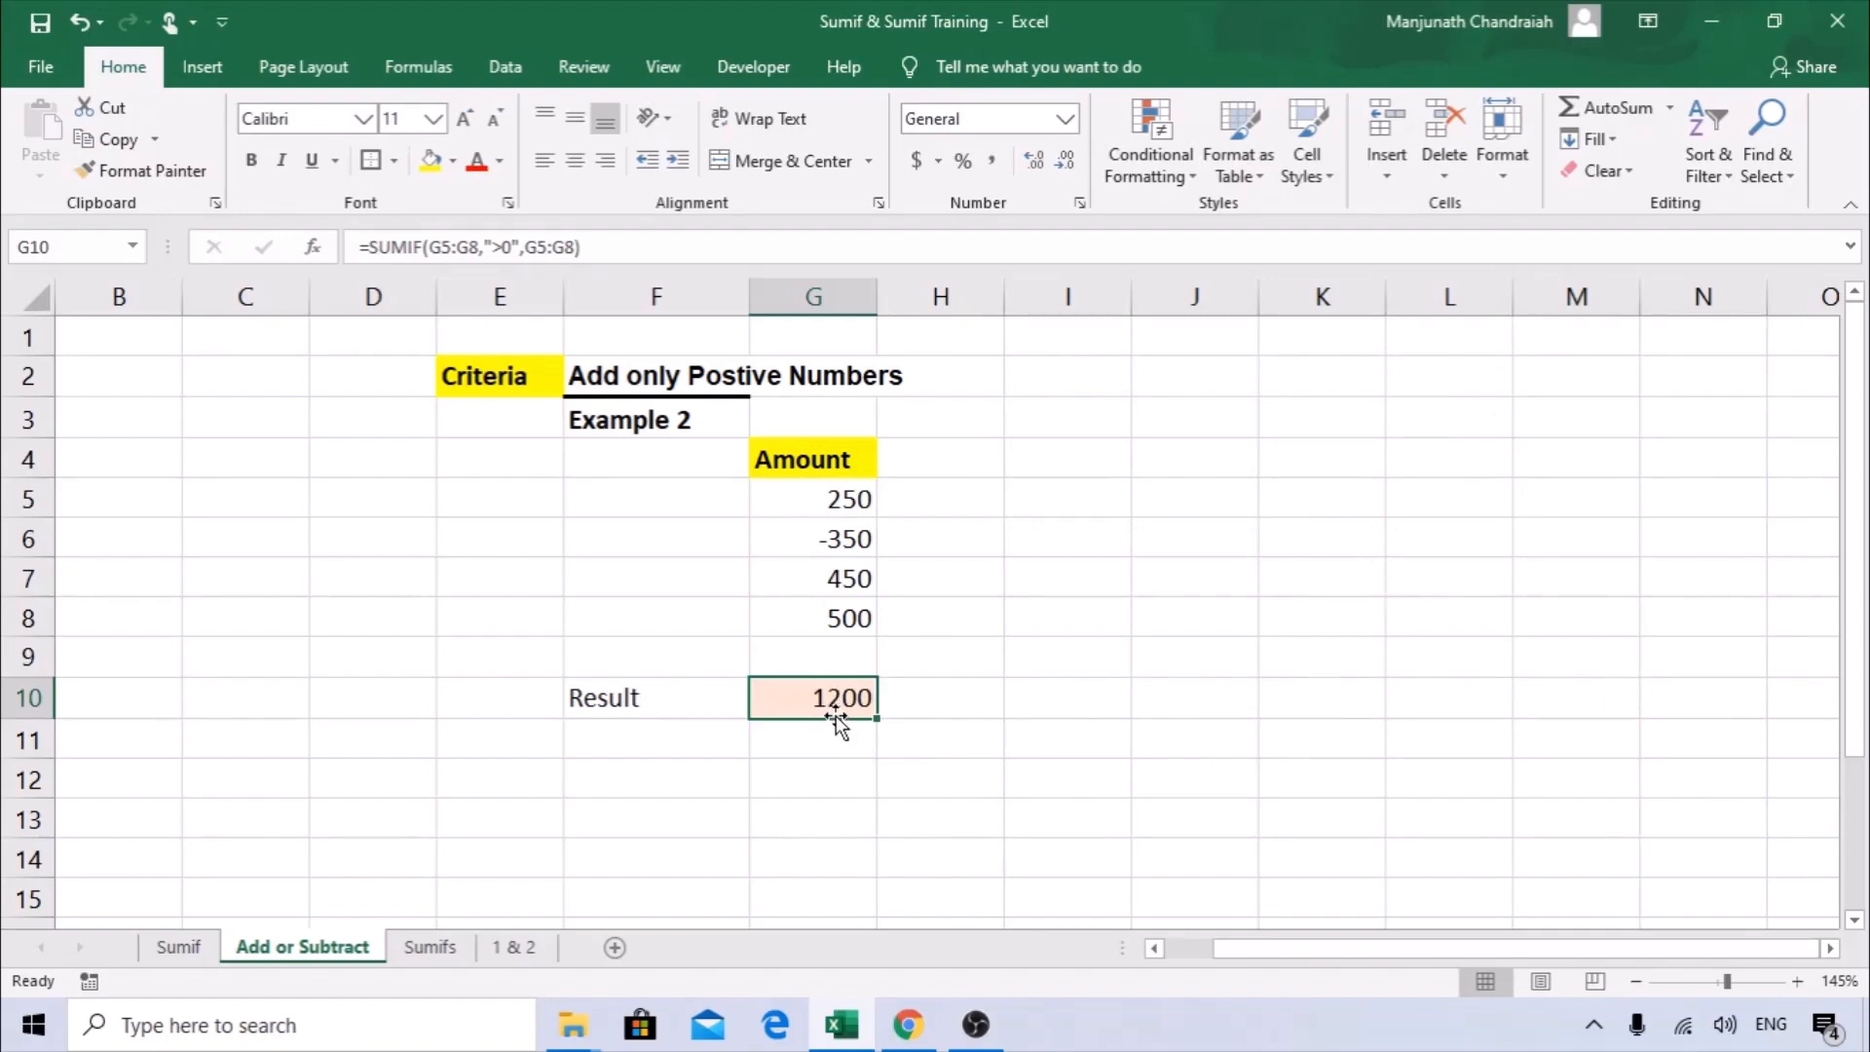
Change the criteria of the SUMIF formula in G10 to "<0" and compare the result with the negative amount in G6.
{"action": "left_click", "coordinate": [313, 247]}
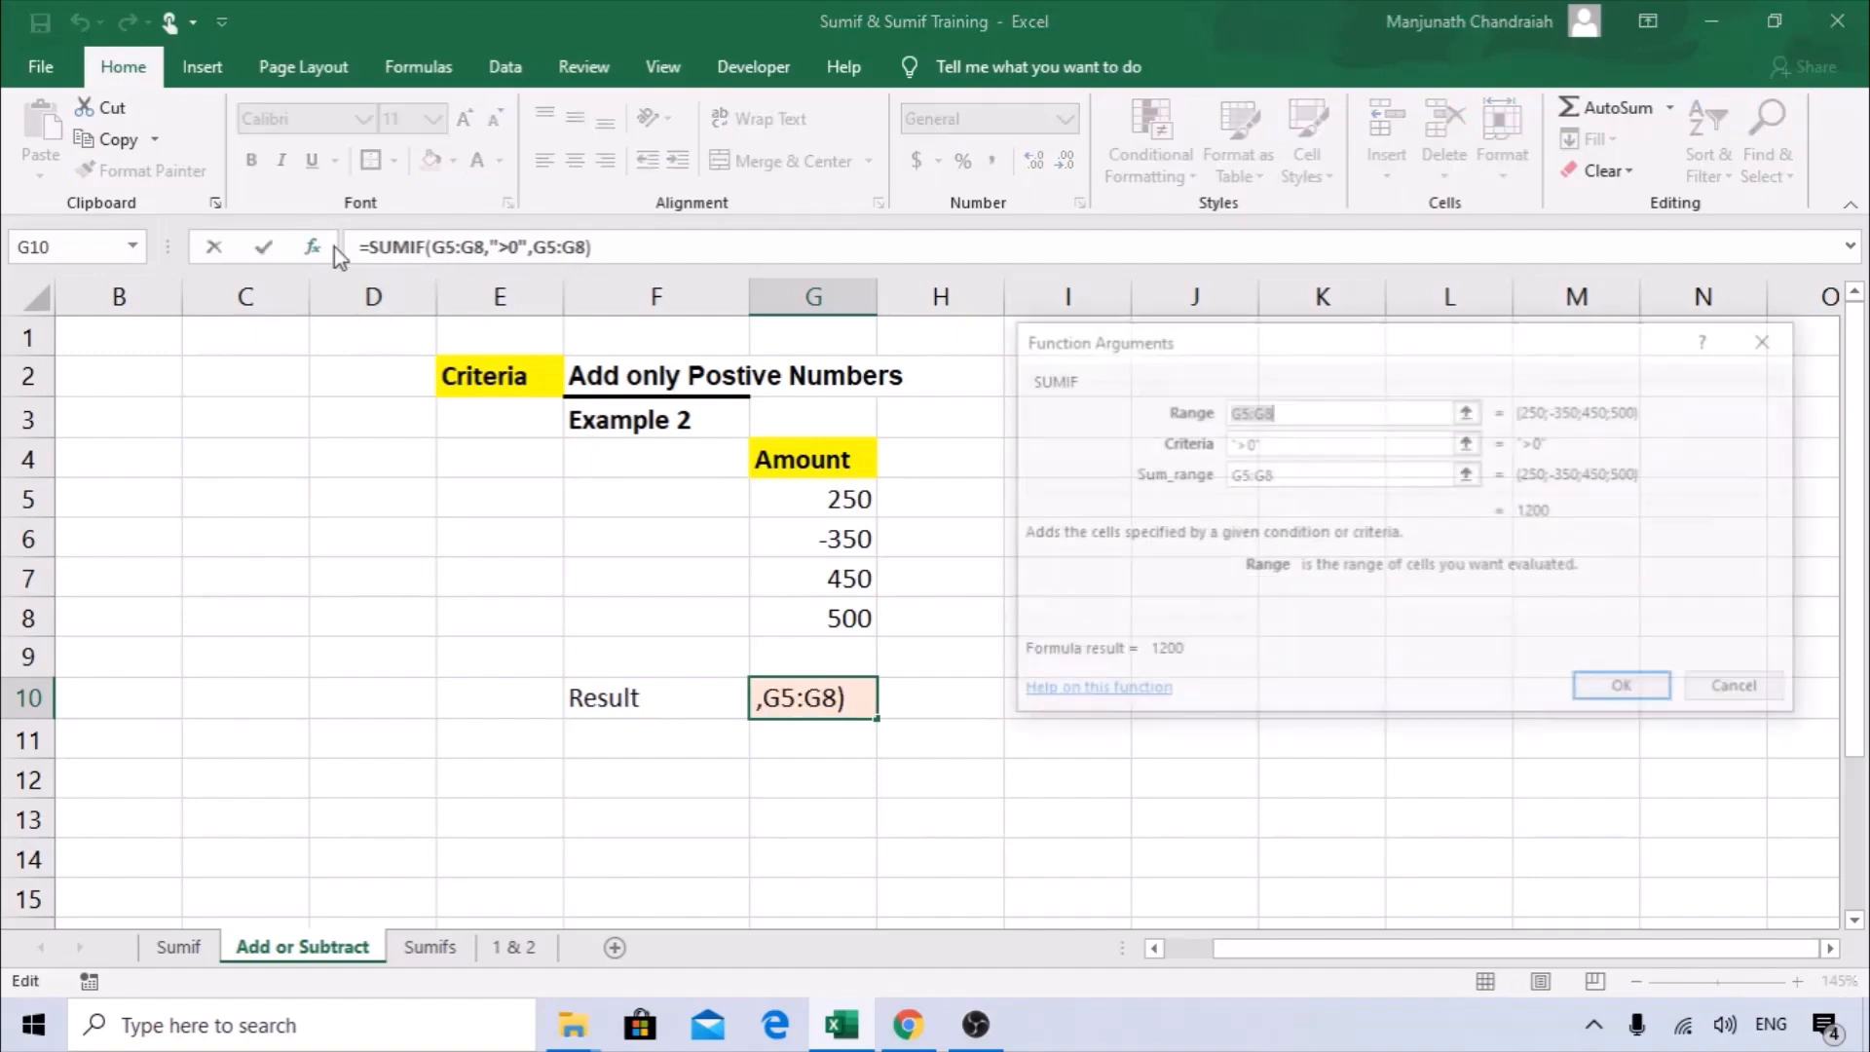
{"action": "left_click", "coordinate": [1258, 444]}
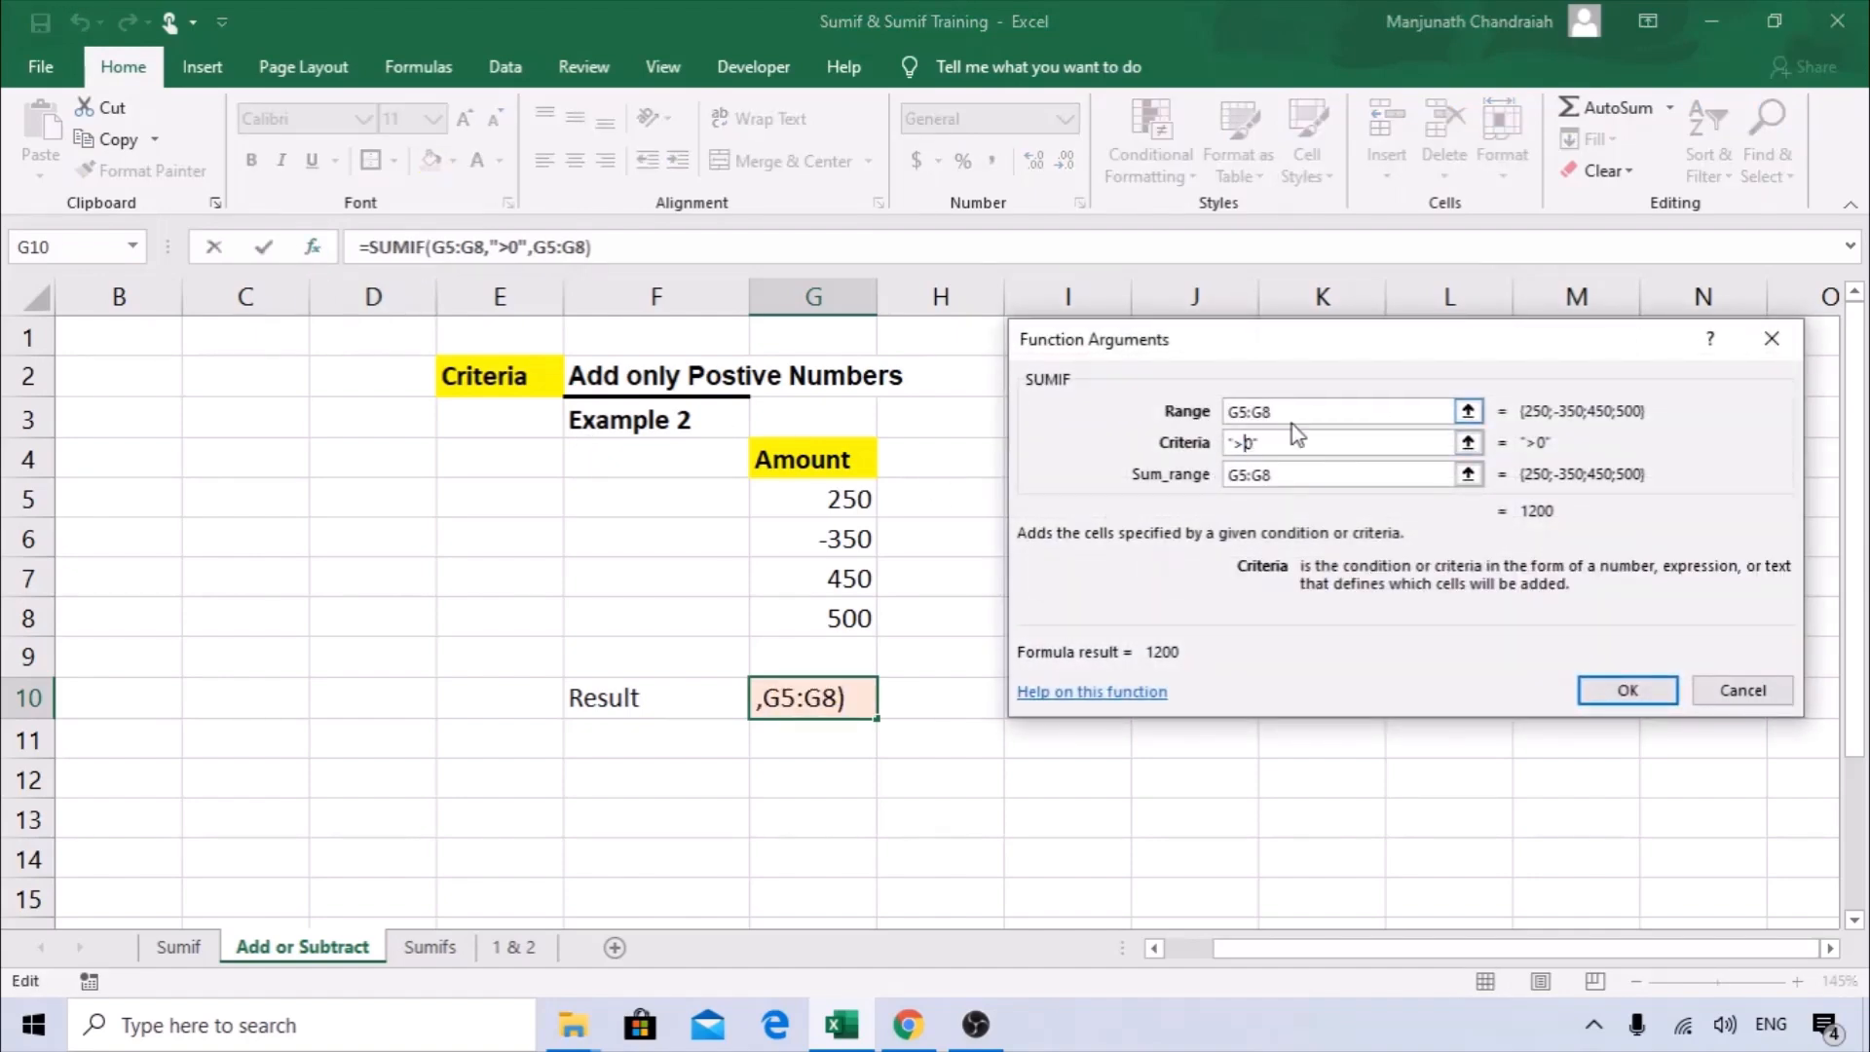
{"action": "key", "text": "Left"}
{"action": "key", "text": "Left"}
{"action": "key", "text": "BackSpace"}
{"action": "type", "text": "<"}
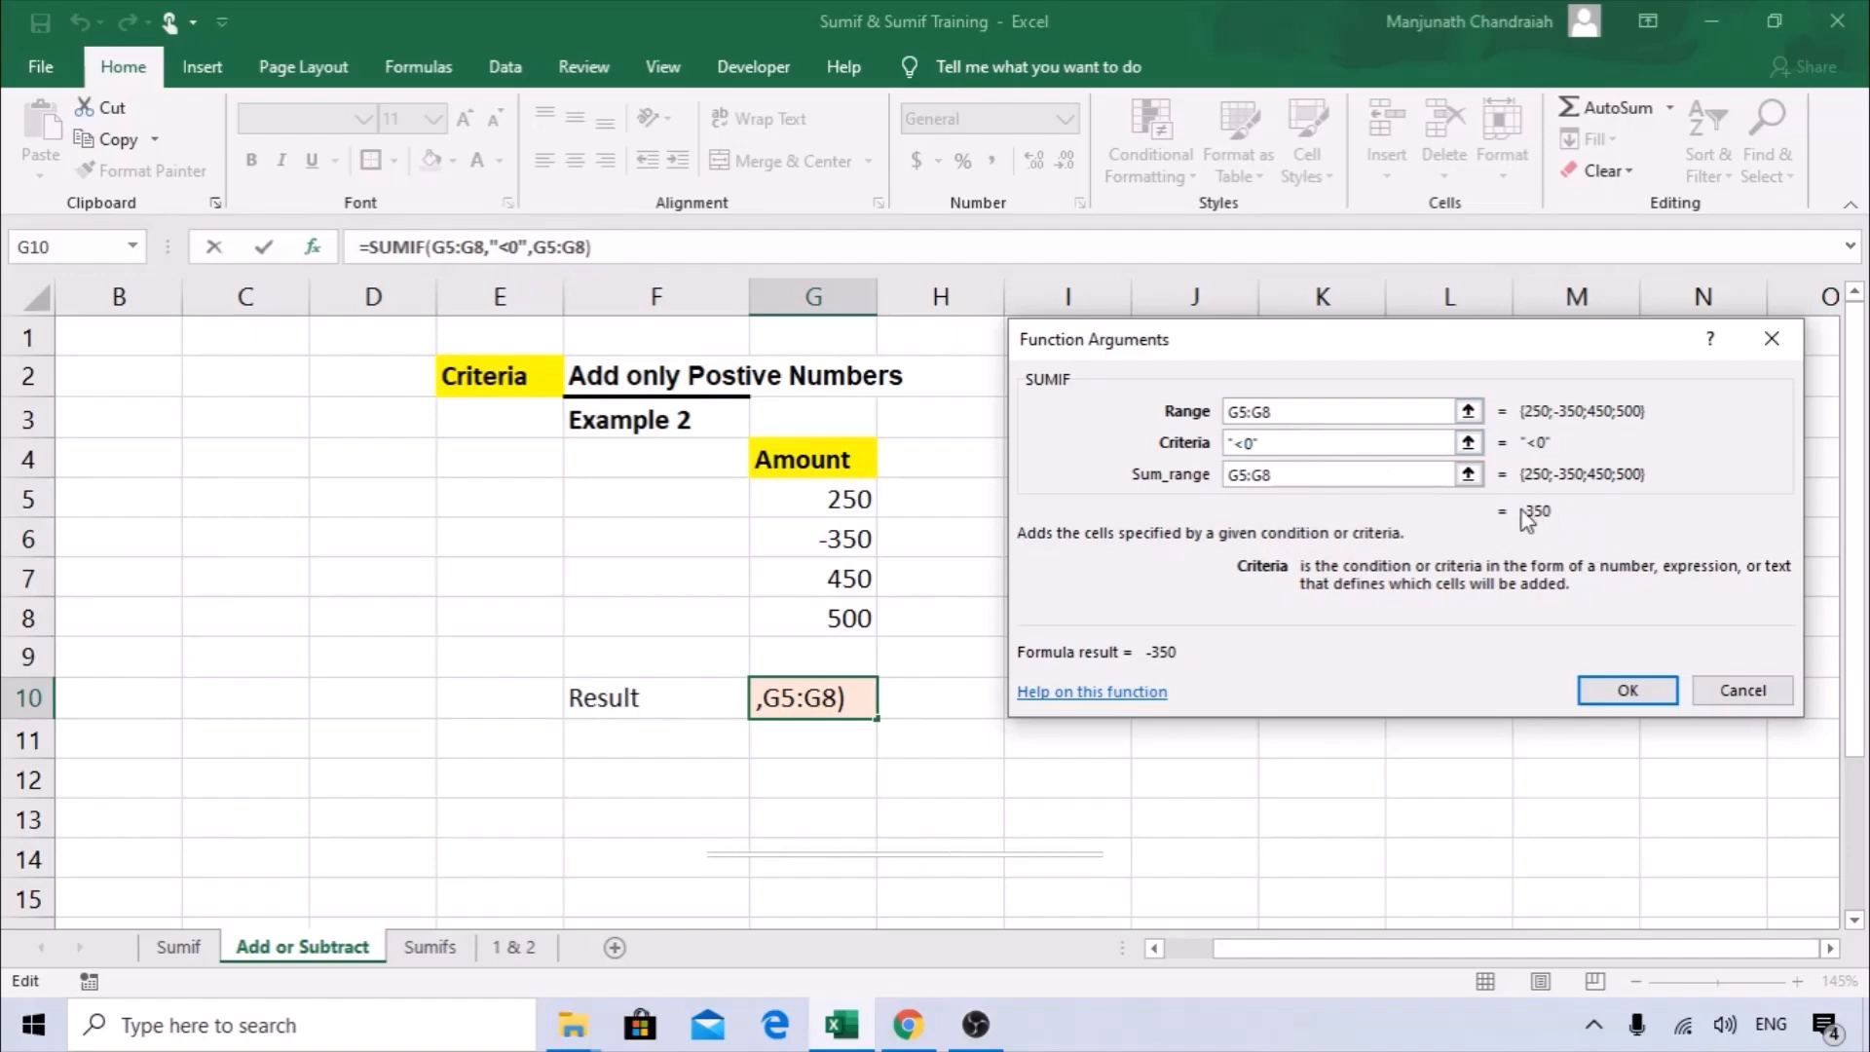
{"action": "left_click", "coordinate": [1629, 693]}
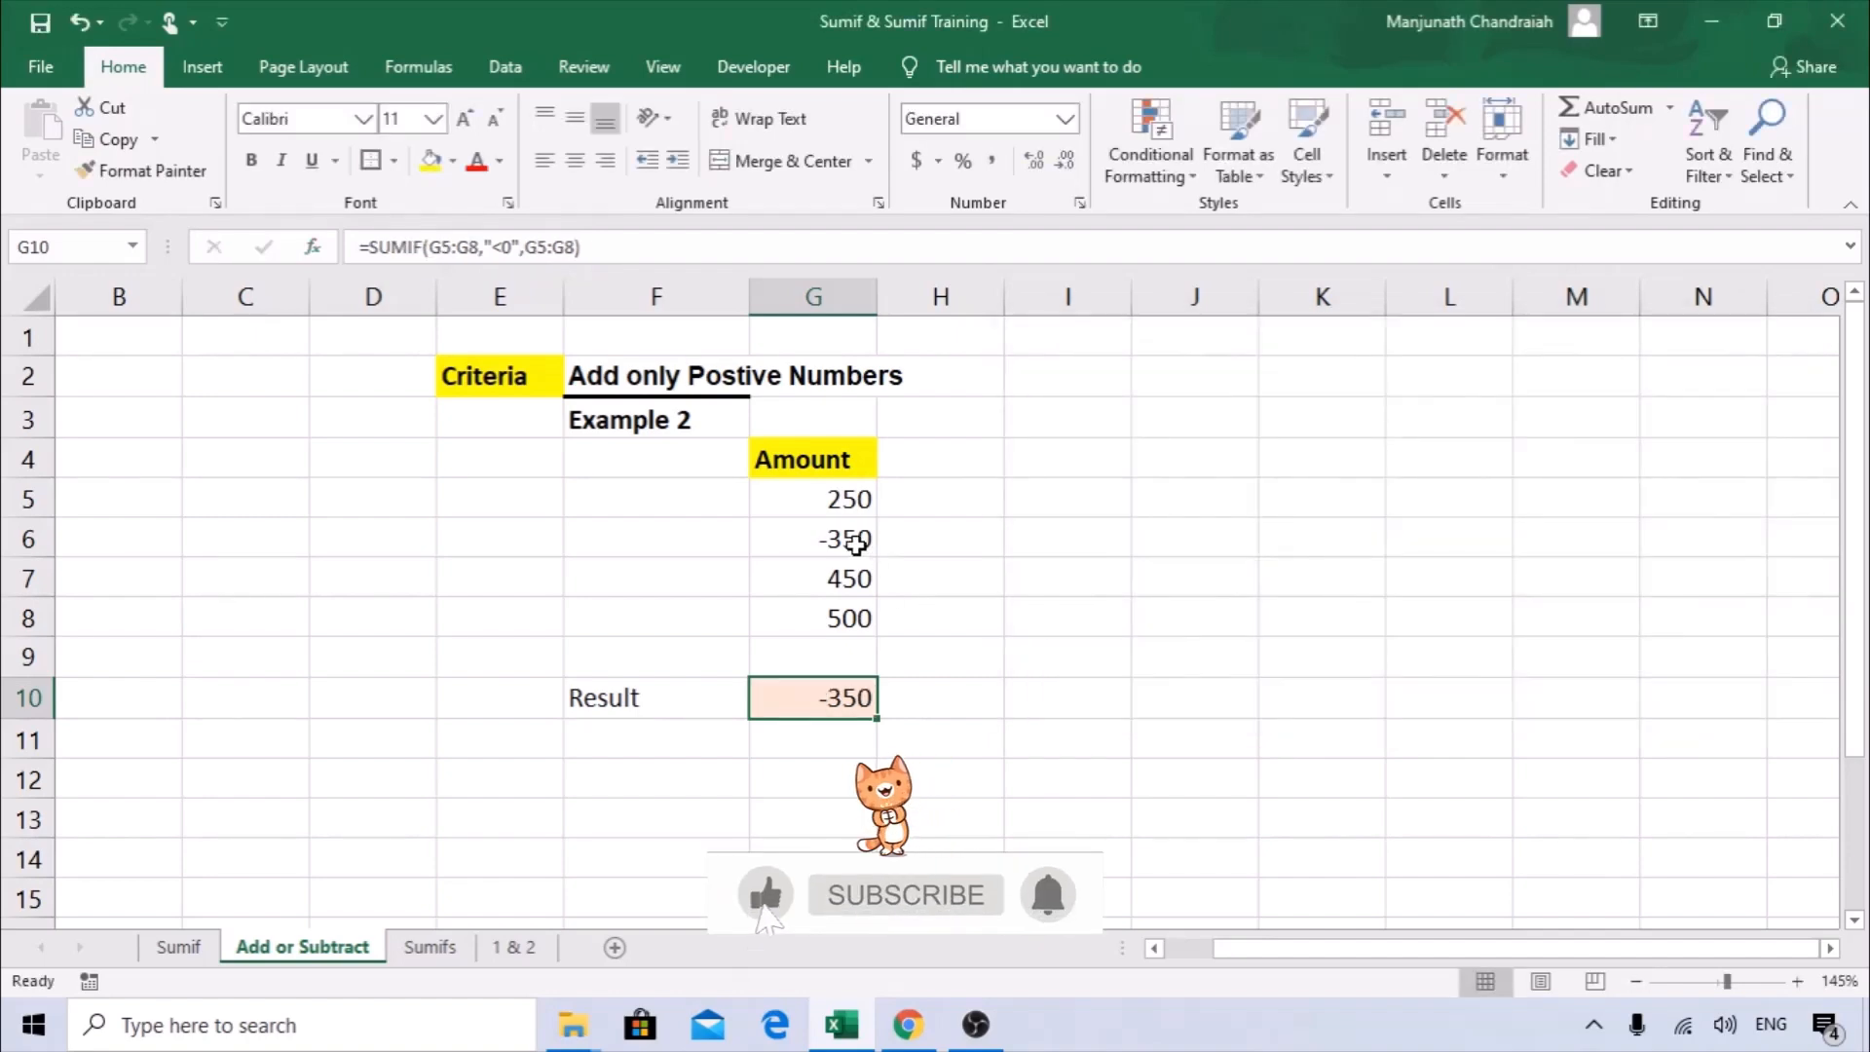
{"action": "left_click", "coordinate": [847, 537]}
{"action": "left_click", "coordinate": [851, 695]}
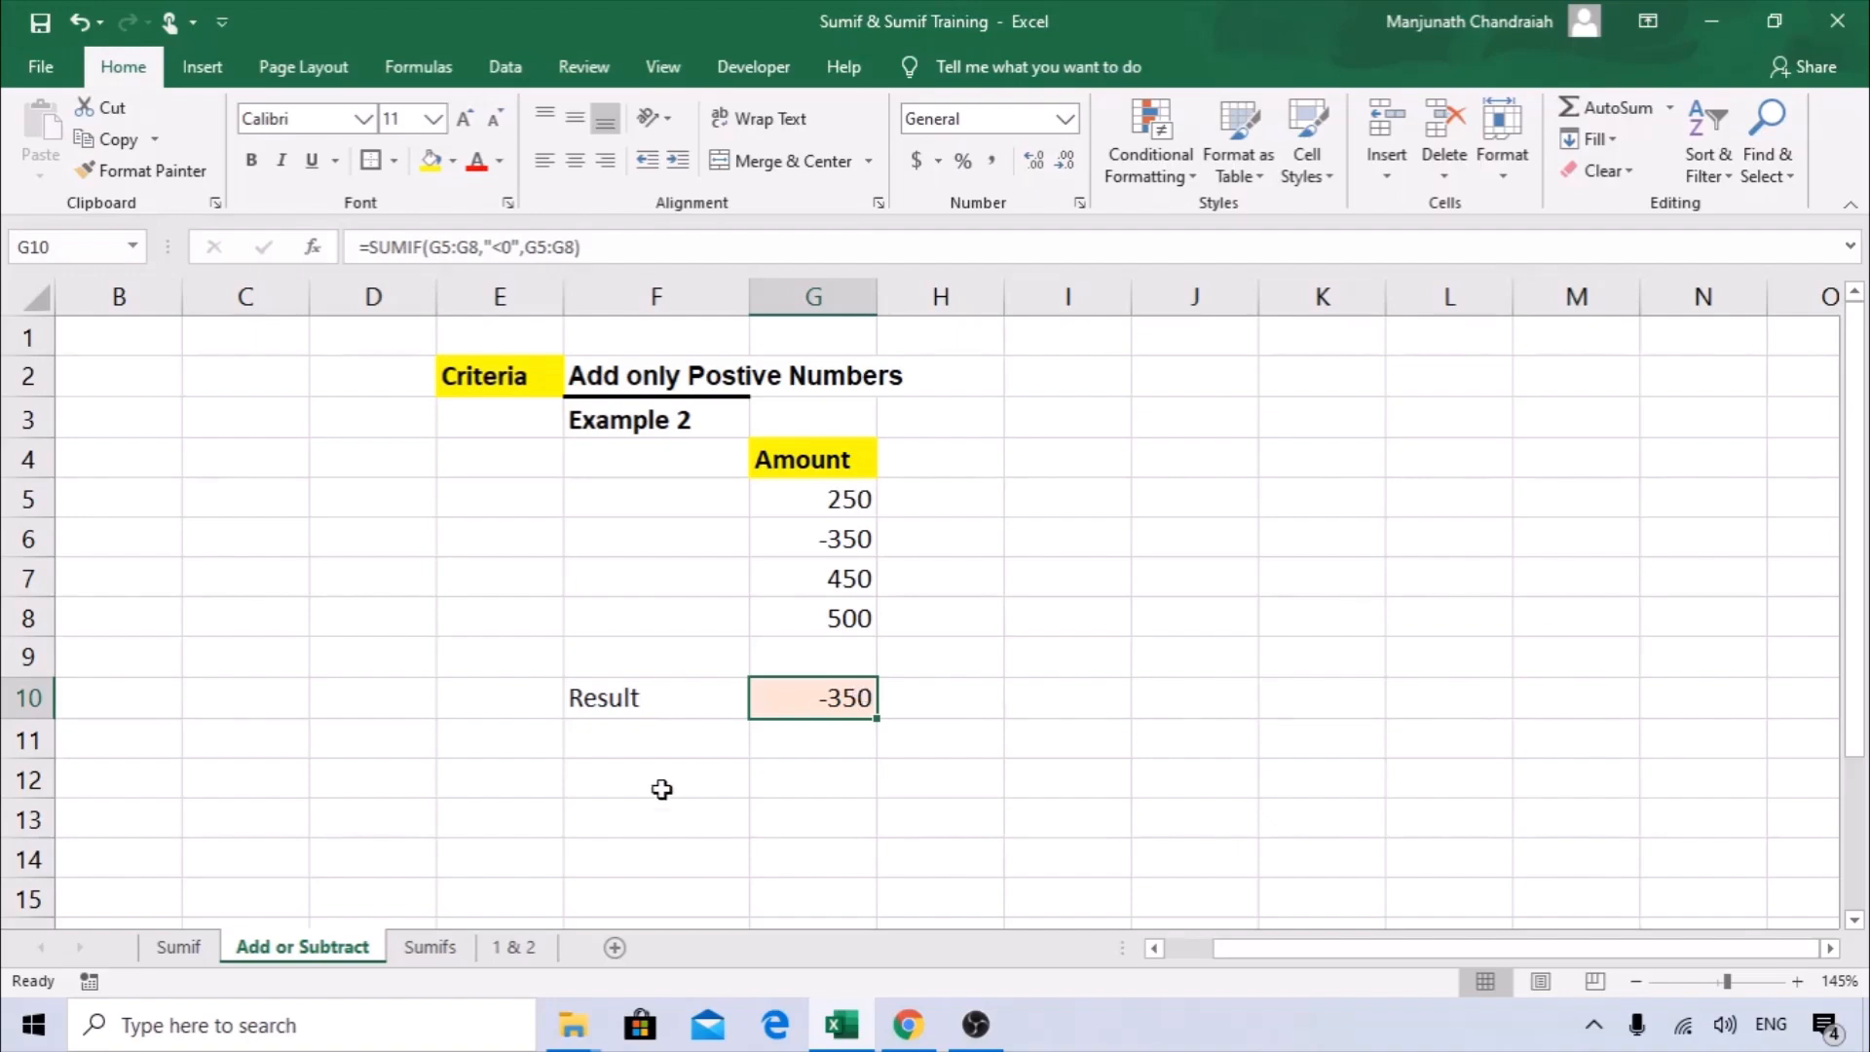
Open the Sumifs sheet and examine its Name, Product and Sales table and the source data for the multiple criteria example.
{"action": "left_click", "coordinate": [430, 947]}
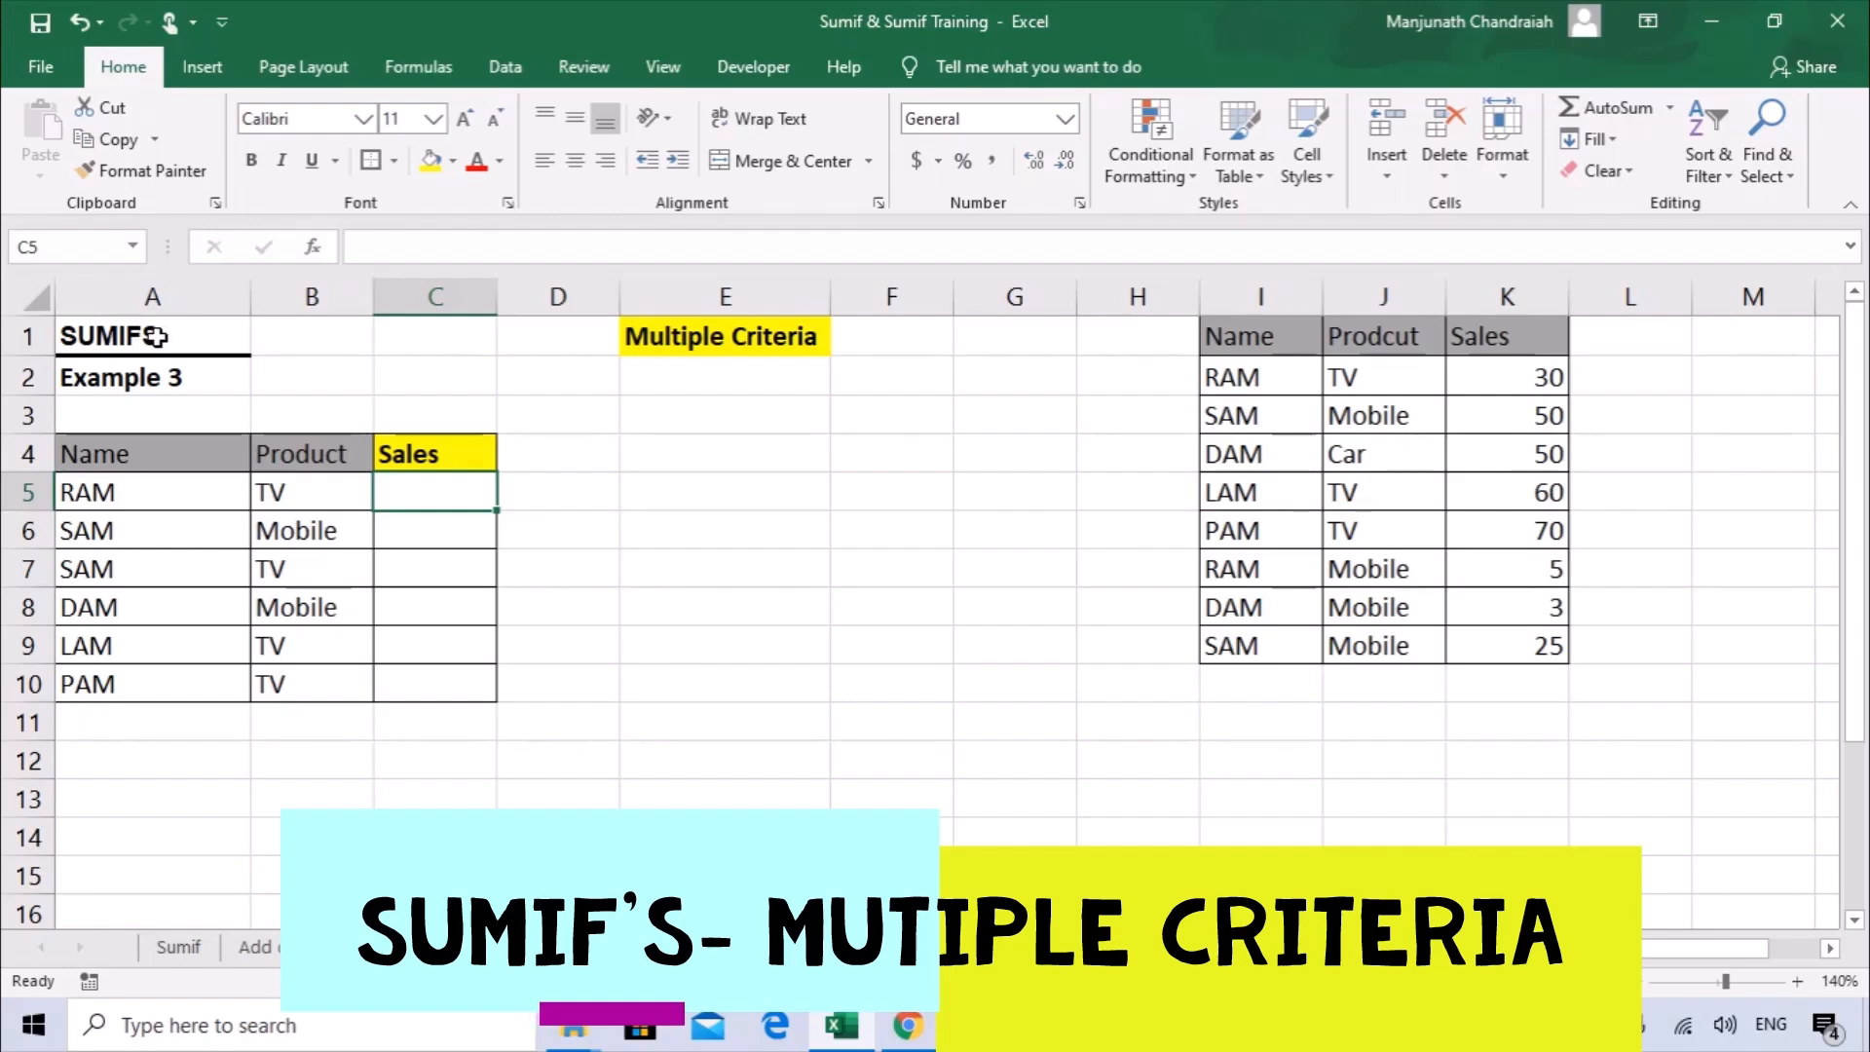
{"action": "left_click", "coordinate": [728, 331]}
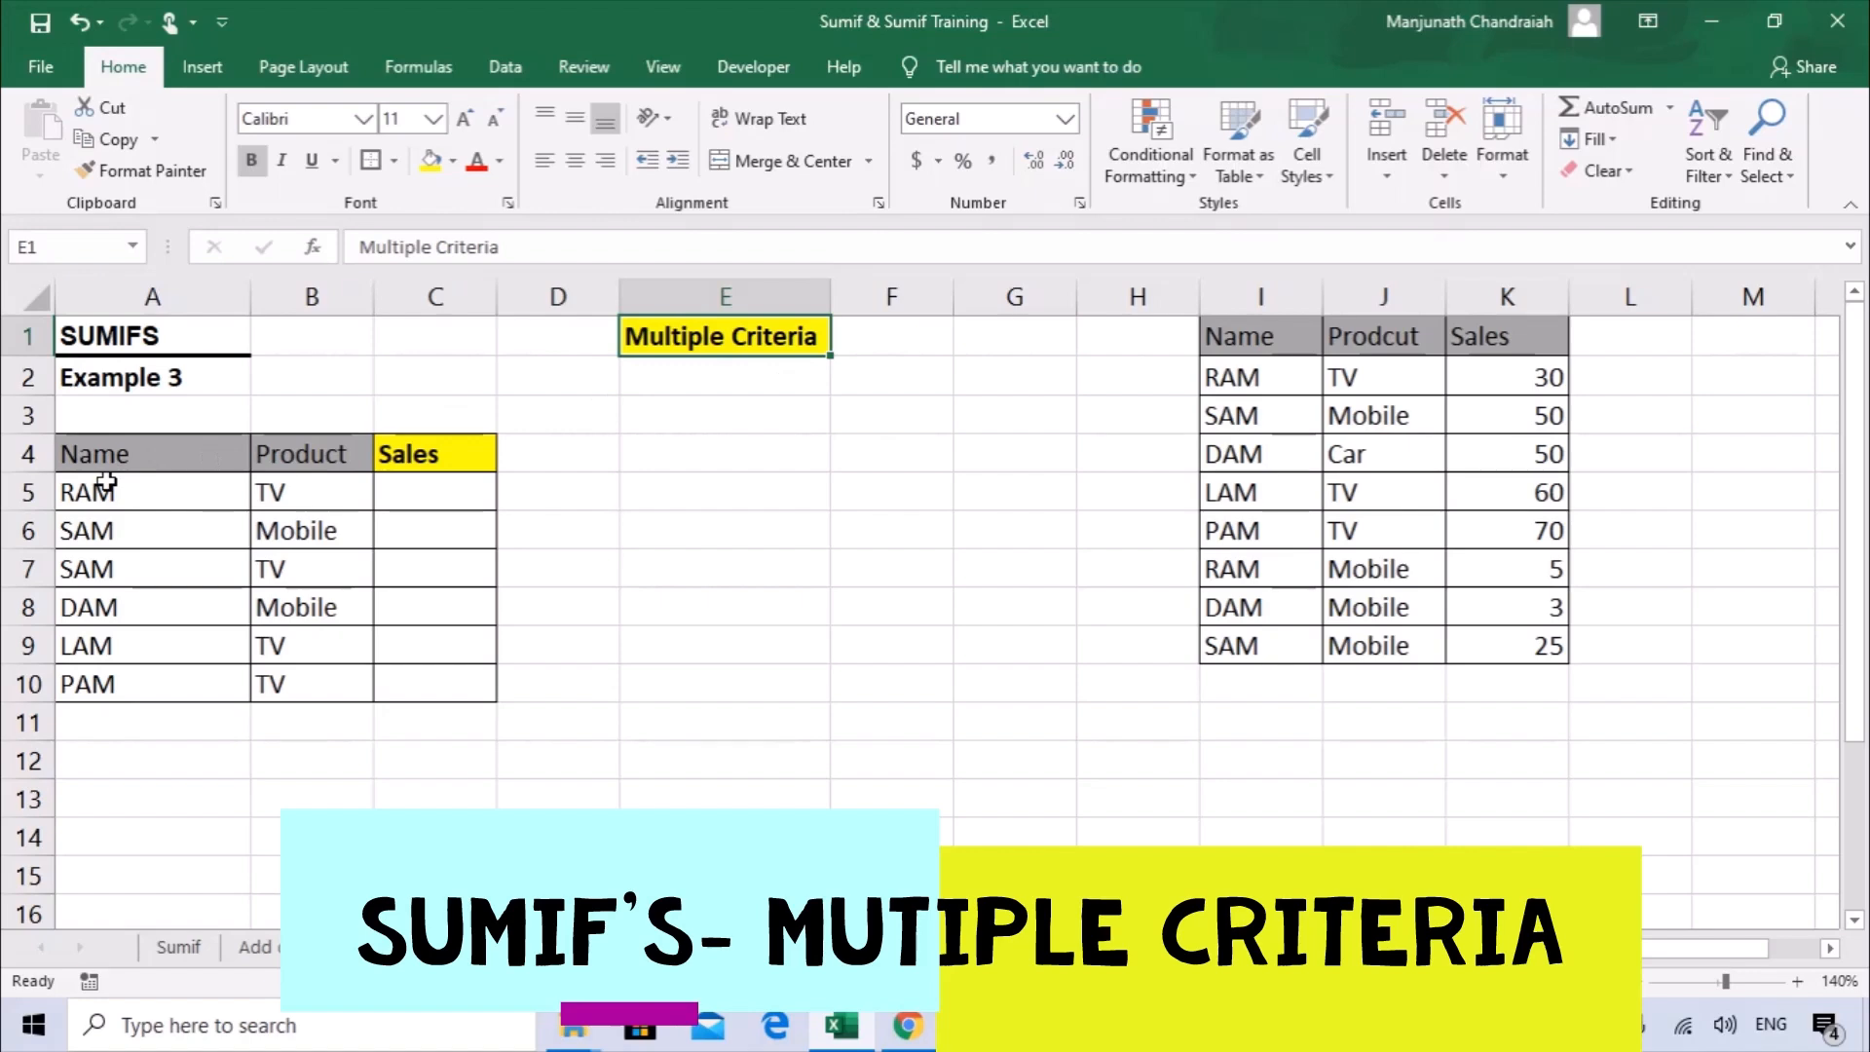
{"action": "left_click_drag", "start_coordinate": [107, 448], "coordinate": [310, 450]}
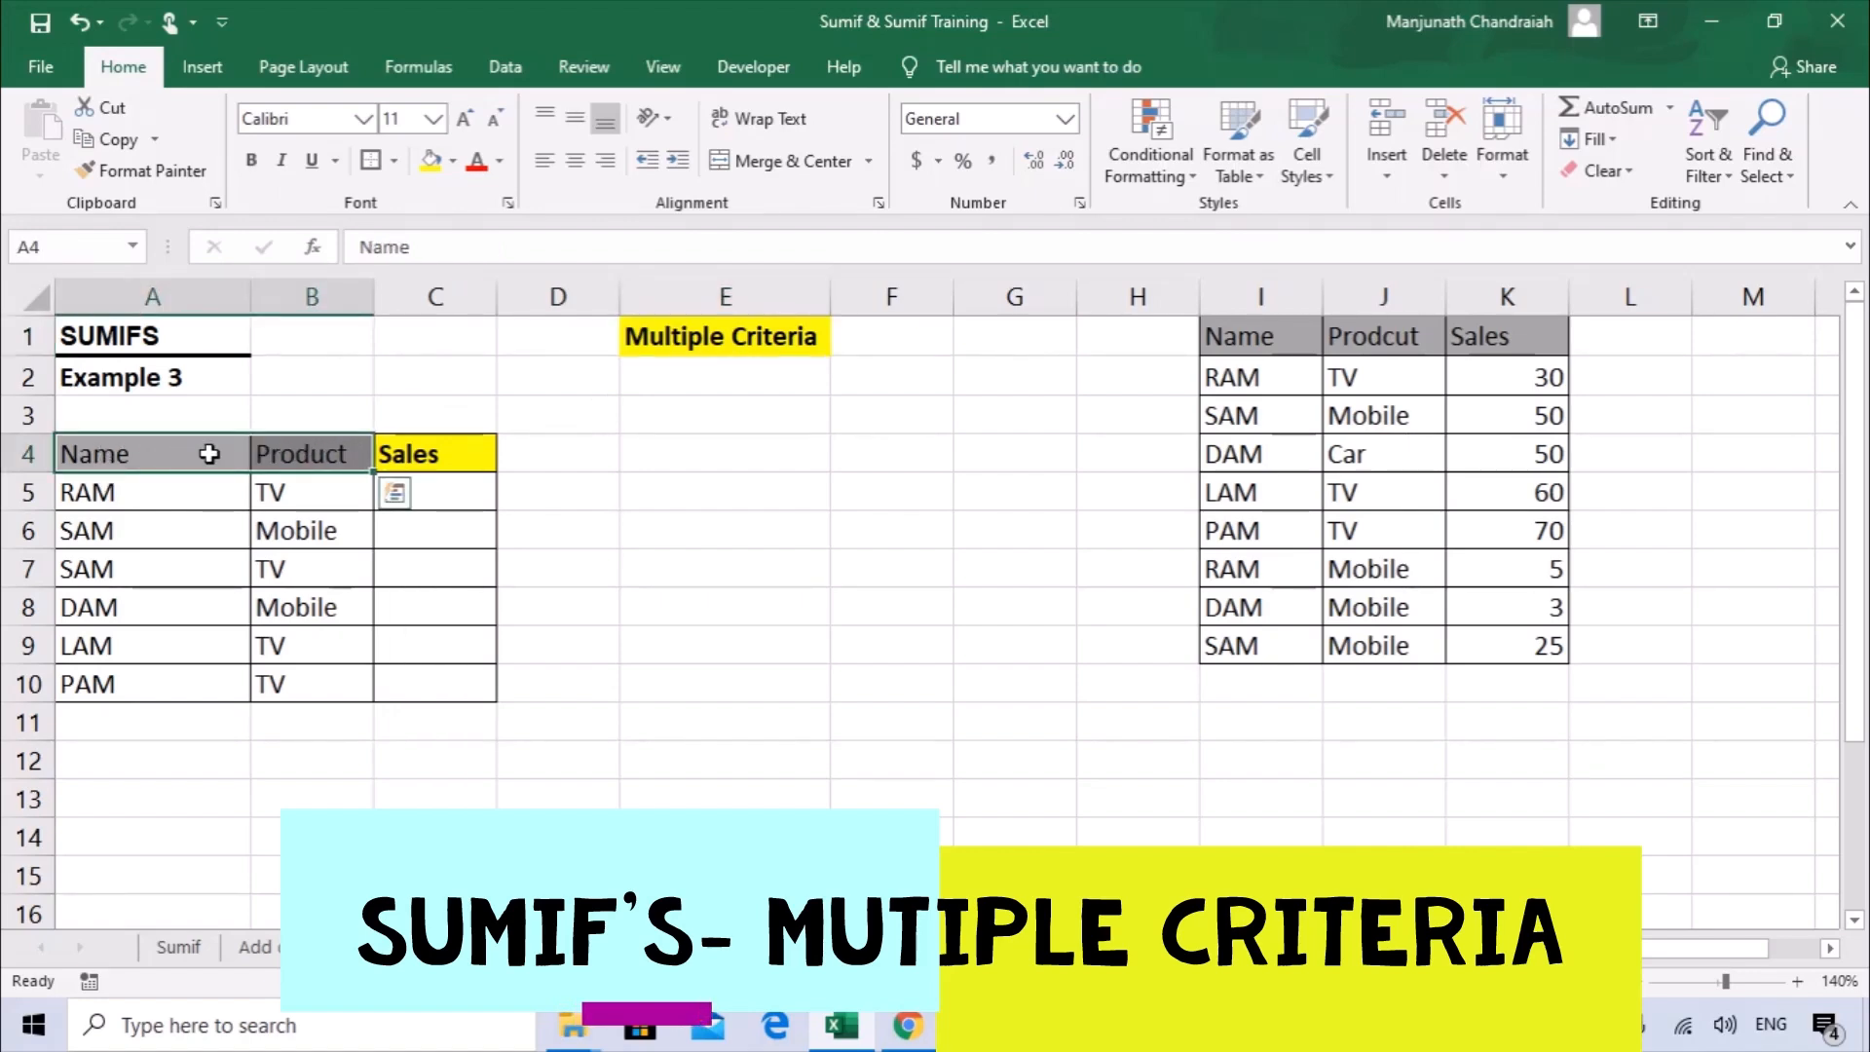
{"action": "left_click_drag", "start_coordinate": [150, 454], "coordinate": [144, 674]}
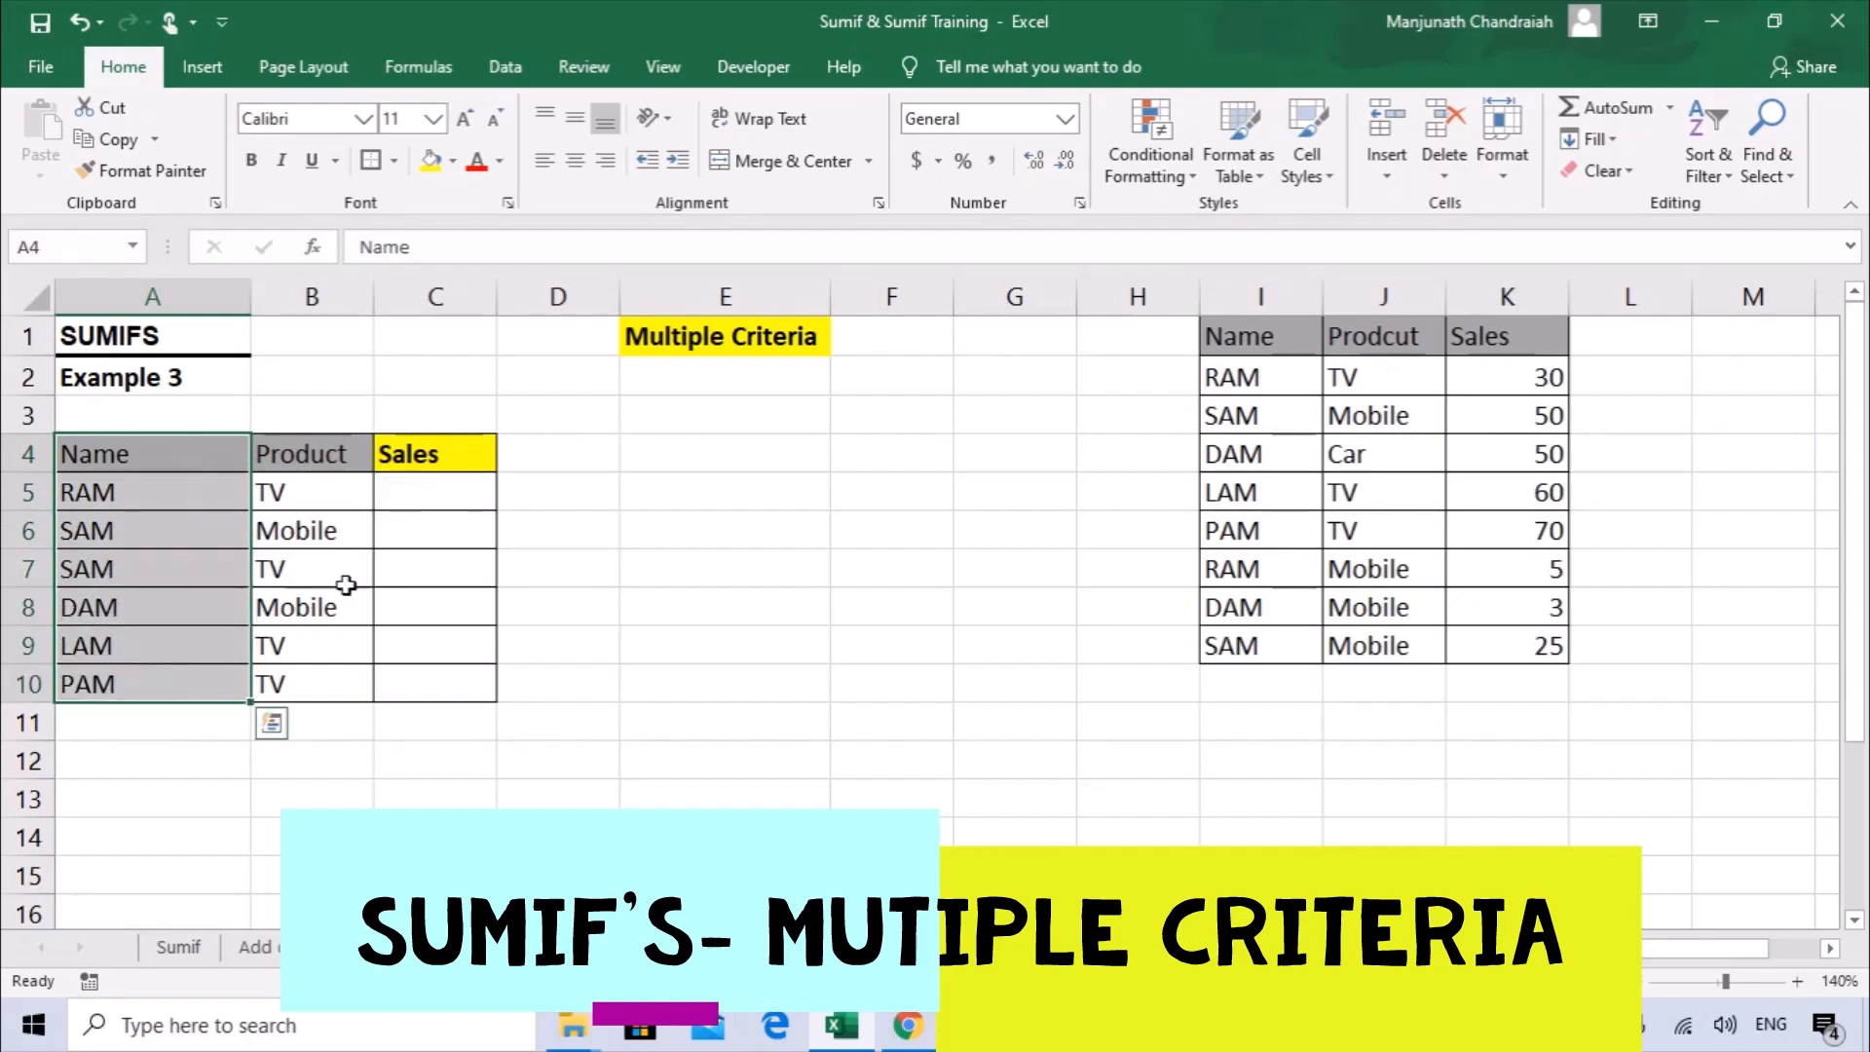
{"action": "left_click_drag", "start_coordinate": [426, 462], "coordinate": [439, 676]}
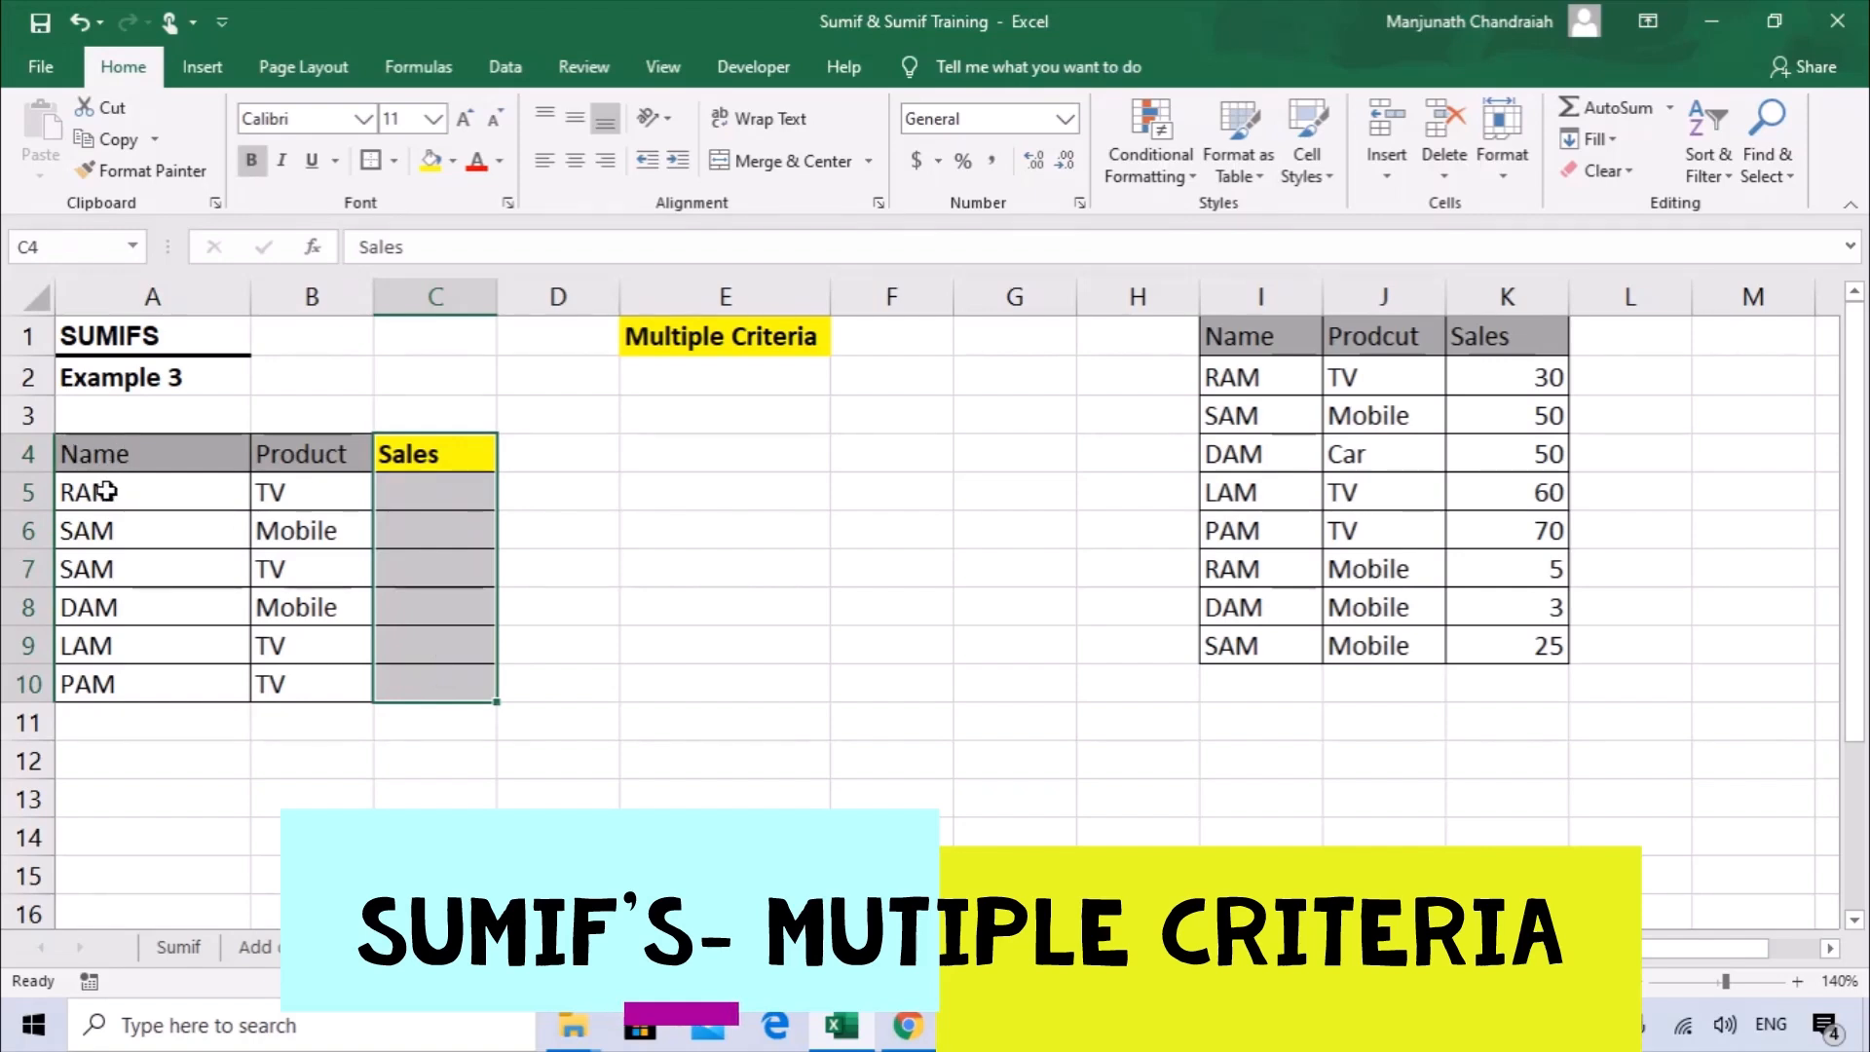
{"action": "left_click", "coordinate": [88, 486]}
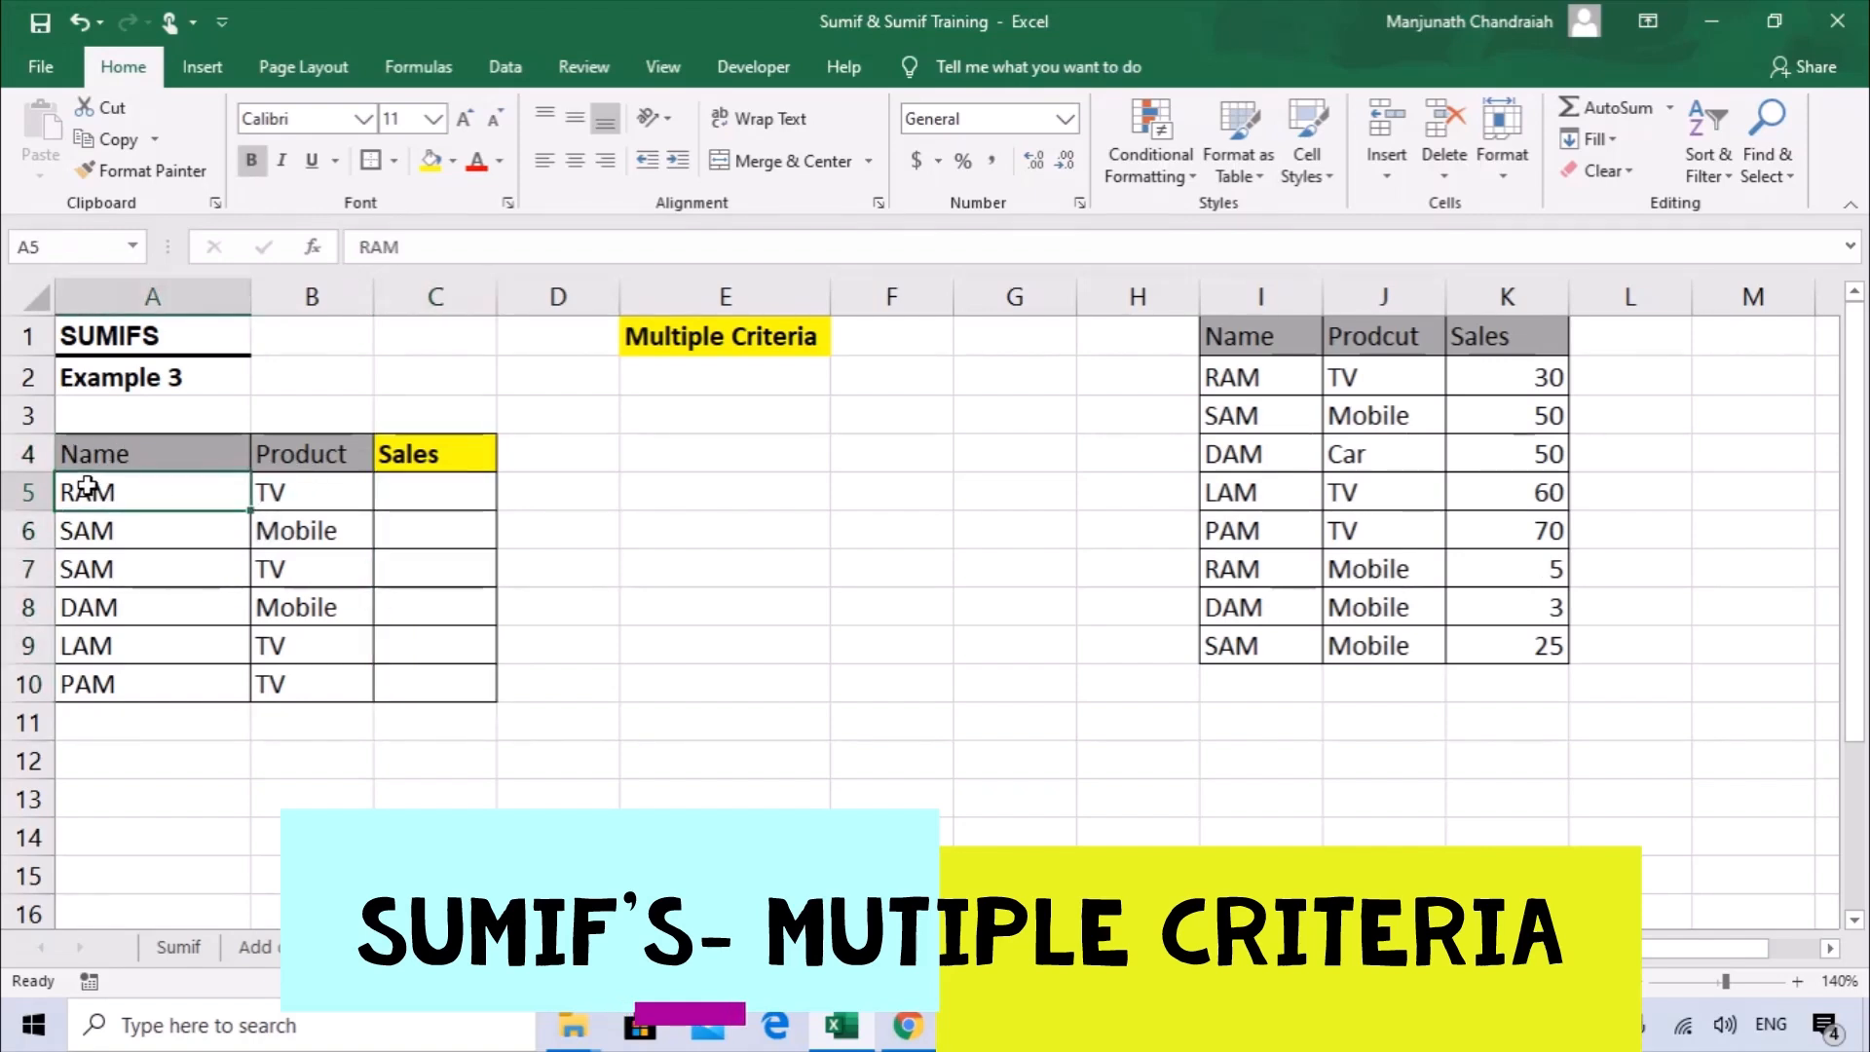
{"action": "left_click", "coordinate": [277, 492]}
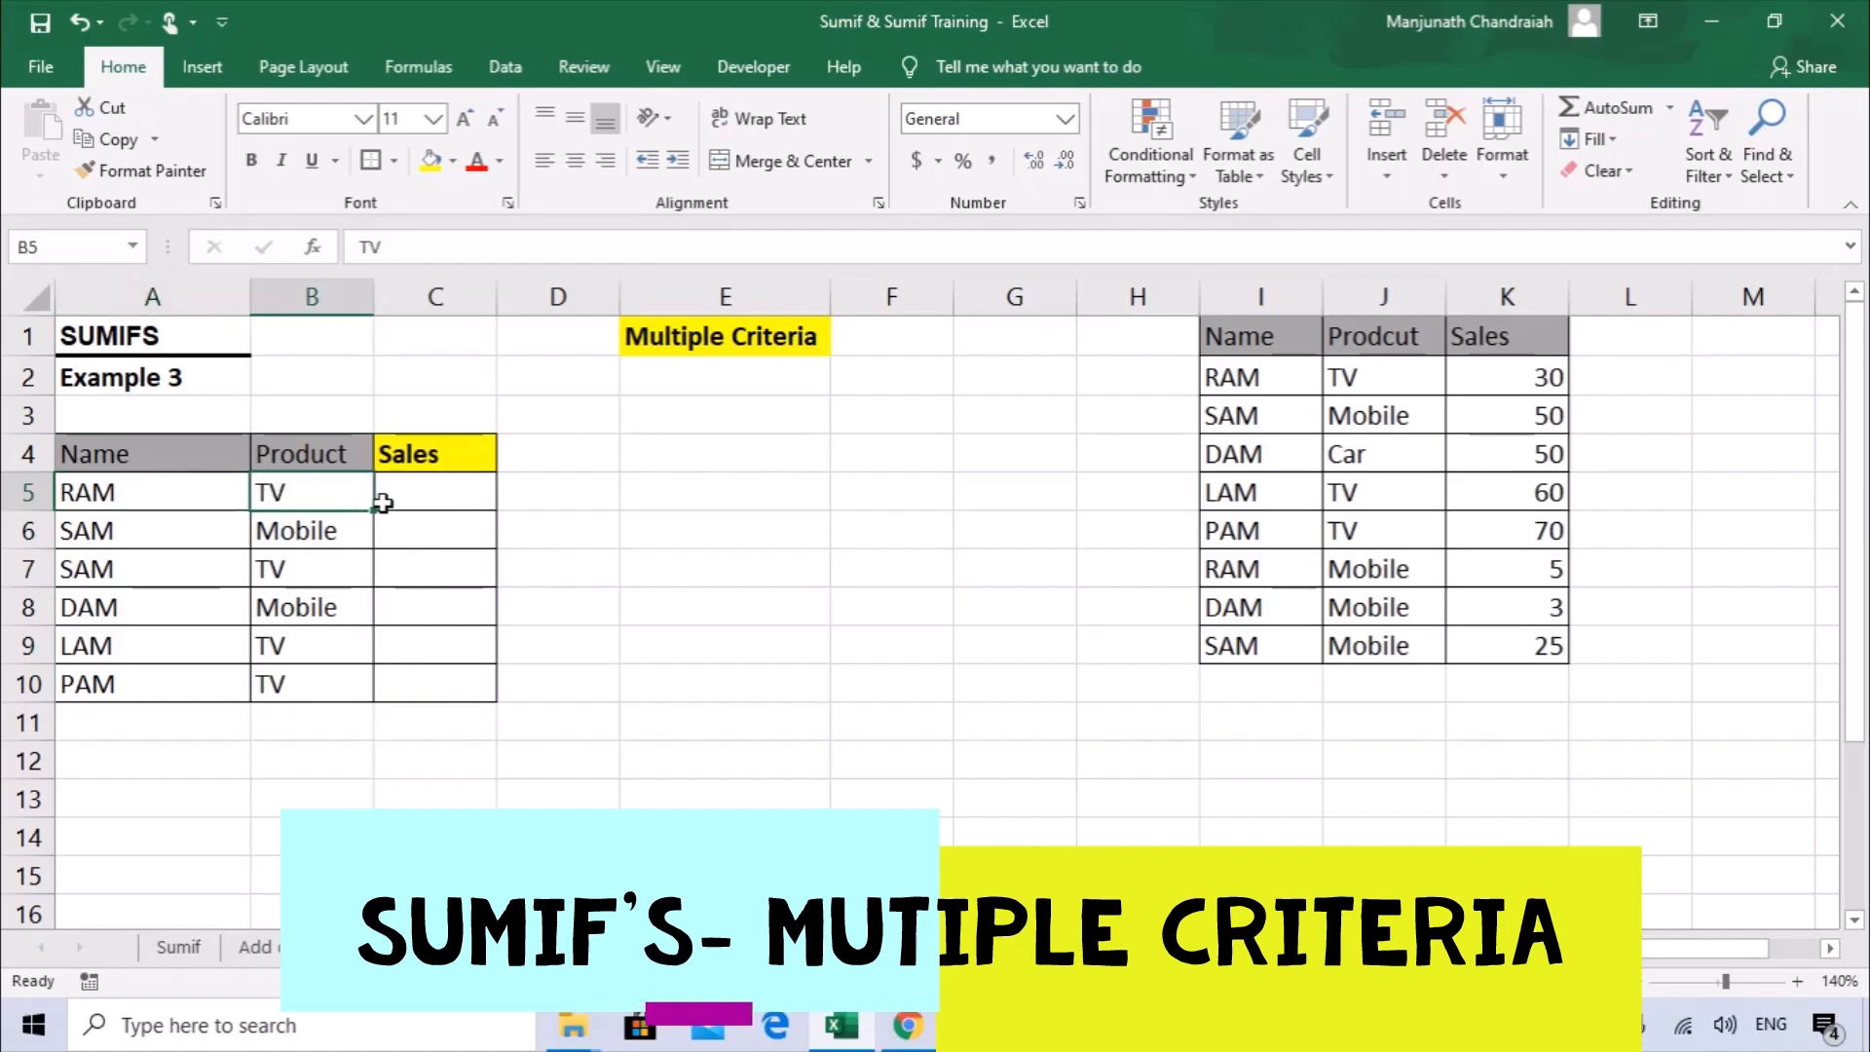
{"action": "left_click", "coordinate": [446, 493]}
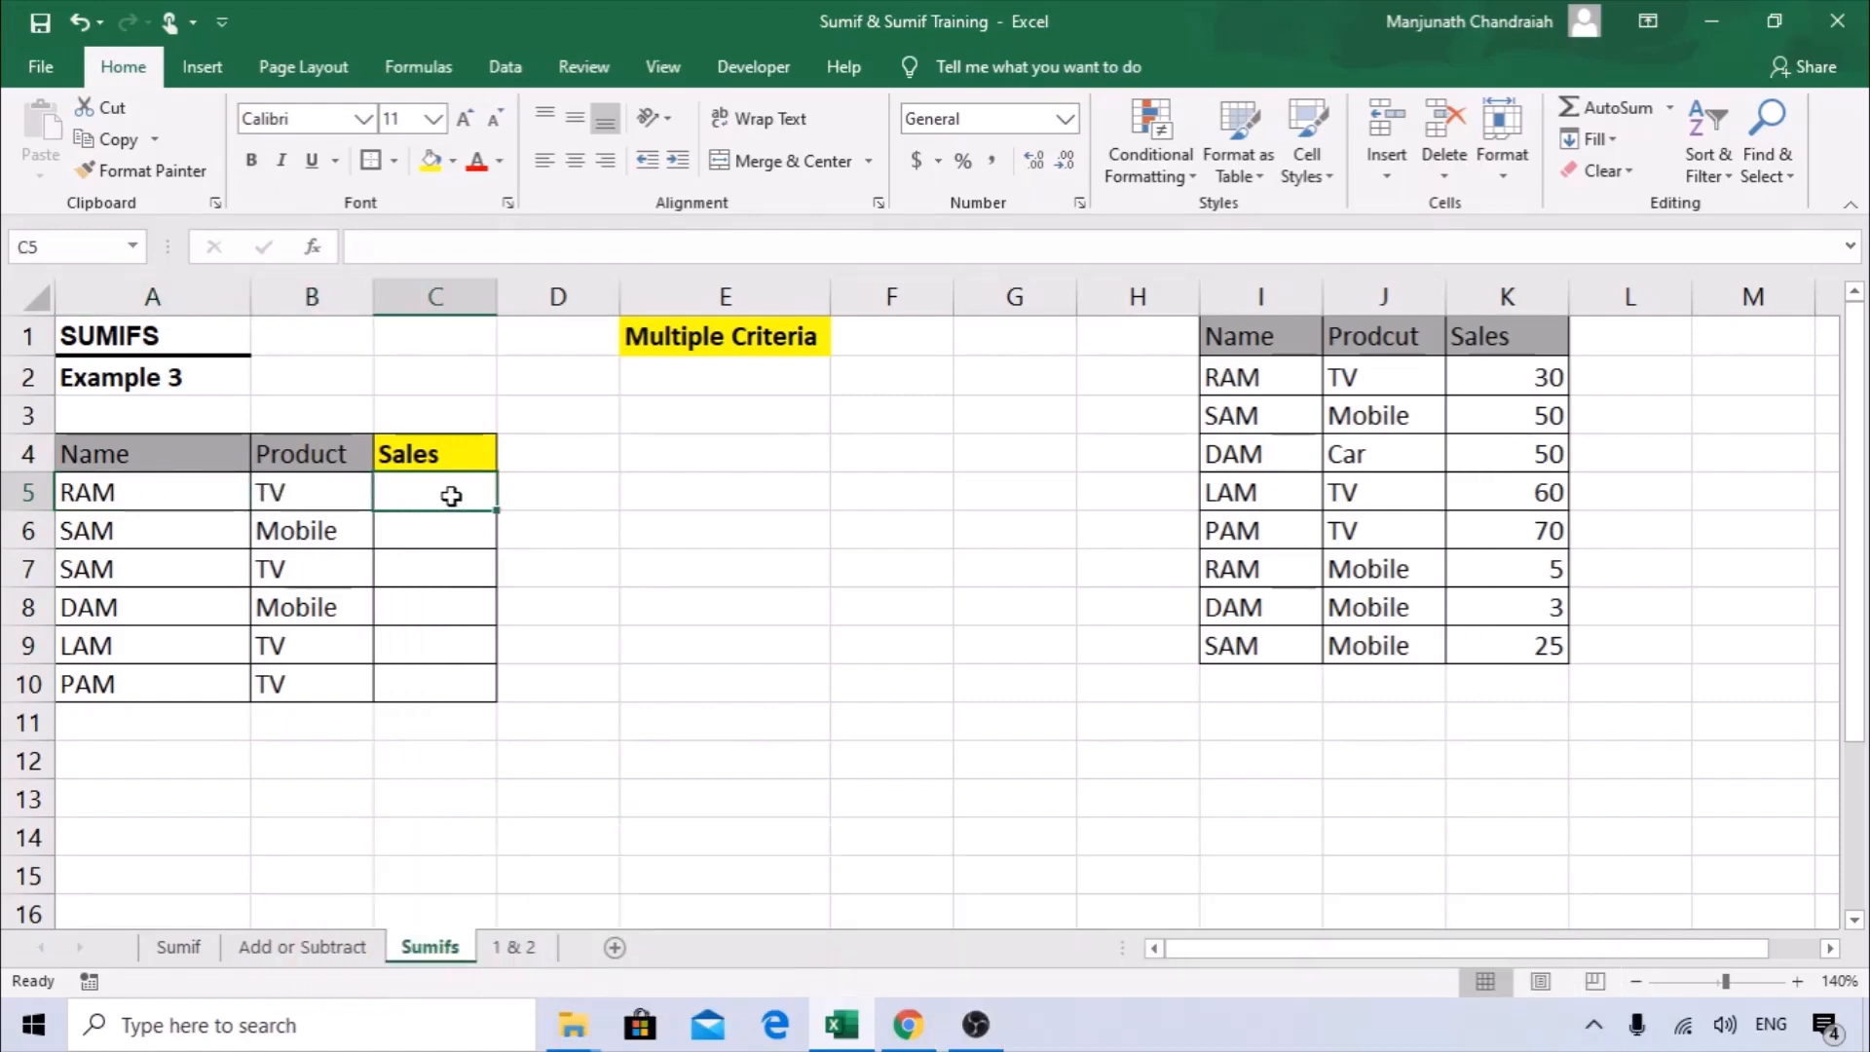
{"action": "left_click_drag", "start_coordinate": [1271, 302], "coordinate": [1505, 300]}
{"action": "left_click_drag", "start_coordinate": [124, 454], "coordinate": [242, 508]}
{"action": "left_click_drag", "start_coordinate": [320, 450], "coordinate": [312, 496]}
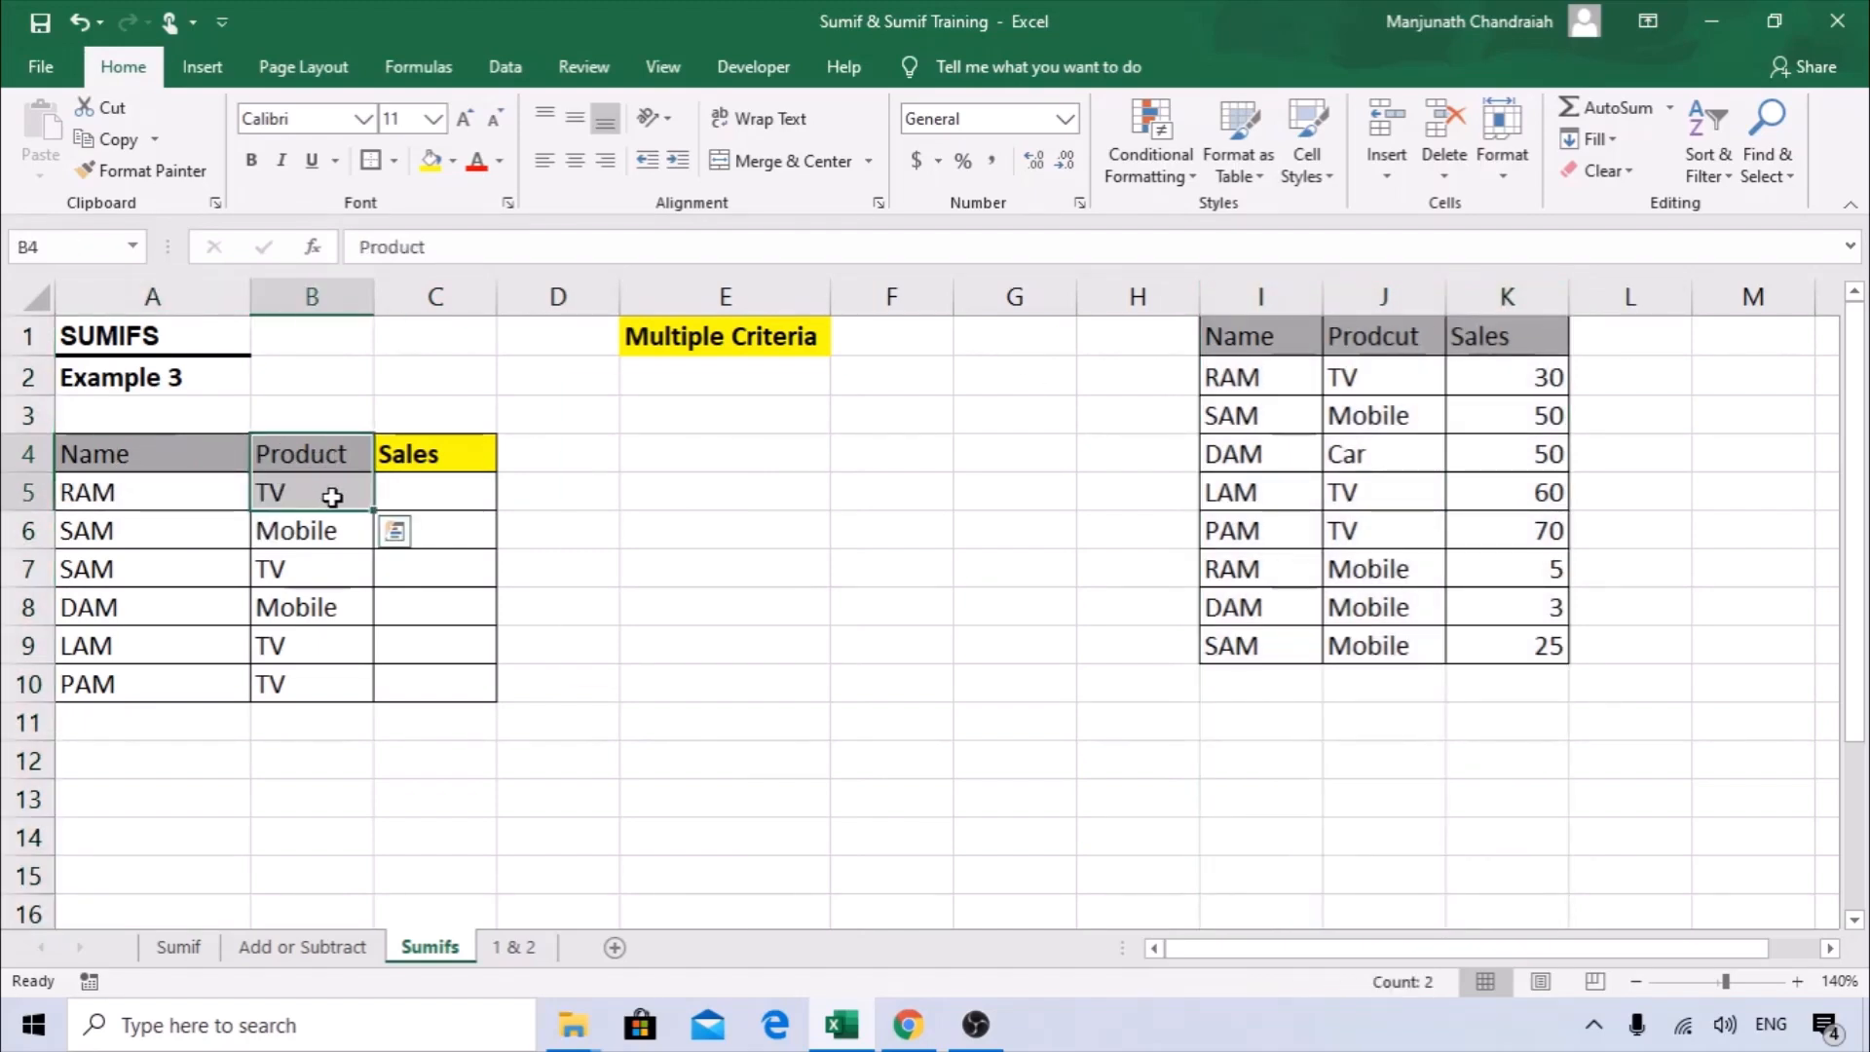
Start a SUMIFS formula in C5, open its function arguments and set the sum range to the Sales column K:K.
{"action": "left_click", "coordinate": [424, 493]}
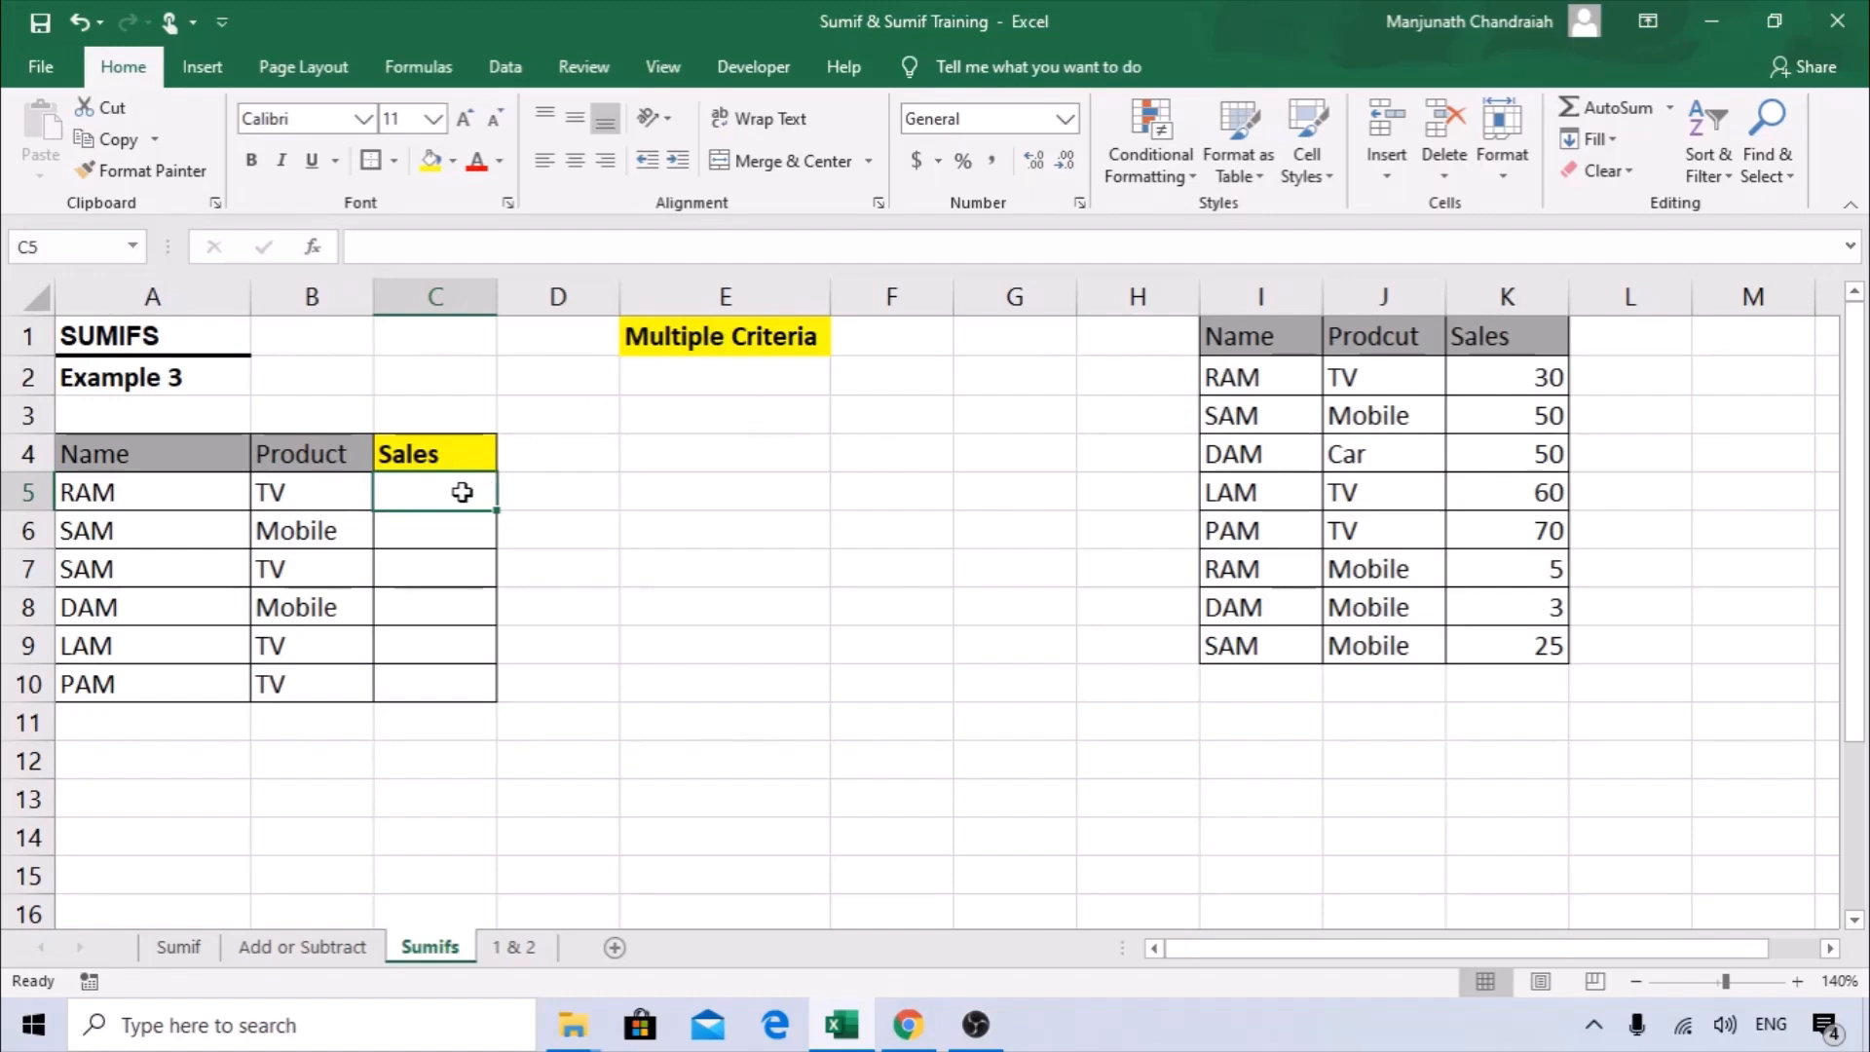
{"action": "type", "text": "="}
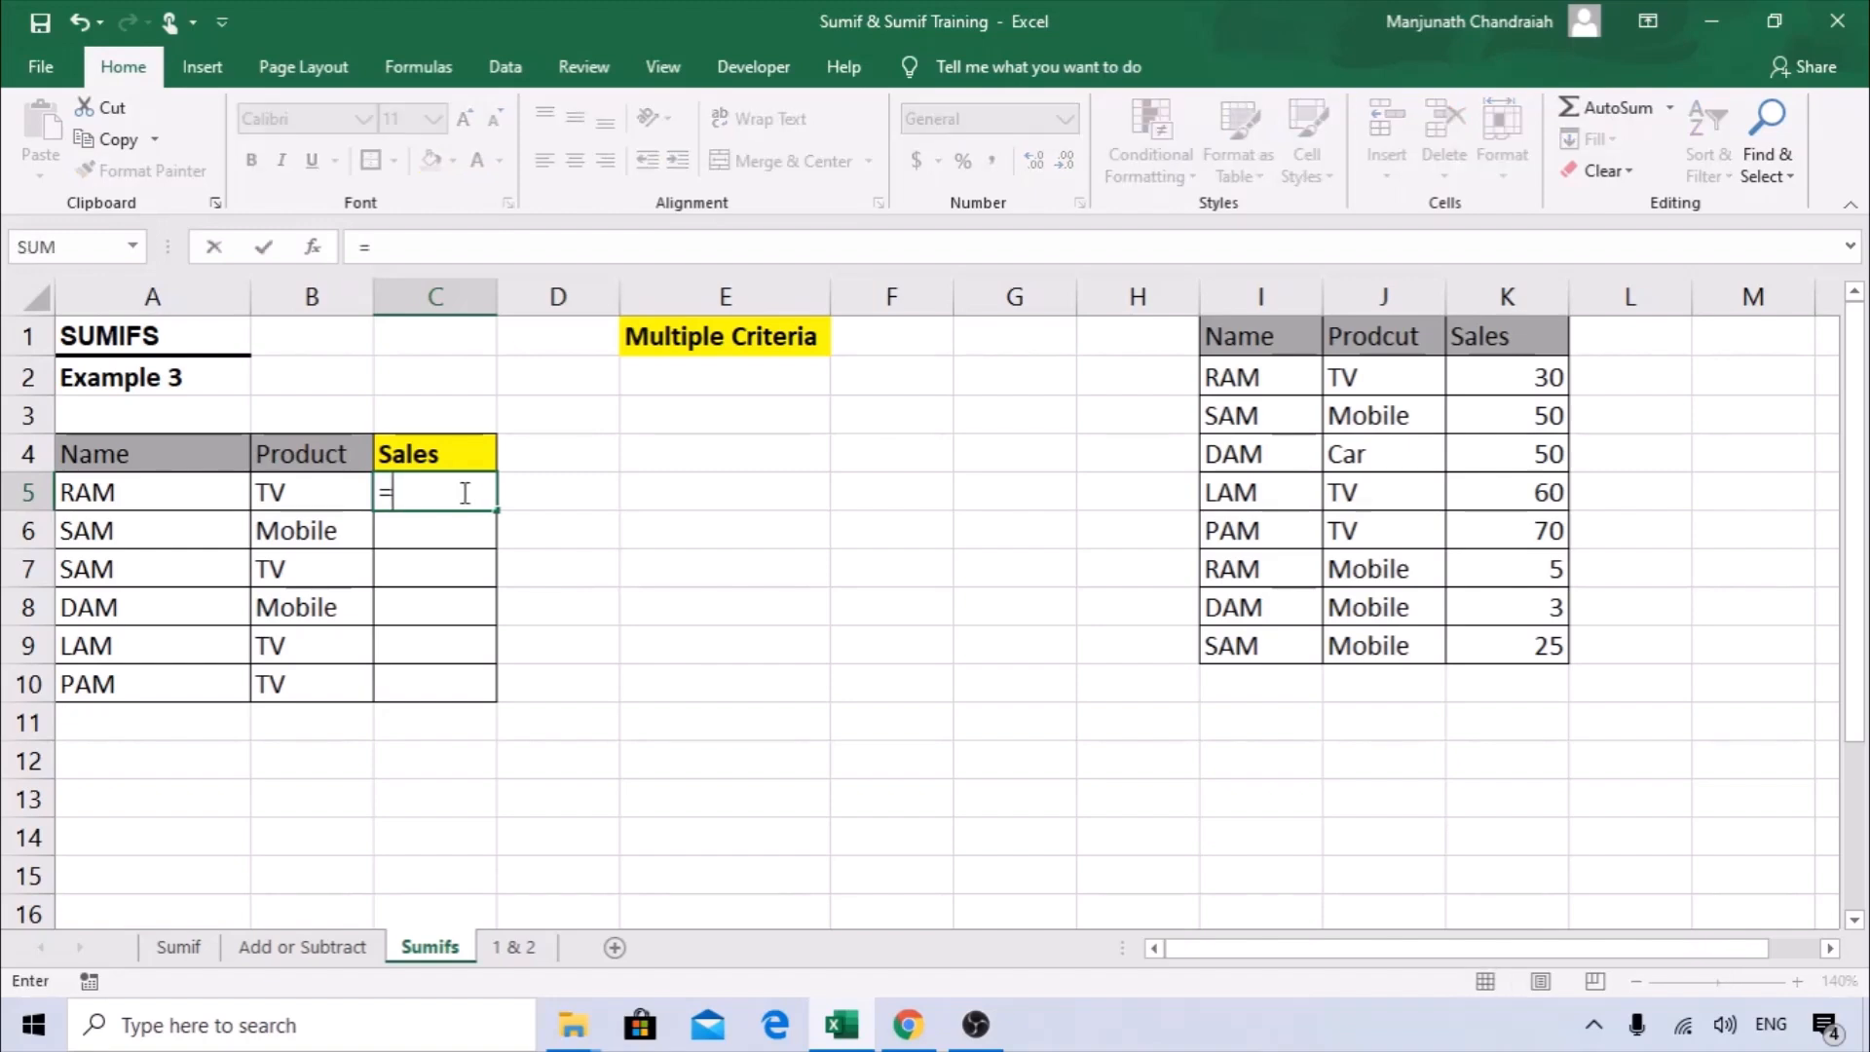
{"action": "type", "text": "sumifs"}
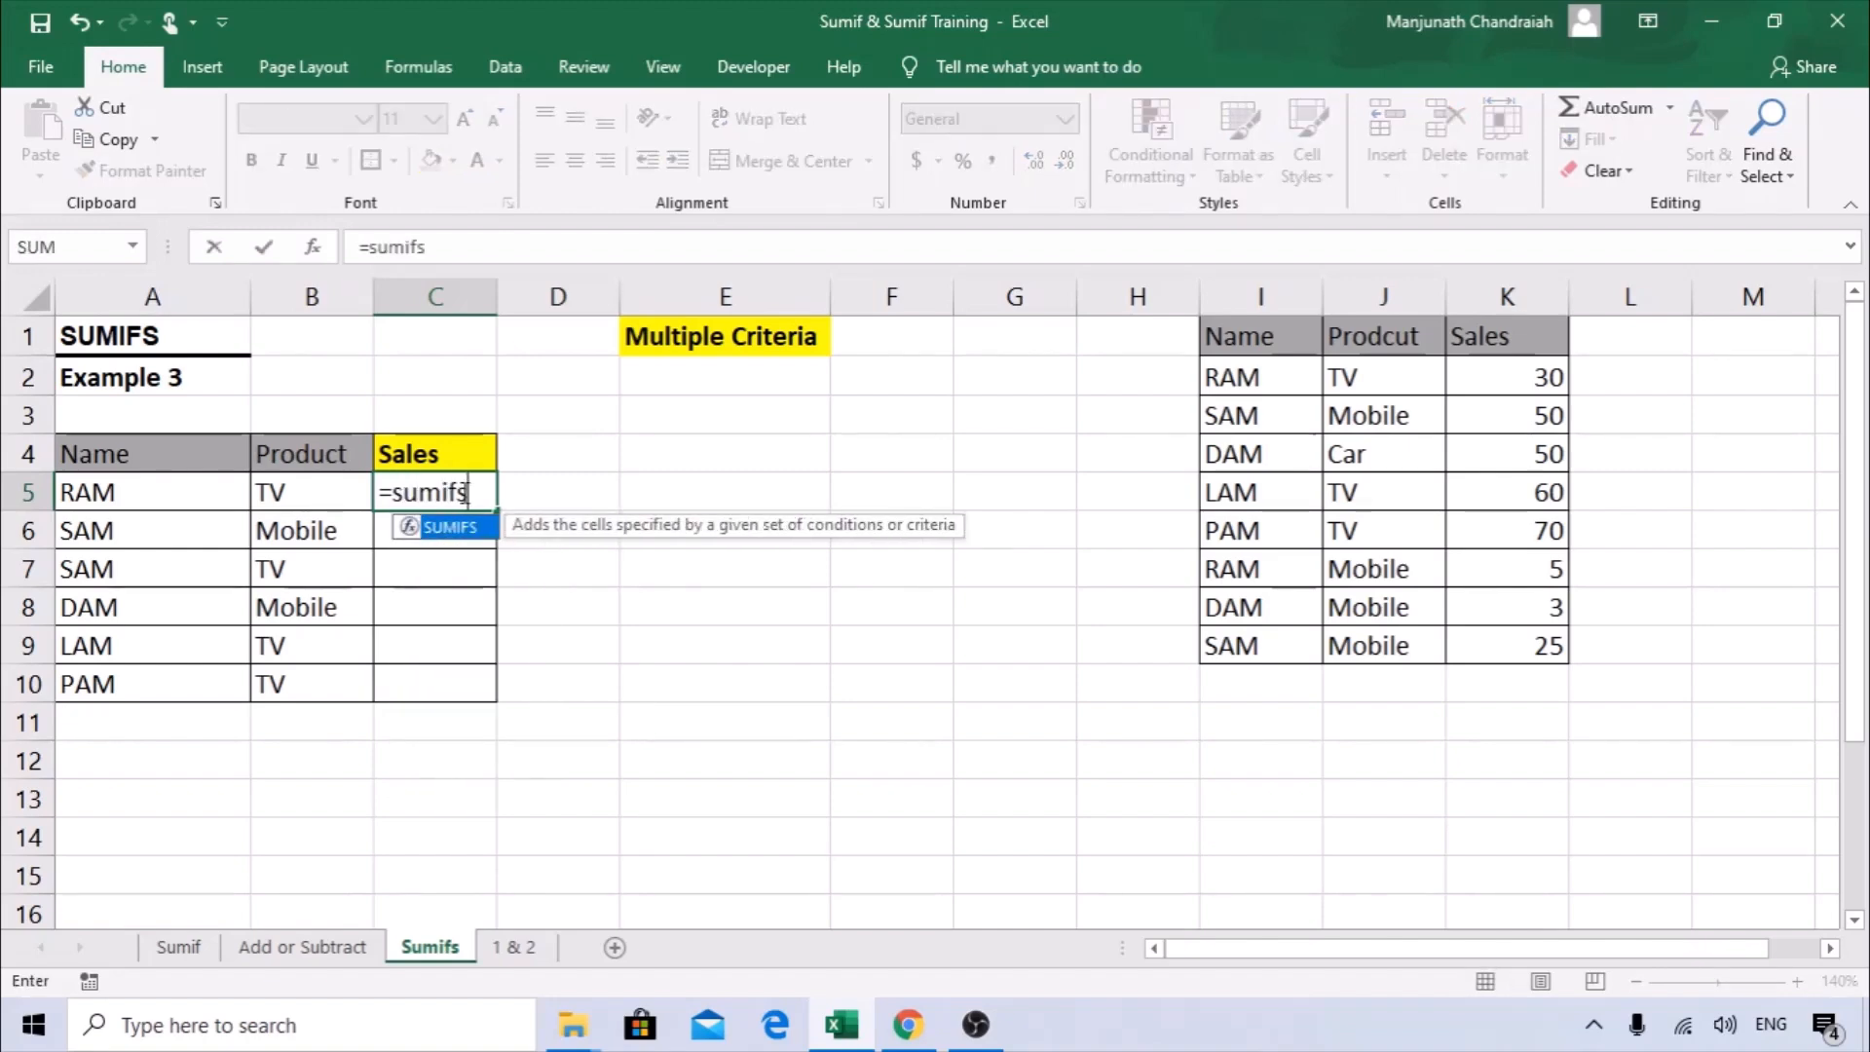
{"action": "key", "text": "Tab"}
{"action": "left_click", "coordinate": [311, 249]}
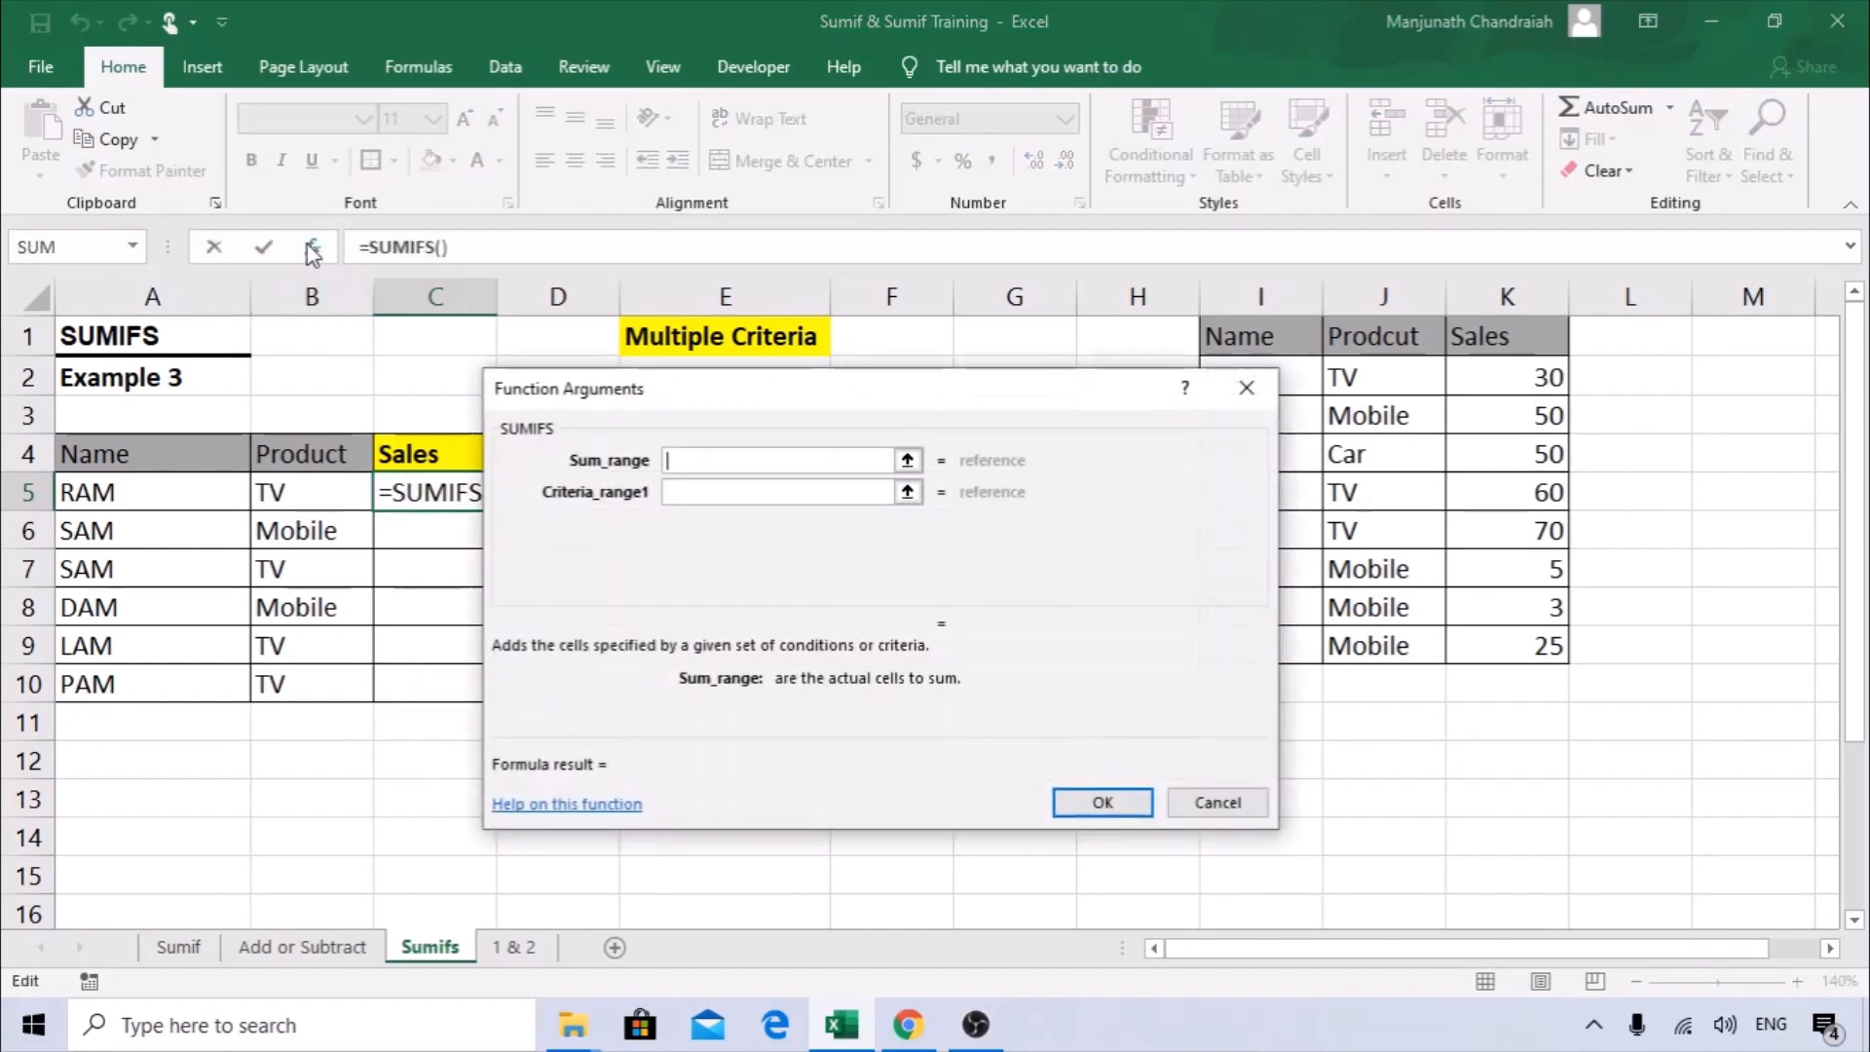
{"action": "left_click_drag", "start_coordinate": [701, 407], "coordinate": [655, 388]}
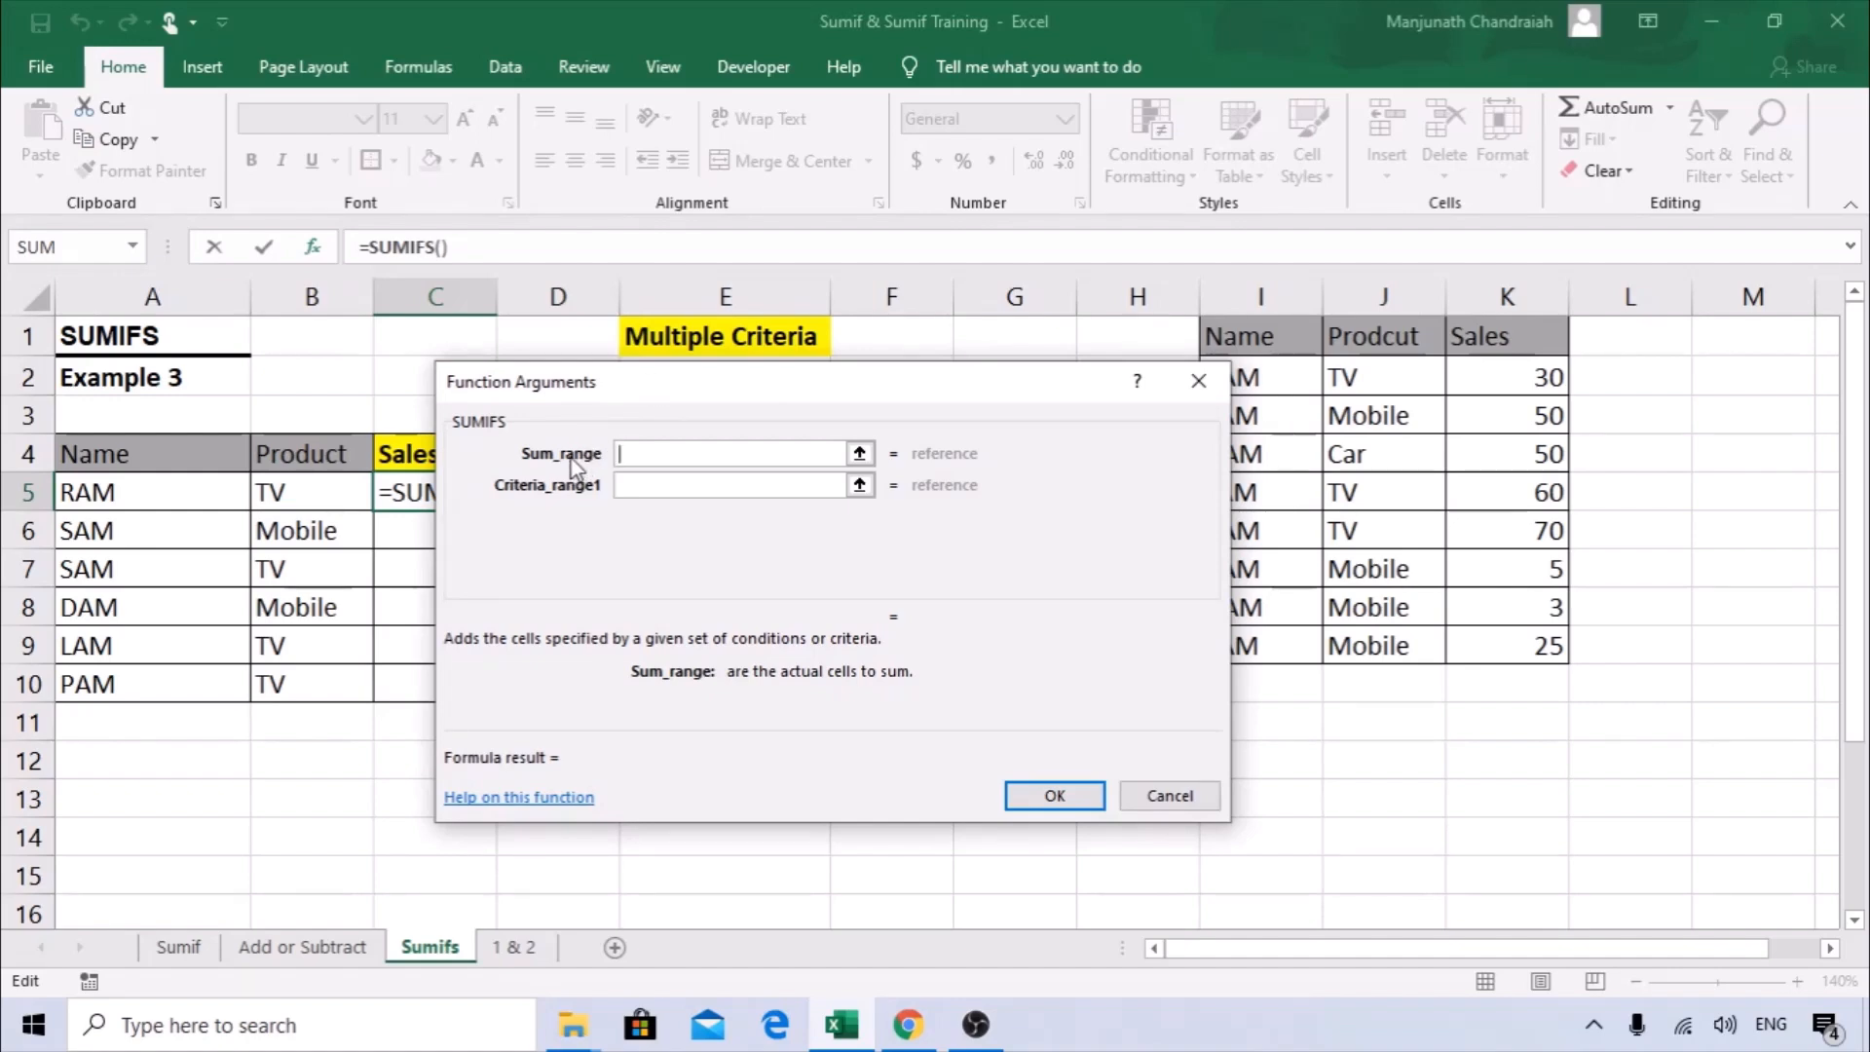
{"action": "left_click_drag", "start_coordinate": [618, 386], "coordinate": [531, 354]}
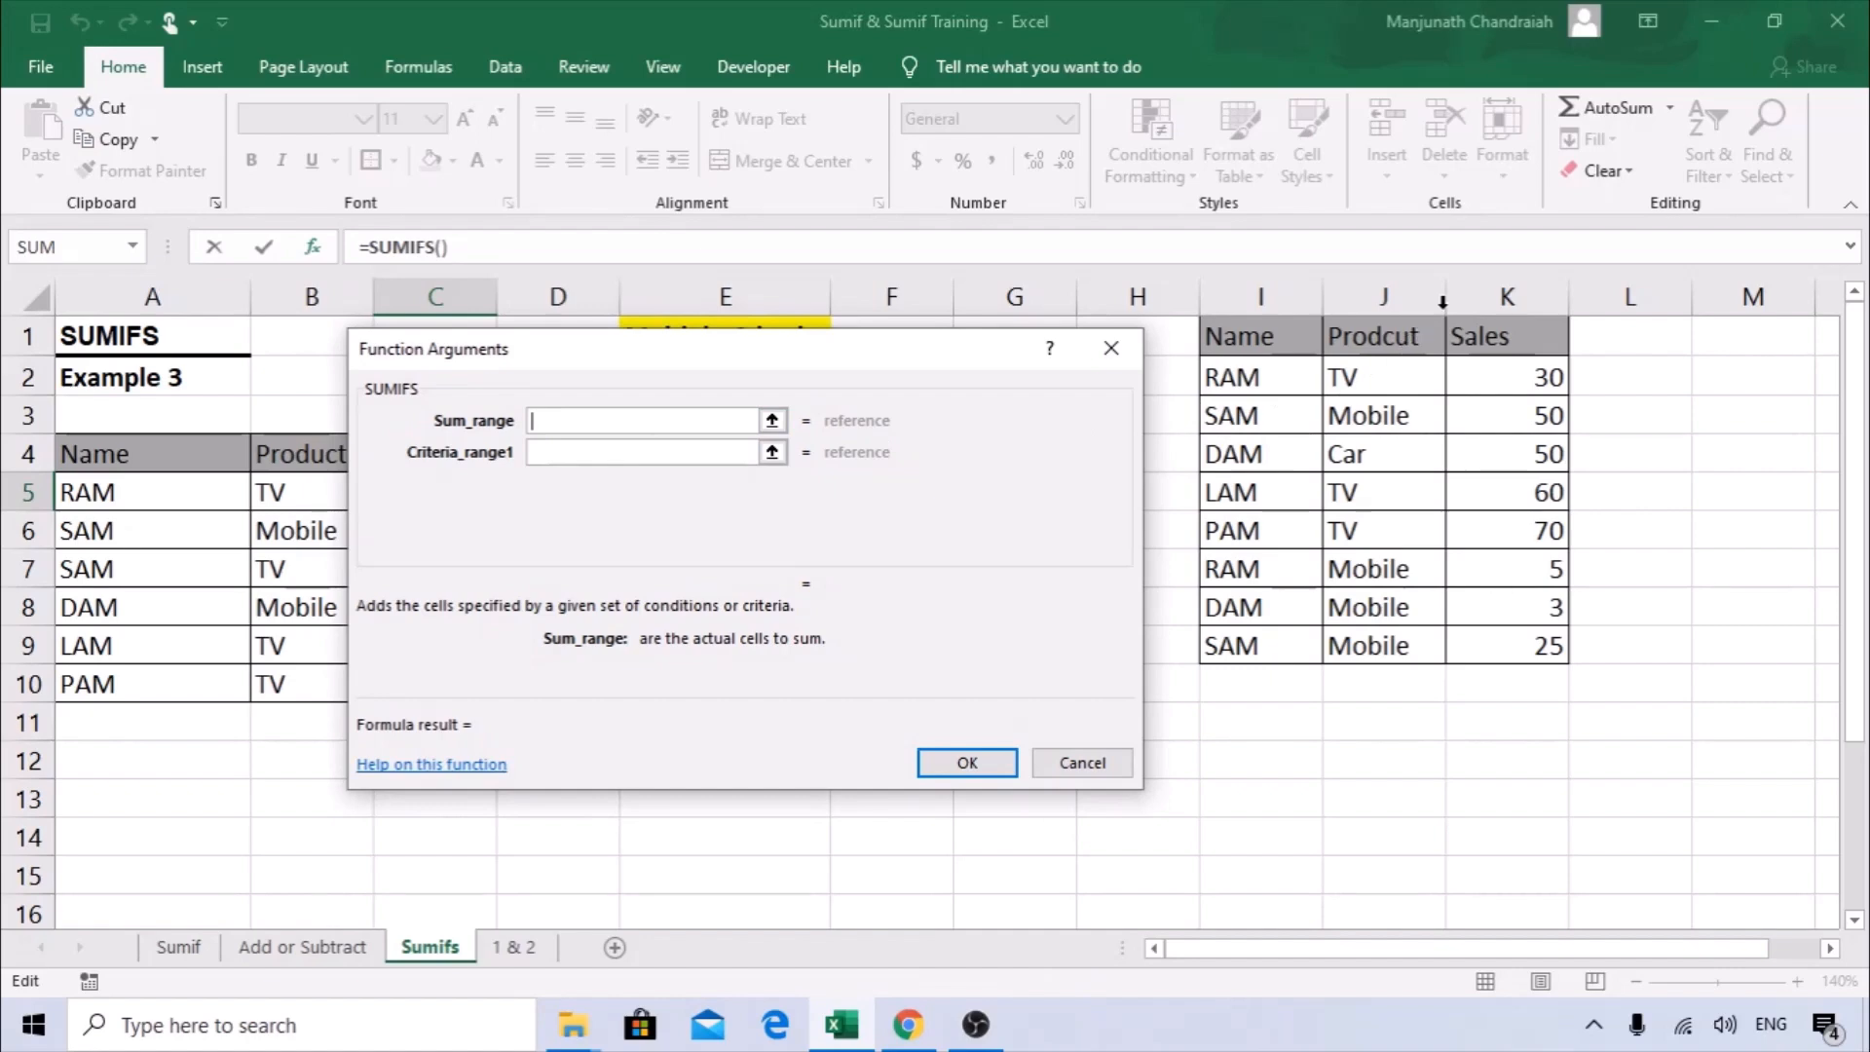
{"action": "left_click", "coordinate": [1509, 289]}
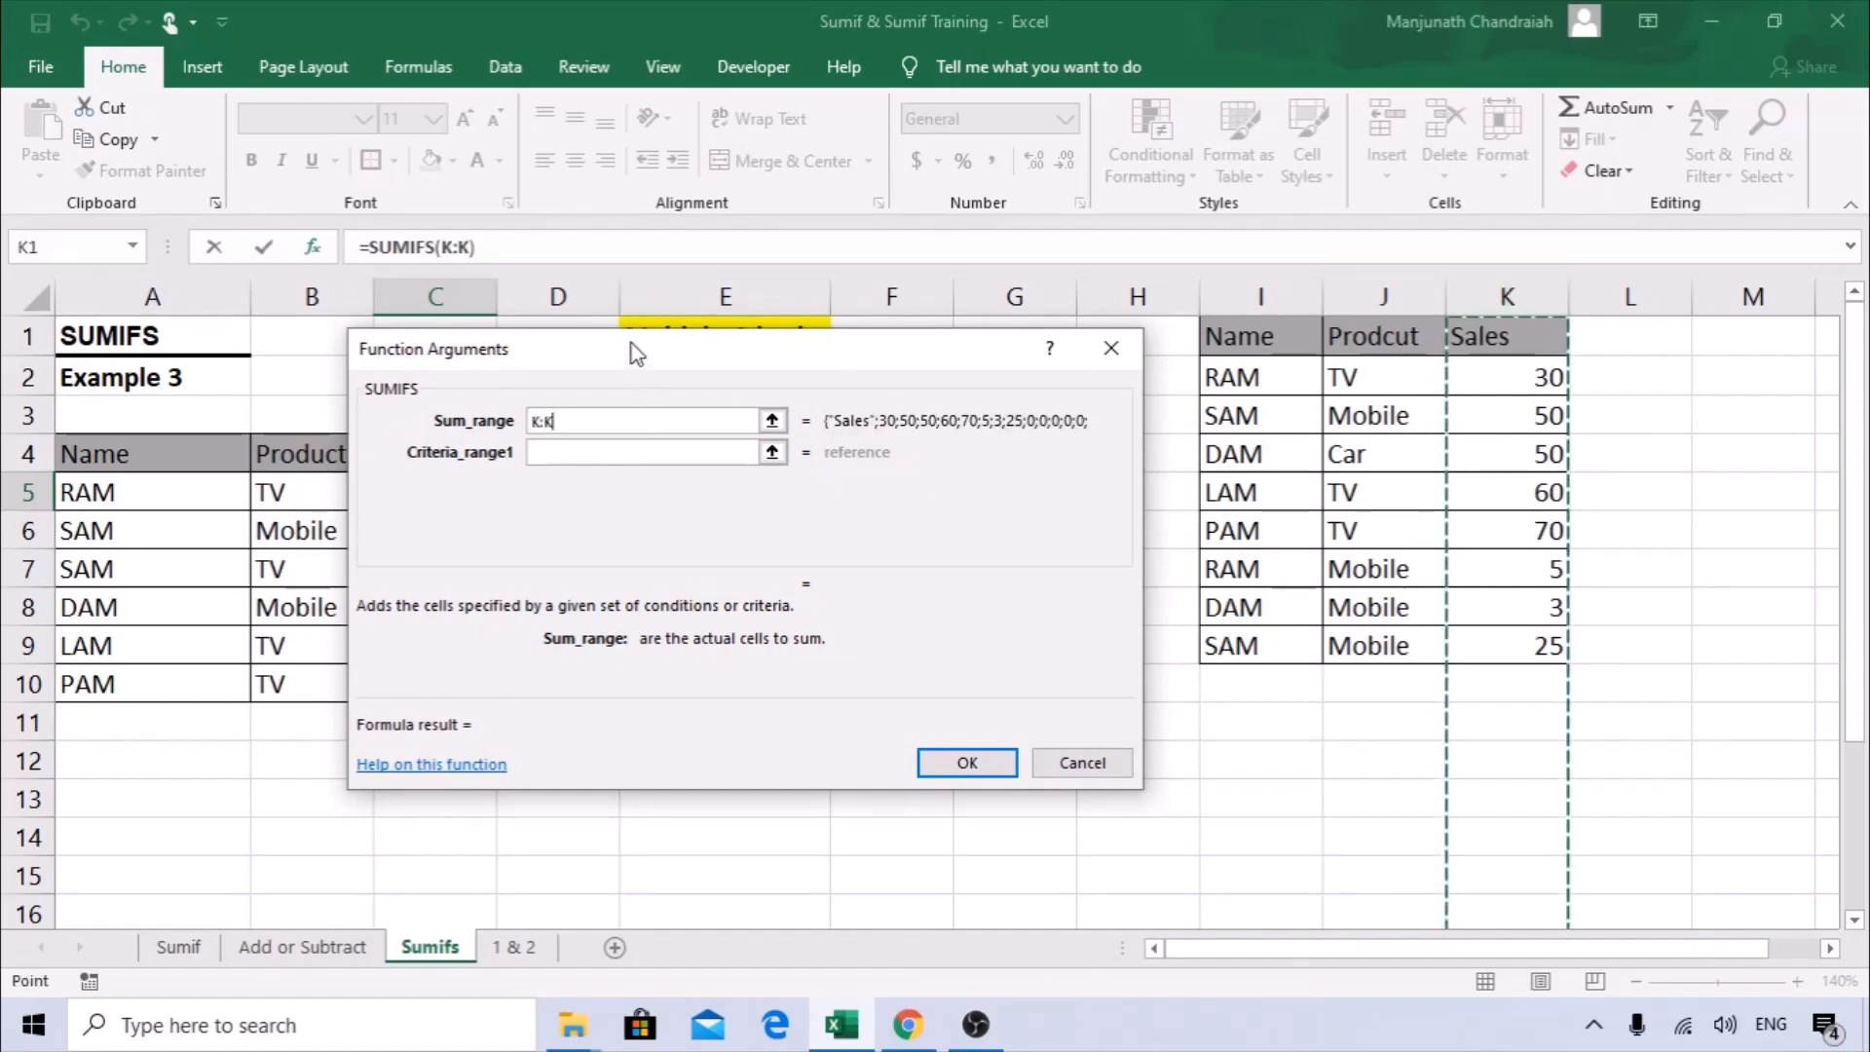
Set the first criteria range to the source Name column I:I and its criteria to the name in A5.
{"action": "left_click_drag", "start_coordinate": [634, 351], "coordinate": [788, 356]}
{"action": "left_click", "coordinate": [715, 456]}
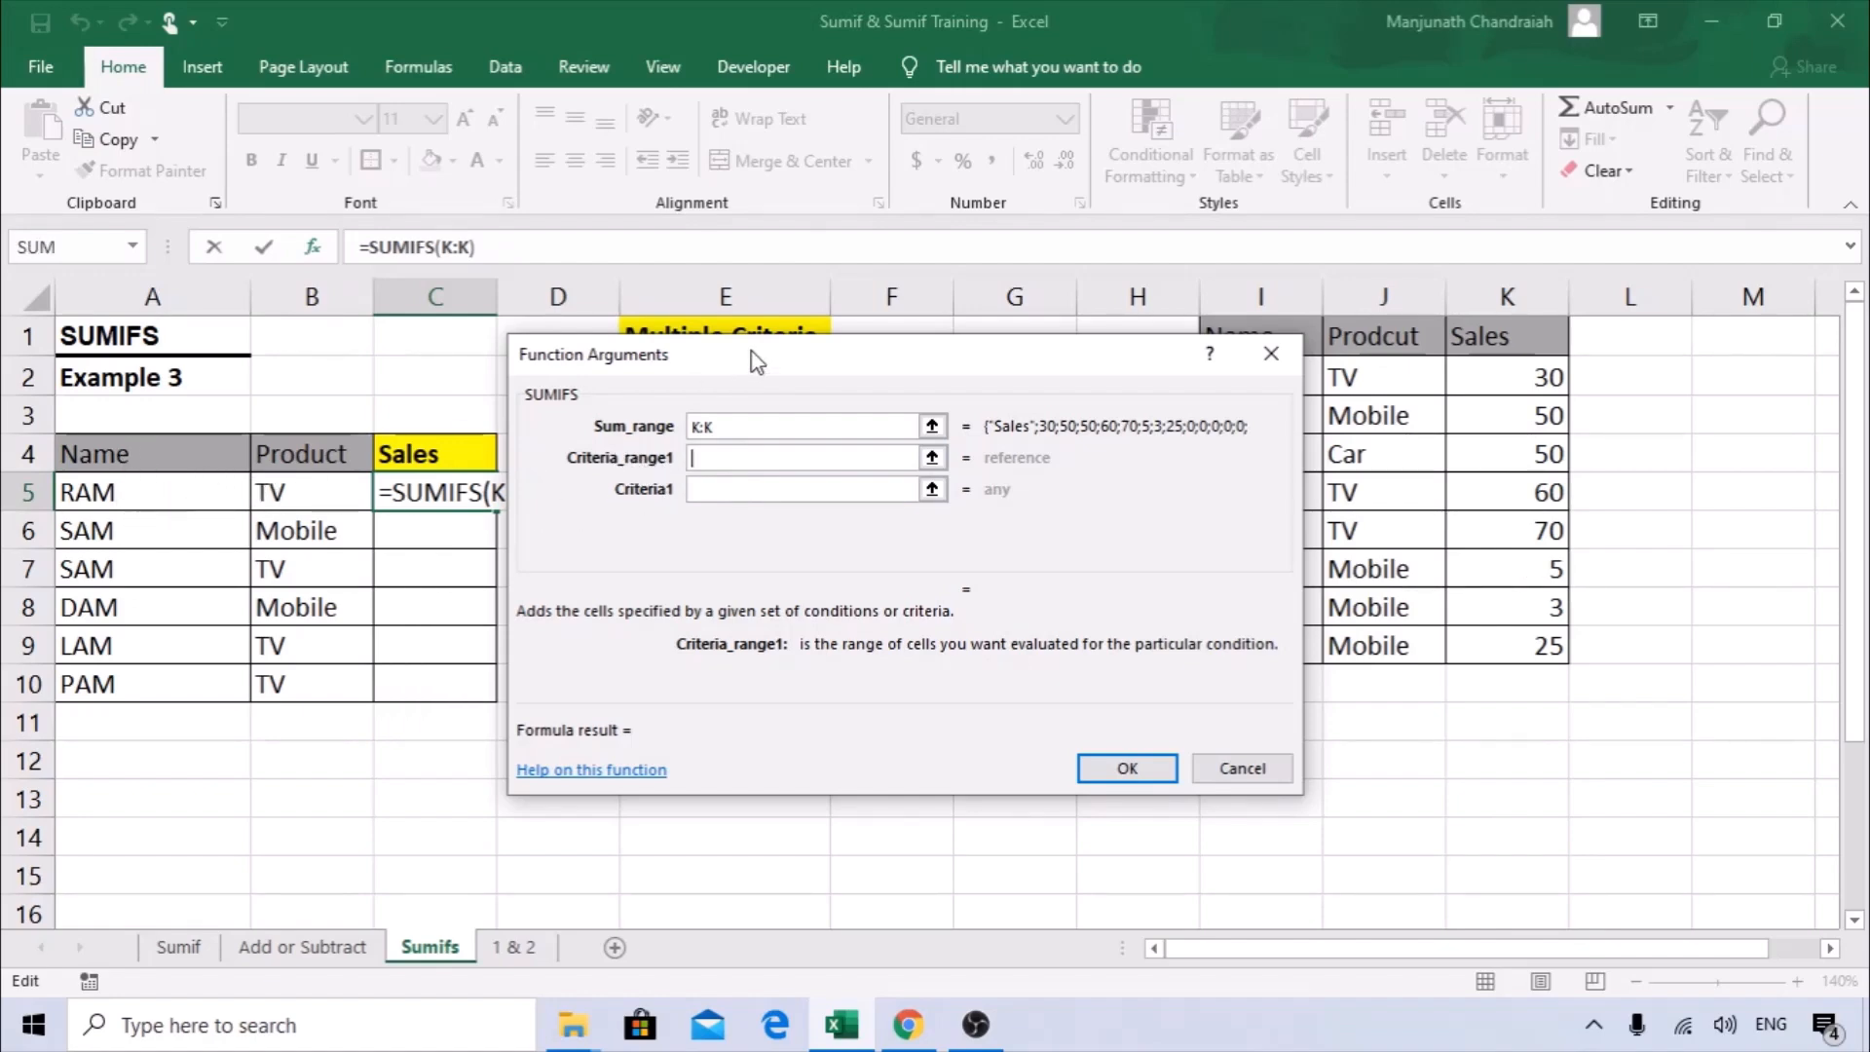
{"action": "left_click_drag", "start_coordinate": [752, 353], "coordinate": [552, 316]}
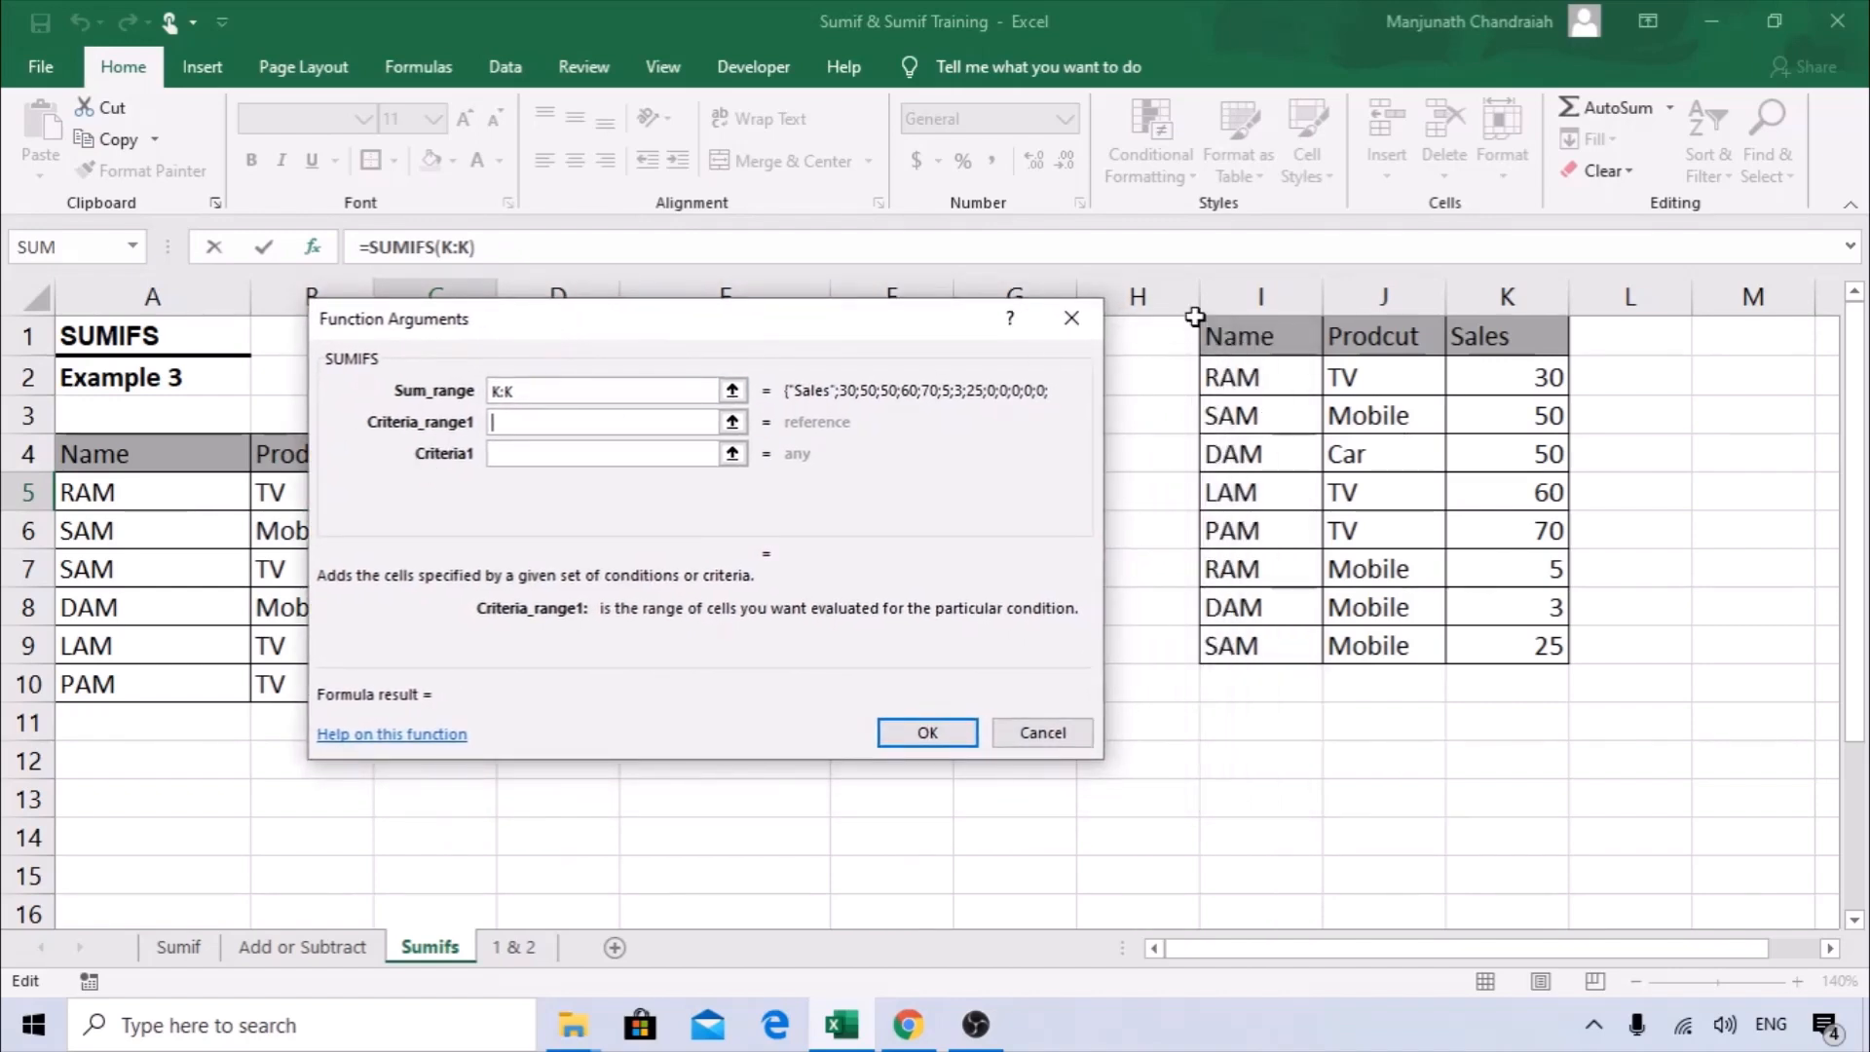
{"action": "left_click", "coordinate": [1245, 290]}
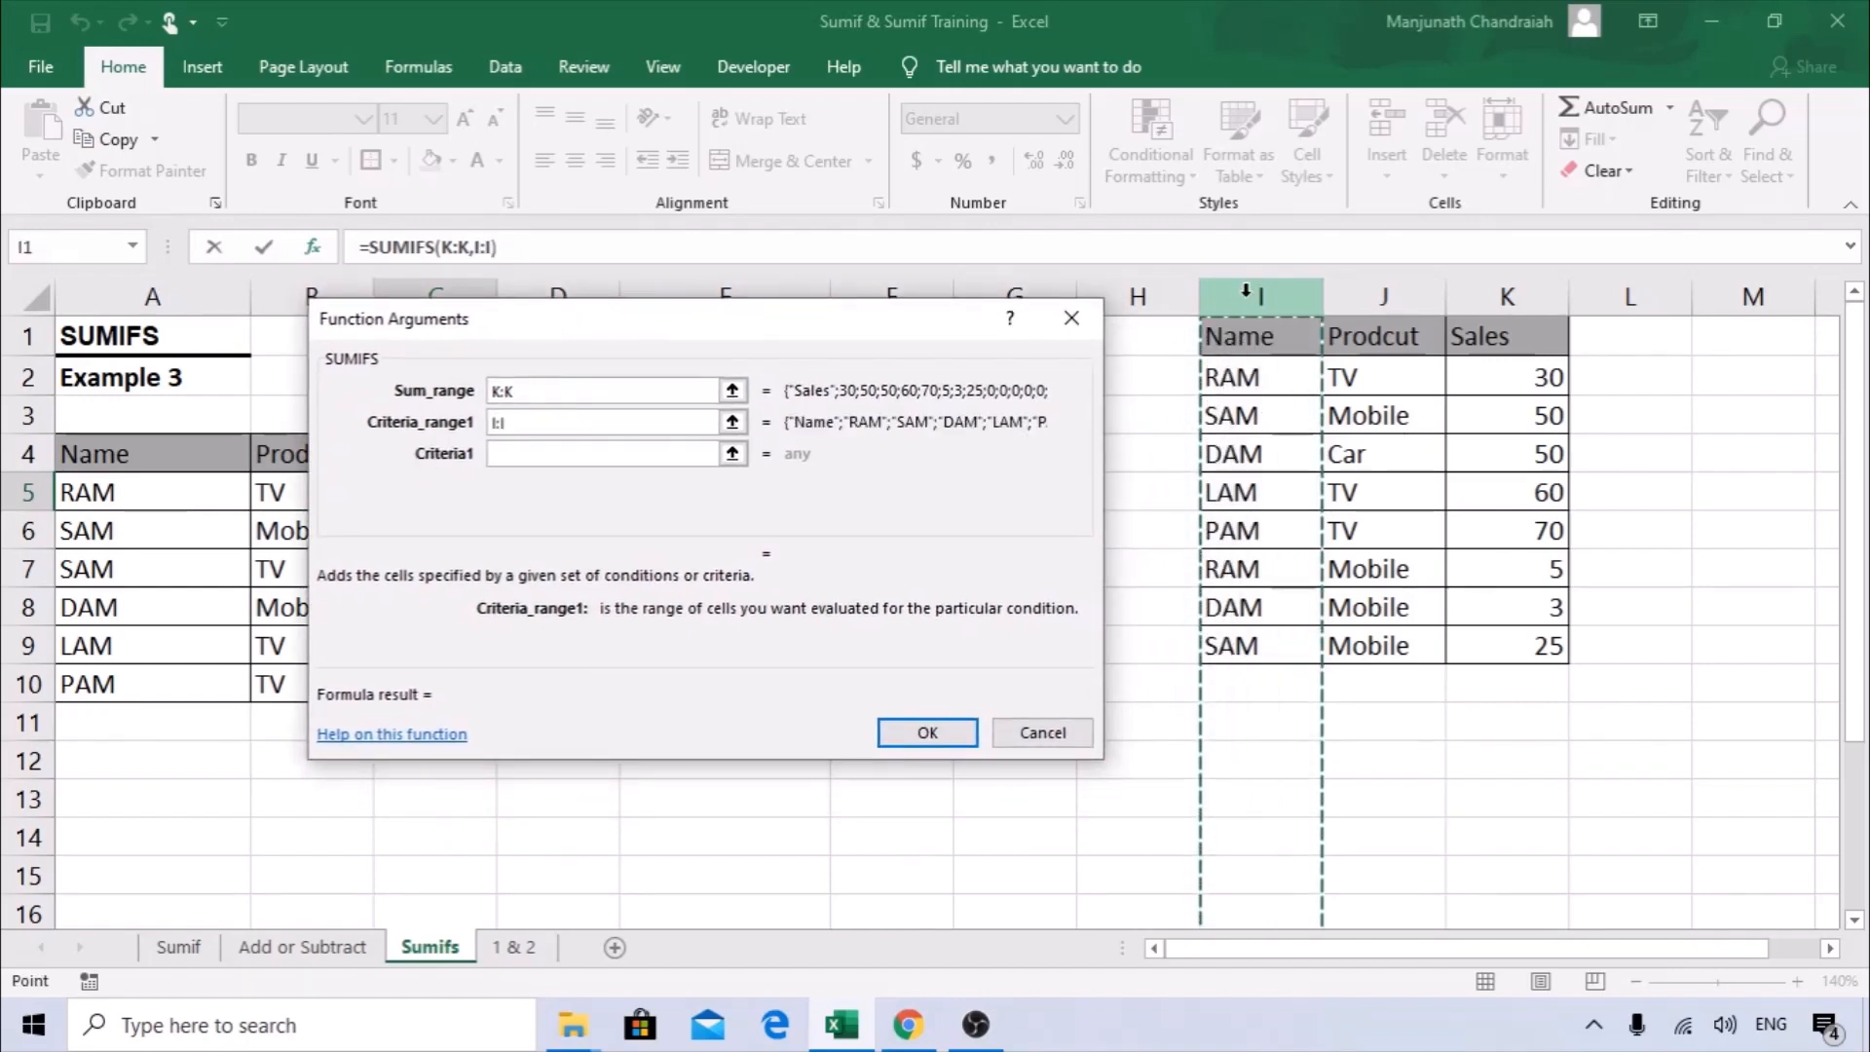
{"action": "left_click_drag", "start_coordinate": [570, 339], "coordinate": [679, 329]}
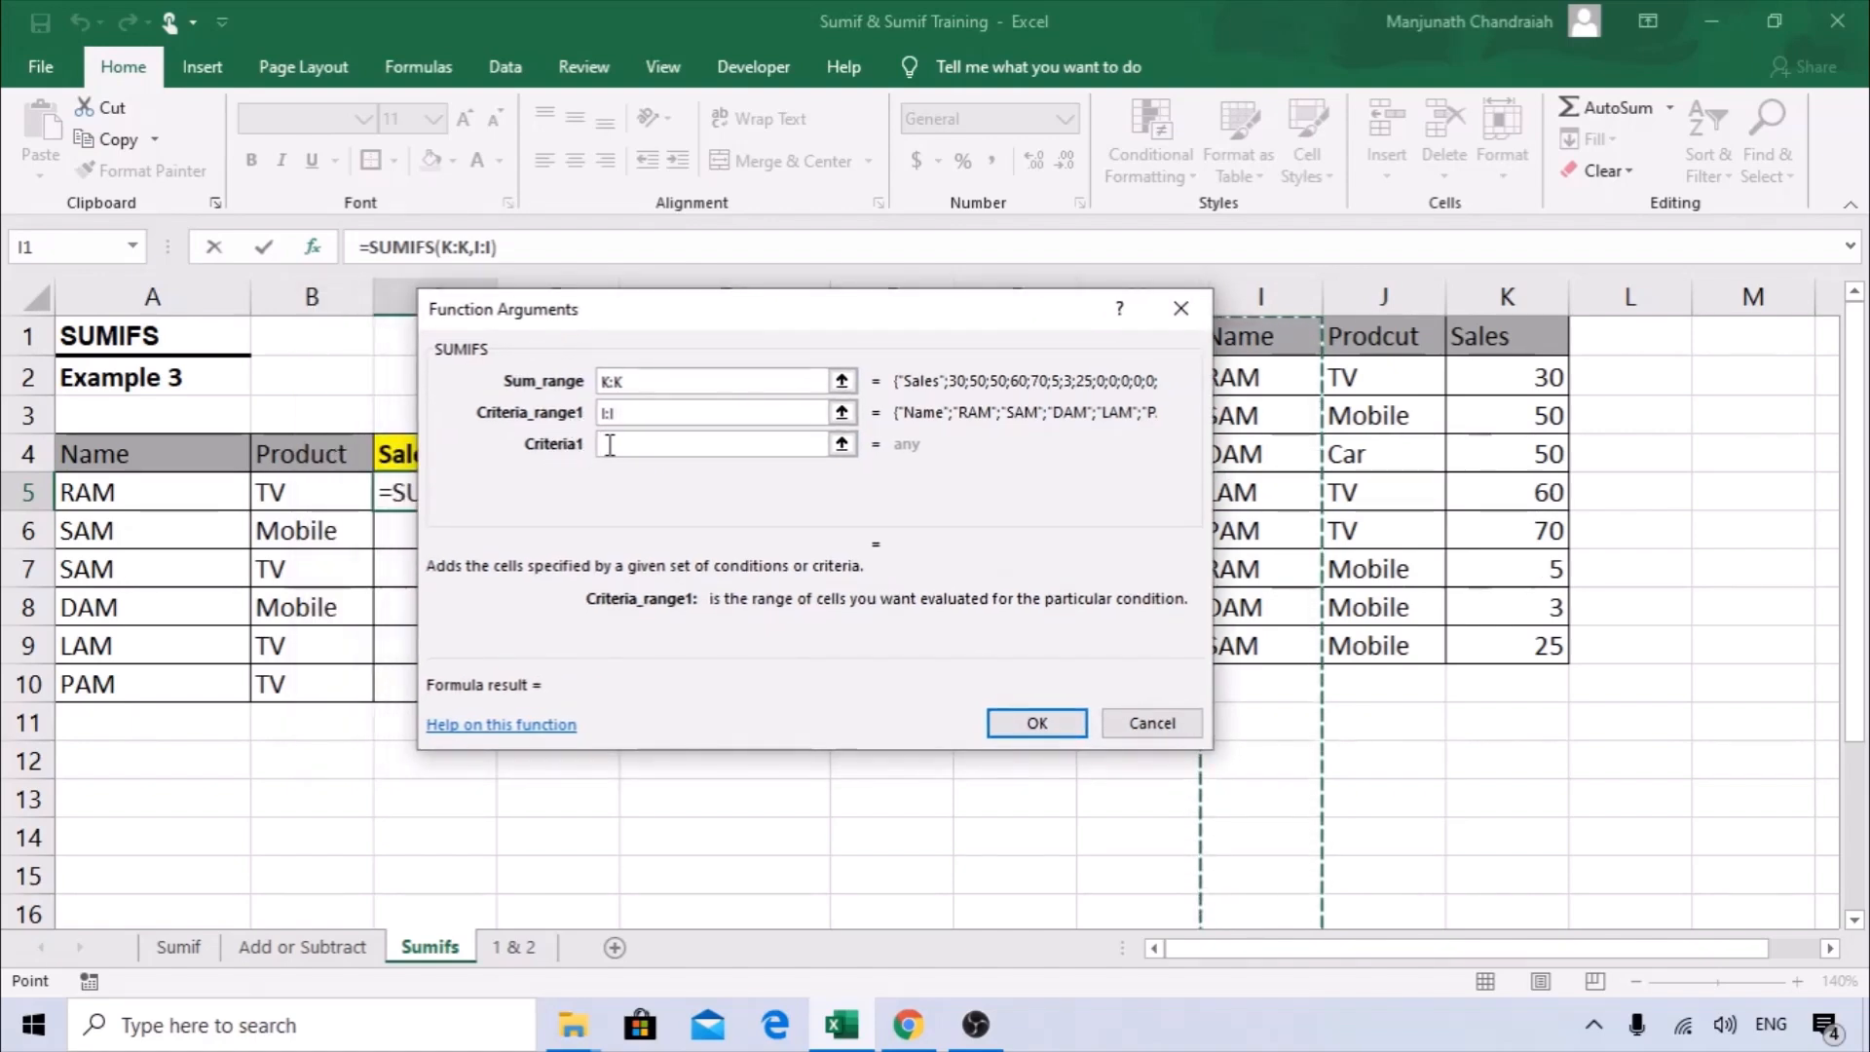
{"action": "left_click", "coordinate": [606, 444]}
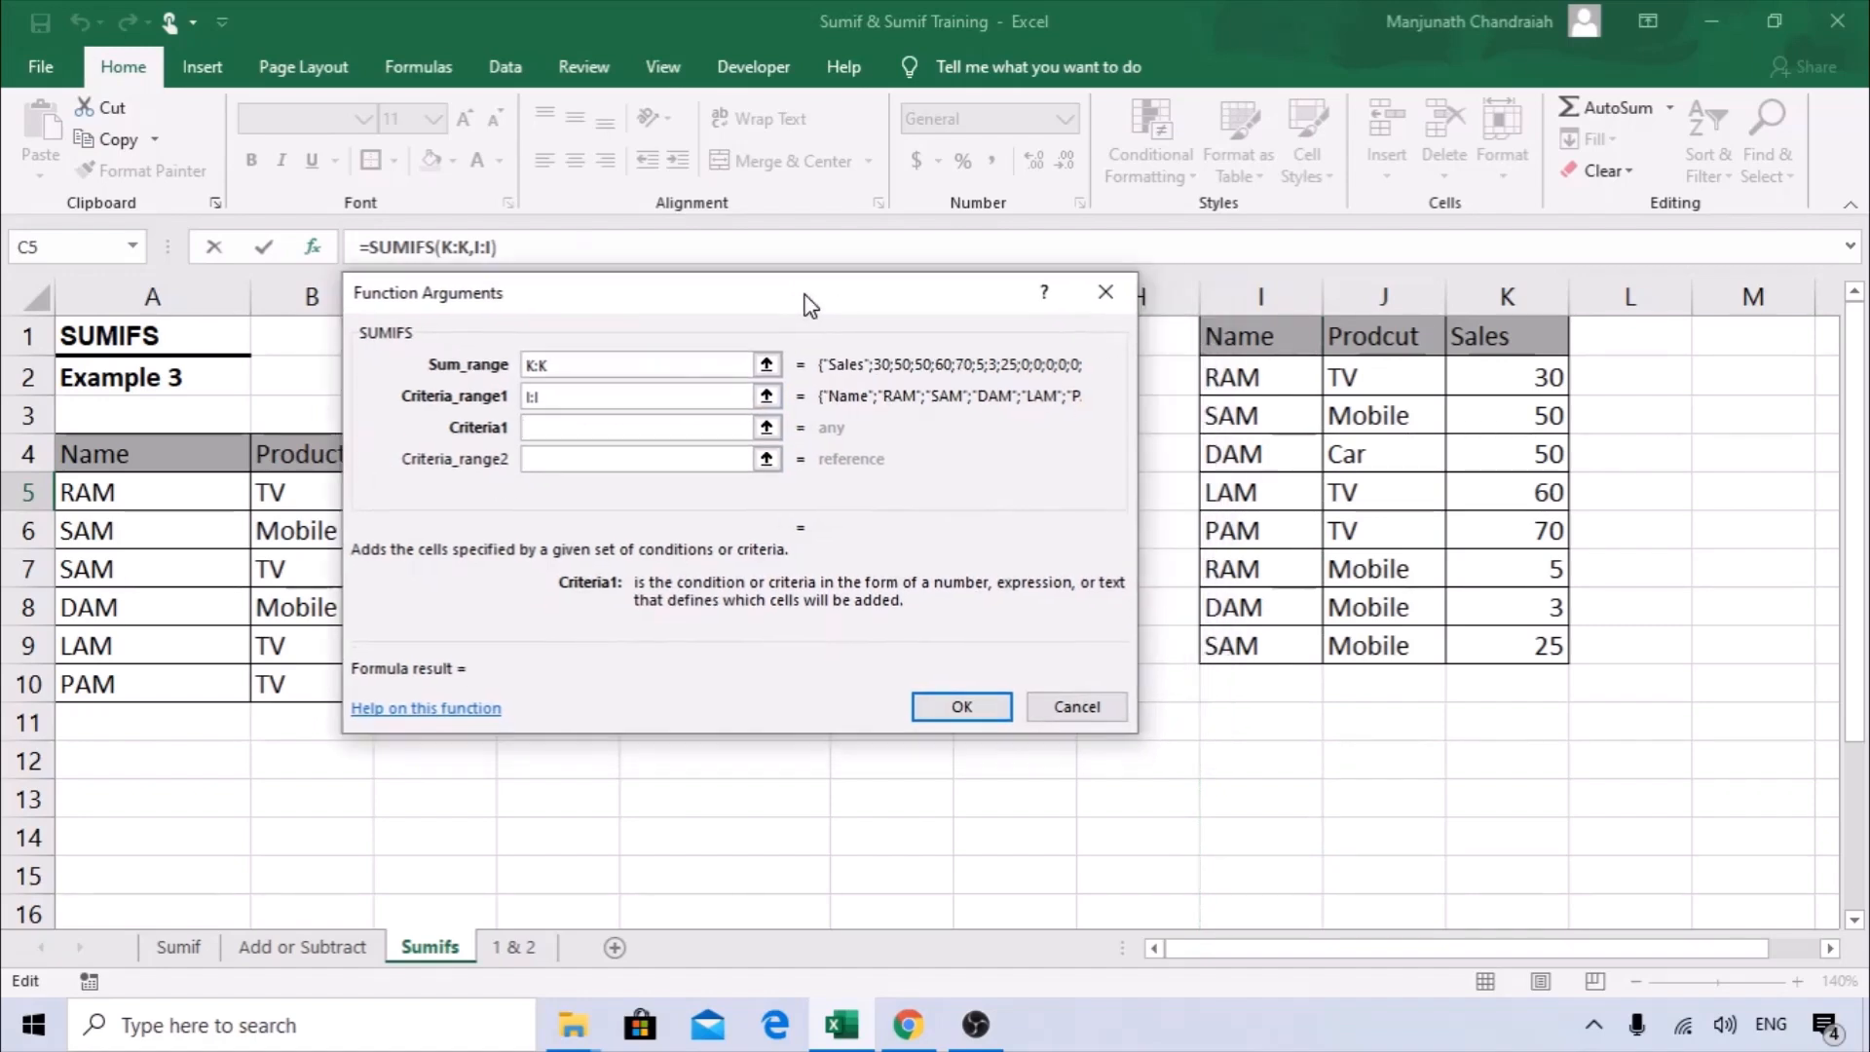
{"action": "left_click_drag", "start_coordinate": [880, 327], "coordinate": [804, 310]}
{"action": "left_click_drag", "start_coordinate": [614, 309], "coordinate": [780, 322]}
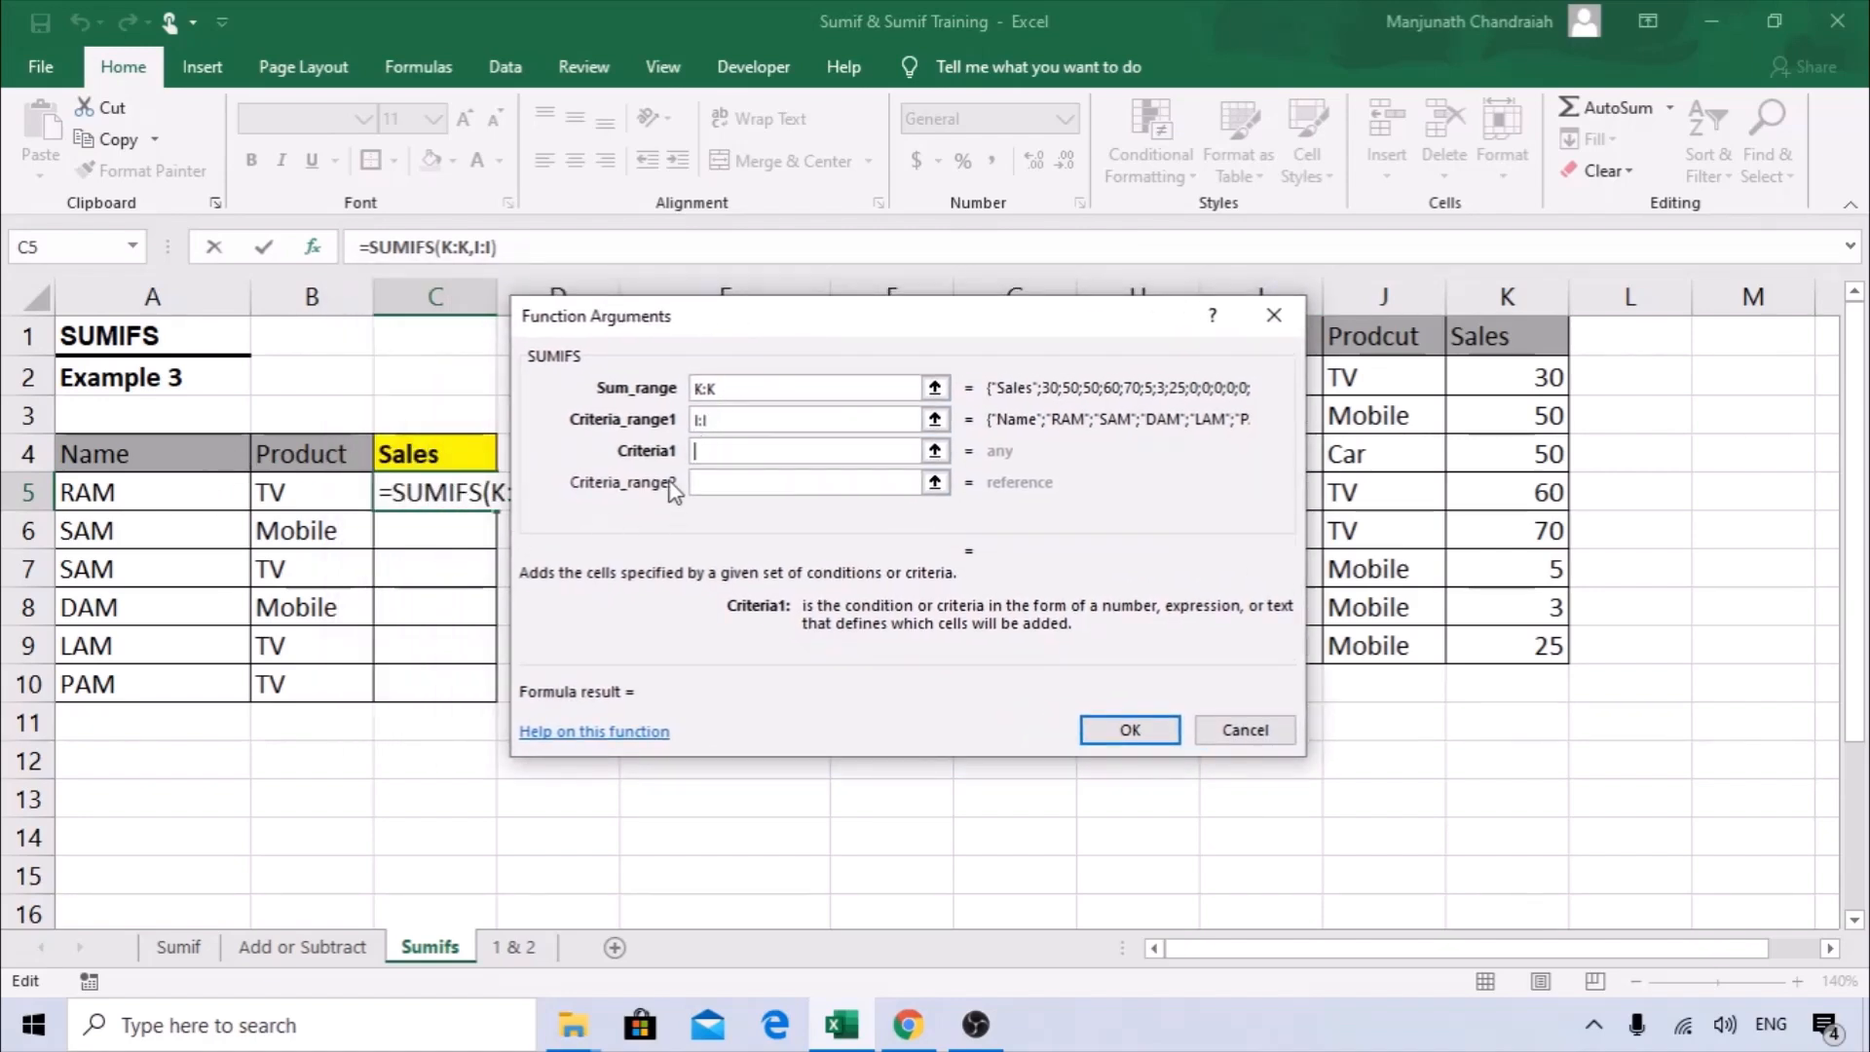
{"action": "left_click", "coordinate": [119, 491]}
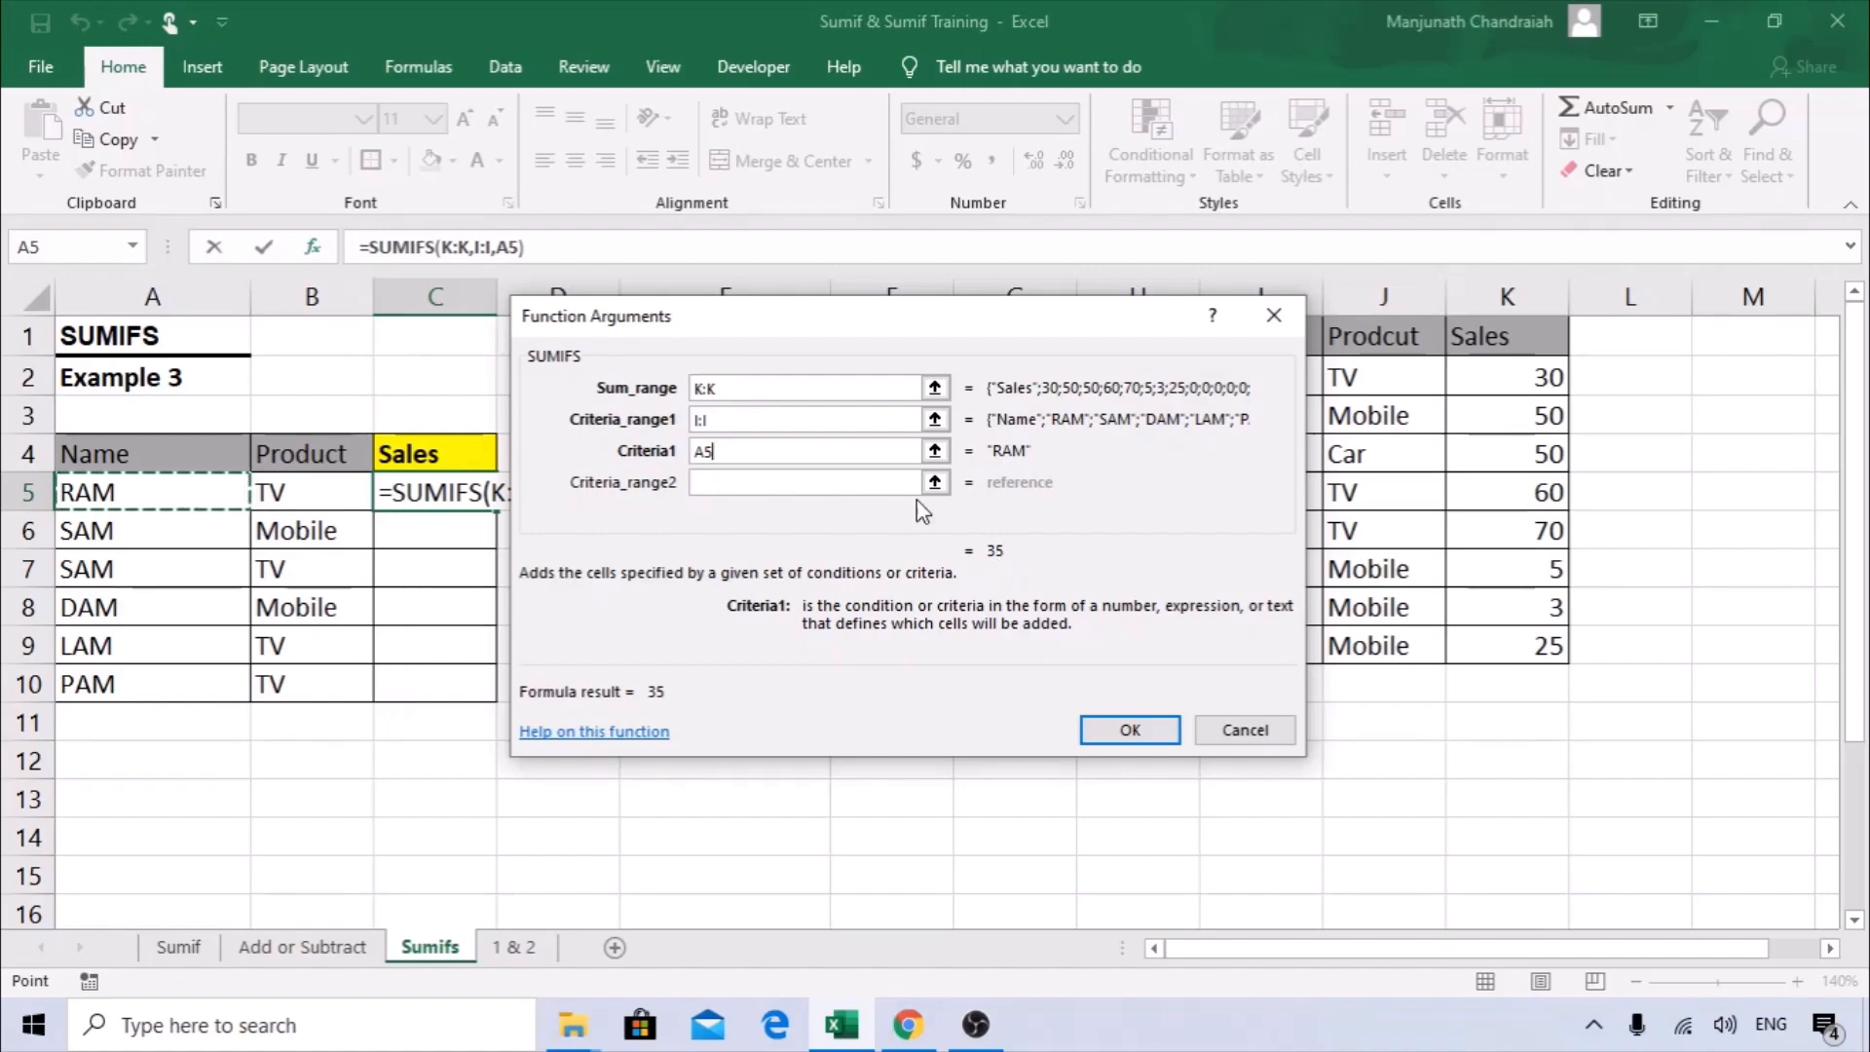
Set the second criteria range to the source product column J:J and its criteria to the product in B5.
{"action": "left_click", "coordinate": [726, 481]}
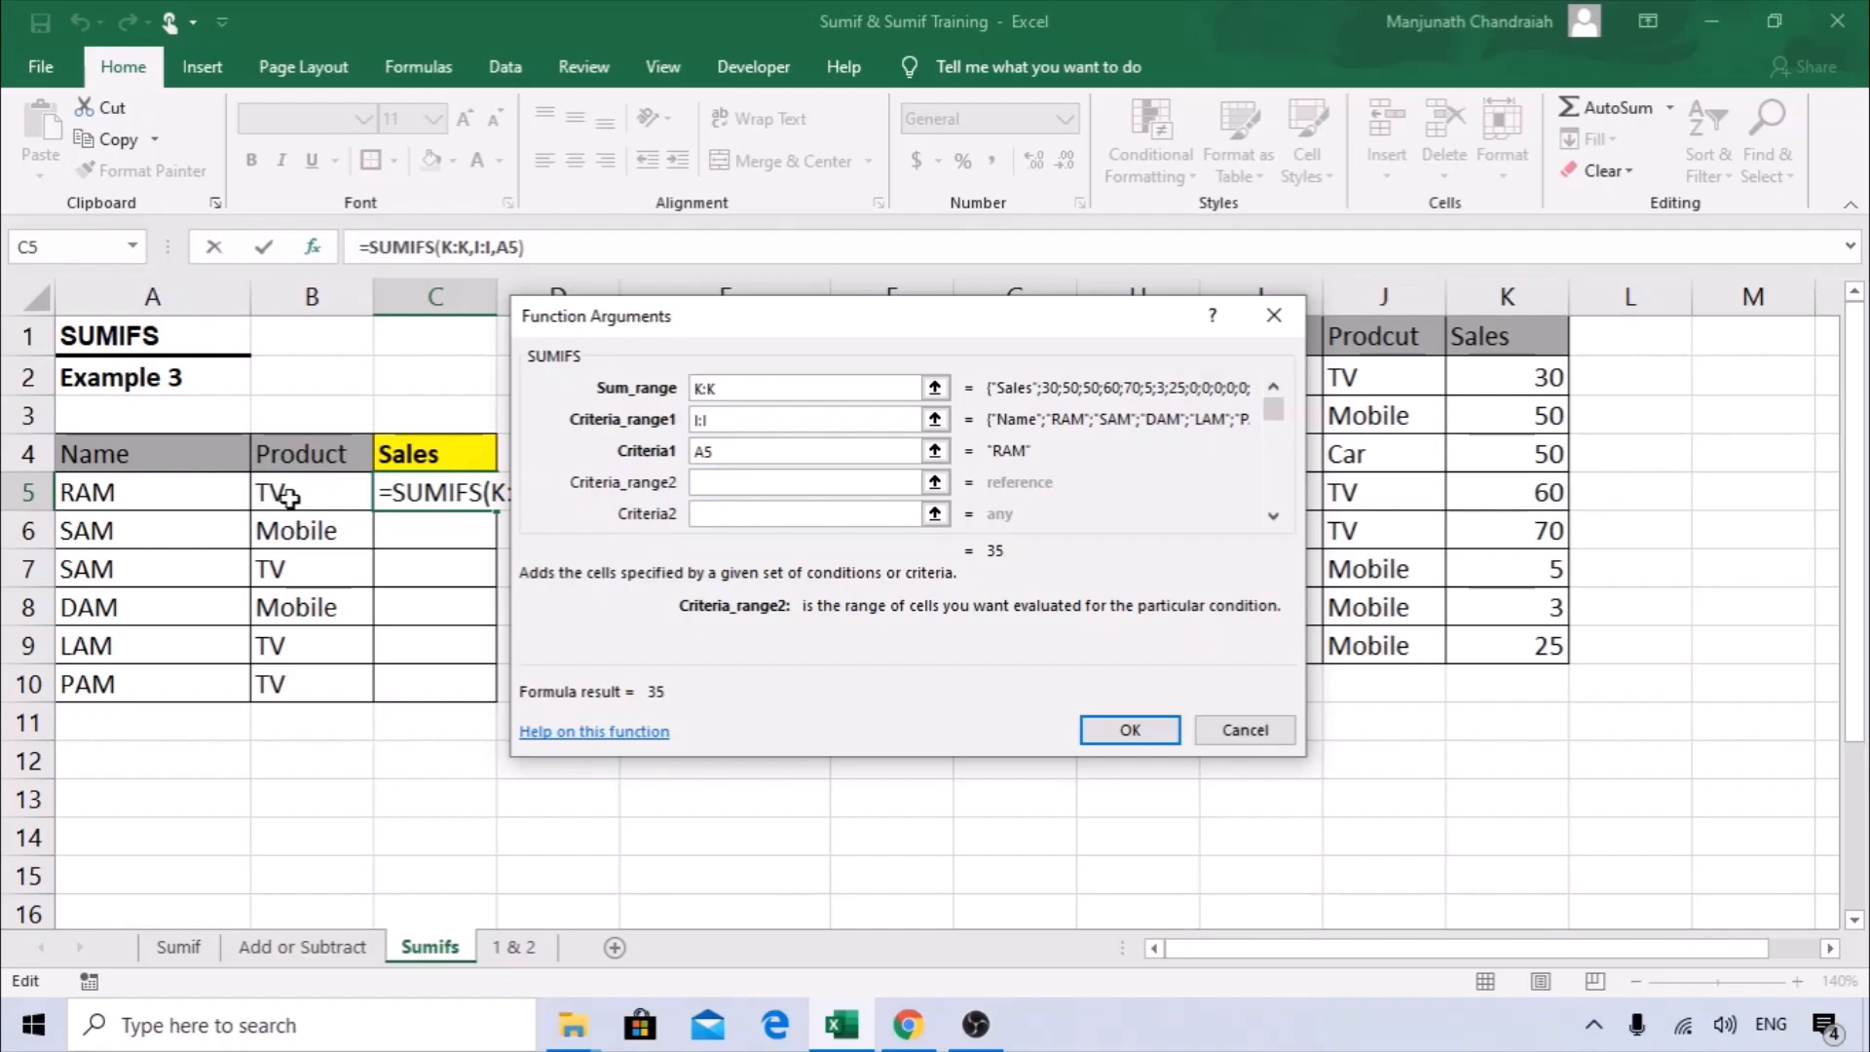
{"action": "left_click_drag", "start_coordinate": [804, 331], "coordinate": [532, 329]}
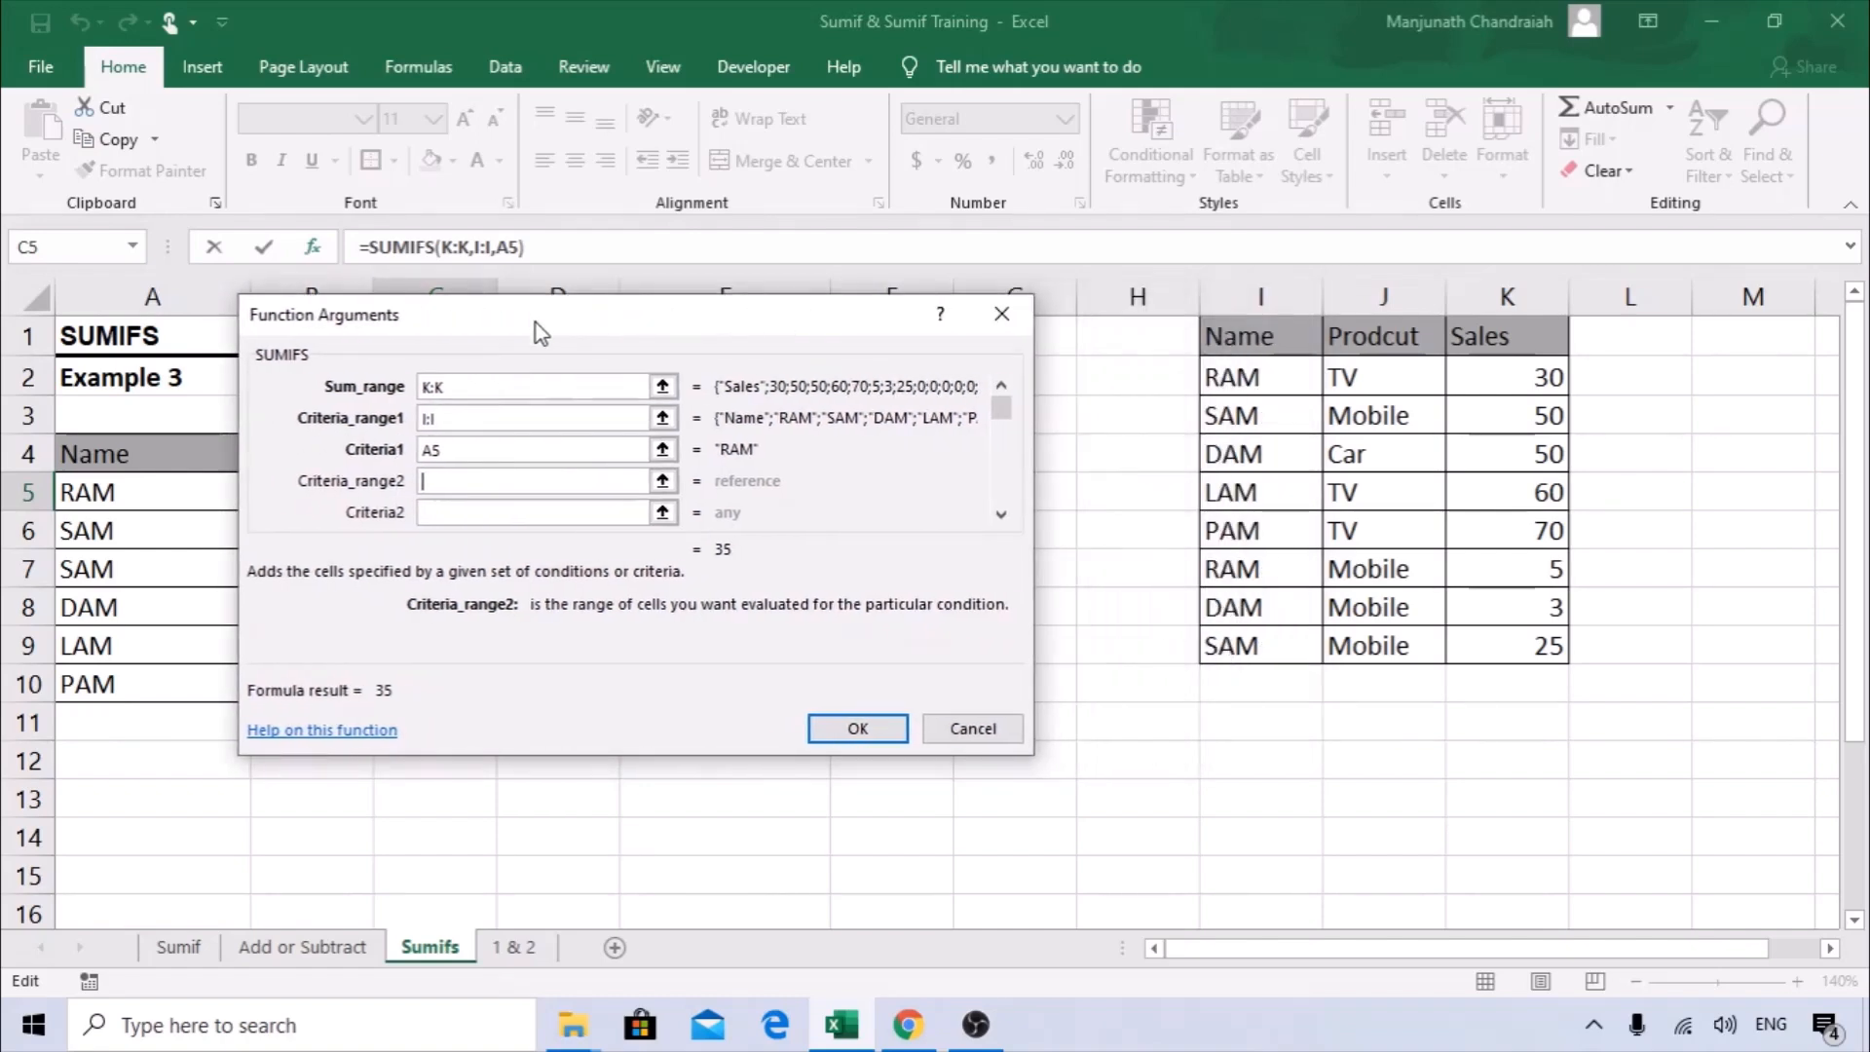
{"action": "left_click", "coordinate": [1391, 283]}
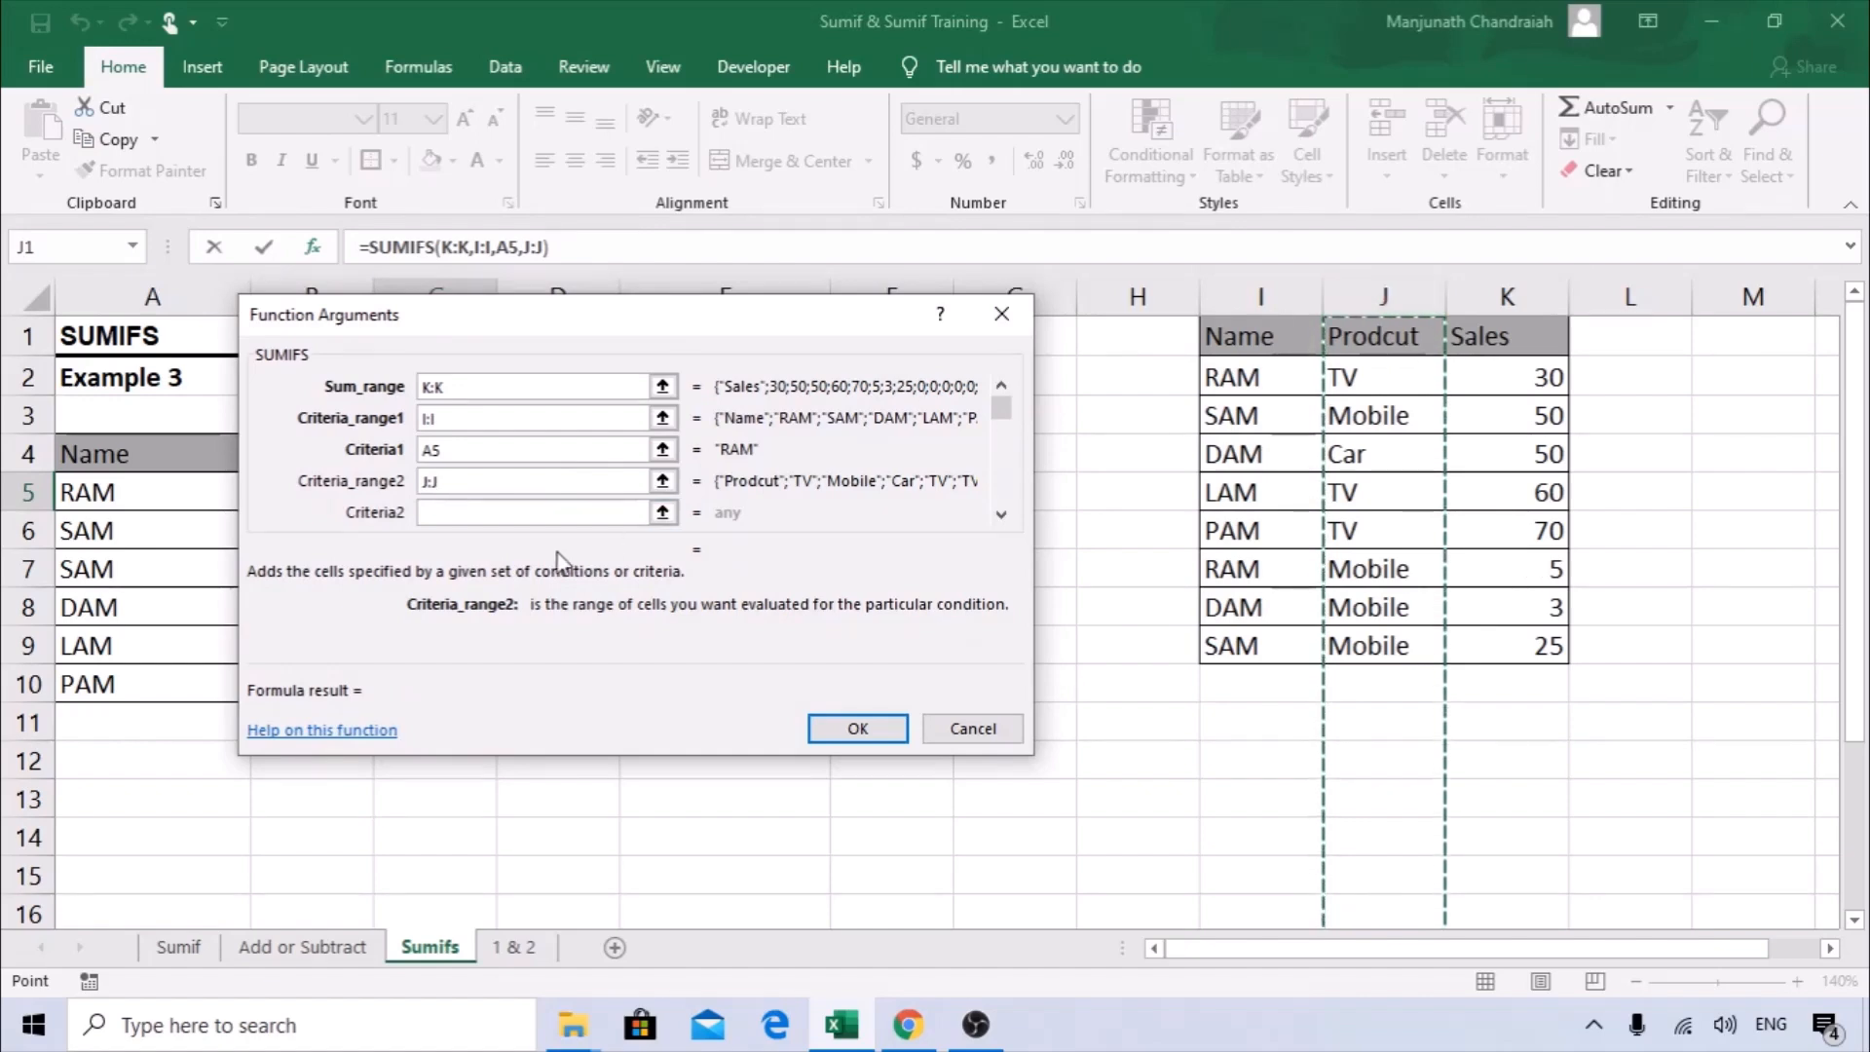
{"action": "left_click_drag", "start_coordinate": [518, 312], "coordinate": [818, 292]}
{"action": "left_click", "coordinate": [787, 488]}
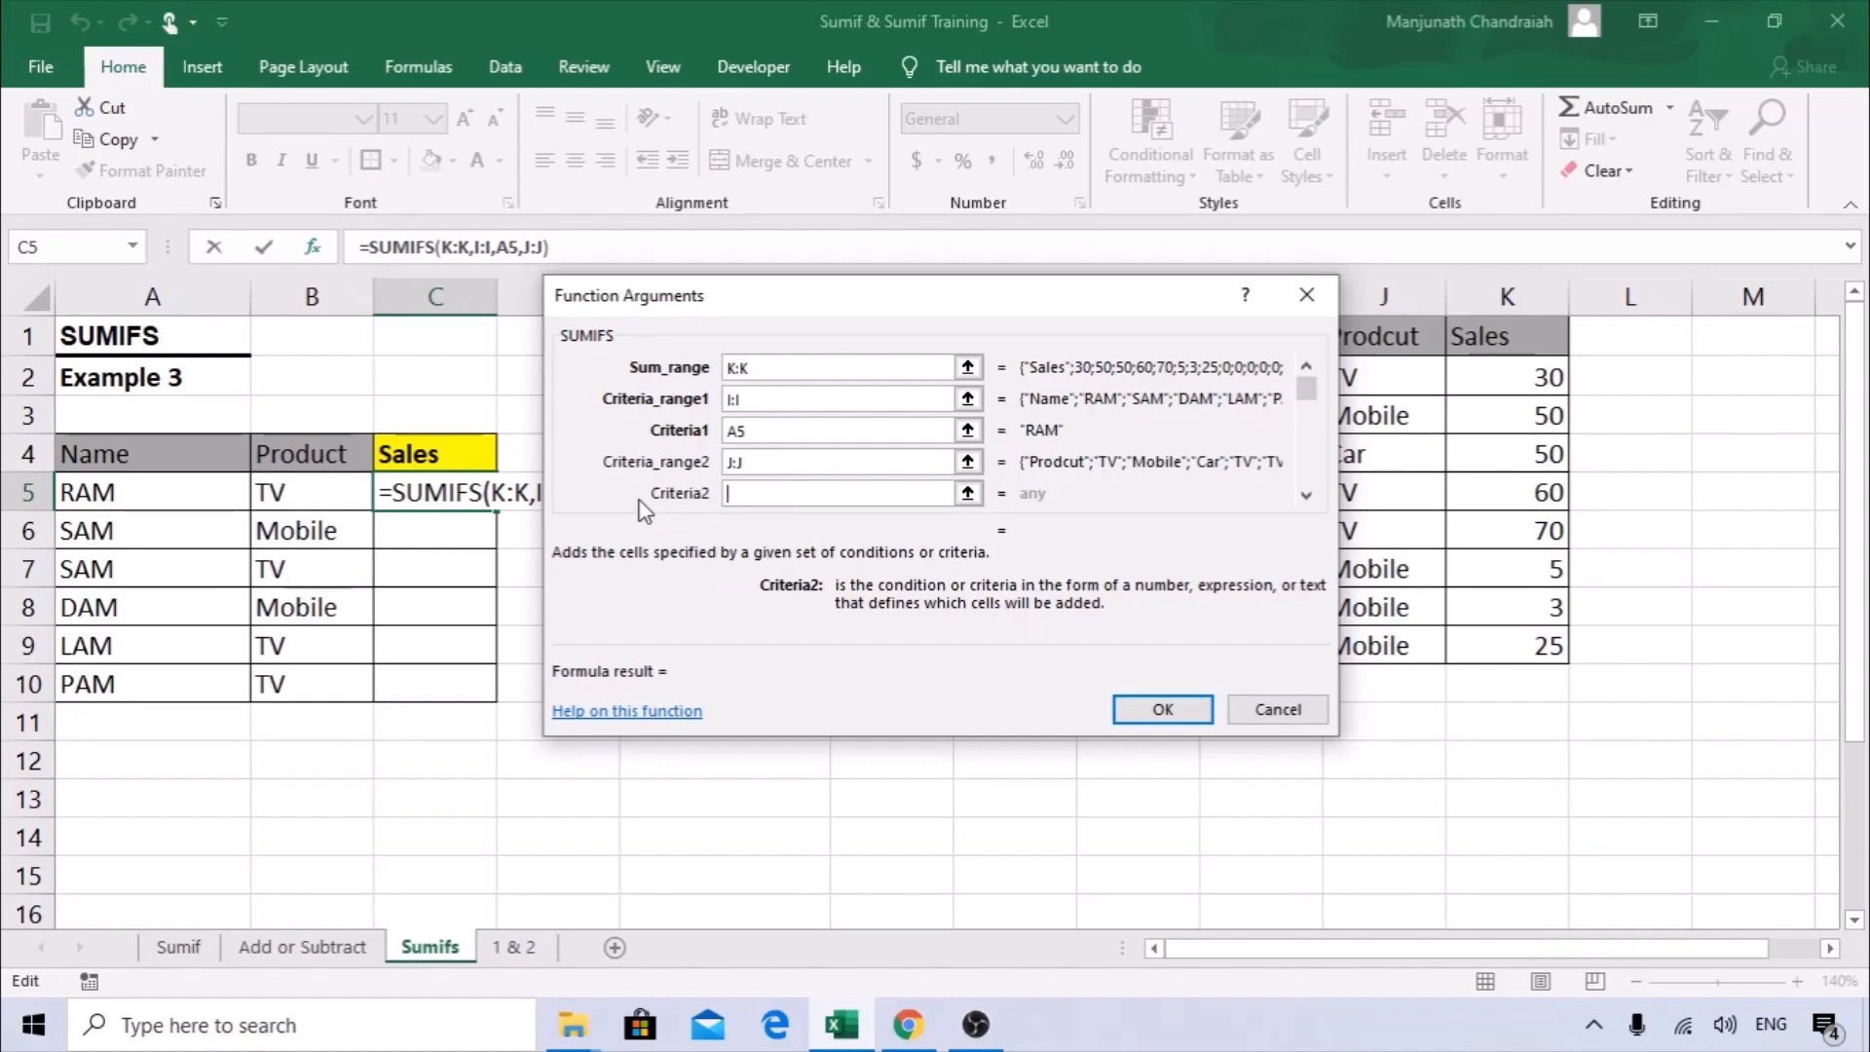
{"action": "left_click", "coordinate": [315, 486]}
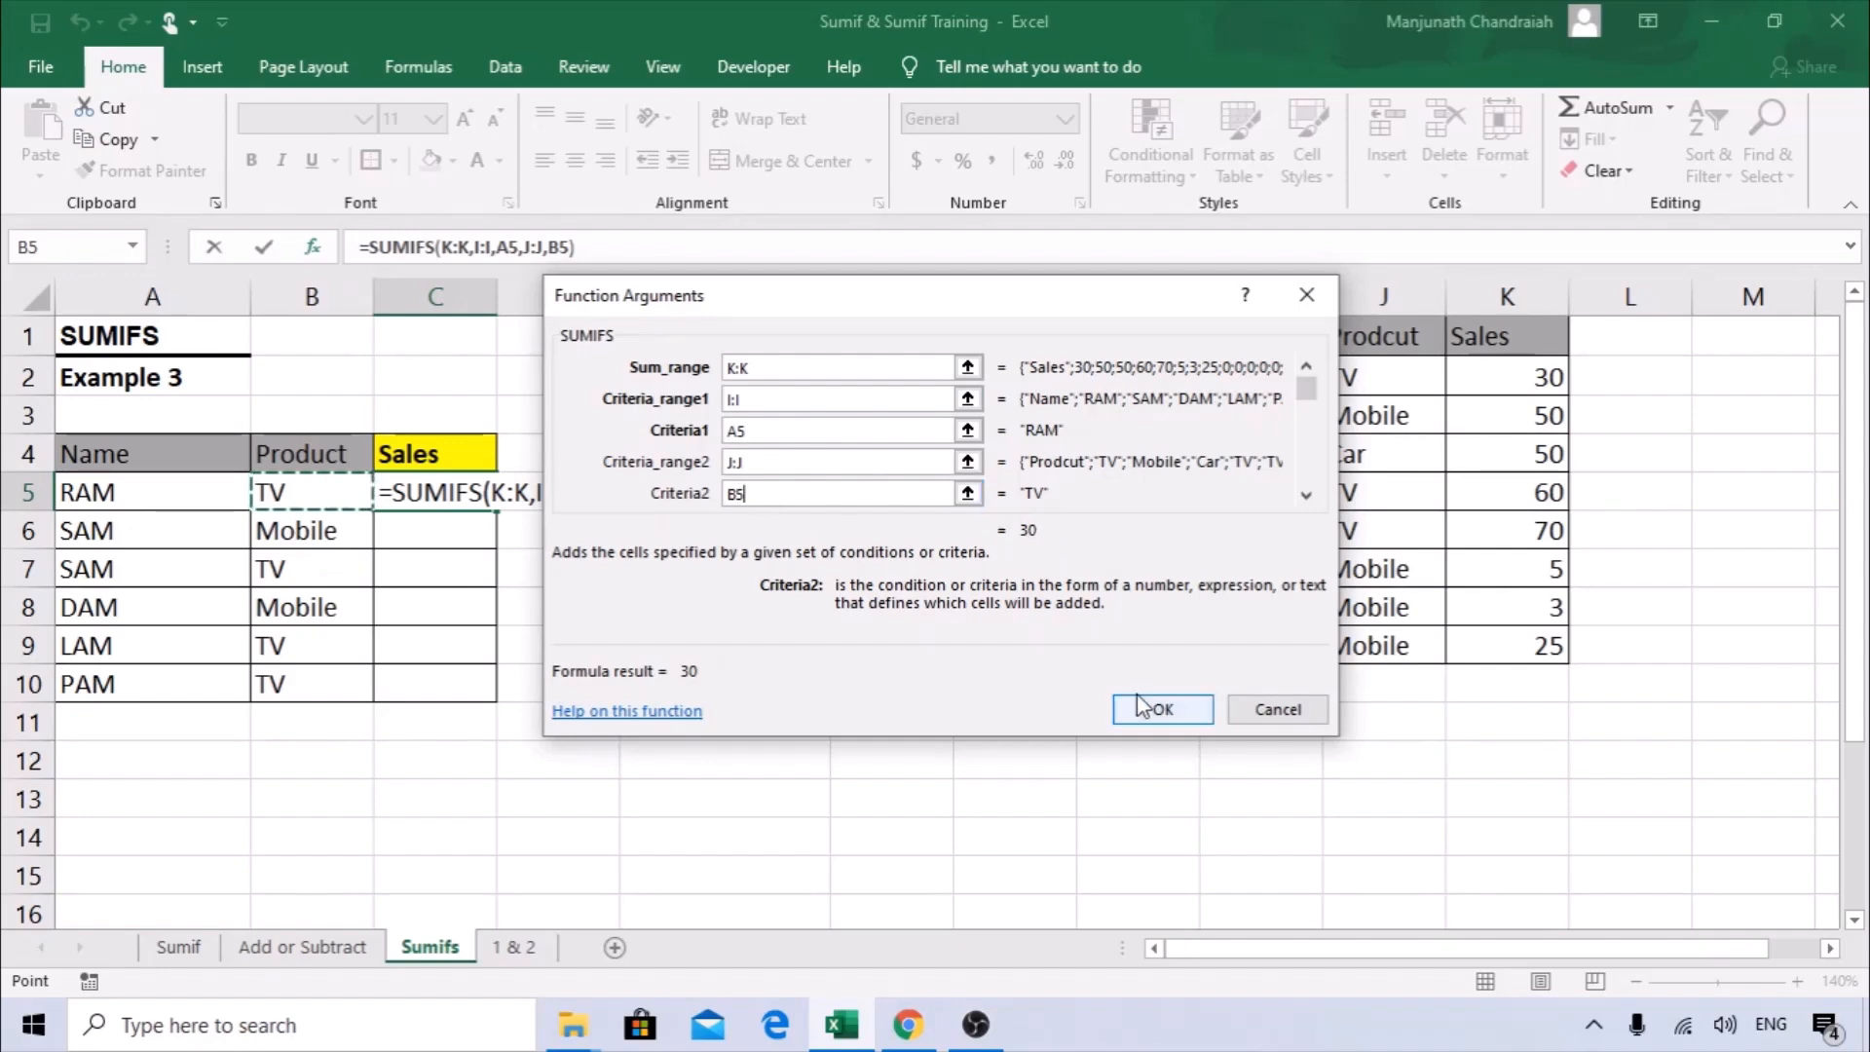
Confirm the SUMIFS formula in C5 and fill it down the Sales column to C10.
{"action": "left_click", "coordinate": [1306, 367]}
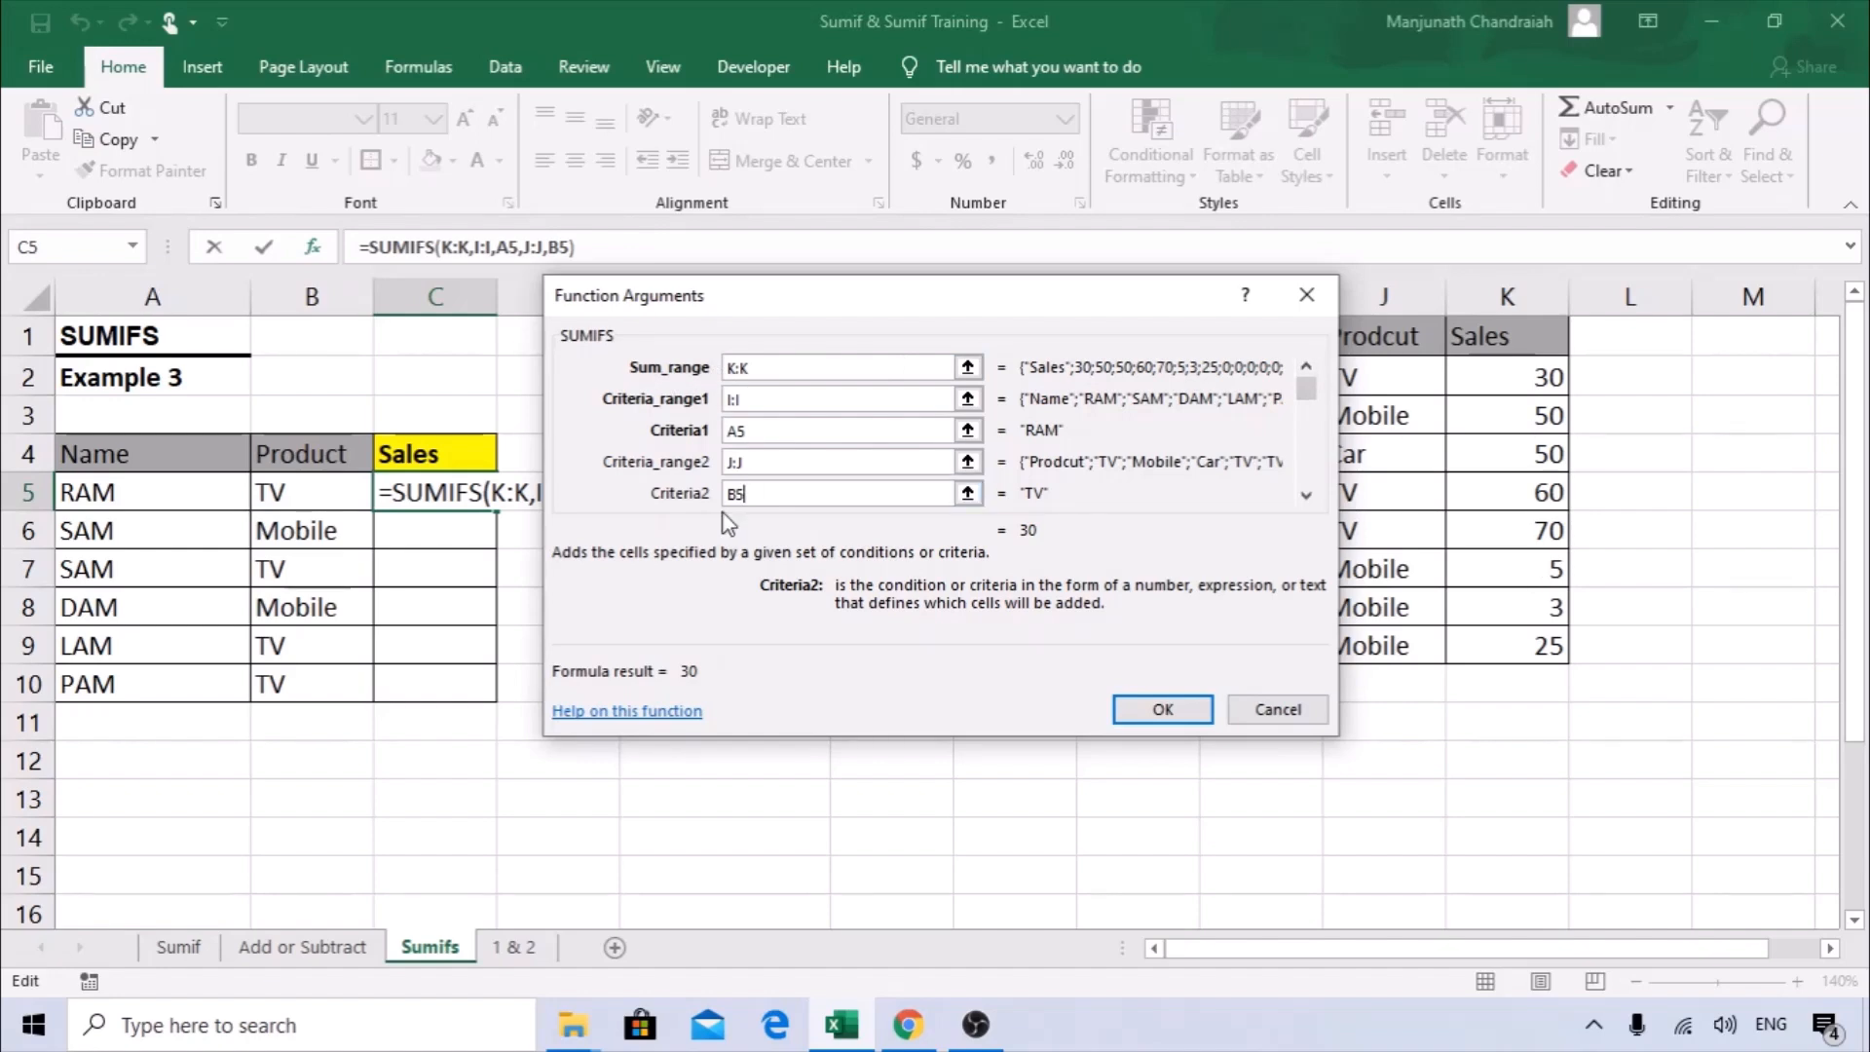
{"action": "left_click", "coordinate": [1159, 709]}
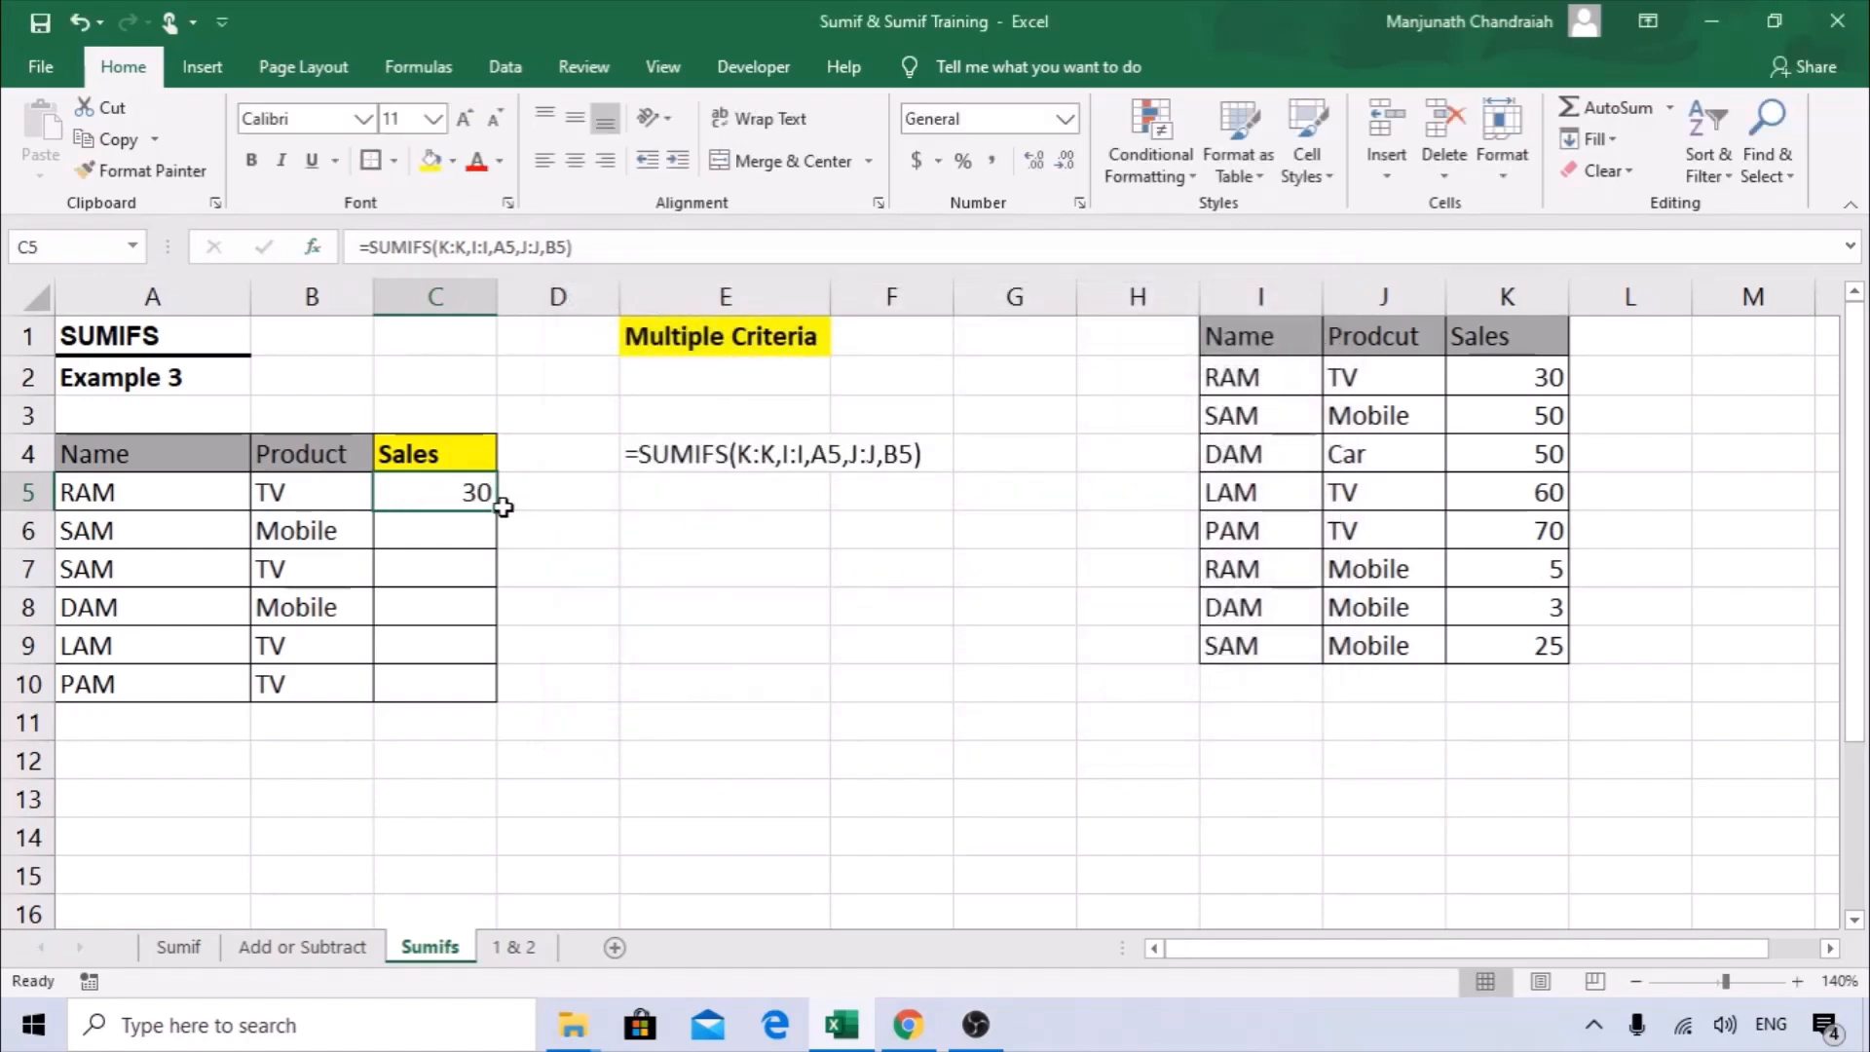
{"action": "left_click_drag", "start_coordinate": [498, 515], "coordinate": [493, 574]}
{"action": "left_click_drag", "start_coordinate": [482, 684], "coordinate": [483, 689]}
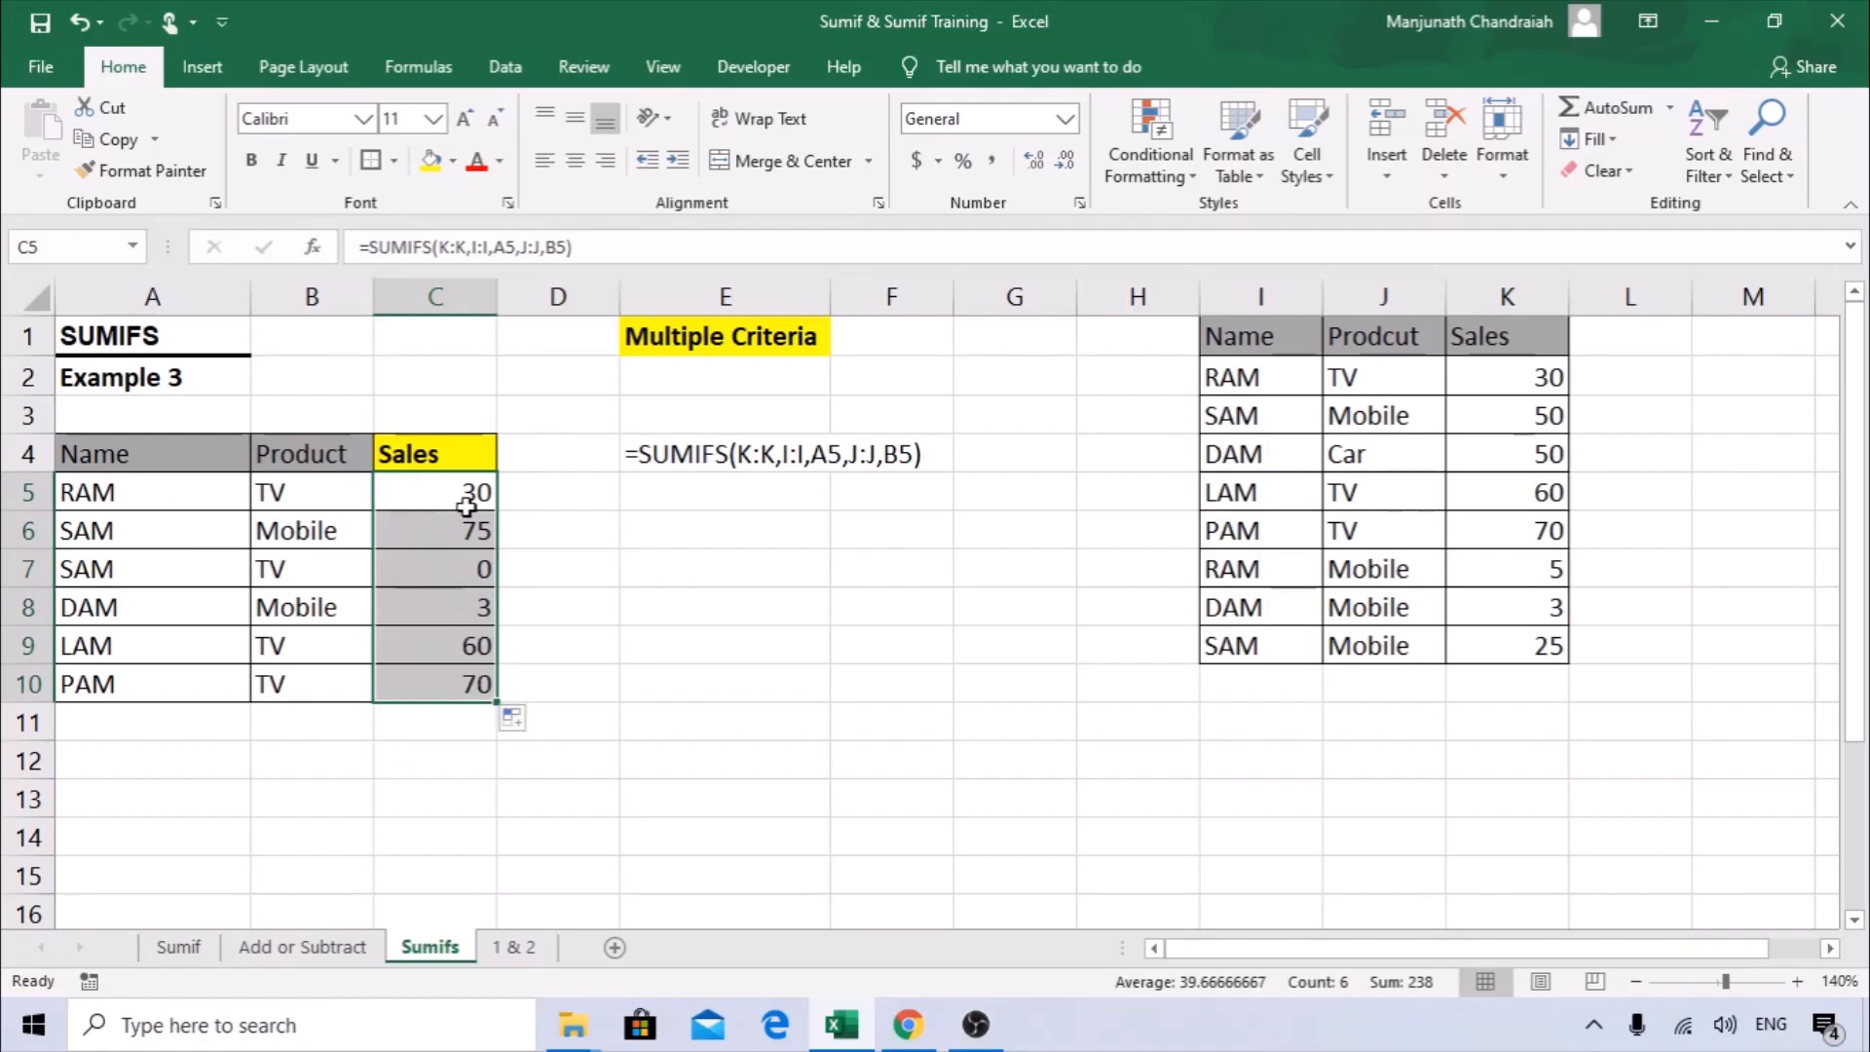
Check the sales results in rows 5 and 7 against the matching name and product entries in the source table.
{"action": "left_click", "coordinate": [319, 499]}
{"action": "left_click", "coordinate": [476, 492]}
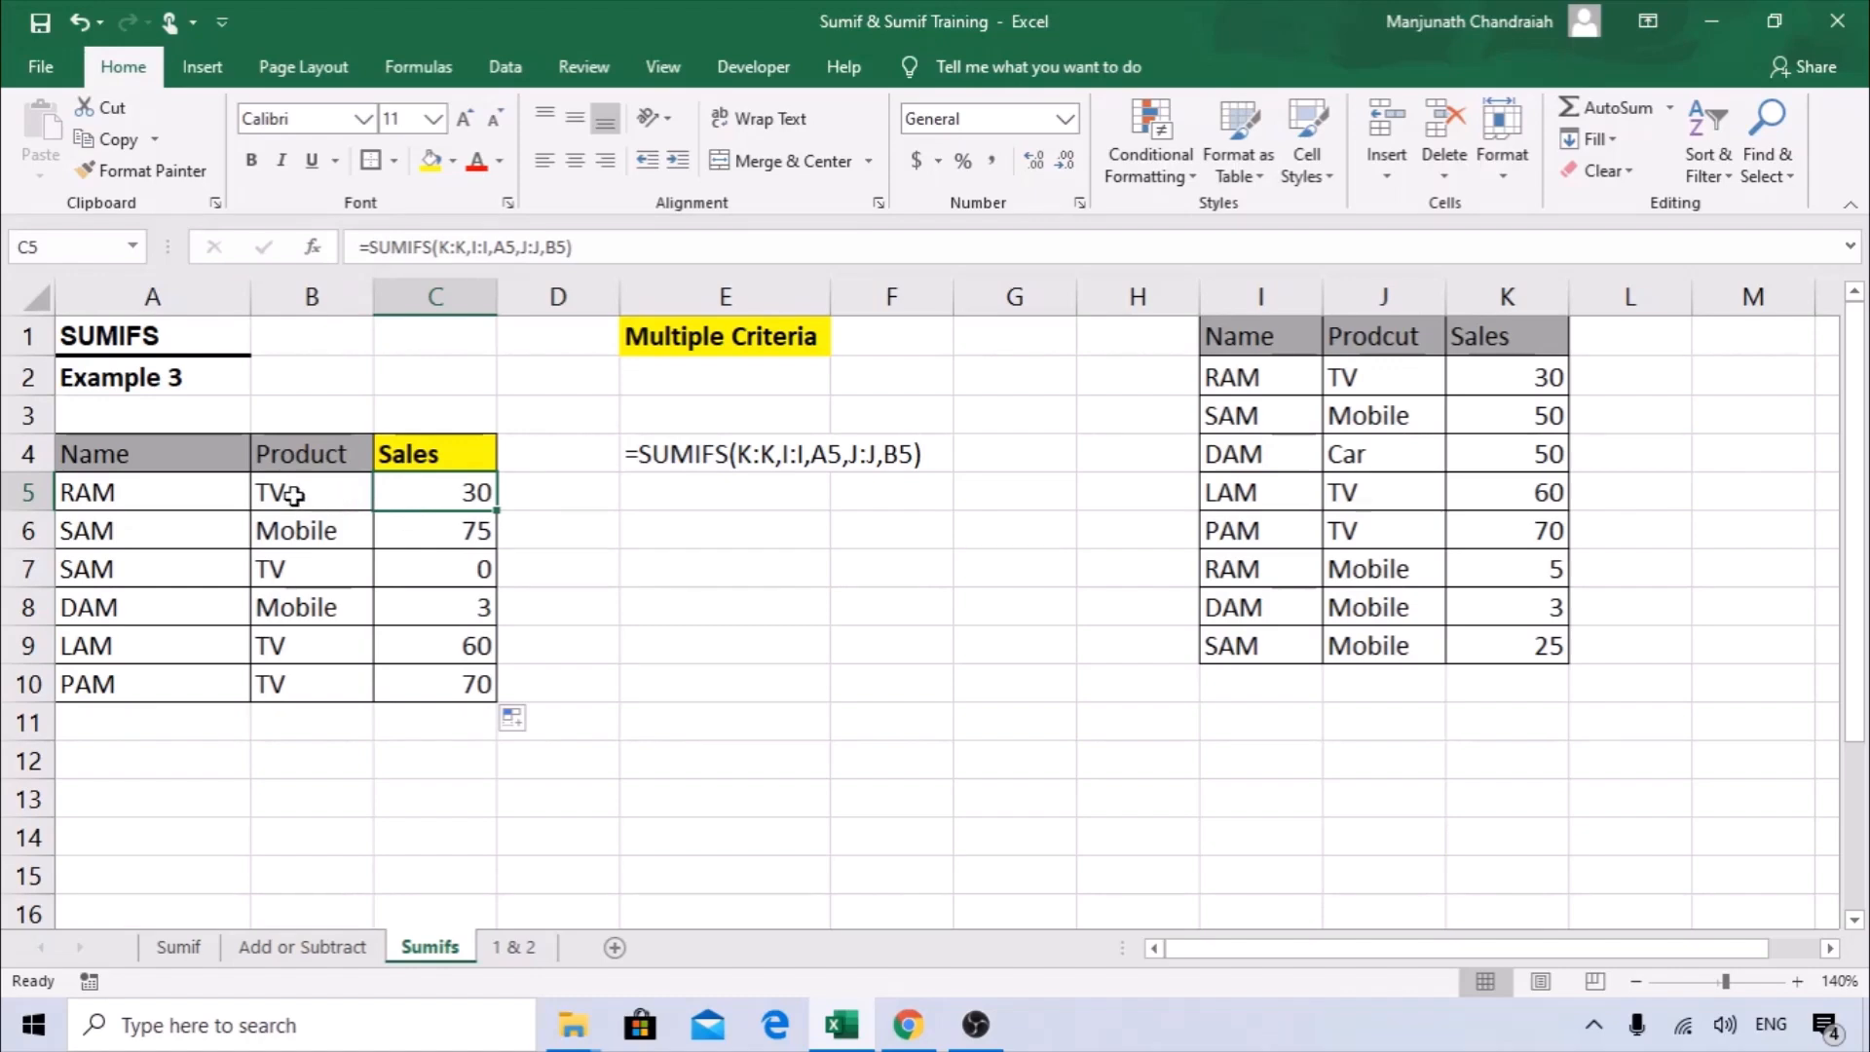
{"action": "left_click_drag", "start_coordinate": [1529, 379], "coordinate": [1248, 380]}
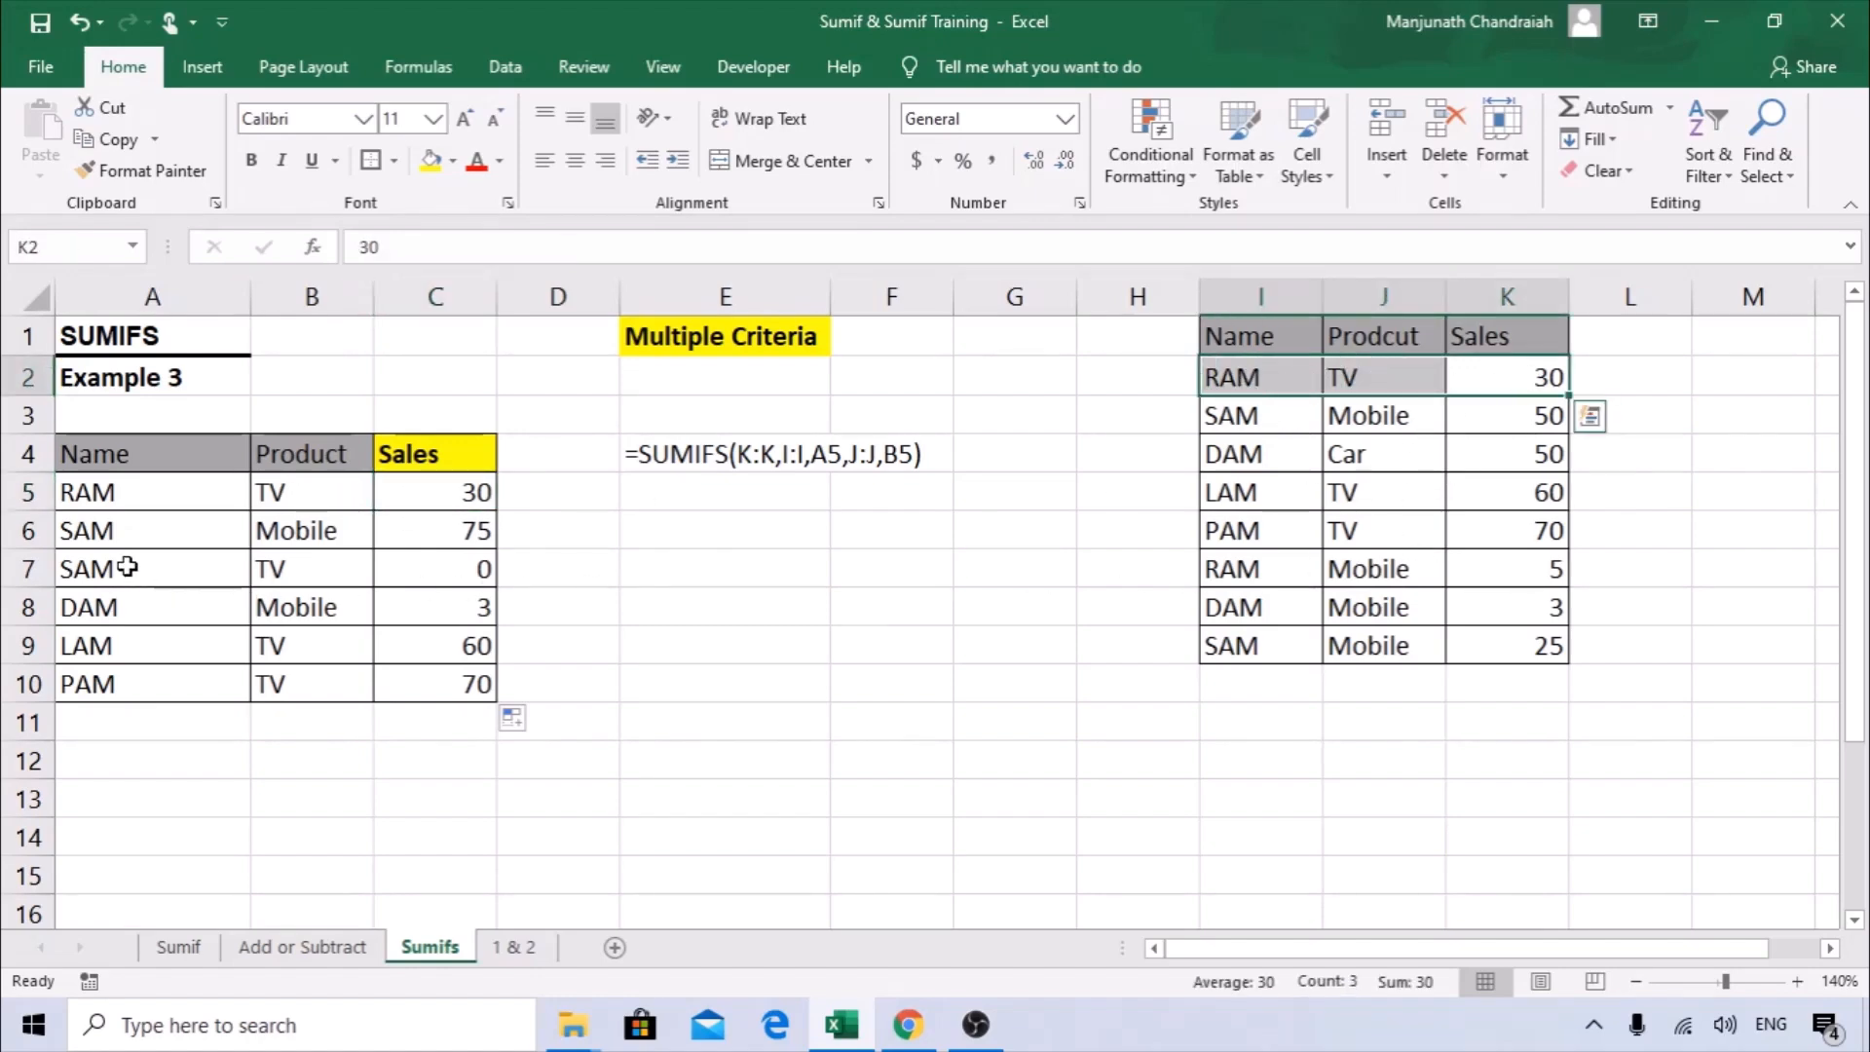
{"action": "left_click_drag", "start_coordinate": [117, 567], "coordinate": [274, 570]}
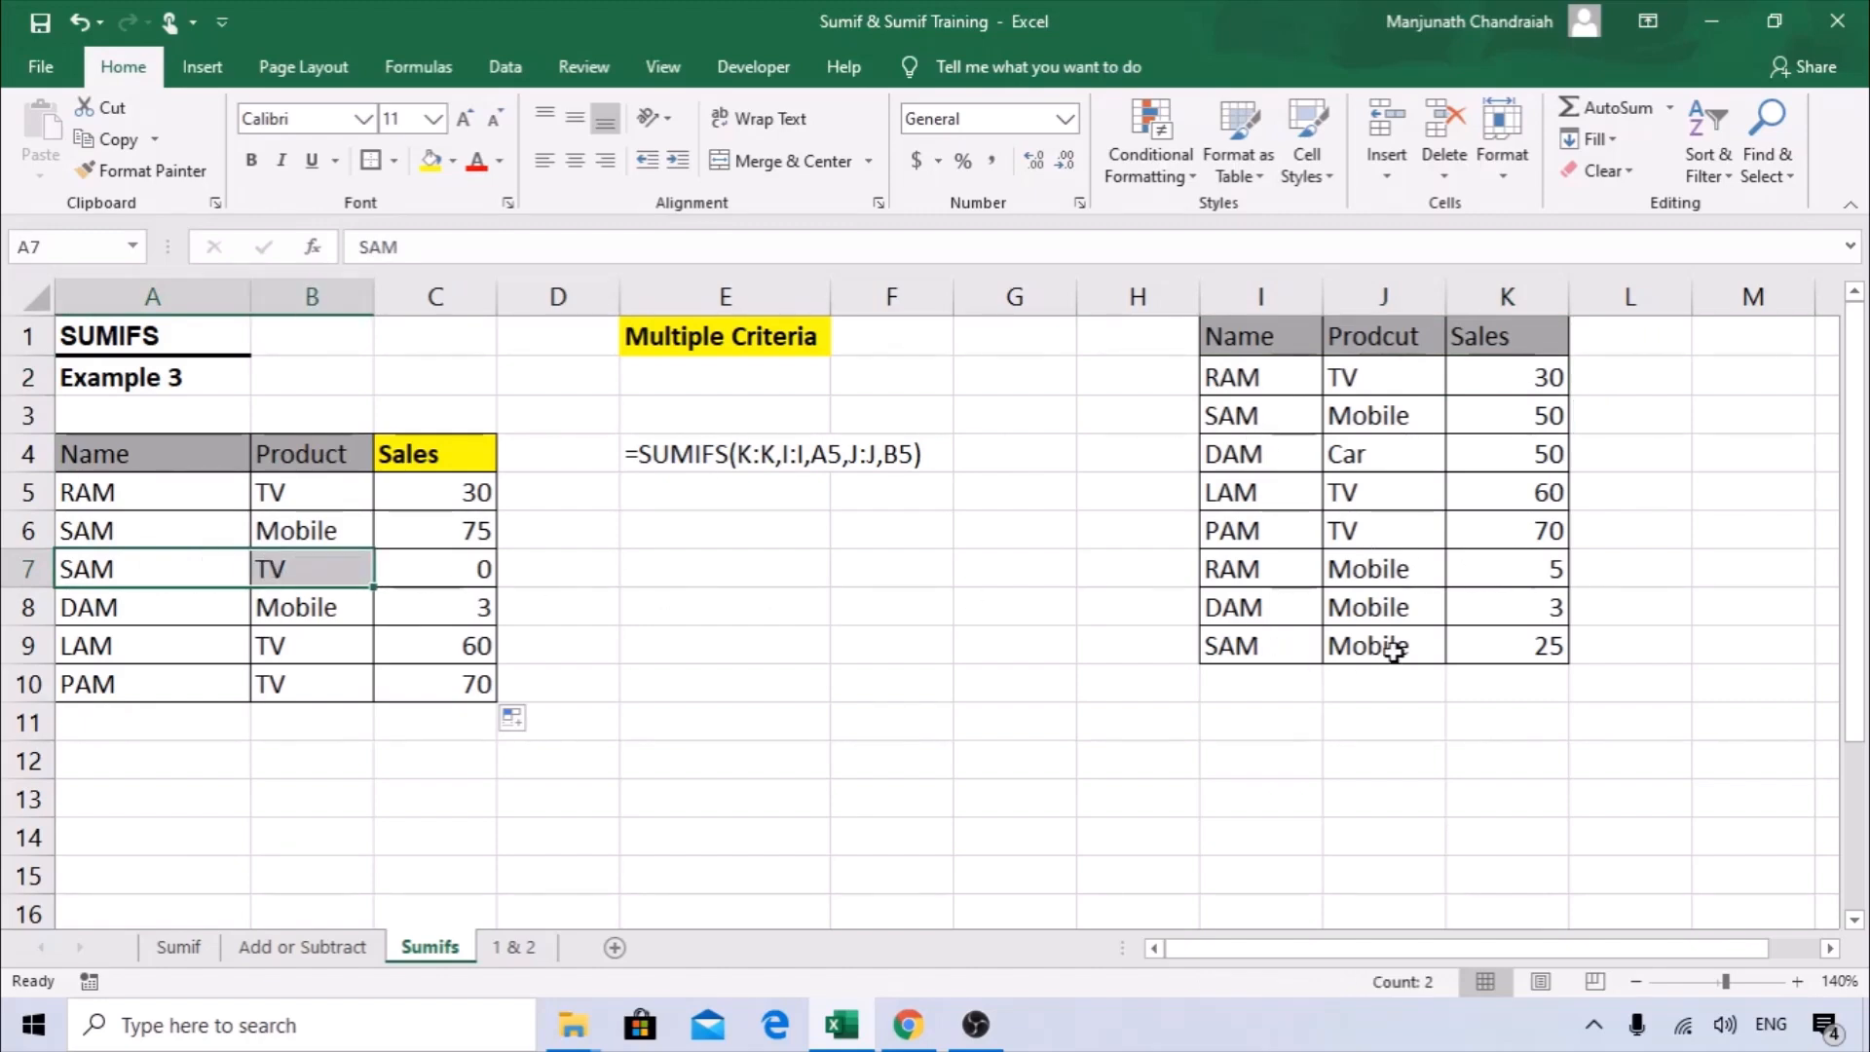
{"action": "left_click", "coordinate": [358, 569]}
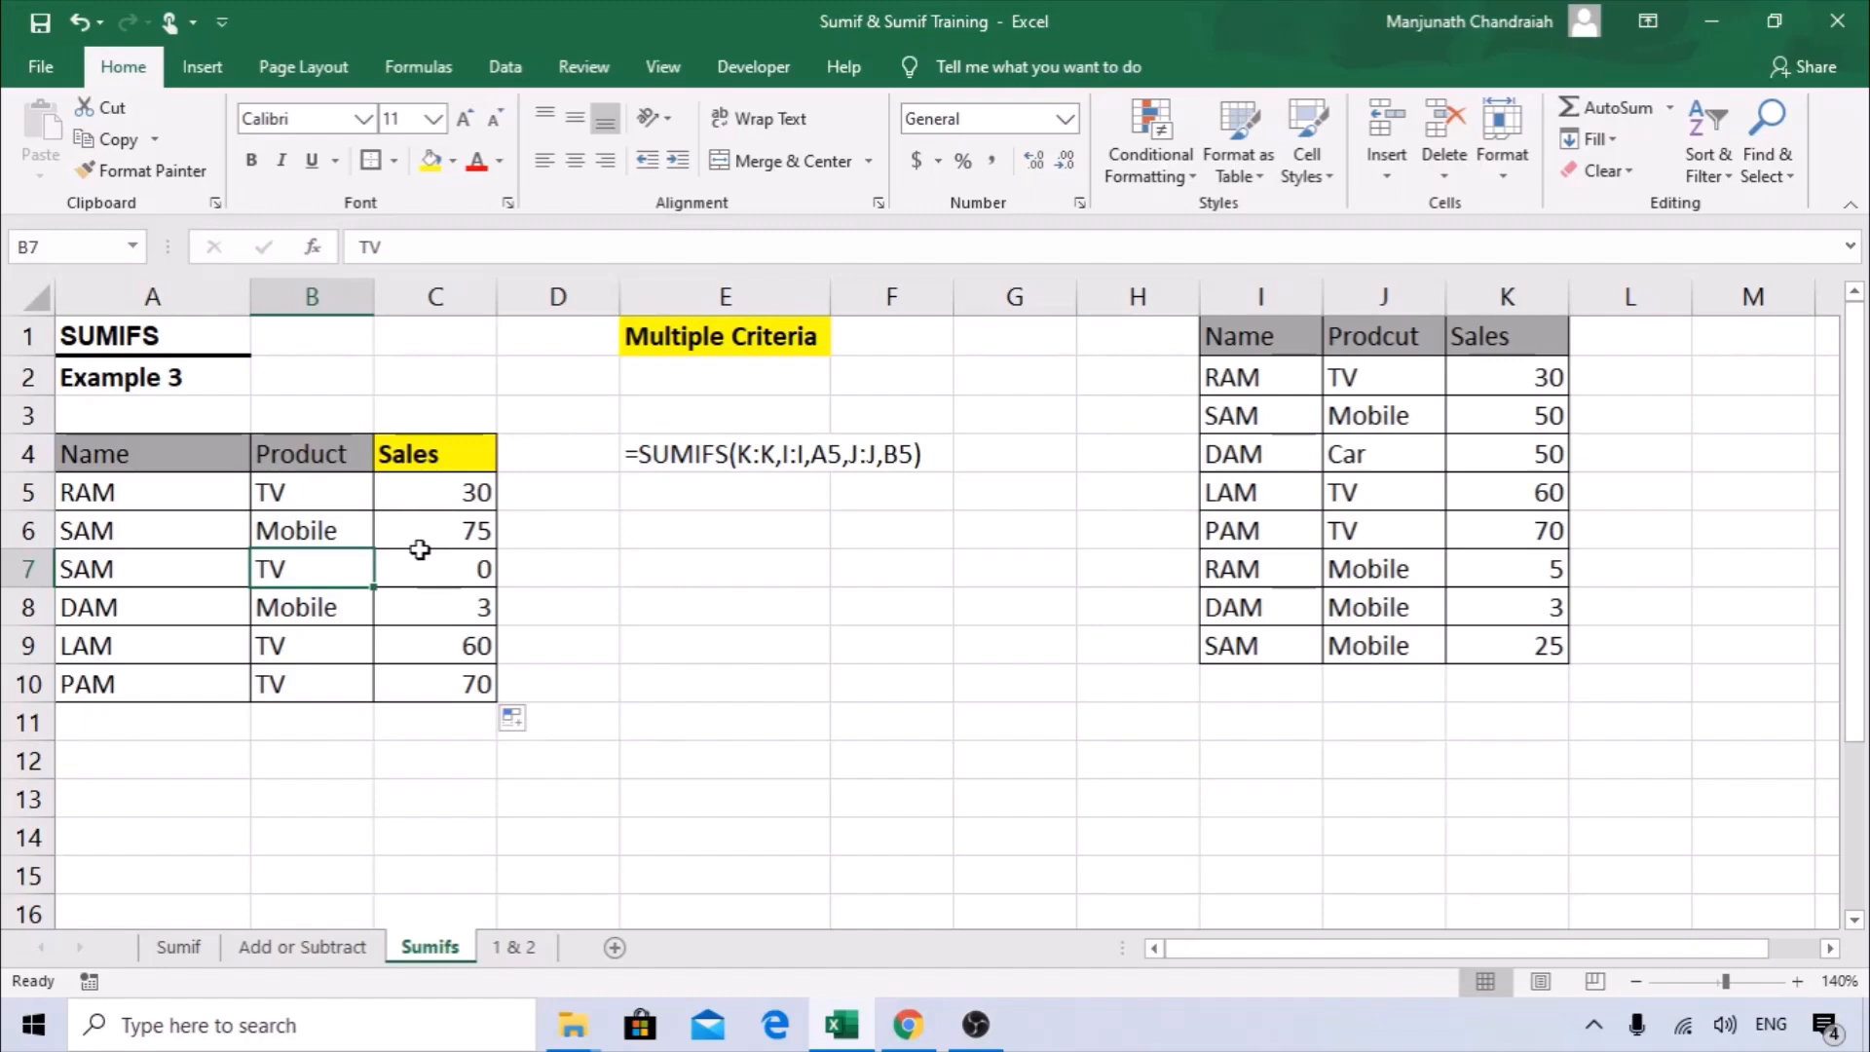
Change the product in B7 to Mobile and check the recalculated sales in C7.
{"action": "key", "text": "Right"}
{"action": "key", "text": "F2"}
{"action": "key", "text": "Escape"}
{"action": "type", "text": "m"}
{"action": "key", "text": "Escape"}
{"action": "key", "text": "Left"}
{"action": "type", "text": "Mobile"}
{"action": "key", "text": "Return"}
{"action": "left_click", "coordinate": [441, 556]}
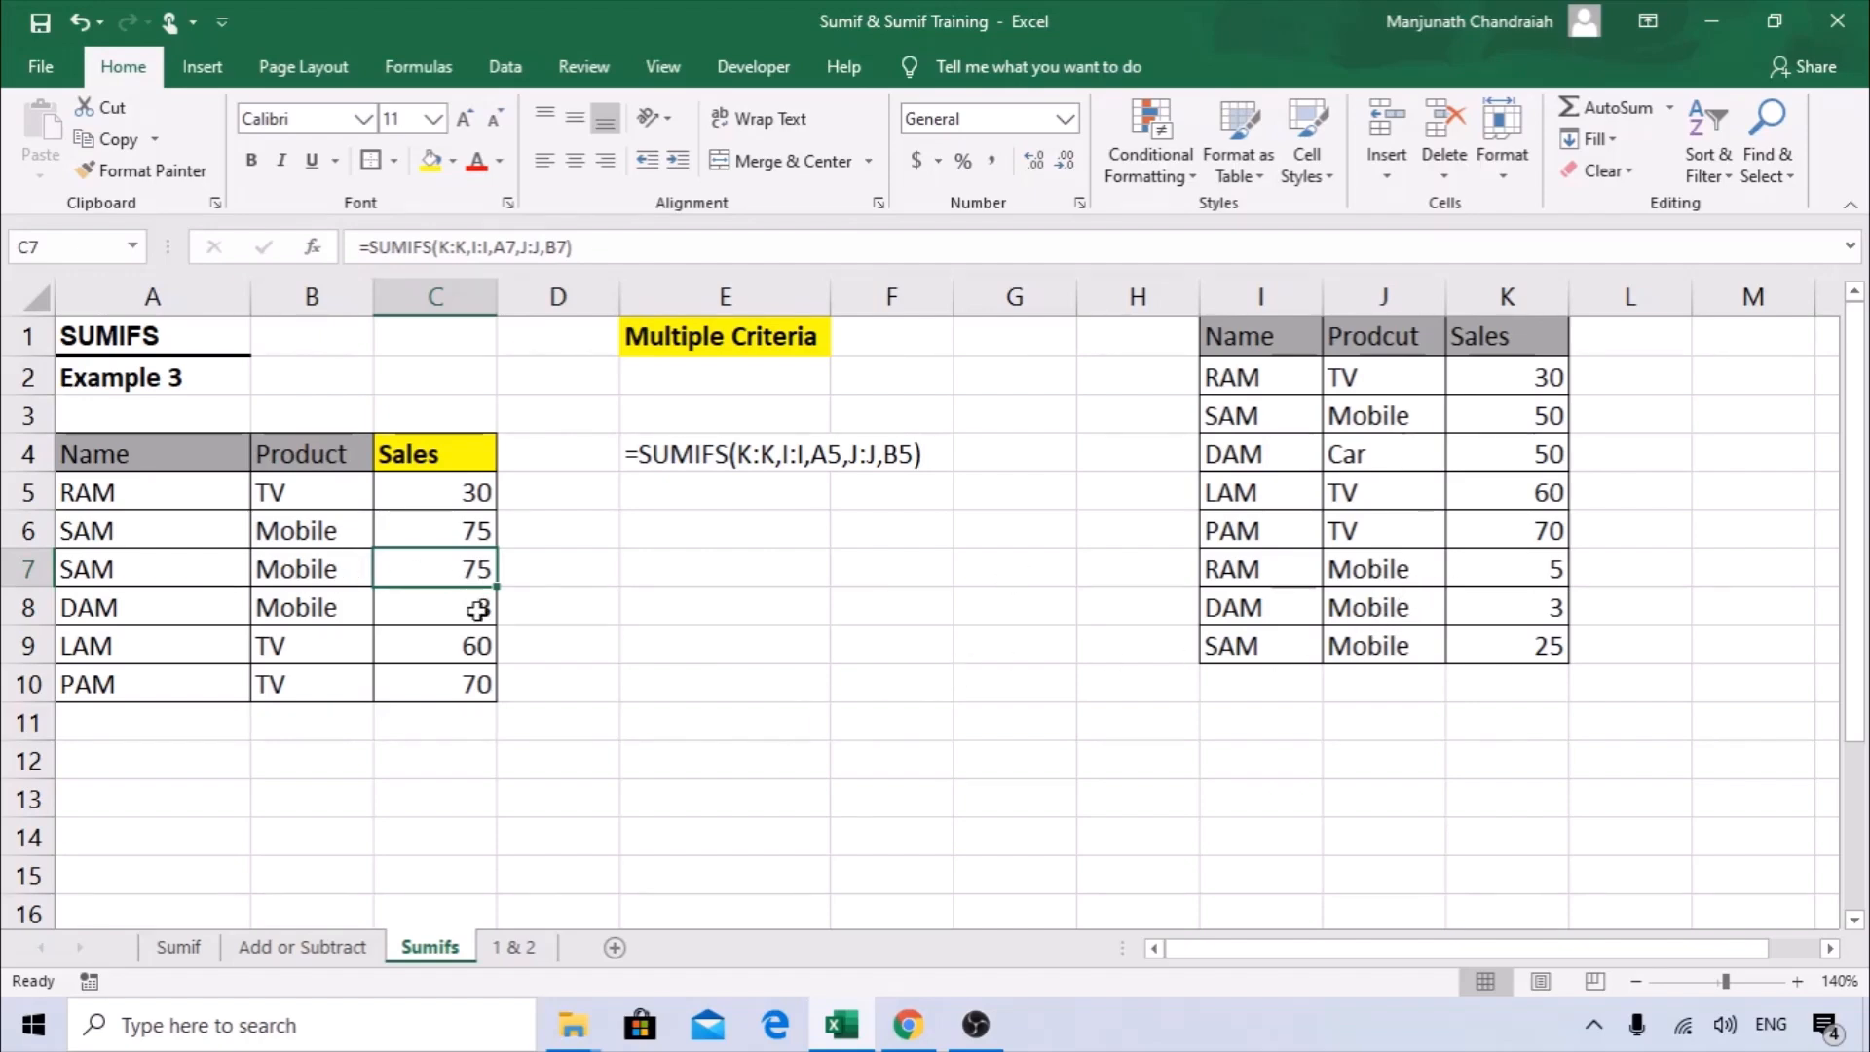
Review the function arguments of the SUMIFS formula in C5 and close them without changes.
{"action": "left_click", "coordinate": [471, 491]}
{"action": "left_click", "coordinate": [340, 257]}
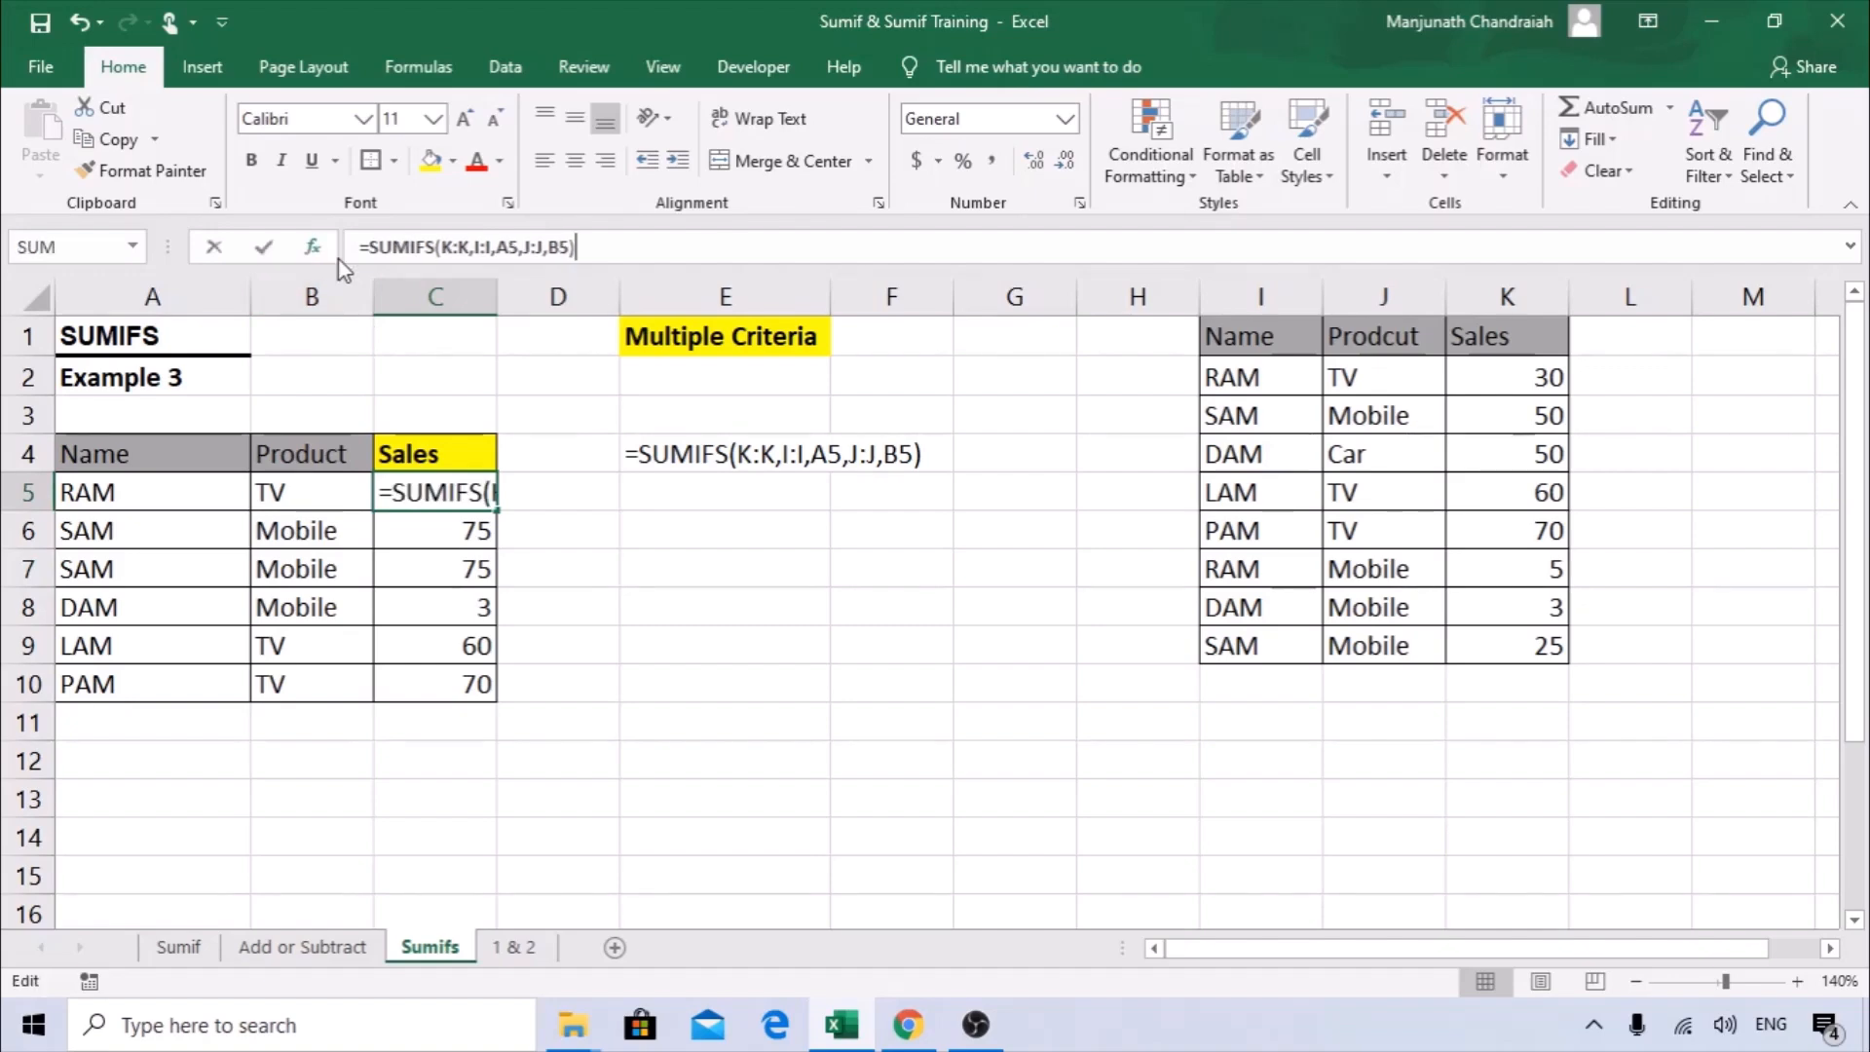
{"action": "left_click", "coordinate": [311, 246]}
{"action": "left_click_drag", "start_coordinate": [764, 295], "coordinate": [641, 357]}
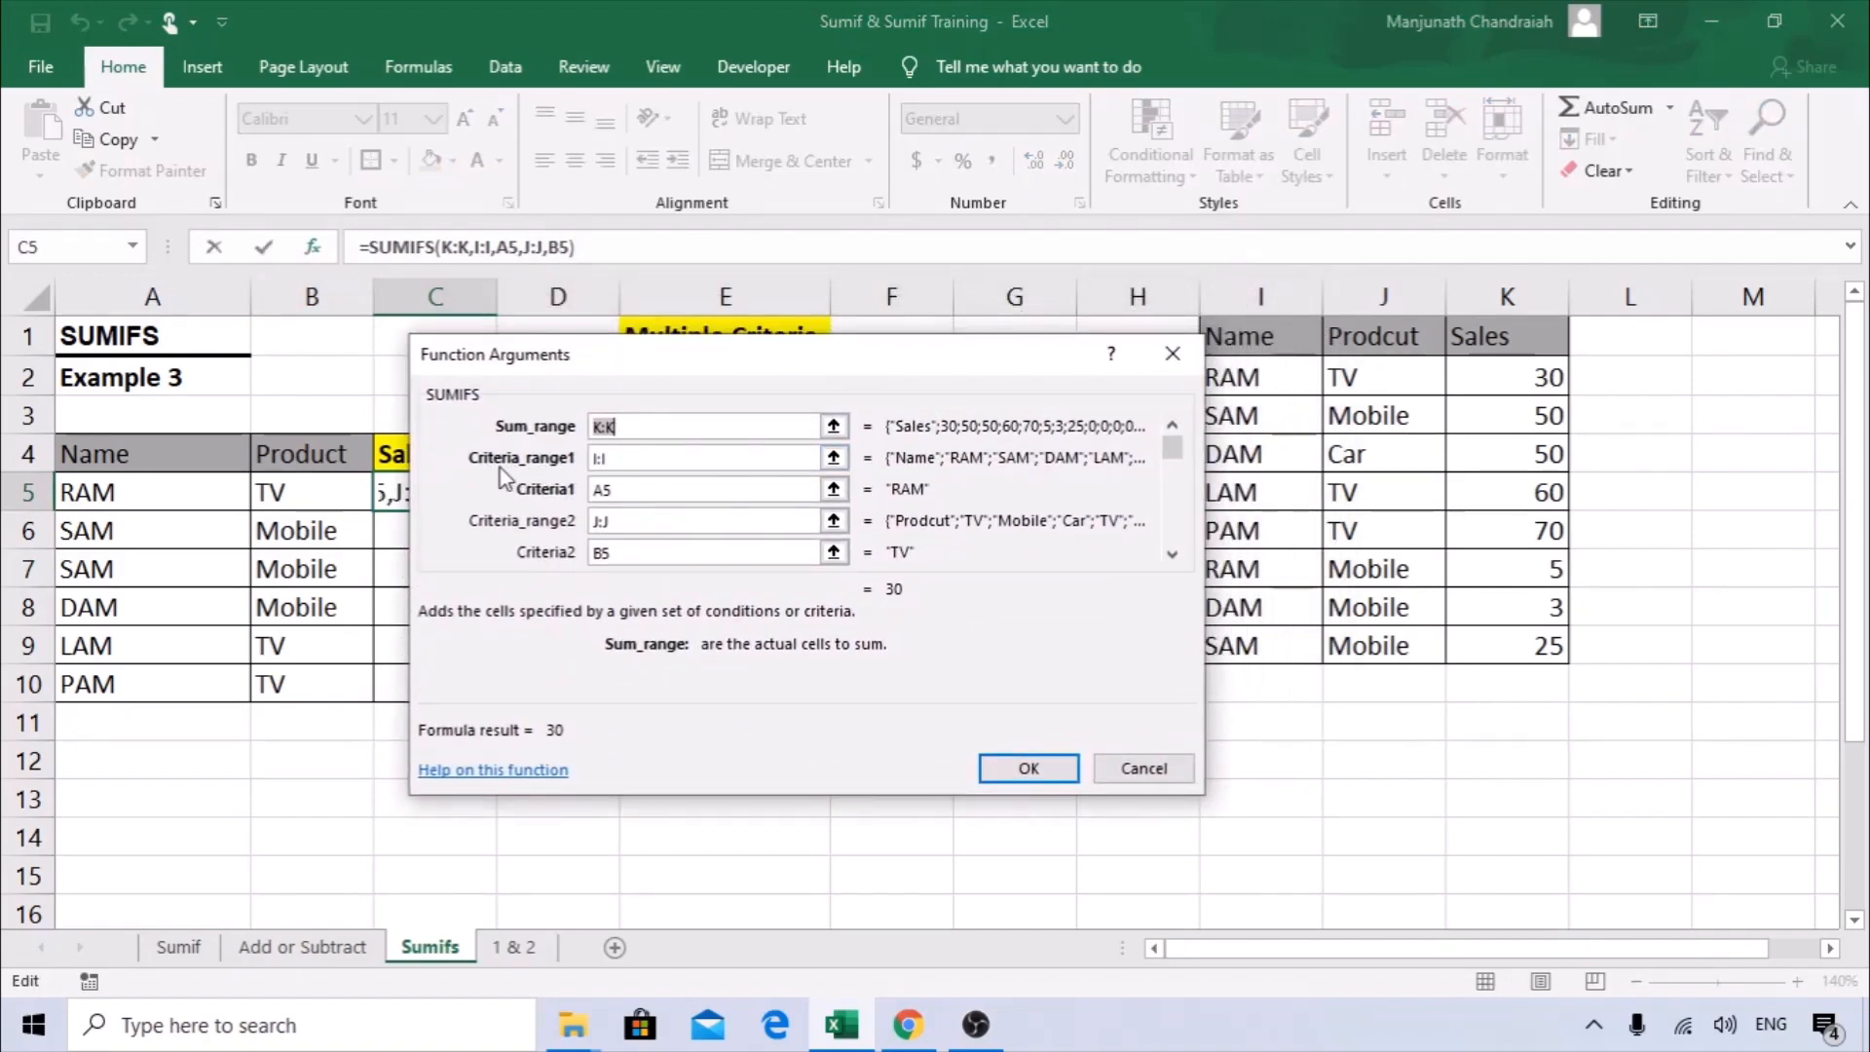
{"action": "left_click_drag", "start_coordinate": [701, 363], "coordinate": [646, 363]}
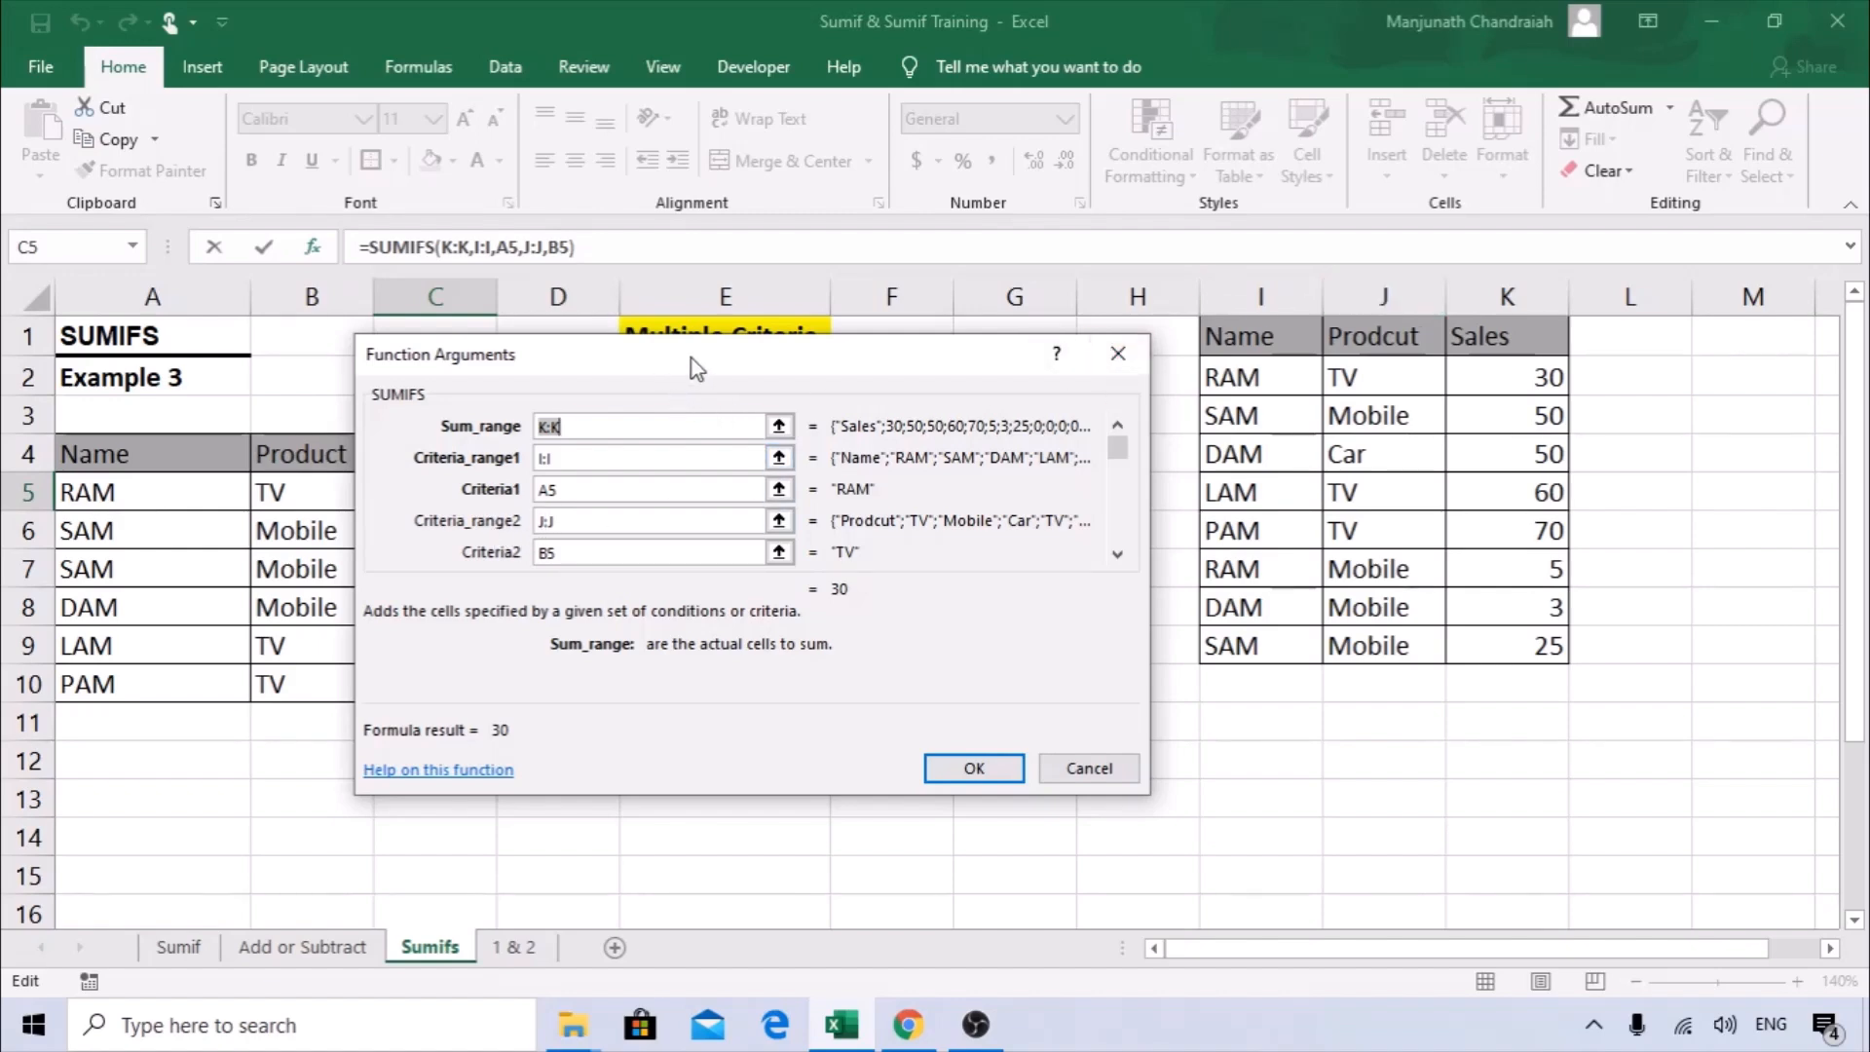
{"action": "left_click_drag", "start_coordinate": [692, 359], "coordinate": [787, 358]}
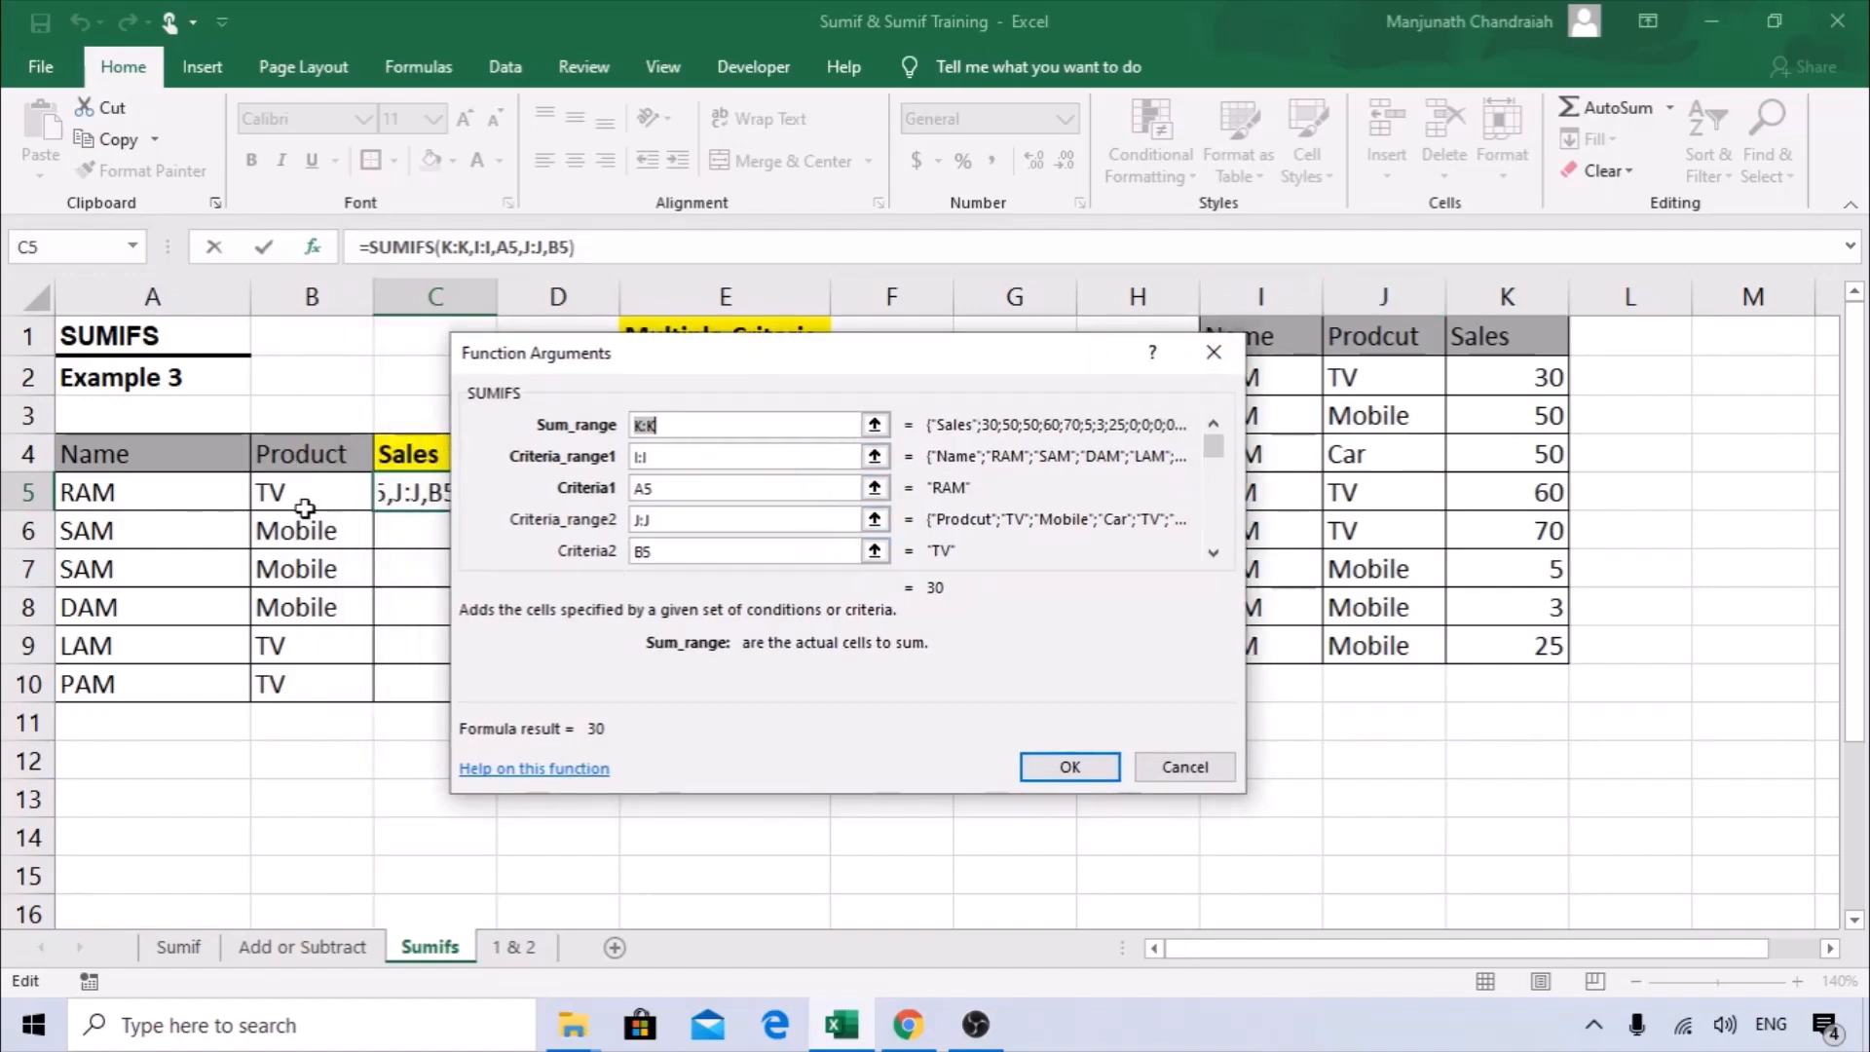
{"action": "left_click", "coordinate": [1185, 767]}
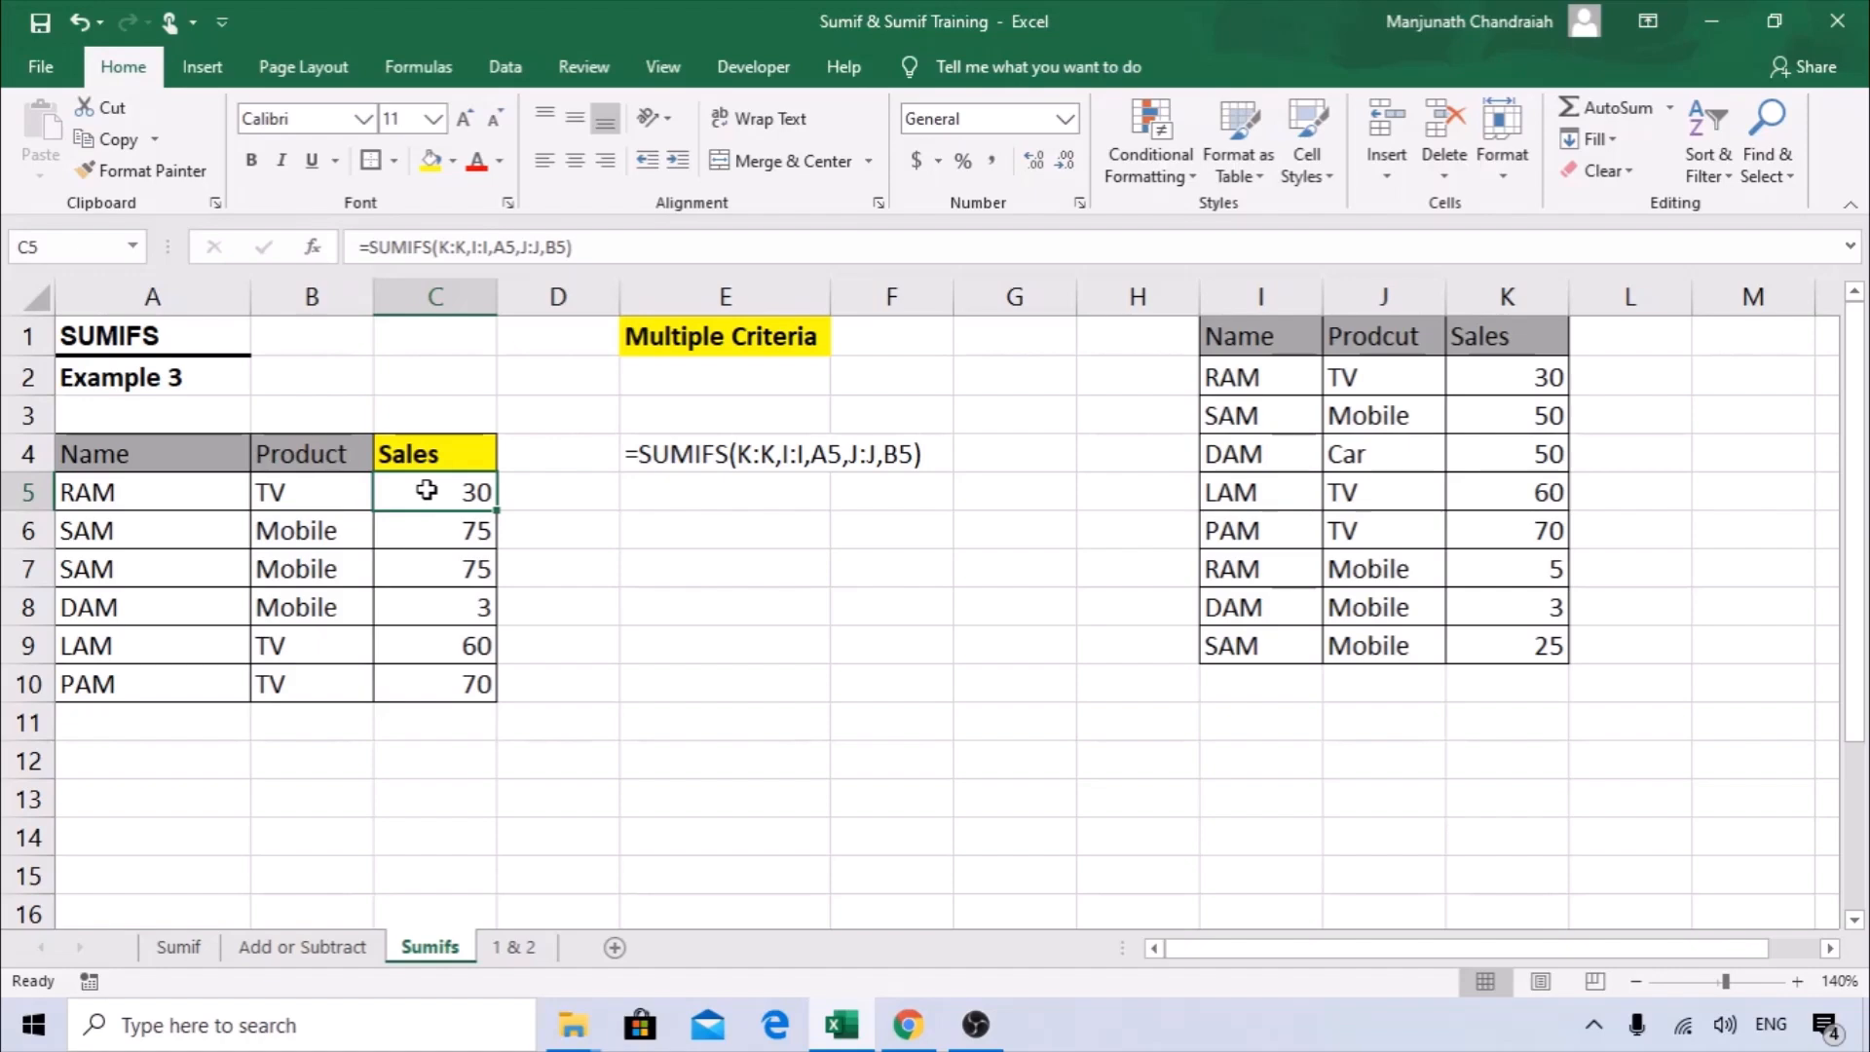
Open the 1 & 2 sheet and review the Name, Product, Unit Sold and Sales Value columns of the summary table.
{"action": "left_click", "coordinate": [522, 956]}
{"action": "left_click", "coordinate": [424, 682]}
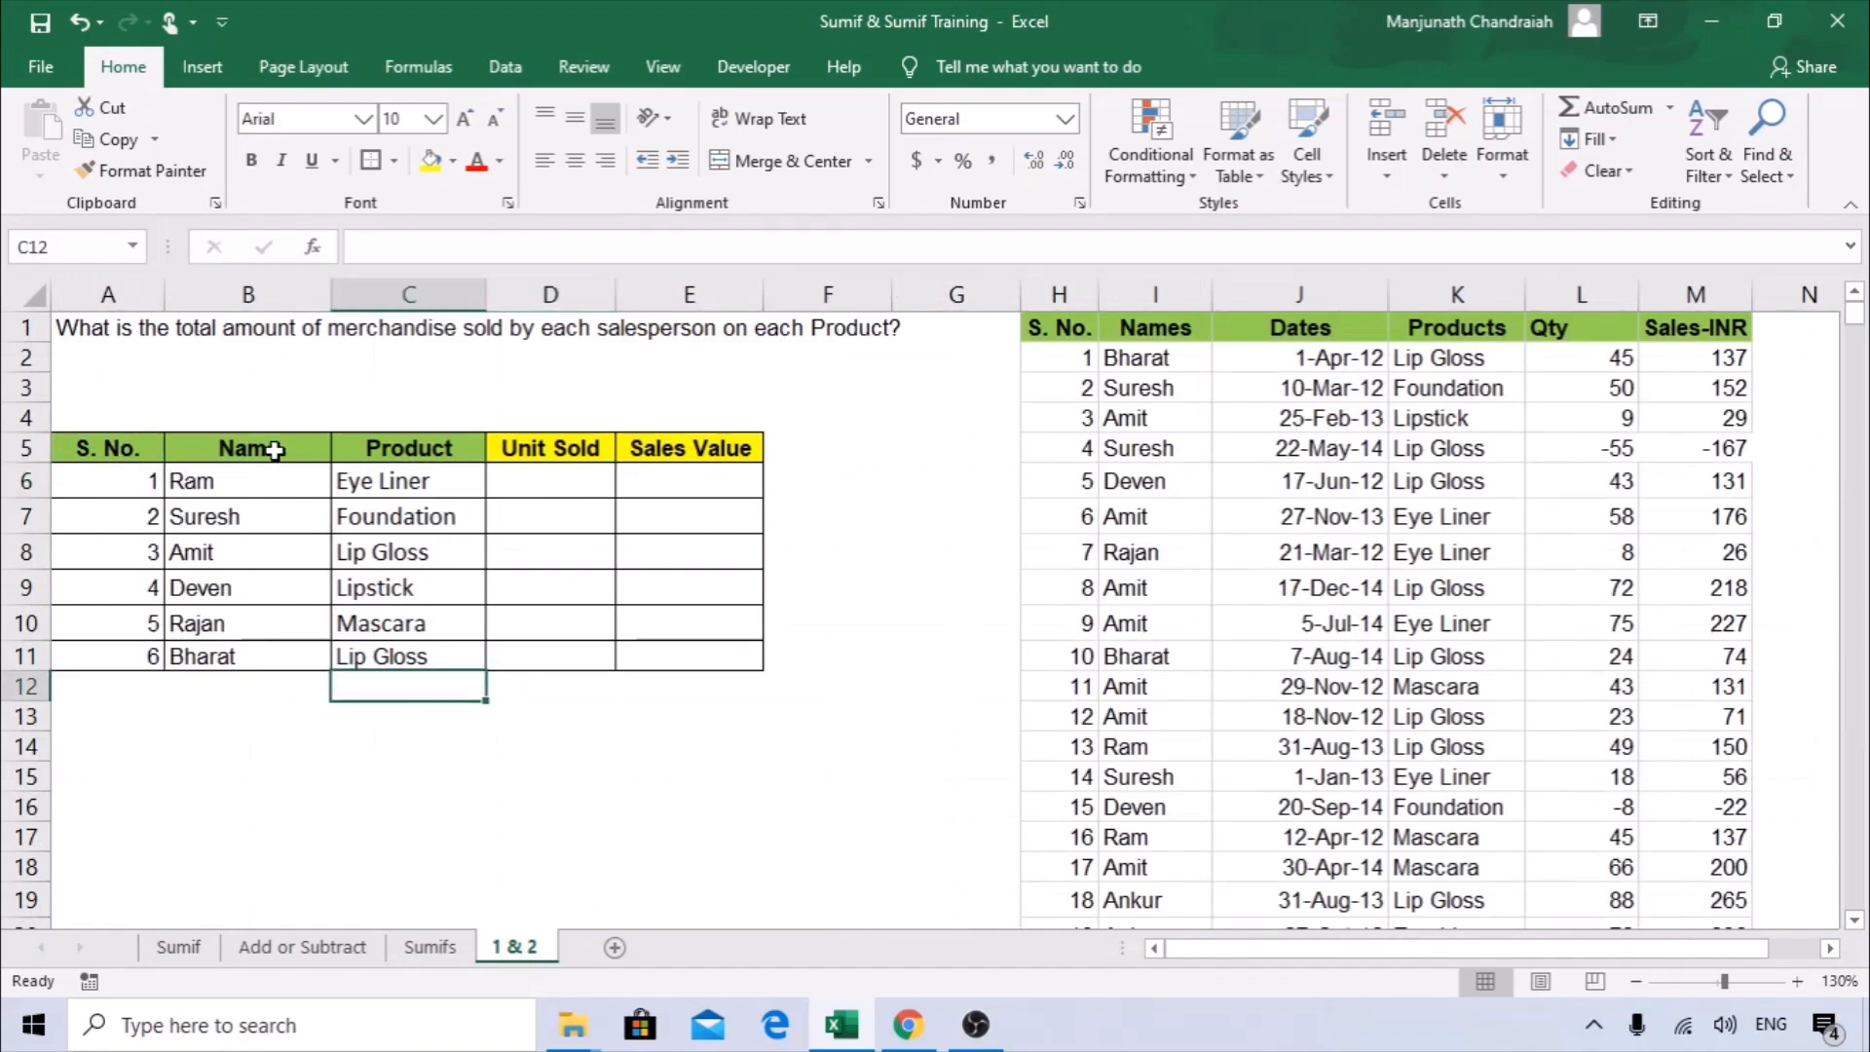
{"action": "left_click_drag", "start_coordinate": [275, 450], "coordinate": [261, 658]}
{"action": "left_click_drag", "start_coordinate": [418, 447], "coordinate": [443, 687]}
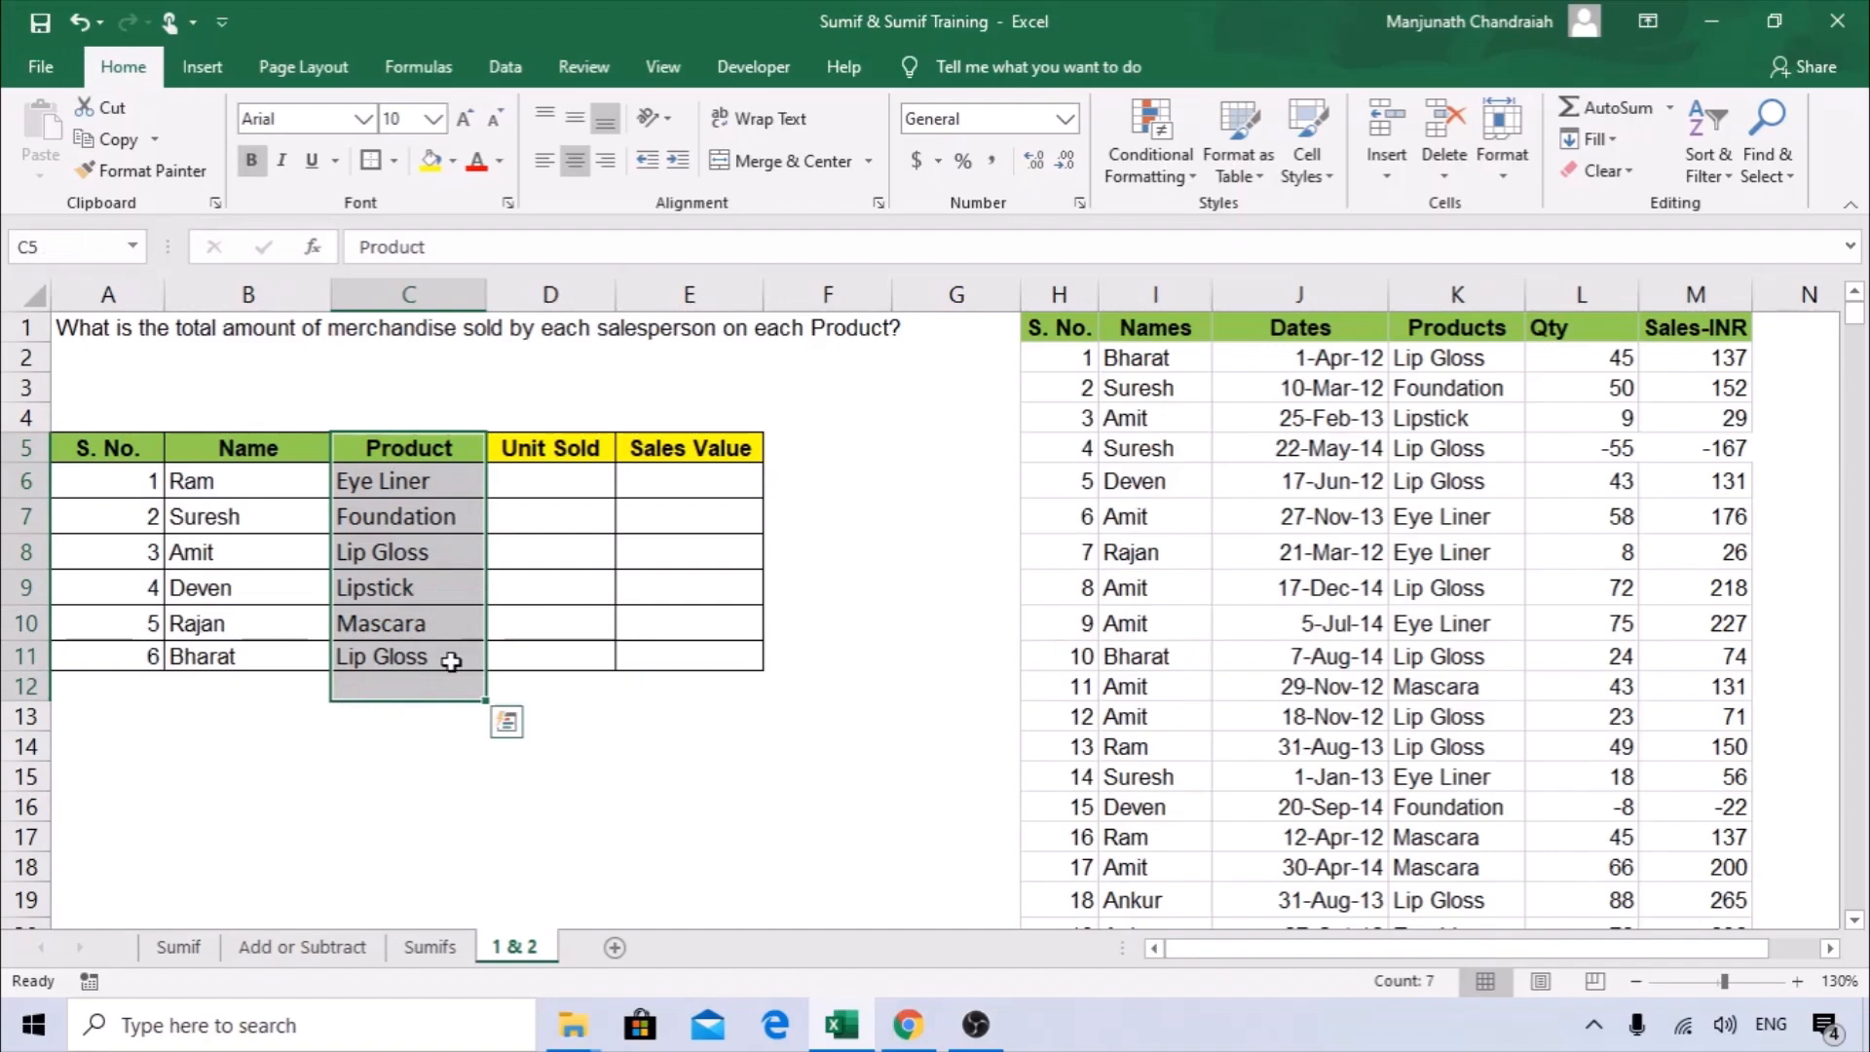
{"action": "left_click", "coordinate": [553, 450]}
{"action": "key", "text": "Return"}
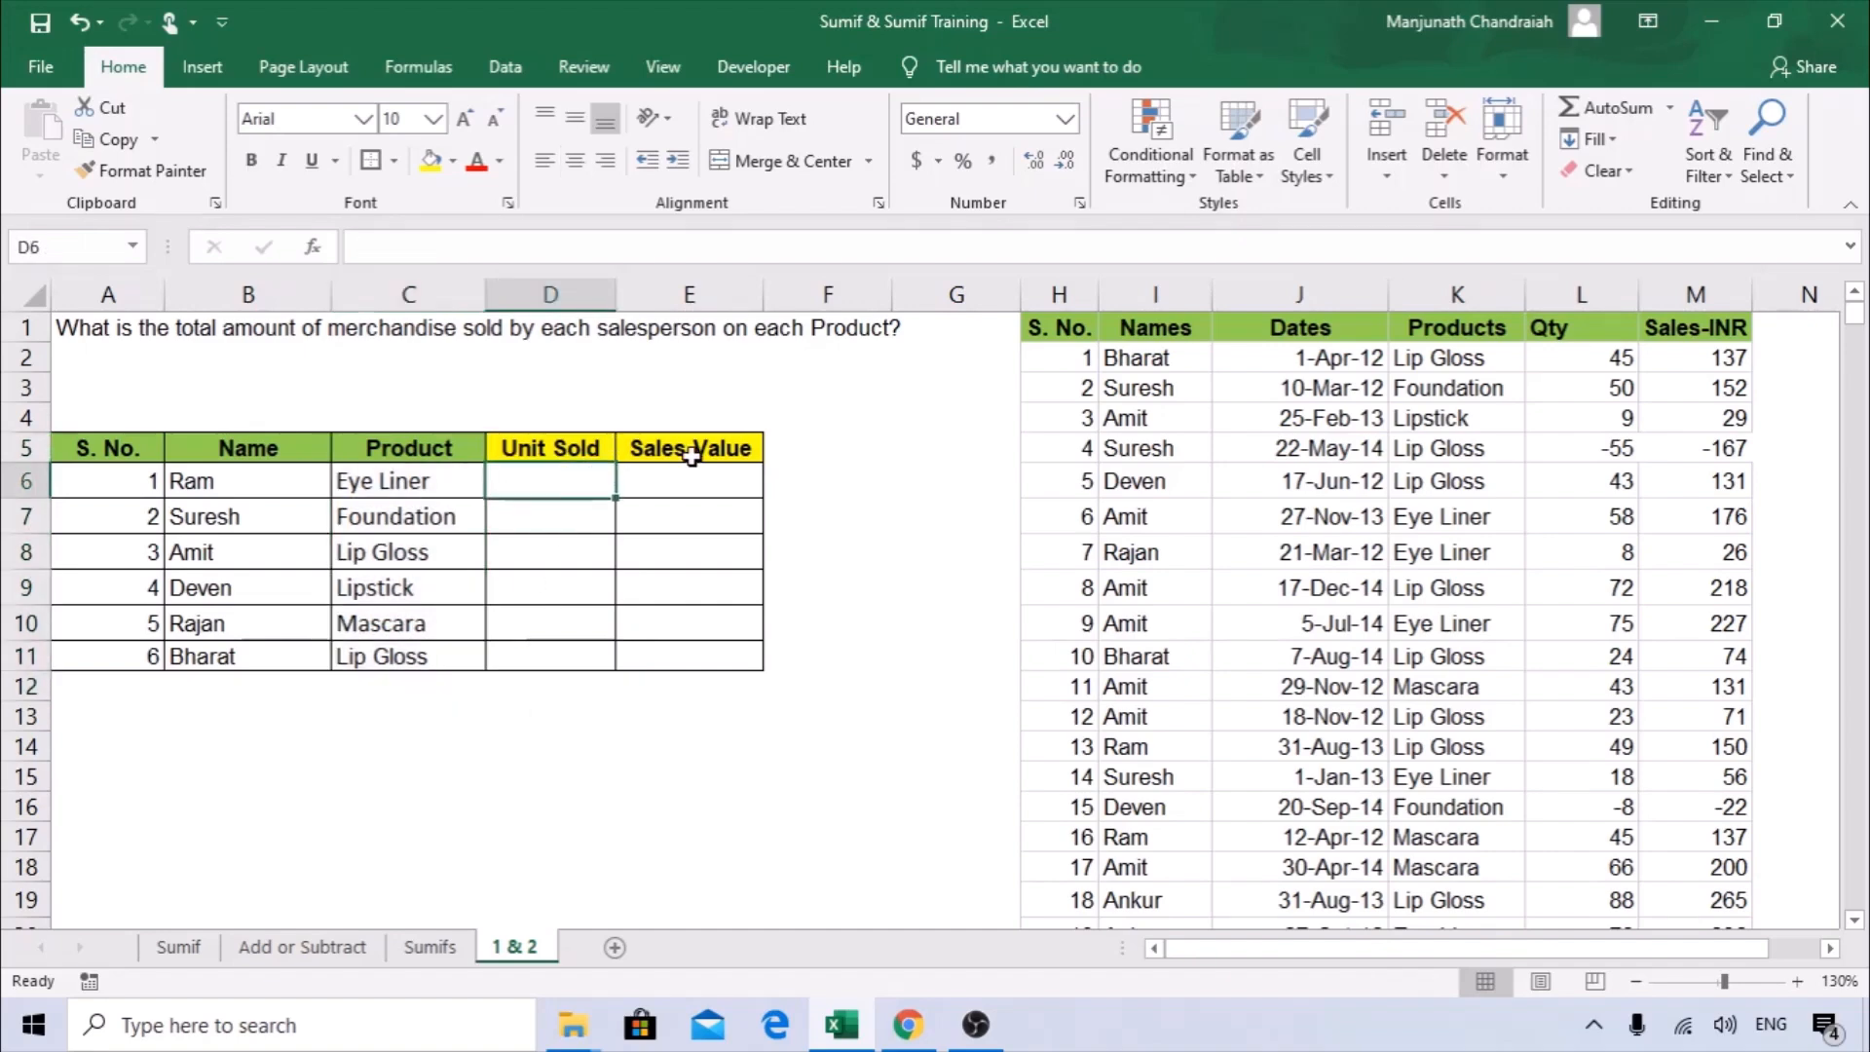
{"action": "left_click", "coordinate": [691, 454]}
{"action": "left_click", "coordinate": [698, 474]}
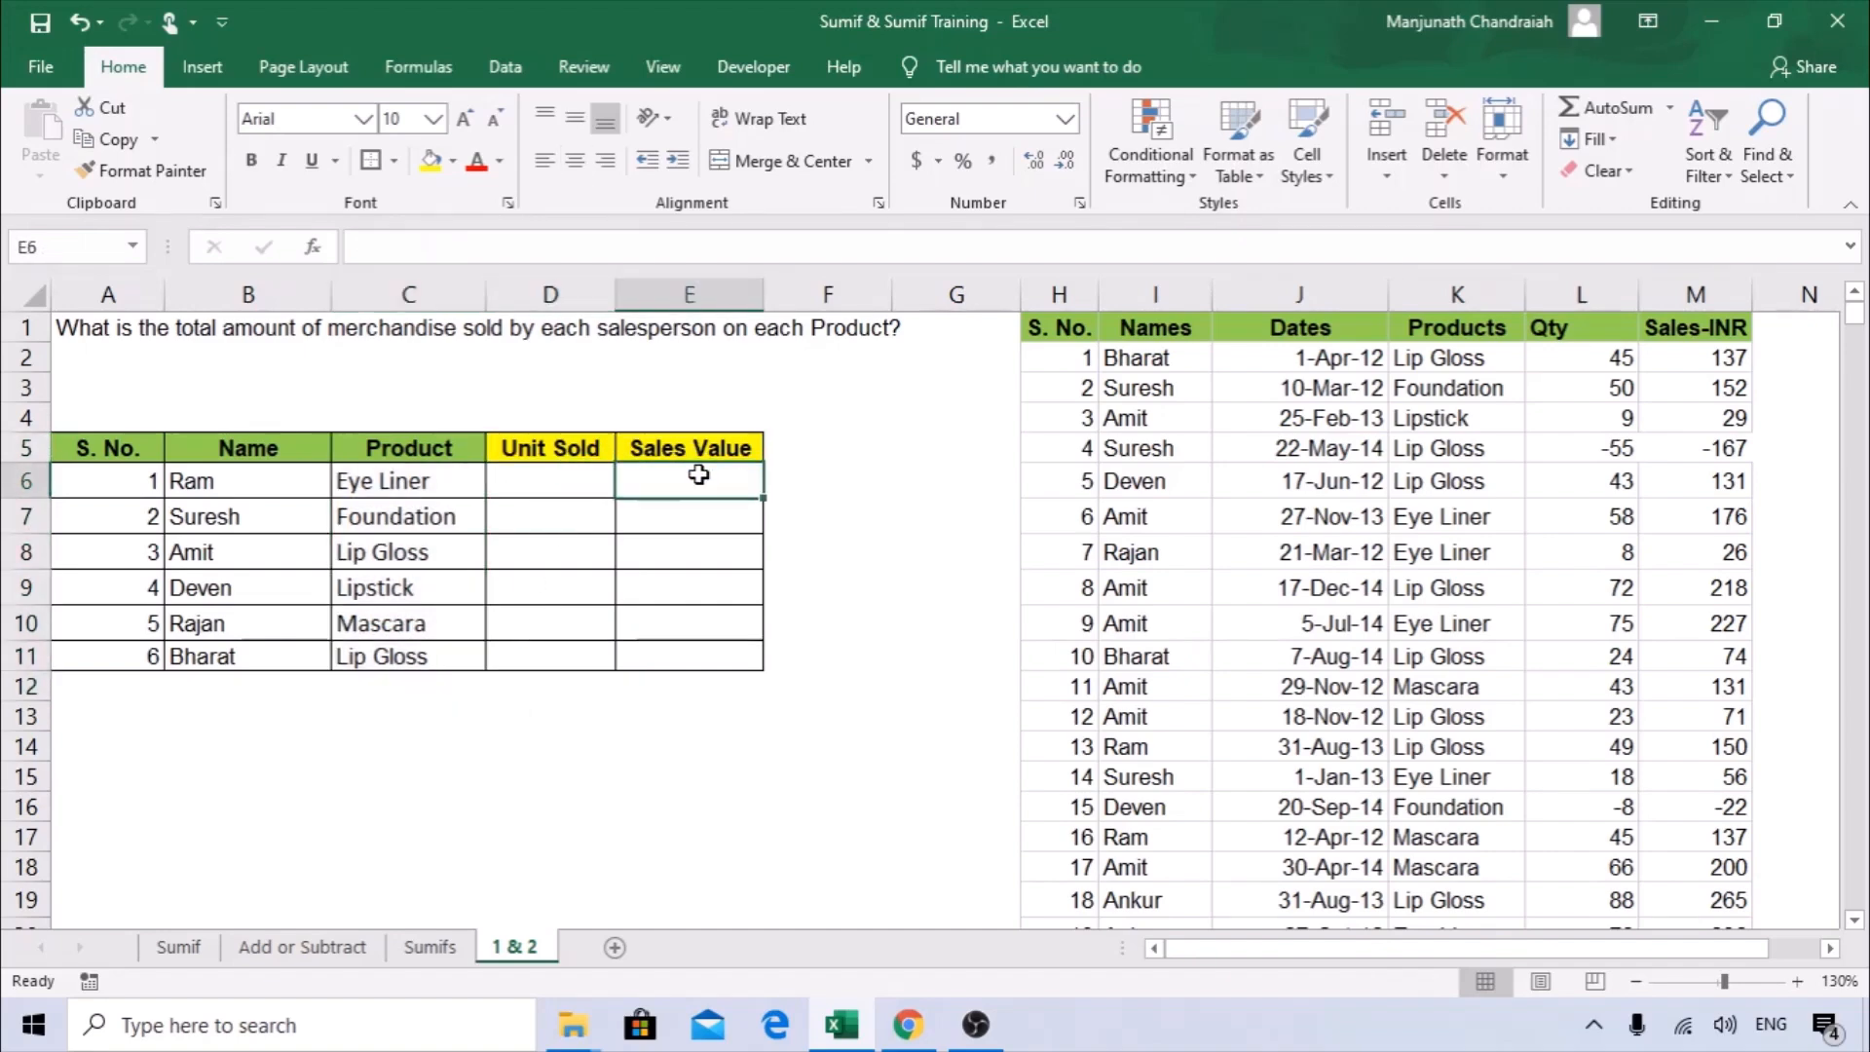
{"action": "left_click", "coordinate": [394, 487]}
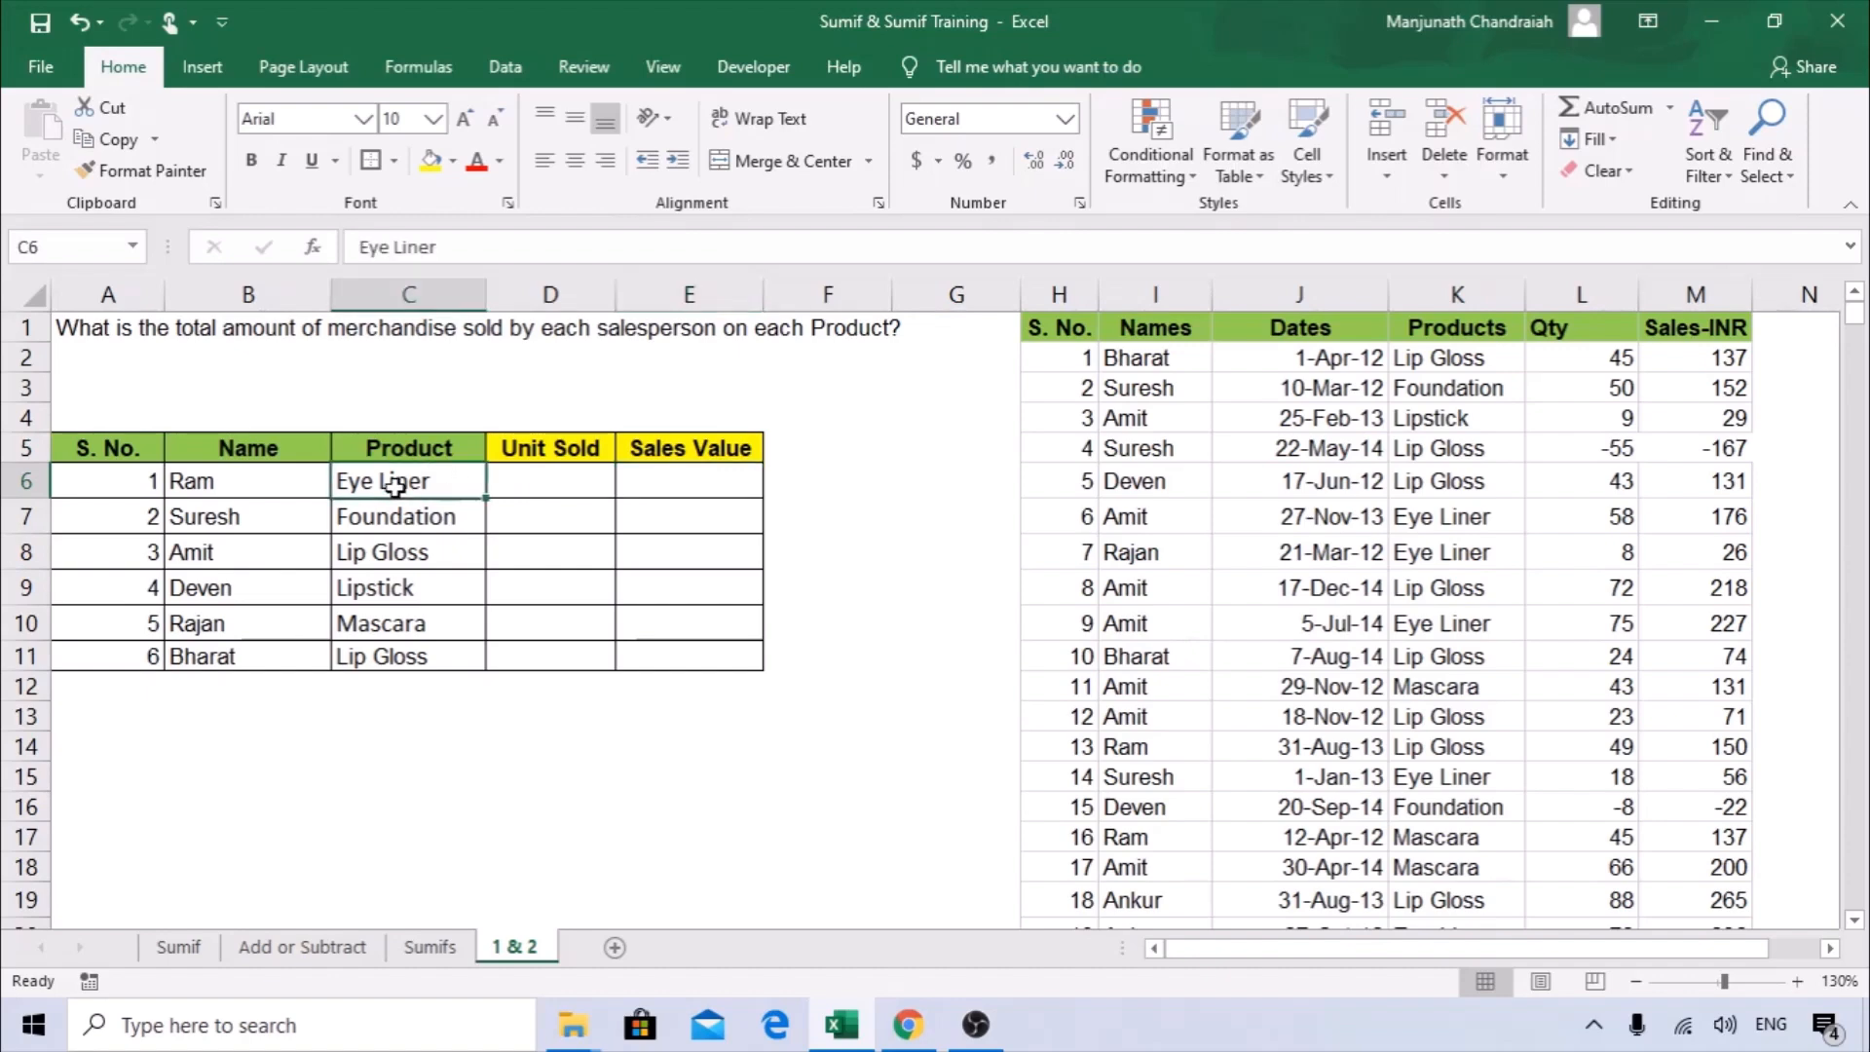
{"action": "left_click", "coordinate": [254, 484]}
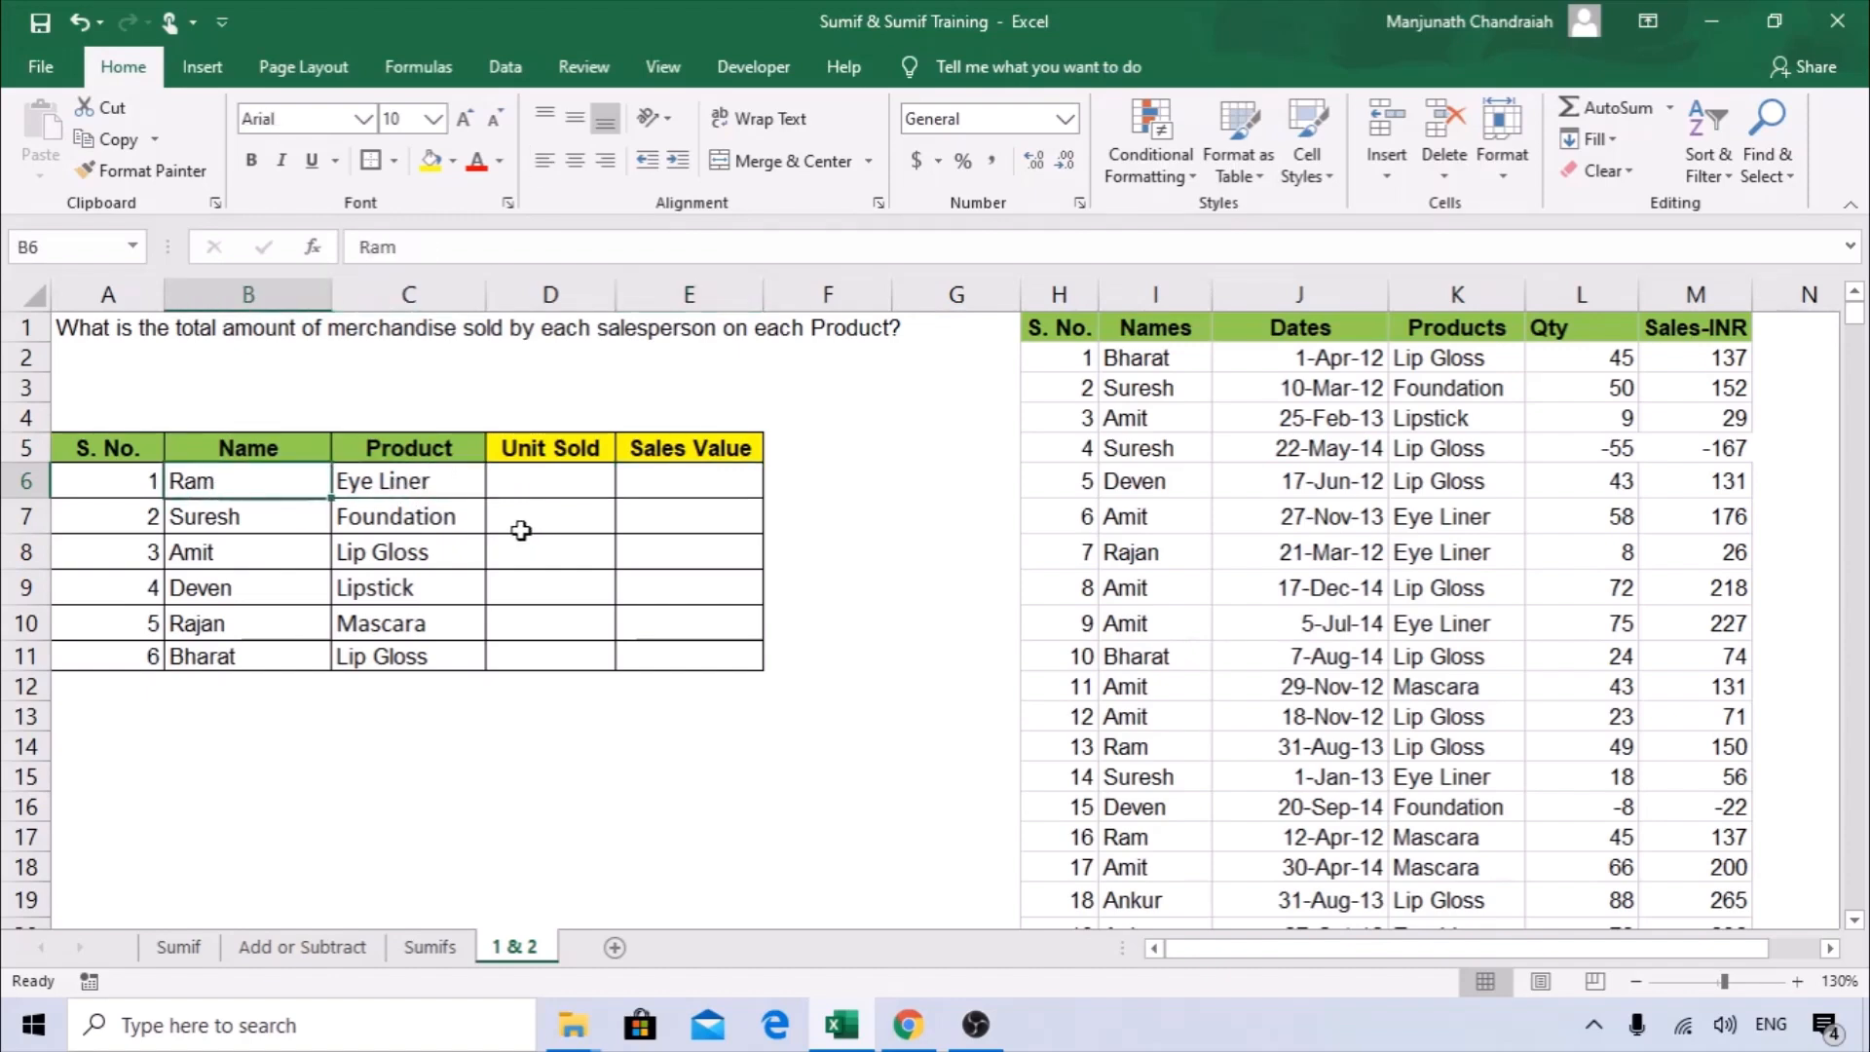
{"action": "left_click", "coordinate": [686, 484]}
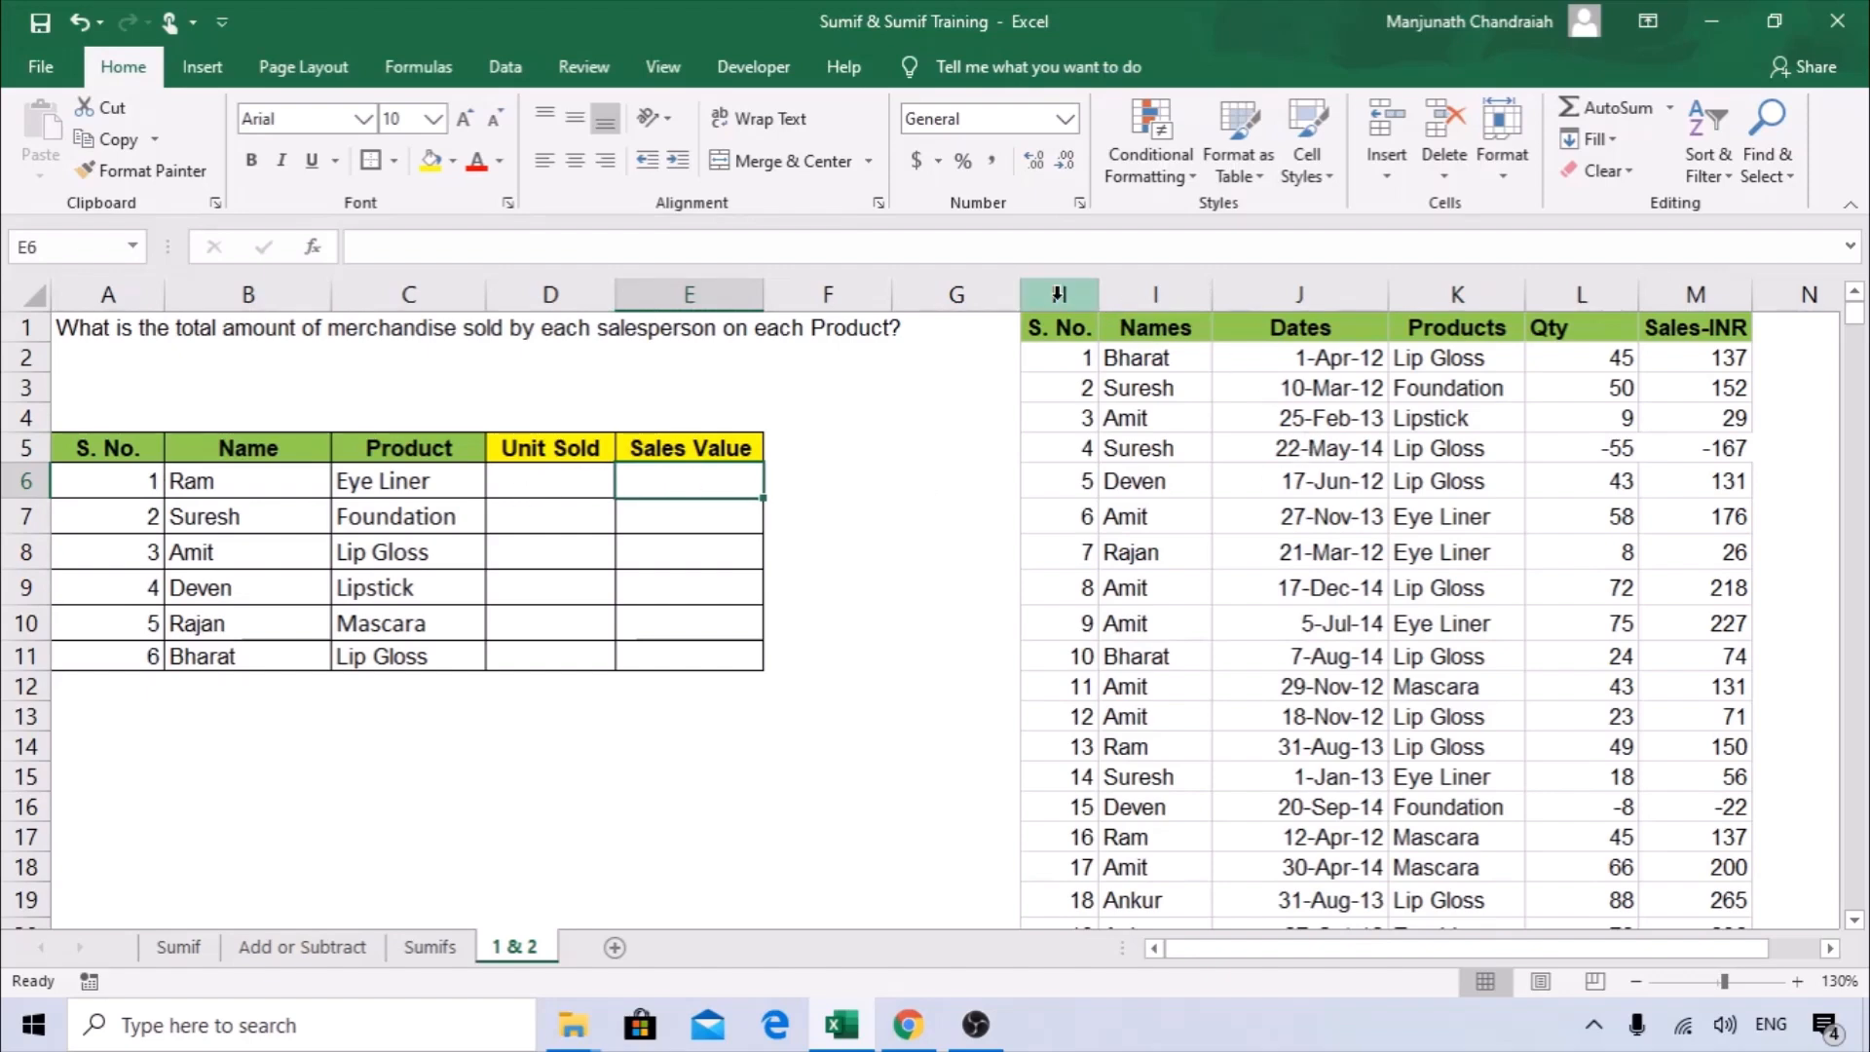
Examine the source data in columns H to M, particularly the Names and Products columns.
{"action": "left_click_drag", "start_coordinate": [1059, 294], "coordinate": [1696, 294]}
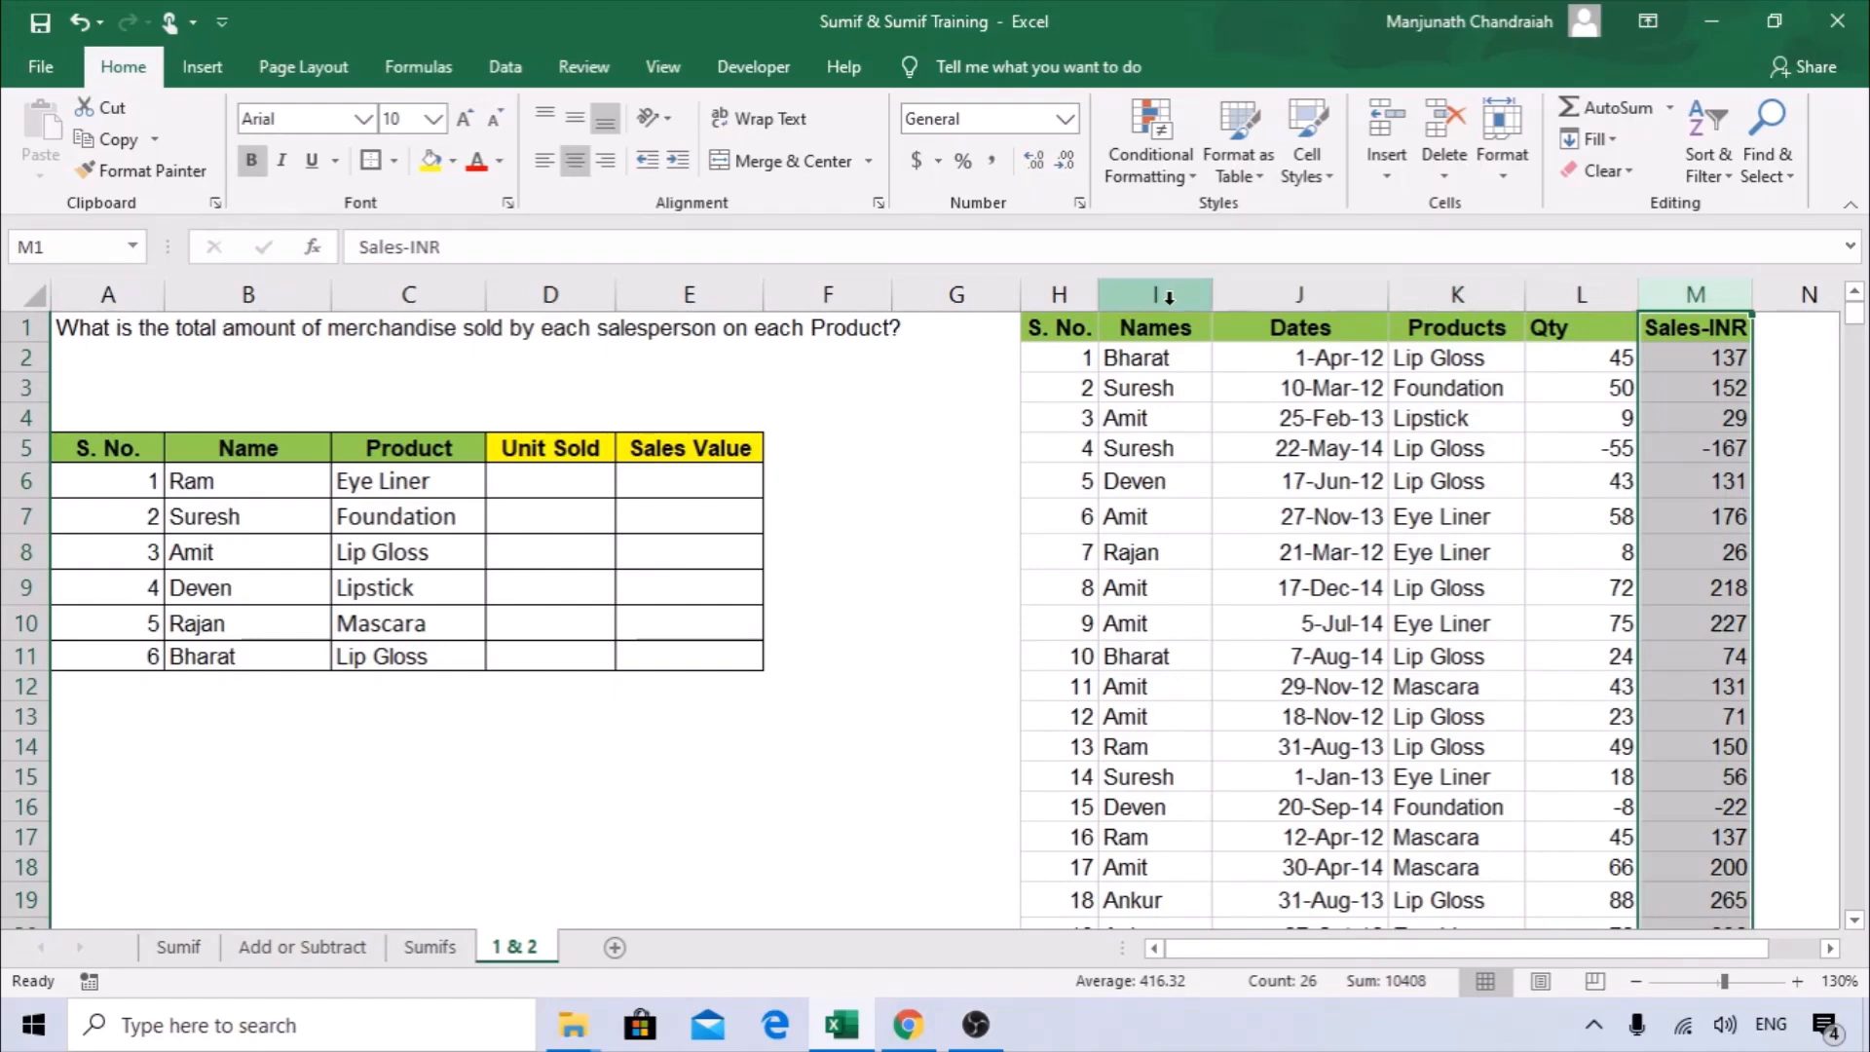
{"action": "left_click", "coordinate": [1155, 294]}
{"action": "left_click", "coordinate": [1457, 294]}
{"action": "left_click", "coordinate": [553, 495]}
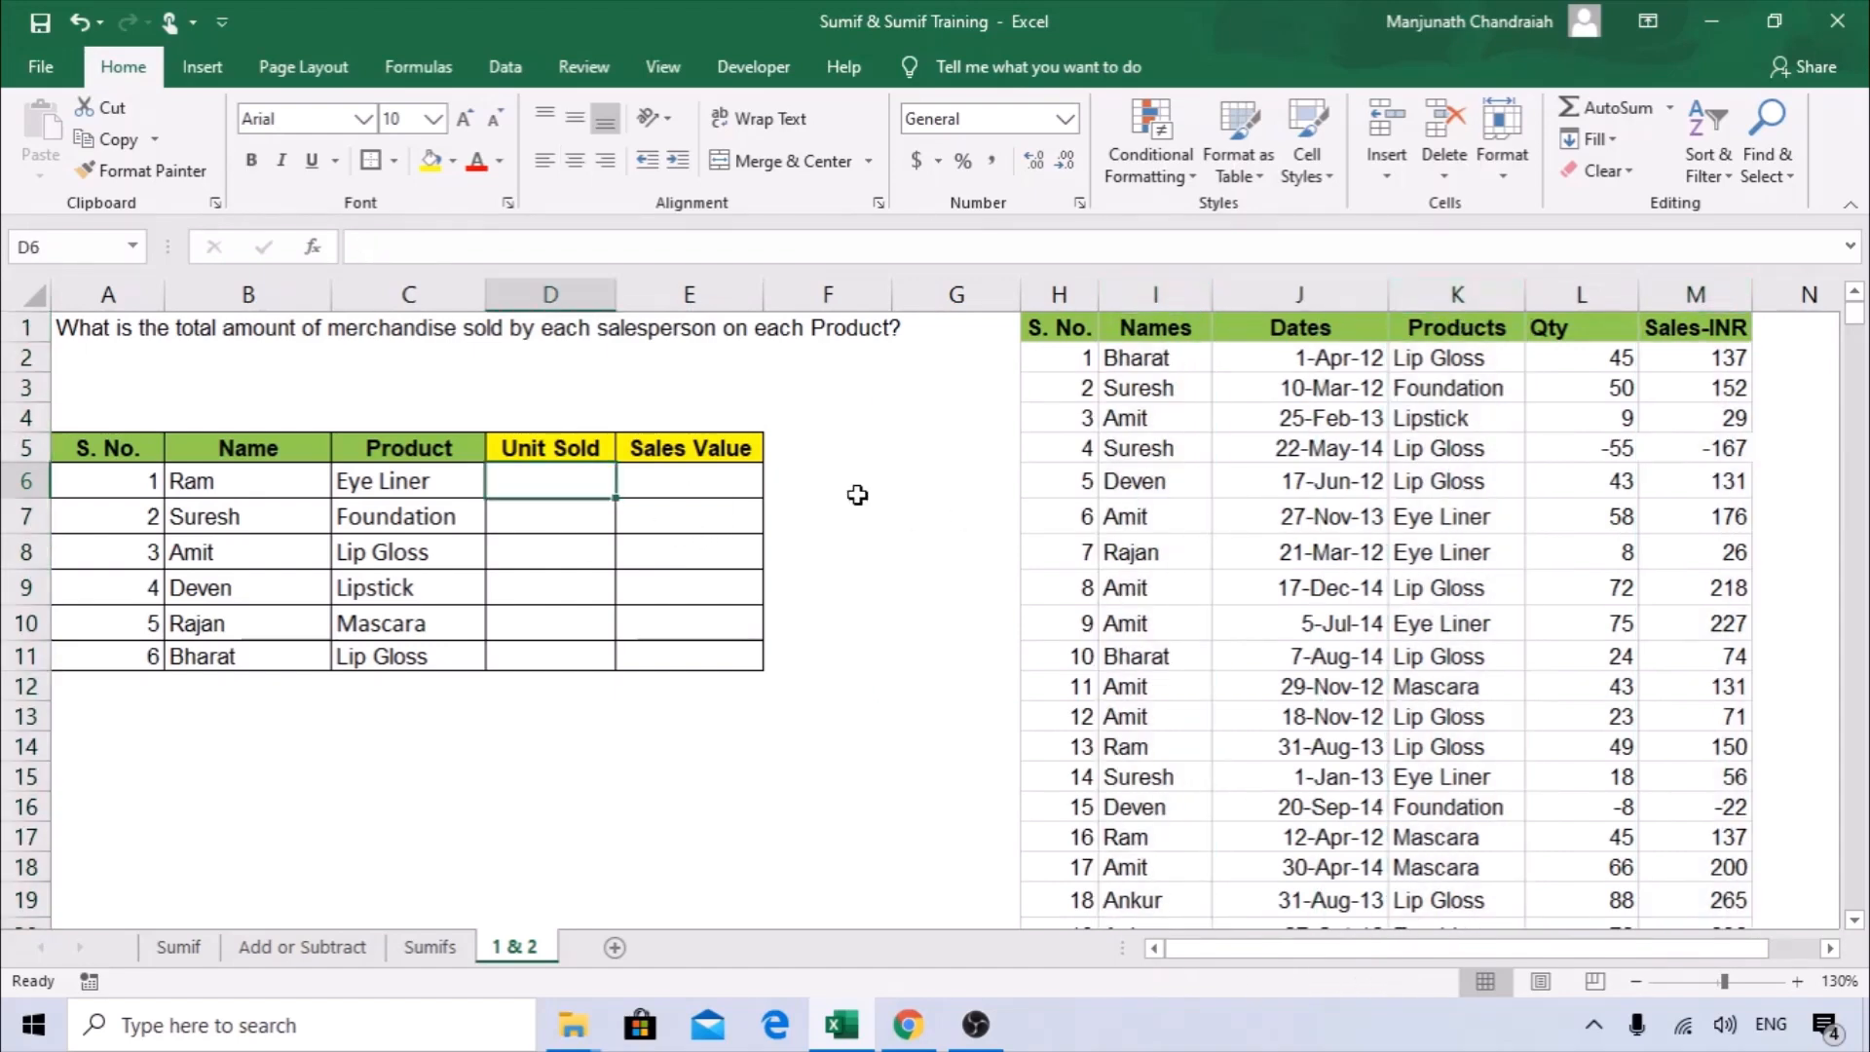
{"action": "type", "text": "="}
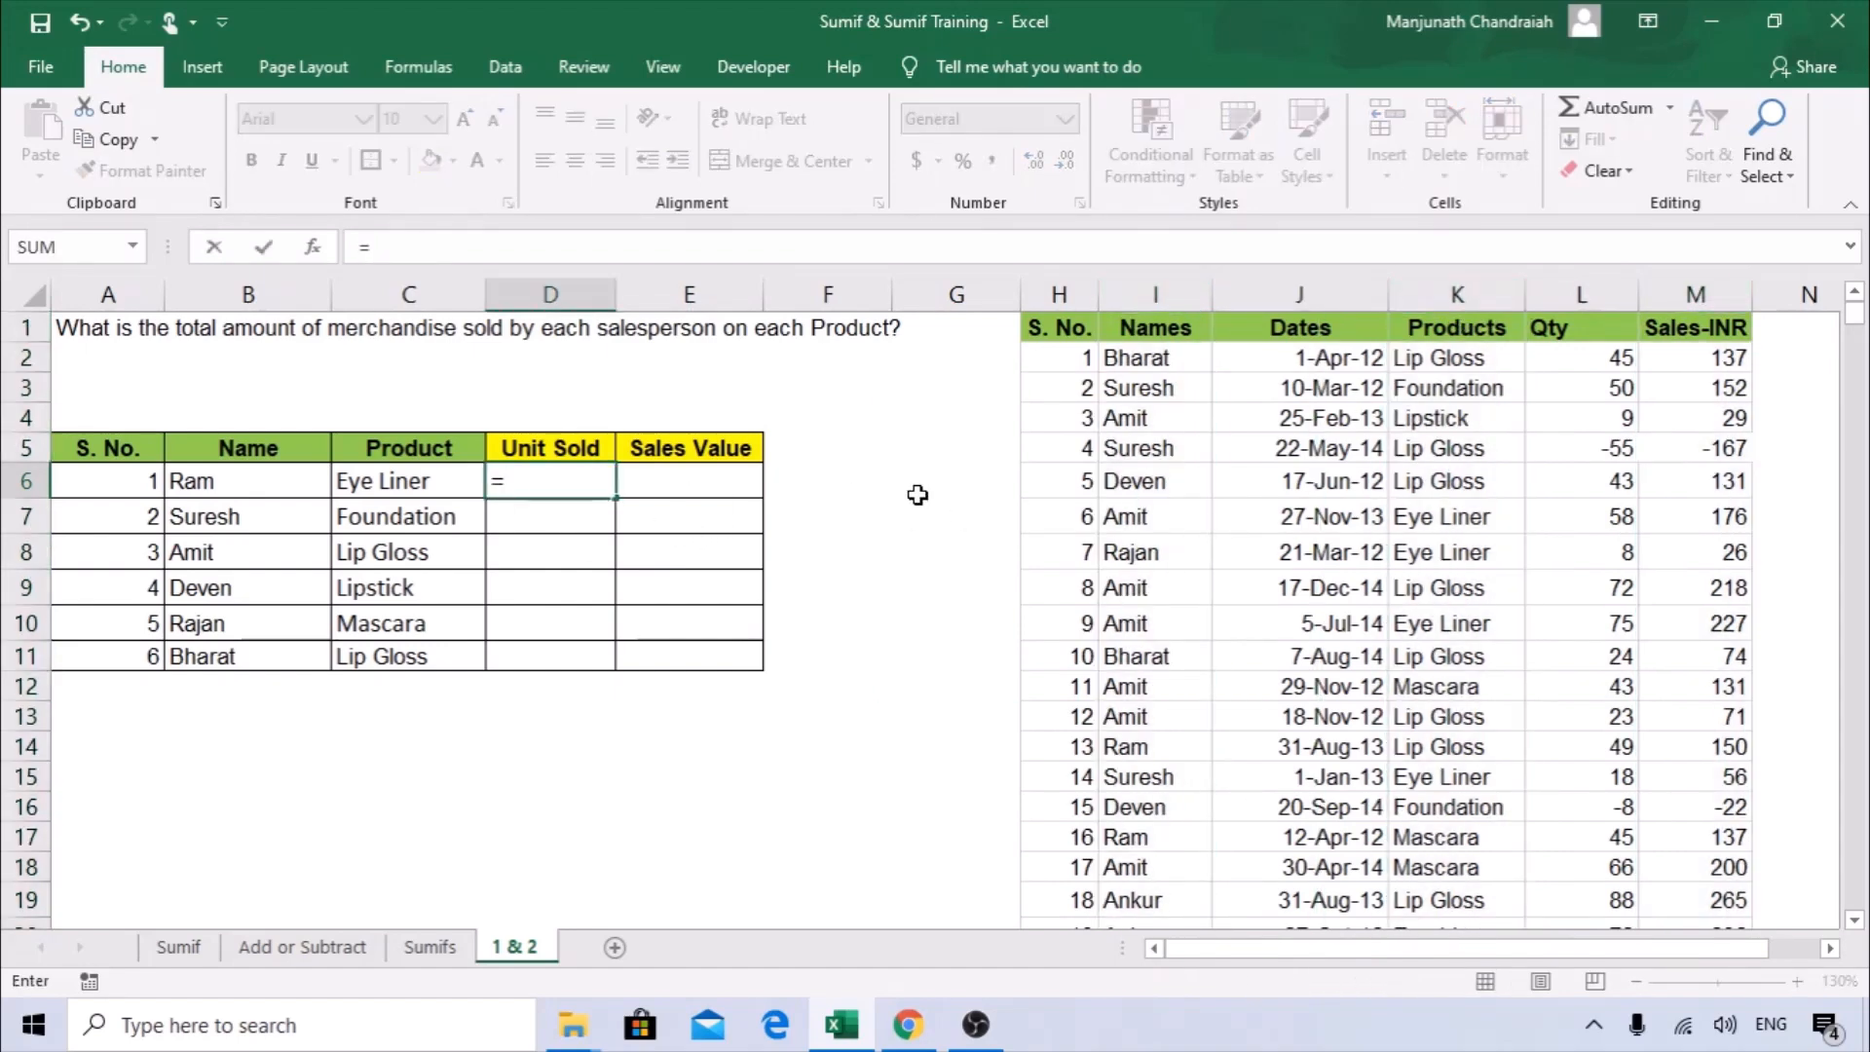
{"action": "type", "text": "SUM"}
{"action": "key", "text": "Escape"}
{"action": "key", "text": "Escape"}
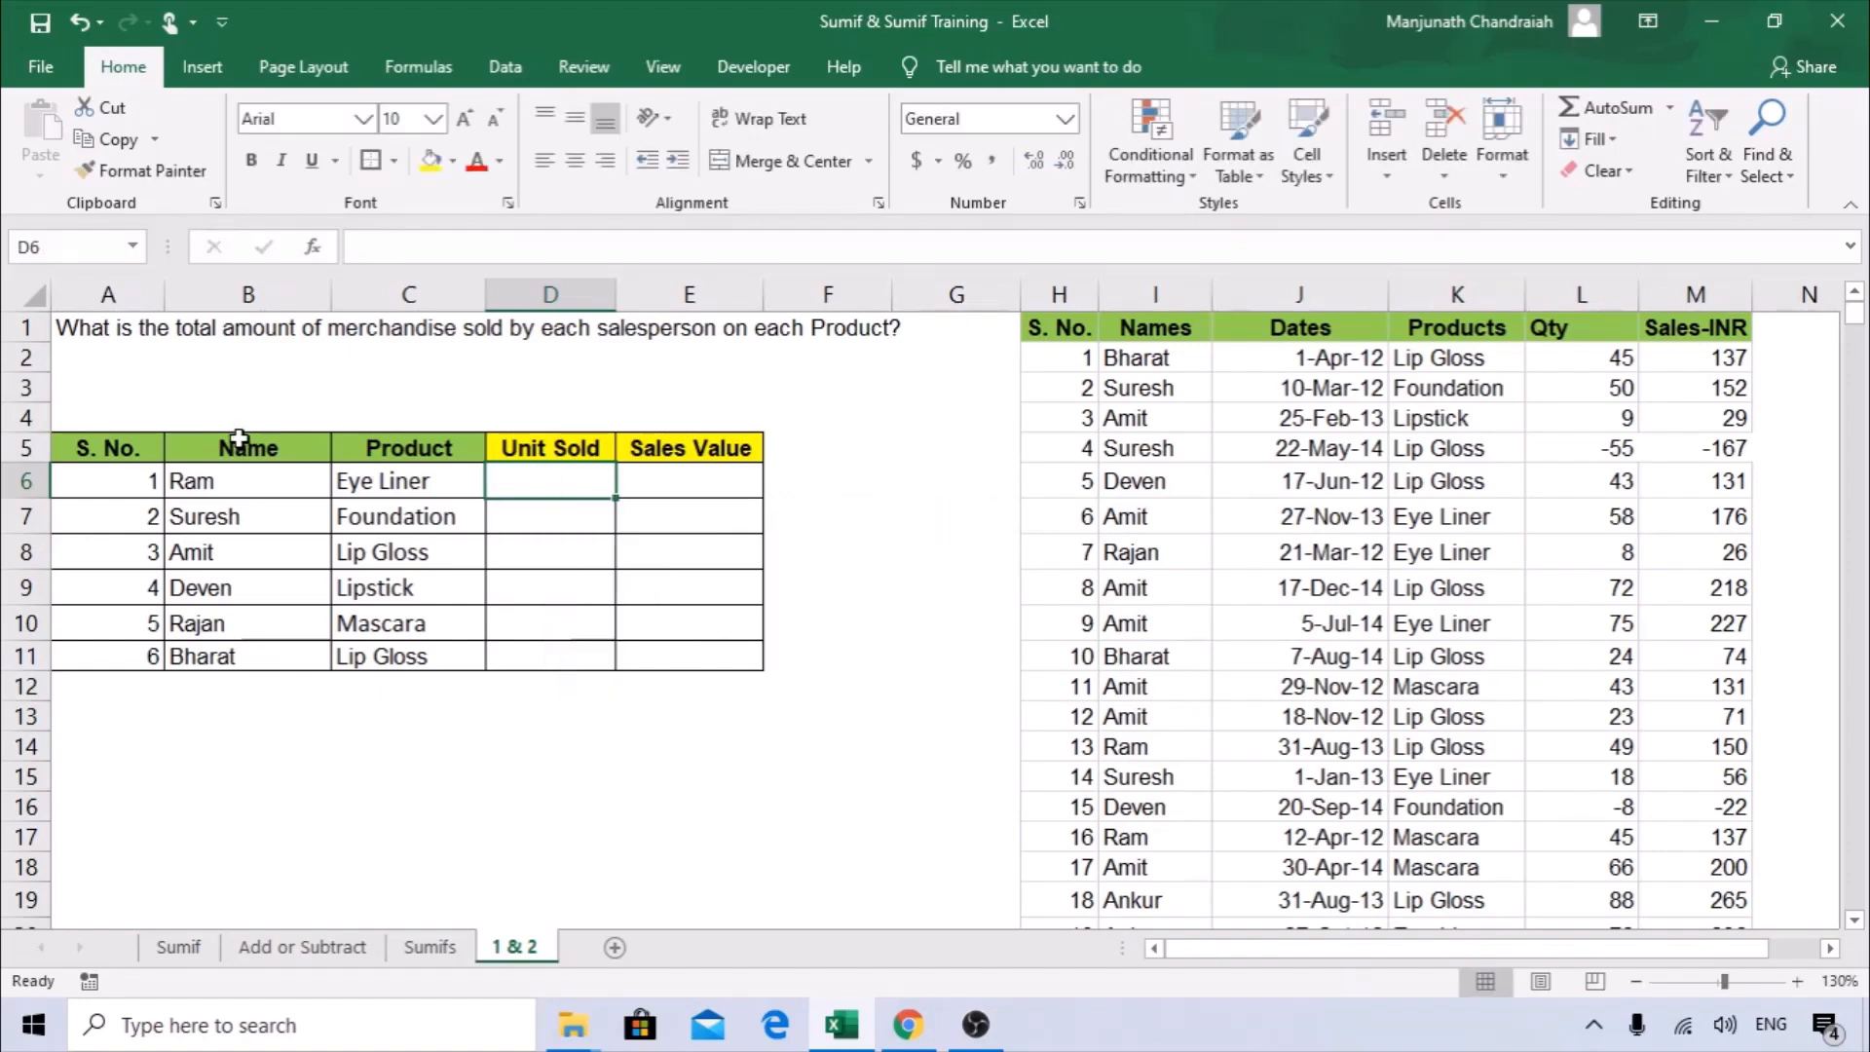
Start a SUMIFS formula in the first Unit Sold cell, D6, and open its function arguments.
{"action": "left_click_drag", "start_coordinate": [238, 438], "coordinate": [384, 656]}
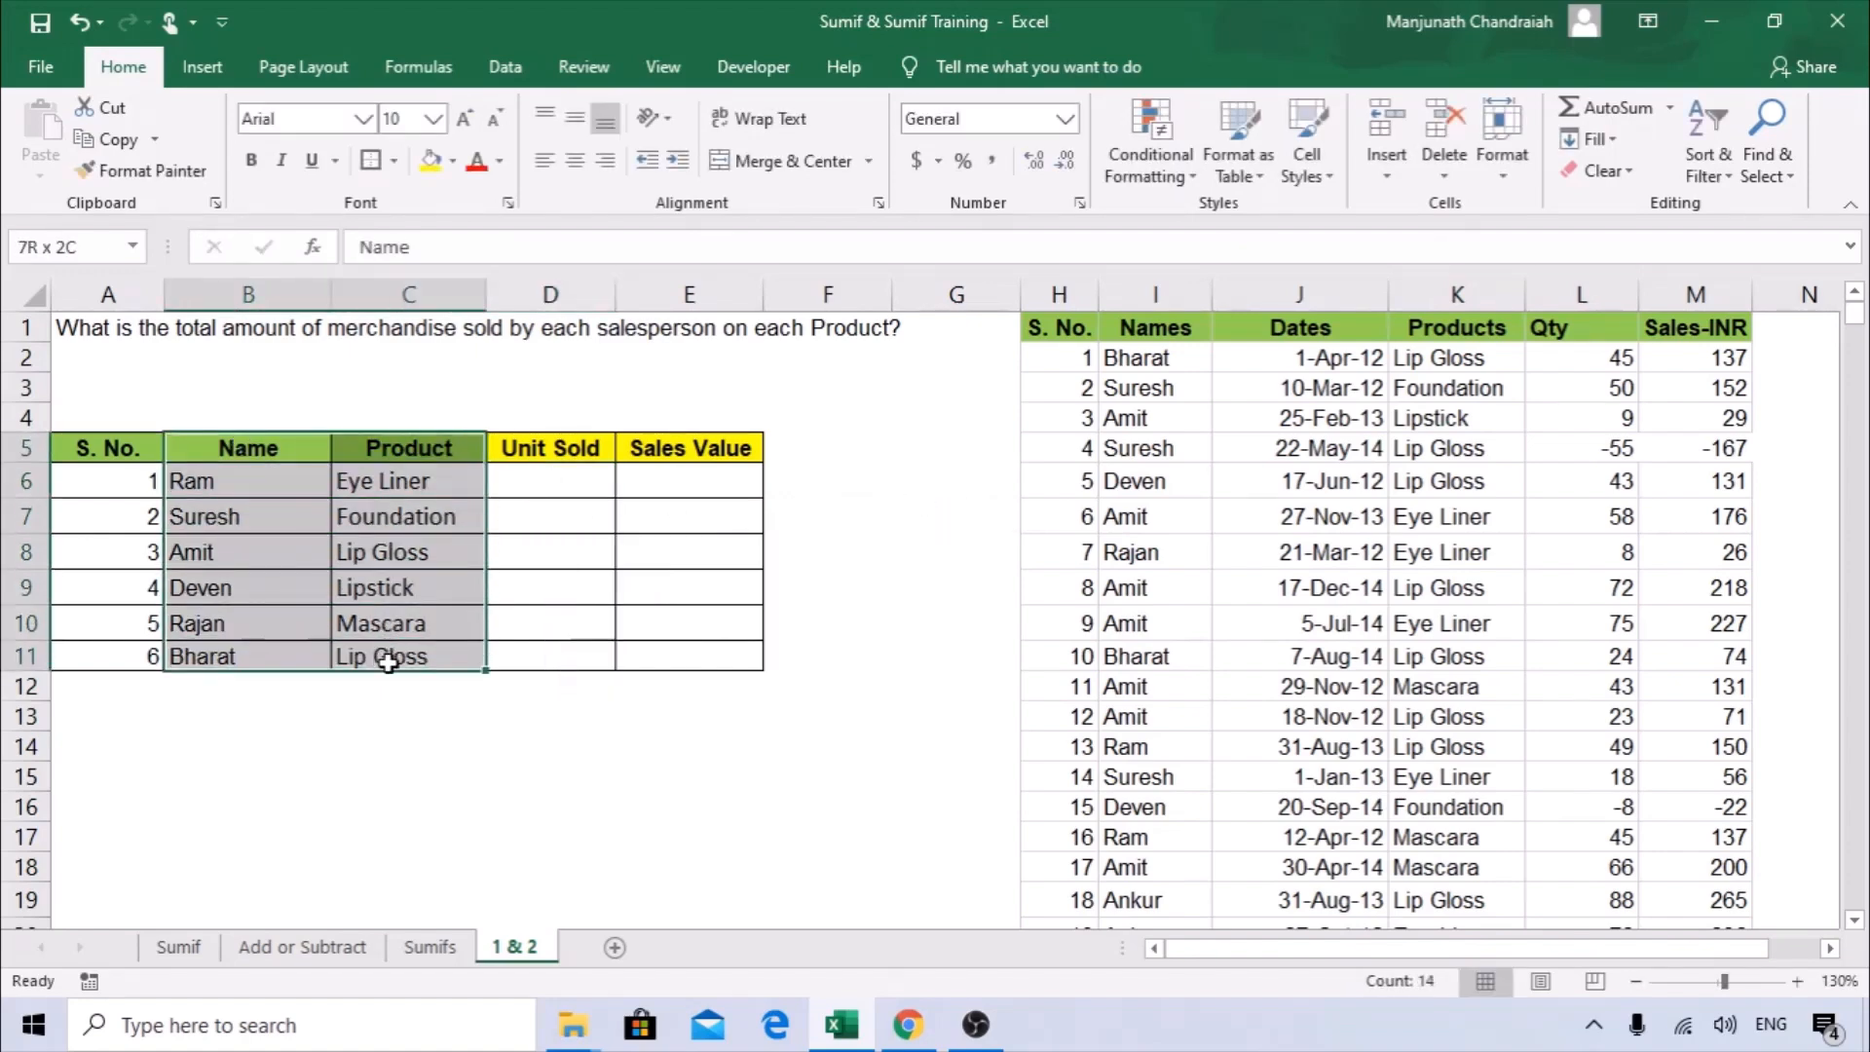
{"action": "left_click", "coordinate": [557, 497]}
{"action": "type", "text": "=SUMI"}
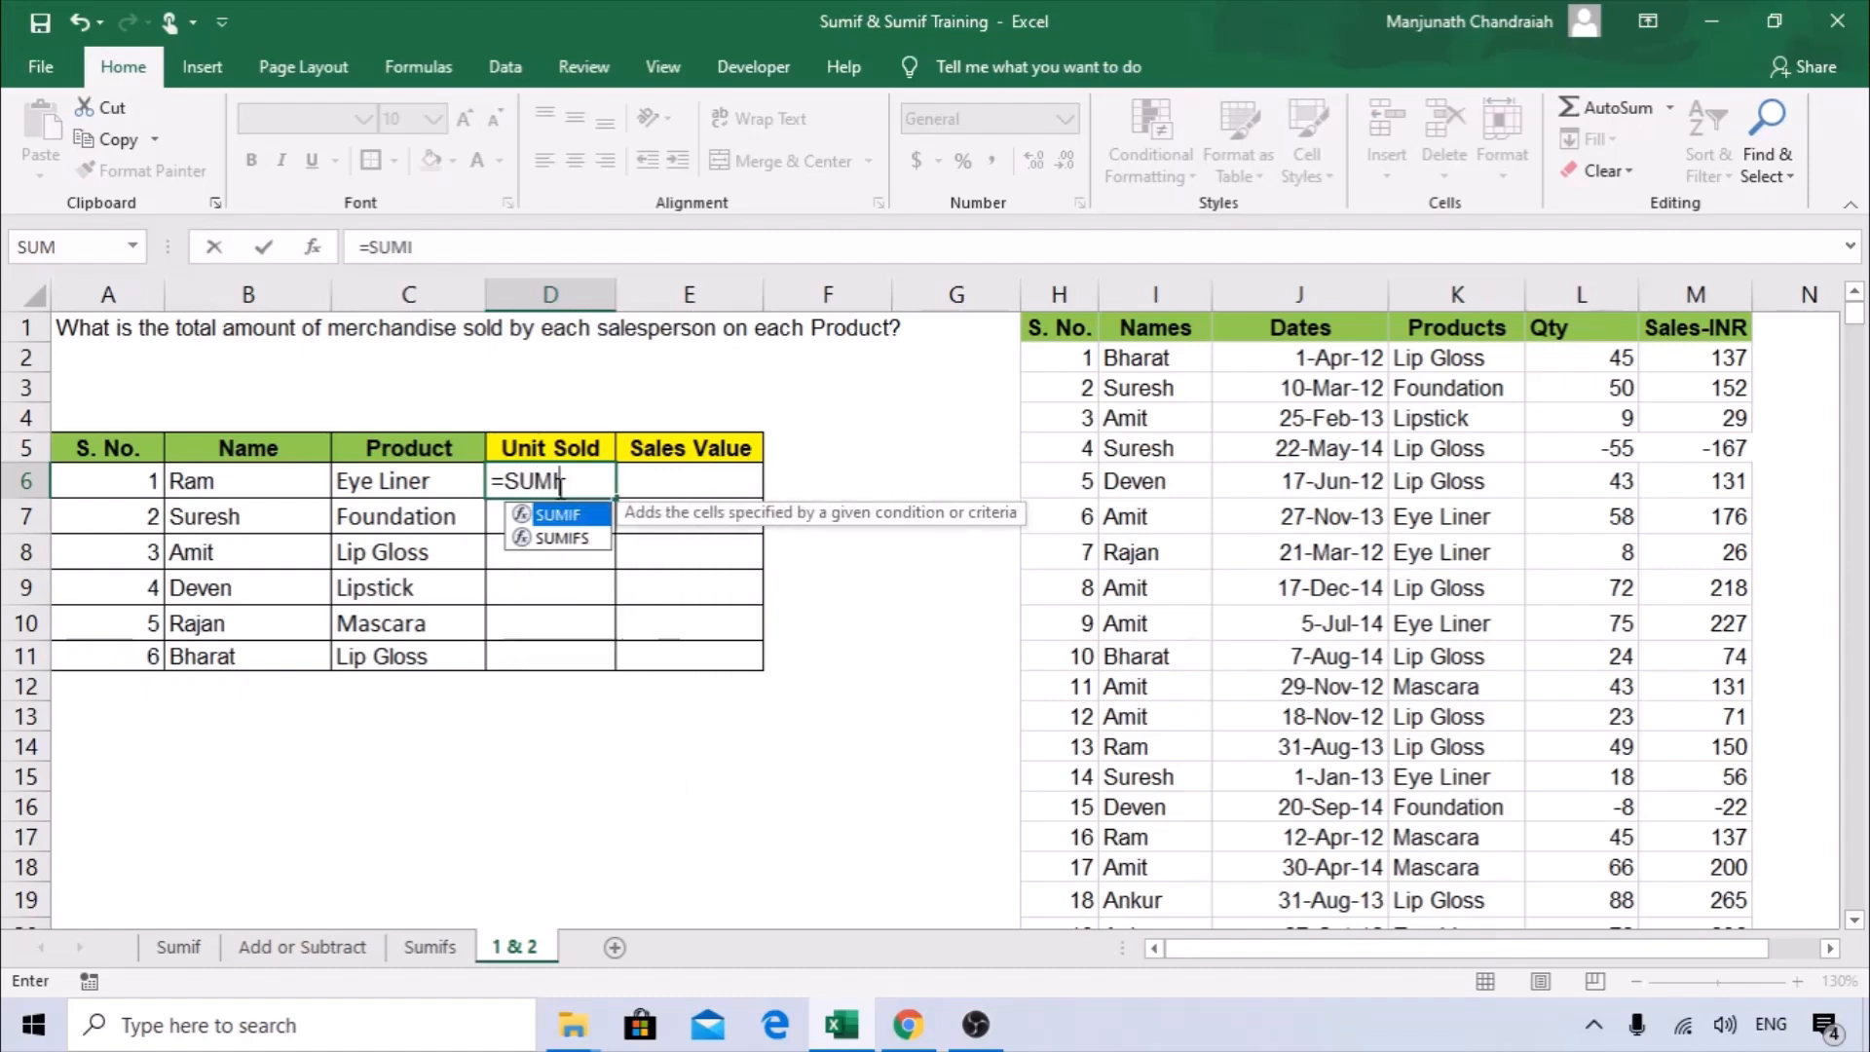
{"action": "type", "text": "FS("}
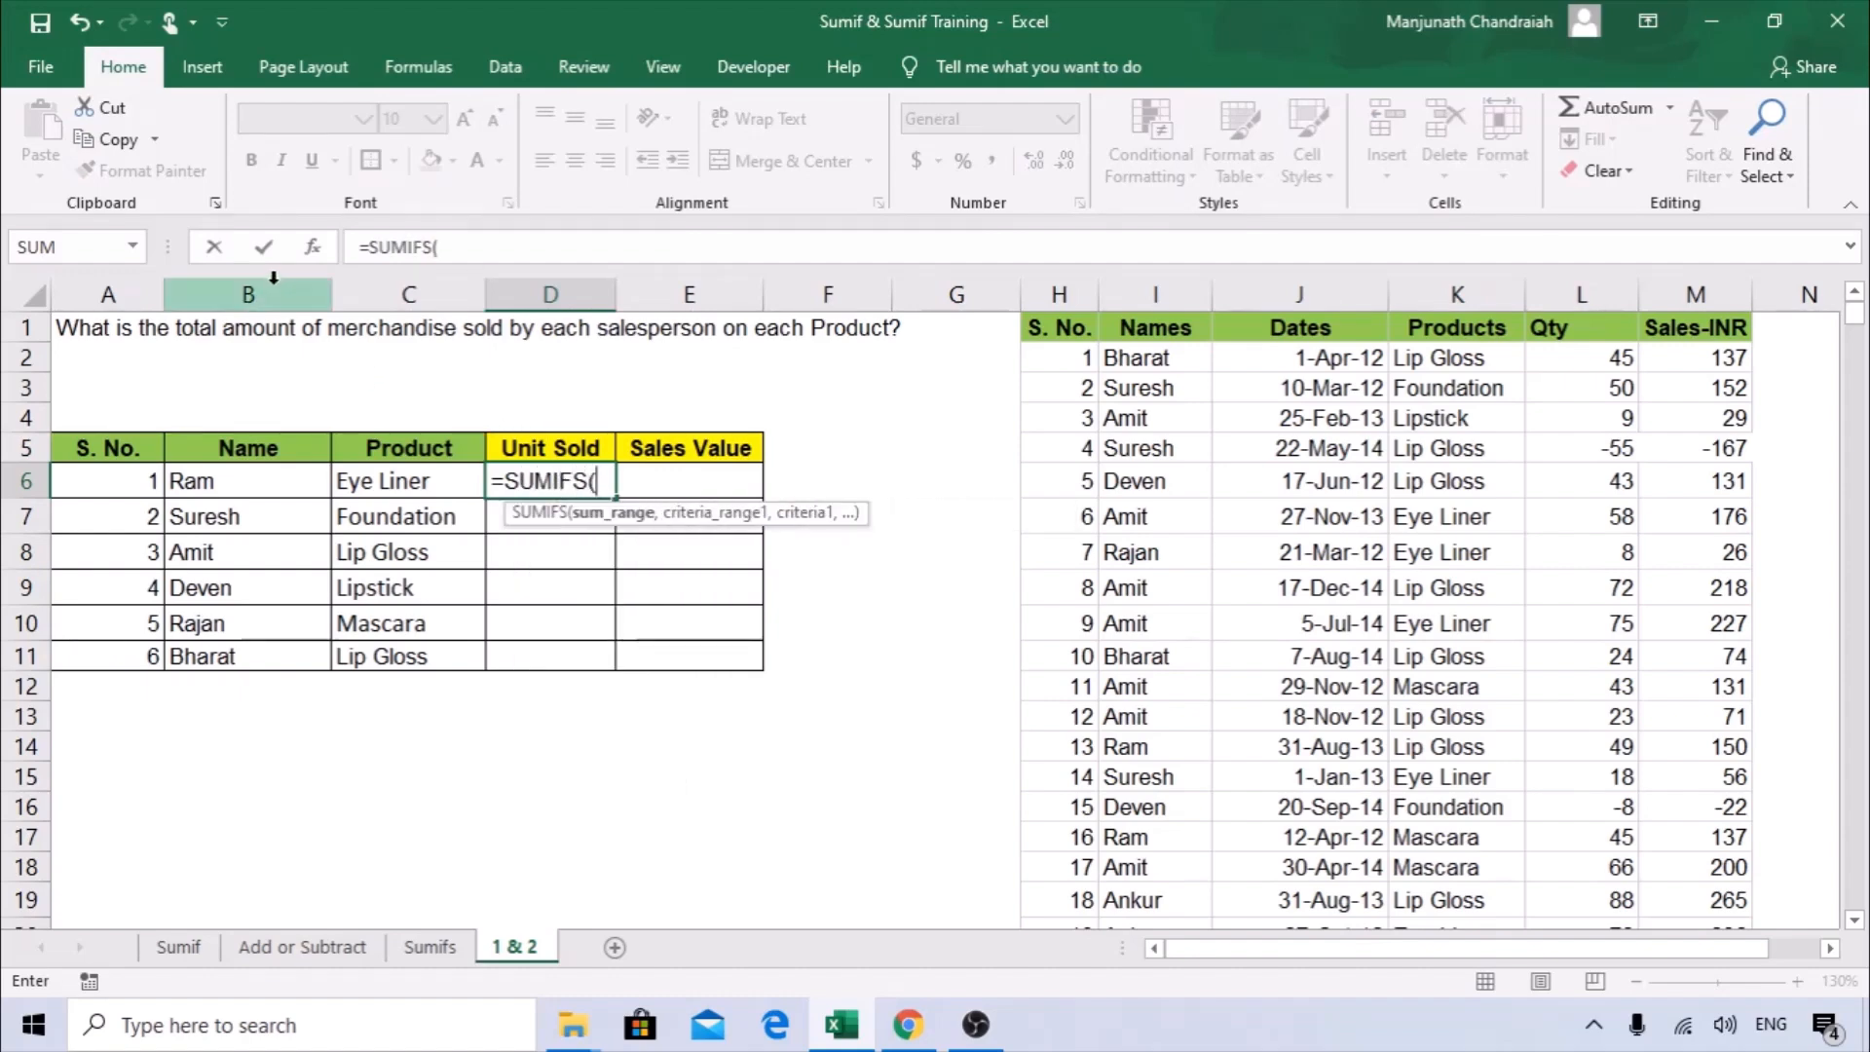
{"action": "left_click", "coordinate": [313, 247]}
{"action": "left_click_drag", "start_coordinate": [698, 359], "coordinate": [911, 393]}
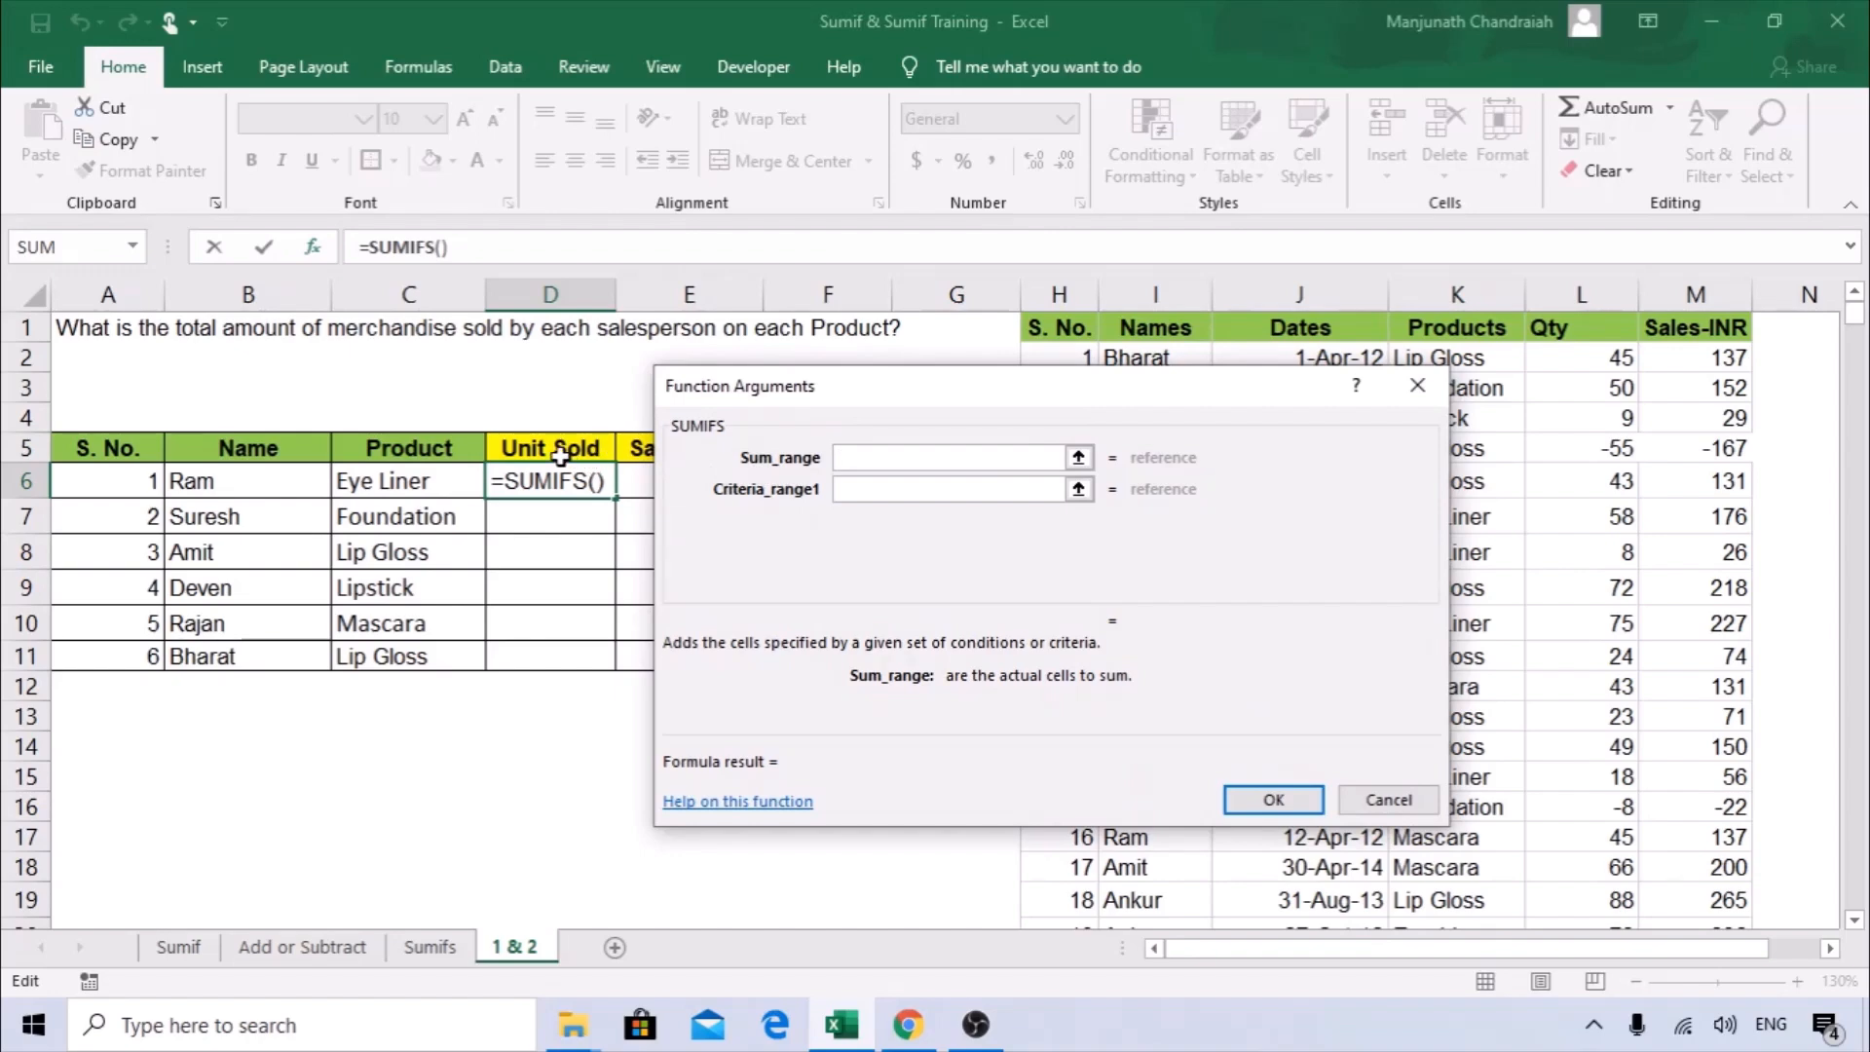
{"action": "left_click_drag", "start_coordinate": [835, 396], "coordinate": [479, 358]}
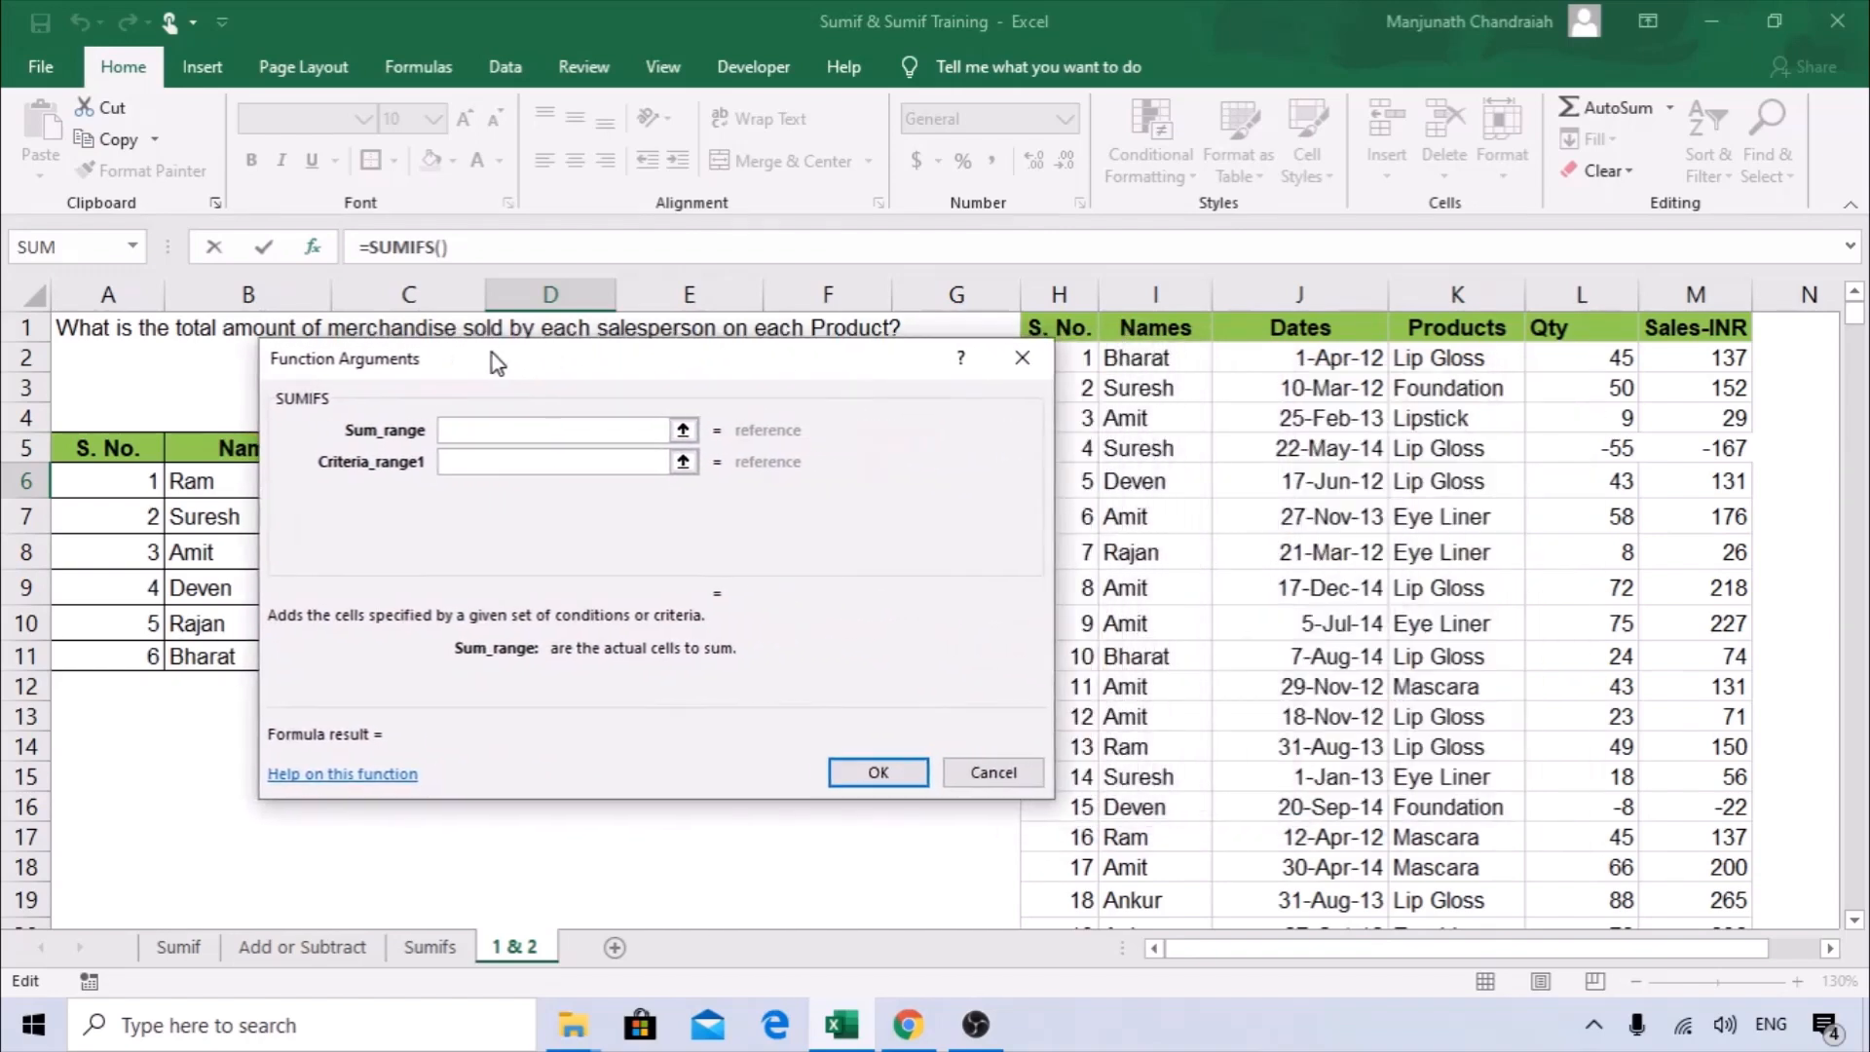
Set the sum range of the SUMIFS formula to the source Qty column L:L.
{"action": "left_click", "coordinate": [1583, 293]}
{"action": "left_click_drag", "start_coordinate": [582, 356], "coordinate": [962, 378]}
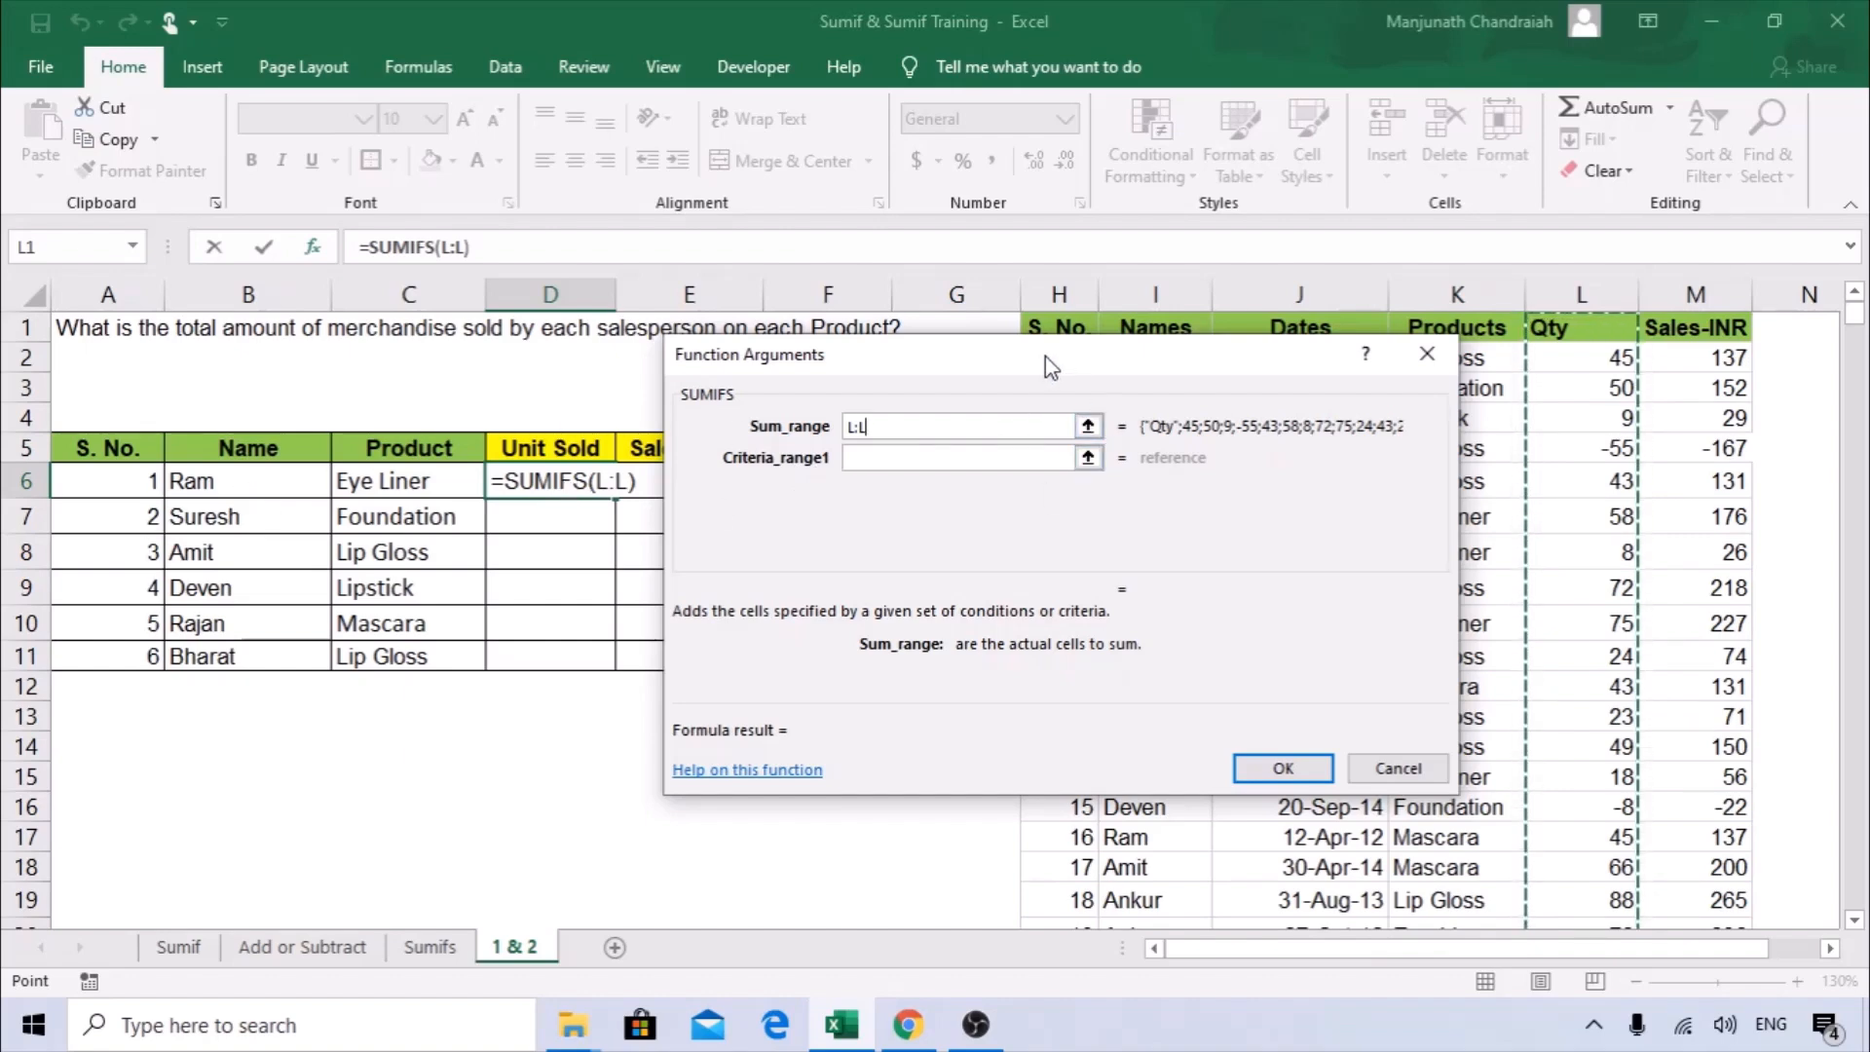
{"action": "left_click_drag", "start_coordinate": [988, 346], "coordinate": [530, 356]}
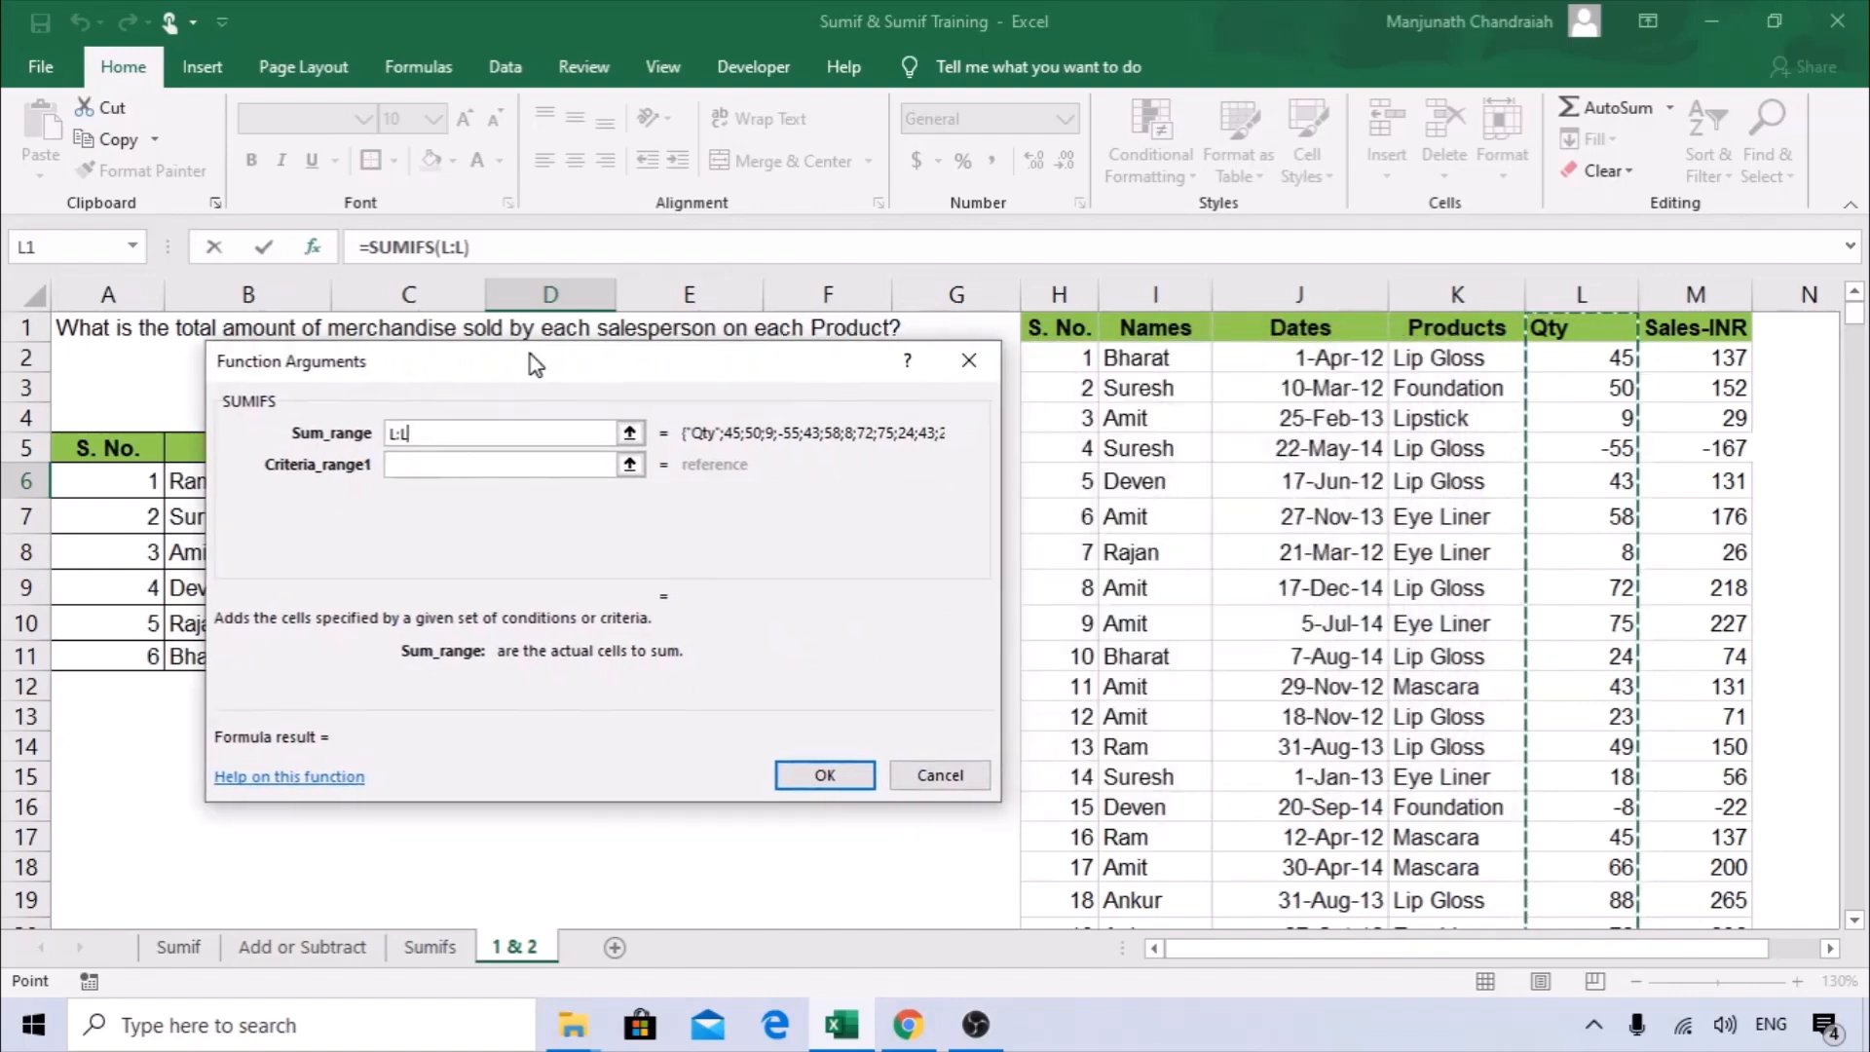
{"action": "left_click", "coordinate": [1166, 291]}
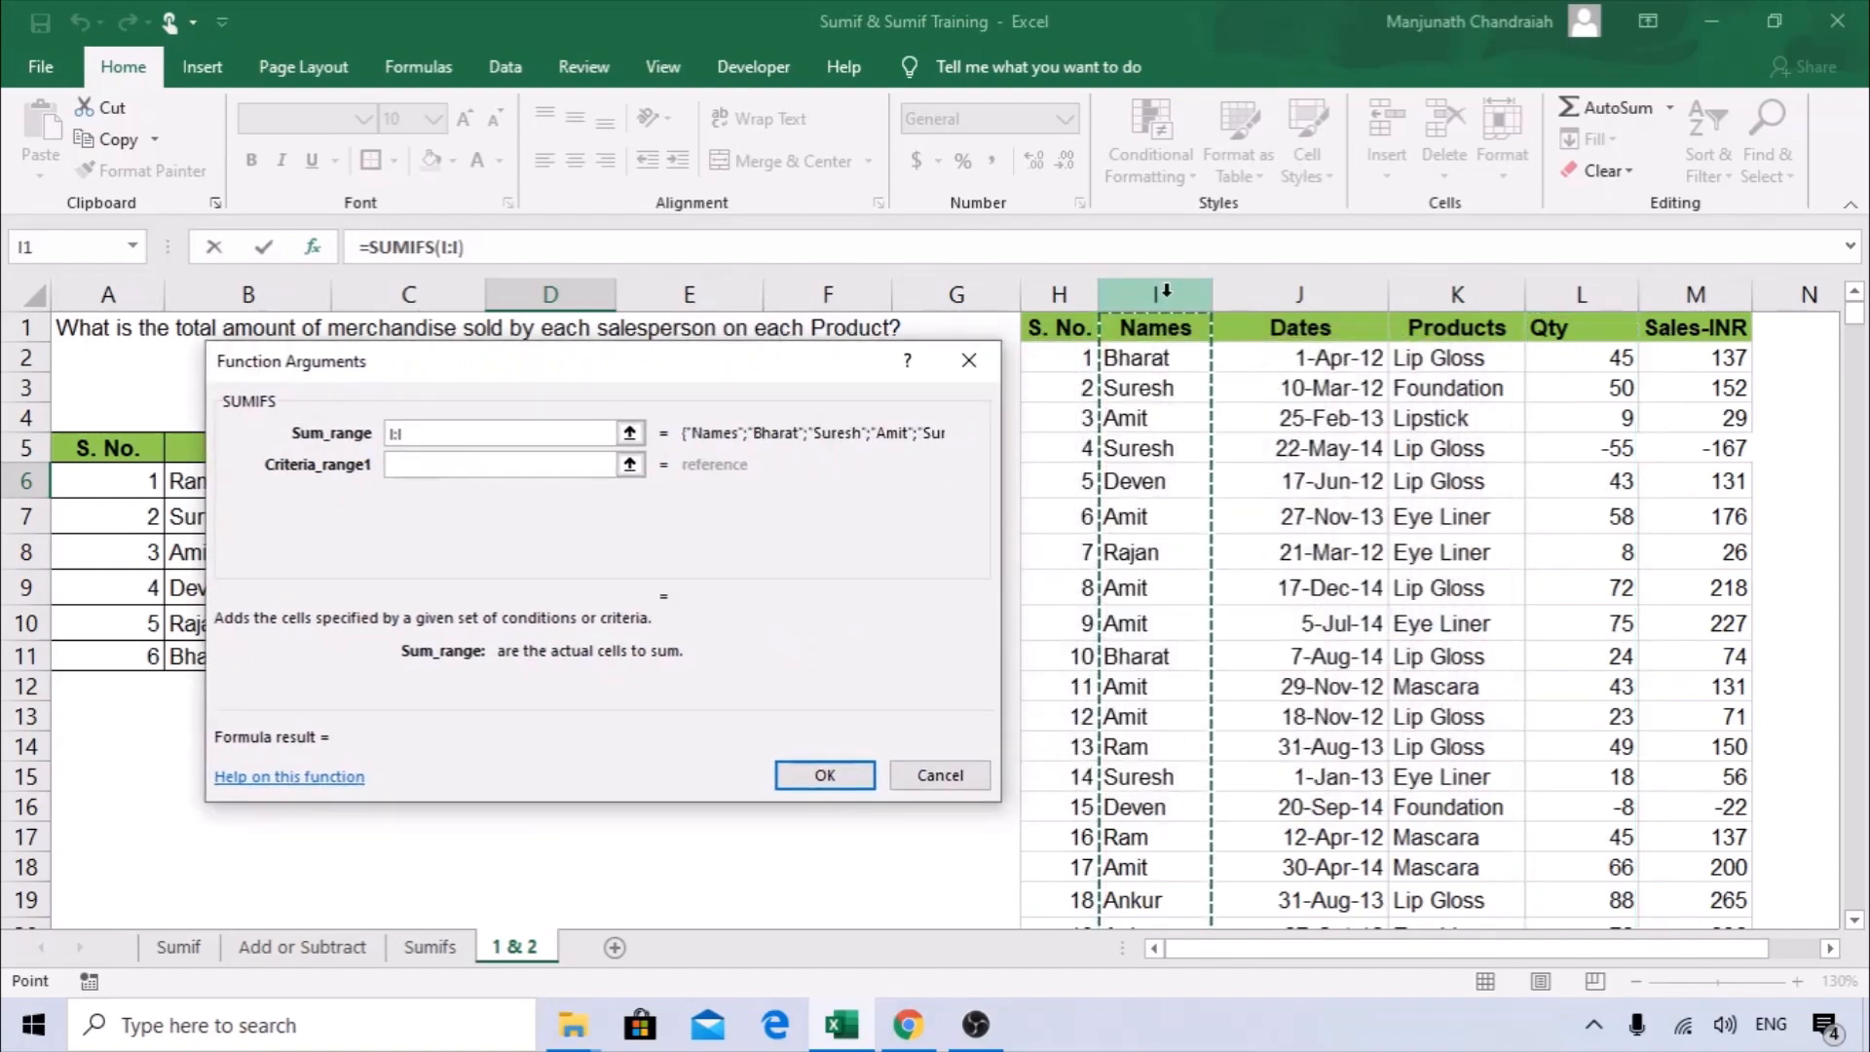
{"action": "left_click", "coordinate": [306, 435]}
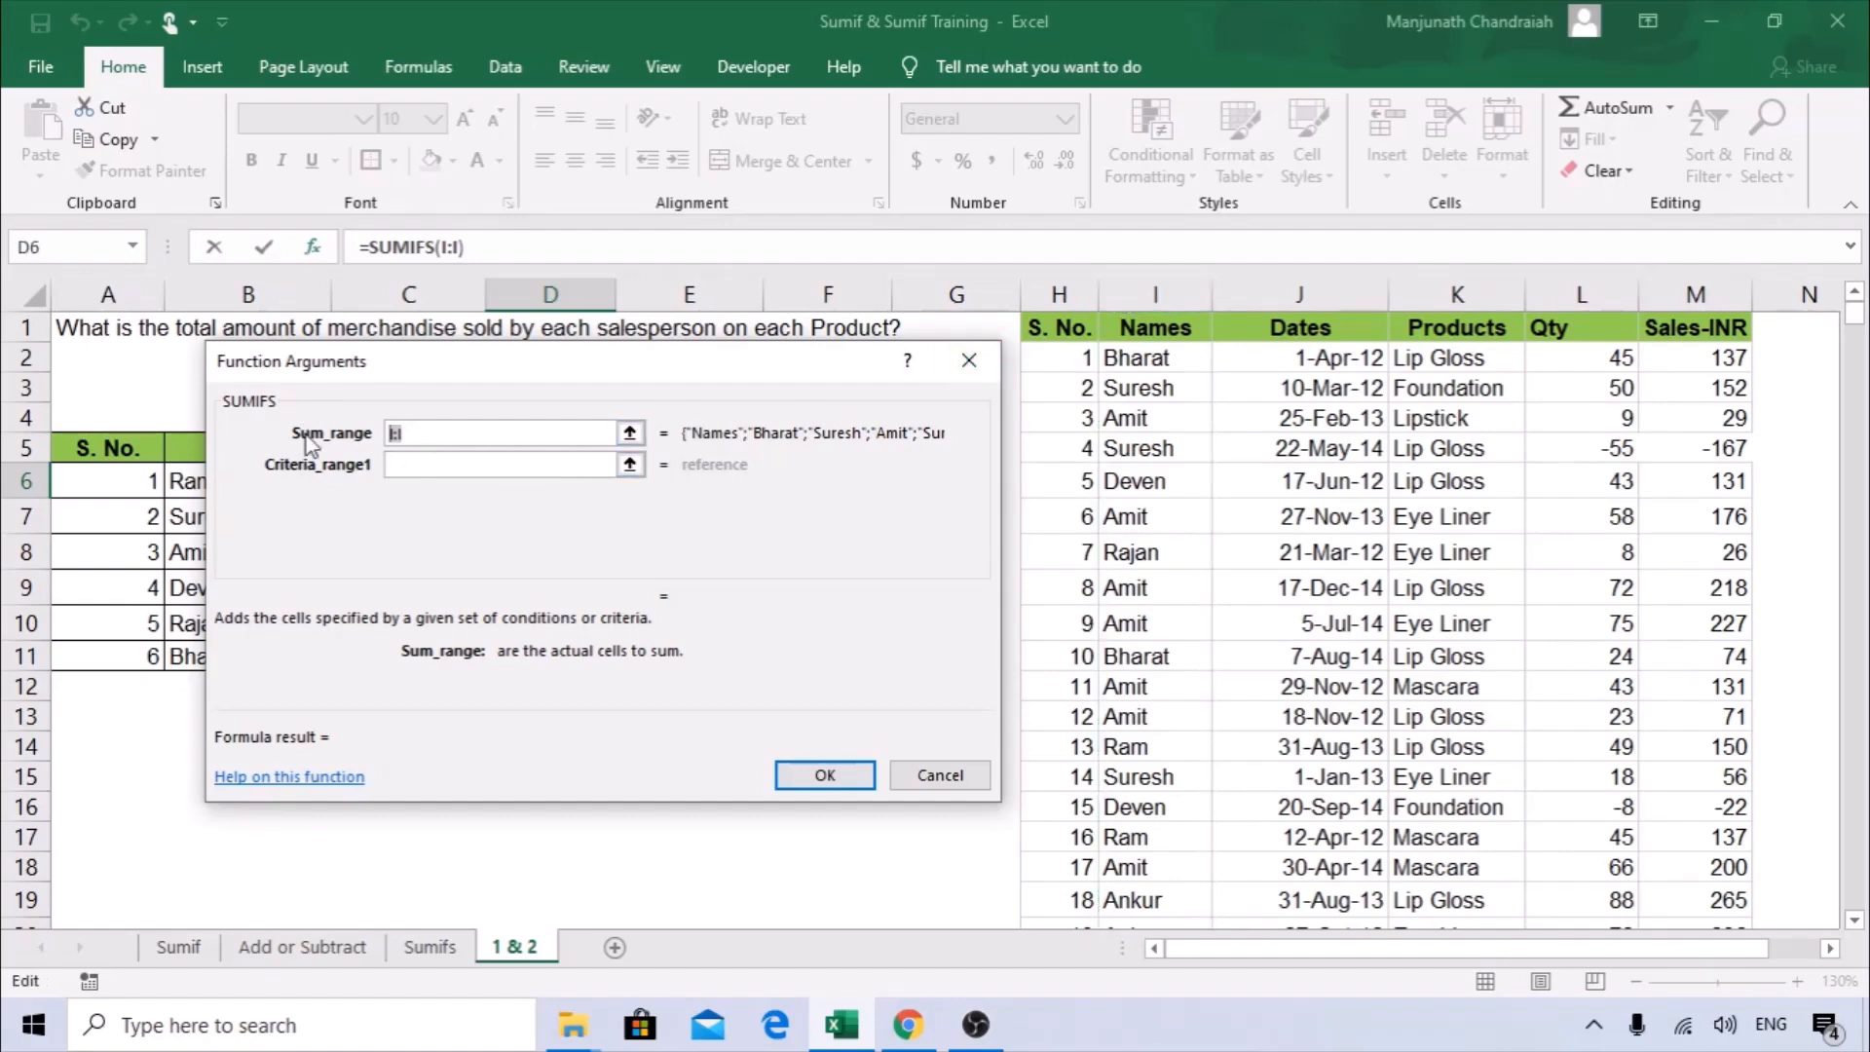
{"action": "key", "text": "BackSpace"}
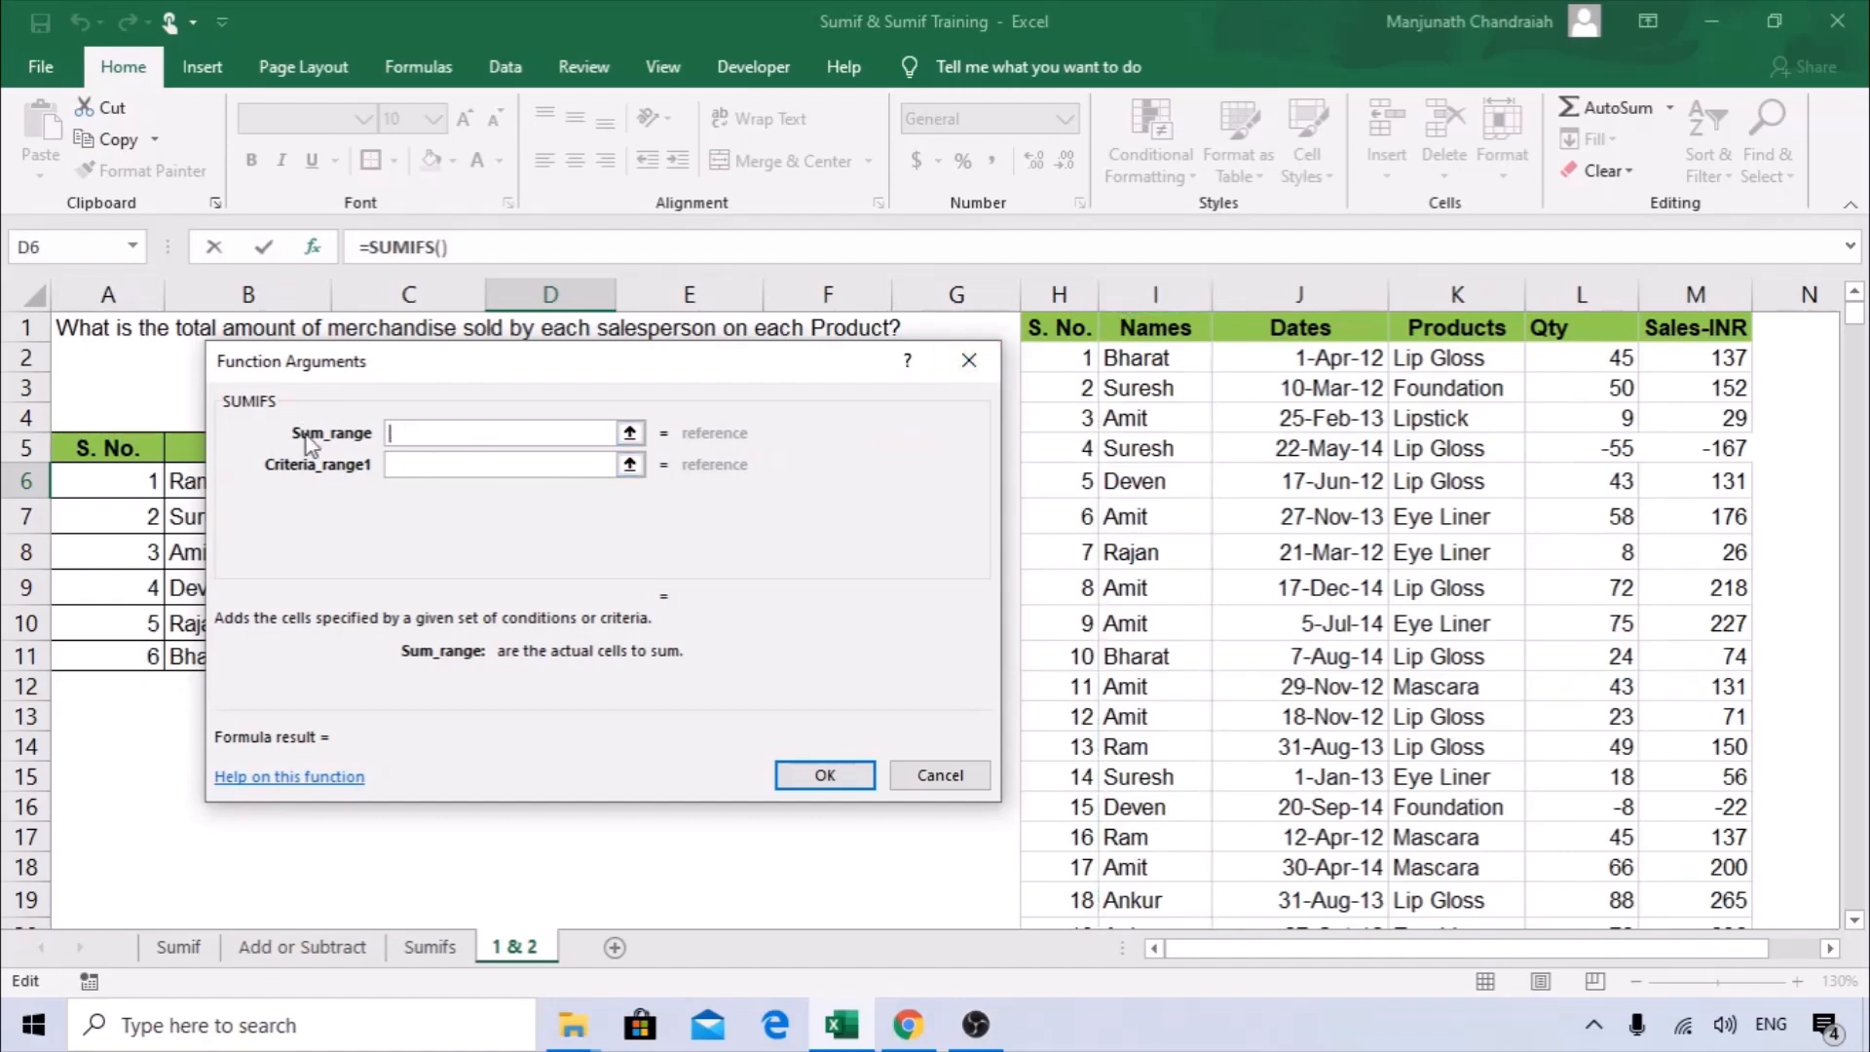
{"action": "left_click", "coordinate": [1613, 286]}
Set the first criteria range to the source Names column I:I and its criteria to the name in B6.
{"action": "left_click", "coordinate": [429, 461]}
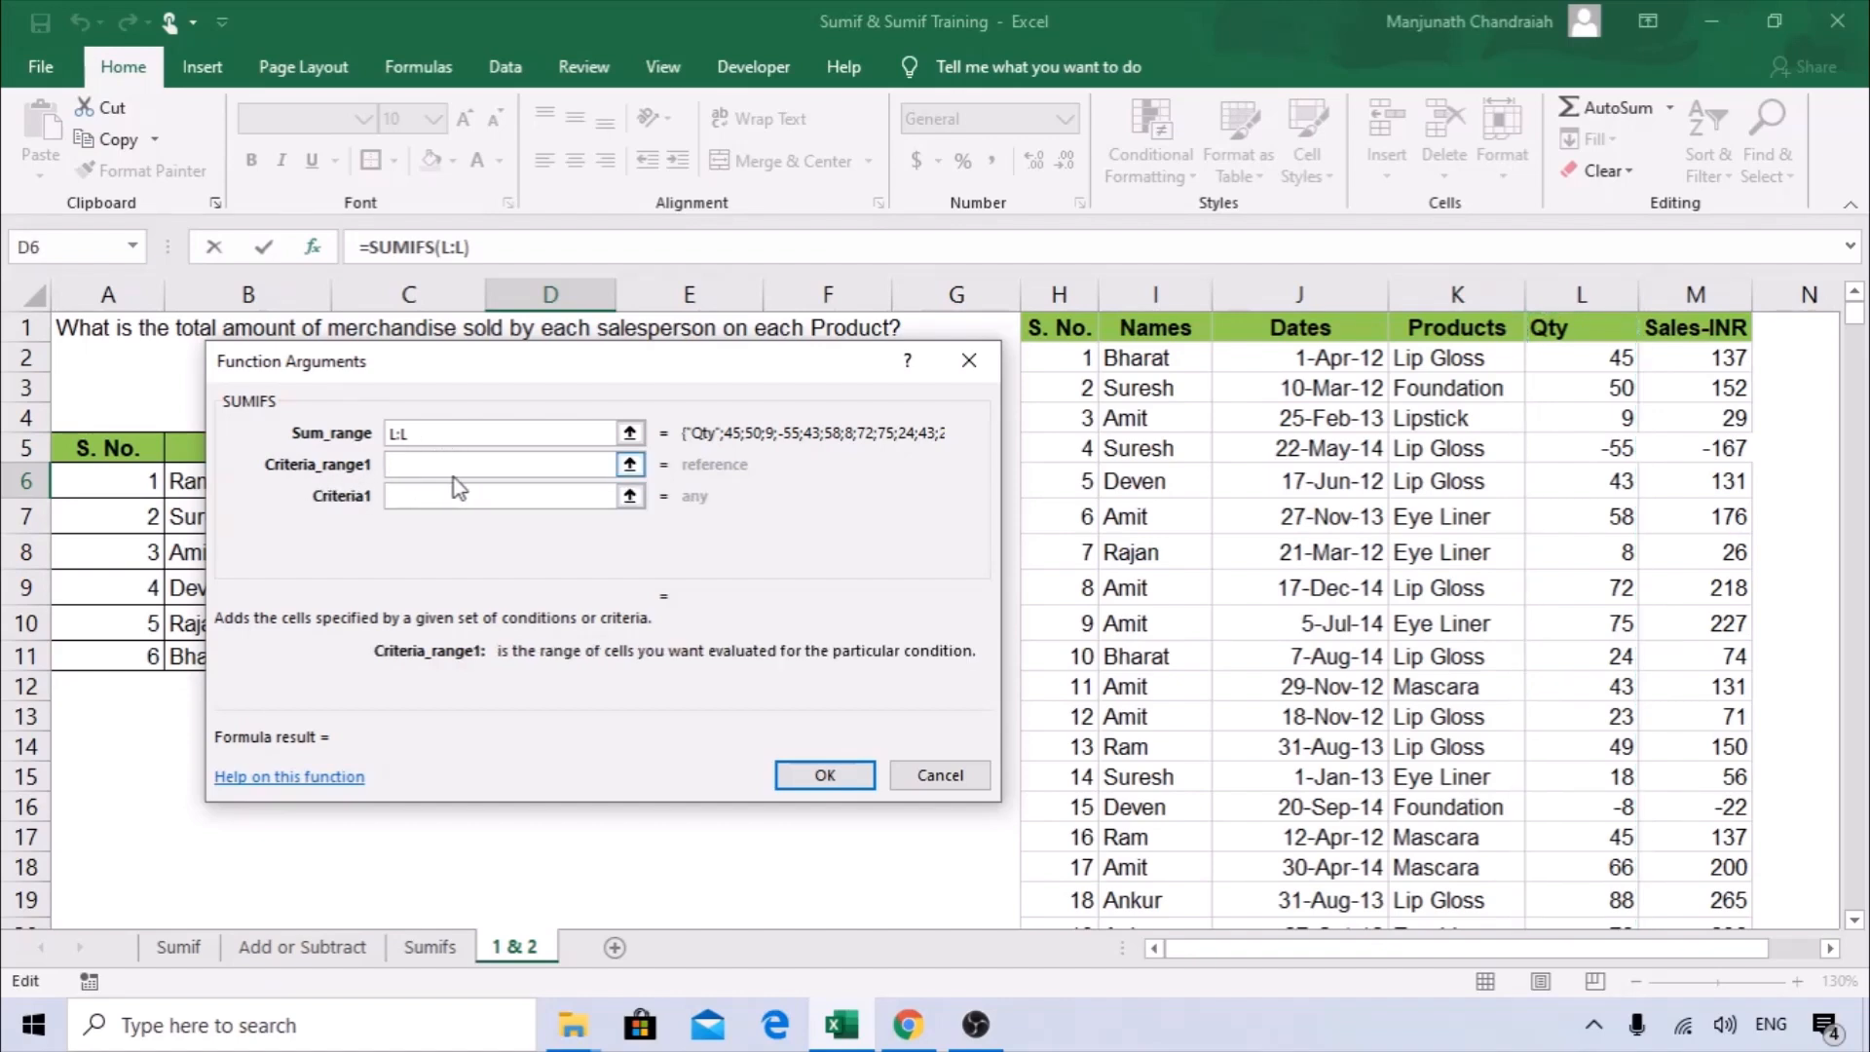
{"action": "left_click", "coordinate": [1134, 293]}
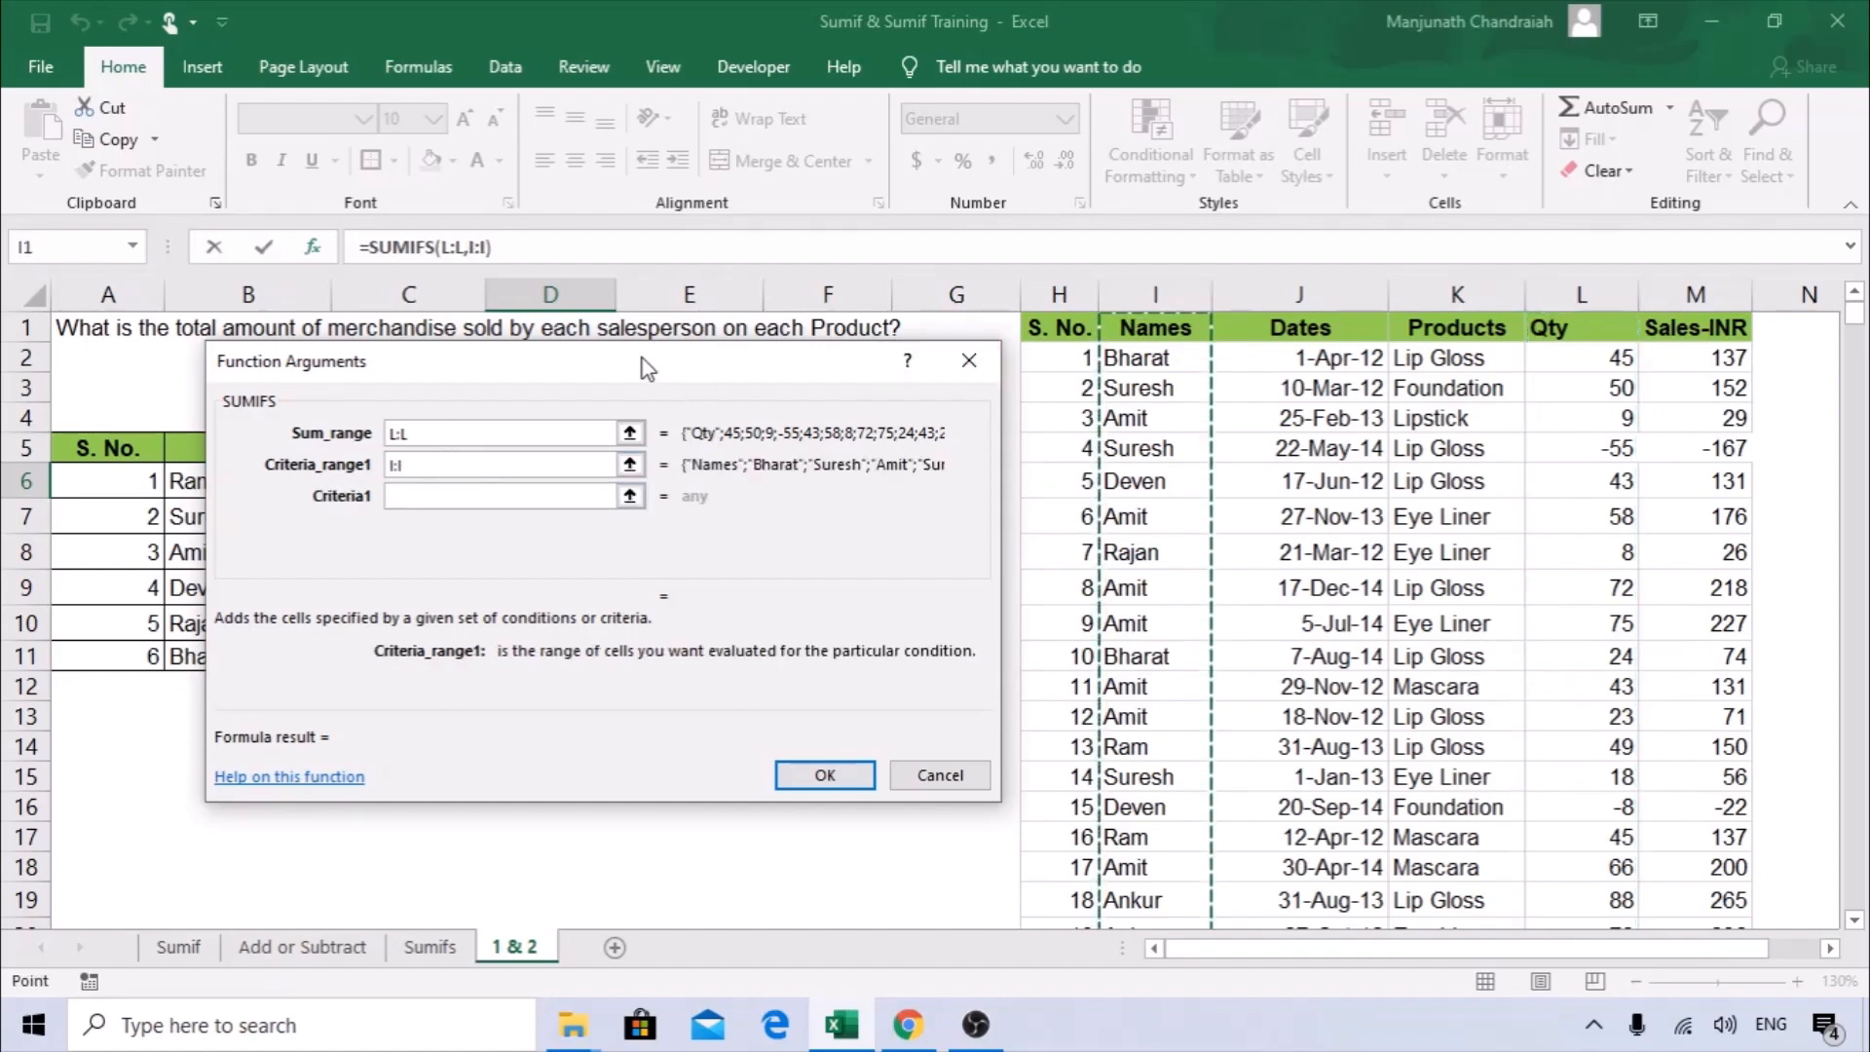
{"action": "left_click_drag", "start_coordinate": [637, 362], "coordinate": [1001, 366]}
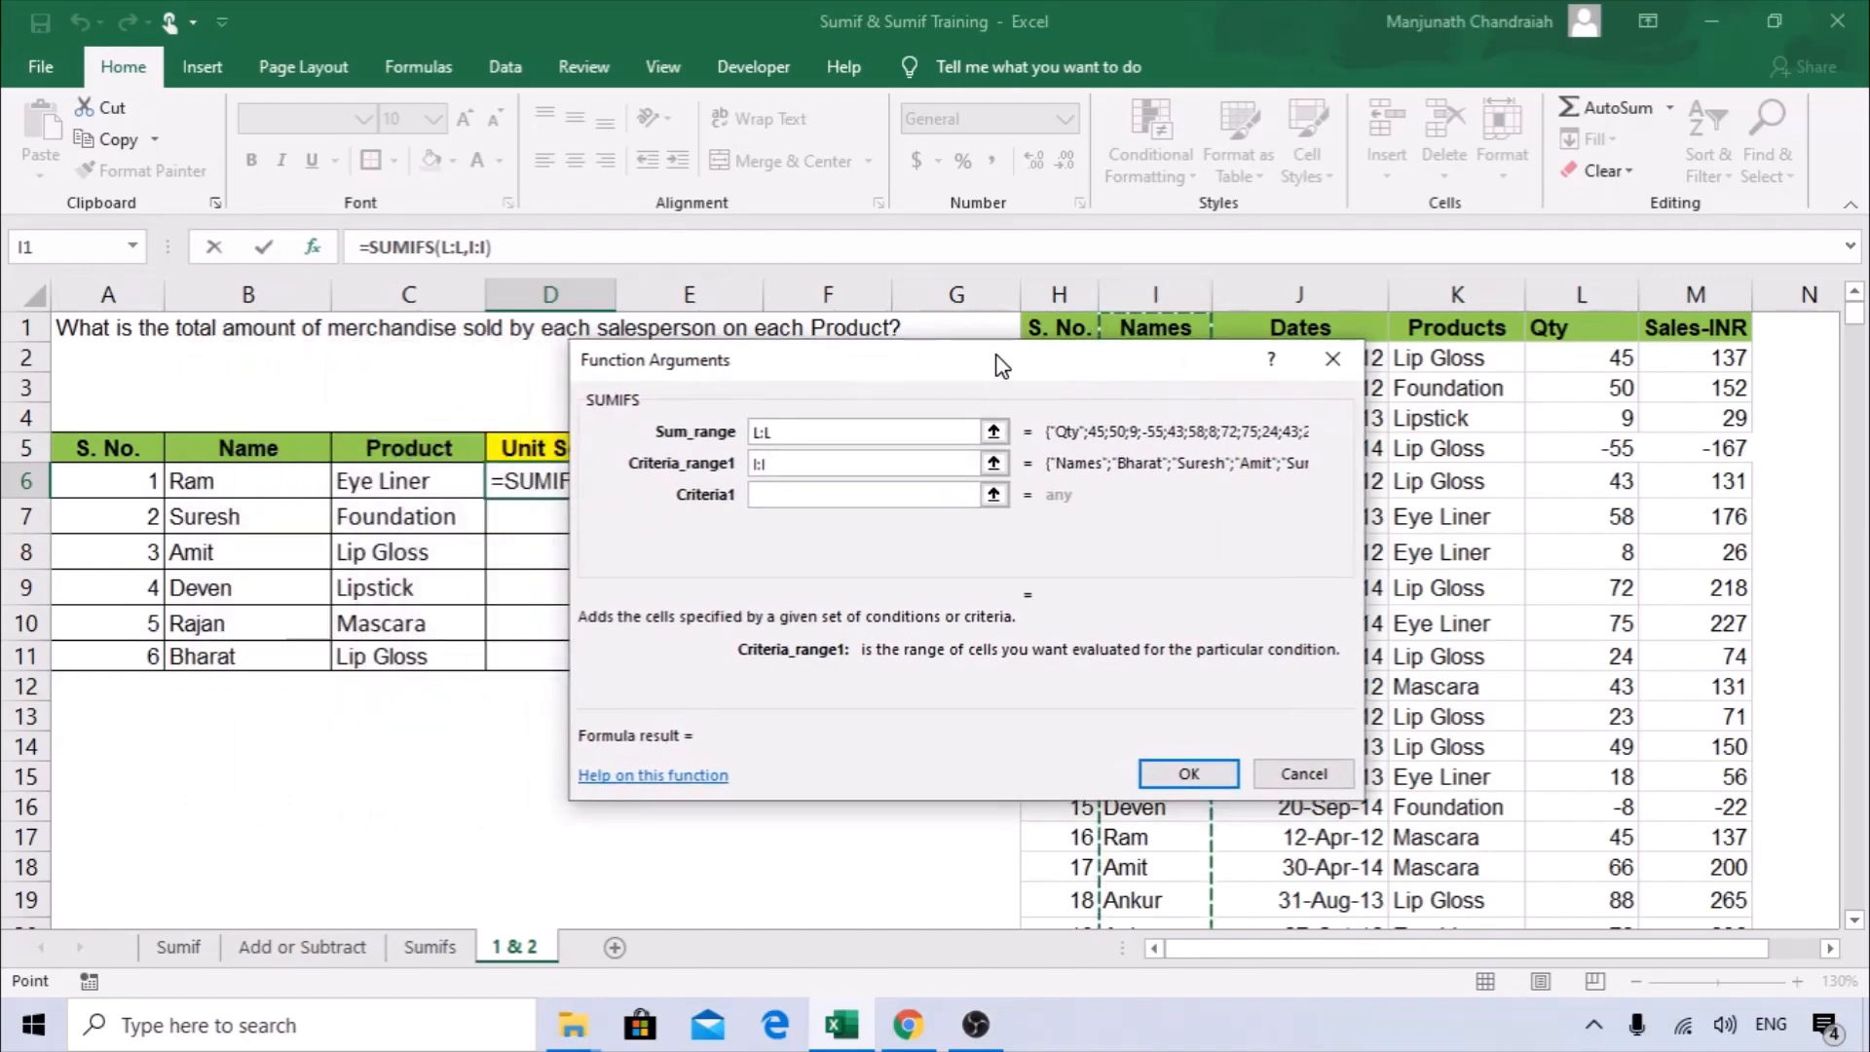
{"action": "left_click", "coordinate": [759, 494]}
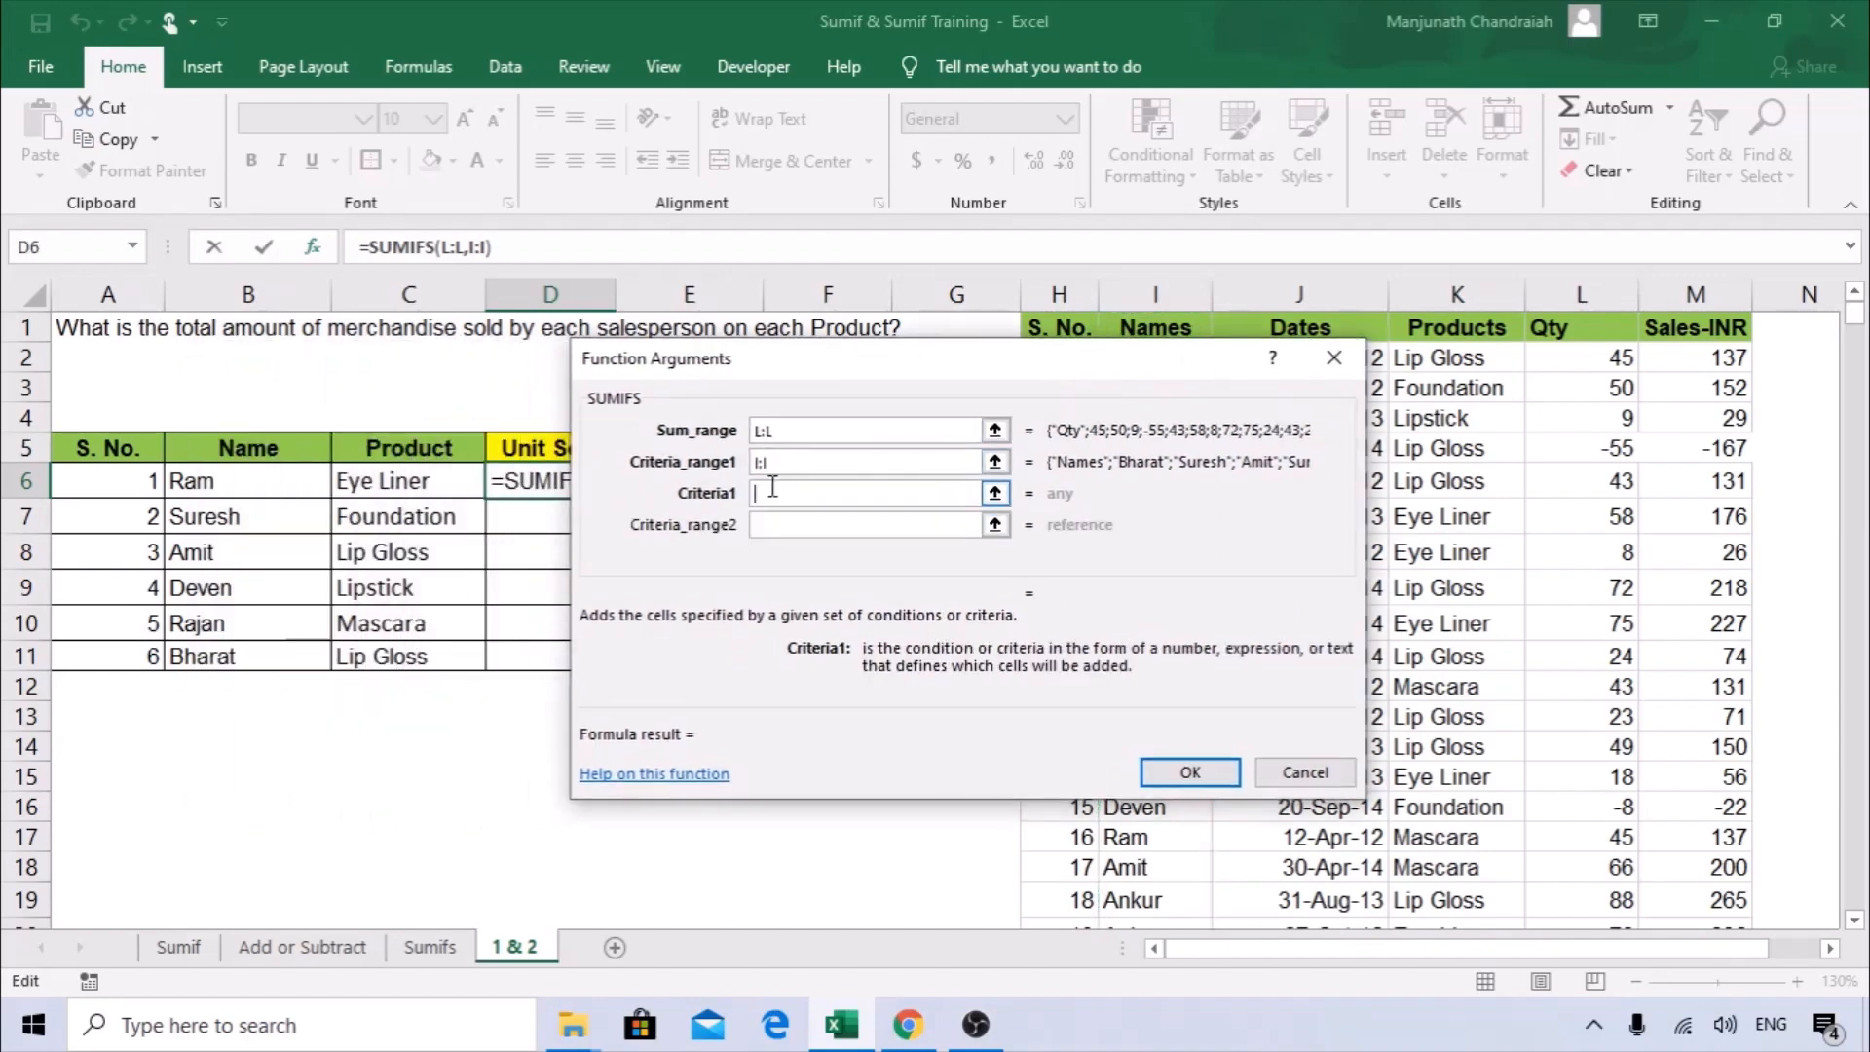
{"action": "left_click", "coordinate": [220, 485]}
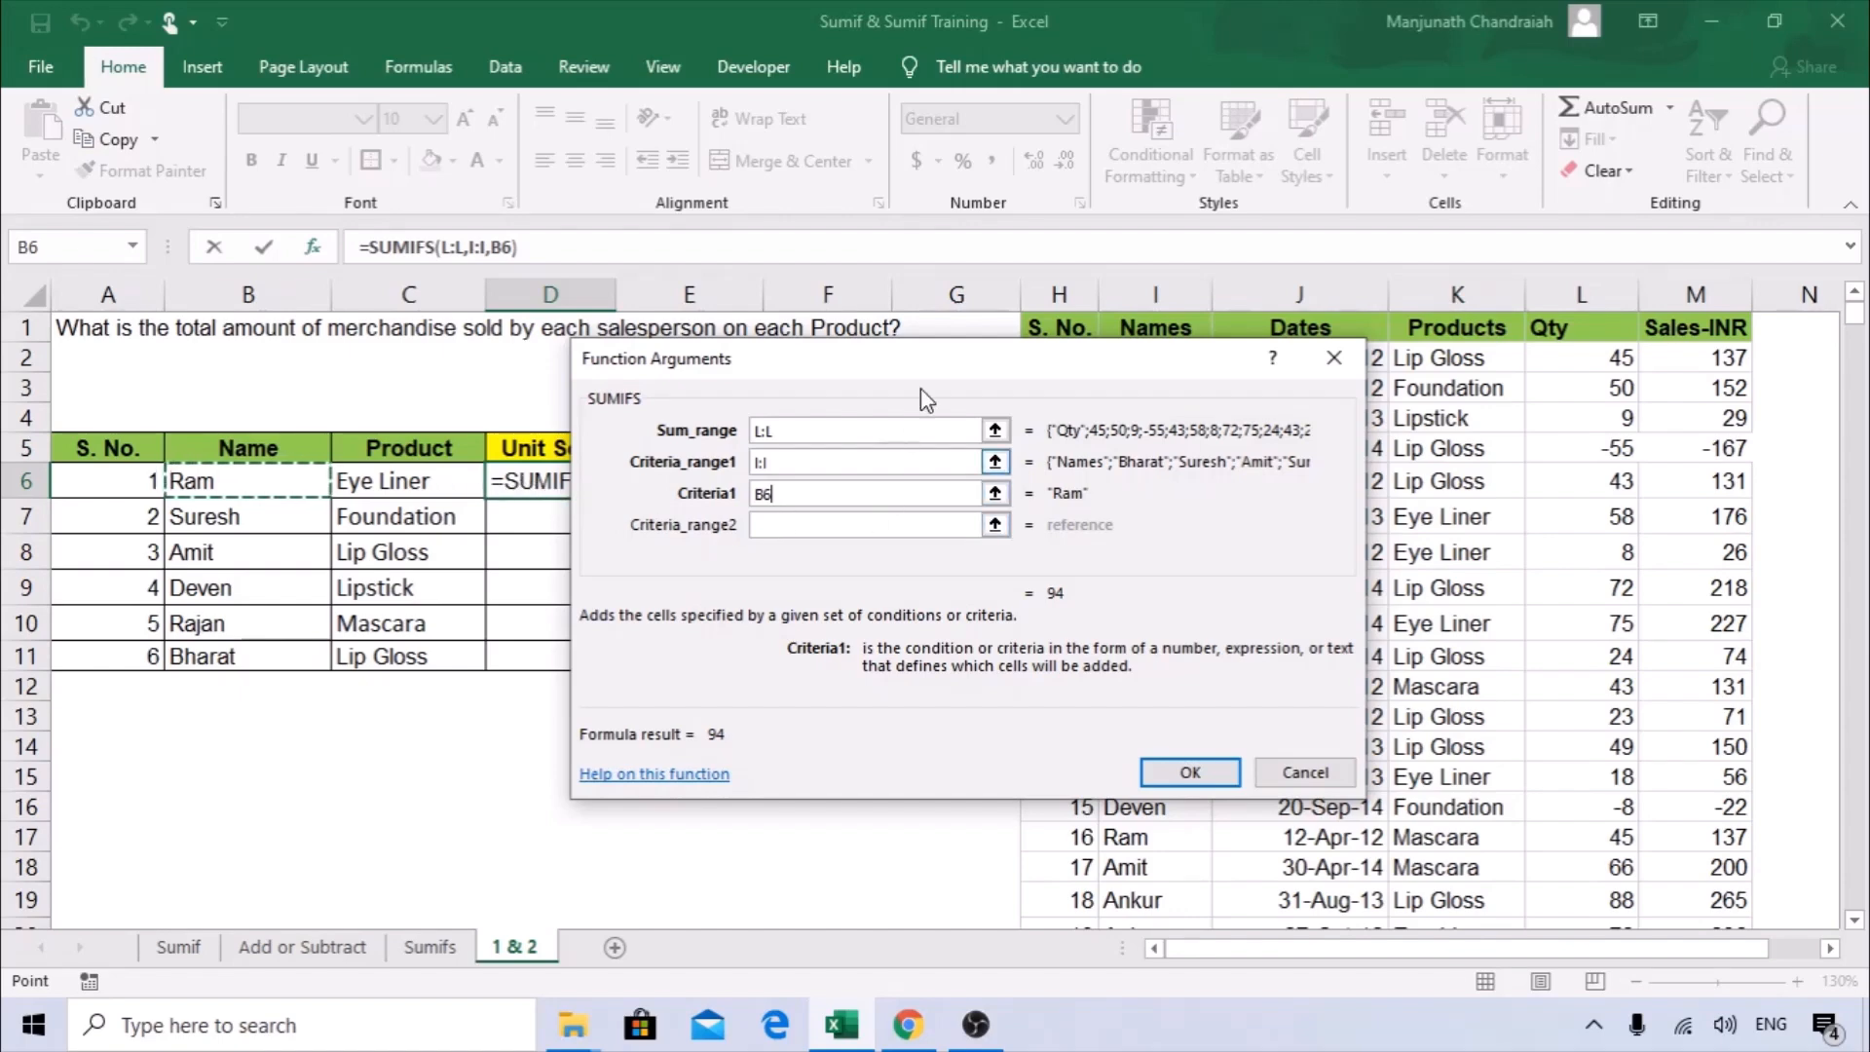
{"action": "left_click_drag", "start_coordinate": [925, 399], "coordinate": [1019, 386]}
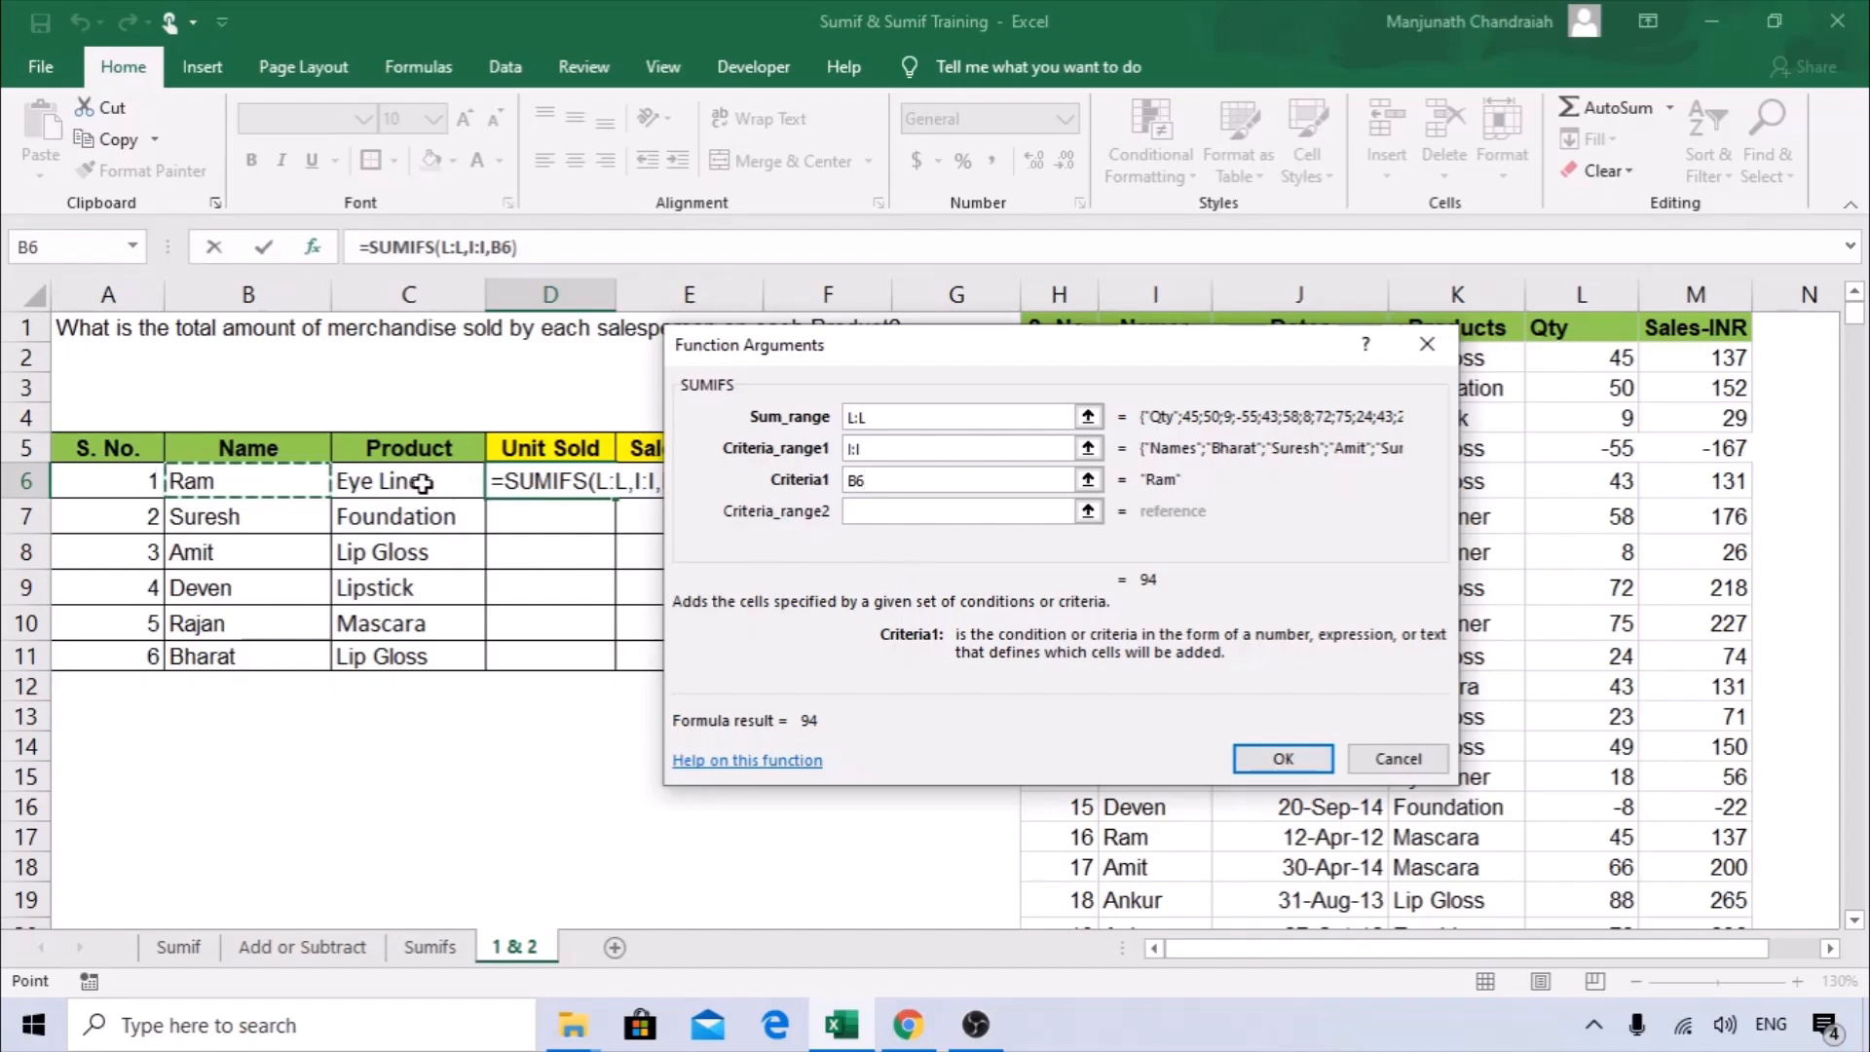
Complete the D6 formula with Products column K:K and C6 as the second criteria pair, and fill it down to D11.
{"action": "left_click", "coordinate": [874, 510]}
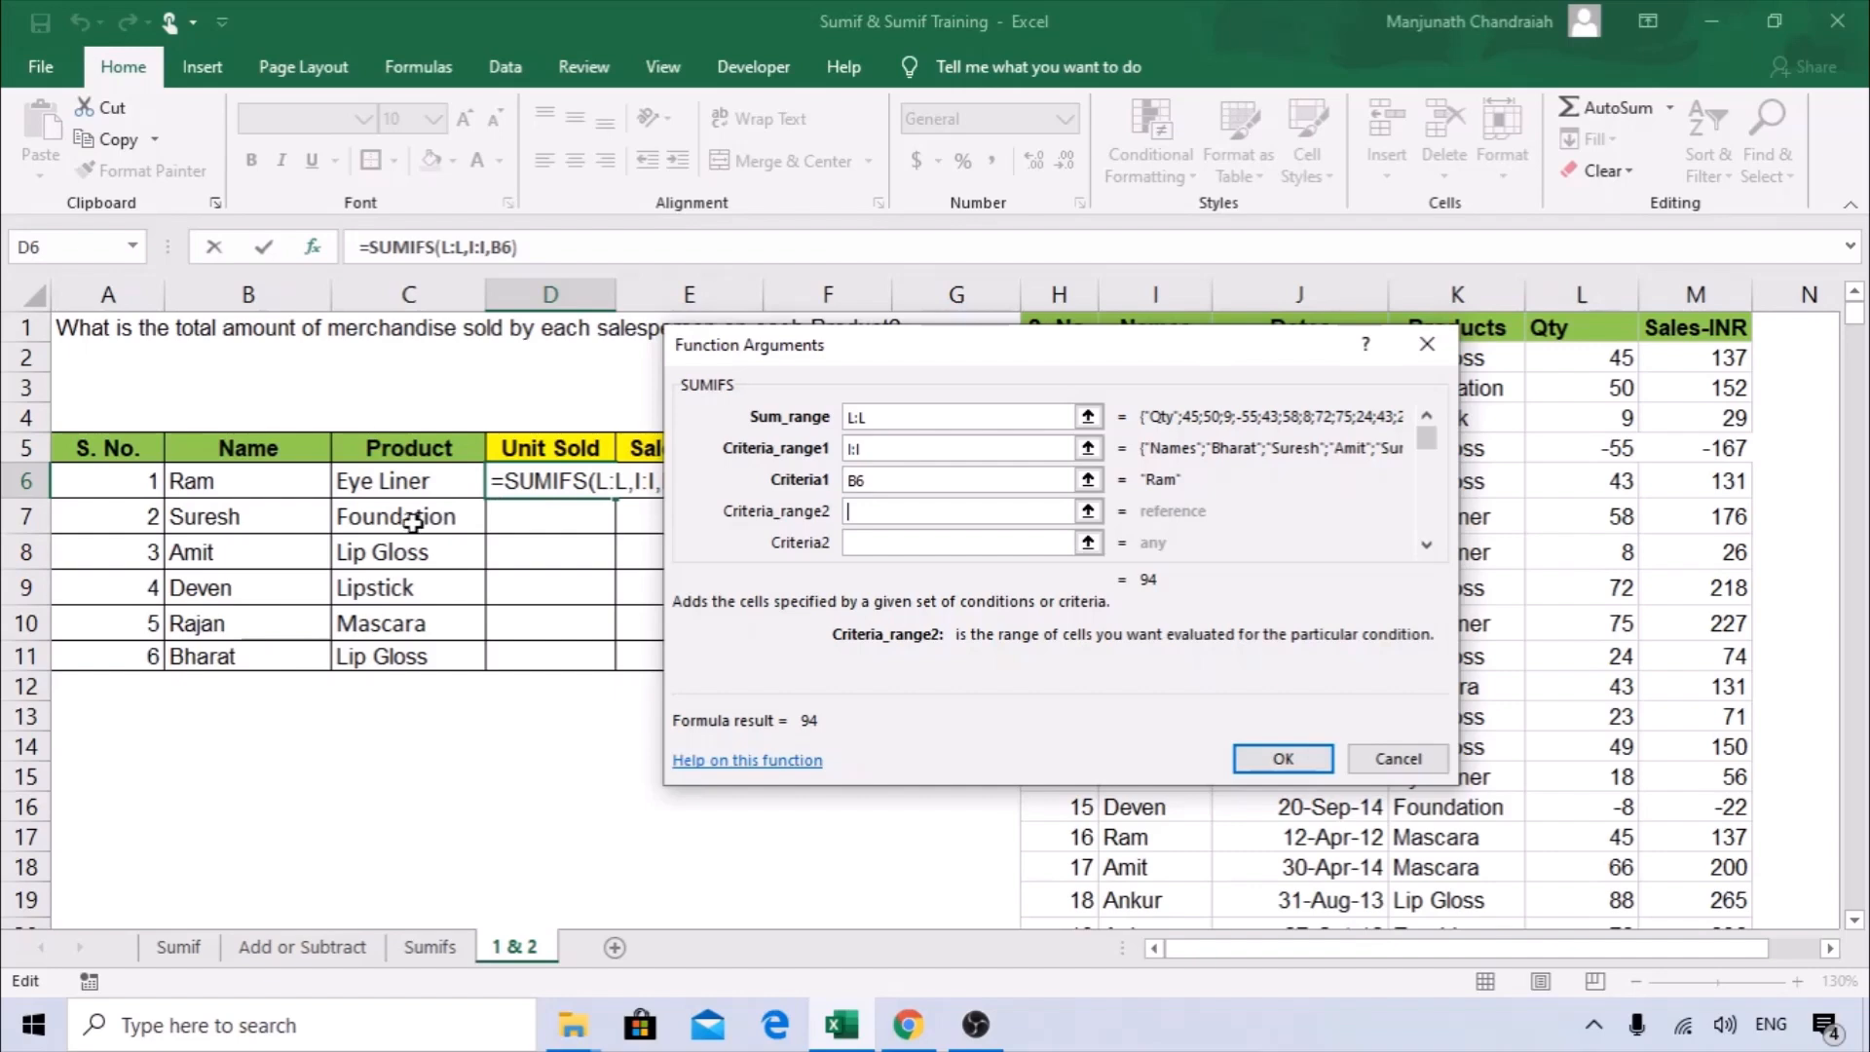
{"action": "left_click_drag", "start_coordinate": [940, 362], "coordinate": [704, 379]}
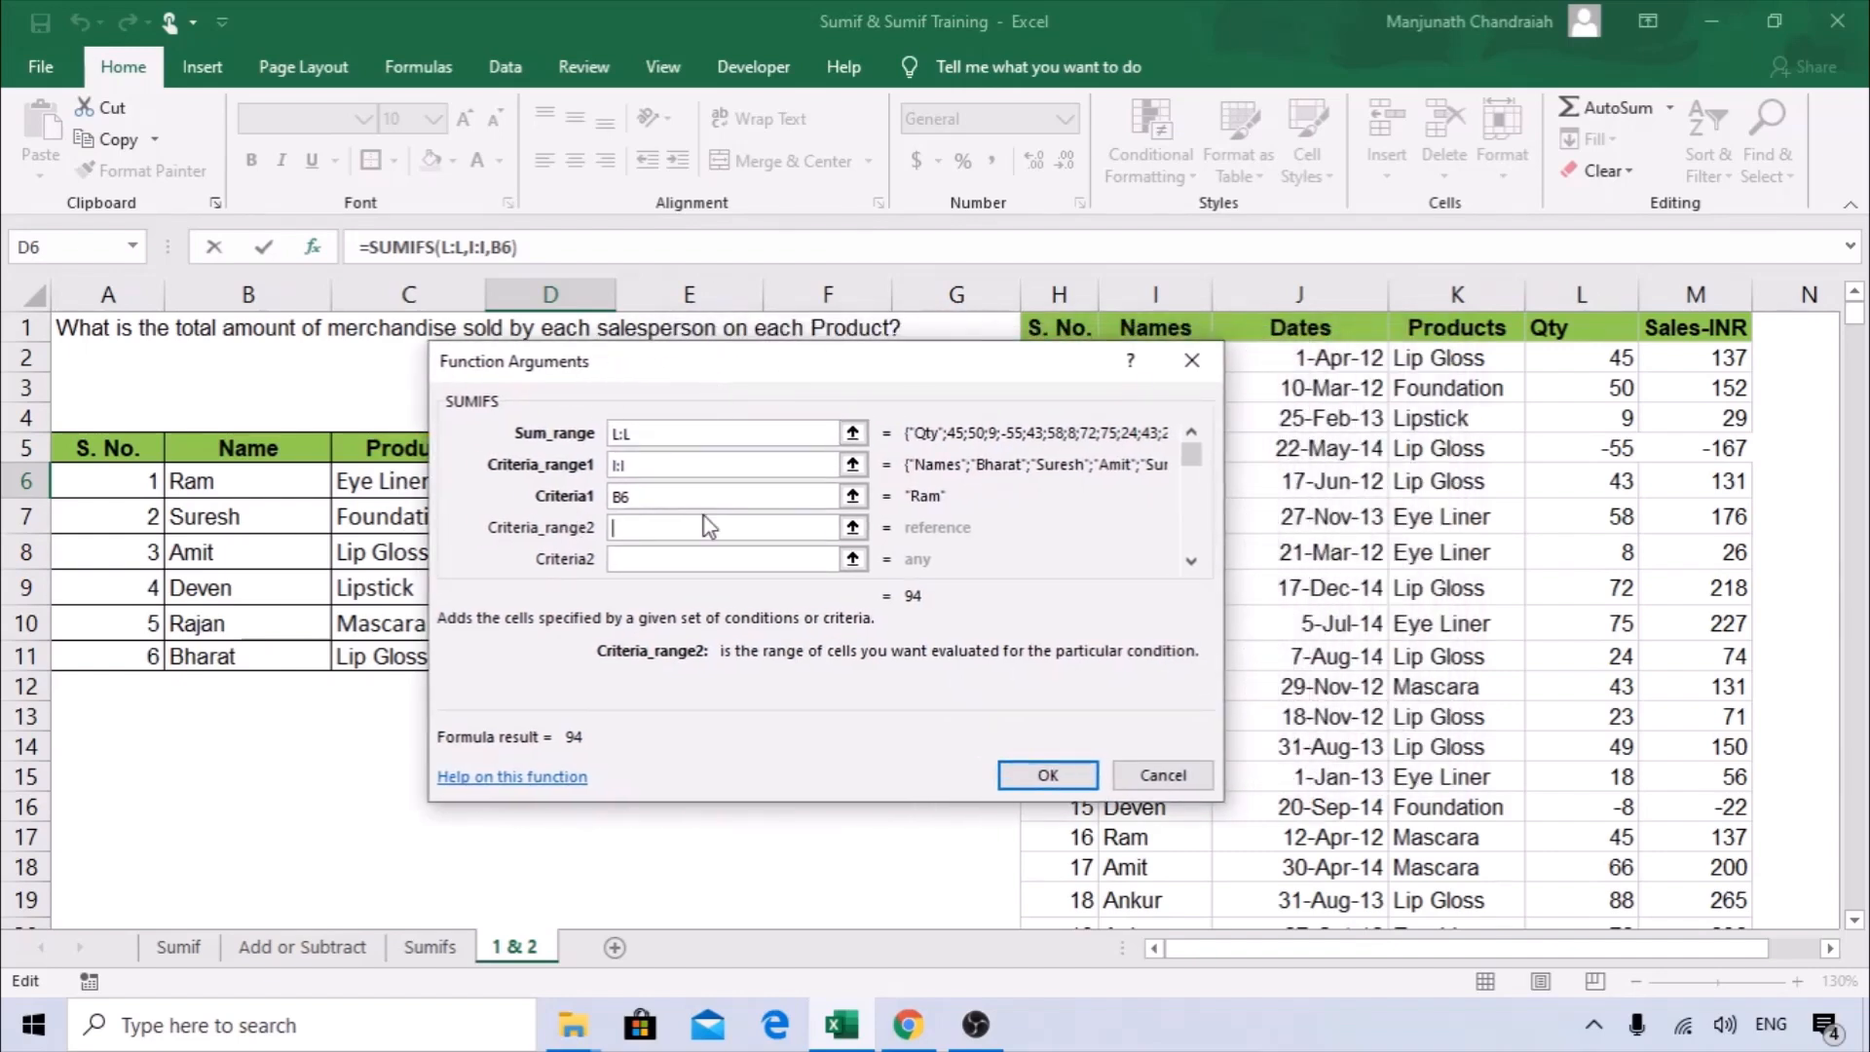
{"action": "left_click", "coordinate": [1469, 285]}
{"action": "left_click", "coordinate": [668, 558]}
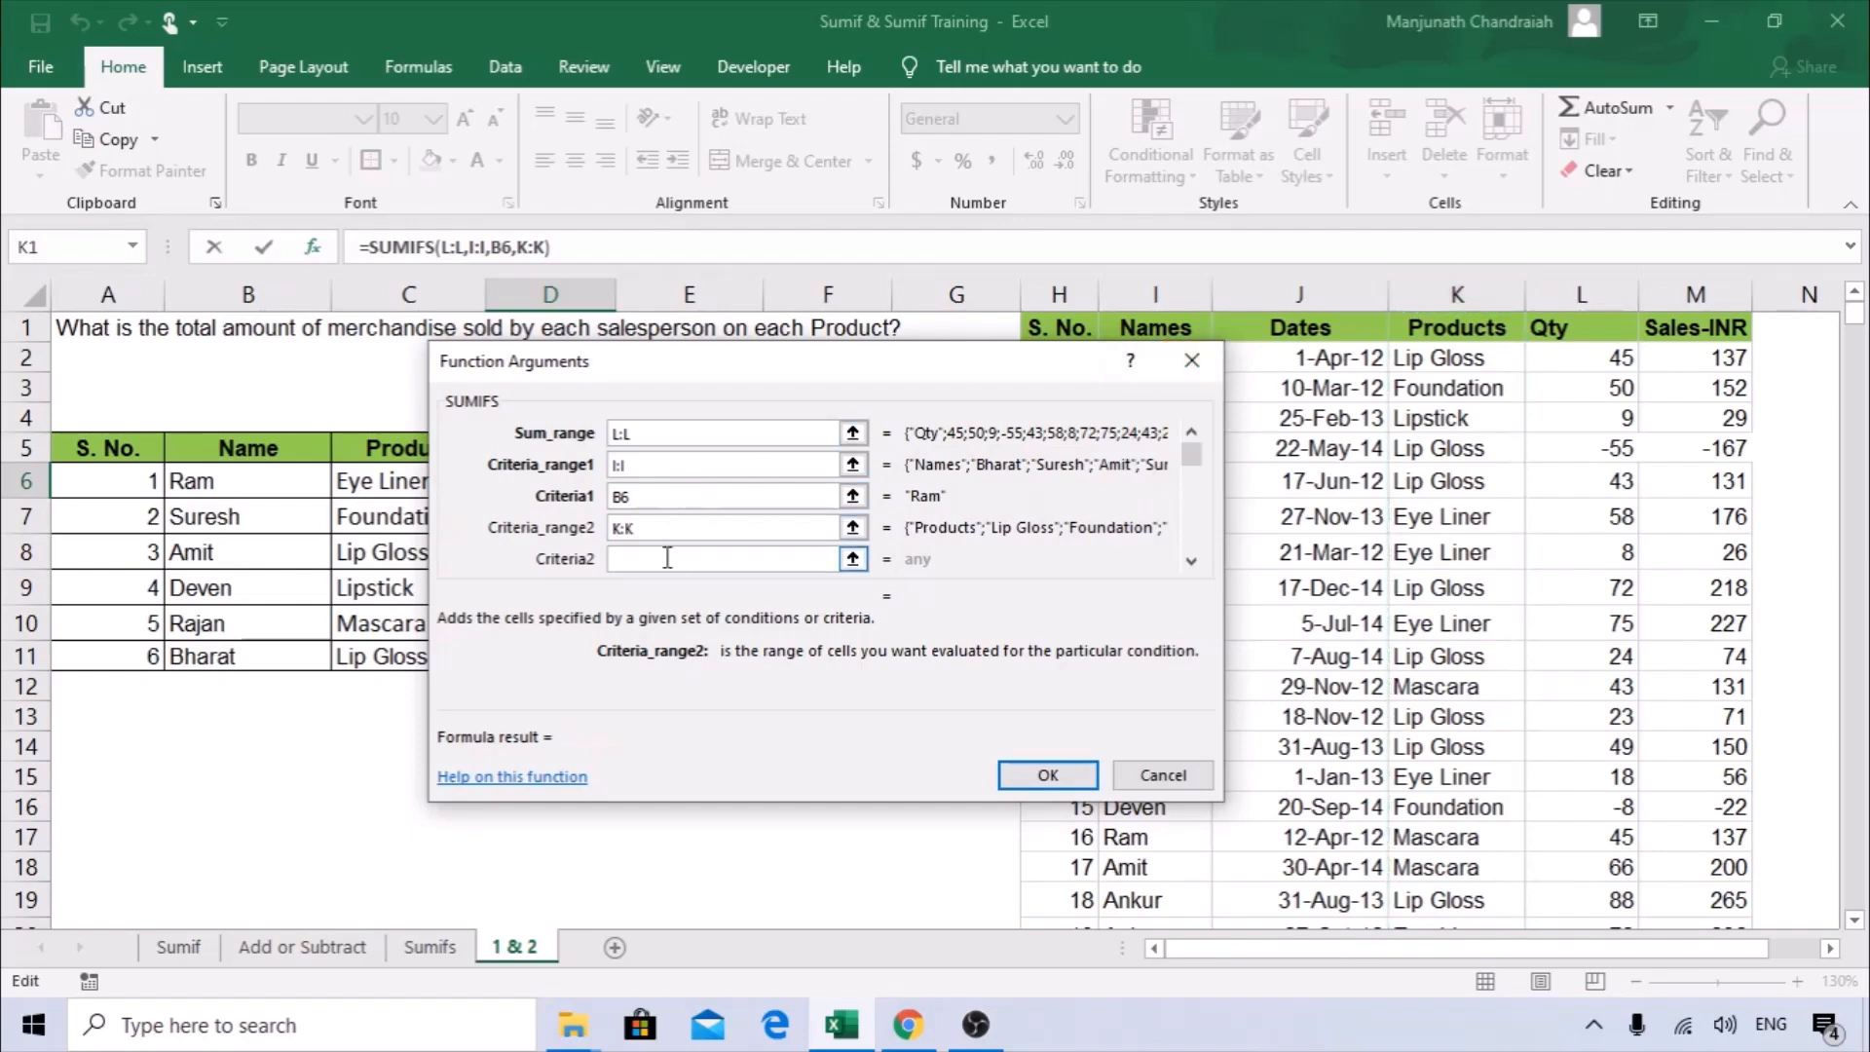
{"action": "left_click_drag", "start_coordinate": [825, 365], "coordinate": [1080, 335]}
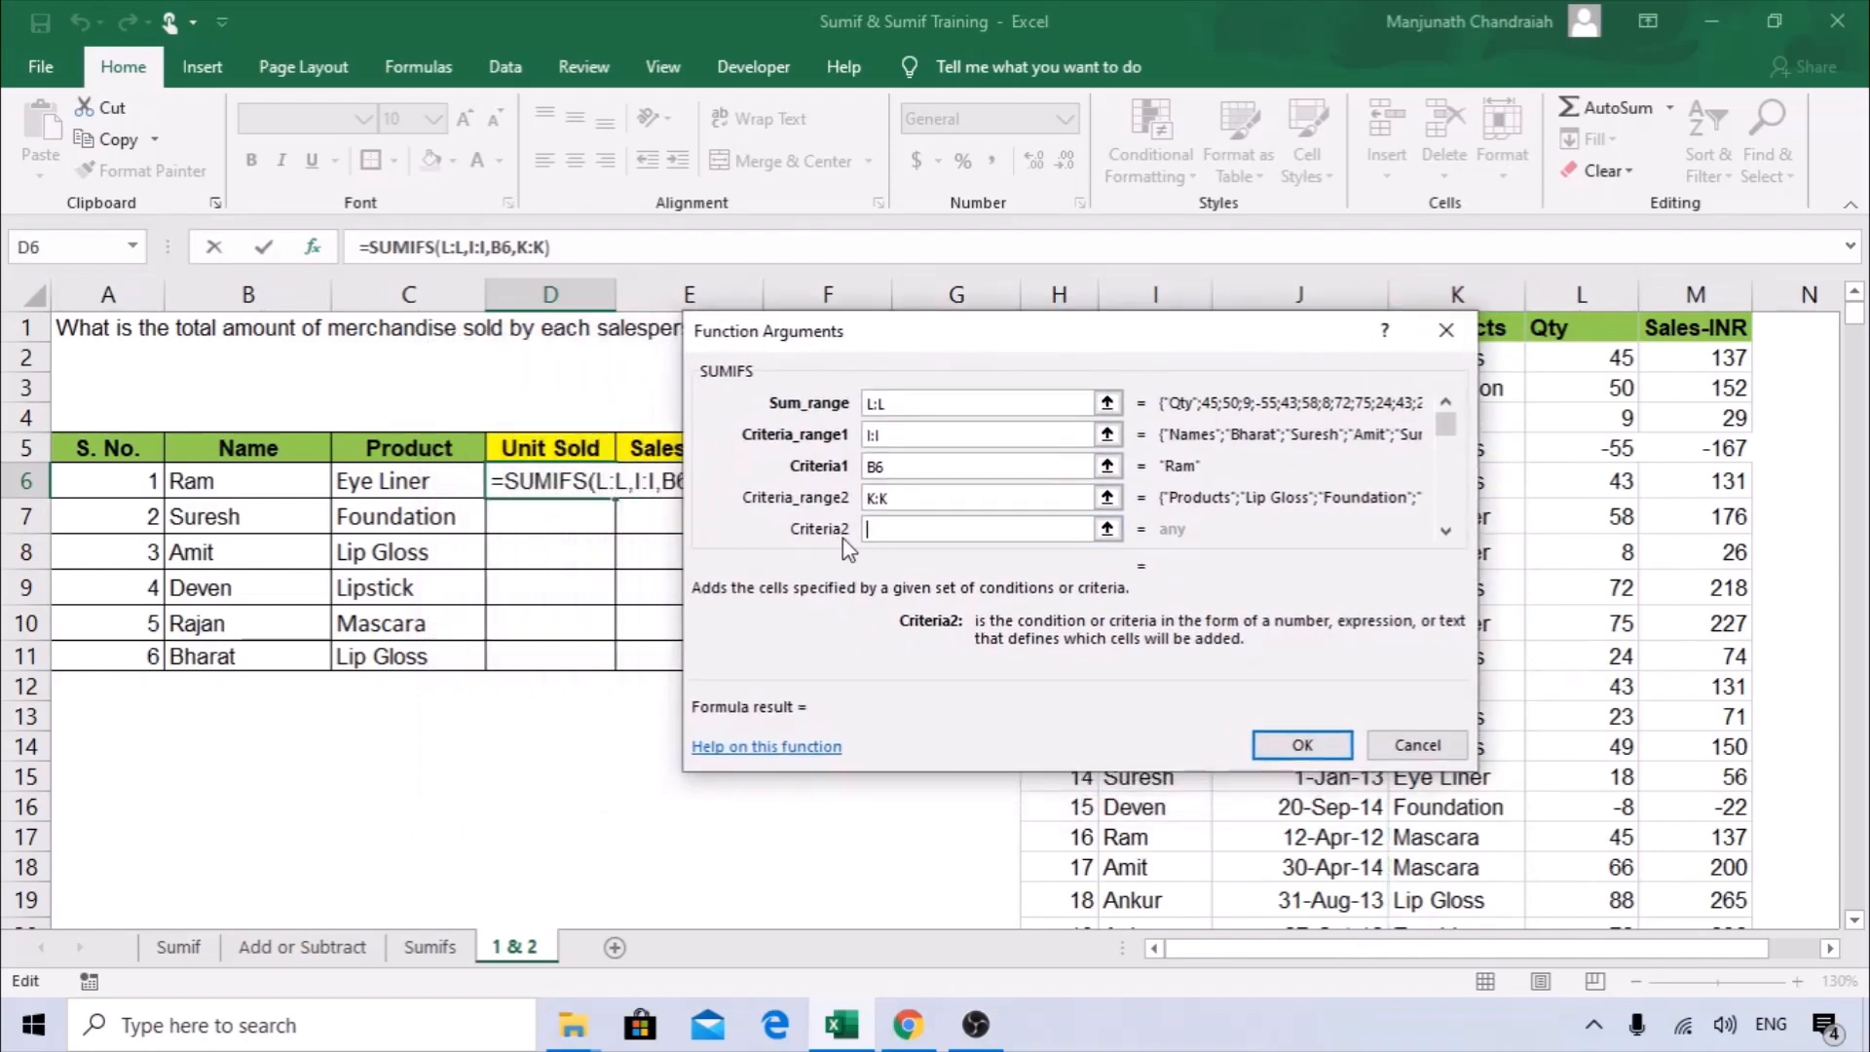
{"action": "left_click", "coordinate": [422, 486]}
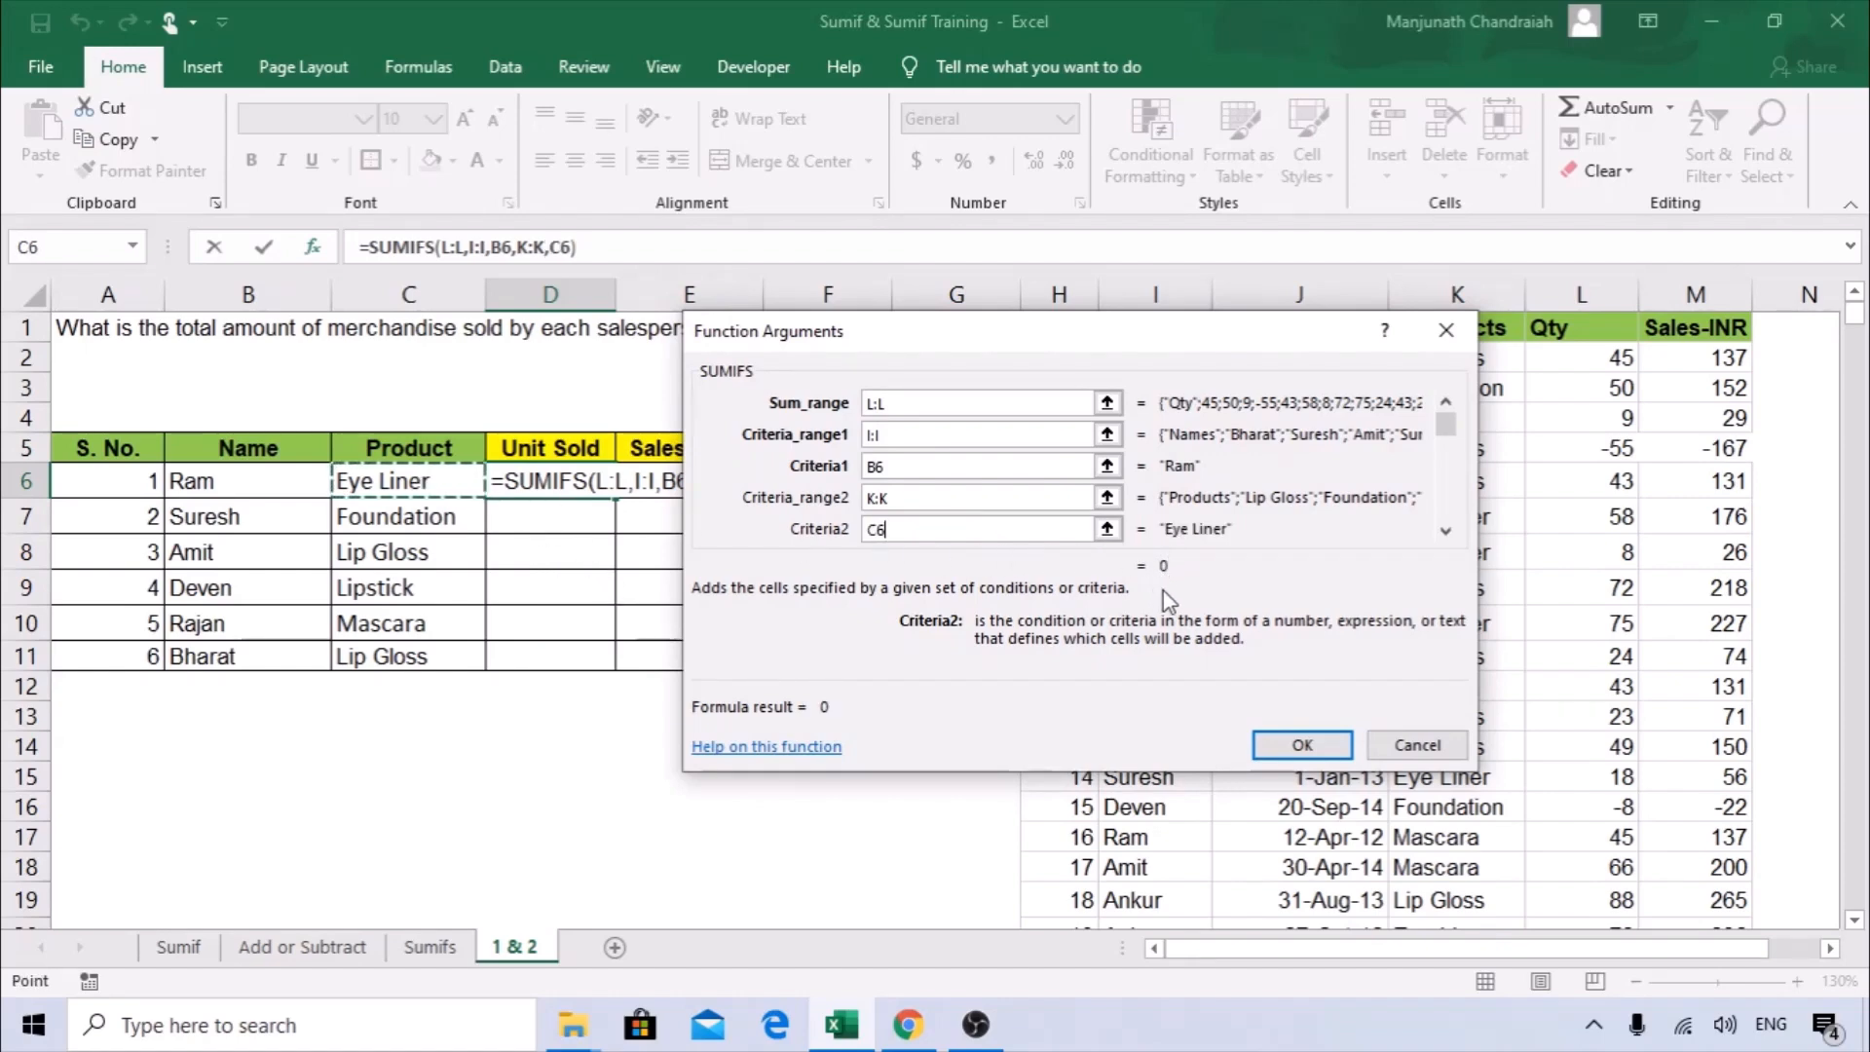
{"action": "left_click", "coordinate": [1301, 746]}
{"action": "left_click_drag", "start_coordinate": [618, 497], "coordinate": [605, 665]}
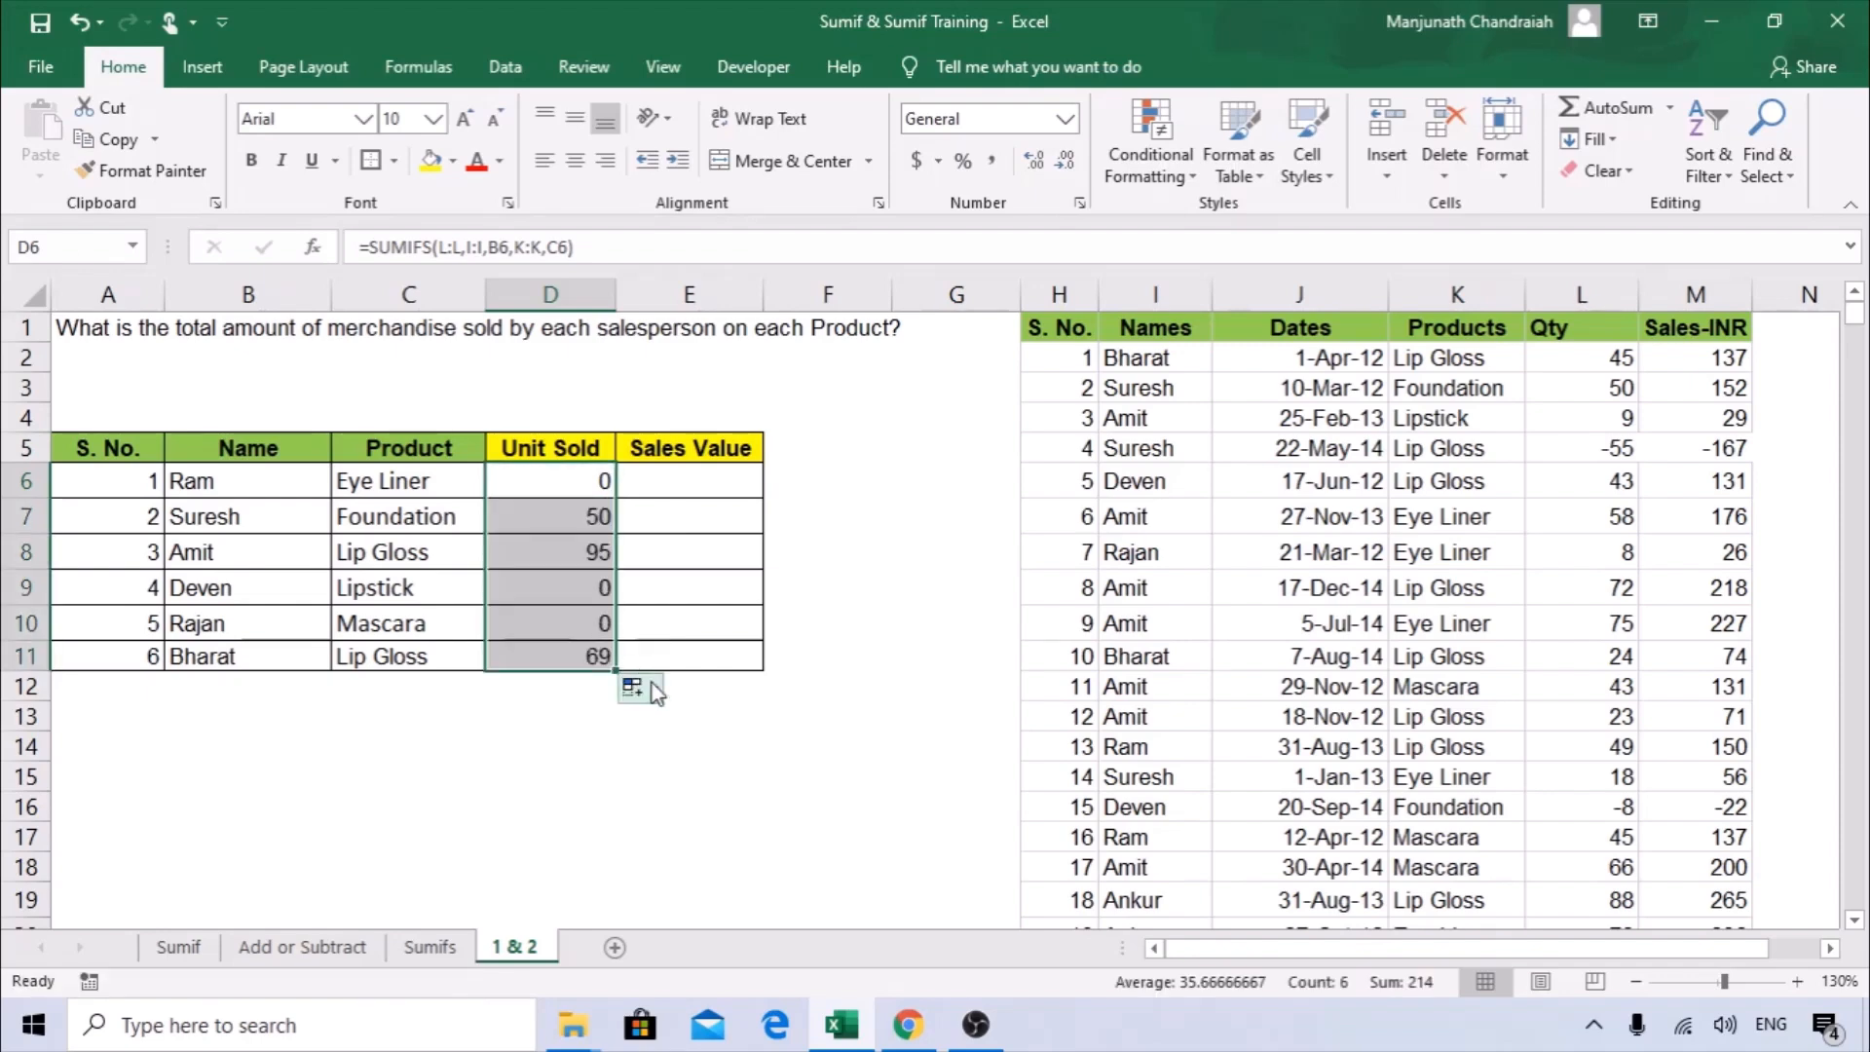
Replace the product in C9 with Foundation, copied from source cell K16.
{"action": "left_click", "coordinate": [394, 584]}
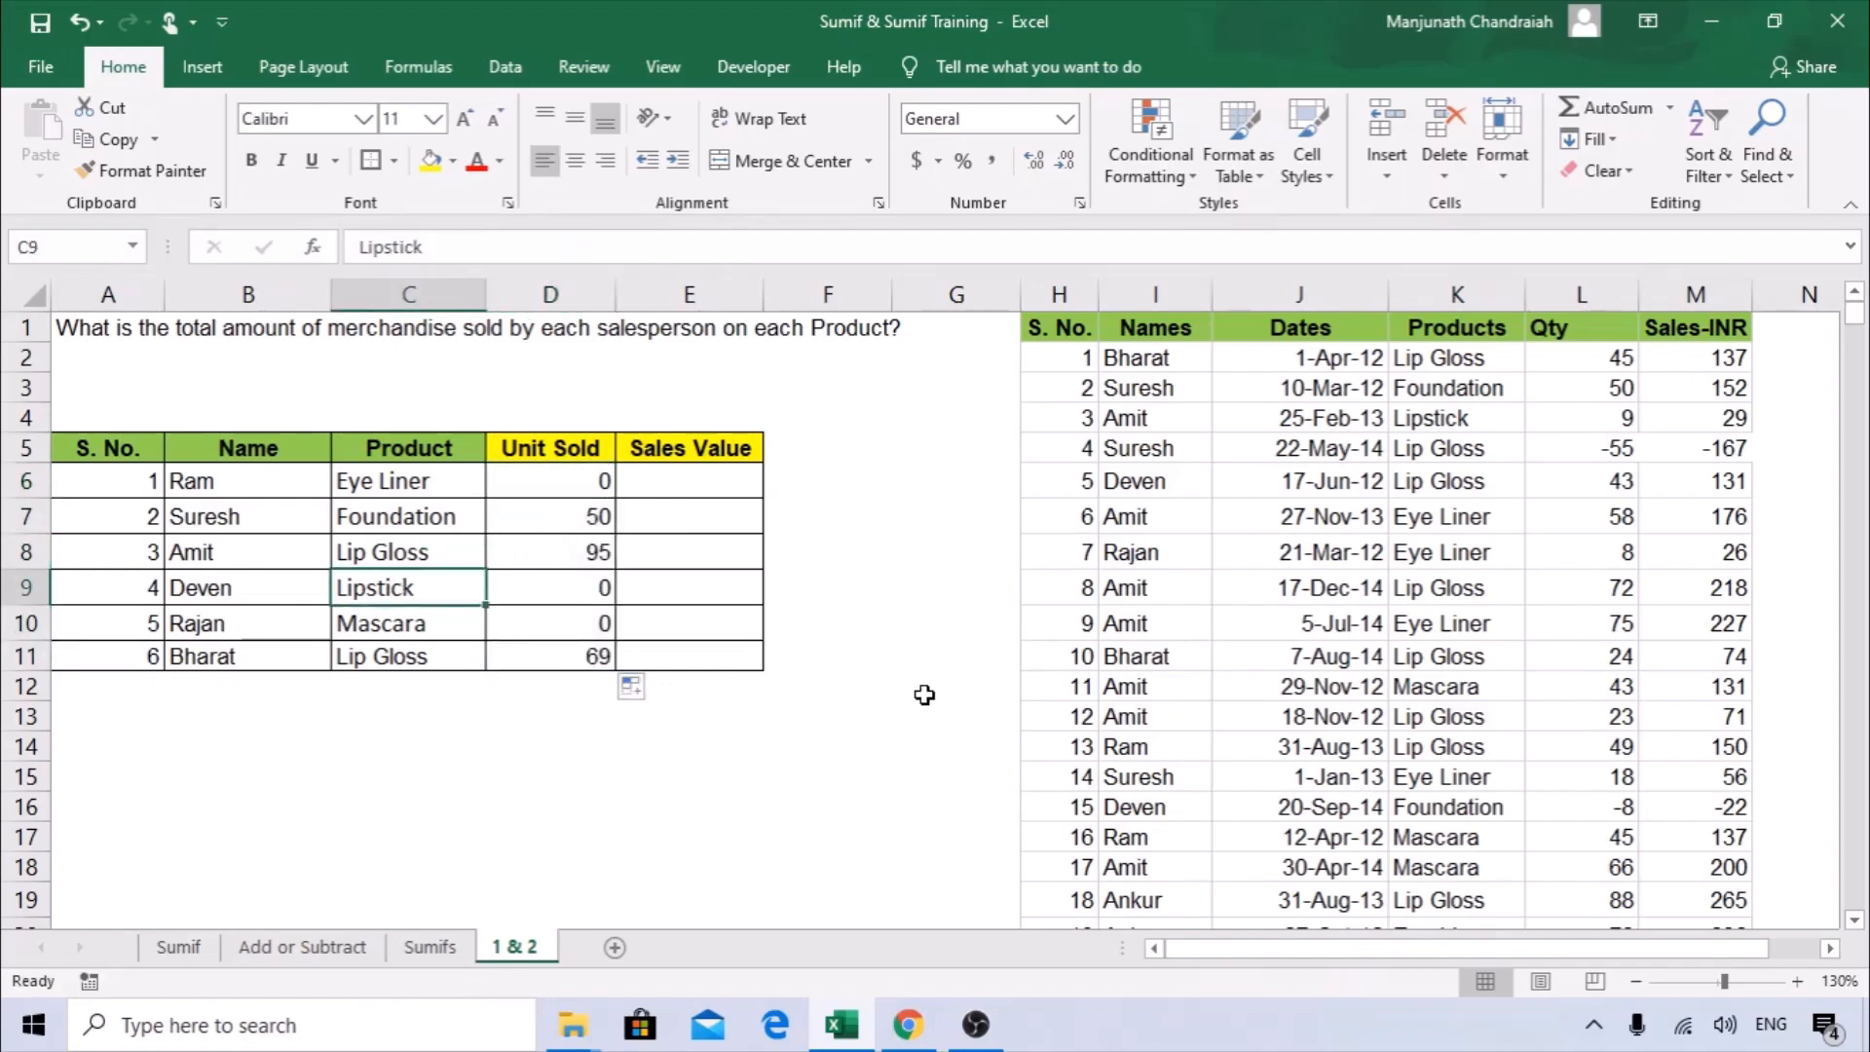
{"action": "left_click", "coordinate": [1414, 809]}
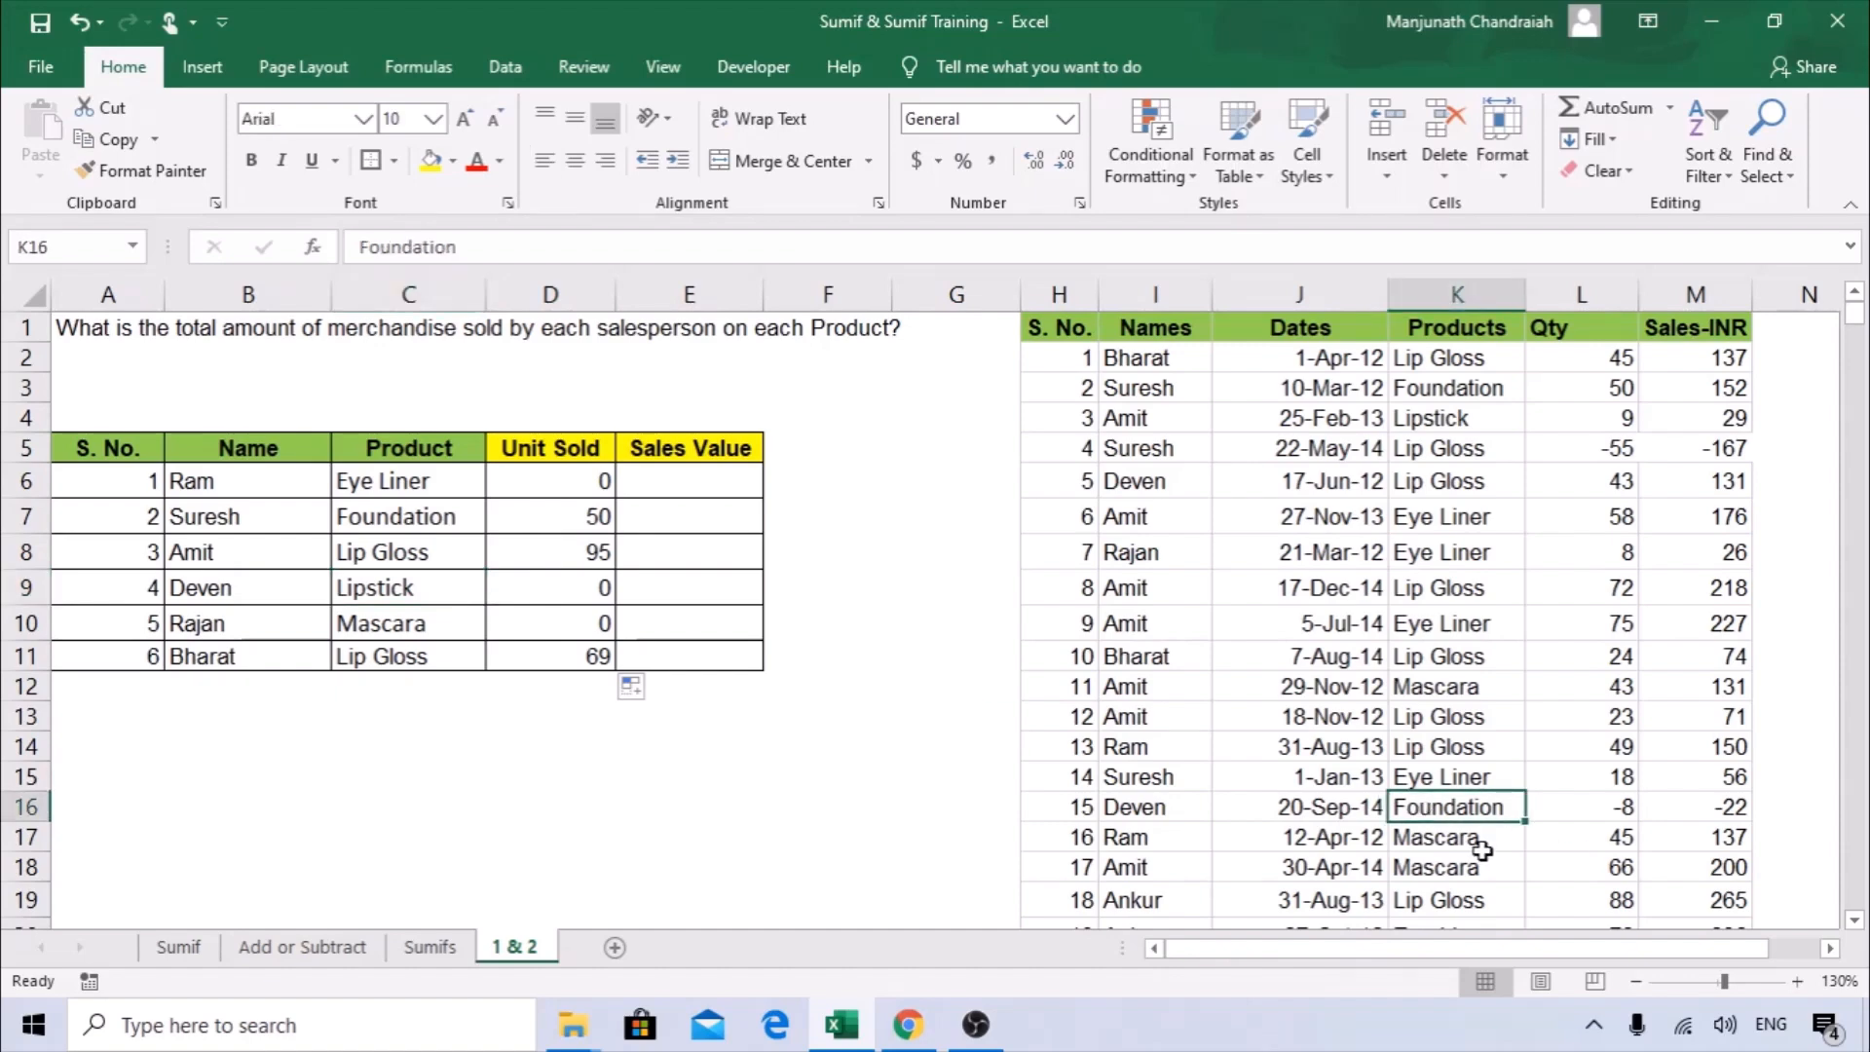
{"action": "left_click_drag", "start_coordinate": [1130, 816], "coordinate": [1354, 816]}
{"action": "left_click", "coordinate": [1445, 808]}
{"action": "key", "text": "ctrl+c"}
{"action": "left_click", "coordinate": [375, 590]}
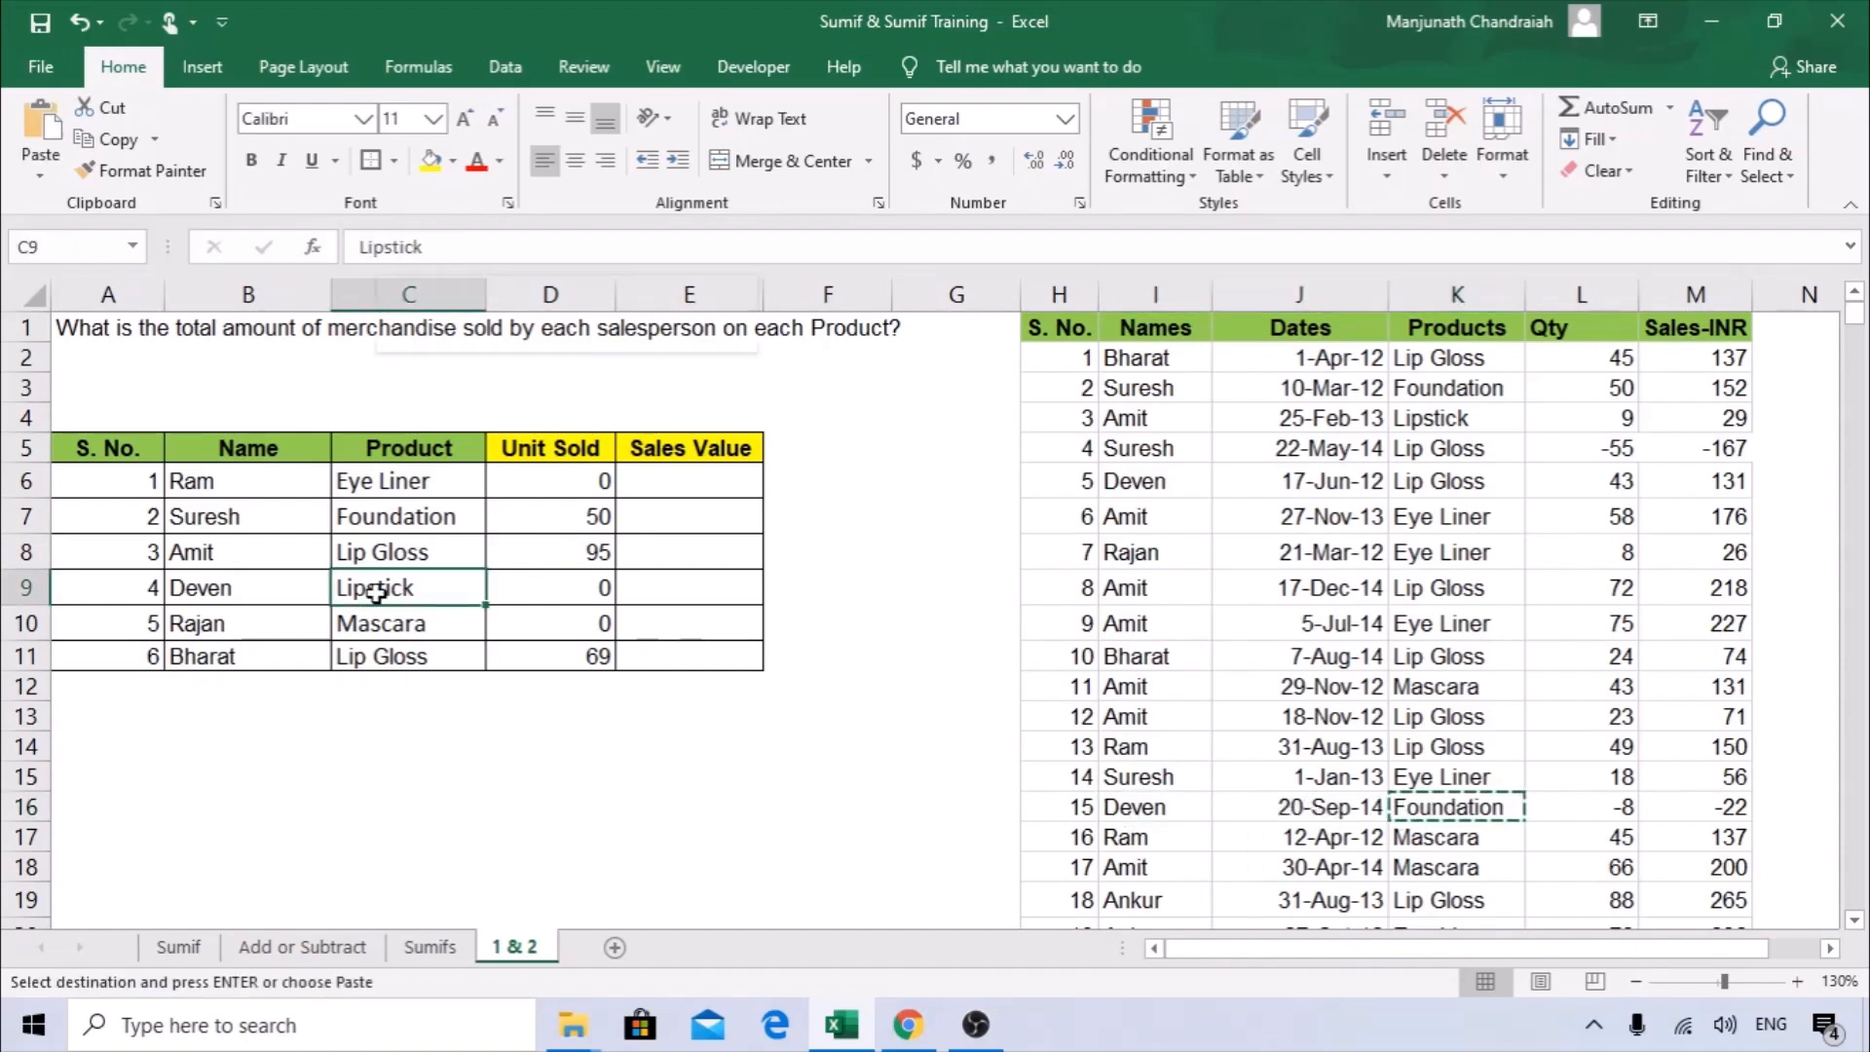
{"action": "right_click", "coordinate": [376, 593]}
{"action": "left_click", "coordinate": [482, 499]}
{"action": "left_click", "coordinate": [576, 597]}
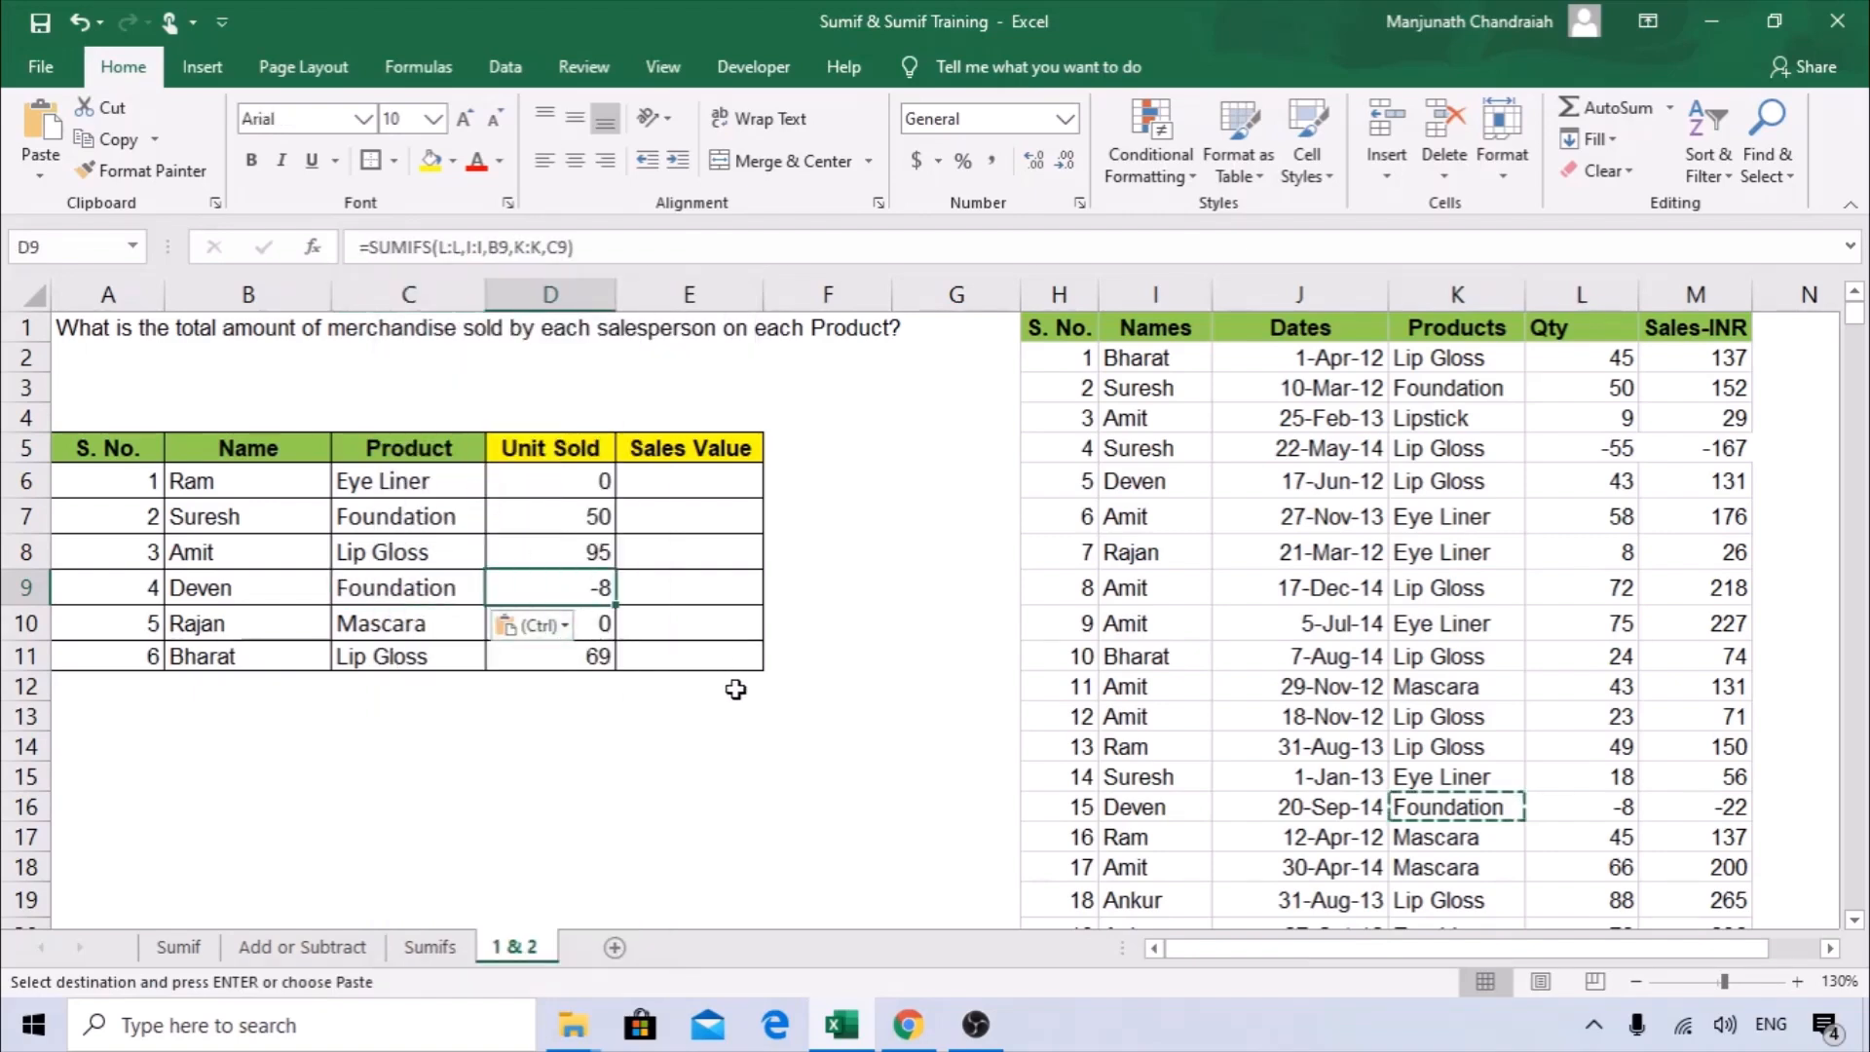
Change the source Qty in L16 to 8 and the Sales-INR in M16 to 22.
{"action": "double_click", "coordinate": [1604, 810]}
{"action": "key", "text": "Delete"}
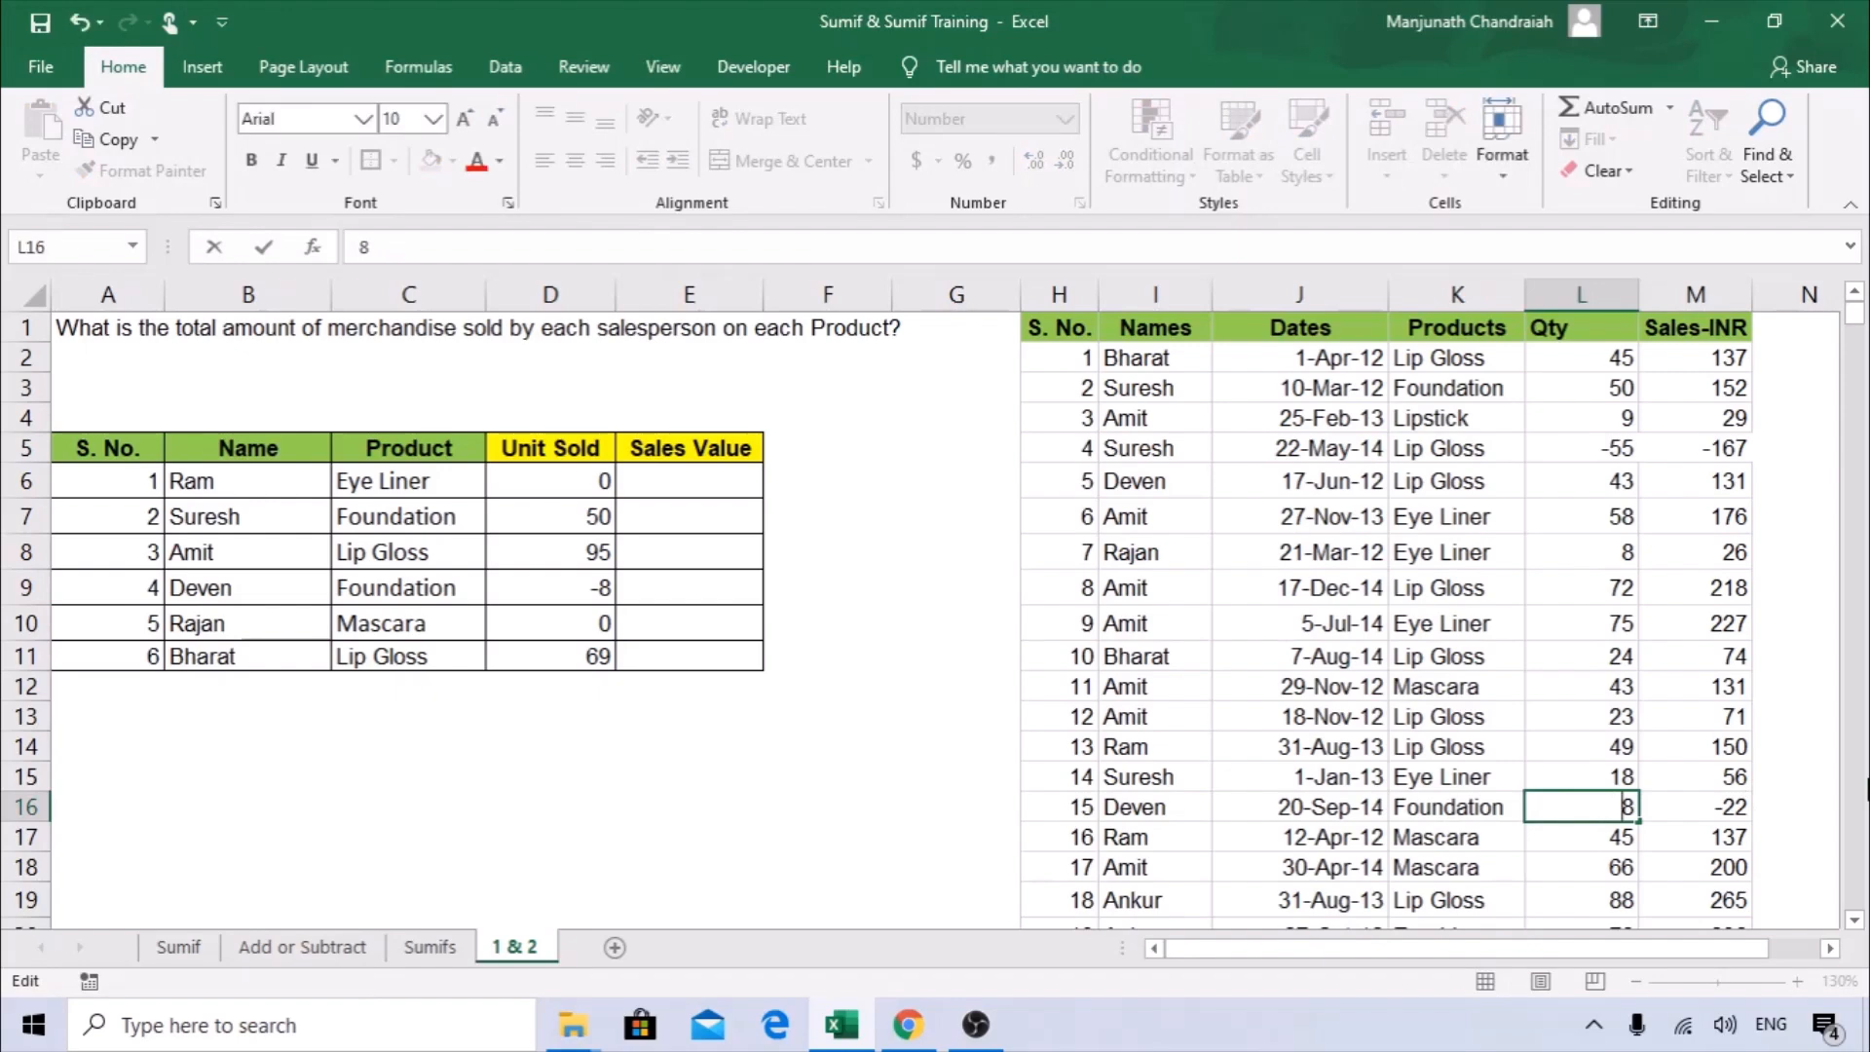
{"action": "left_click", "coordinate": [1765, 748]}
{"action": "double_click", "coordinate": [1700, 811]}
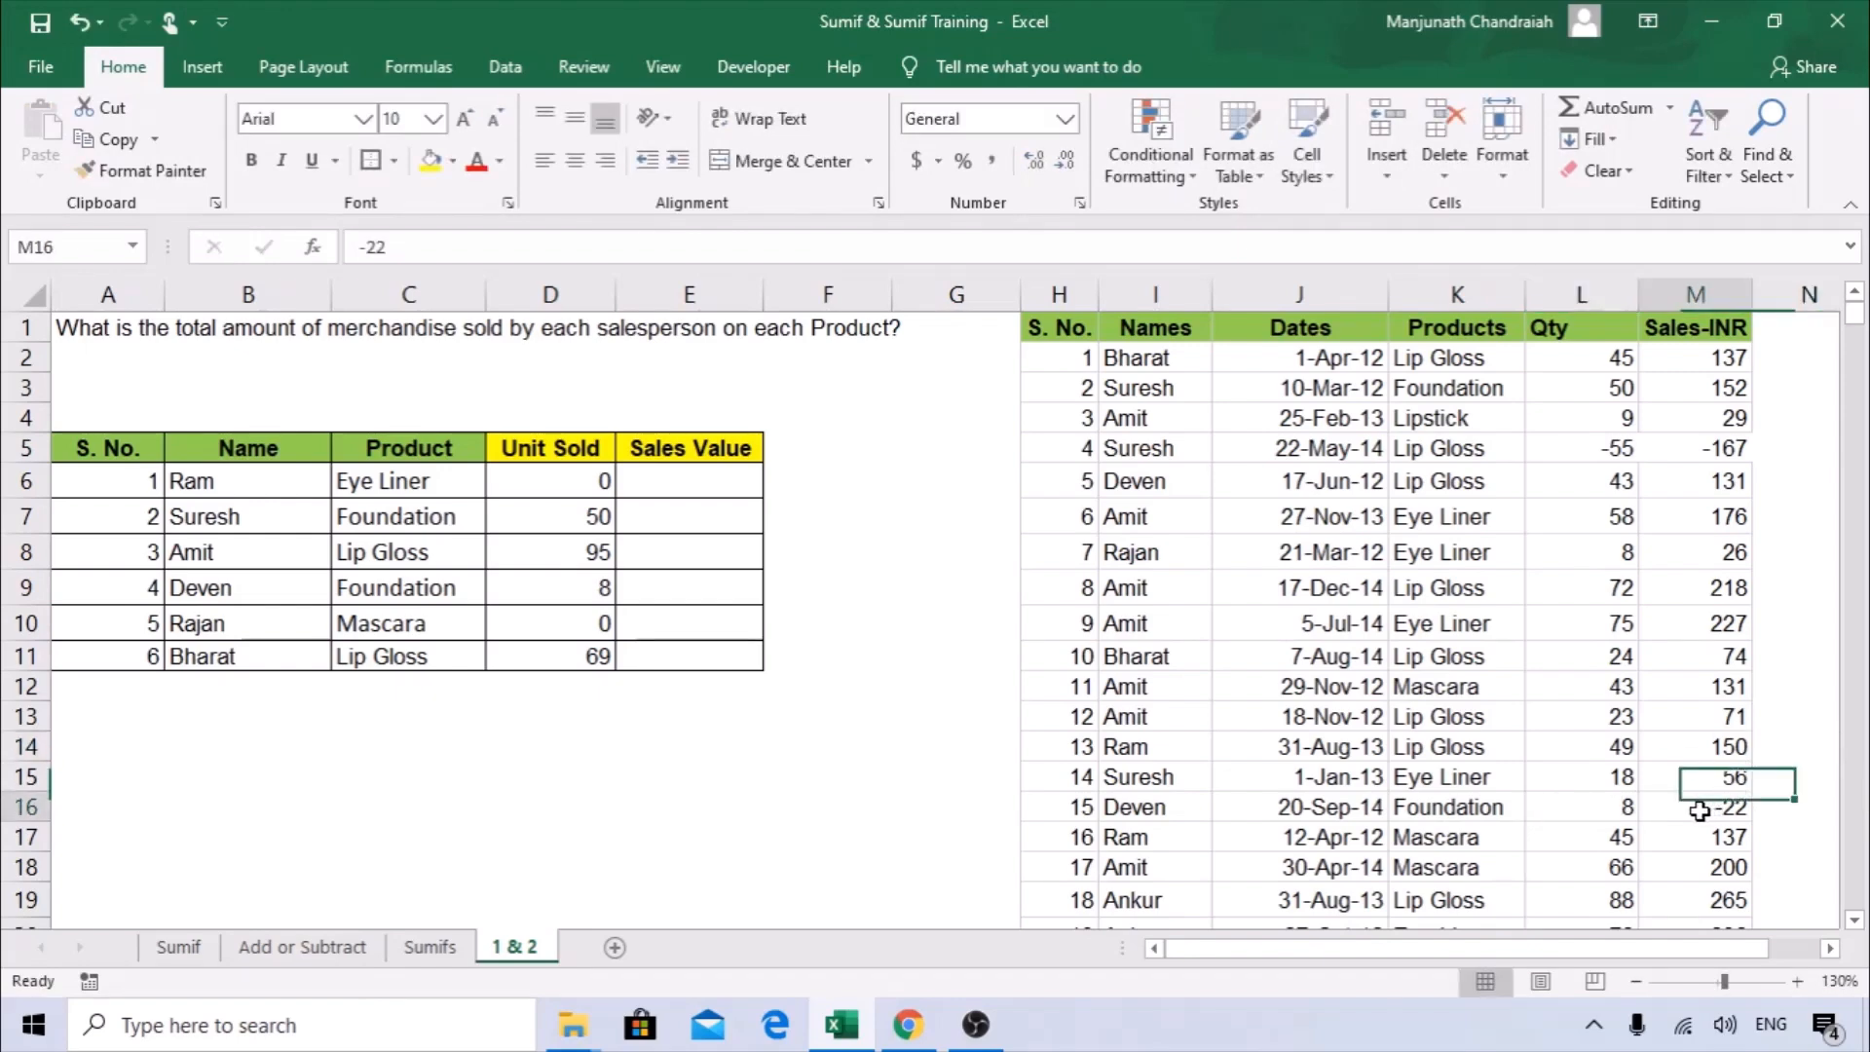
{"action": "key", "text": "Delete"}
{"action": "key", "text": "Return"}
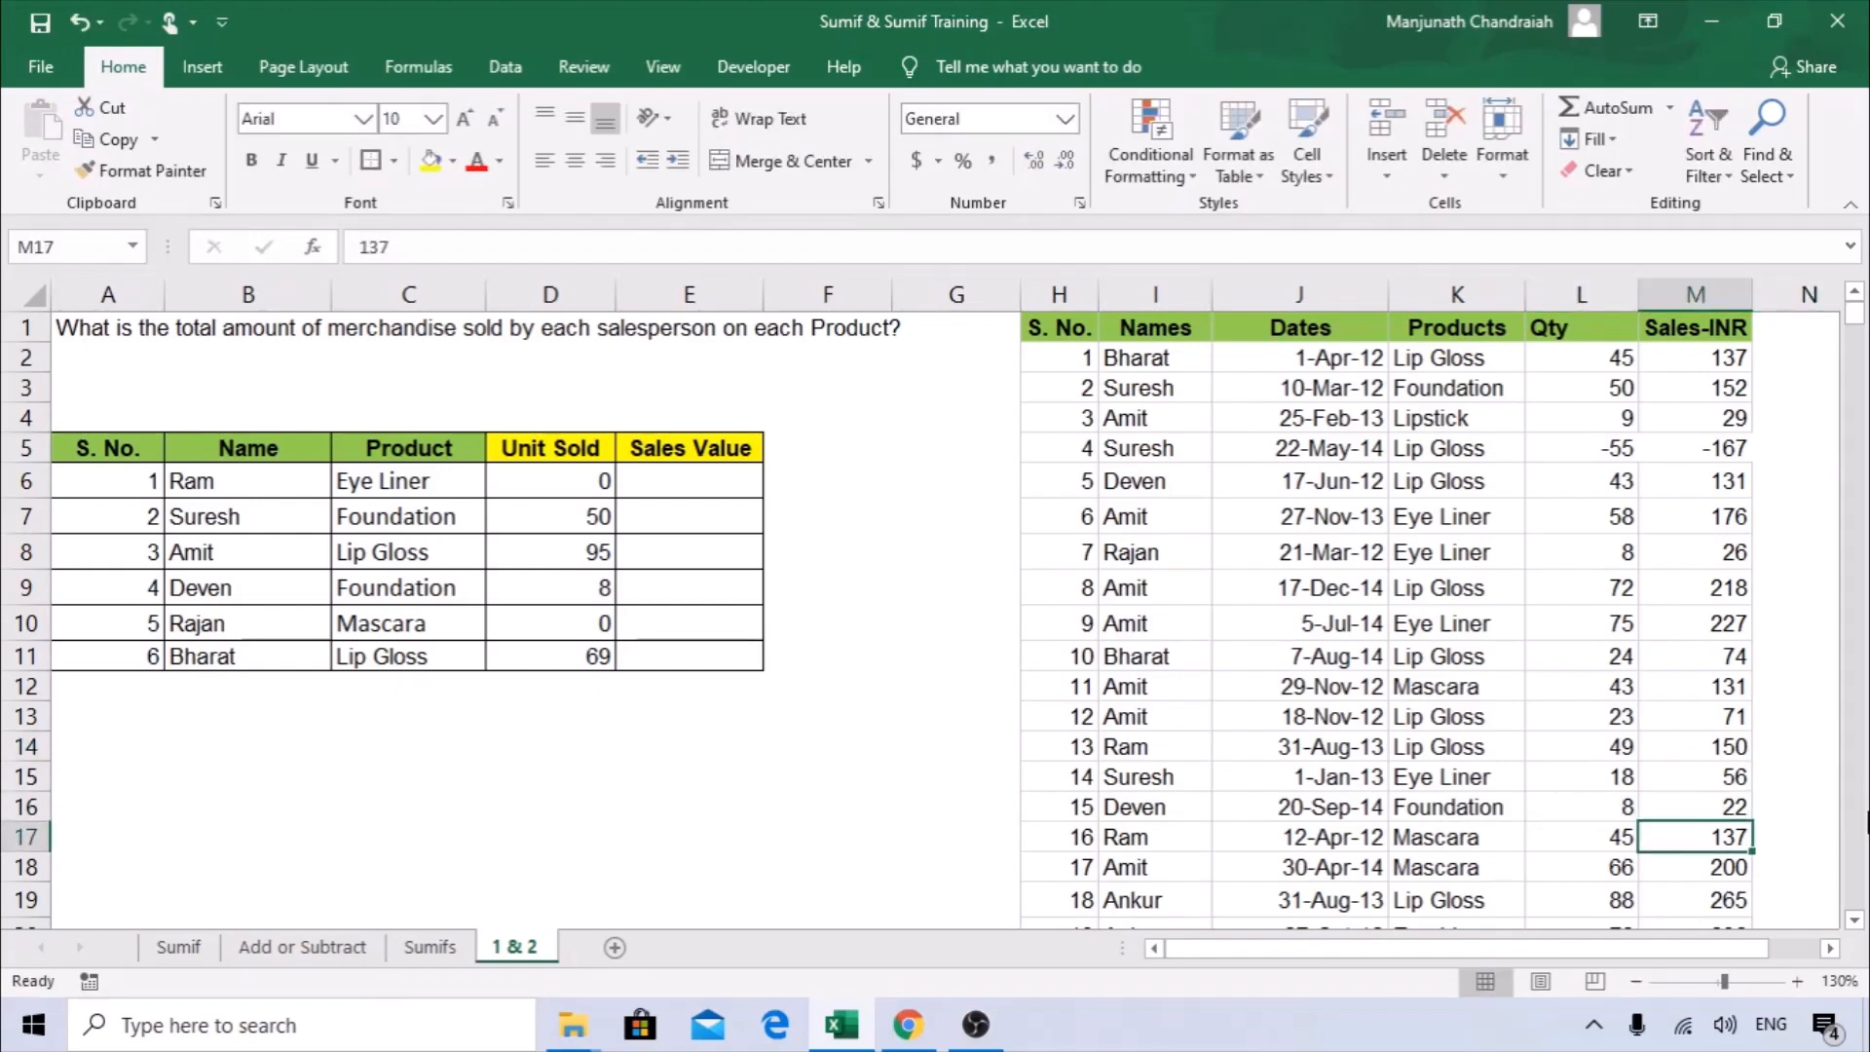
{"action": "left_click", "coordinate": [559, 582]}
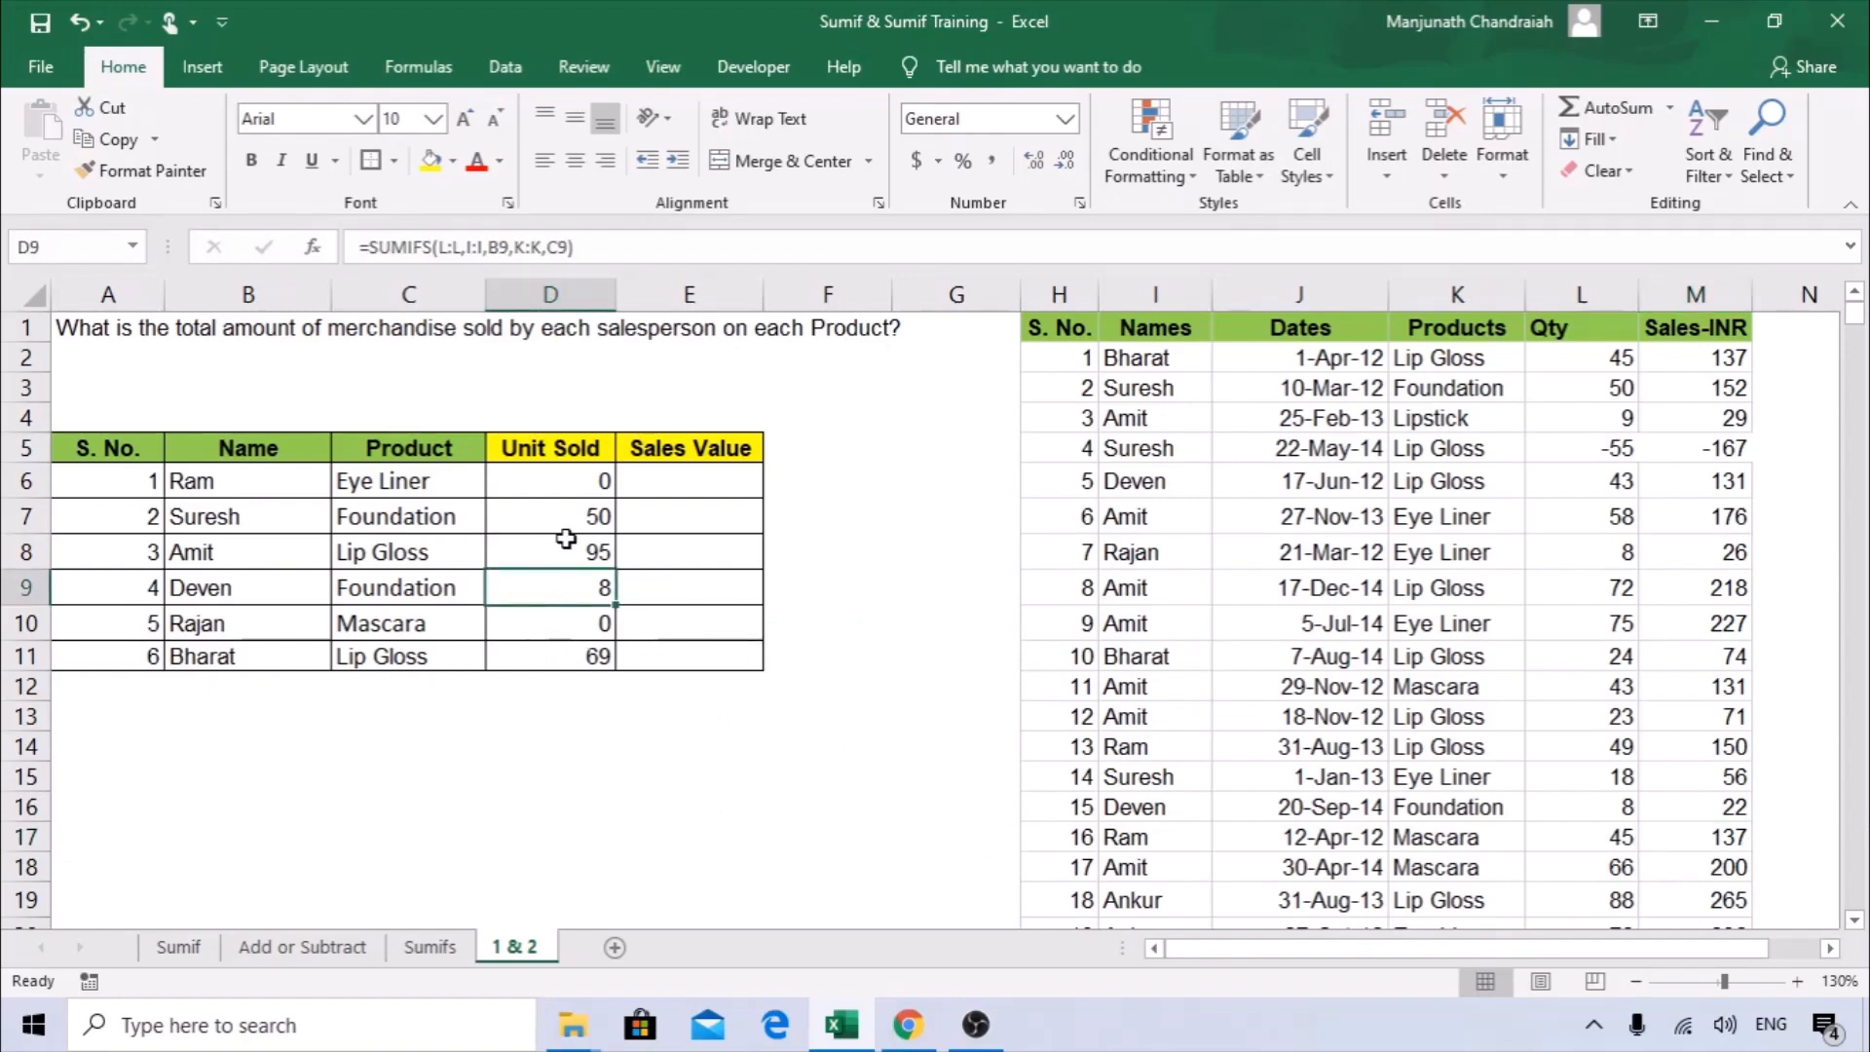
Start a SUMIFS formula in E6 through its function arguments and set the sum range to the Sales-INR column M:M.
{"action": "left_click", "coordinate": [581, 489]}
{"action": "left_click", "coordinate": [686, 487]}
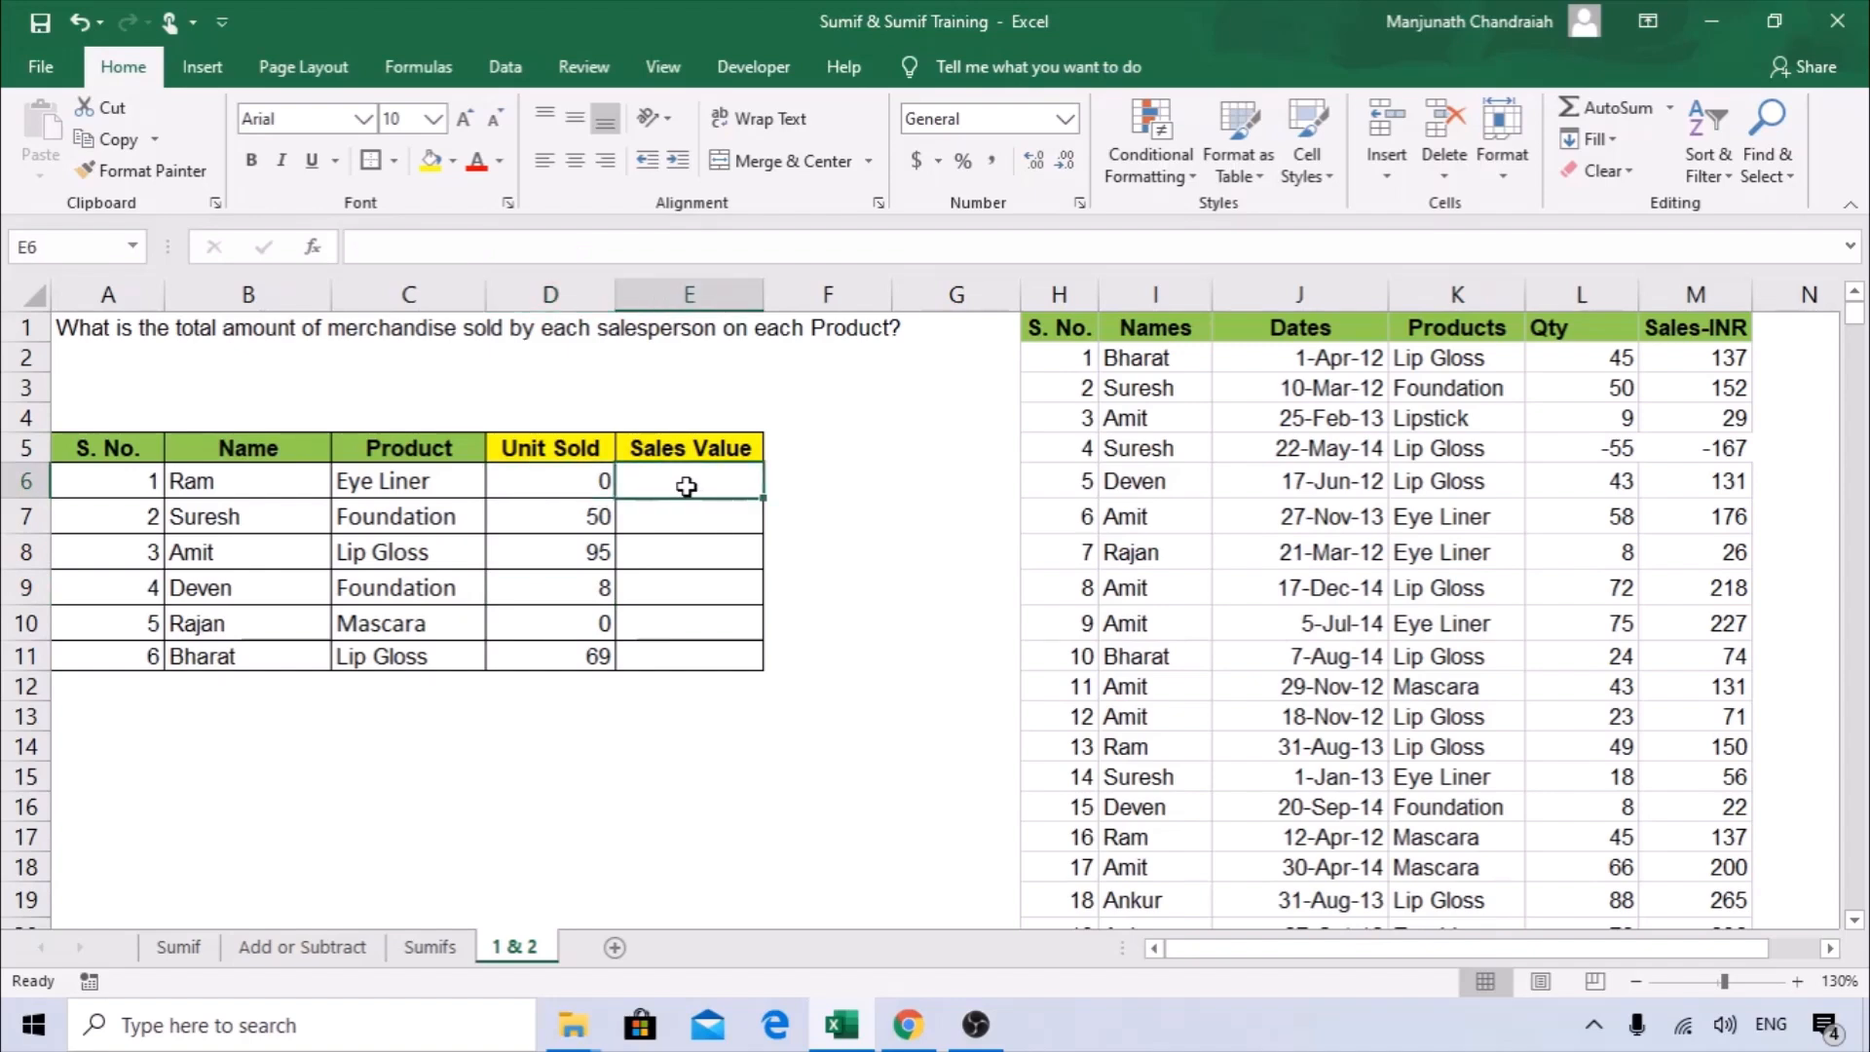
{"action": "type", "text": "="}
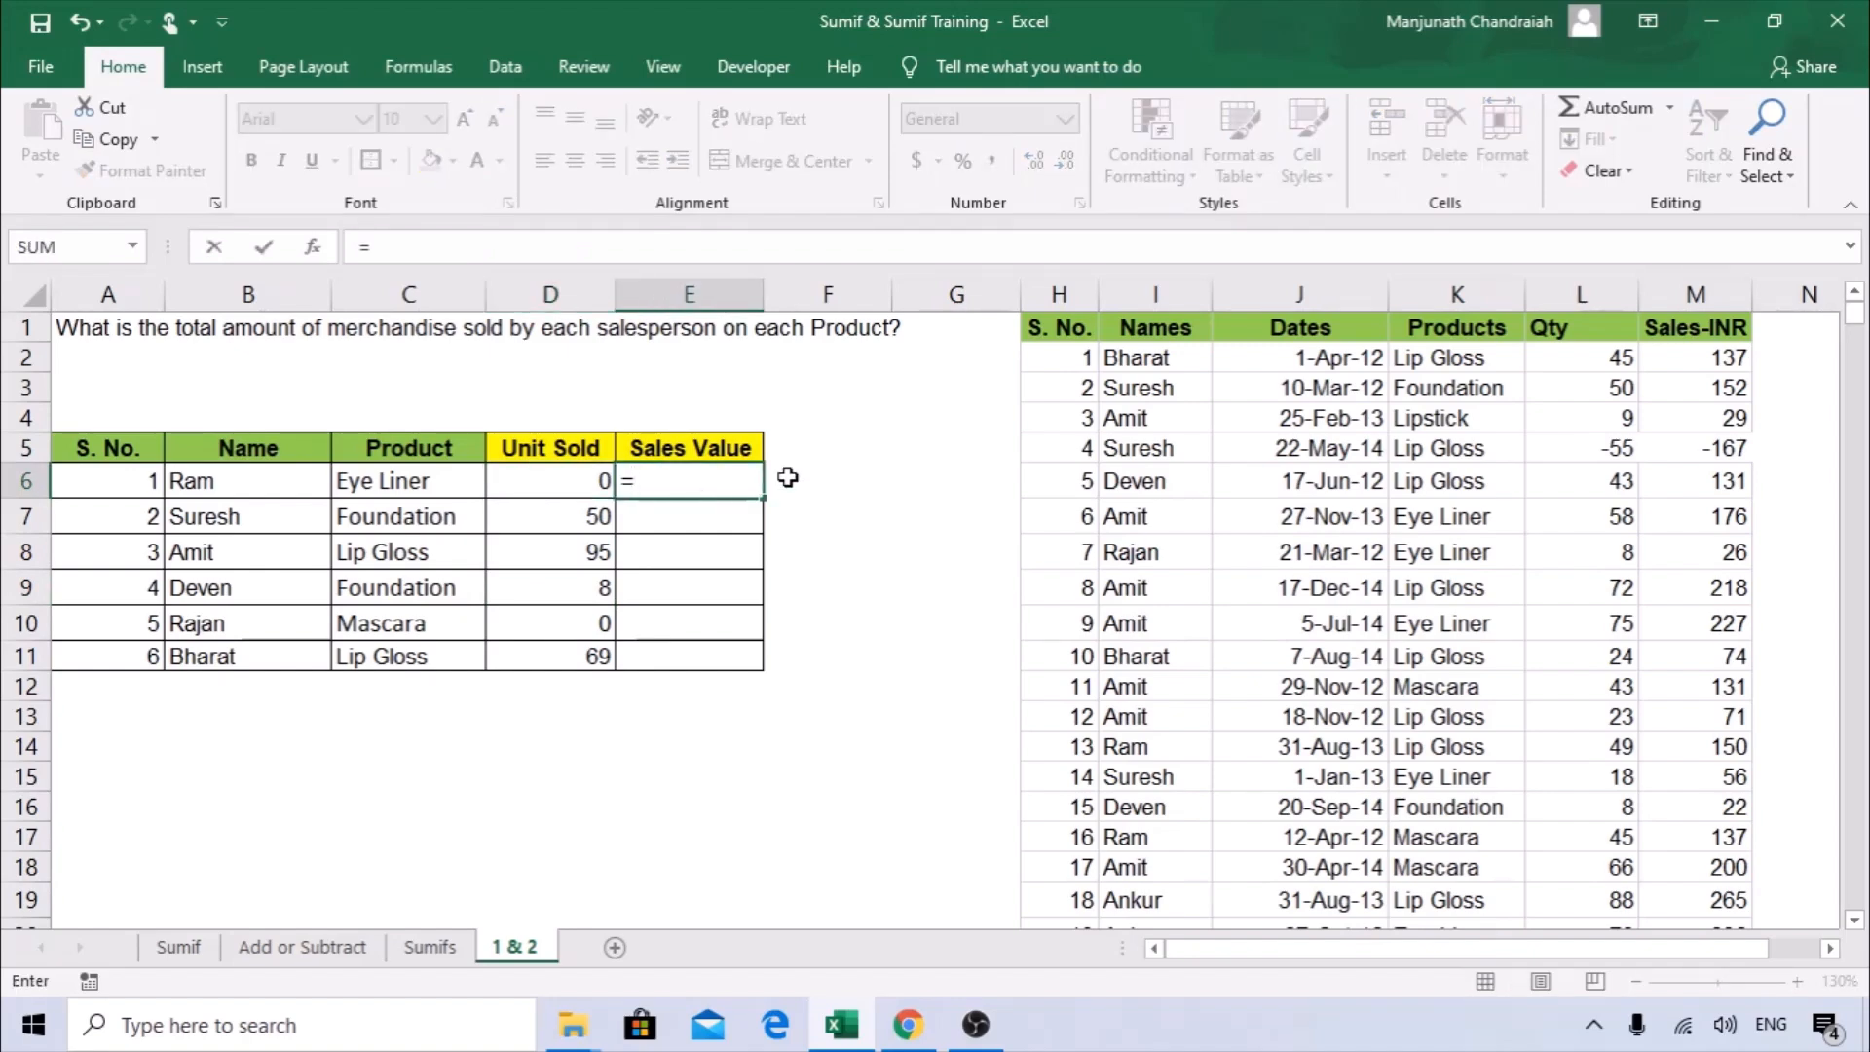
{"action": "type", "text": "SUMIFS"}
{"action": "type", "text": "("}
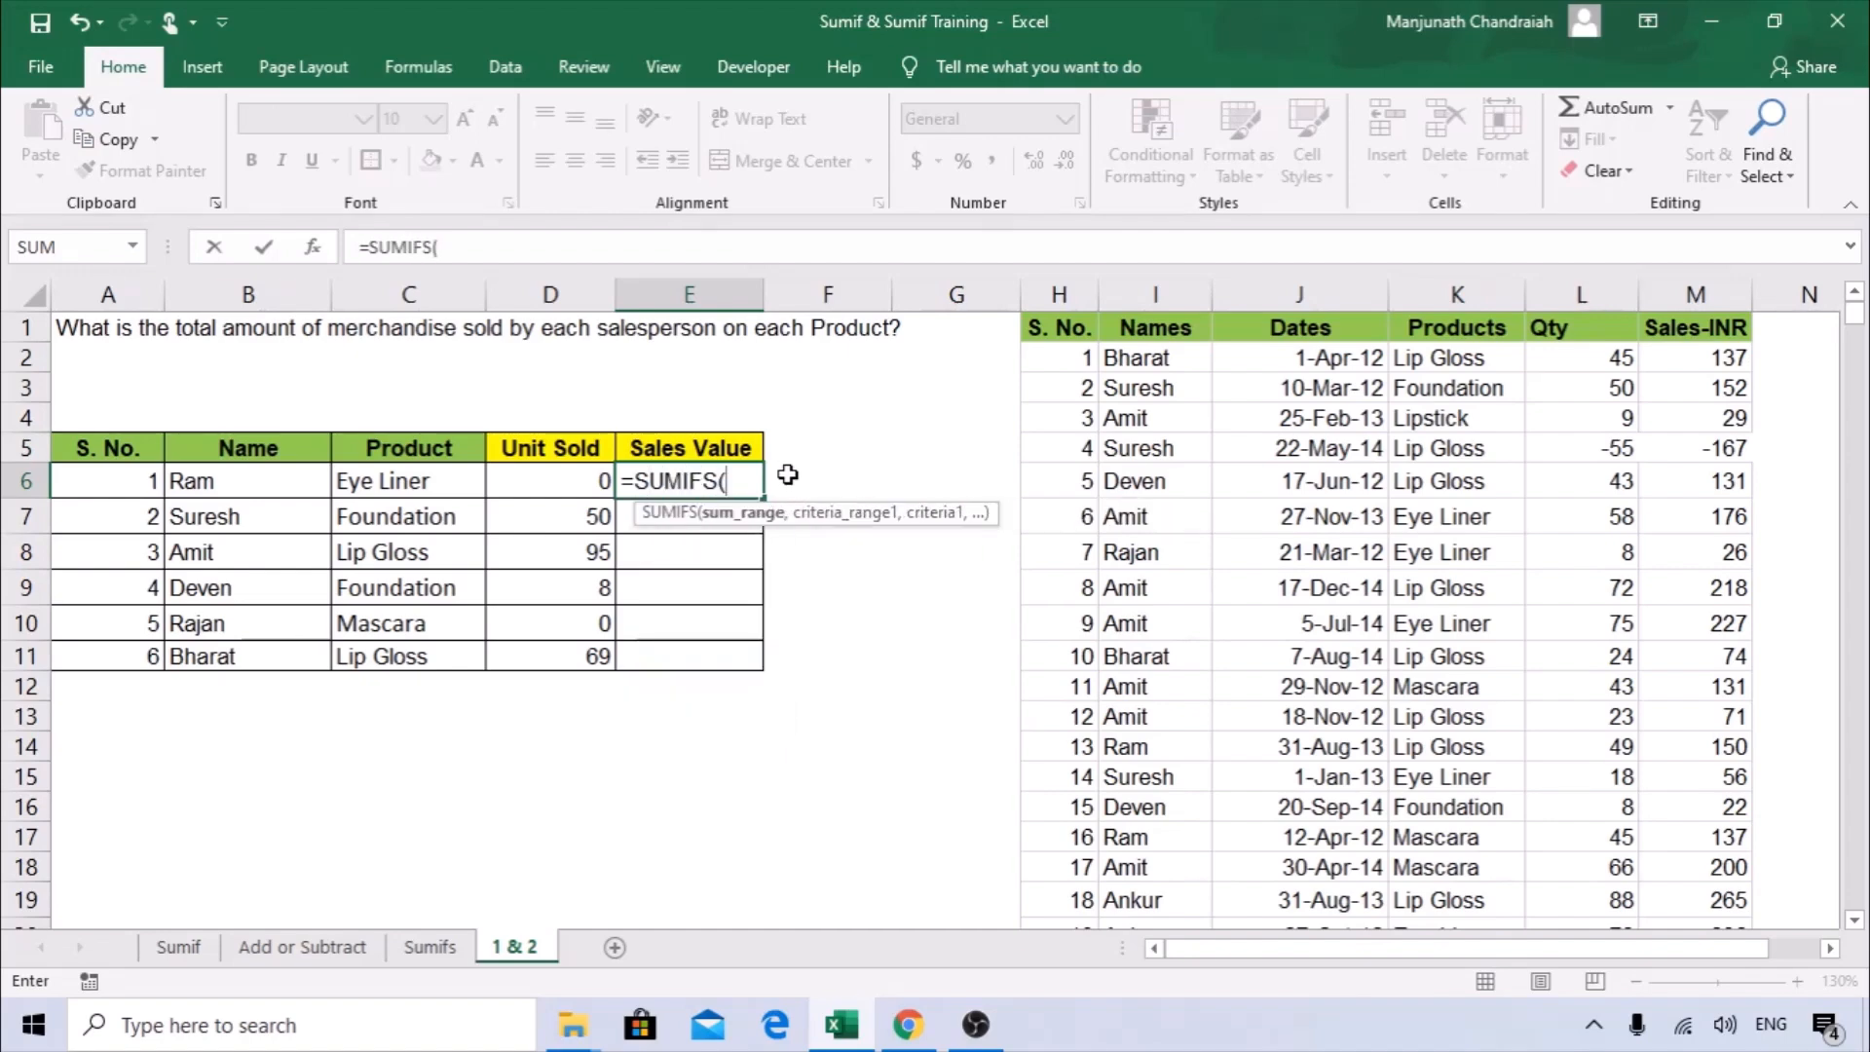
{"action": "left_click", "coordinate": [323, 247]}
{"action": "left_click_drag", "start_coordinate": [896, 348], "coordinate": [514, 362]}
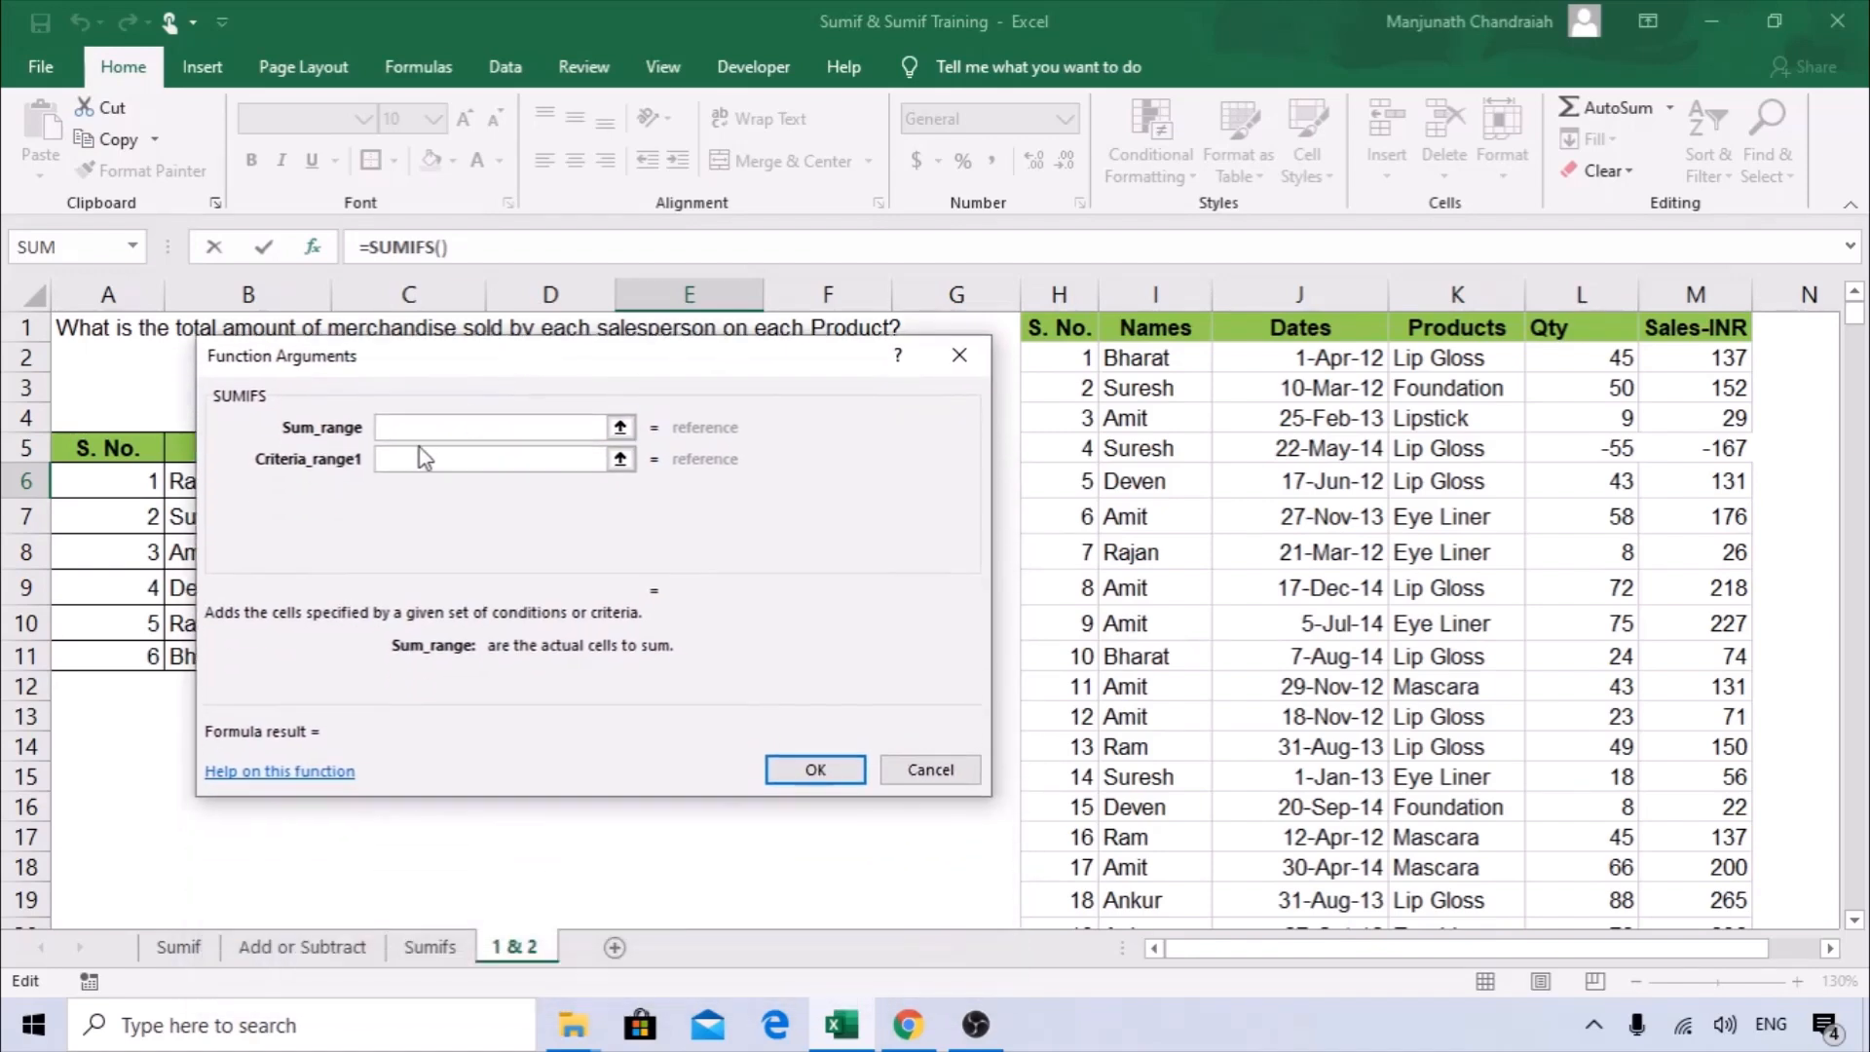
{"action": "left_click", "coordinate": [1696, 287]}
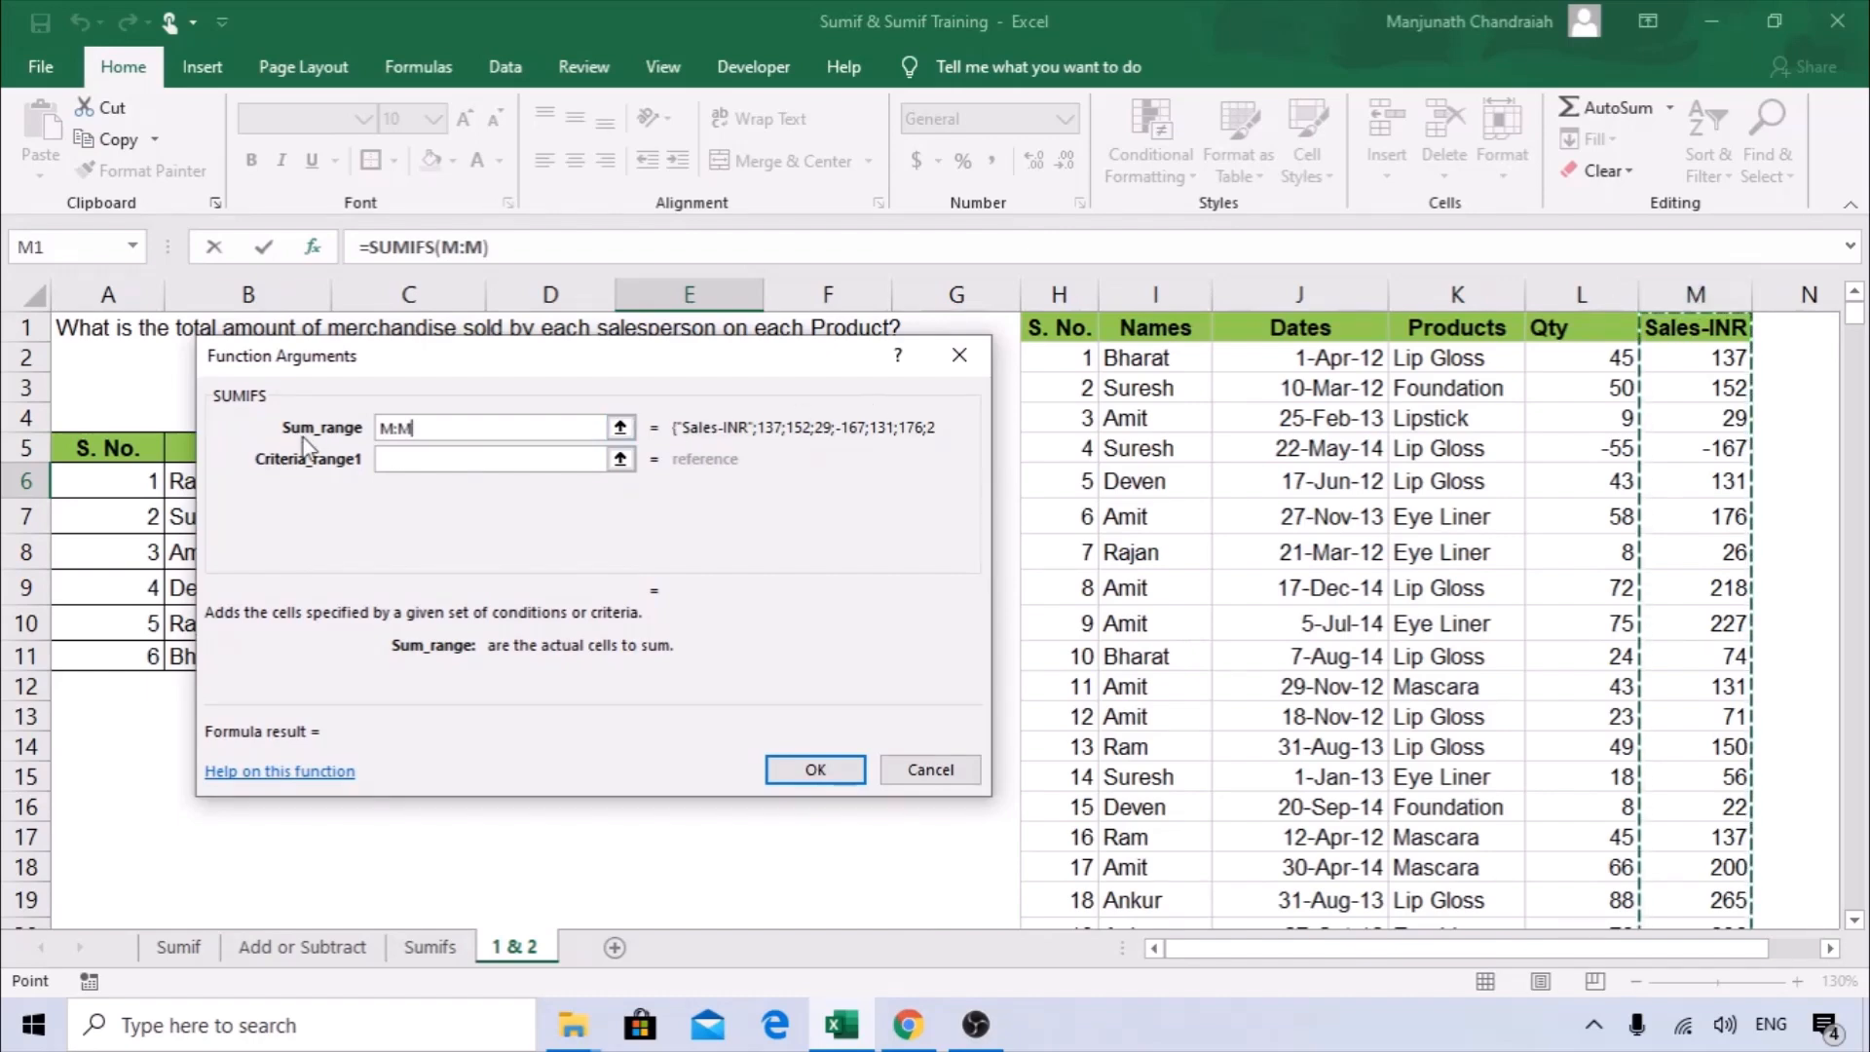
Set the first criteria range of the Sales Value formula to Names column I:I and its criteria to B6.
{"action": "left_click_drag", "start_coordinate": [658, 363], "coordinate": [1008, 357]}
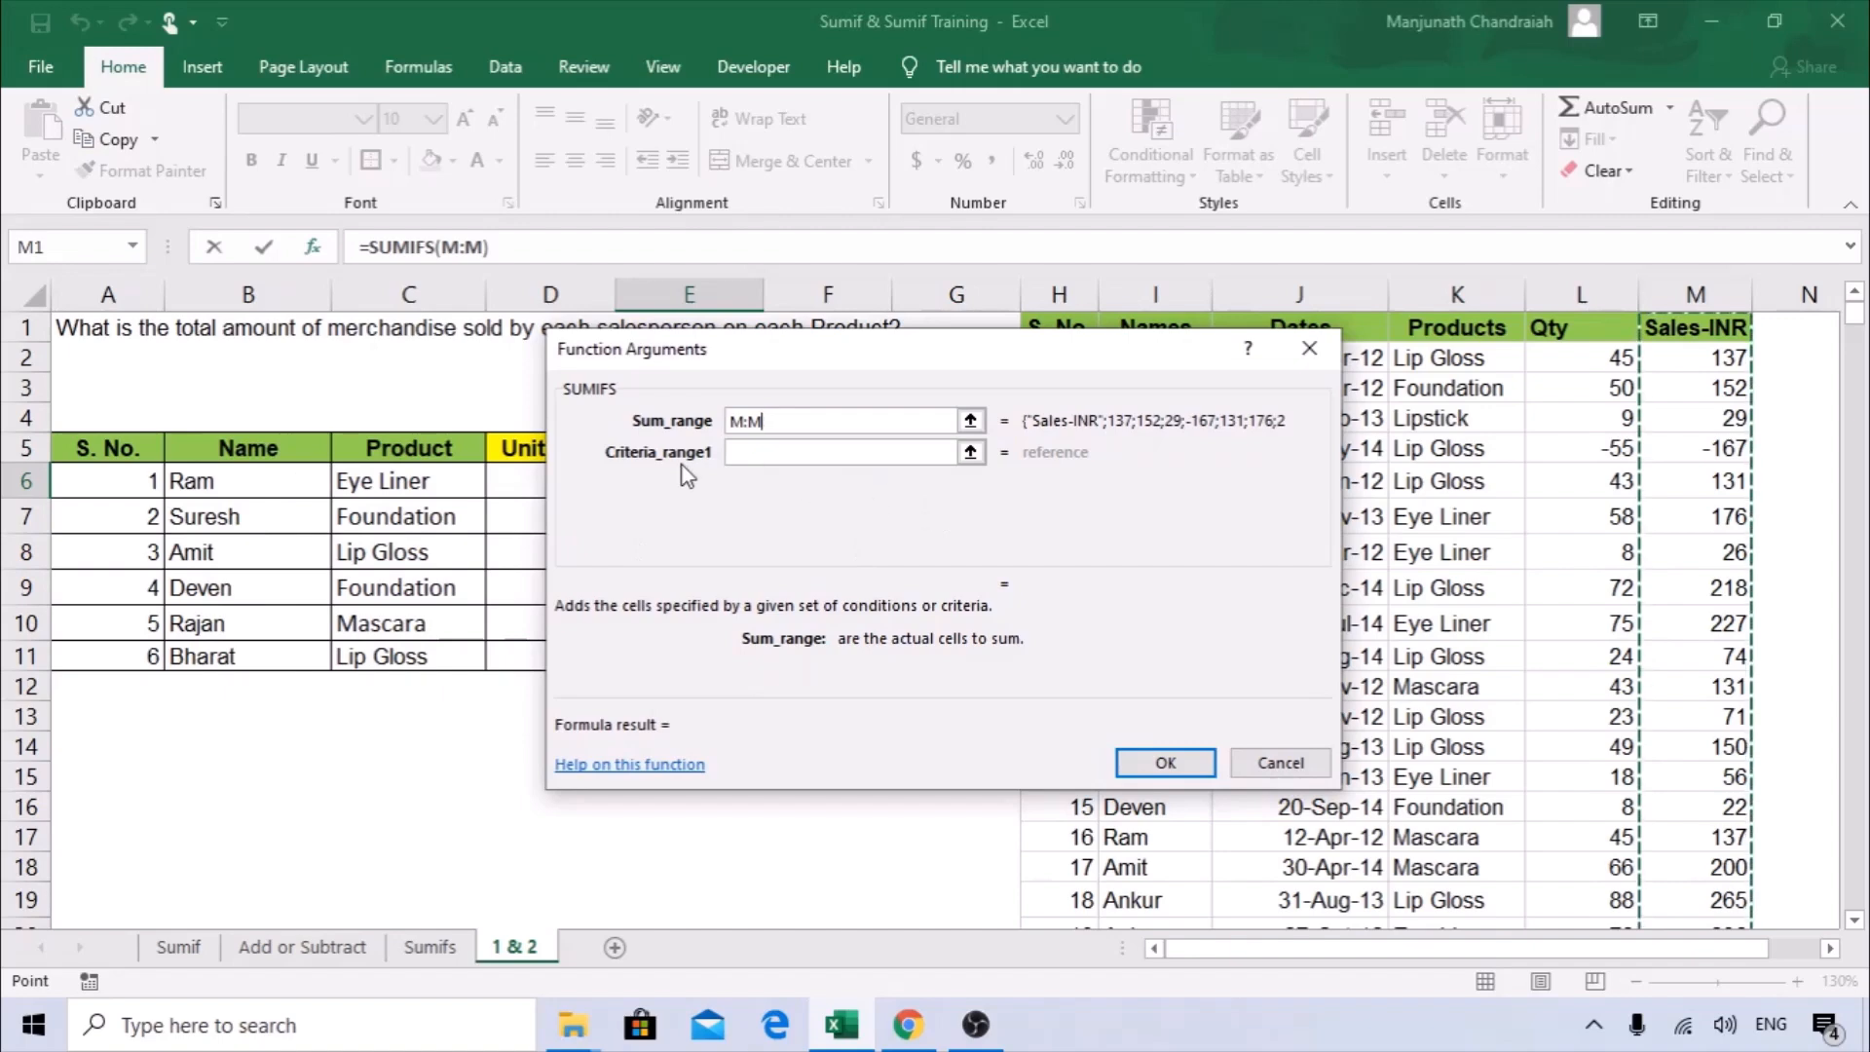
{"action": "left_click", "coordinate": [763, 454]}
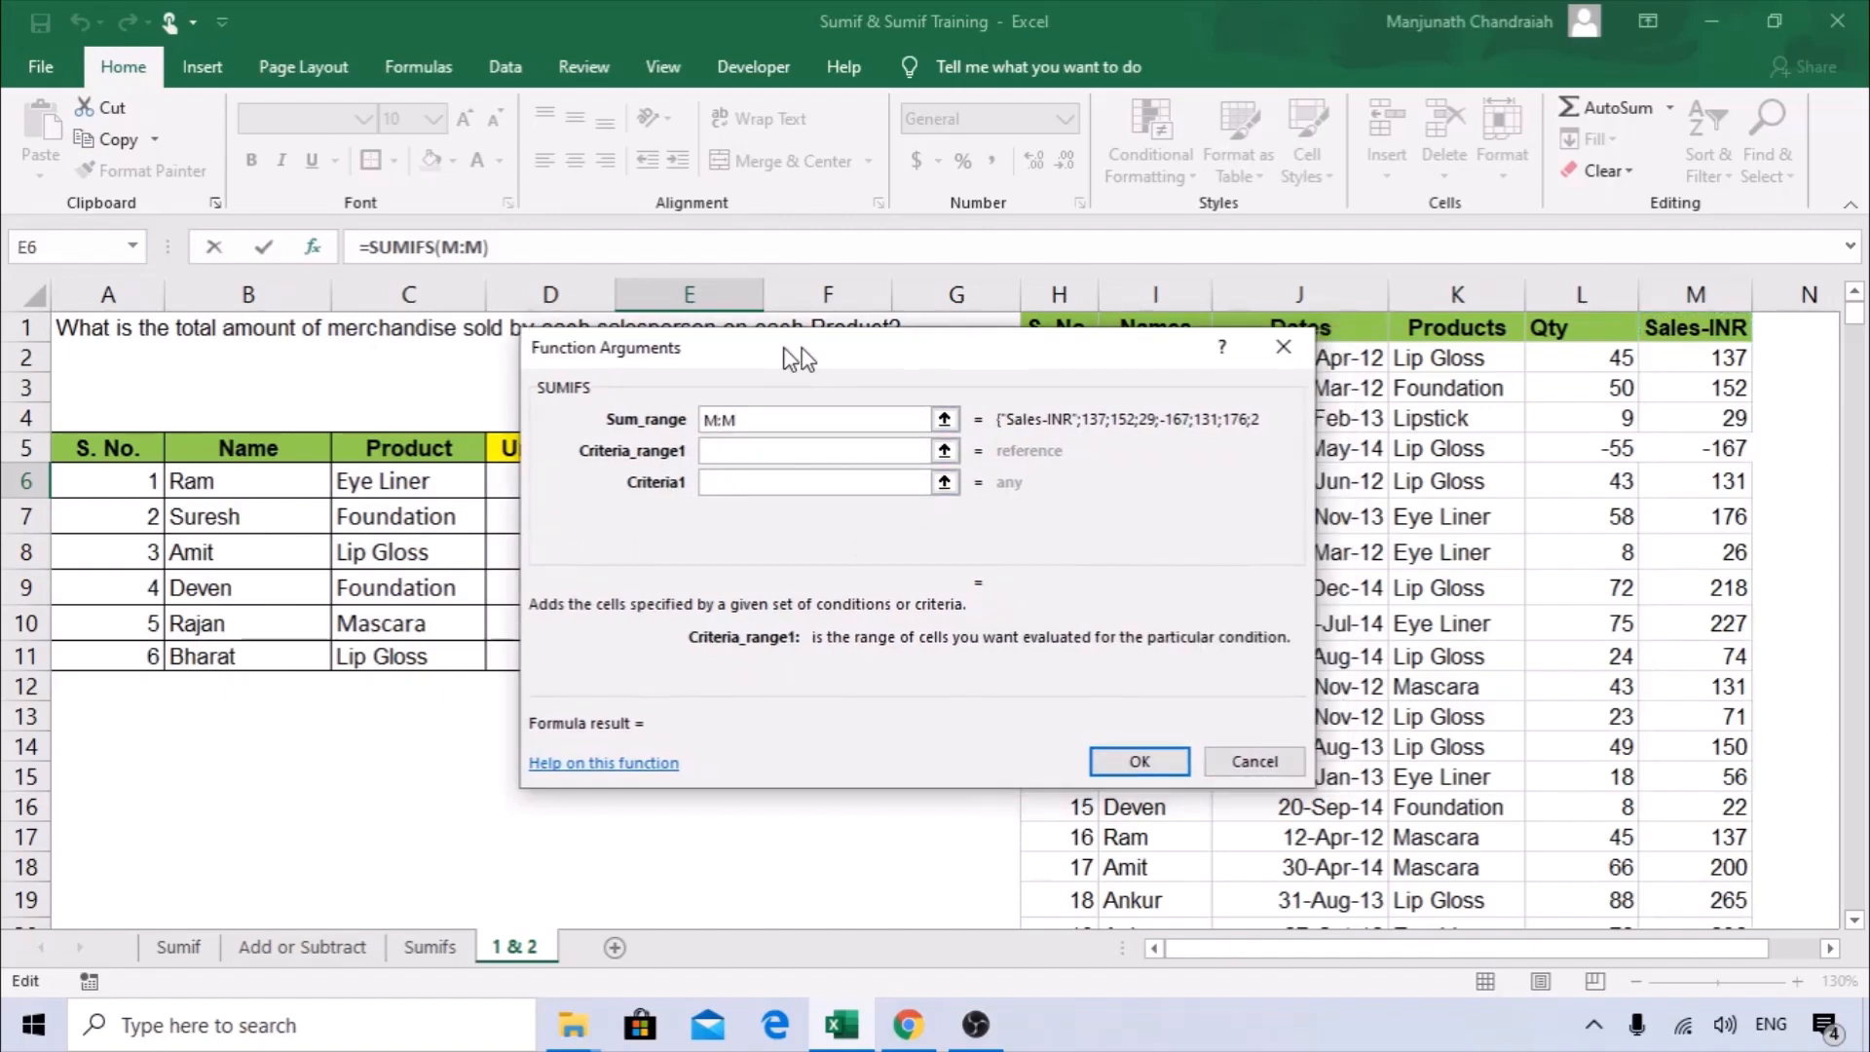
{"action": "left_click_drag", "start_coordinate": [864, 350], "coordinate": [1107, 322]}
{"action": "left_click", "coordinate": [1152, 285]}
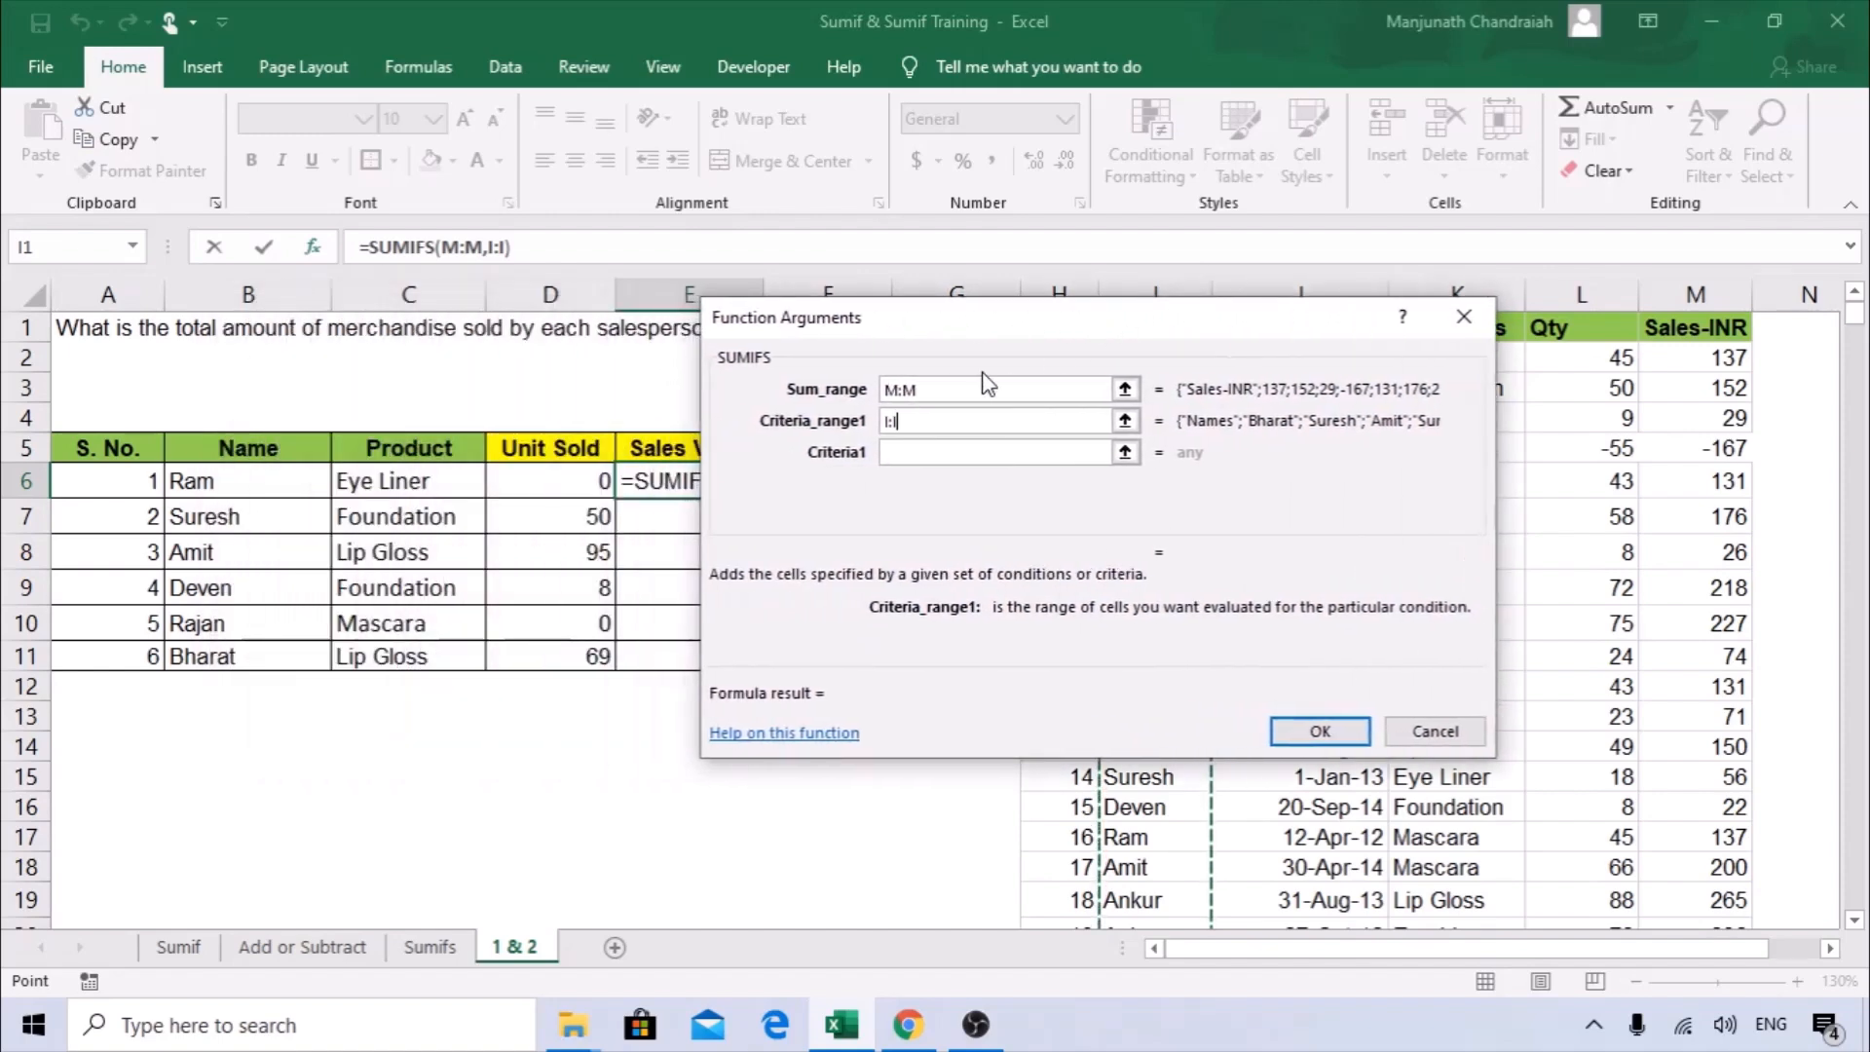
{"action": "left_click", "coordinate": [1090, 452]}
{"action": "left_click", "coordinate": [258, 477]}
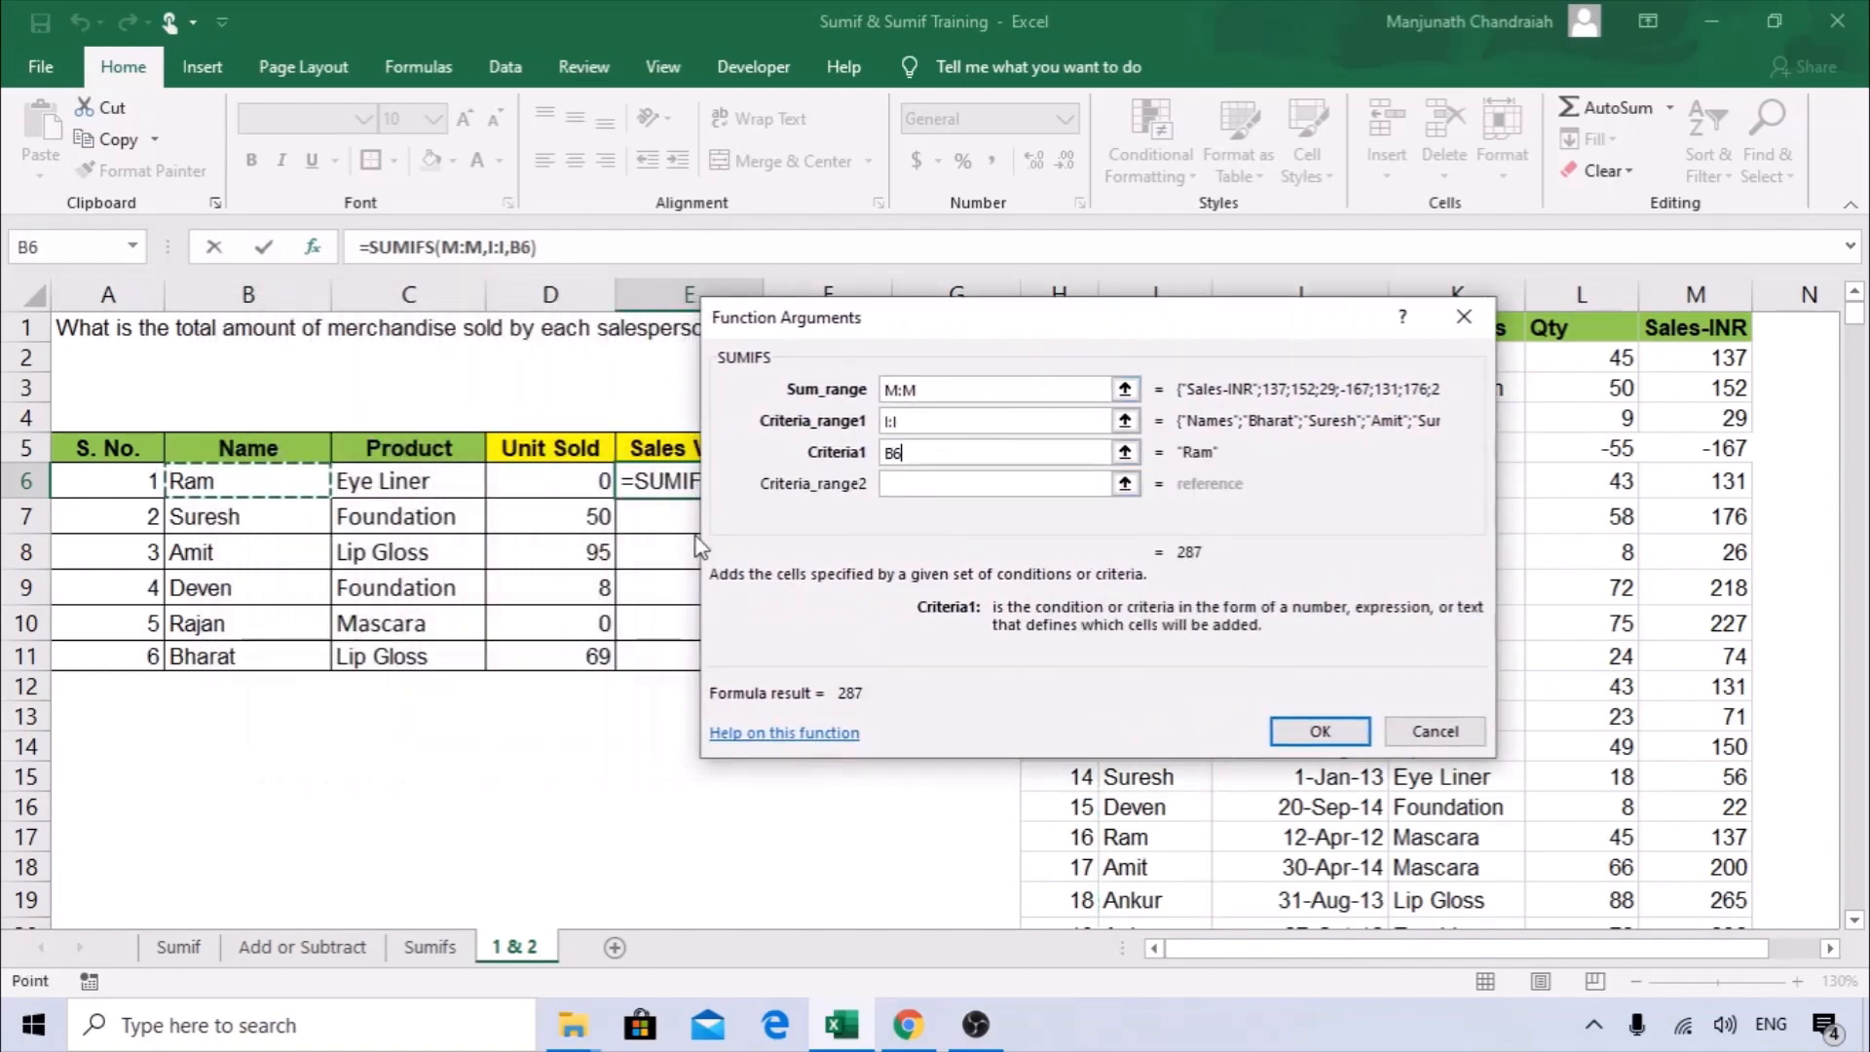
Complete the Sales Value formula with K:K and C6 as the second criteria pair, and fill it down to E11.
{"action": "left_click", "coordinate": [1091, 483]}
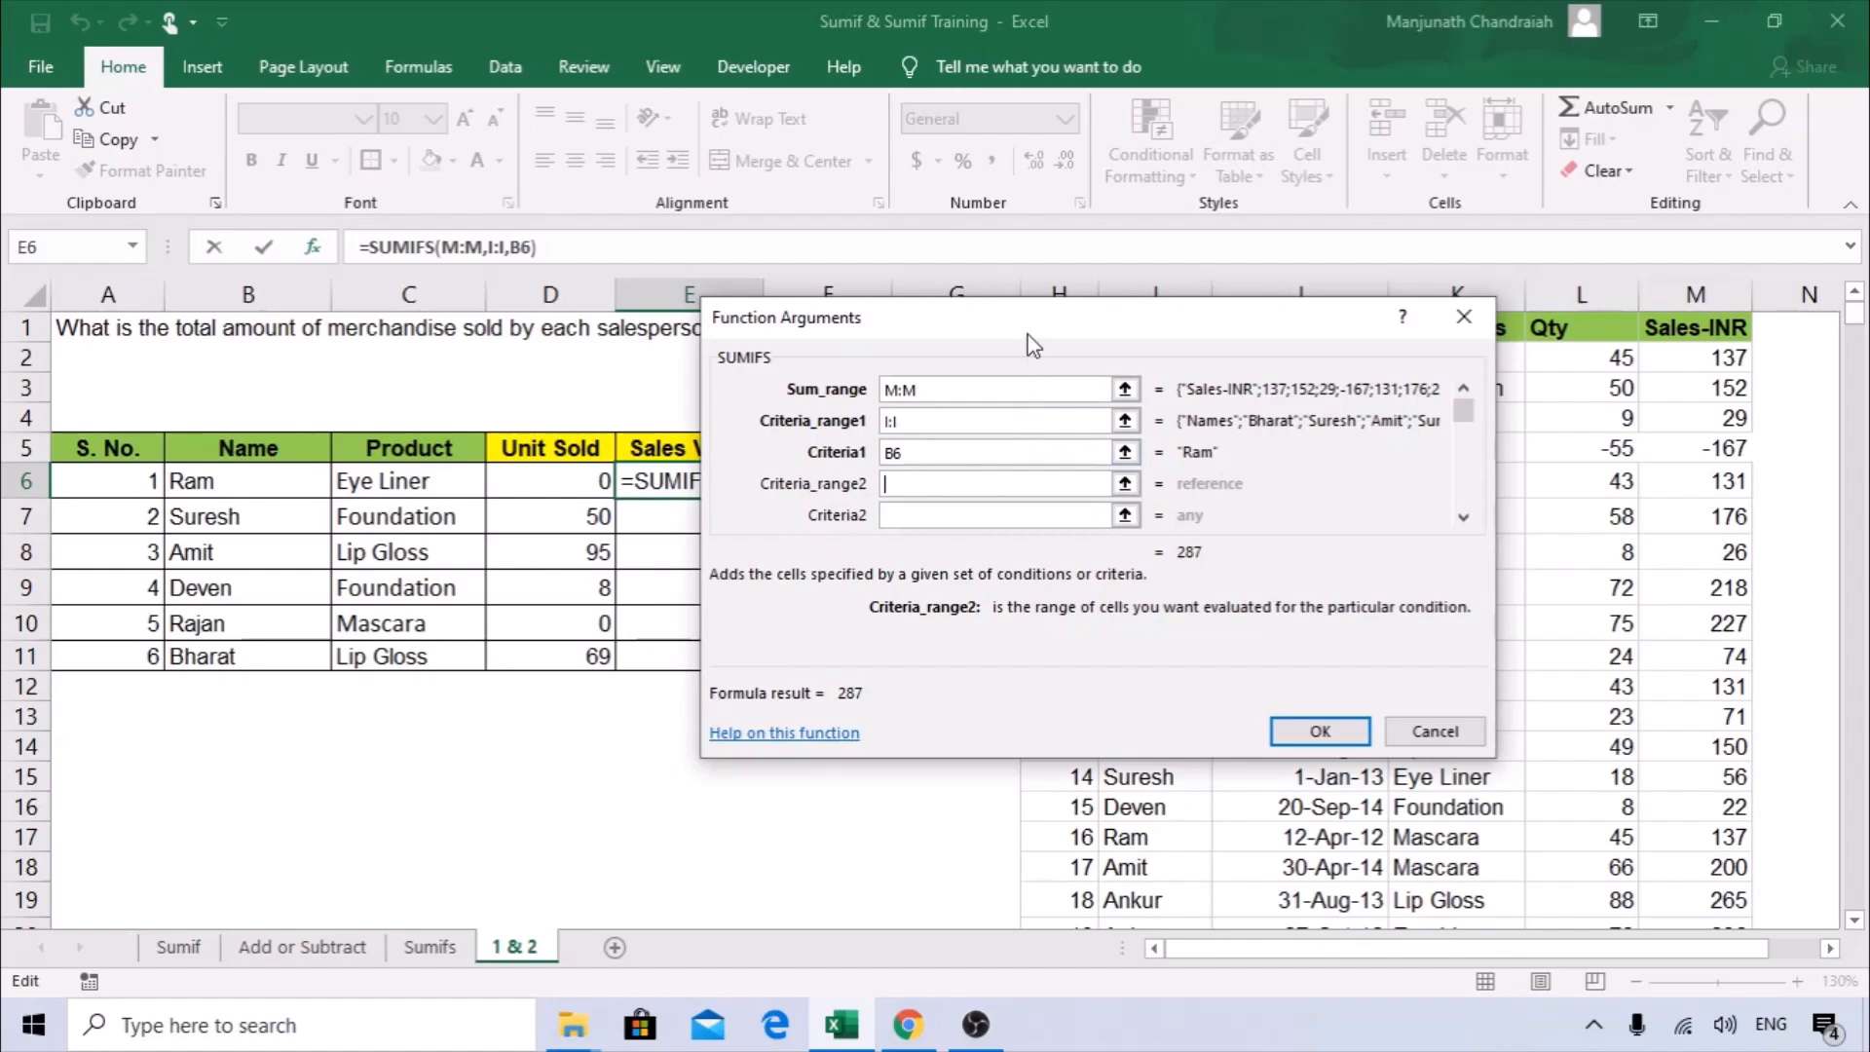
{"action": "left_click_drag", "start_coordinate": [1027, 330], "coordinate": [683, 320]}
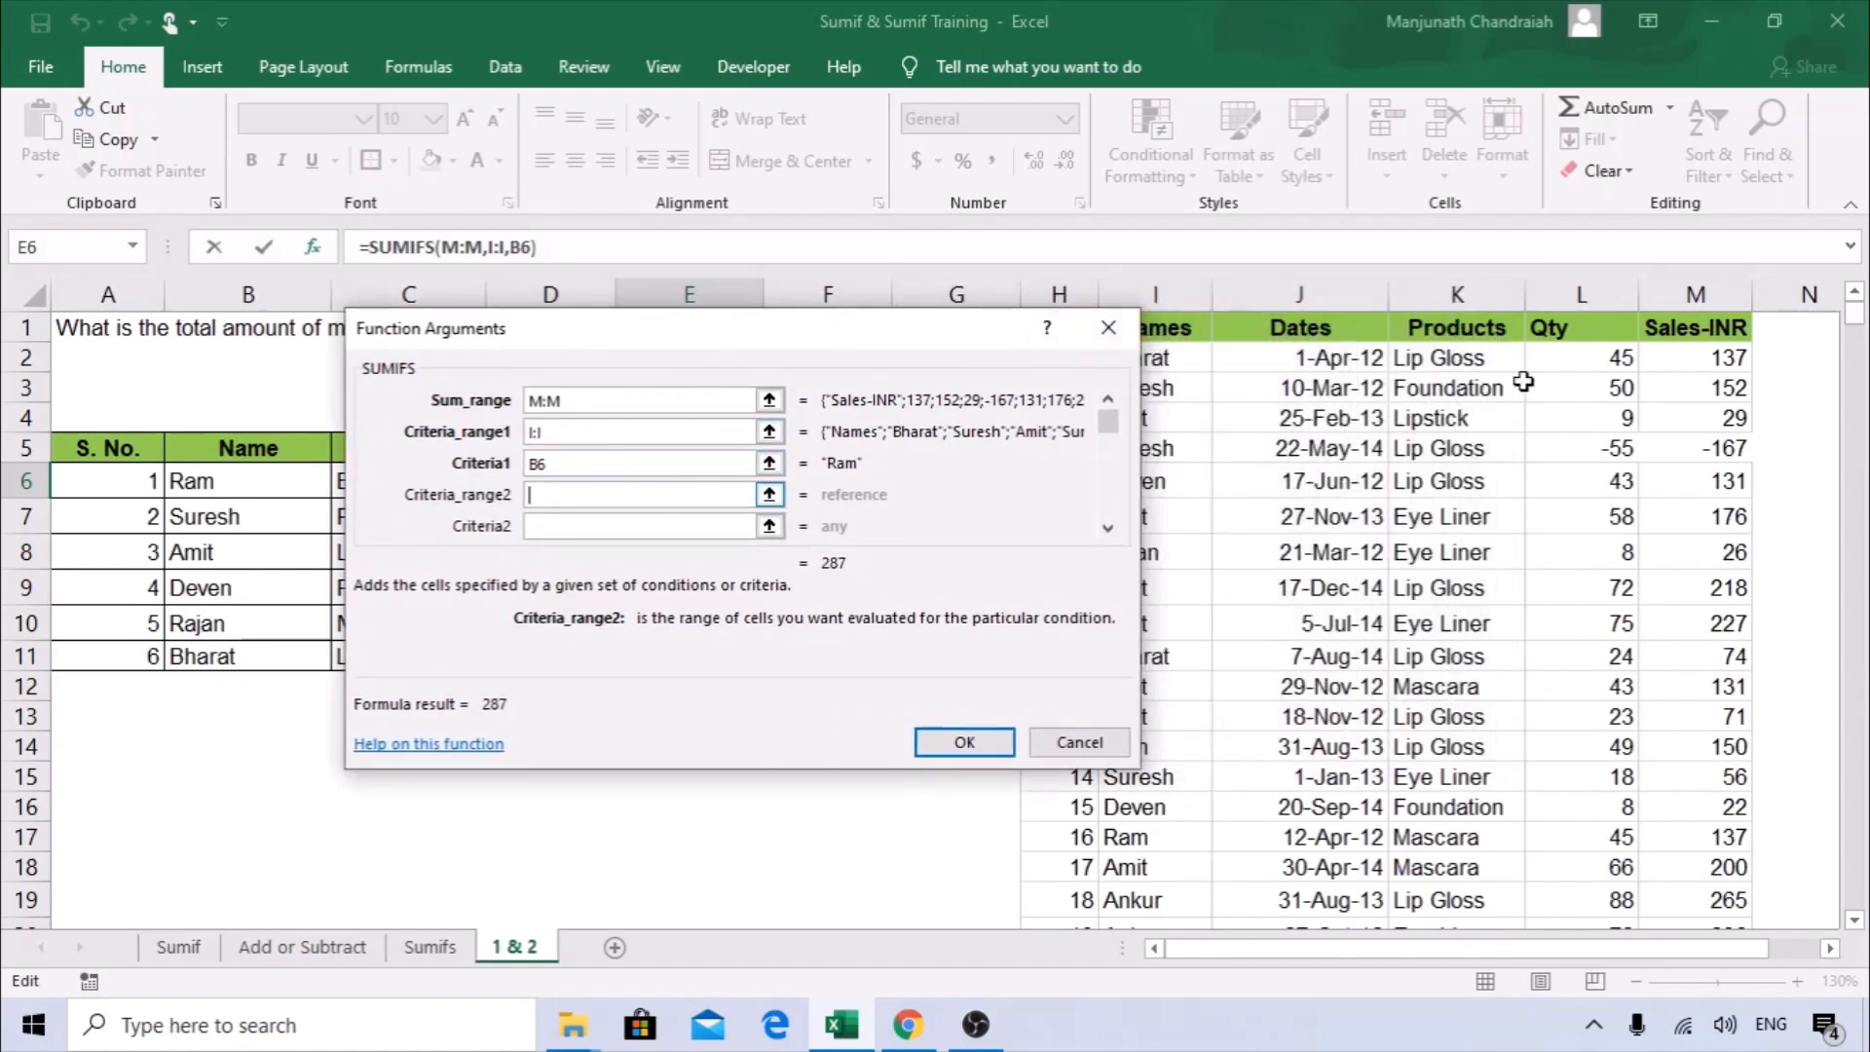
{"action": "left_click", "coordinate": [1457, 294]}
{"action": "left_click_drag", "start_coordinate": [571, 346], "coordinate": [856, 330]}
{"action": "left_click", "coordinate": [856, 511]}
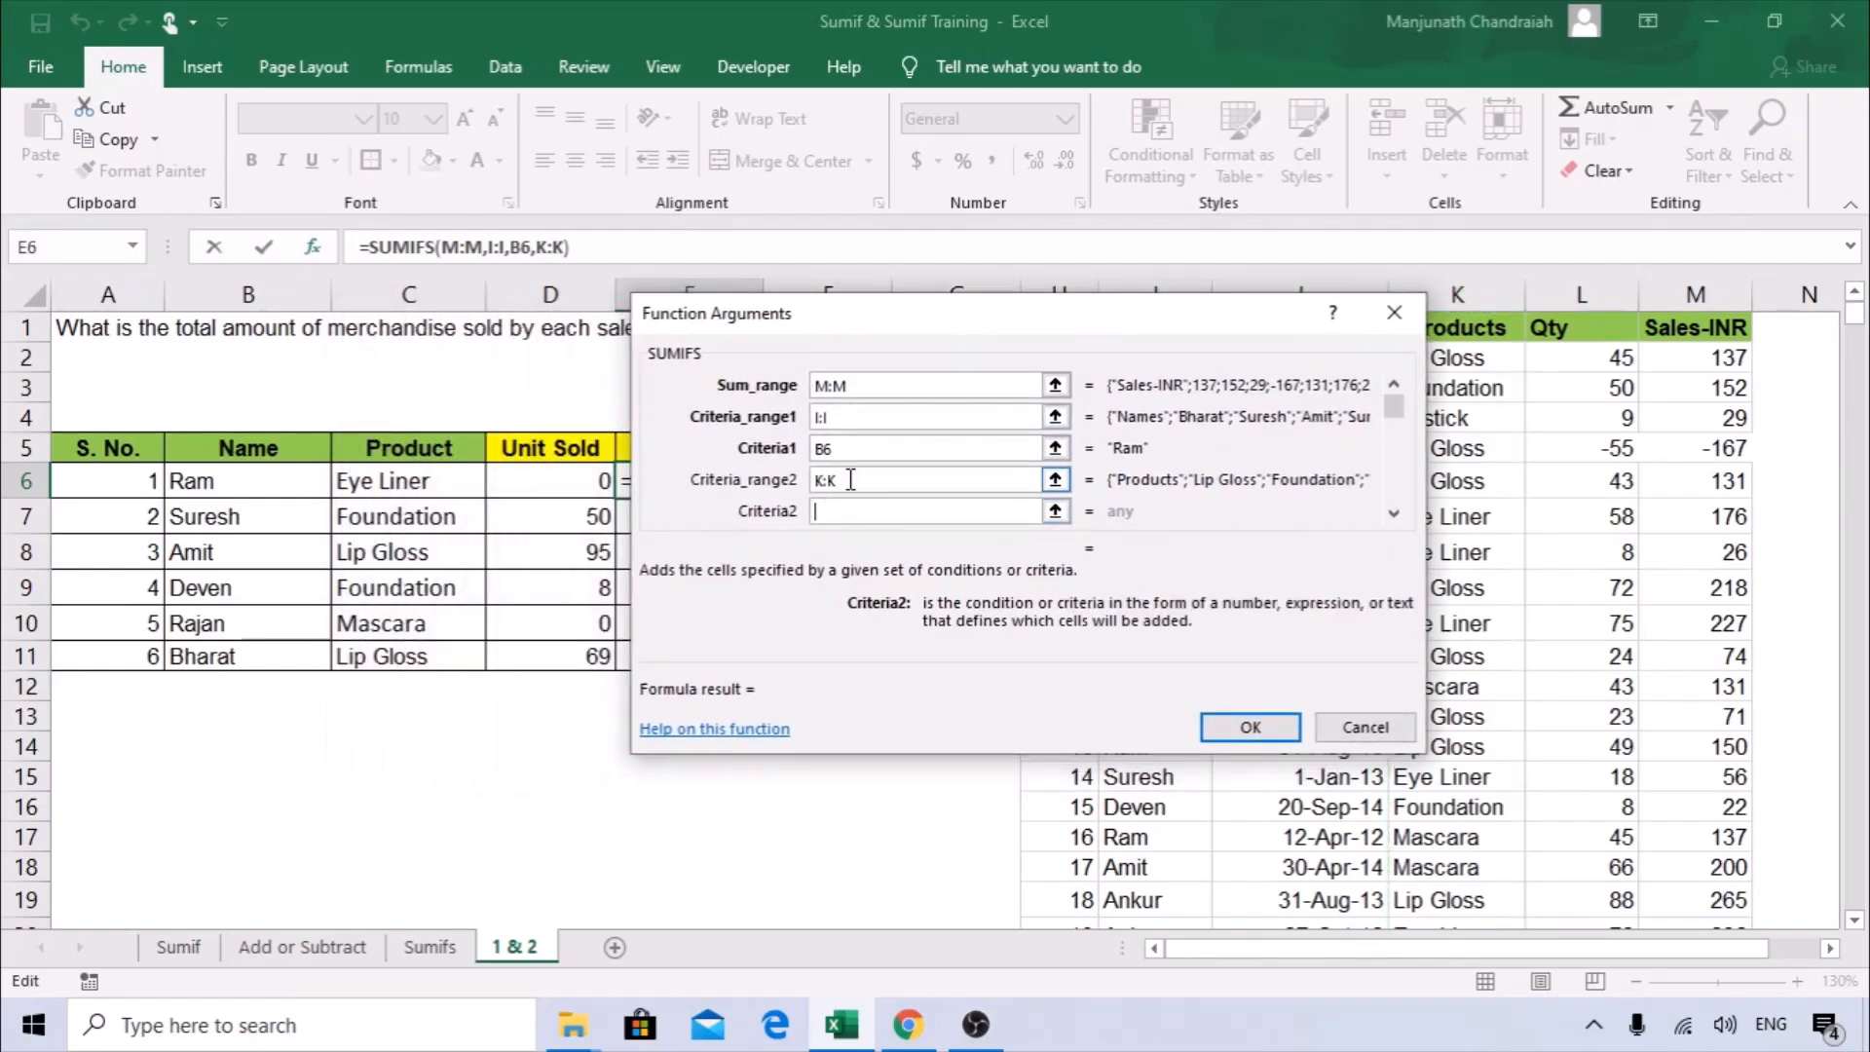
{"action": "left_click", "coordinate": [378, 481]}
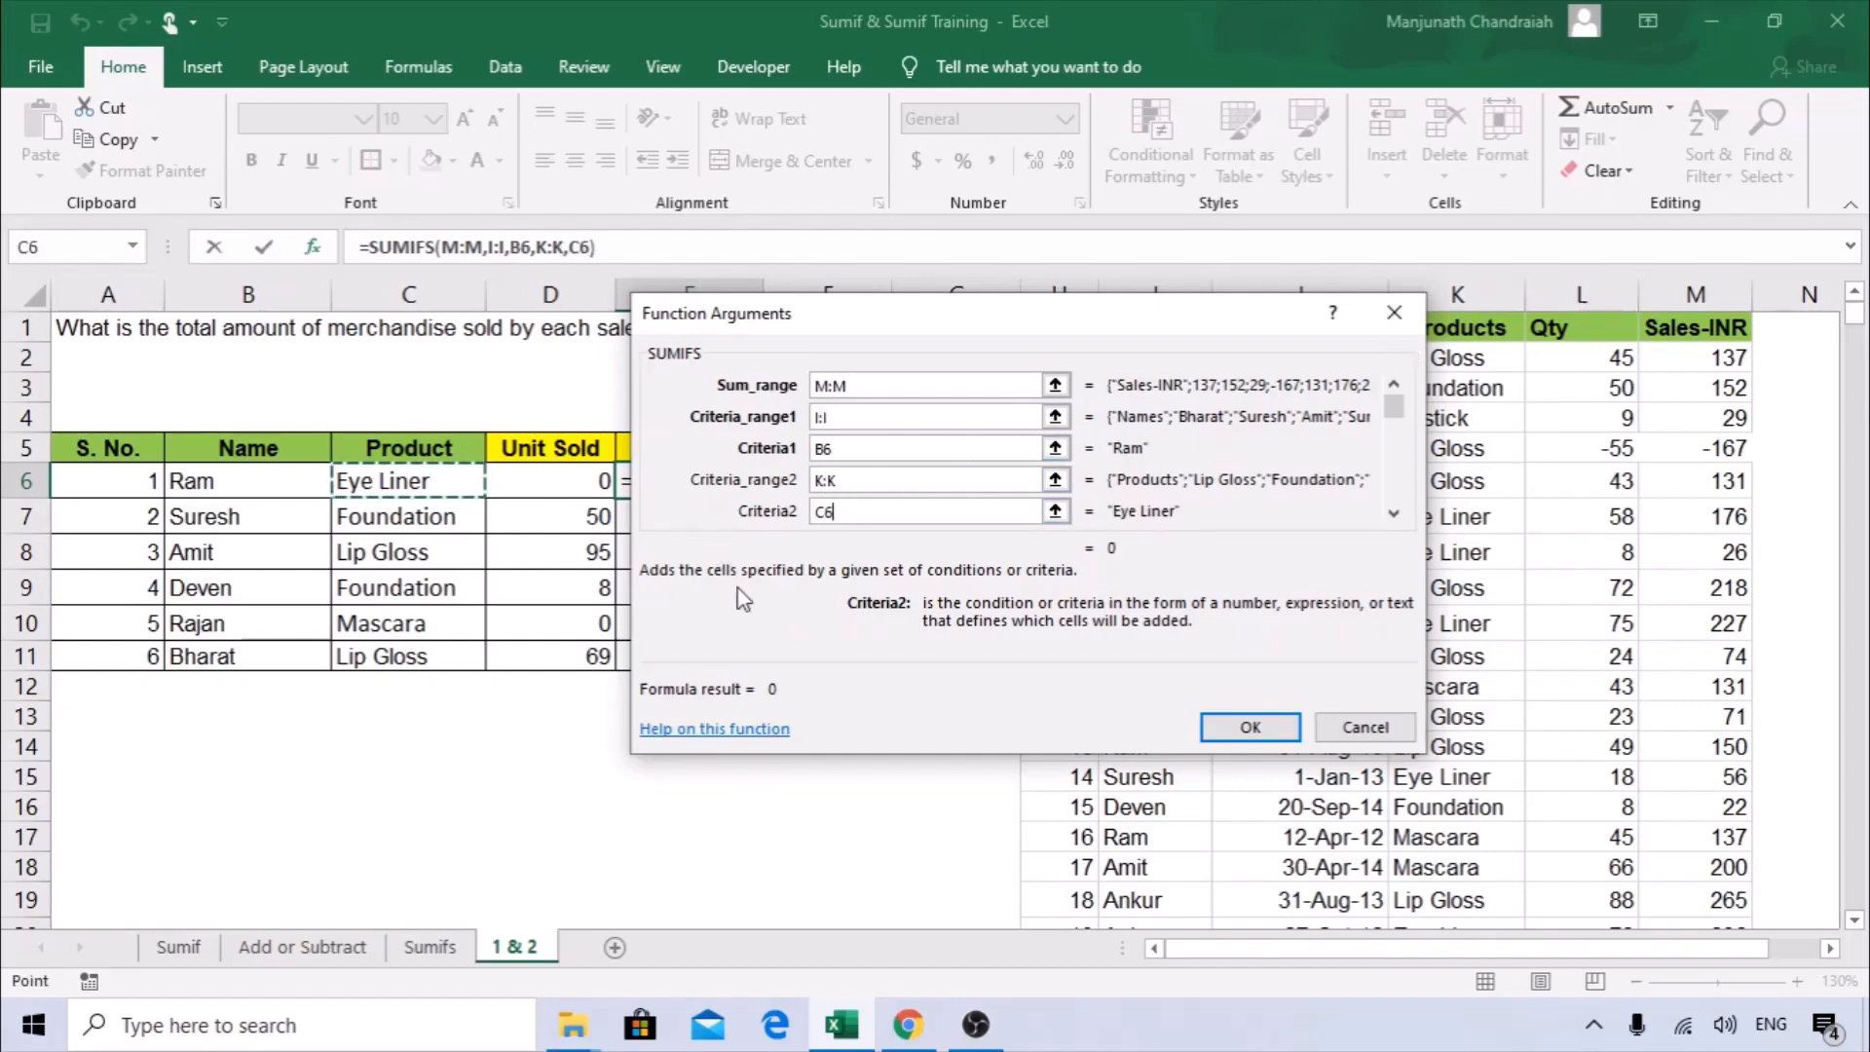
{"action": "left_click", "coordinate": [1246, 728]}
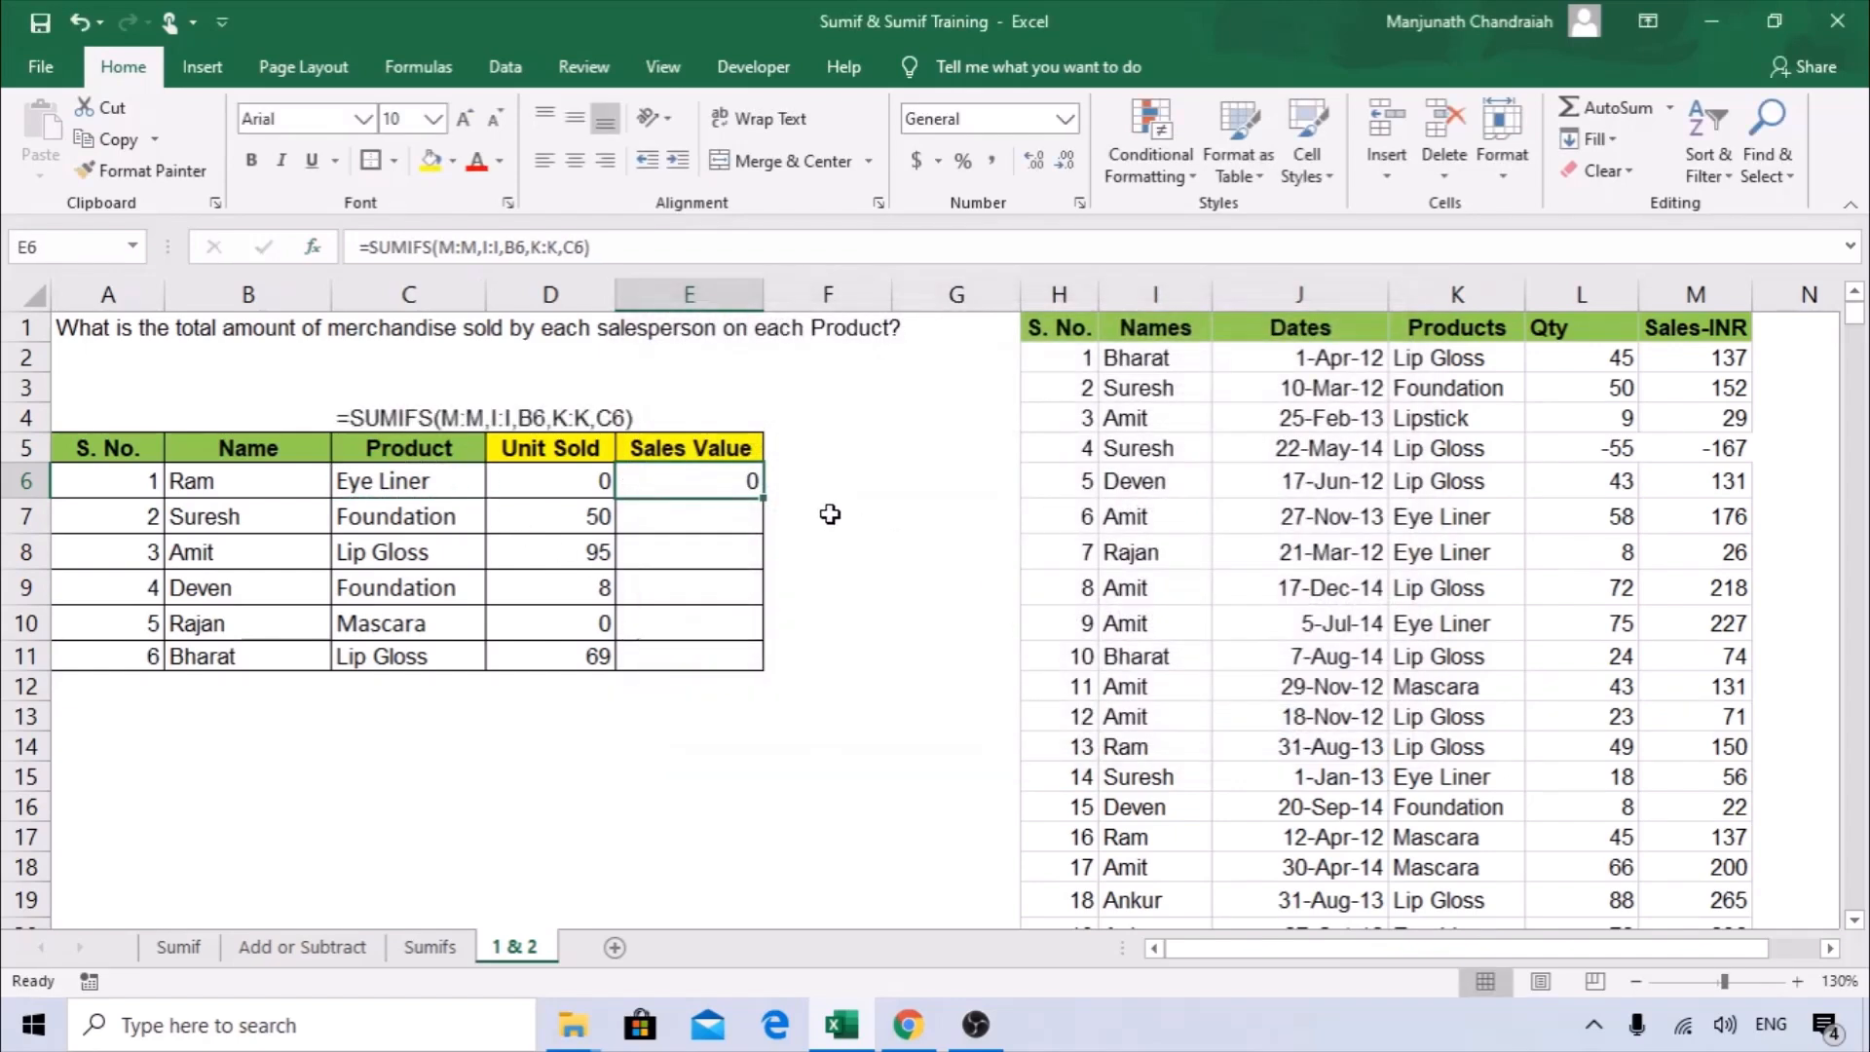
{"action": "left_click_drag", "start_coordinate": [763, 498], "coordinate": [741, 665]}
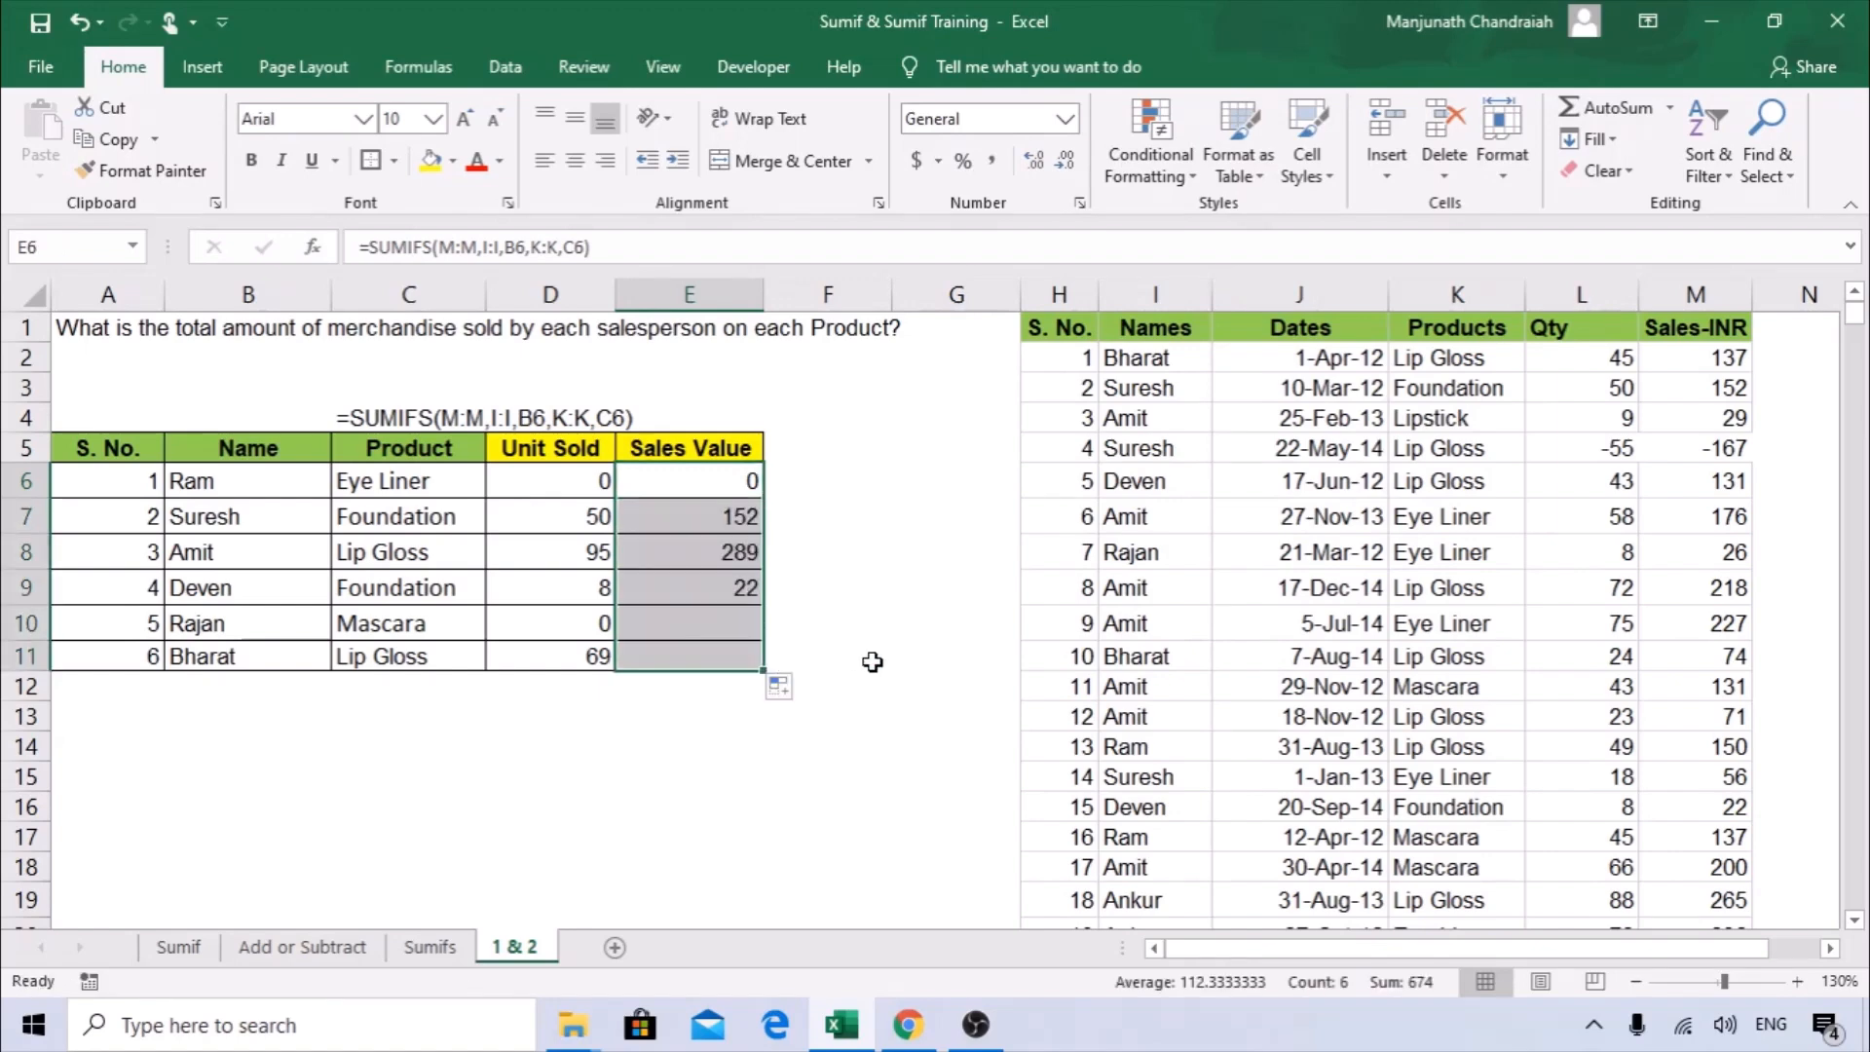
Replace the product in C6 with Mascara, copied from K17 in the source table.
{"action": "left_click", "coordinate": [687, 478]}
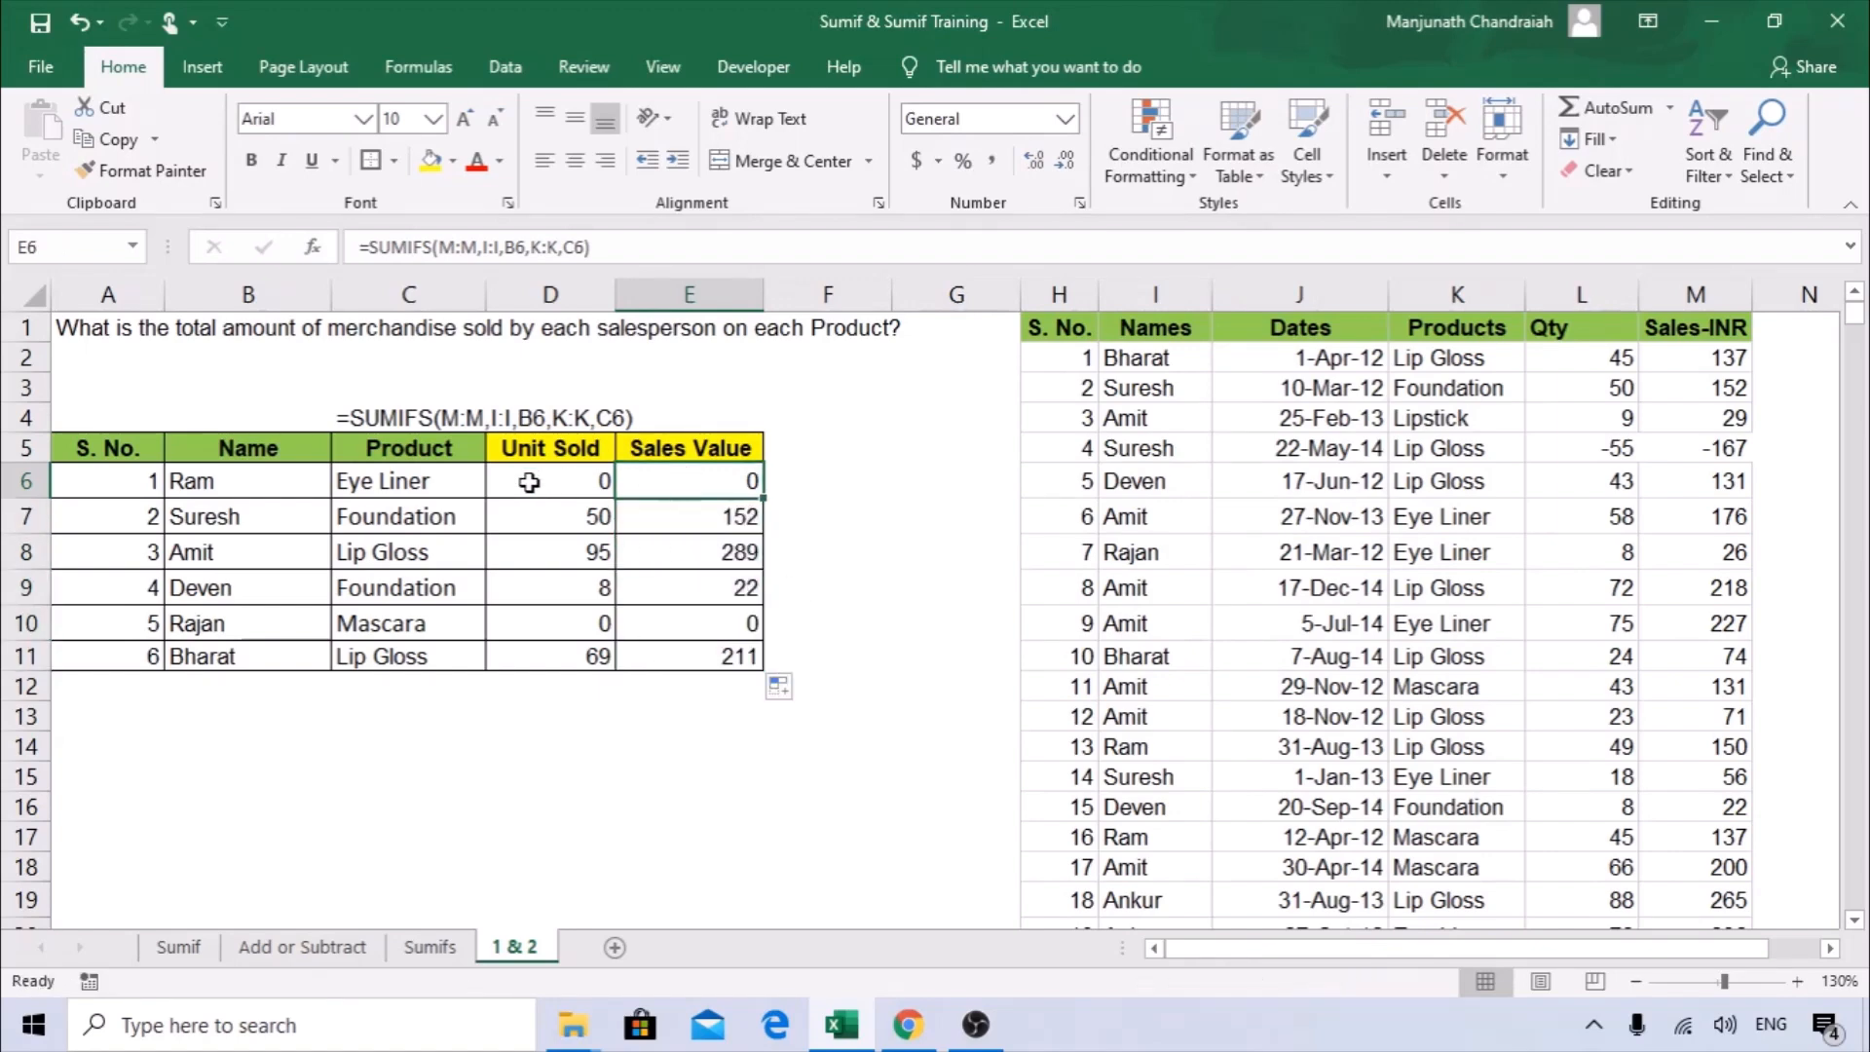
{"action": "left_click", "coordinate": [393, 483]}
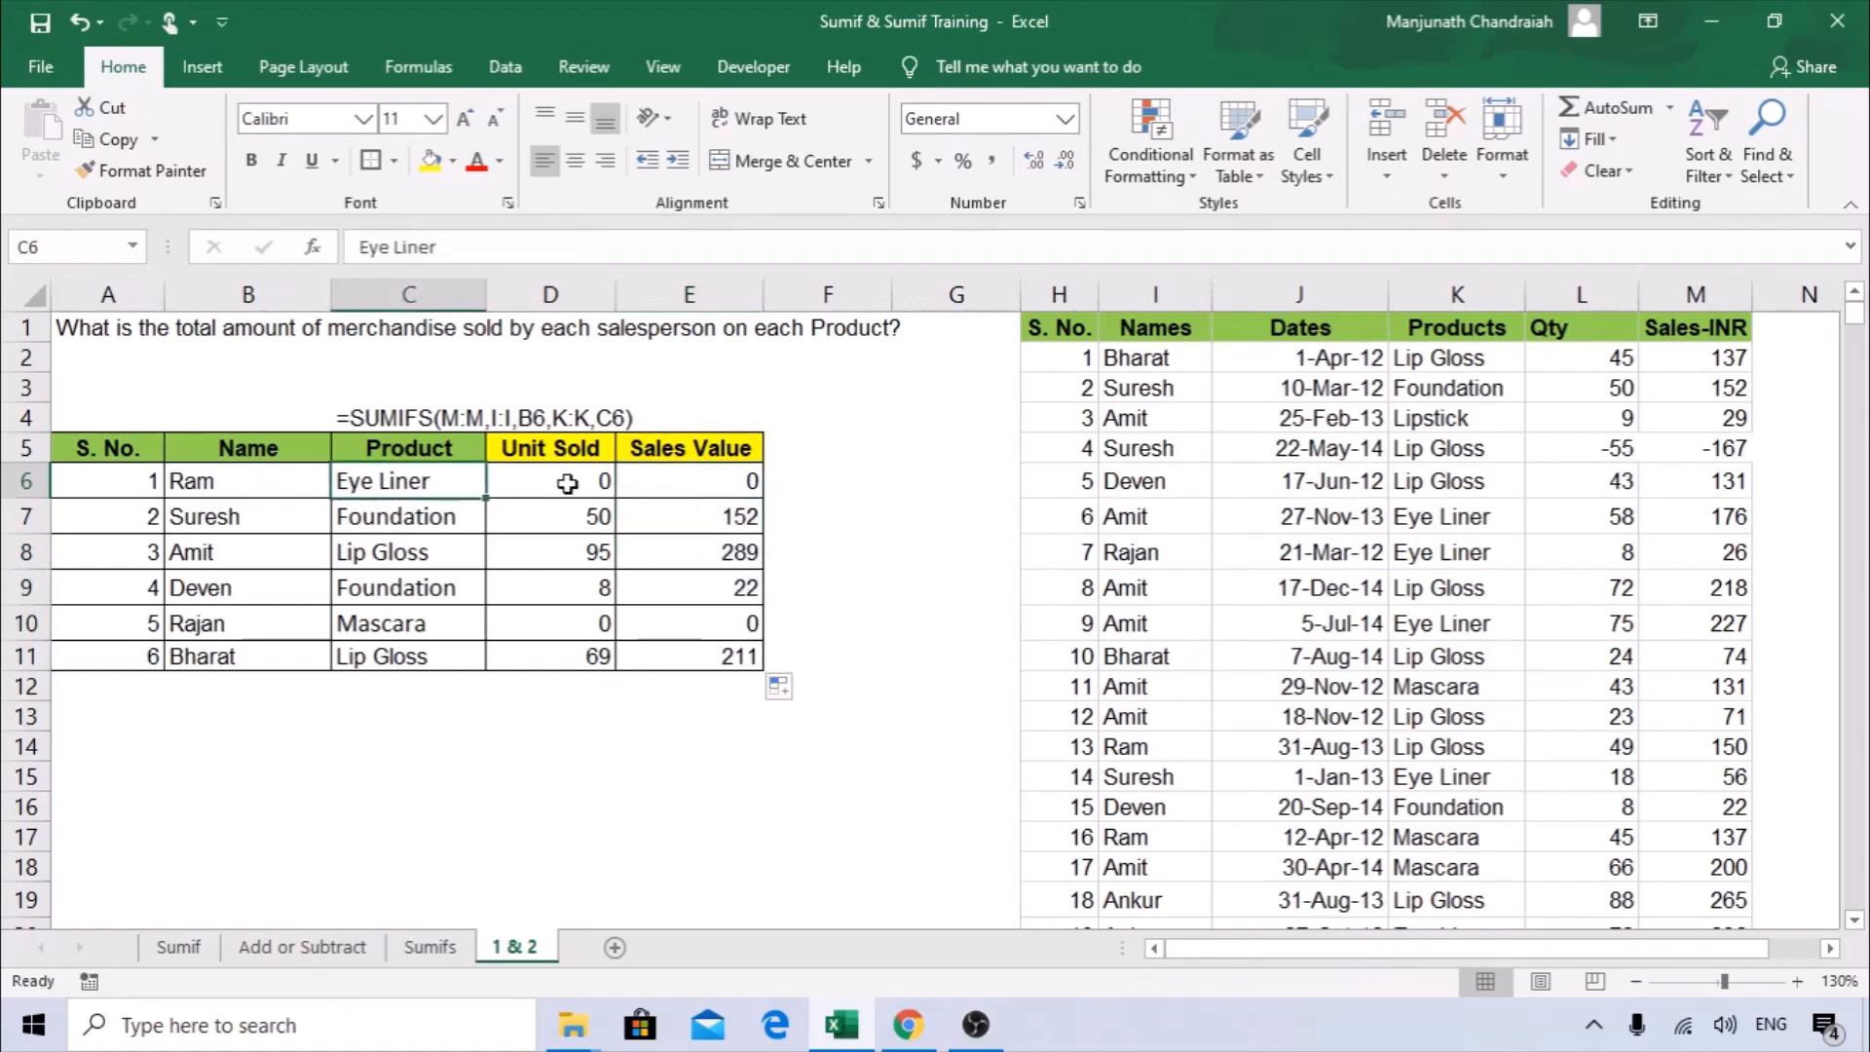
{"action": "scroll", "coordinate": [1398, 734], "scroll_direction": "down", "scroll_amount": 3}
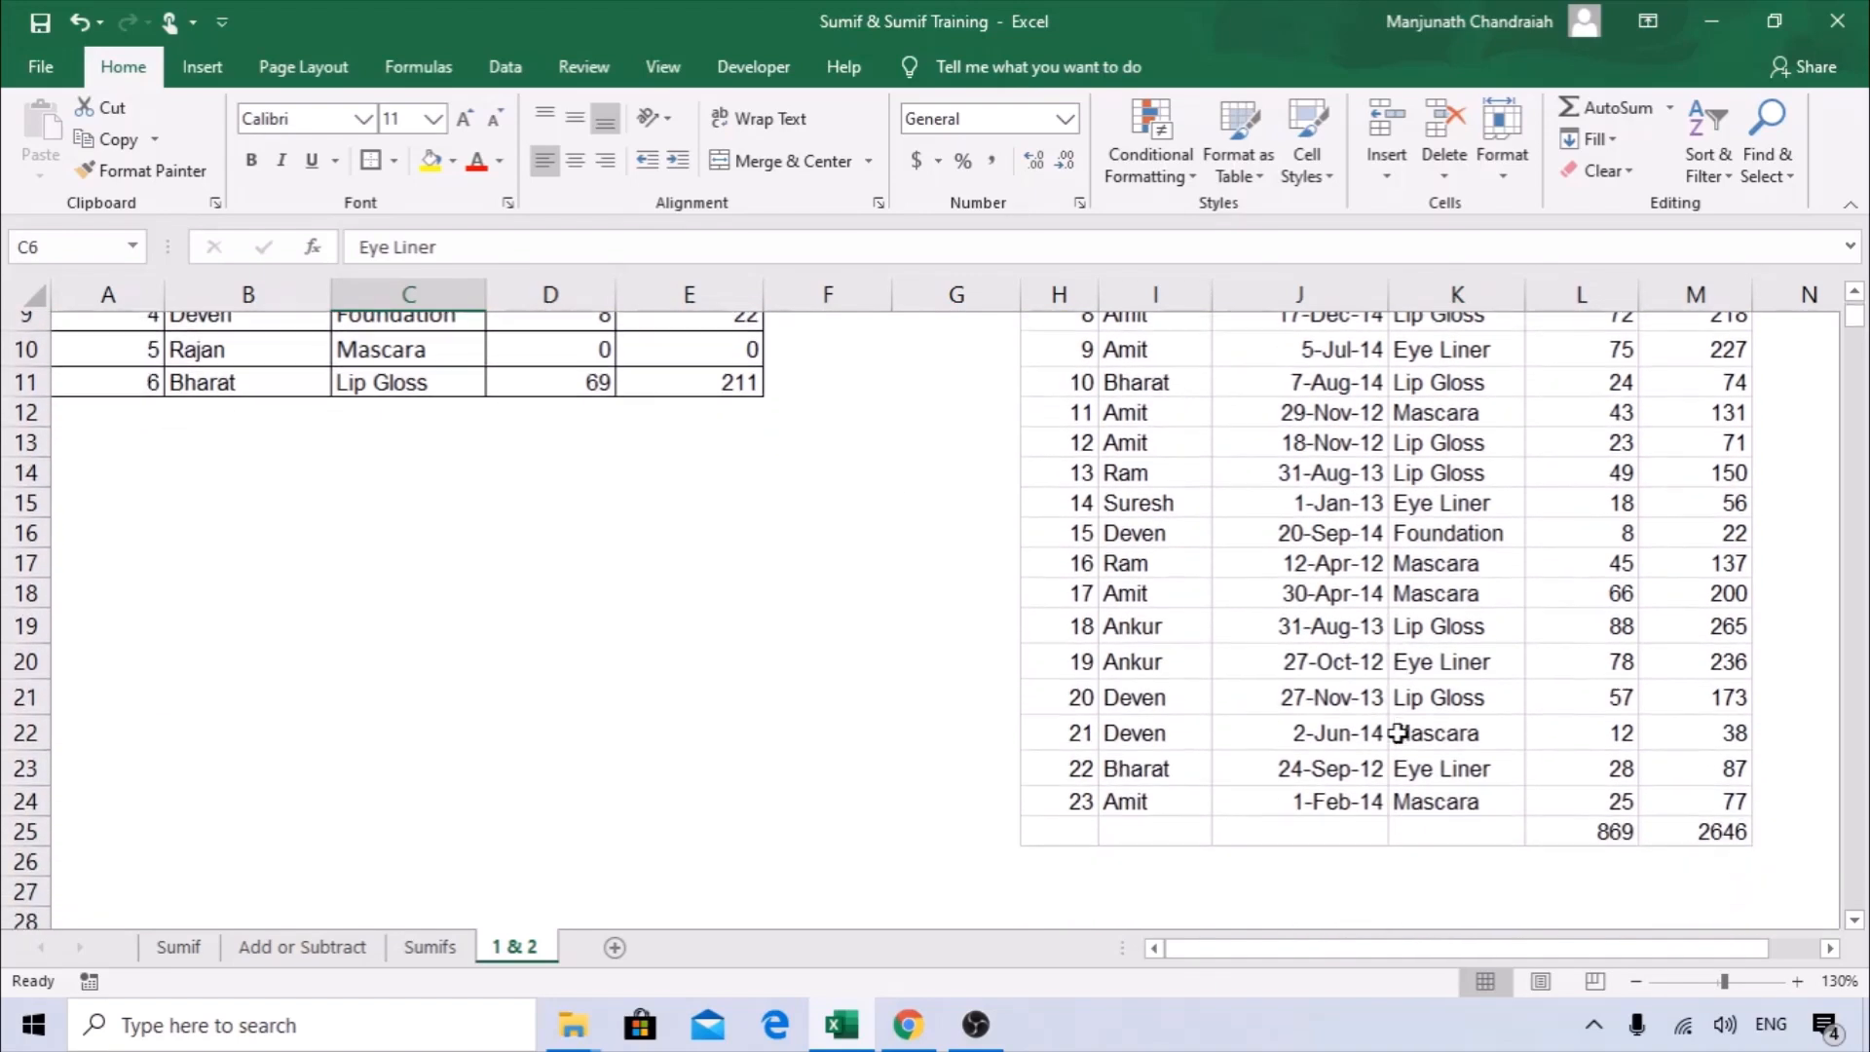
{"action": "scroll", "coordinate": [1398, 733], "scroll_direction": "up", "scroll_amount": 3}
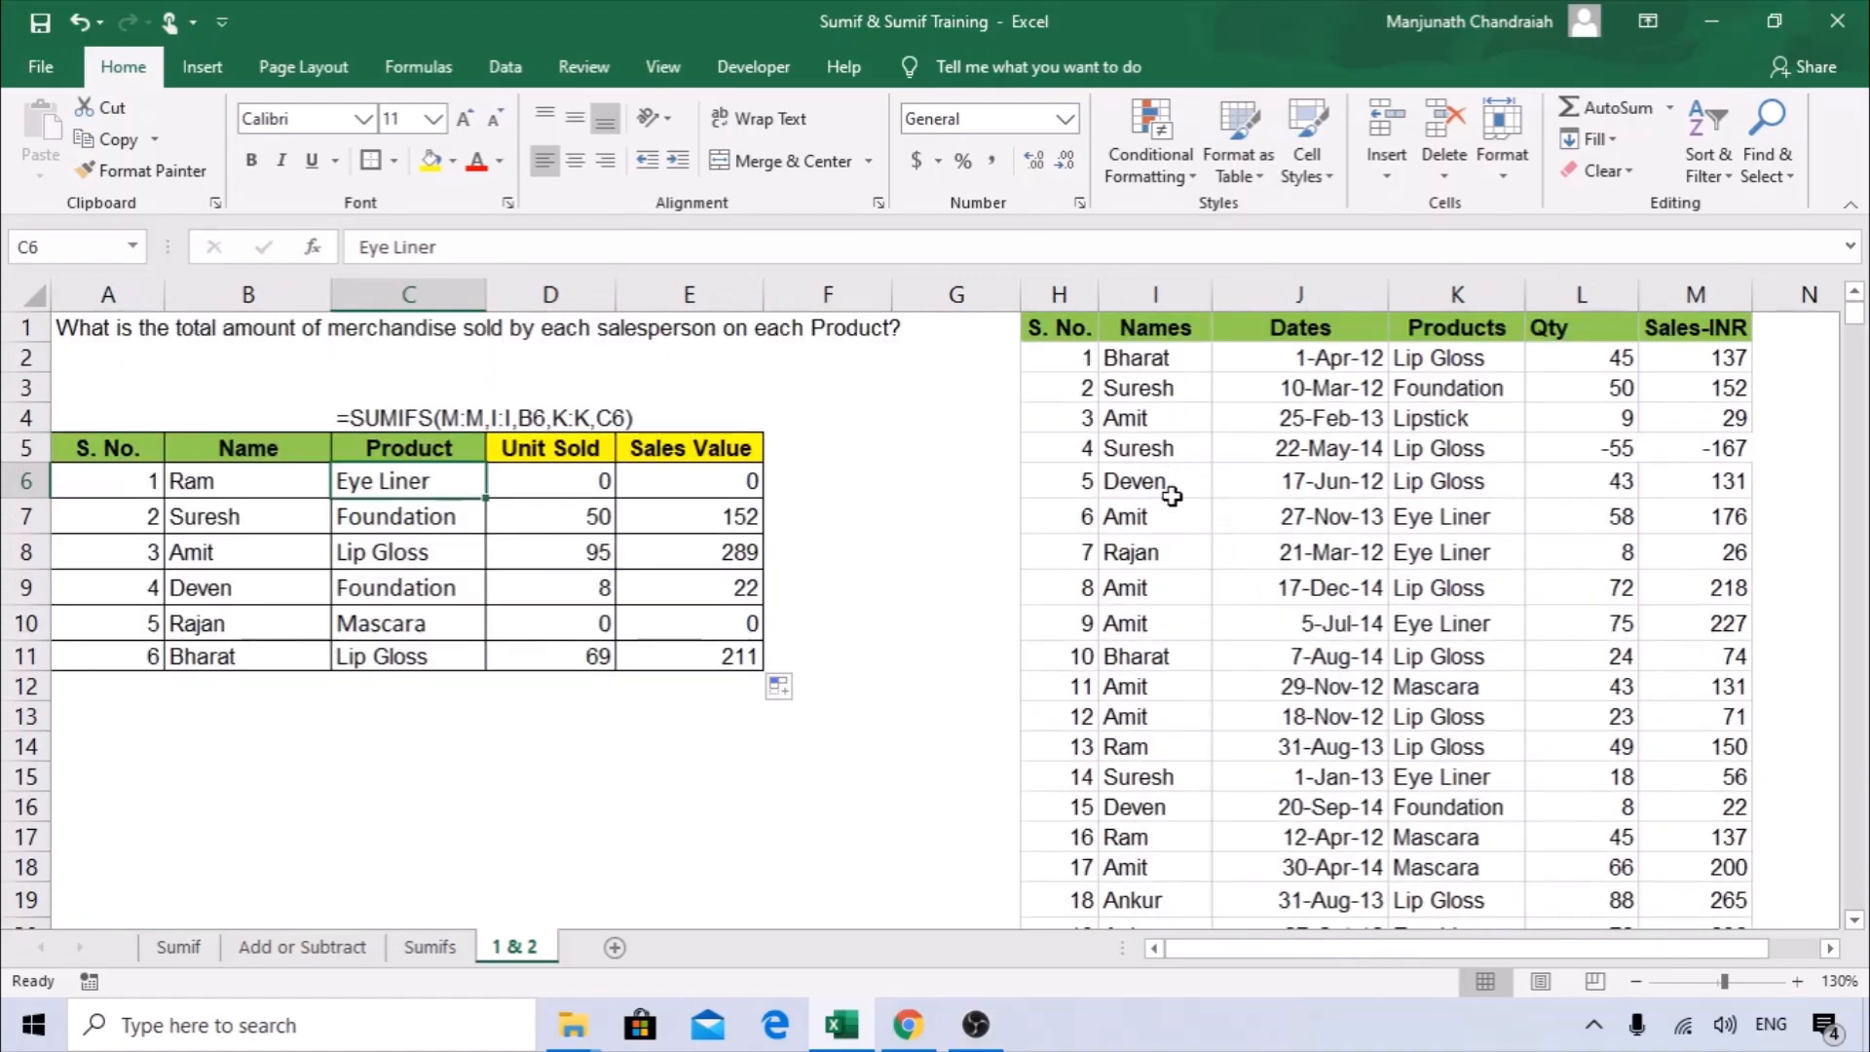
{"action": "scroll", "coordinate": [1188, 692], "scroll_direction": "down", "scroll_amount": 1}
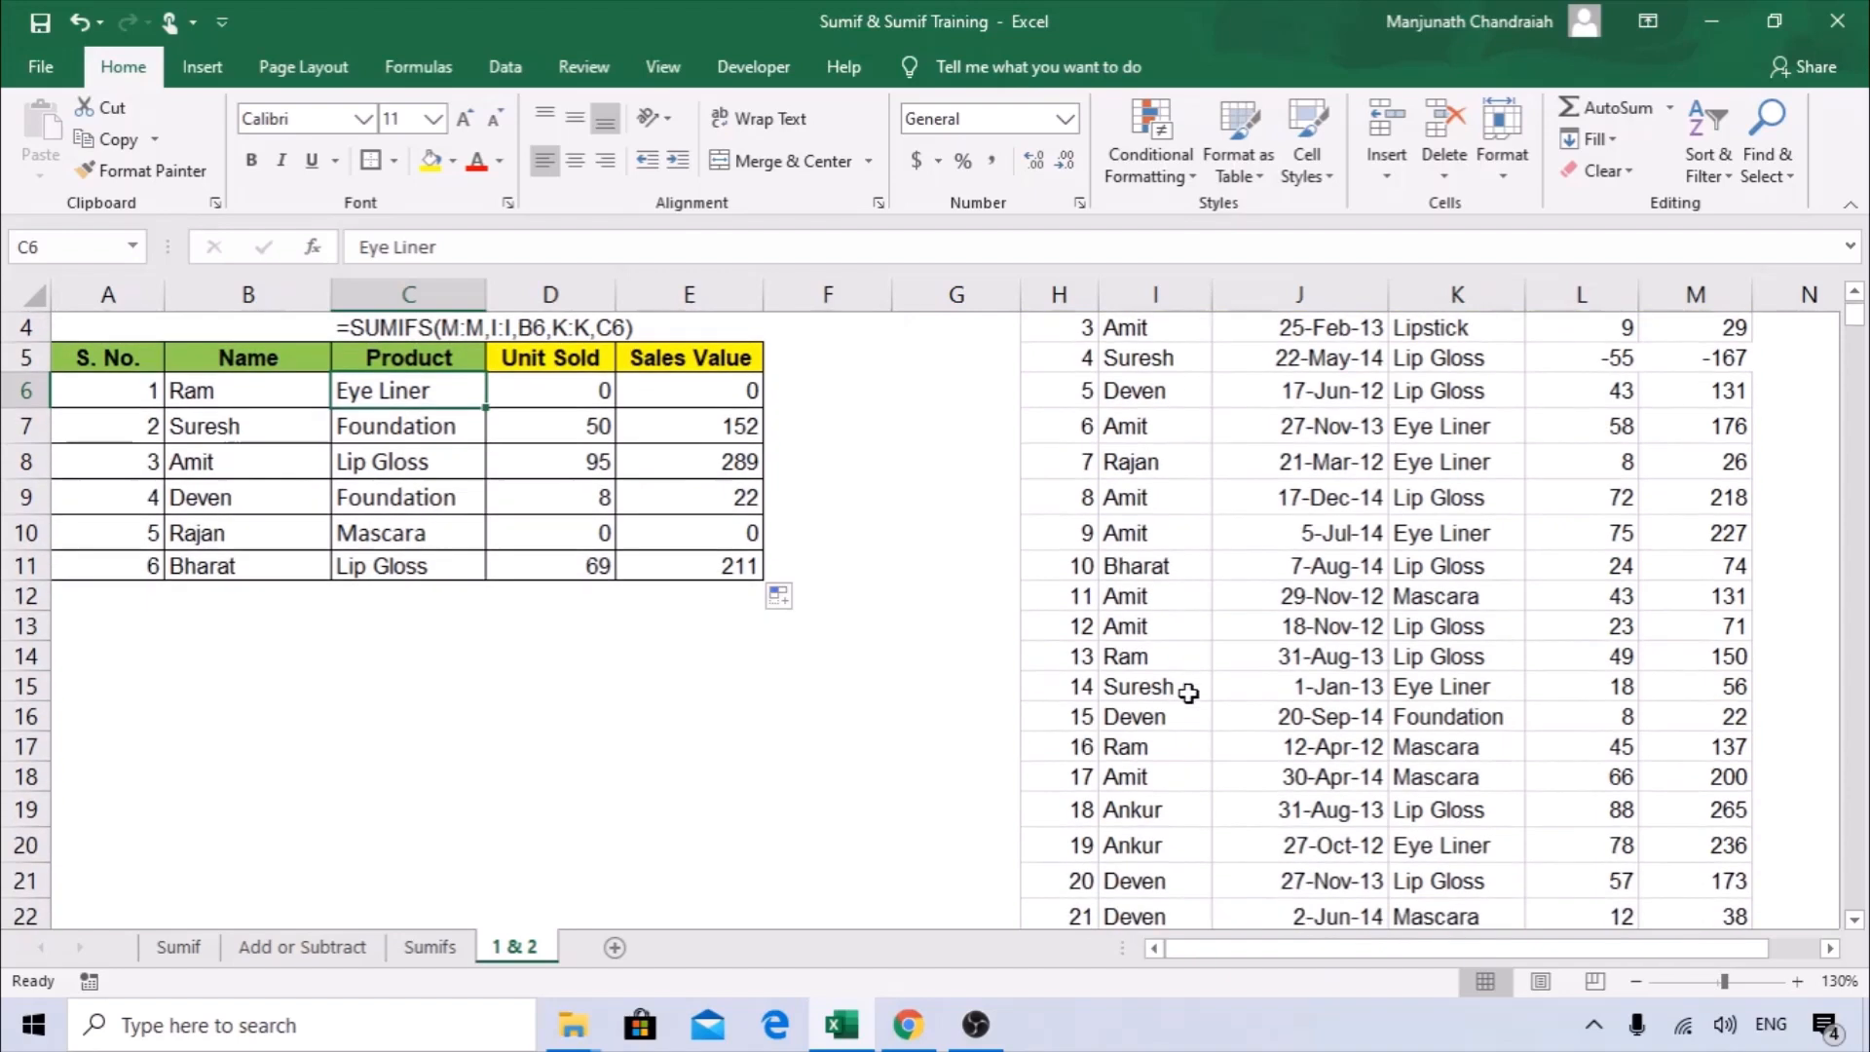
{"action": "left_click", "coordinate": [1443, 752]}
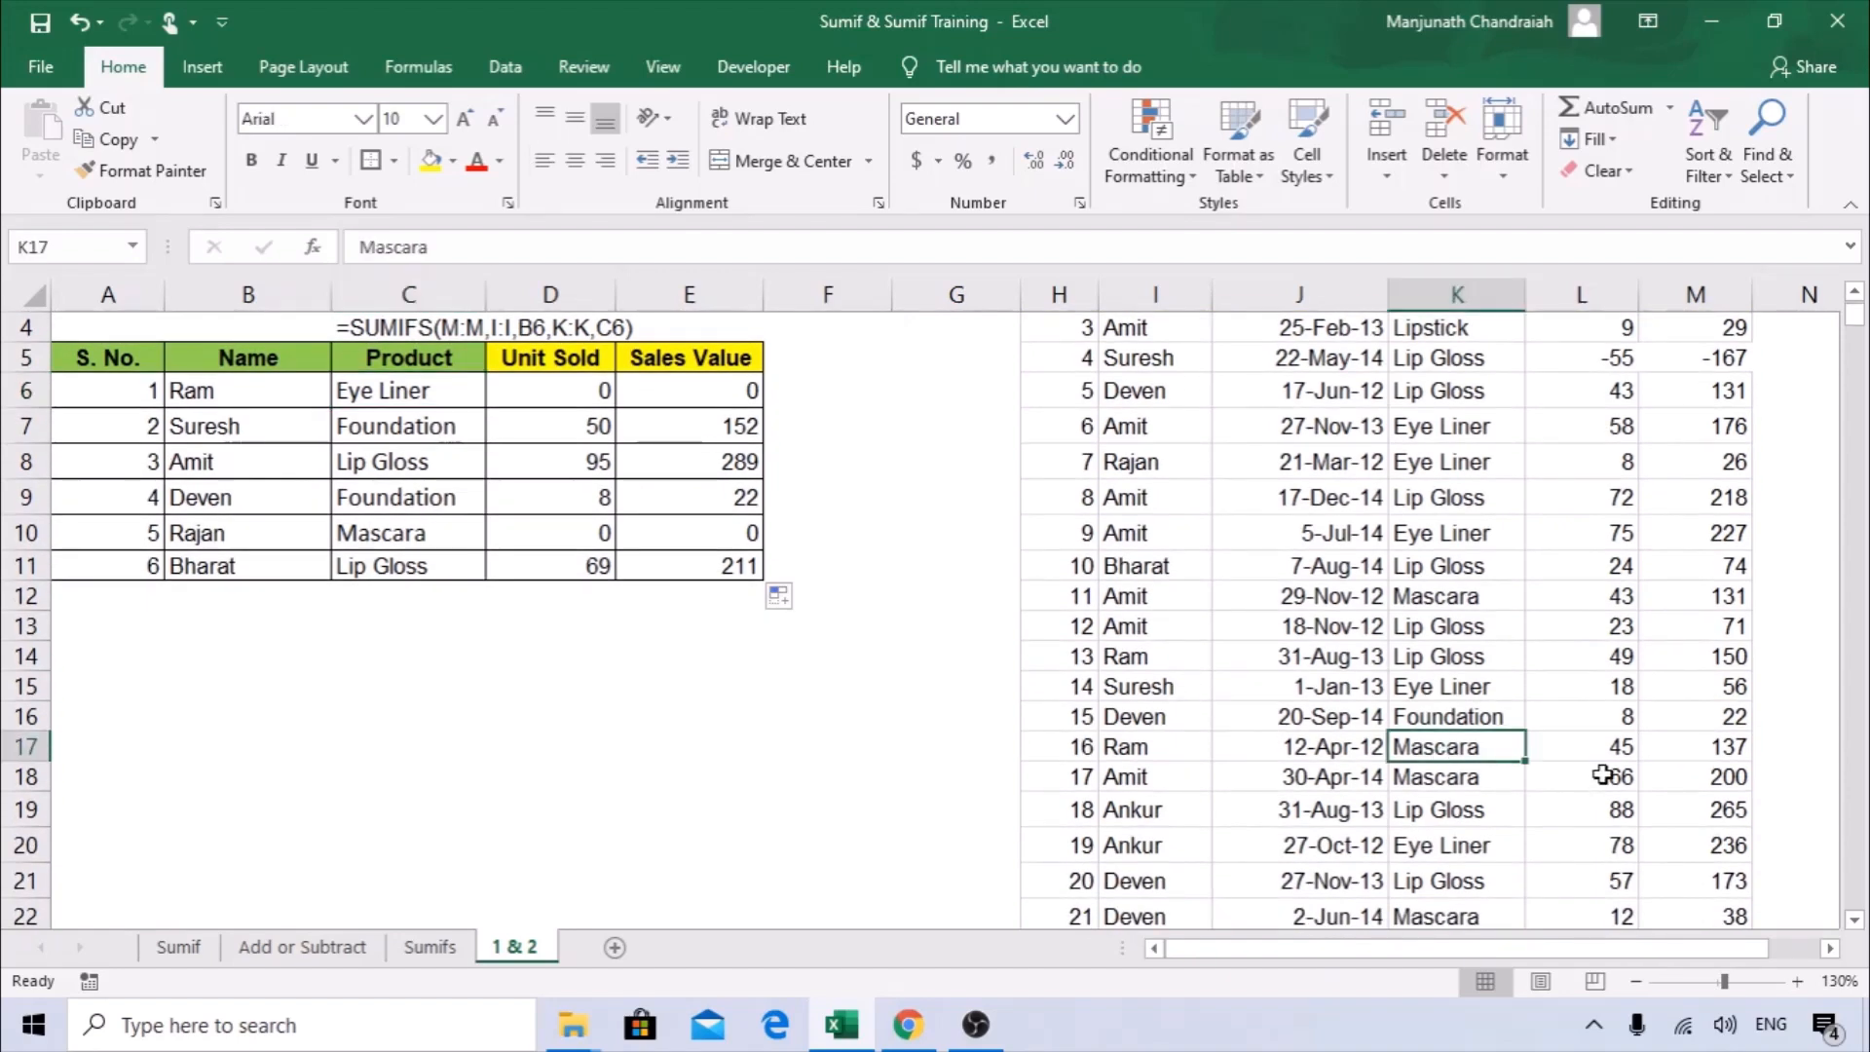
{"action": "key", "text": "ctrl+c"}
{"action": "scroll", "coordinate": [549, 657], "scroll_direction": "up", "scroll_amount": 3}
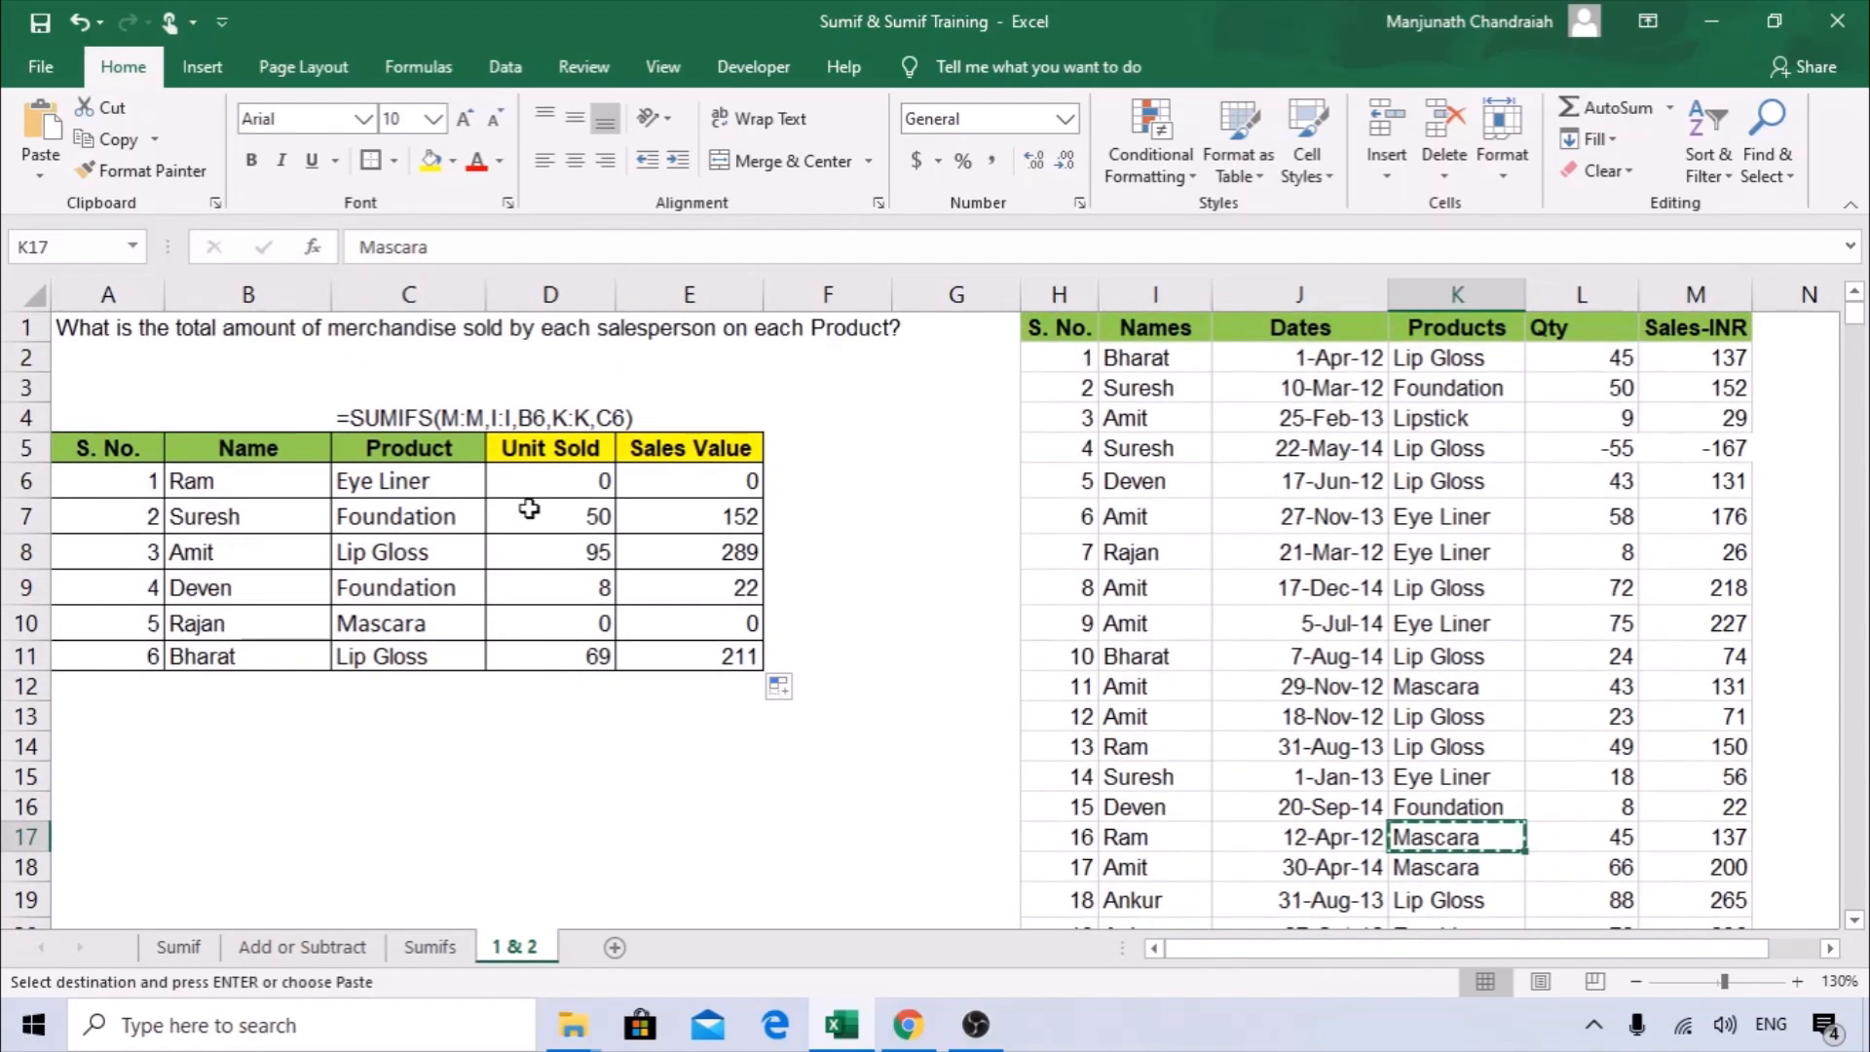
{"action": "right_click", "coordinate": [392, 474]}
{"action": "left_click", "coordinate": [493, 490]}
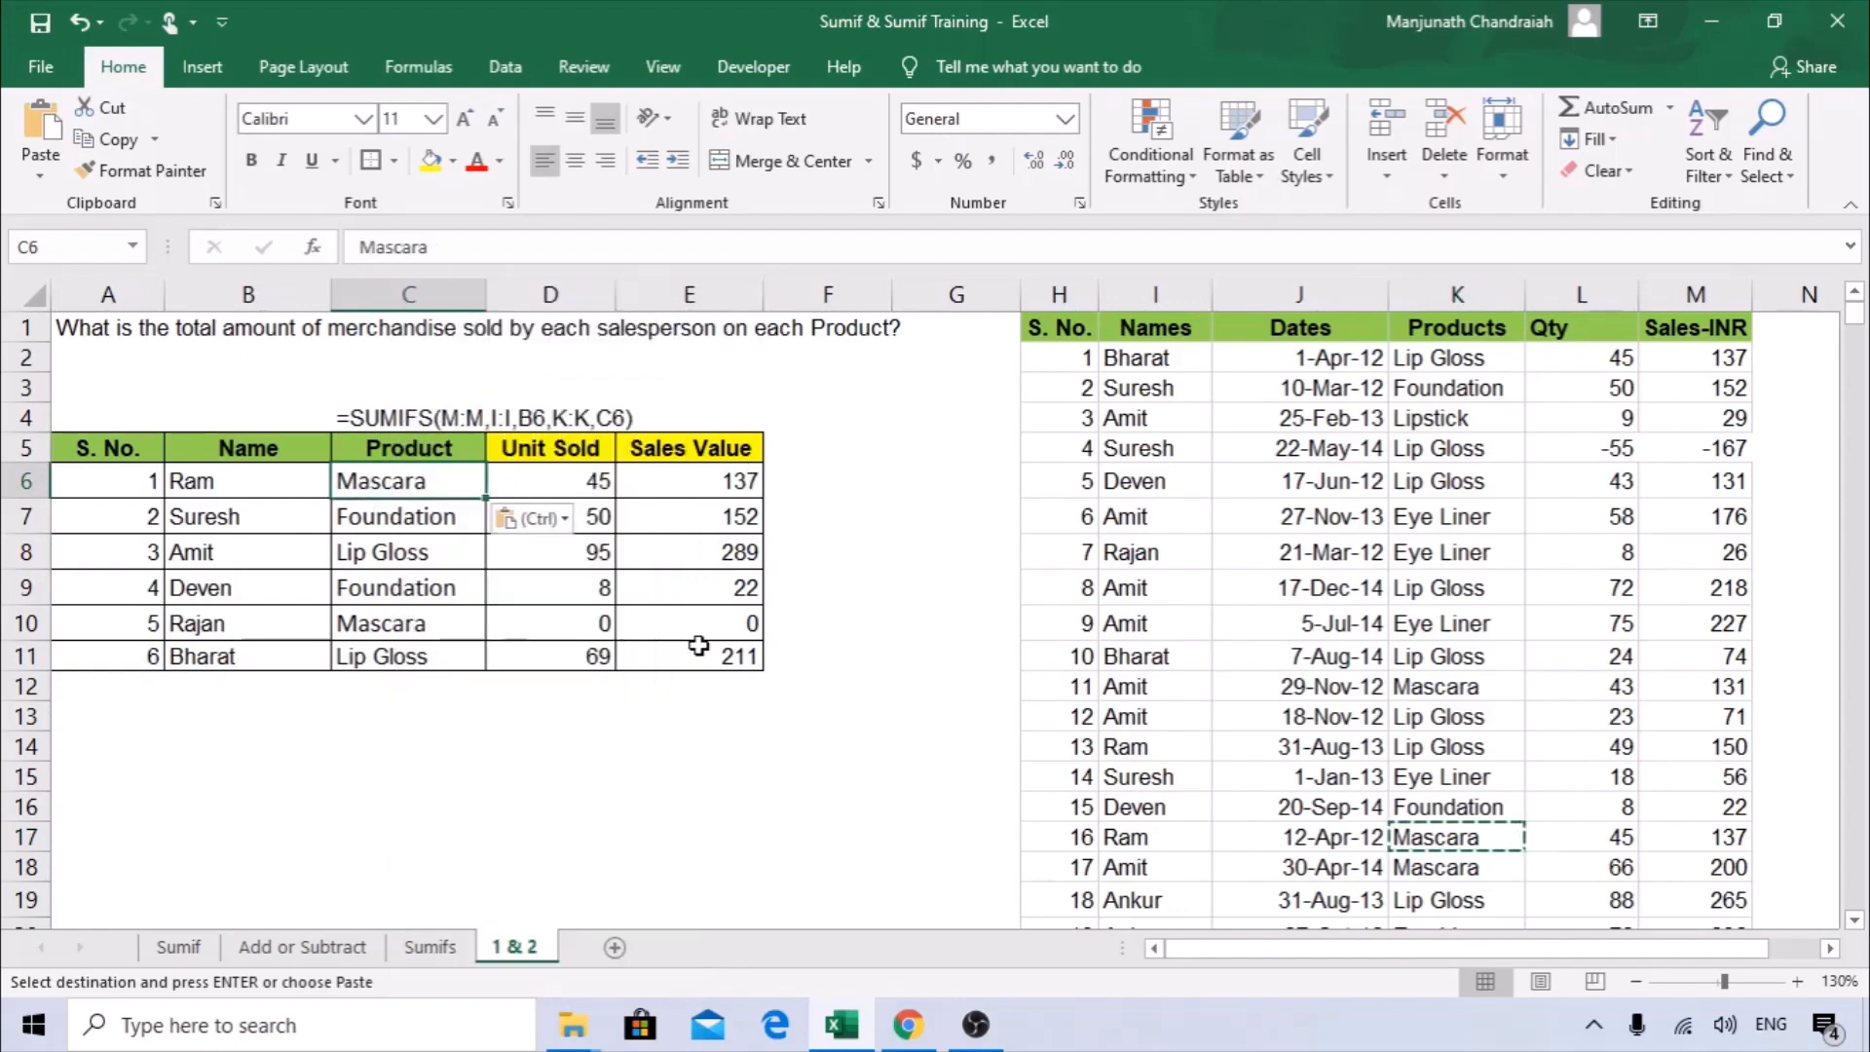
Review the arguments of the SUMIFS formula in Sales Value cell E6, then close them.
{"action": "left_click", "coordinate": [824, 478]}
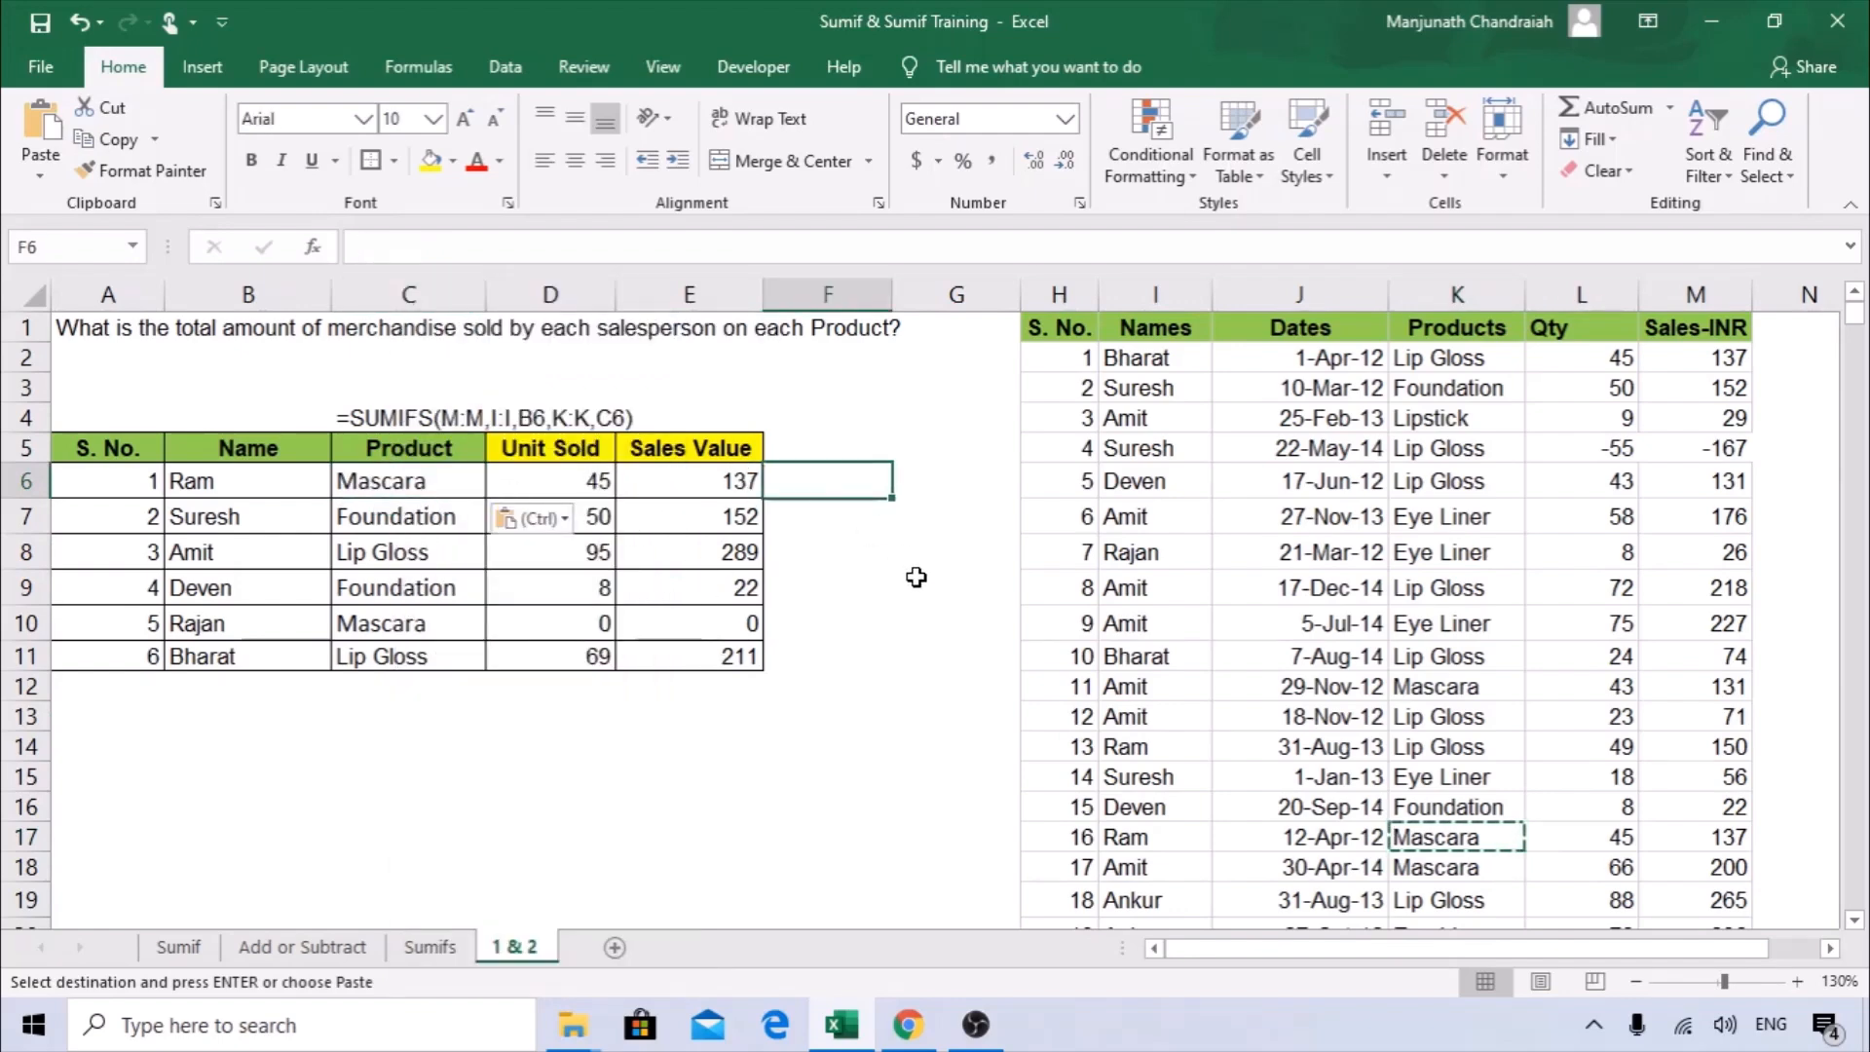
{"action": "left_click", "coordinate": [544, 485]}
{"action": "left_click", "coordinate": [692, 496]}
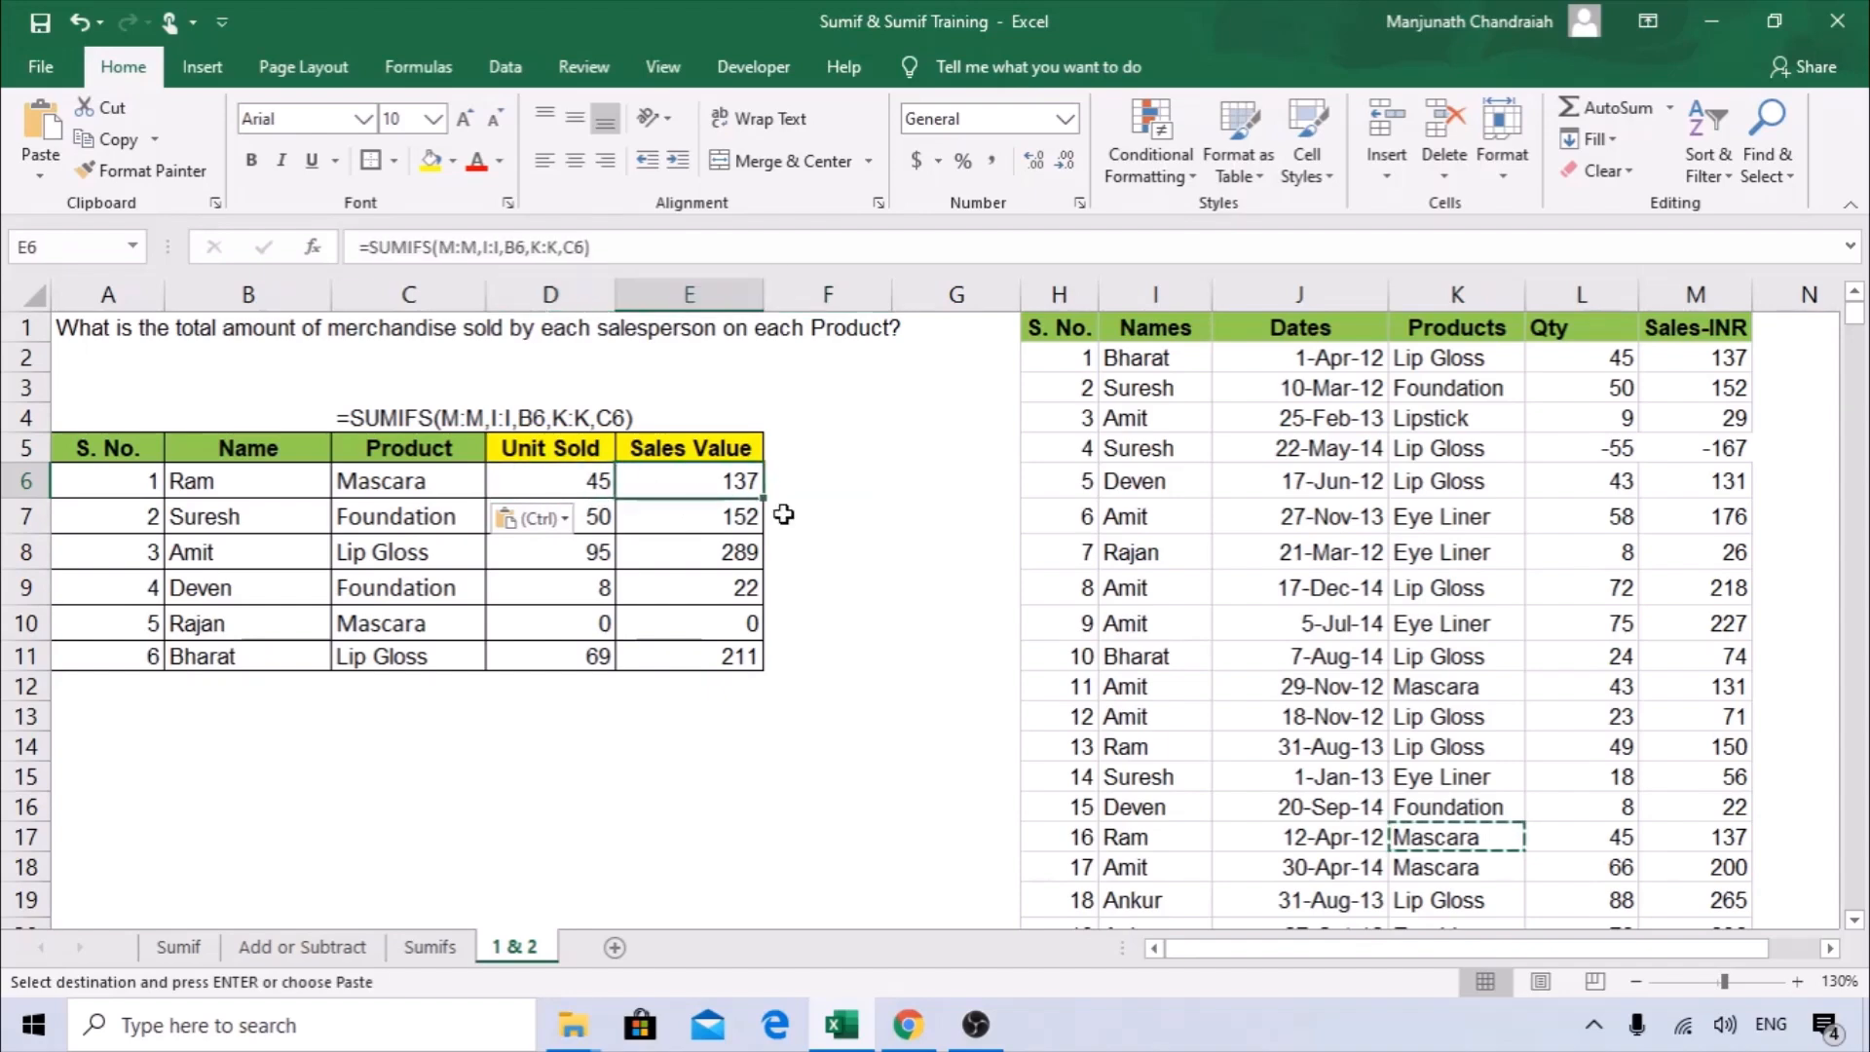
{"action": "left_click", "coordinate": [314, 251]}
{"action": "left_click_drag", "start_coordinate": [645, 308], "coordinate": [429, 384]}
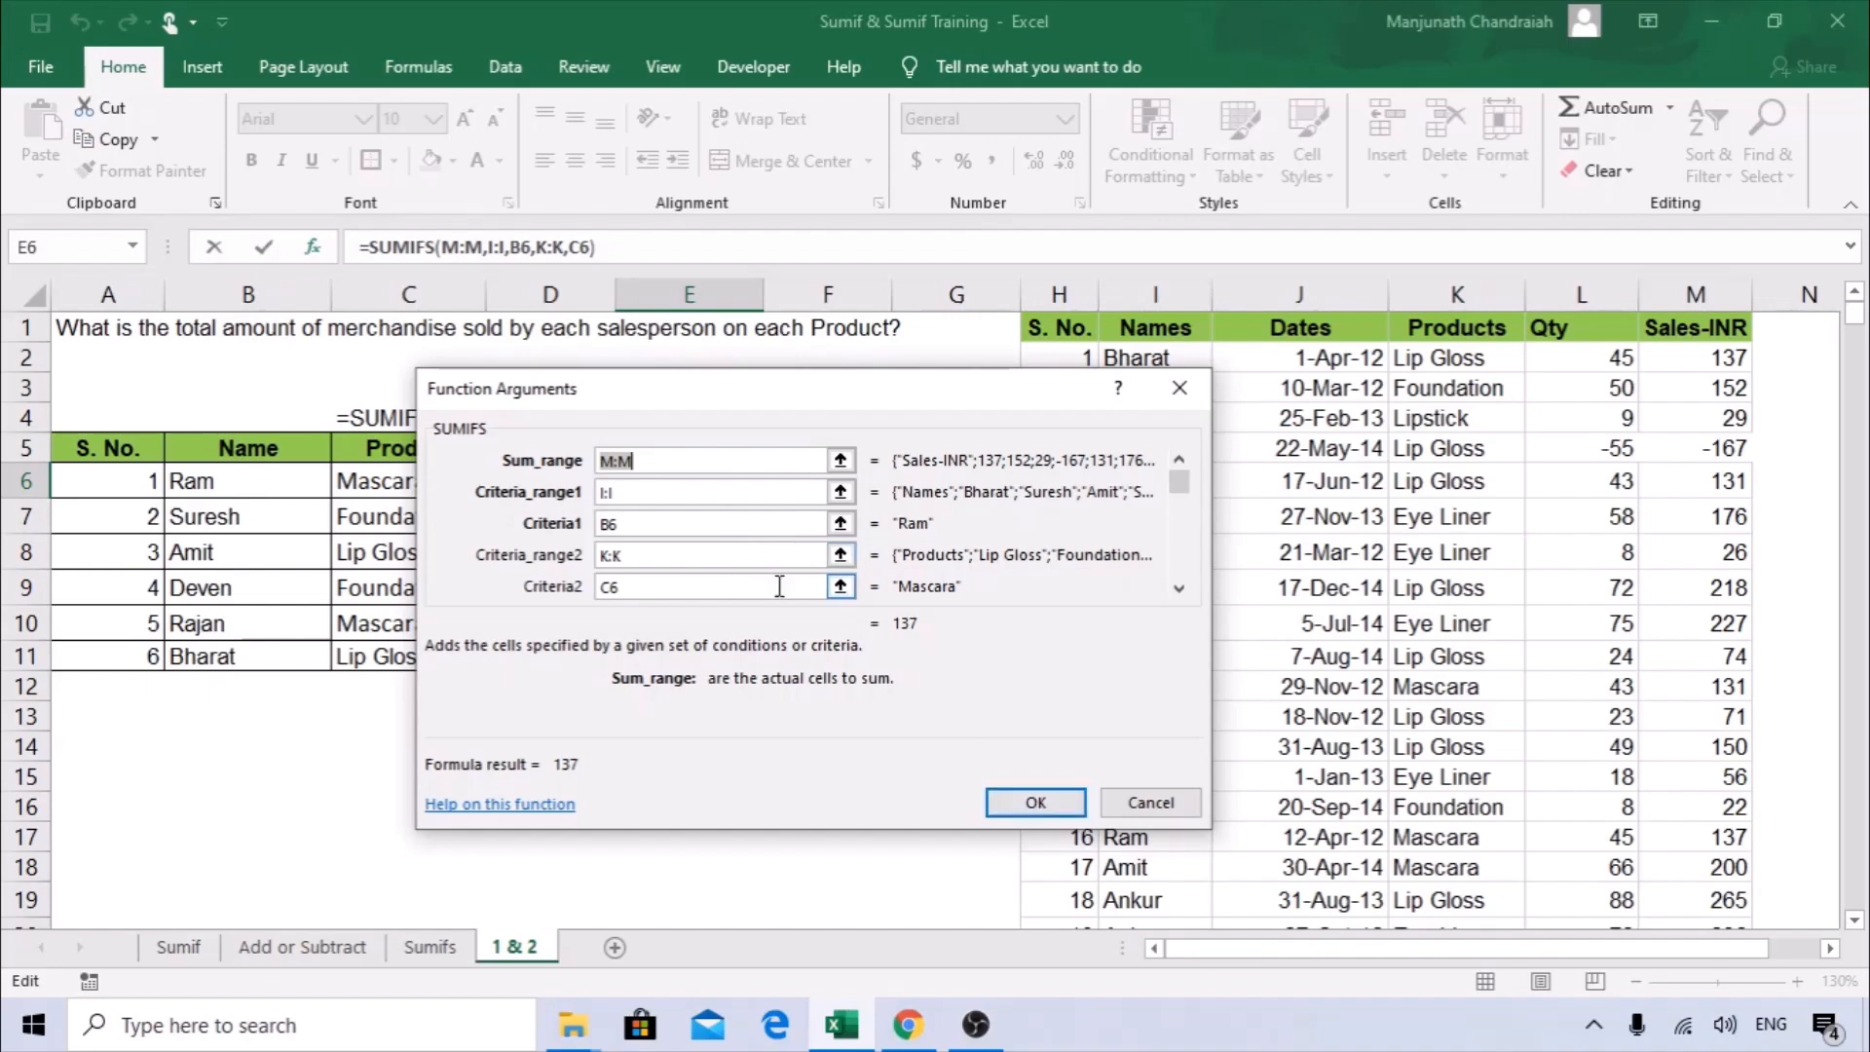
{"action": "left_click", "coordinate": [992, 804]}
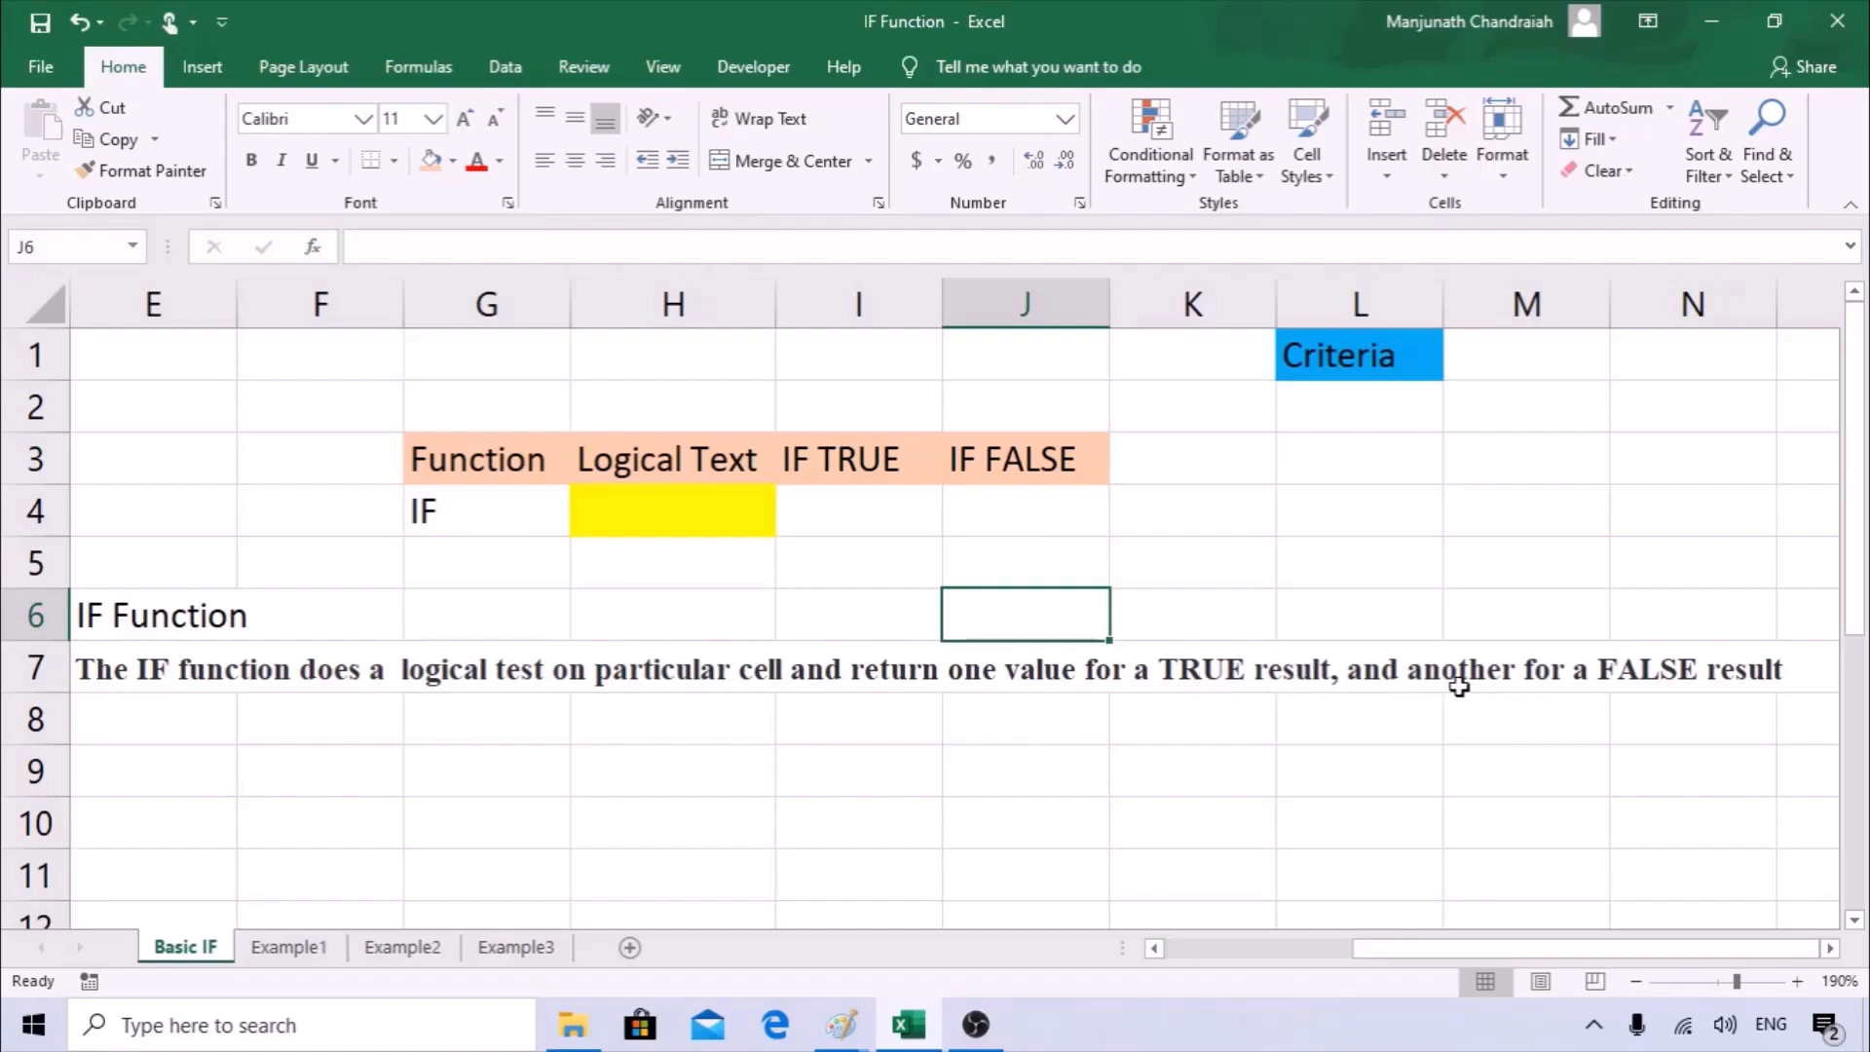
In the IF Function workbook, enter Coffee under the Criteria heading in L2 of the Basic IF sheet.
{"action": "left_click", "coordinate": [505, 726]}
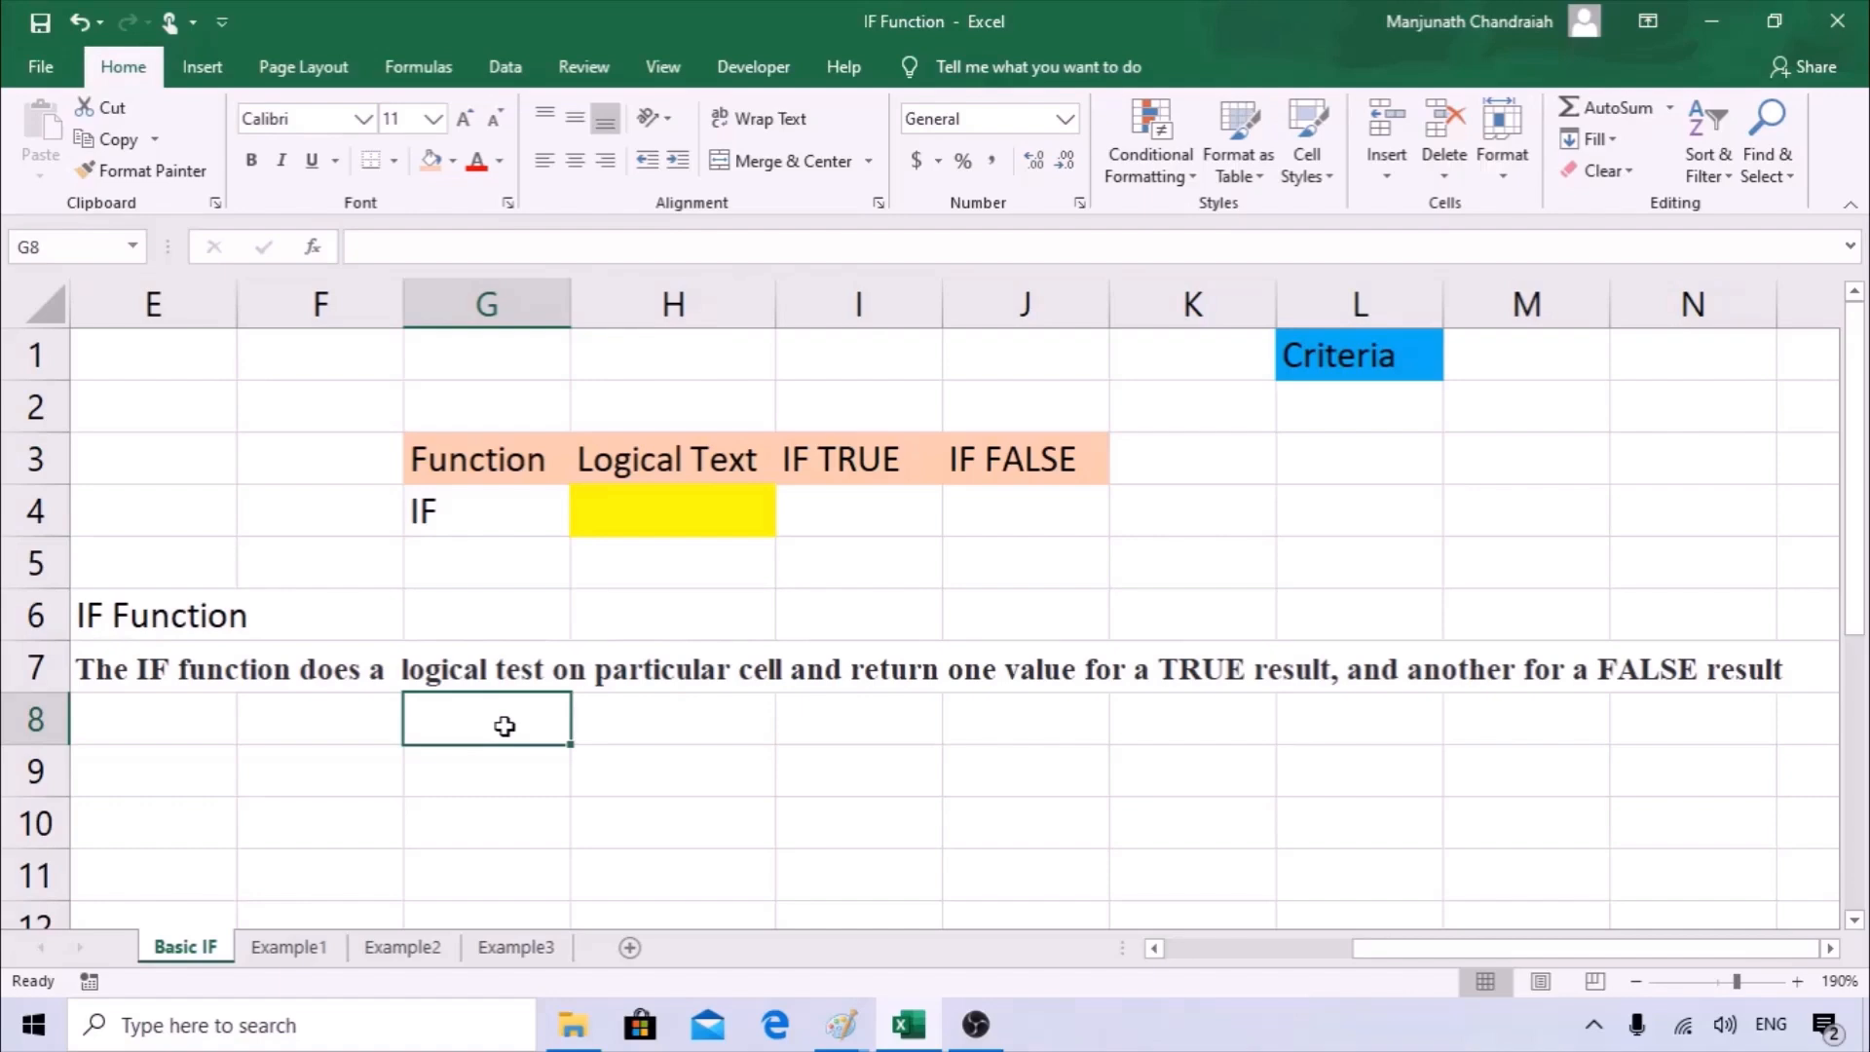
{"action": "left_click", "coordinate": [527, 770]}
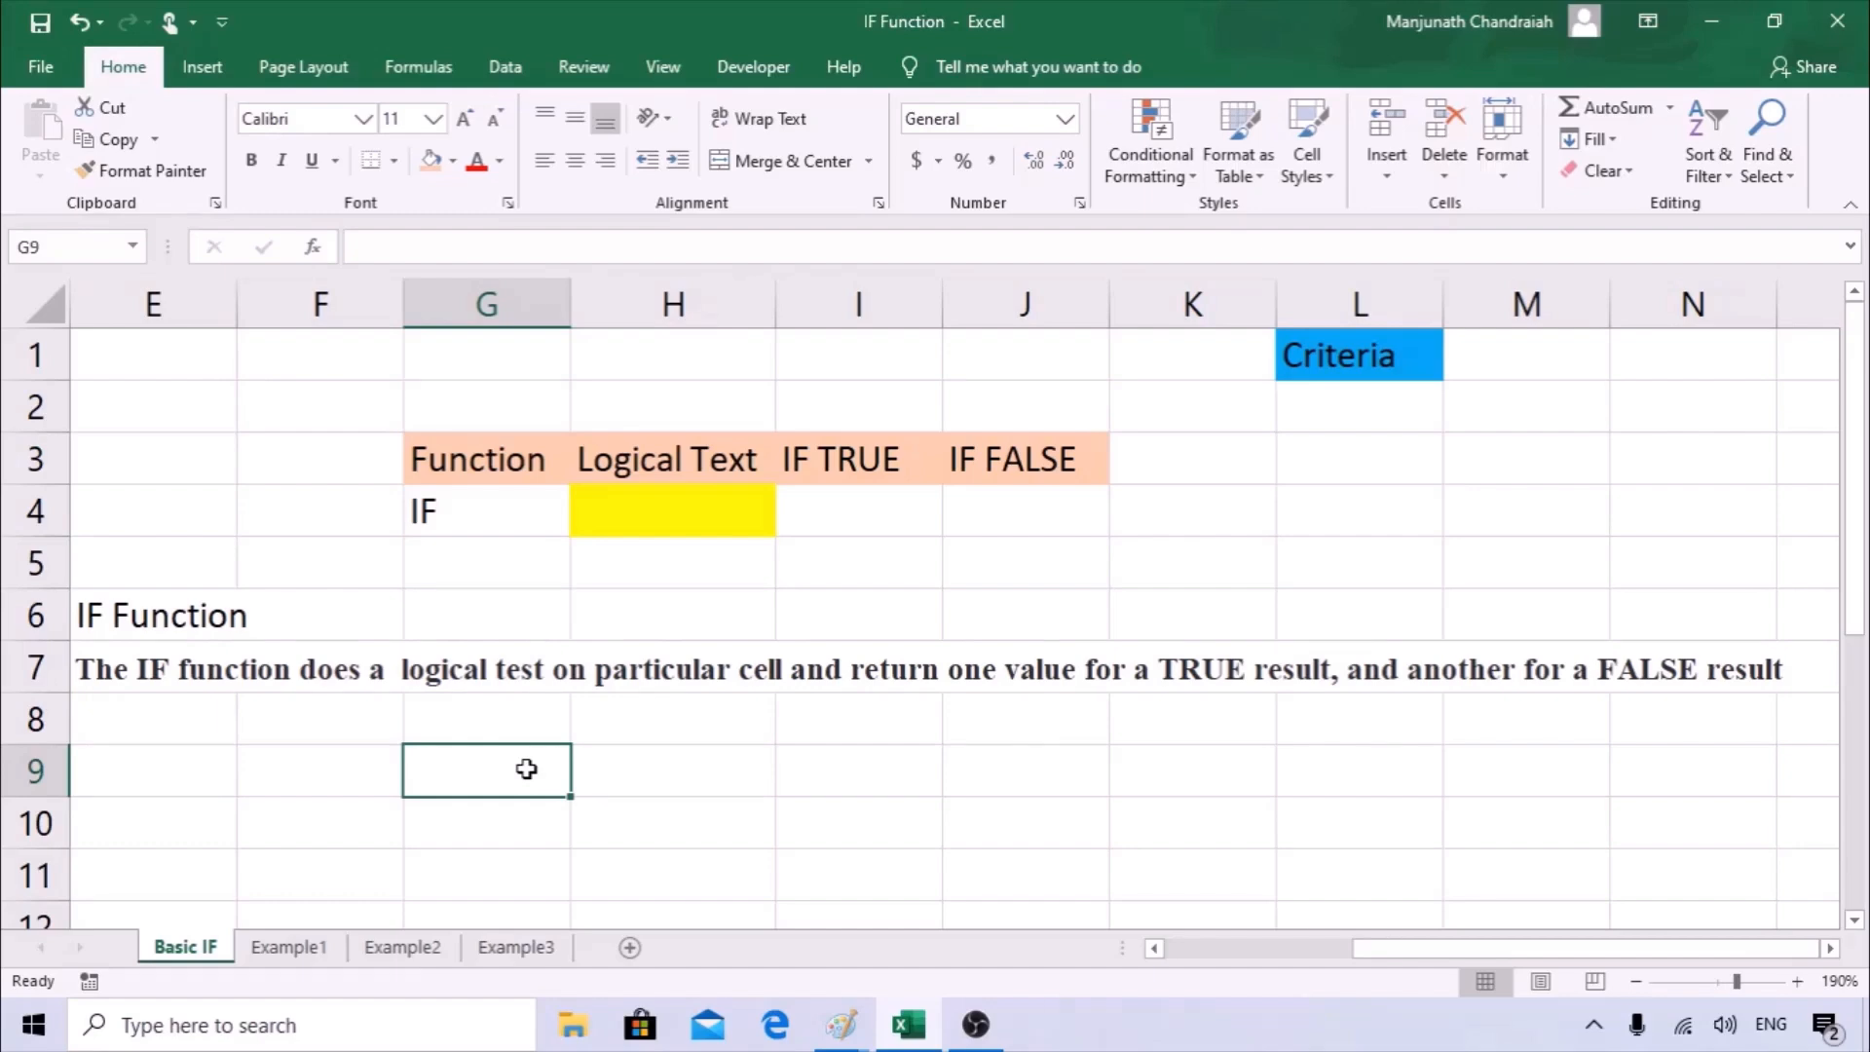
{"action": "left_click", "coordinate": [1321, 410]}
{"action": "type", "text": "Co"}
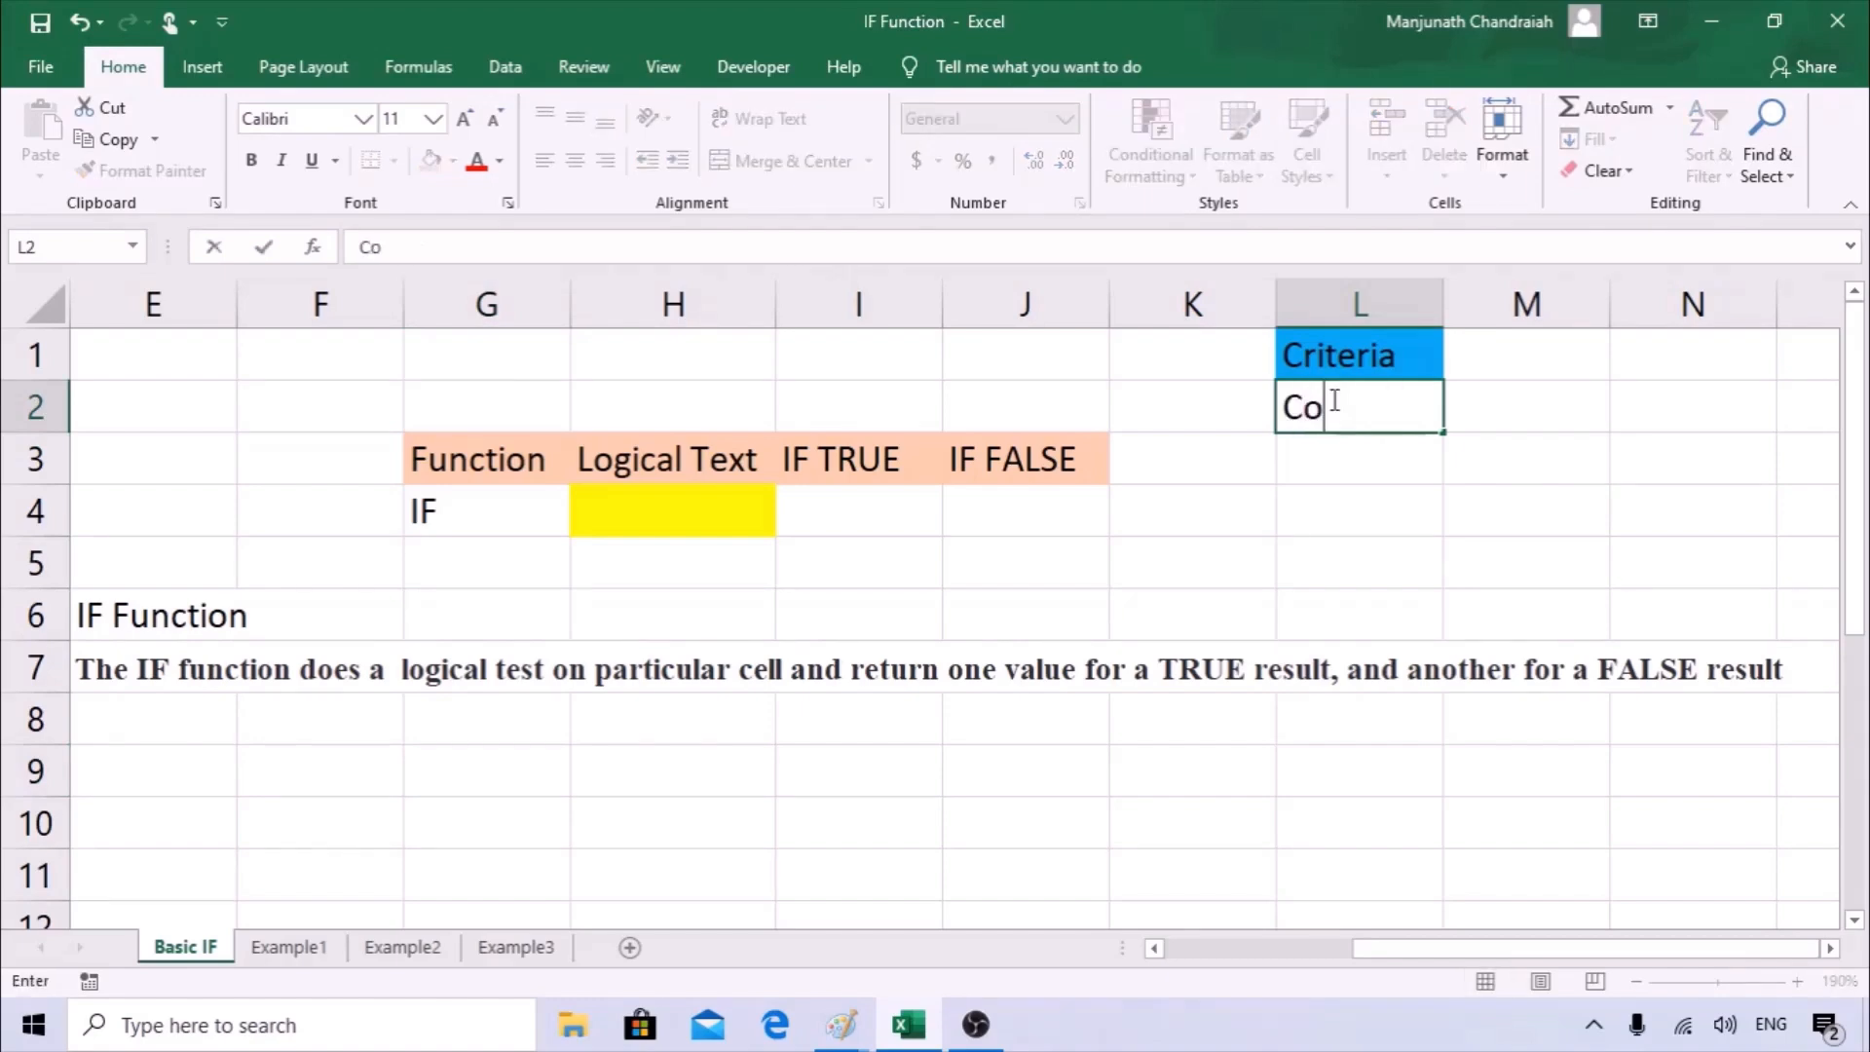
{"action": "type", "text": "ffee"}
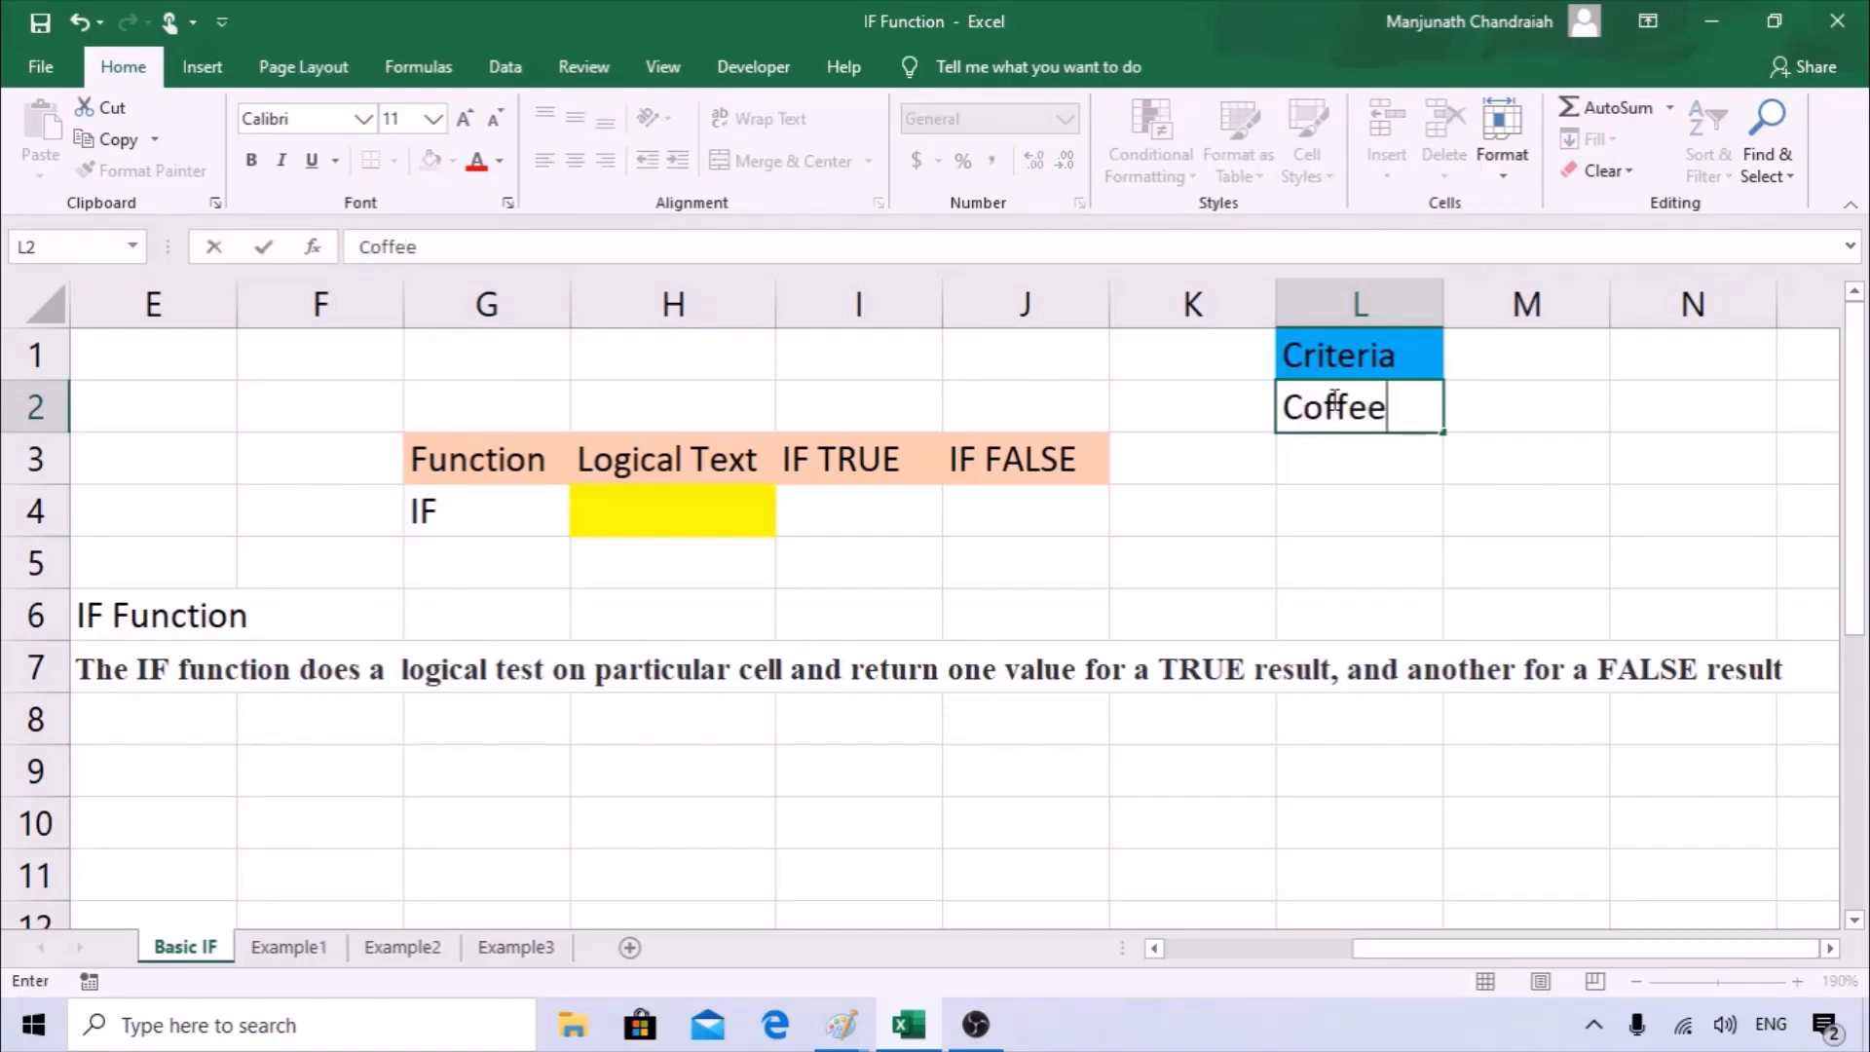
{"action": "key", "text": "Return"}
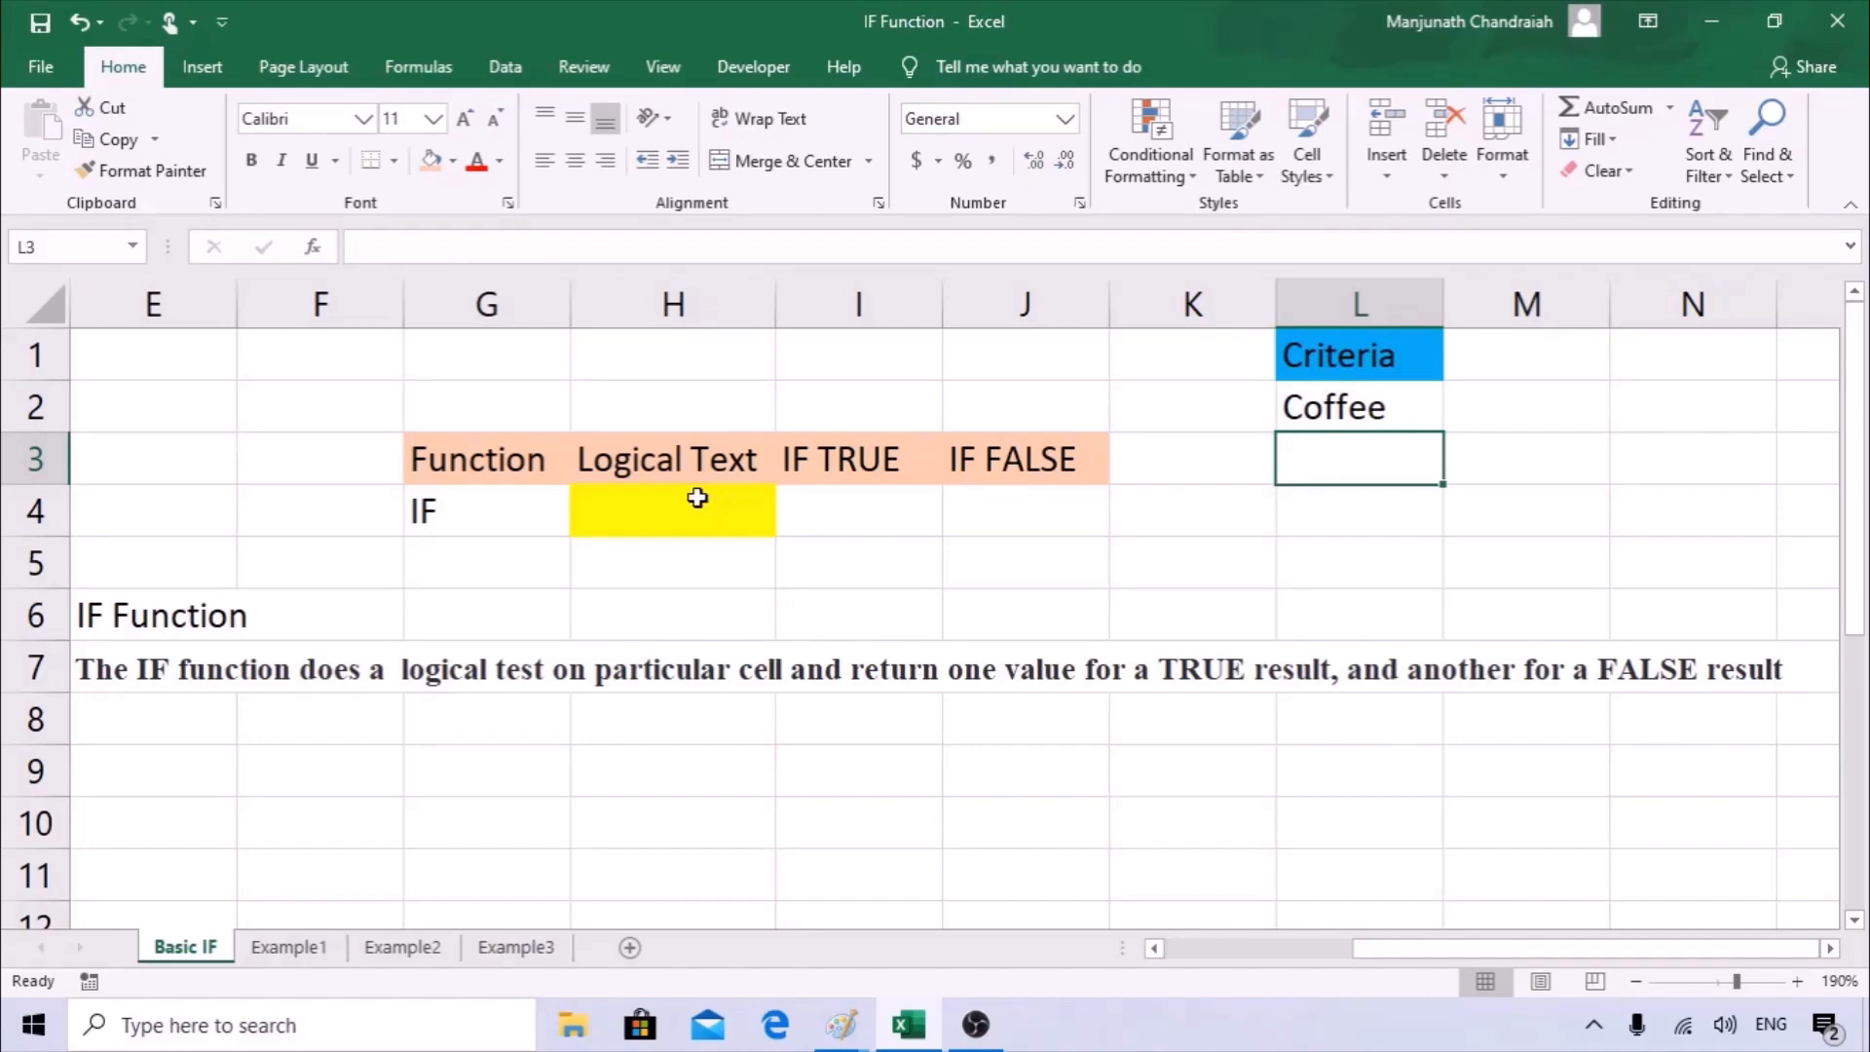
Start an IF formula in I4 through its function arguments and set the logical test to H4="Coffee".
{"action": "left_click", "coordinate": [640, 504]}
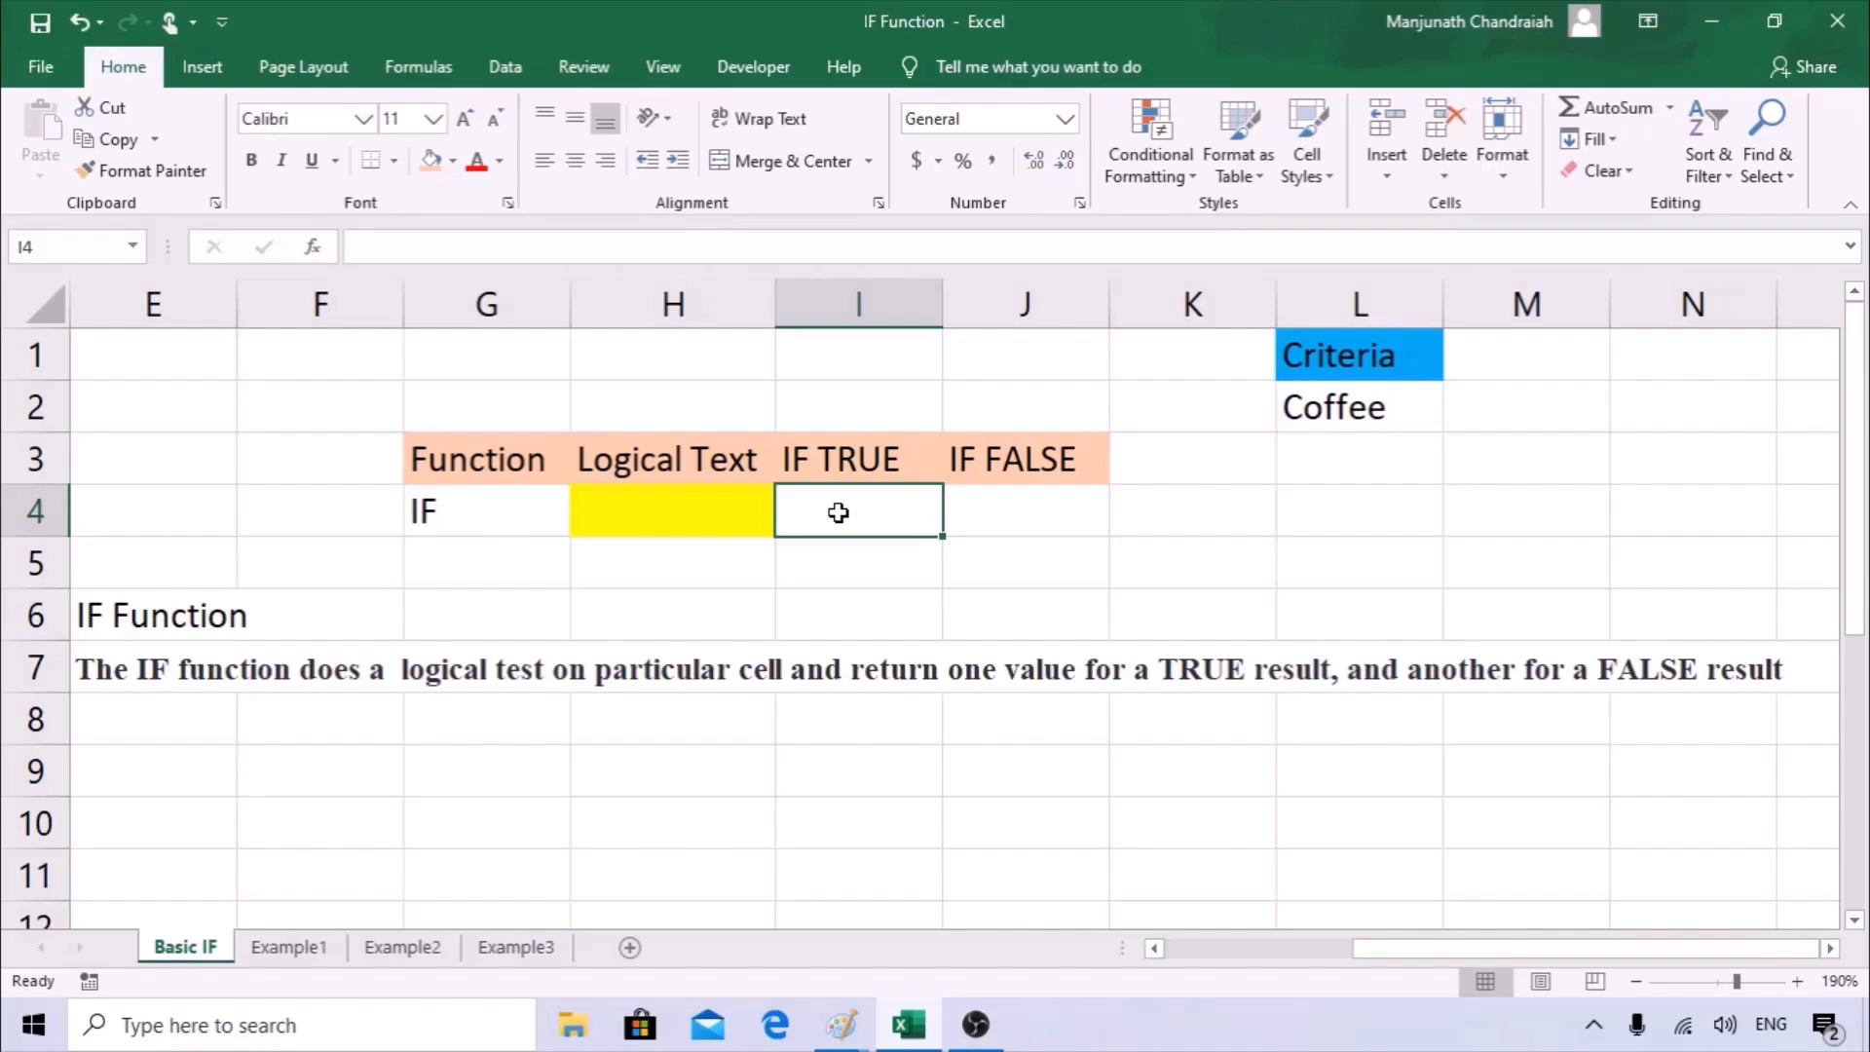
{"action": "type", "text": "=IF("}
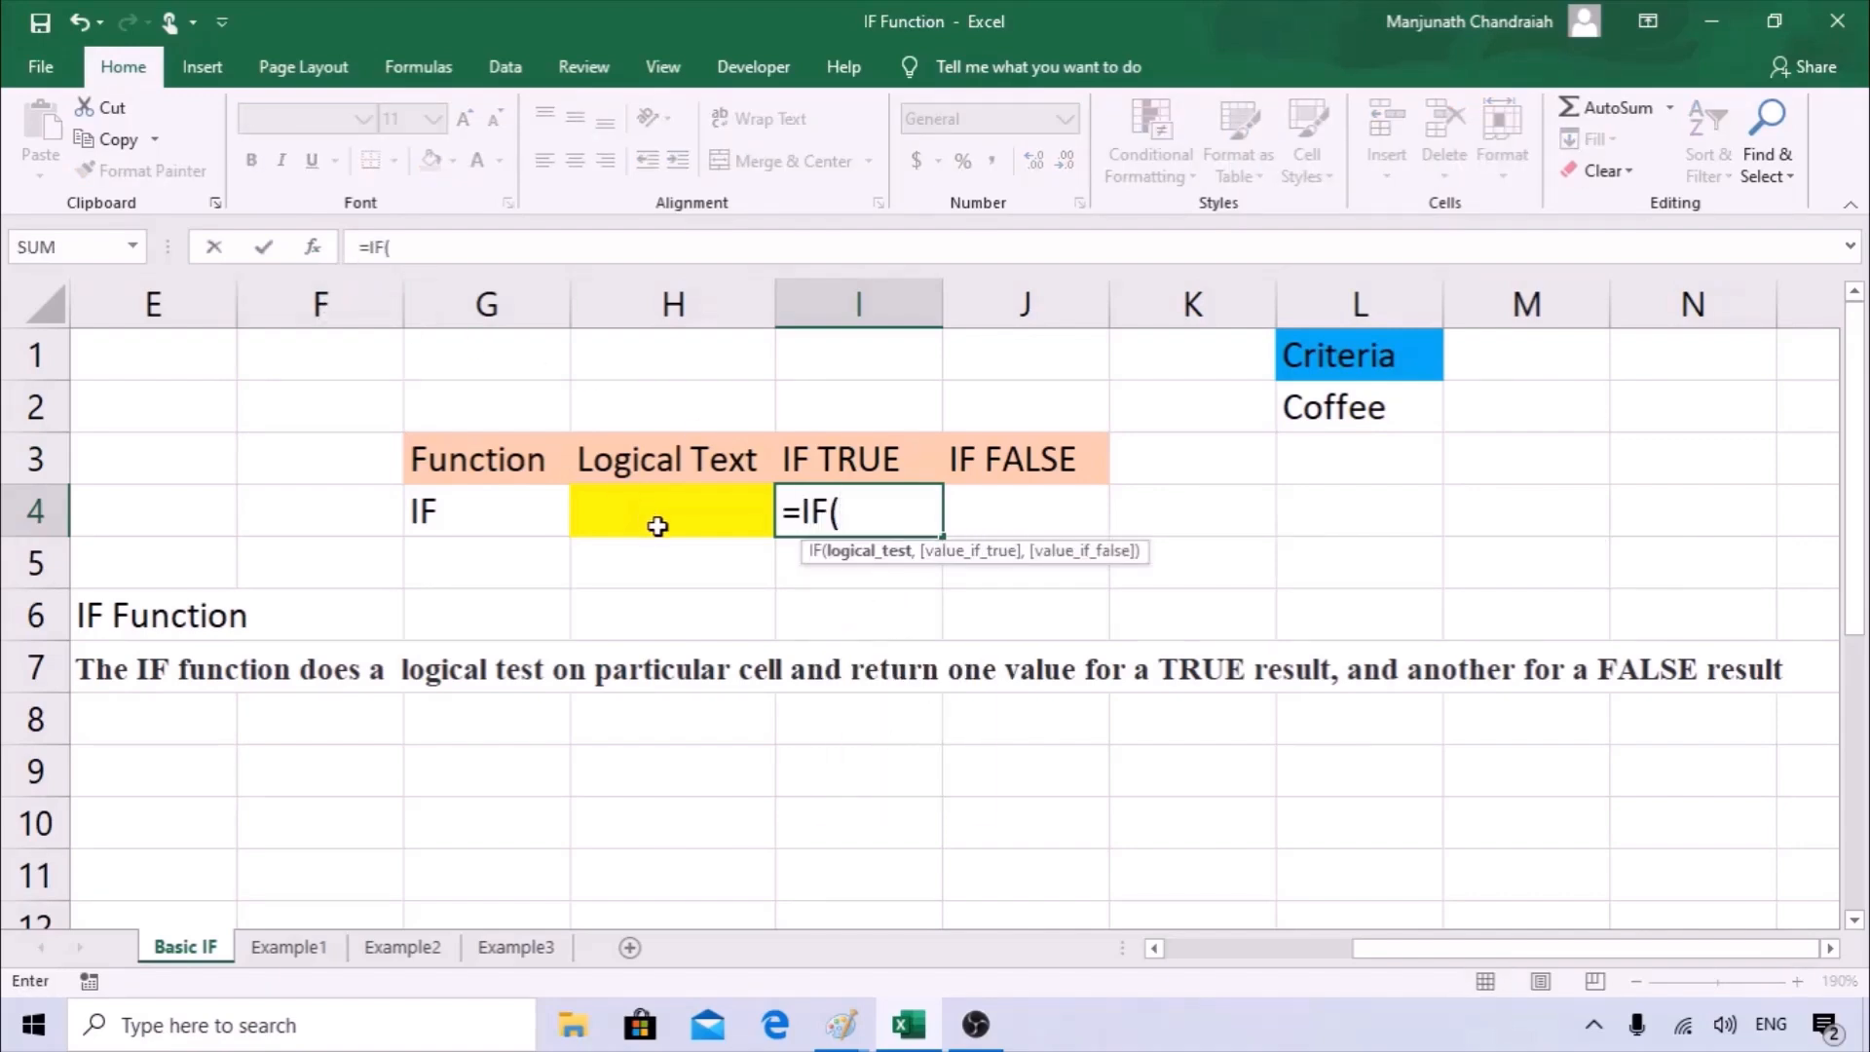
{"action": "left_click", "coordinate": [314, 248]}
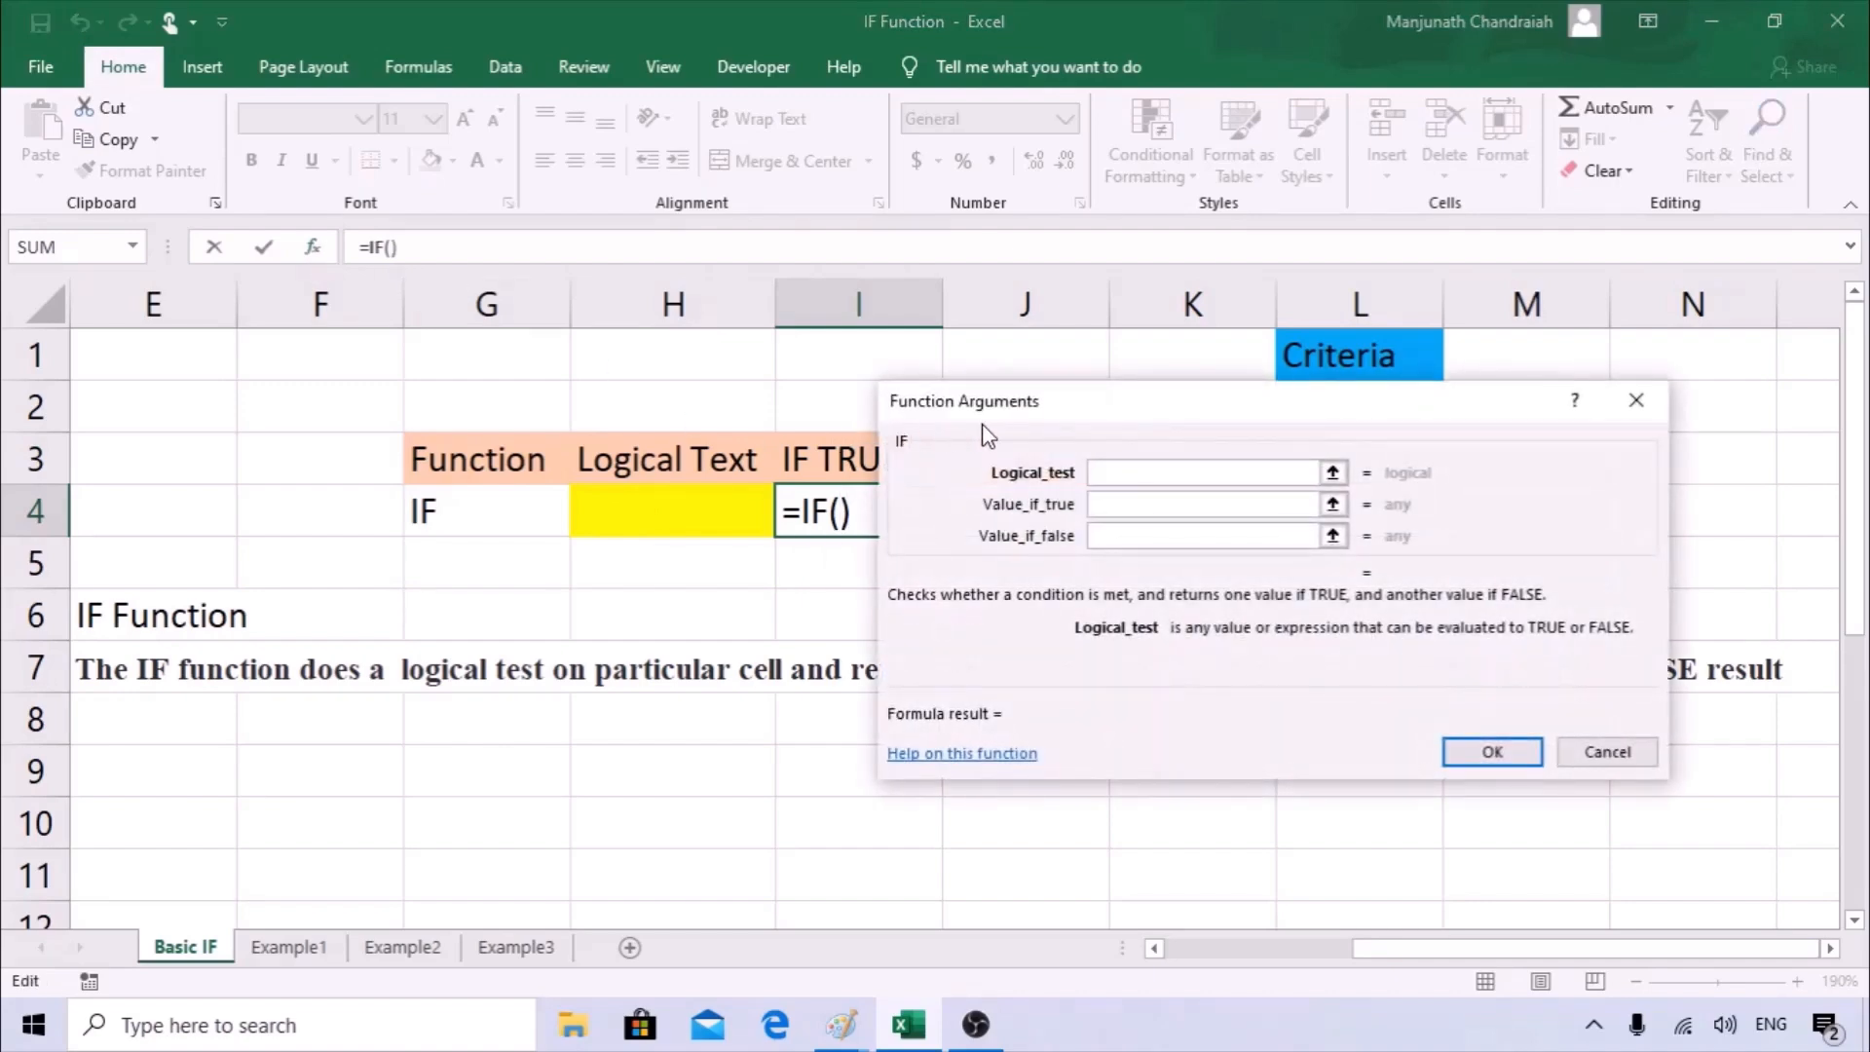
{"action": "left_click_drag", "start_coordinate": [985, 436], "coordinate": [1097, 501]}
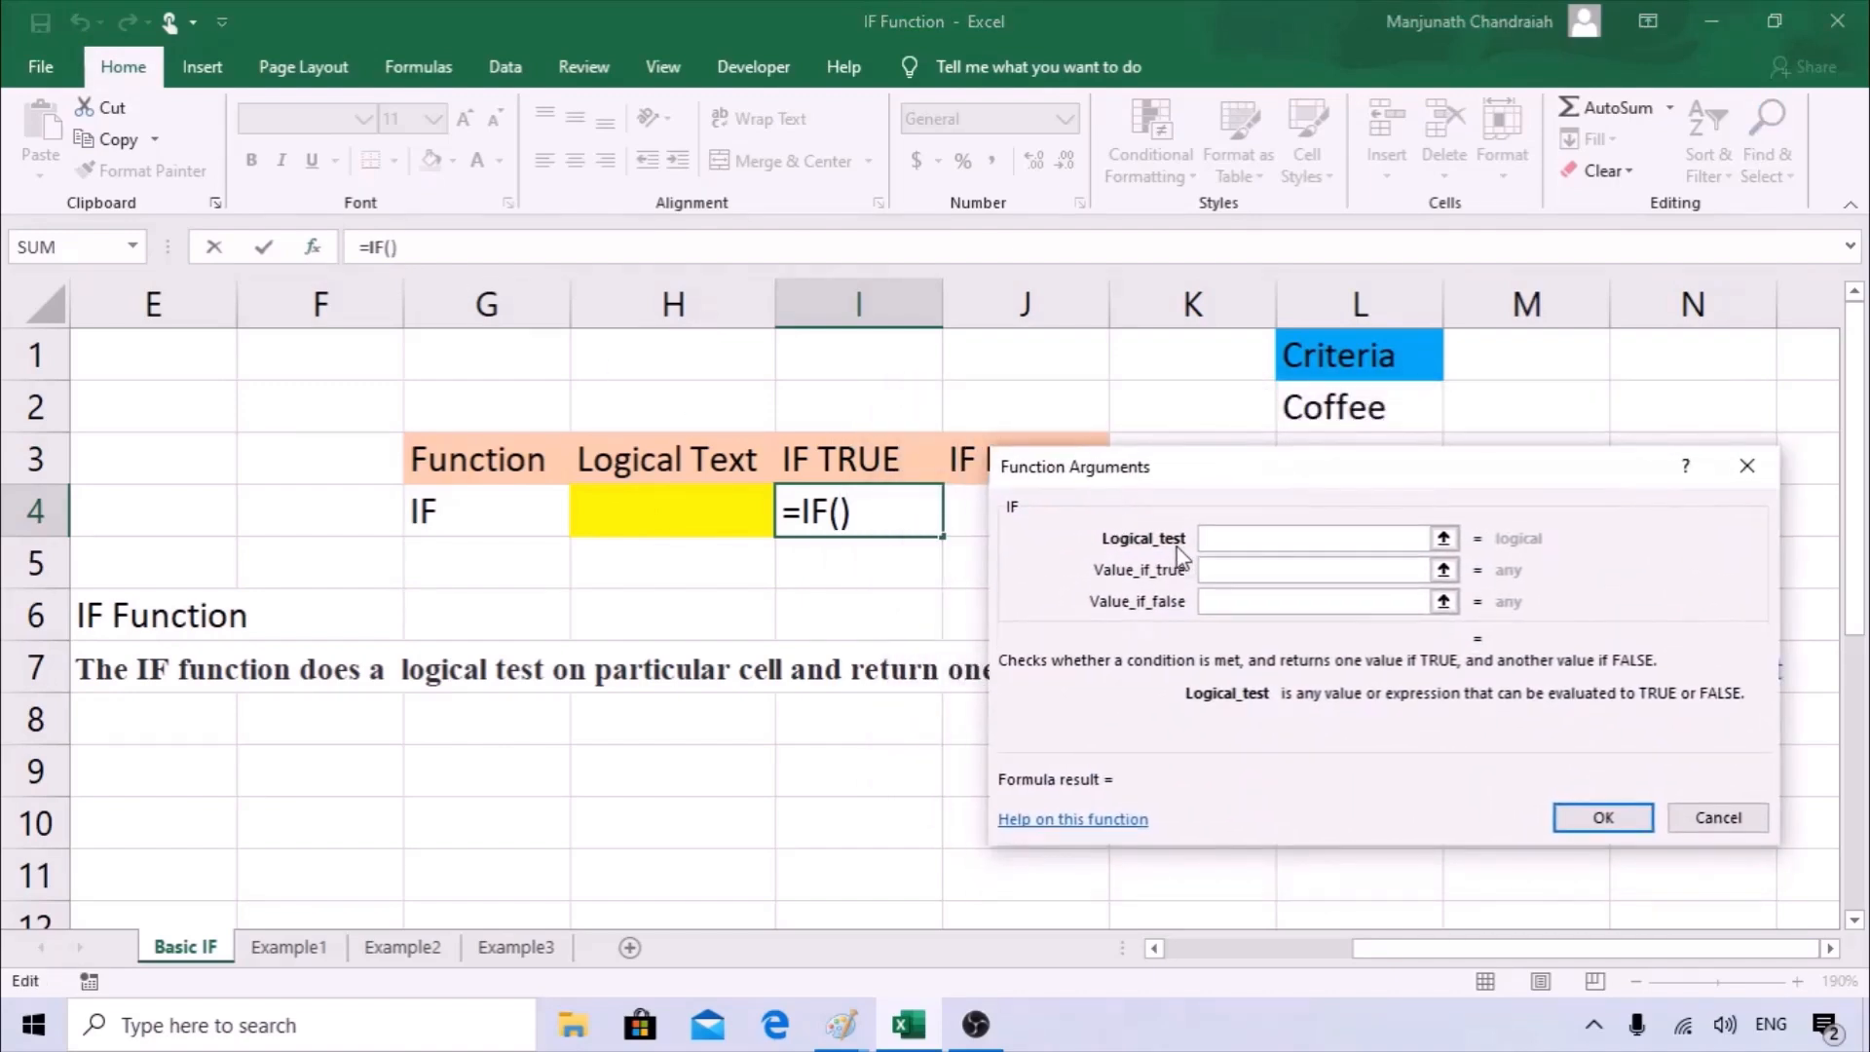
{"action": "left_click", "coordinate": [676, 501]}
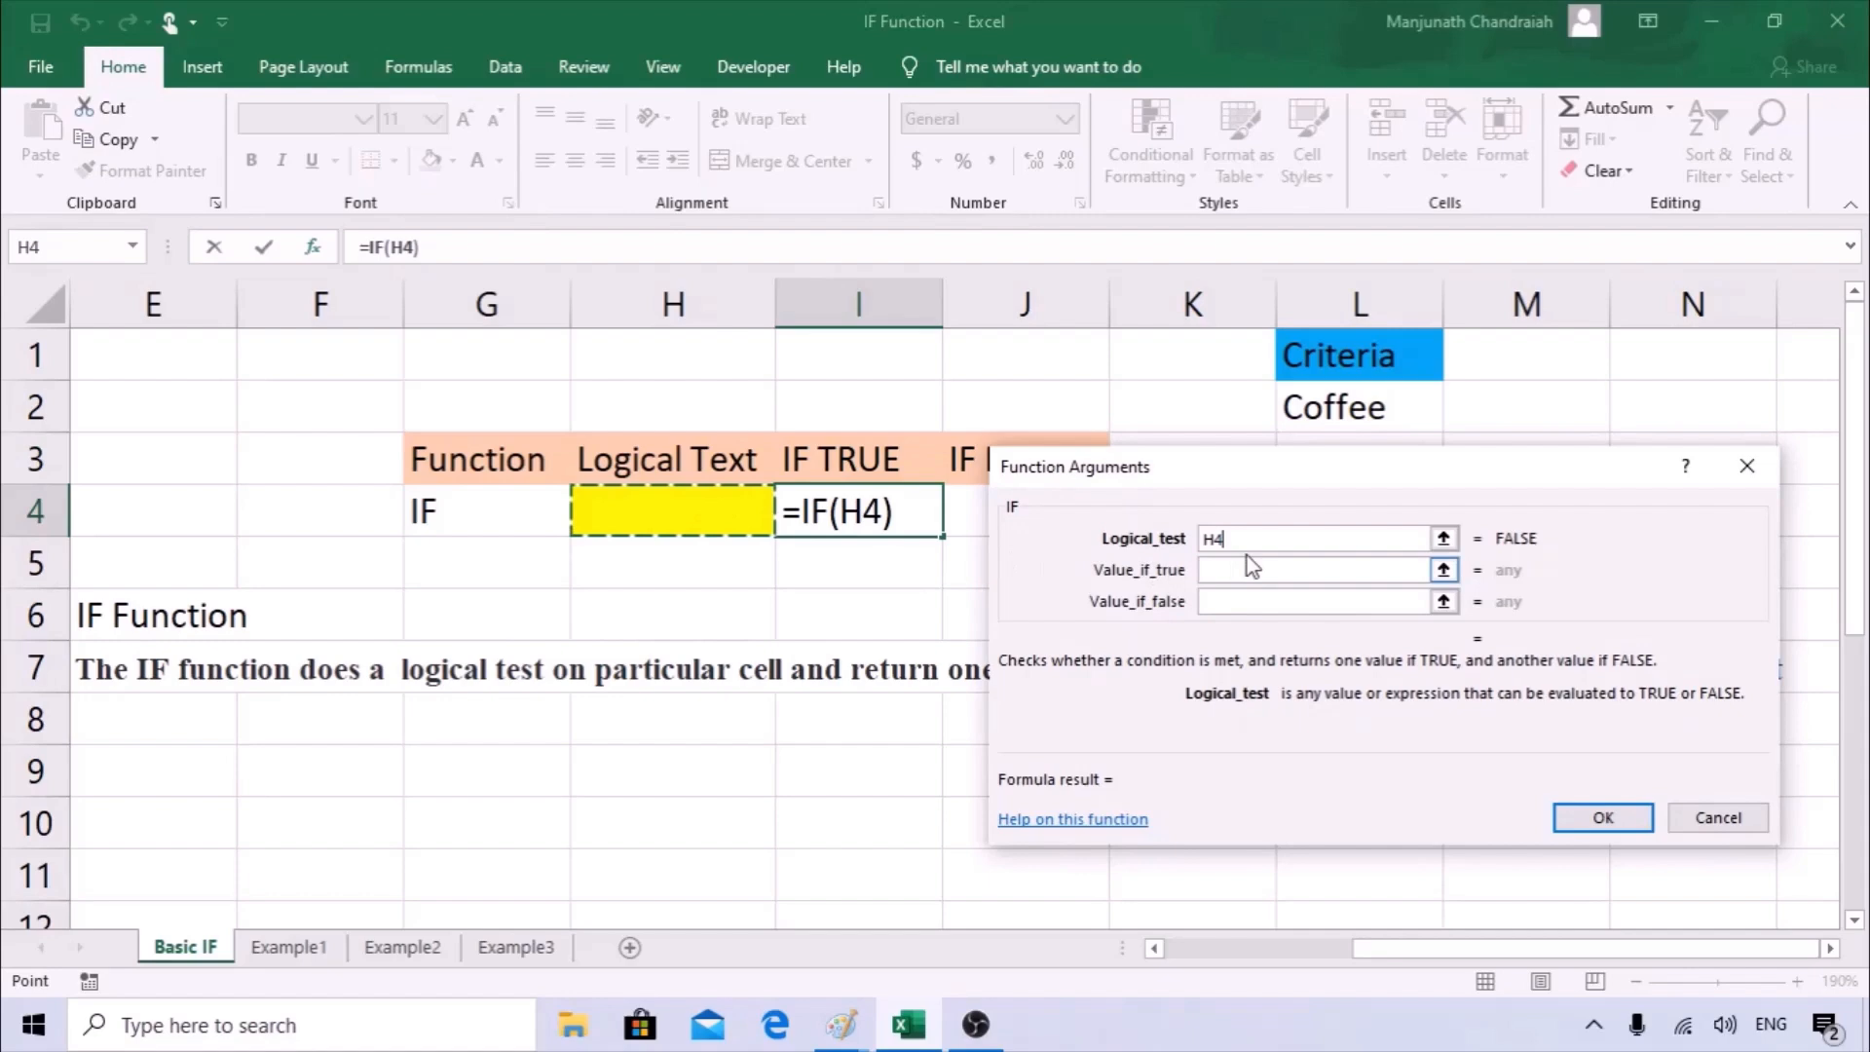
{"action": "left_click", "coordinate": [1364, 539]}
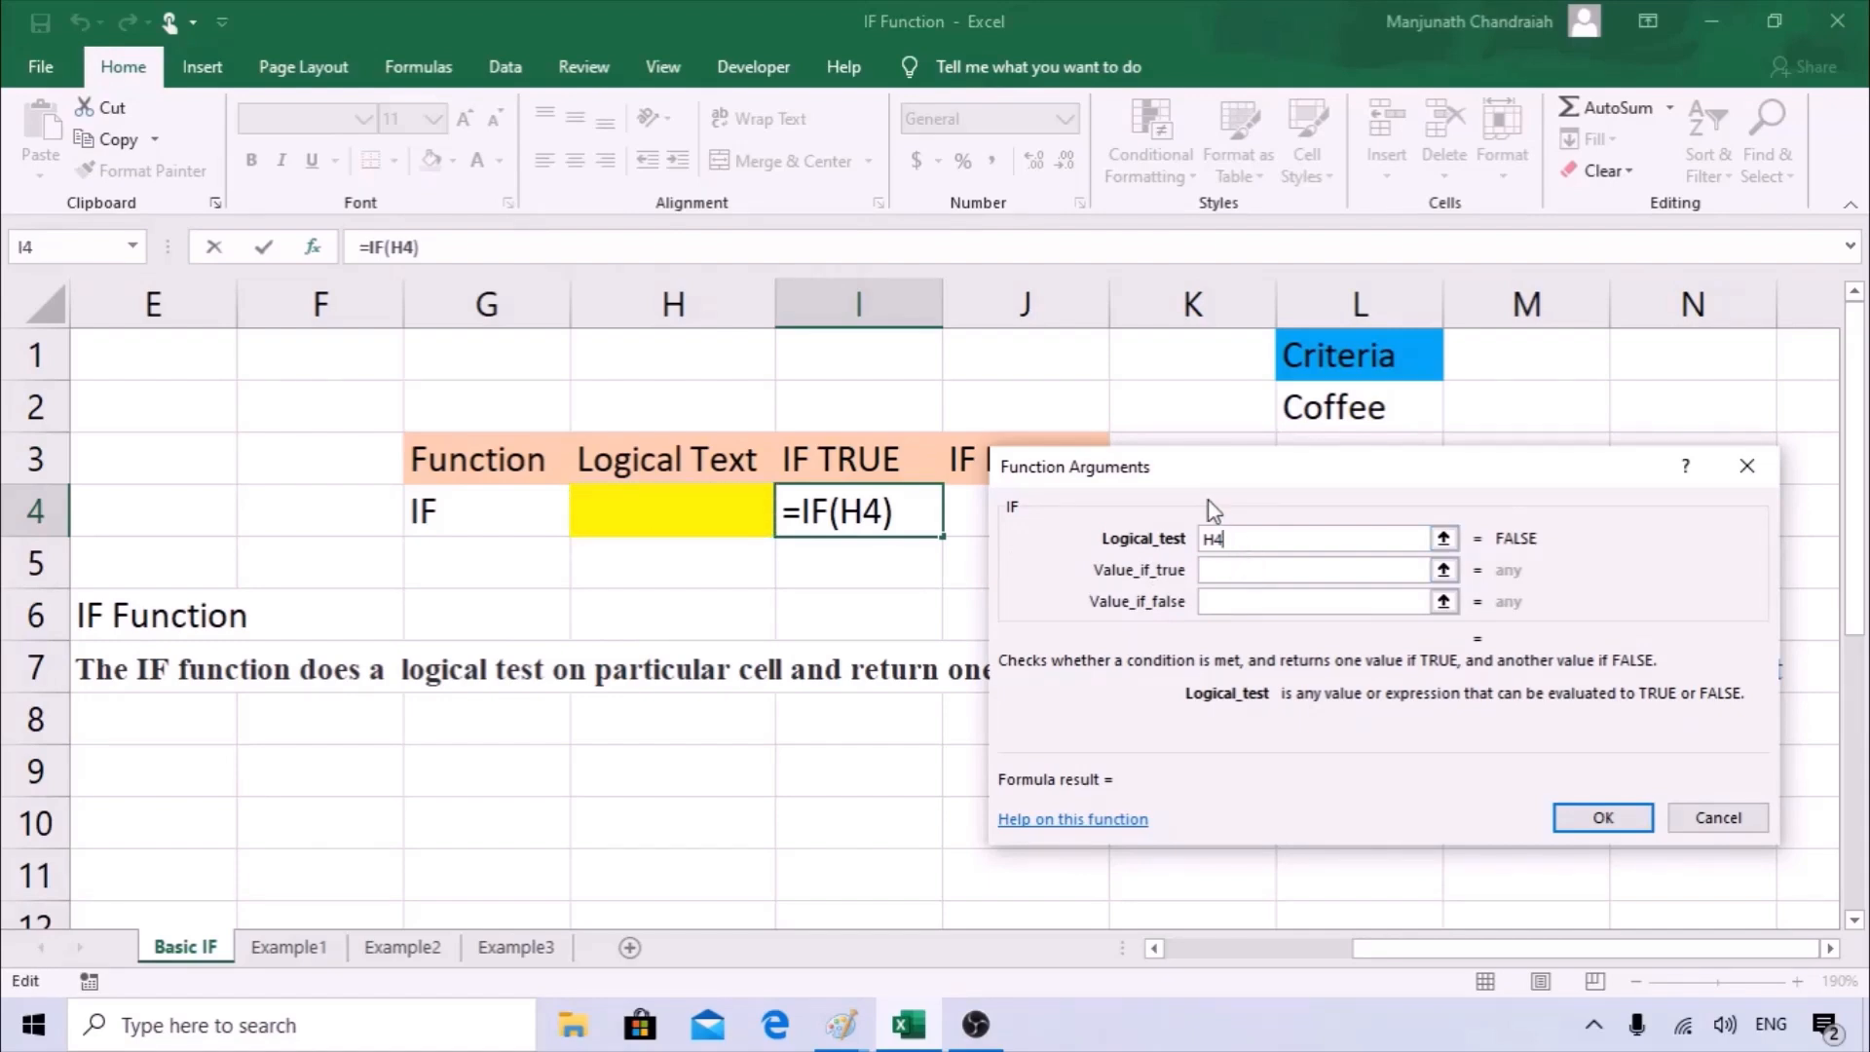
{"action": "type", "text": "="}
{"action": "type", "text": "\"Coffee"}
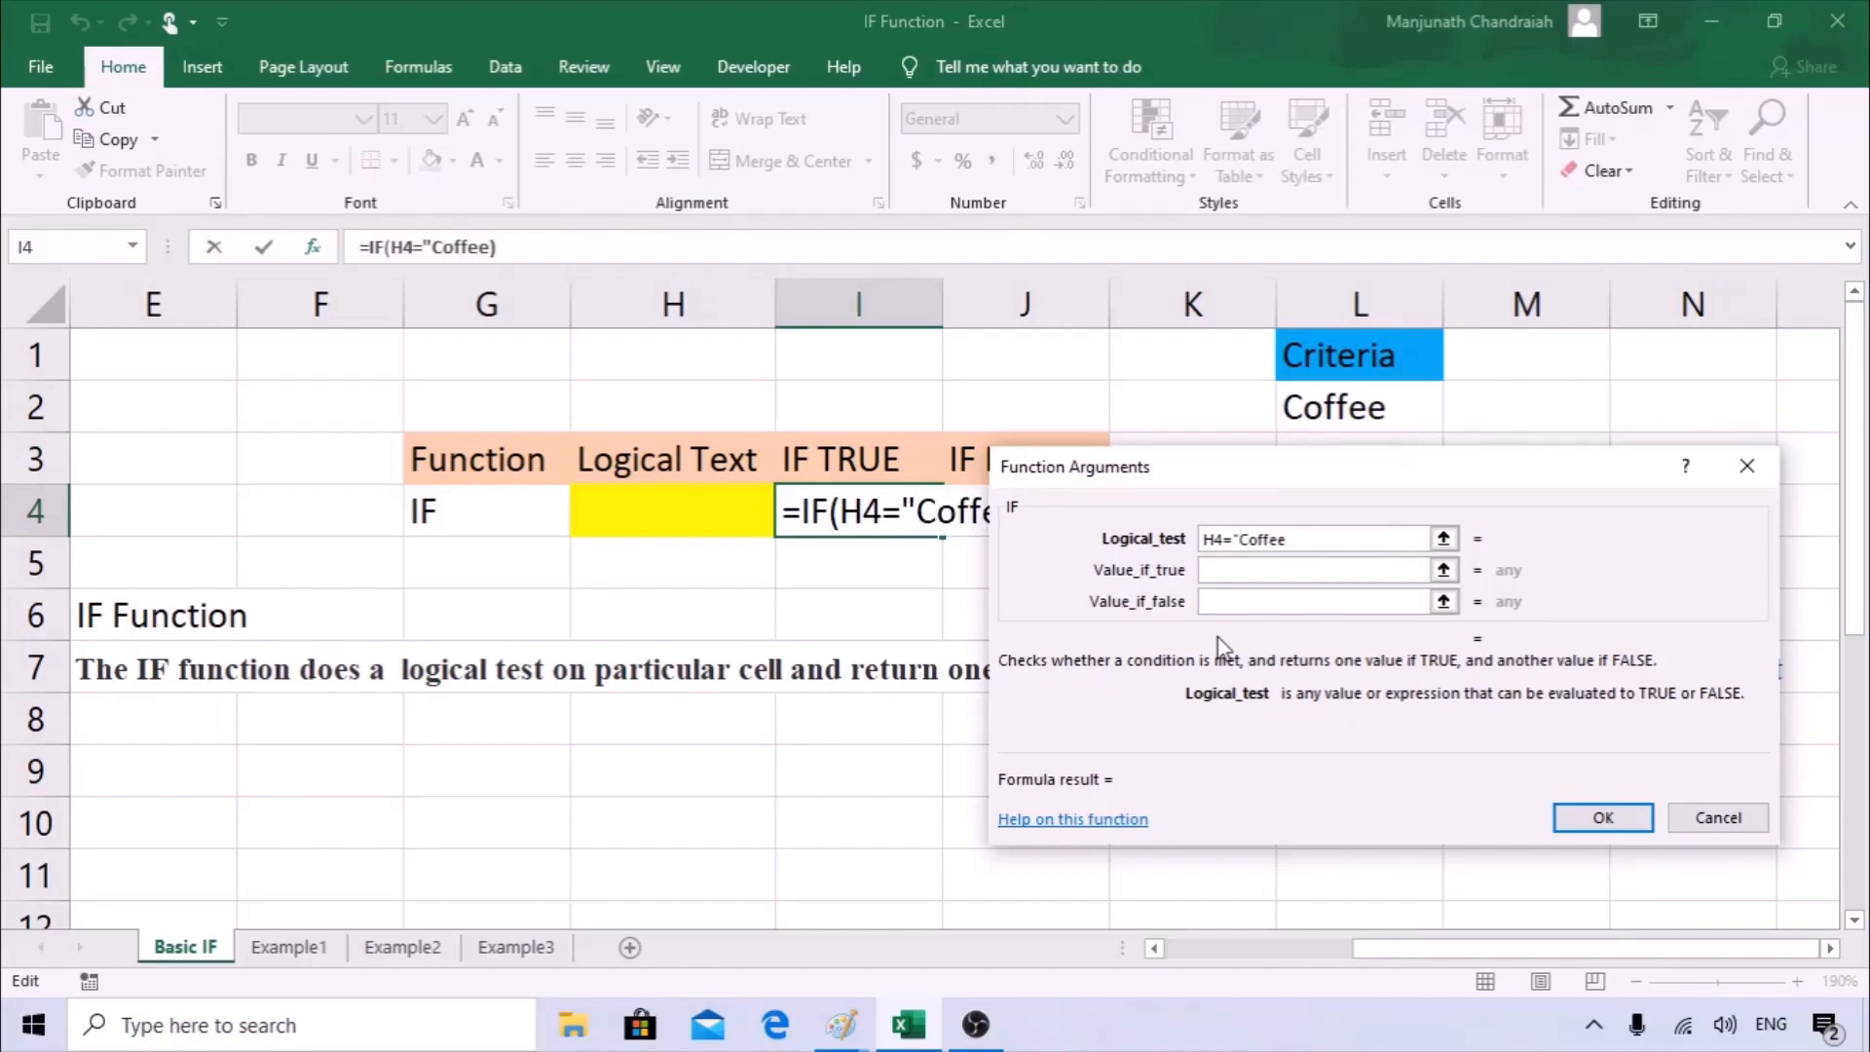
{"action": "type", "text": "\""}
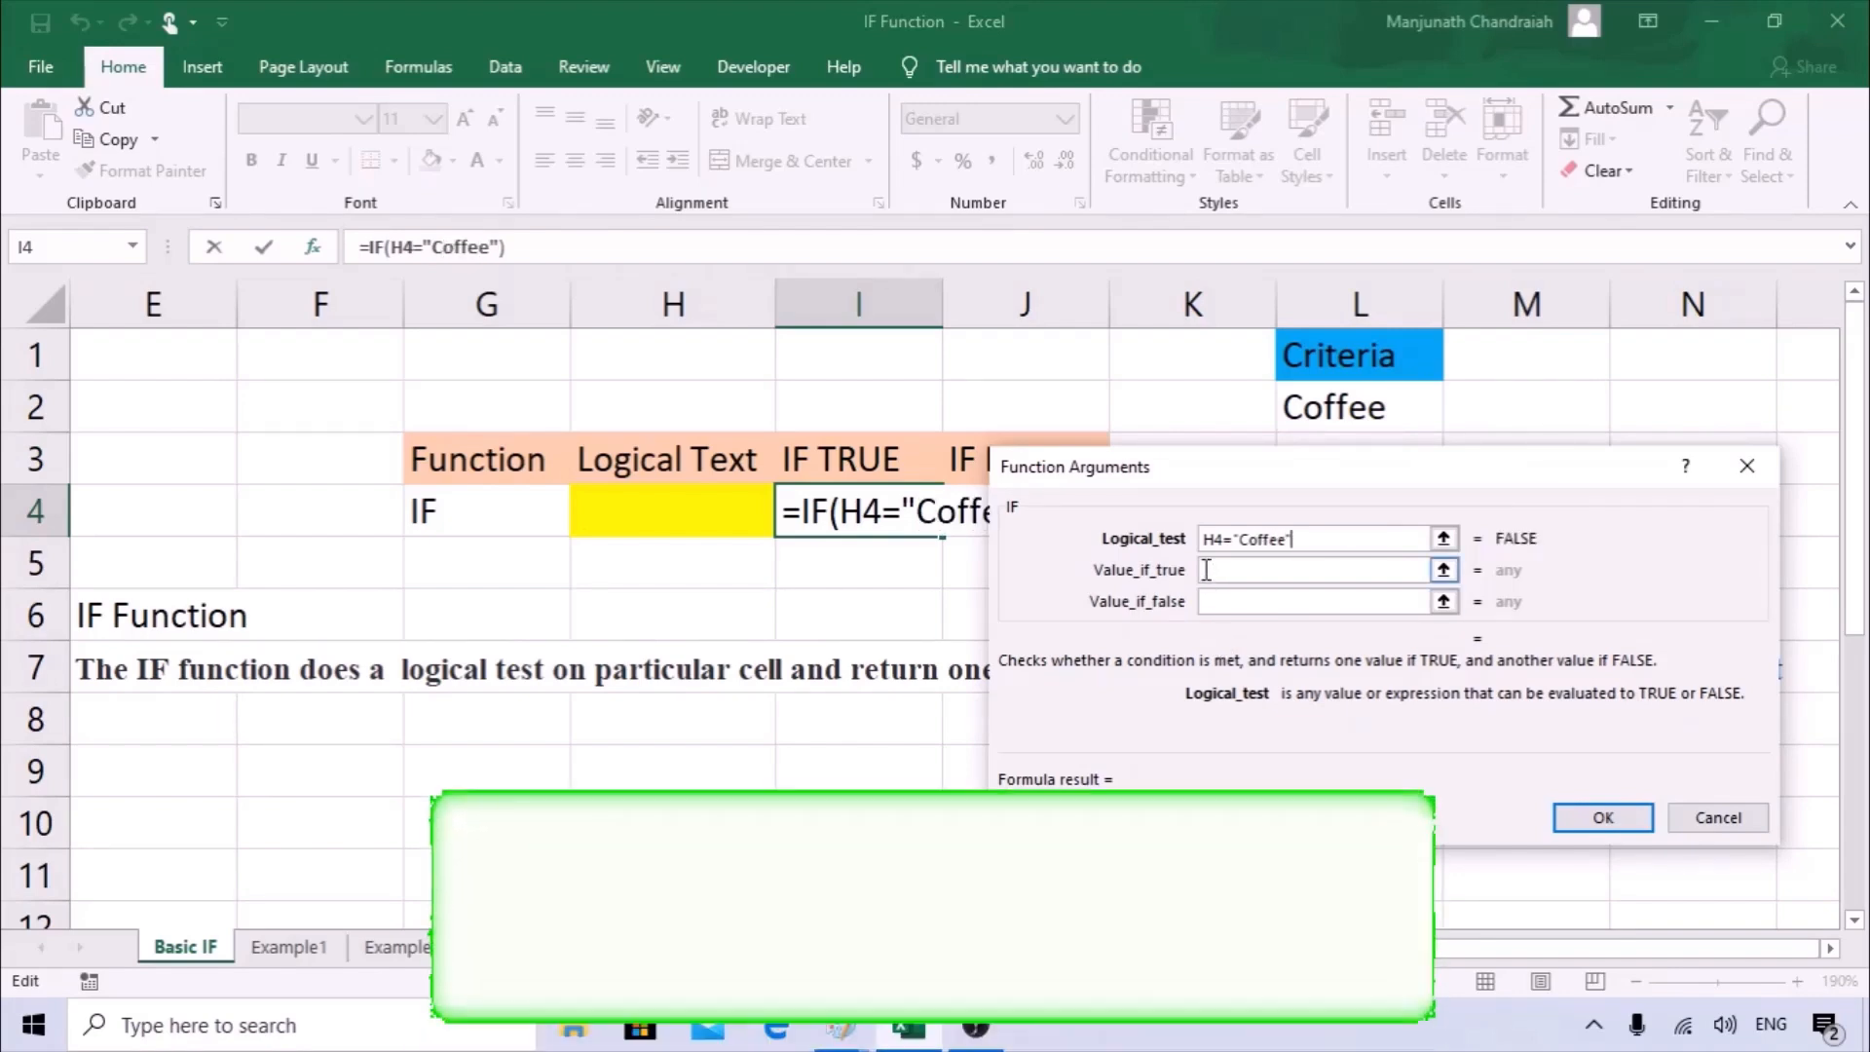
Set the IF formula's value if true to "True".
{"action": "key", "text": "Tab"}
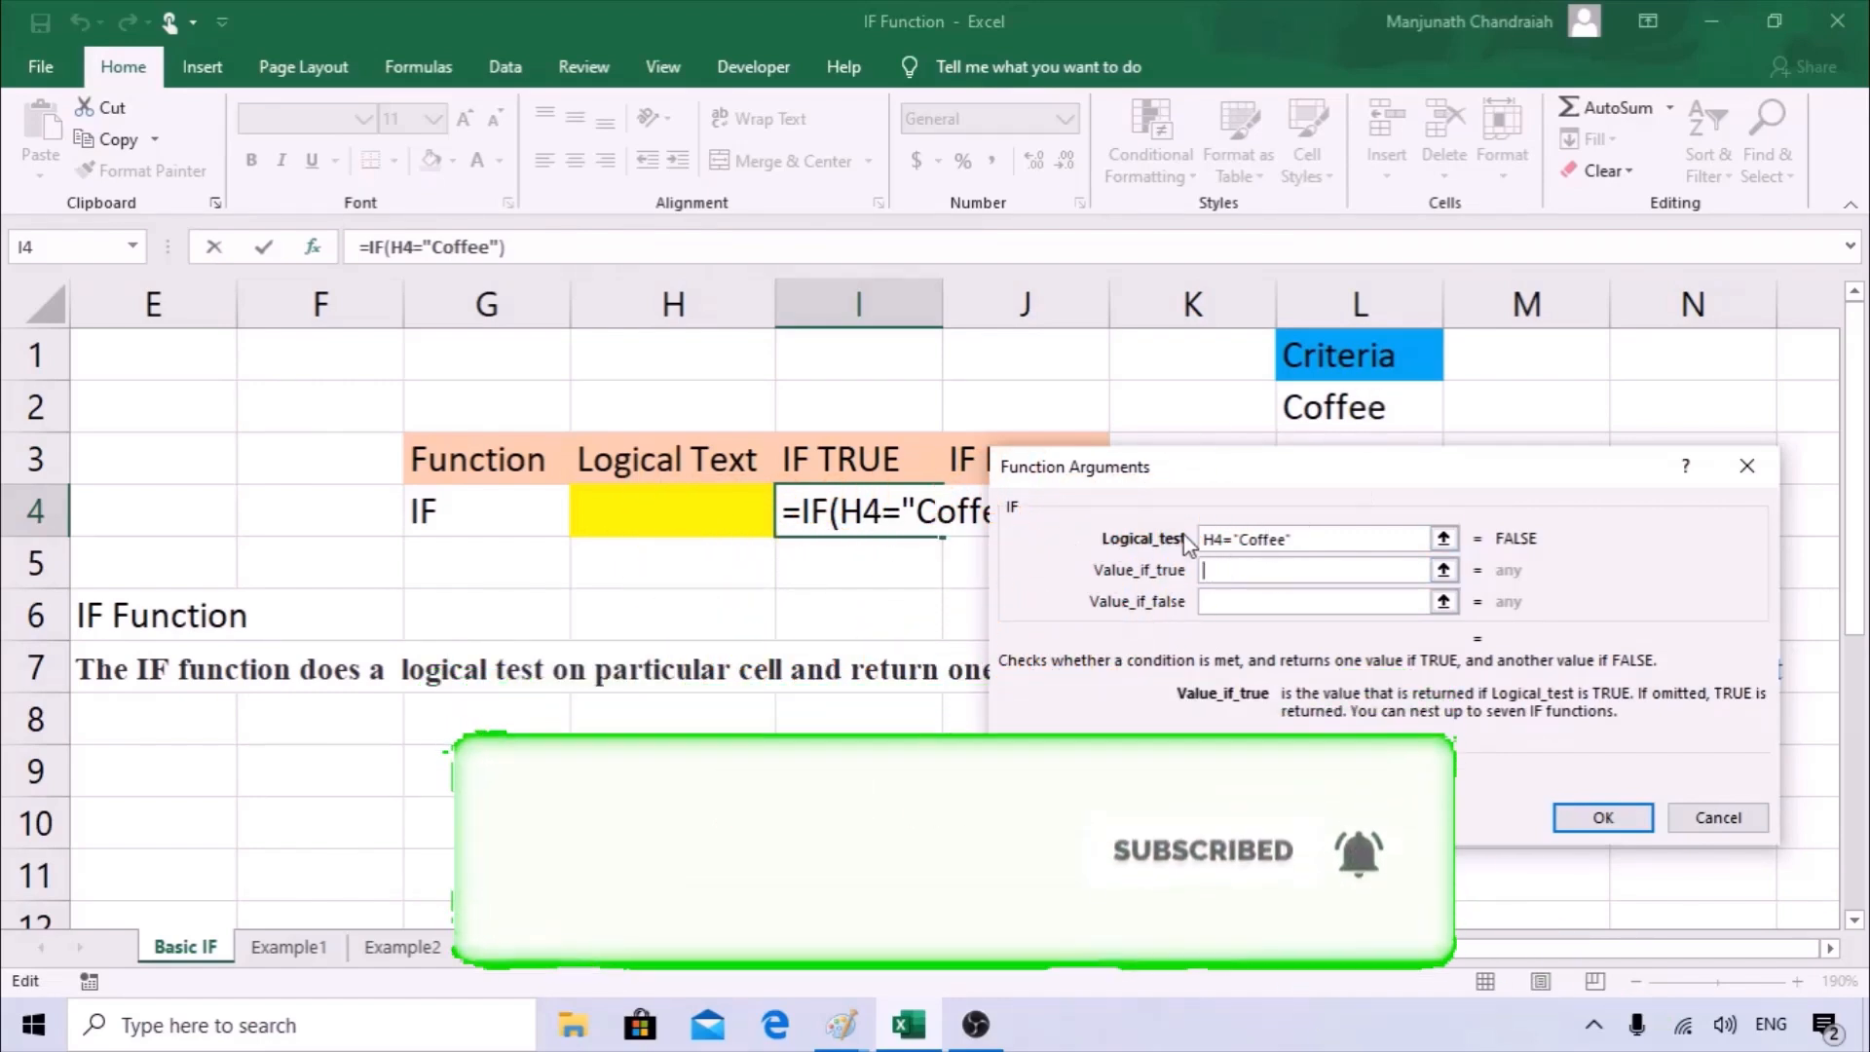
{"action": "type", "text": "c"}
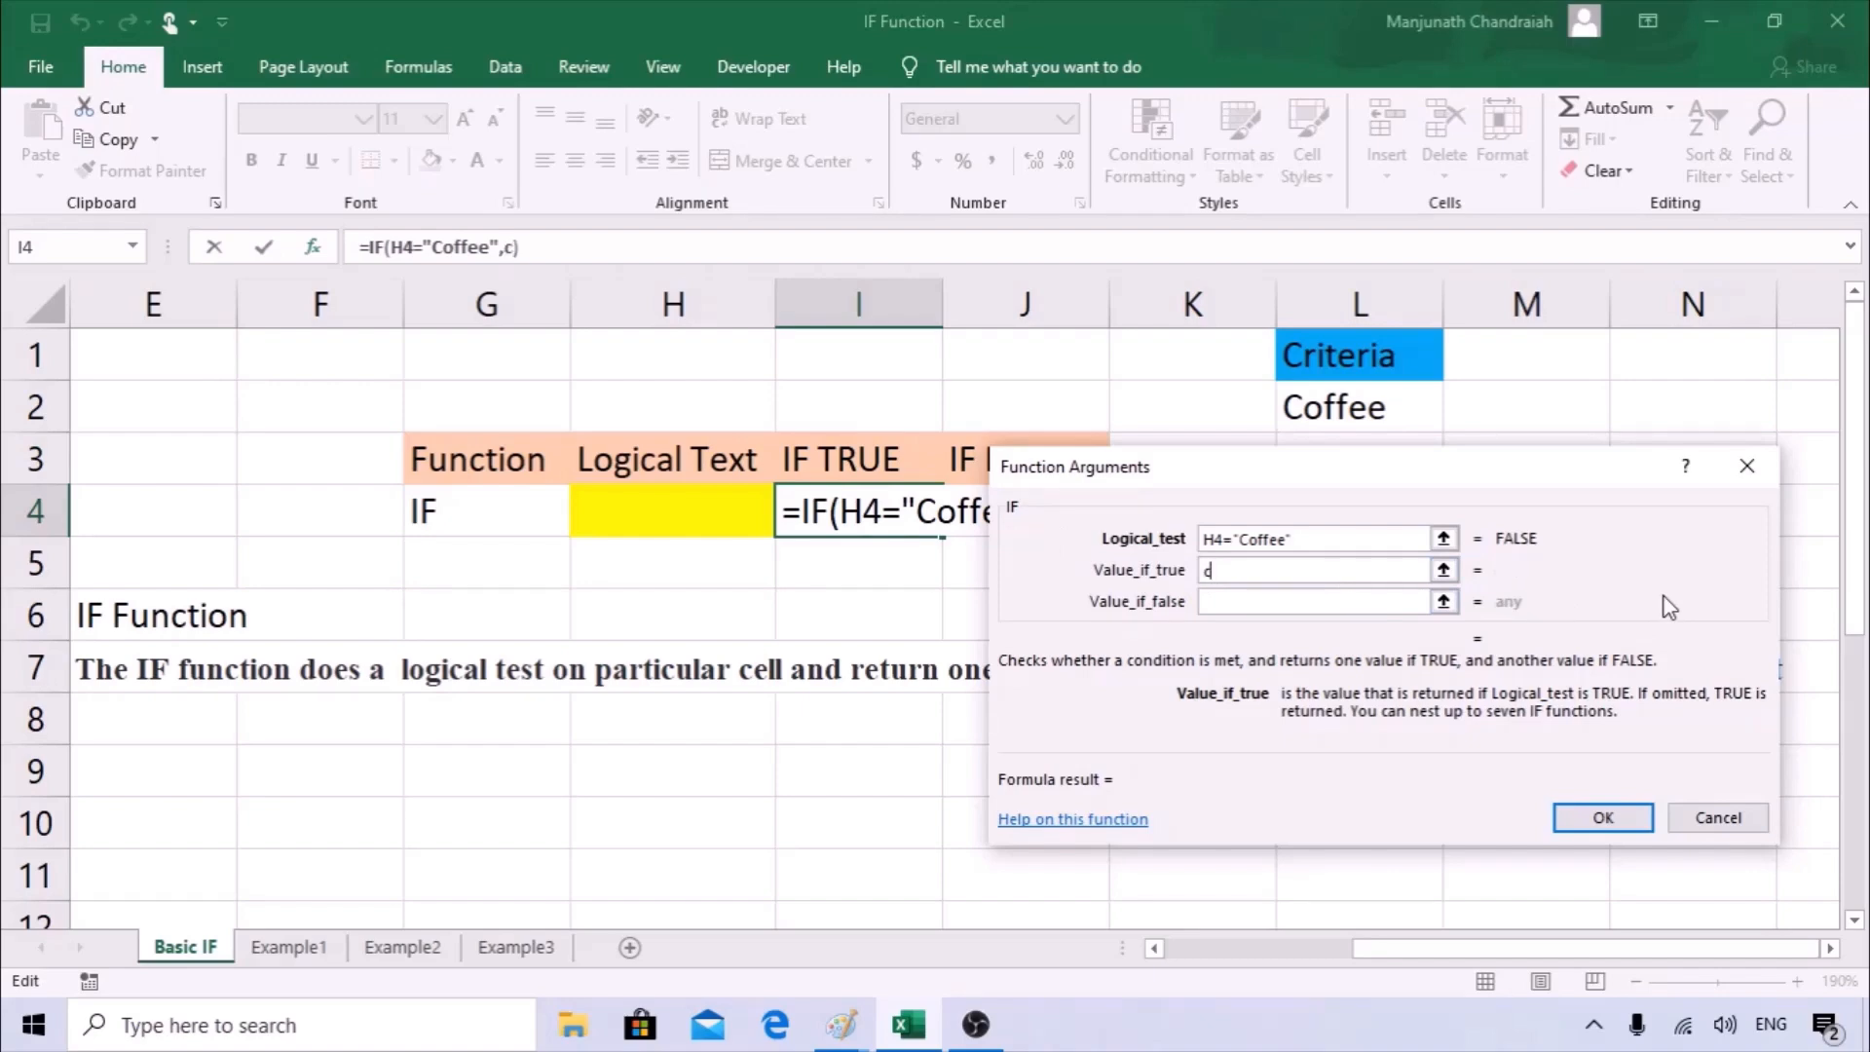
{"action": "key", "text": "BackSpace"}
{"action": "type", "text": "\"Coffee"}
{"action": "key", "text": "BackSpace"}
{"action": "key", "text": "BackSpace"}
{"action": "key", "text": "BackSpace"}
{"action": "key", "text": "BackSpace"}
{"action": "key", "text": "BackSpace"}
{"action": "key", "text": "BackSpace"}
{"action": "type", "text": "T"}
{"action": "type", "text": "ue"}
{"action": "key", "text": "BackSpace"}
{"action": "type", "text": "rue\""}
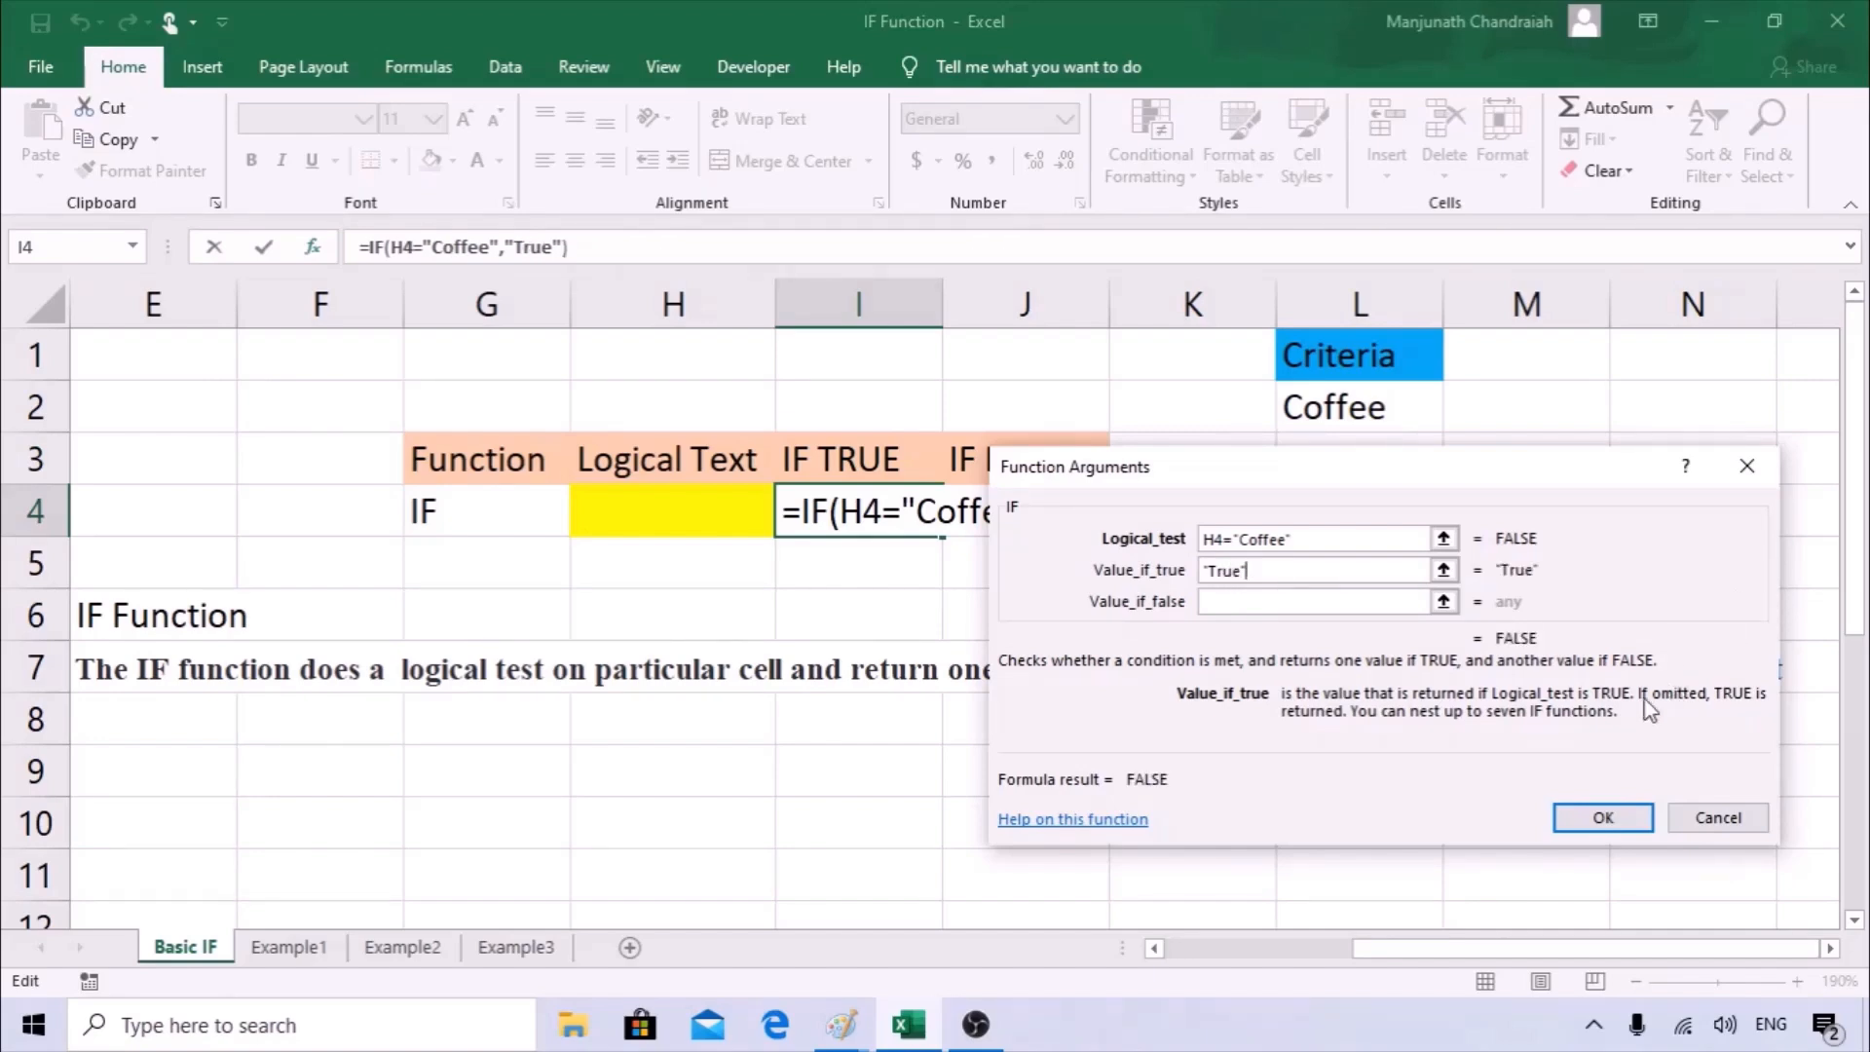
Set the value if false to "False" and complete the IF formula in I4.
{"action": "left_click", "coordinate": [1243, 604]}
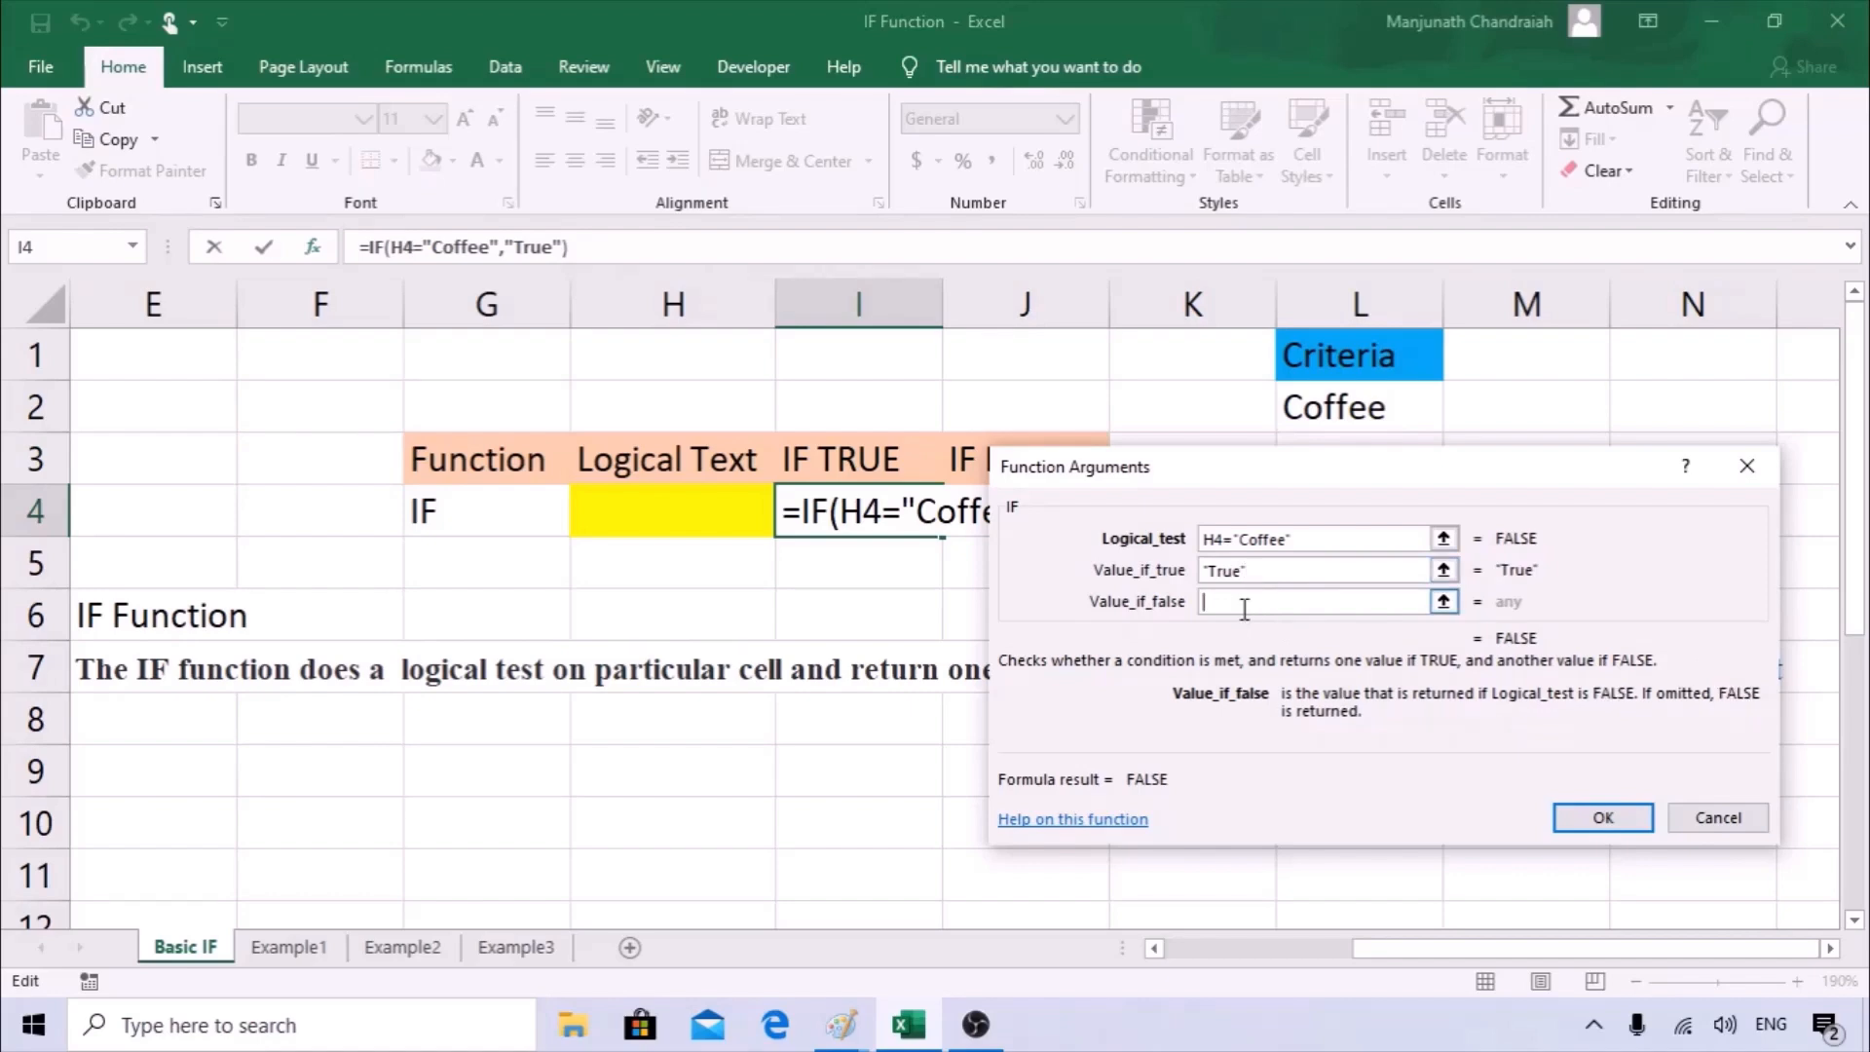
{"action": "type", "text": "\"Fa"}
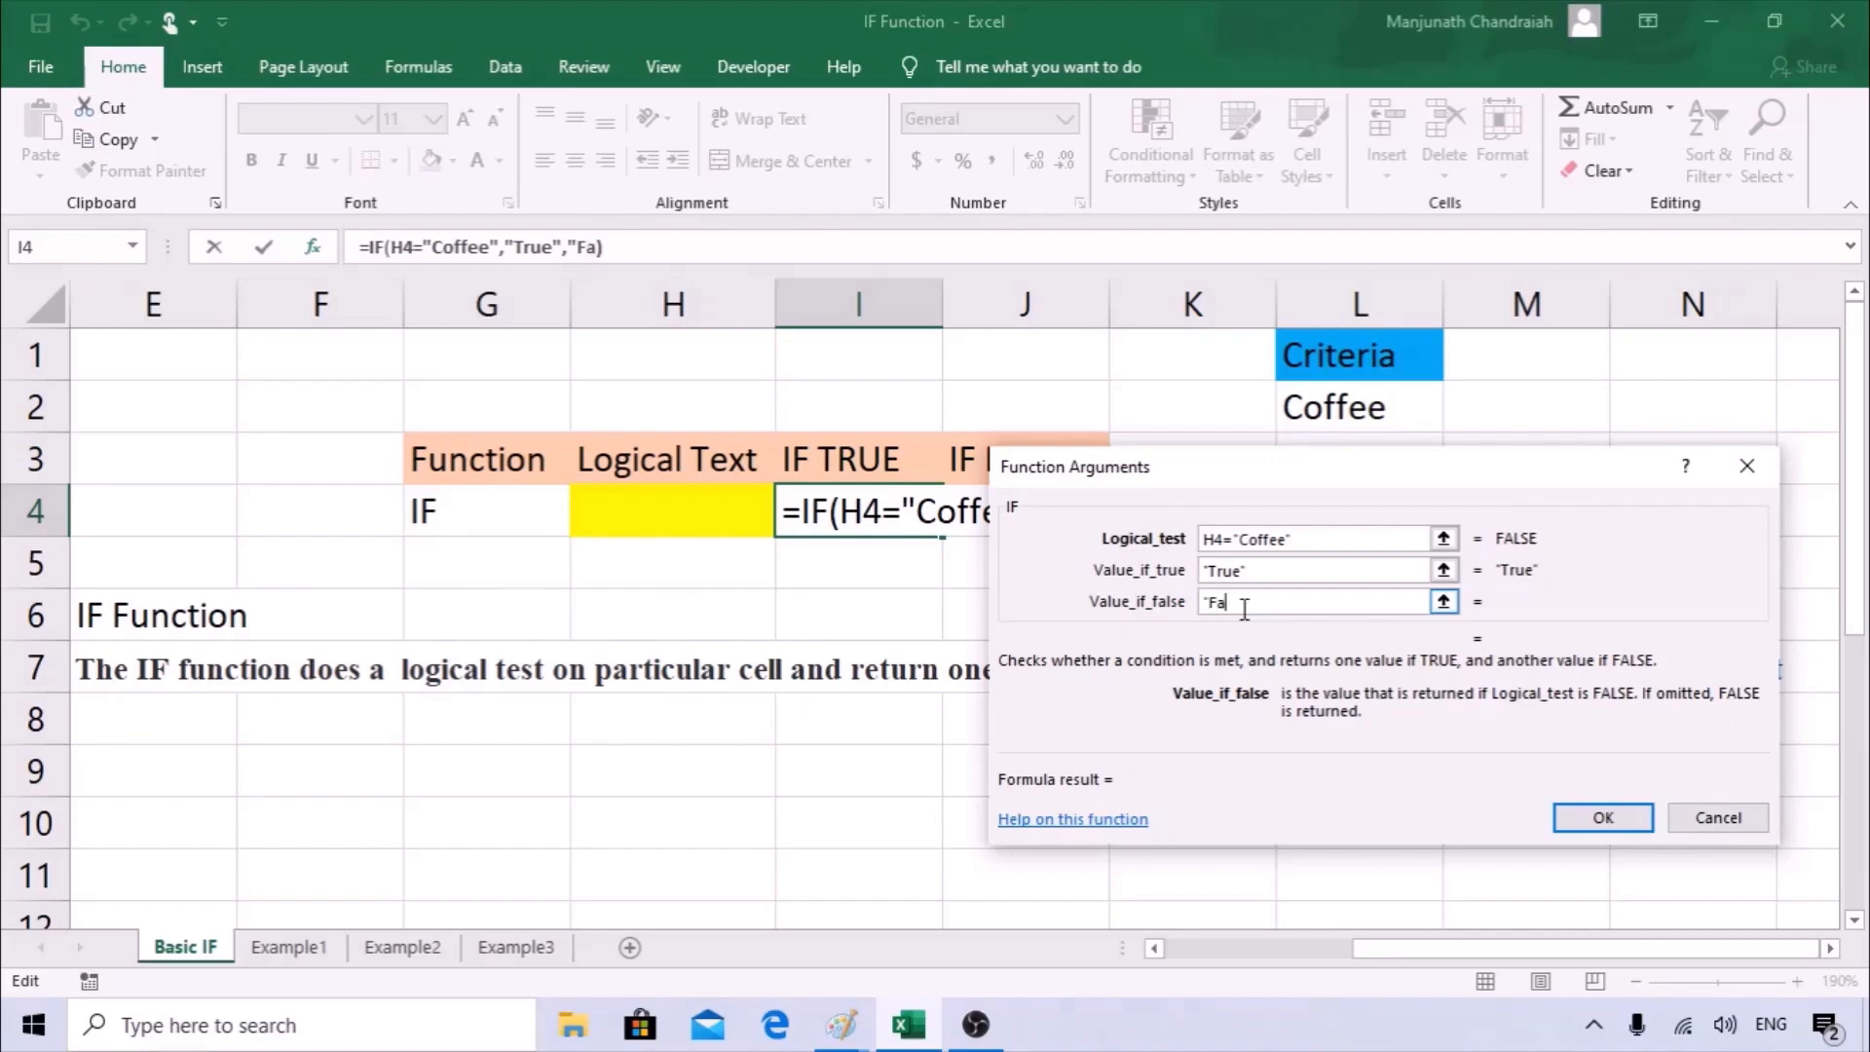
{"action": "type", "text": "lse"}
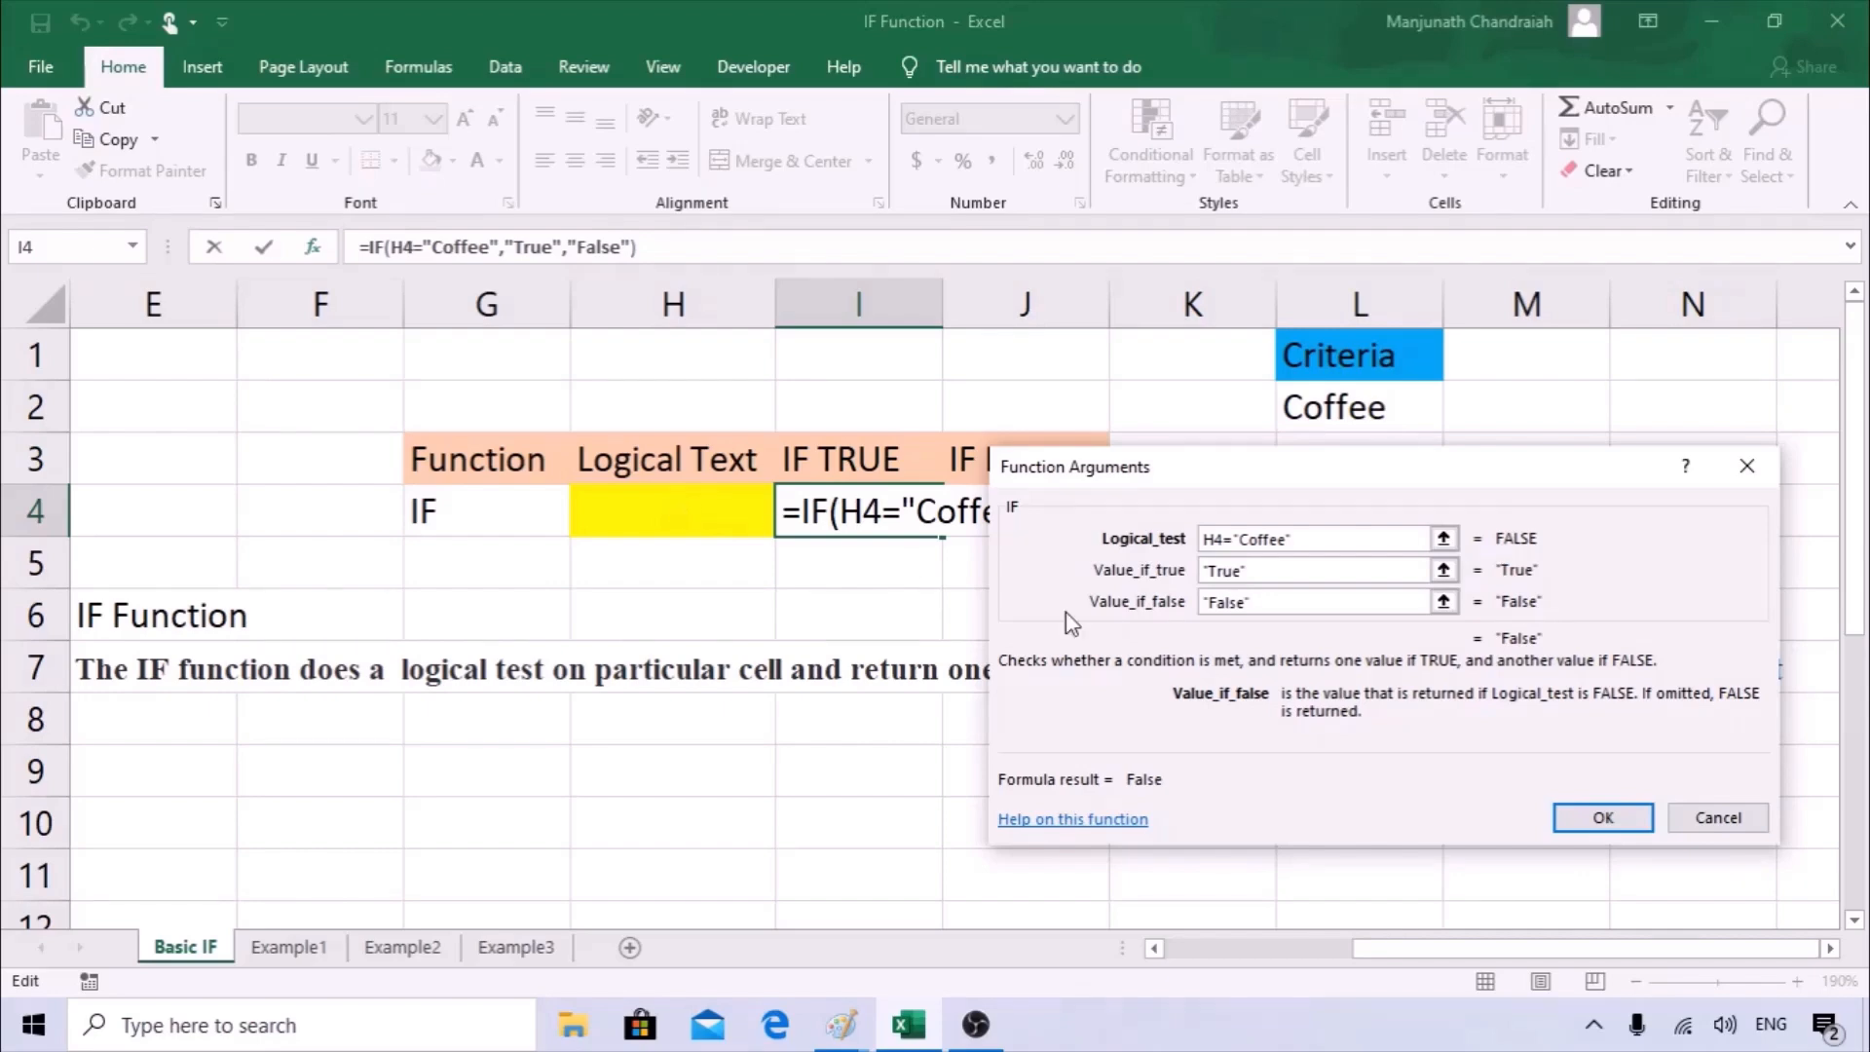
{"action": "left_click", "coordinate": [1602, 818]}
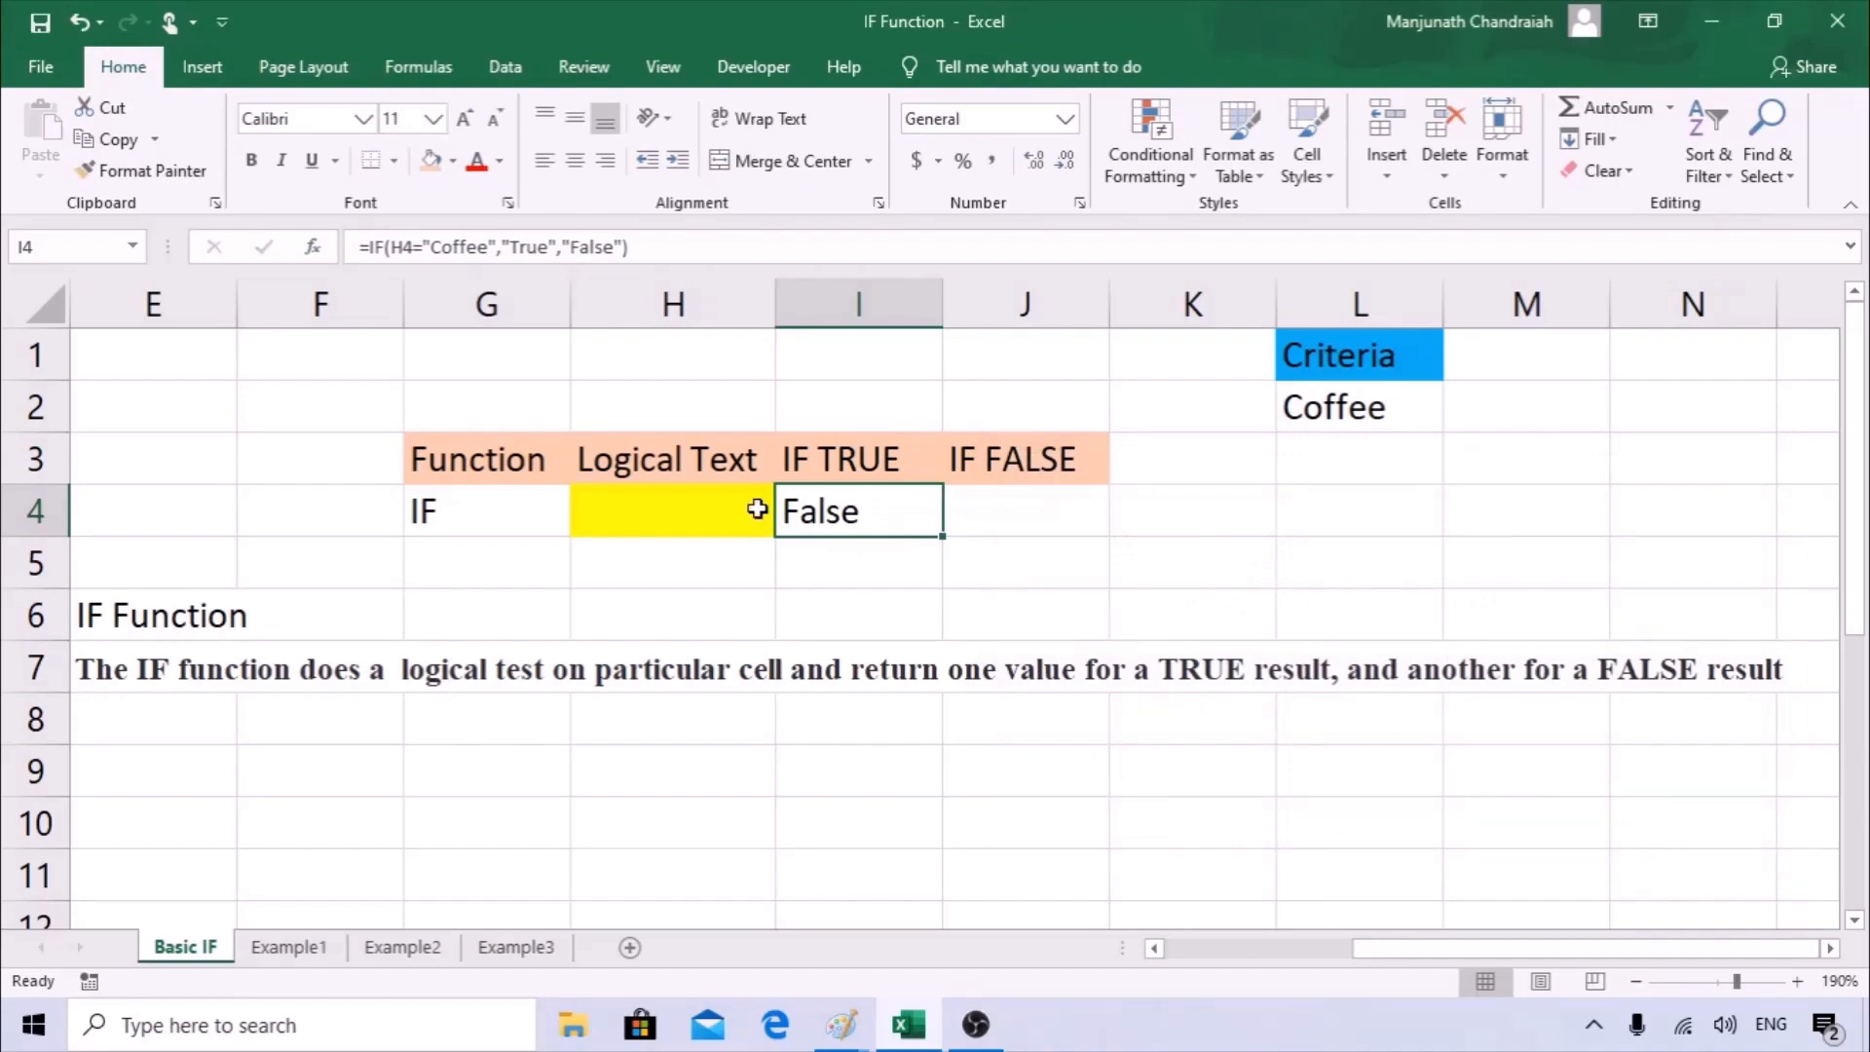
Enter Coffee in the yellow Logical Text cell H4 to test the IF formula, and select I4 to check it.
{"action": "left_click", "coordinate": [617, 517]}
{"action": "type", "text": "Coffee"}
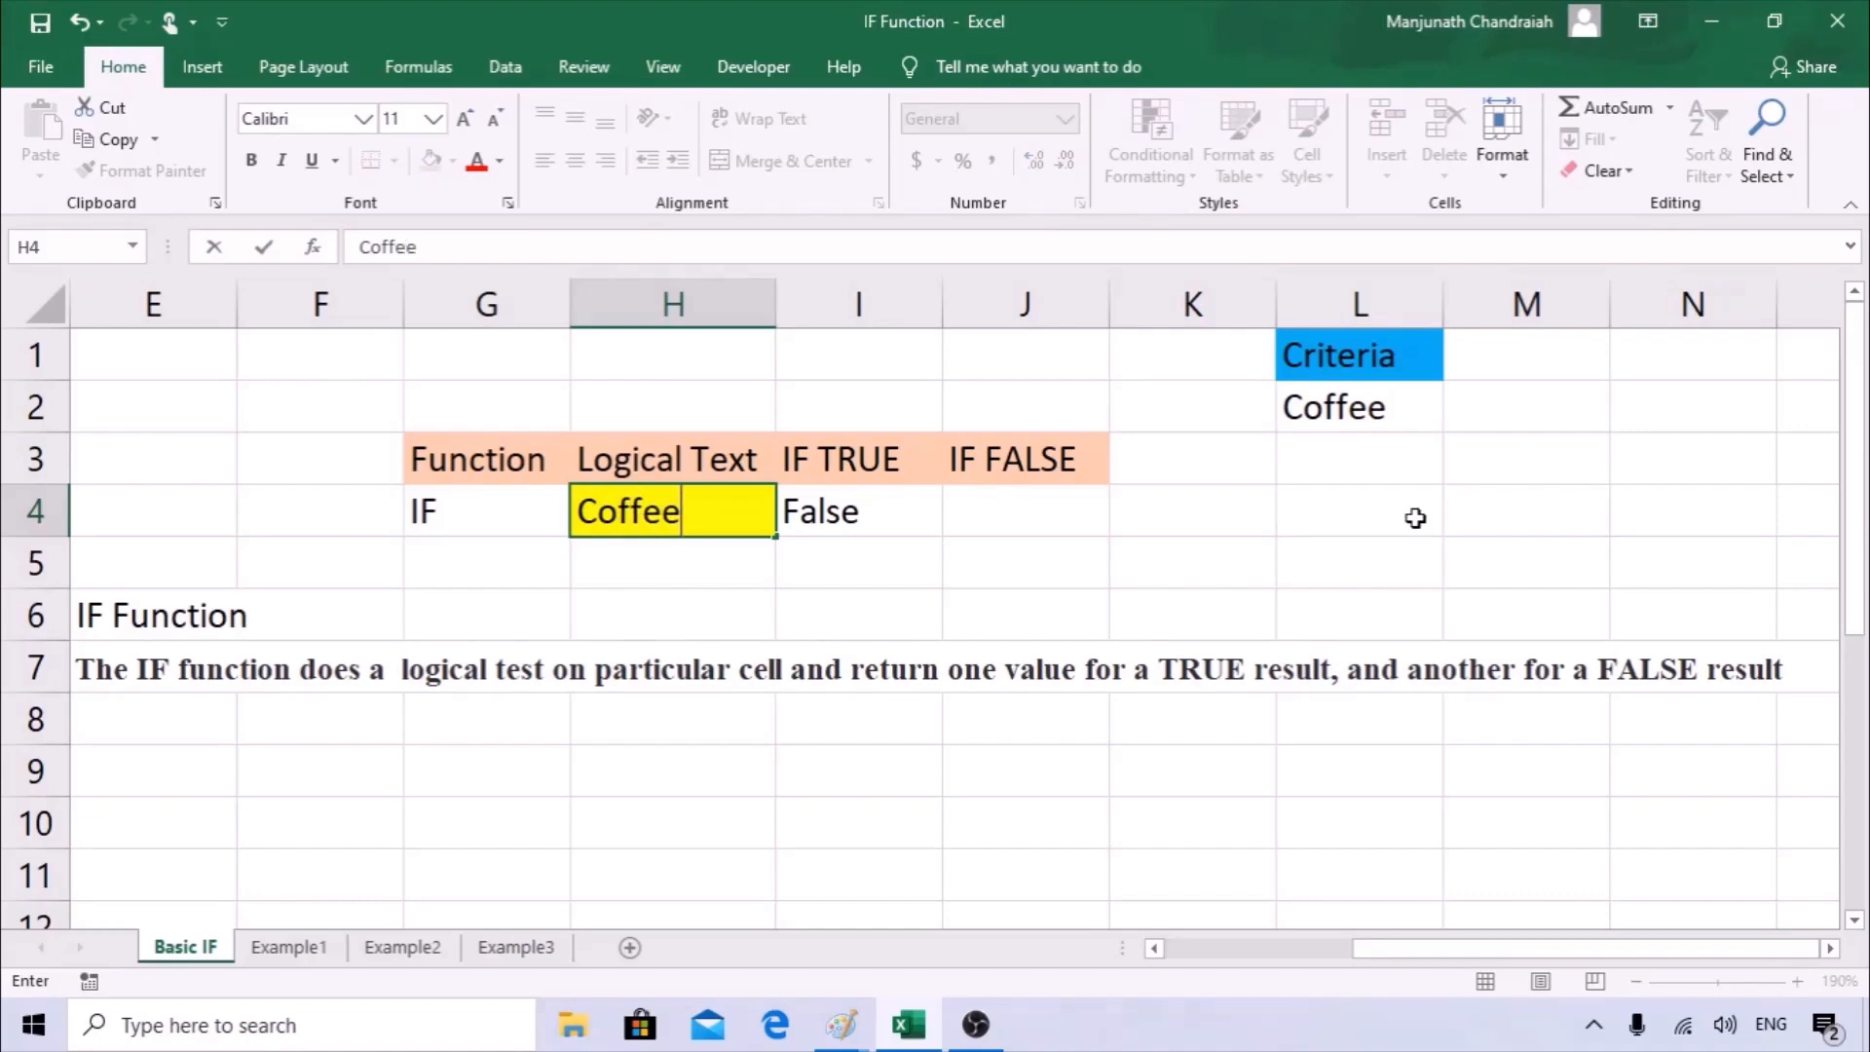
{"action": "key", "text": "Return"}
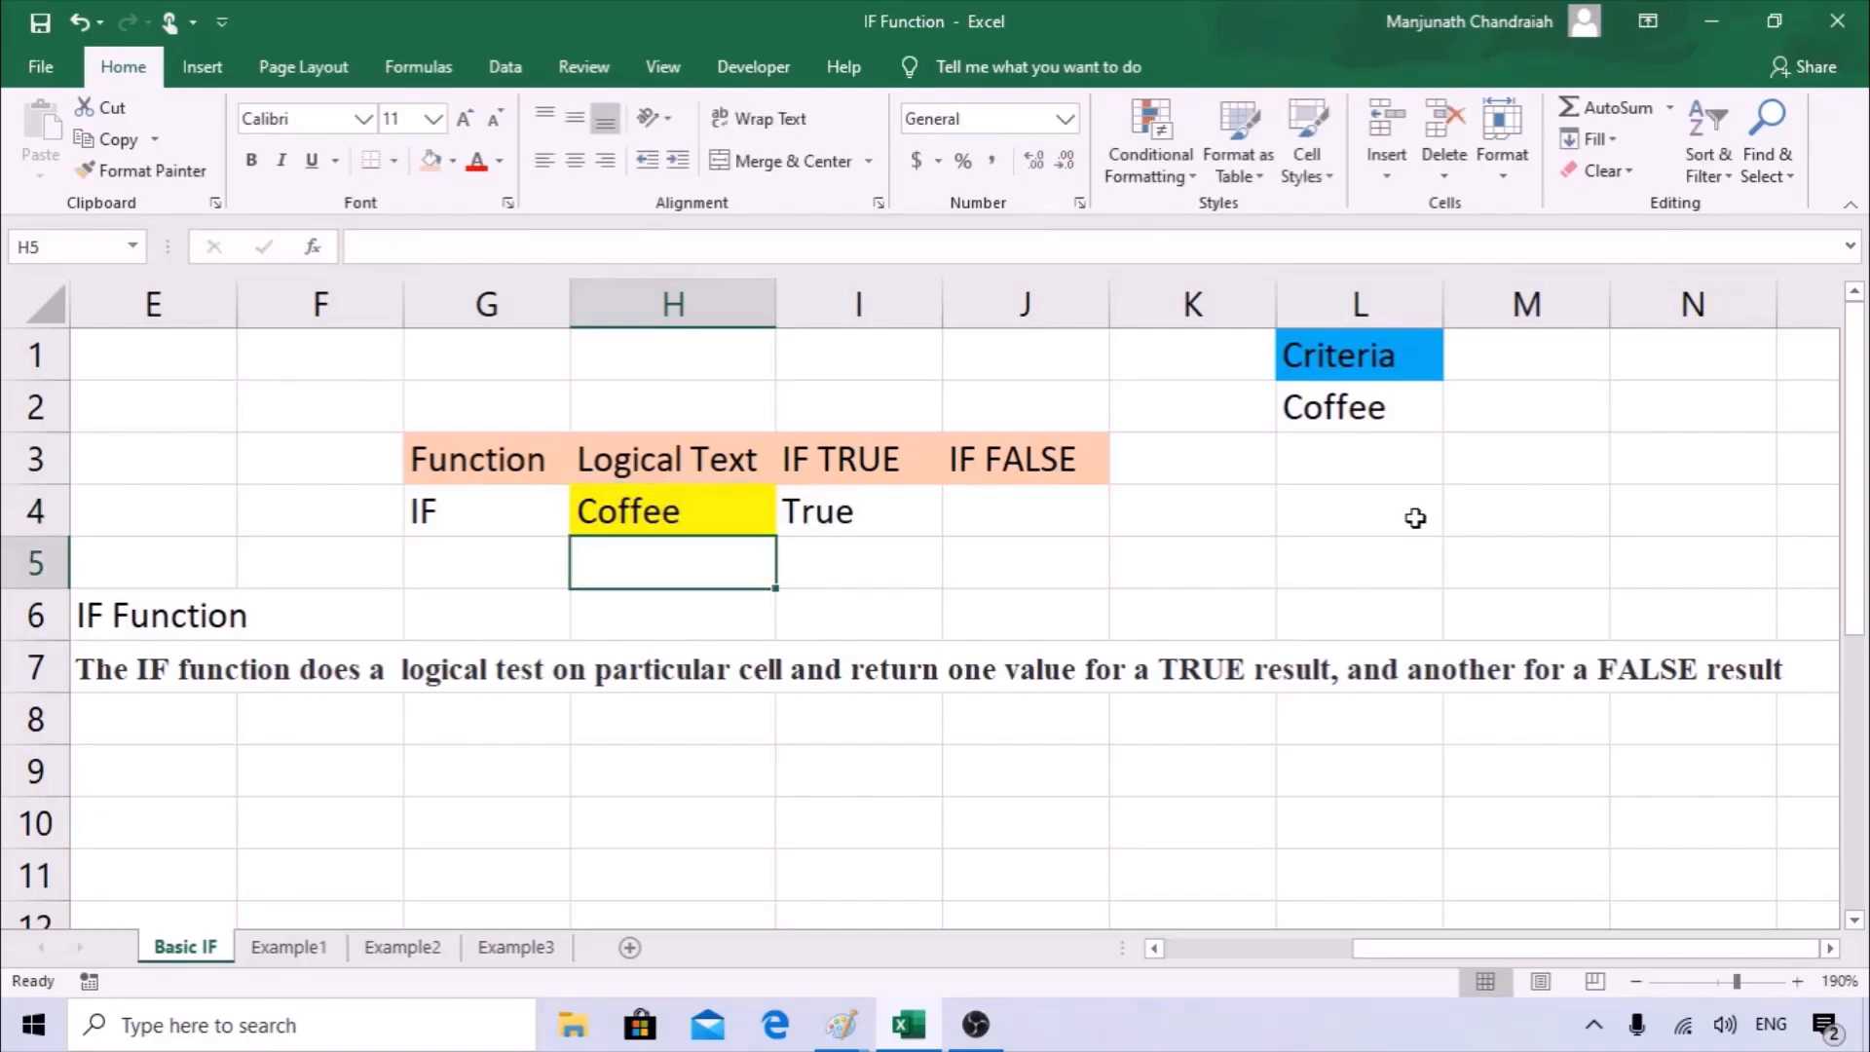
{"action": "left_click", "coordinate": [864, 518]}
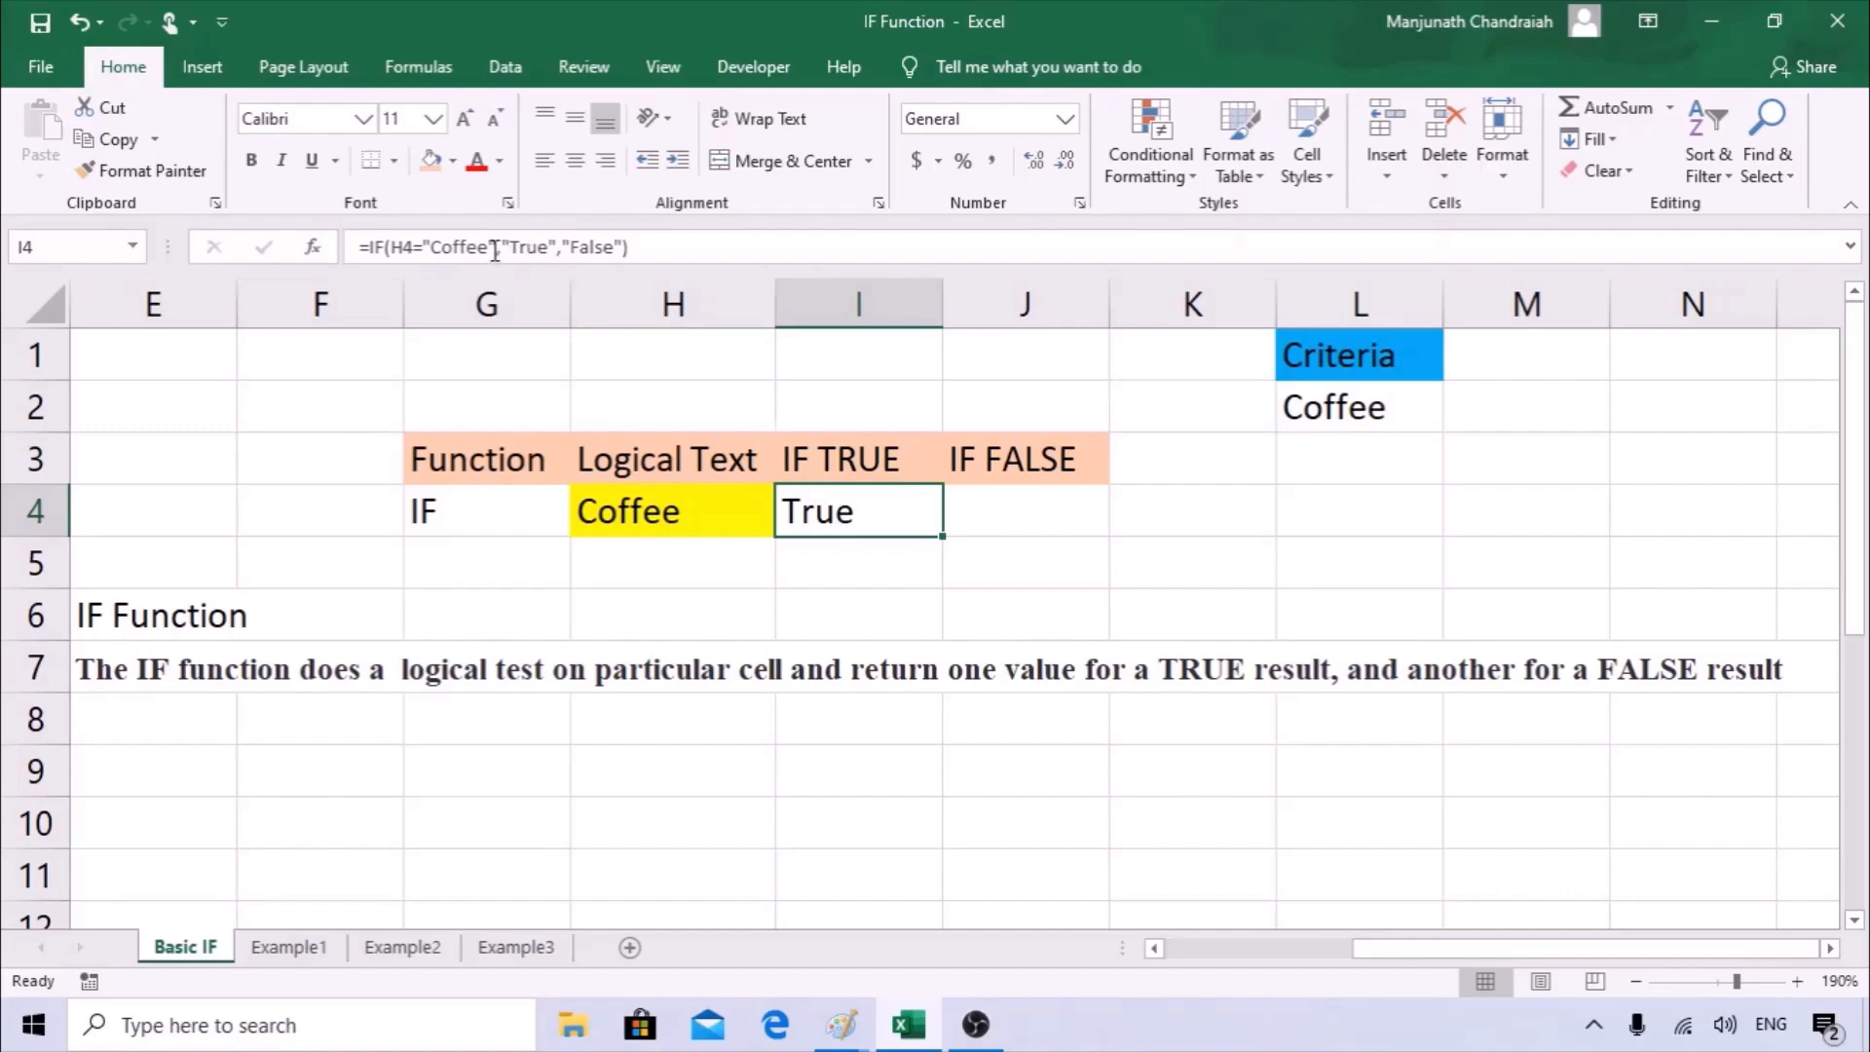
Review the IF formula in I4, checking its Coffee criterion and its function arguments.
{"action": "left_click_drag", "start_coordinate": [489, 251], "coordinate": [434, 247]}
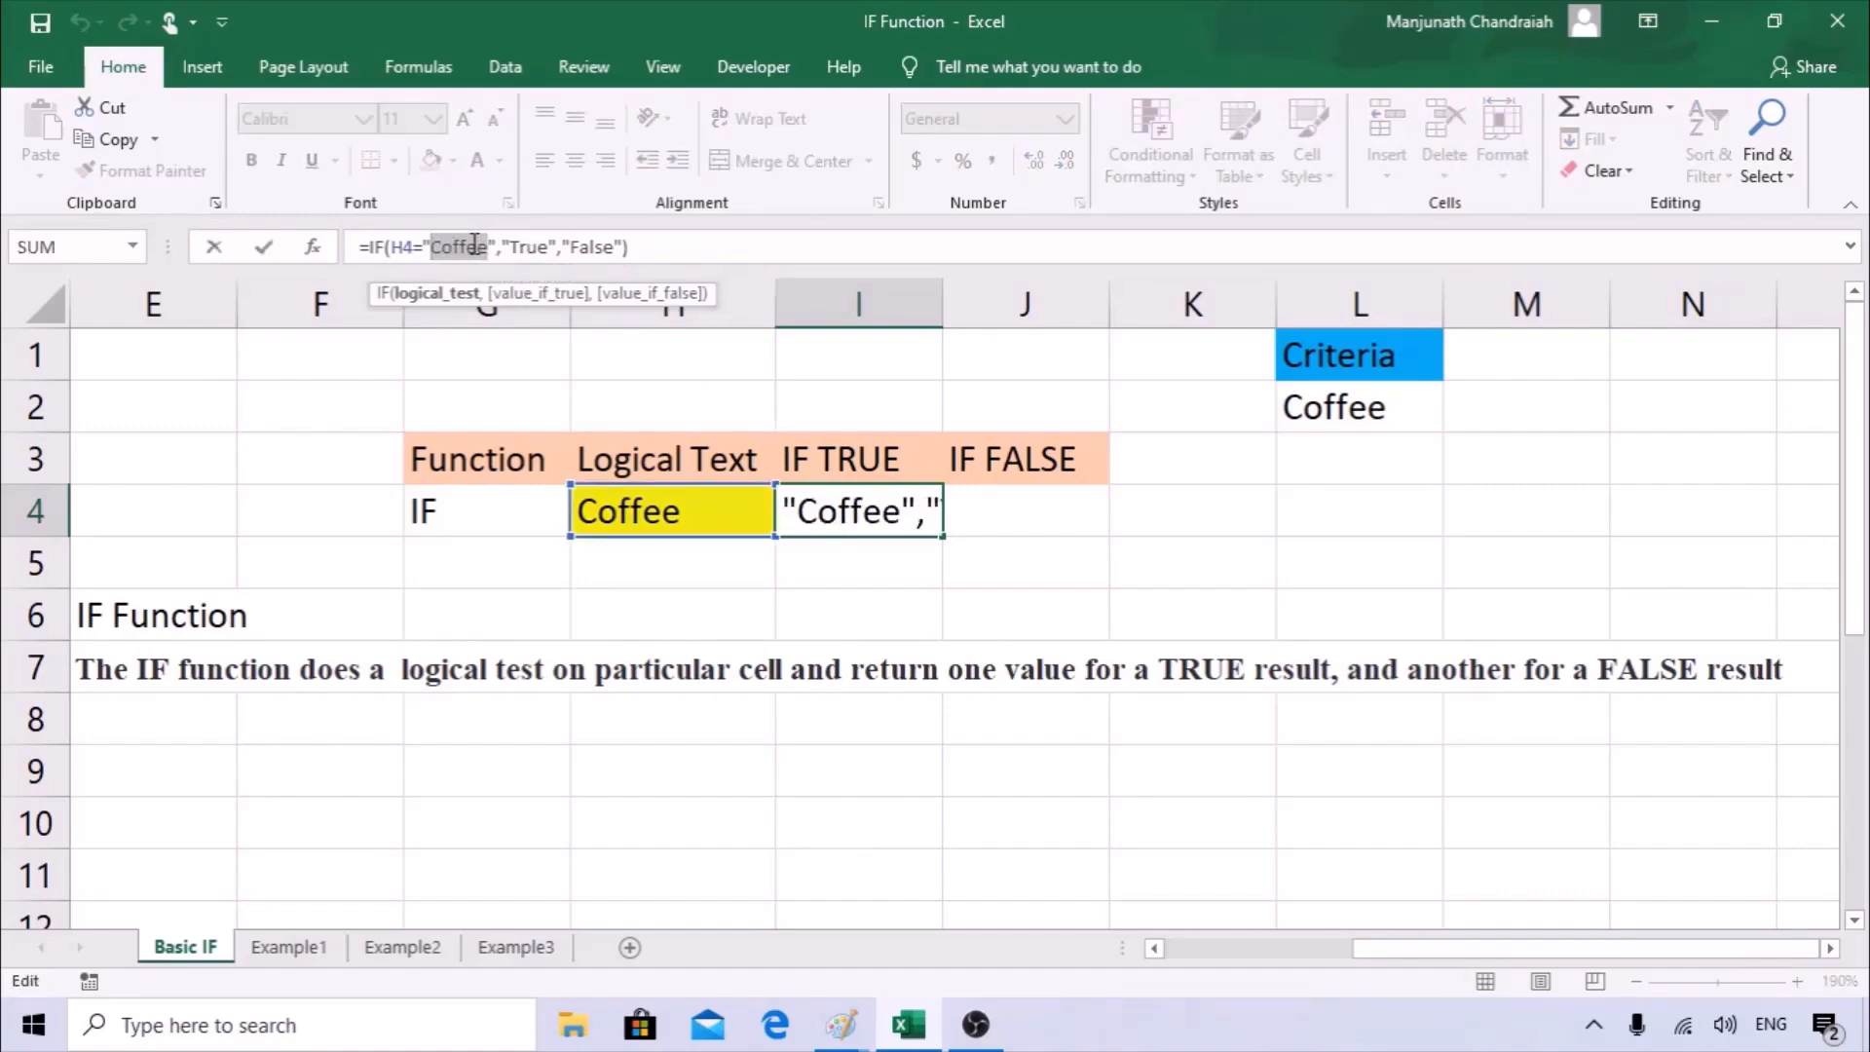
{"action": "key", "text": "ctrl+Return"}
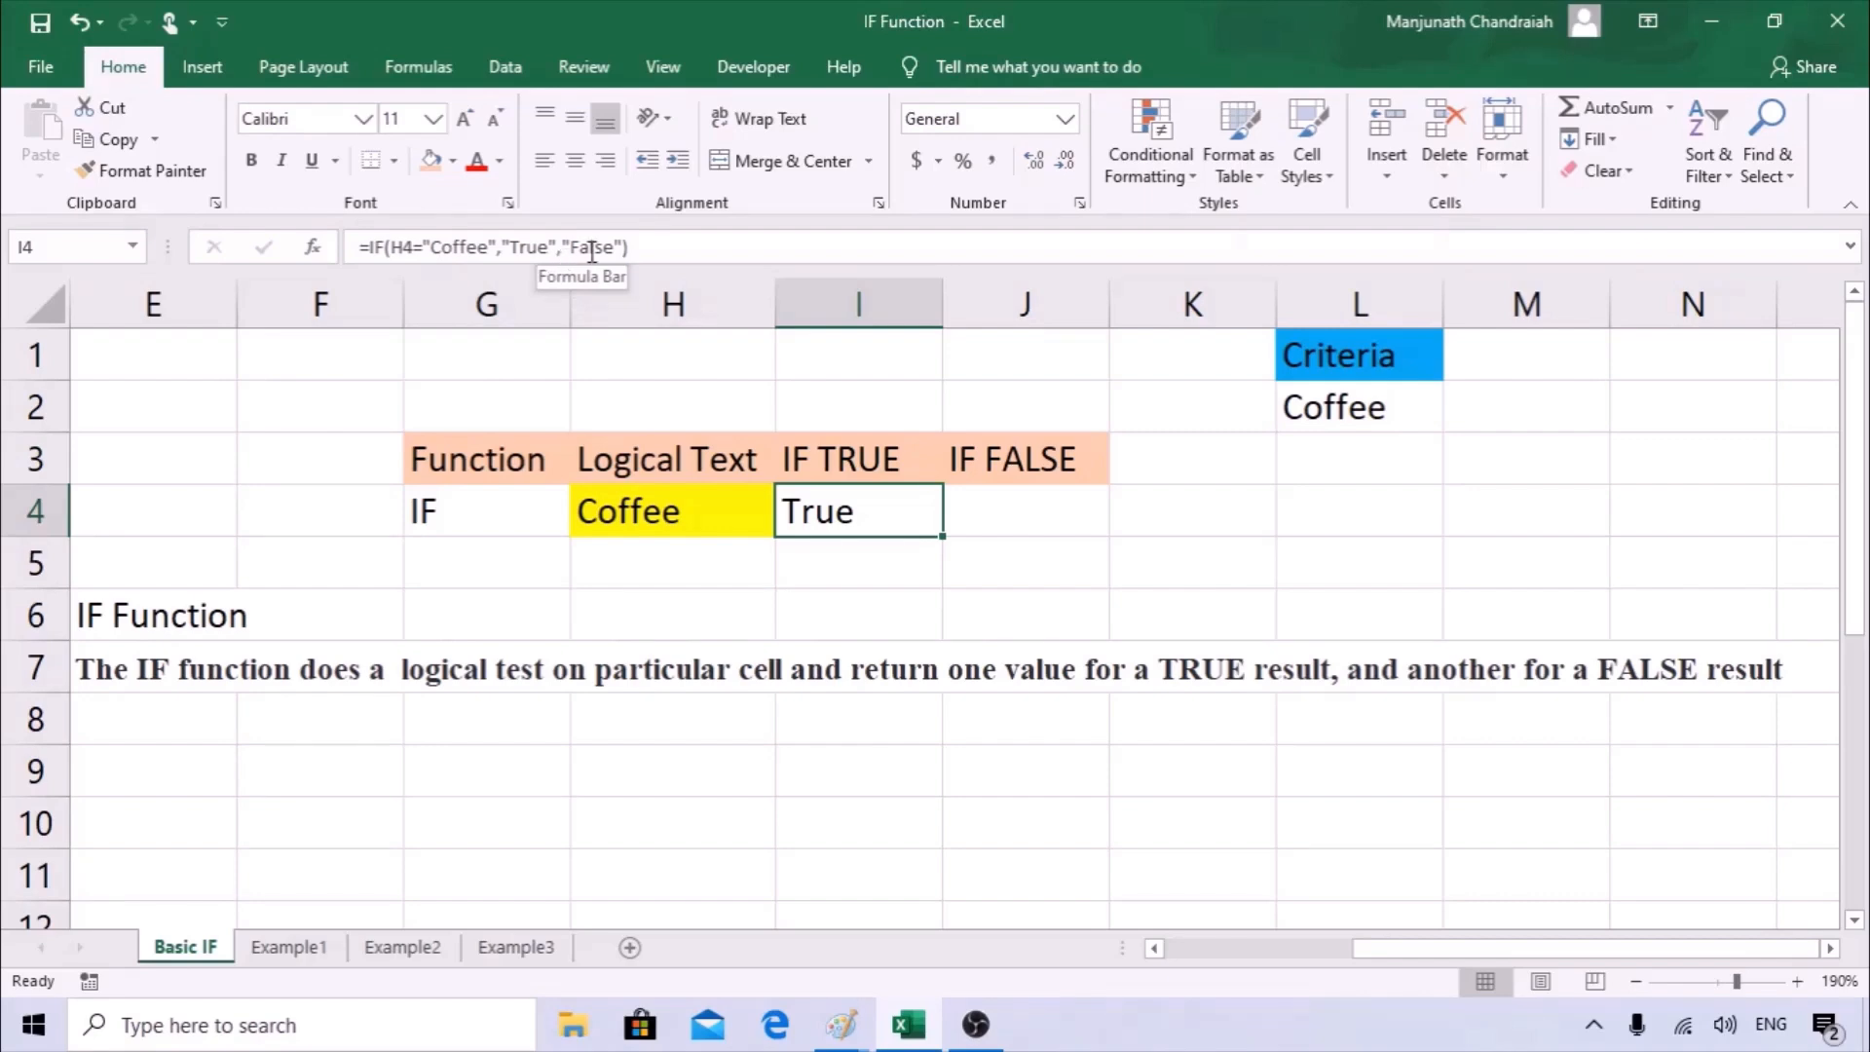
{"action": "left_click", "coordinate": [316, 247]}
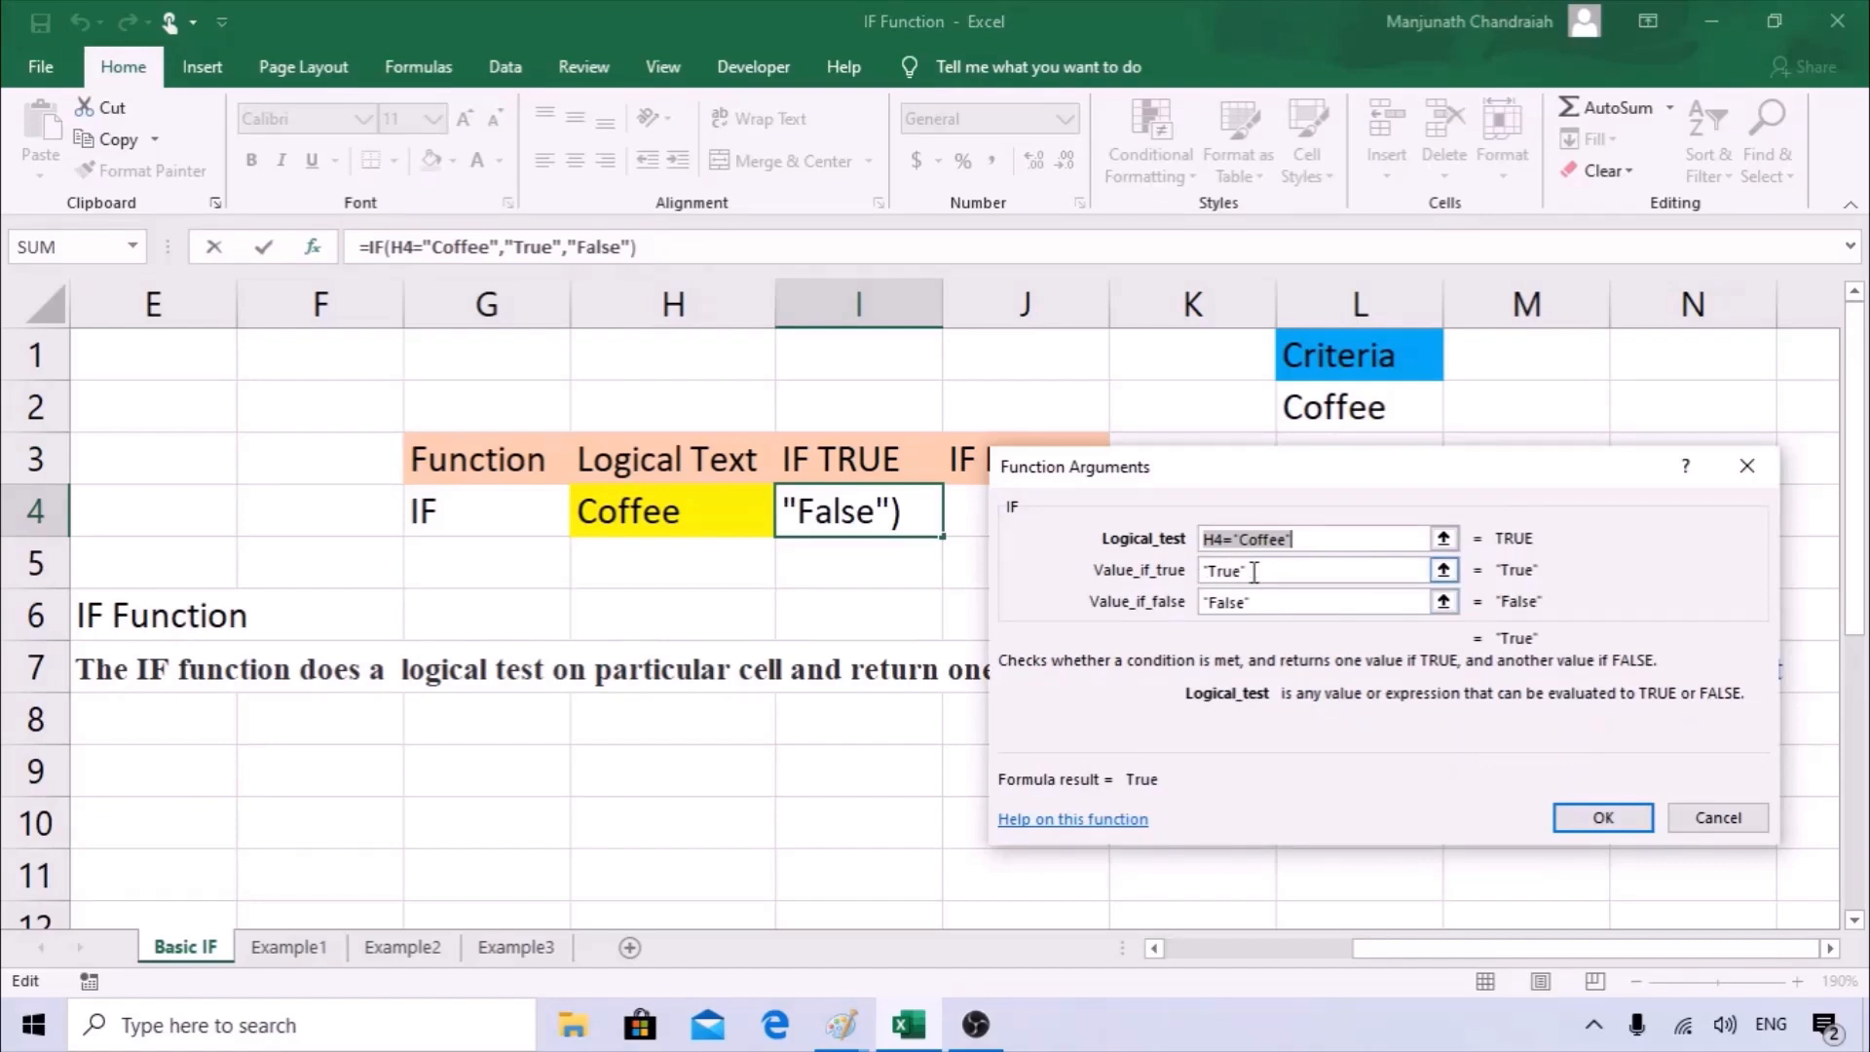
{"action": "key", "text": "Return"}
{"action": "left_click", "coordinate": [999, 498]}
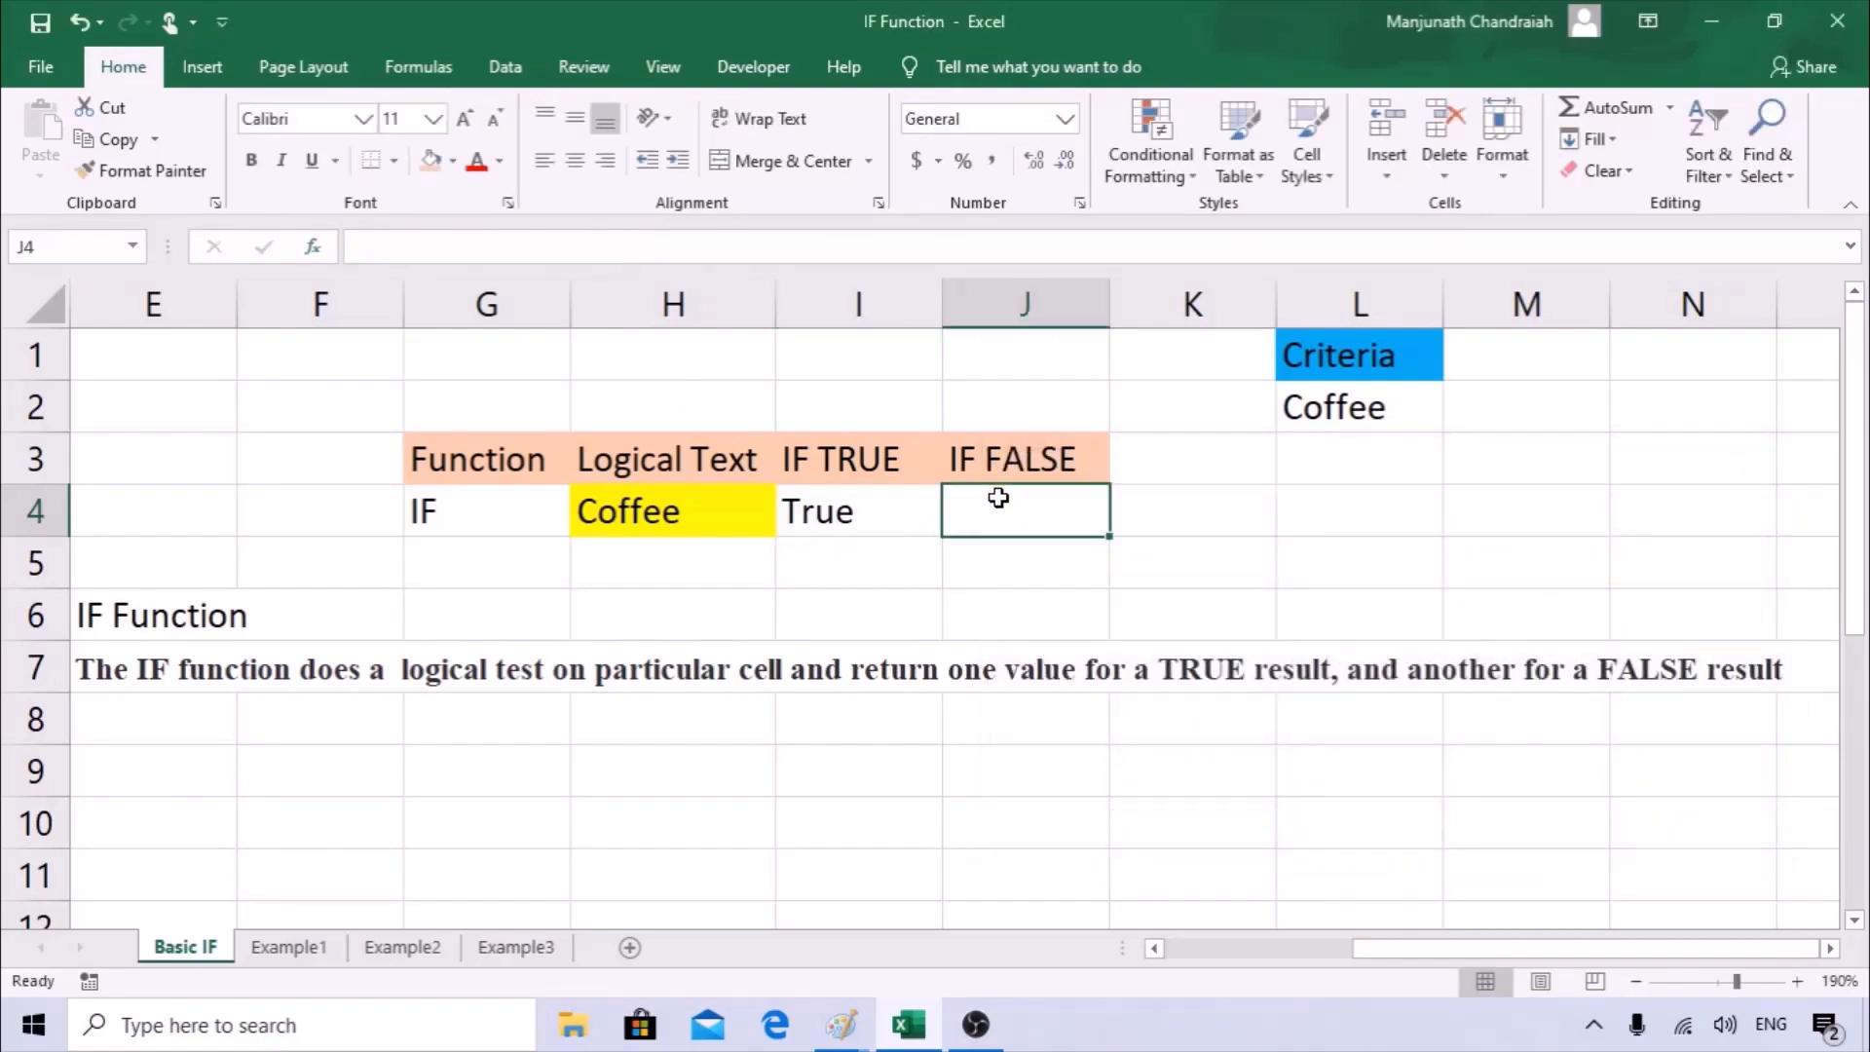
{"action": "left_click", "coordinate": [843, 512]}
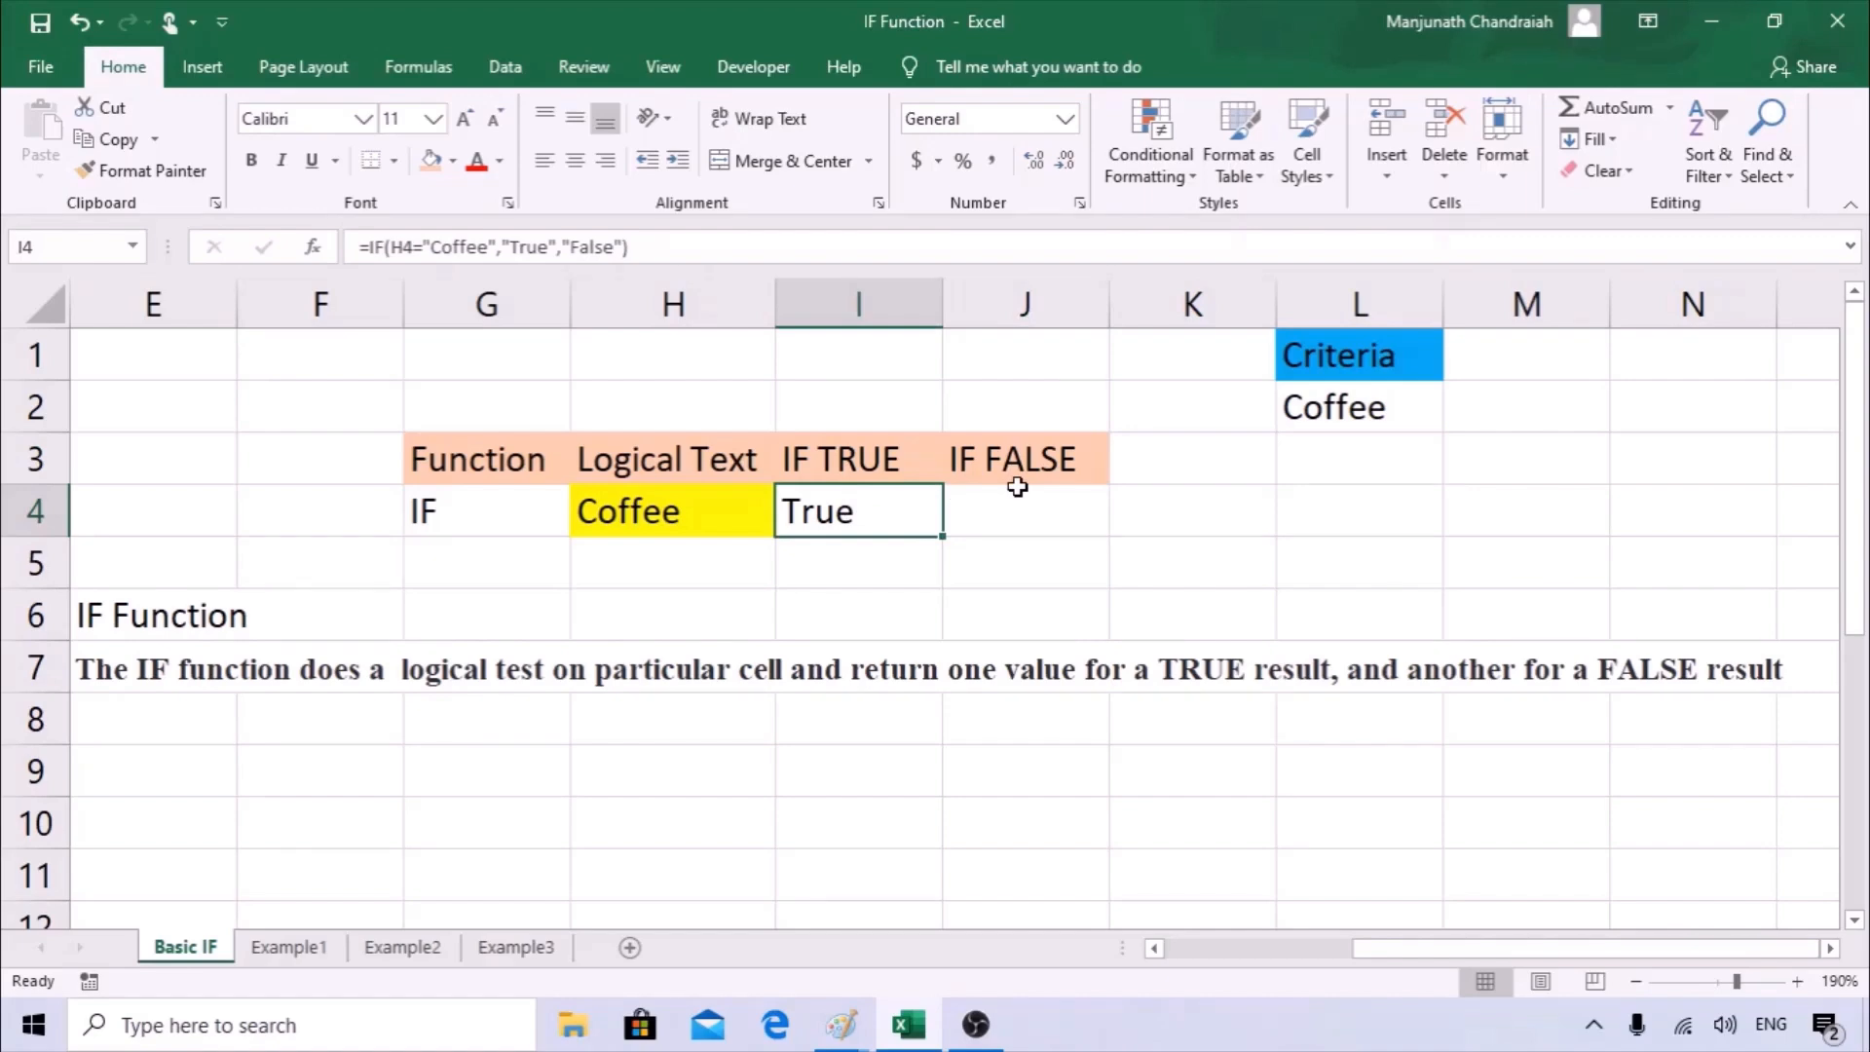
Clear the formula from I4 and start a new IF formula there with its function arguments open.
{"action": "key", "text": "Delete"}
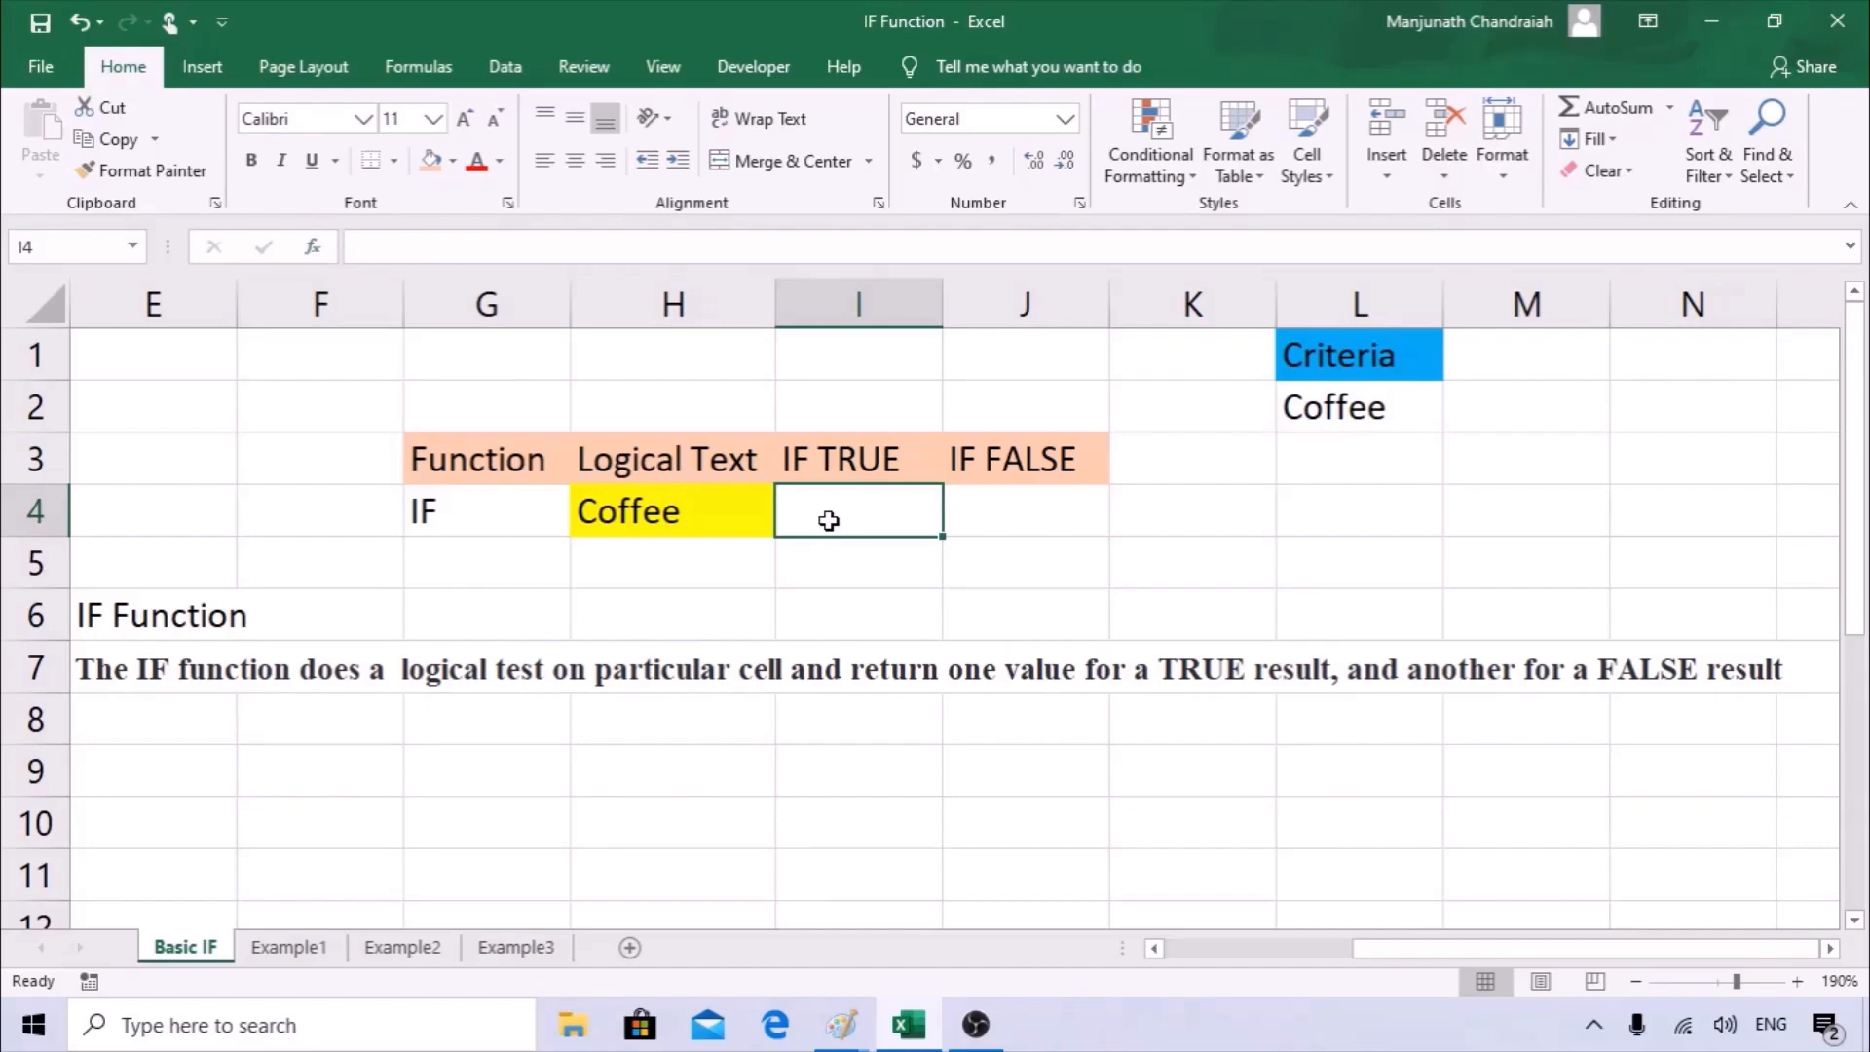
{"action": "left_click", "coordinate": [313, 247]}
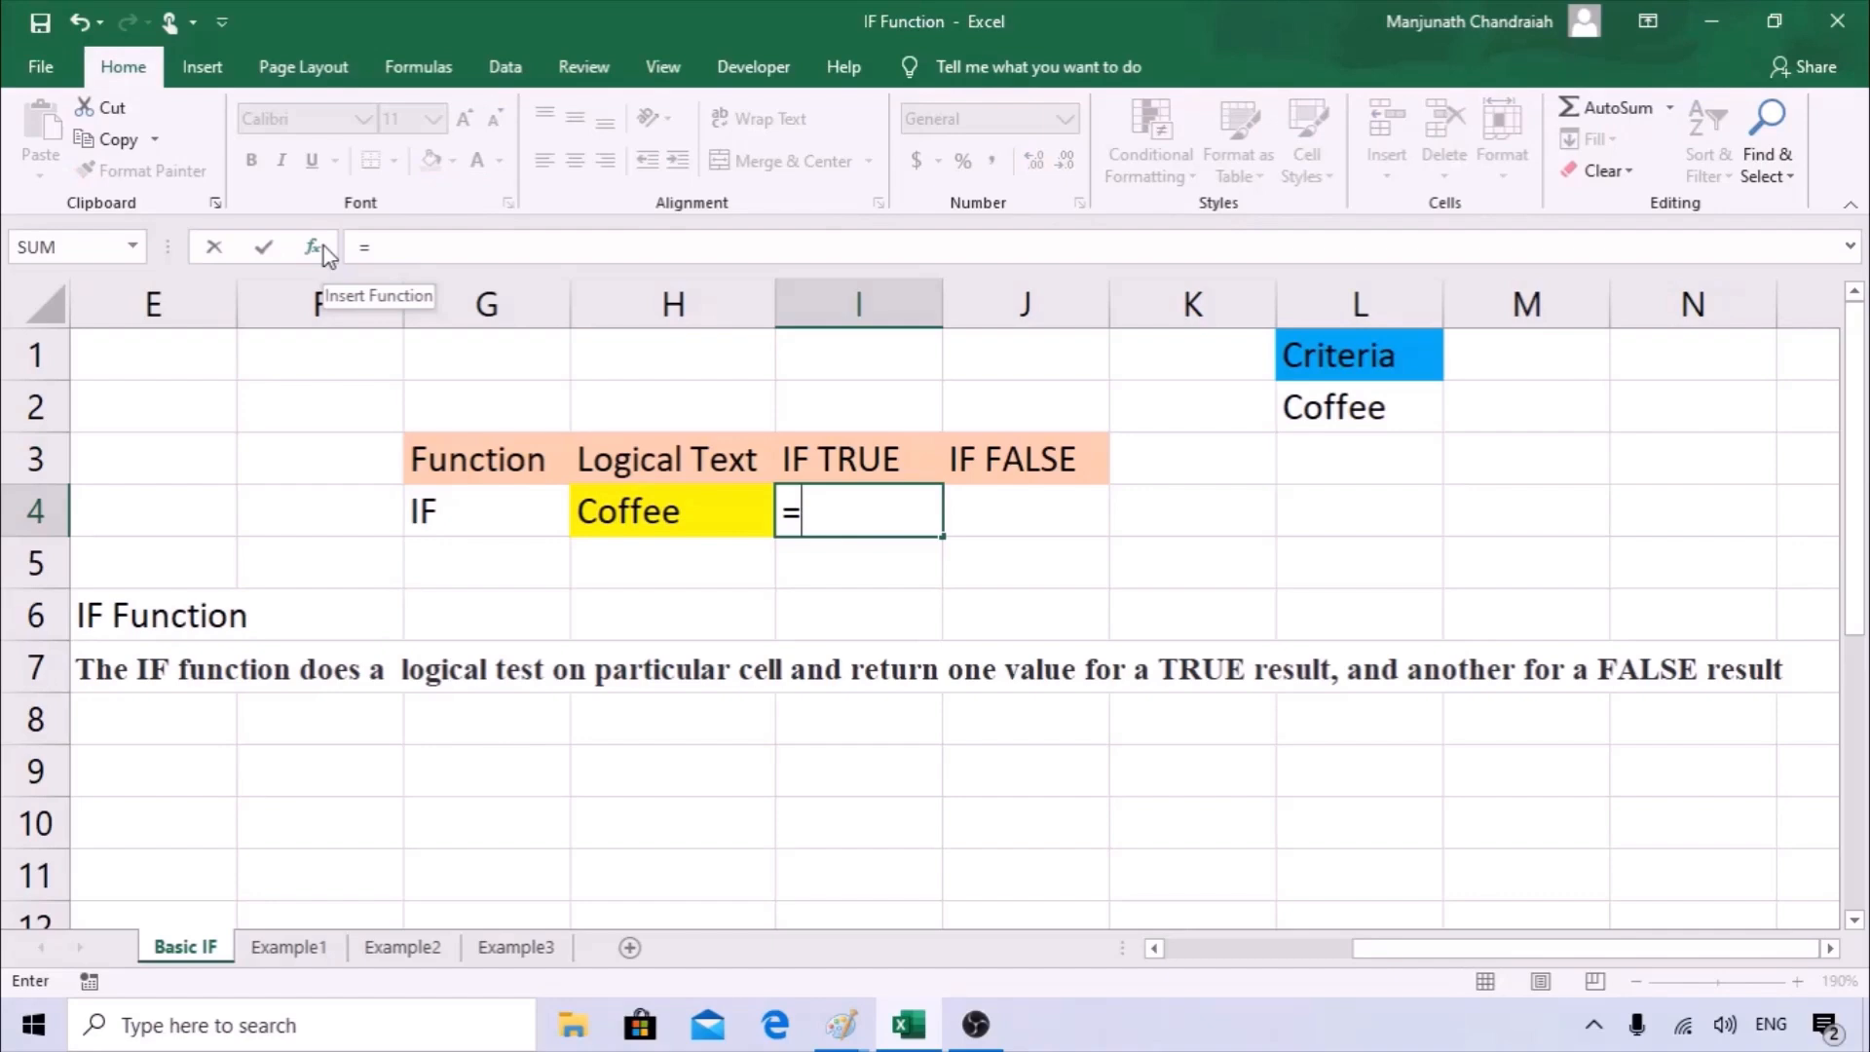
{"action": "type", "text": "i"}
{"action": "key", "text": "Tab"}
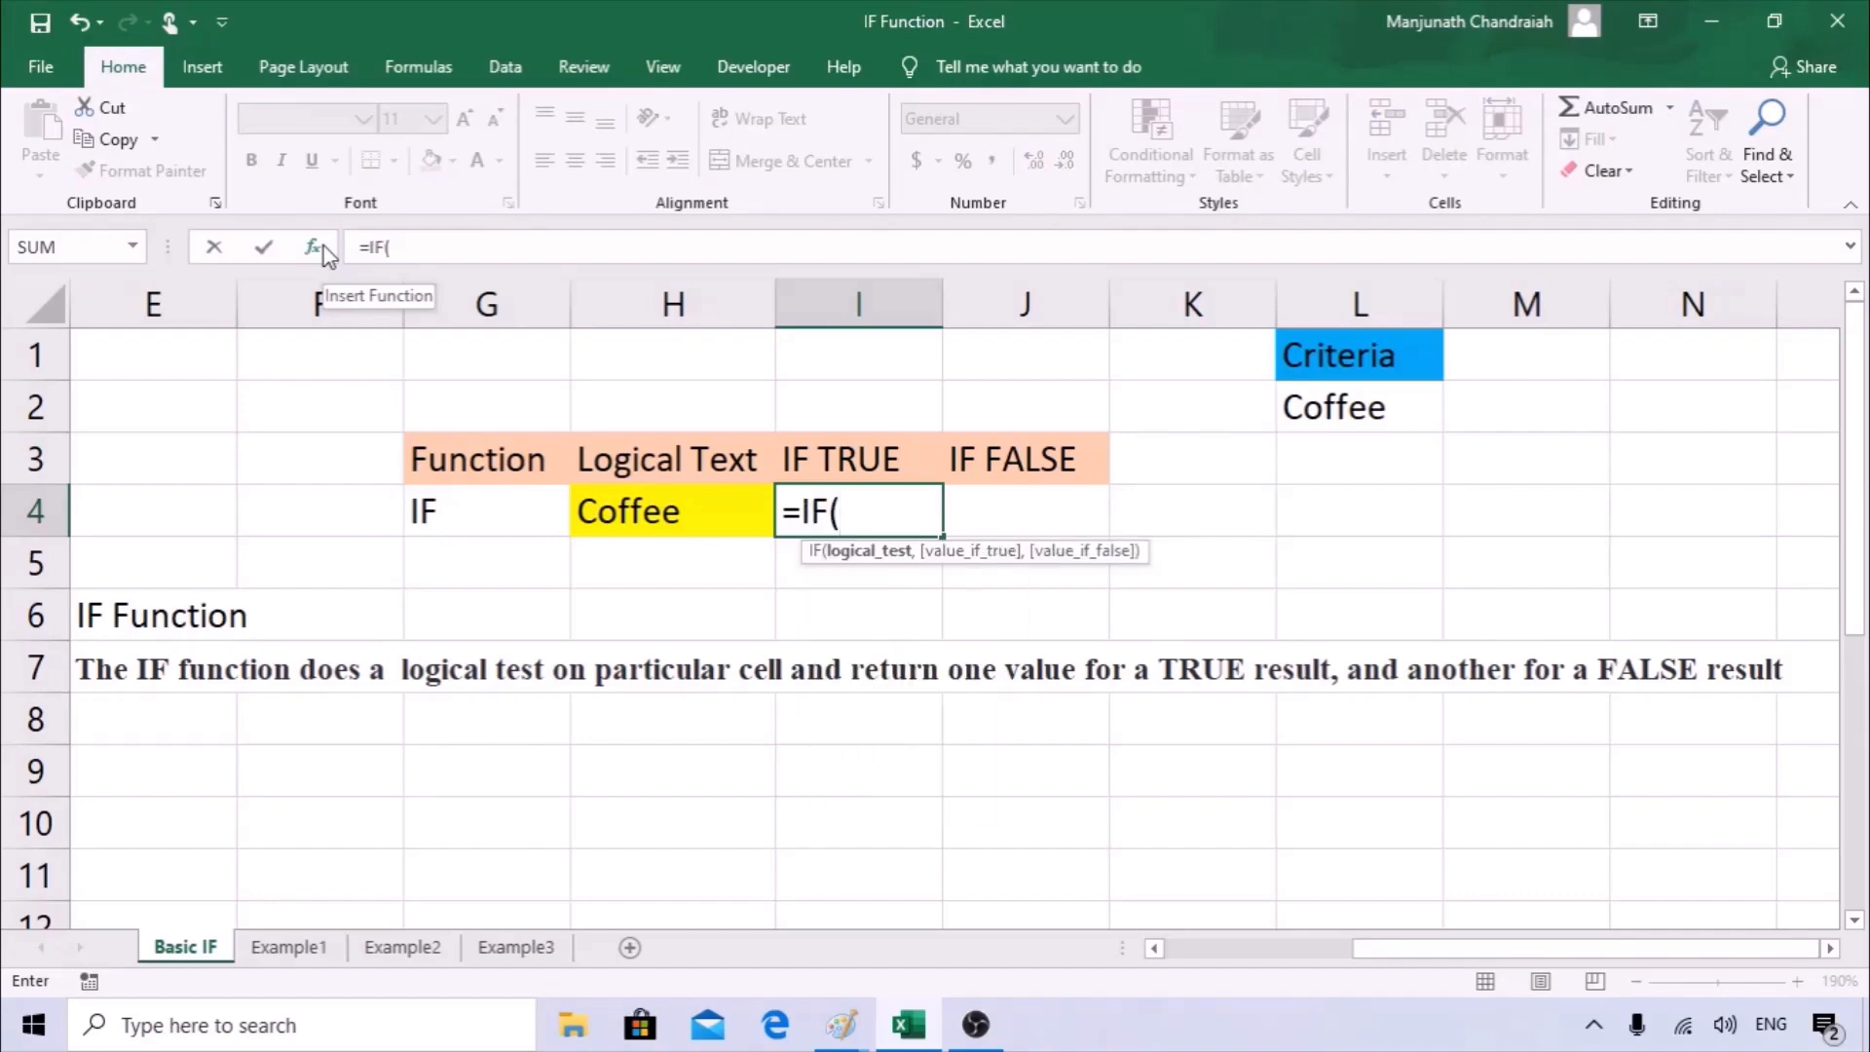
{"action": "left_click", "coordinate": [321, 243]}
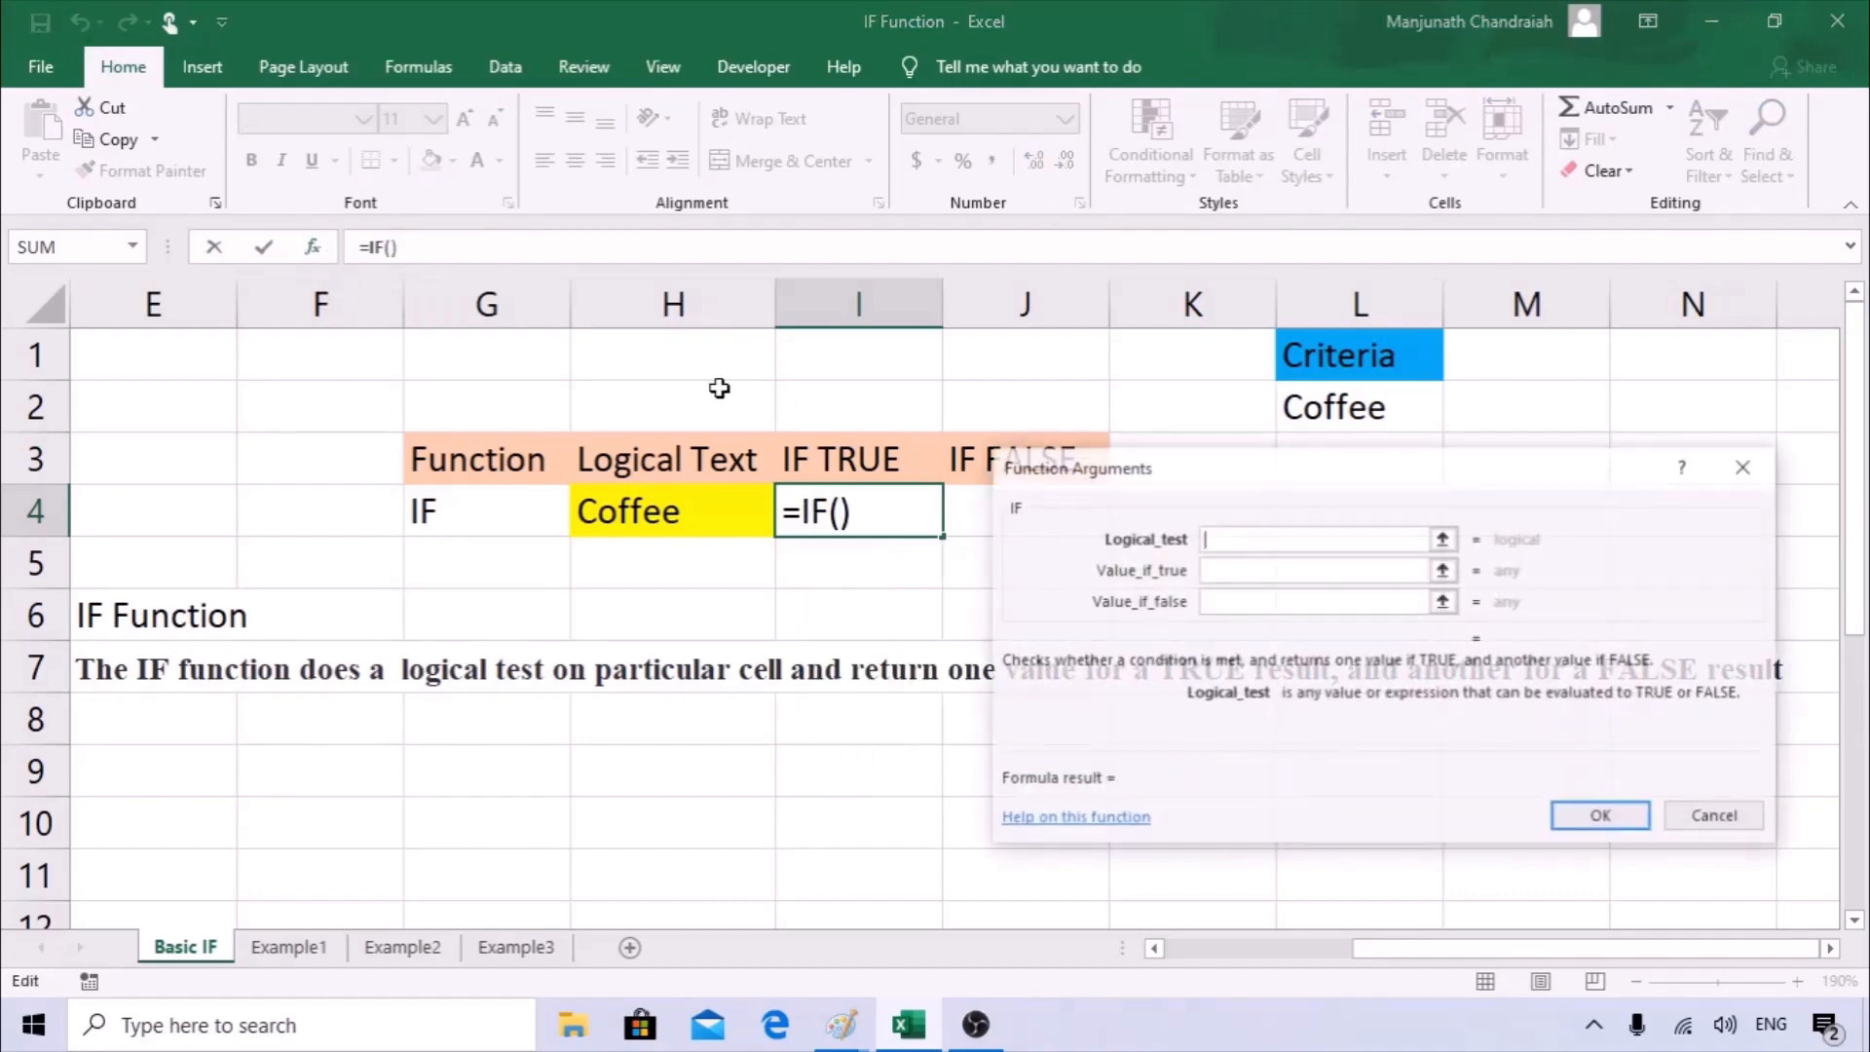
{"action": "left_click_drag", "start_coordinate": [1236, 467], "coordinate": [1149, 410]}
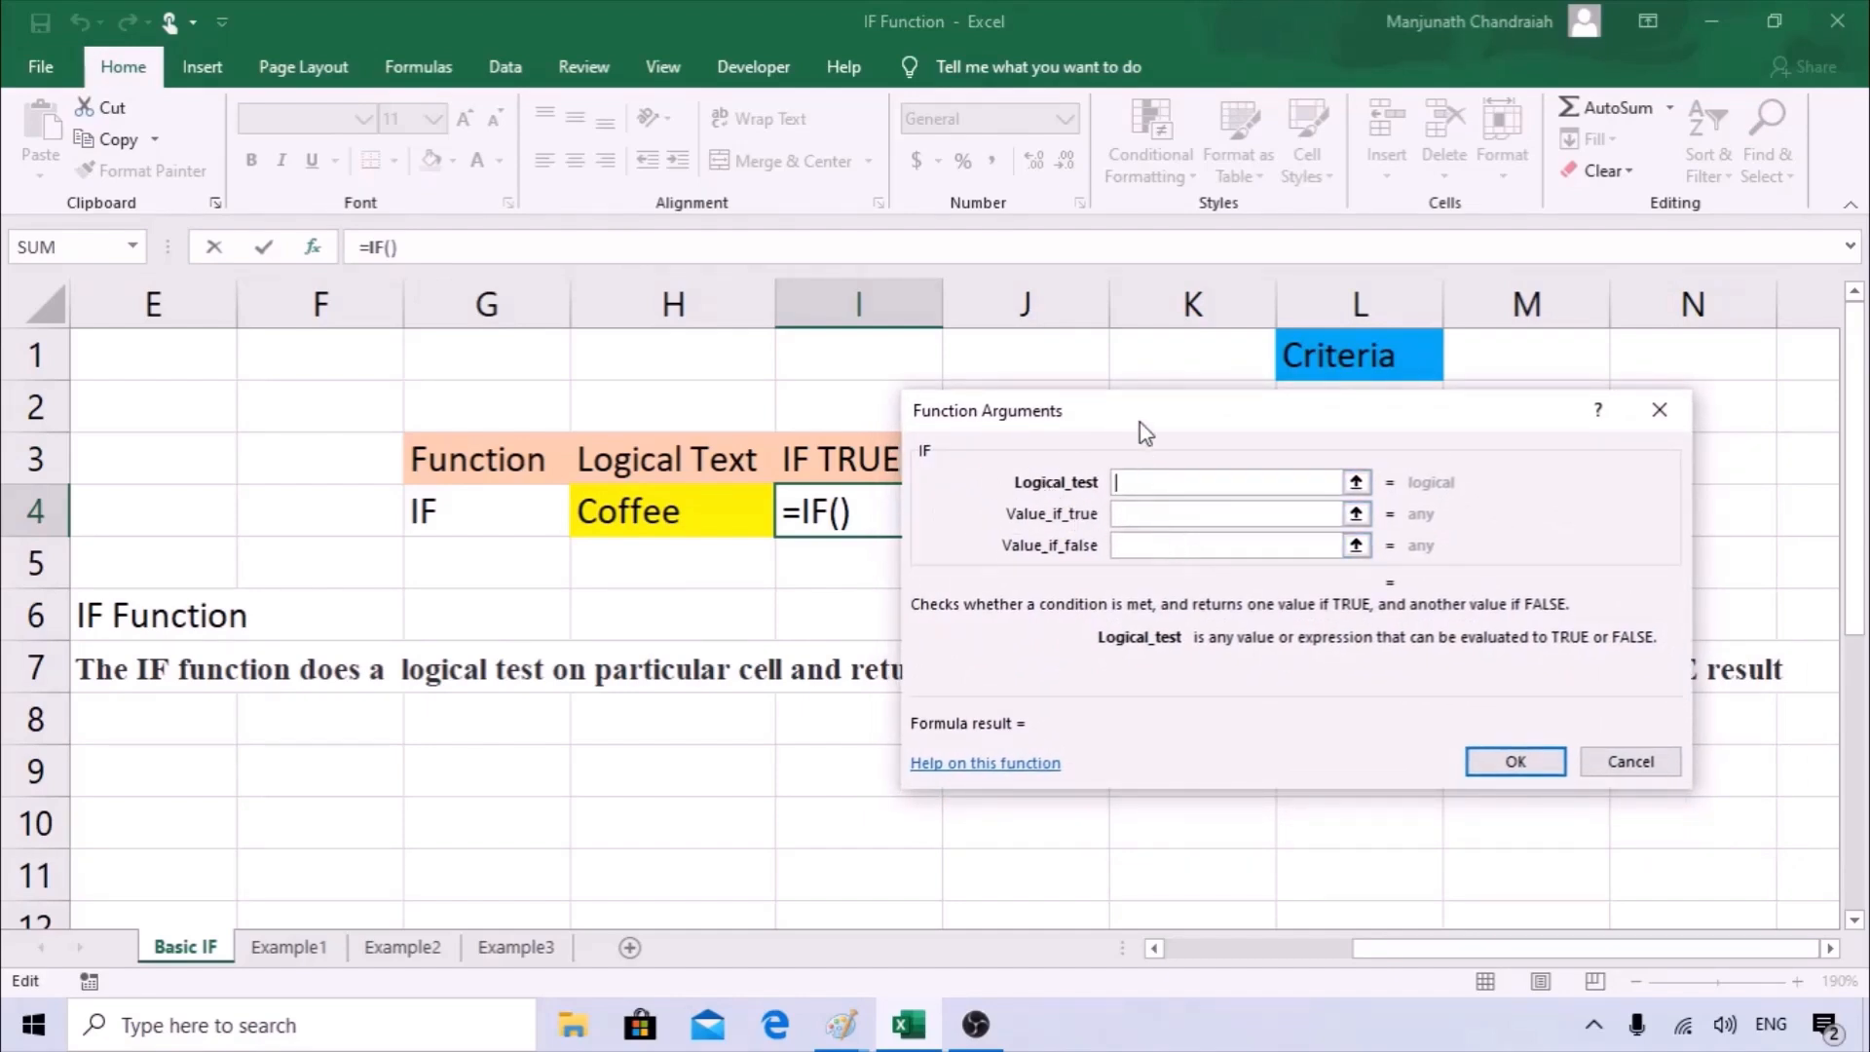
{"action": "left_click_drag", "start_coordinate": [1140, 423], "coordinate": [1207, 526]}
Set the IF formula's logical test to H4="Tea".
{"action": "left_click", "coordinate": [711, 513]}
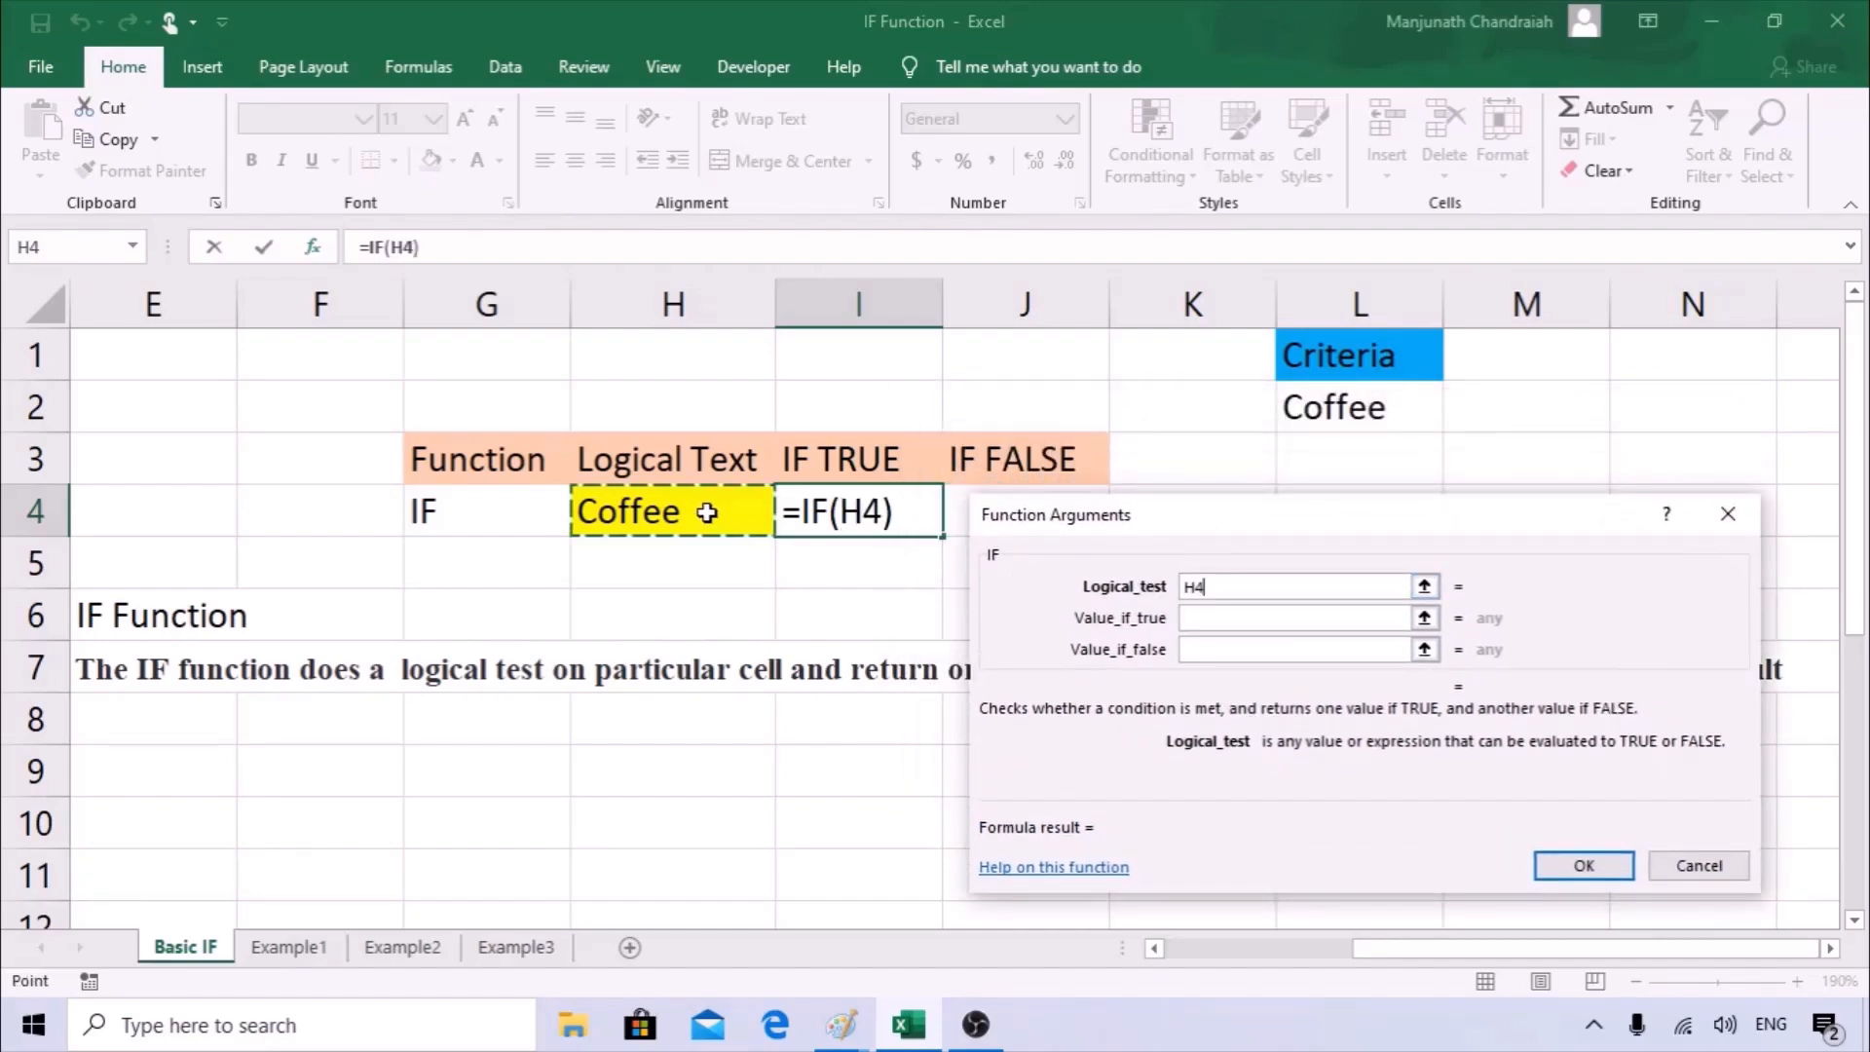
{"action": "left_click", "coordinate": [1242, 591]}
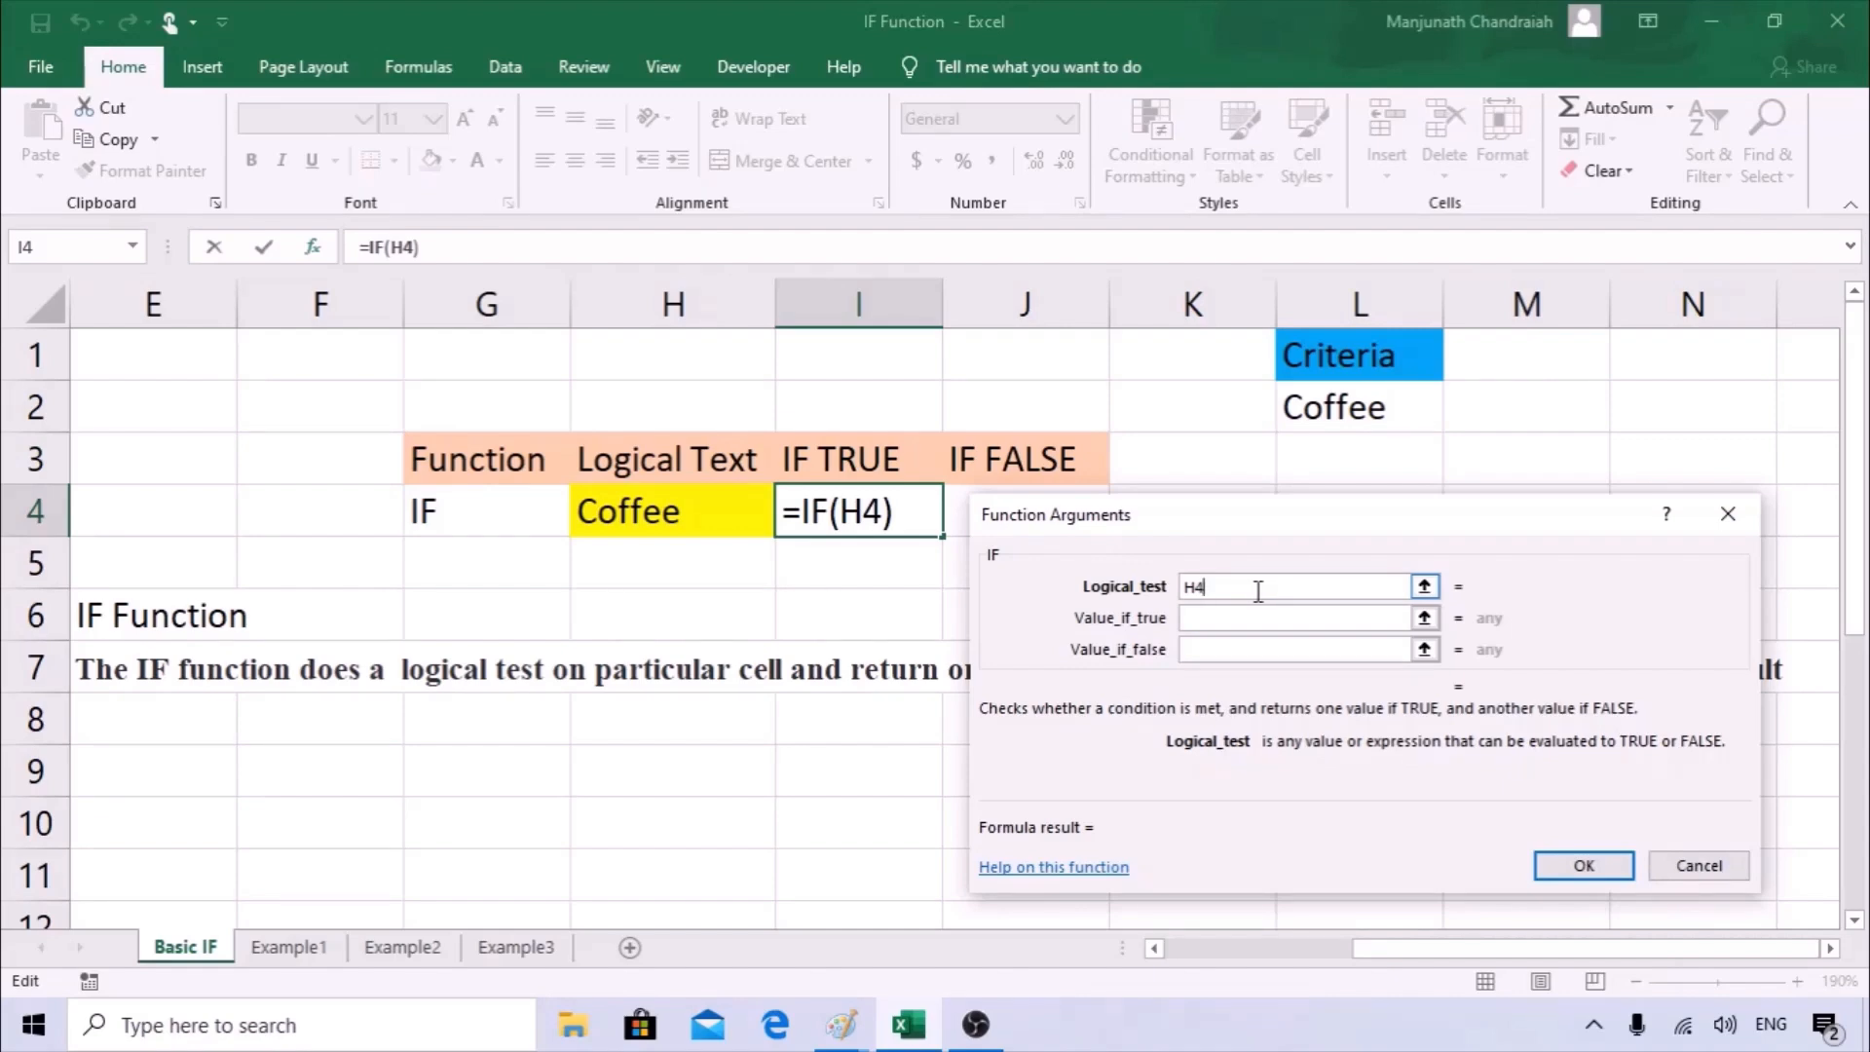
{"action": "type", "text": "-"}
{"action": "key", "text": "BackSpace"}
{"action": "type", "text": "=\""}
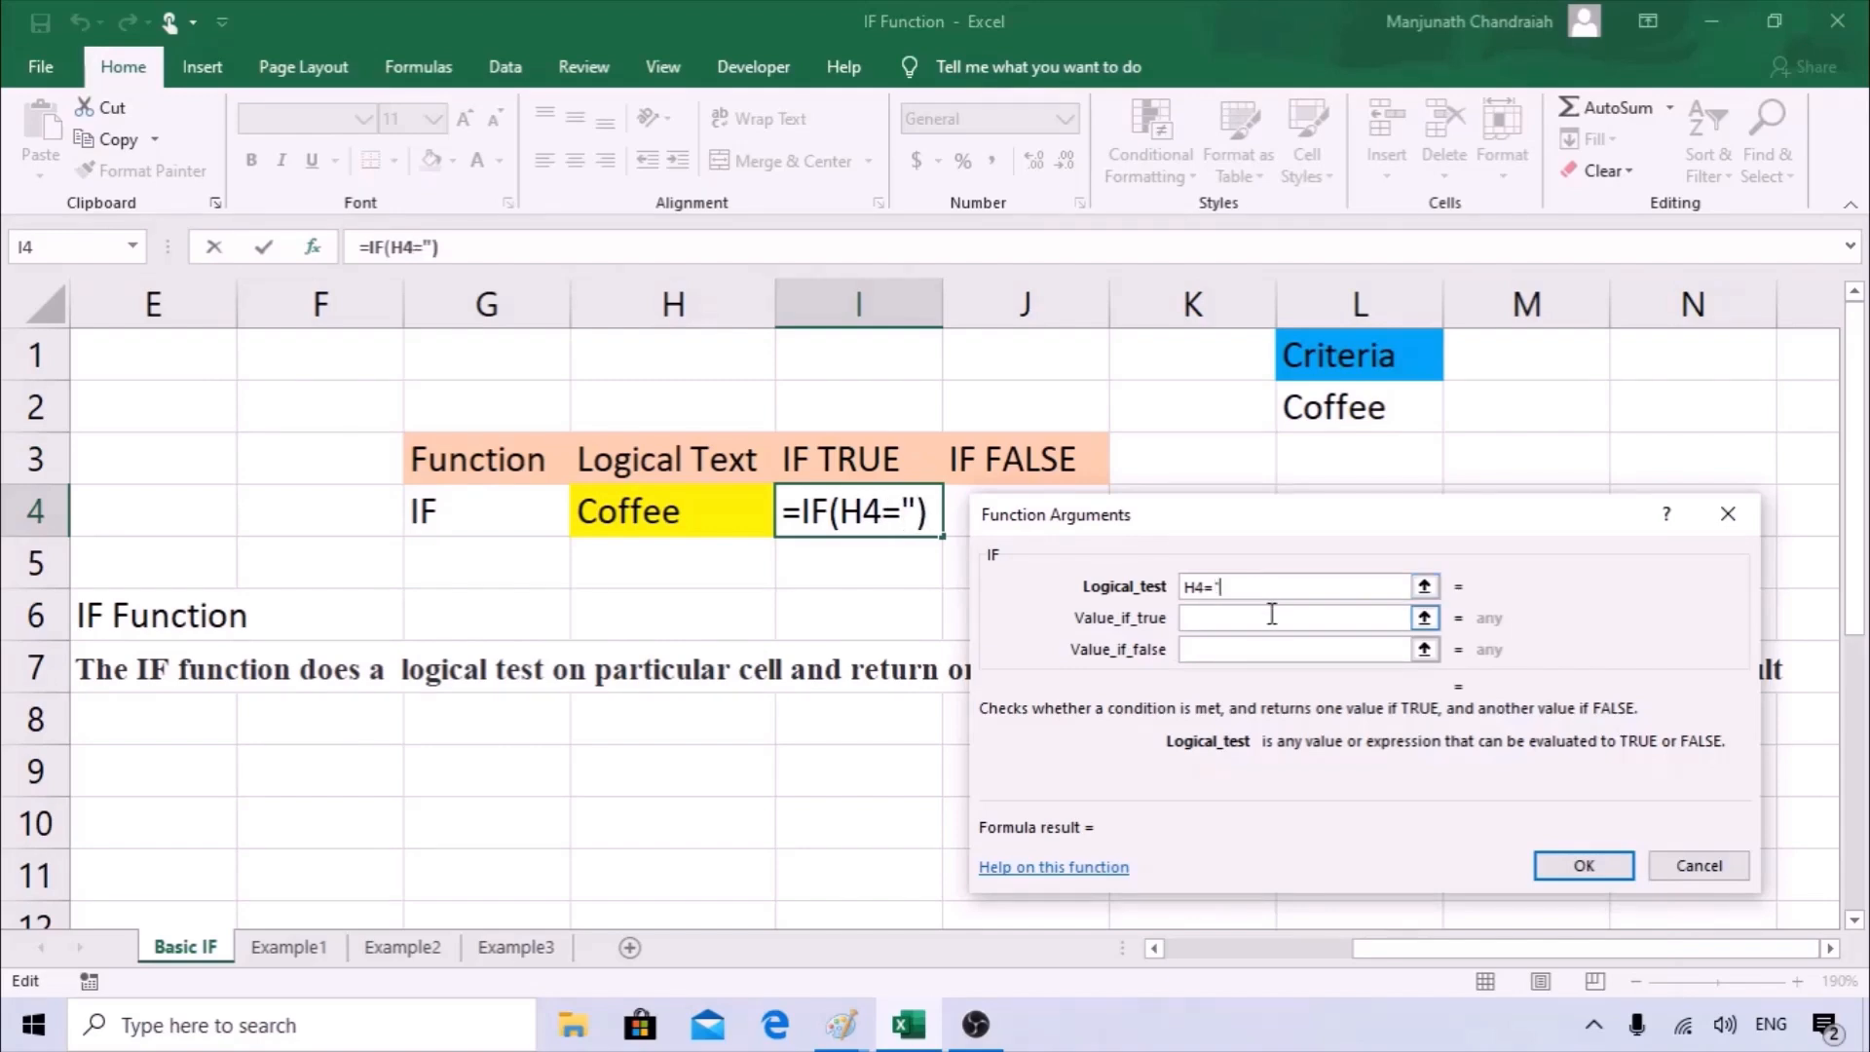
{"action": "type", "text": "Tea"}
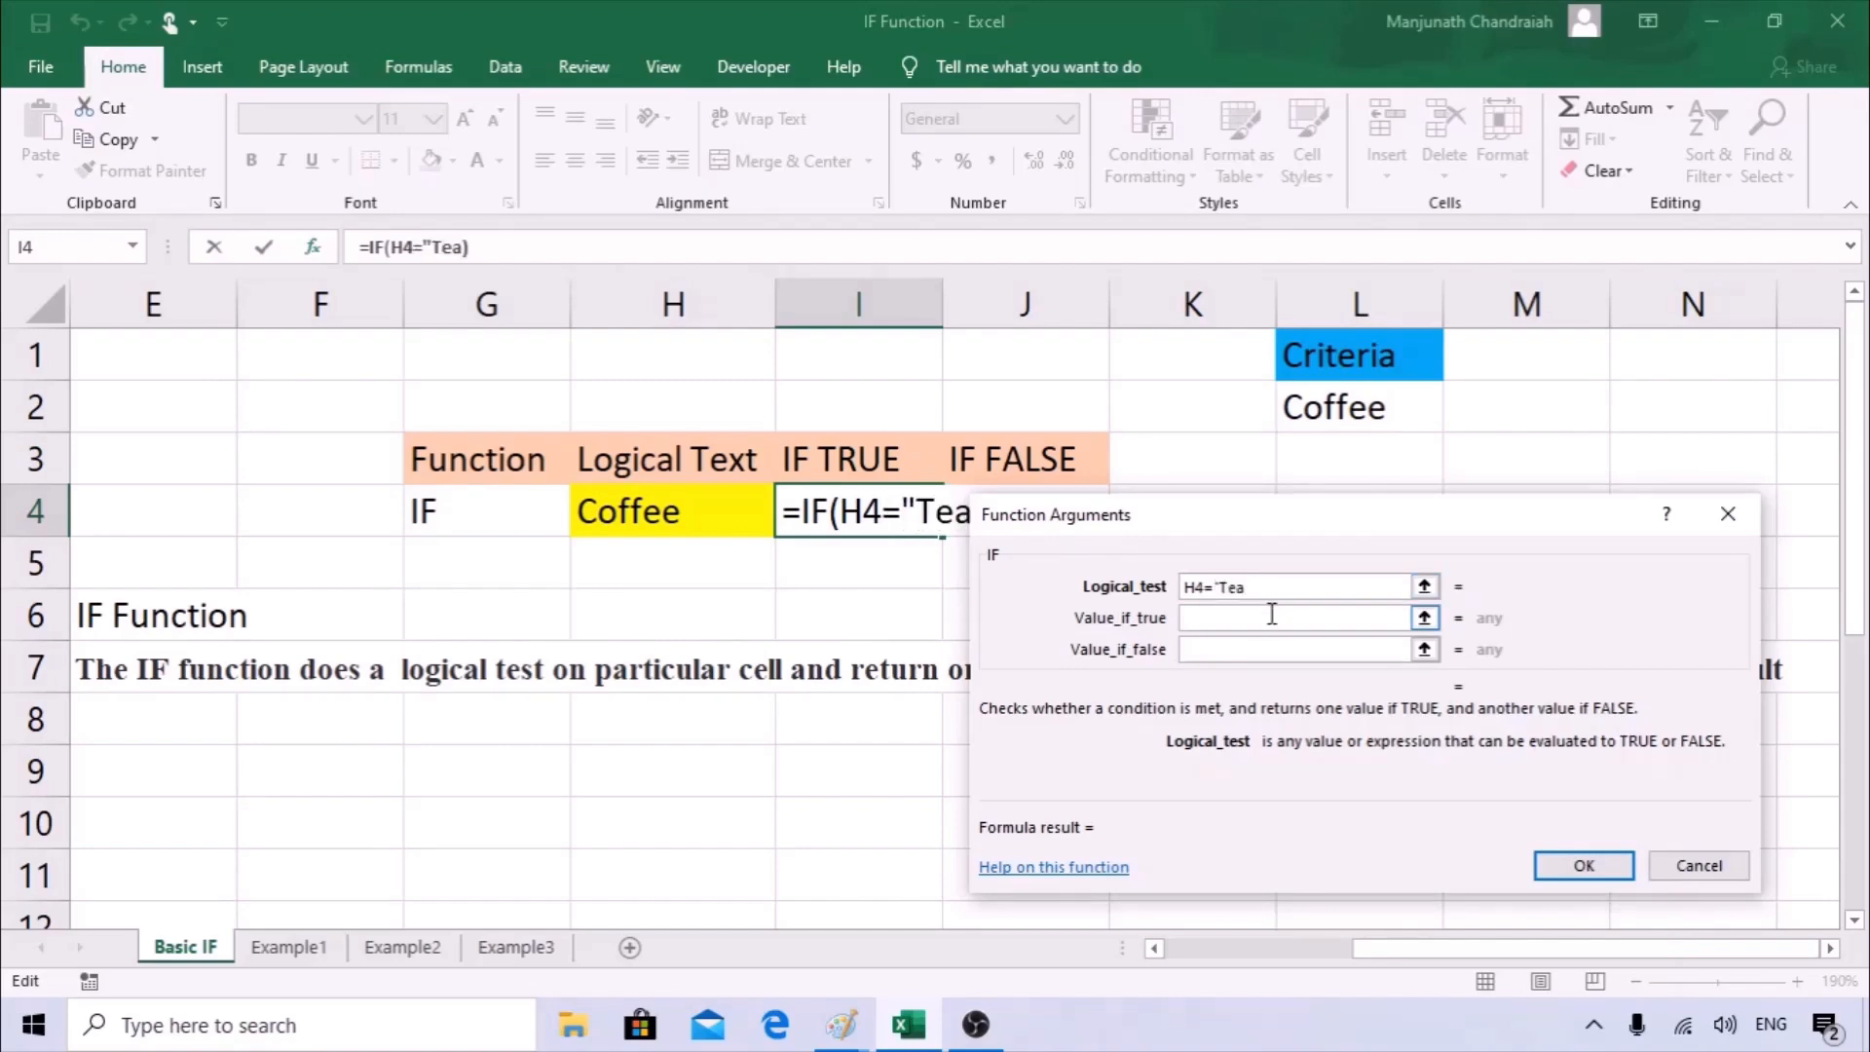
{"action": "type", "text": "\""}
Set the value if true to "True" for the Tea test.
{"action": "left_click", "coordinate": [1271, 614]}
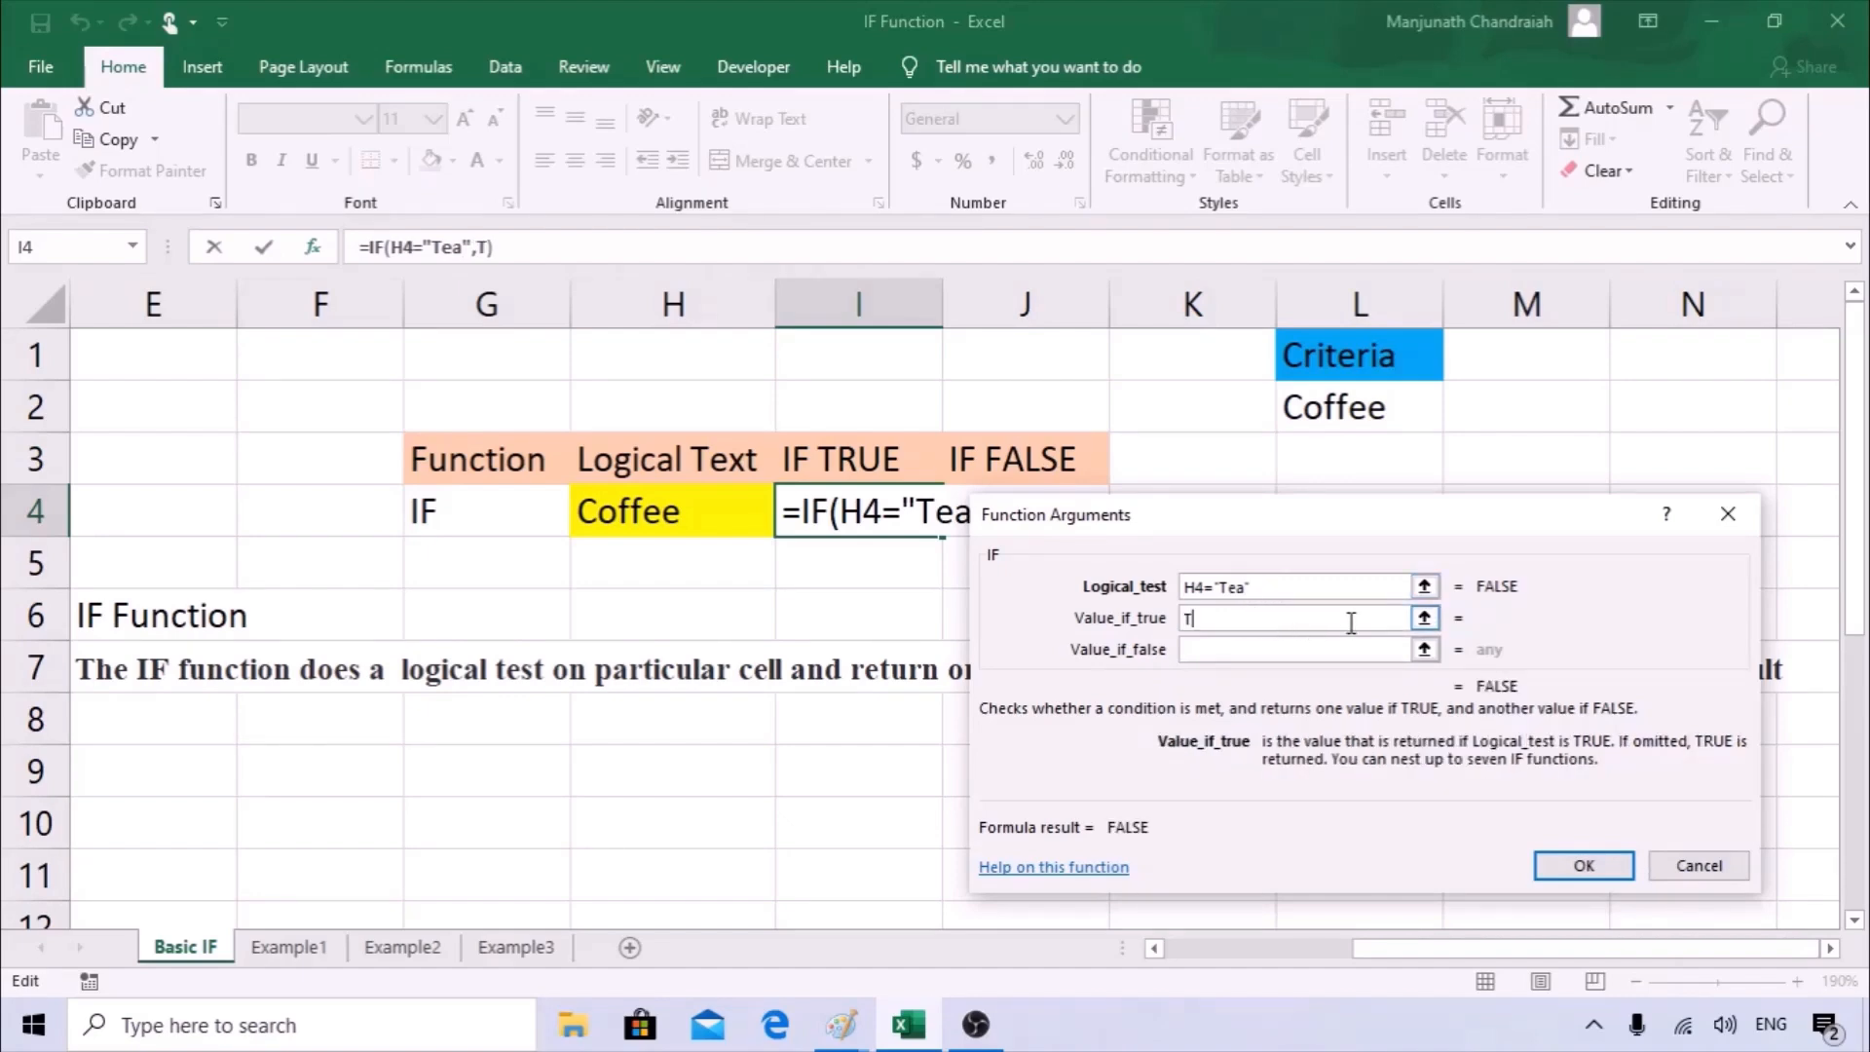
{"action": "type", "text": "\"TR"}
{"action": "key", "text": "BackSpace"}
{"action": "type", "text": "rue\""}
Set the value if false to "False" and complete the Tea IF formula in I4.
{"action": "key", "text": "Tab"}
{"action": "type", "text": "\"F"}
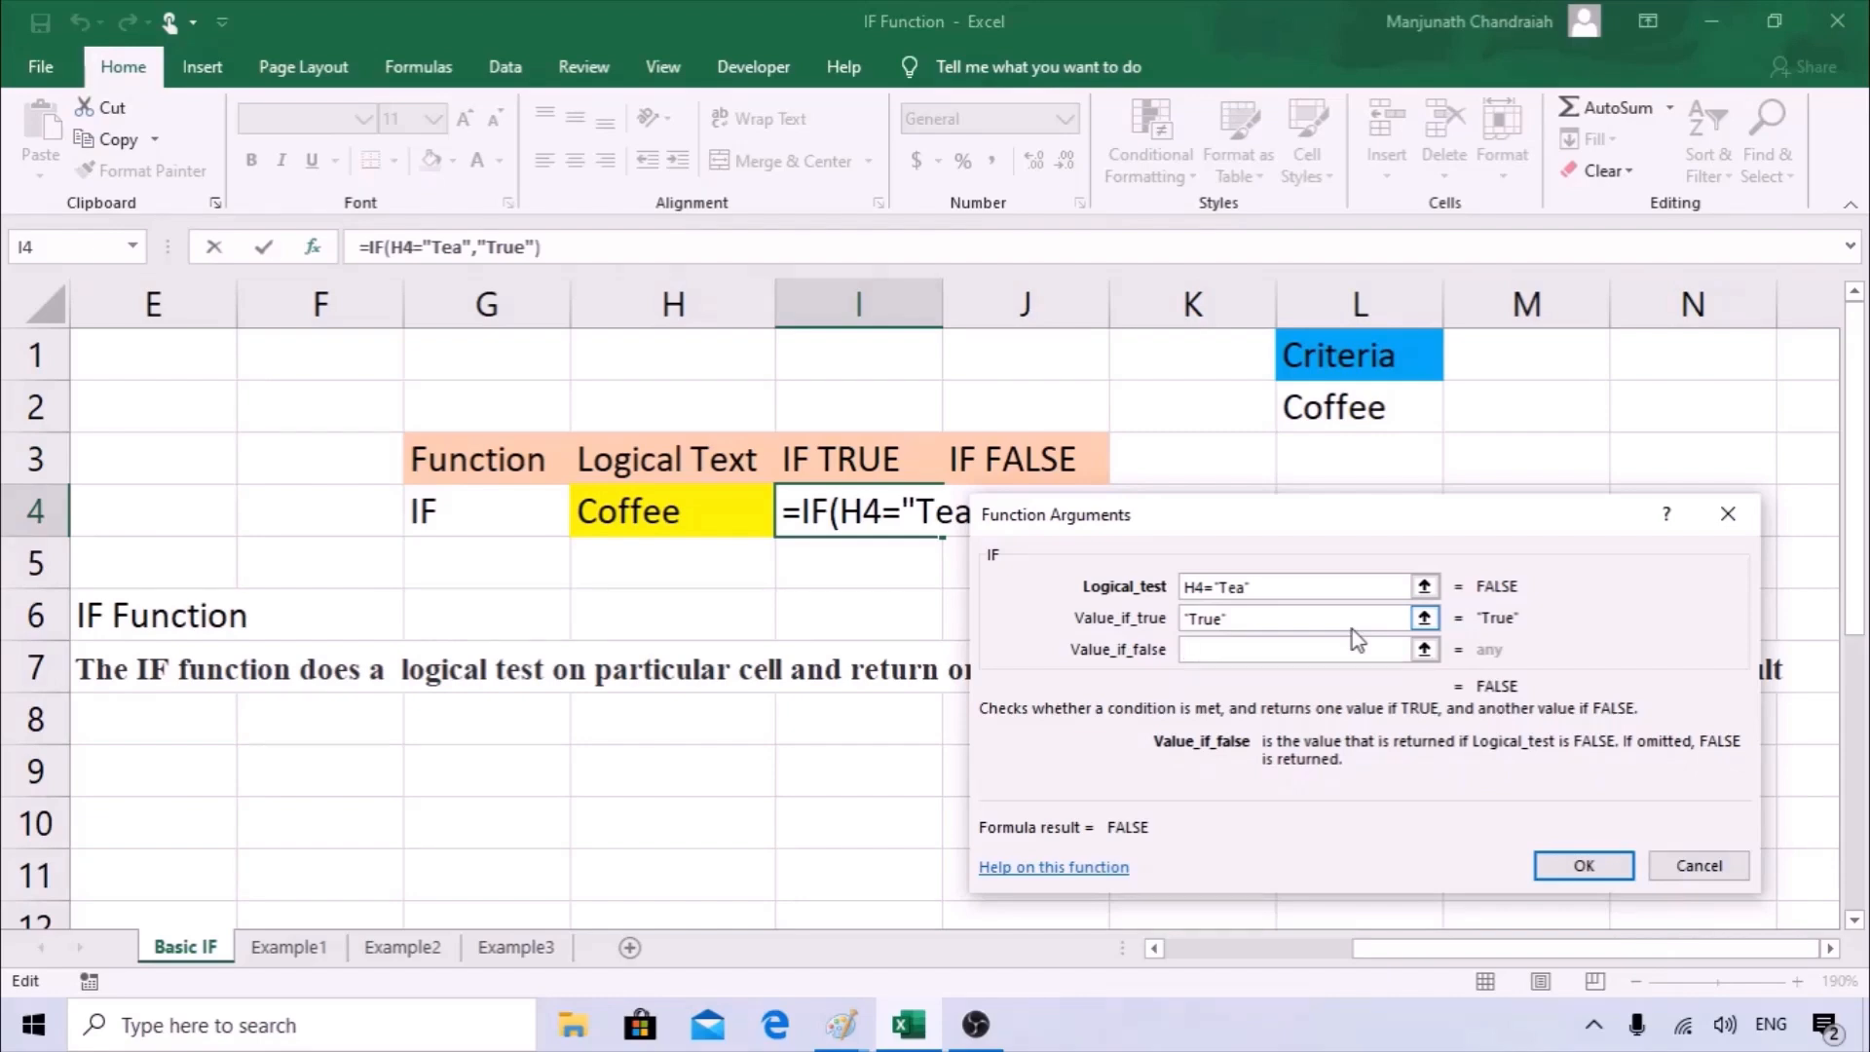
{"action": "type", "text": "als"}
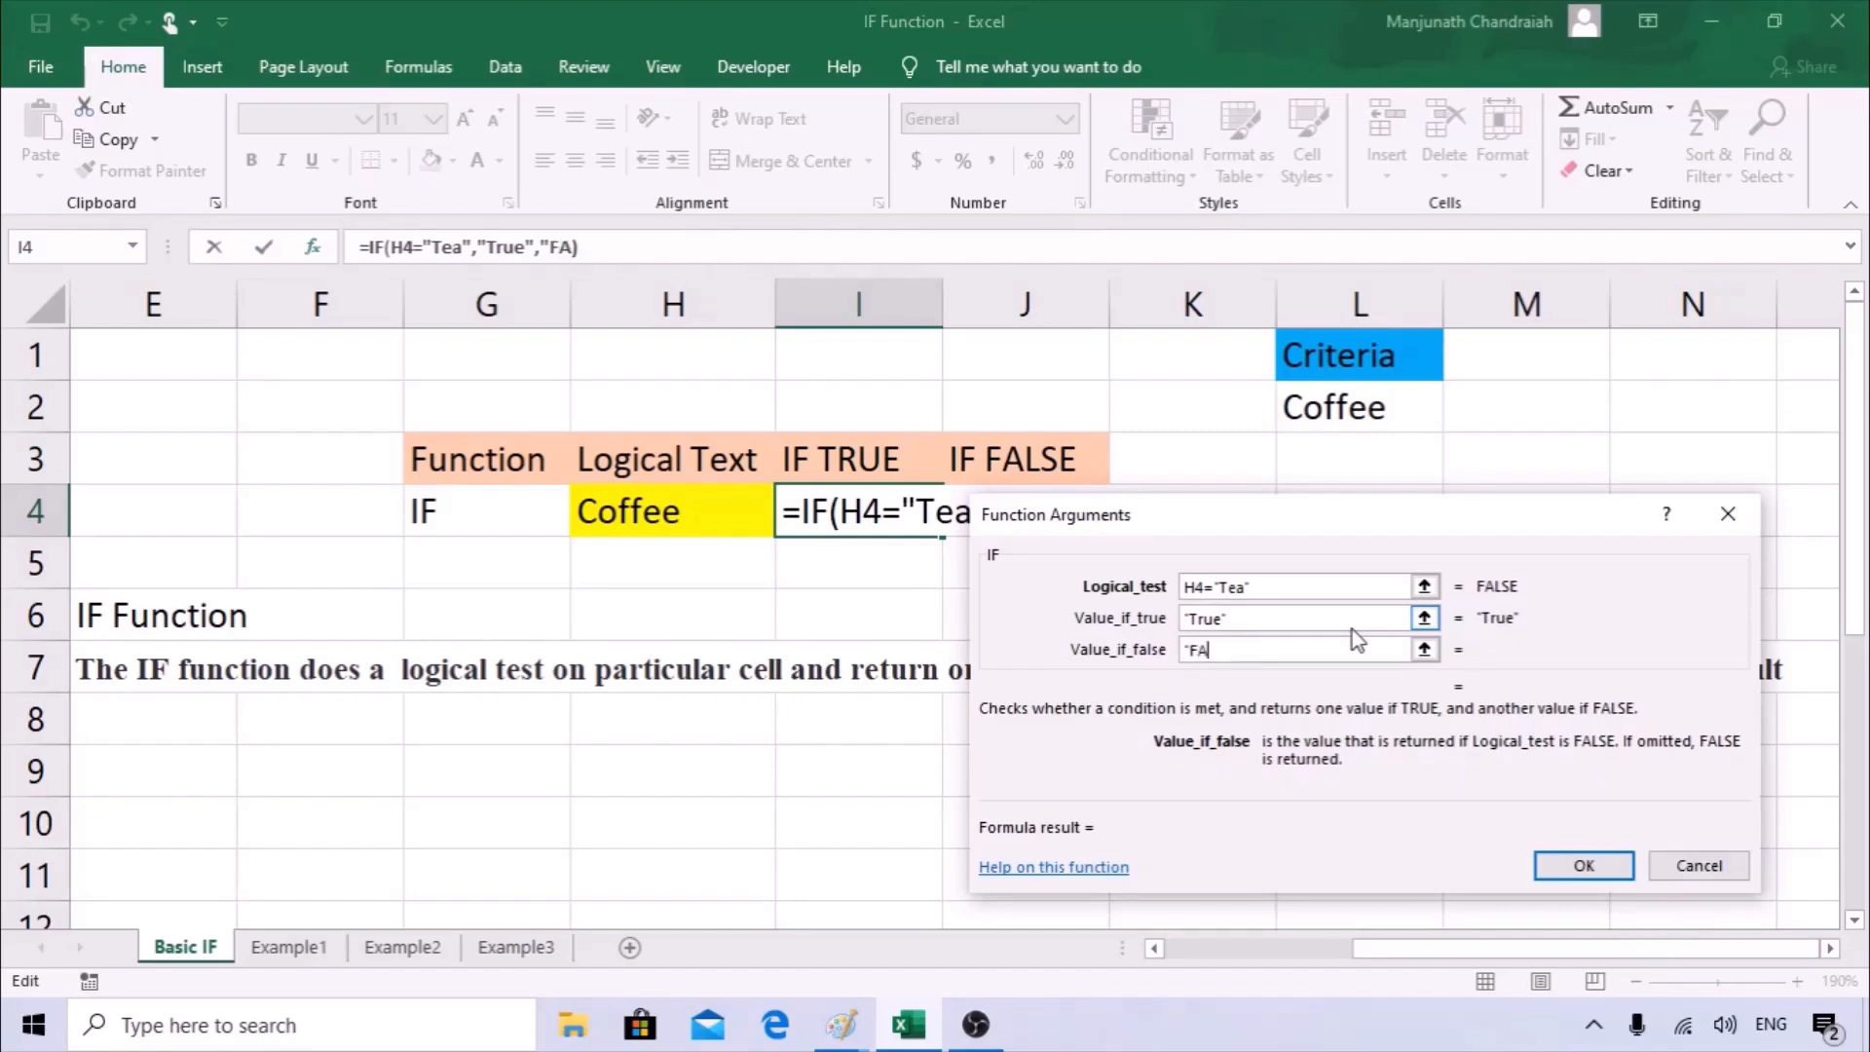
{"action": "type", "text": "e\""}
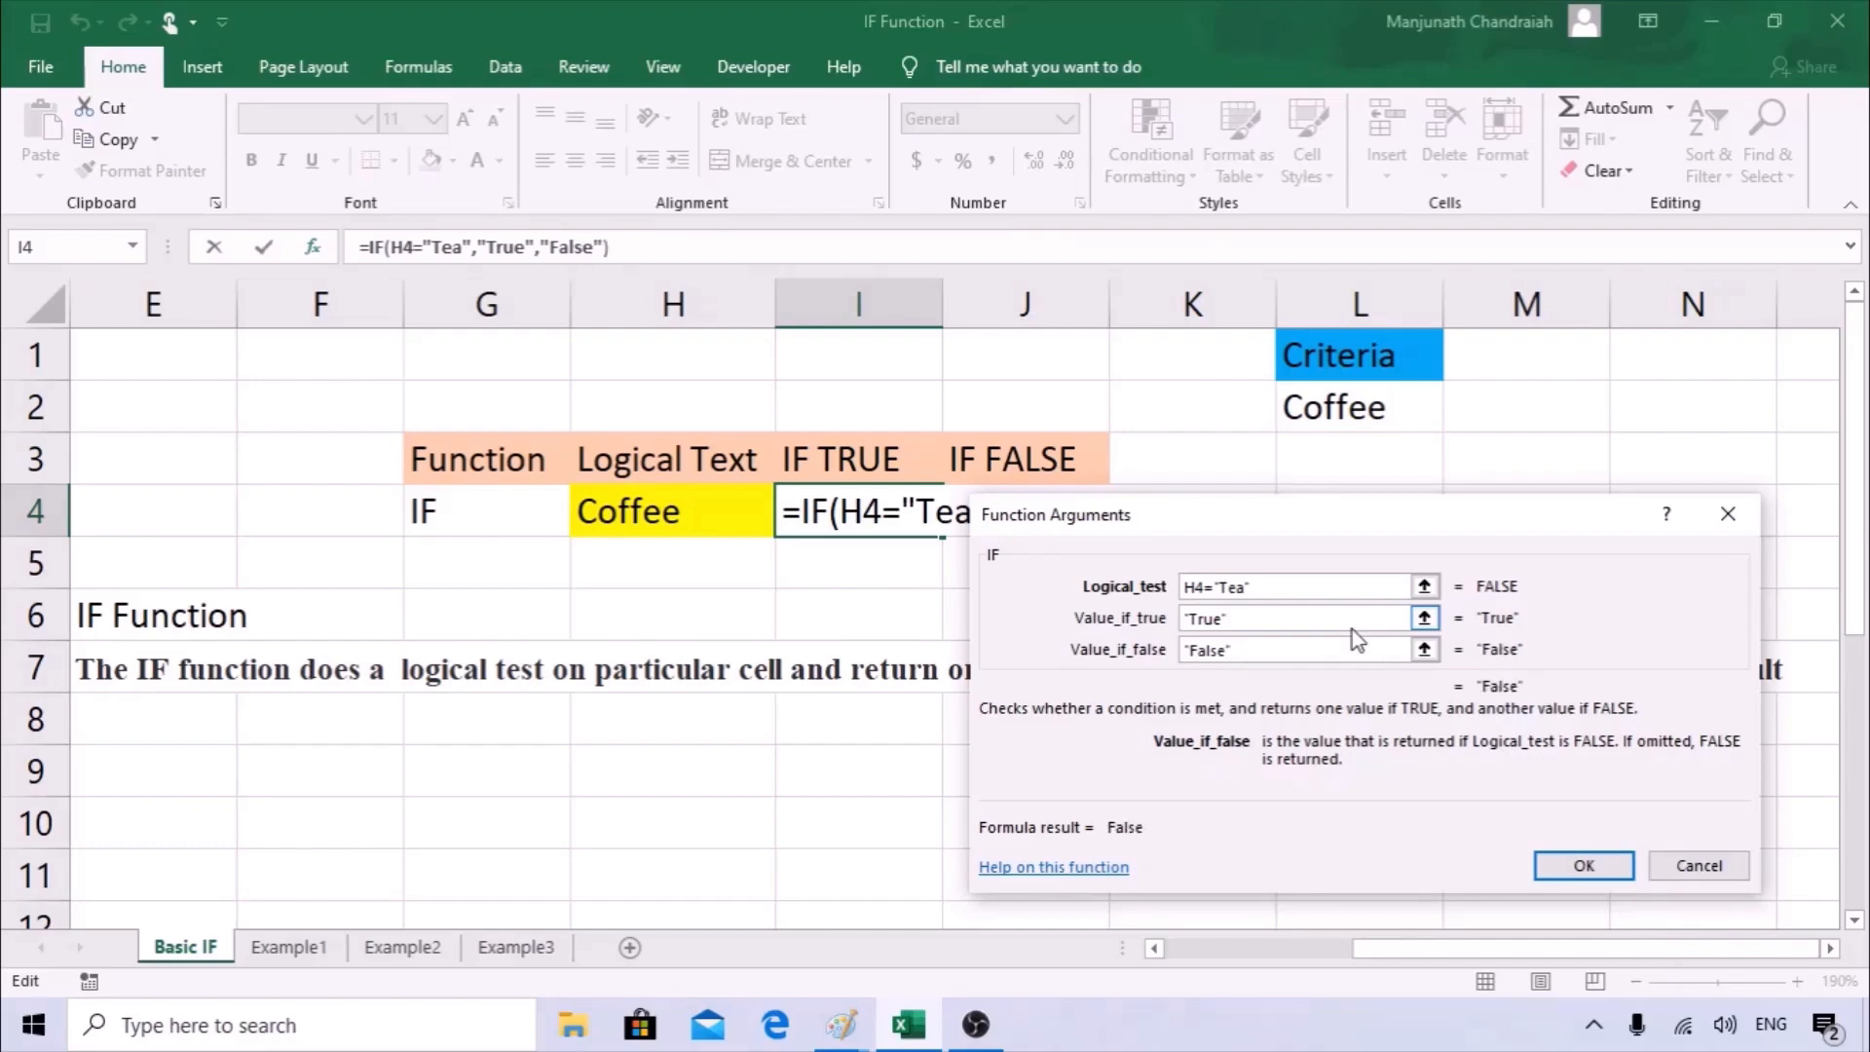
{"action": "left_click", "coordinate": [1558, 865]}
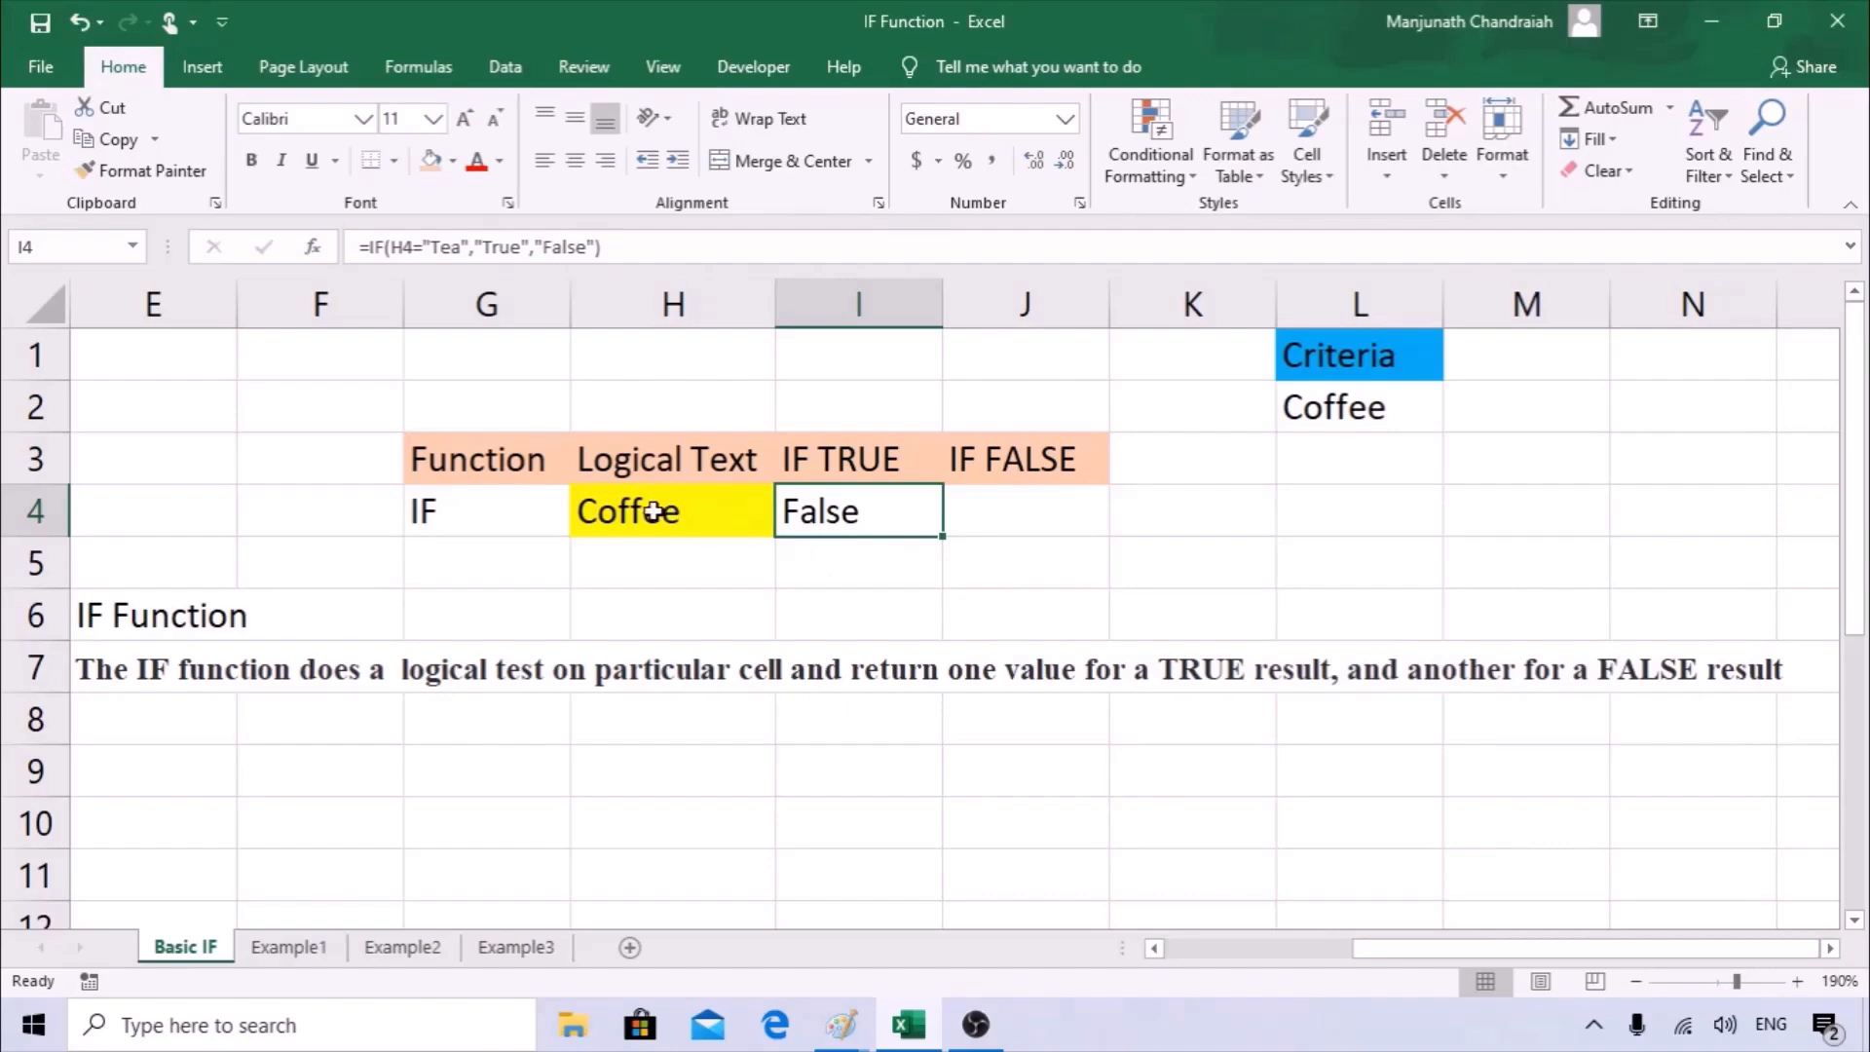
Inspect the Tea criterion inside the IF formula in I4 without changing it.
{"action": "left_click", "coordinate": [463, 249]}
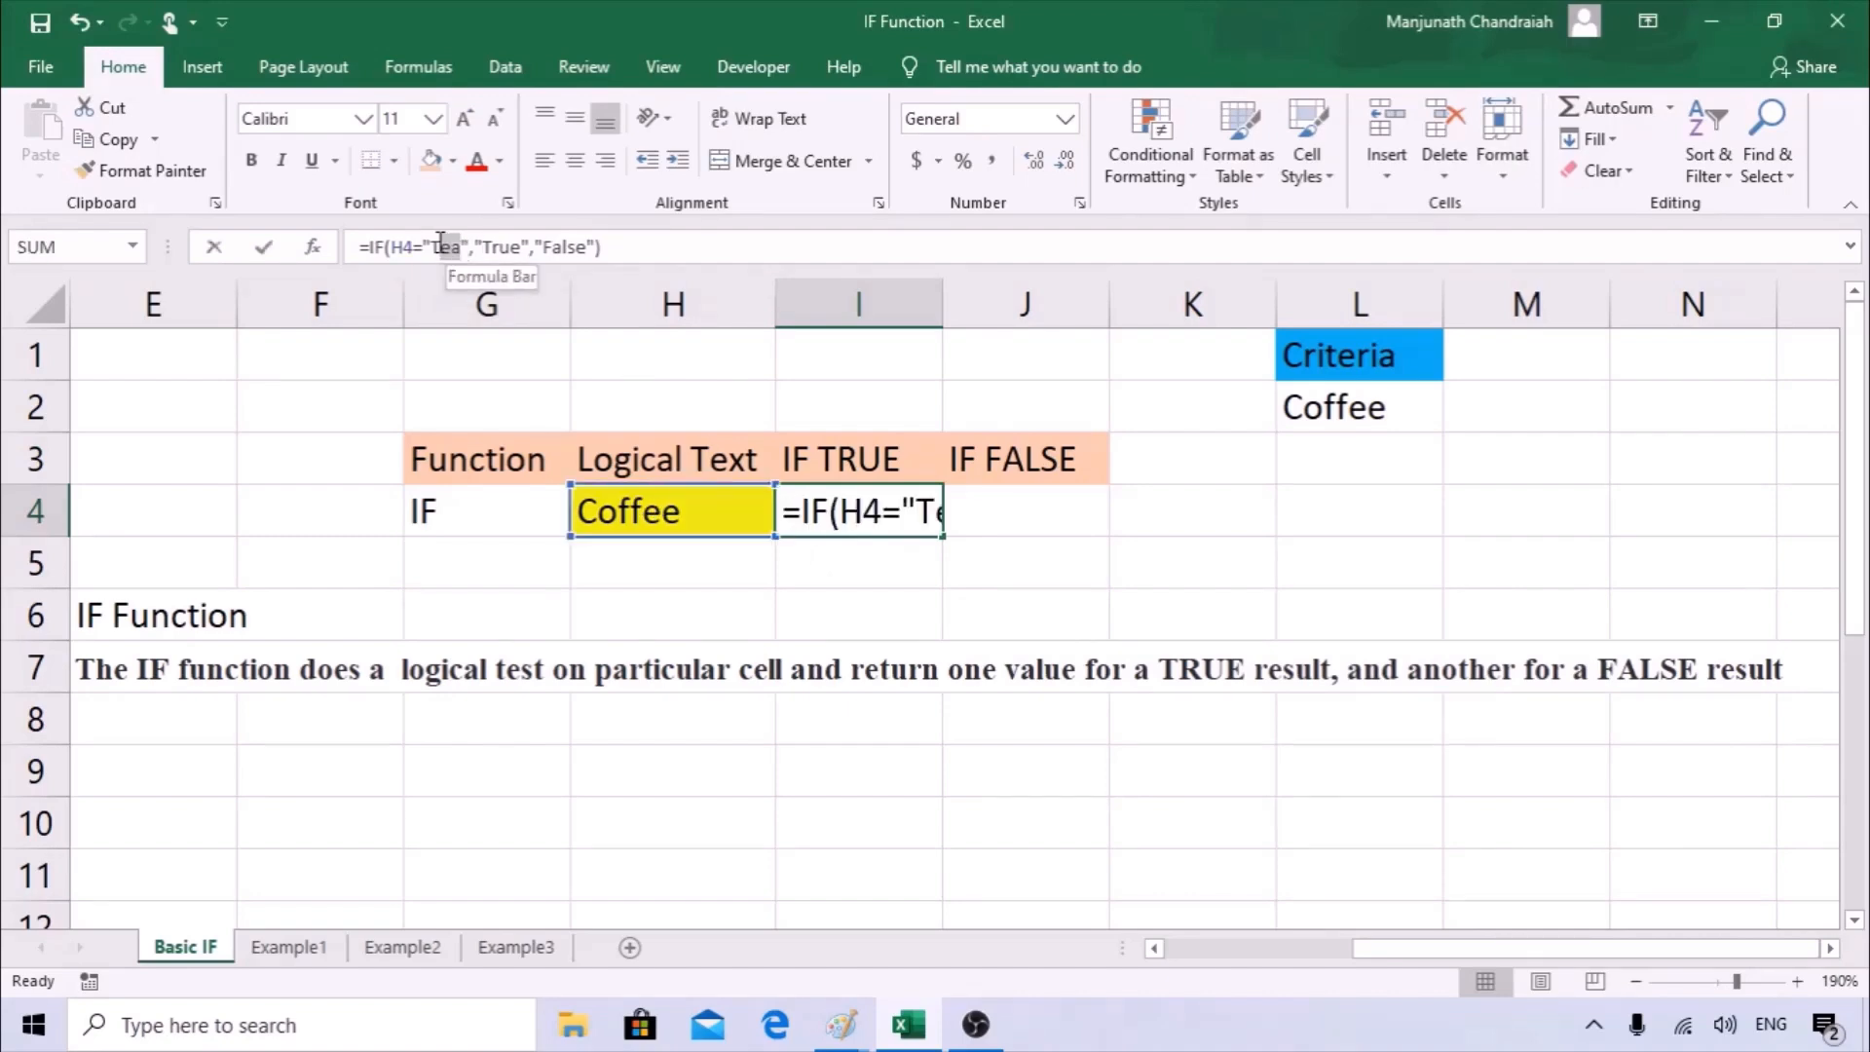
{"action": "double_click", "coordinate": [455, 249]}
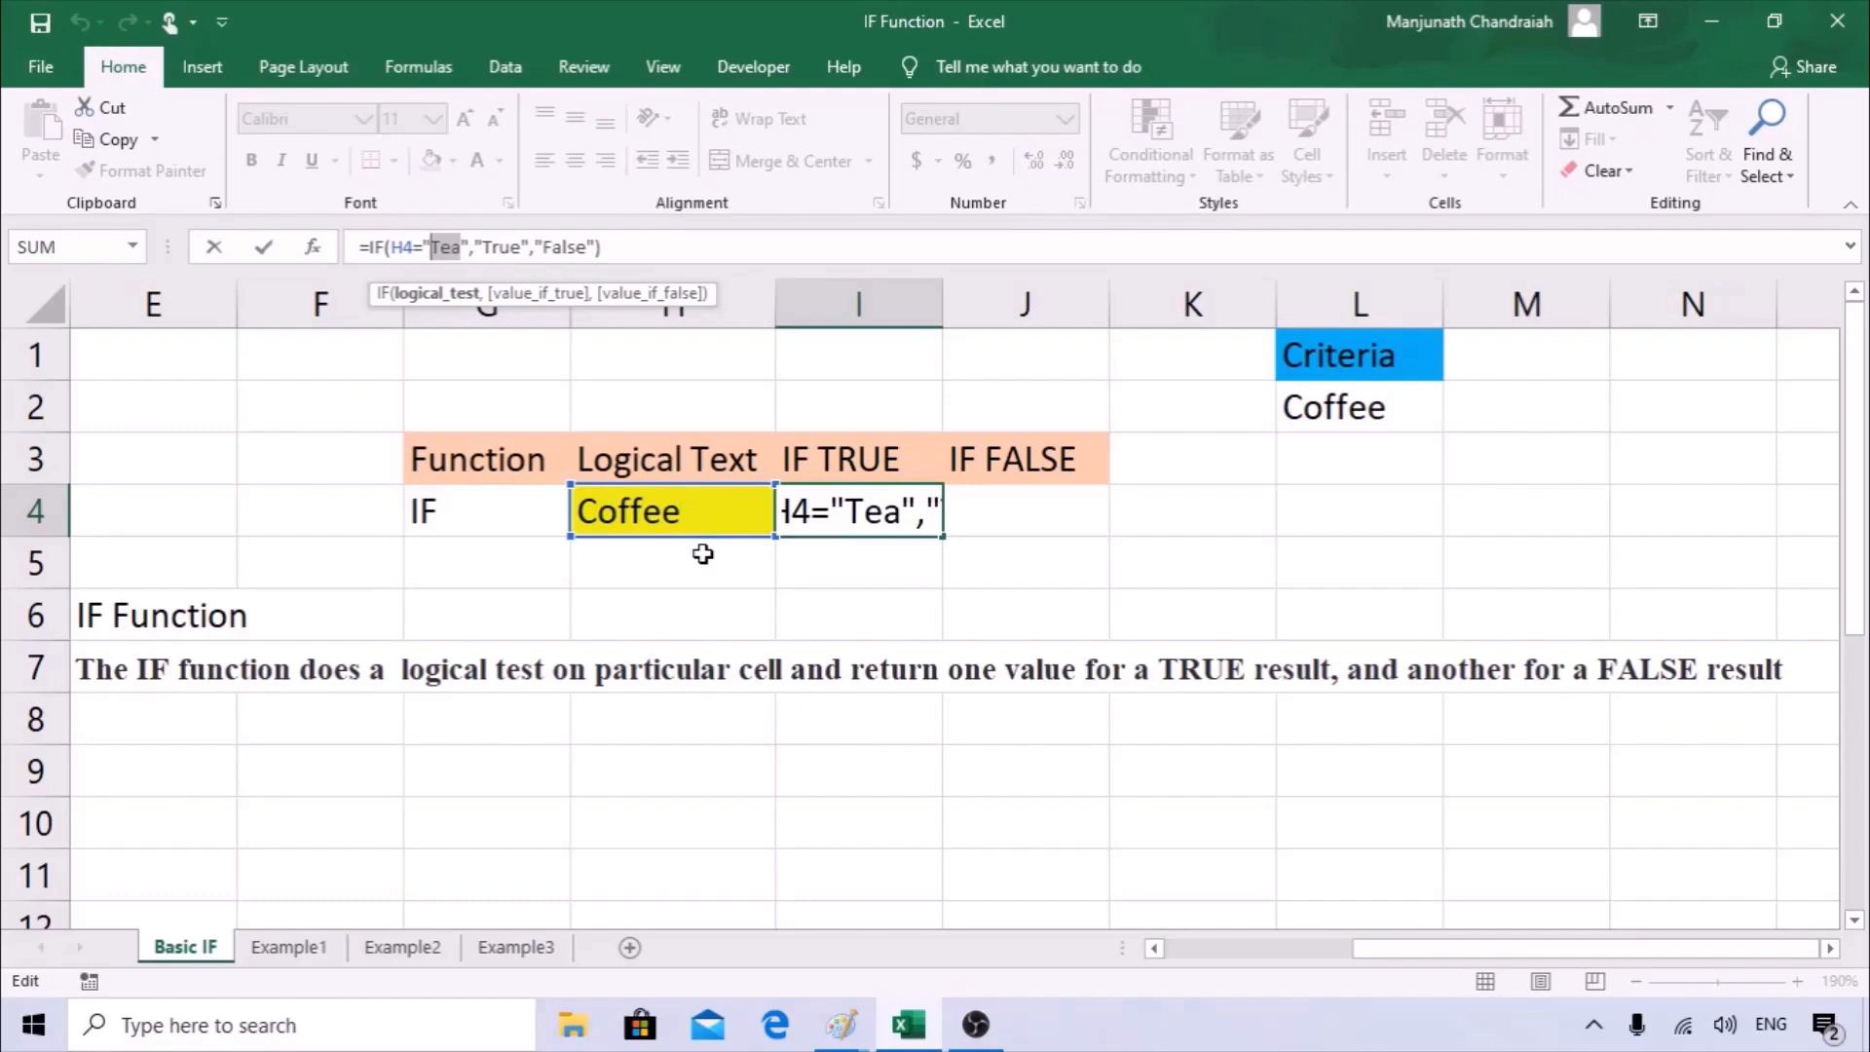
{"action": "key", "text": "Escape"}
Enter Tea in the yellow Logical Text cell H4 to test the IF formula, and select I4 to check it.
{"action": "left_click", "coordinate": [682, 509]}
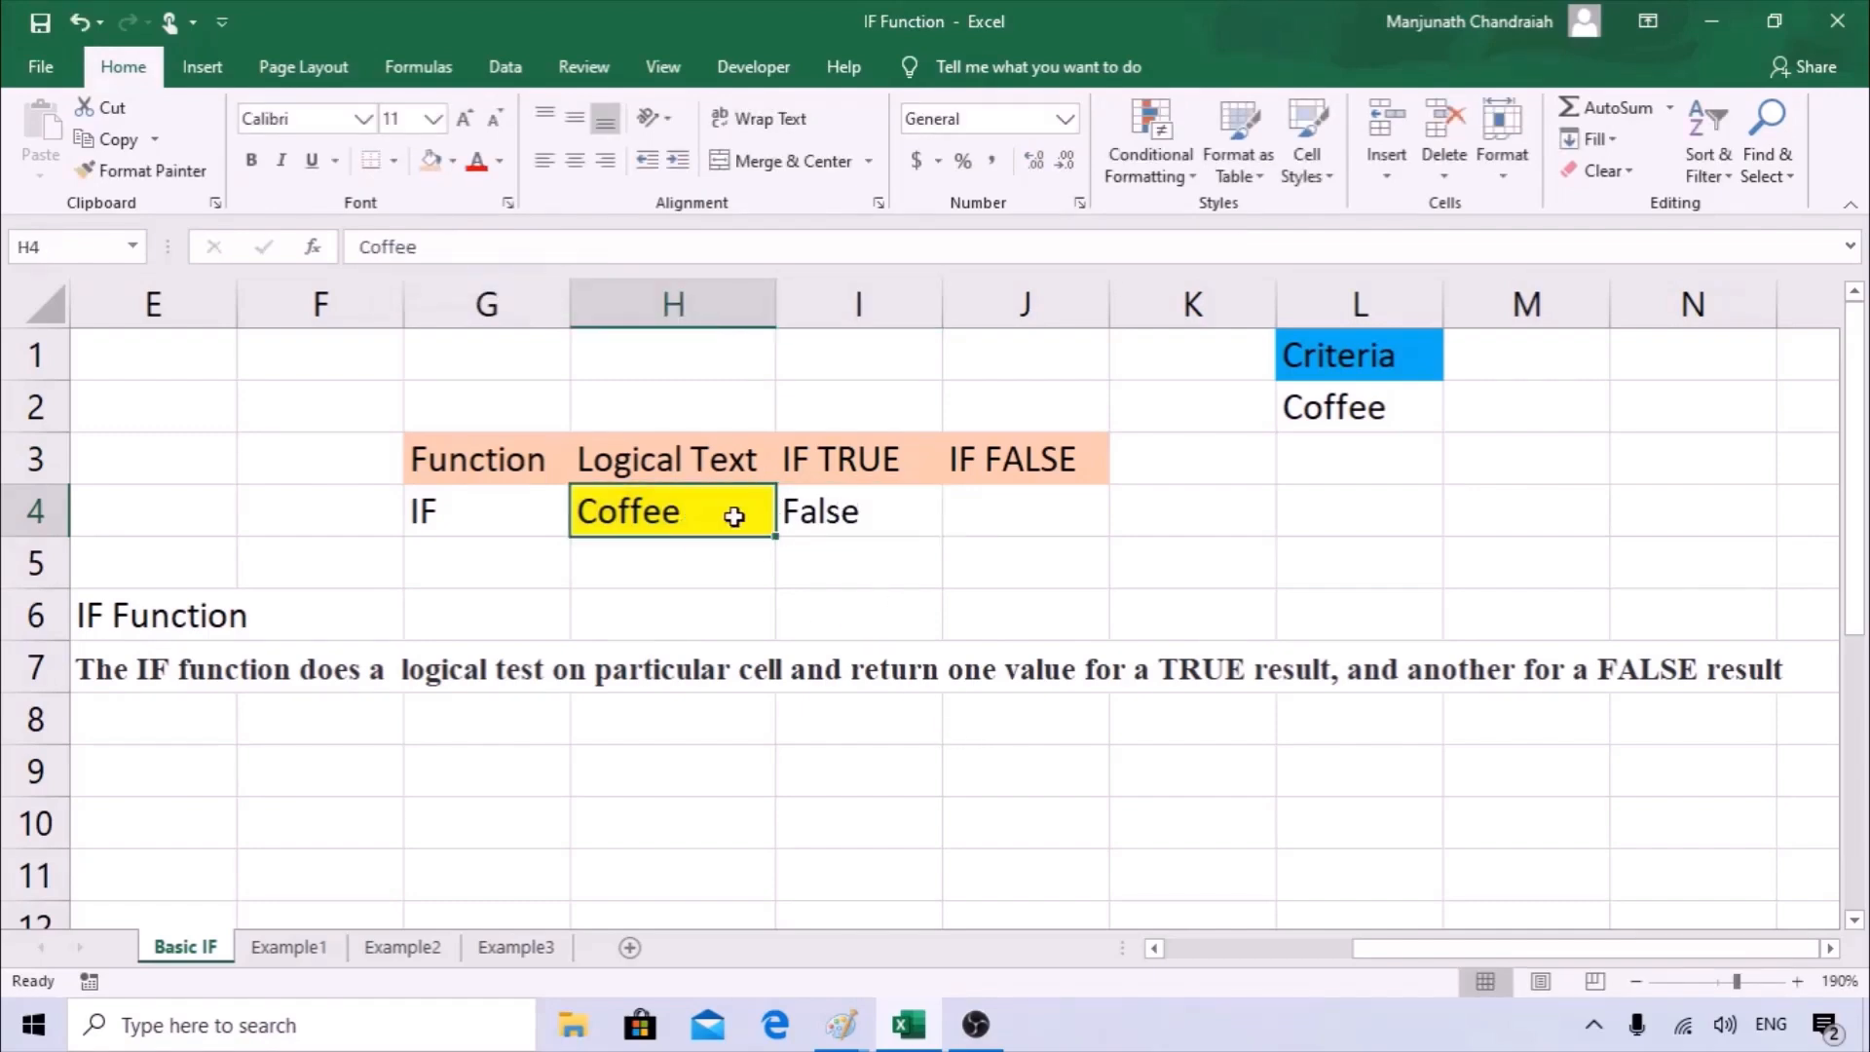
{"action": "type", "text": "Tea"}
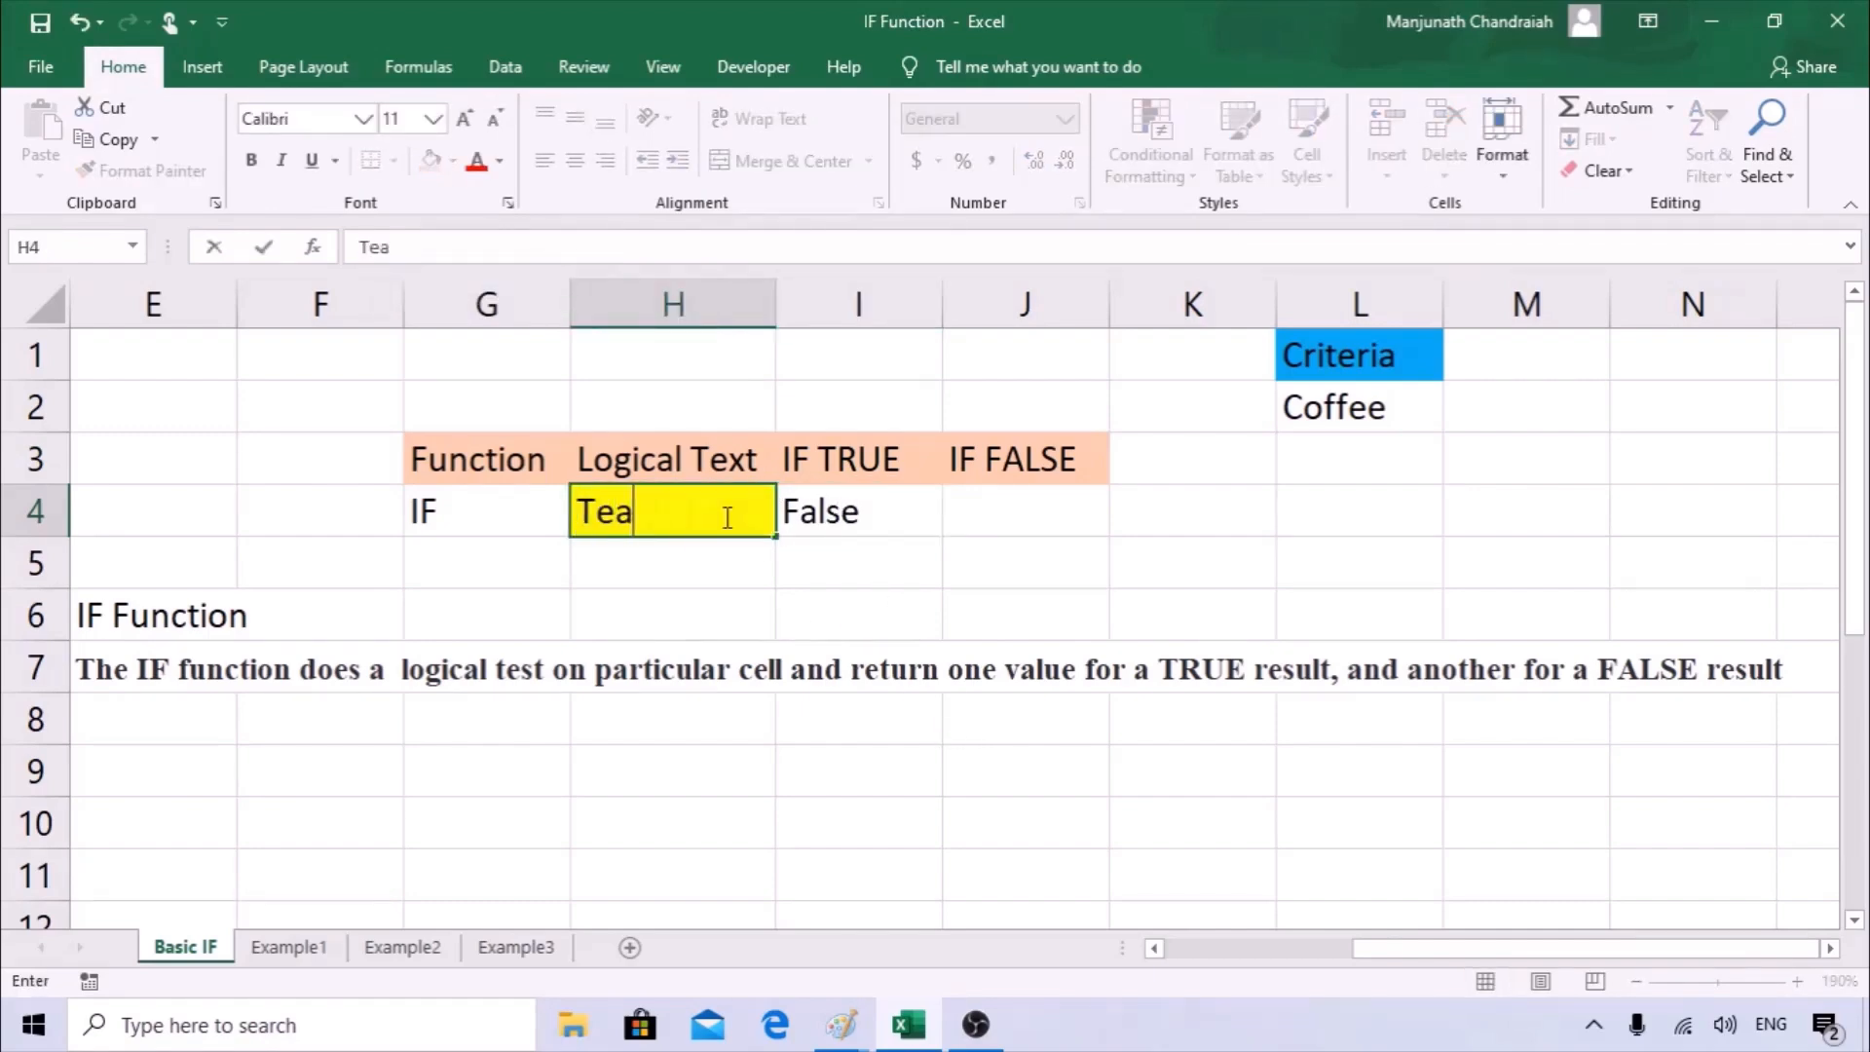
{"action": "key", "text": "Tab"}
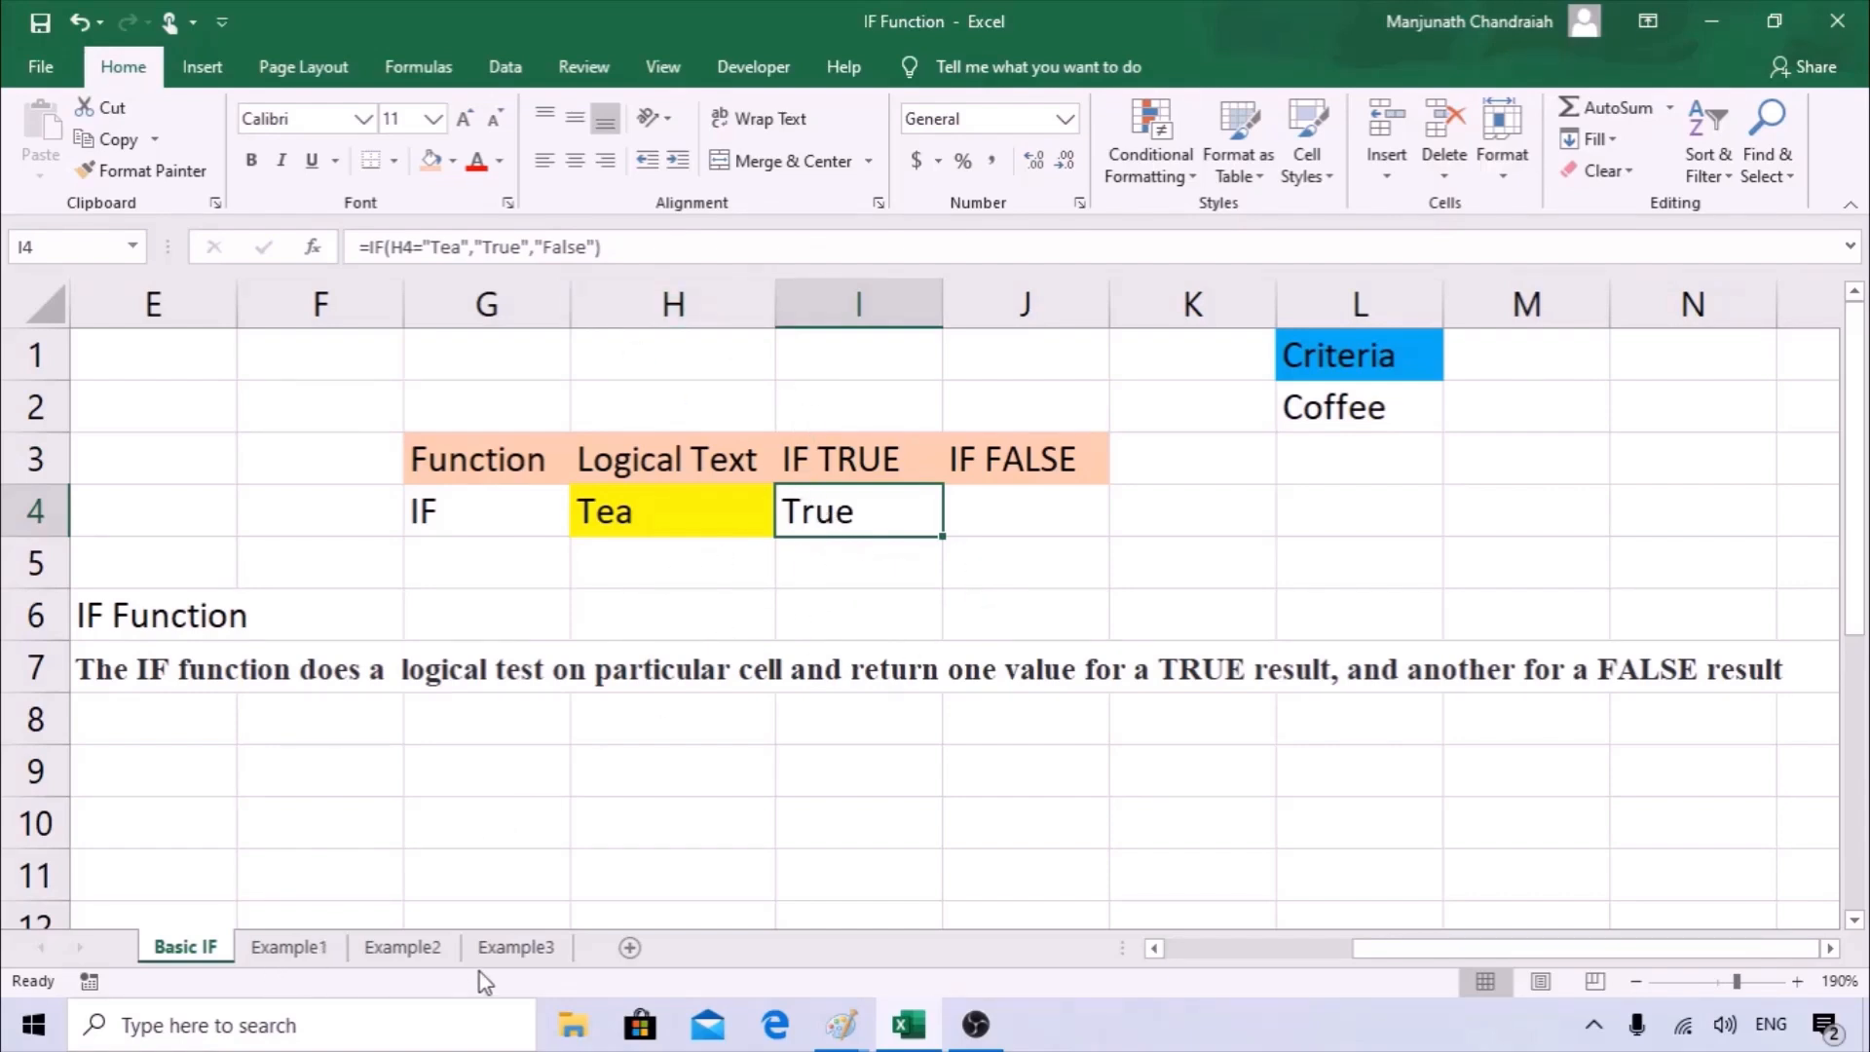
{"action": "left_click", "coordinate": [845, 574]}
{"action": "left_click", "coordinate": [857, 509]}
Switch to the Example1 sheet and examine the Name, Score and Result columns and the passing score criteria in F3:F4.
{"action": "left_click", "coordinate": [325, 959]}
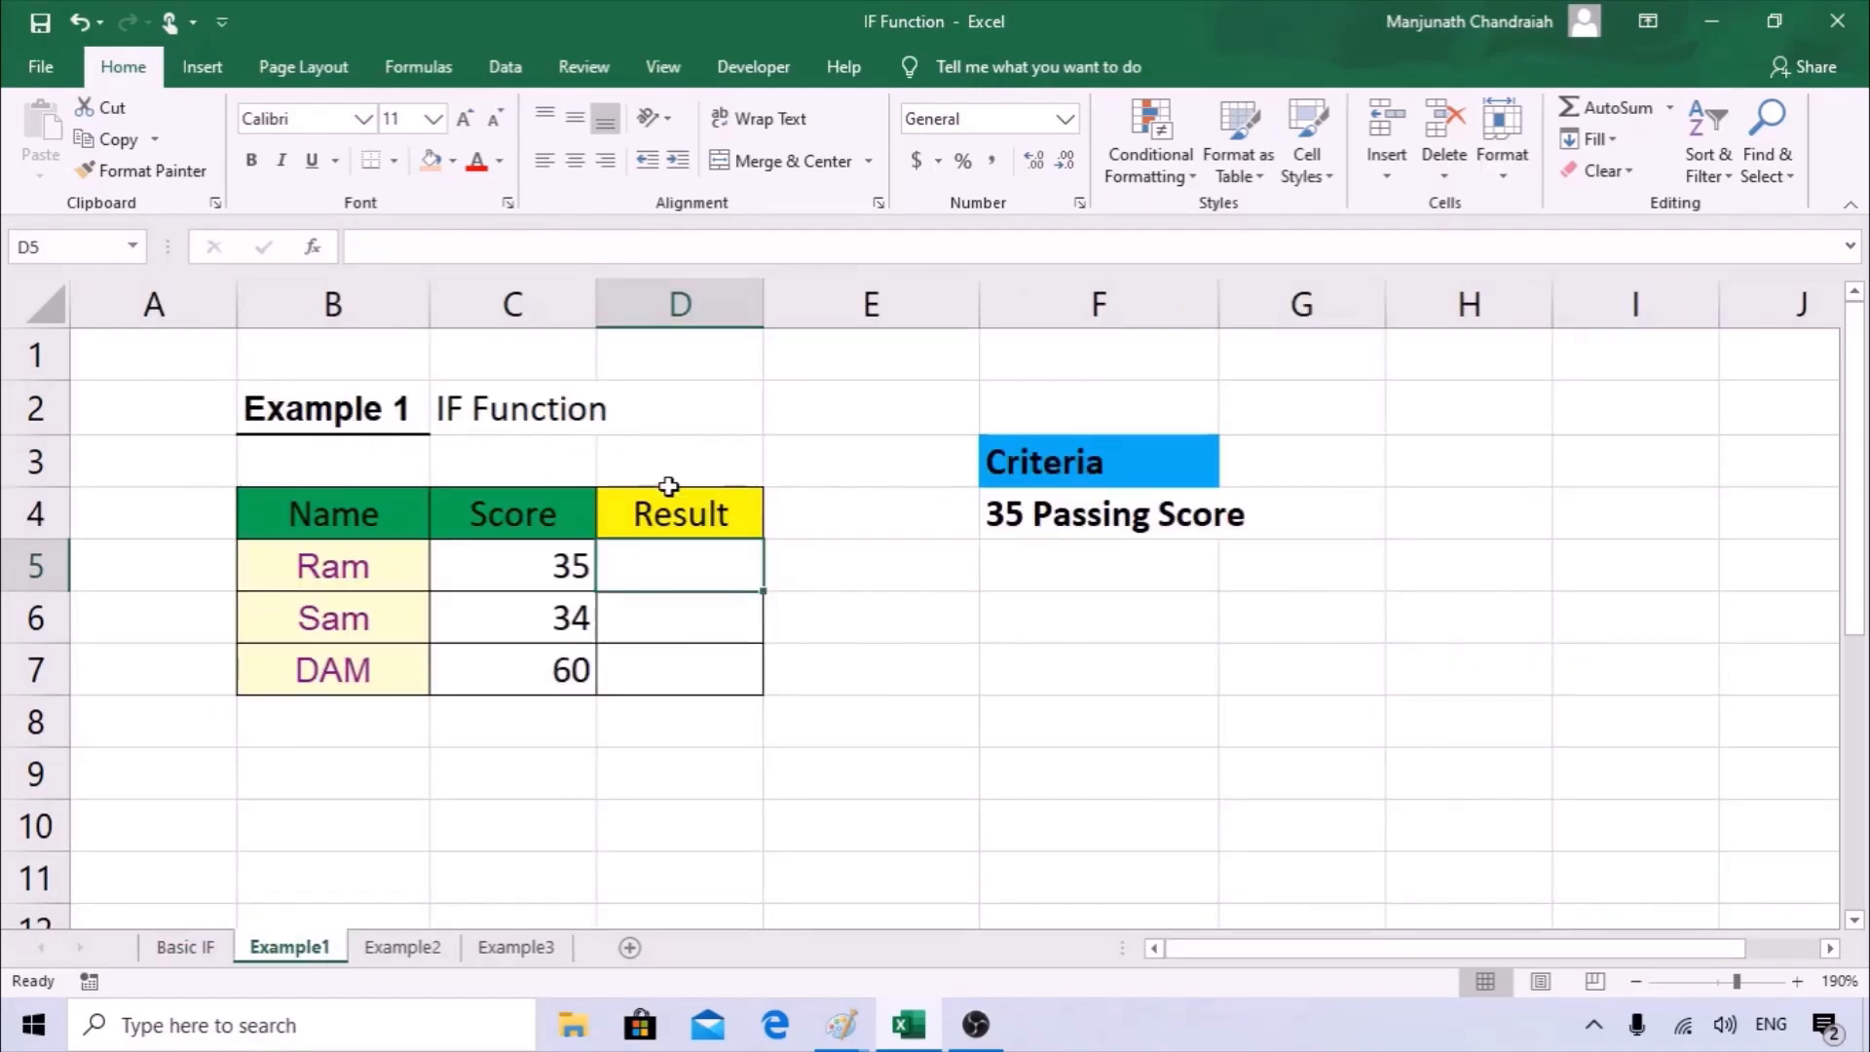
{"action": "left_click_drag", "start_coordinate": [342, 513], "coordinate": [359, 681]}
{"action": "left_click_drag", "start_coordinate": [535, 513], "coordinate": [538, 673]}
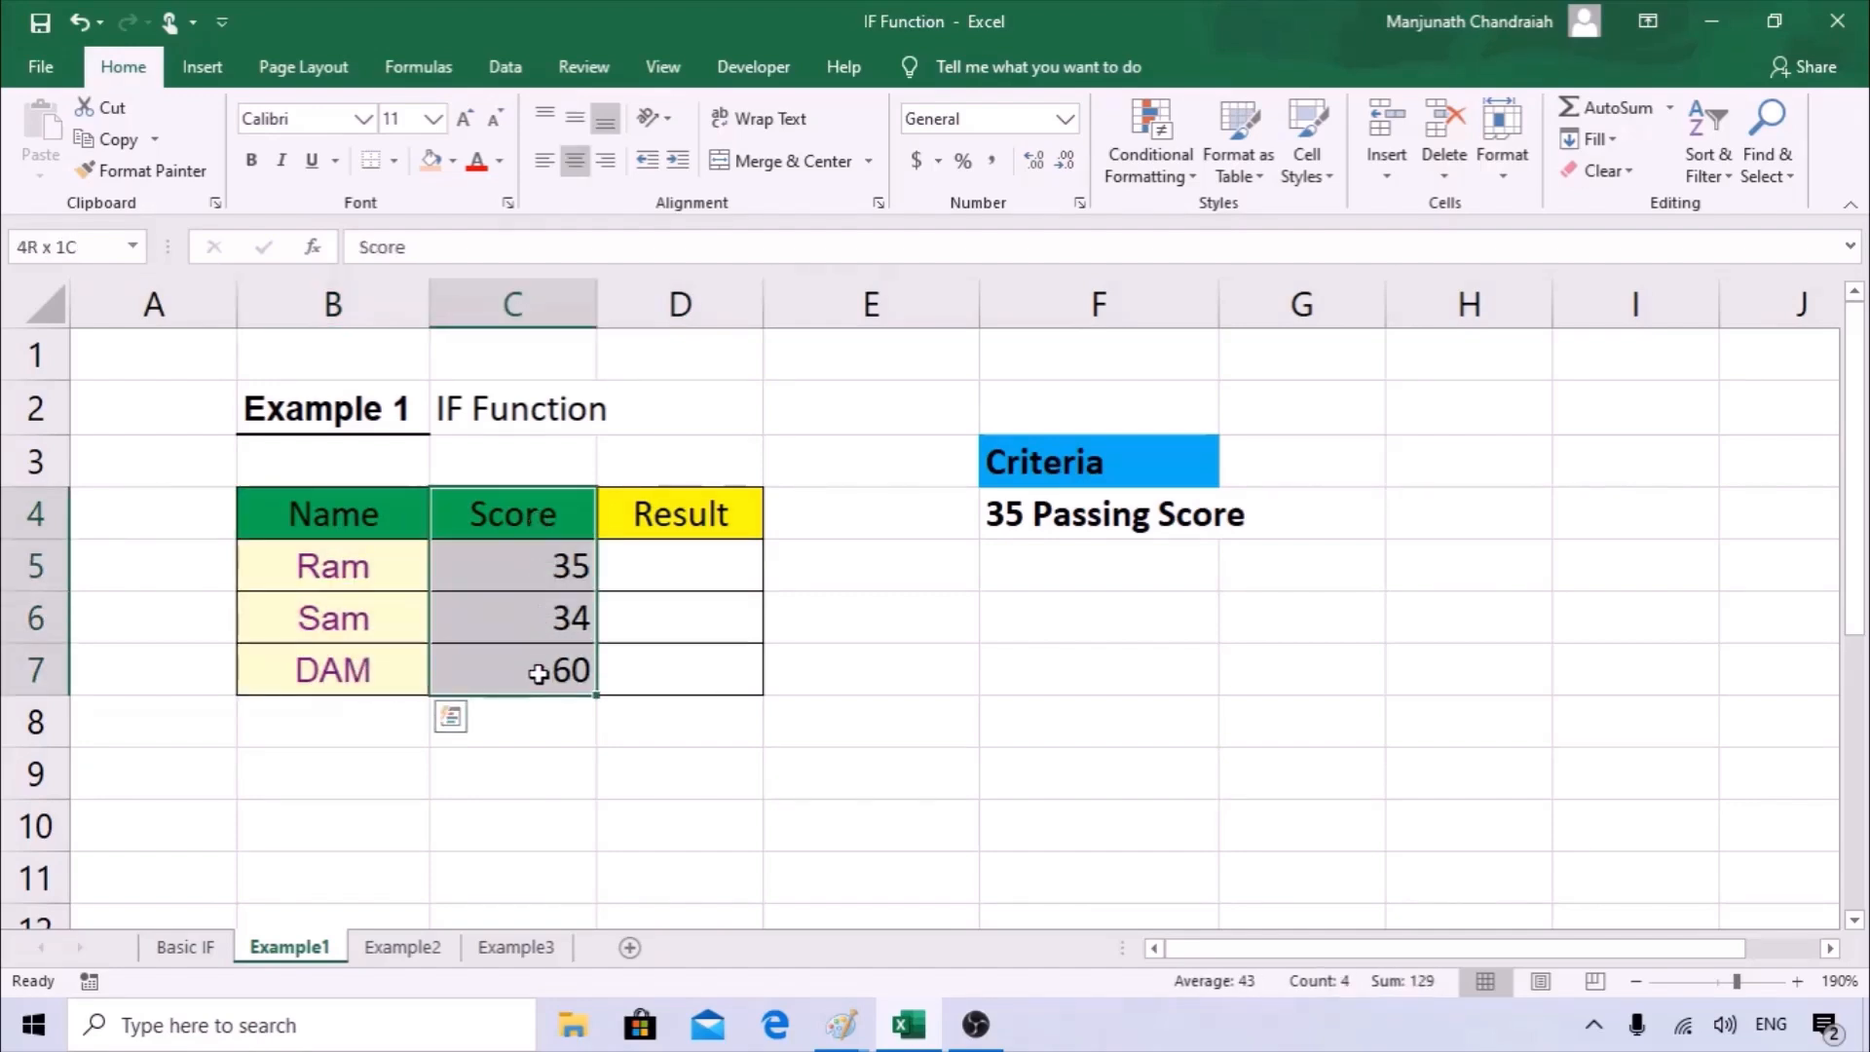
{"action": "left_click_drag", "start_coordinate": [666, 514], "coordinate": [667, 678]}
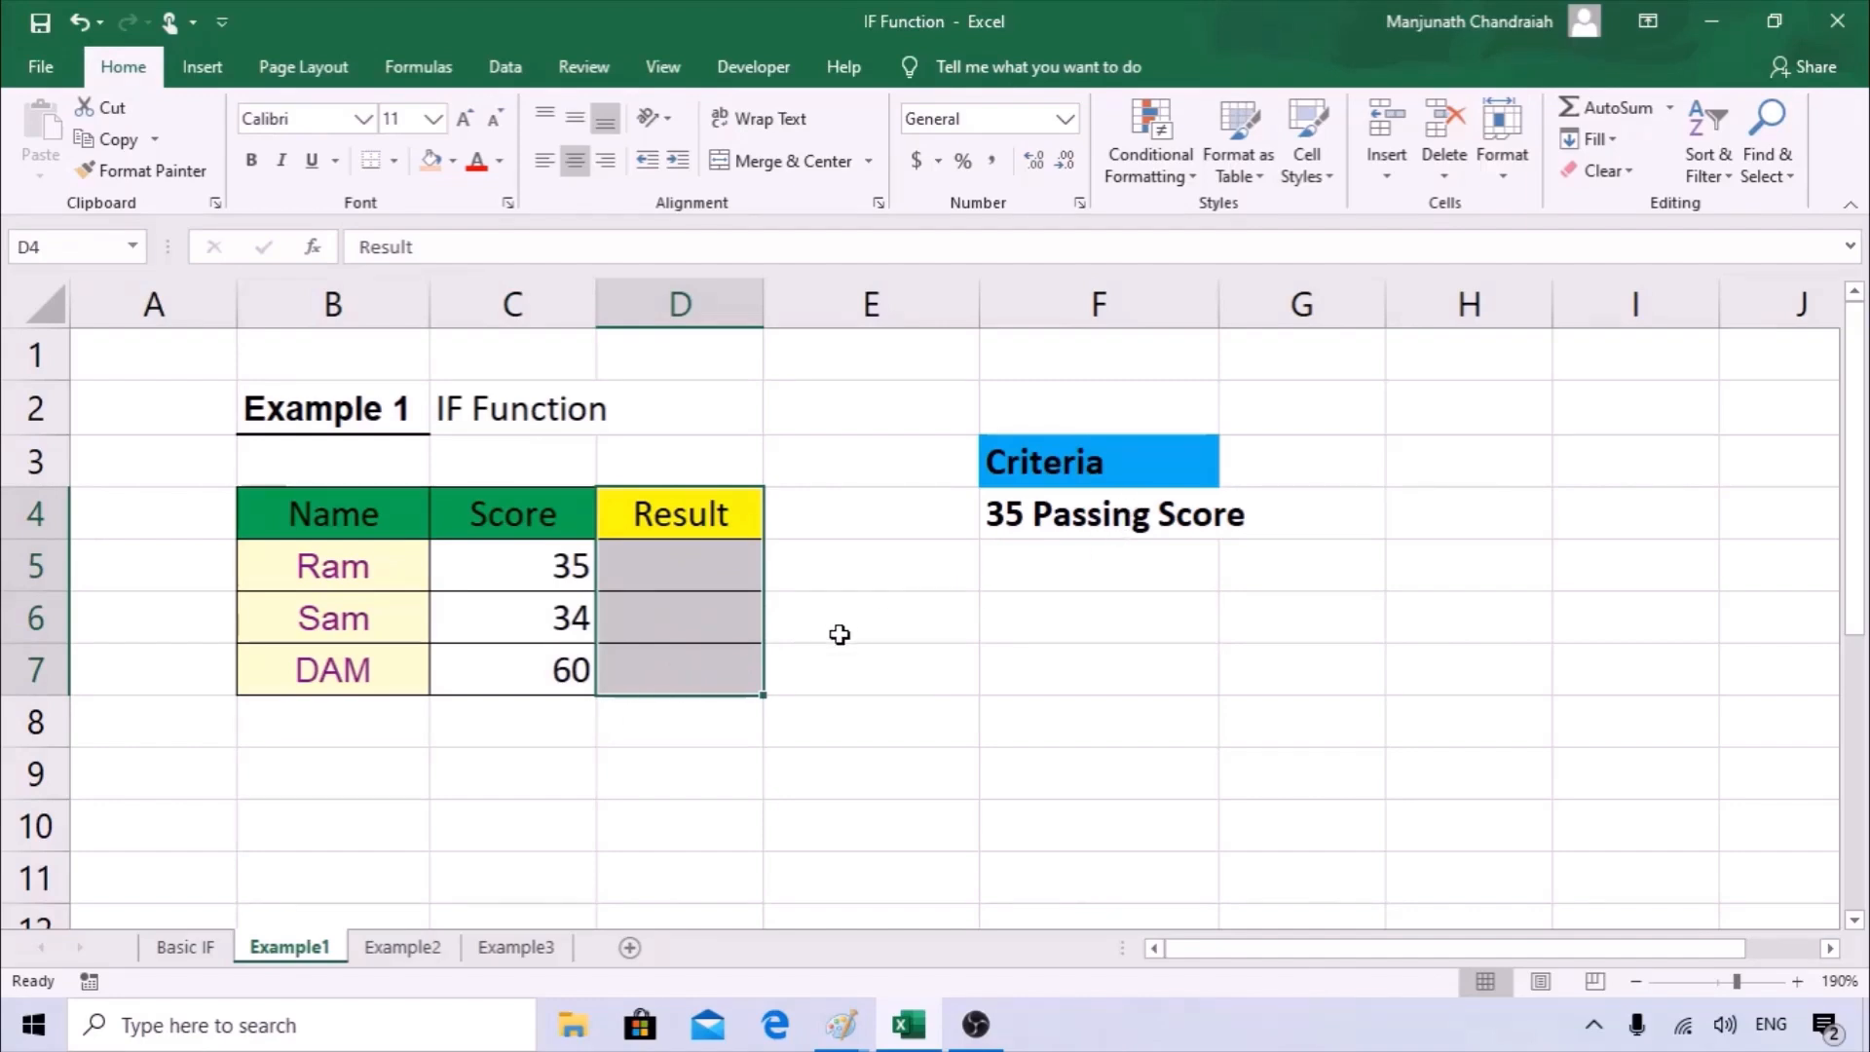
{"action": "left_click", "coordinate": [1106, 464]}
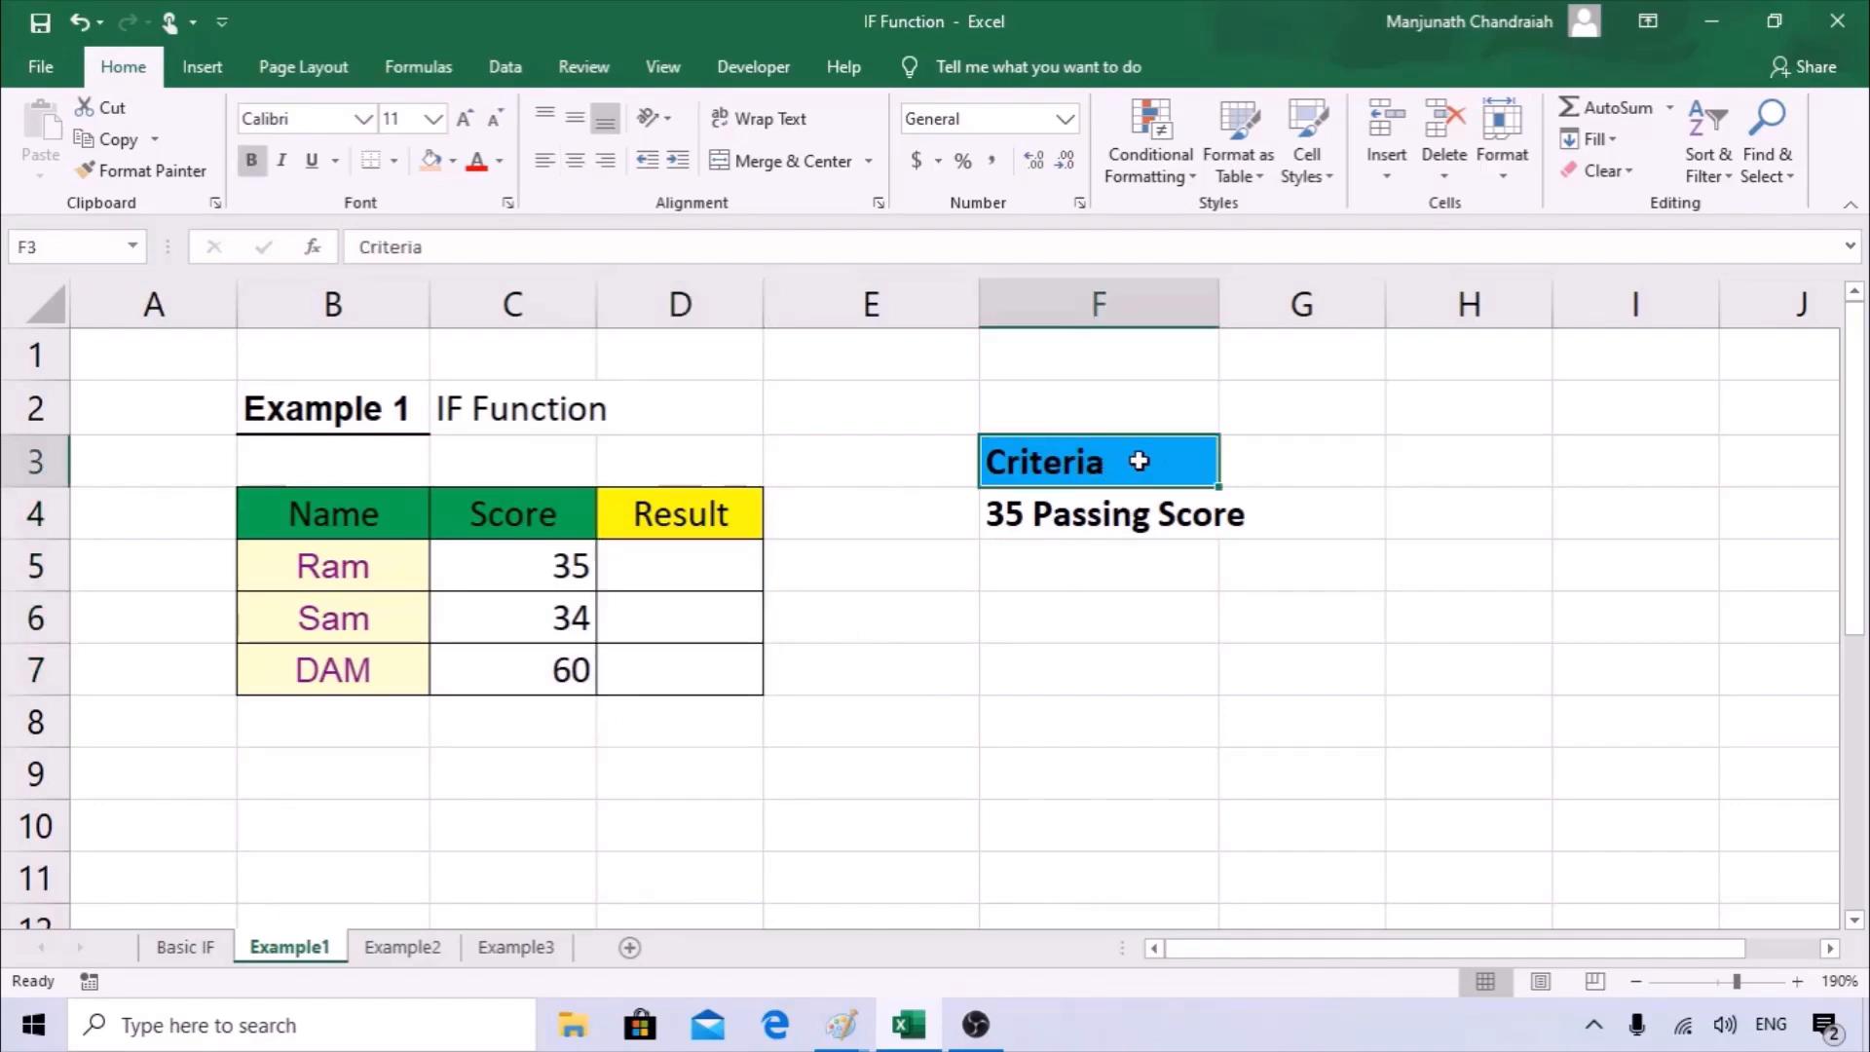
{"action": "left_click", "coordinate": [1038, 510]}
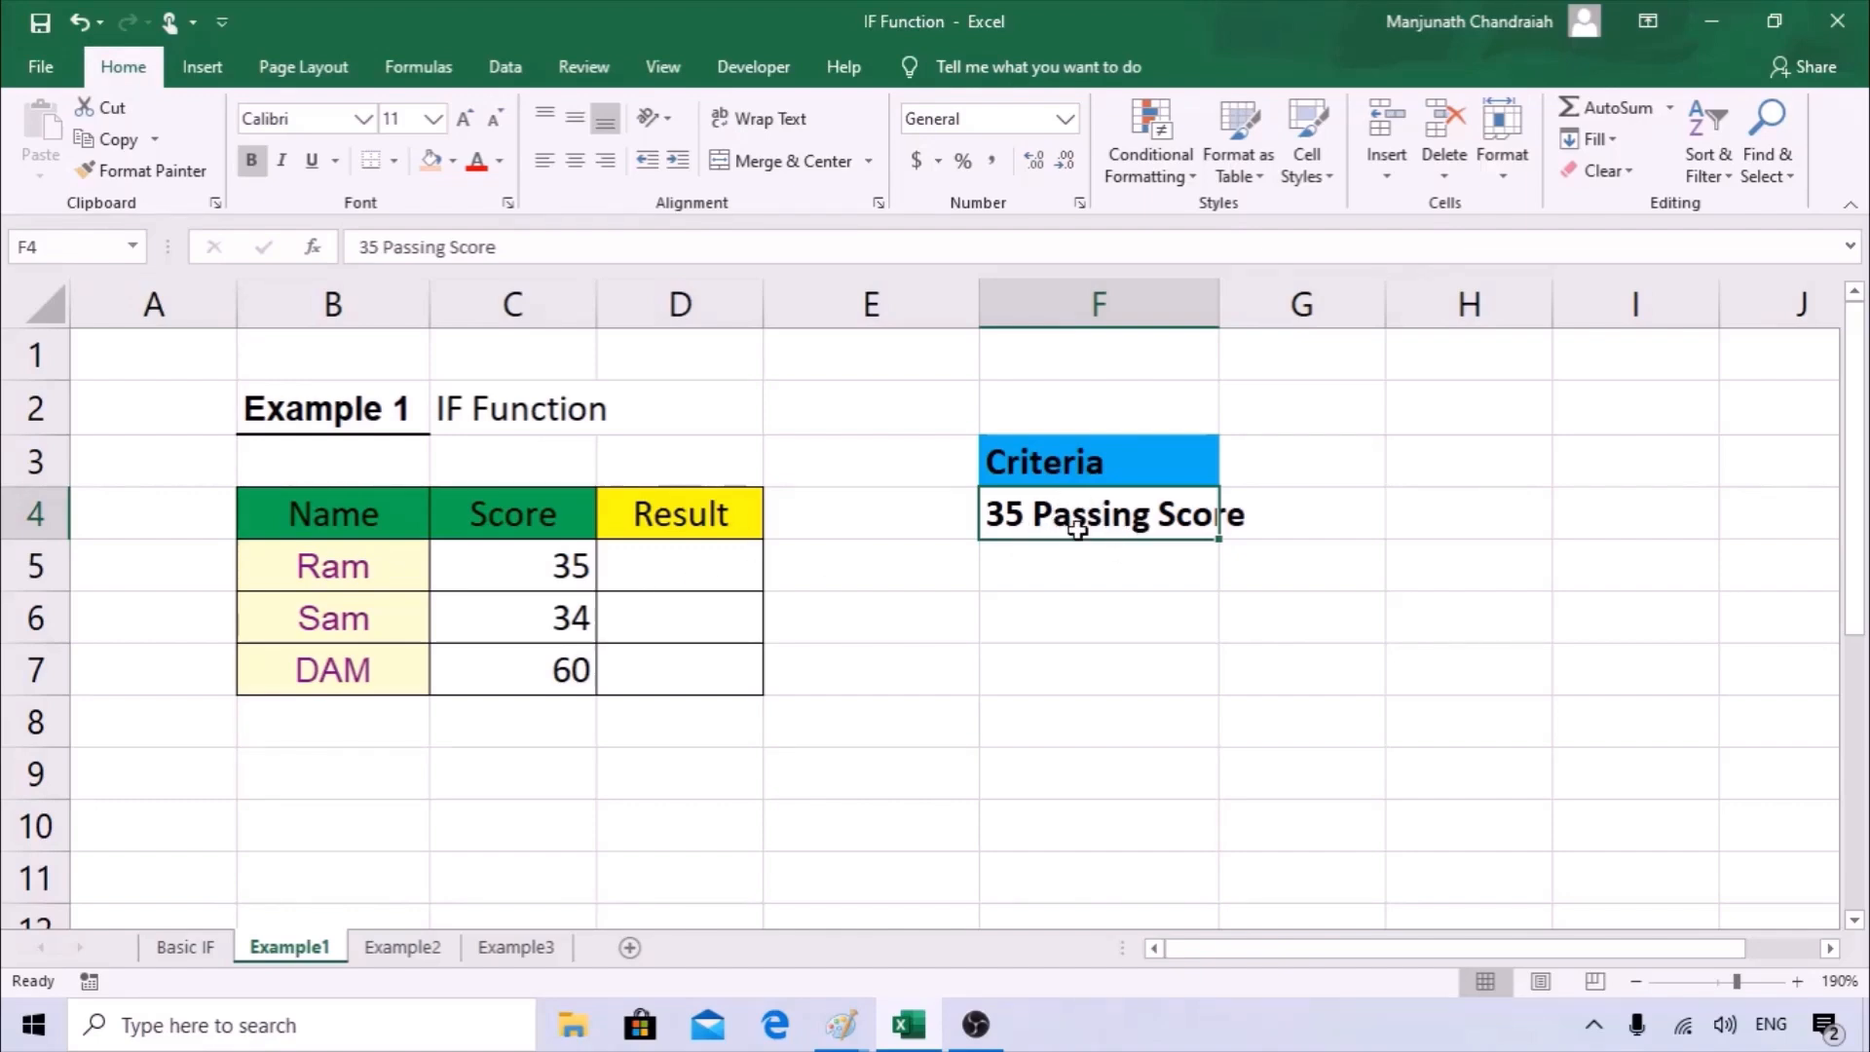
Start an IF formula in the first Result cell, D5, and open its function arguments clear of the score table.
{"action": "left_click", "coordinate": [649, 568]}
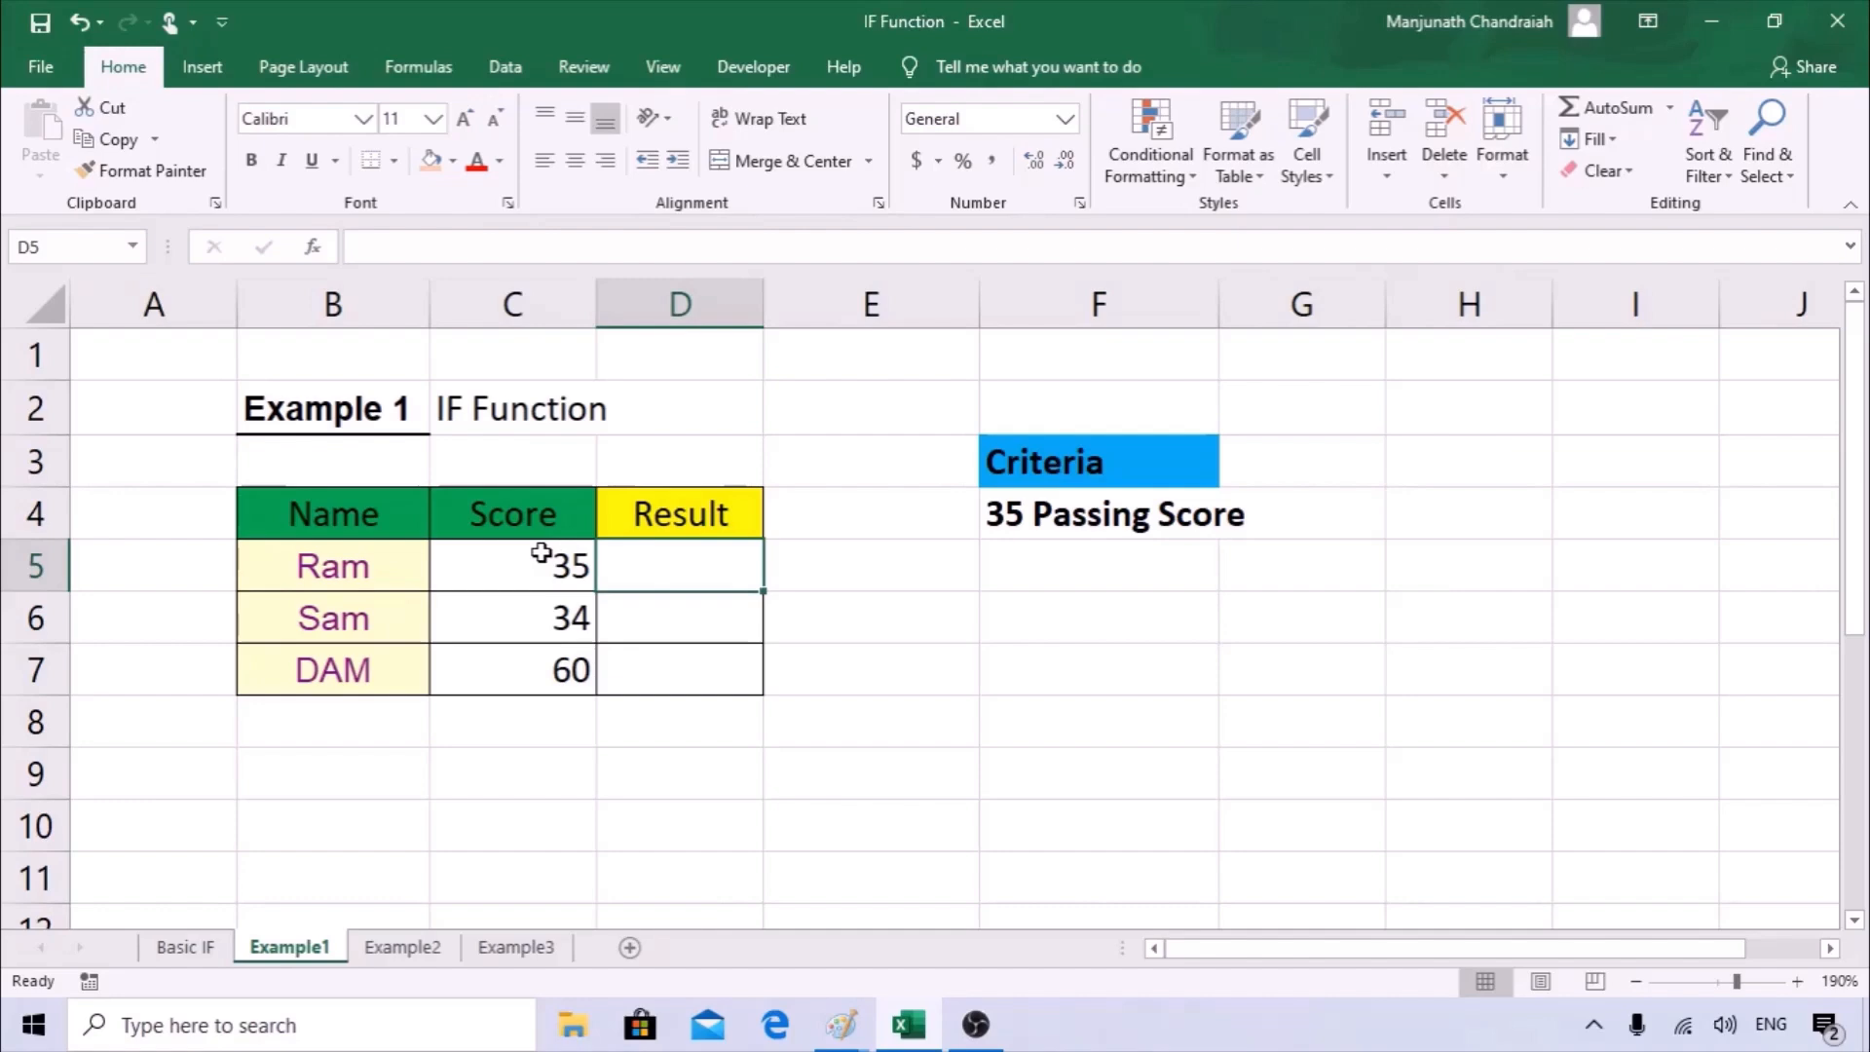
{"action": "left_click_drag", "start_coordinate": [542, 553], "coordinate": [564, 649]}
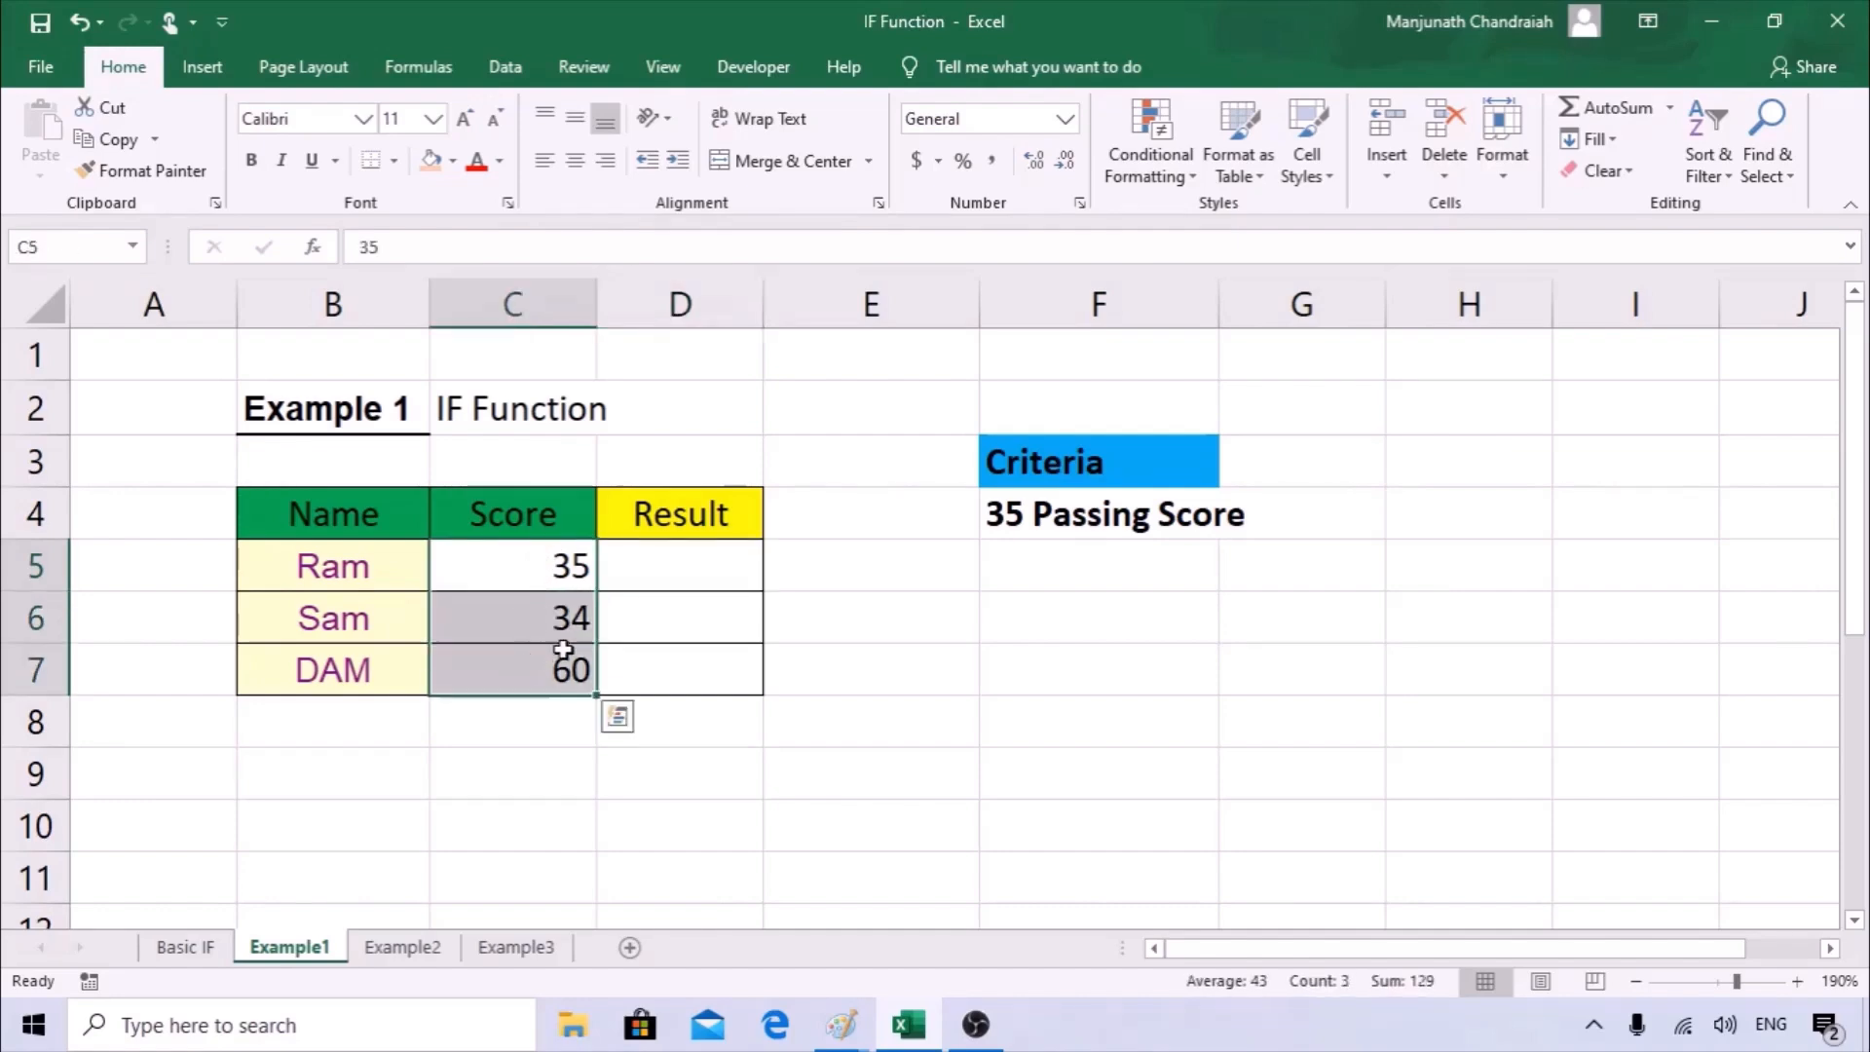
{"action": "left_click", "coordinate": [648, 568]}
{"action": "double_click", "coordinate": [667, 545]}
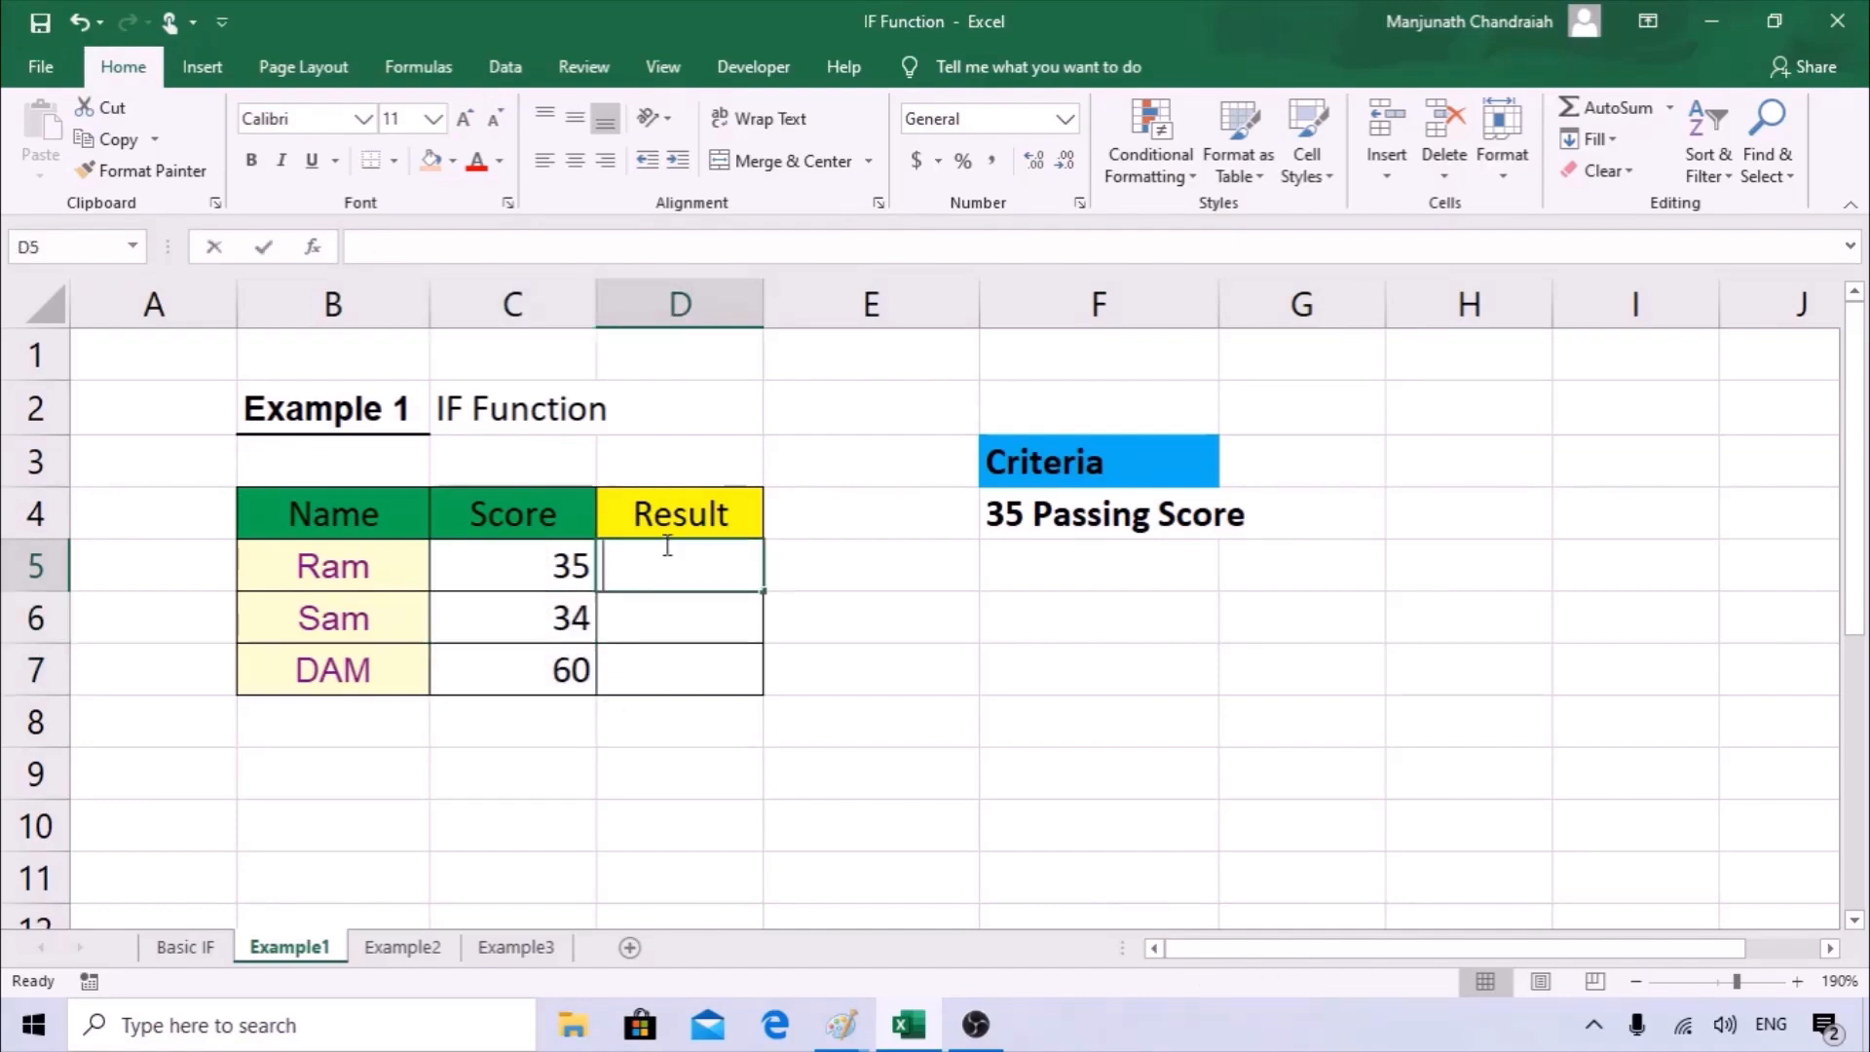
{"action": "type", "text": "=IF("}
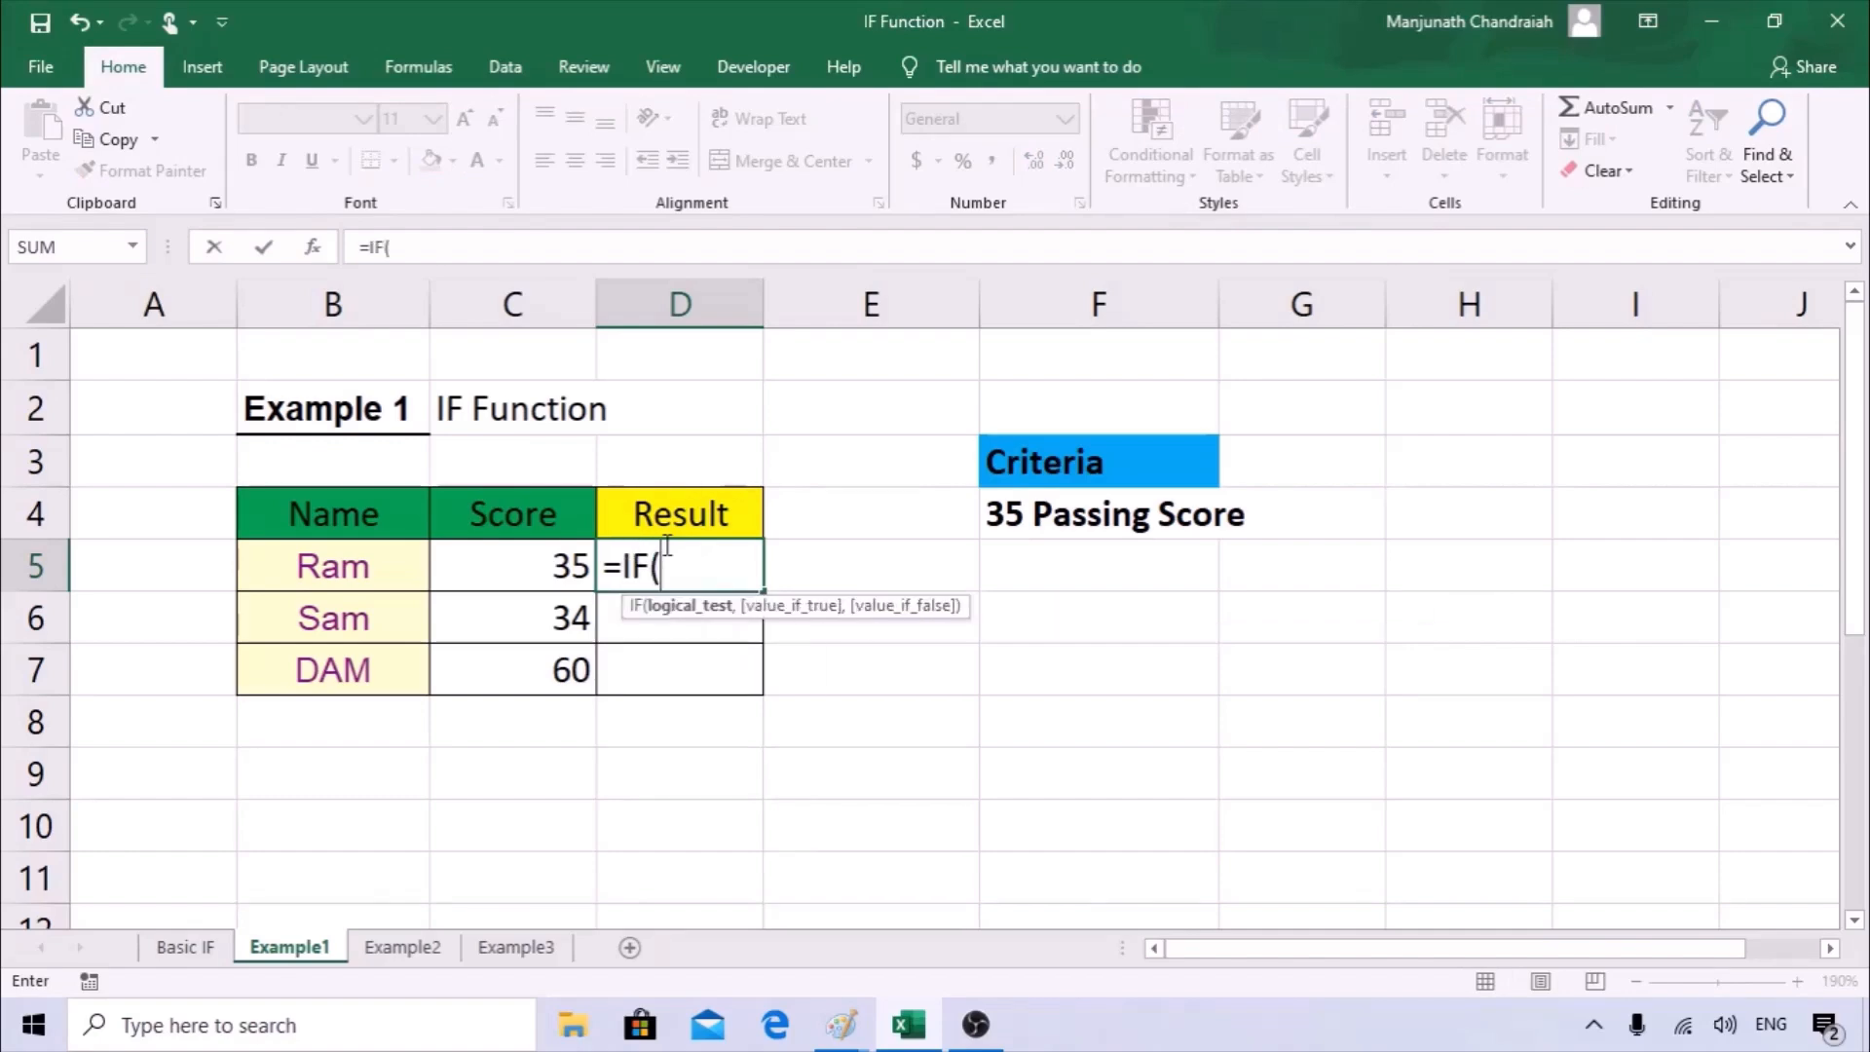
{"action": "left_click", "coordinate": [314, 248]}
{"action": "left_click_drag", "start_coordinate": [1097, 516], "coordinate": [970, 565]}
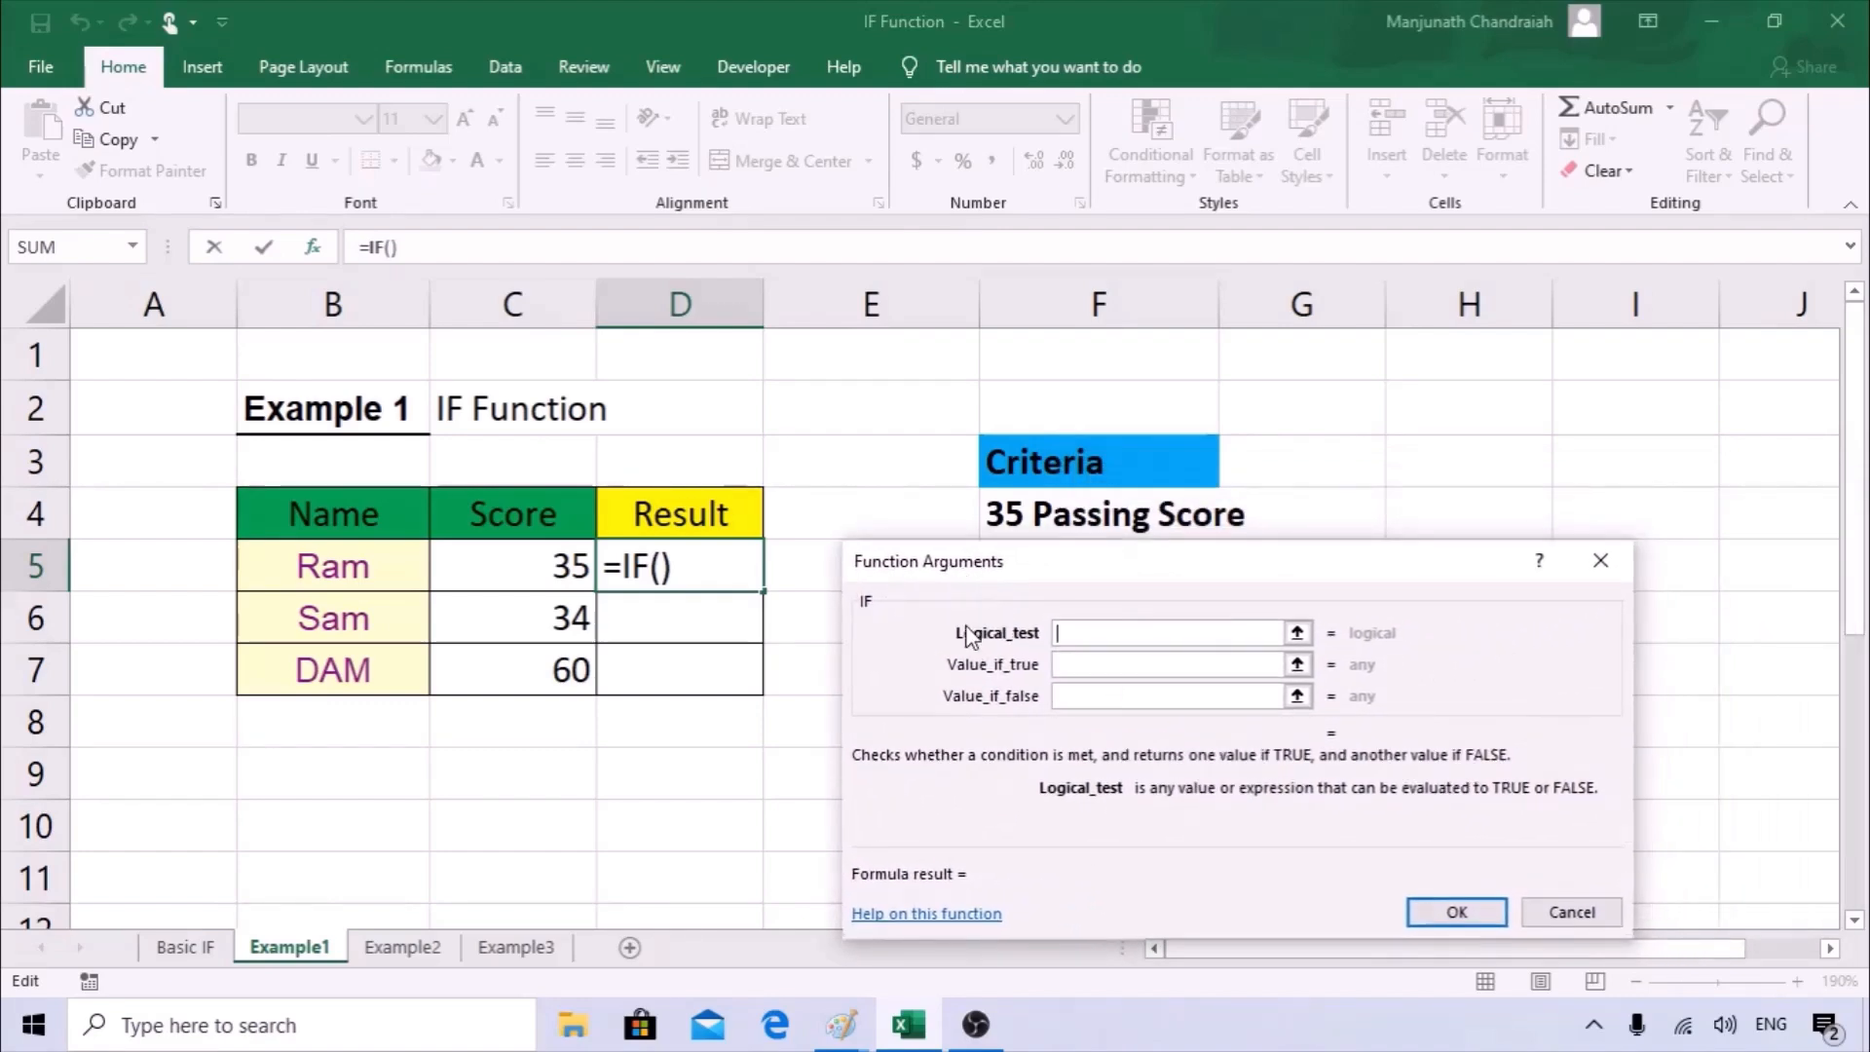
Set the logical test of the D5 IF formula to C5>=35.
{"action": "left_click", "coordinate": [551, 561]}
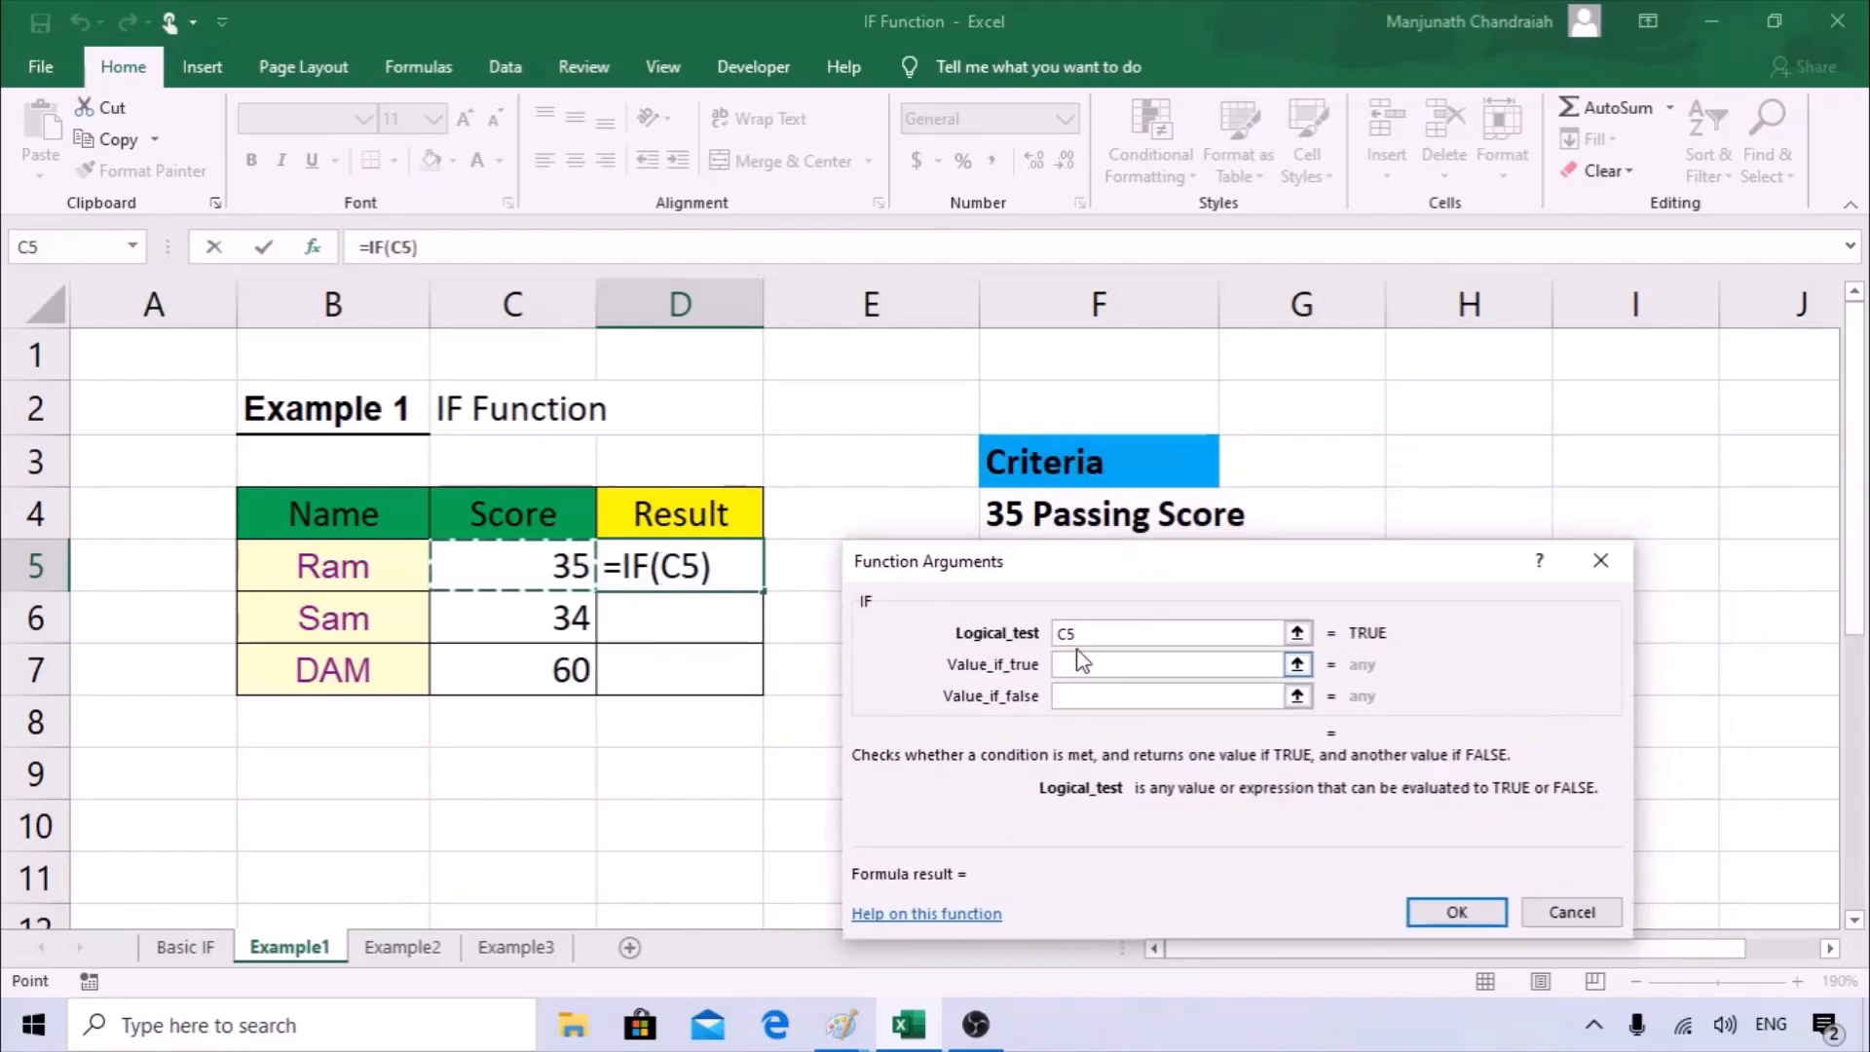
{"action": "left_click", "coordinate": [1244, 638]}
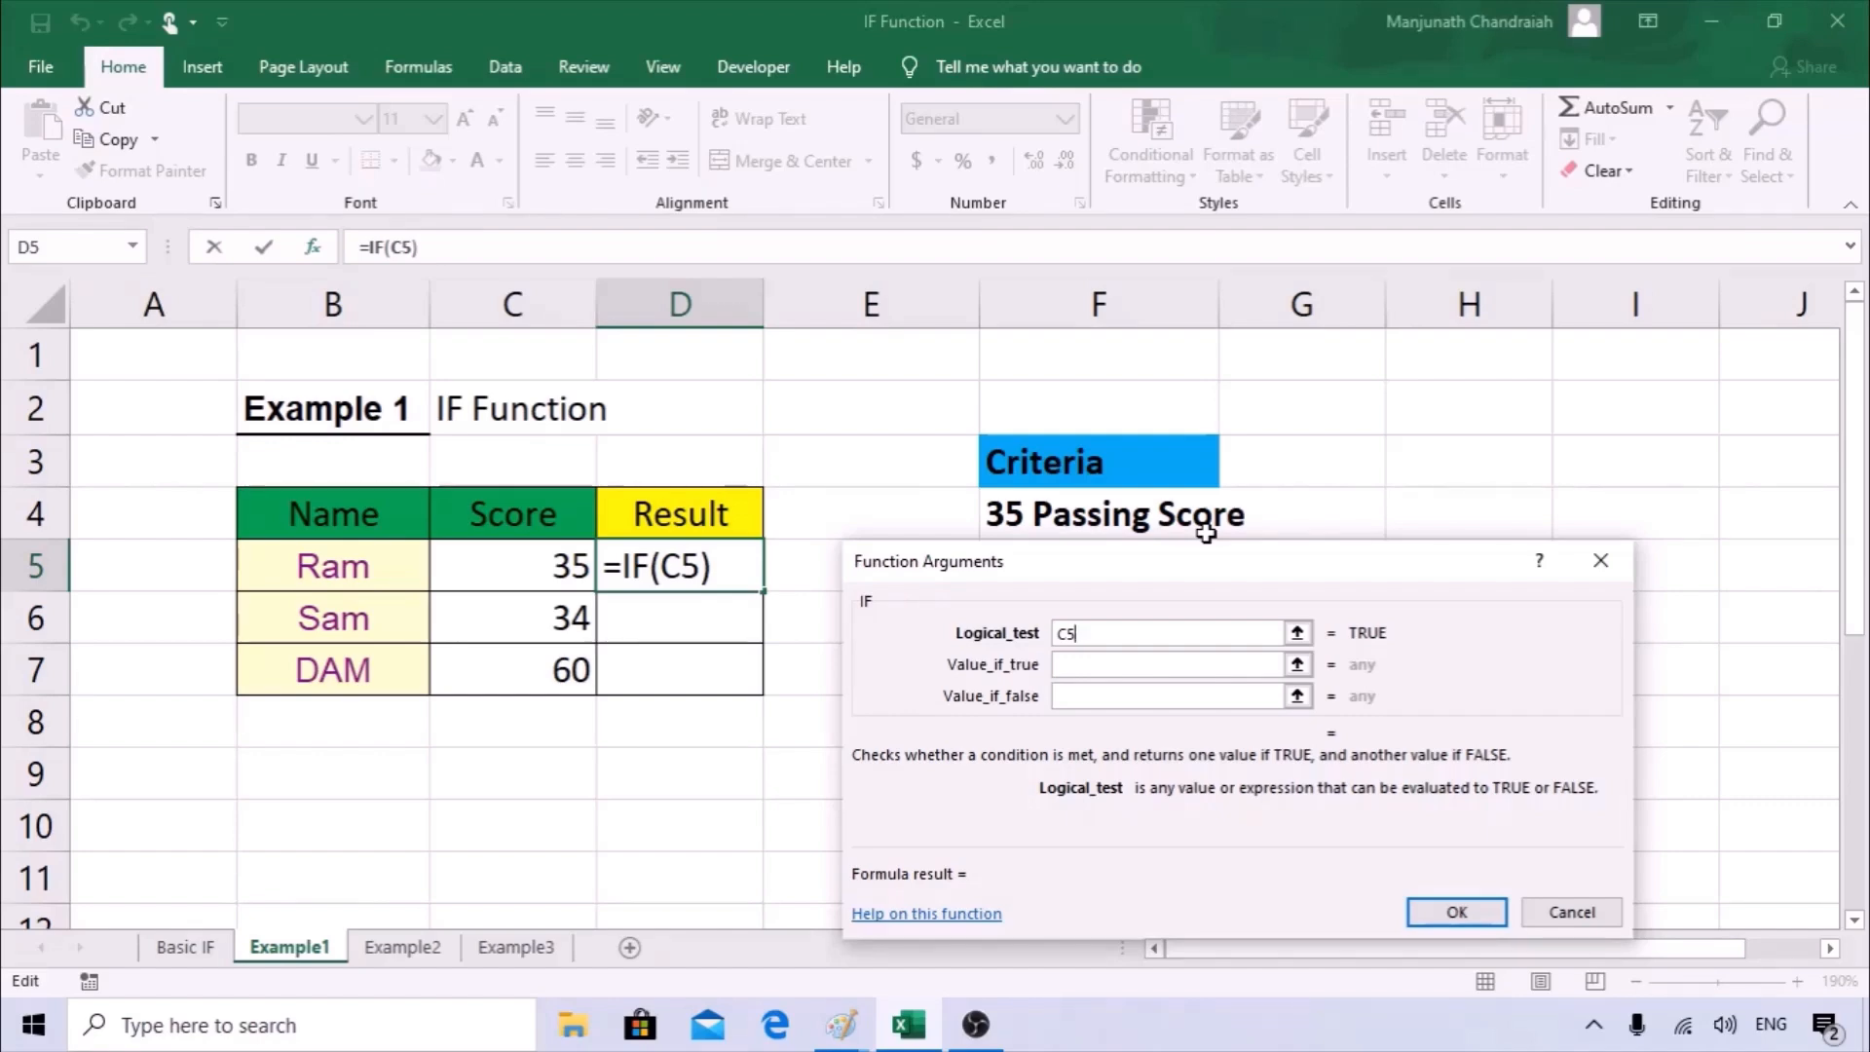
{"action": "type", "text": ">="}
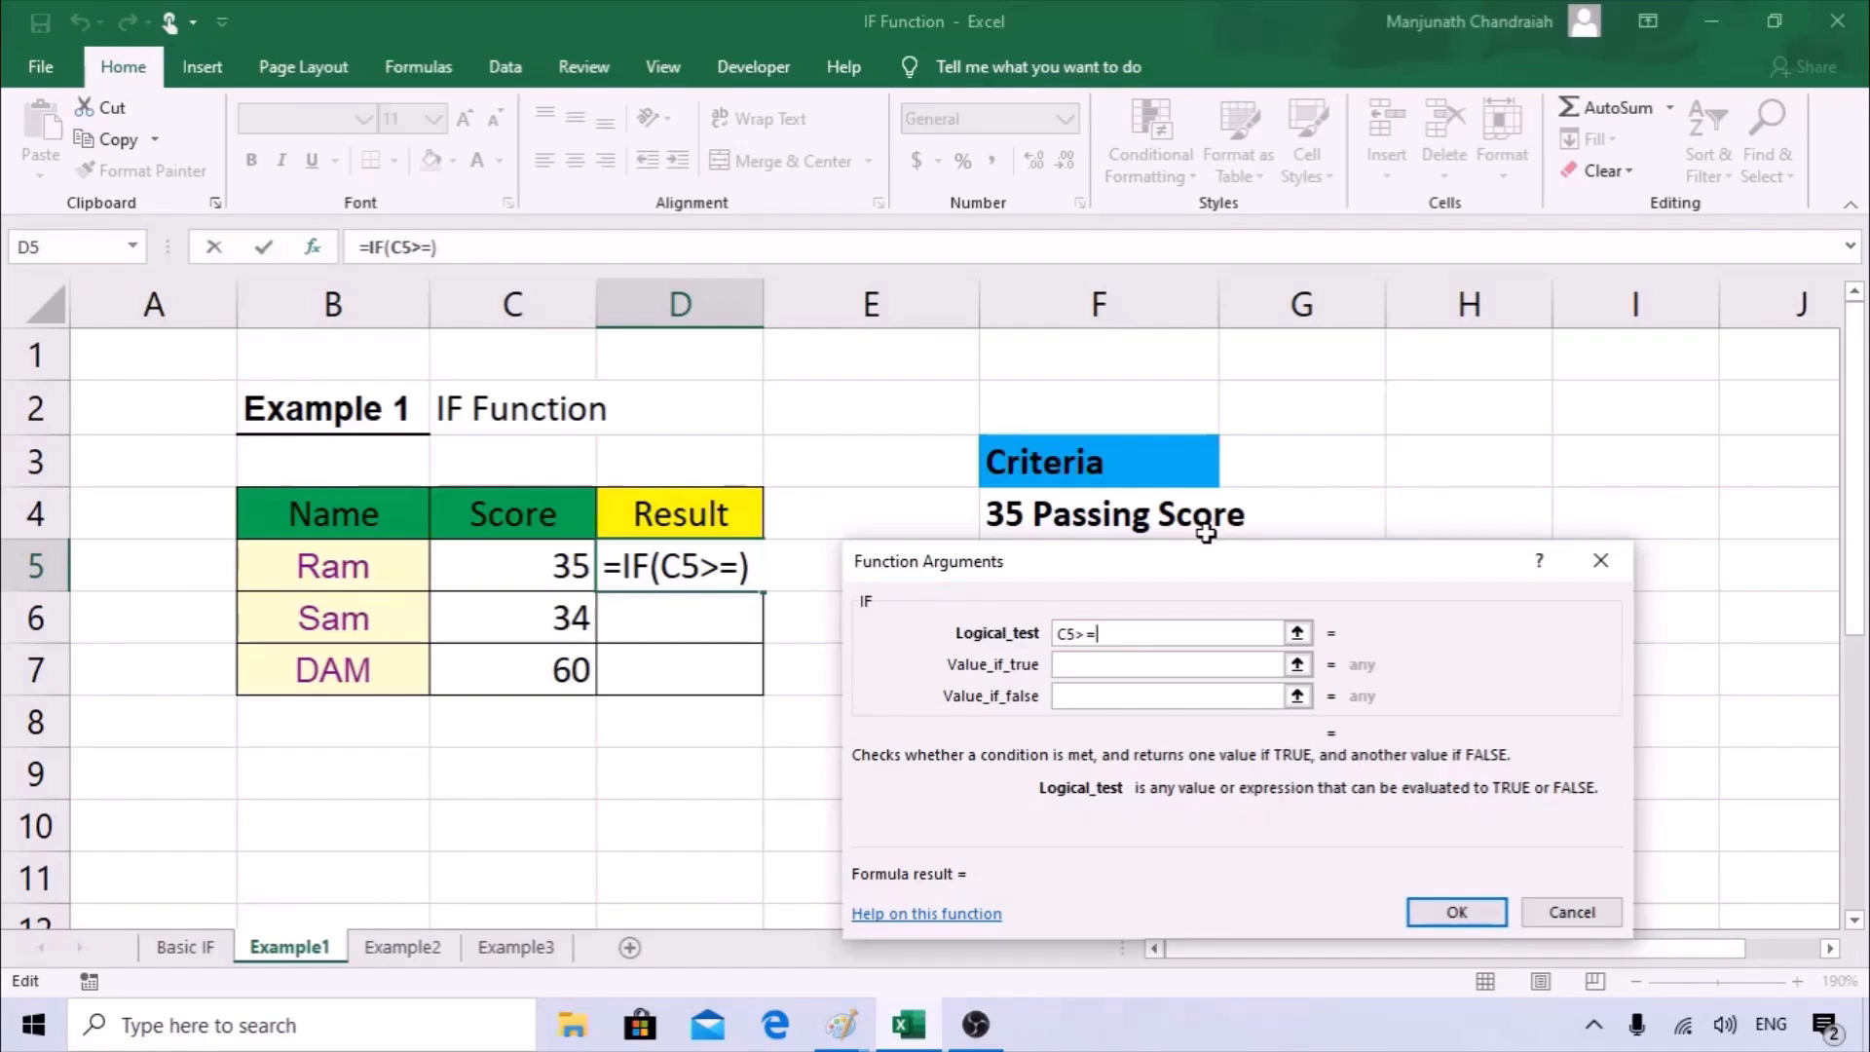
{"action": "type", "text": "35"}
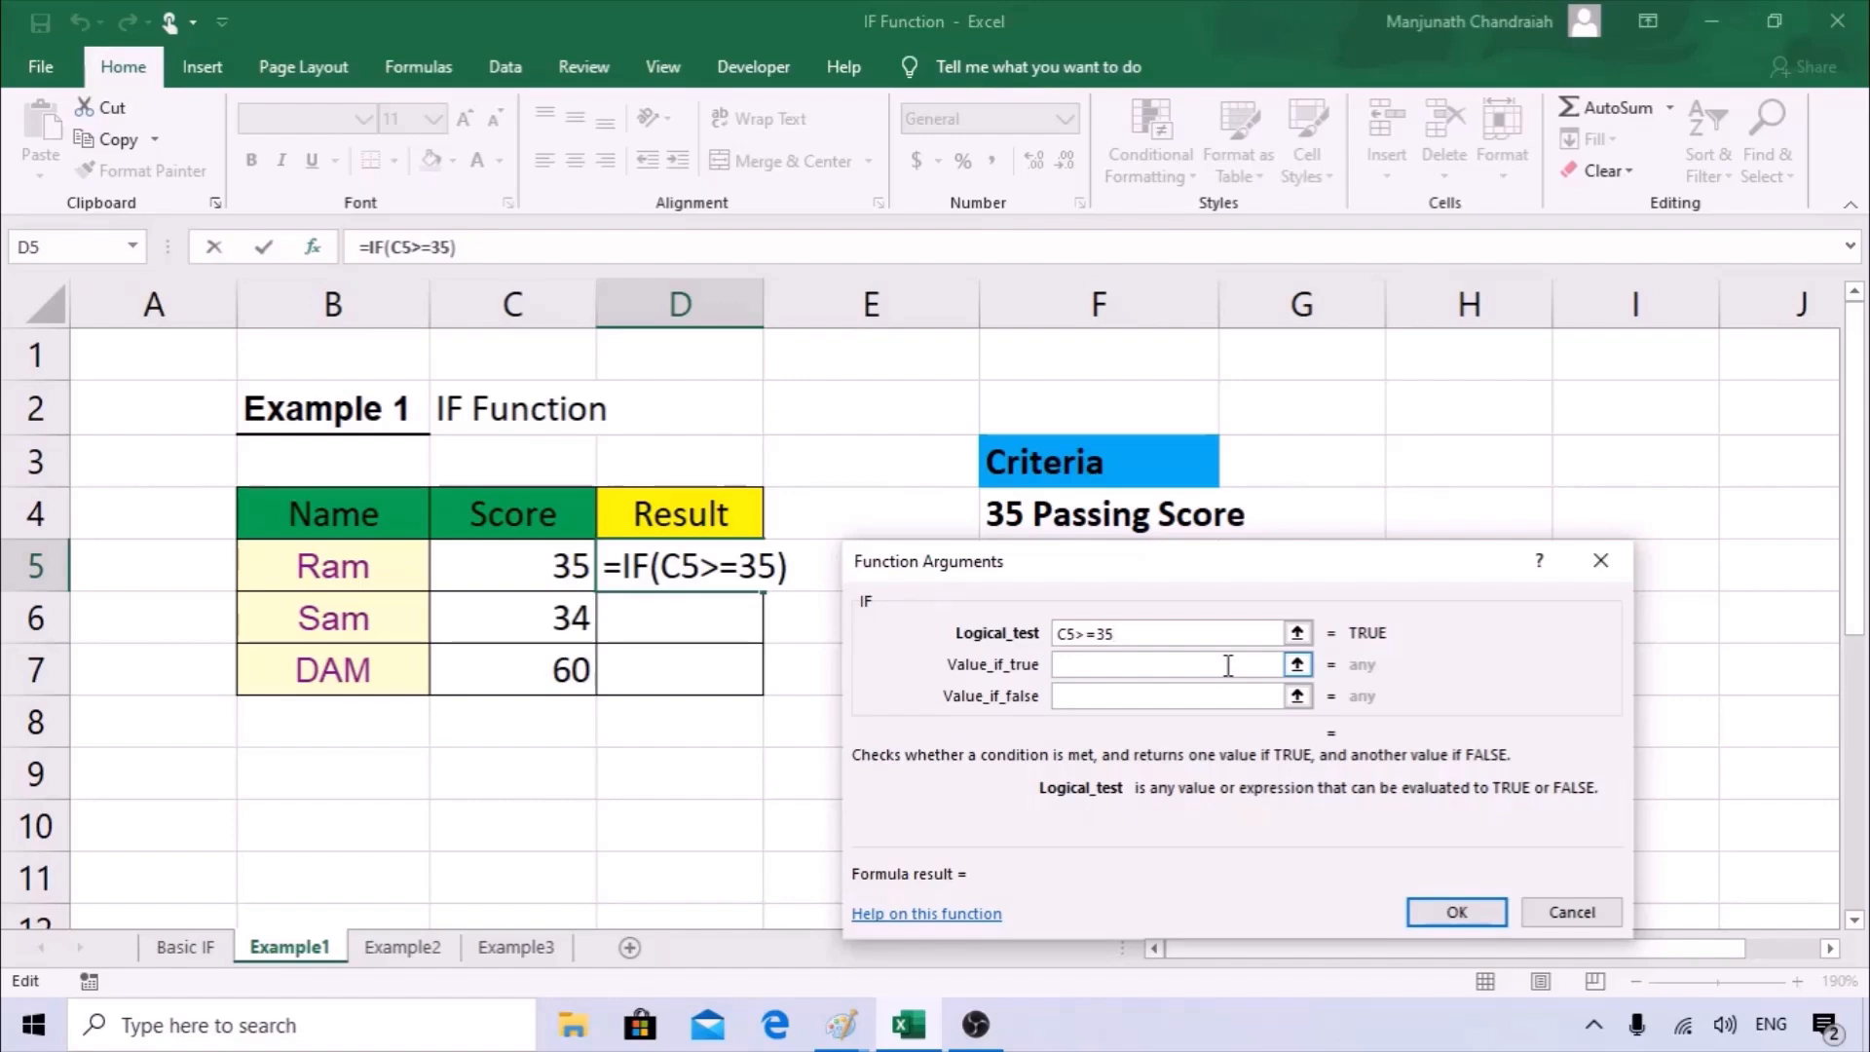
Set the value if true of the D5 IF formula to "Pass".
{"action": "left_click", "coordinate": [1111, 665]}
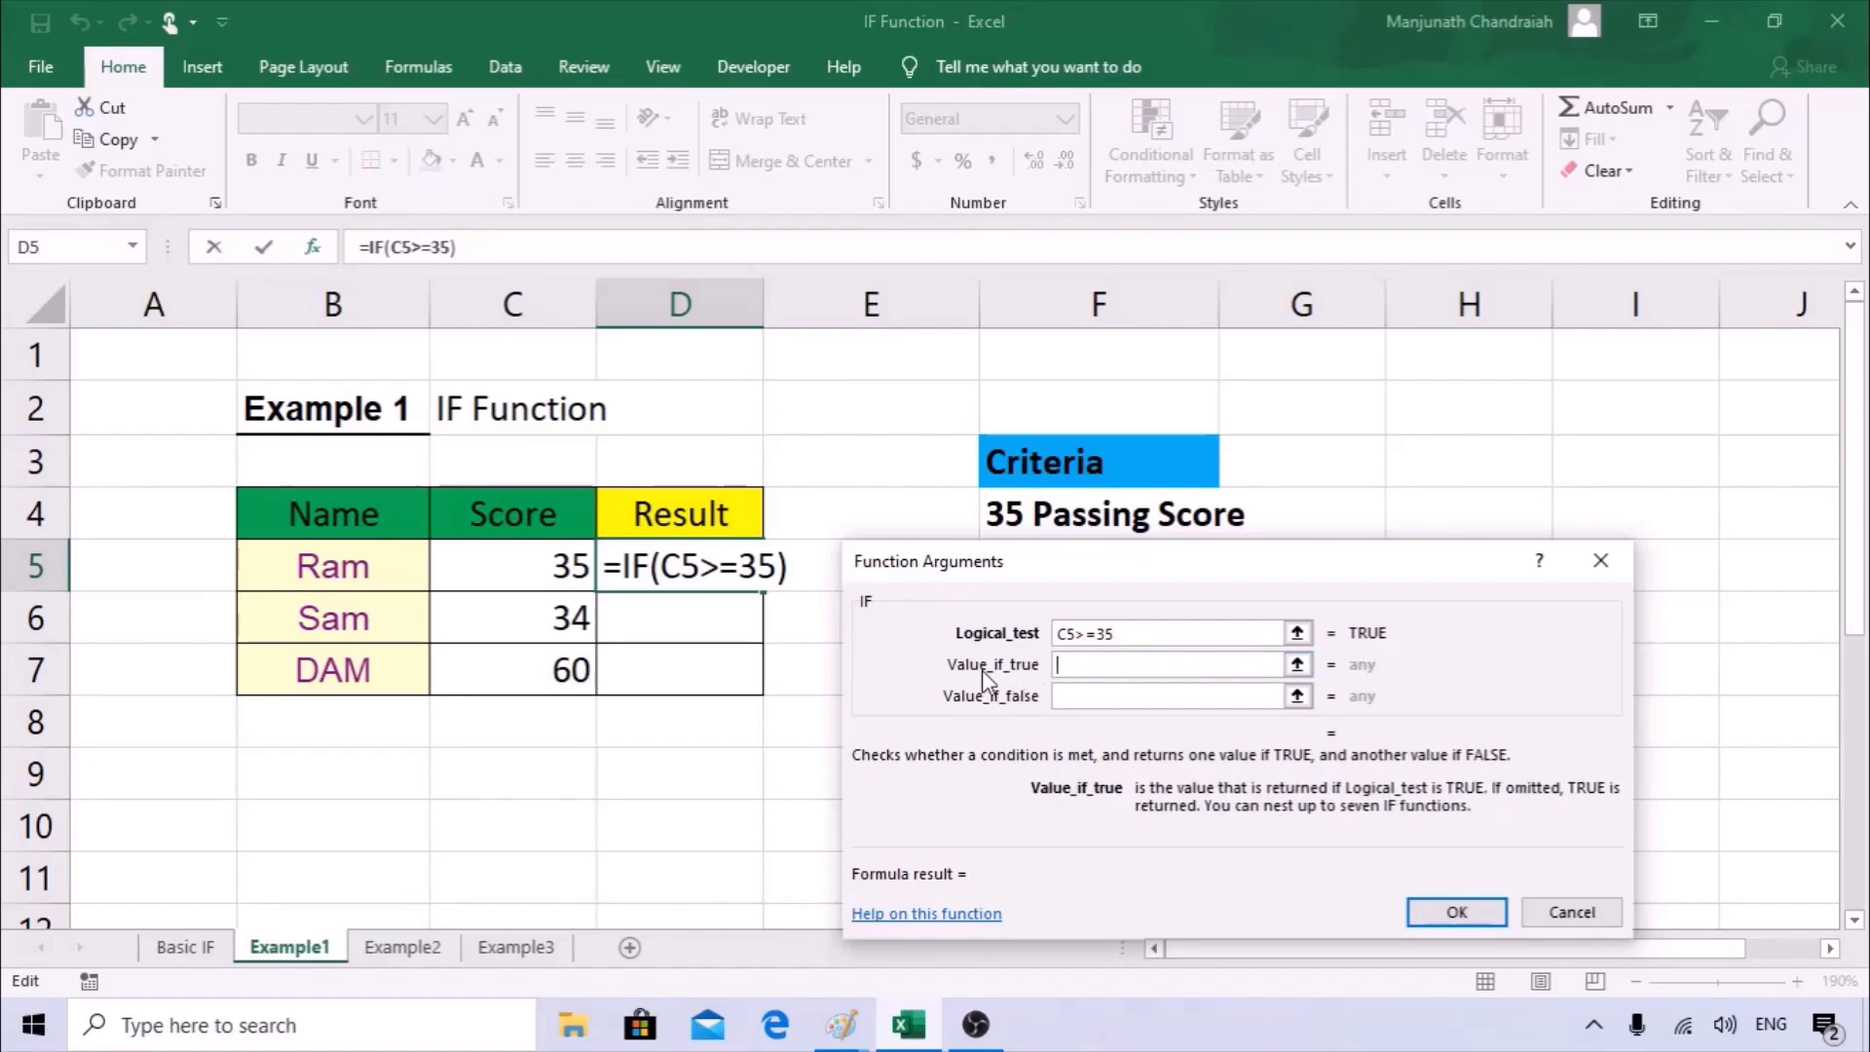
{"action": "left_click", "coordinate": [1089, 663]}
{"action": "type", "text": "\"Pass"}
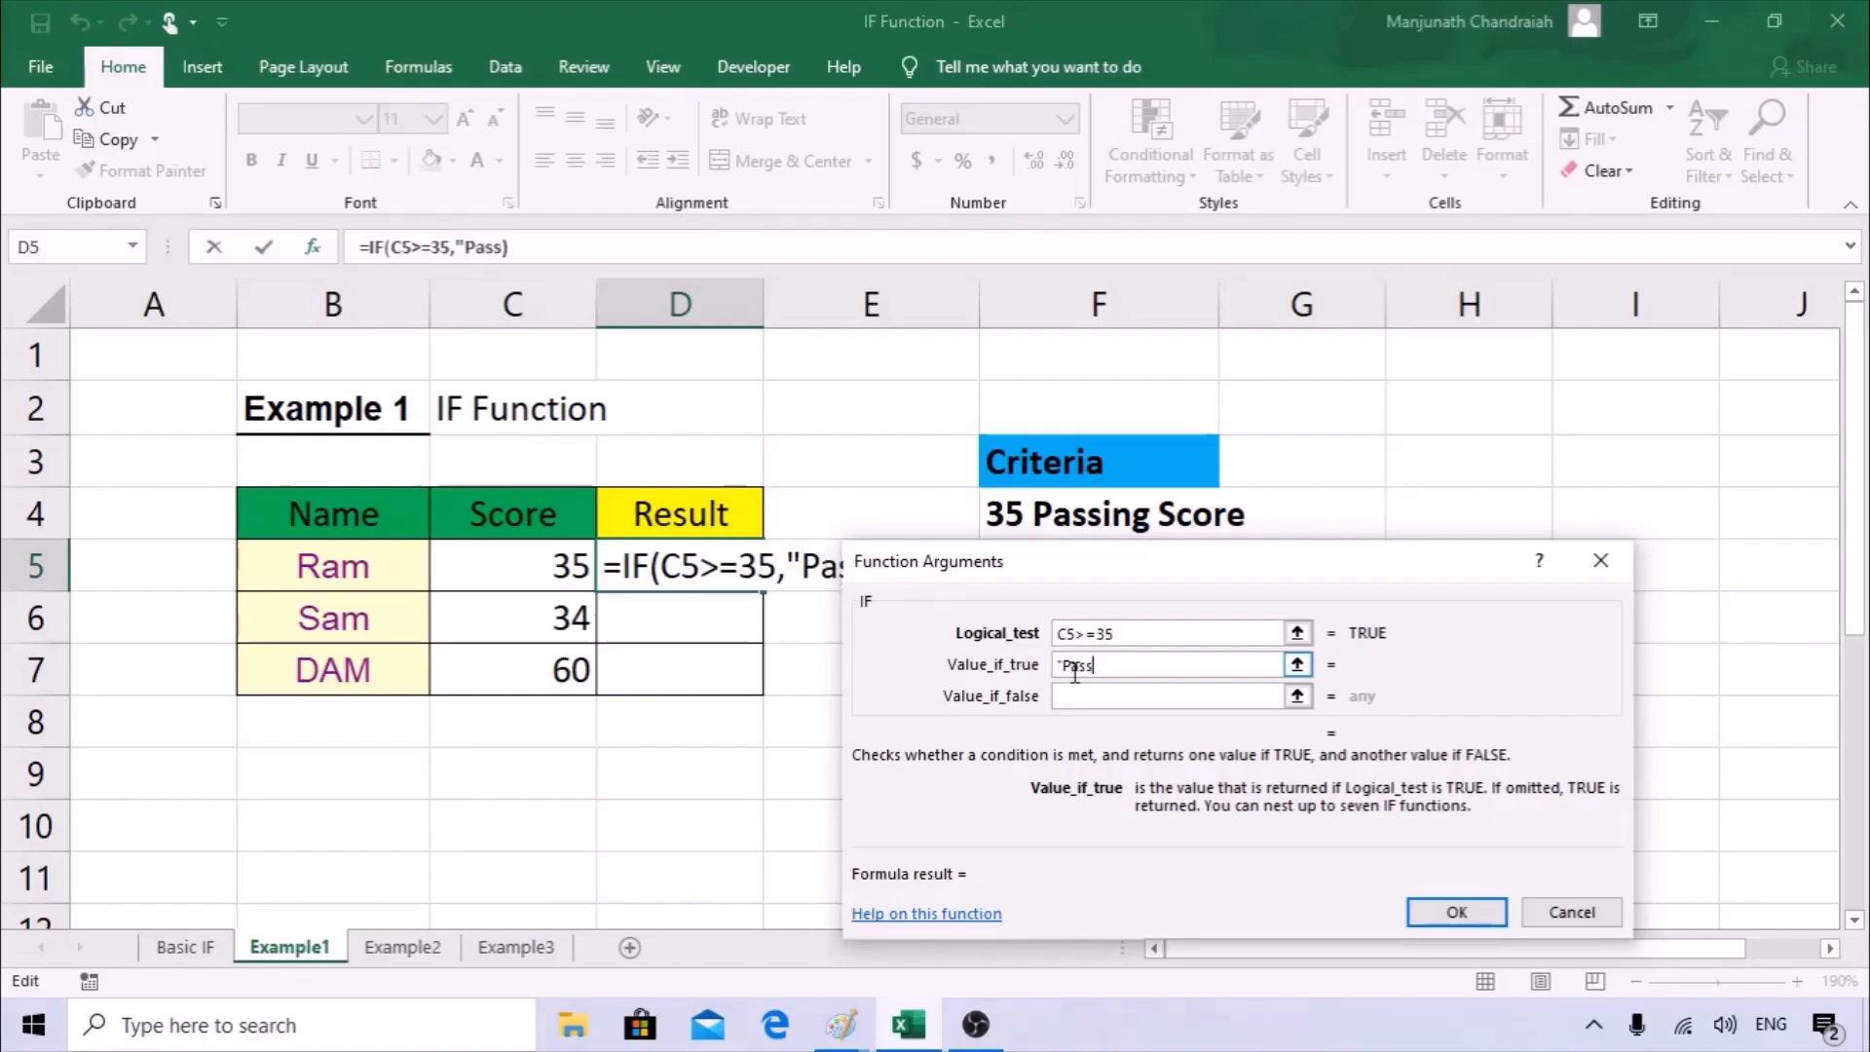
{"action": "type", "text": "\""}
Set the value if false to "Failed" and fill the completed IF formula from D5 down to D7.
{"action": "left_click", "coordinate": [1077, 693]}
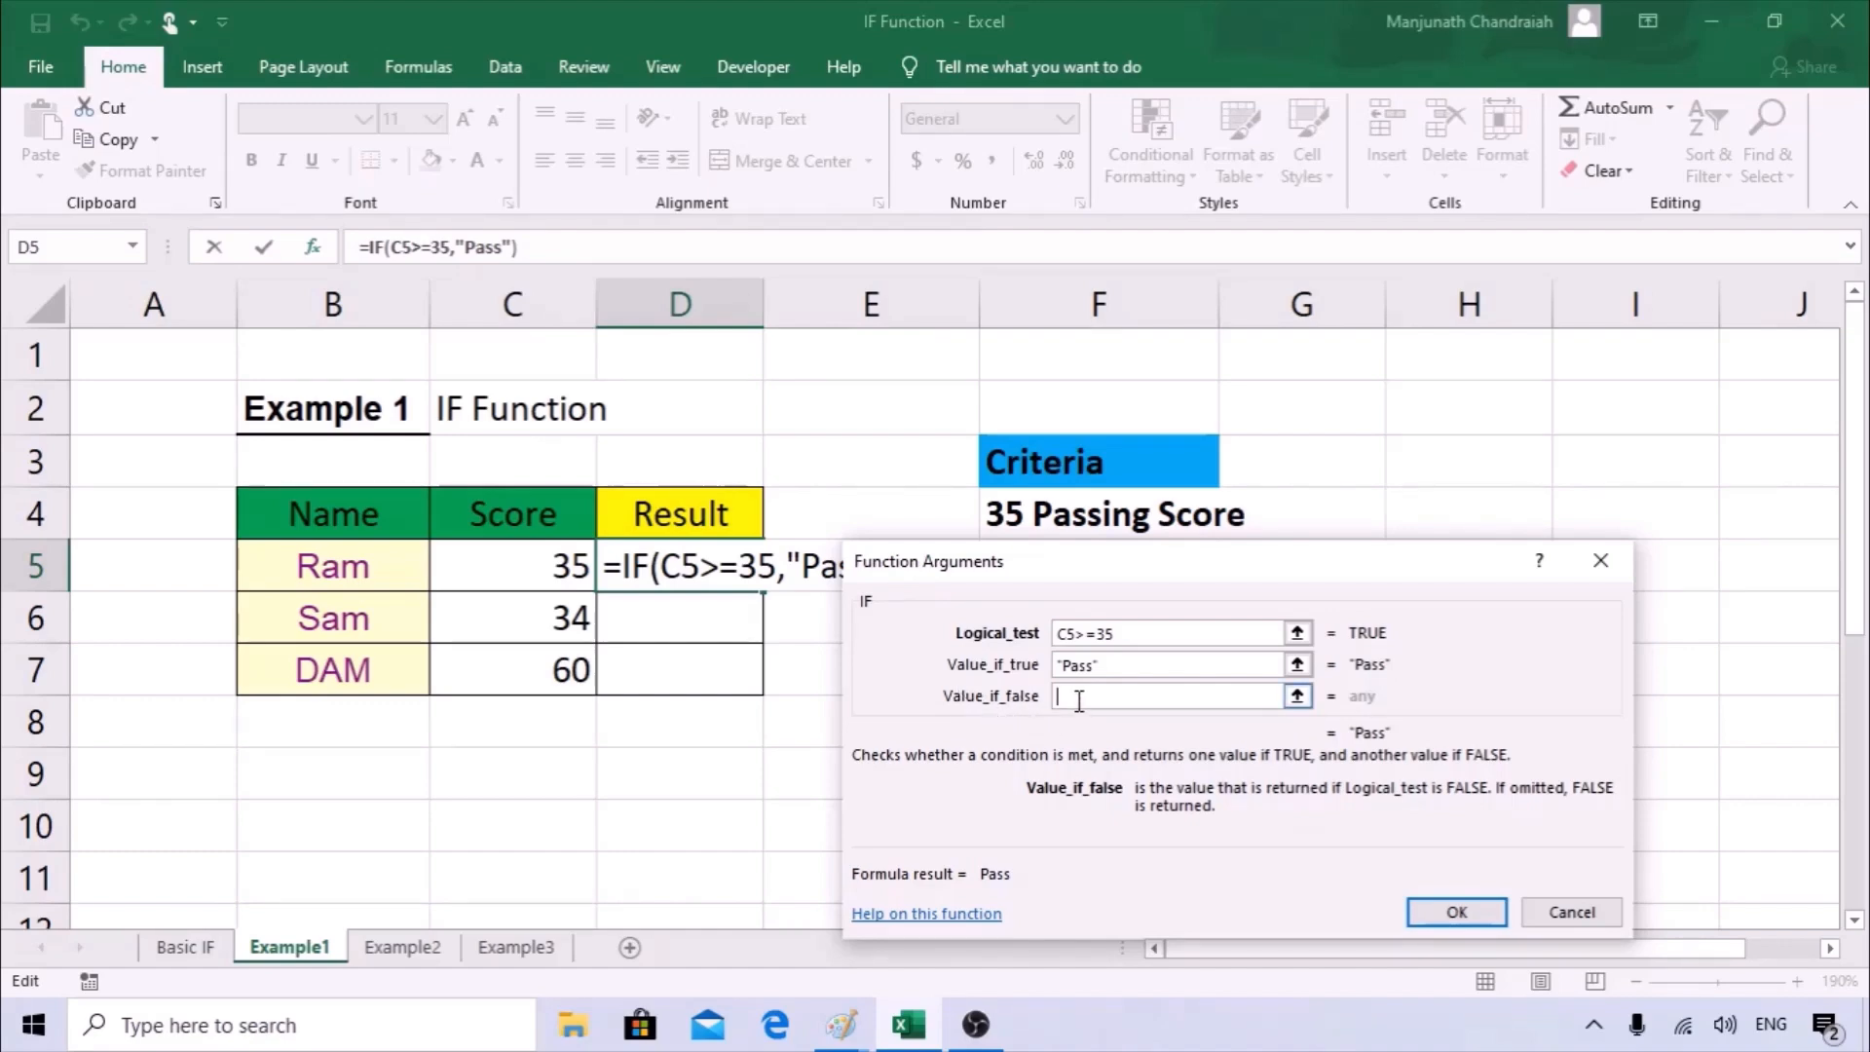
{"action": "type", "text": "\"Failed\""}
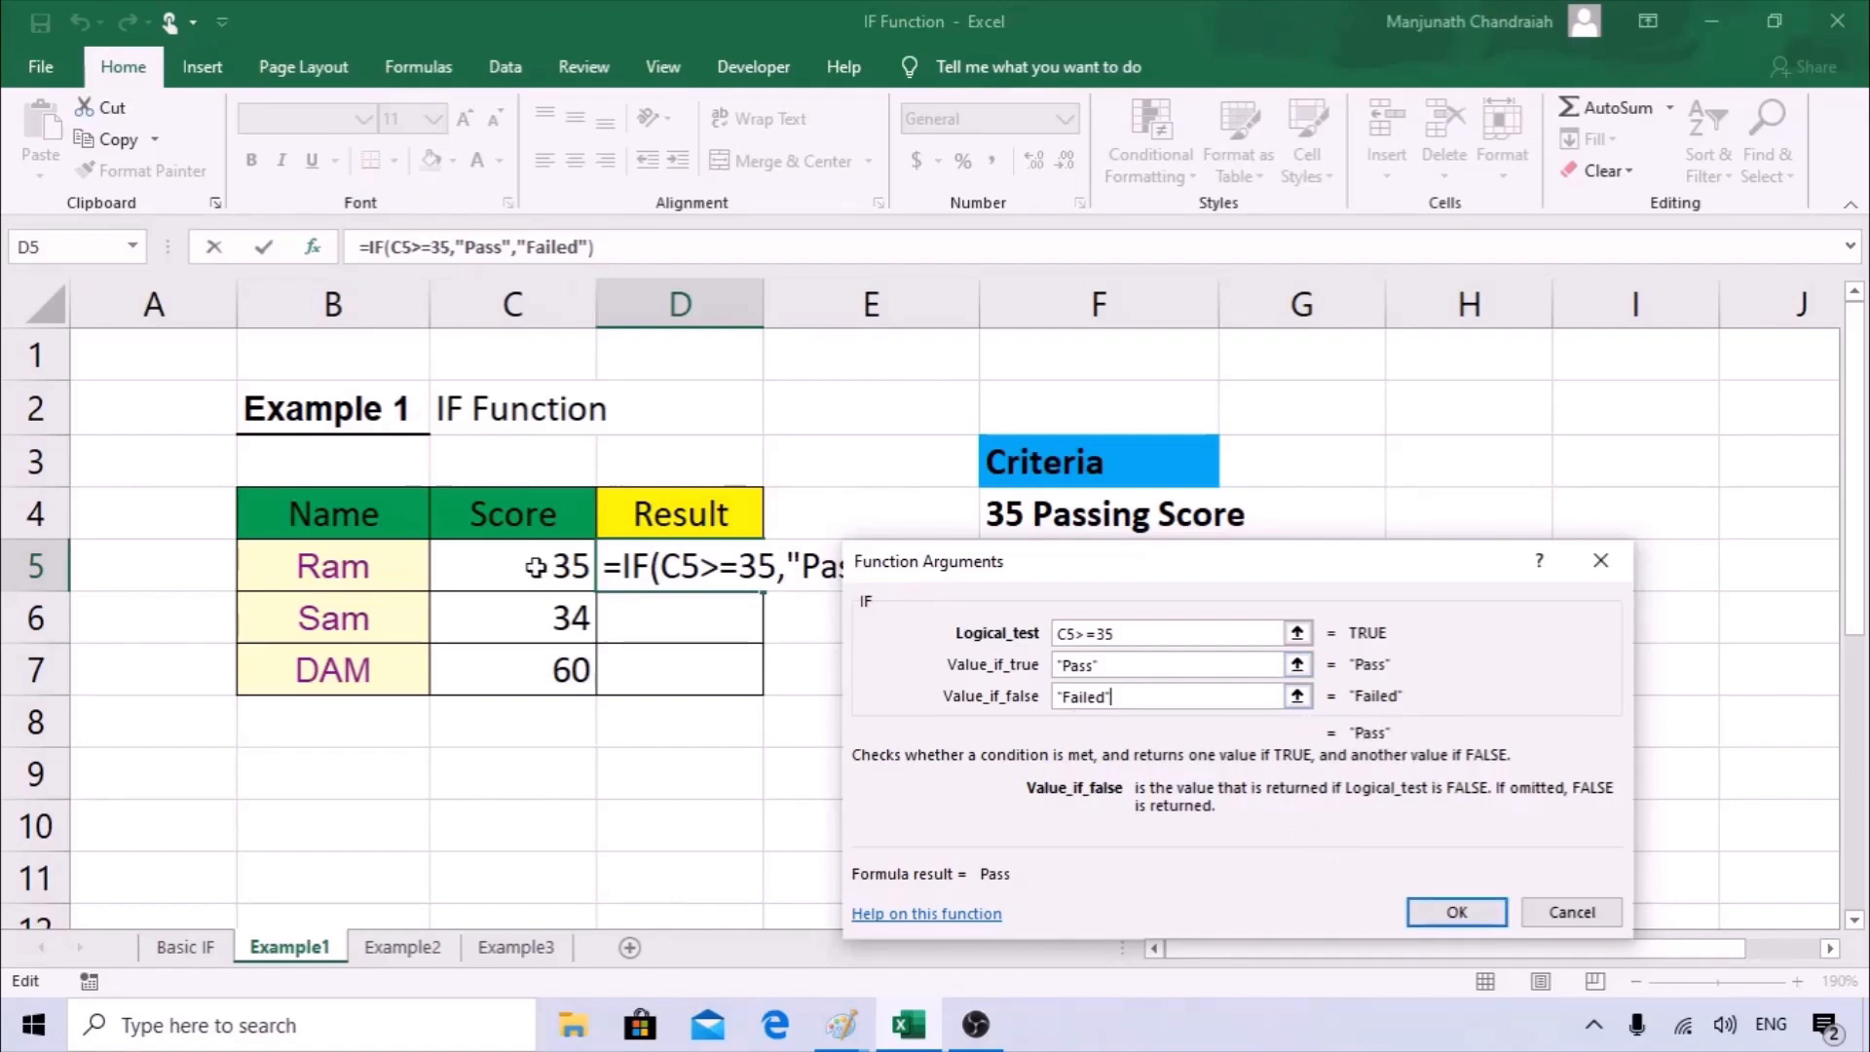
{"action": "left_click", "coordinate": [1479, 918]}
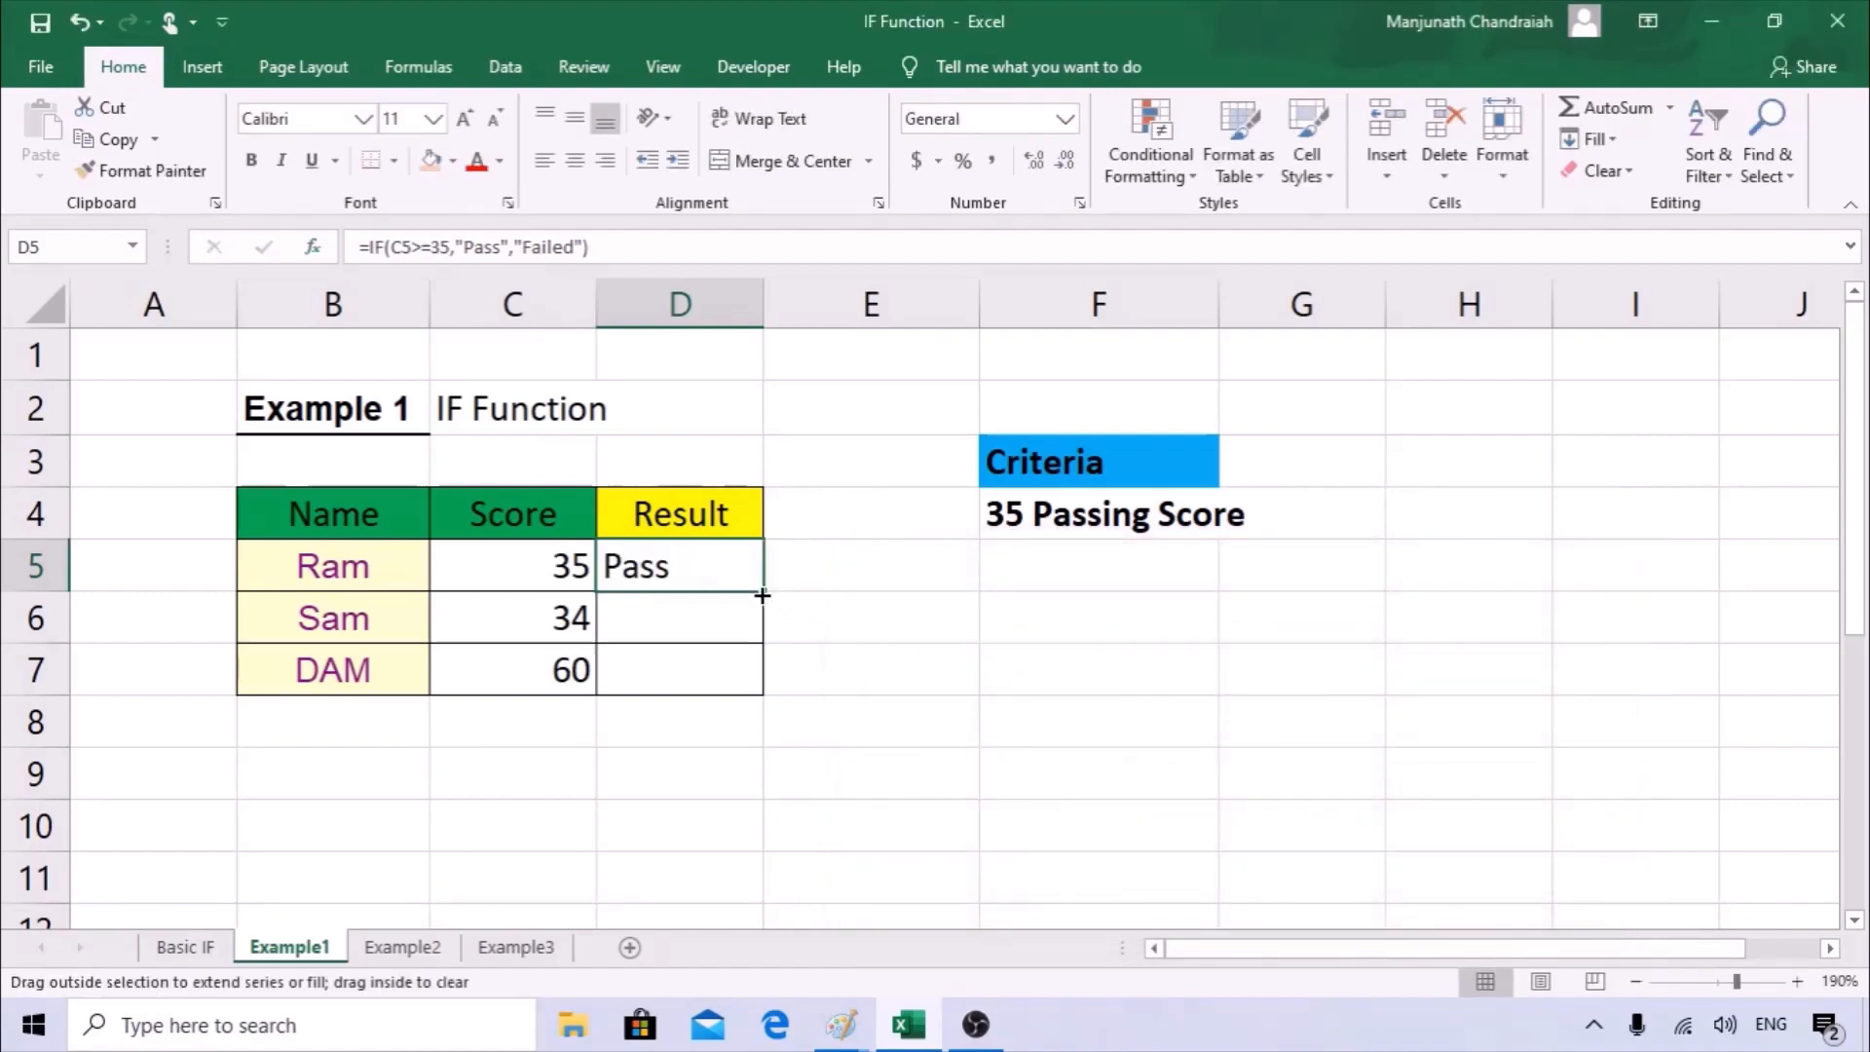
{"action": "left_click_drag", "start_coordinate": [762, 595], "coordinate": [748, 685]}
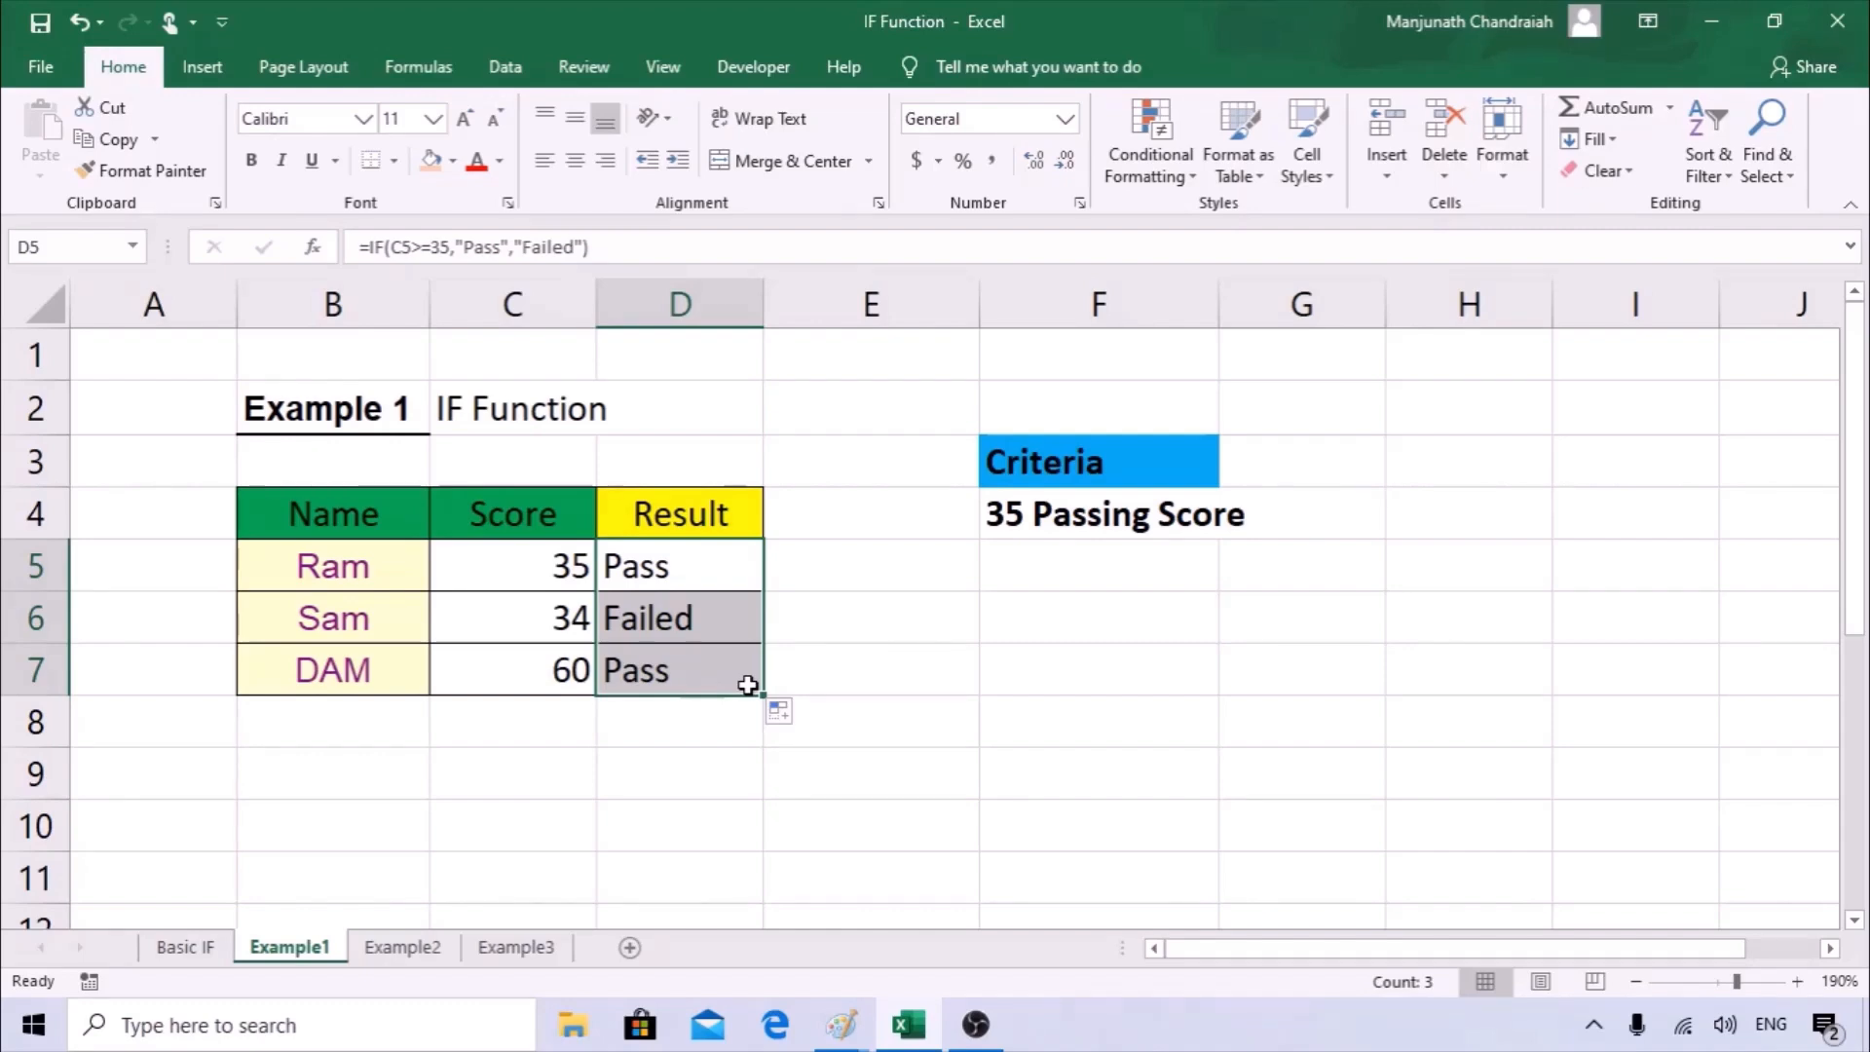
Change the score in C6 to 37 to test the formula, and select D6 to check its result.
{"action": "left_click", "coordinate": [547, 633]}
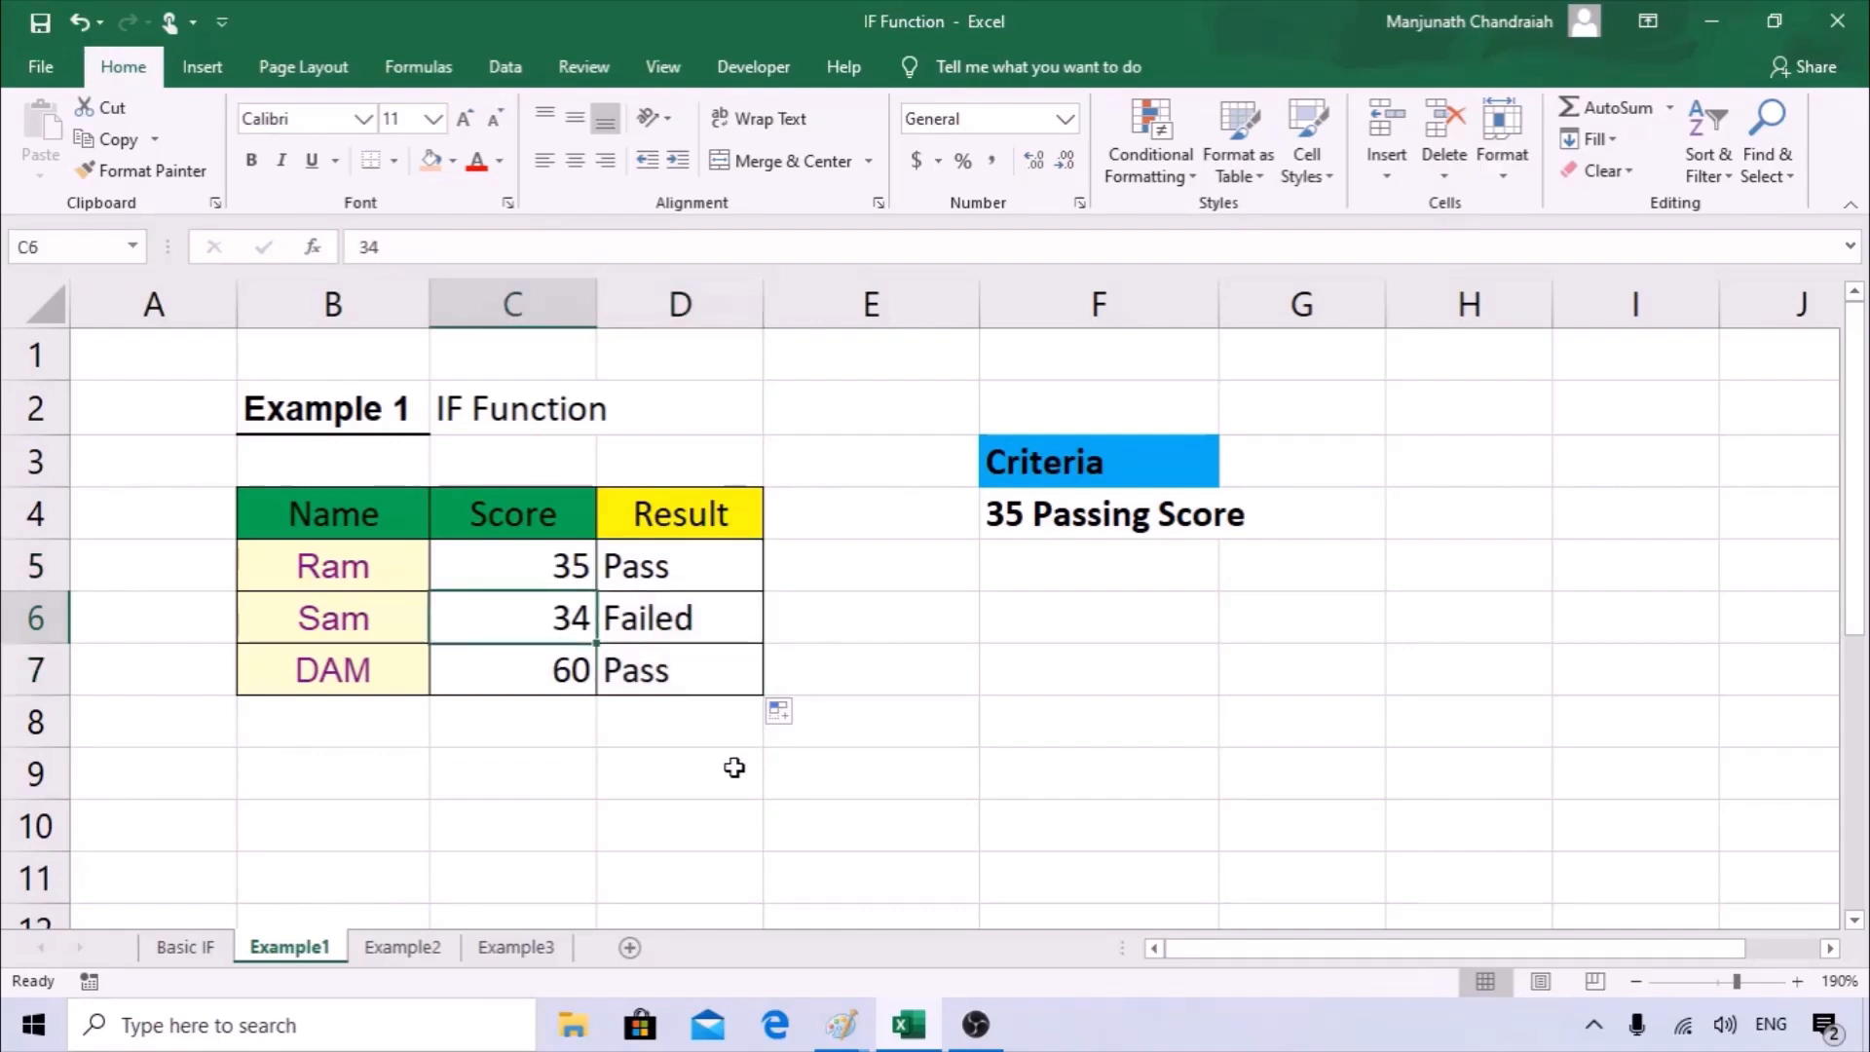
{"action": "type", "text": "2"}
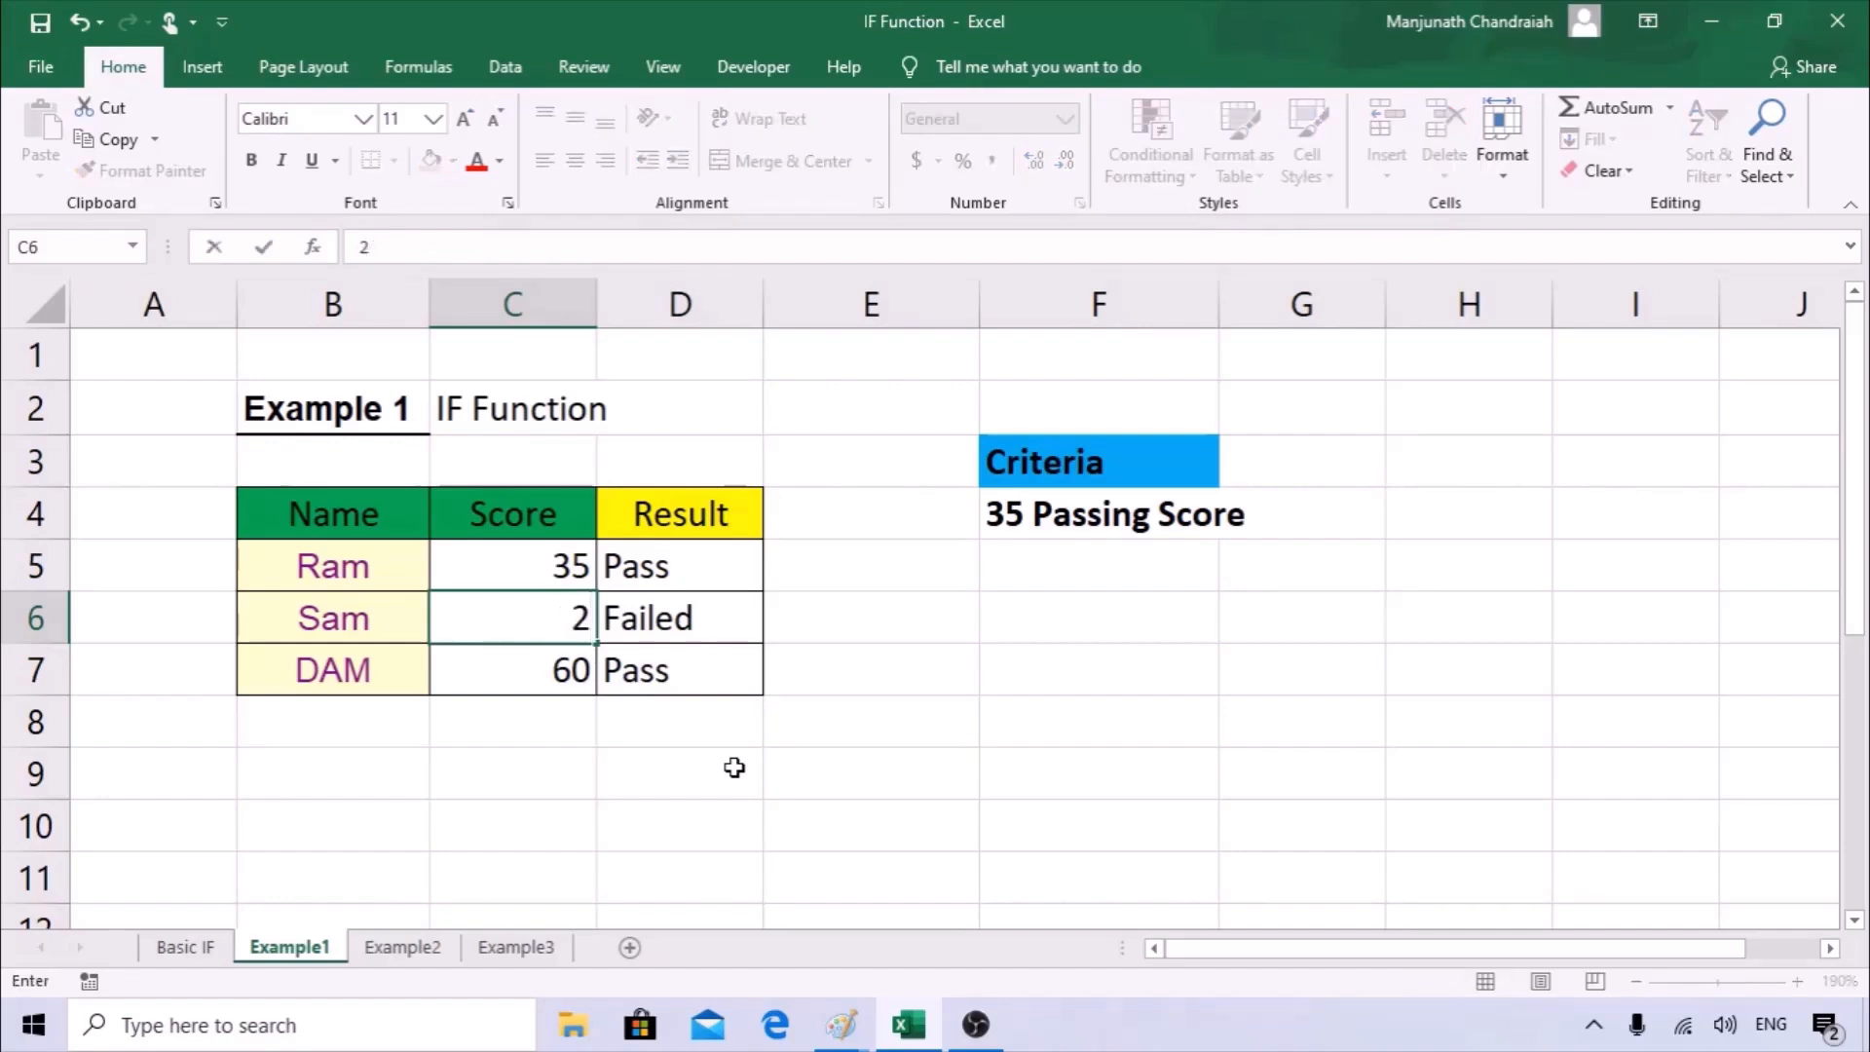
{"action": "key", "text": "BackSpace"}
{"action": "type", "text": "37"}
{"action": "key", "text": "Return"}
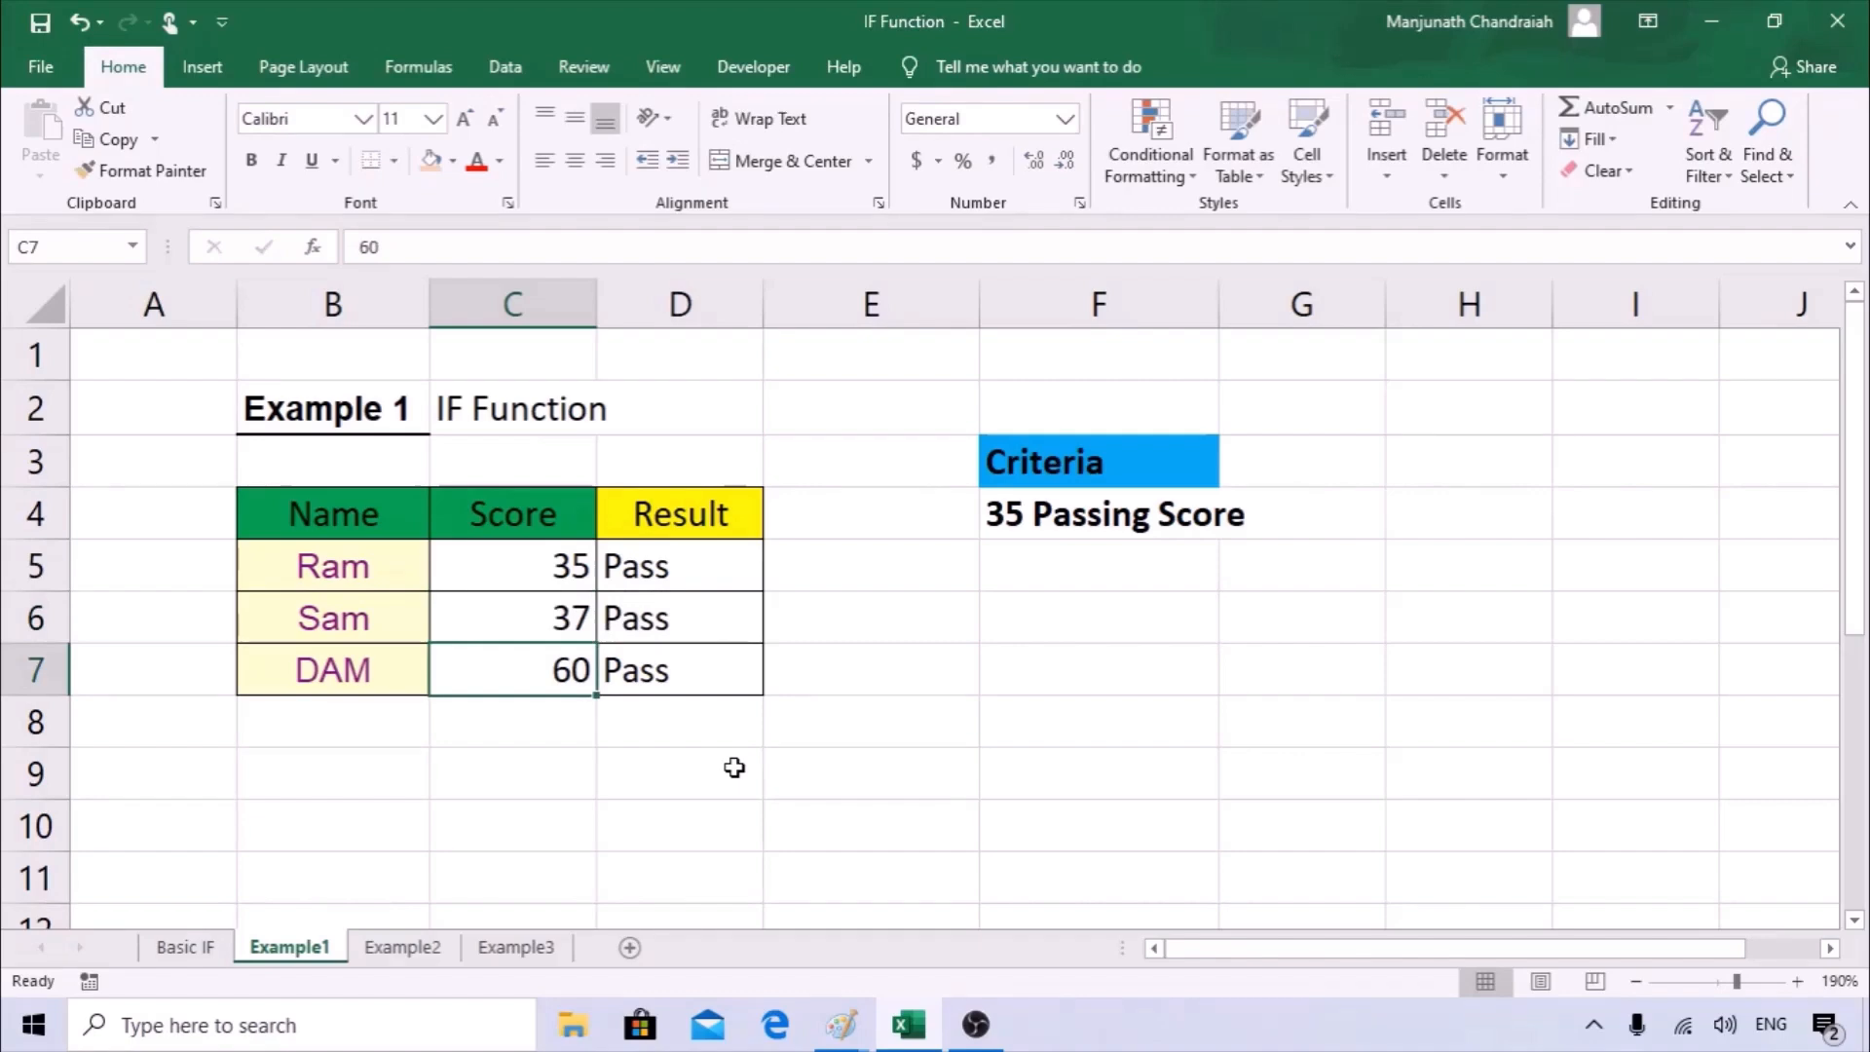
{"action": "left_click", "coordinate": [703, 636]}
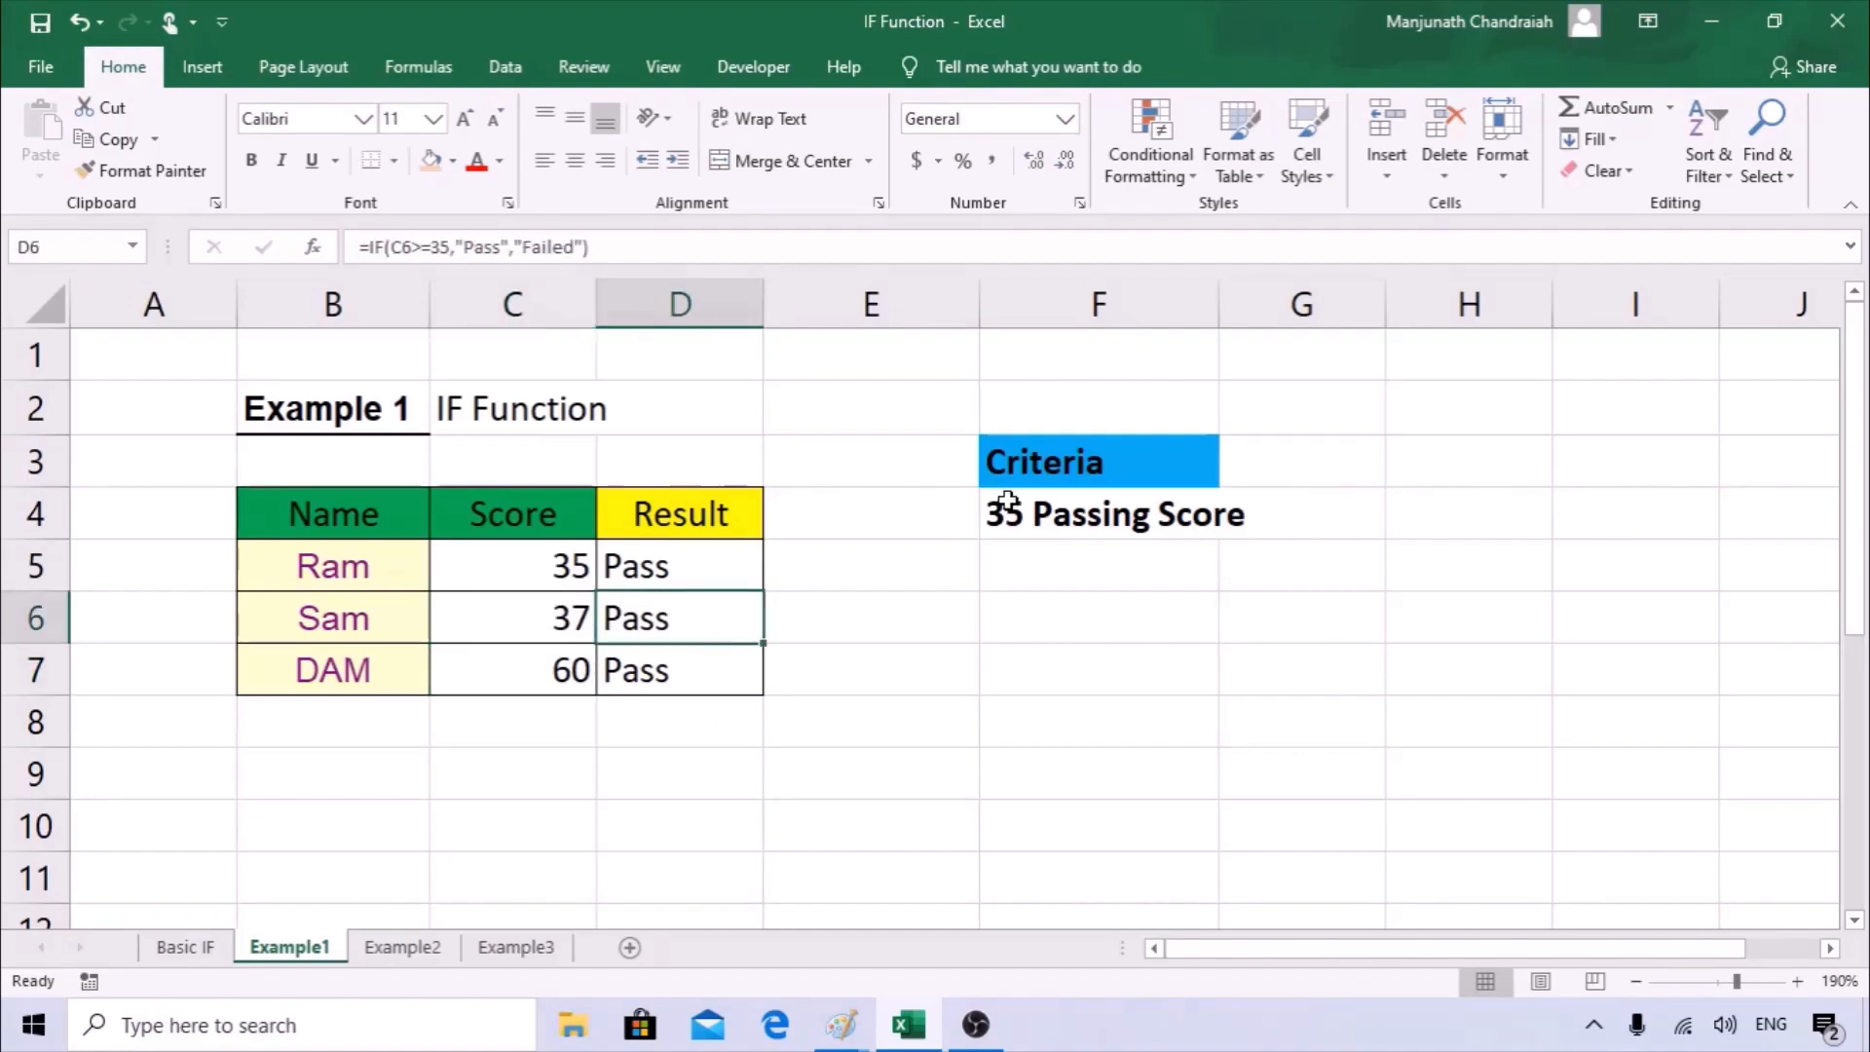
Review the passing score criteria in F3:F4 against the Score and Result columns and the IF formulas.
{"action": "left_click", "coordinate": [1031, 459]}
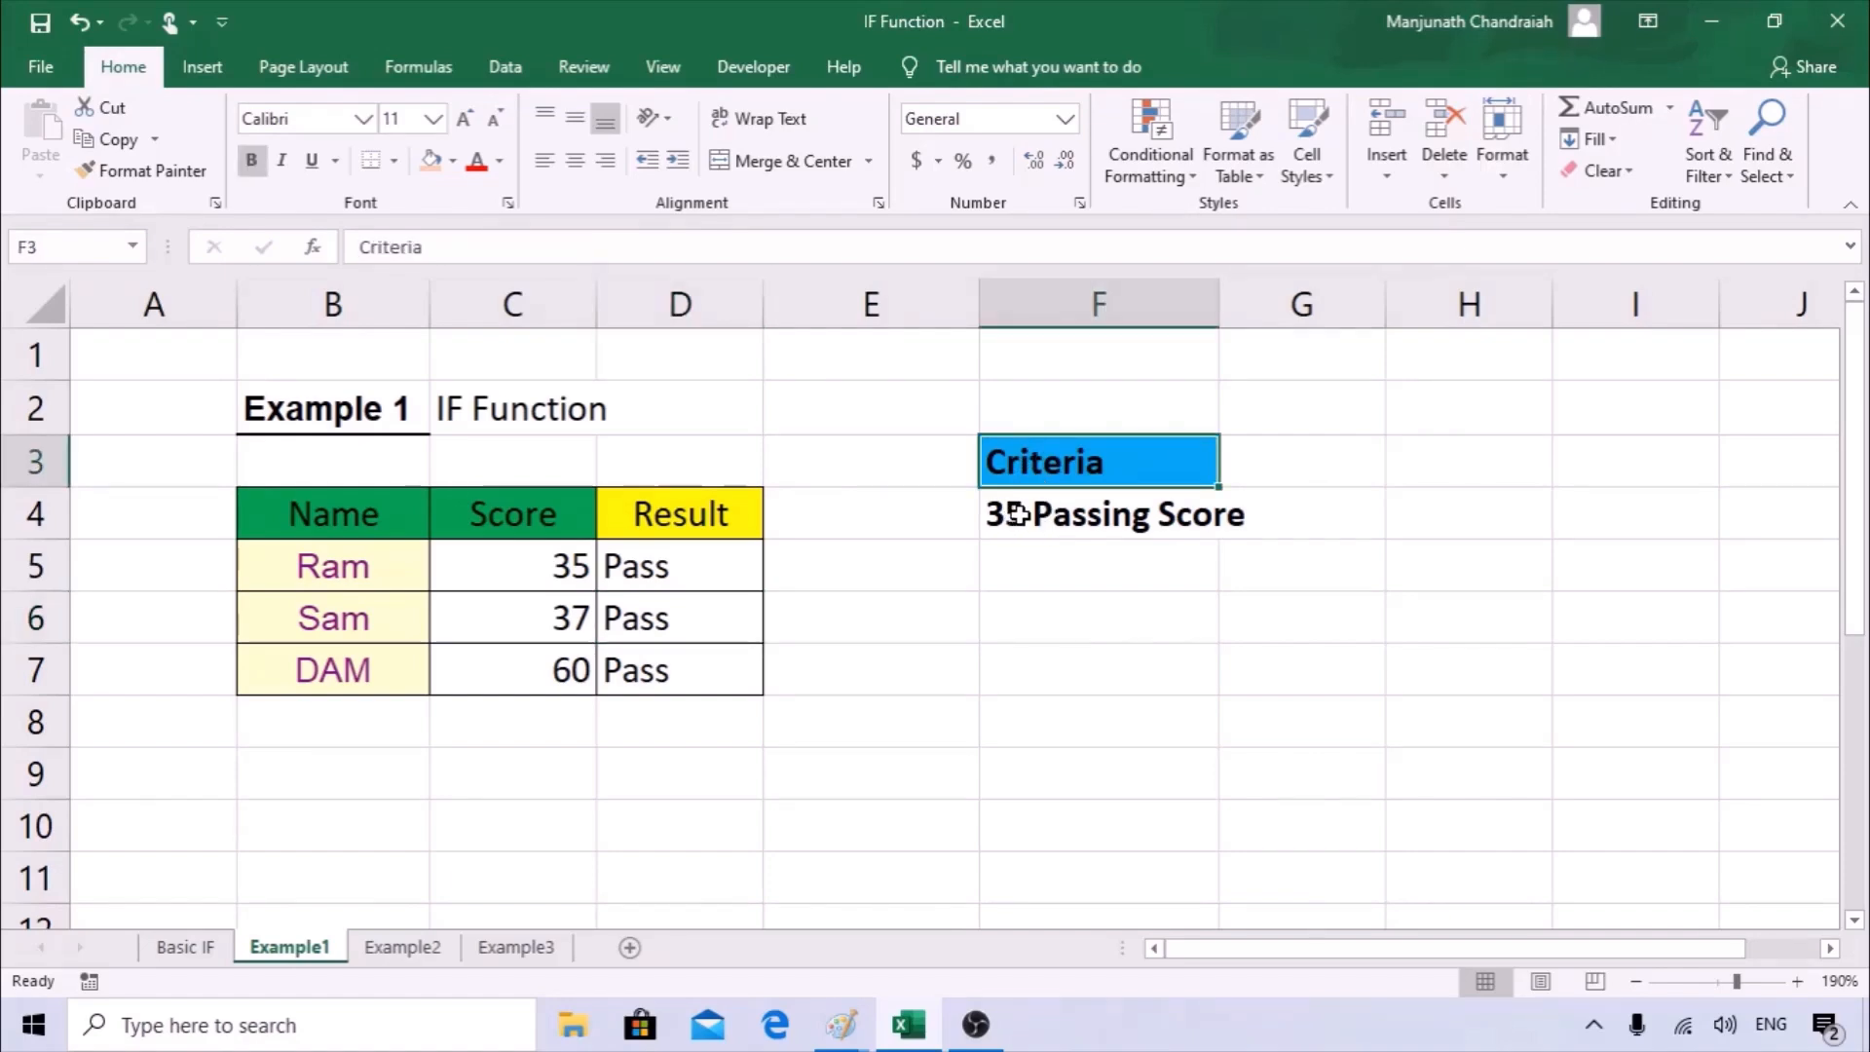
{"action": "left_click_drag", "start_coordinate": [1103, 463], "coordinate": [1104, 529]}
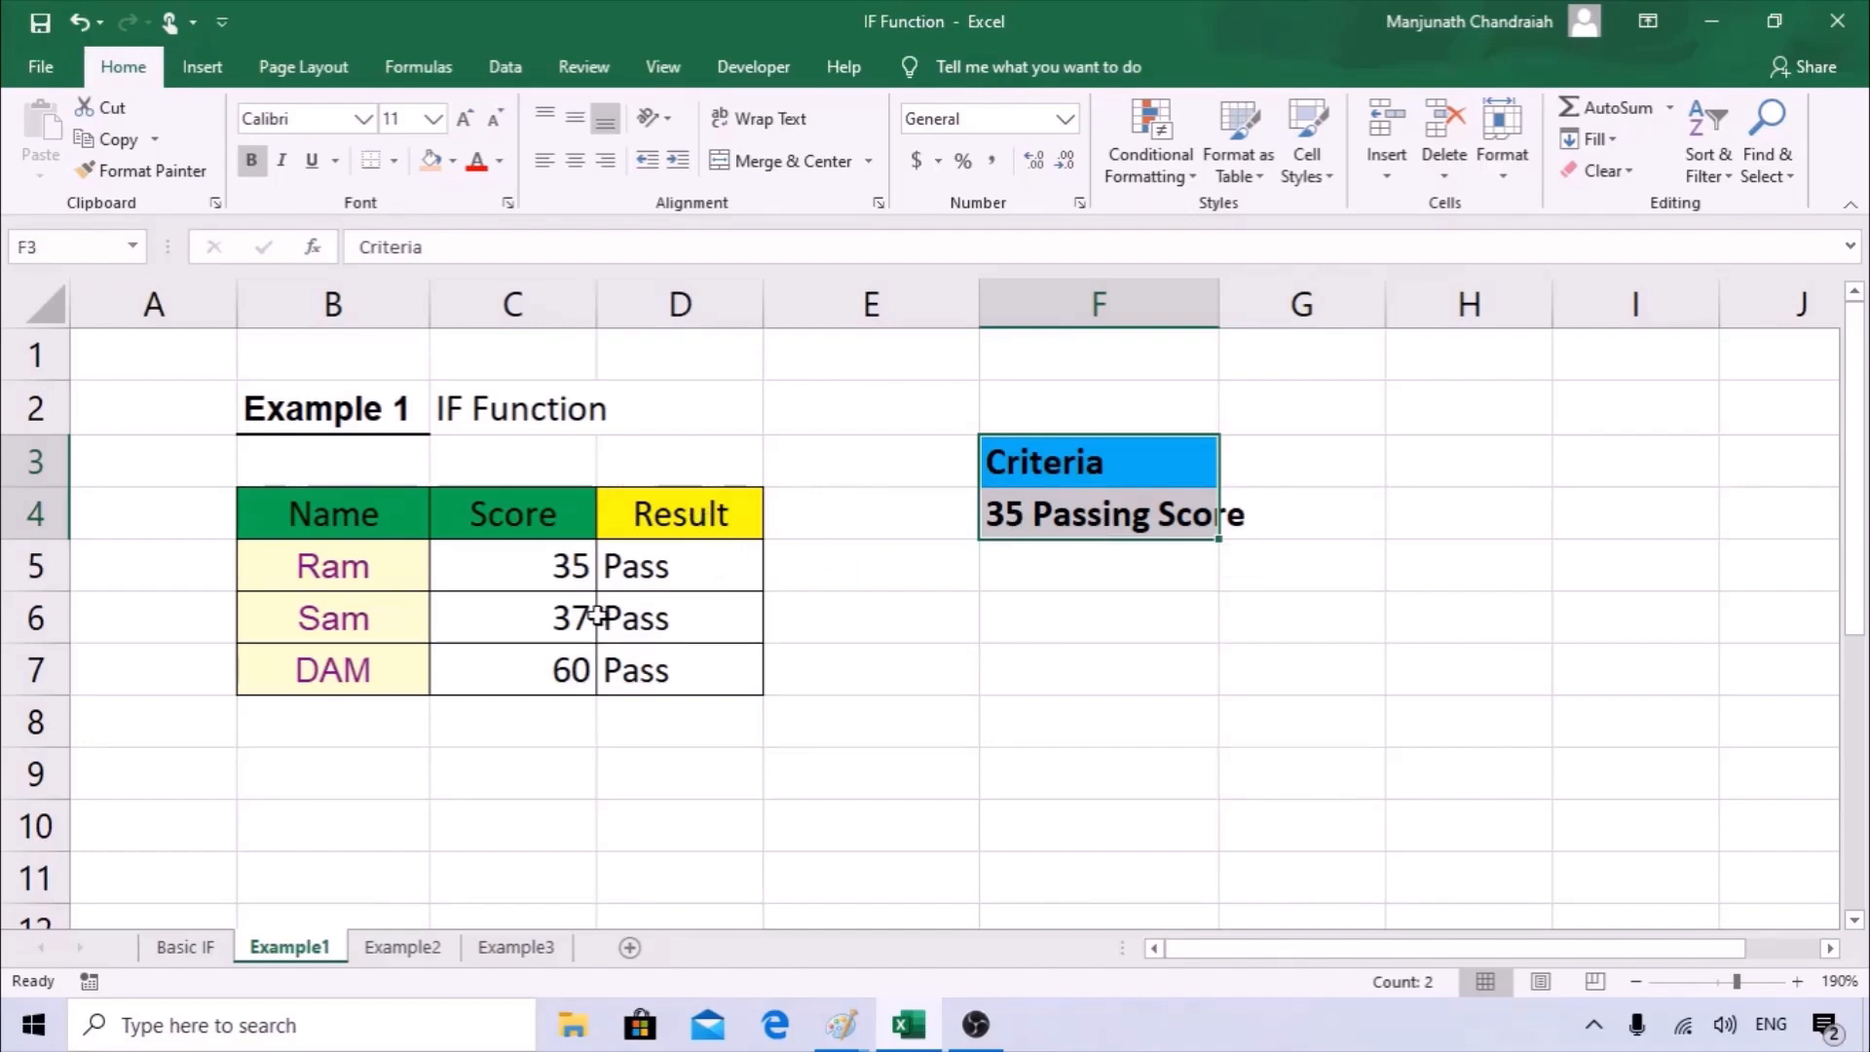
{"action": "left_click", "coordinate": [684, 570]}
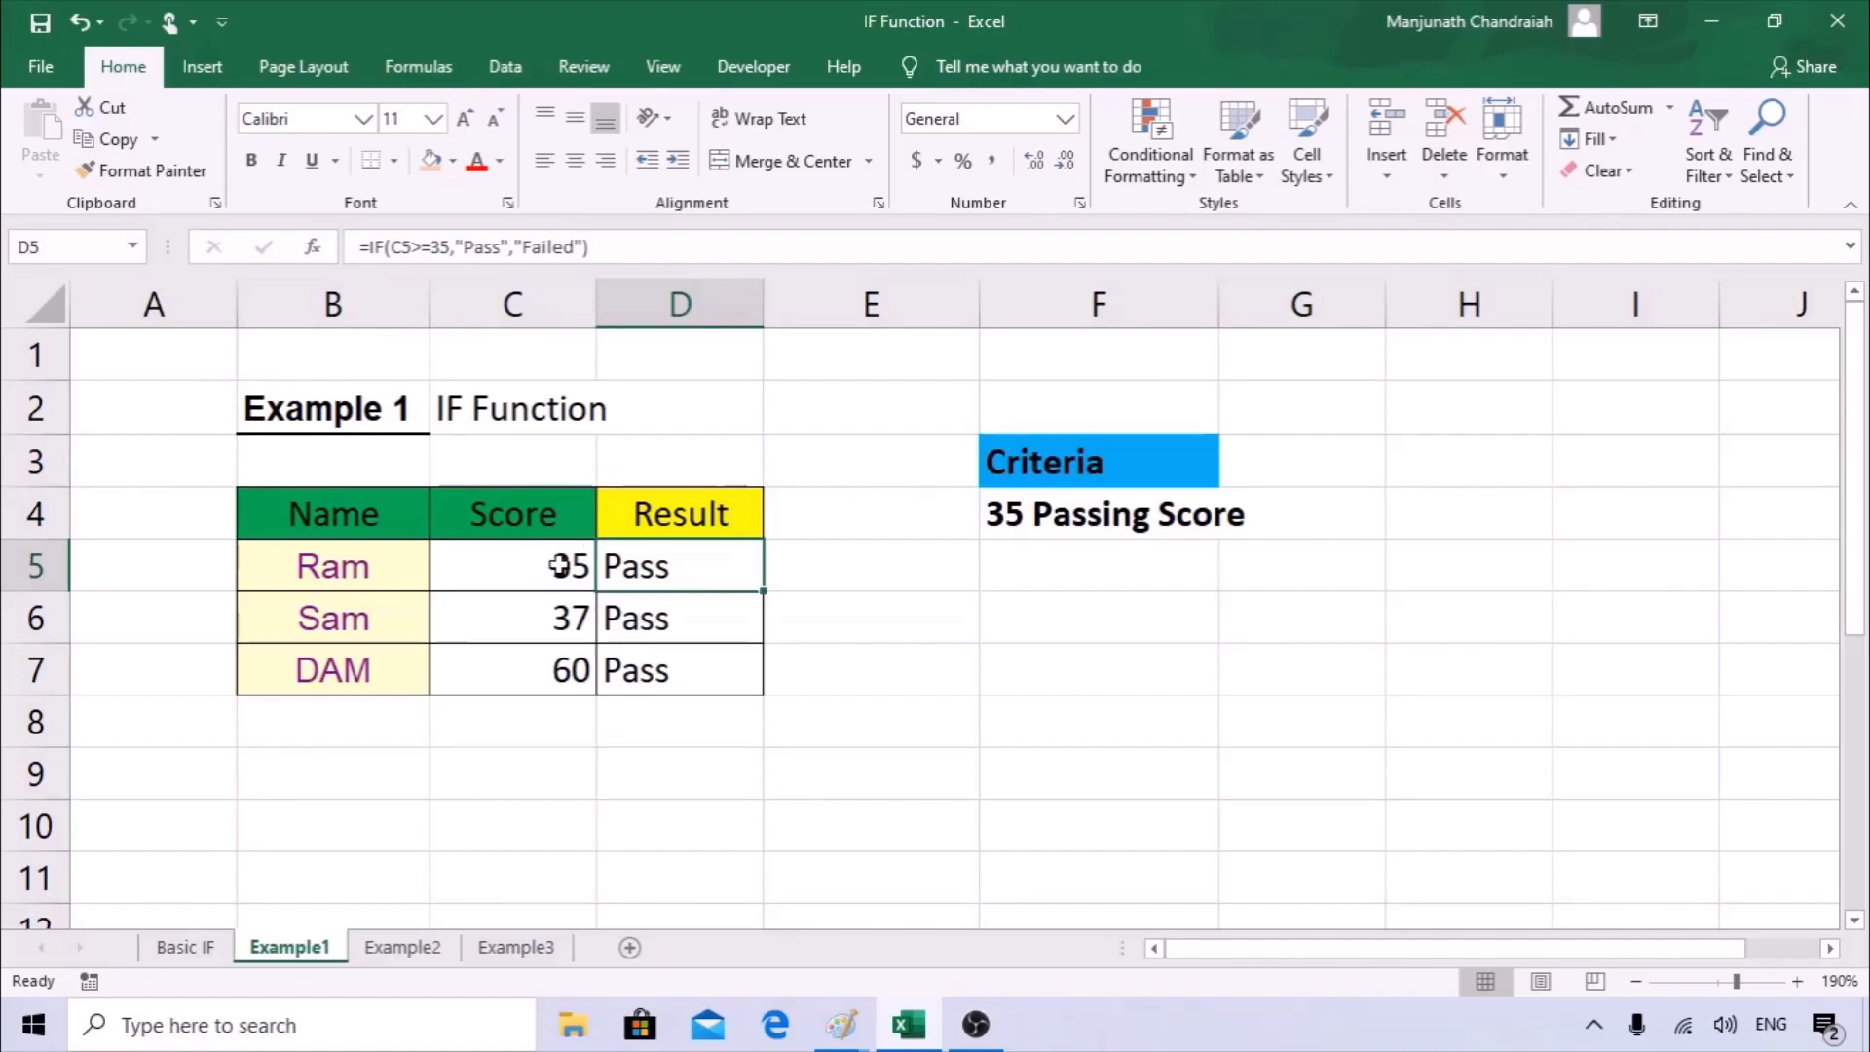
{"action": "left_click_drag", "start_coordinate": [509, 567], "coordinate": [568, 670]}
{"action": "left_click_drag", "start_coordinate": [714, 572], "coordinate": [706, 744]}
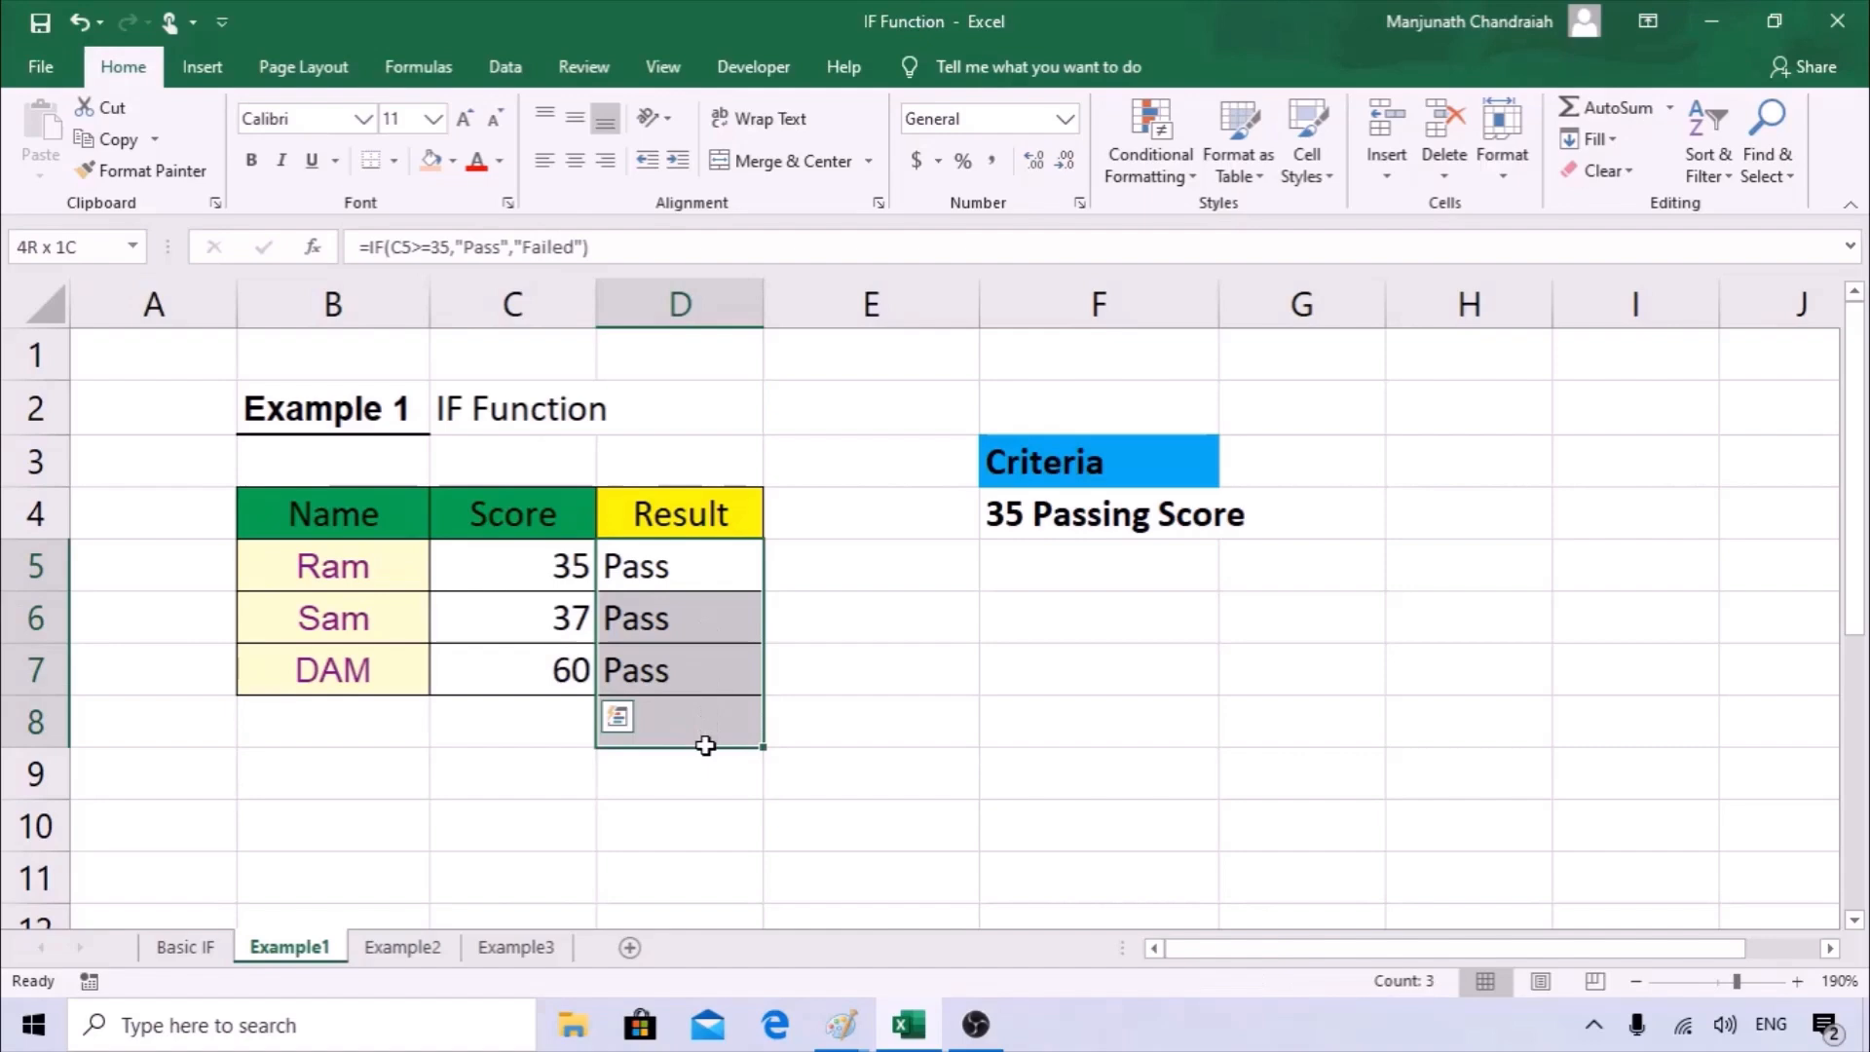
{"action": "left_click_drag", "start_coordinate": [555, 726], "coordinate": [604, 835]}
{"action": "left_click", "coordinate": [655, 668]}
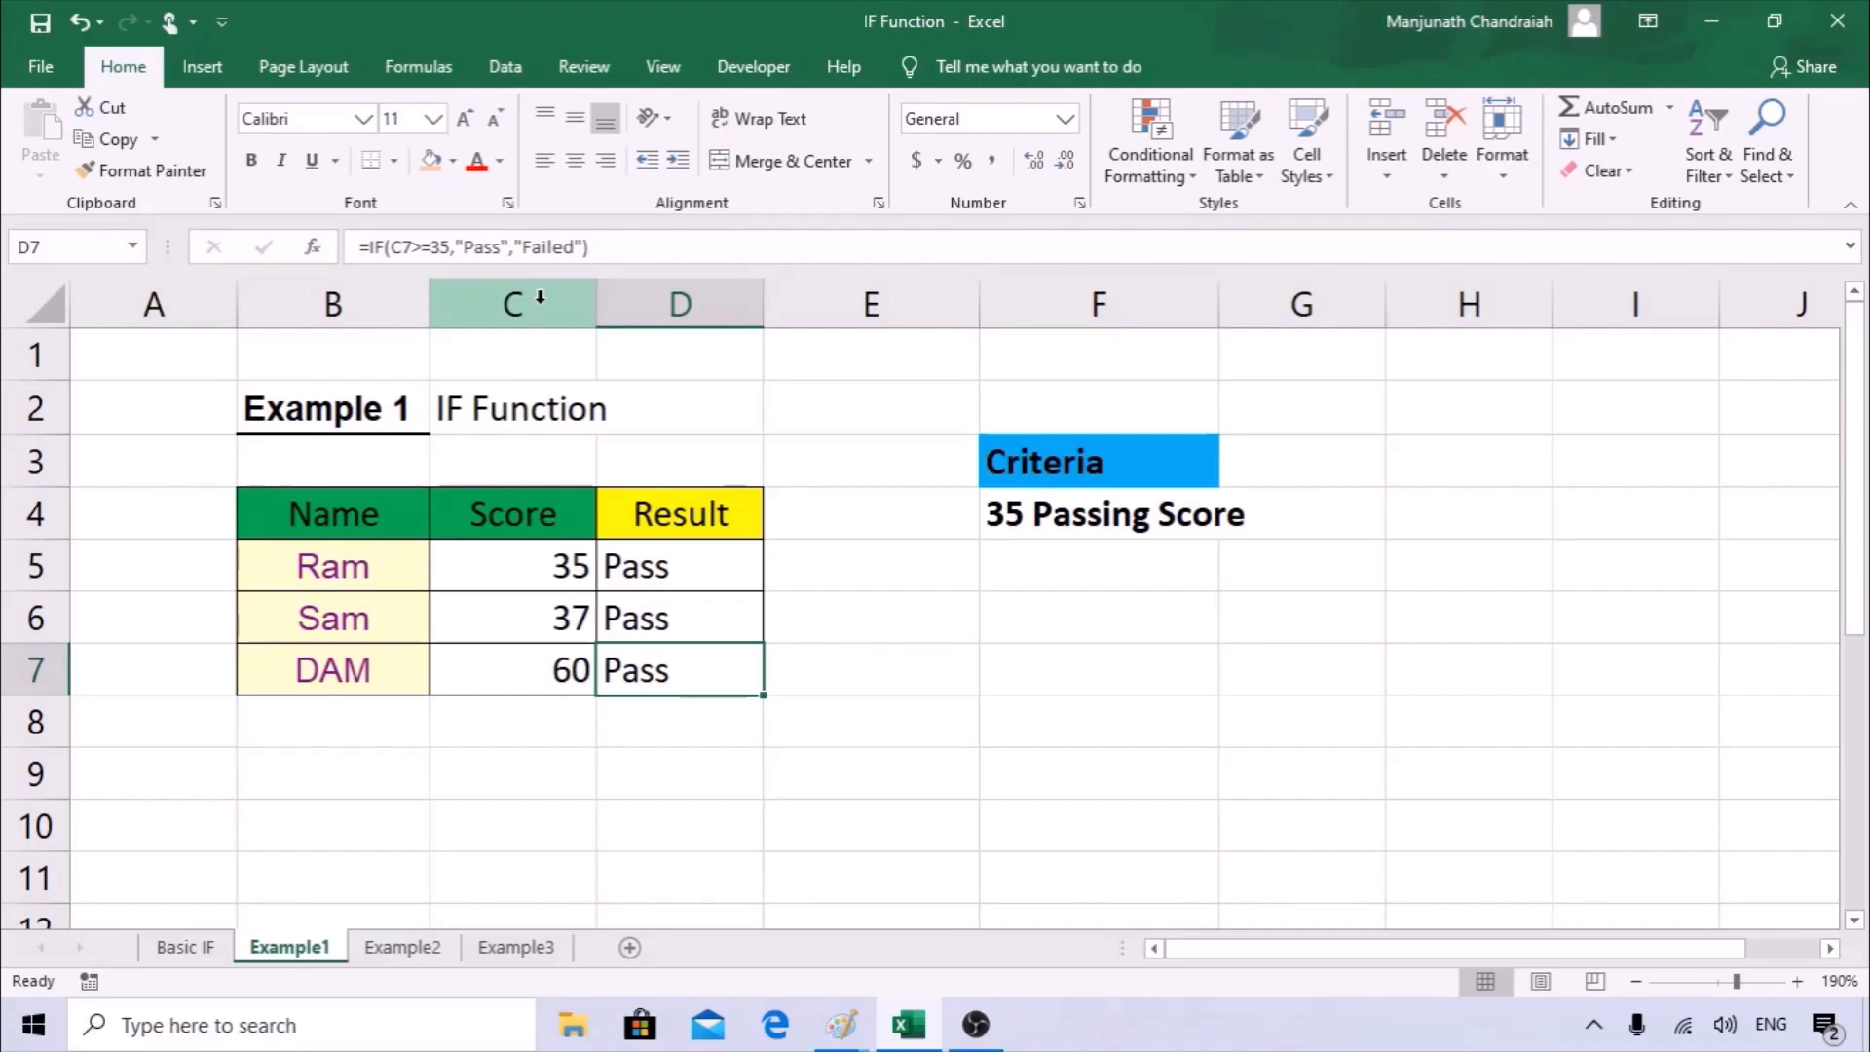
Switch to the Example2 sheet and correct the heading in B3 to Example 2.
{"action": "left_click", "coordinate": [403, 948]}
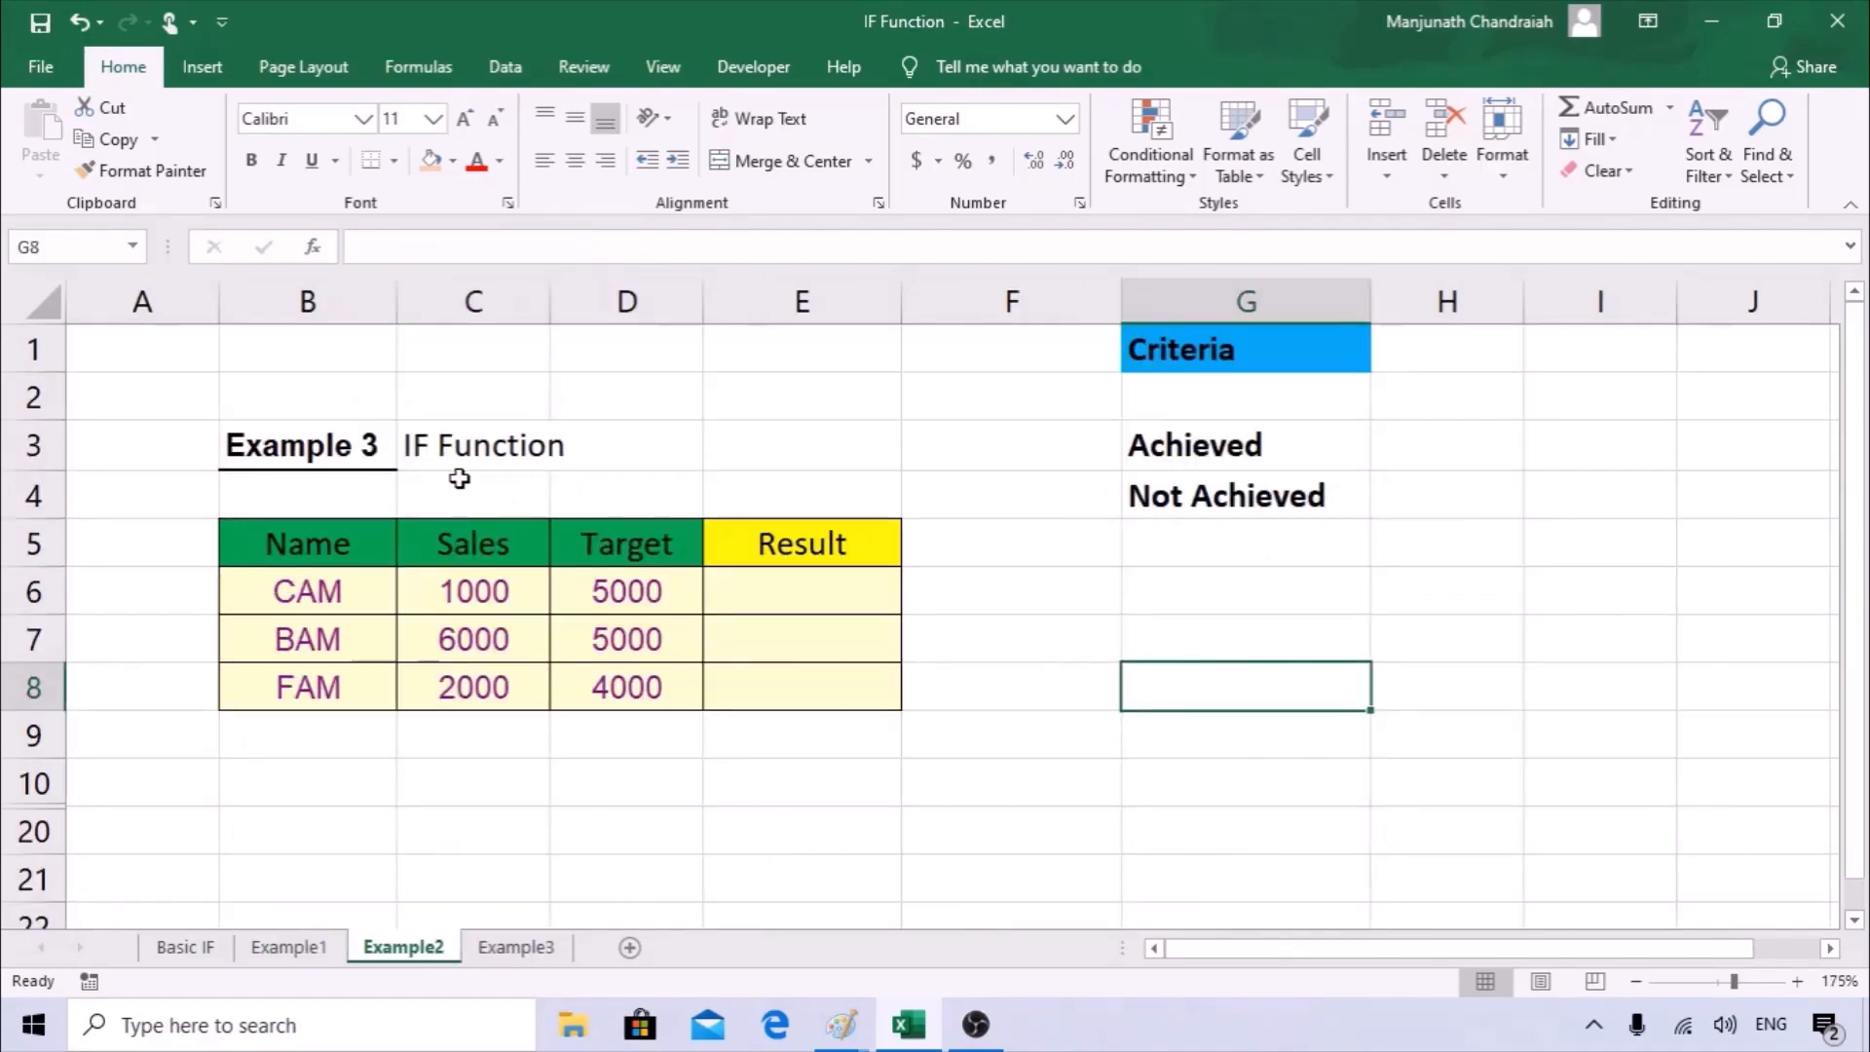
{"action": "double_click", "coordinate": [376, 443]}
{"action": "key", "text": "BackSpace"}
{"action": "key", "text": "BackSpace"}
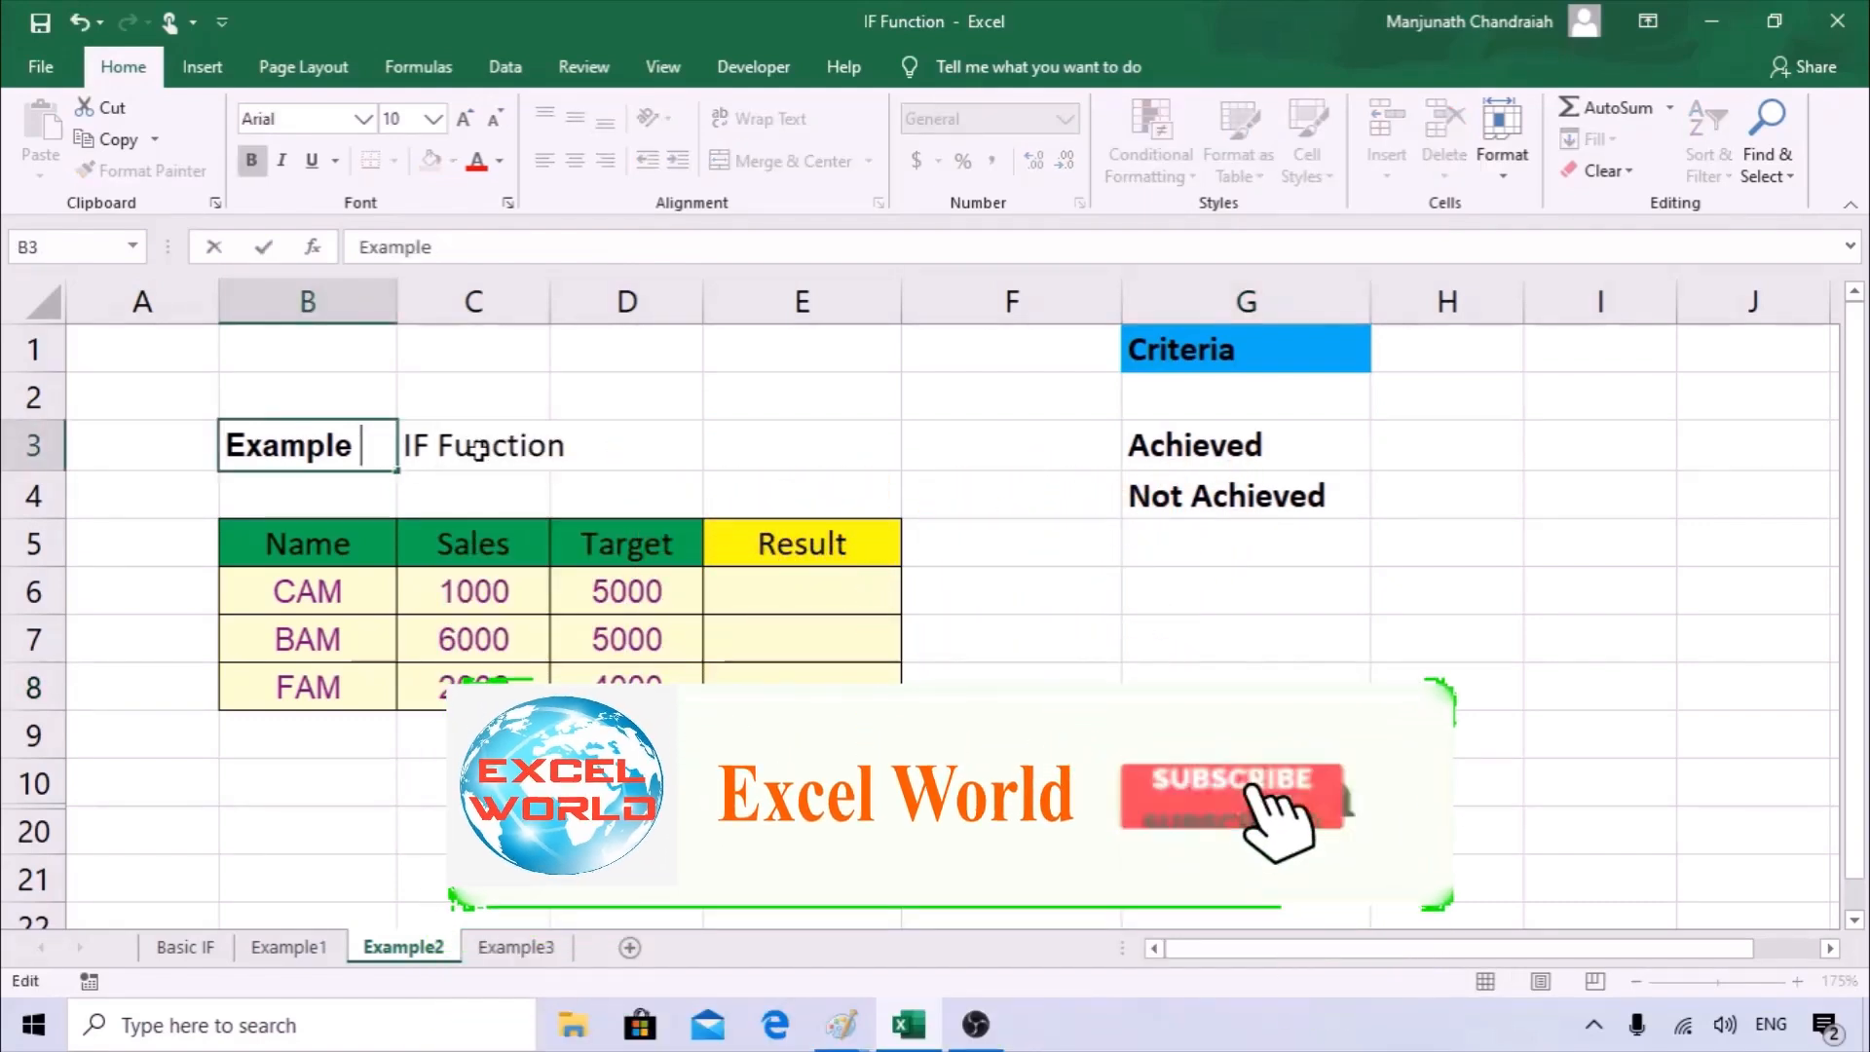
{"action": "type", "text": "2"}
{"action": "key", "text": "Return"}
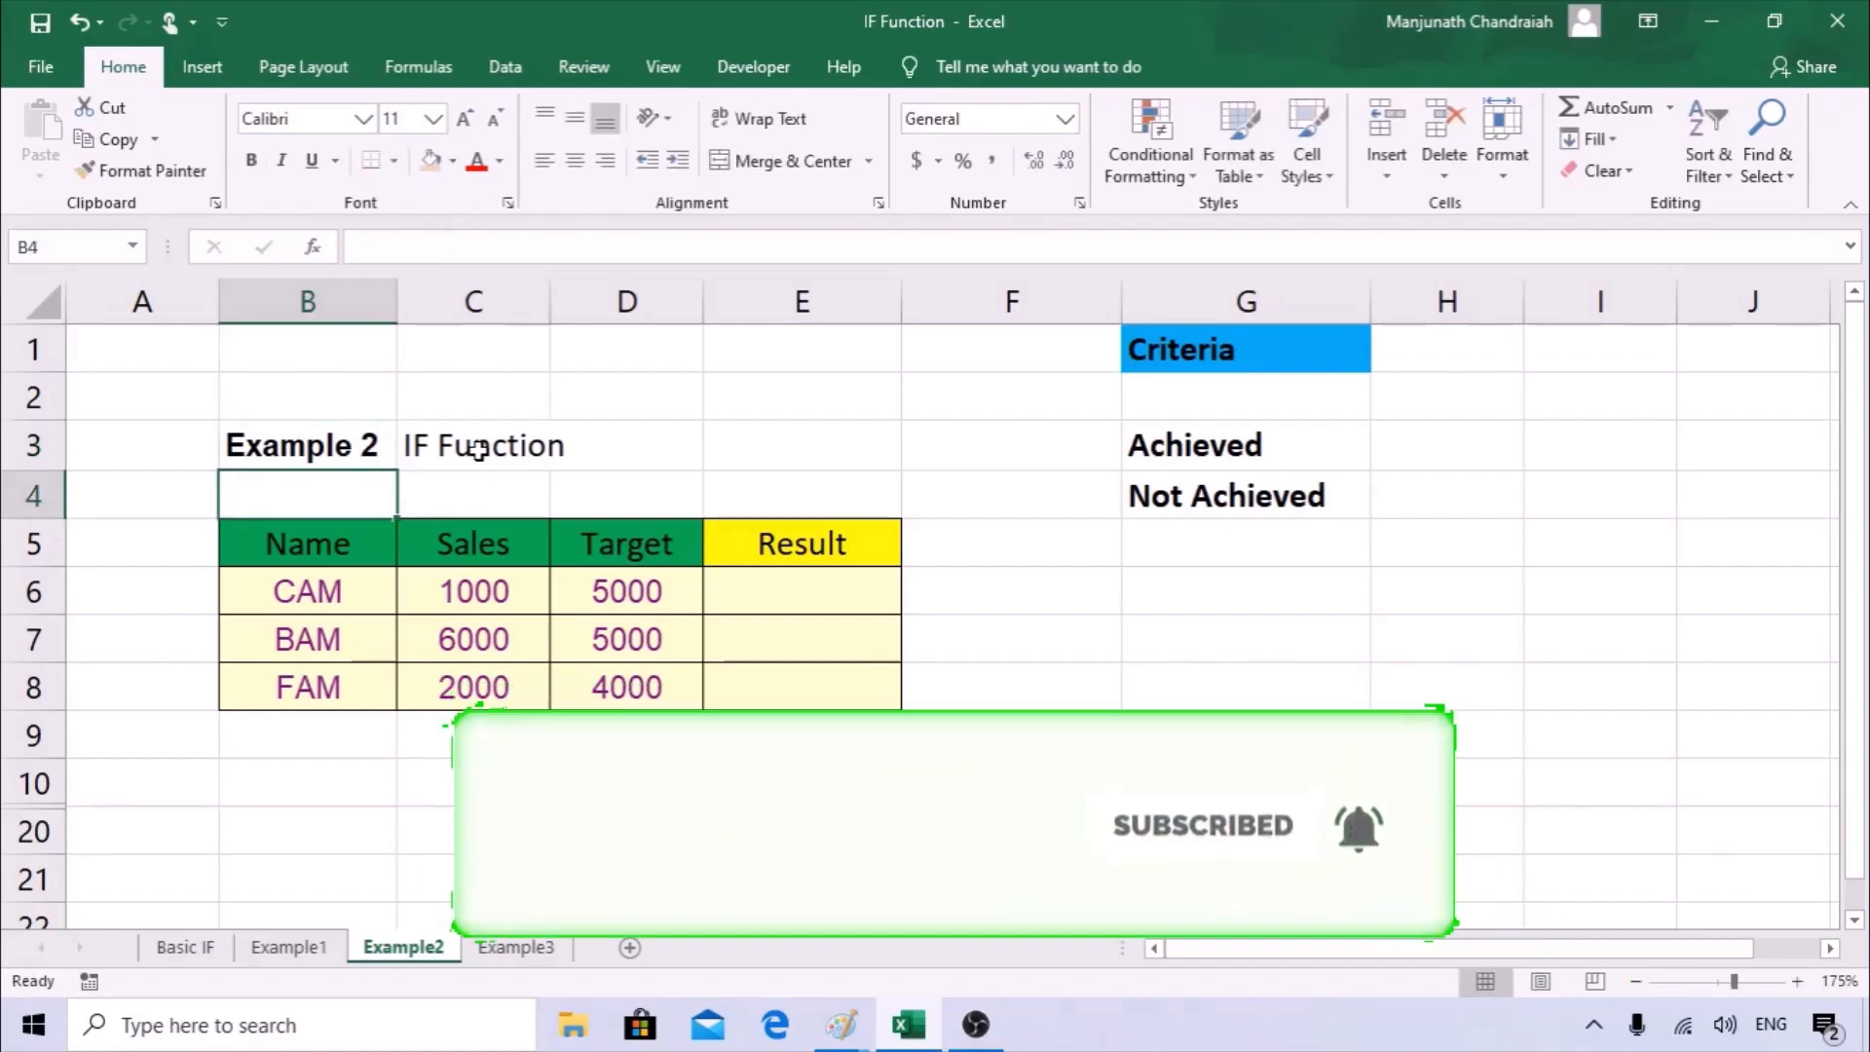
Examine the Name, Sales and Target columns of the Example2 table, comparing the sales figures with the targets.
{"action": "left_click_drag", "start_coordinate": [342, 584], "coordinate": [347, 682]}
{"action": "left_click_drag", "start_coordinate": [453, 542], "coordinate": [481, 681]}
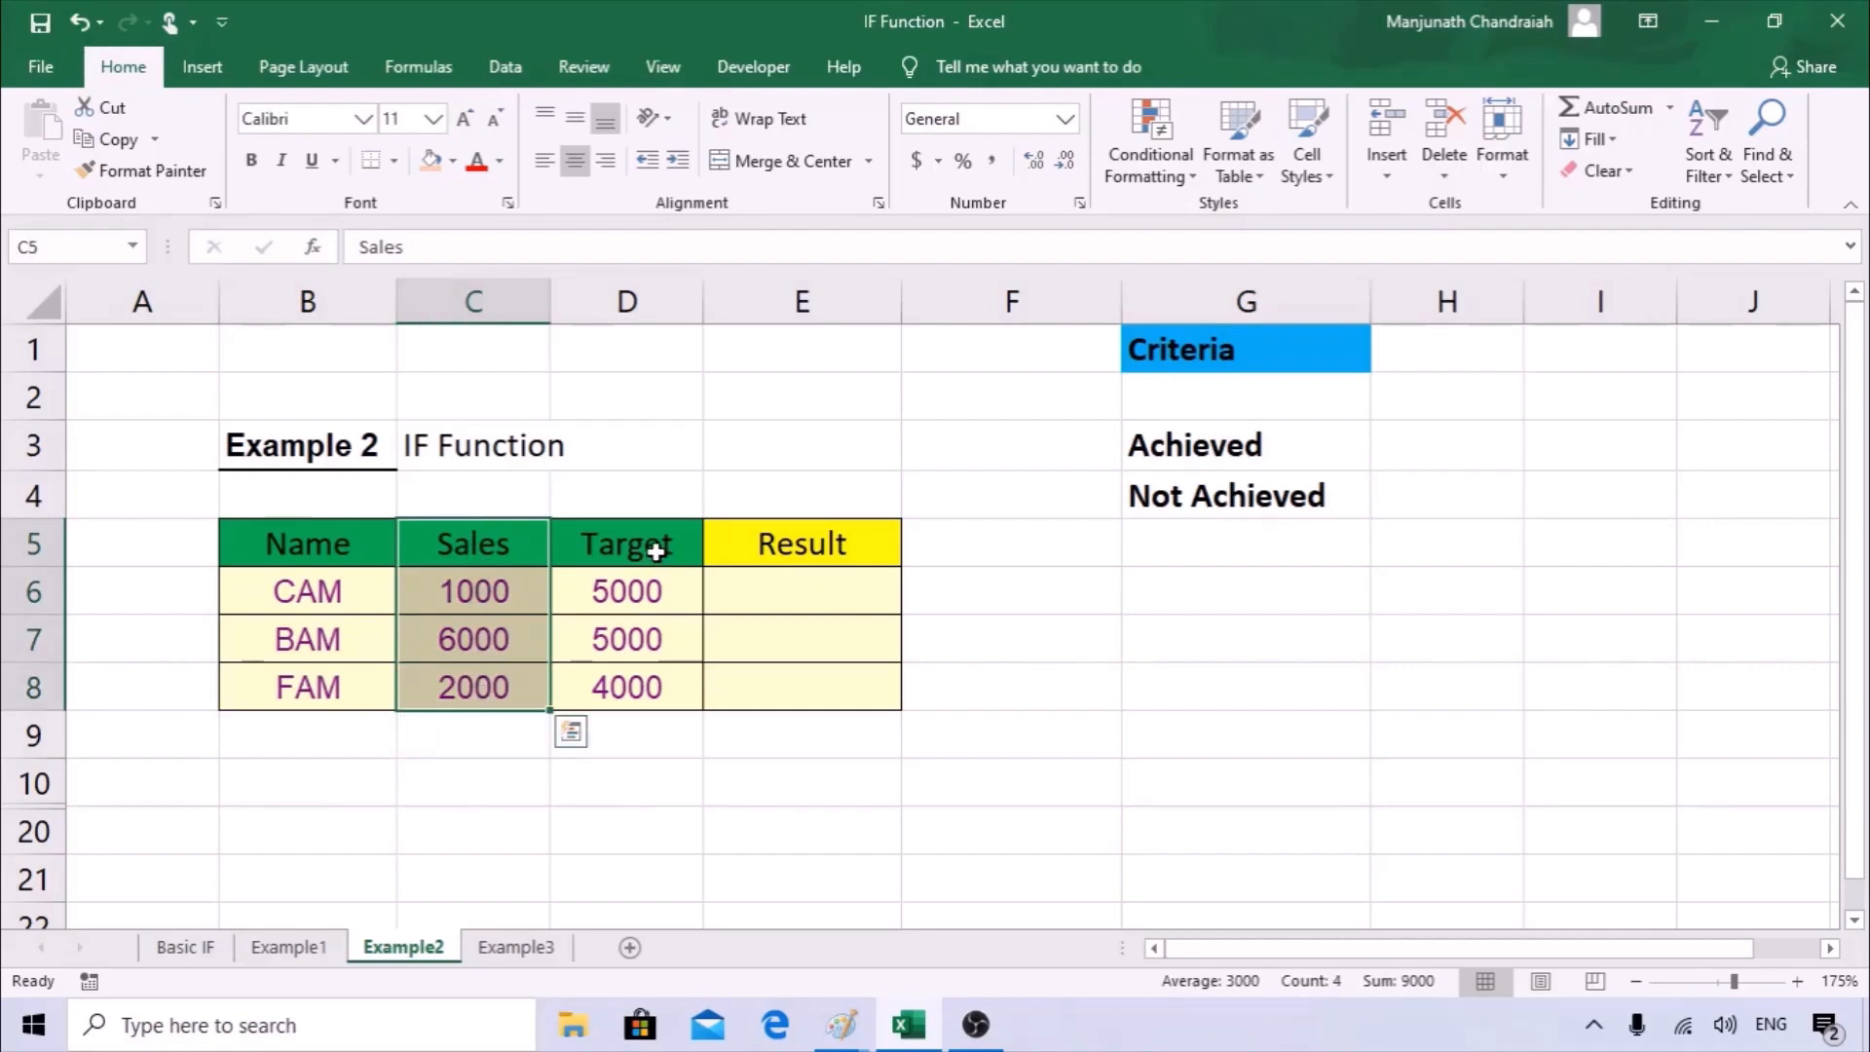
{"action": "left_click_drag", "start_coordinate": [655, 547], "coordinate": [638, 687]}
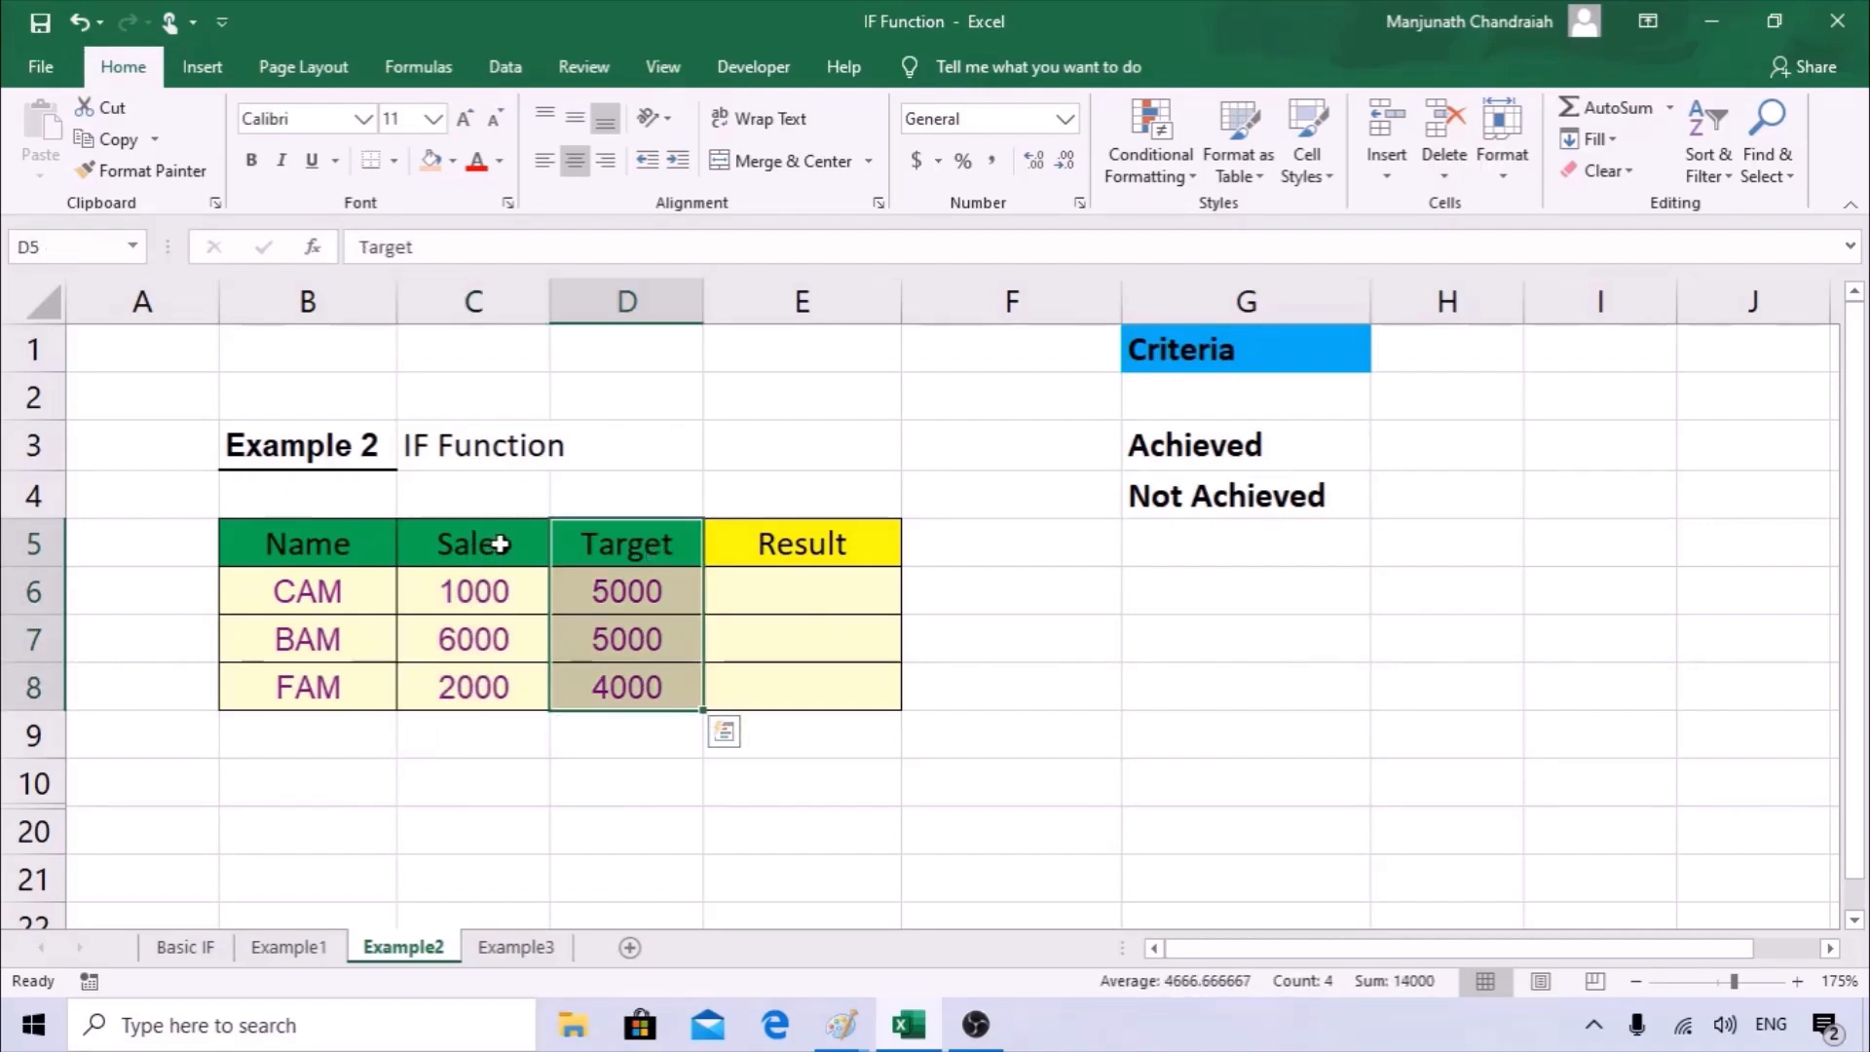
{"action": "left_click_drag", "start_coordinate": [334, 546], "coordinate": [353, 677]}
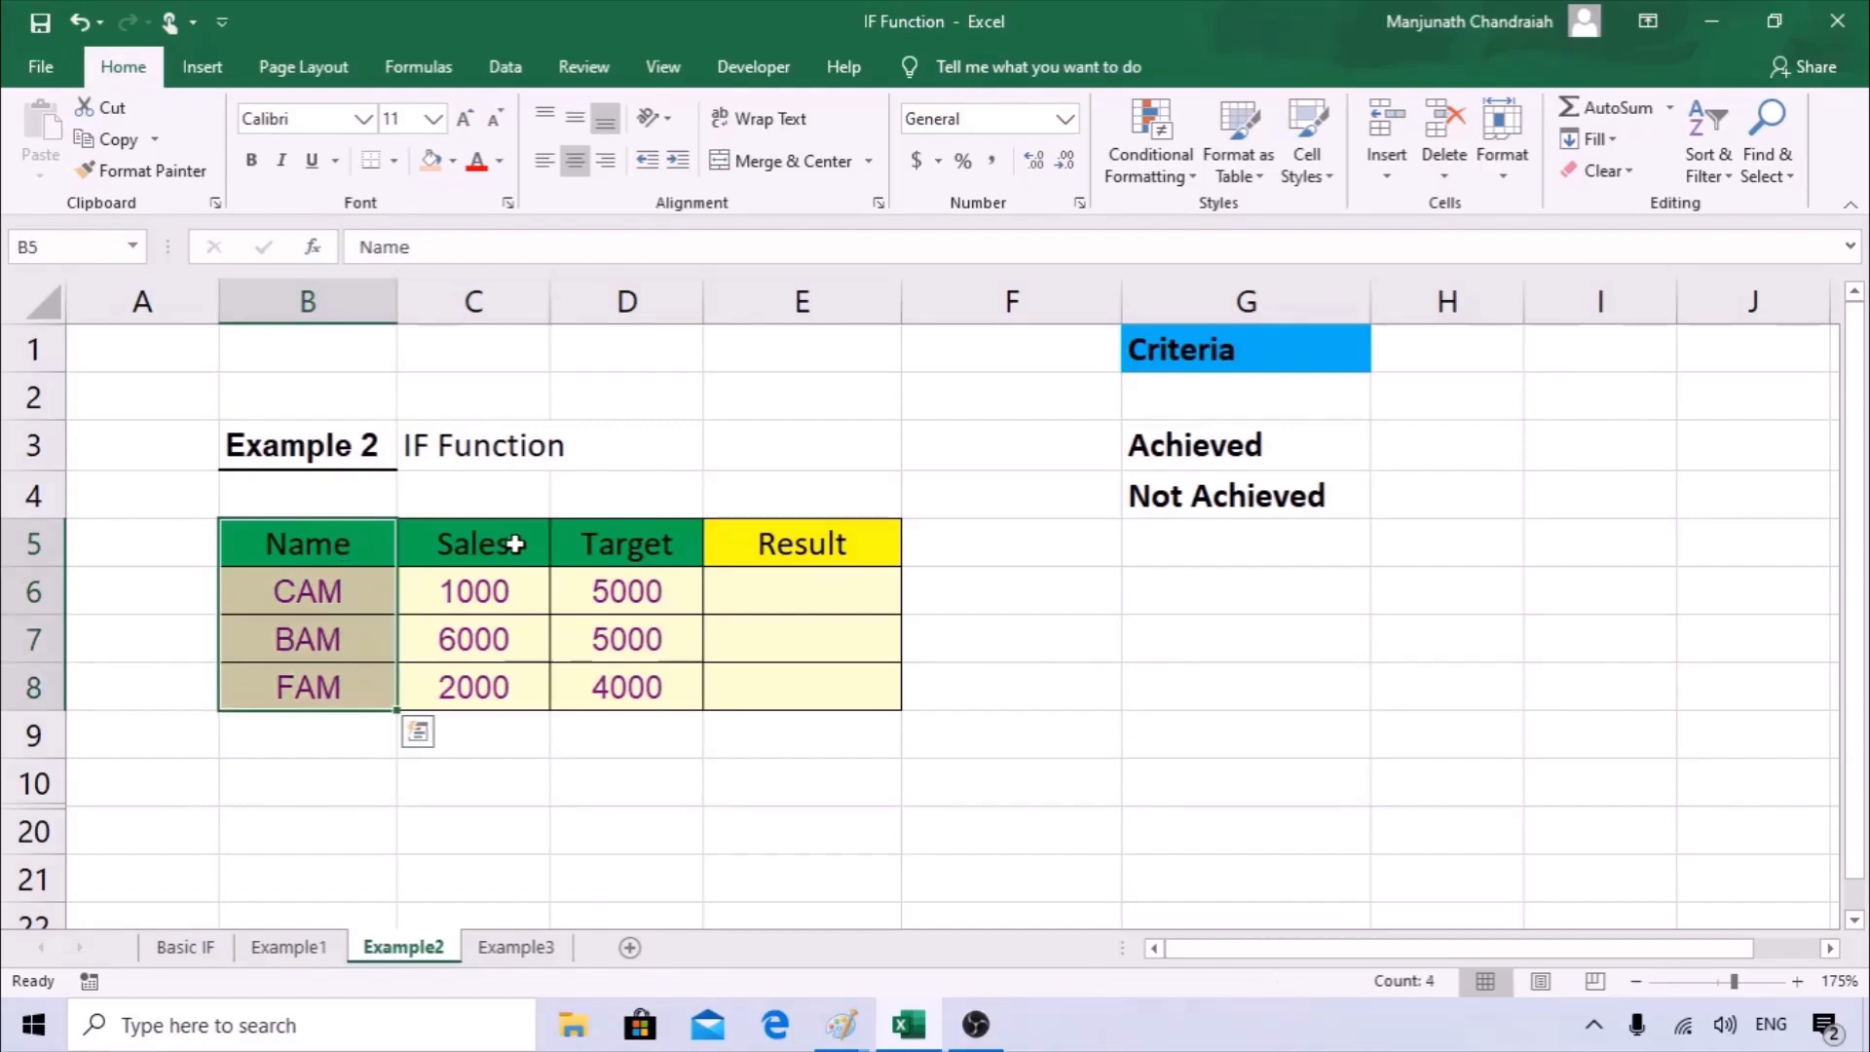
{"action": "left_click_drag", "start_coordinate": [515, 544], "coordinate": [510, 605]}
{"action": "left_click", "coordinate": [502, 591]}
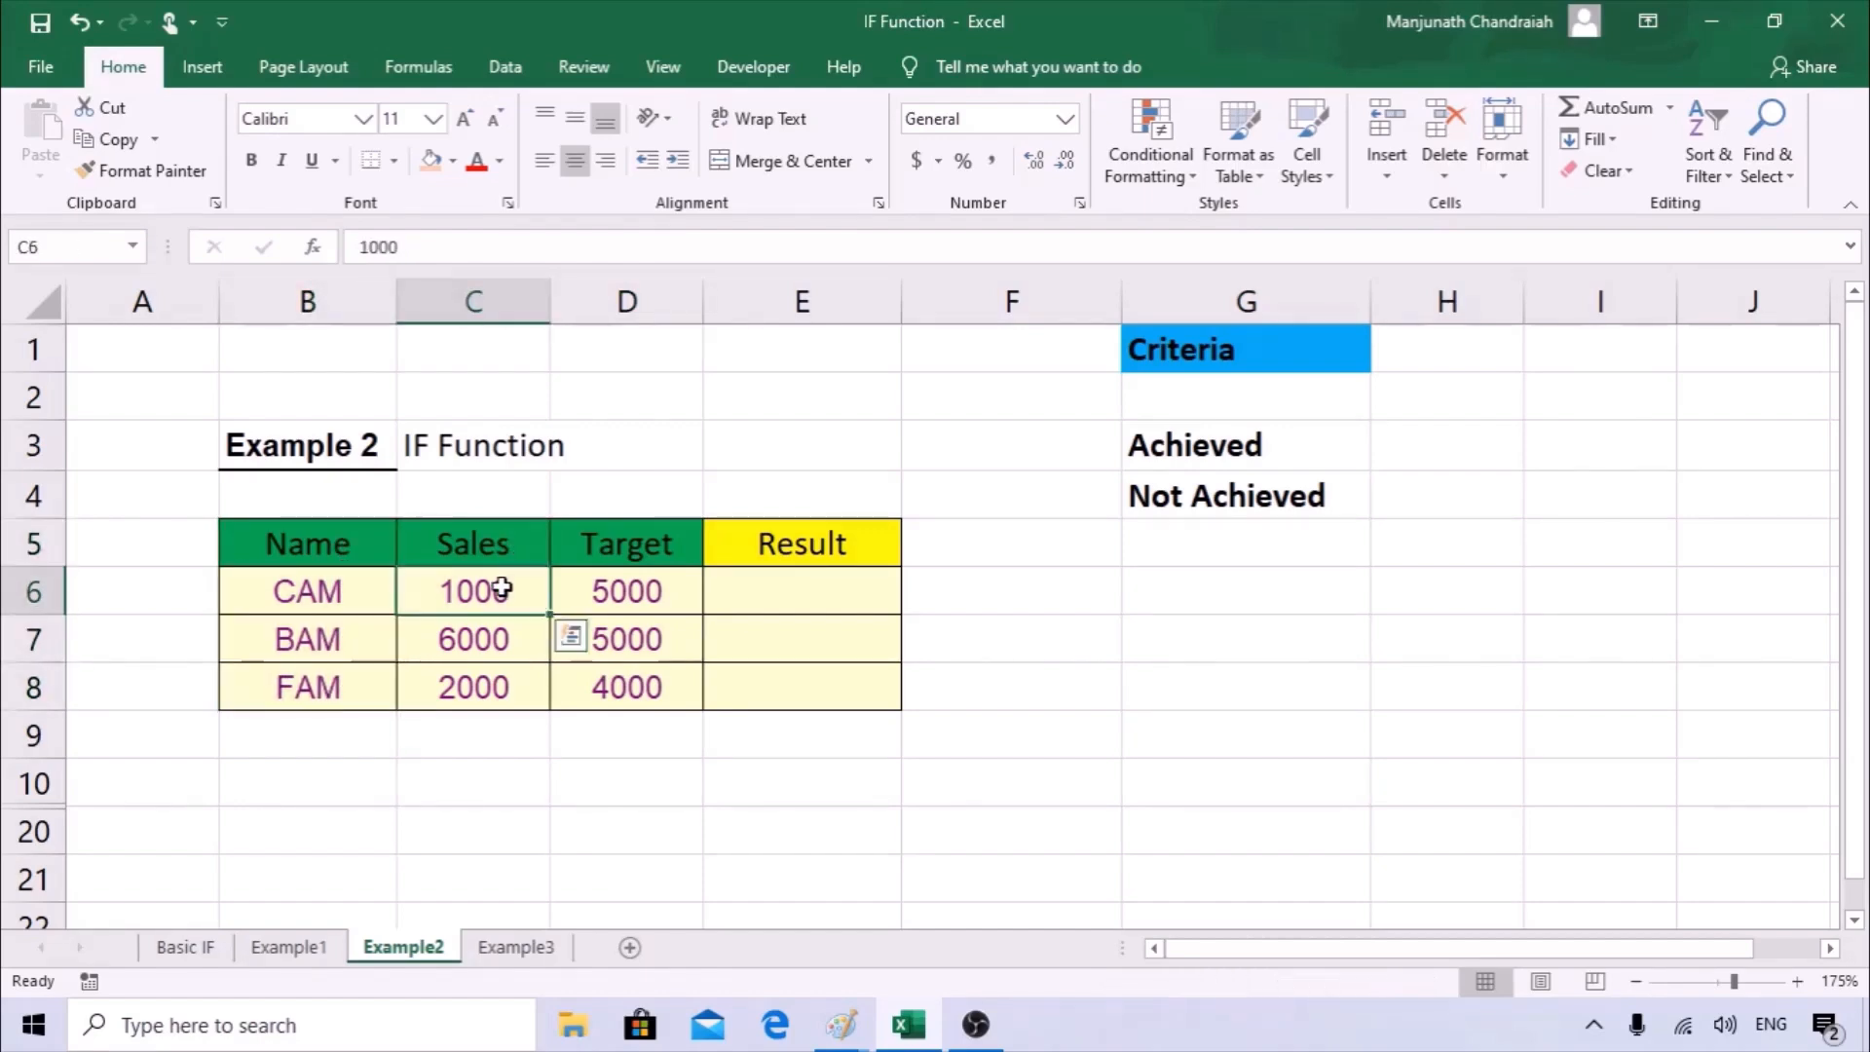
{"action": "left_click", "coordinate": [488, 643]}
{"action": "left_click", "coordinate": [494, 688]}
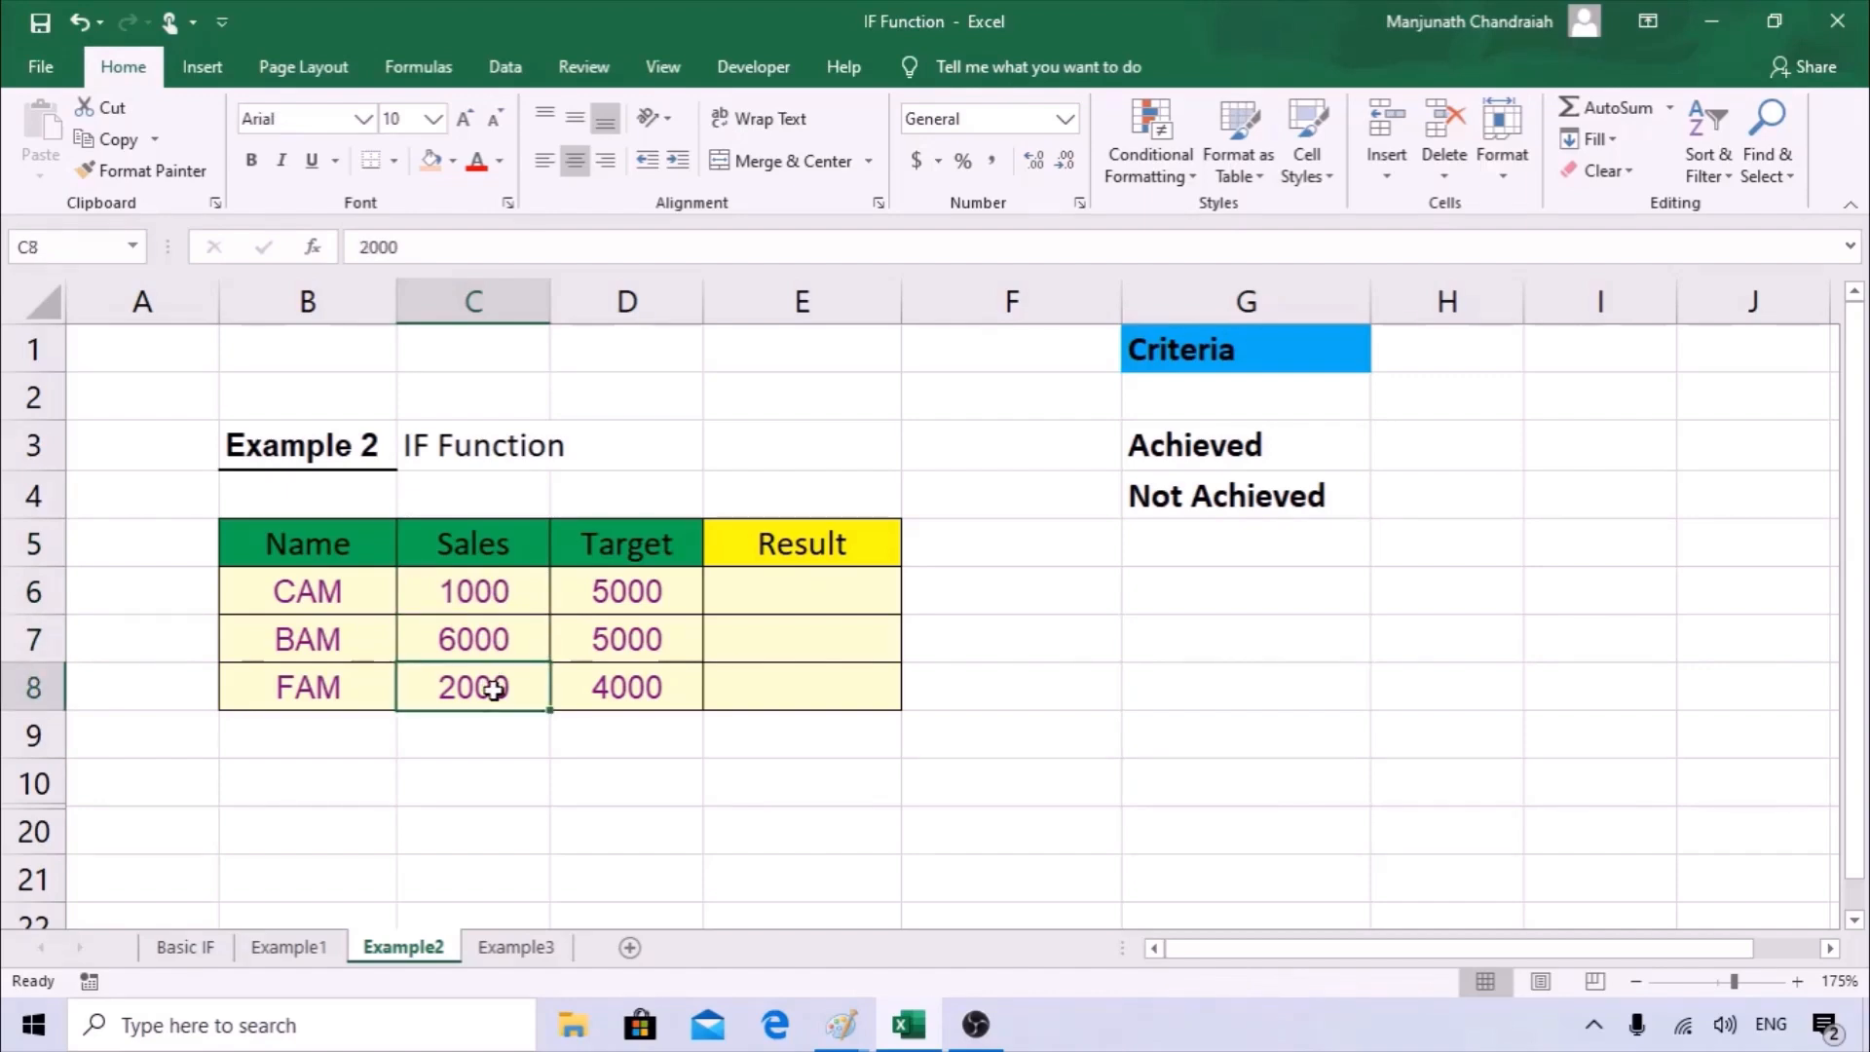
{"action": "left_click", "coordinate": [621, 545]}
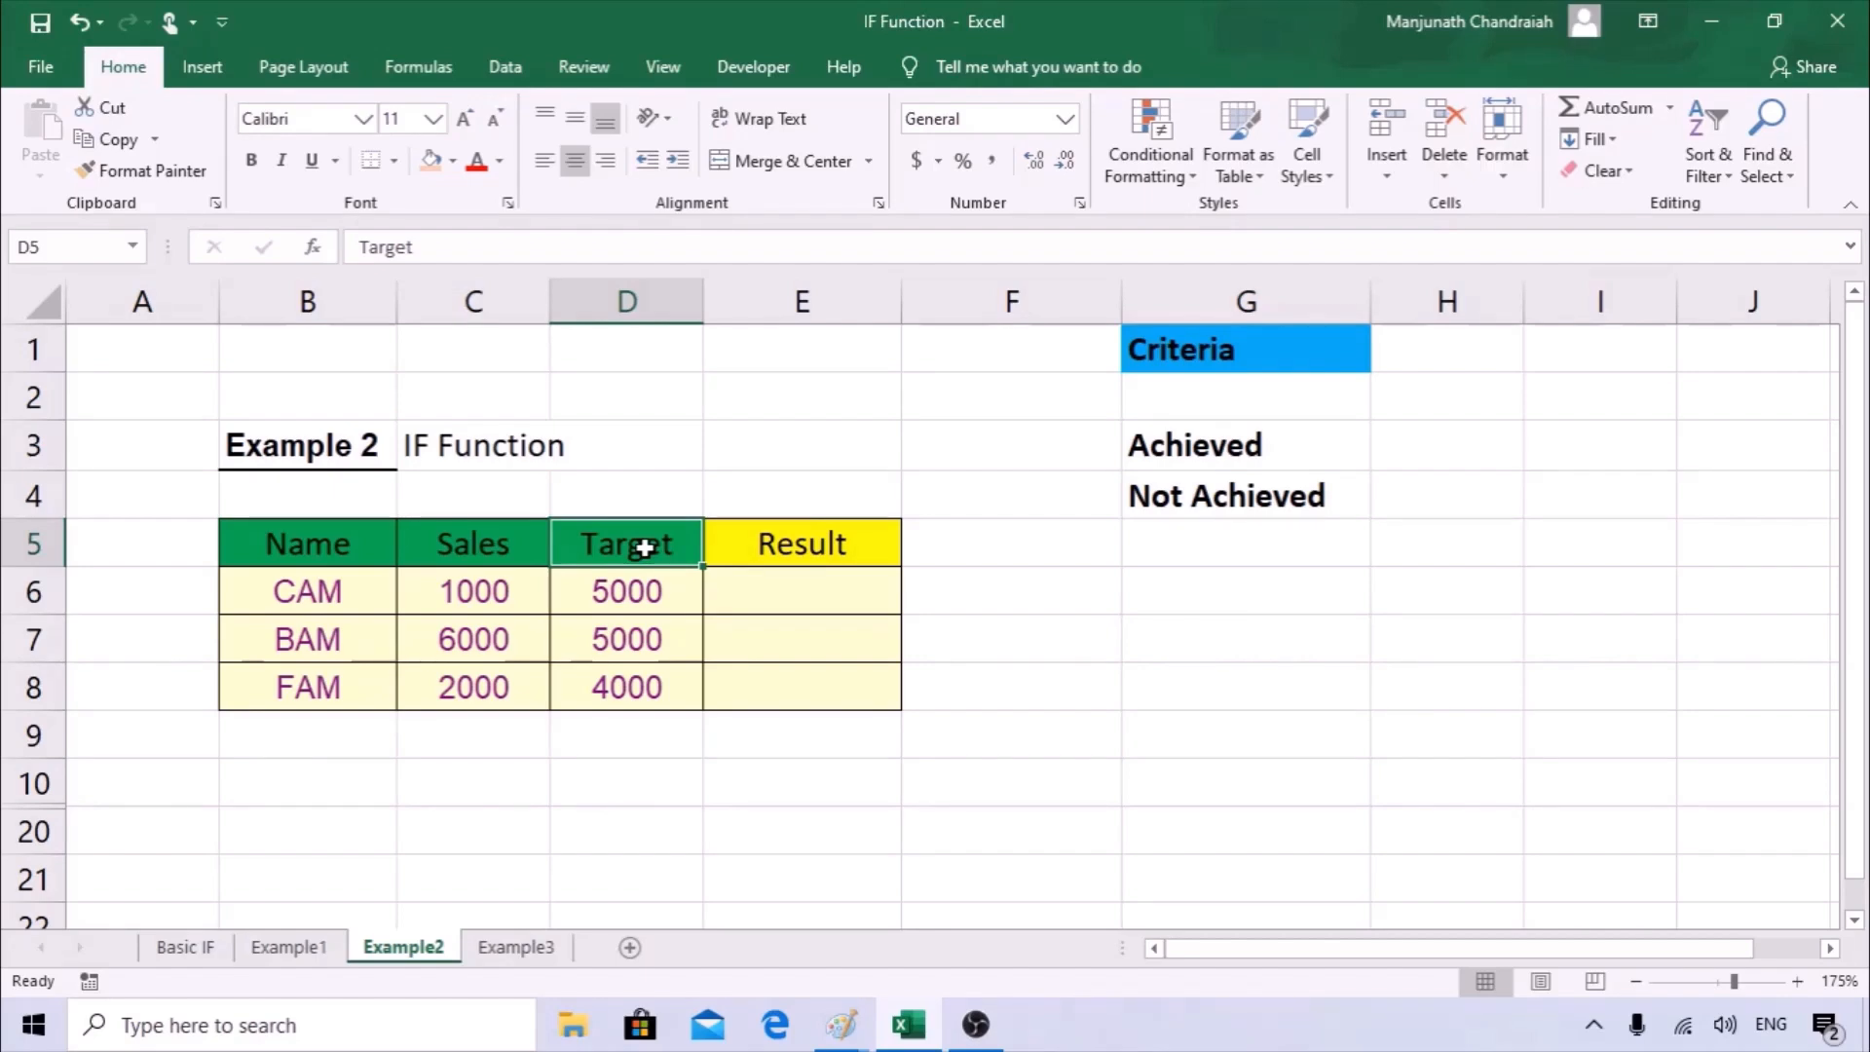
{"action": "left_click_drag", "start_coordinate": [670, 590], "coordinate": [664, 685]}
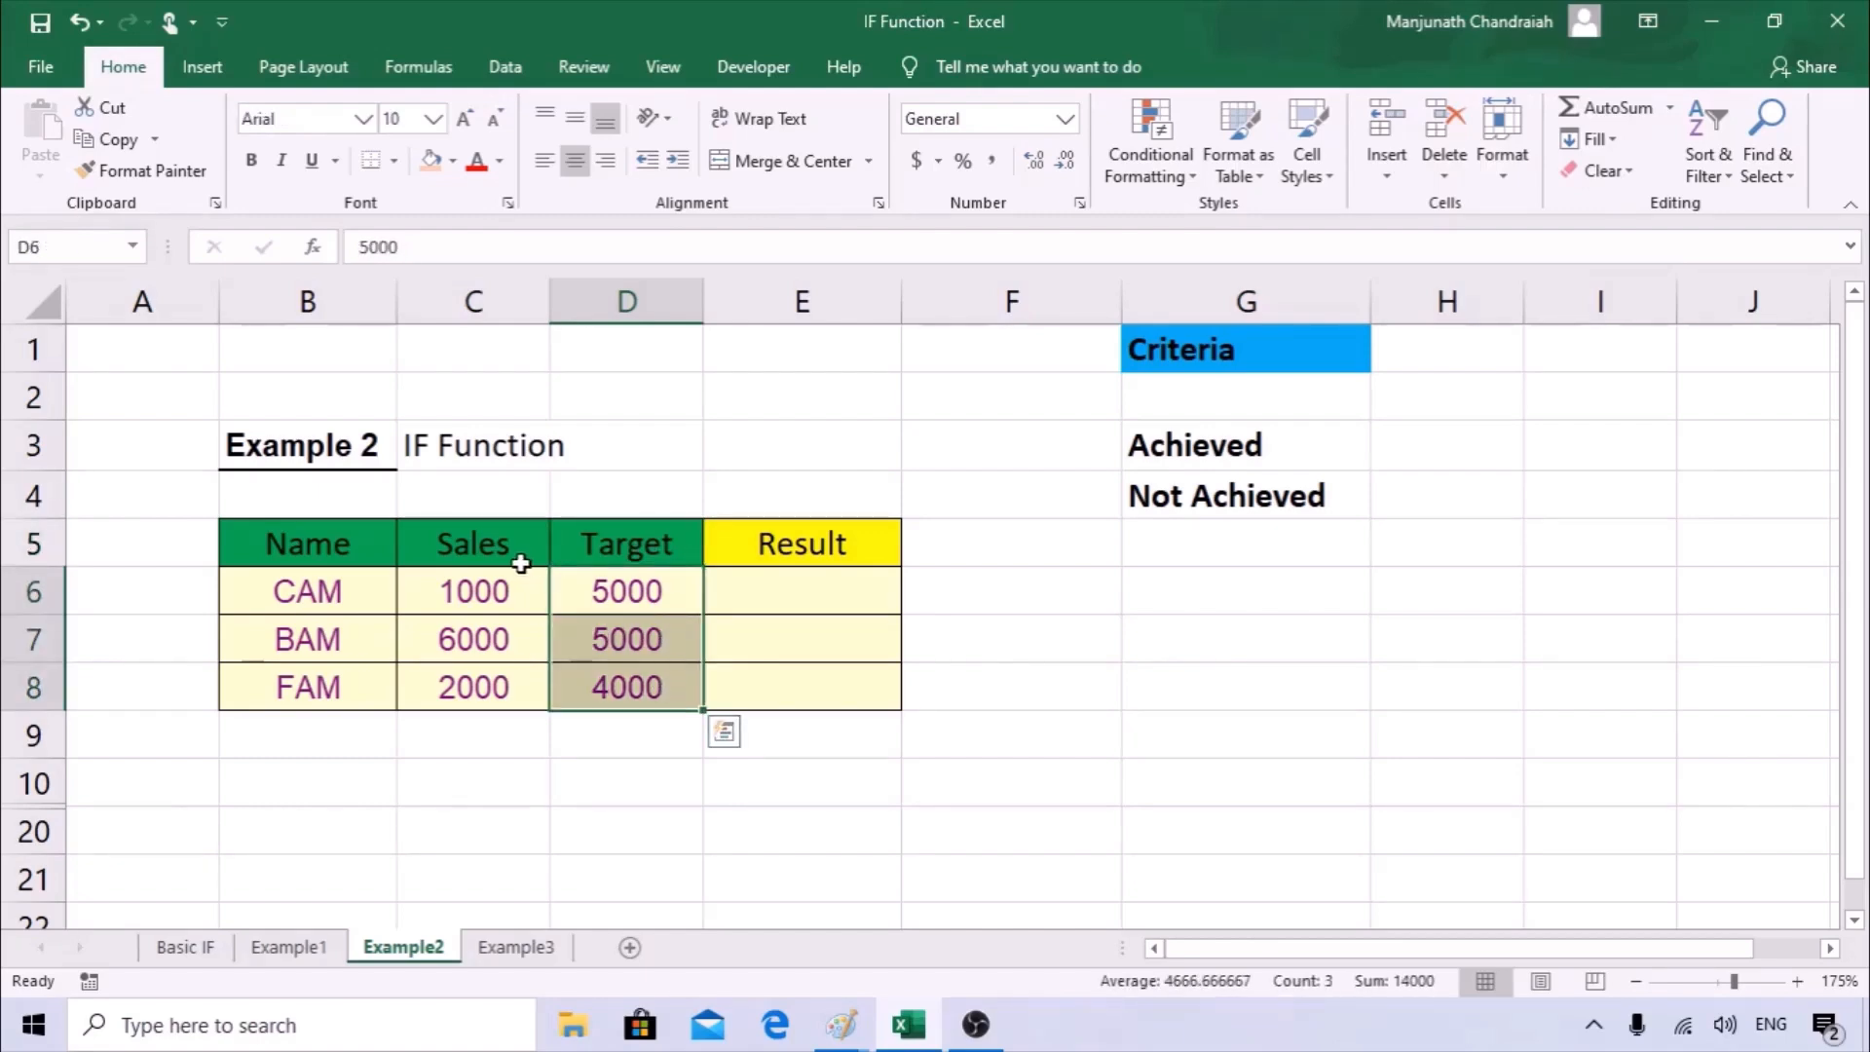
{"action": "left_click_drag", "start_coordinate": [509, 547], "coordinate": [501, 700]}
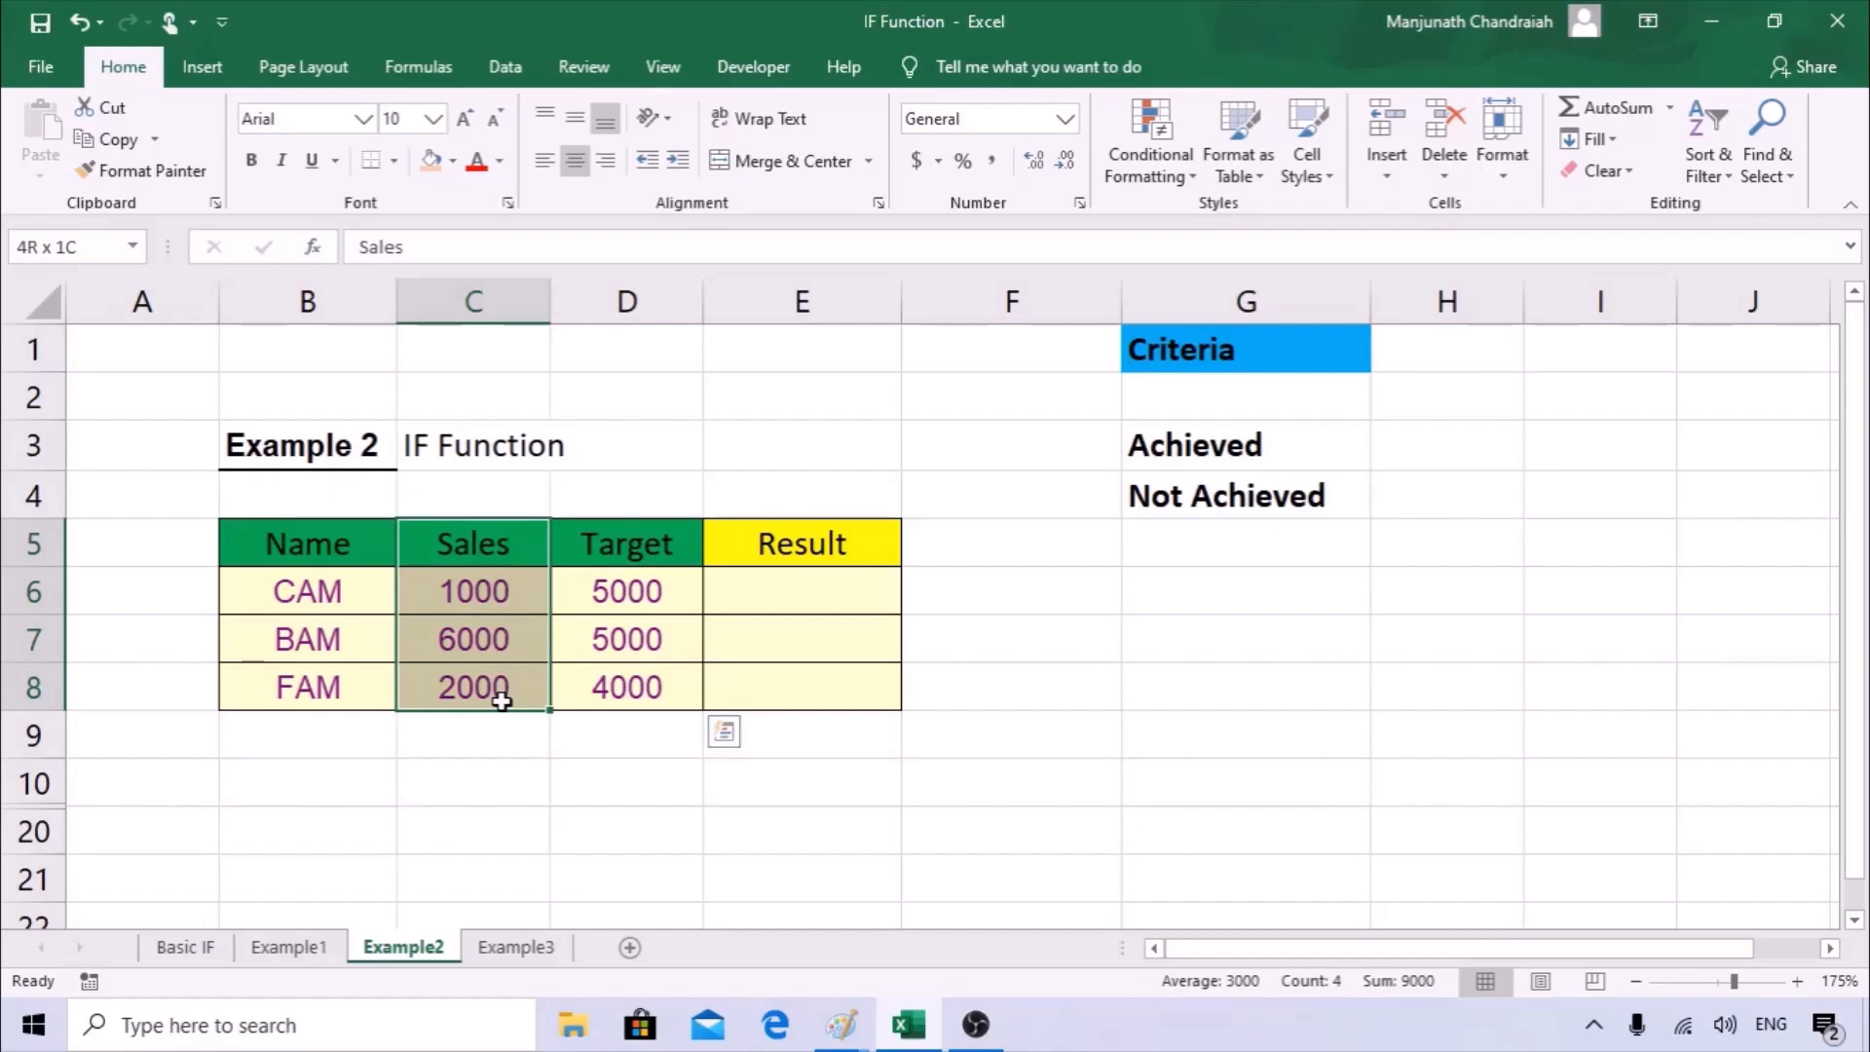
Review the Achieved and Not Achieved criteria in G3:G4 against the empty Result column.
{"action": "left_click", "coordinate": [764, 590]}
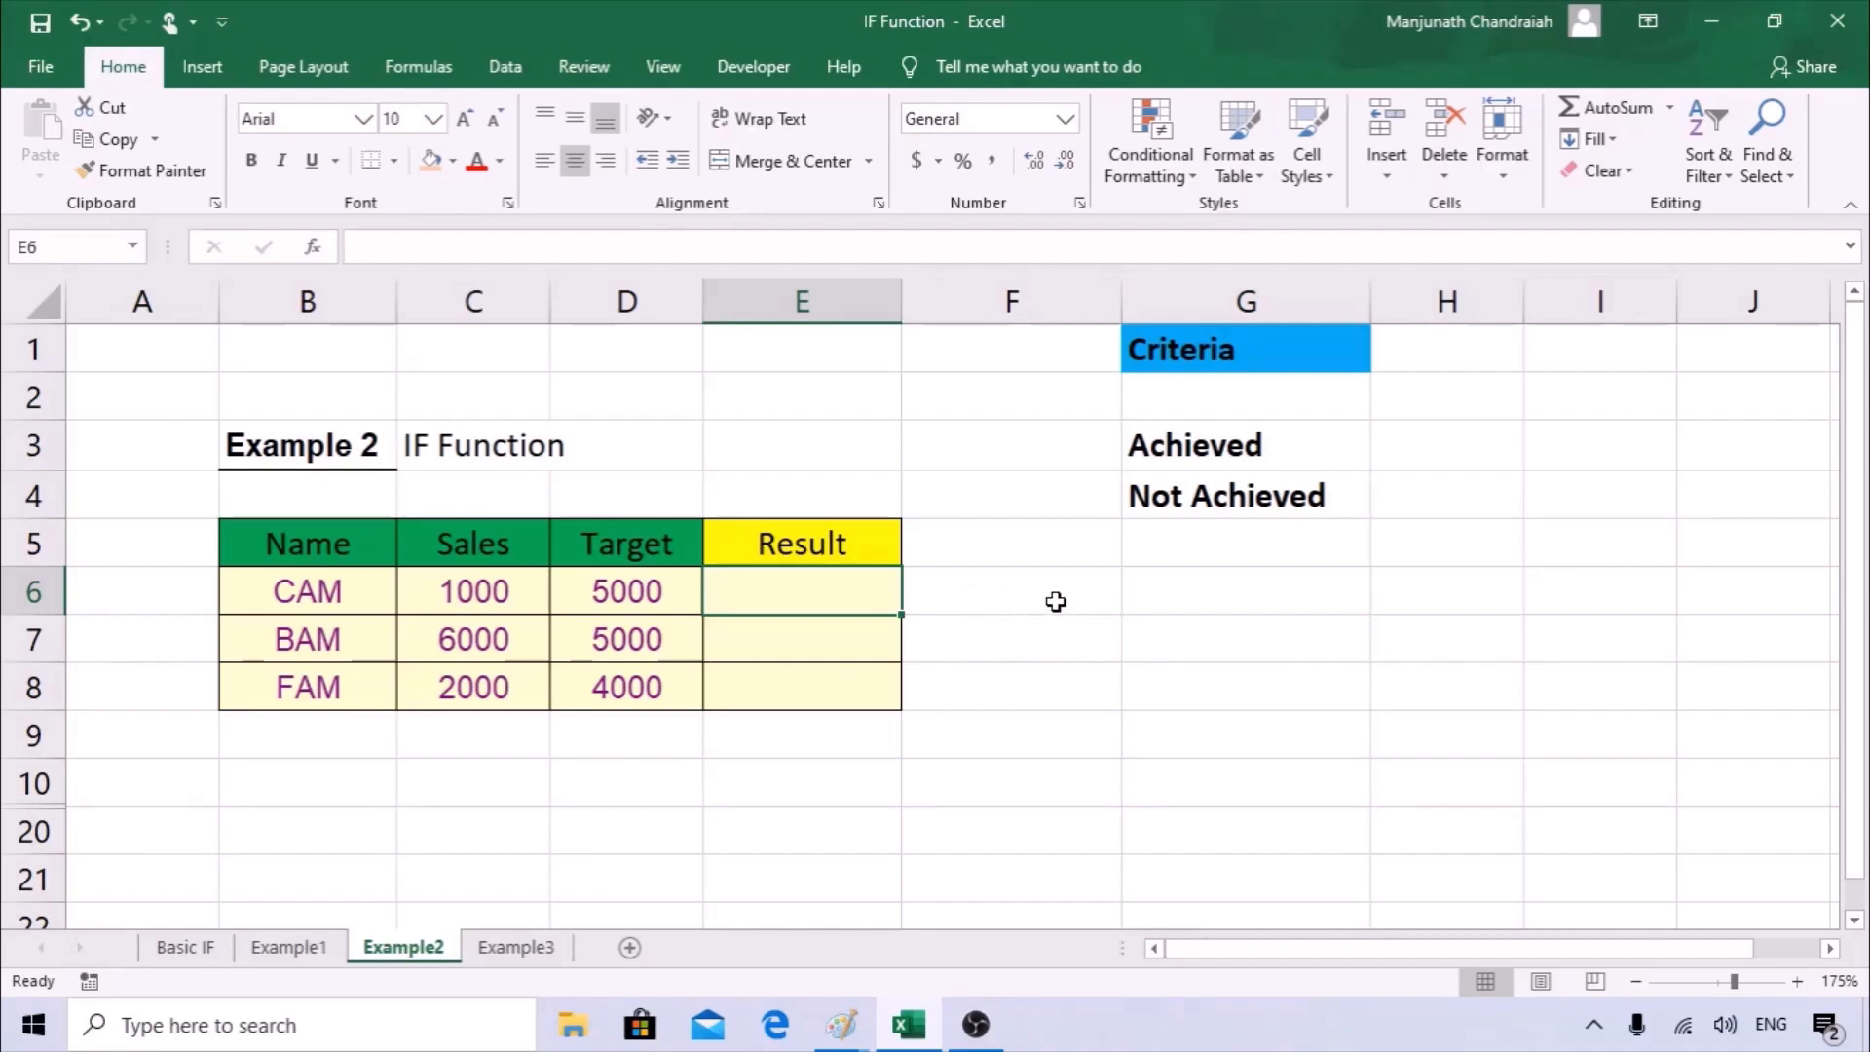
{"action": "left_click", "coordinate": [1242, 443]}
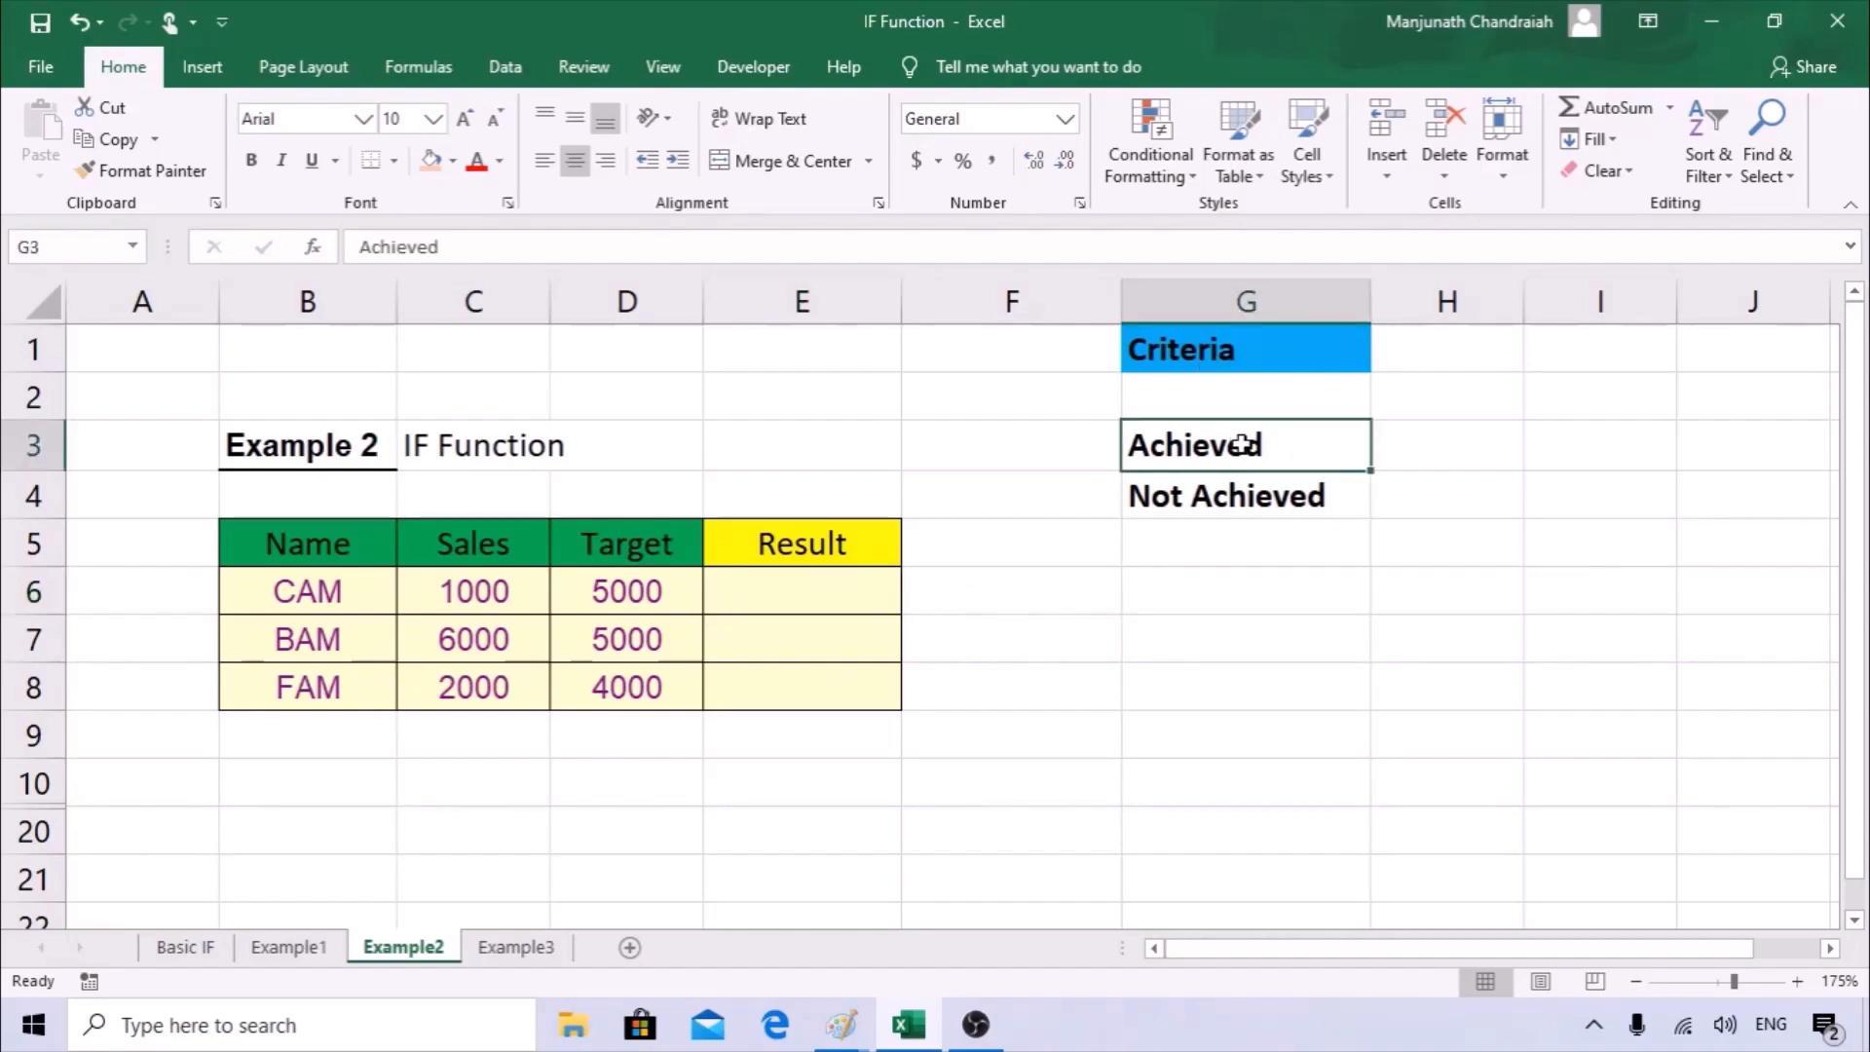
{"action": "left_click", "coordinate": [1243, 489]}
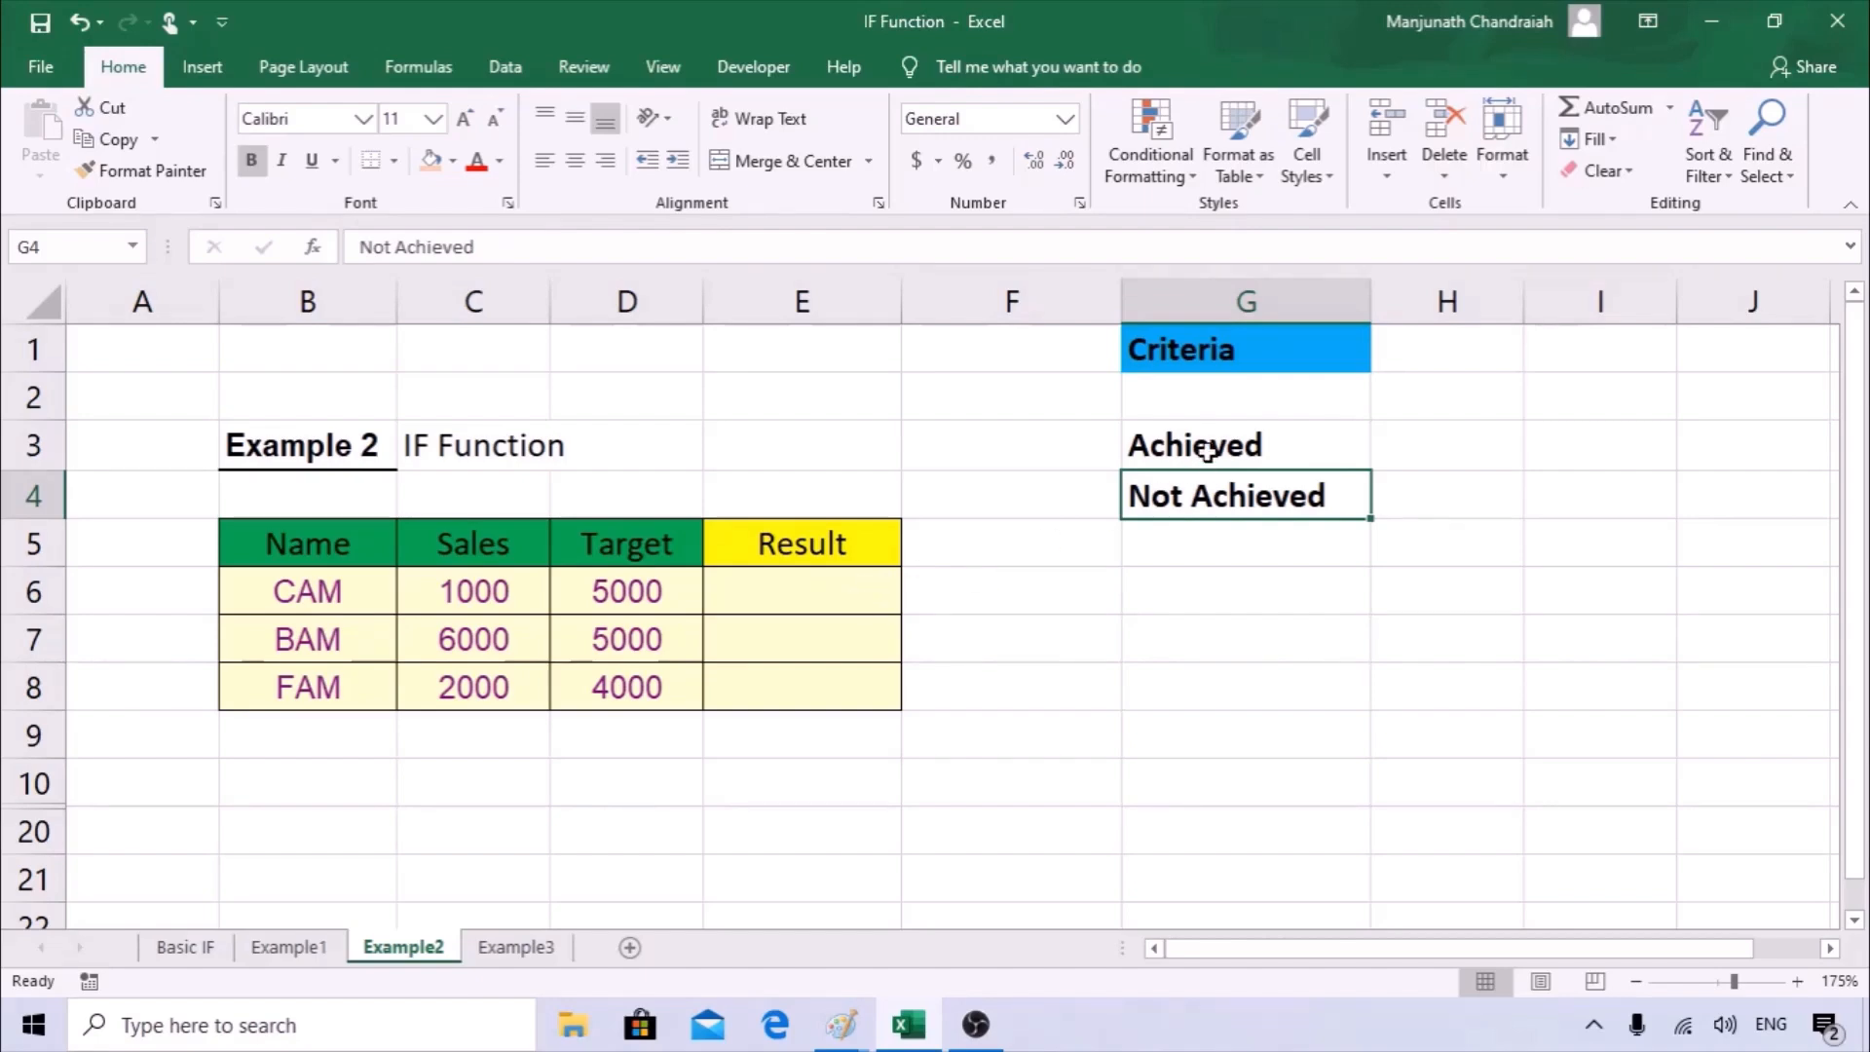
{"action": "left_click_drag", "start_coordinate": [1208, 453], "coordinate": [1207, 496]}
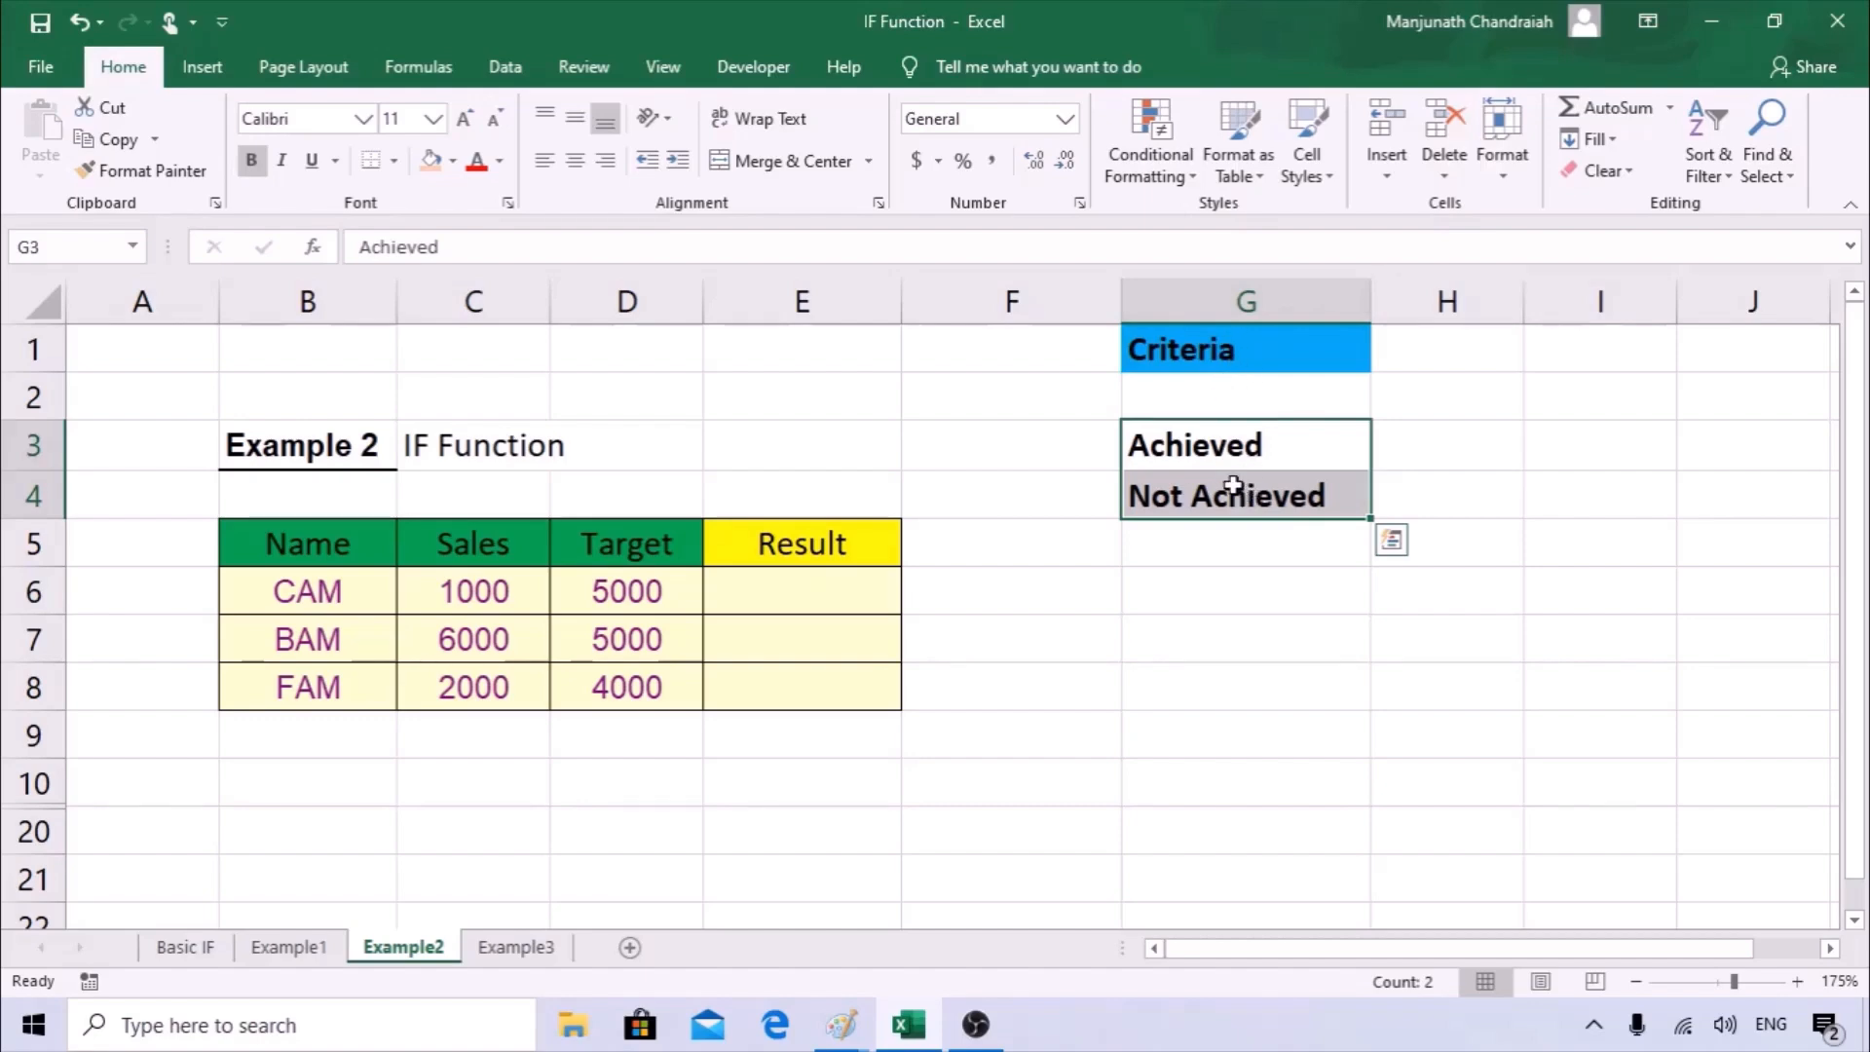
Begin an IF formula in E6 using the function arguments dialog, and reference sales cell C6 in the logical test.
{"action": "left_click", "coordinate": [838, 584]}
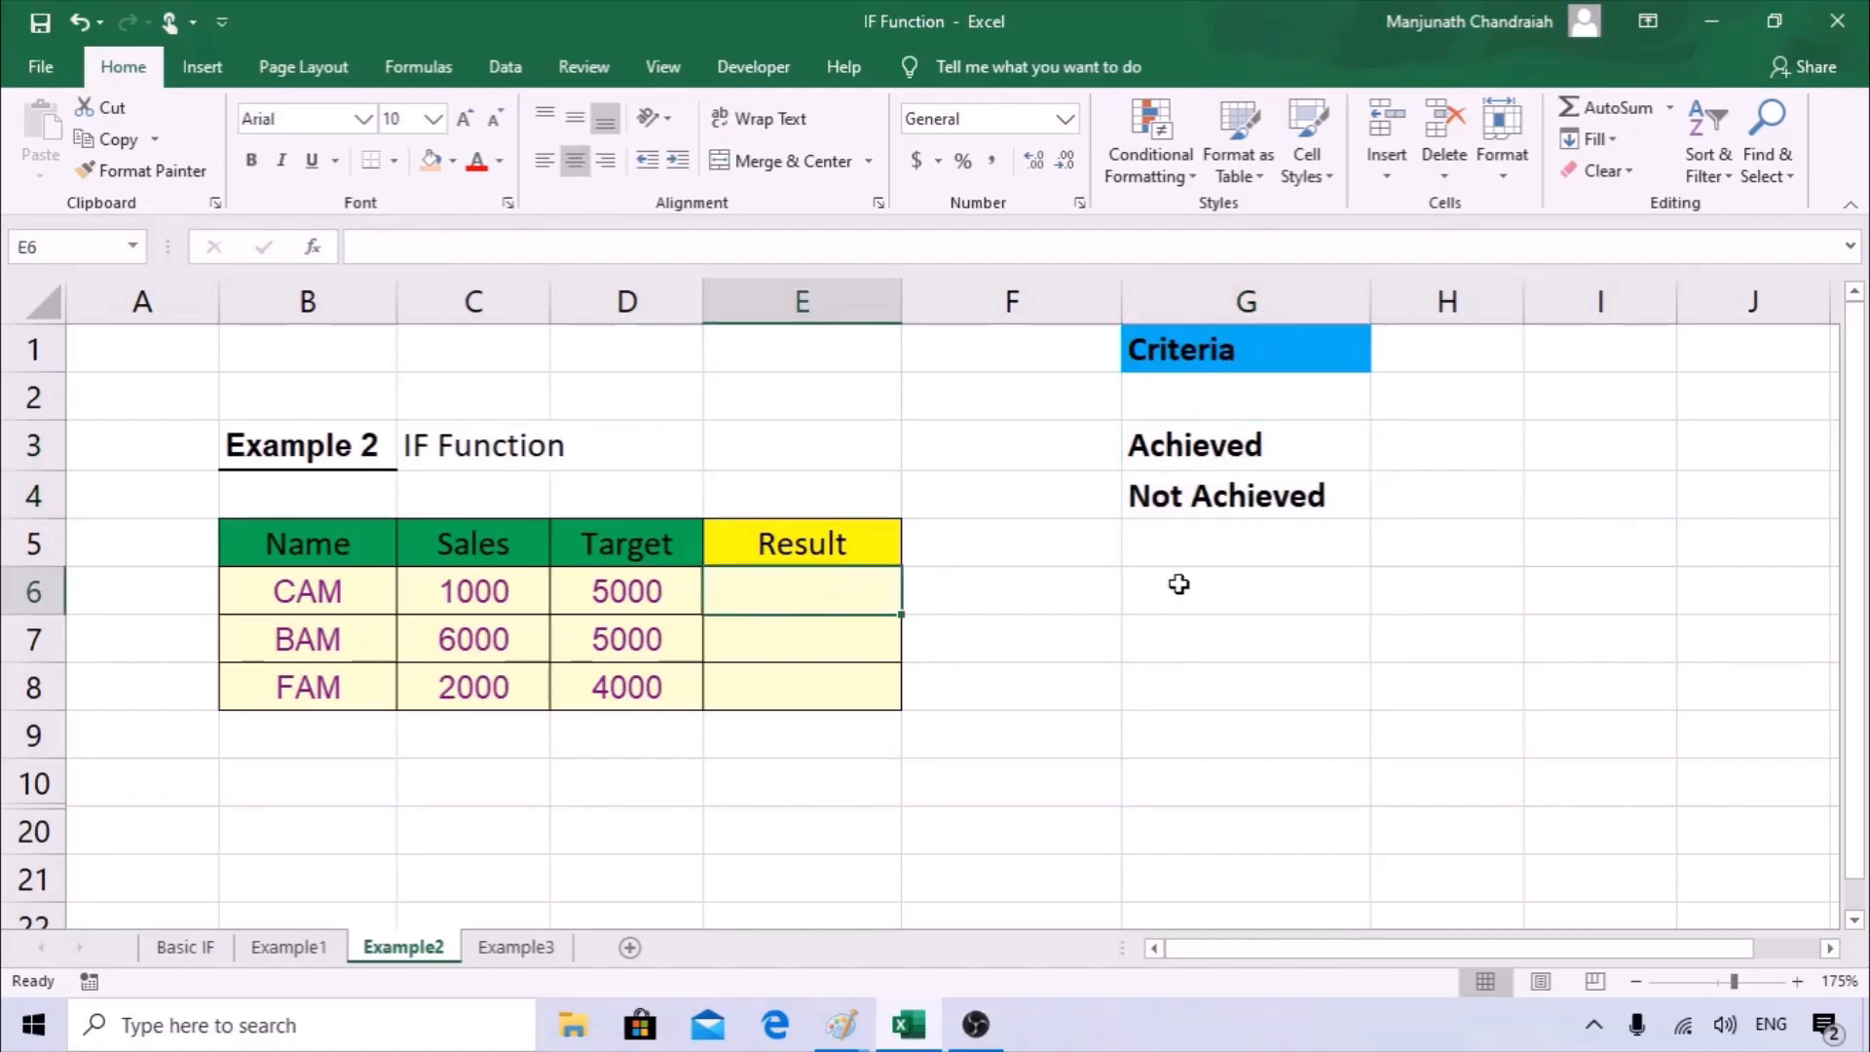
{"action": "type", "text": "-"}
{"action": "key", "text": "BackSpace"}
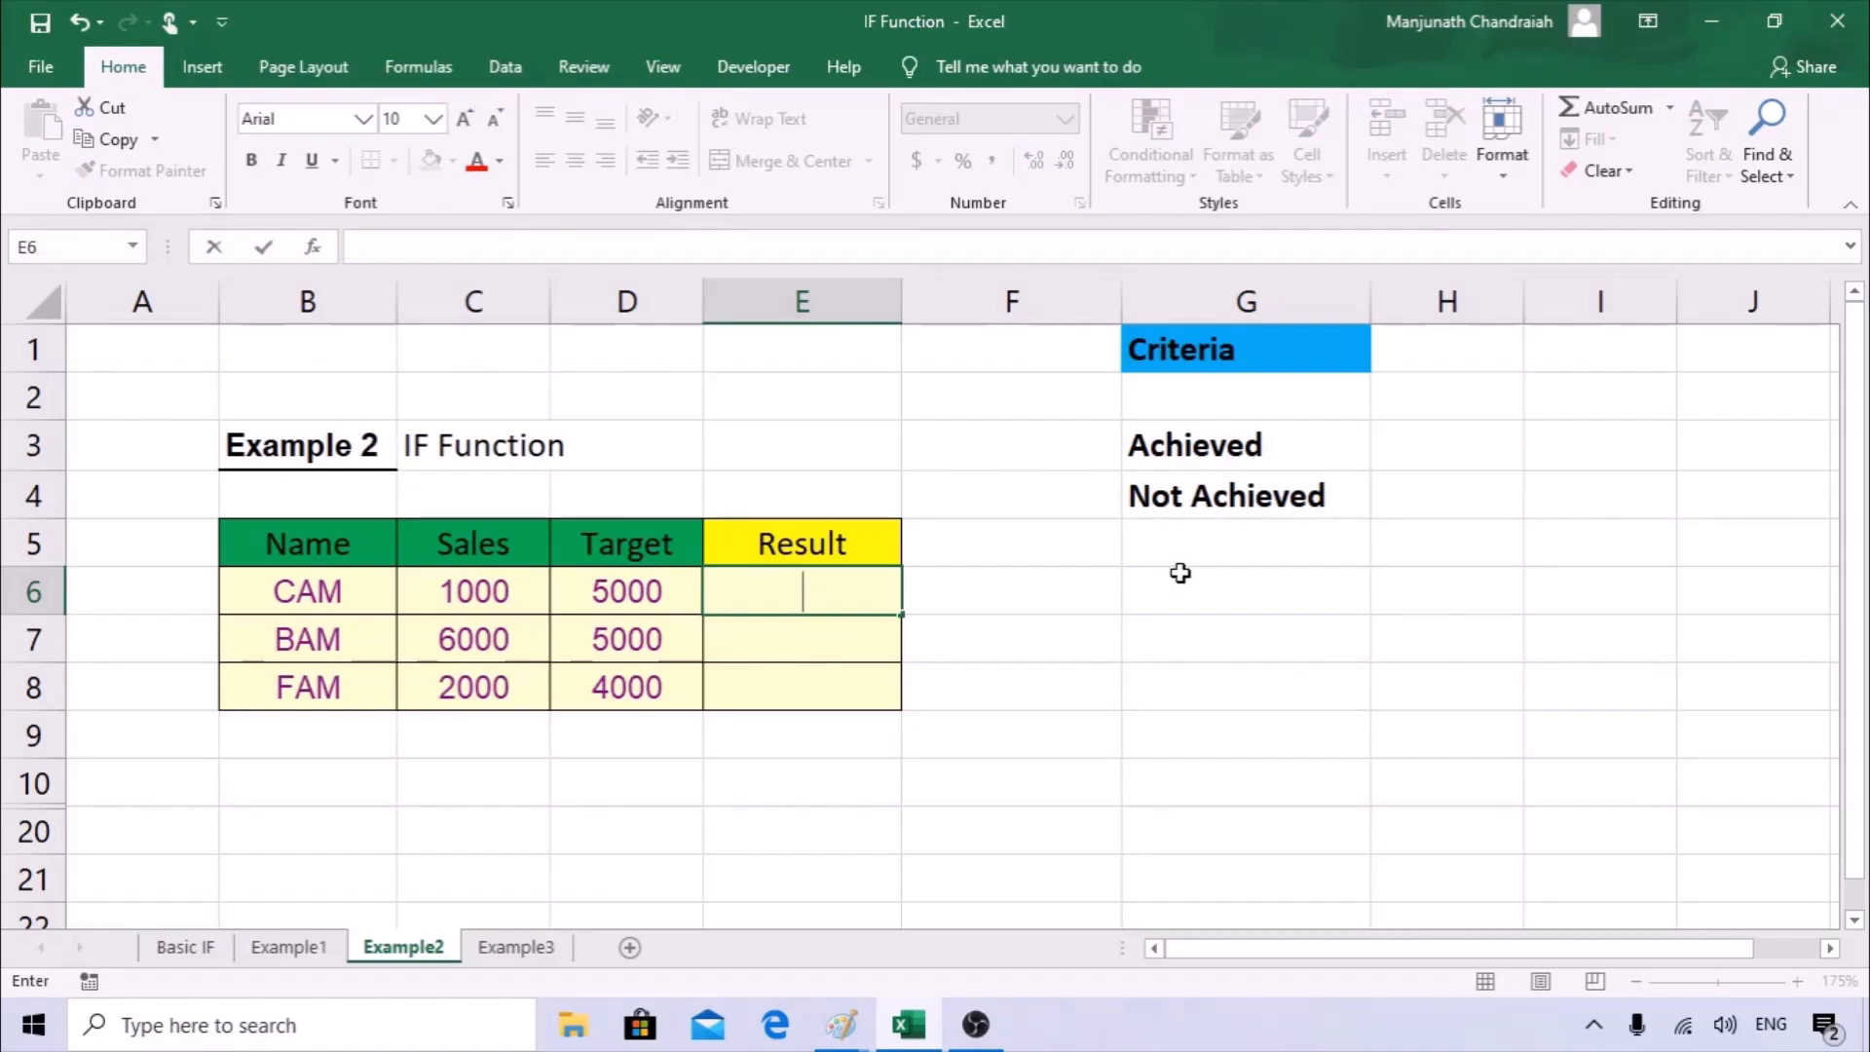
{"action": "type", "text": "=if"}
{"action": "key", "text": "Tab"}
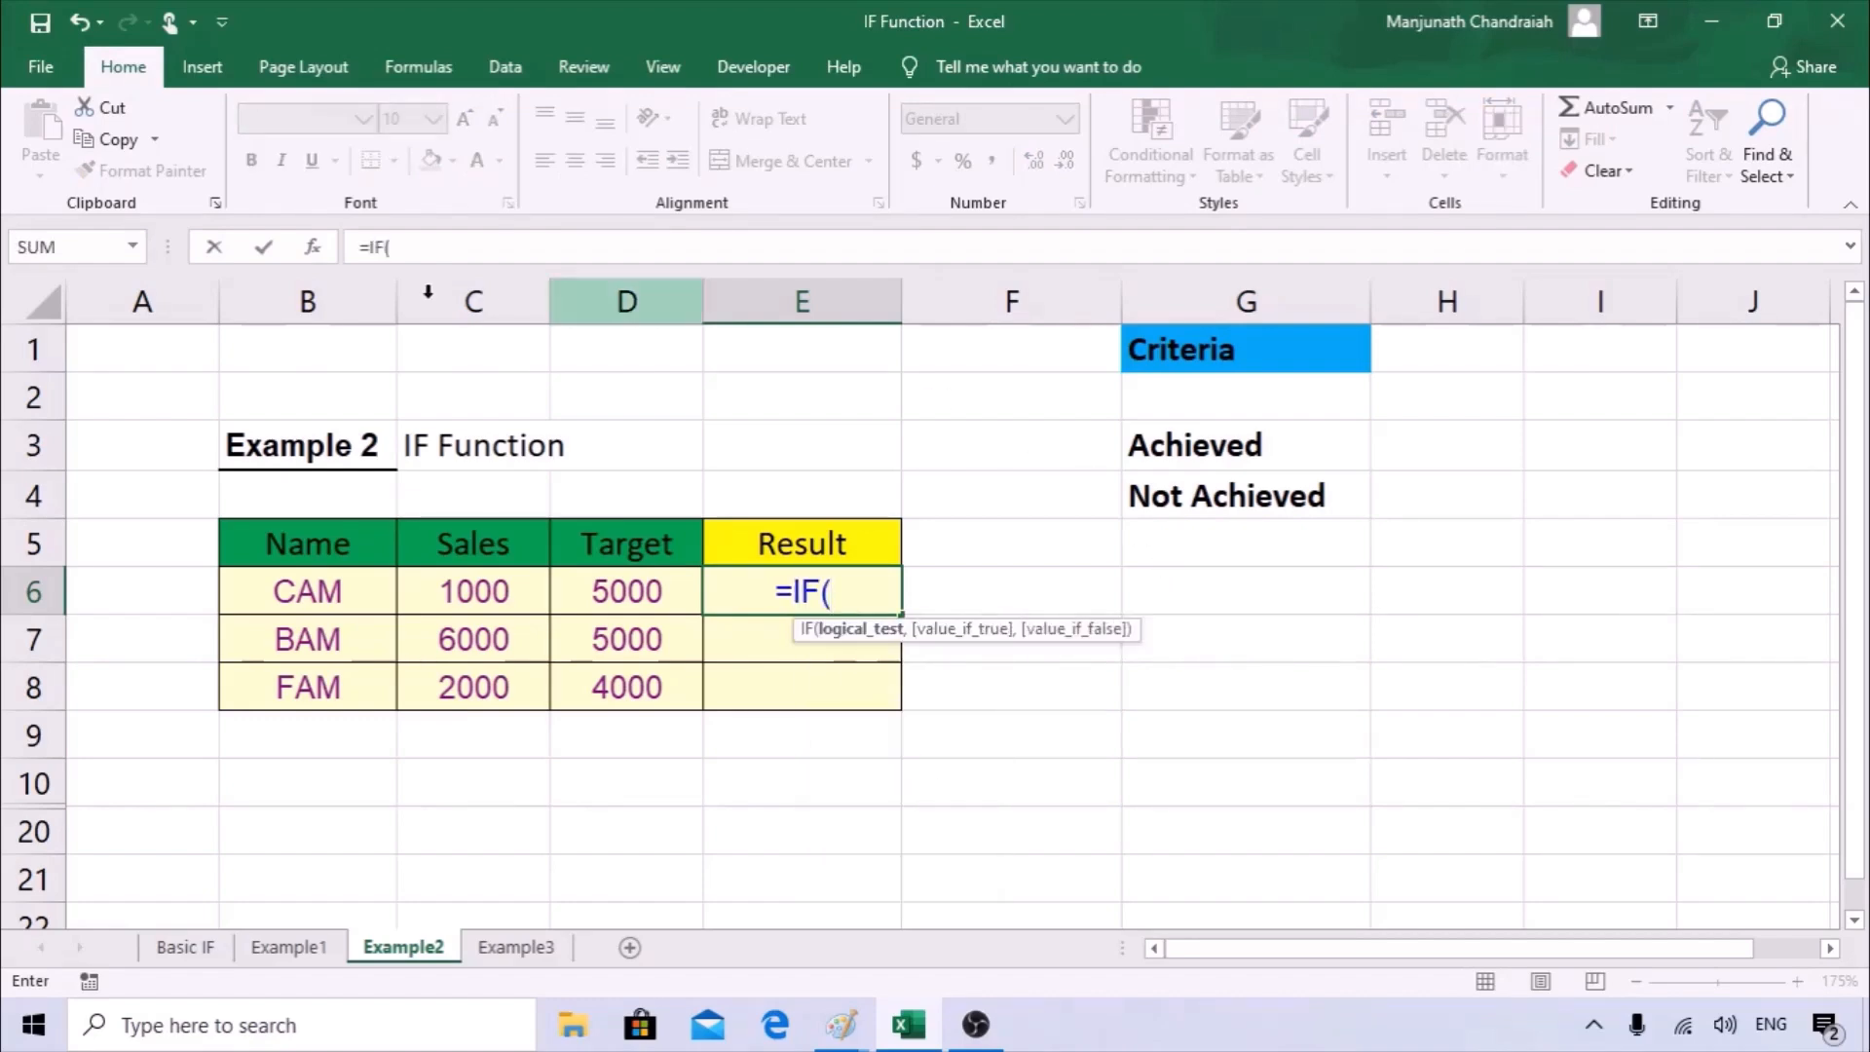
{"action": "left_click", "coordinate": [312, 247]}
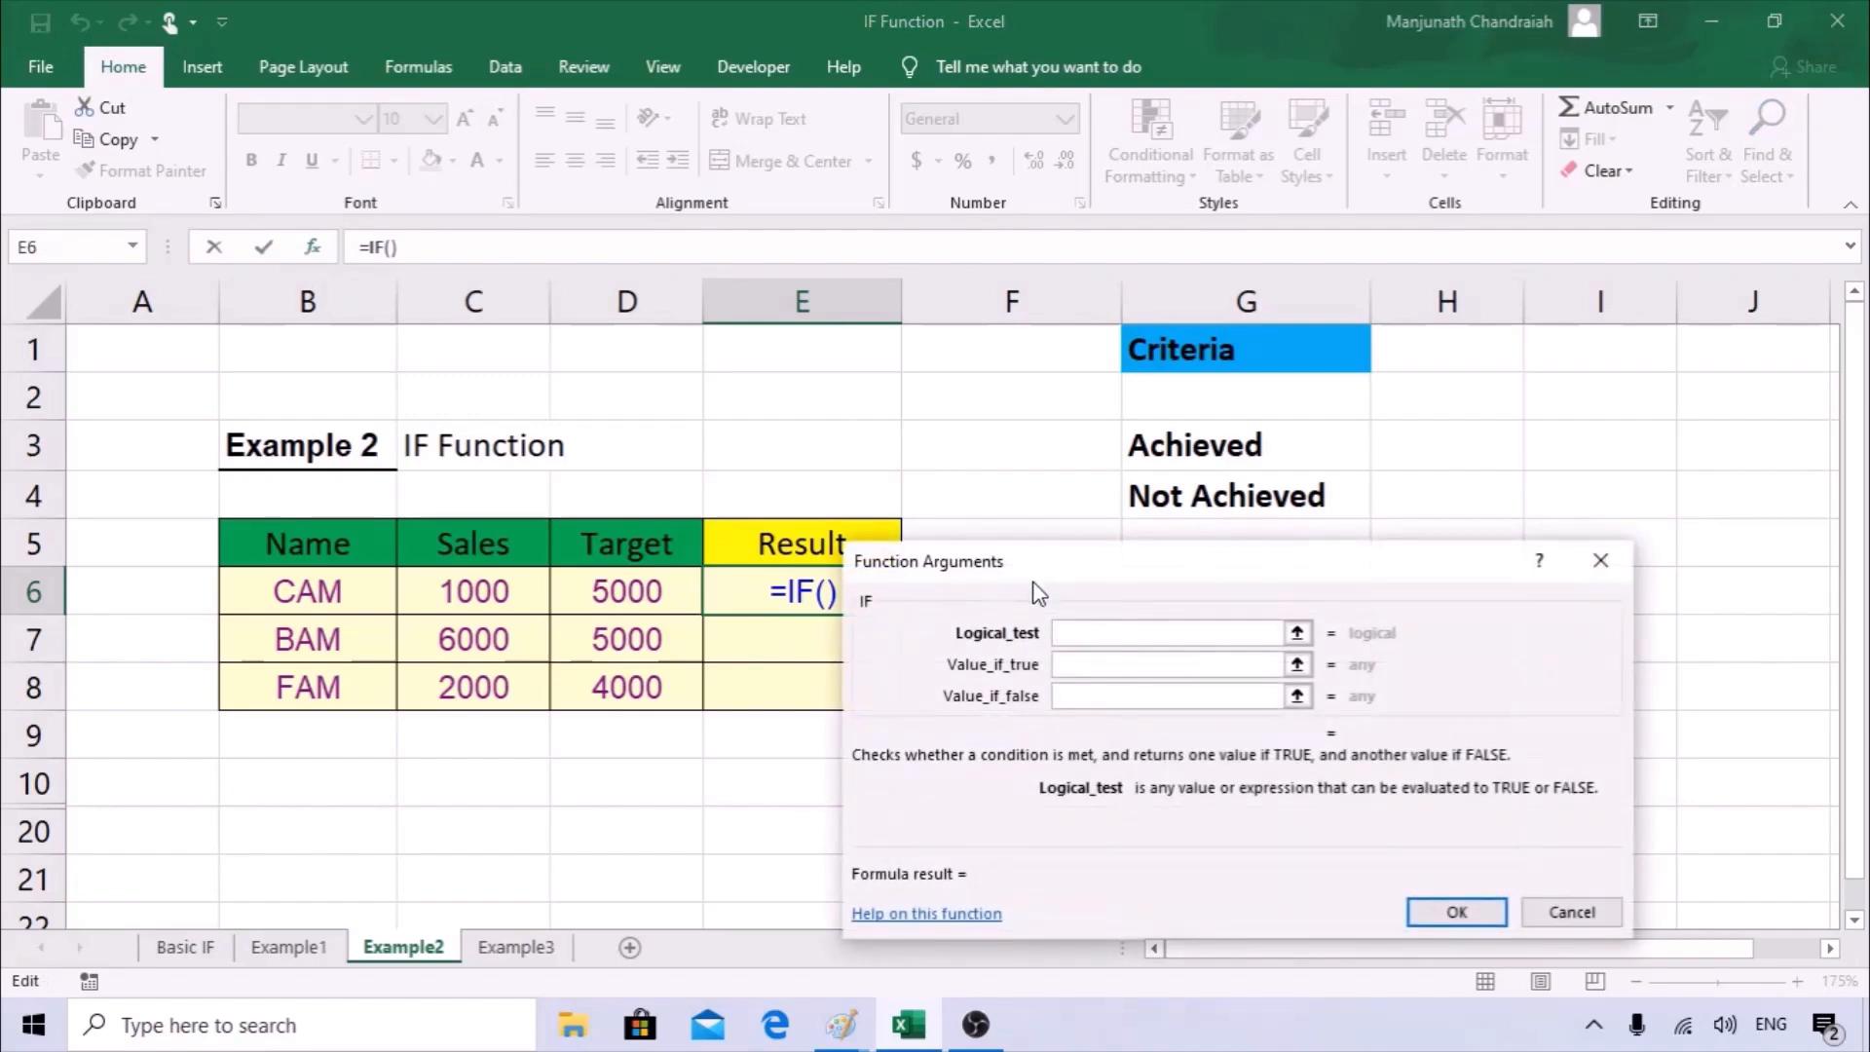
{"action": "left_click_drag", "start_coordinate": [1038, 592], "coordinate": [1117, 458]}
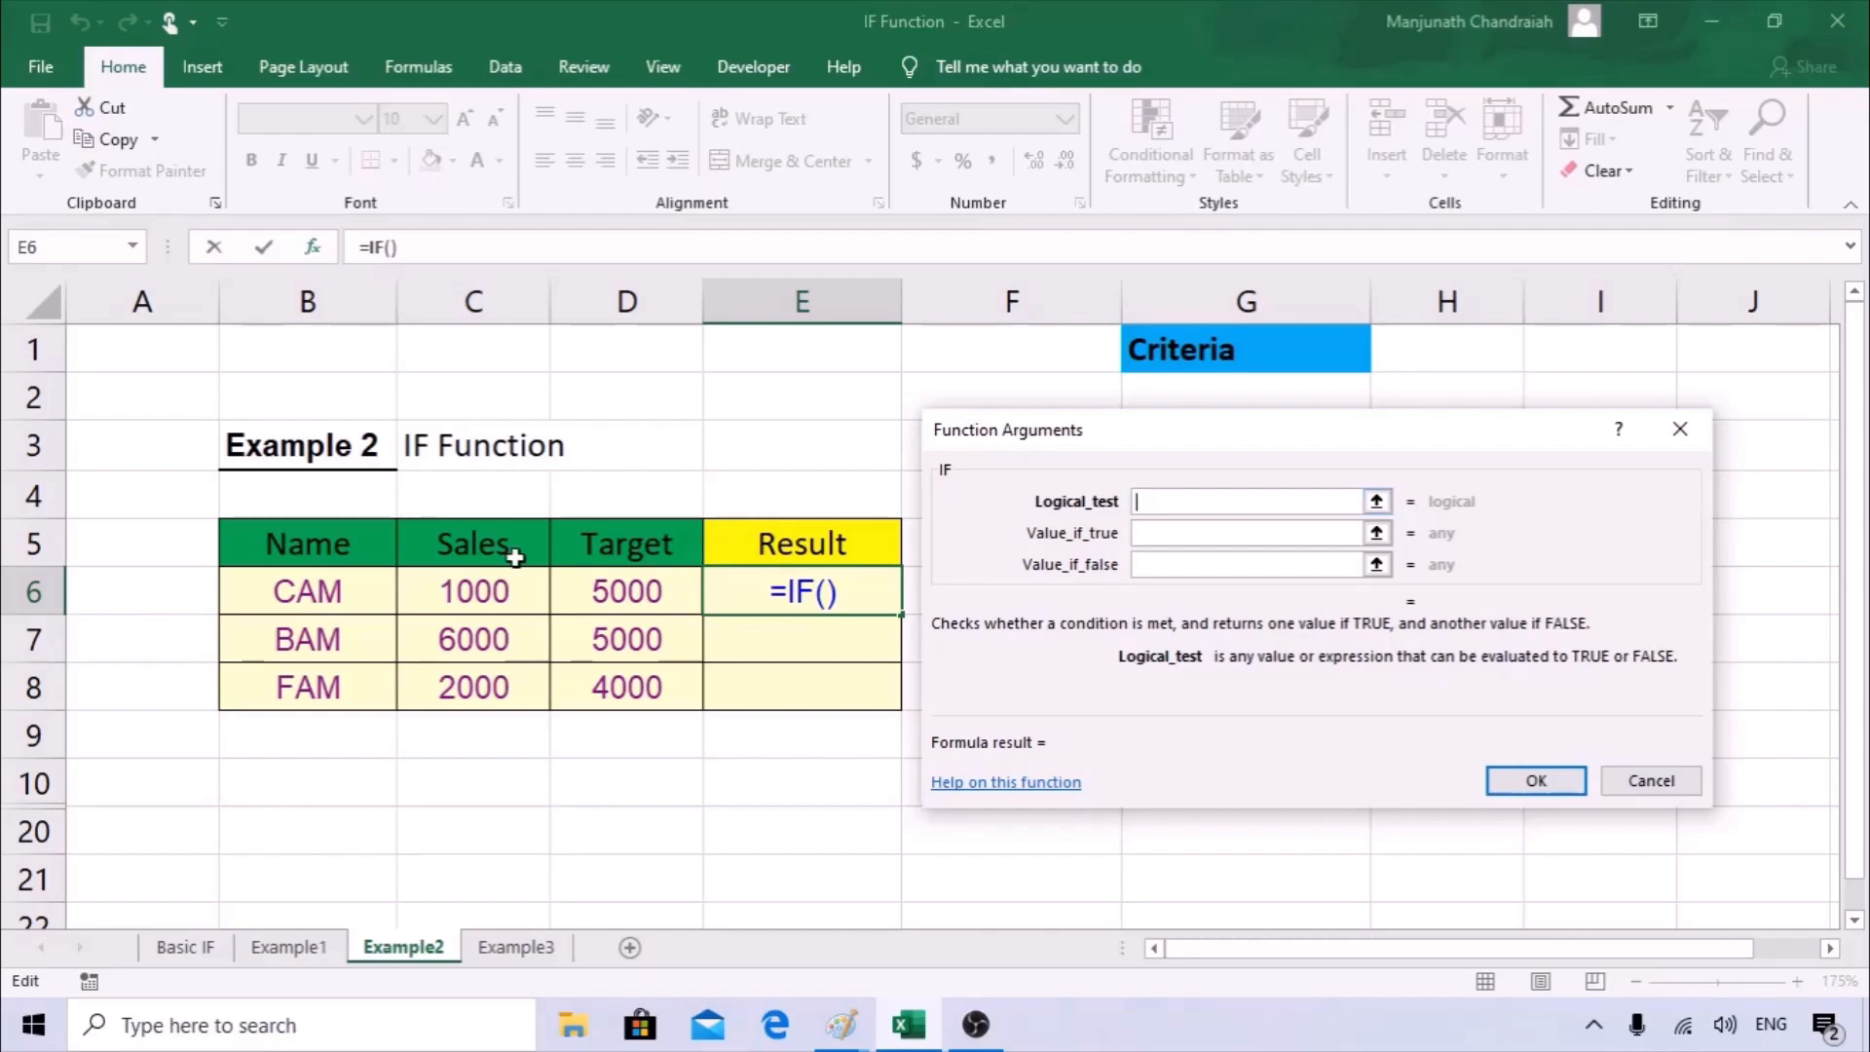
{"action": "left_click", "coordinate": [452, 594]}
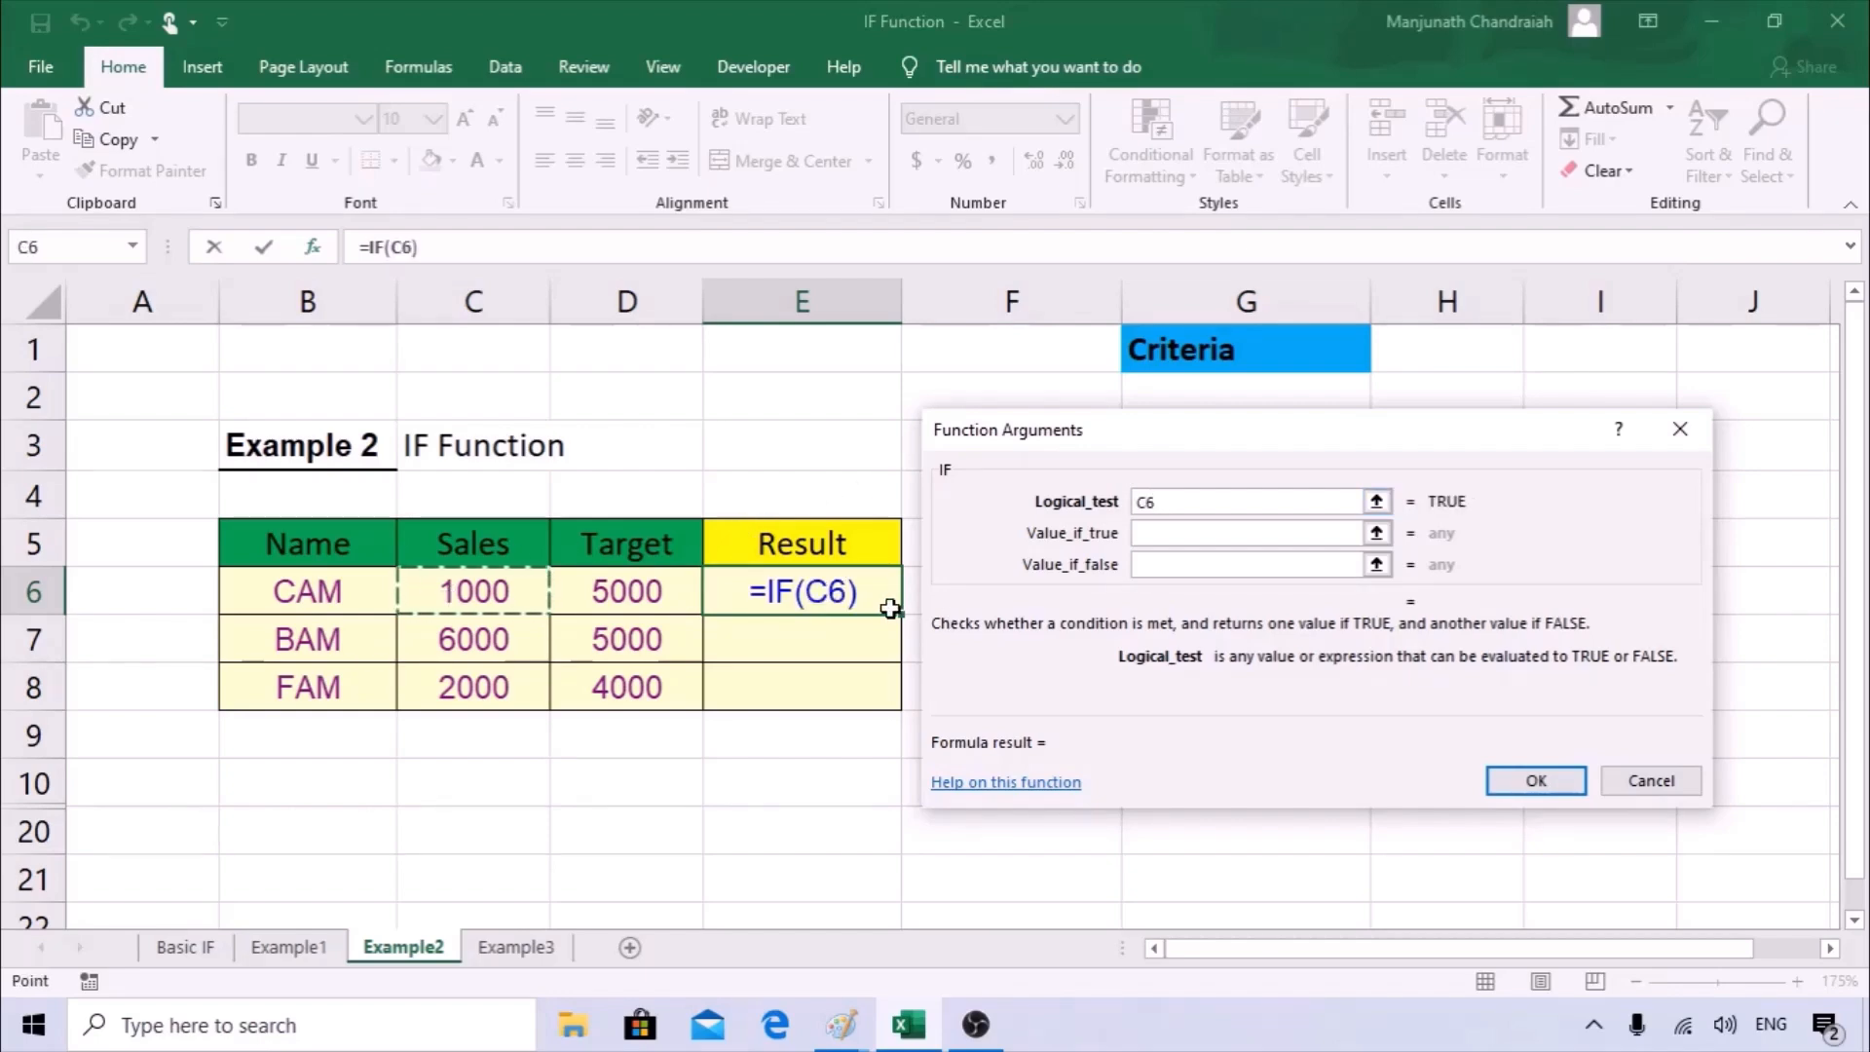
{"action": "type", "text": "."}
{"action": "key", "text": "Return"}
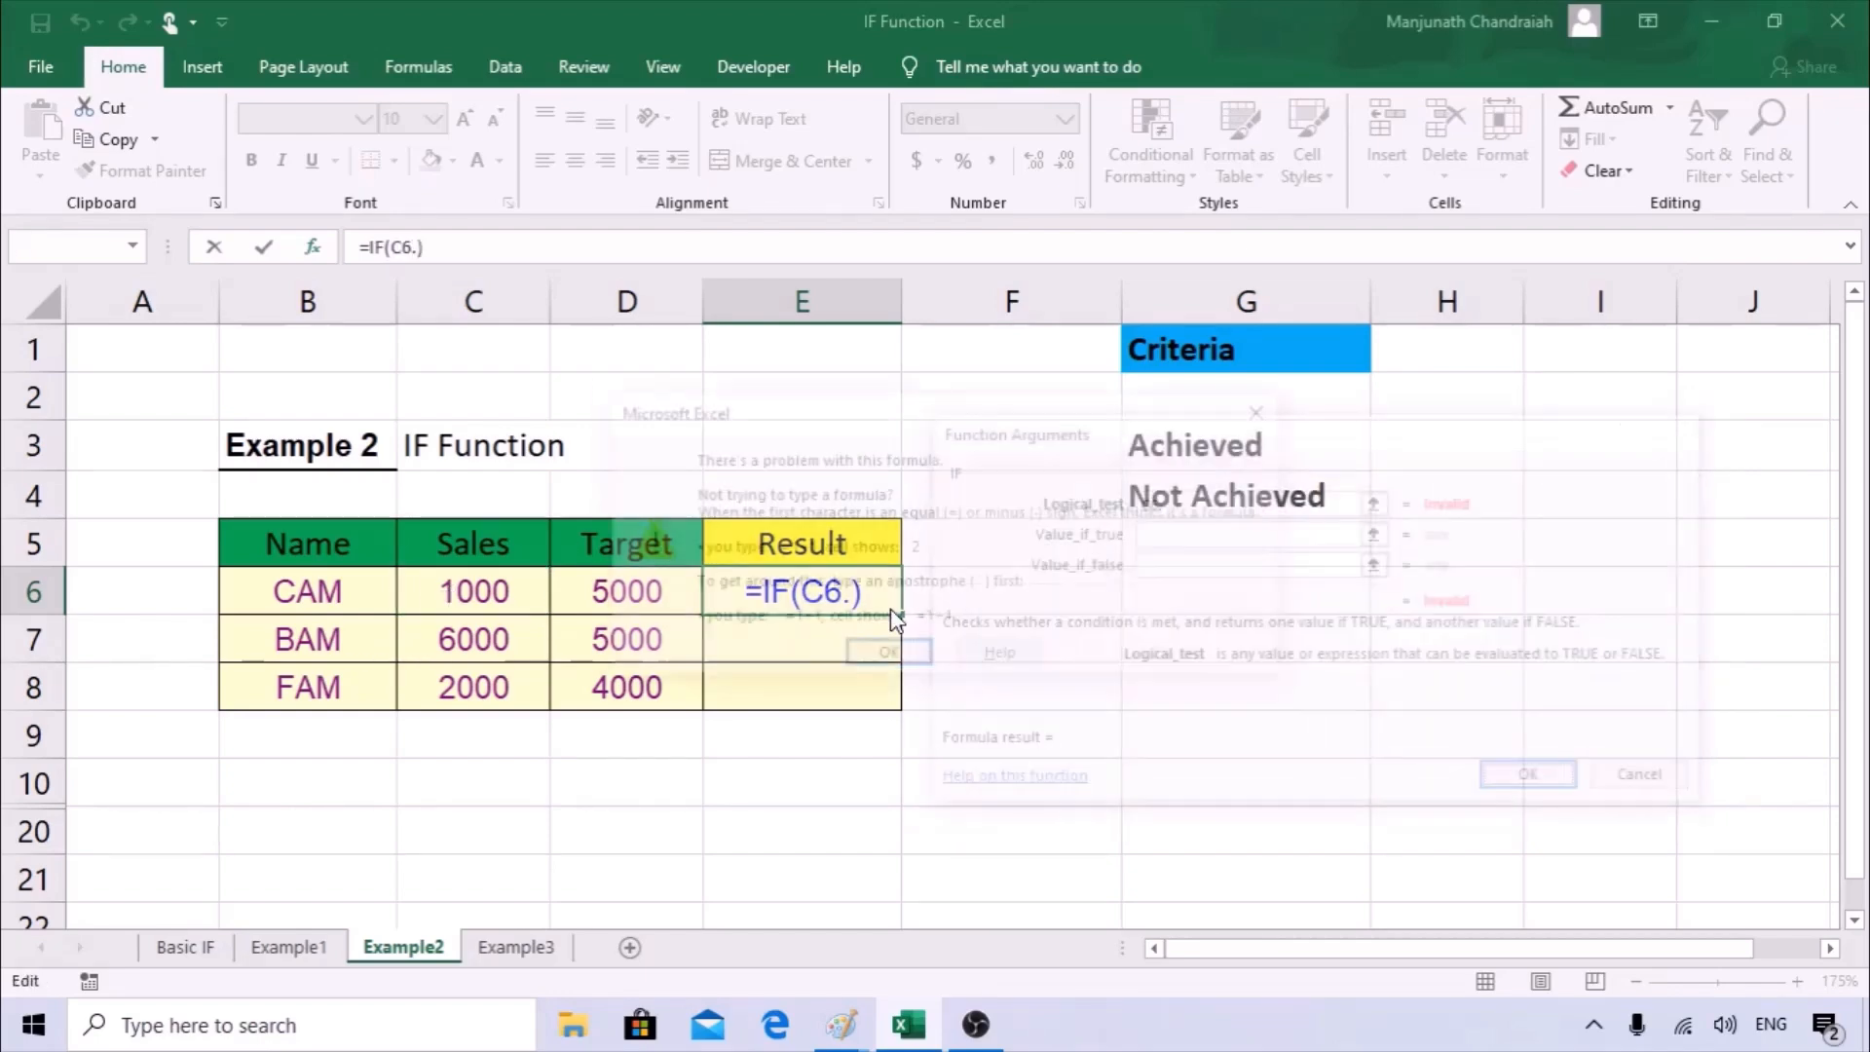
{"action": "left_click", "coordinate": [887, 659]}
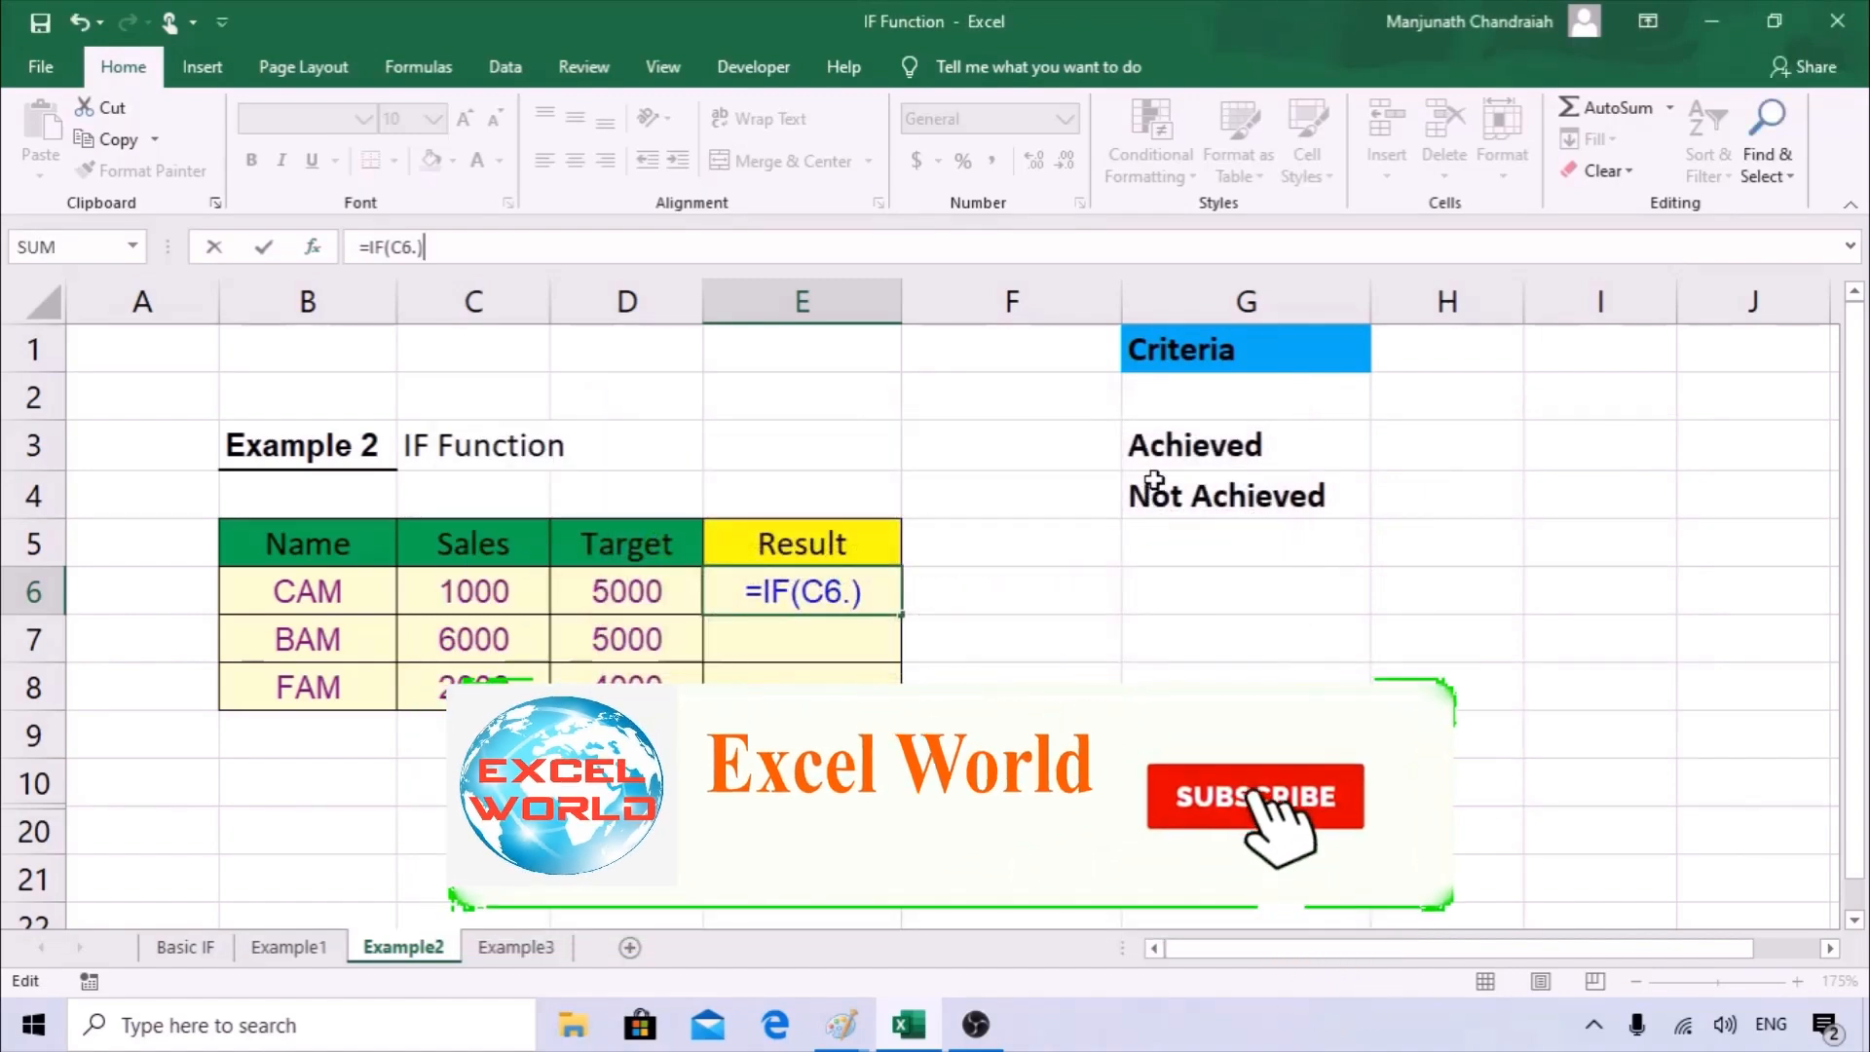
{"action": "left_click", "coordinate": [314, 249]}
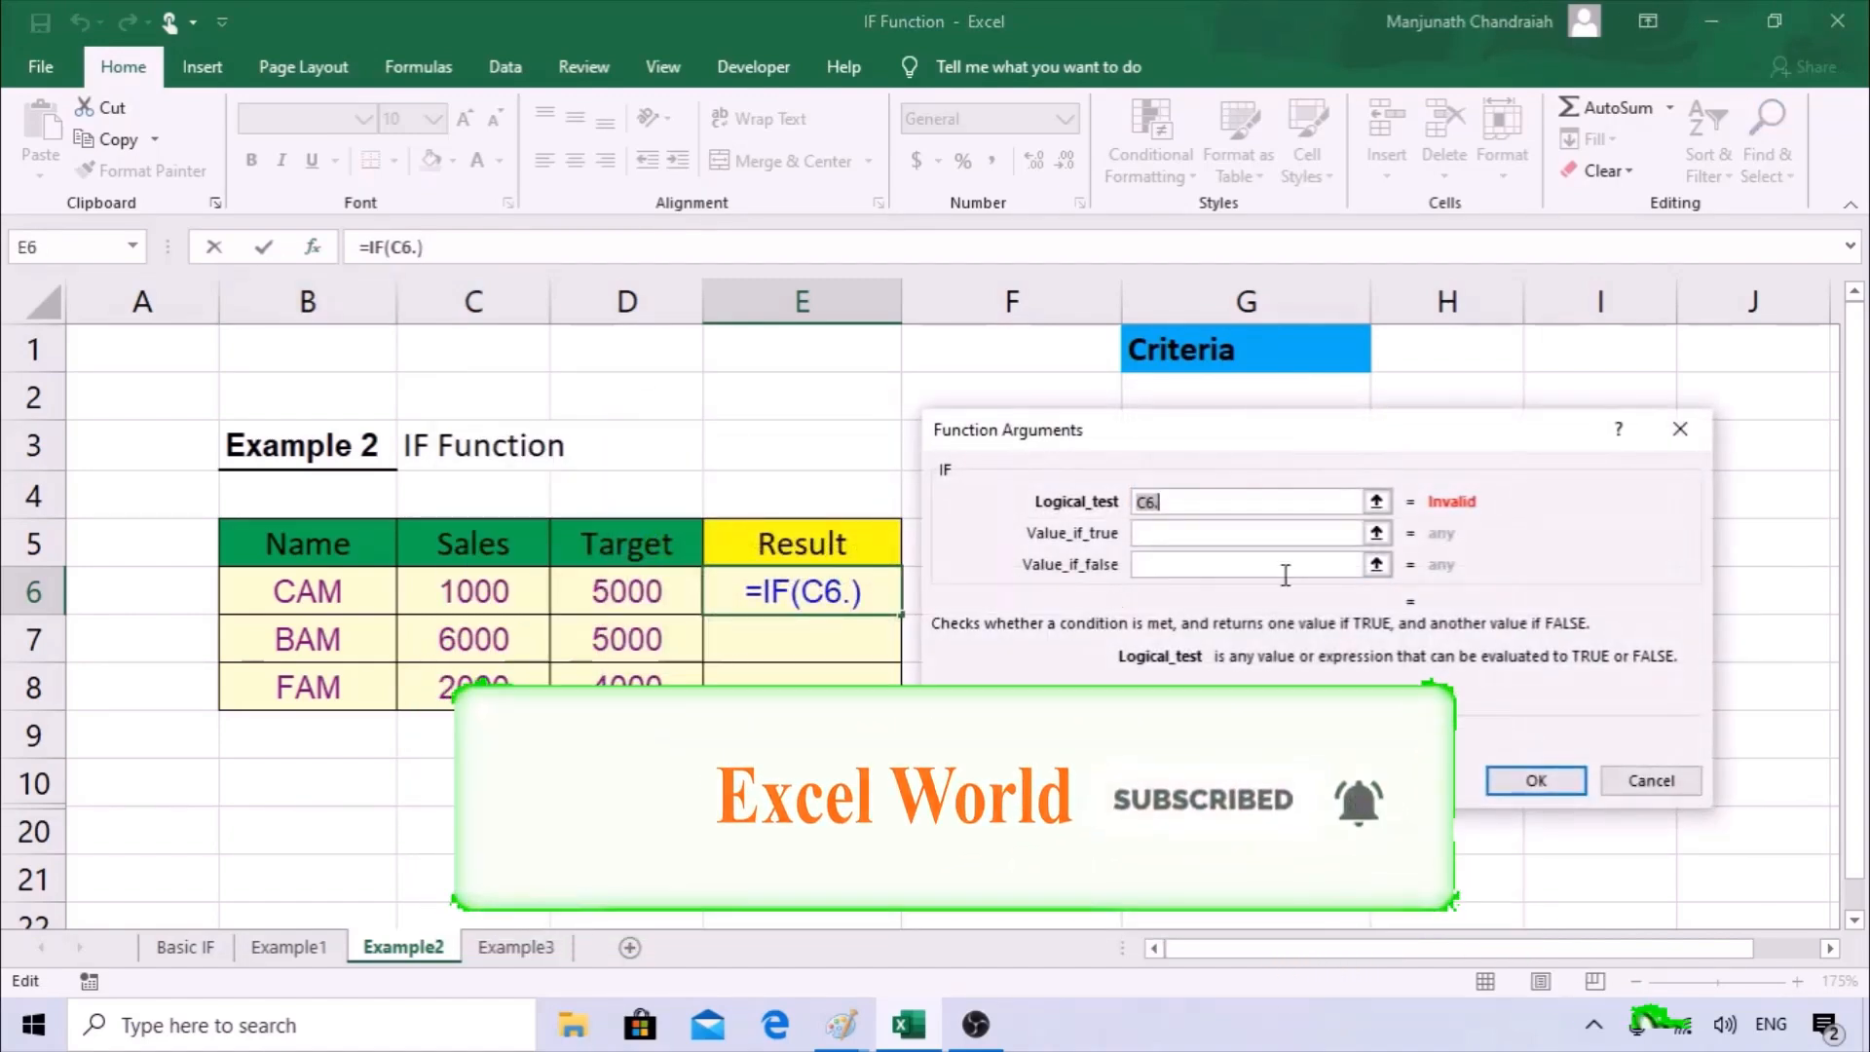
{"action": "key", "text": "BackSpace"}
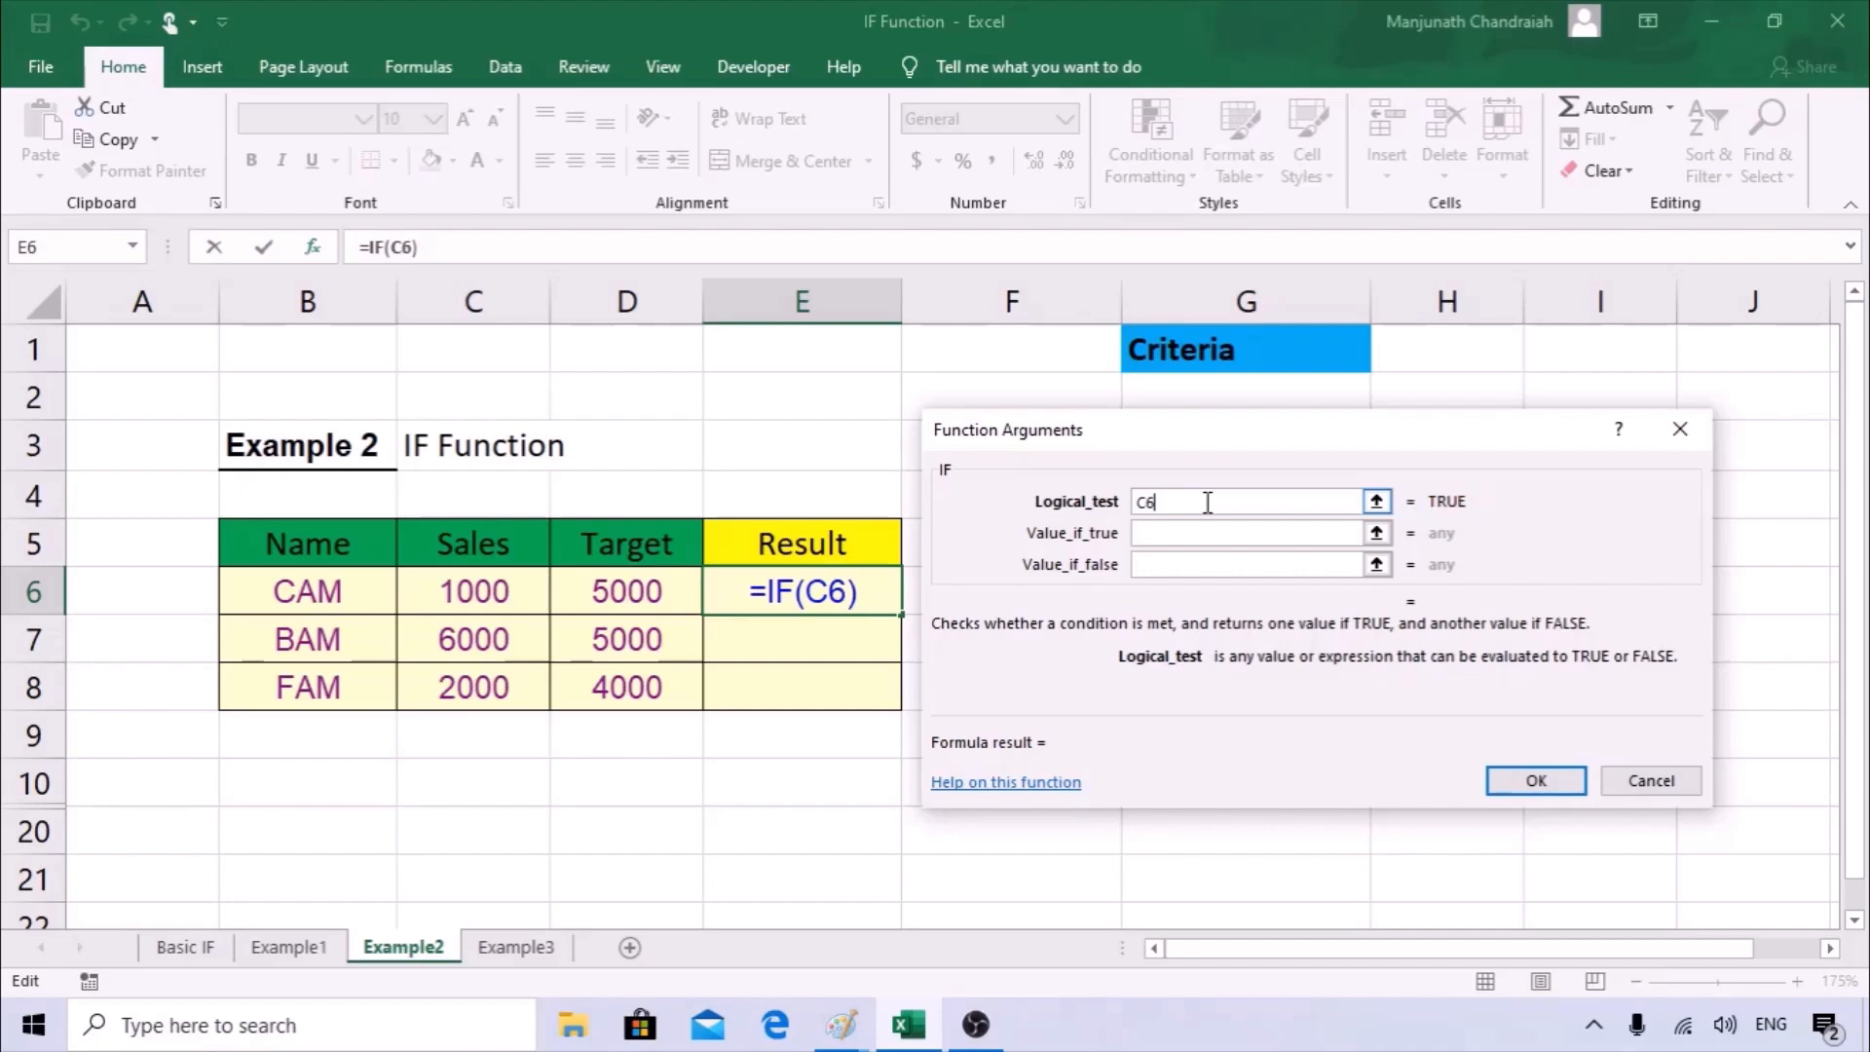
Complete the logical test as C6>=D6 to compare the sales with the target.
{"action": "type", "text": ">="}
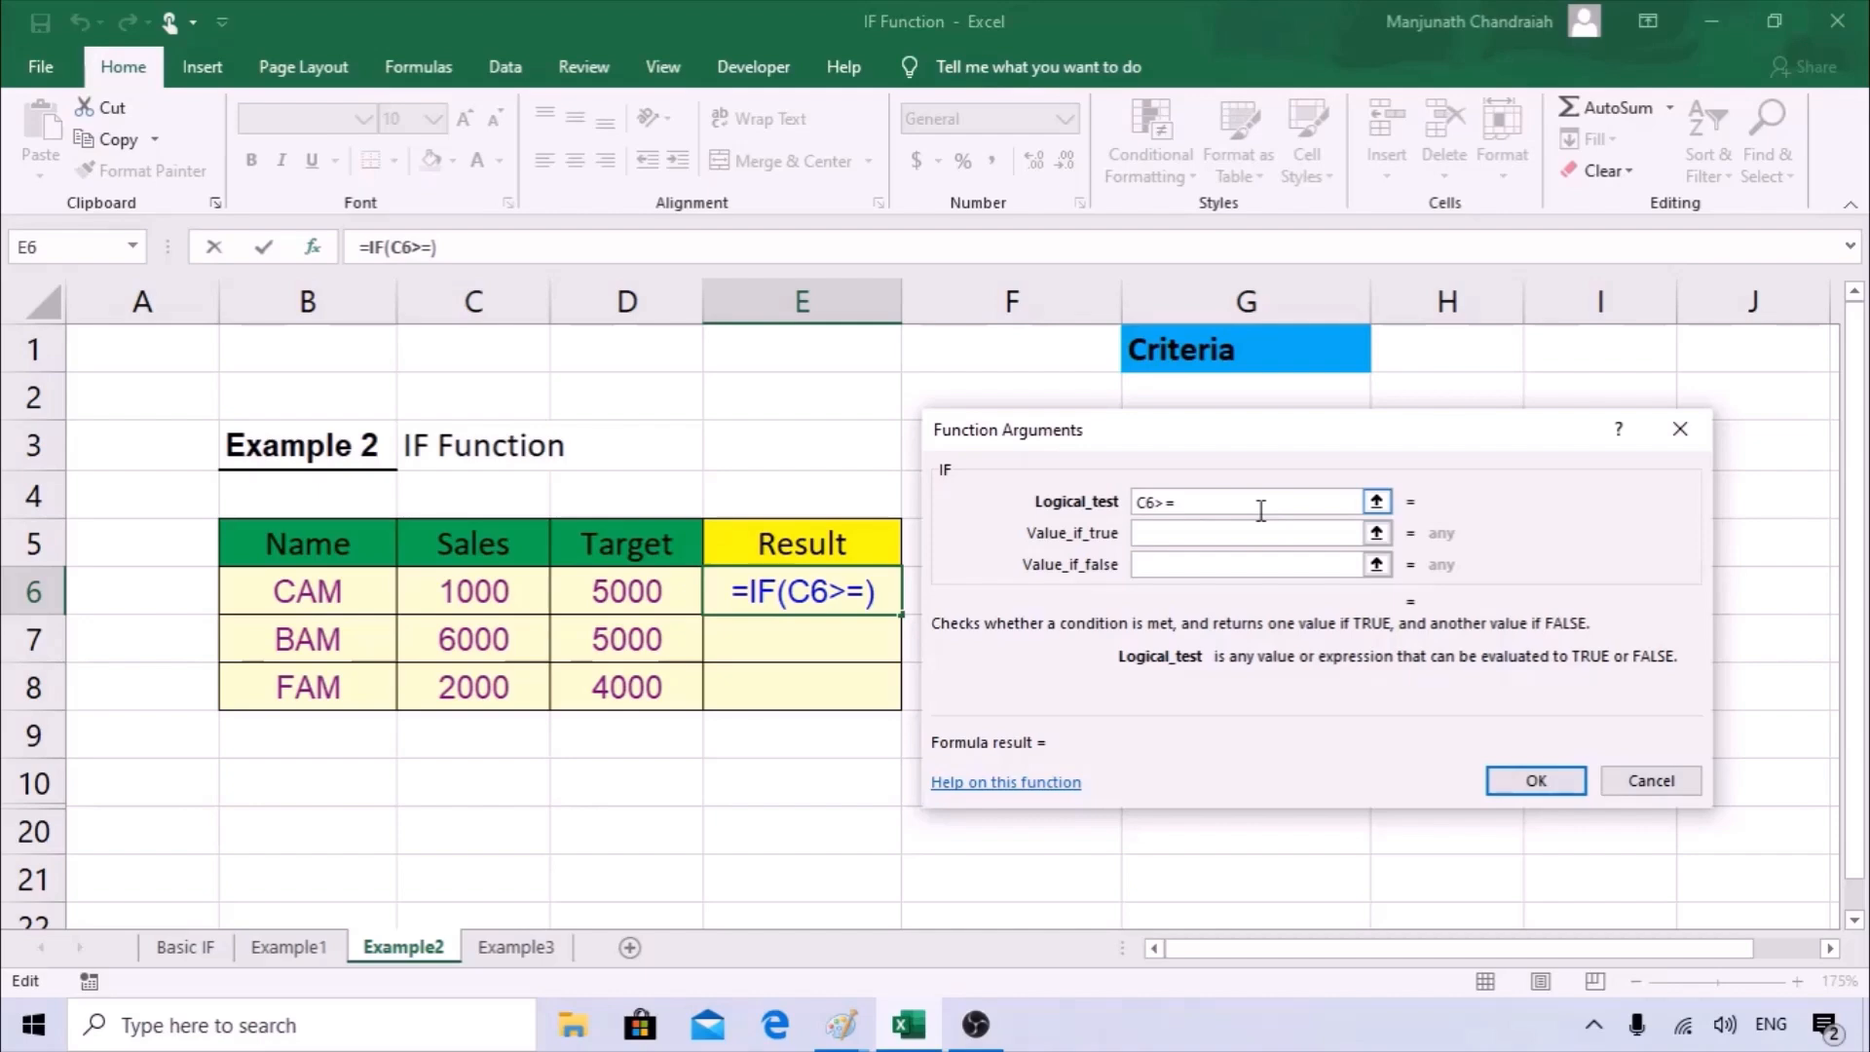
{"action": "left_click", "coordinate": [663, 604]}
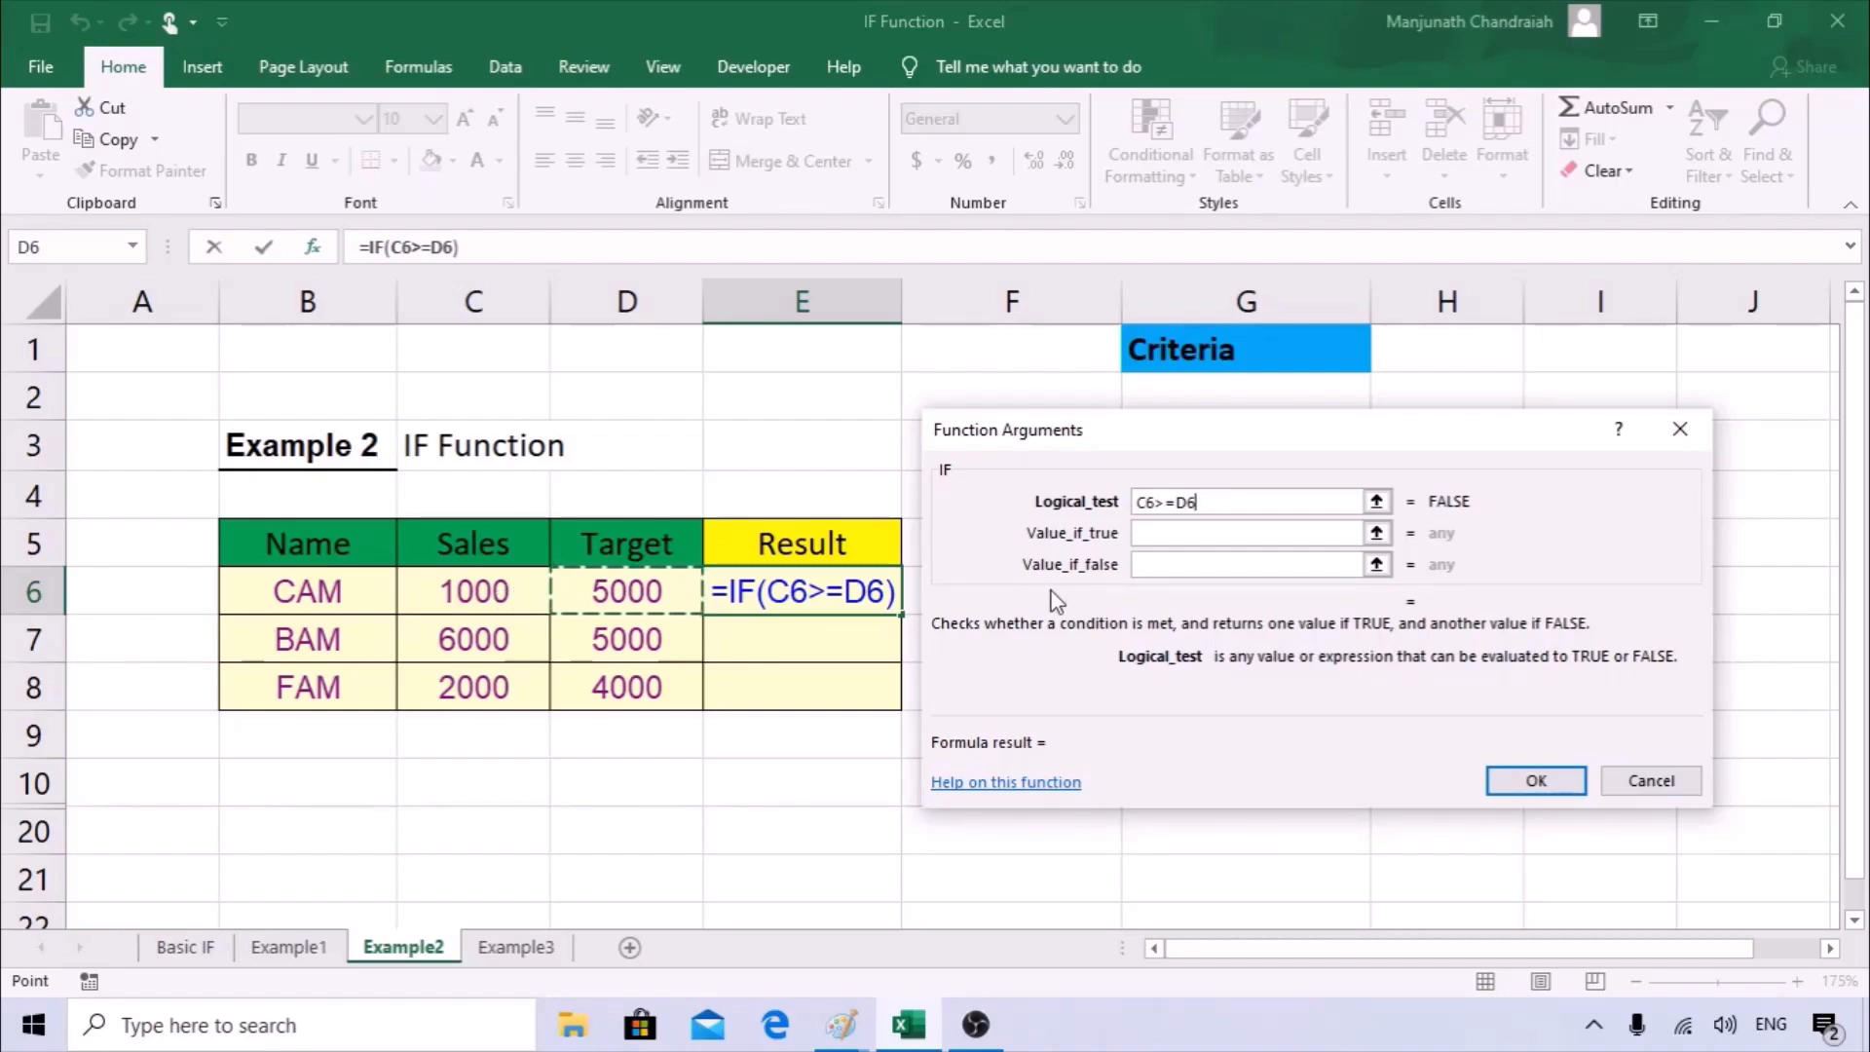
Set the IF function's value if true to "Achieved", keeping the criteria cells in view.
{"action": "left_click", "coordinate": [1192, 535]}
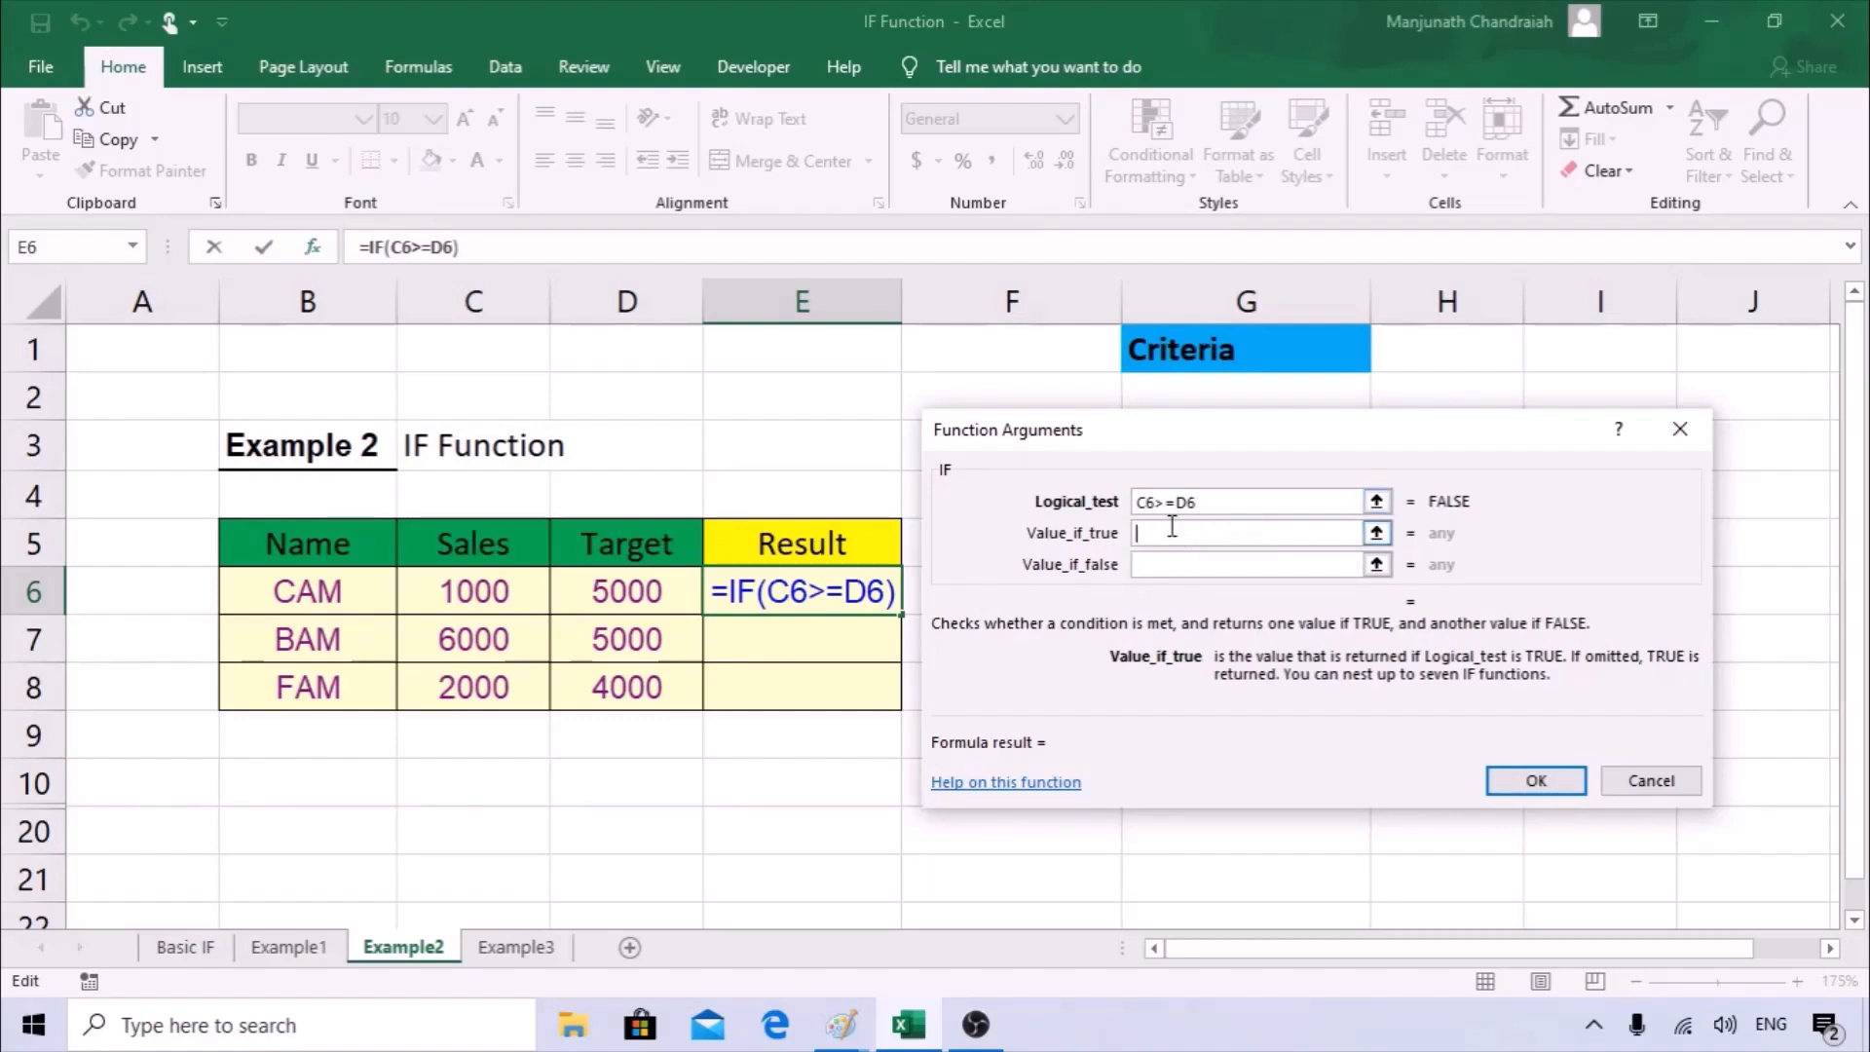
{"action": "left_click_drag", "start_coordinate": [1254, 444], "coordinate": [1173, 552]}
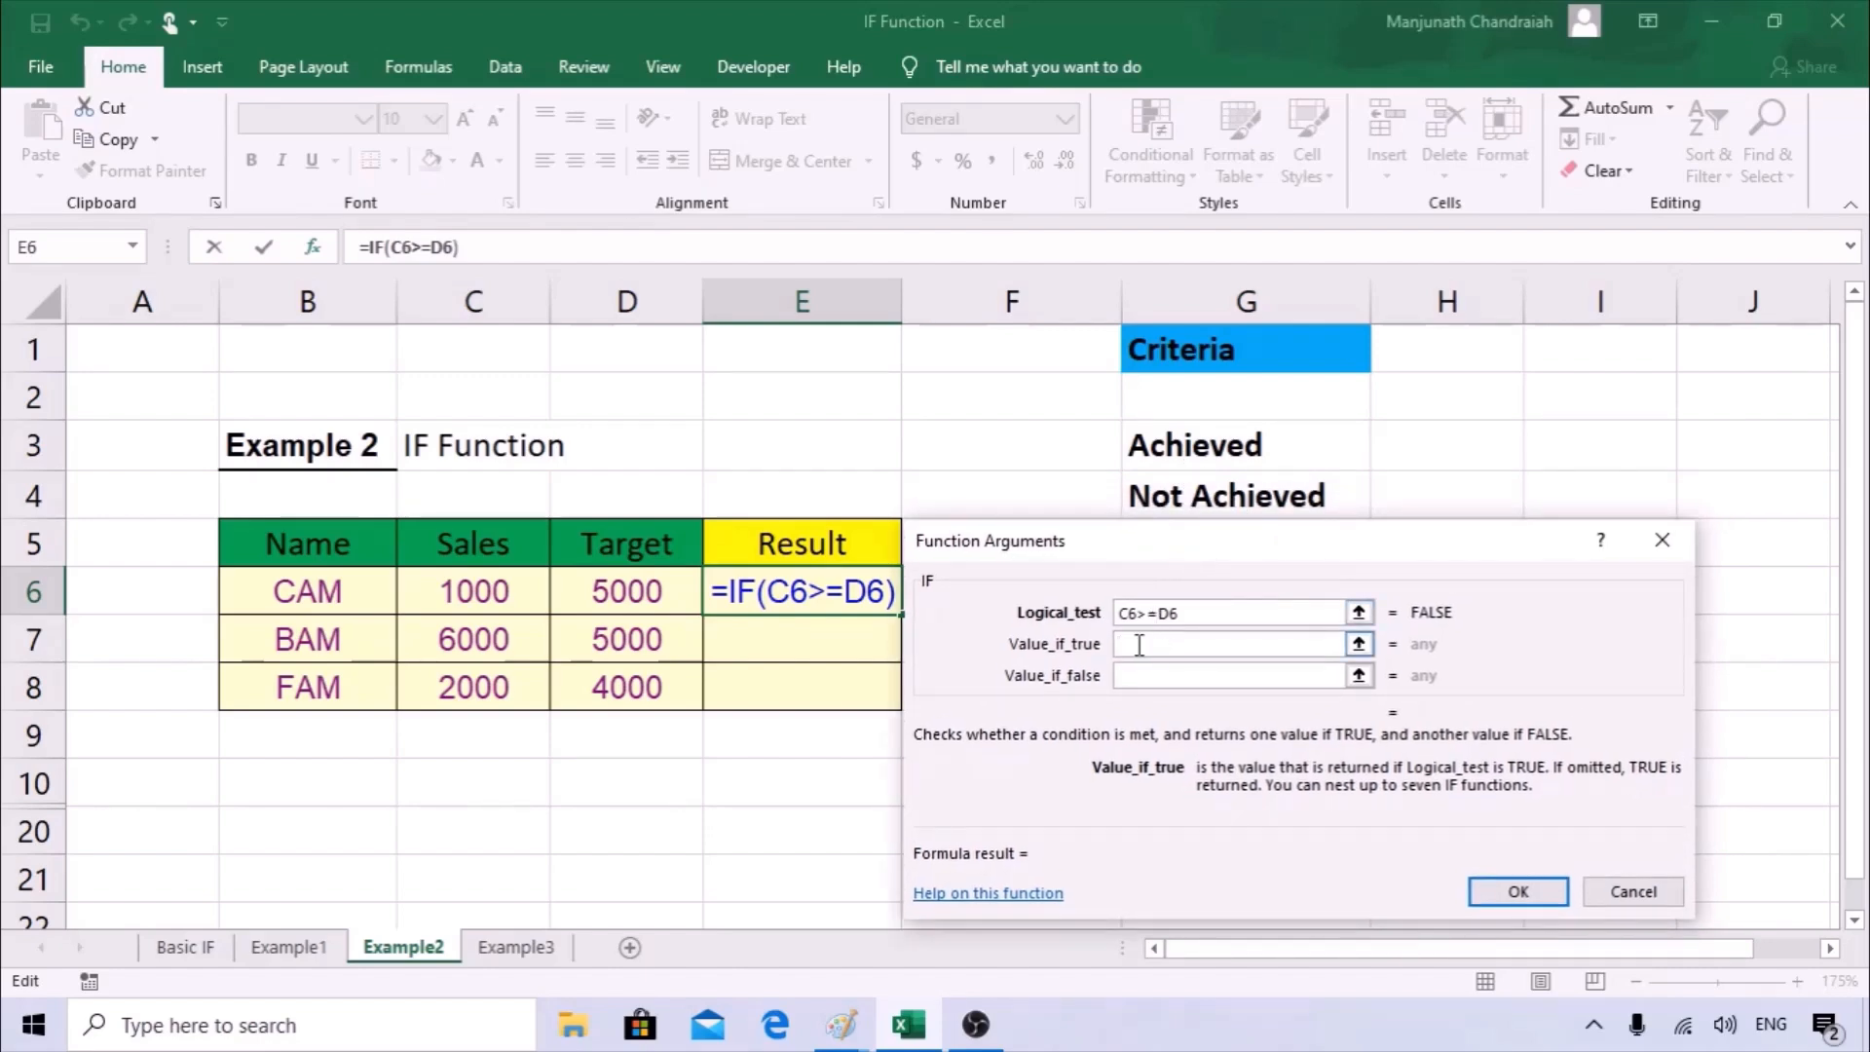
{"action": "type", "text": "\"A"}
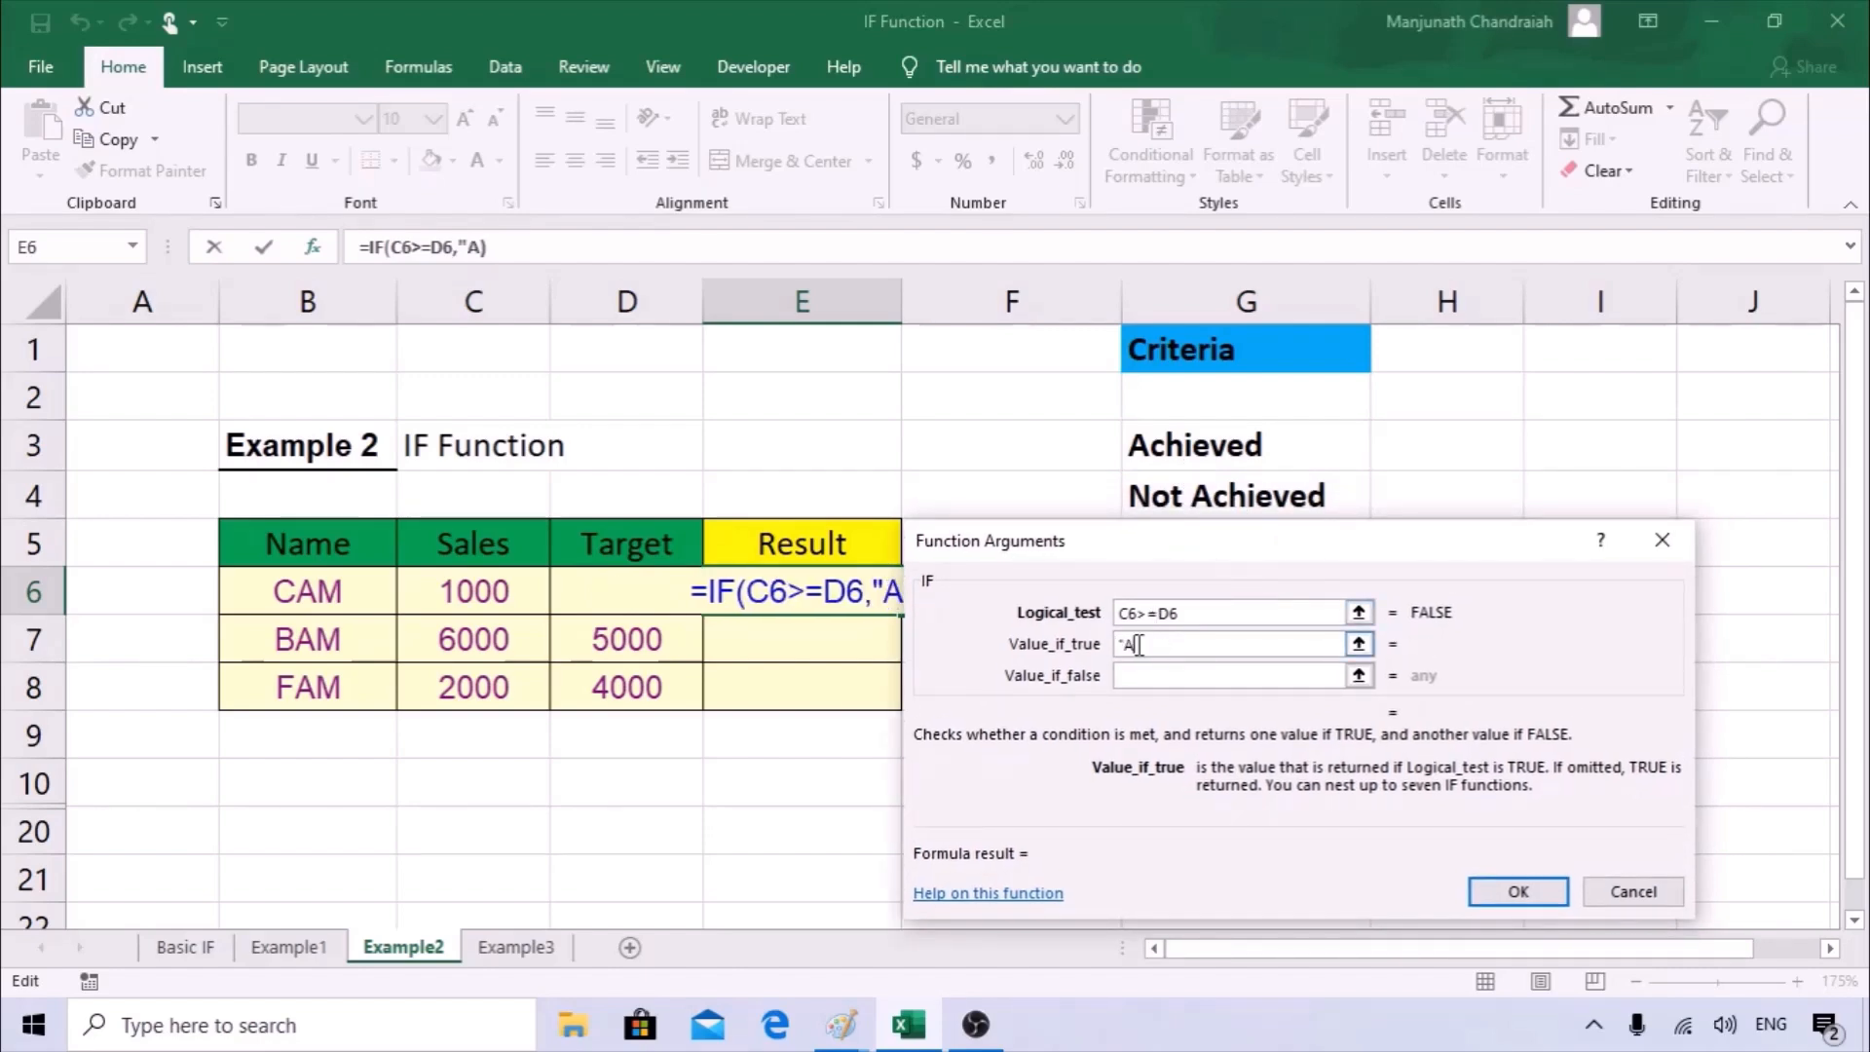
{"action": "type", "text": "chieved"}
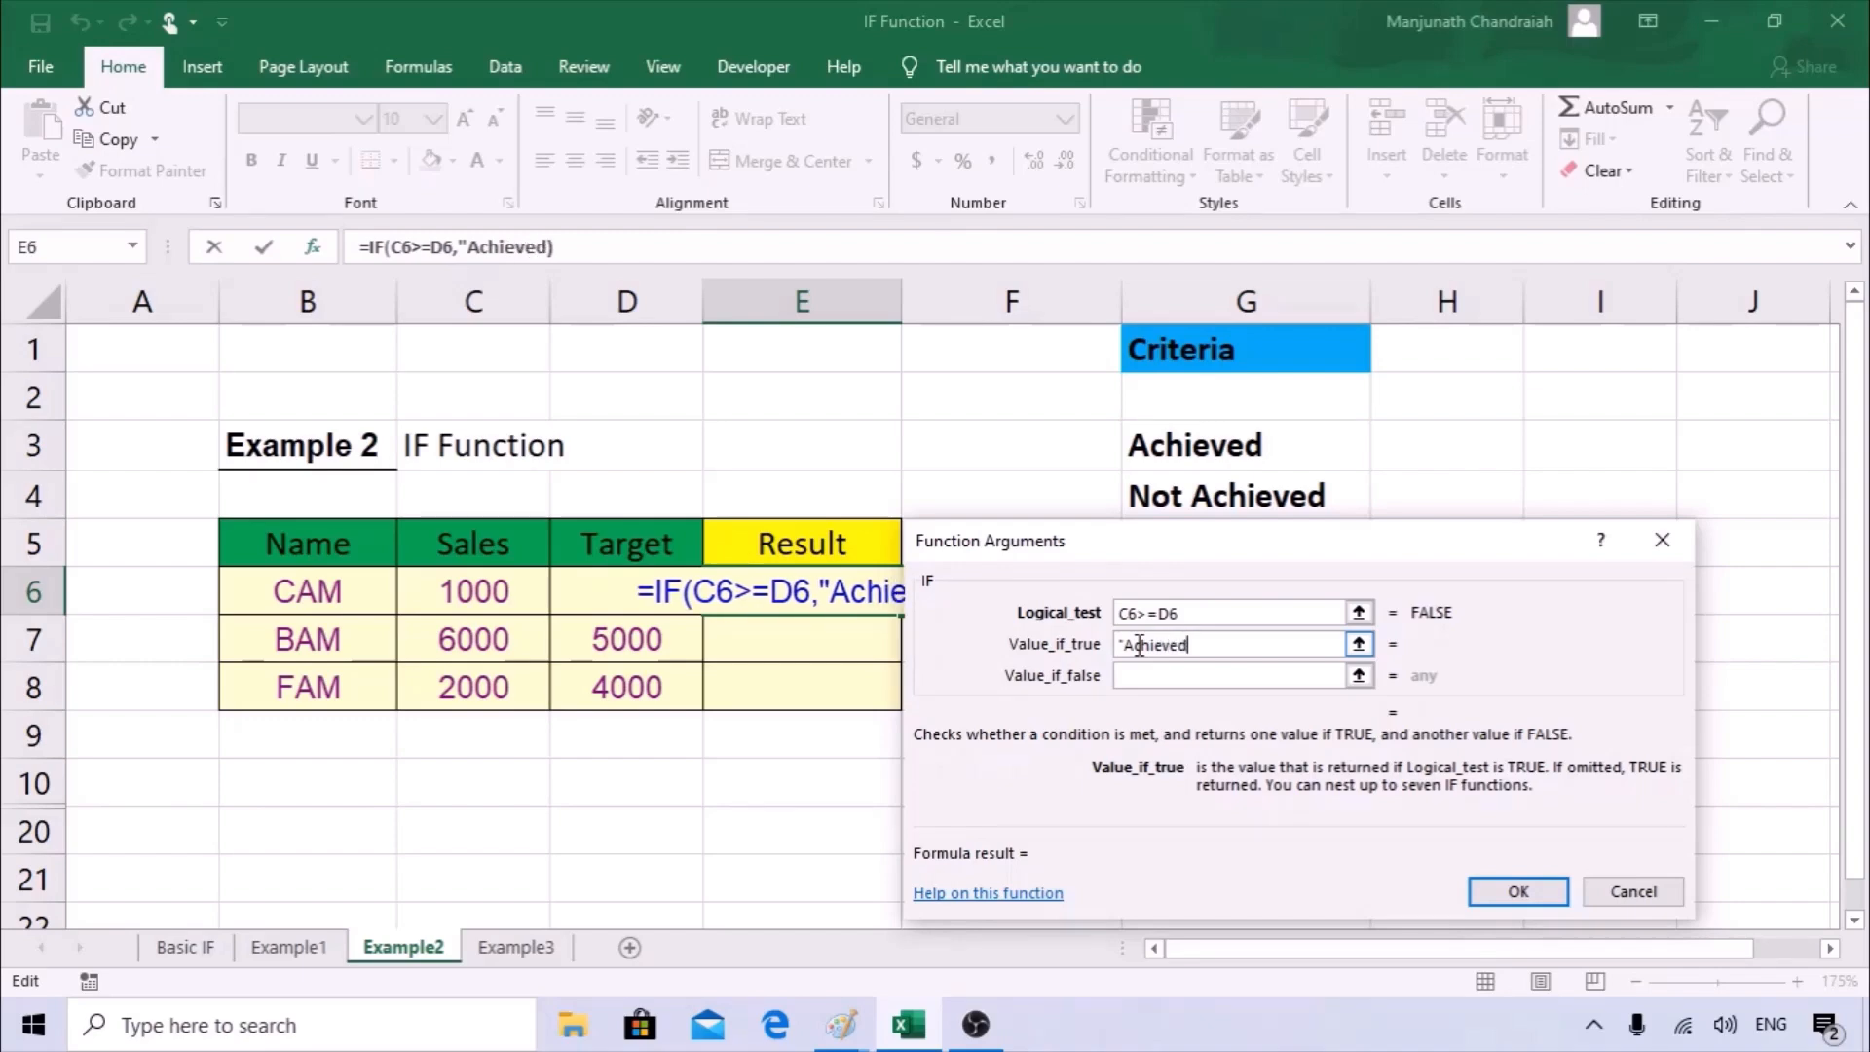
{"action": "type", "text": "\""}
{"action": "key", "text": "Tab"}
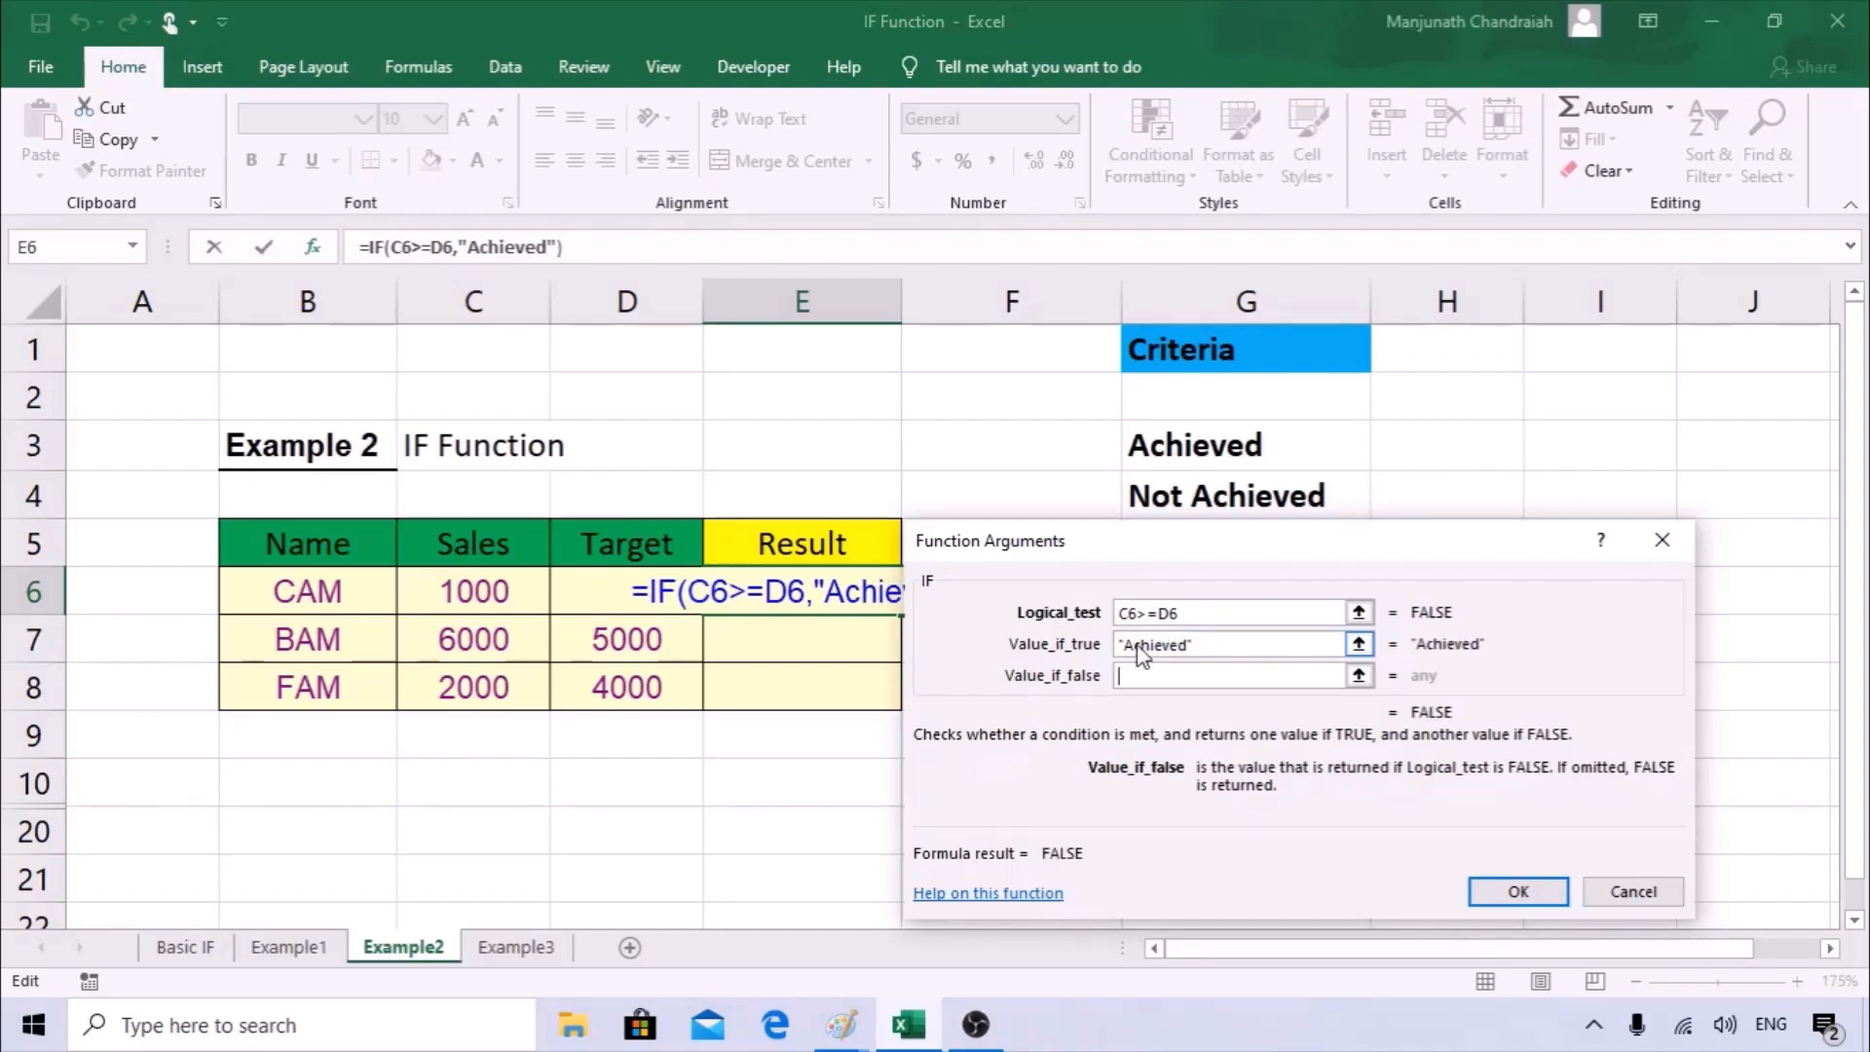
Set the value if false to "Not Achieved", confirm the E6 formula, and fill it down to E8.
{"action": "type", "text": "\"No"}
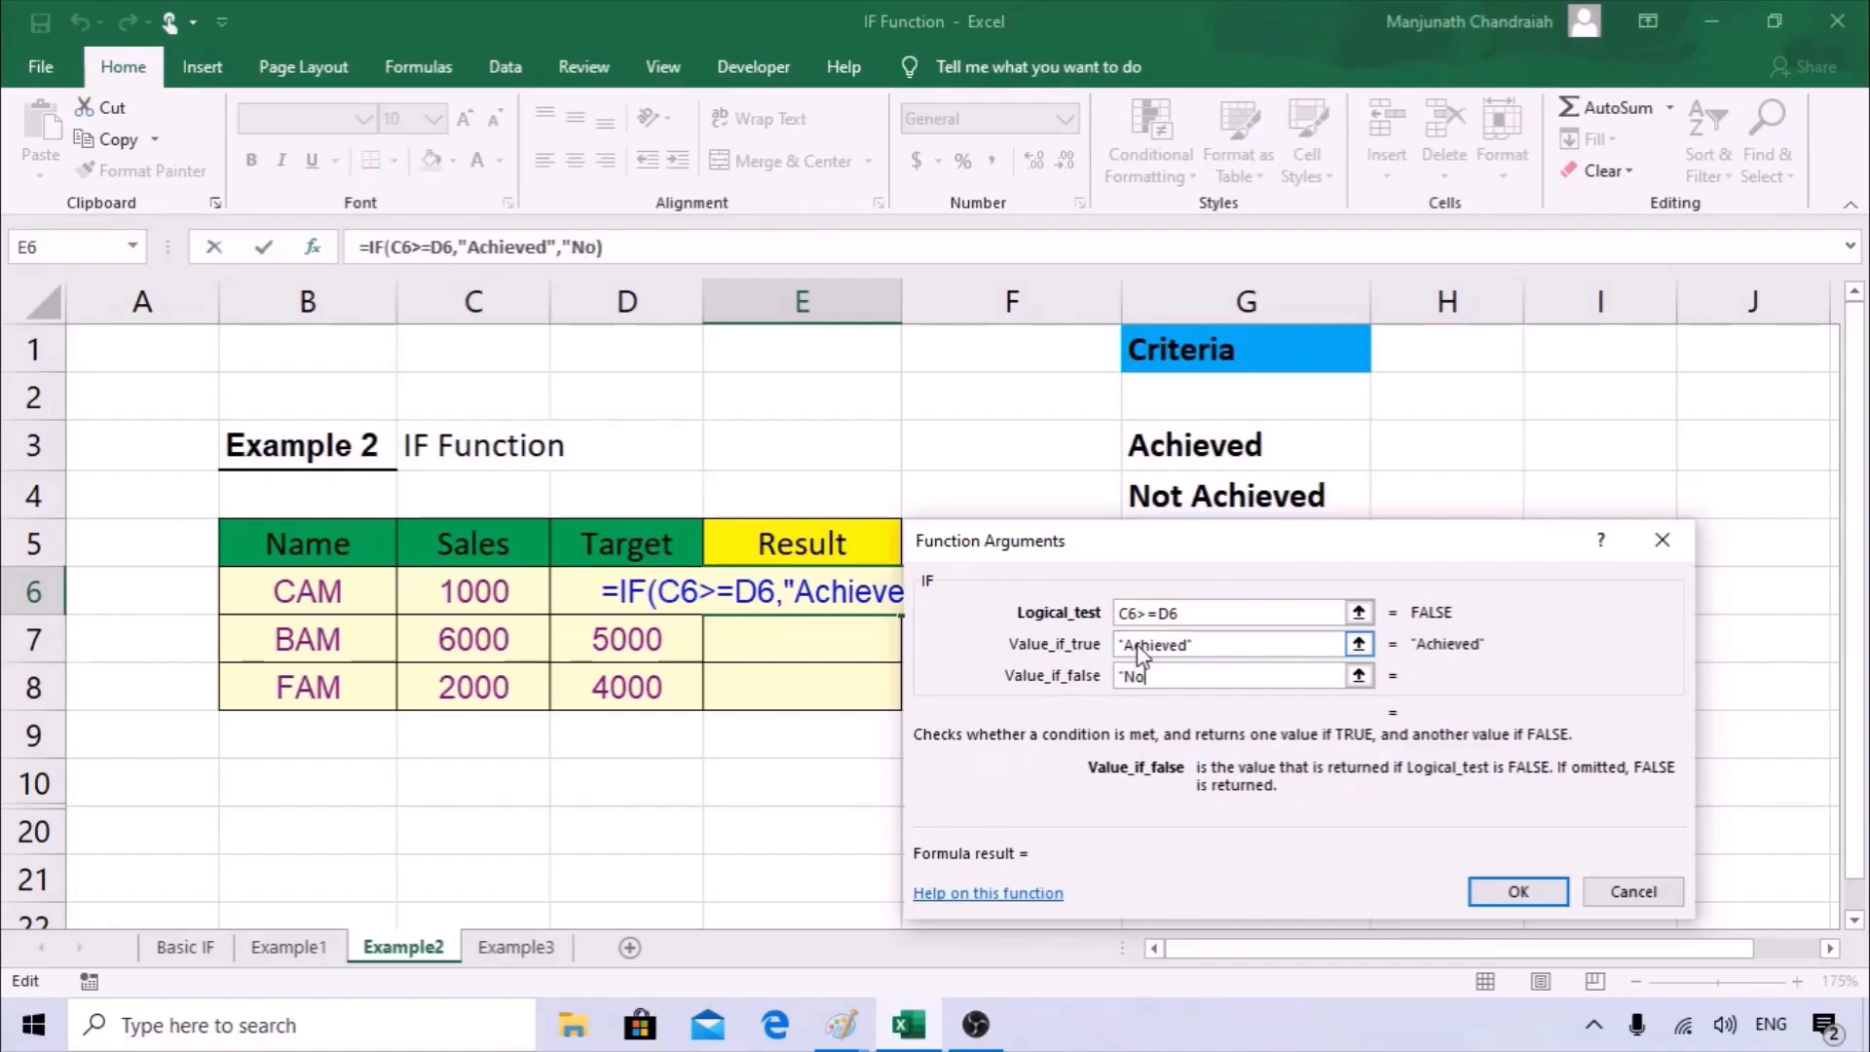
{"action": "type", "text": "t Achiev"}
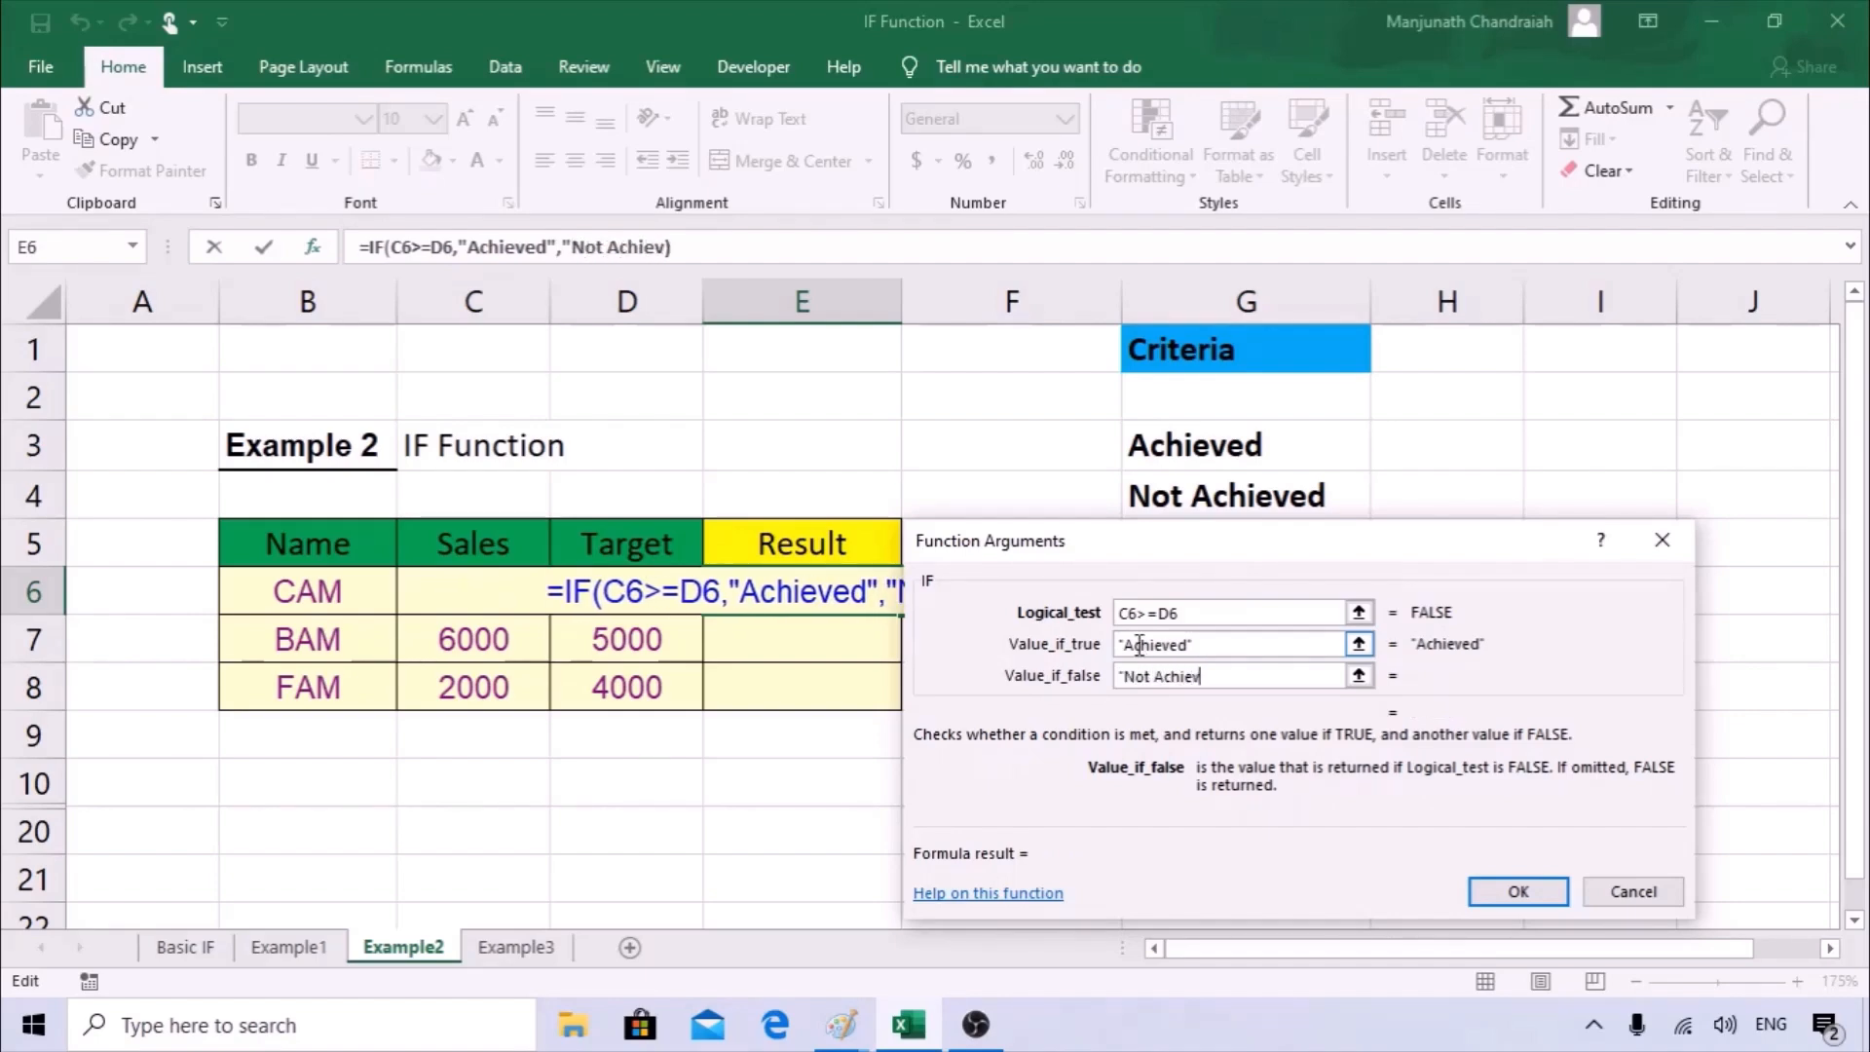
{"action": "type", "text": "ed"}
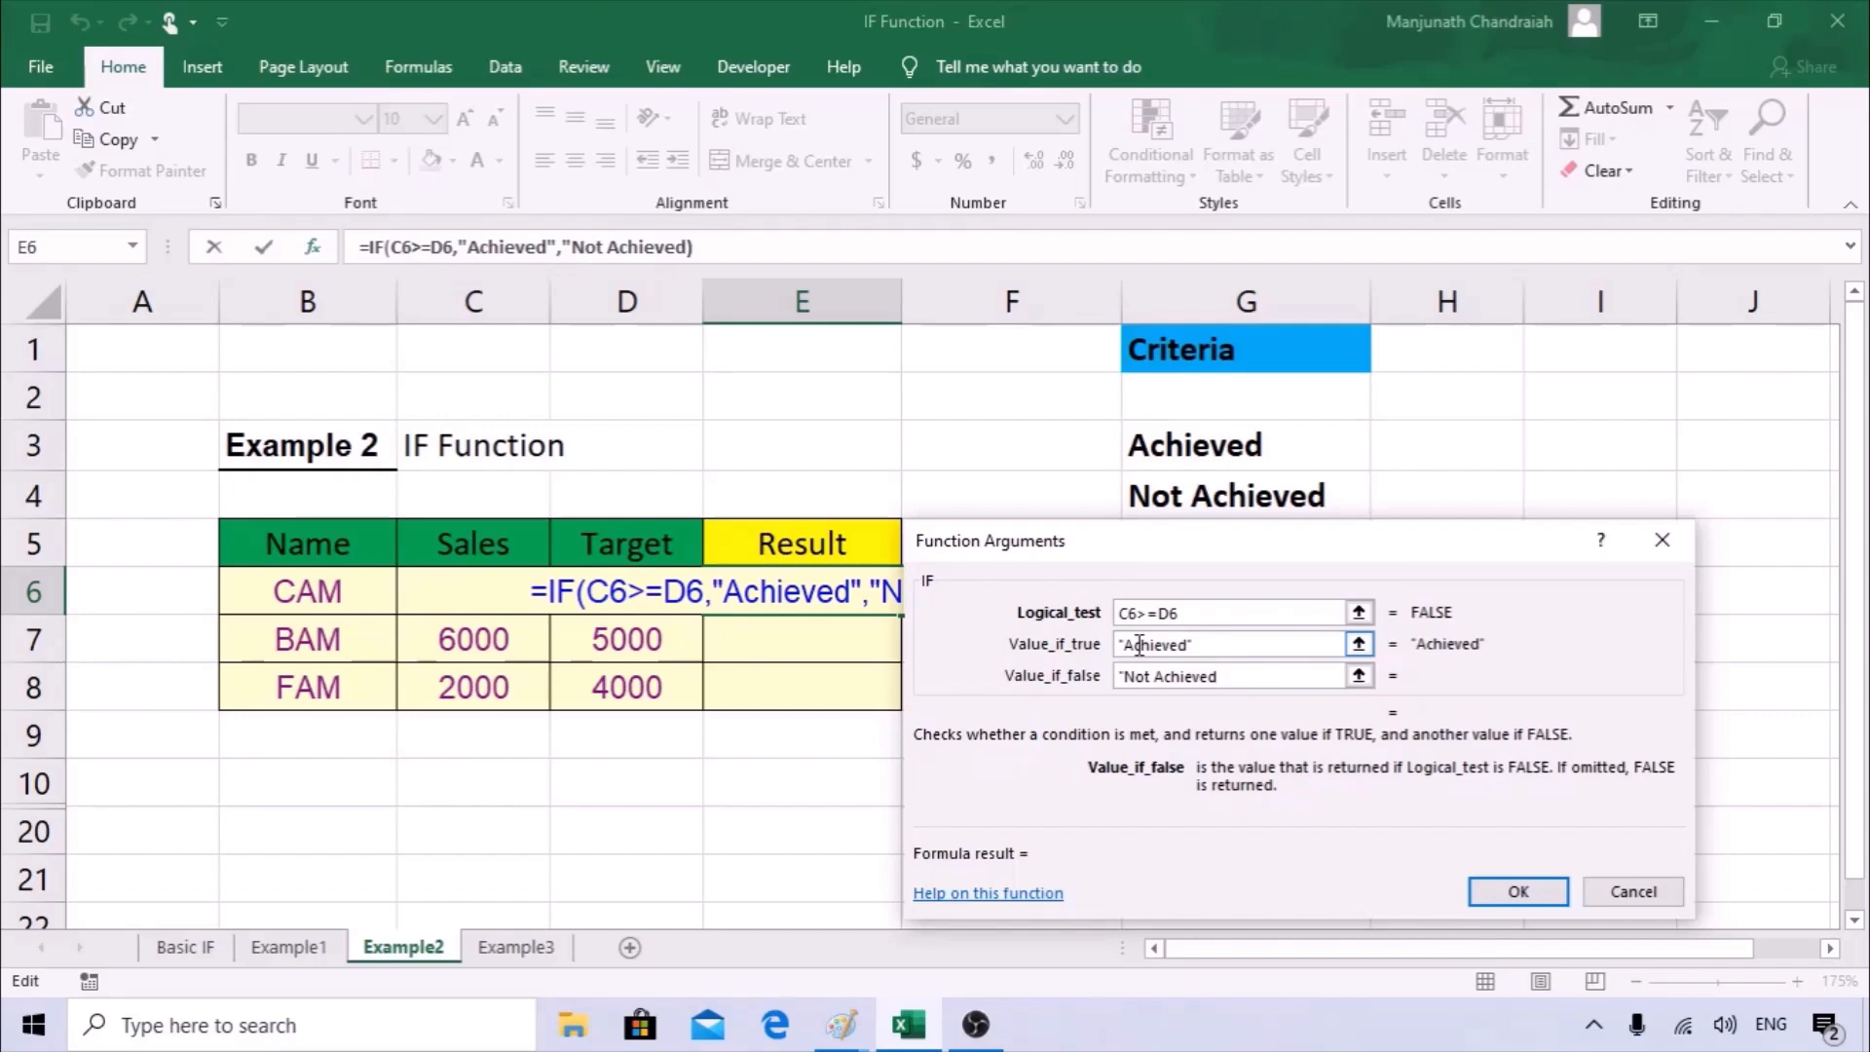
{"action": "type", "text": "\""}
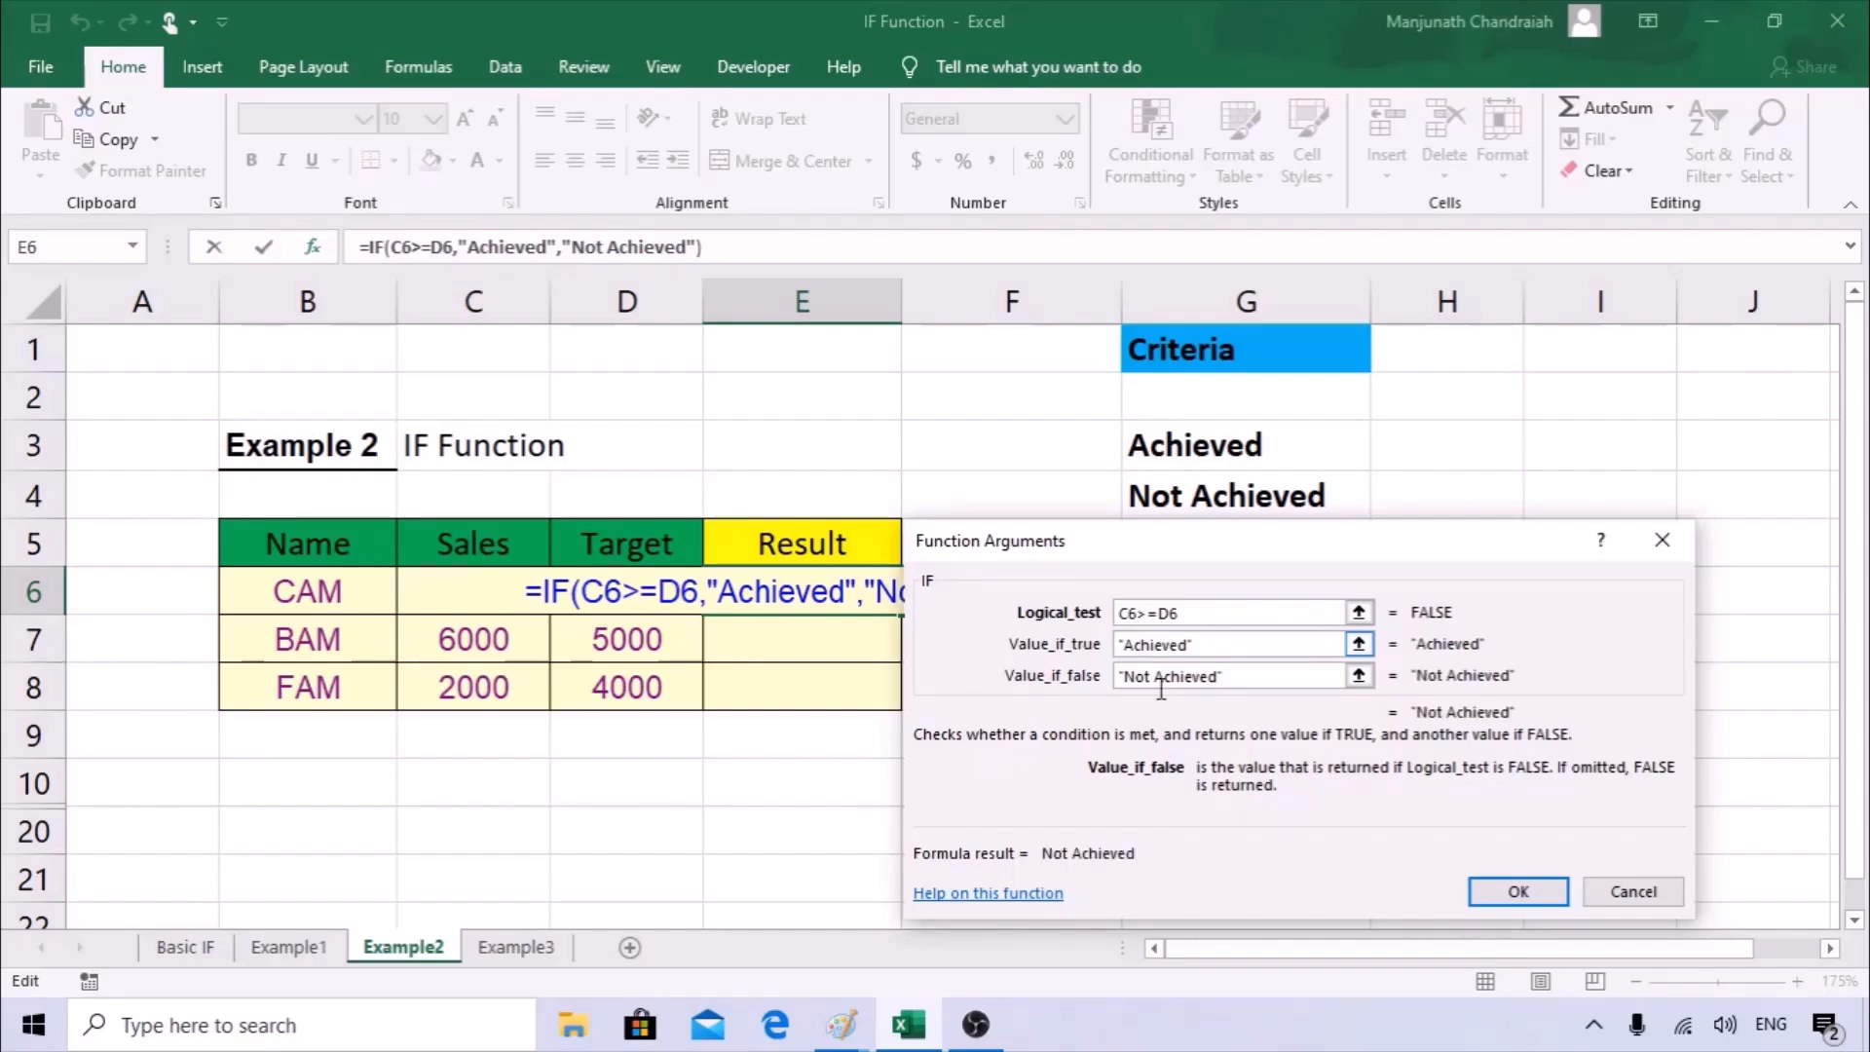
{"action": "left_click", "coordinate": [1516, 889]}
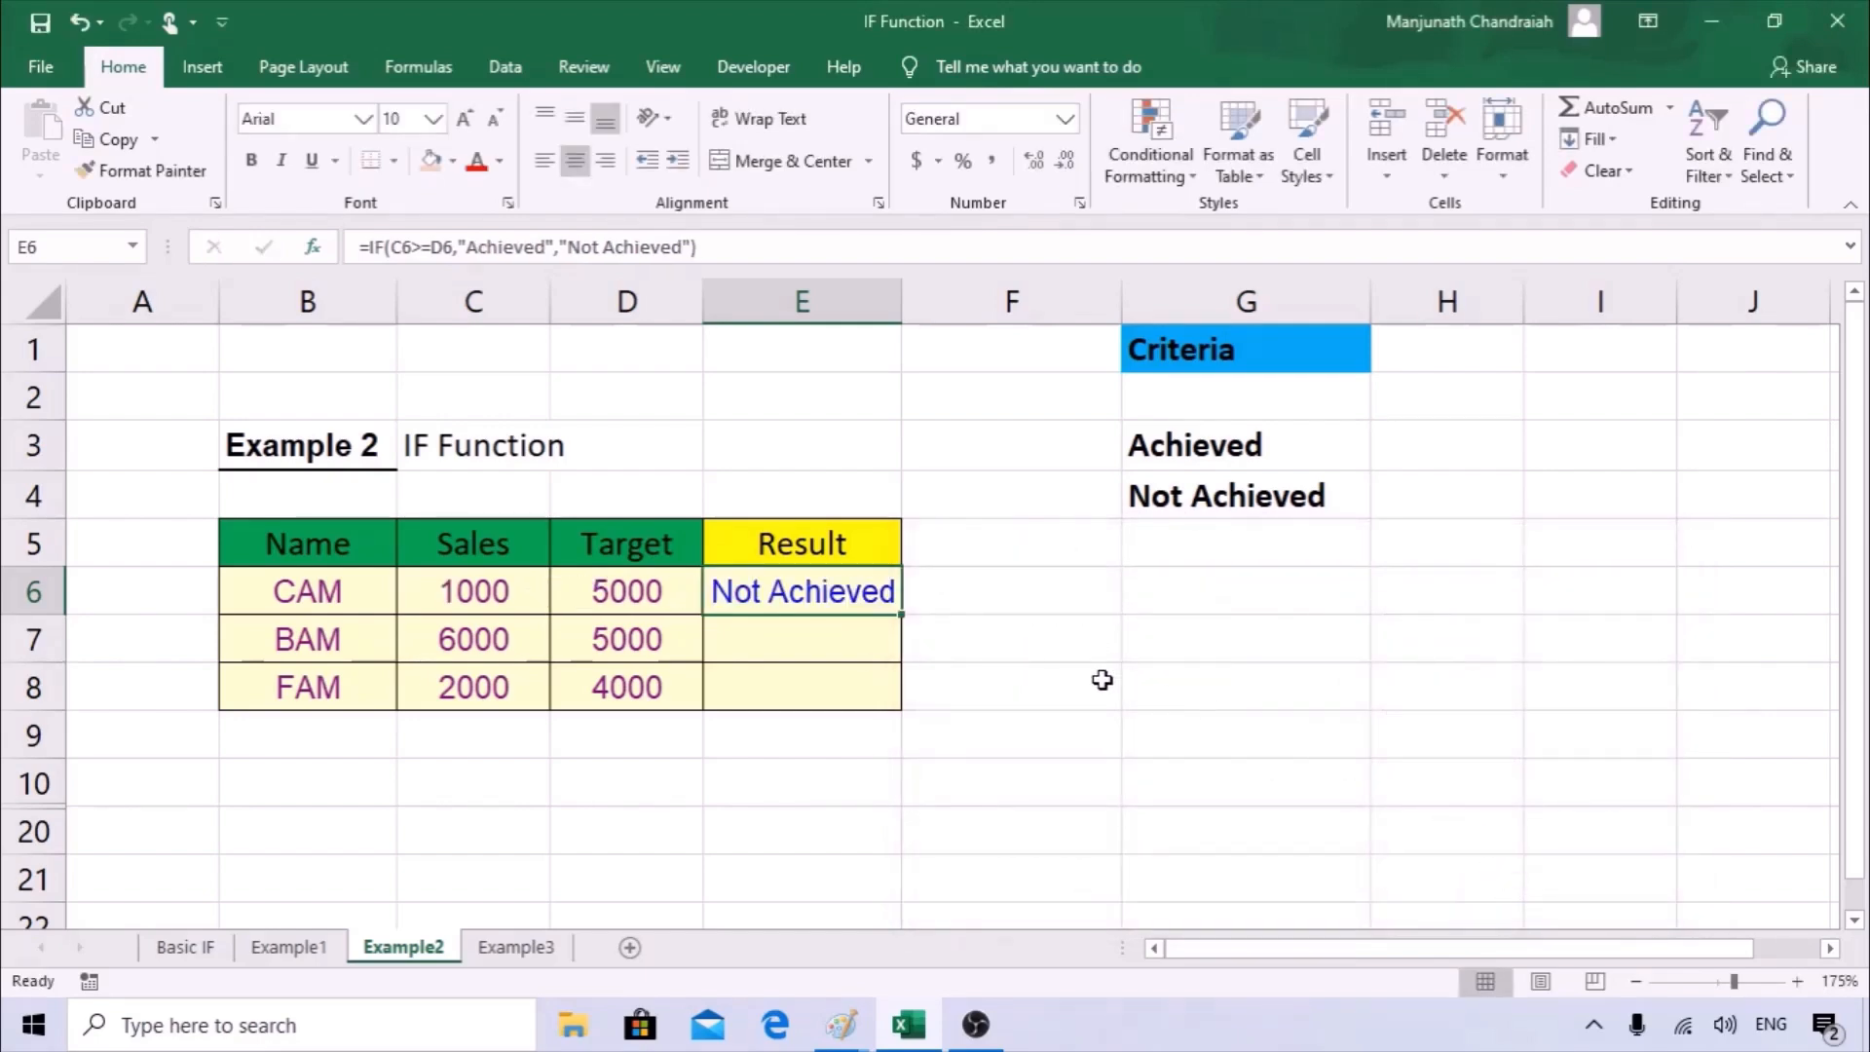
{"action": "left_click_drag", "start_coordinate": [903, 613], "coordinate": [903, 714]}
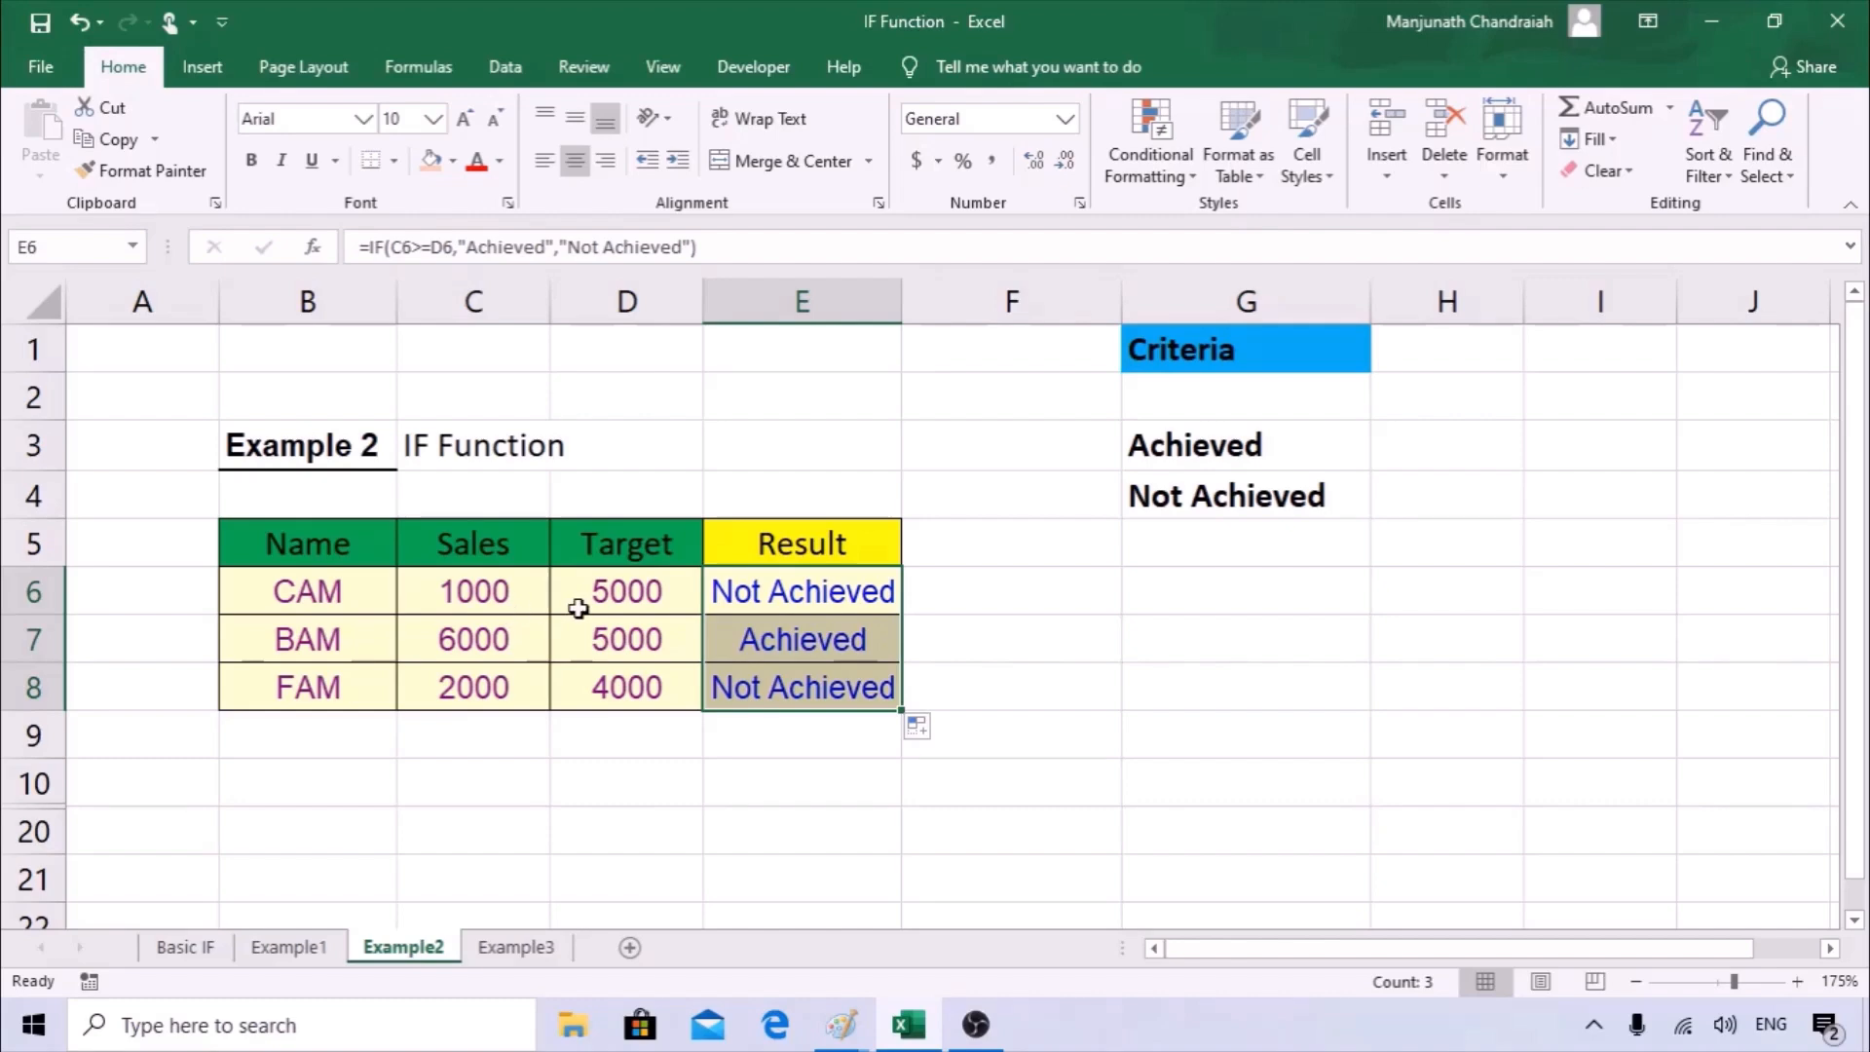
Check the results in E6:E8 by comparing each row's sales figure with its target.
{"action": "left_click", "coordinate": [793, 601]}
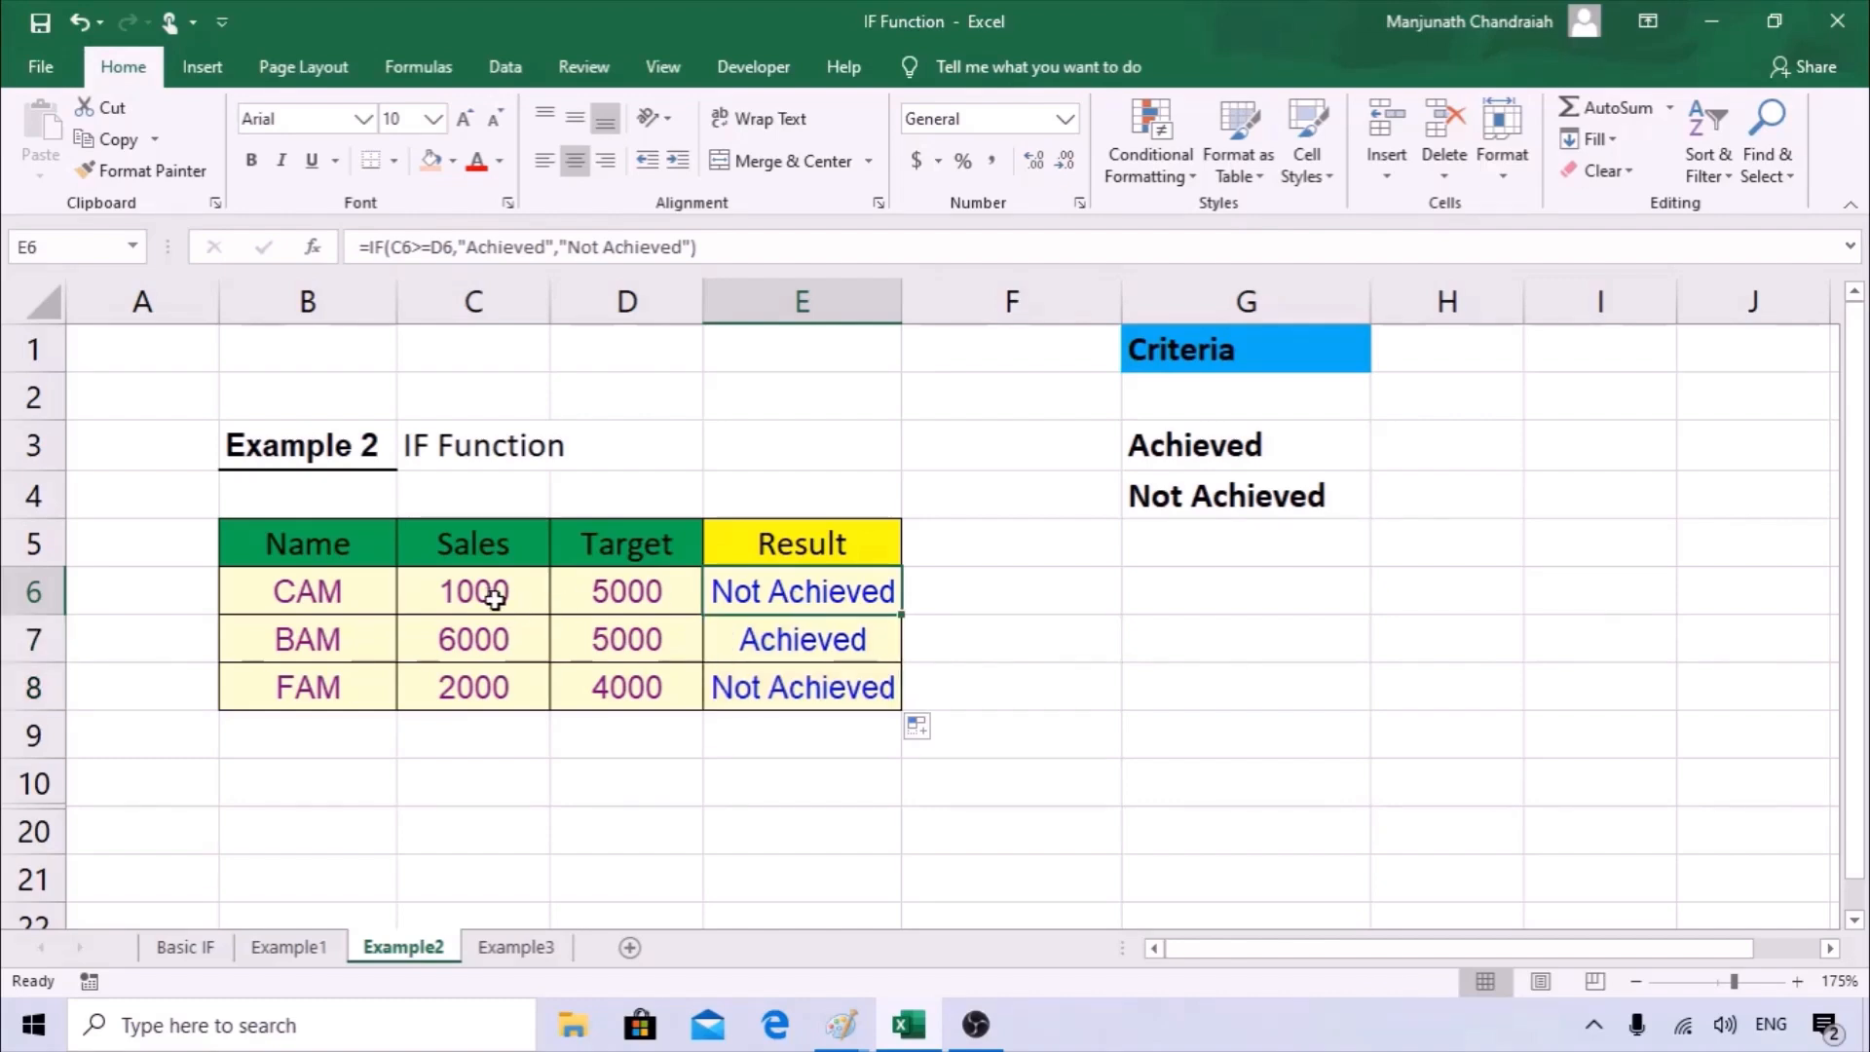
{"action": "left_click", "coordinate": [489, 599]}
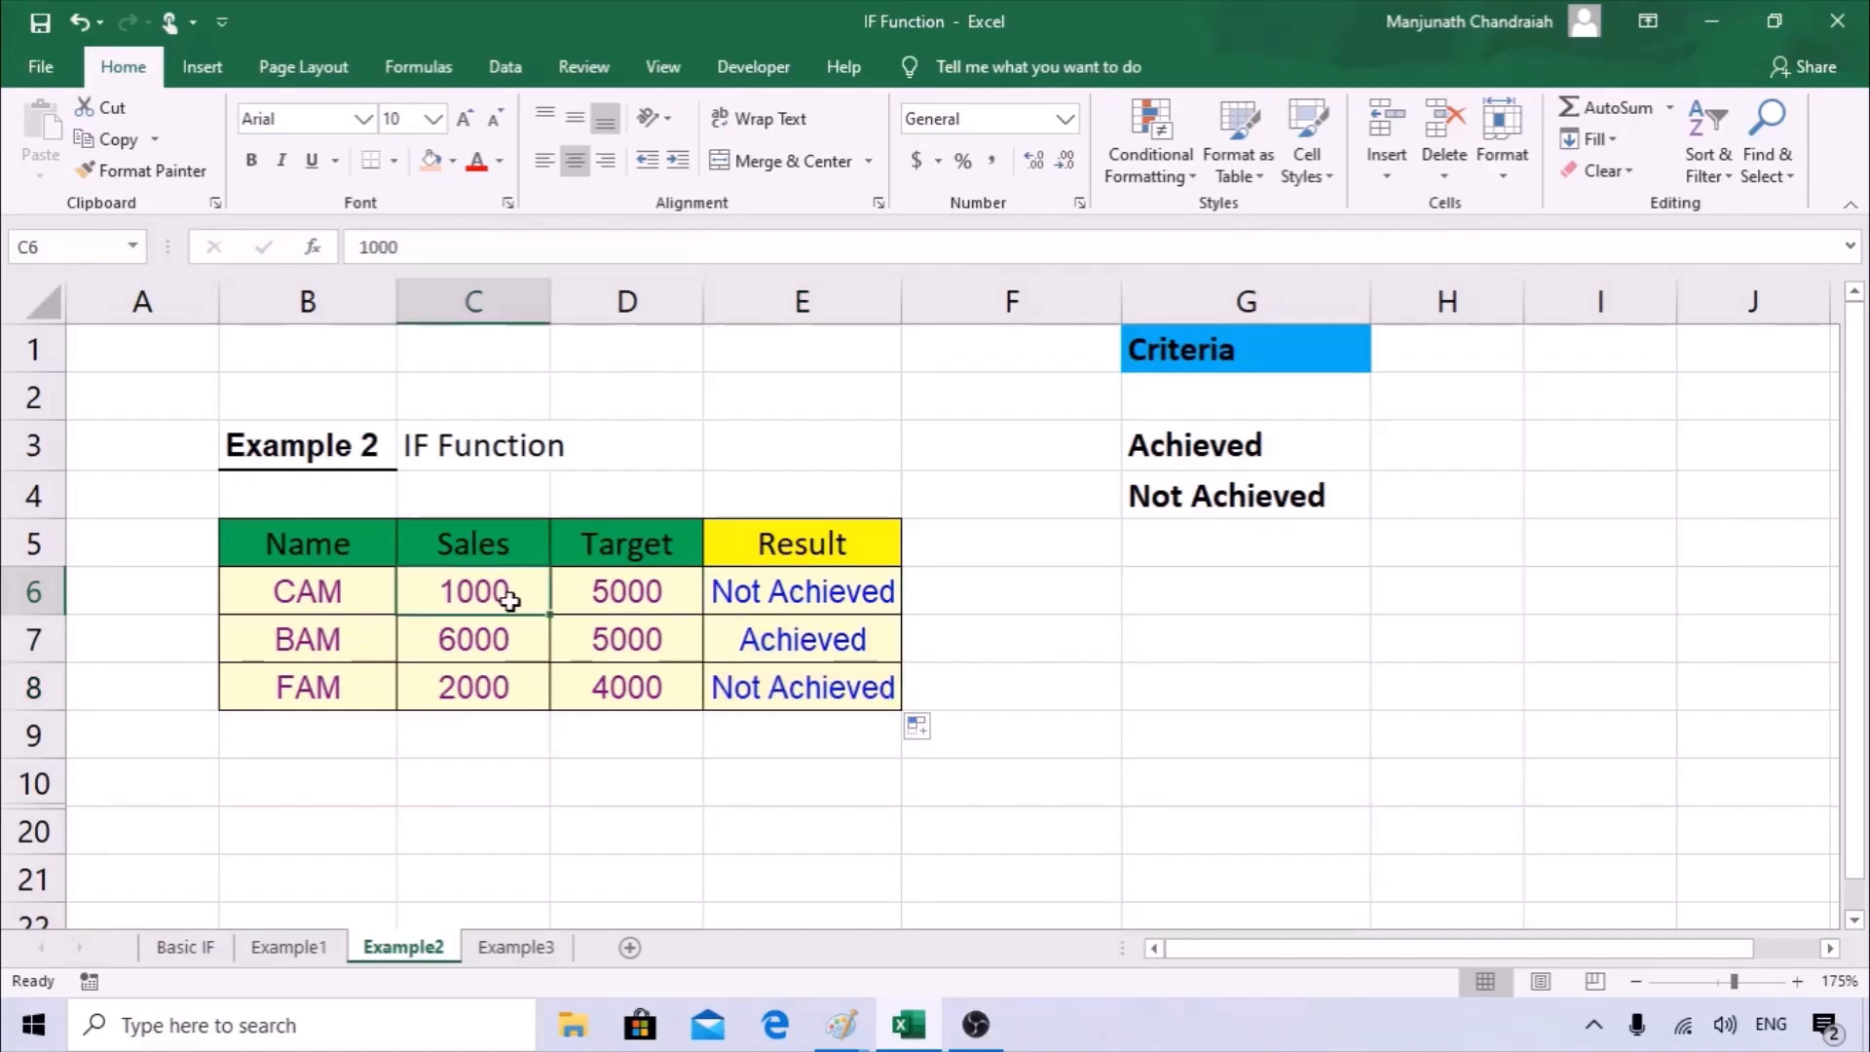
{"action": "left_click", "coordinate": [655, 597]}
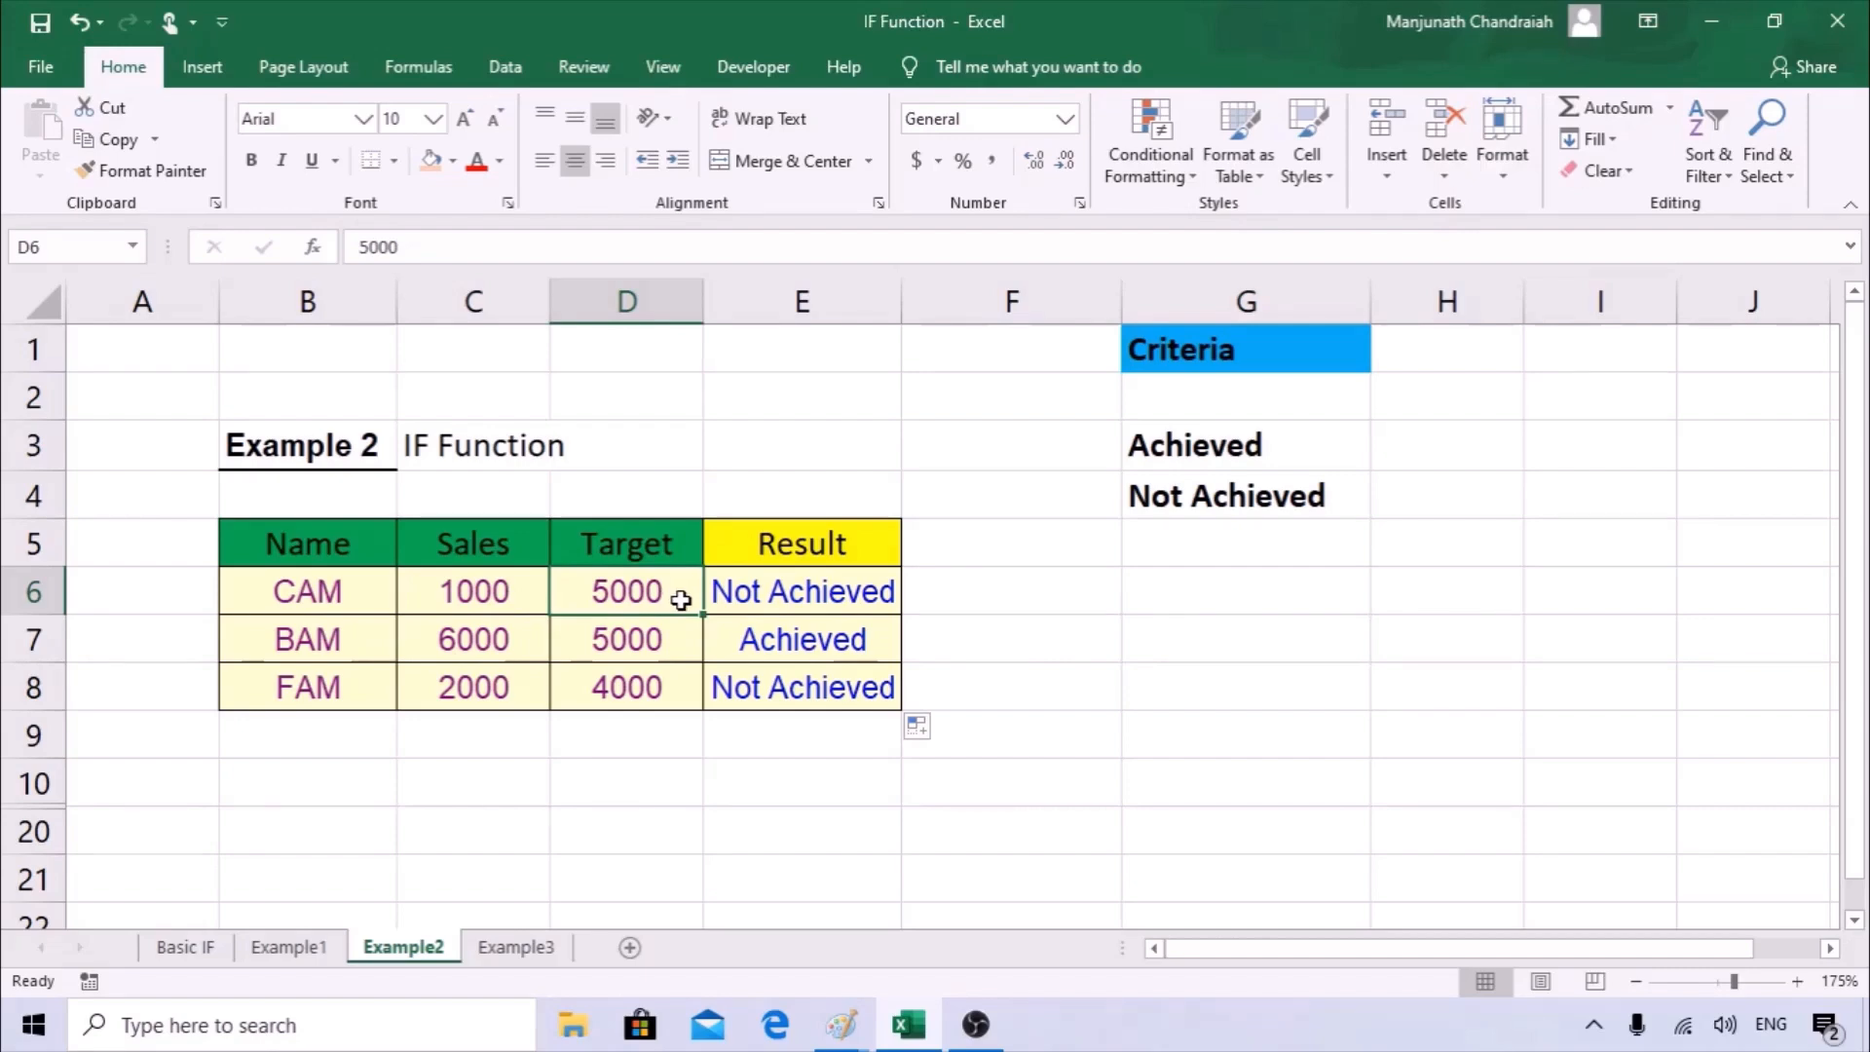
{"action": "left_click", "coordinate": [387, 651]}
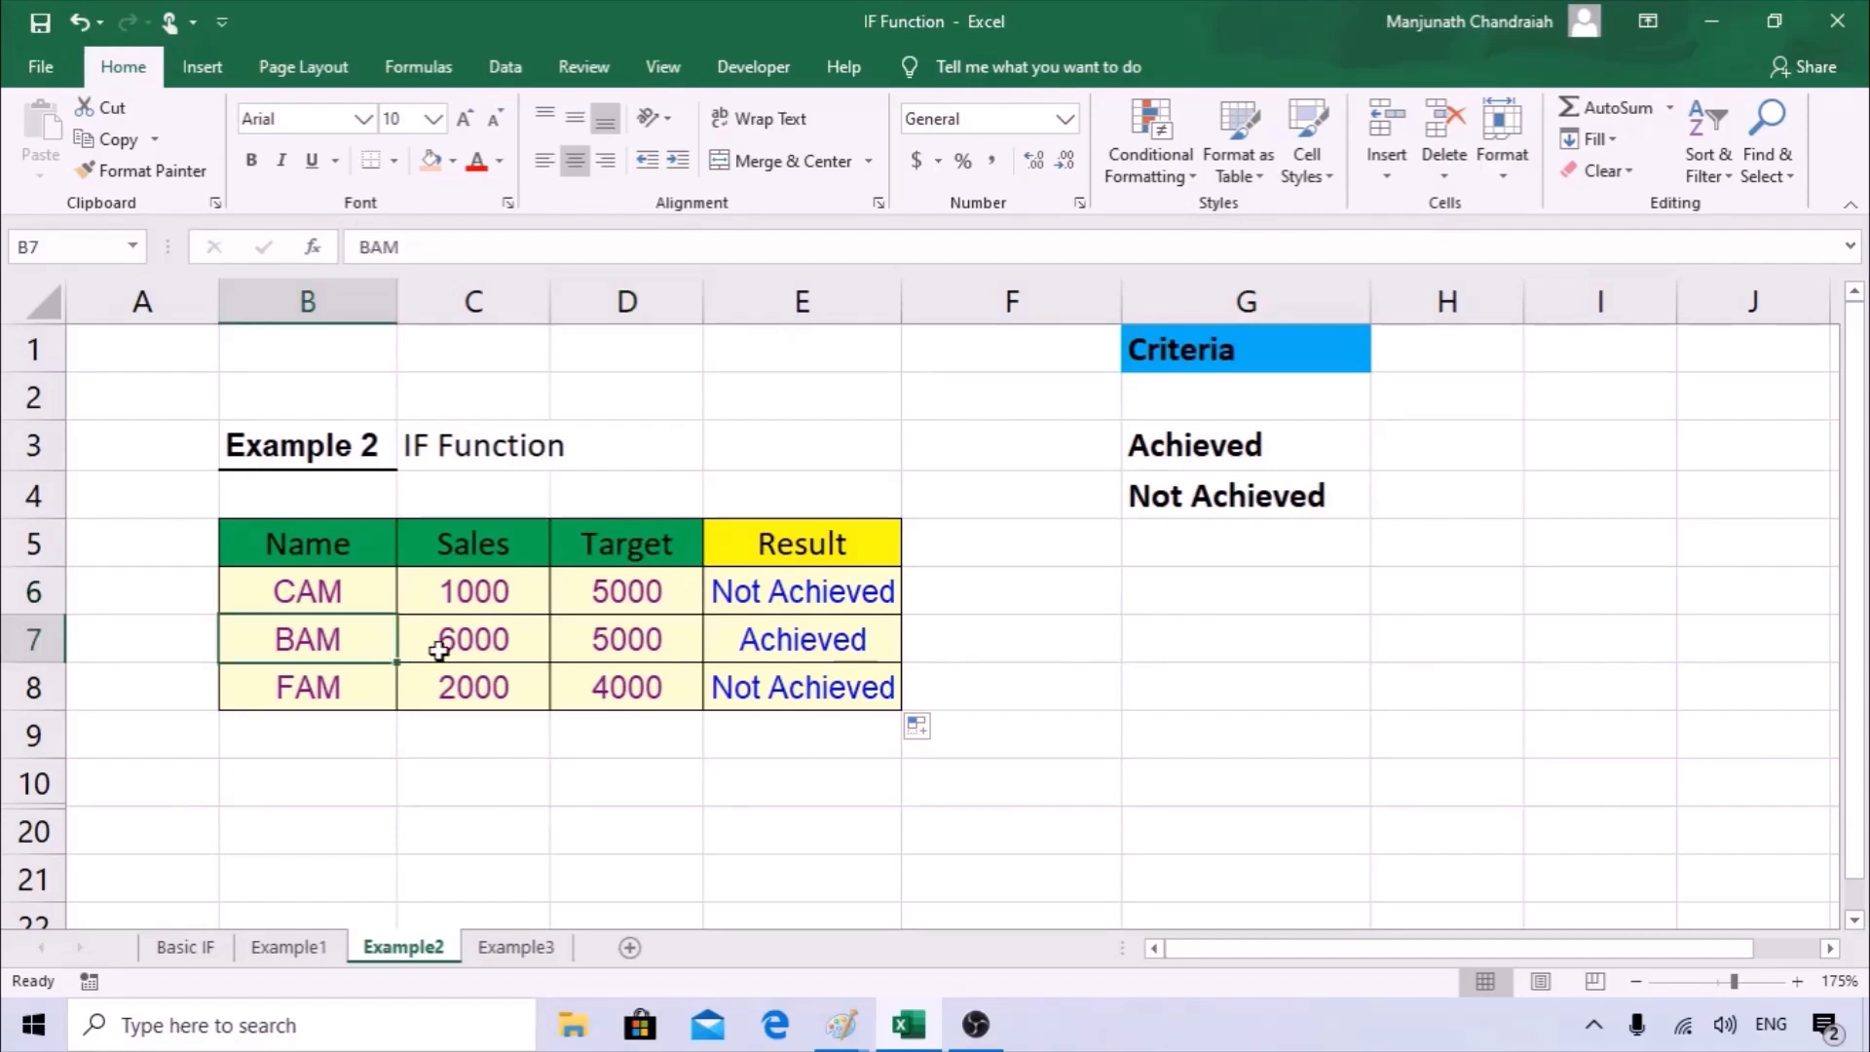
{"action": "left_click", "coordinate": [440, 651]}
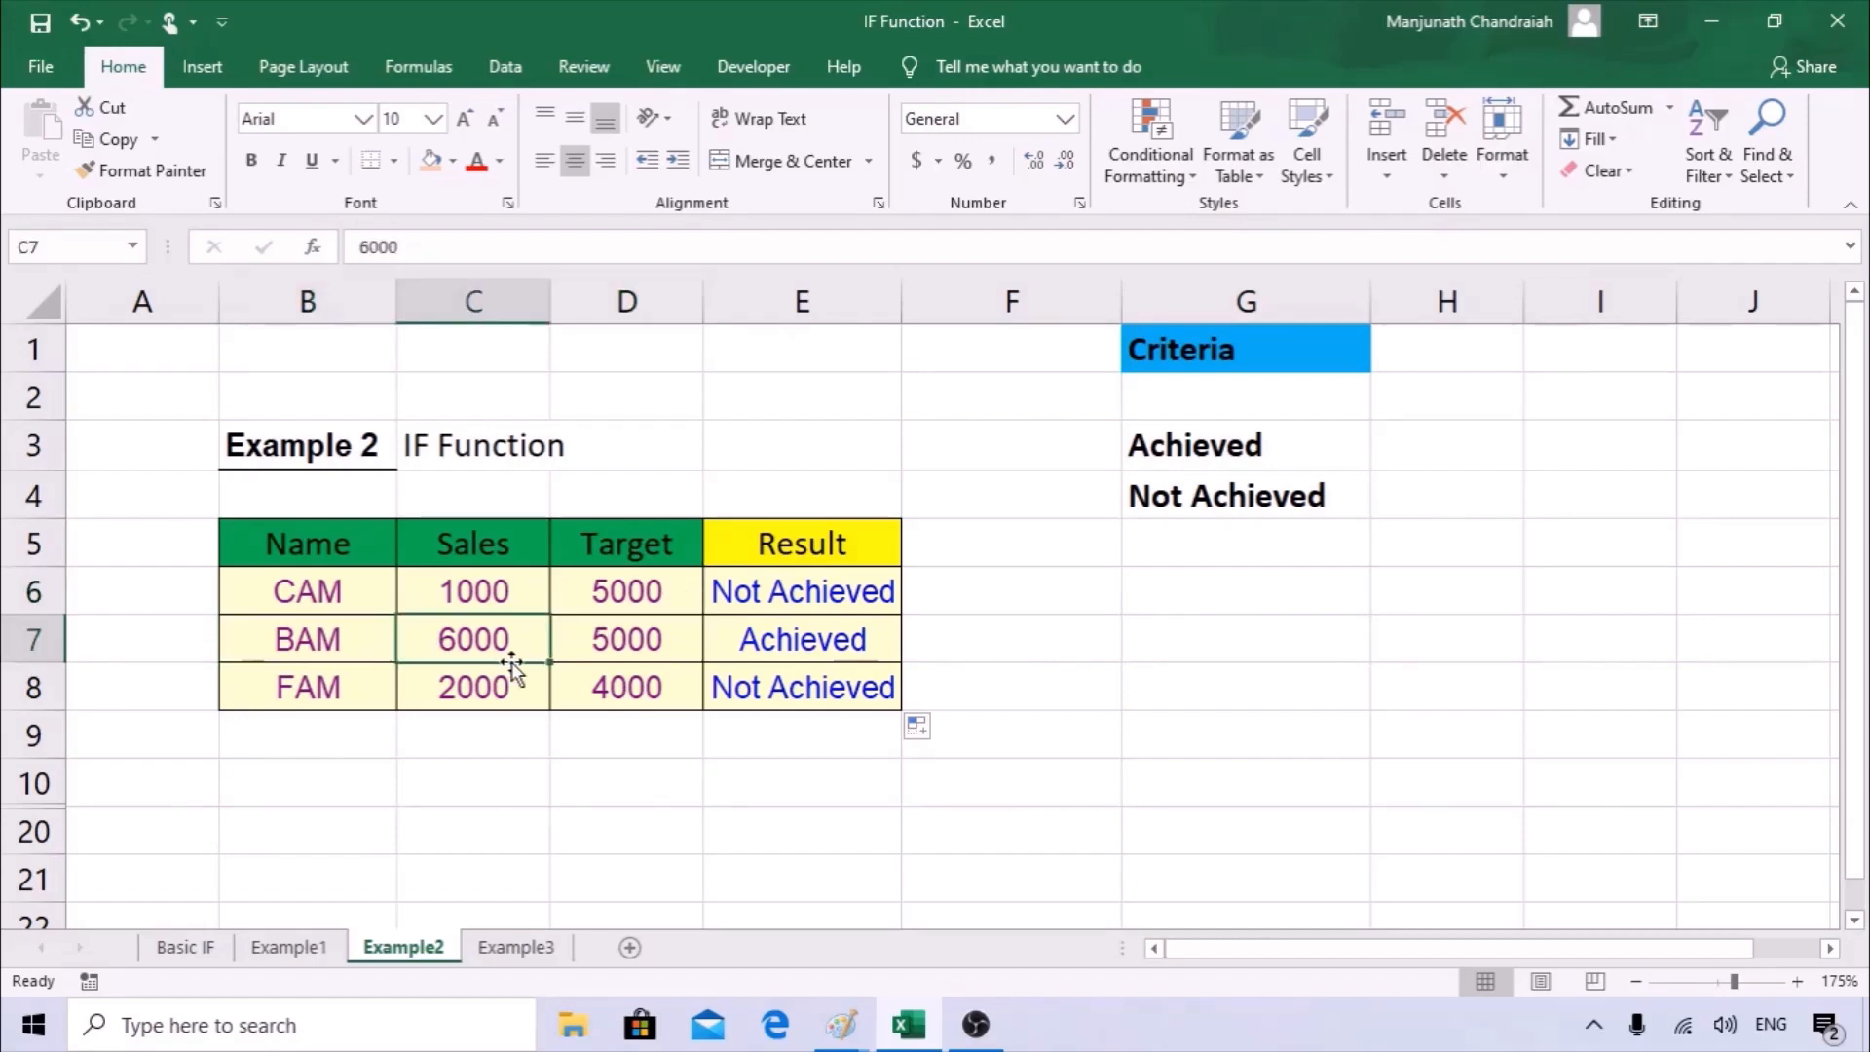
{"action": "left_click", "coordinate": [628, 639]}
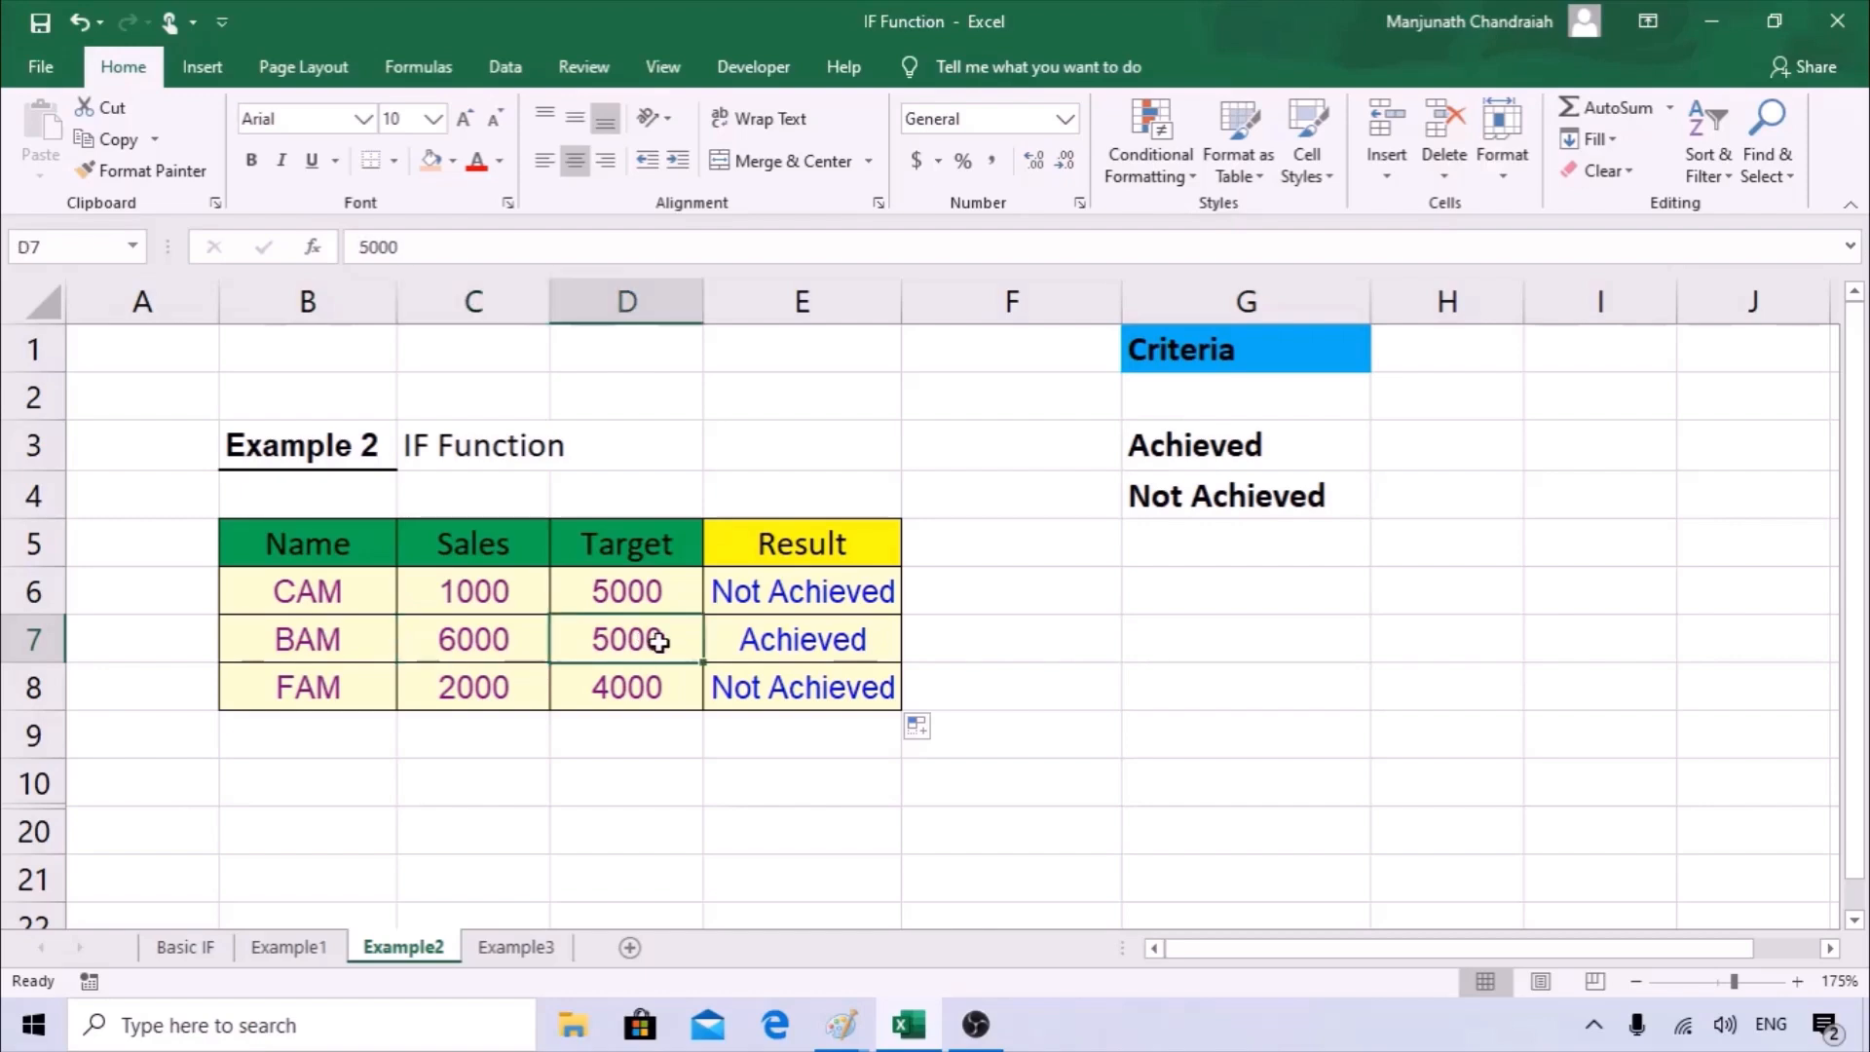
{"action": "left_click", "coordinate": [803, 643]}
{"action": "left_click", "coordinate": [438, 694]}
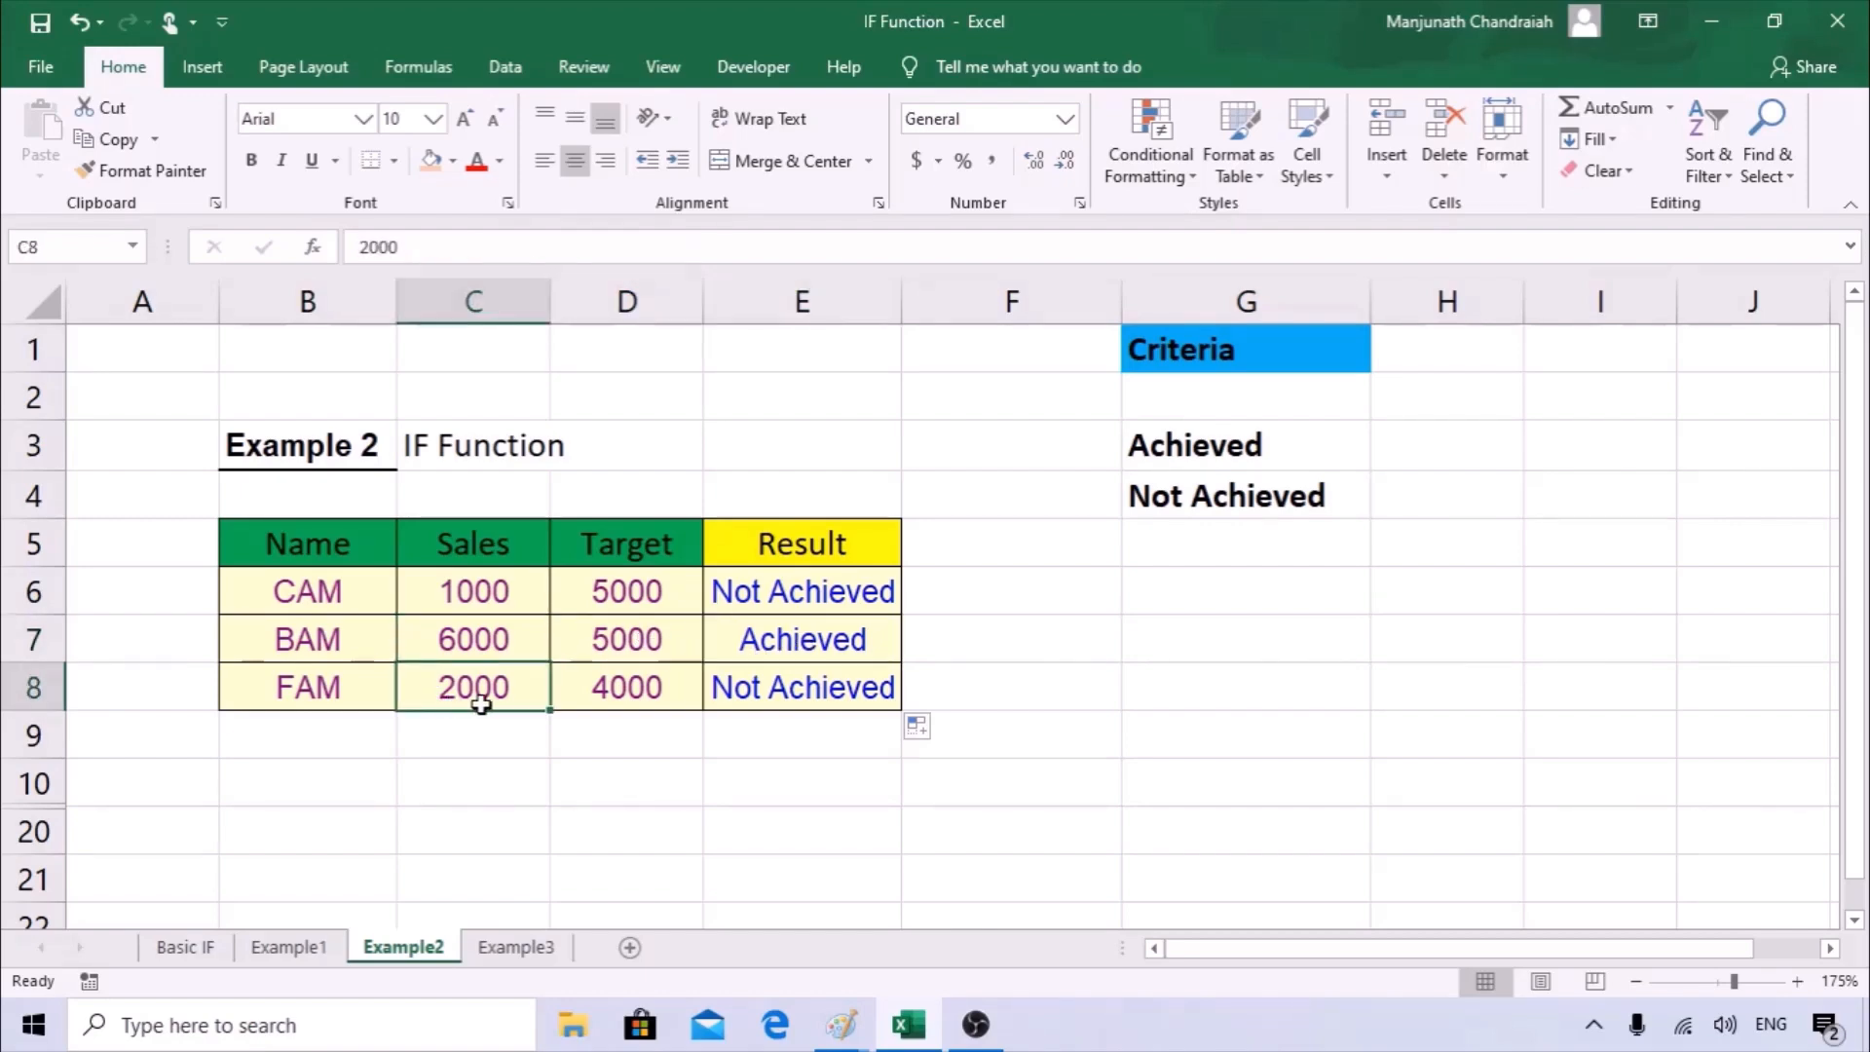
{"action": "left_click", "coordinate": [625, 691]}
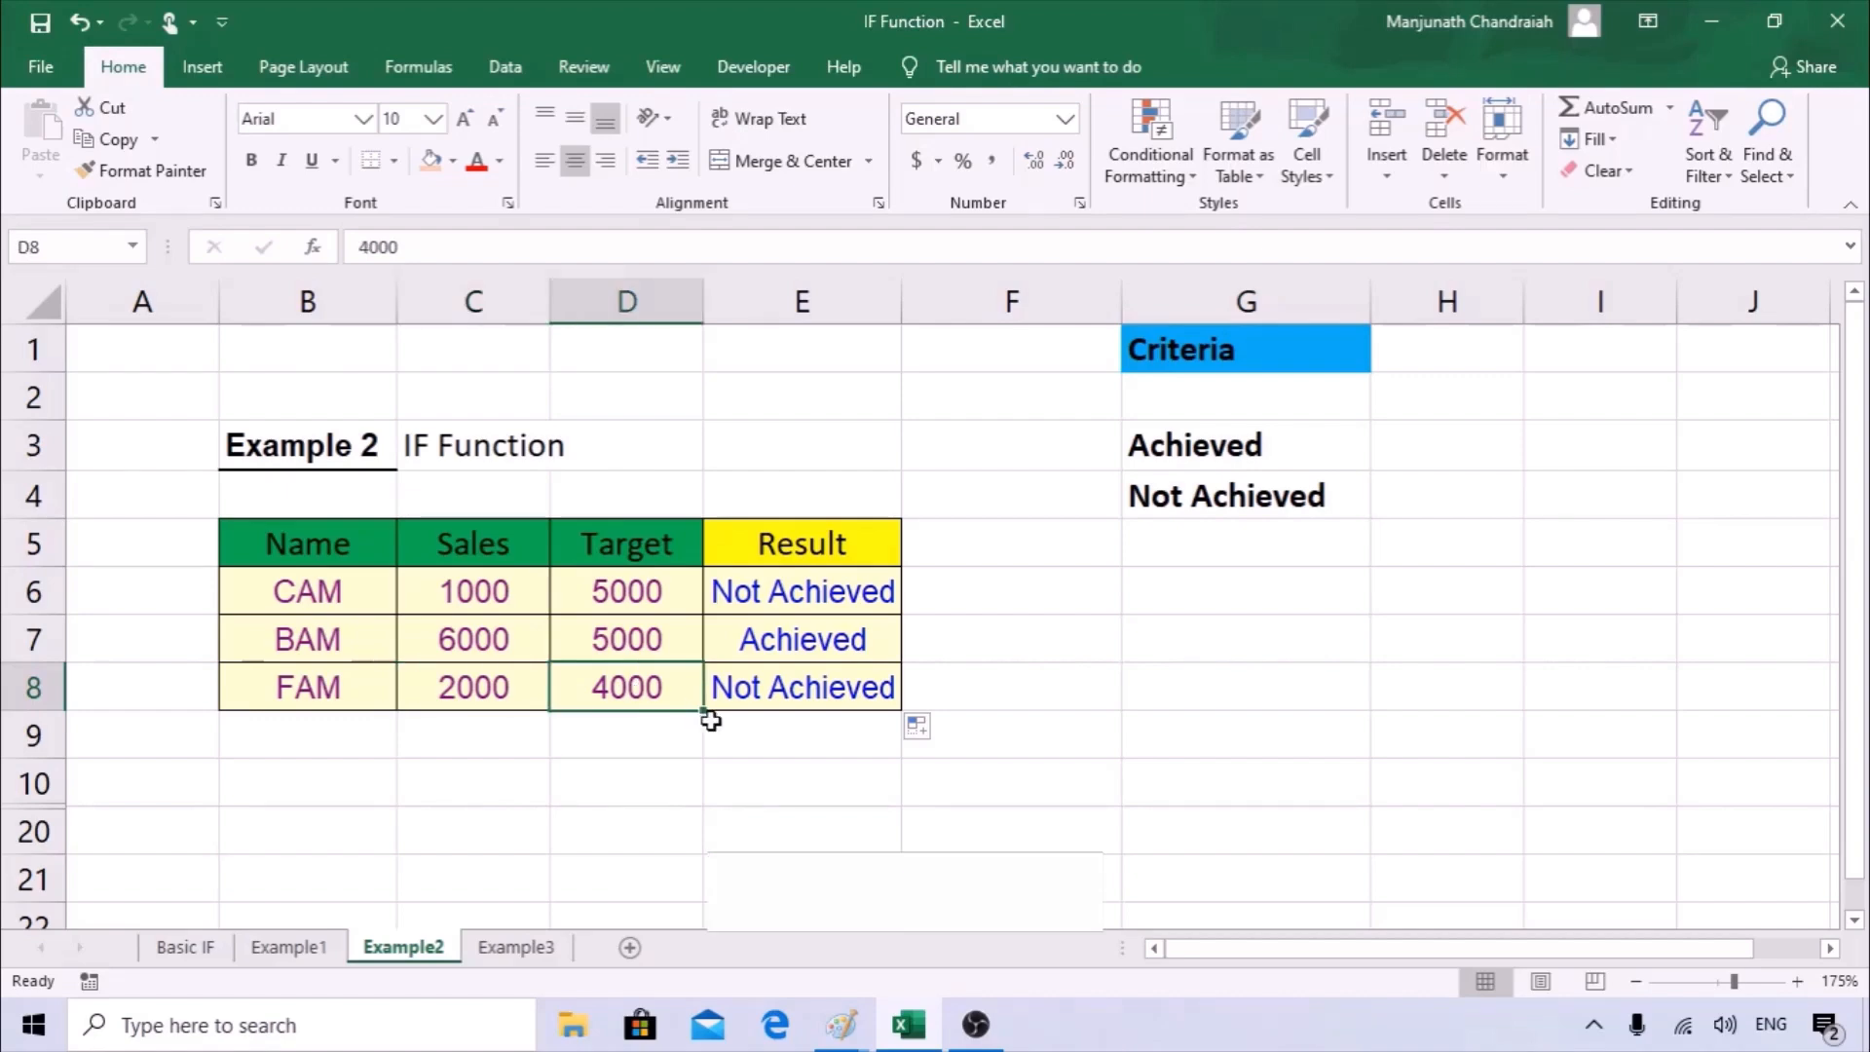
Review the logical test, value if true and value if false arguments of the IF formula in E6.
{"action": "left_click", "coordinate": [805, 589]}
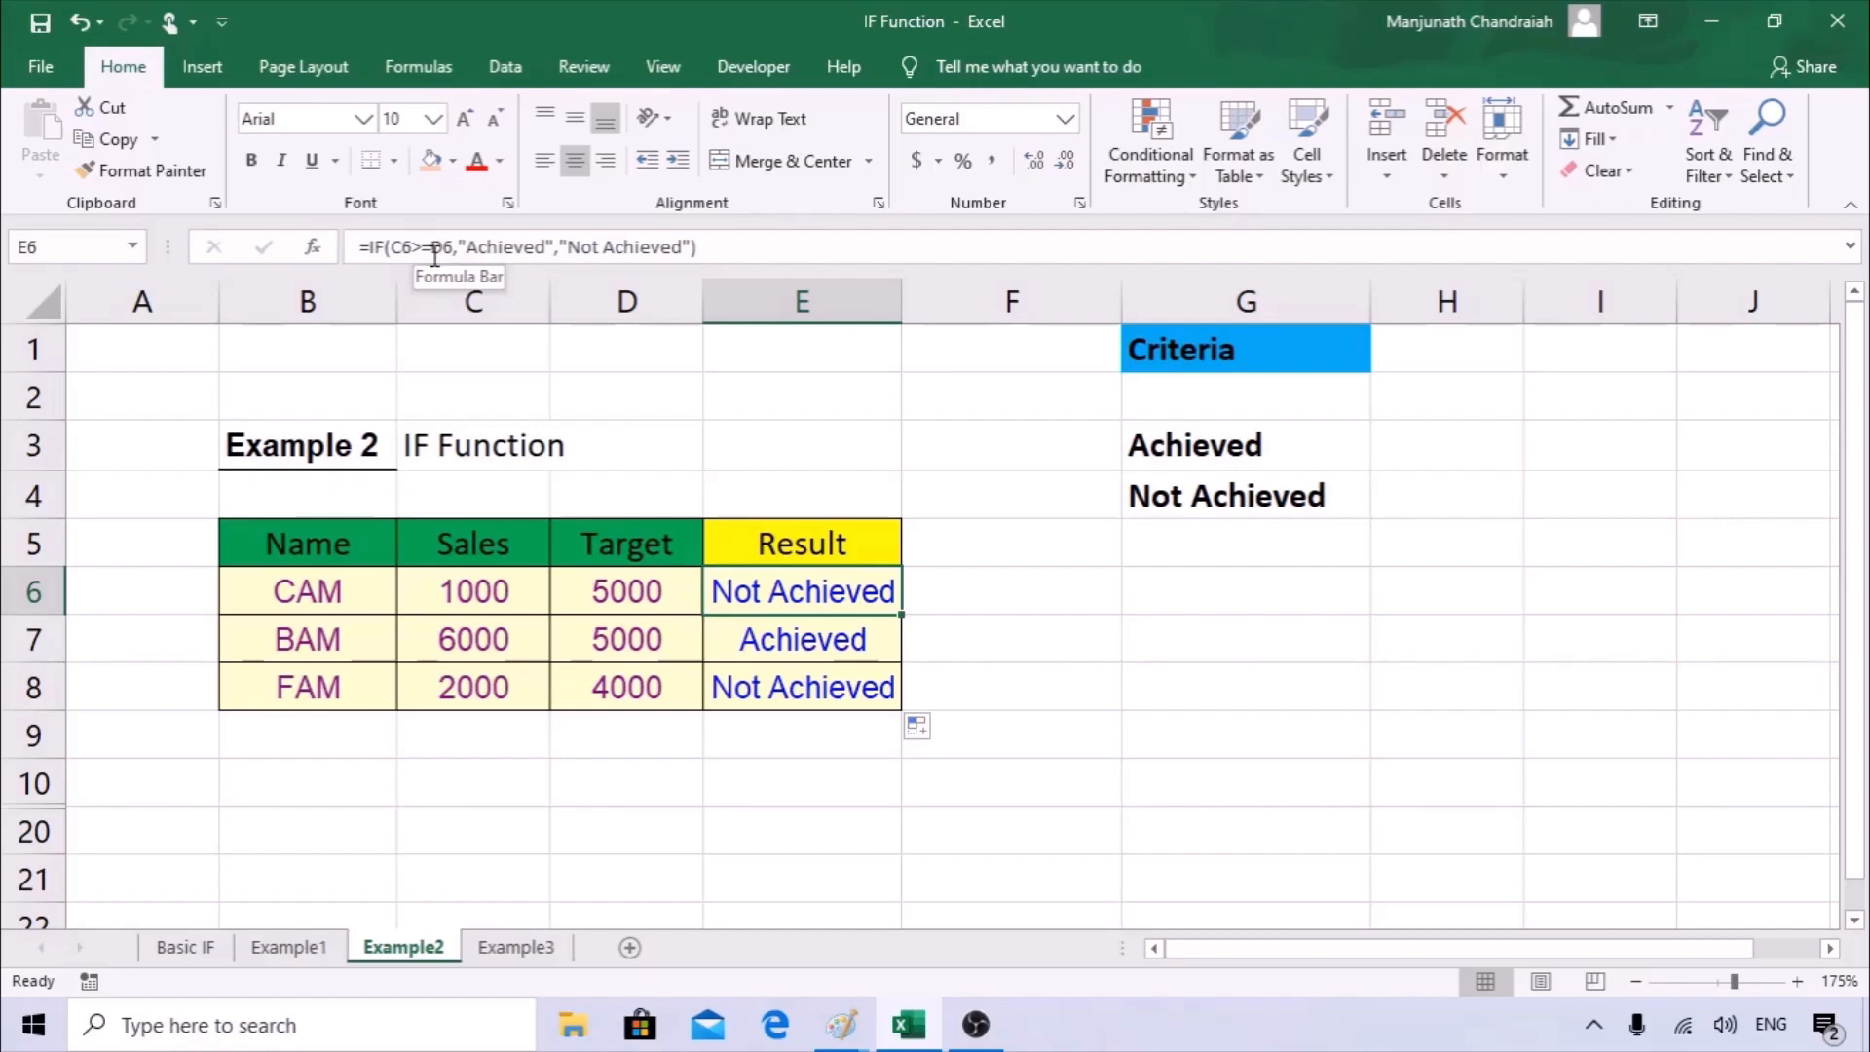
{"action": "key", "text": "F2"}
{"action": "left_click", "coordinate": [313, 247]}
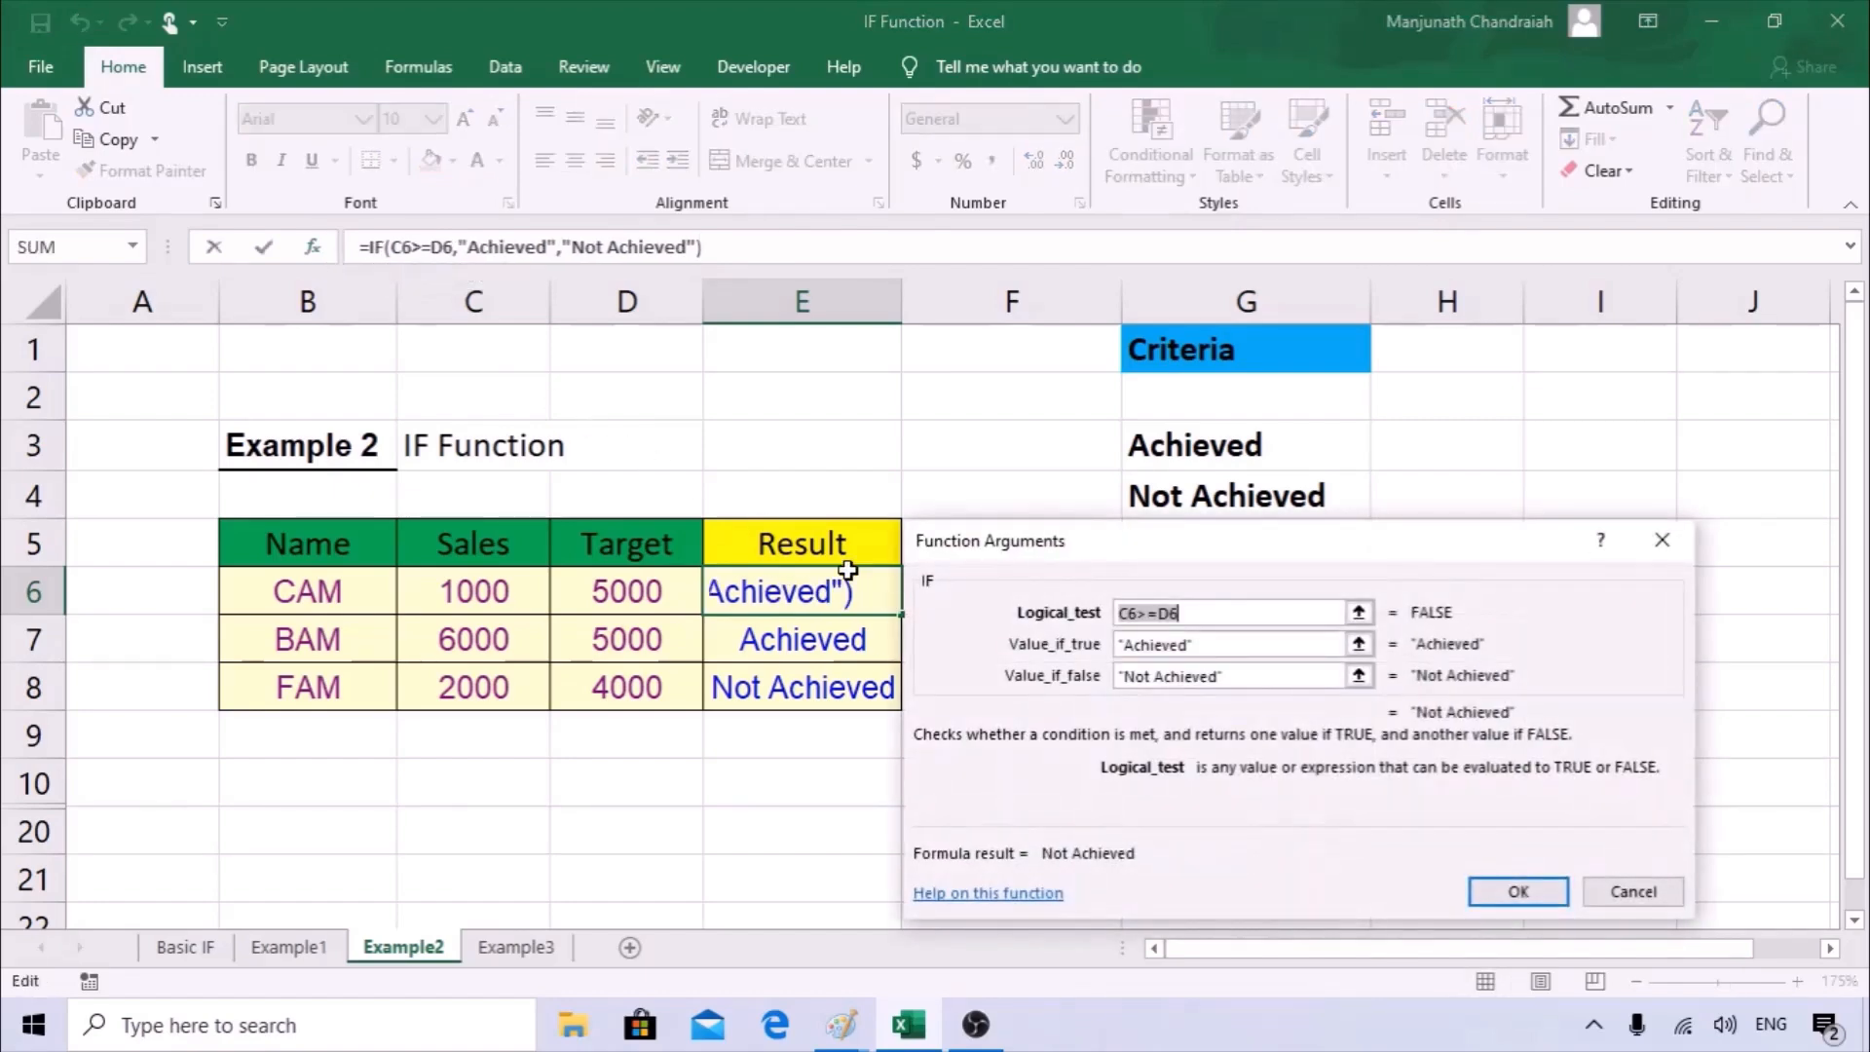
{"action": "double_click", "coordinate": [1172, 613]}
{"action": "left_click", "coordinate": [1209, 649]}
{"action": "left_click", "coordinate": [1127, 676]}
{"action": "key", "text": "Return"}
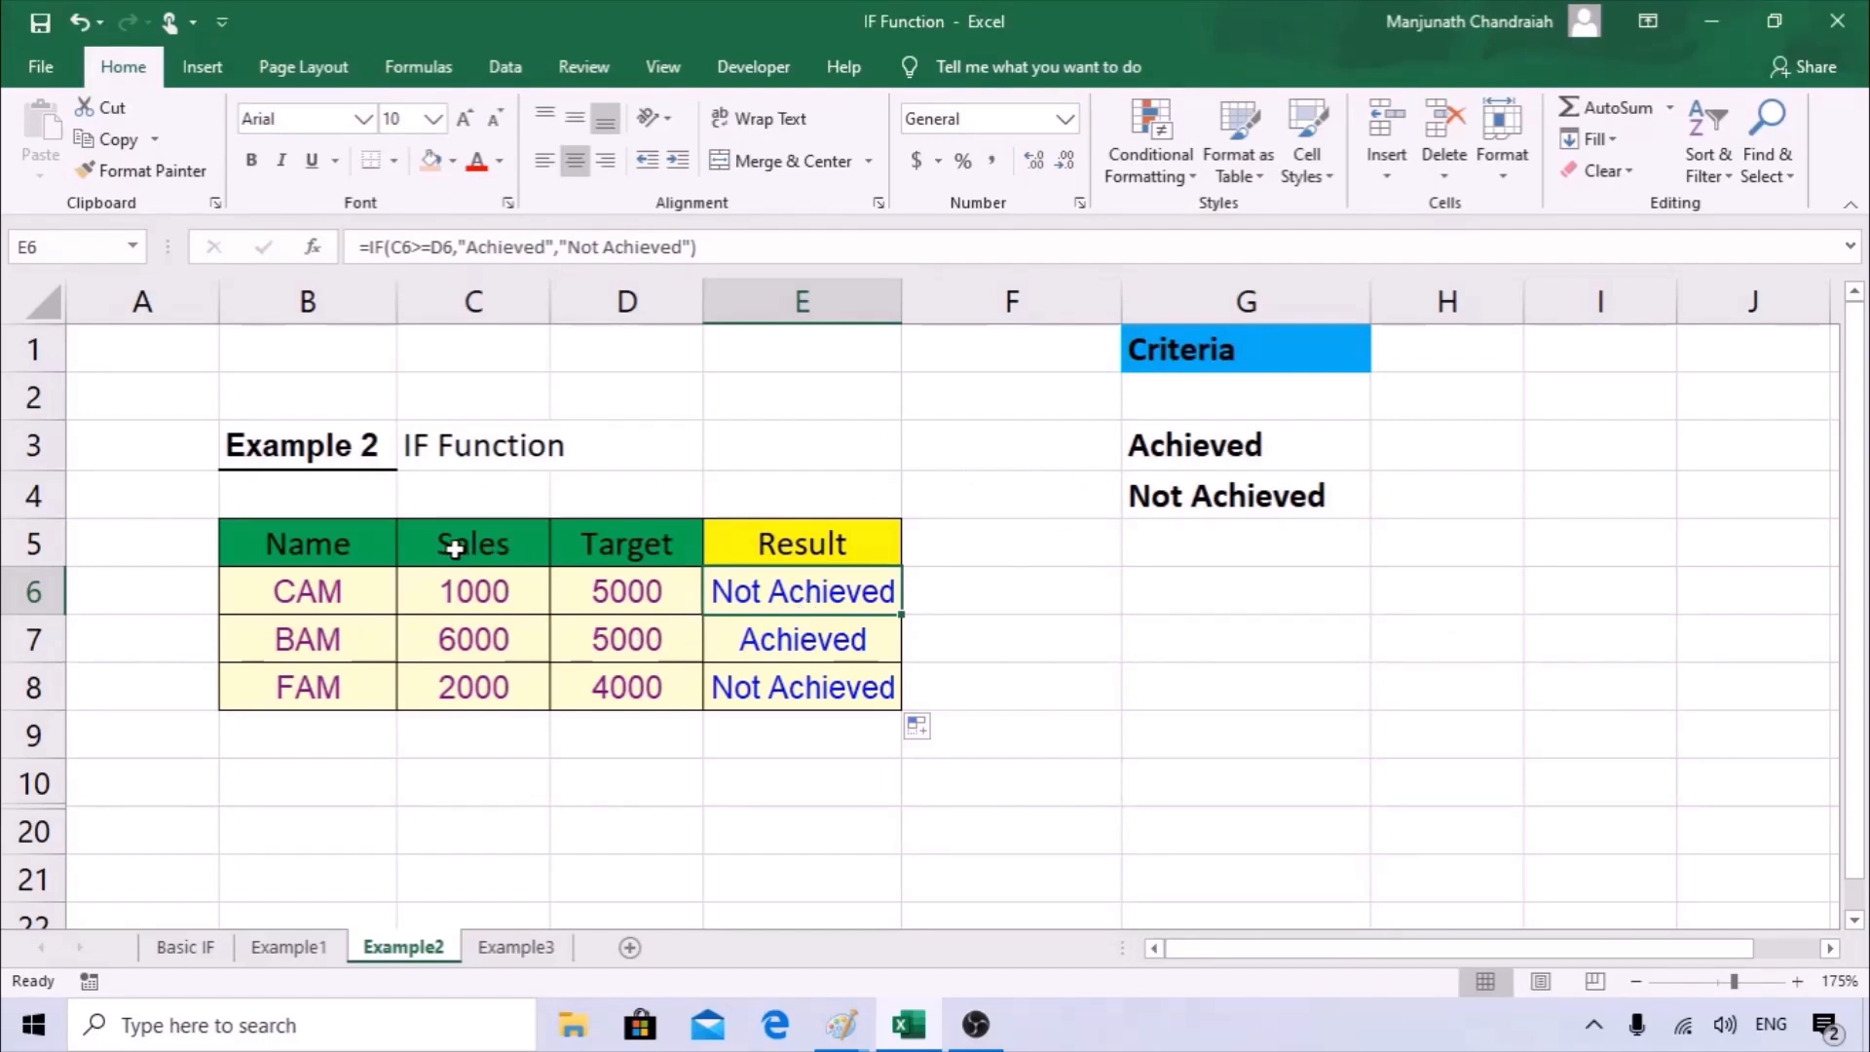
Compare the Sales and Target figures in row 6 with the result in E6.
{"action": "left_click_drag", "start_coordinate": [454, 548], "coordinate": [668, 563]}
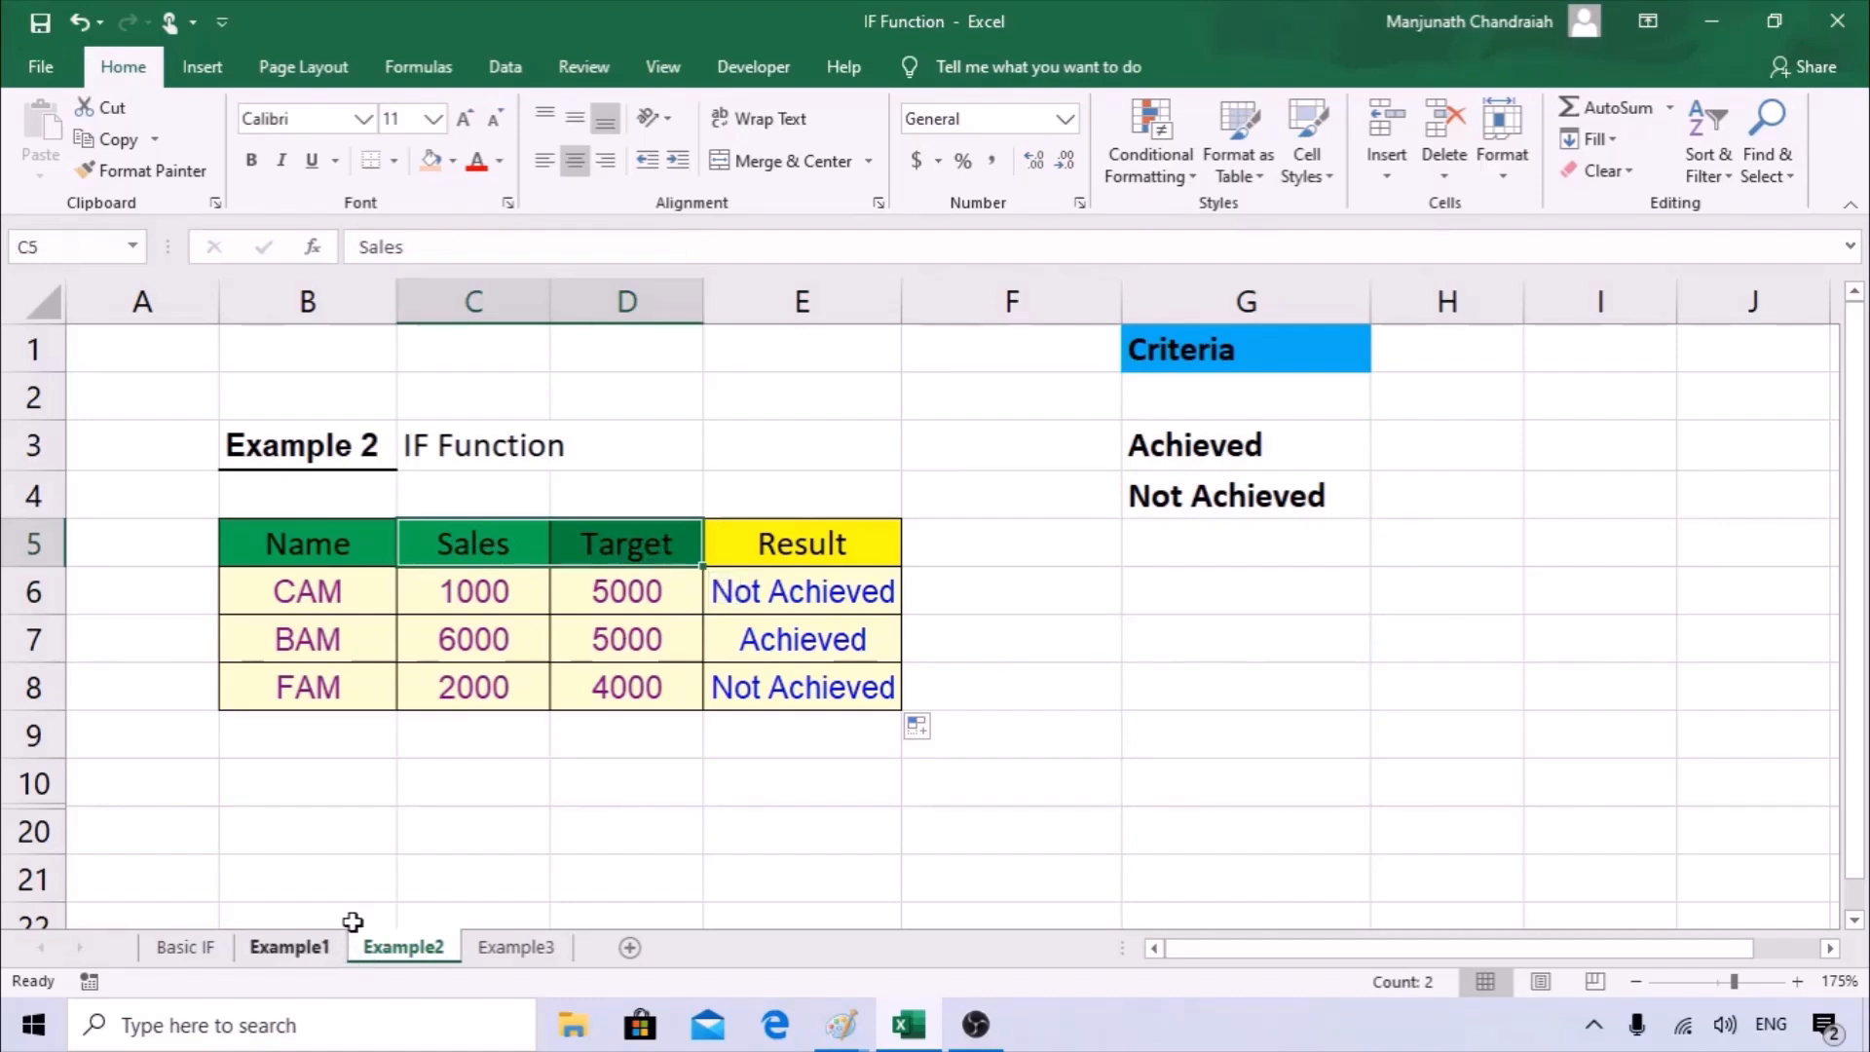
{"action": "left_click_drag", "start_coordinate": [467, 575], "coordinate": [604, 589]}
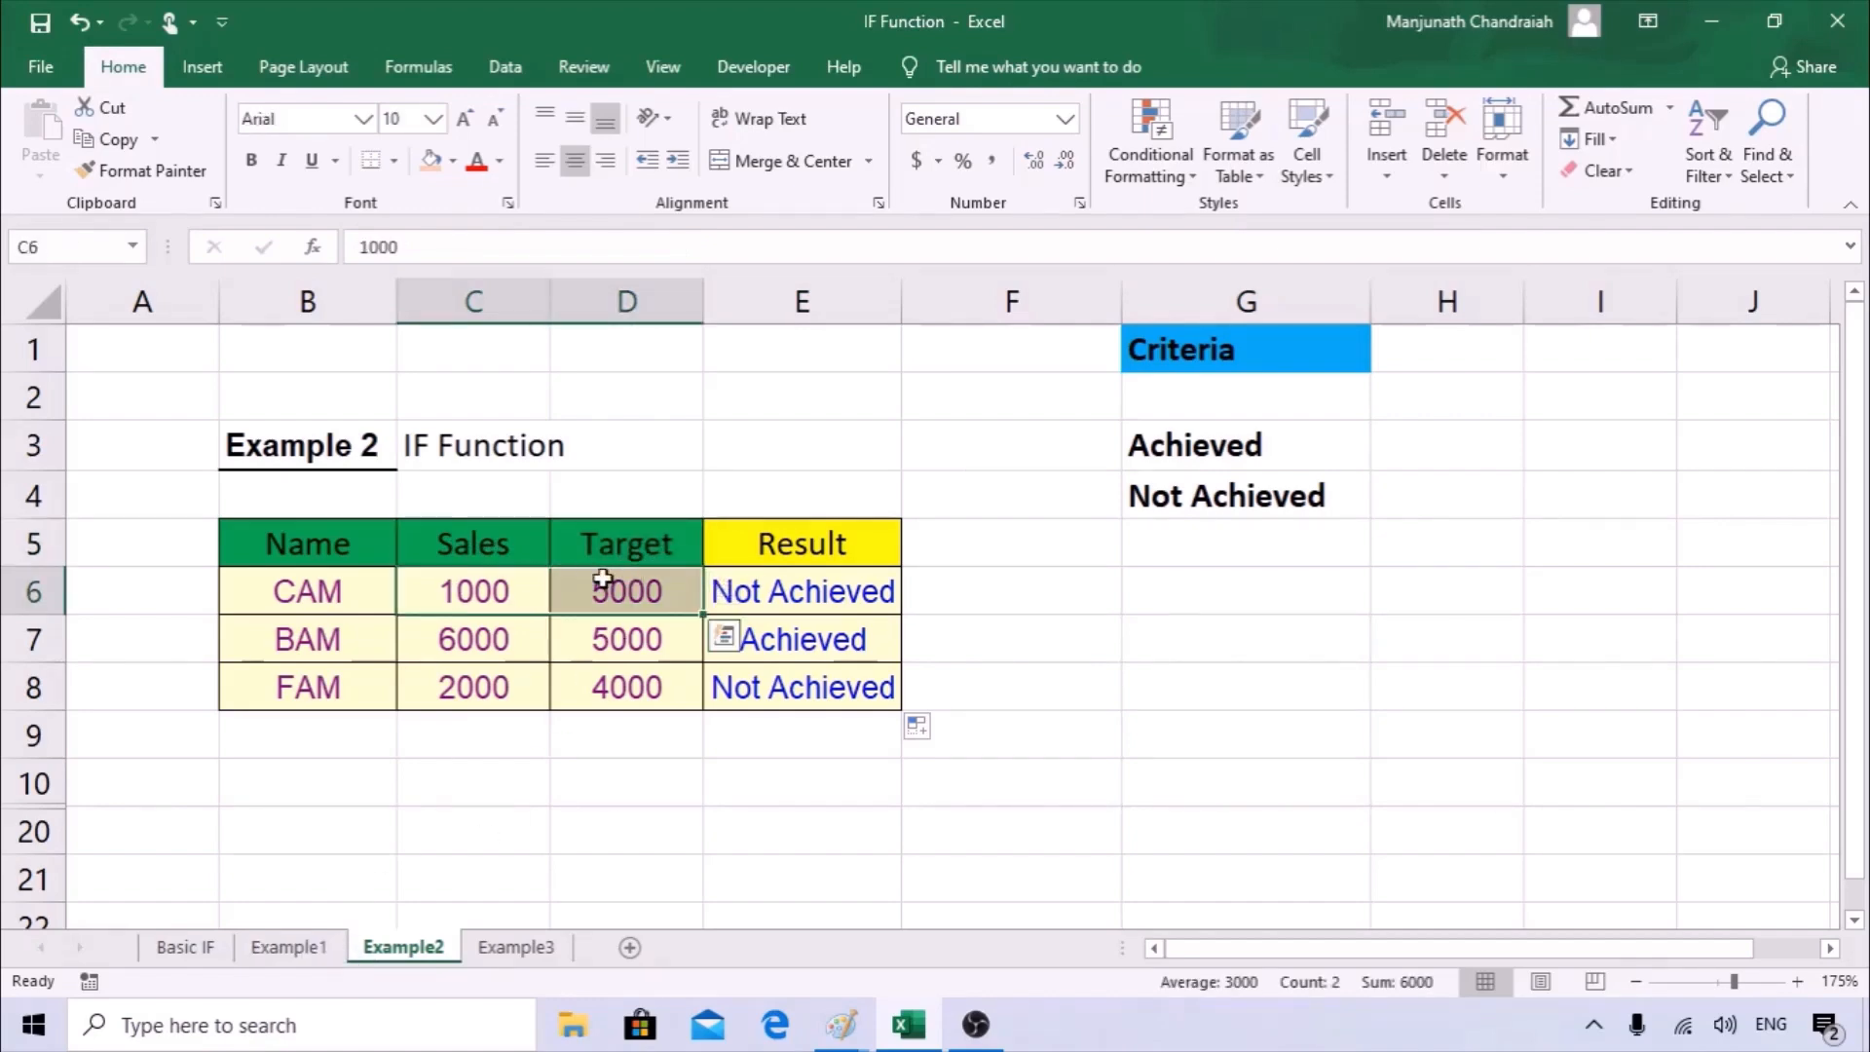
{"action": "left_click", "coordinate": [831, 591]}
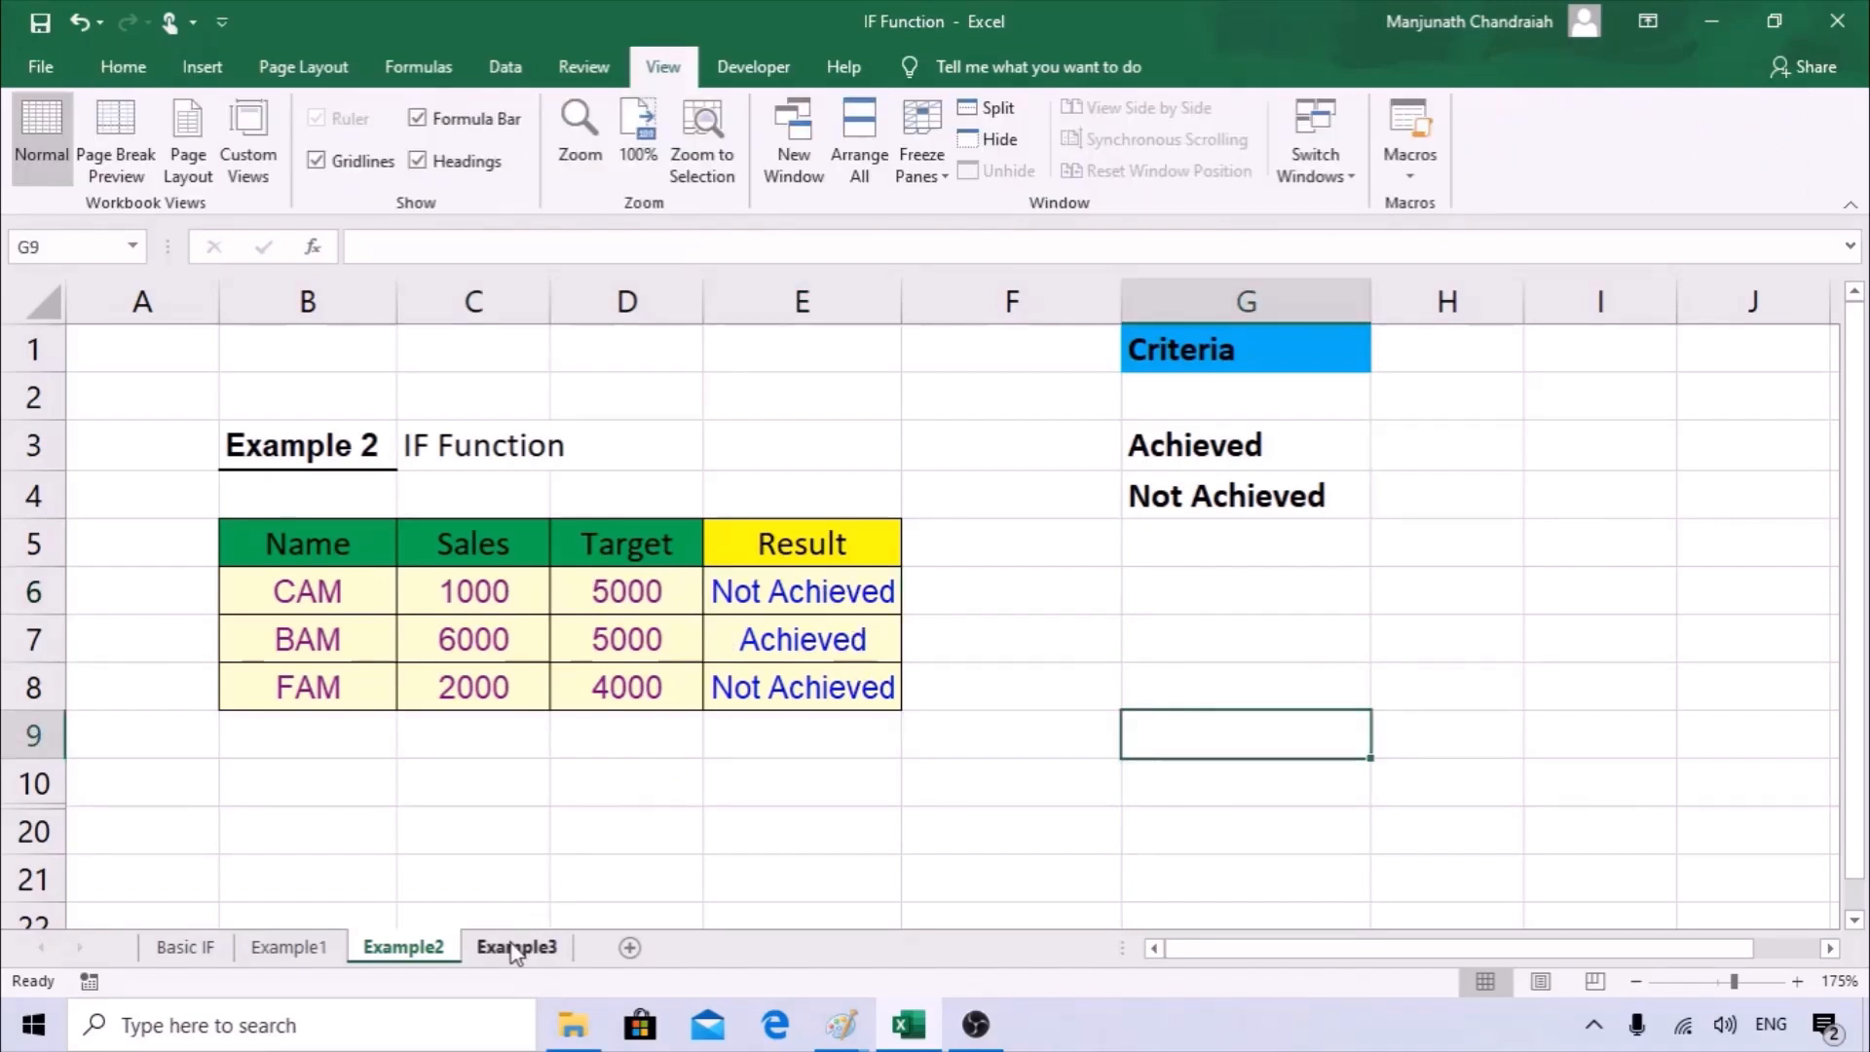
Open the Example3 sheet and examine the Name, Score and Result columns of the Multiple IF Function table.
{"action": "left_click", "coordinate": [513, 948]}
{"action": "left_click", "coordinate": [711, 704]}
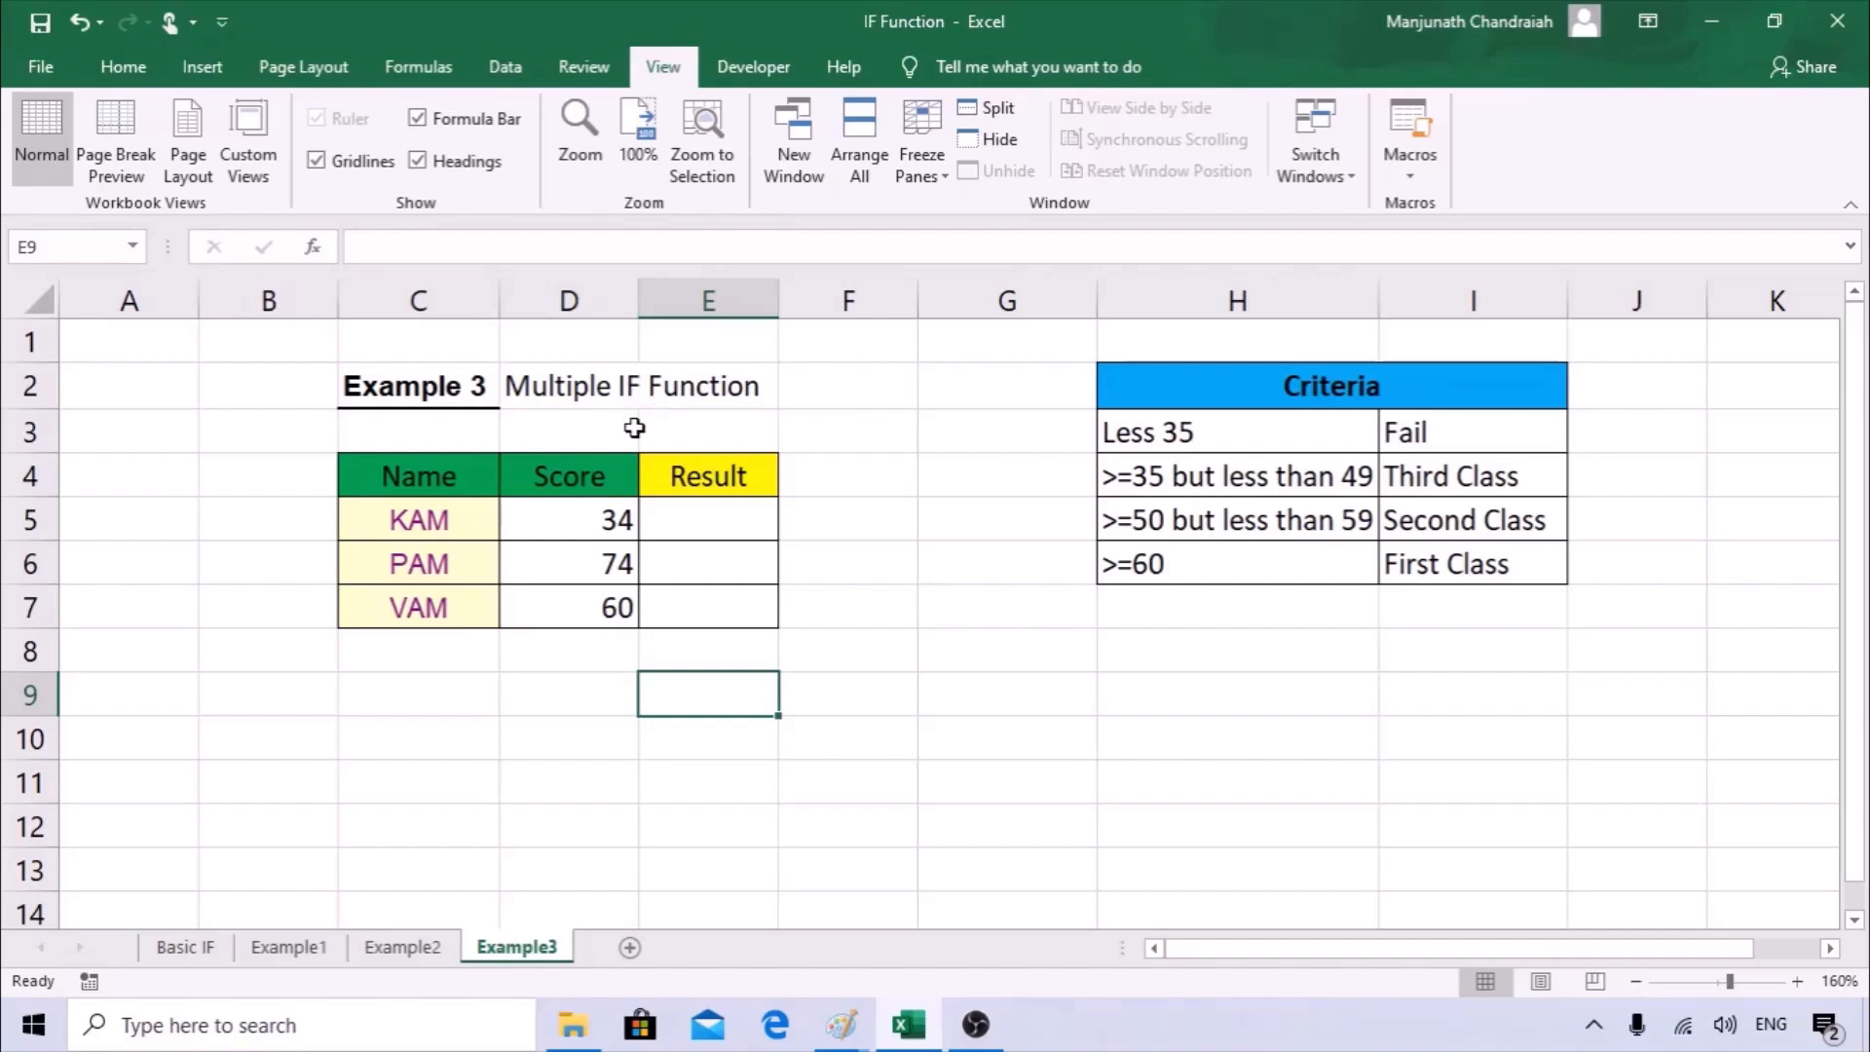
{"action": "left_click_drag", "start_coordinate": [418, 477], "coordinate": [434, 611]}
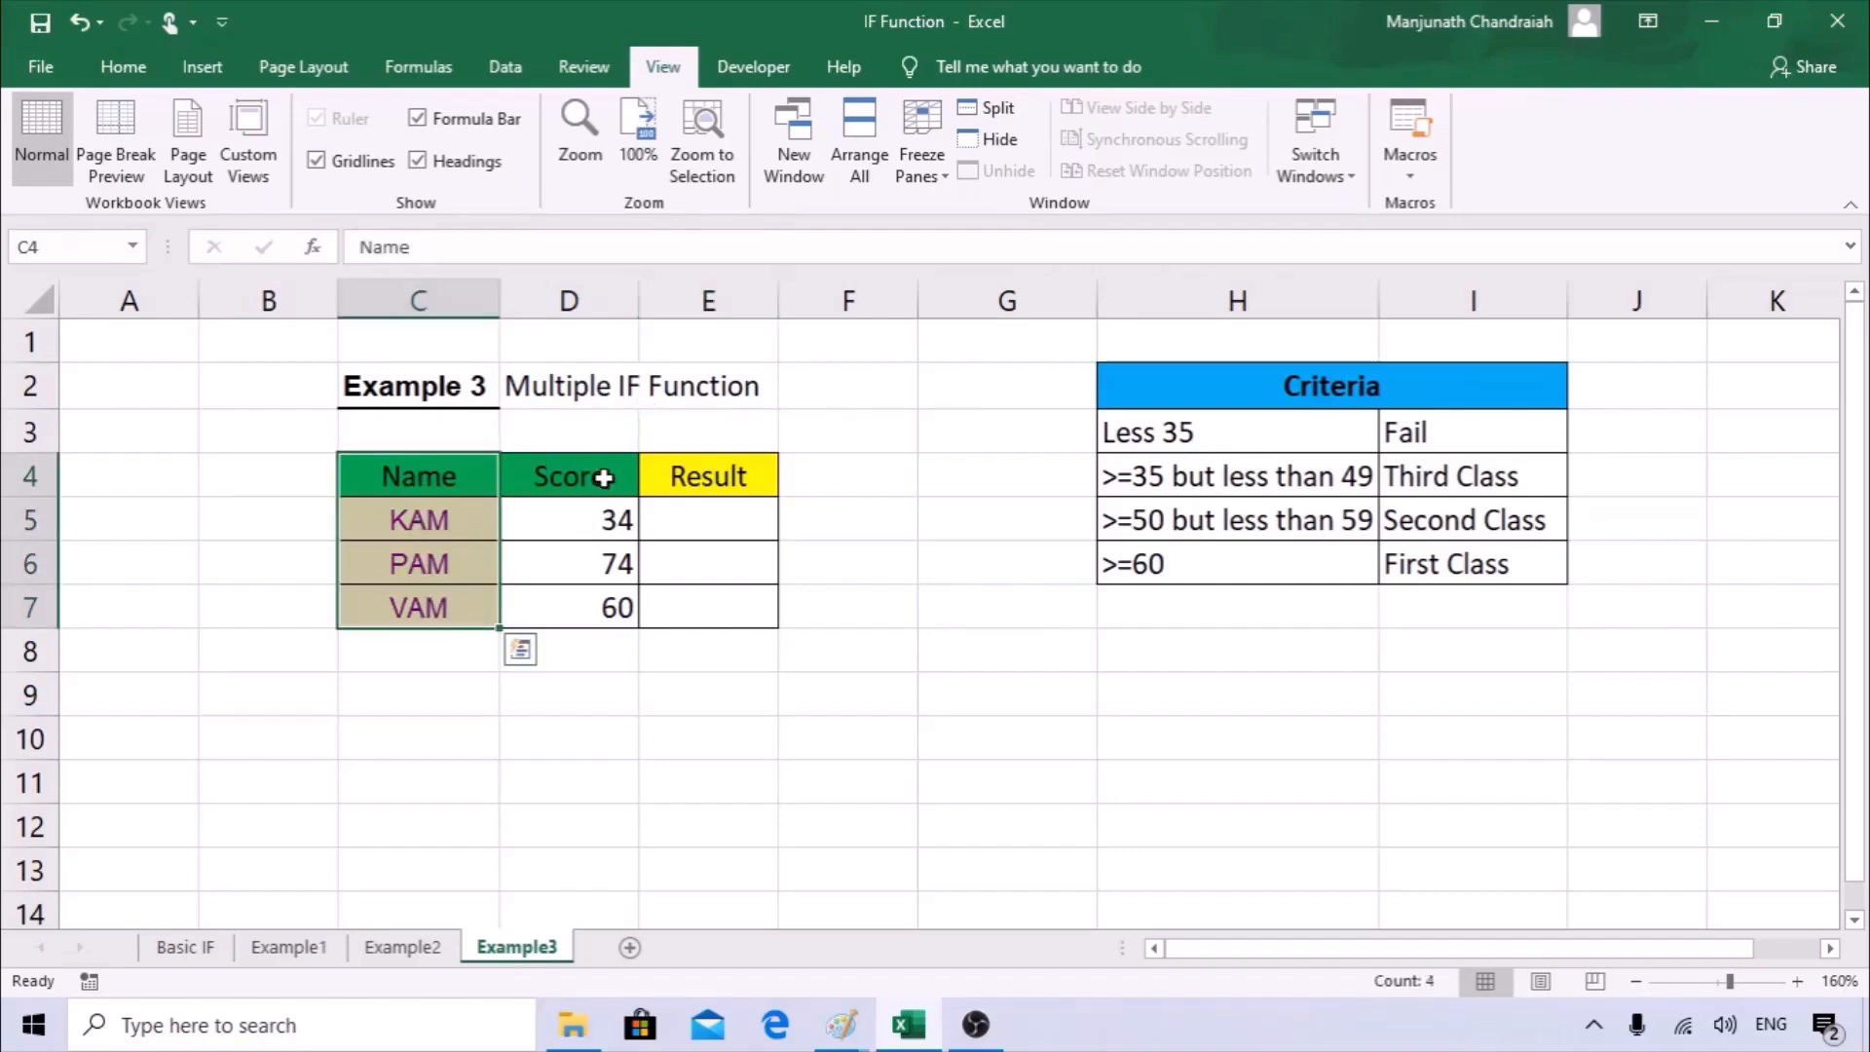
{"action": "left_click_drag", "start_coordinate": [605, 476], "coordinate": [613, 610]}
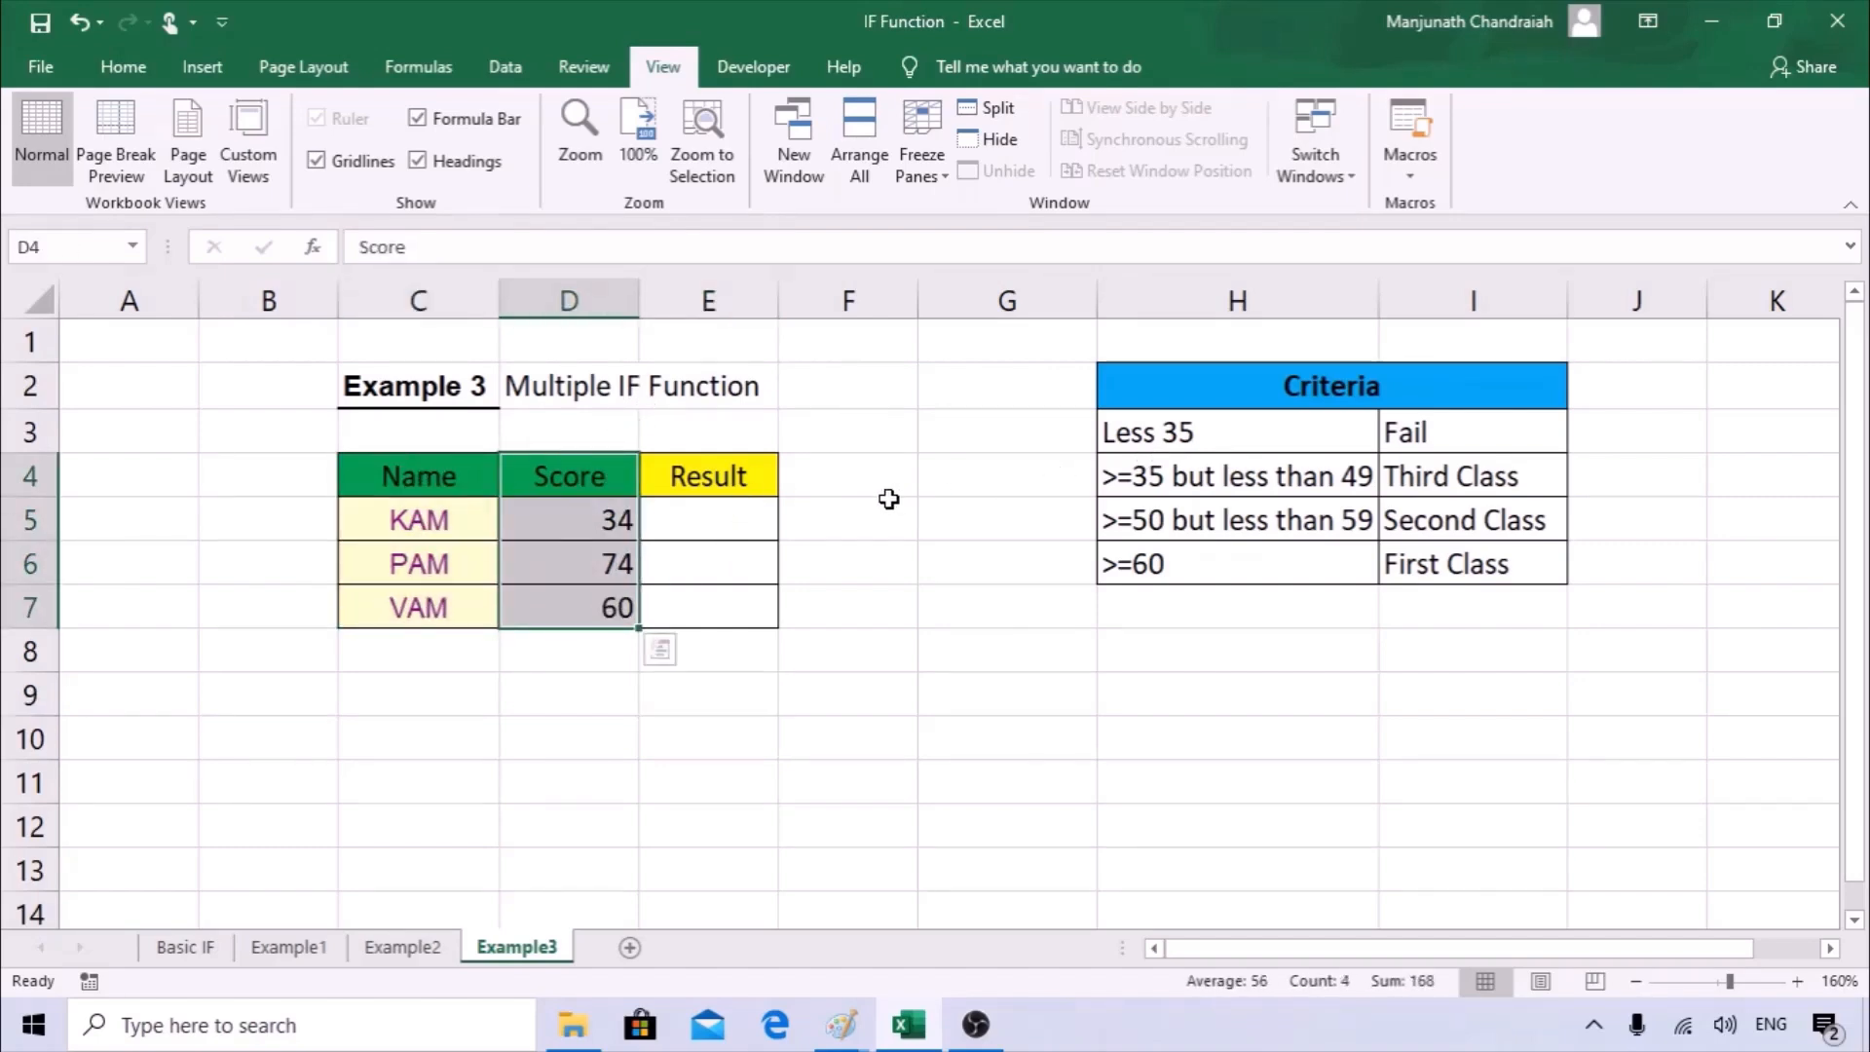
{"action": "left_click_drag", "start_coordinate": [688, 507], "coordinate": [697, 604]}
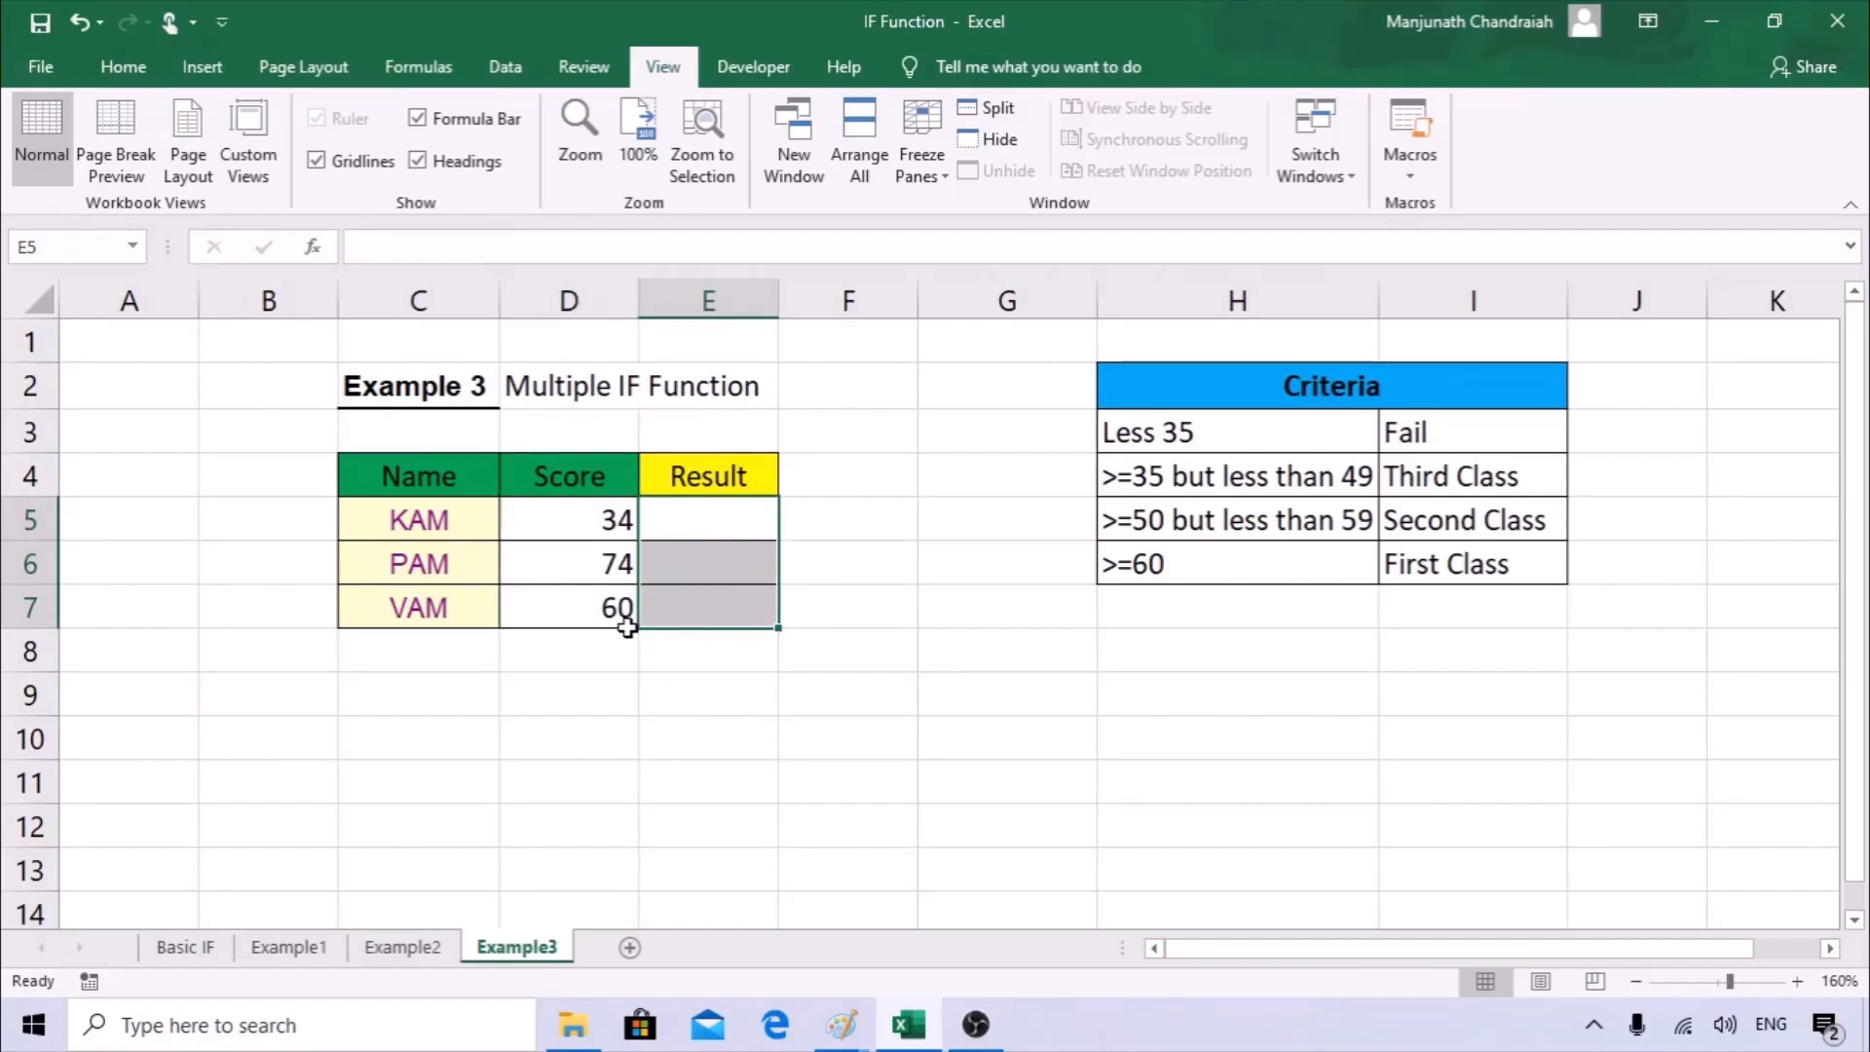
{"action": "left_click", "coordinate": [692, 521]}
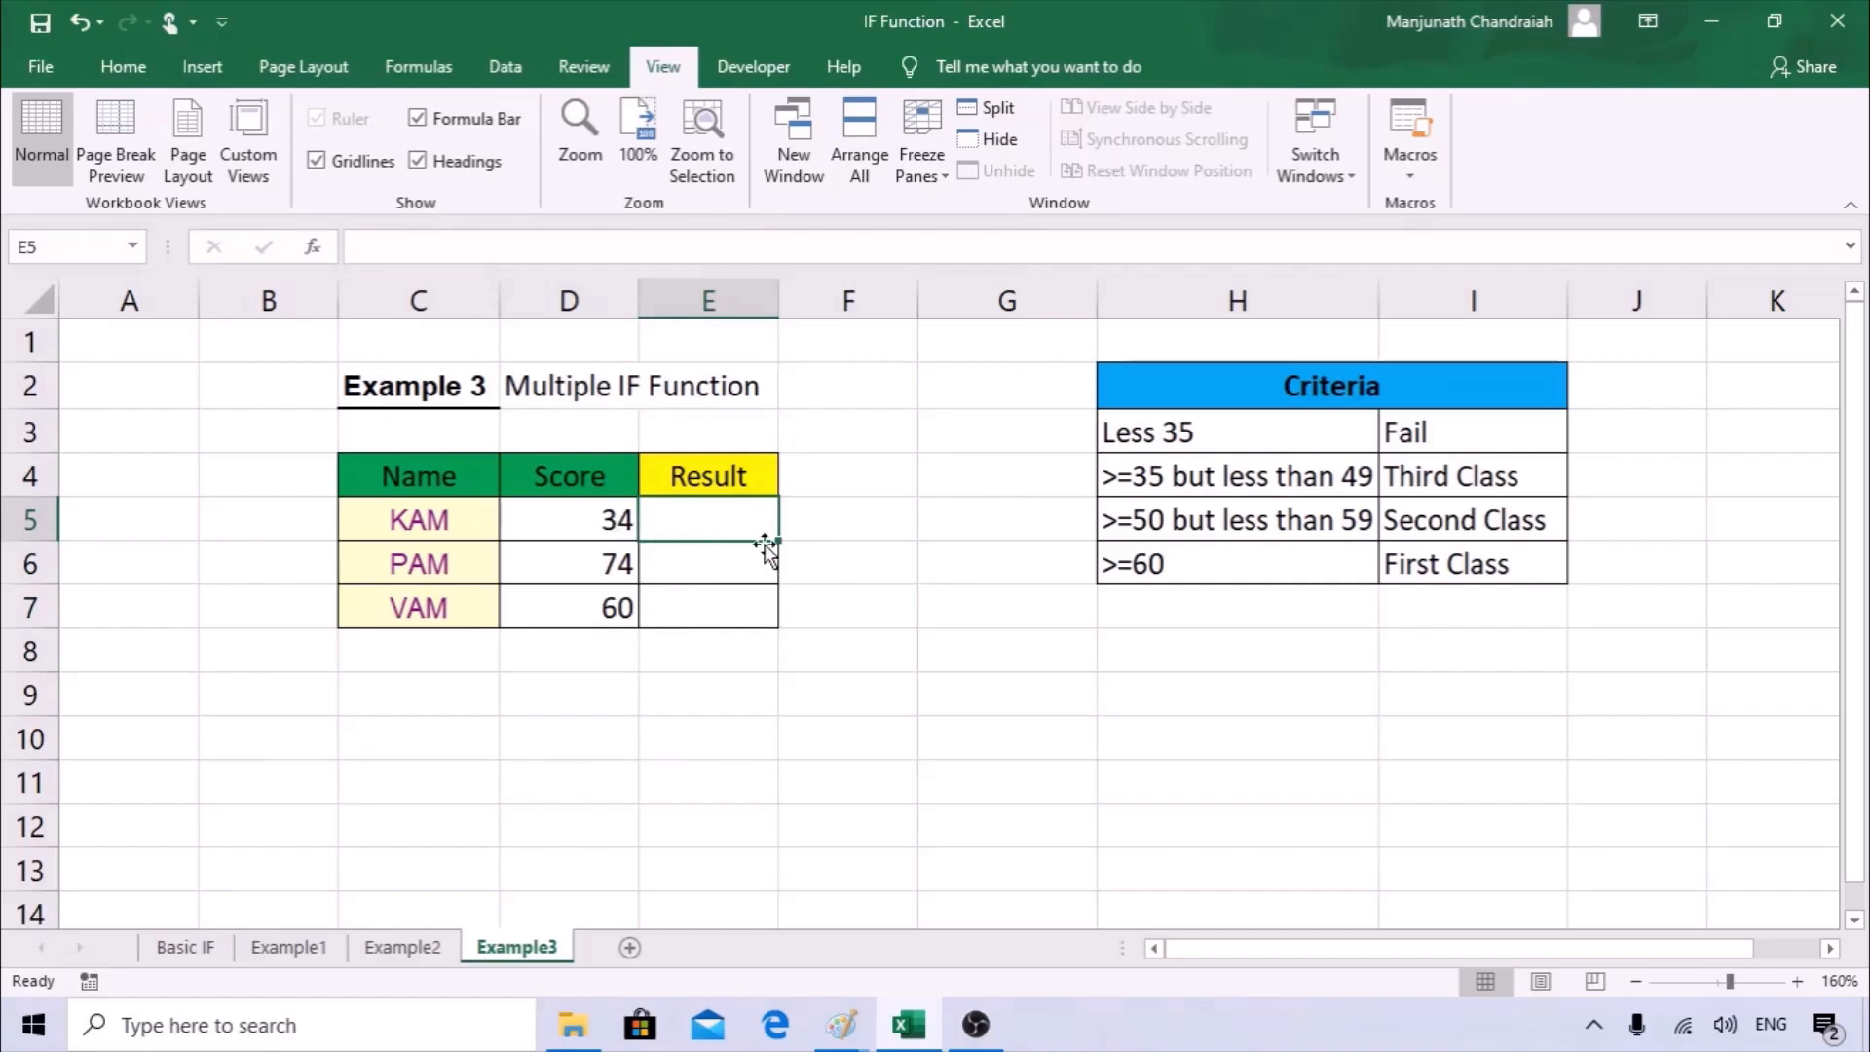
{"action": "left_click", "coordinate": [710, 564]}
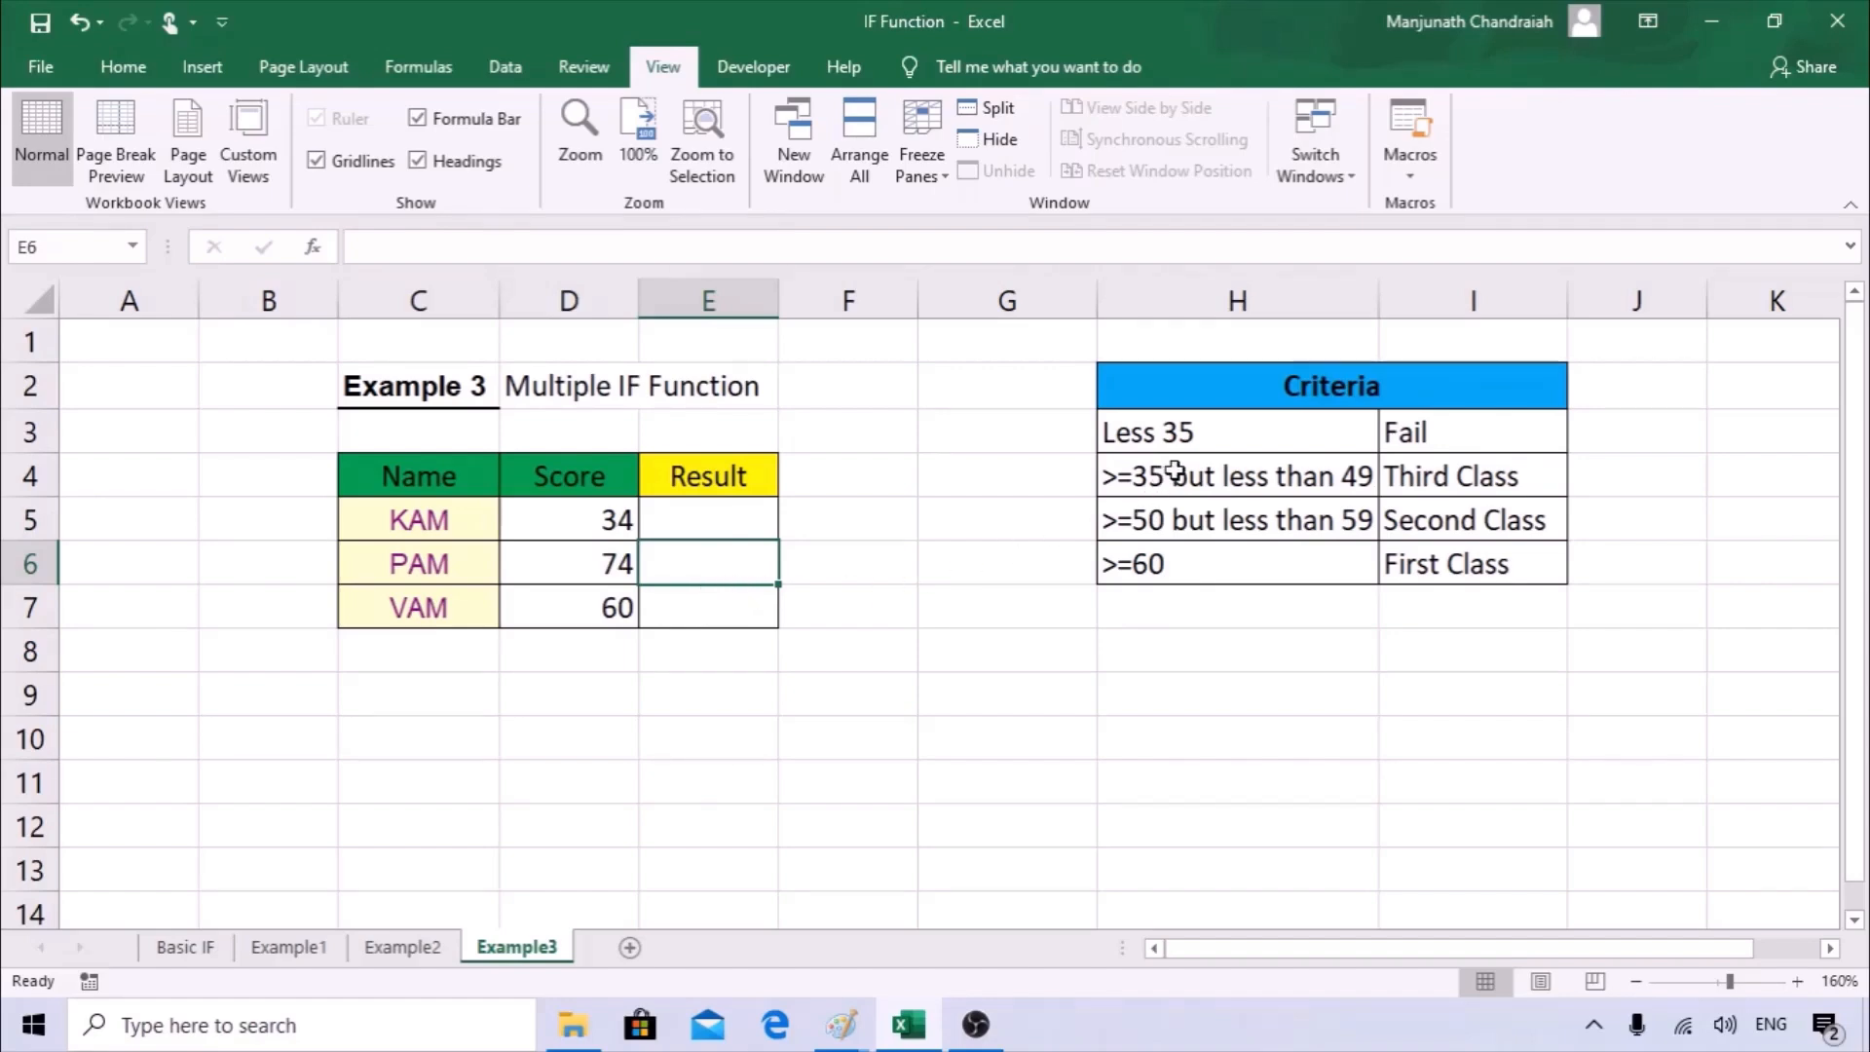
Review the Criteria table in H2:I6, matching each score range with its class.
{"action": "left_click", "coordinate": [1212, 391]}
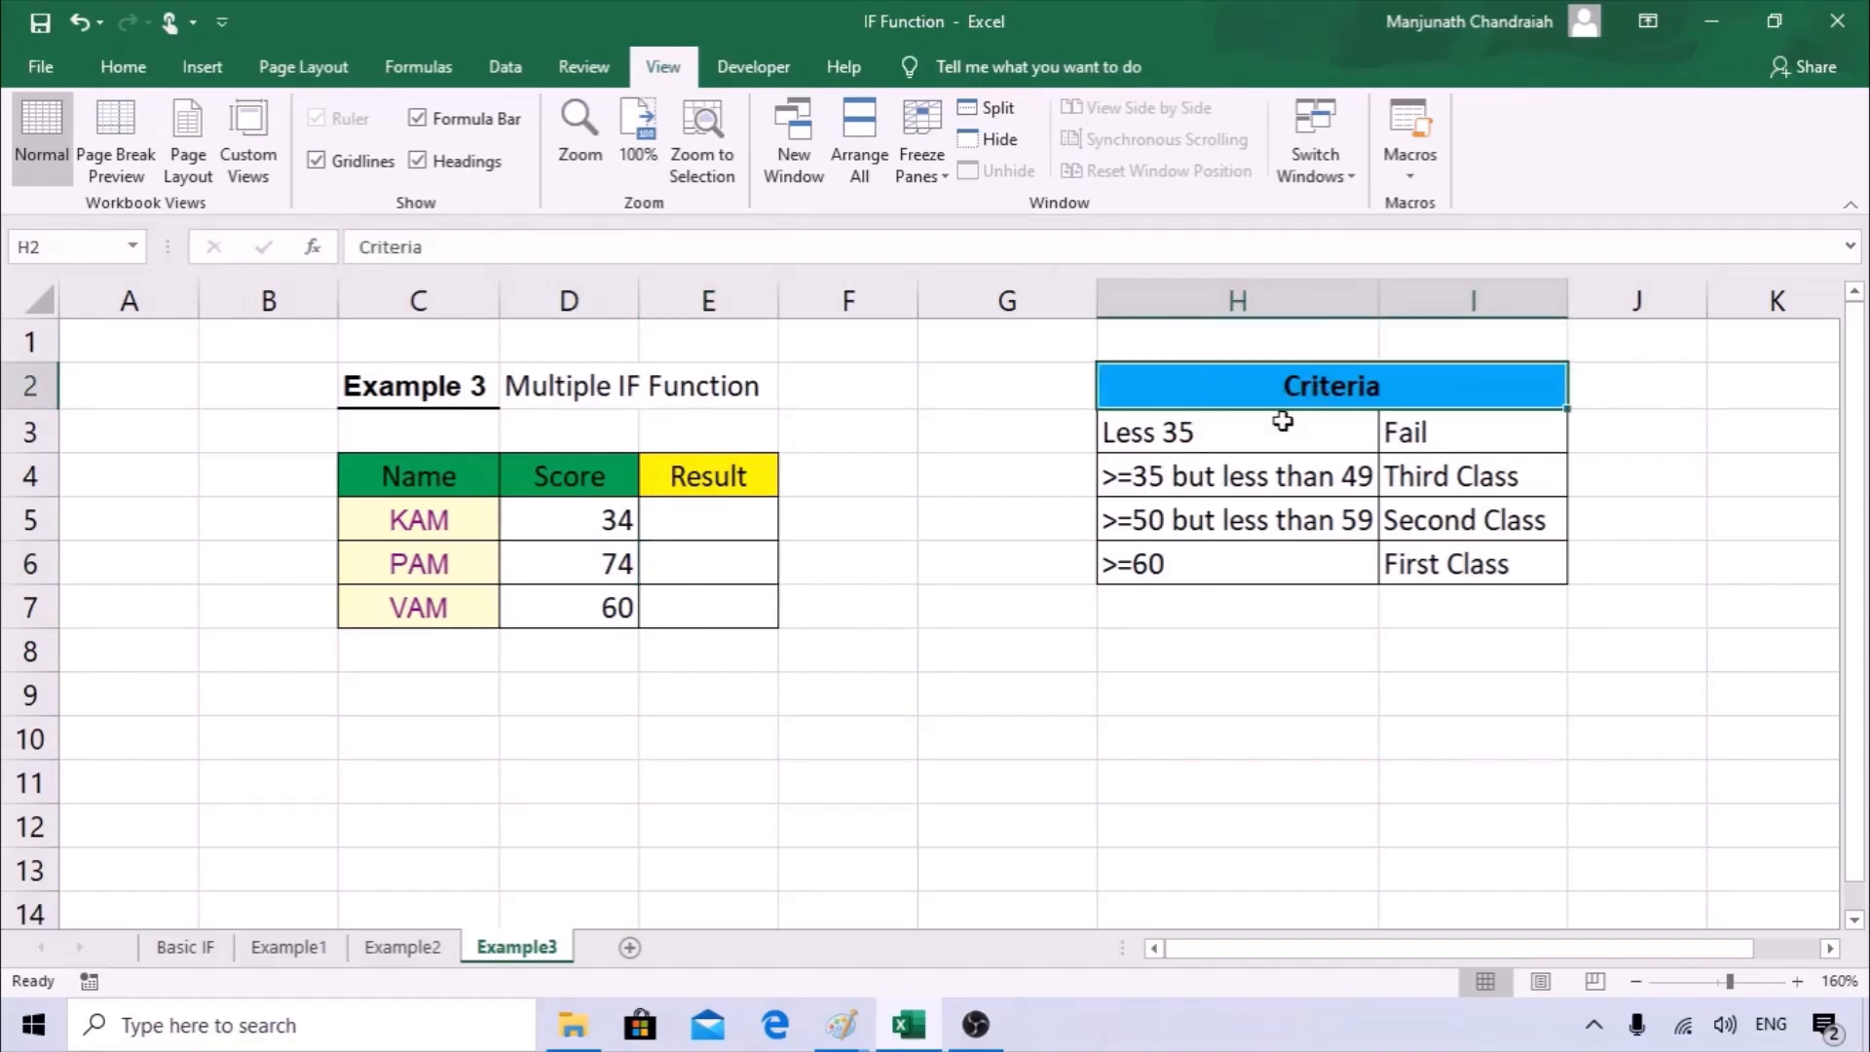
{"action": "left_click", "coordinate": [1198, 440]}
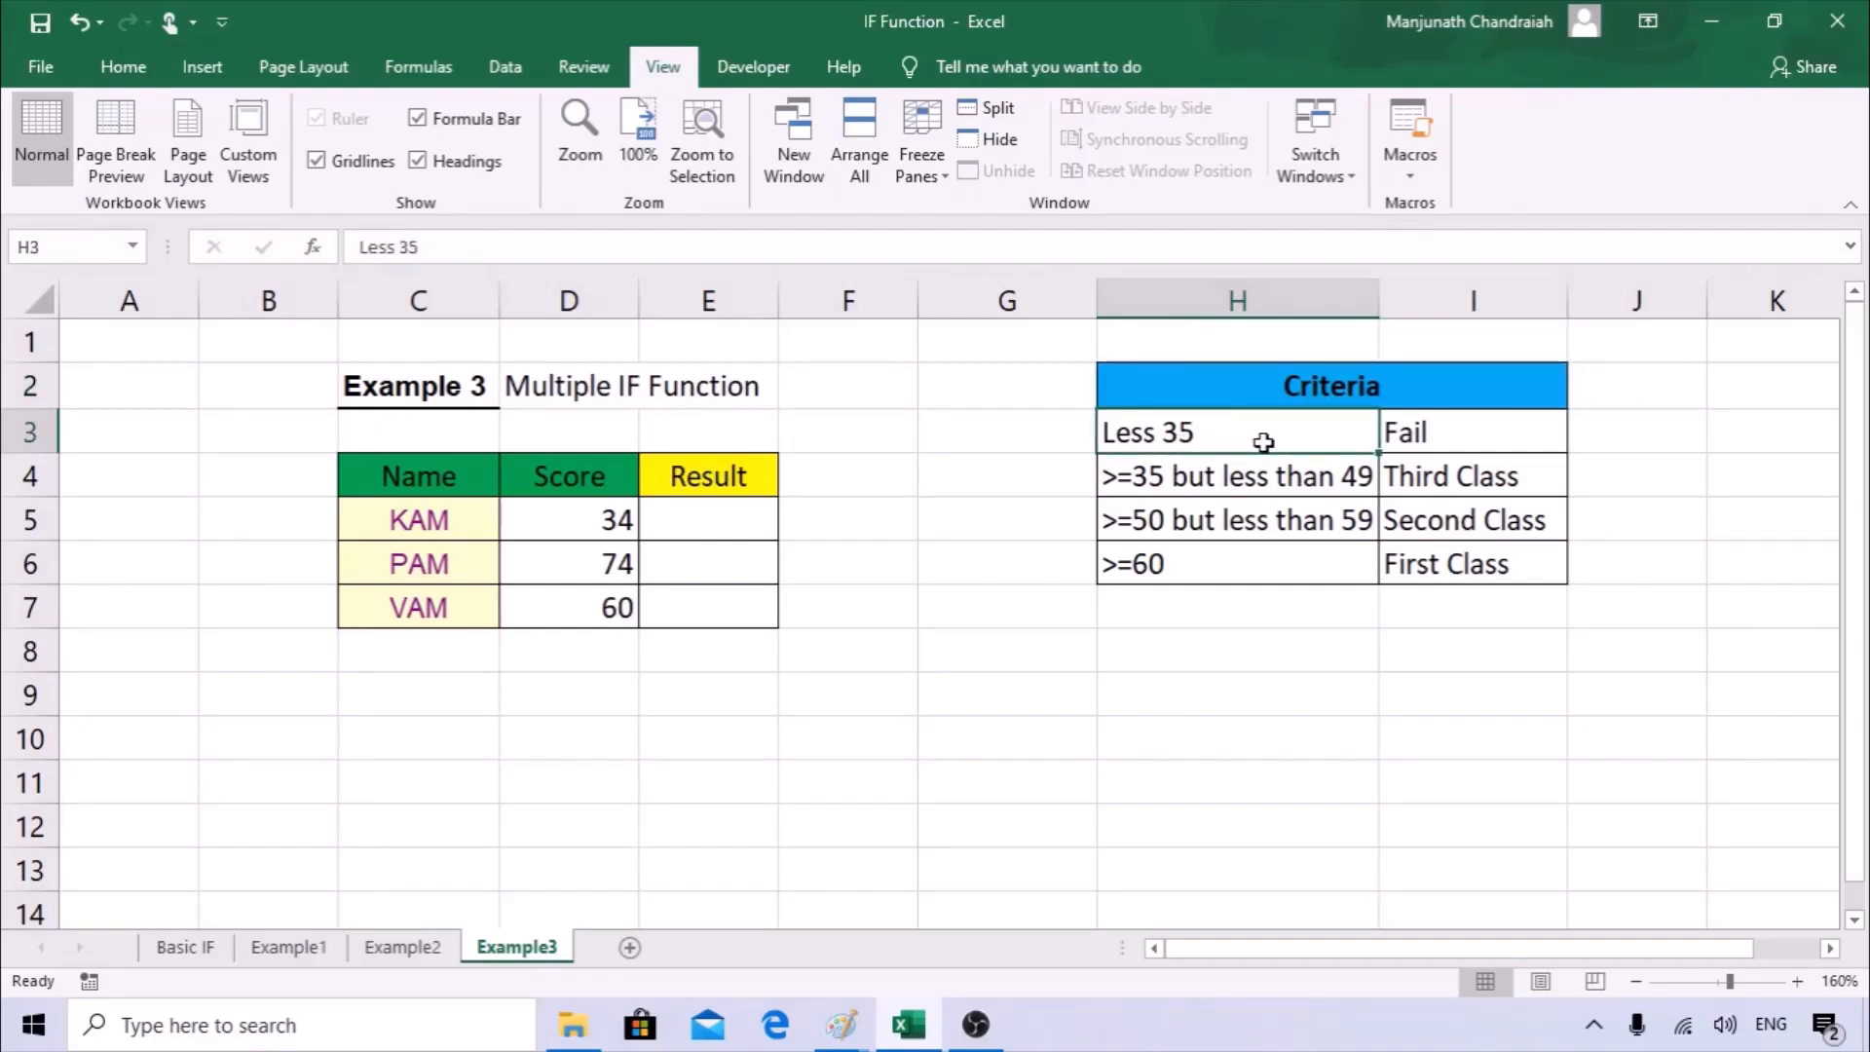
{"action": "left_click", "coordinate": [1454, 435]}
{"action": "left_click", "coordinate": [1235, 480]}
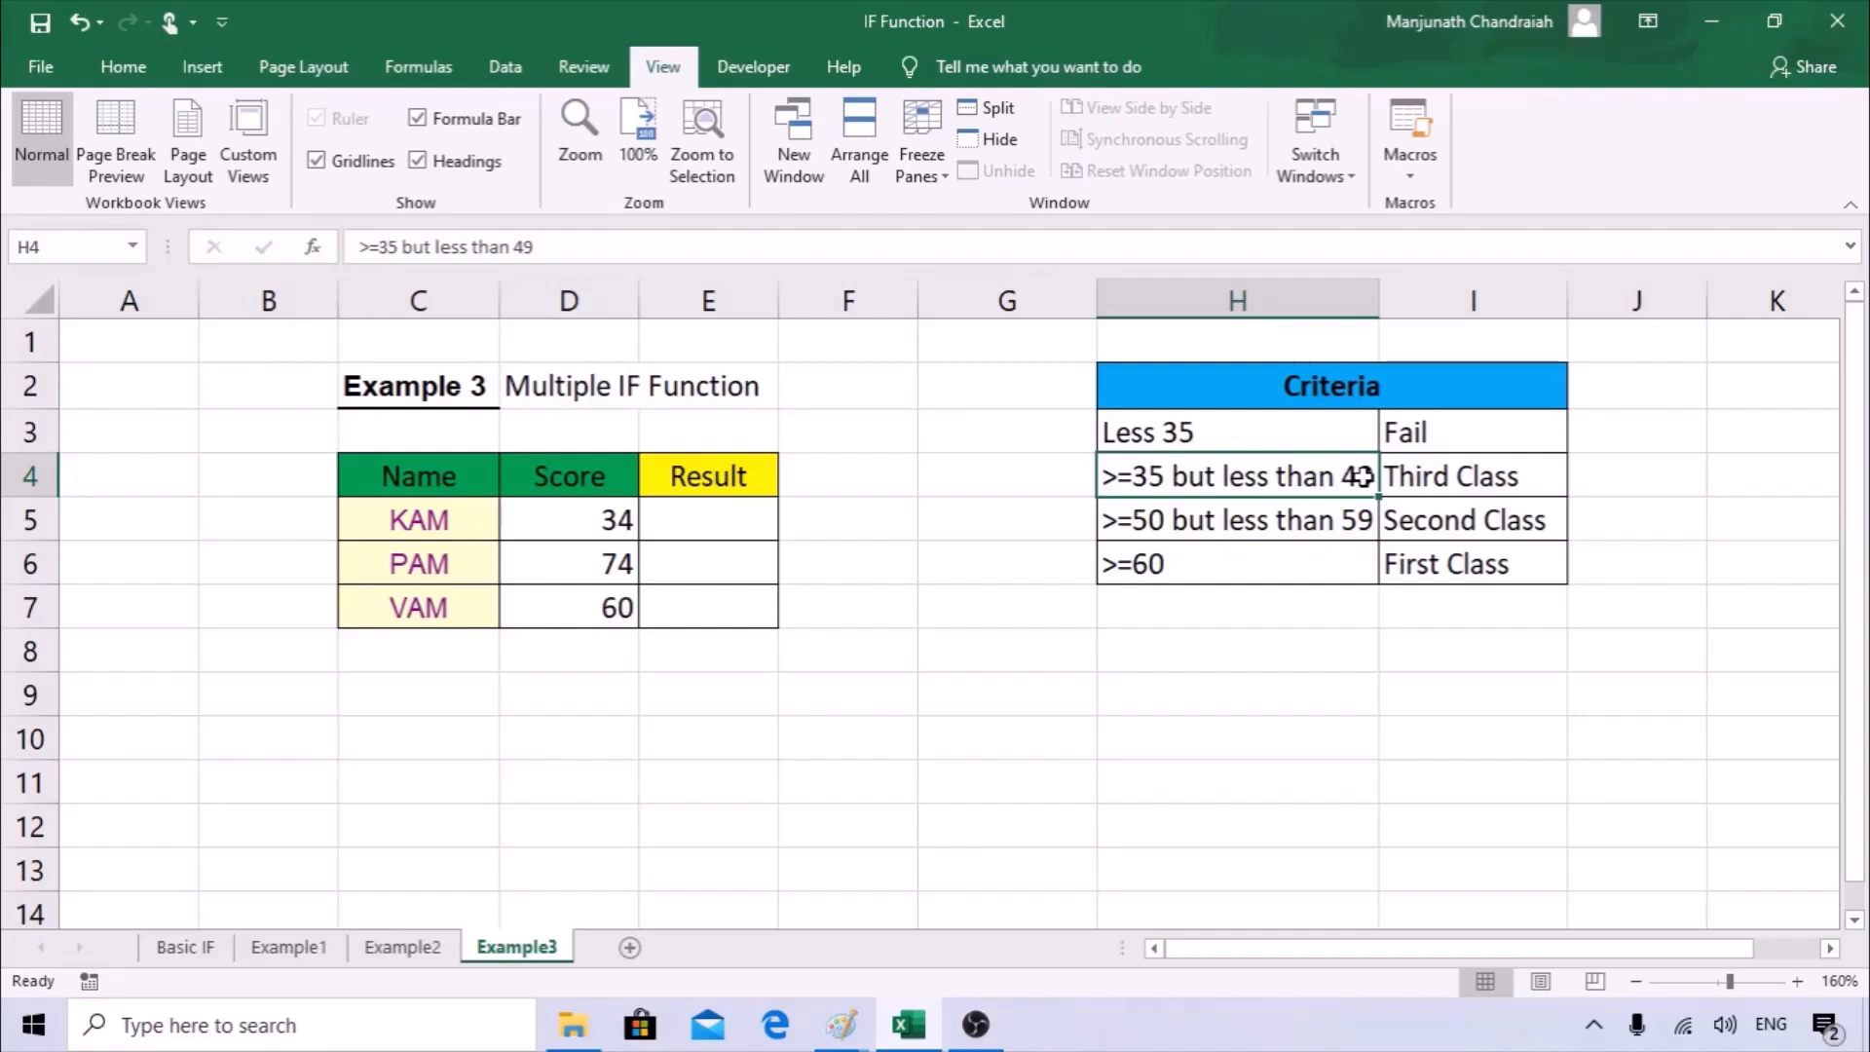
{"action": "left_click", "coordinate": [1471, 480]}
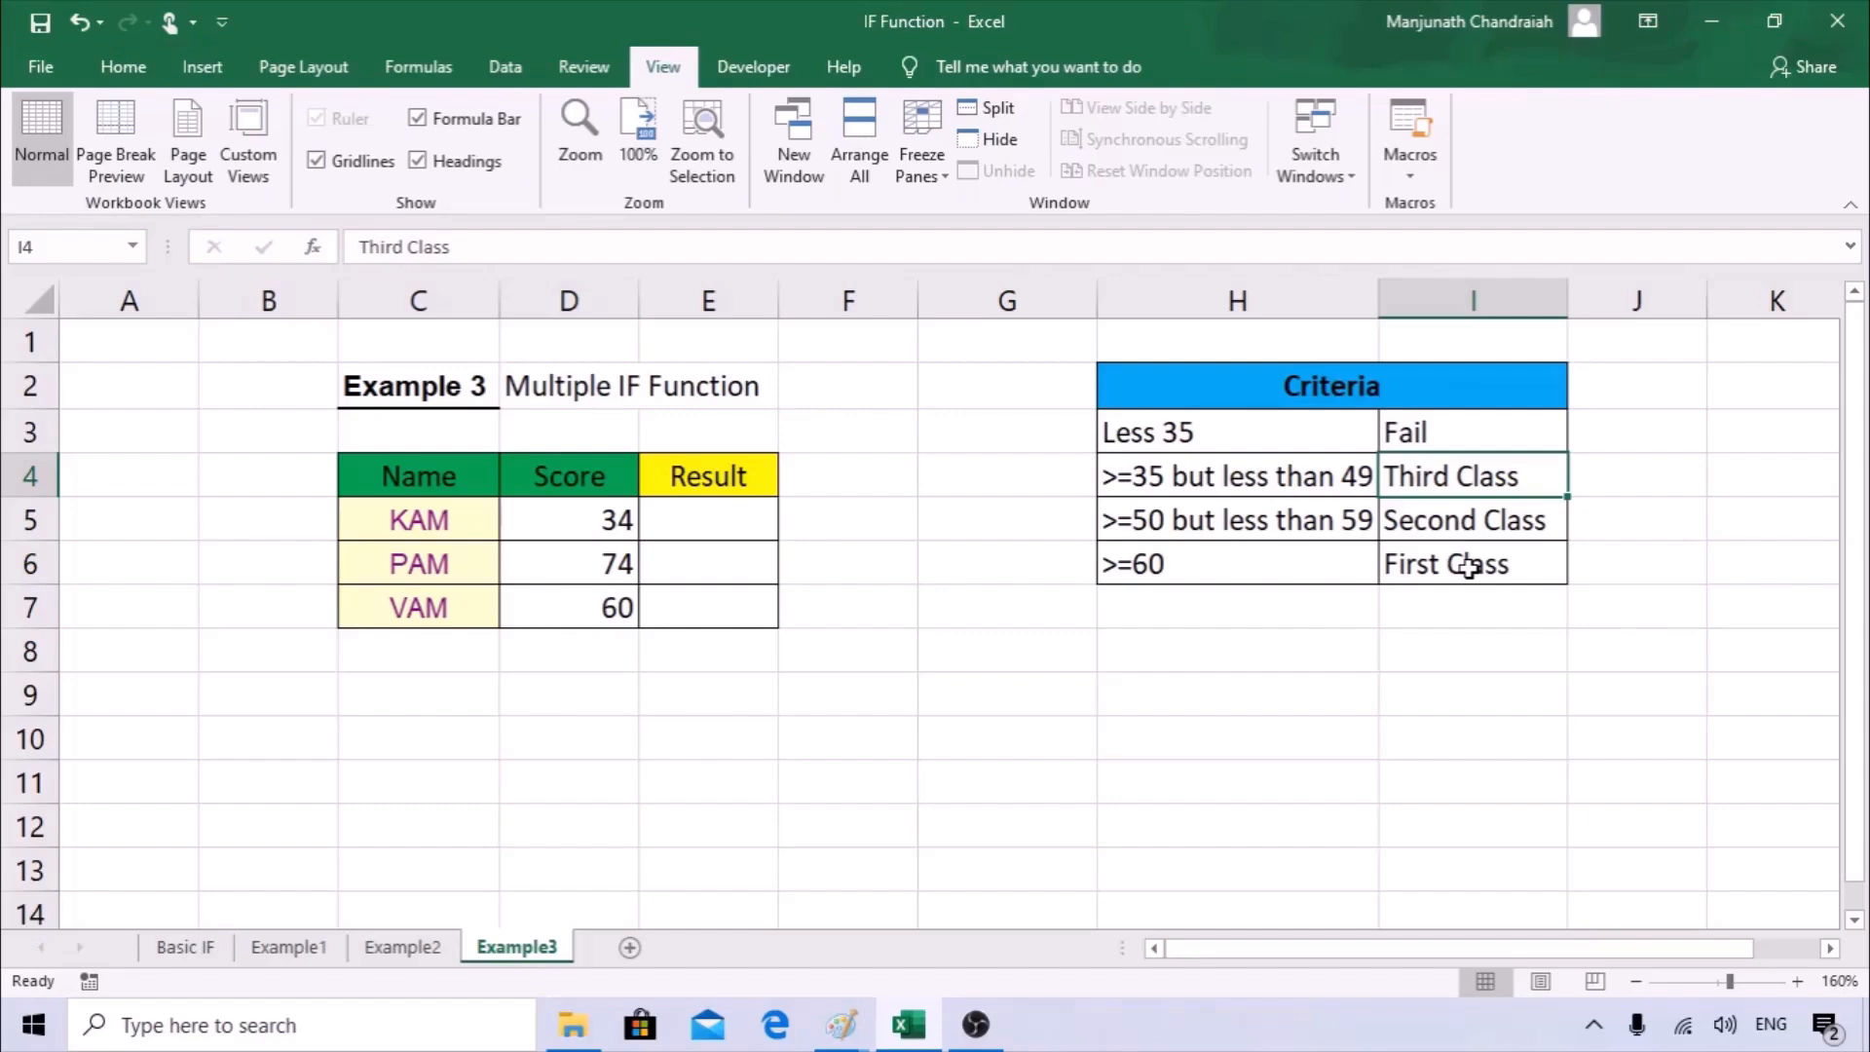
{"action": "left_click_drag", "start_coordinate": [1202, 438], "coordinate": [1229, 563]}
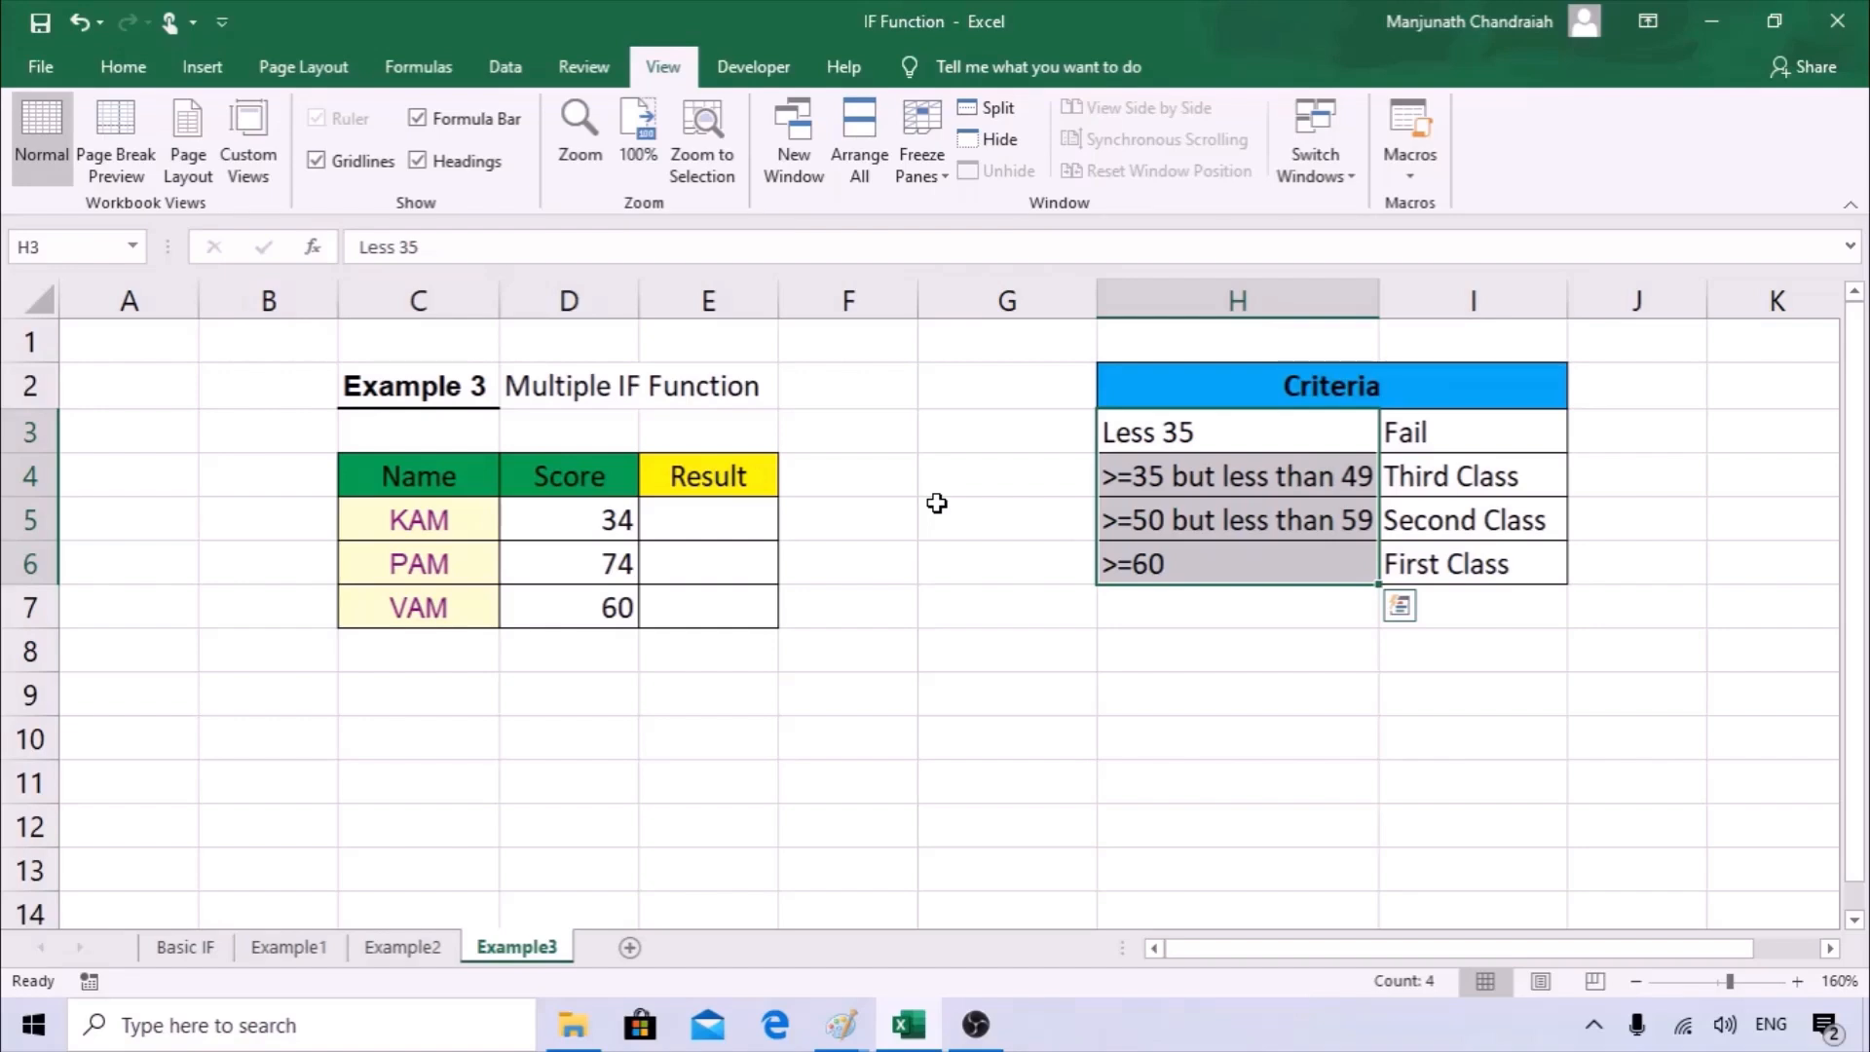
{"action": "left_click_drag", "start_coordinate": [1419, 443], "coordinate": [1427, 558]}
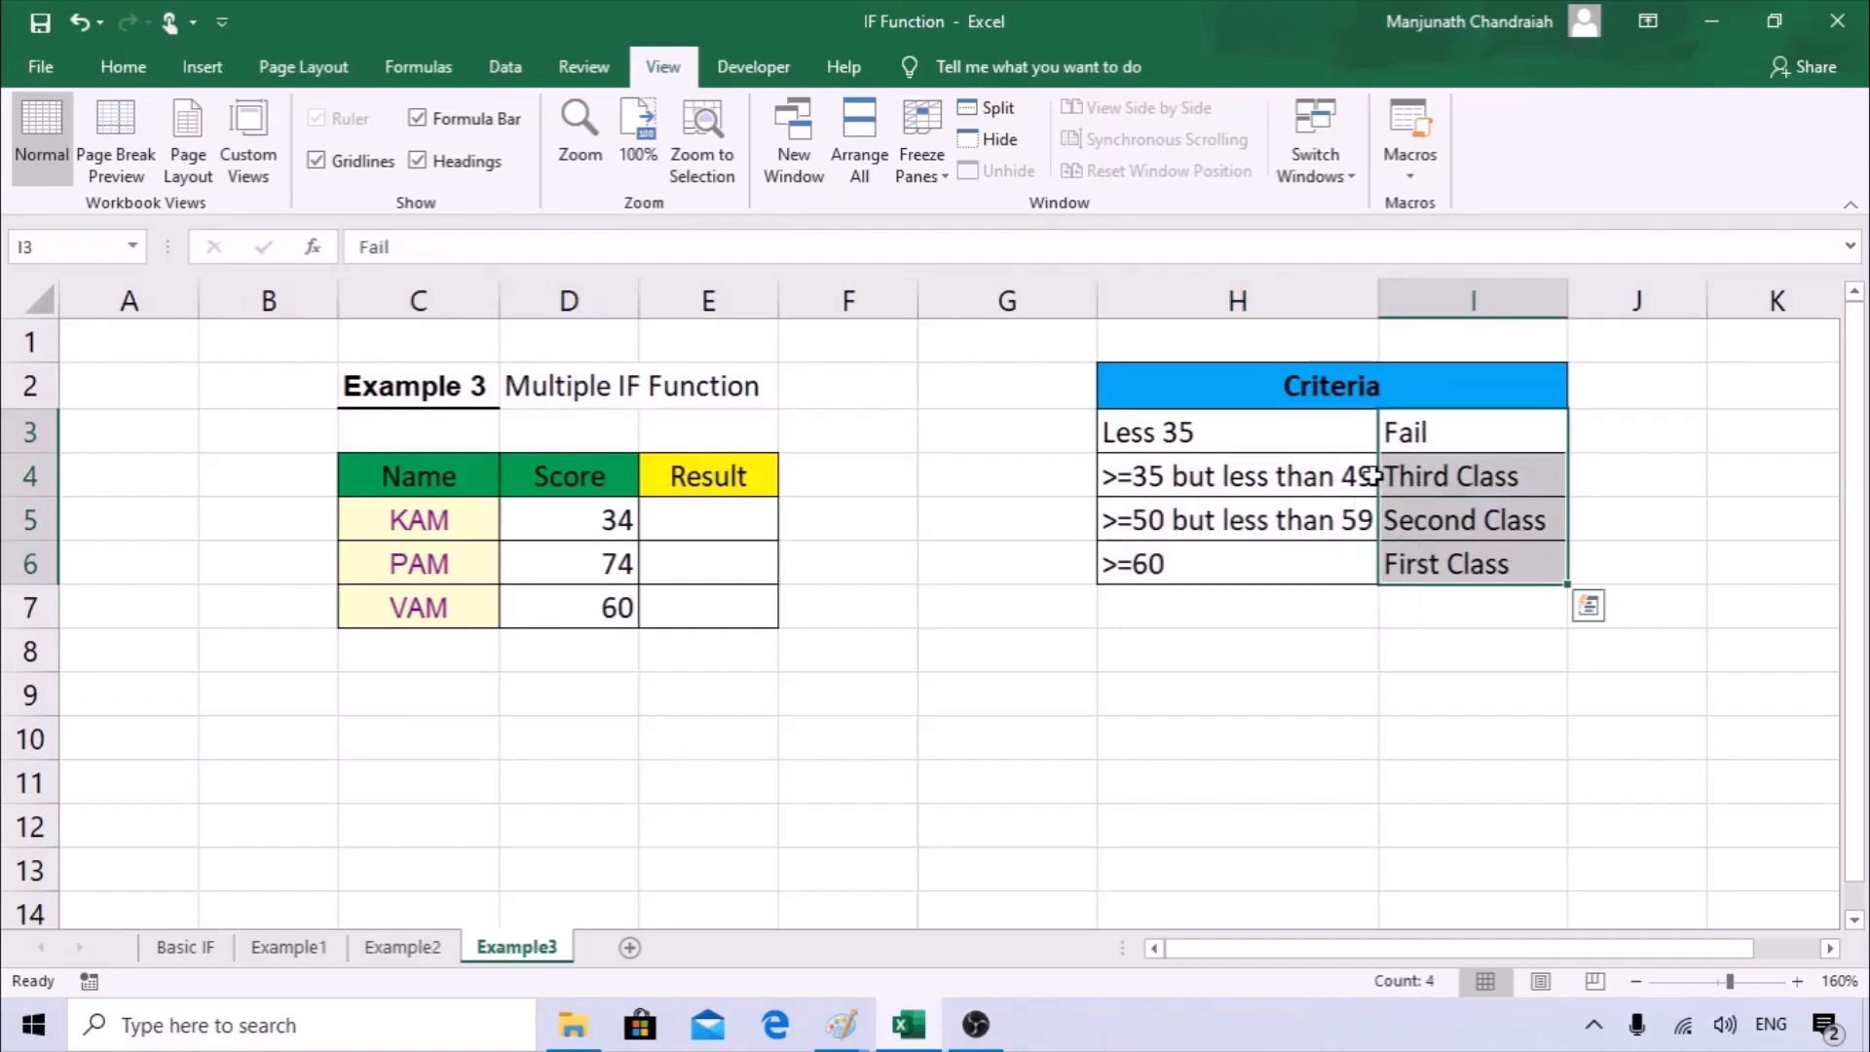
Go through the four score conditions in H3:H6 and compare the scores in D5 and D6 with them.
{"action": "left_click", "coordinate": [716, 530]}
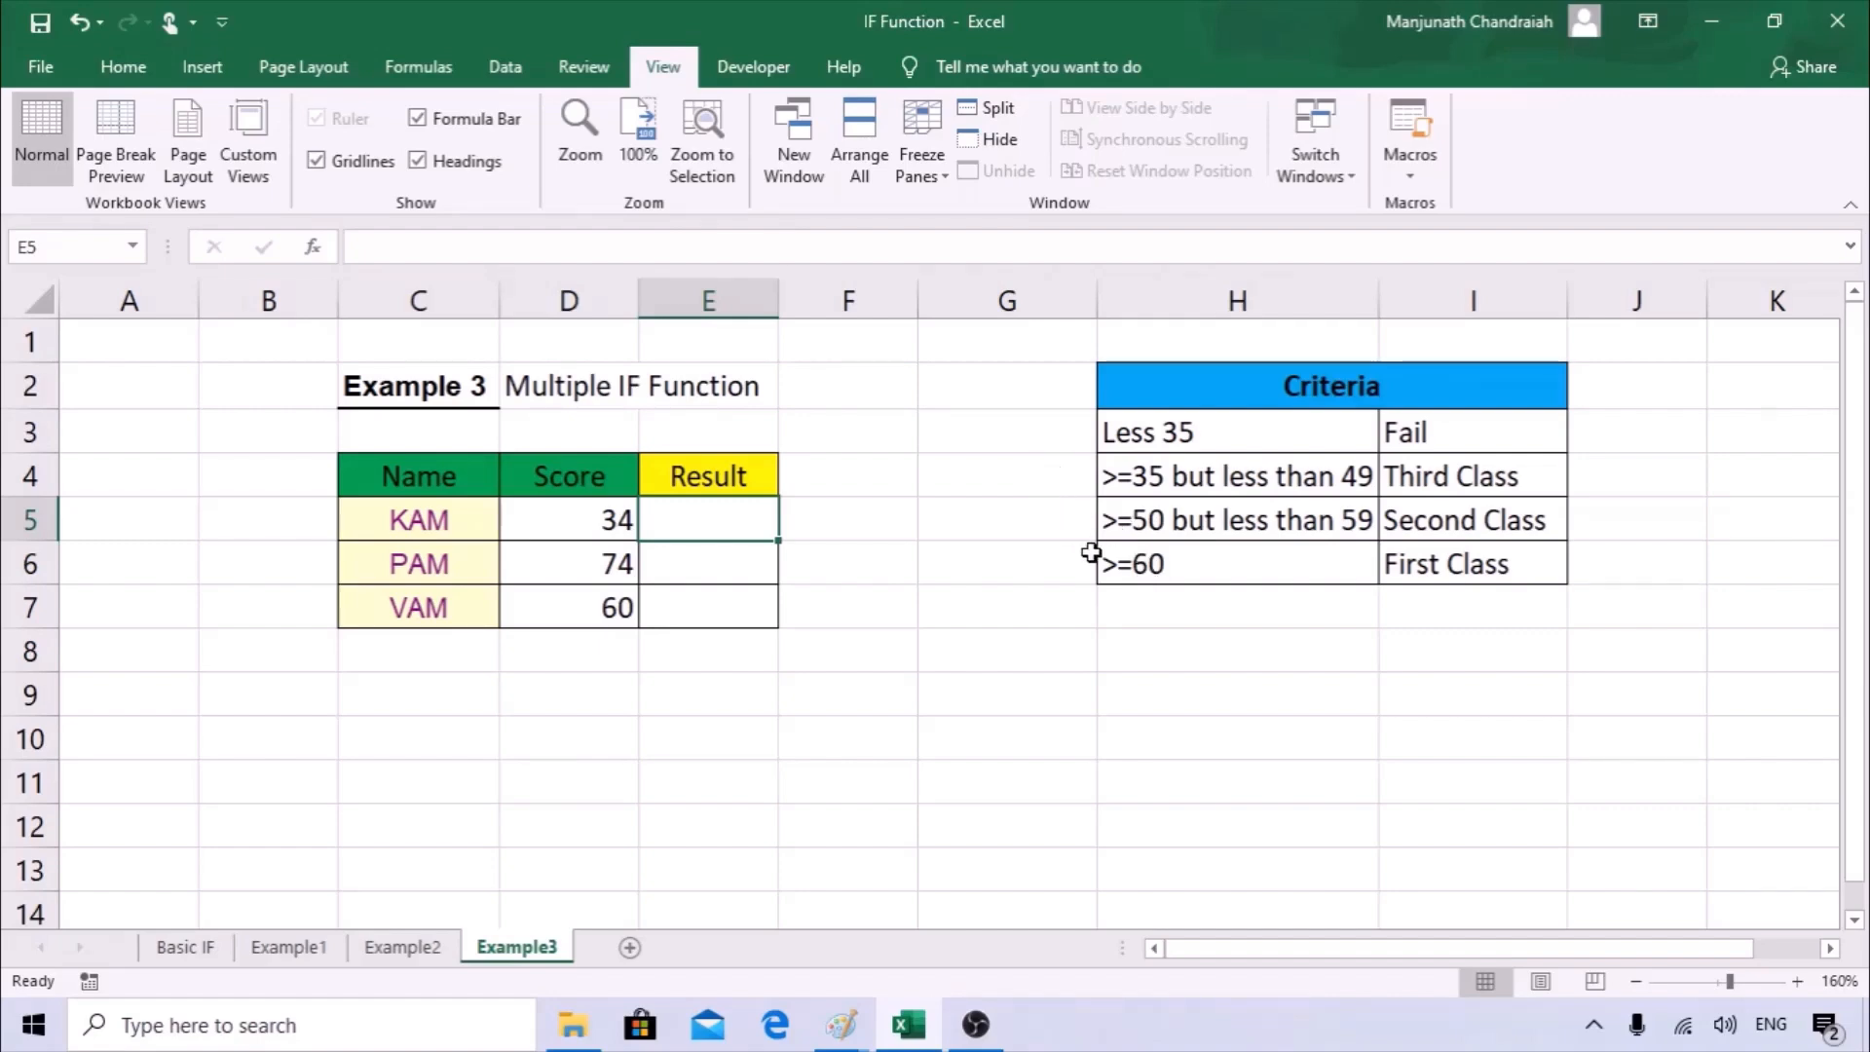
{"action": "left_click", "coordinate": [1142, 439]}
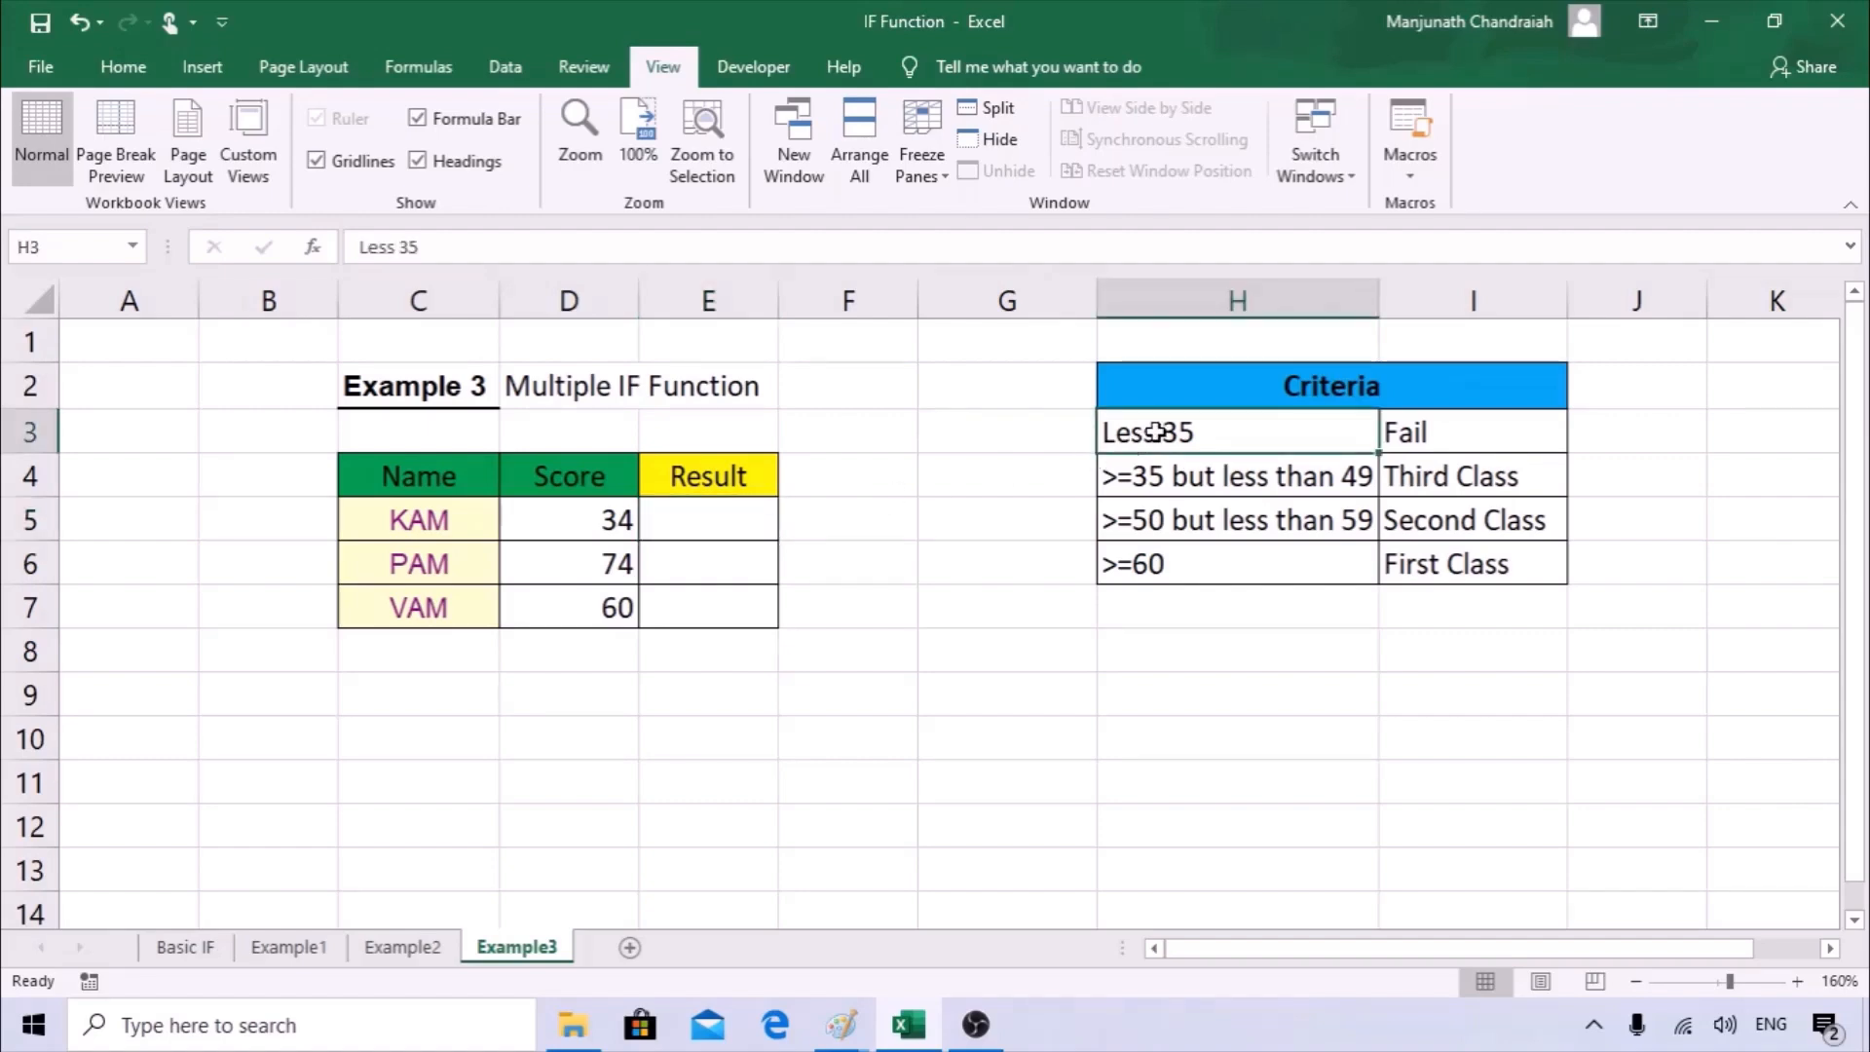
{"action": "left_click", "coordinate": [1163, 475]}
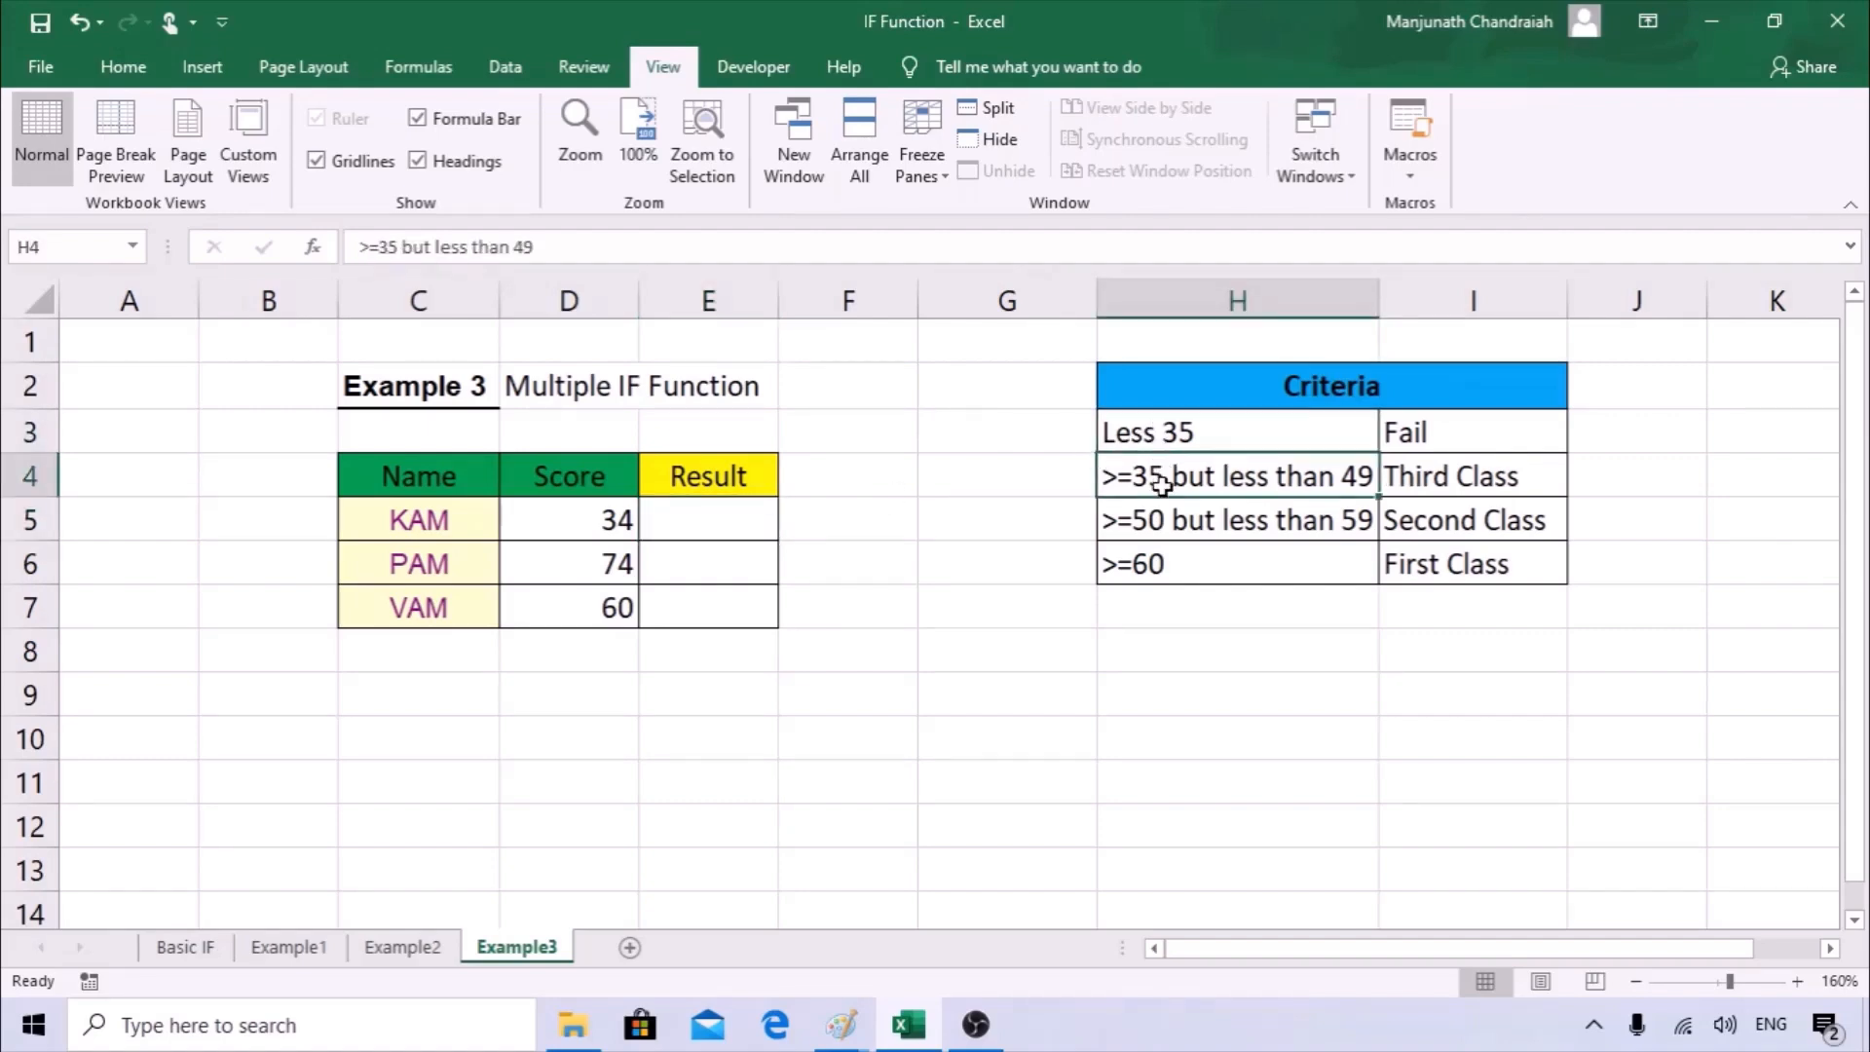
{"action": "left_click", "coordinate": [1167, 524]}
{"action": "left_click", "coordinate": [1171, 565]}
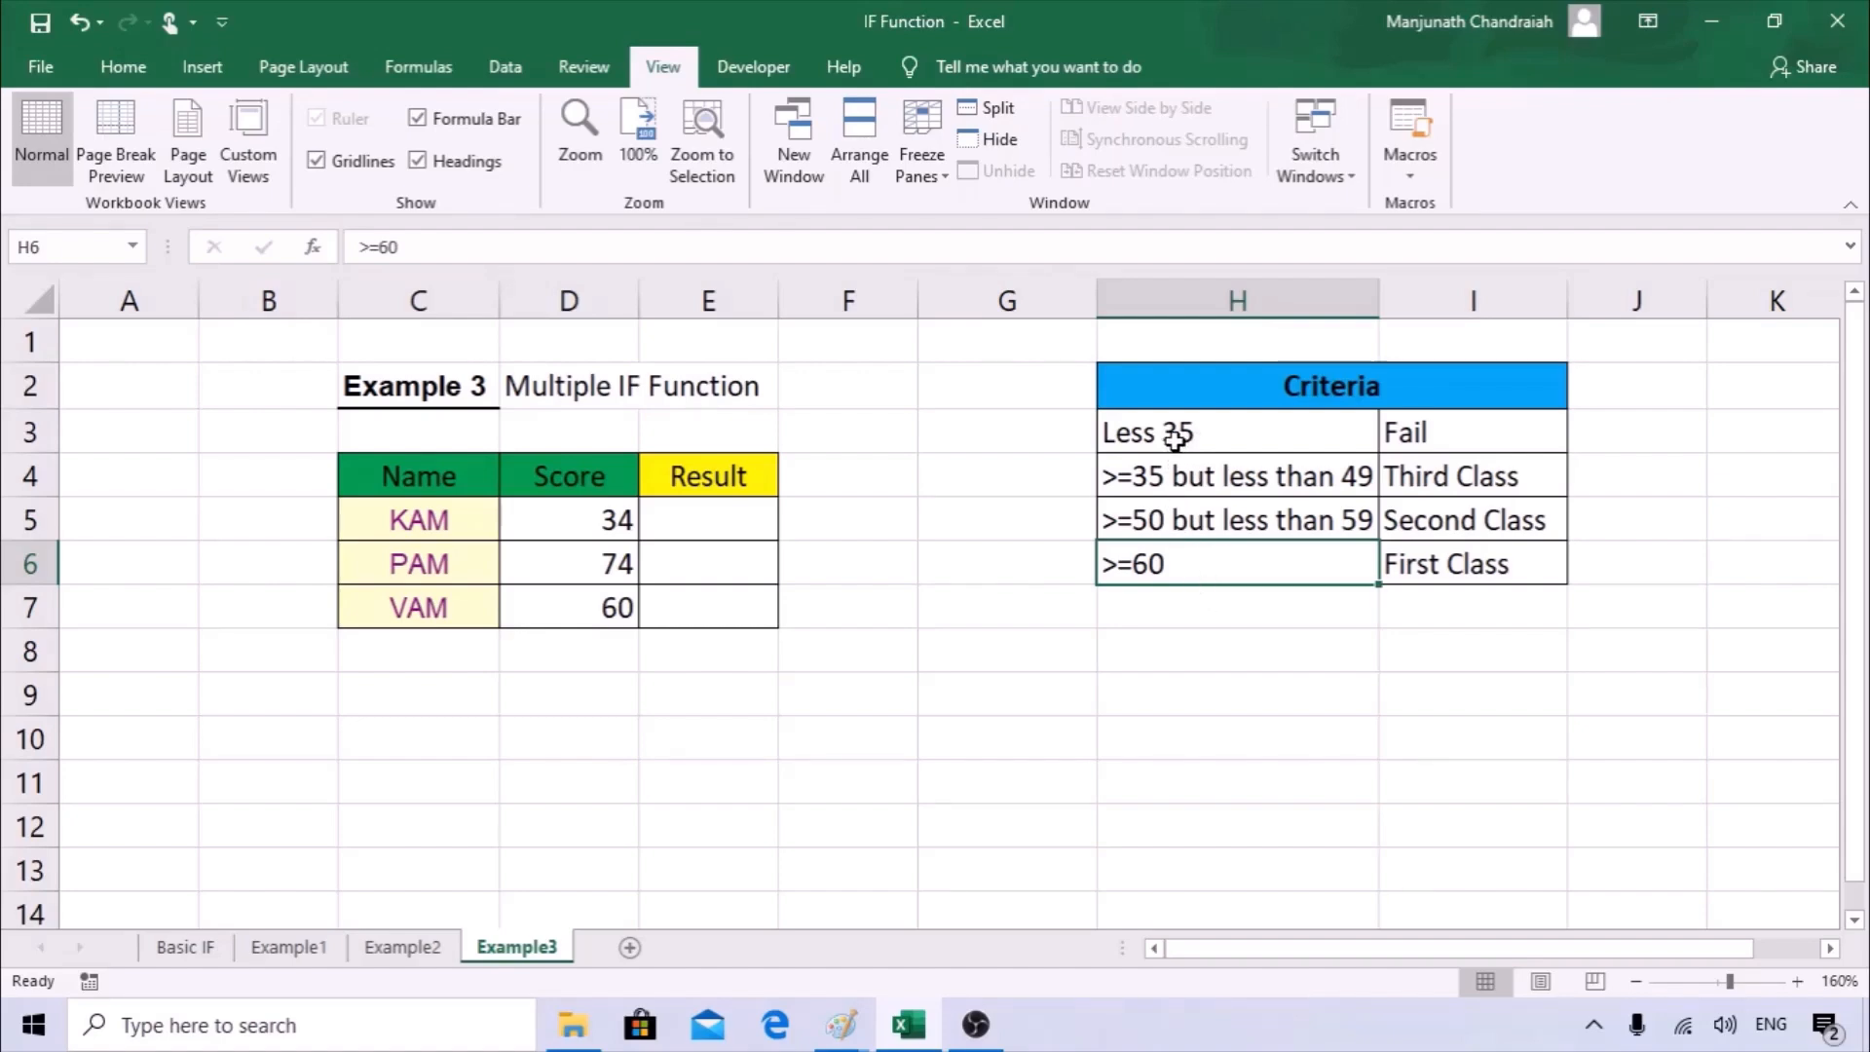
{"action": "left_click_drag", "start_coordinate": [1173, 438], "coordinate": [1152, 499]}
{"action": "left_click", "coordinate": [623, 559]}
{"action": "left_click", "coordinate": [623, 523]}
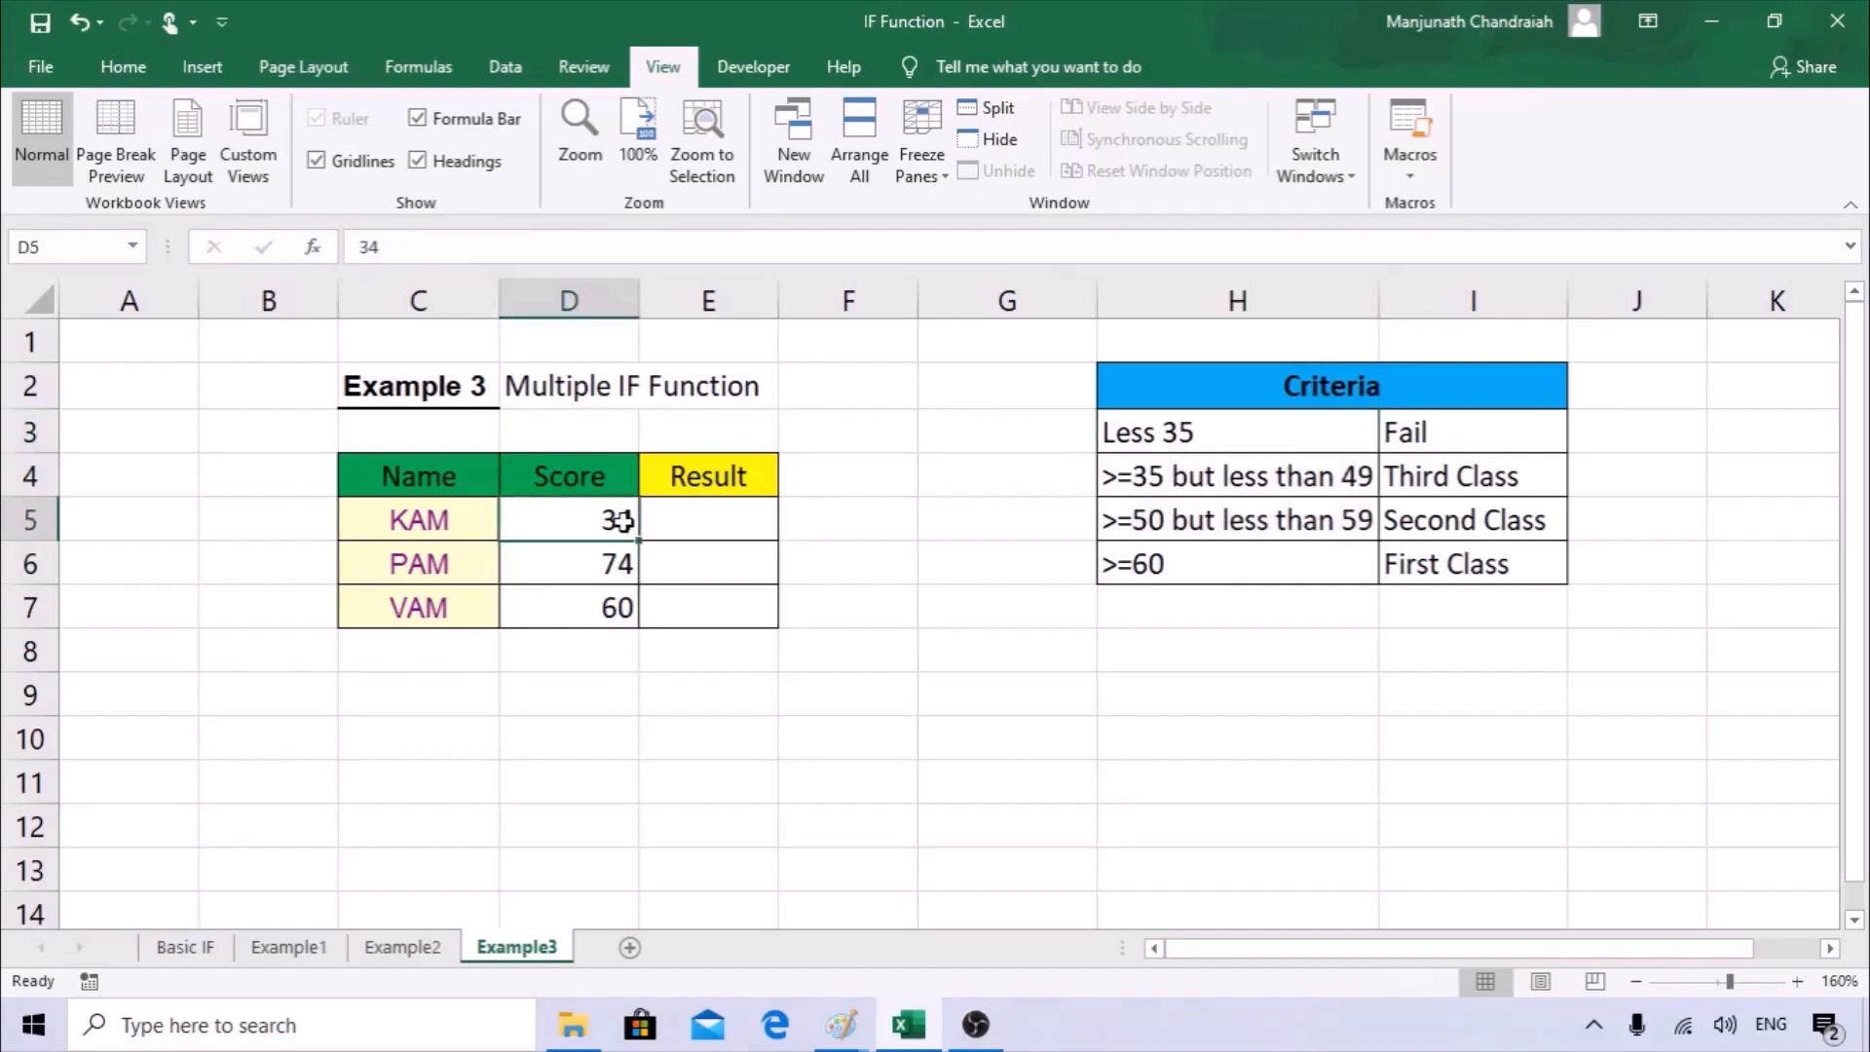
{"action": "left_click", "coordinate": [627, 563]}
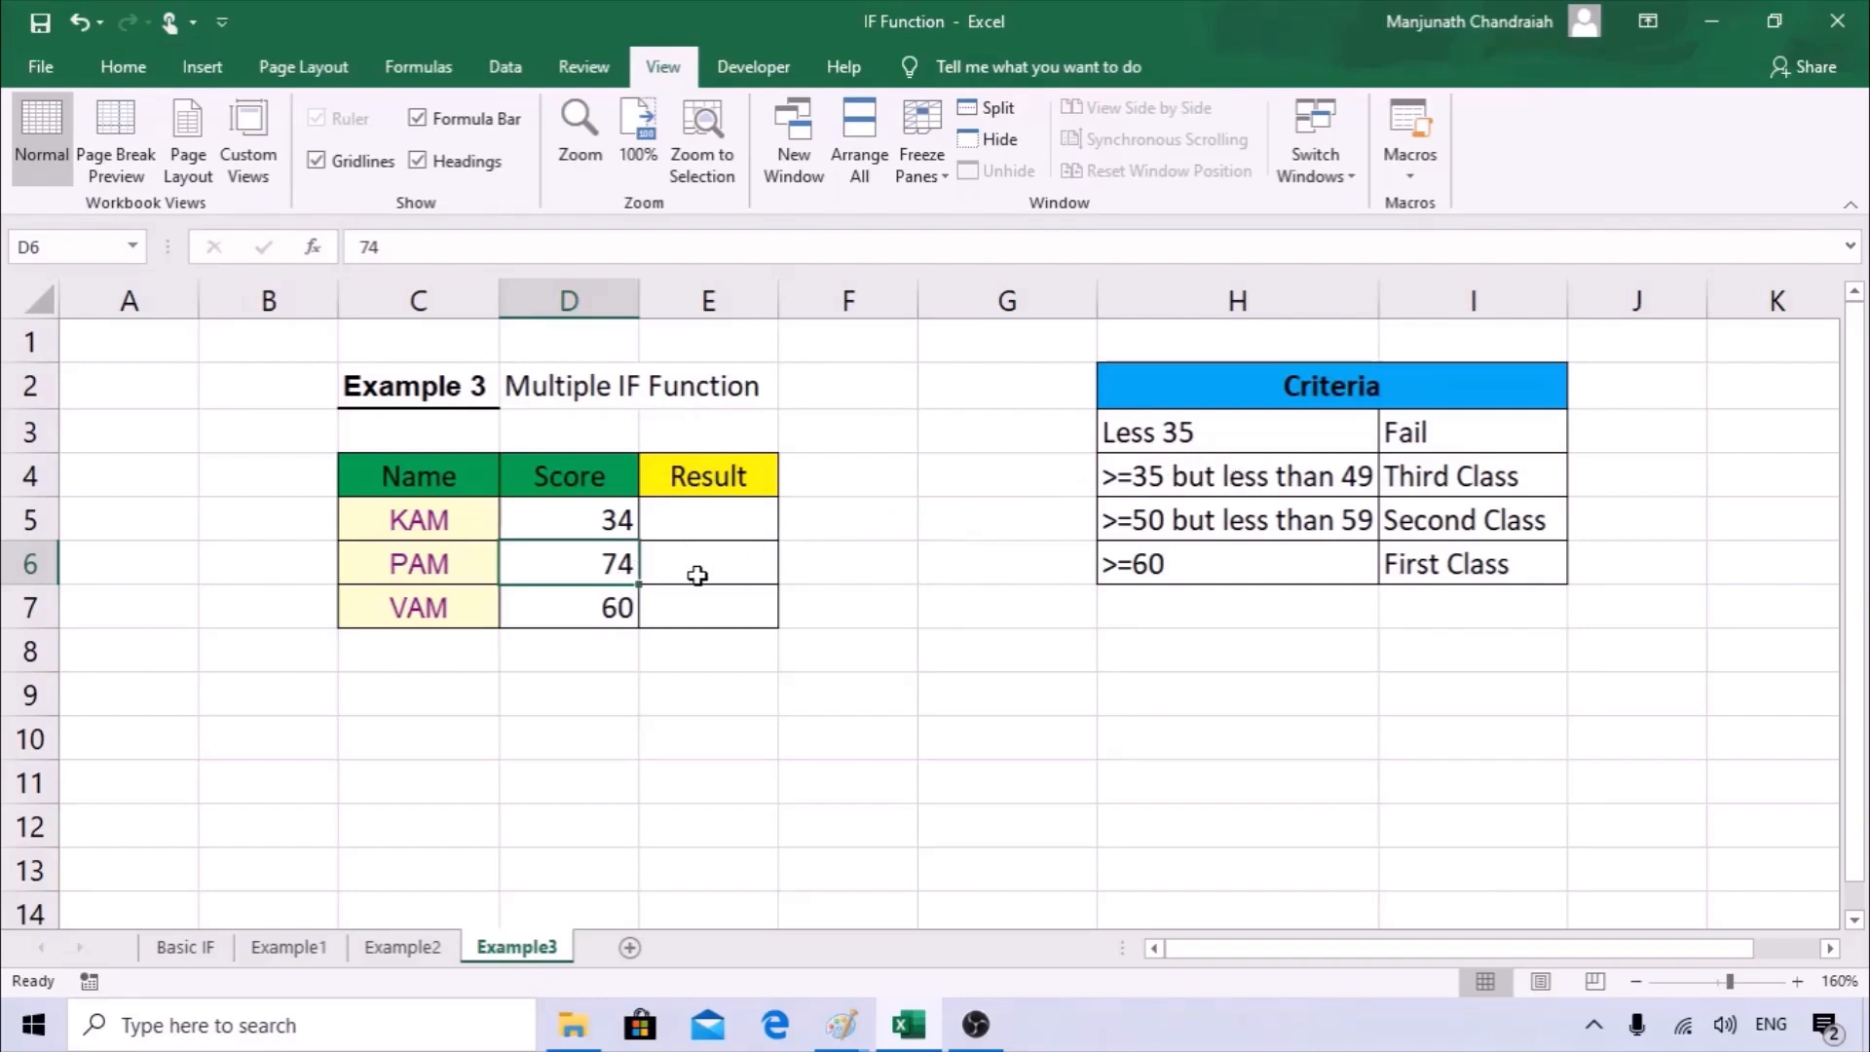
{"action": "left_click", "coordinate": [1141, 567]}
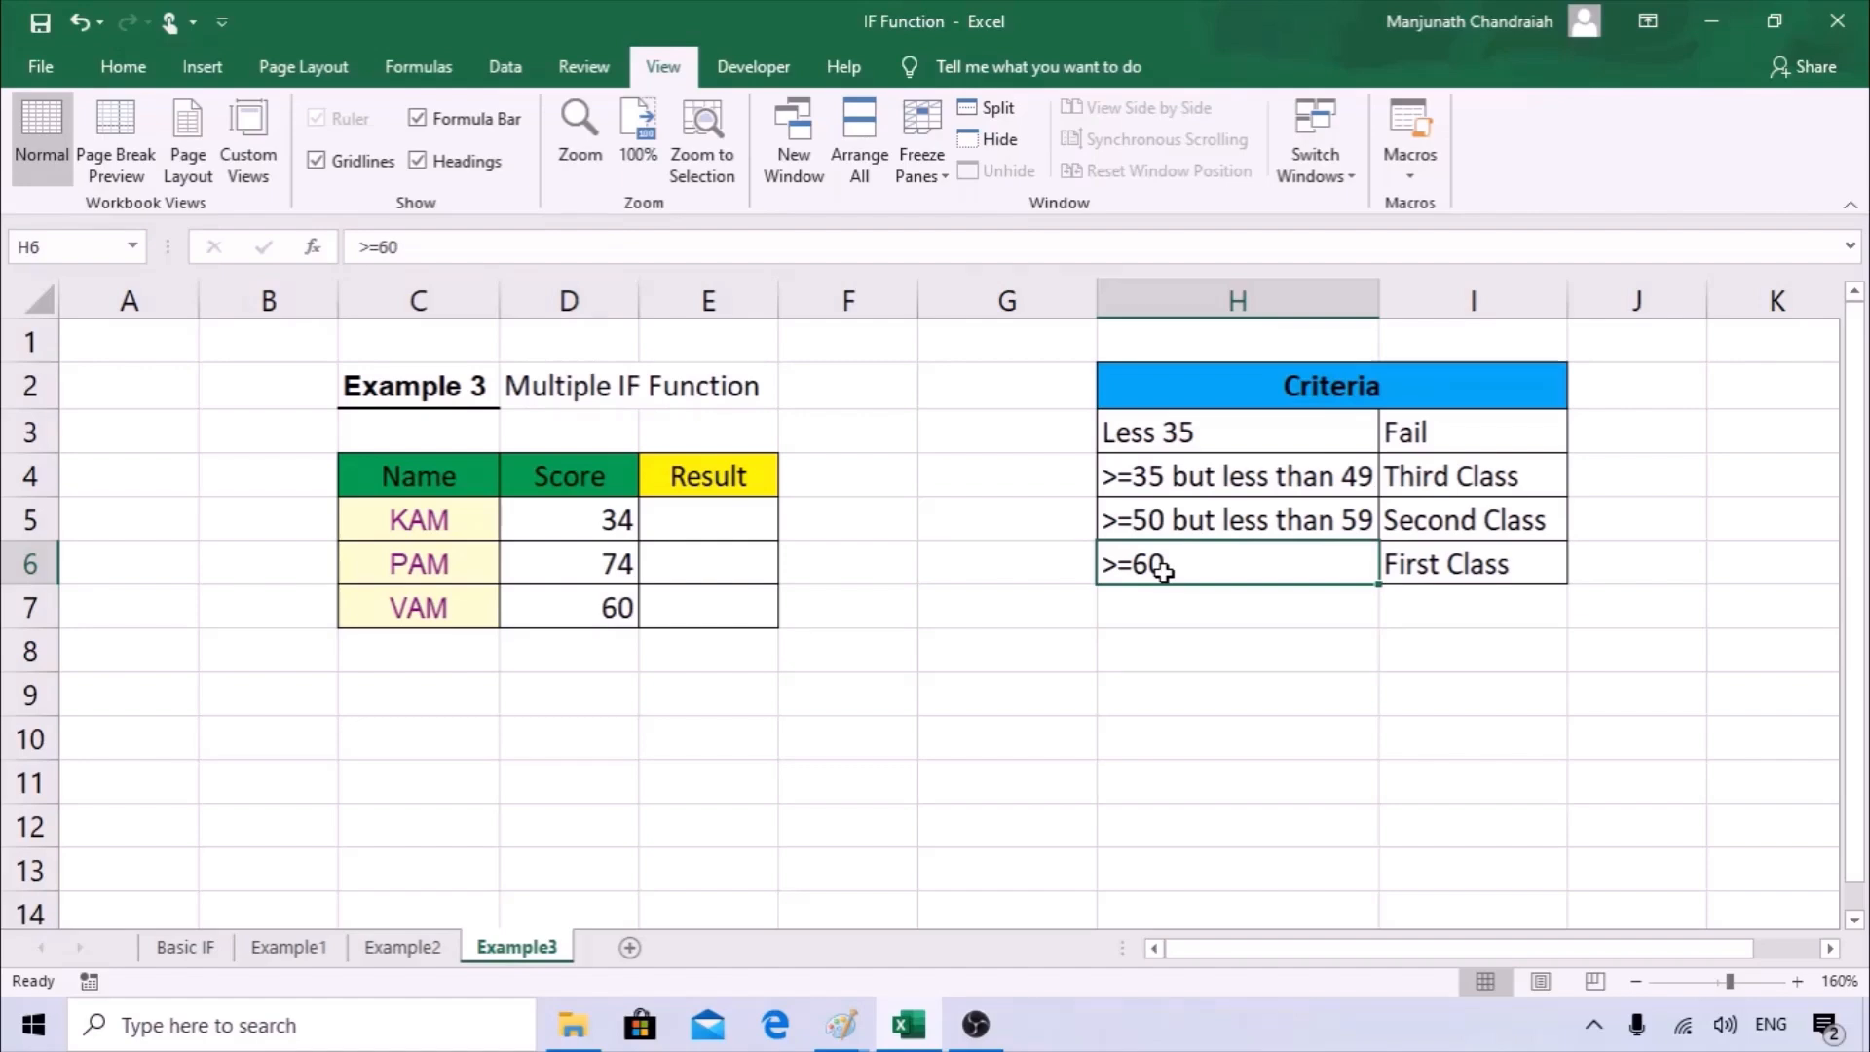
Start an IF function in E5 using the Function Arguments dialog and set its logical test to D5>=60.
{"action": "left_click", "coordinate": [725, 523]}
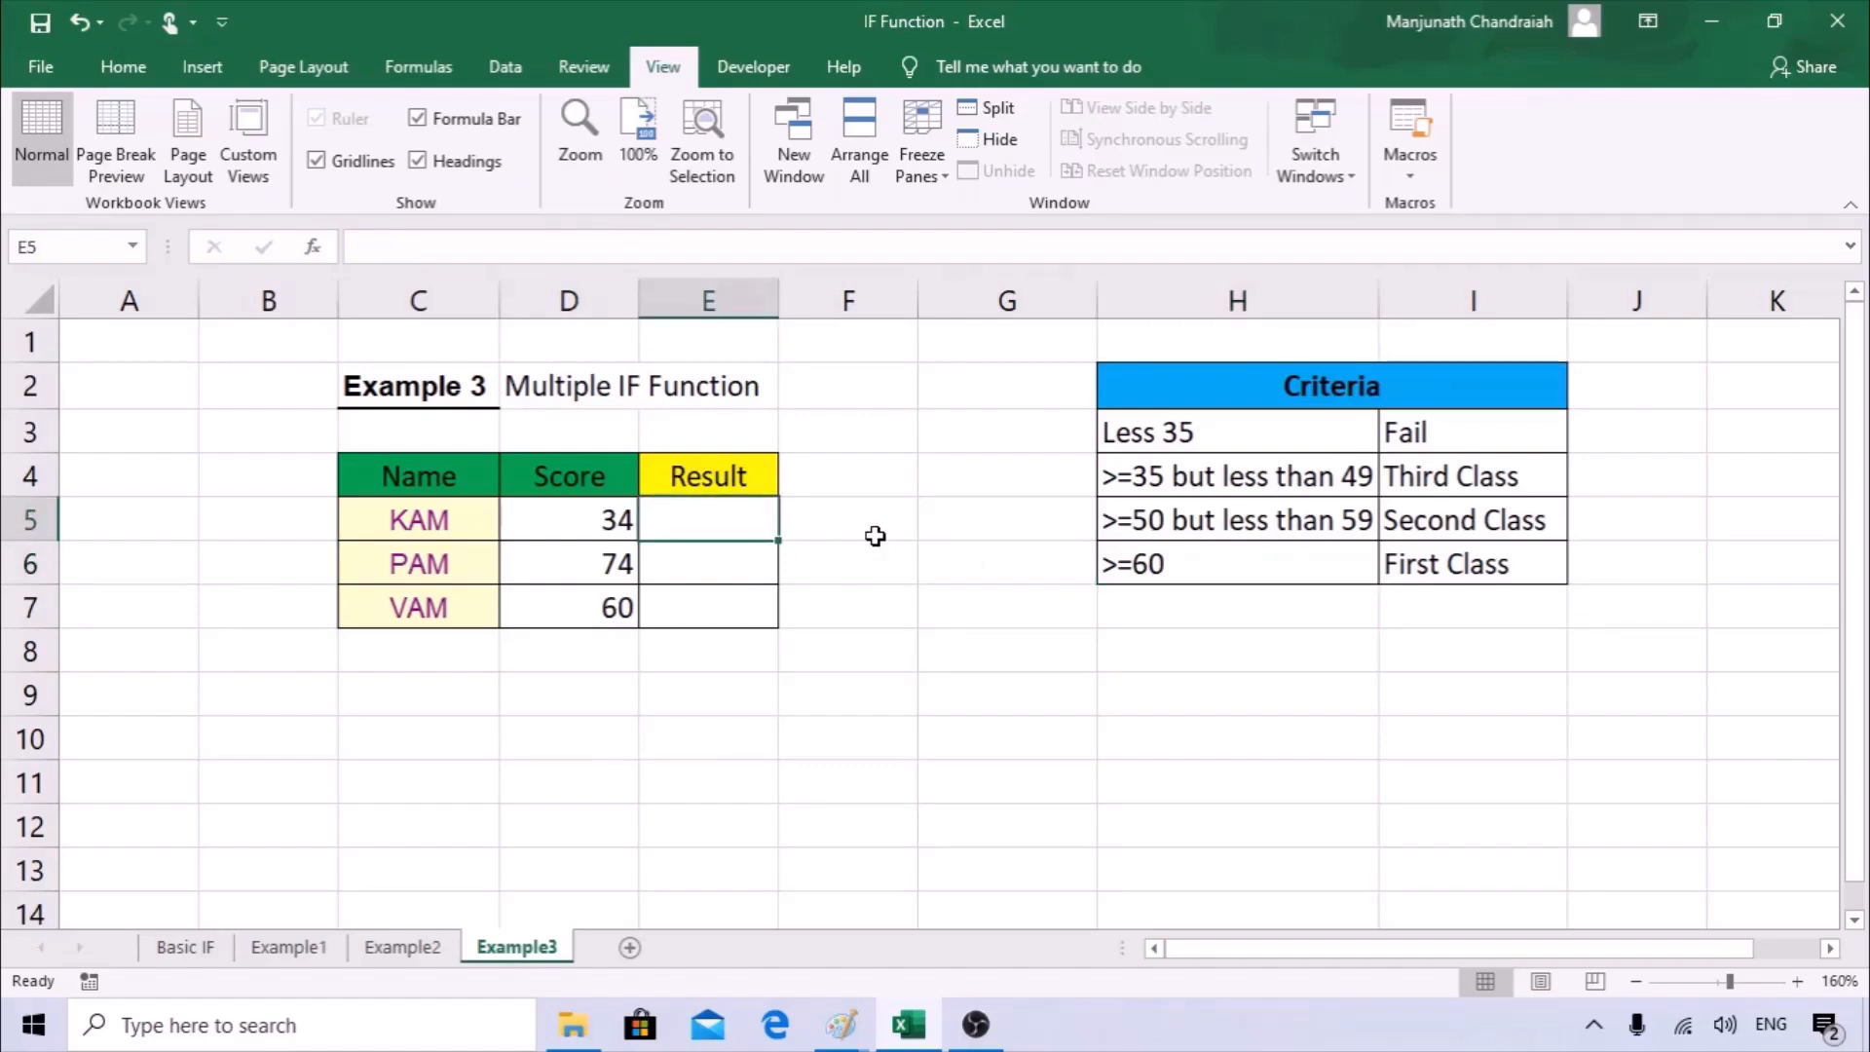
{"action": "type", "text": "="}
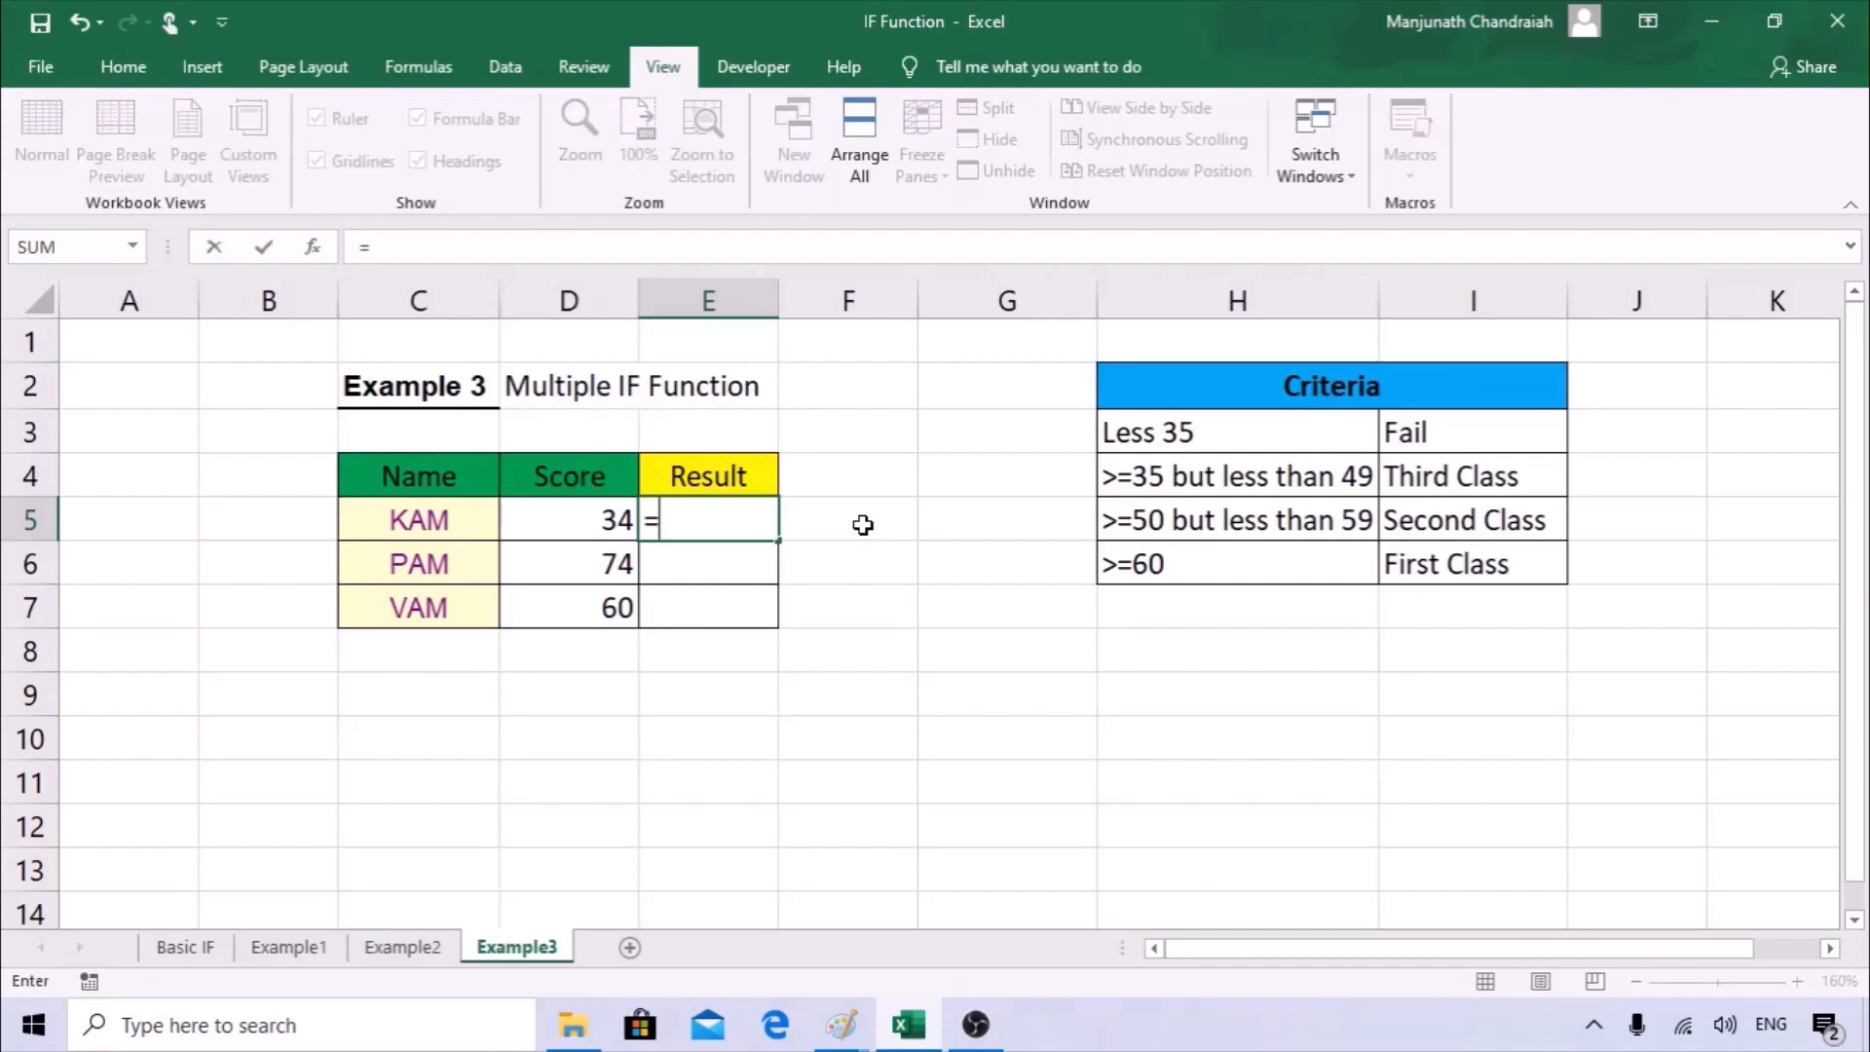
{"action": "type", "text": "if"}
{"action": "key", "text": "Tab"}
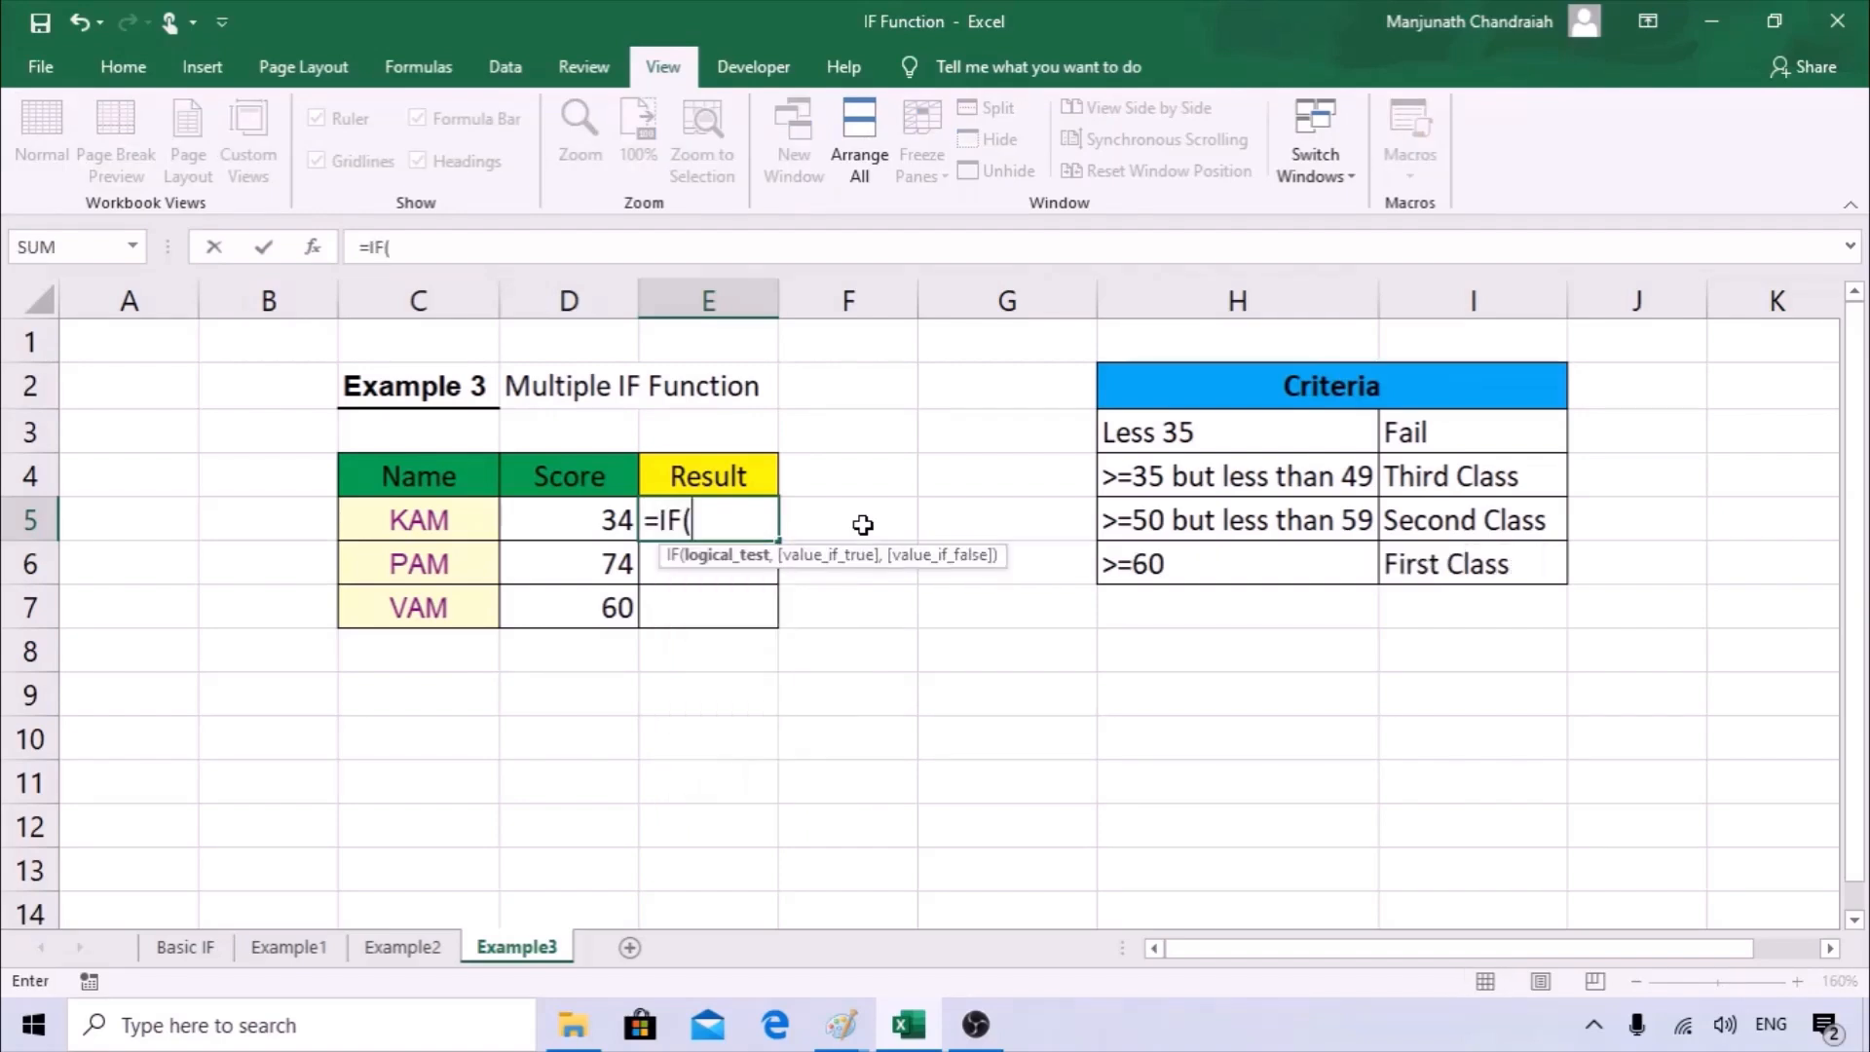
{"action": "left_click", "coordinate": [313, 244]}
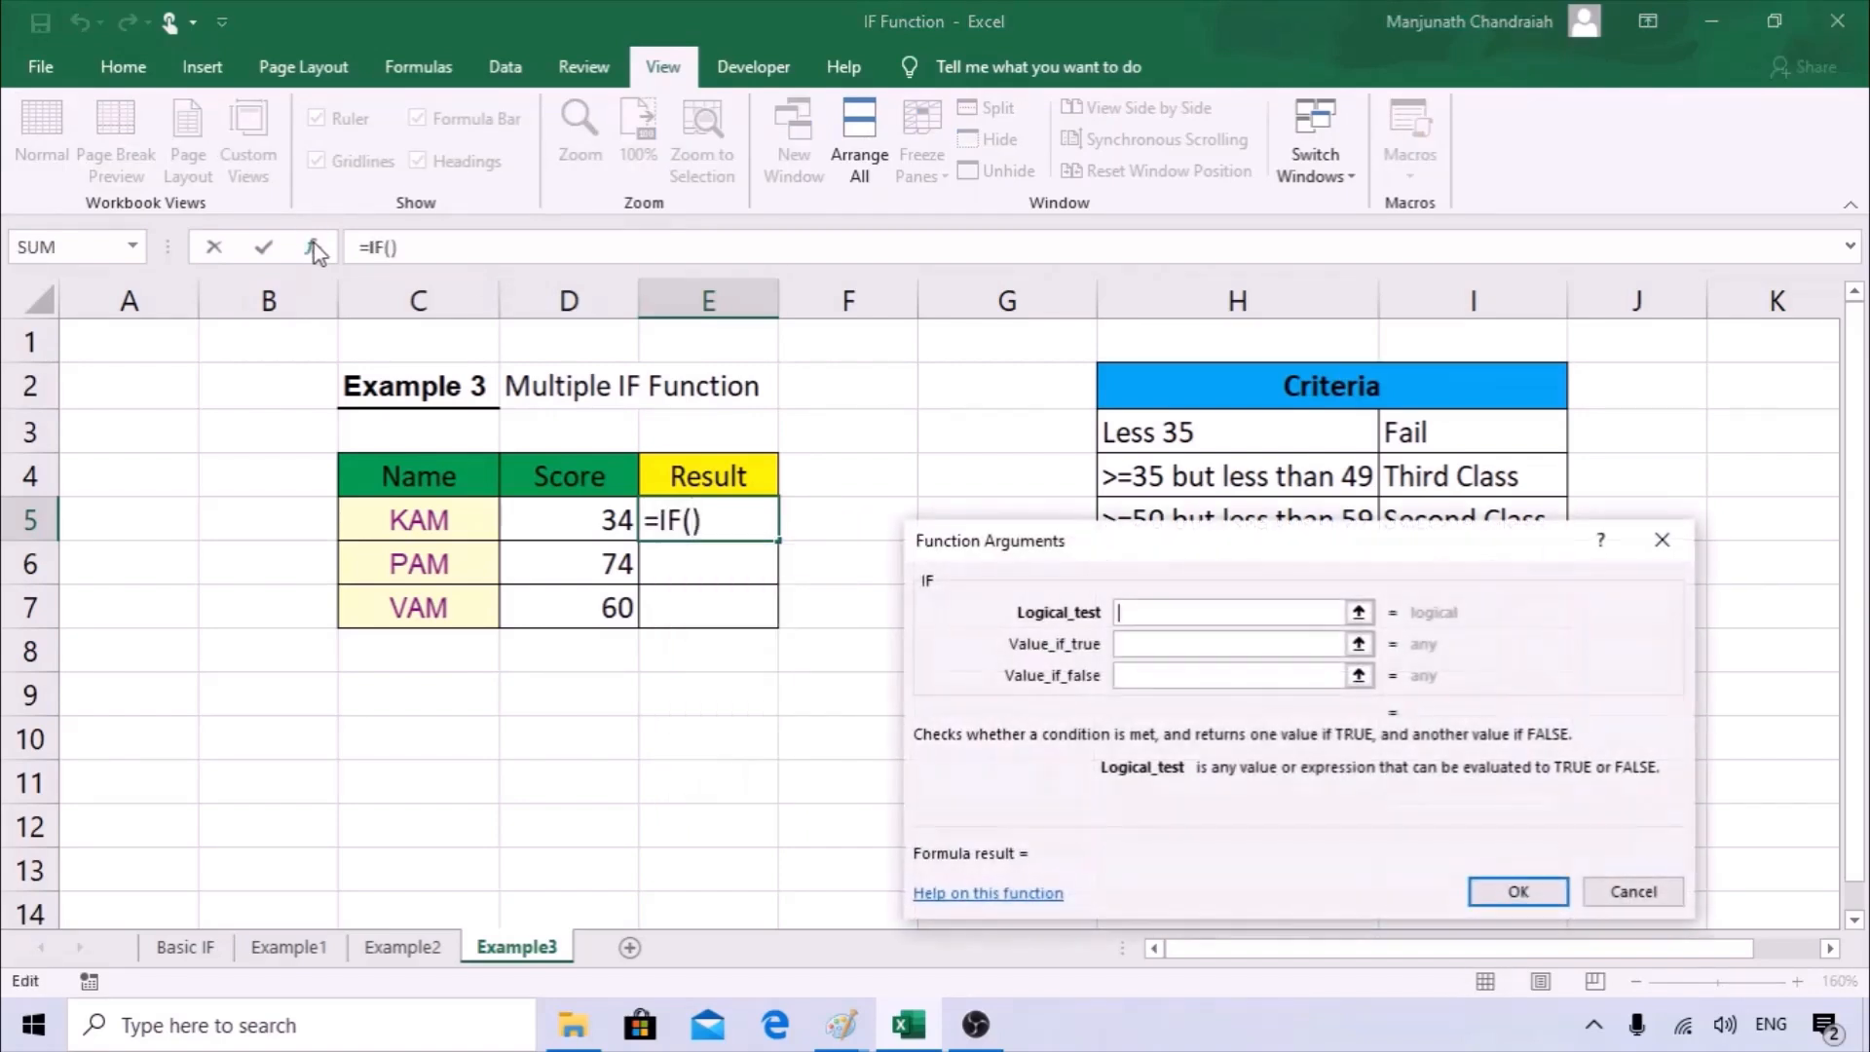
{"action": "left_click_drag", "start_coordinate": [1178, 541], "coordinate": [1049, 484]}
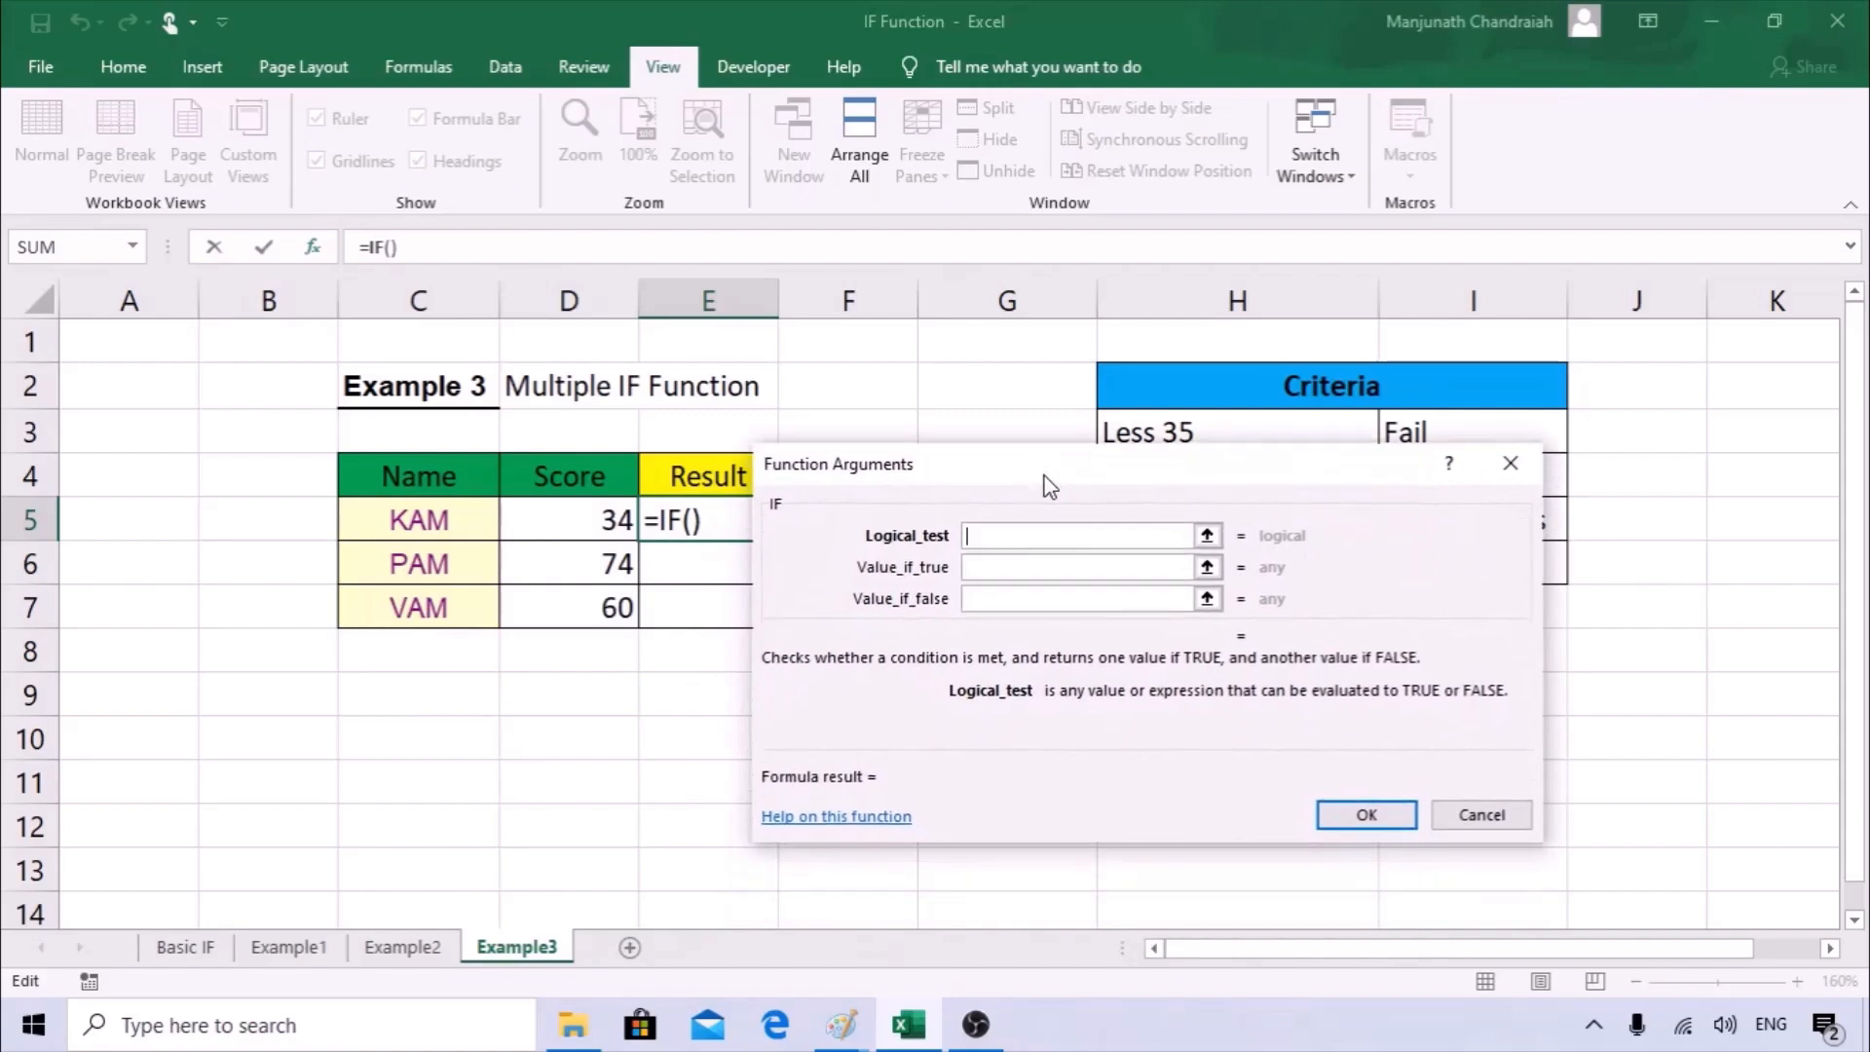
{"action": "left_click", "coordinate": [599, 521]}
{"action": "left_click_drag", "start_coordinate": [1004, 465], "coordinate": [546, 513]}
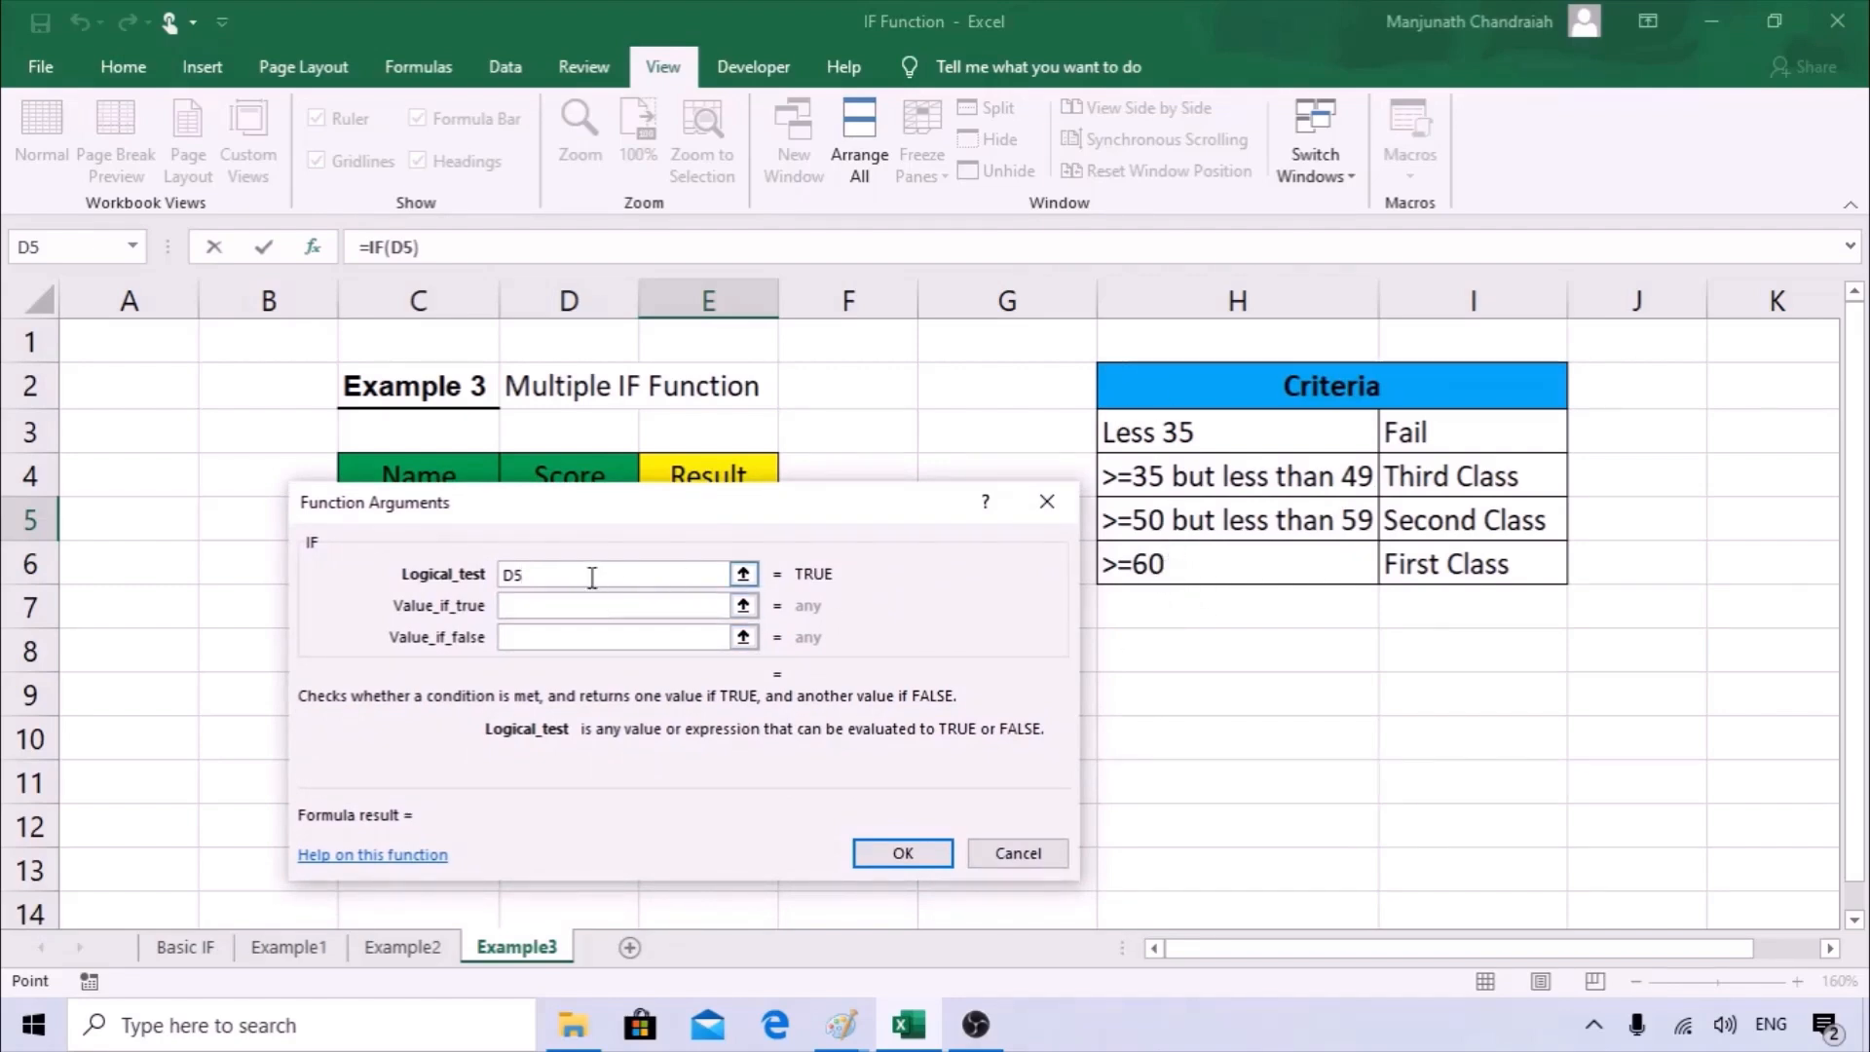
{"action": "type", "text": ">=60"}
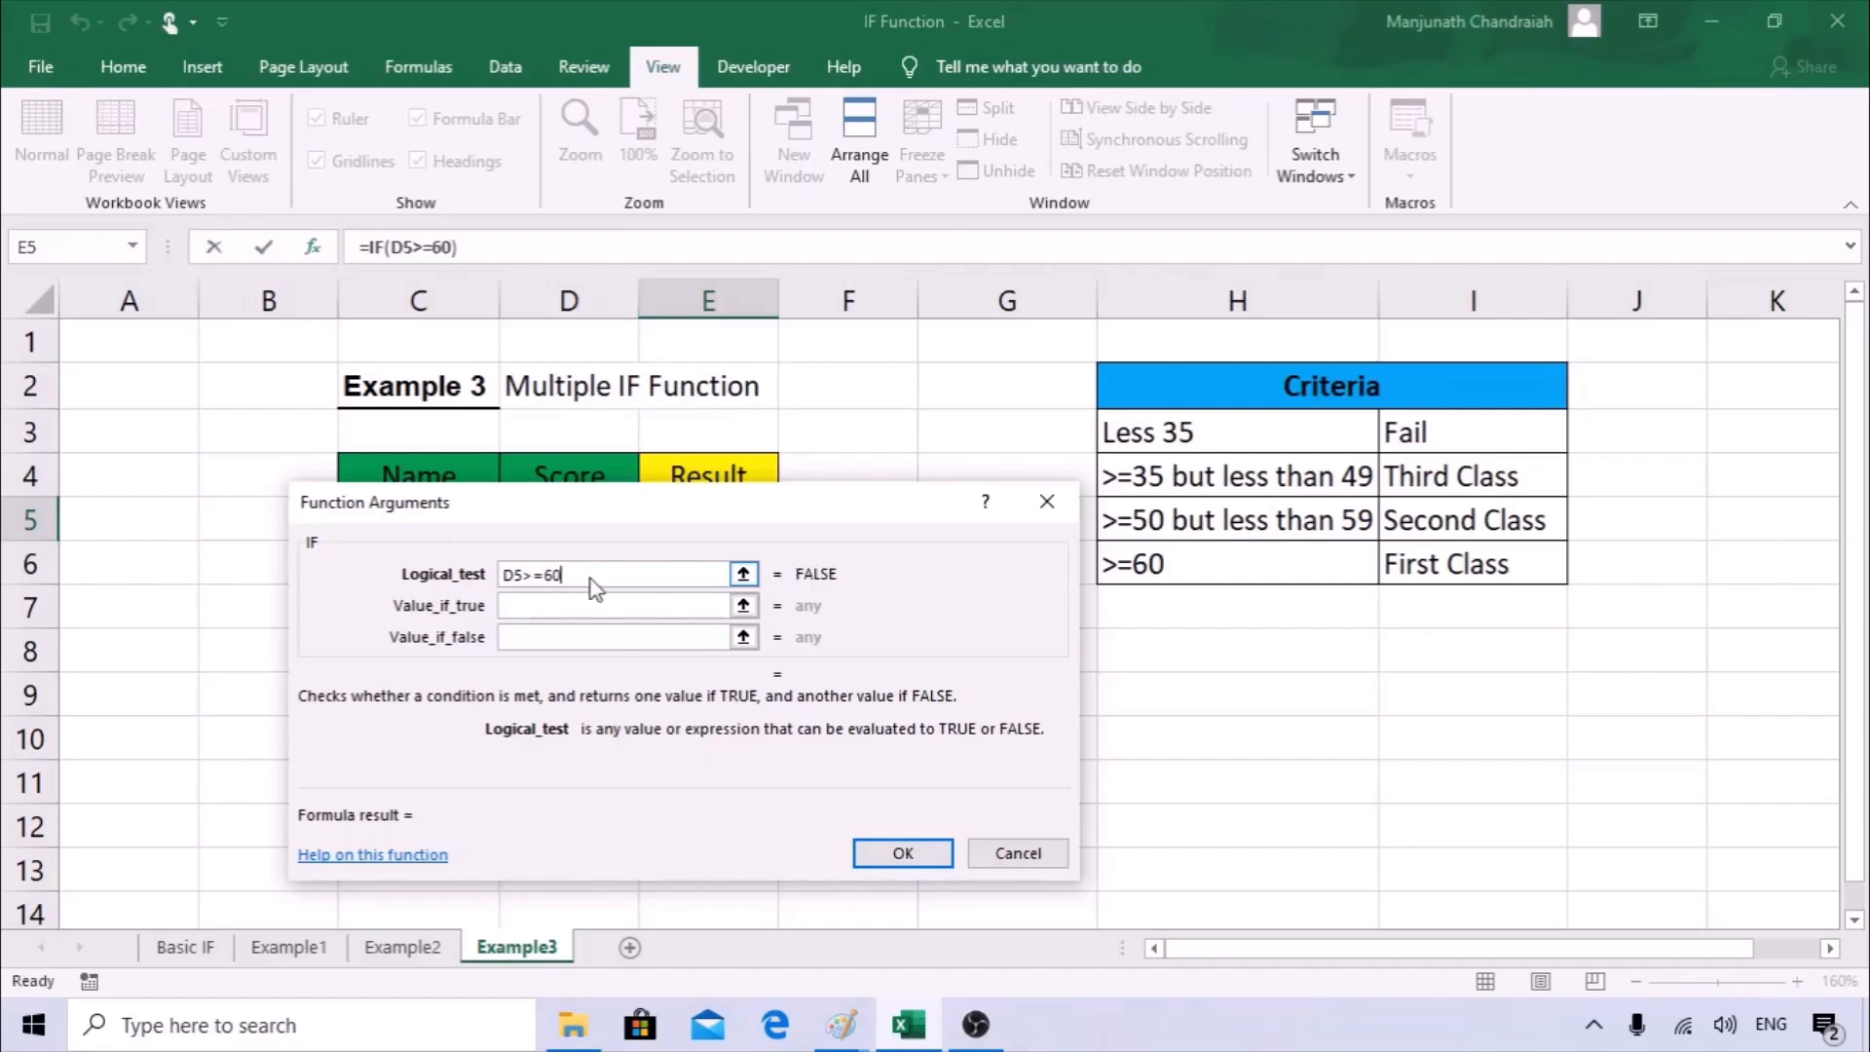
Set the value if true of the IF function in E5 to "First Class".
{"action": "key", "text": "Tab"}
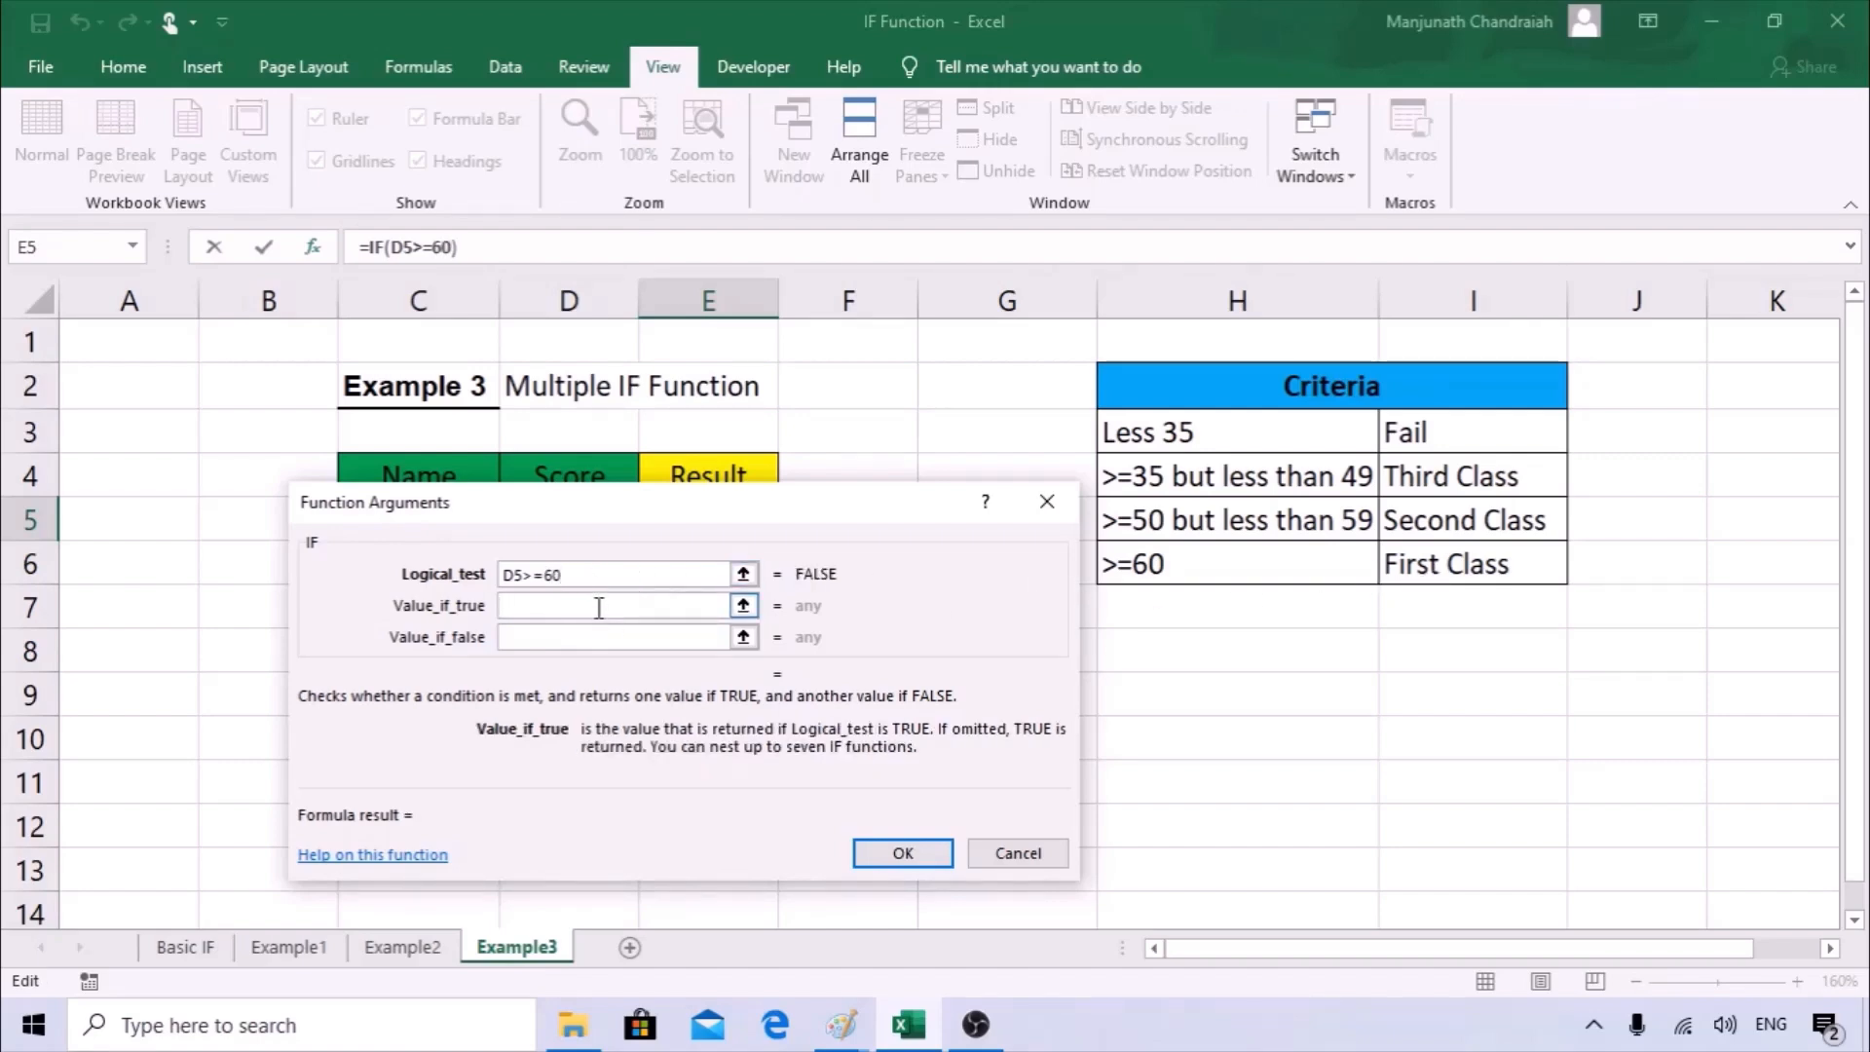
{"action": "type", "text": "\"First "}
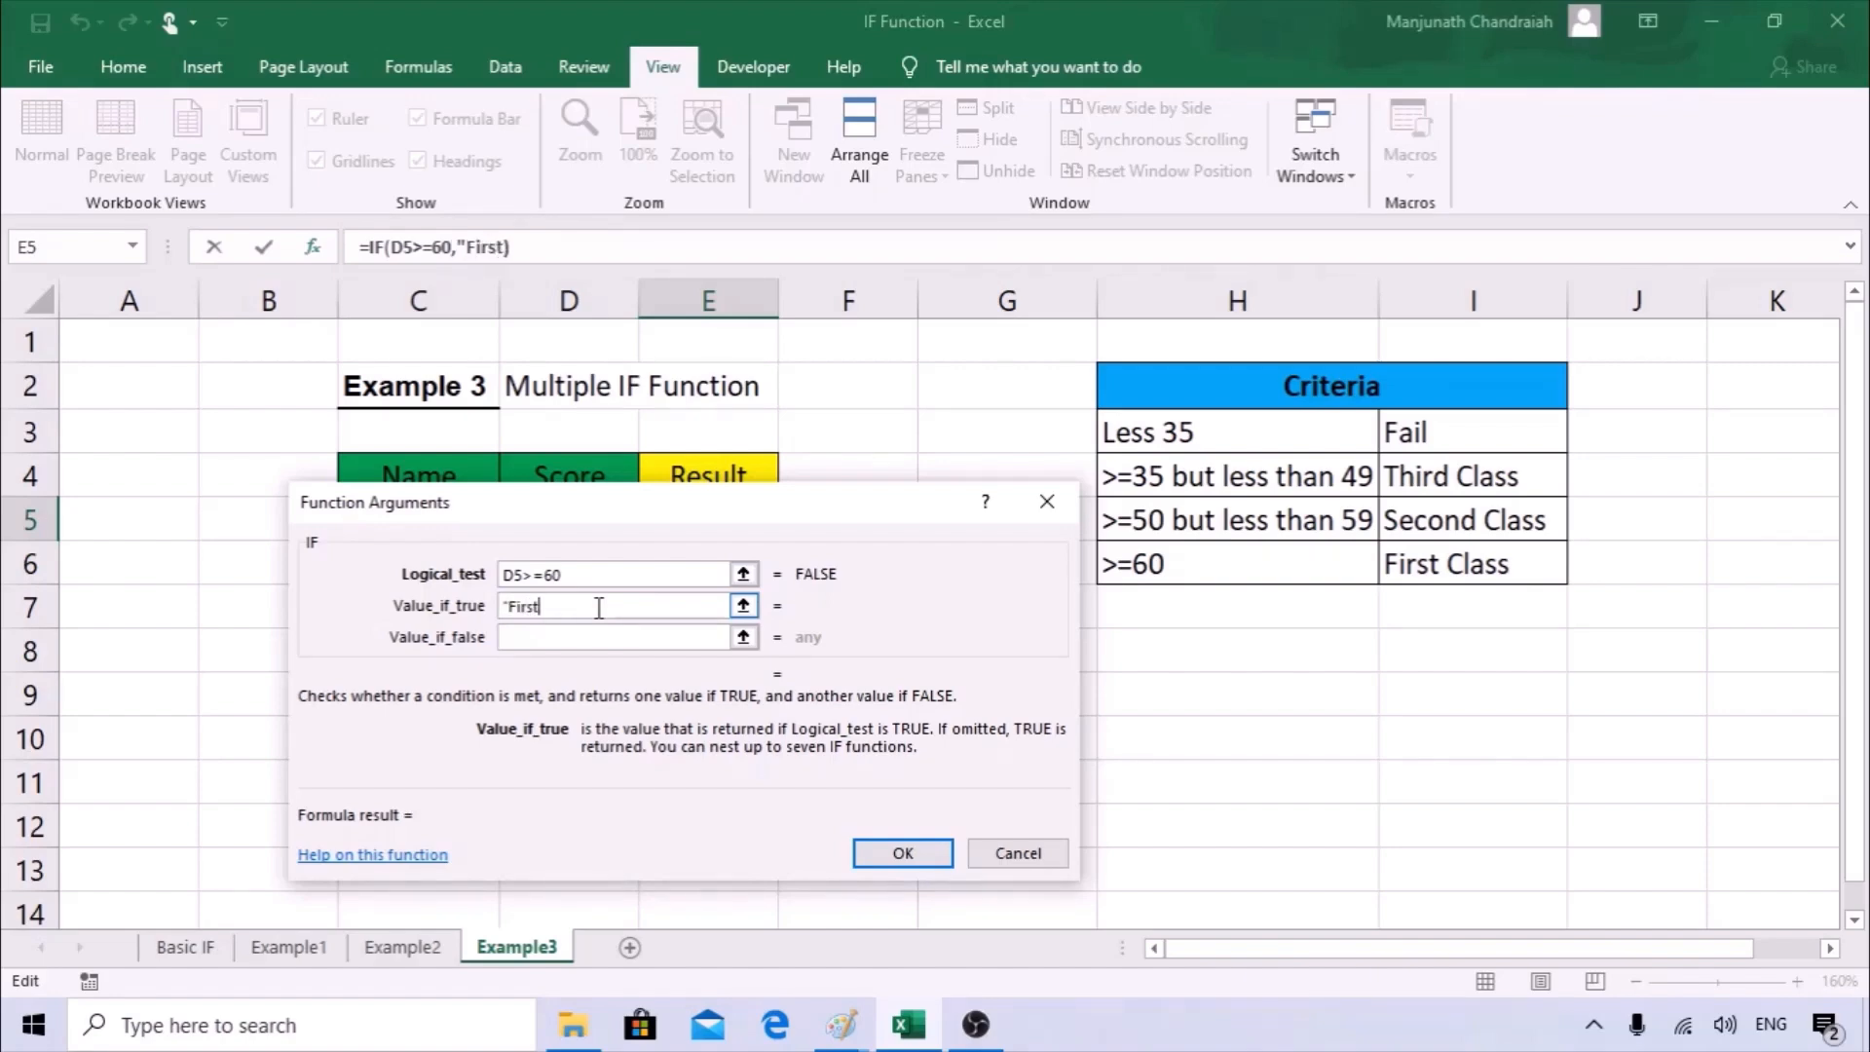
{"action": "type", "text": "Class"}
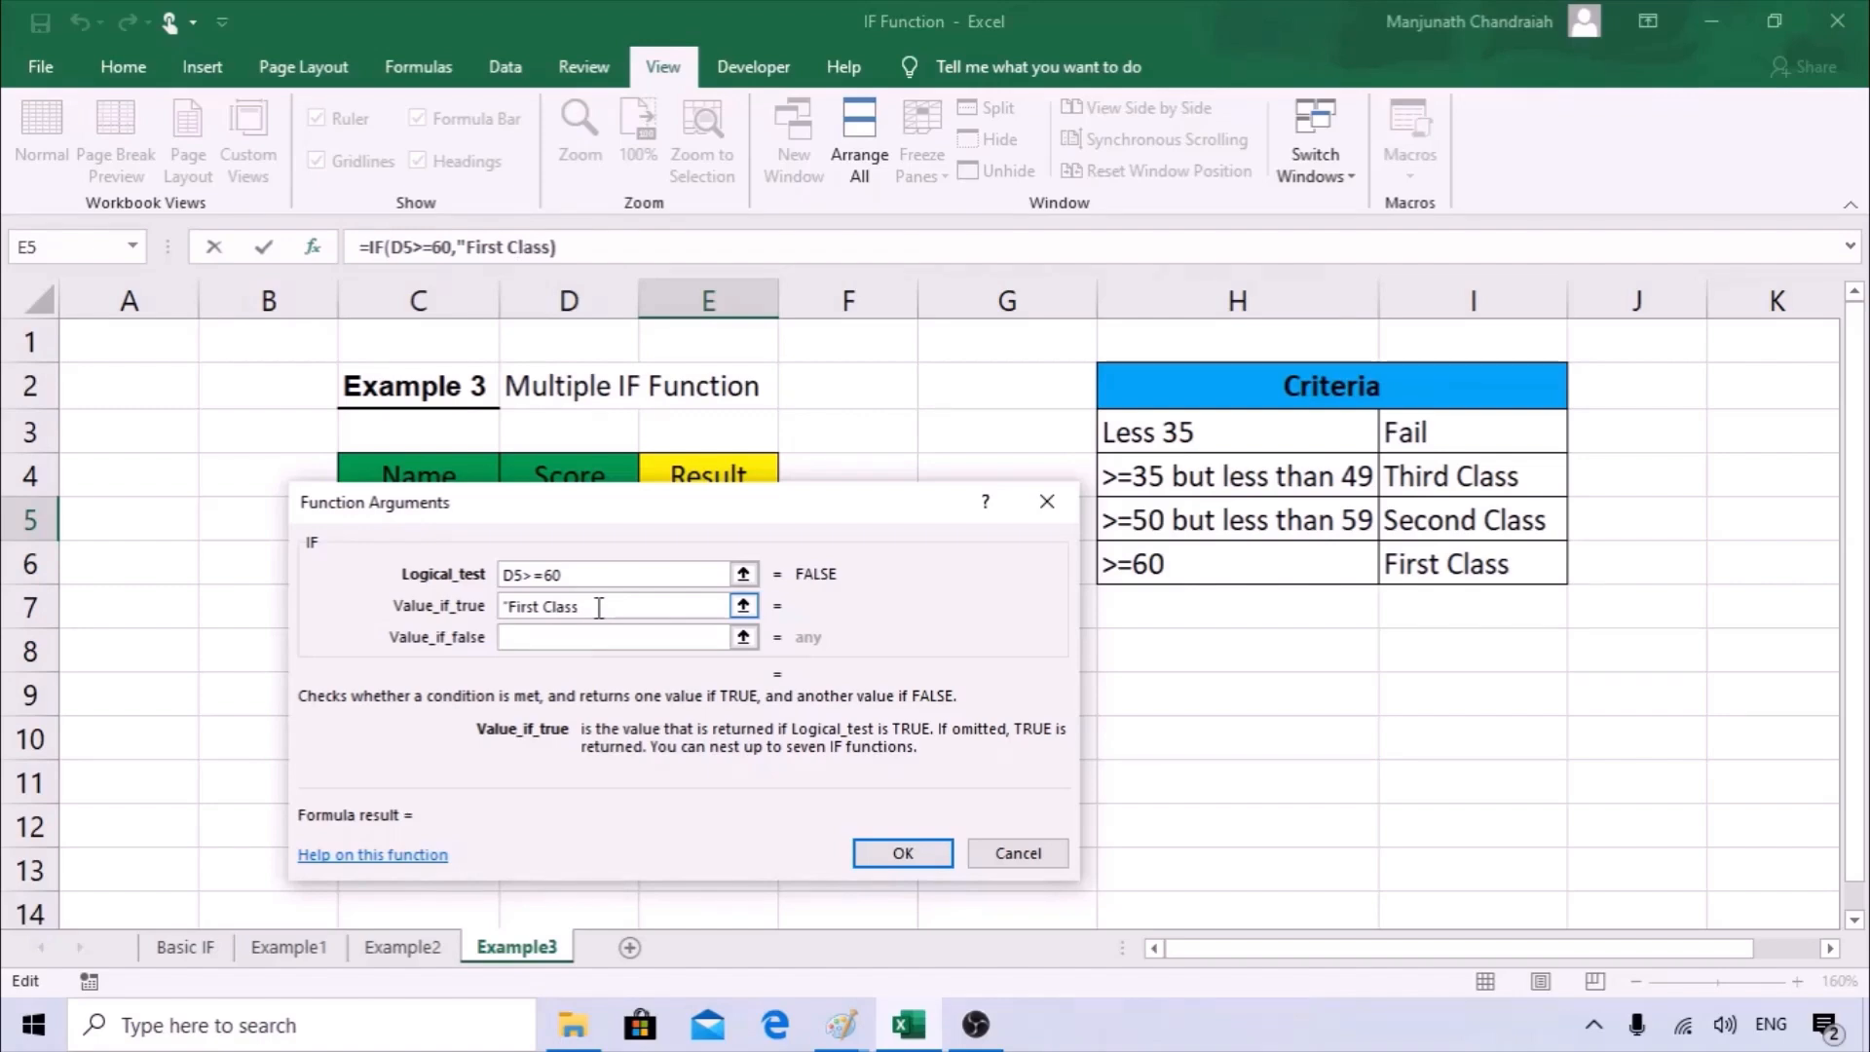
{"action": "type", "text": "\""}
{"action": "key", "text": "Tab"}
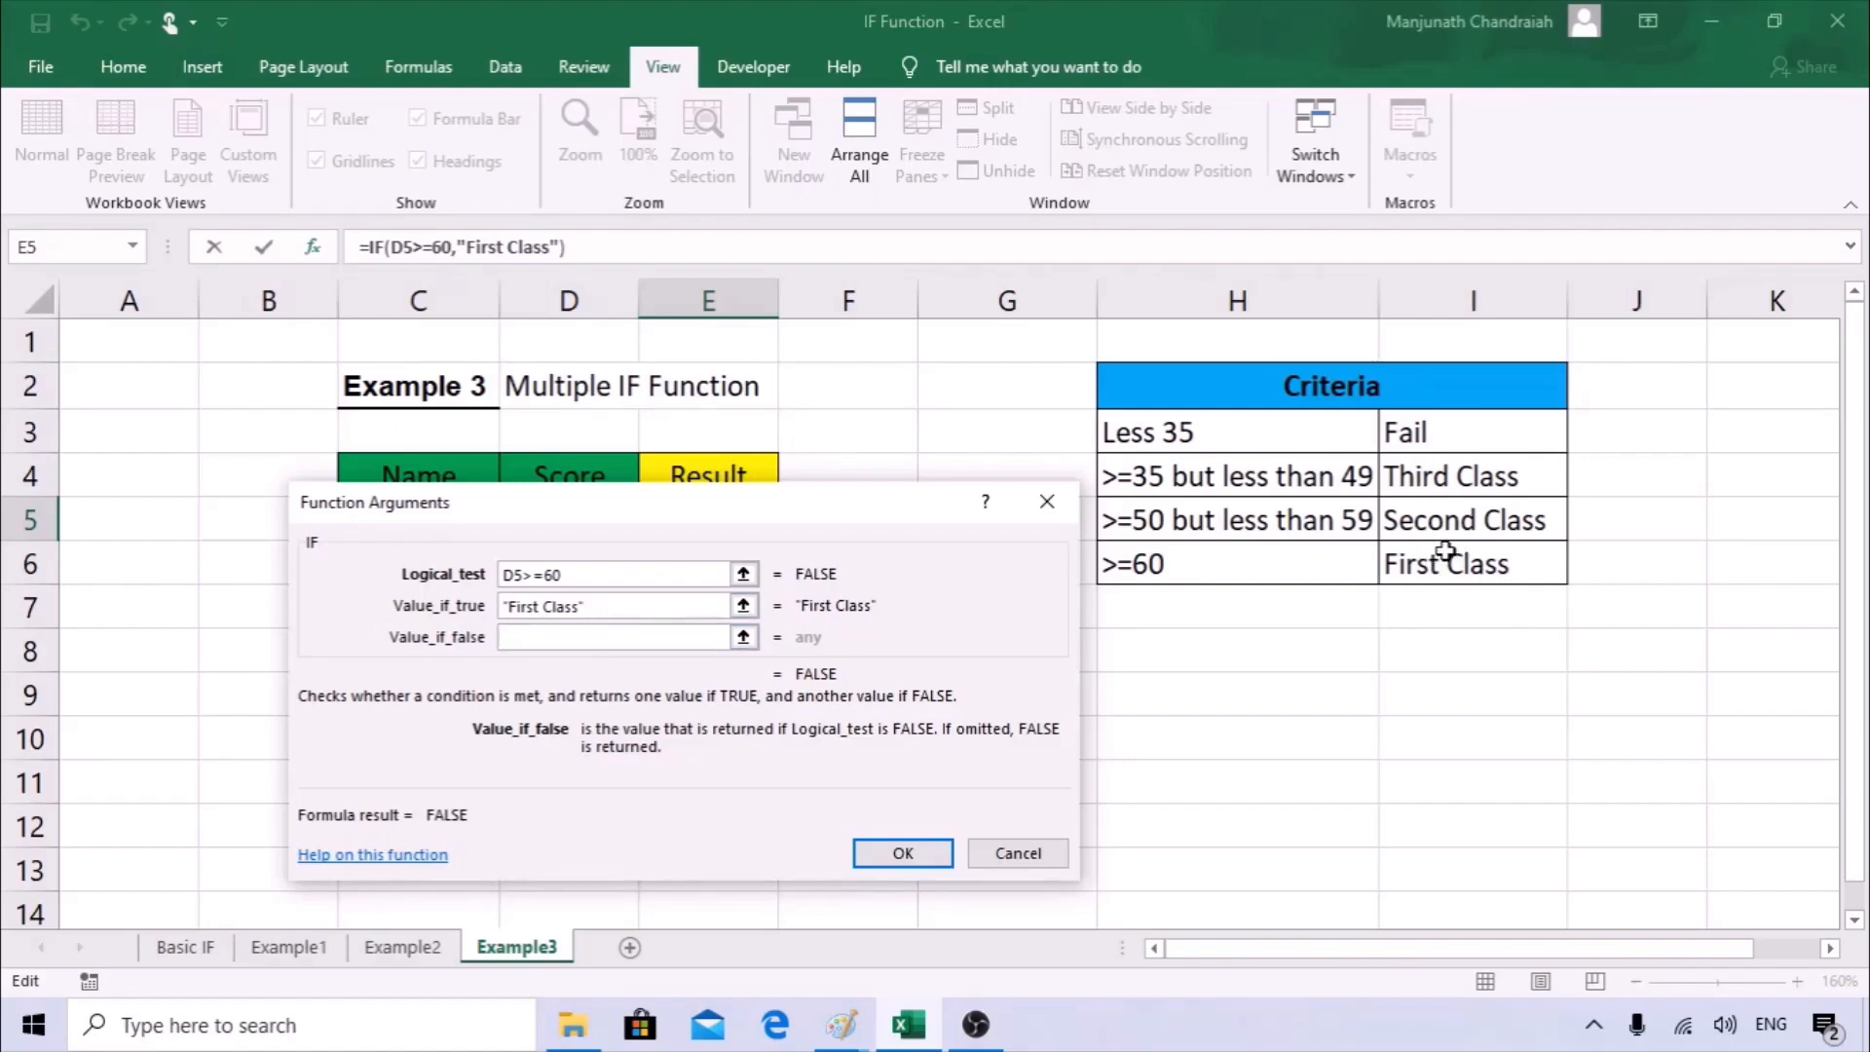
Confirm the IF function in E5 with value if false left empty, and fill the formula down to E7.
{"action": "left_click_drag", "start_coordinate": [822, 514], "coordinate": [1235, 590]}
{"action": "left_click", "coordinate": [944, 650]}
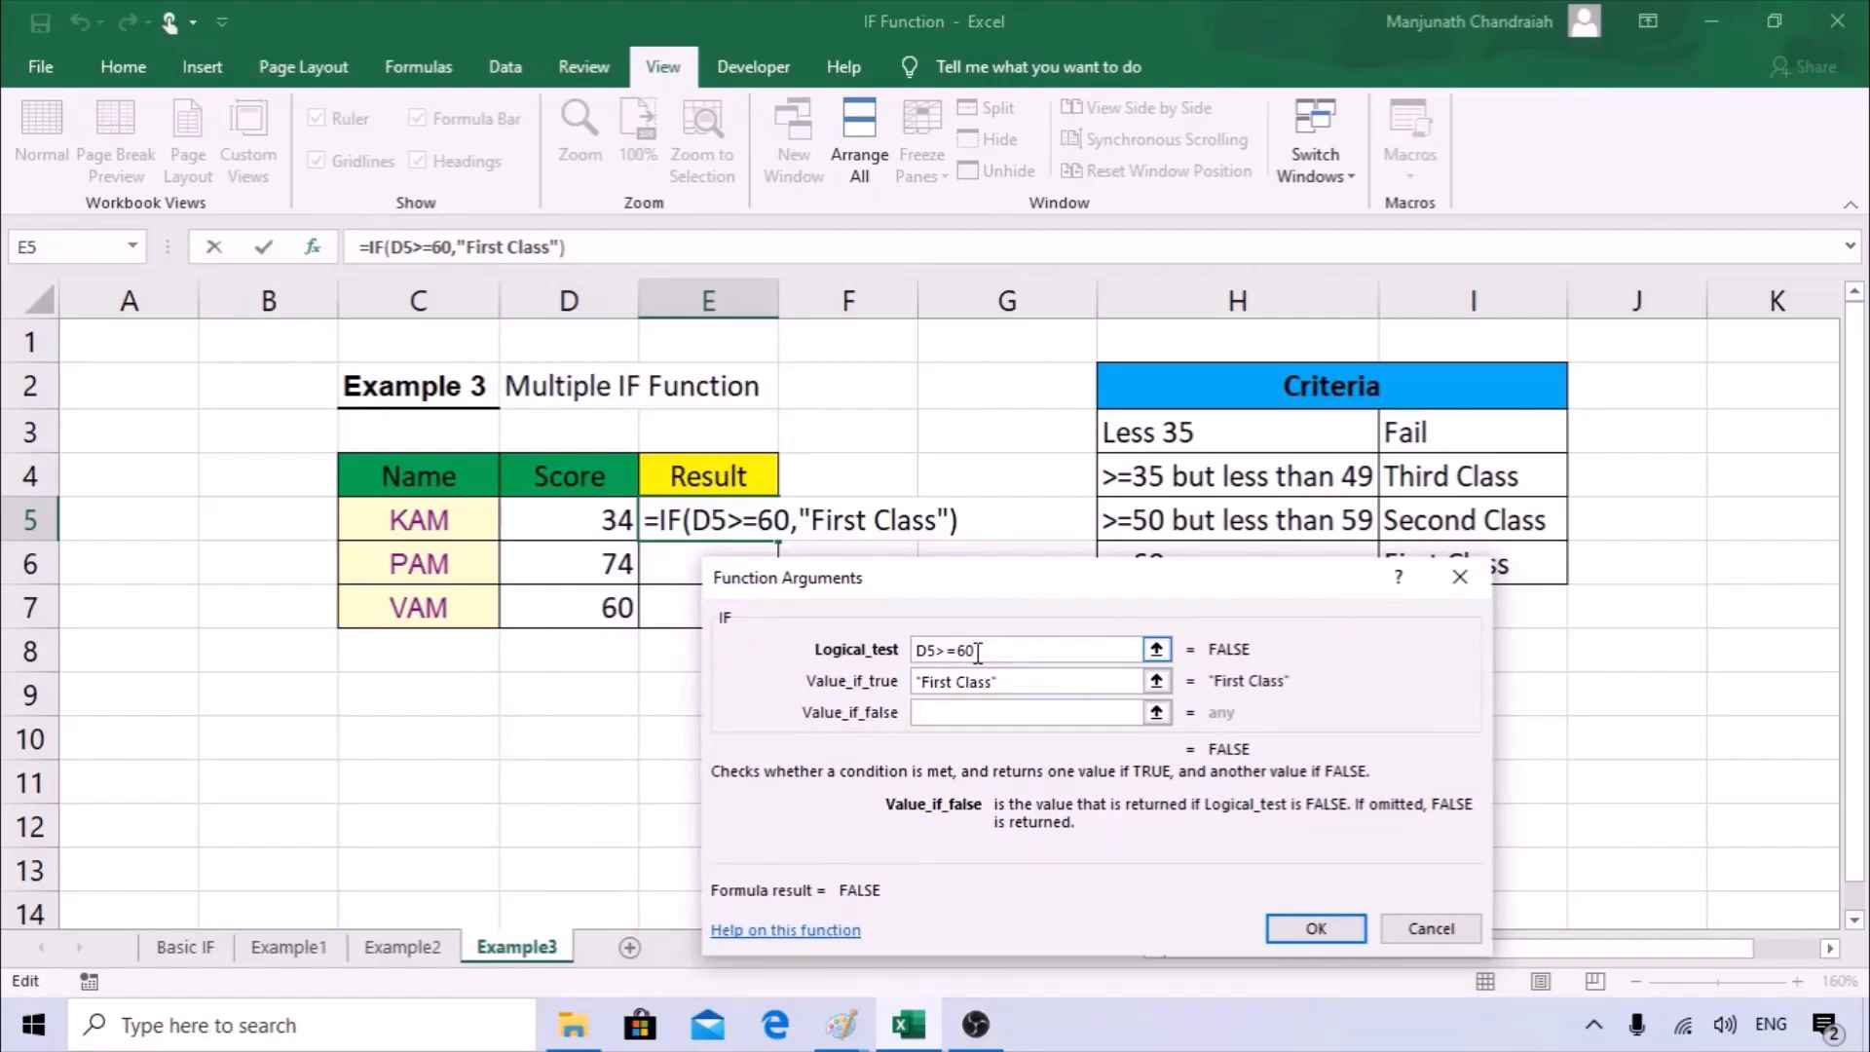
{"action": "left_click", "coordinate": [1317, 927]}
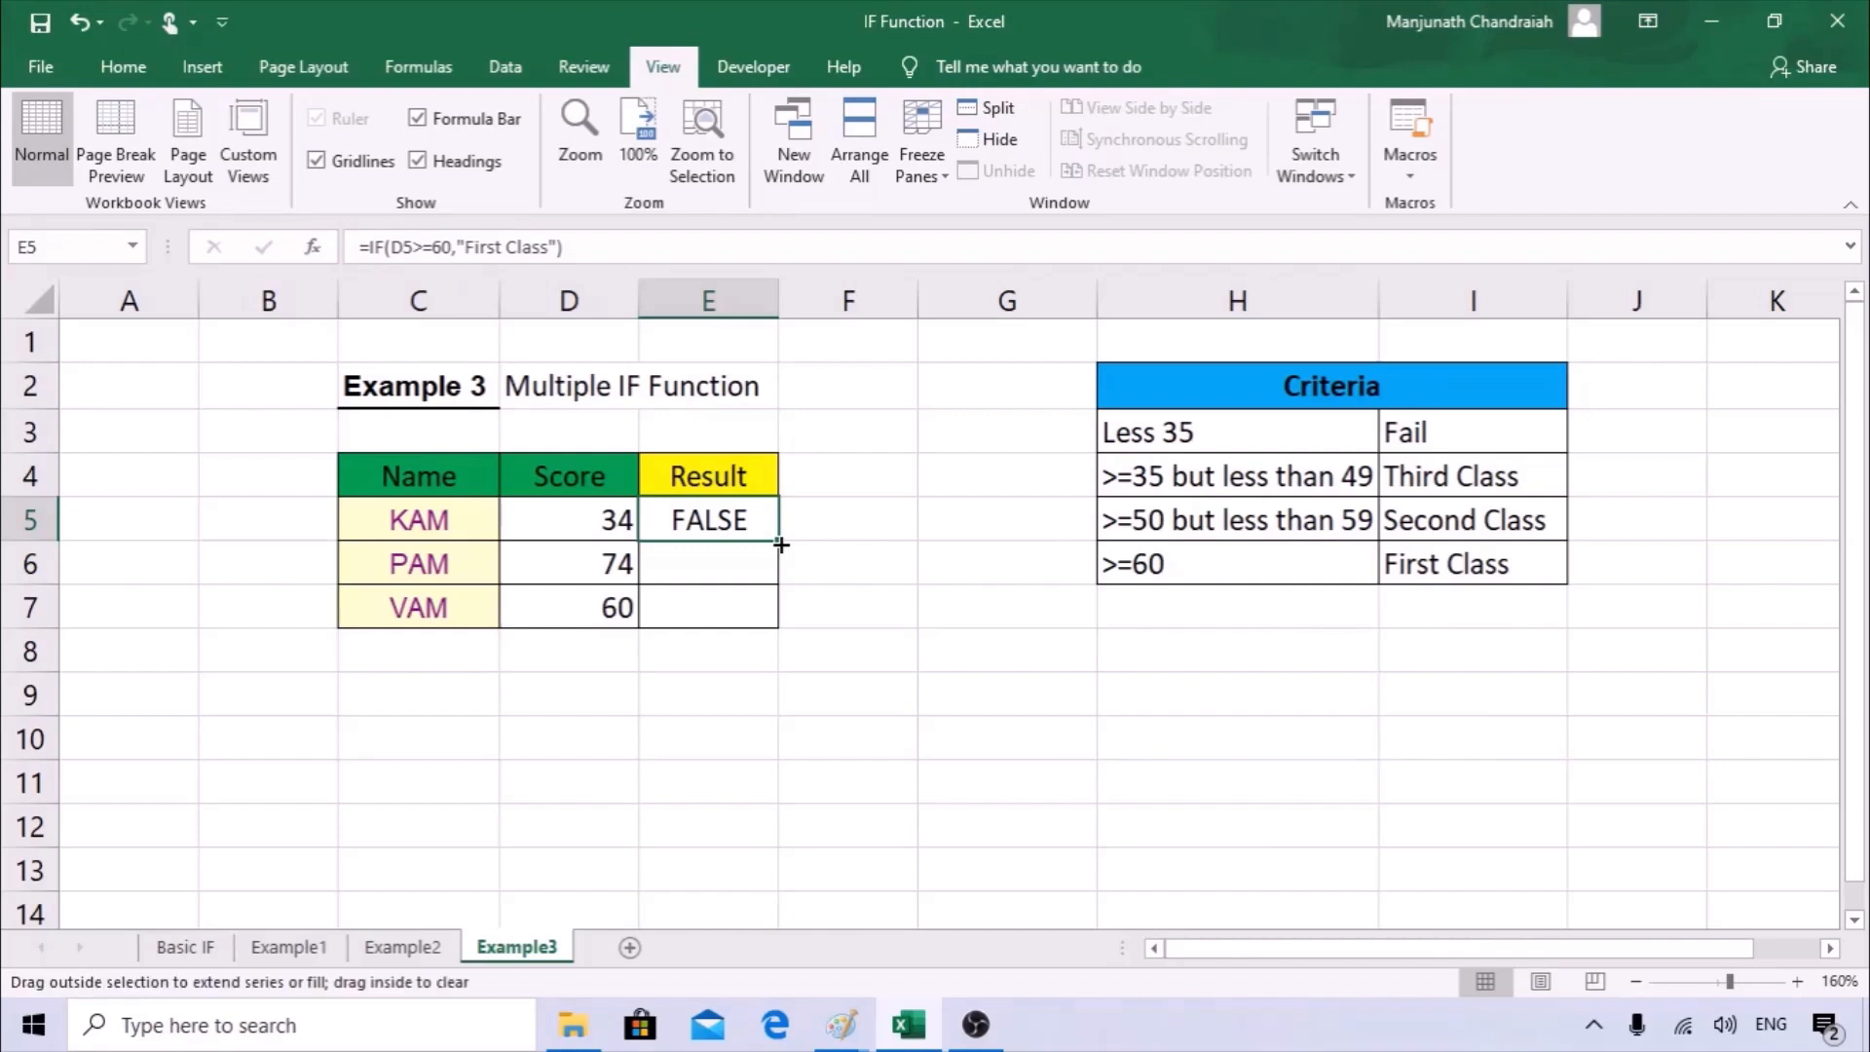
{"action": "left_click_drag", "start_coordinate": [780, 545], "coordinate": [779, 628]}
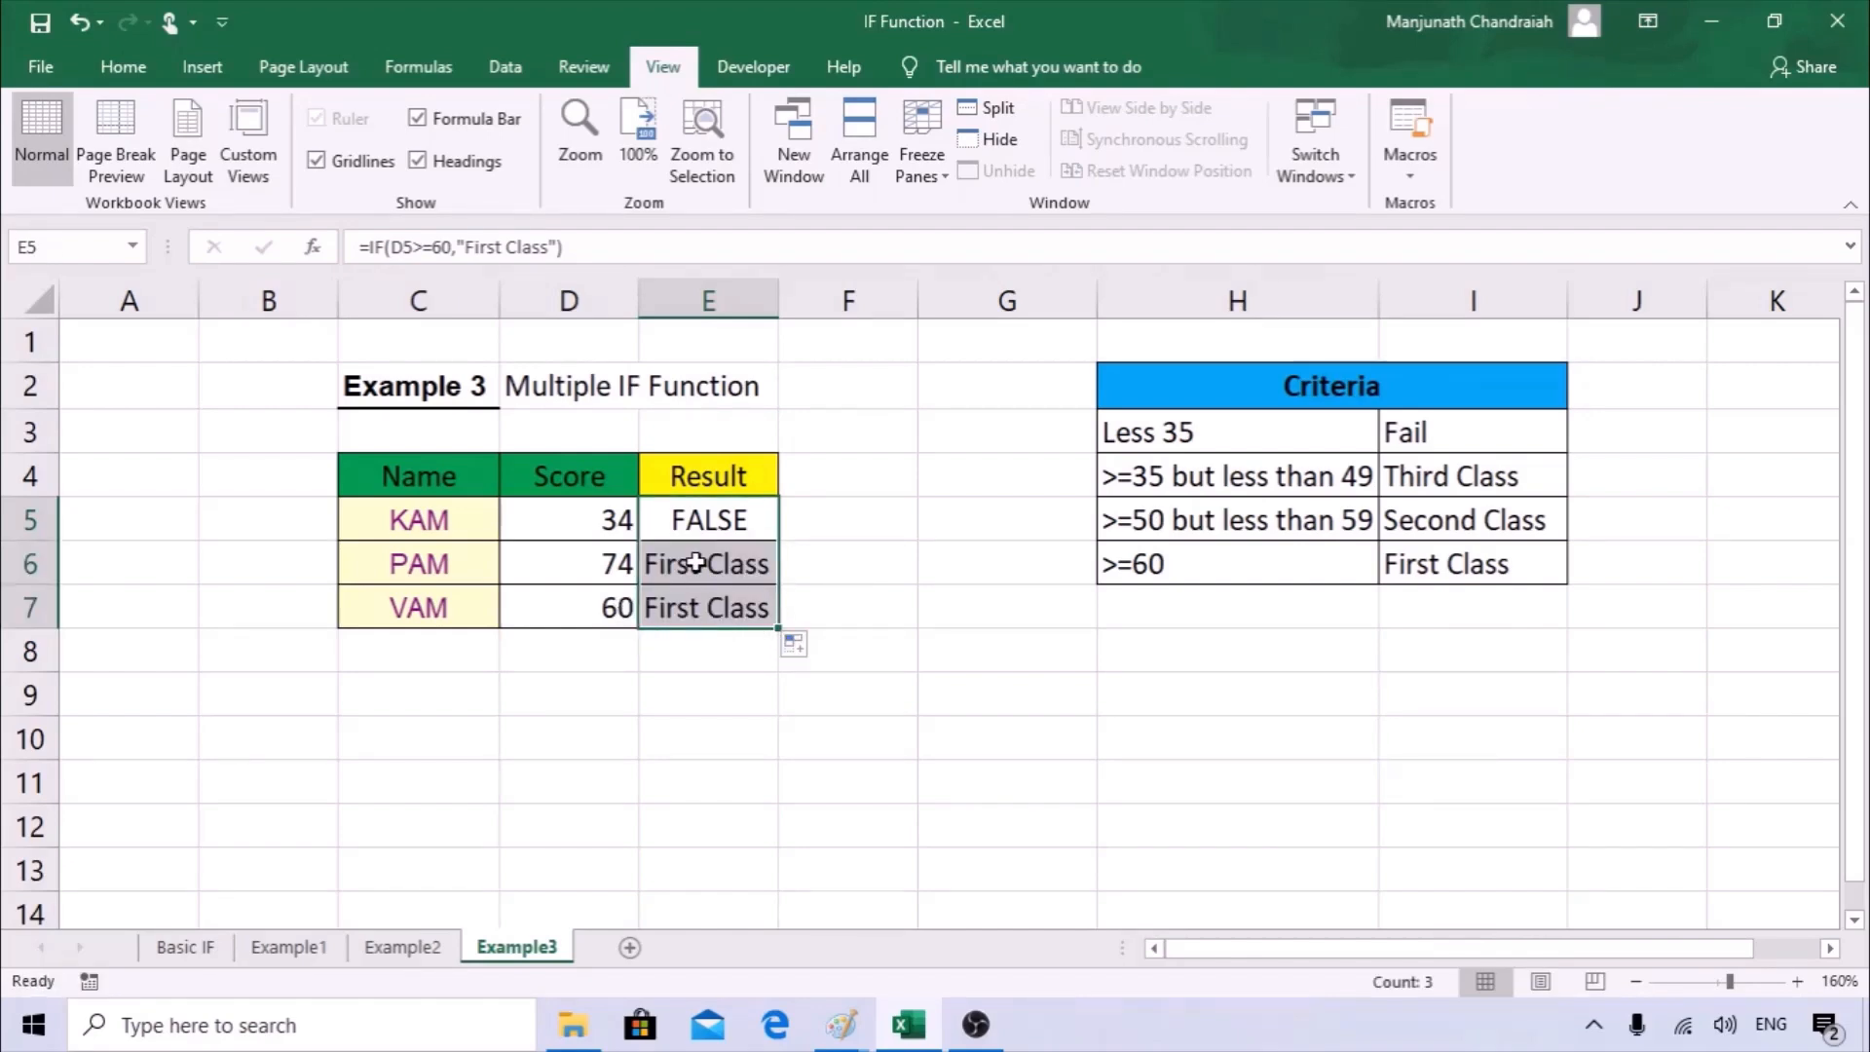
Compare the First Class criterion in H6:I6 with the formula in E6 and the score in D6.
{"action": "left_click", "coordinate": [1443, 563]}
{"action": "left_click_drag", "start_coordinate": [1443, 563], "coordinate": [1239, 572]}
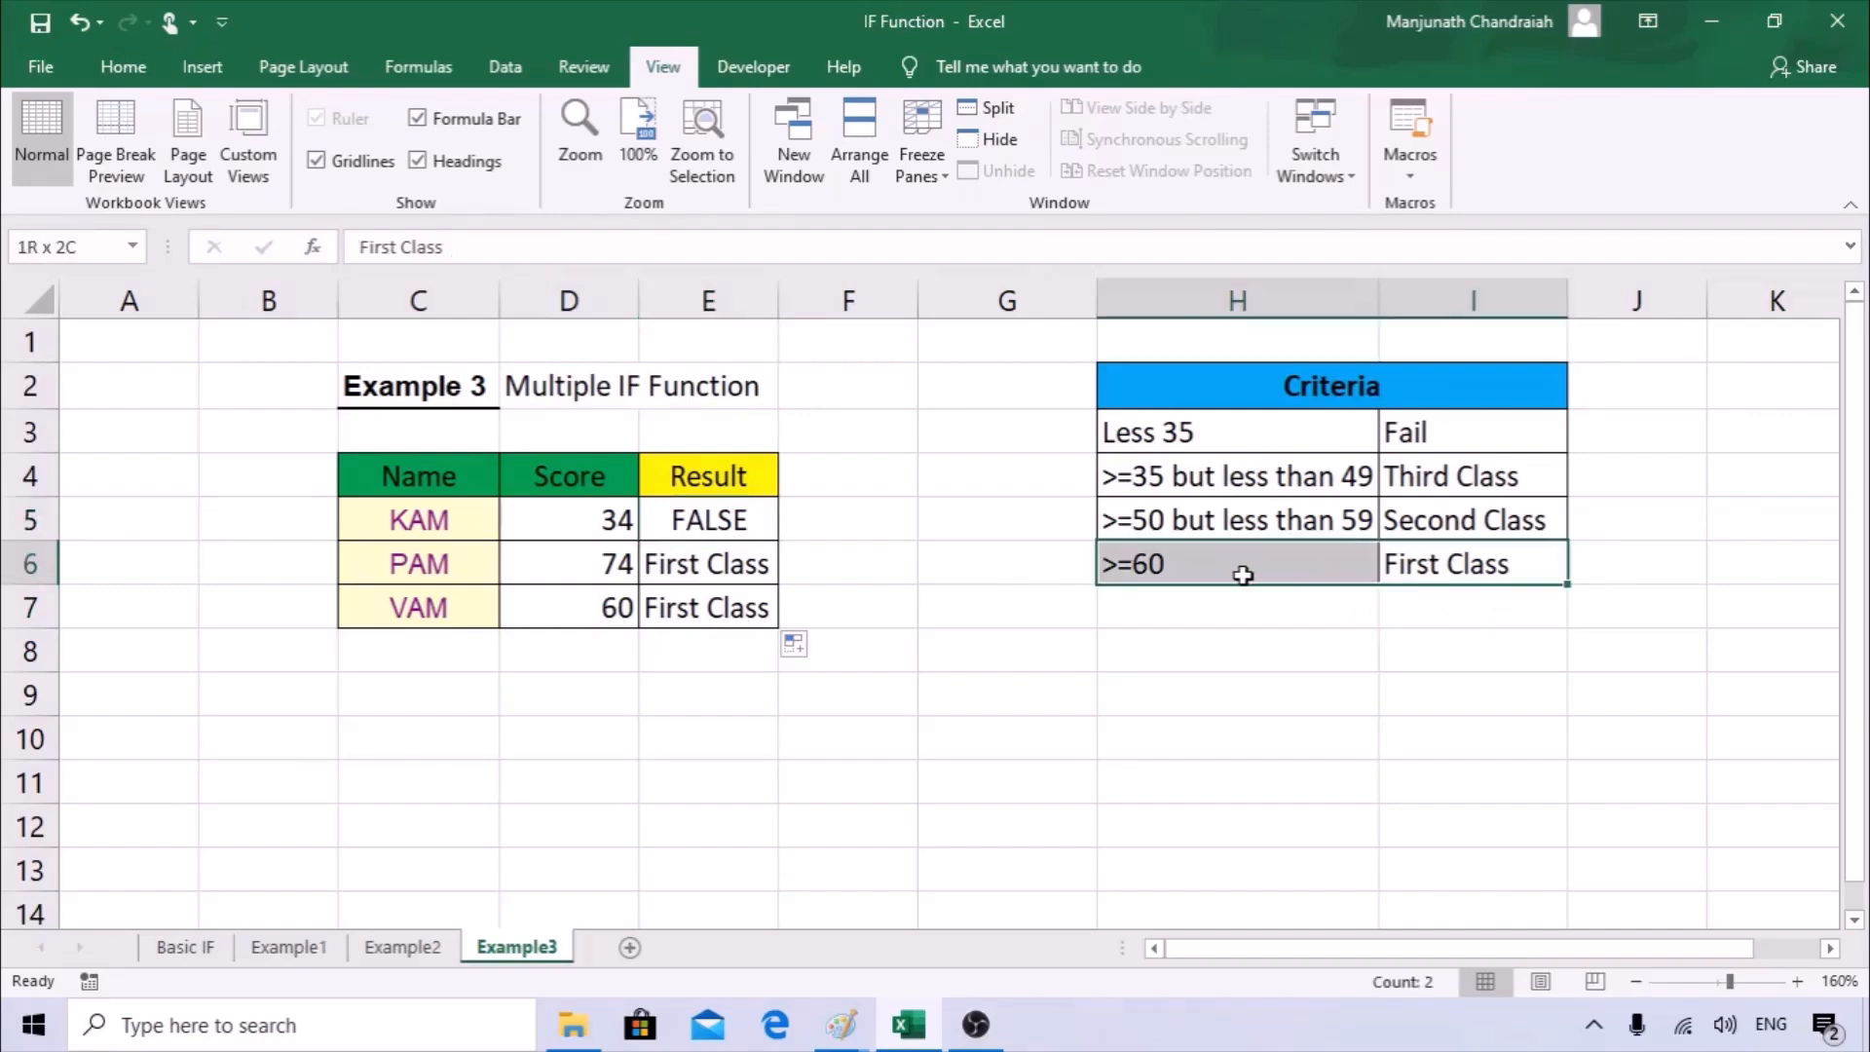
{"action": "left_click", "coordinate": [1429, 526]}
{"action": "left_click", "coordinate": [1436, 565]}
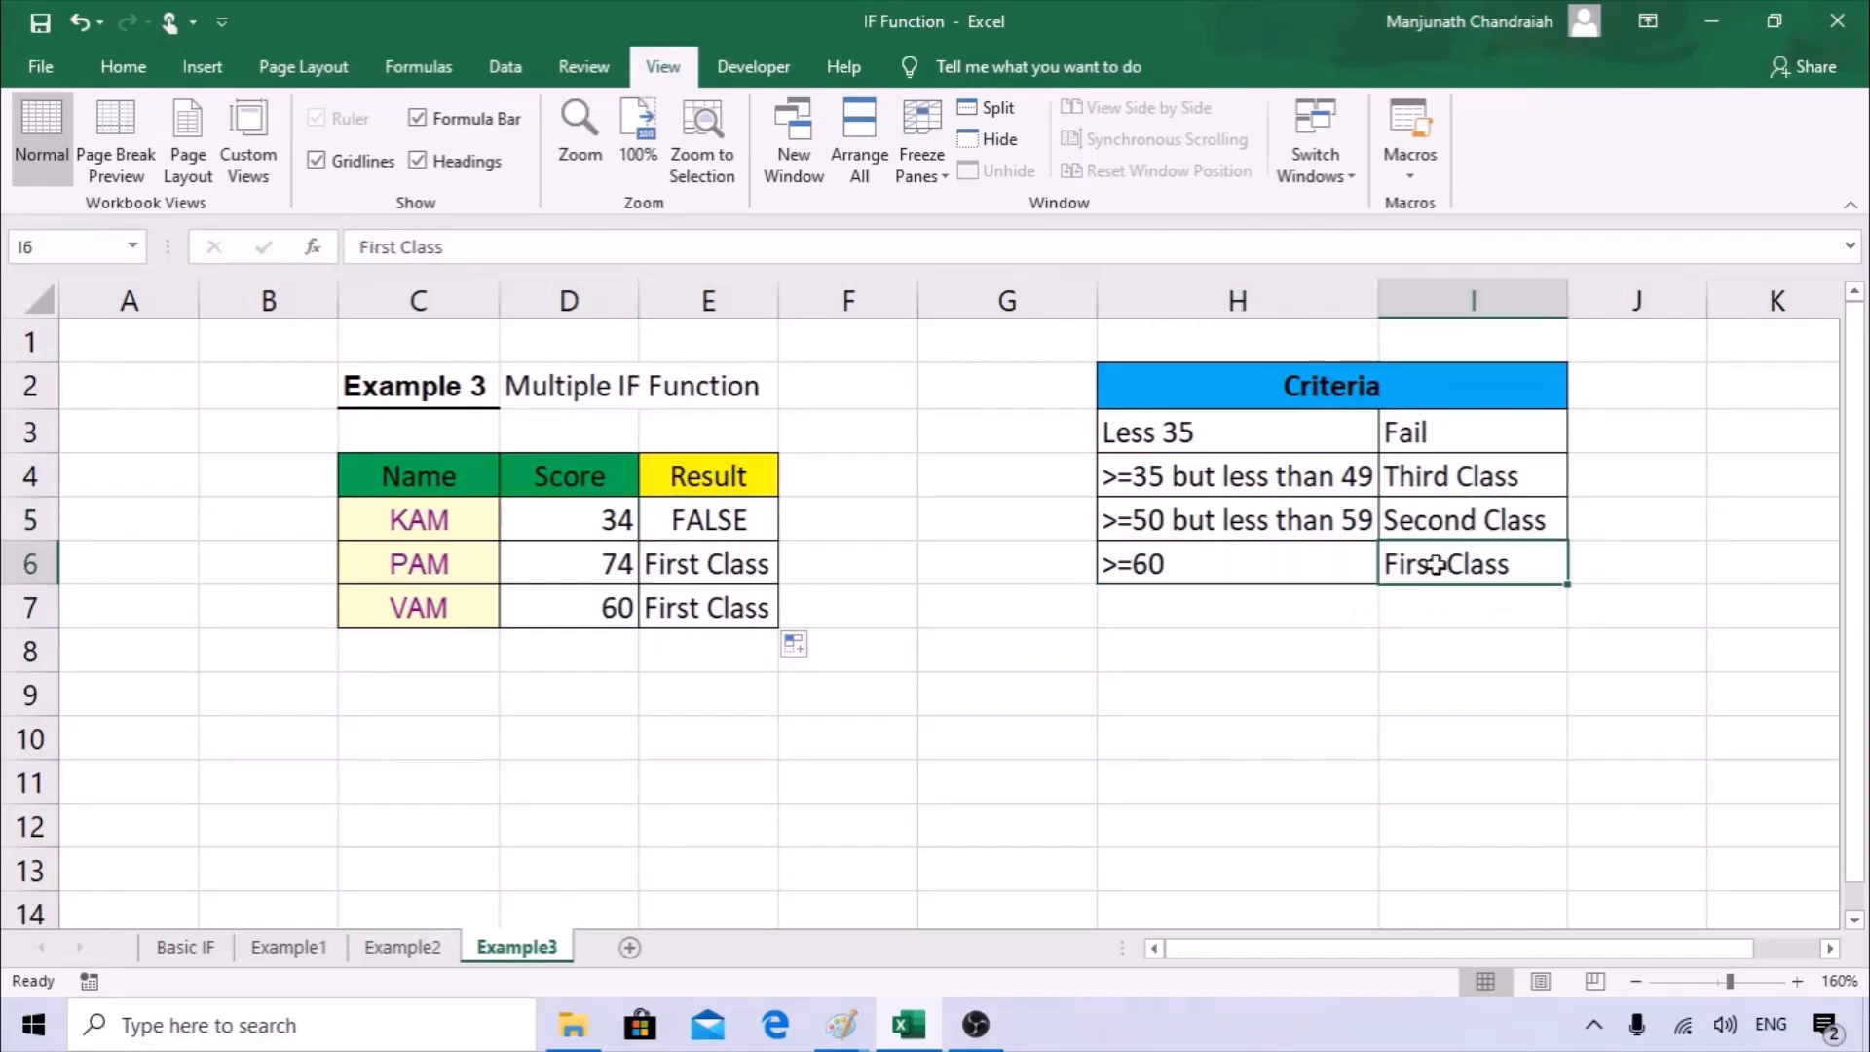
{"action": "left_click", "coordinate": [675, 564]}
{"action": "double_click", "coordinate": [670, 563]}
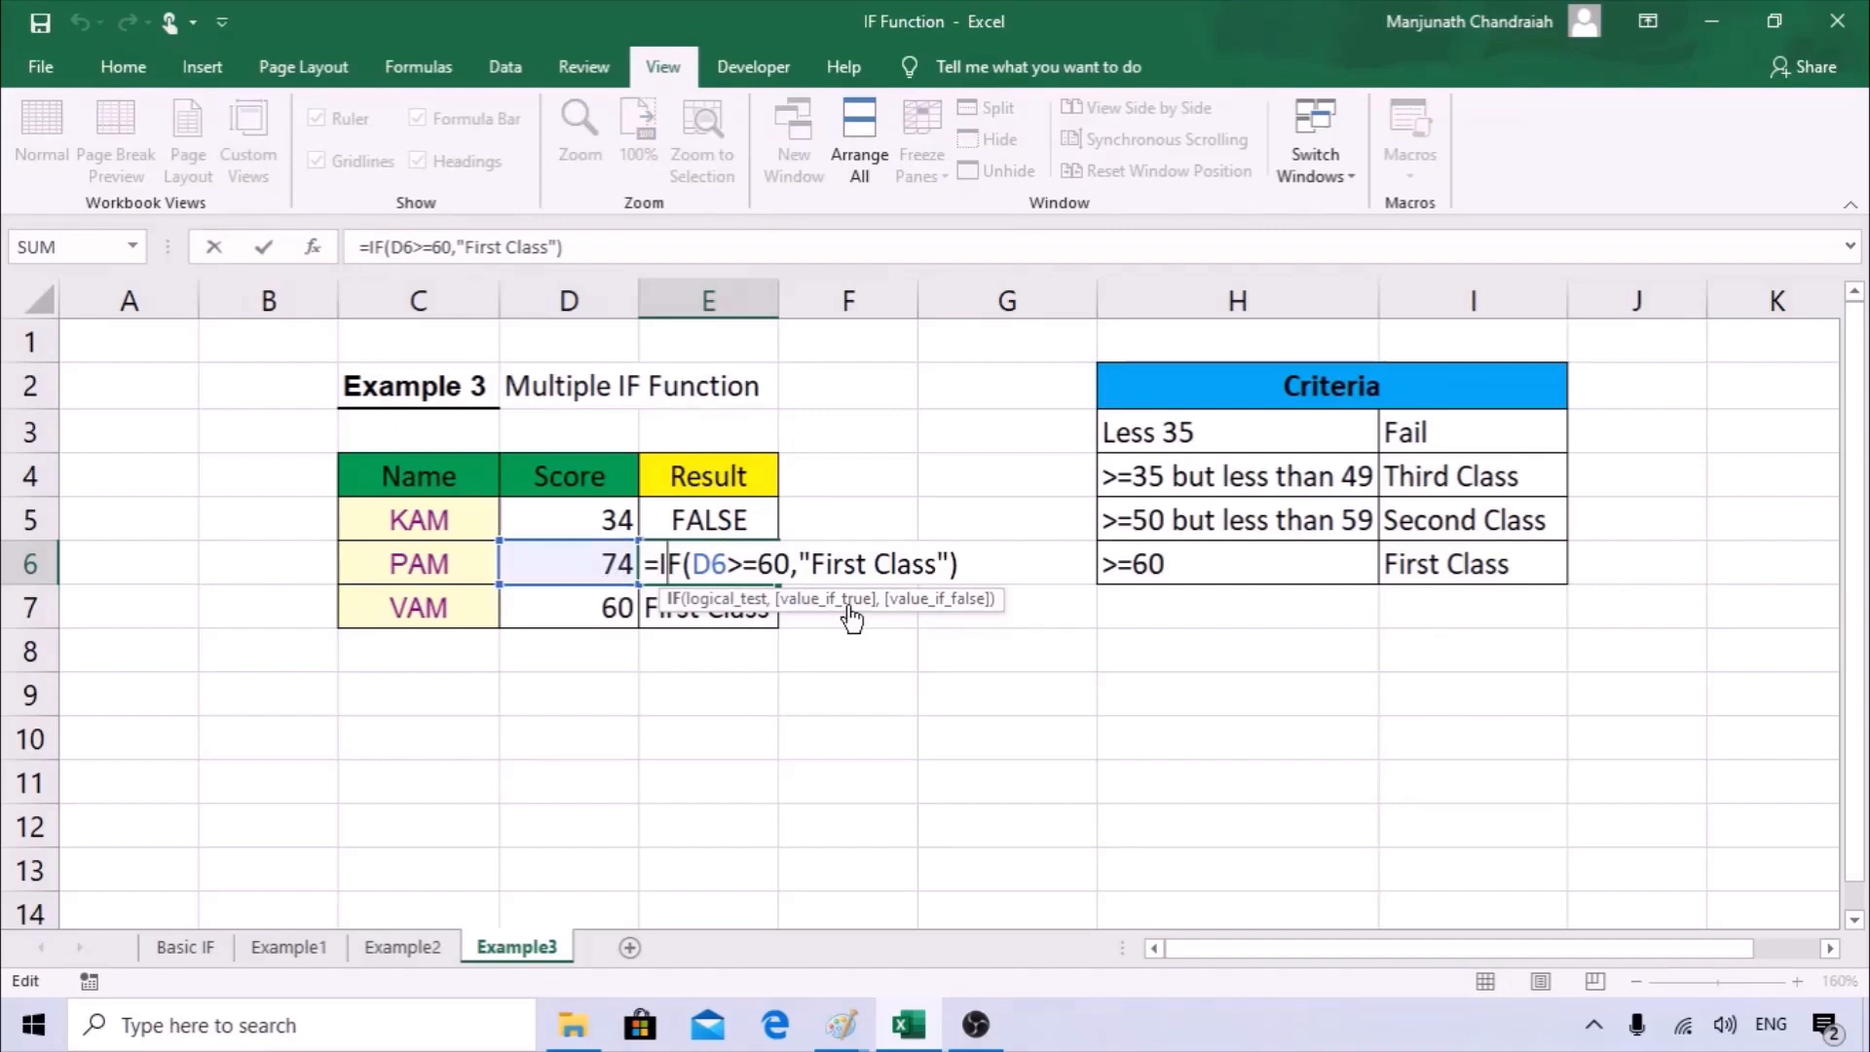
{"action": "left_click", "coordinate": [855, 679]}
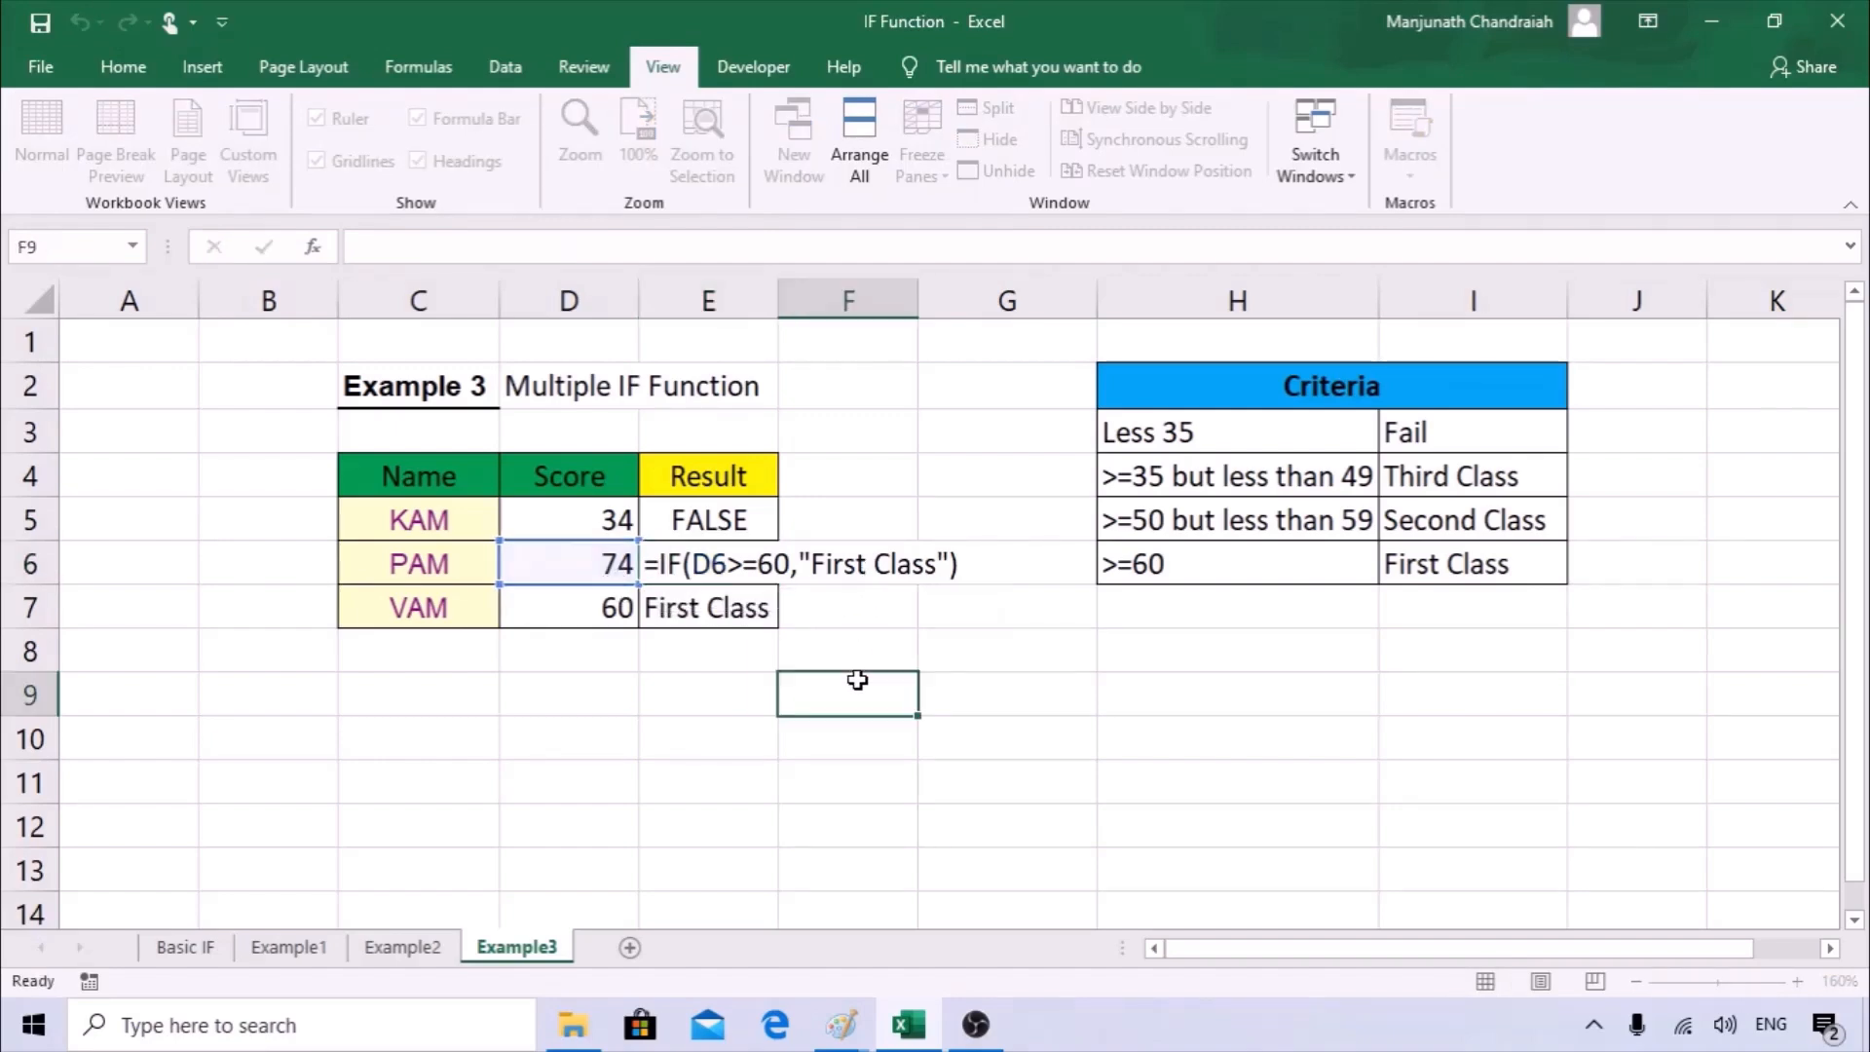
{"action": "left_click", "coordinate": [631, 566]}
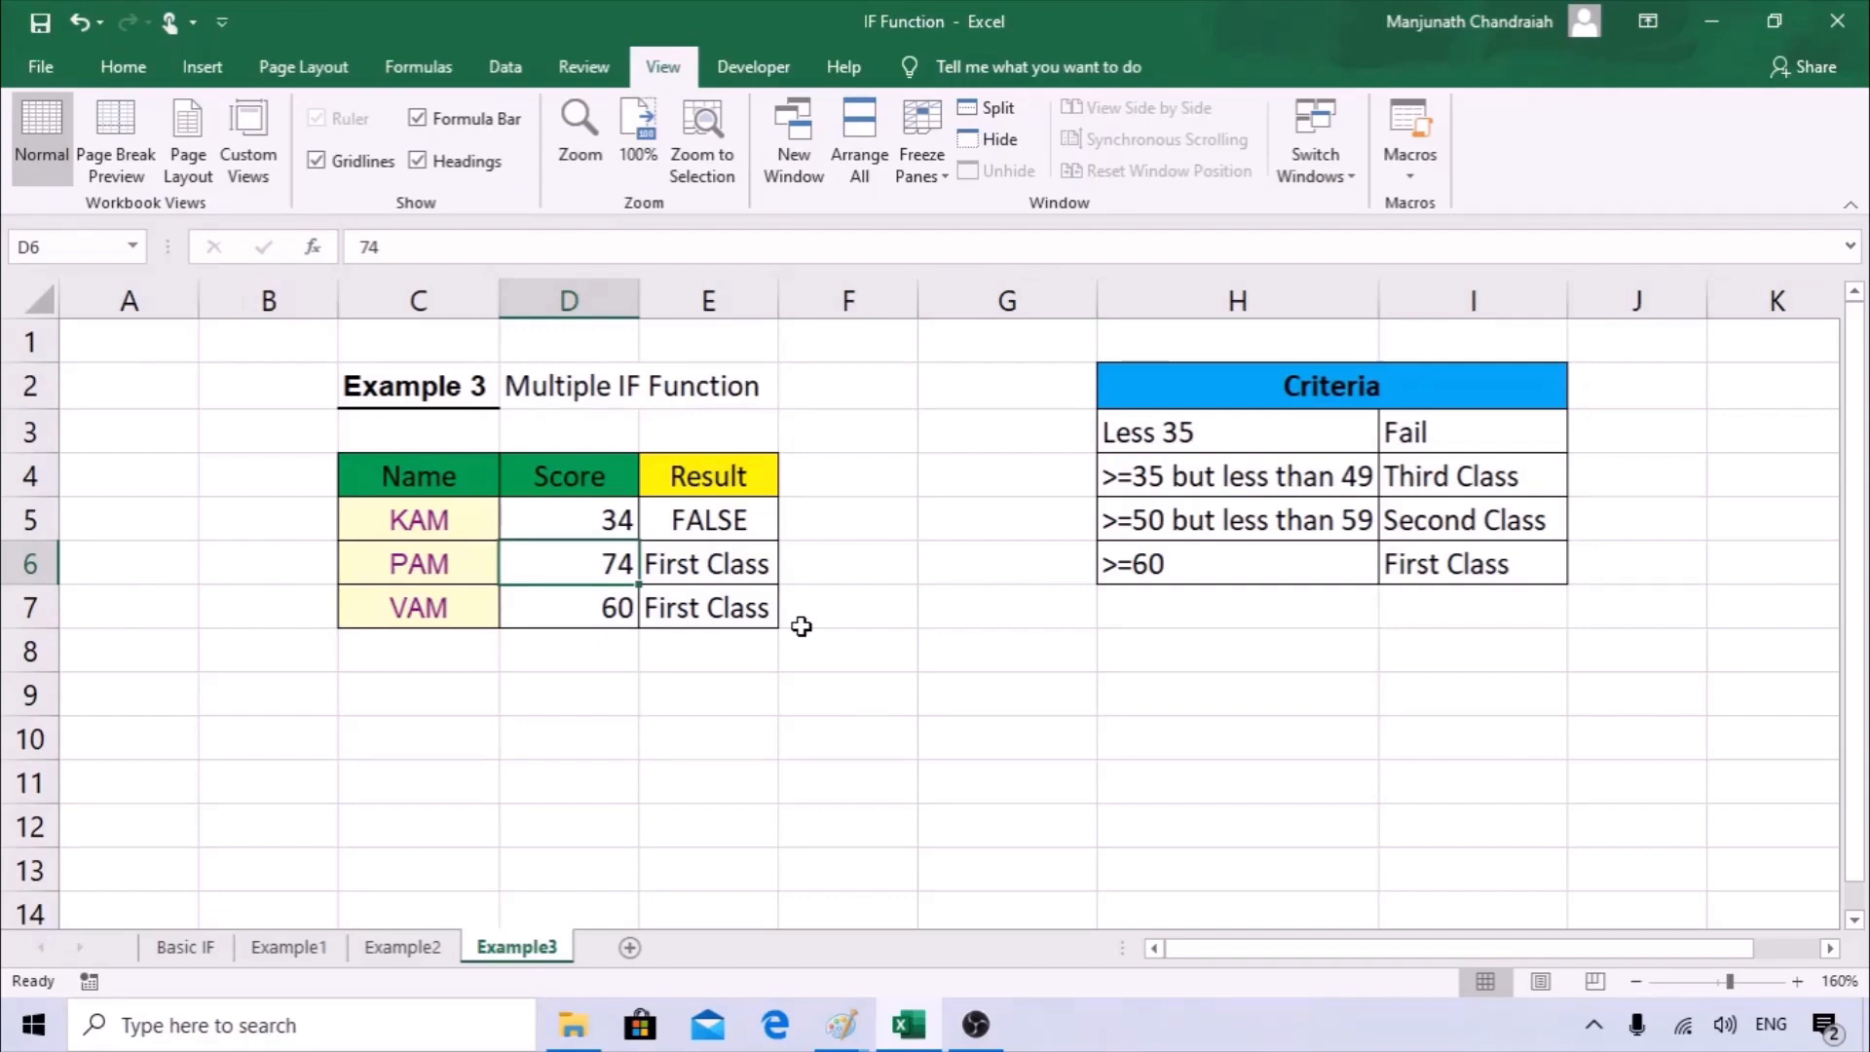
Review the arguments of the IF function in E5 and compare them with the formula in E6.
{"action": "left_click", "coordinate": [742, 518]}
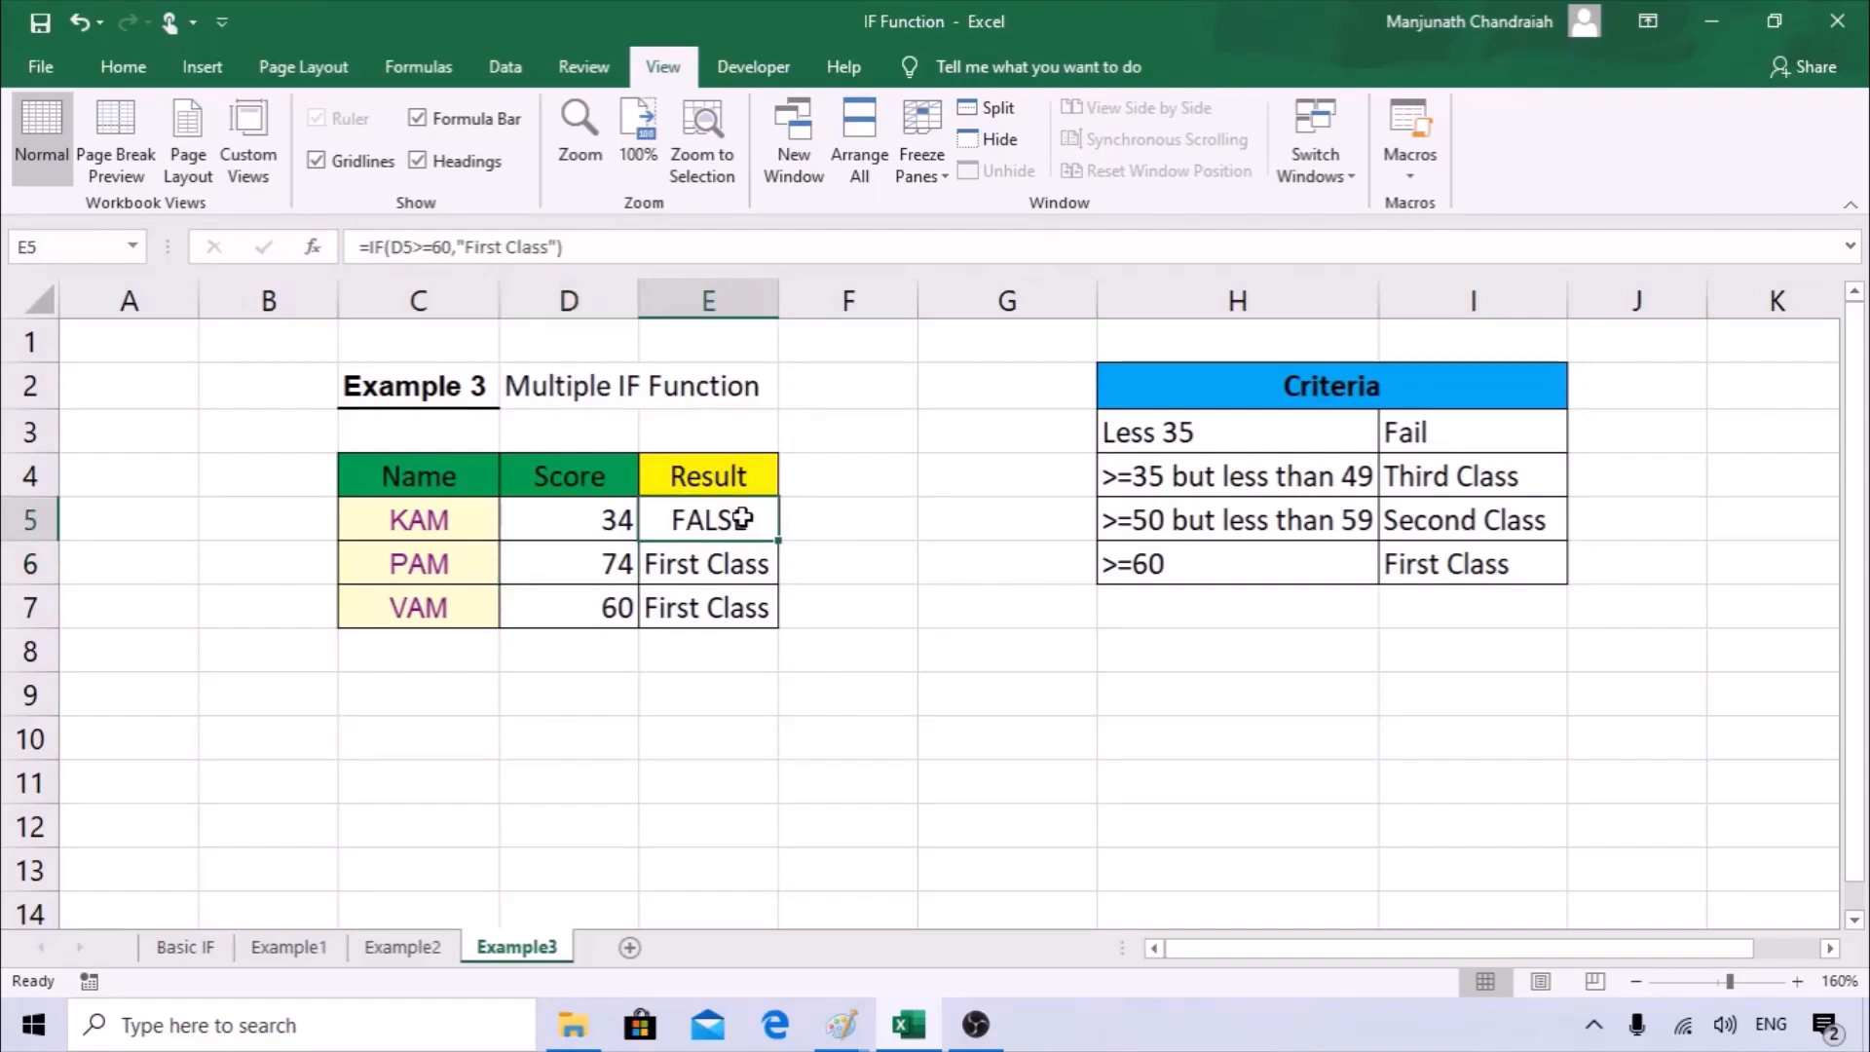
{"action": "left_click", "coordinate": [323, 258]}
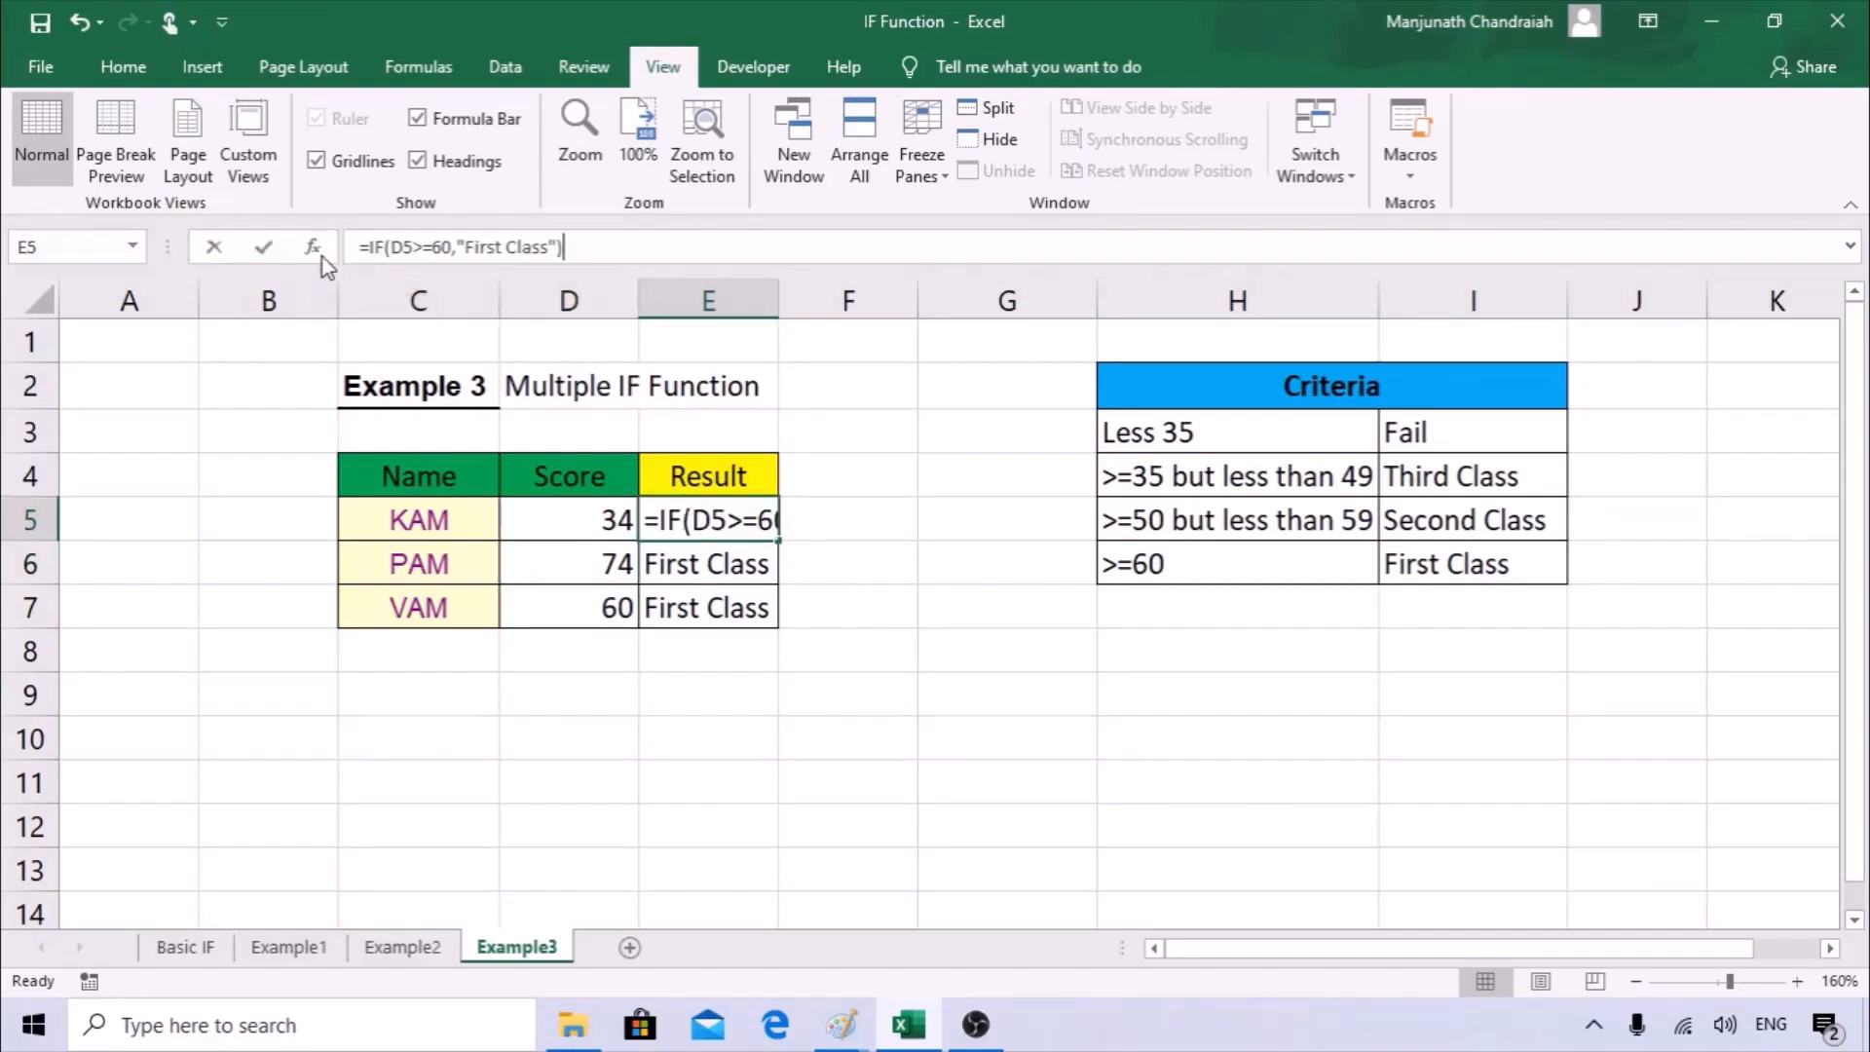
{"action": "left_click_drag", "start_coordinate": [974, 581], "coordinate": [817, 496]}
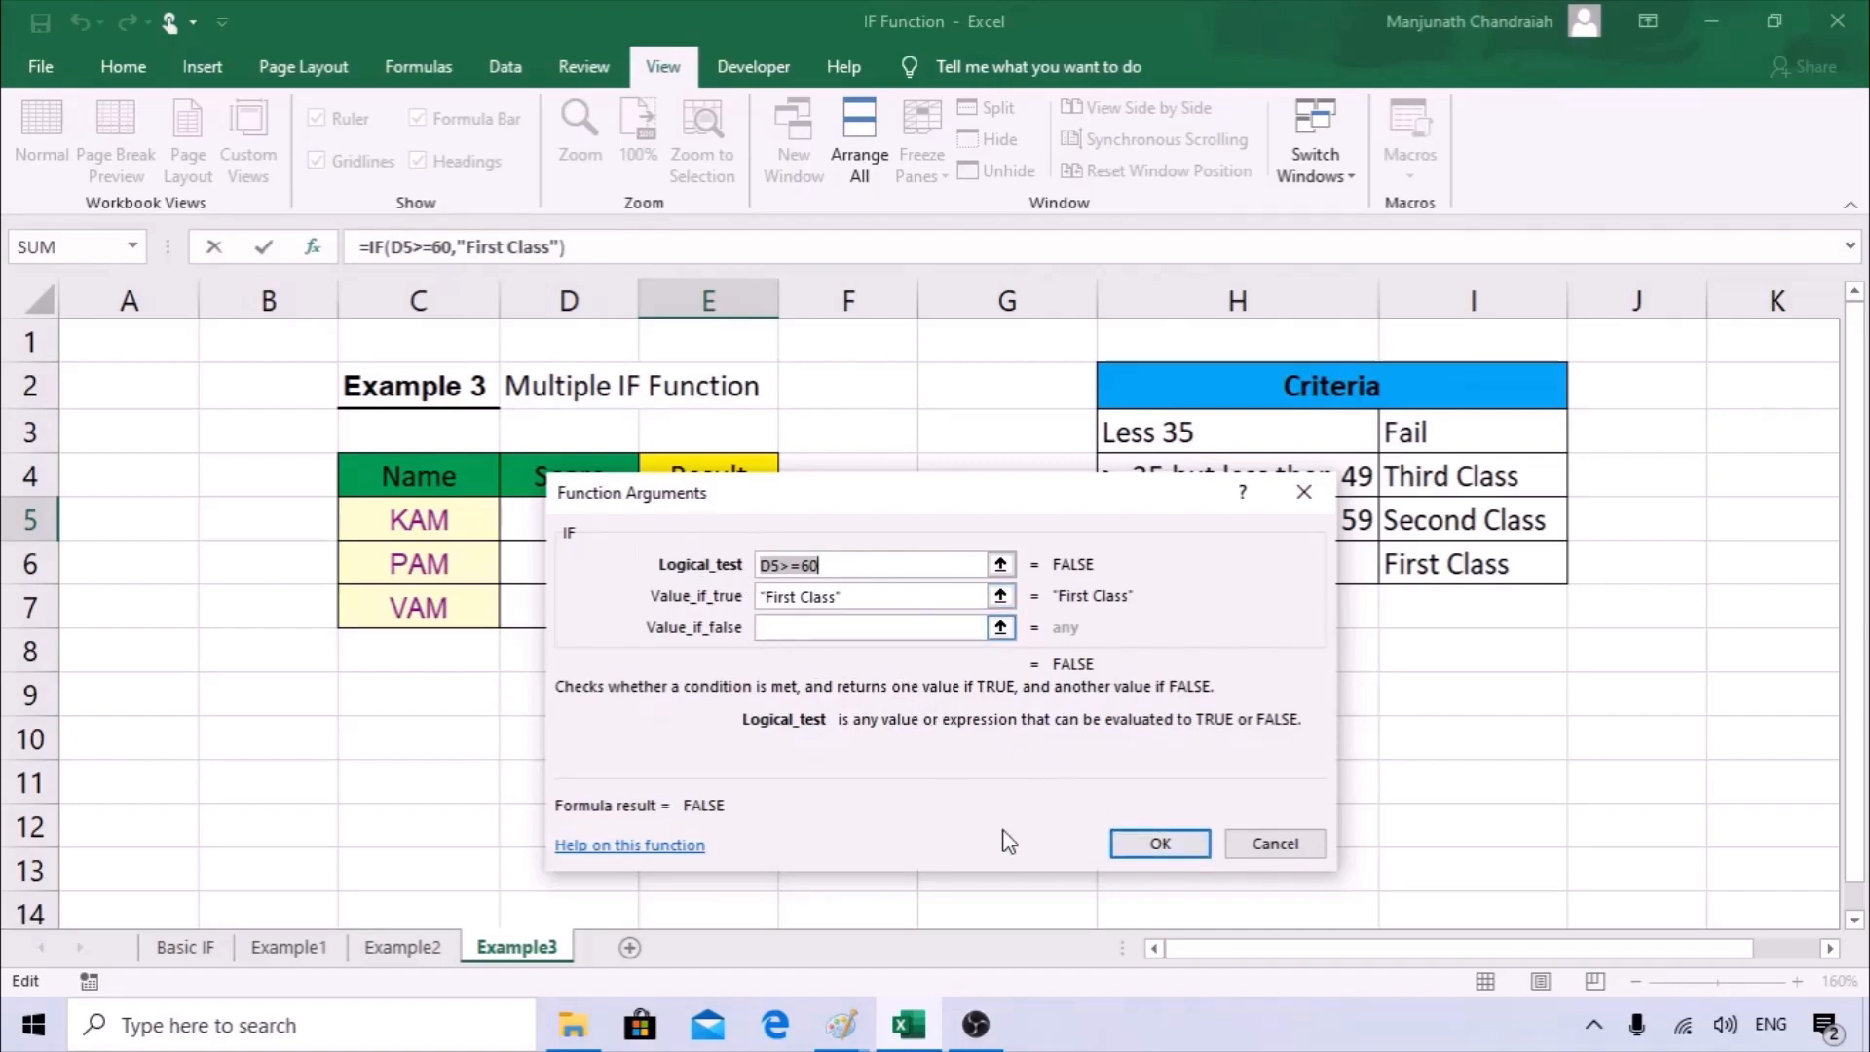
{"action": "left_click", "coordinate": [1145, 844]}
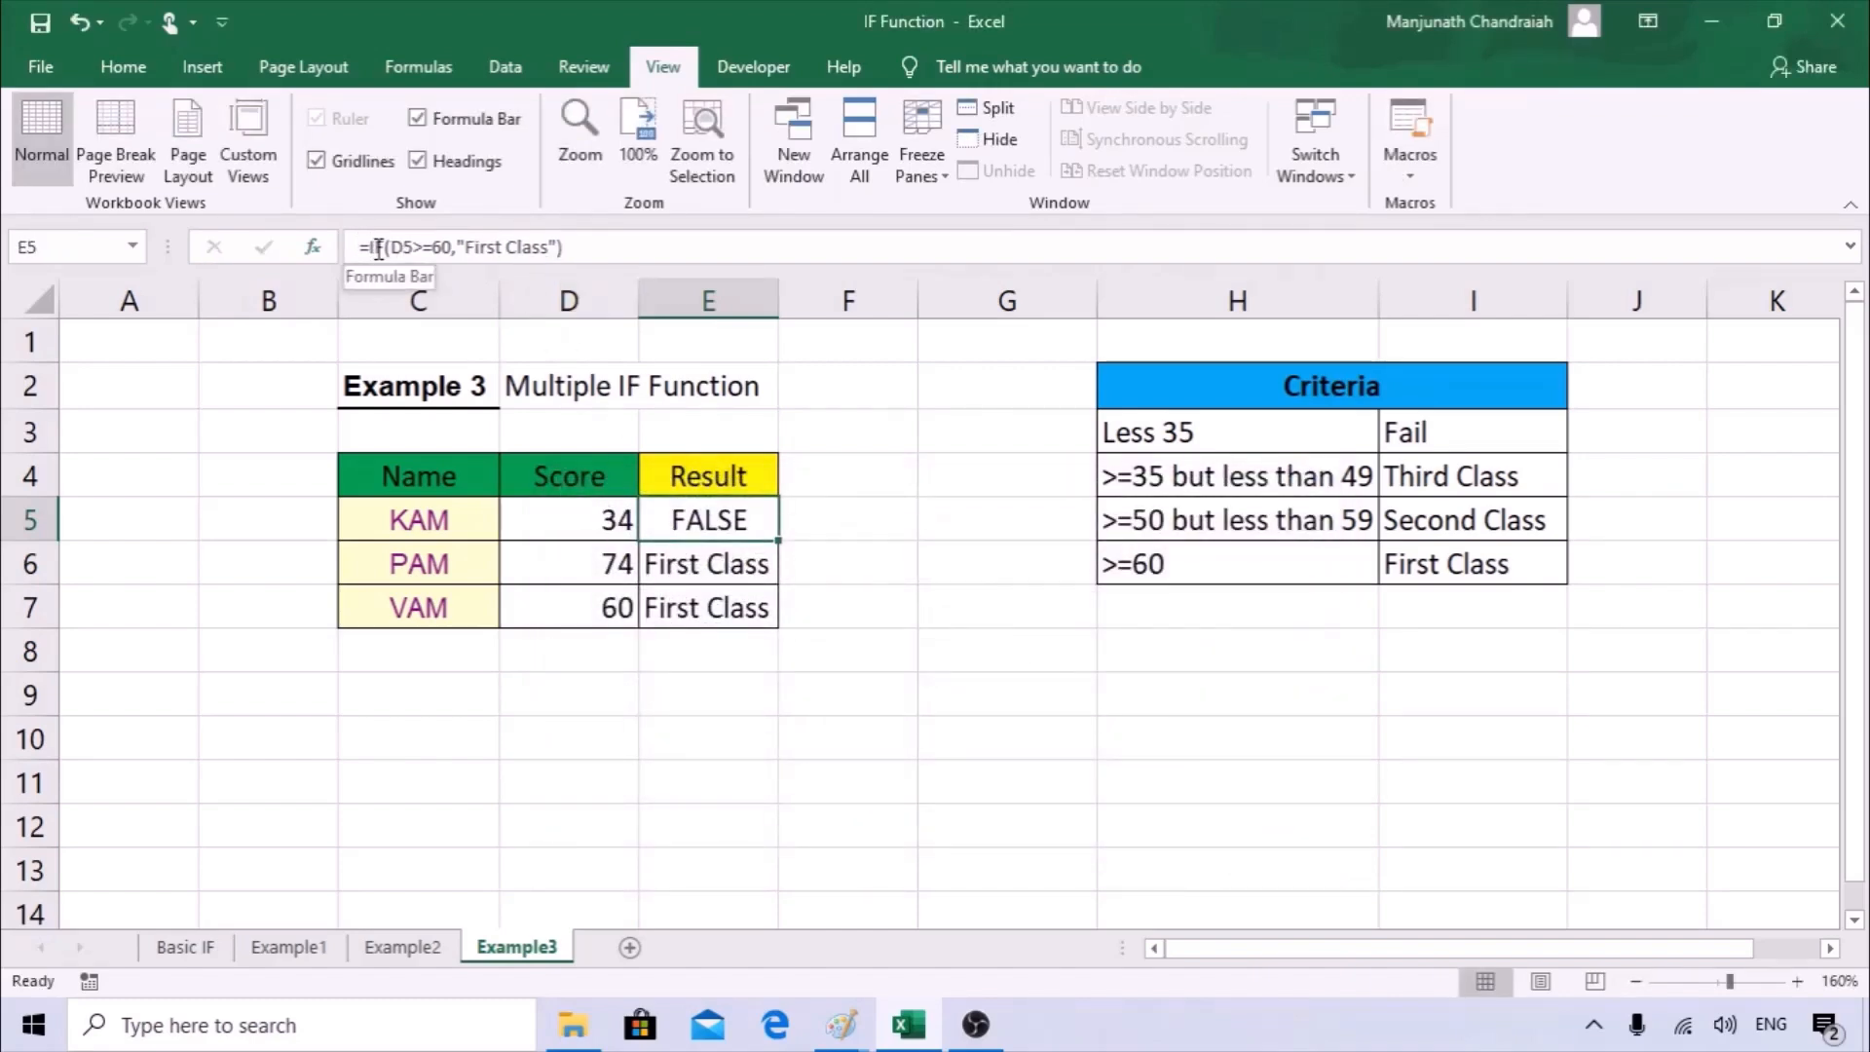
{"action": "left_click", "coordinate": [718, 575]}
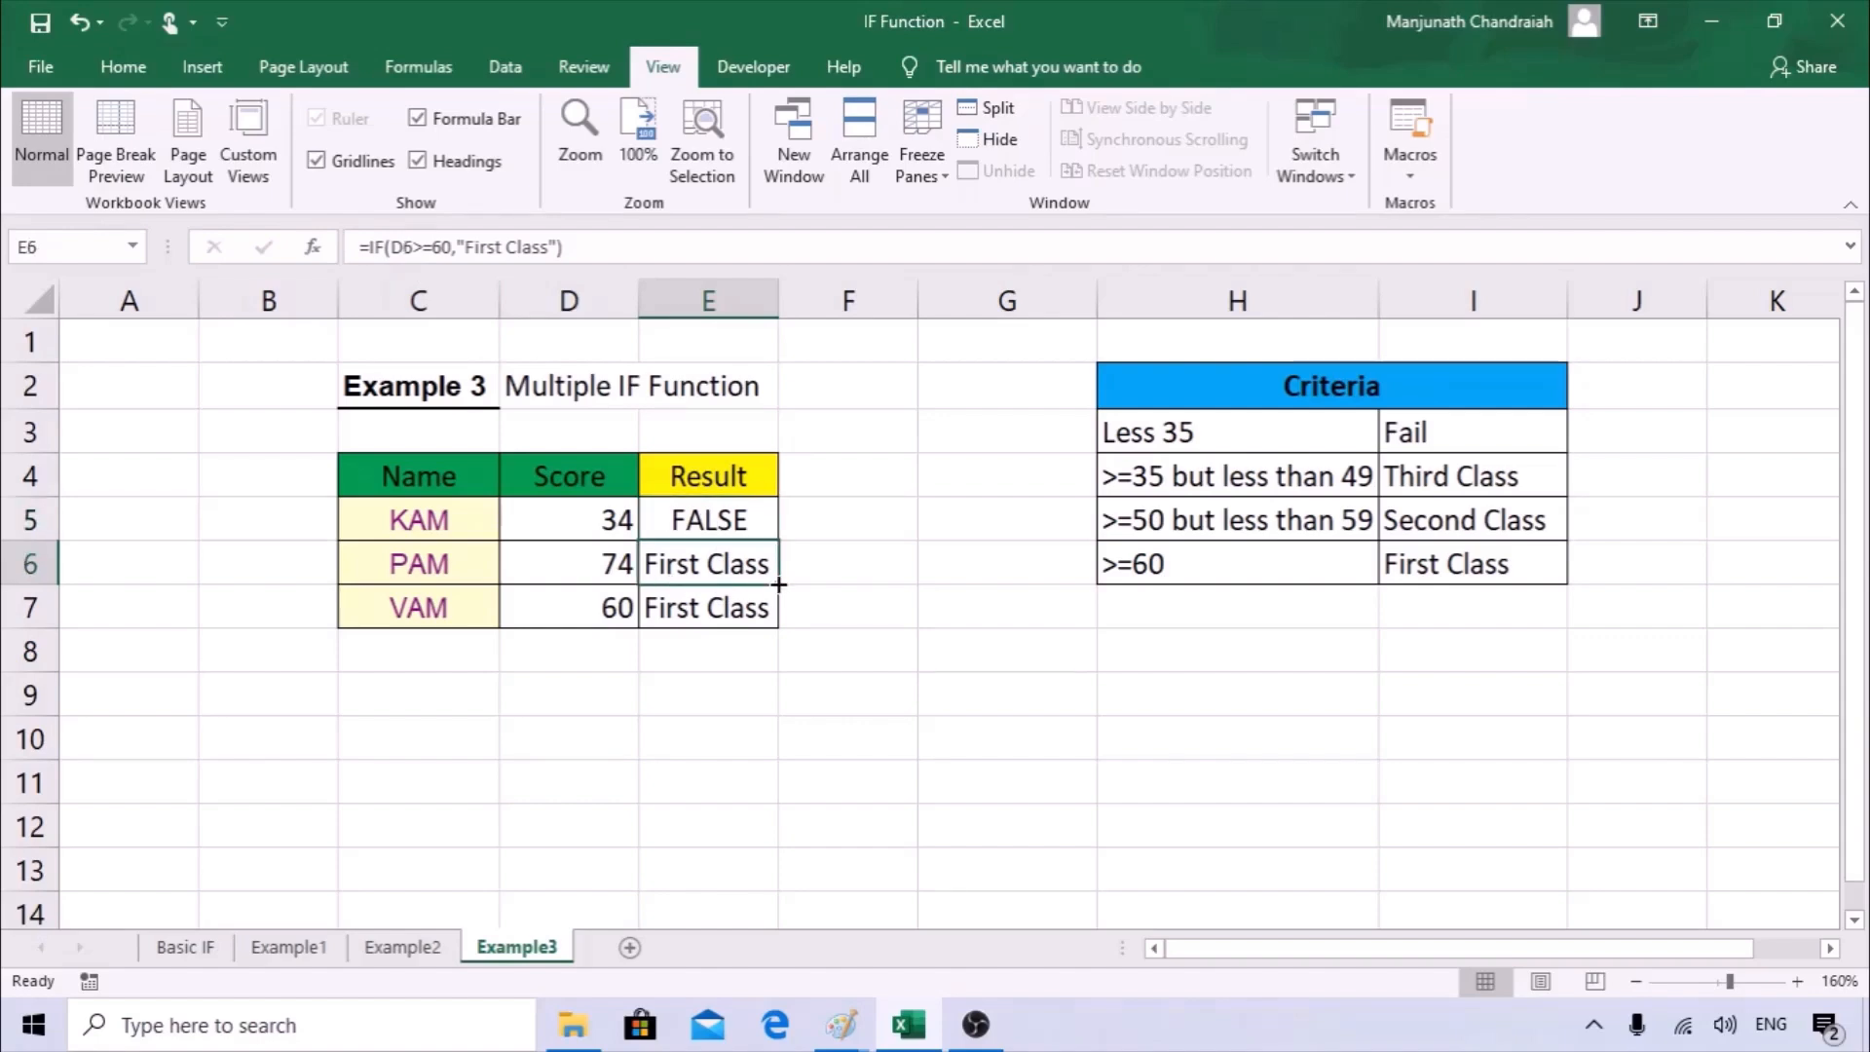
Extend the E5 formula by inserting a copy of IF(D5>=60,"First Class" as its value if false, replacing the closing parenthesis with a comma.
{"action": "left_click", "coordinate": [718, 518]}
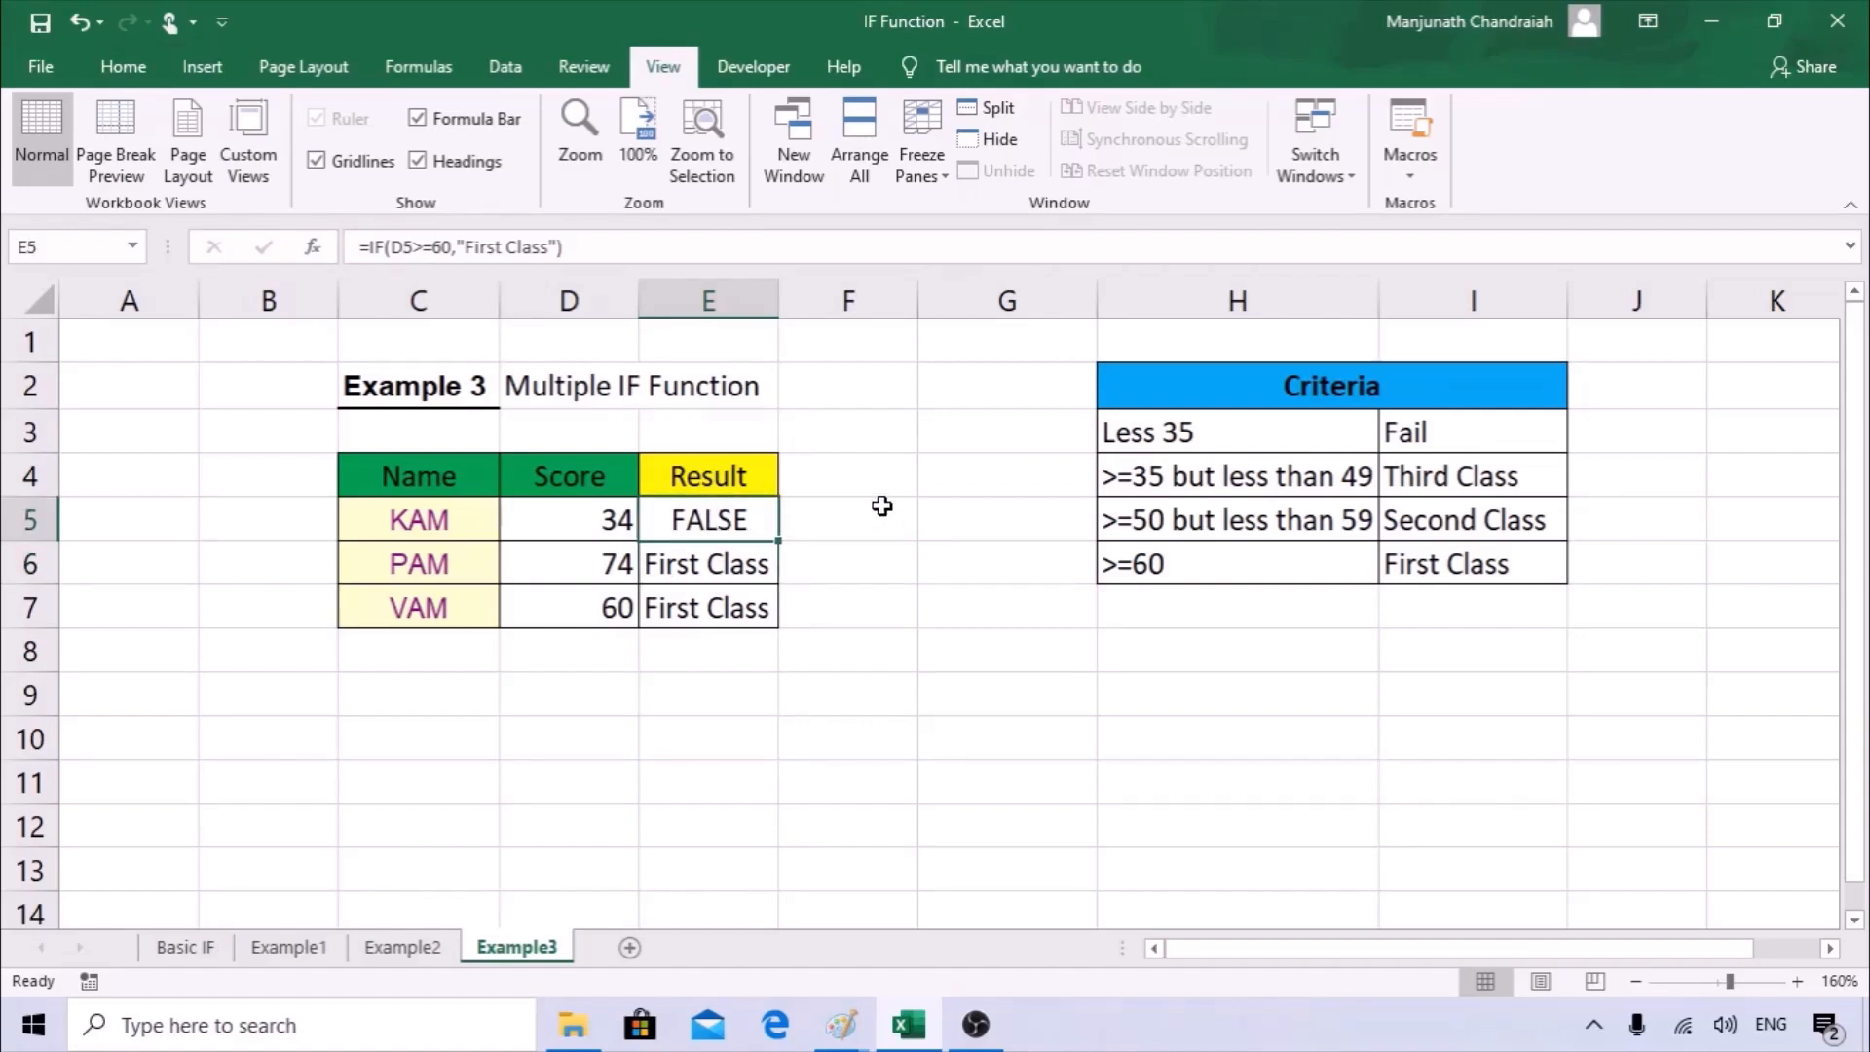
{"action": "left_click", "coordinate": [569, 247]}
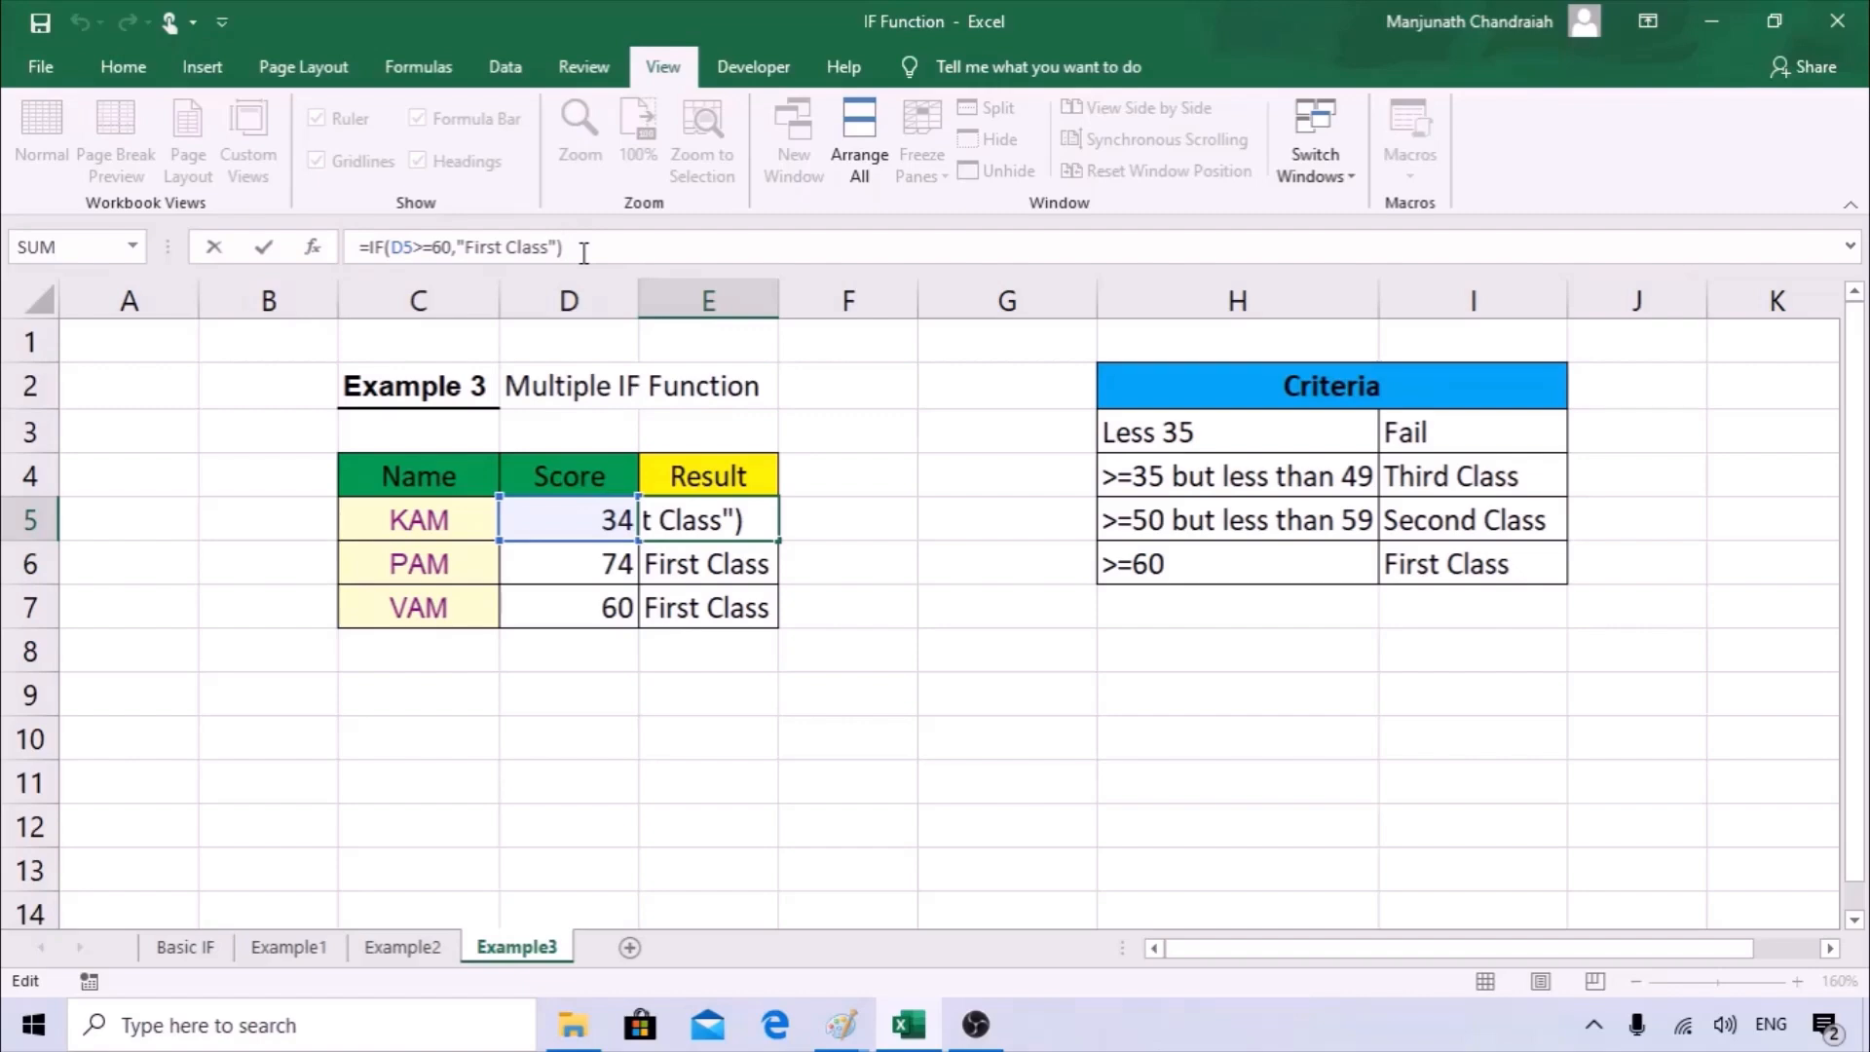
{"action": "key", "text": "BackSpace"}
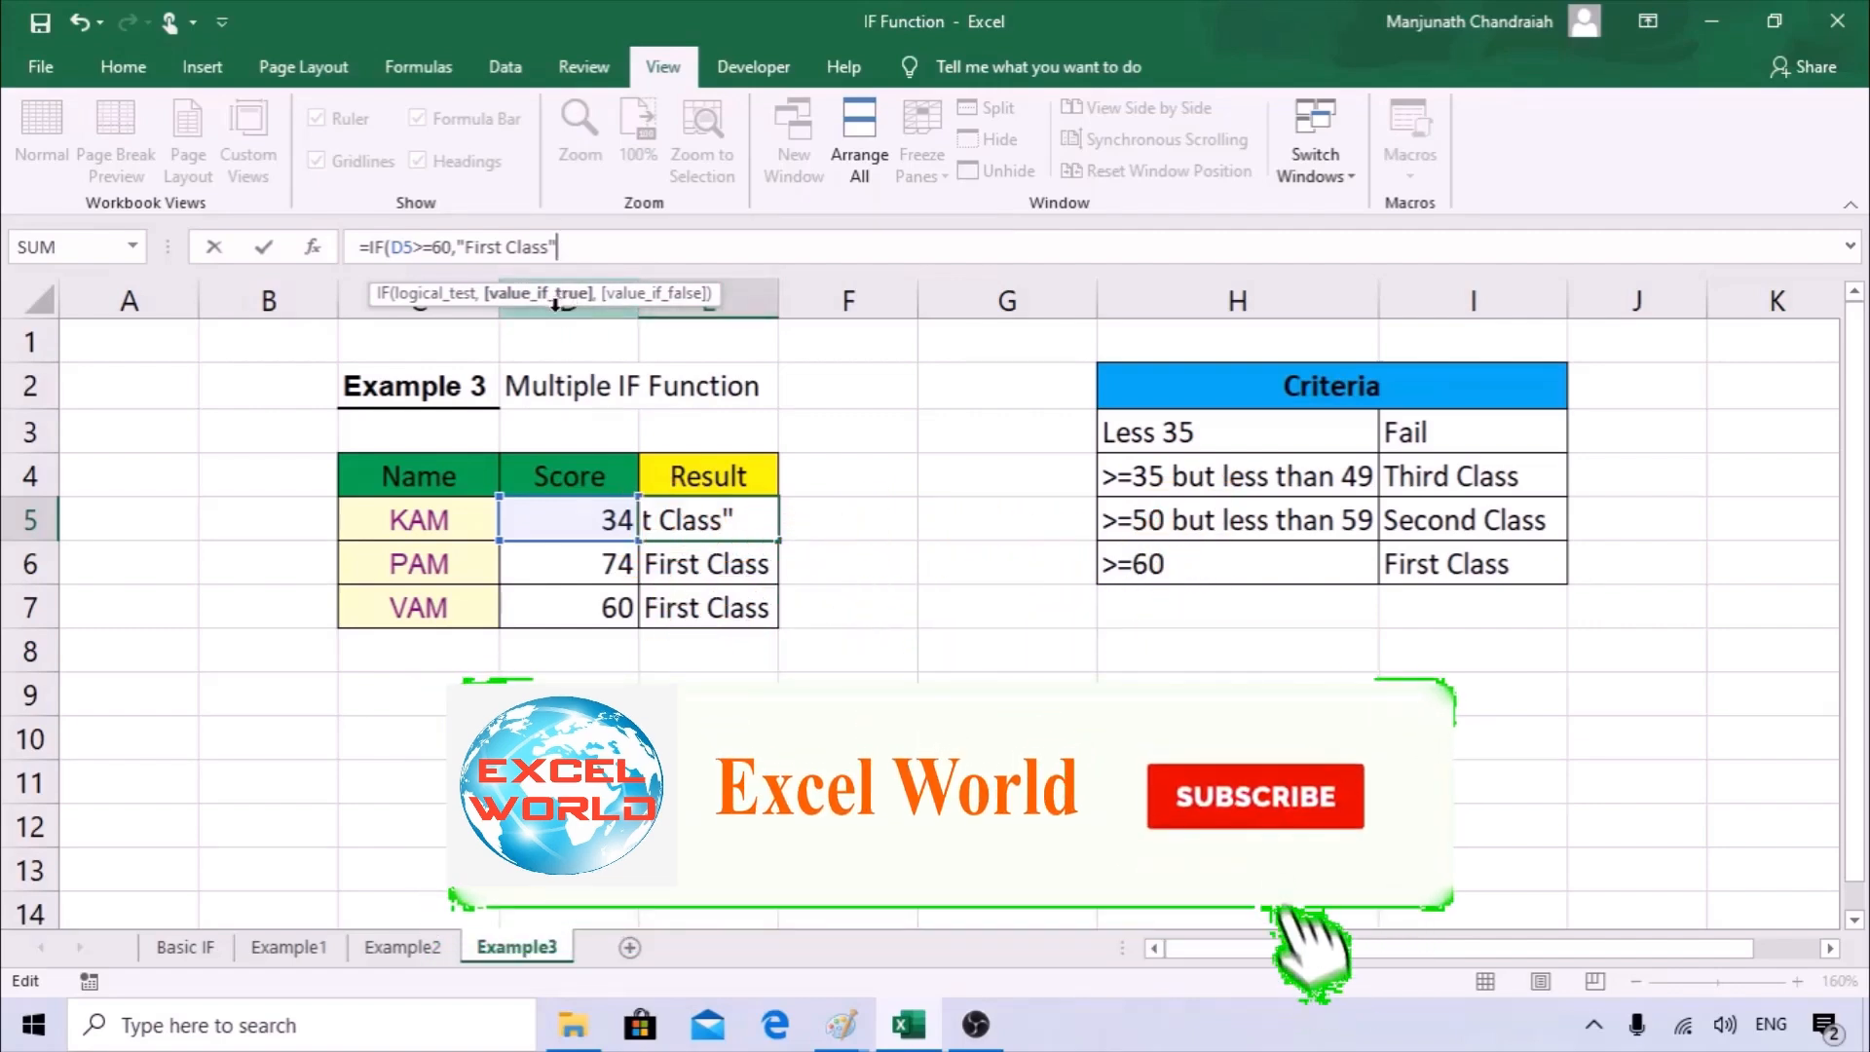
{"action": "type", "text": ","}
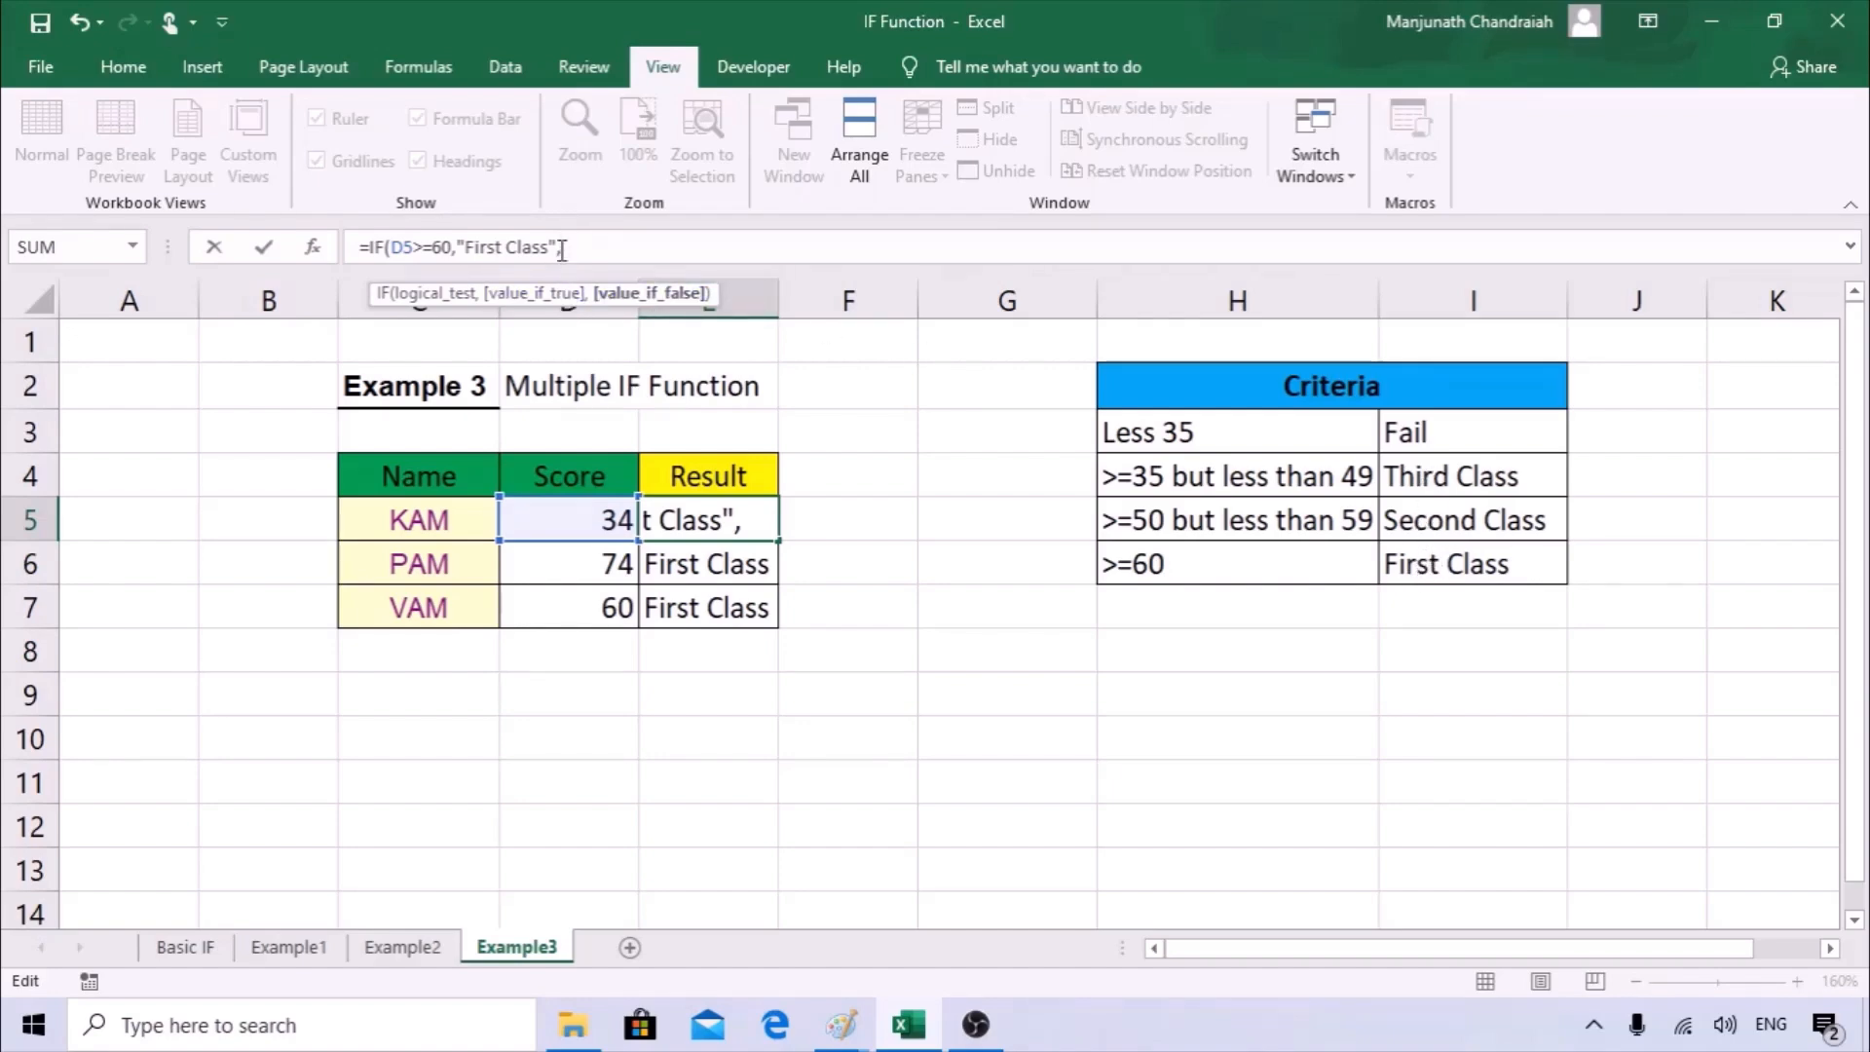
{"action": "left_click_drag", "start_coordinate": [562, 247], "coordinate": [371, 248]}
{"action": "key", "text": "ctrl+c"}
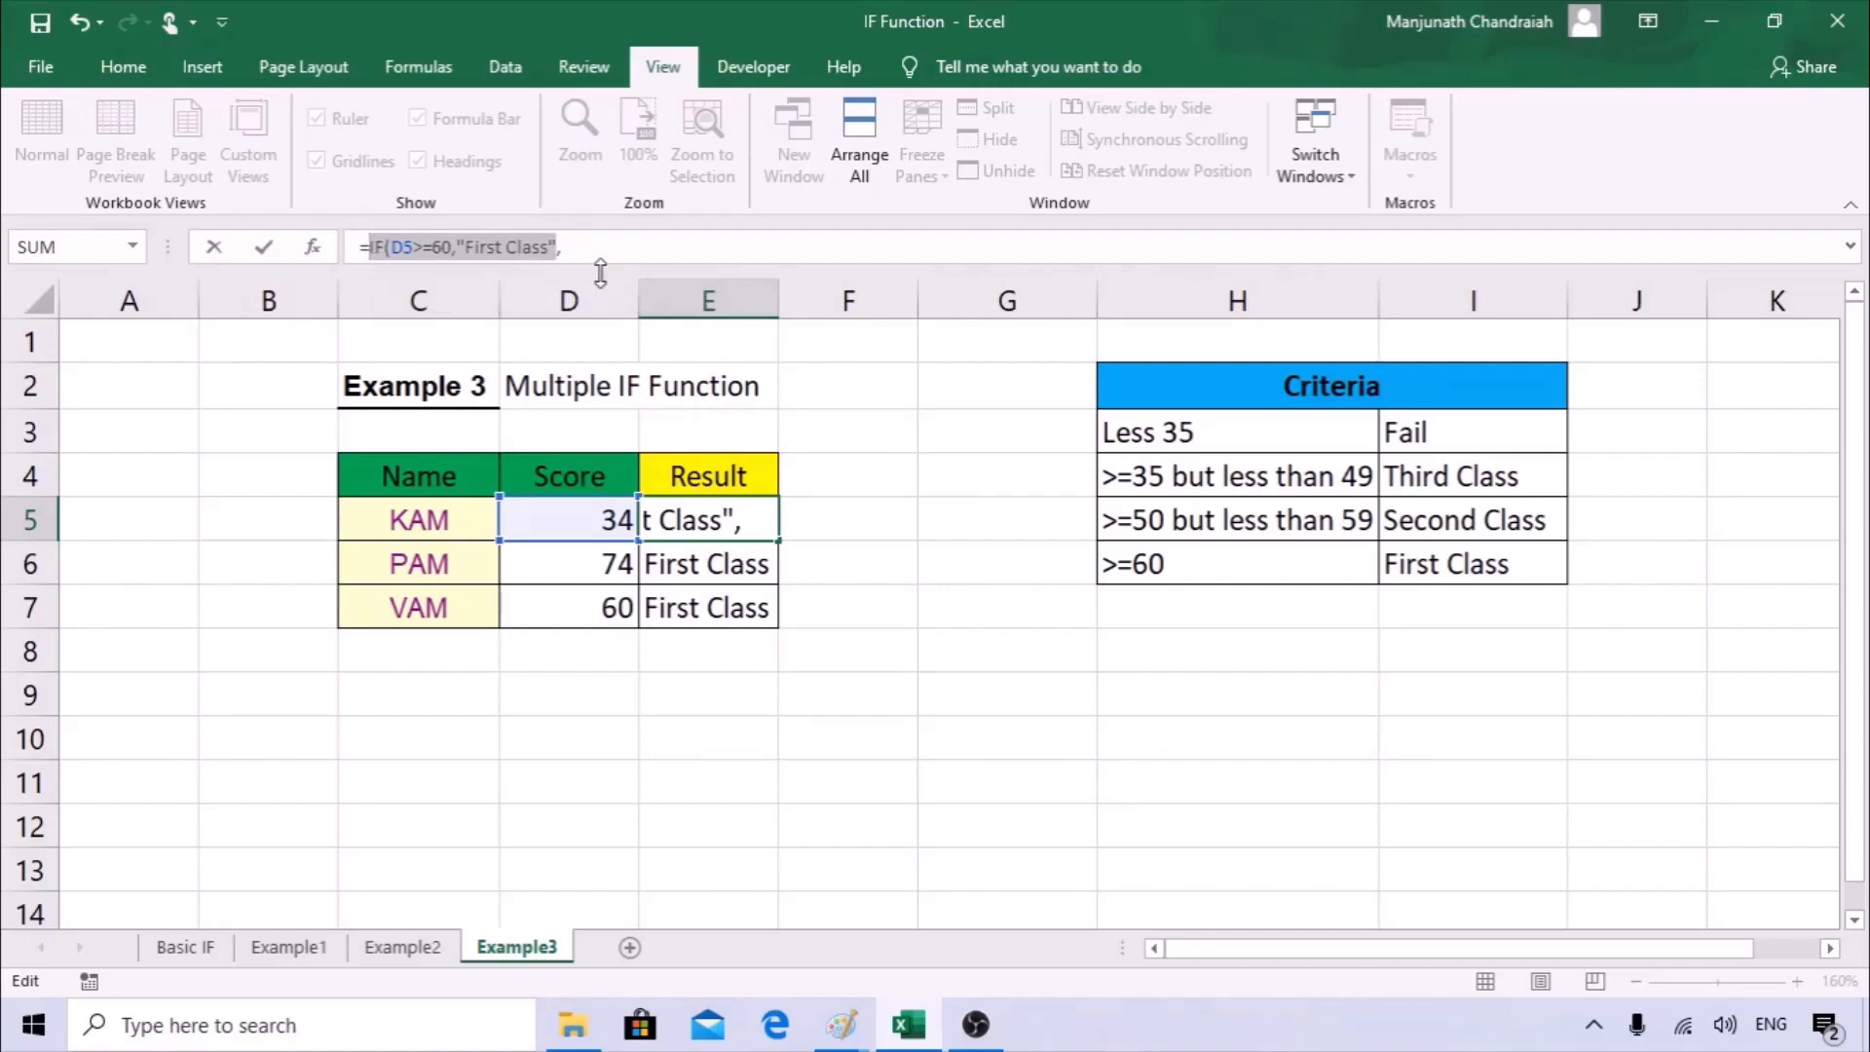
{"action": "left_click", "coordinate": [574, 251]}
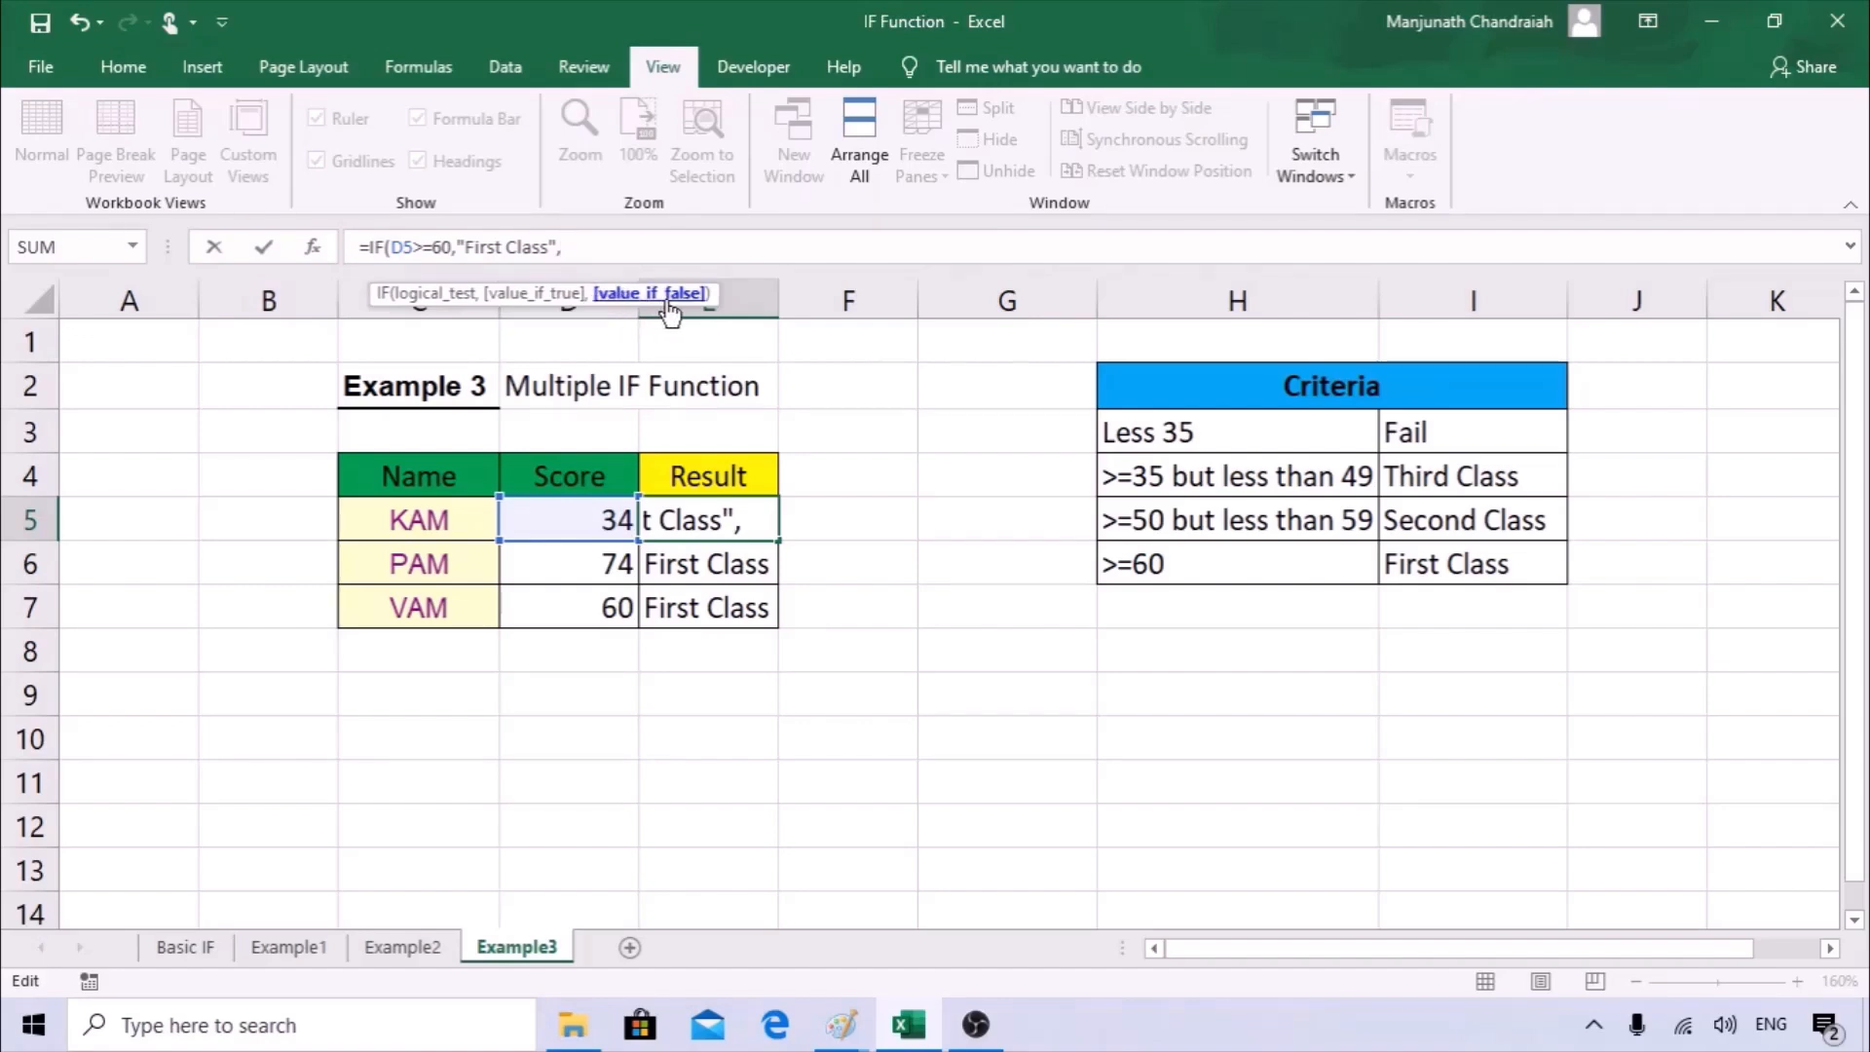
{"action": "key", "text": "ctrl+v"}
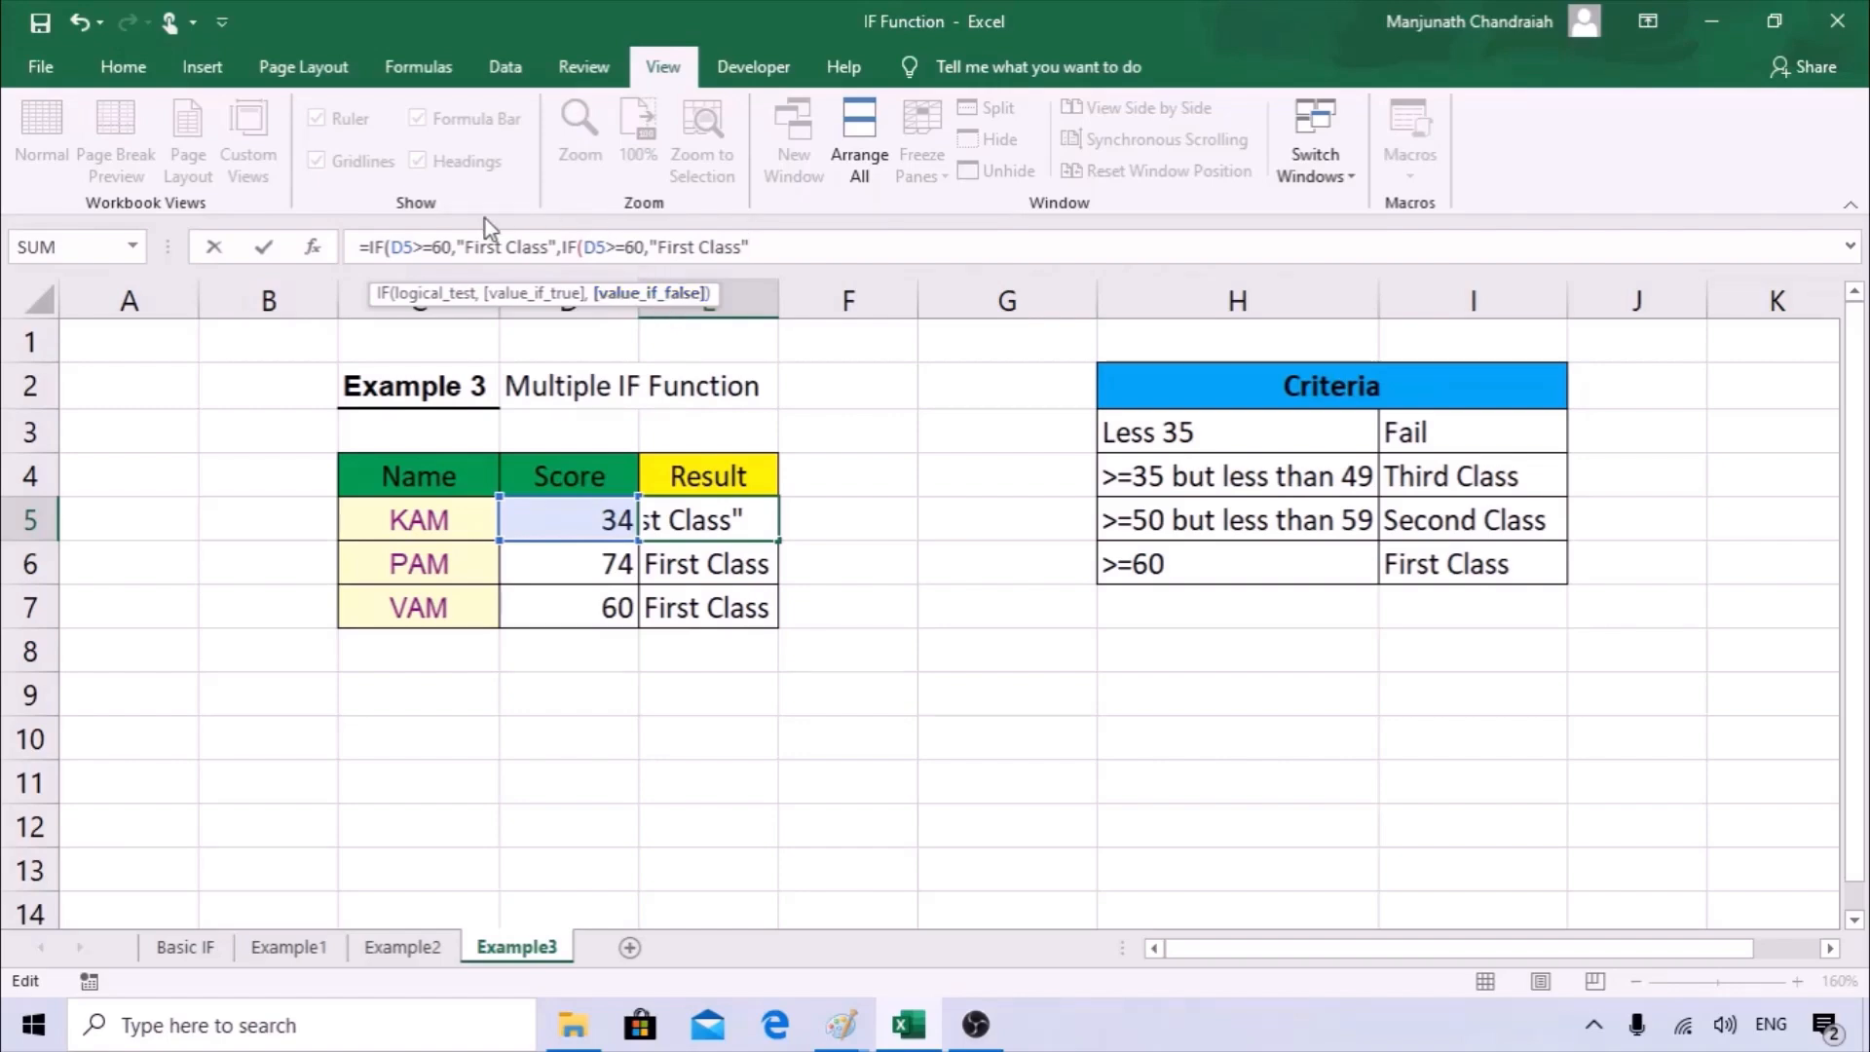
Change the nested IF in E5 to test D5>=50 and return "Second Class".
{"action": "left_click", "coordinate": [645, 248]}
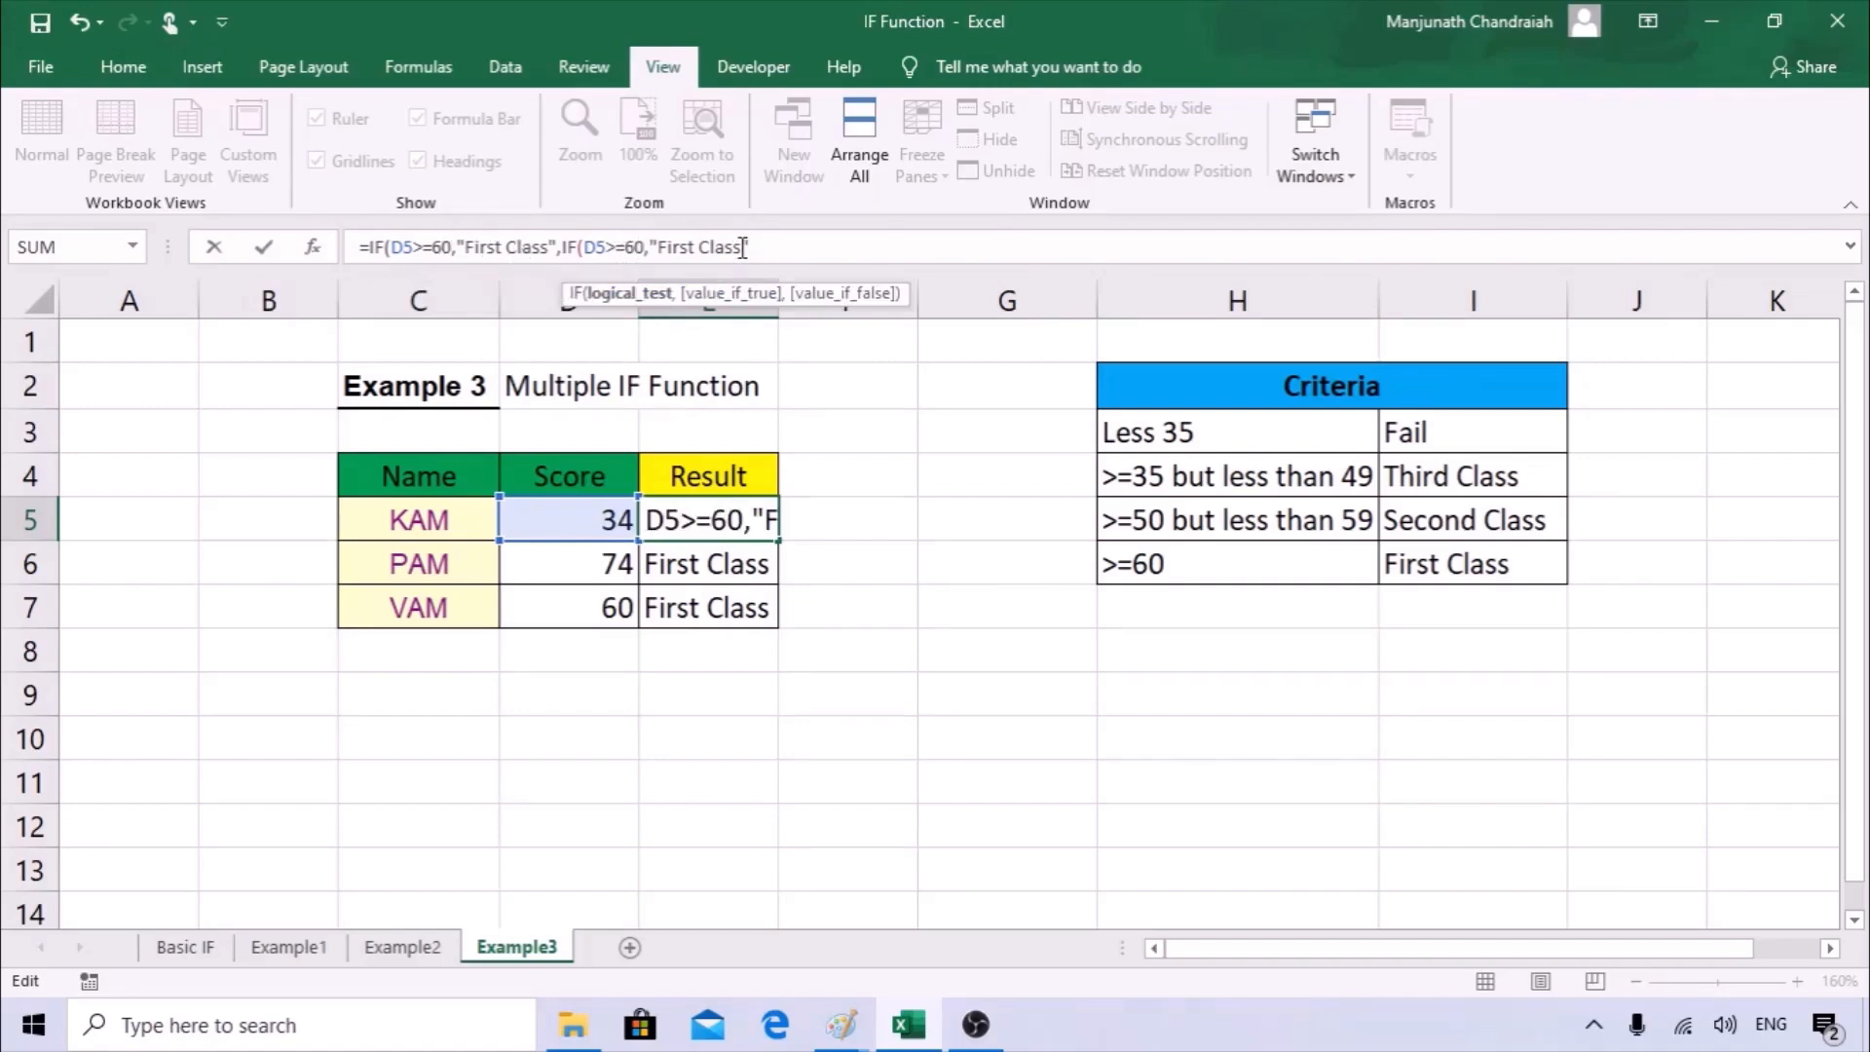
{"action": "key", "text": "BackSpace"}
{"action": "key", "text": "BackSpace"}
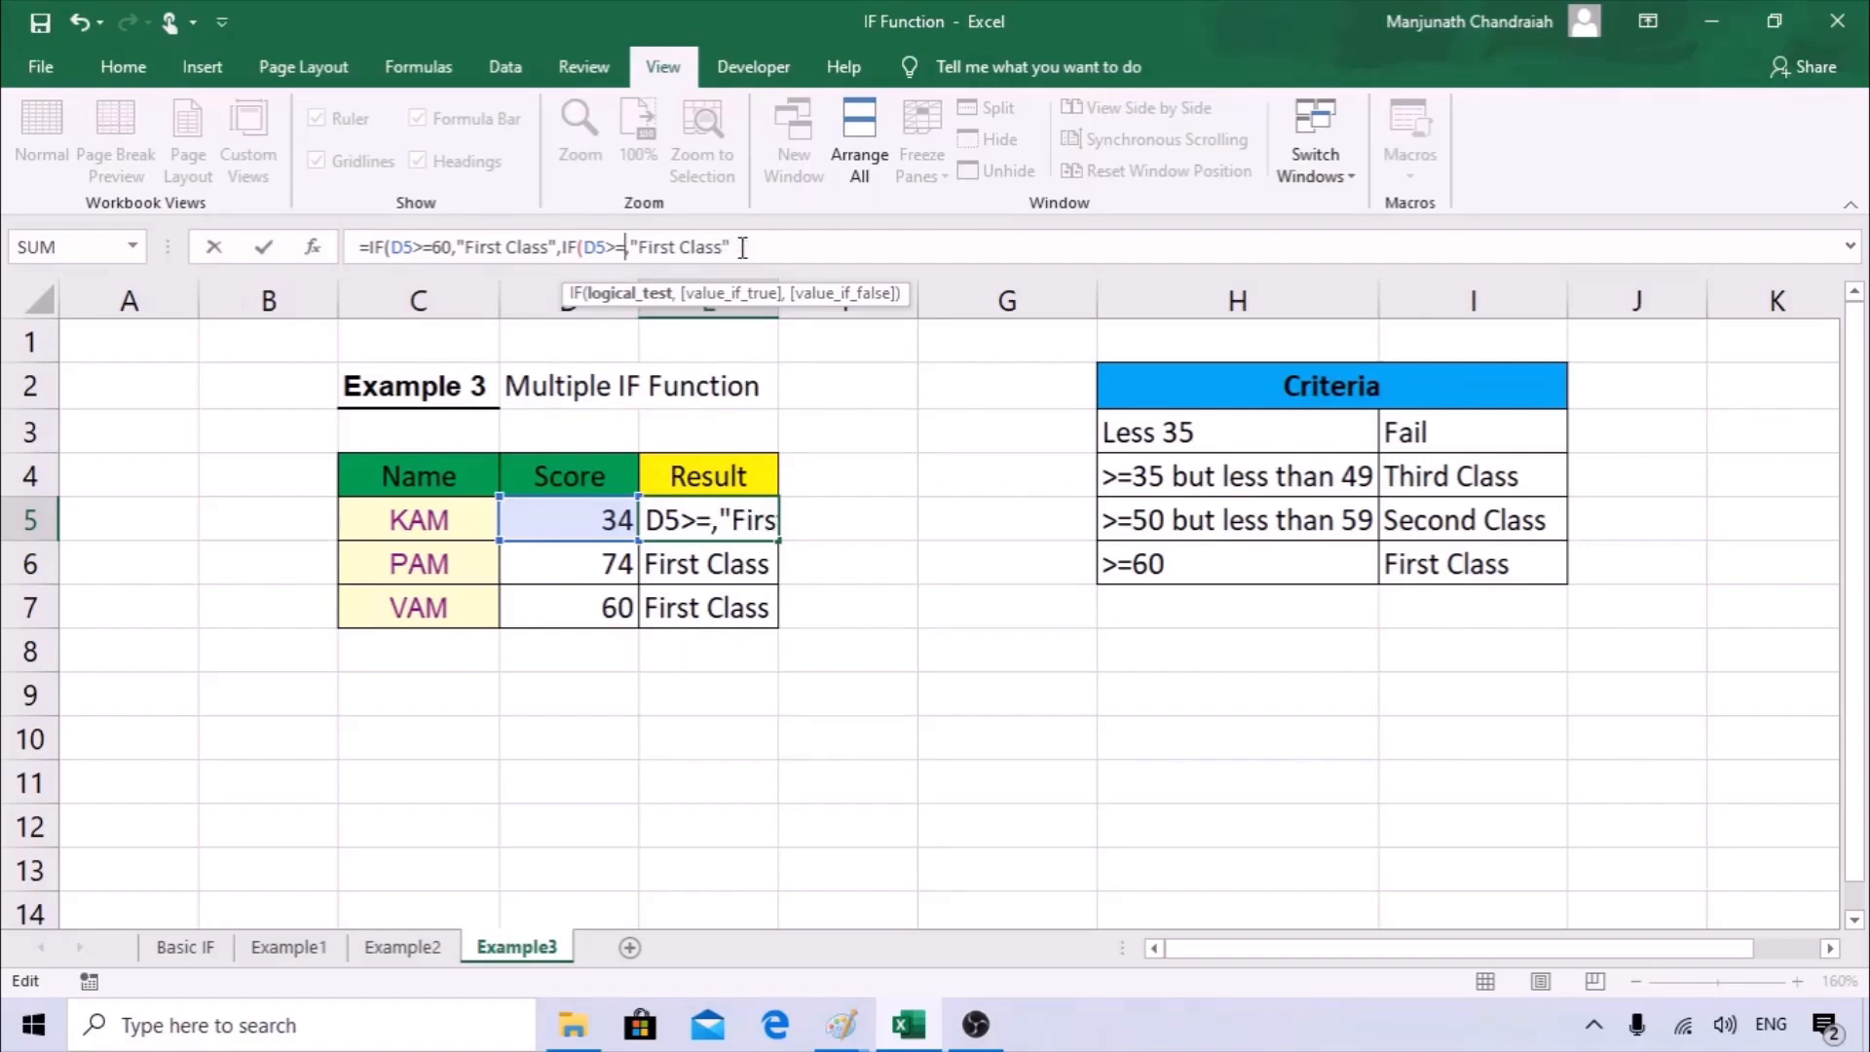
{"action": "type", "text": "50"}
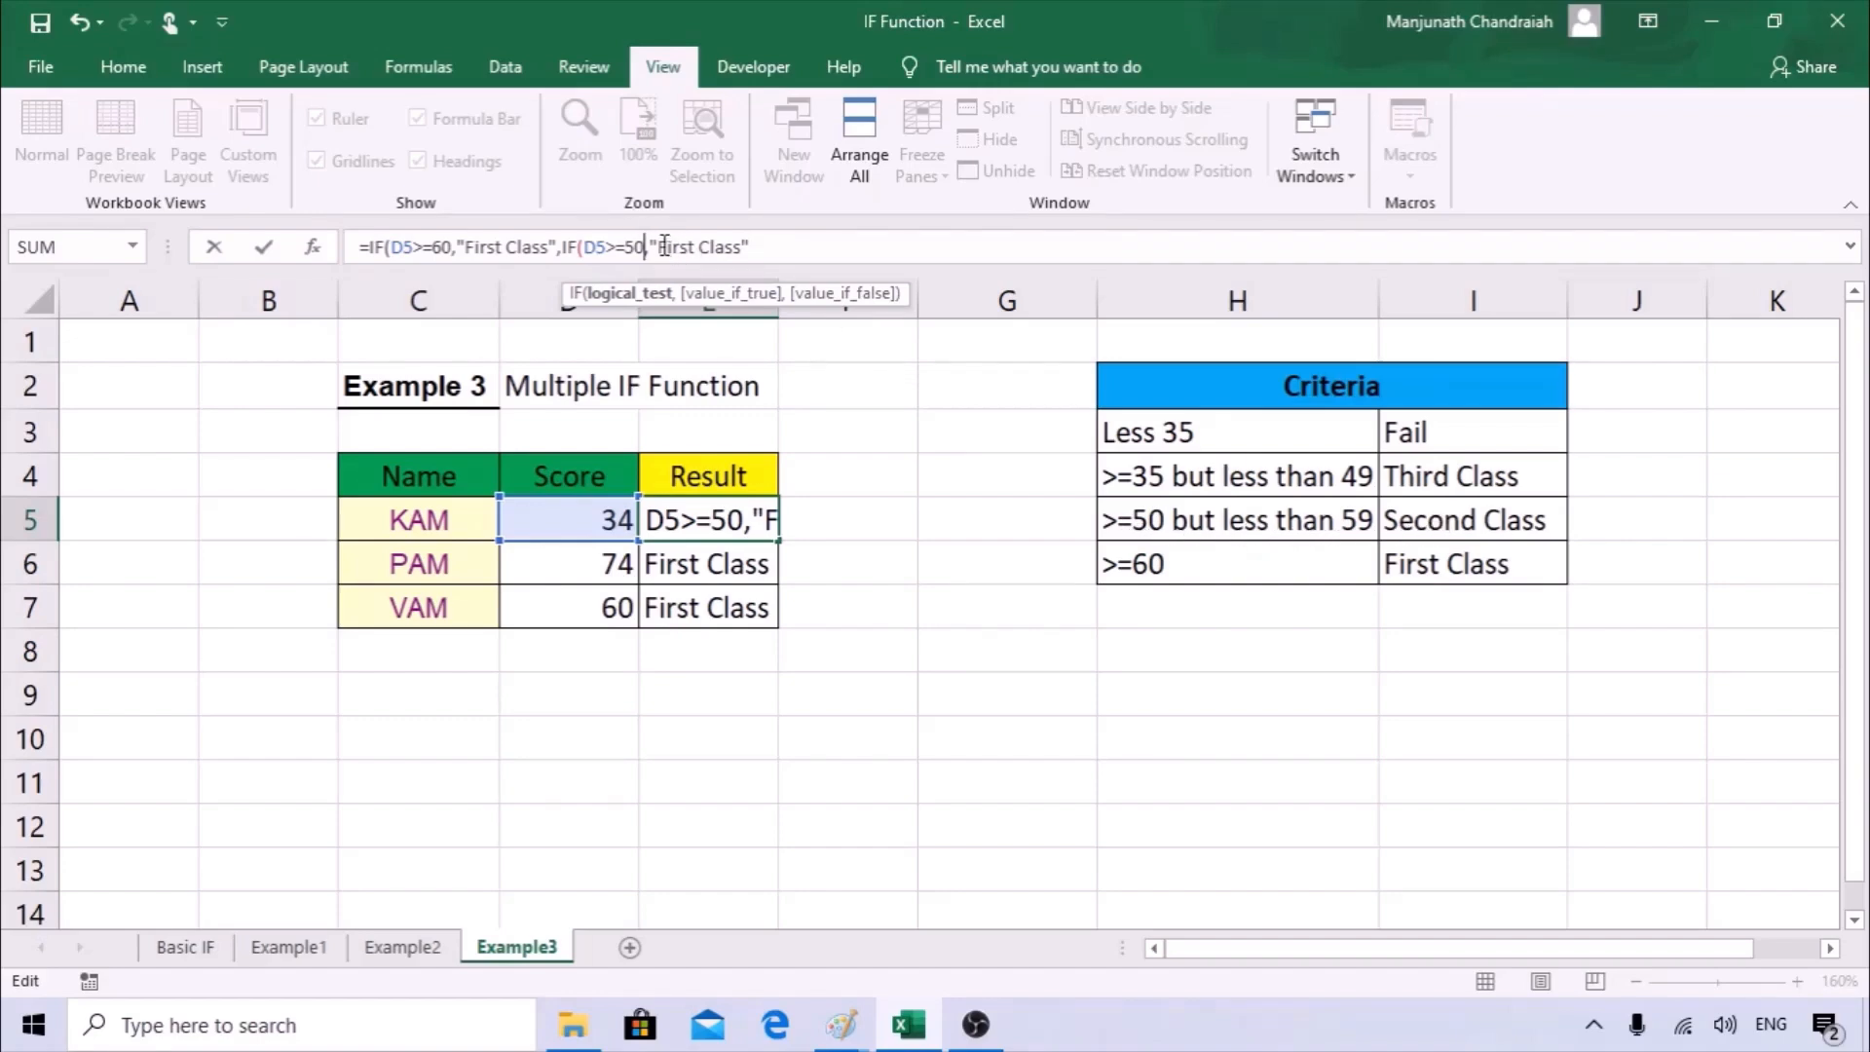
{"action": "left_click_drag", "start_coordinate": [657, 249], "coordinate": [694, 250]}
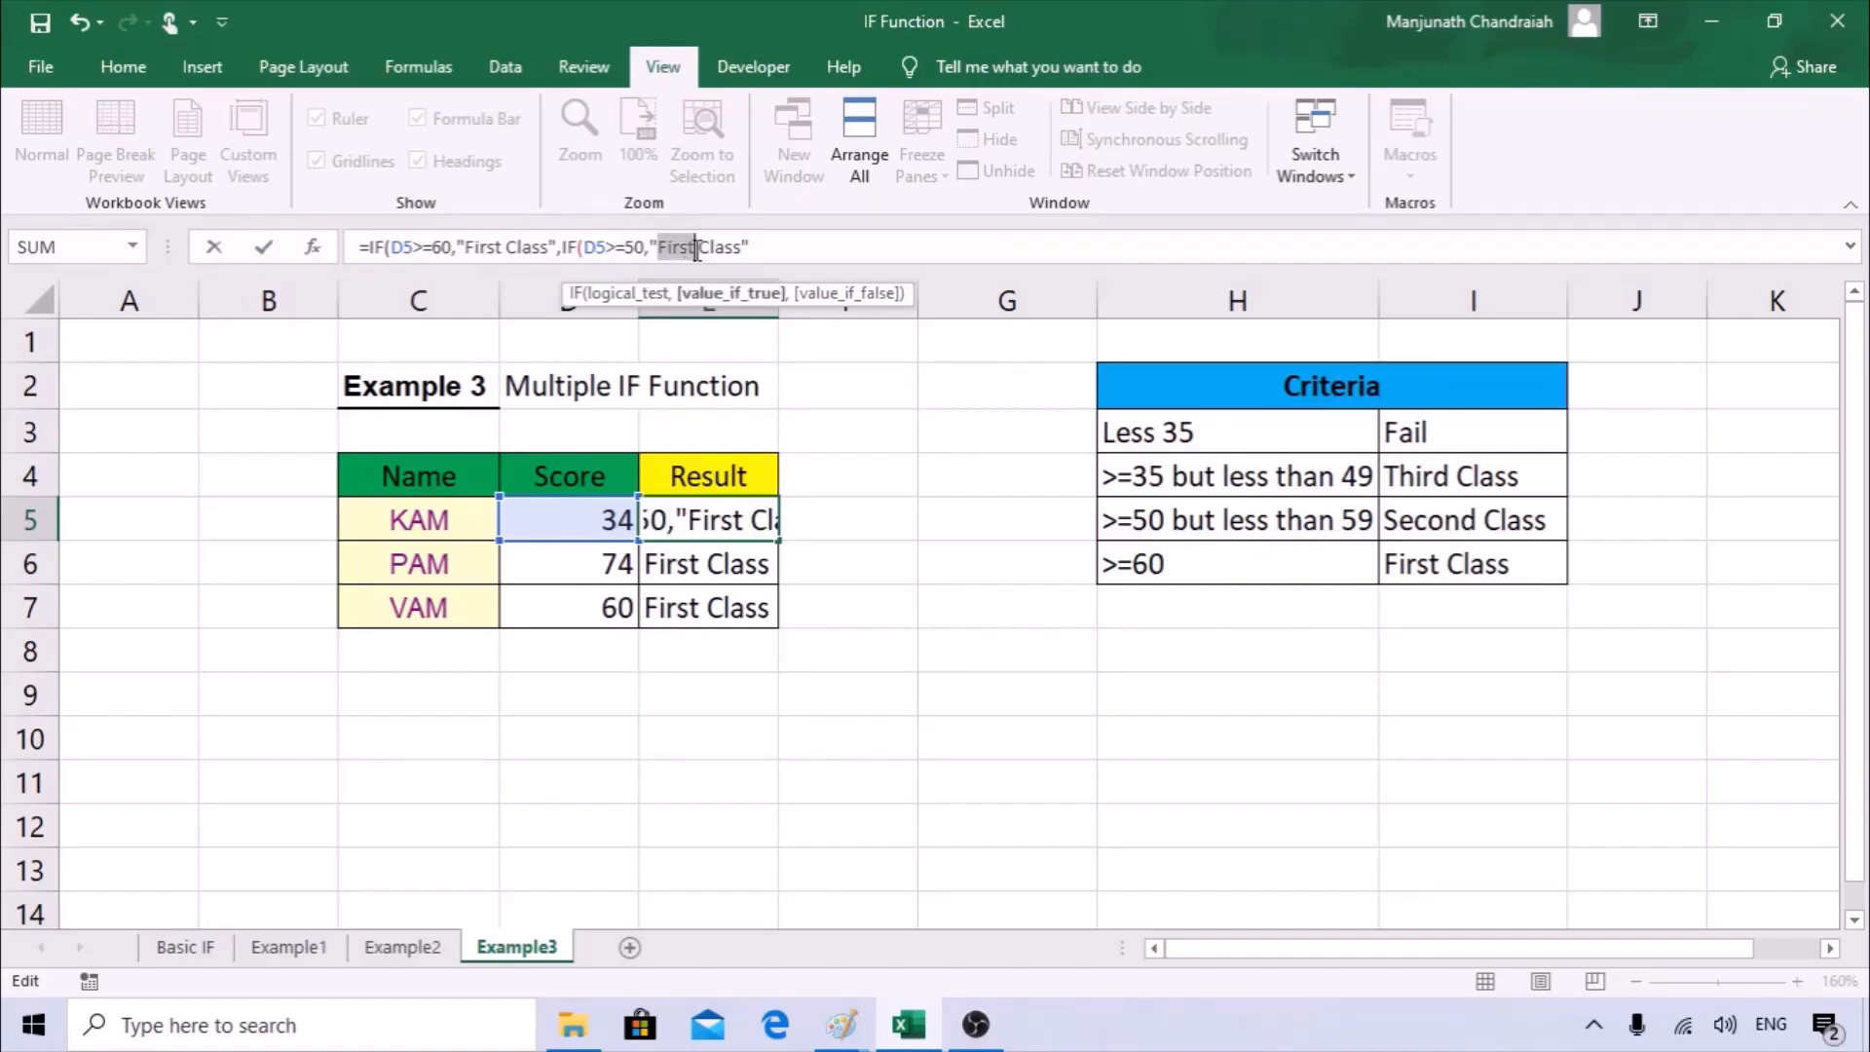
{"action": "type", "text": "D"}
{"action": "key", "text": "BackSpace"}
{"action": "type", "text": "Second"}
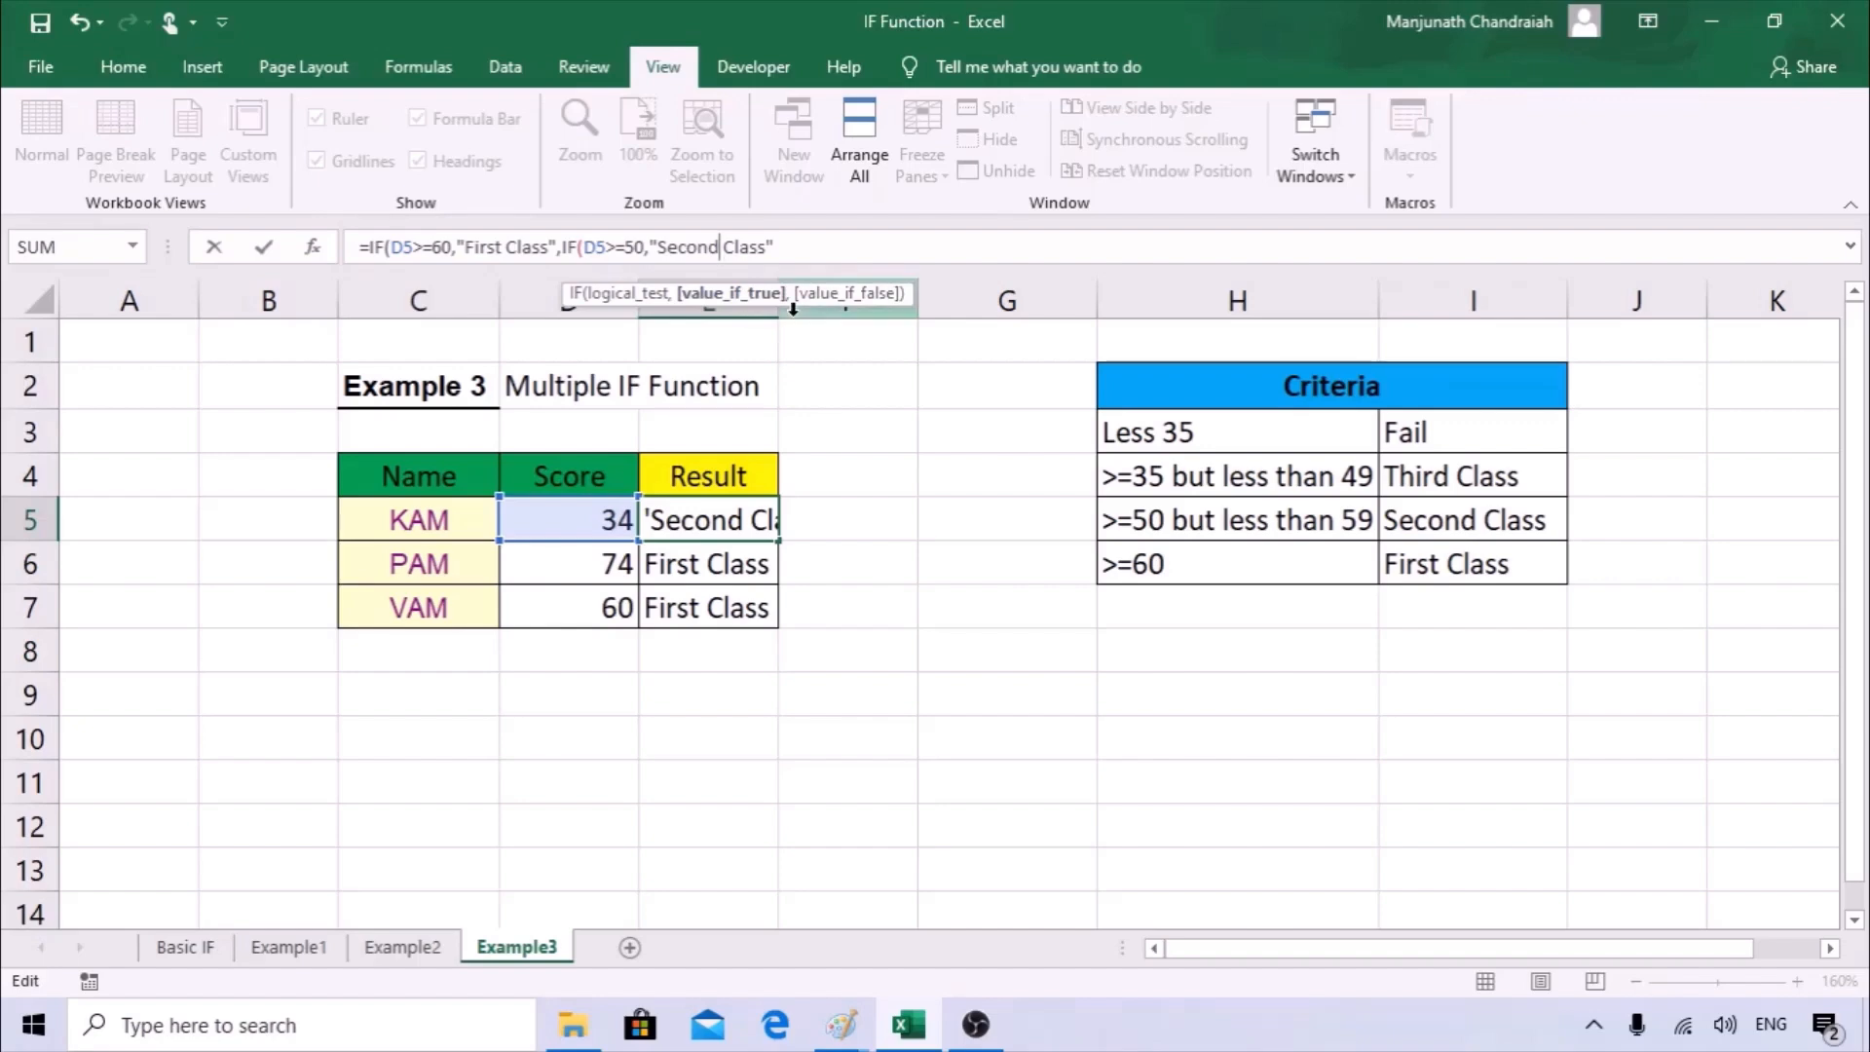
Close the nested IF in E5 with a parenthesis and enter the formula, accepting Excel's proposed correction.
{"action": "left_click", "coordinate": [795, 247]}
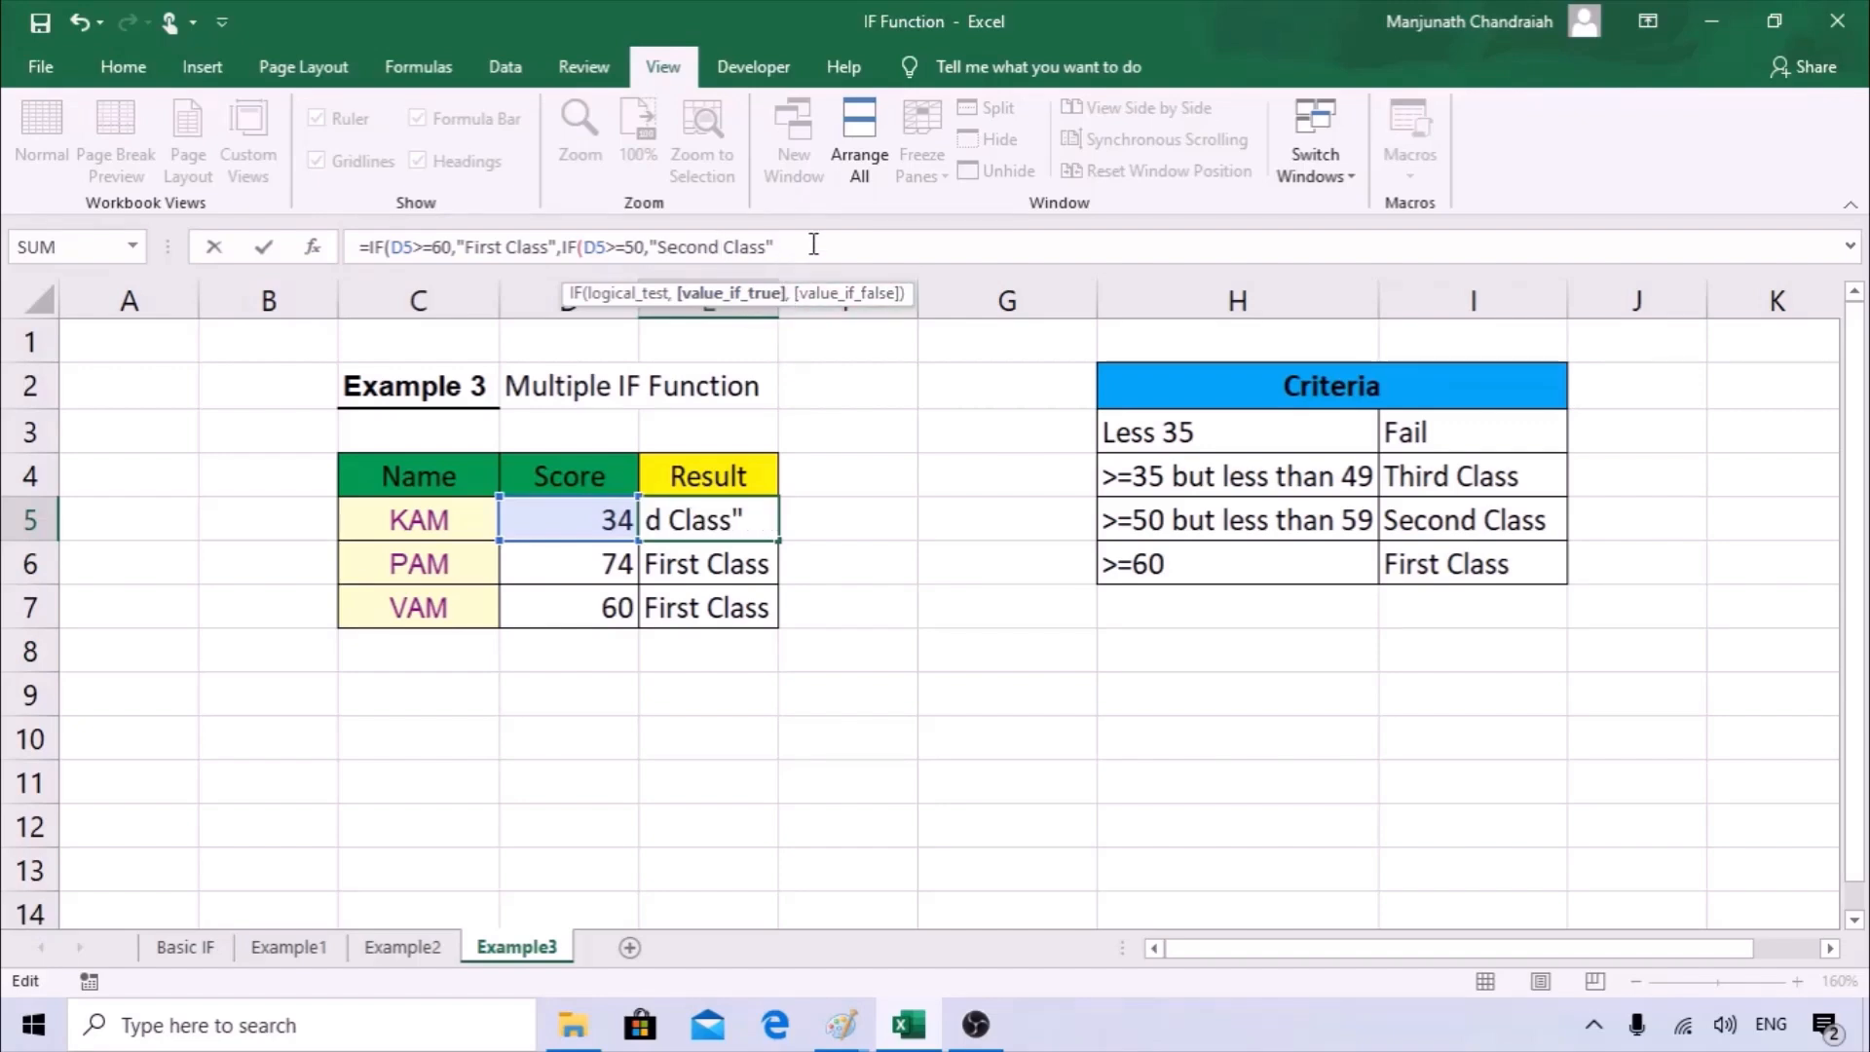
{"action": "type", "text": ","}
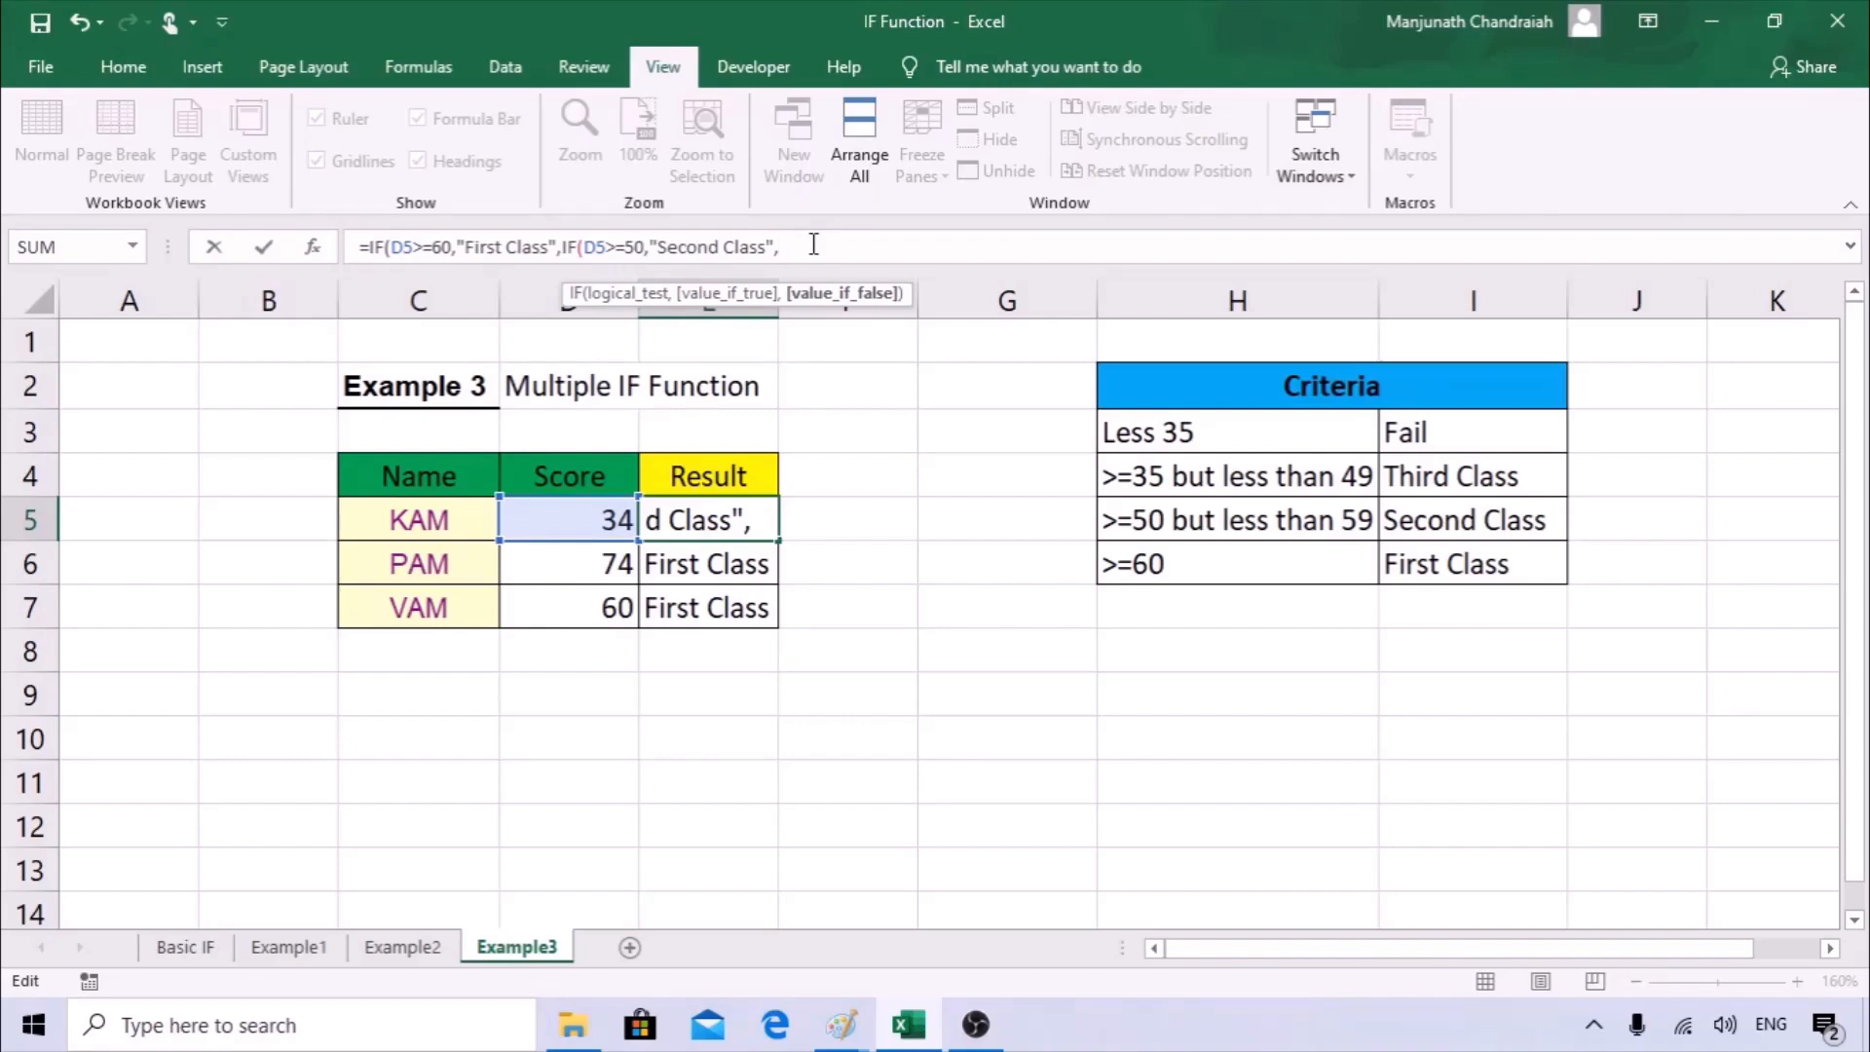
{"action": "key", "text": "BackSpace"}
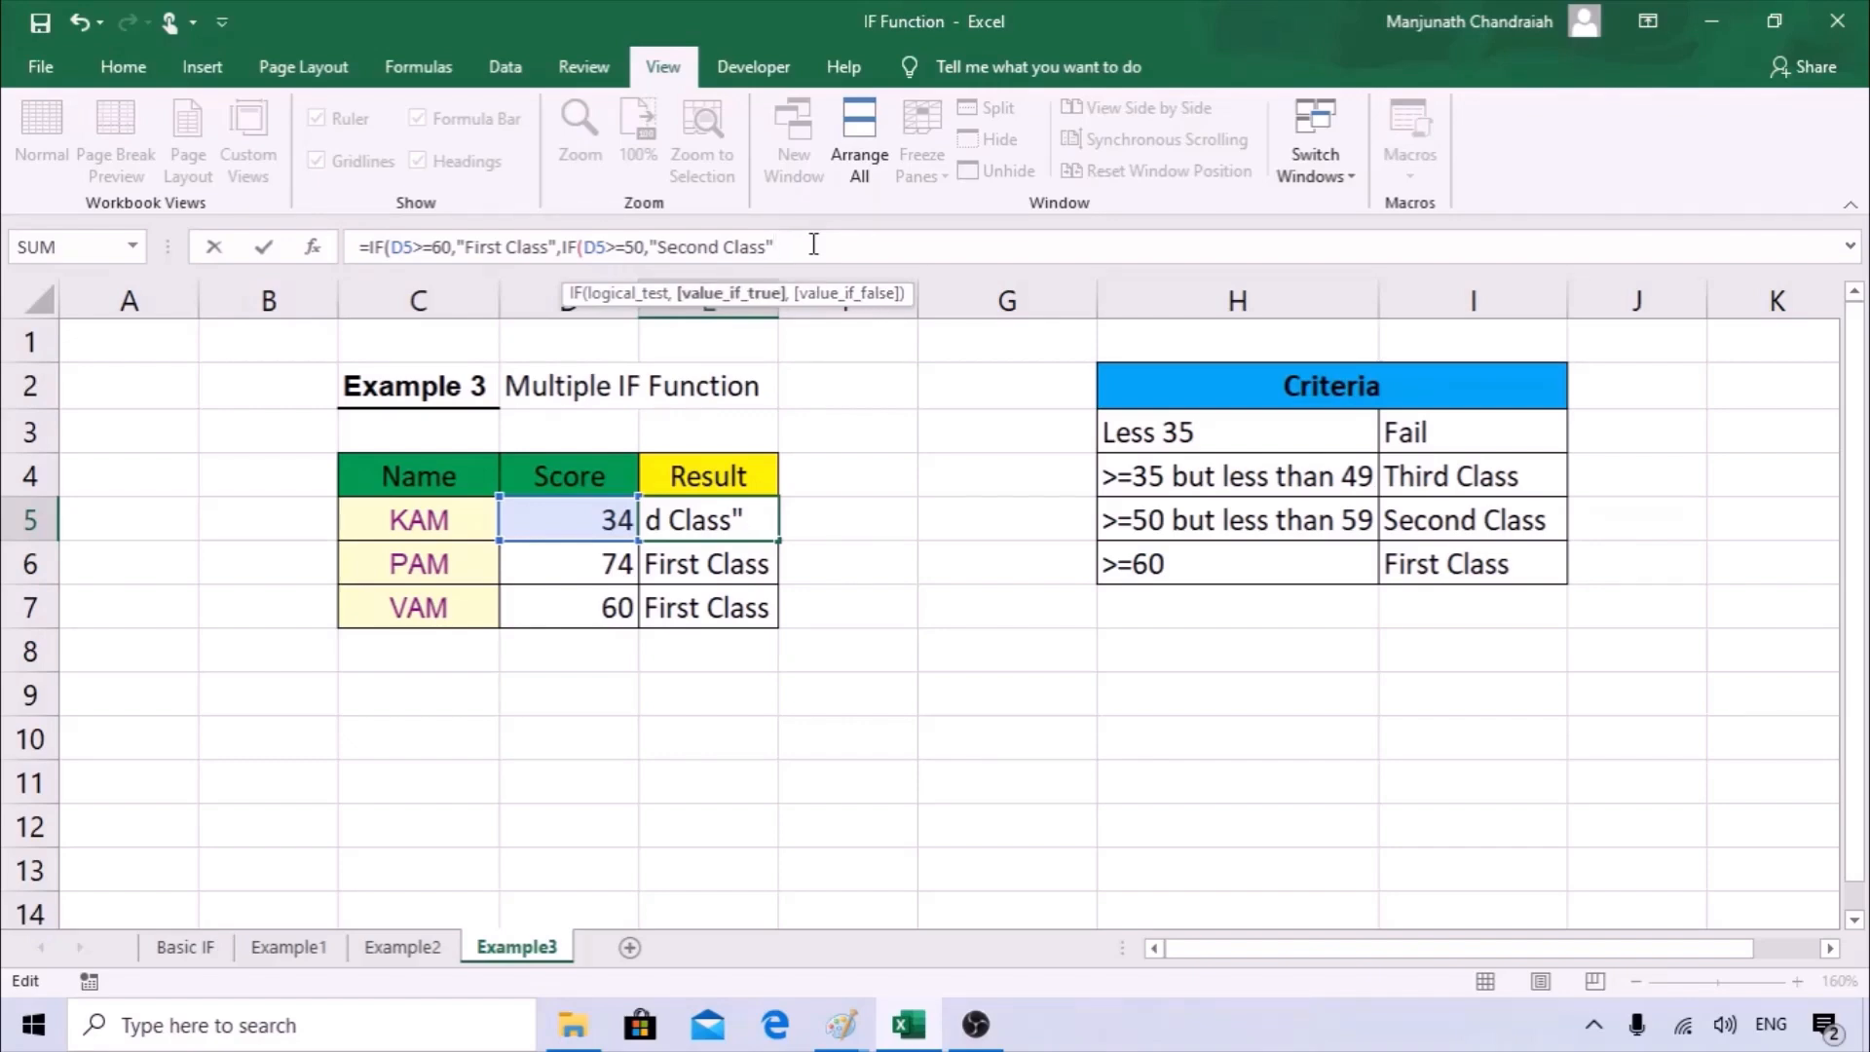
{"action": "type", "text": ")"}
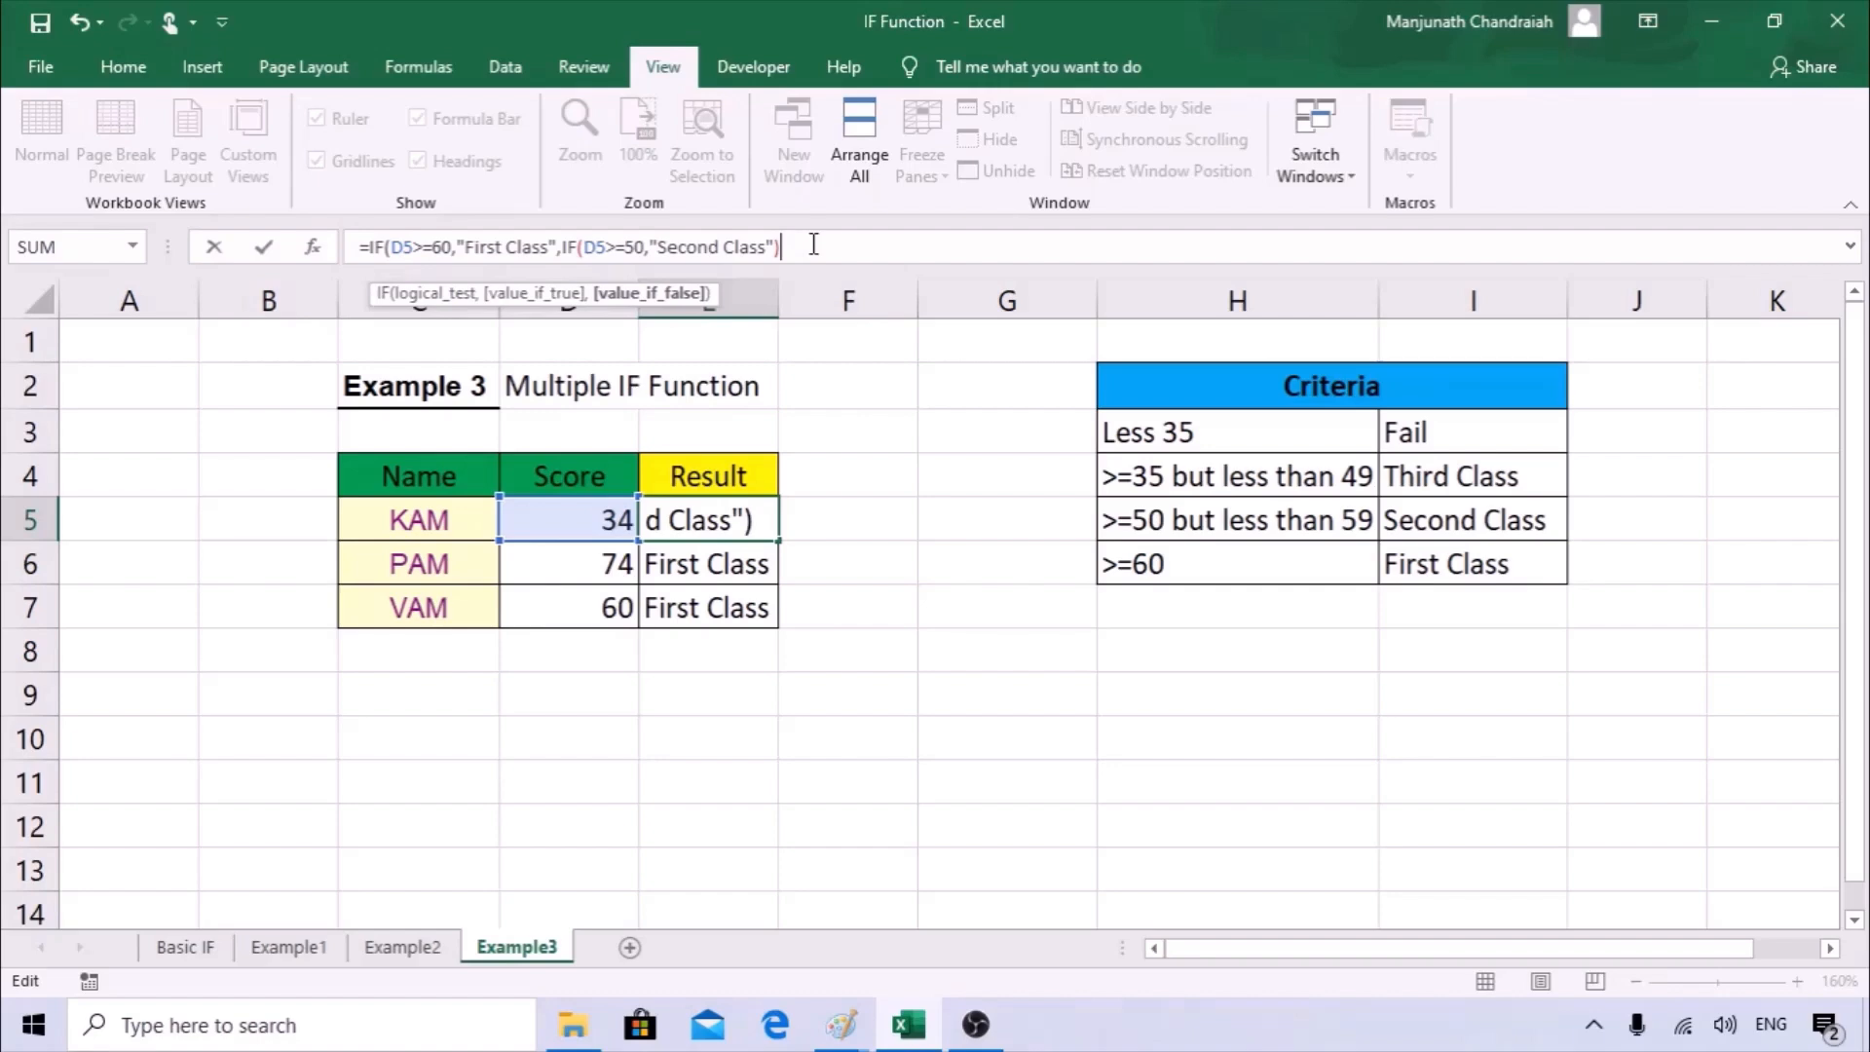
{"action": "key", "text": "Return"}
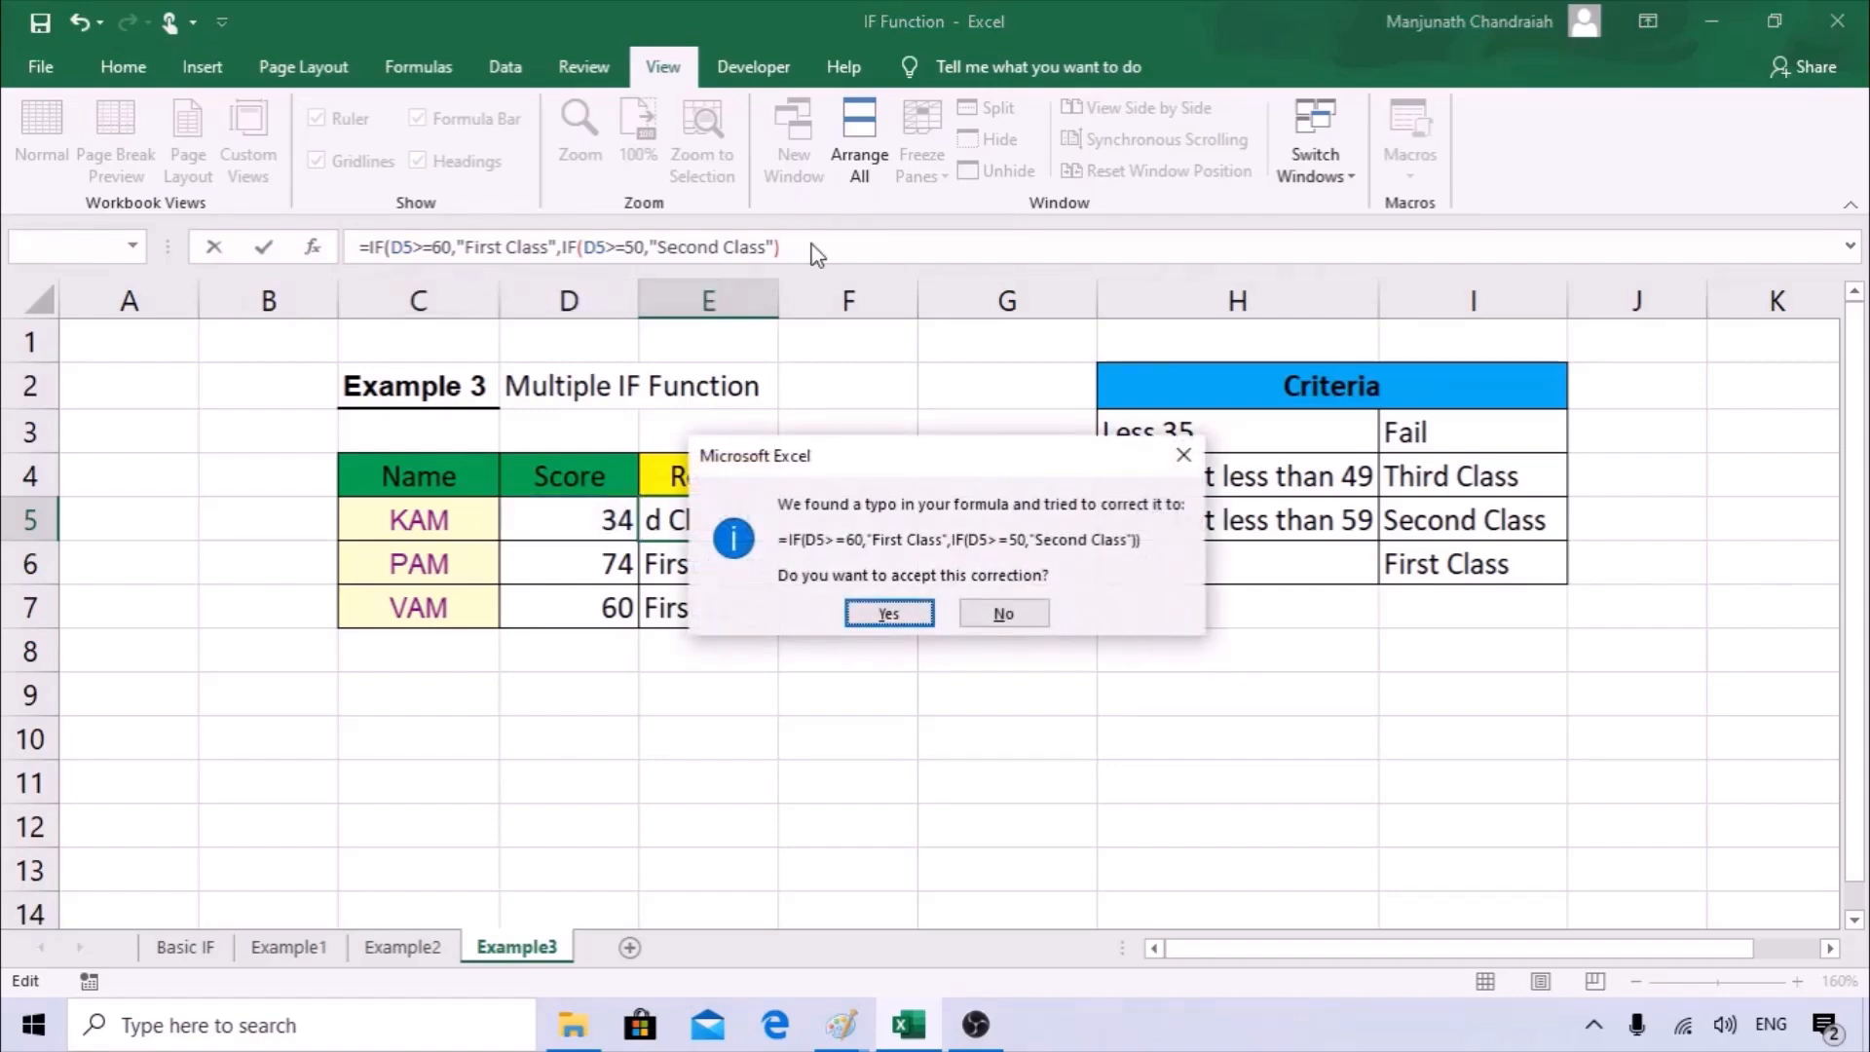
{"action": "left_click", "coordinate": [891, 602]}
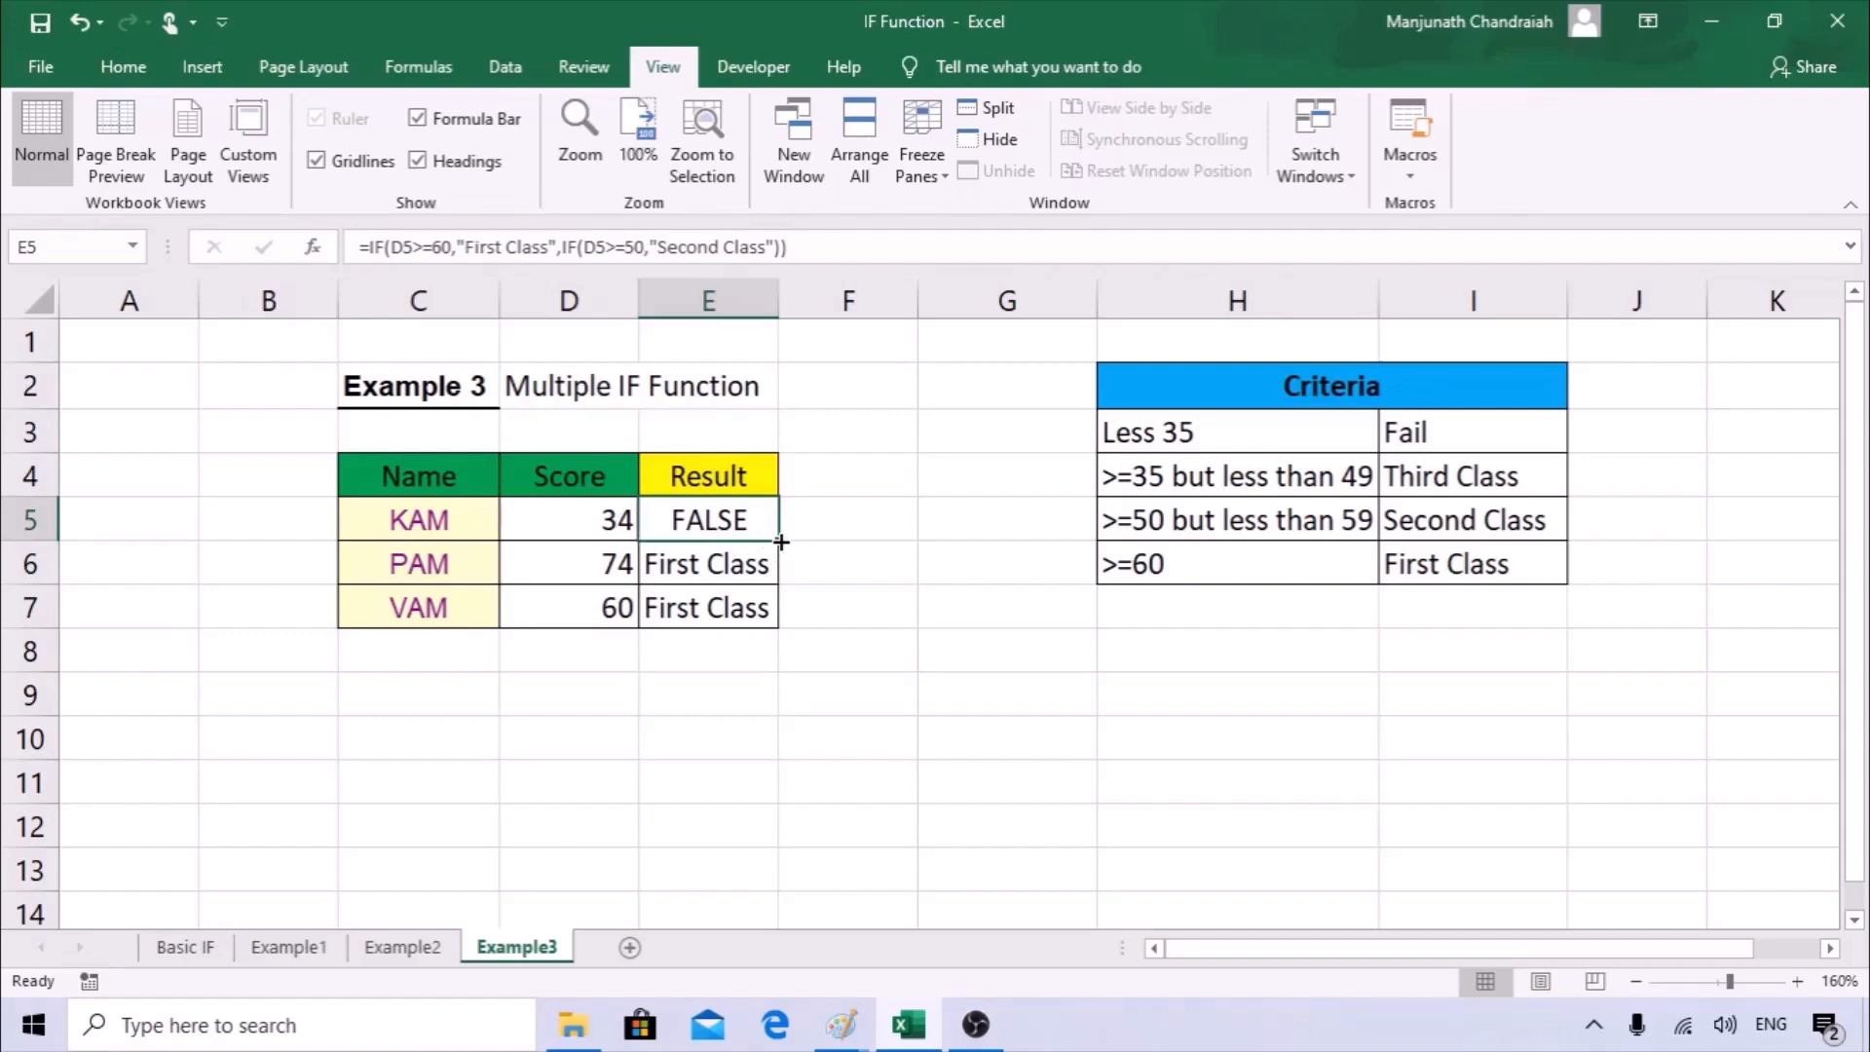
Copy the E5 formula down through E7 and set the score in D6 to 51 to test the second condition.
{"action": "left_click_drag", "start_coordinate": [781, 541], "coordinate": [770, 615]}
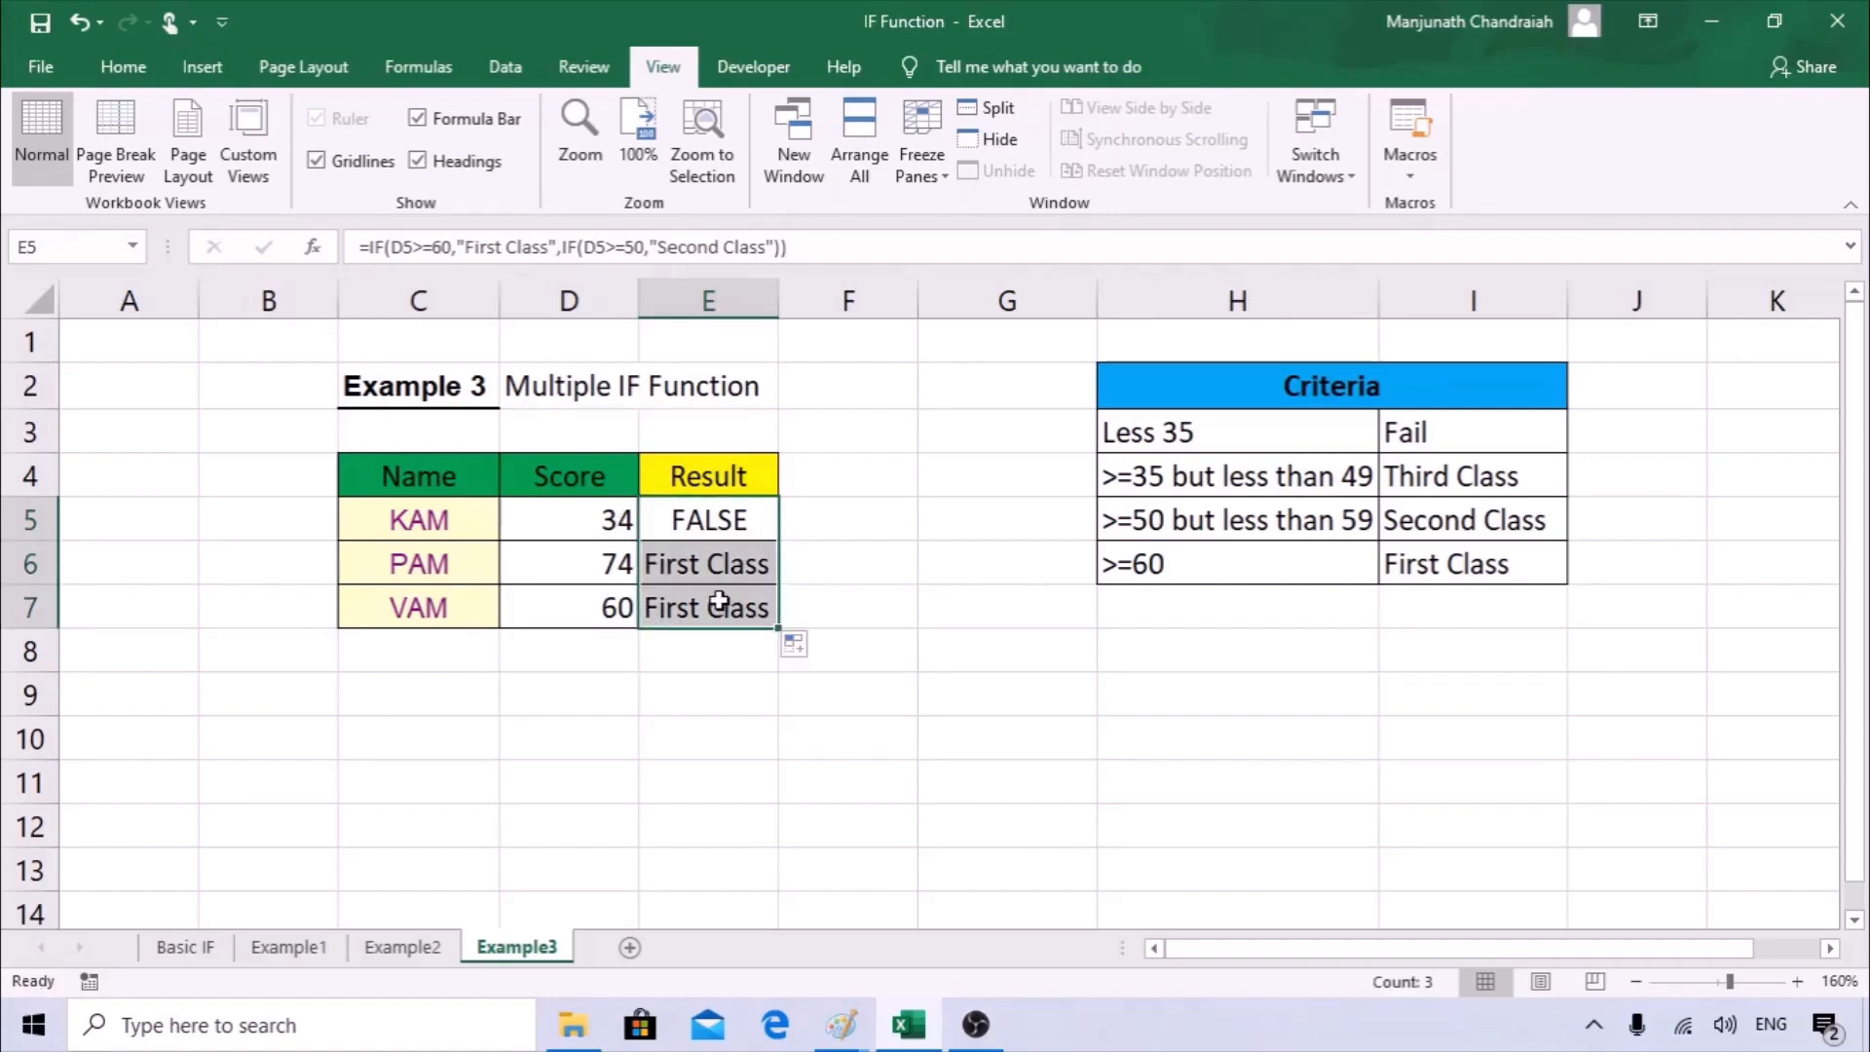
{"action": "left_click", "coordinate": [643, 572]}
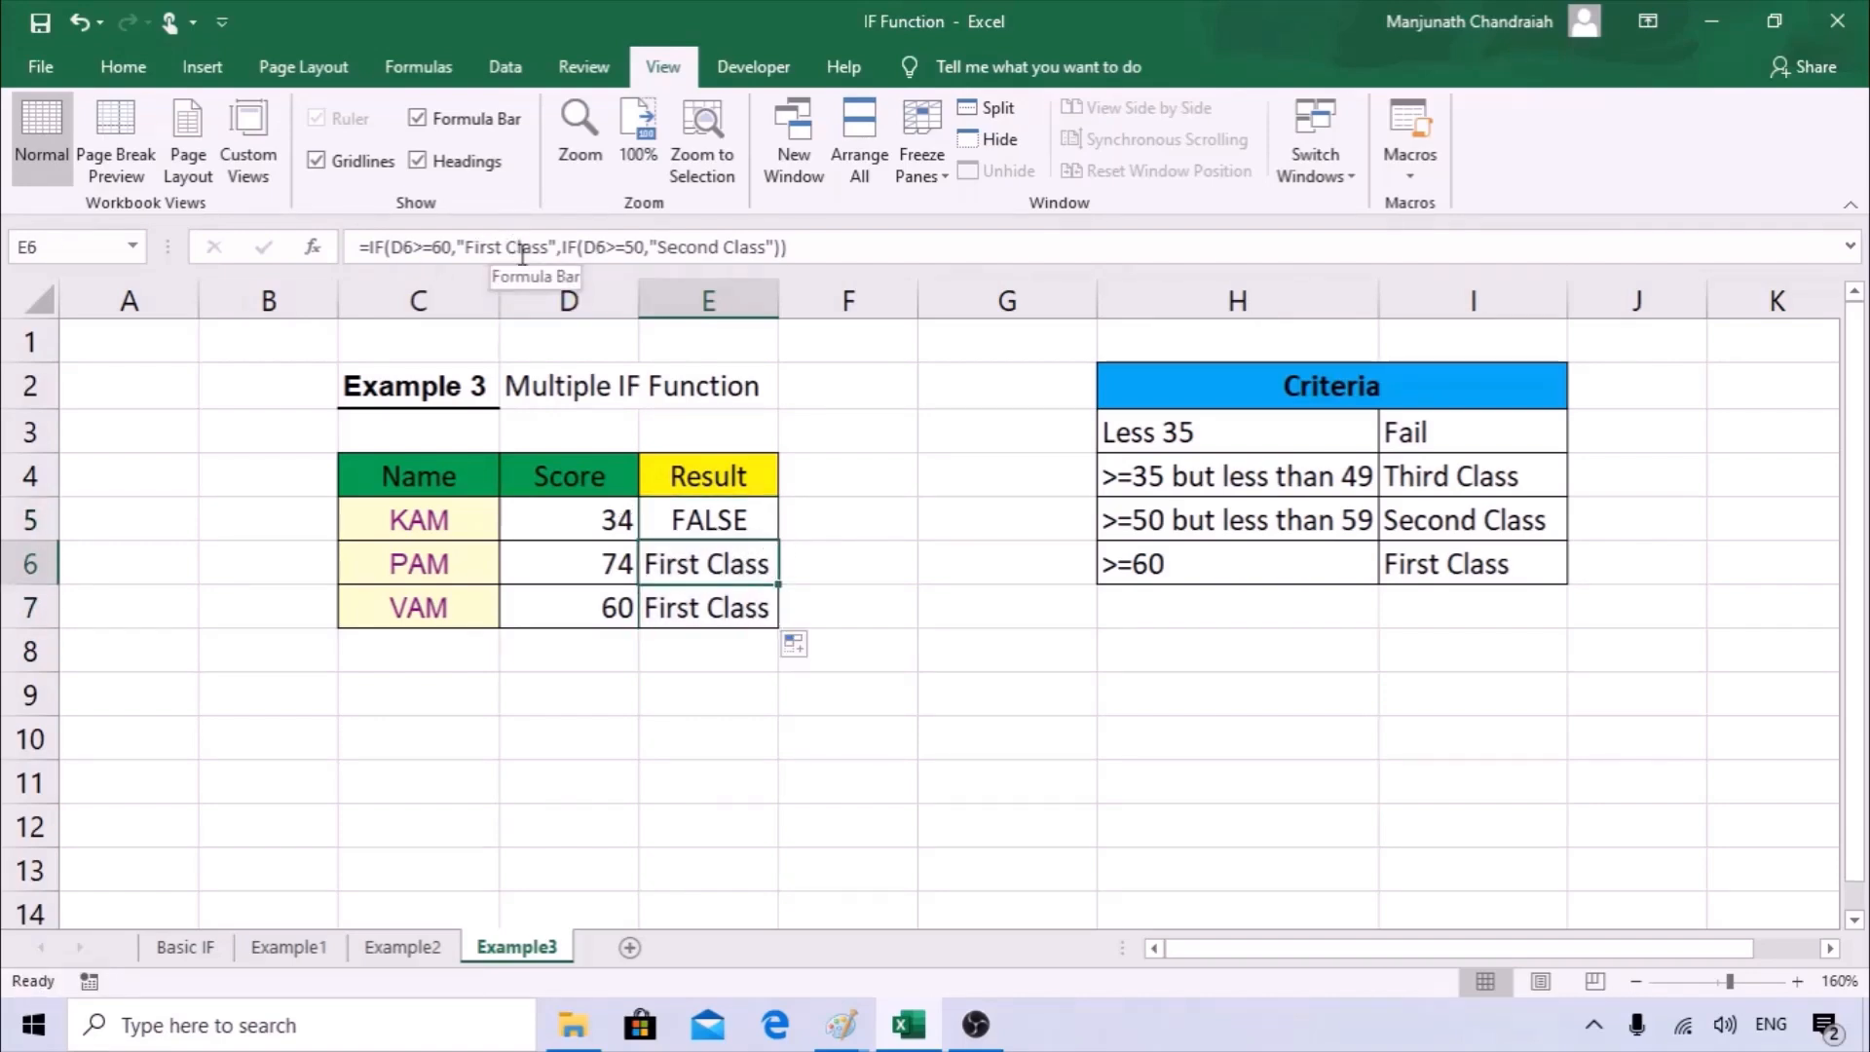
{"action": "left_click", "coordinate": [605, 560]}
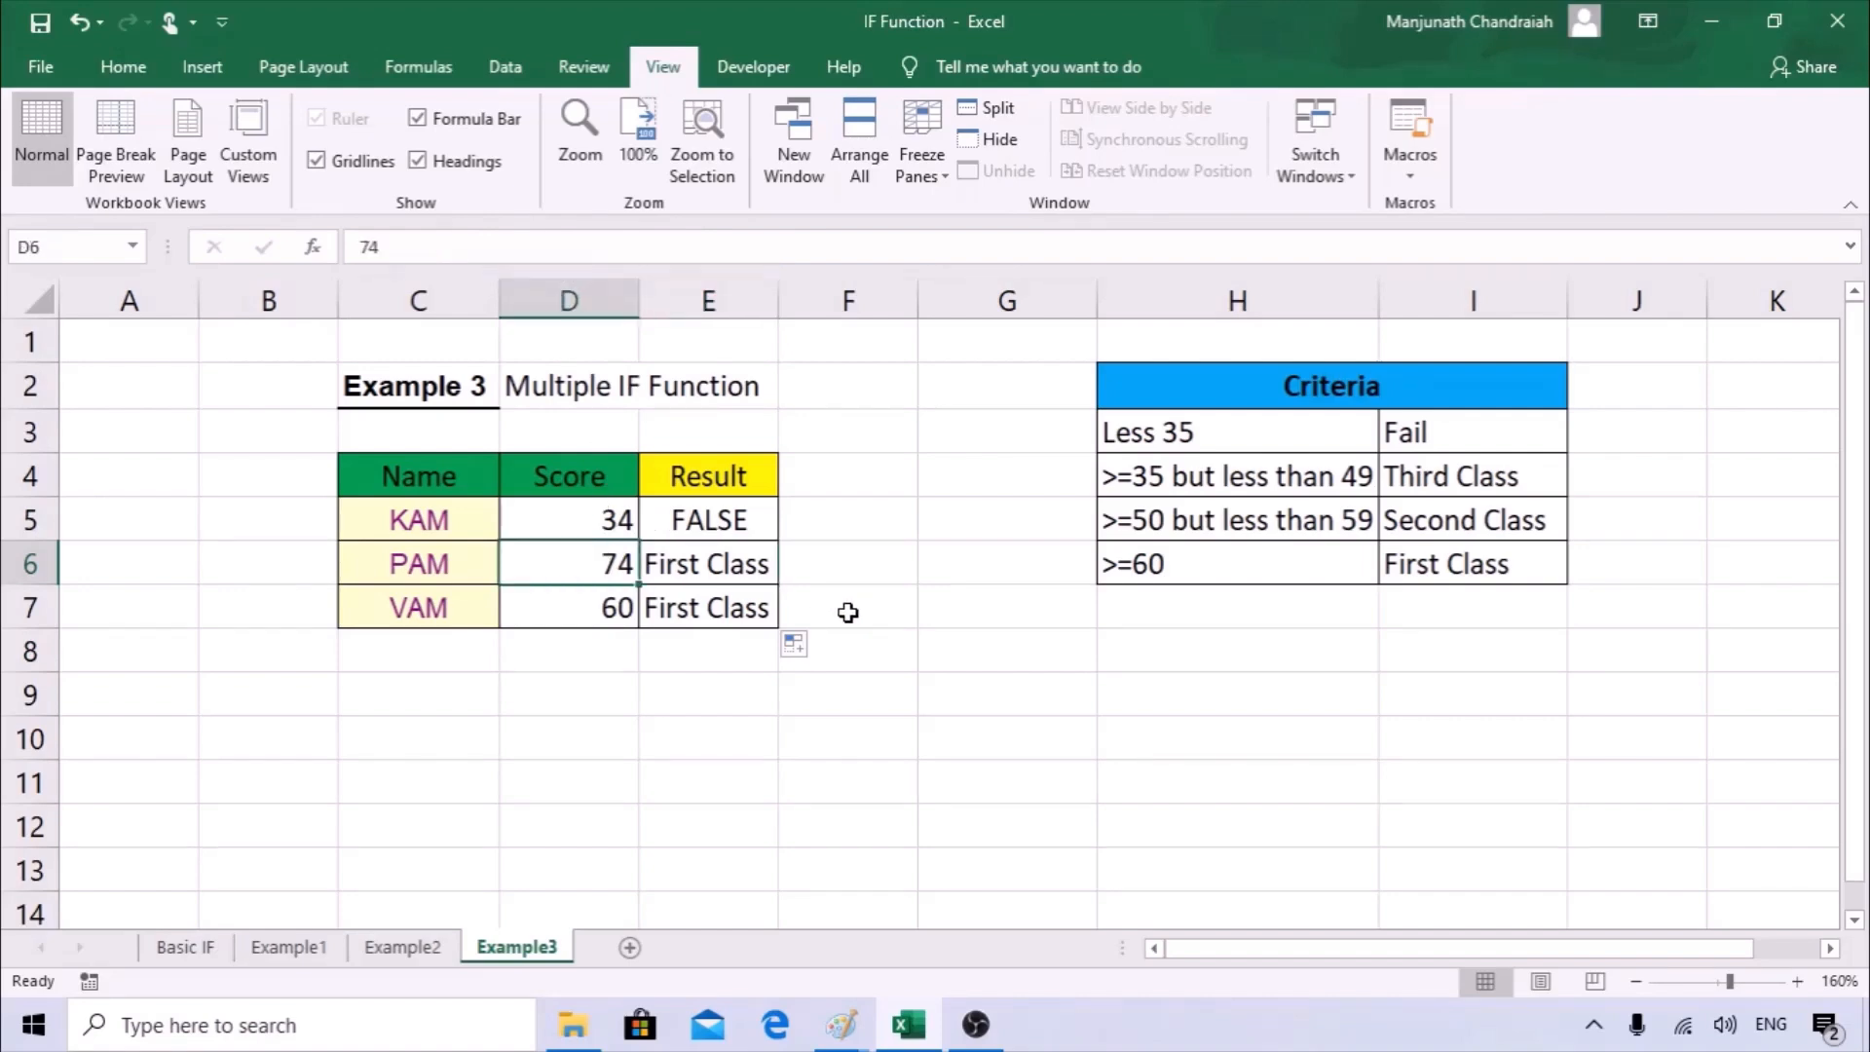
{"action": "type", "text": "51"}
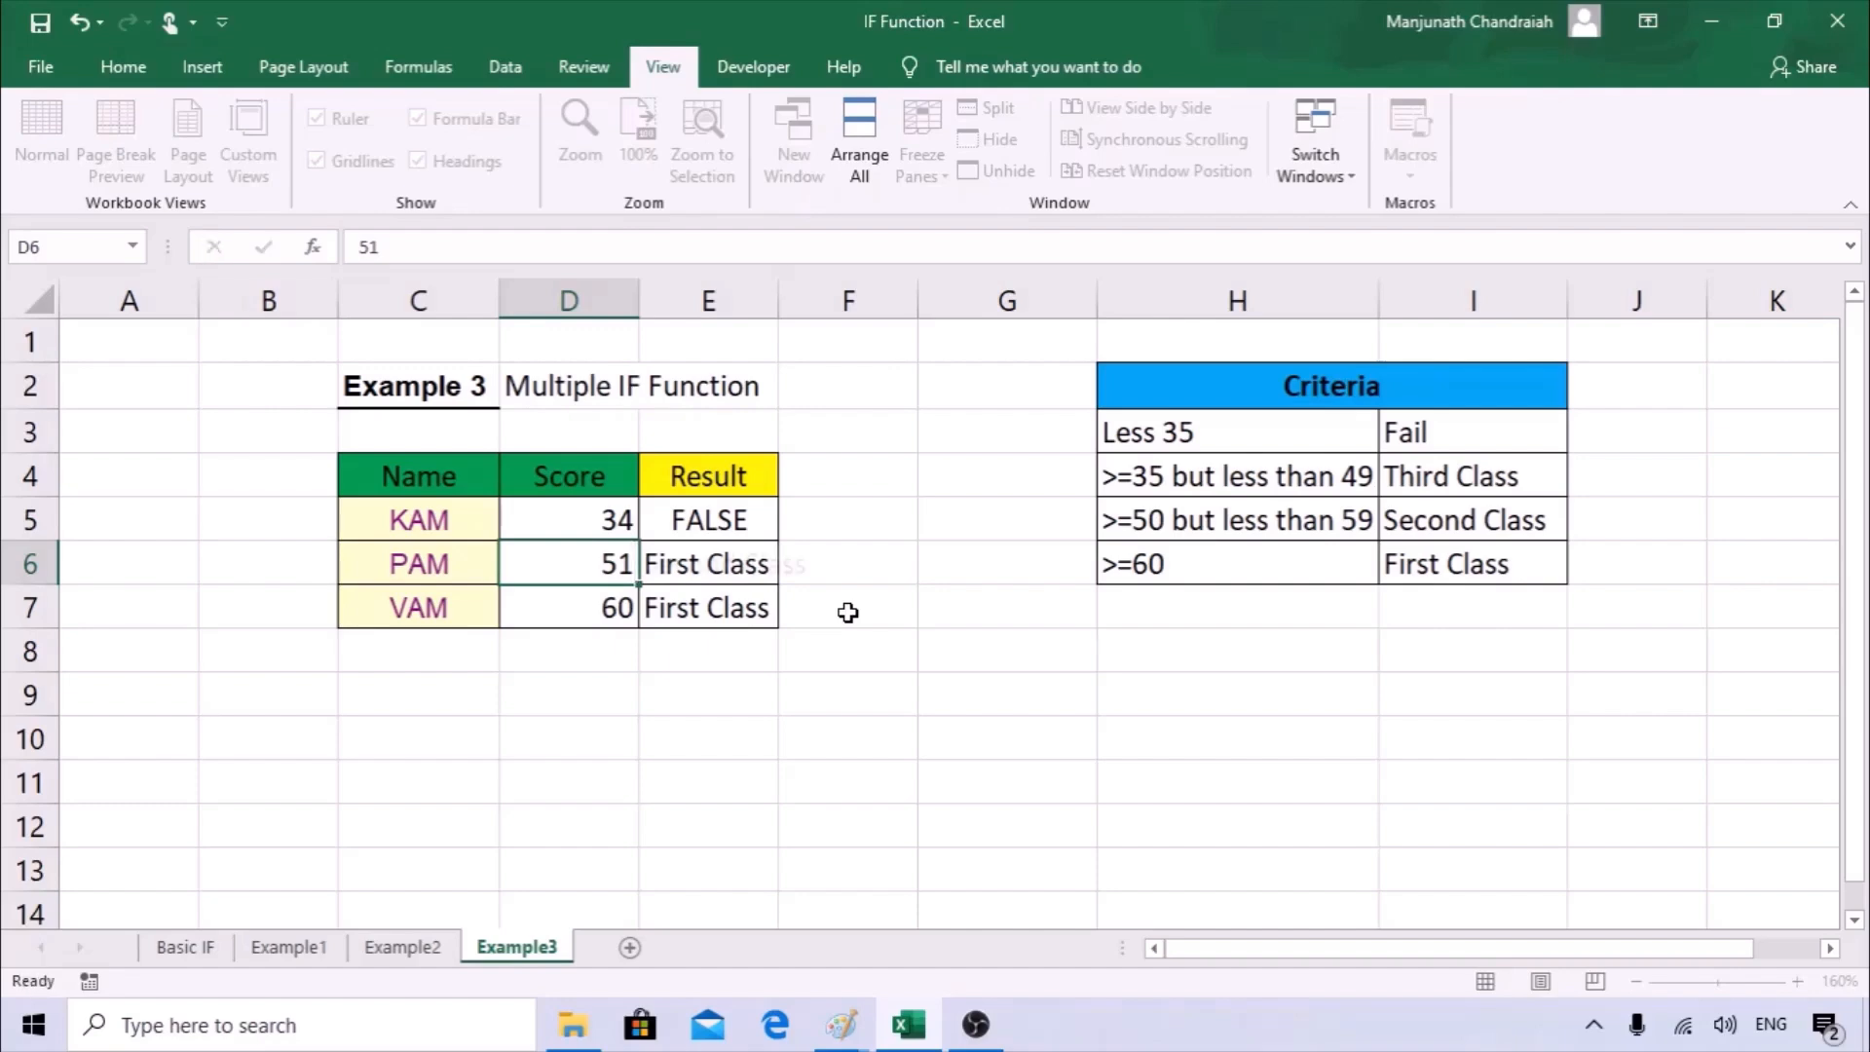
{"action": "key", "text": "Return"}
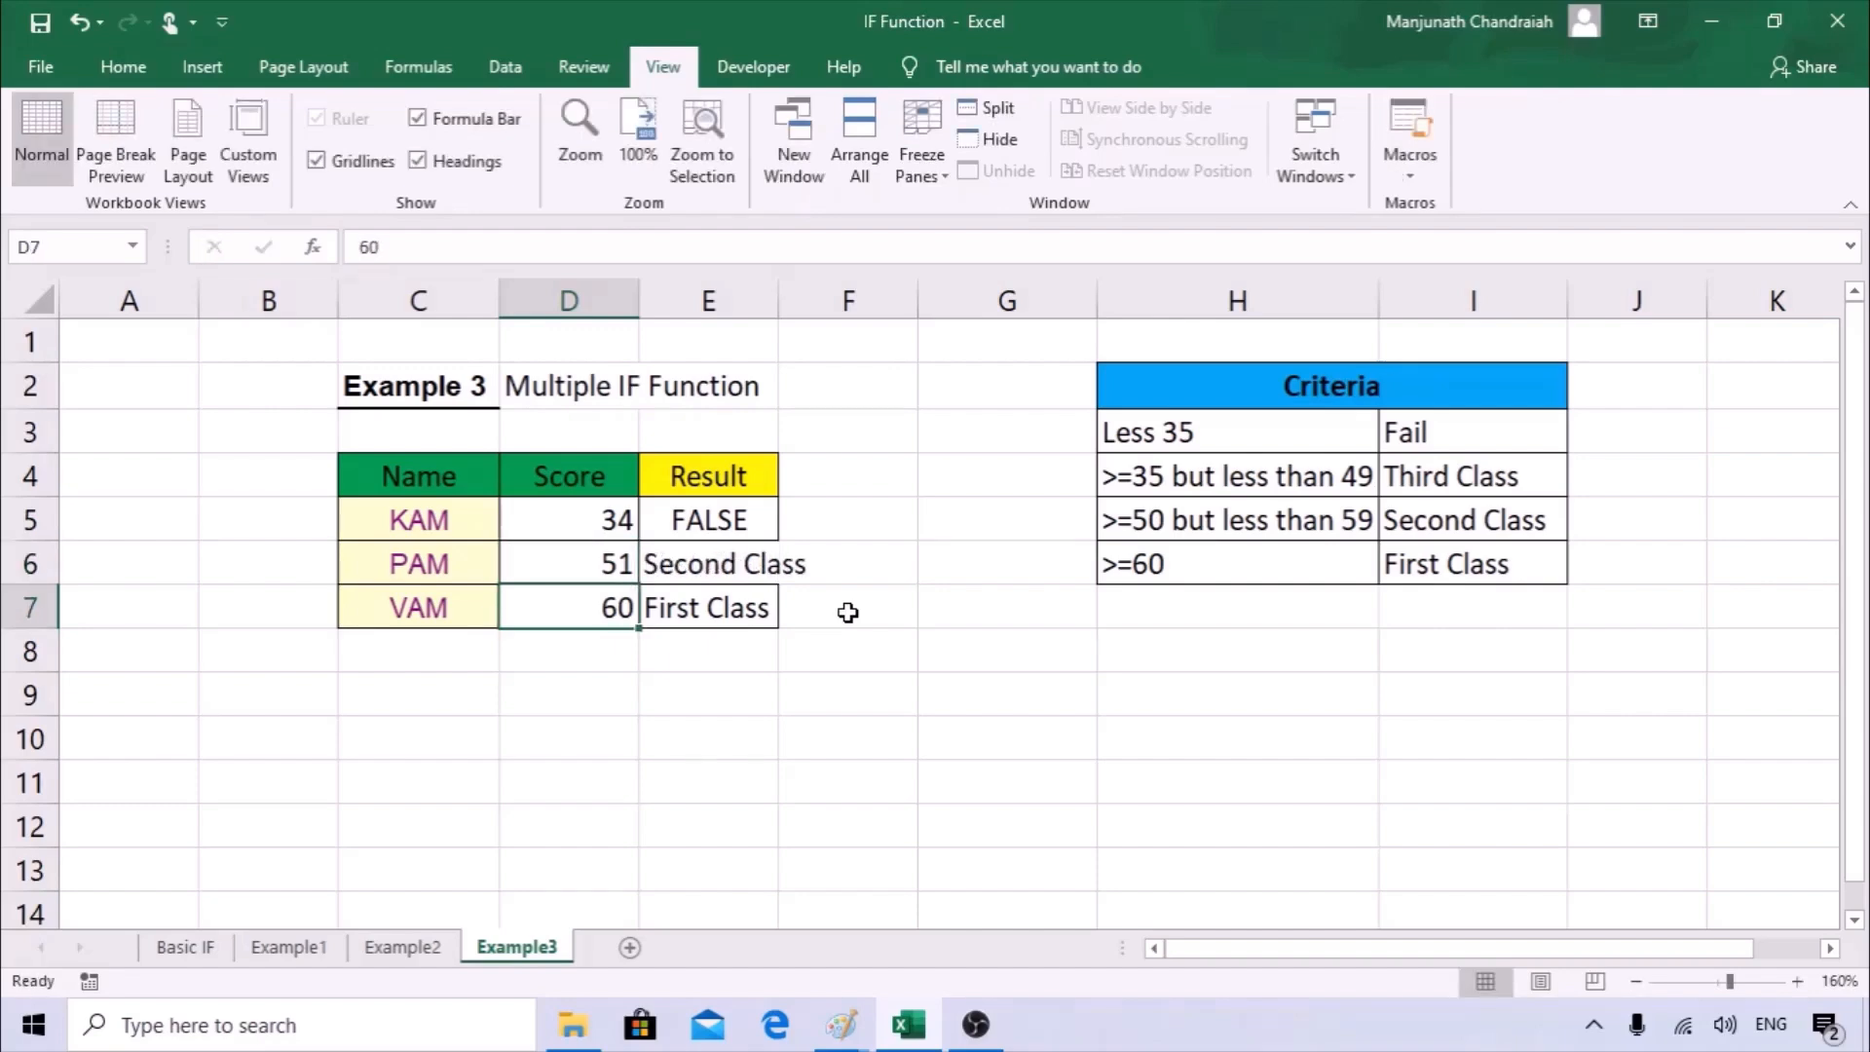
{"action": "left_click", "coordinate": [785, 561]}
{"action": "left_click", "coordinate": [682, 568]}
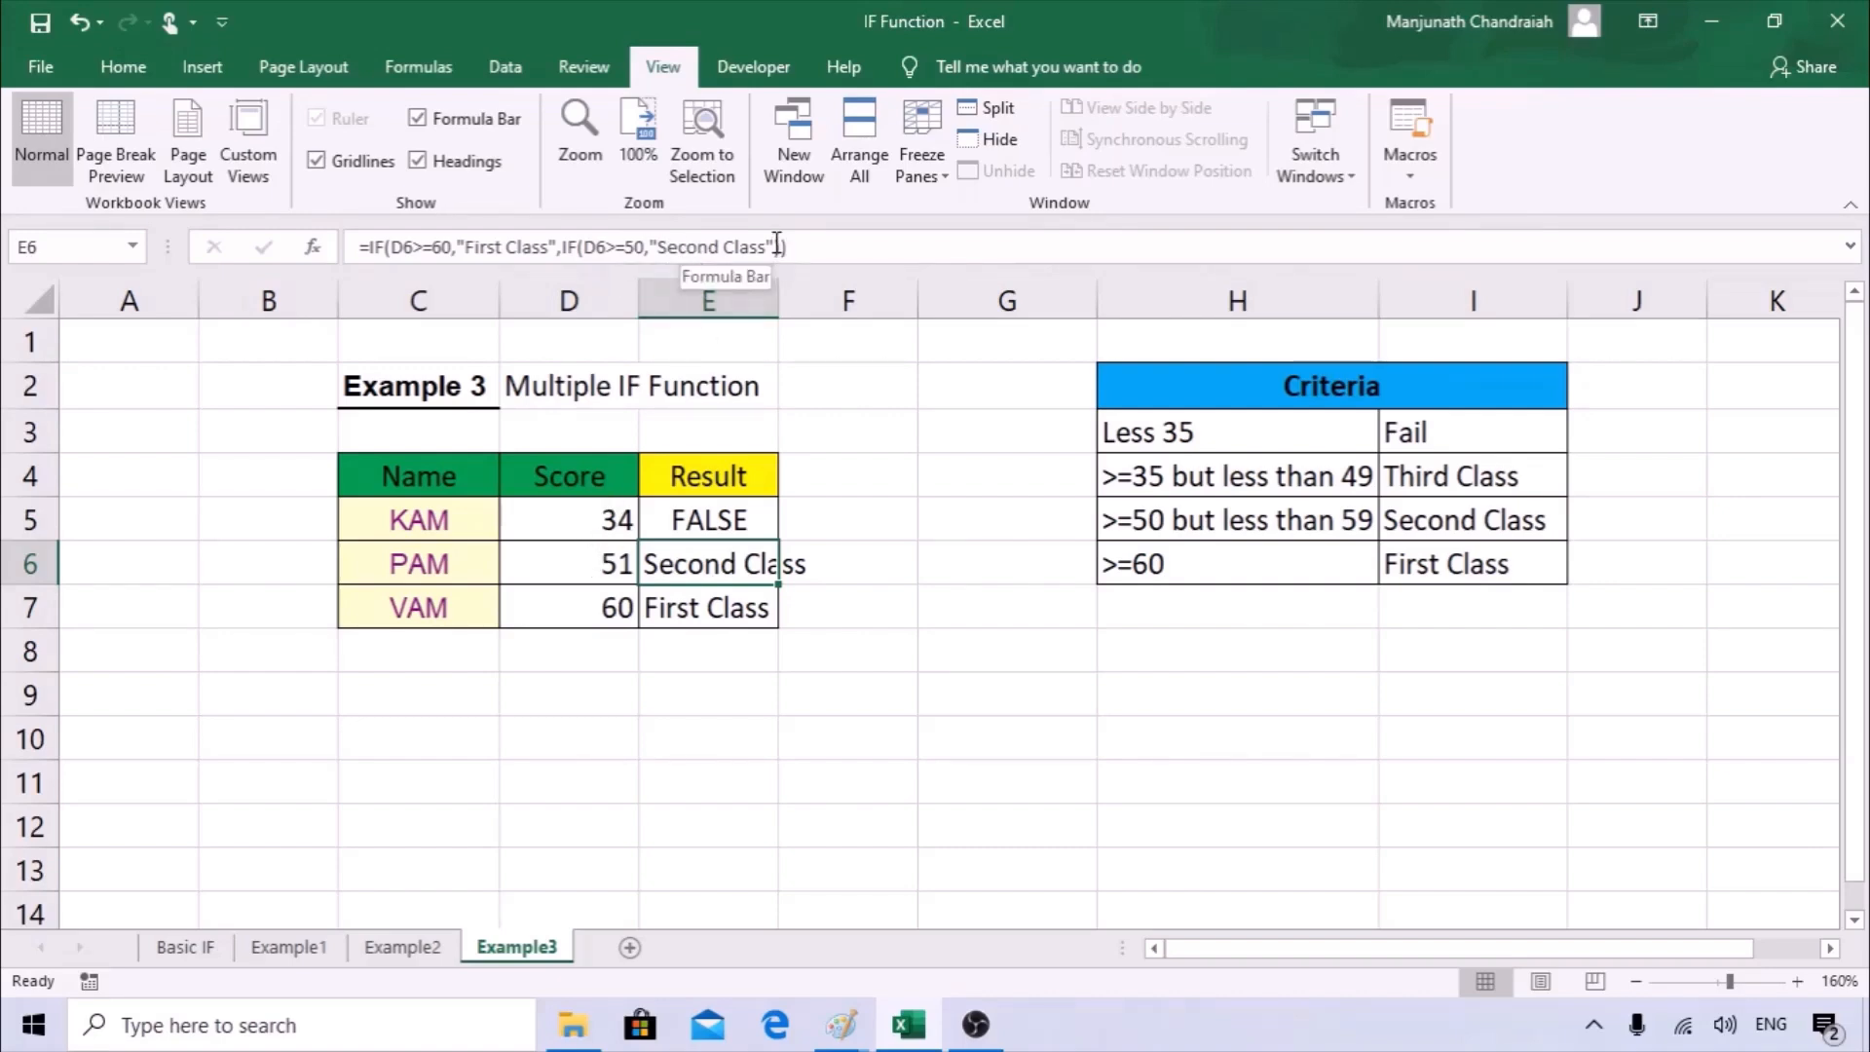
Extend the E5 formula by replacing its closing parentheses with a comma and inserting a copy of IF(D5>=50,"Second Class" as the value if false.
{"action": "left_click", "coordinate": [725, 521]}
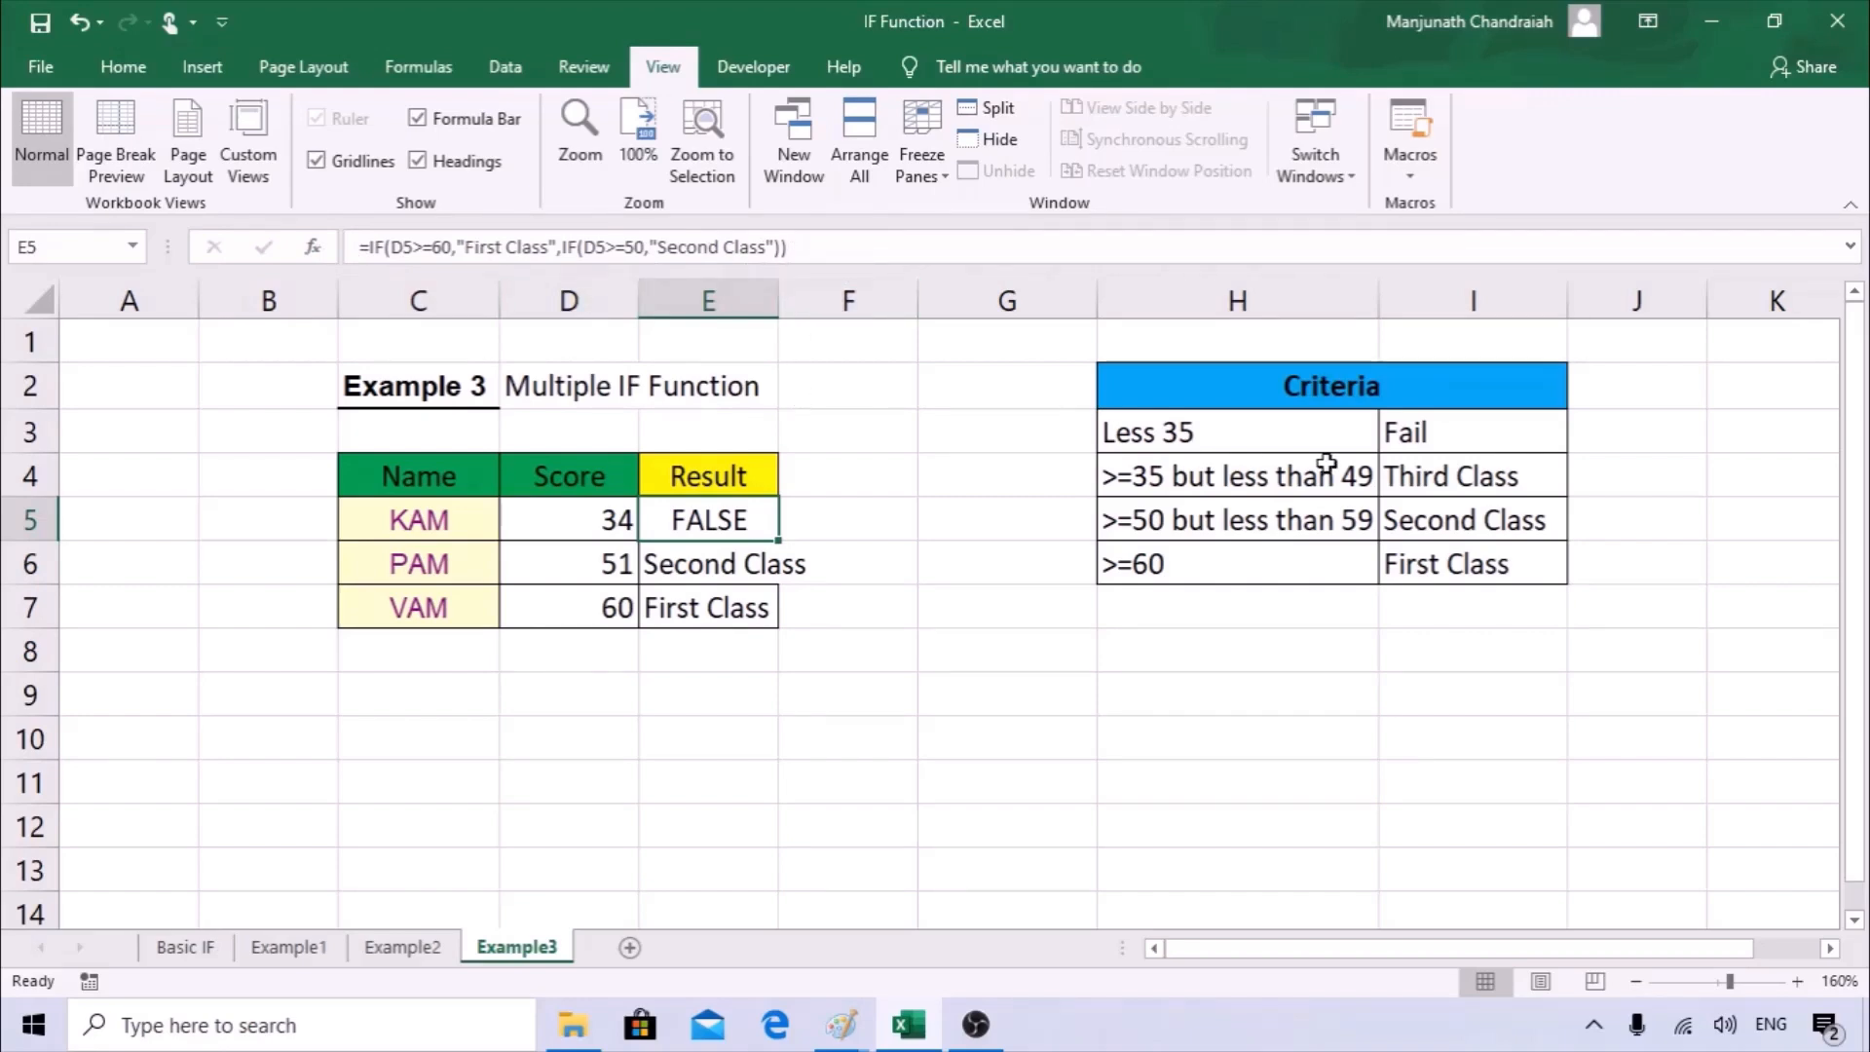
{"action": "left_click", "coordinate": [840, 253]}
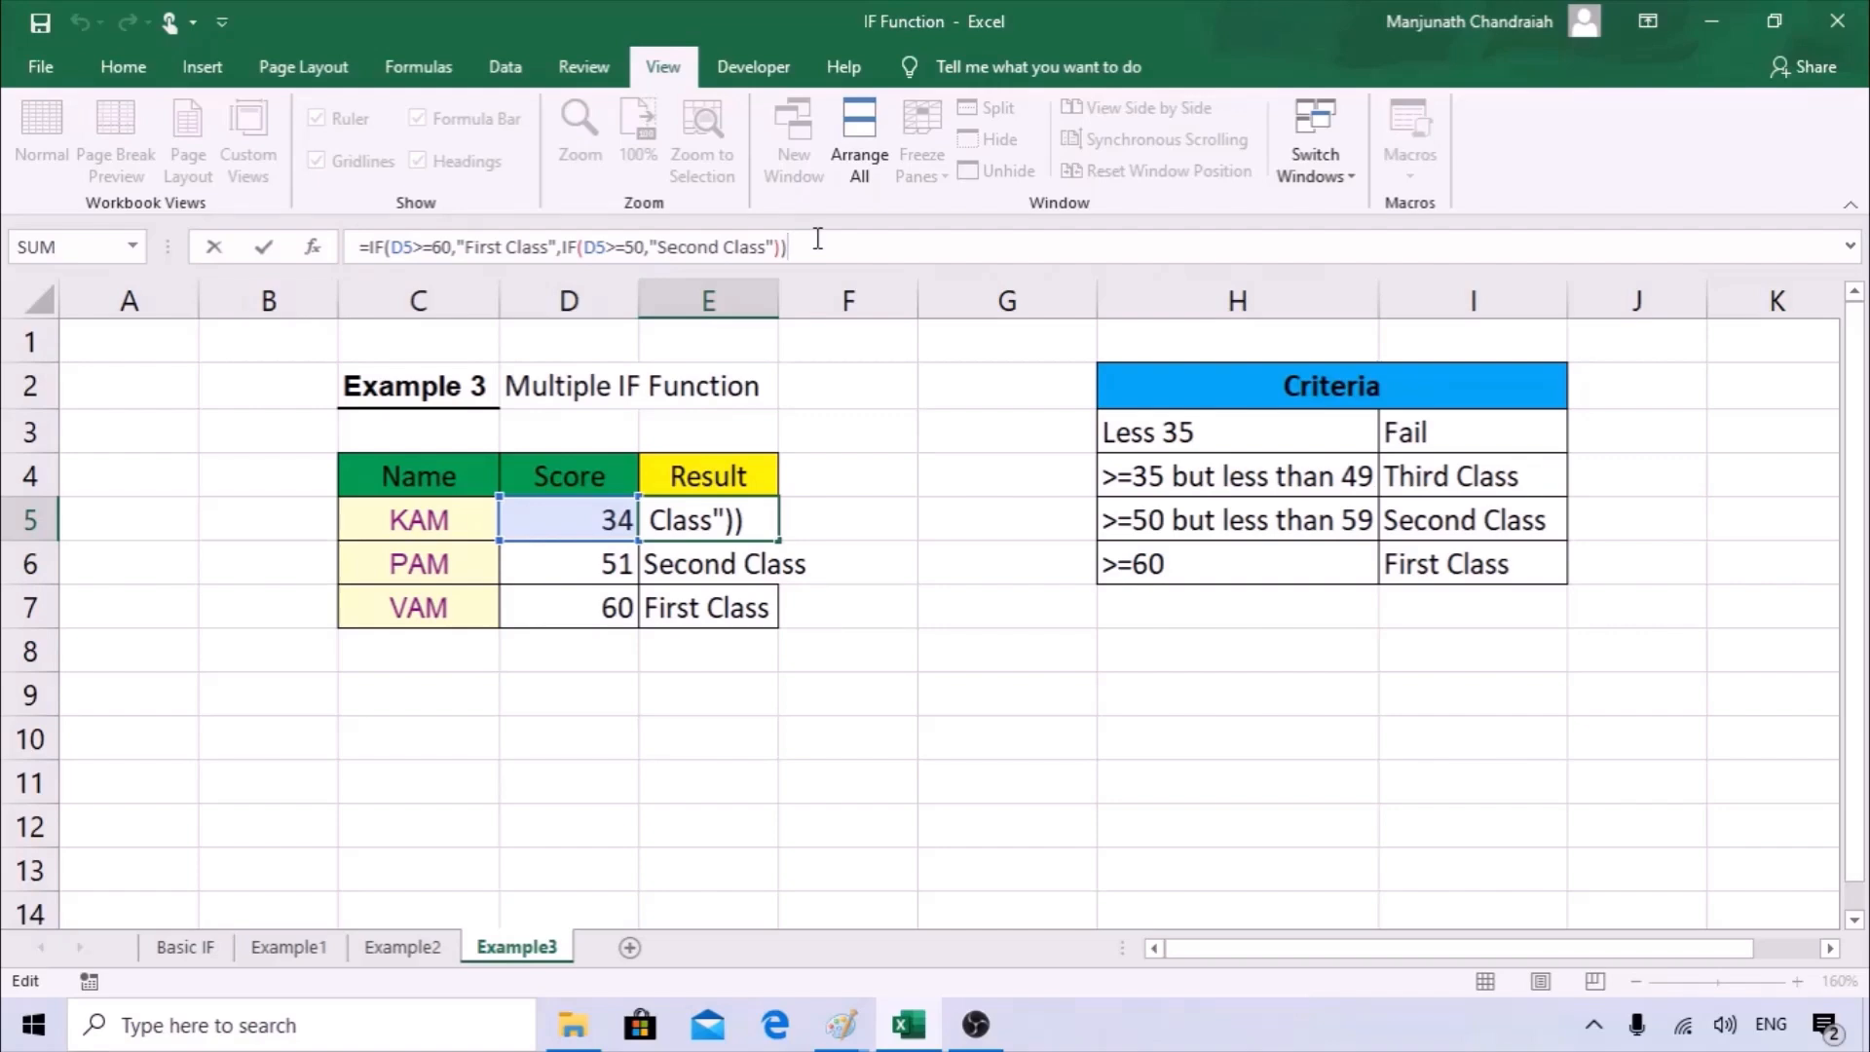
{"action": "key", "text": "BackSpace"}
{"action": "key", "text": "BackSpace"}
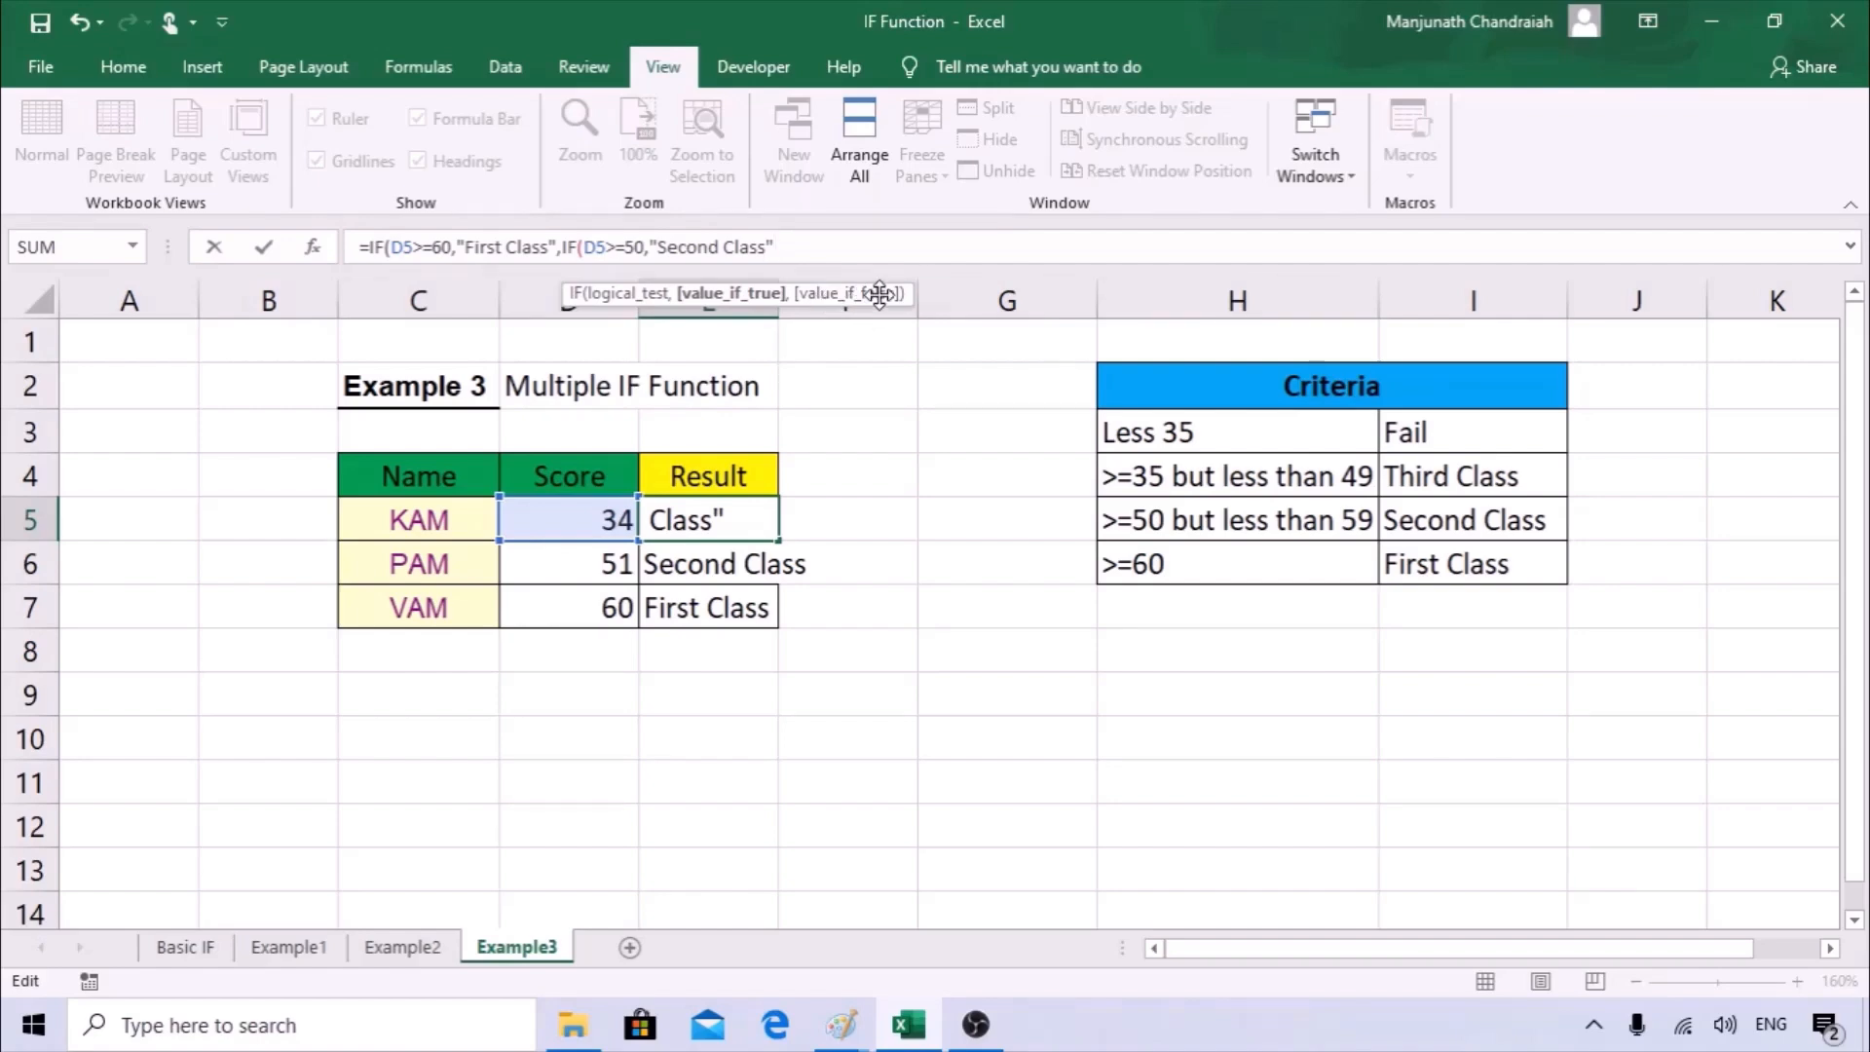
{"action": "type", "text": ","}
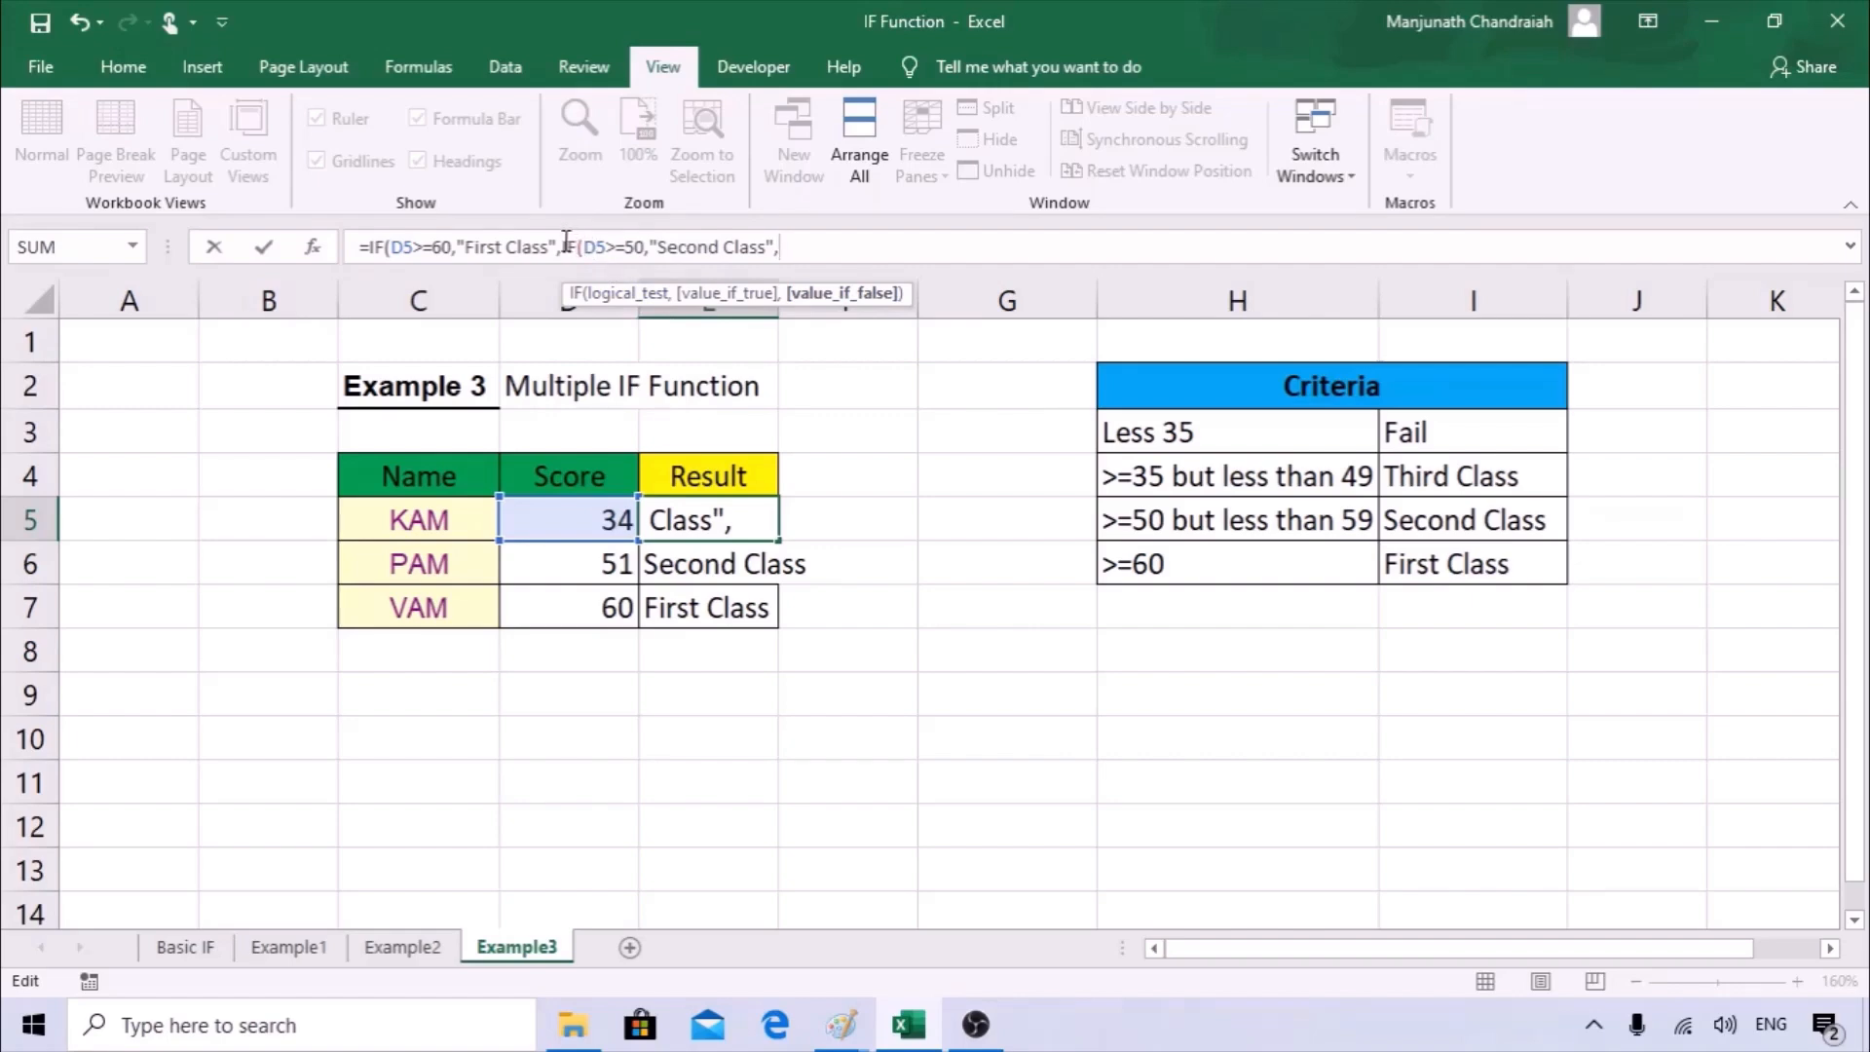
{"action": "left_click_drag", "start_coordinate": [563, 241], "coordinate": [778, 250]}
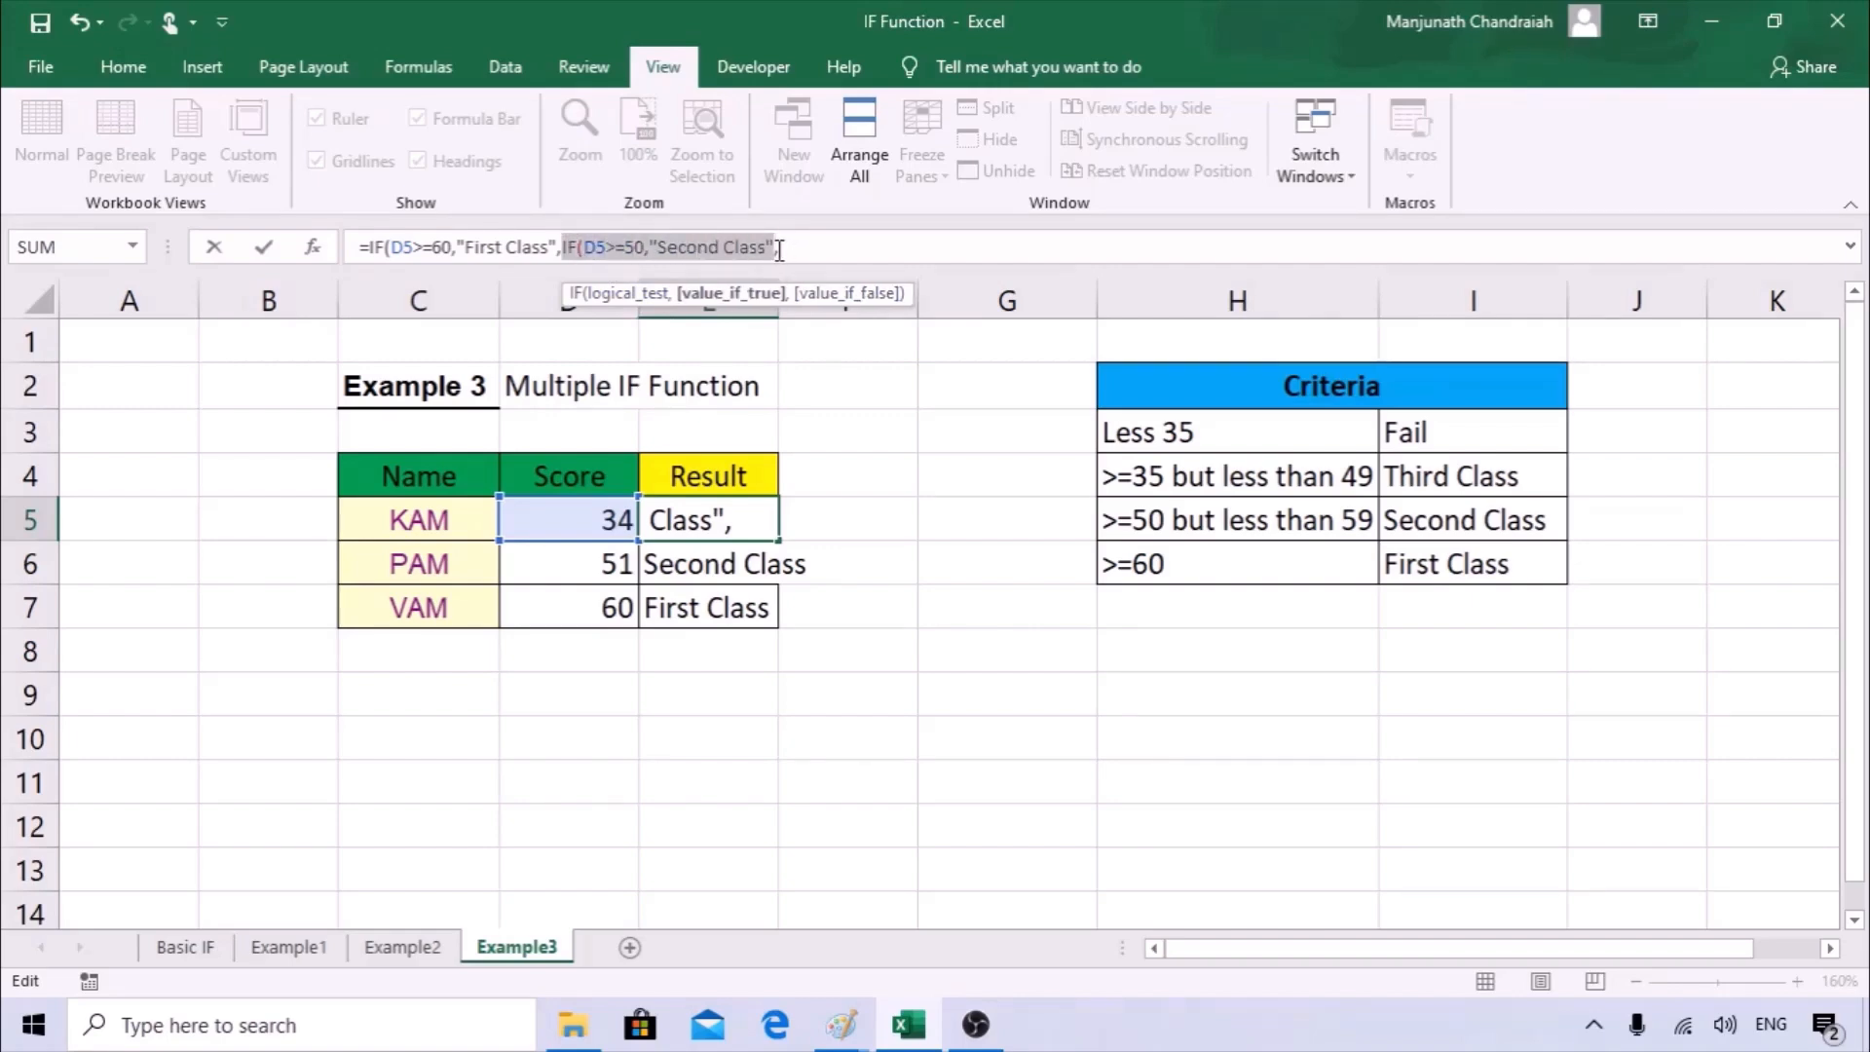
{"action": "key", "text": "ctrl+c"}
{"action": "left_click", "coordinate": [815, 250]}
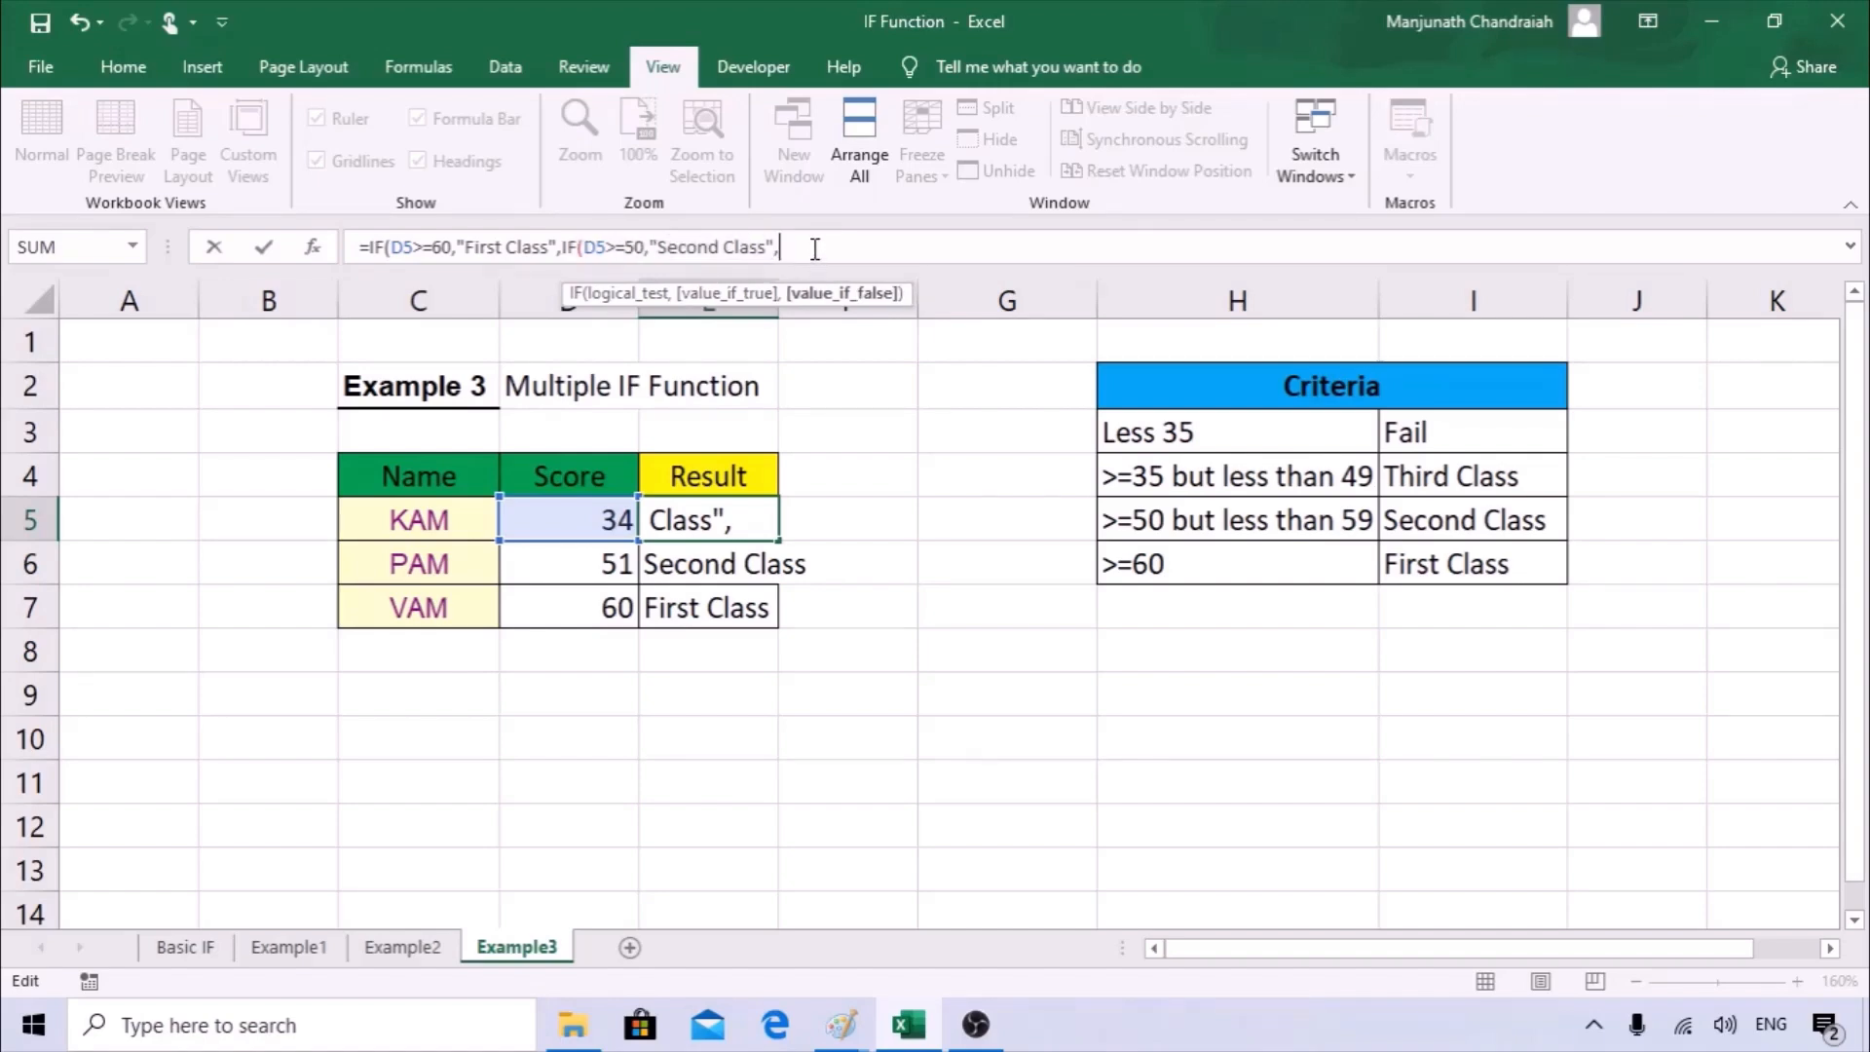
{"action": "key", "text": "ctrl+v"}
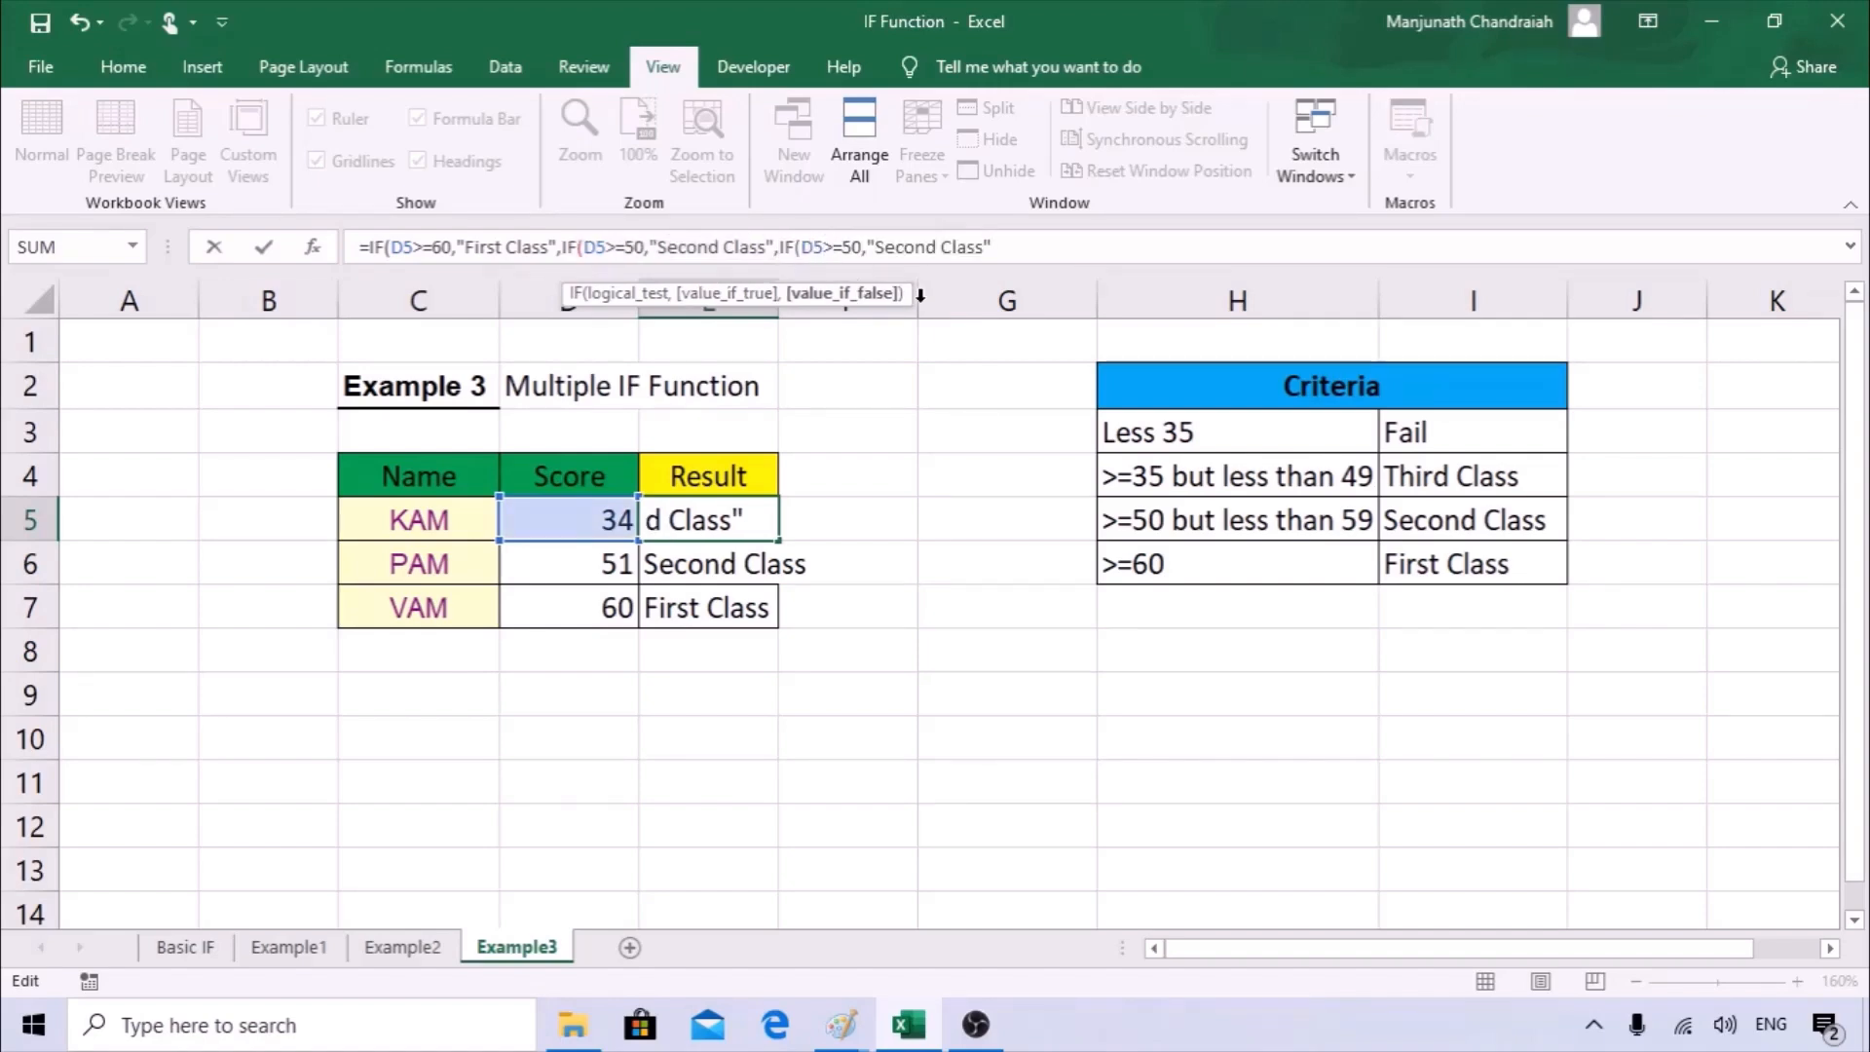
Change the third IF in E5 to test D5>=35 and return "Third Class", and enter the formula with Excel's proposed correction.
{"action": "double_click", "coordinate": [847, 246]}
{"action": "type", "text": "35"}
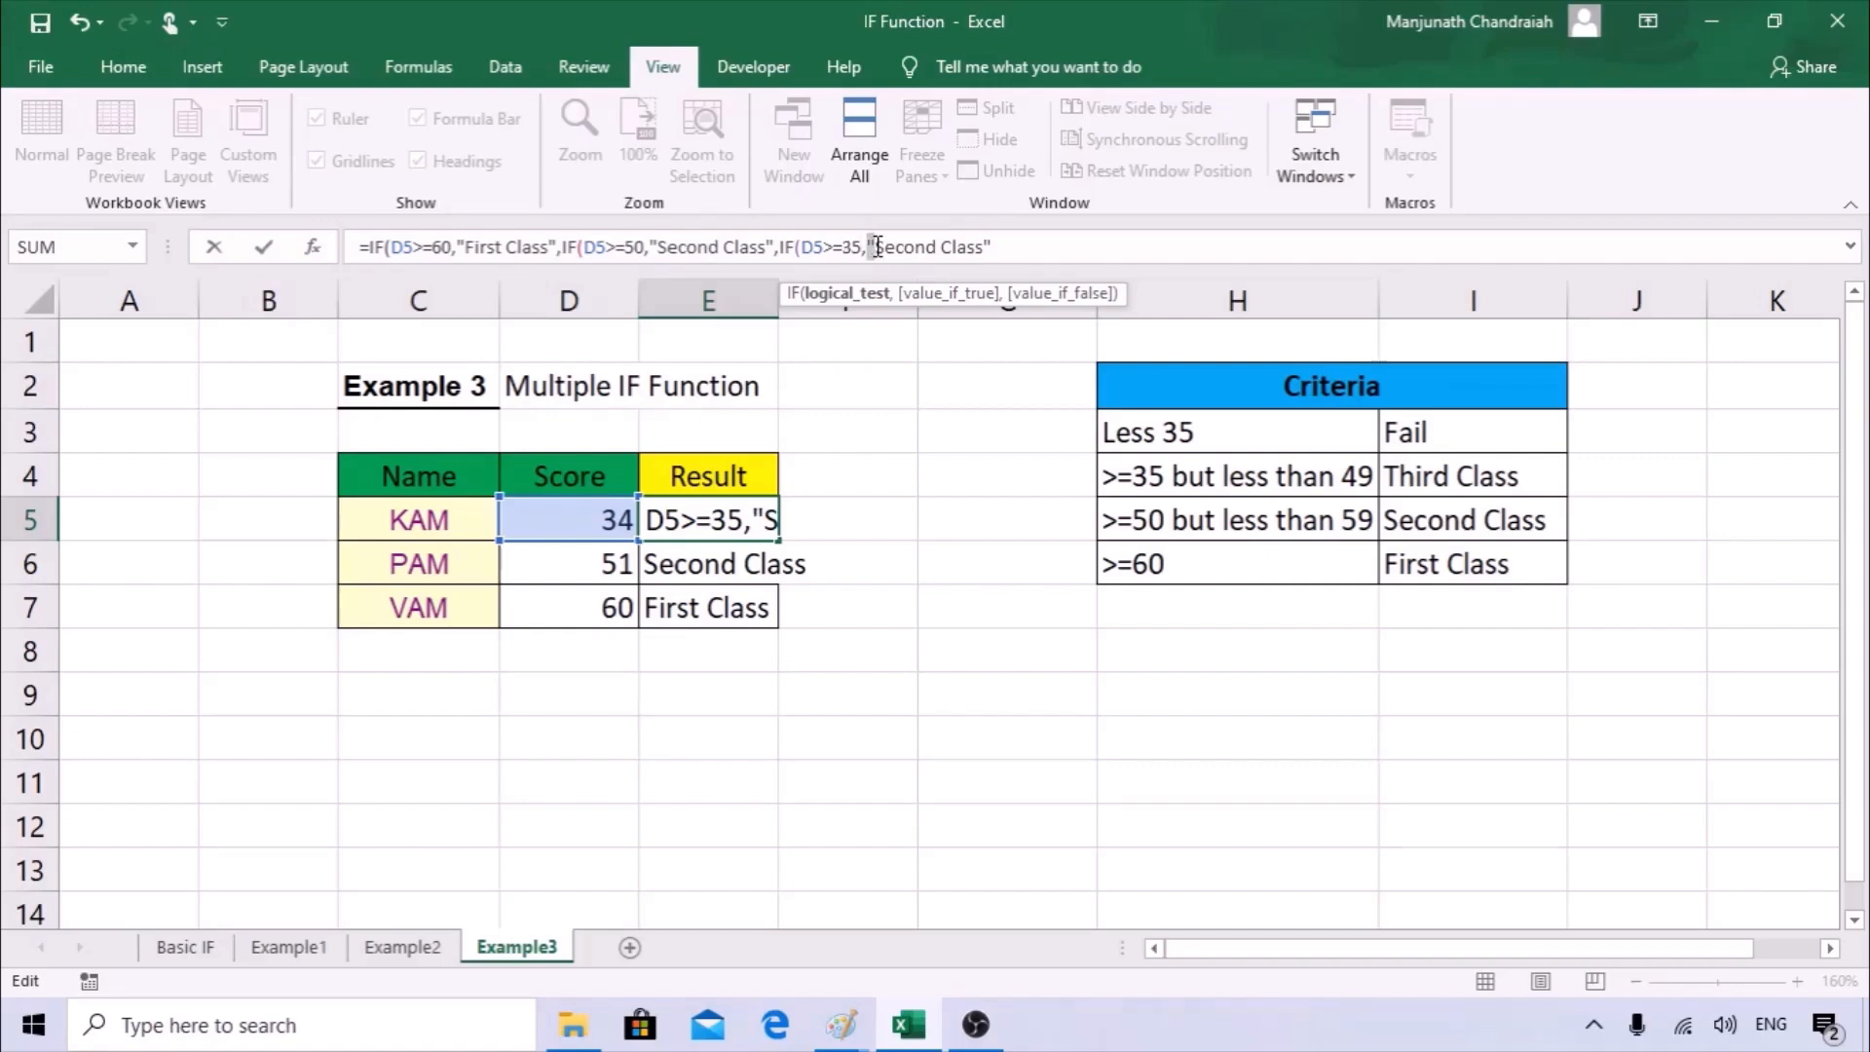
{"action": "left_click", "coordinate": [878, 248]}
{"action": "left_click_drag", "start_coordinate": [879, 249], "coordinate": [939, 244]}
{"action": "type", "text": "Thrid"}
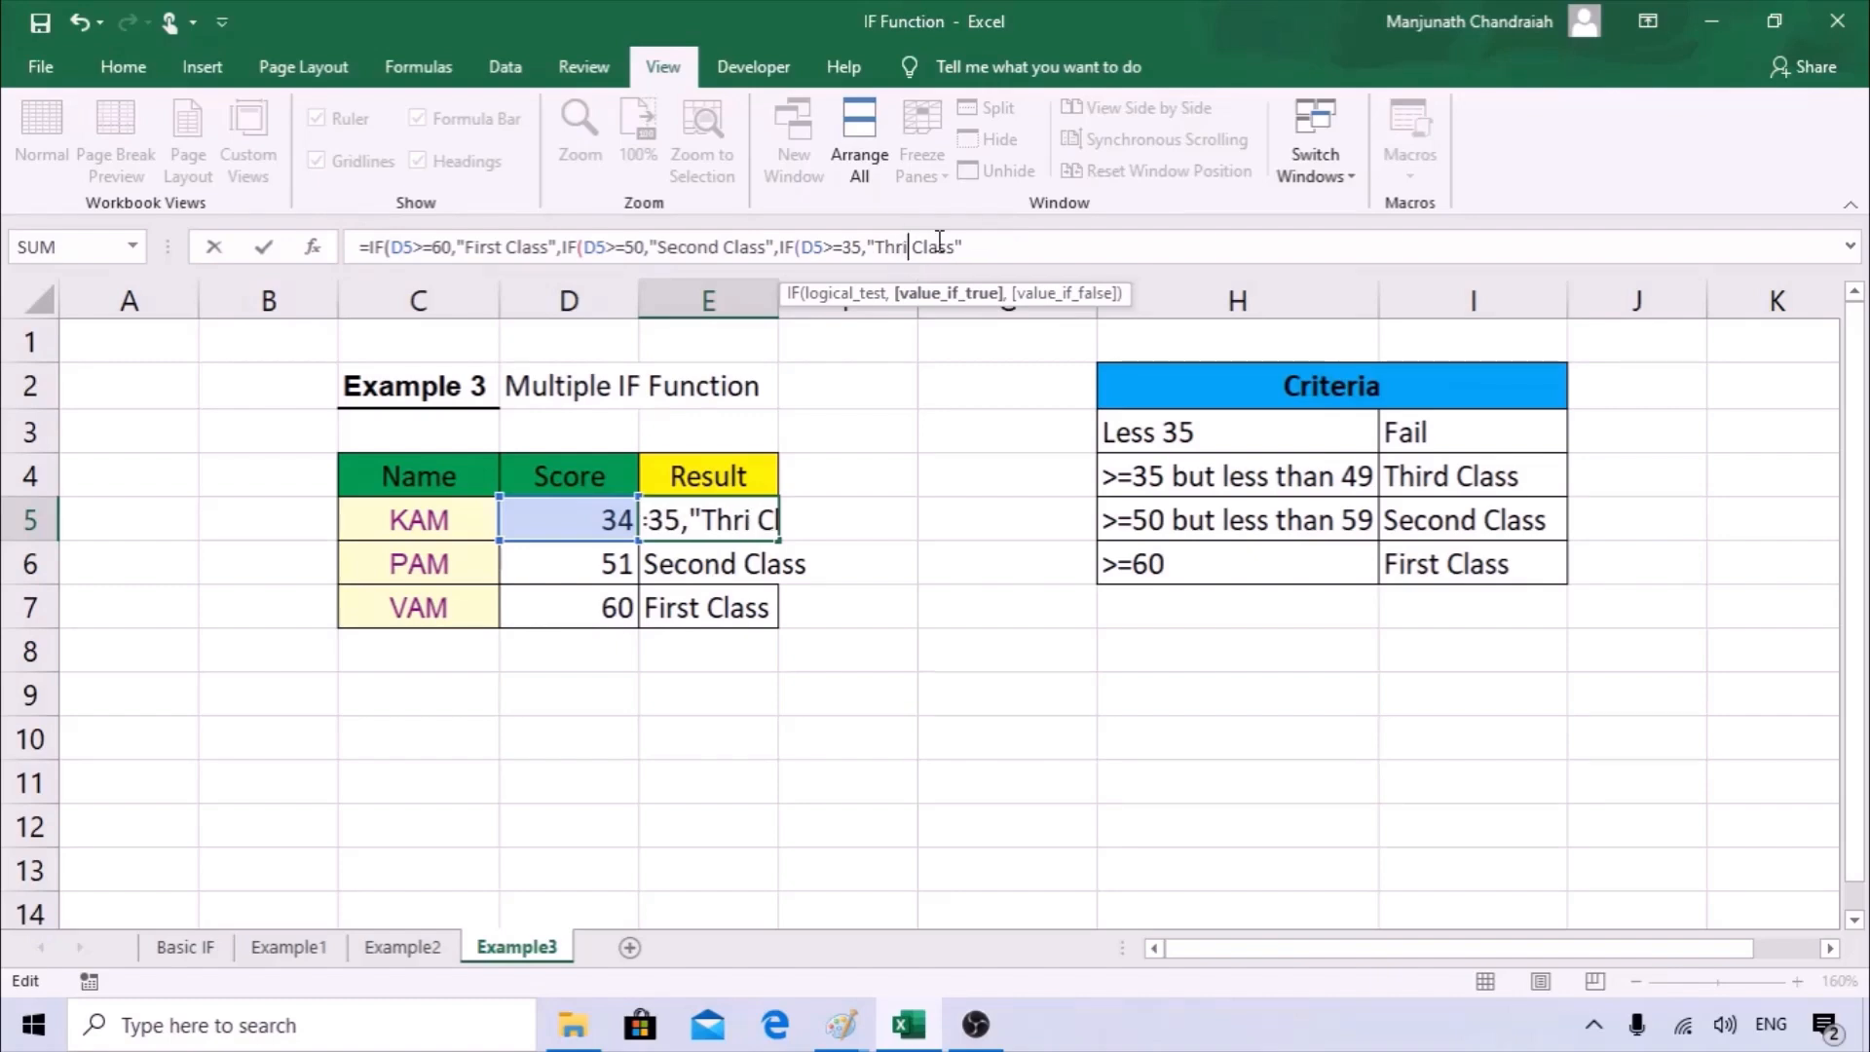
{"action": "key", "text": "BackSpace"}
{"action": "key", "text": "BackSpace"}
{"action": "key", "text": "BackSpace"}
{"action": "type", "text": "ird"}
{"action": "left_click", "coordinate": [1017, 245]}
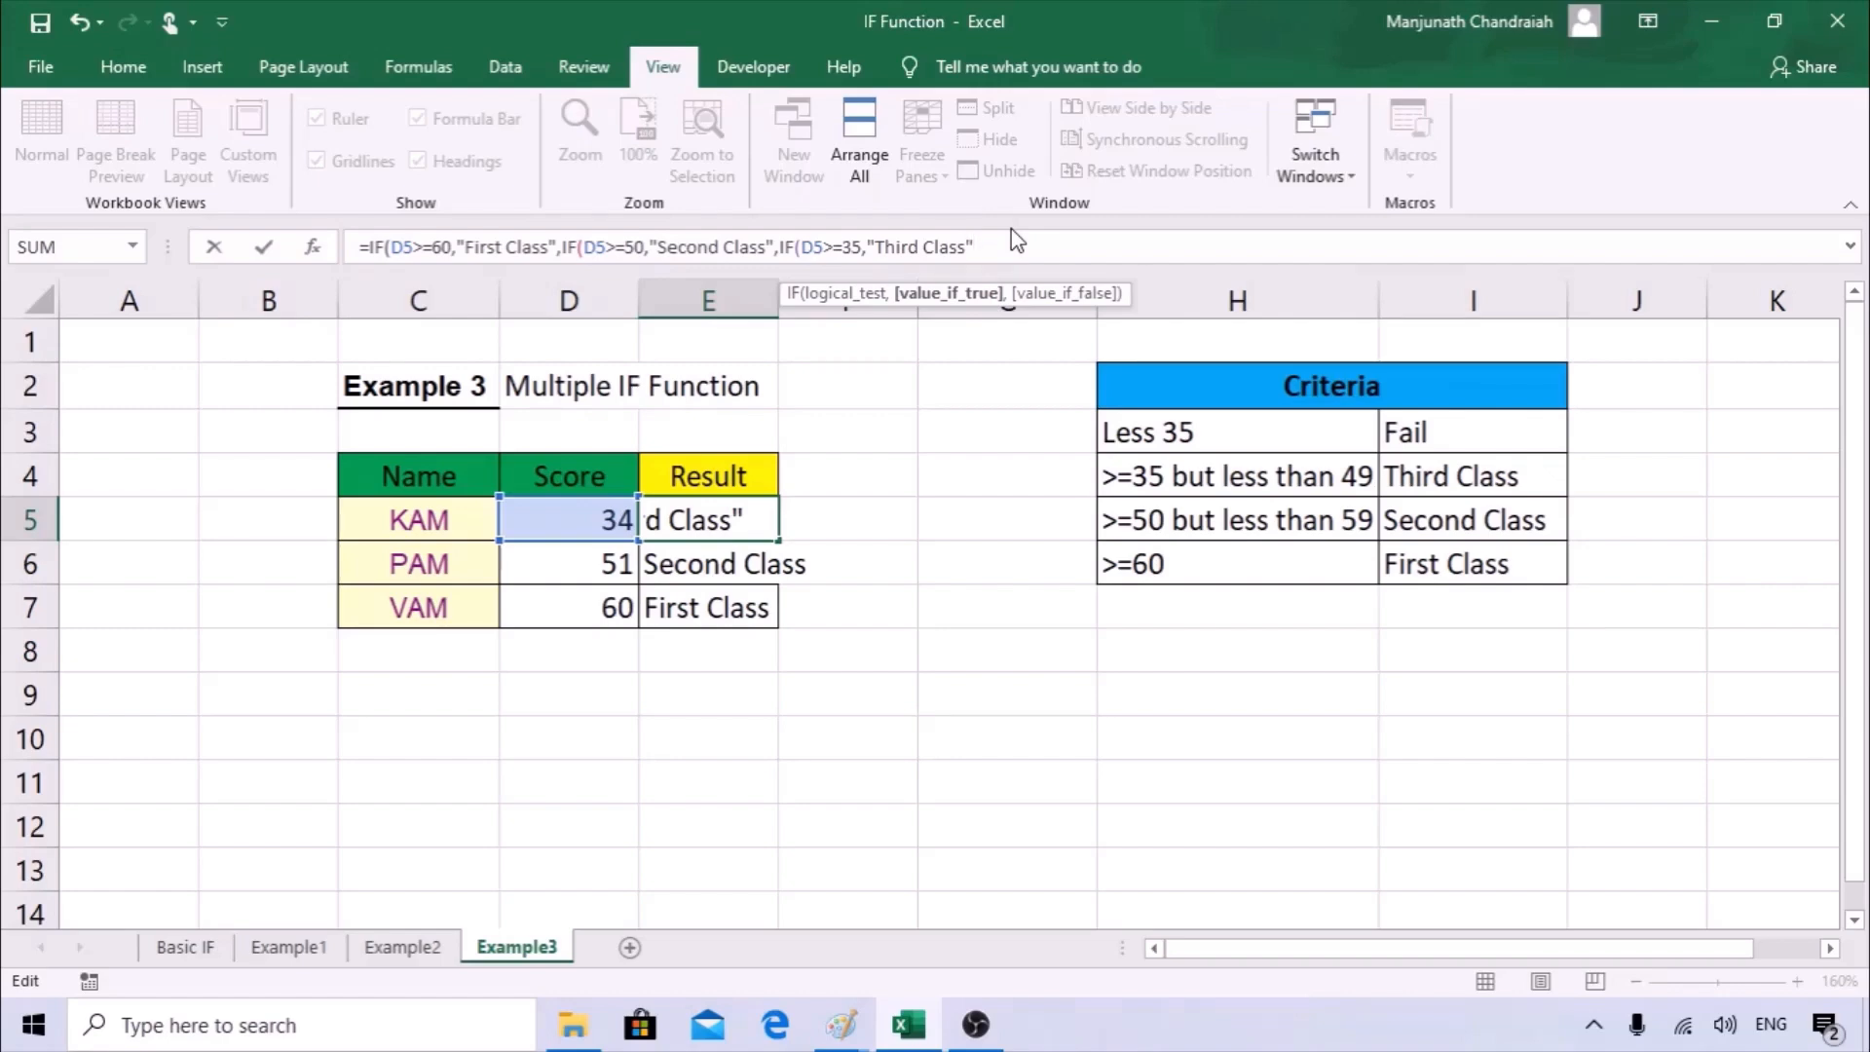
{"action": "key", "text": "Return"}
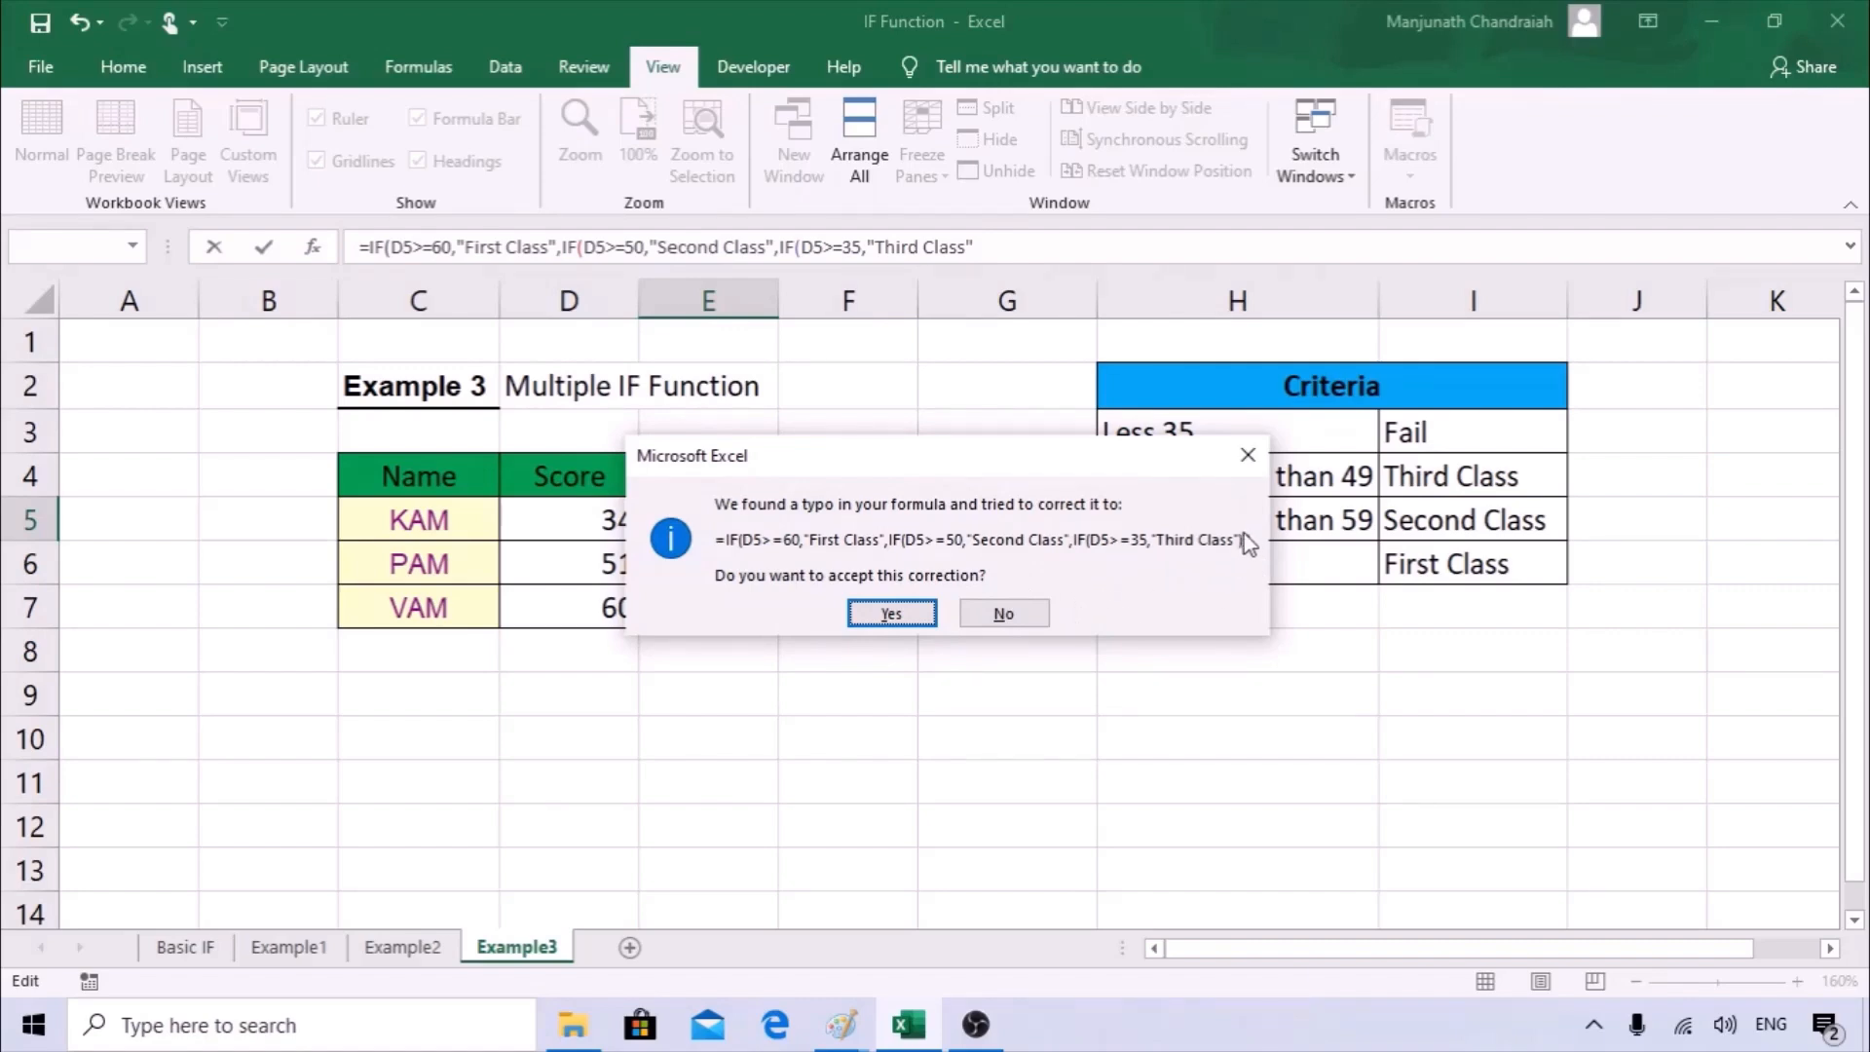
{"action": "left_click", "coordinate": [890, 612]}
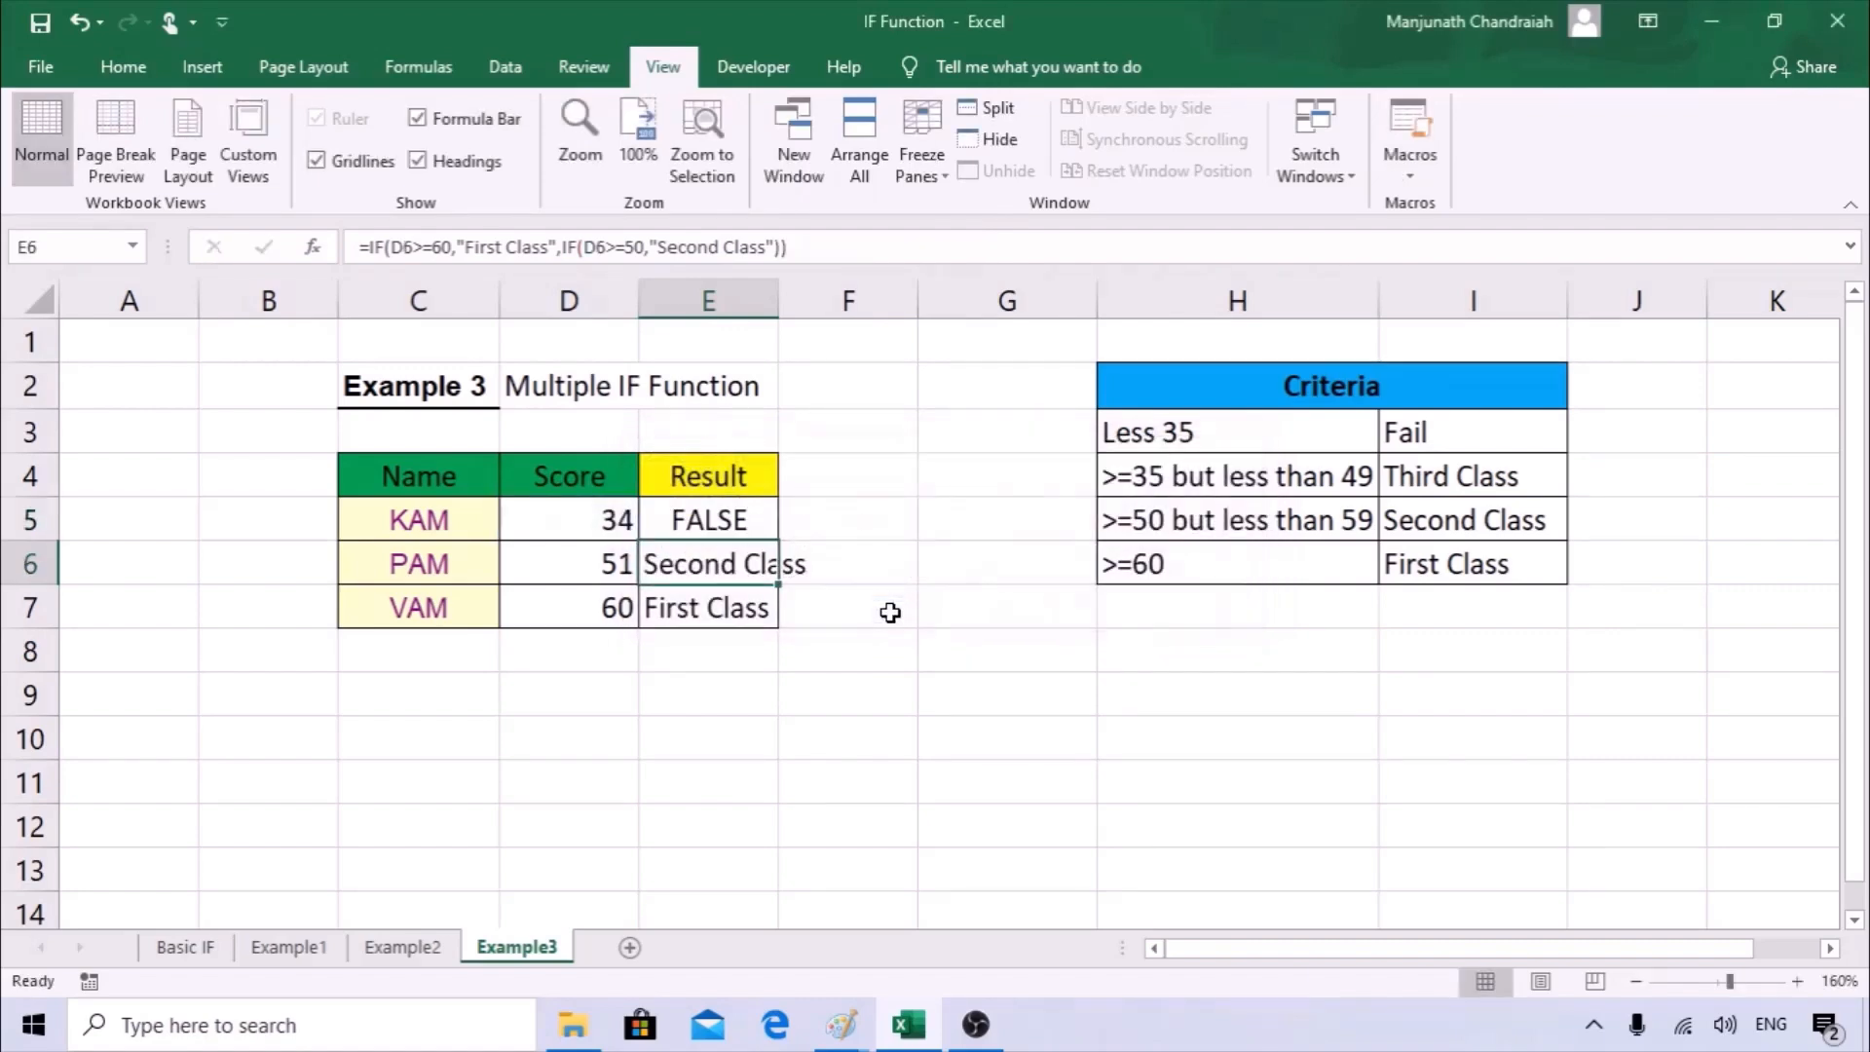
Copy the updated E5 formula down through E7 and set the score in D5 to 35.
{"action": "left_click", "coordinate": [736, 525]}
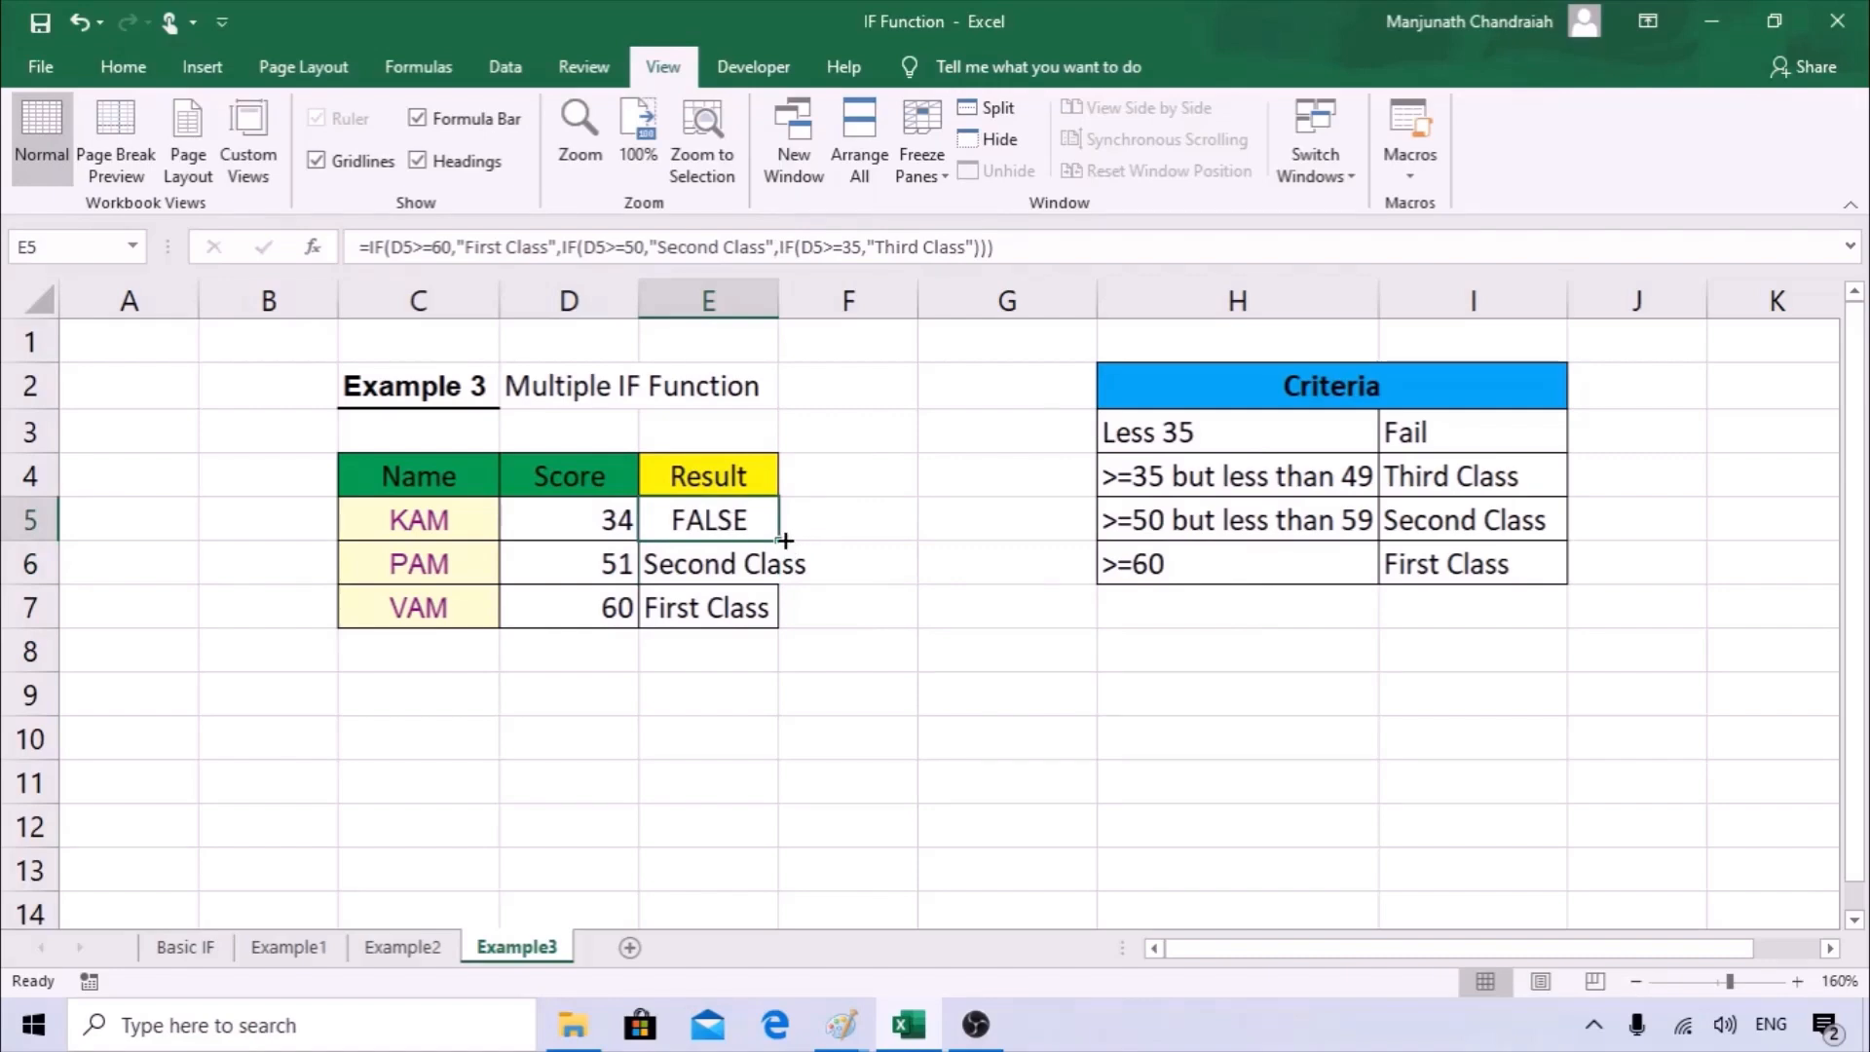
{"action": "left_click_drag", "start_coordinate": [784, 540], "coordinate": [776, 626]}
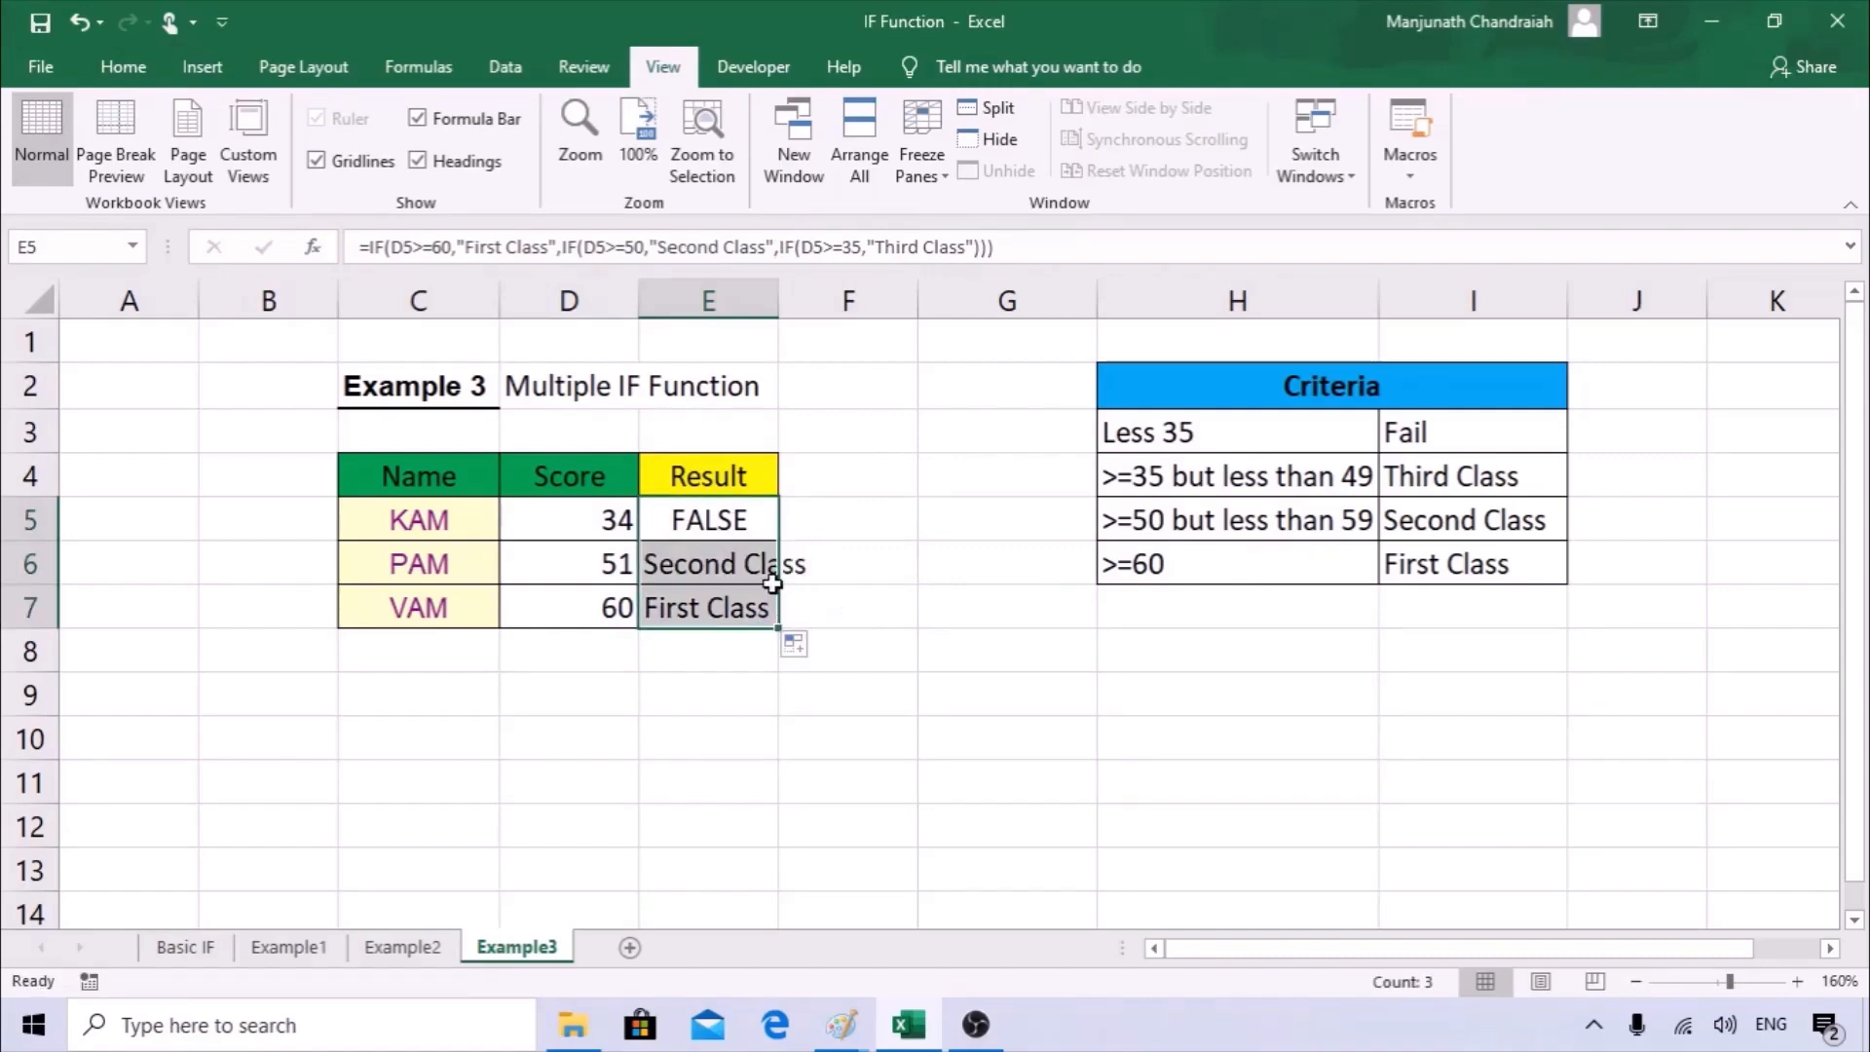
{"action": "left_click", "coordinate": [626, 521]}
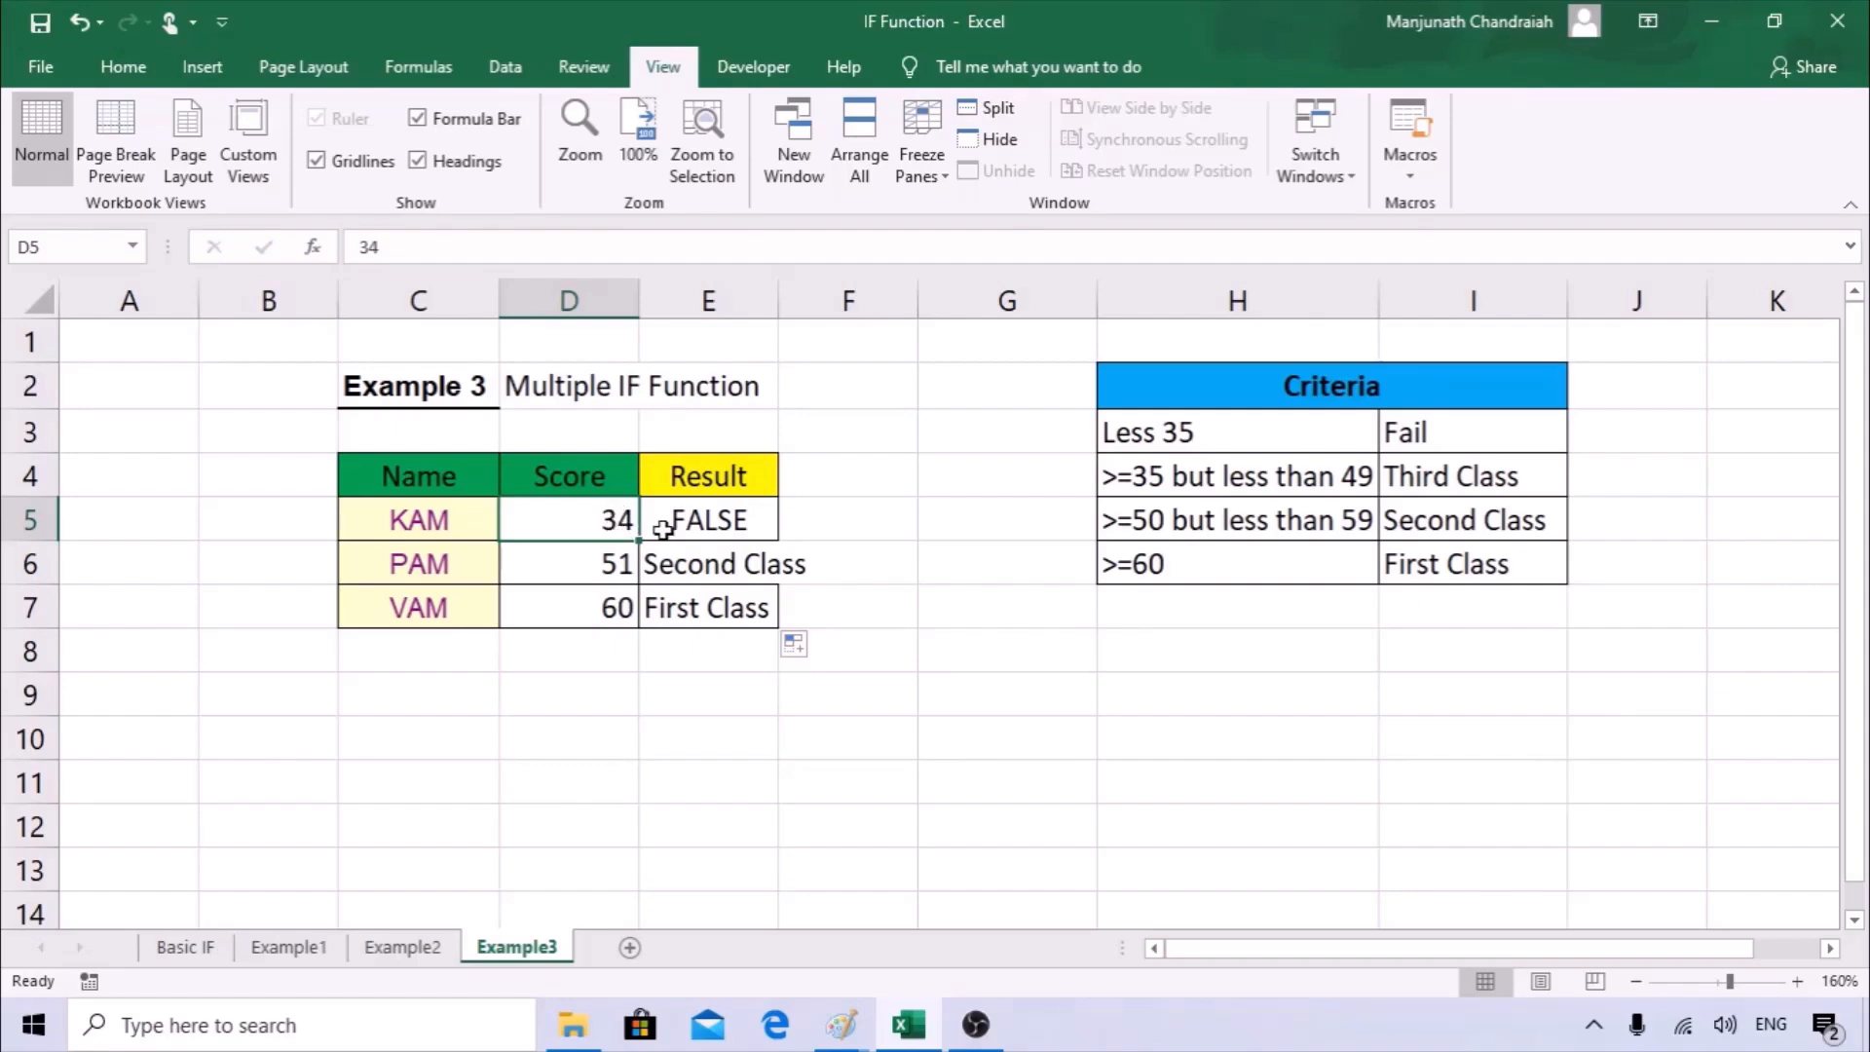
{"action": "type", "text": "35"}
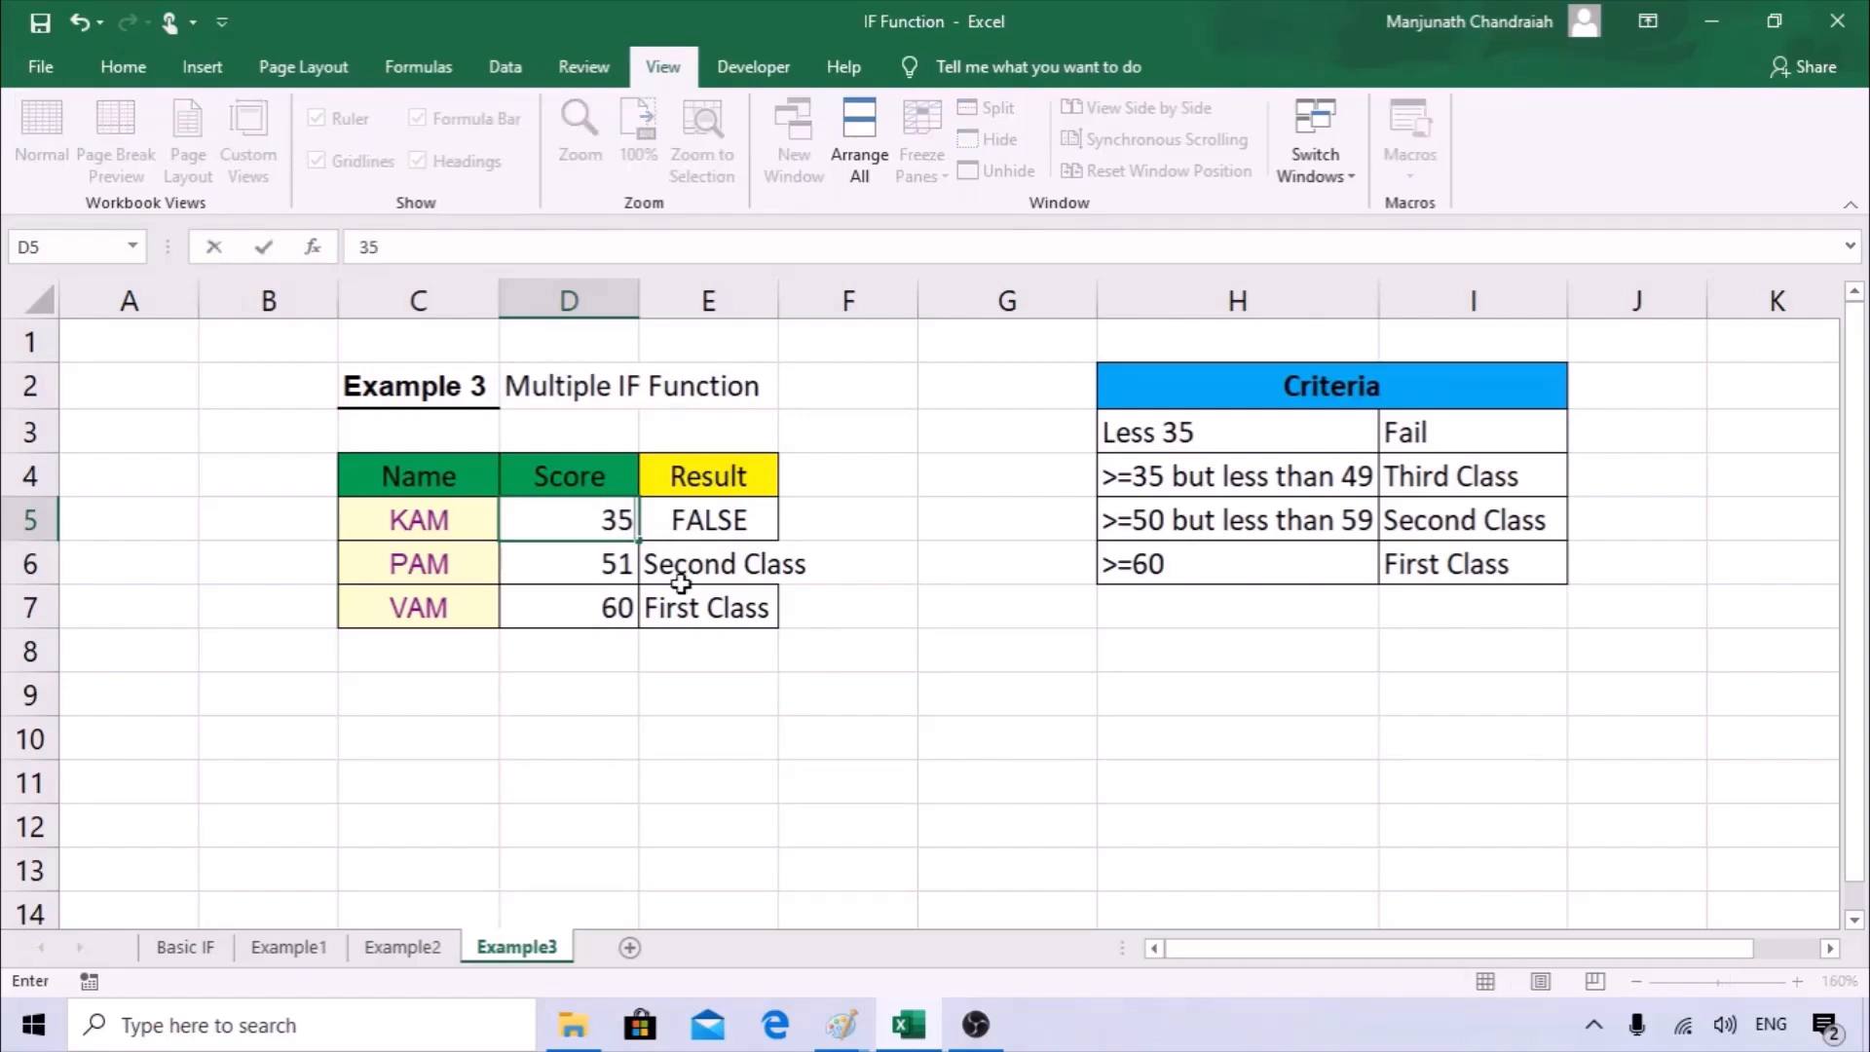
{"action": "key", "text": "Tab"}
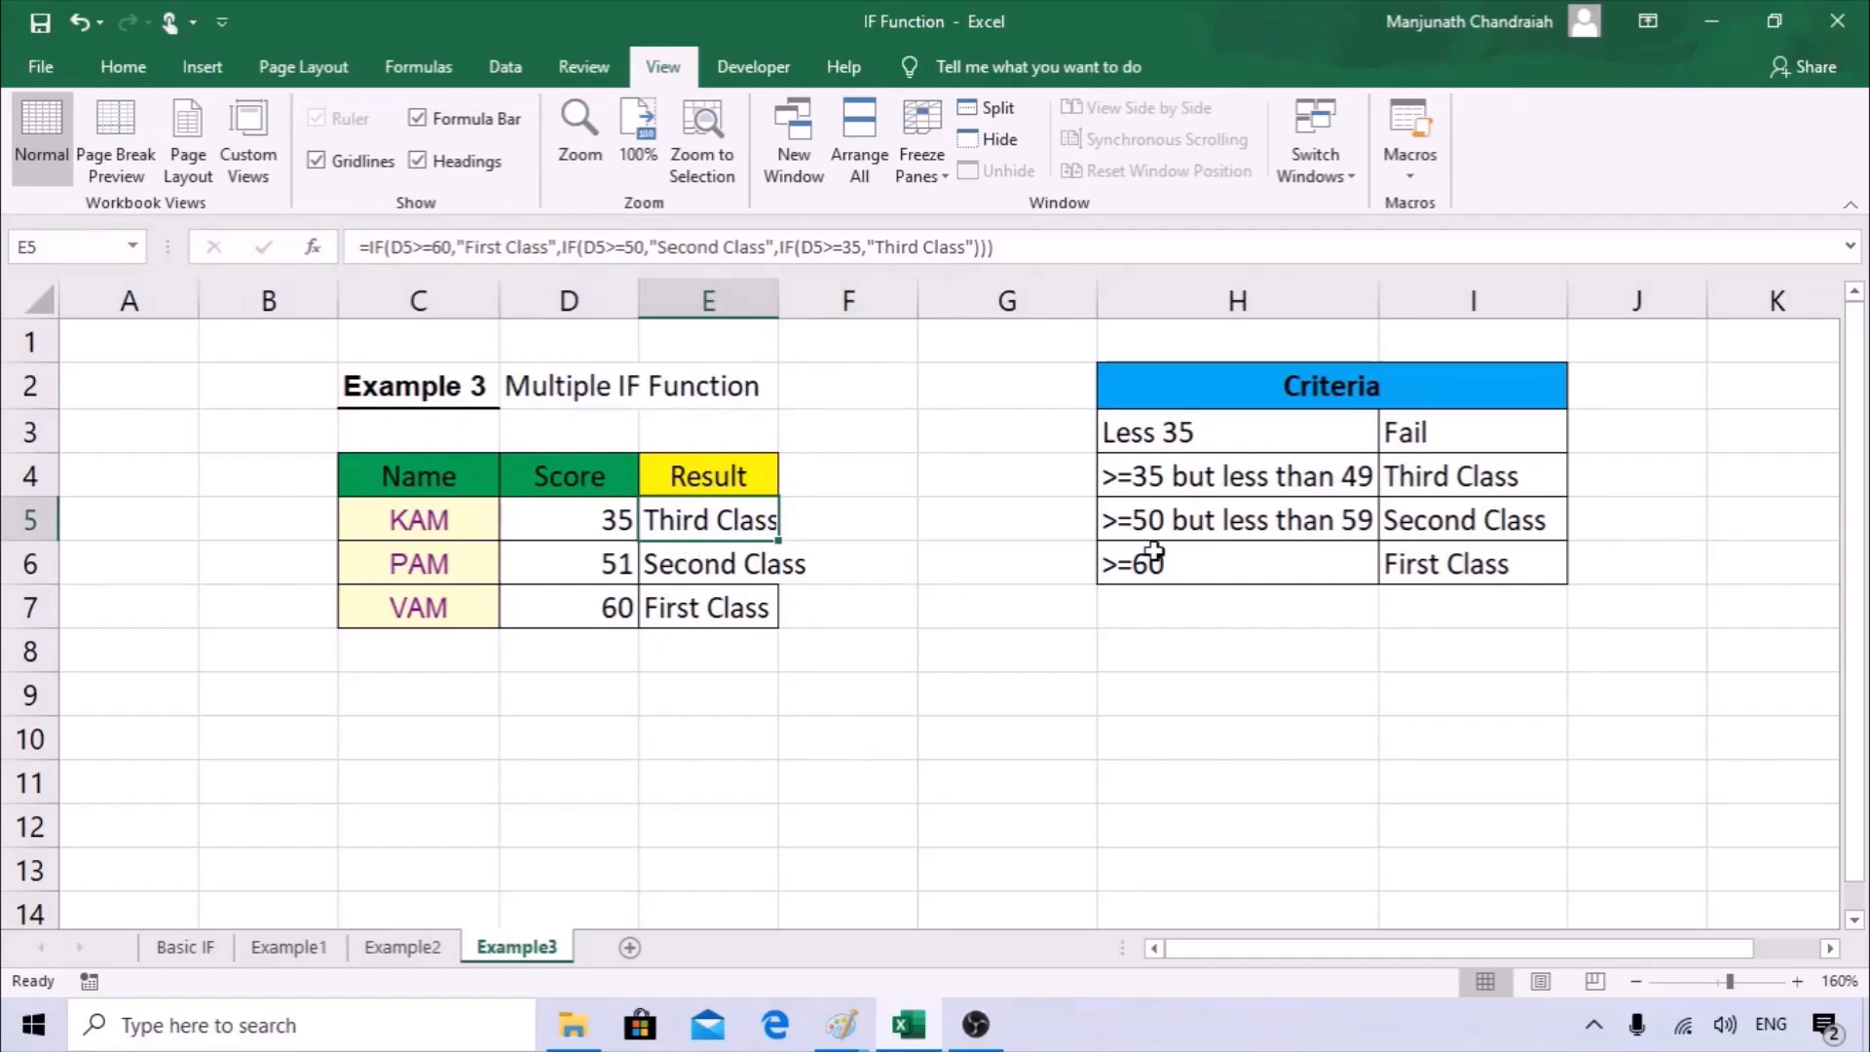
Compare the results in E5:E7 with the criteria table and review the condition for Fail.
{"action": "left_click_drag", "start_coordinate": [1399, 482], "coordinate": [1446, 565]}
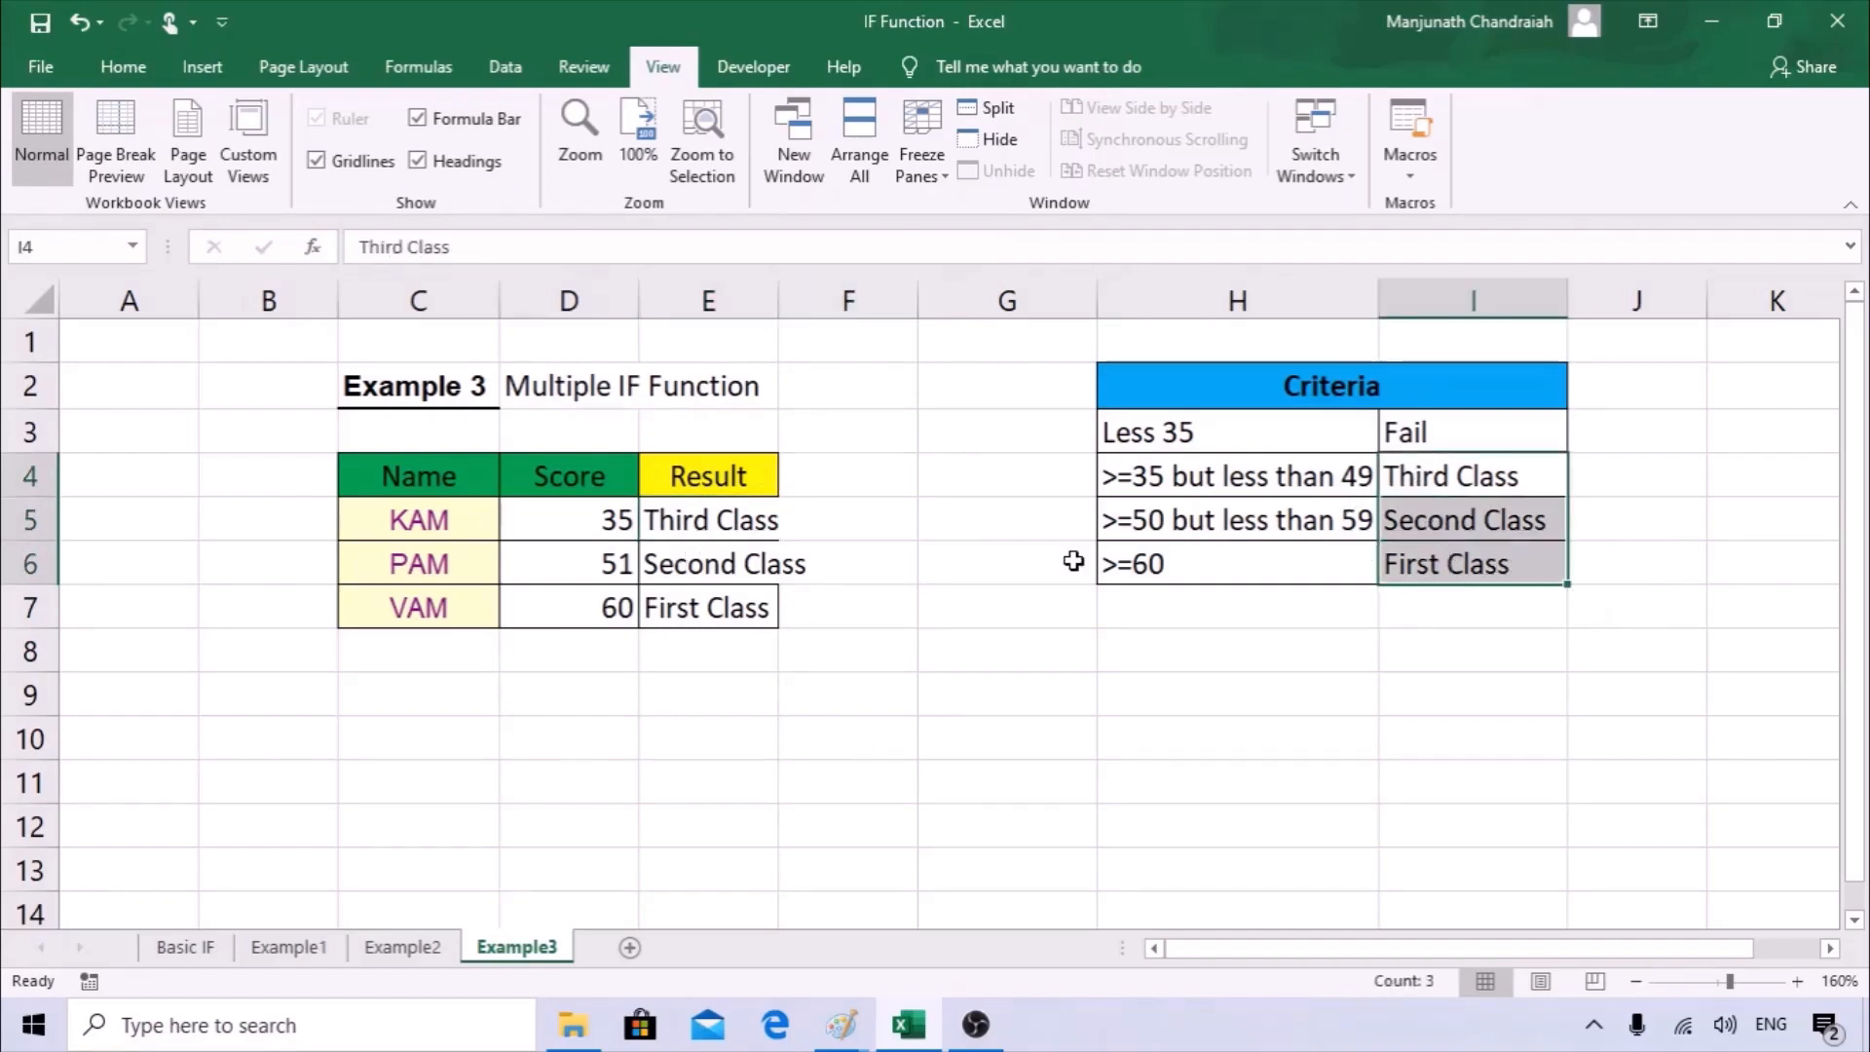
{"action": "left_click", "coordinate": [701, 565]}
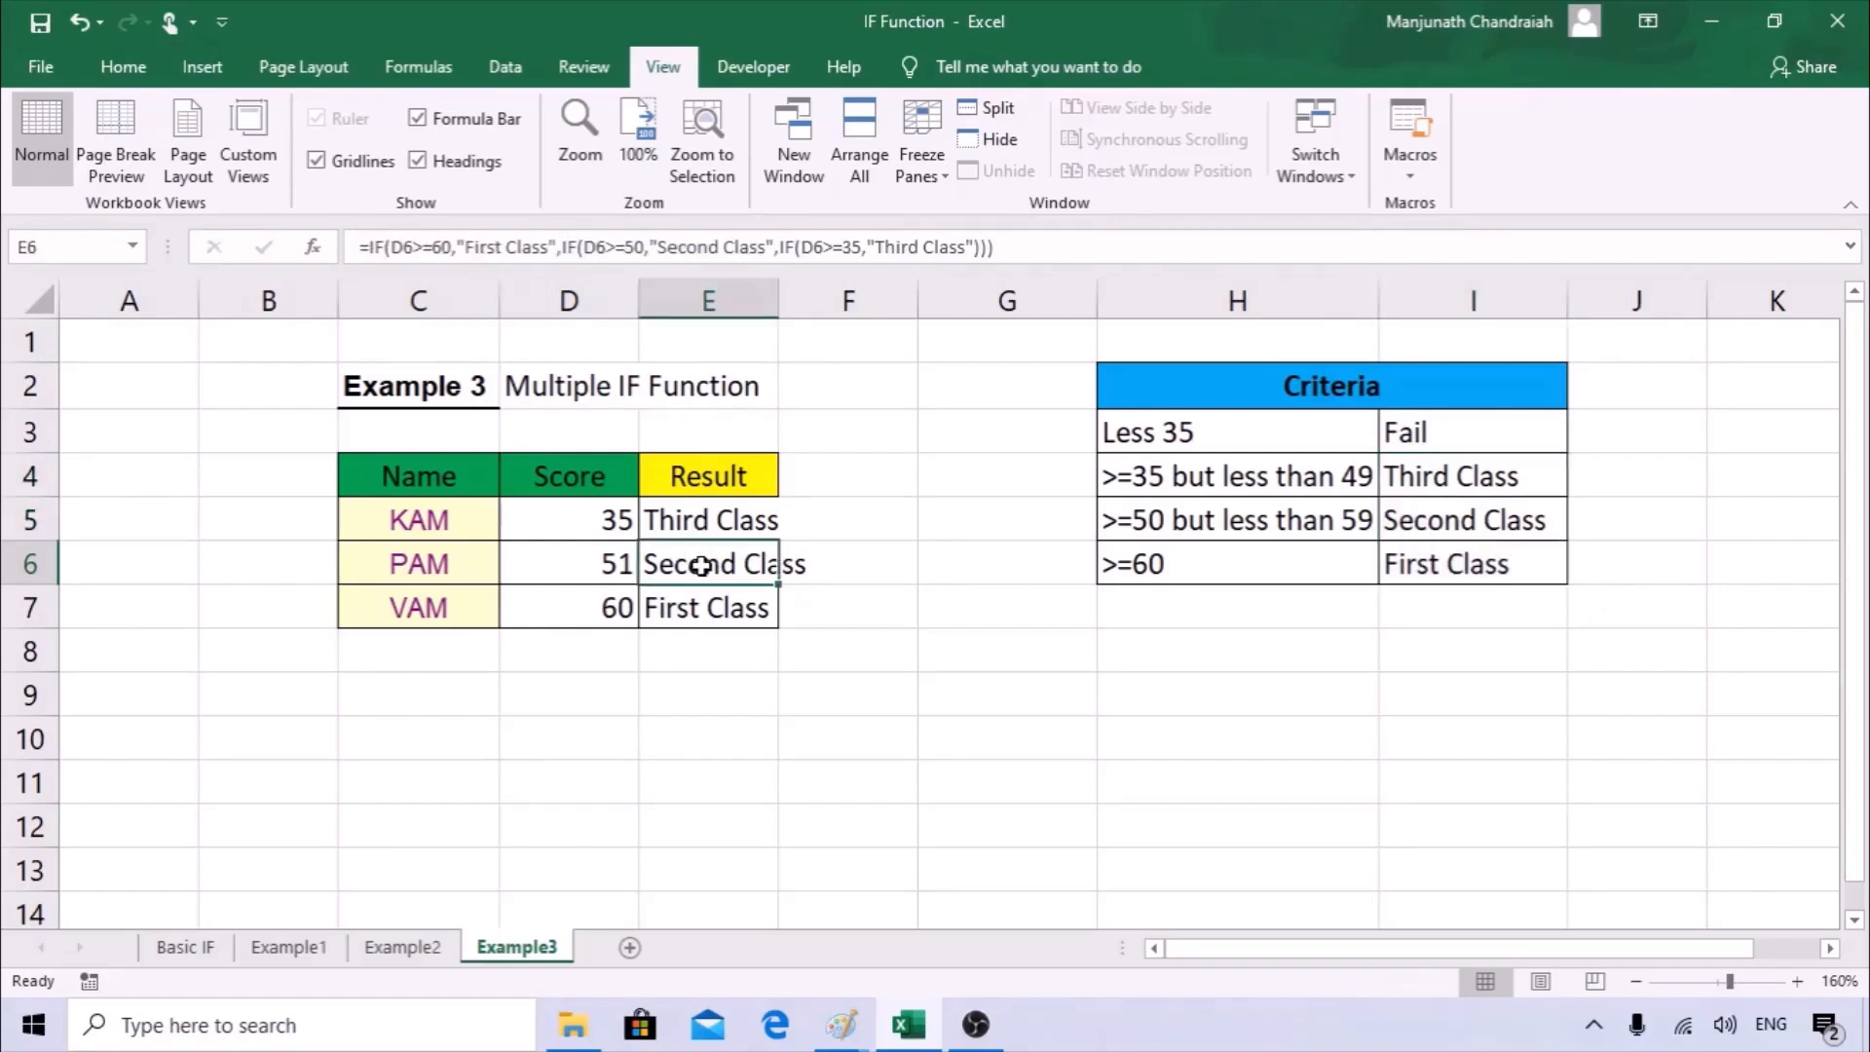
{"action": "left_click", "coordinate": [701, 600]}
{"action": "left_click_drag", "start_coordinate": [701, 600], "coordinate": [711, 526]}
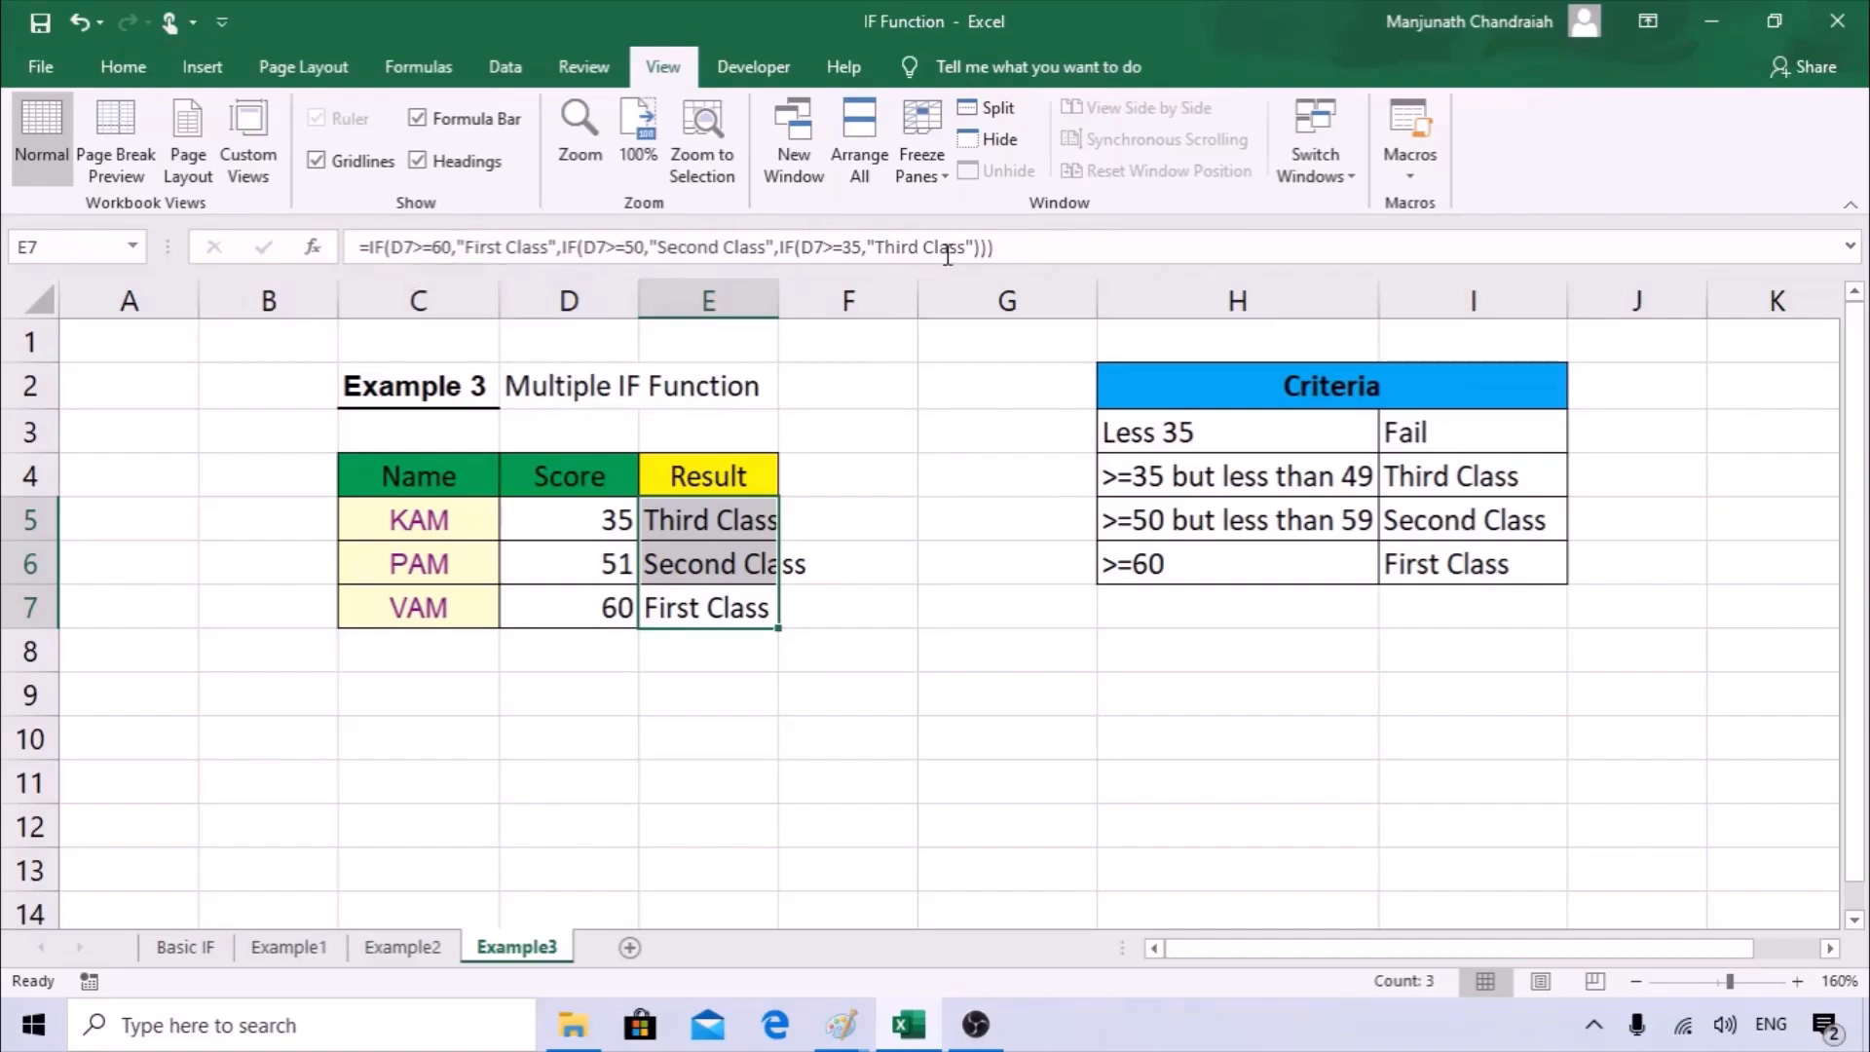
{"action": "left_click", "coordinate": [1432, 434]}
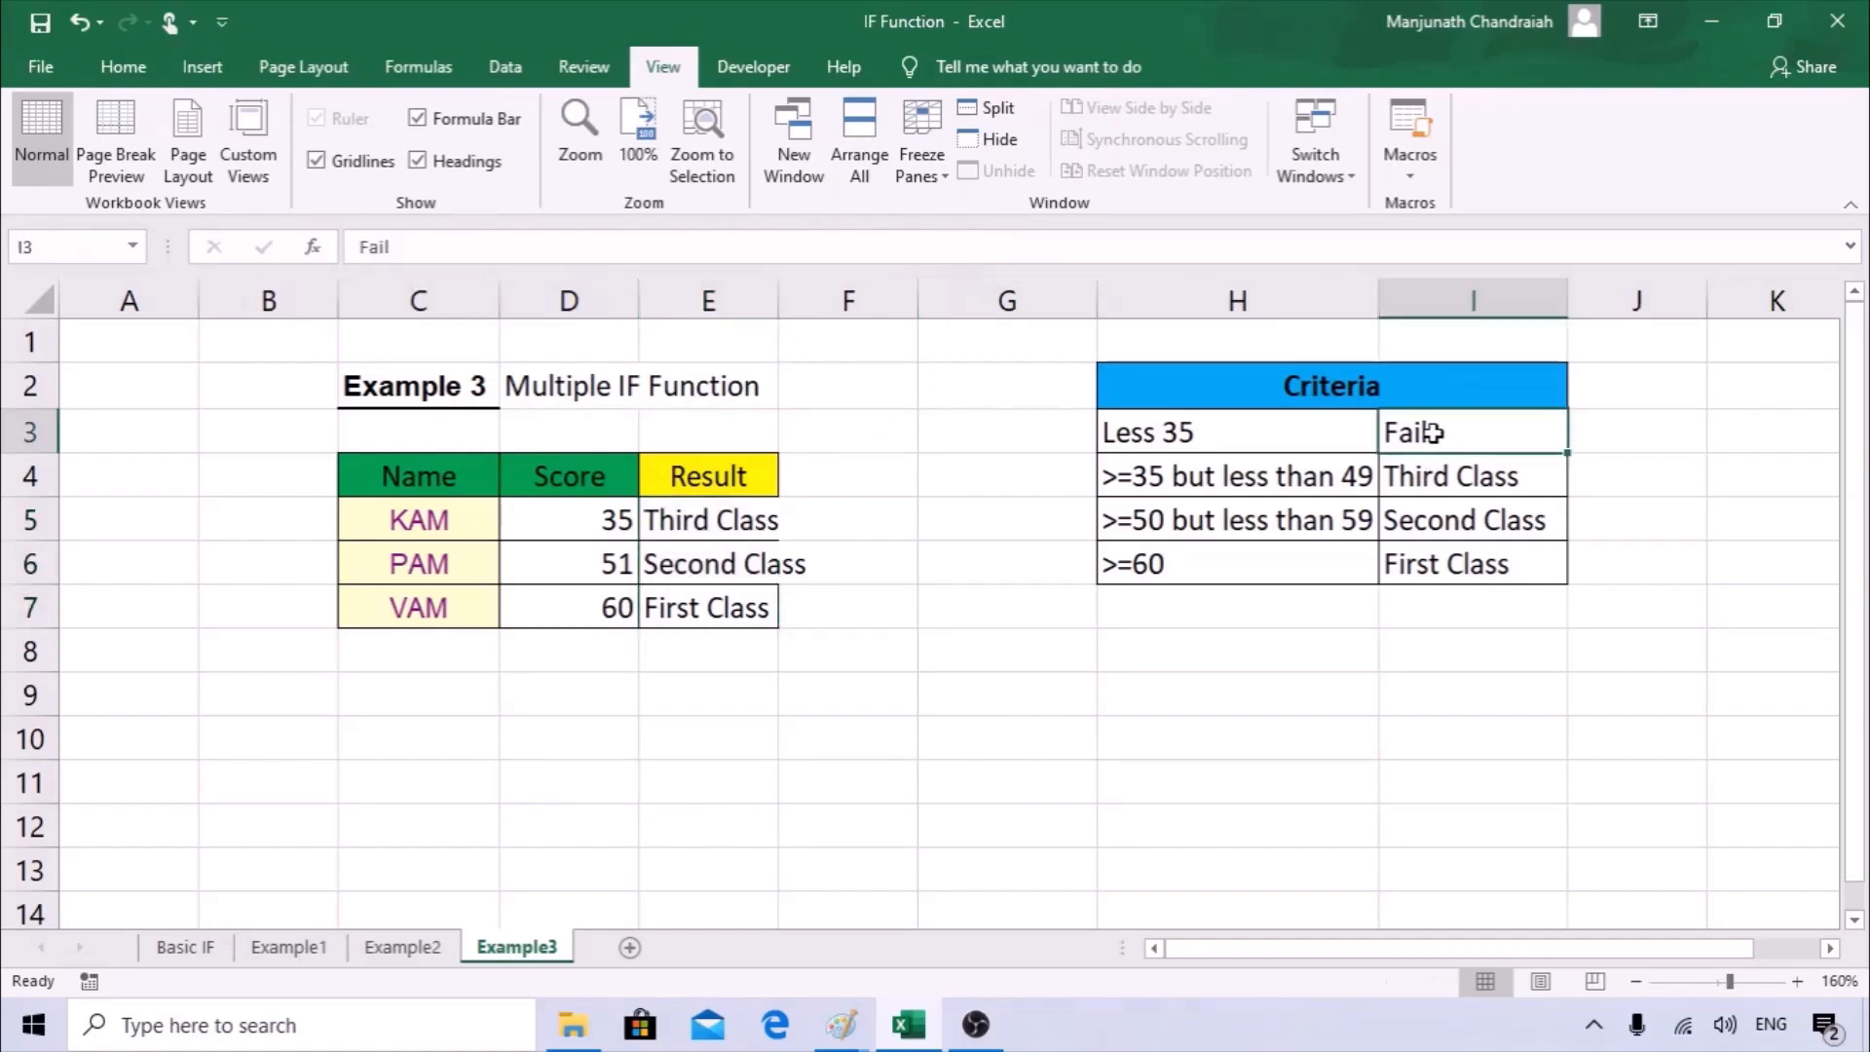
{"action": "left_click", "coordinate": [1212, 438]}
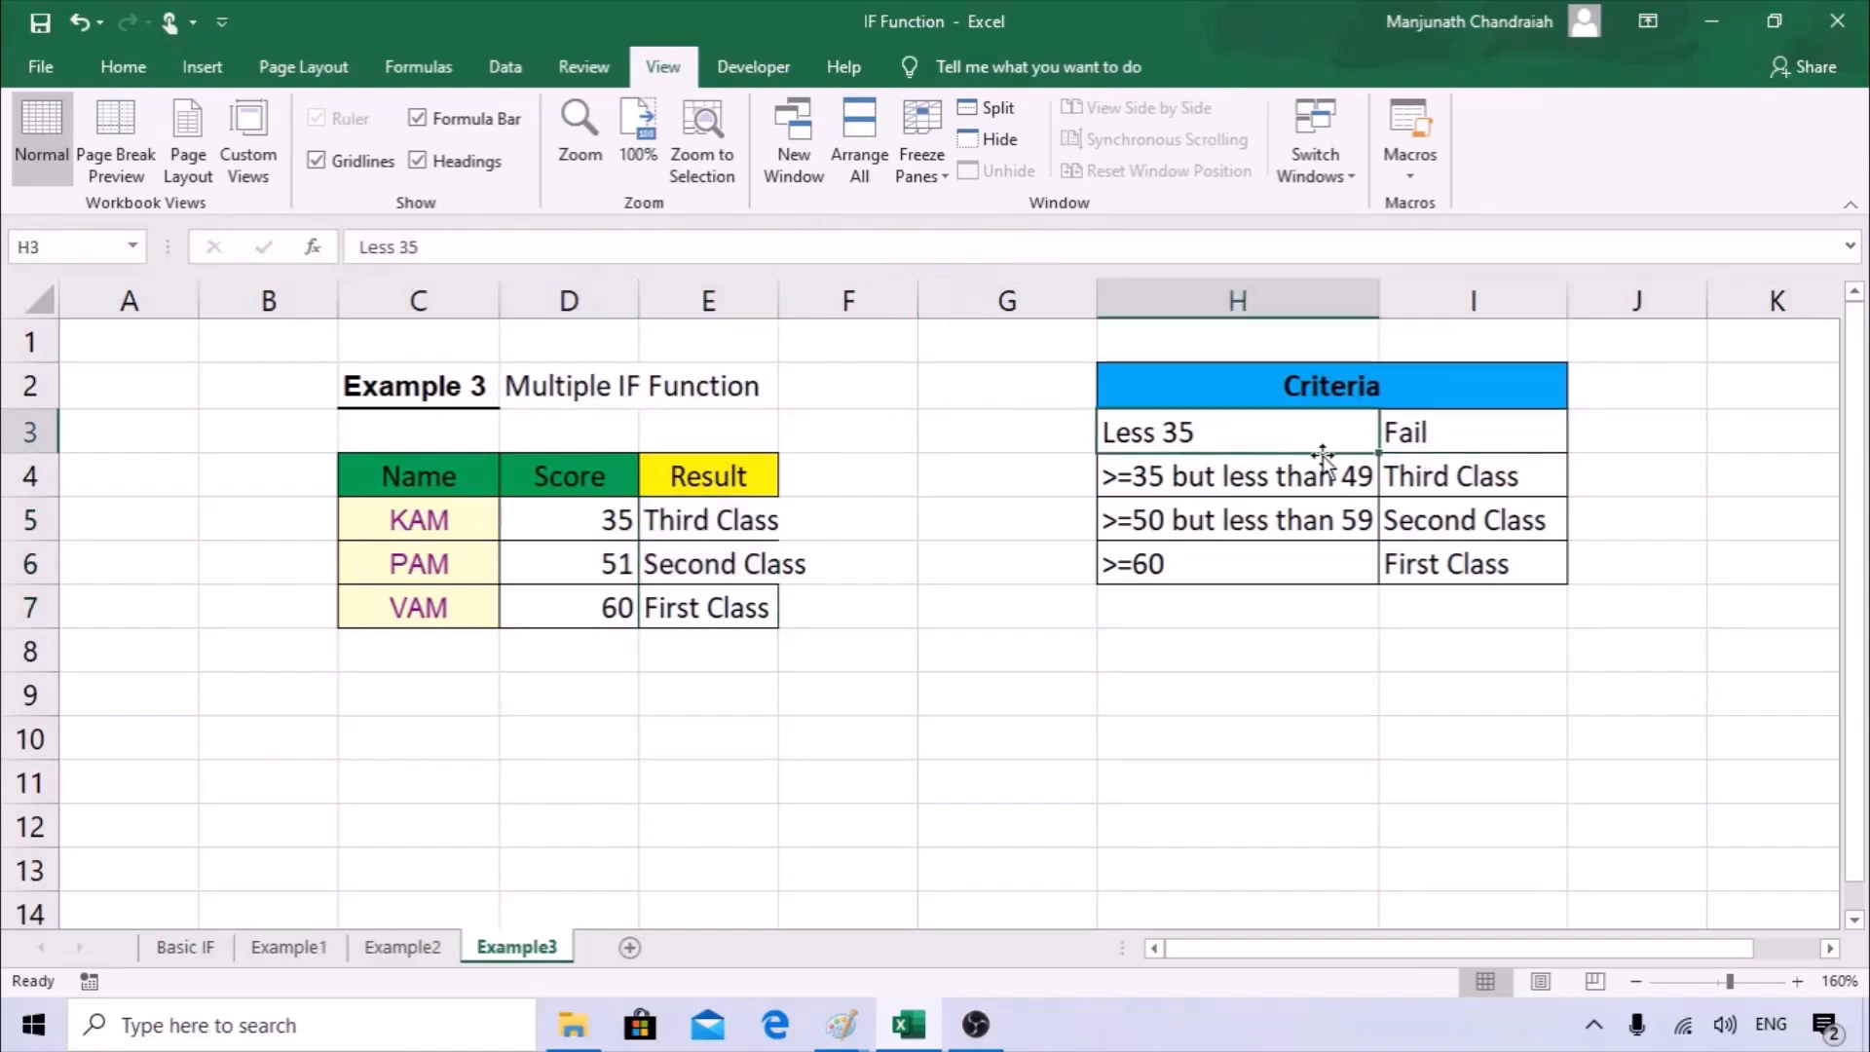
Add "Fail" as the final value if false in the E5 nested IF, and enter the formula with Excel's proposed correction.
{"action": "left_click", "coordinate": [684, 529]}
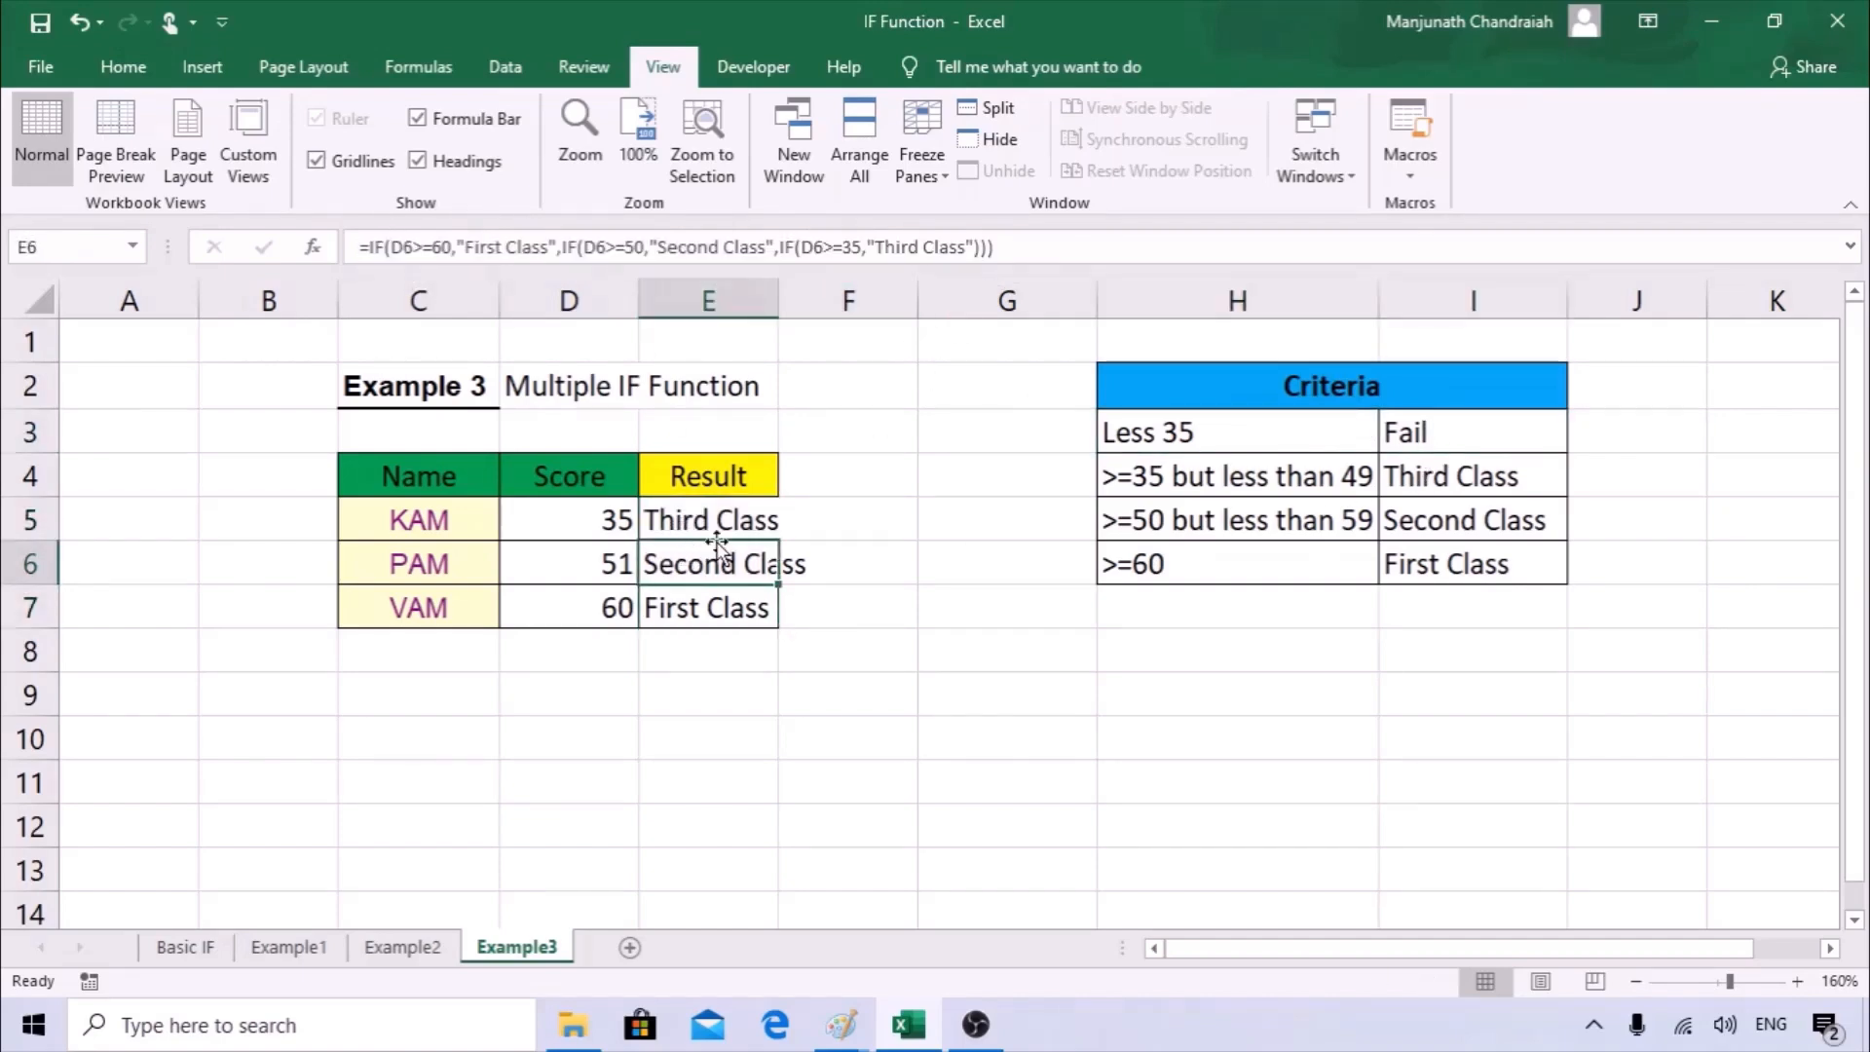
{"action": "left_click", "coordinate": [1016, 246]}
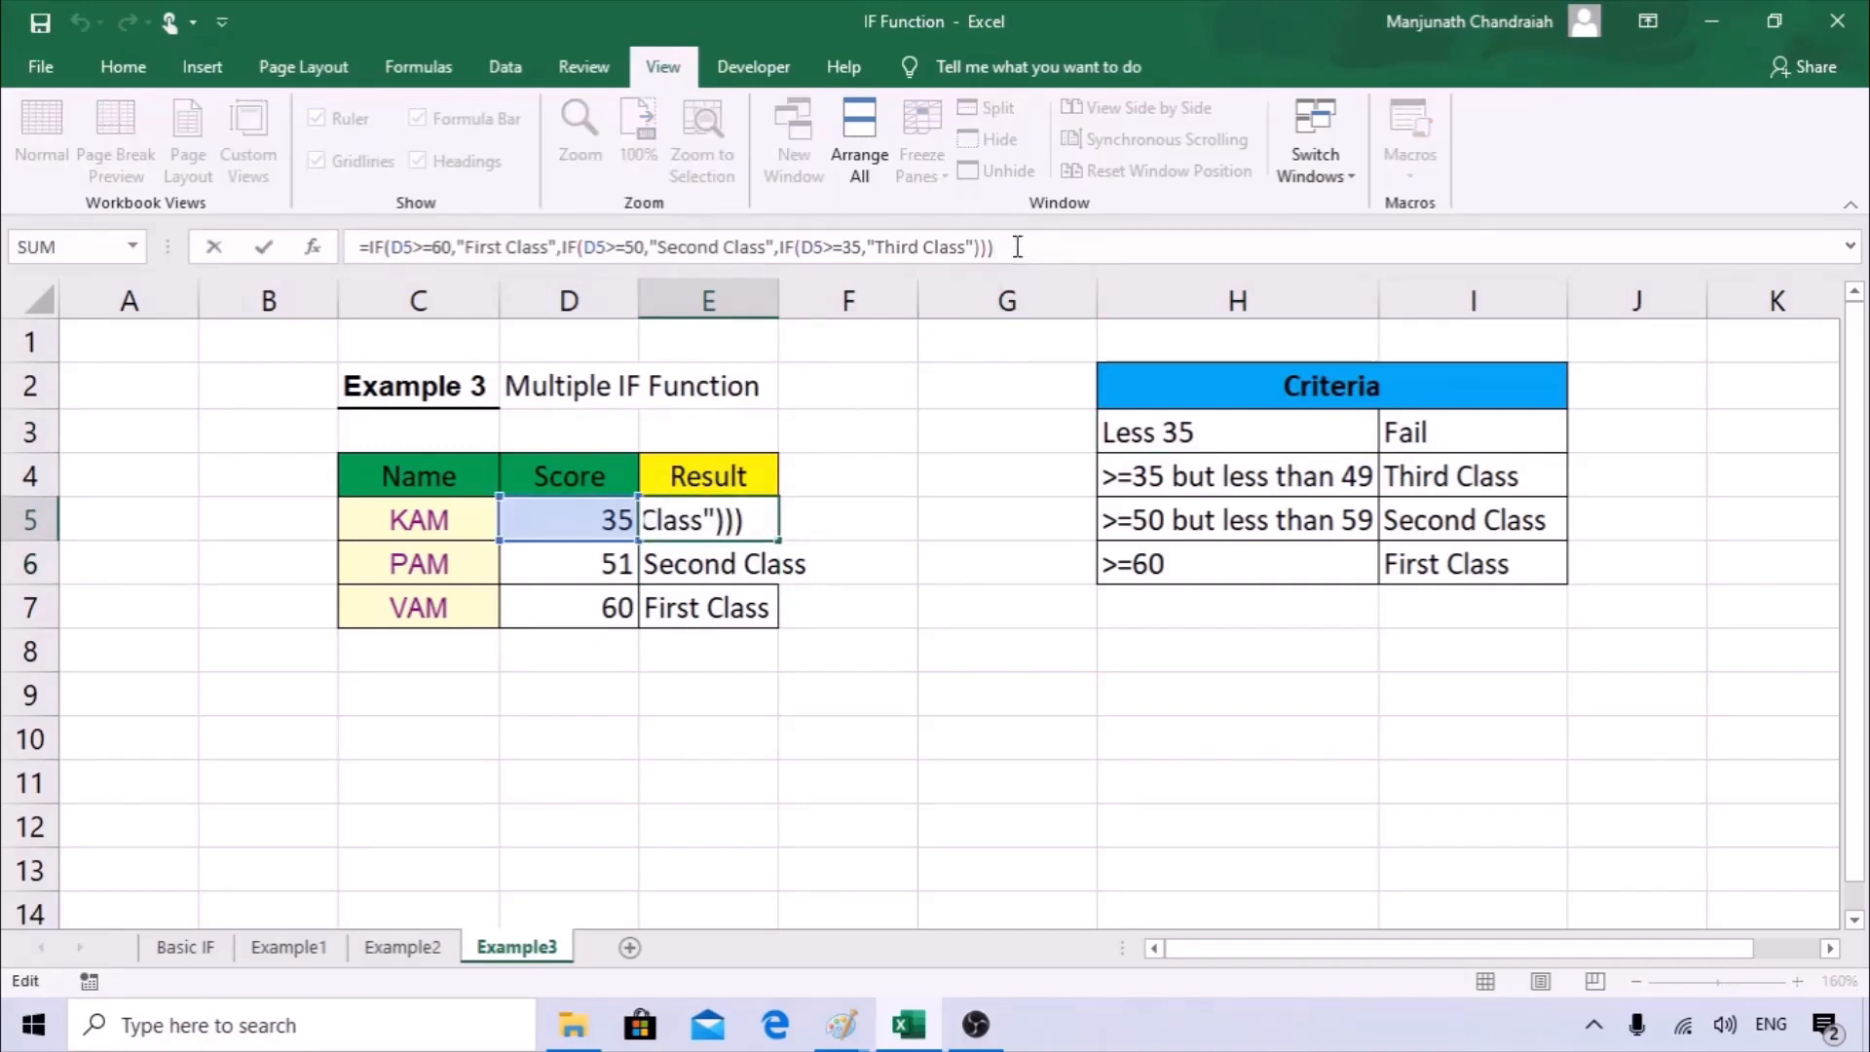
{"action": "key", "text": "BackSpace"}
{"action": "key", "text": "BackSpace"}
{"action": "key", "text": "BackSpace"}
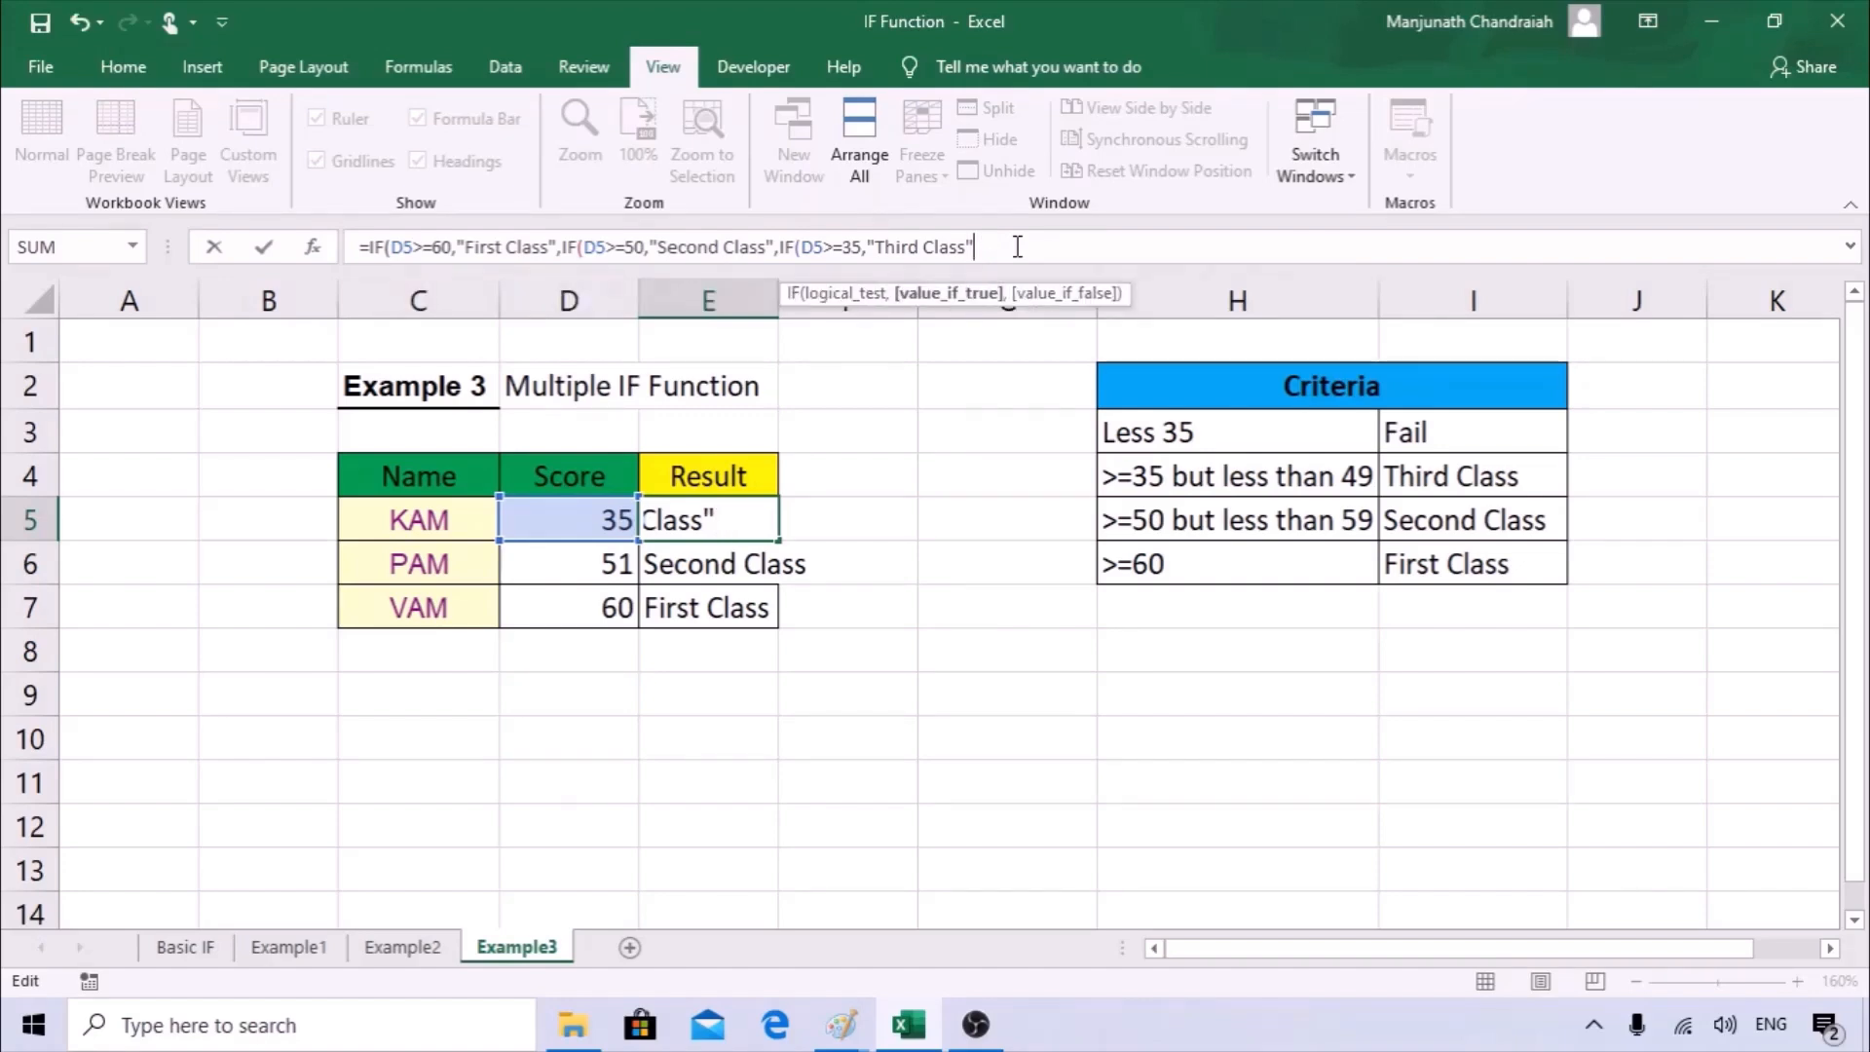
{"action": "type", "text": ","}
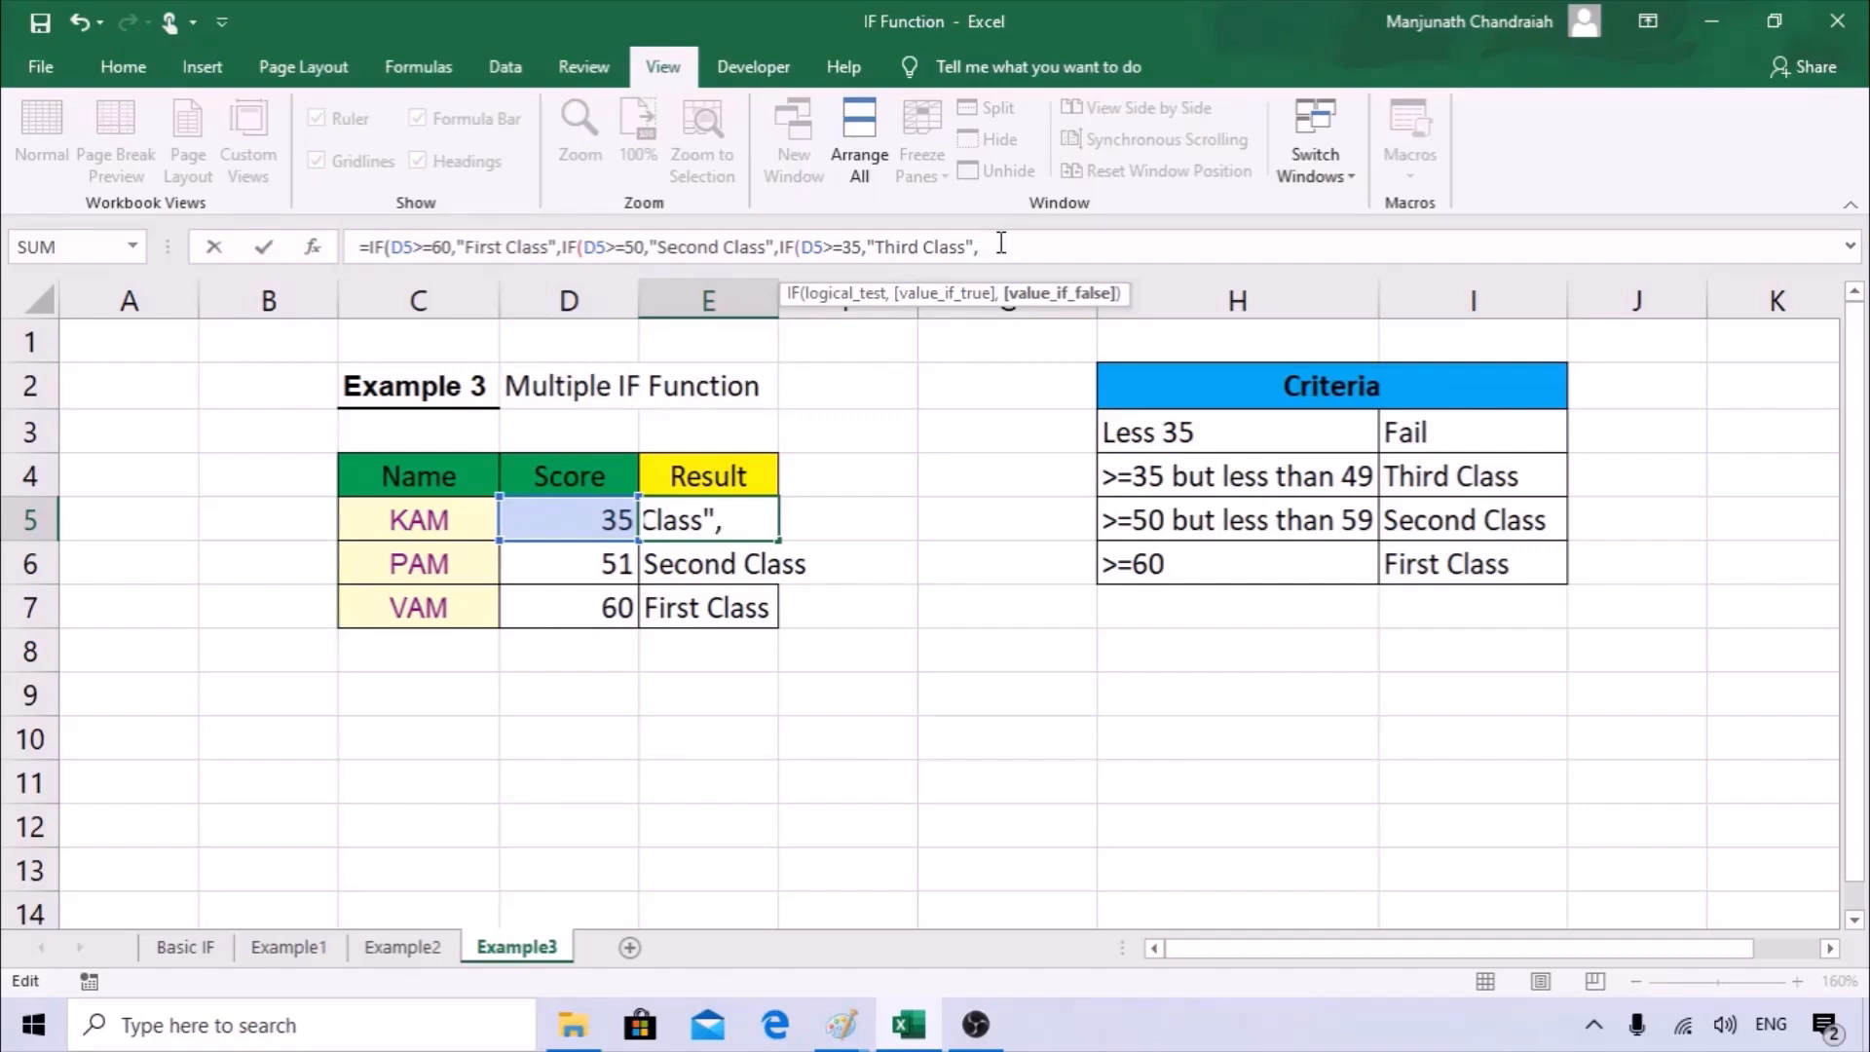
{"action": "type", "text": "\"Fail"}
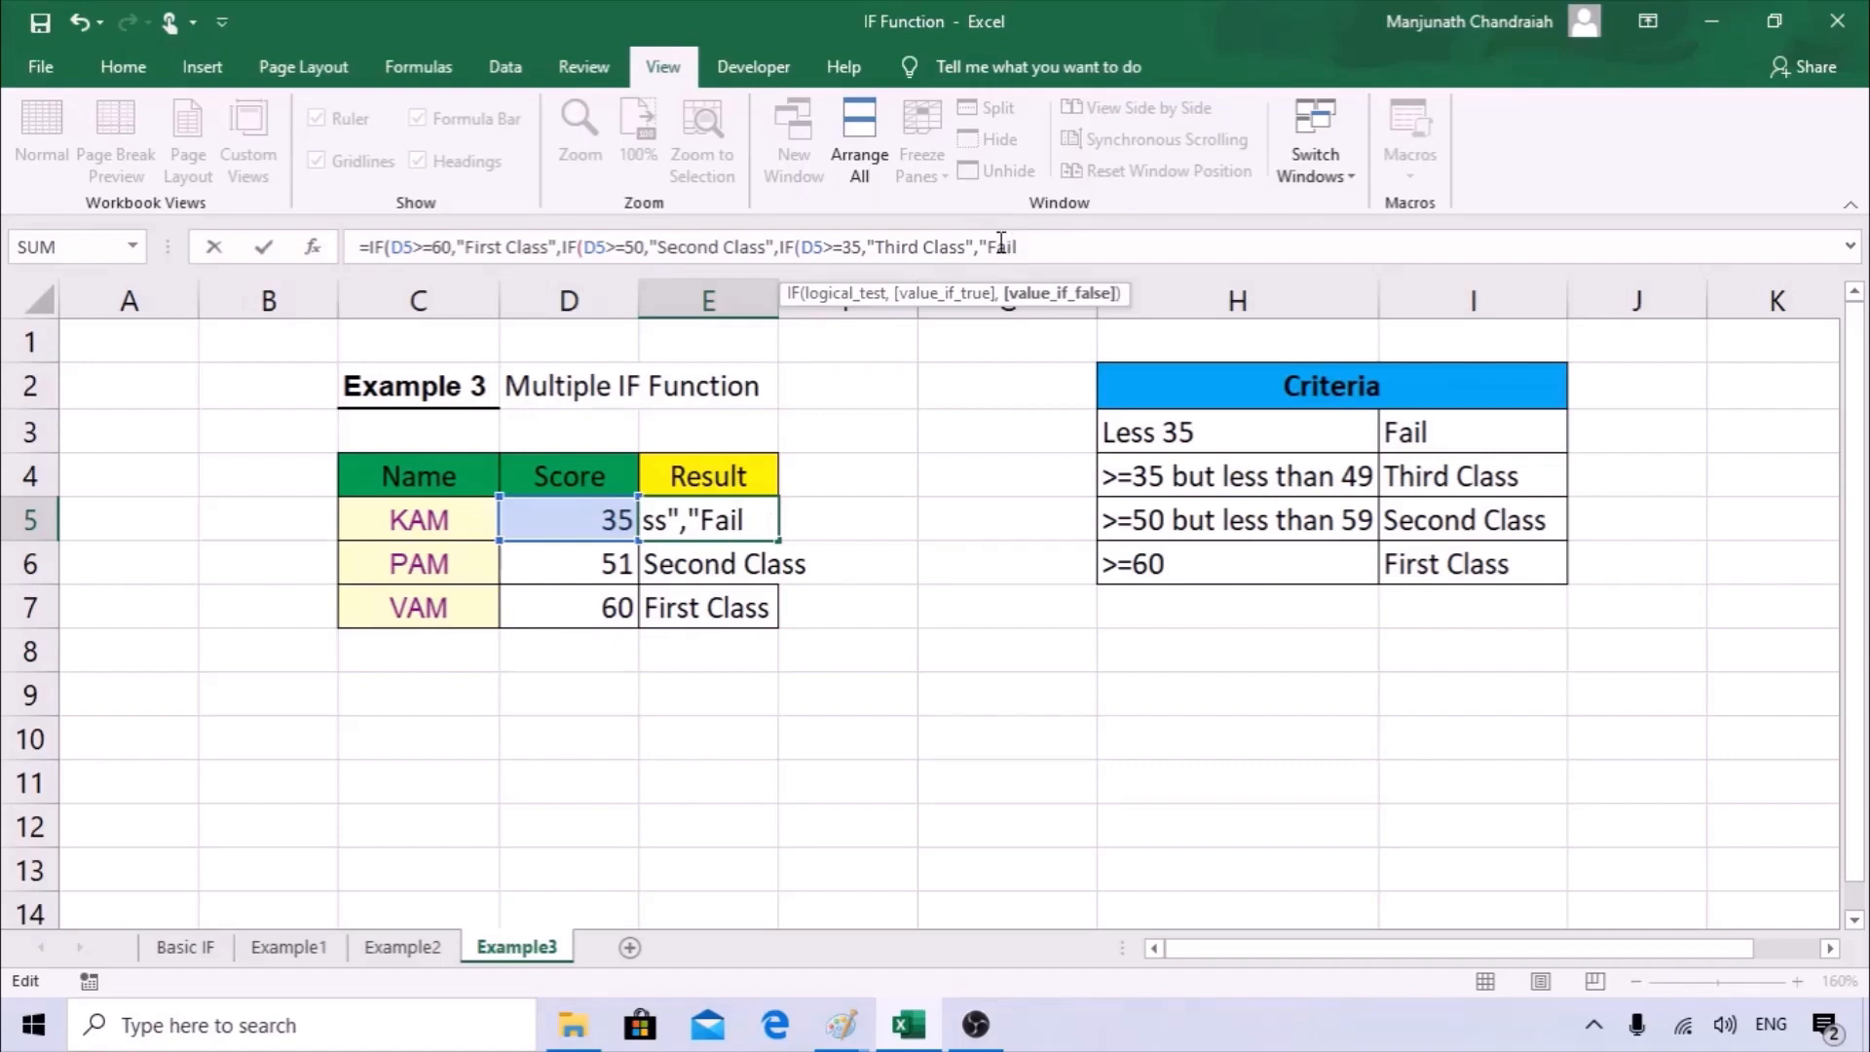
{"action": "type", "text": "\""}
{"action": "key", "text": "Return"}
{"action": "key", "text": "Return"}
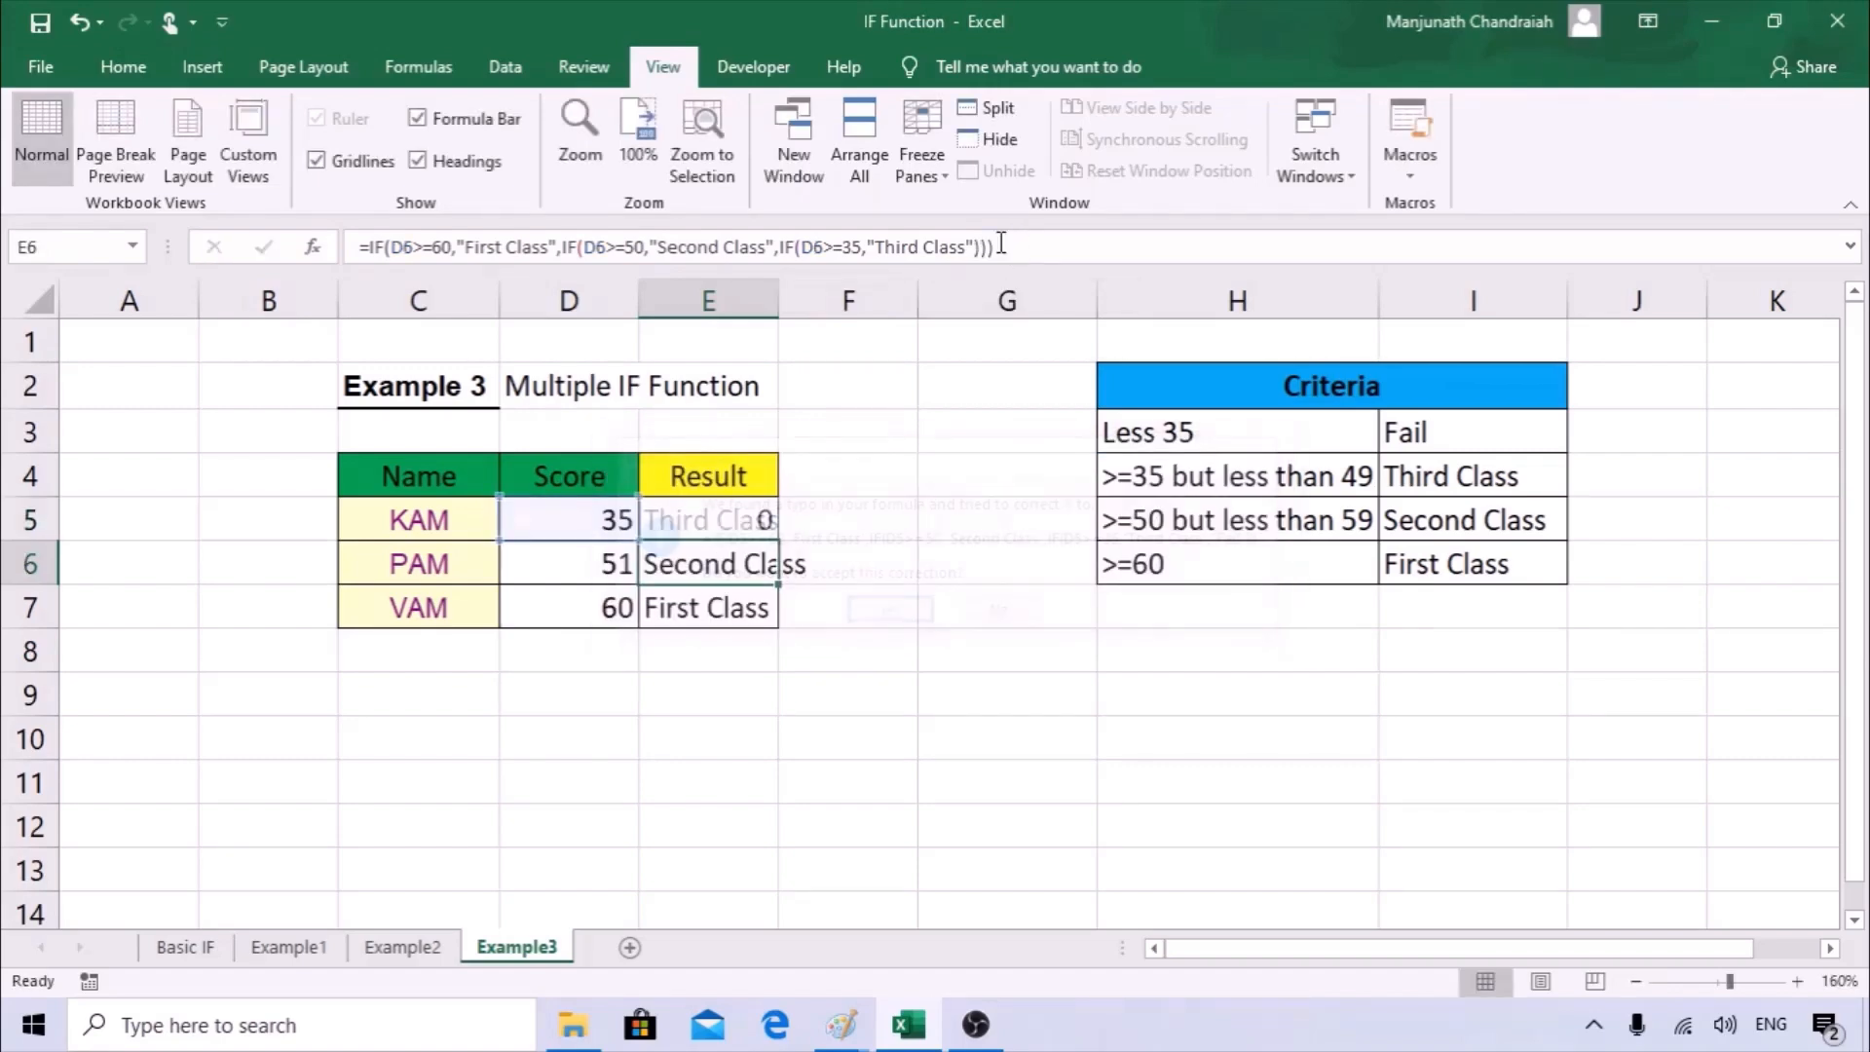
Set the score in D5 to 34 to test the Fail result of the nested IF.
{"action": "left_click", "coordinate": [631, 523]}
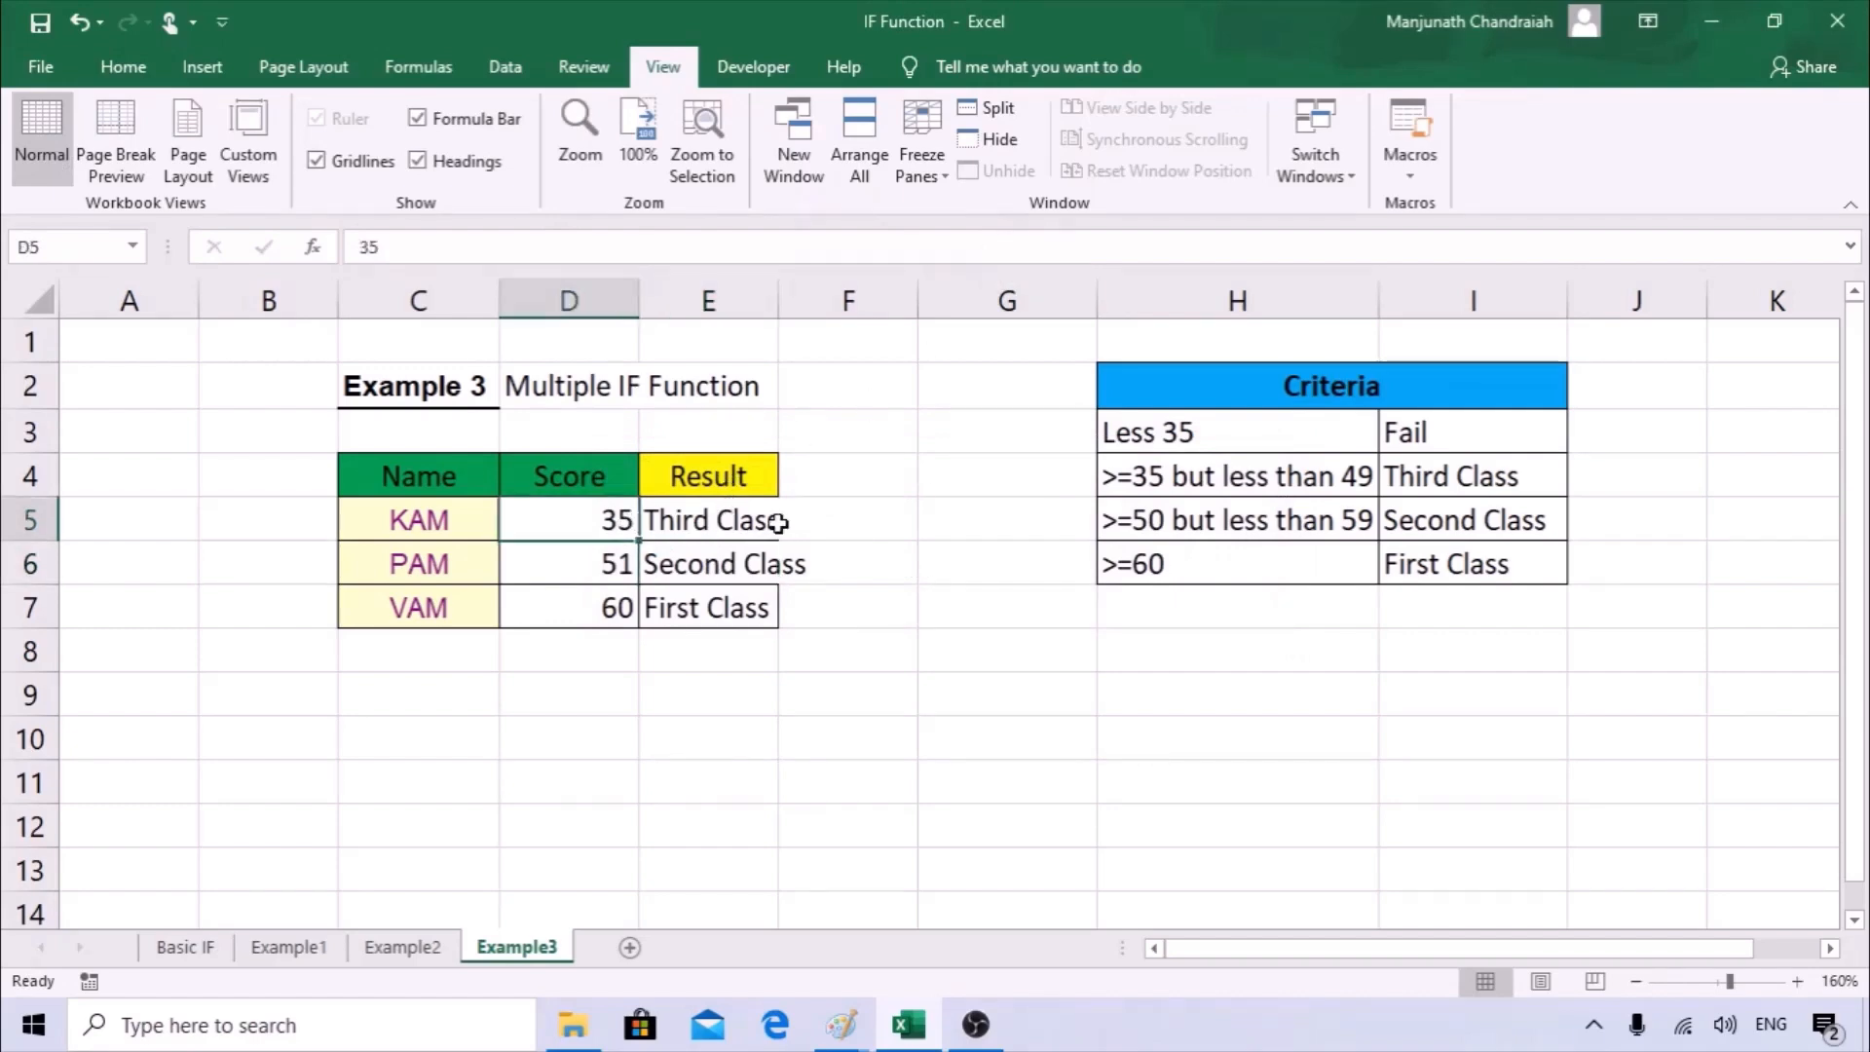
{"action": "type", "text": "3"}
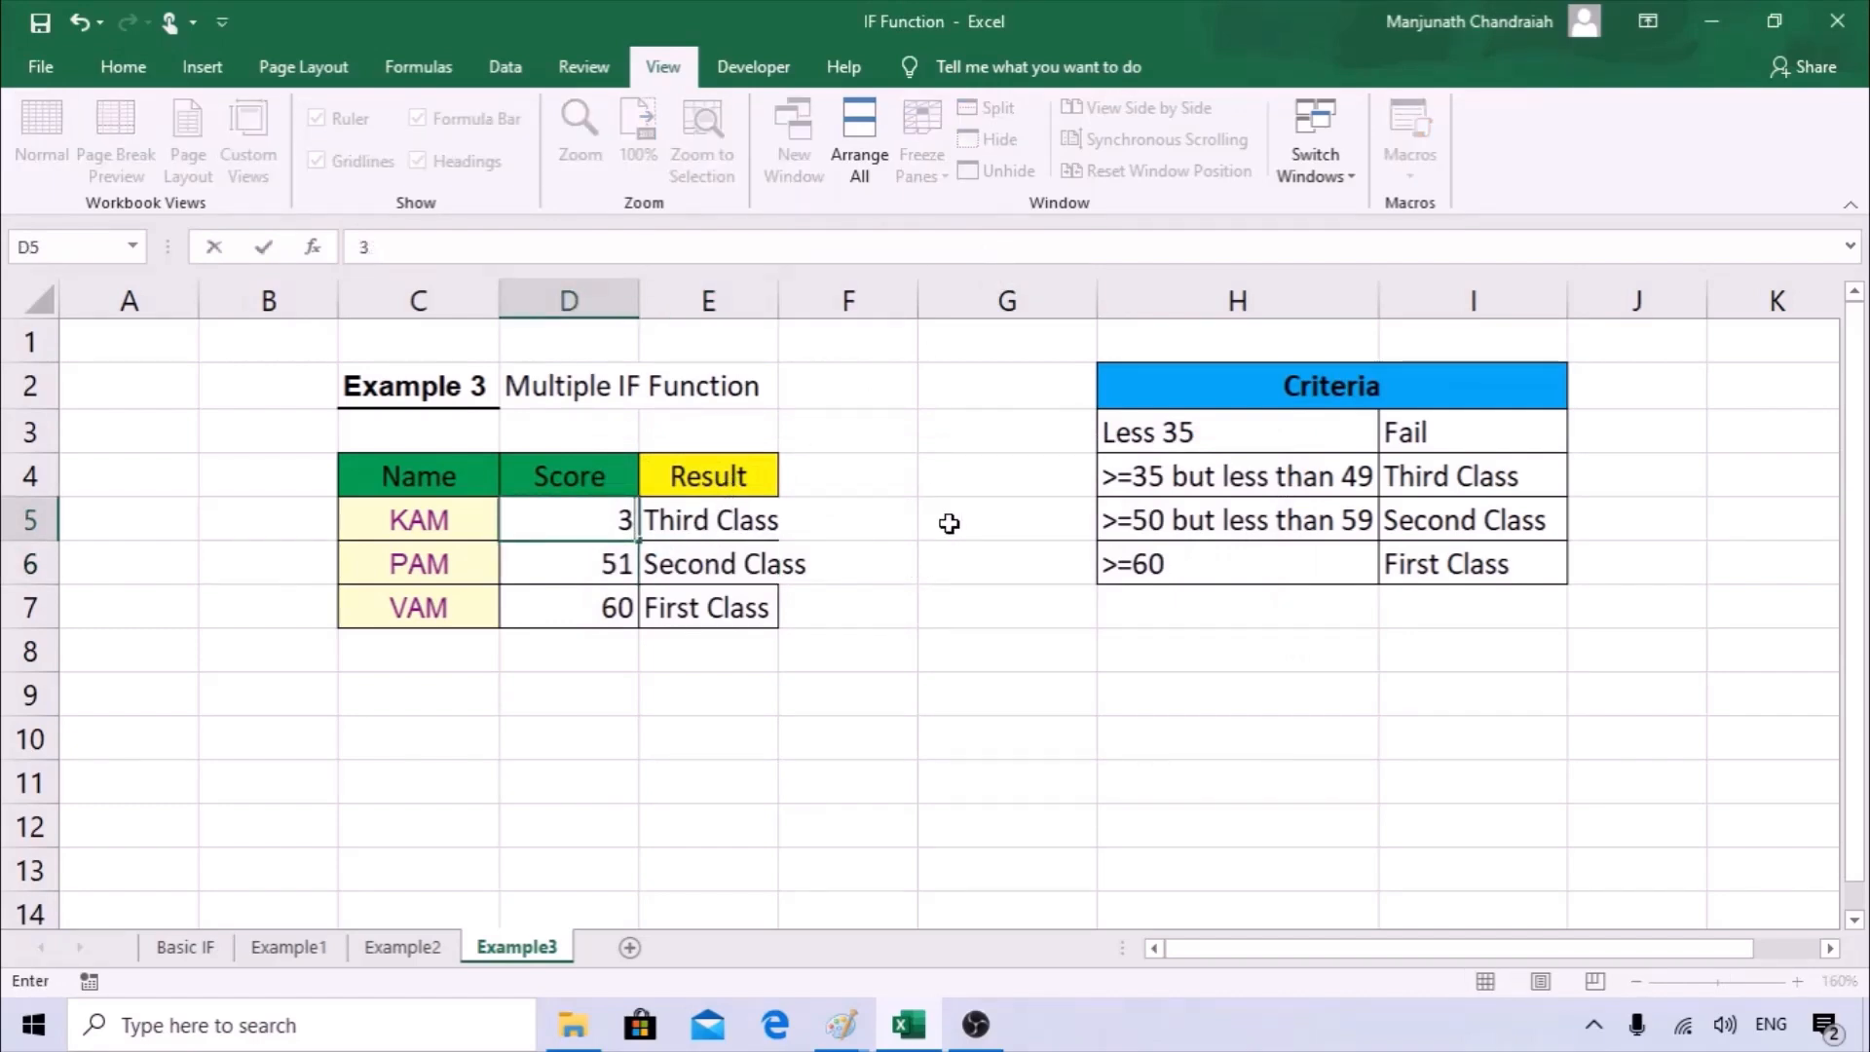
{"action": "type", "text": "4"}
{"action": "left_click", "coordinate": [951, 615]}
Review each IF test and its result in the E5 formula, through to the final "Fail" argument.
{"action": "left_click", "coordinate": [709, 518]}
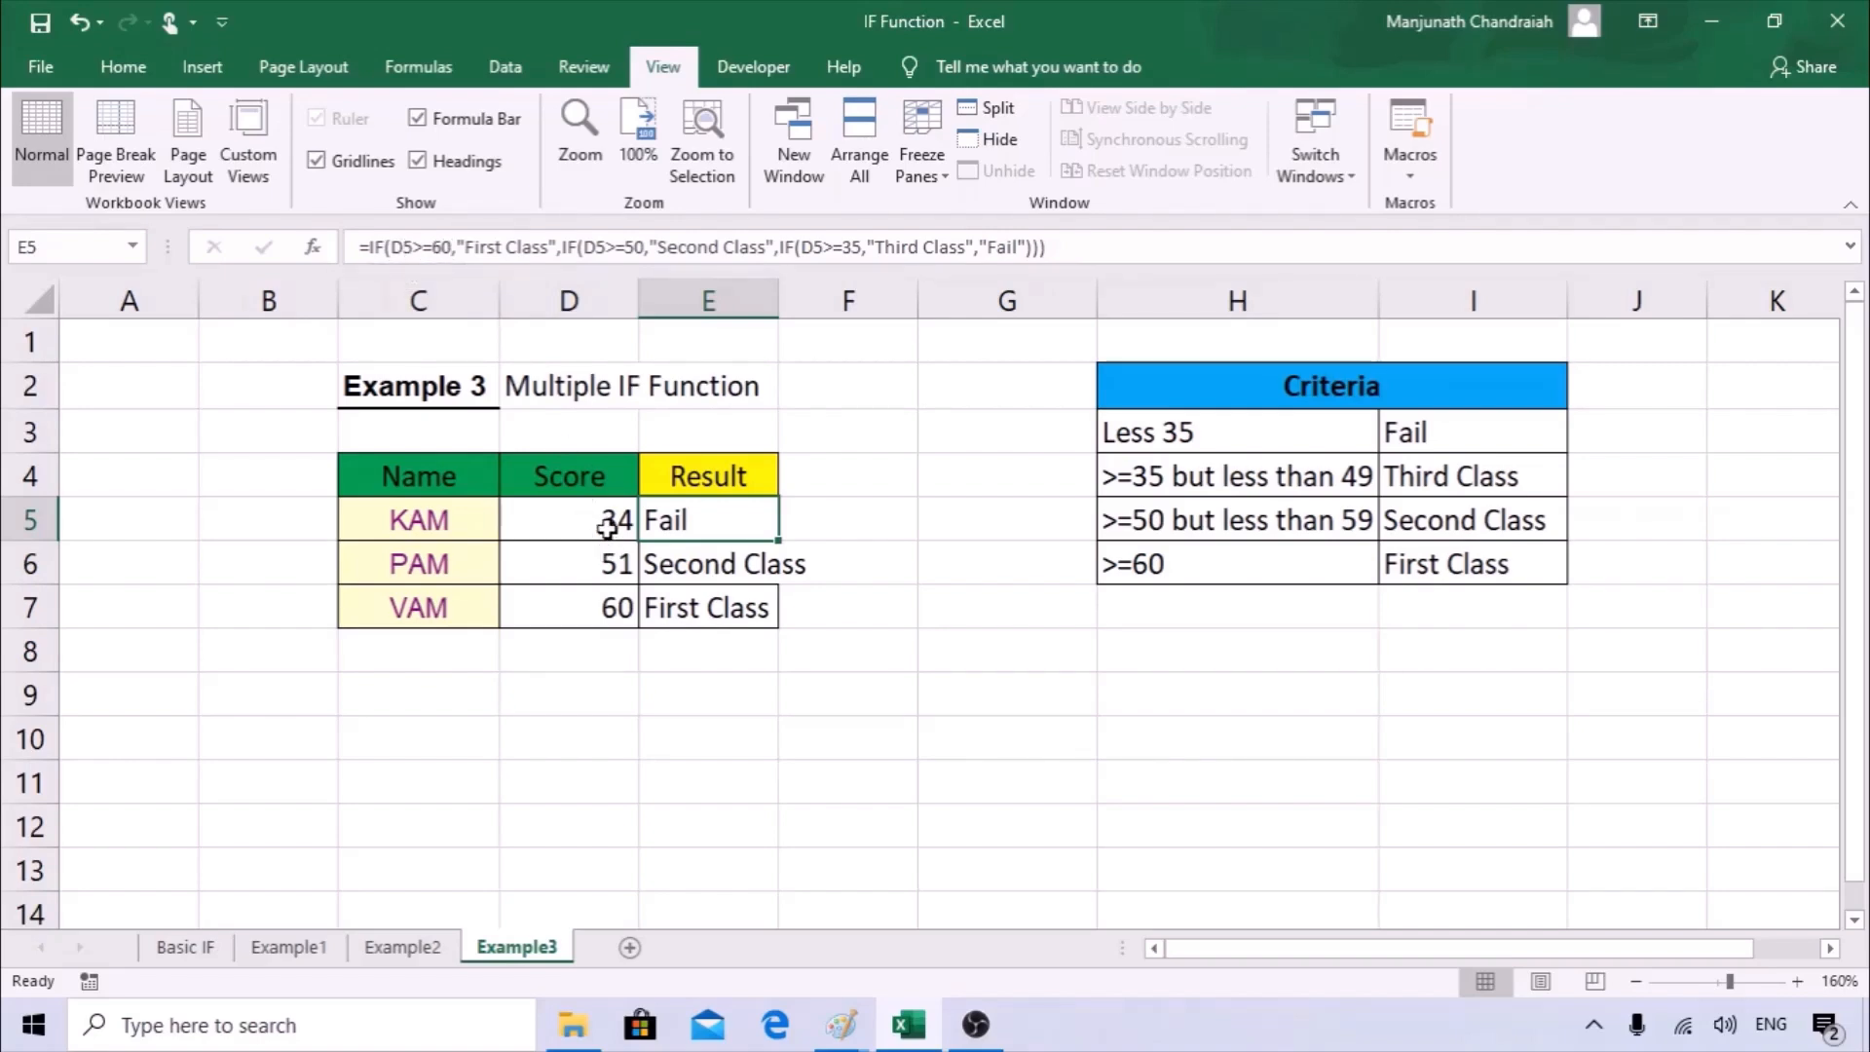
{"action": "left_click", "coordinate": [554, 247]}
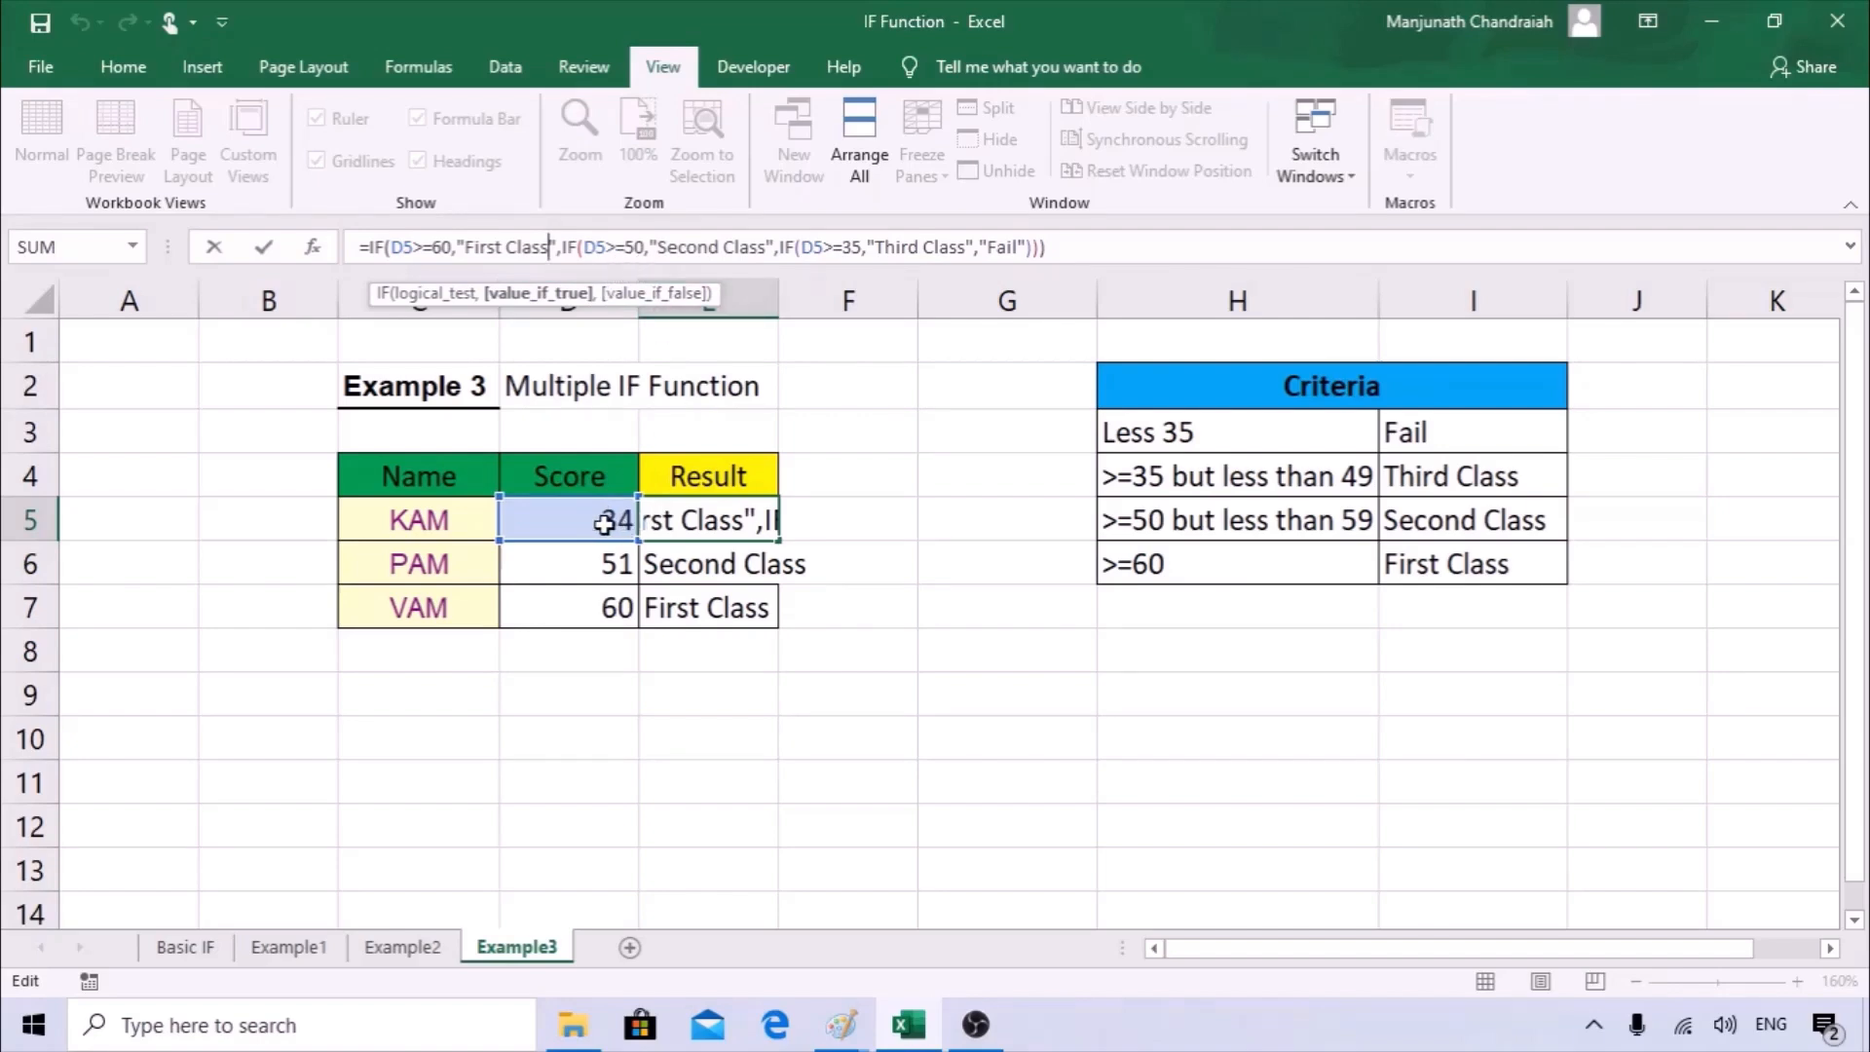
{"action": "left_click", "coordinate": [731, 251]}
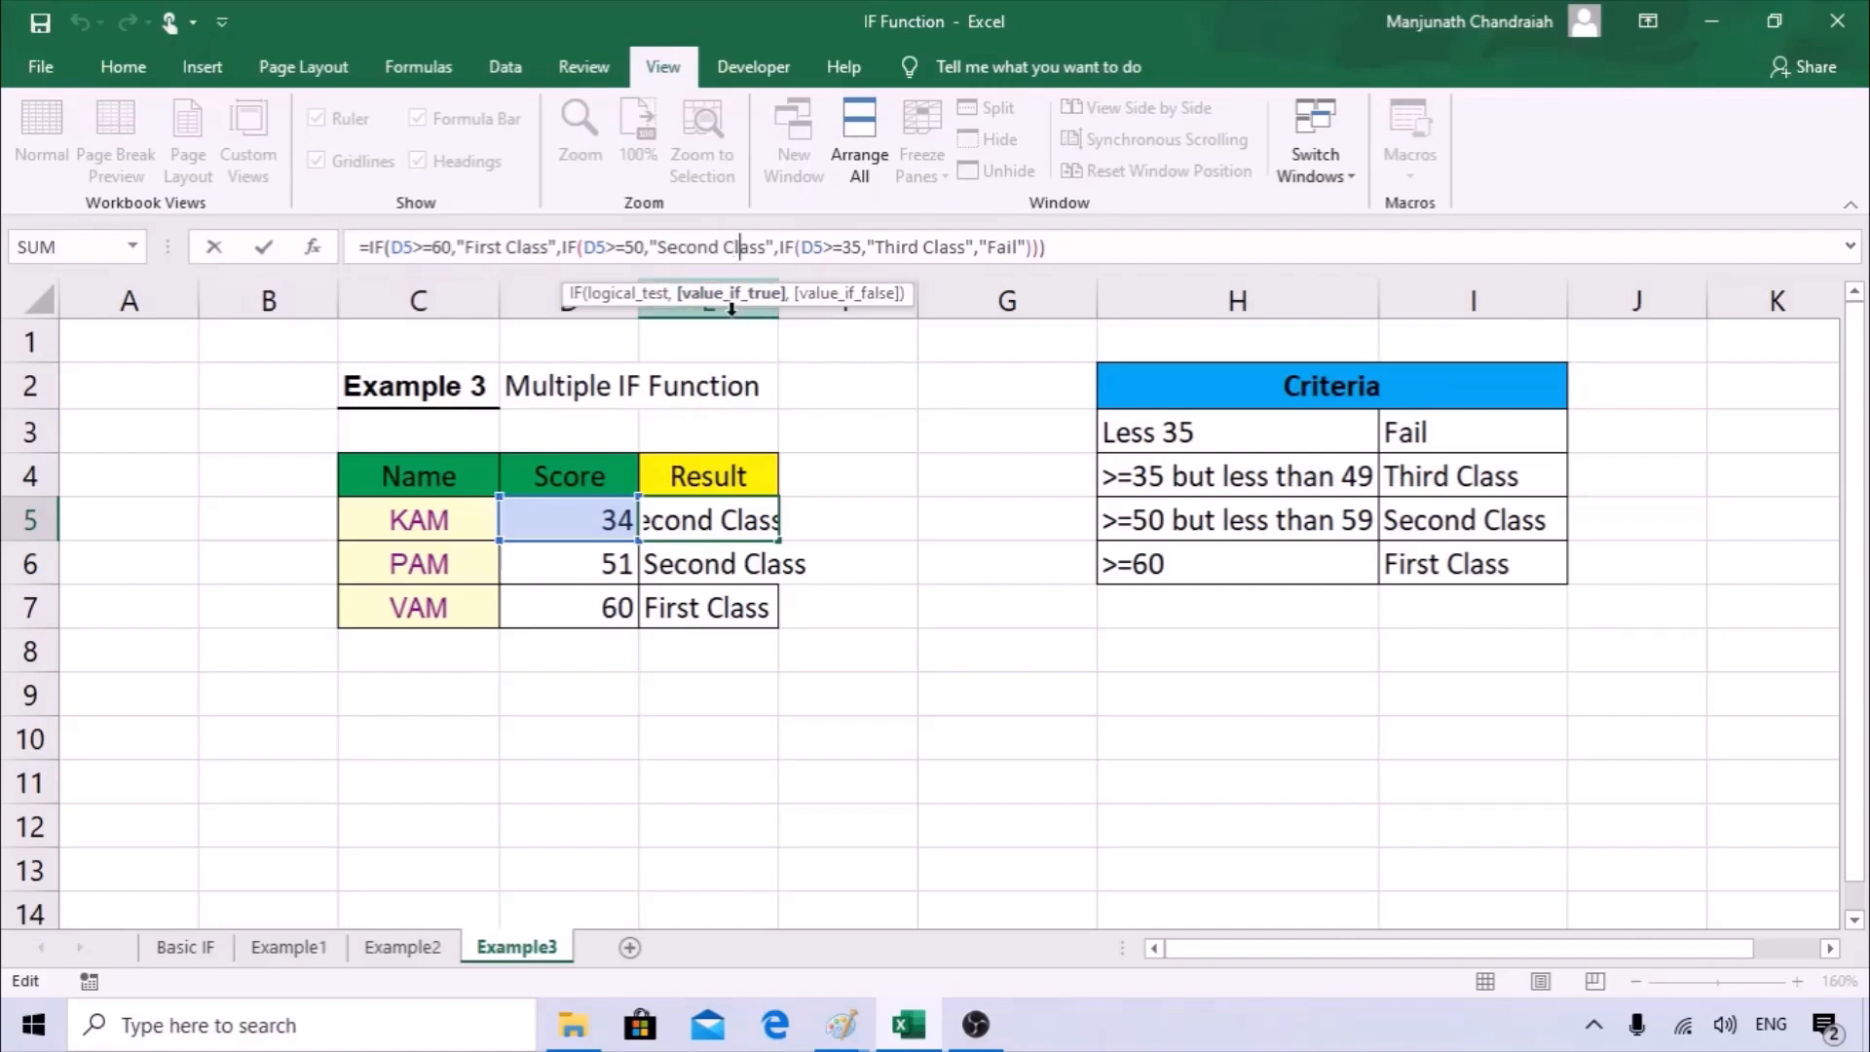
{"action": "left_click", "coordinate": [807, 249]}
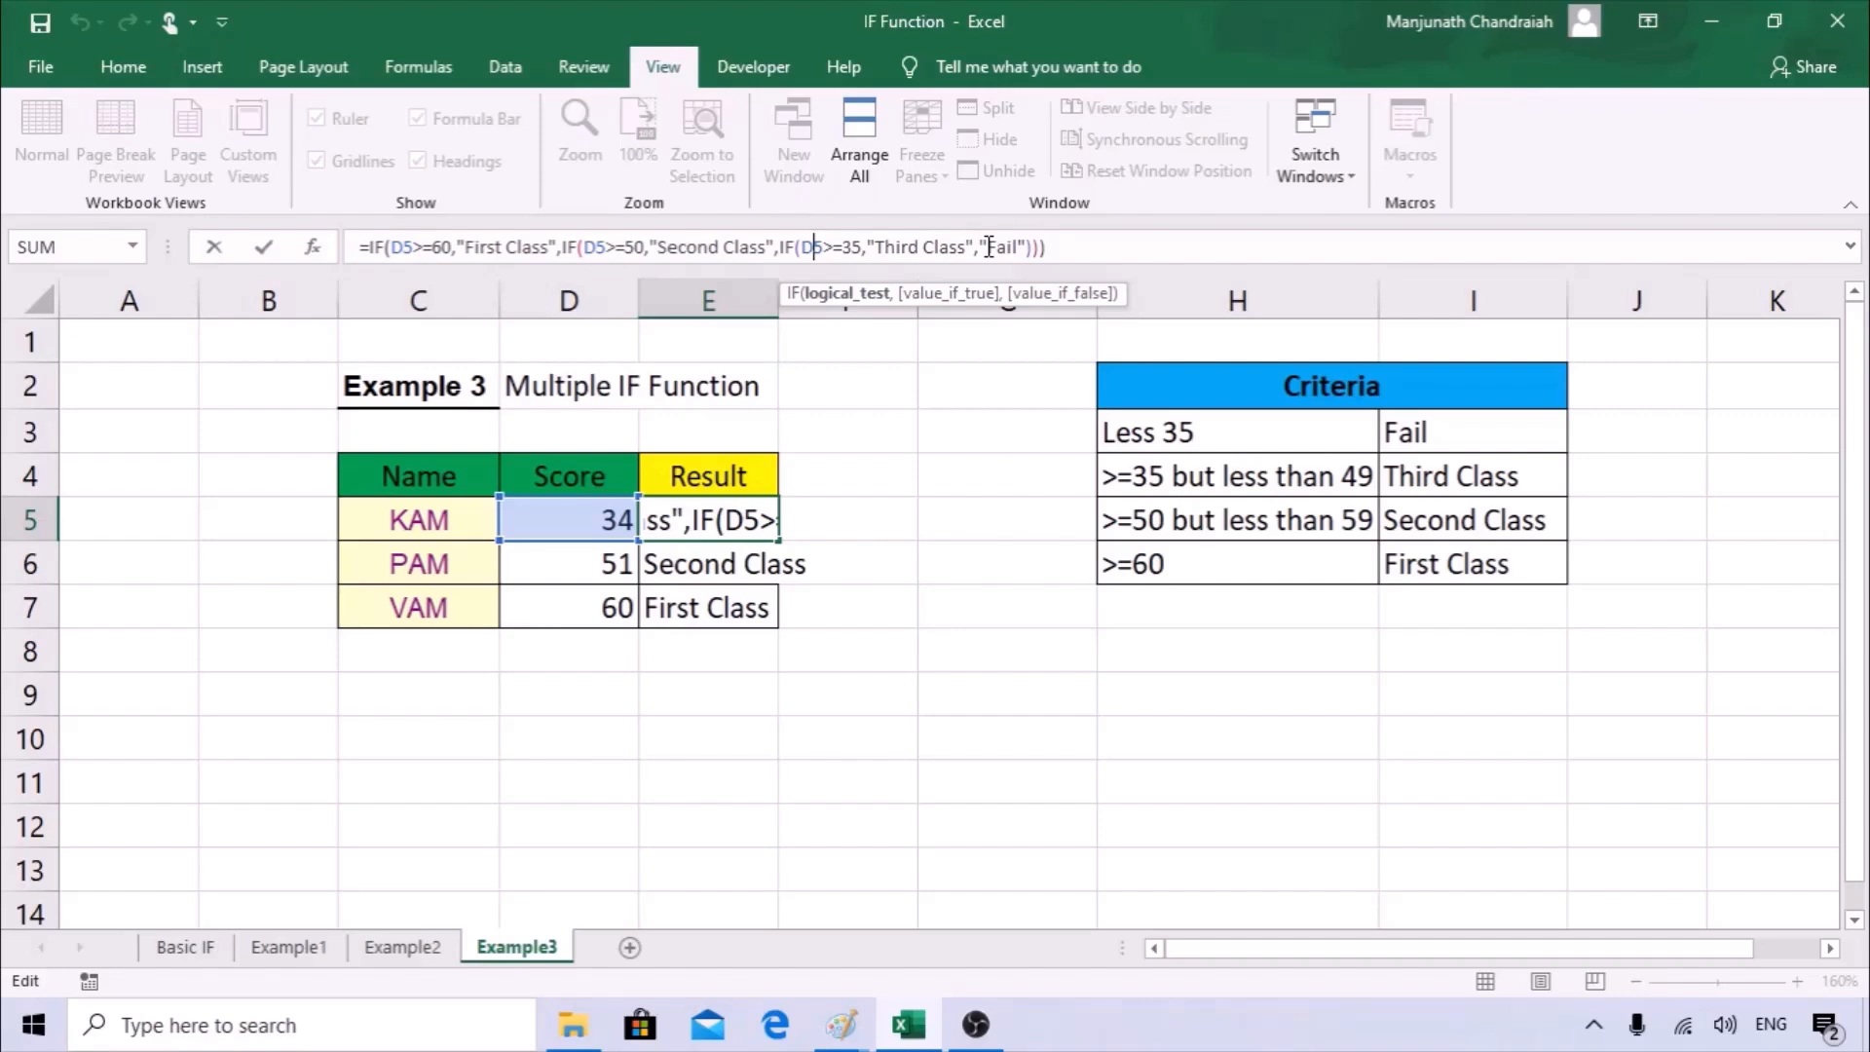
{"action": "left_click_drag", "start_coordinate": [989, 246], "coordinate": [1024, 243]}
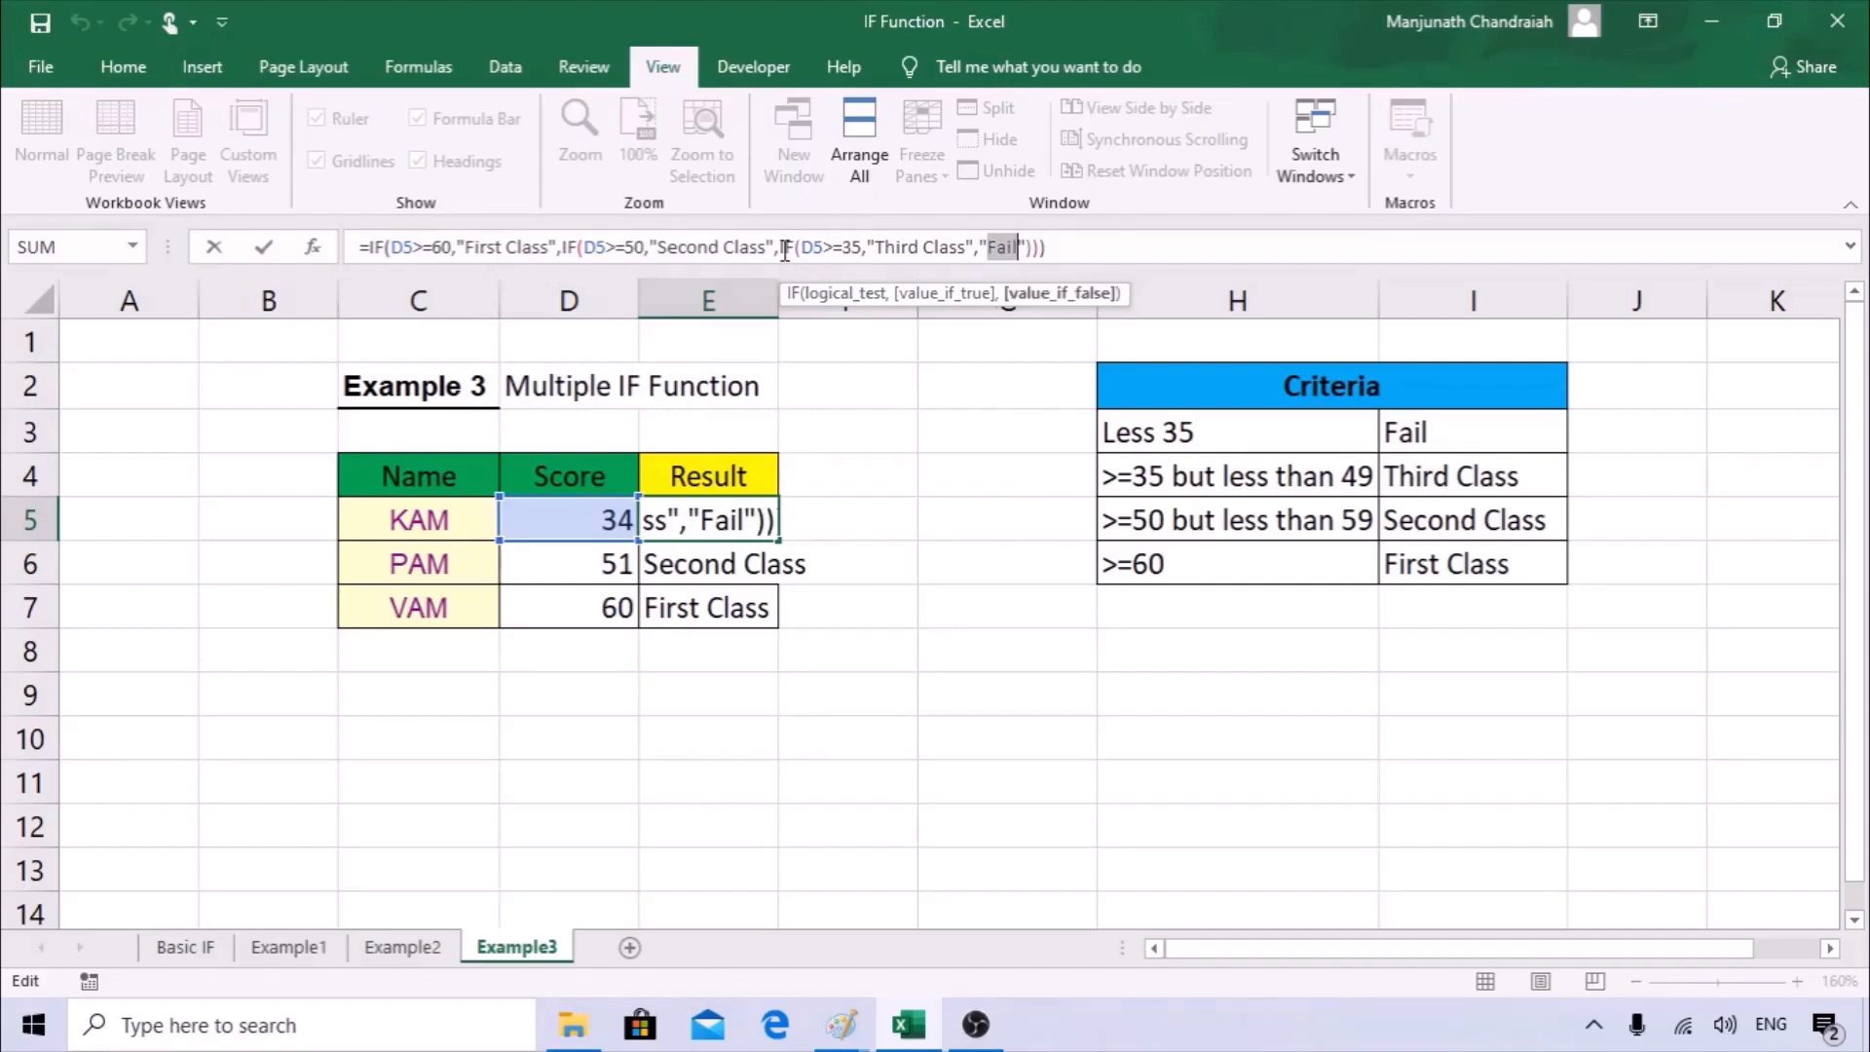
Replace the final "Fail" argument in the E5 formula with a copy of the third IF that tests D5<35.
{"action": "left_click_drag", "start_coordinate": [780, 247], "coordinate": [976, 243]}
{"action": "key", "text": "ctrl+c"}
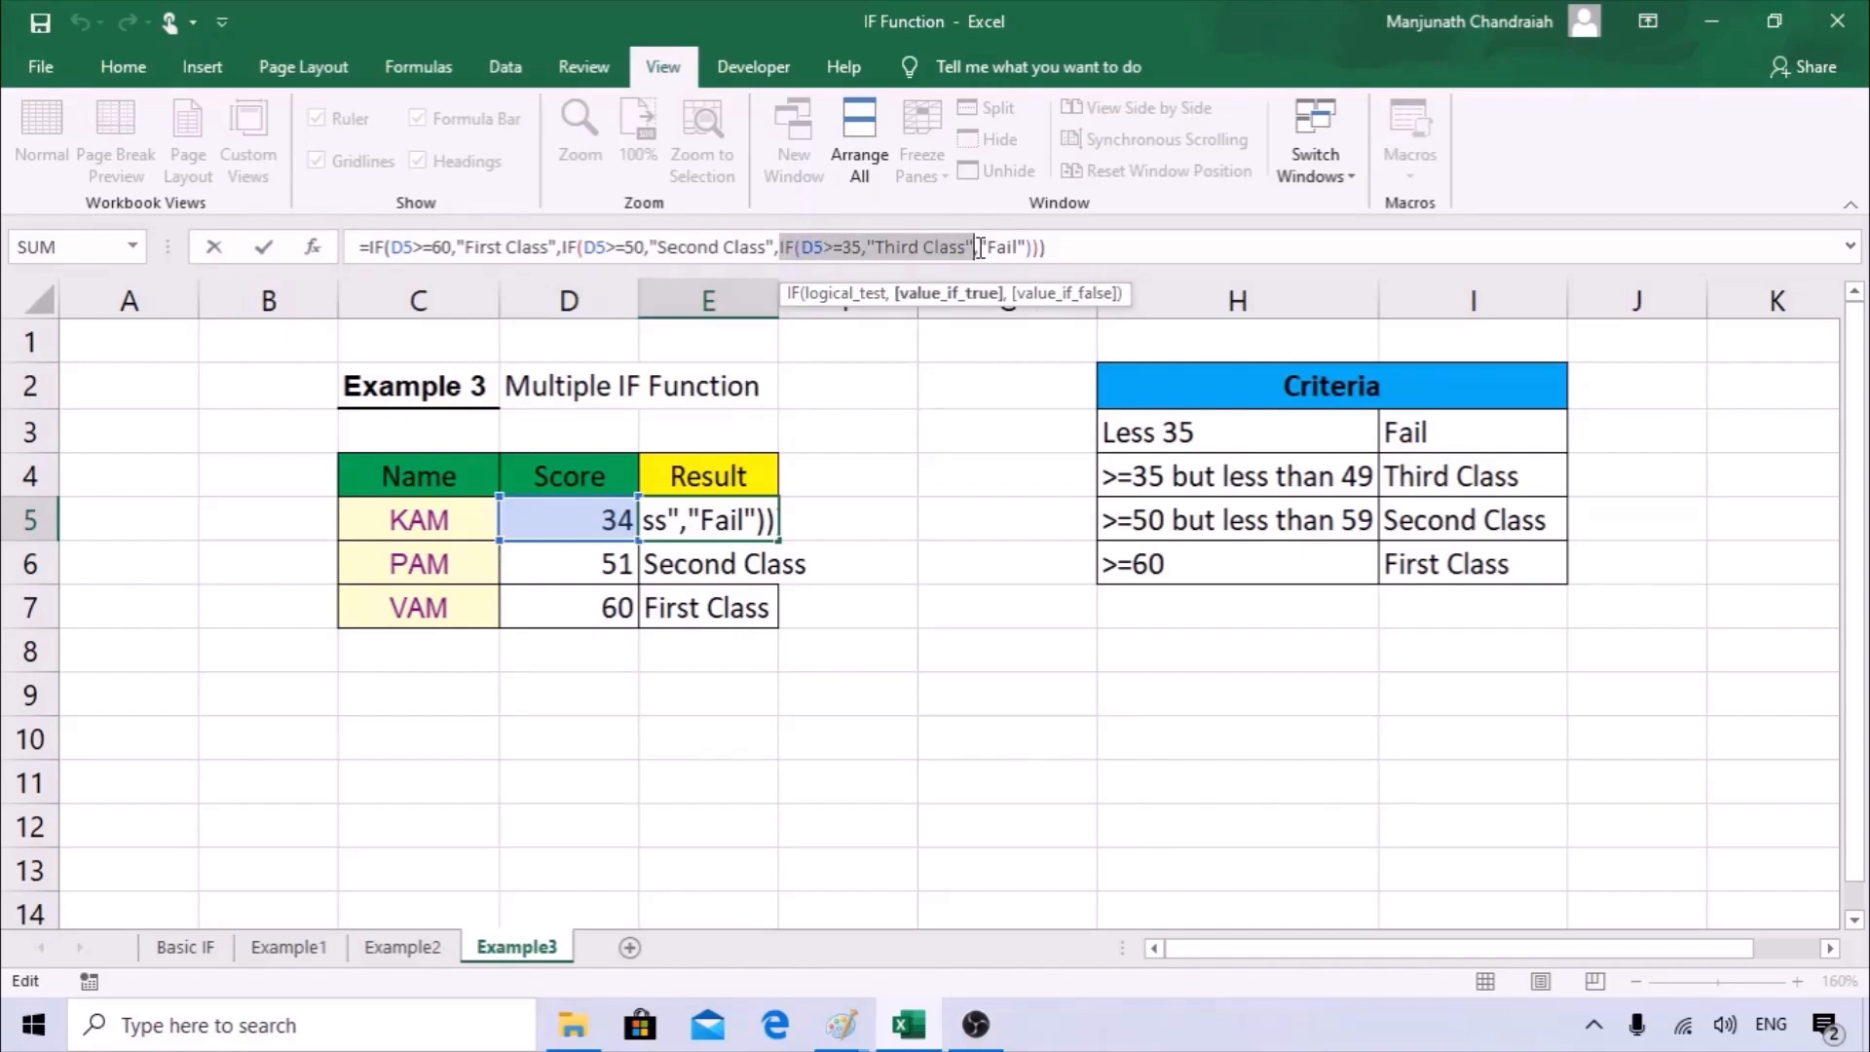
{"action": "left_click_drag", "start_coordinate": [980, 246], "coordinate": [1062, 239]}
{"action": "key", "text": "ctrl+v"}
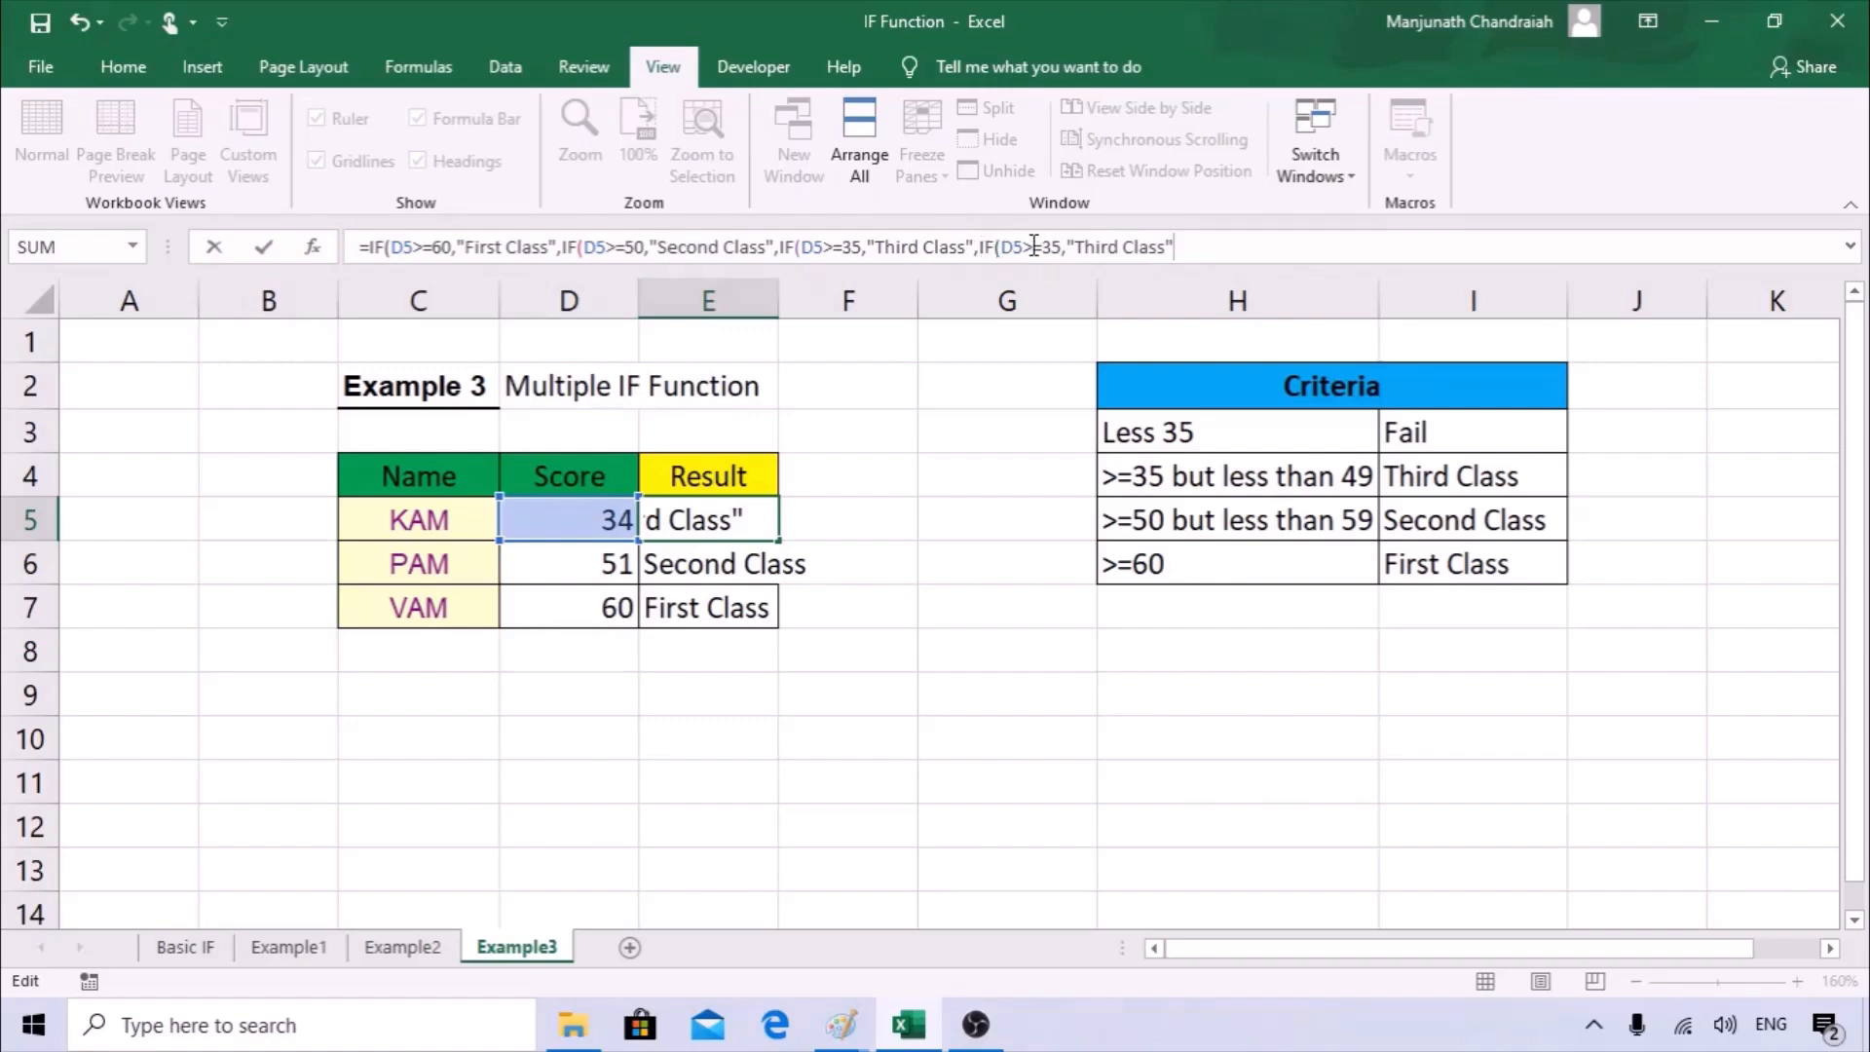
{"action": "left_click_drag", "start_coordinate": [1041, 243], "coordinate": [1027, 239]}
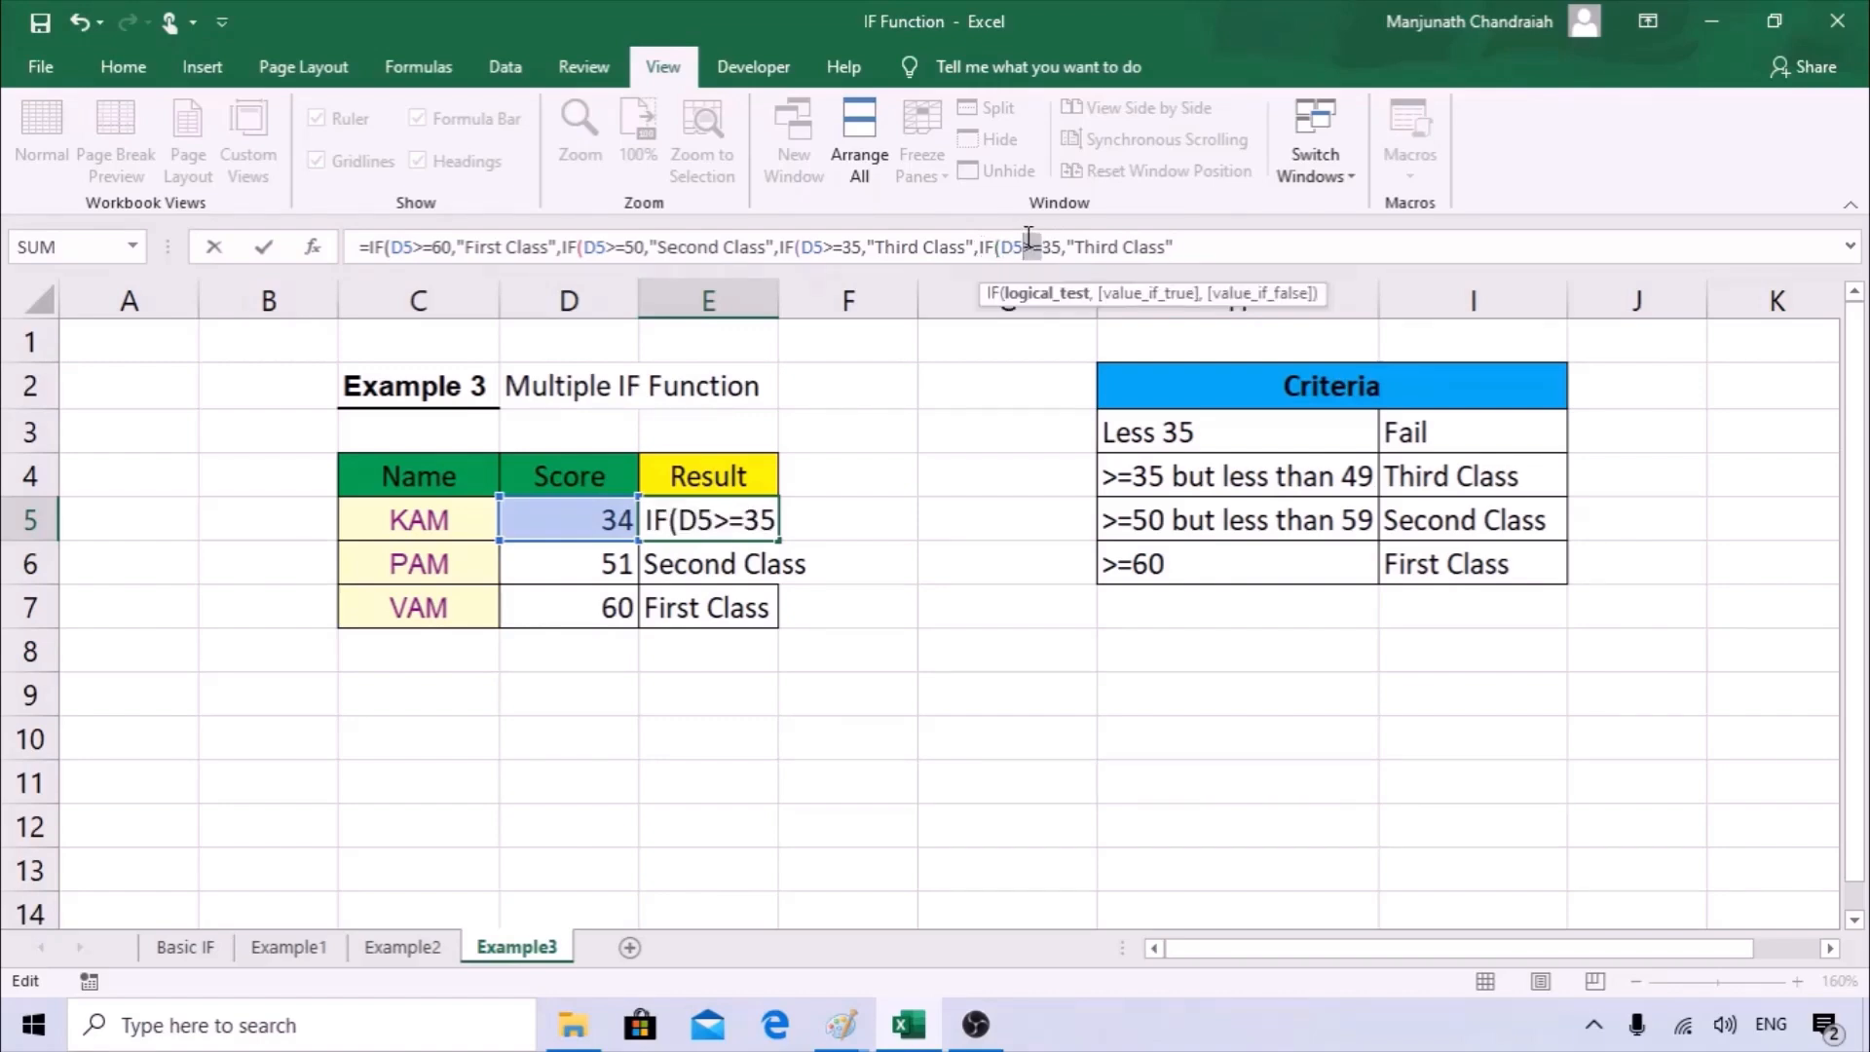
{"action": "type", "text": "<"}
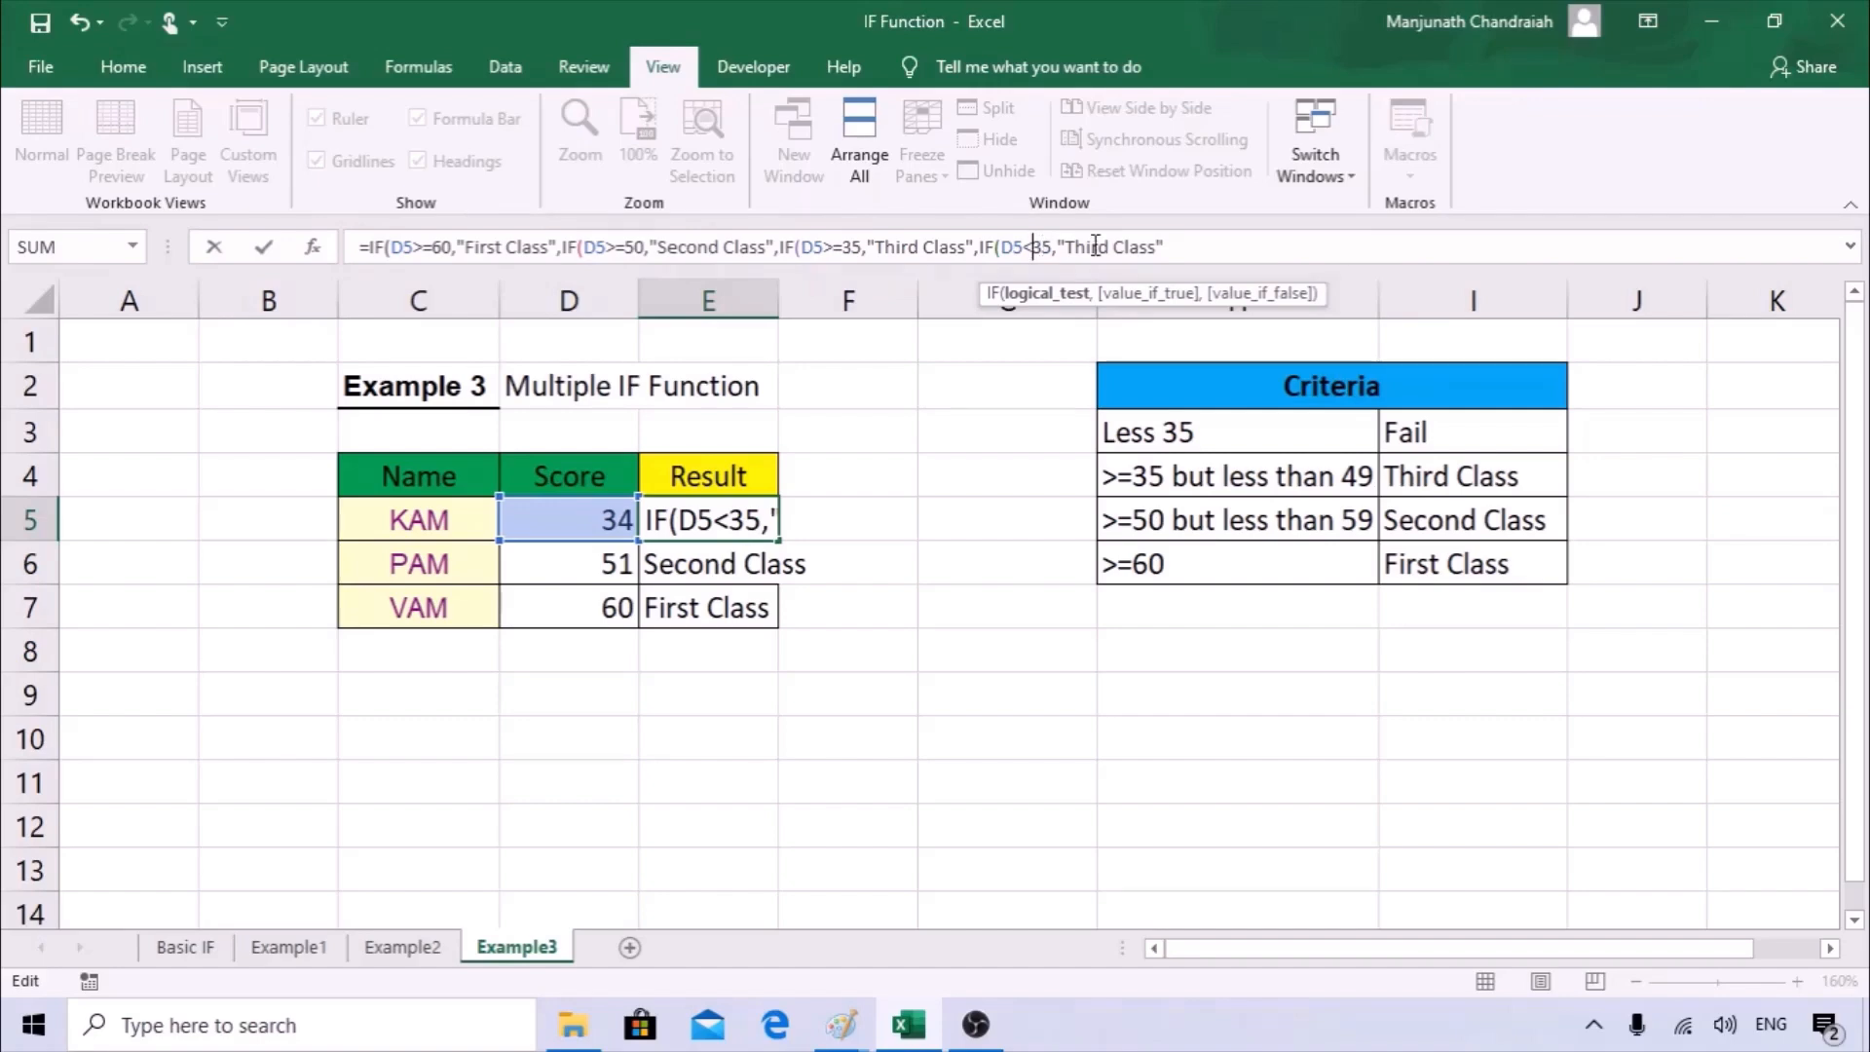
Make the fourth IF in E5 return "Fail", and enter the formula with Excel's proposed correction.
{"action": "left_click_drag", "start_coordinate": [1153, 247], "coordinate": [1067, 246]}
{"action": "type", "text": "Fasls"}
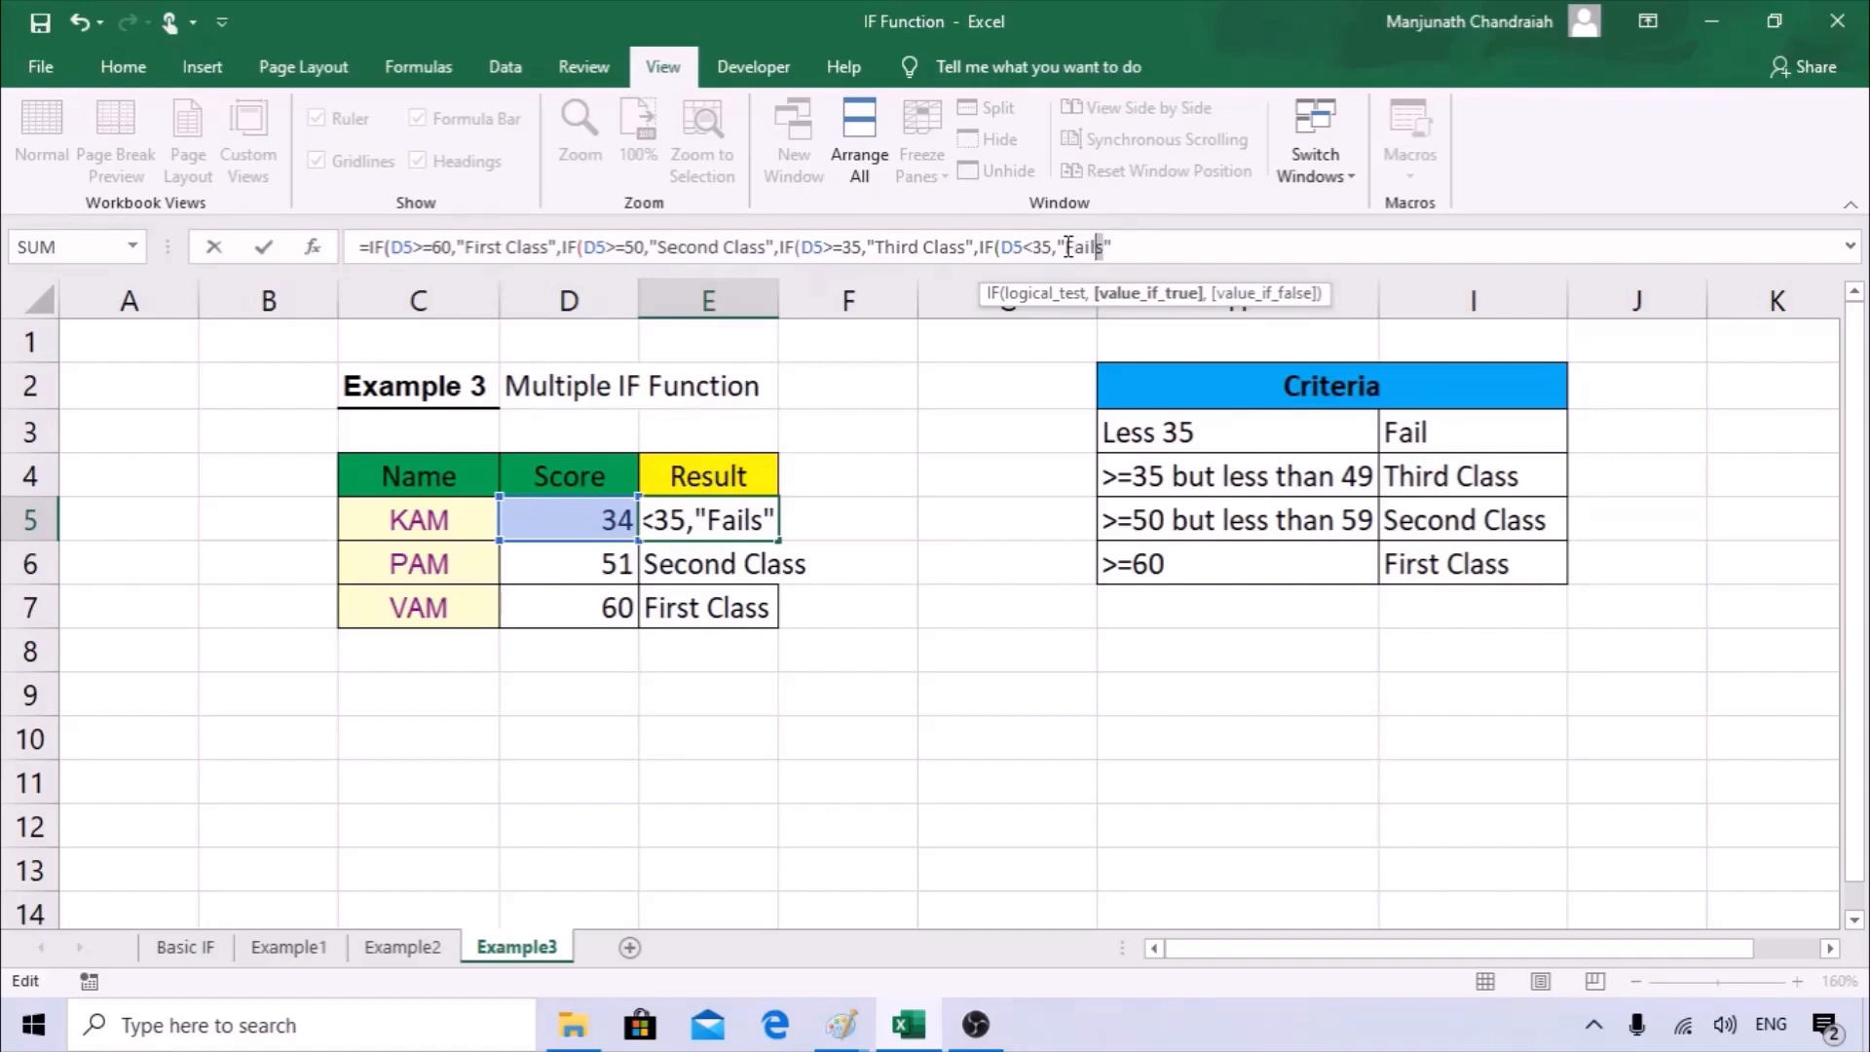
{"action": "key", "text": "BackSpace"}
{"action": "type", "text": ")"}
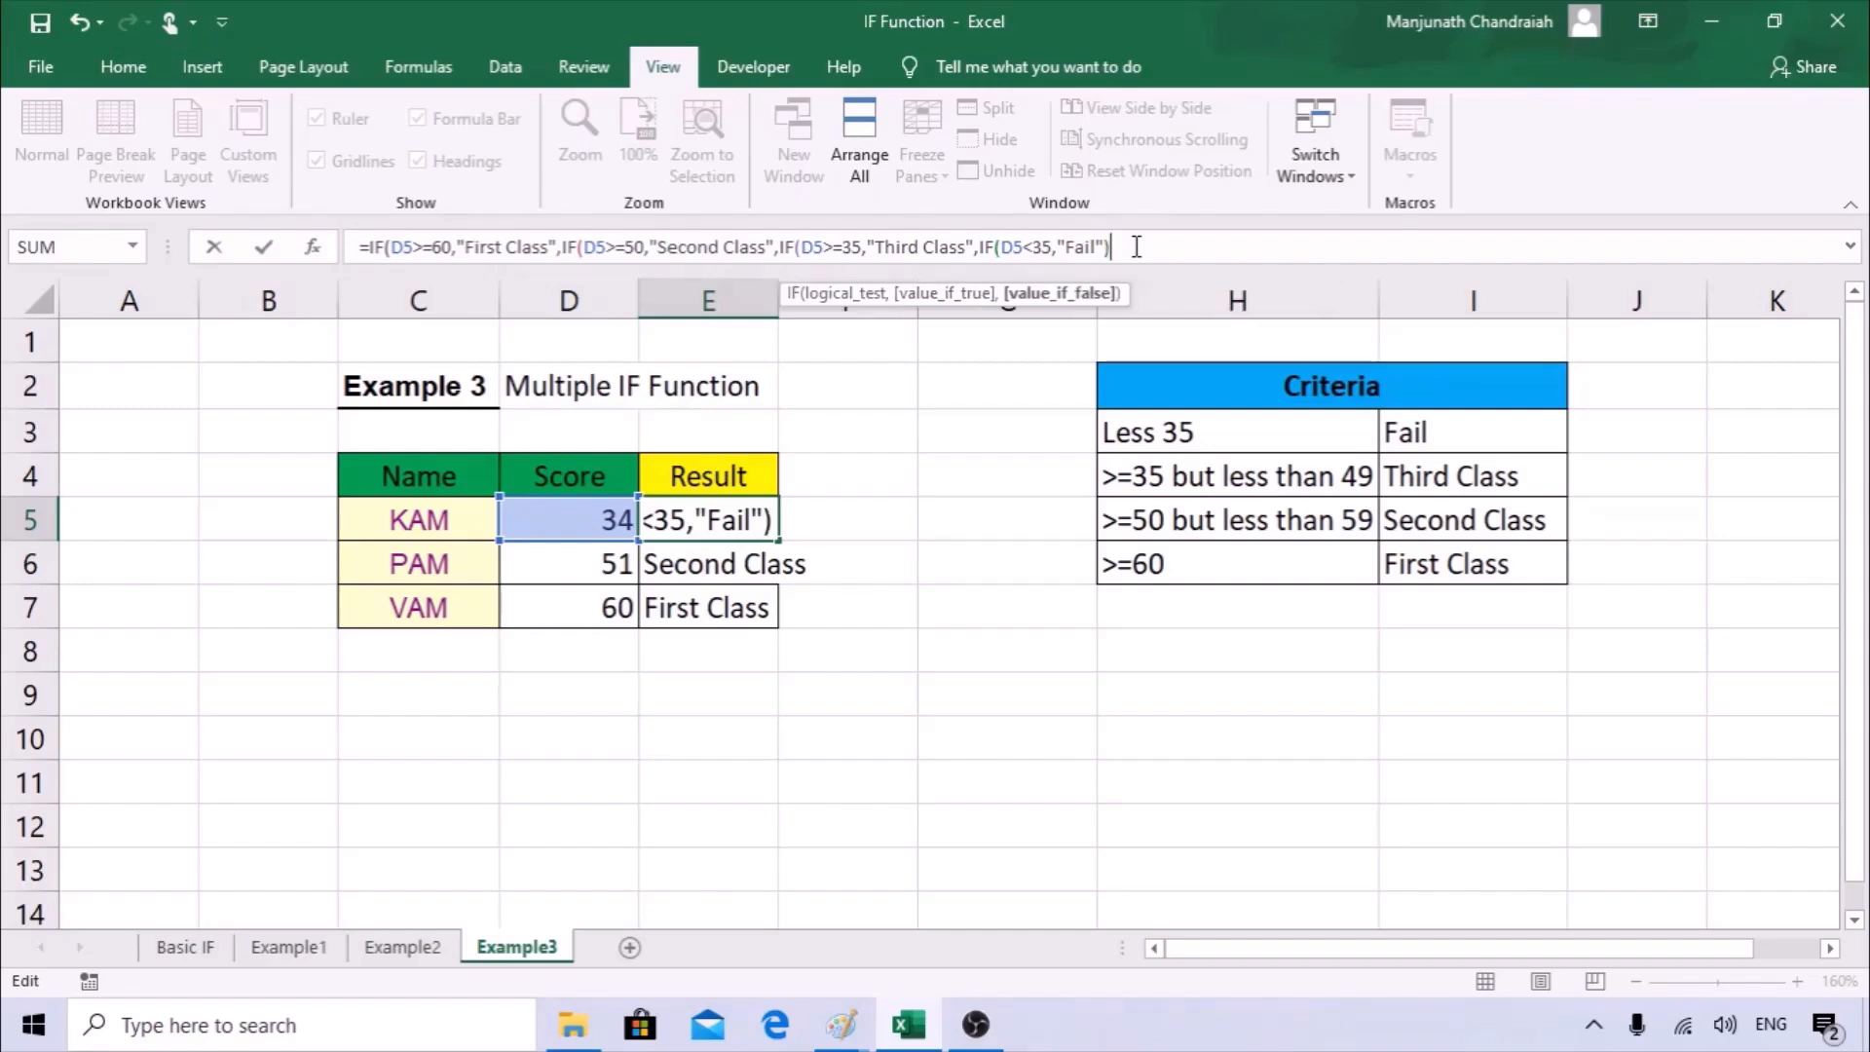
{"action": "key", "text": "Return"}
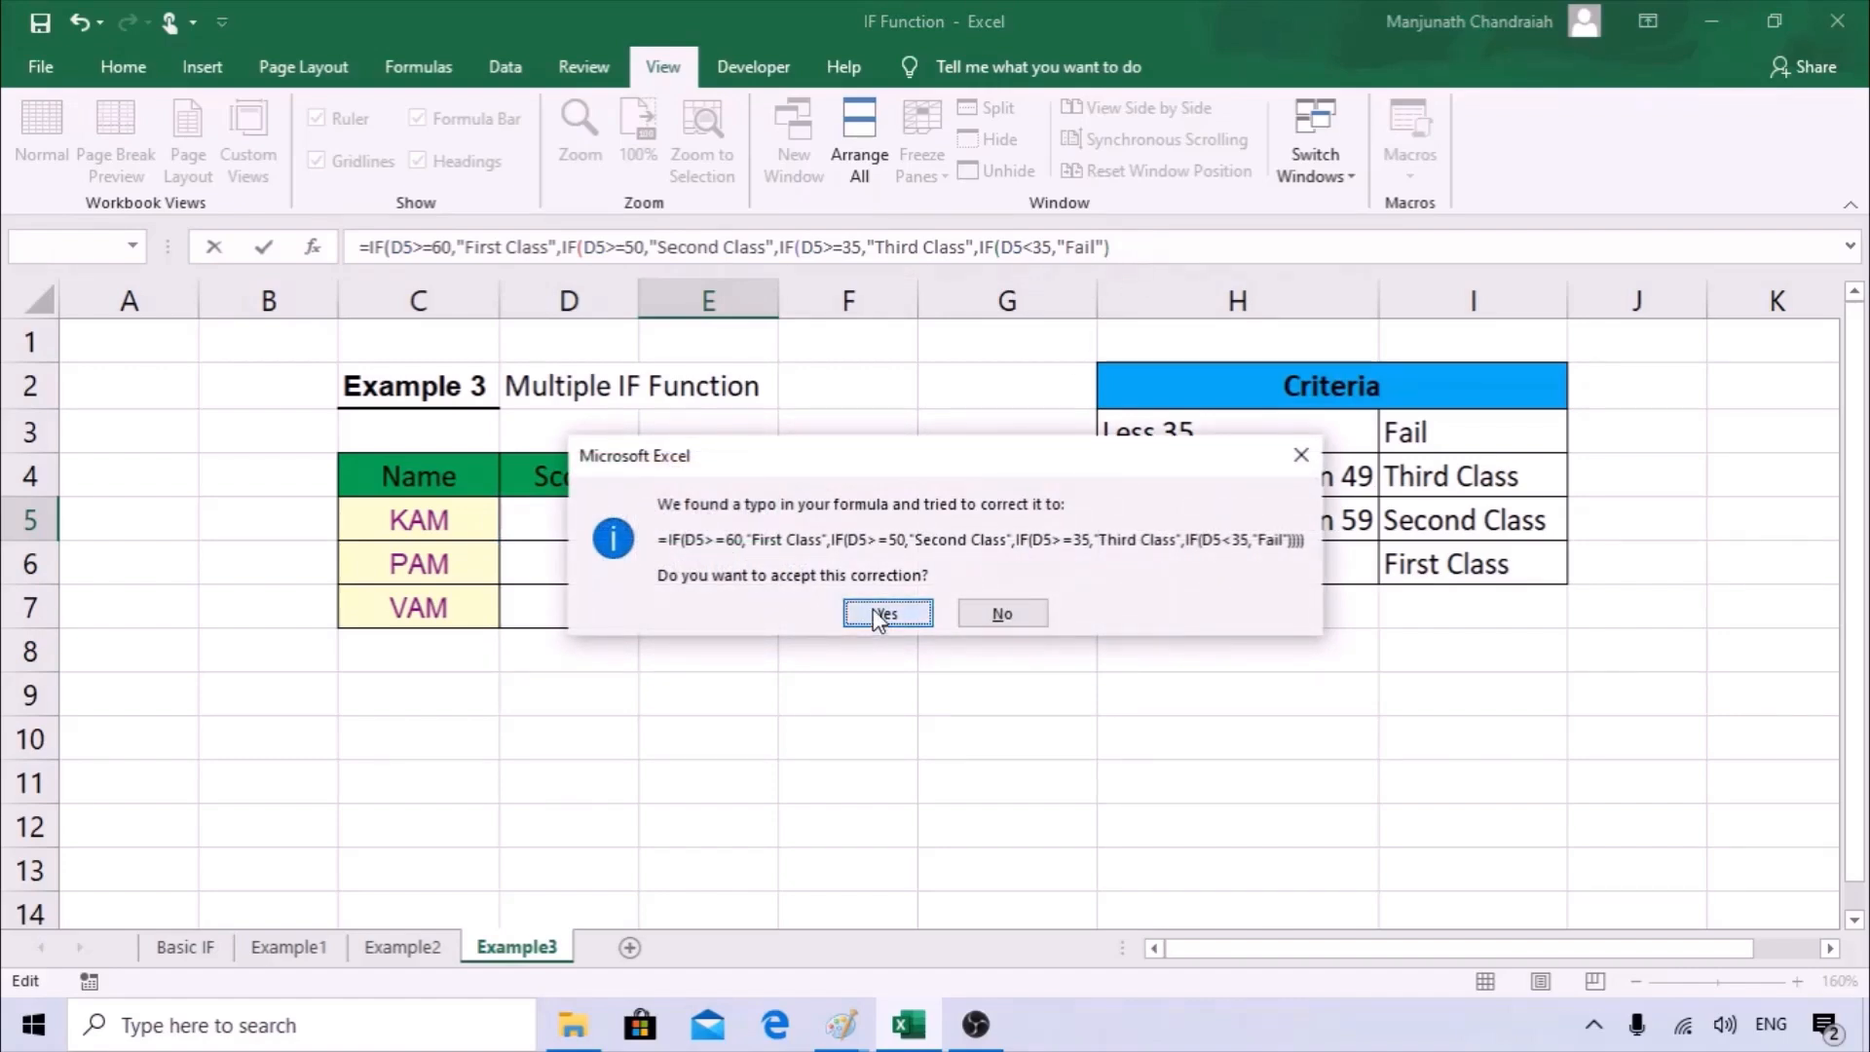
{"action": "left_click", "coordinate": [881, 615]}
Copy the four-level IF formula from E5 down through E7.
{"action": "left_click", "coordinate": [732, 526]}
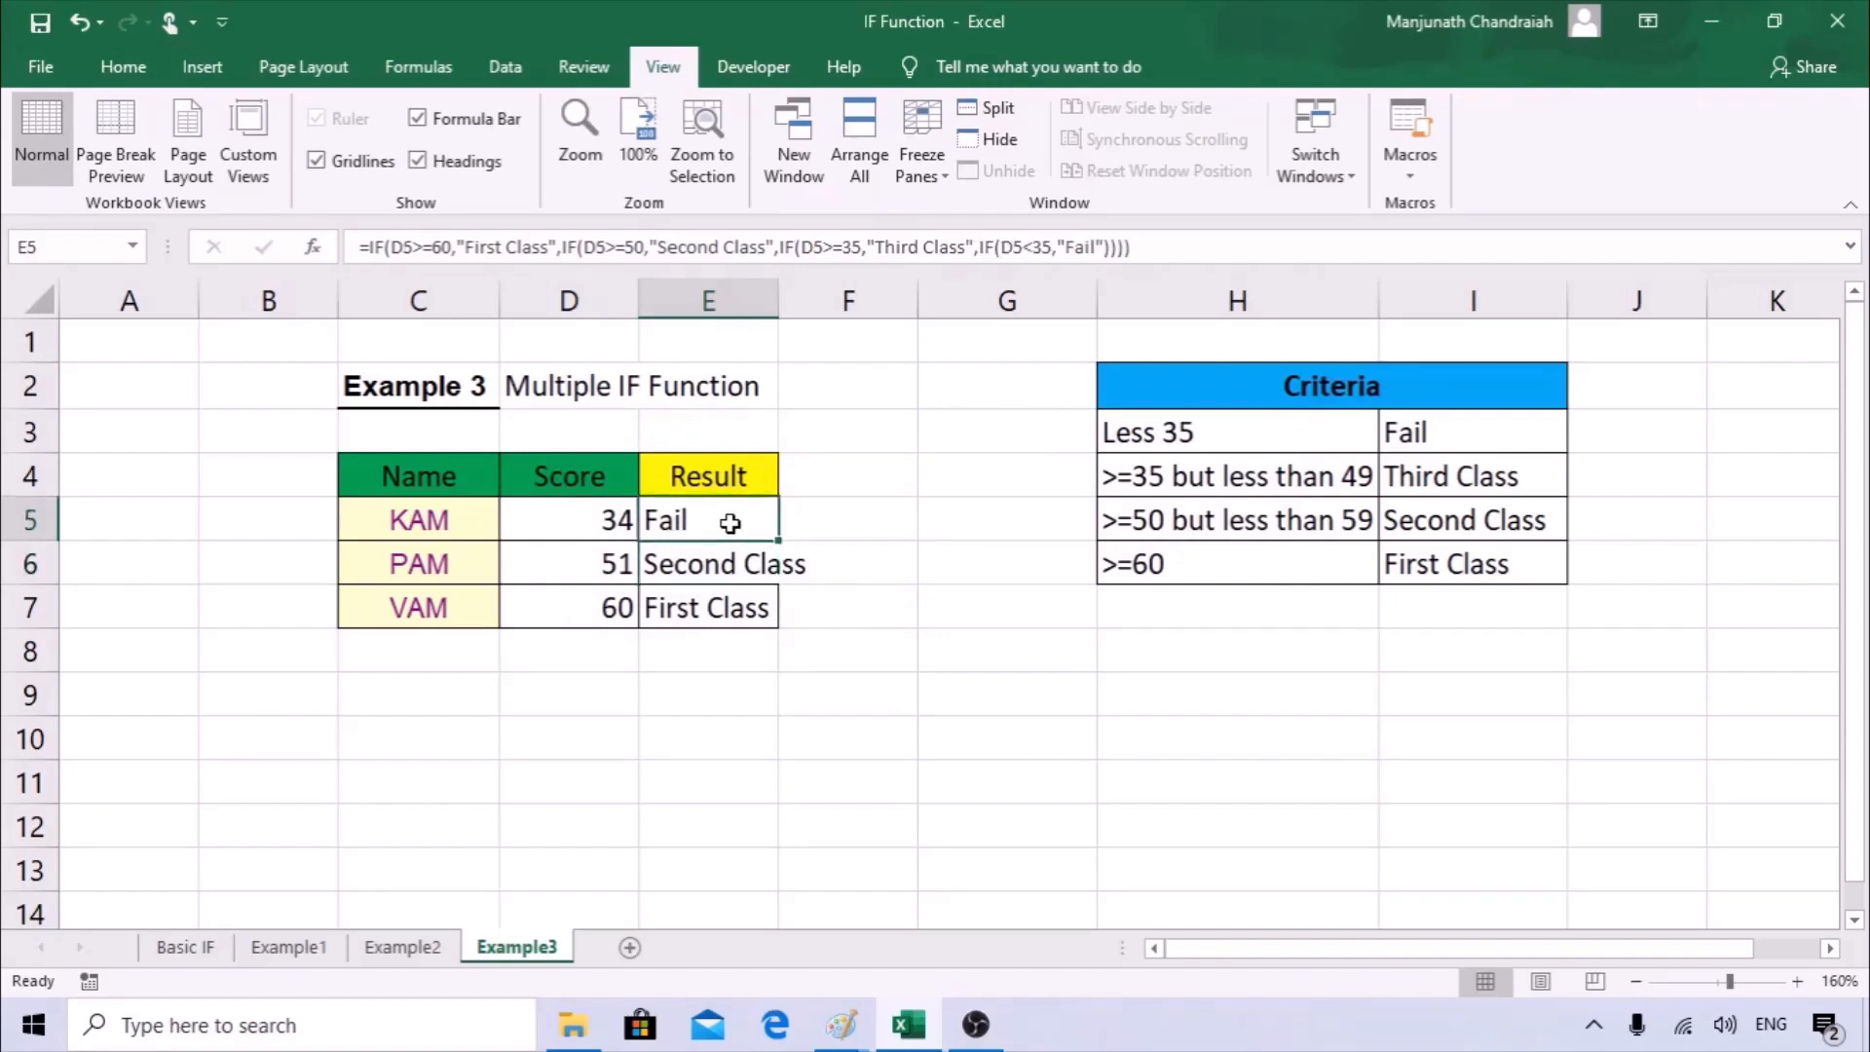
{"action": "left_click_drag", "start_coordinate": [775, 544], "coordinate": [776, 617]}
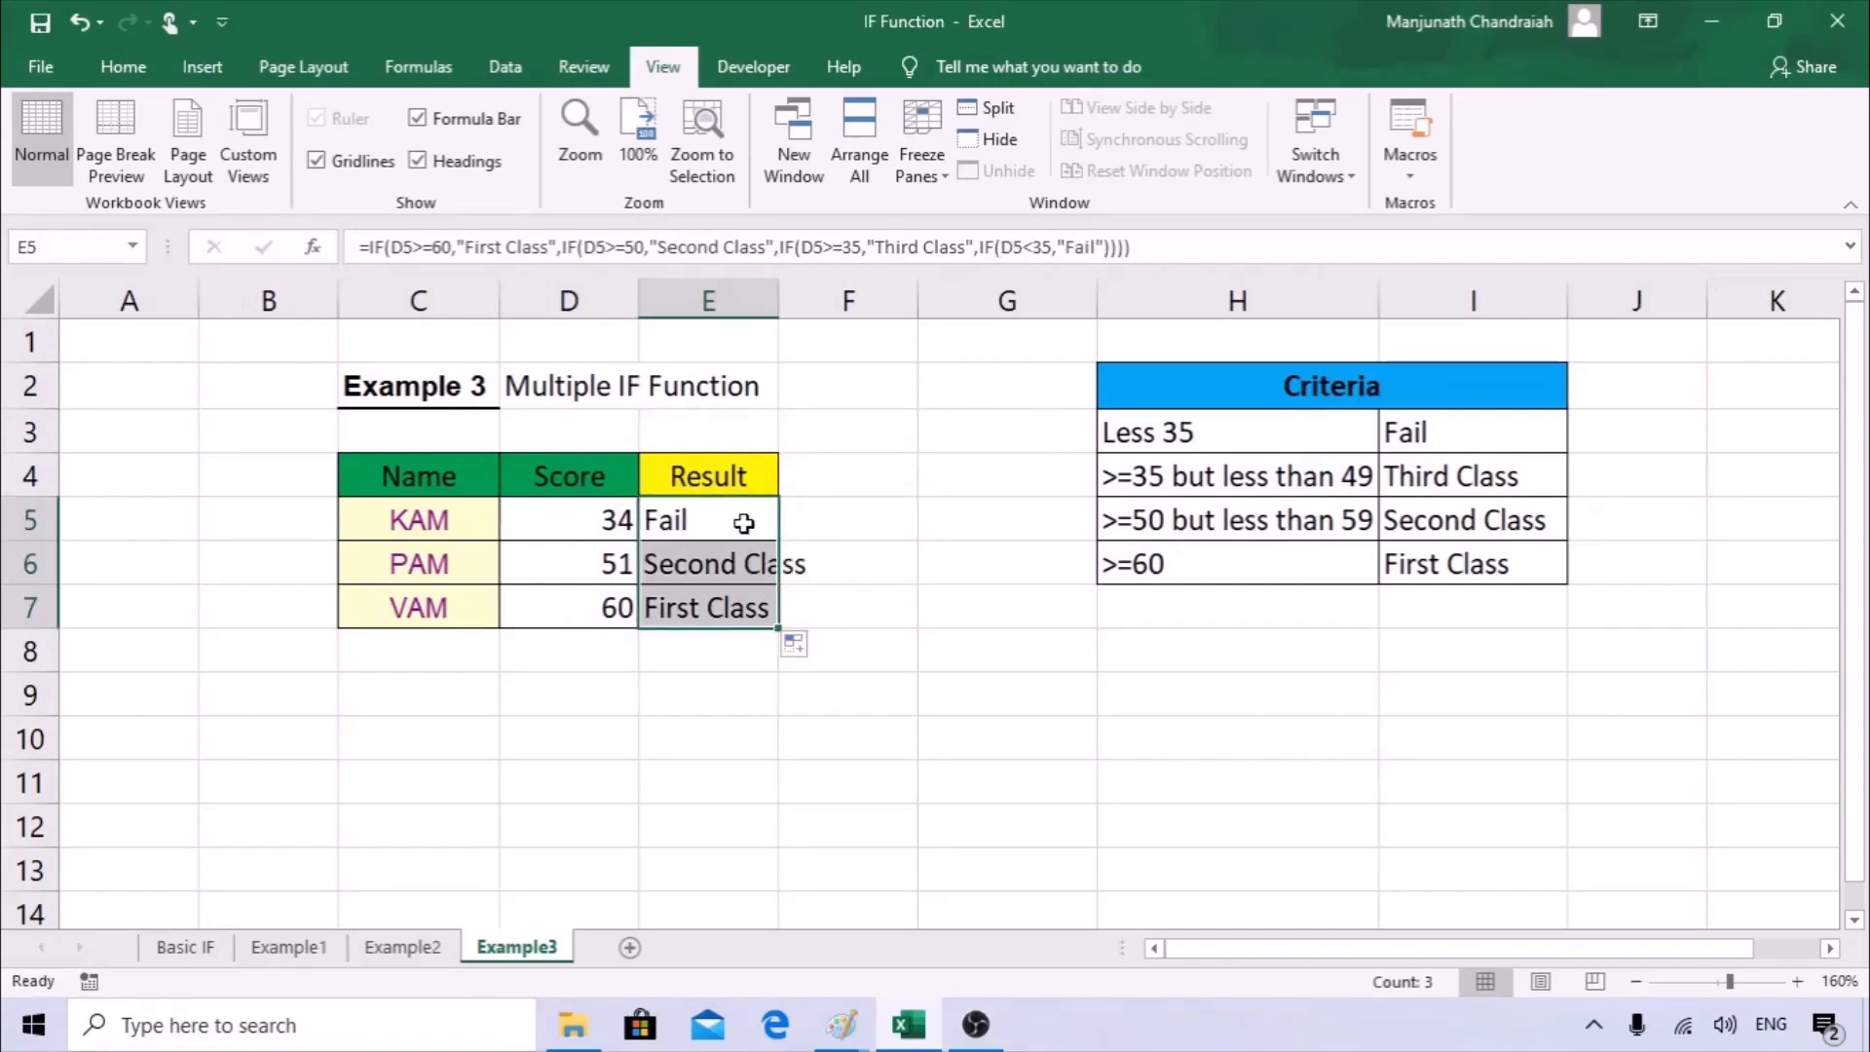
{"action": "left_click", "coordinate": [744, 523]}
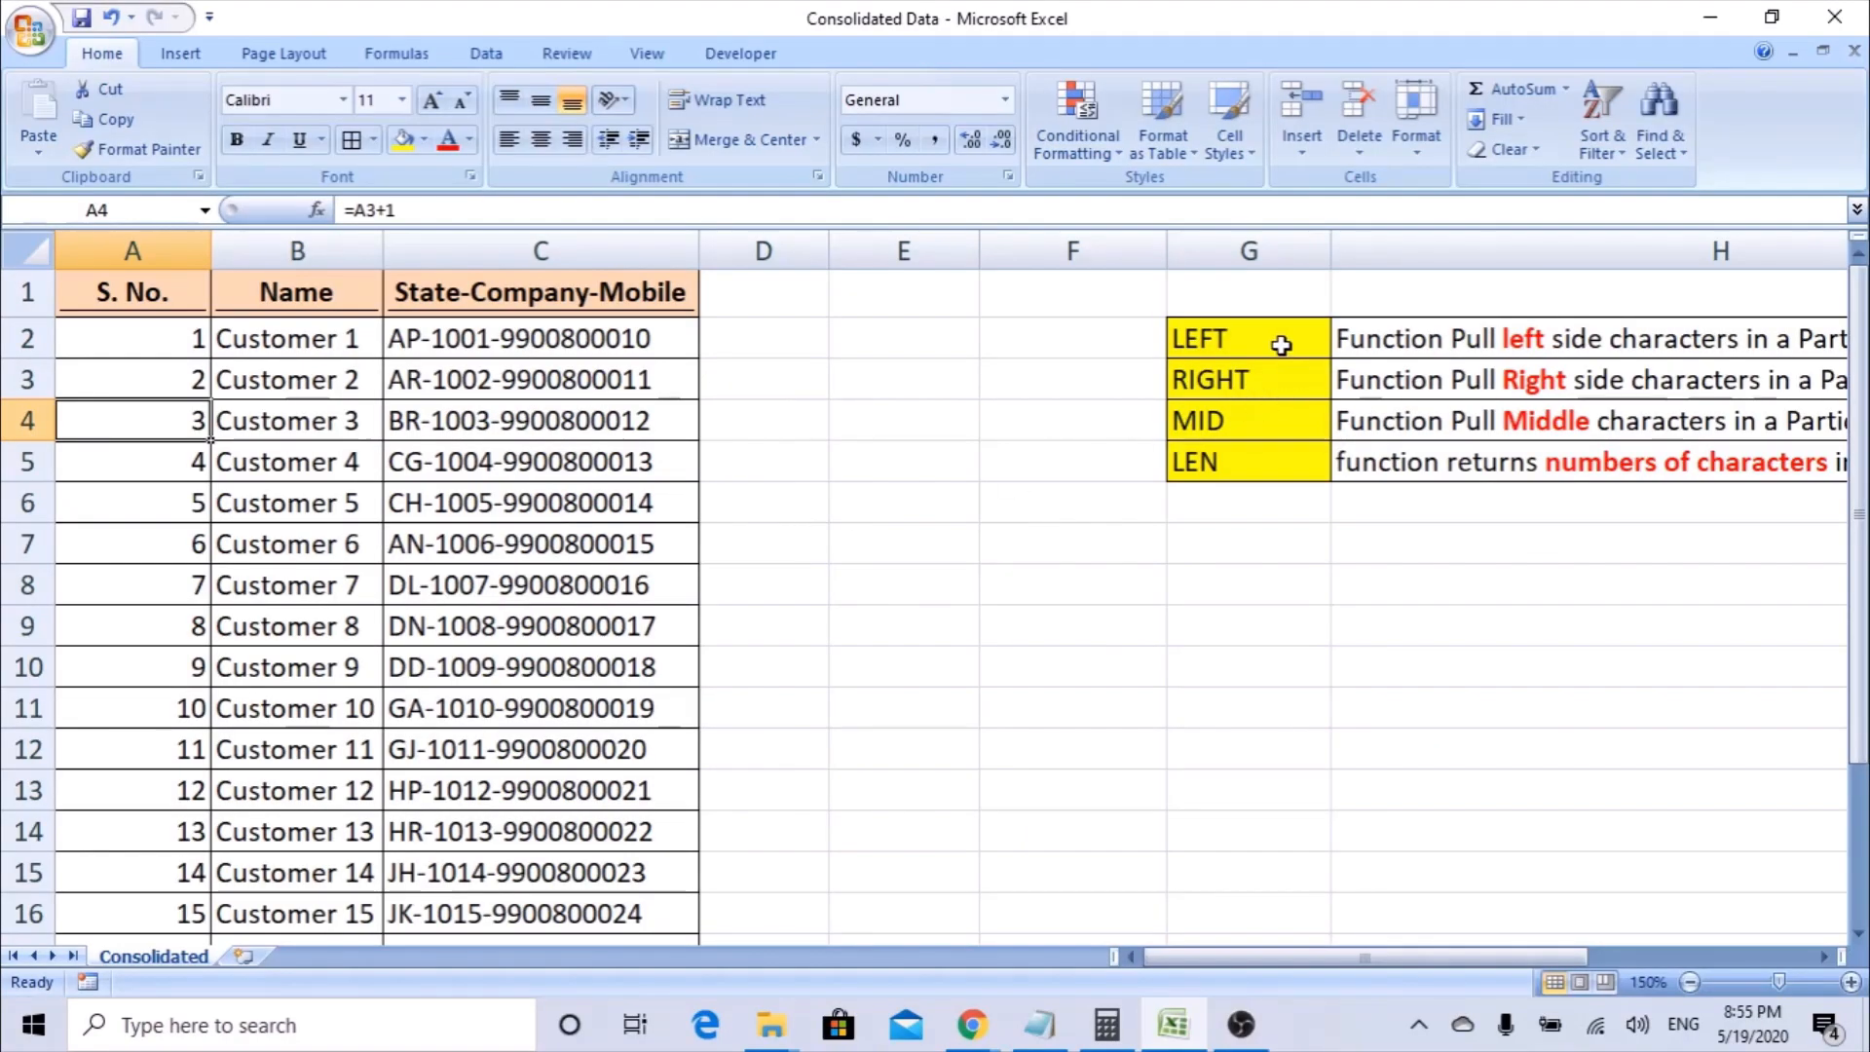
In the Consolidated Data workbook, examine the LEN entry and the S. No., Name and State-Company-Mobile columns.
{"action": "left_click", "coordinate": [1228, 463]}
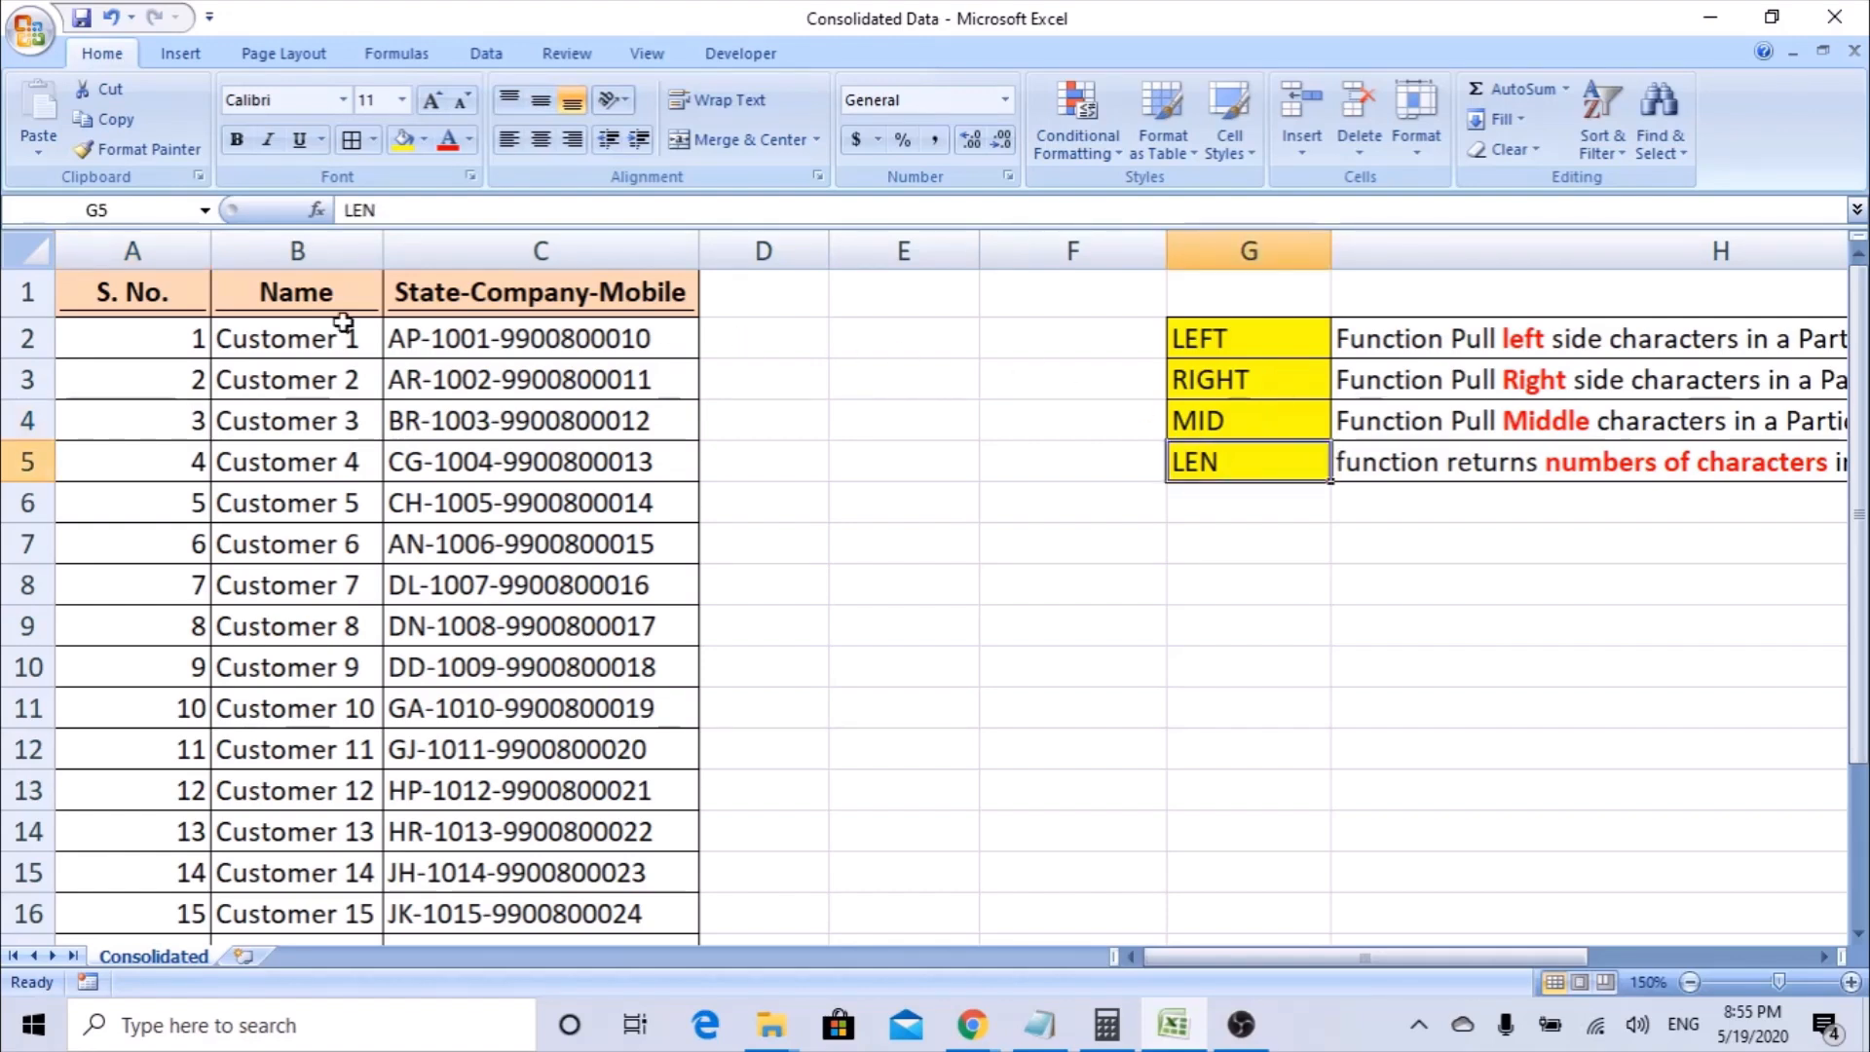
{"action": "left_click", "coordinate": [126, 248]}
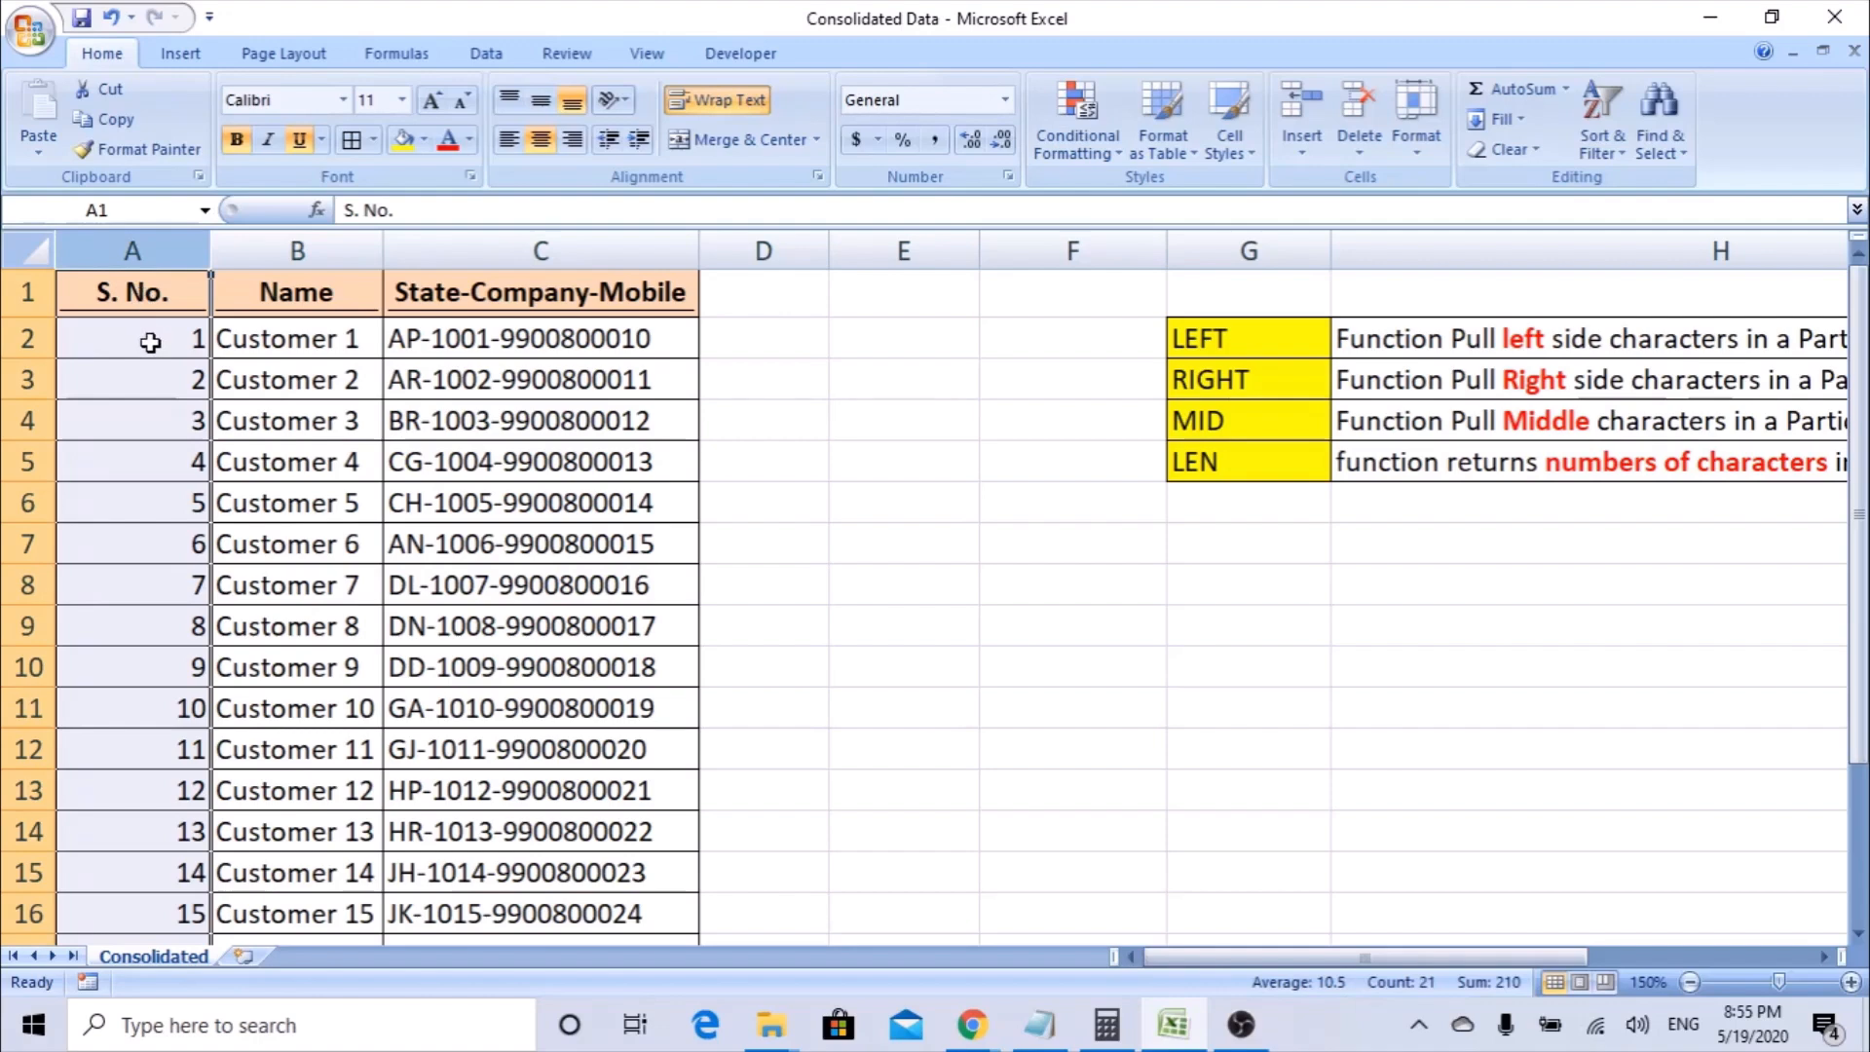
{"action": "left_click", "coordinate": [292, 248]}
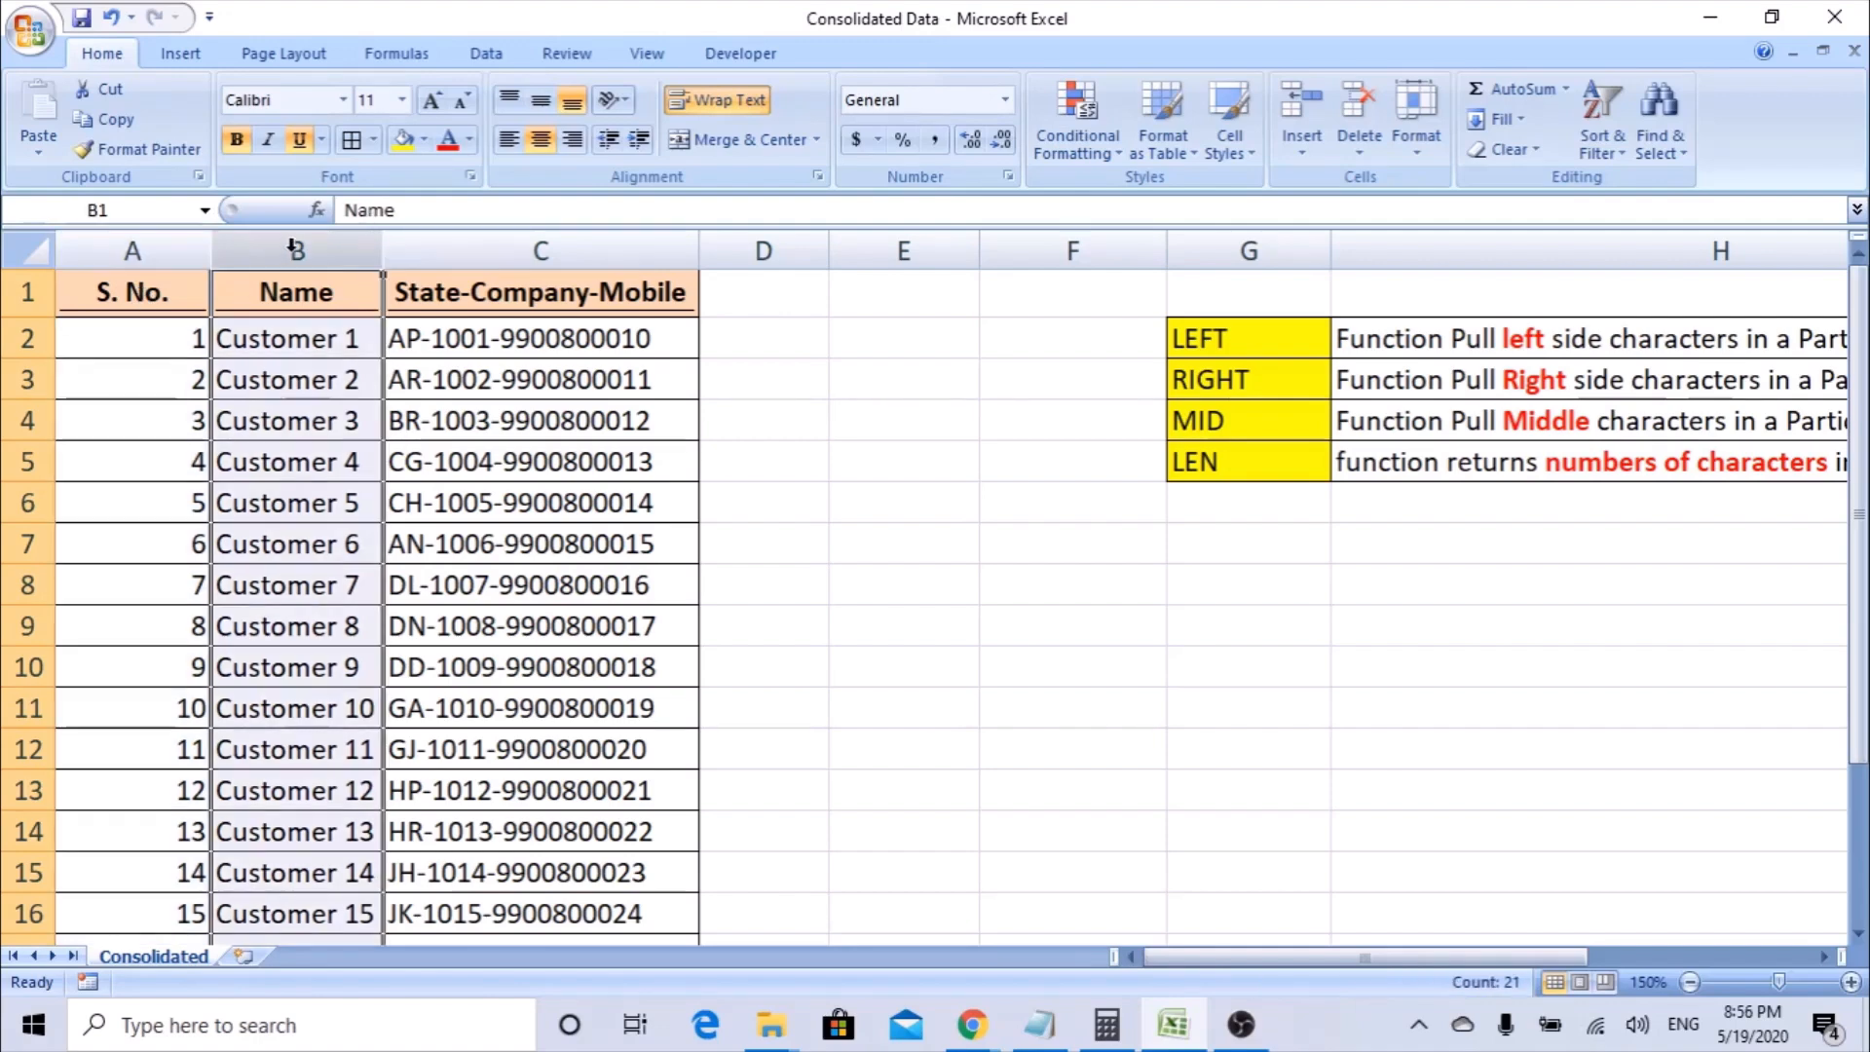
{"action": "left_click", "coordinate": [467, 238]}
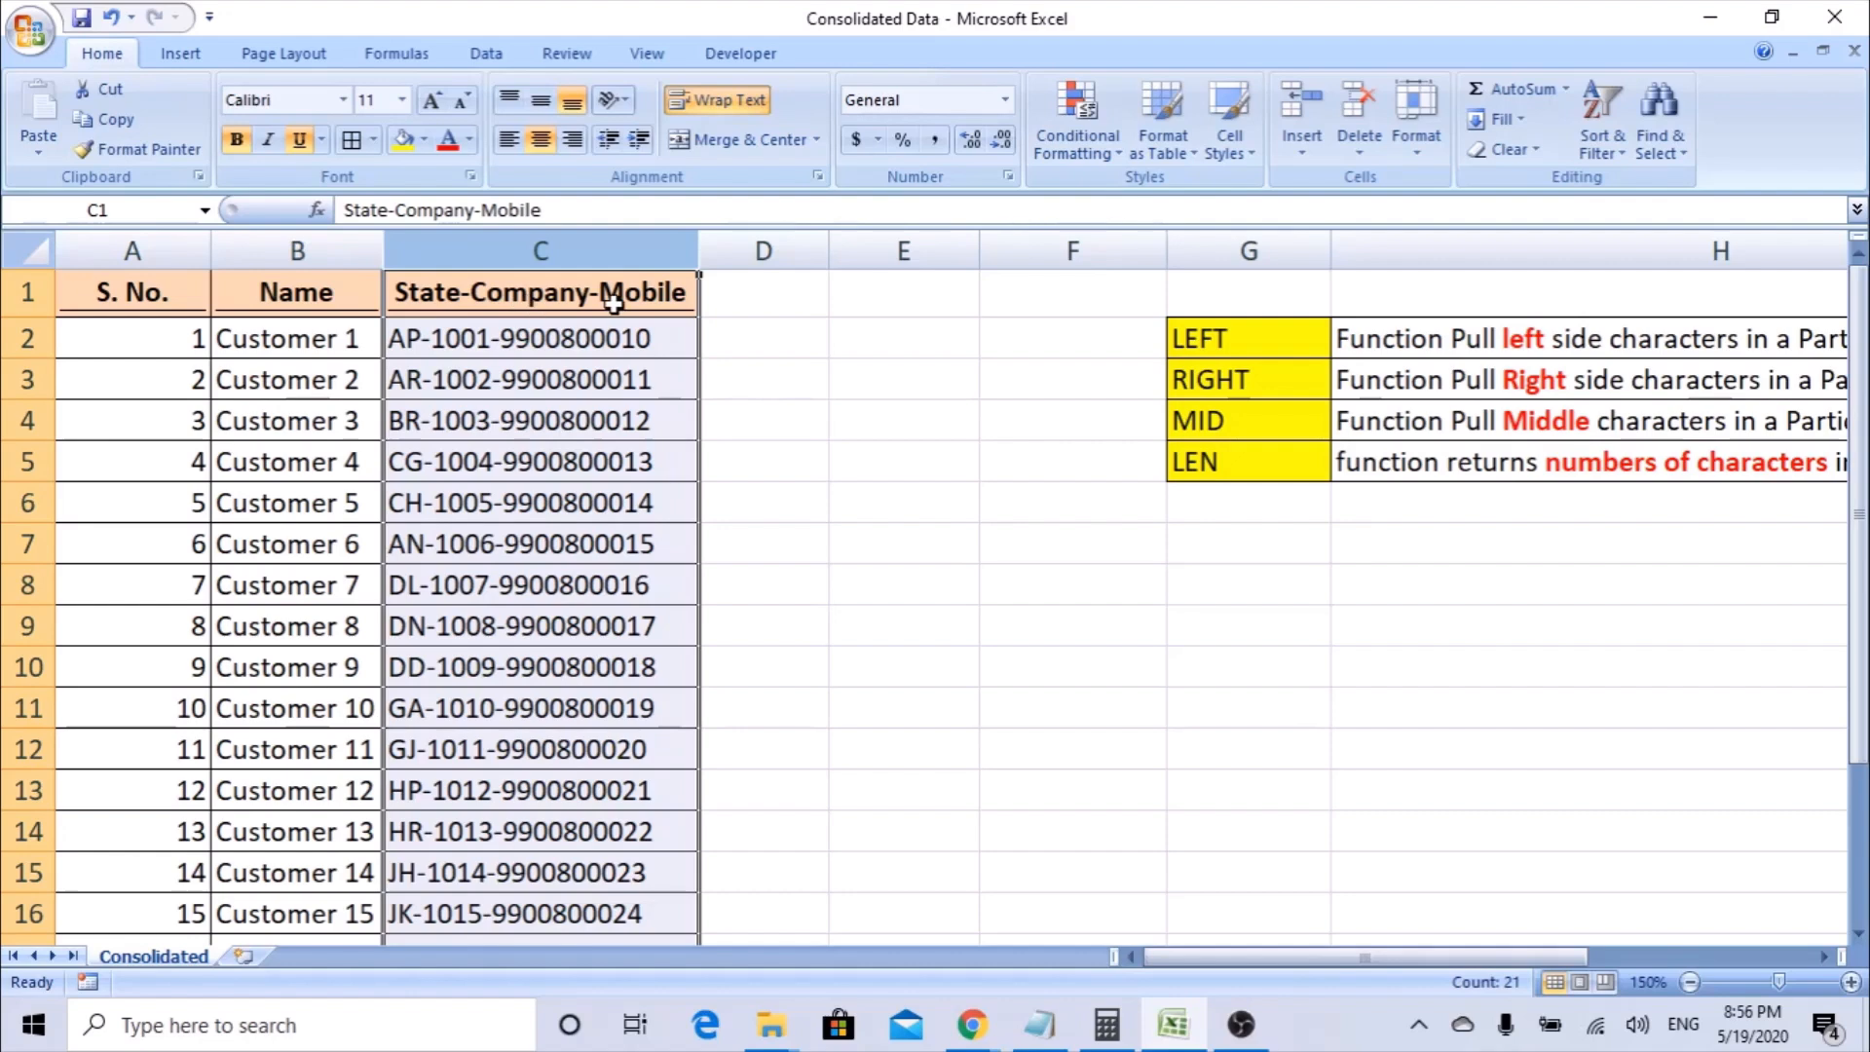
Enter the column headers State, Company and Mobile in D1:F1.
{"action": "left_click", "coordinate": [773, 294]}
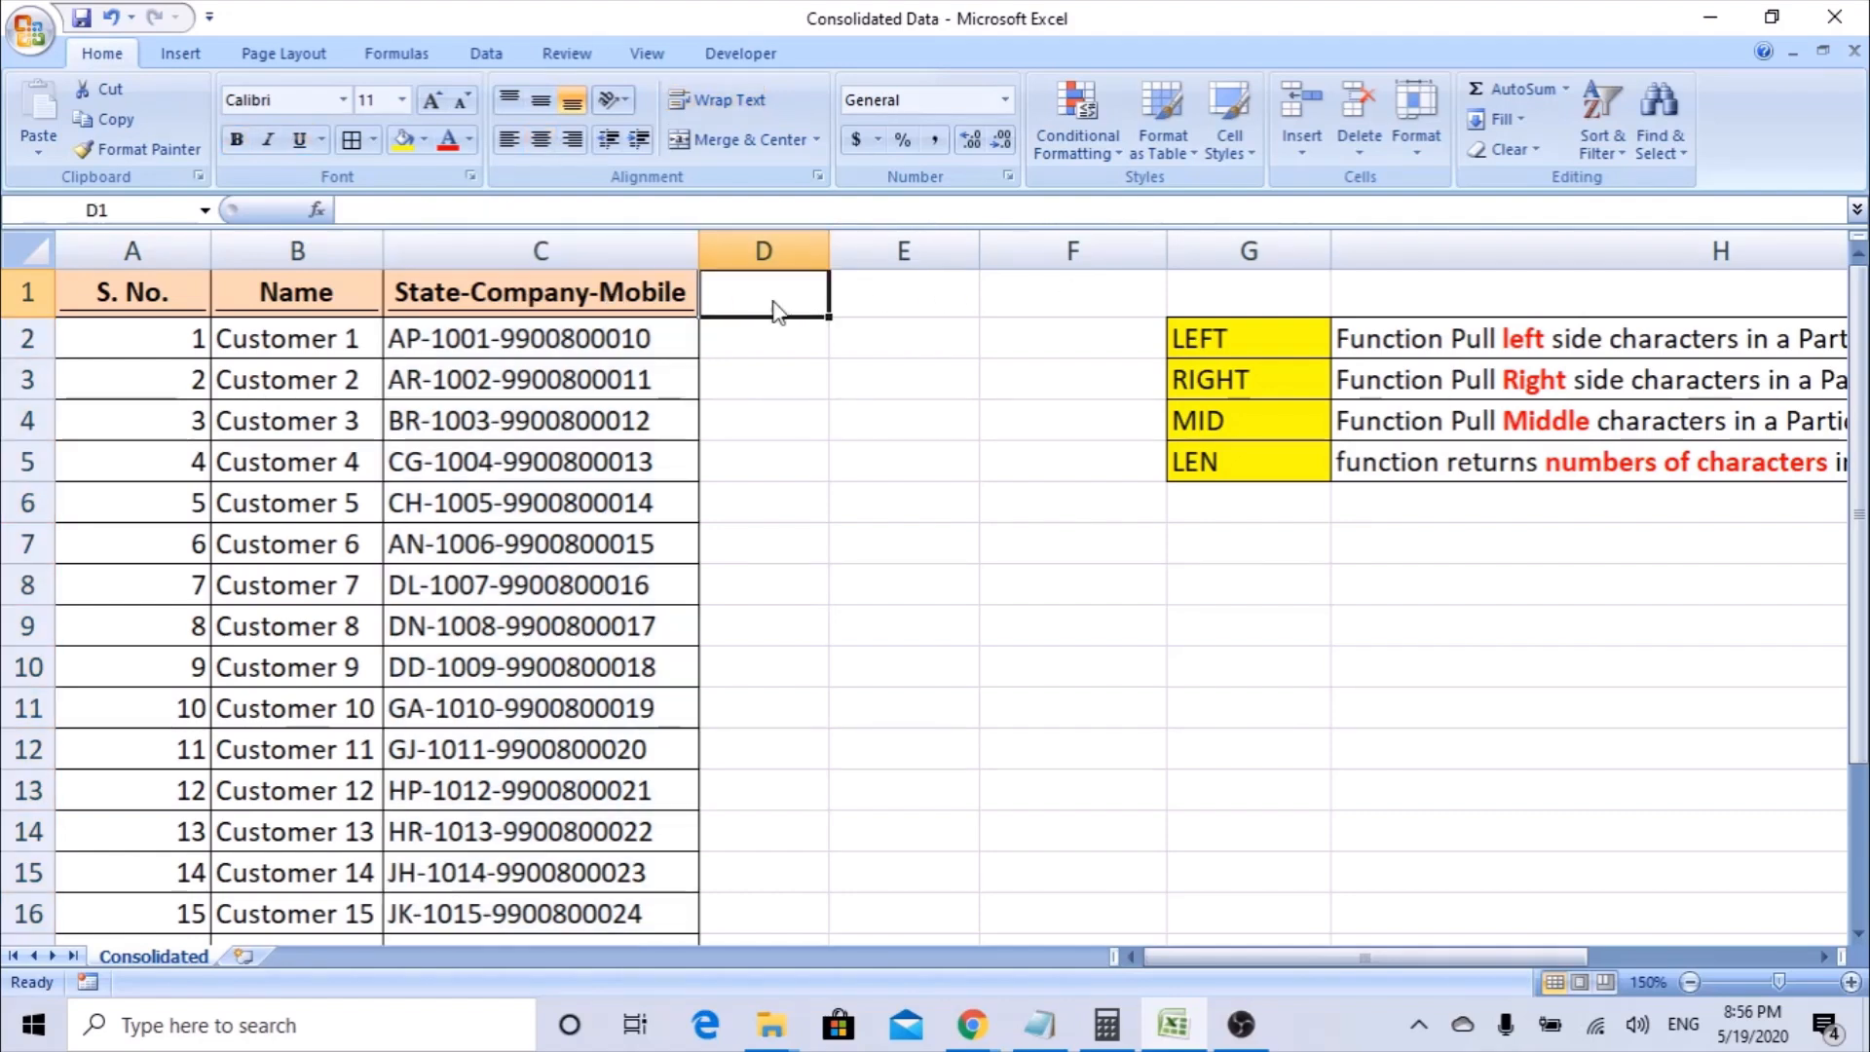
{"action": "type", "text": "State"}
{"action": "key", "text": "Tab"}
{"action": "type", "text": "C"}
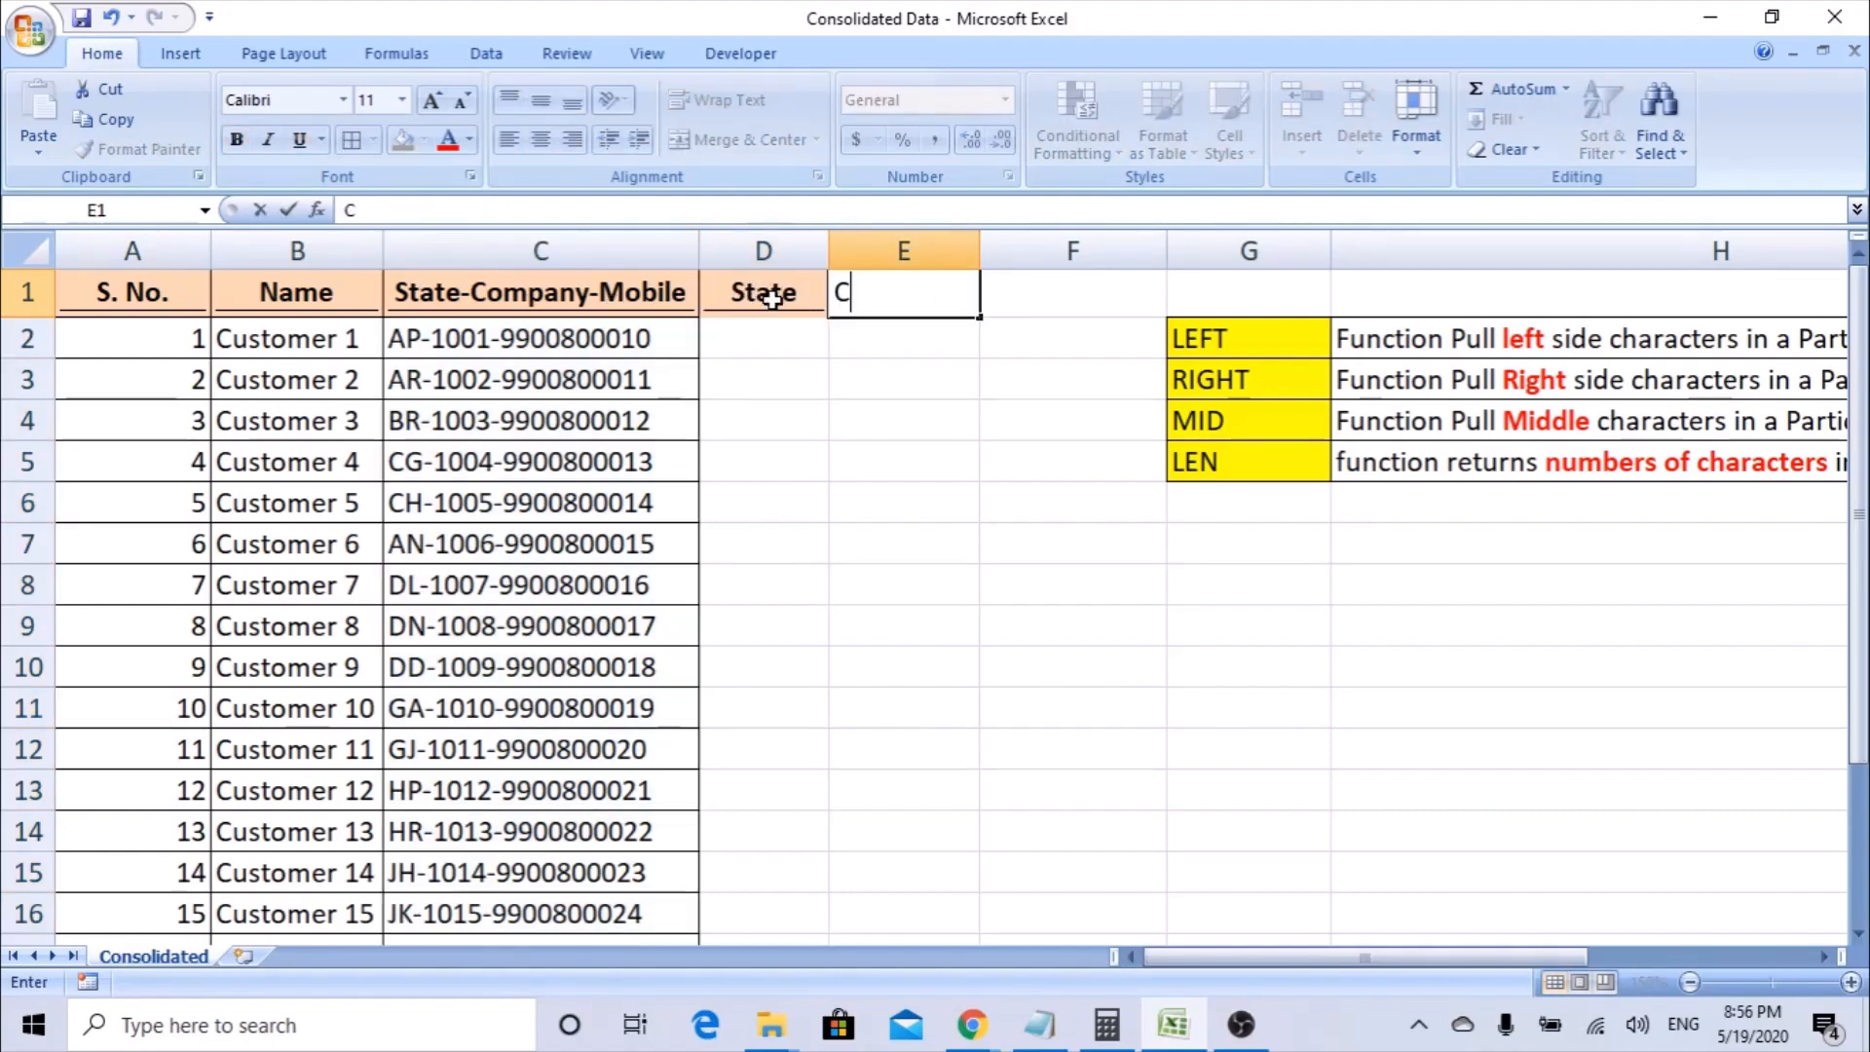
{"action": "type", "text": "ompany"}
{"action": "key", "text": "Tab"}
{"action": "type", "text": "Mobile"}
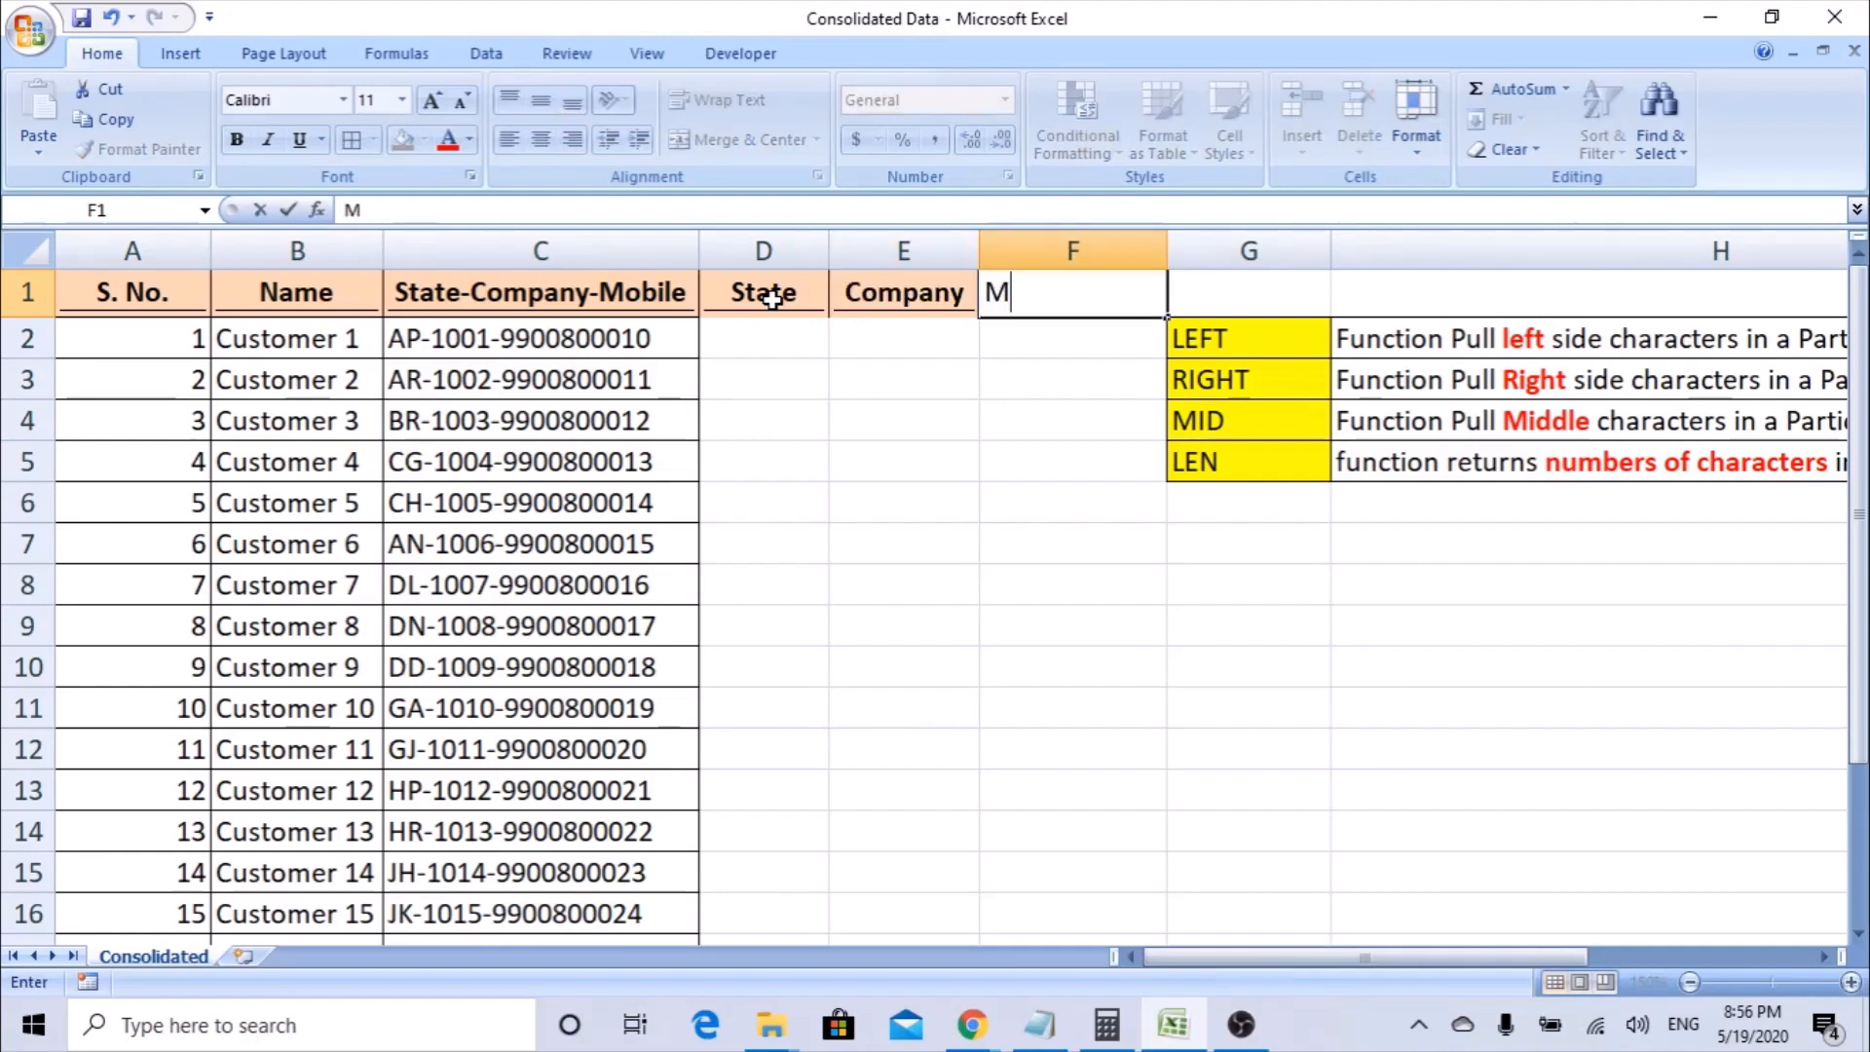
{"action": "key", "text": "Return"}
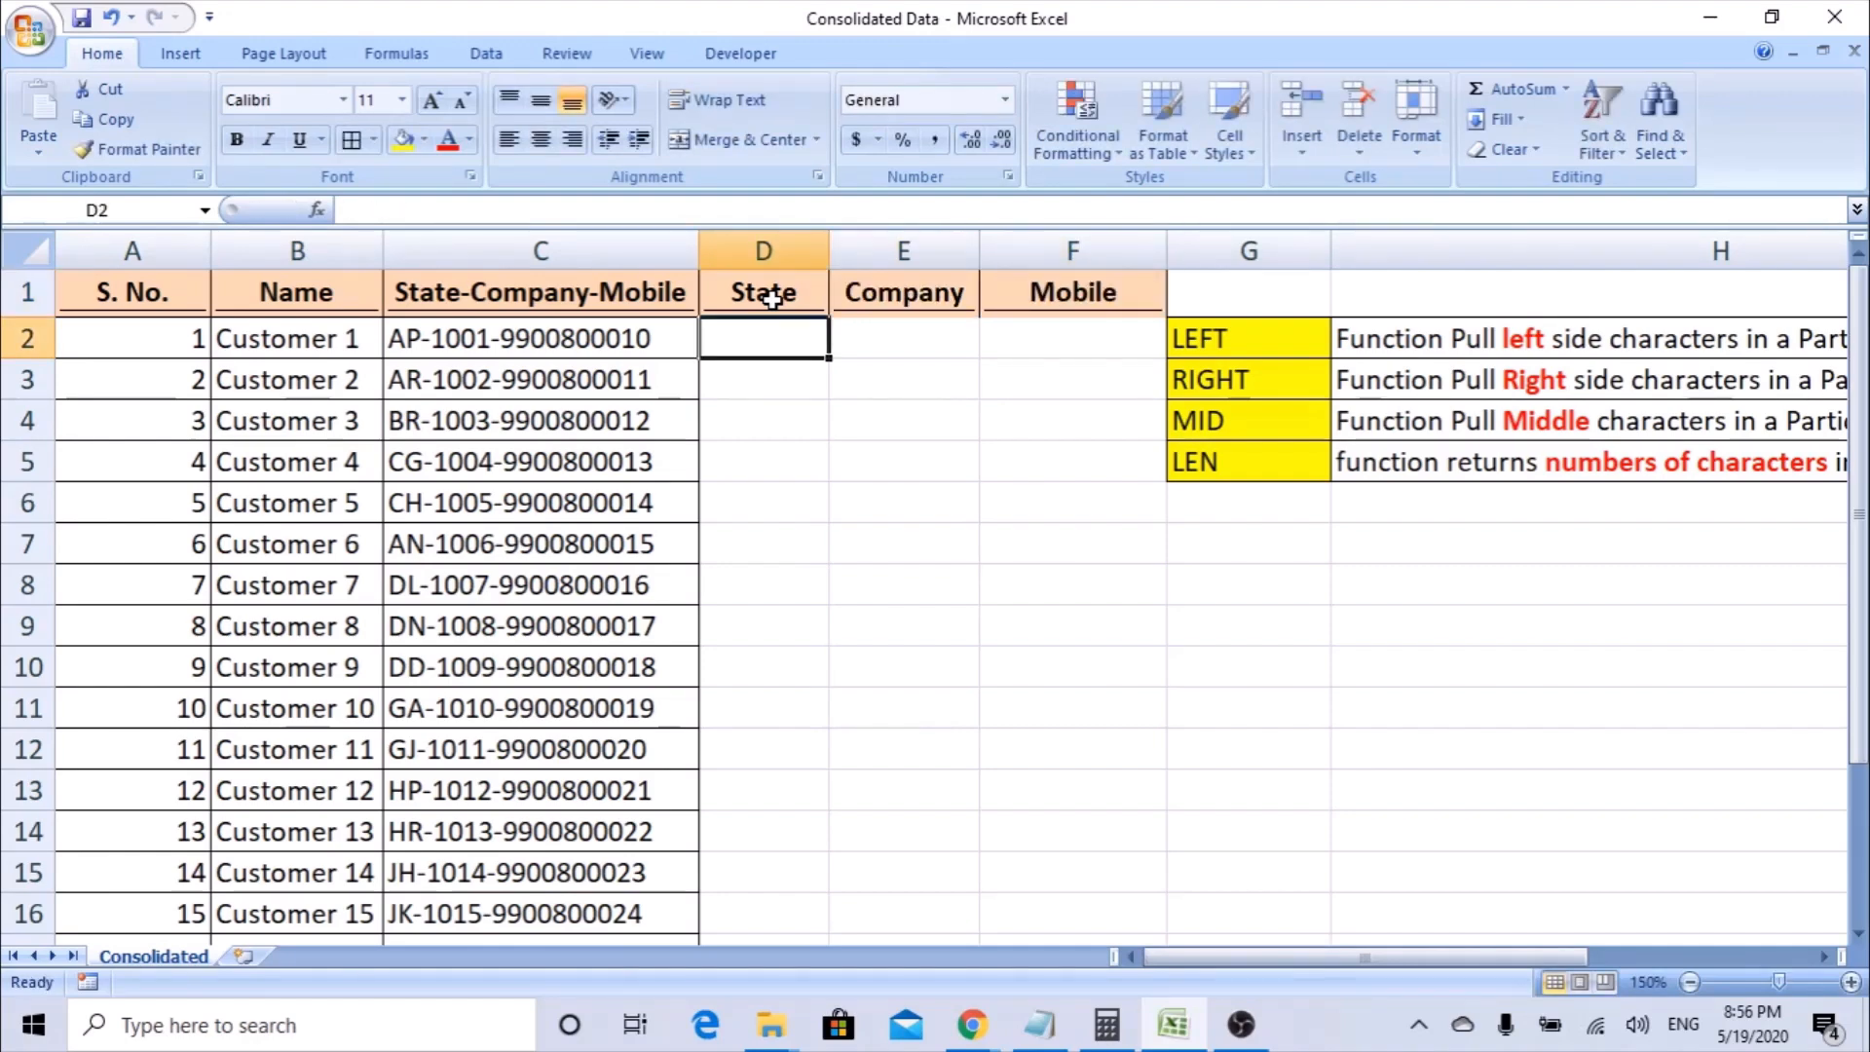
Examine the combined State-Company-Mobile column and the descriptions of the LEFT, RIGHT and MID functions in G2:H4.
{"action": "left_click", "coordinate": [540, 250]}
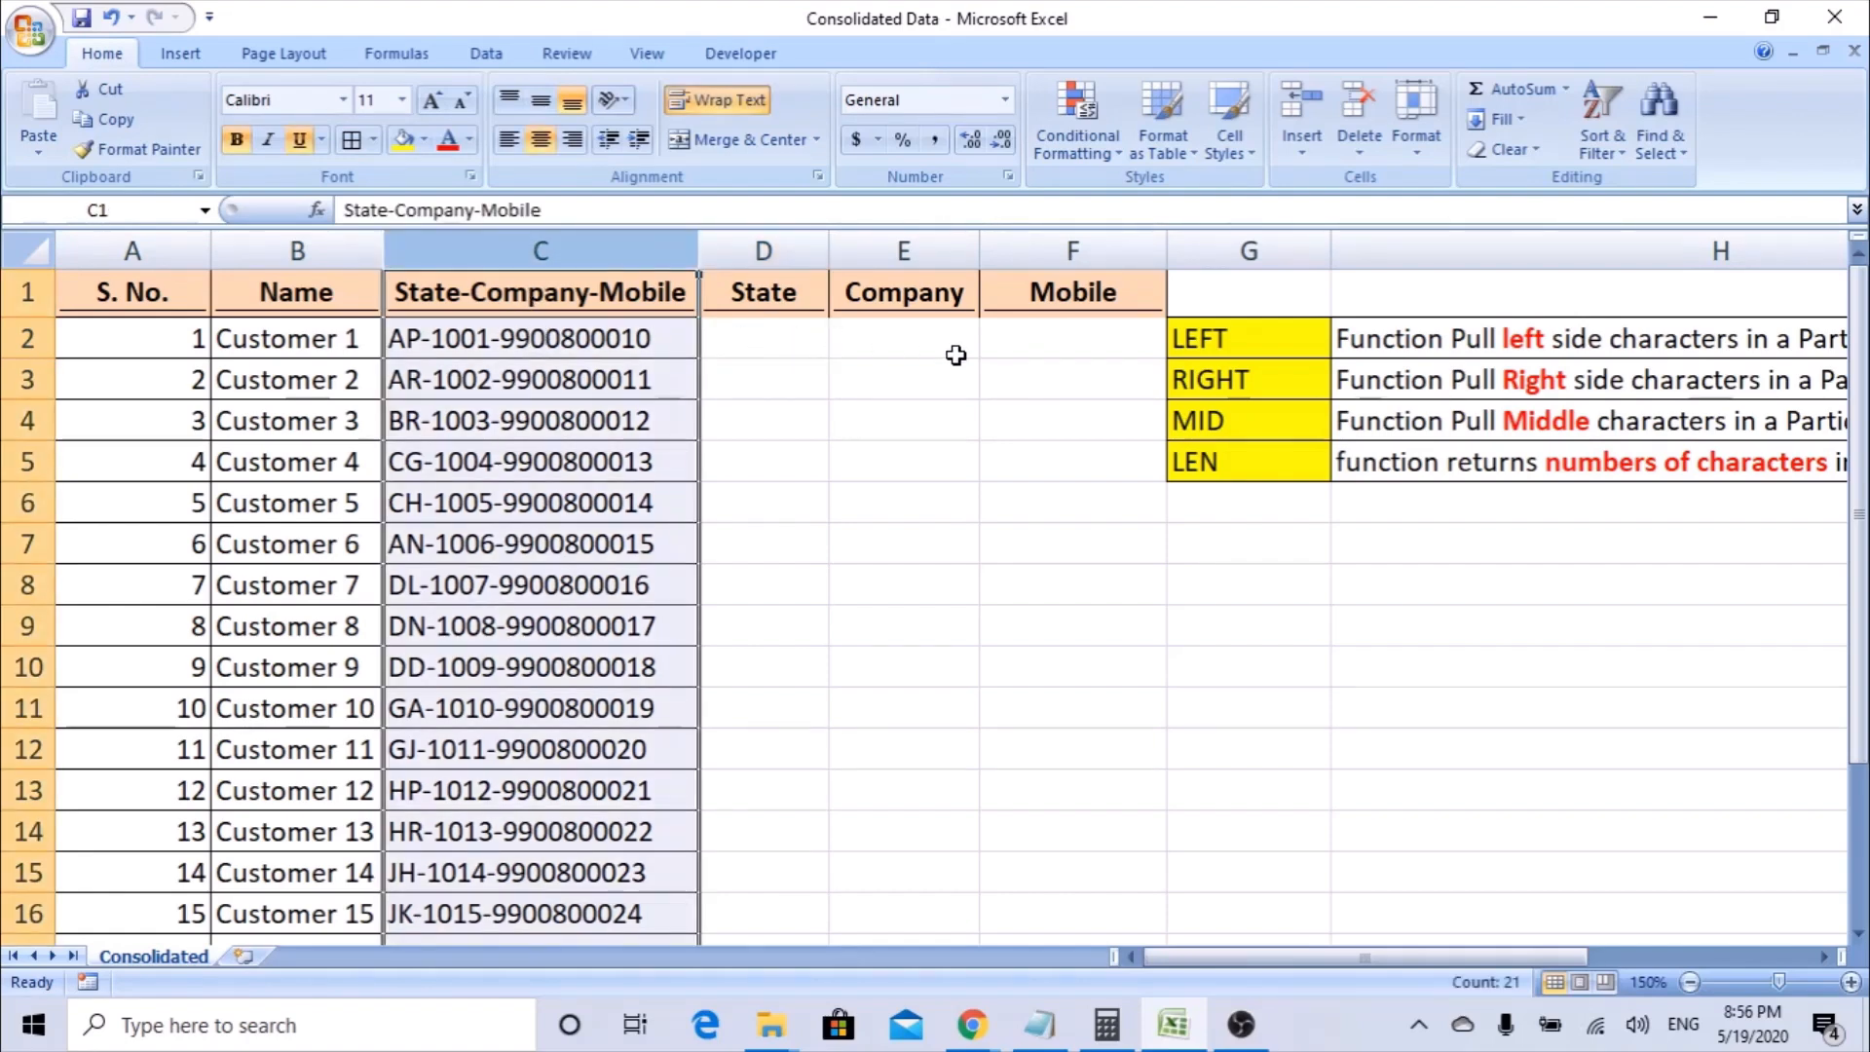
{"action": "left_click_drag", "start_coordinate": [1237, 341], "coordinate": [1235, 411]}
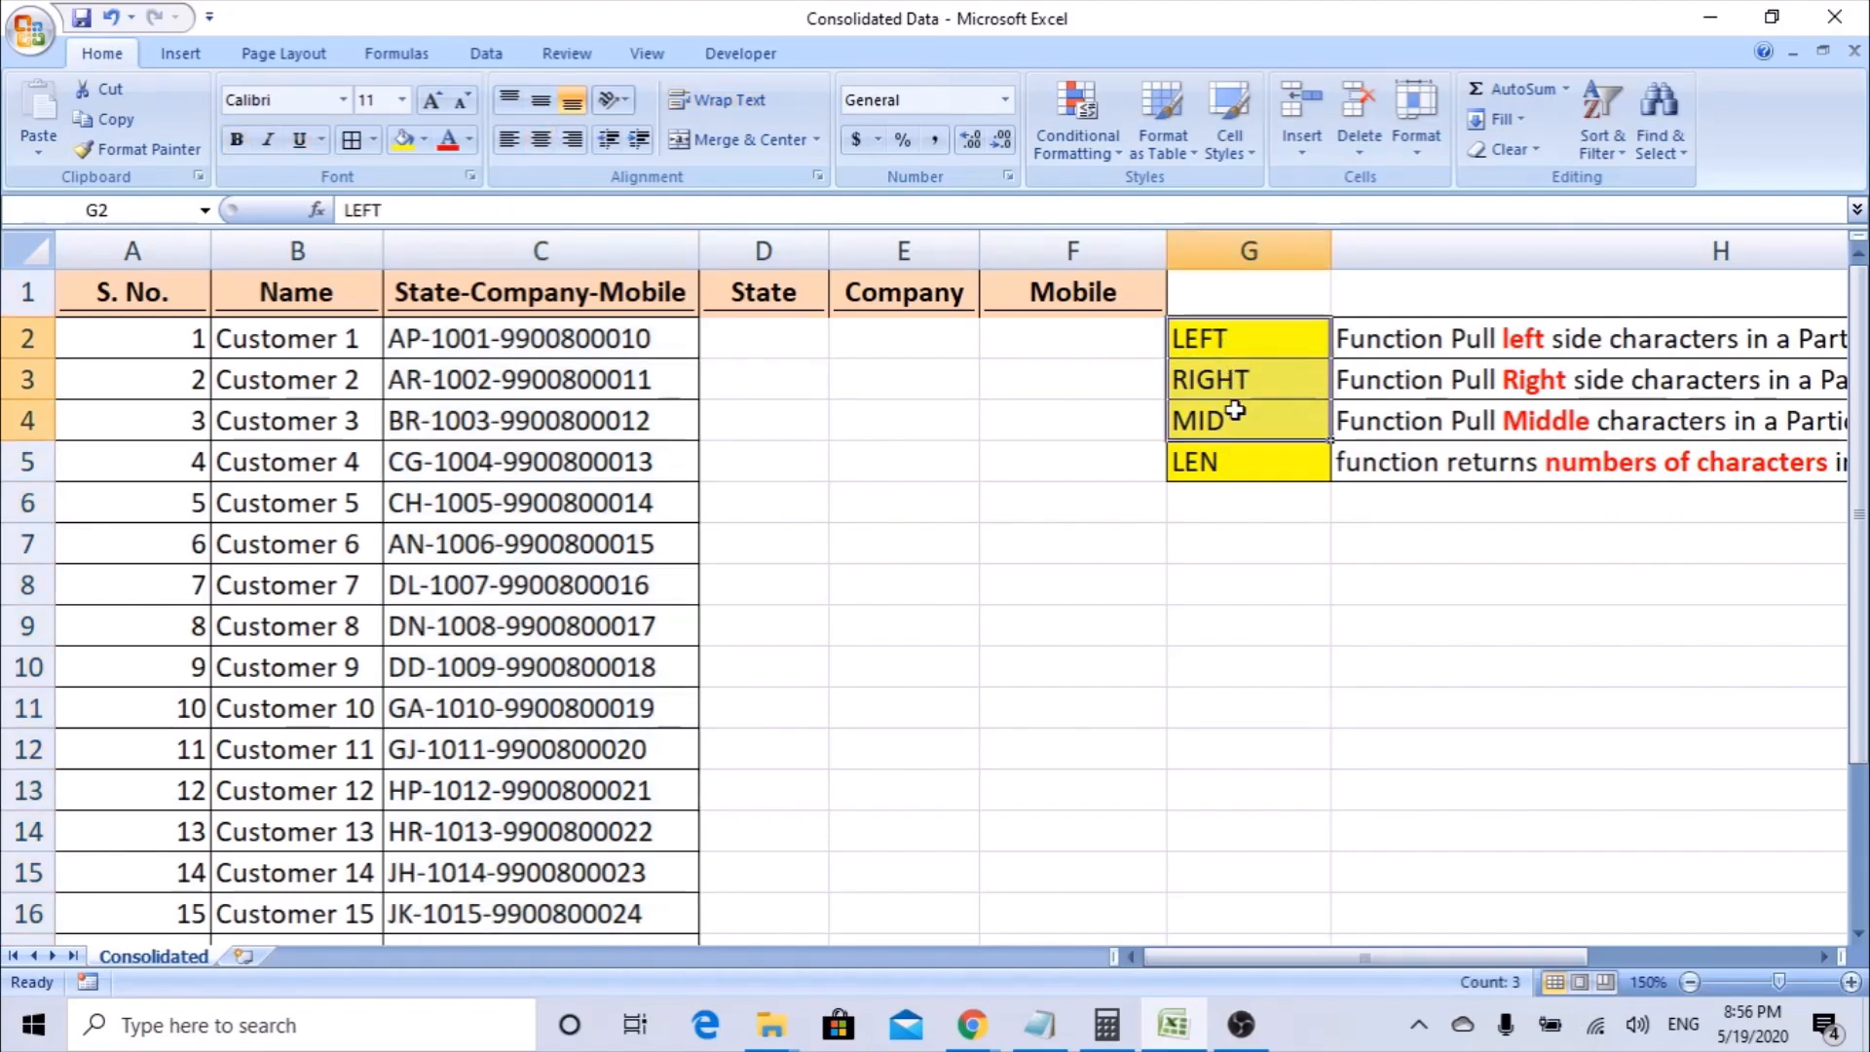
{"action": "key", "text": "Right"}
{"action": "key", "text": "Left"}
{"action": "key", "text": "Down"}
{"action": "key", "text": "Down"}
{"action": "key", "text": "Down"}
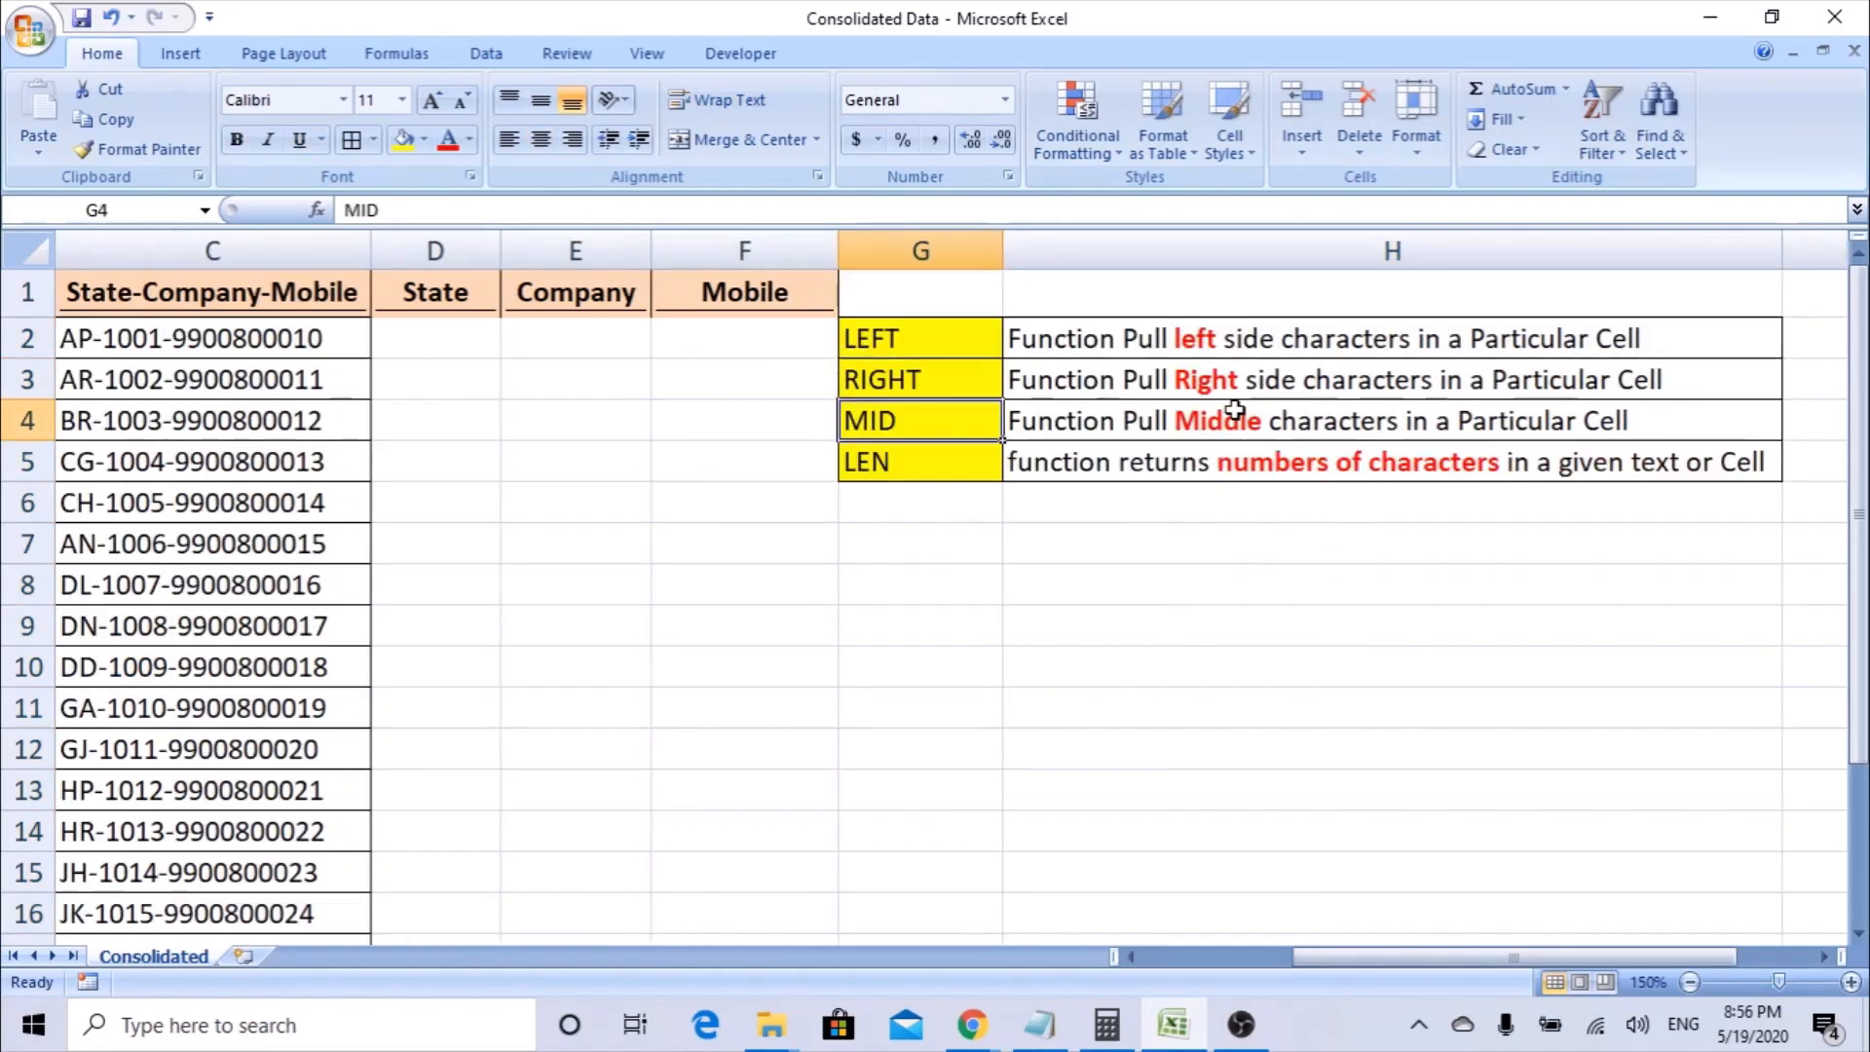
{"action": "key", "text": "Up"}
{"action": "key", "text": "Up"}
{"action": "key", "text": "Up"}
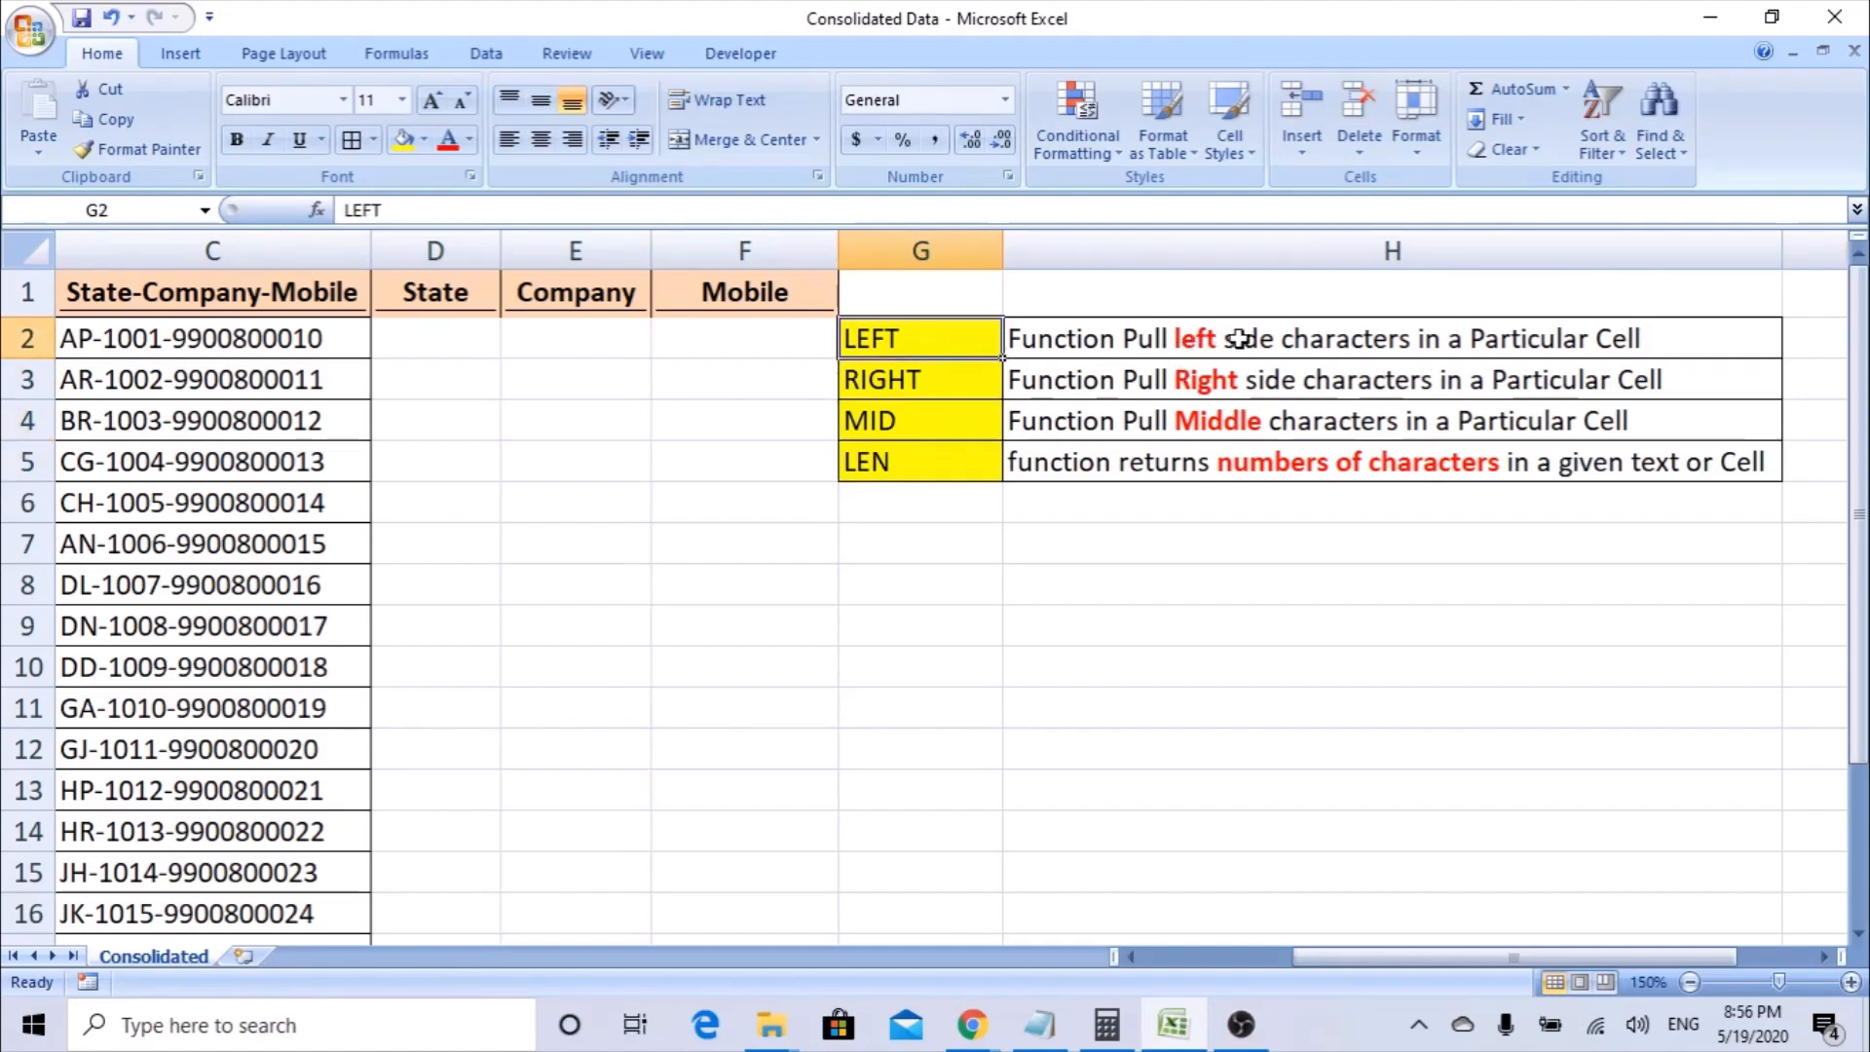
Examine the combined text in C2 from its left and right ends against the LEFT and RIGHT function descriptions.
{"action": "left_click", "coordinate": [261, 325]}
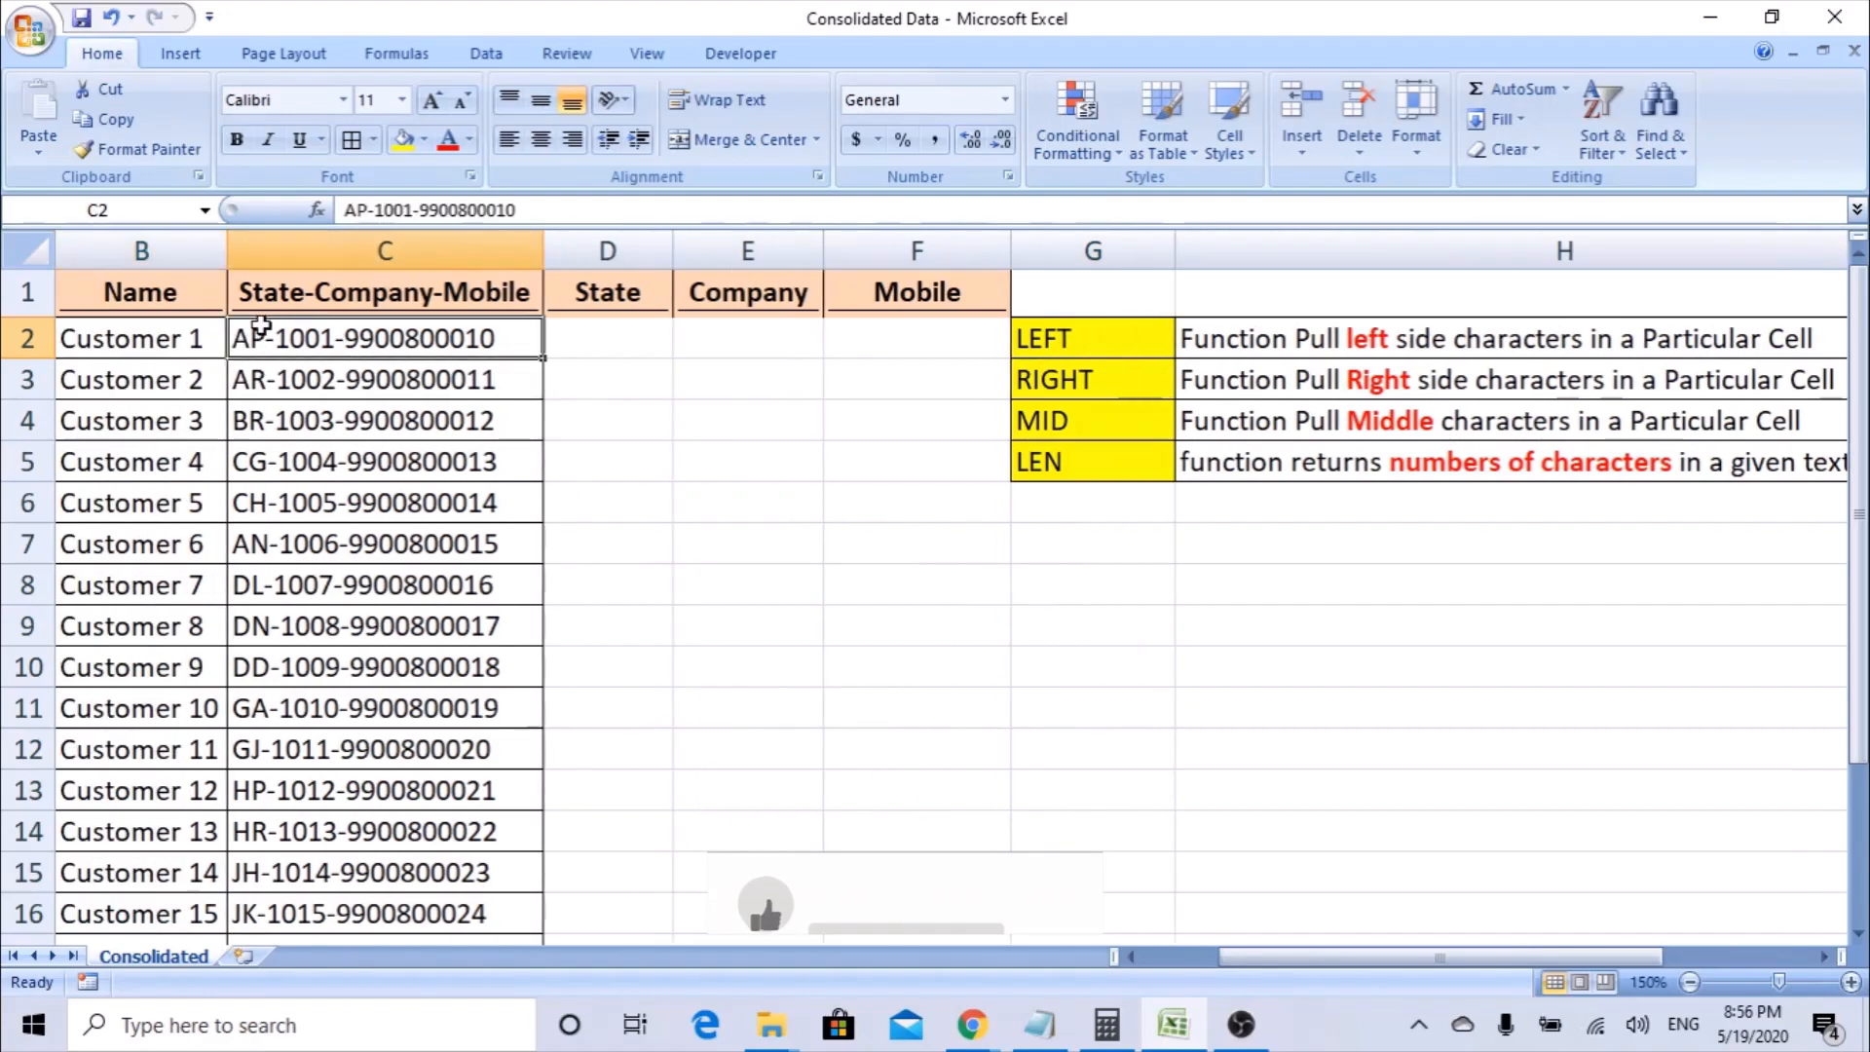
{"action": "double_click", "coordinate": [235, 336]}
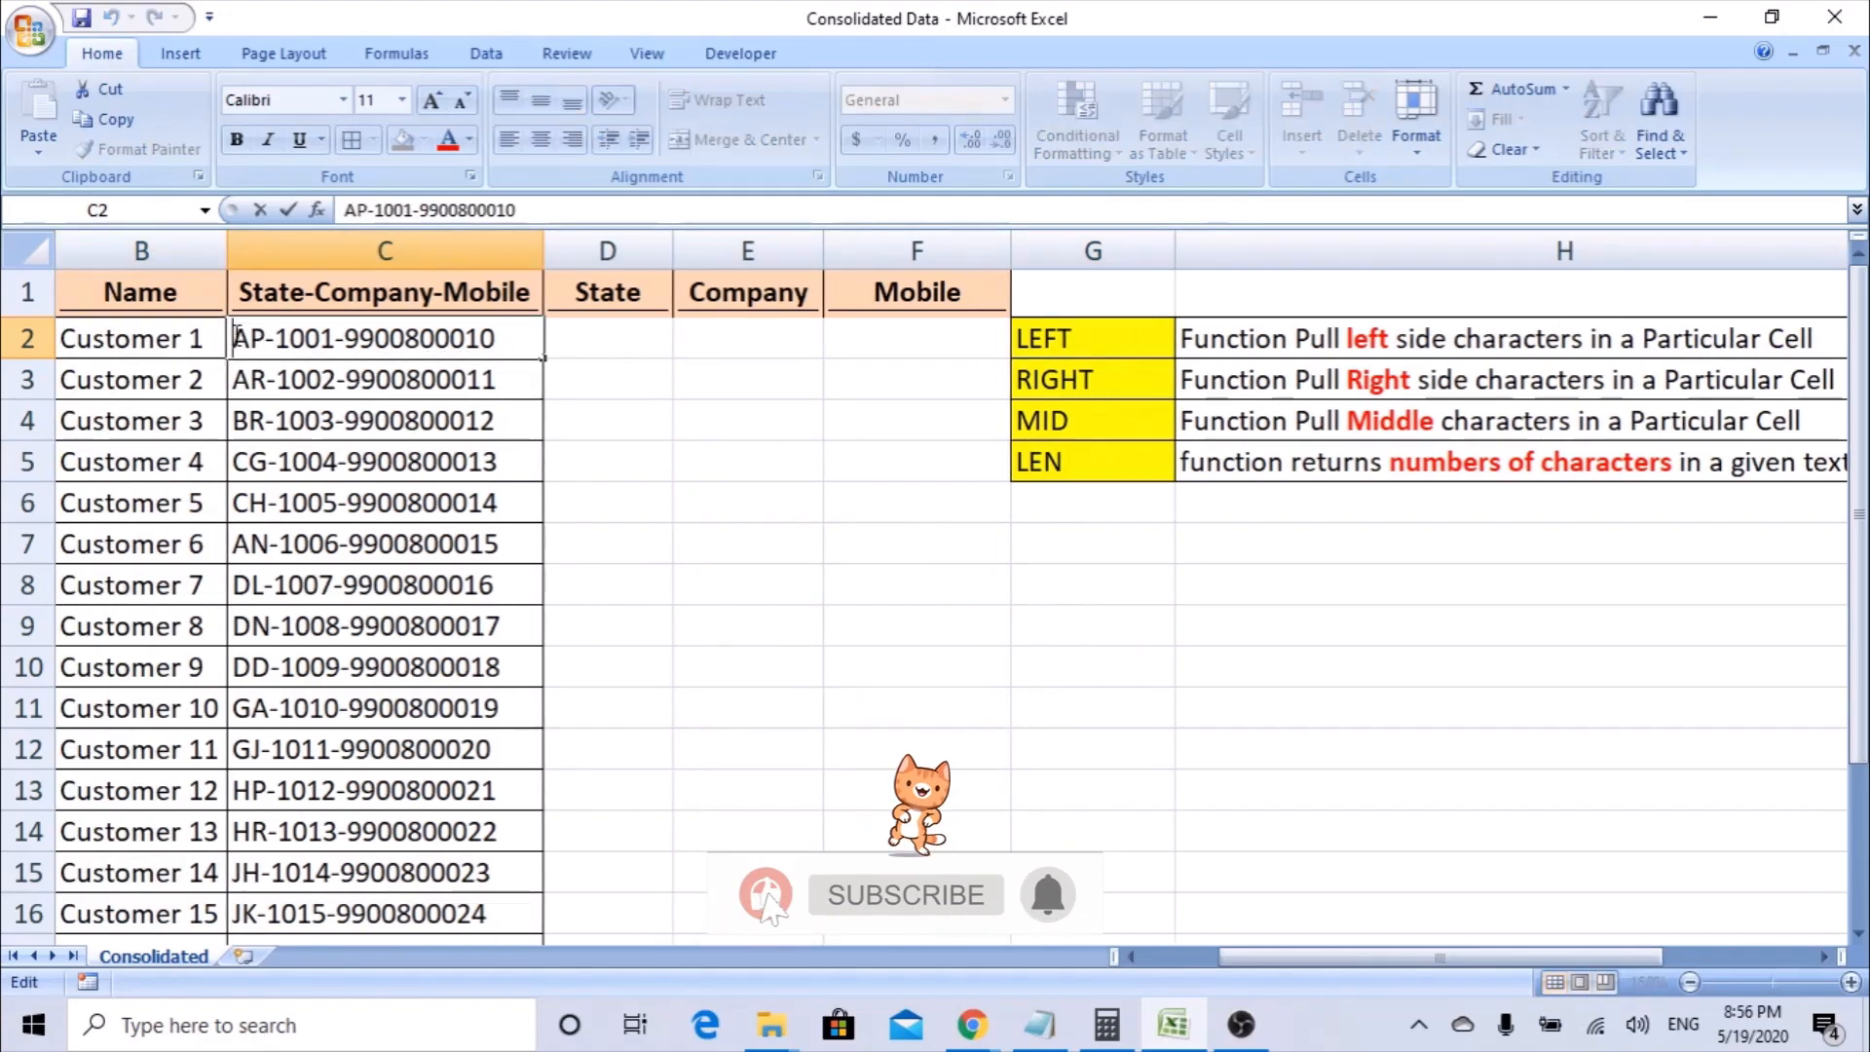
{"action": "left_click_drag", "start_coordinate": [234, 338], "coordinate": [542, 346]}
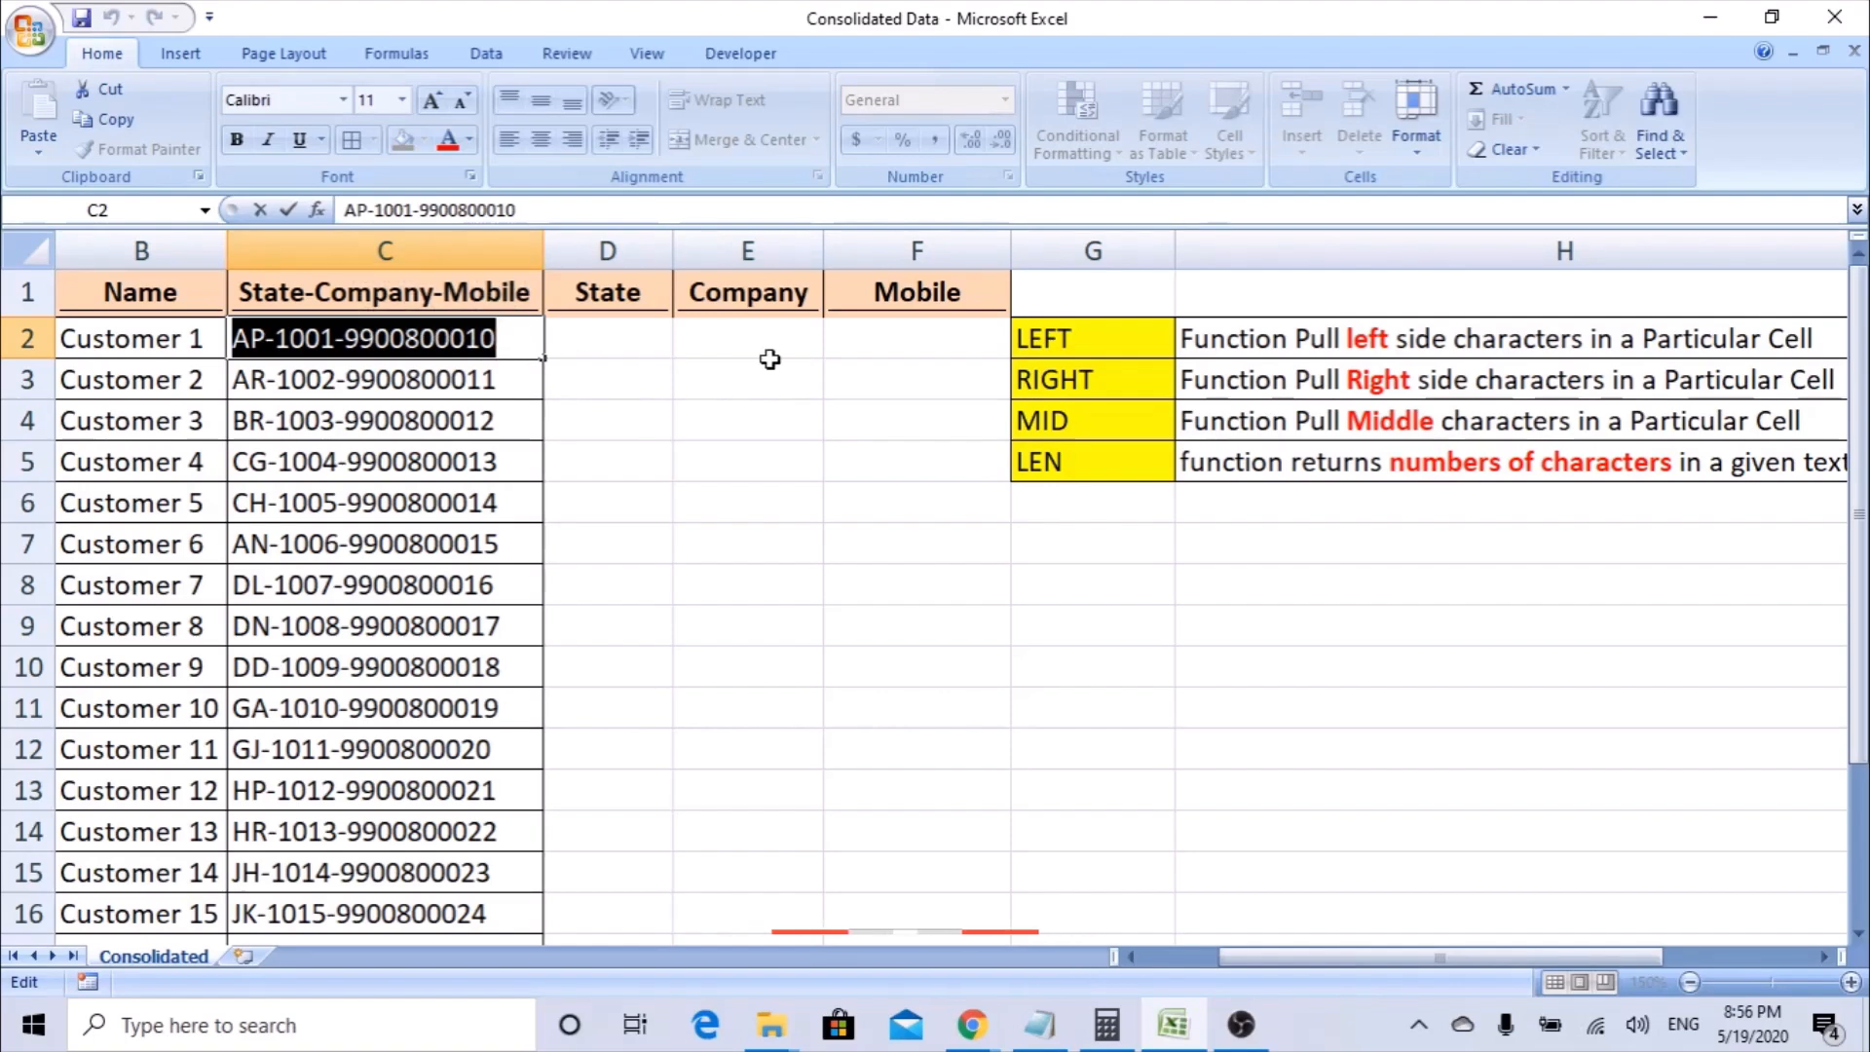
{"action": "left_click", "coordinate": [769, 363]}
{"action": "left_click", "coordinate": [1045, 341]}
{"action": "left_click", "coordinate": [1118, 380]}
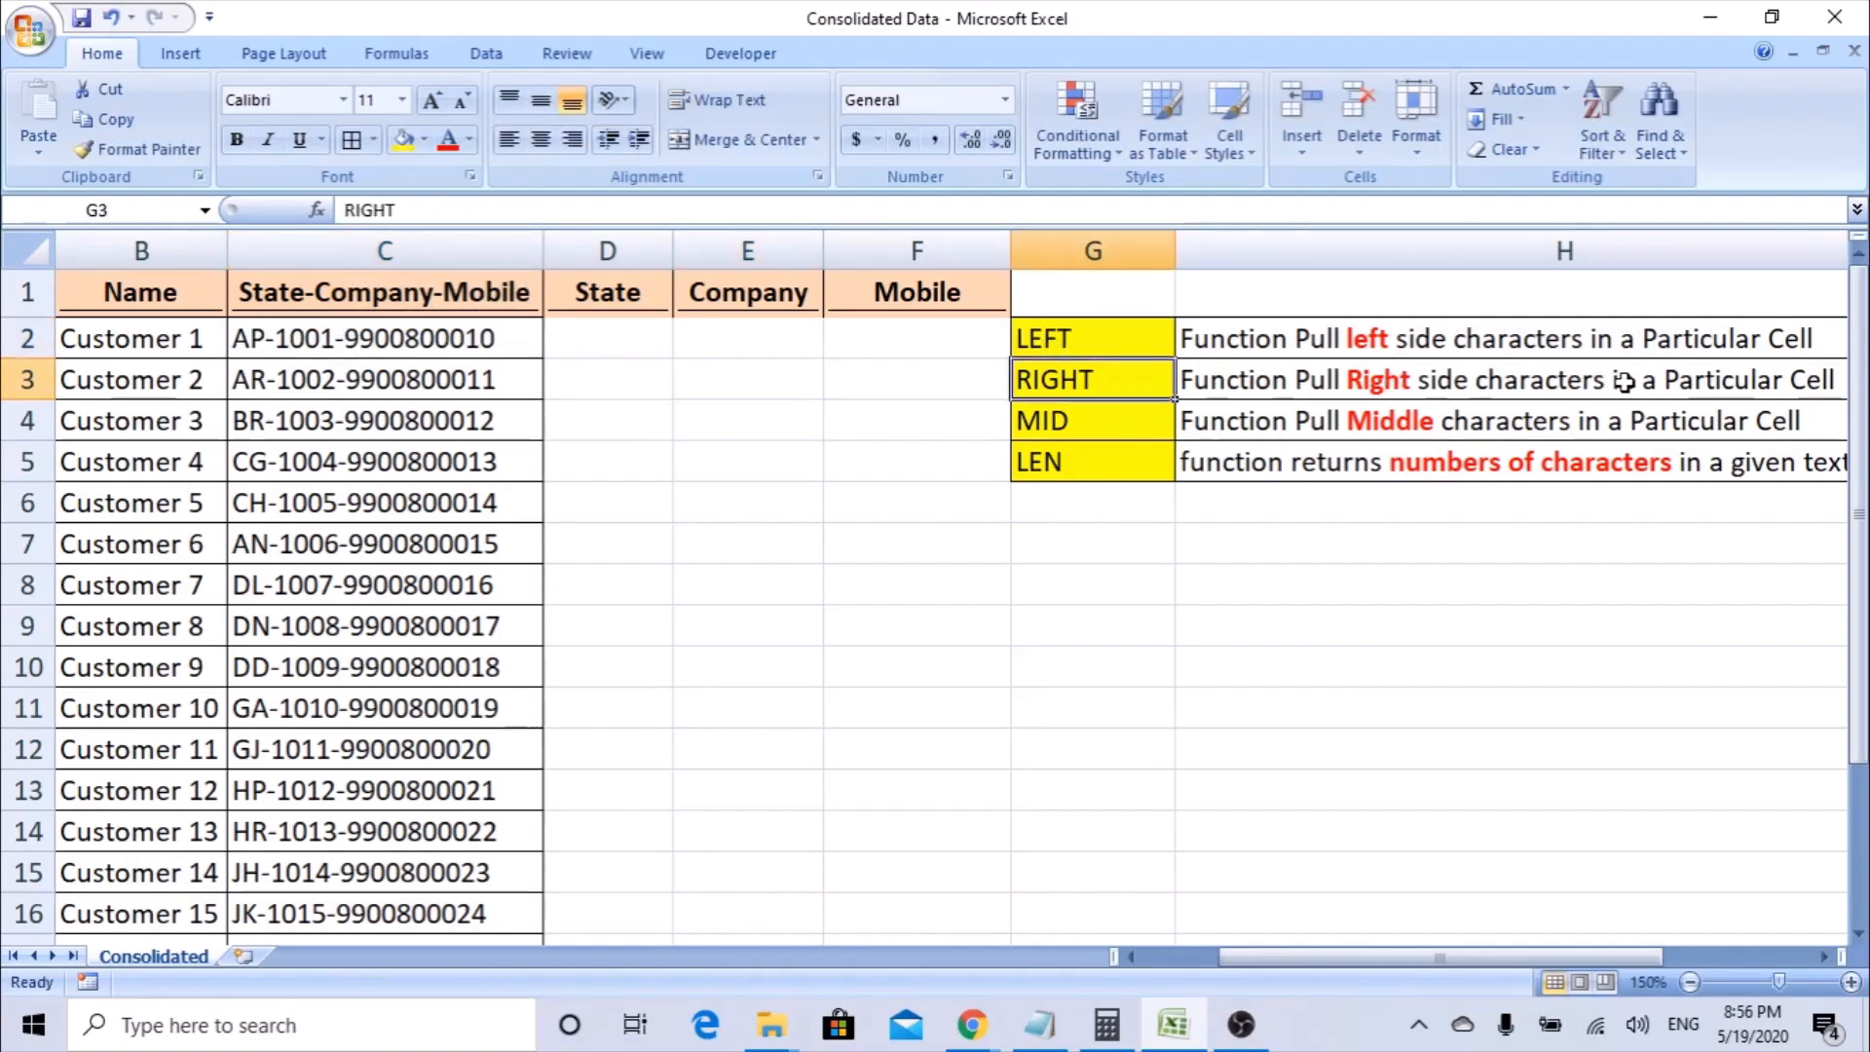
{"action": "double_click", "coordinate": [539, 338]}
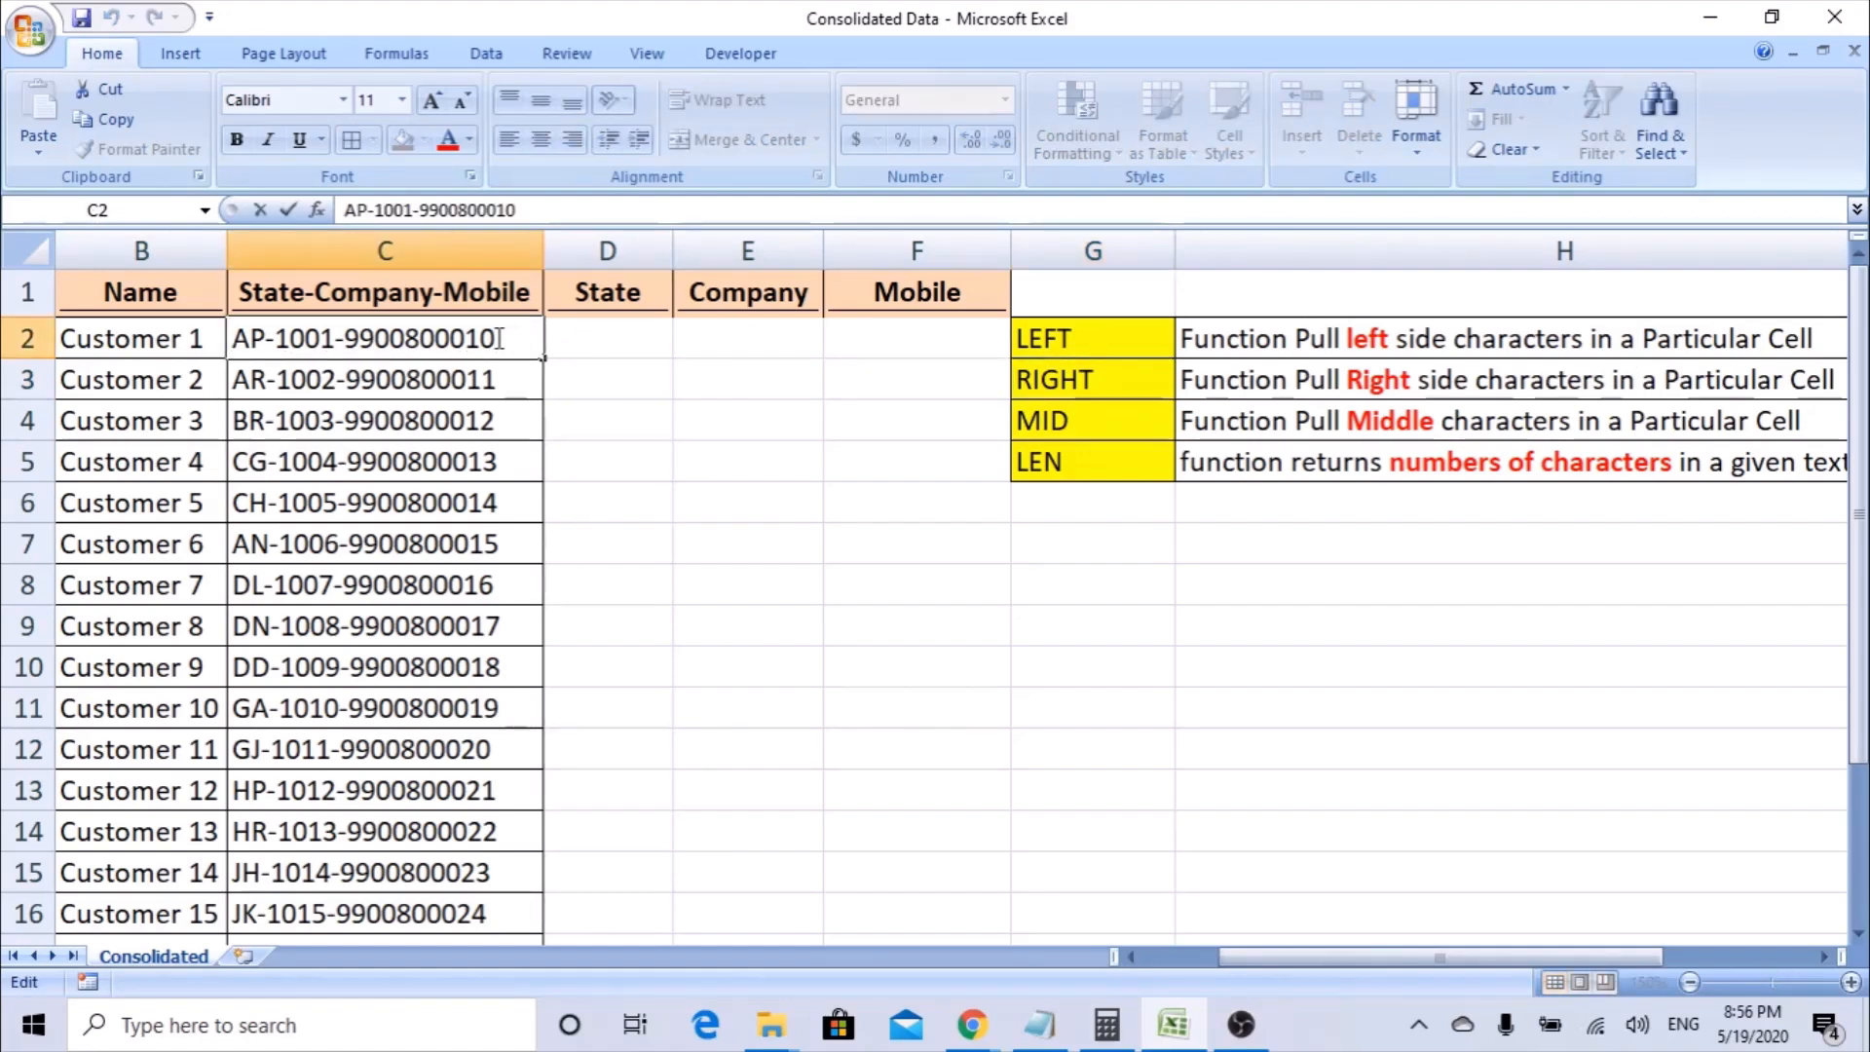
{"action": "left_click_drag", "start_coordinate": [497, 338], "coordinate": [224, 341]}
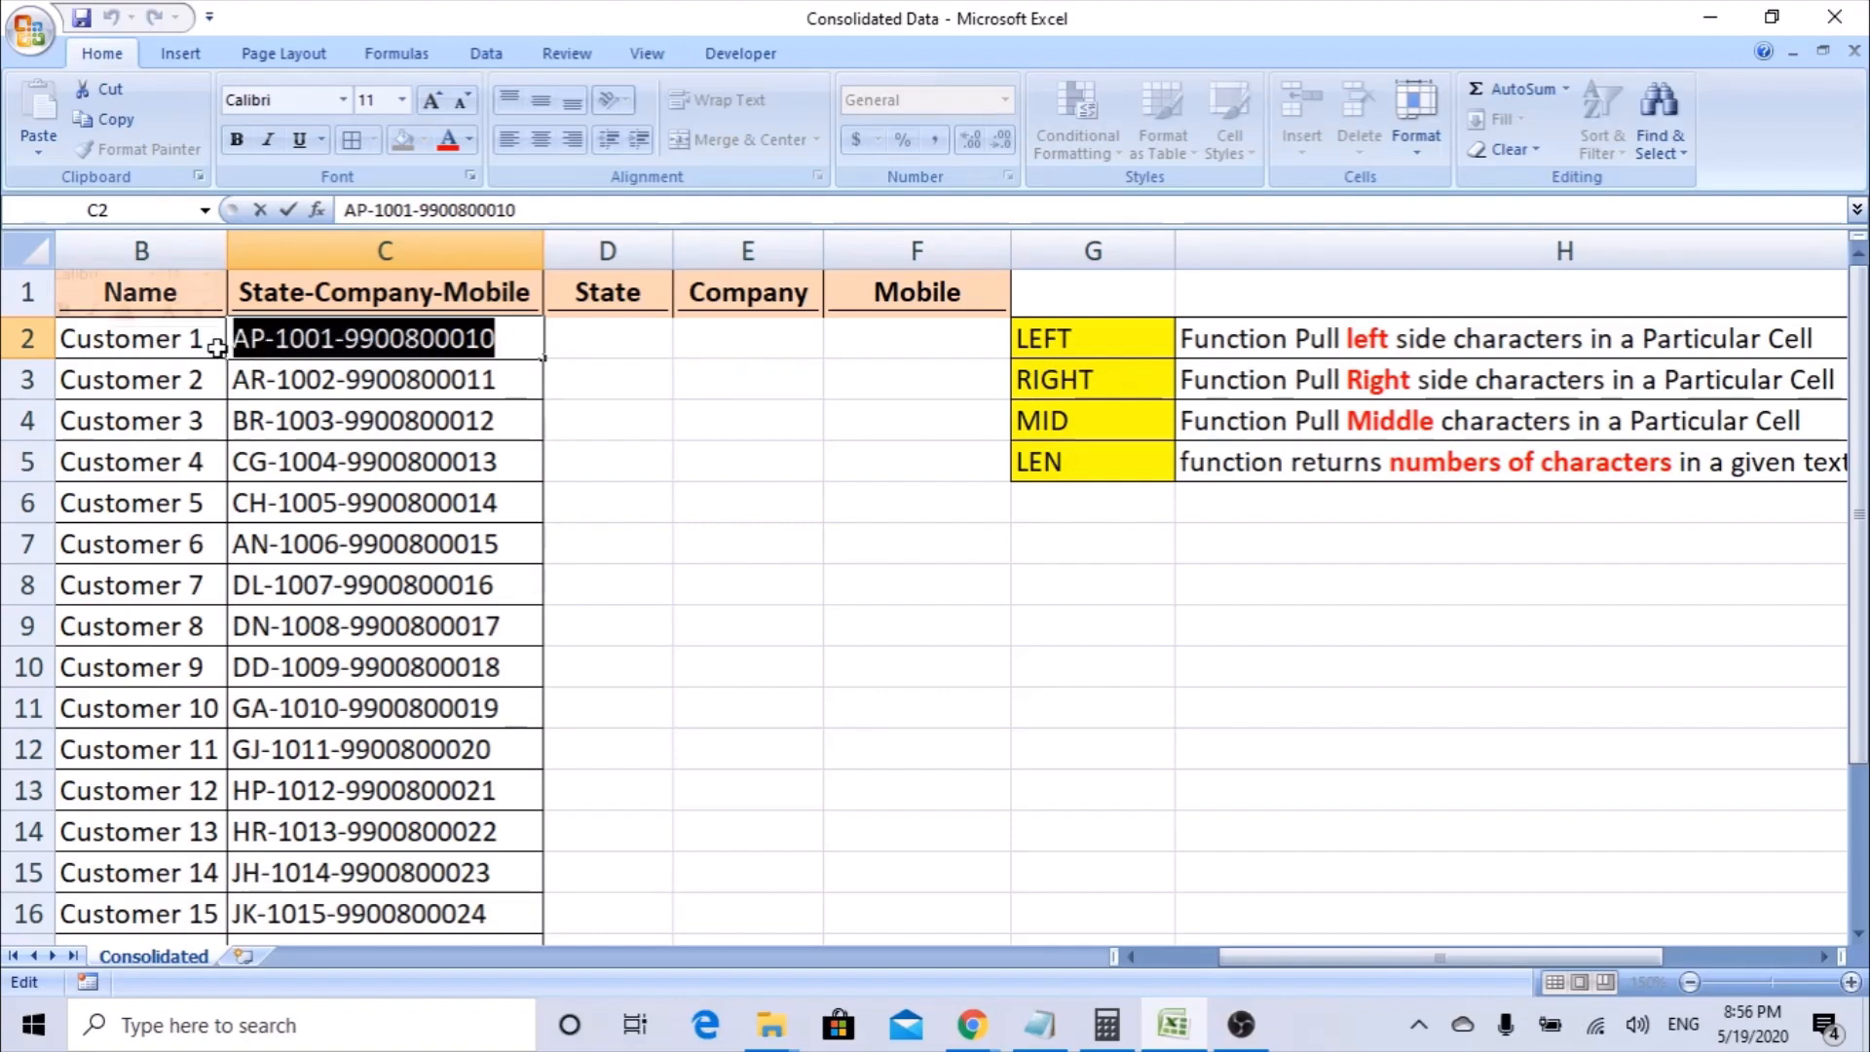
Examine the MID entry in G4 against the state code and middle section of the combined text in C2.
{"action": "left_click", "coordinate": [769, 380]}
{"action": "left_click", "coordinate": [1039, 419]}
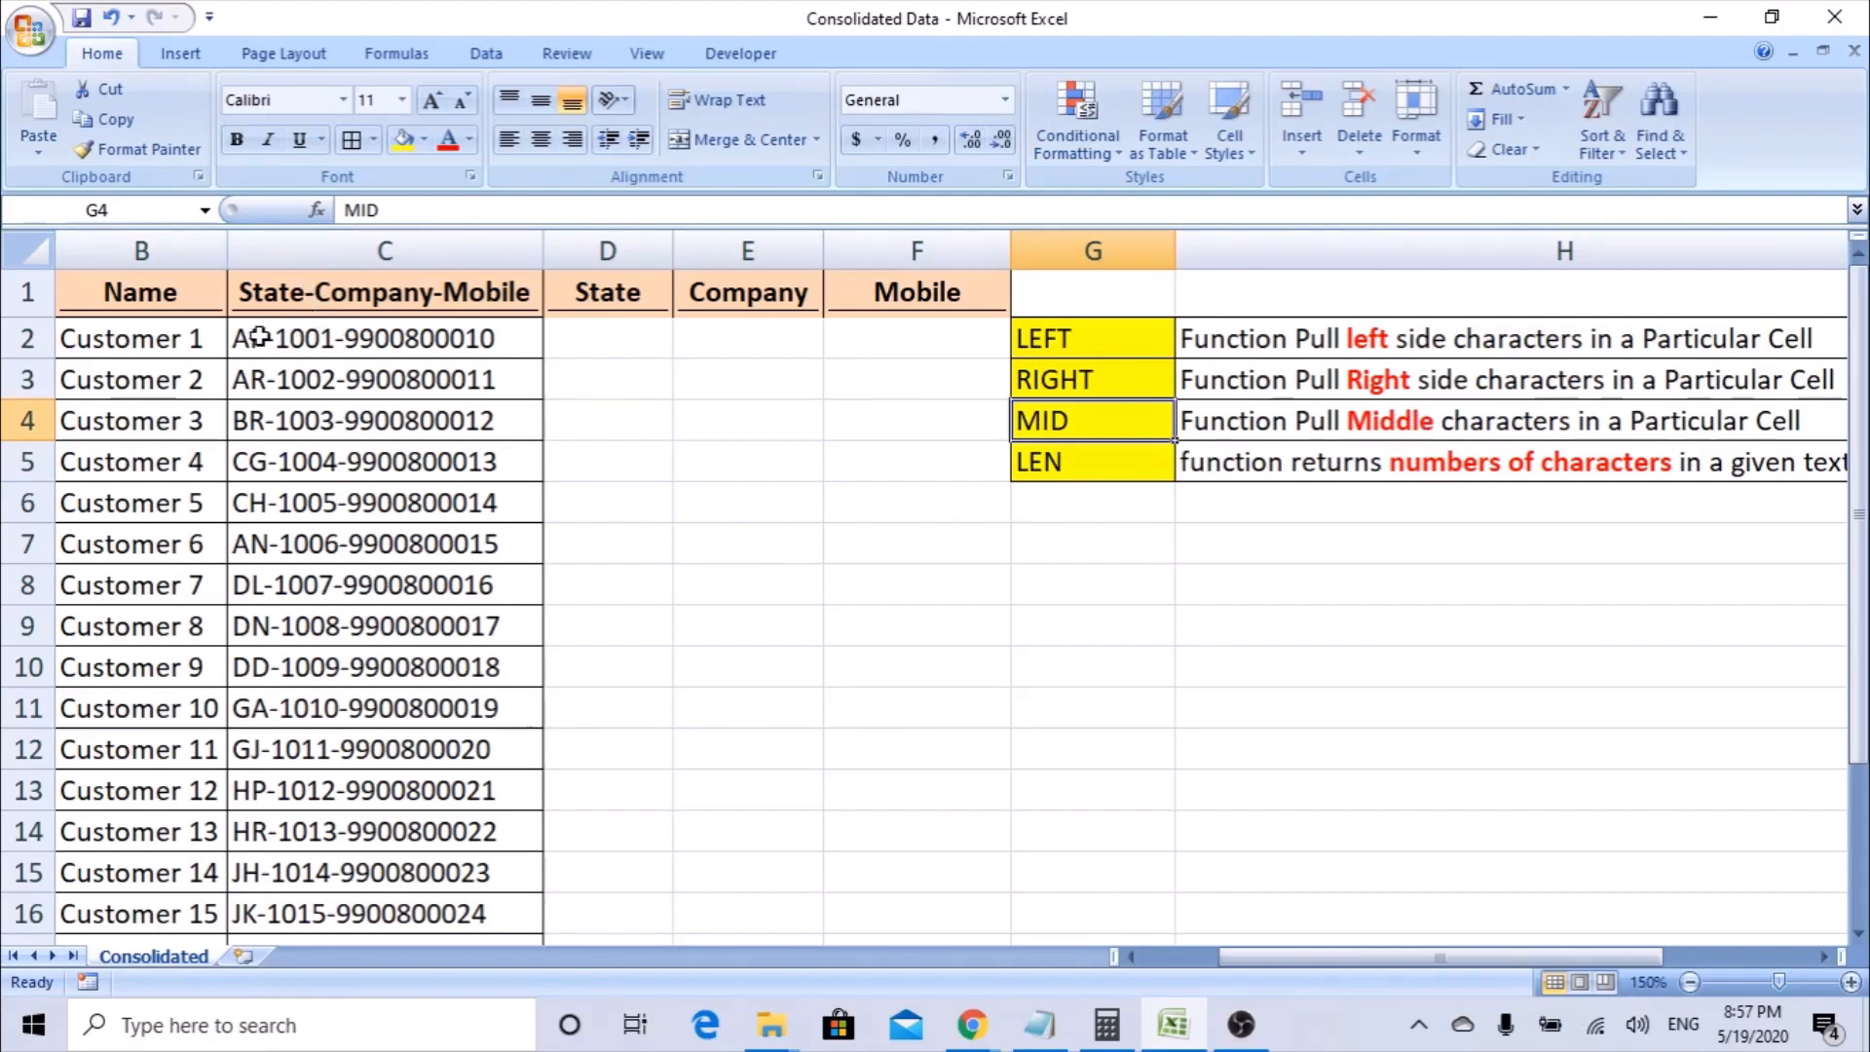
{"action": "left_click", "coordinate": [258, 338]}
{"action": "double_click", "coordinate": [258, 338]}
{"action": "left_click_drag", "start_coordinate": [265, 338], "coordinate": [232, 339]}
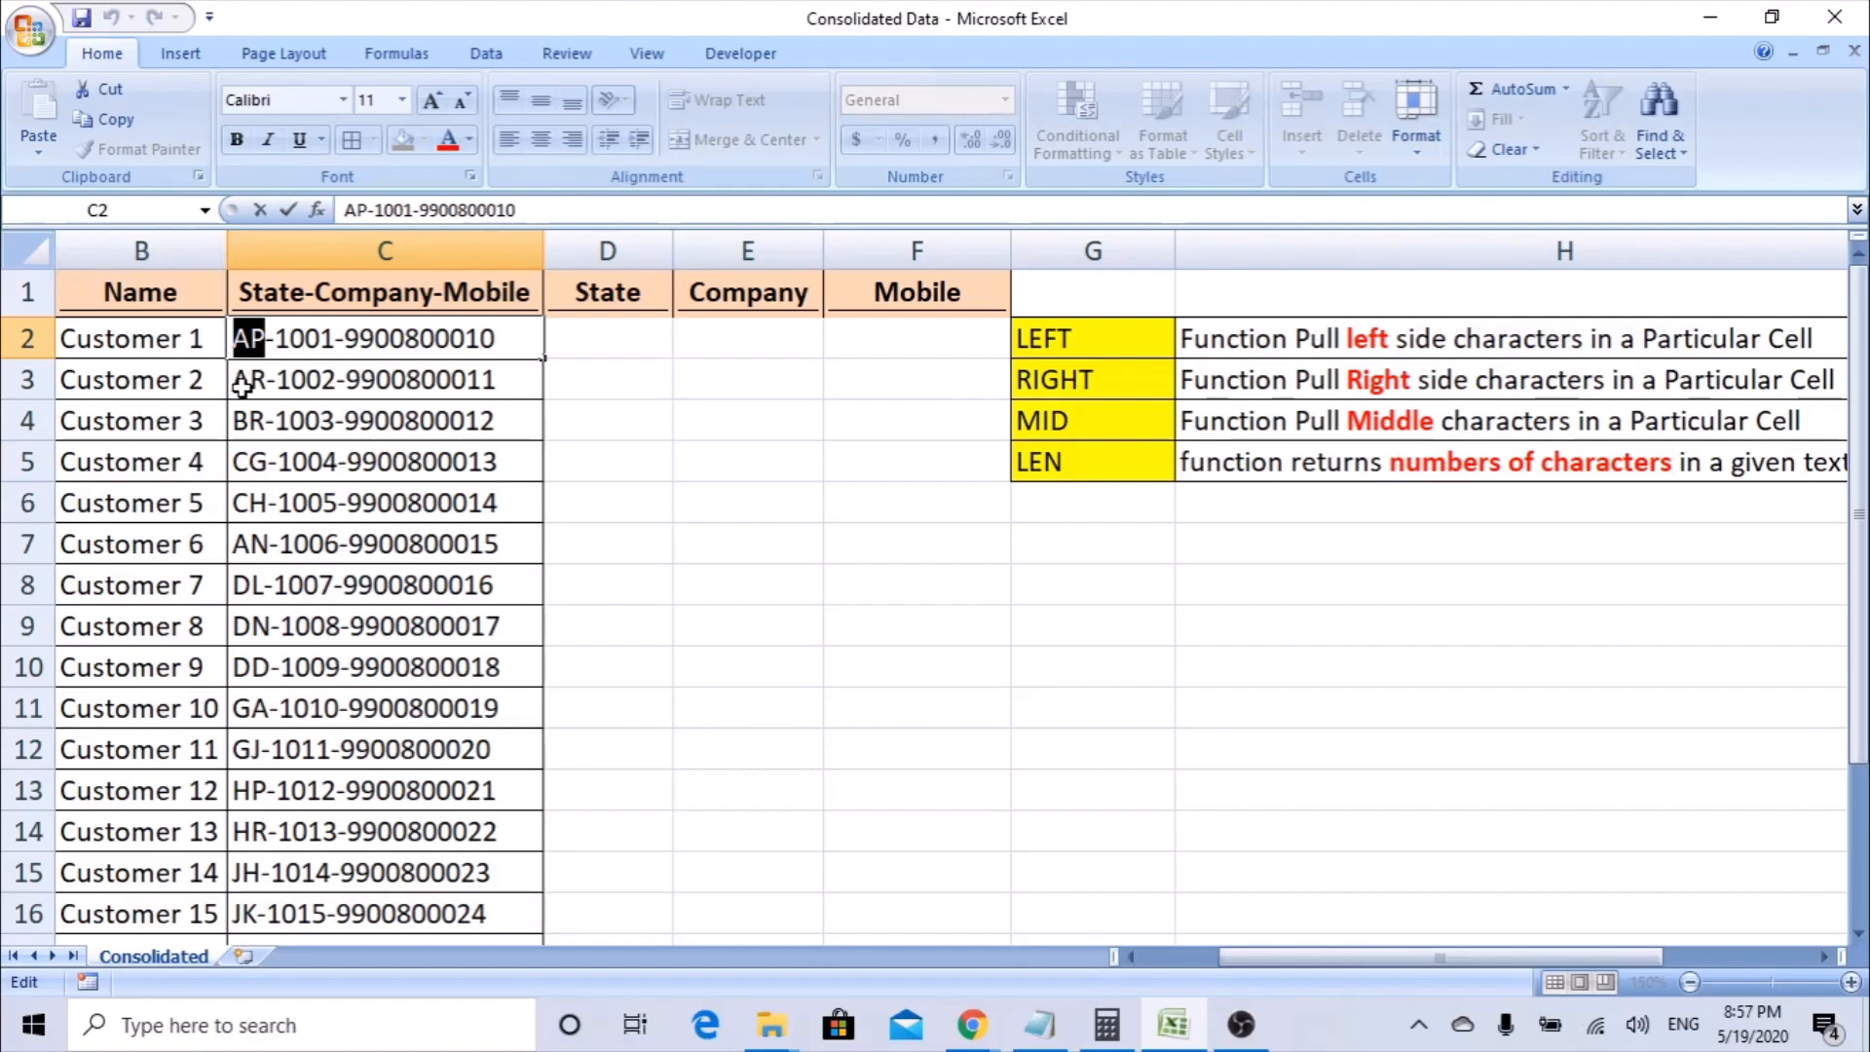
{"action": "left_click", "coordinate": [467, 341]}
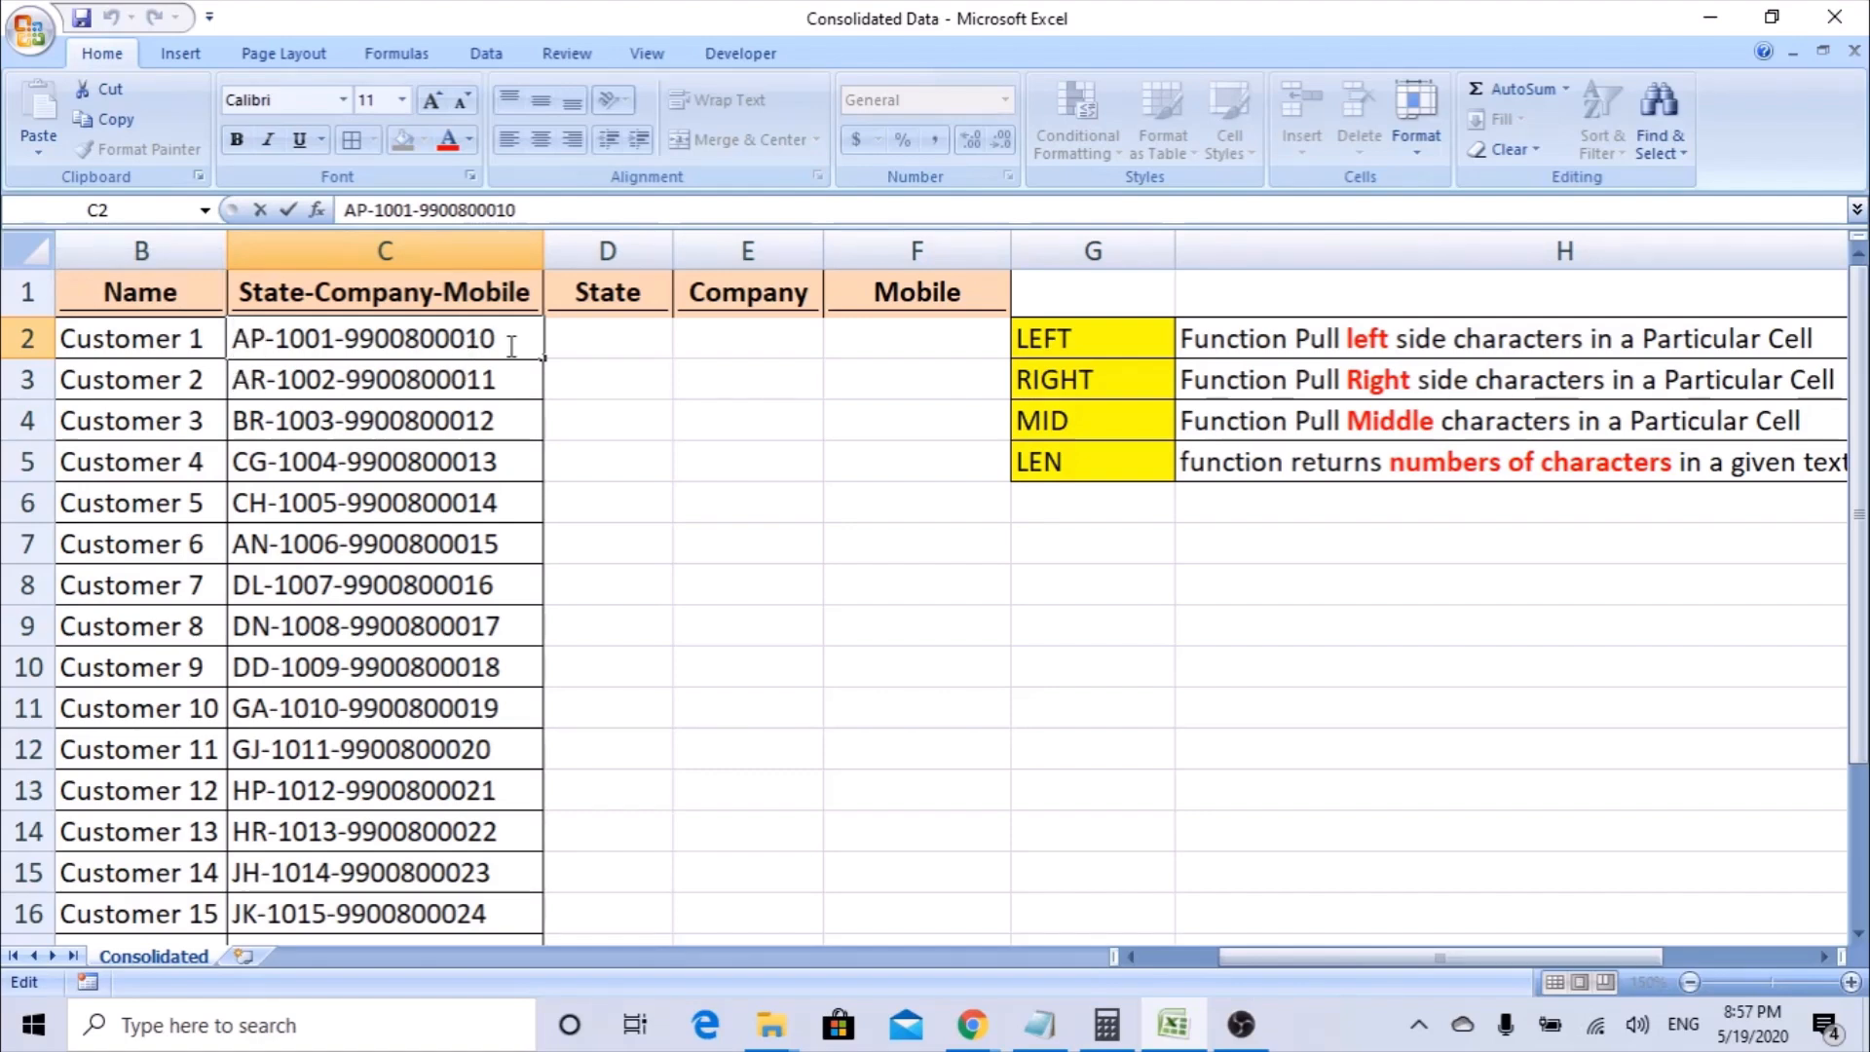
{"action": "left_click", "coordinate": [679, 348]}
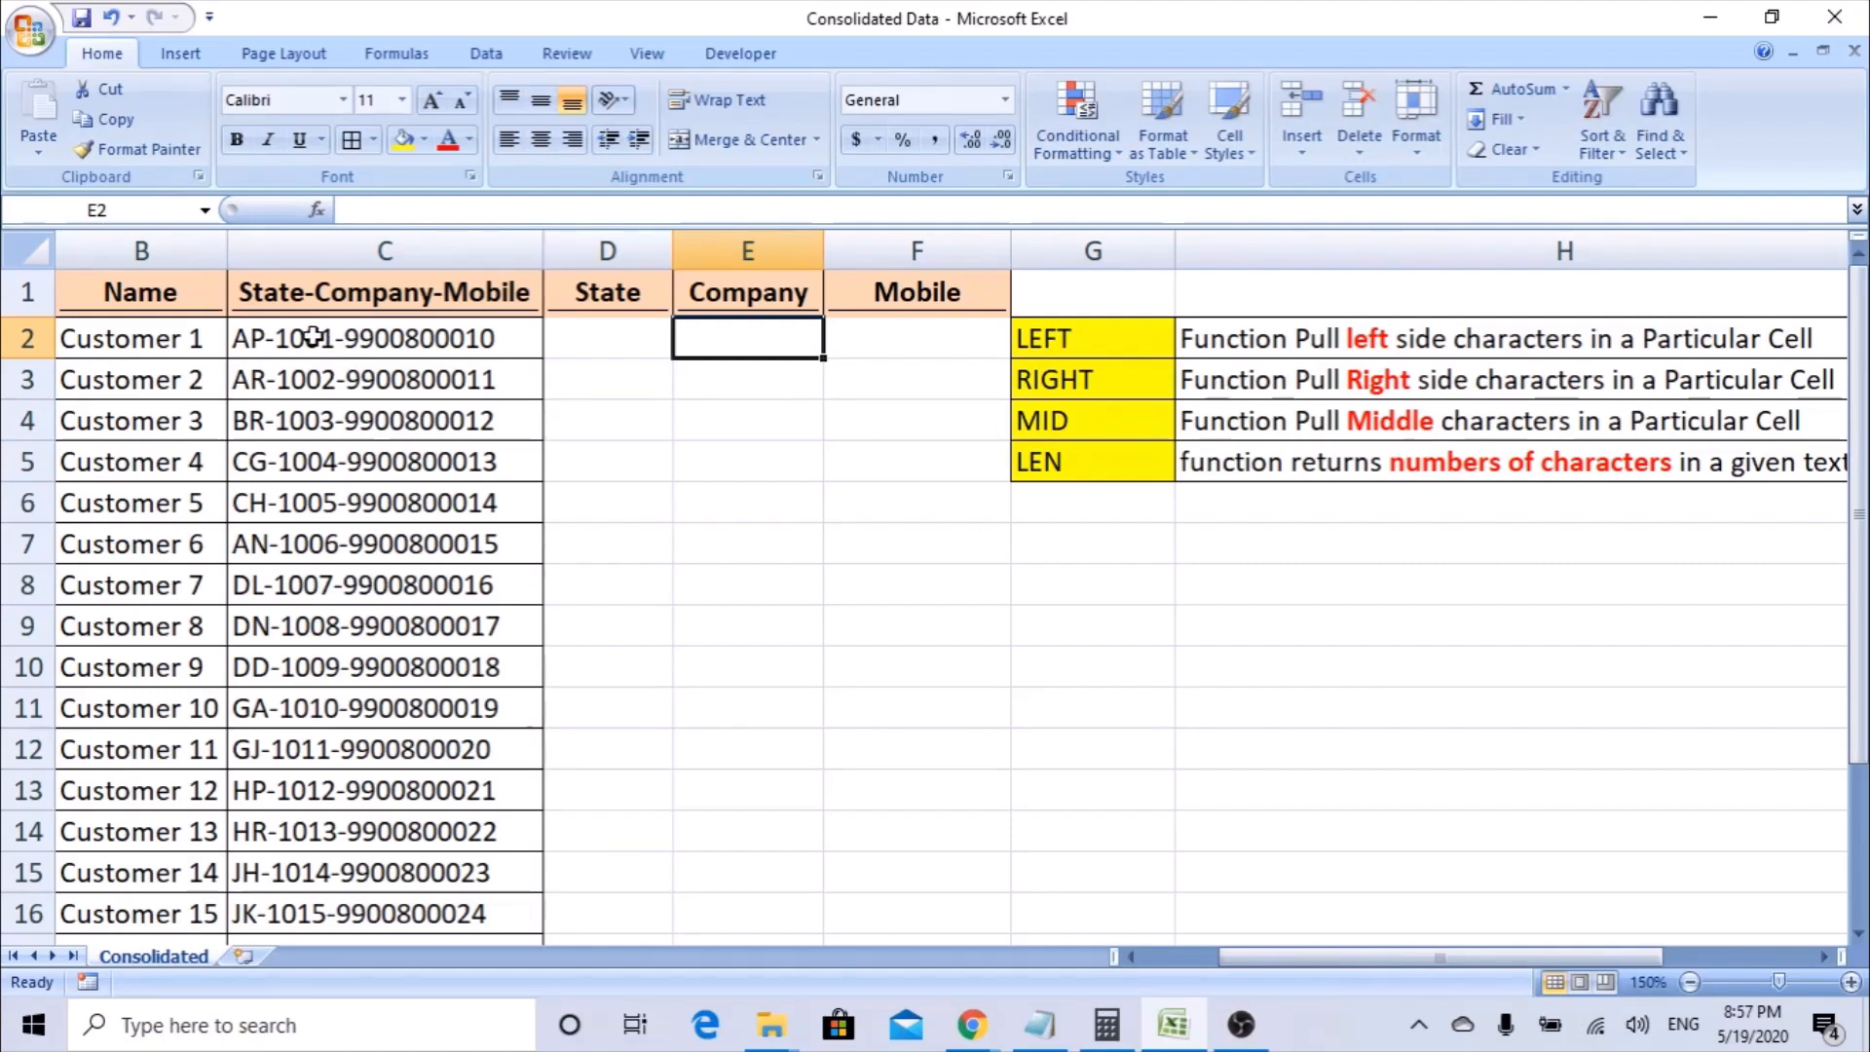
{"action": "left_click", "coordinate": [1060, 420]}
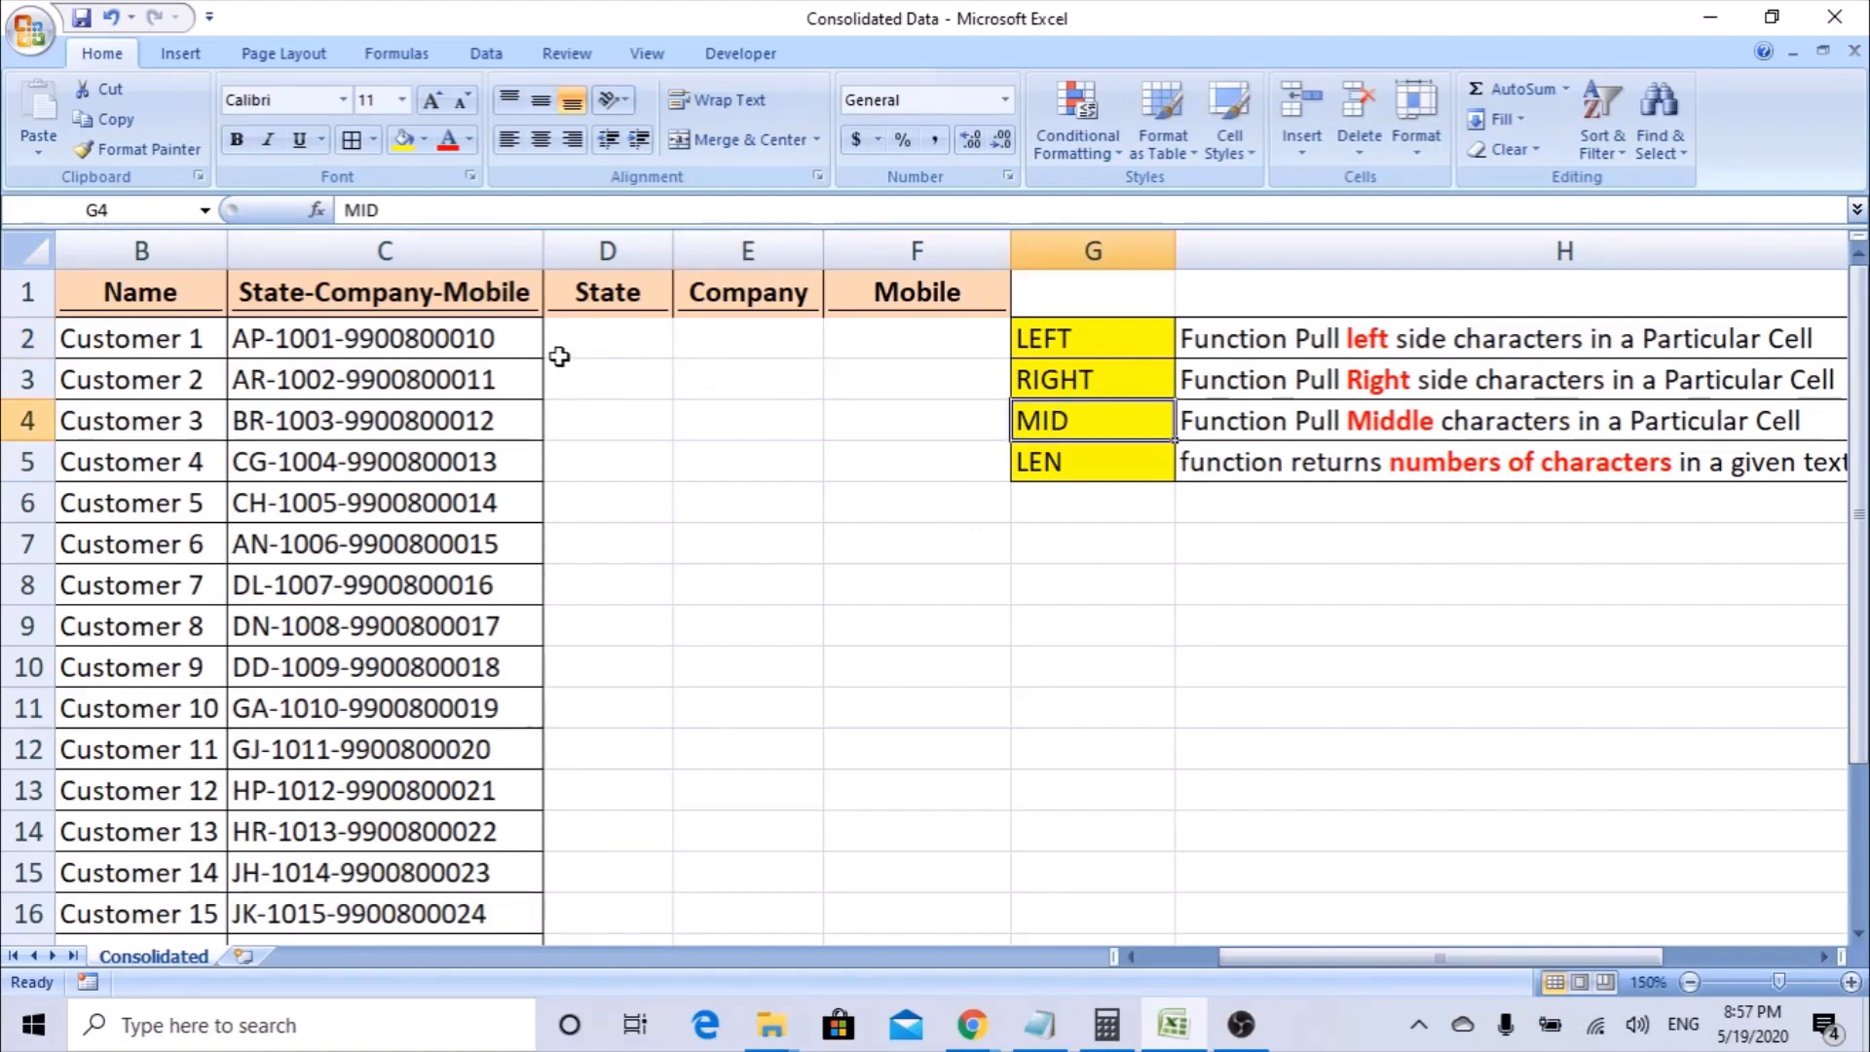
Read the full LEN function description in H5 and return to the first State cell, D2.
{"action": "left_click", "coordinate": [1052, 465]}
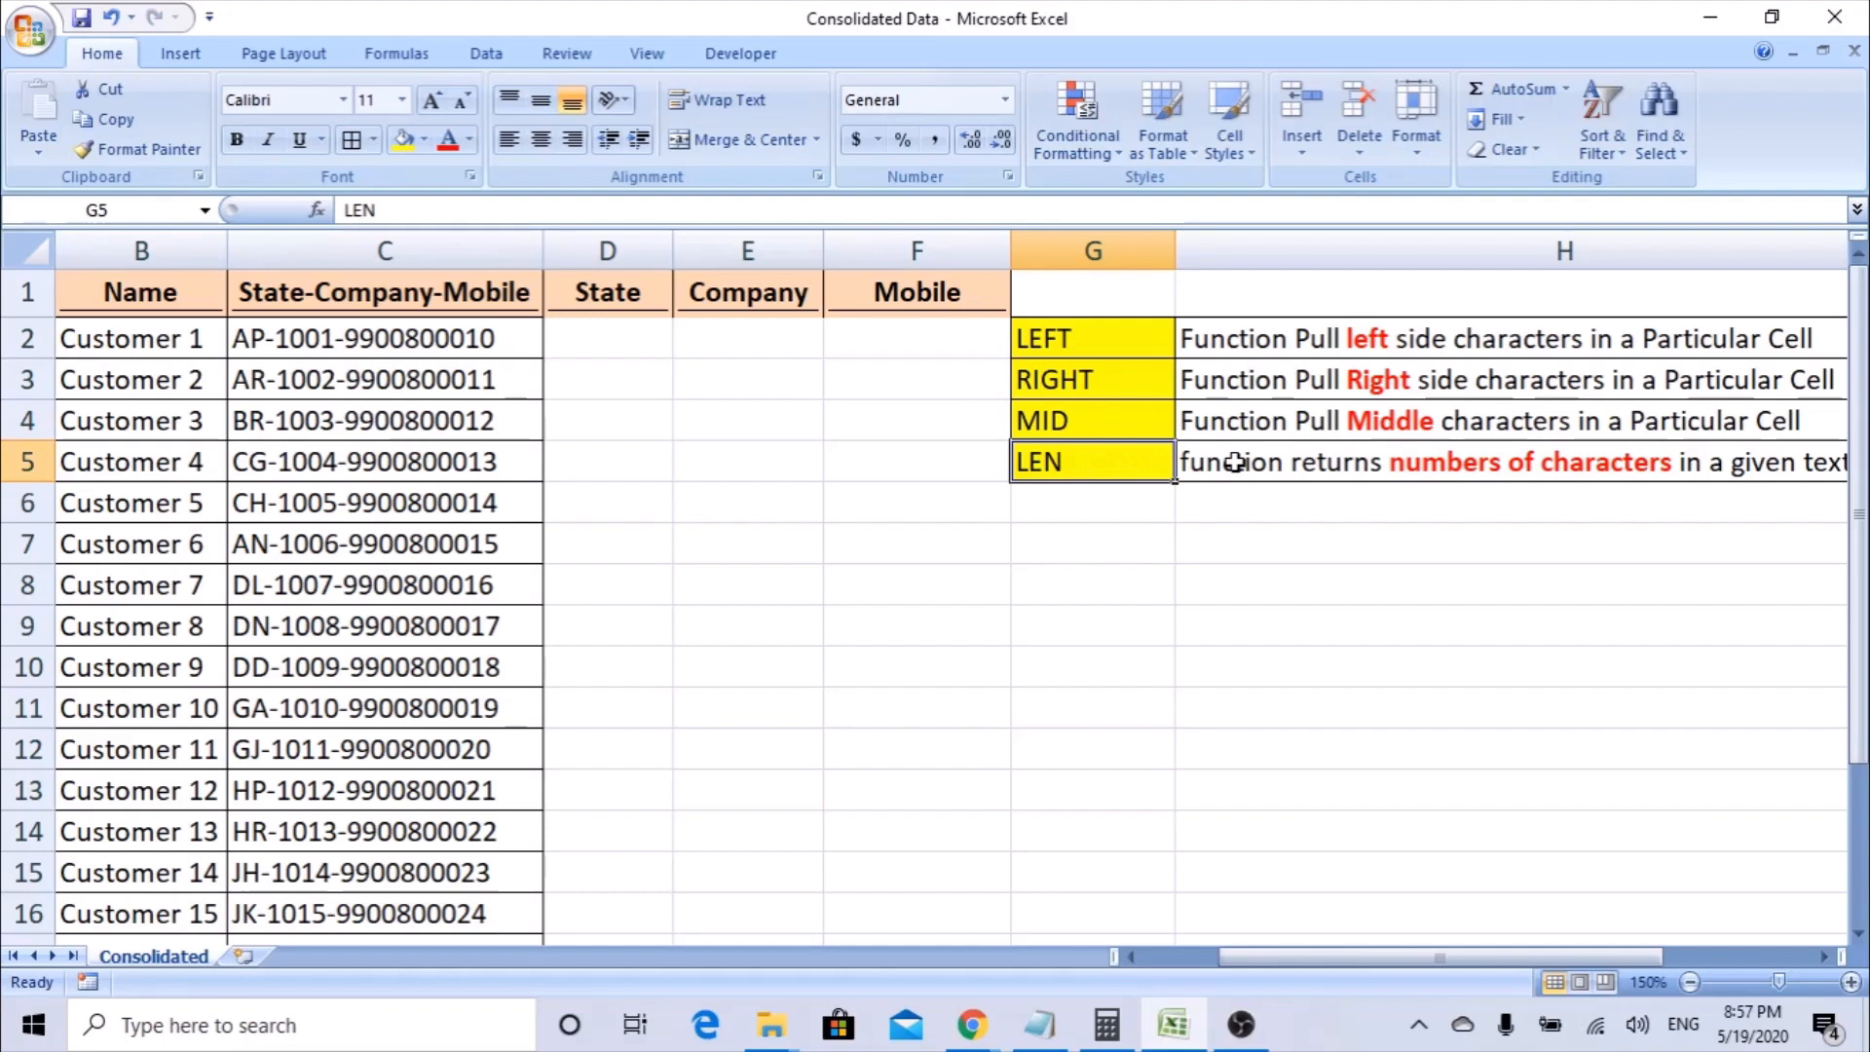
{"action": "left_click", "coordinate": [1492, 448]}
{"action": "key", "text": "Right"}
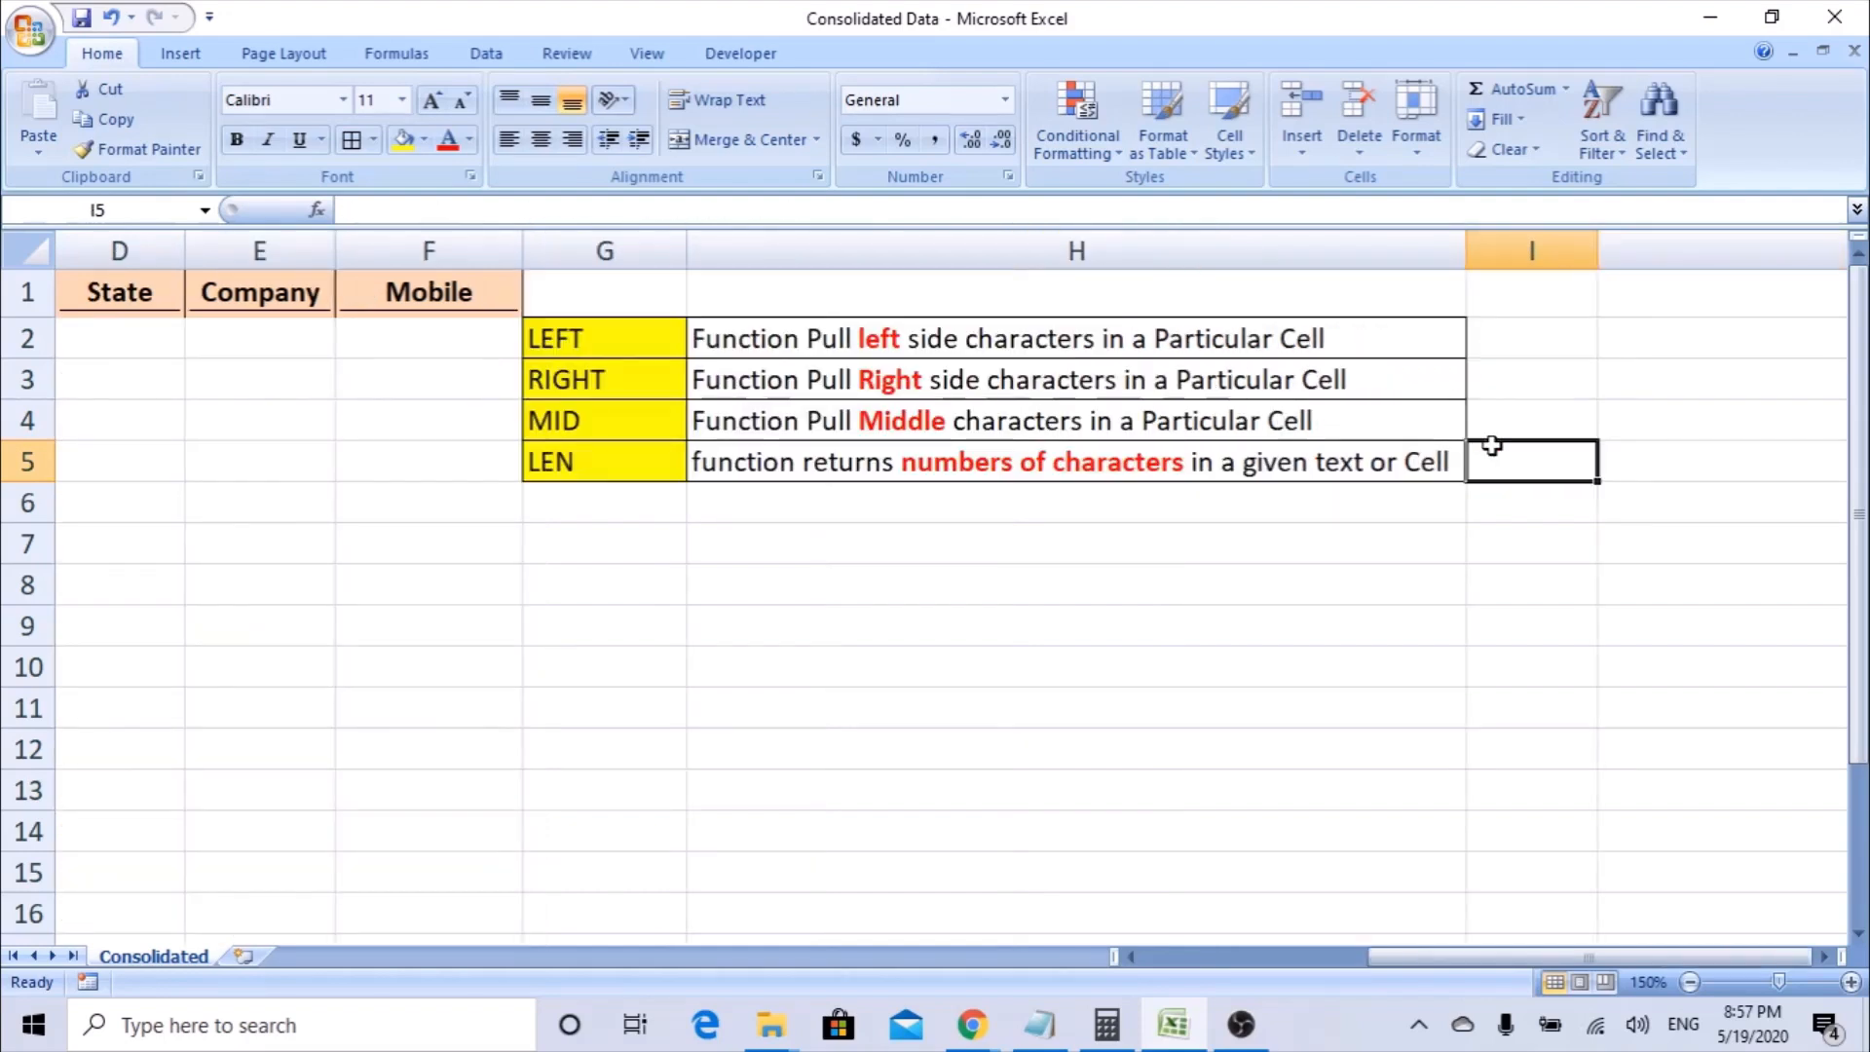
{"action": "key", "text": "Left"}
{"action": "key", "text": "Left"}
{"action": "key", "text": "Left"}
{"action": "key", "text": "Left"}
{"action": "key", "text": "Left"}
{"action": "key", "text": "Left"}
{"action": "key", "text": "Left"}
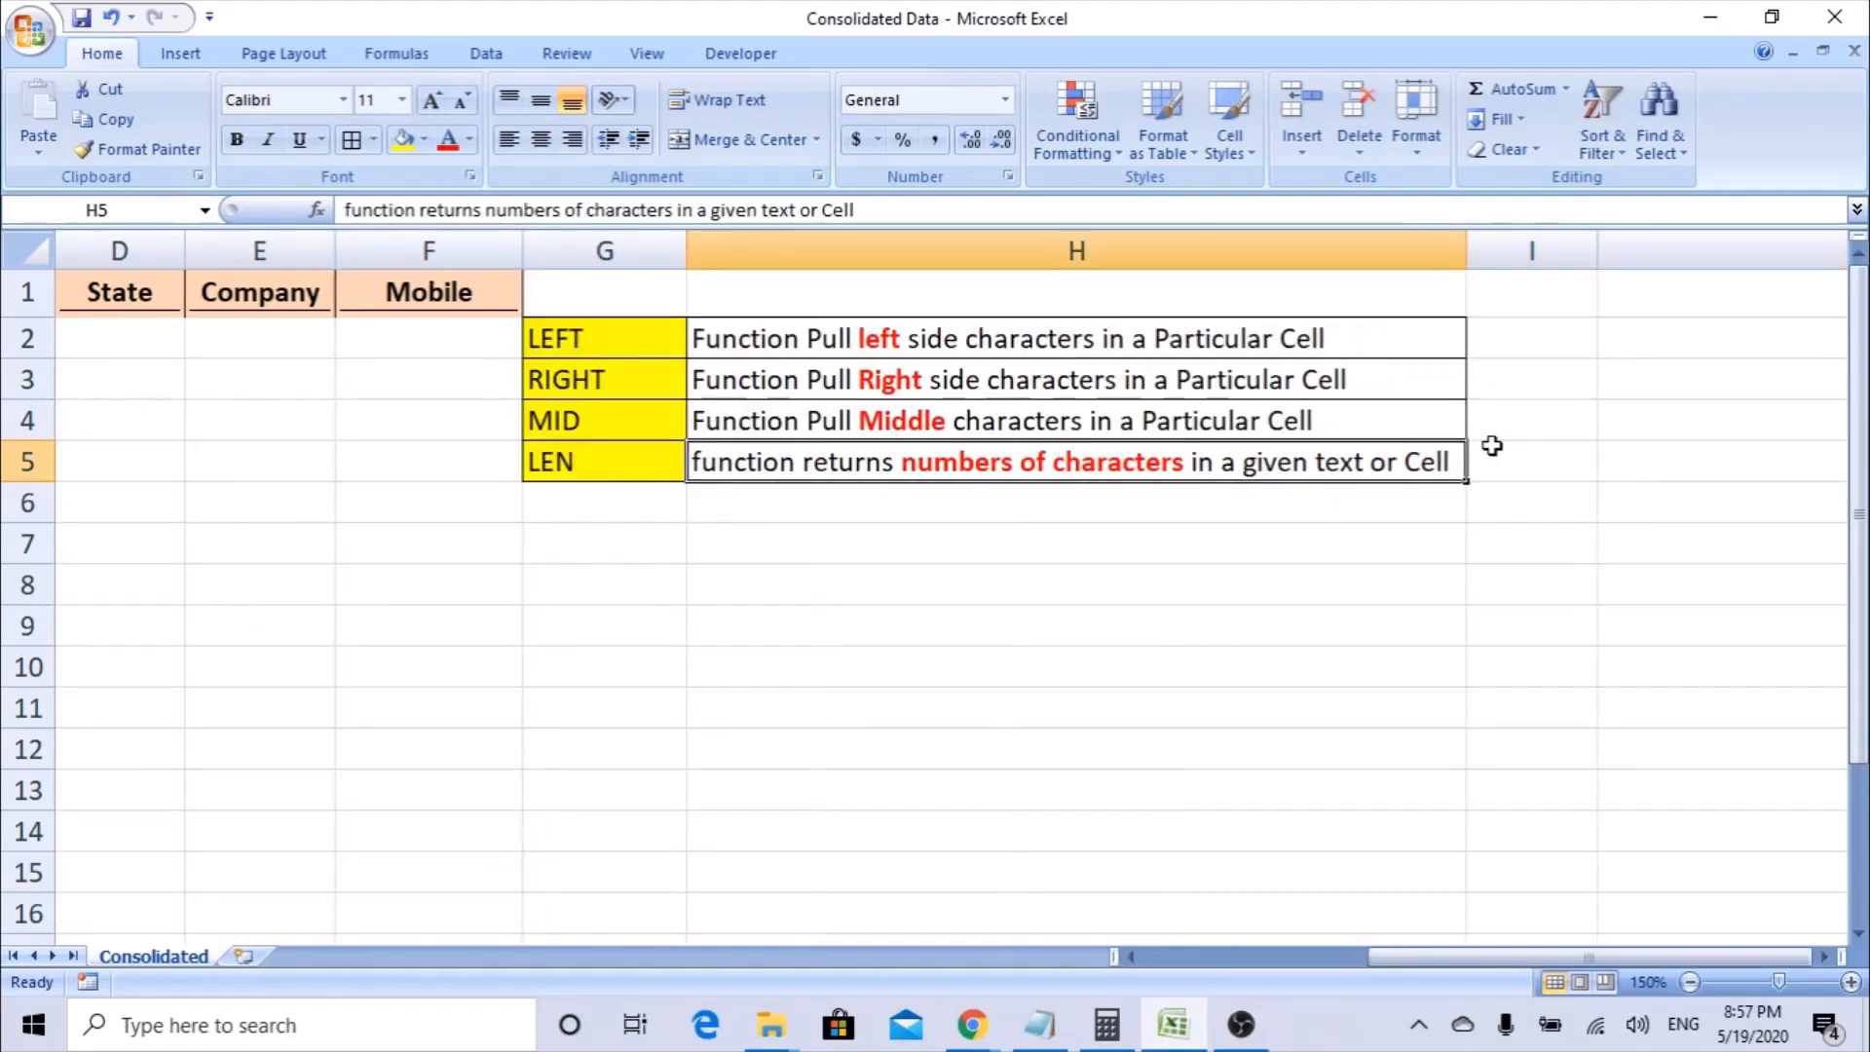
{"action": "key", "text": "Up"}
{"action": "key", "text": "Up"}
{"action": "key", "text": "Up"}
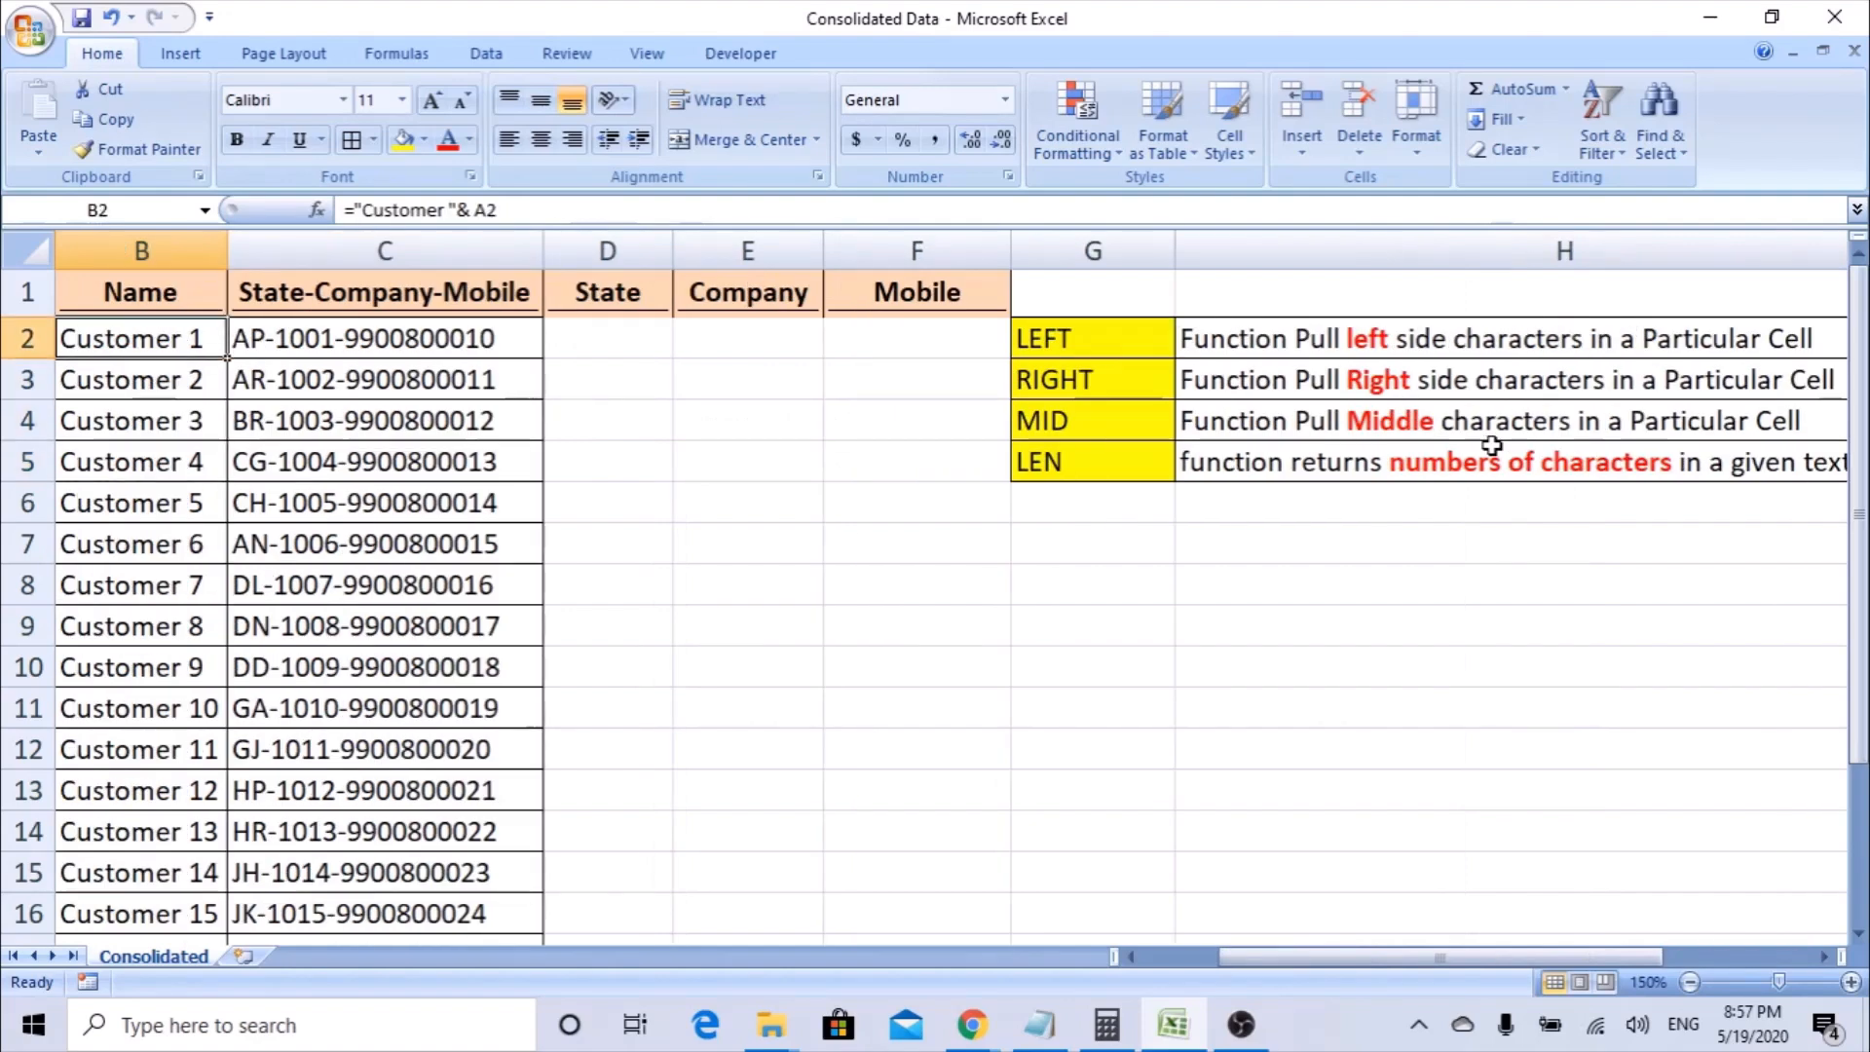
{"action": "key", "text": "Right"}
{"action": "key", "text": "Right"}
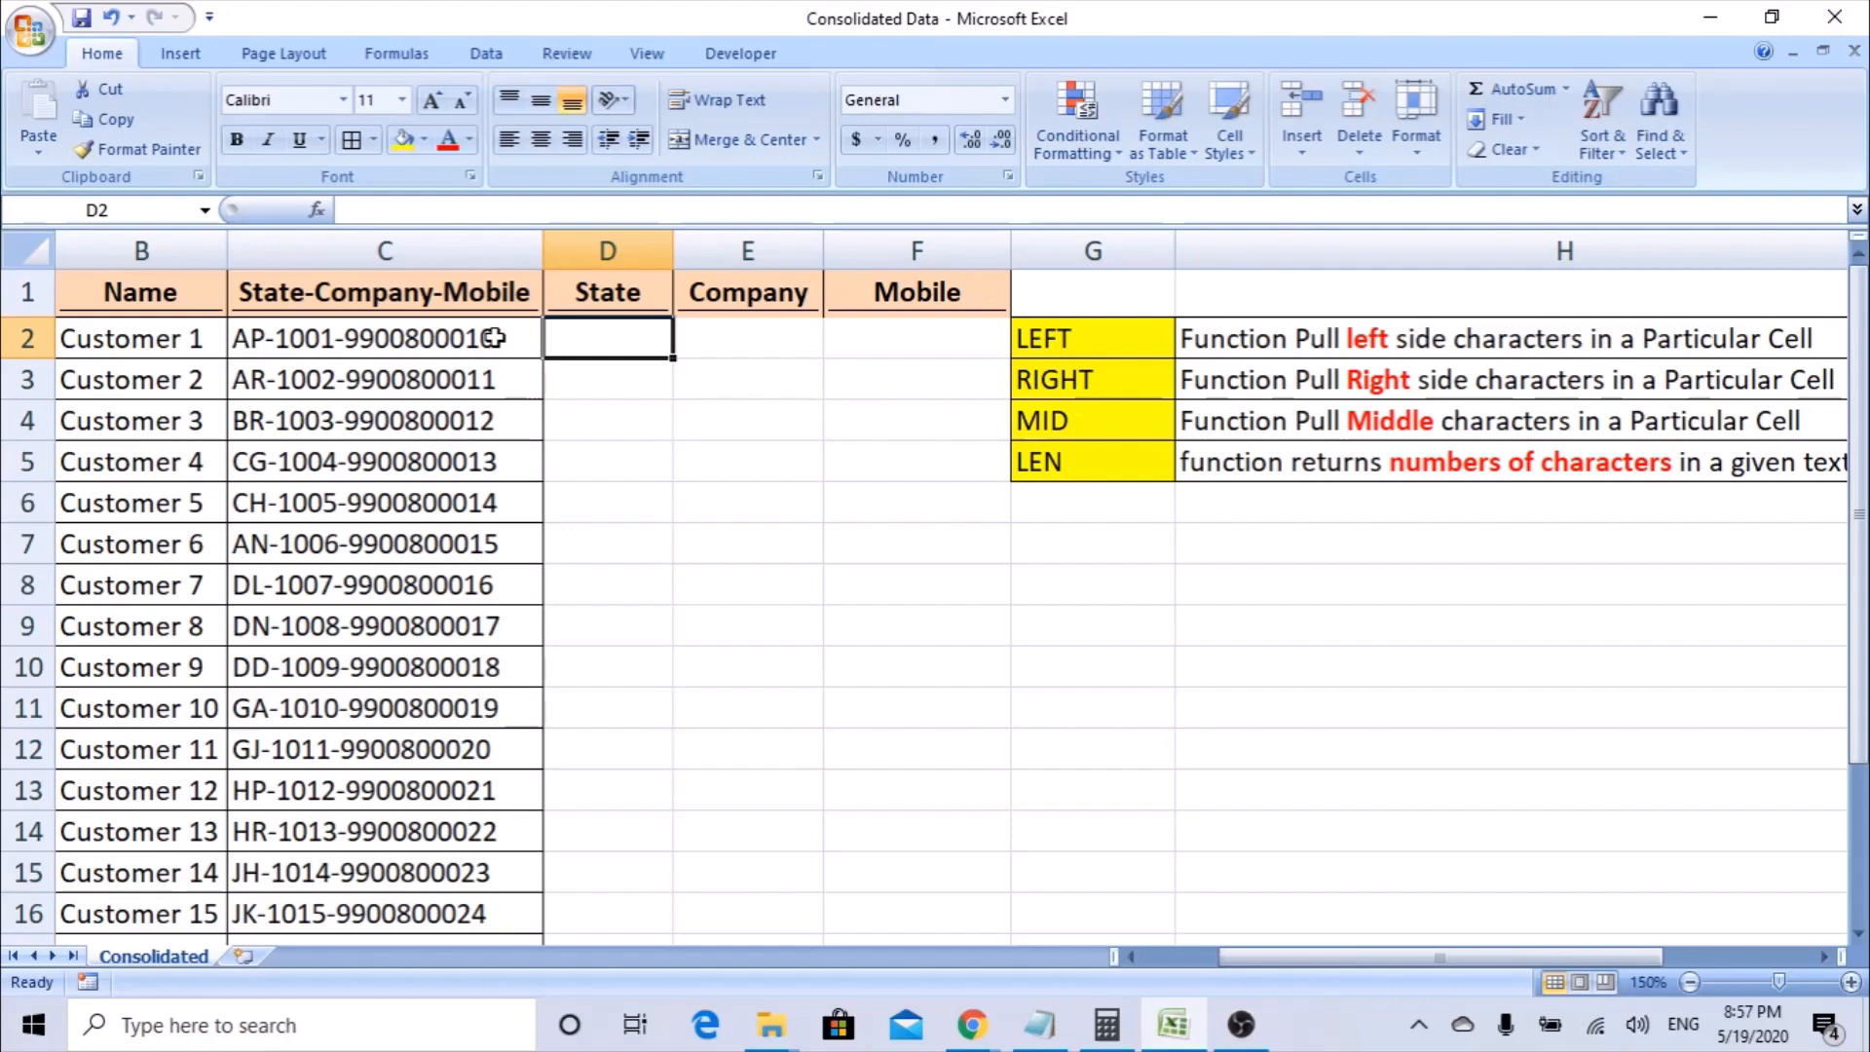
Examine the combined text in C2 from its first character onward alongside the LEFT entry in G2.
{"action": "left_click", "coordinate": [393, 340]}
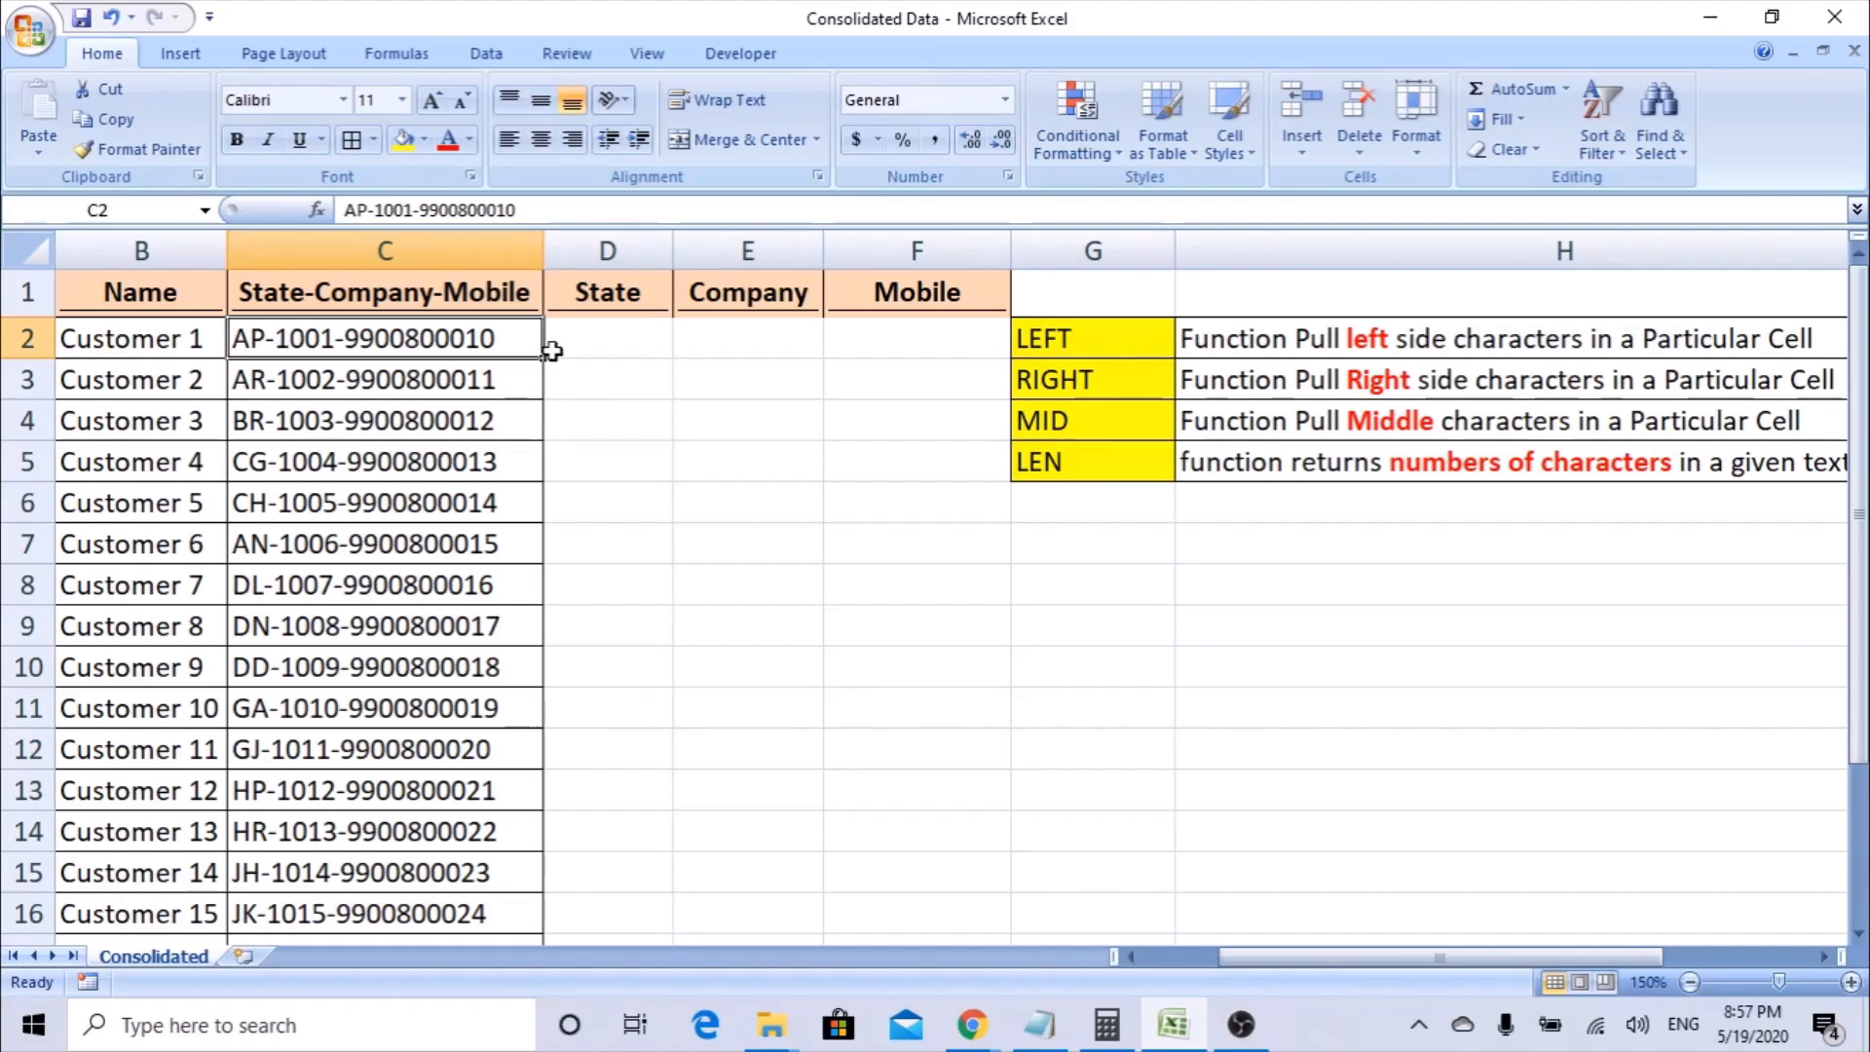
{"action": "left_click", "coordinate": [617, 345]}
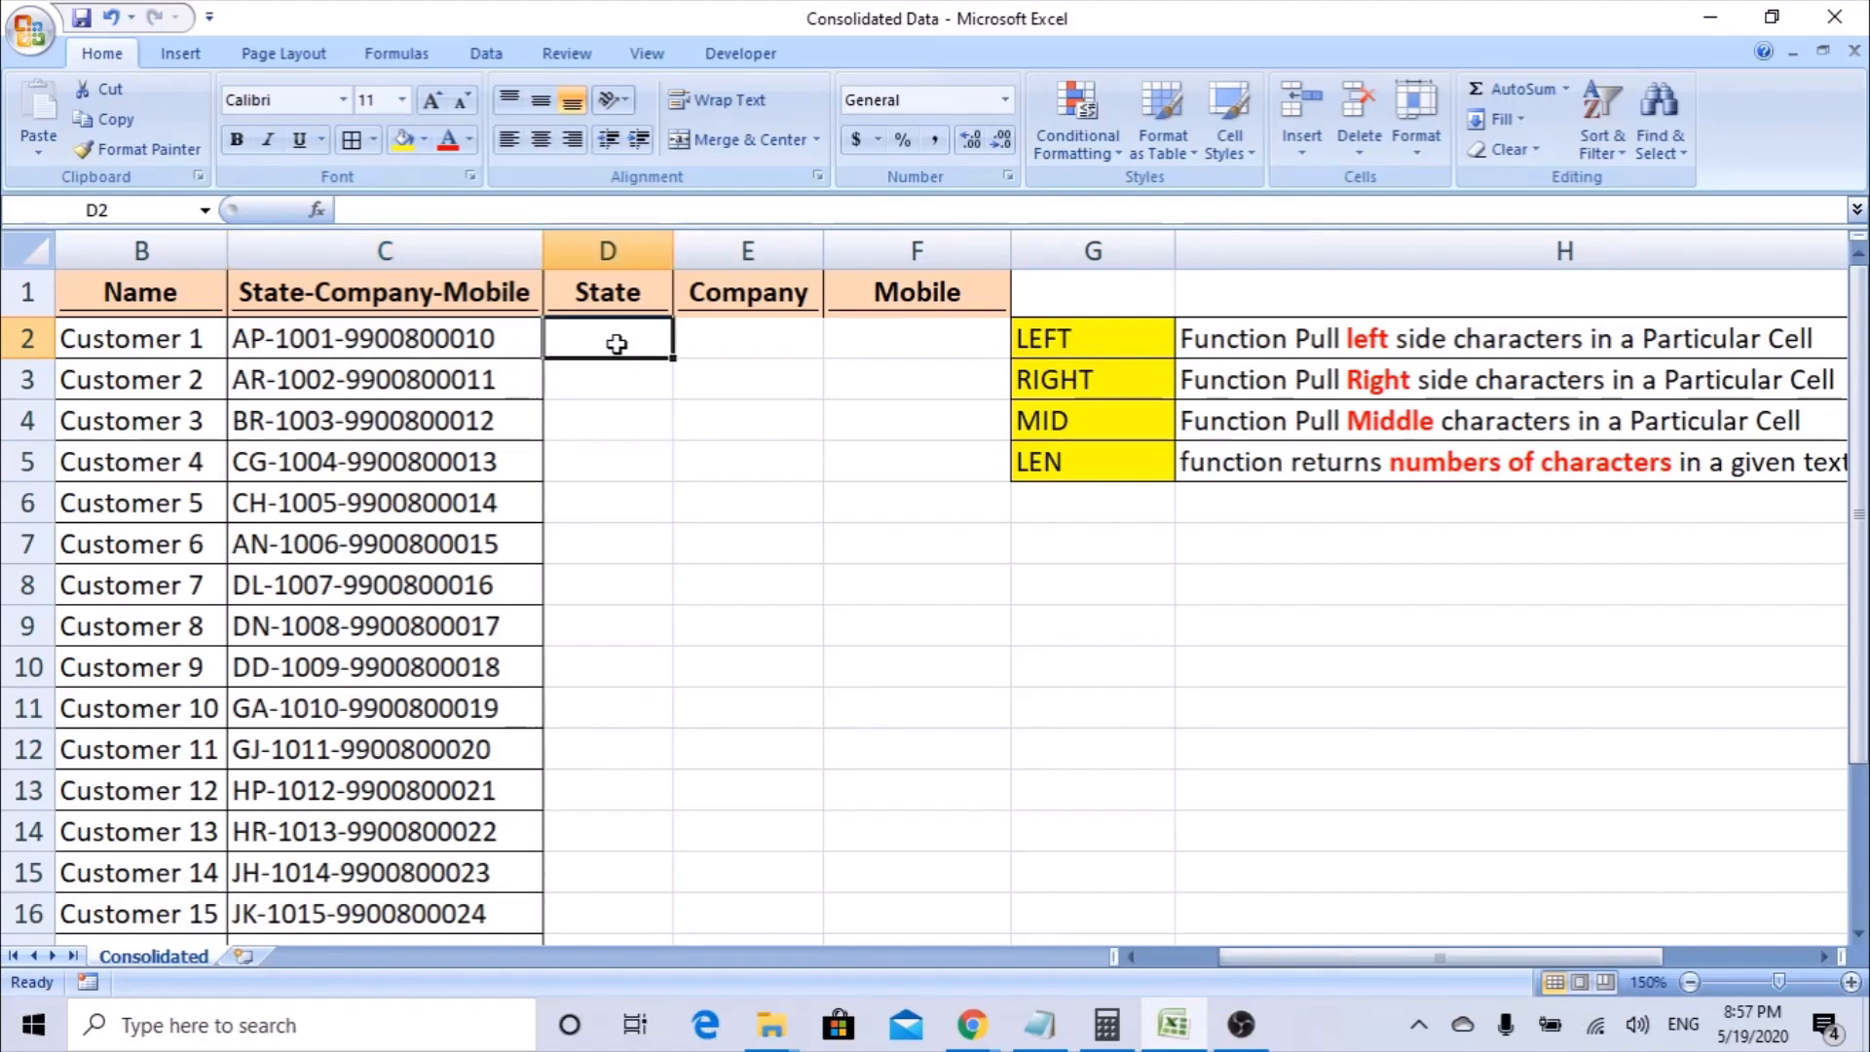
{"action": "left_click", "coordinate": [437, 345]}
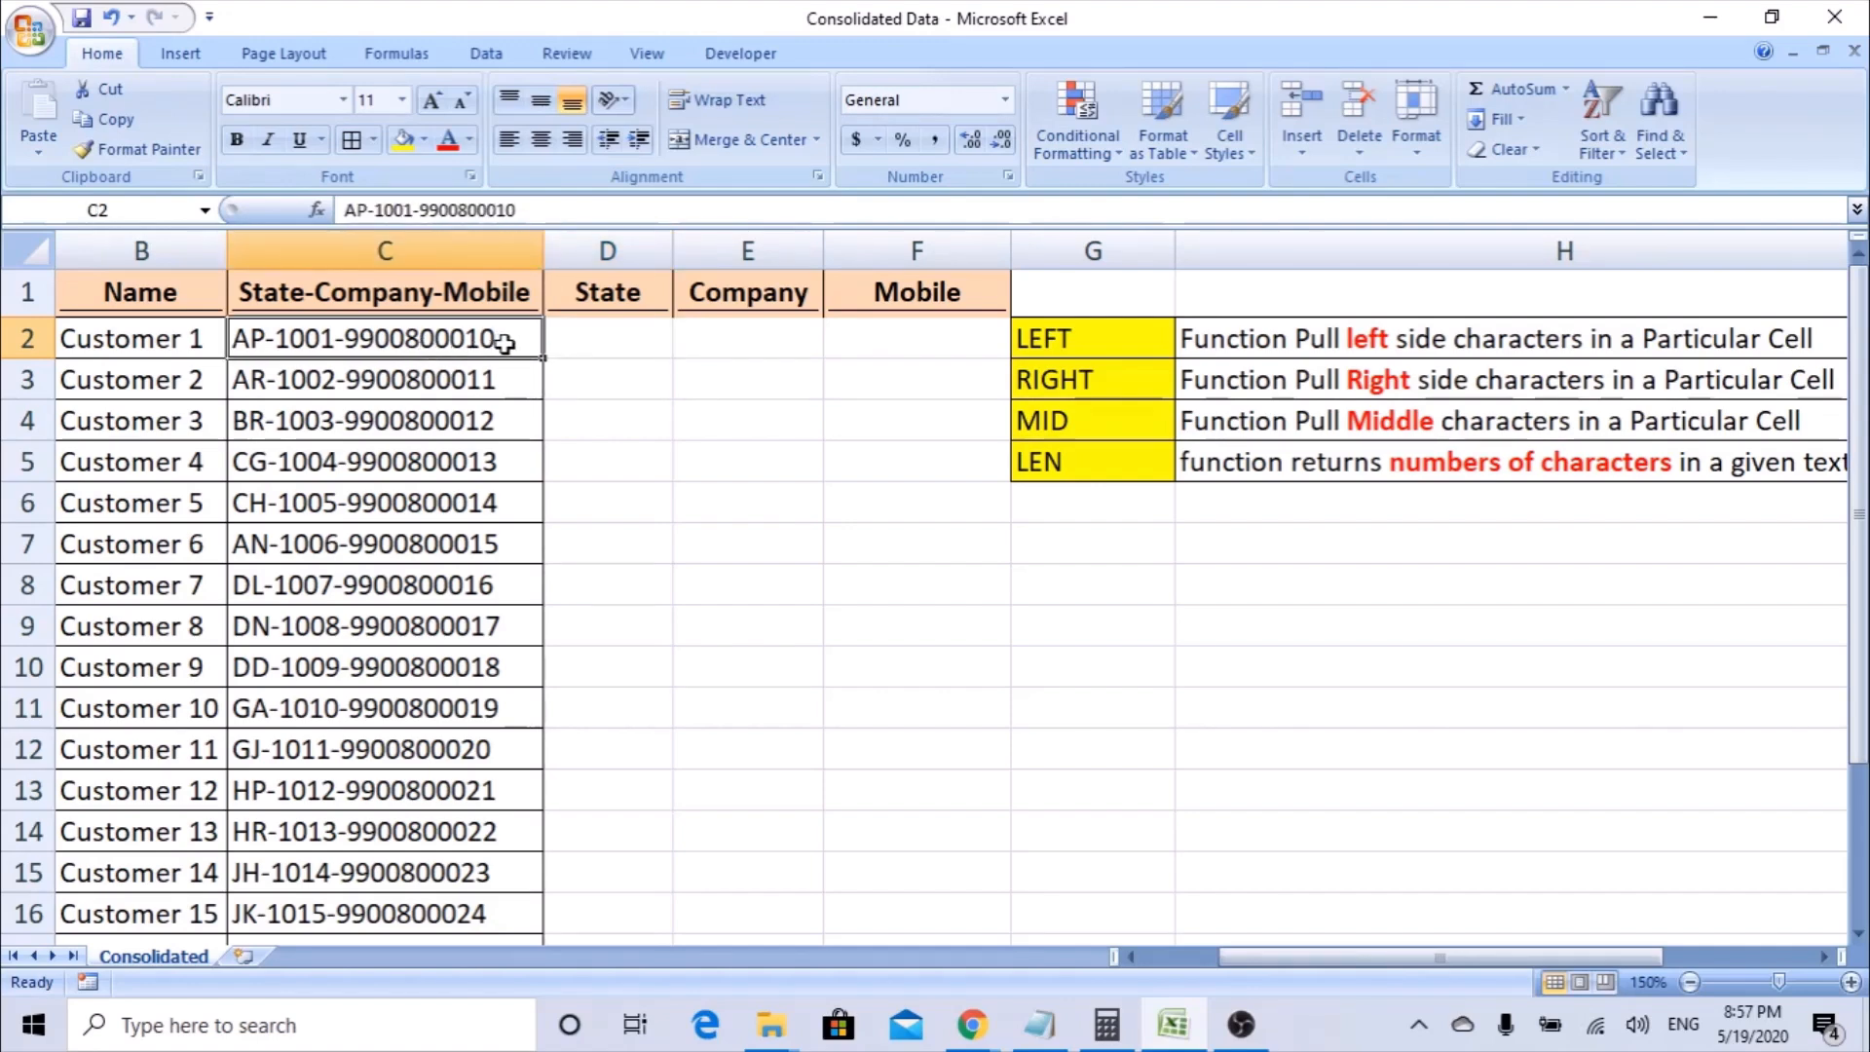
{"action": "key", "text": "Left"}
{"action": "key", "text": "Left"}
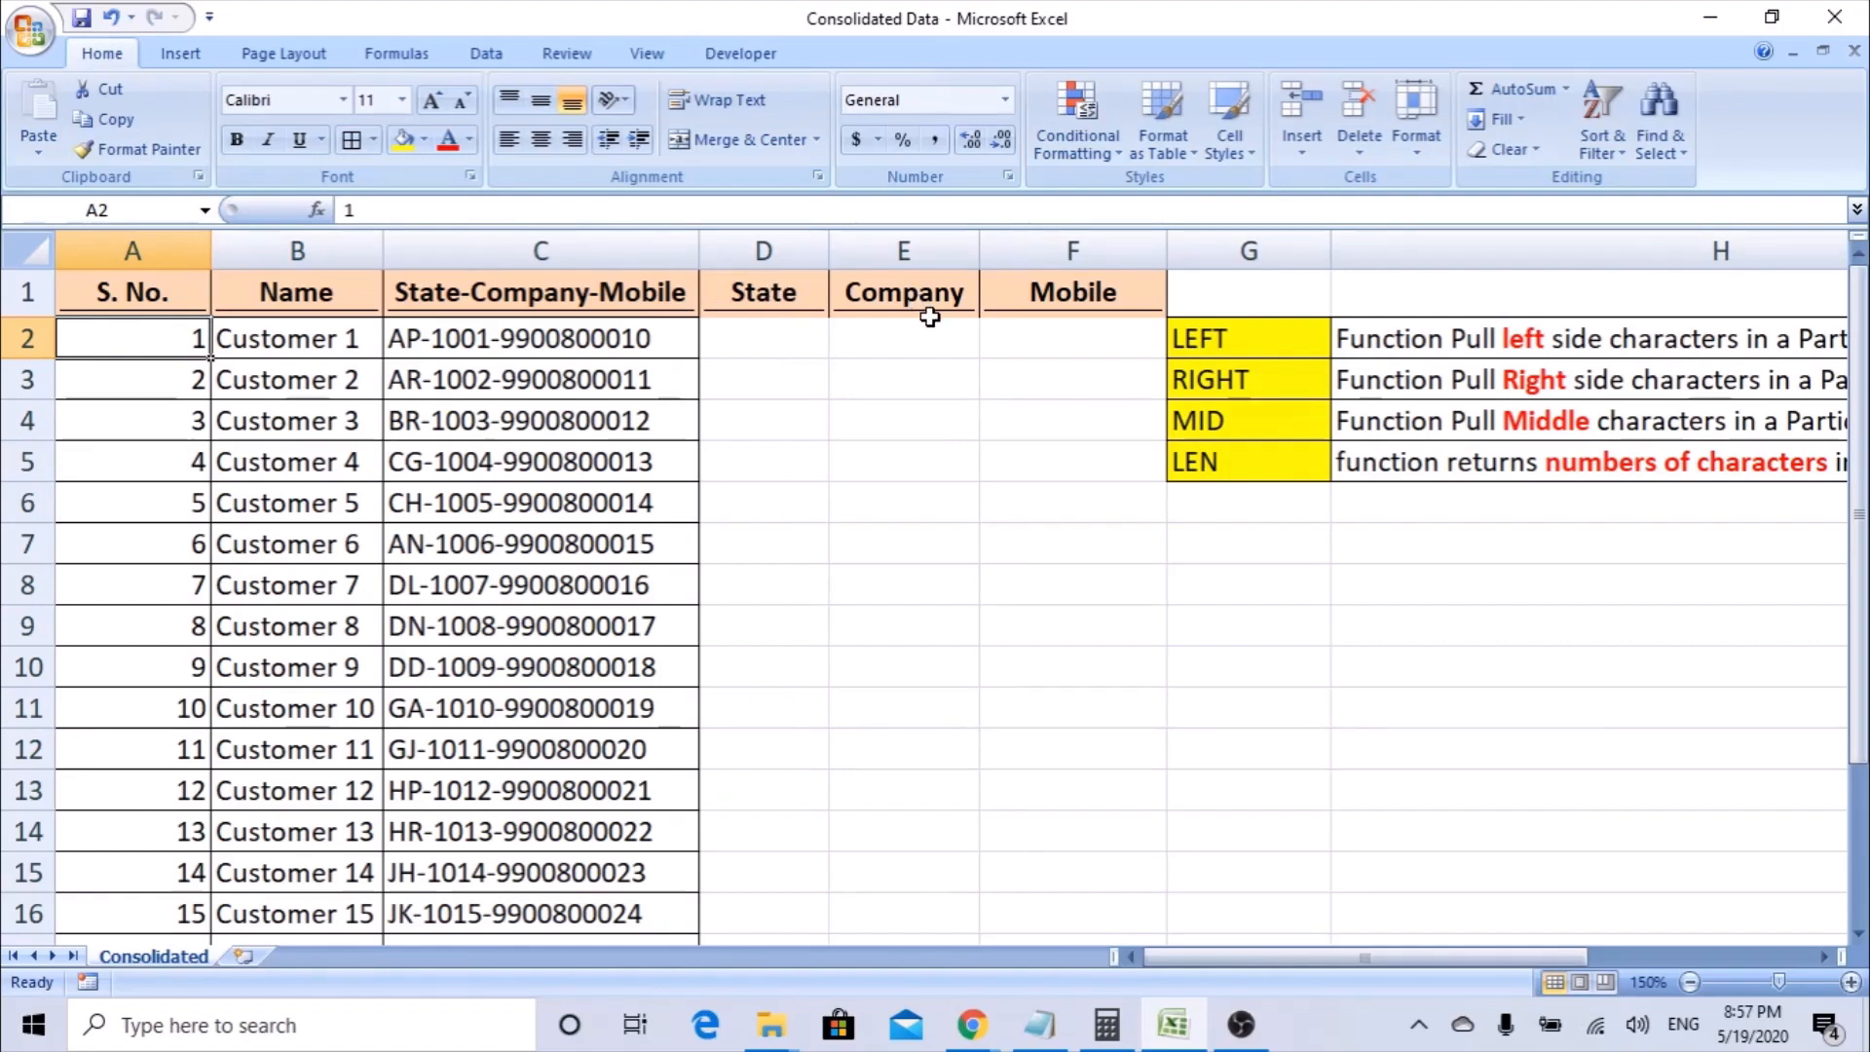
{"action": "left_click", "coordinate": [1212, 346]}
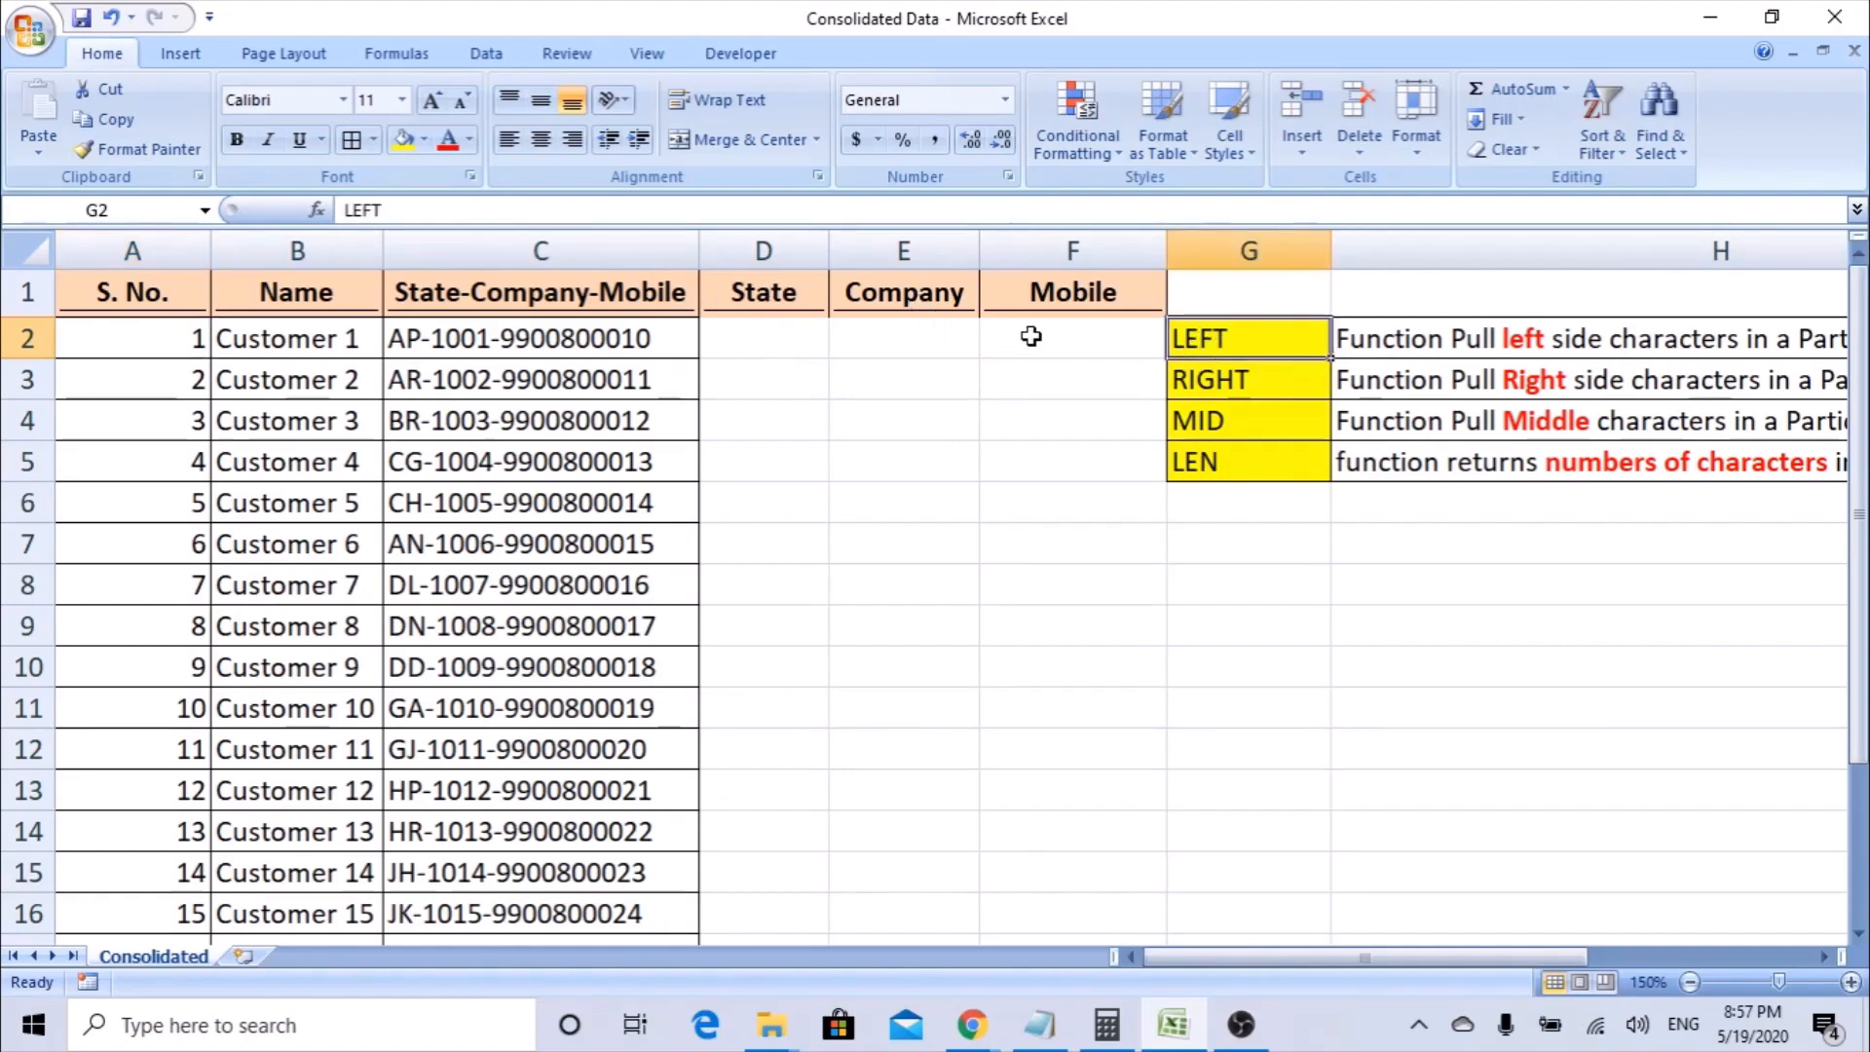
{"action": "double_click", "coordinate": [393, 336]}
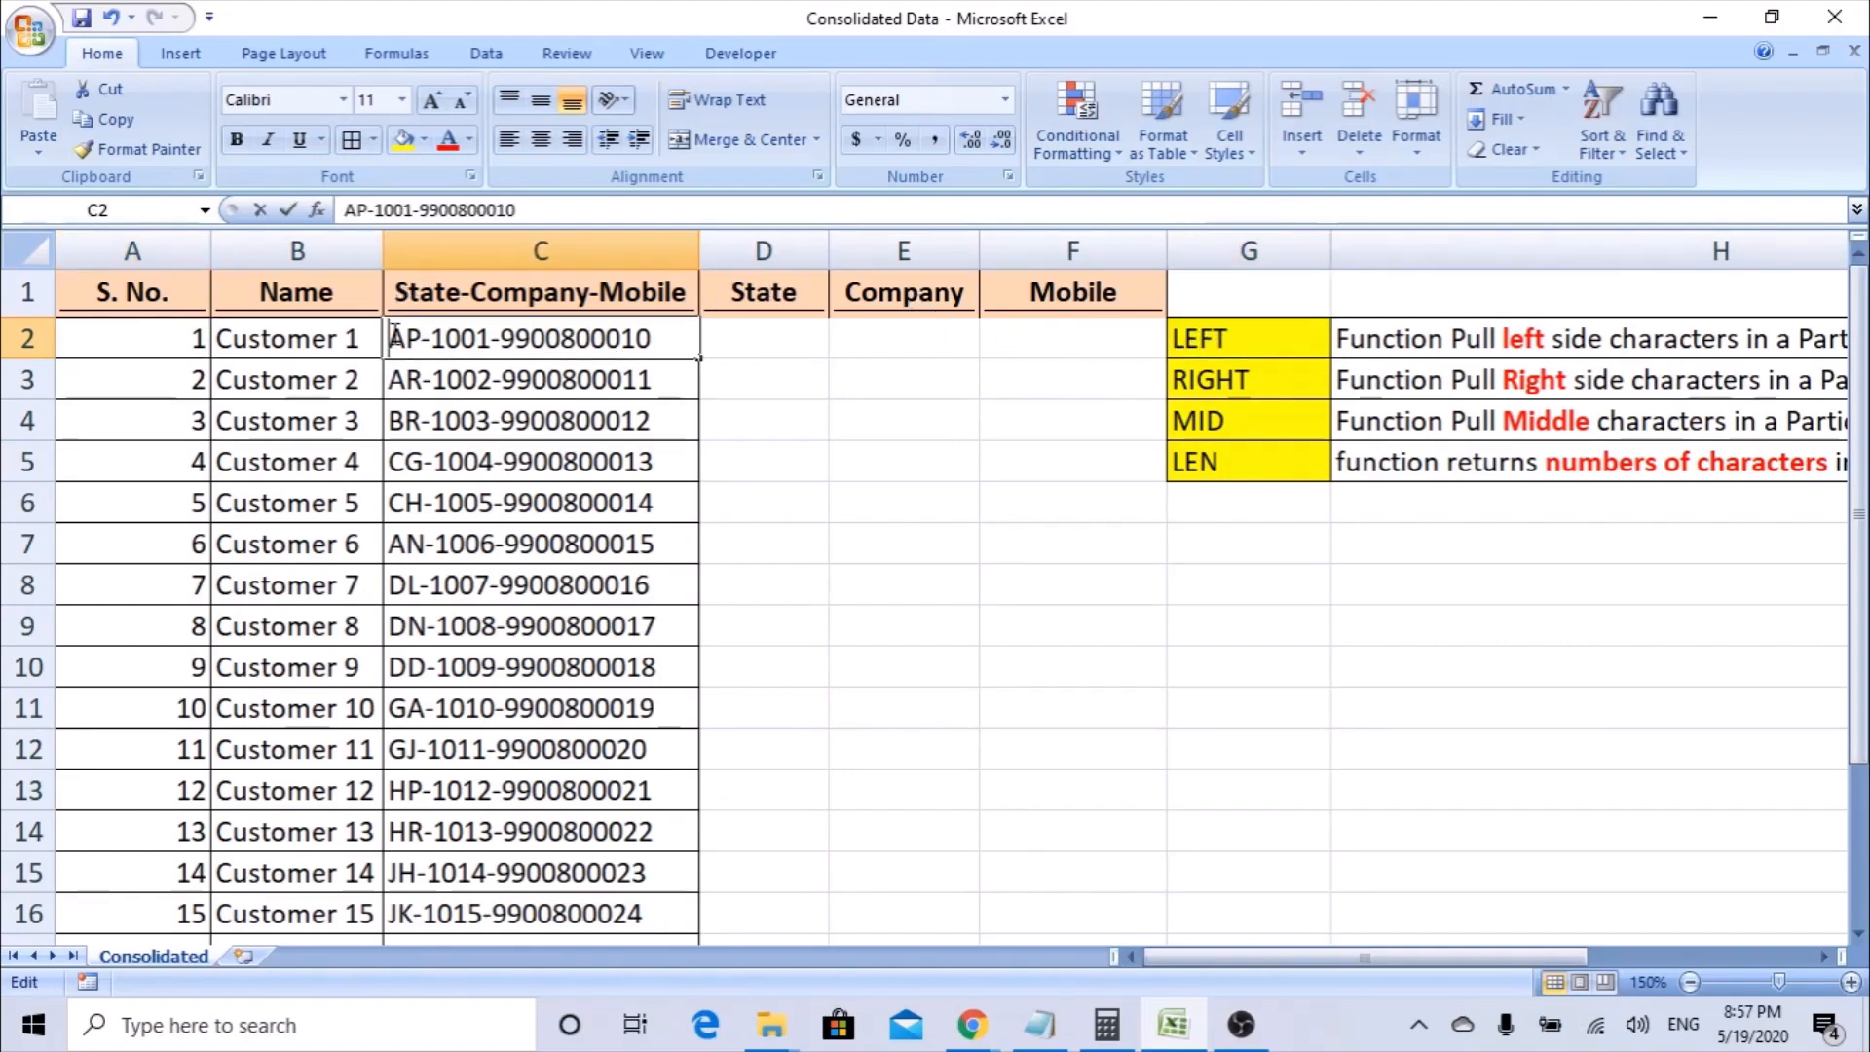
{"action": "left_click_drag", "start_coordinate": [395, 336], "coordinate": [481, 338]}
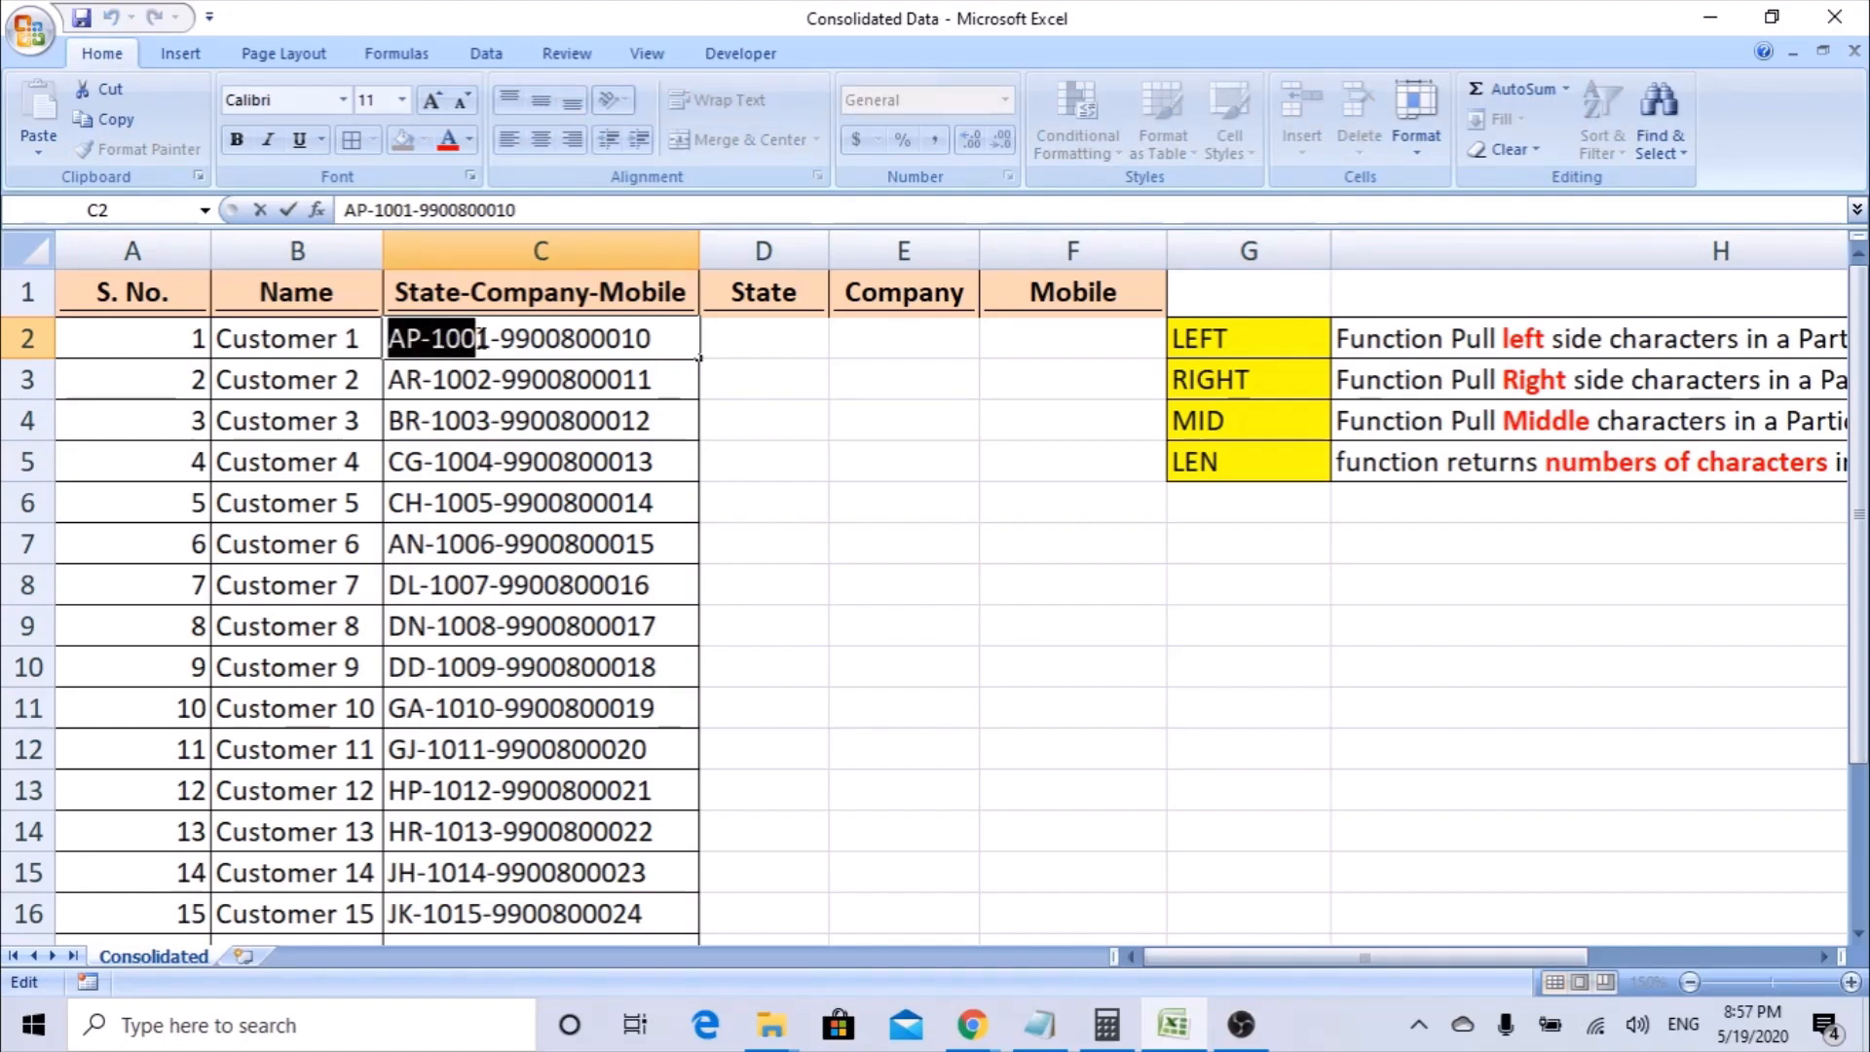
Enter a LEFT function in D2 through the Function Arguments dialog, with Text C2 and Num_chars 2.
{"action": "left_click", "coordinate": [823, 344]}
{"action": "type", "text": "="}
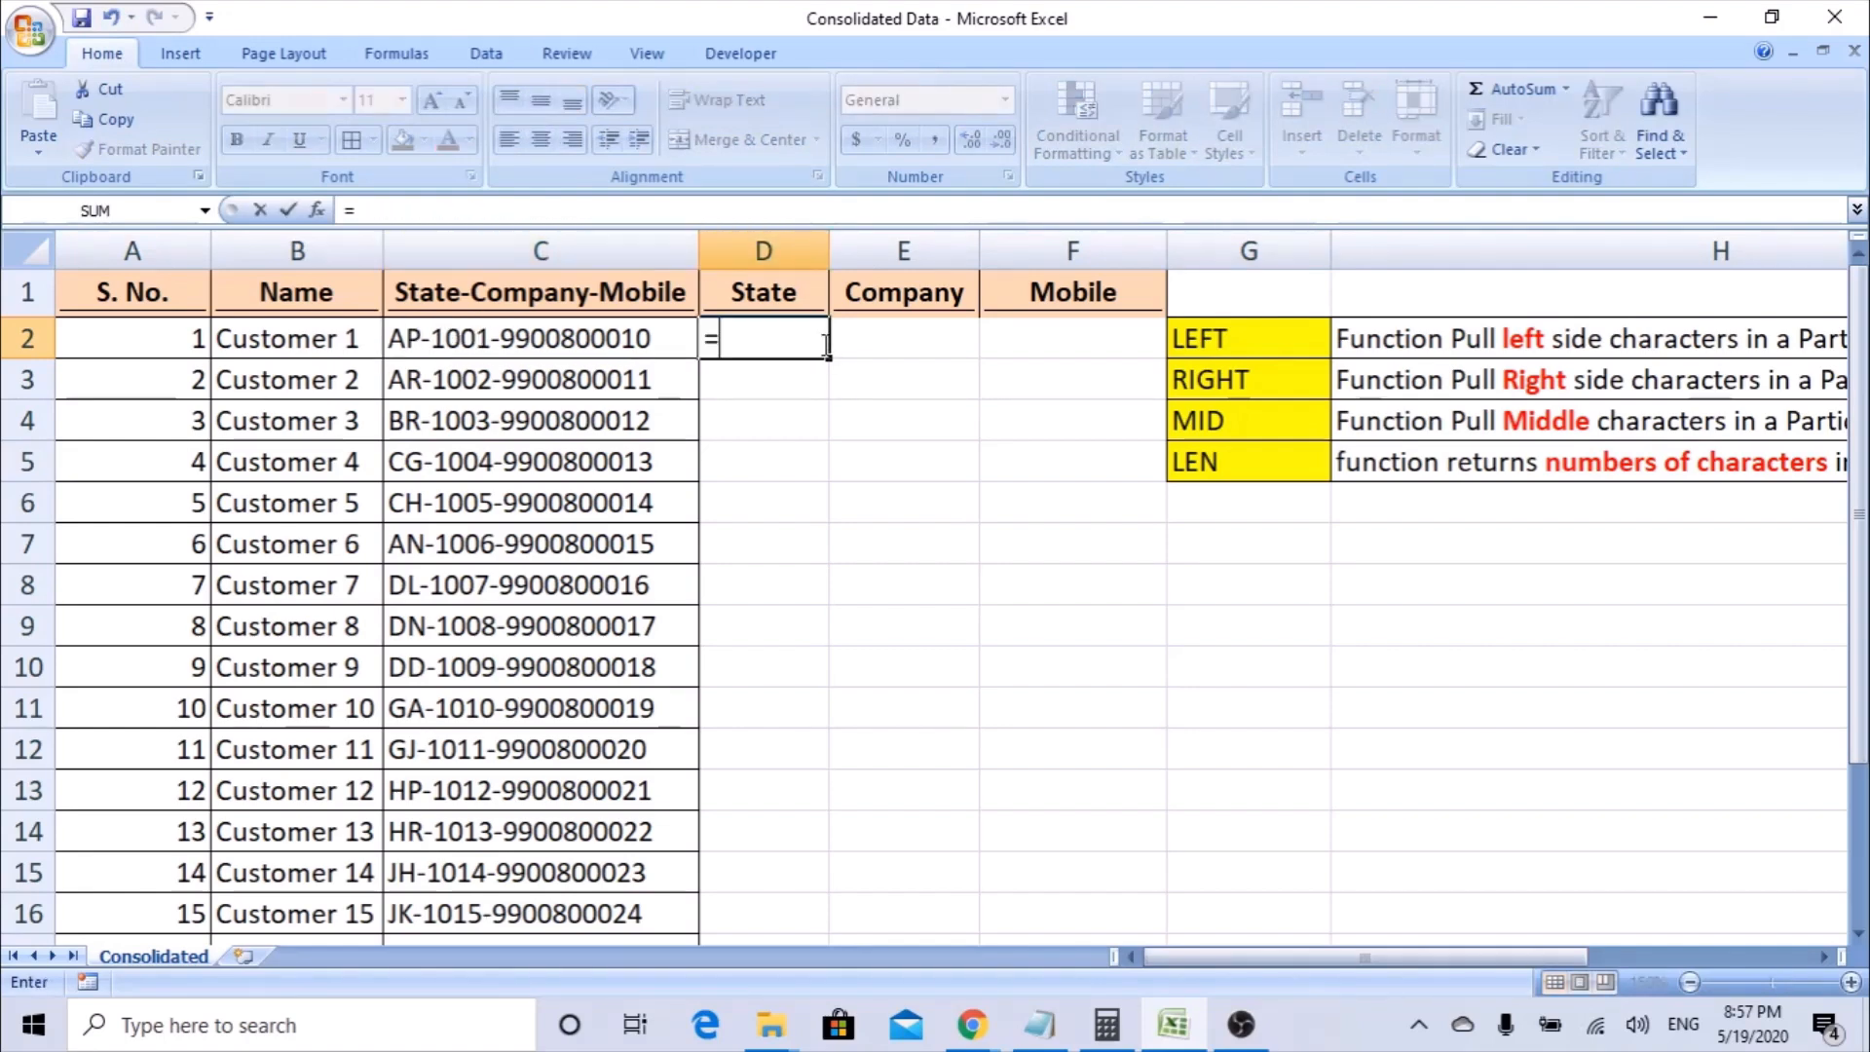
{"action": "type", "text": "lef"}
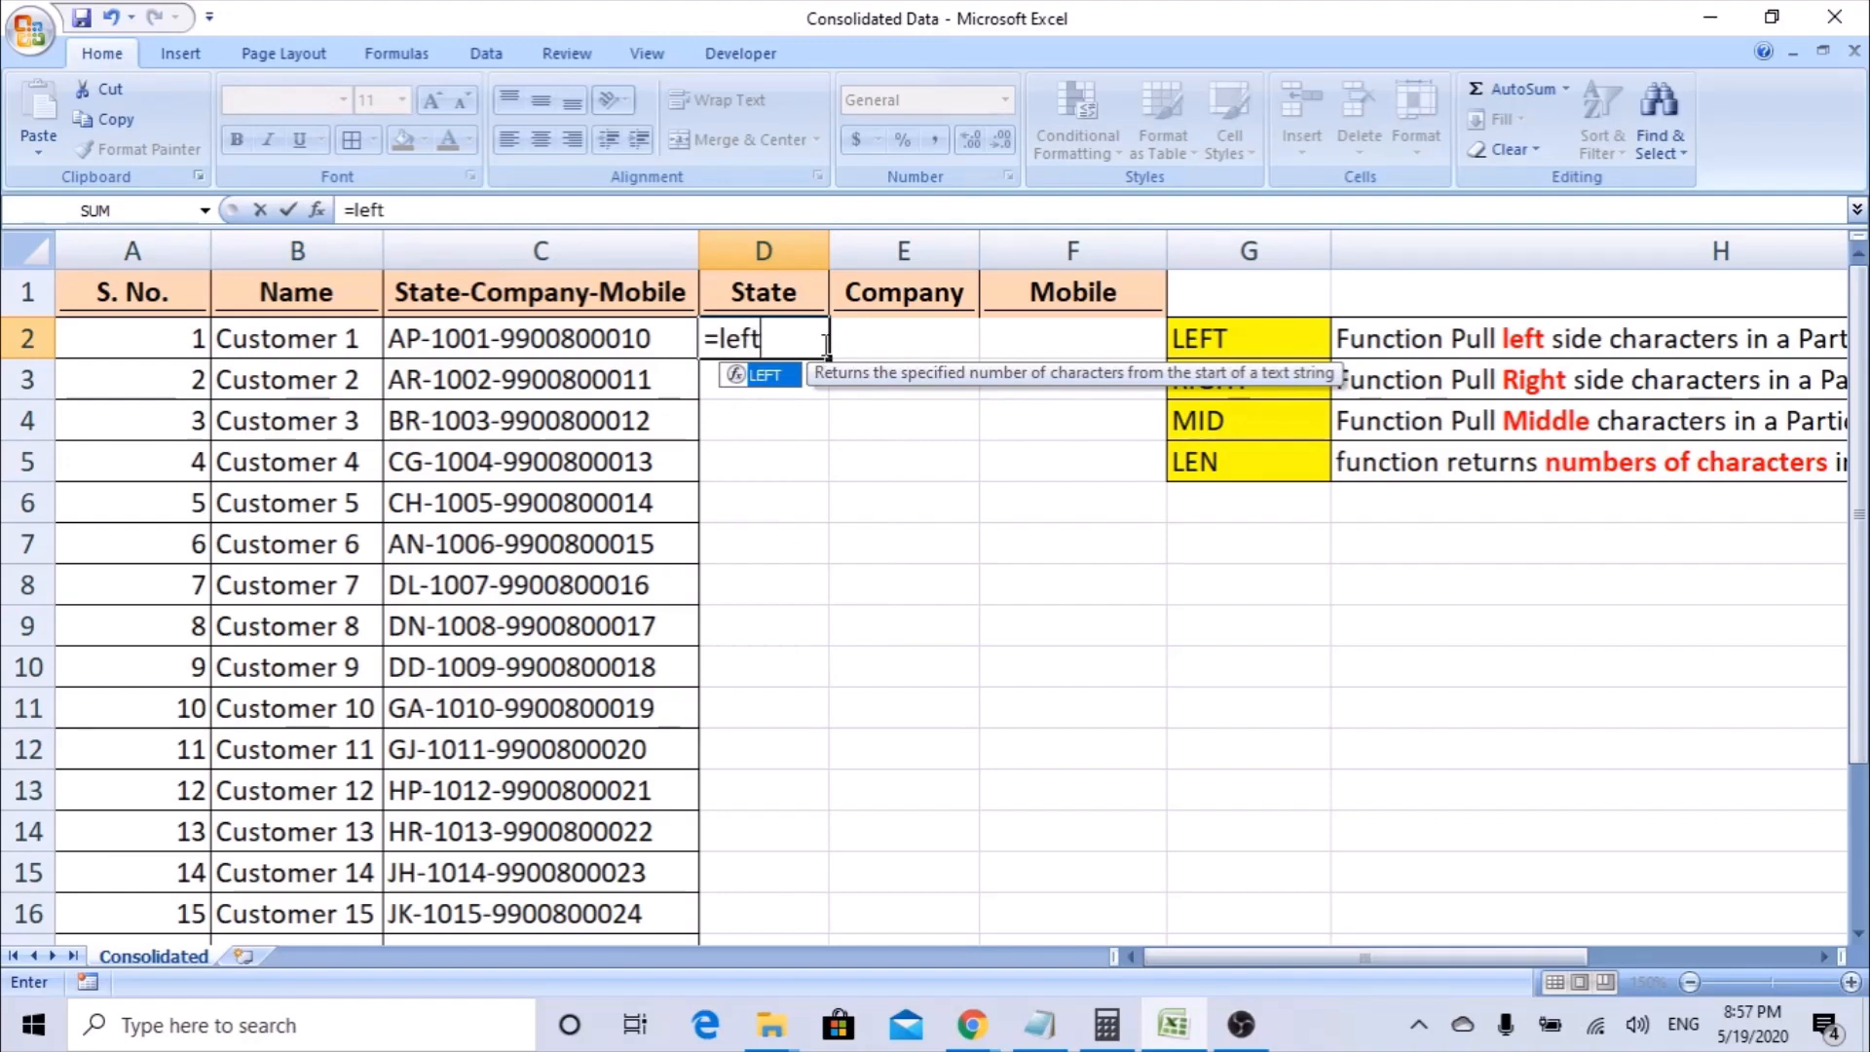
{"action": "type", "text": "t"}
{"action": "key", "text": "Tab"}
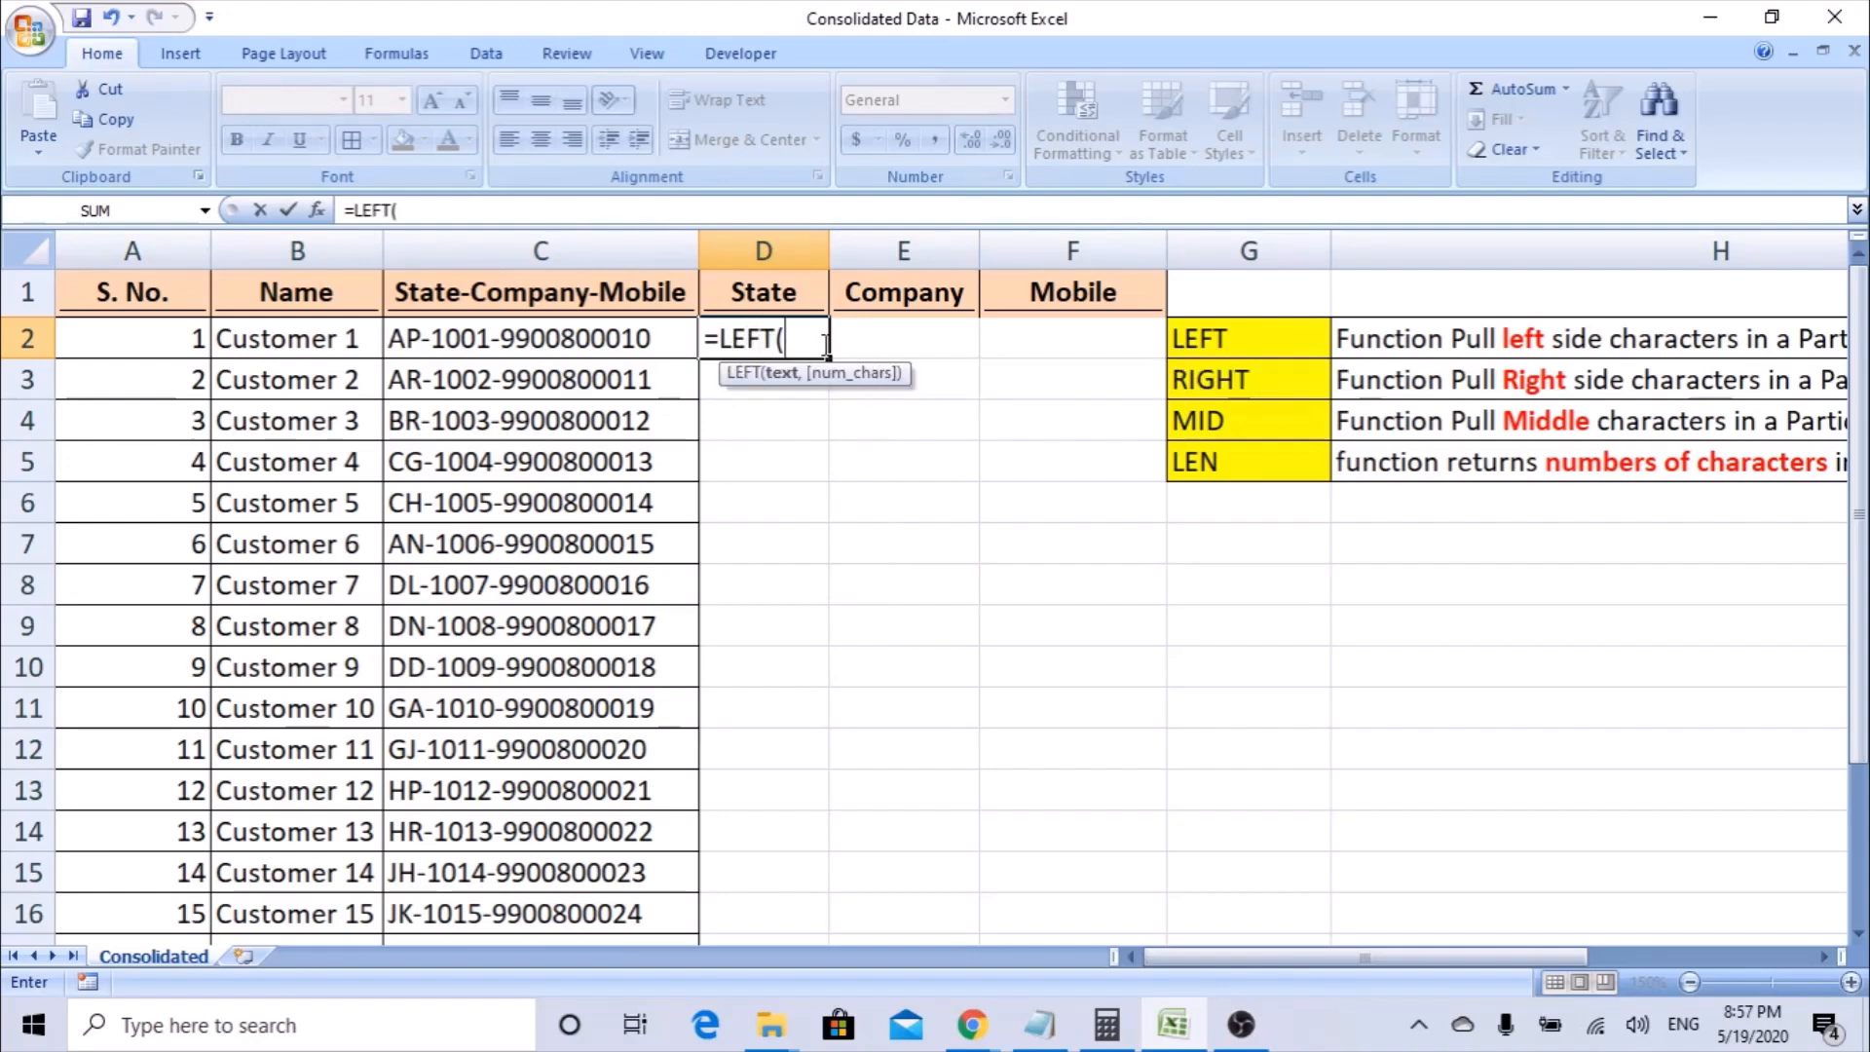
{"action": "left_click", "coordinate": [316, 211]}
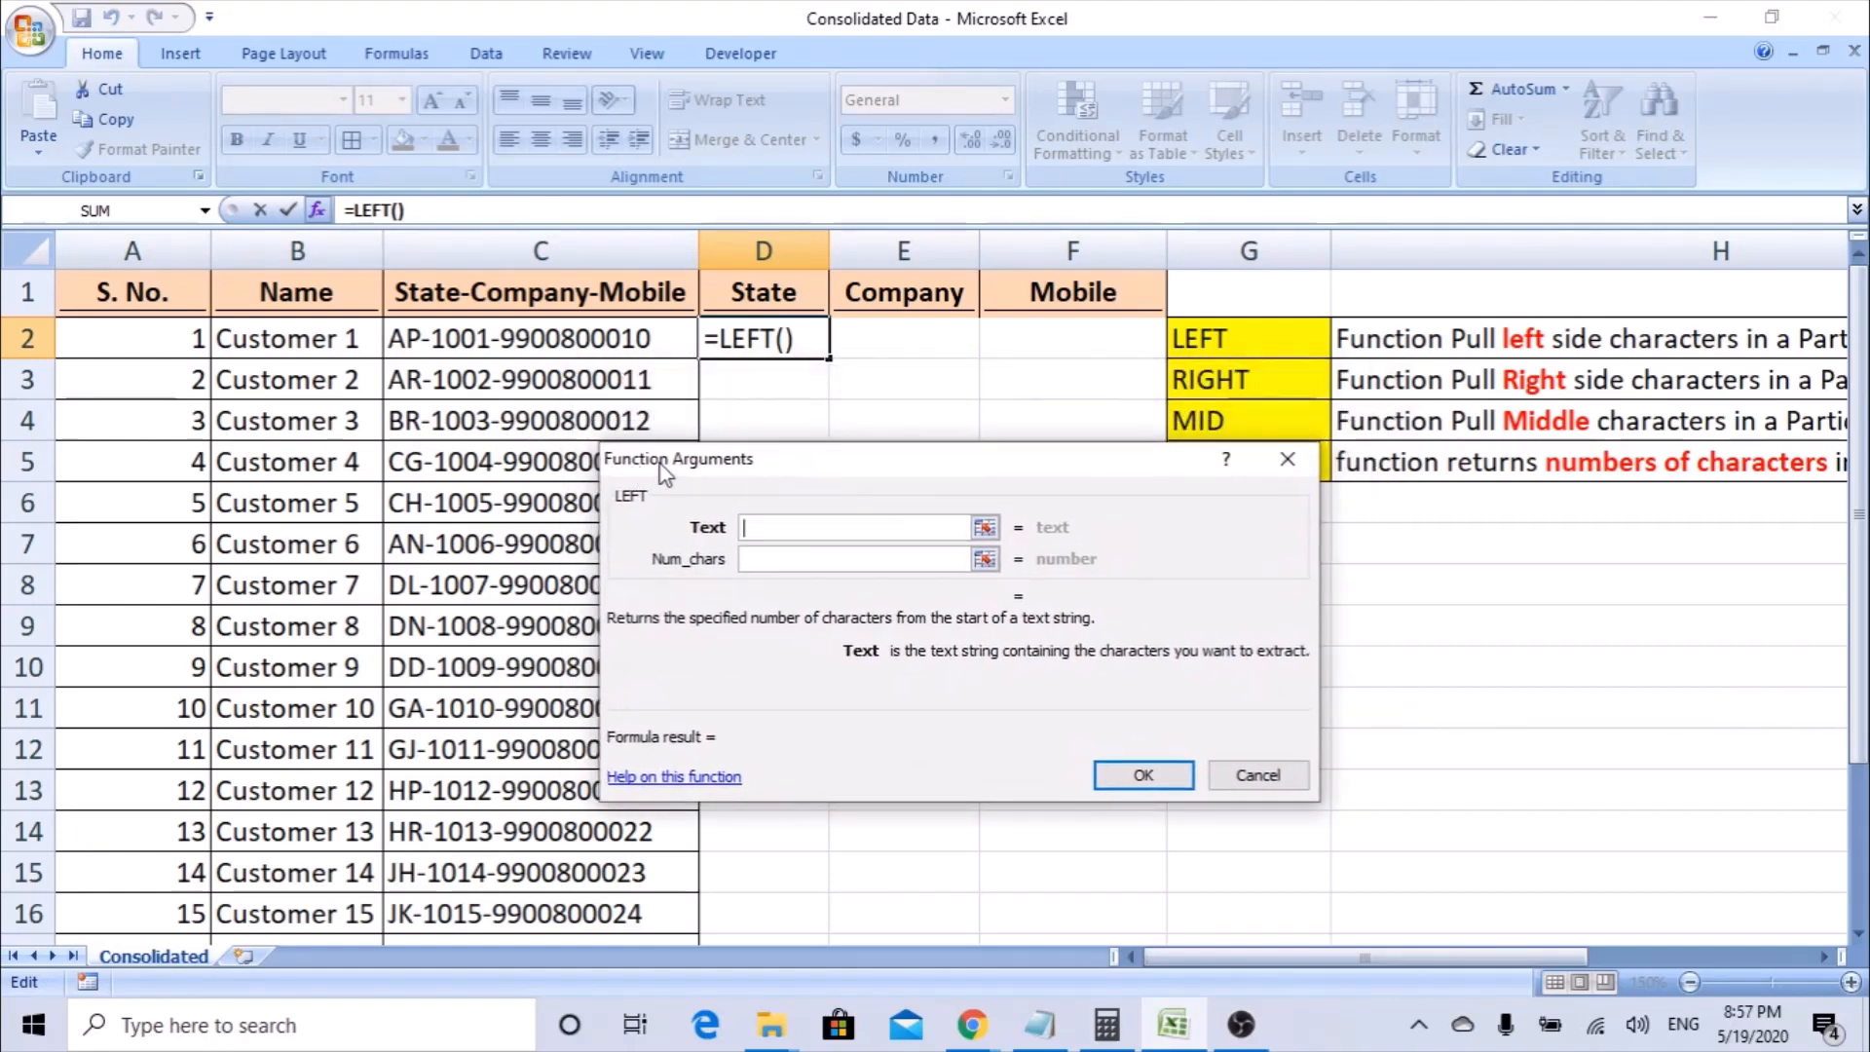
{"action": "left_click_drag", "start_coordinate": [784, 481], "coordinate": [792, 454]}
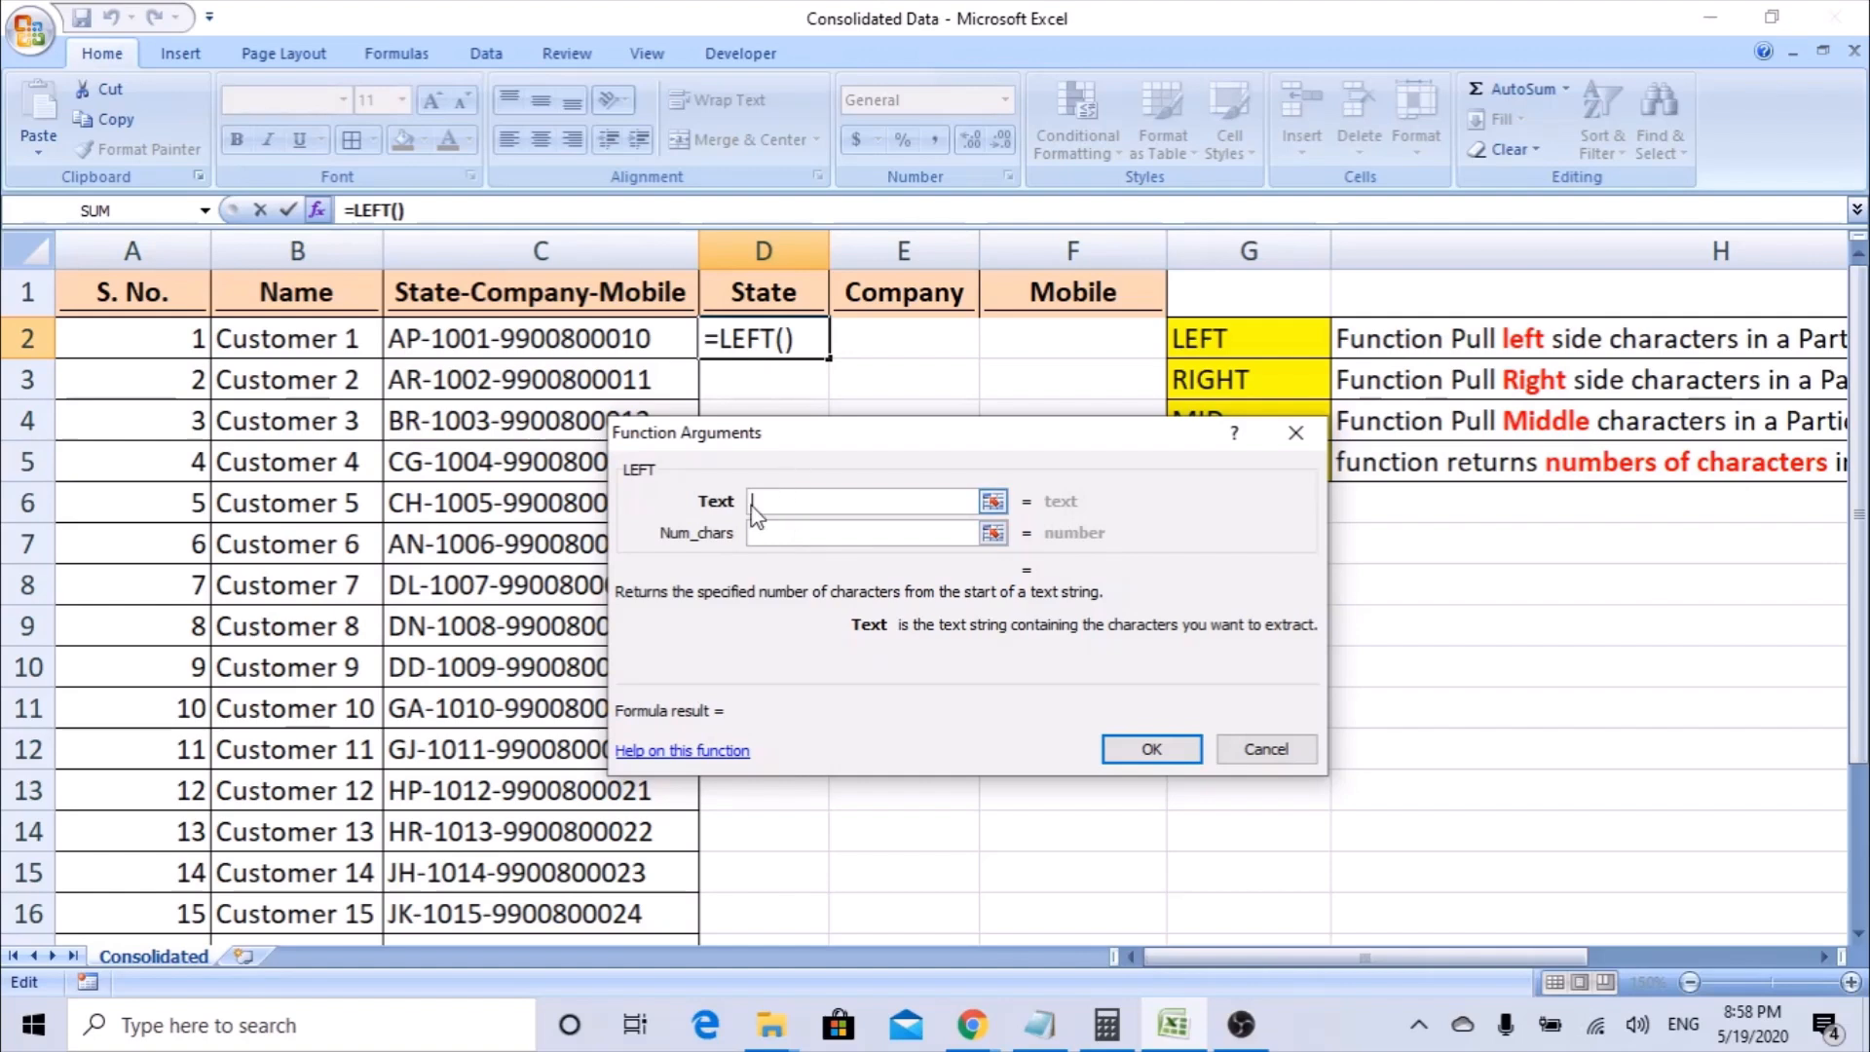
{"action": "left_click", "coordinate": [557, 338]}
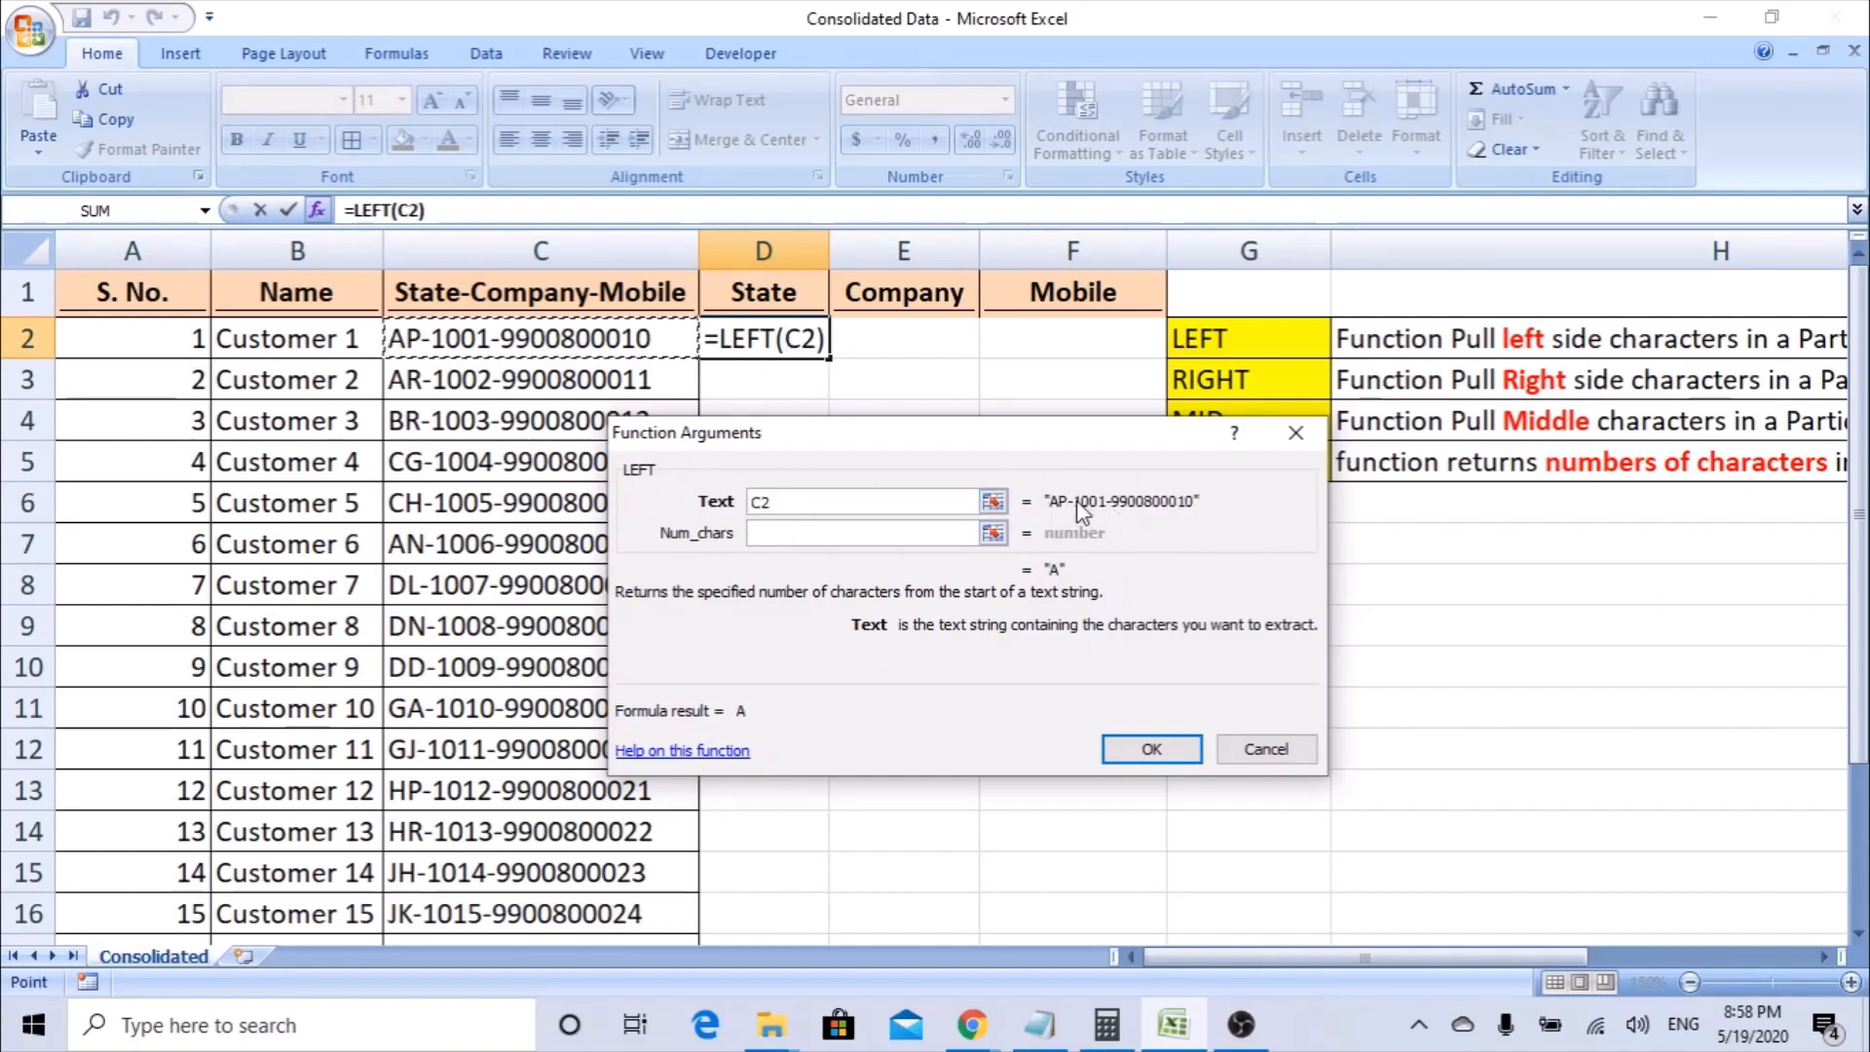
{"action": "left_click", "coordinate": [784, 531]}
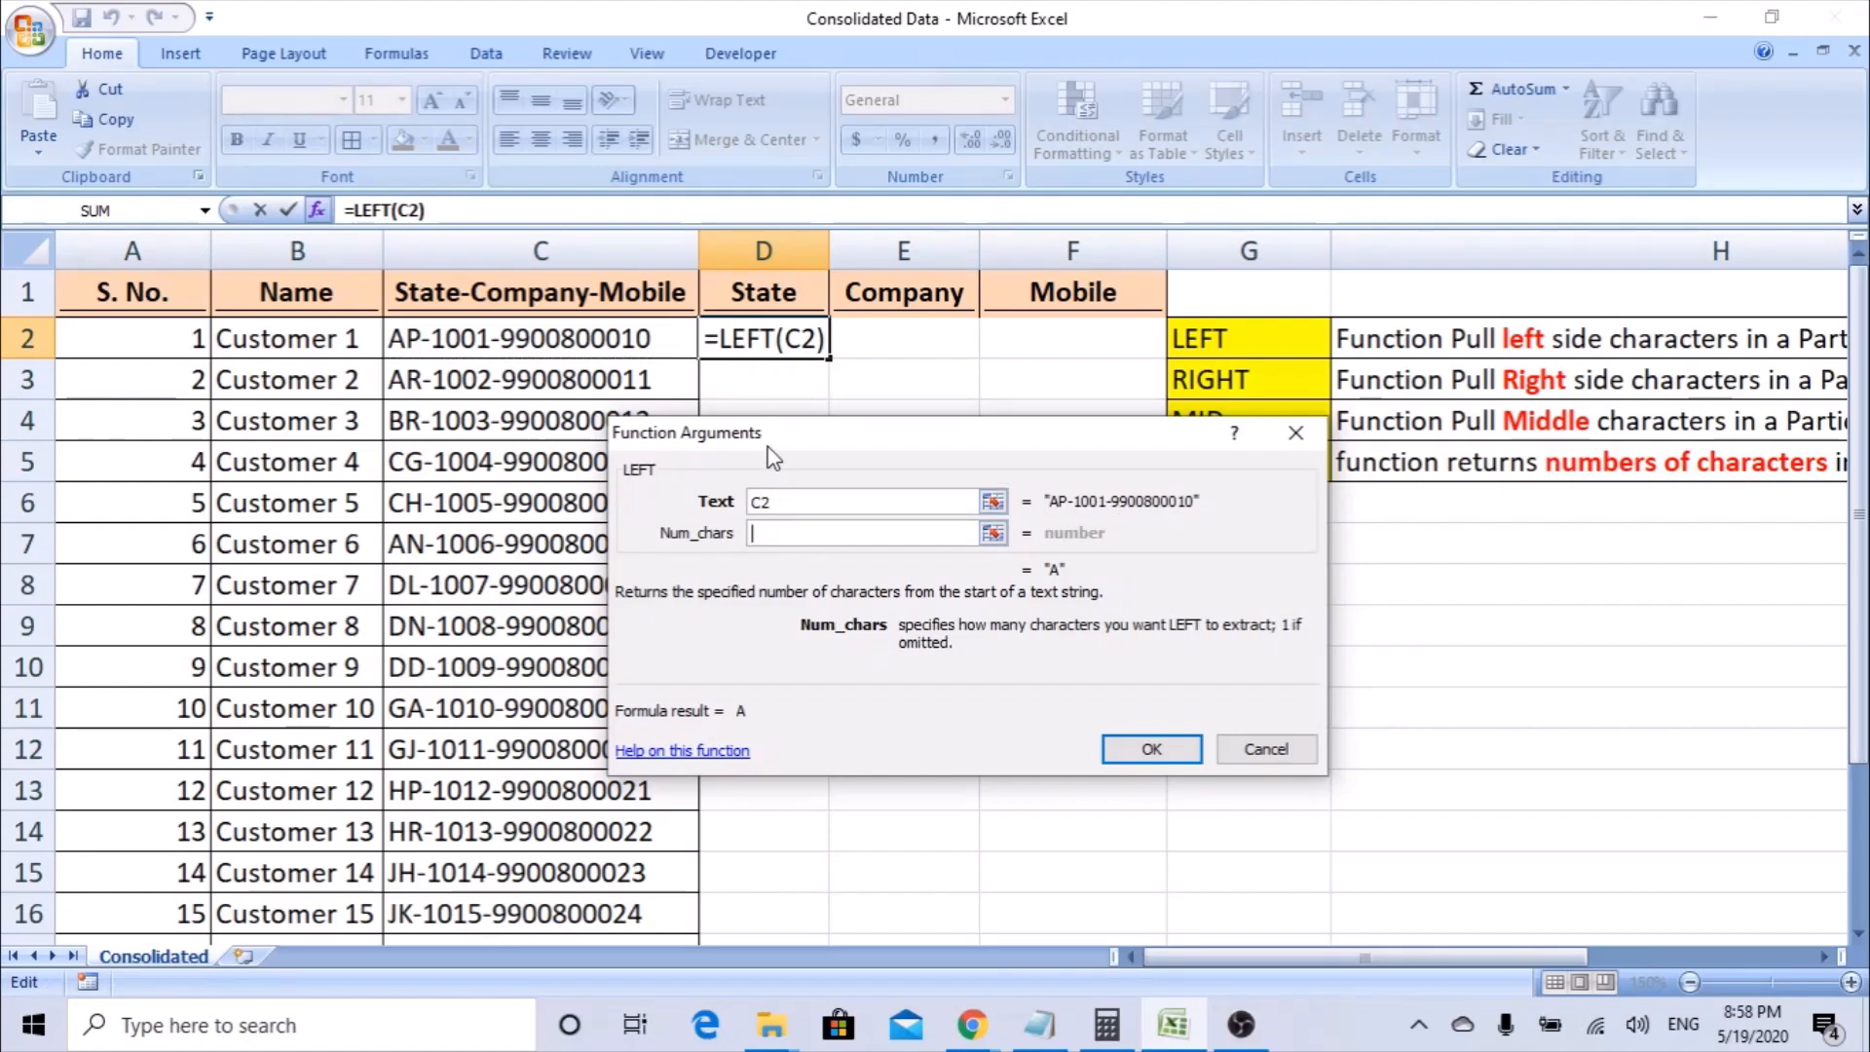
{"action": "left_click_drag", "start_coordinate": [772, 458], "coordinate": [816, 451]}
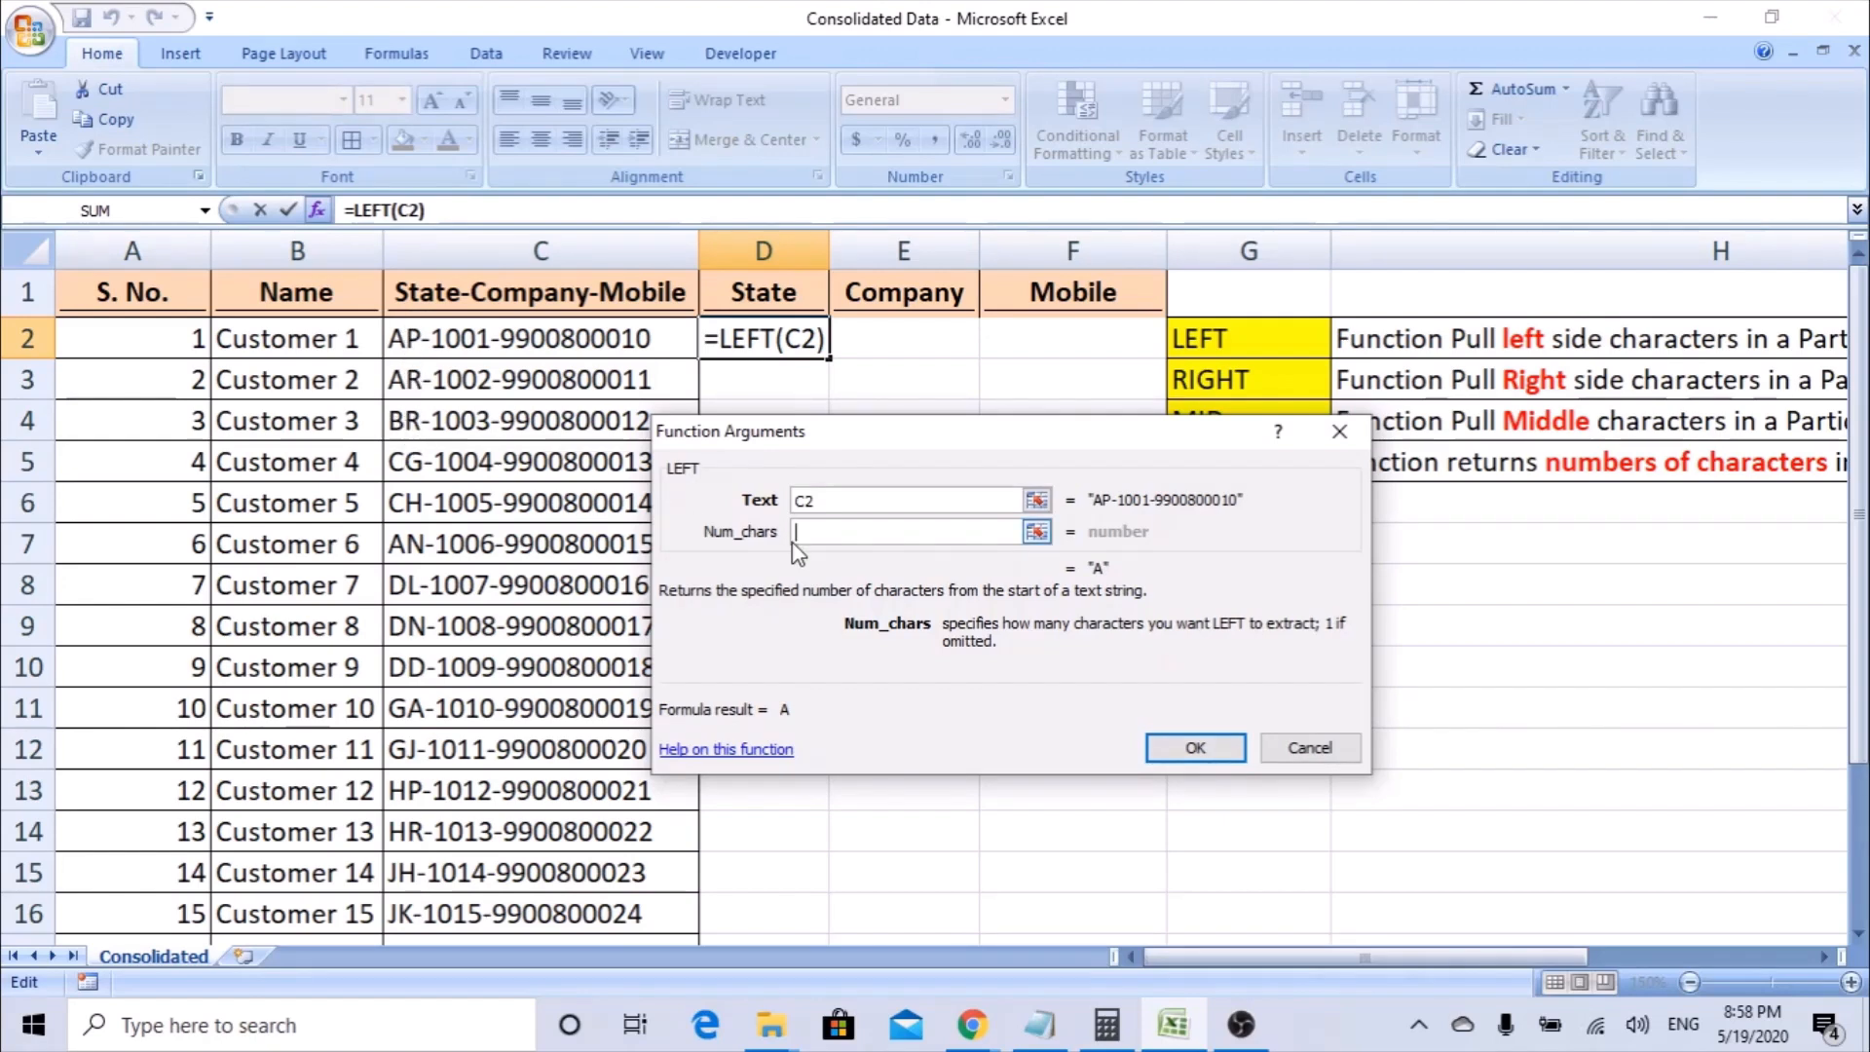
{"action": "type", "text": "2"}
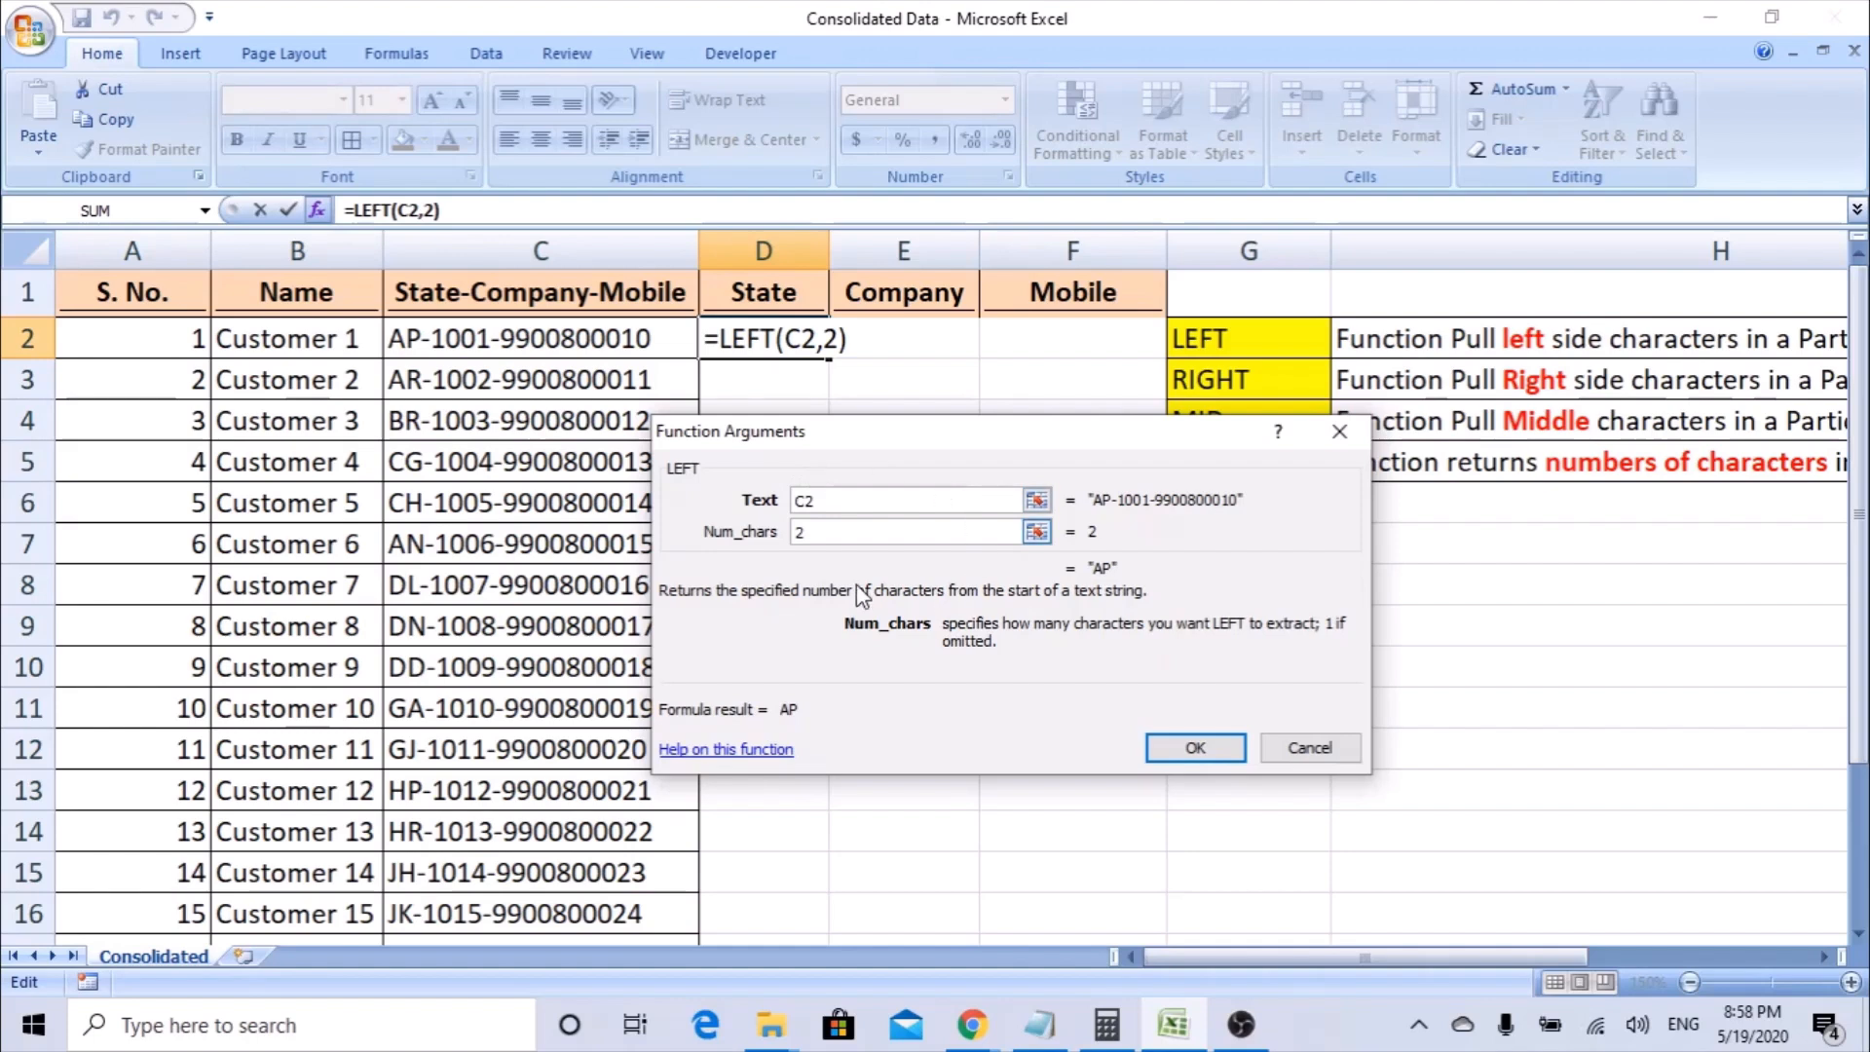
{"action": "left_click", "coordinate": [1196, 750]}
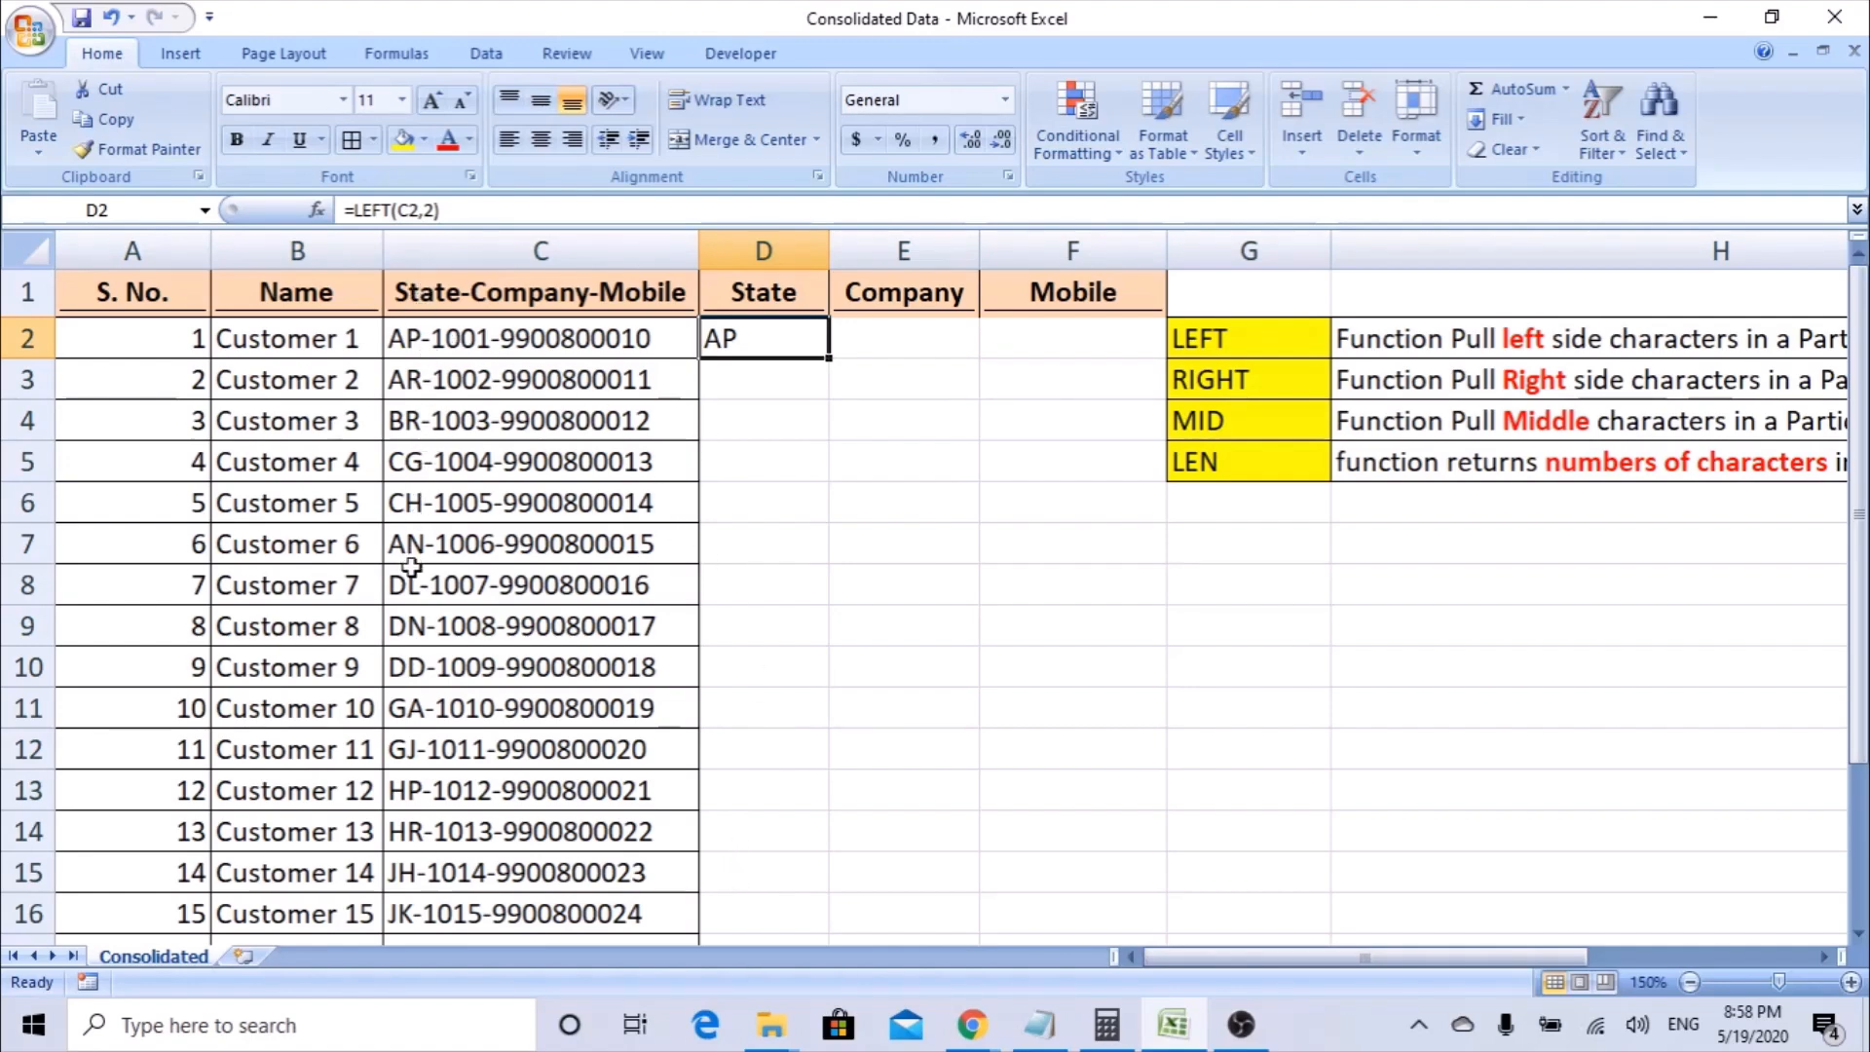
Compare the two-letter state codes throughout the State-Company-Mobile column with the LEFT formula in D2.
{"action": "left_click", "coordinate": [419, 340]}
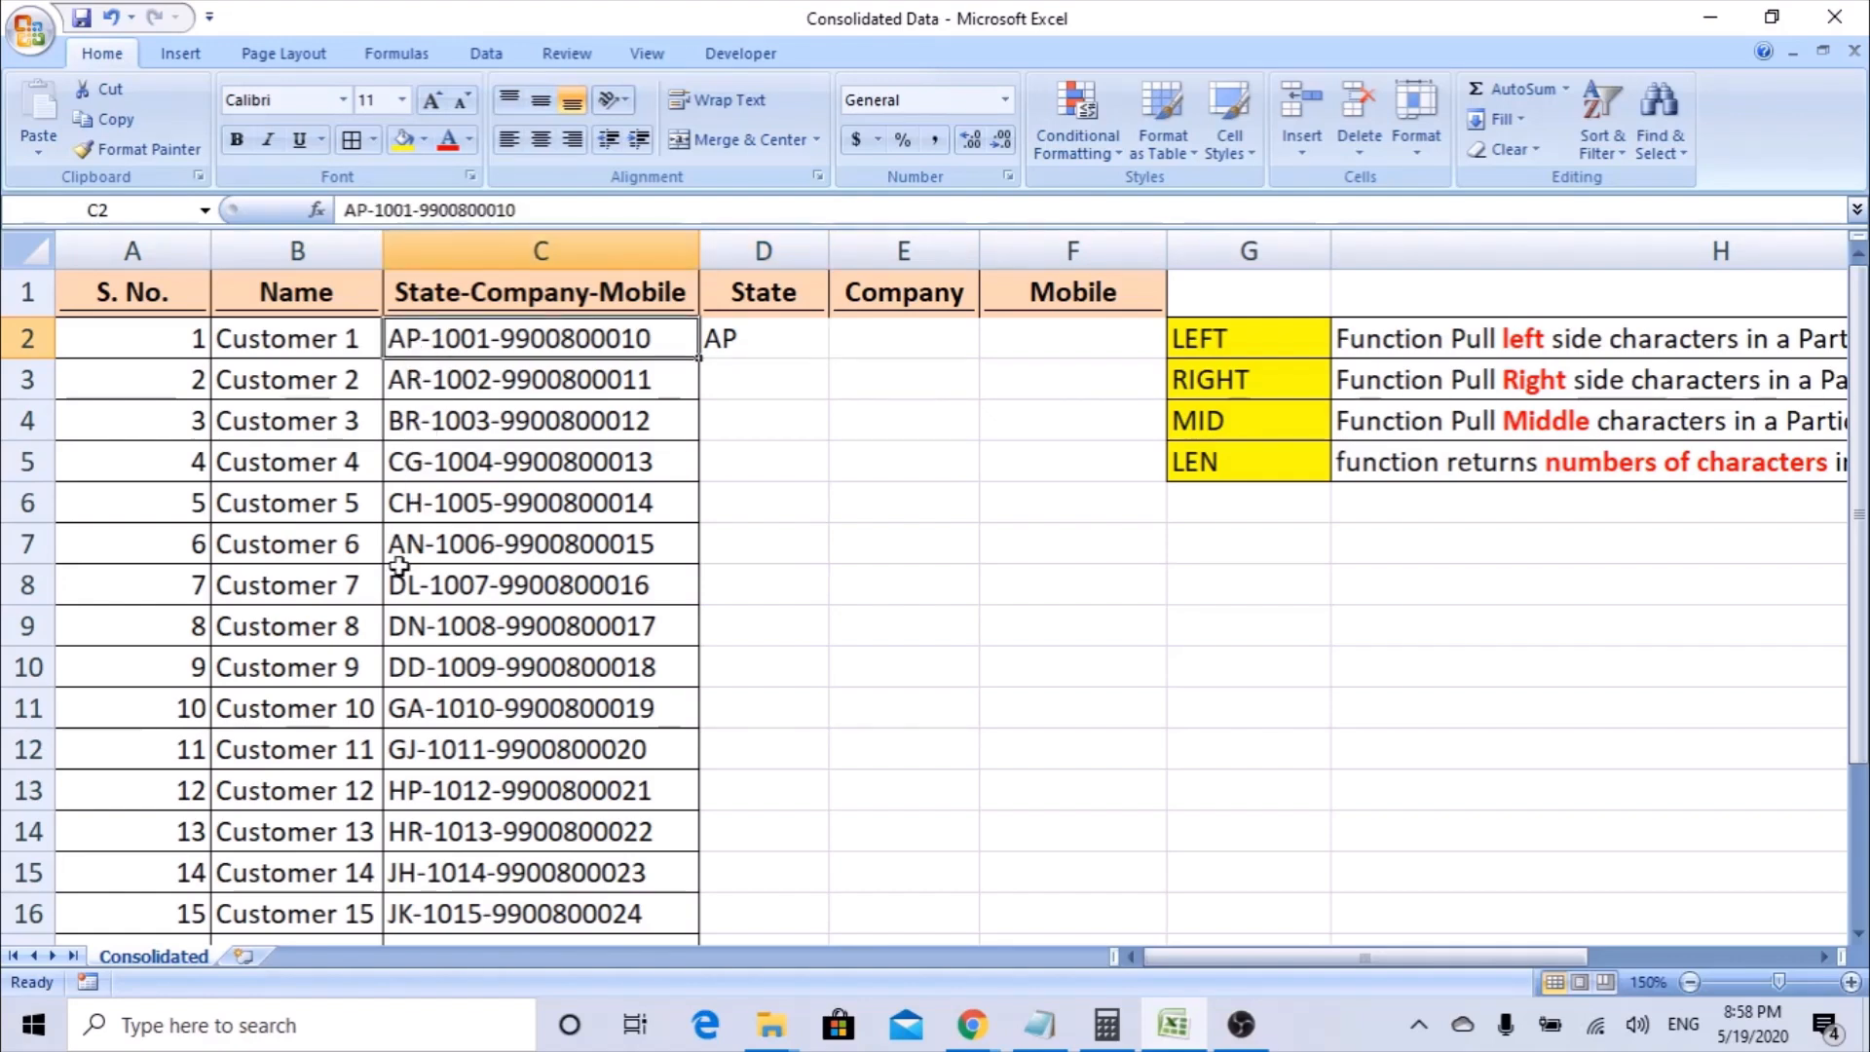
{"action": "scroll", "coordinate": [409, 623], "scroll_direction": "down", "scroll_amount": 1}
{"action": "scroll", "coordinate": [428, 643], "scroll_direction": "up", "scroll_amount": 1}
{"action": "left_click", "coordinate": [737, 340]}
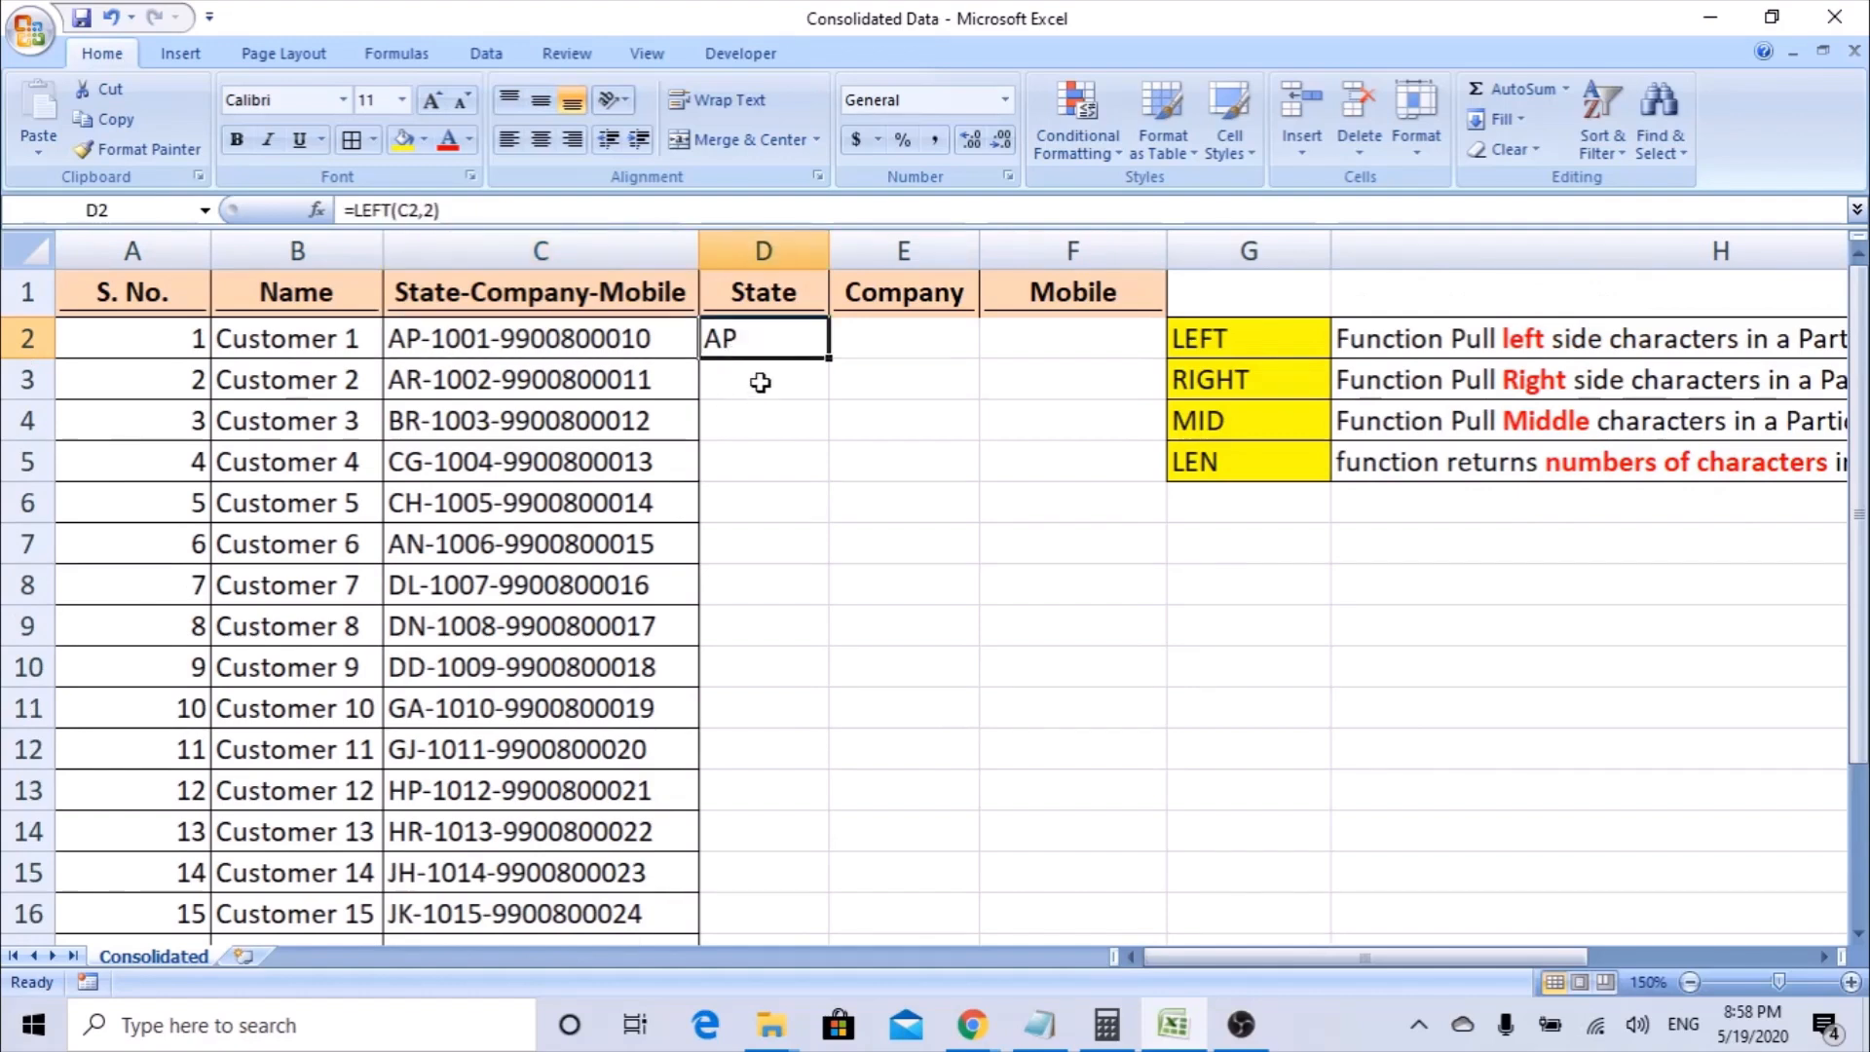
{"action": "left_click", "coordinate": [407, 421]}
{"action": "left_click", "coordinate": [759, 420]}
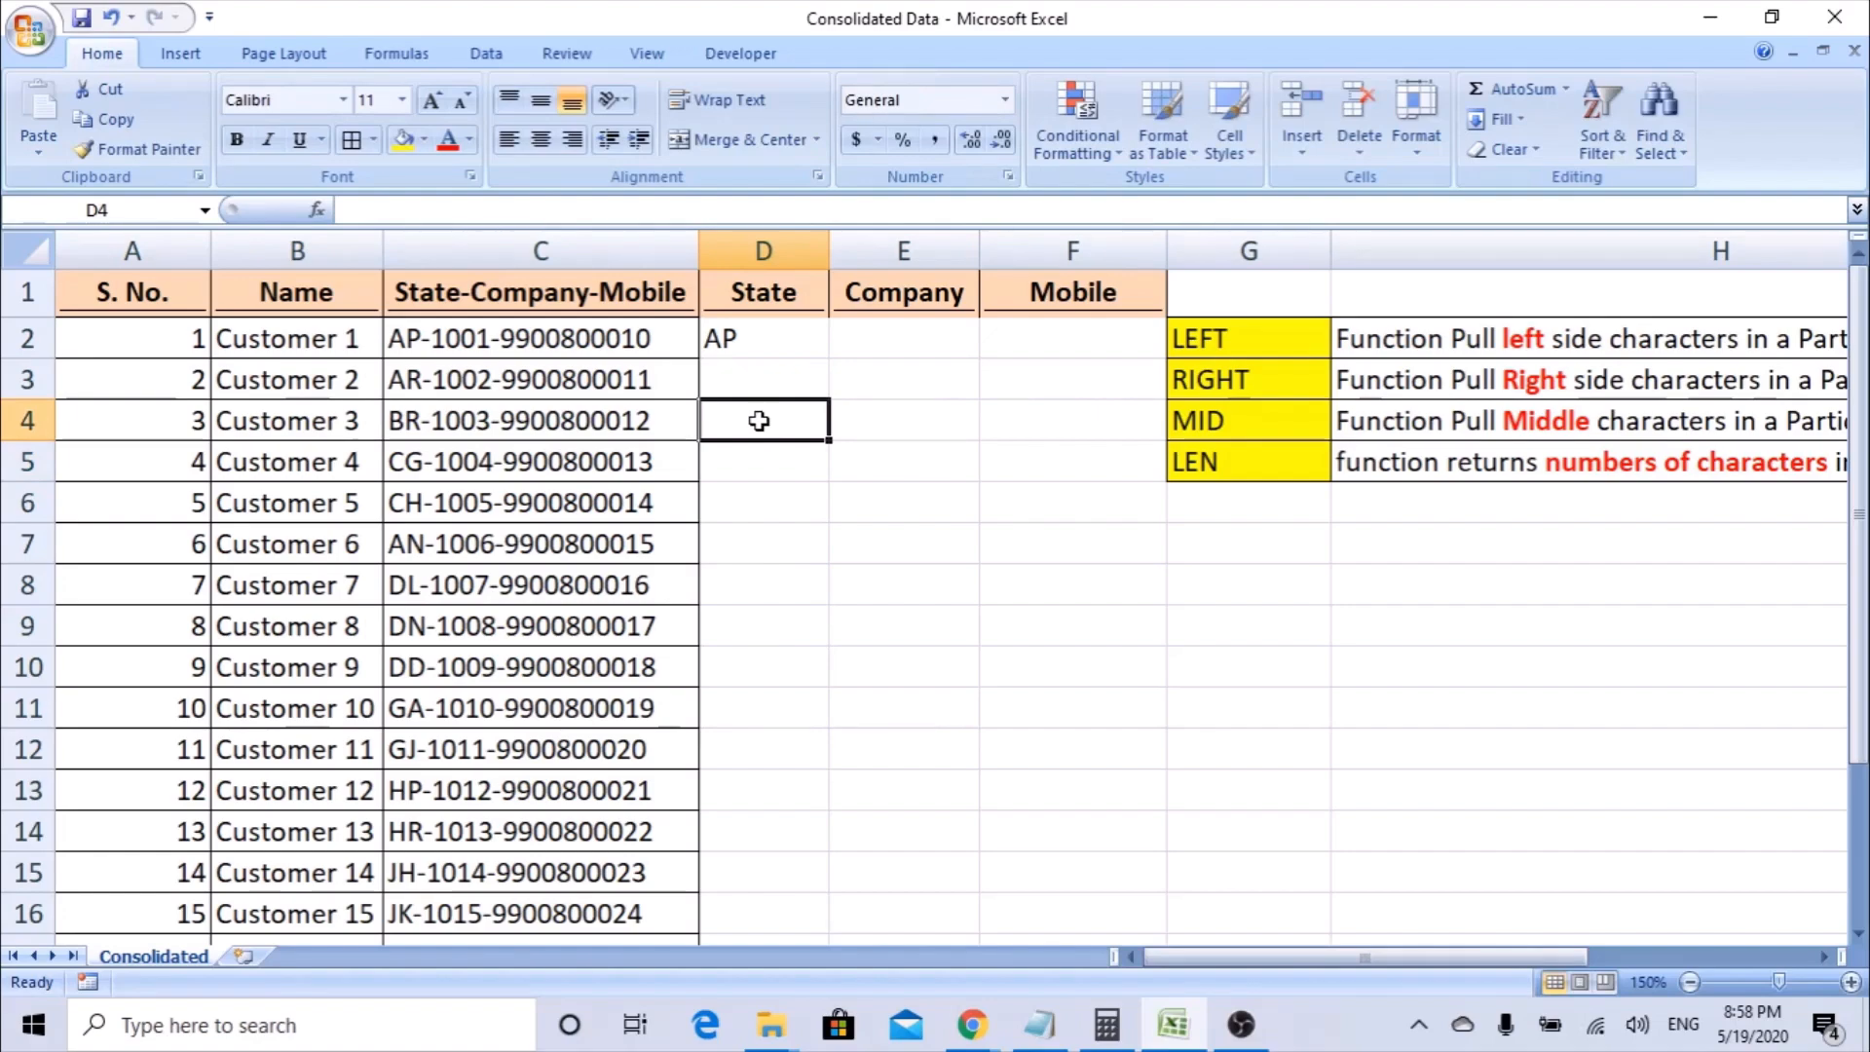
{"action": "scroll", "coordinate": [469, 516], "scroll_direction": "down", "scroll_amount": 2}
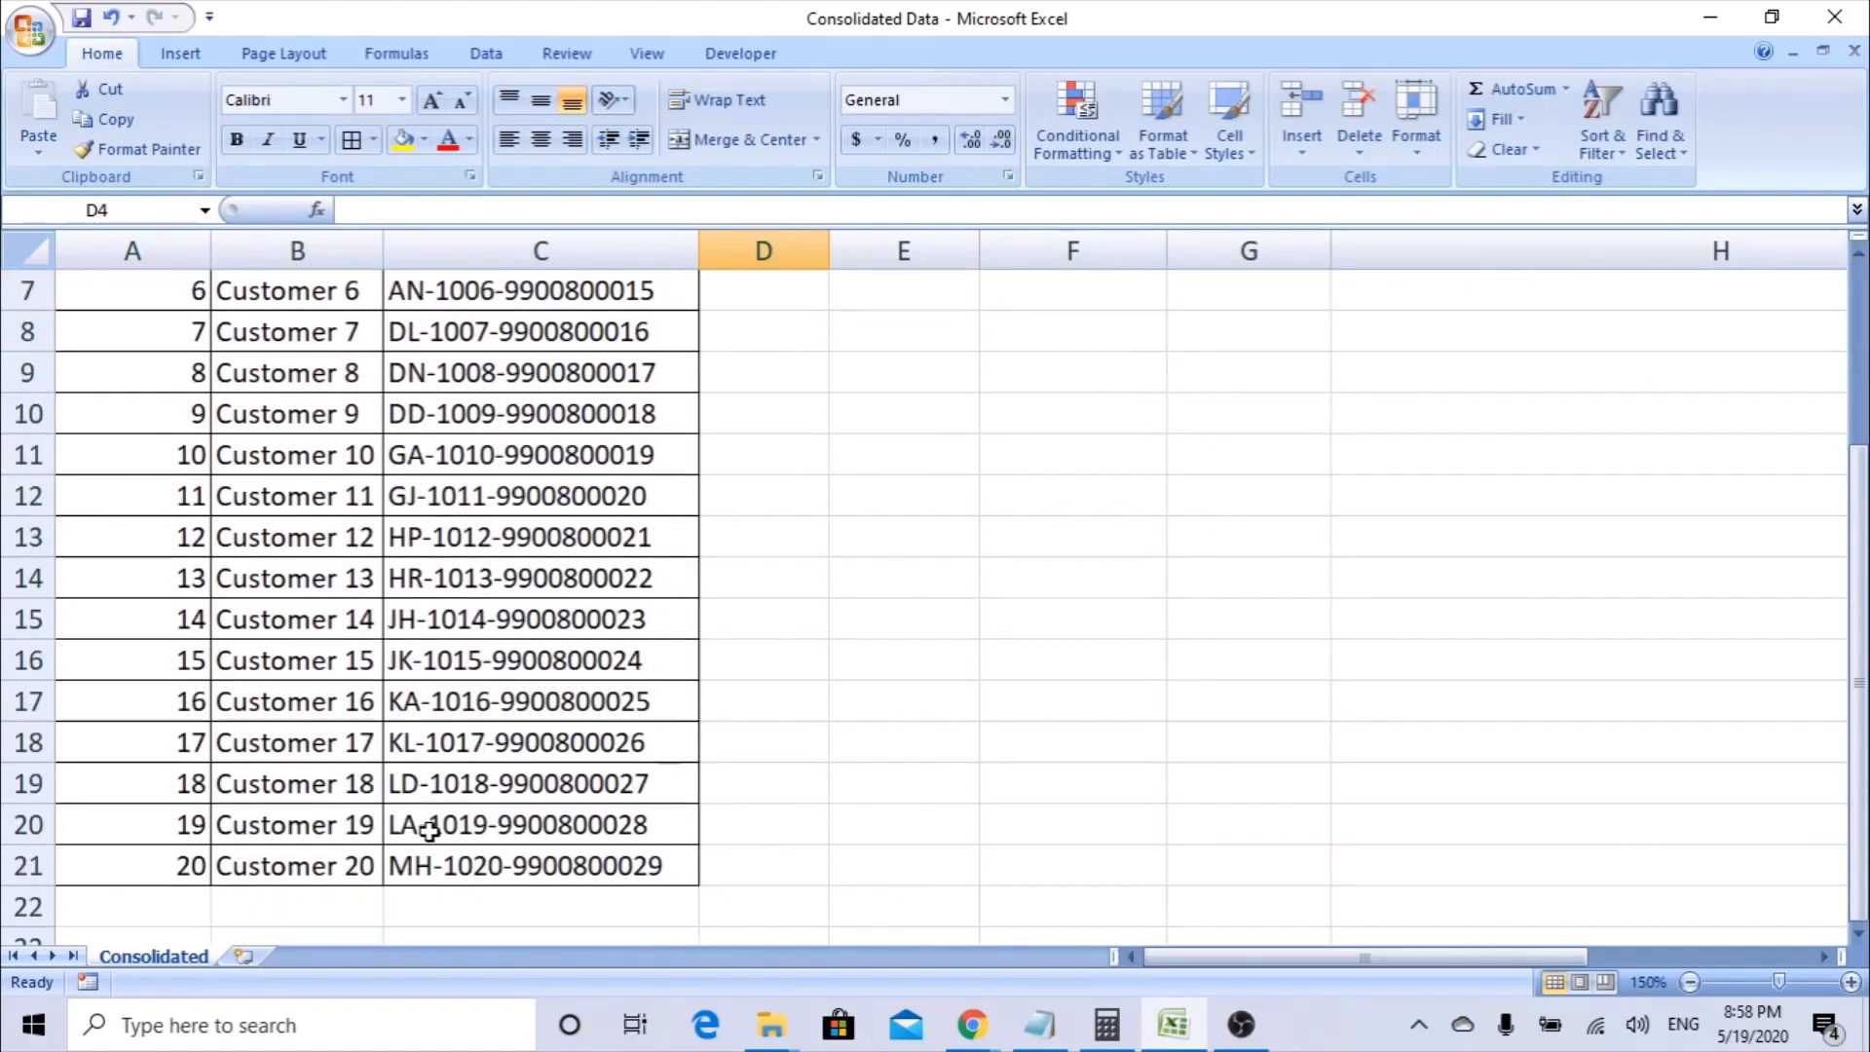
{"action": "scroll", "coordinate": [429, 828], "scroll_direction": "up", "scroll_amount": 2}
Fill the LEFT formula from D2 down the State column to D21 and review the filled rows.
{"action": "left_click", "coordinate": [731, 338]}
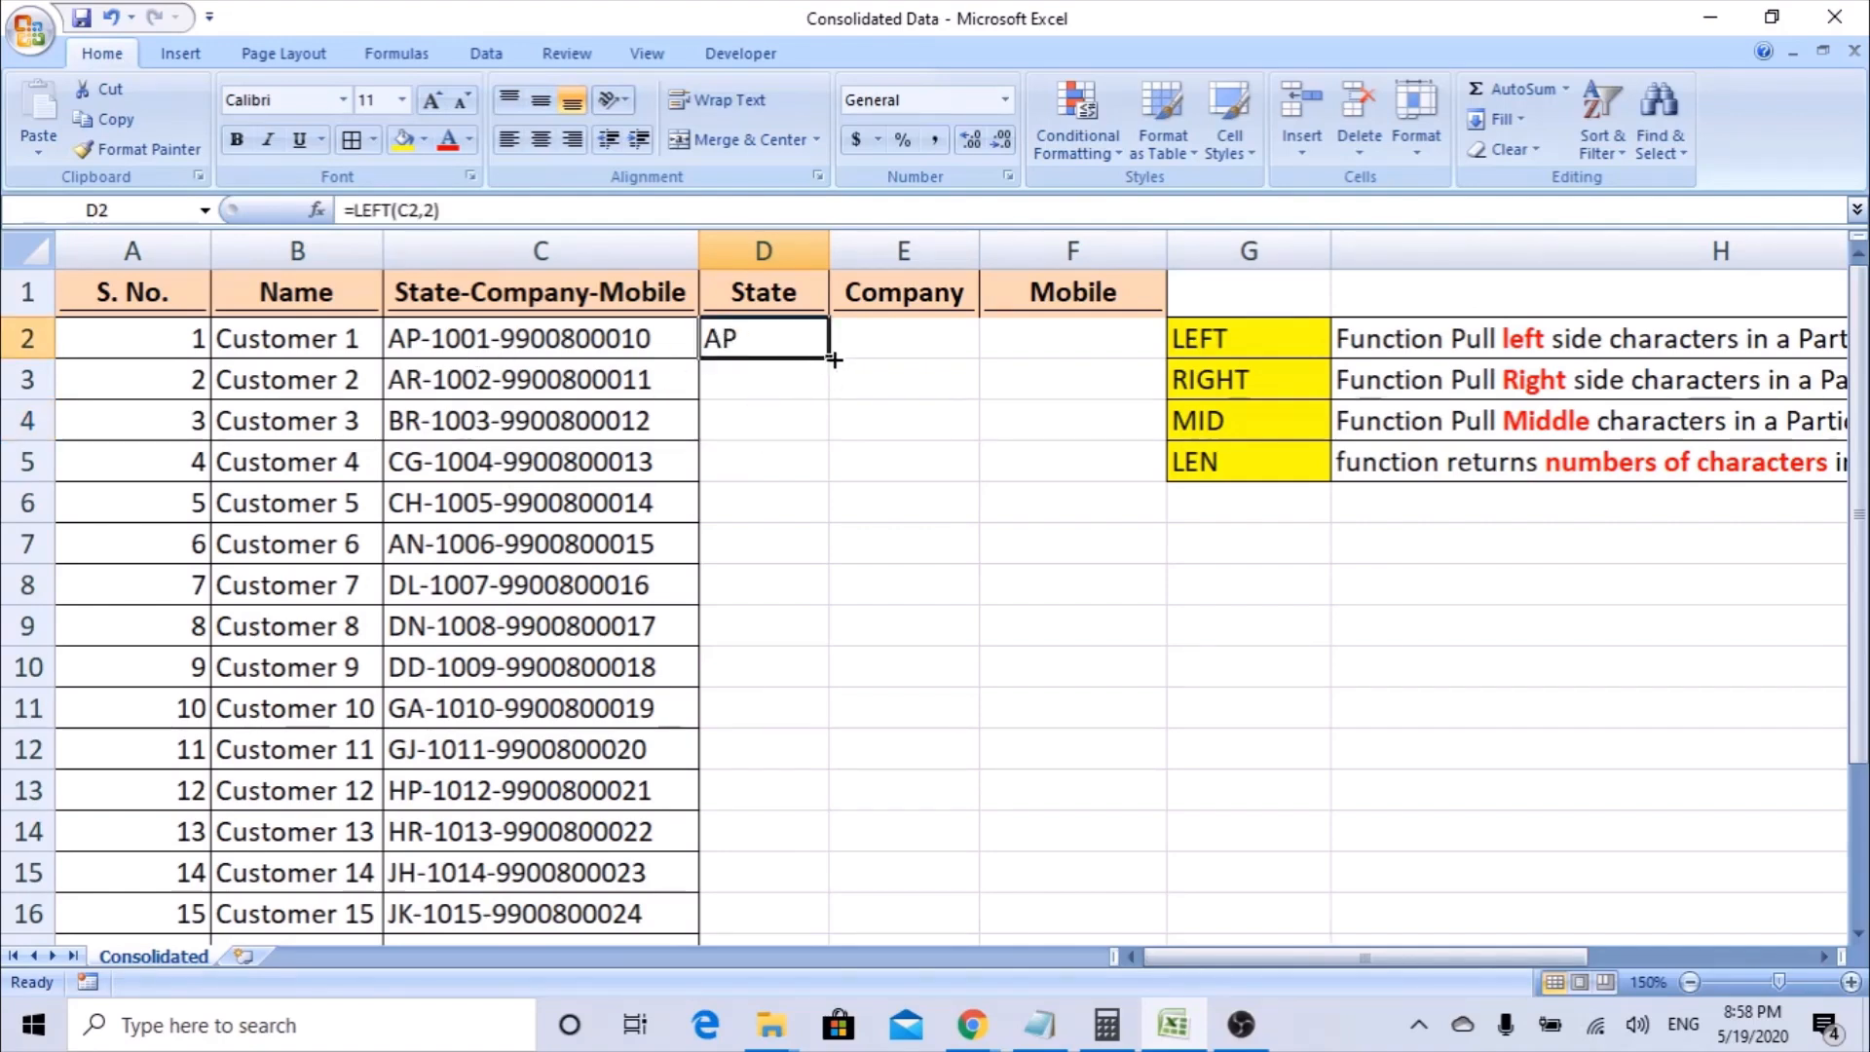
{"action": "left_click_drag", "start_coordinate": [834, 361], "coordinate": [829, 357]}
{"action": "mouse_move", "coordinate": [843, 878]}
{"action": "left_mouse_down"}
{"action": "mouse_move", "coordinate": [838, 930]}
{"action": "mouse_move", "coordinate": [816, 886]}
{"action": "left_mouse_up"}
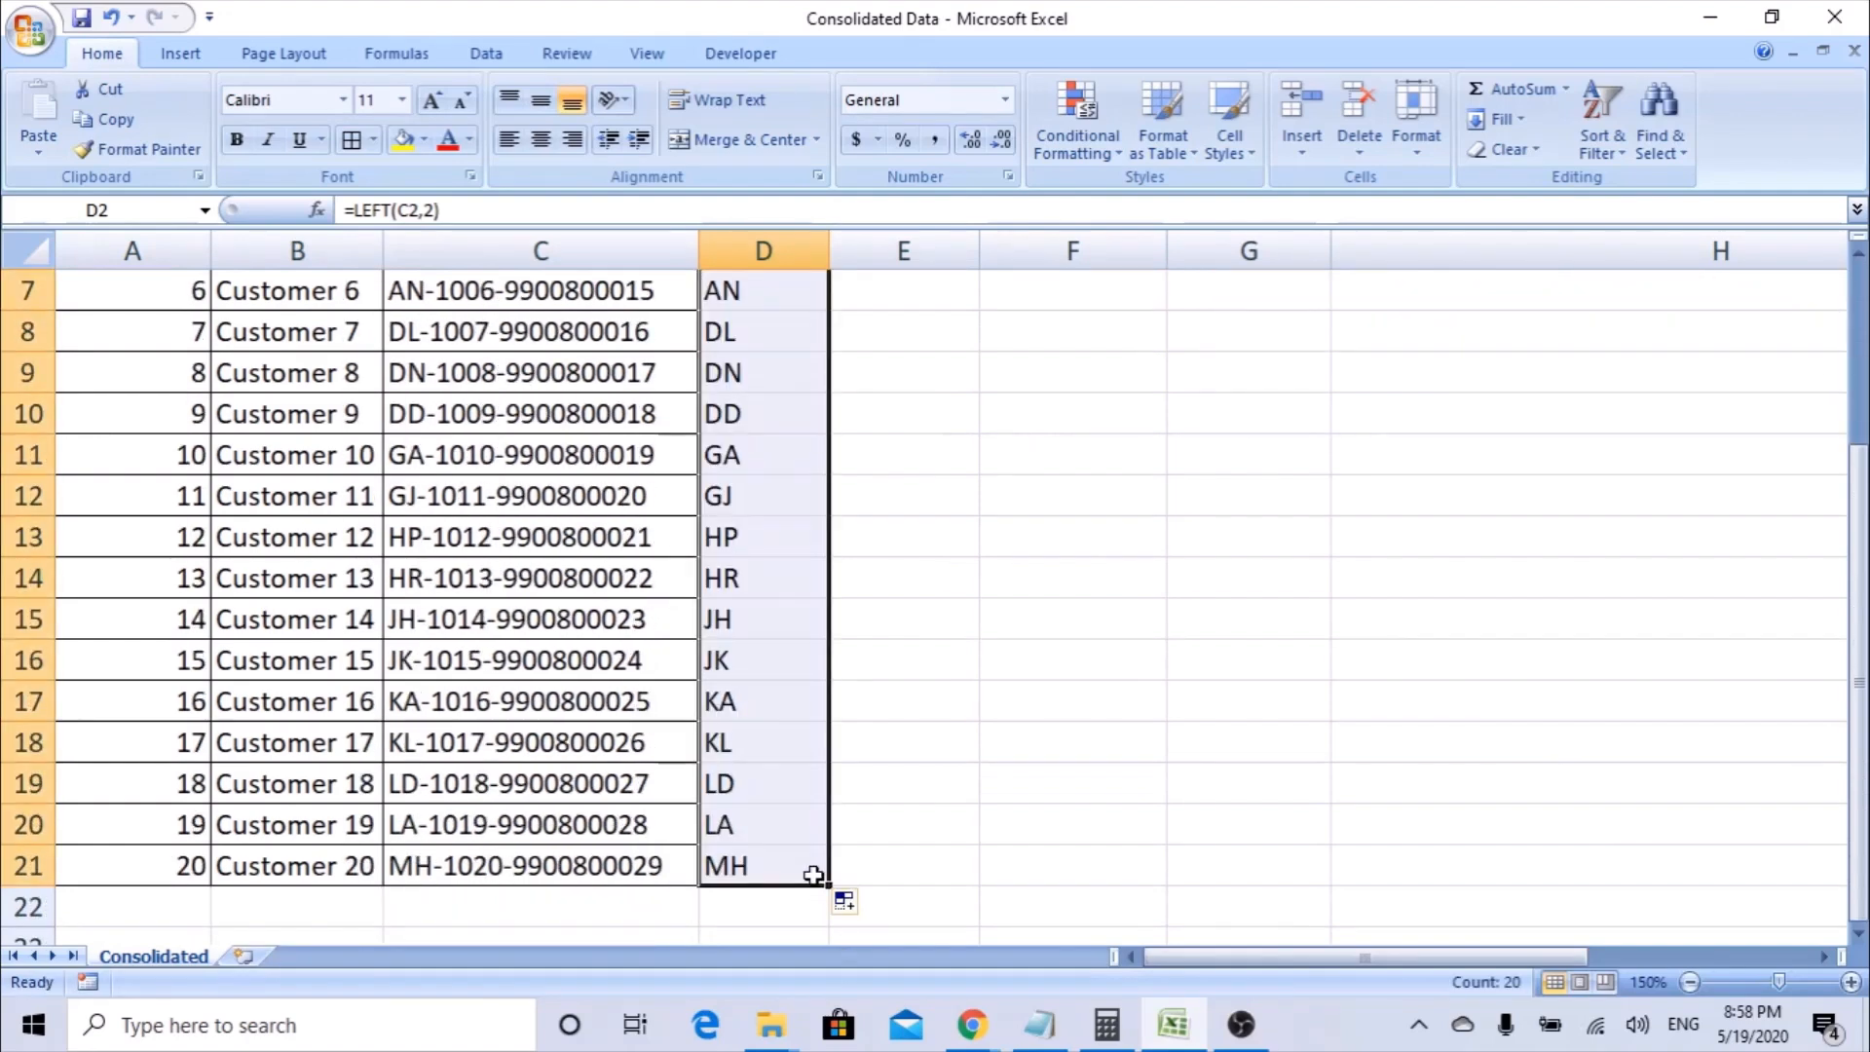
{"action": "scroll", "coordinate": [772, 837], "scroll_direction": "up", "scroll_amount": 1}
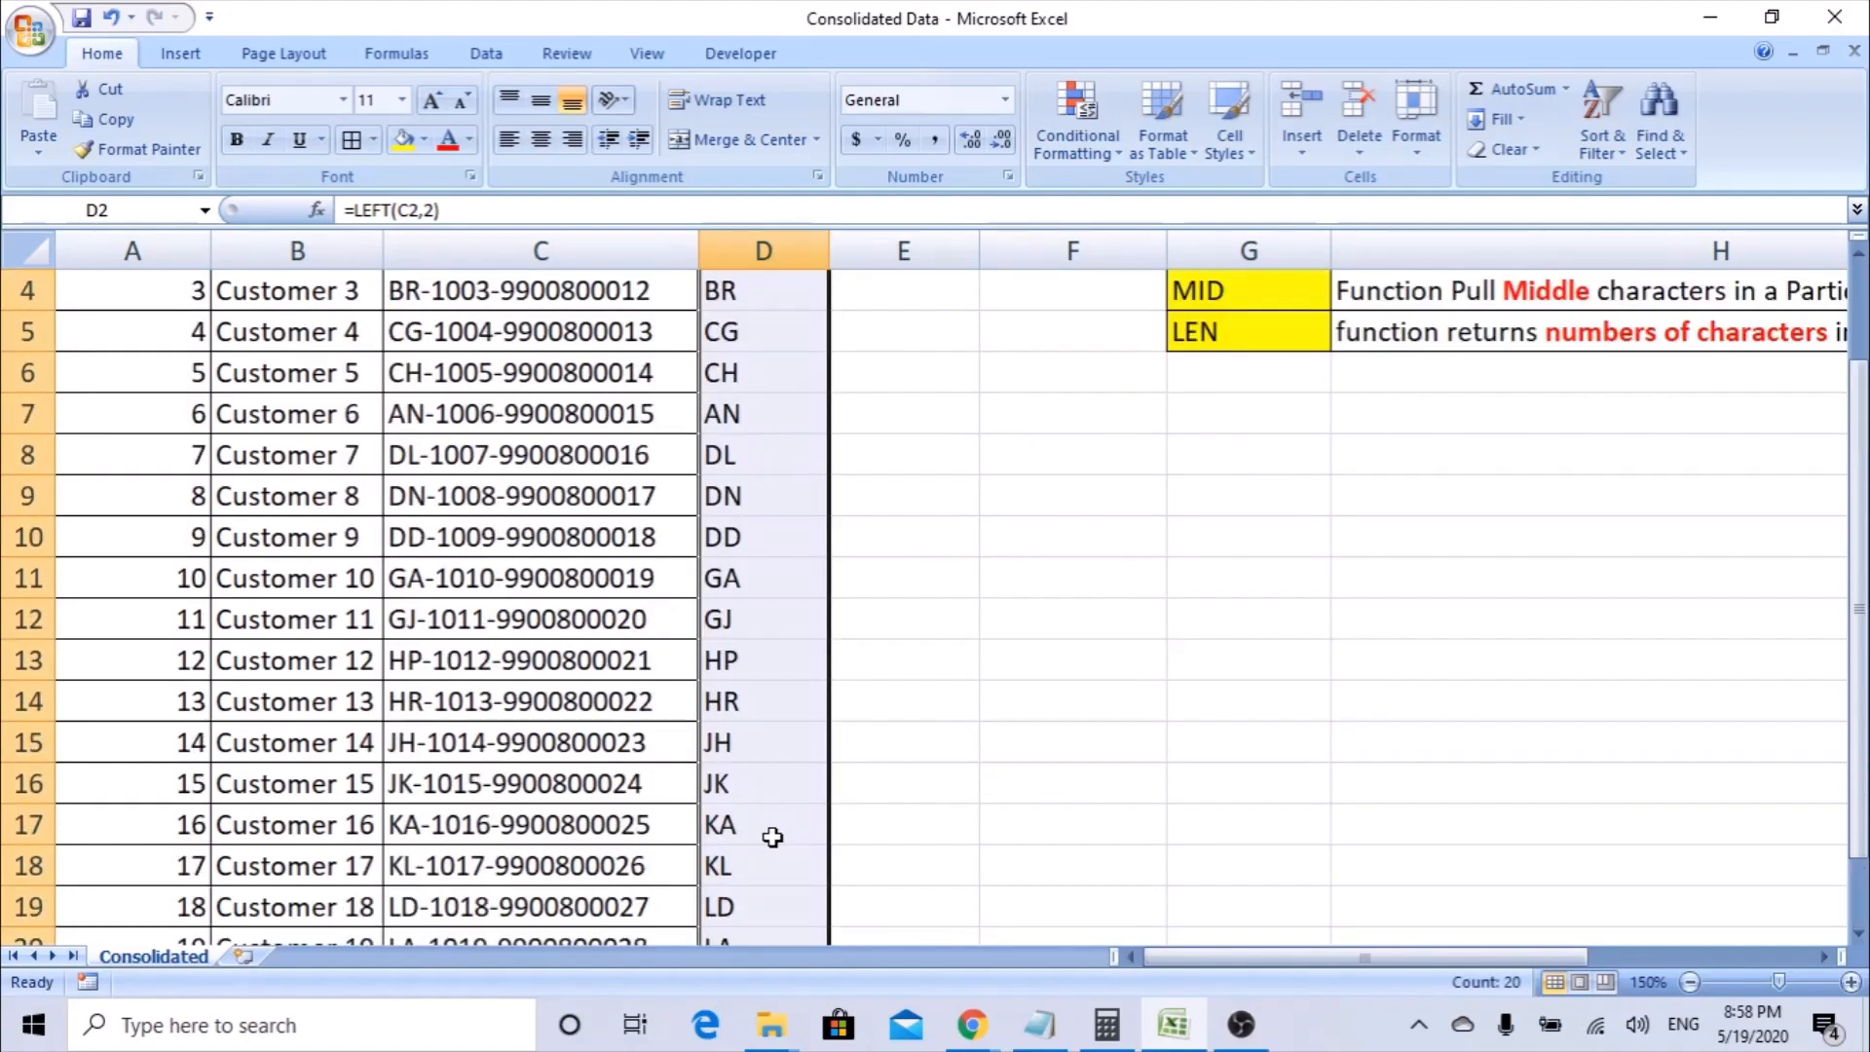
{"action": "scroll", "coordinate": [773, 837], "scroll_direction": "up", "scroll_amount": 1}
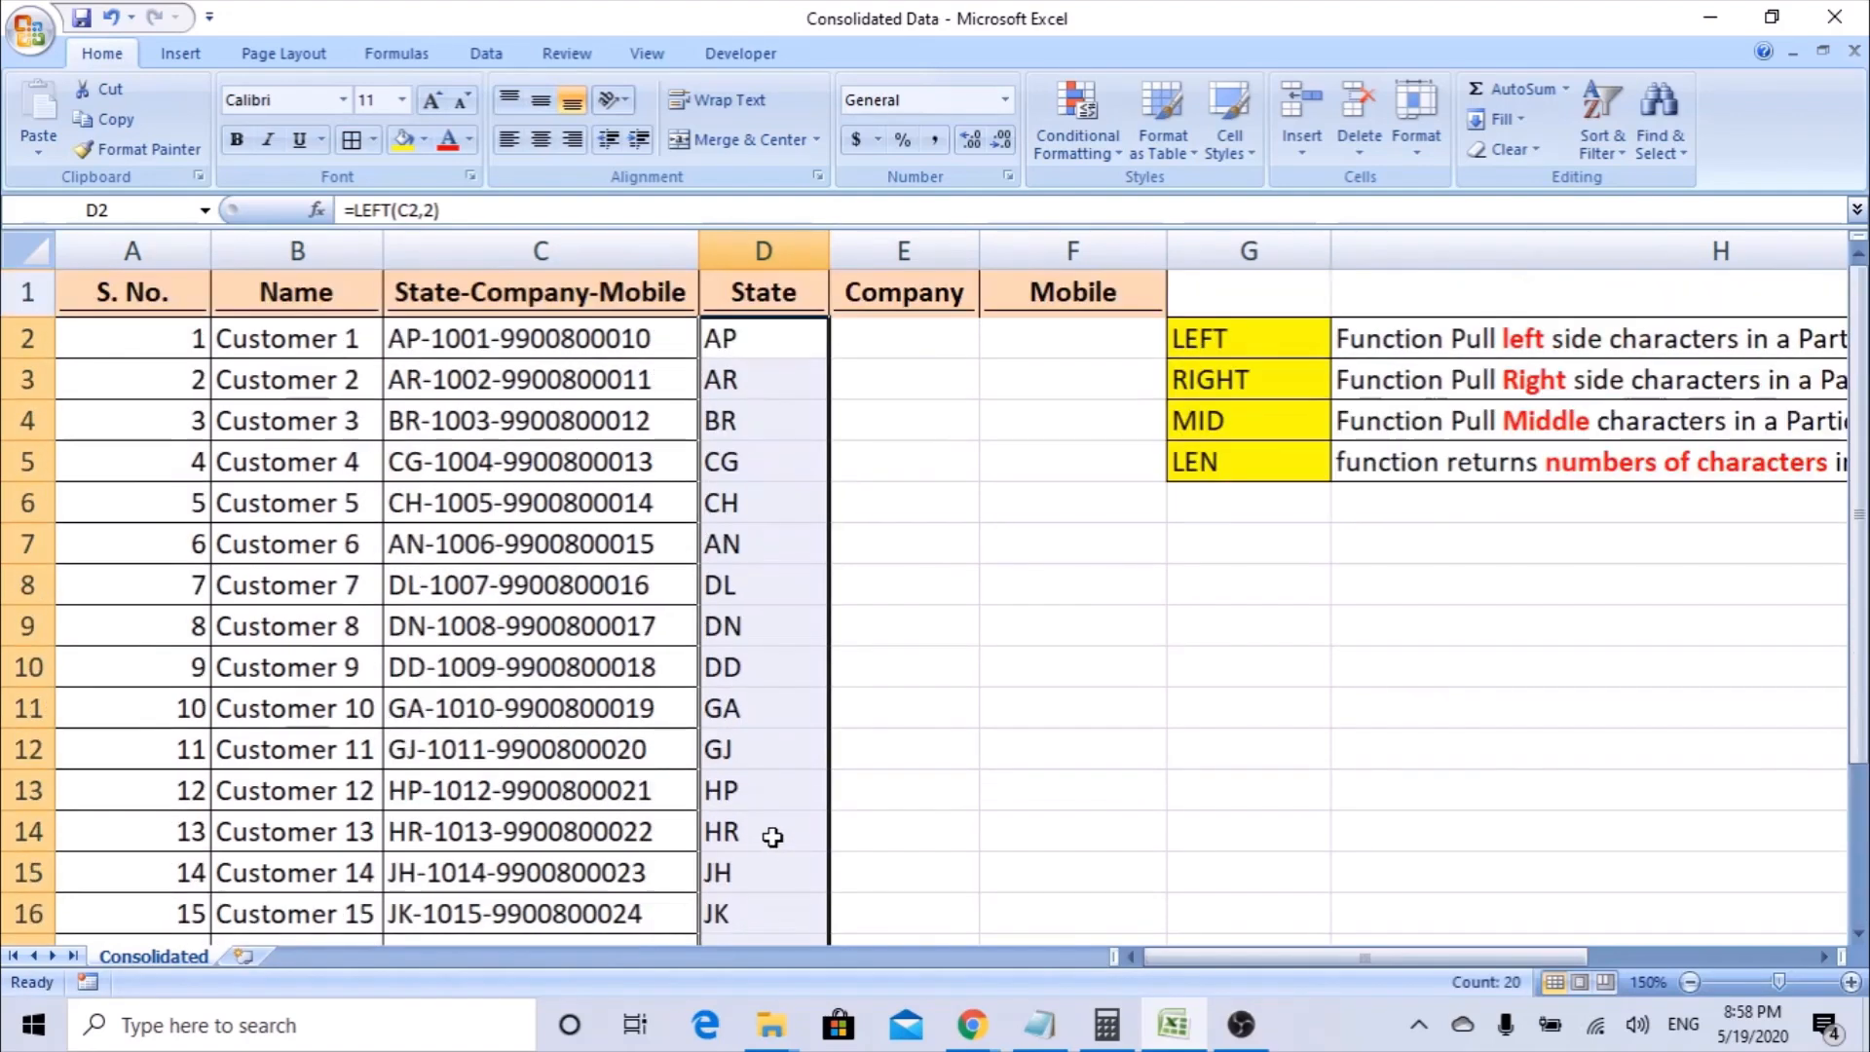
Start a RIGHT function in F2 with the Function Arguments dialog, using Text C2 and Num_chars 10.
{"action": "left_click", "coordinate": [761, 339]}
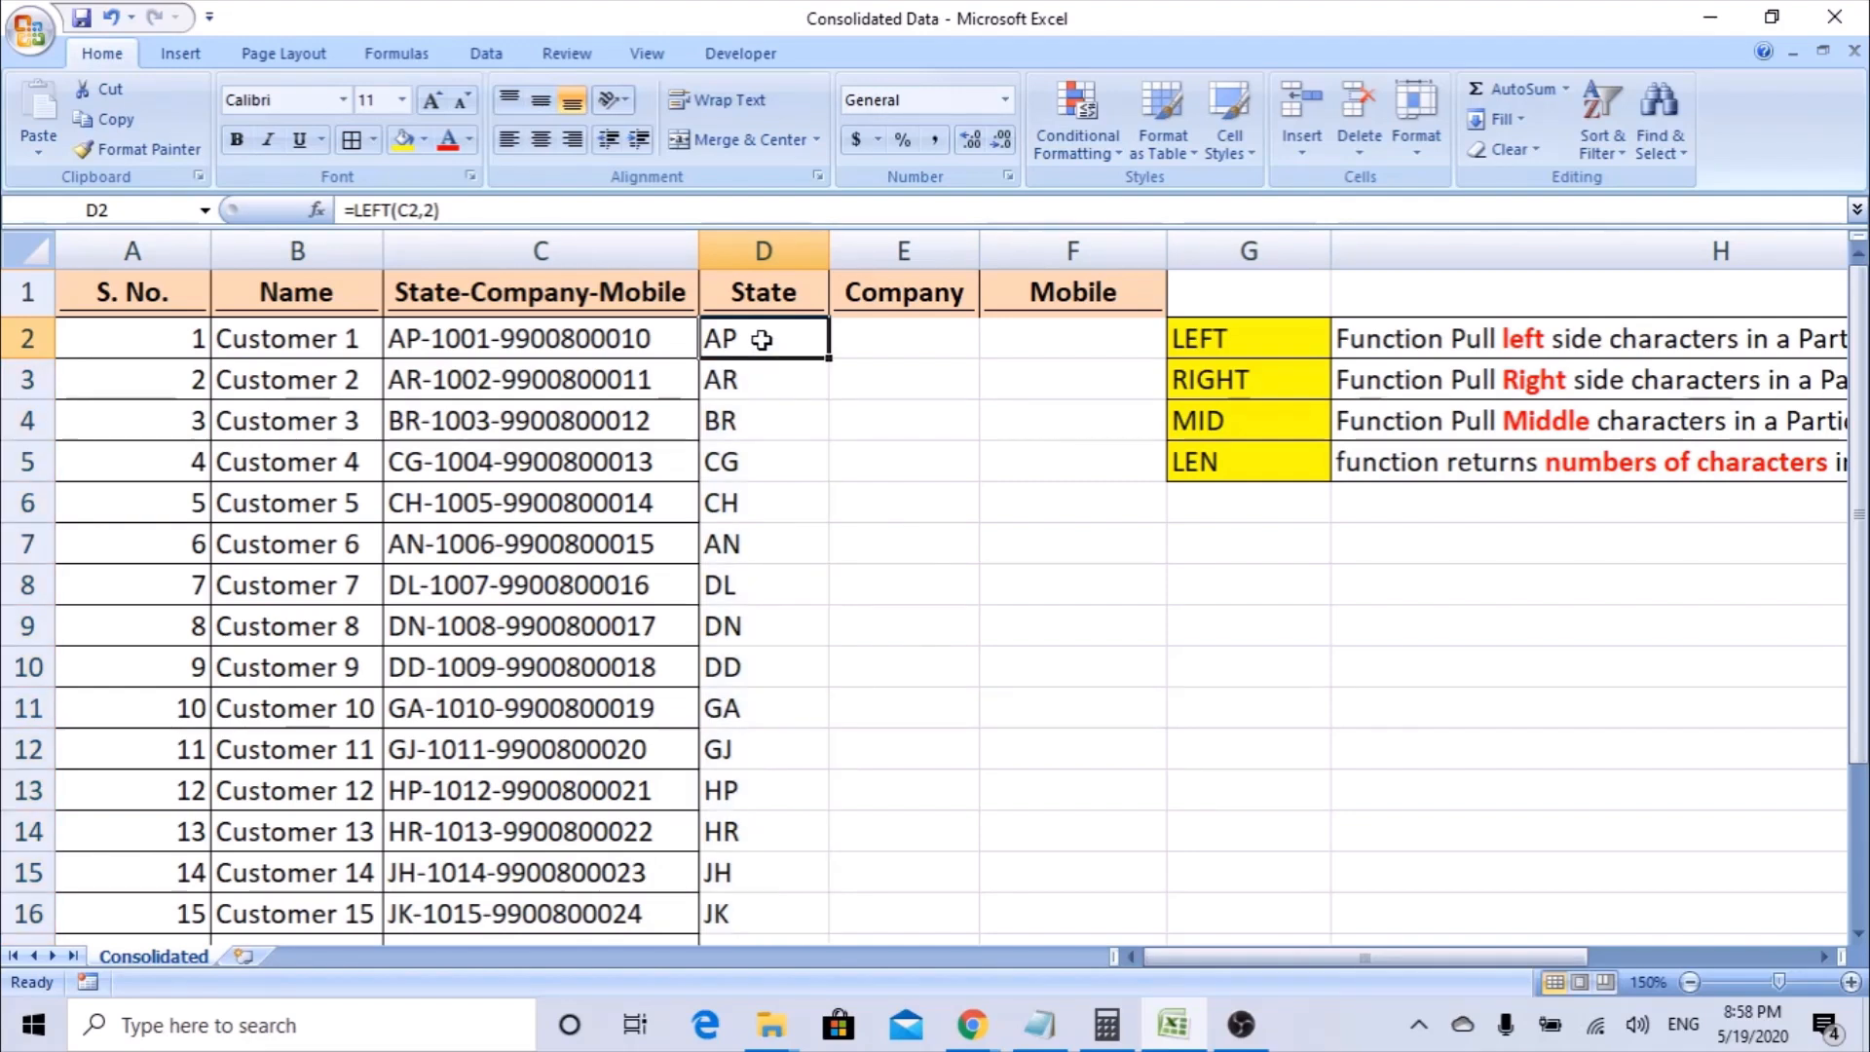
{"action": "left_click", "coordinate": [1256, 380]}
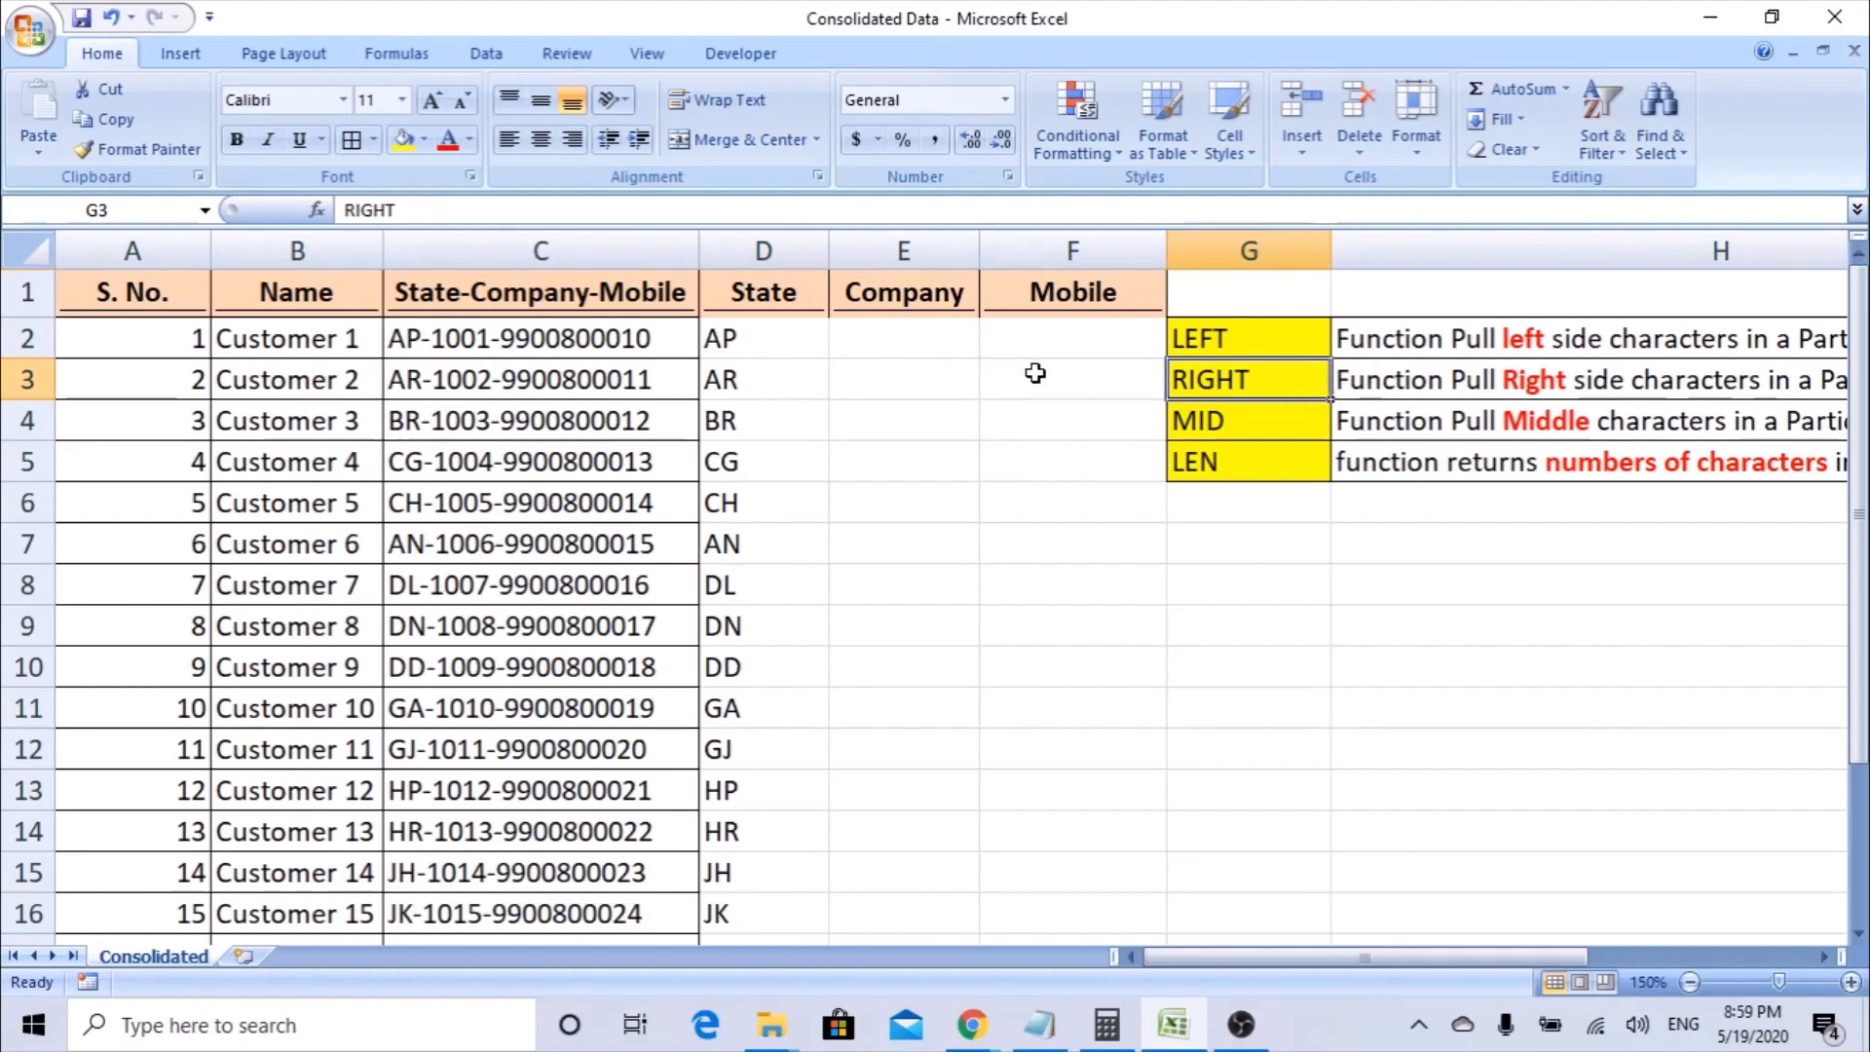
{"action": "left_click", "coordinate": [1032, 337]}
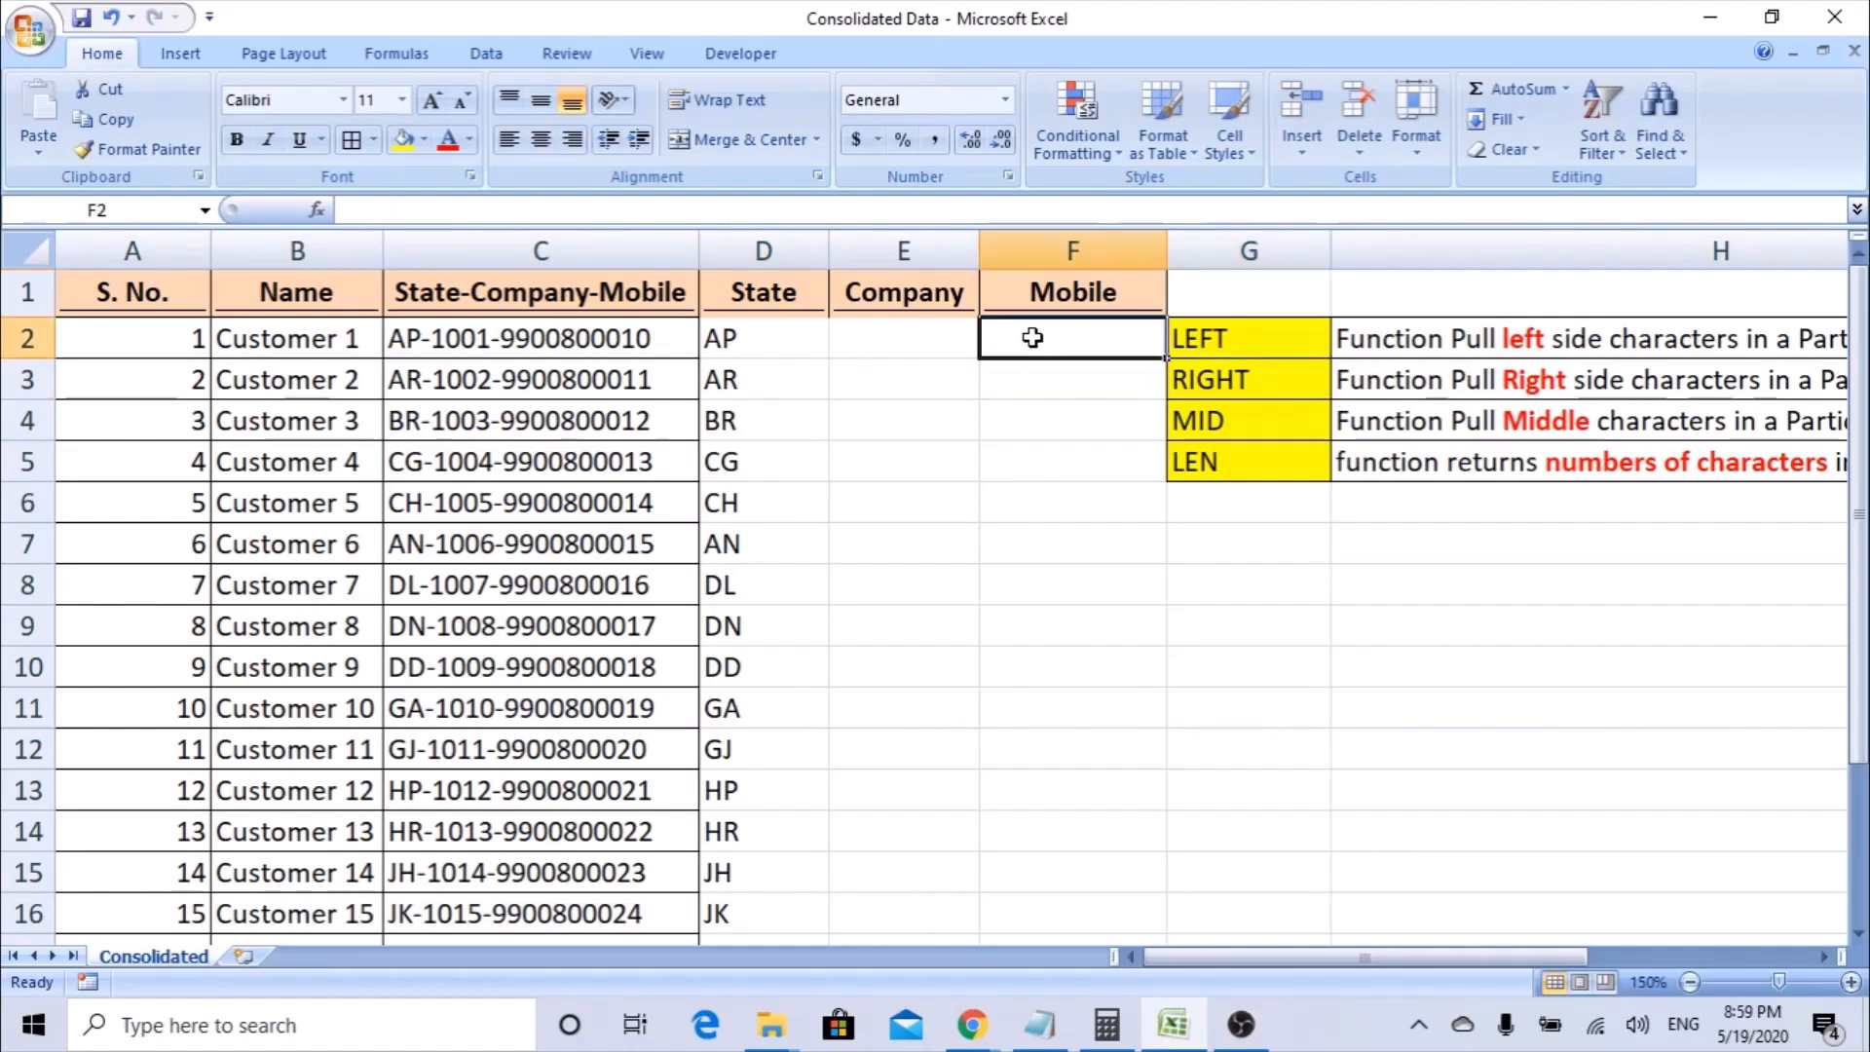
{"action": "type", "text": "=righ"}
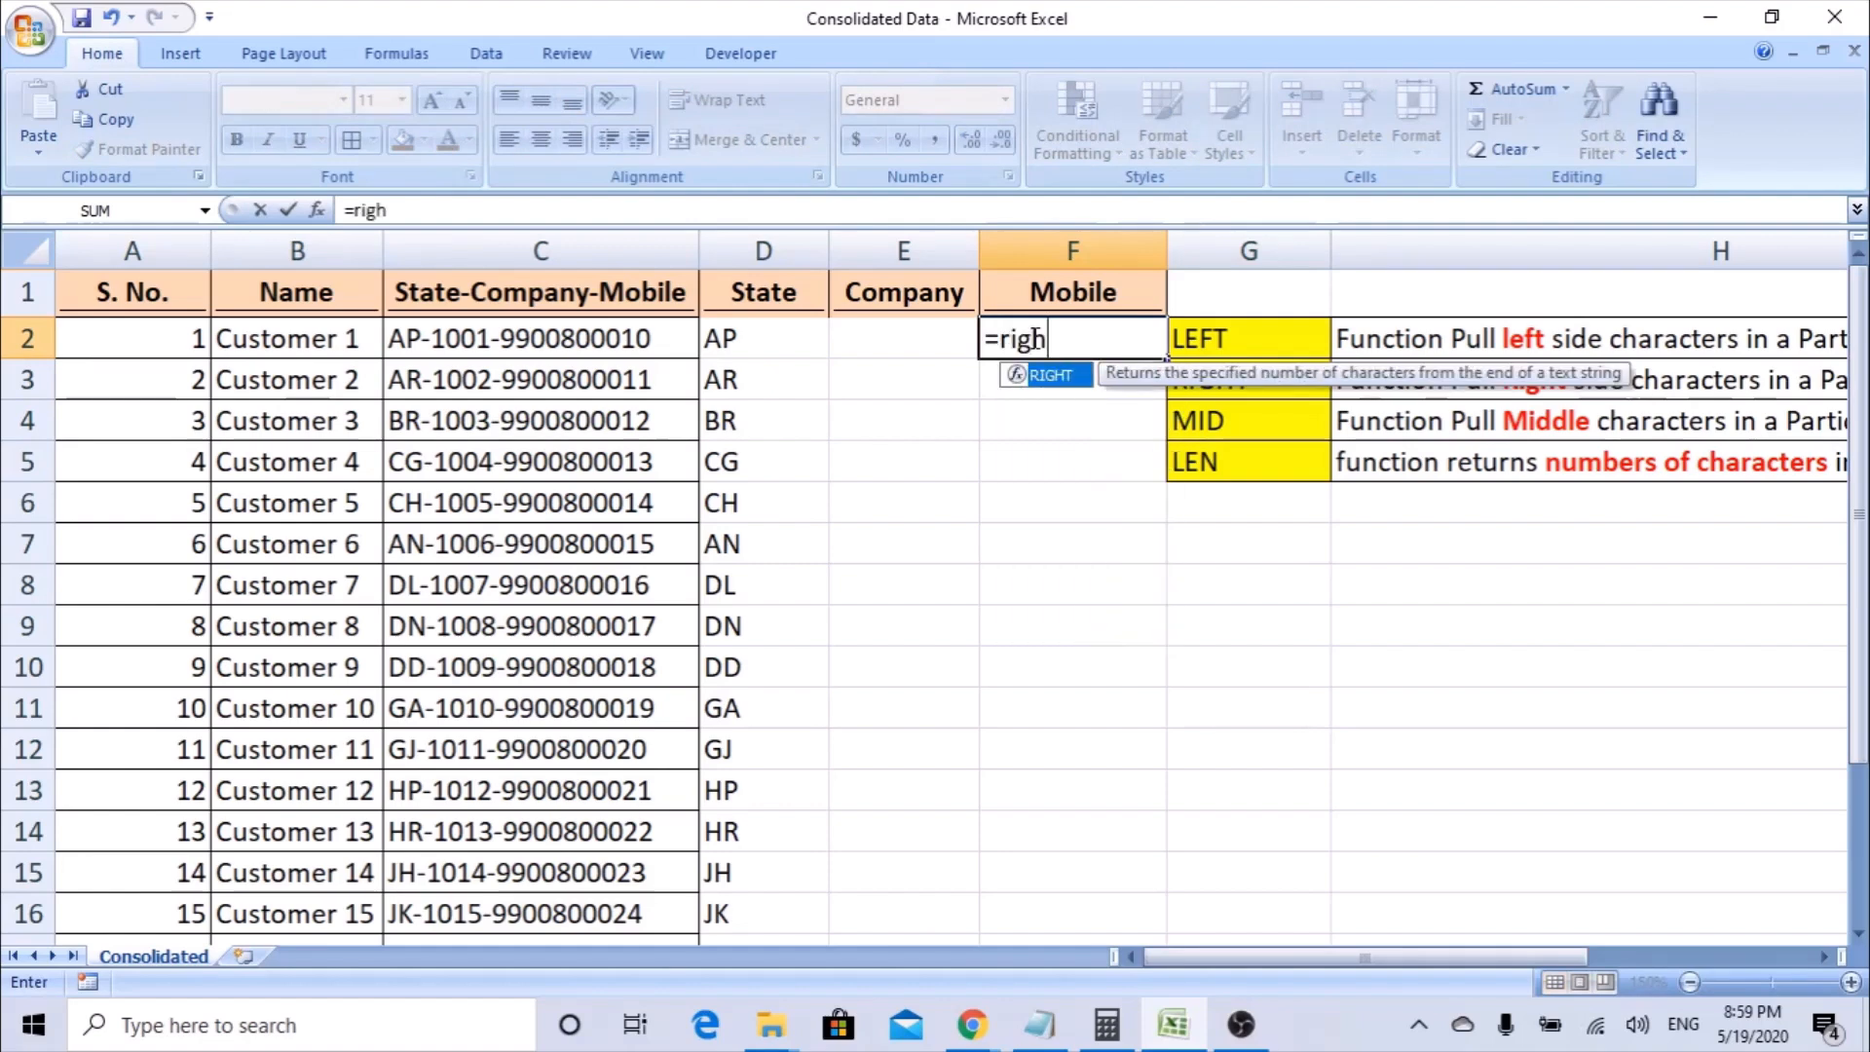
{"action": "key", "text": "Tab"}
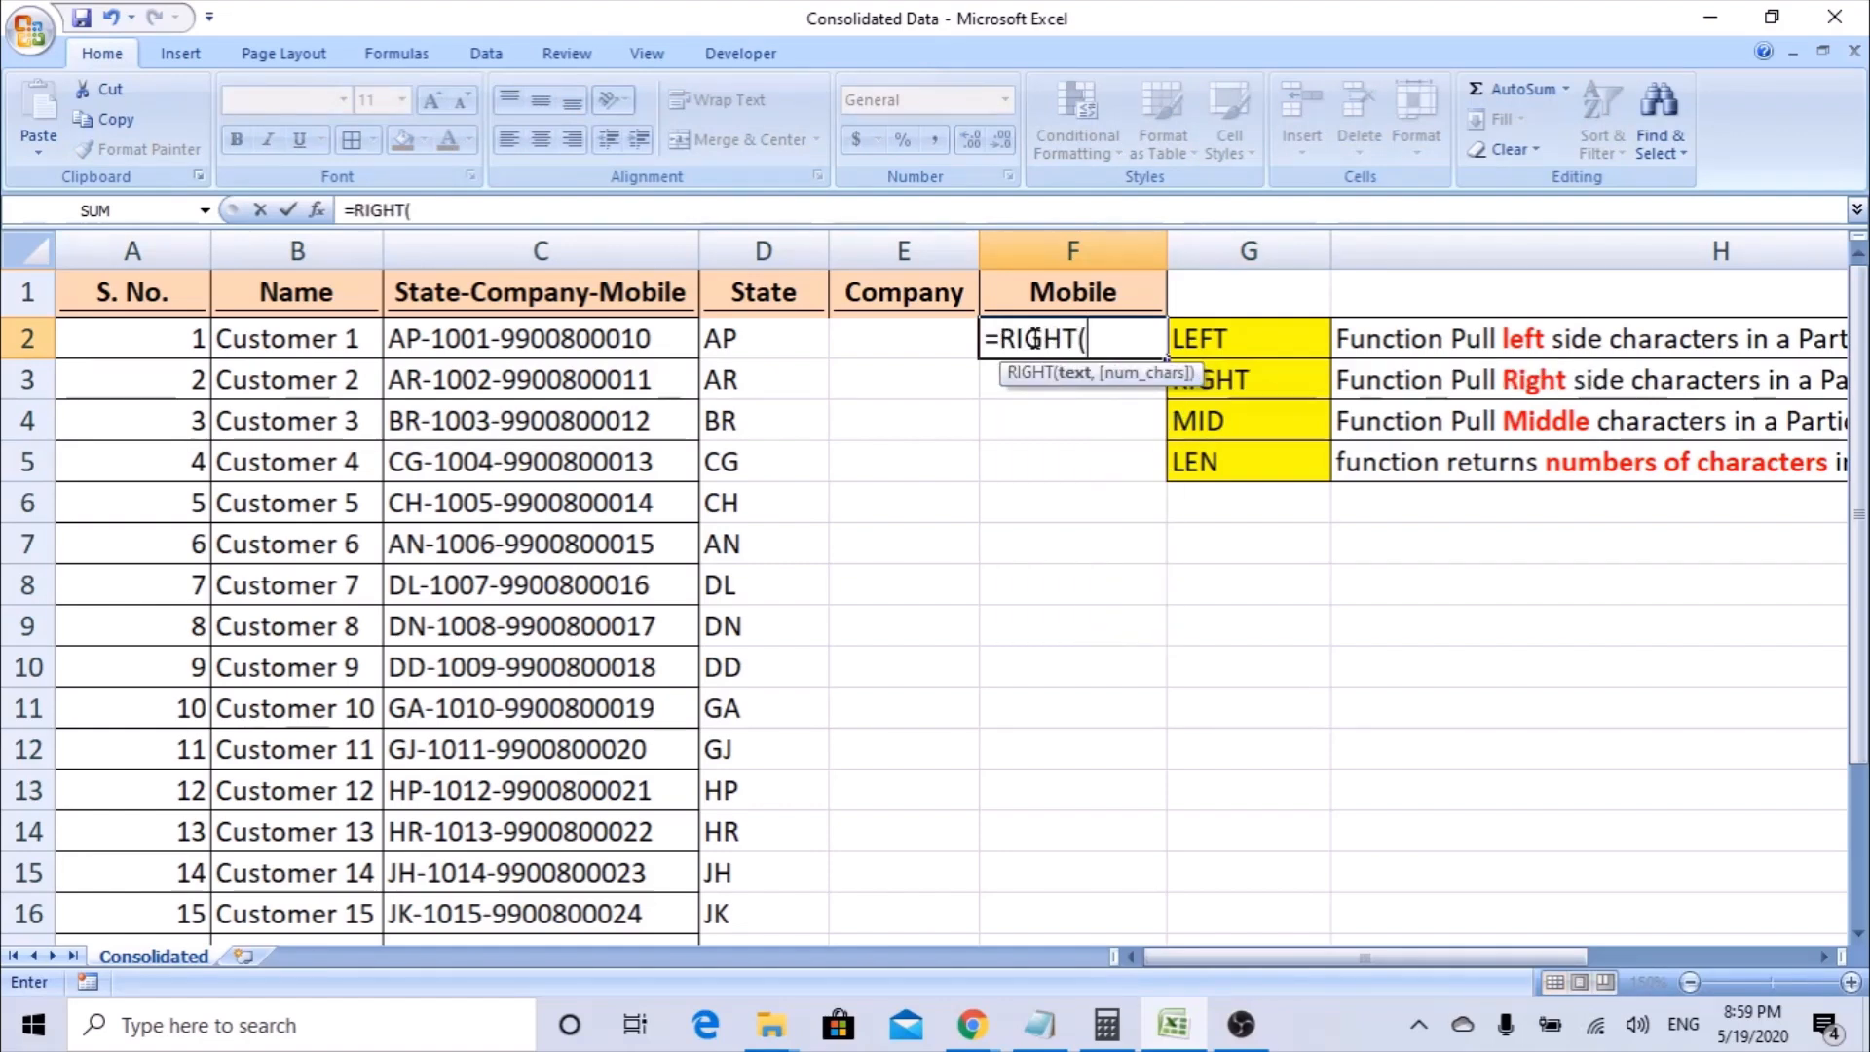
{"action": "left_click", "coordinate": [318, 211]}
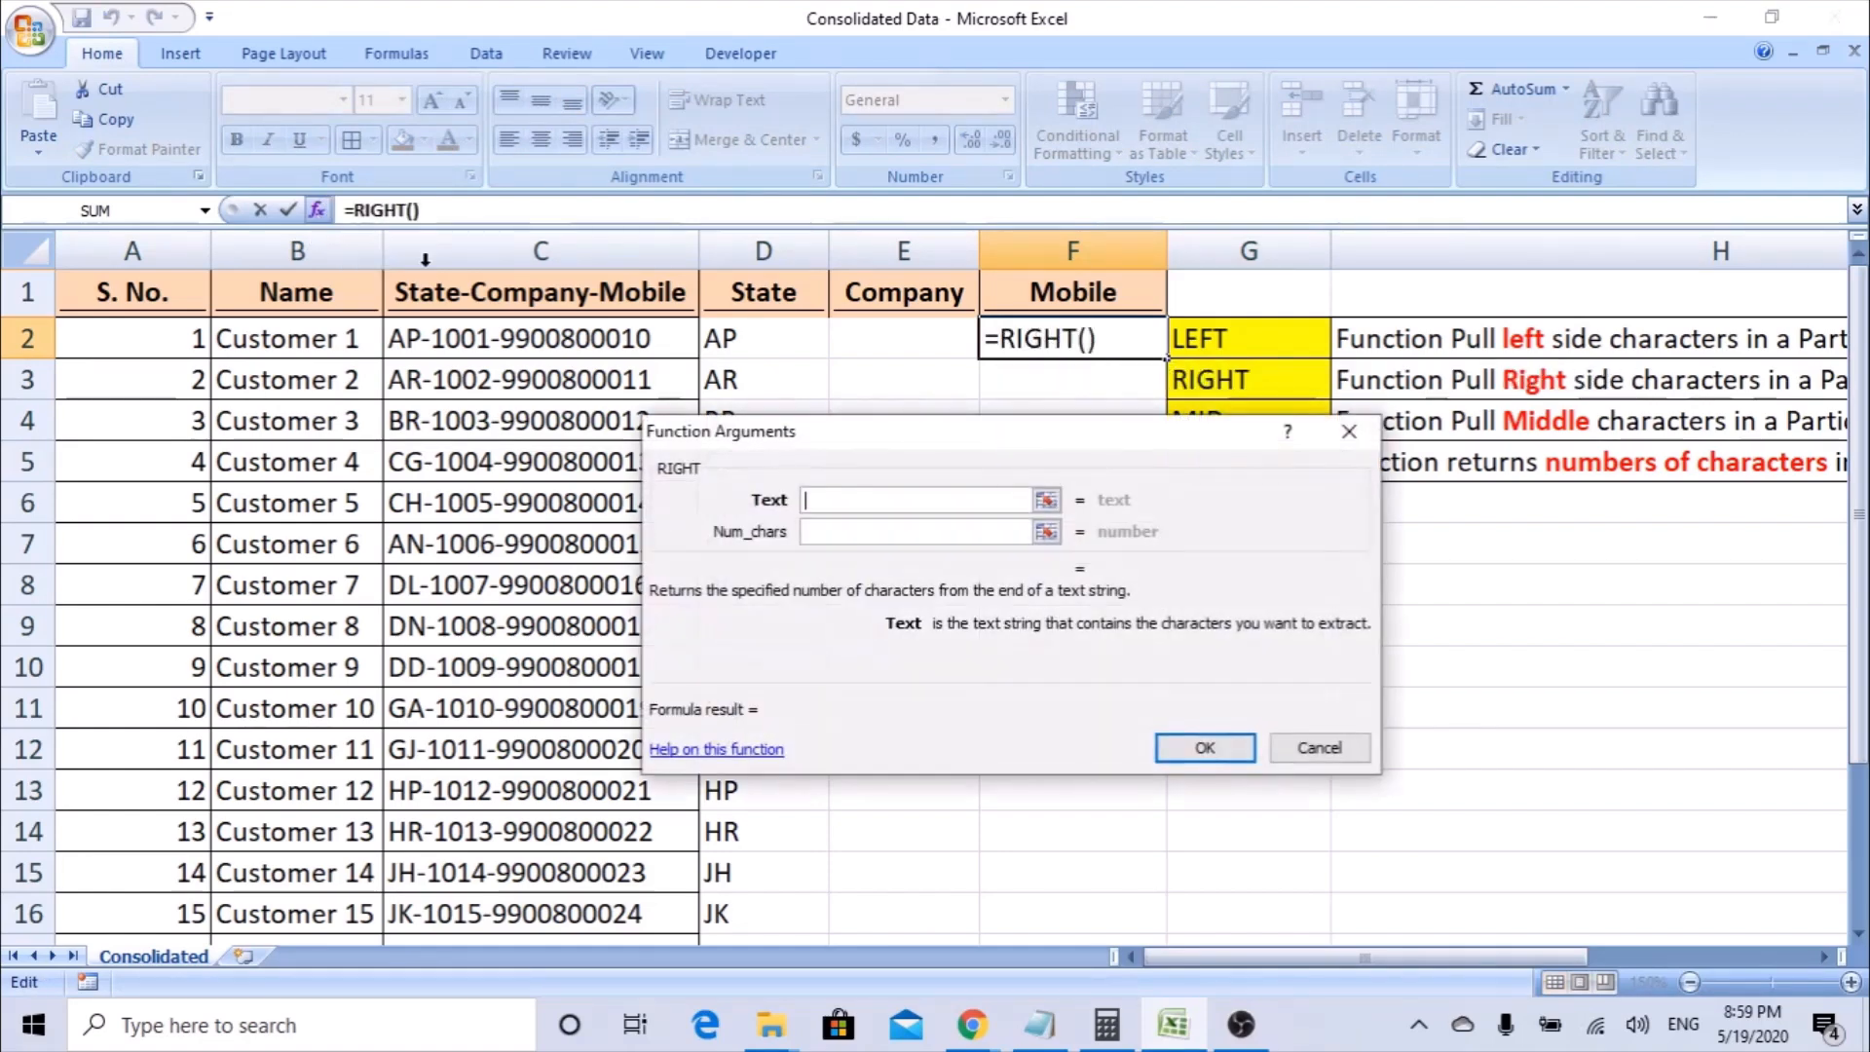
{"action": "left_click", "coordinate": [575, 347]}
{"action": "left_click", "coordinate": [888, 514]}
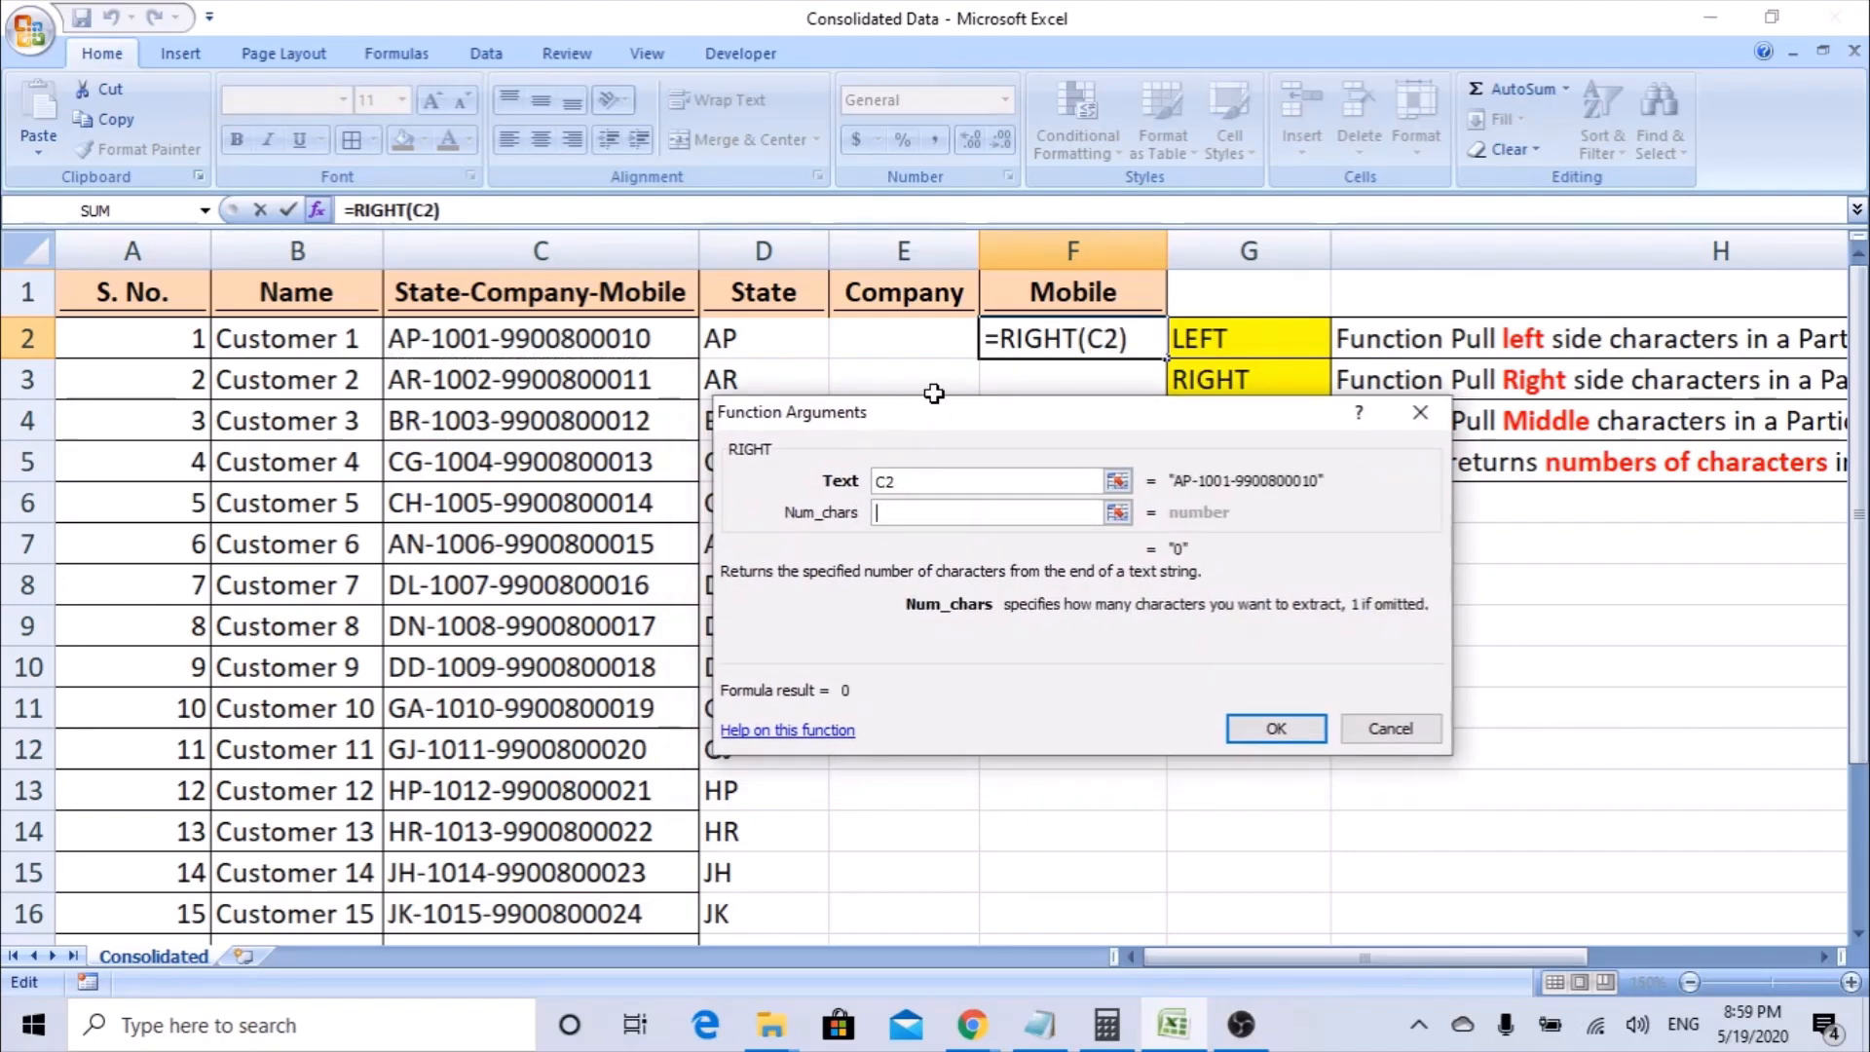
{"action": "left_click_drag", "start_coordinate": [927, 417], "coordinate": [1108, 413]}
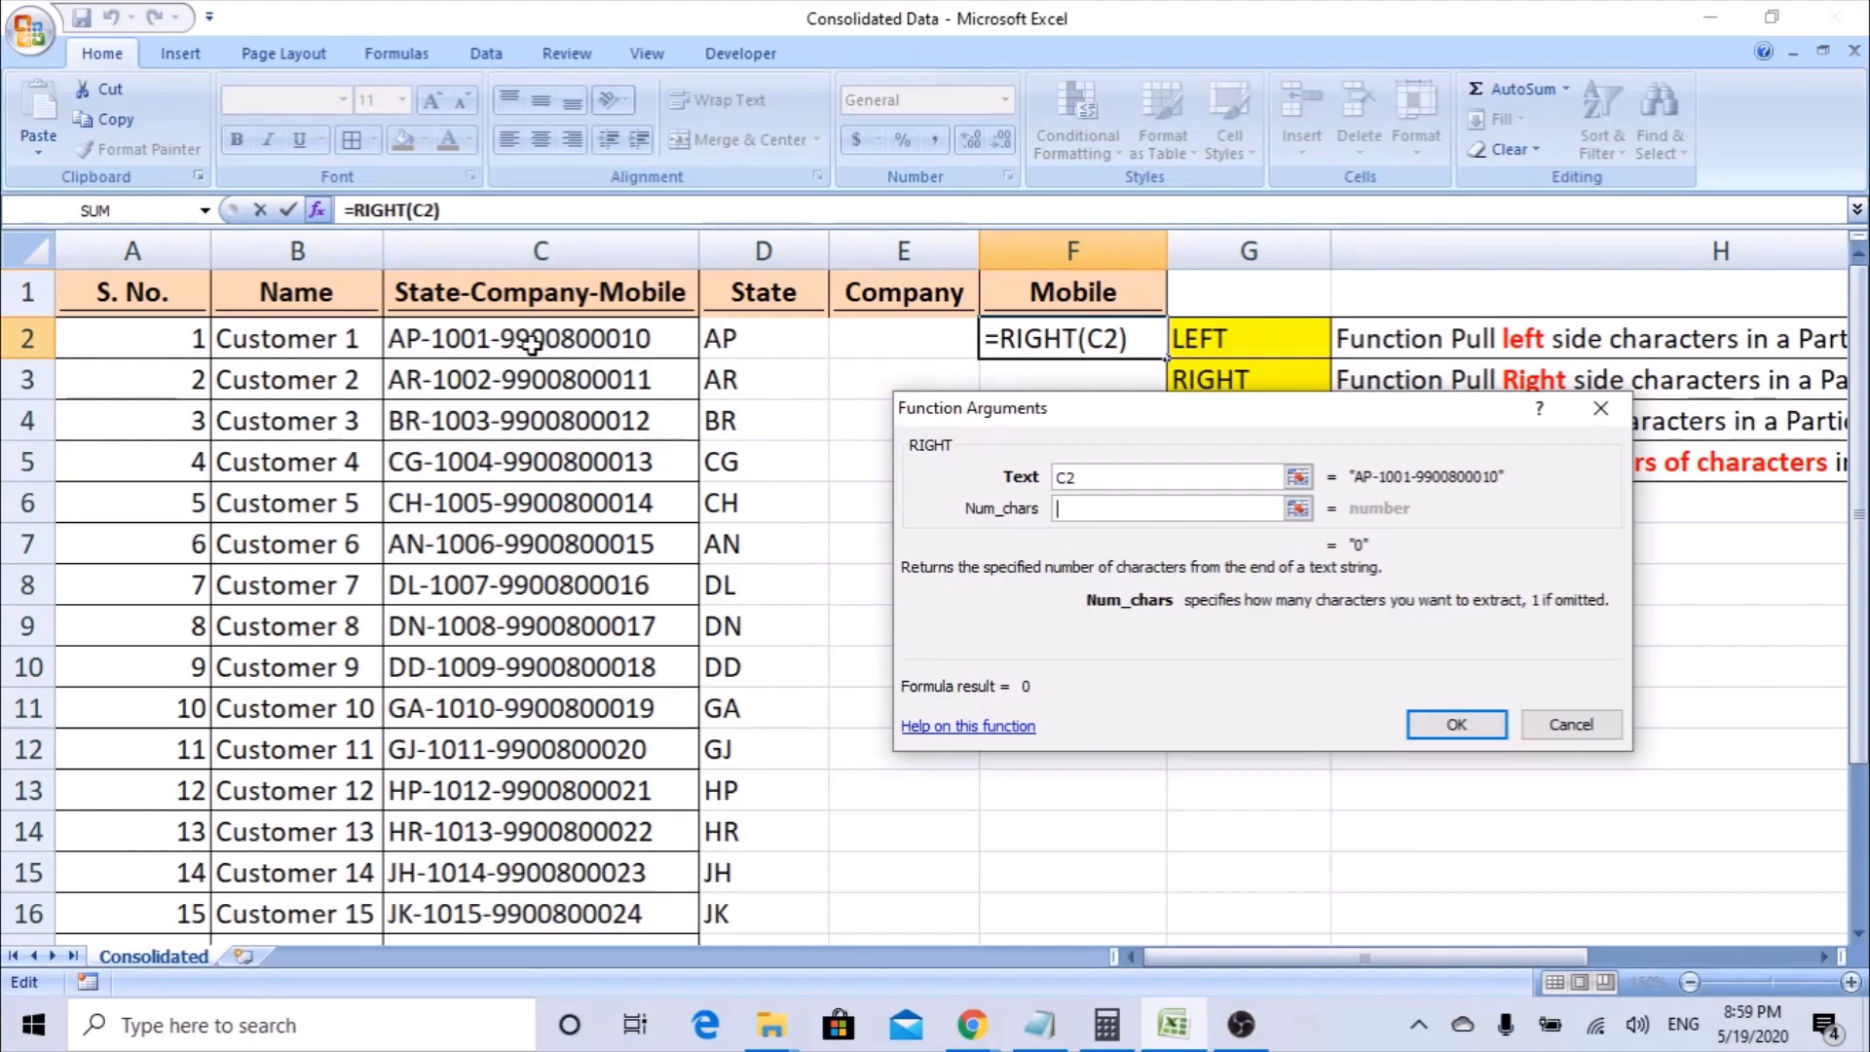
{"action": "type", "text": "10"}
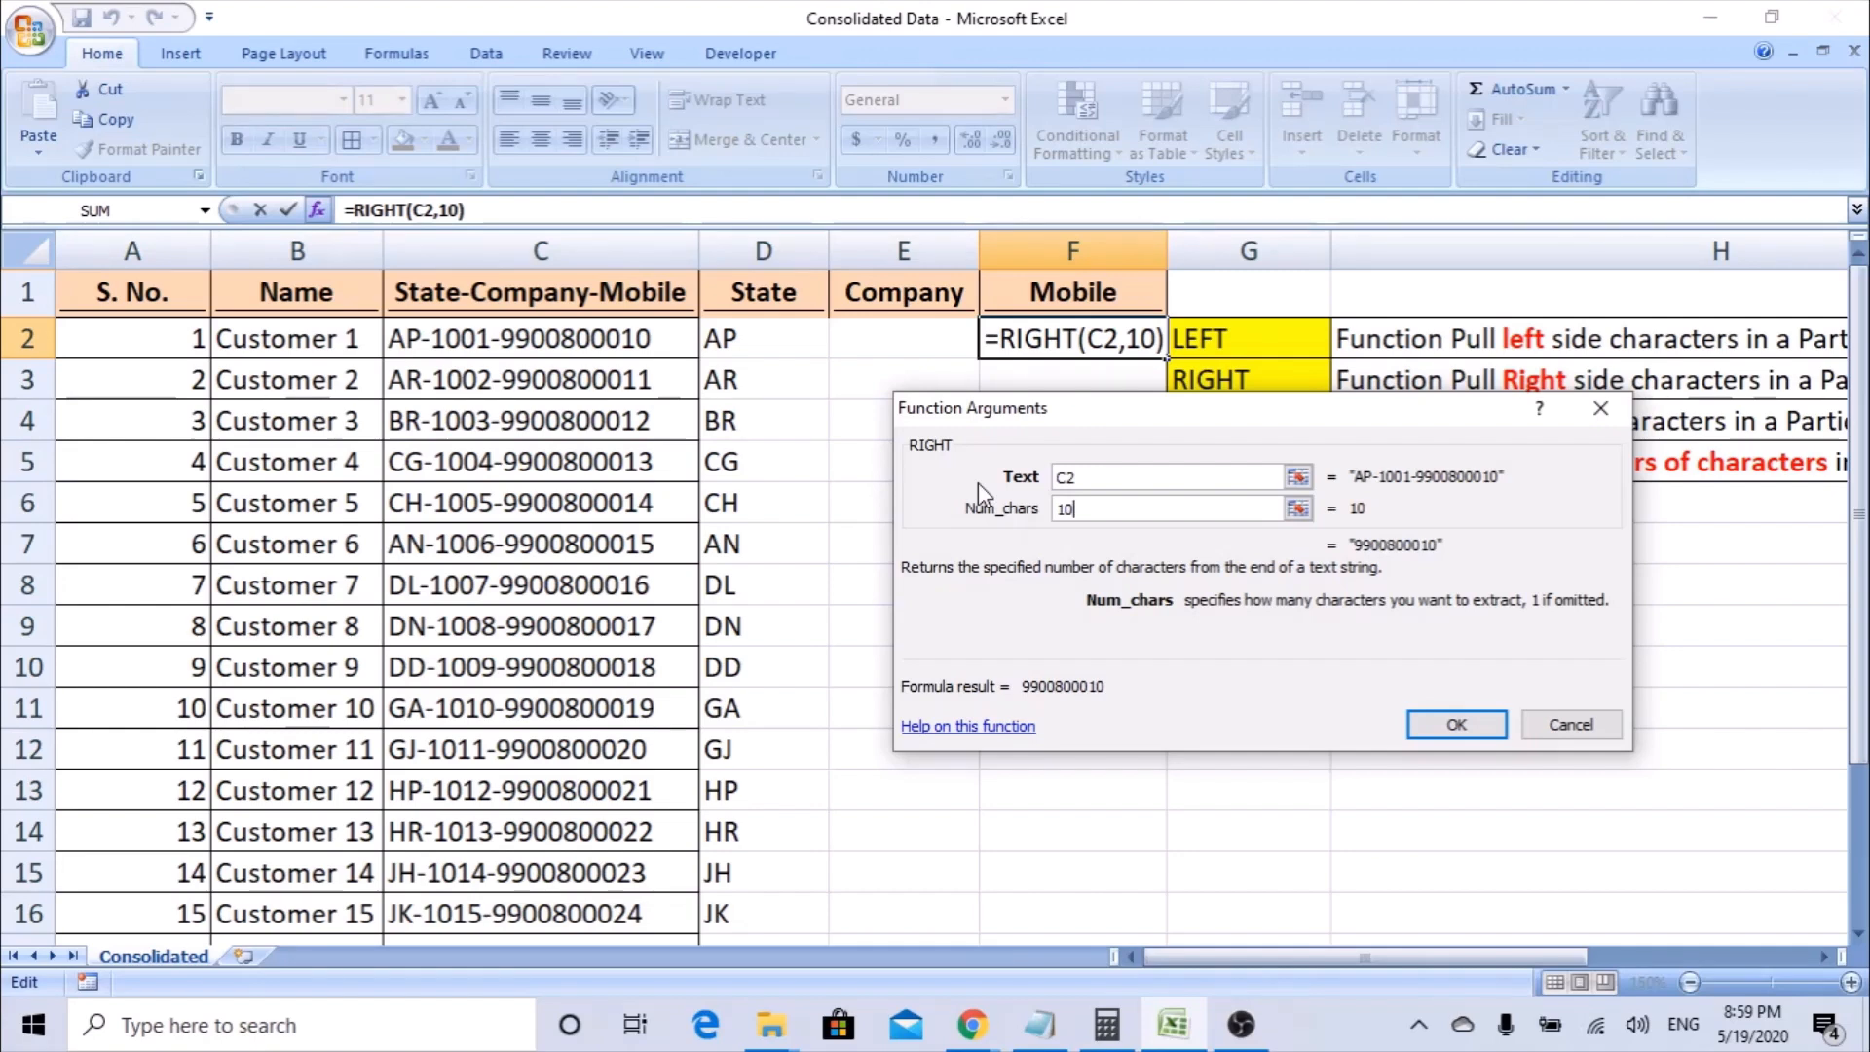
Try 6 as the Num_chars value of the RIGHT function to preview a shorter extraction.
{"action": "key", "text": "BackSpace"}
{"action": "key", "text": "BackSpace"}
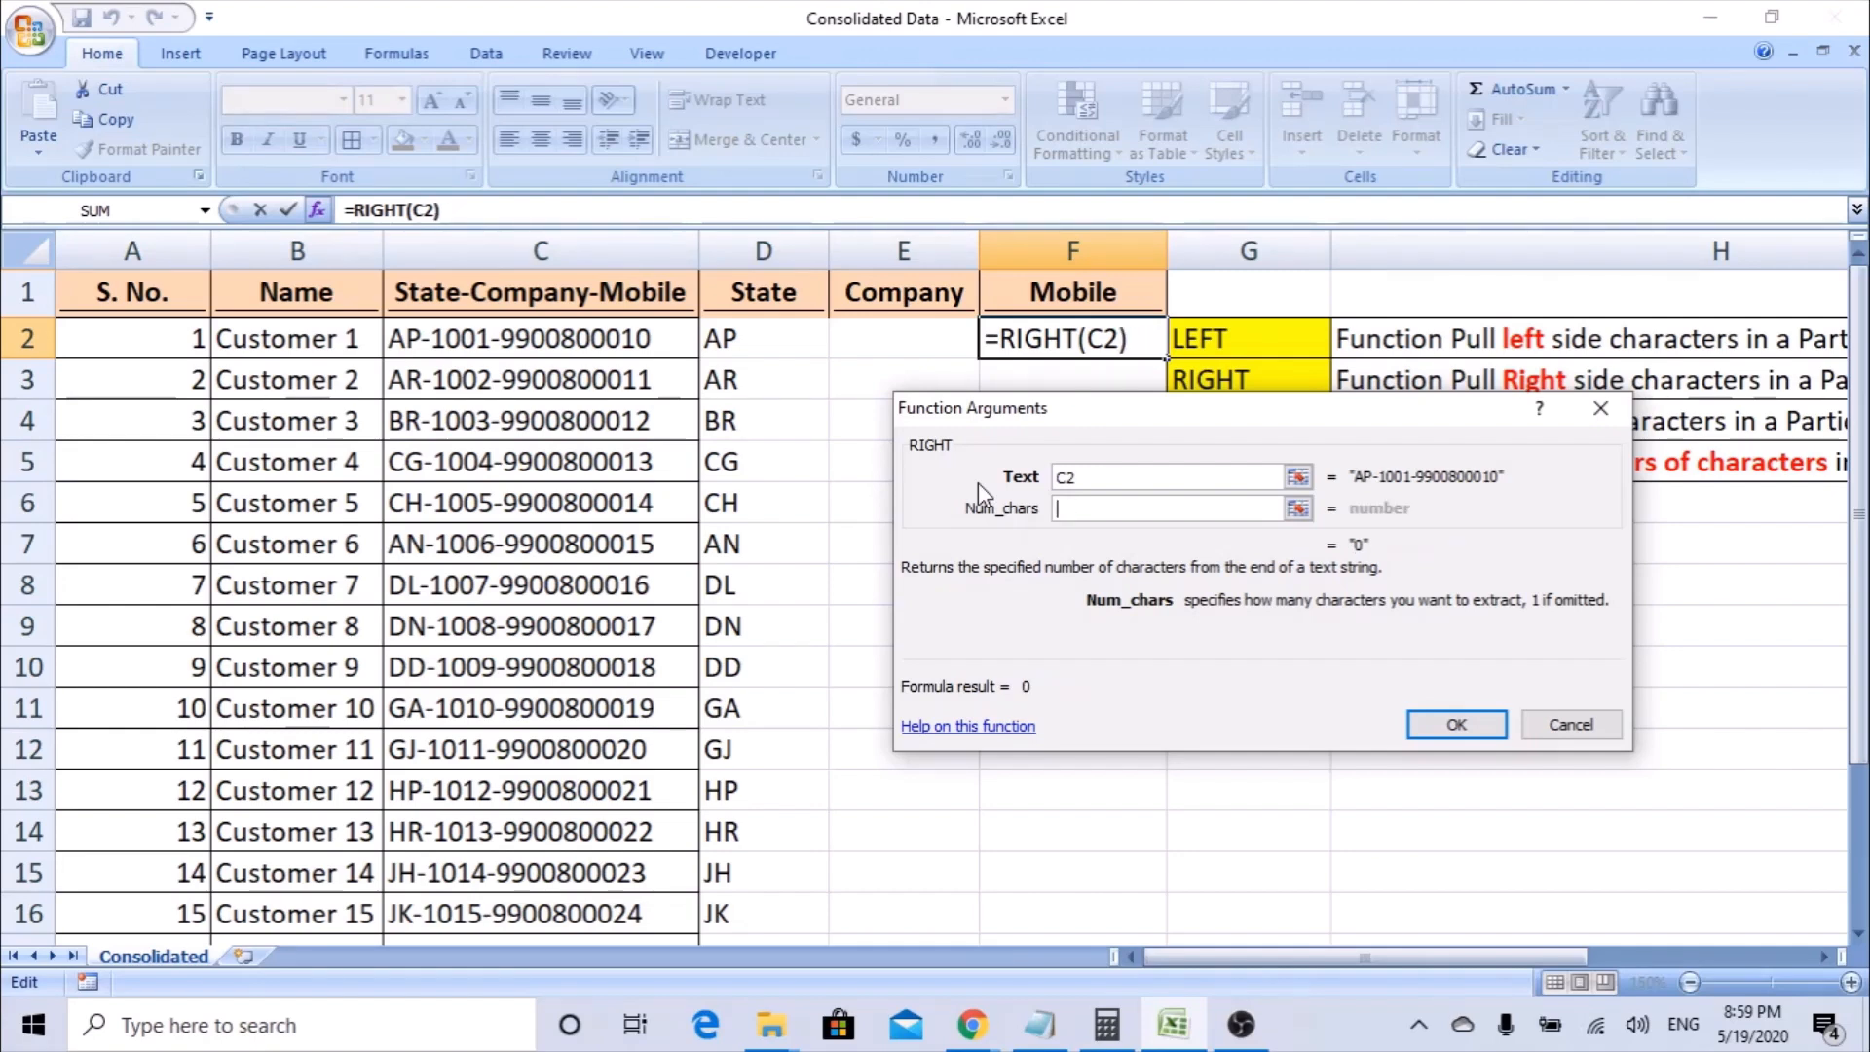
{"action": "type", "text": "6"}
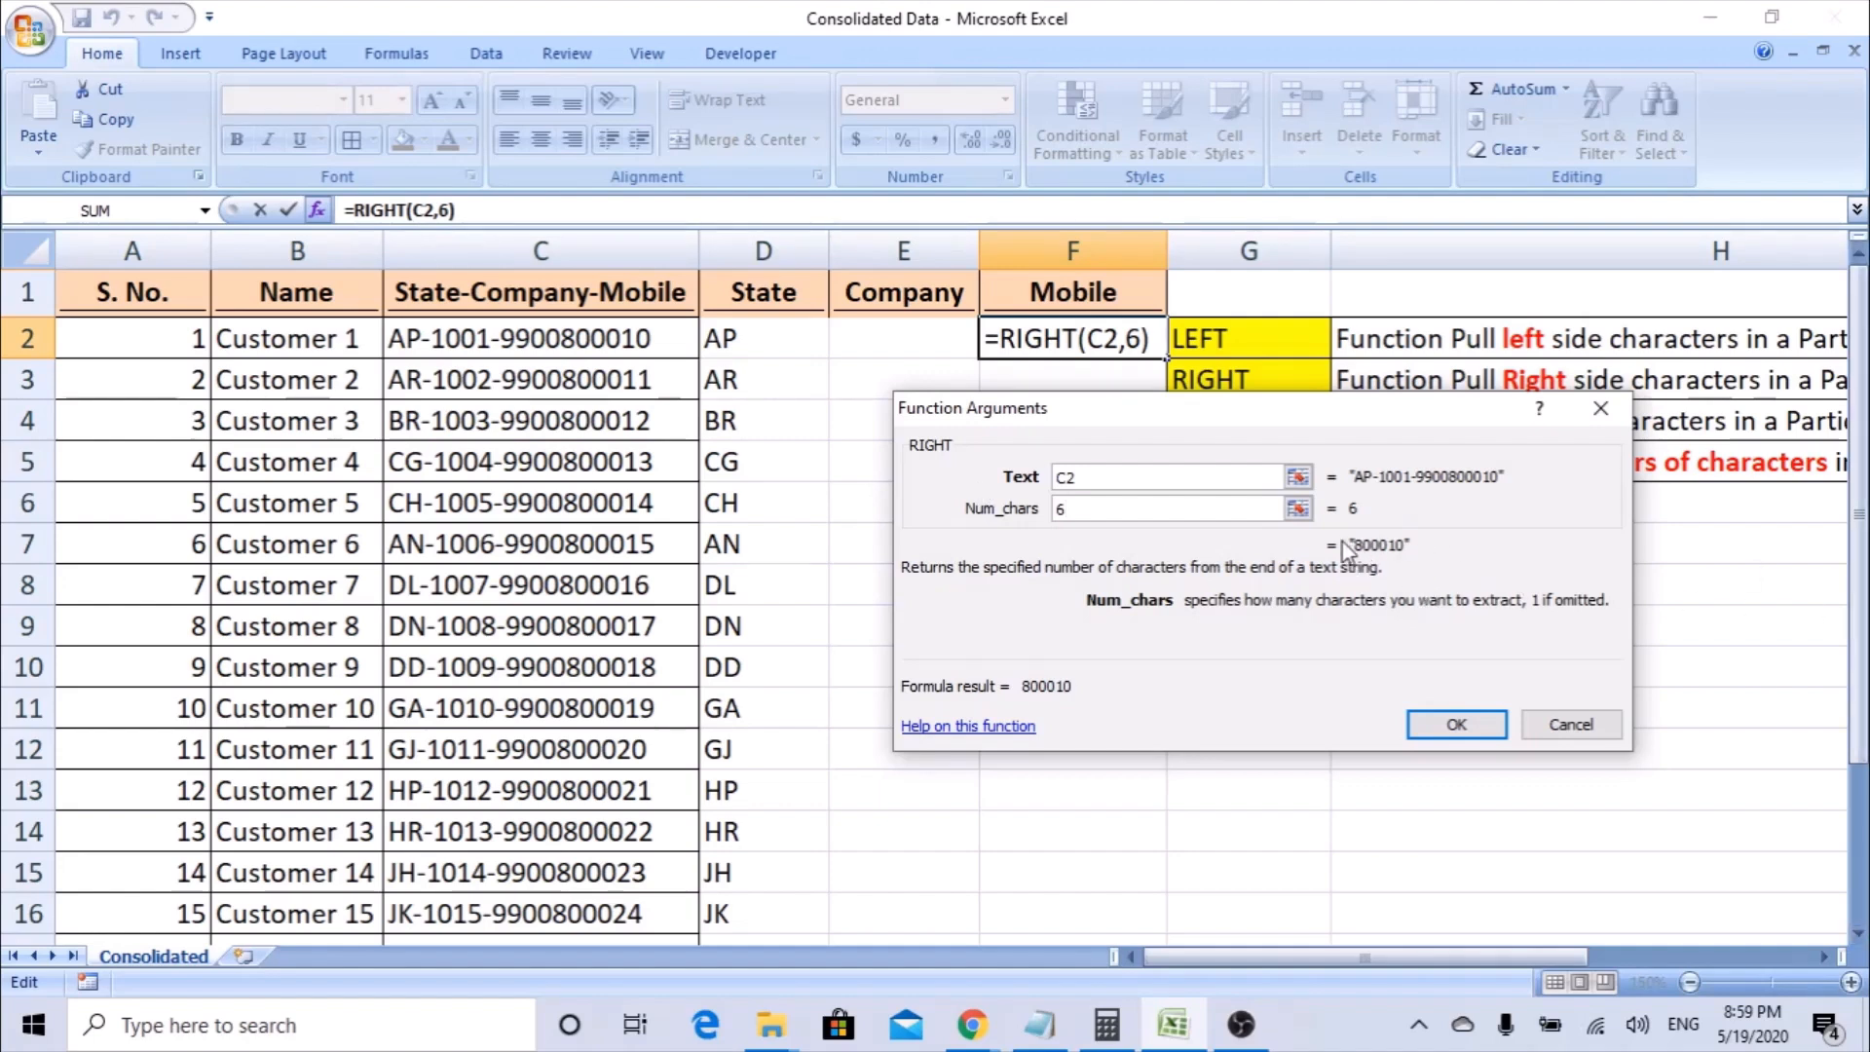
Set the RIGHT function's Num_chars to 10 and enter the formula in F2.
{"action": "left_click_drag", "start_coordinate": [1098, 513], "coordinate": [982, 513]}
{"action": "type", "text": "10"}
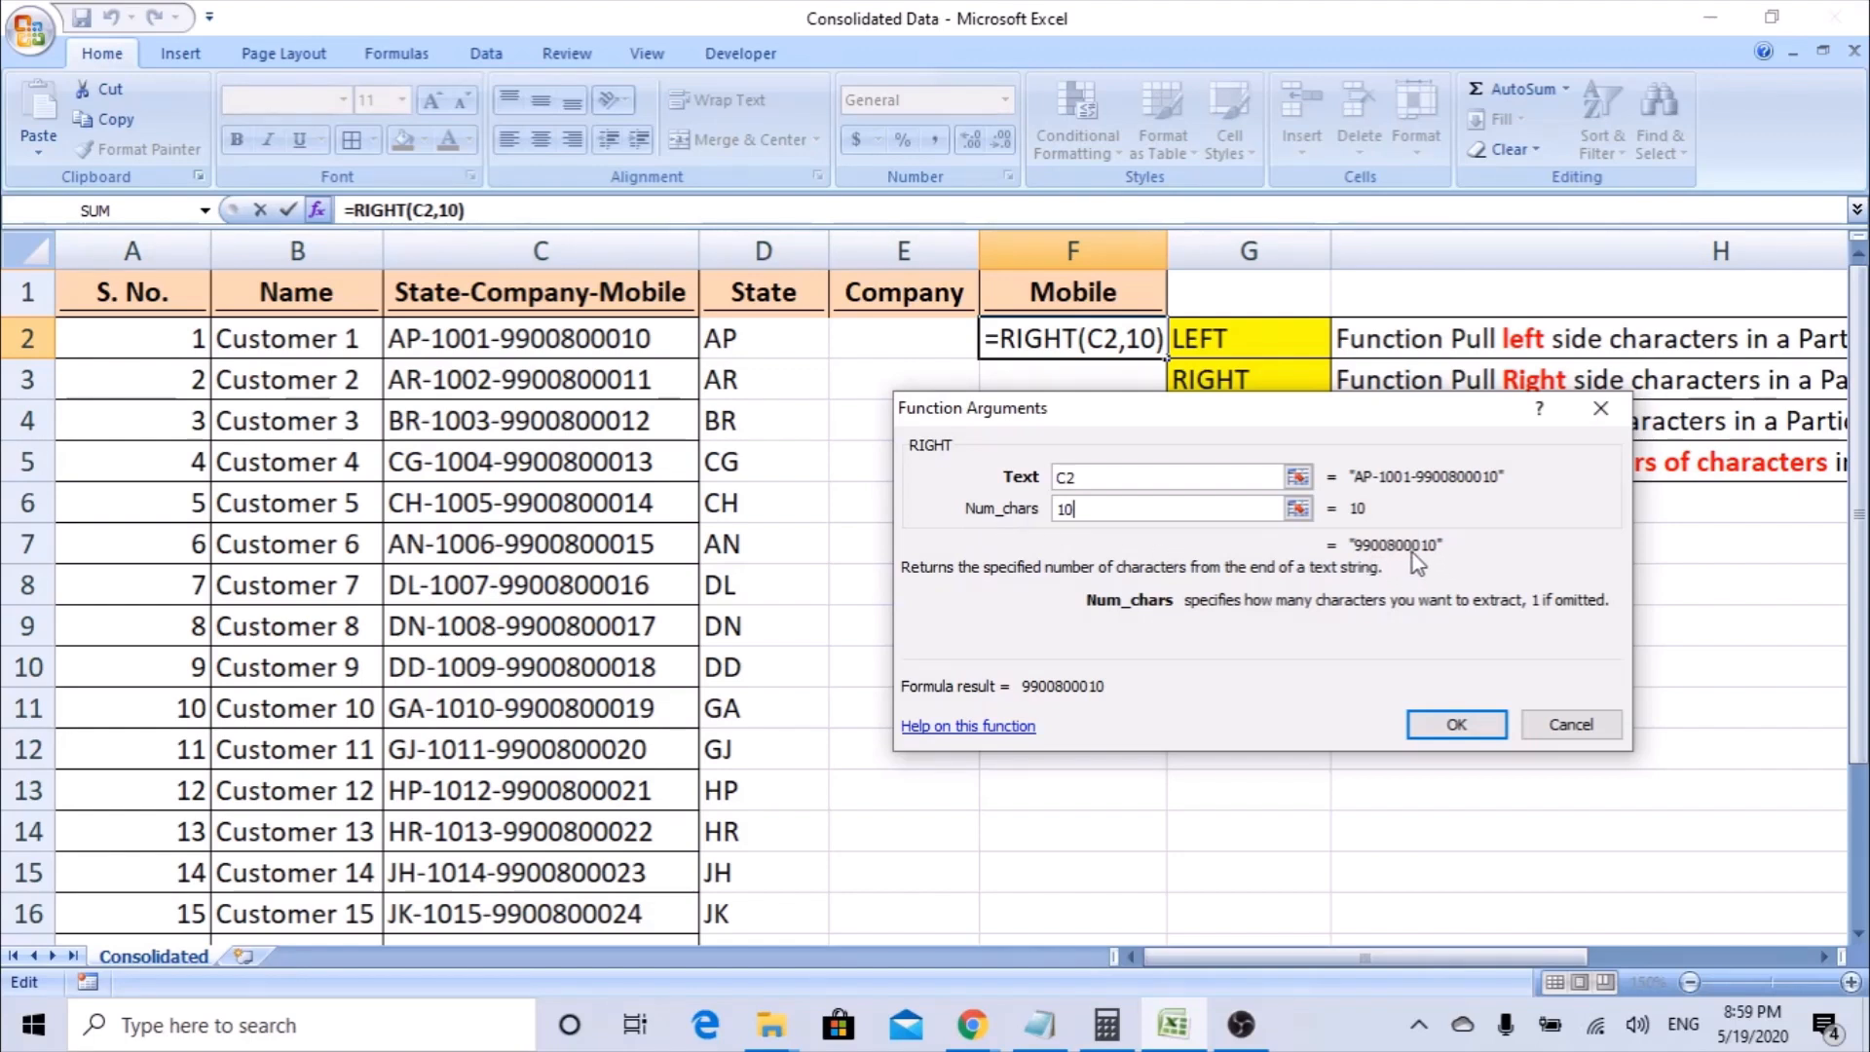
{"action": "left_click", "coordinate": [1425, 726]}
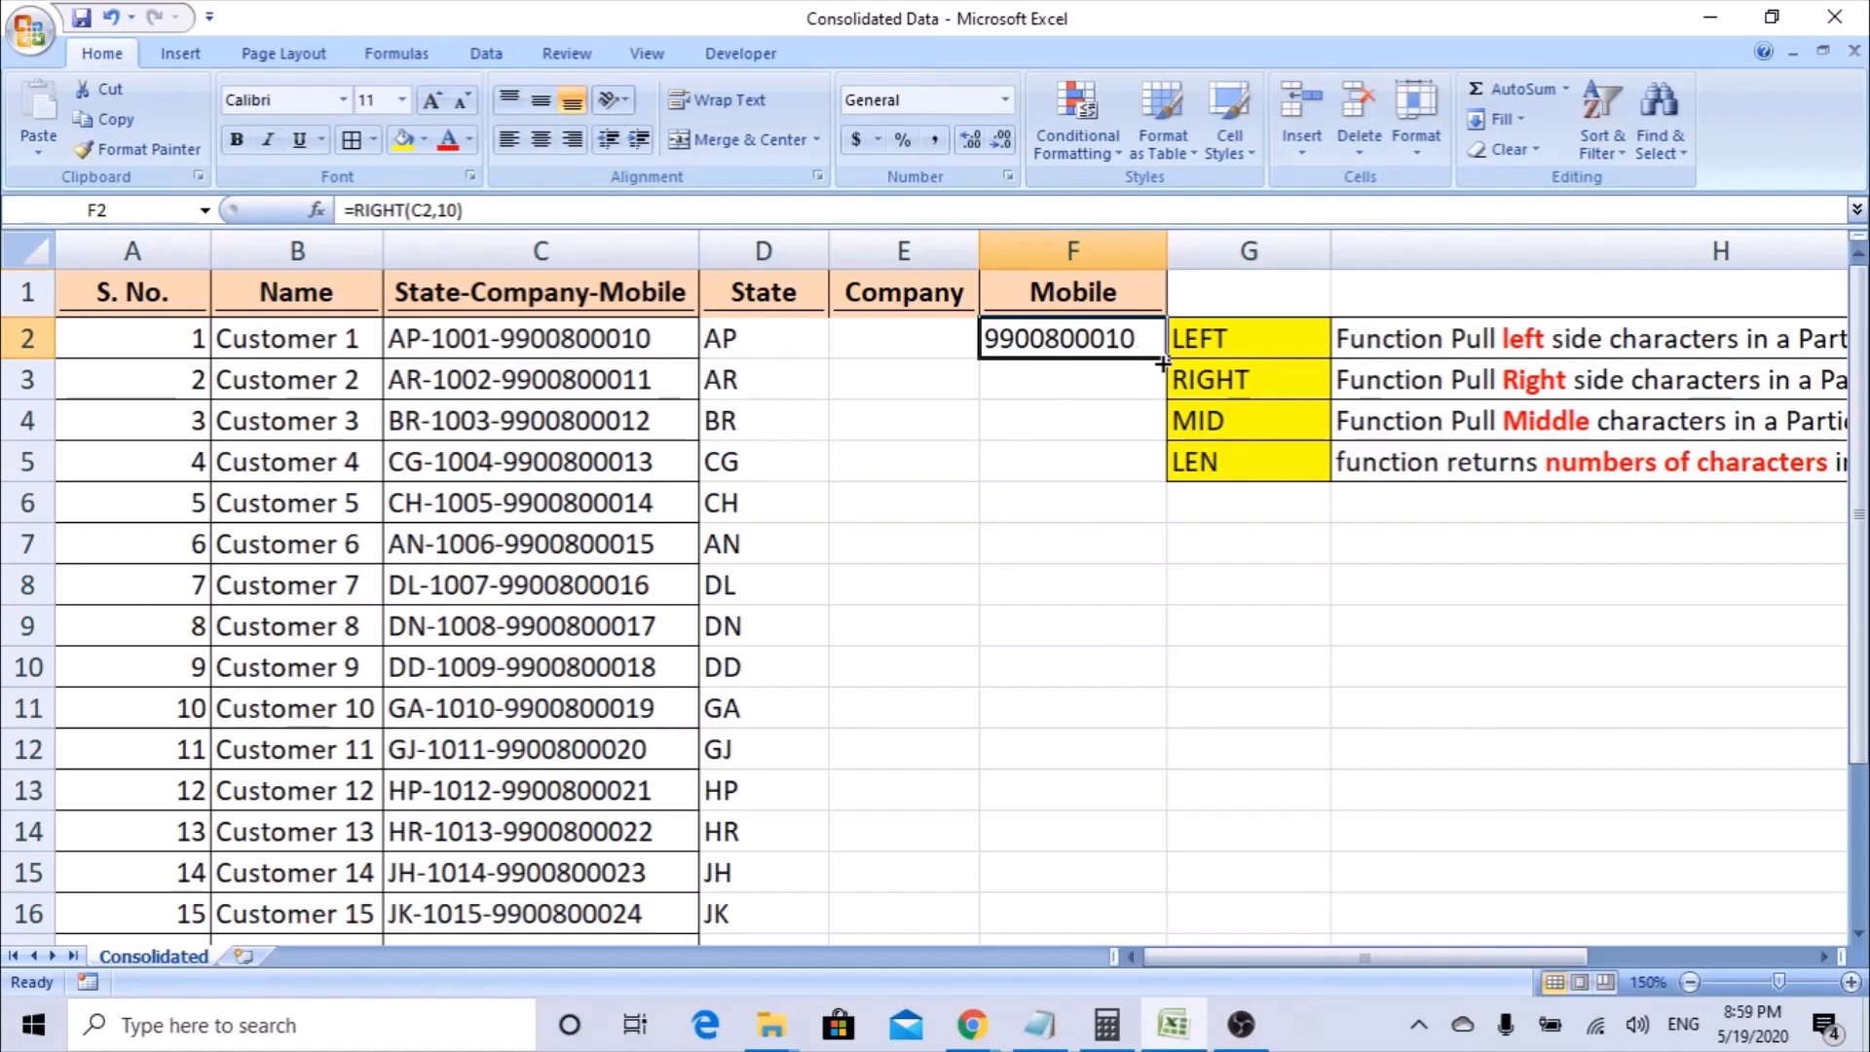
Fill the RIGHT formula from F2 down the Mobile column to F21 and review the filled rows.
{"action": "left_click_drag", "start_coordinate": [1164, 358], "coordinate": [1103, 870]}
{"action": "scroll", "coordinate": [1104, 870], "scroll_direction": "up", "scroll_amount": 2}
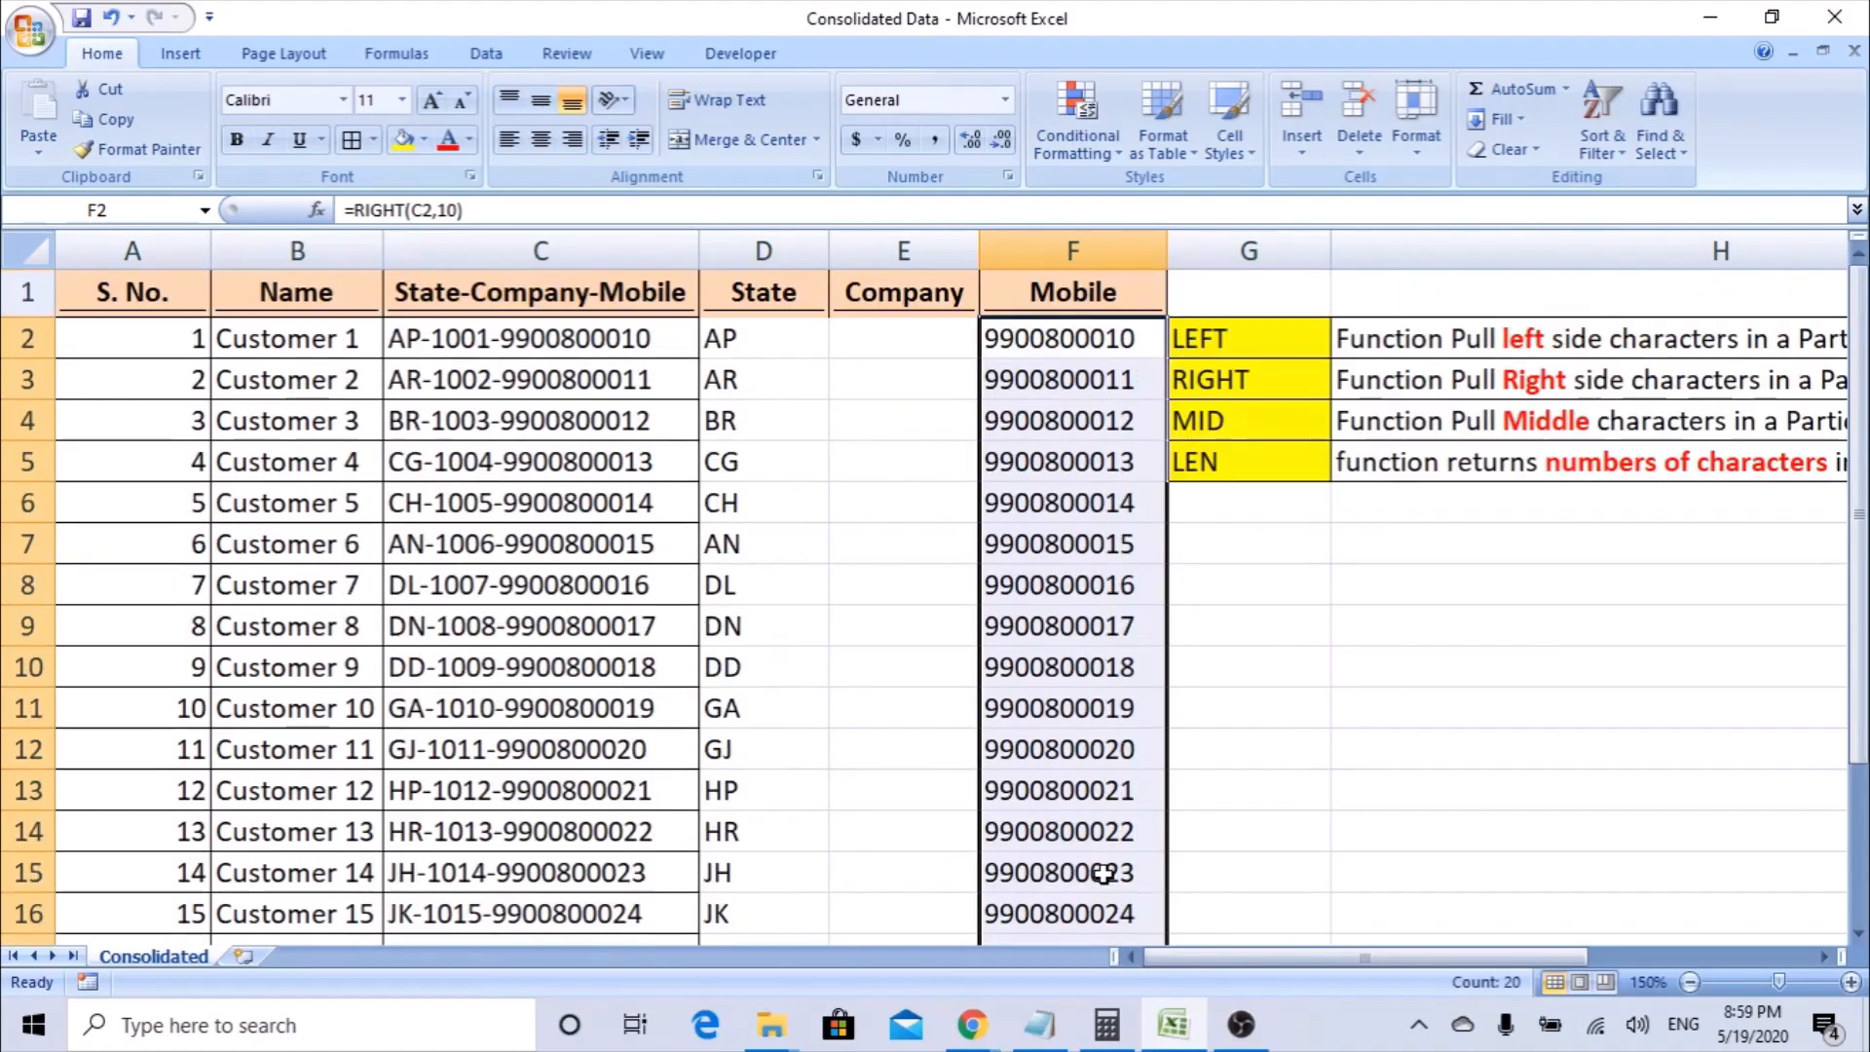
{"action": "scroll", "coordinate": [1104, 872], "scroll_direction": "down", "scroll_amount": 2}
{"action": "scroll", "coordinate": [1103, 870], "scroll_direction": "up", "scroll_amount": 2}
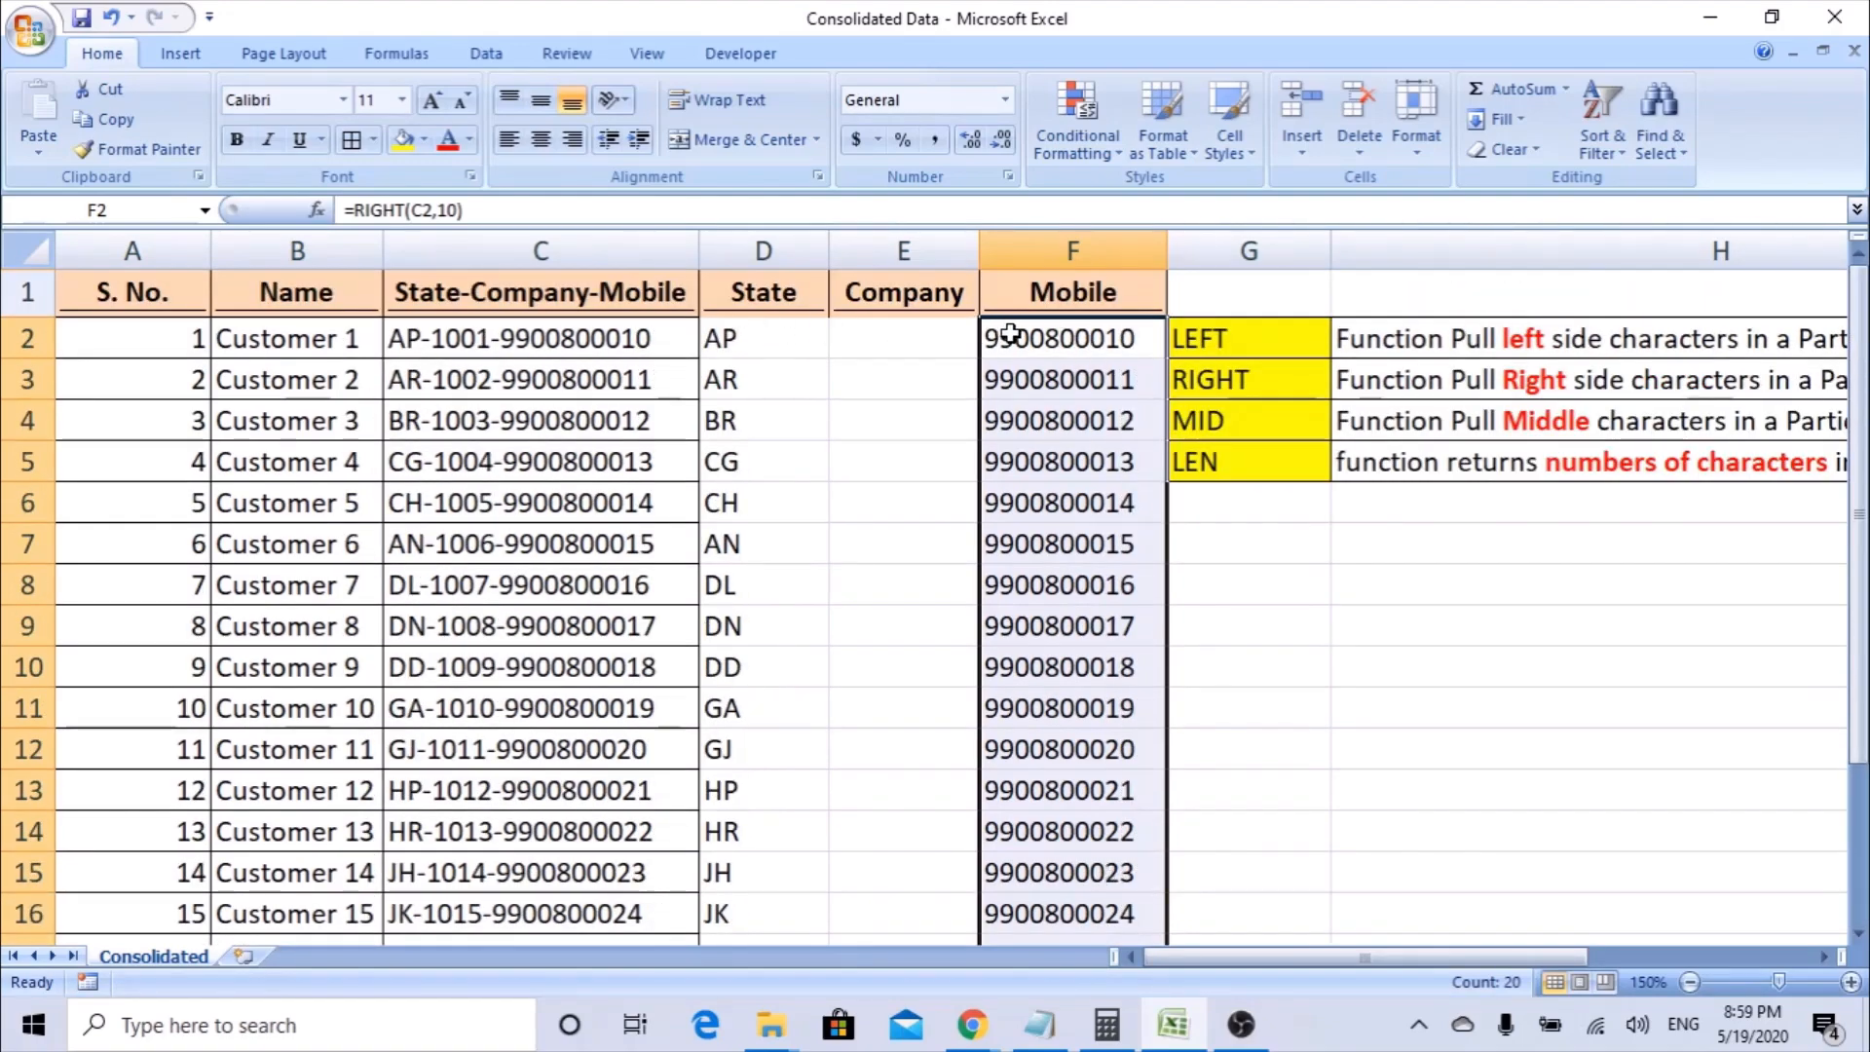
Start a MID function in E2 with the Function Arguments dialog, using Text C2, and go to the Start_num argument.
{"action": "left_click", "coordinate": [904, 338]}
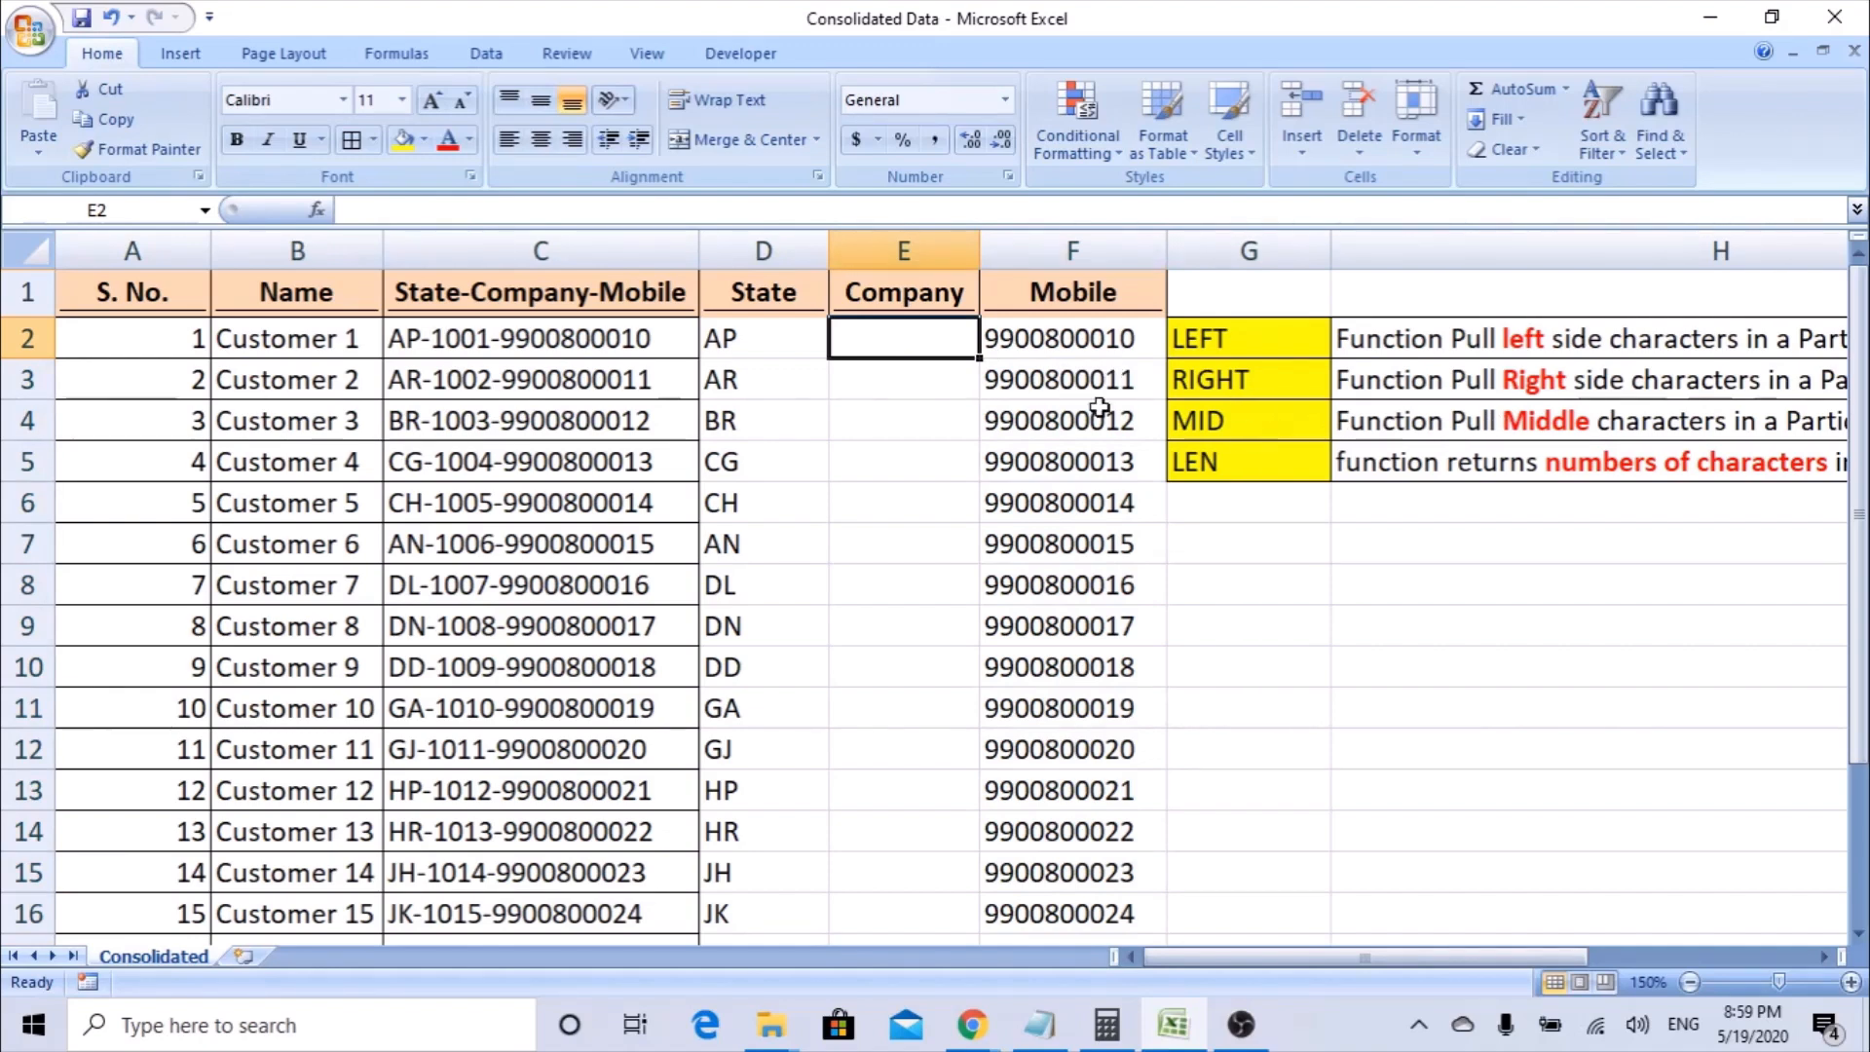
{"action": "type", "text": "="}
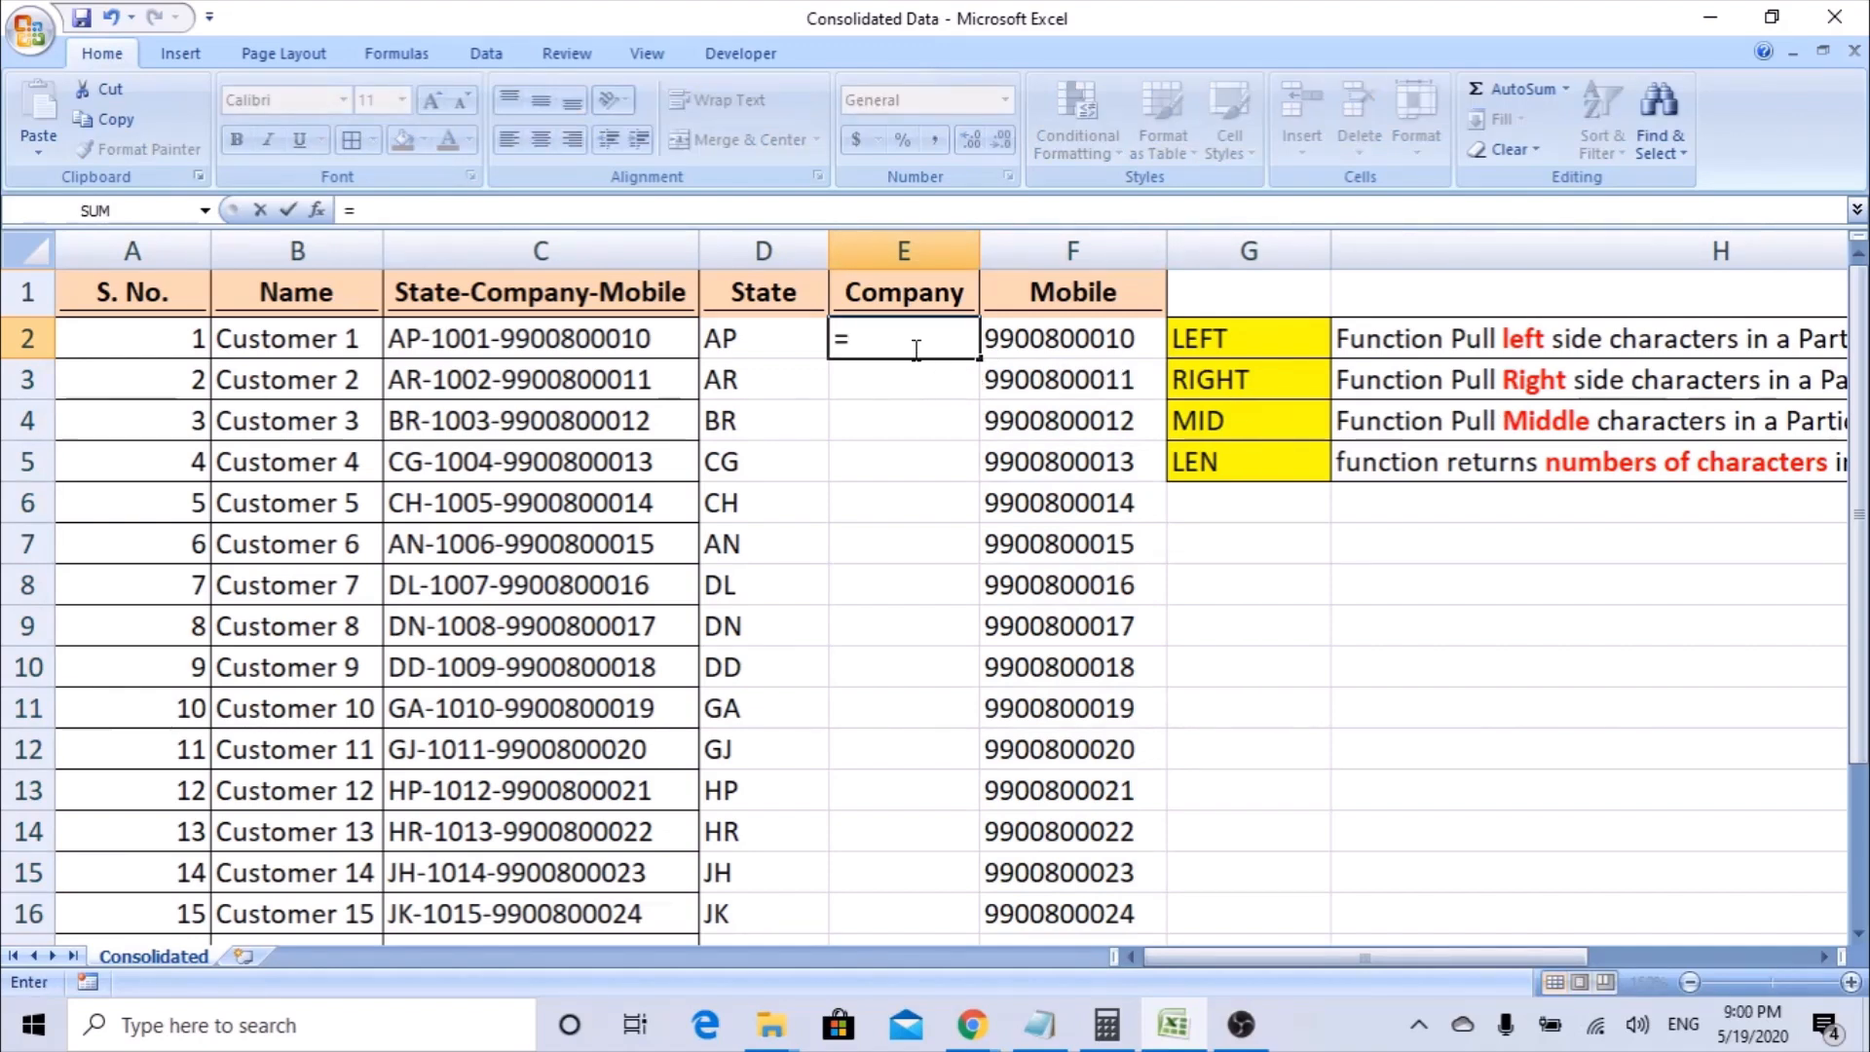
{"action": "type", "text": "mid"}
{"action": "key", "text": "Tab"}
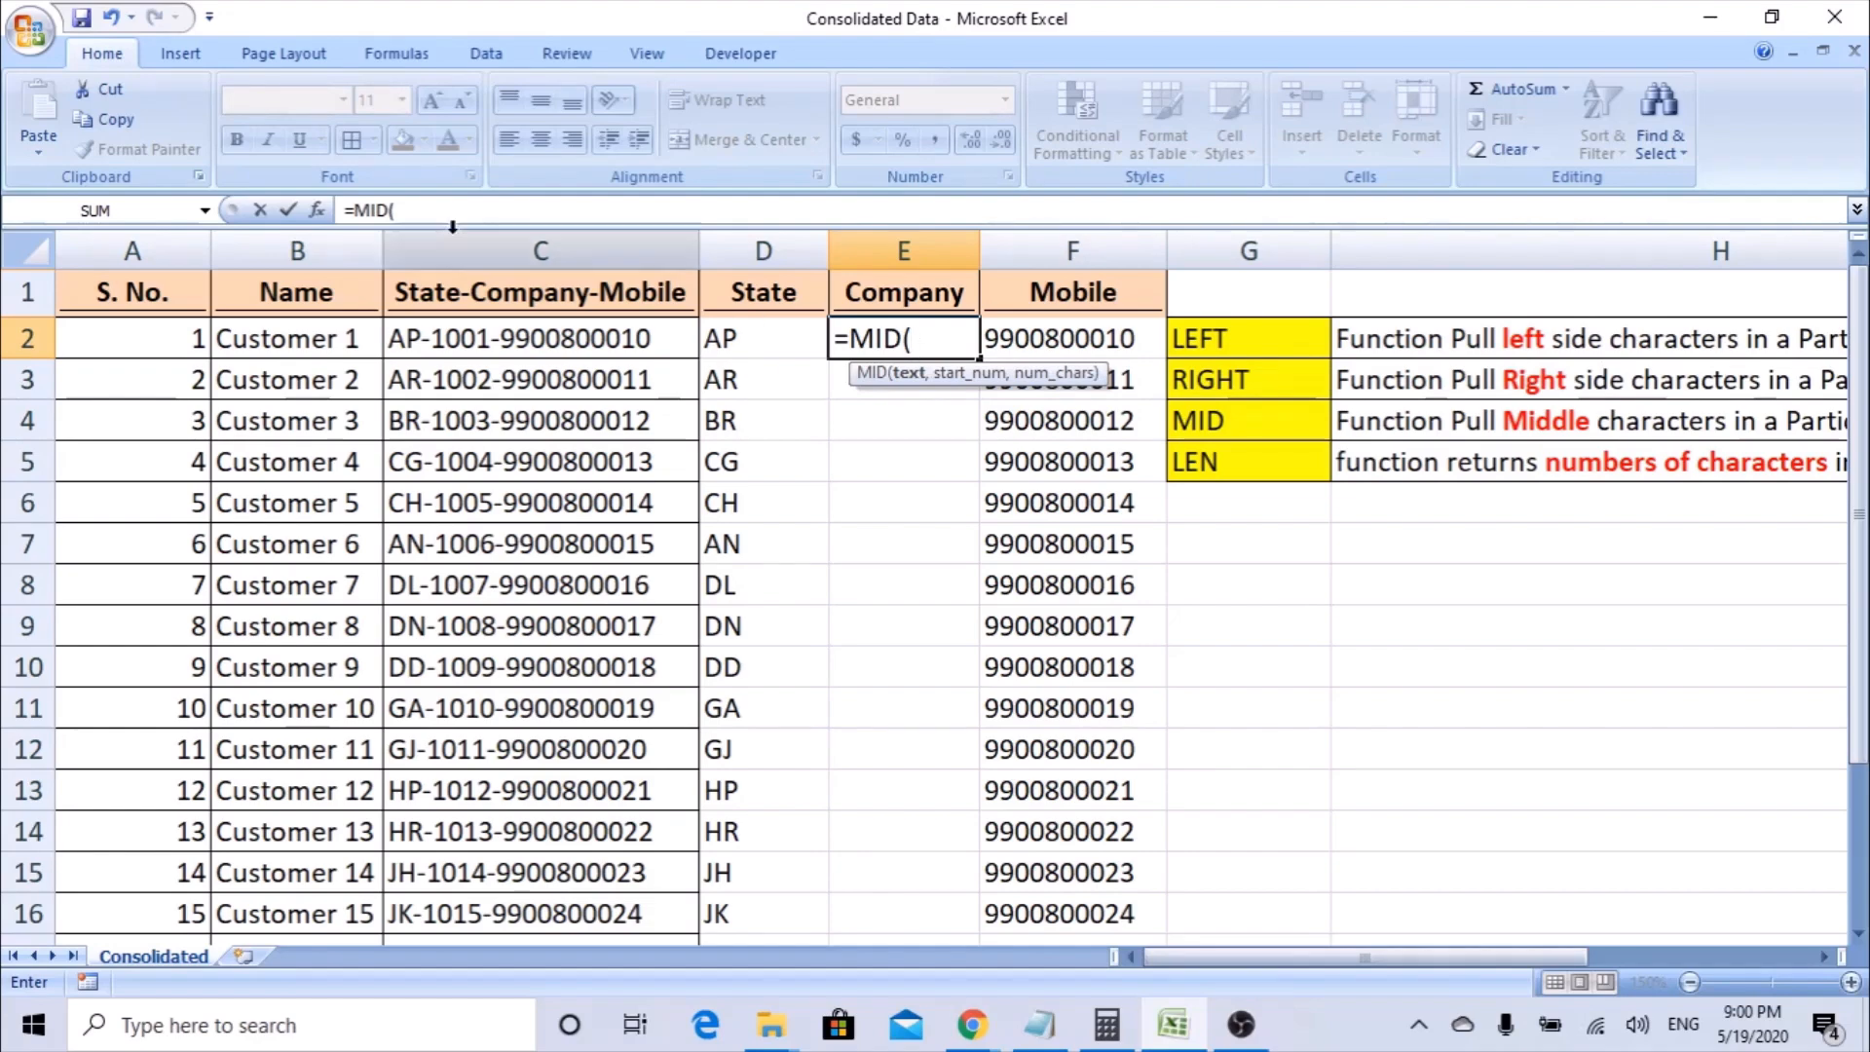
{"action": "left_click", "coordinate": [316, 210]}
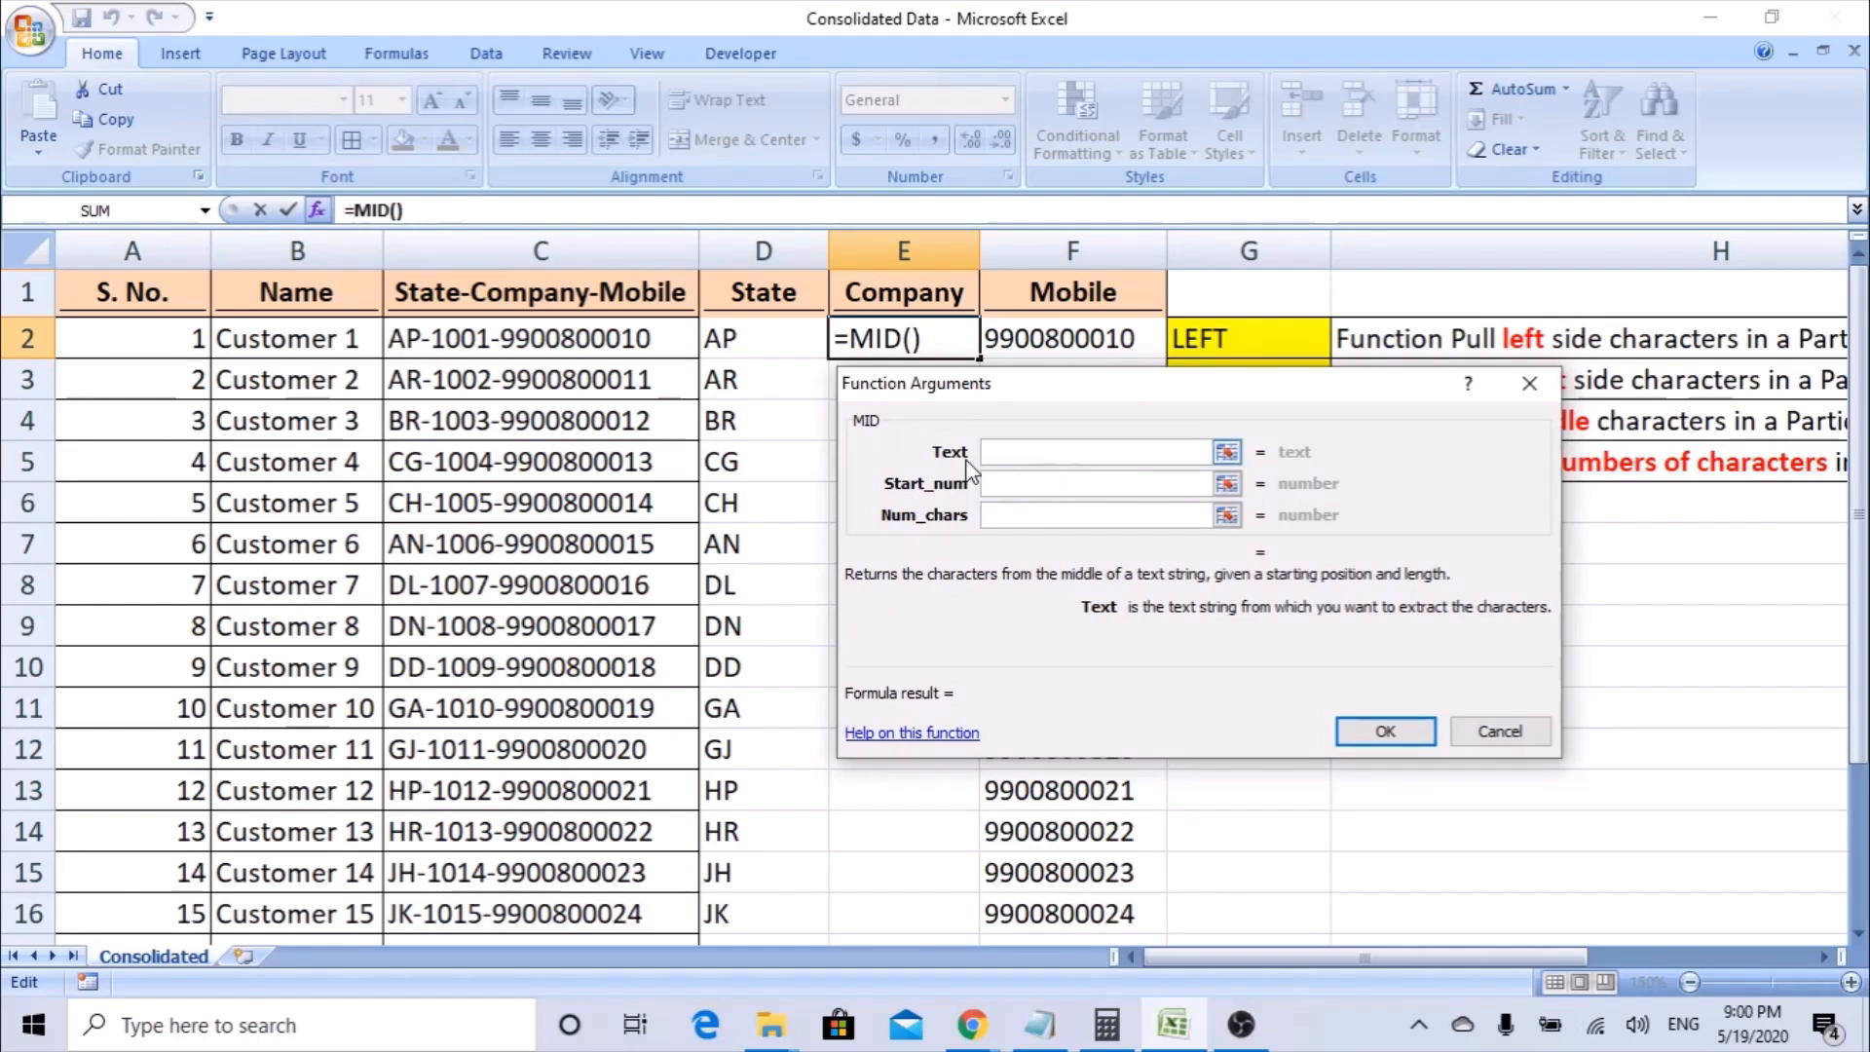
{"action": "left_click", "coordinate": [459, 334]}
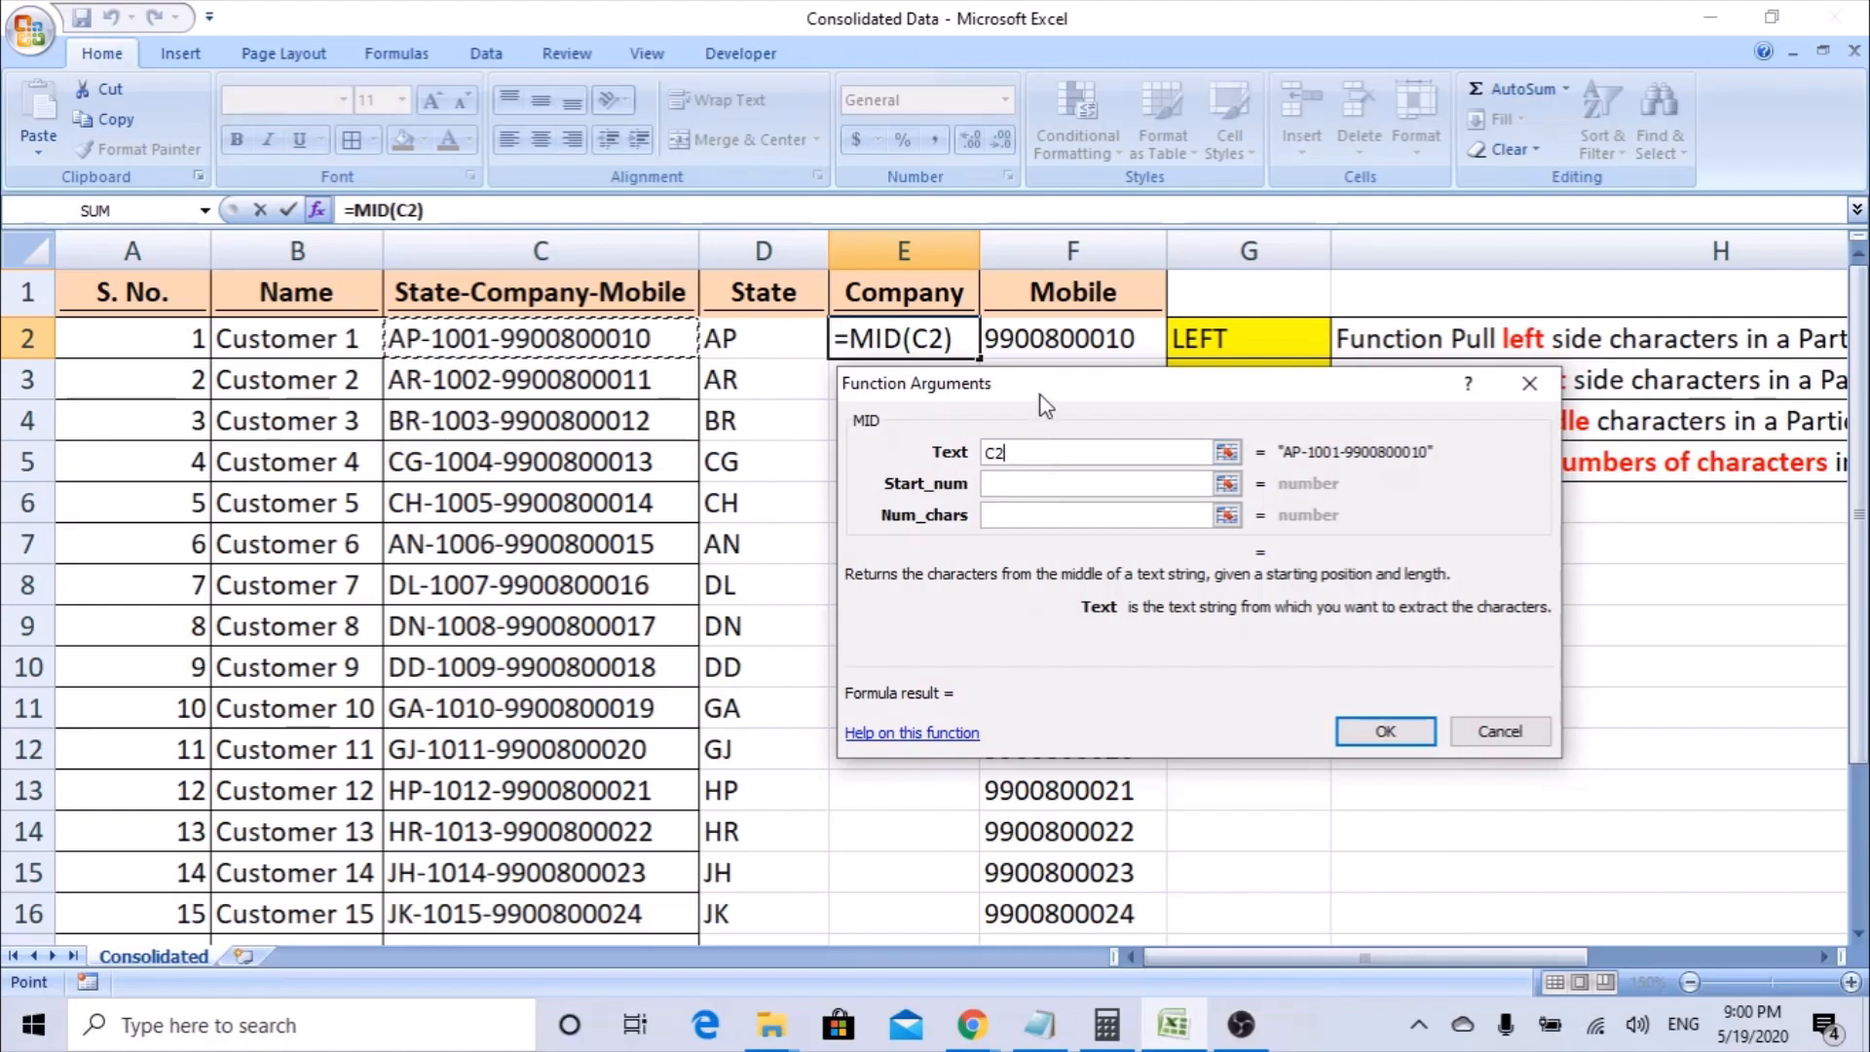
{"action": "left_click_drag", "start_coordinate": [1041, 386], "coordinate": [992, 385]}
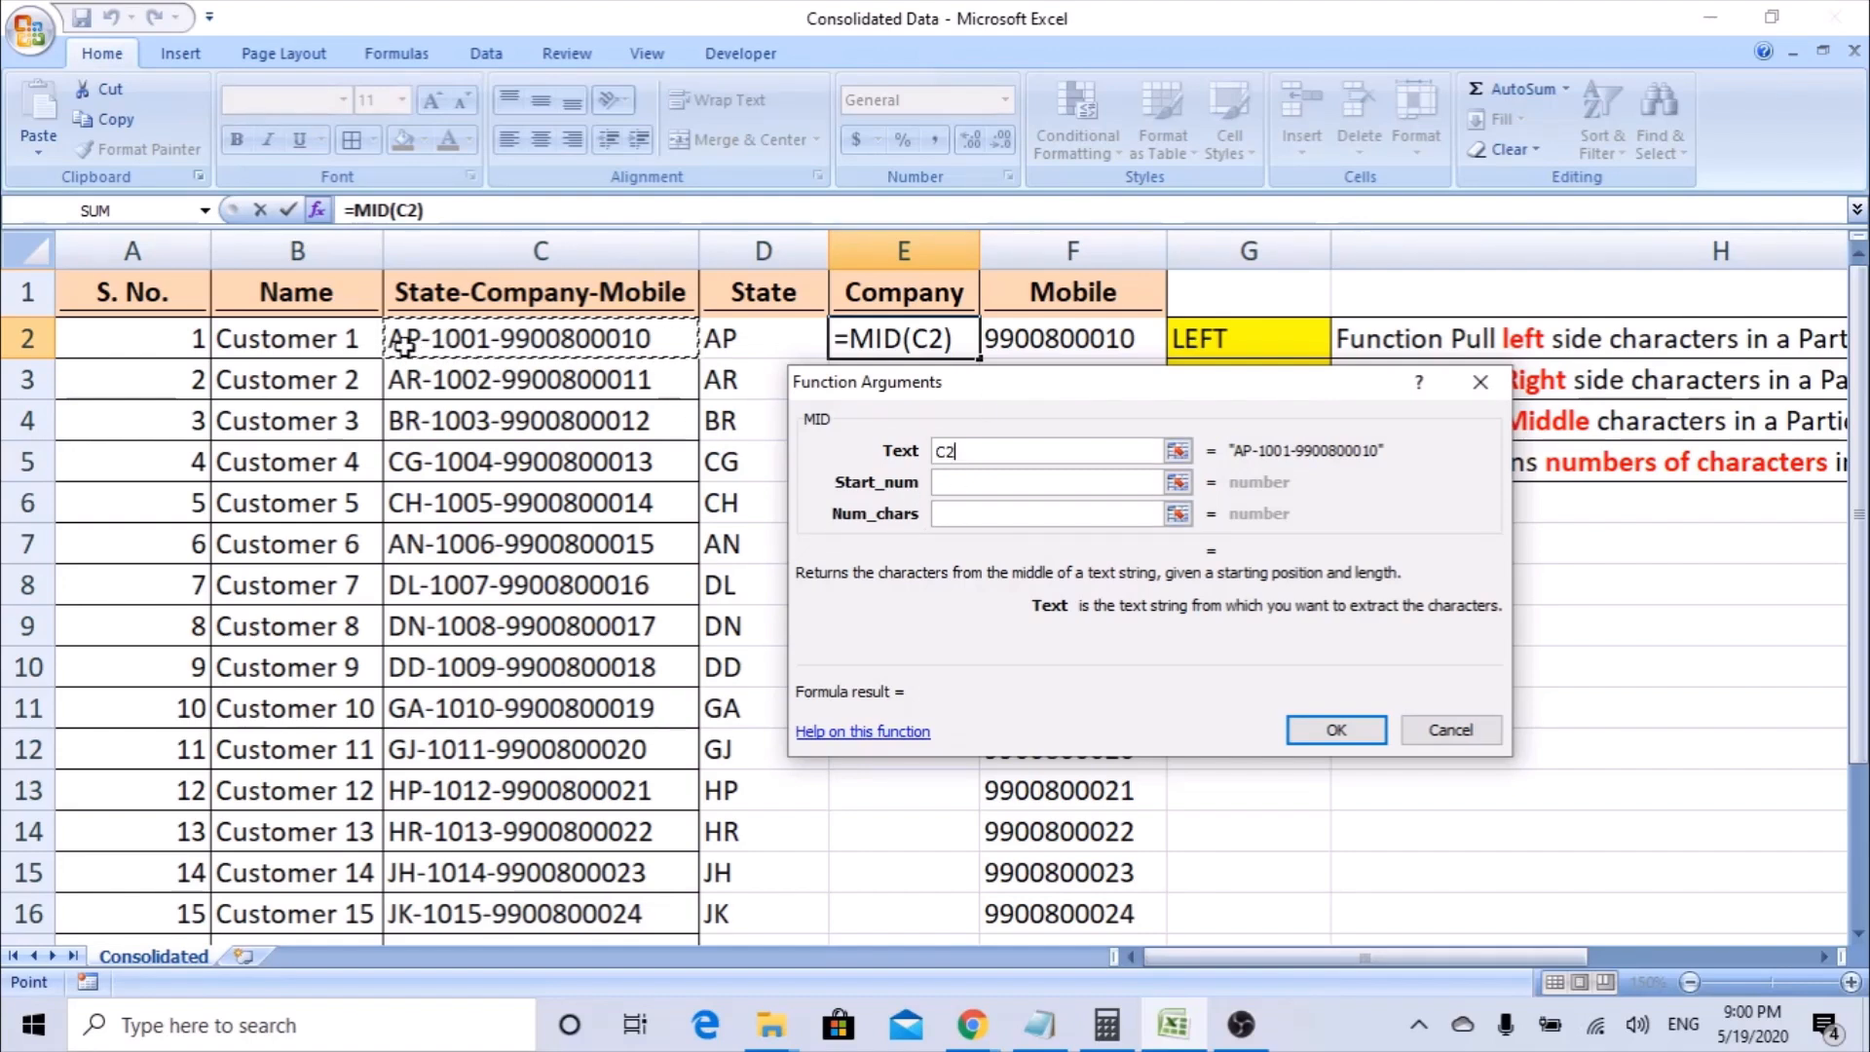
{"action": "left_click", "coordinate": [939, 485]}
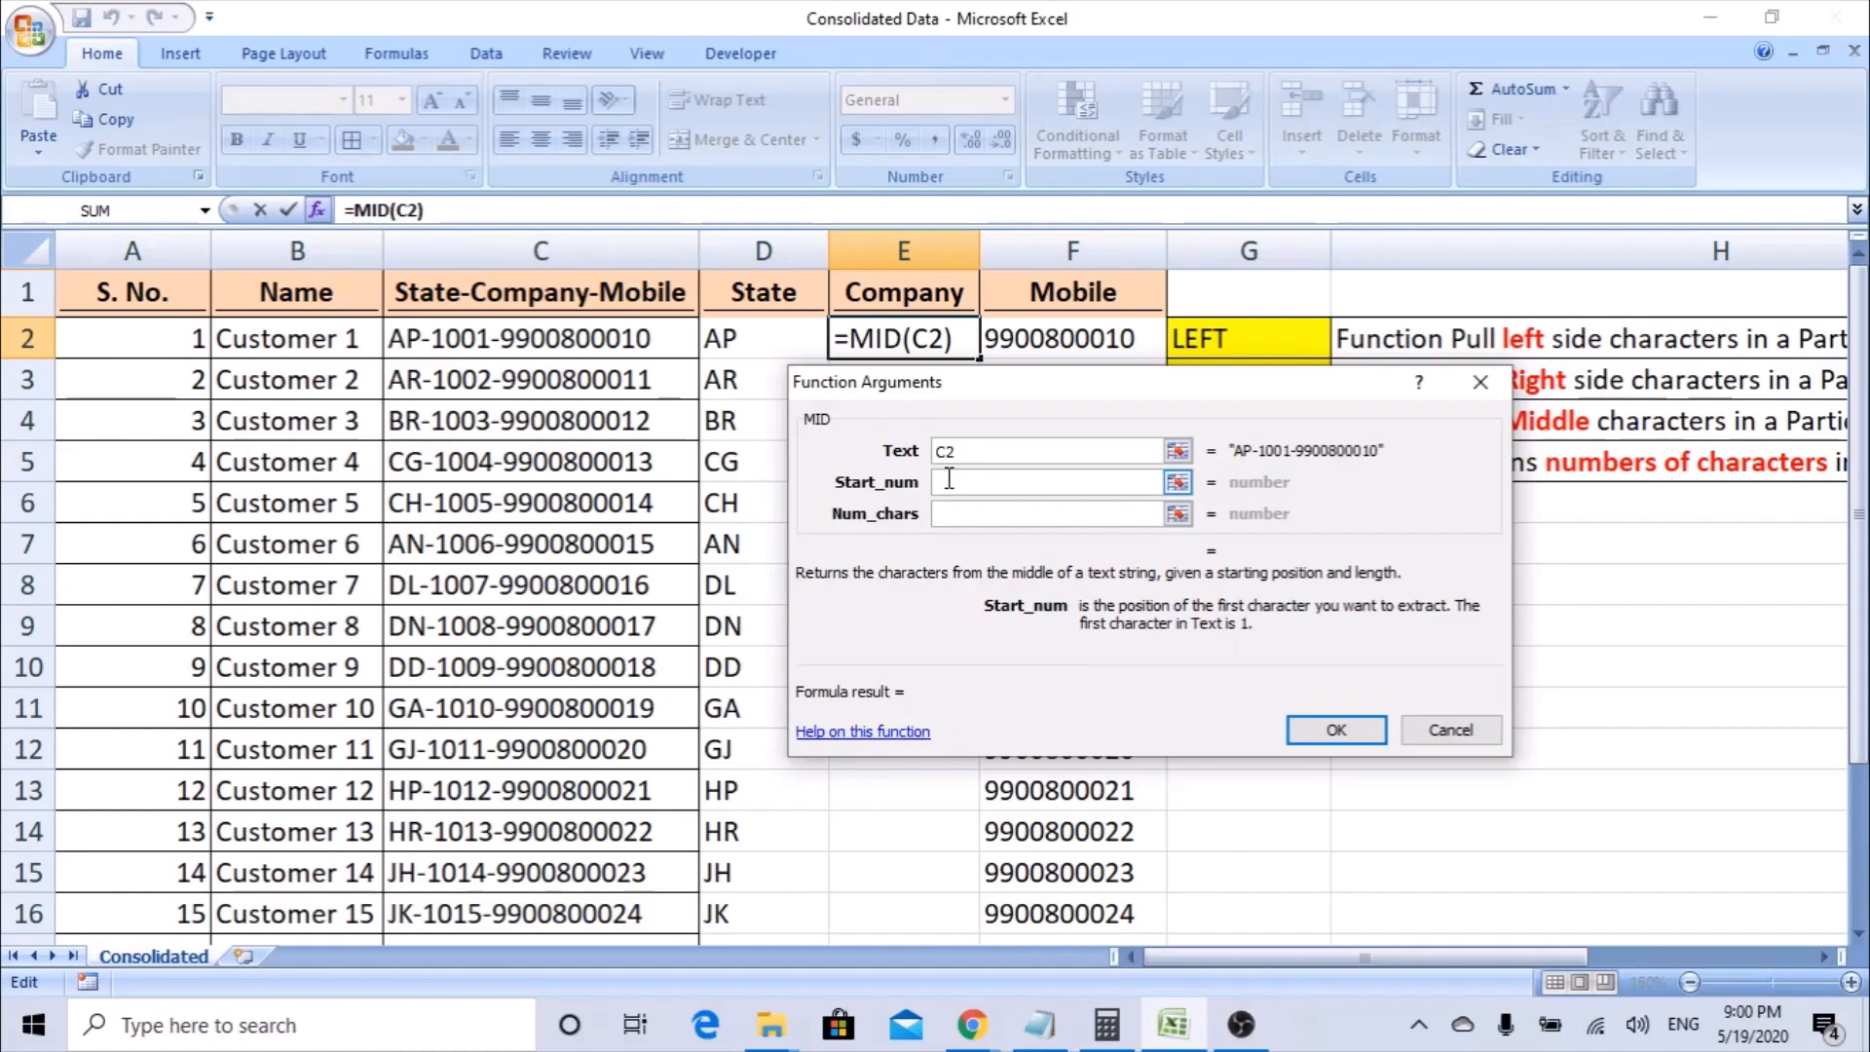
Set the MID function's Start_num to 4 and Num_chars to 4.
{"action": "left_click", "coordinate": [949, 516]}
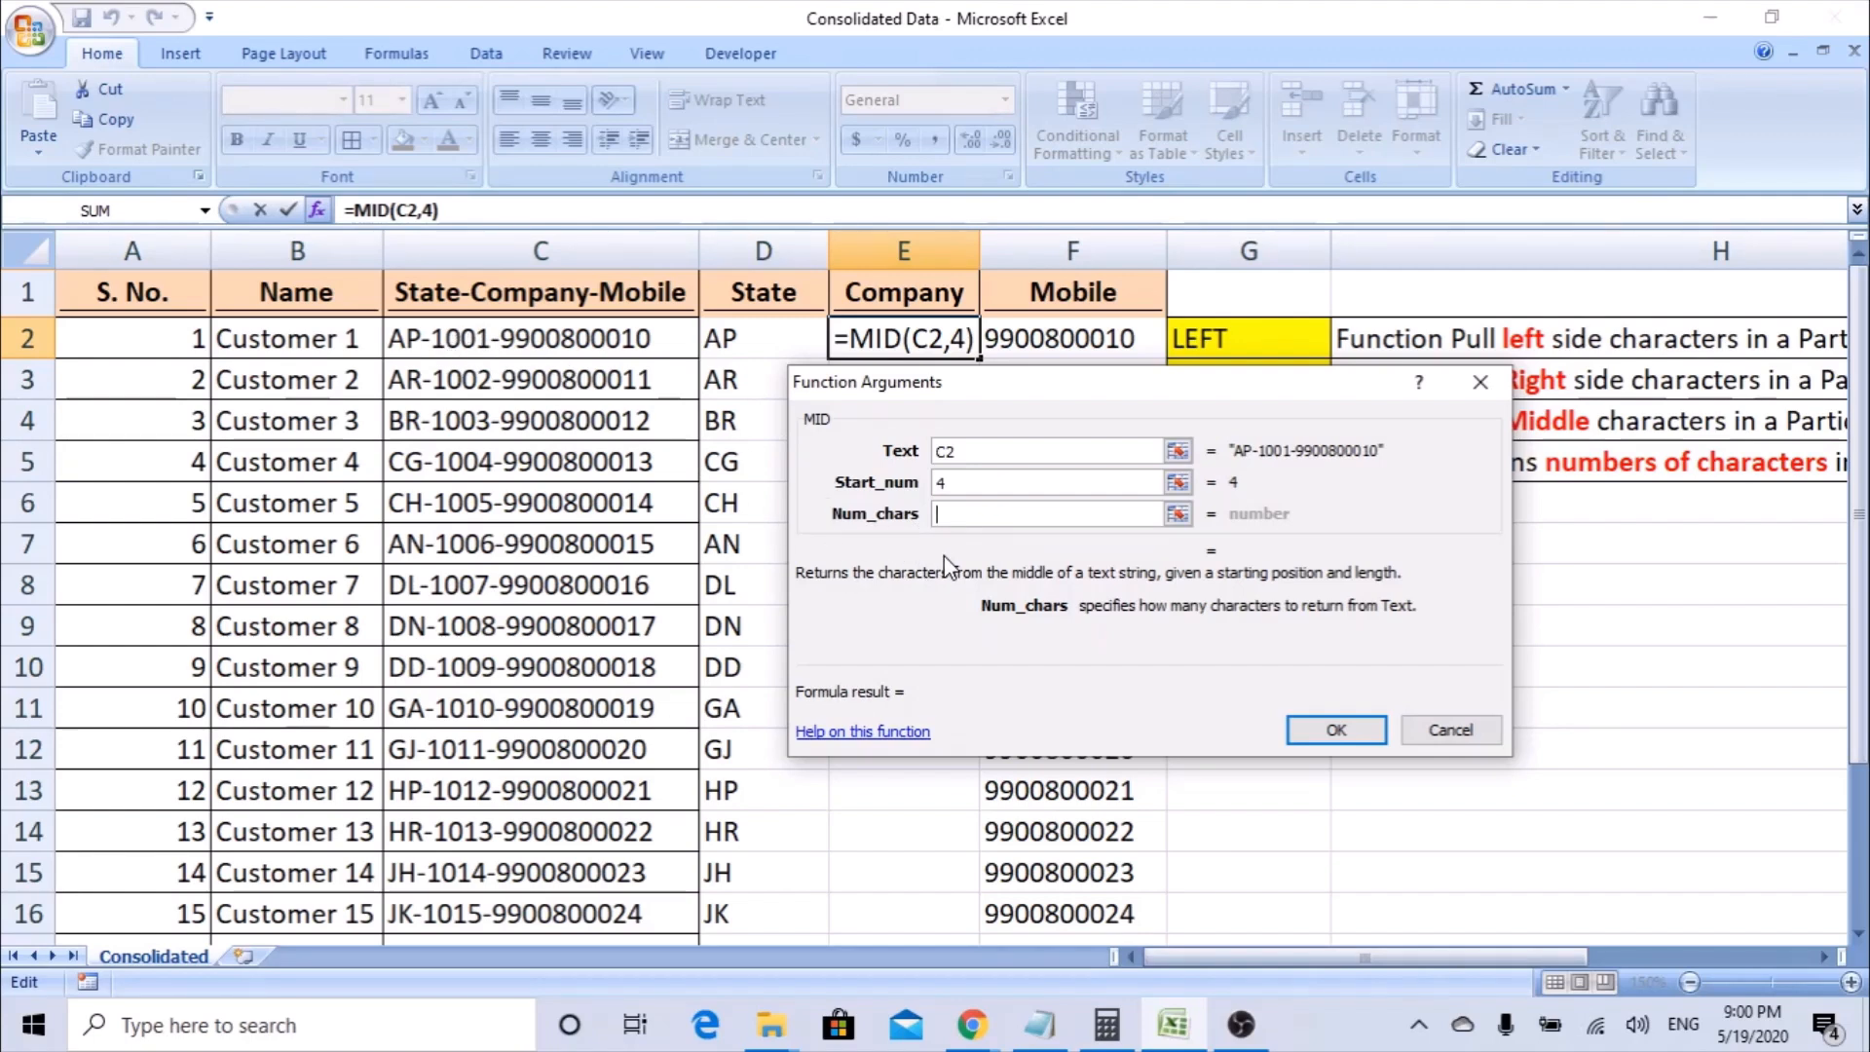
{"action": "type", "text": "4"}
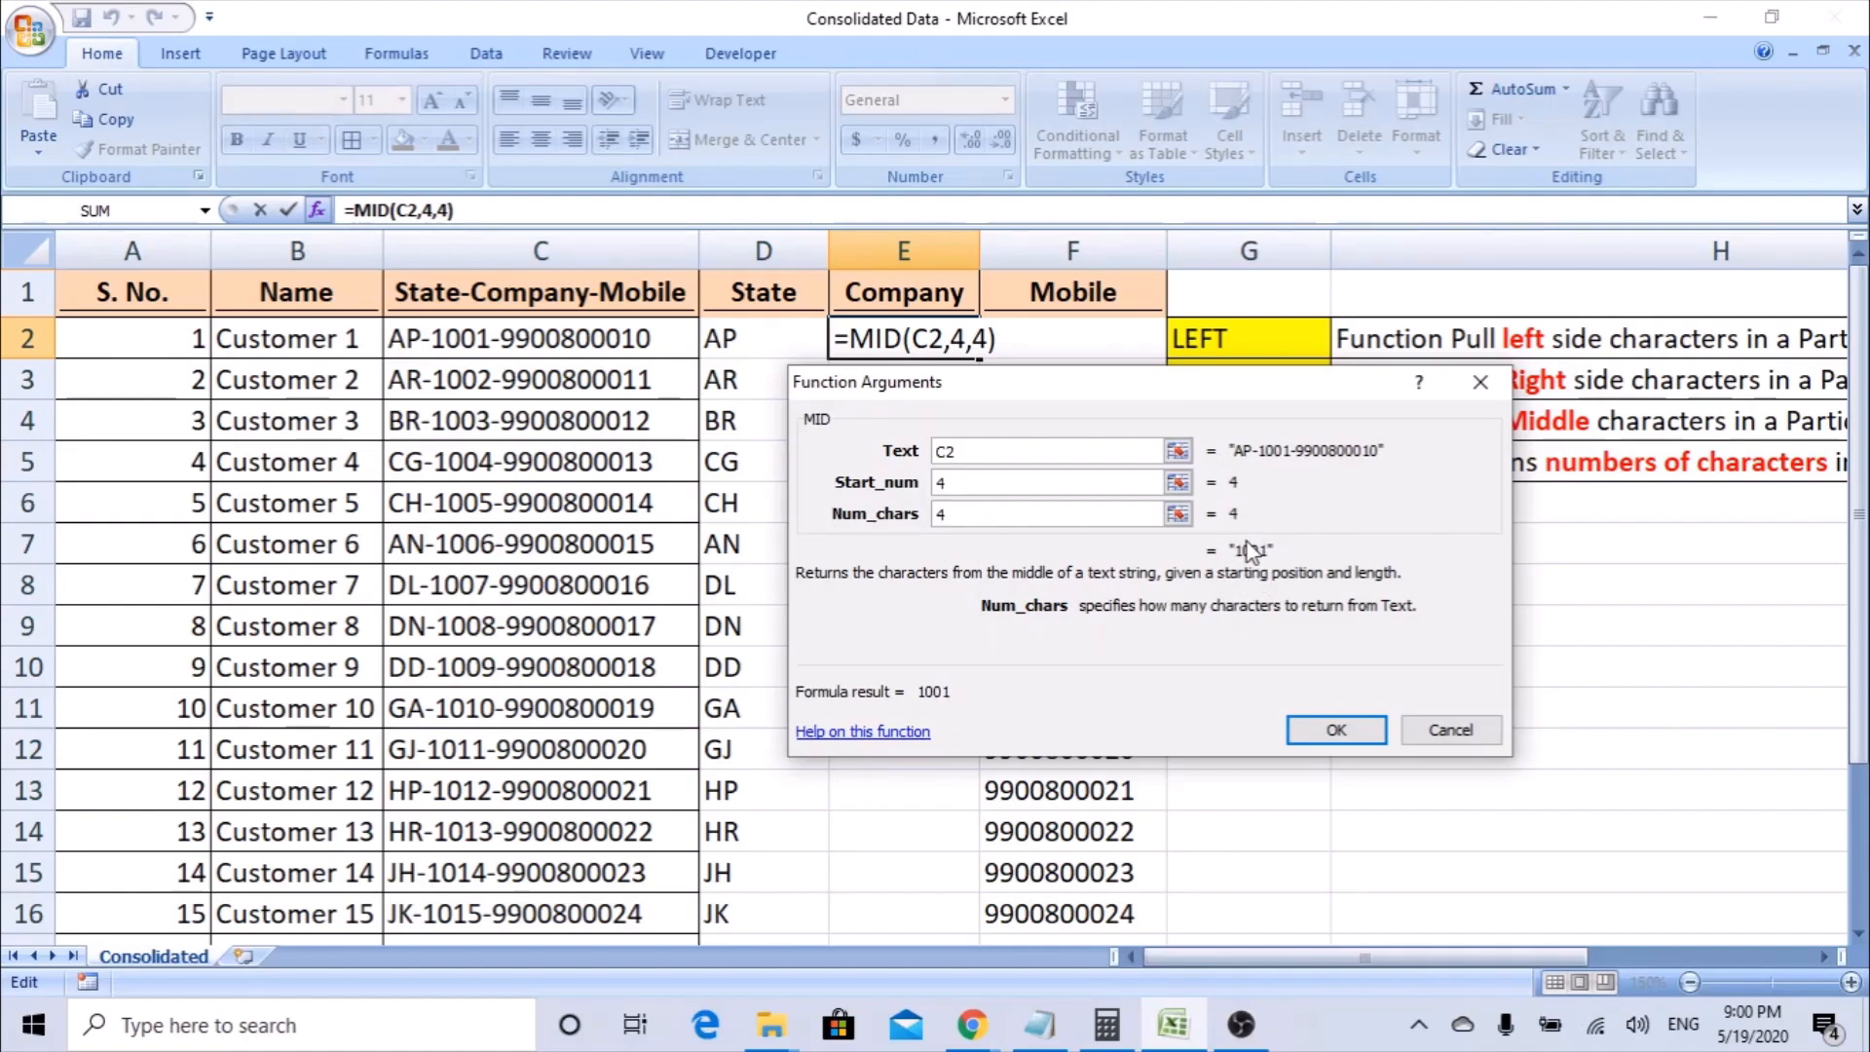
Try 2 and 3 as the MID function's Start_num to preview extractions from earlier positions.
{"action": "left_click", "coordinate": [984, 484]}
{"action": "key", "text": "BackSpace"}
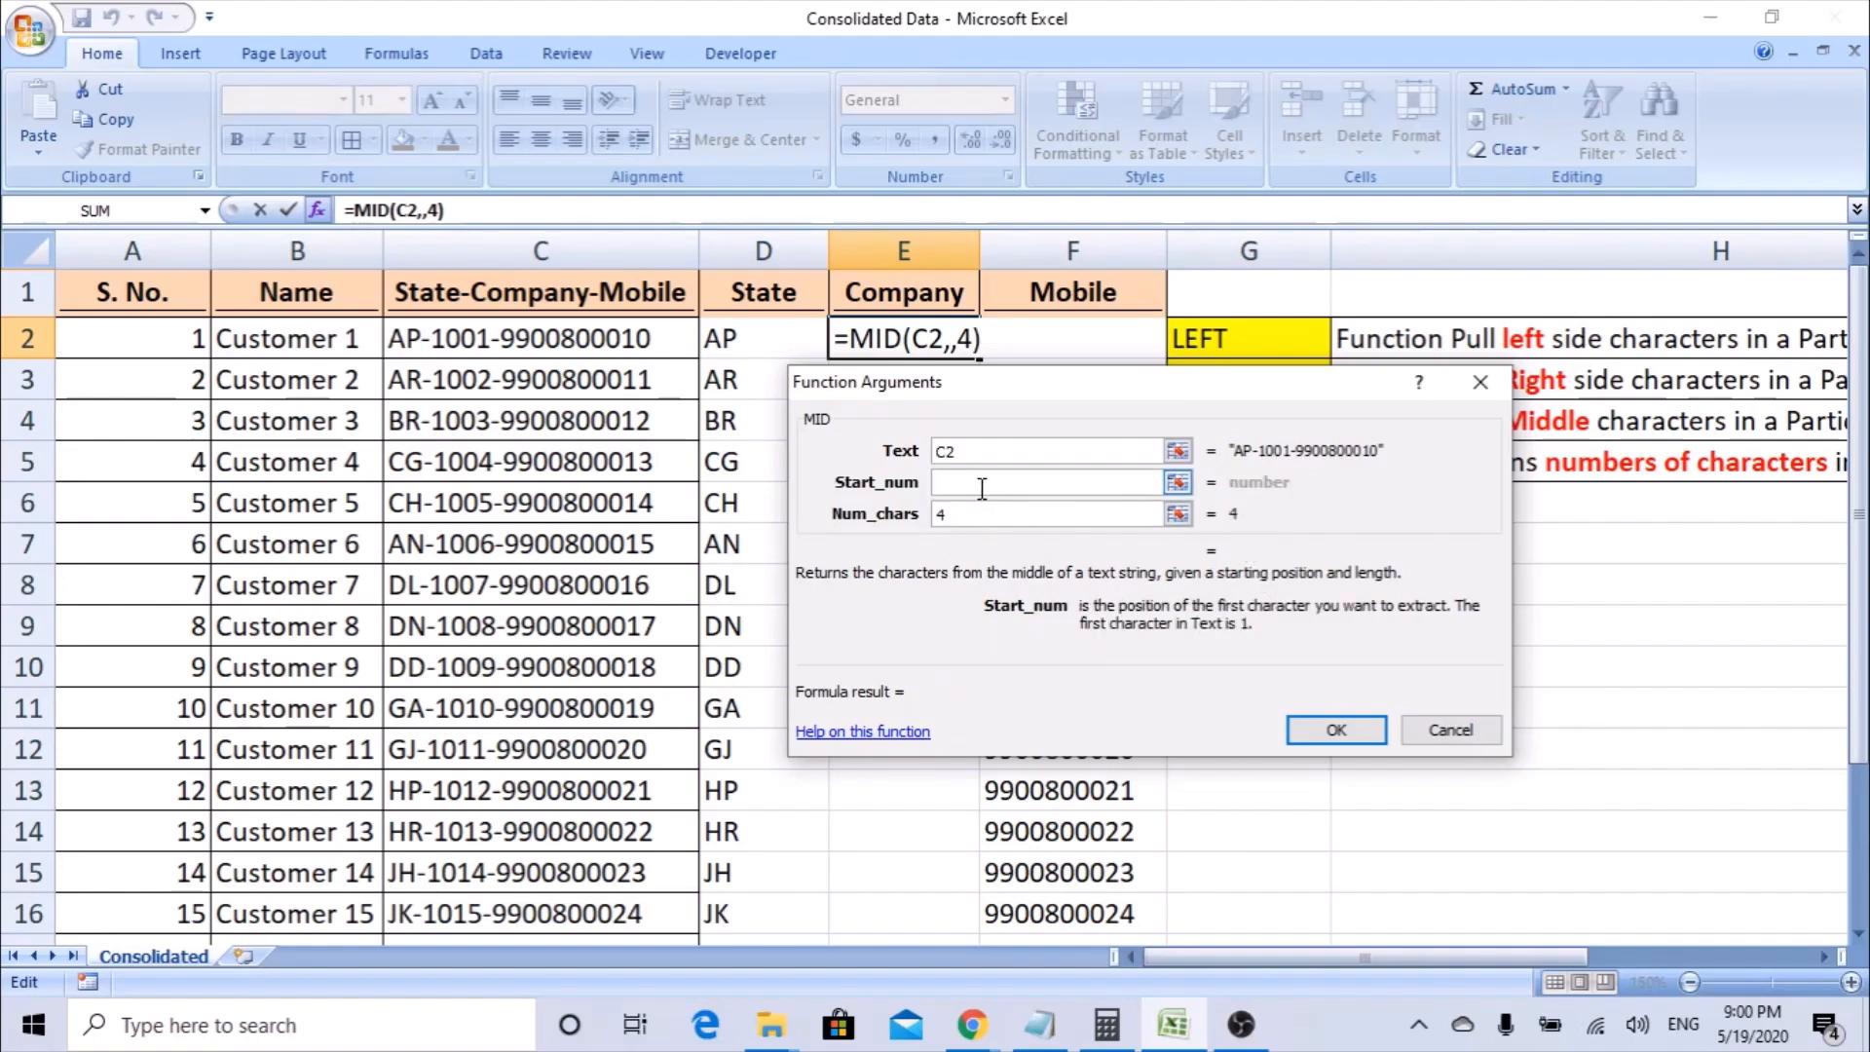
{"action": "type", "text": "2"}
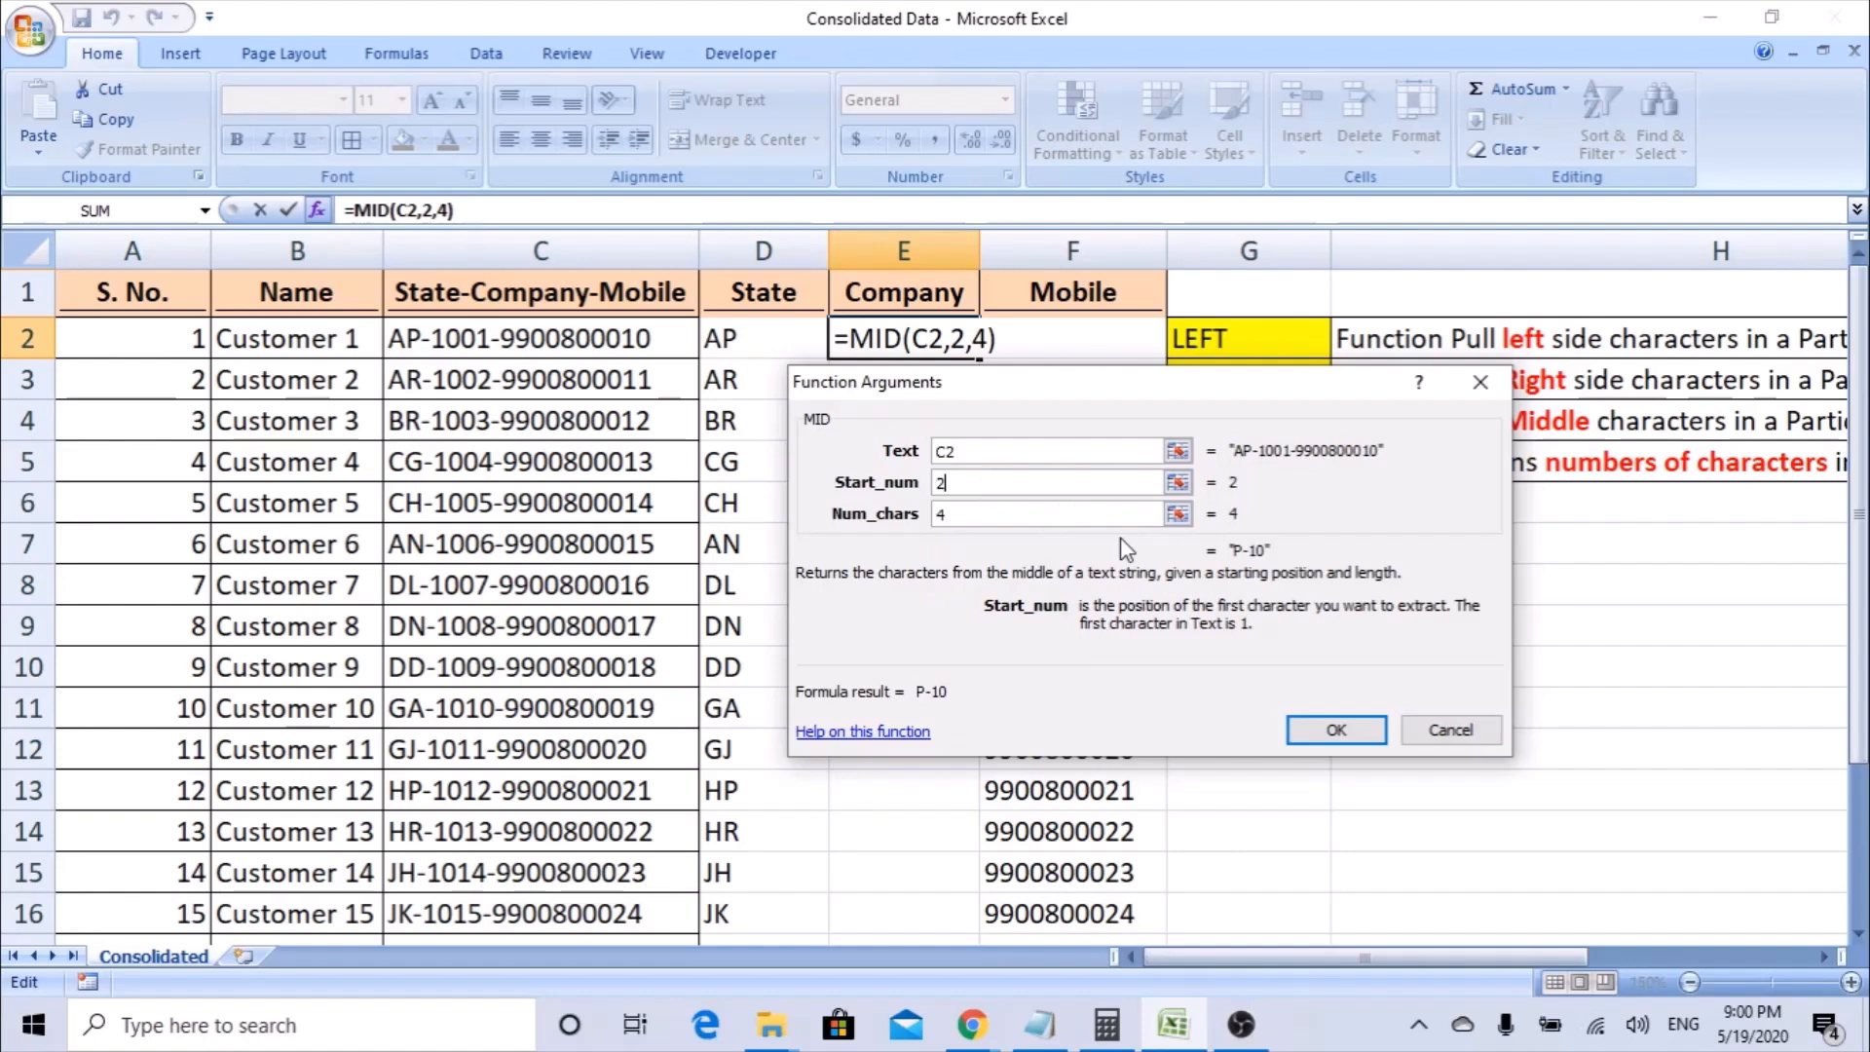
{"action": "key", "text": "BackSpace"}
{"action": "type", "text": "3"}
{"action": "key", "text": "BackSpace"}
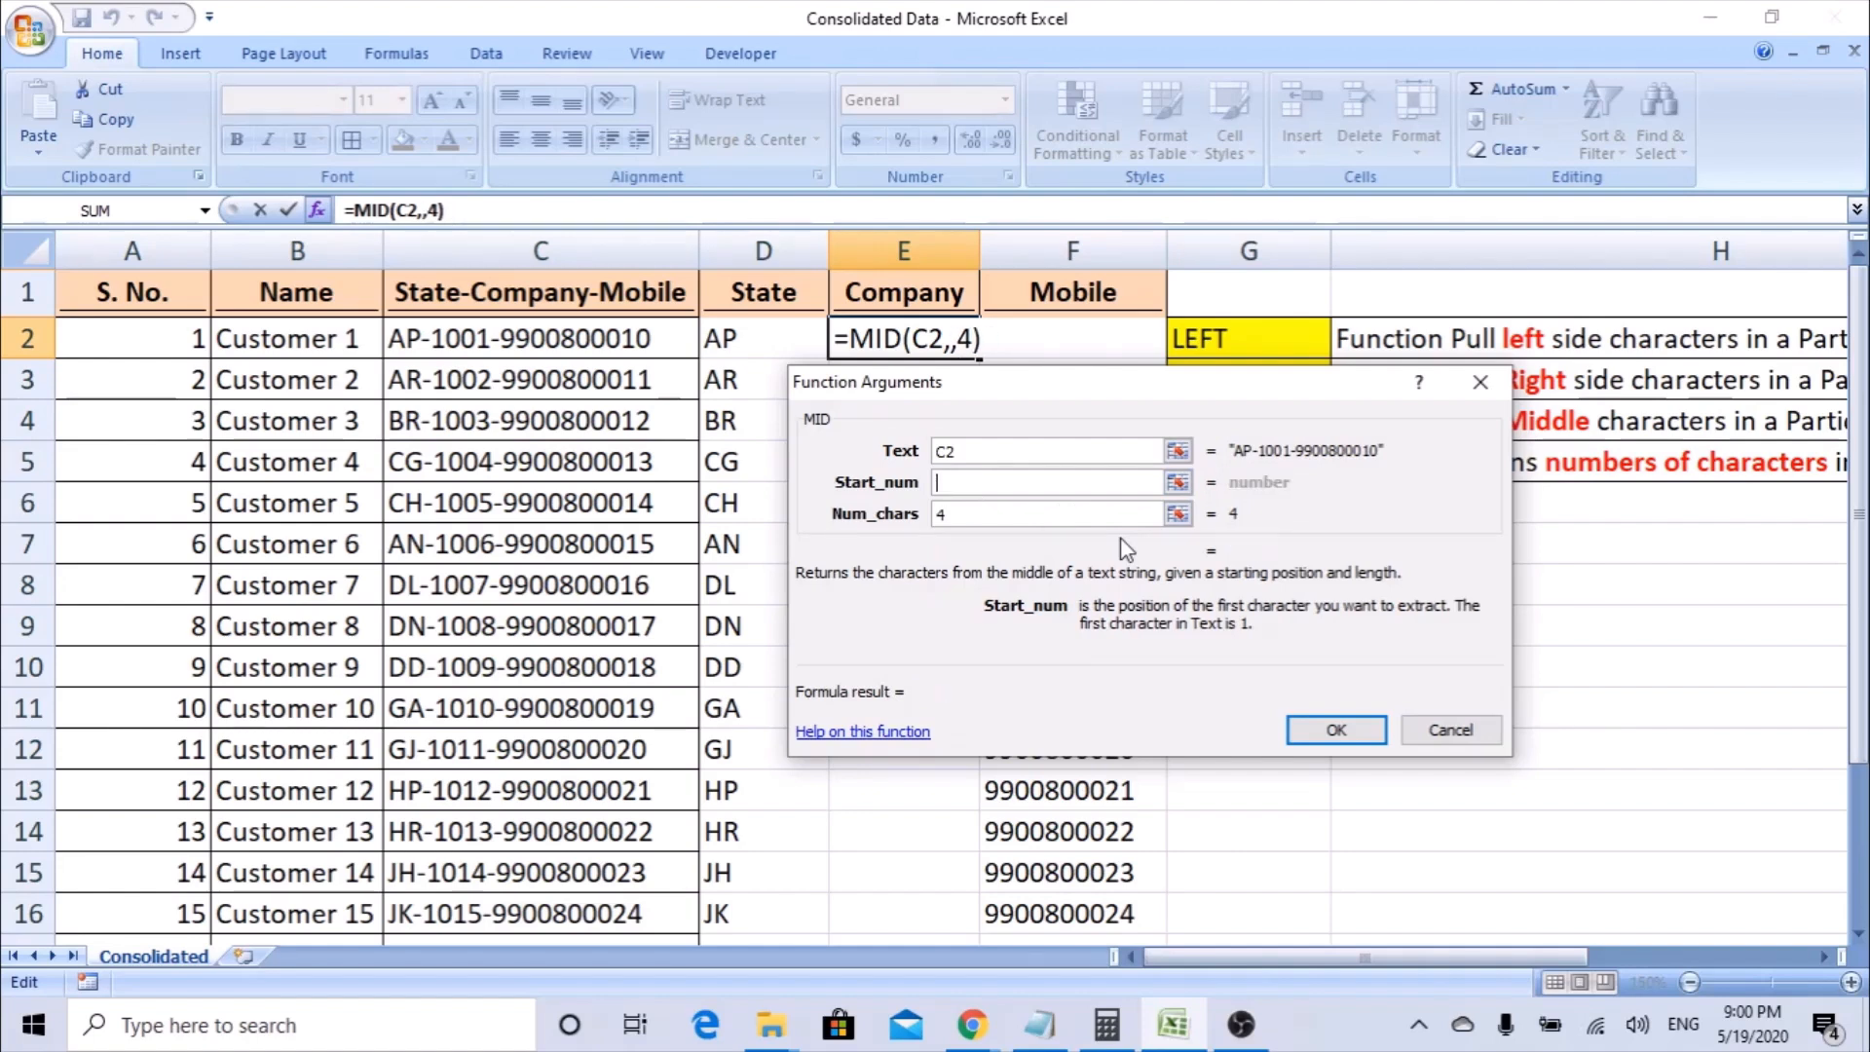
Set the MID function's Start_num to 4 and enter the formula in E2.
{"action": "type", "text": "4"}
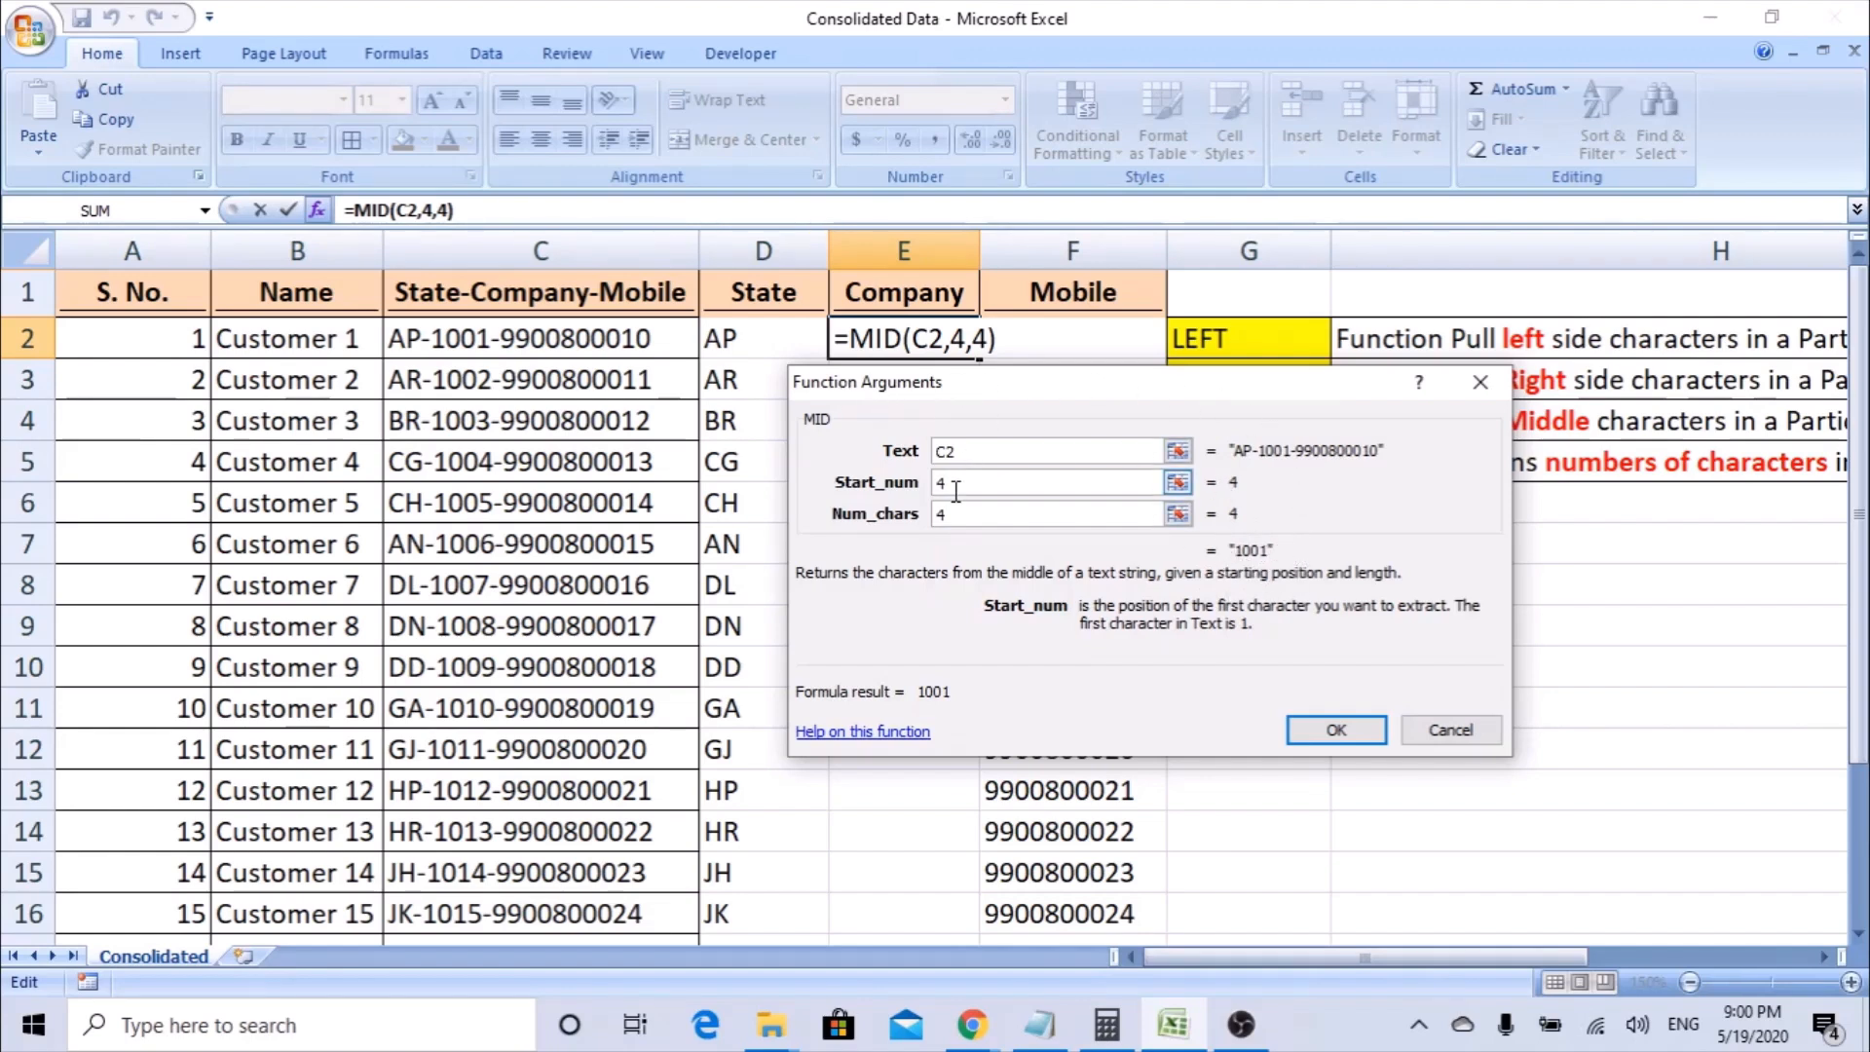
{"action": "left_click", "coordinate": [1335, 731]}
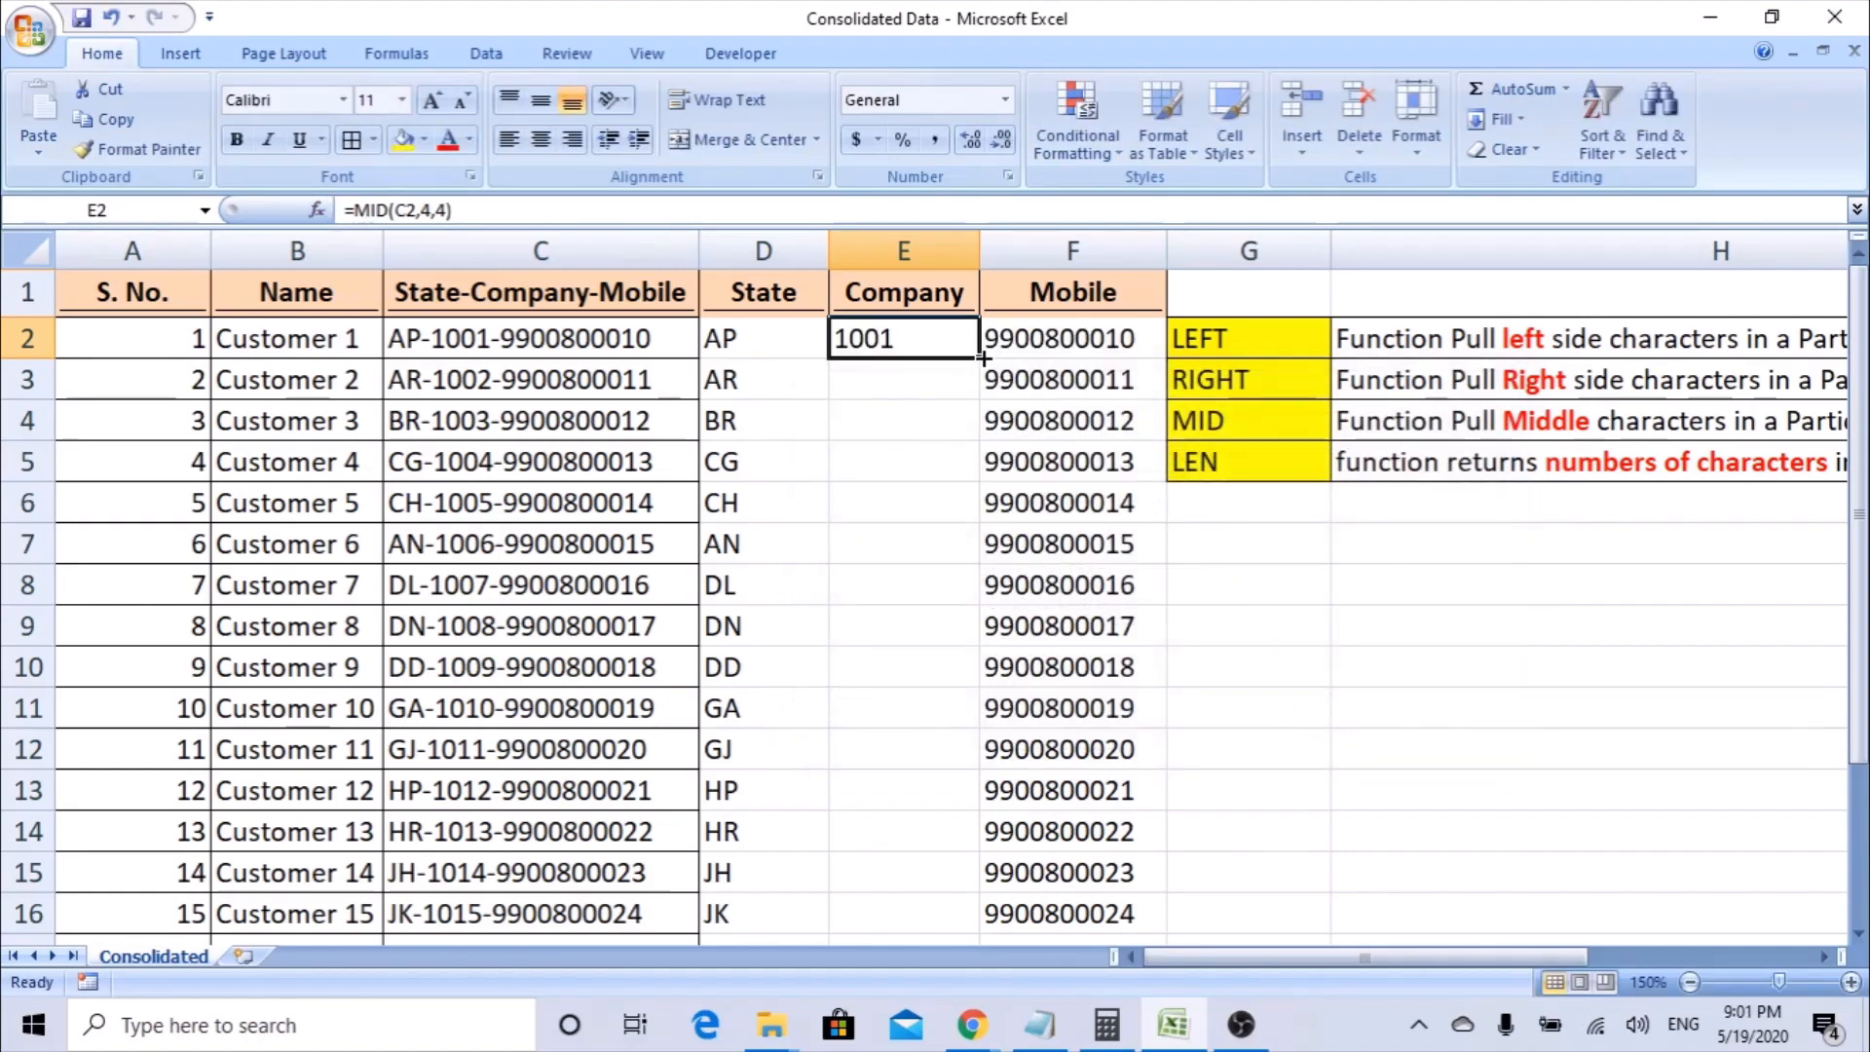
Fill the MID formula from E2 down the Company column to E21 and review the first row.
{"action": "left_click_drag", "start_coordinate": [982, 357], "coordinate": [970, 962]}
{"action": "left_click_drag", "start_coordinate": [964, 888], "coordinate": [962, 878]}
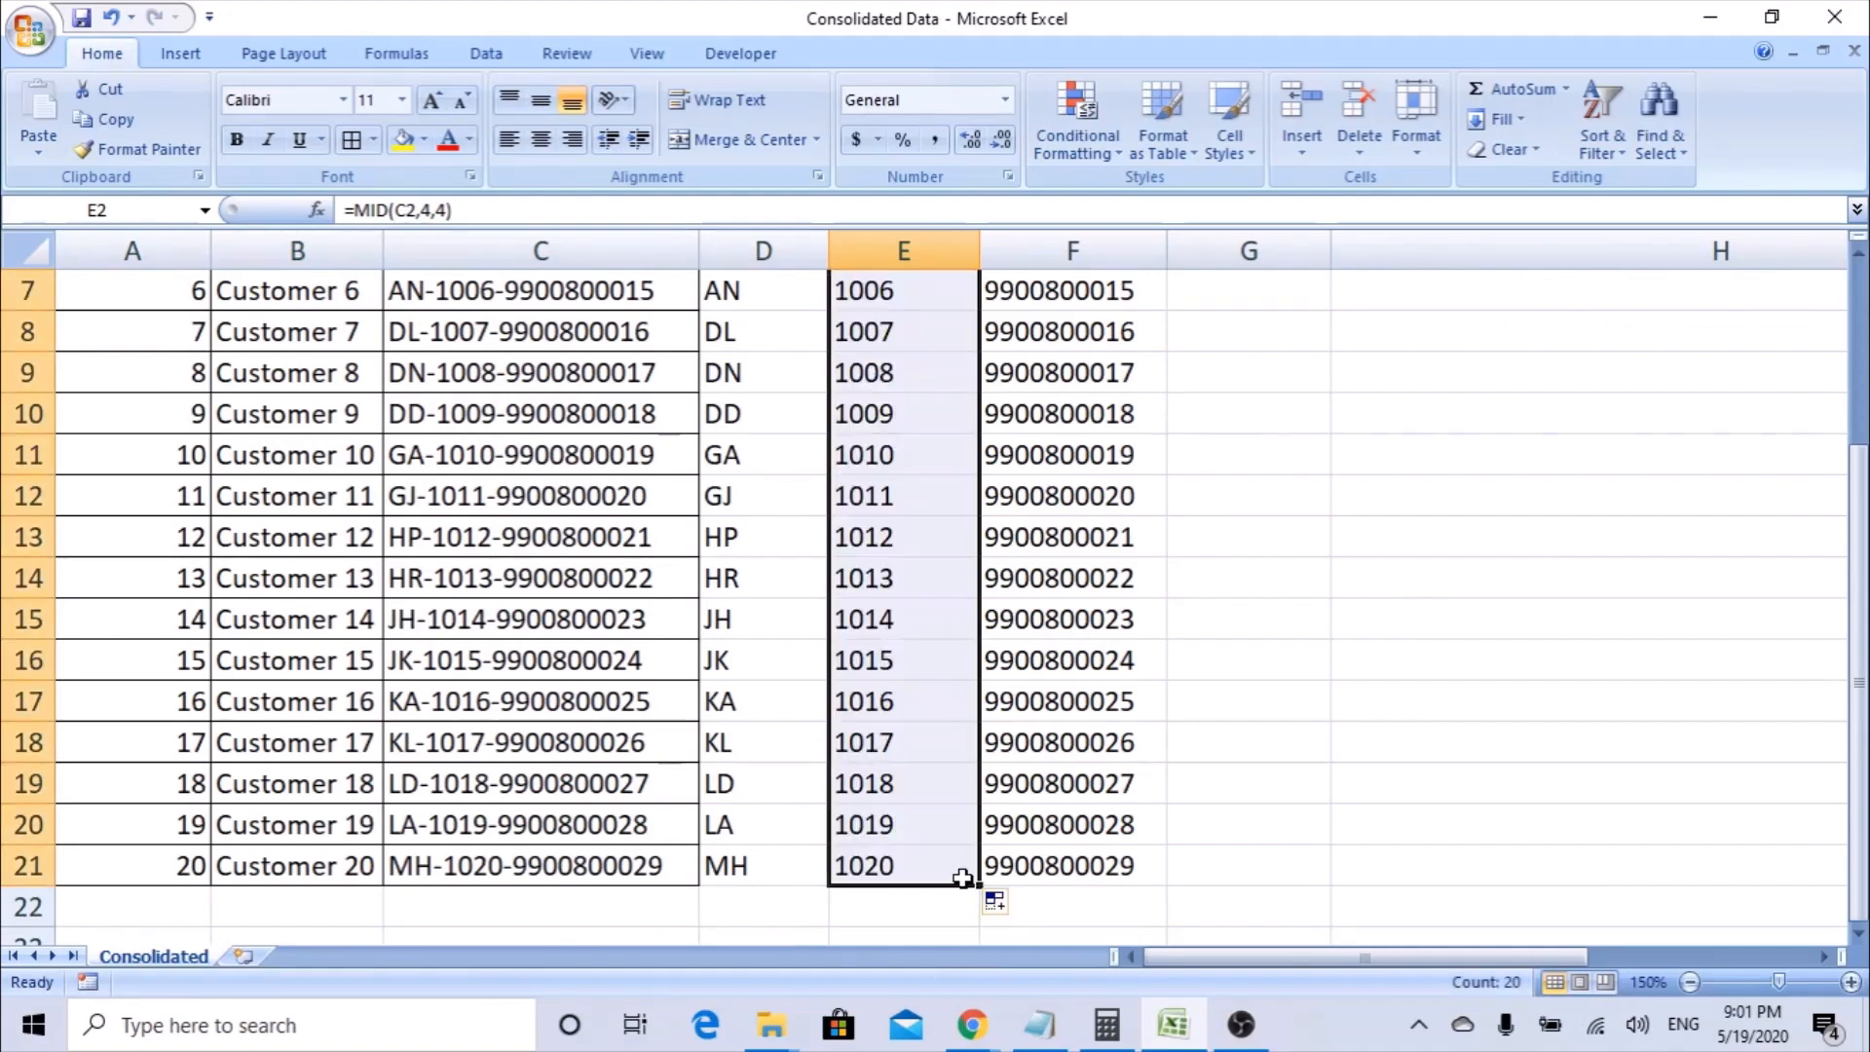
{"action": "scroll", "coordinate": [963, 878], "scroll_direction": "up", "scroll_amount": 2}
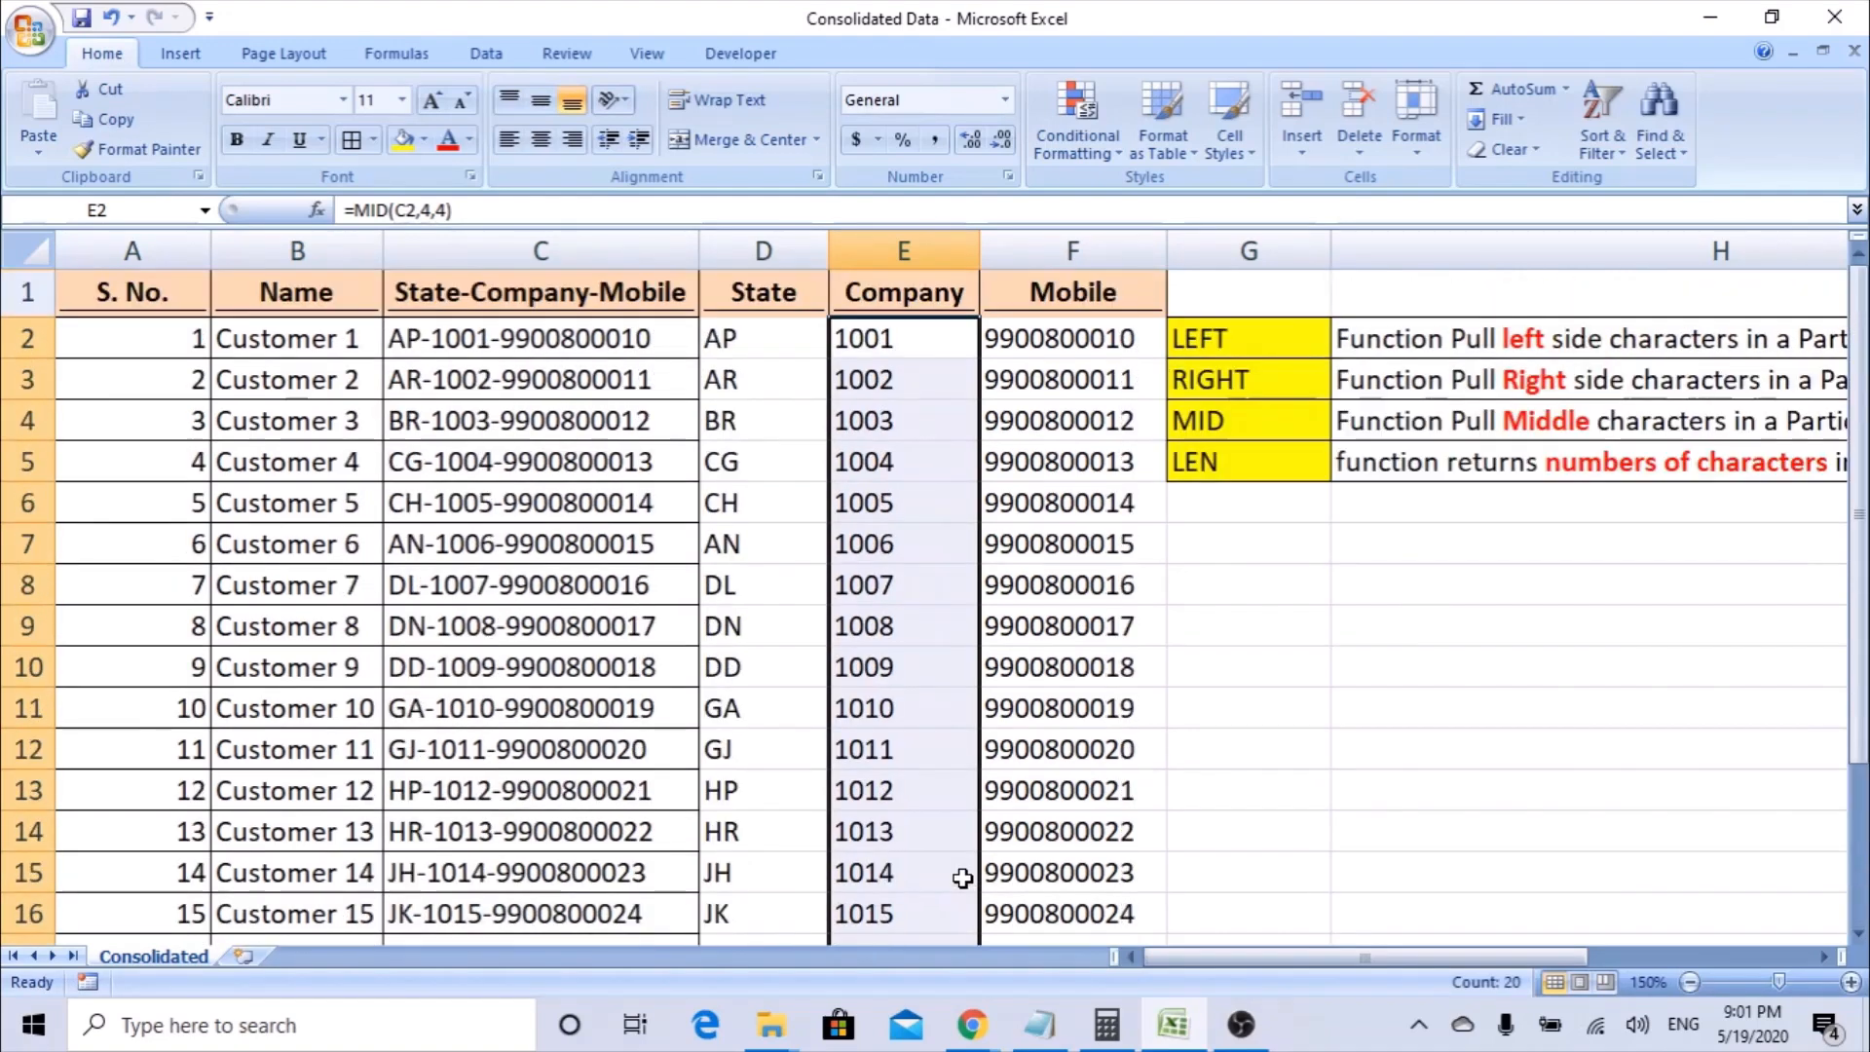
{"action": "left_click", "coordinate": [785, 349]}
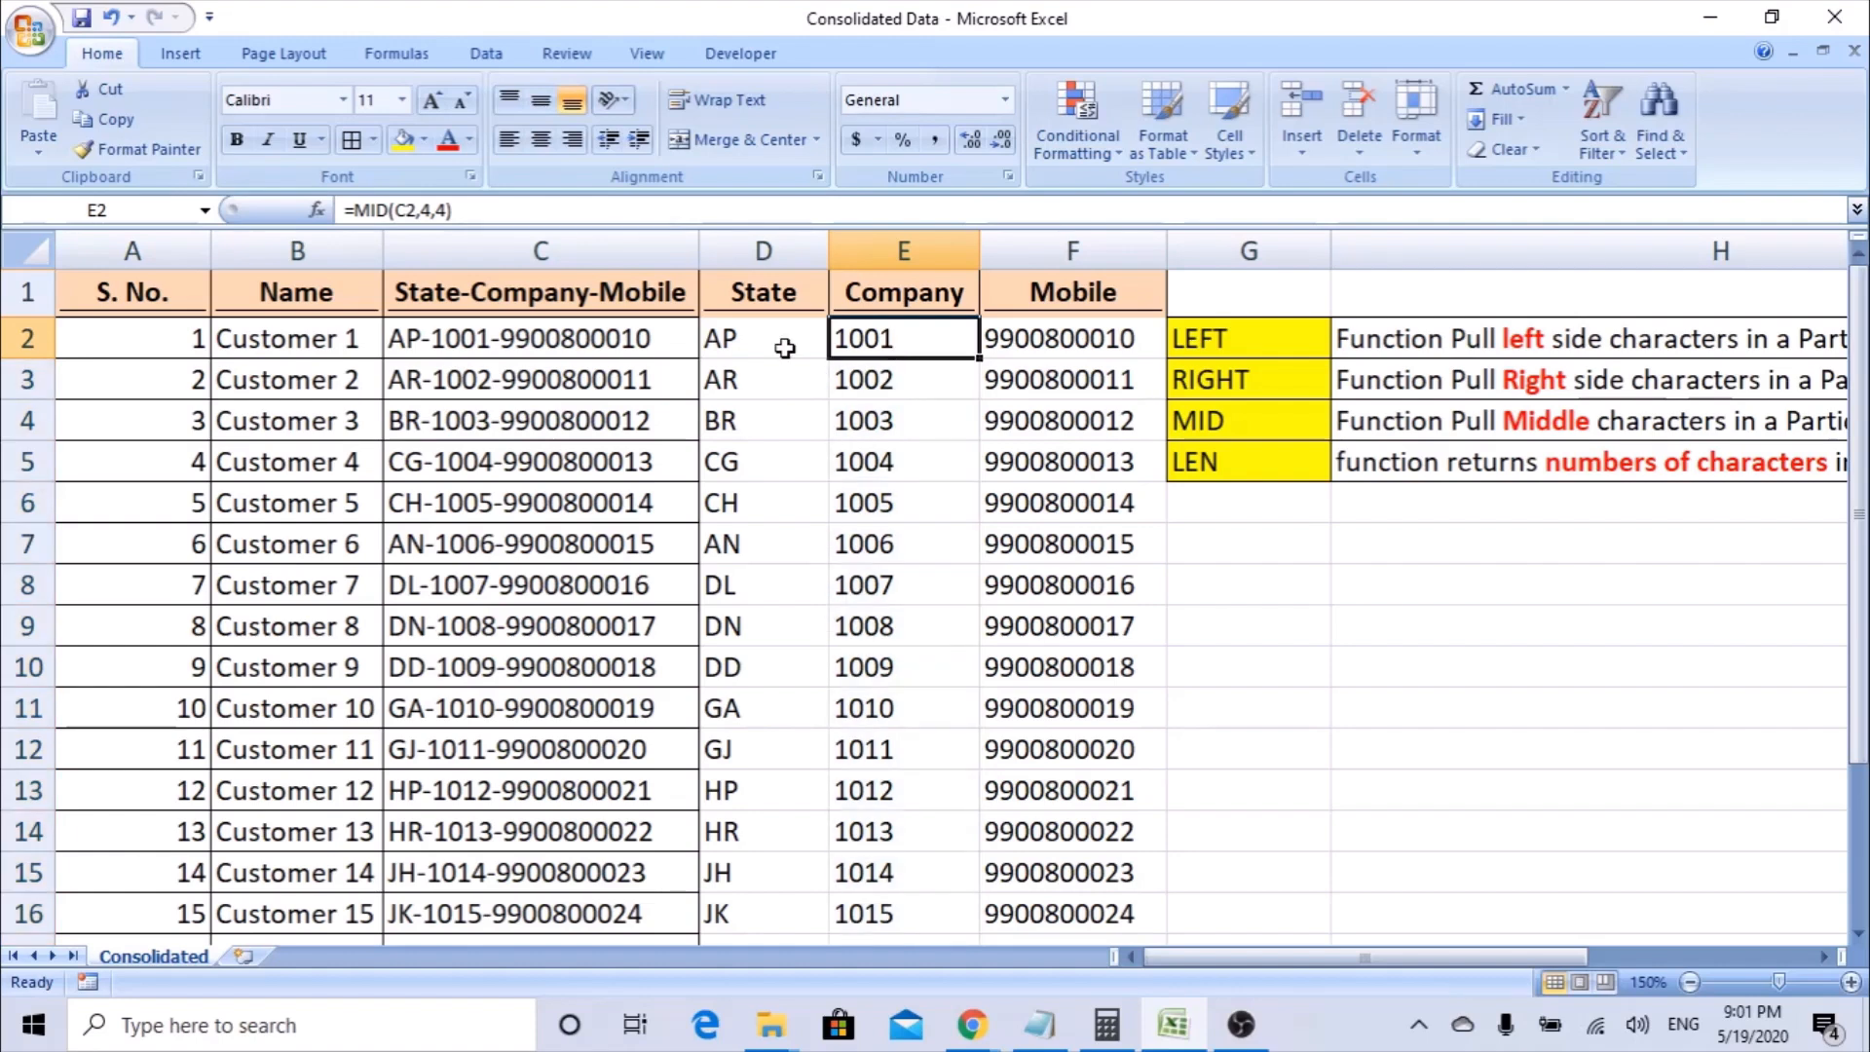
{"action": "left_click", "coordinate": [844, 343]}
Convert the State, Company and Mobile formulas in D2:F21 to plain values by copying and pasting them in place as Values.
{"action": "left_click_drag", "start_coordinate": [735, 329], "coordinate": [1035, 331]}
{"action": "key", "text": "ctrl+shift+Down"}
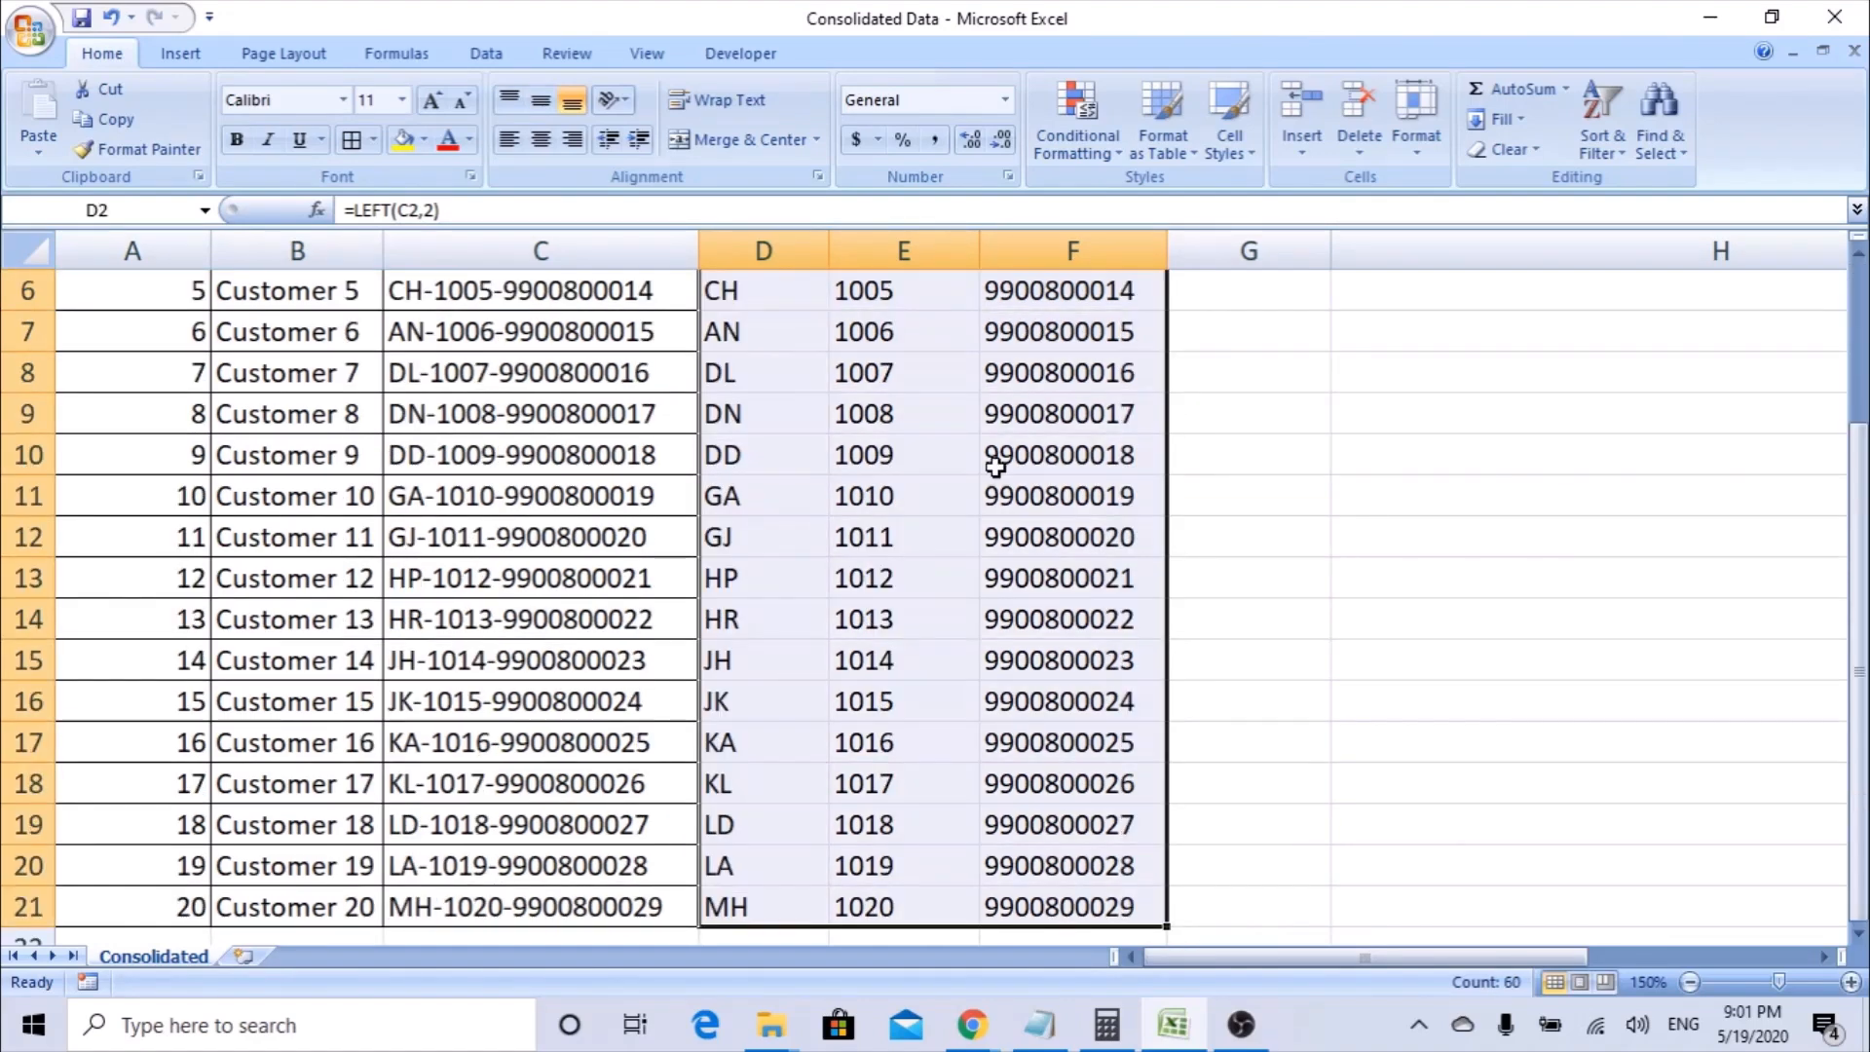
{"action": "scroll", "coordinate": [972, 539], "scroll_direction": "down", "scroll_amount": 3}
{"action": "scroll", "coordinate": [975, 541], "scroll_direction": "up", "scroll_amount": 5}
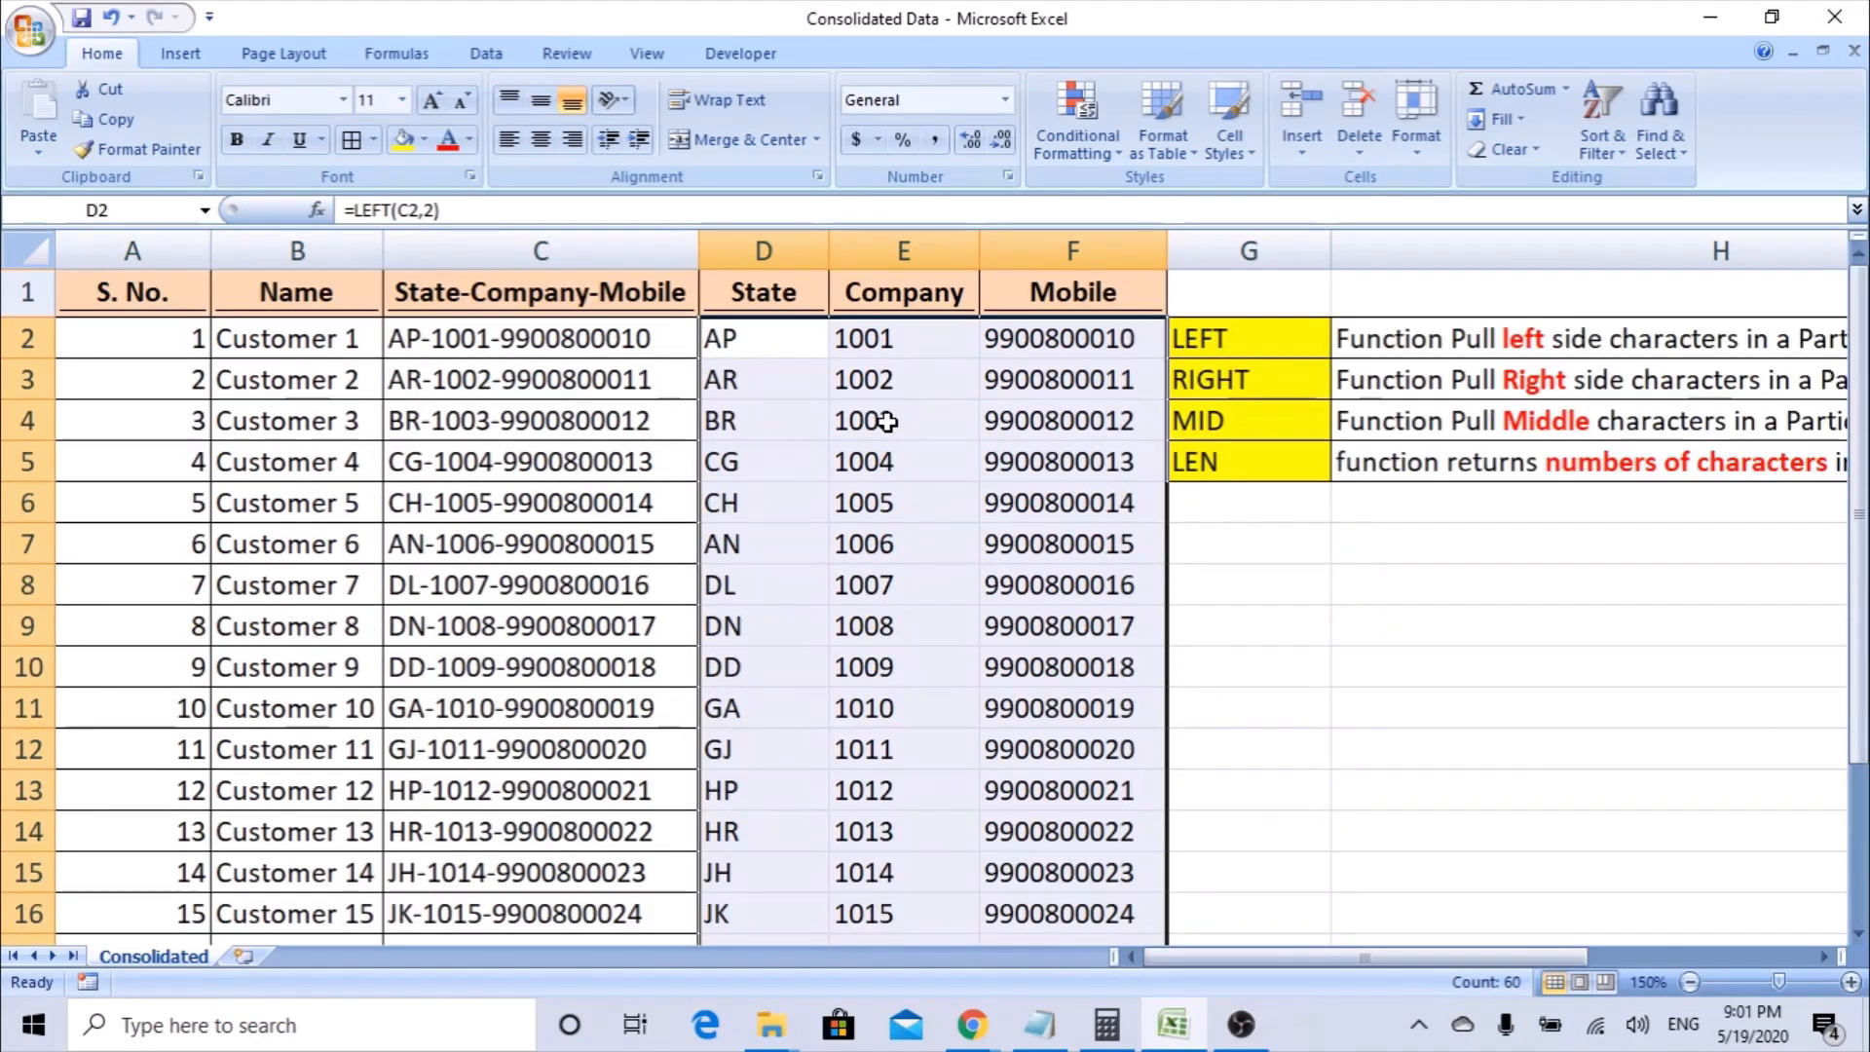
{"action": "key", "text": "ctrl+c"}
{"action": "right_click", "coordinate": [756, 351]}
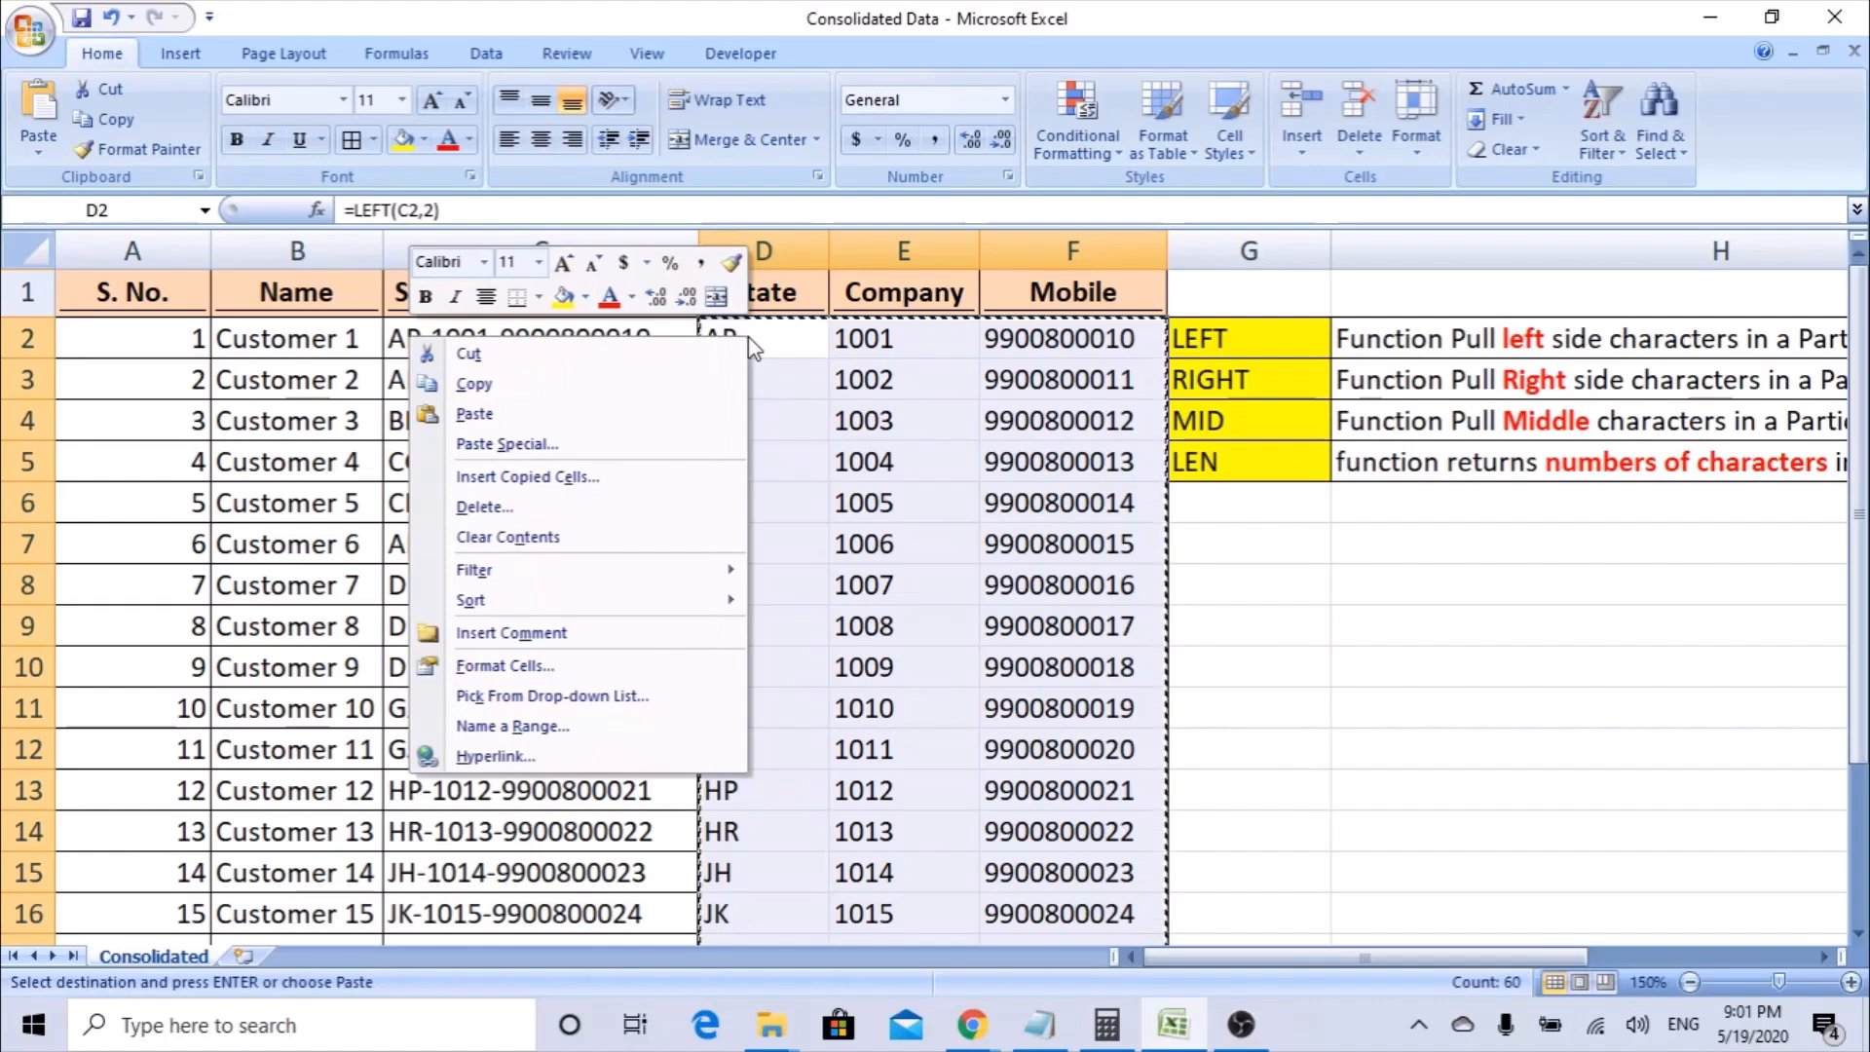
{"action": "left_click", "coordinate": [562, 450]}
{"action": "left_click", "coordinate": [380, 348]}
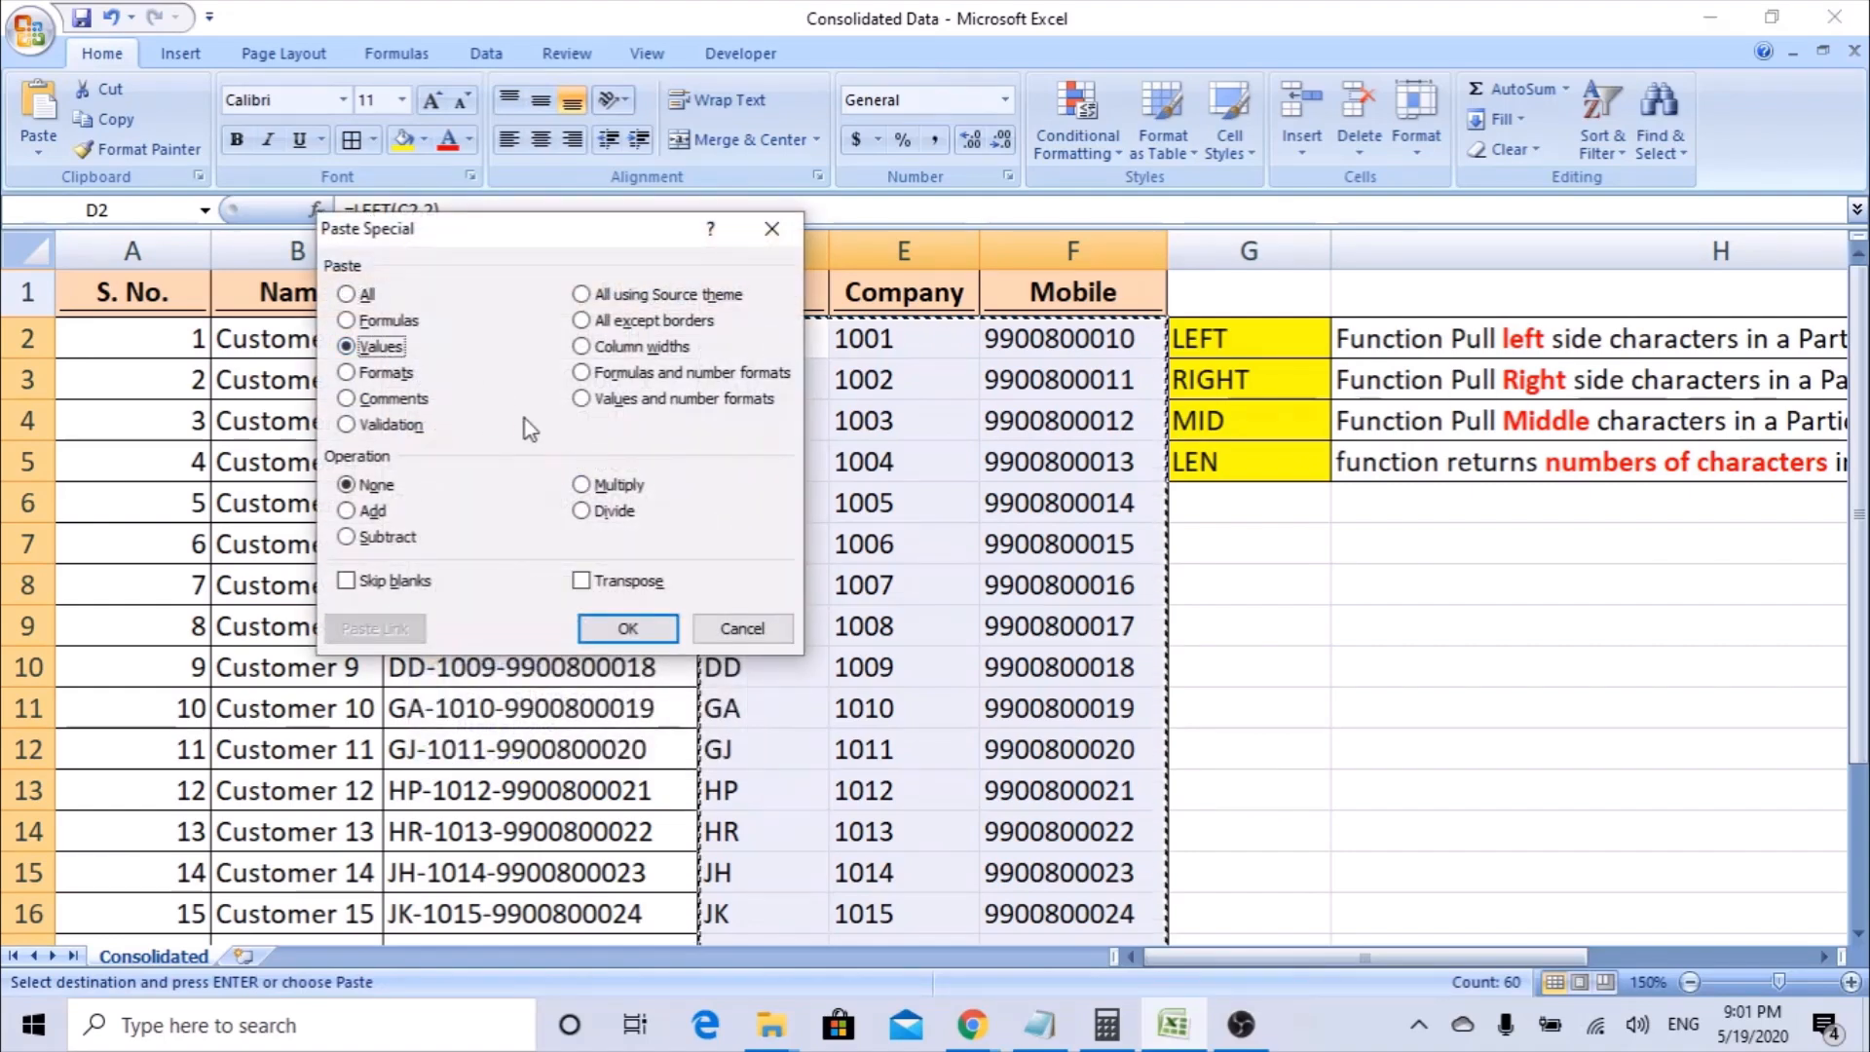
{"action": "left_click", "coordinate": [639, 627]}
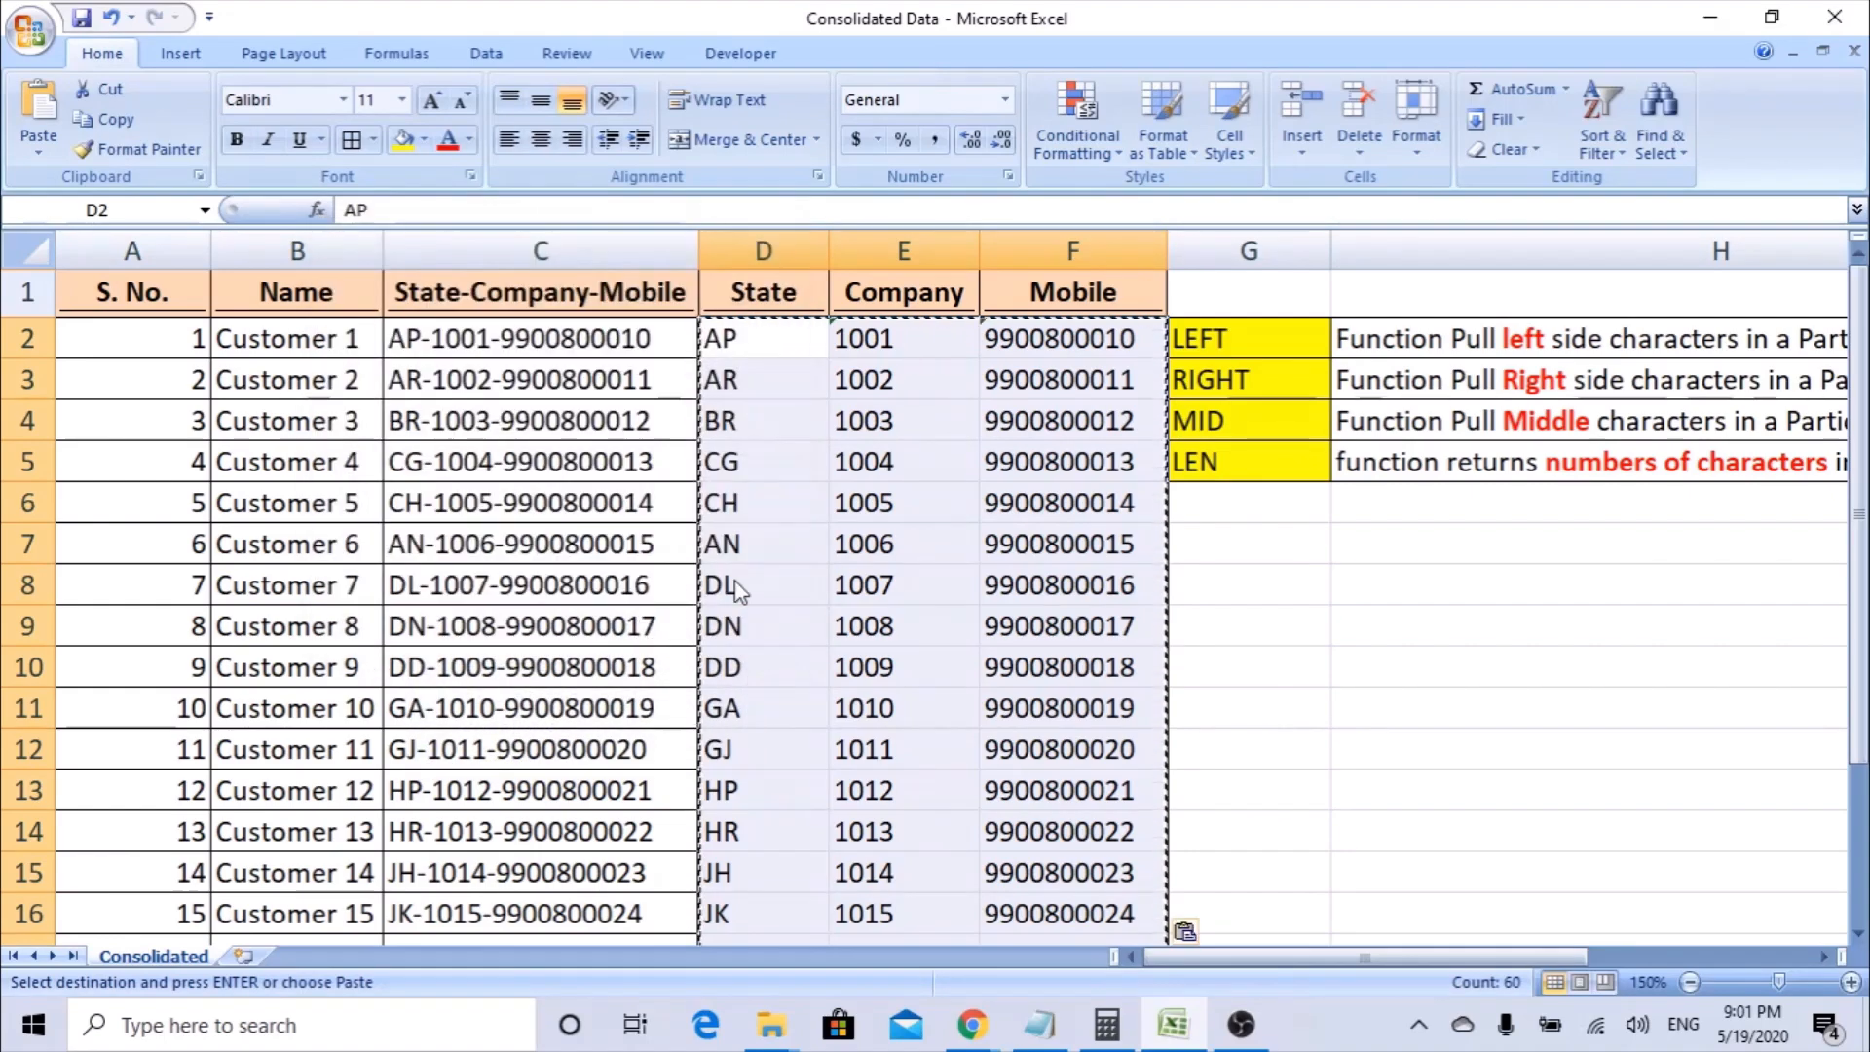
Examine the contents of D2, E2 and F2 for remaining formulas after the values paste.
{"action": "left_click", "coordinate": [783, 350]}
{"action": "left_click", "coordinate": [855, 374]}
{"action": "left_click", "coordinate": [884, 339]}
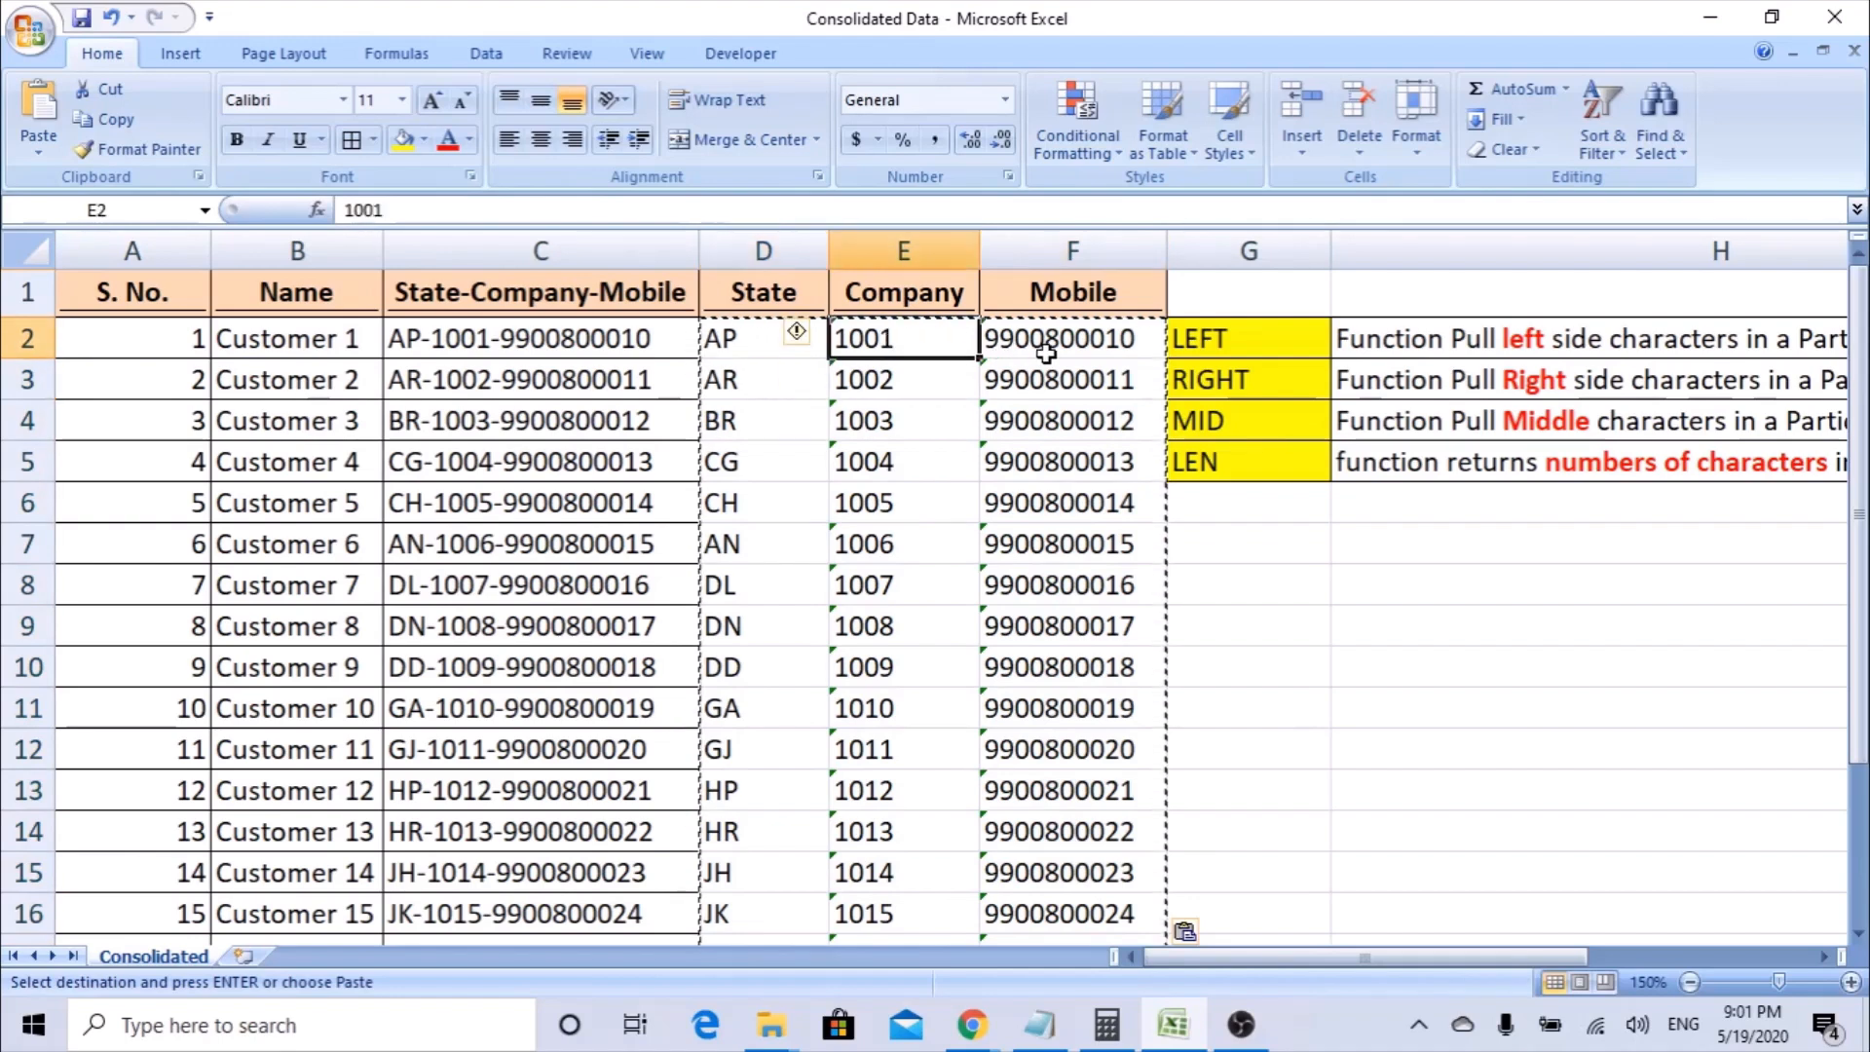
{"action": "left_click", "coordinate": [1046, 352]}
{"action": "left_click", "coordinate": [769, 345]}
{"action": "left_click", "coordinate": [933, 344]}
{"action": "left_click", "coordinate": [1050, 341]}
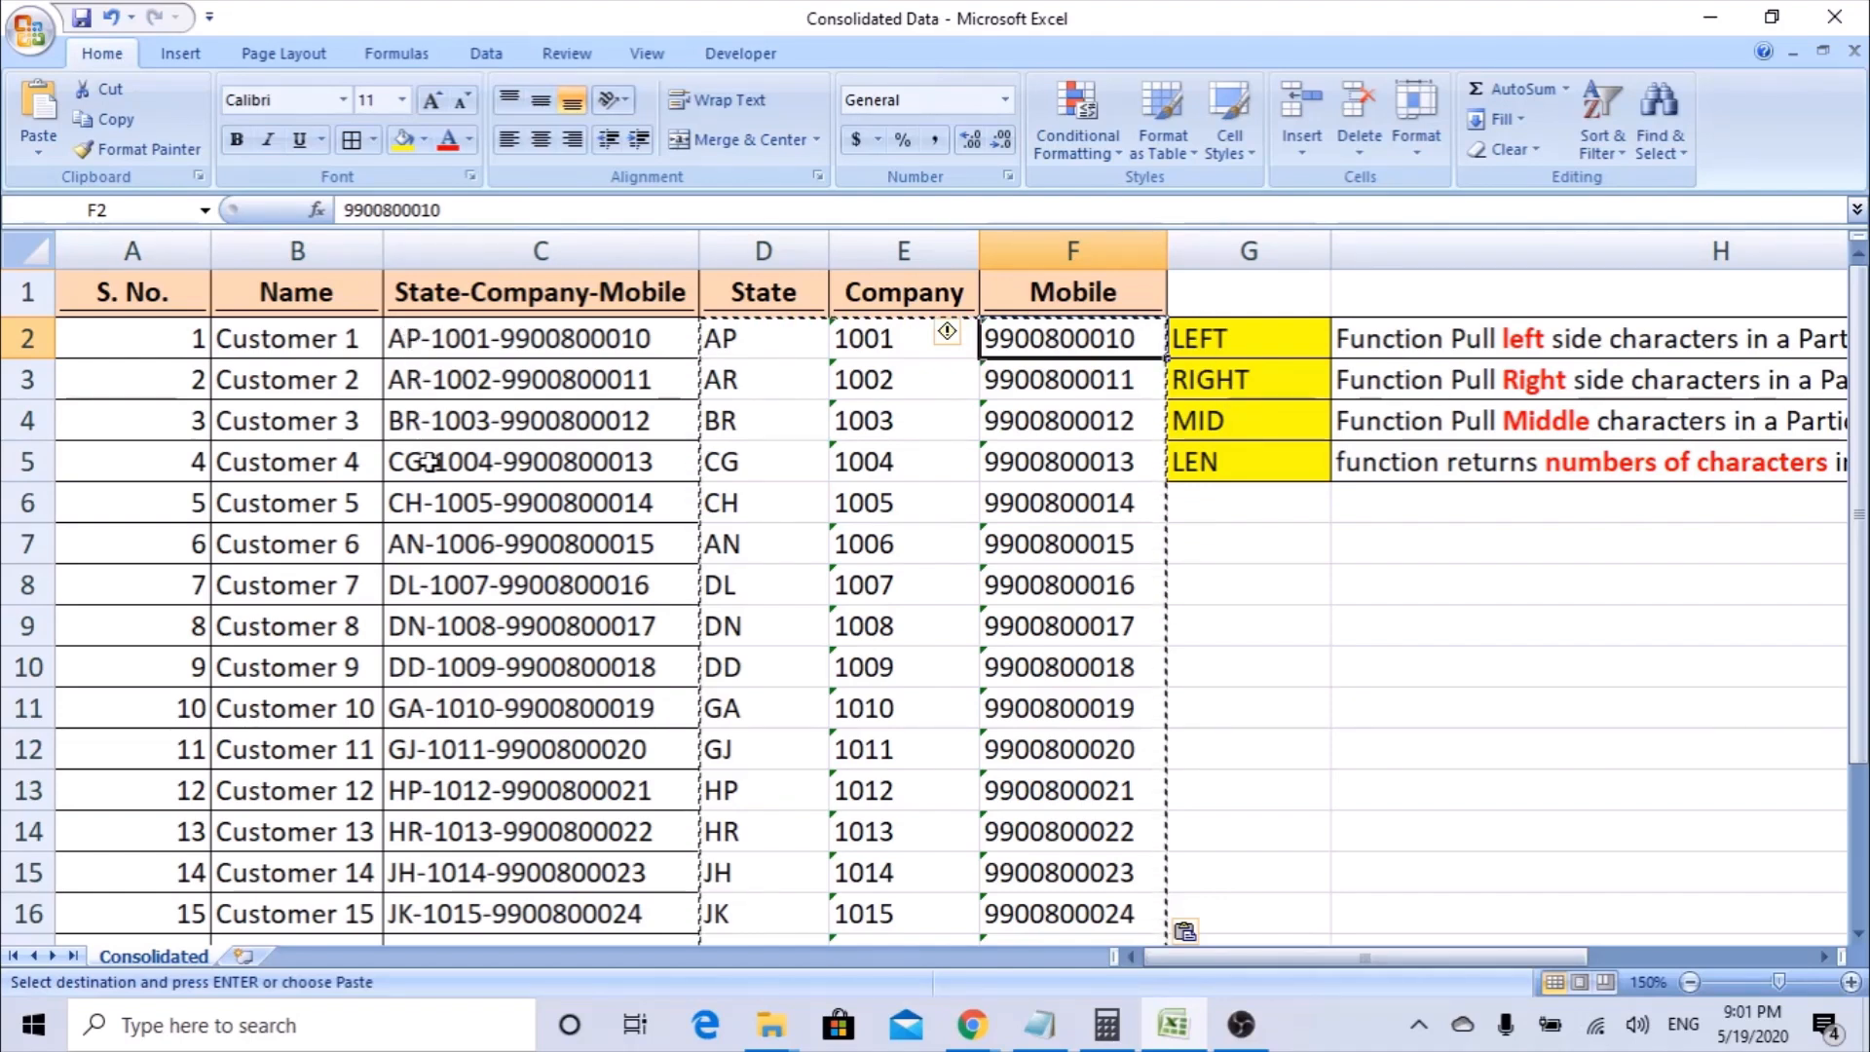
Insert an empty column G between the Mobile column and the function notes.
{"action": "left_click", "coordinate": [1230, 464]}
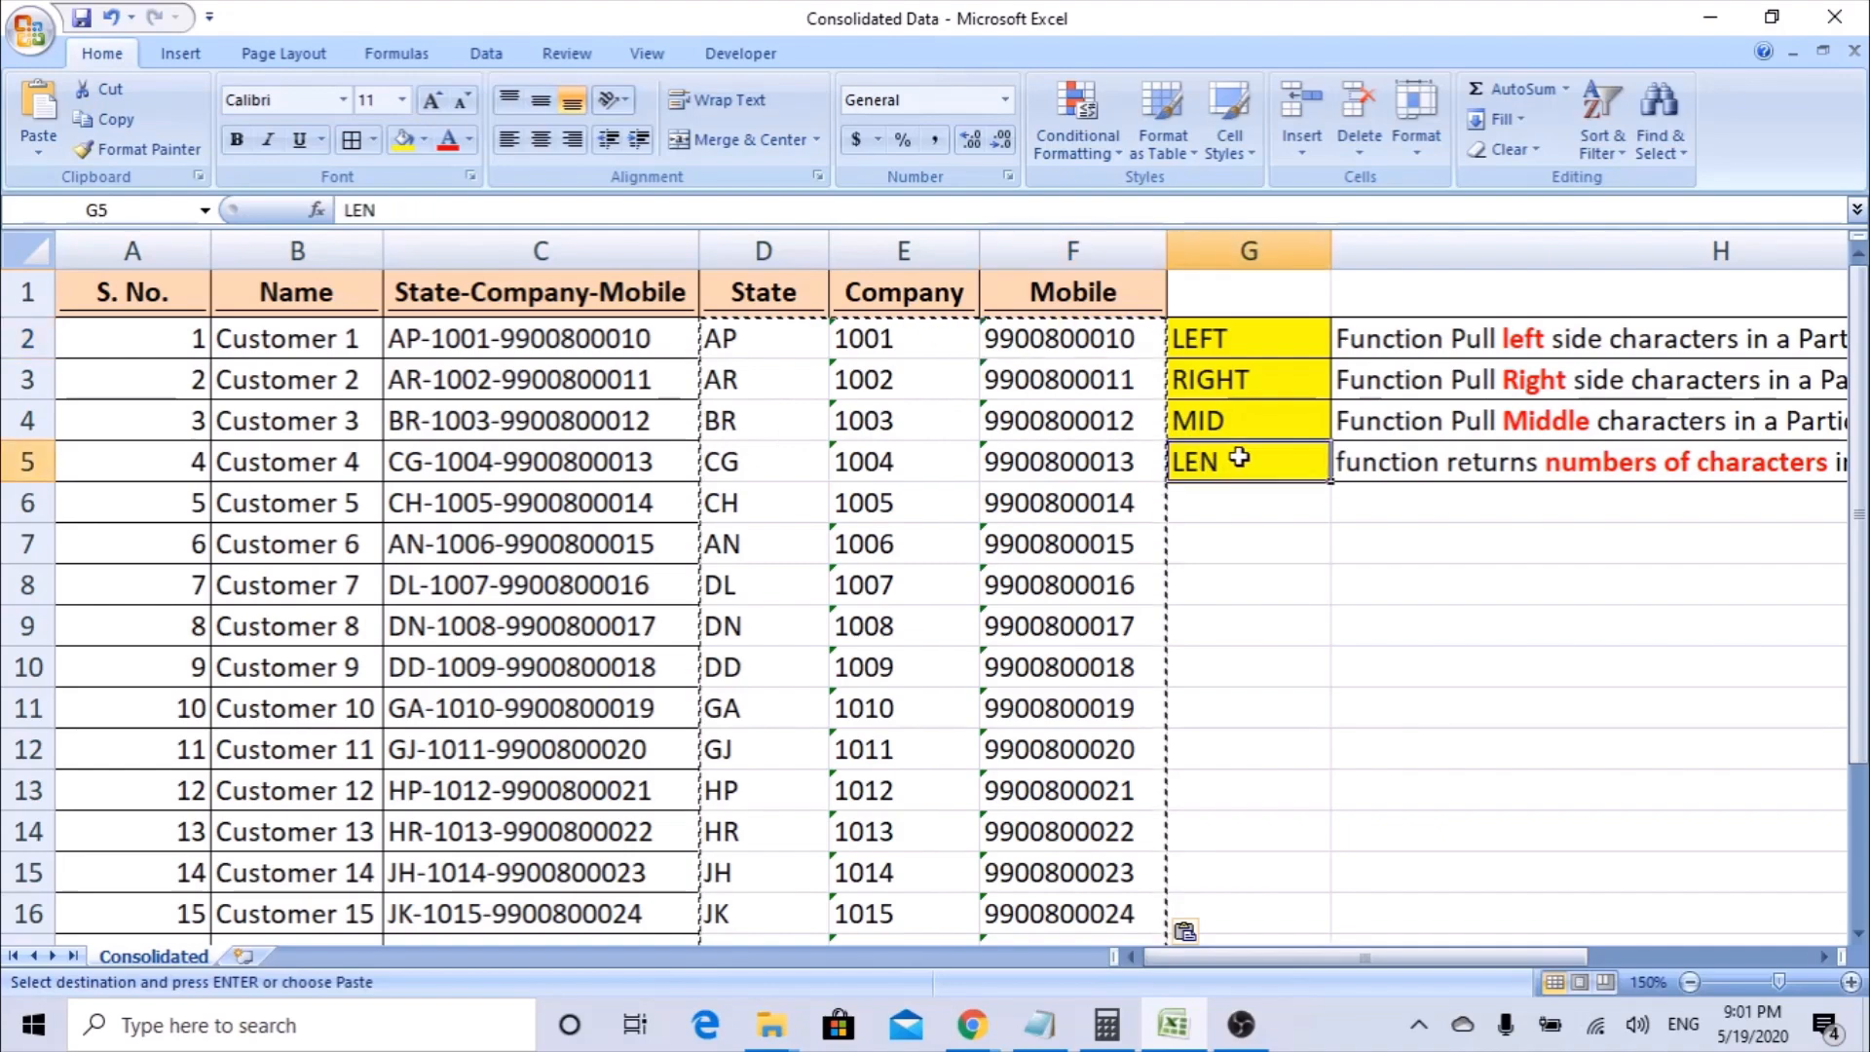
{"action": "left_click", "coordinate": [1195, 243]}
{"action": "right_click", "coordinate": [1196, 249]}
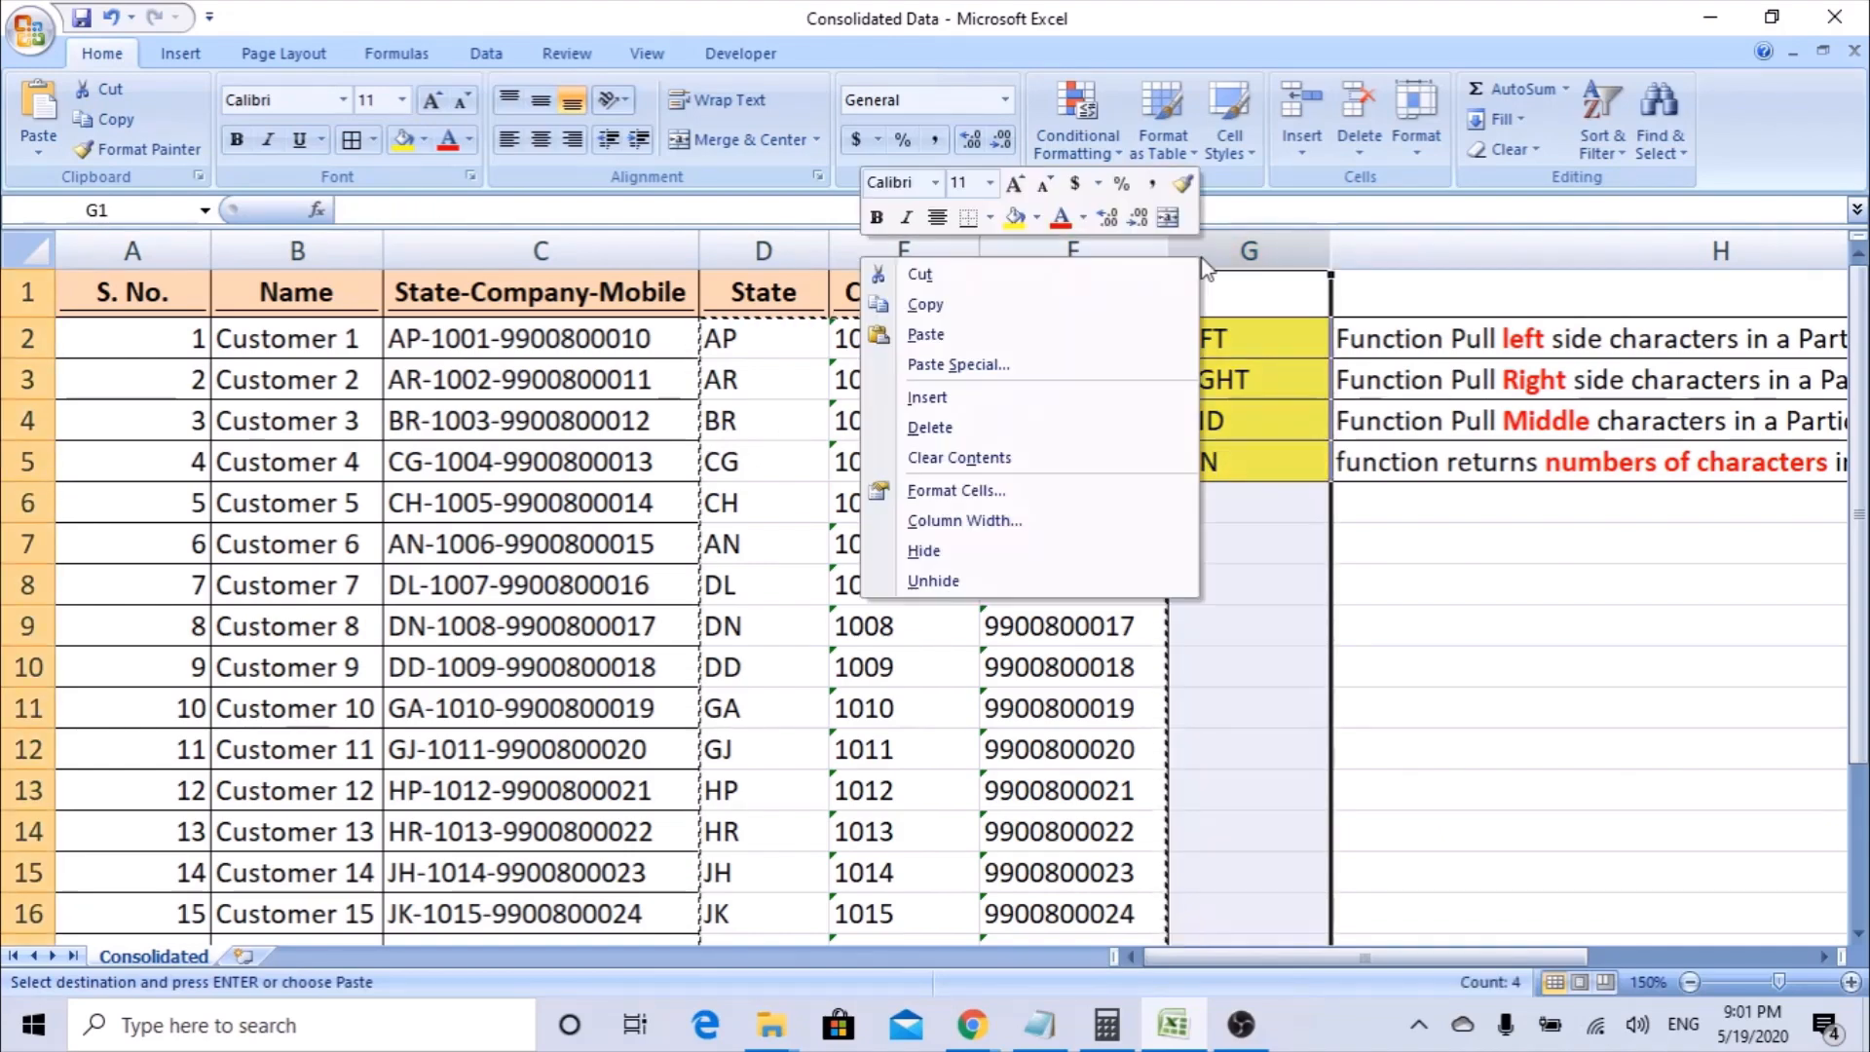
{"action": "left_click", "coordinate": [989, 398]}
{"action": "left_click", "coordinate": [1656, 463]}
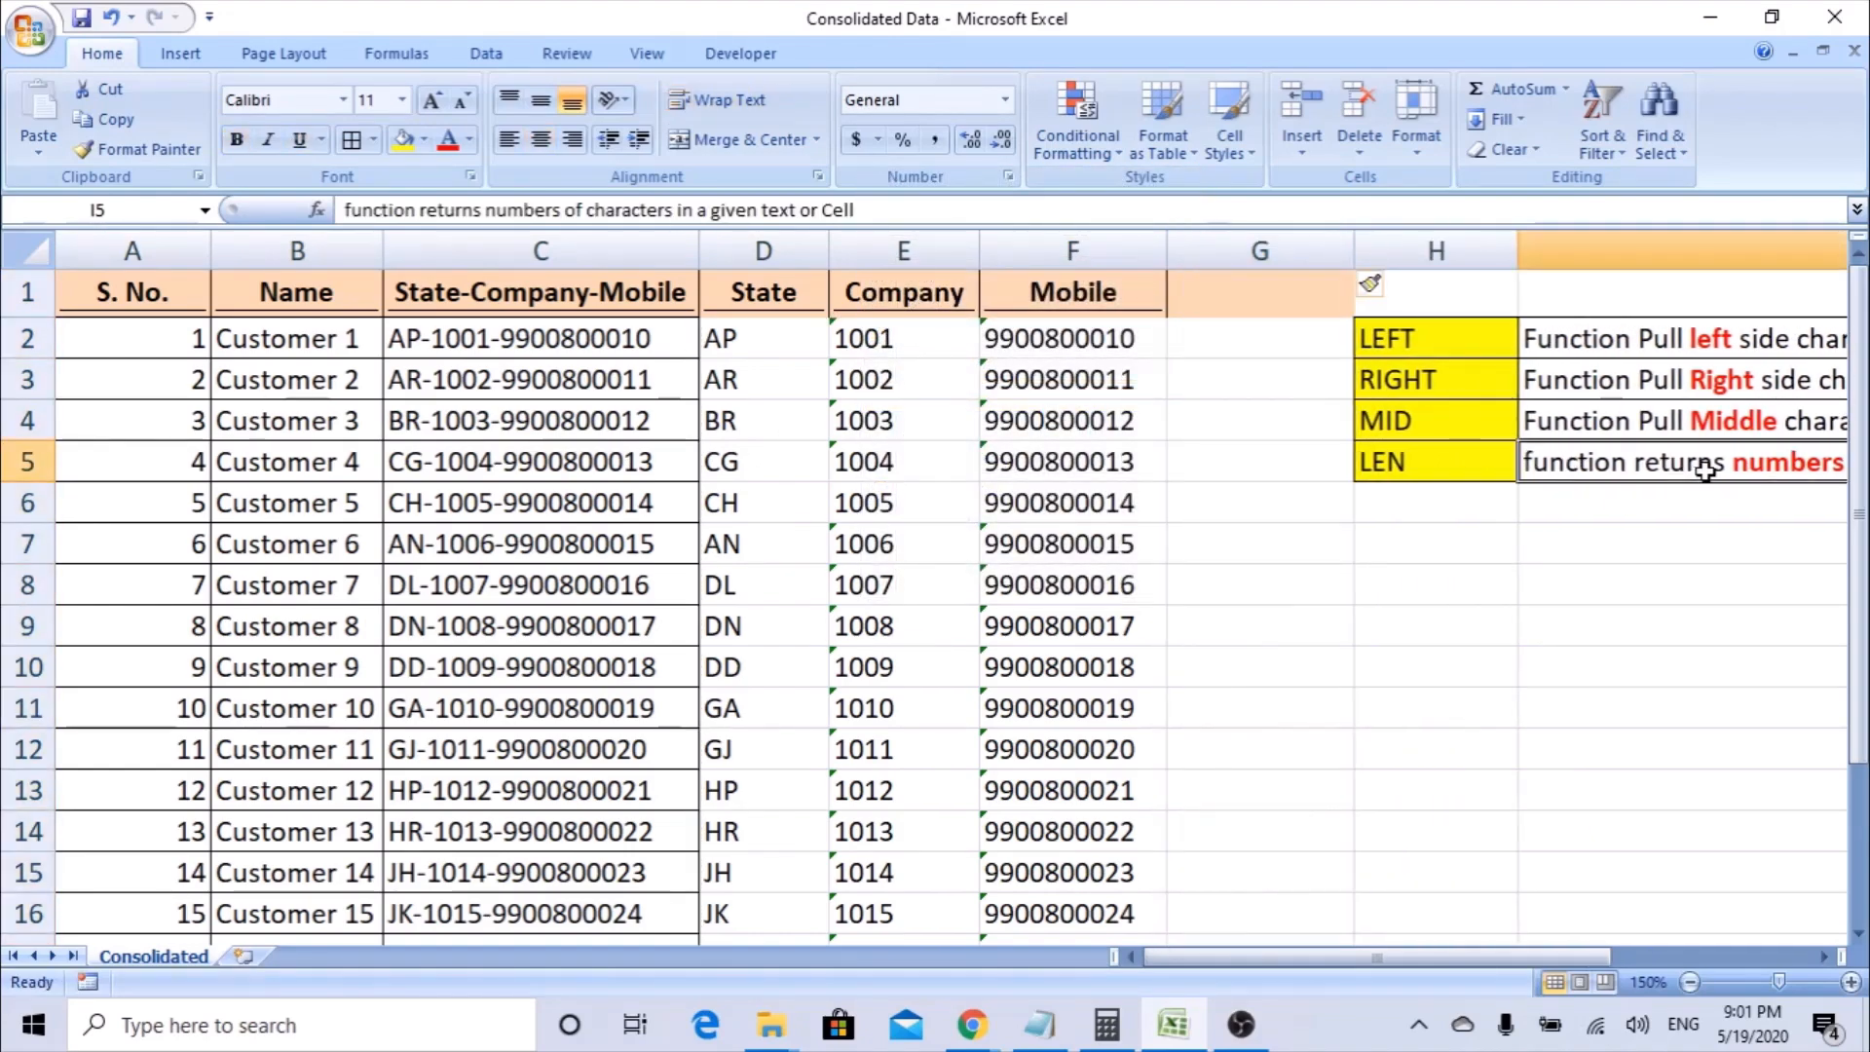
Enter a LEN formula in G2 through the Function Arguments dialog, using the Mobile cell F2 as Text.
{"action": "left_click", "coordinate": [1233, 338]}
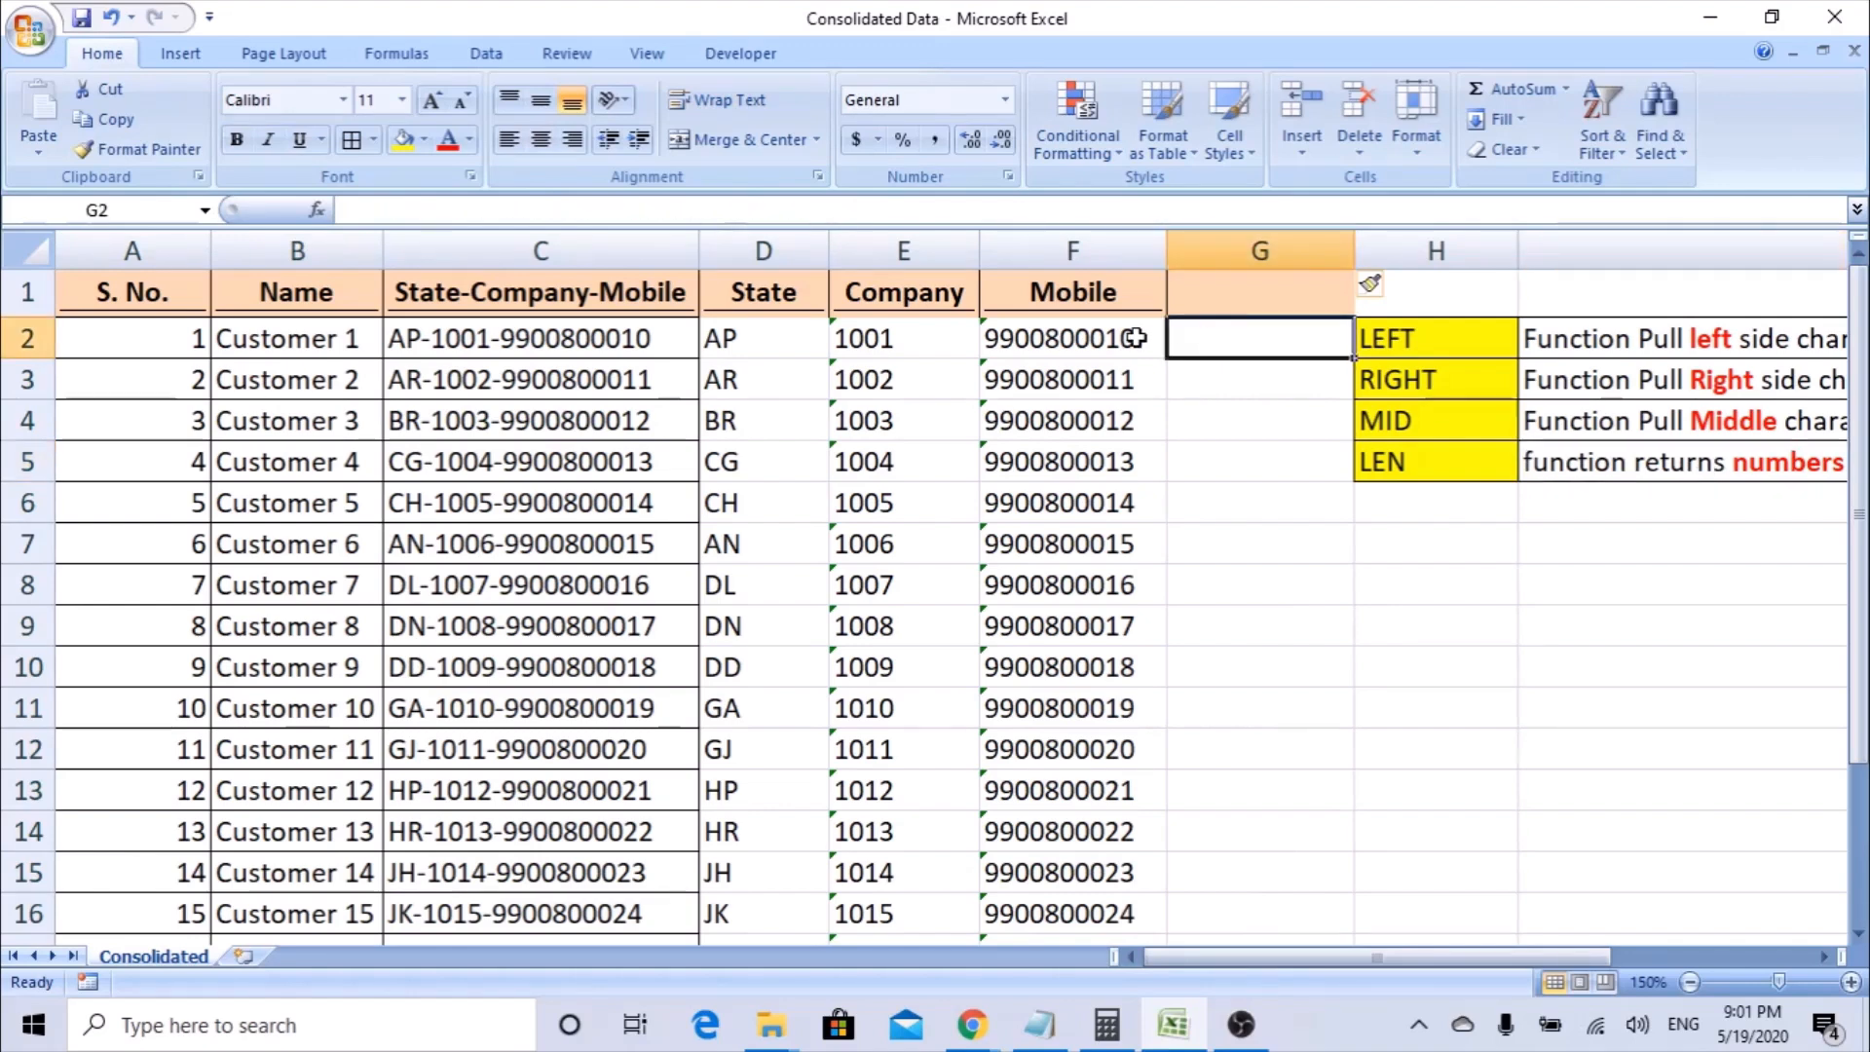
{"action": "left_click", "coordinate": [1102, 343]}
{"action": "left_click", "coordinate": [1215, 348]}
{"action": "type", "text": "=LEN("}
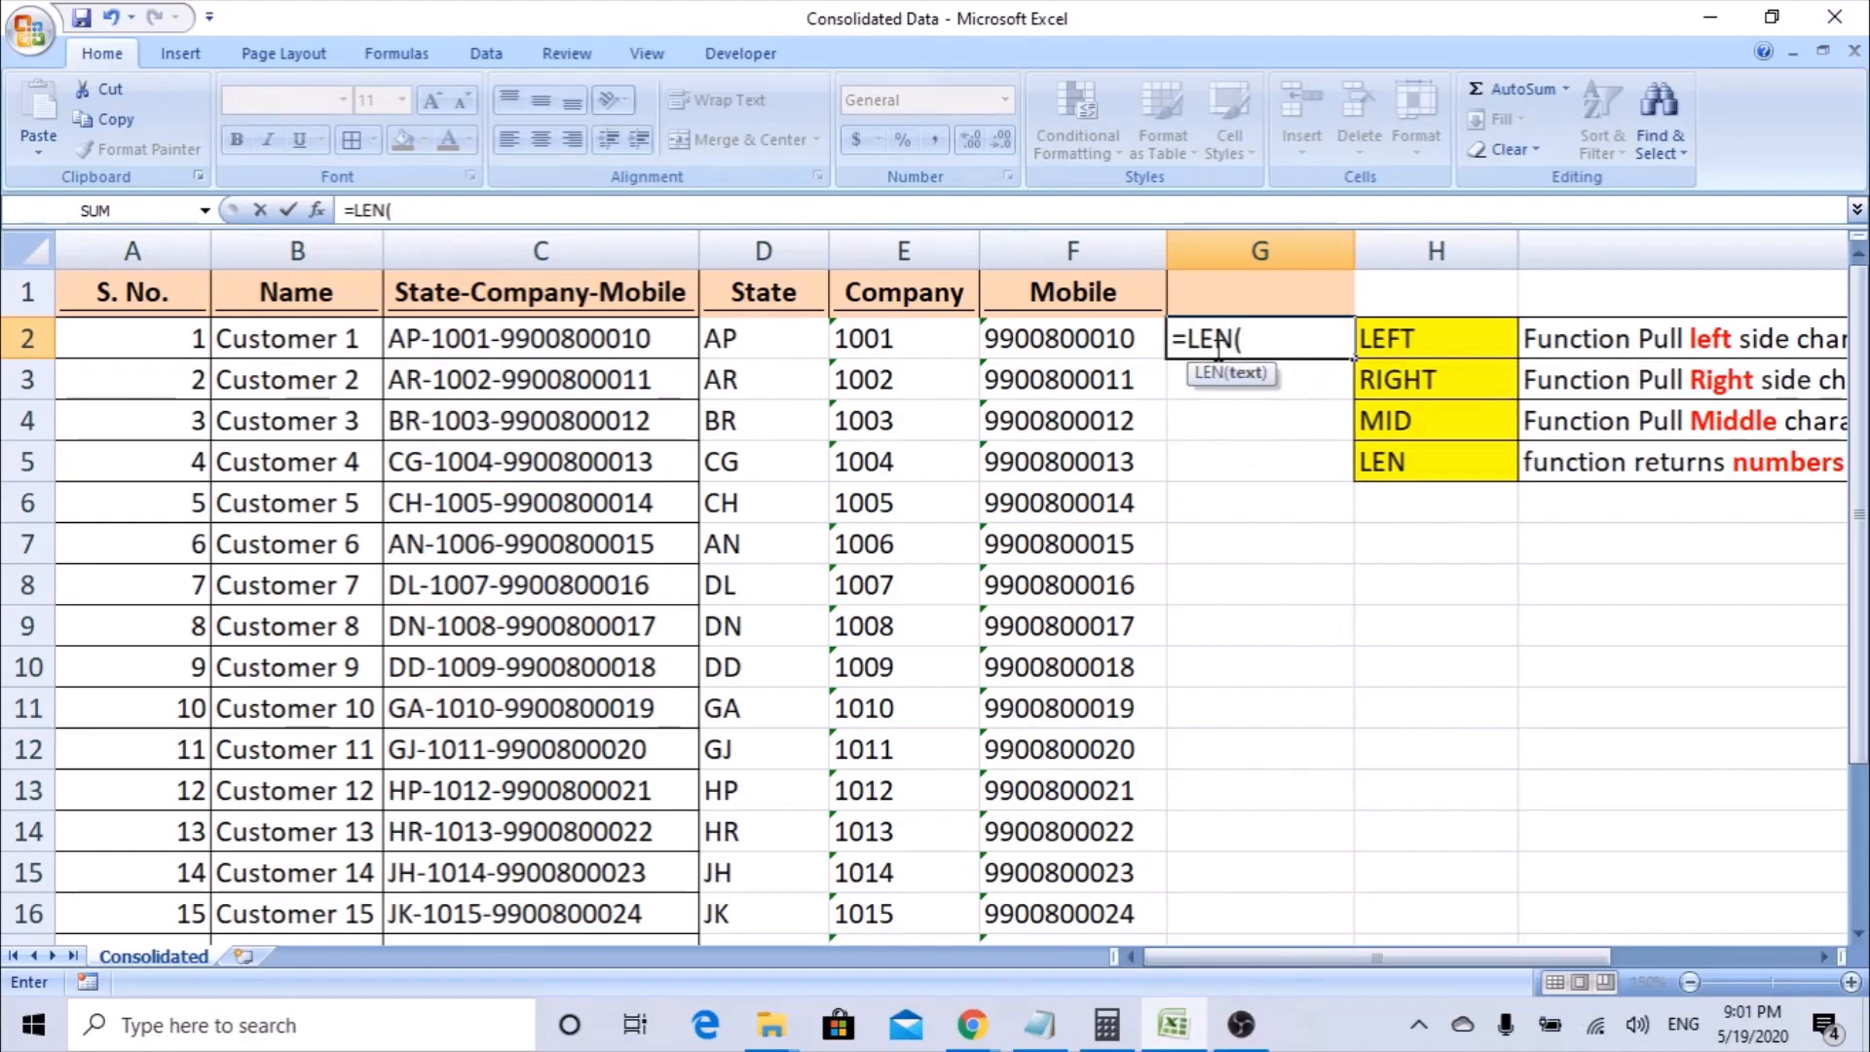
{"action": "left_click", "coordinate": [316, 210]}
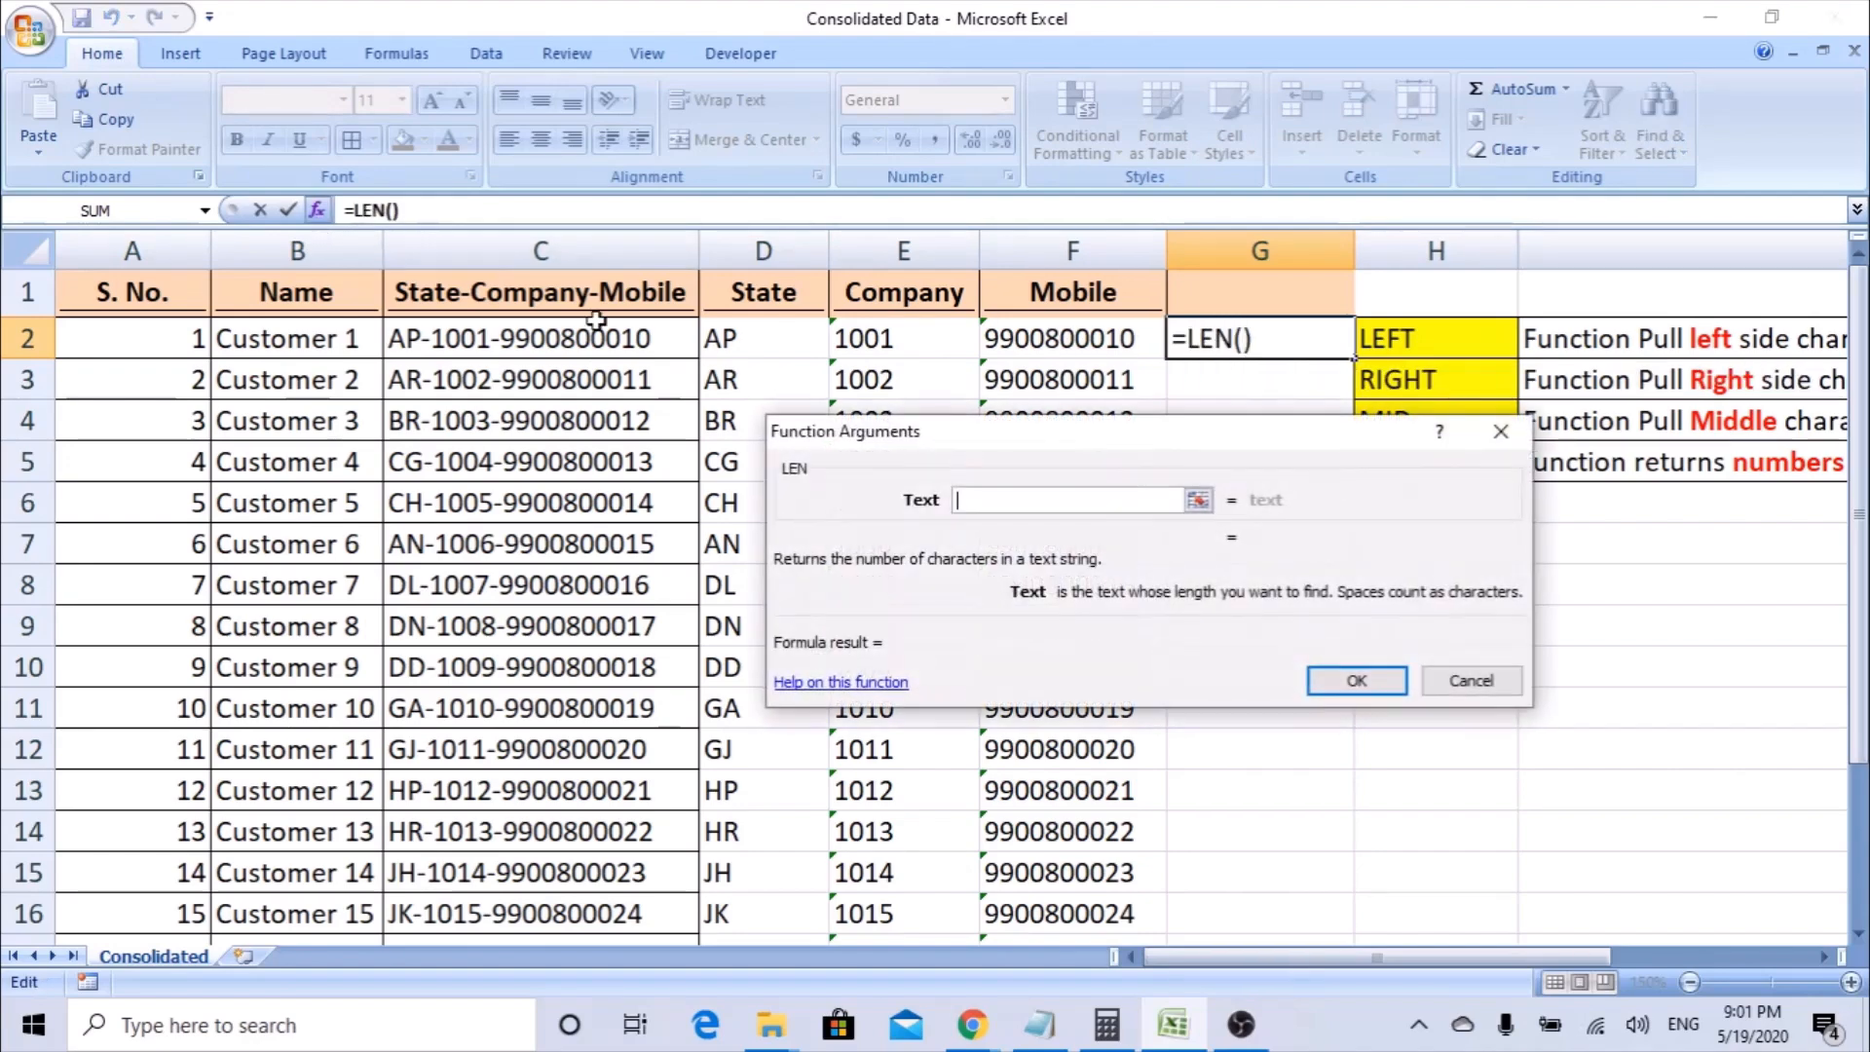
{"action": "left_click_drag", "start_coordinate": [1079, 450], "coordinate": [1161, 533]}
{"action": "left_click", "coordinate": [1063, 340]}
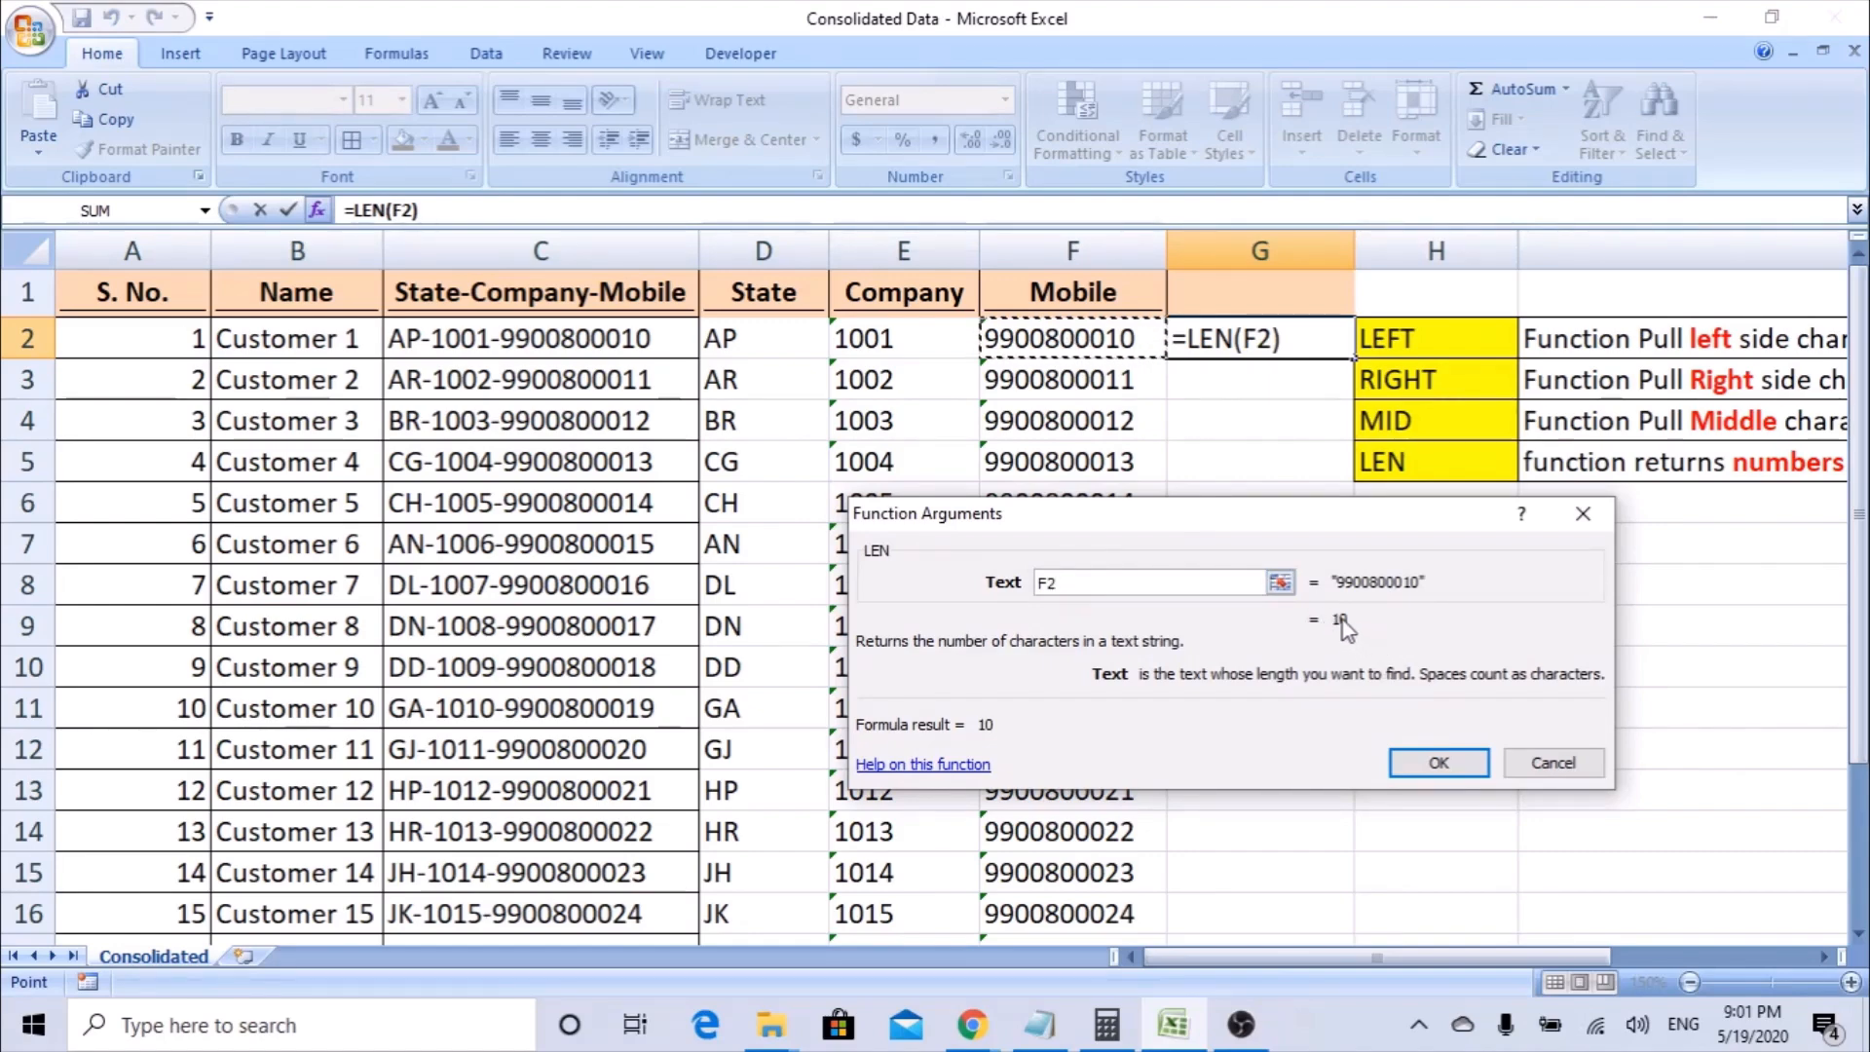
{"action": "left_click", "coordinate": [1439, 763]}
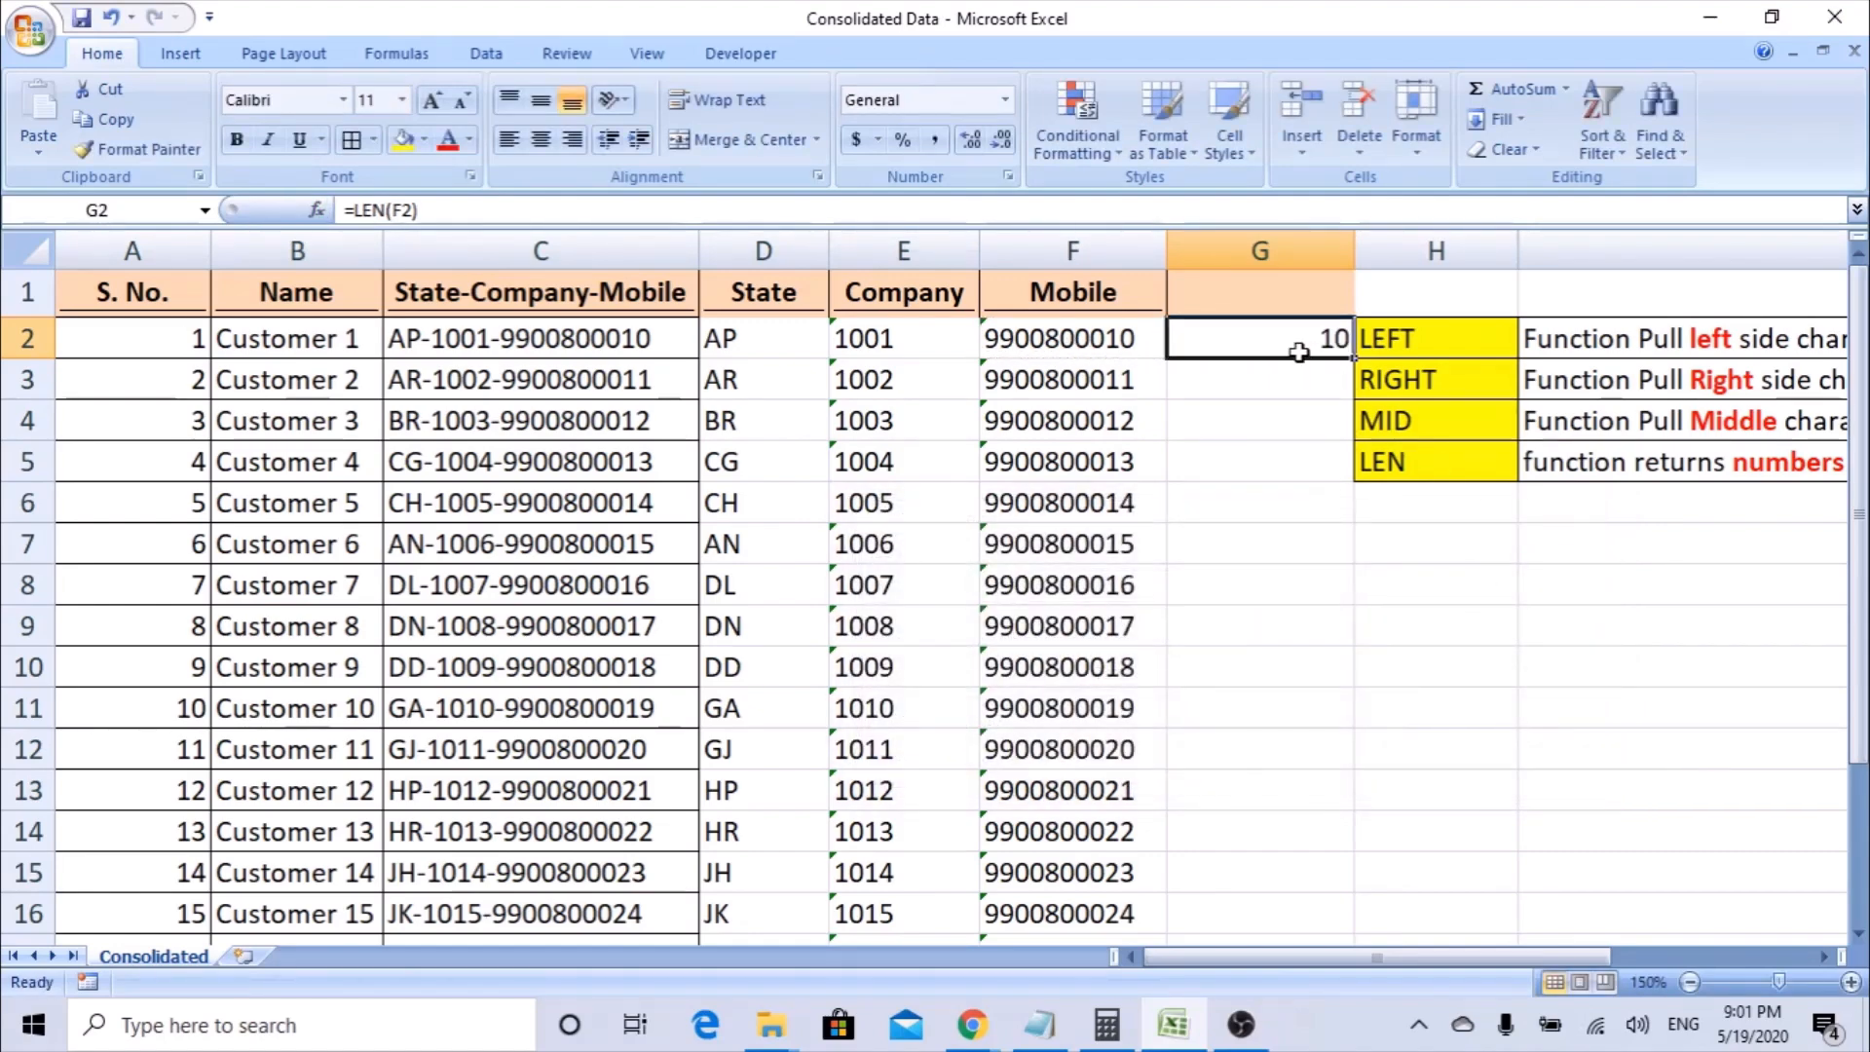
Fill the Mobile LEN formula from G2 down to G21 and review the filled rows.
{"action": "left_click_drag", "start_coordinate": [1354, 359], "coordinate": [1376, 987]}
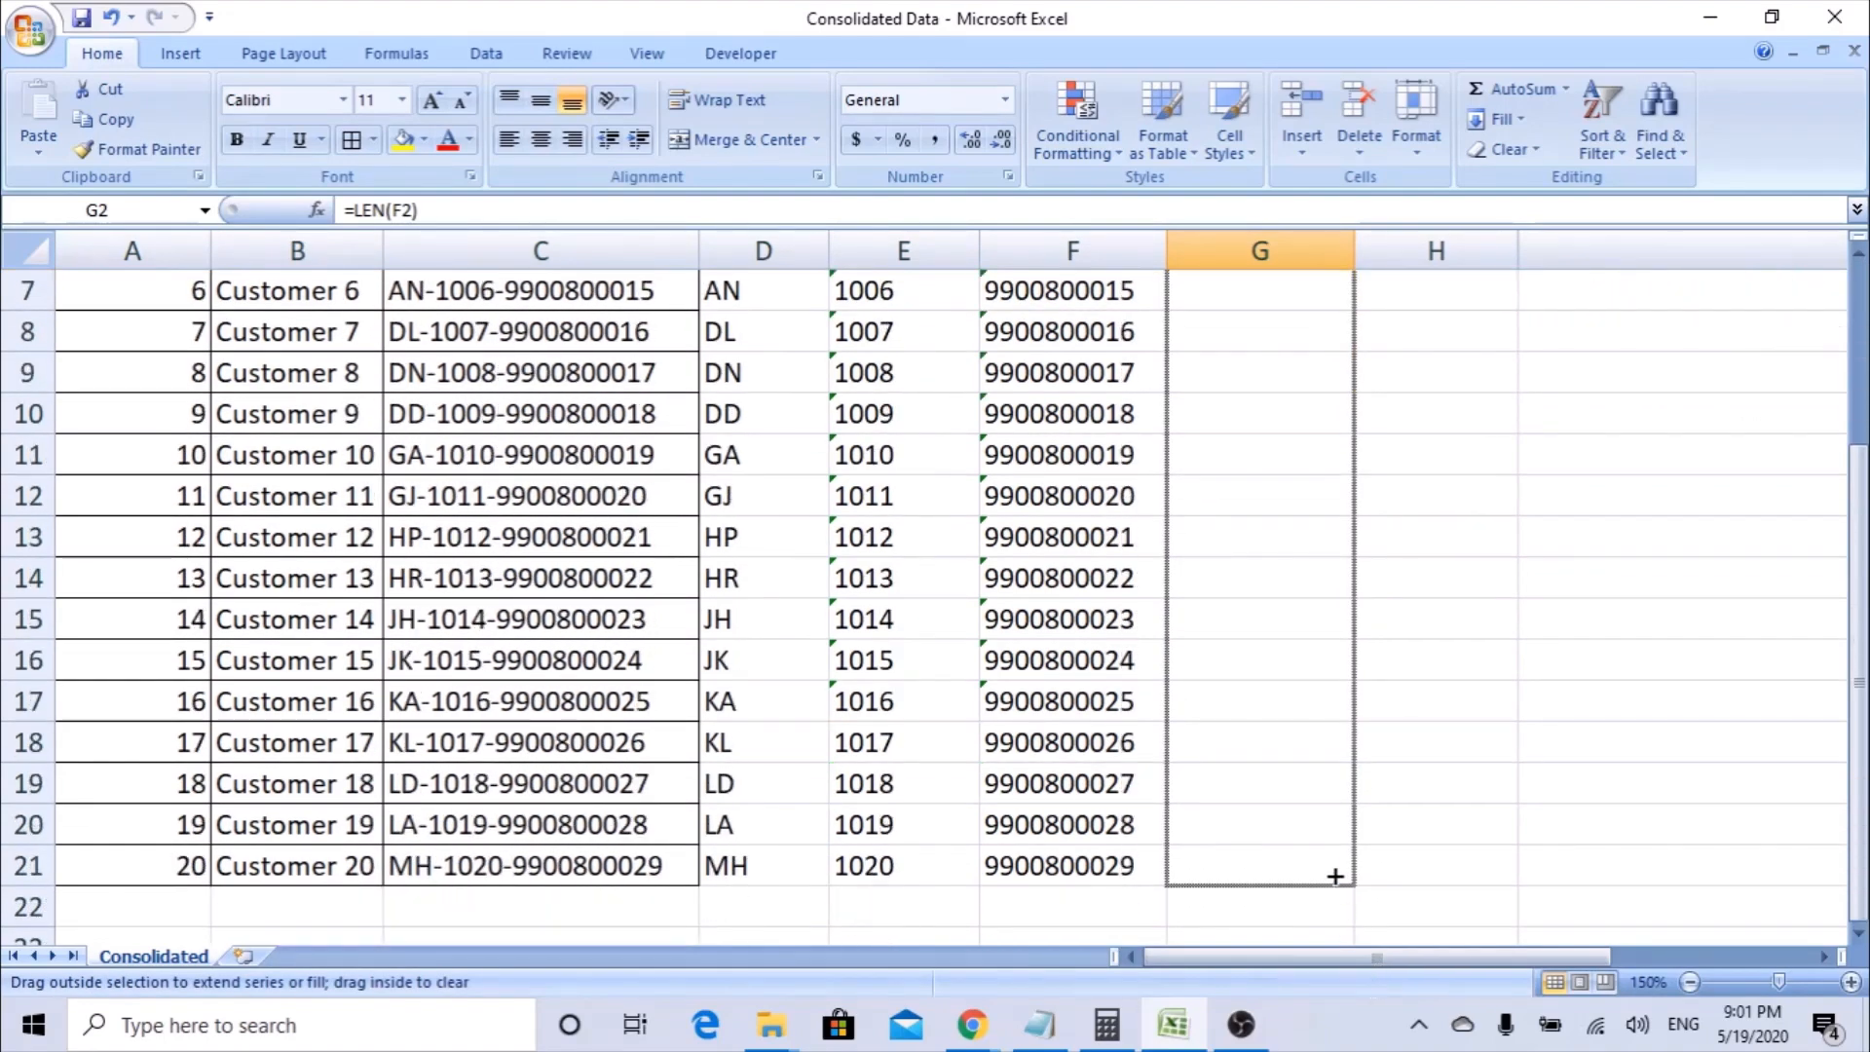
{"action": "left_click_drag", "start_coordinate": [1334, 875], "coordinate": [1335, 876]}
{"action": "scroll", "coordinate": [1334, 866], "scroll_direction": "up", "scroll_amount": 2}
{"action": "left_click", "coordinate": [1300, 375]}
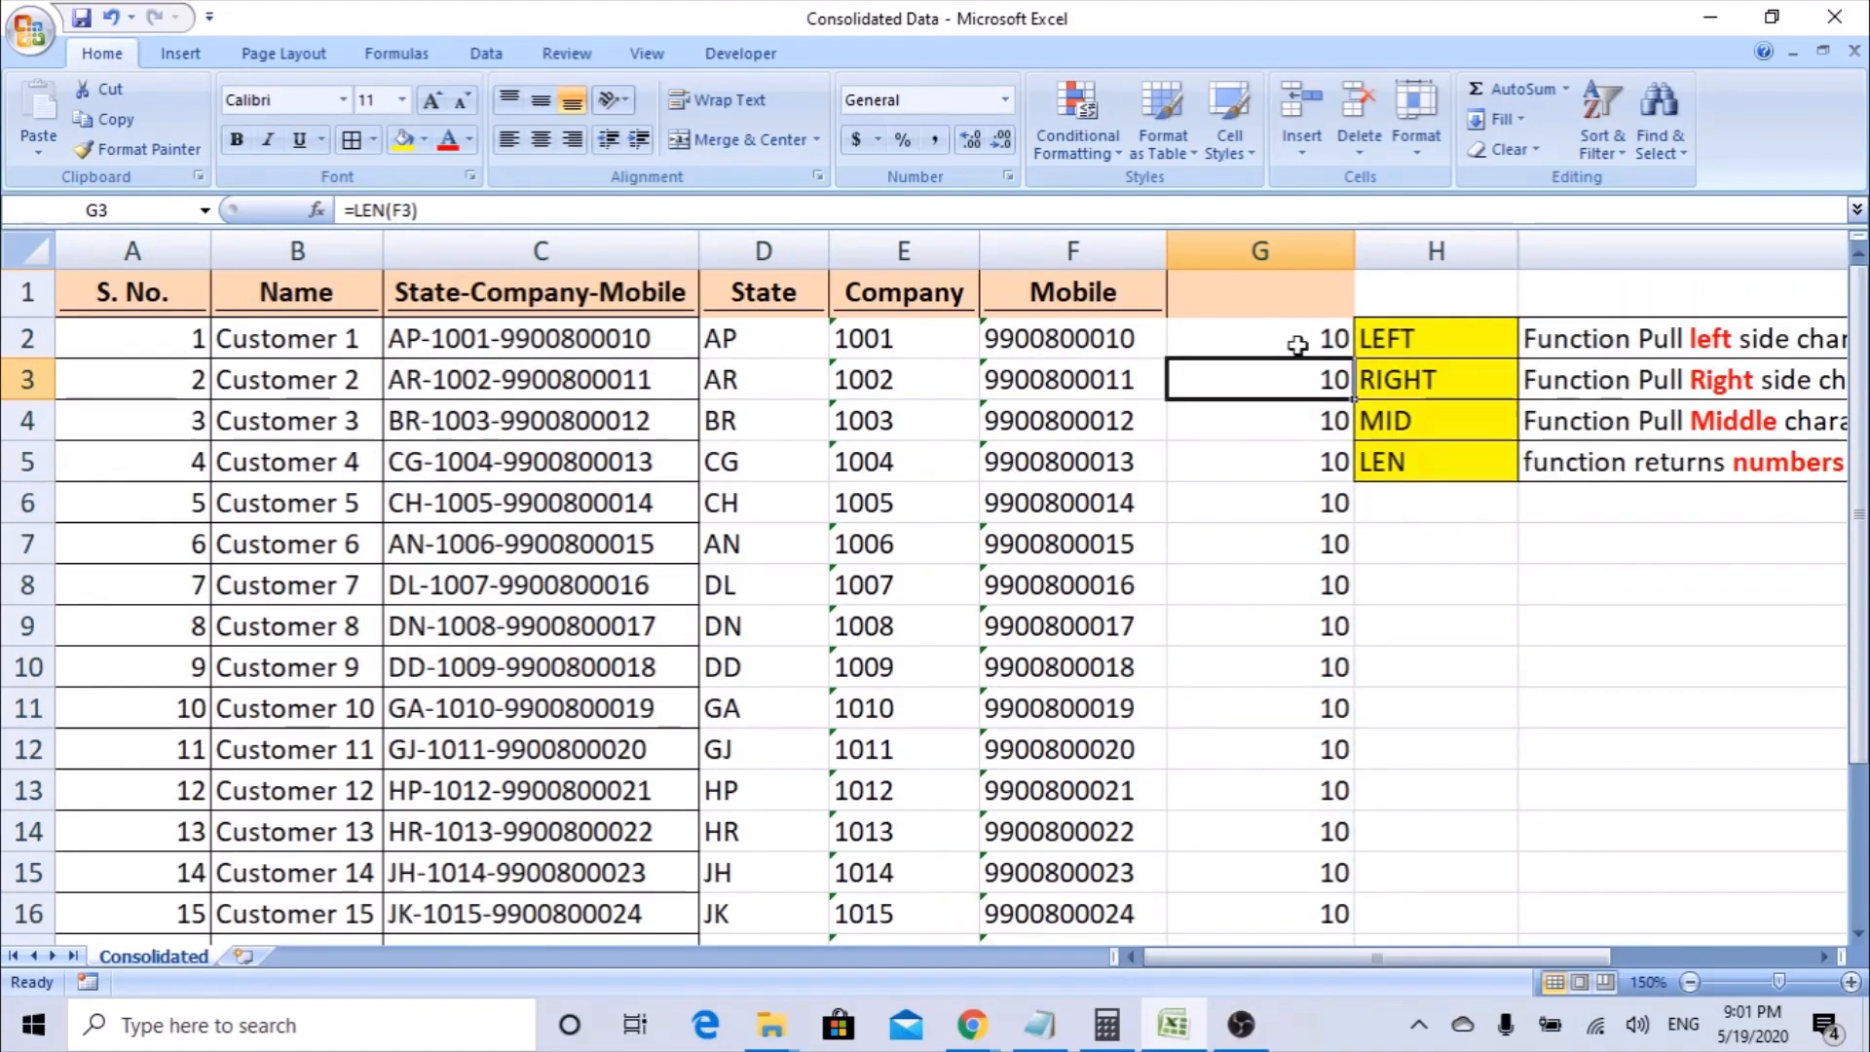
Replace the formula in G2 with LEN of the Company cell E2 and fill it down column G.
{"action": "left_click", "coordinate": [1297, 345]}
{"action": "type", "text": "=l"}
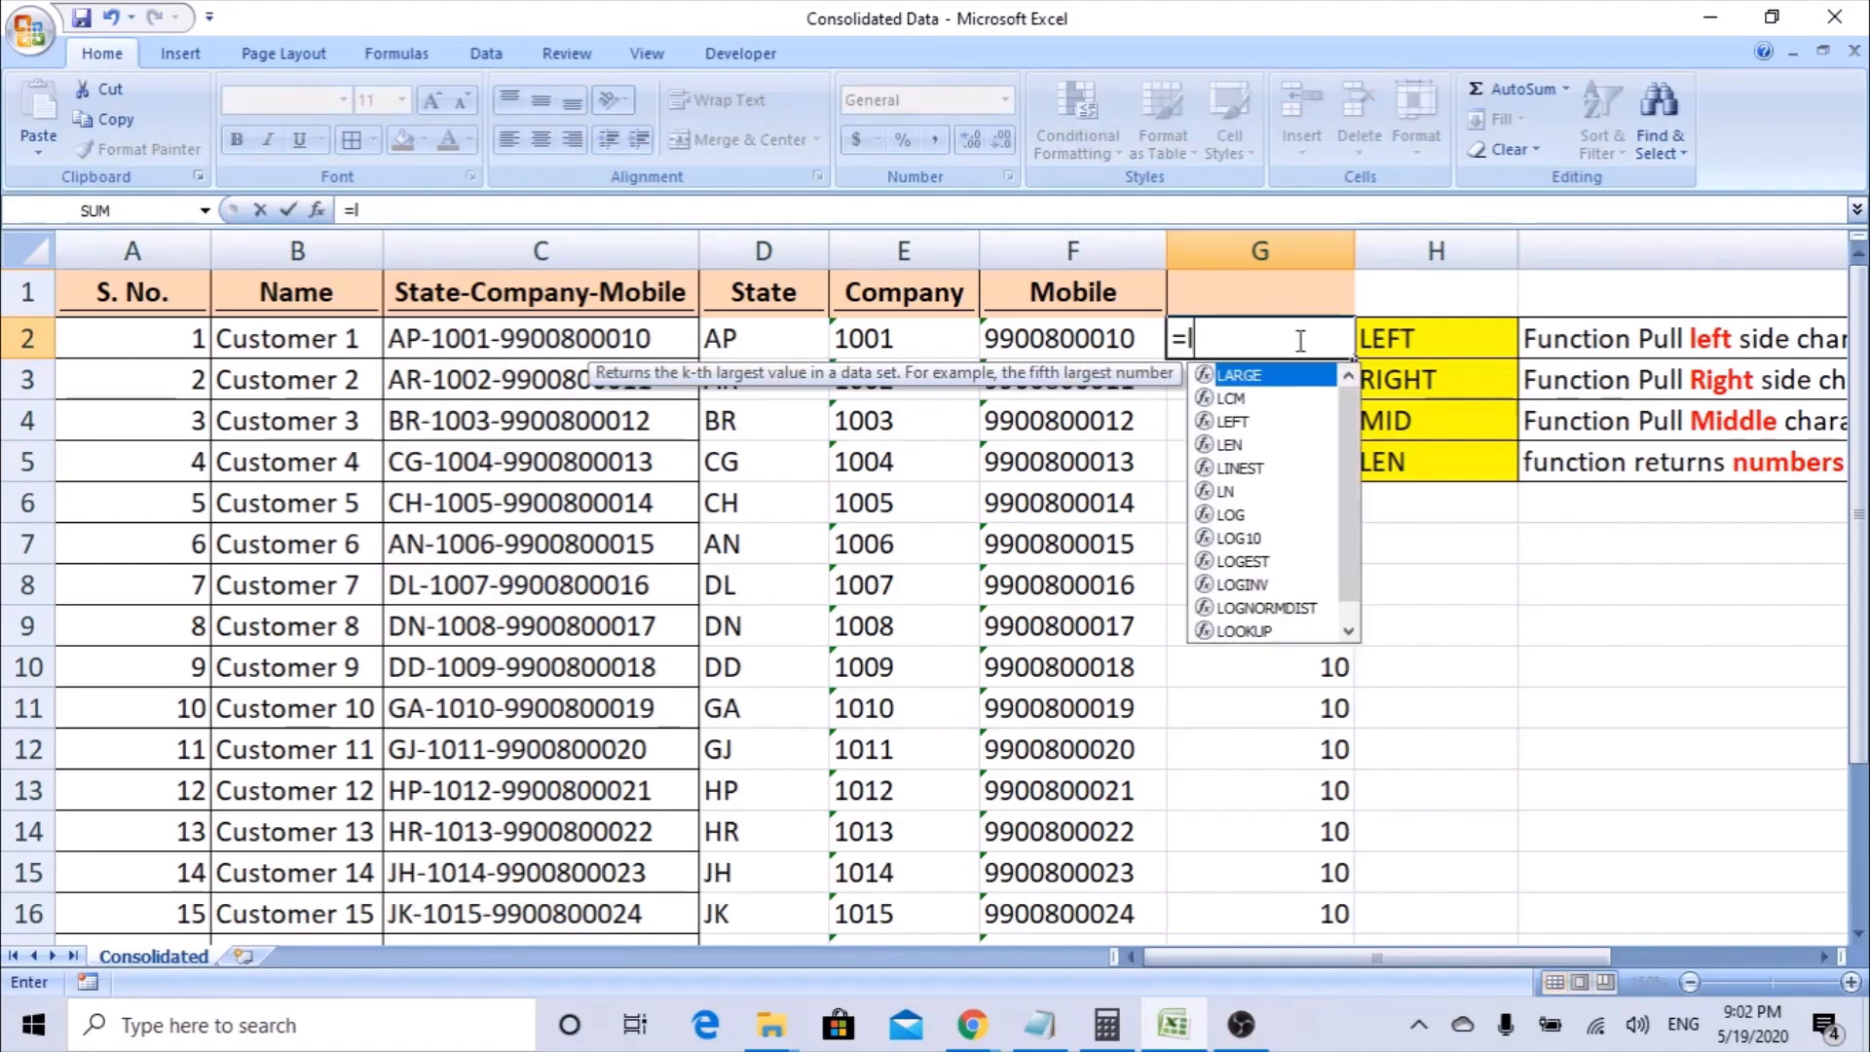
{"action": "type", "text": "en"}
{"action": "key", "text": "Tab"}
{"action": "left_click", "coordinate": [316, 211]}
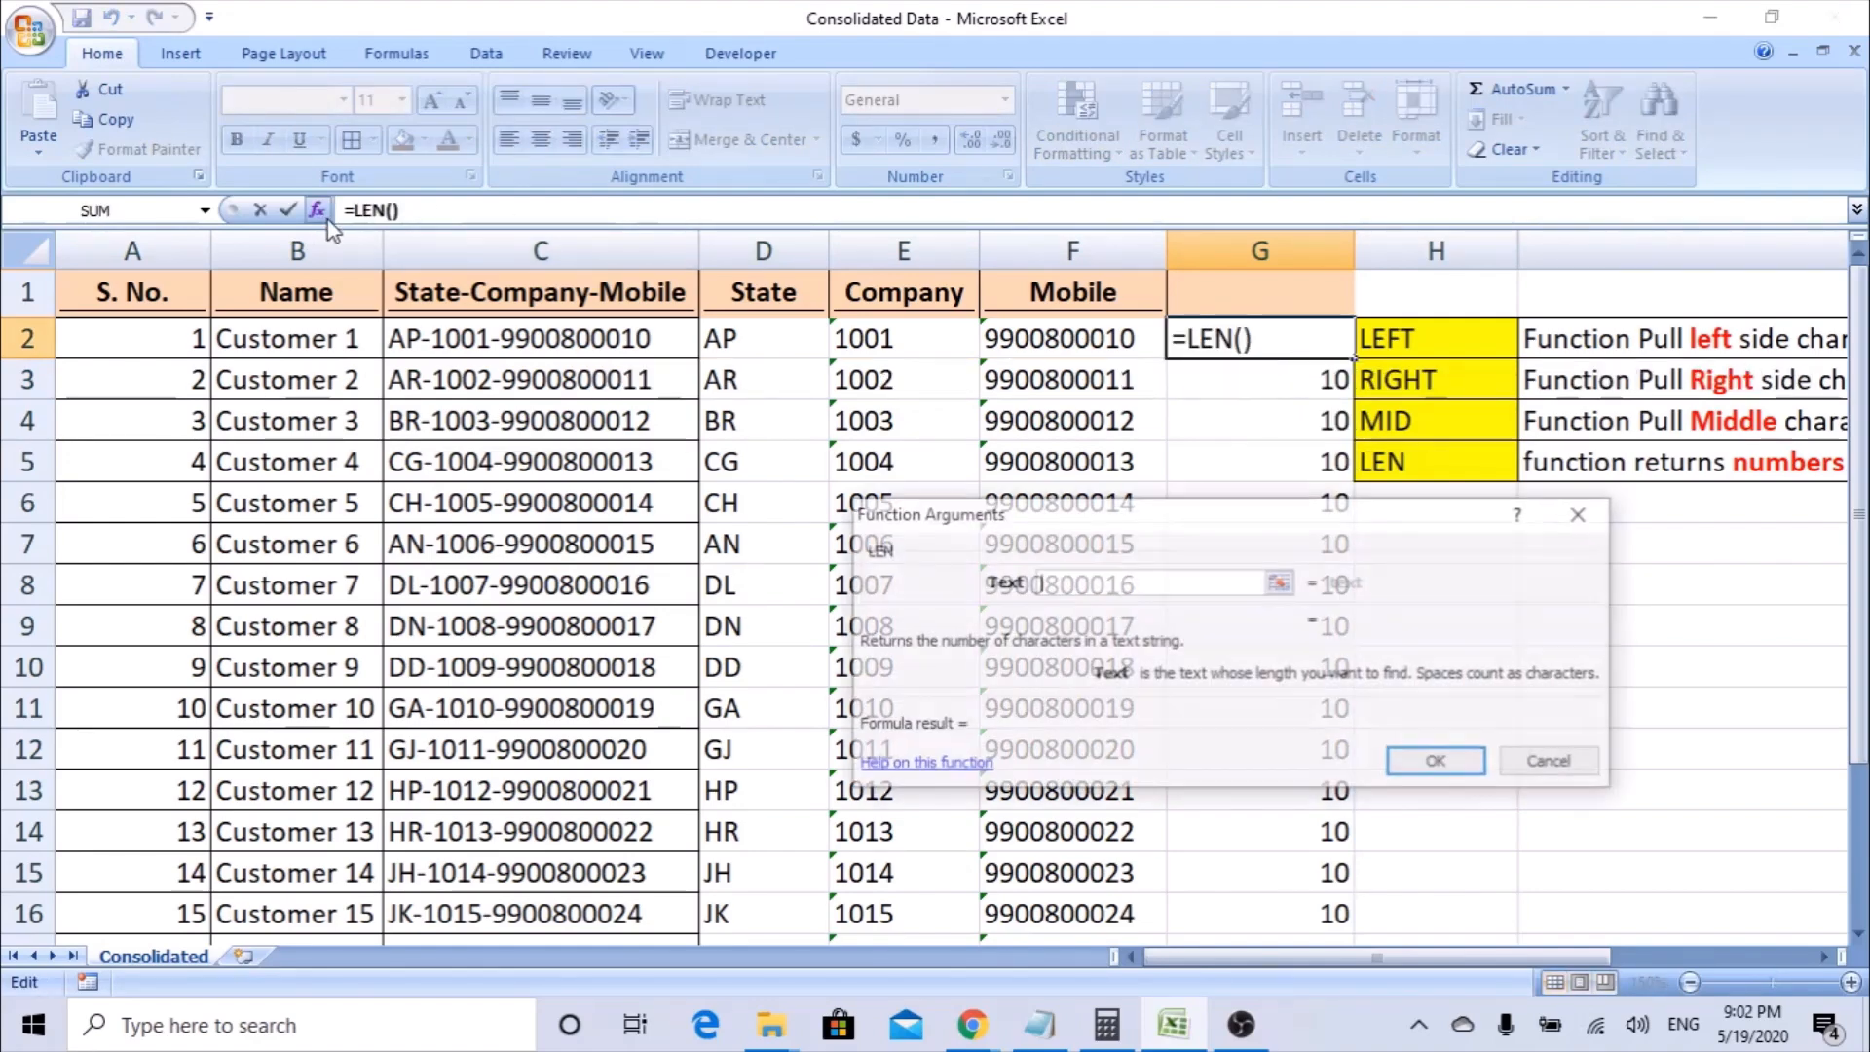
{"action": "left_click", "coordinate": [881, 341]}
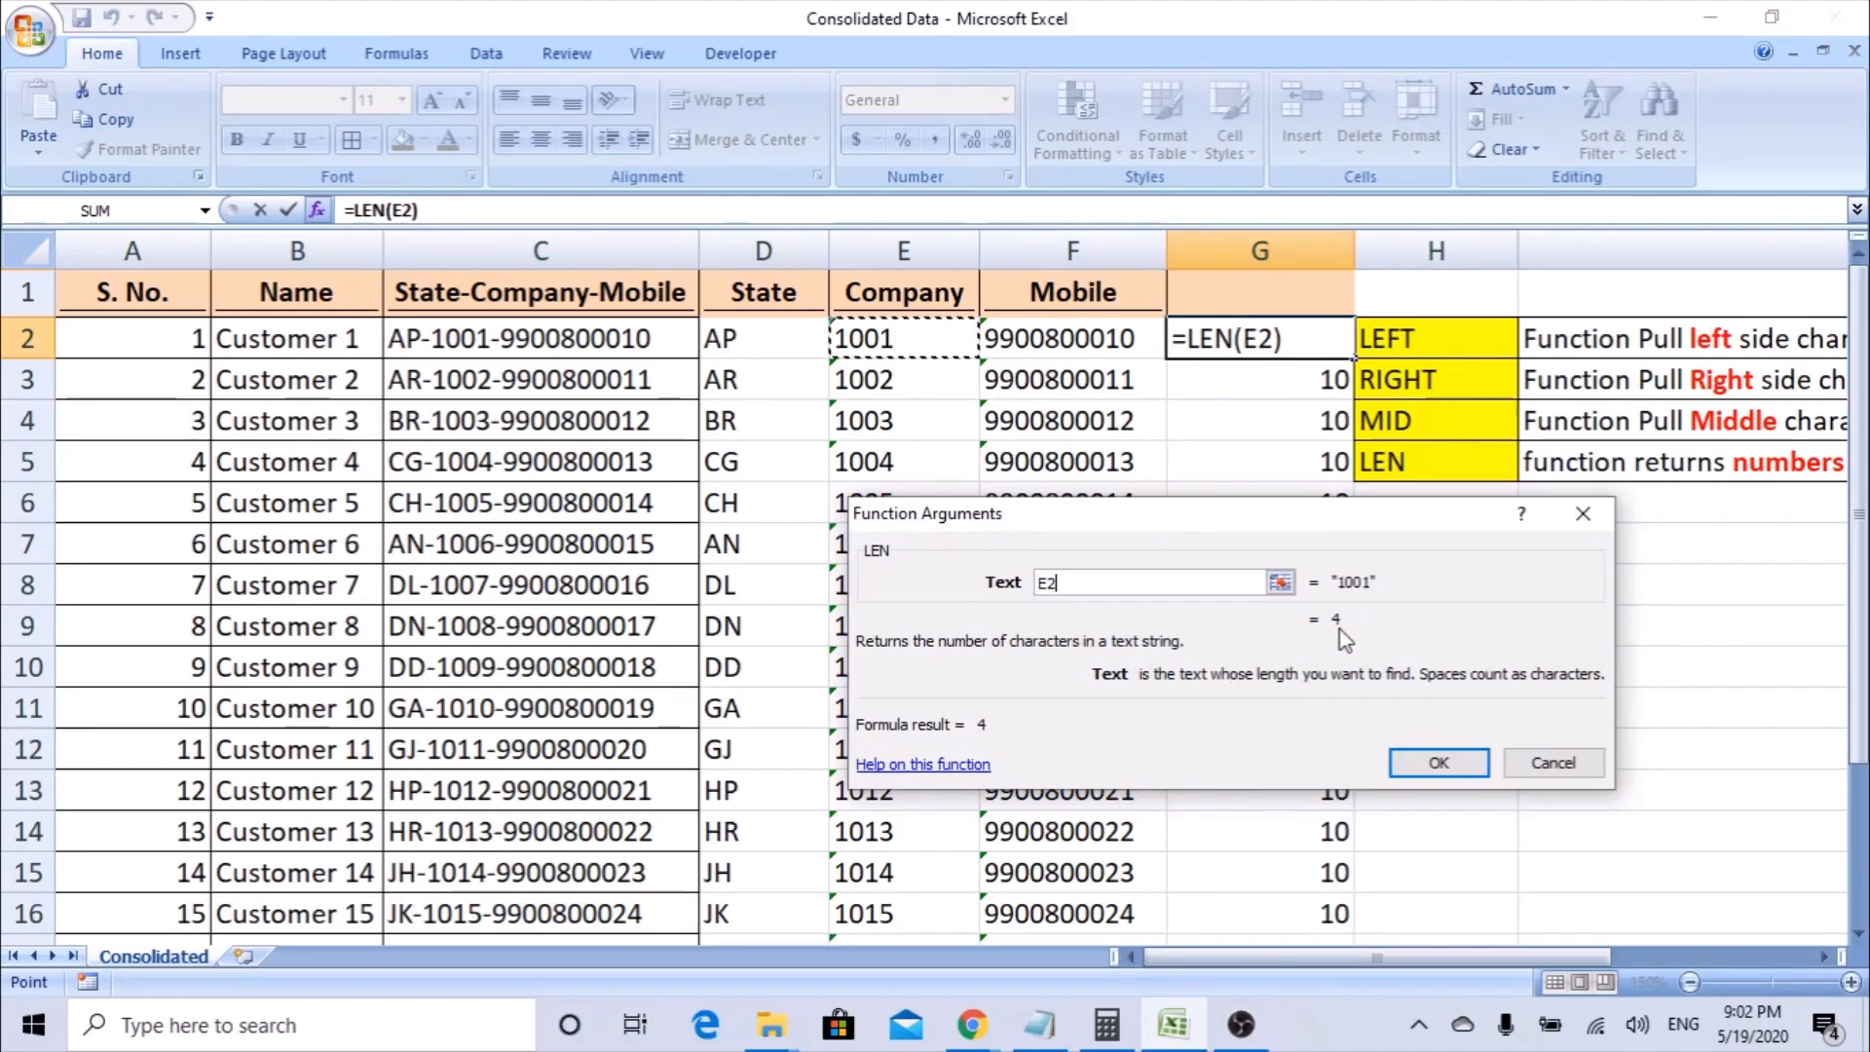
{"action": "left_click", "coordinate": [1434, 763]}
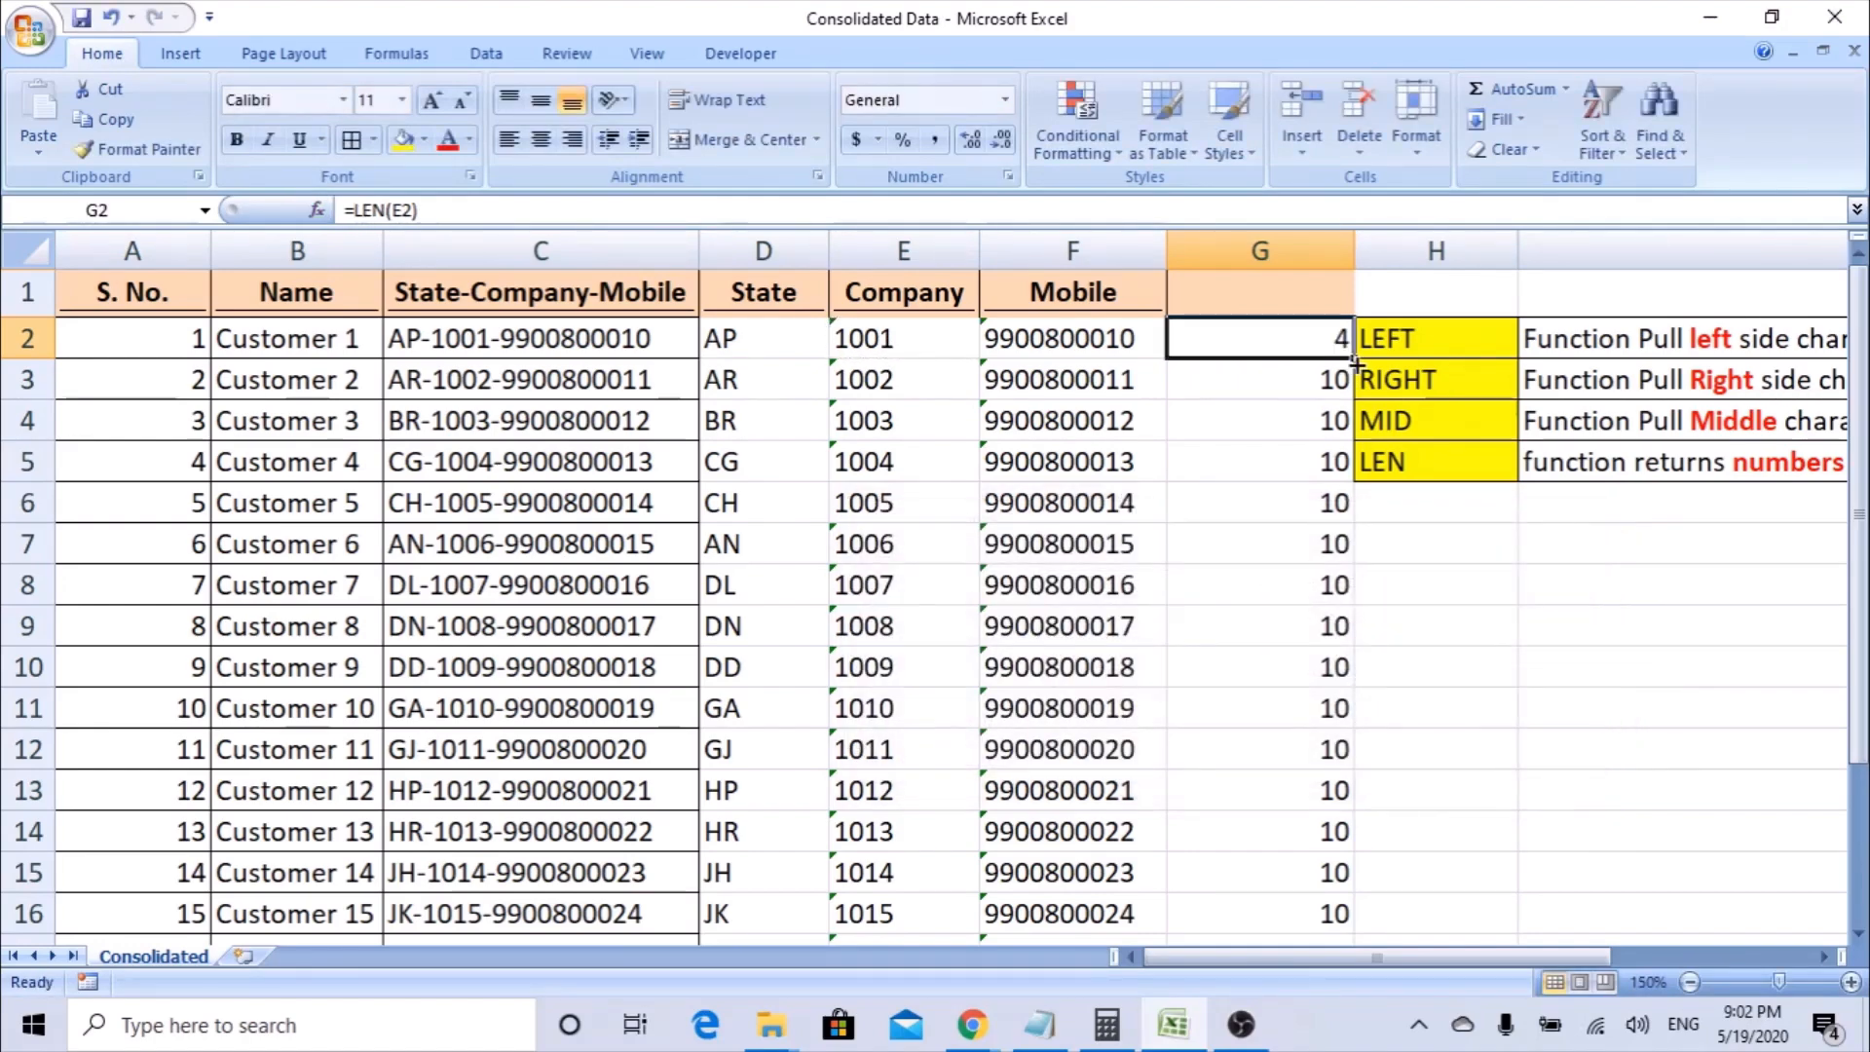
{"action": "double_click", "coordinate": [1355, 360]}
Replace the formula in G2 with LEN of the State cell D2 and fill it down column G.
{"action": "left_click", "coordinate": [1299, 341]}
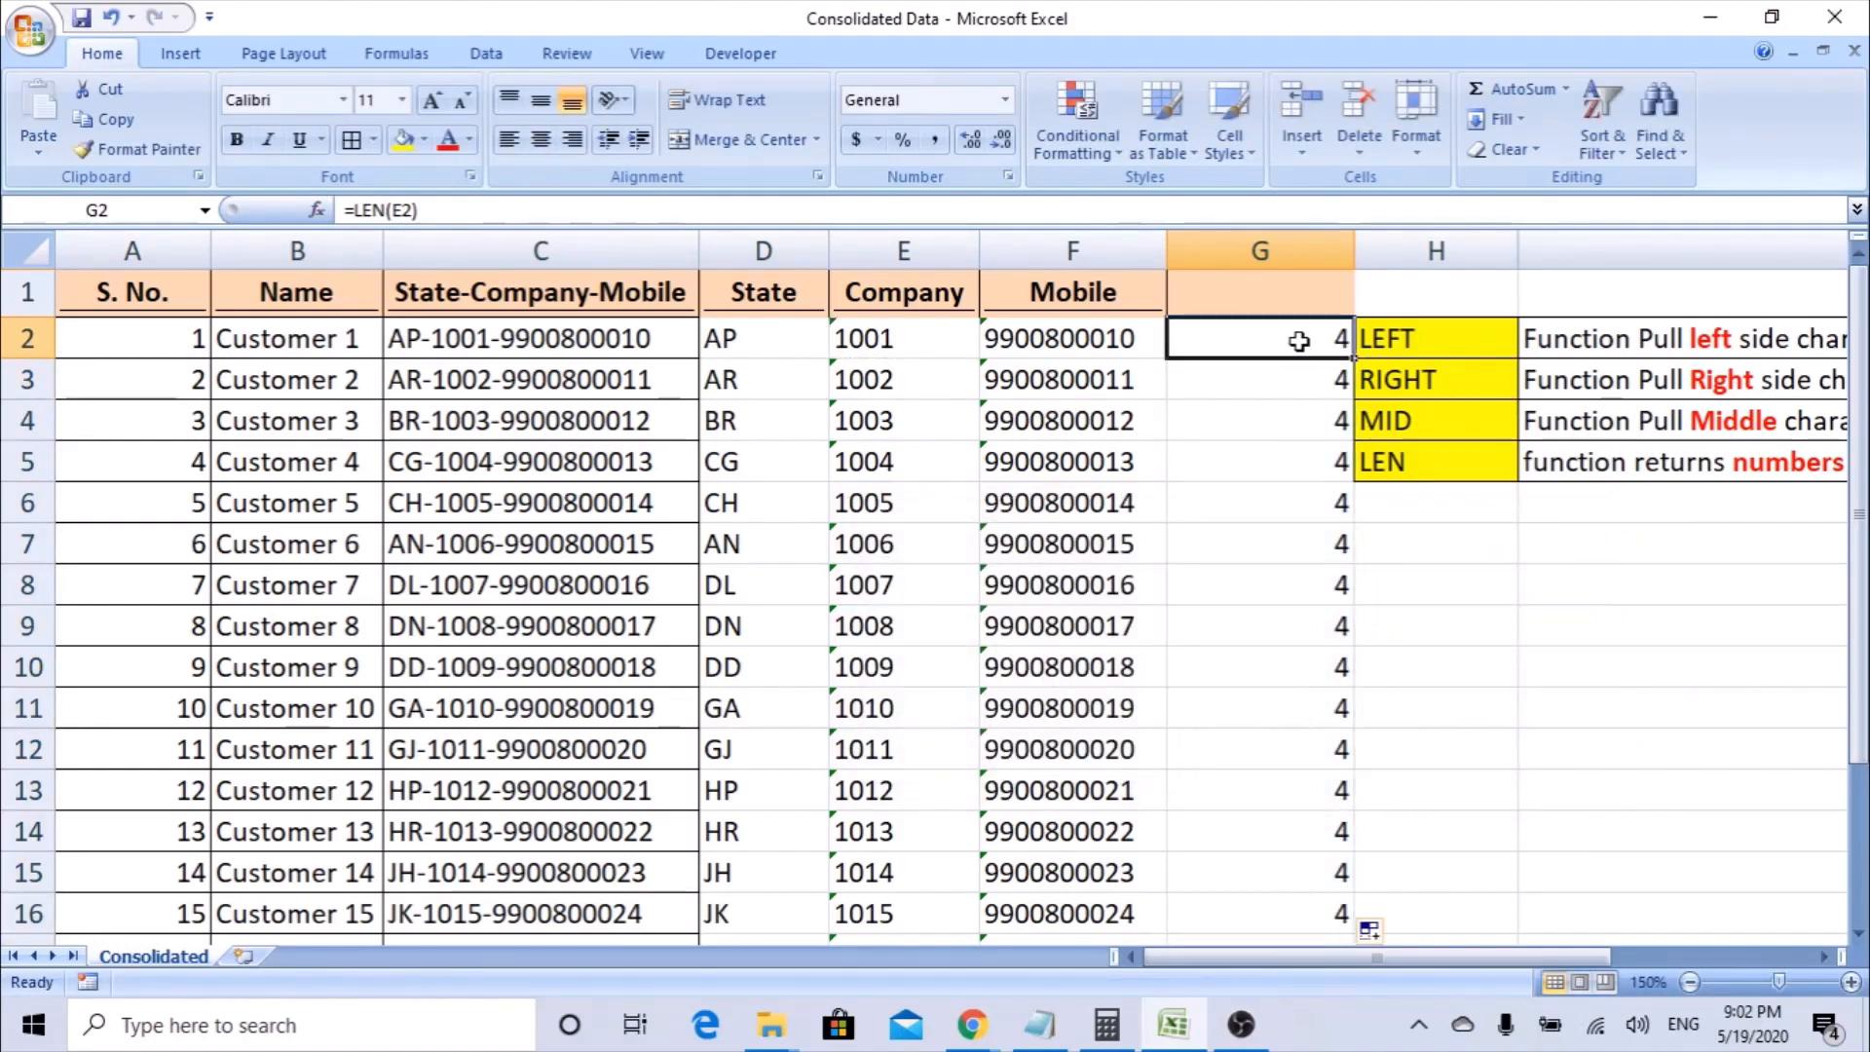
{"action": "type", "text": "len"}
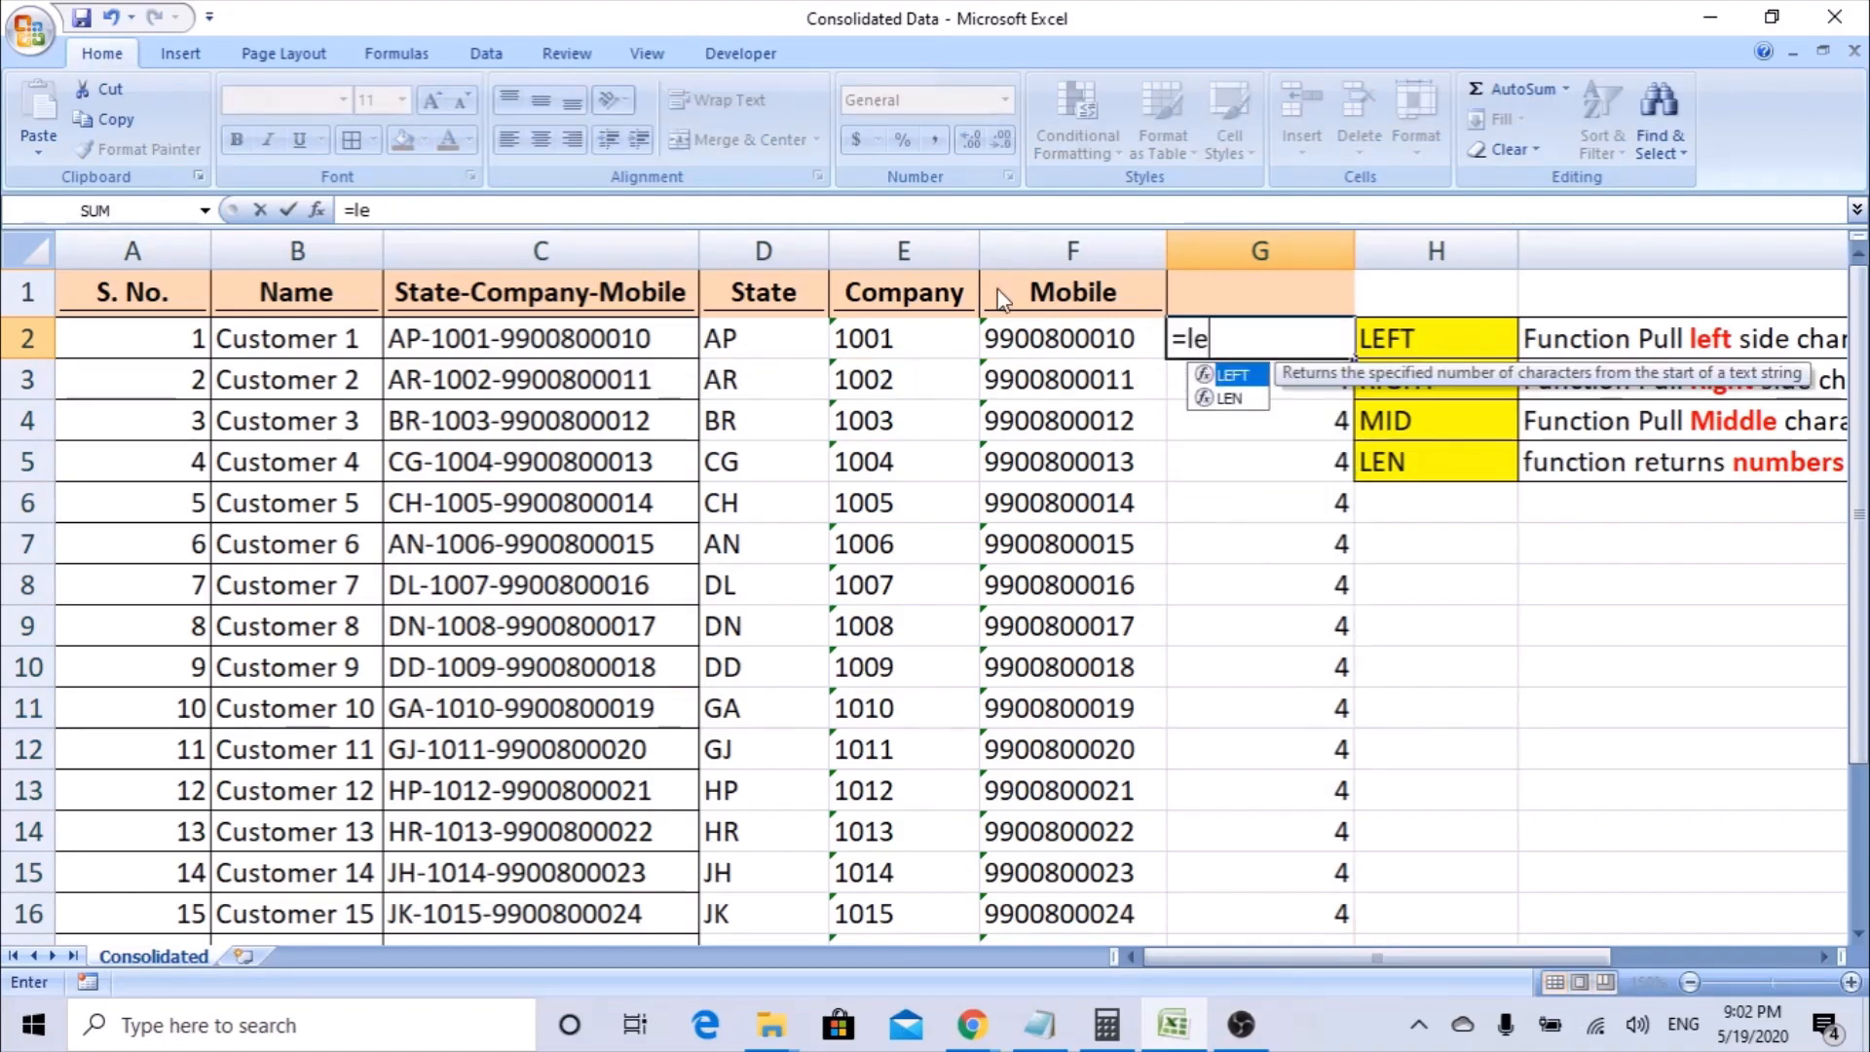
{"action": "key", "text": "Tab"}
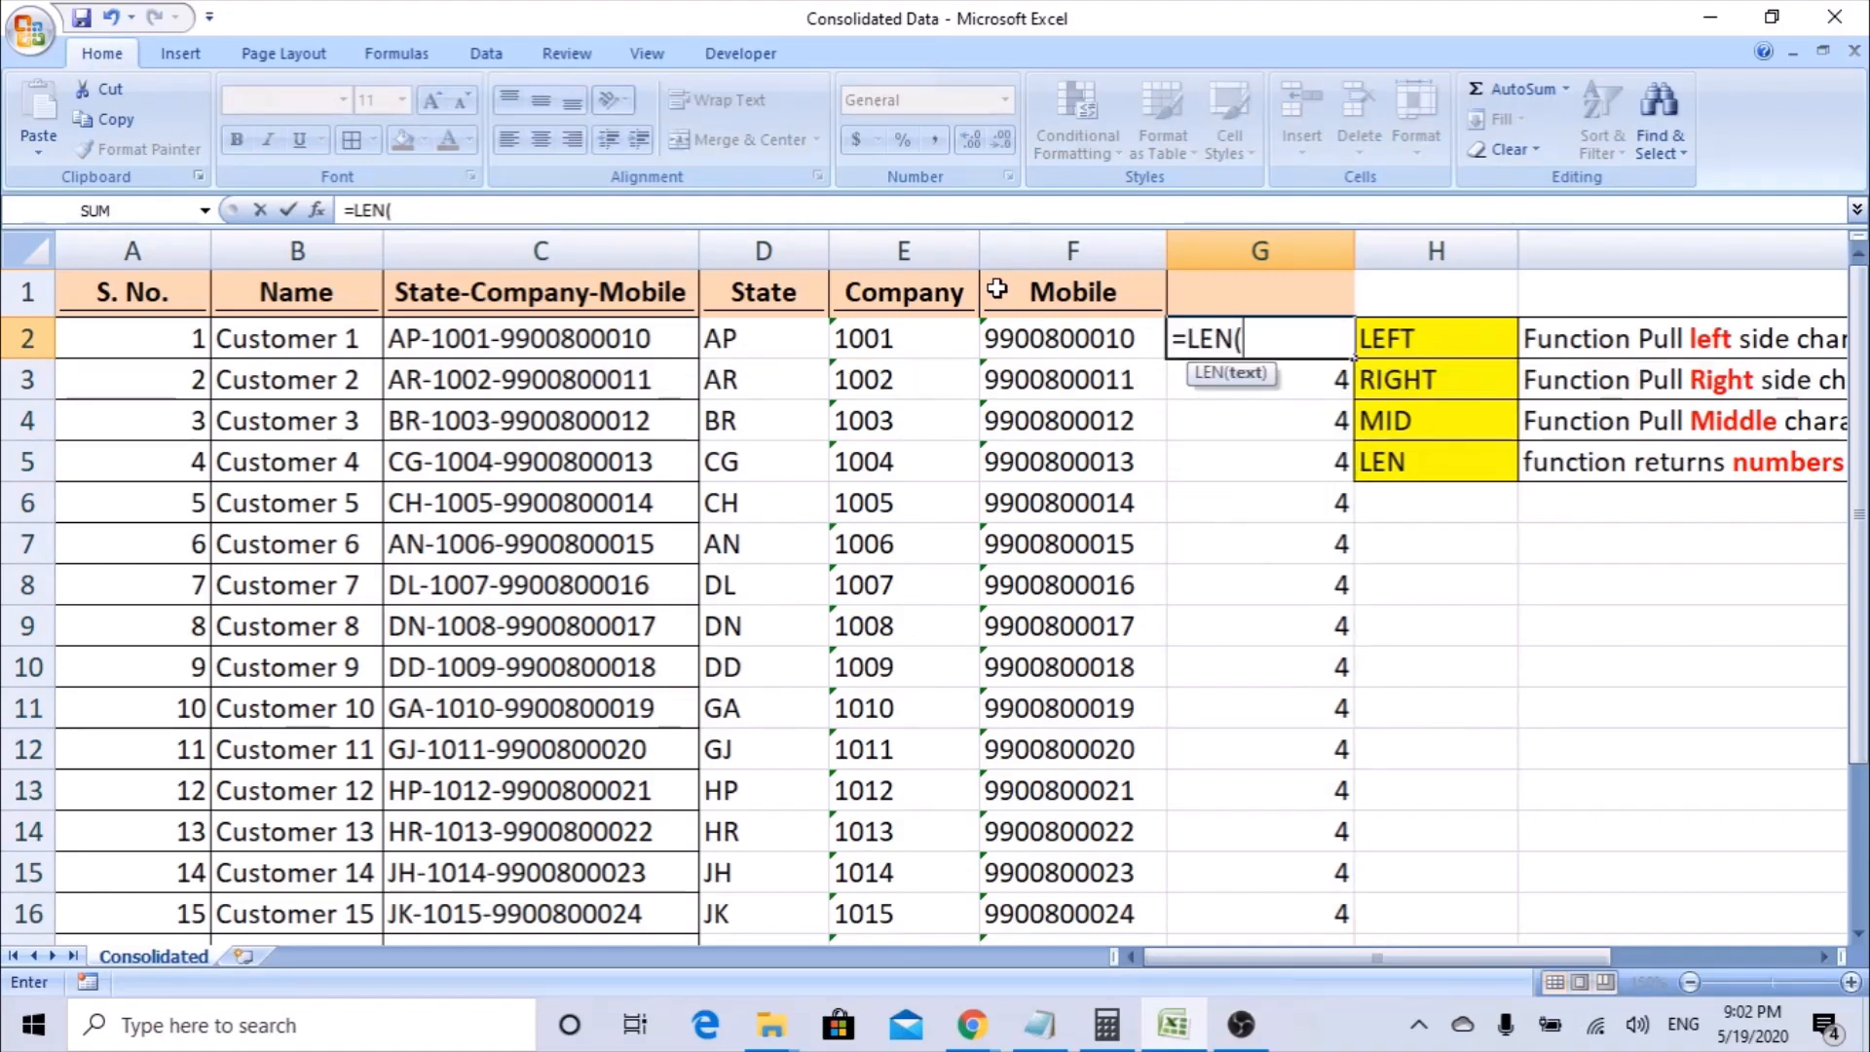
{"action": "left_click", "coordinate": [316, 210]}
{"action": "left_click", "coordinate": [734, 343]}
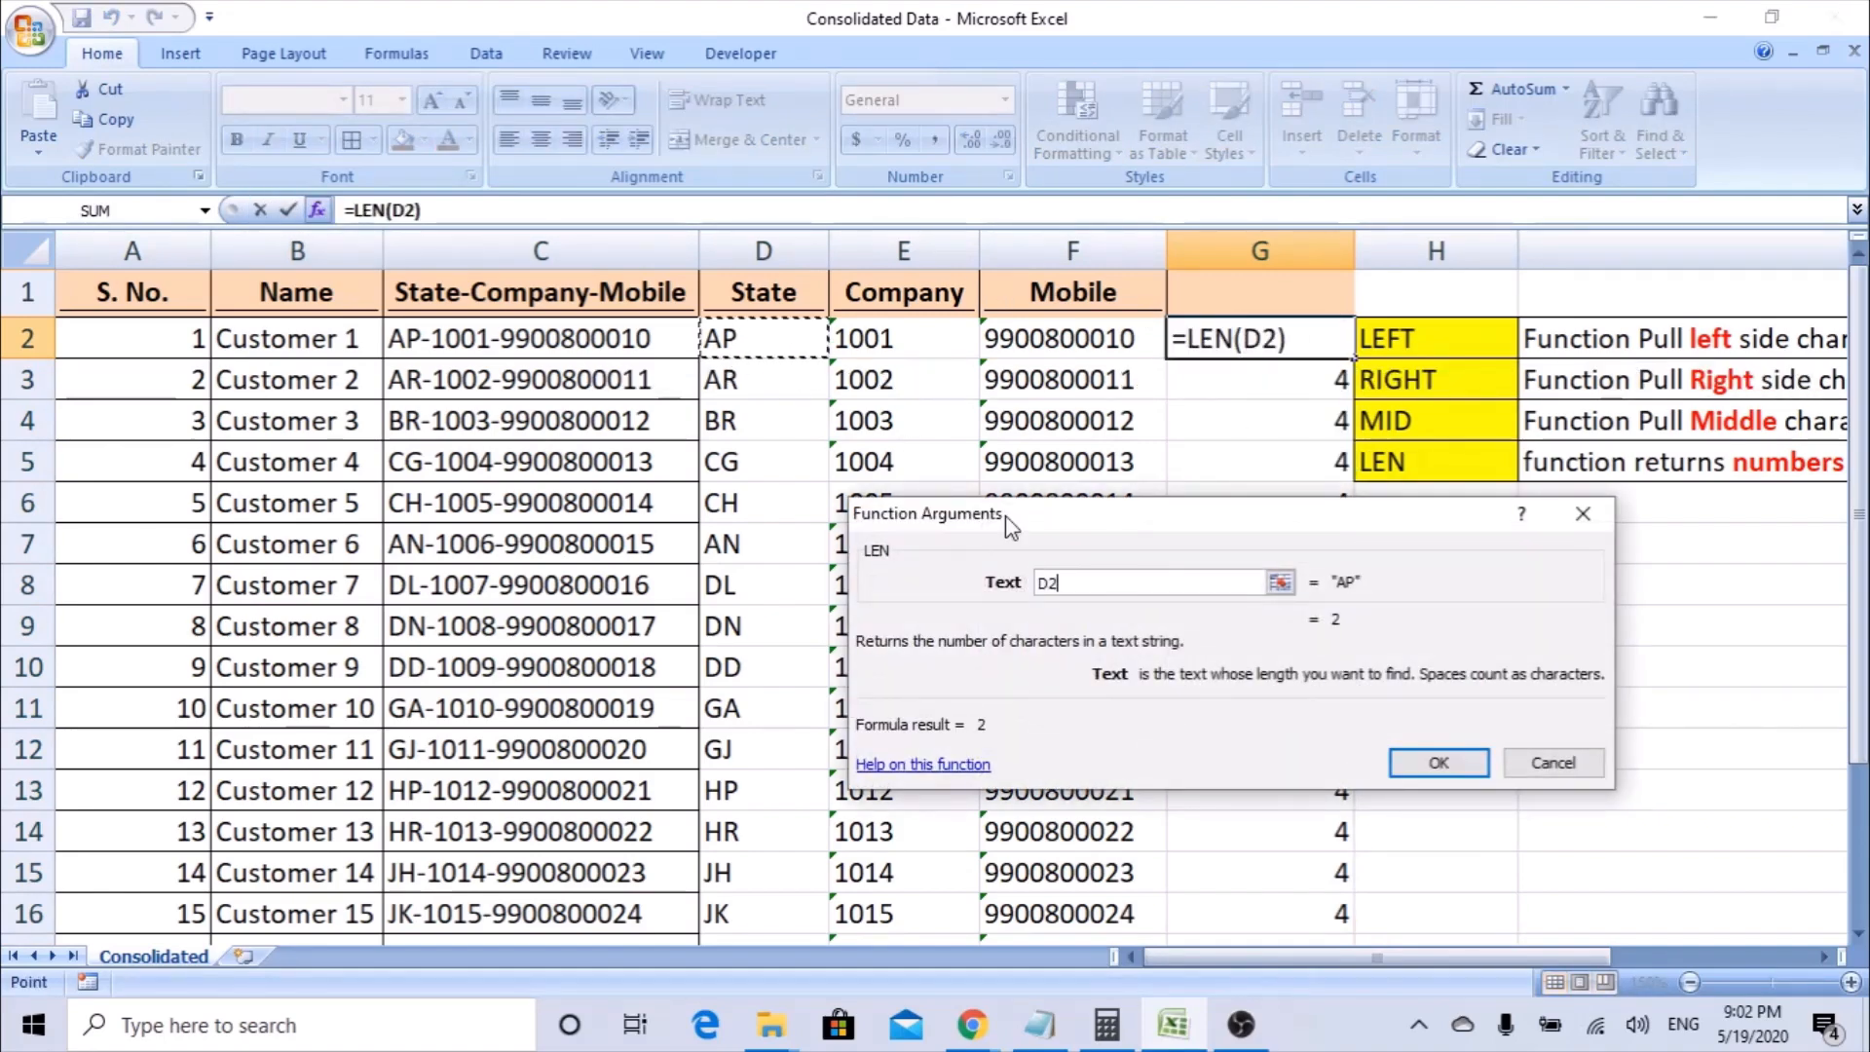
{"action": "left_click", "coordinate": [1438, 761]}
{"action": "double_click", "coordinate": [1353, 360]}
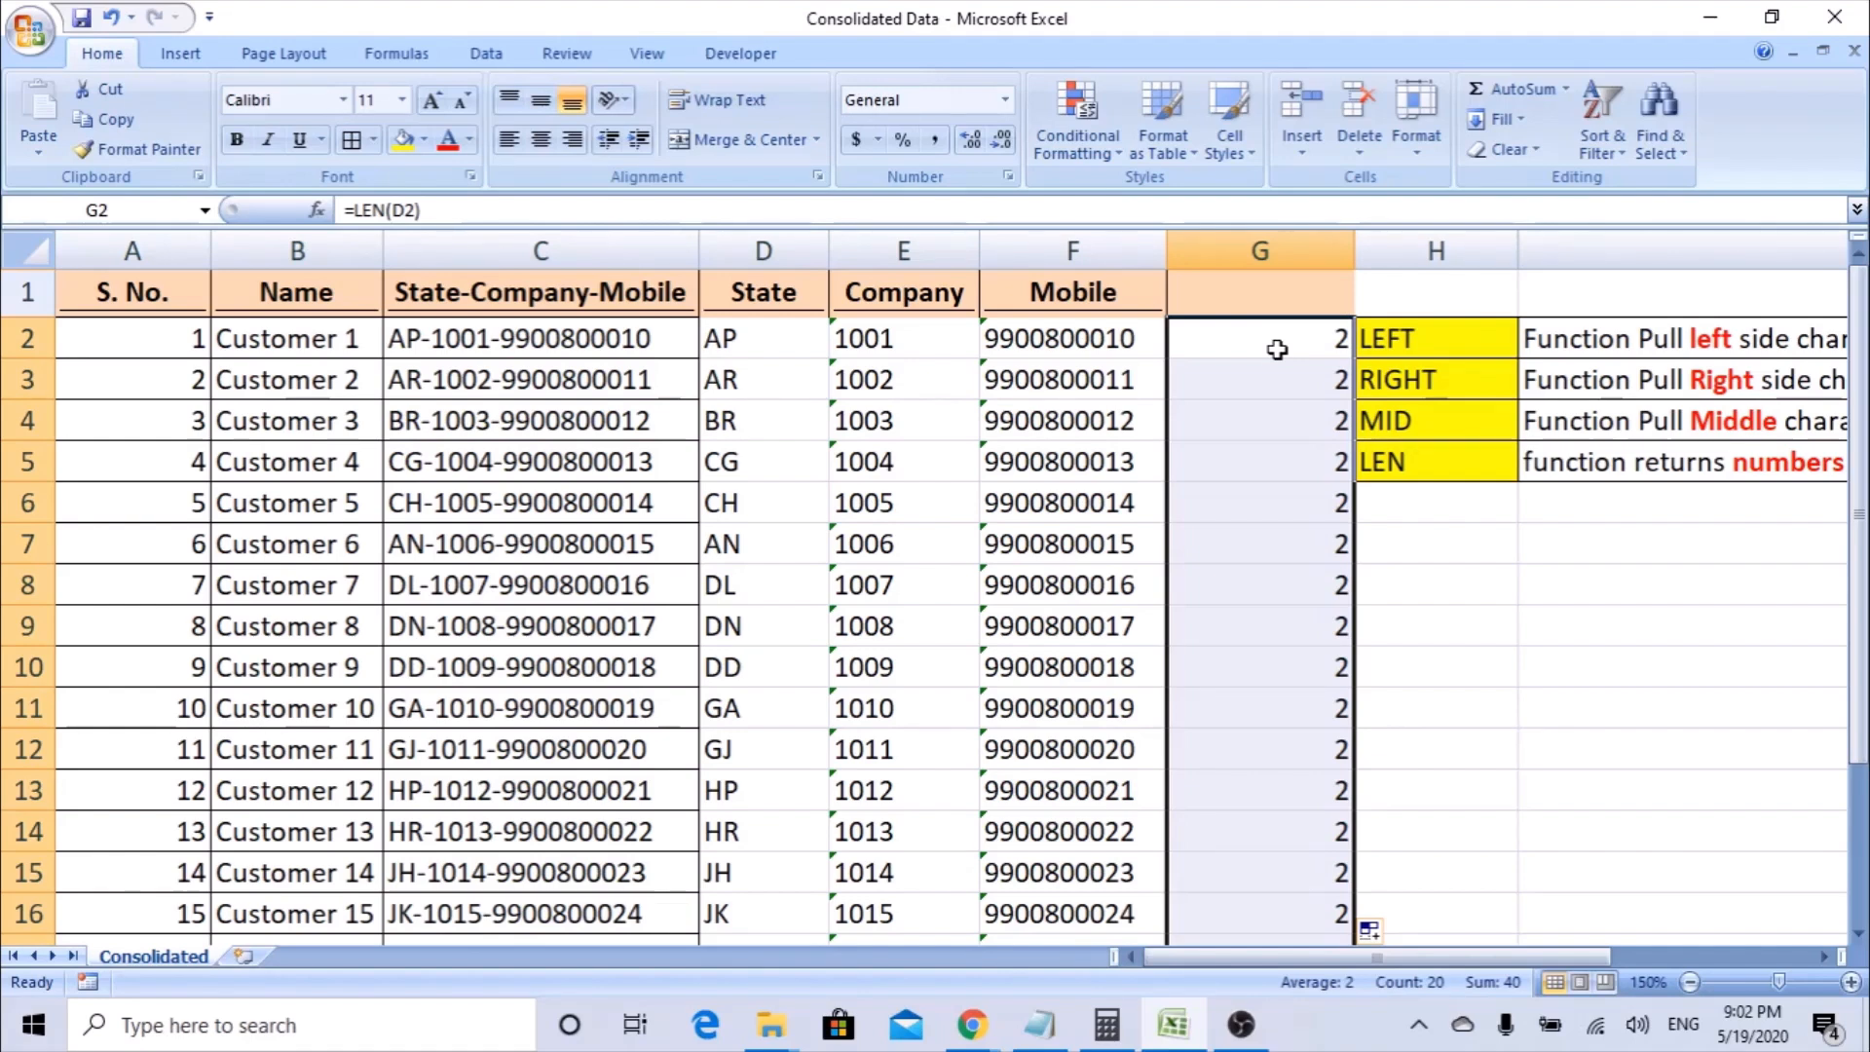
{"action": "left_click", "coordinate": [1277, 349]}
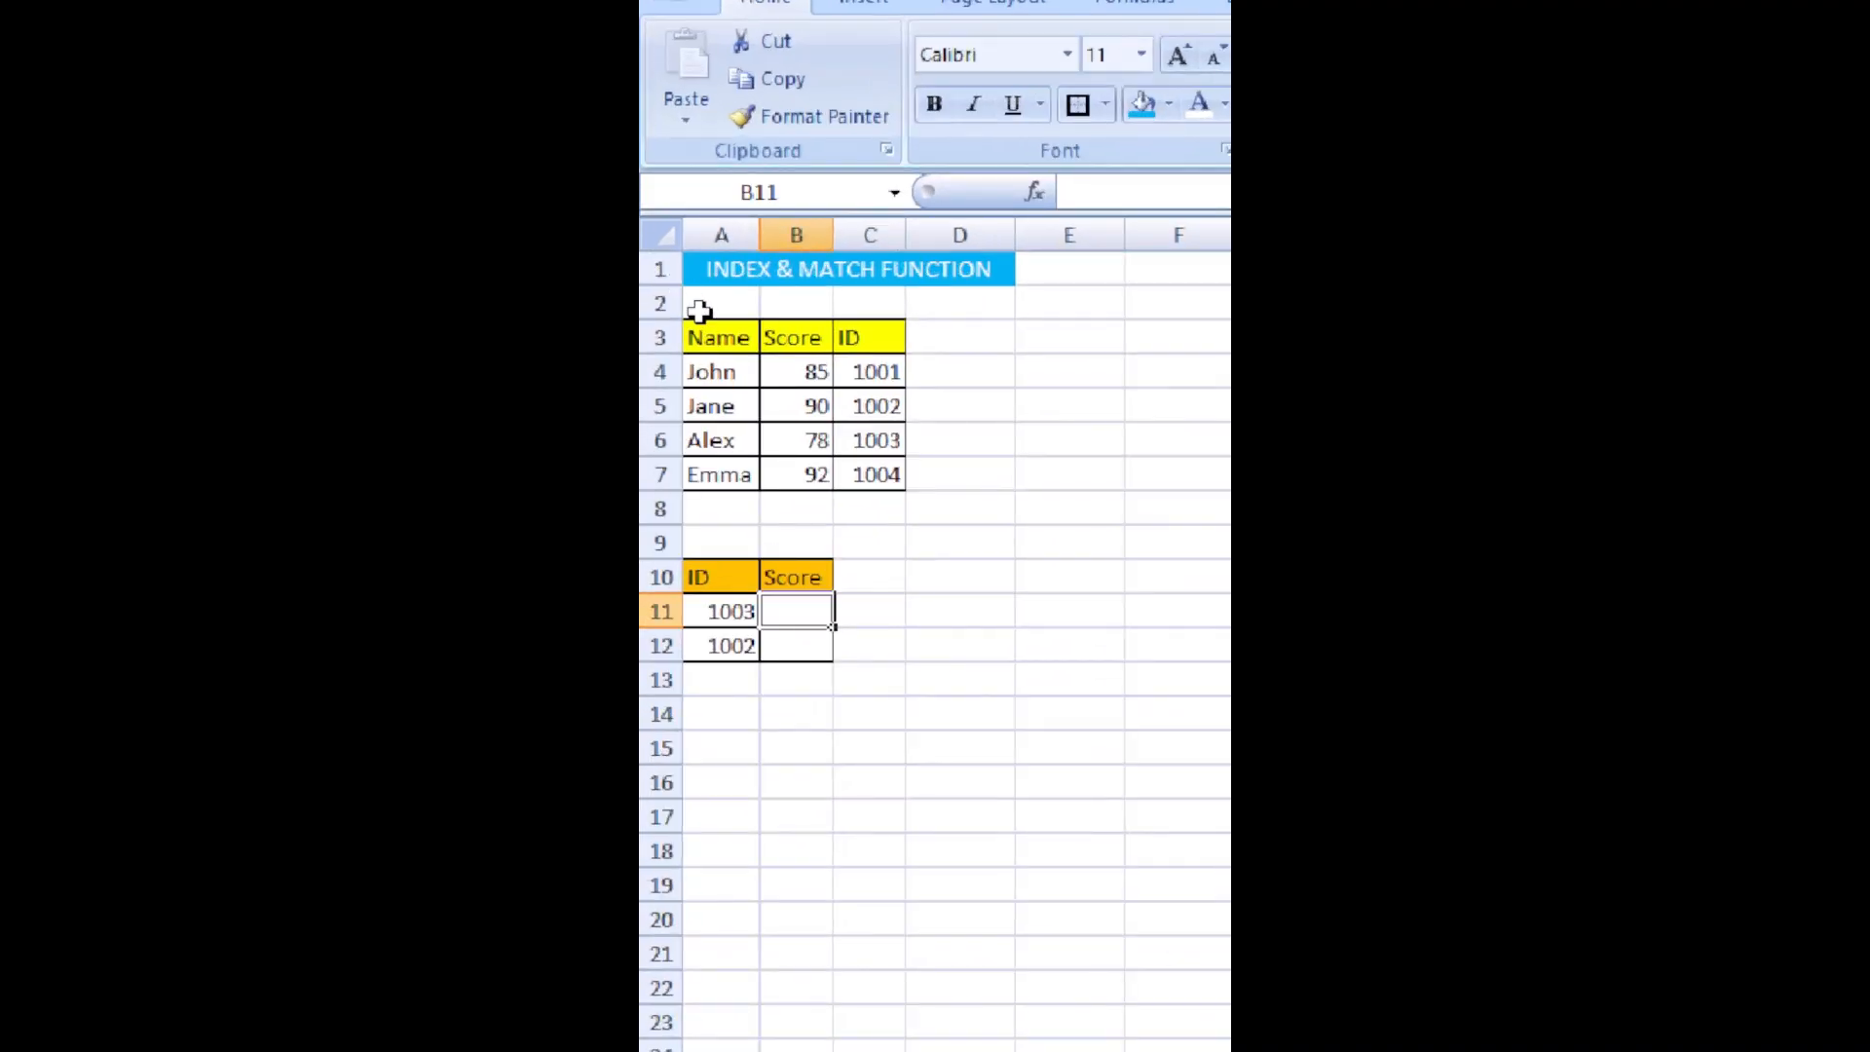
Examine the Name, Score and ID source table and the ID and Score lookup table below it.
{"action": "left_click", "coordinate": [717, 338]}
{"action": "left_click_drag", "start_coordinate": [717, 338], "coordinate": [985, 336]}
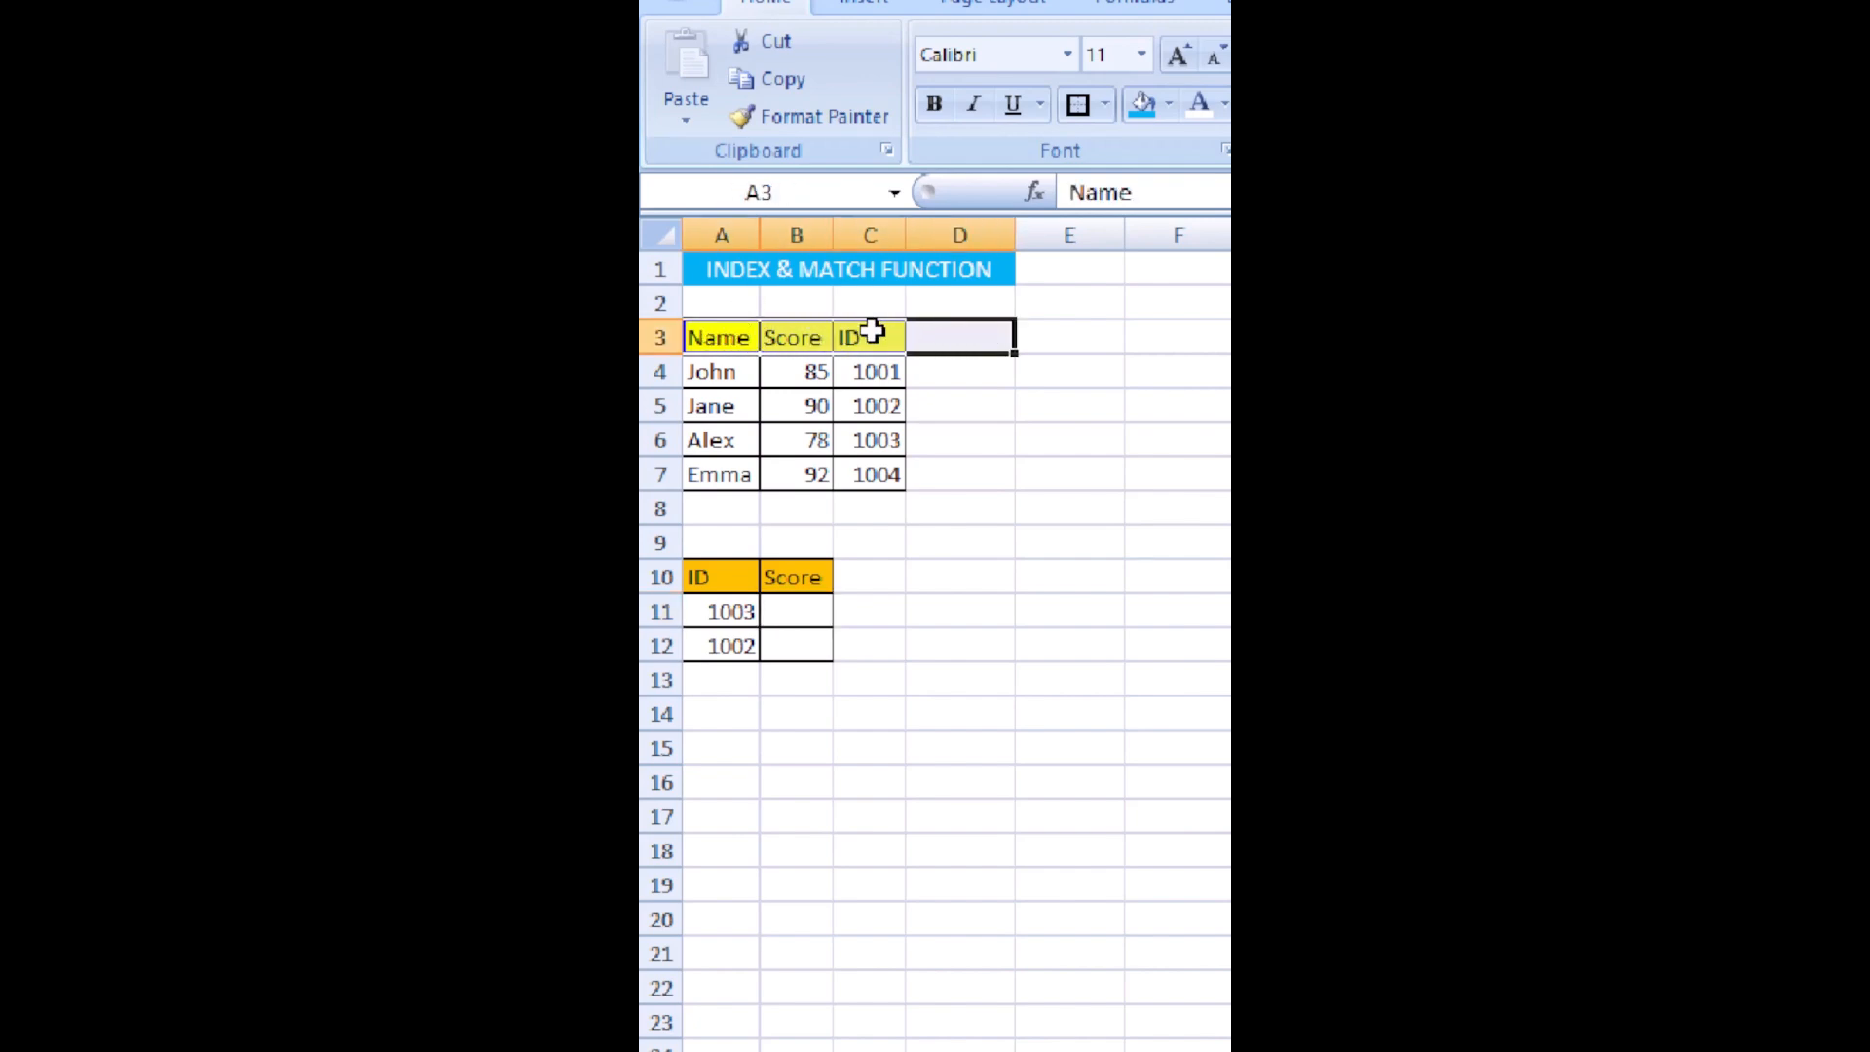
{"action": "left_click_drag", "start_coordinate": [851, 334], "coordinate": [985, 360]}
{"action": "left_click", "coordinate": [686, 337]}
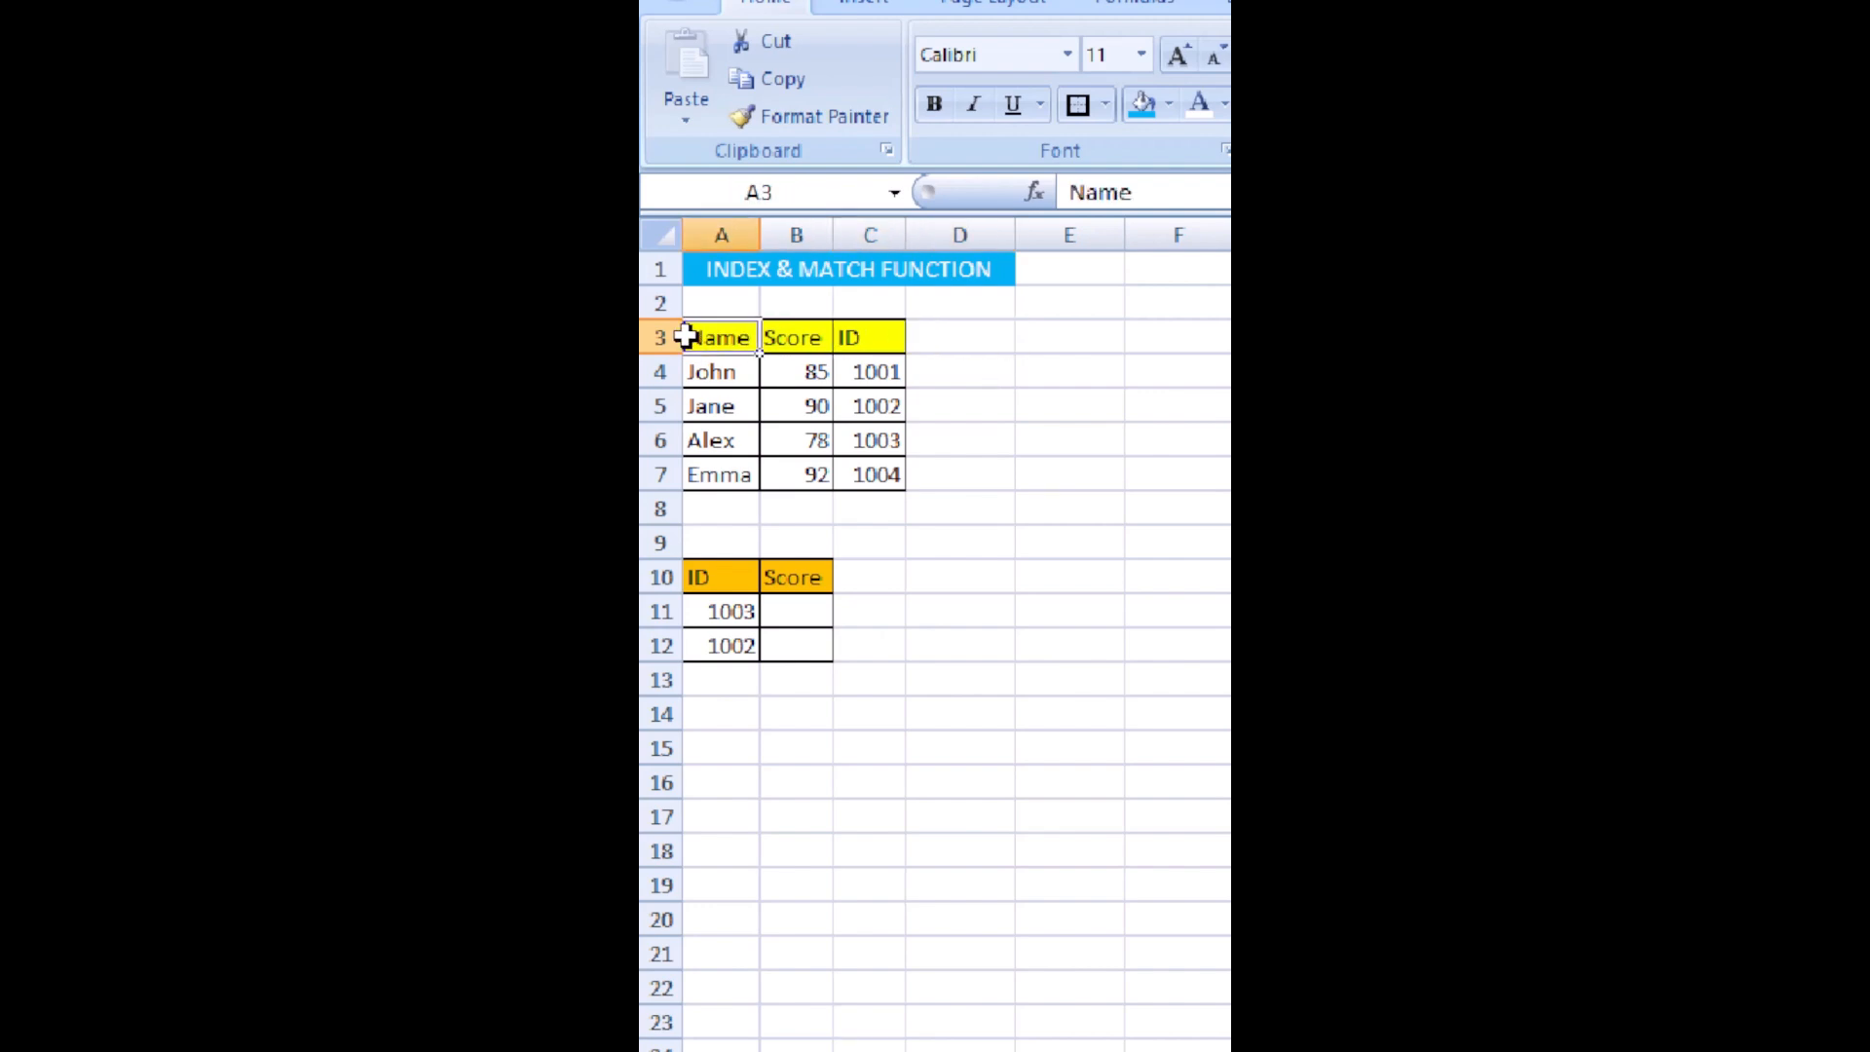
{"action": "left_click_drag", "start_coordinate": [742, 337], "coordinate": [885, 471]}
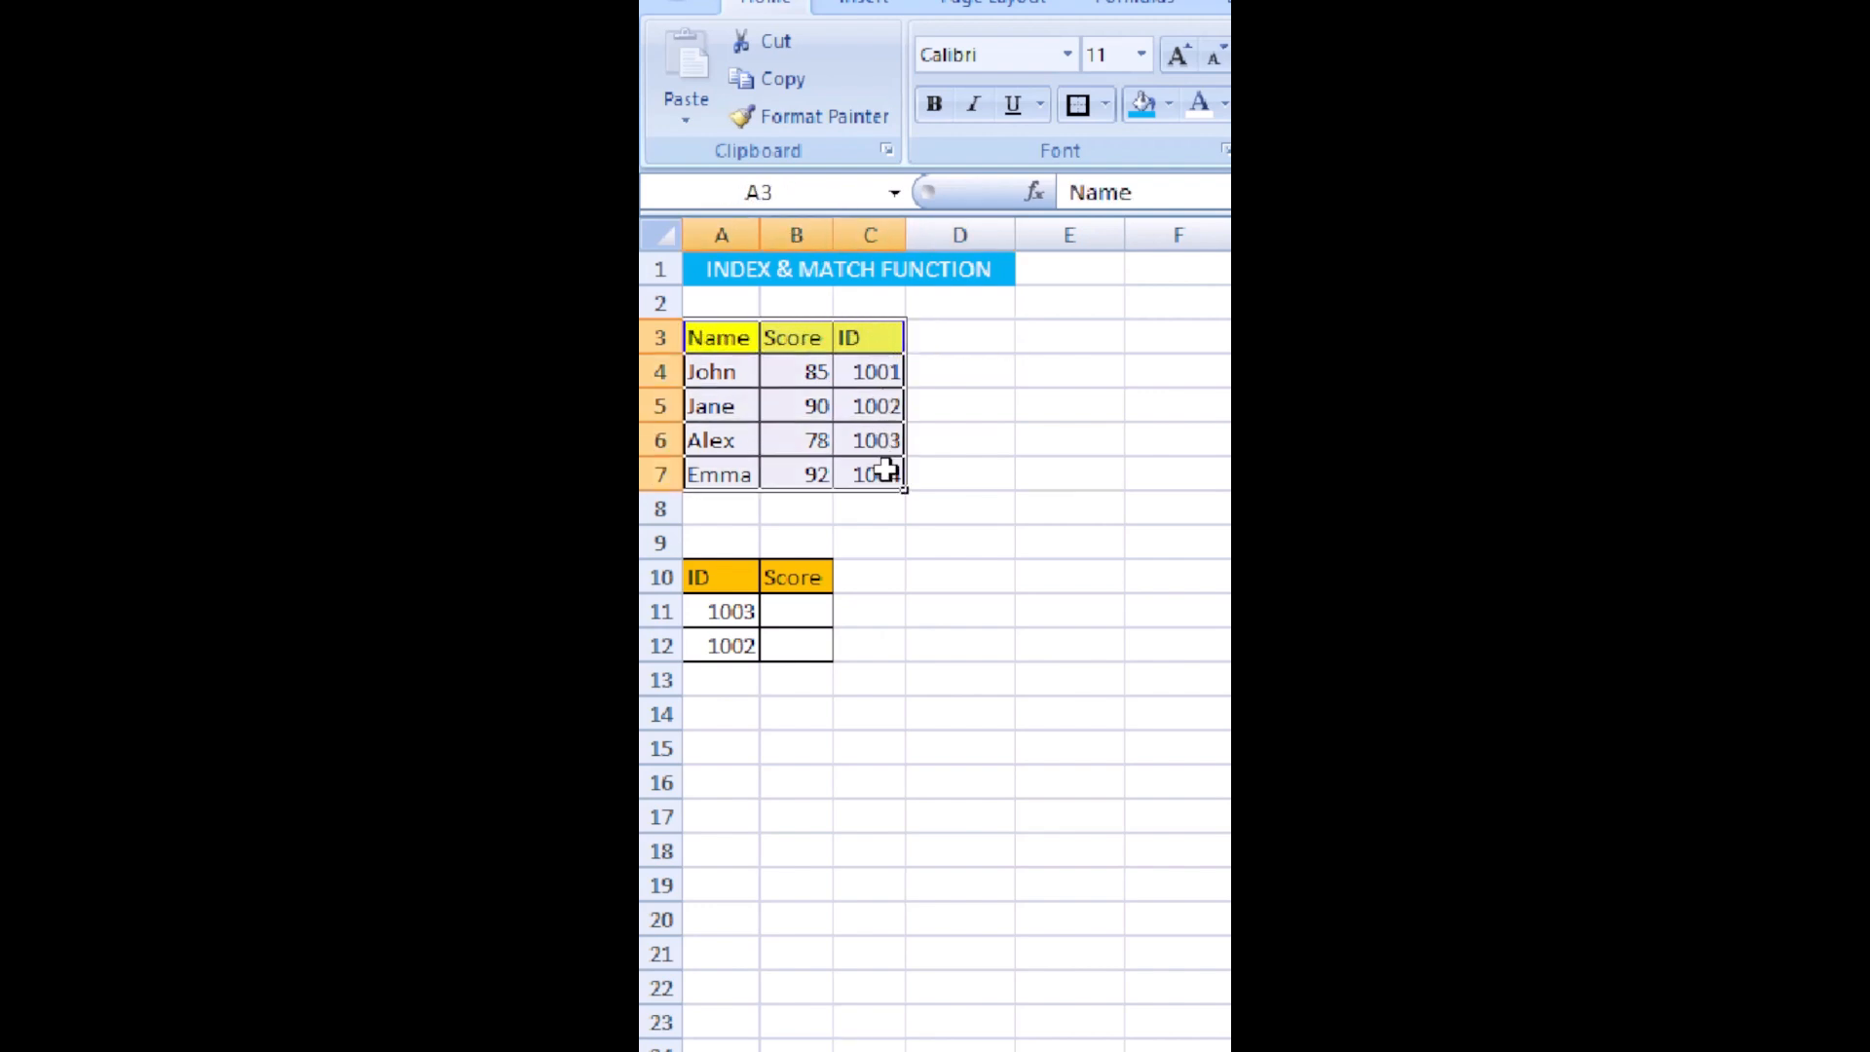
{"action": "left_click_drag", "start_coordinate": [703, 519], "coordinate": [777, 589]}
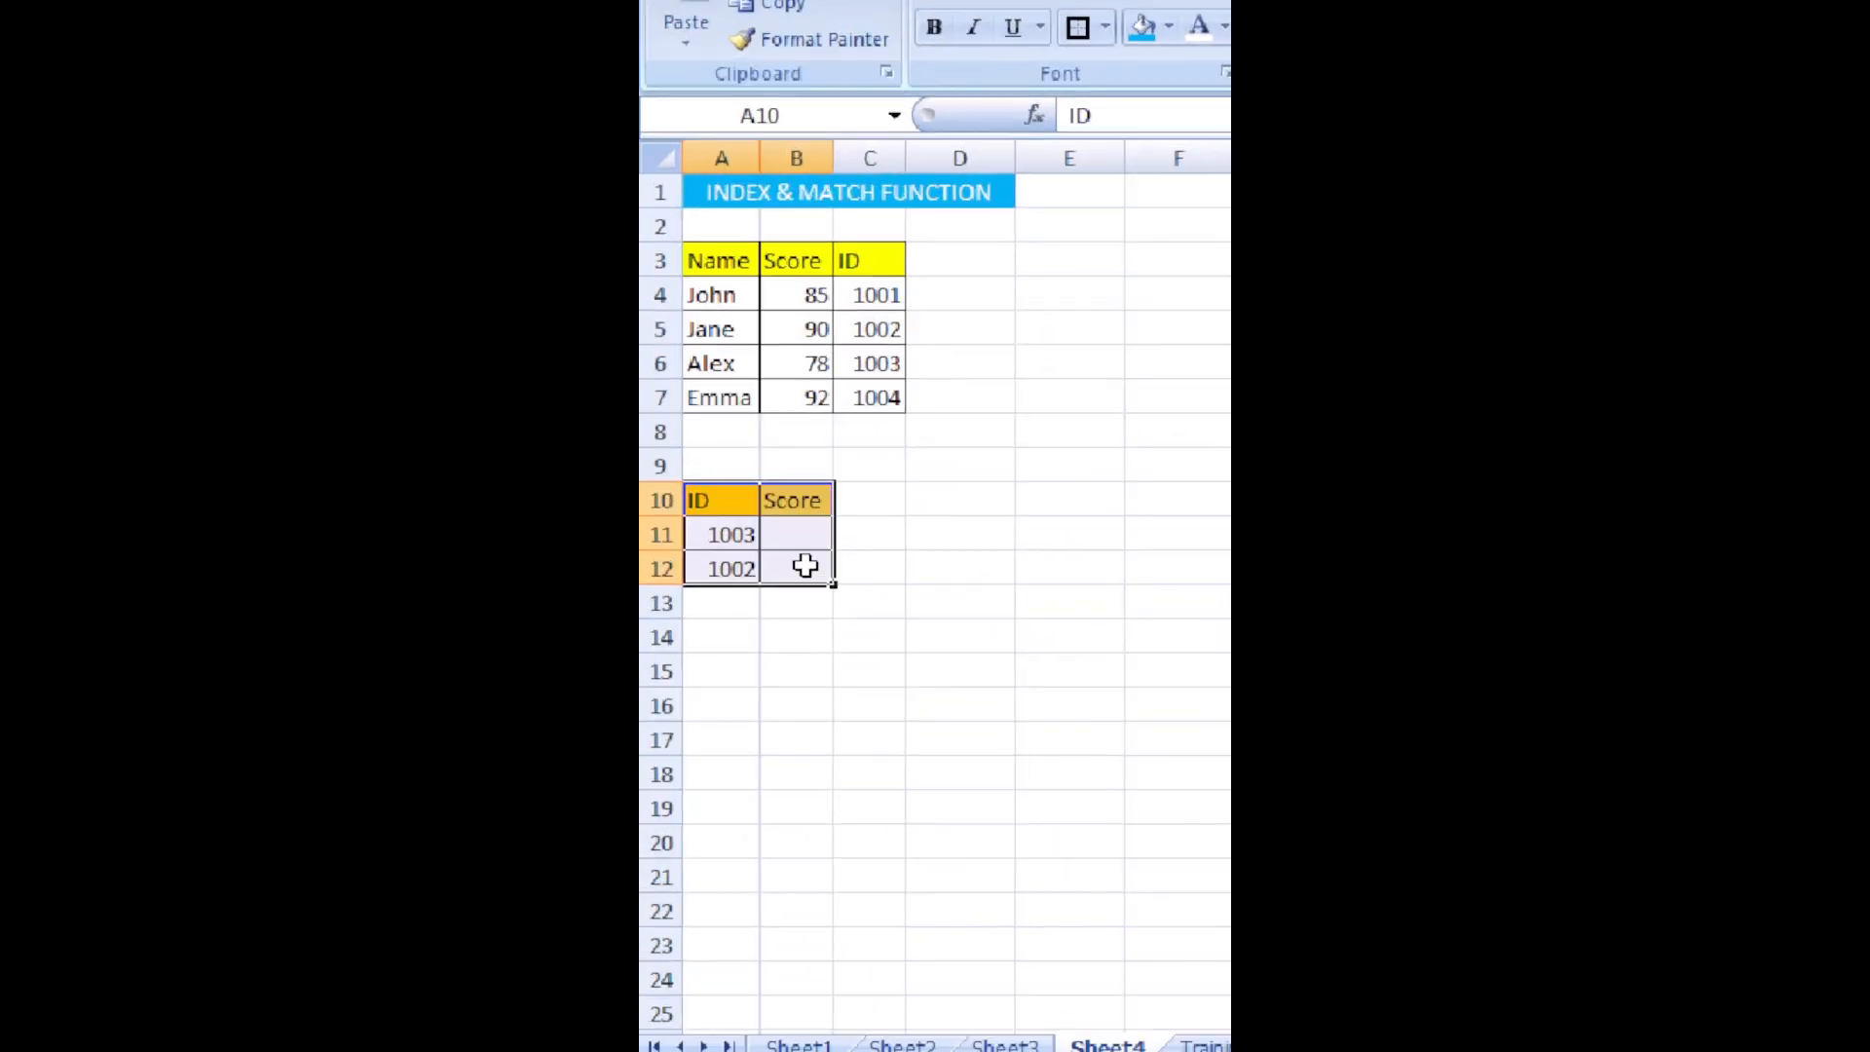
{"action": "left_click", "coordinate": [804, 514]}
{"action": "left_click", "coordinate": [794, 561]}
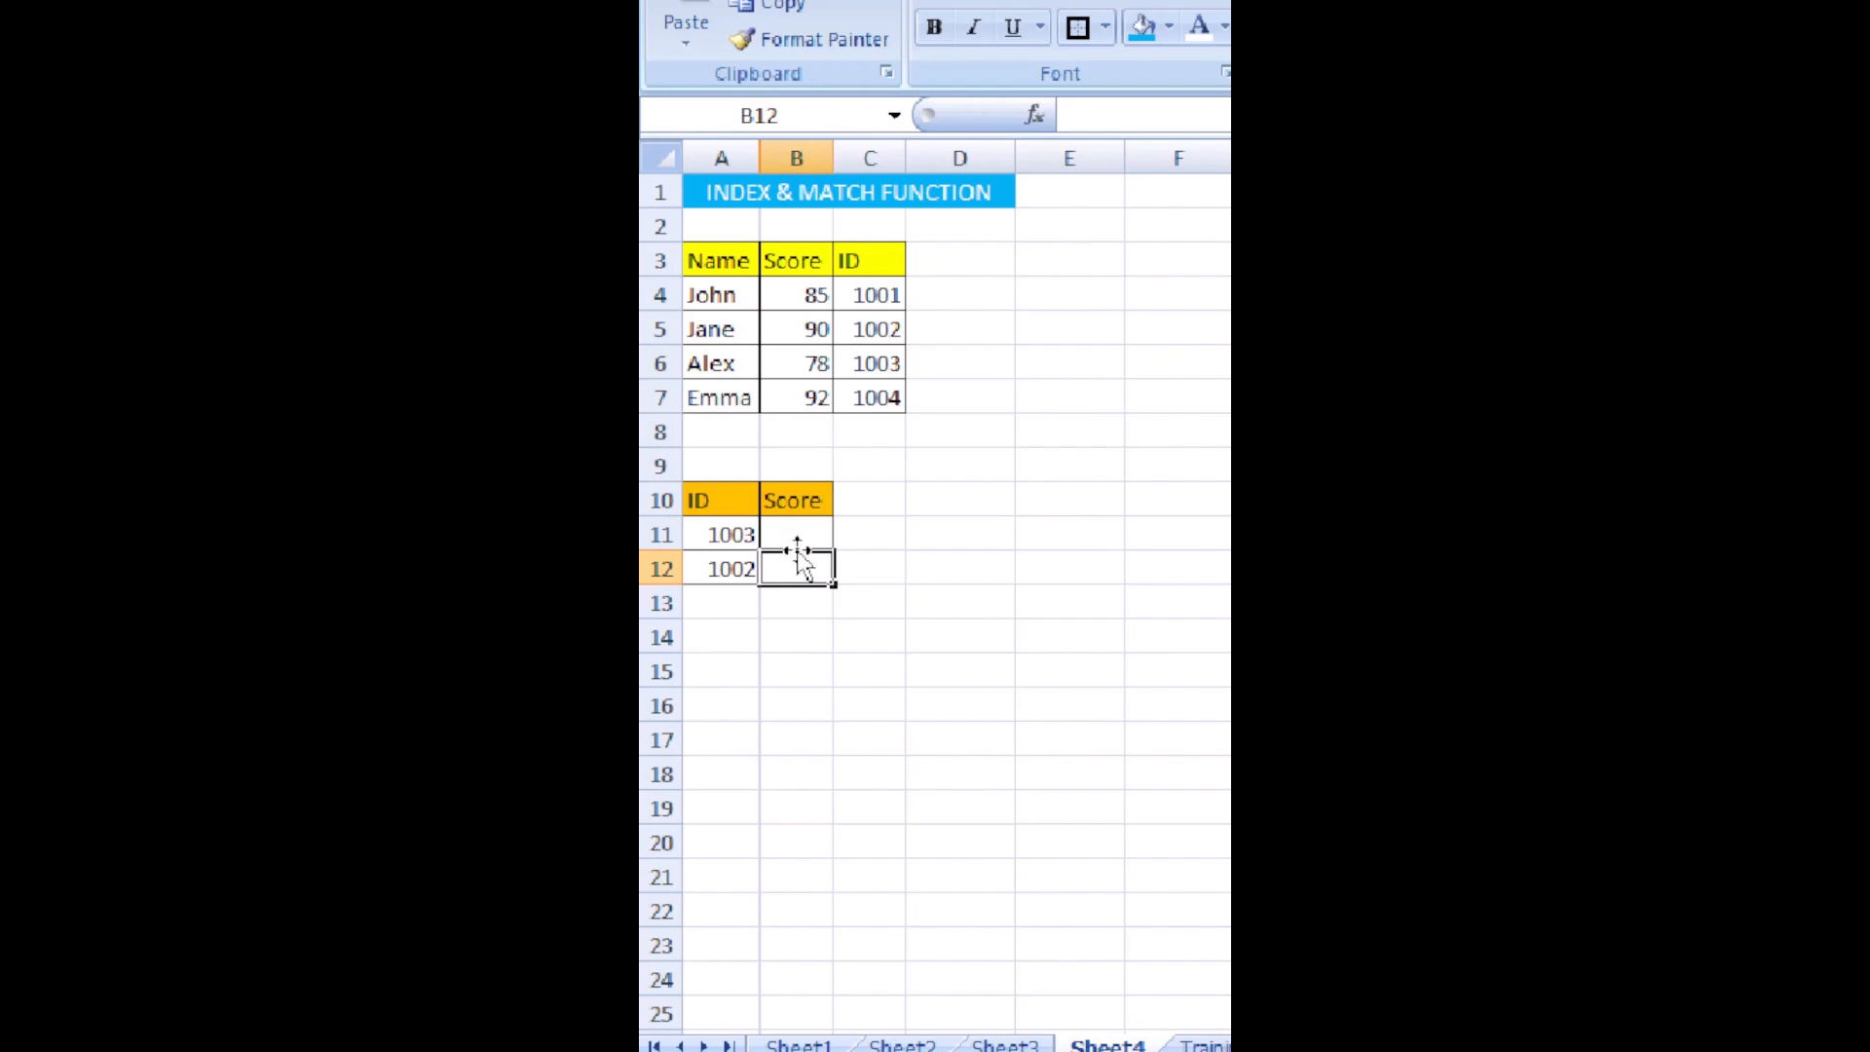
Begin an INDEX formula in B11 with the absolute Score range $B$4:$B$7 as its array.
{"action": "left_click", "coordinate": [794, 531]}
{"action": "type", "text": "="}
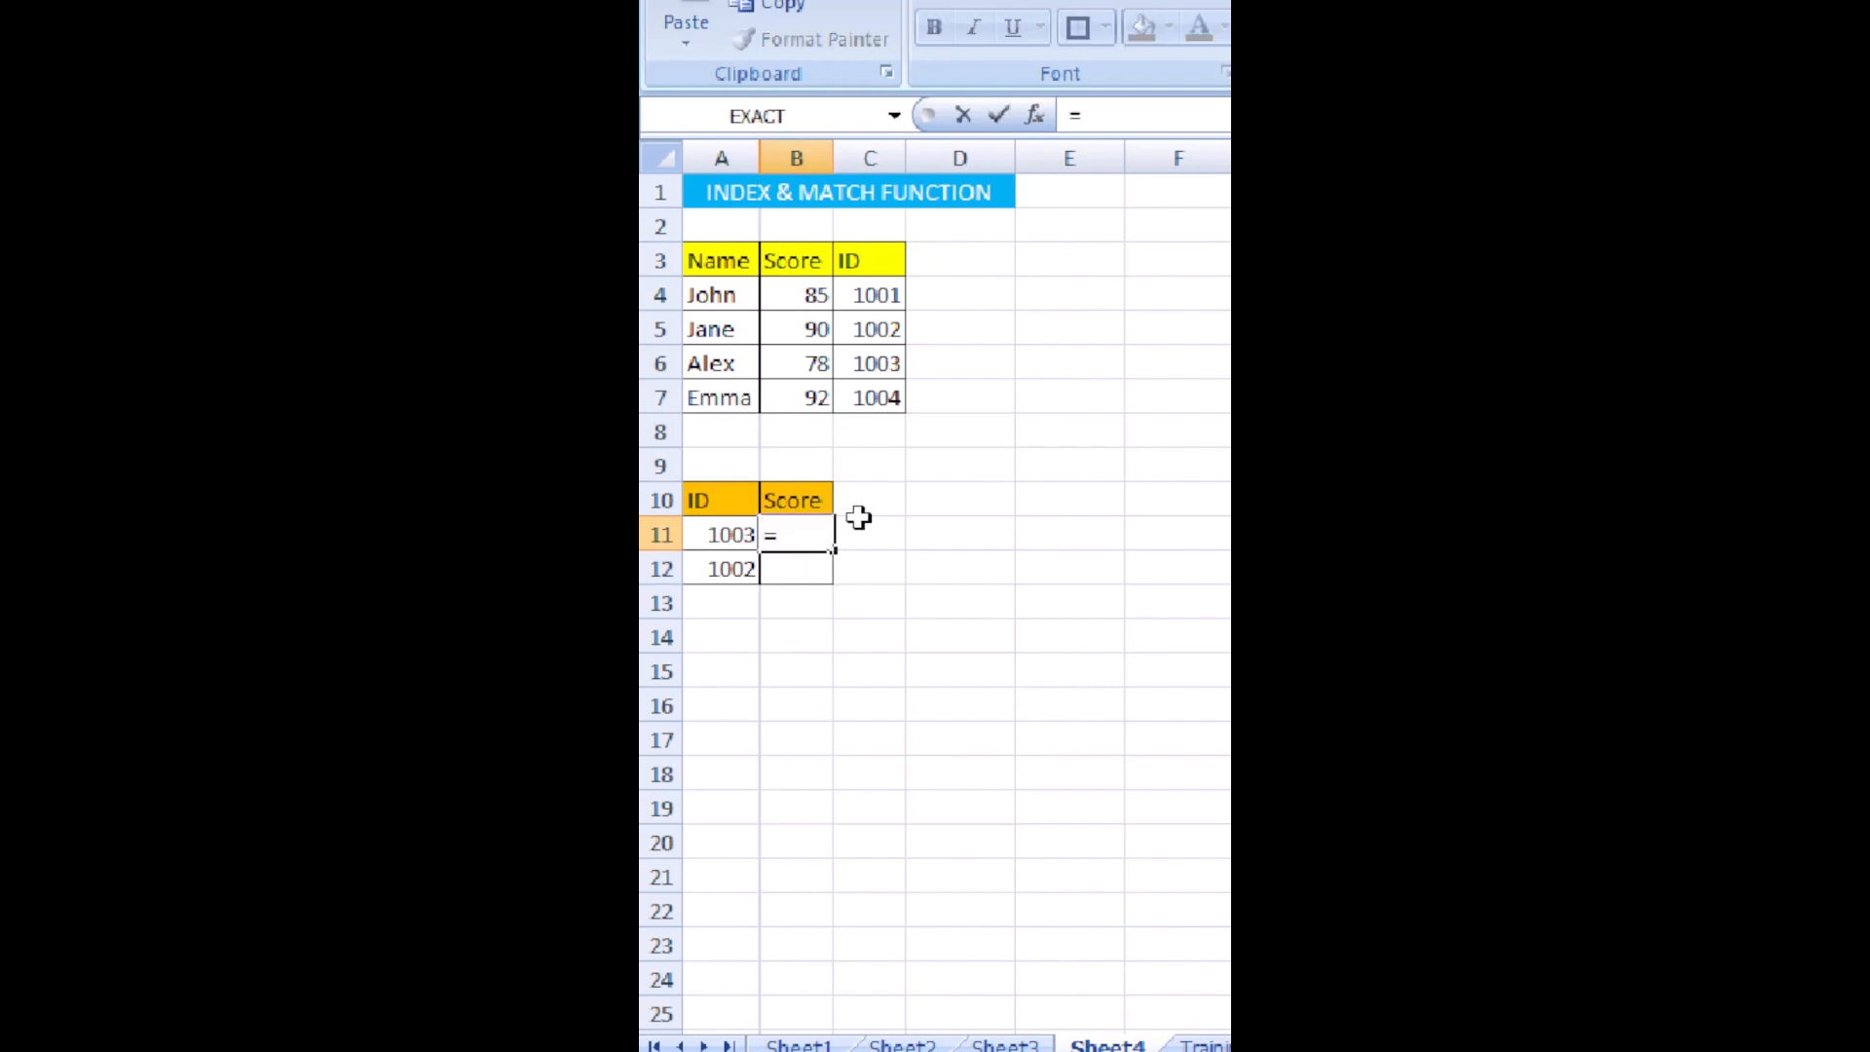
{"action": "type", "text": "INDEX("}
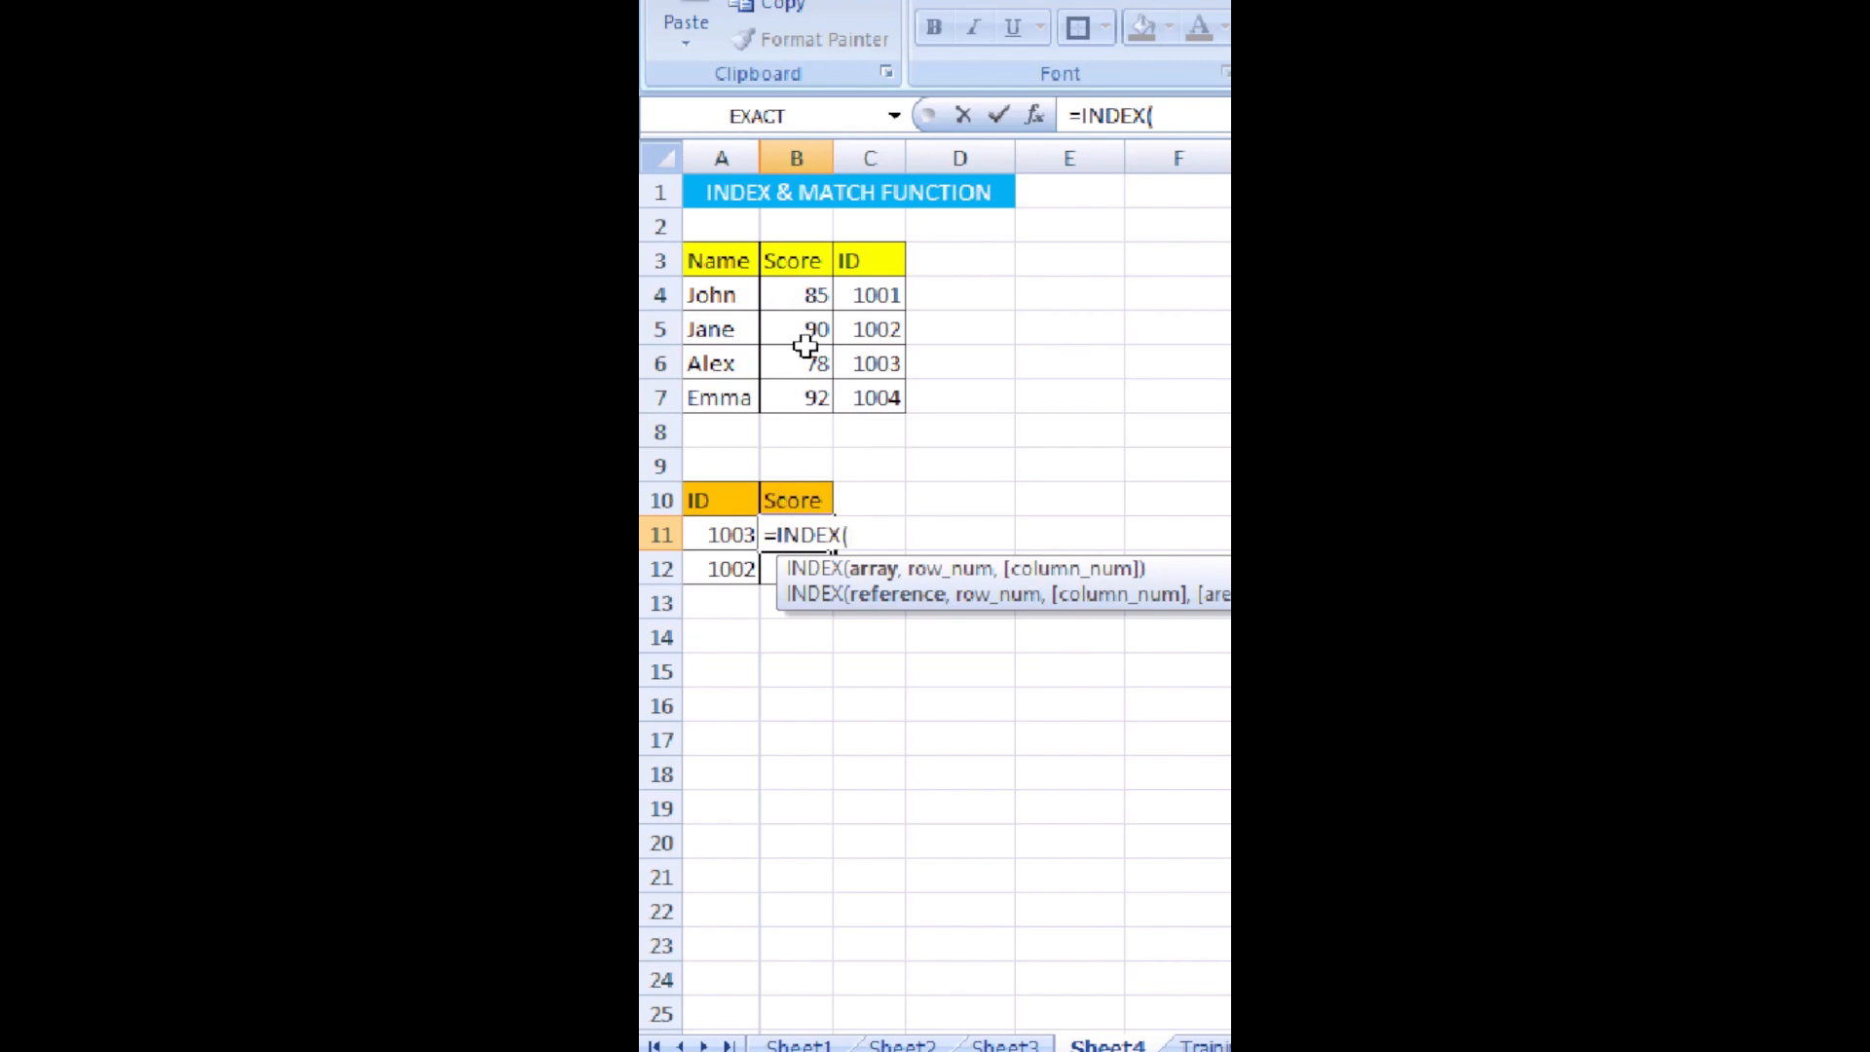
{"action": "left_click_drag", "start_coordinate": [805, 293], "coordinate": [802, 401]}
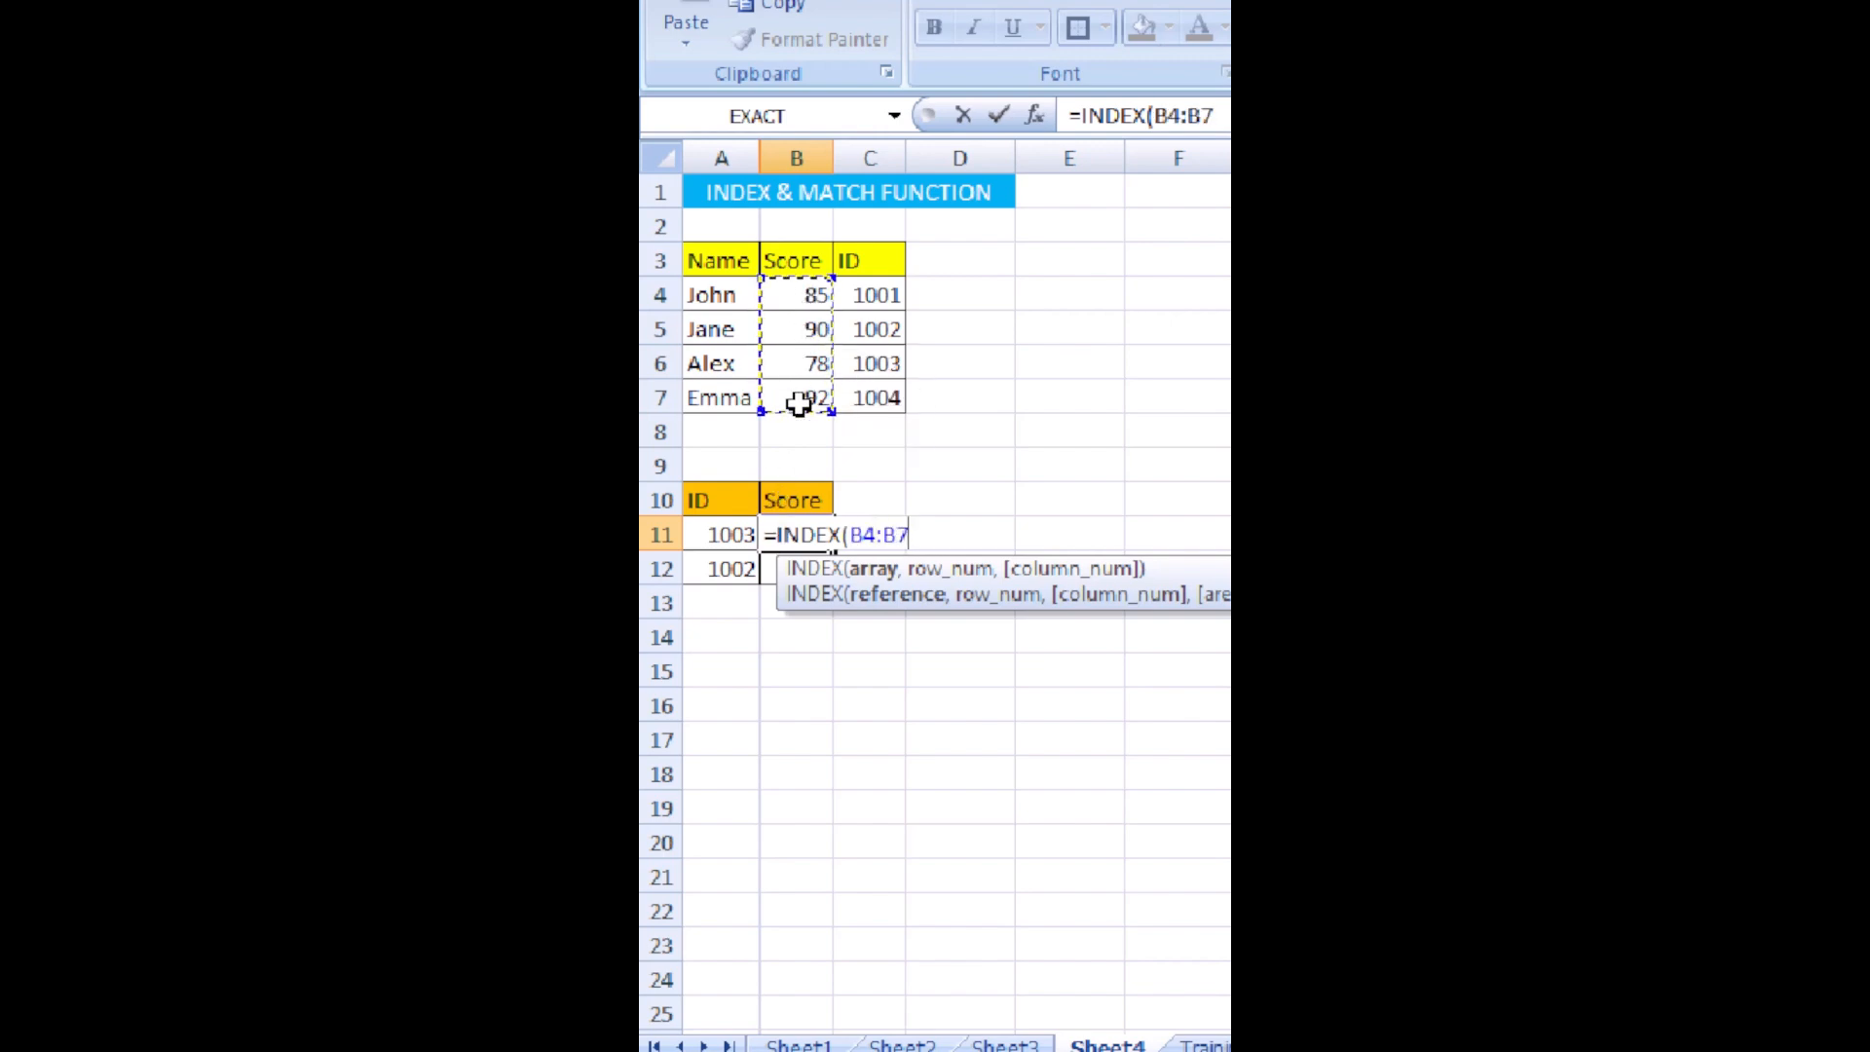
{"action": "key", "text": "F4"}
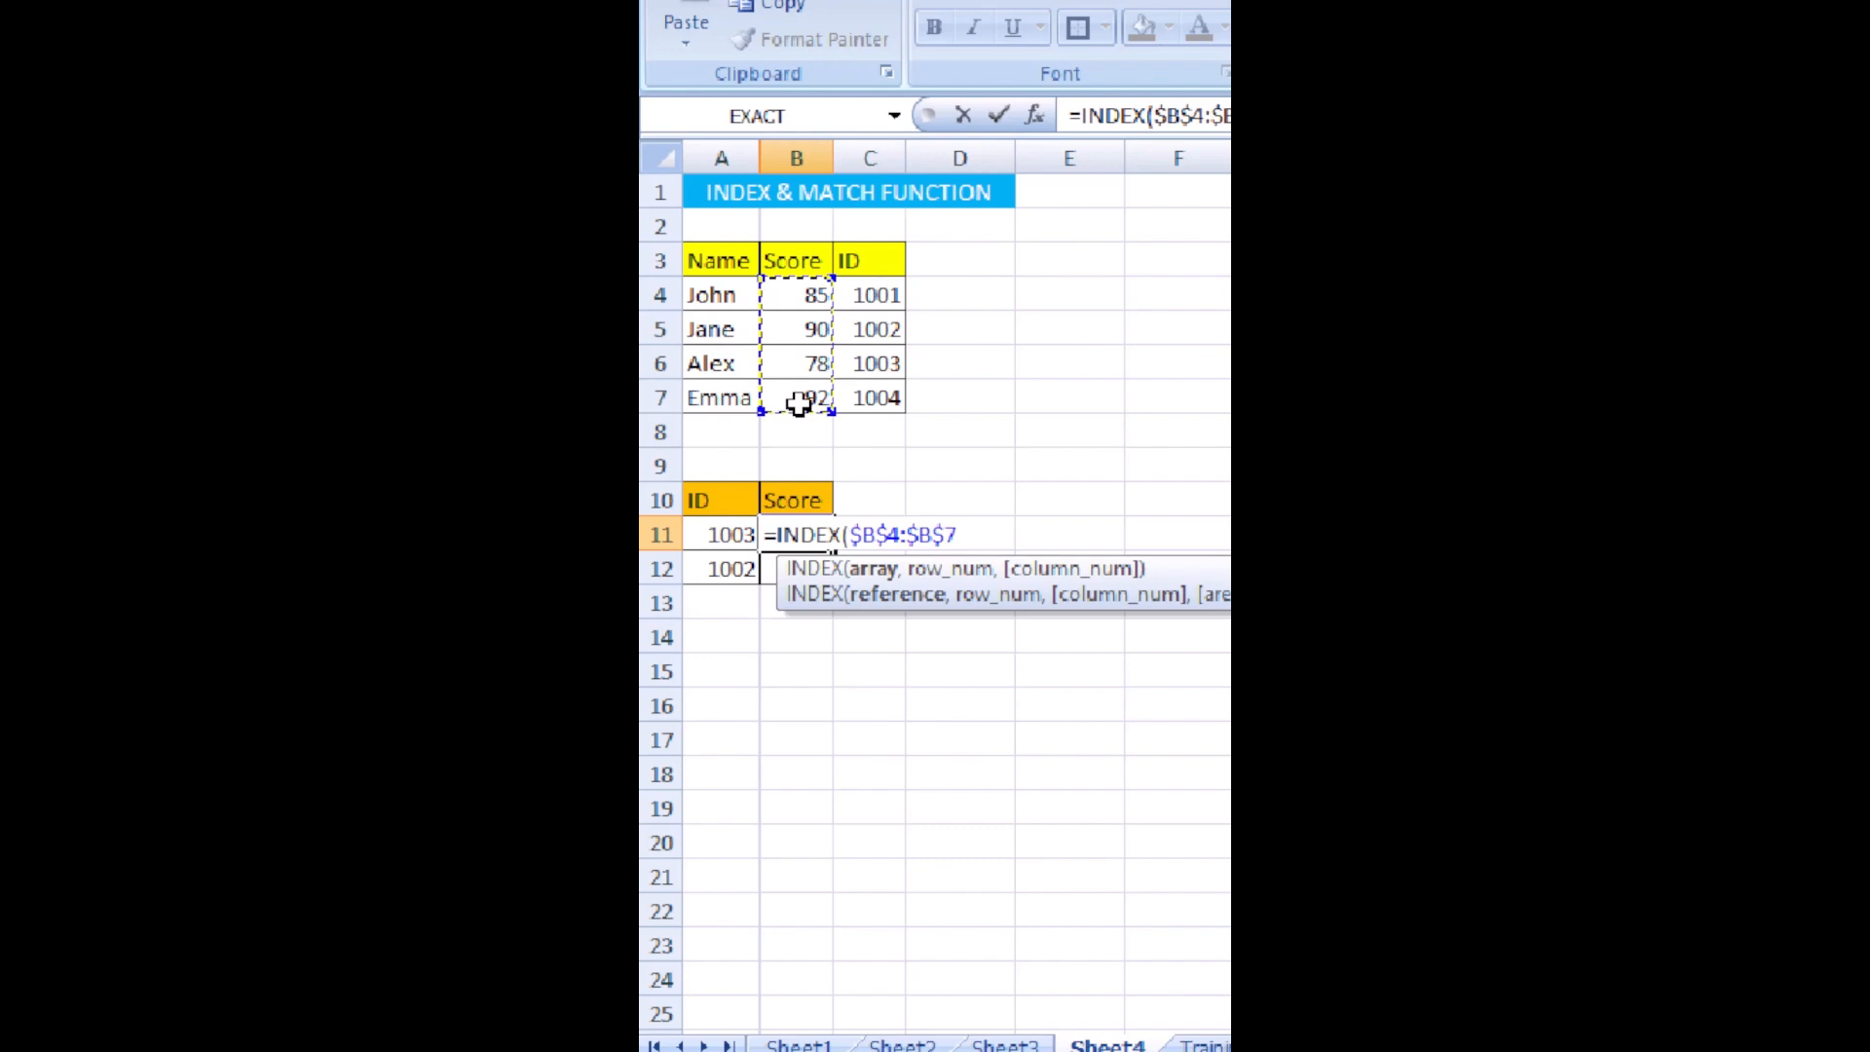
Complete the B11 formula with MATCH of A11 in the absolute ID range $C$4:$C$7, using match type 0.
{"action": "type", "text": ",MATCH"}
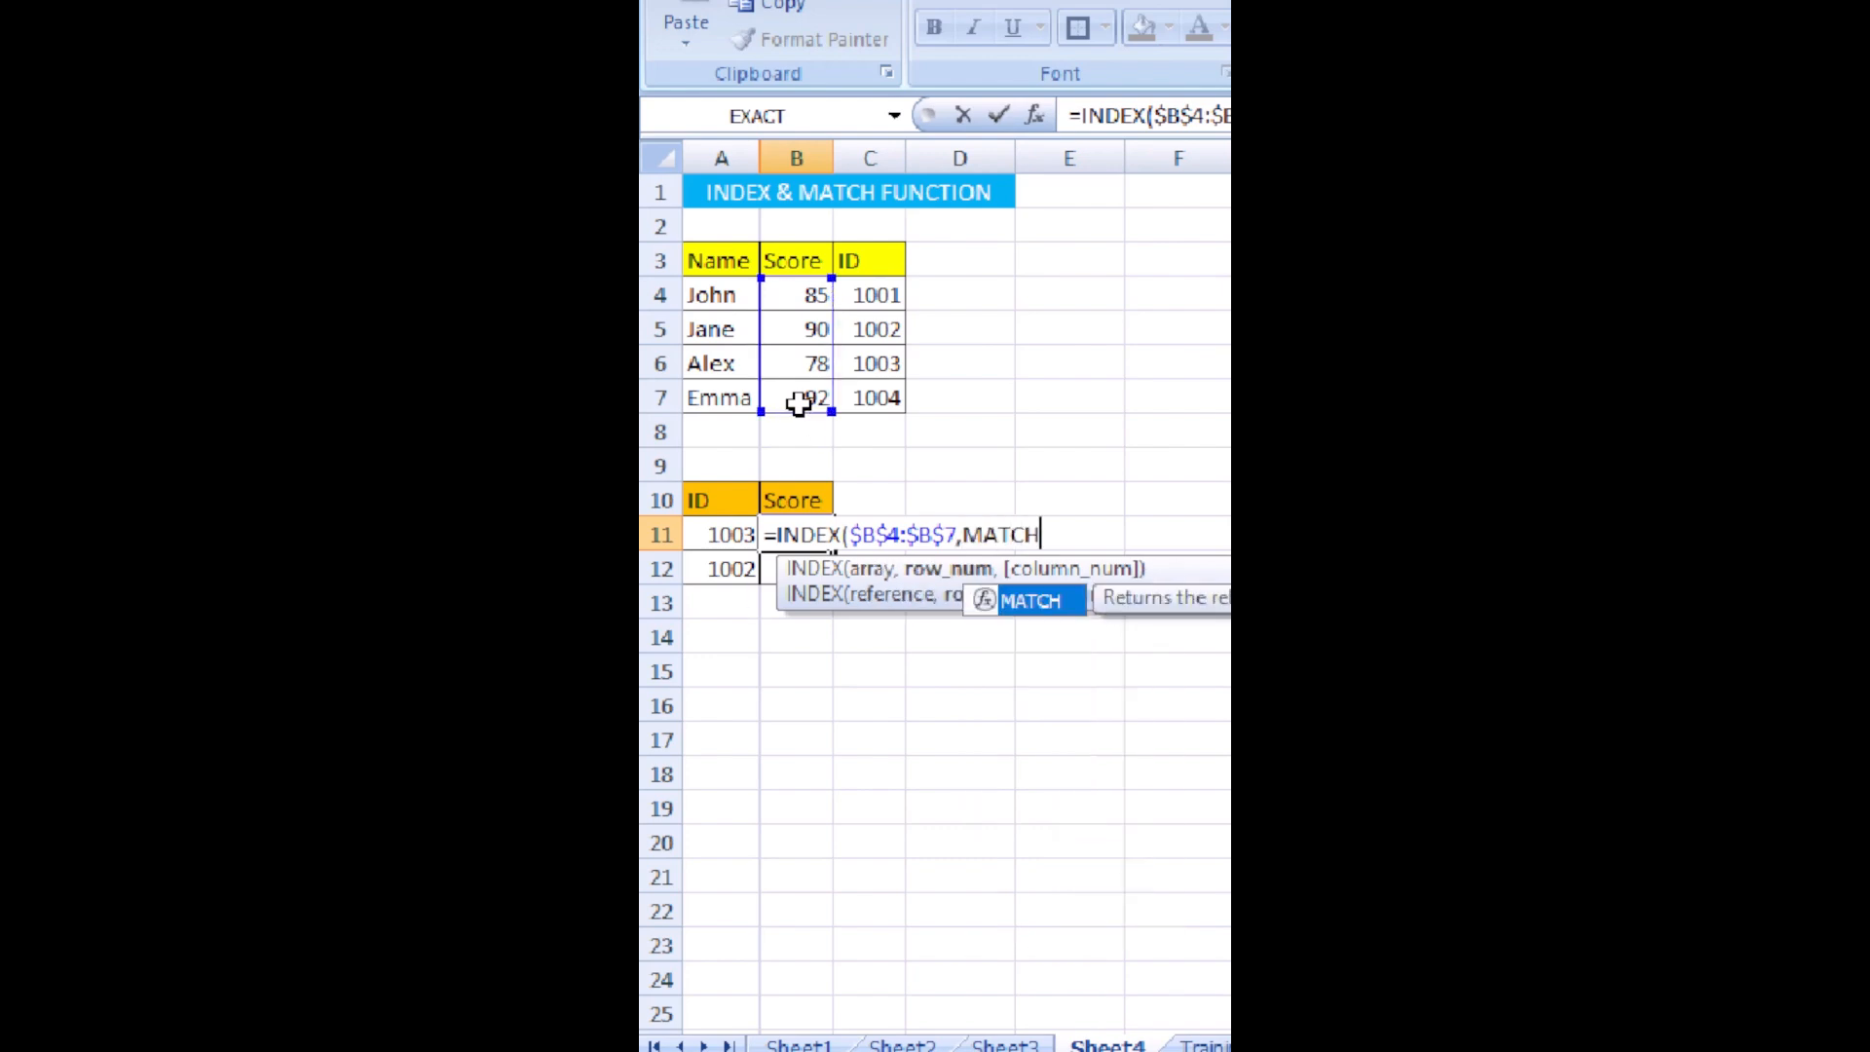
{"action": "type", "text": "("}
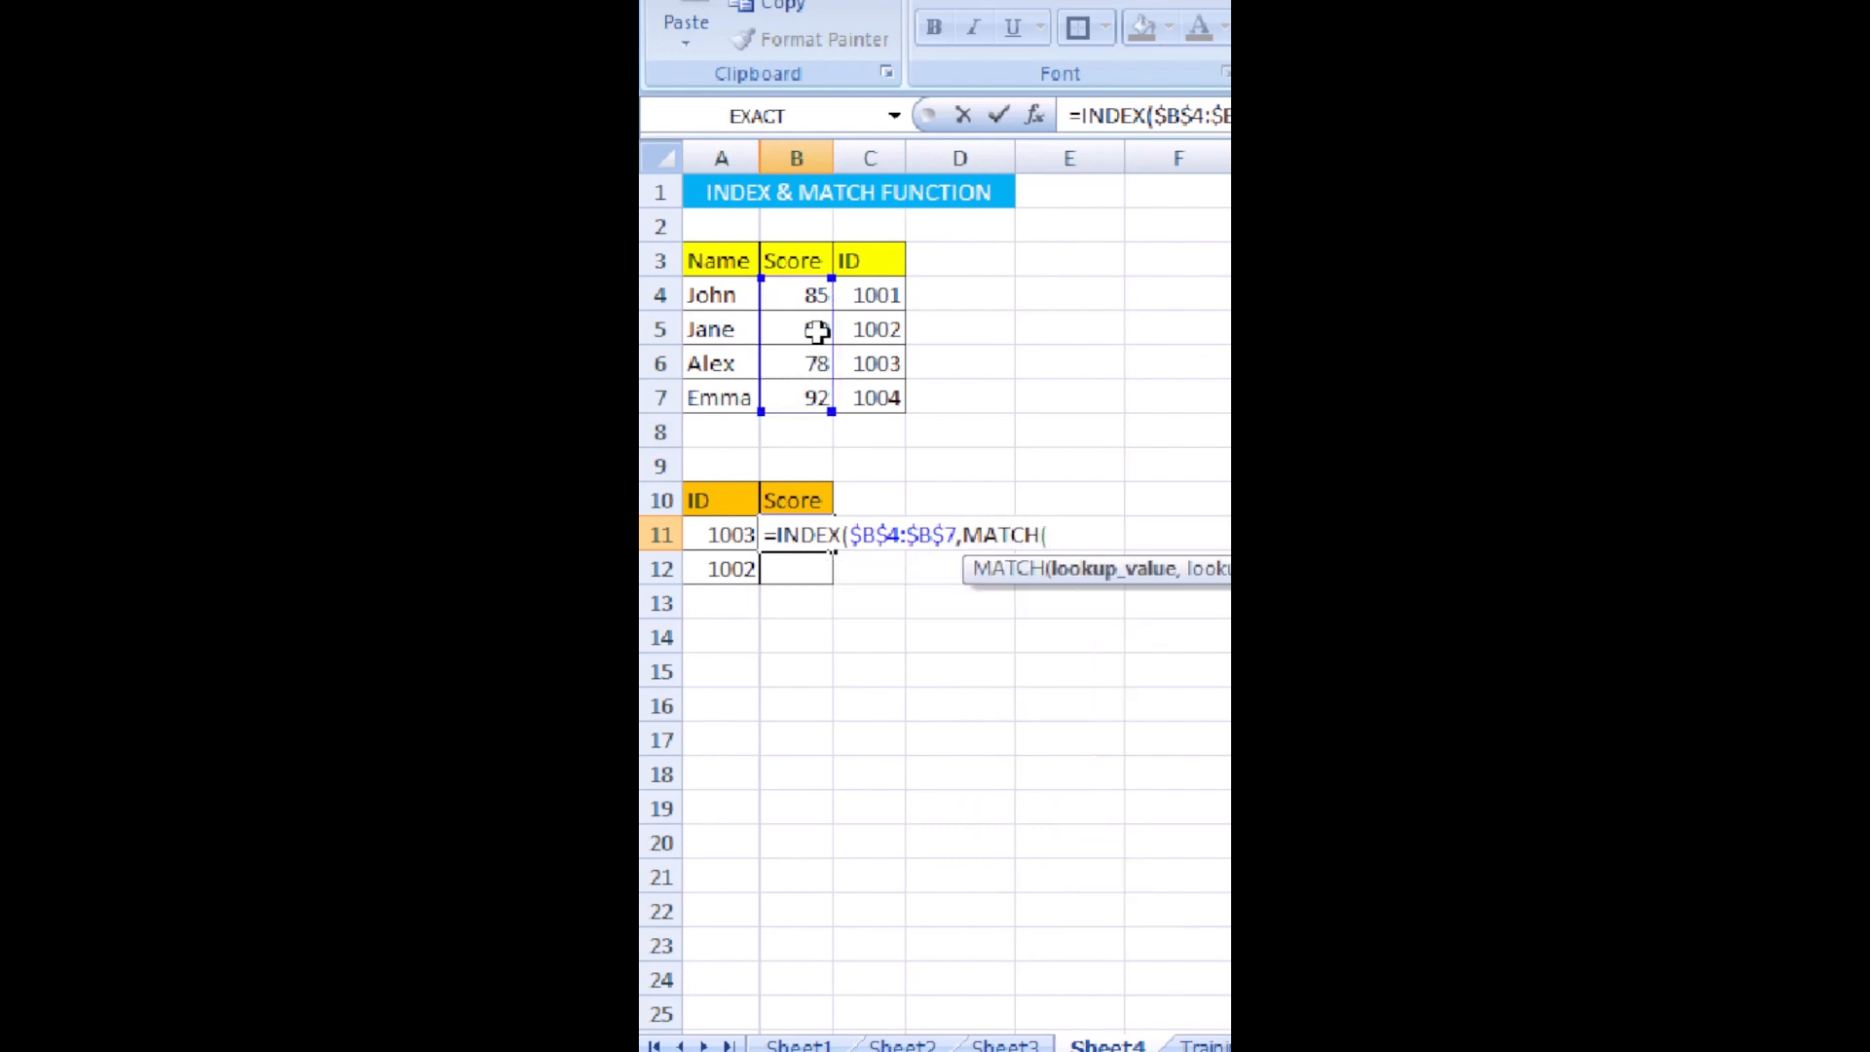
{"action": "left_click", "coordinate": [715, 536]}
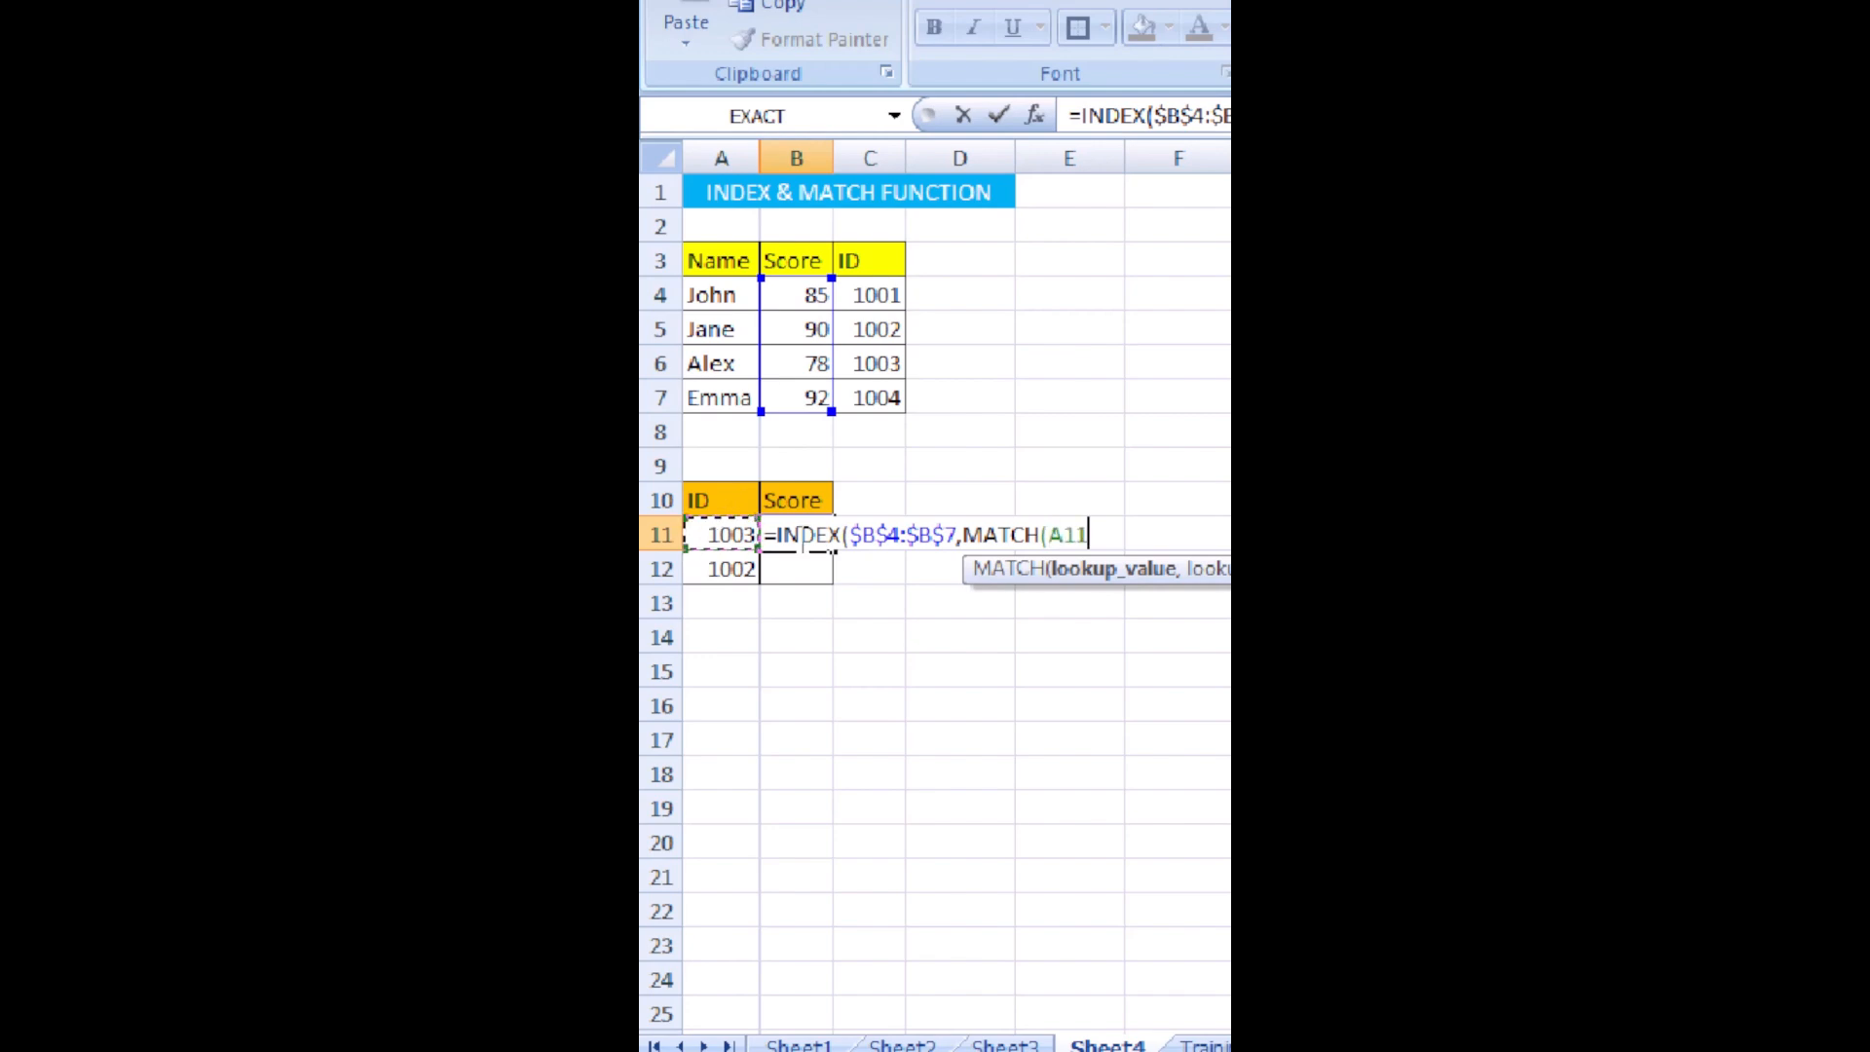
{"action": "type", "text": ","}
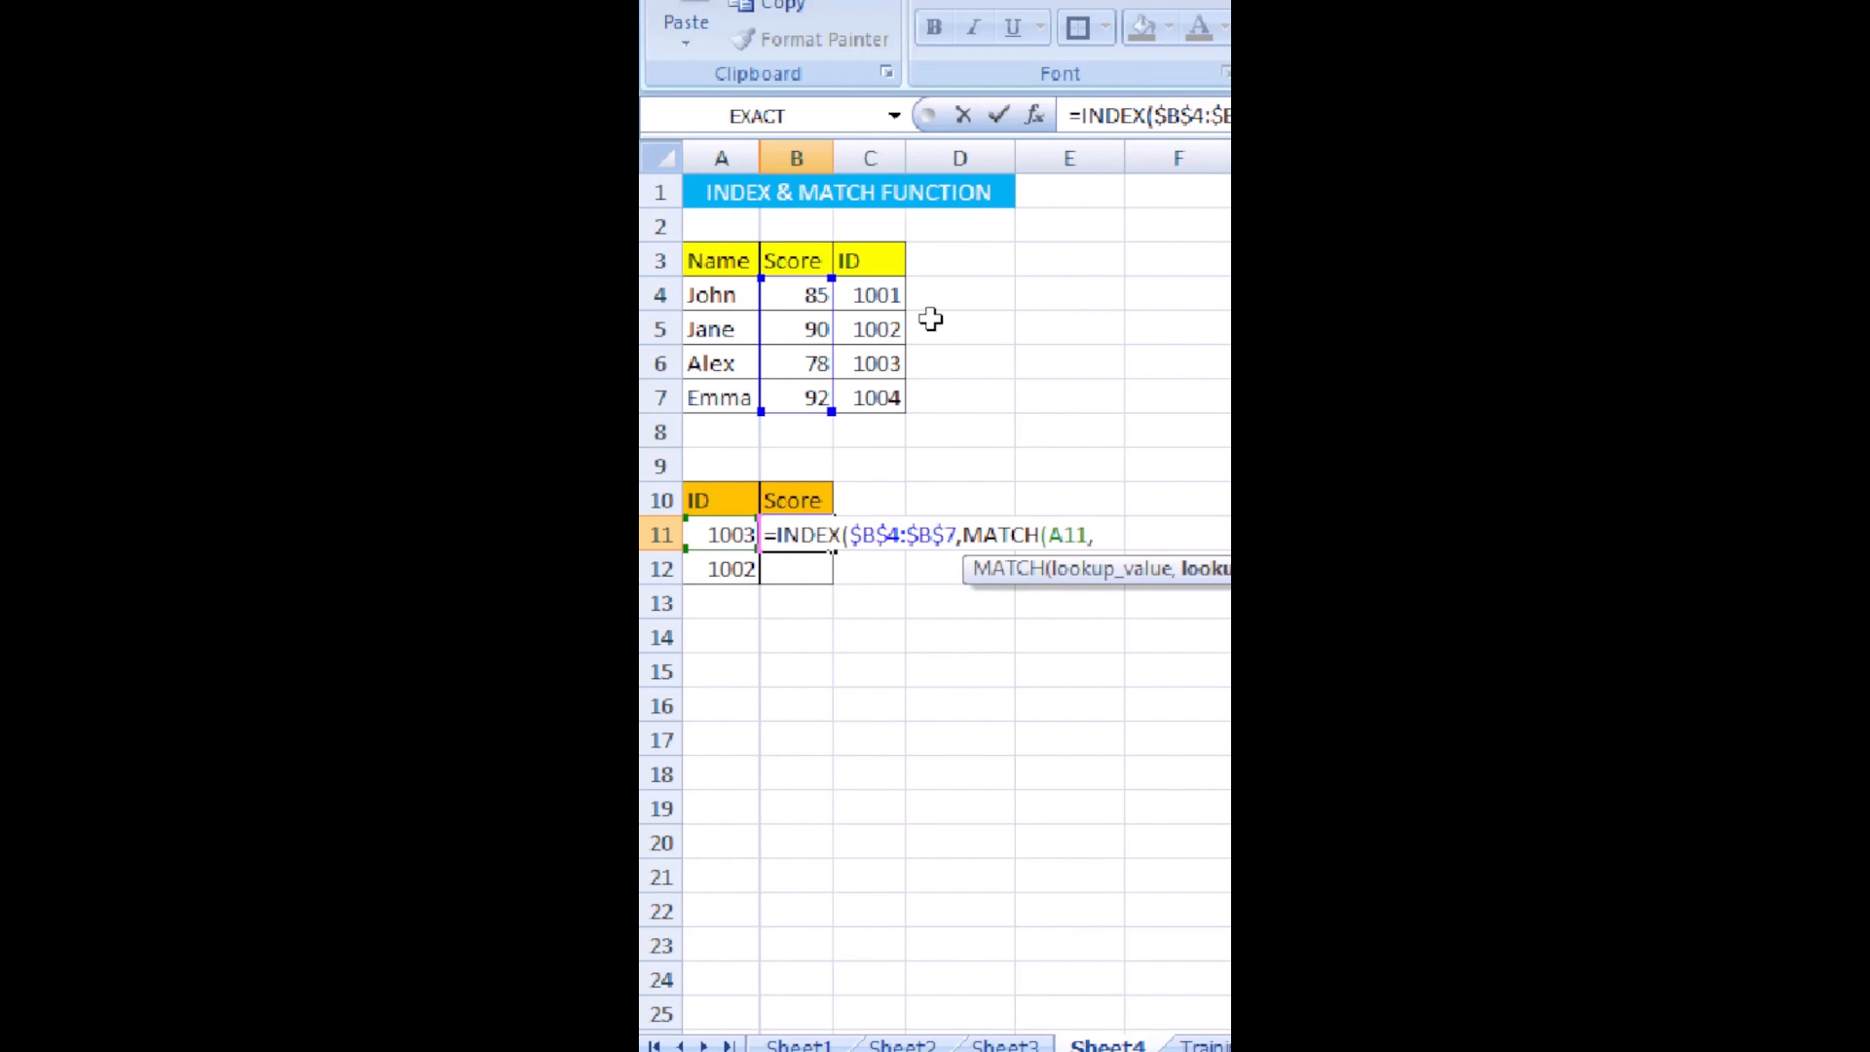
{"action": "left_click_drag", "start_coordinate": [868, 285], "coordinate": [881, 388]}
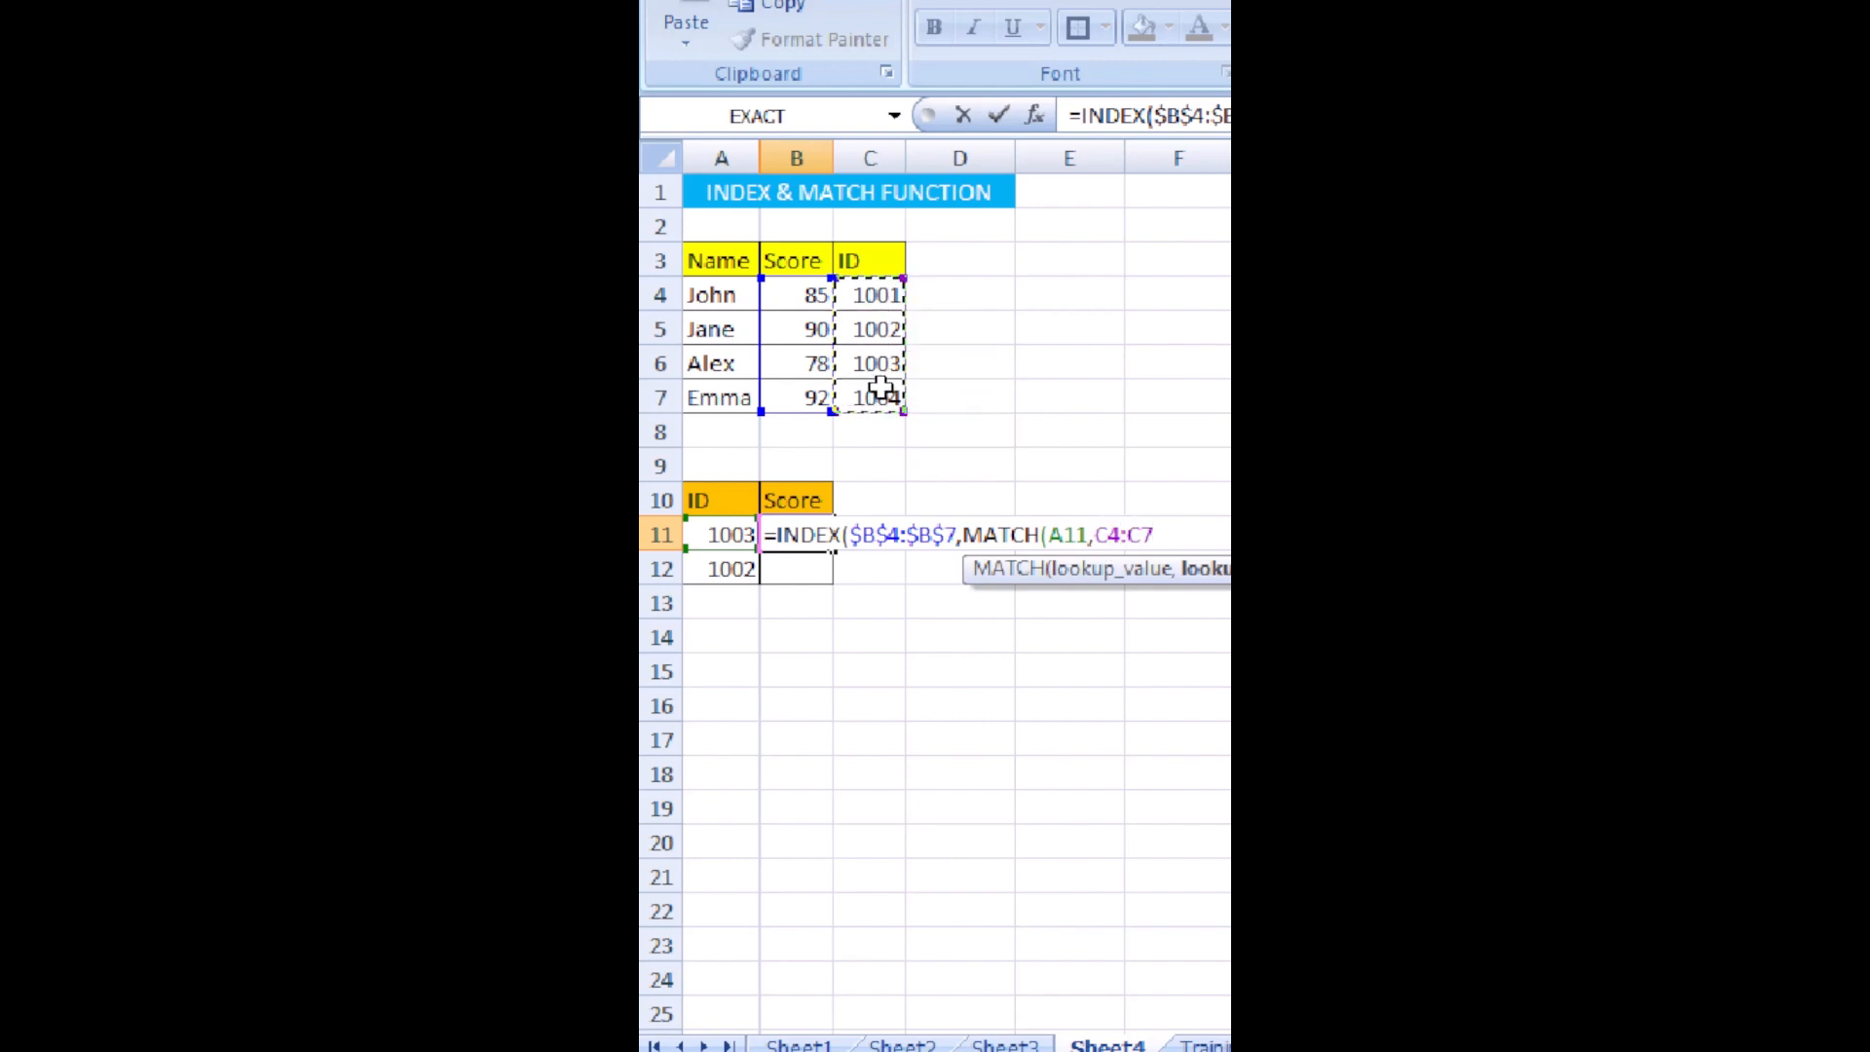
{"action": "key", "text": "F4"}
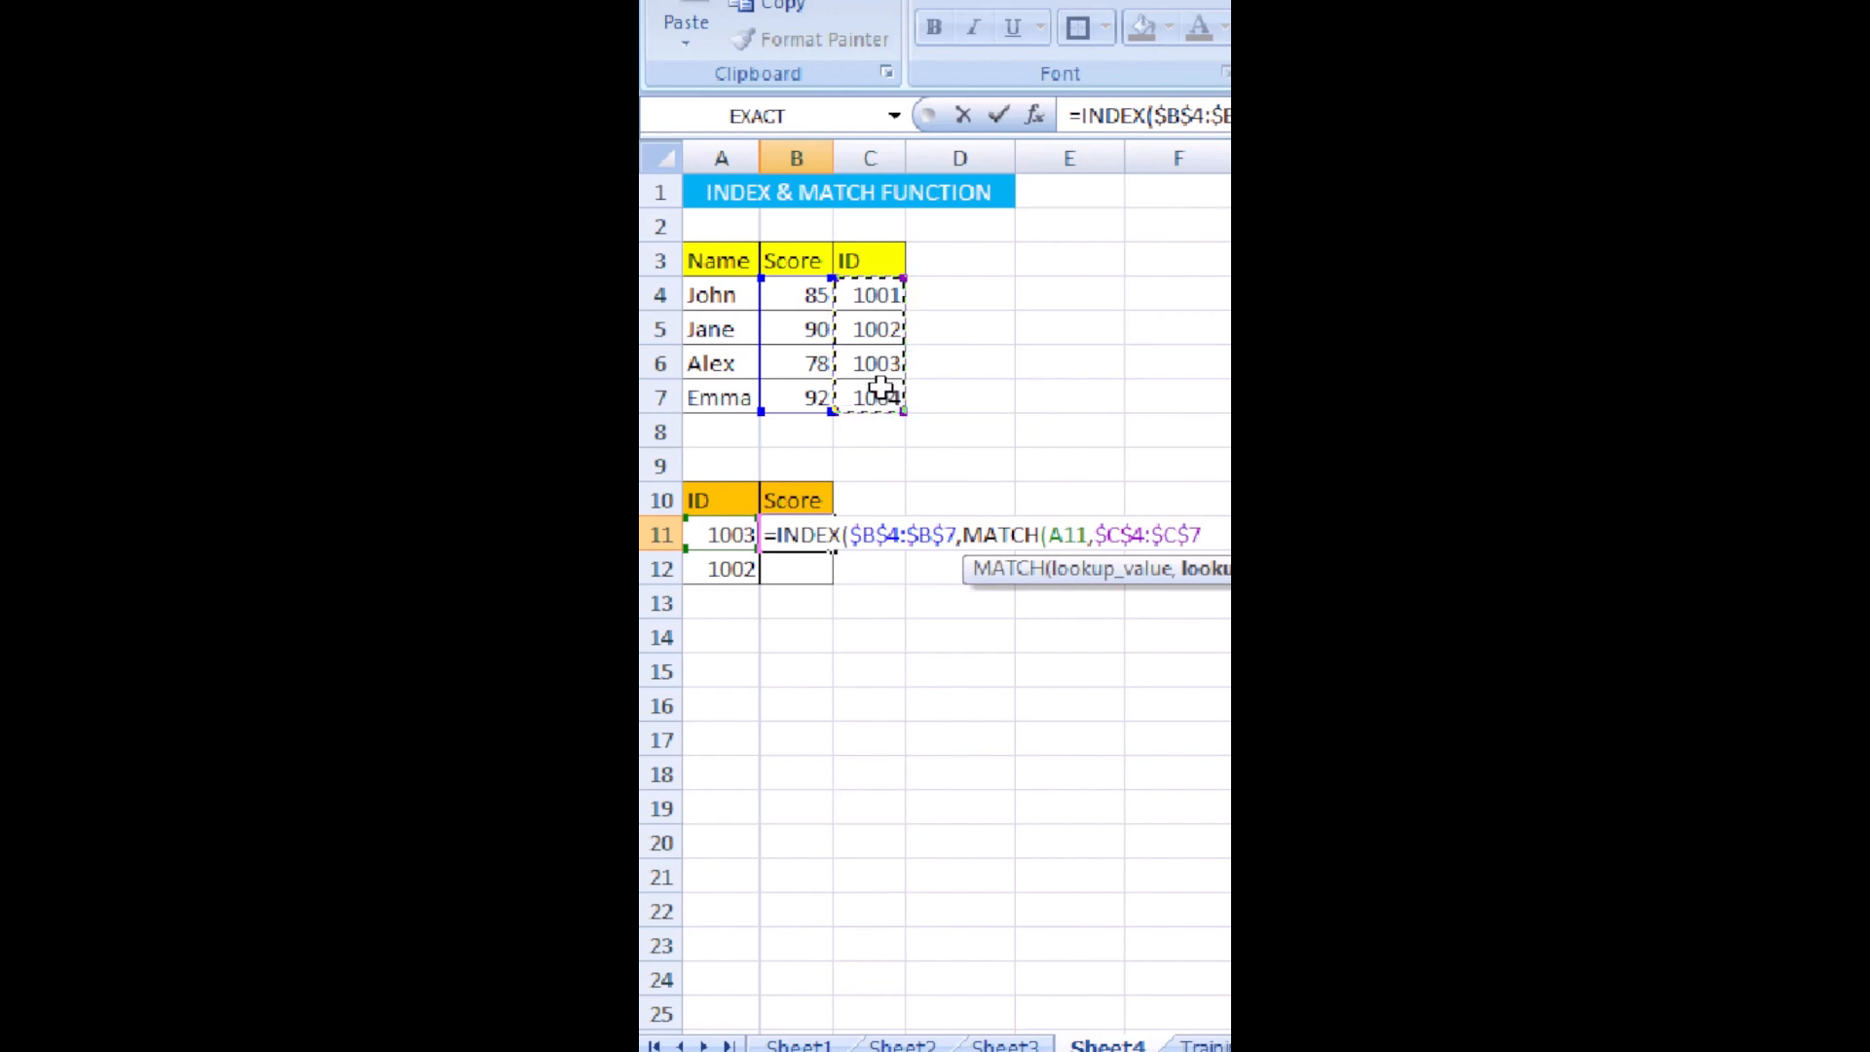
{"action": "type", "text": ","}
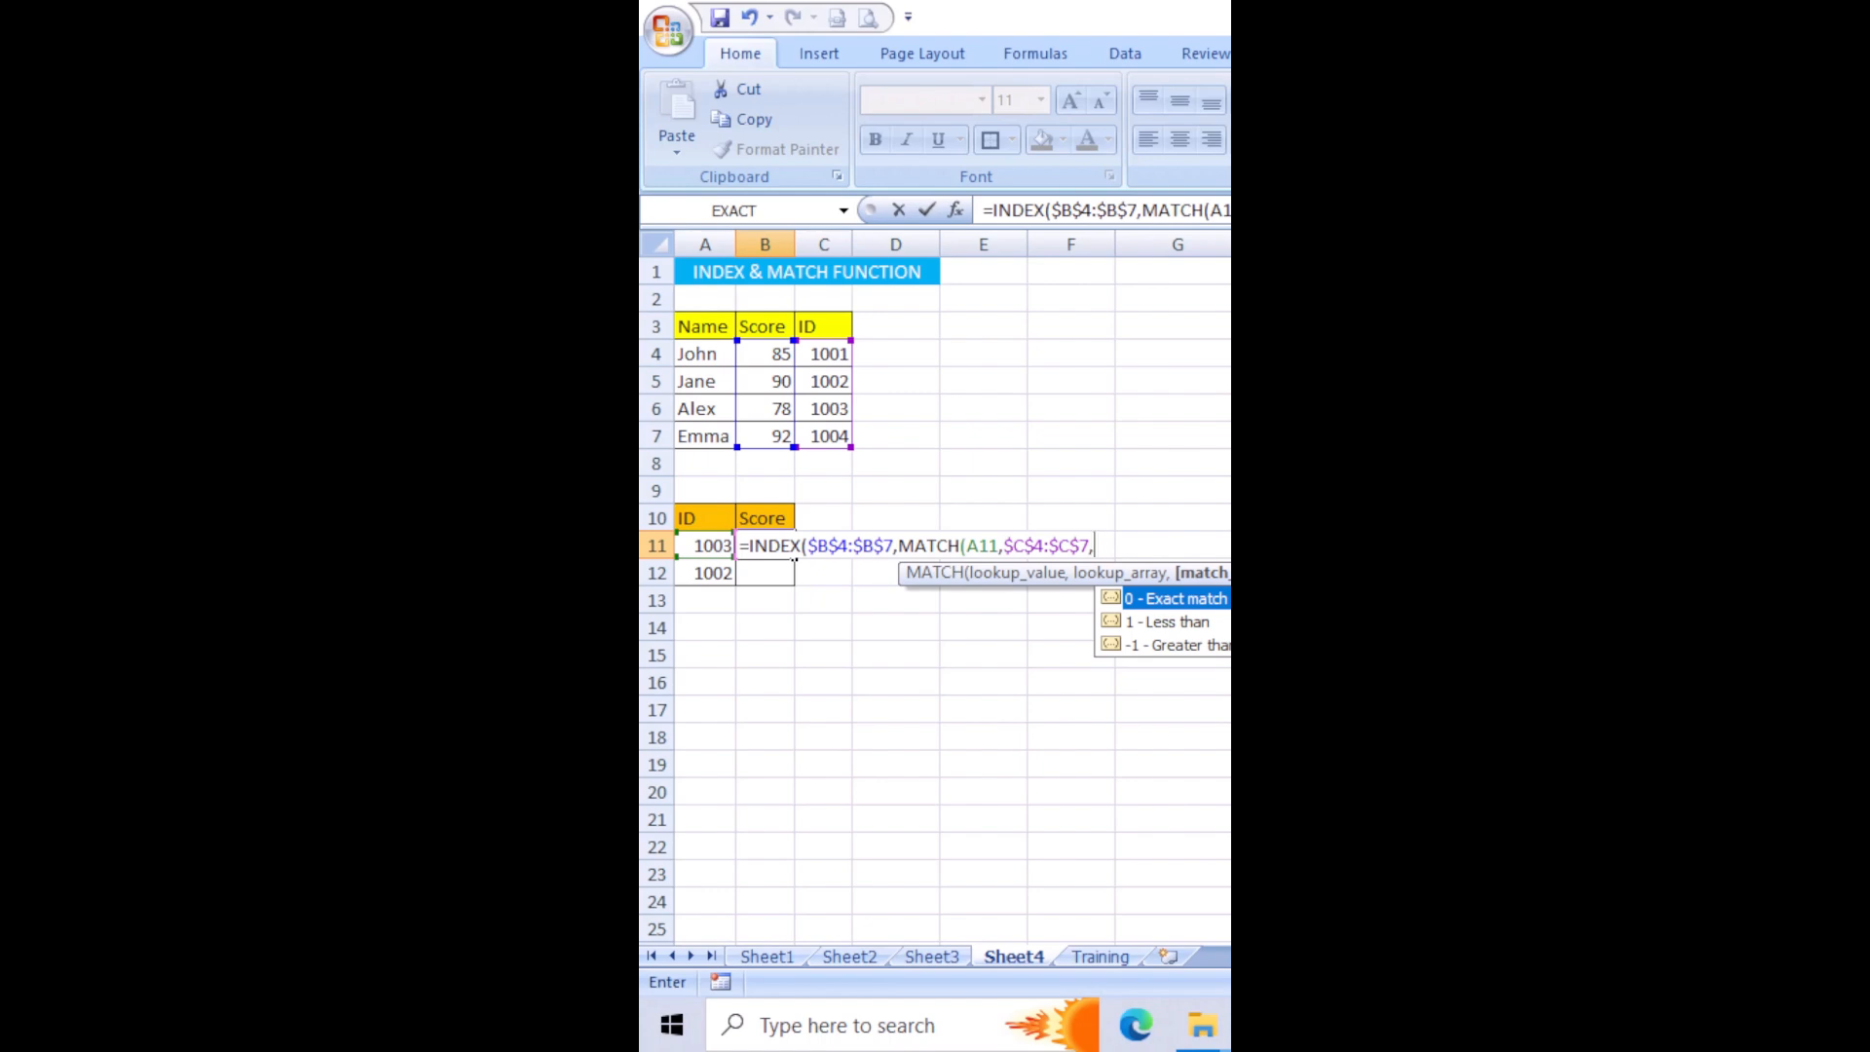
{"action": "type", "text": "0)"}
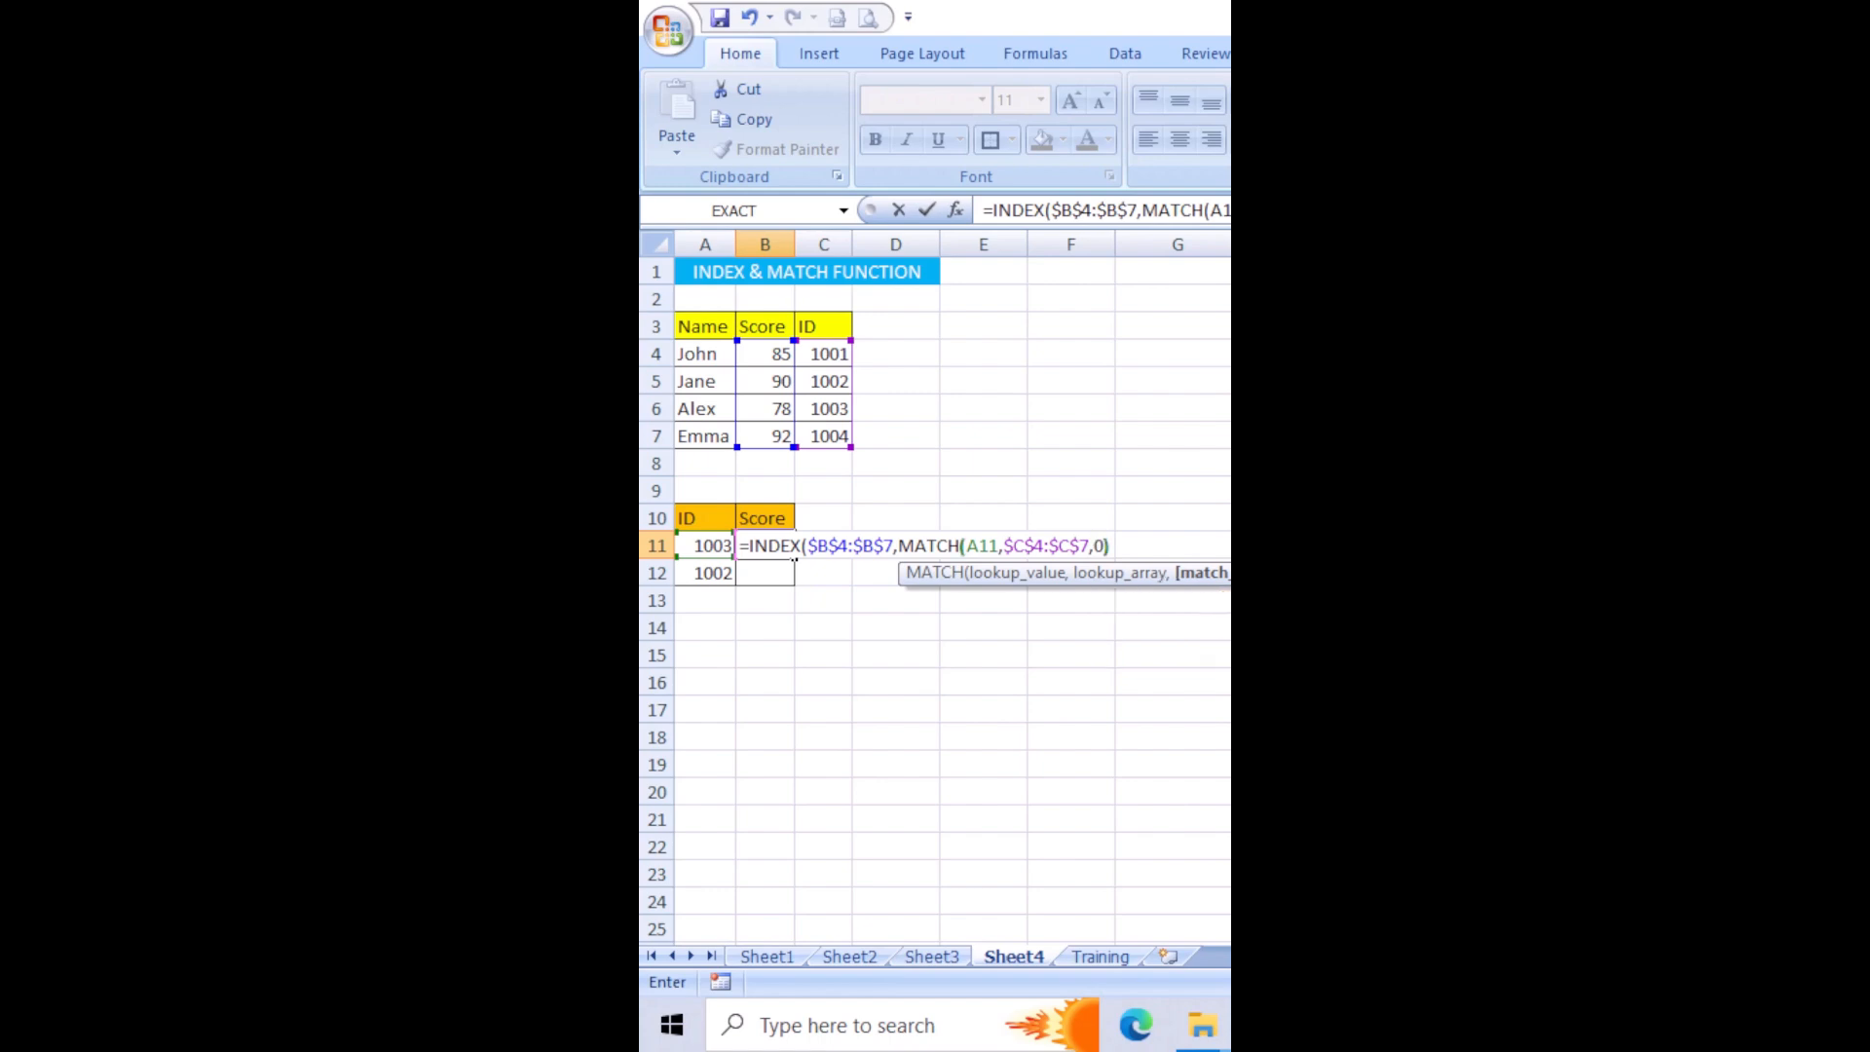
{"action": "type", "text": ")"}
{"action": "key", "text": "Return"}
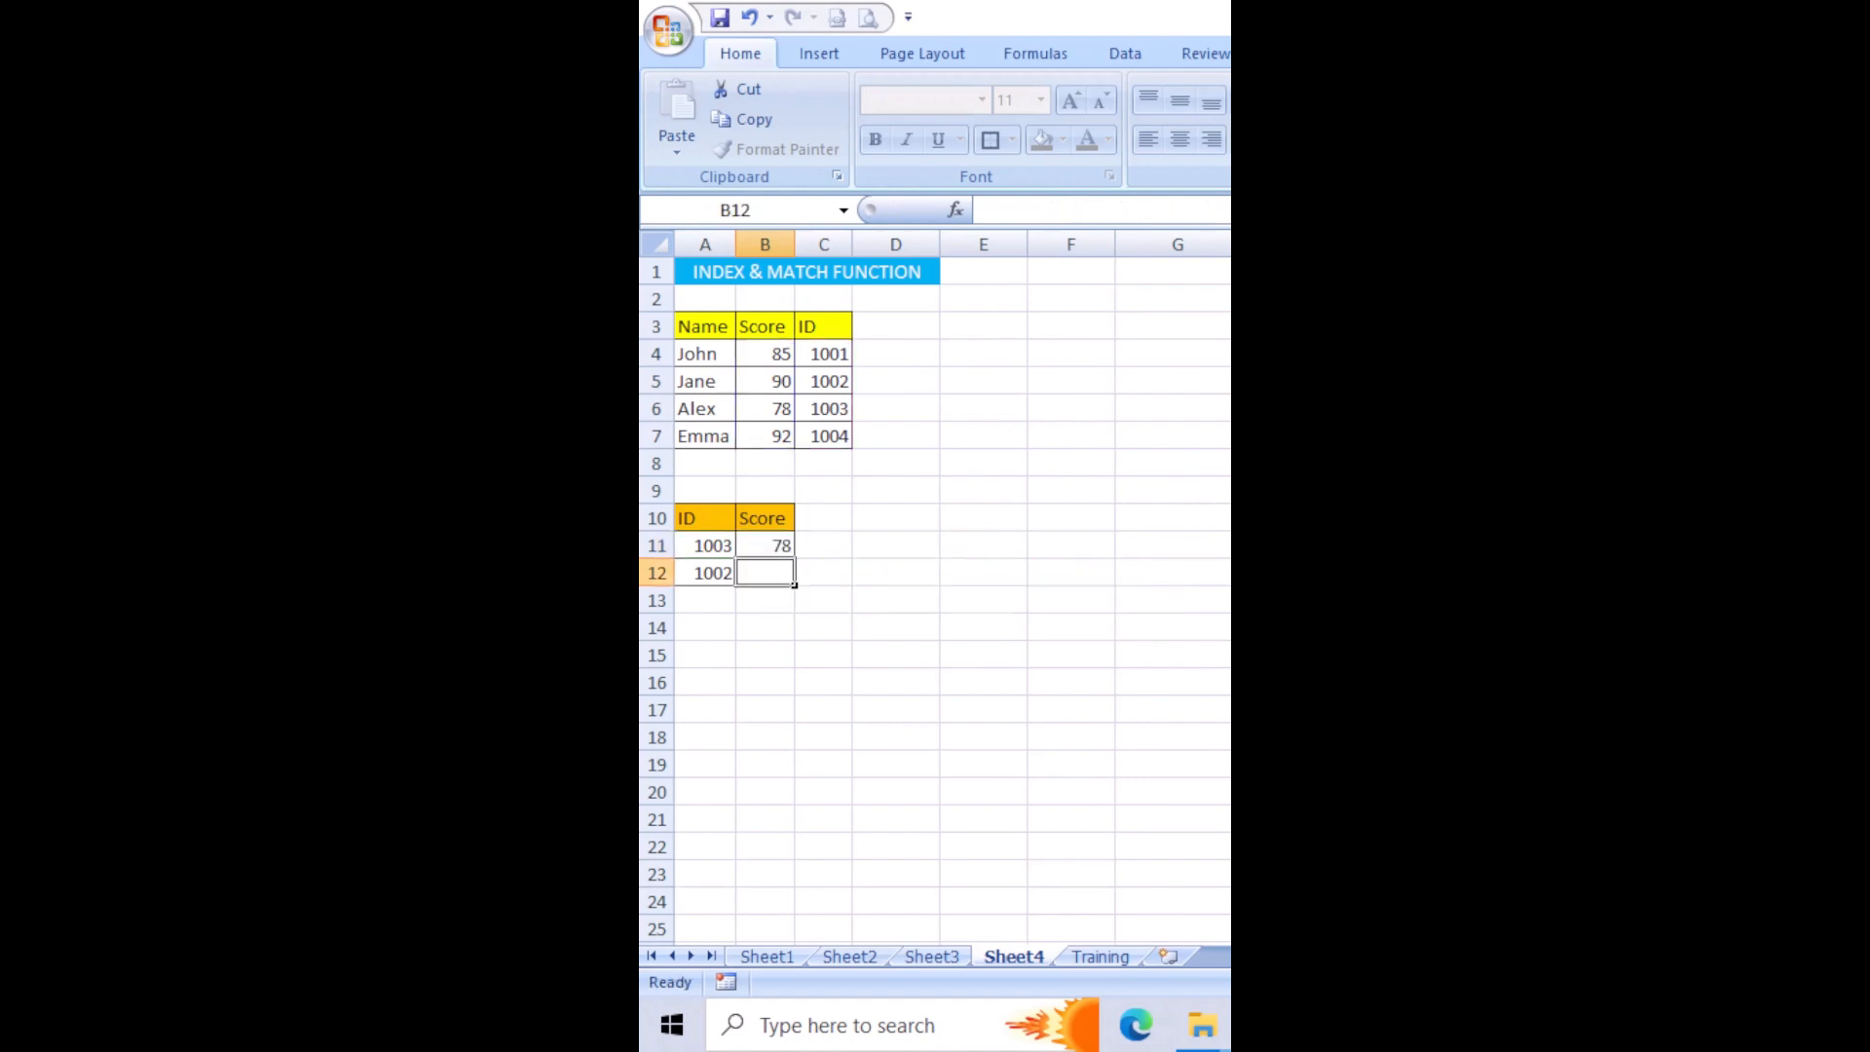
Copy the INDEX and MATCH formula from B11 to B12 for the second ID.
{"action": "key", "text": "Up"}
{"action": "key", "text": "ctrl+c"}
{"action": "key", "text": "Down"}
{"action": "key", "text": "ctrl+v"}
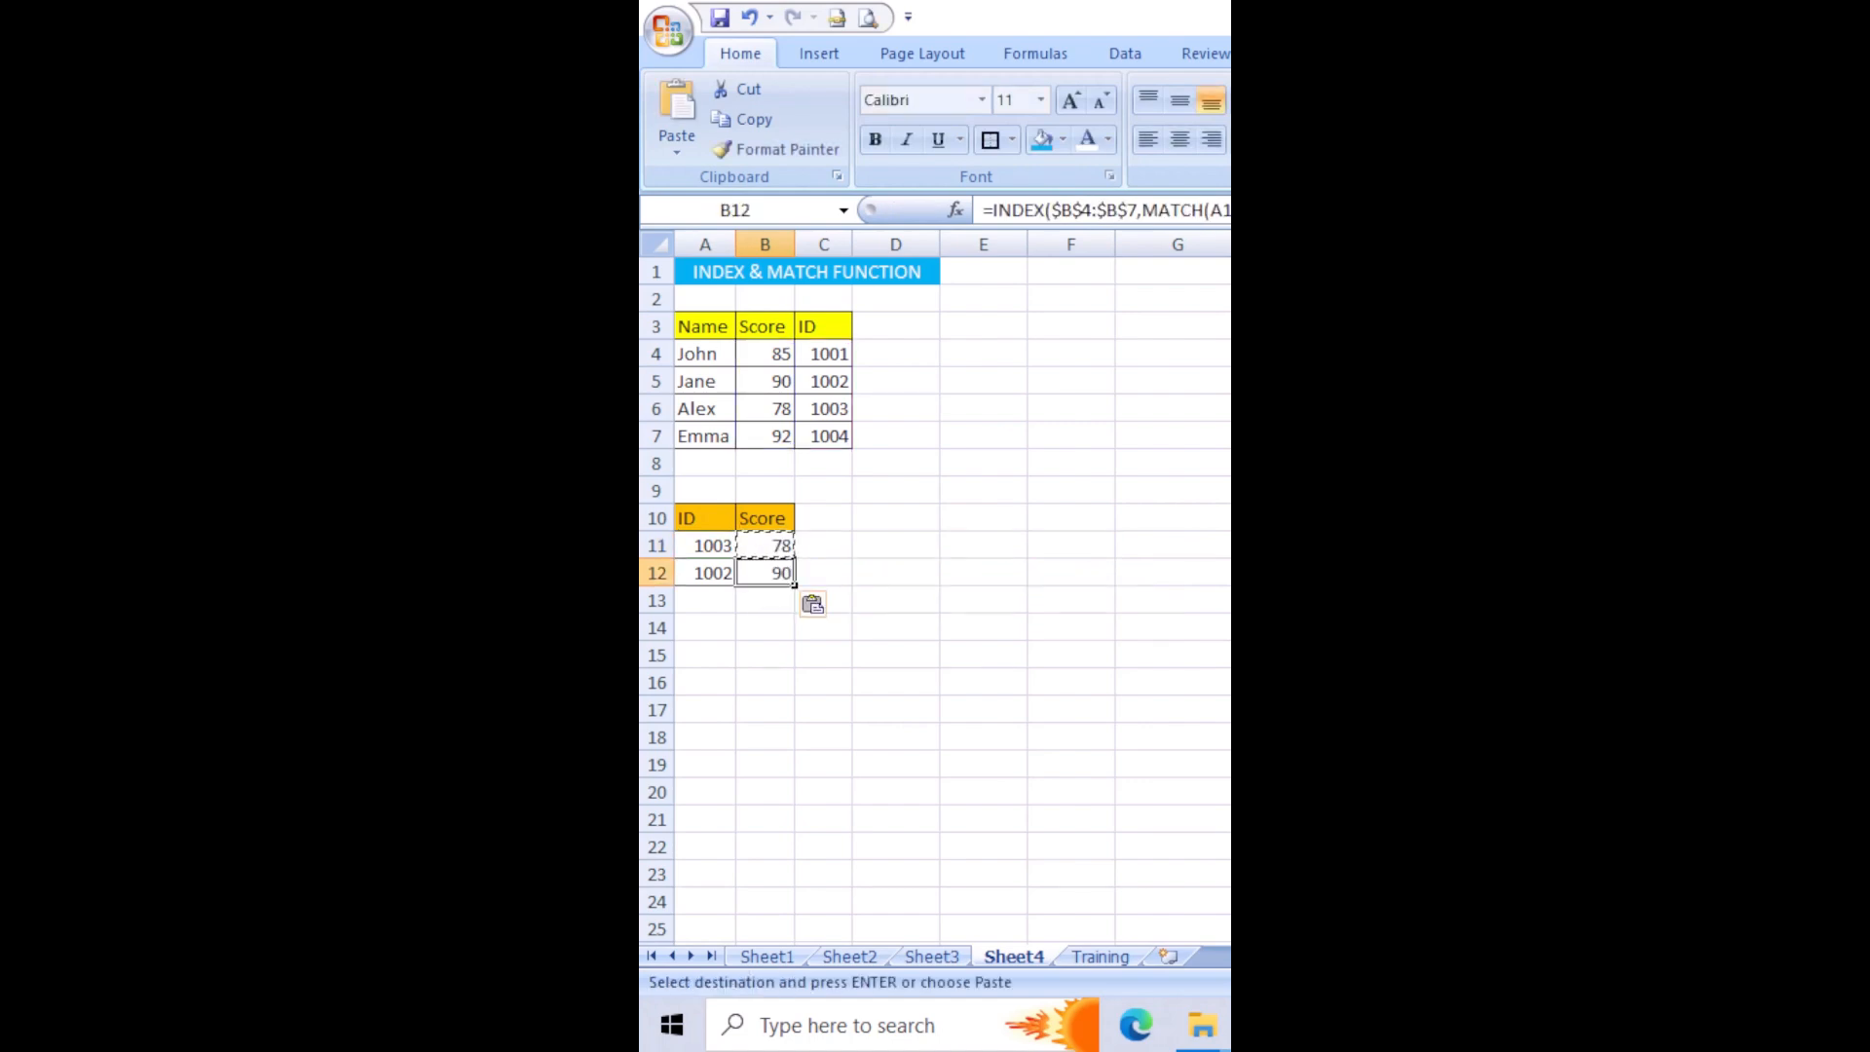
{"action": "key", "text": "Up"}
{"action": "key", "text": "Left"}
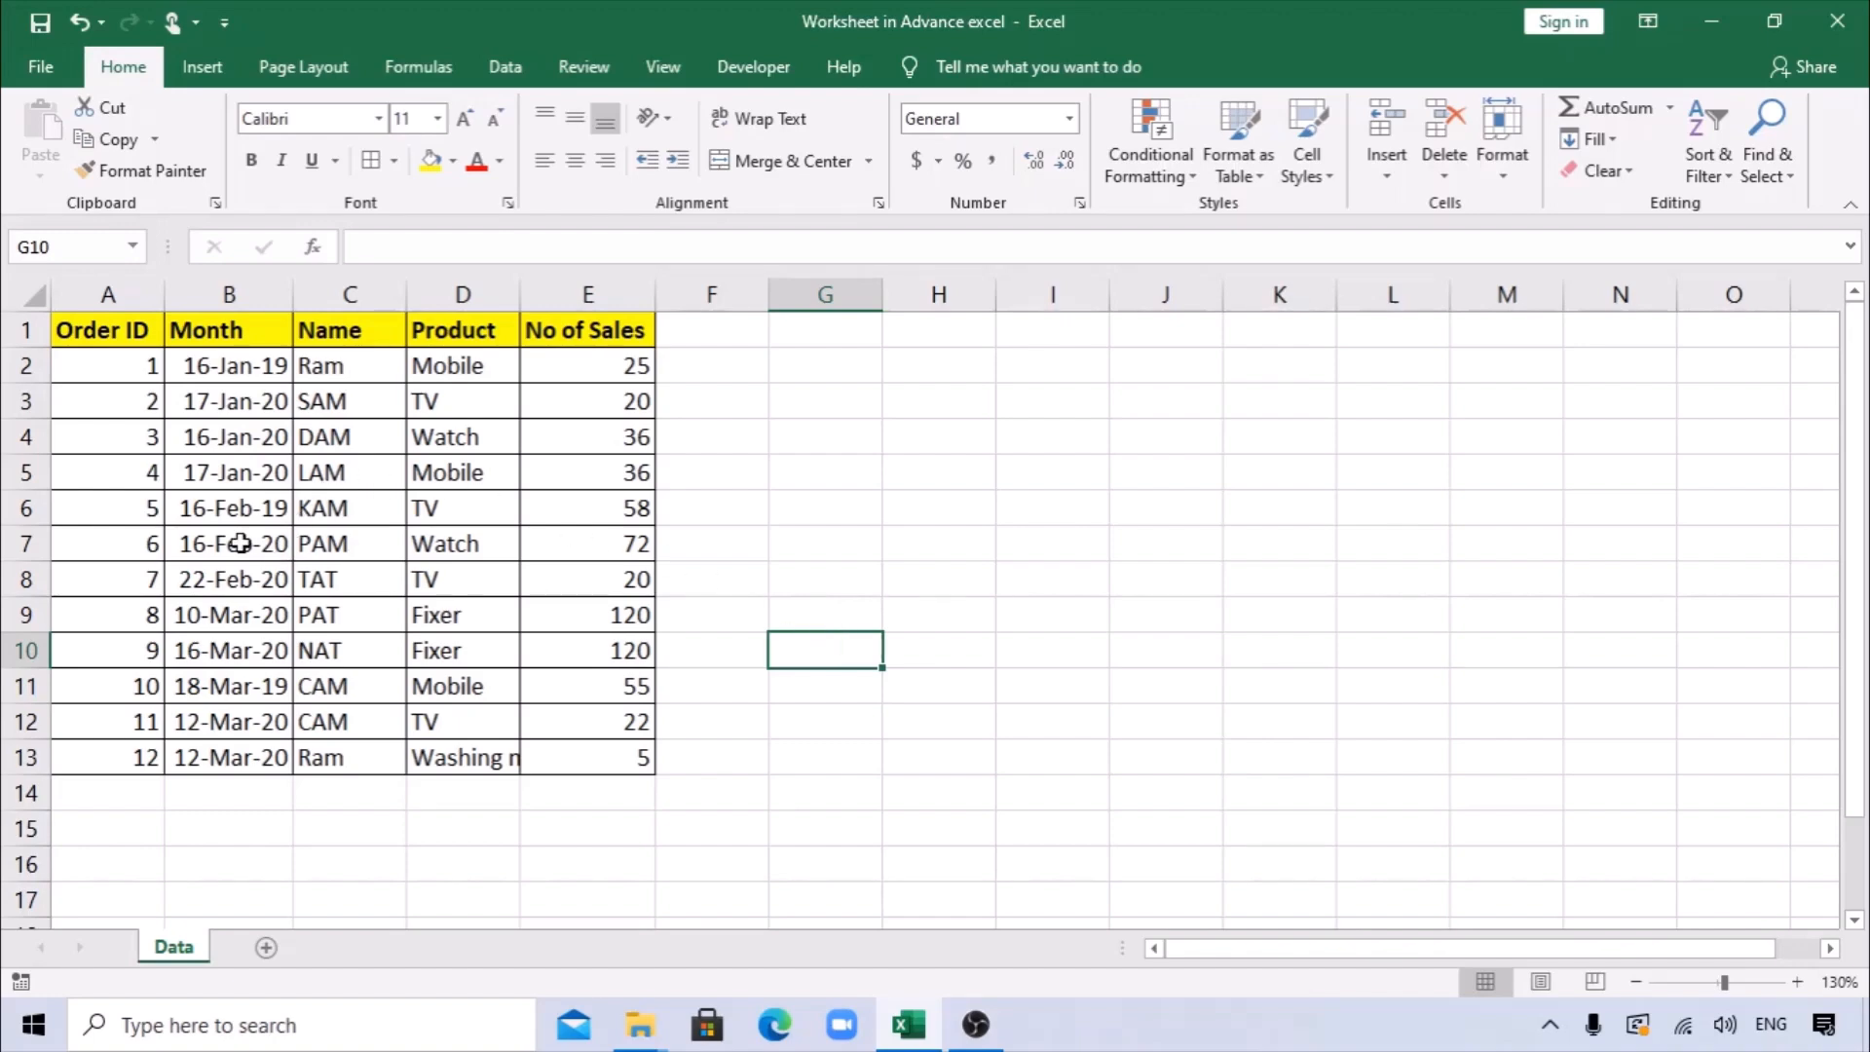
Review the column headers and the full order data range A1:E13 on the Data sheet.
{"action": "left_click_drag", "start_coordinate": [115, 333], "coordinate": [226, 334]}
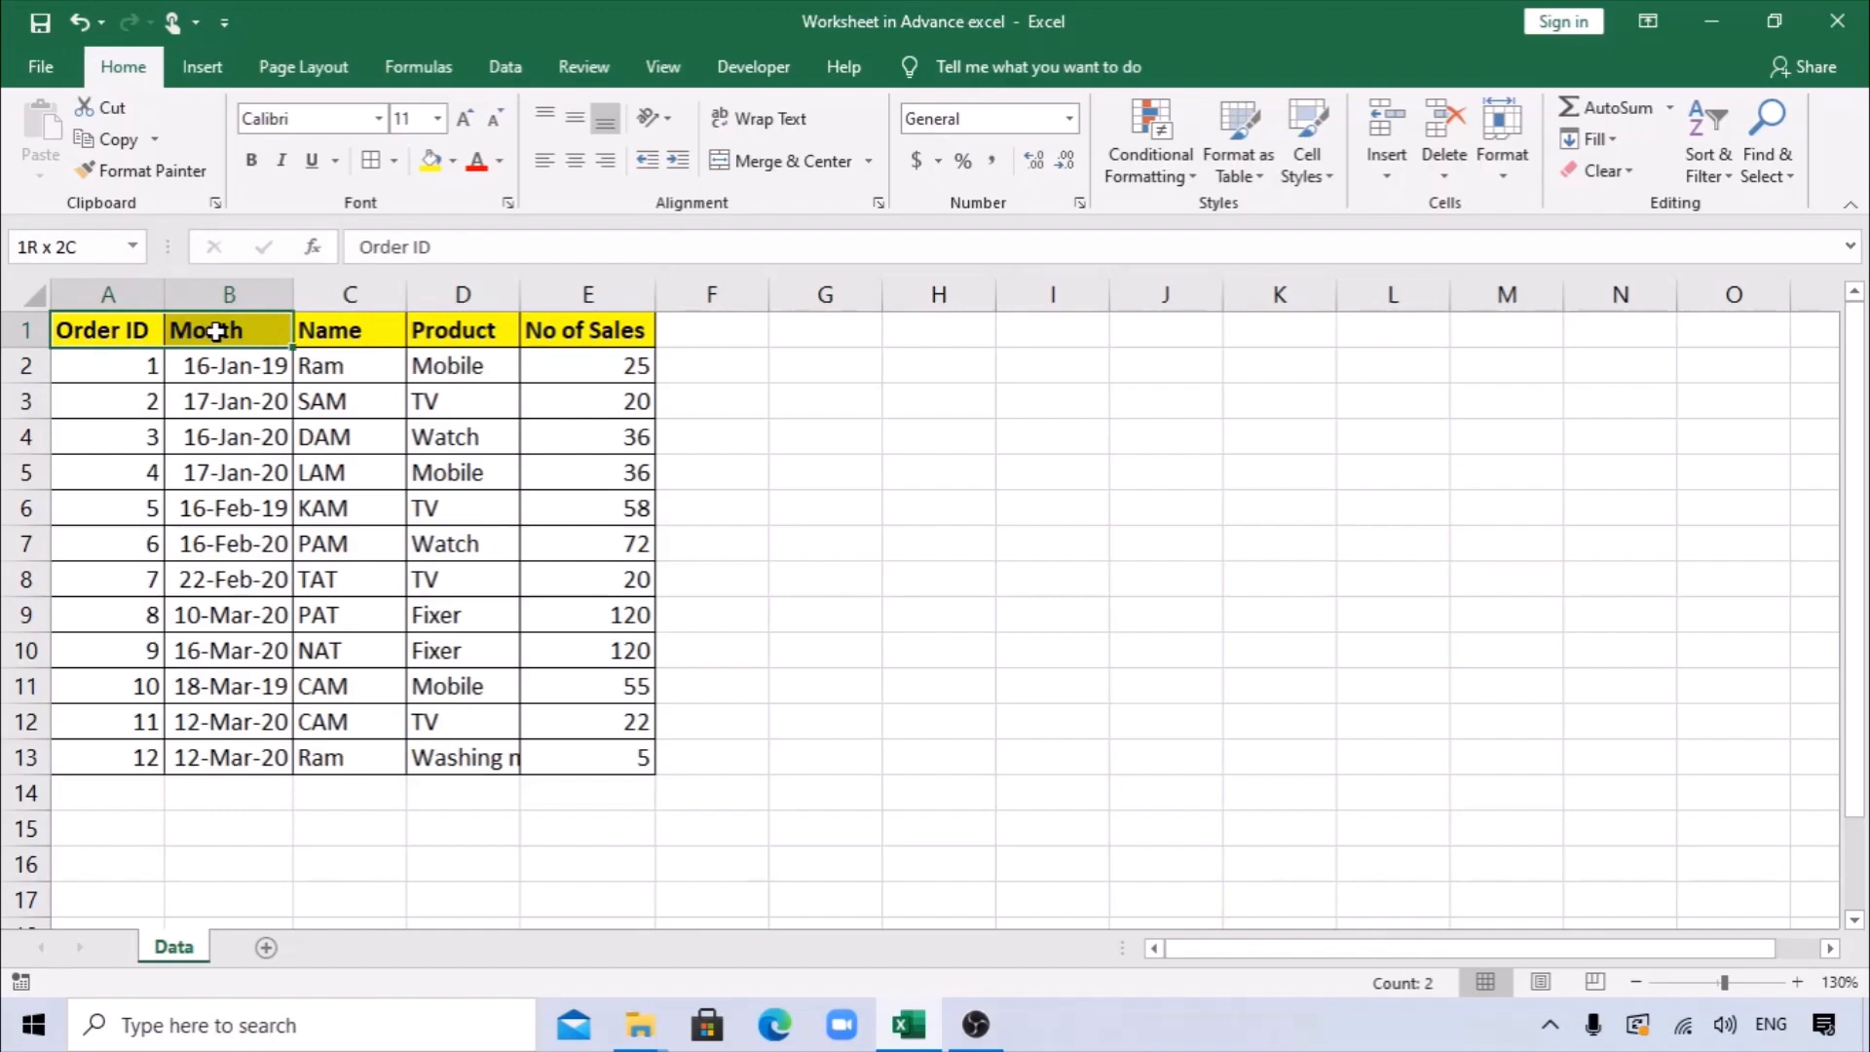
{"action": "left_click", "coordinate": [359, 333]}
{"action": "left_click", "coordinate": [458, 333]}
{"action": "left_click", "coordinate": [604, 329]}
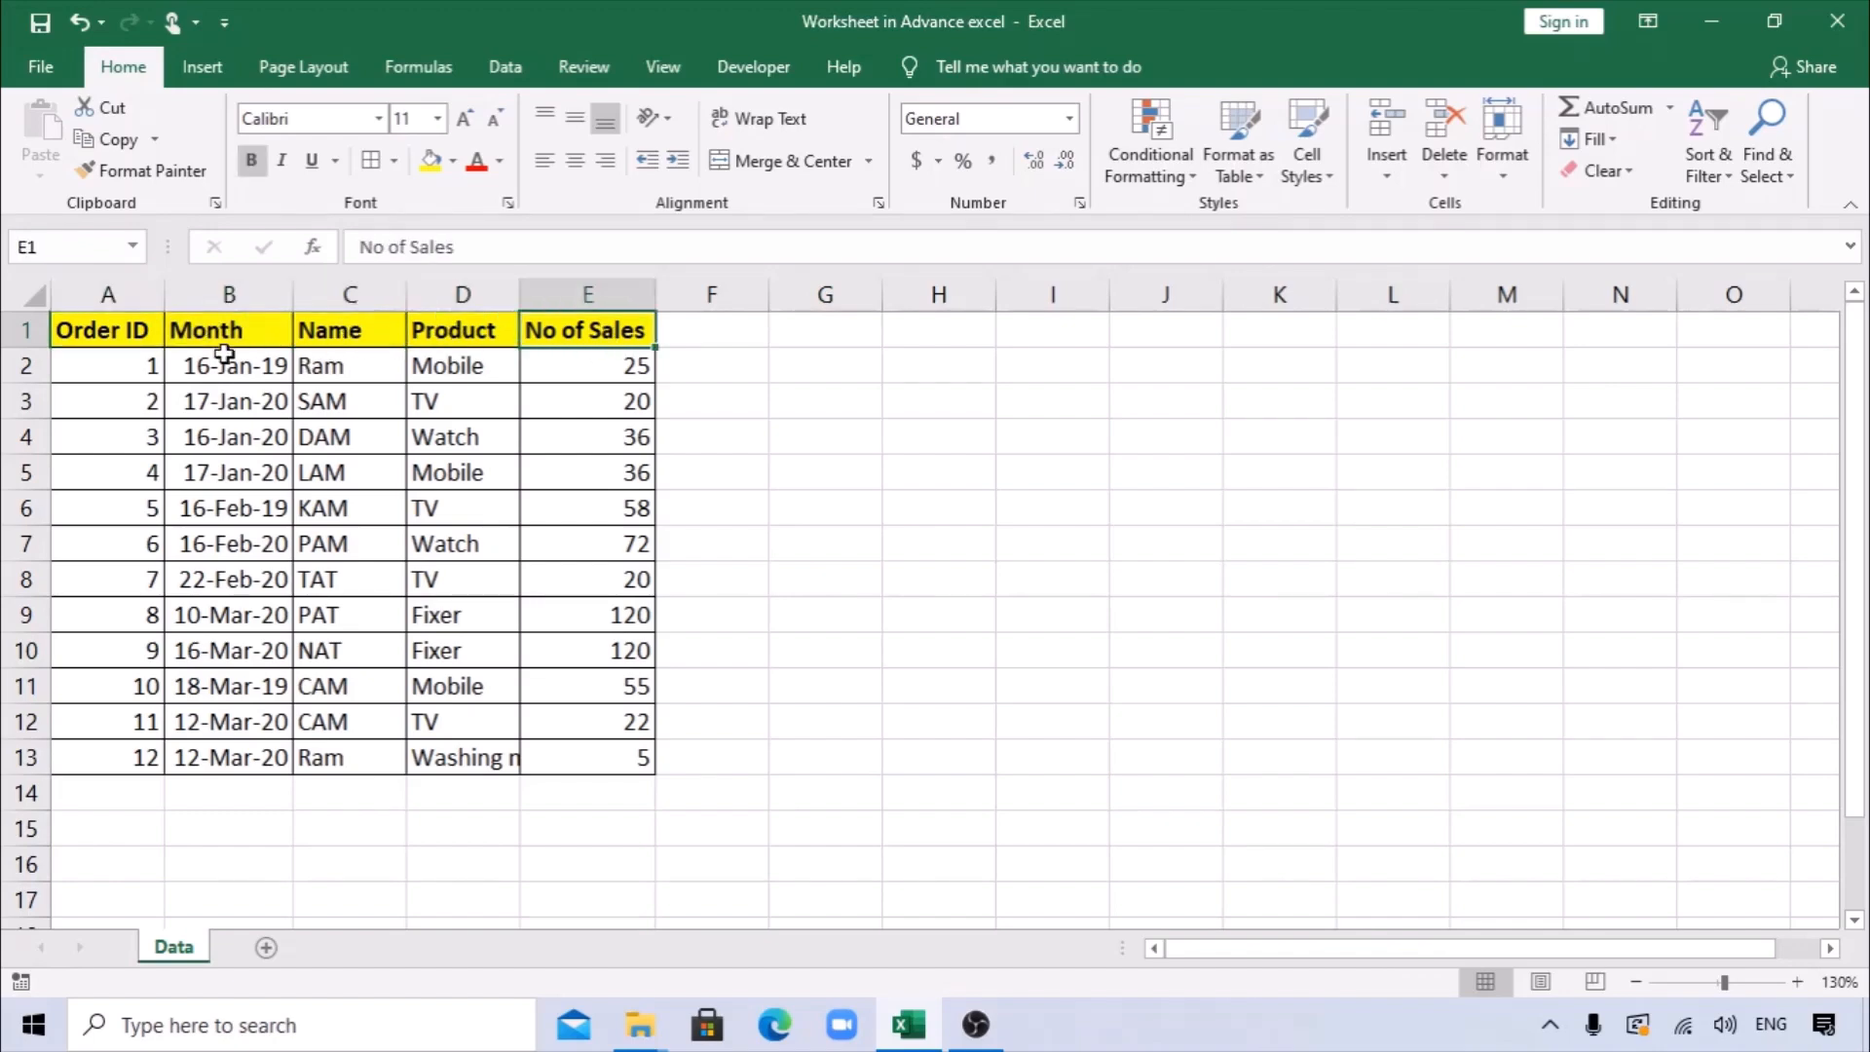
{"action": "left_click_drag", "start_coordinate": [137, 332], "coordinate": [603, 765]}
{"action": "left_click", "coordinate": [734, 617]}
Start creating a PivotTable from the order data and check its source range Data!$A$1:$E$13.
{"action": "left_click", "coordinate": [334, 472]}
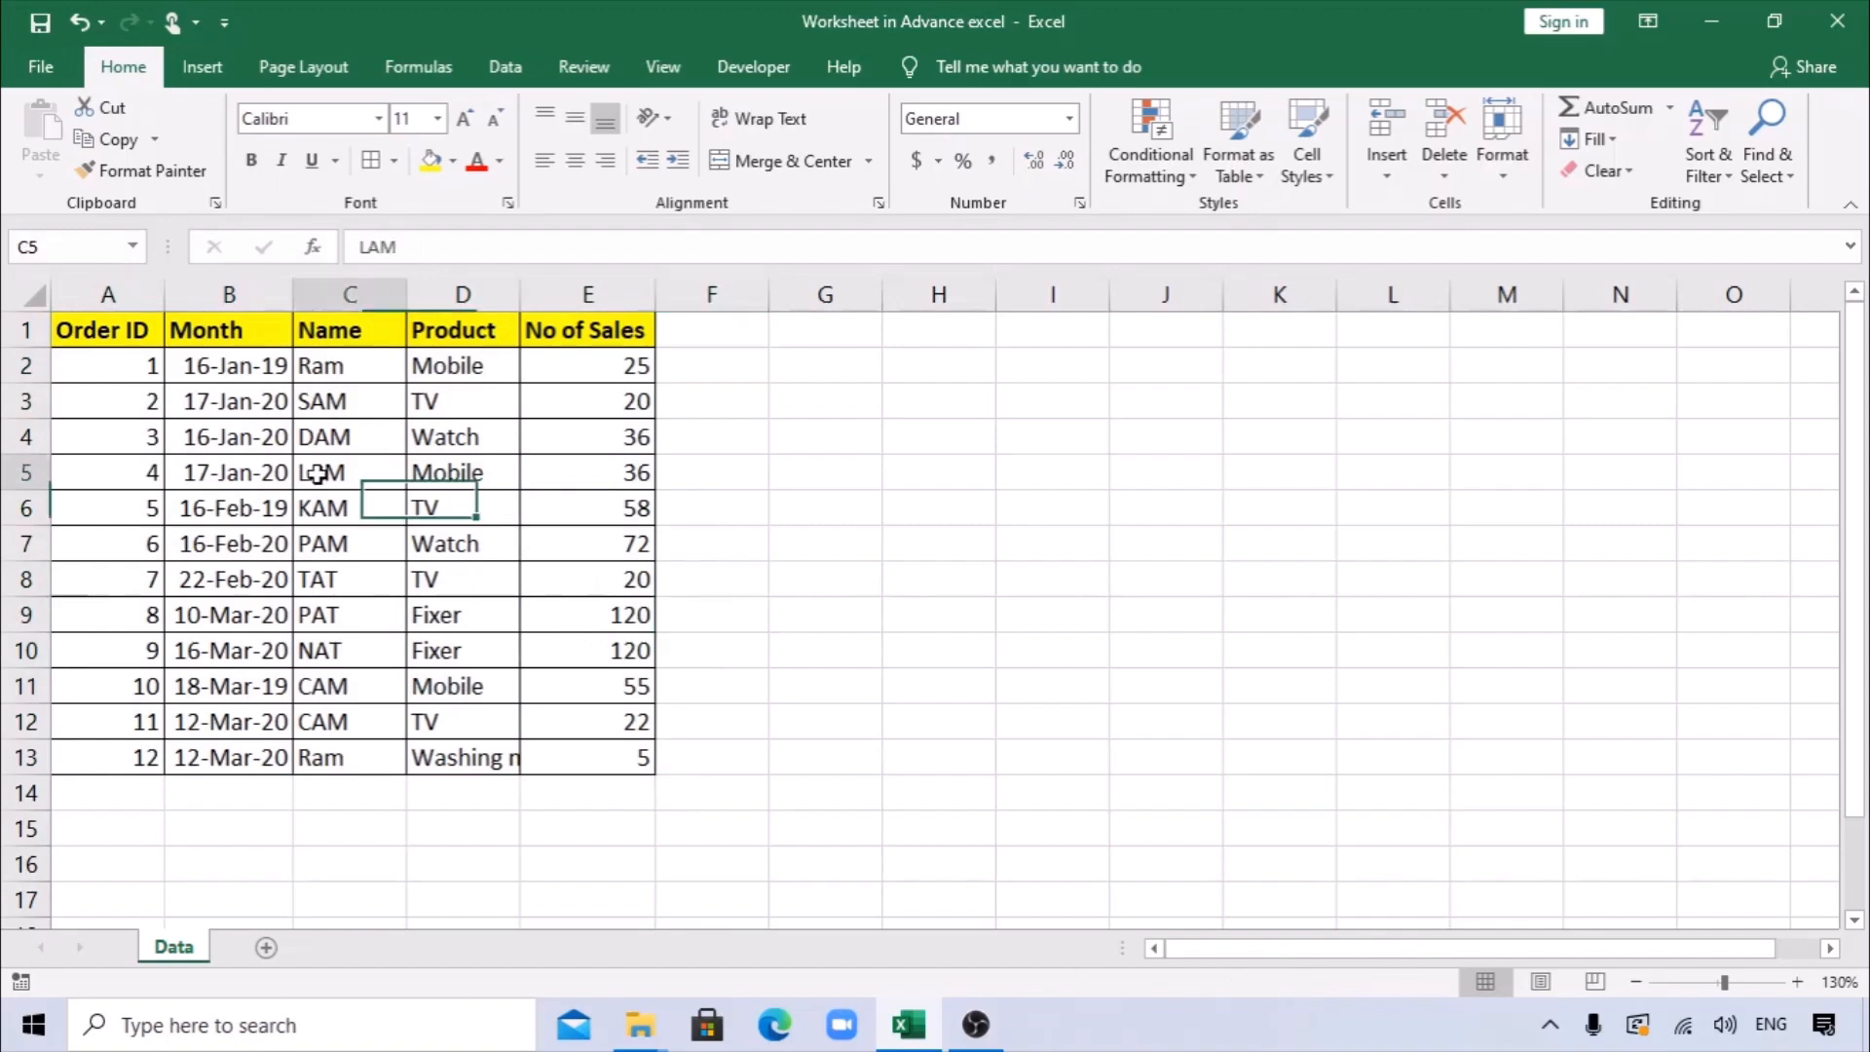
{"action": "left_click", "coordinate": [203, 66]}
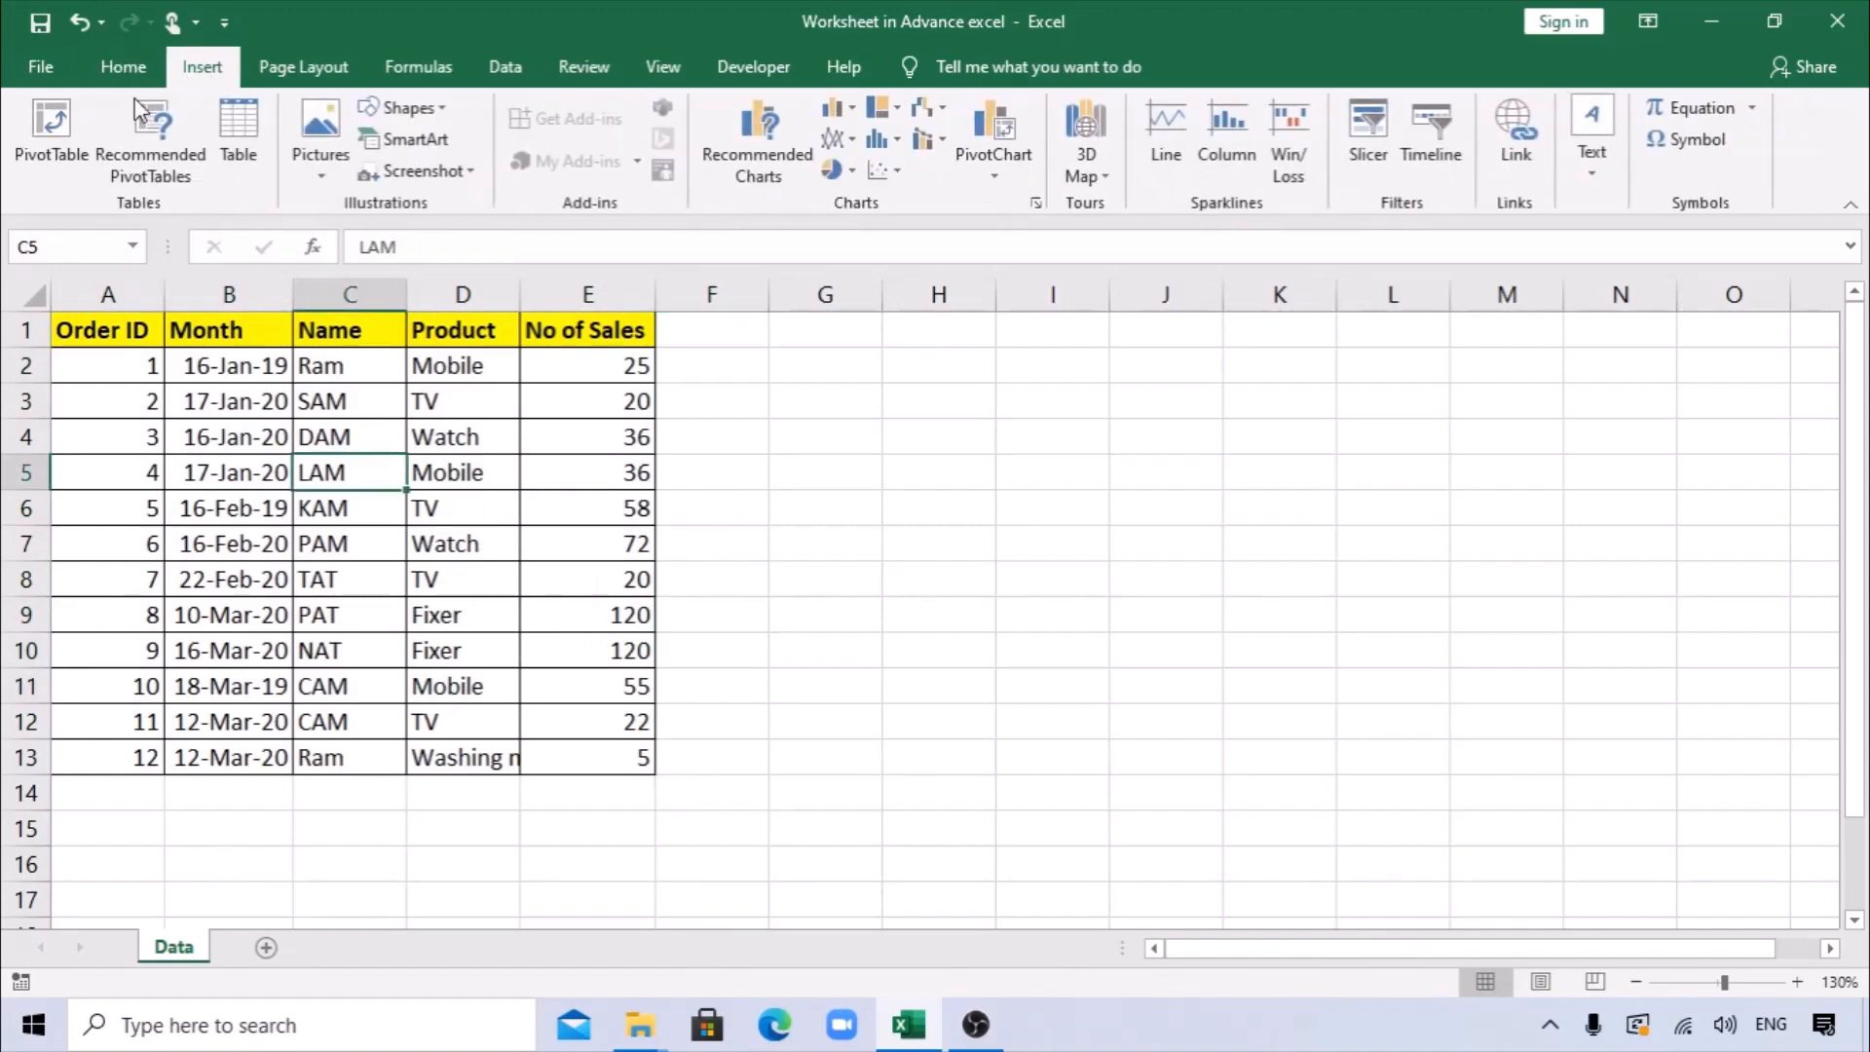
{"action": "left_click", "coordinate": [51, 131]}
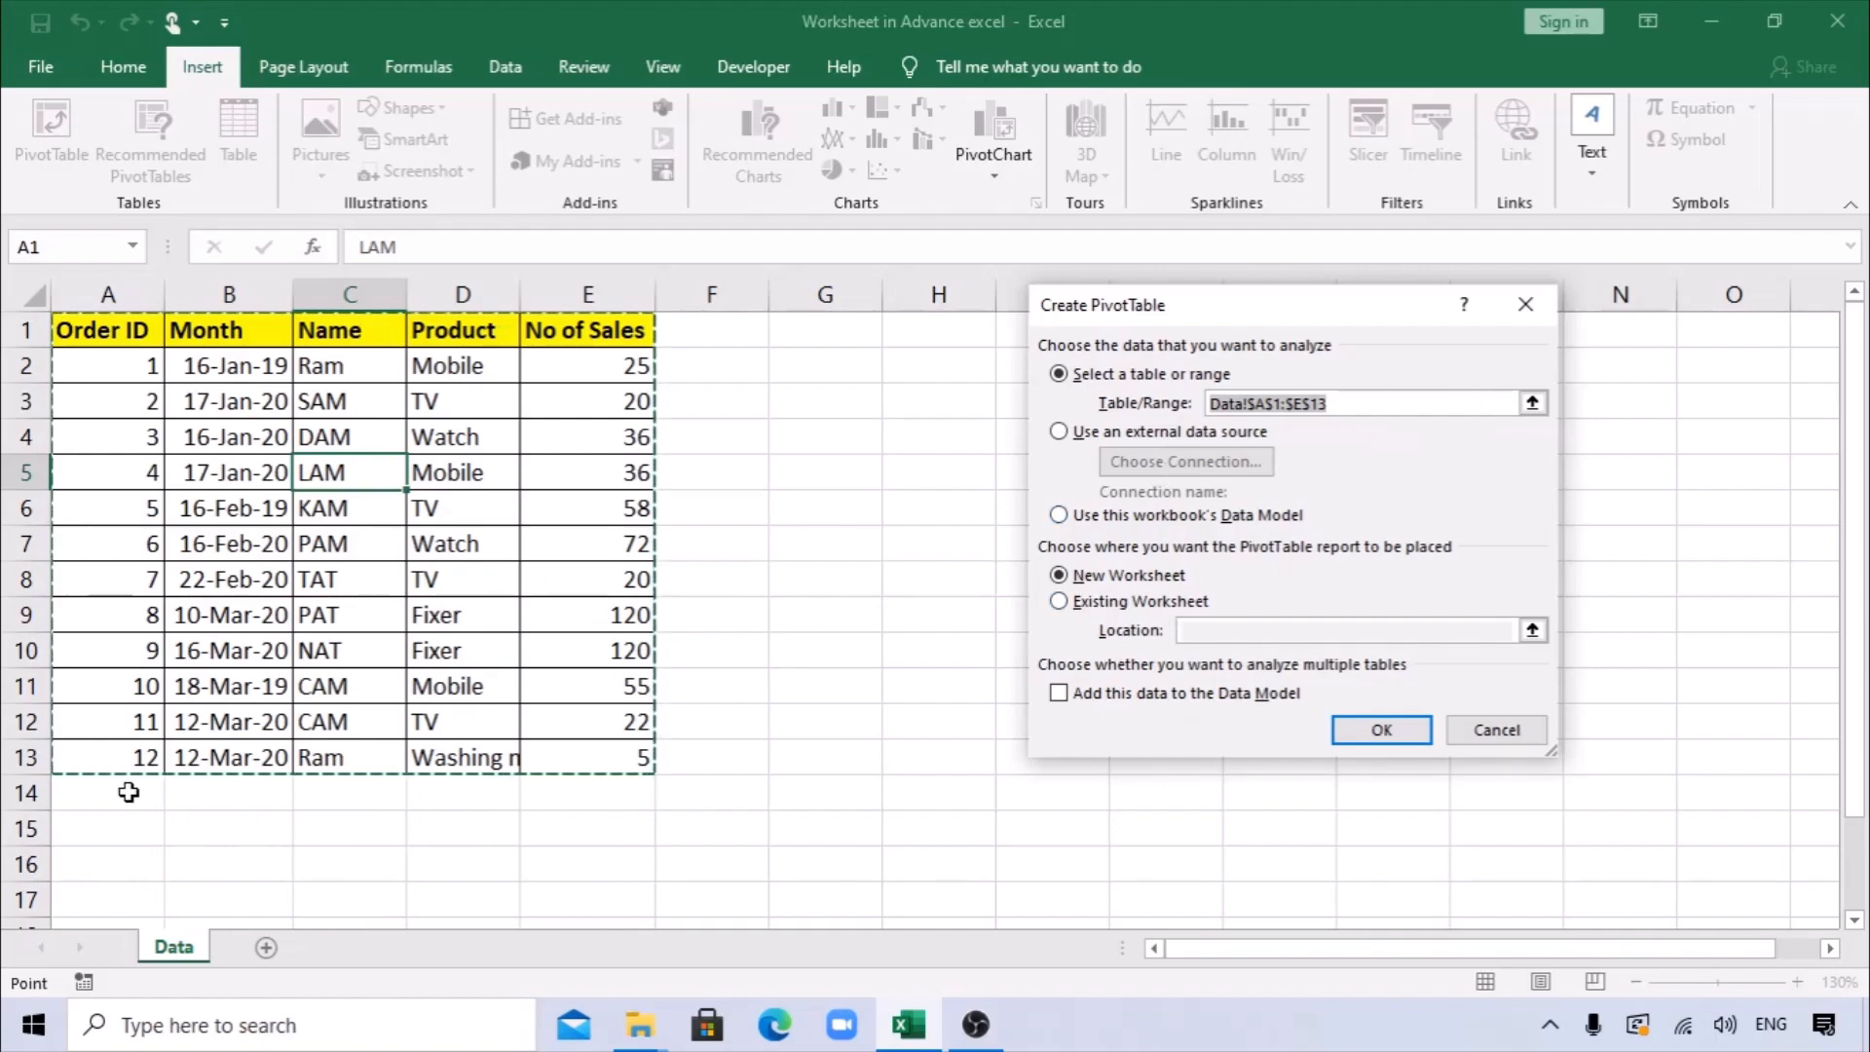
{"action": "left_click", "coordinate": [1374, 402]}
{"action": "double_click", "coordinate": [1323, 402]}
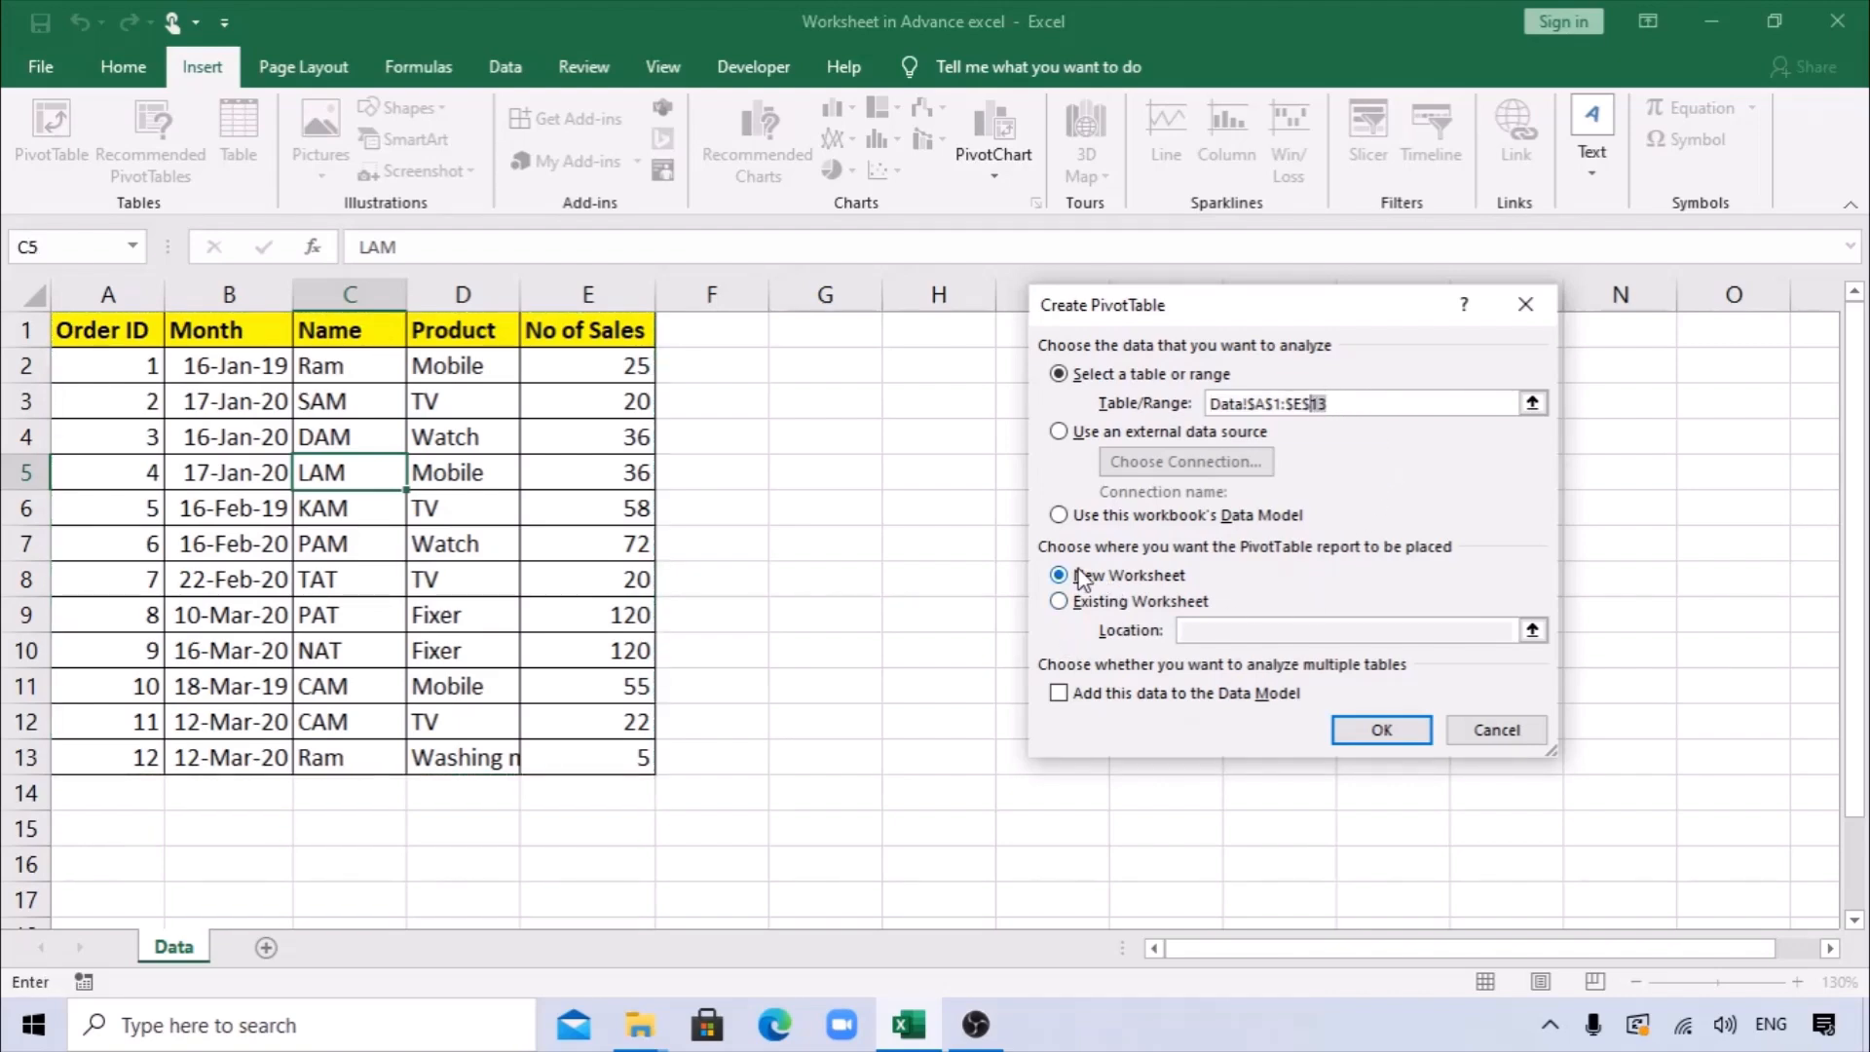
Set the PivotTable report to be placed on the existing Data worksheet at cell H4.
{"action": "left_click", "coordinate": [1089, 606]}
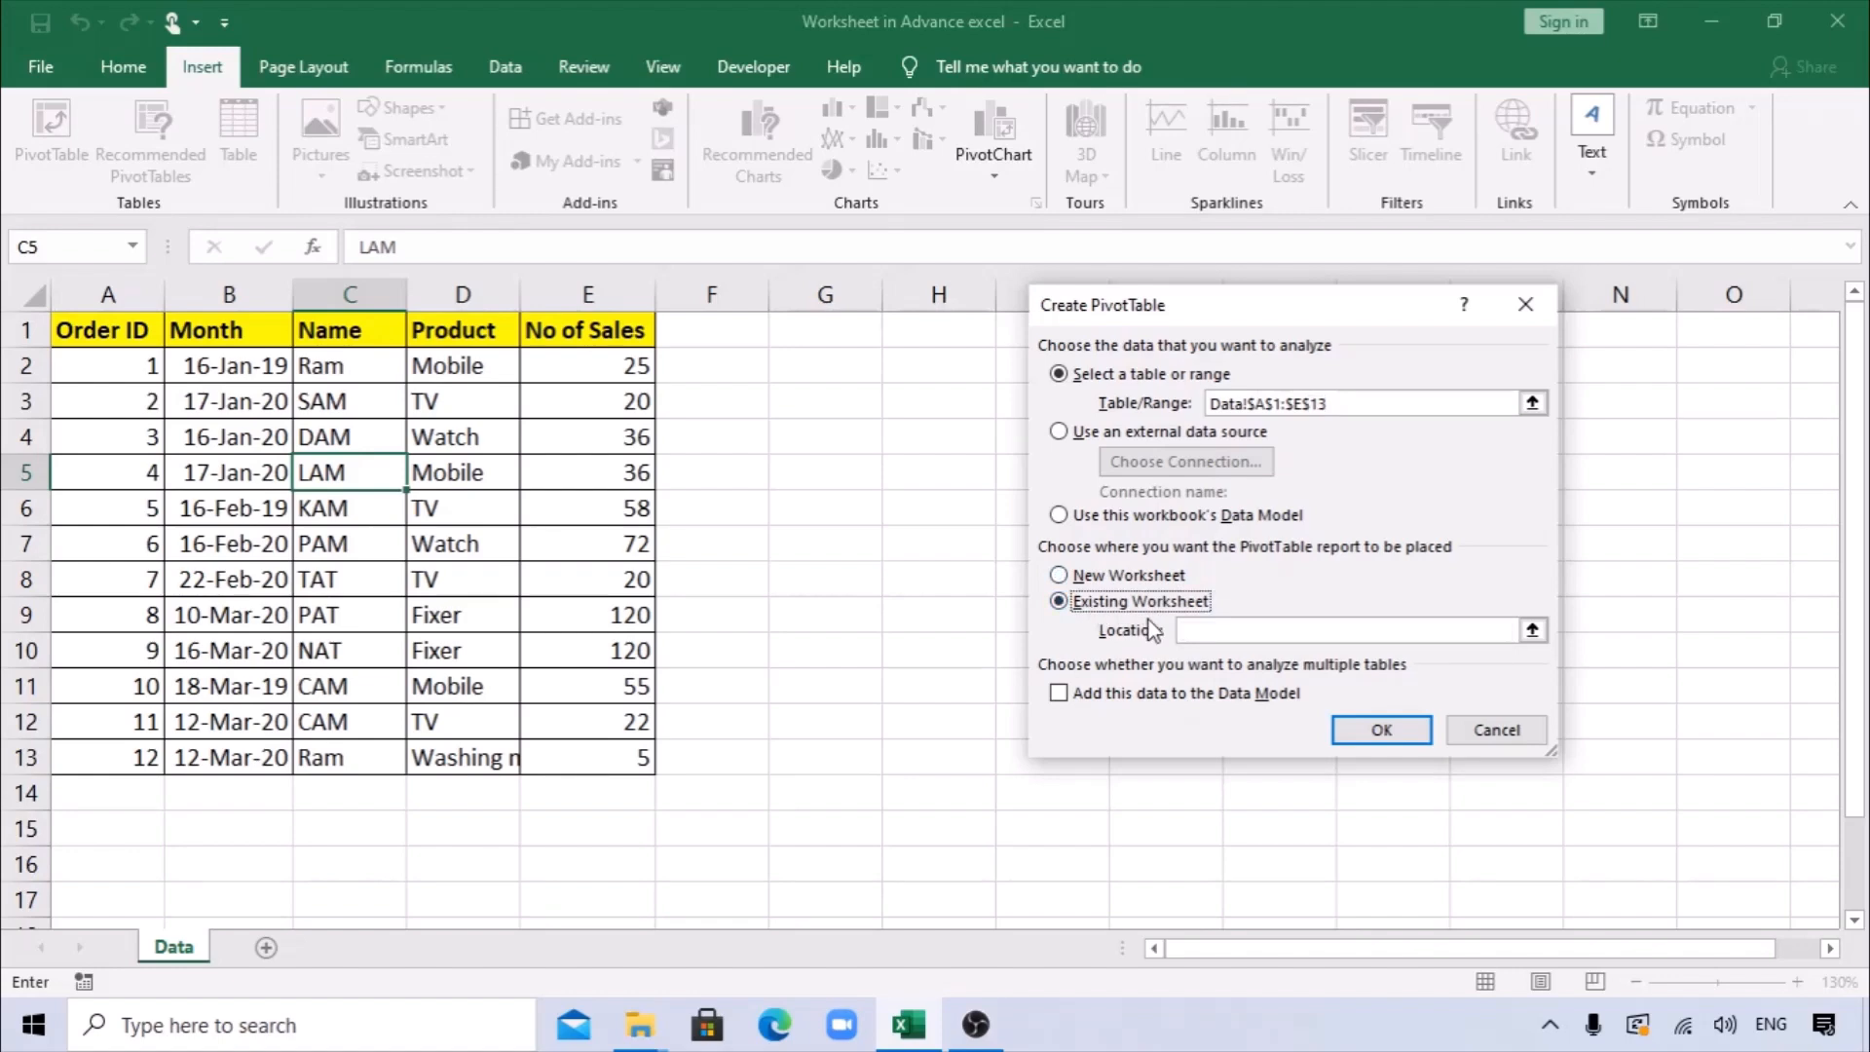
{"action": "left_click", "coordinate": [1222, 631]}
{"action": "left_click", "coordinate": [902, 381]}
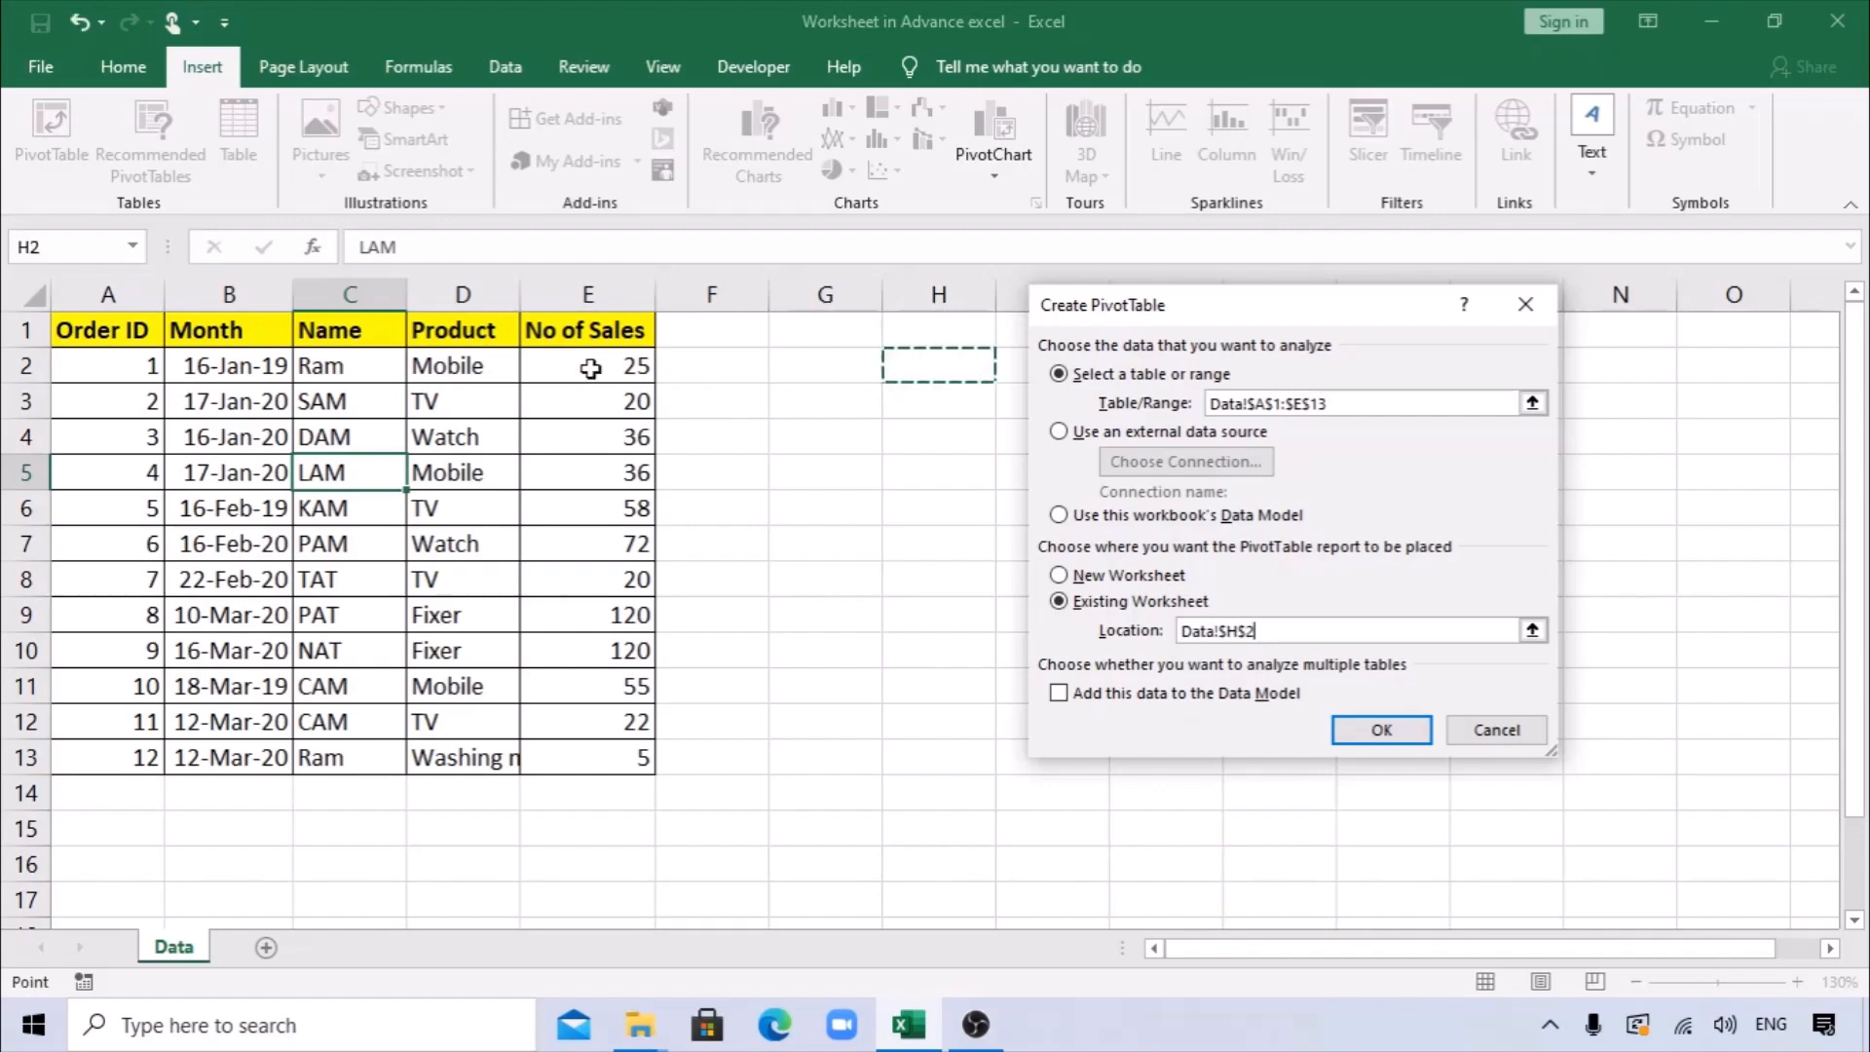
{"action": "left_click", "coordinate": [964, 429]}
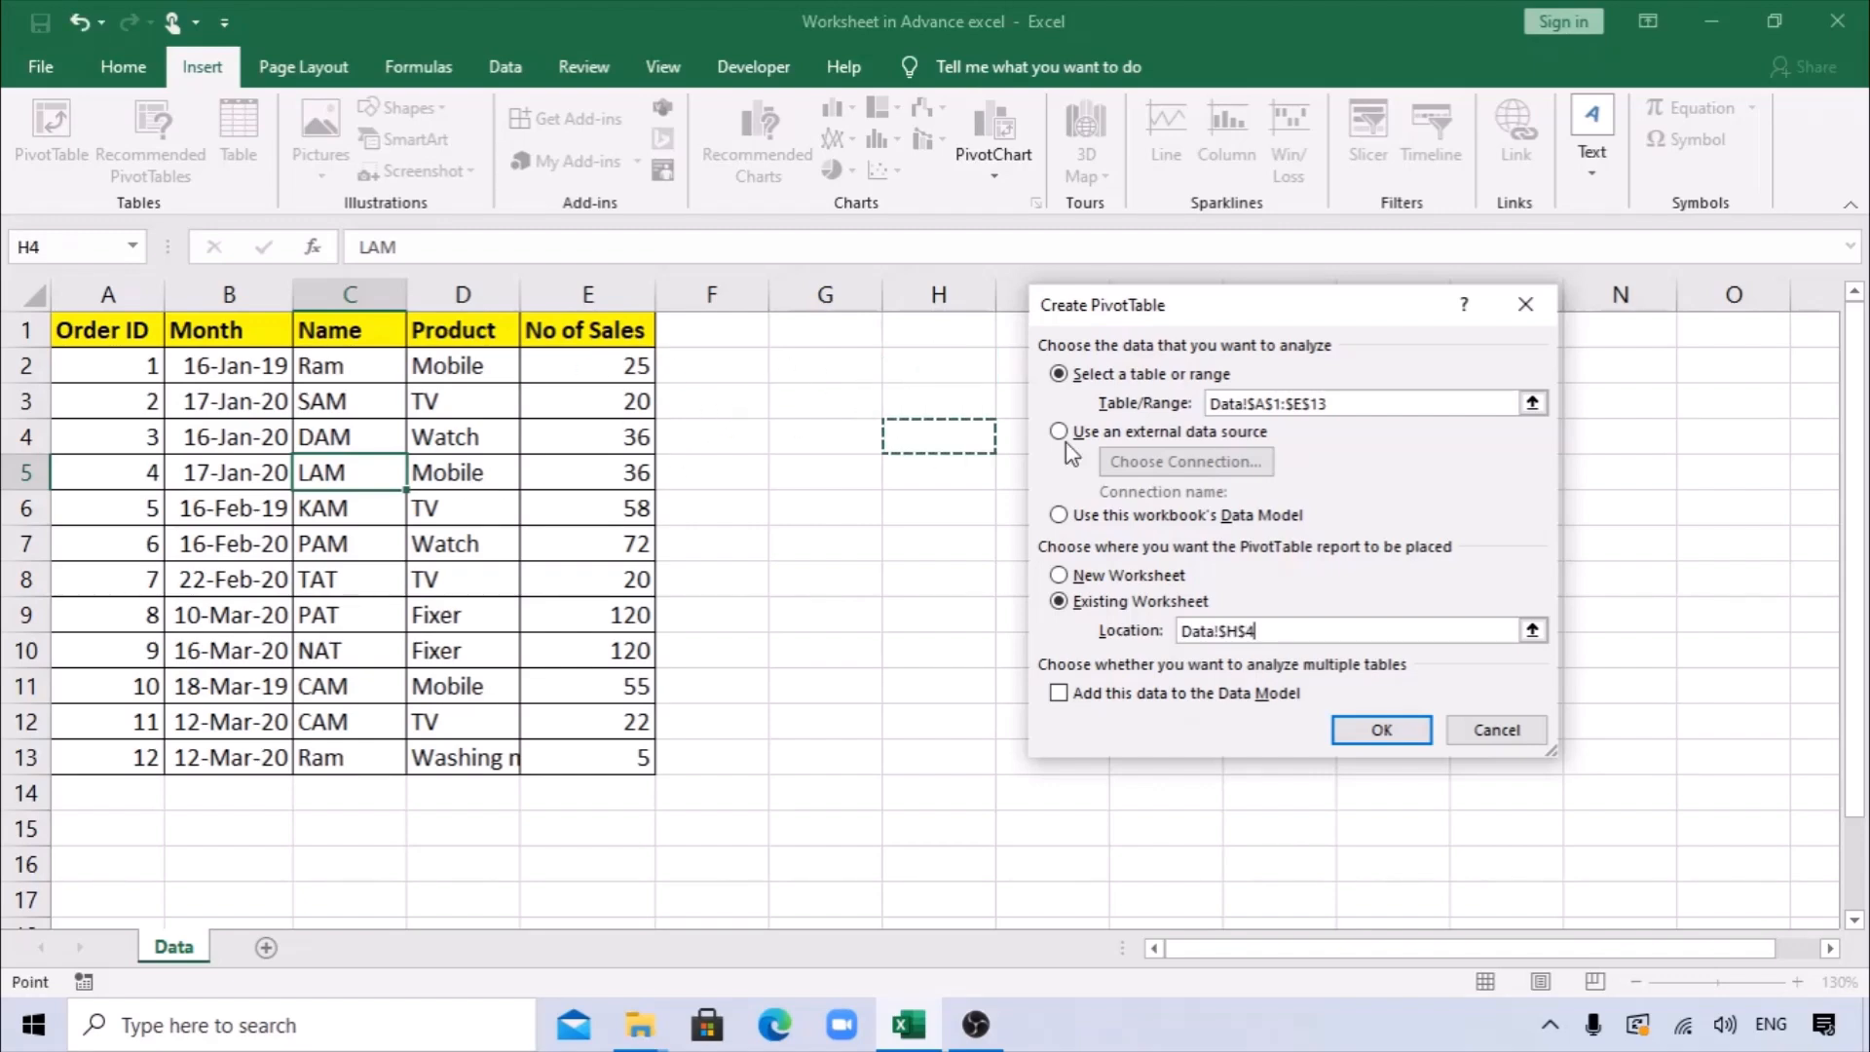
{"action": "left_click", "coordinate": [1656, 429]}
{"action": "left_click", "coordinate": [926, 410]}
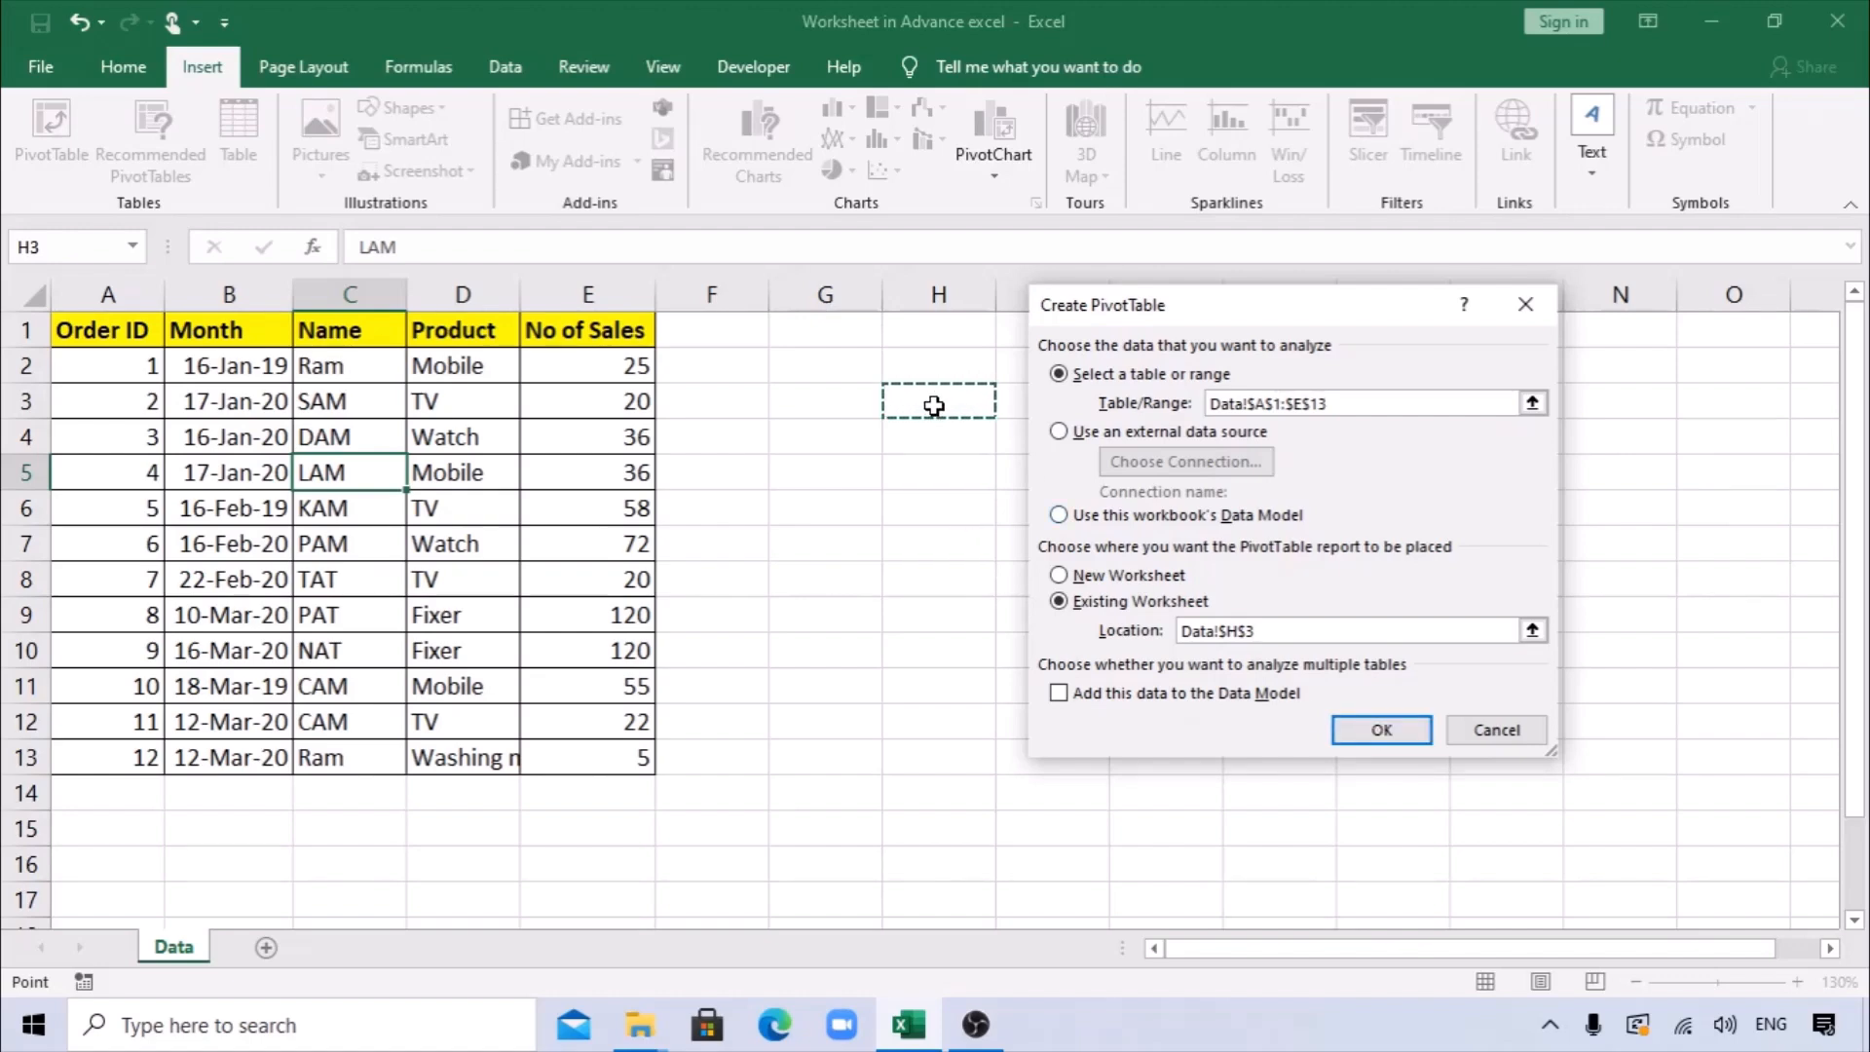
{"action": "left_click", "coordinate": [1101, 583]}
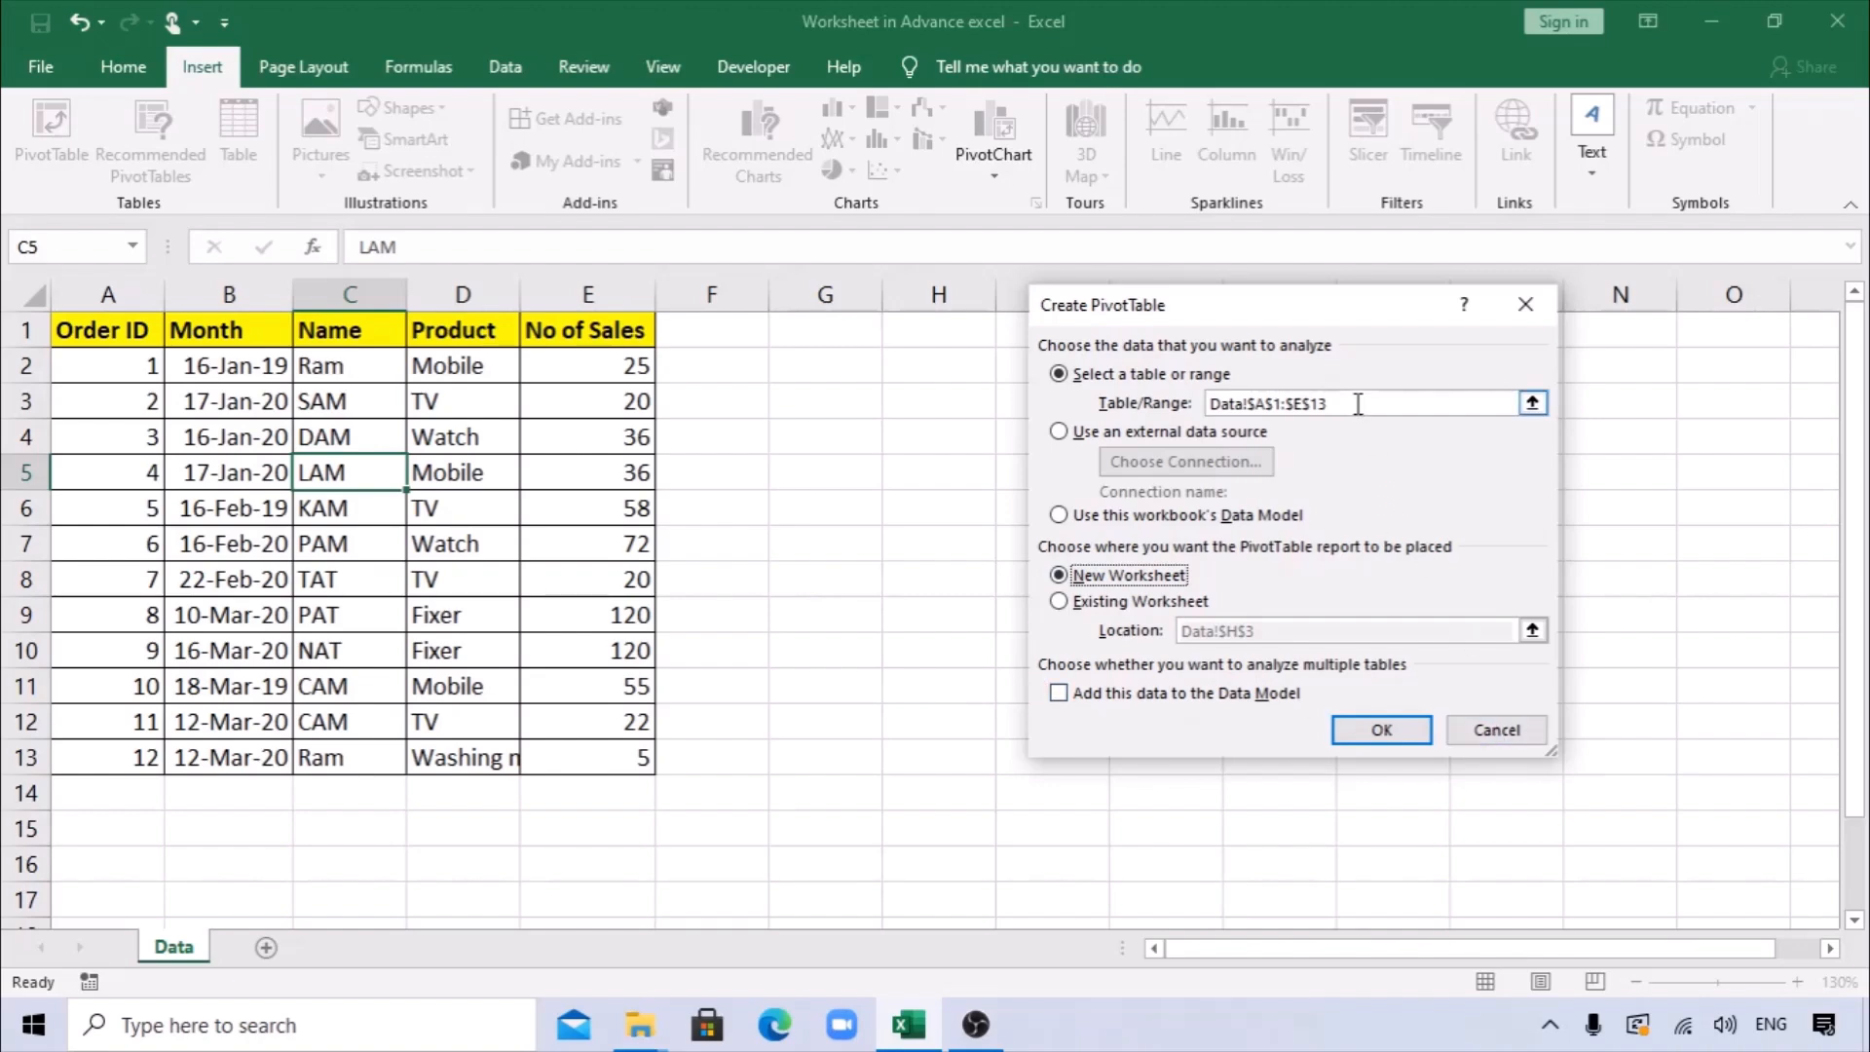
{"action": "left_click", "coordinate": [1496, 730]}
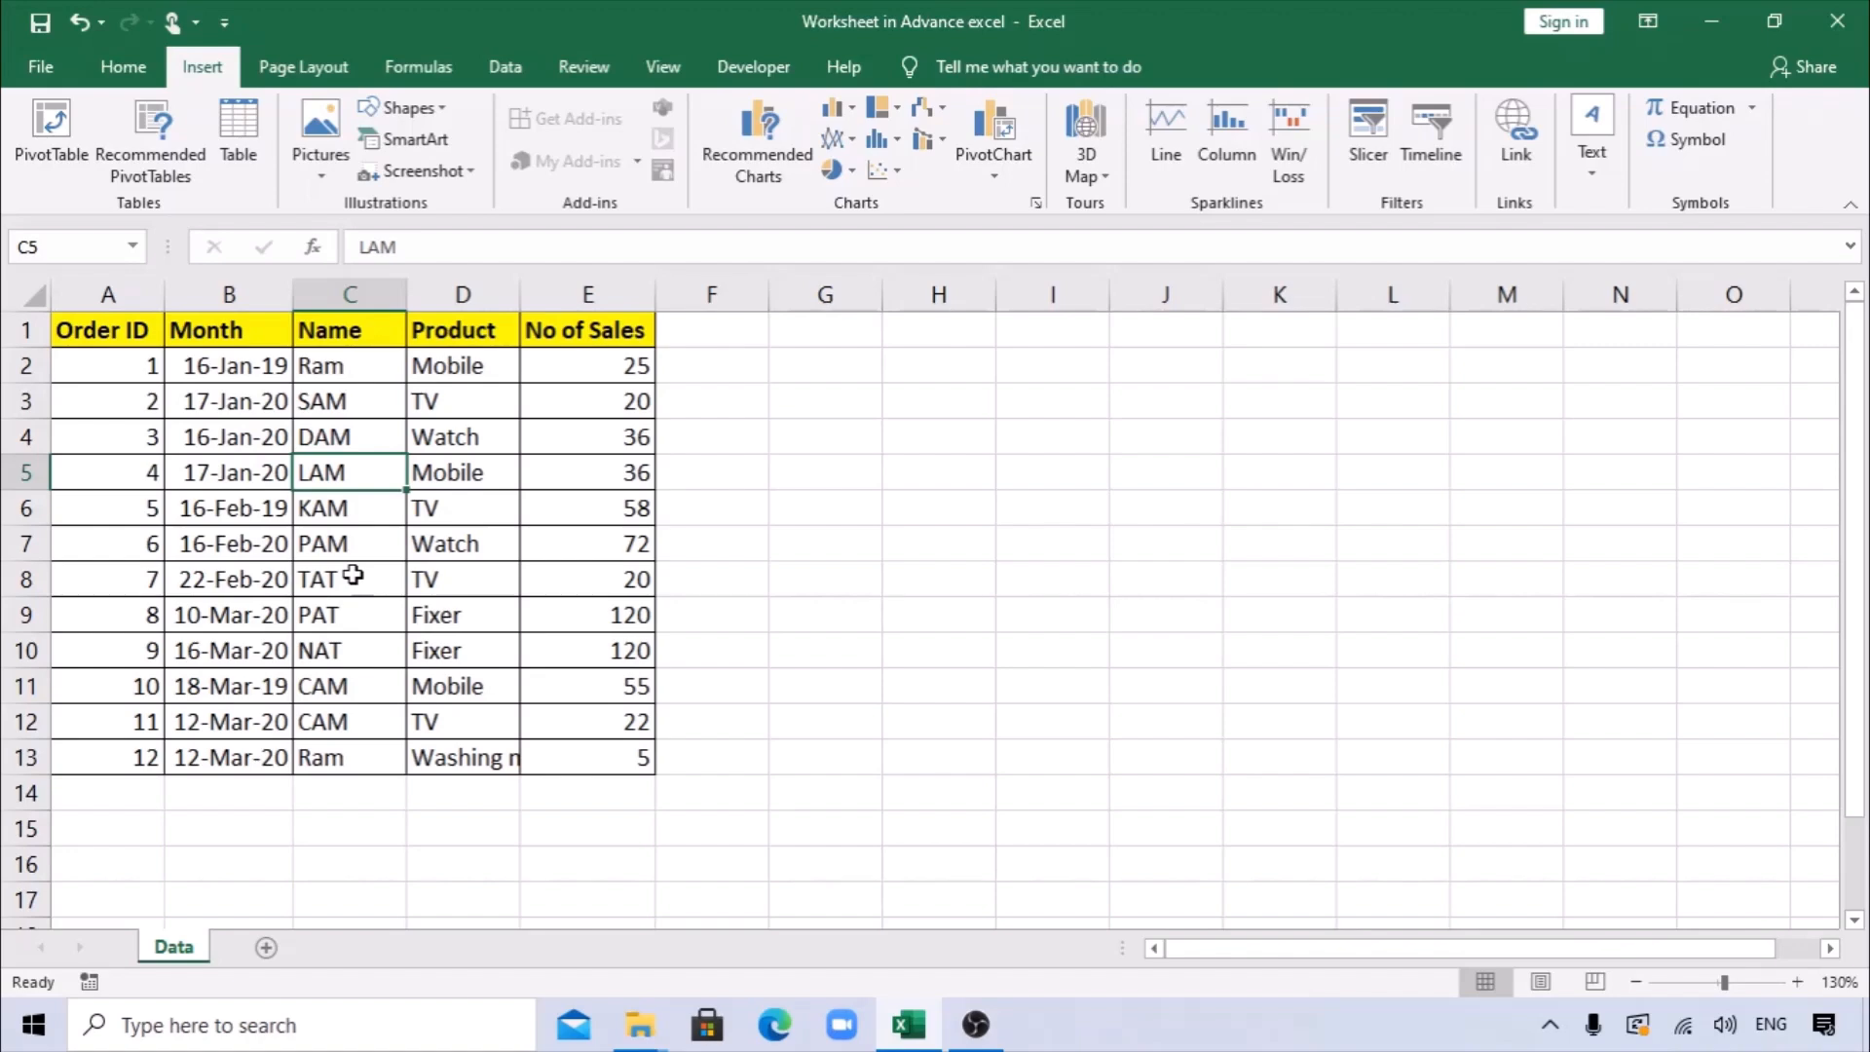
Convert the order data range A1:E13 into a table with headers.
{"action": "left_click", "coordinate": [161, 426]}
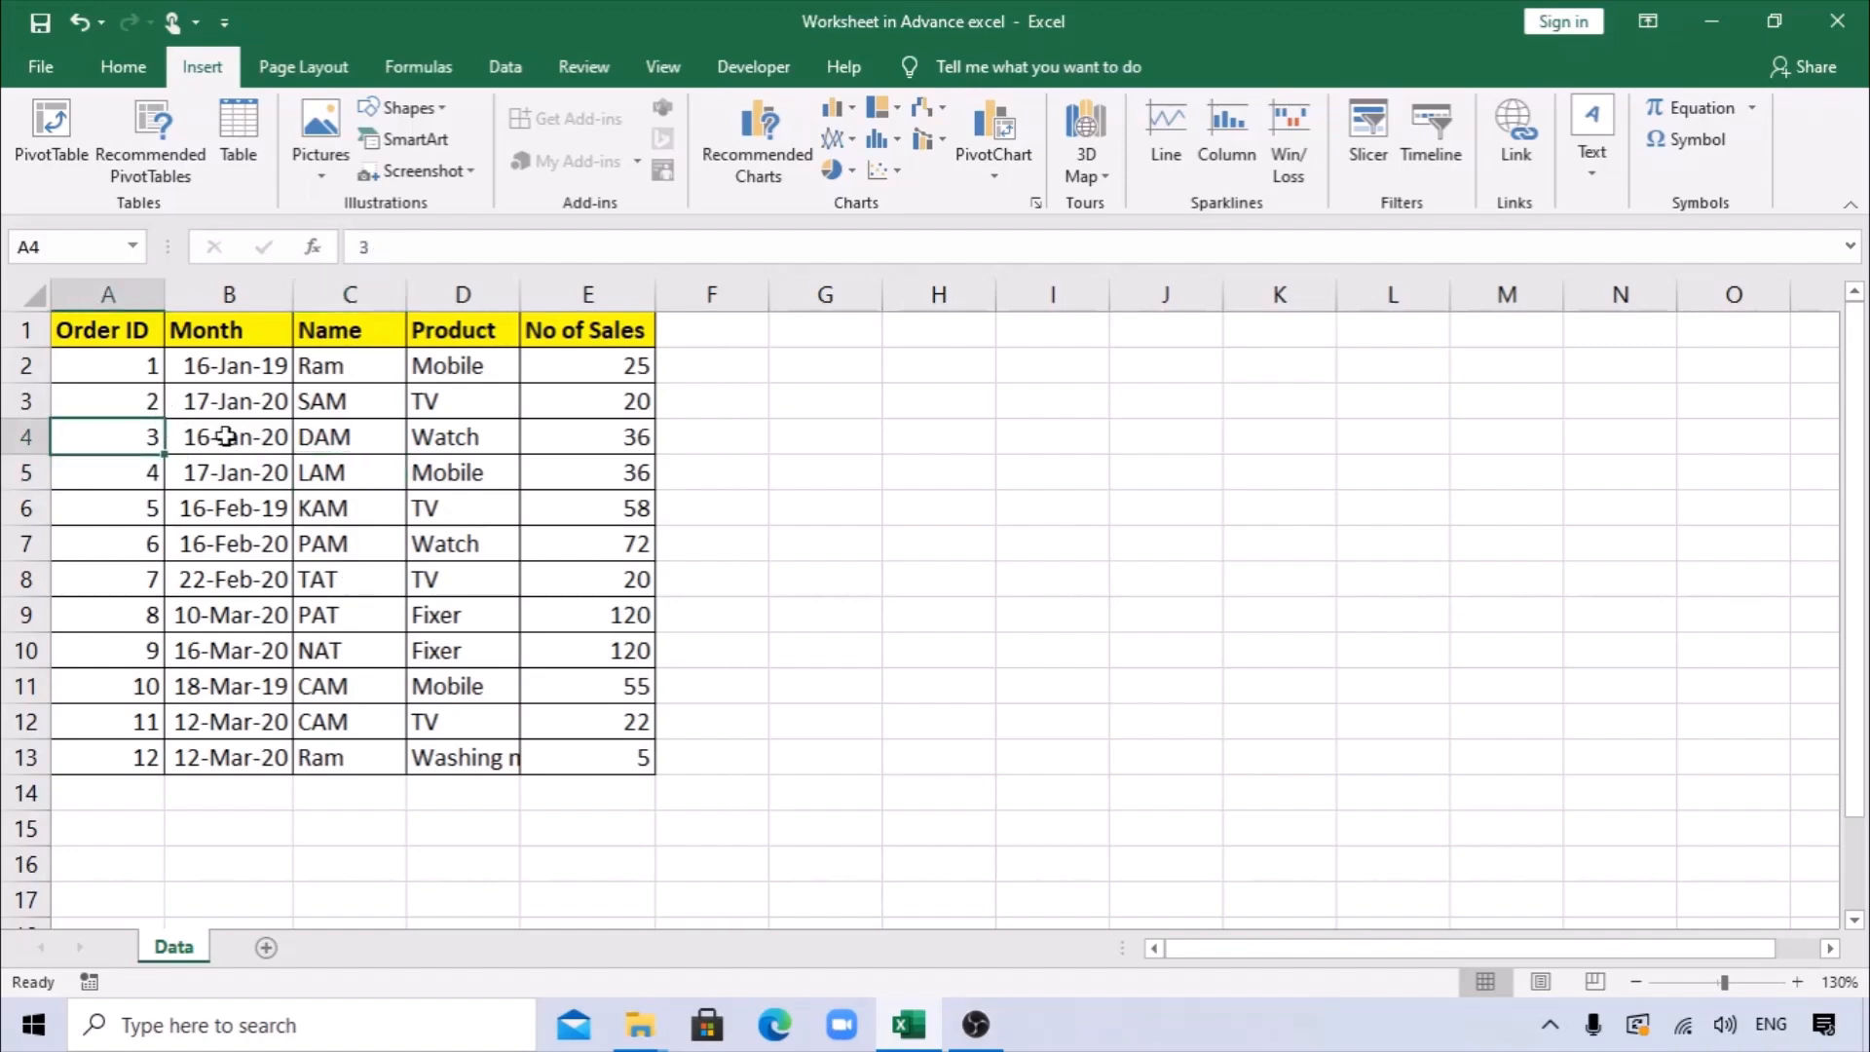
{"action": "left_click", "coordinate": [301, 461]}
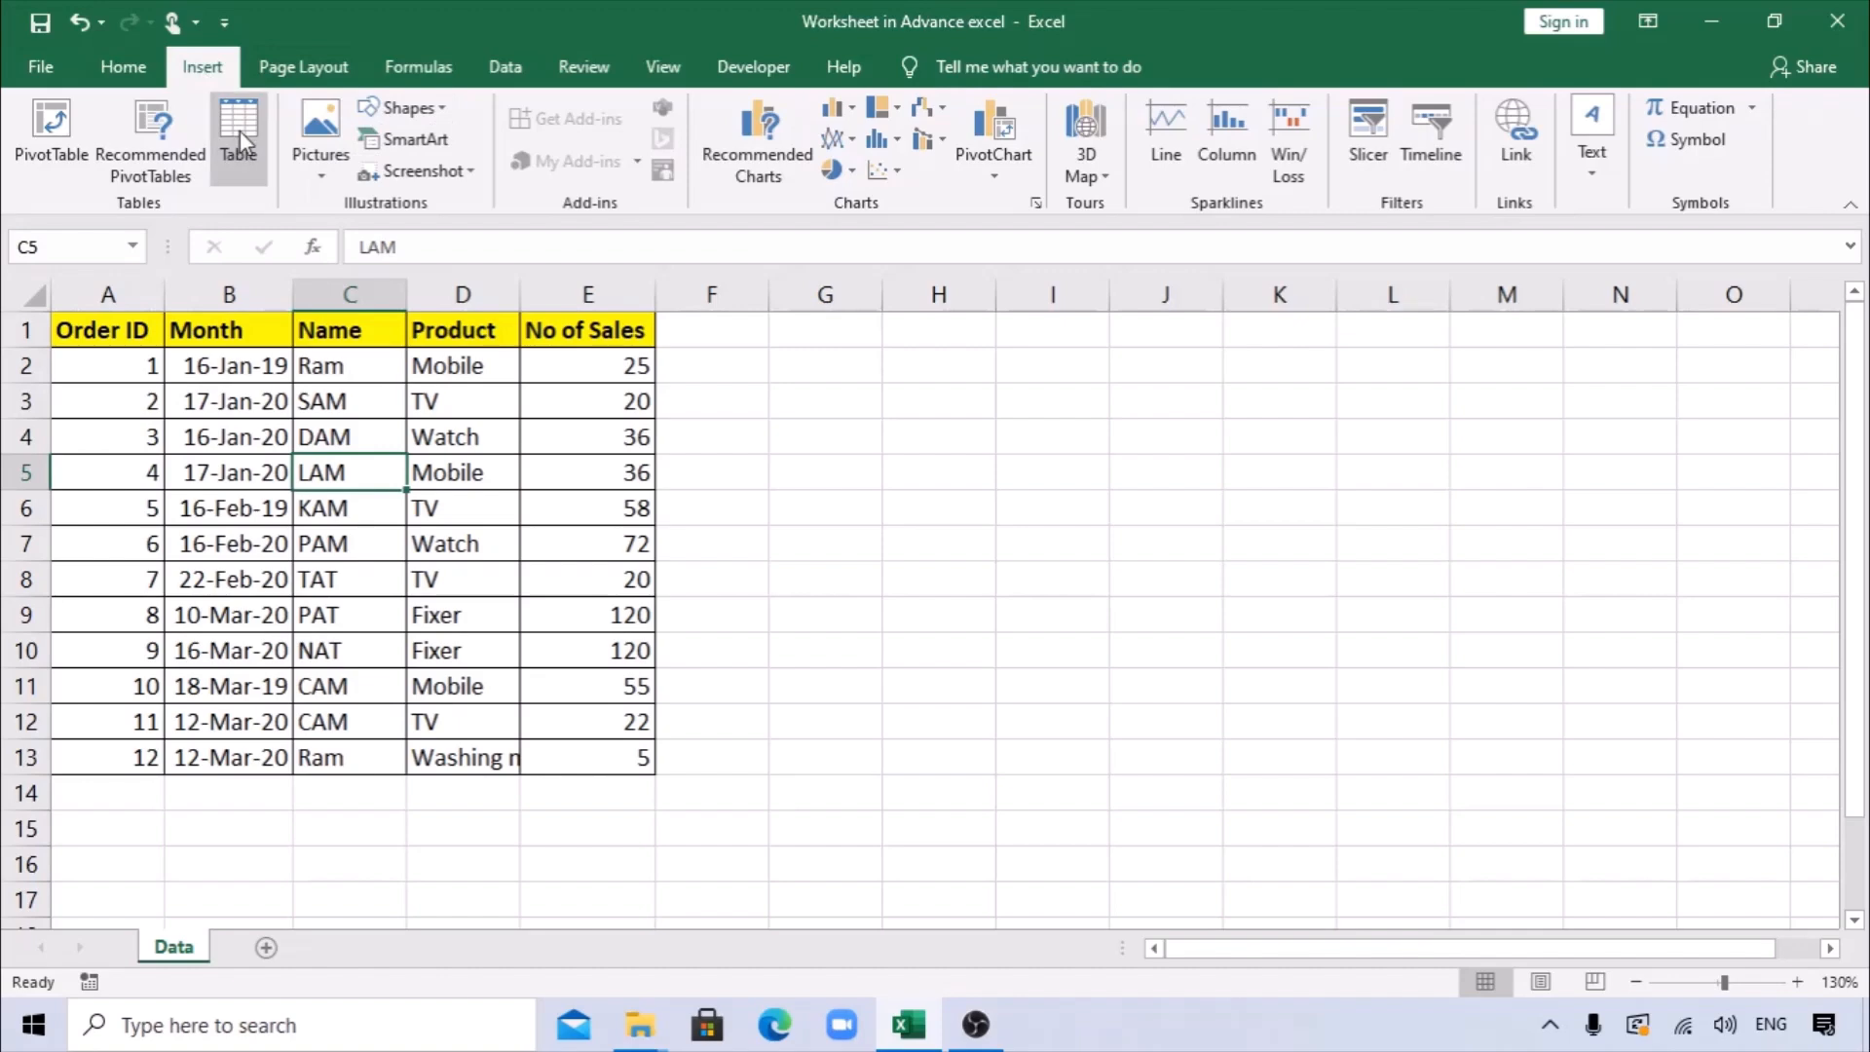
{"action": "left_click", "coordinate": [240, 131]}
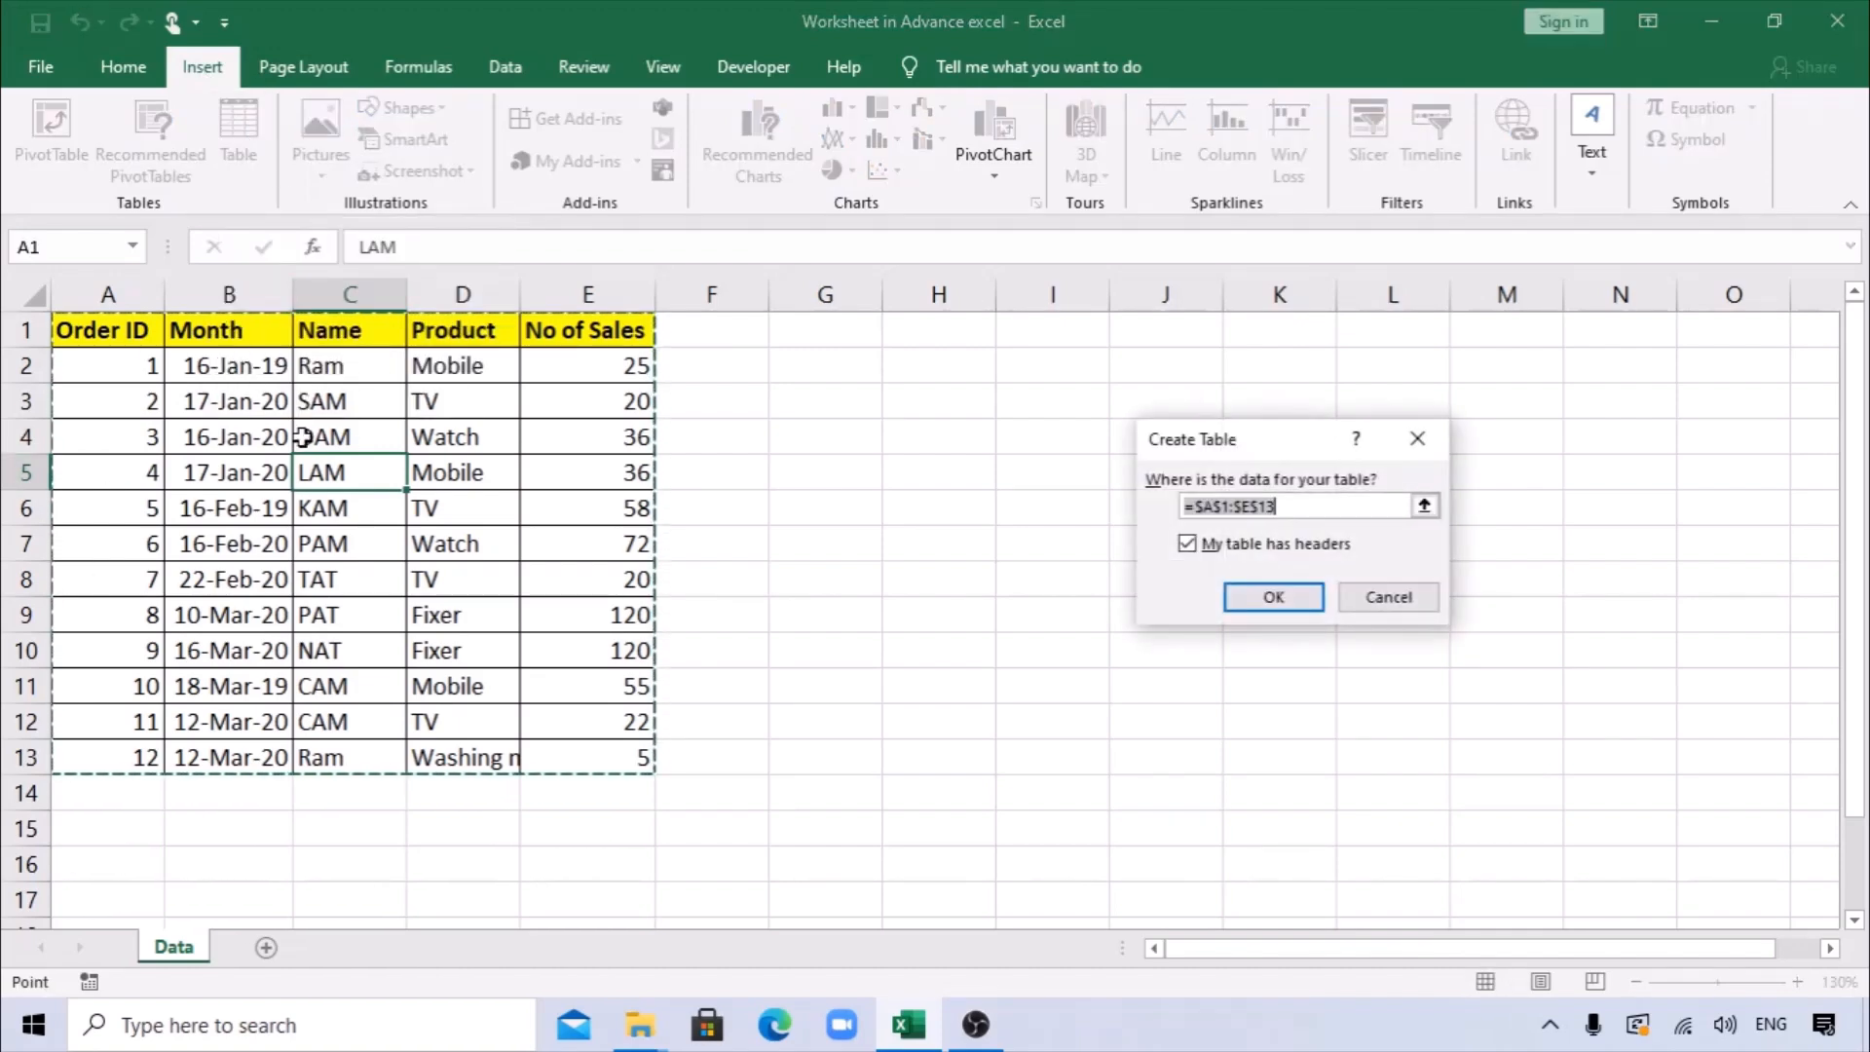
{"action": "left_click", "coordinate": [1295, 606]}
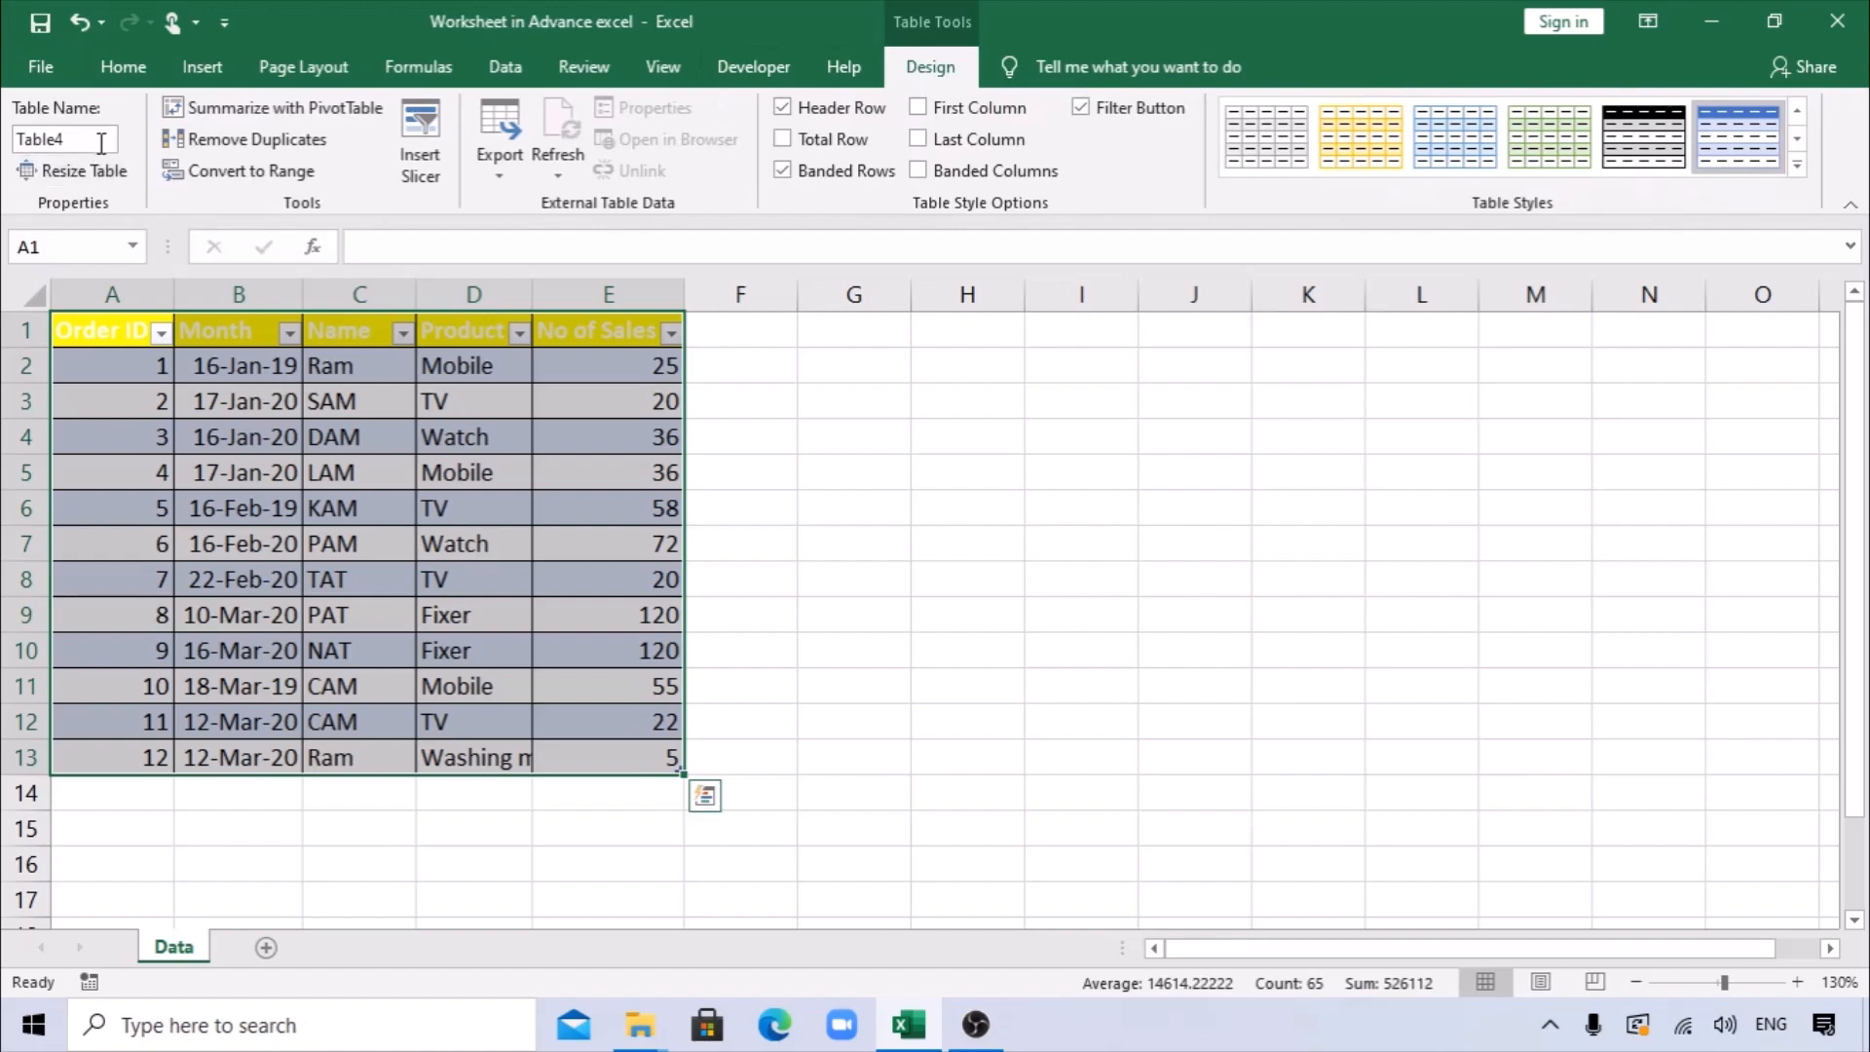
Rename the order data table as Sales.
{"action": "left_click", "coordinate": [103, 146]}
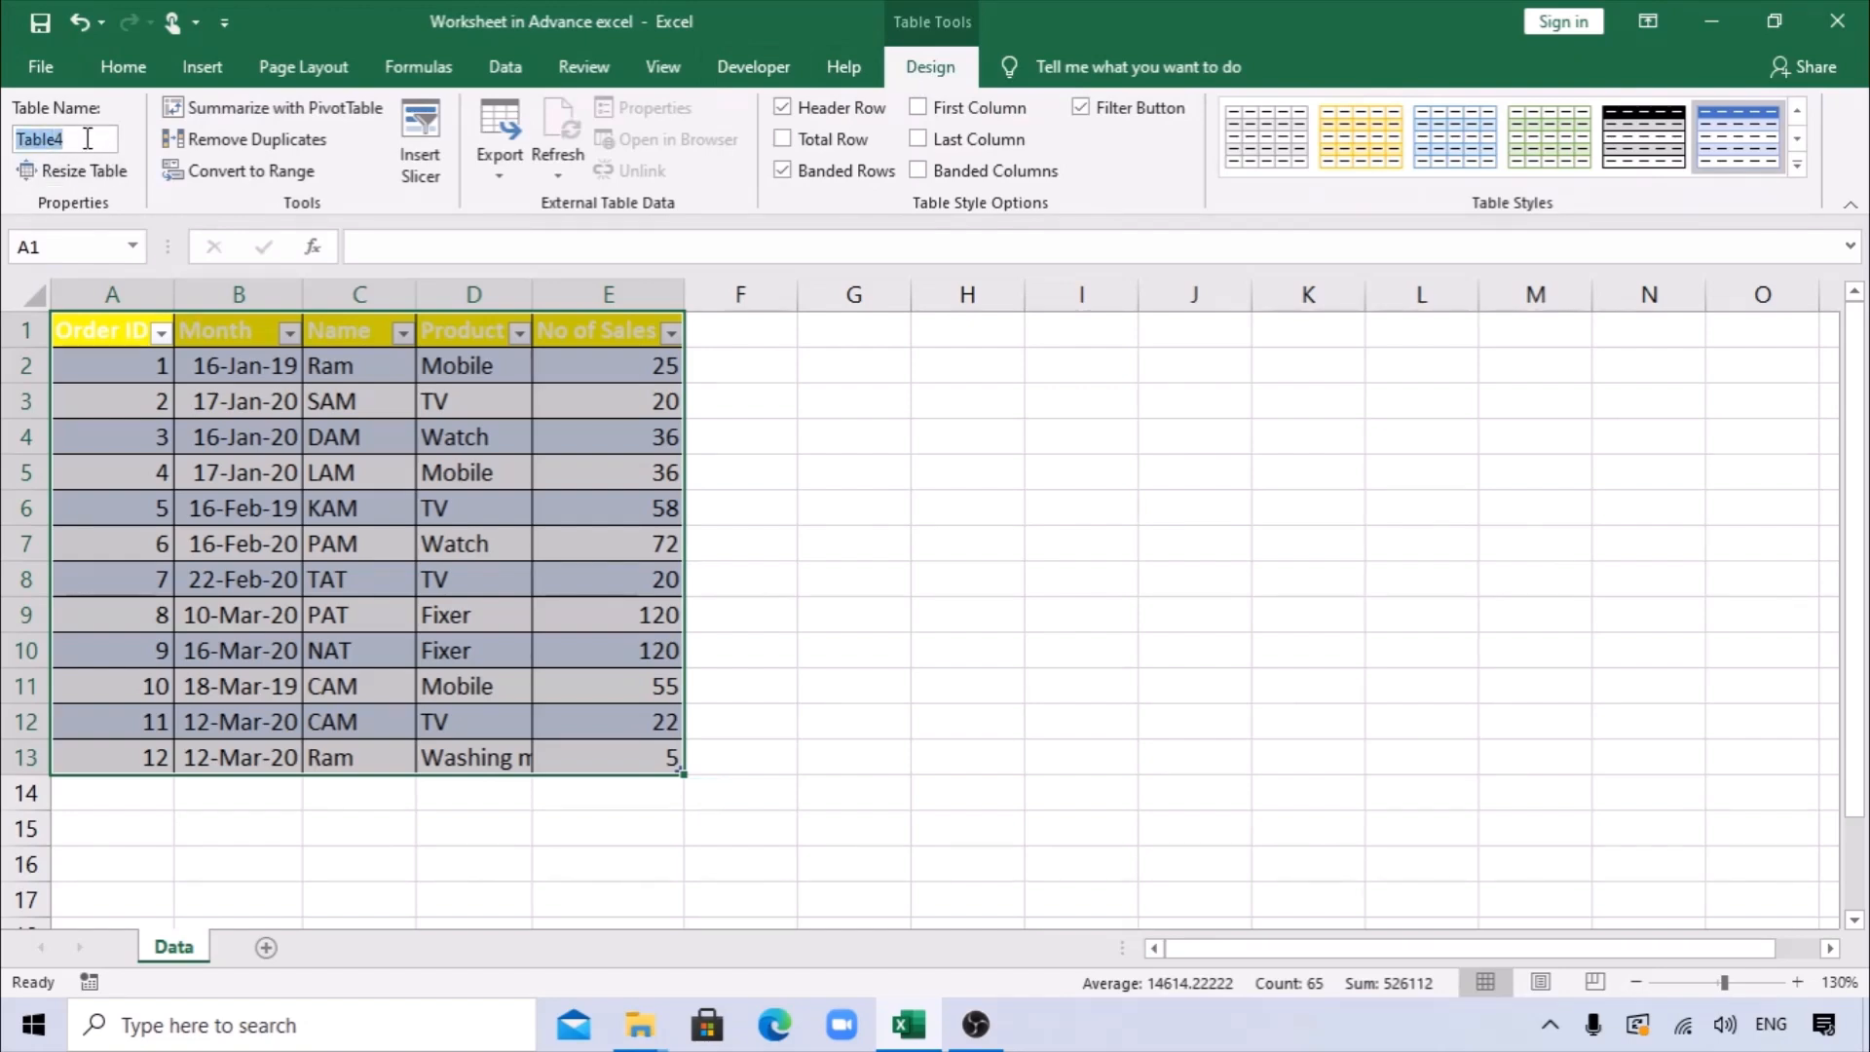
{"action": "type", "text": "S"}
{"action": "key", "text": "Return"}
{"action": "left_click", "coordinate": [446, 533]}
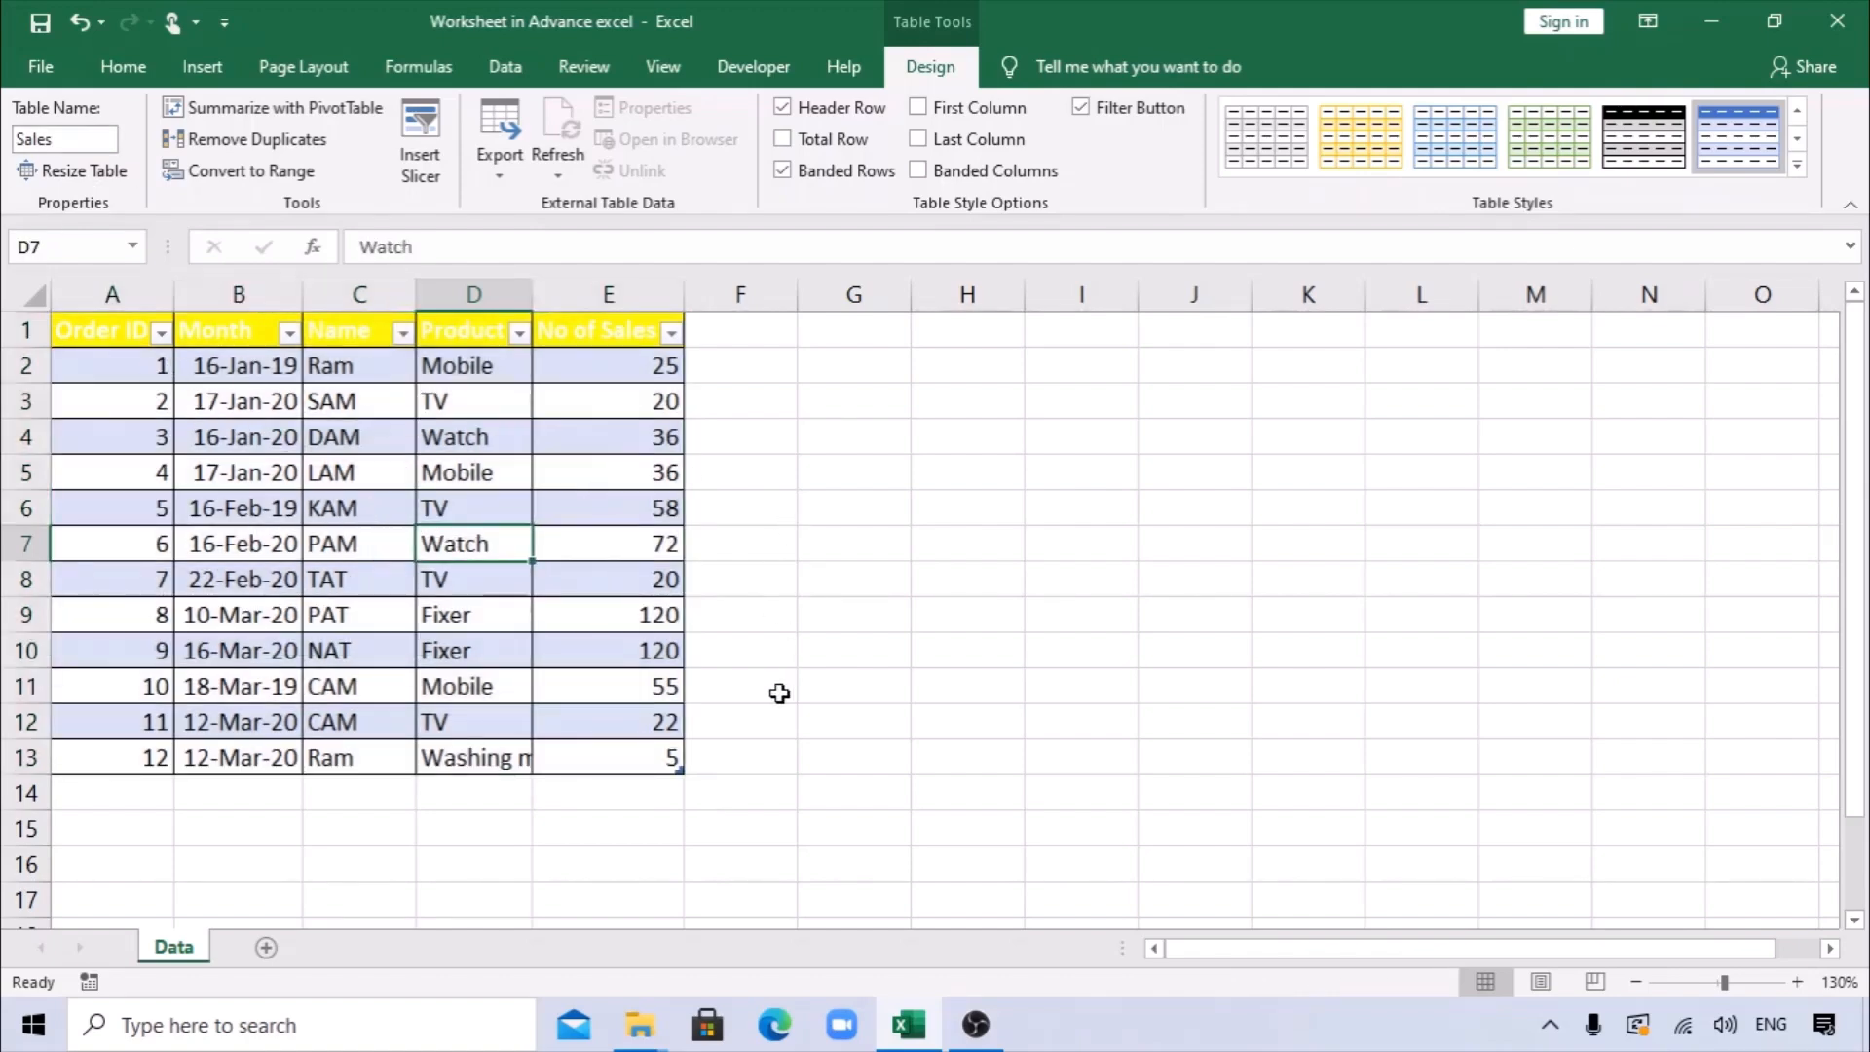
Change the style of the whole Sales table to the plain first style in the Light group.
{"action": "left_click_drag", "start_coordinate": [670, 758], "coordinate": [82, 325]}
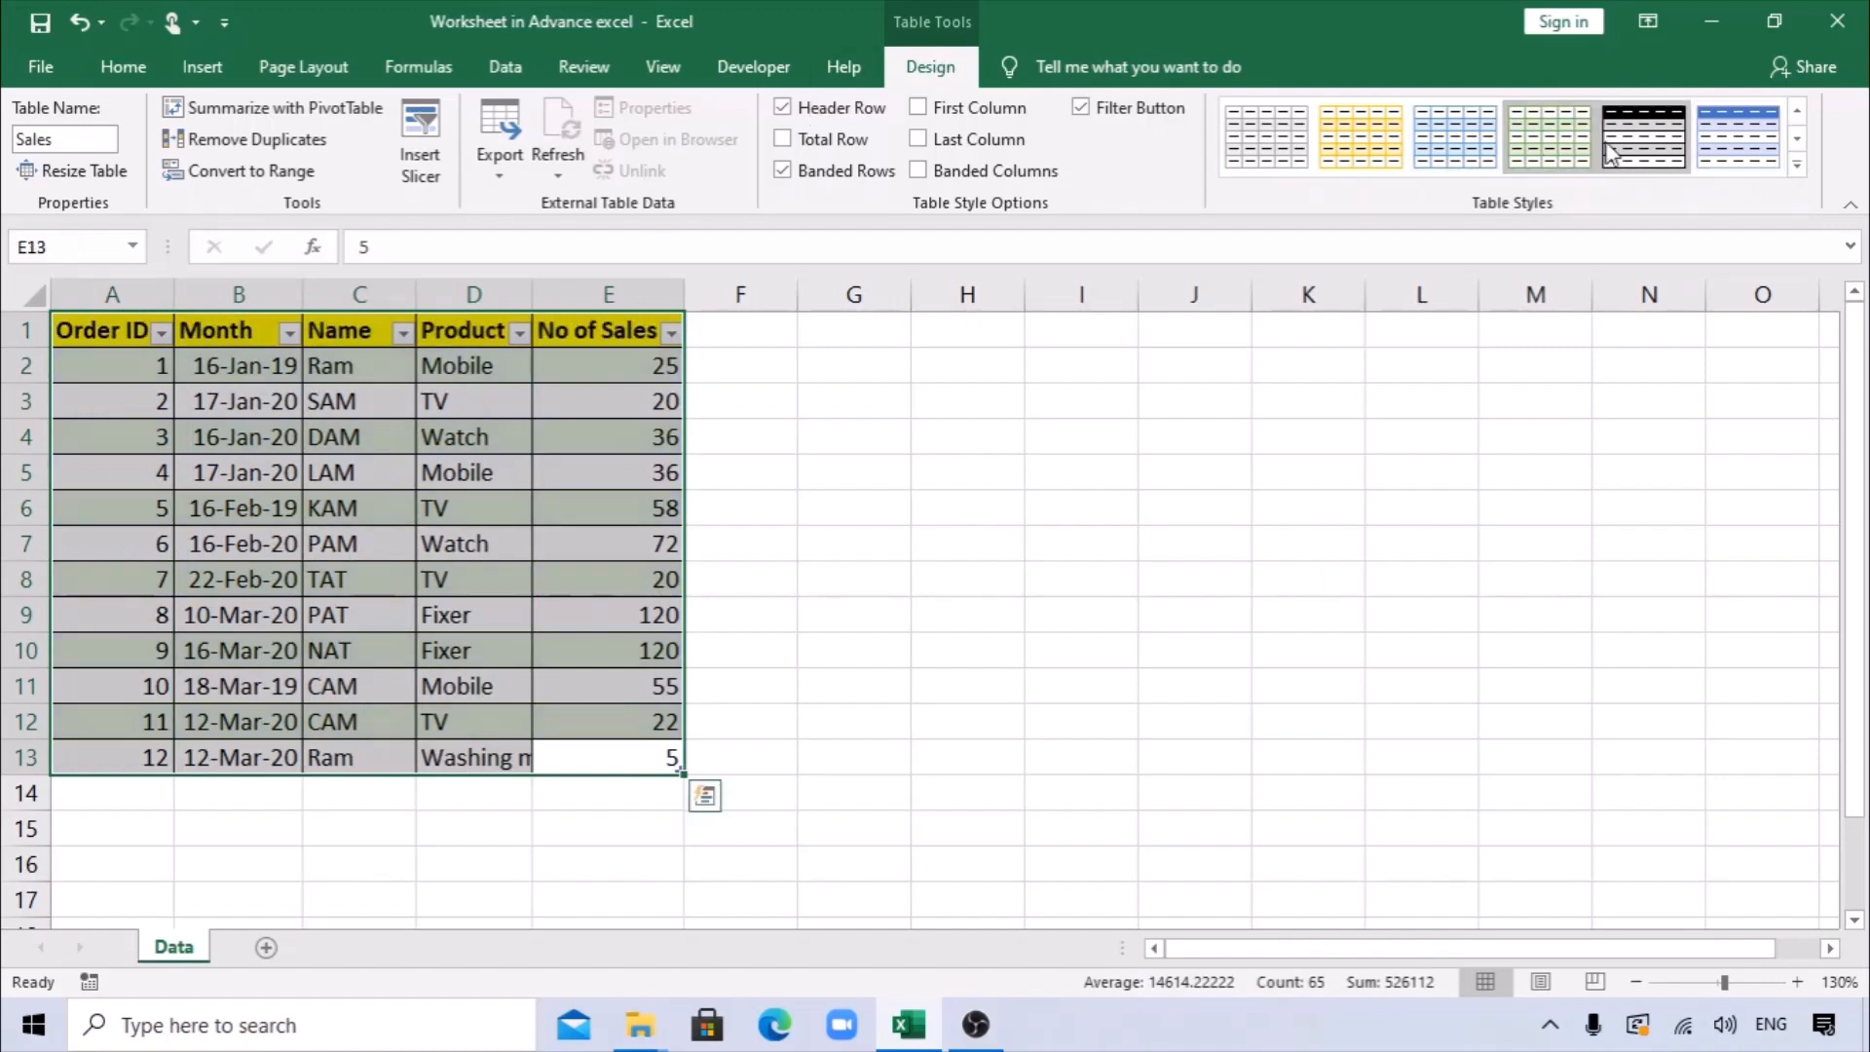
{"action": "left_click", "coordinate": [1360, 136]}
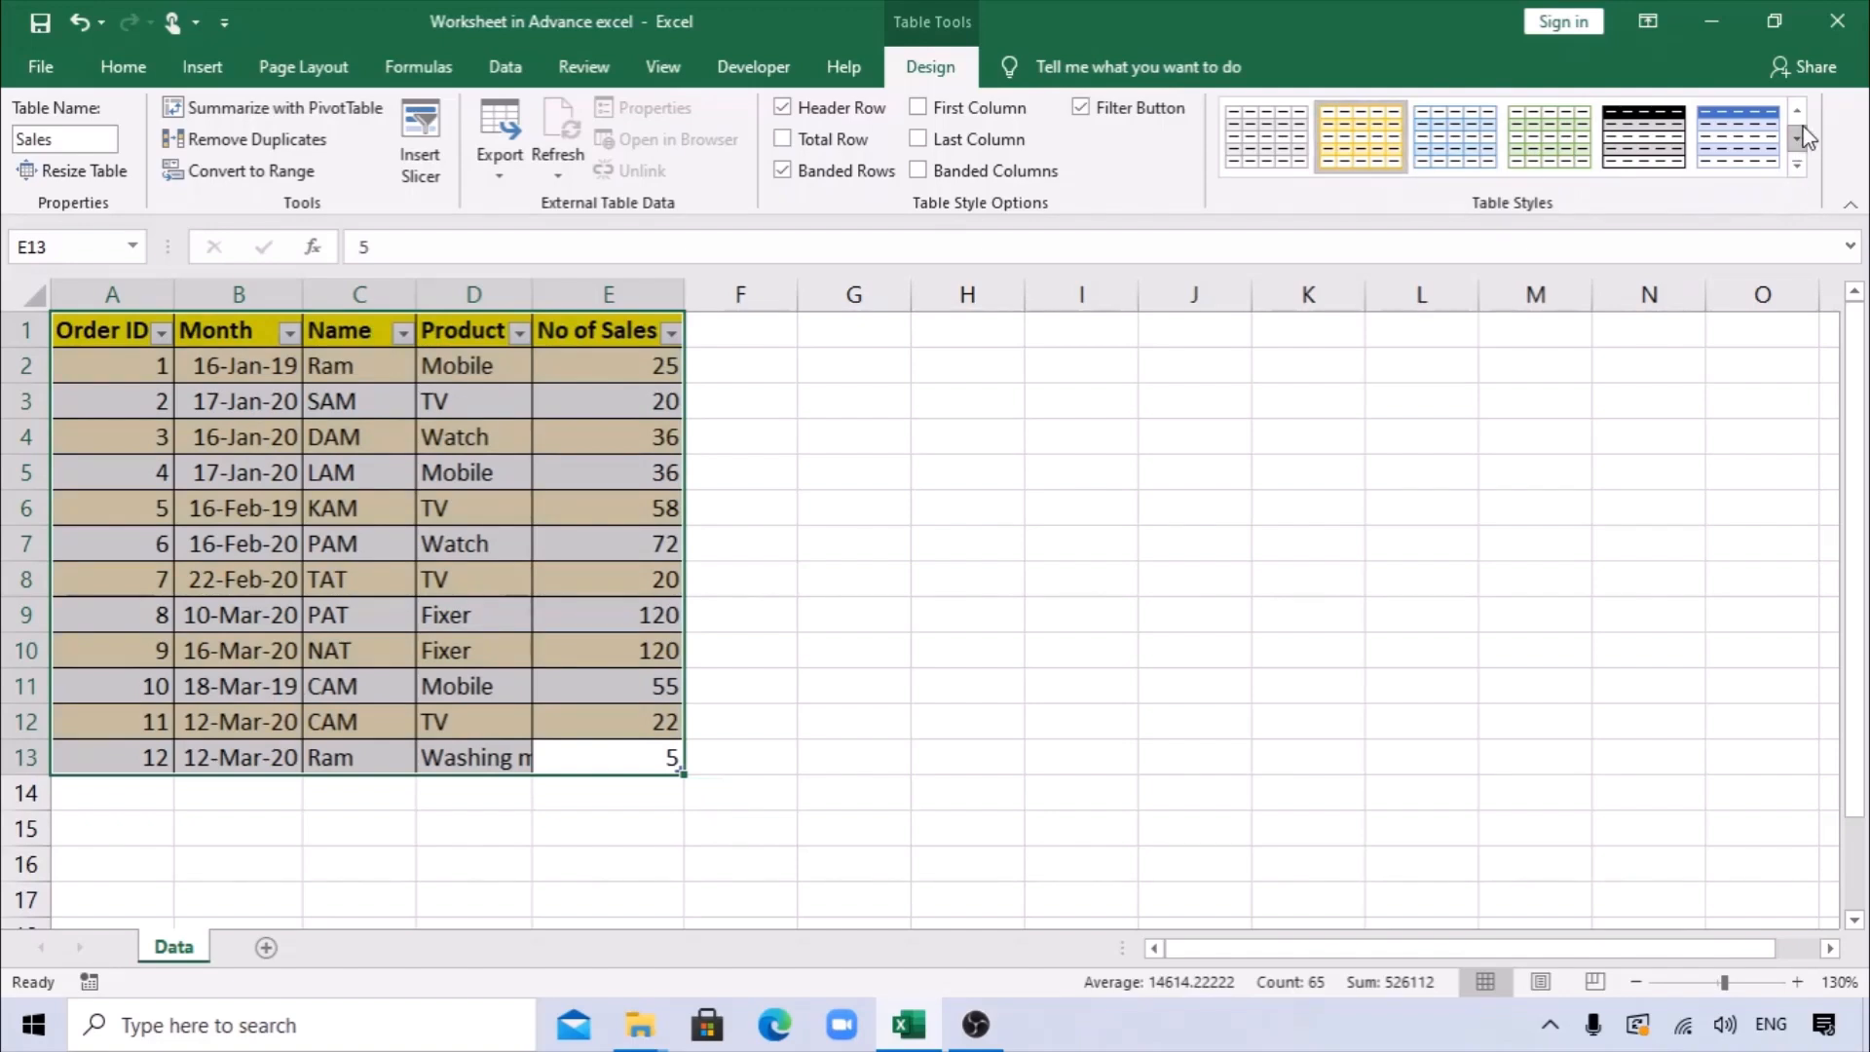
{"action": "left_click", "coordinate": [1797, 167]}
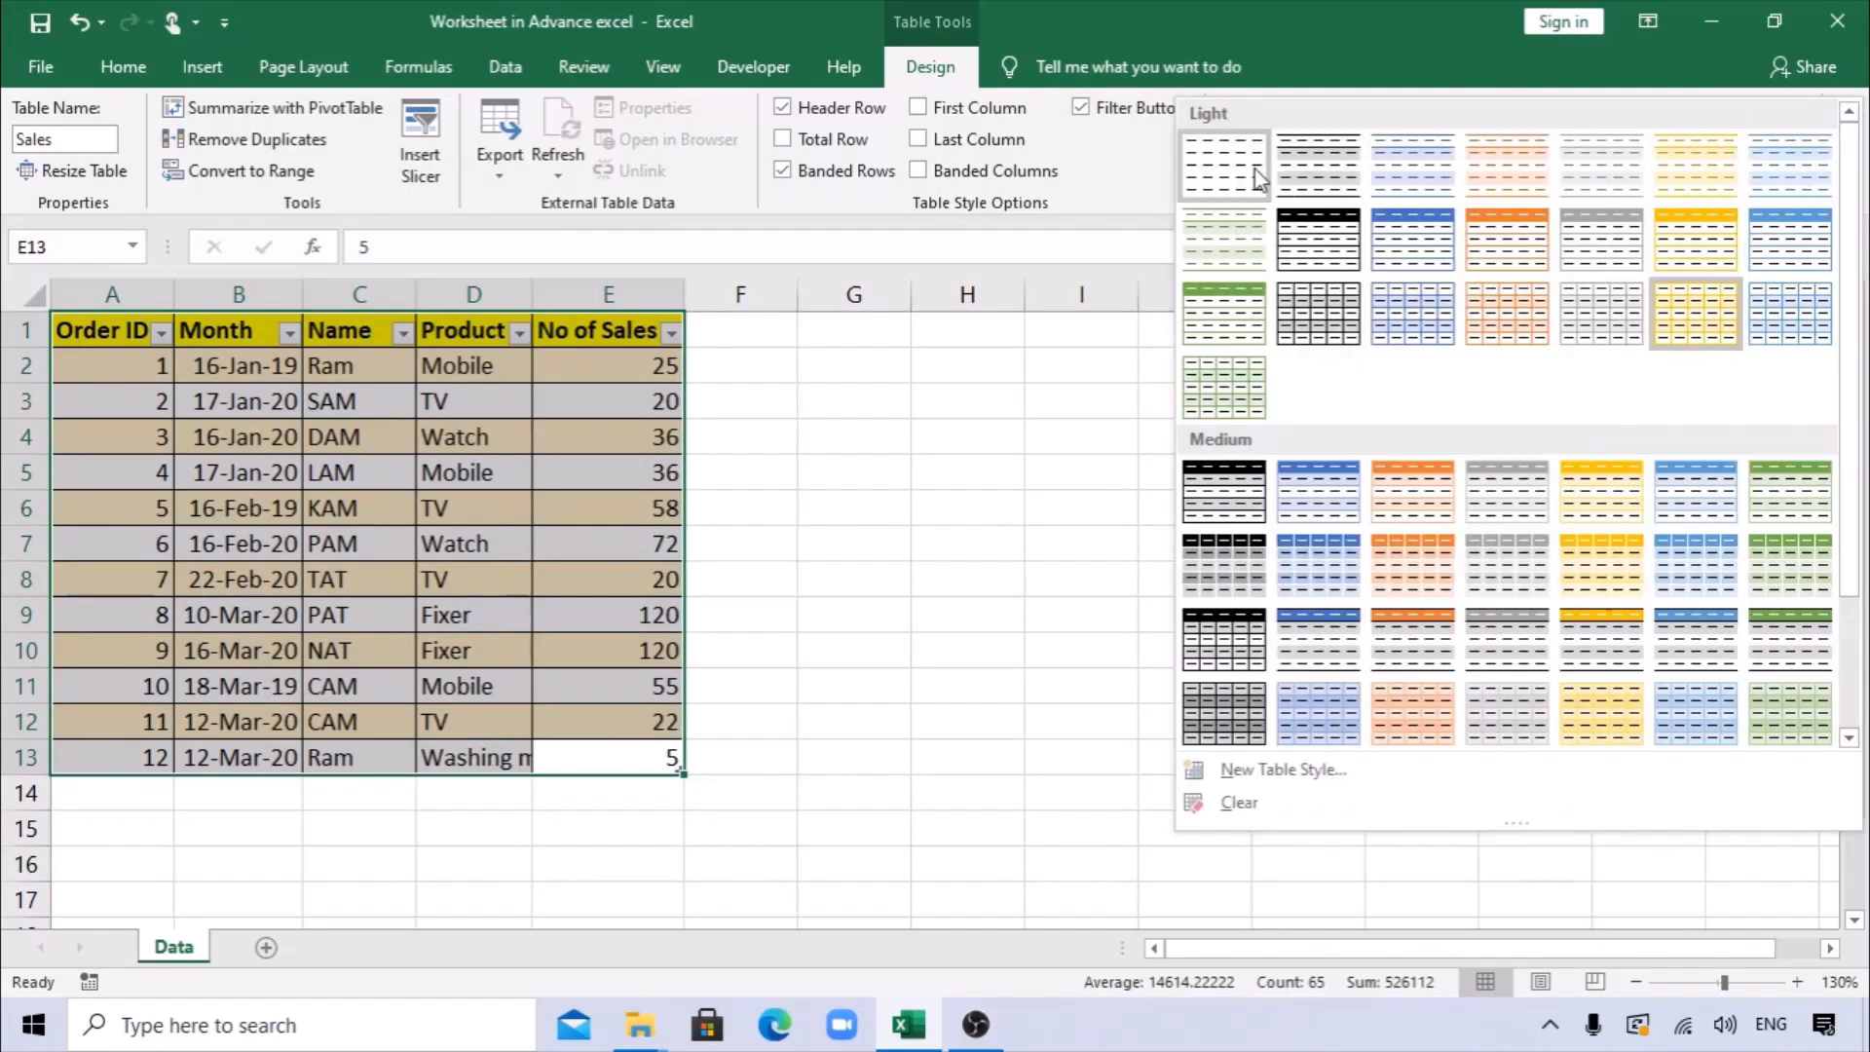
{"action": "left_click", "coordinate": [1224, 187]}
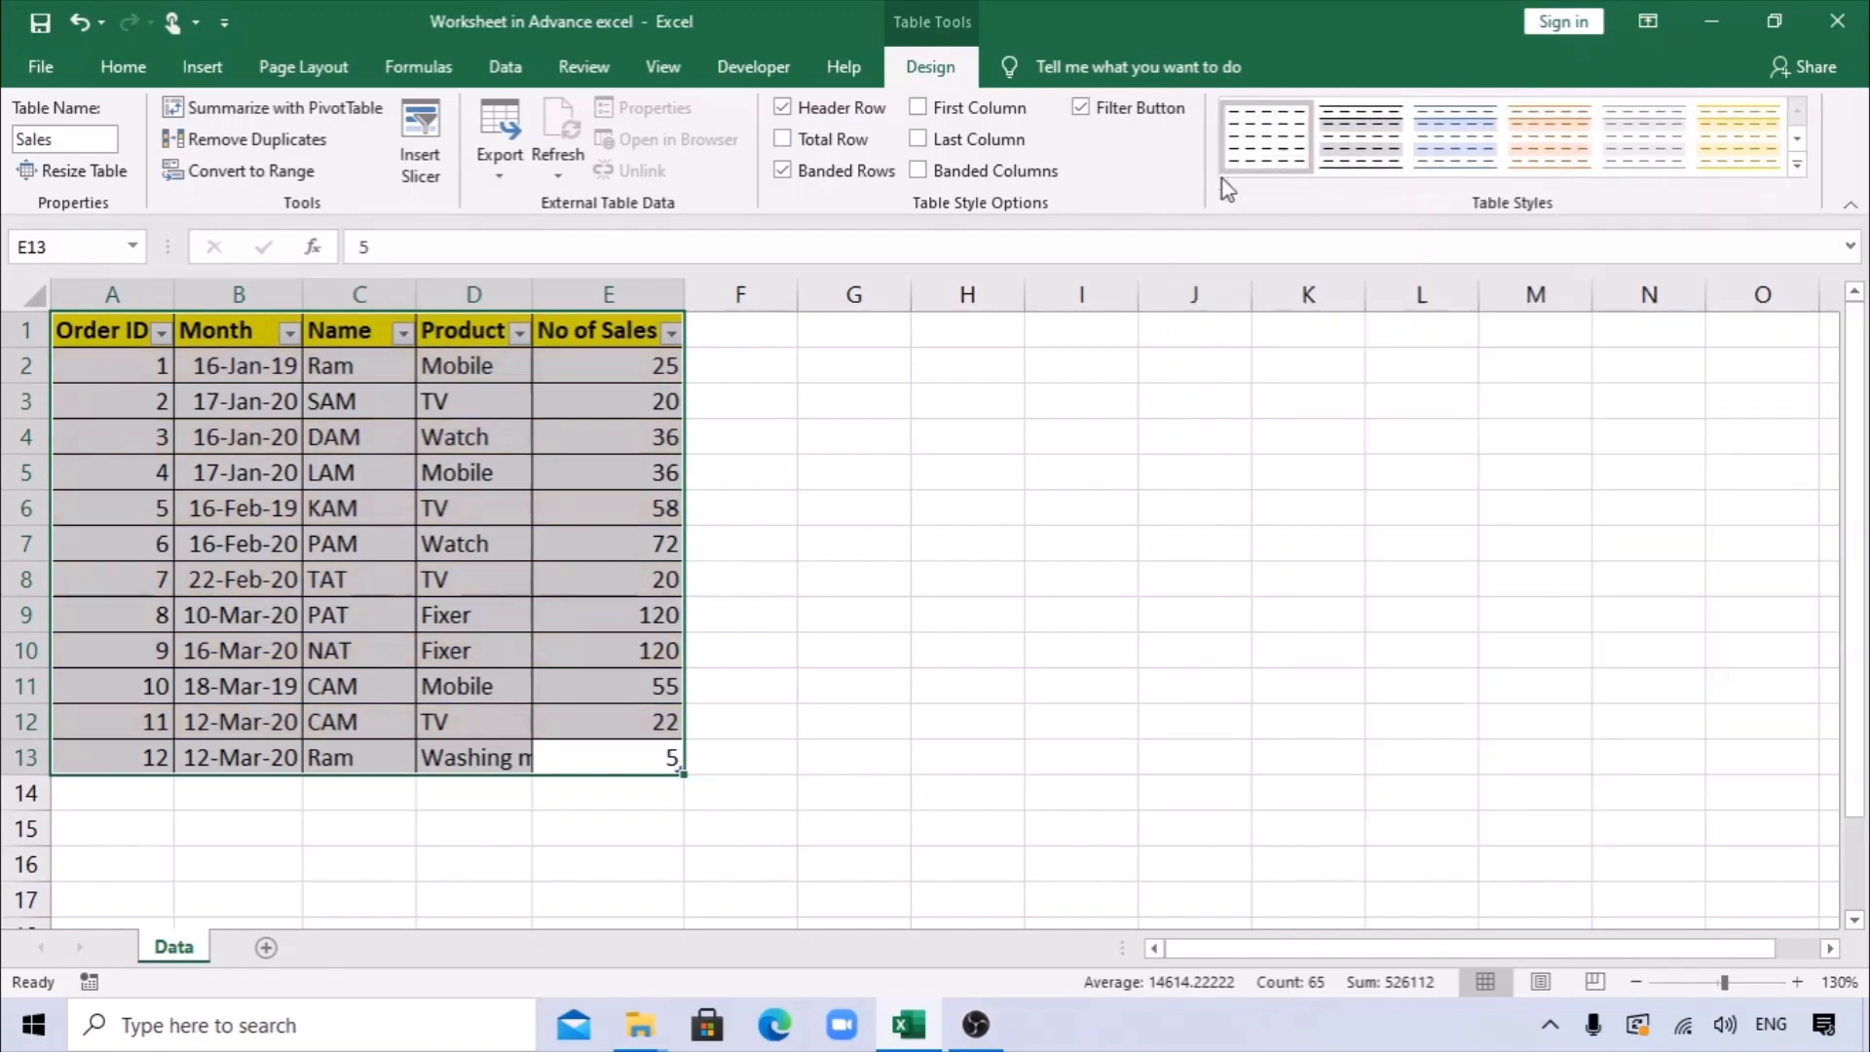
{"action": "left_click", "coordinate": [1002, 433]}
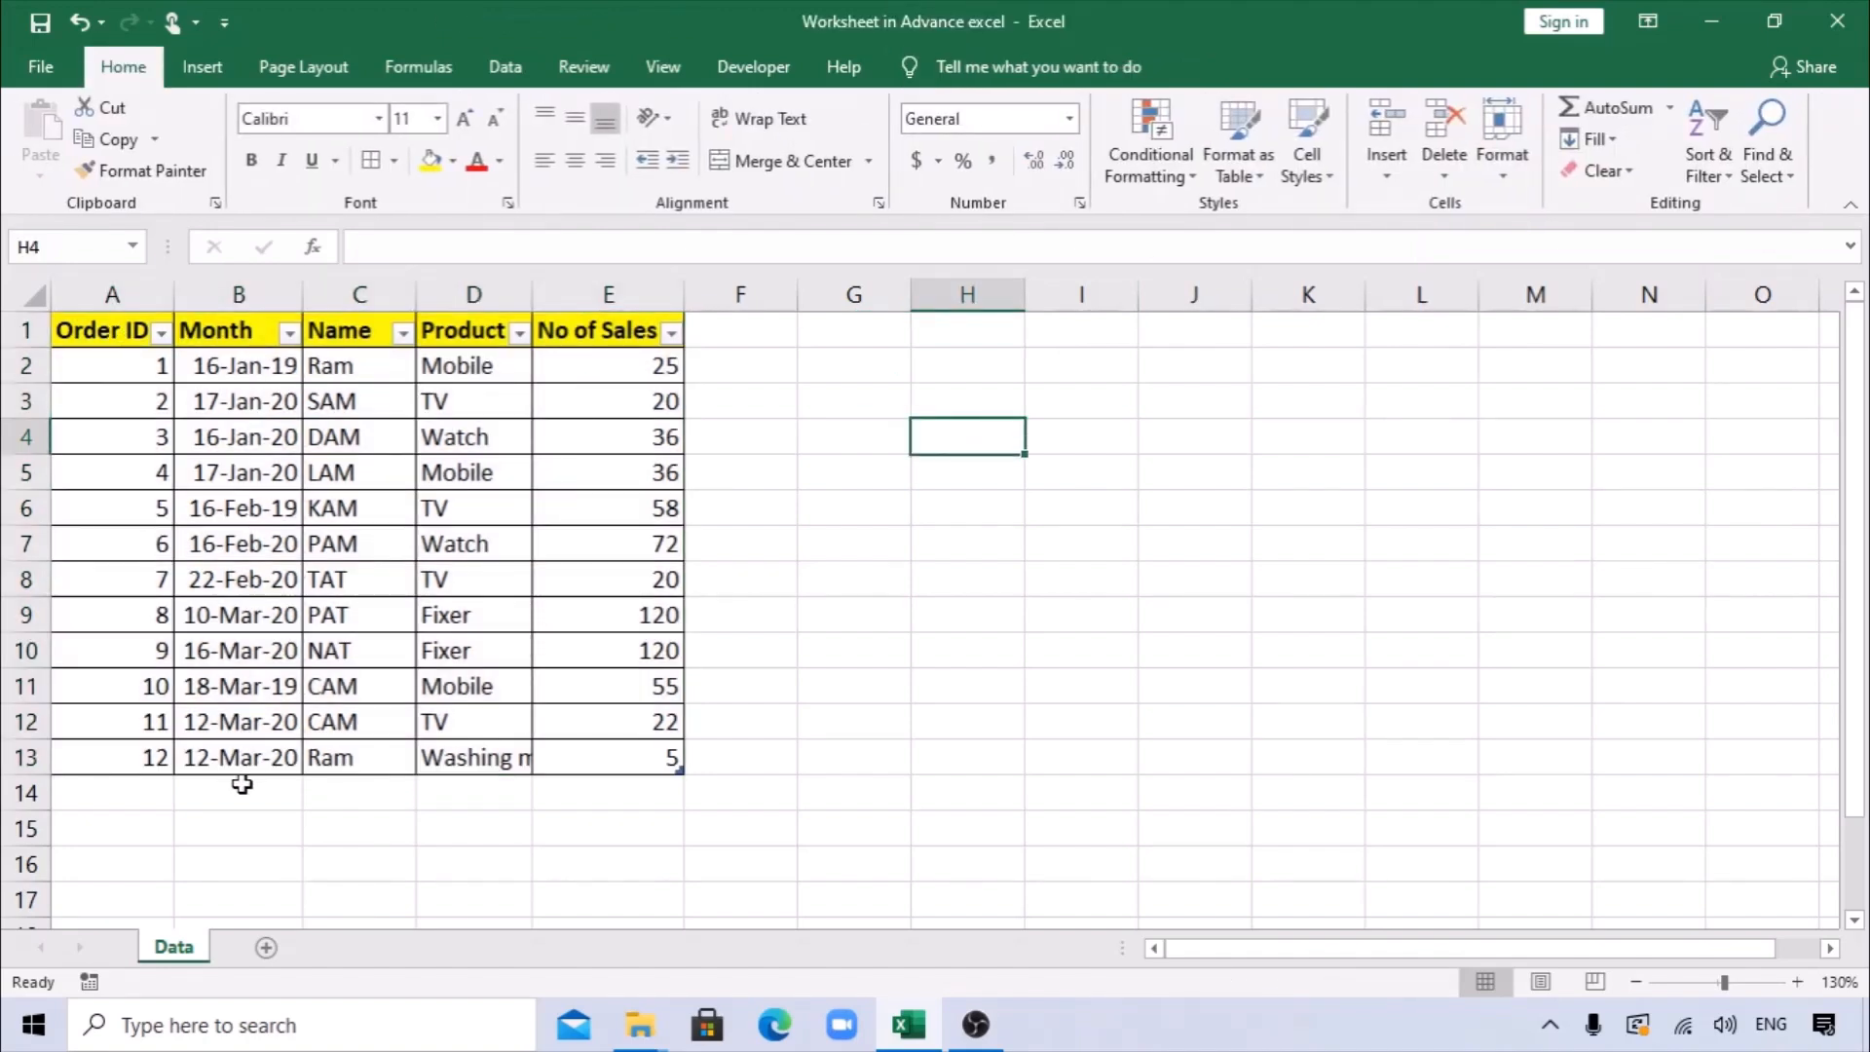
Insert the recommended PivotTable "Sum of No of Sales by Product" from the Sales table.
{"action": "left_click", "coordinate": [304, 437]}
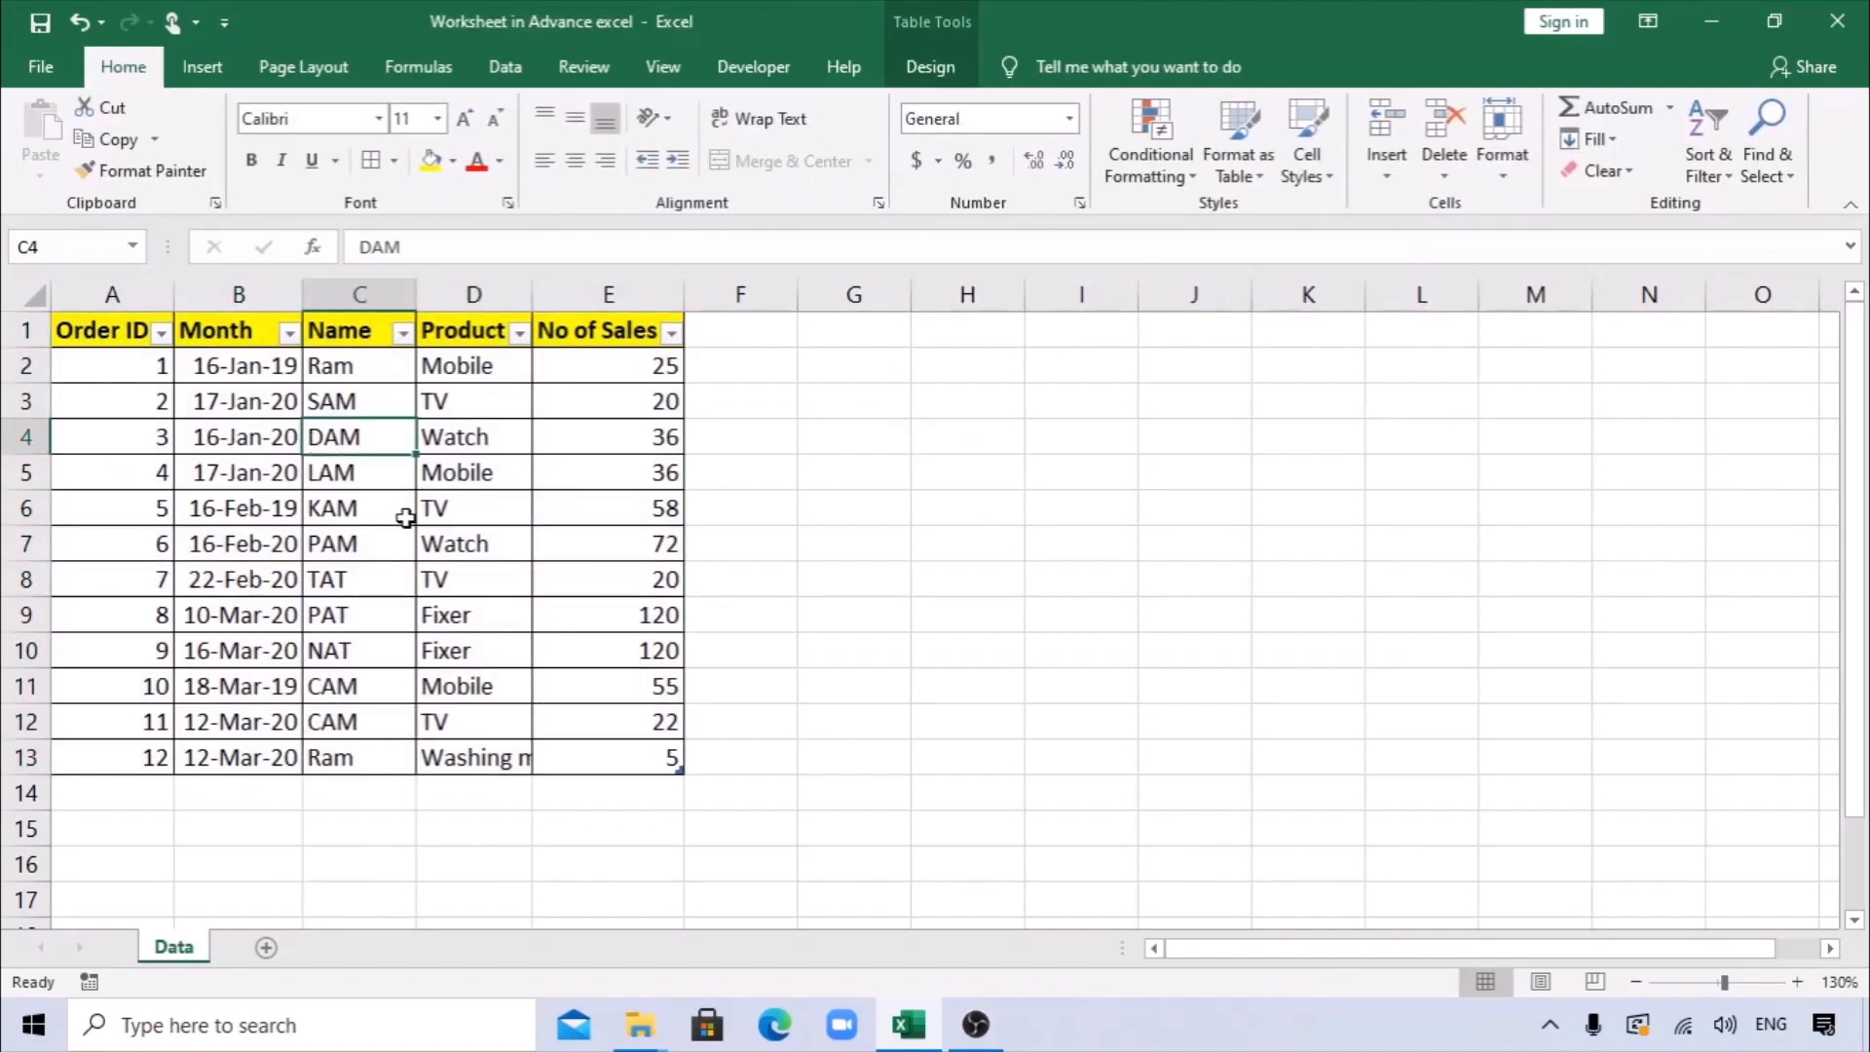
{"action": "left_click", "coordinate": [206, 69]}
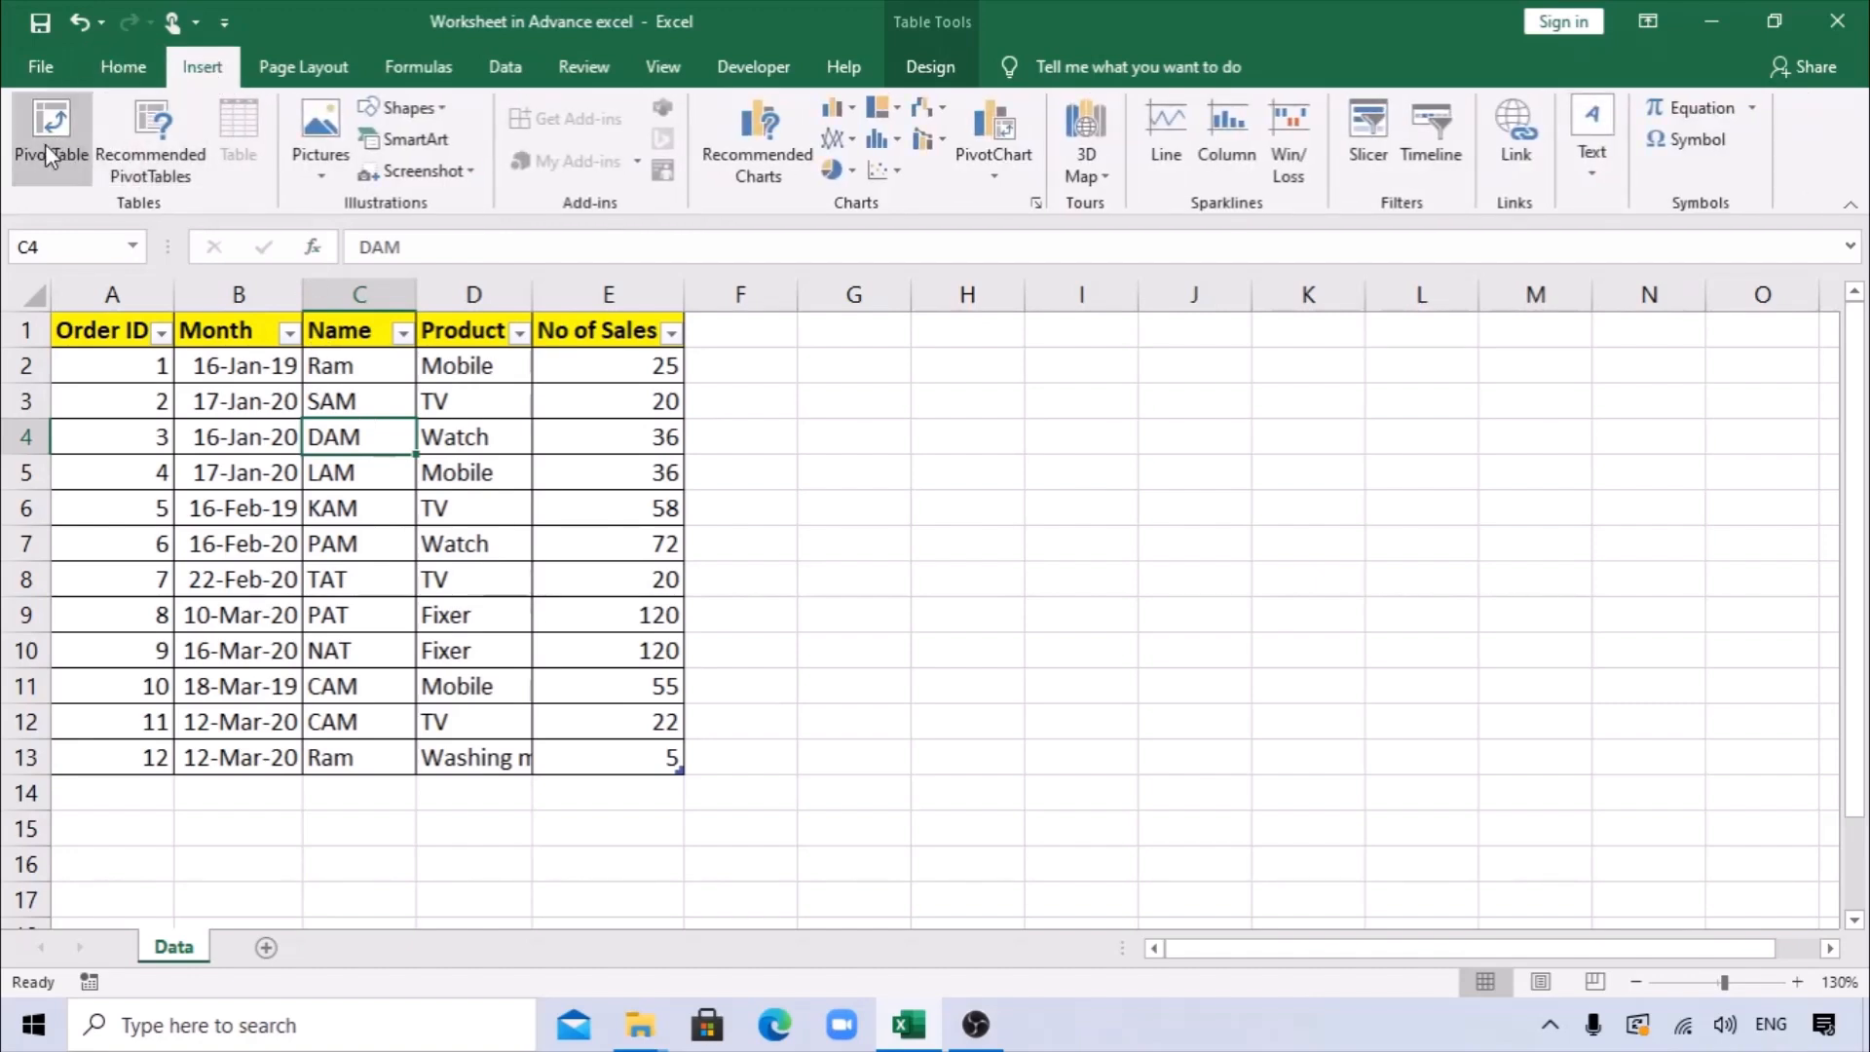
{"action": "left_click", "coordinate": [173, 181]}
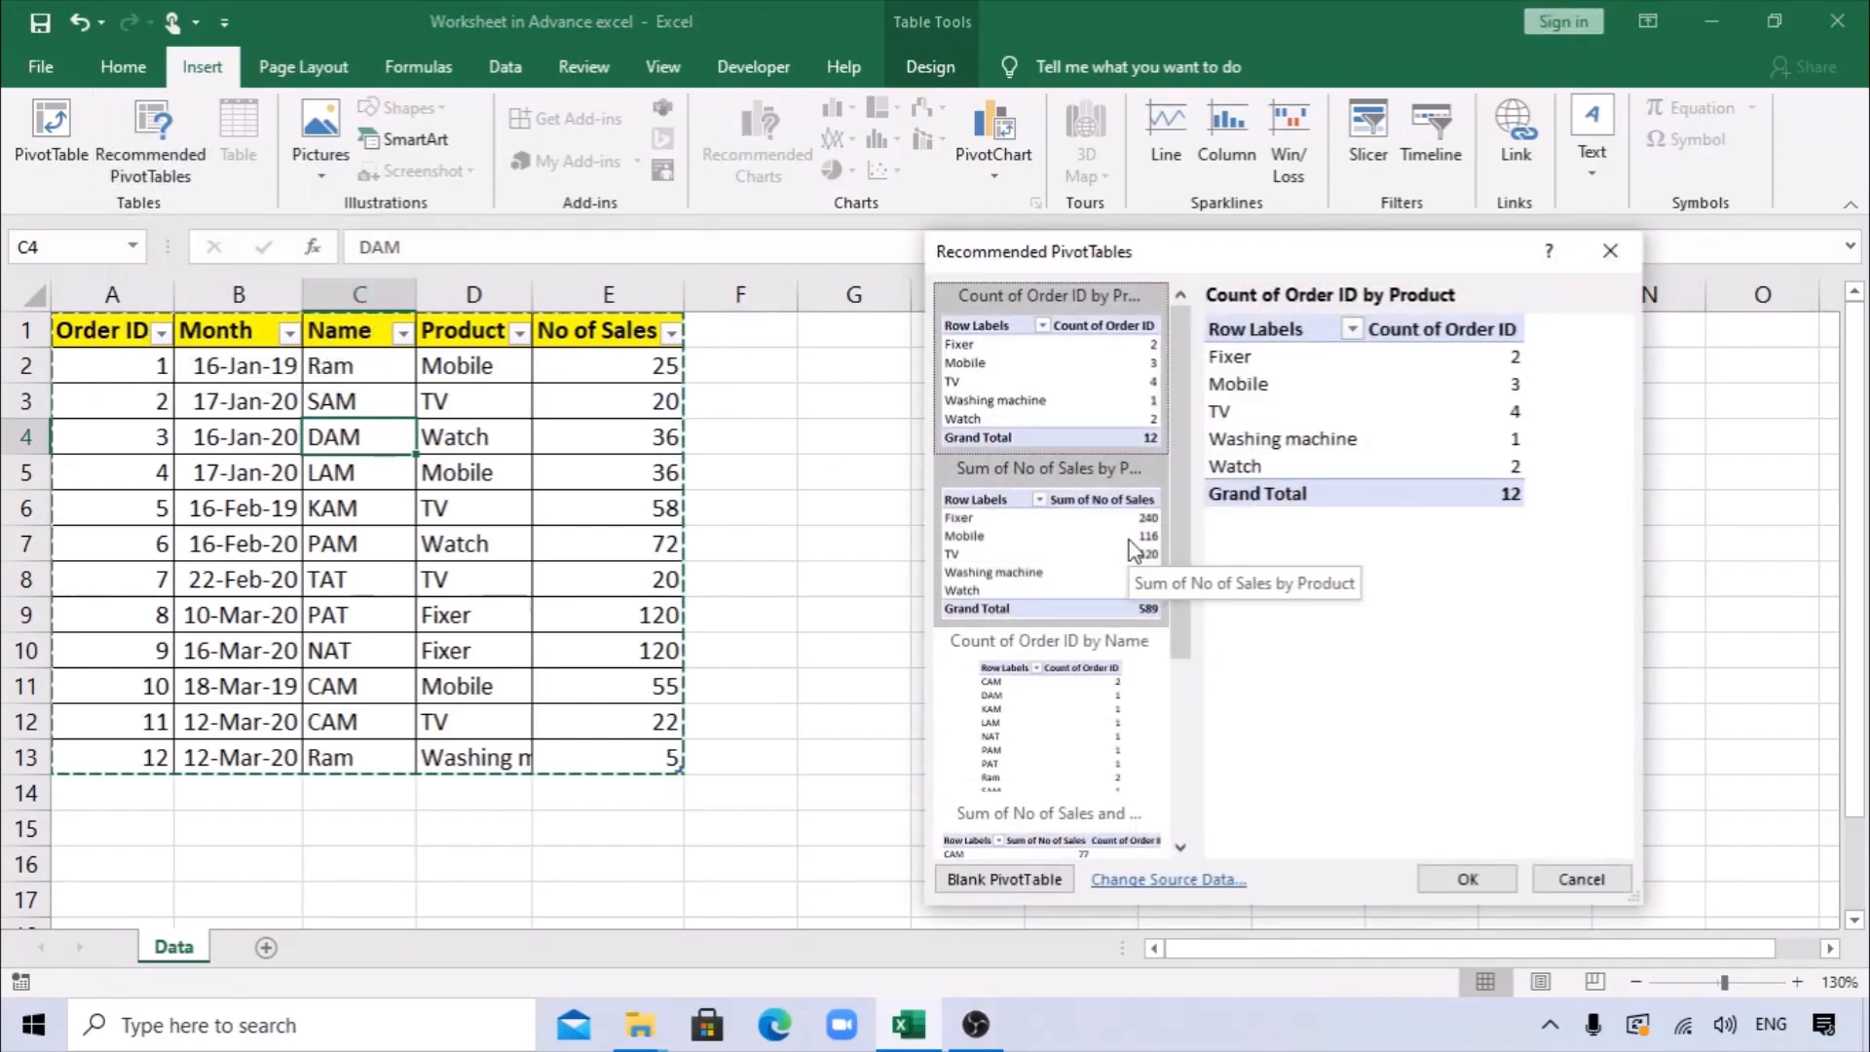
{"action": "mouse_move", "coordinate": [1174, 454]}
{"action": "left_mouse_down"}
{"action": "mouse_move", "coordinate": [1200, 555]}
{"action": "mouse_move", "coordinate": [1199, 448]}
{"action": "left_mouse_up"}
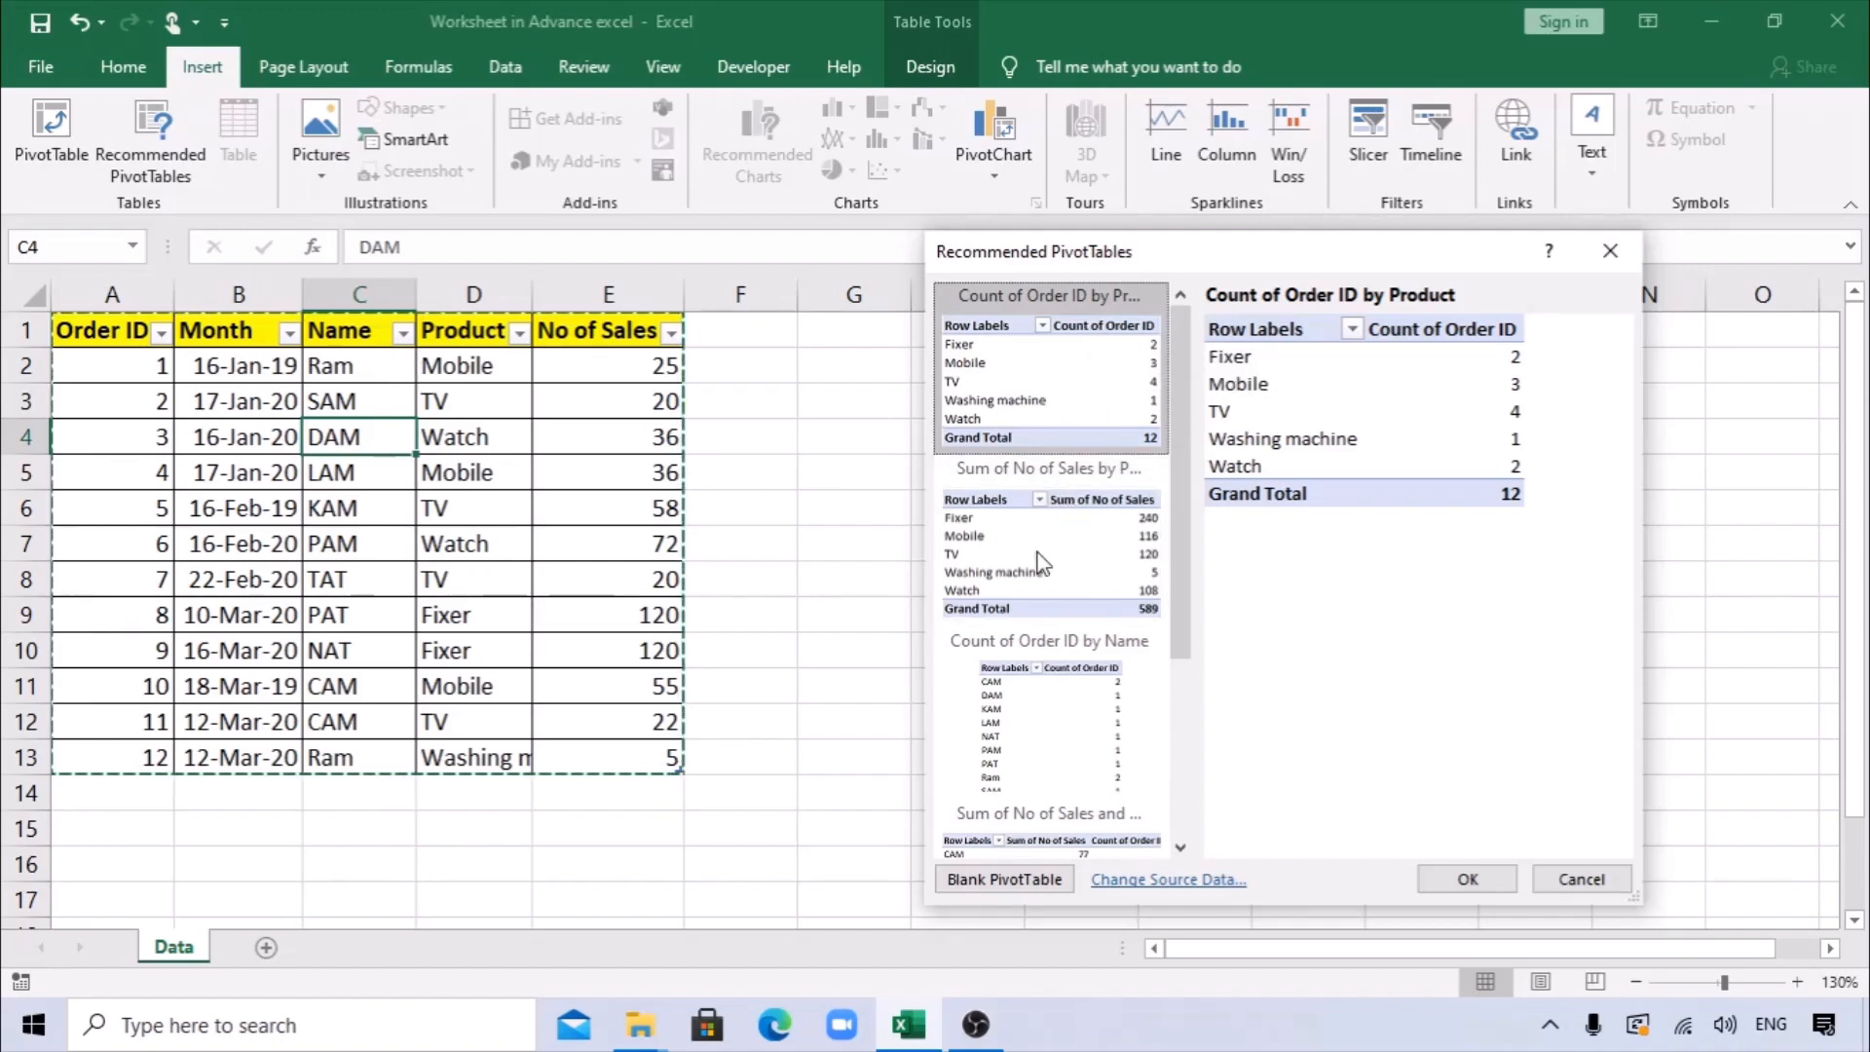
{"action": "left_click", "coordinate": [1098, 563]}
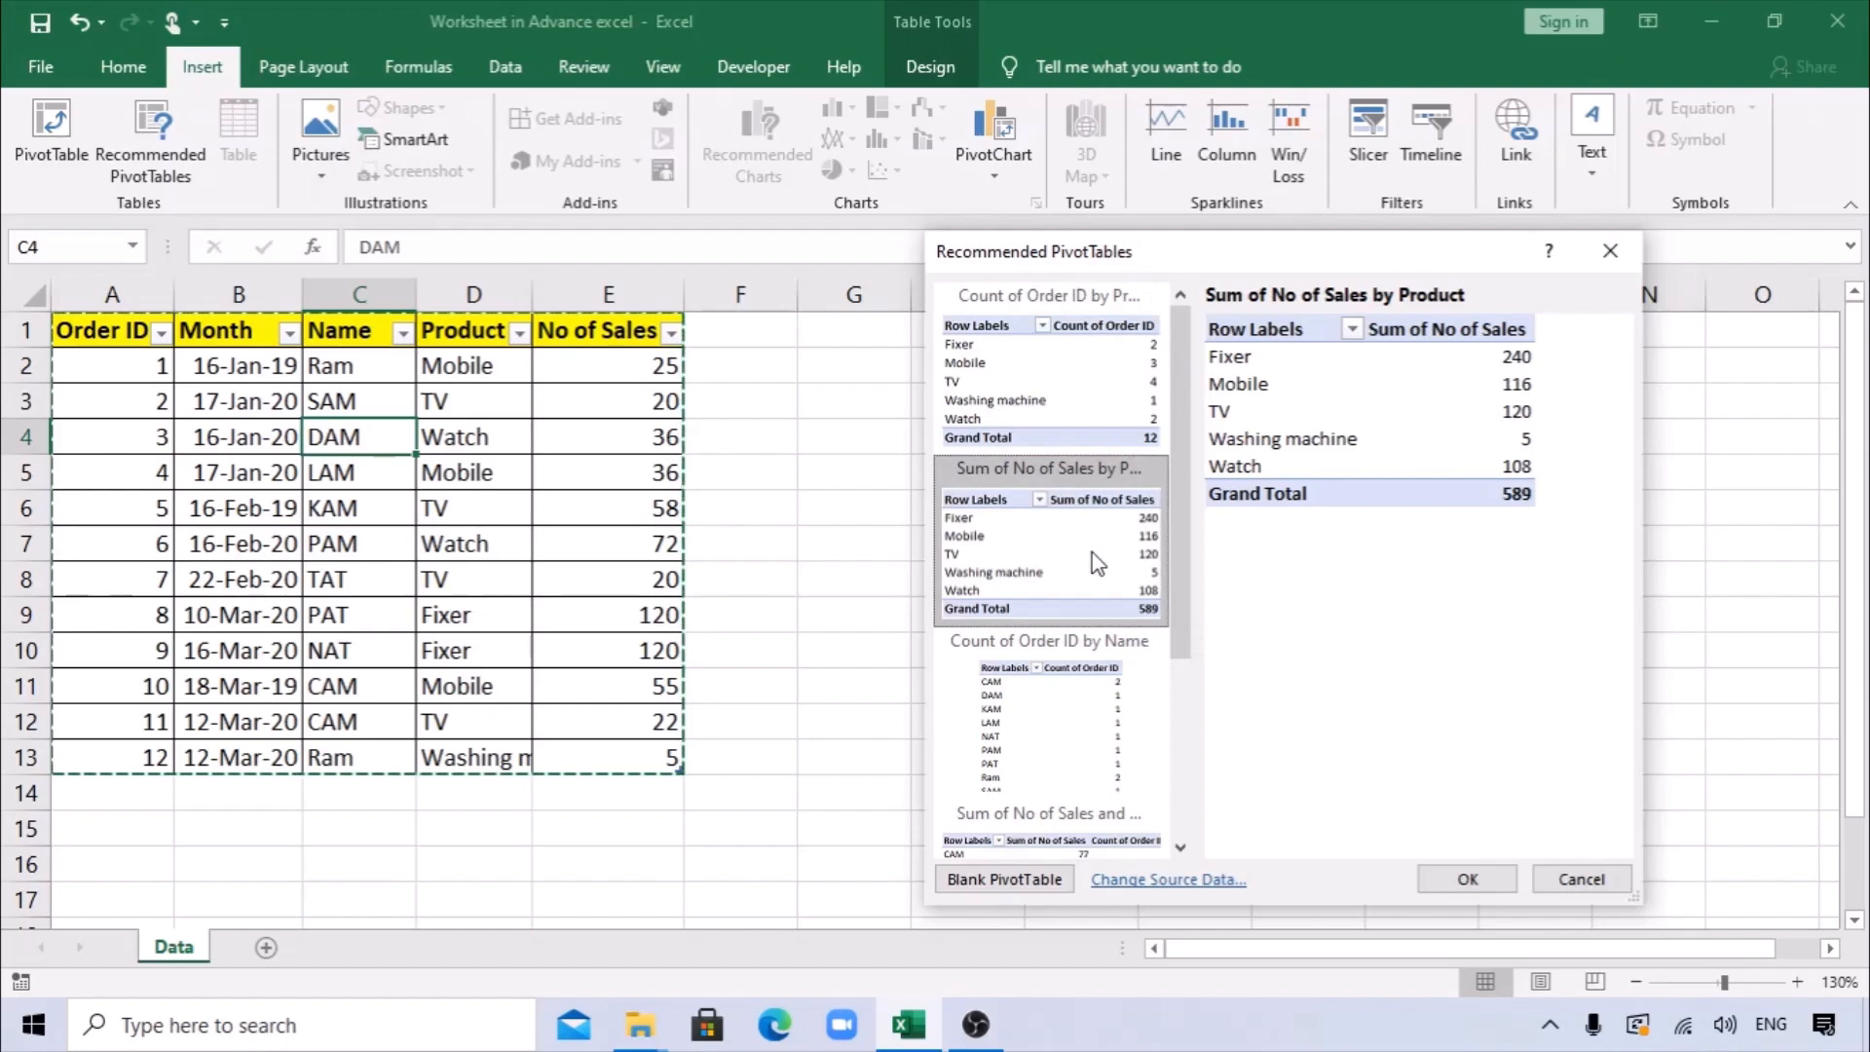
{"action": "left_click", "coordinate": [1470, 875]}
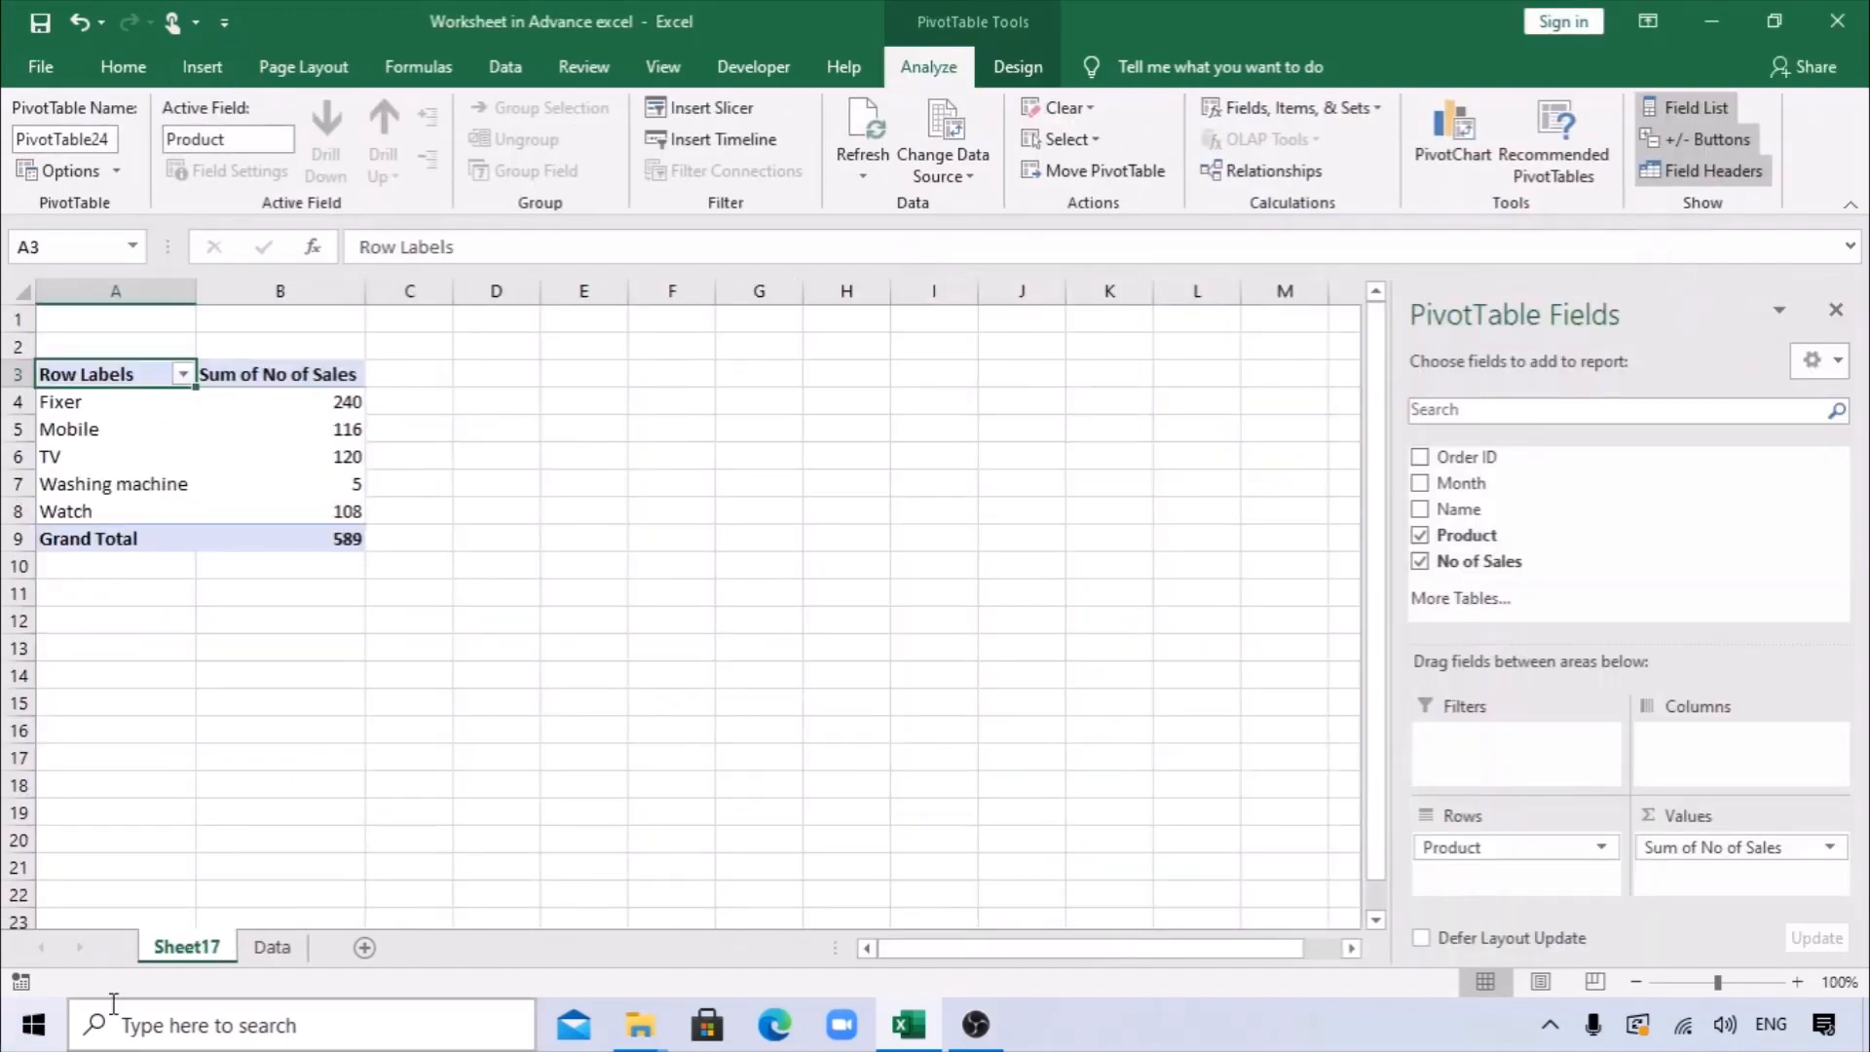
Rename the new PivotTable worksheet as "Pivot table".
{"action": "double_click", "coordinate": [184, 954]}
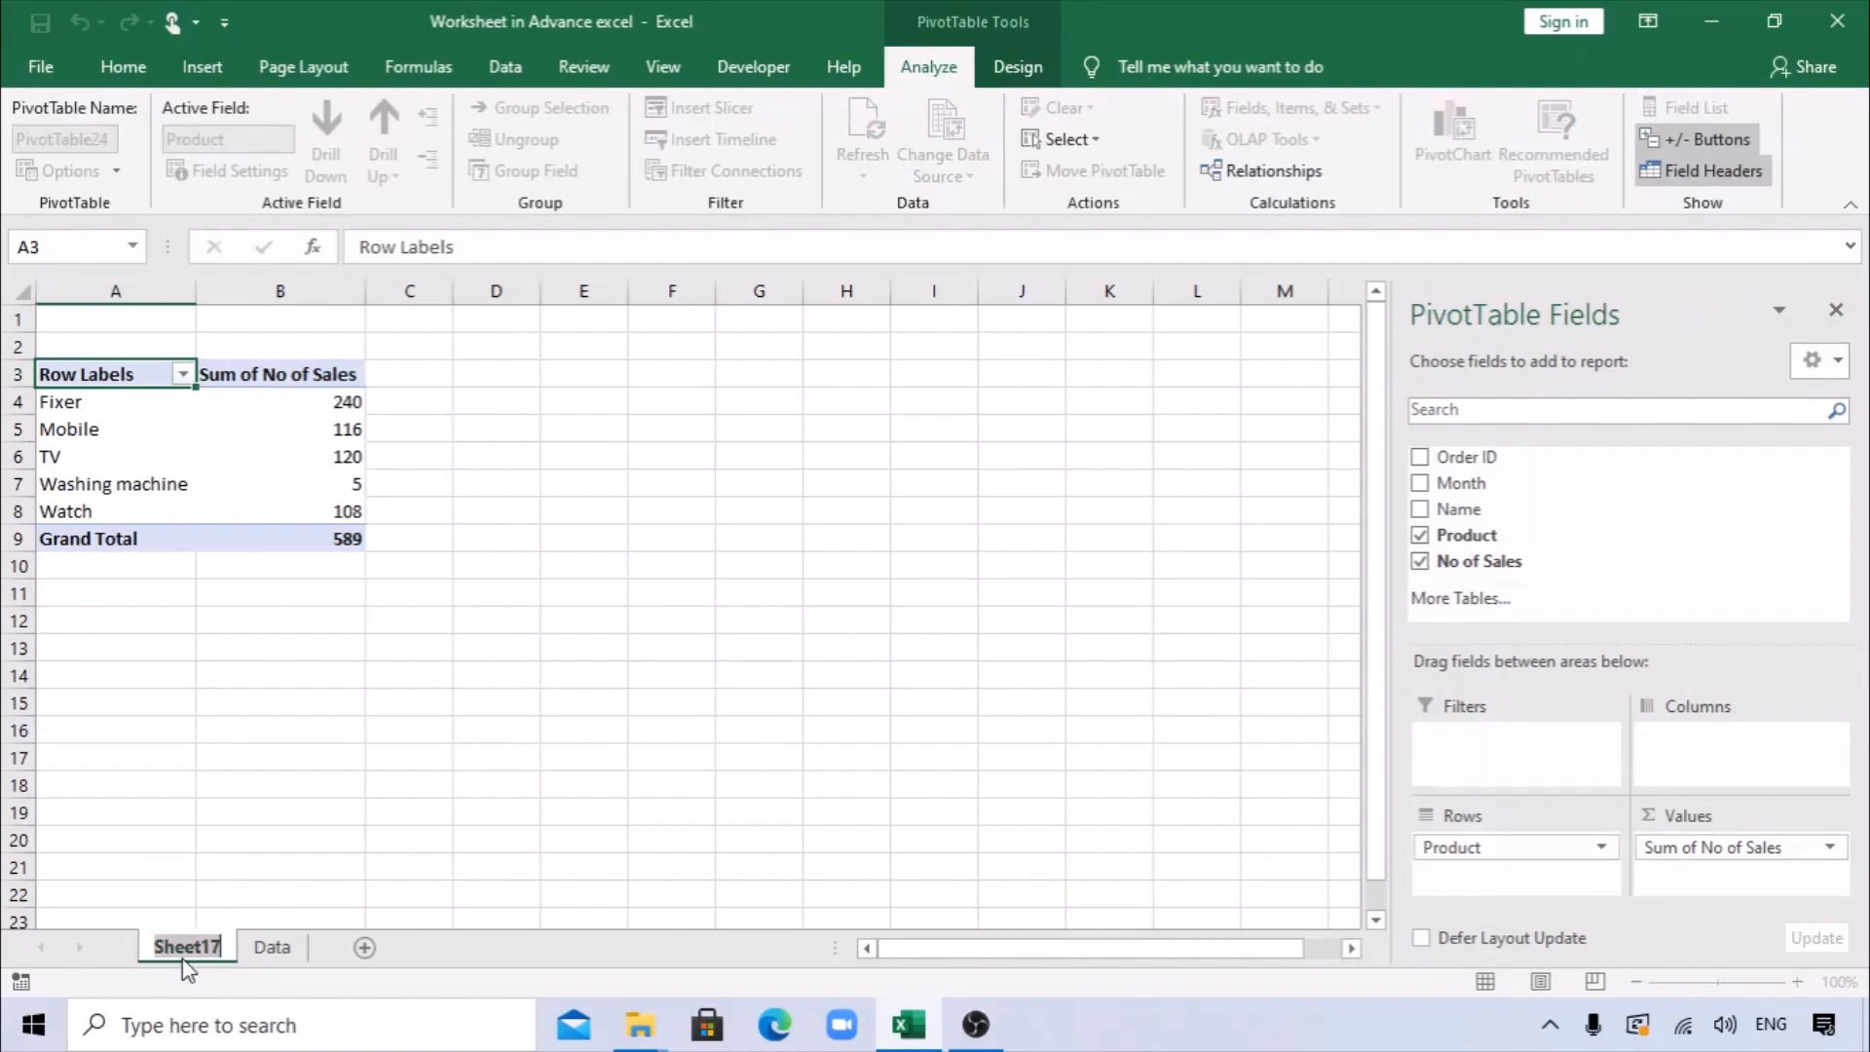
{"action": "type", "text": "Pivot"}
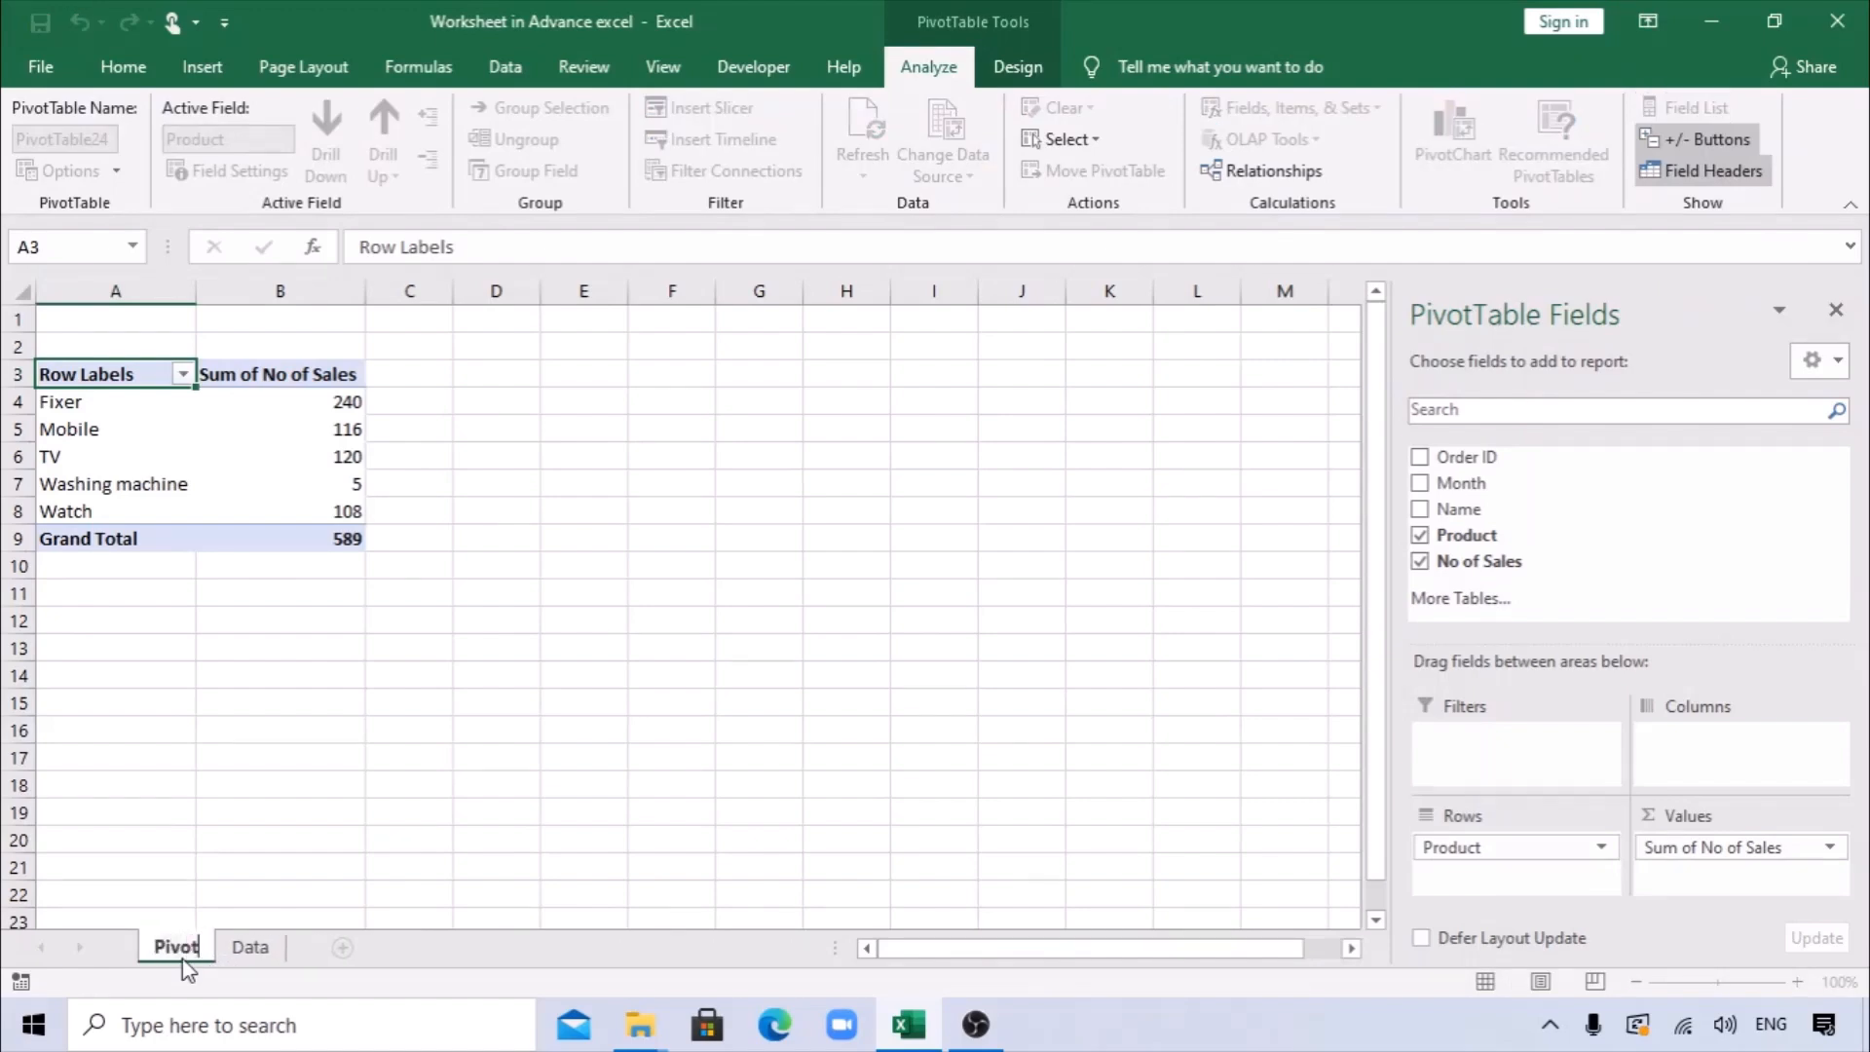
{"action": "type", "text": " table"}
{"action": "key", "text": "Return"}
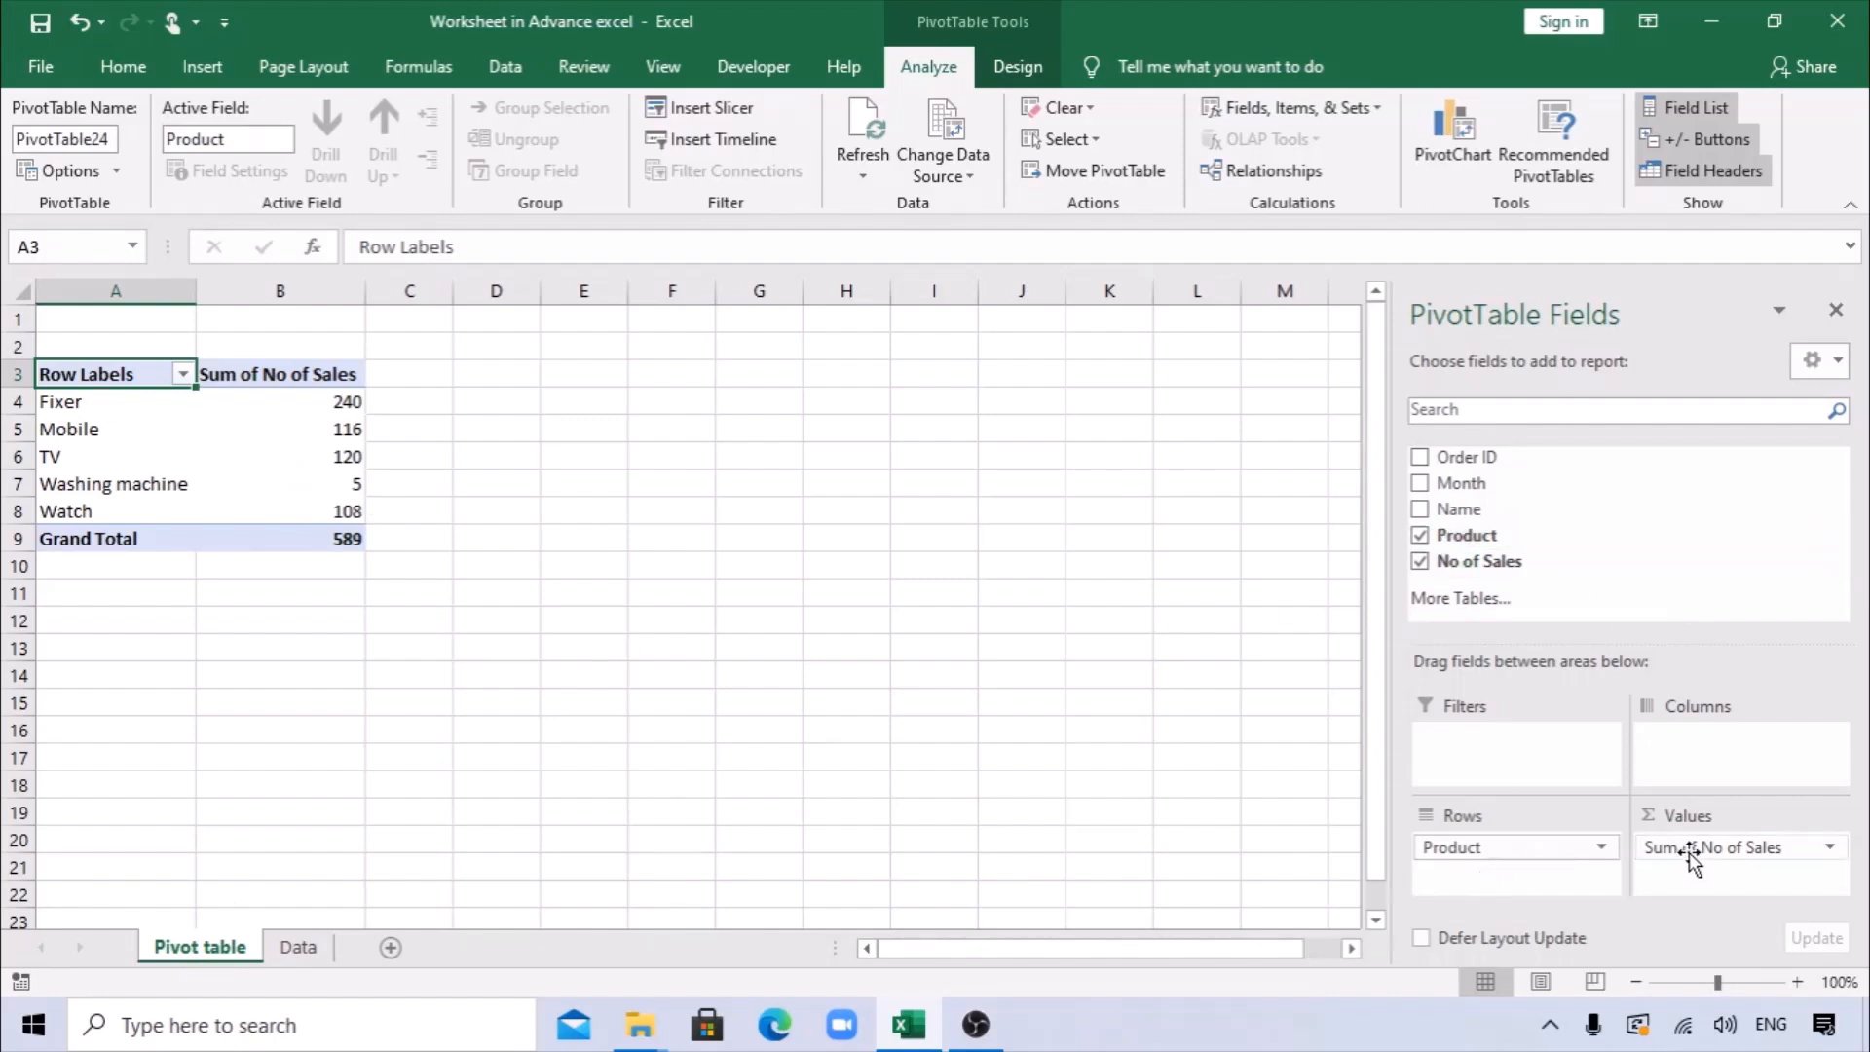
Hide the PivotTable field list and show it again.
{"action": "left_click", "coordinate": [154, 434]}
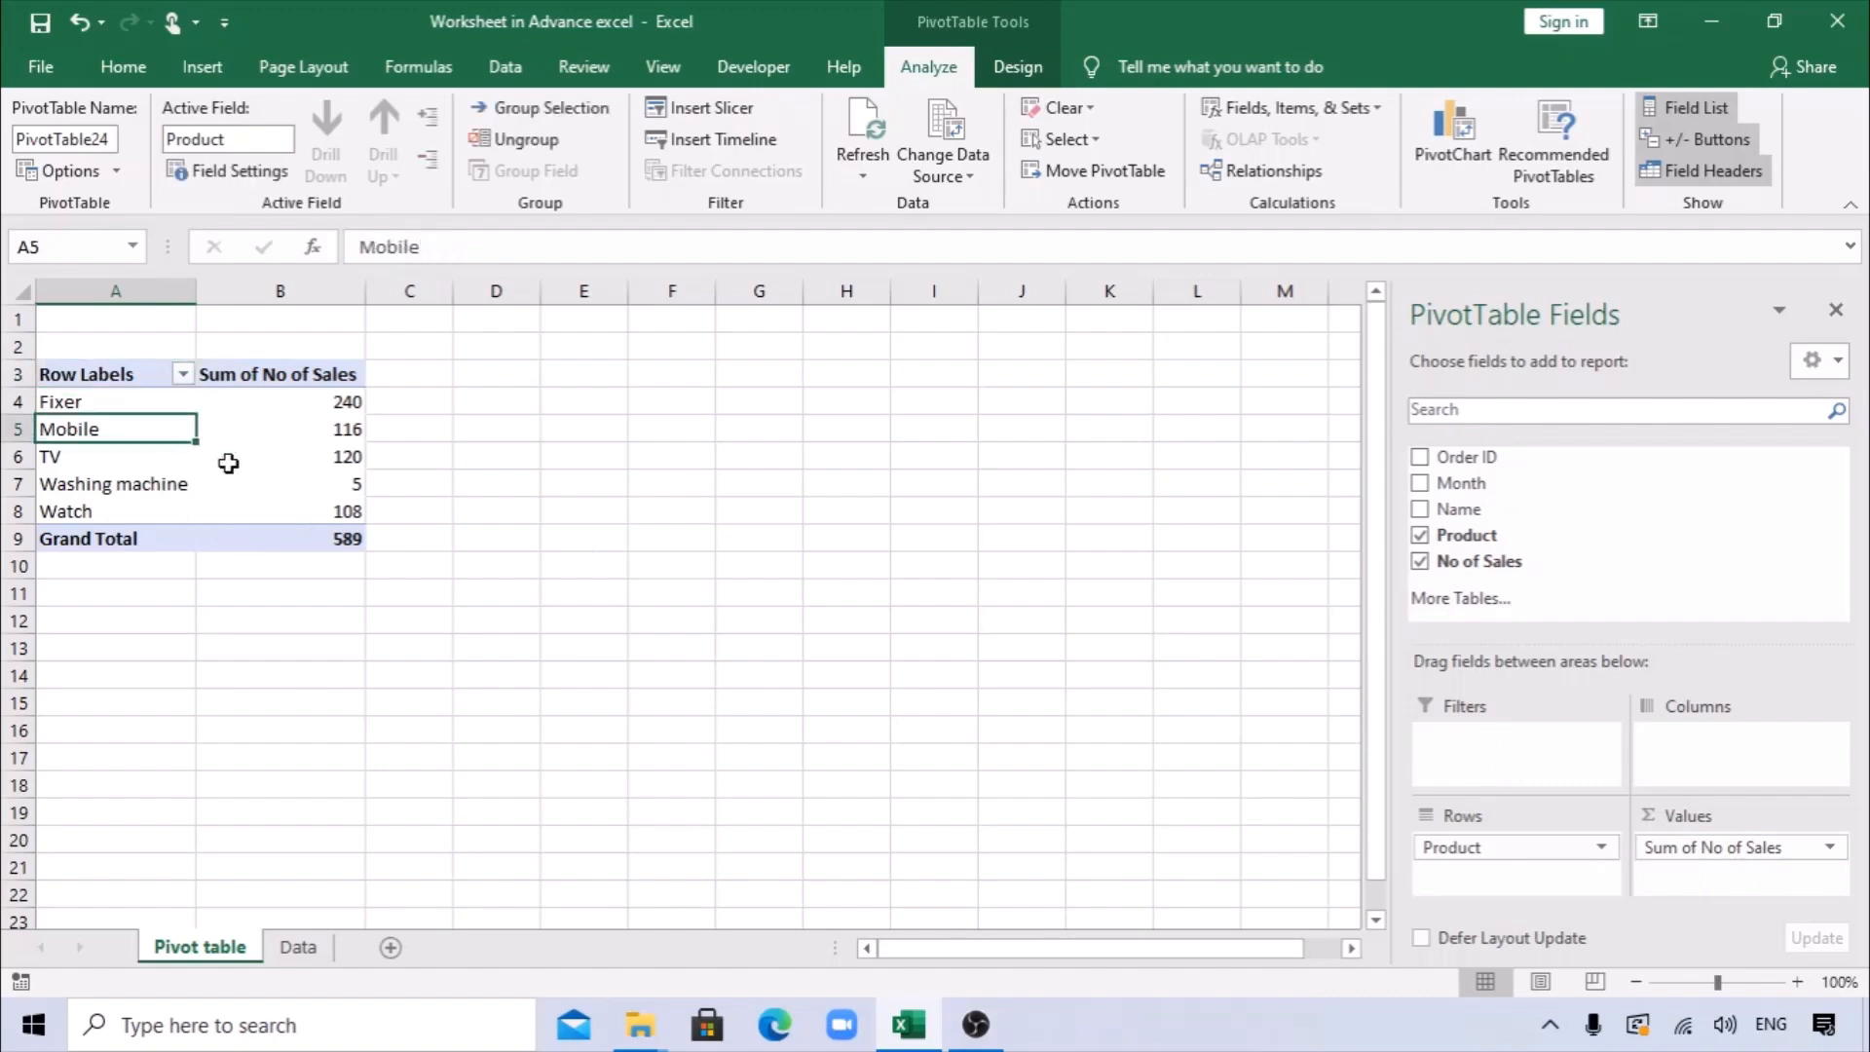
{"action": "left_click", "coordinate": [570, 621]}
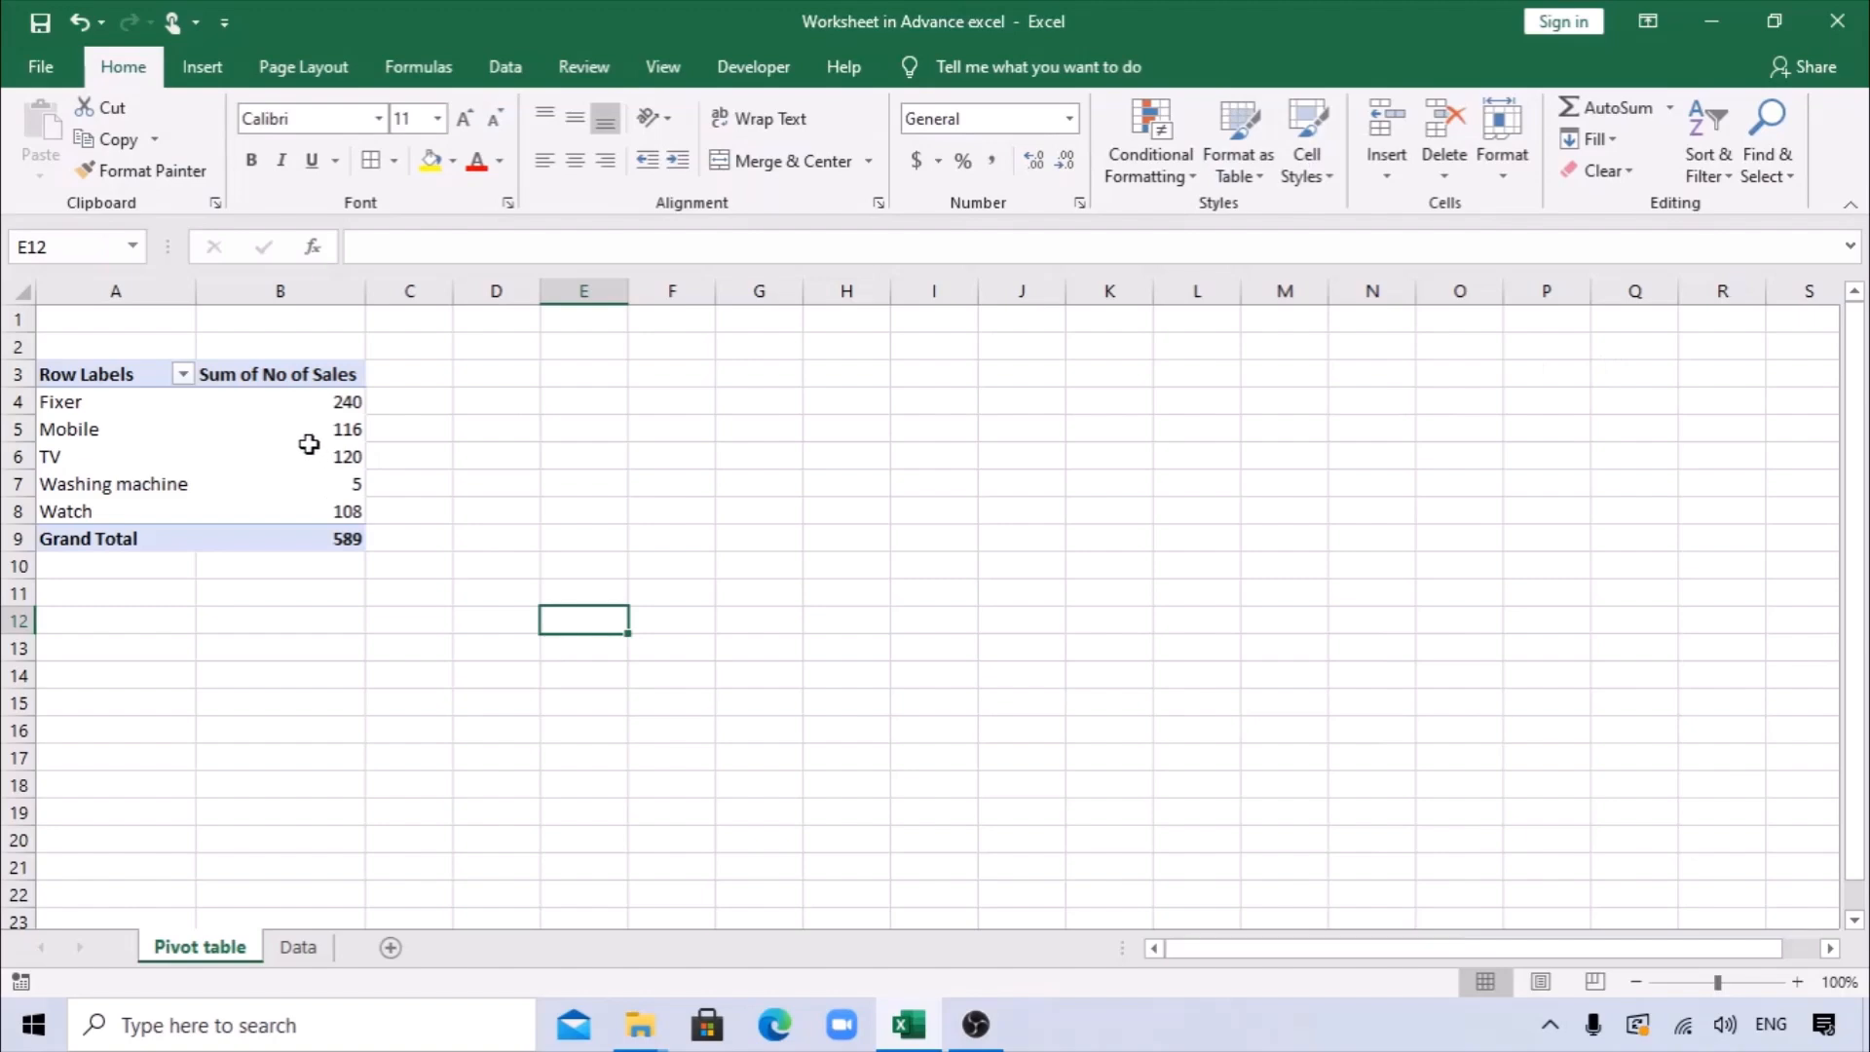
{"action": "left_click", "coordinate": [309, 454]}
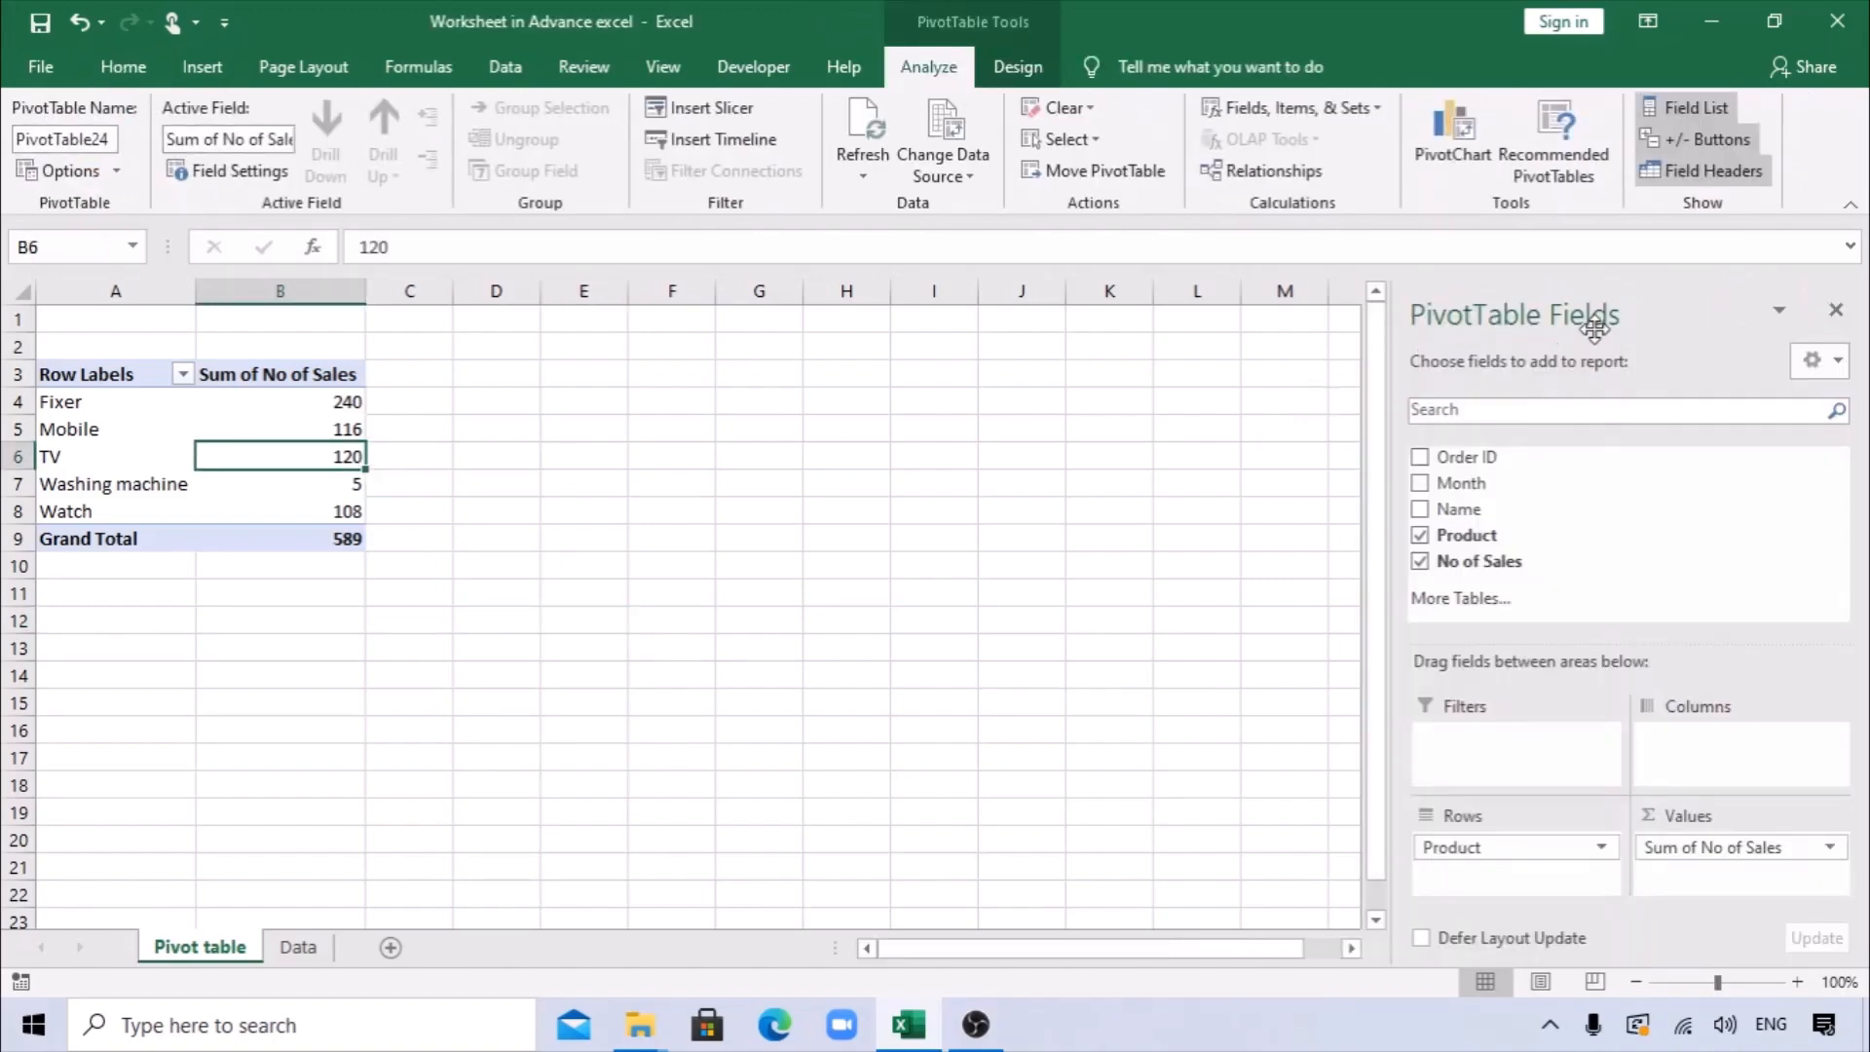
{"action": "right_click", "coordinate": [254, 402]}
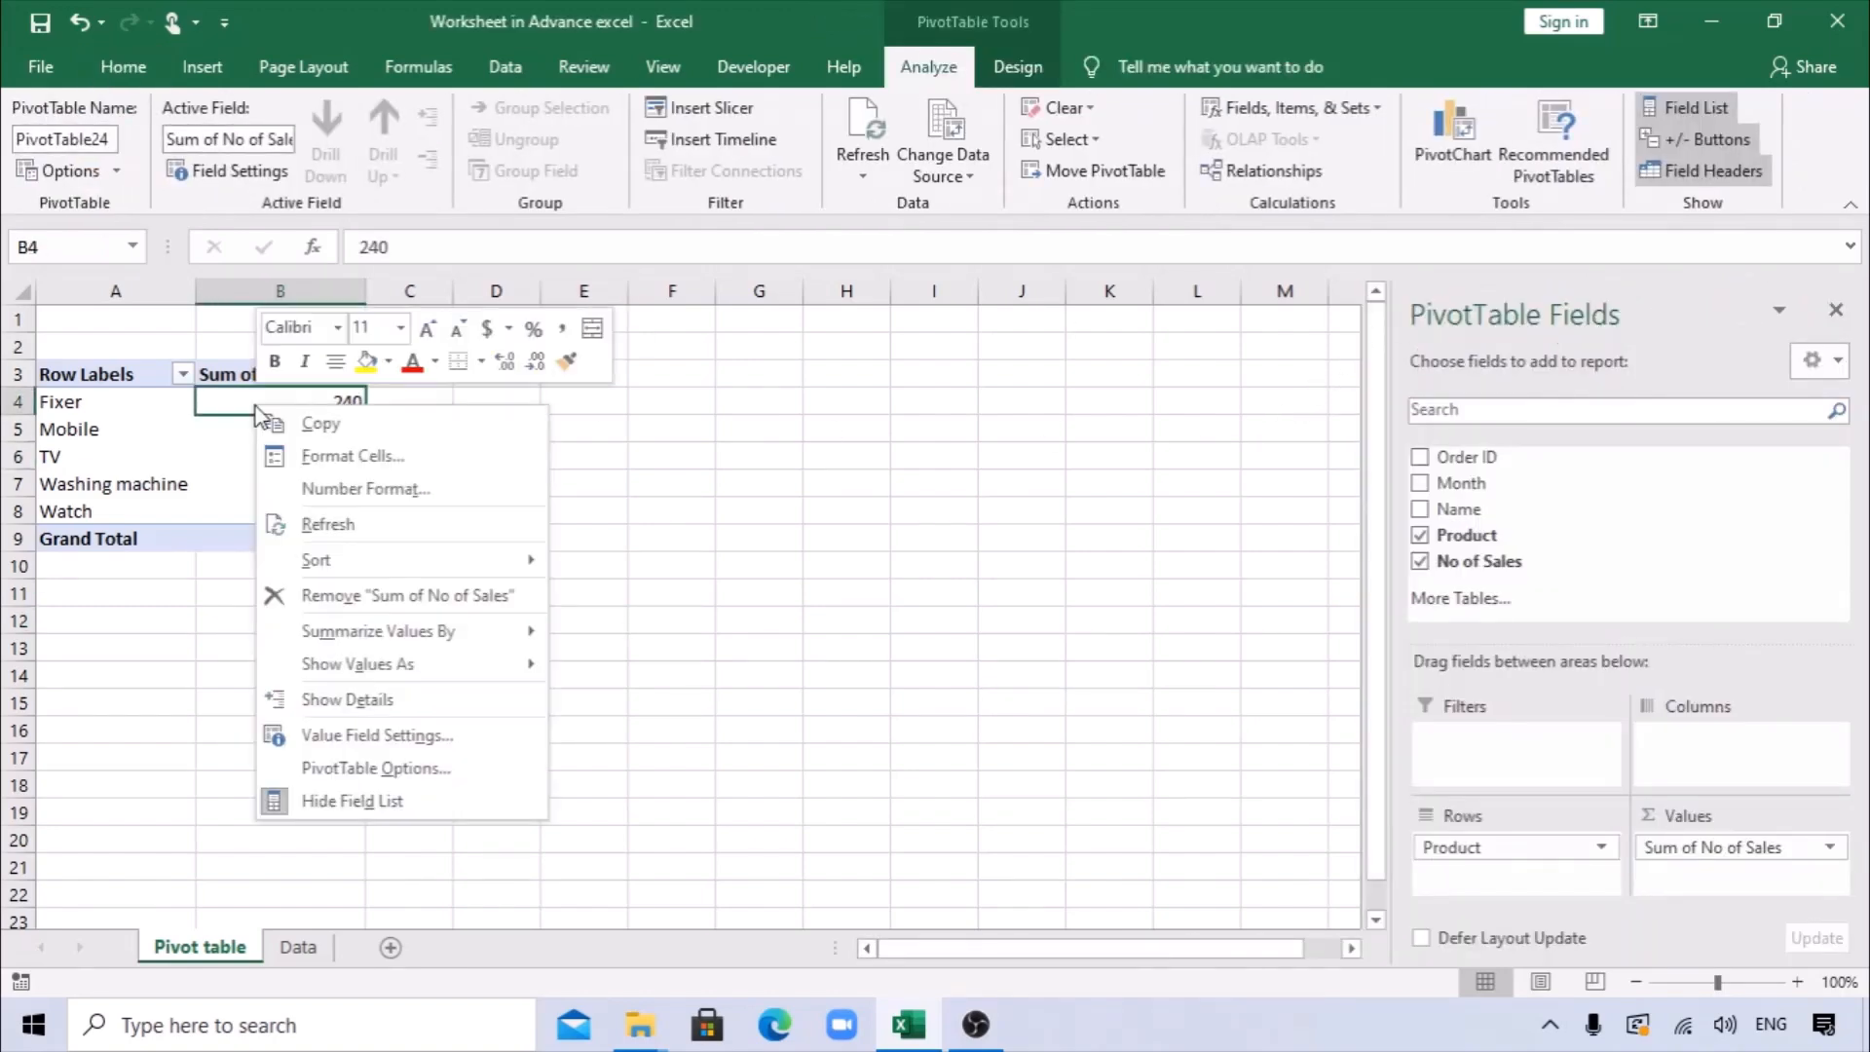
{"action": "left_click", "coordinate": [357, 803]}
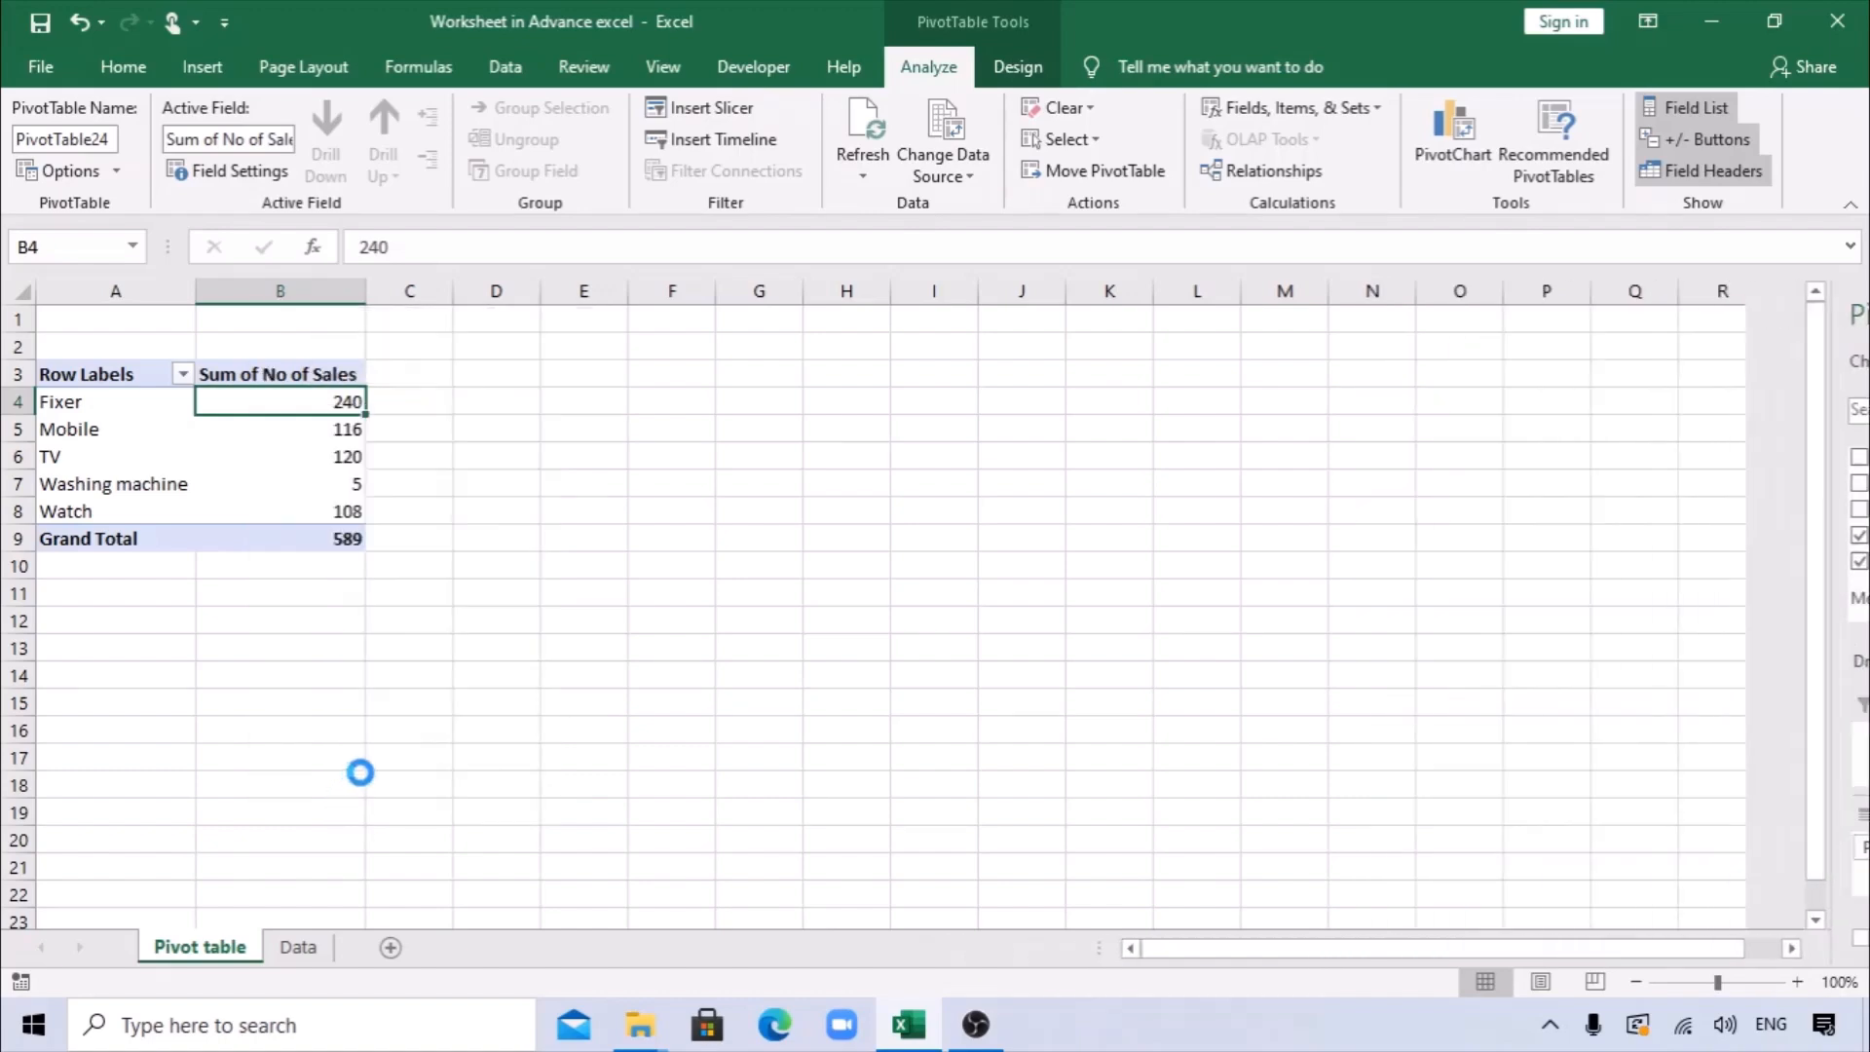
{"action": "right_click", "coordinate": [259, 438]}
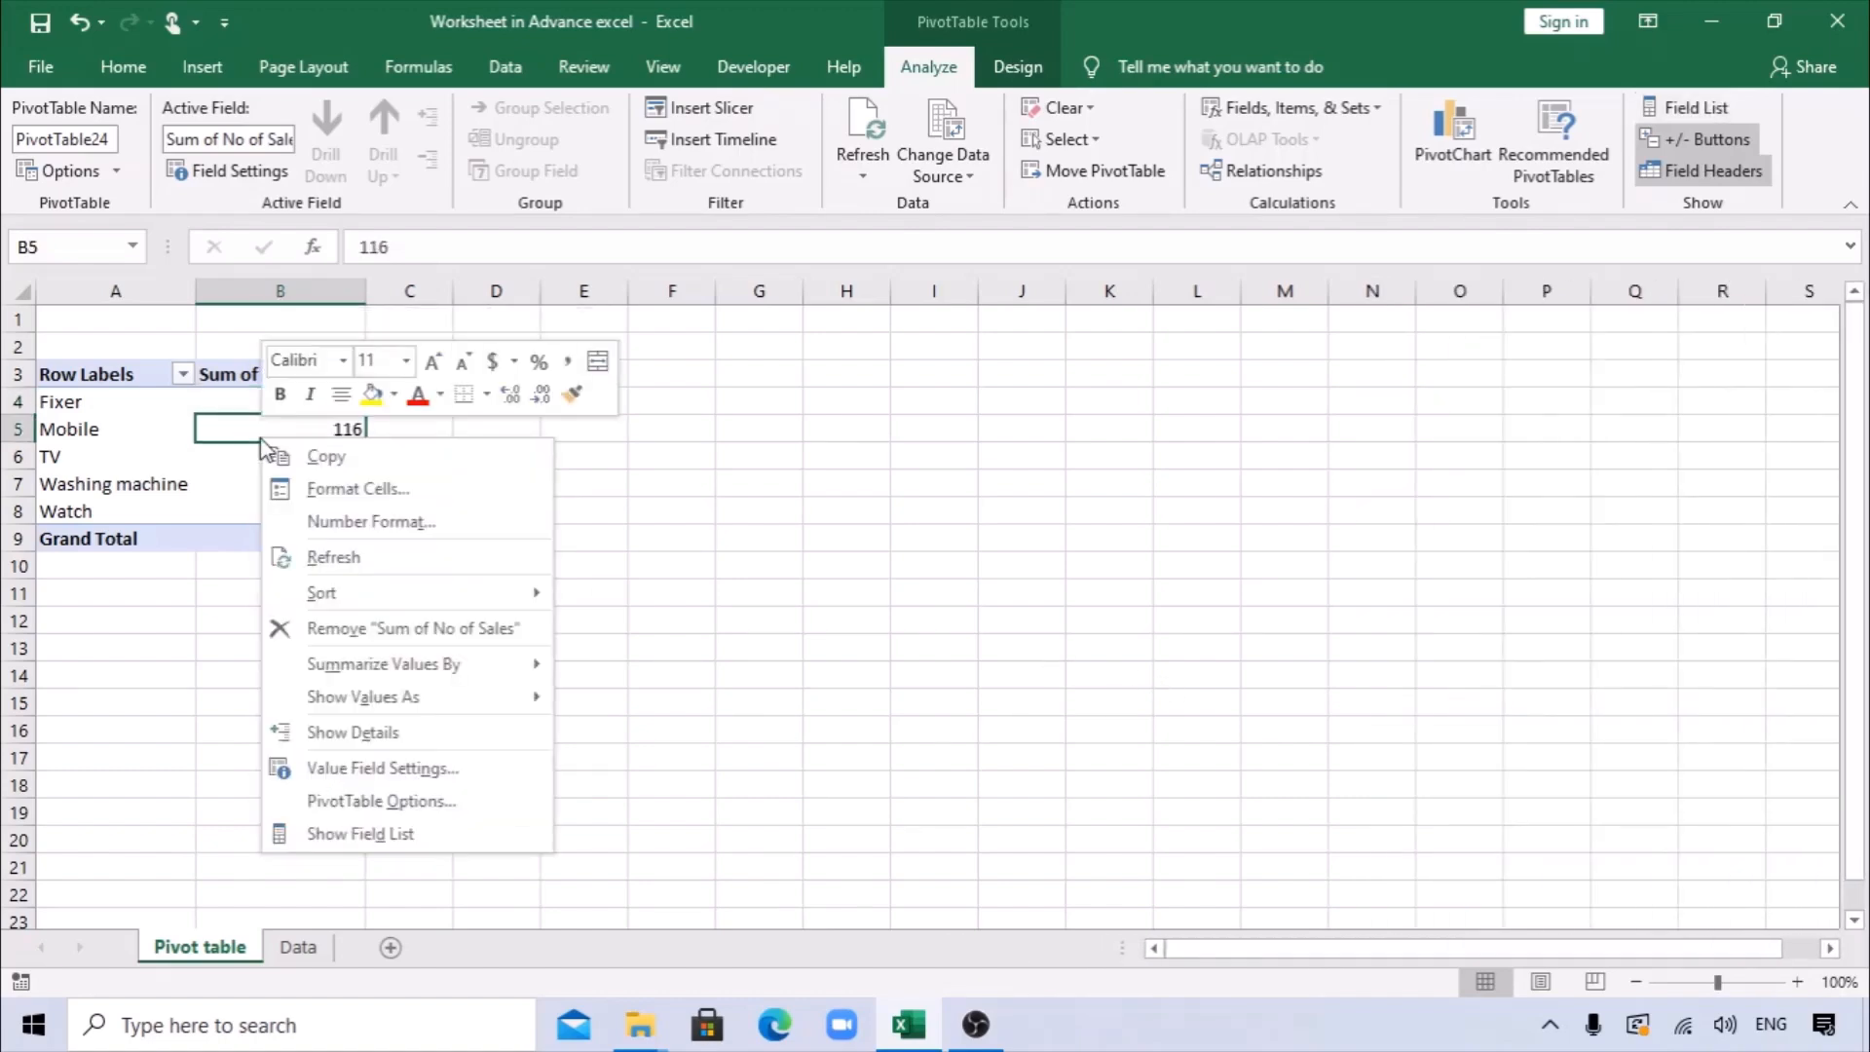
{"action": "left_click", "coordinate": [347, 835]}
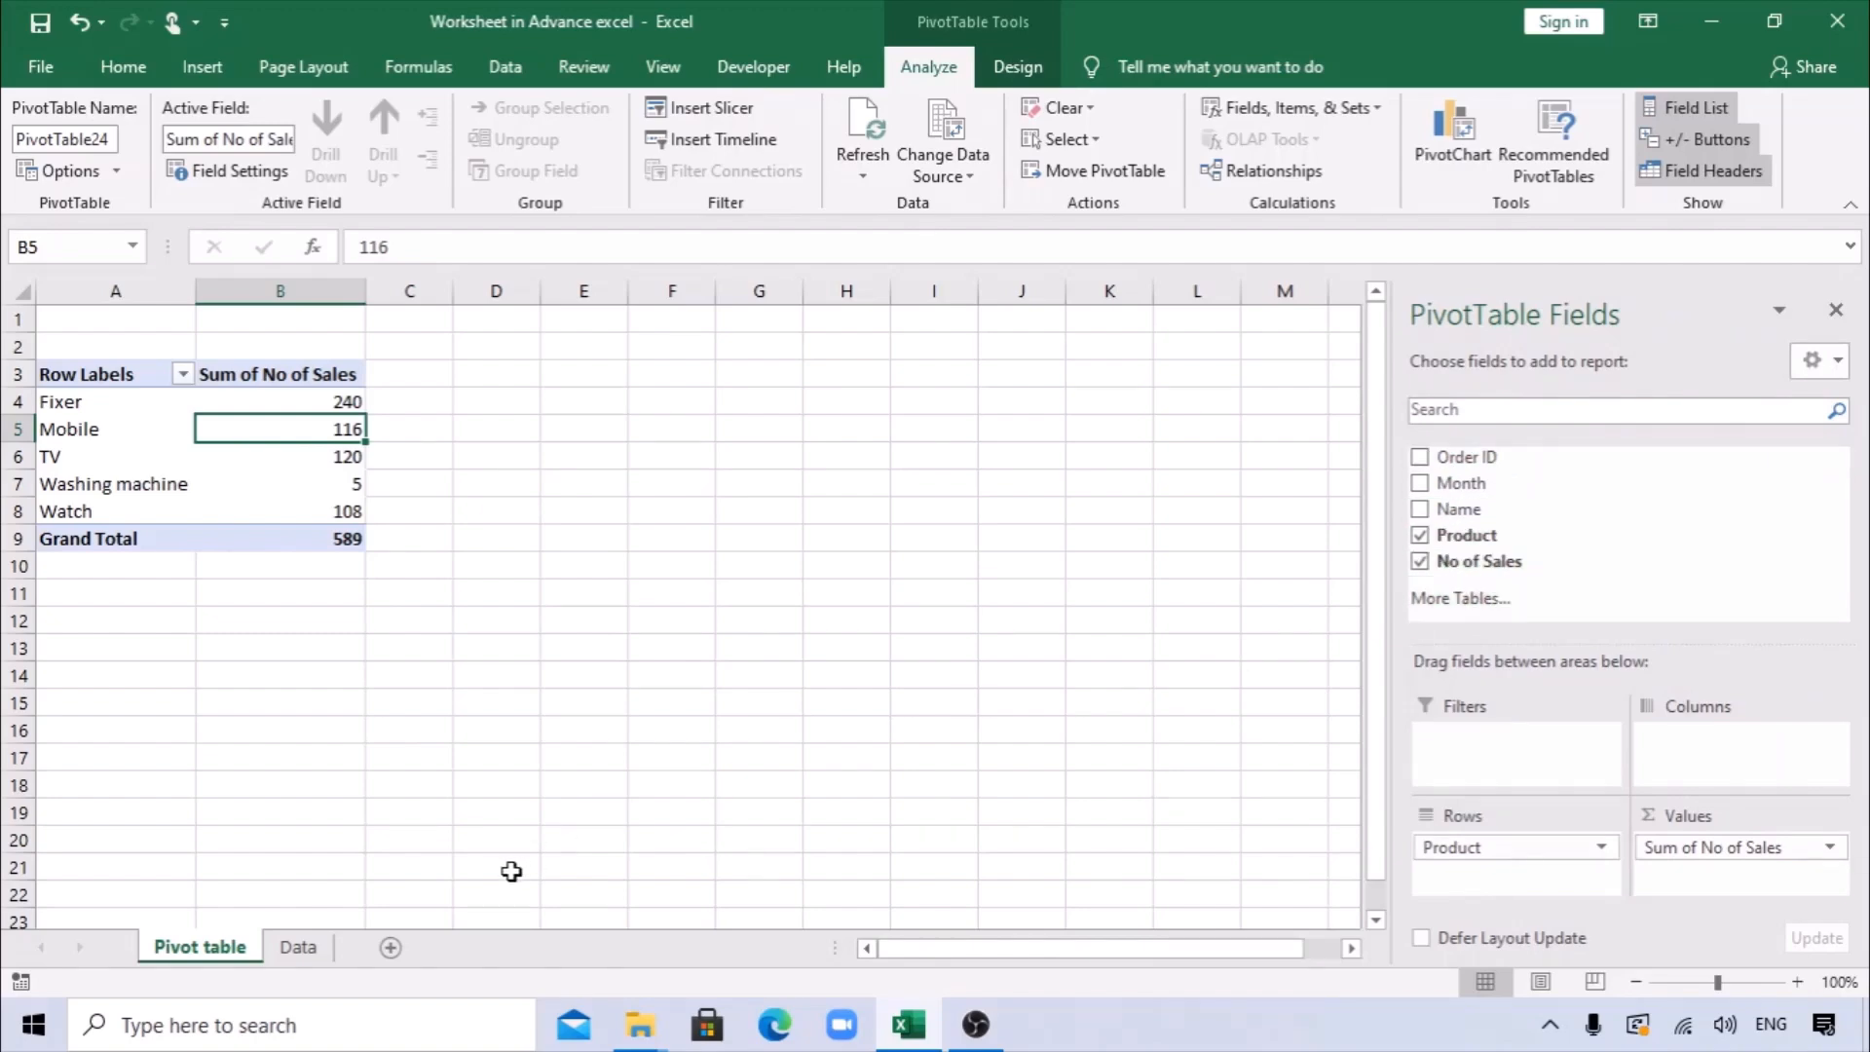
Check the column headers on the Data sheet and add the Month field as a report filter of the PivotTable.
{"action": "left_click", "coordinate": [298, 947]}
{"action": "left_click_drag", "start_coordinate": [137, 334], "coordinate": [582, 326]}
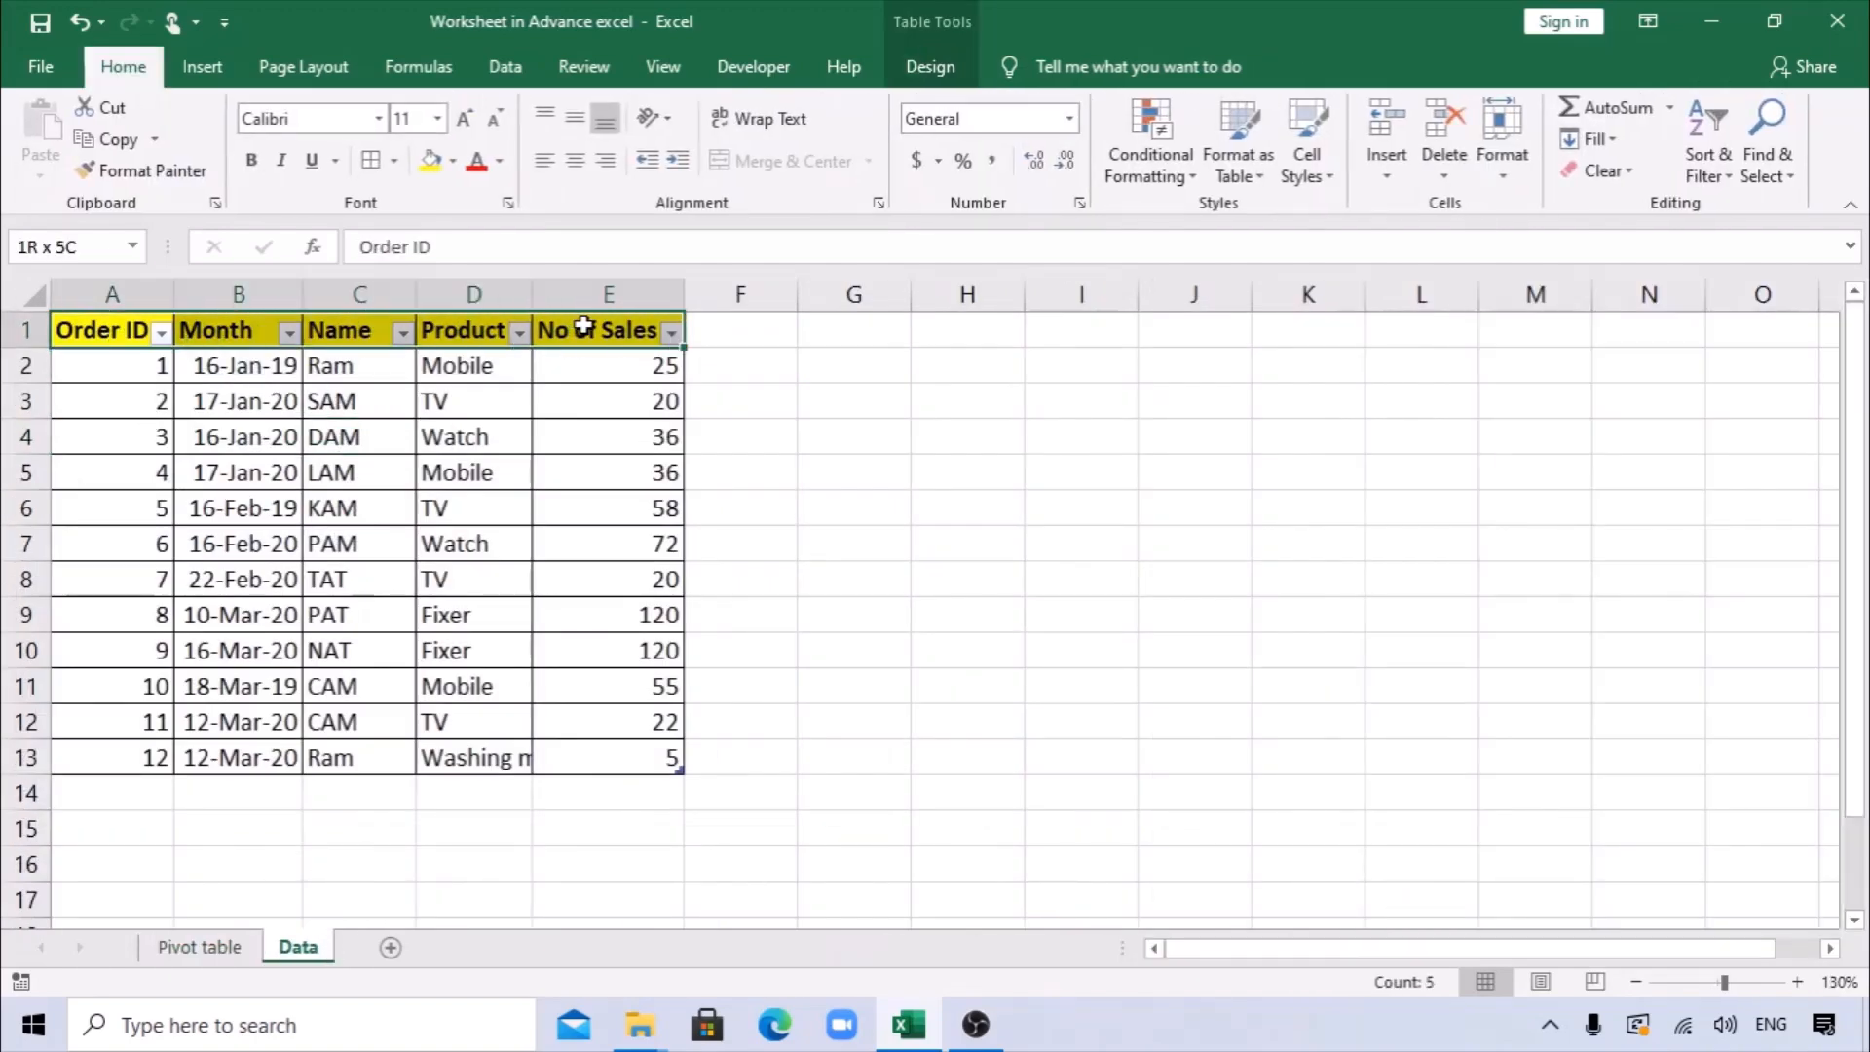
{"action": "left_click", "coordinate": [199, 946]}
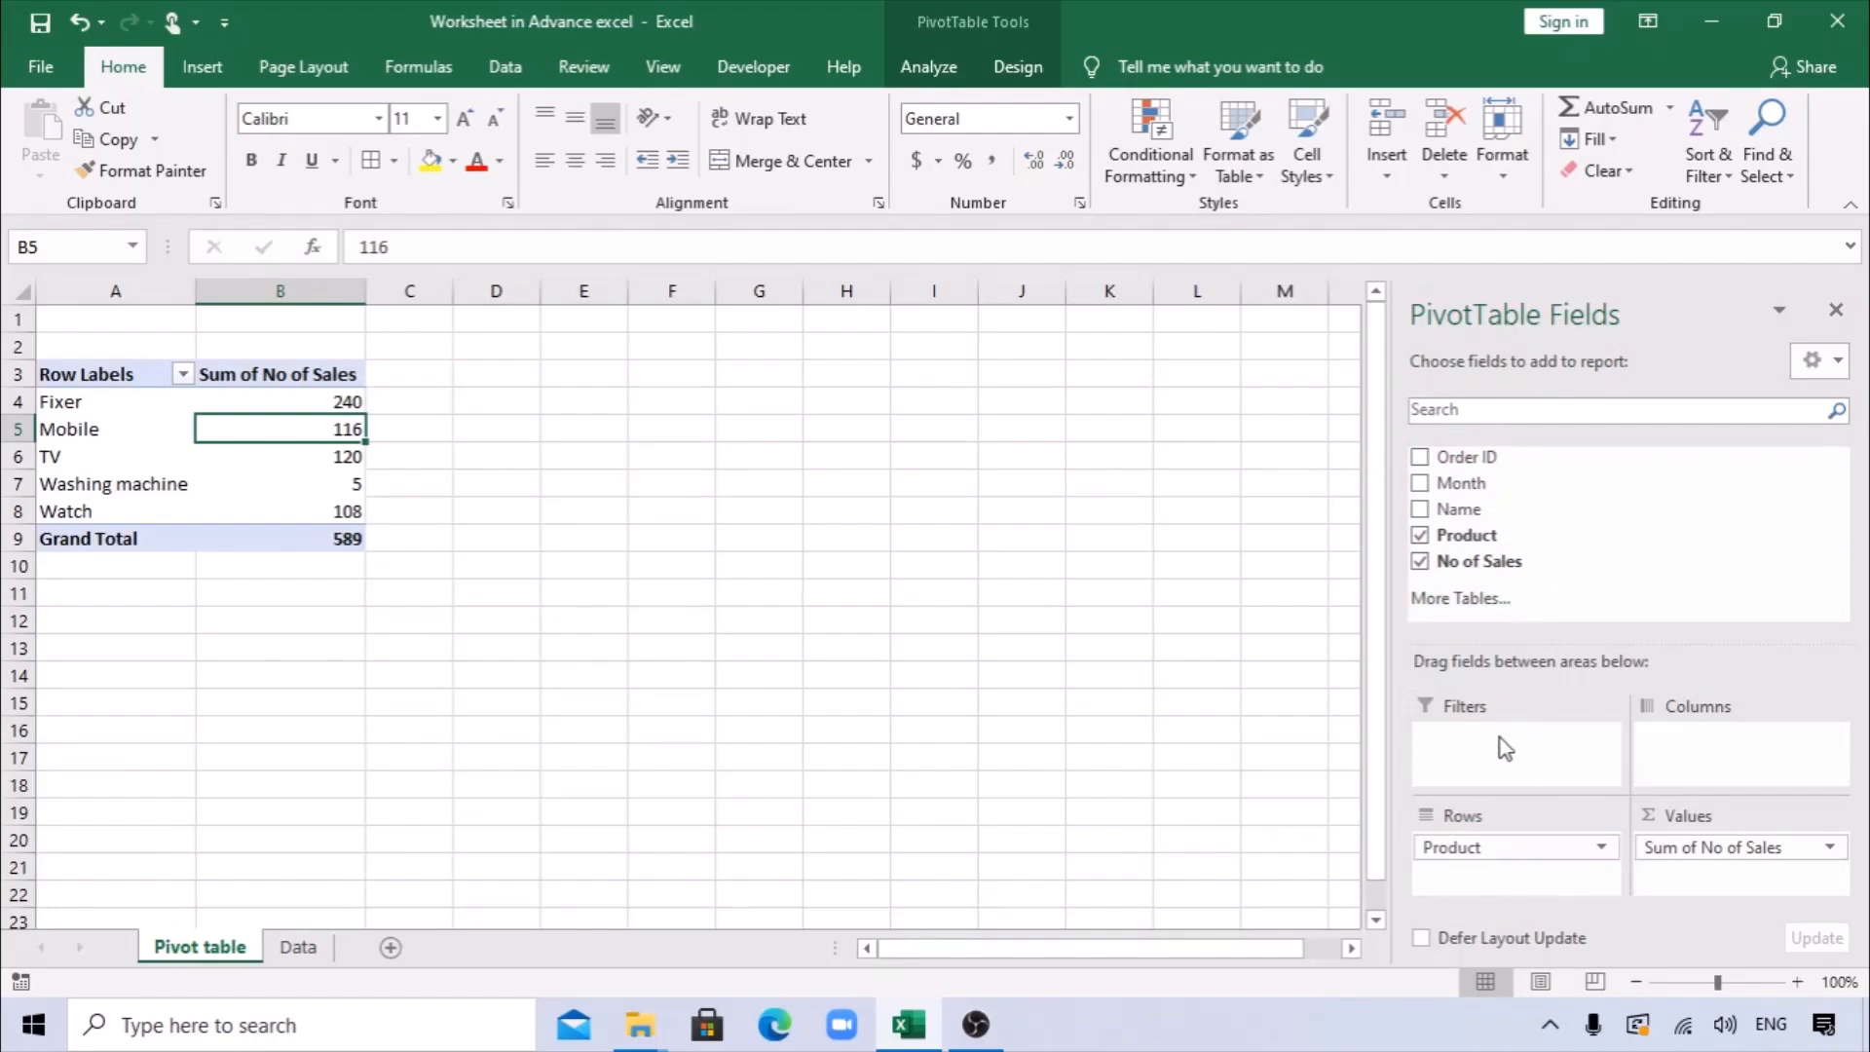
{"action": "left_click_drag", "start_coordinate": [1466, 483], "coordinate": [1490, 750]}
Filter the PivotTable by Month to include only 16-Jan-19 and 16-Feb-19, allowing multiple items.
{"action": "left_click", "coordinate": [352, 320]}
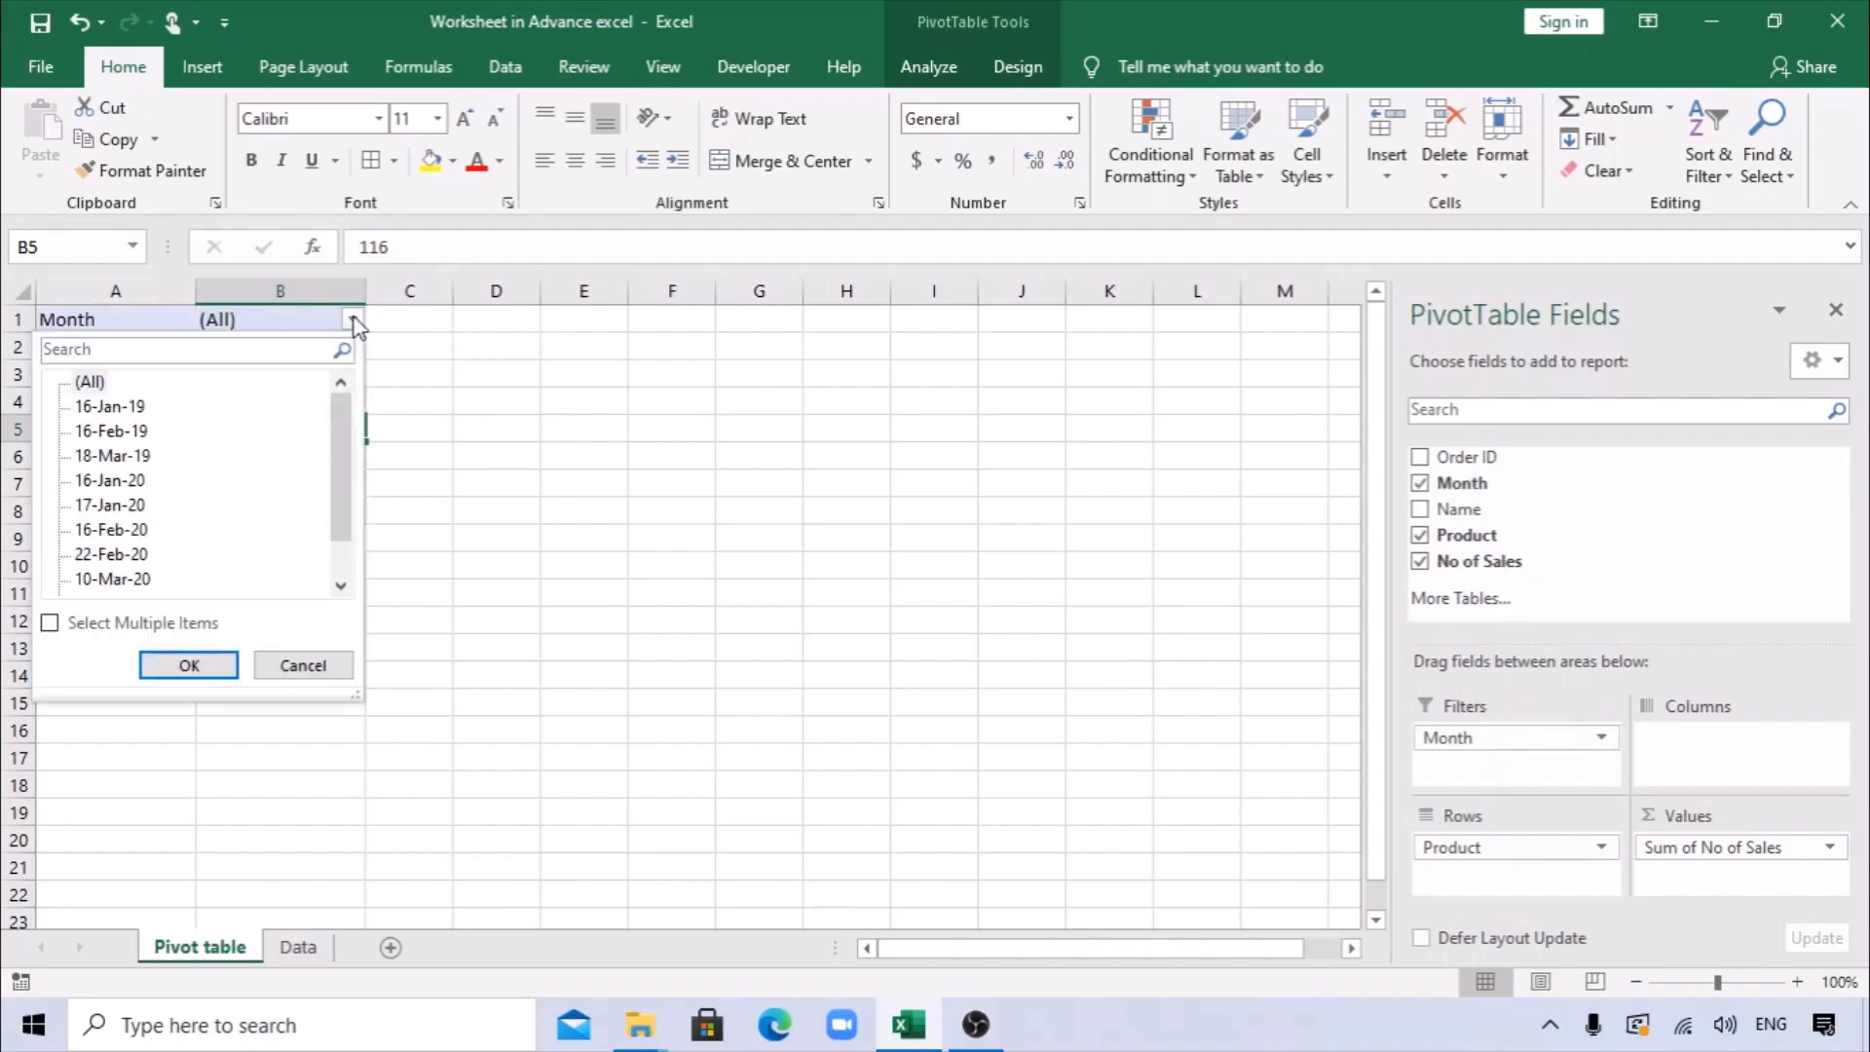
{"action": "left_click", "coordinate": [51, 625]}
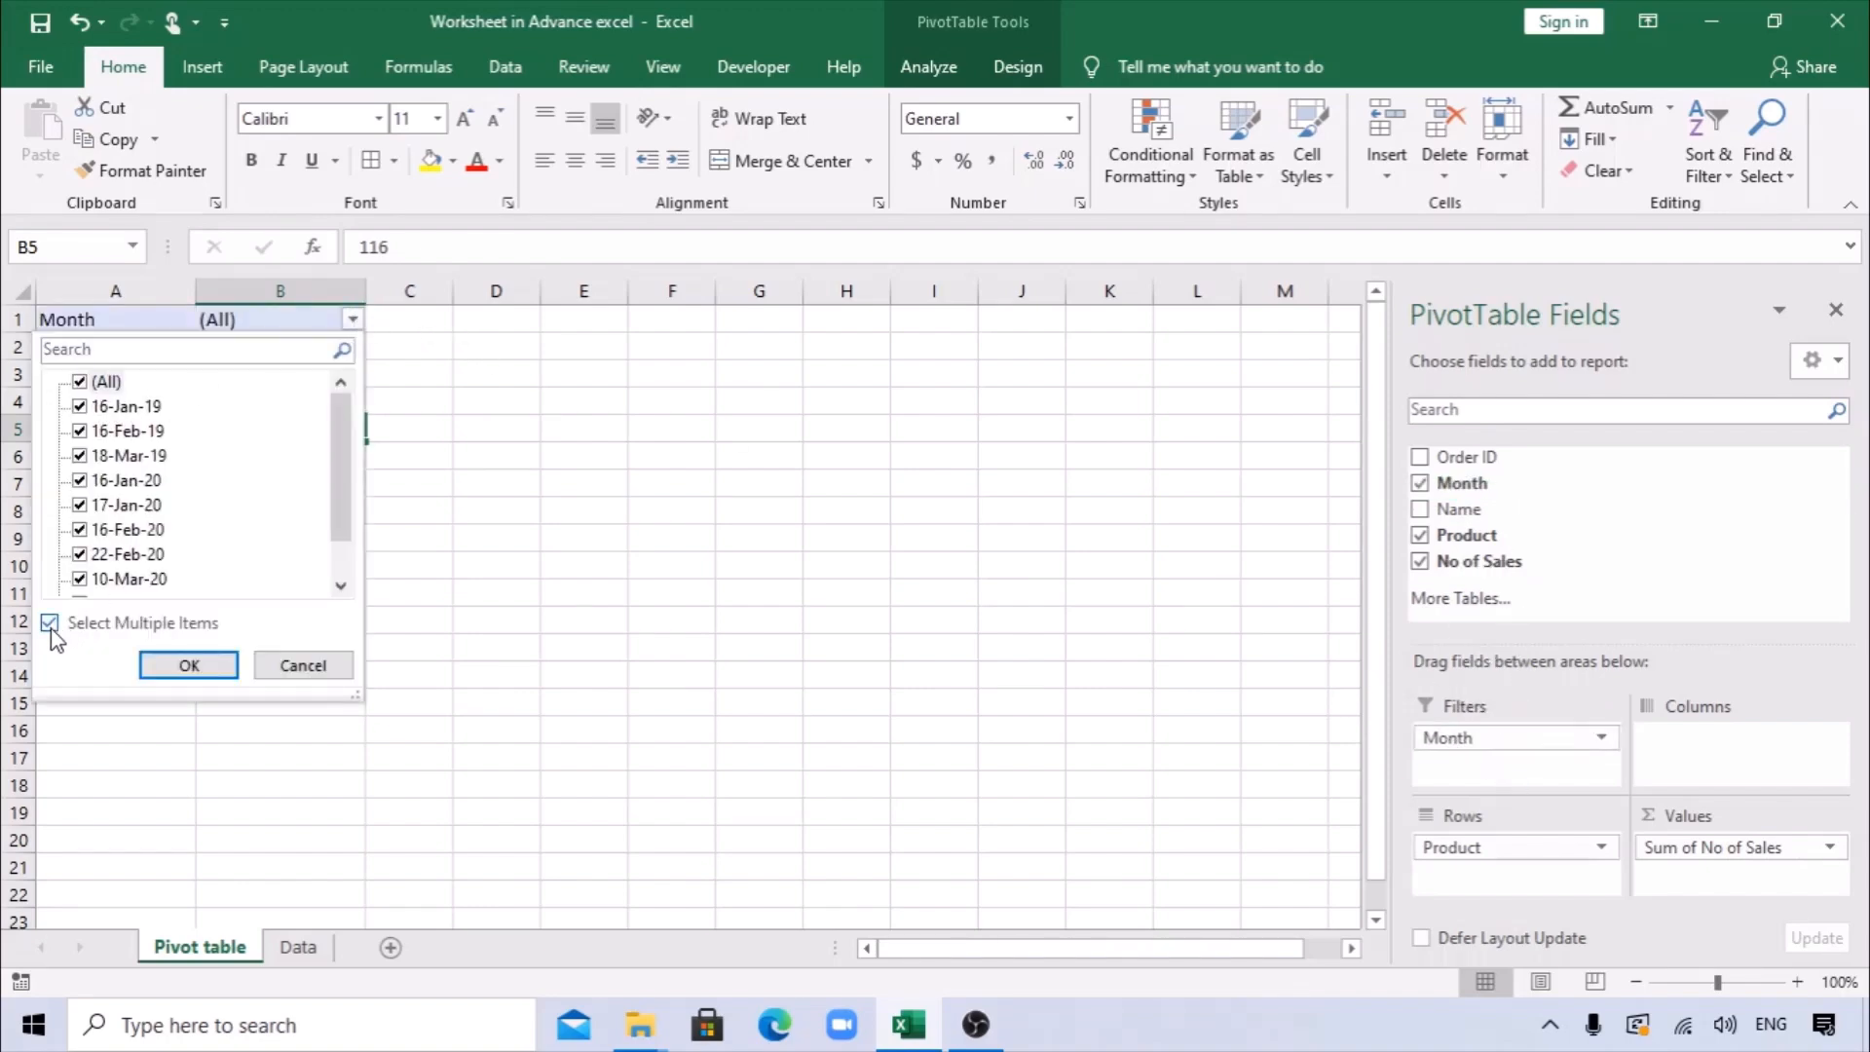
{"action": "left_click", "coordinate": [81, 383]}
{"action": "left_click", "coordinate": [80, 432]}
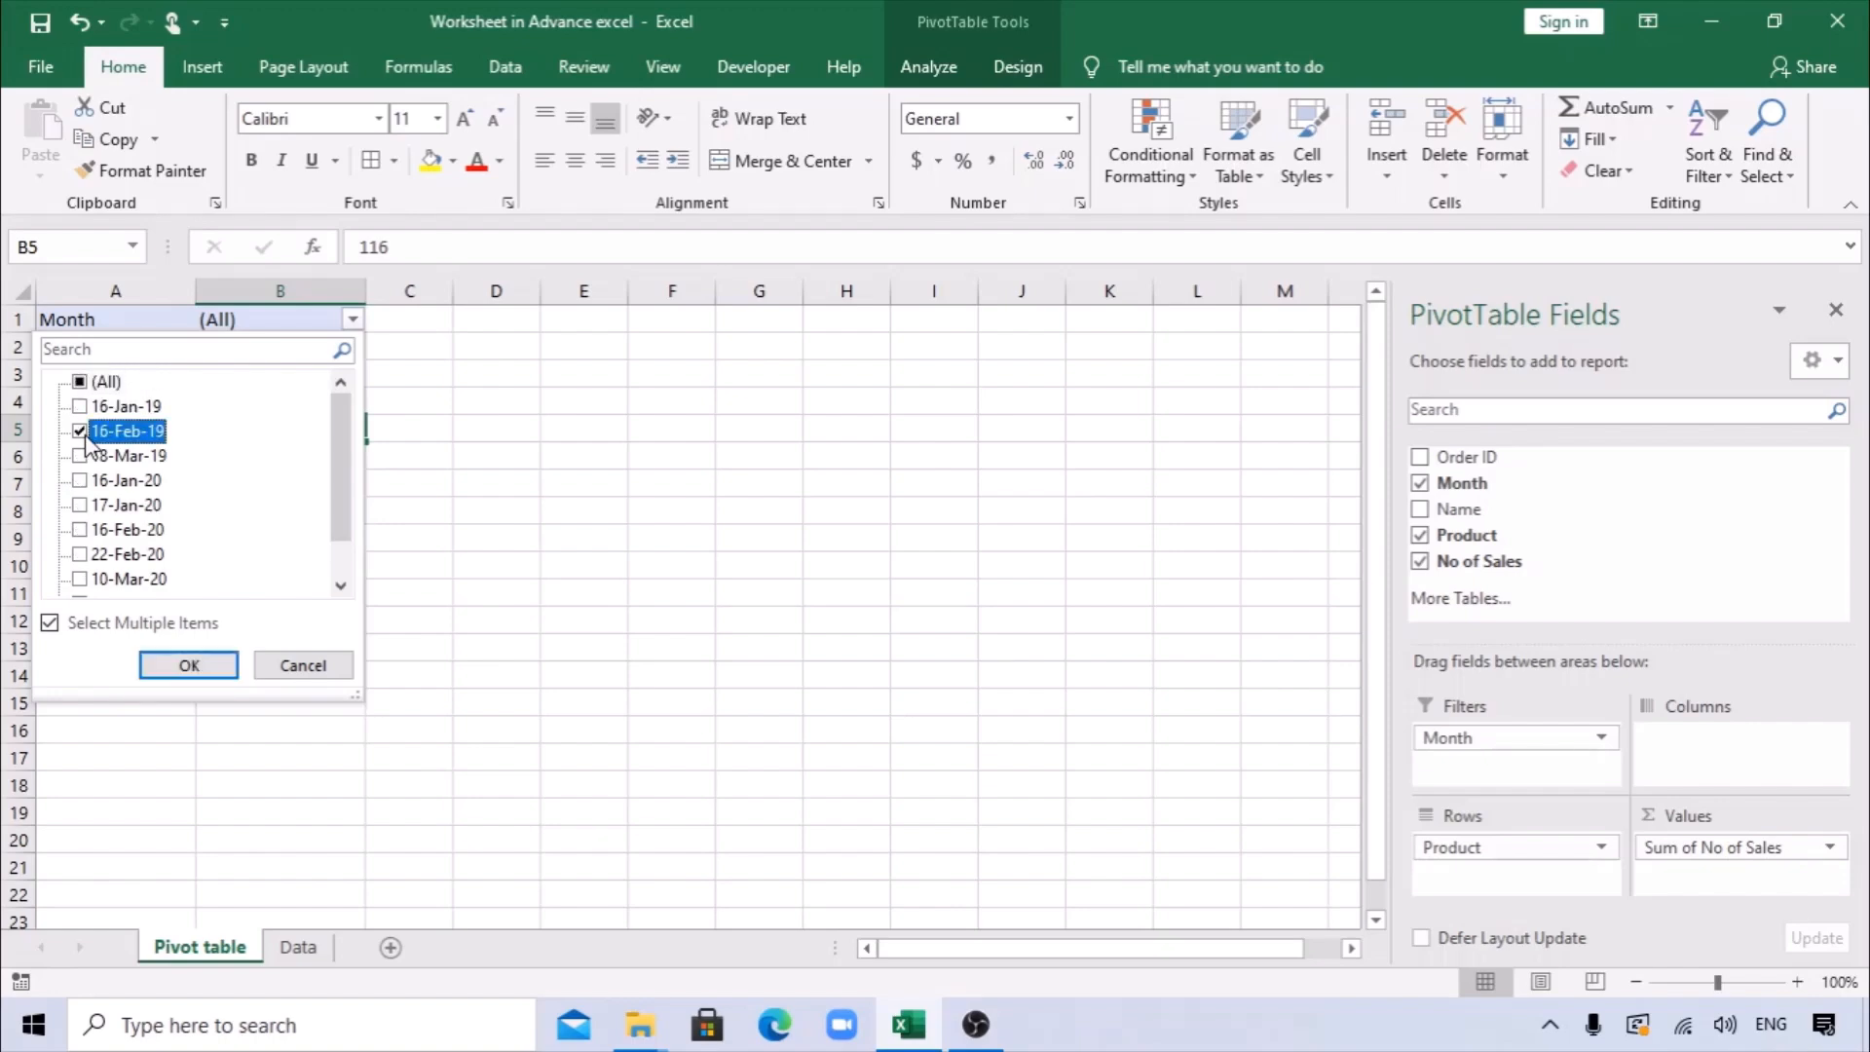
{"action": "left_click", "coordinate": [79, 406]}
{"action": "left_click", "coordinate": [185, 666]}
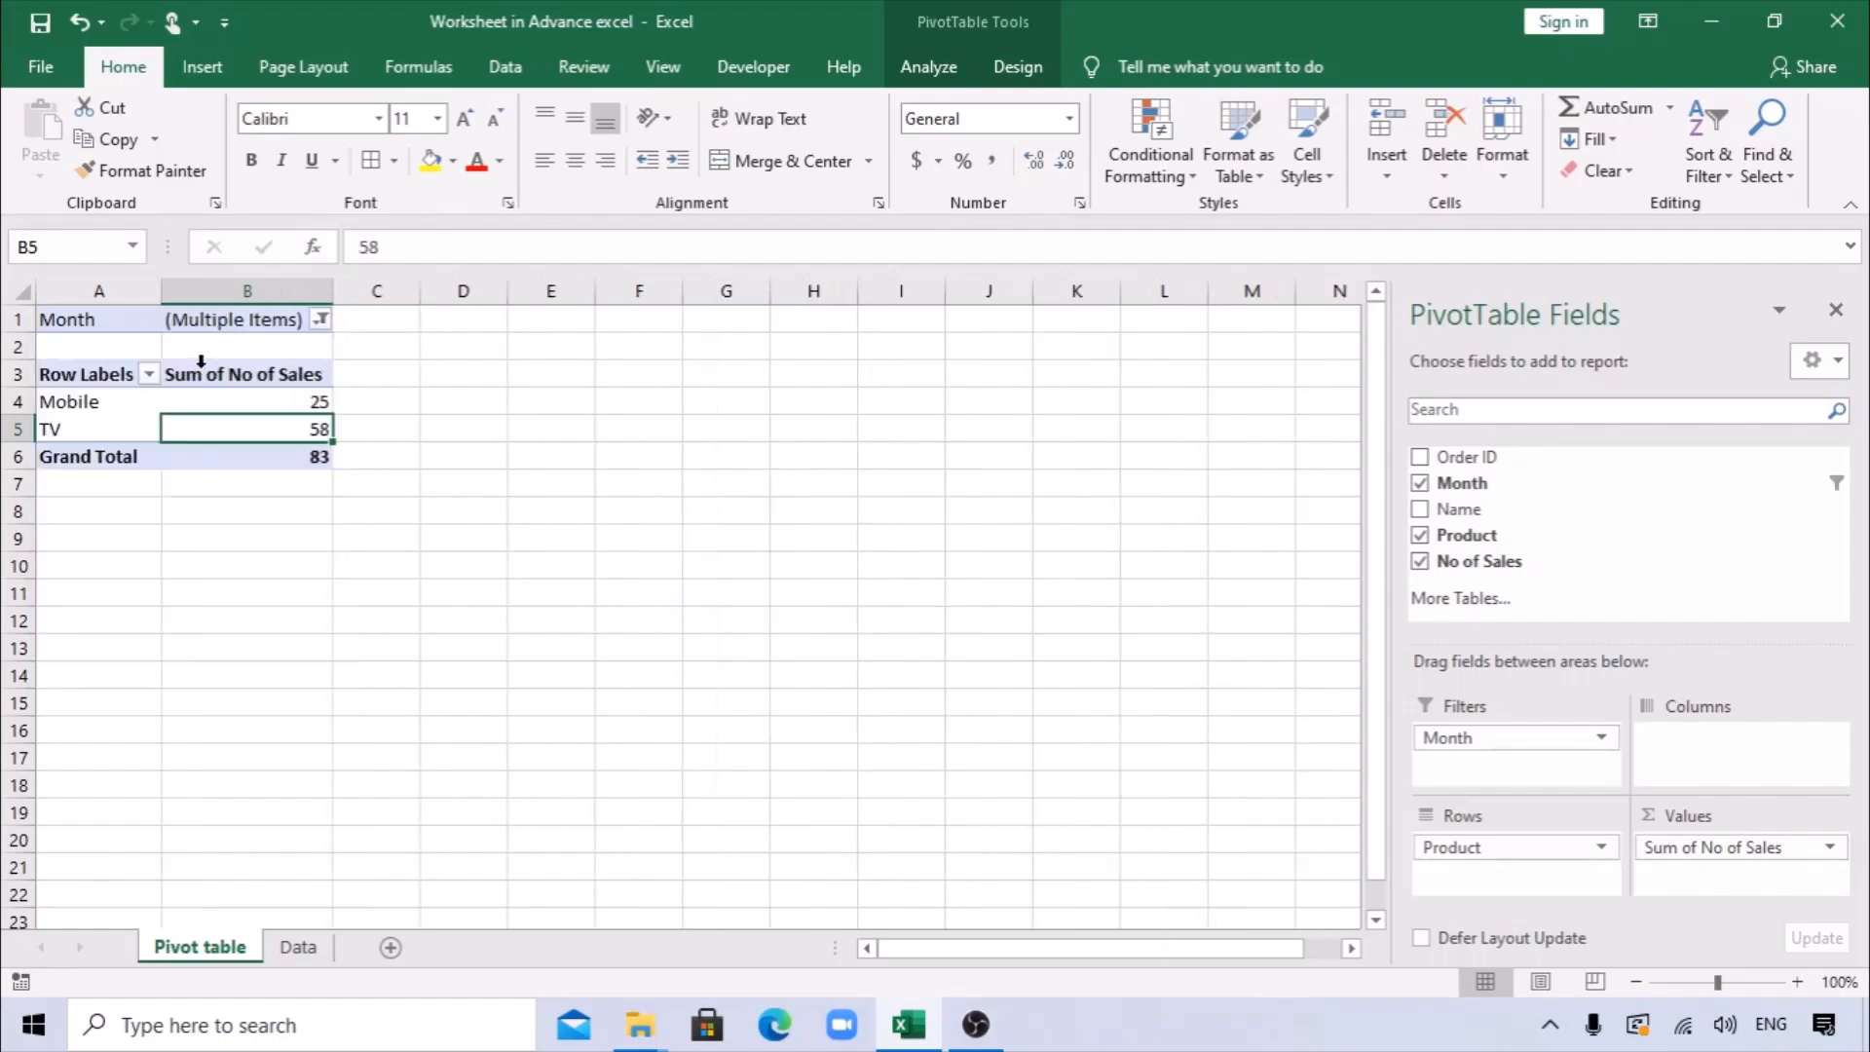
Reset the Month filter to all dates and remove the Month field from the report filters.
{"action": "left_click", "coordinate": [320, 321]}
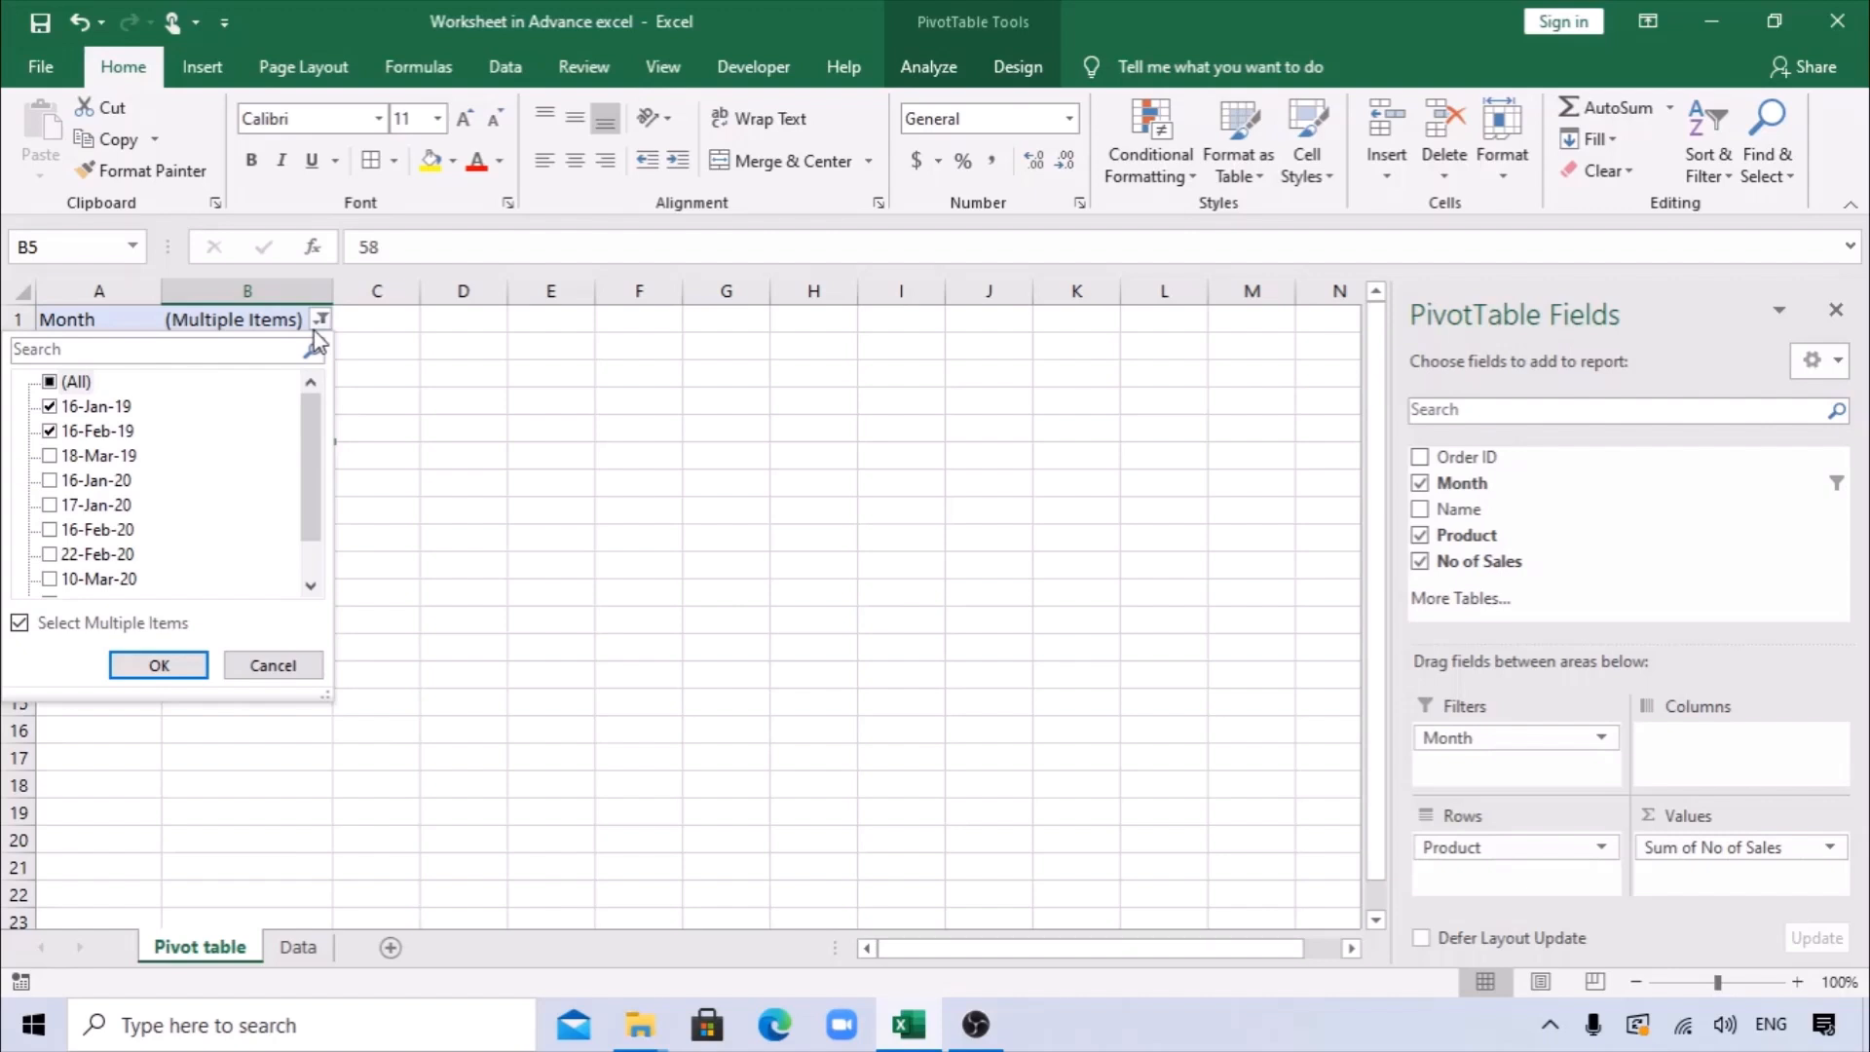
{"action": "left_click", "coordinate": [58, 382]}
{"action": "left_click", "coordinate": [185, 670]}
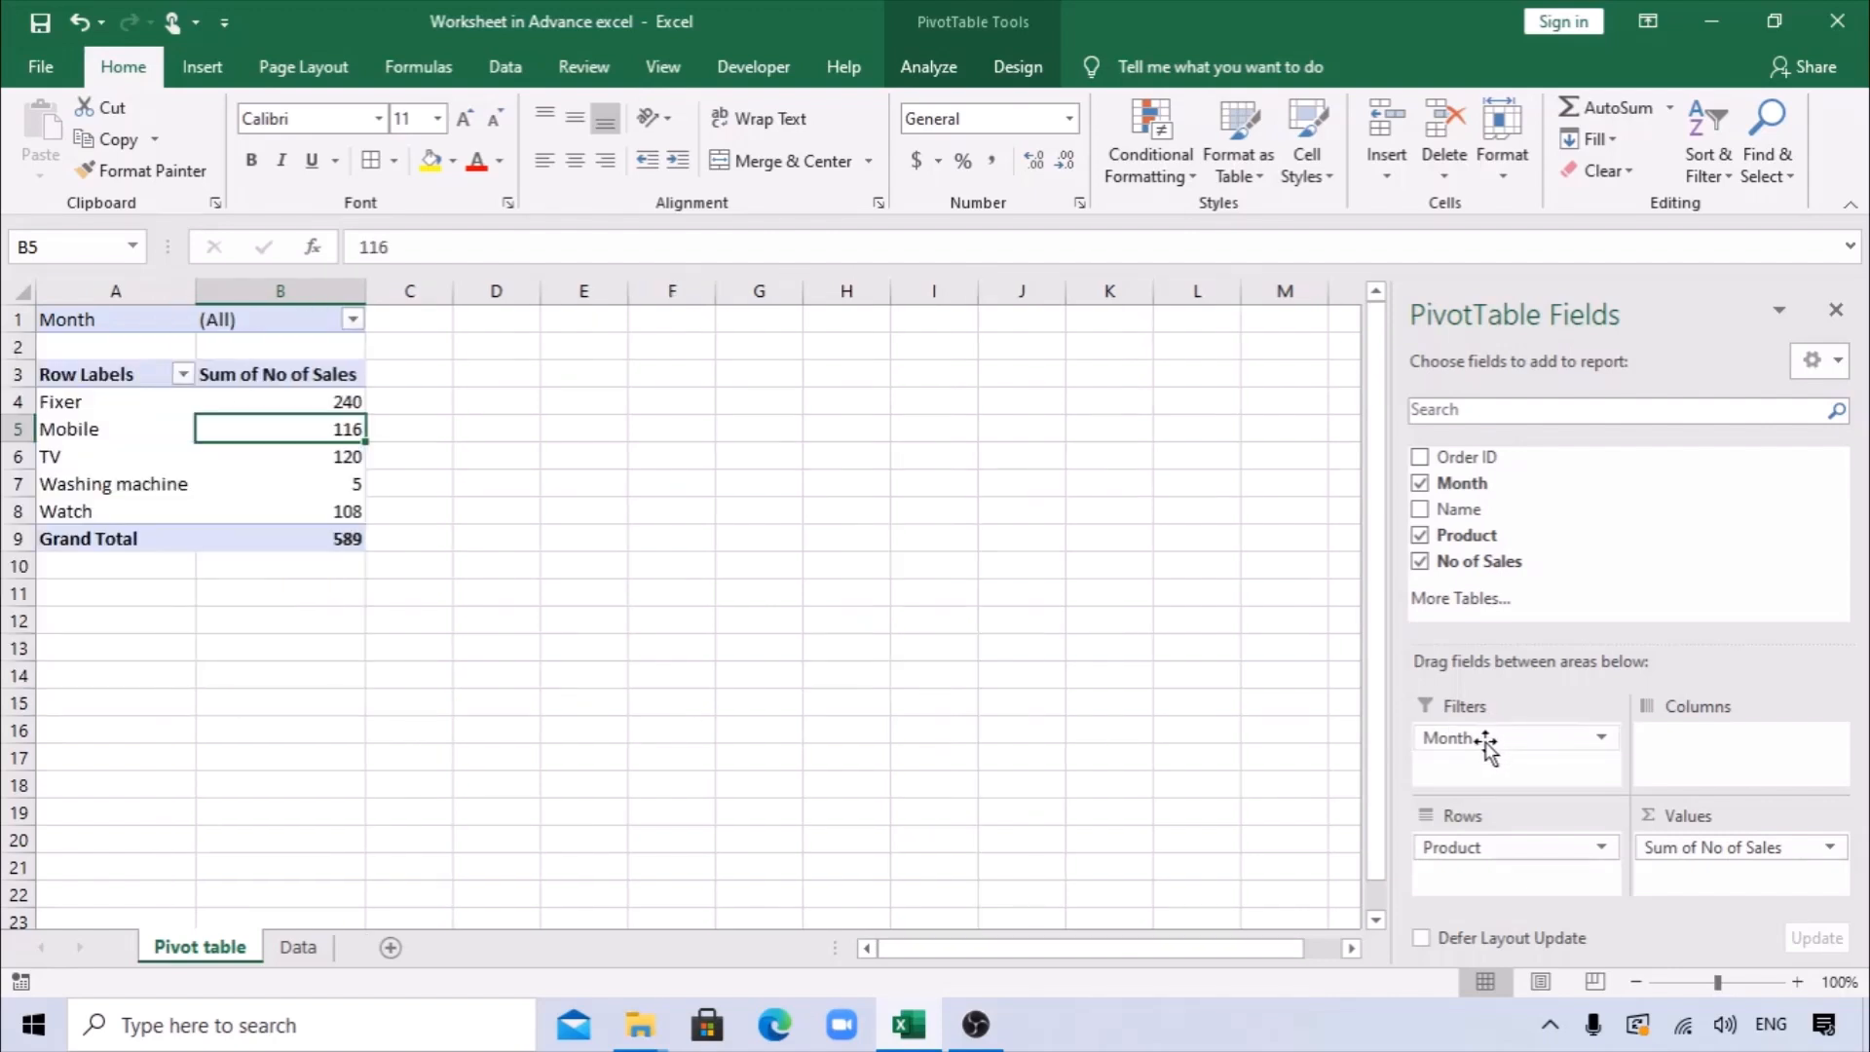
{"action": "left_click_drag", "start_coordinate": [1487, 748], "coordinate": [1675, 757]}
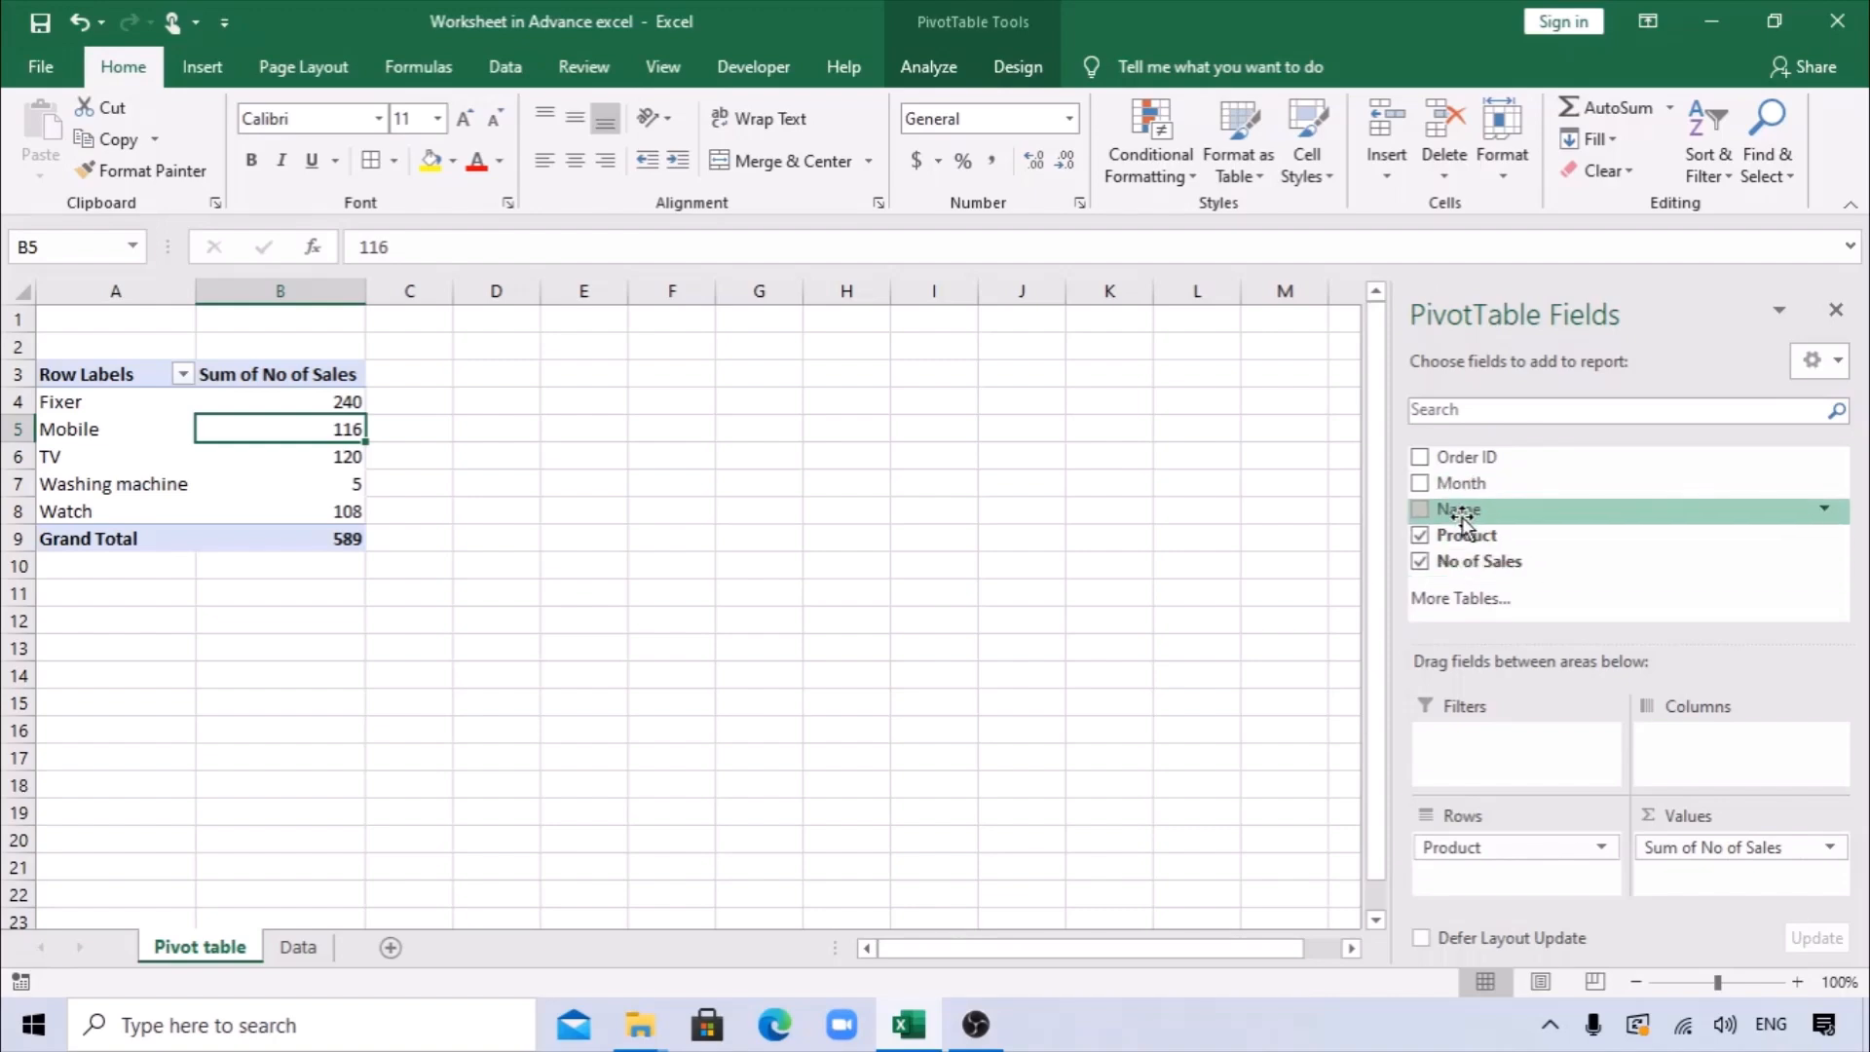
Add the Name field to the PivotTable columns and swap it with Product, placing Name in the rows and Product in the columns.
{"action": "left_click_drag", "start_coordinate": [1459, 509], "coordinate": [1677, 742]}
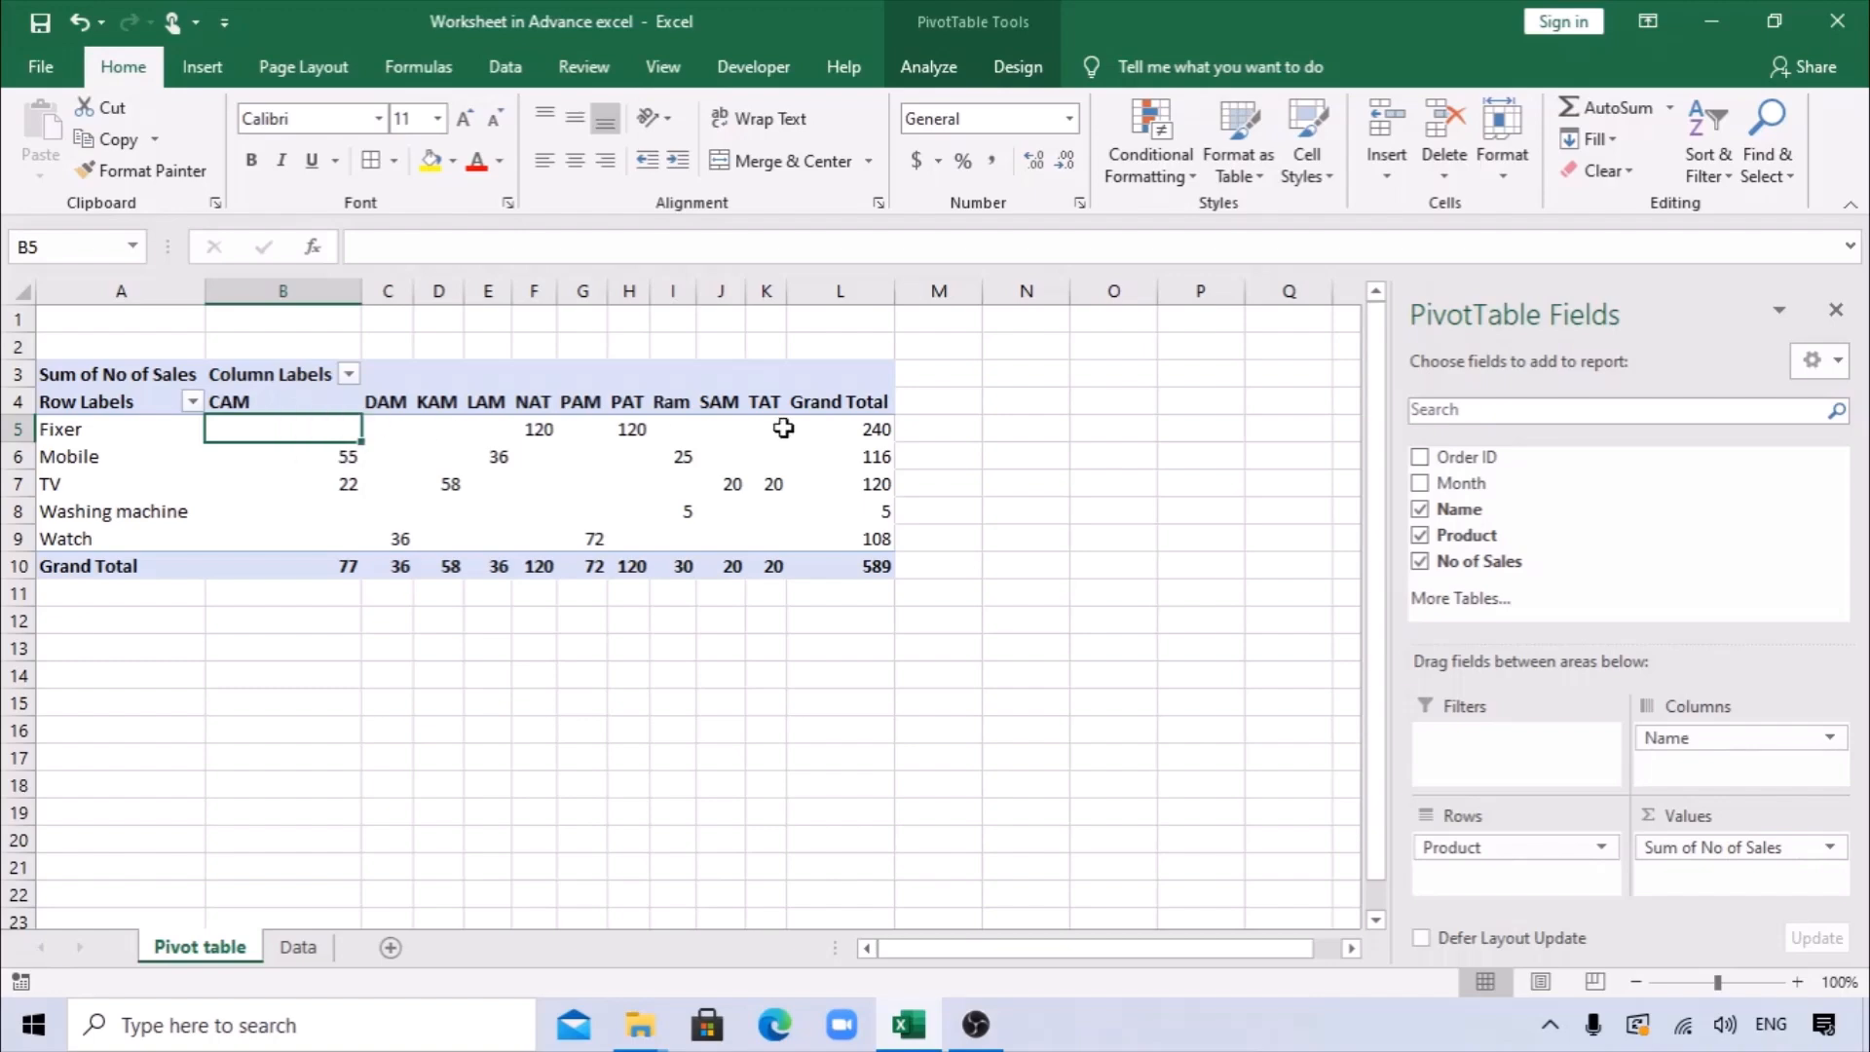
{"action": "mouse_move", "coordinate": [1682, 742]}
{"action": "left_mouse_down"}
{"action": "mouse_move", "coordinate": [1534, 878]}
{"action": "mouse_move", "coordinate": [1490, 862]}
{"action": "mouse_move", "coordinate": [1484, 846]}
{"action": "mouse_move", "coordinate": [1694, 764]}
{"action": "left_mouse_up"}
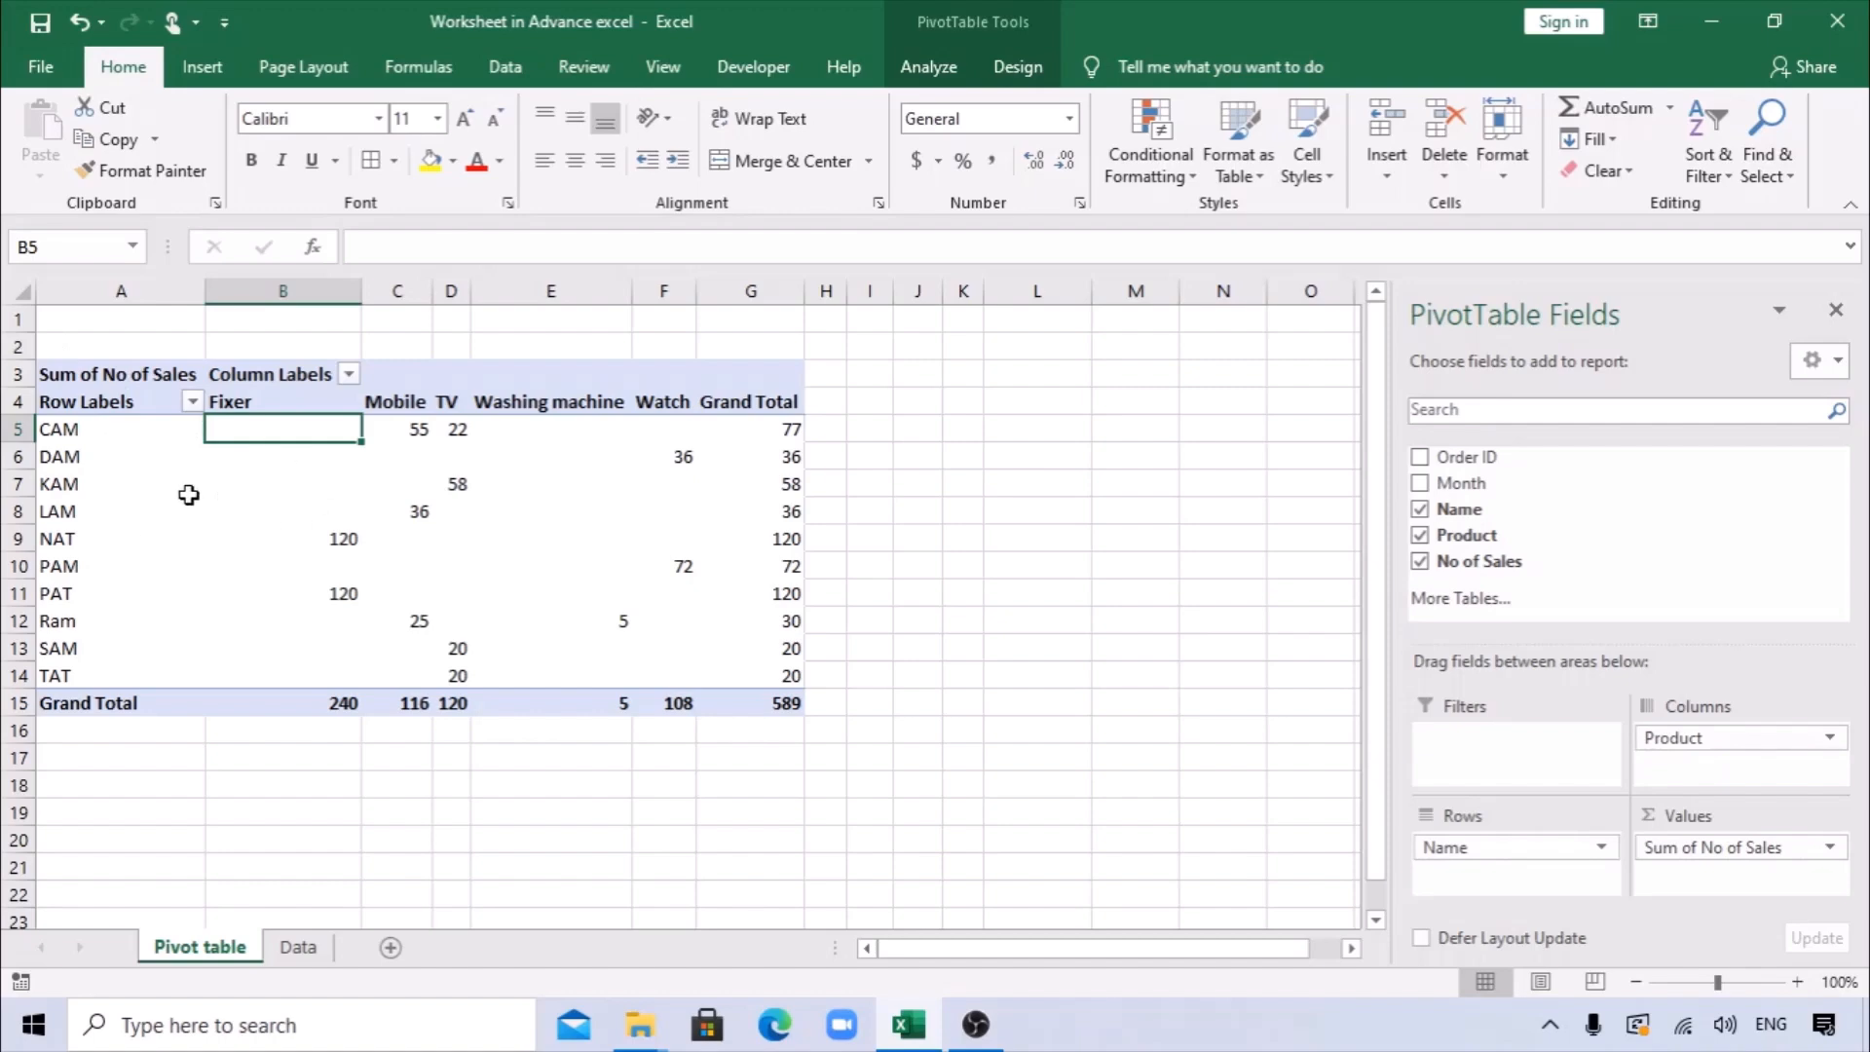
{"action": "mouse_move", "coordinate": [285, 543]}
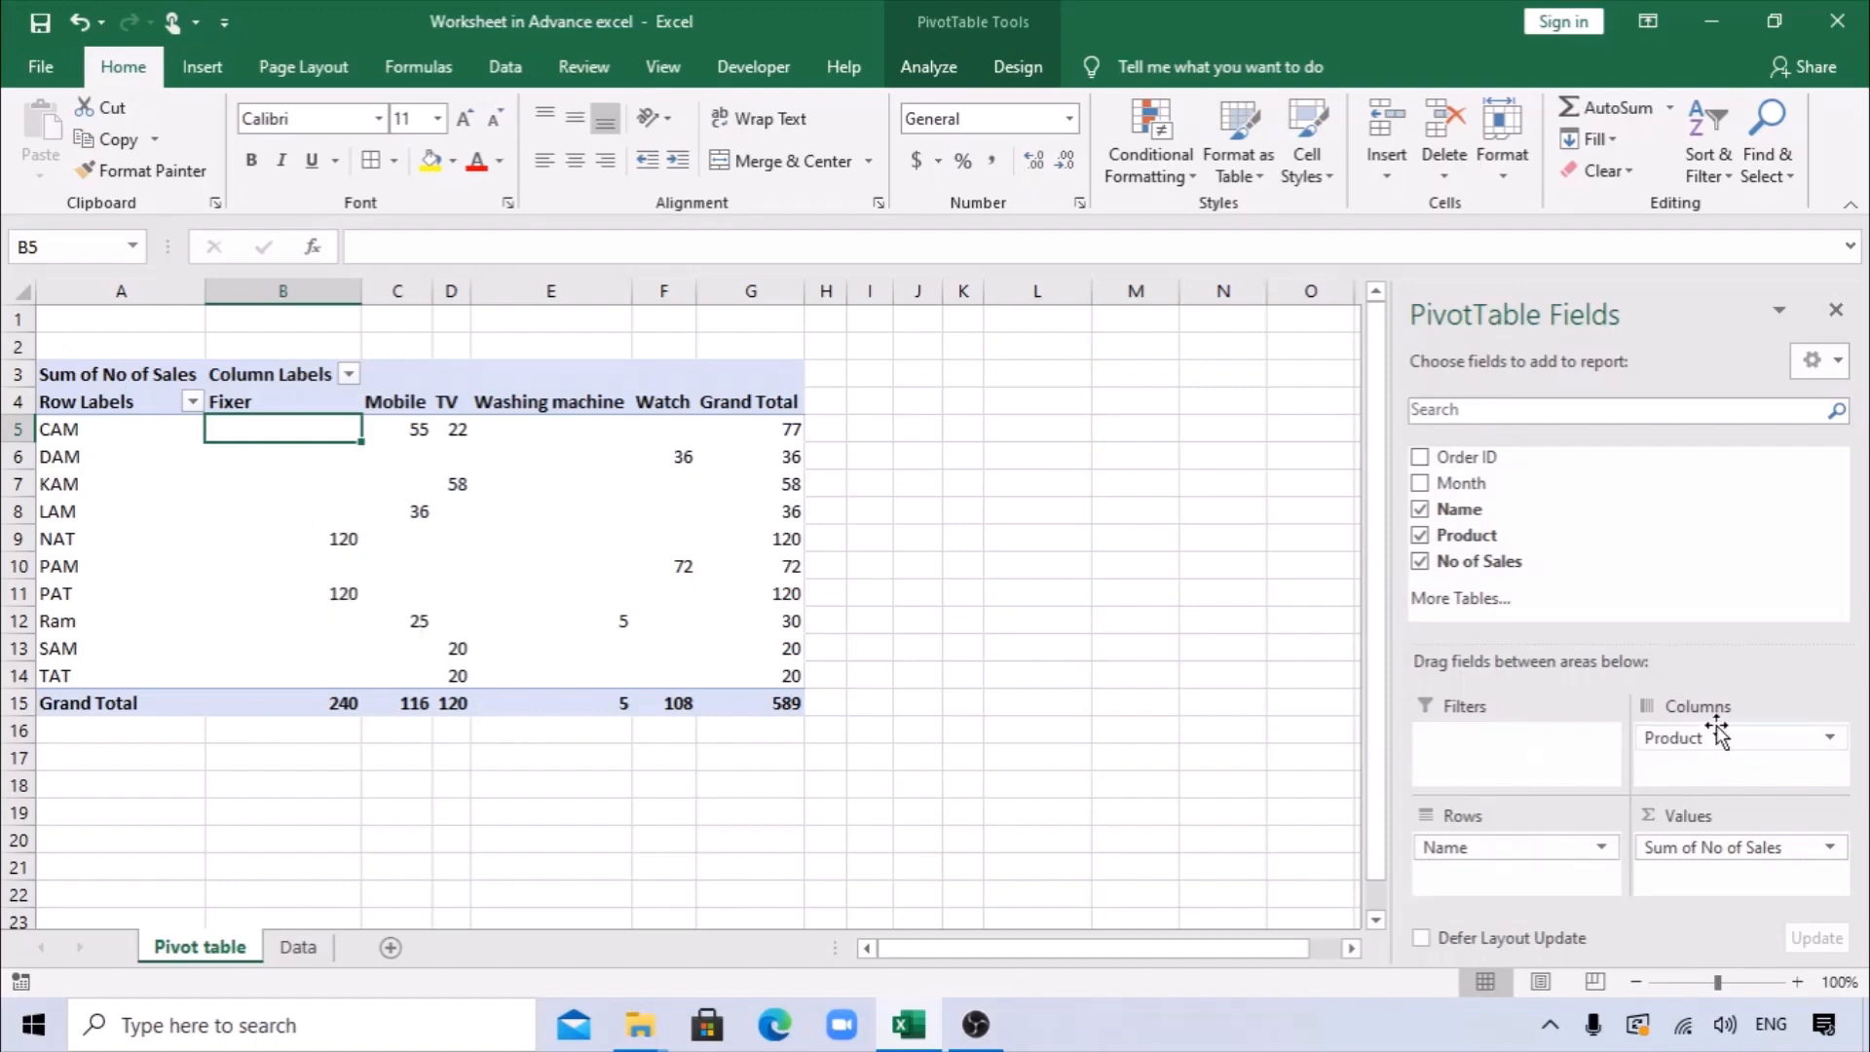
Move the Product field from the columns to the rows, nested beneath Name, and look through the grouped report.
{"action": "left_click_drag", "start_coordinate": [1709, 738], "coordinate": [1486, 881]}
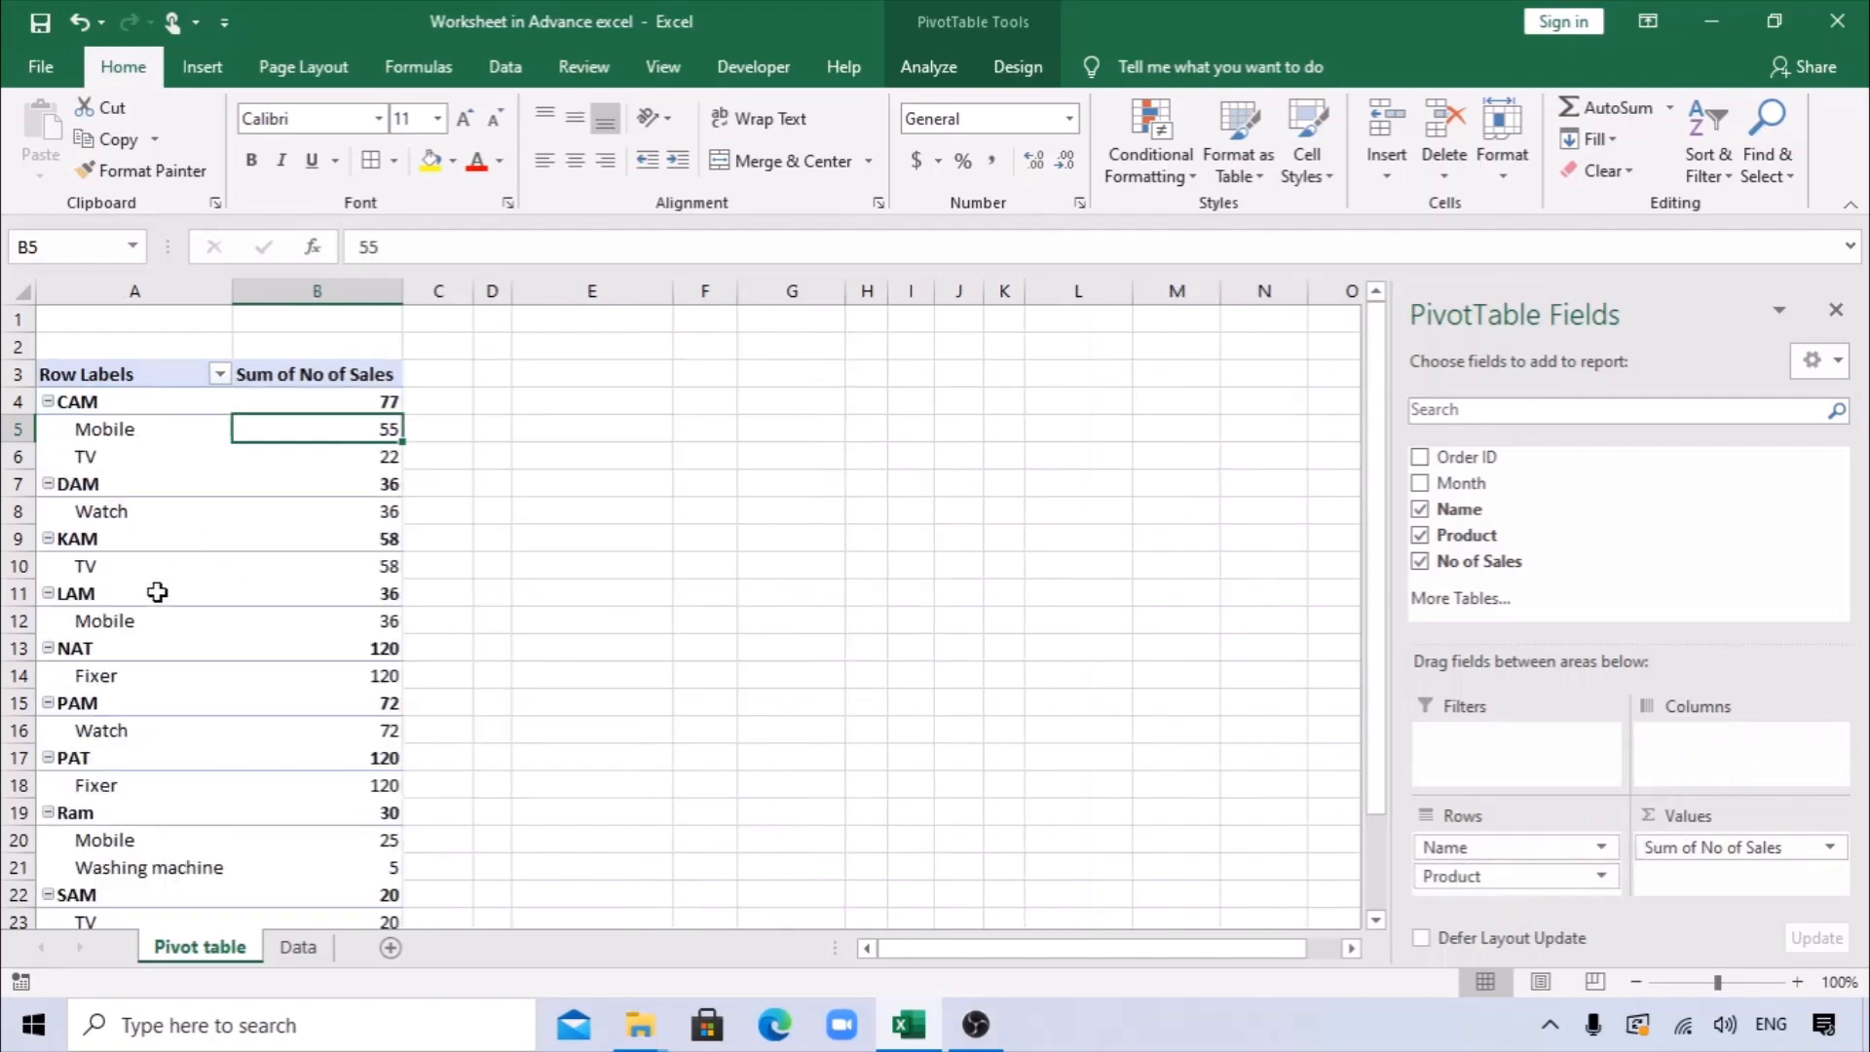
{"action": "scroll", "coordinate": [188, 635], "scroll_direction": "down", "scroll_amount": 2}
{"action": "scroll", "coordinate": [190, 636], "scroll_direction": "up", "scroll_amount": 2}
{"action": "left_click", "coordinate": [605, 456]}
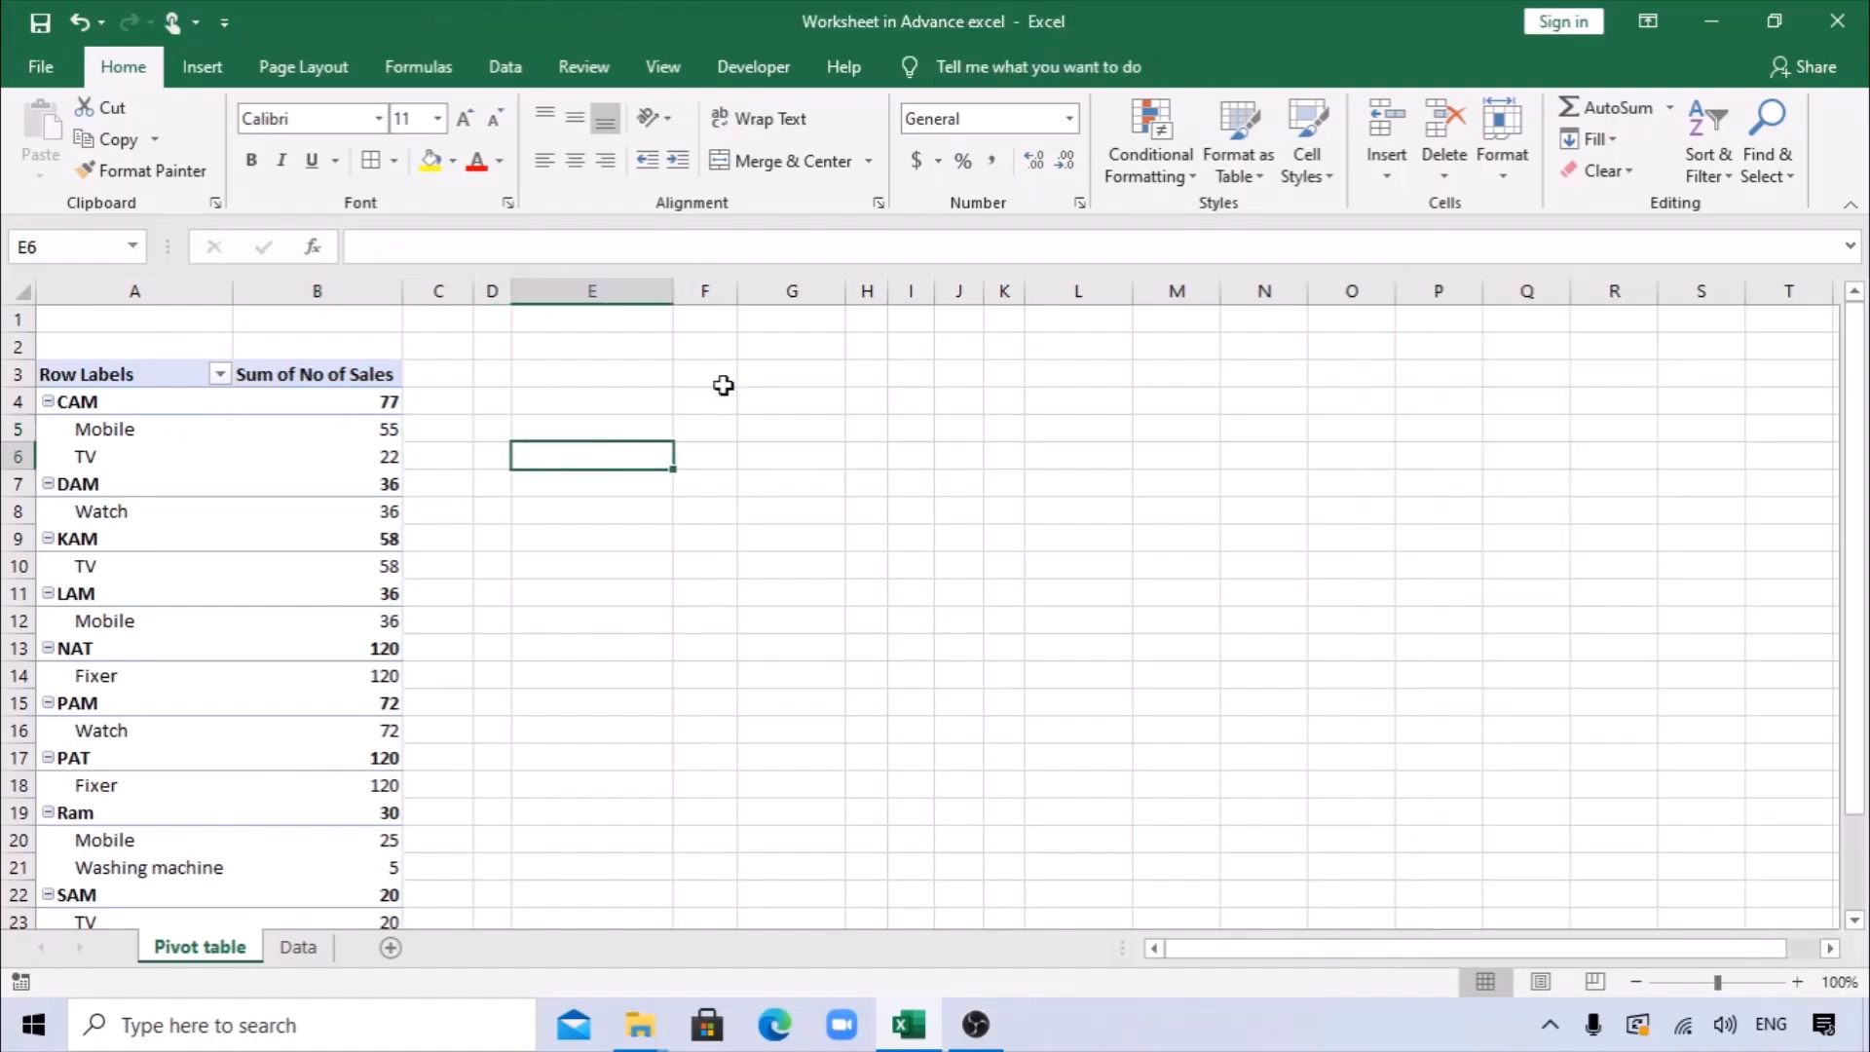
Change the PivotTable's report layout to tabular form.
{"action": "left_click", "coordinate": [257, 454]}
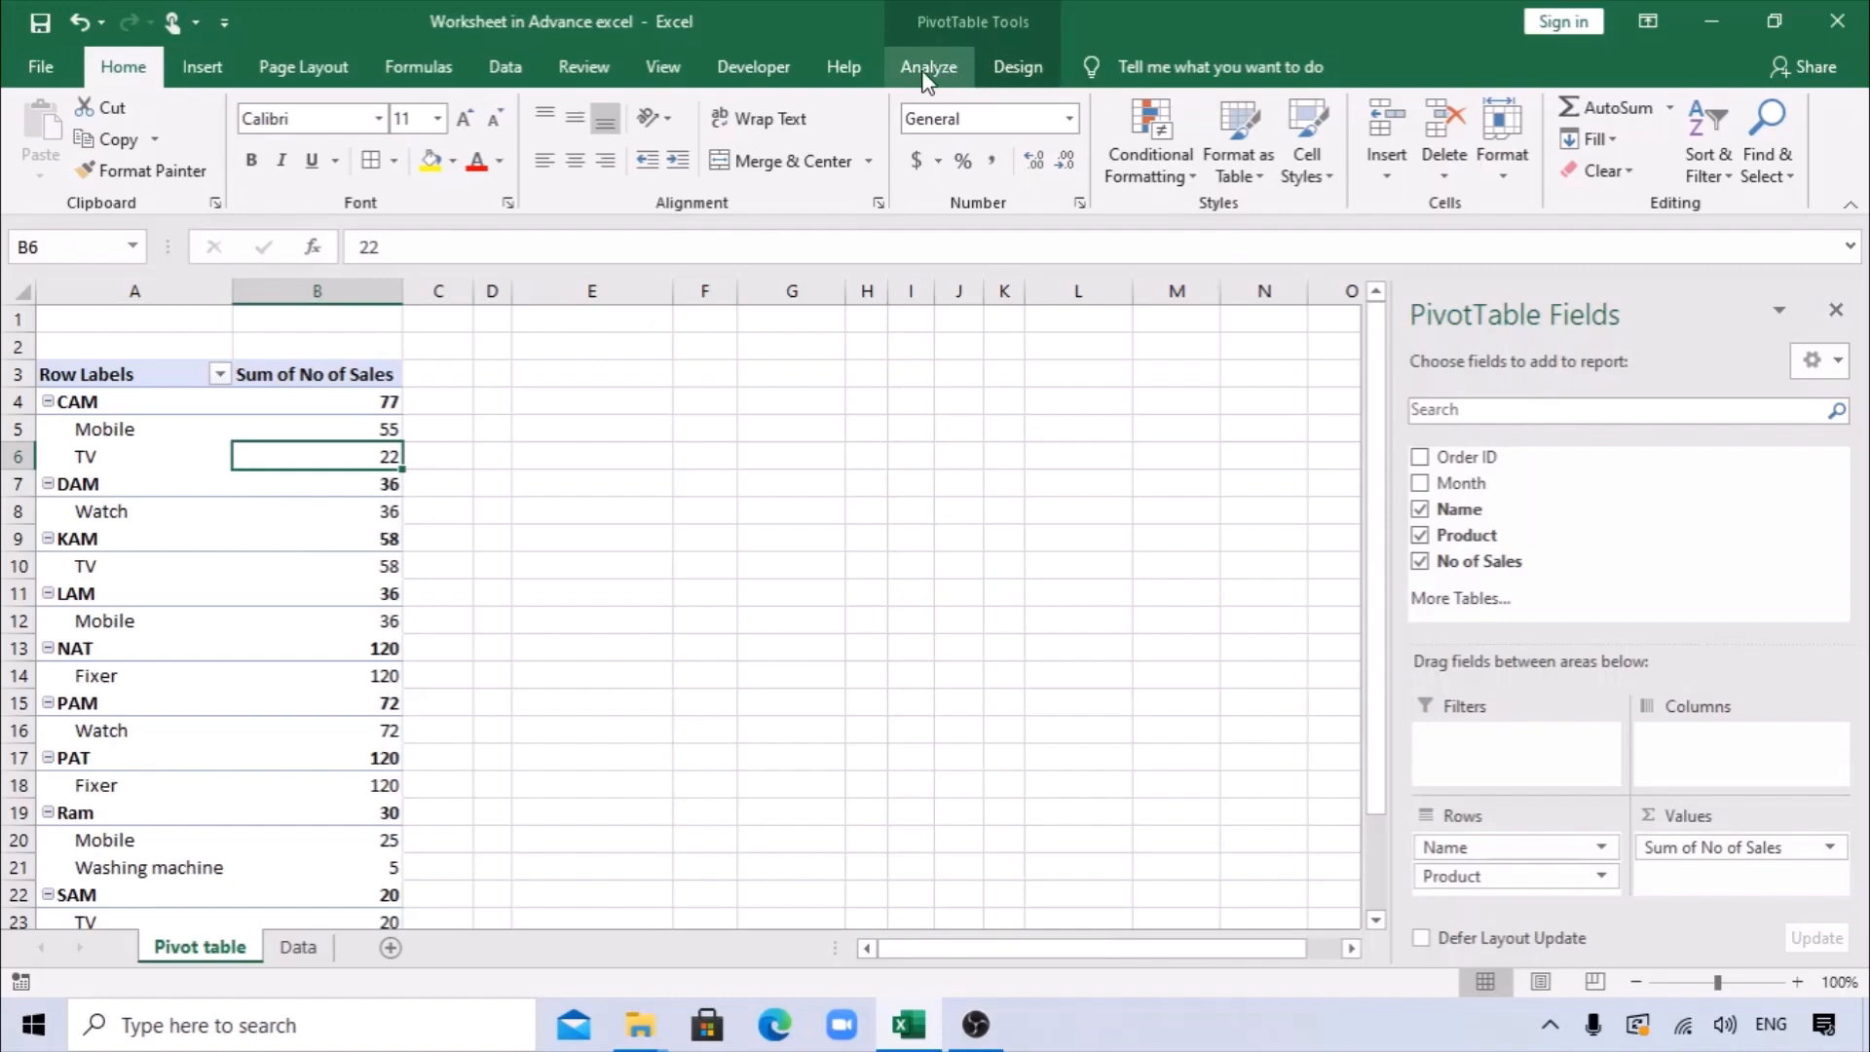
{"action": "left_click", "coordinate": [1010, 64]}
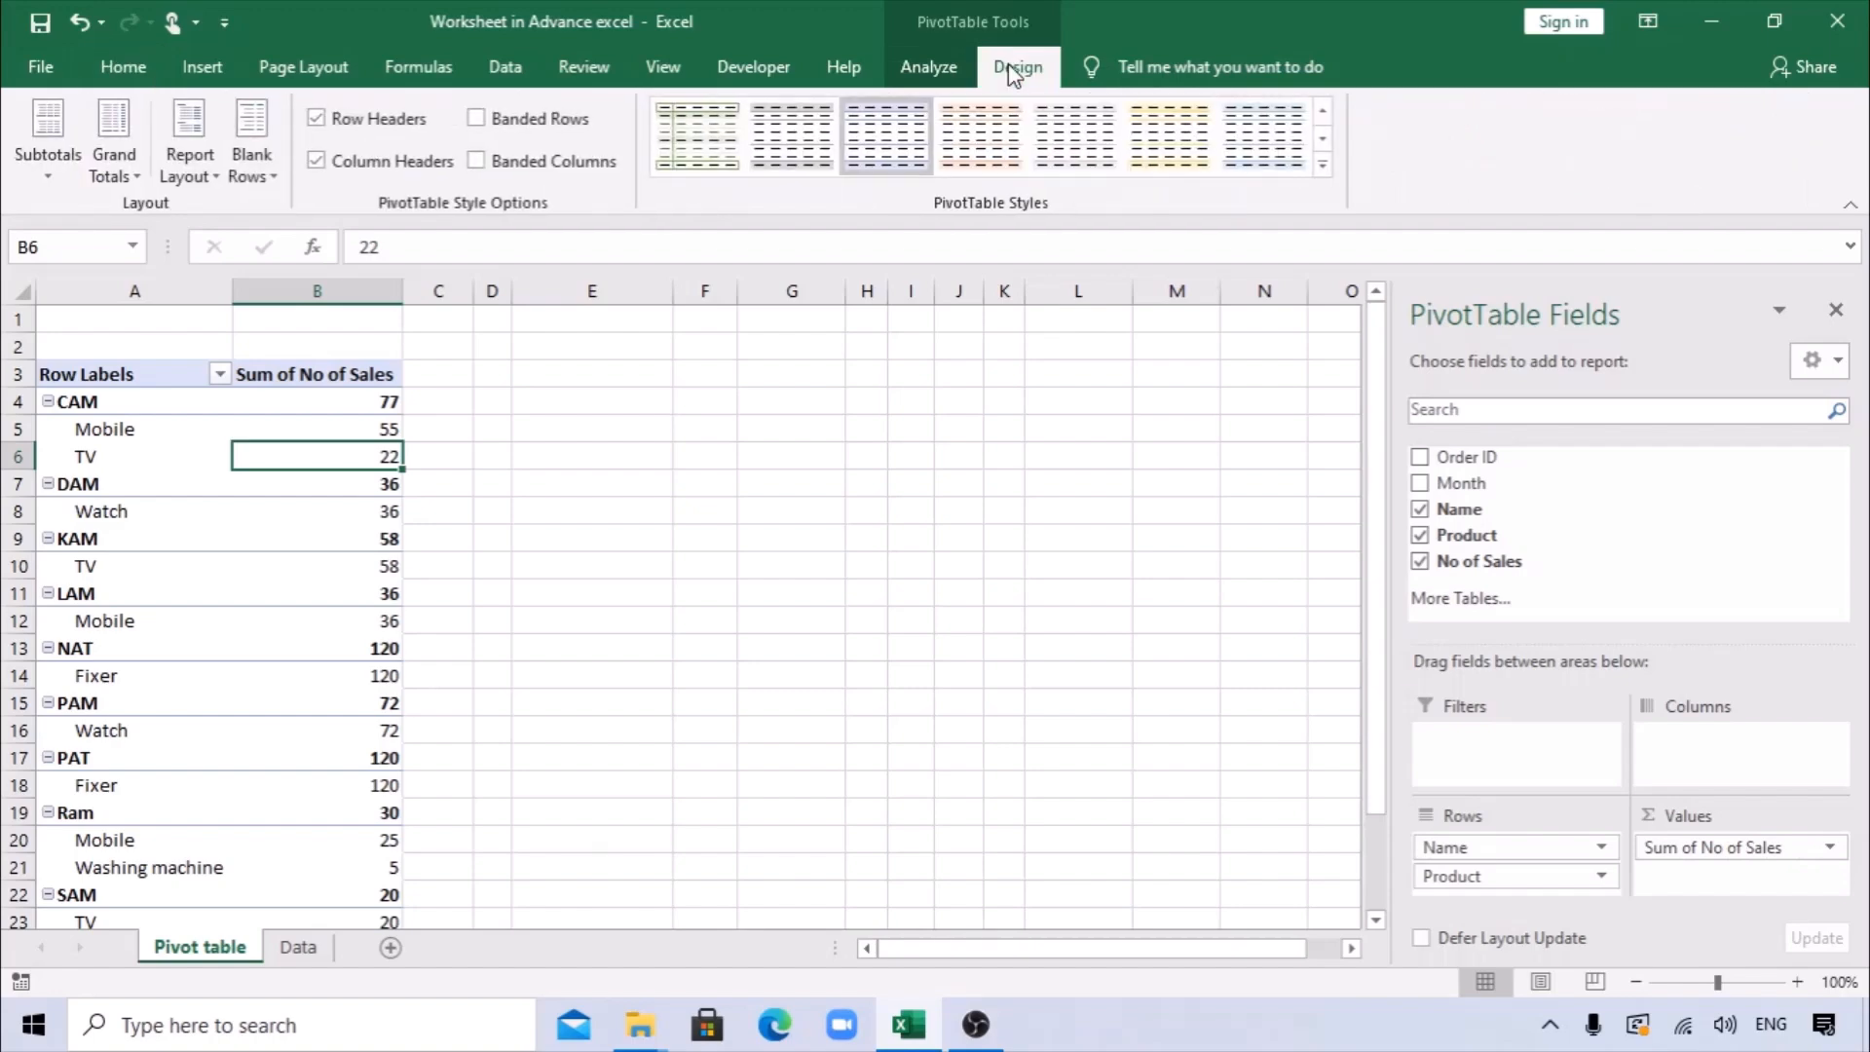
{"action": "left_click", "coordinate": [212, 176]}
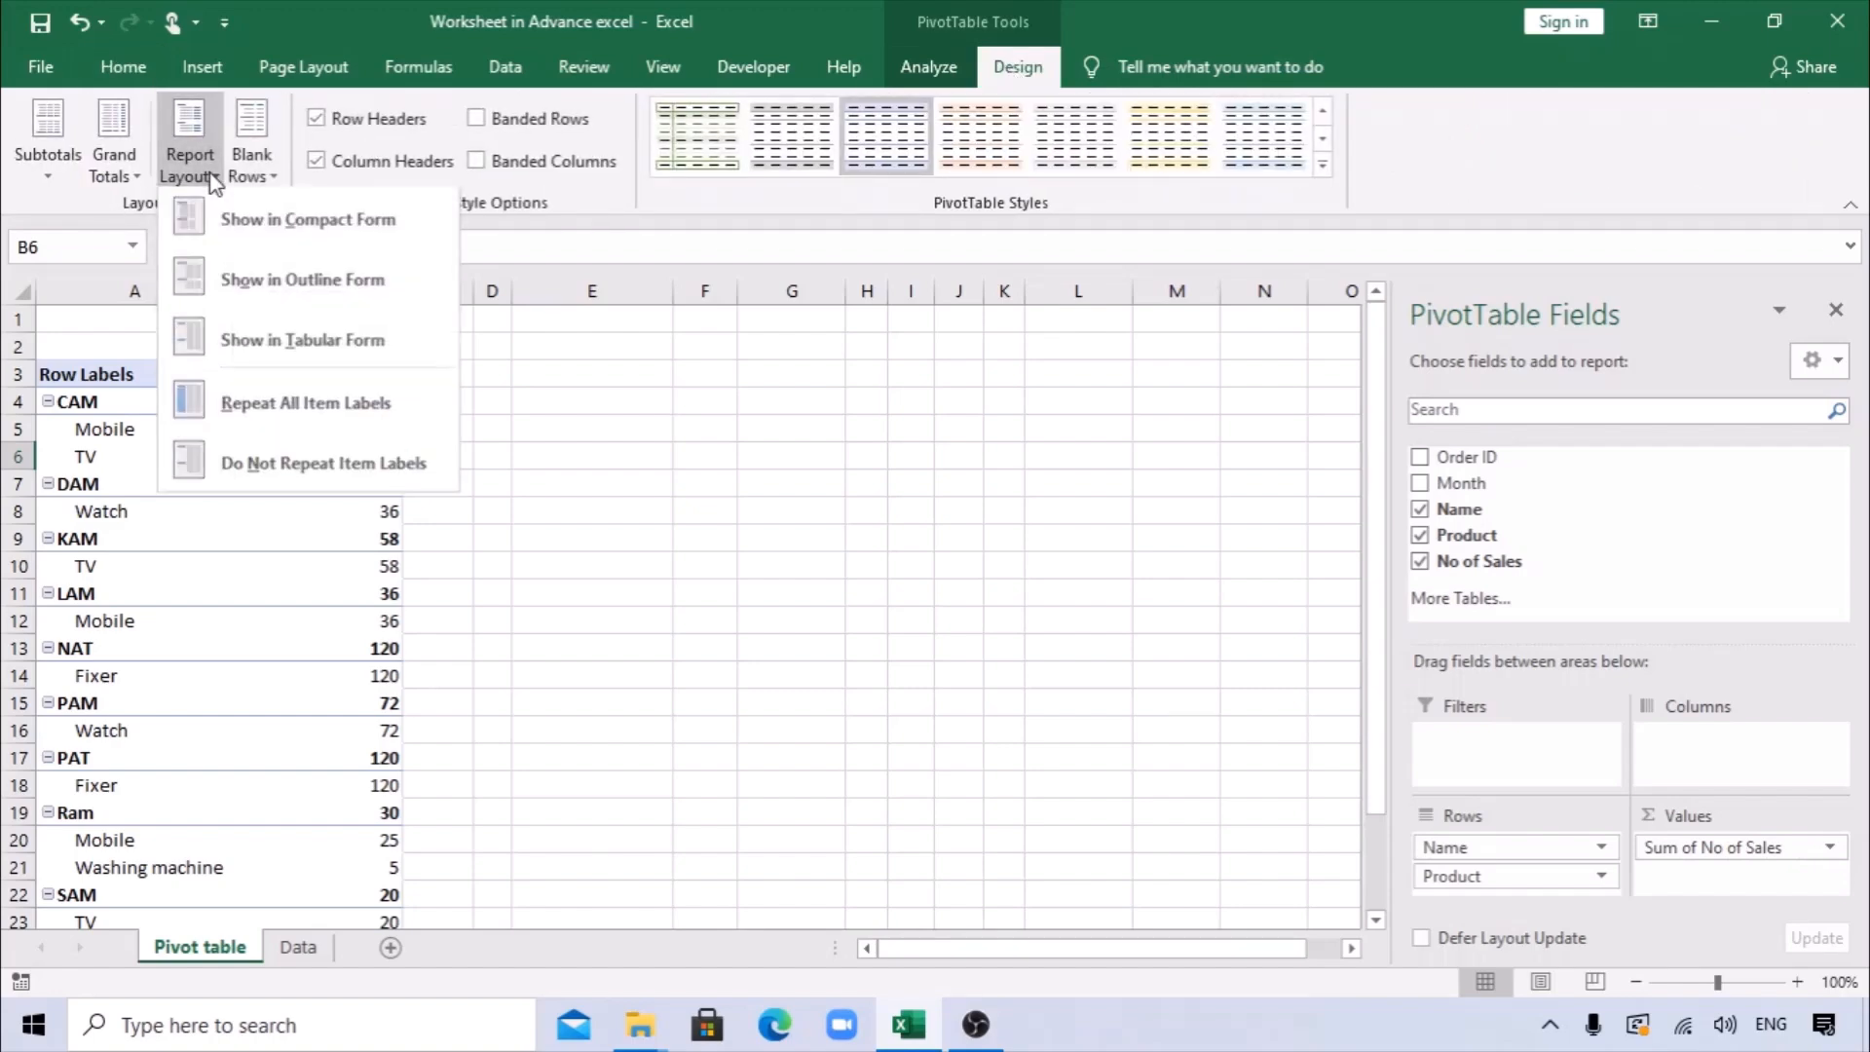
{"action": "left_click", "coordinate": [312, 358]}
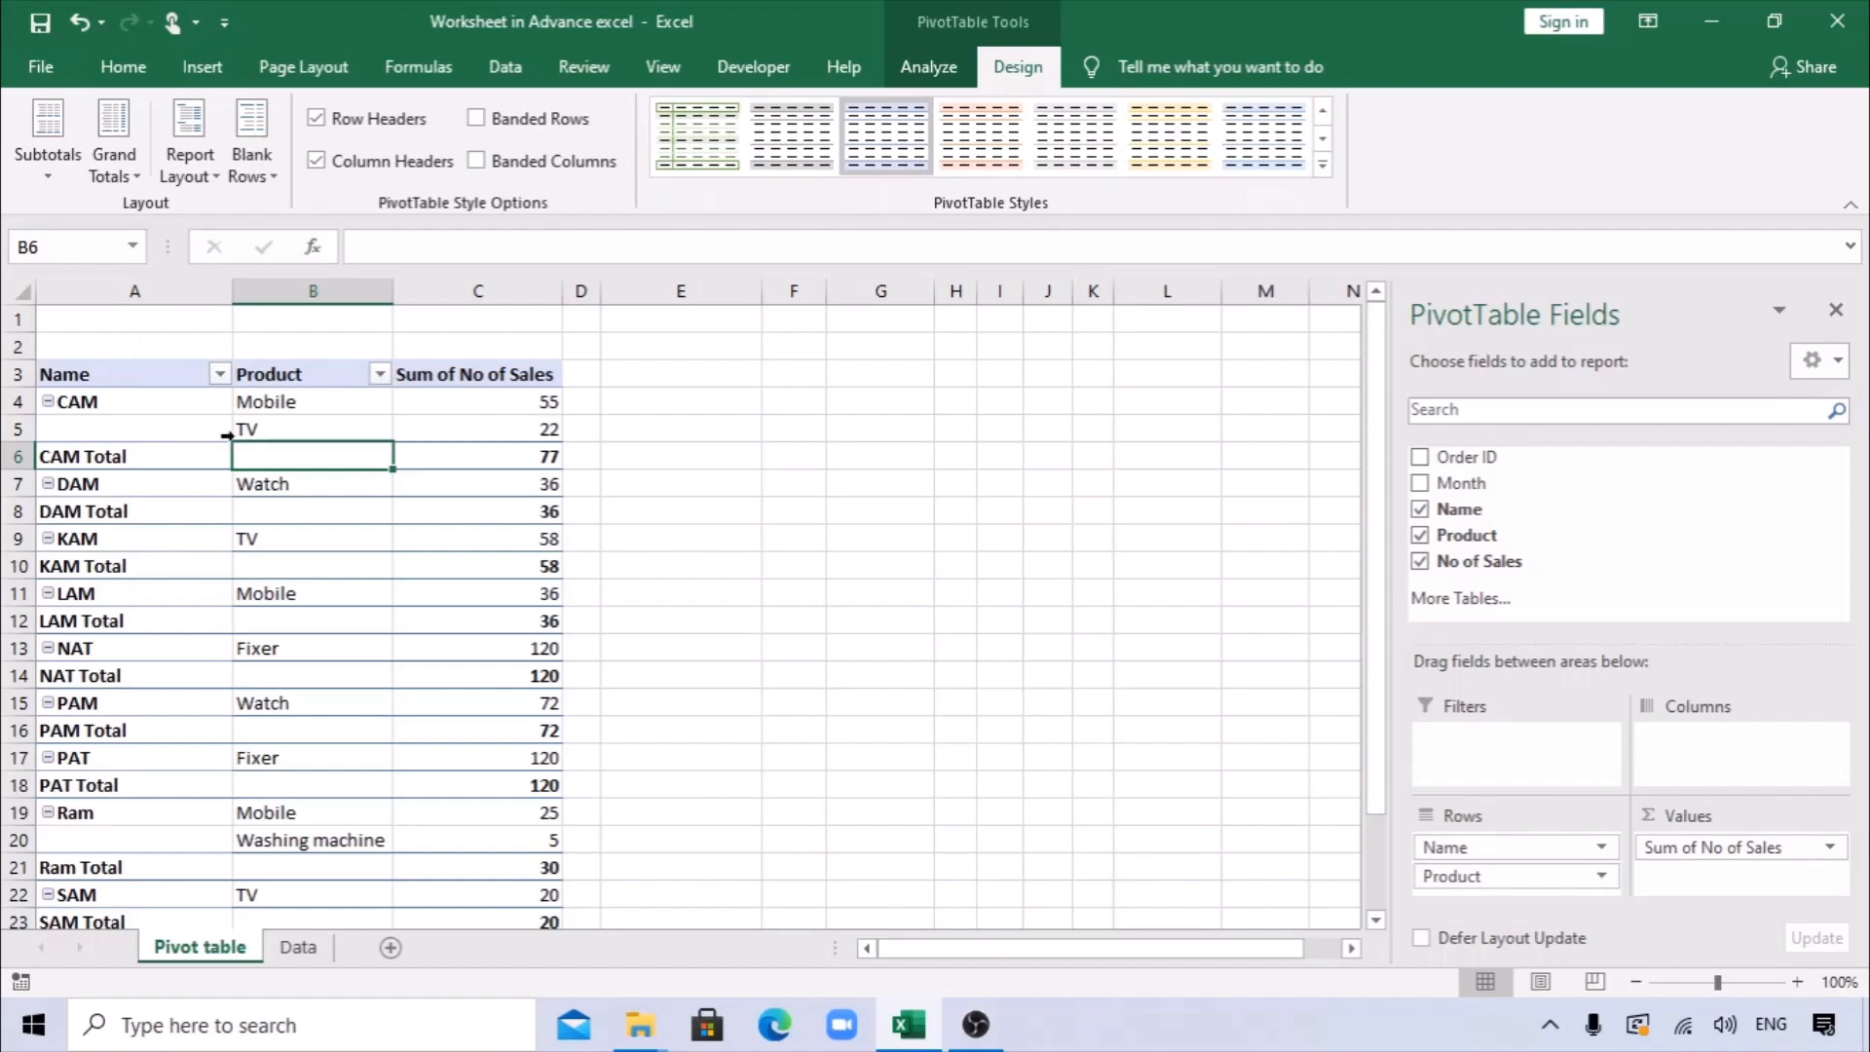
Turn off the subtotals for each name in the PivotTable.
{"action": "left_click", "coordinate": [124, 465]}
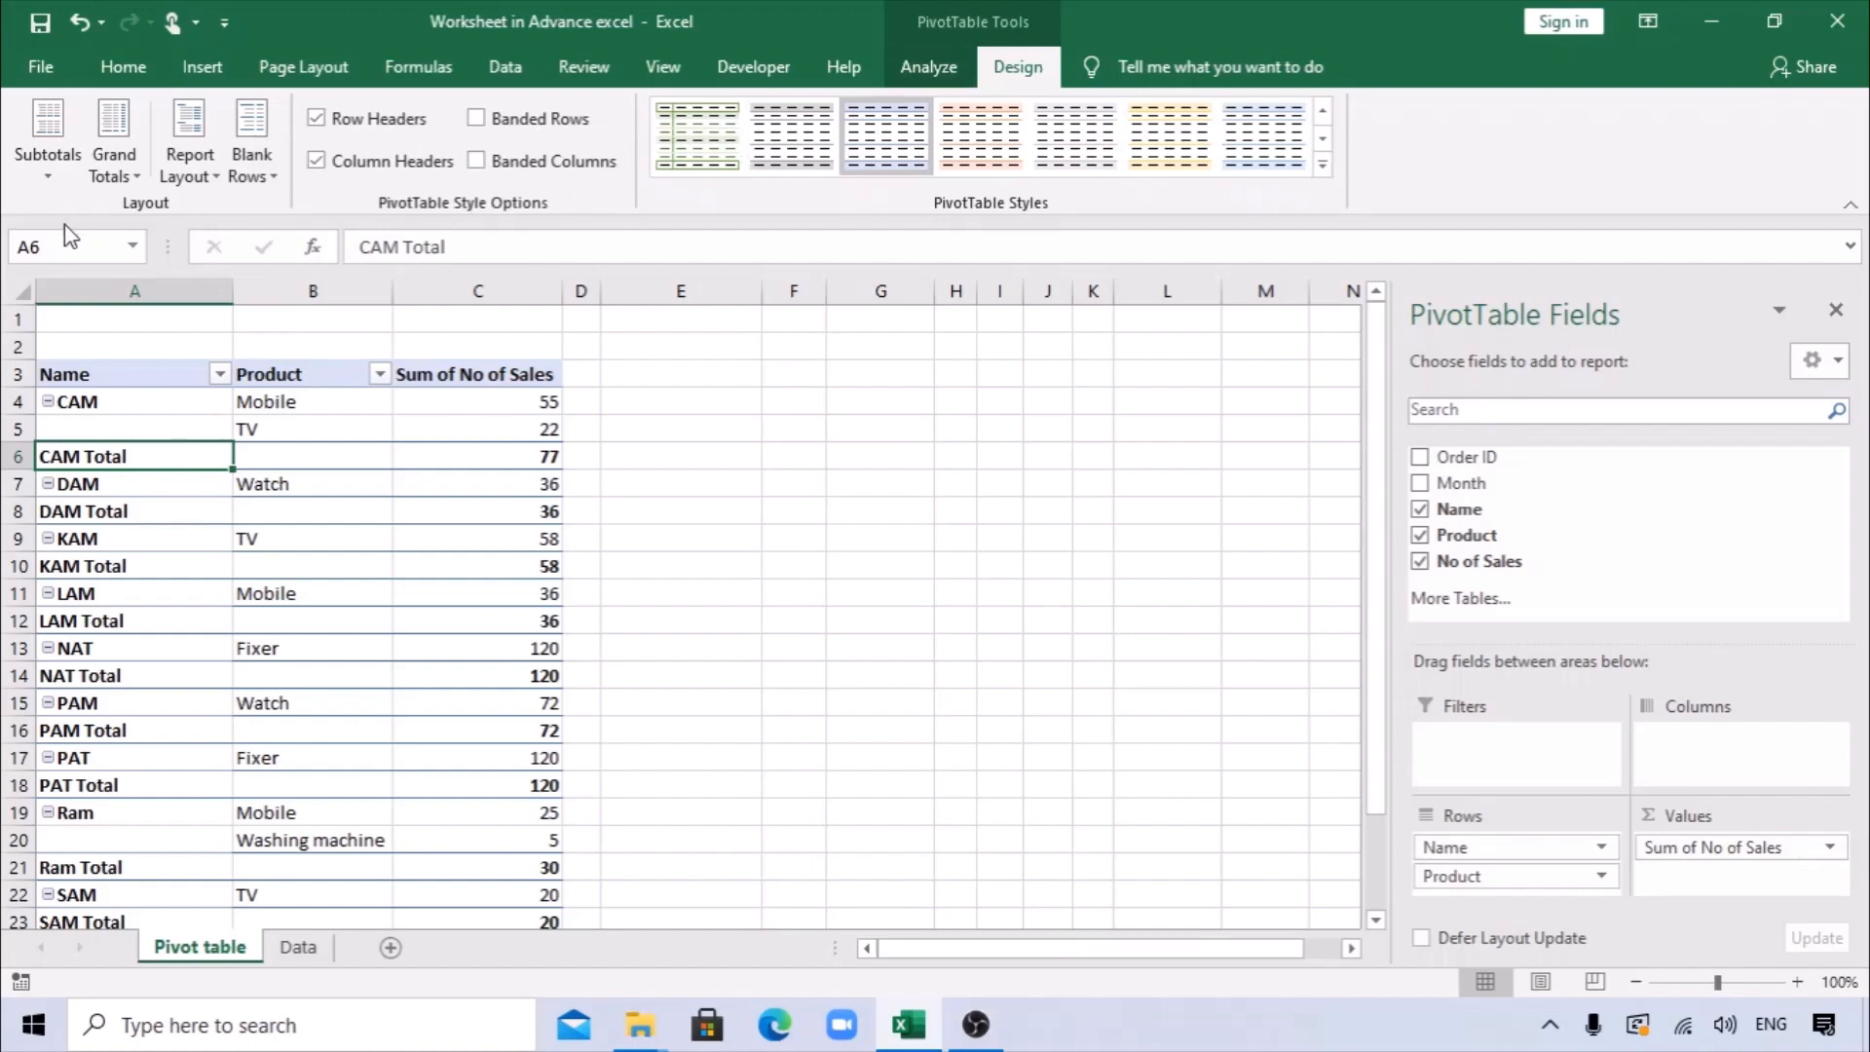
{"action": "left_click", "coordinate": [47, 175]}
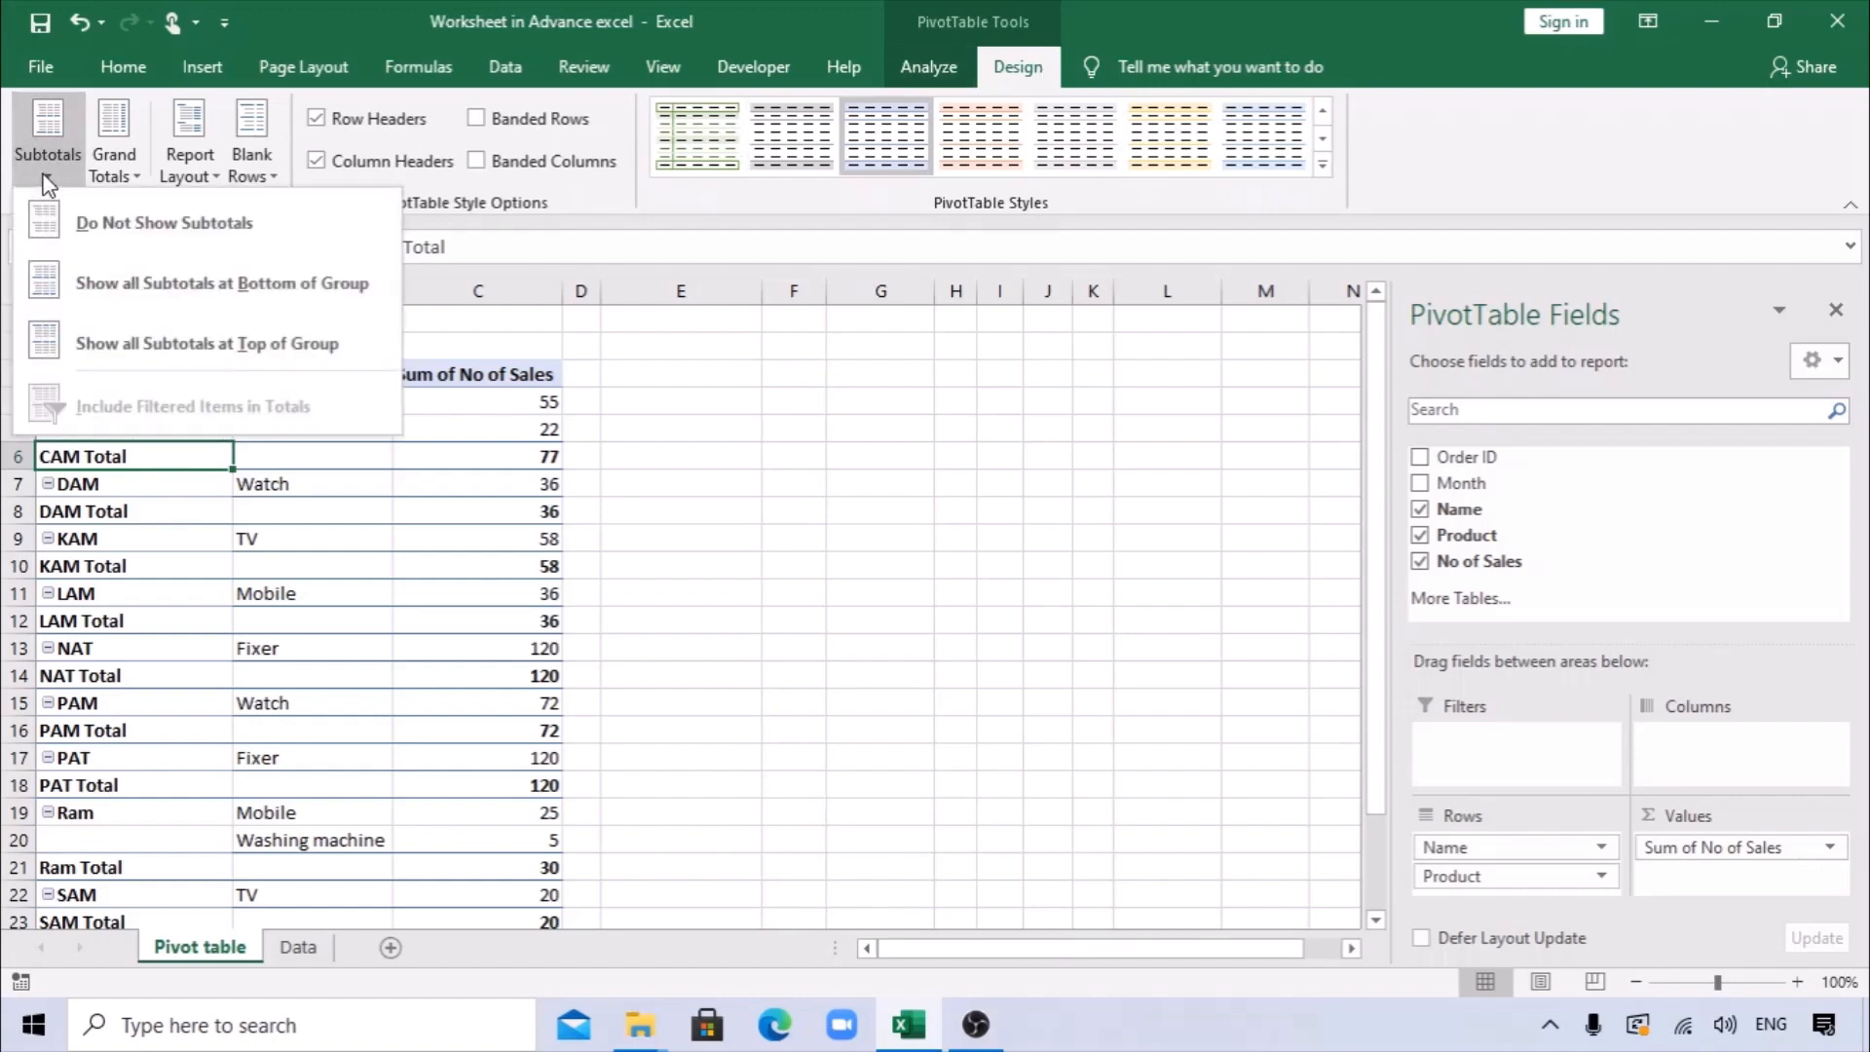
{"action": "left_click", "coordinate": [146, 232]}
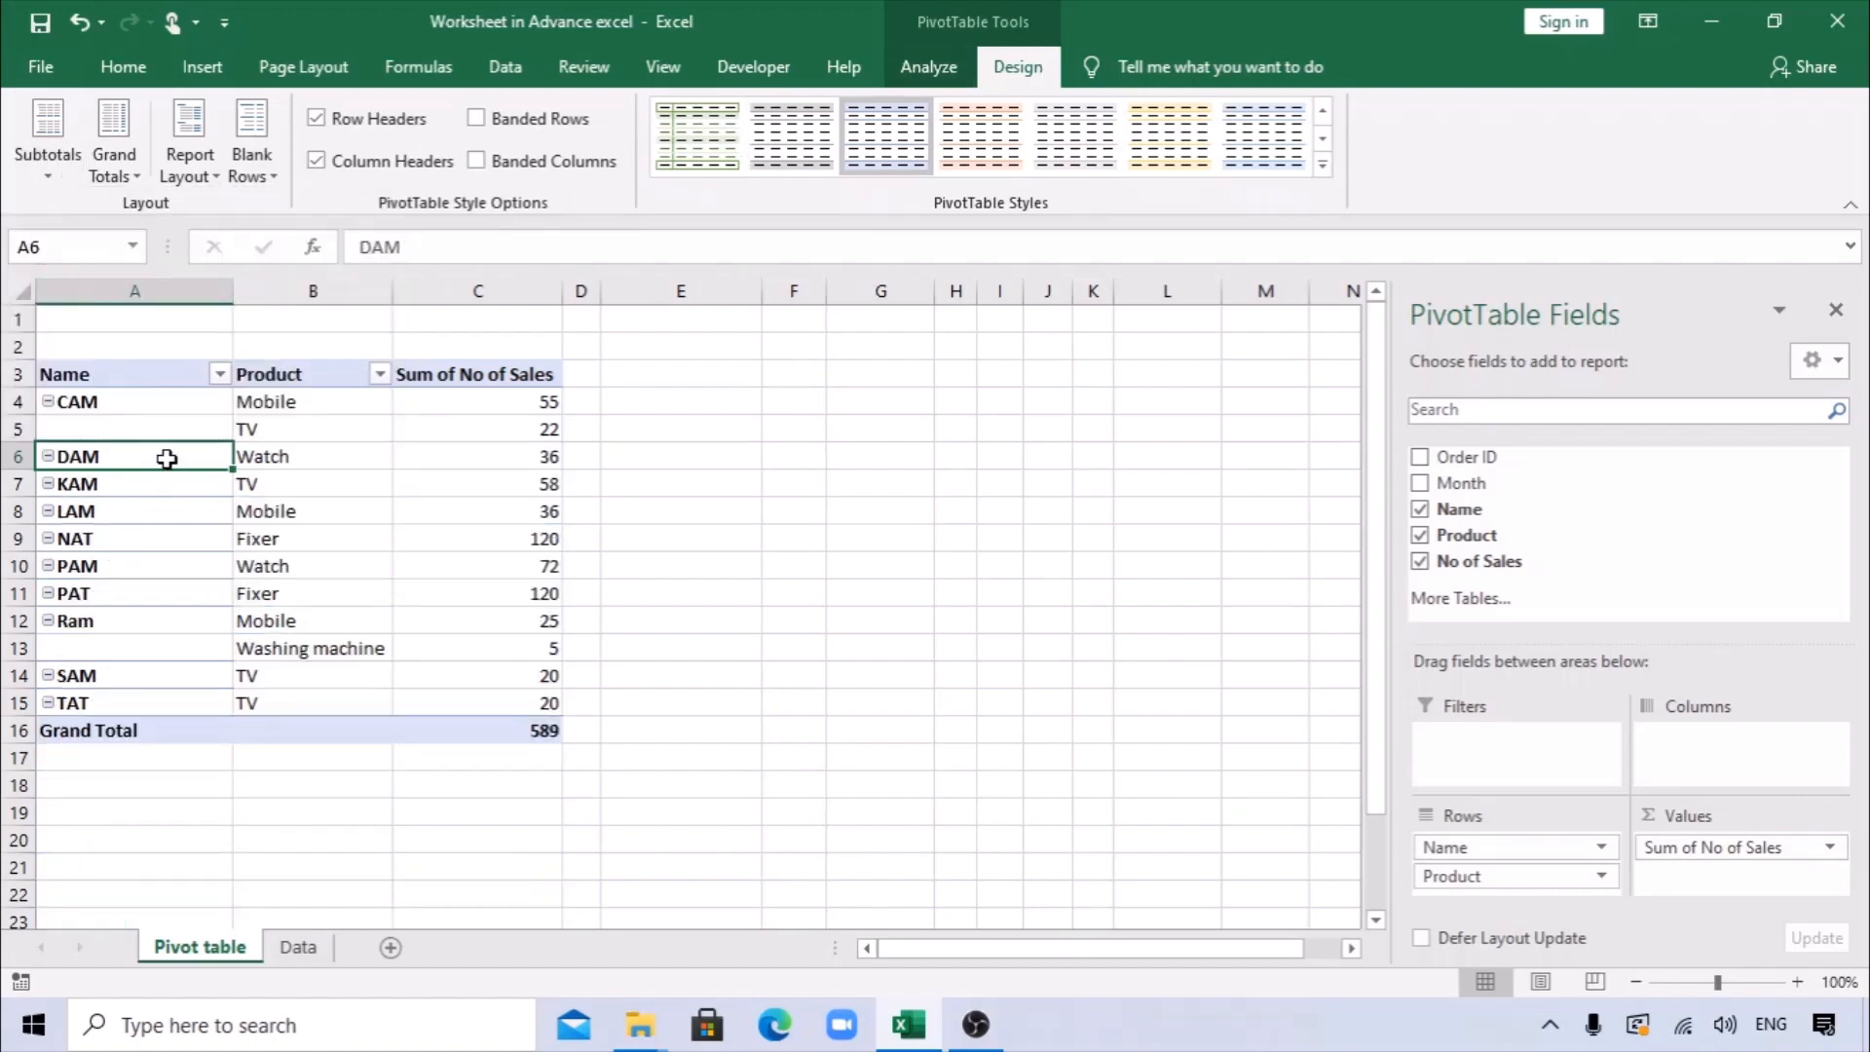
Check the blank Name cells beside additional products and set the report layout to repeat all item labels.
{"action": "left_click_drag", "start_coordinate": [271, 400], "coordinate": [292, 429]}
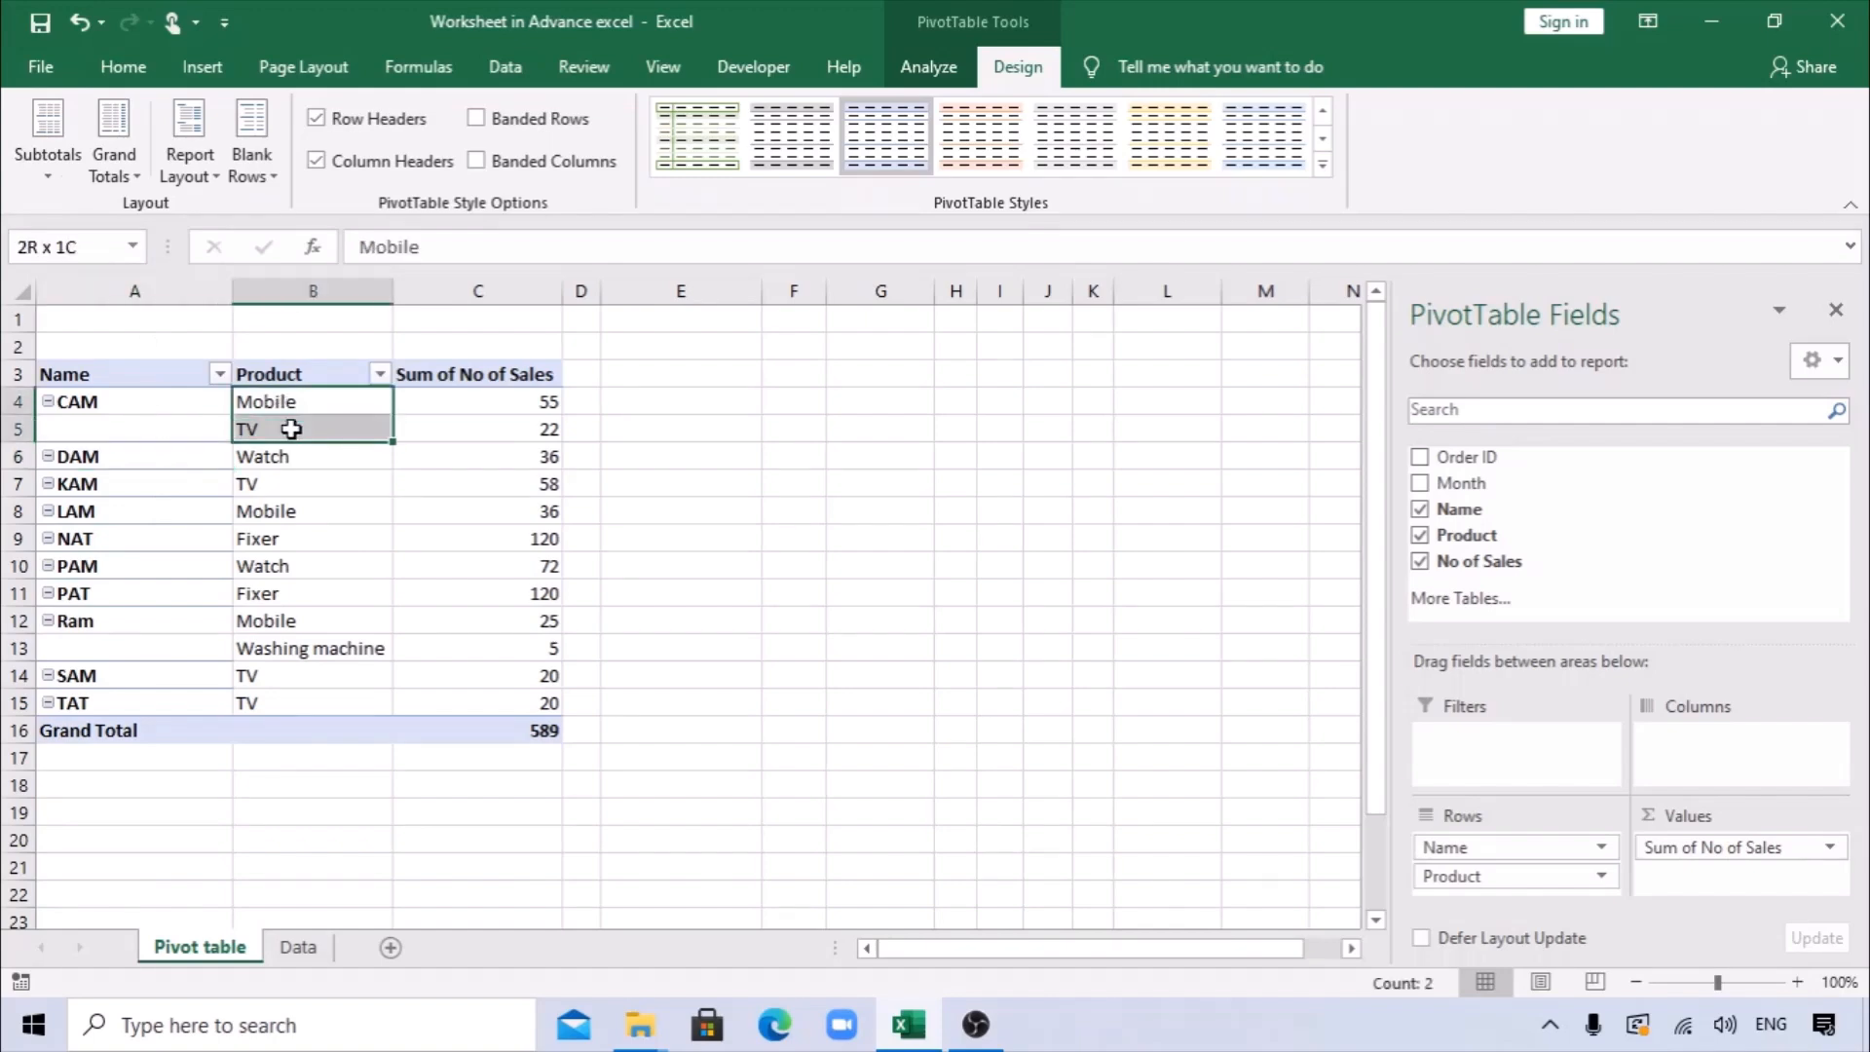
{"action": "left_click", "coordinate": [120, 409]}
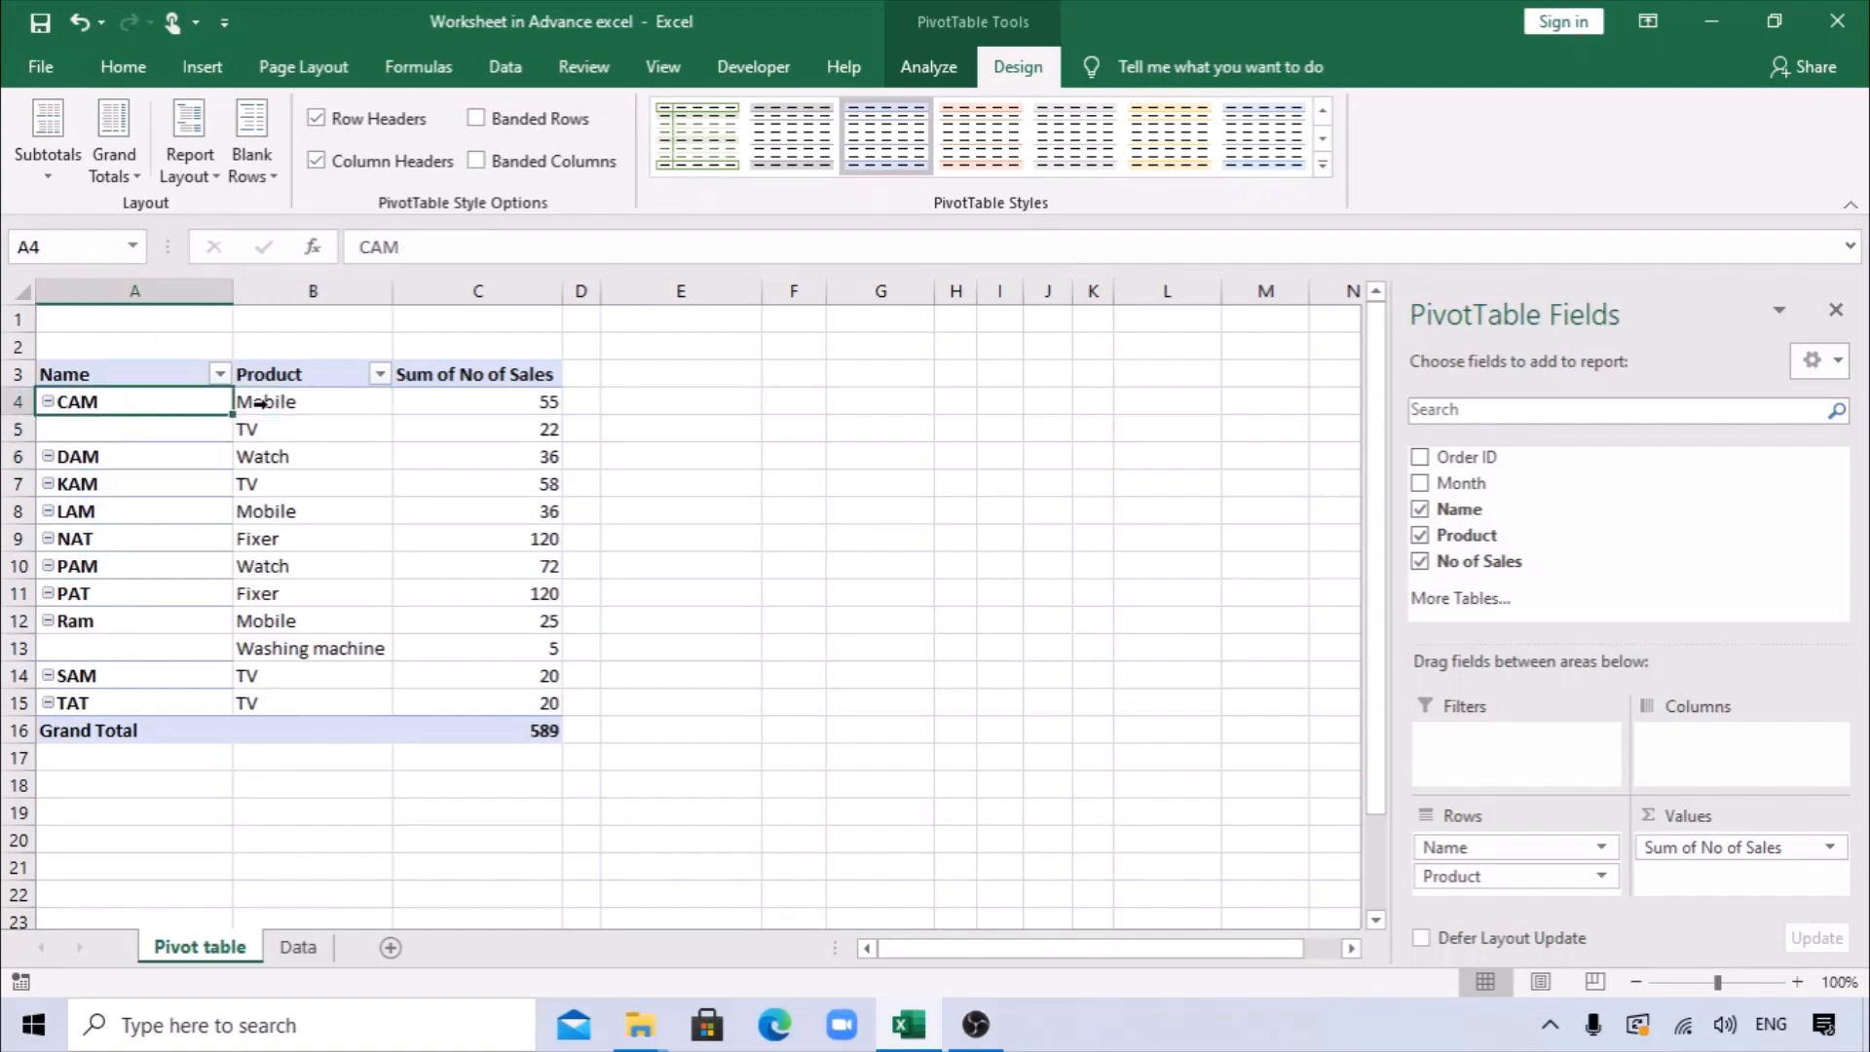
{"action": "left_click", "coordinate": [276, 424]}
{"action": "left_click", "coordinate": [104, 424]}
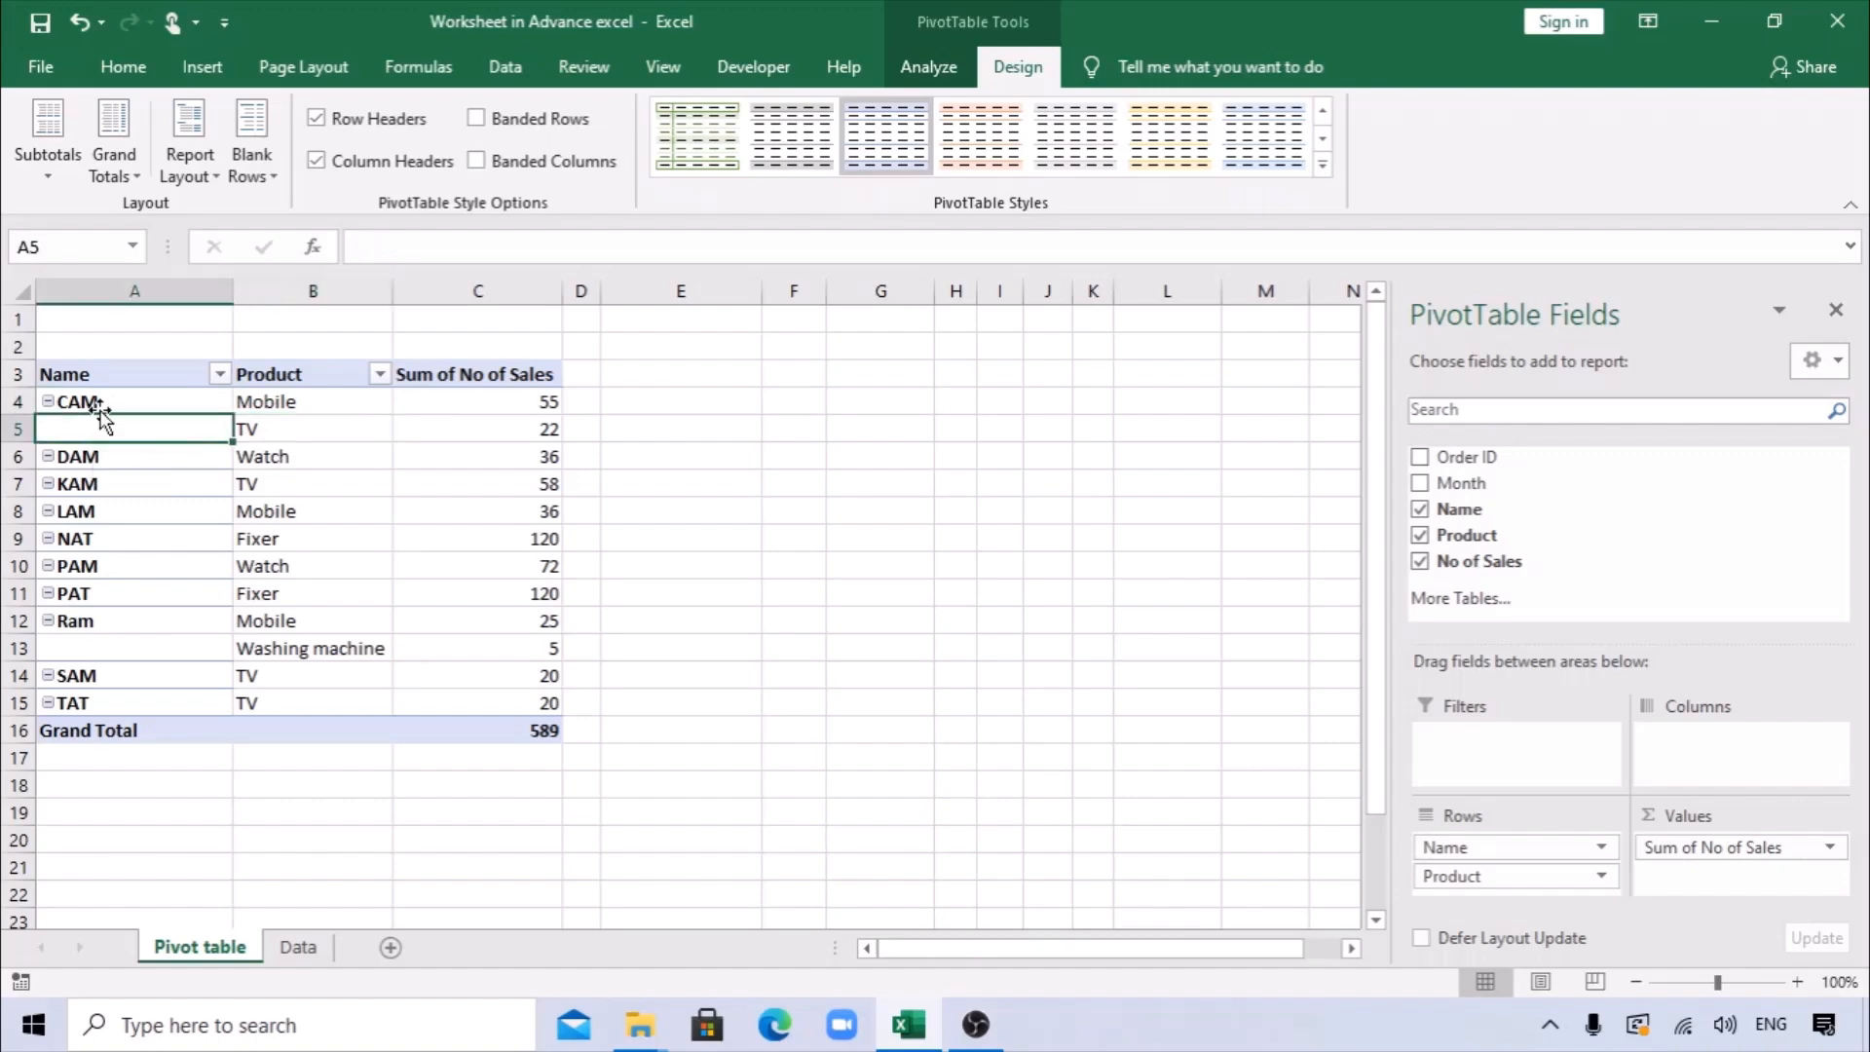
{"action": "left_click", "coordinate": [117, 648]}
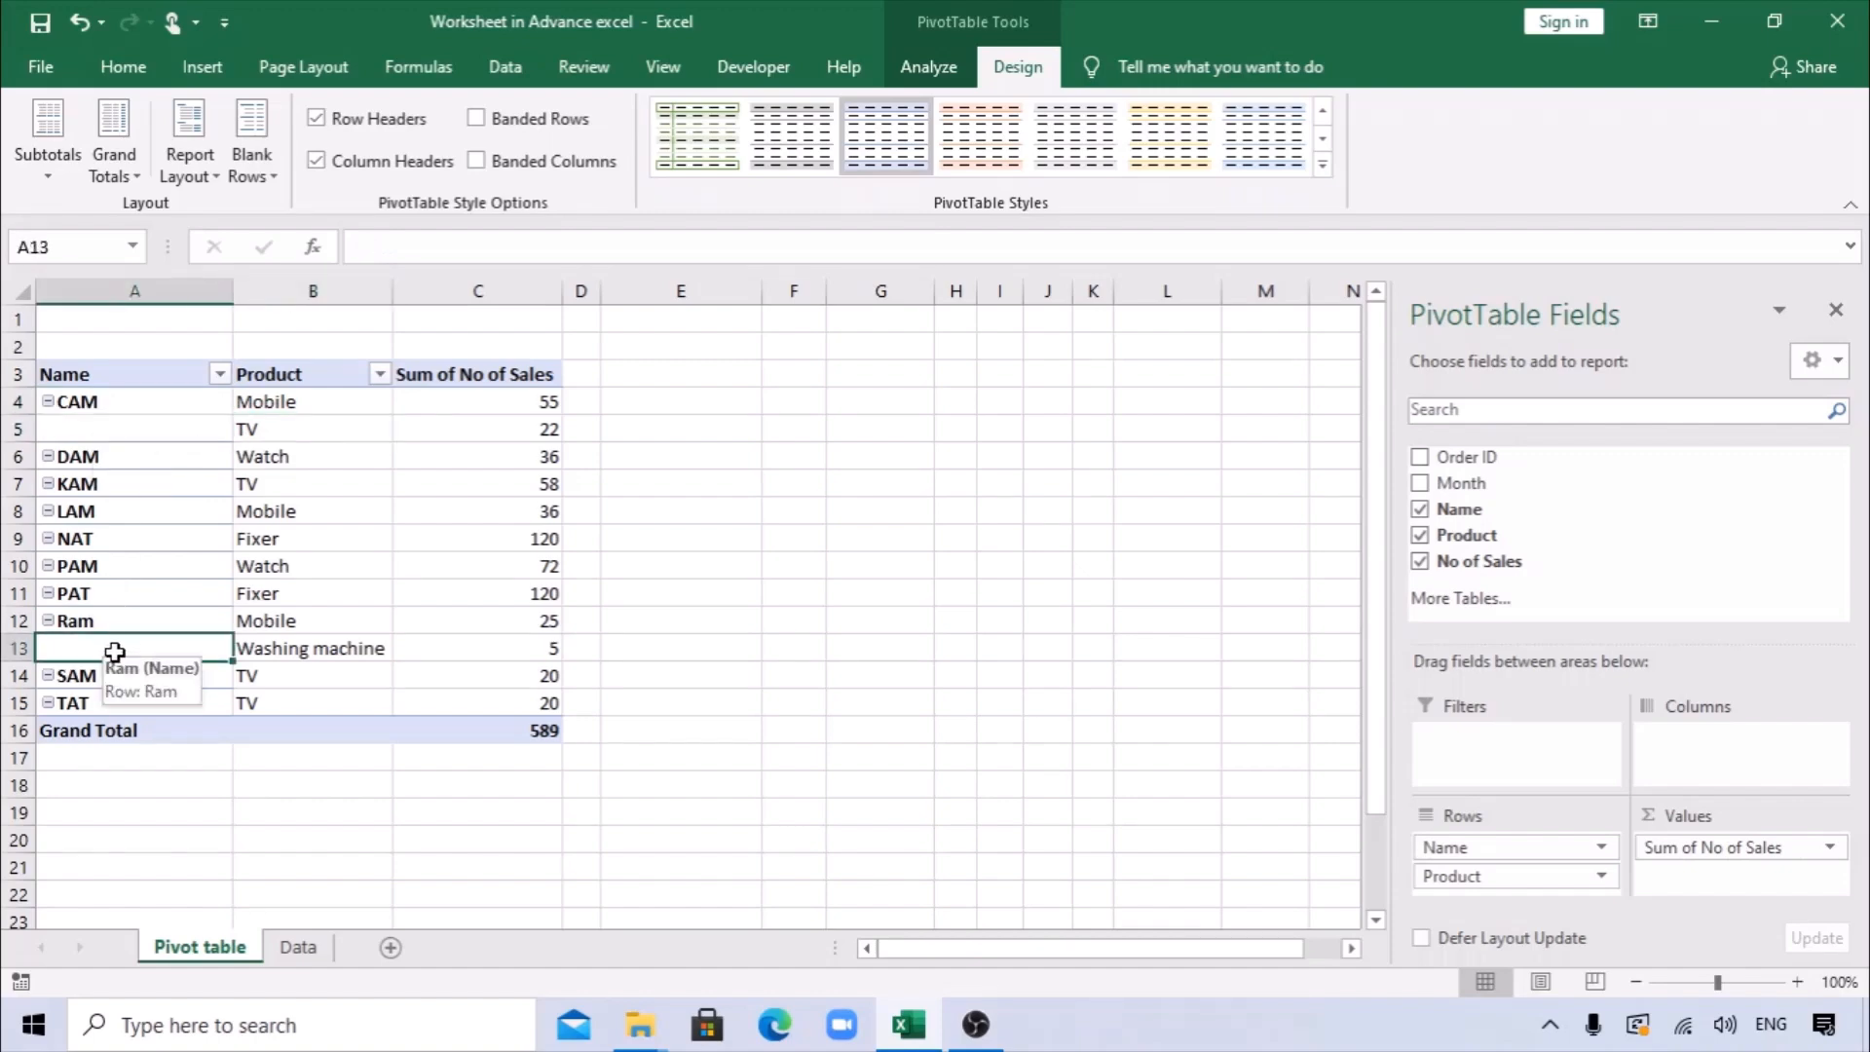
{"action": "left_click", "coordinate": [298, 628]}
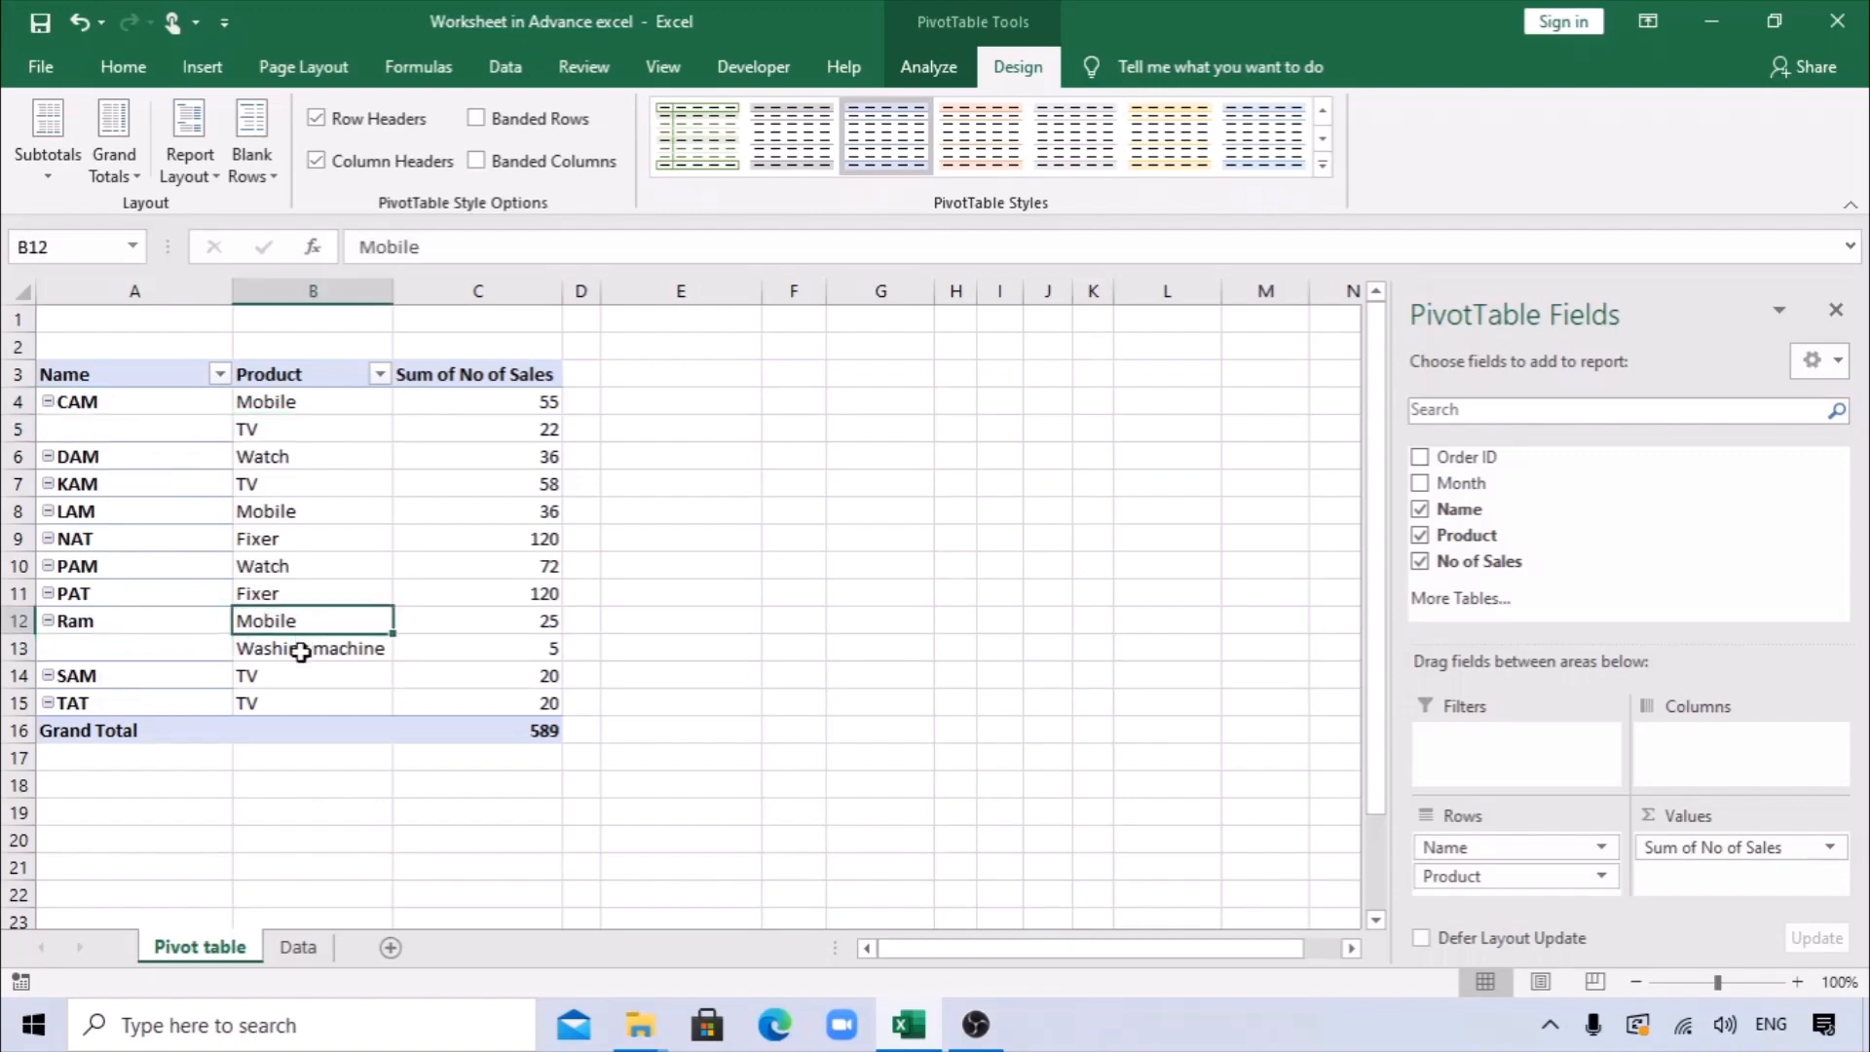
{"action": "left_click", "coordinate": [154, 643]}
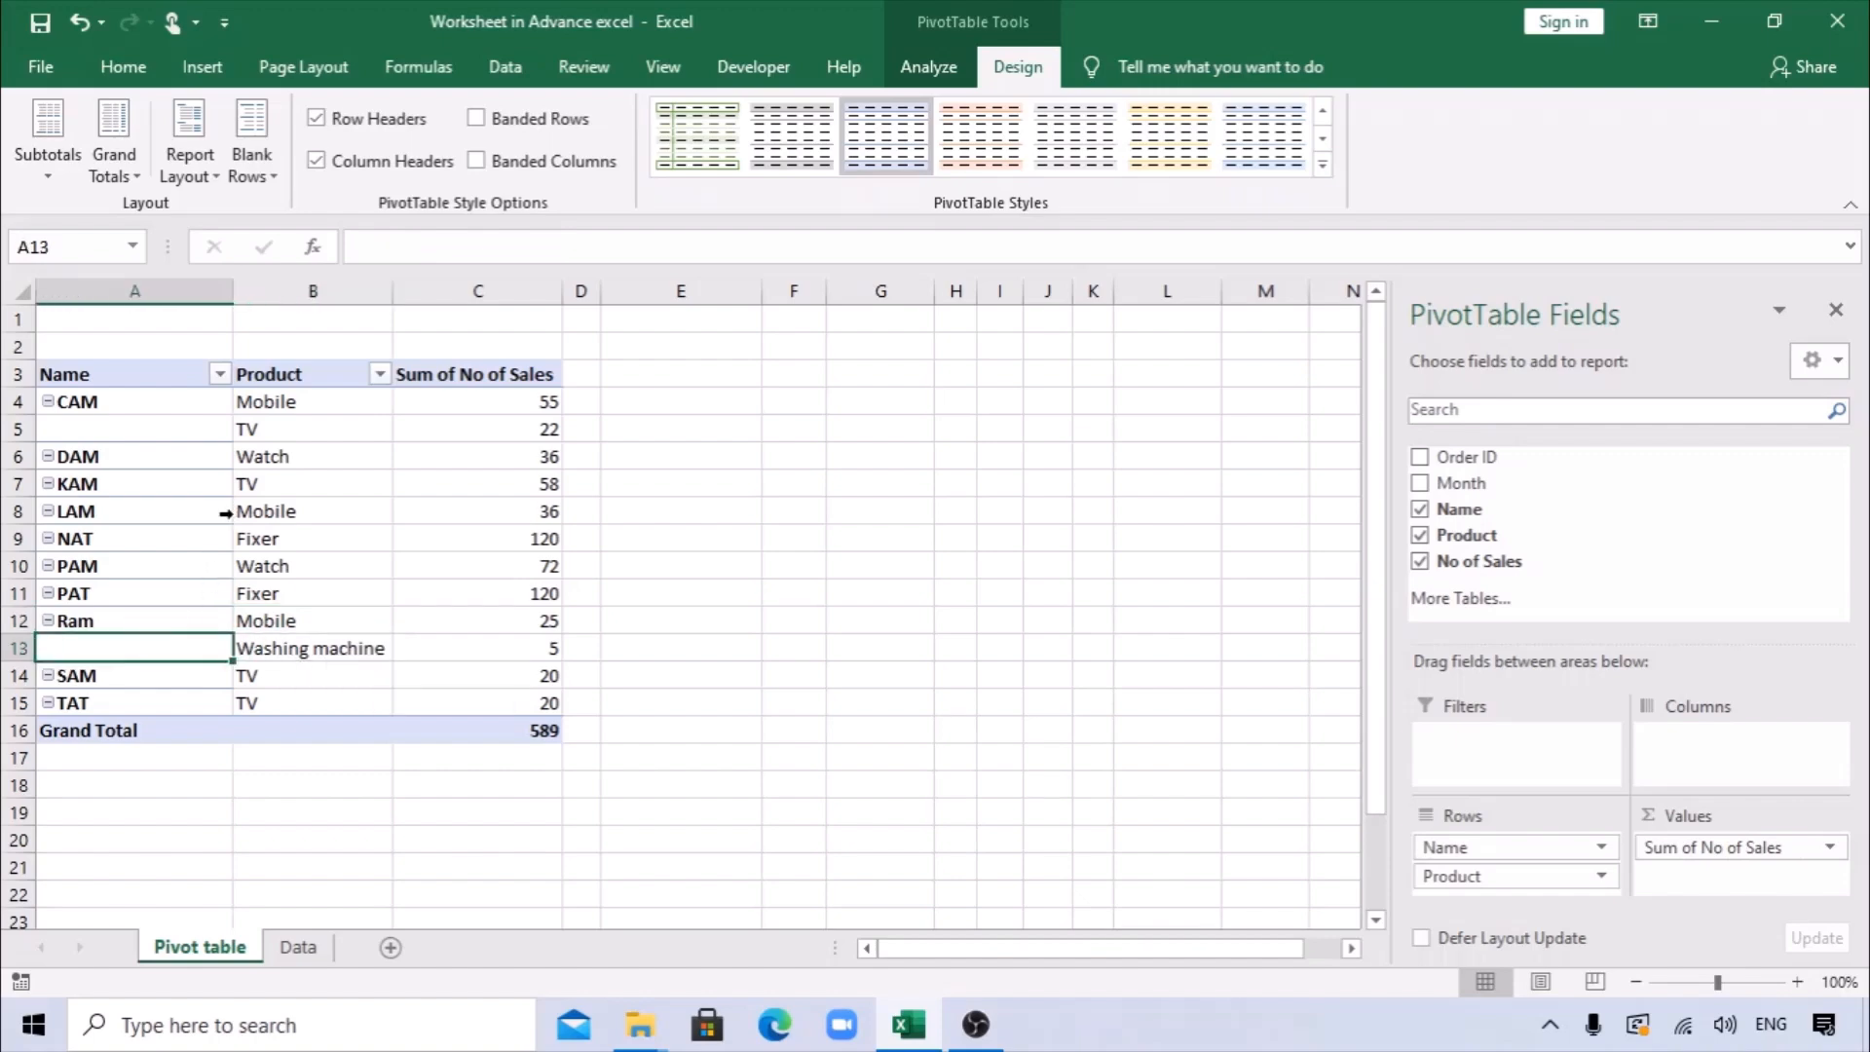
{"action": "left_click", "coordinate": [190, 161]}
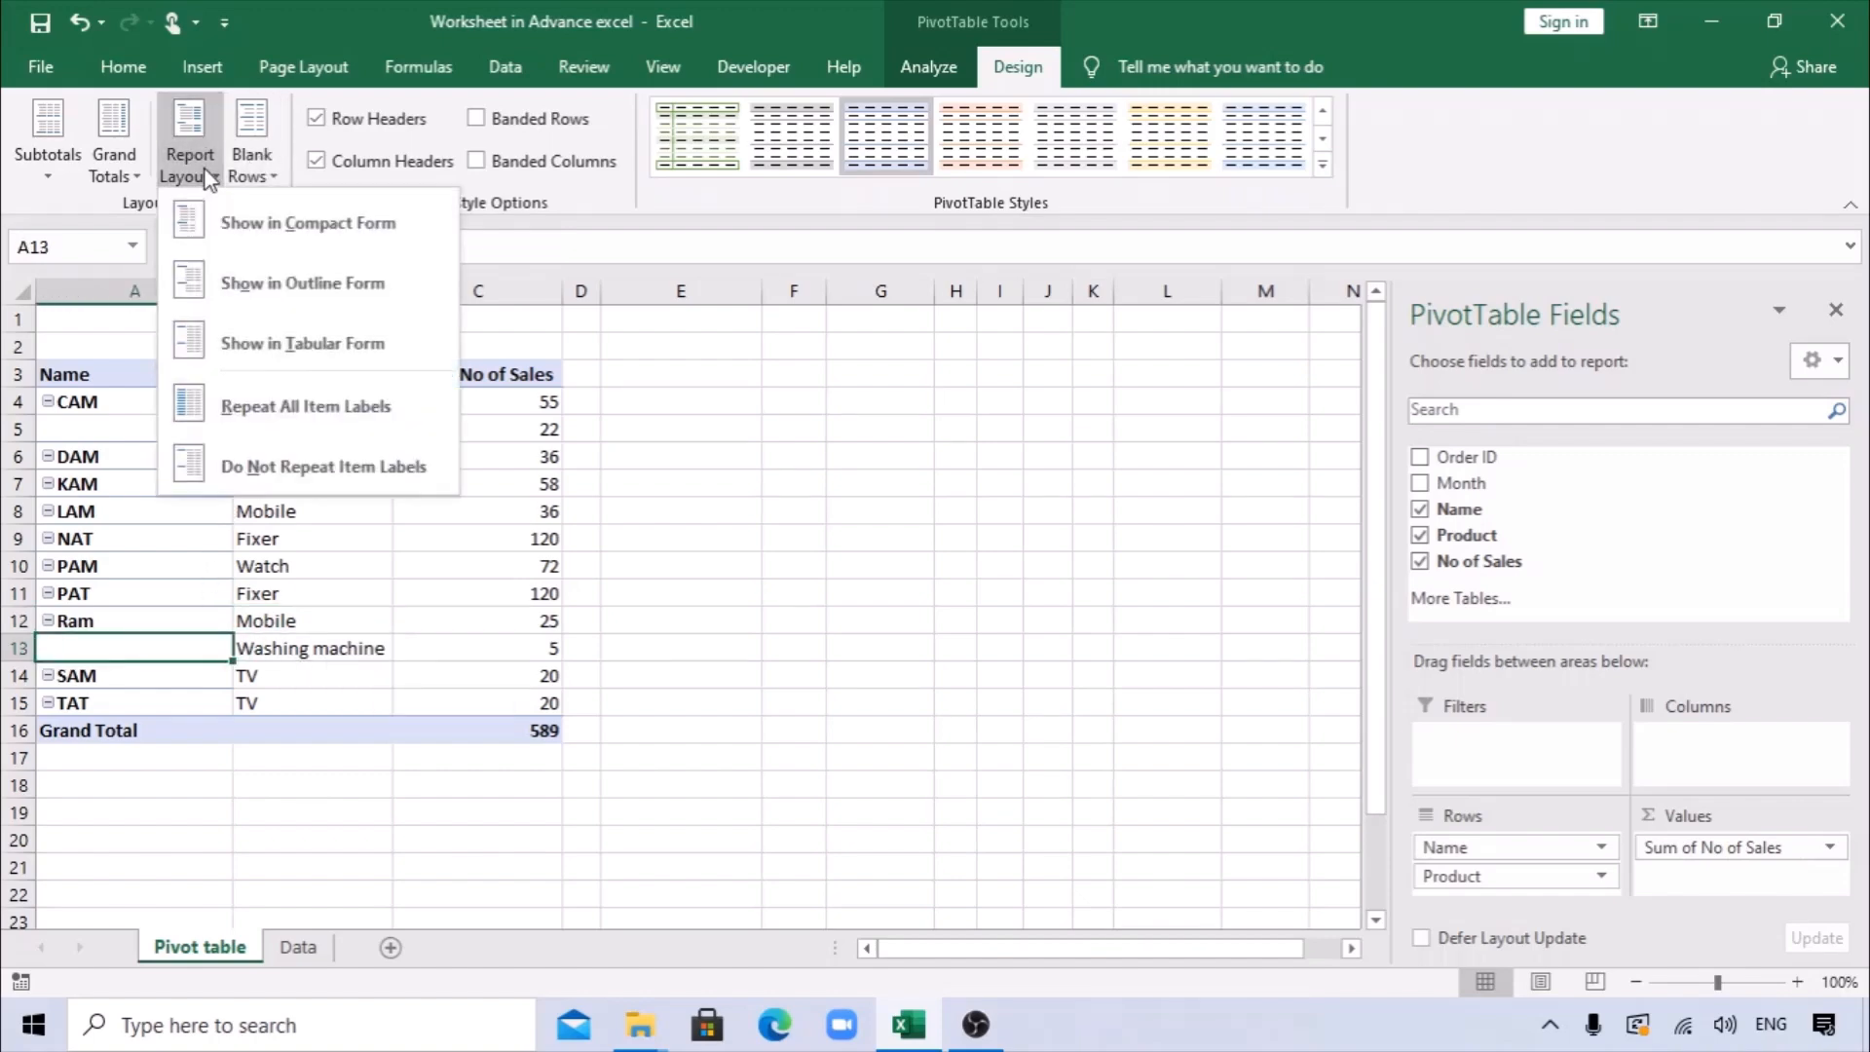
{"action": "left_click", "coordinate": [280, 407]}
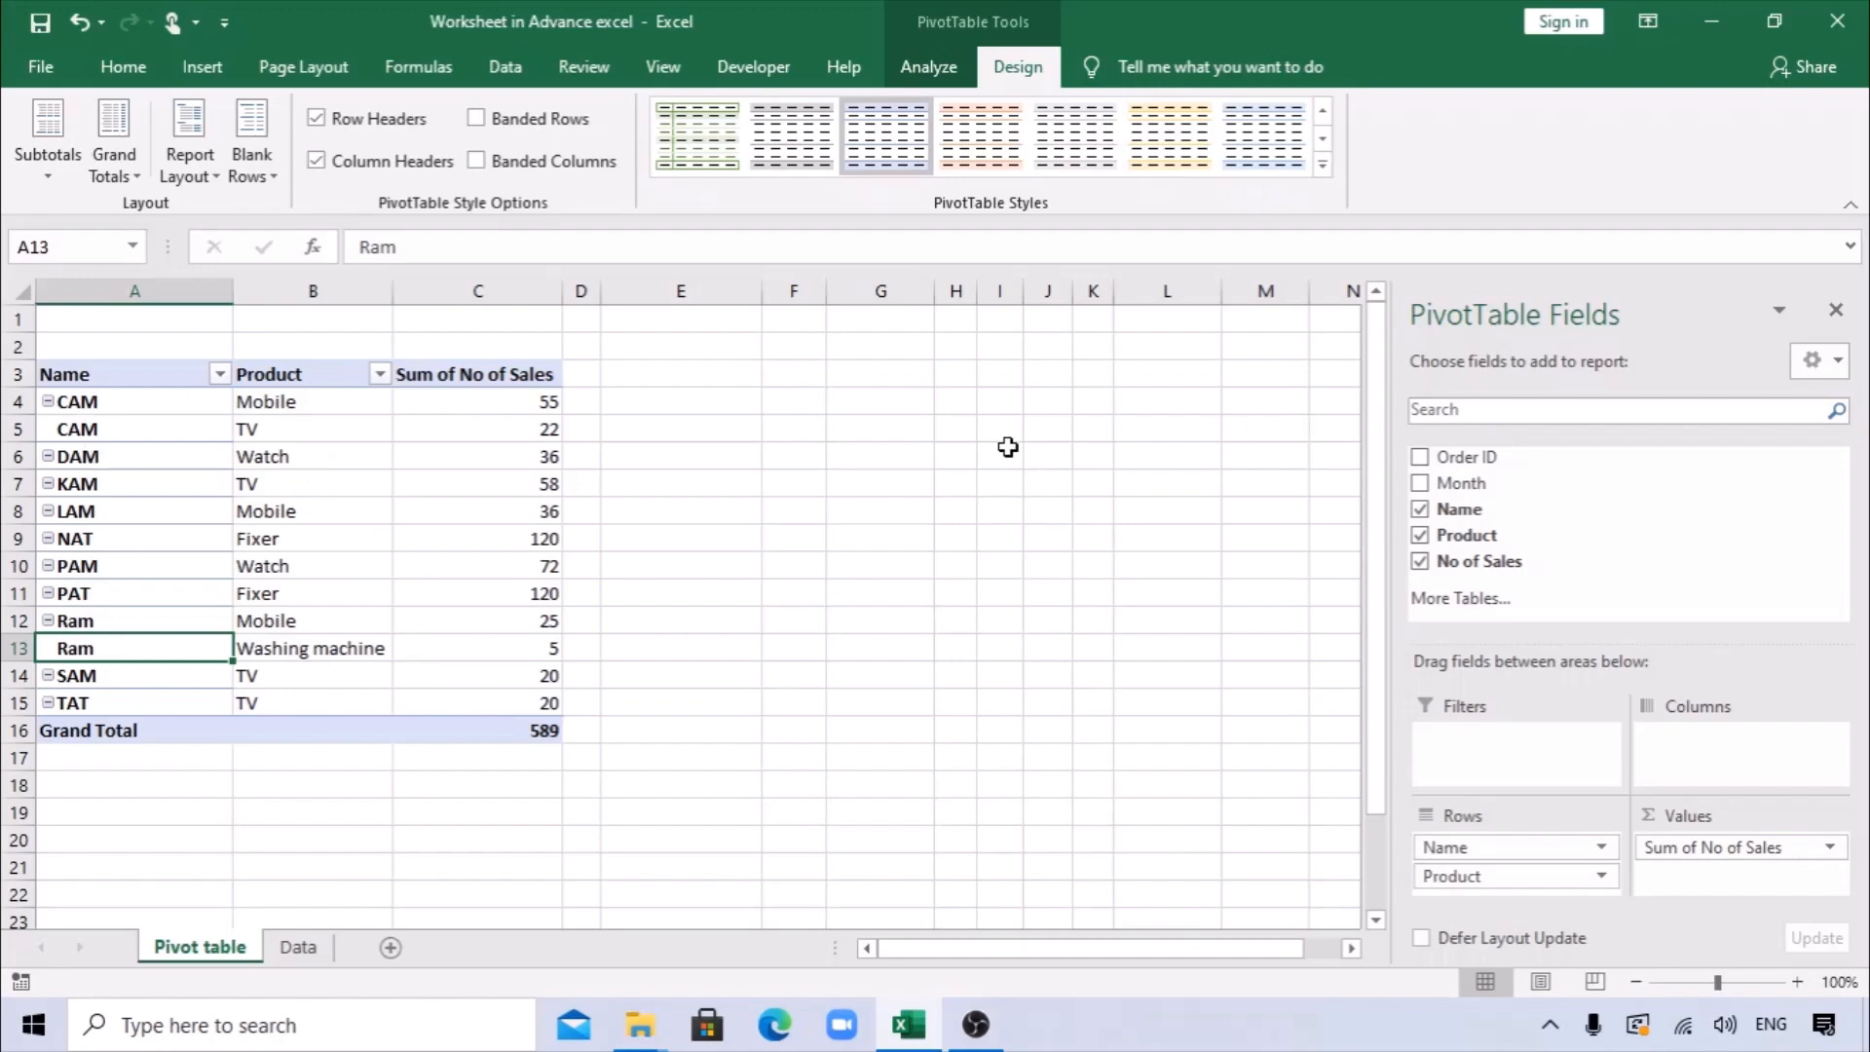
Remove the Name field from the PivotTable rows, leaving only Product.
{"action": "left_click", "coordinate": [875, 487]}
{"action": "left_click", "coordinate": [492, 407]}
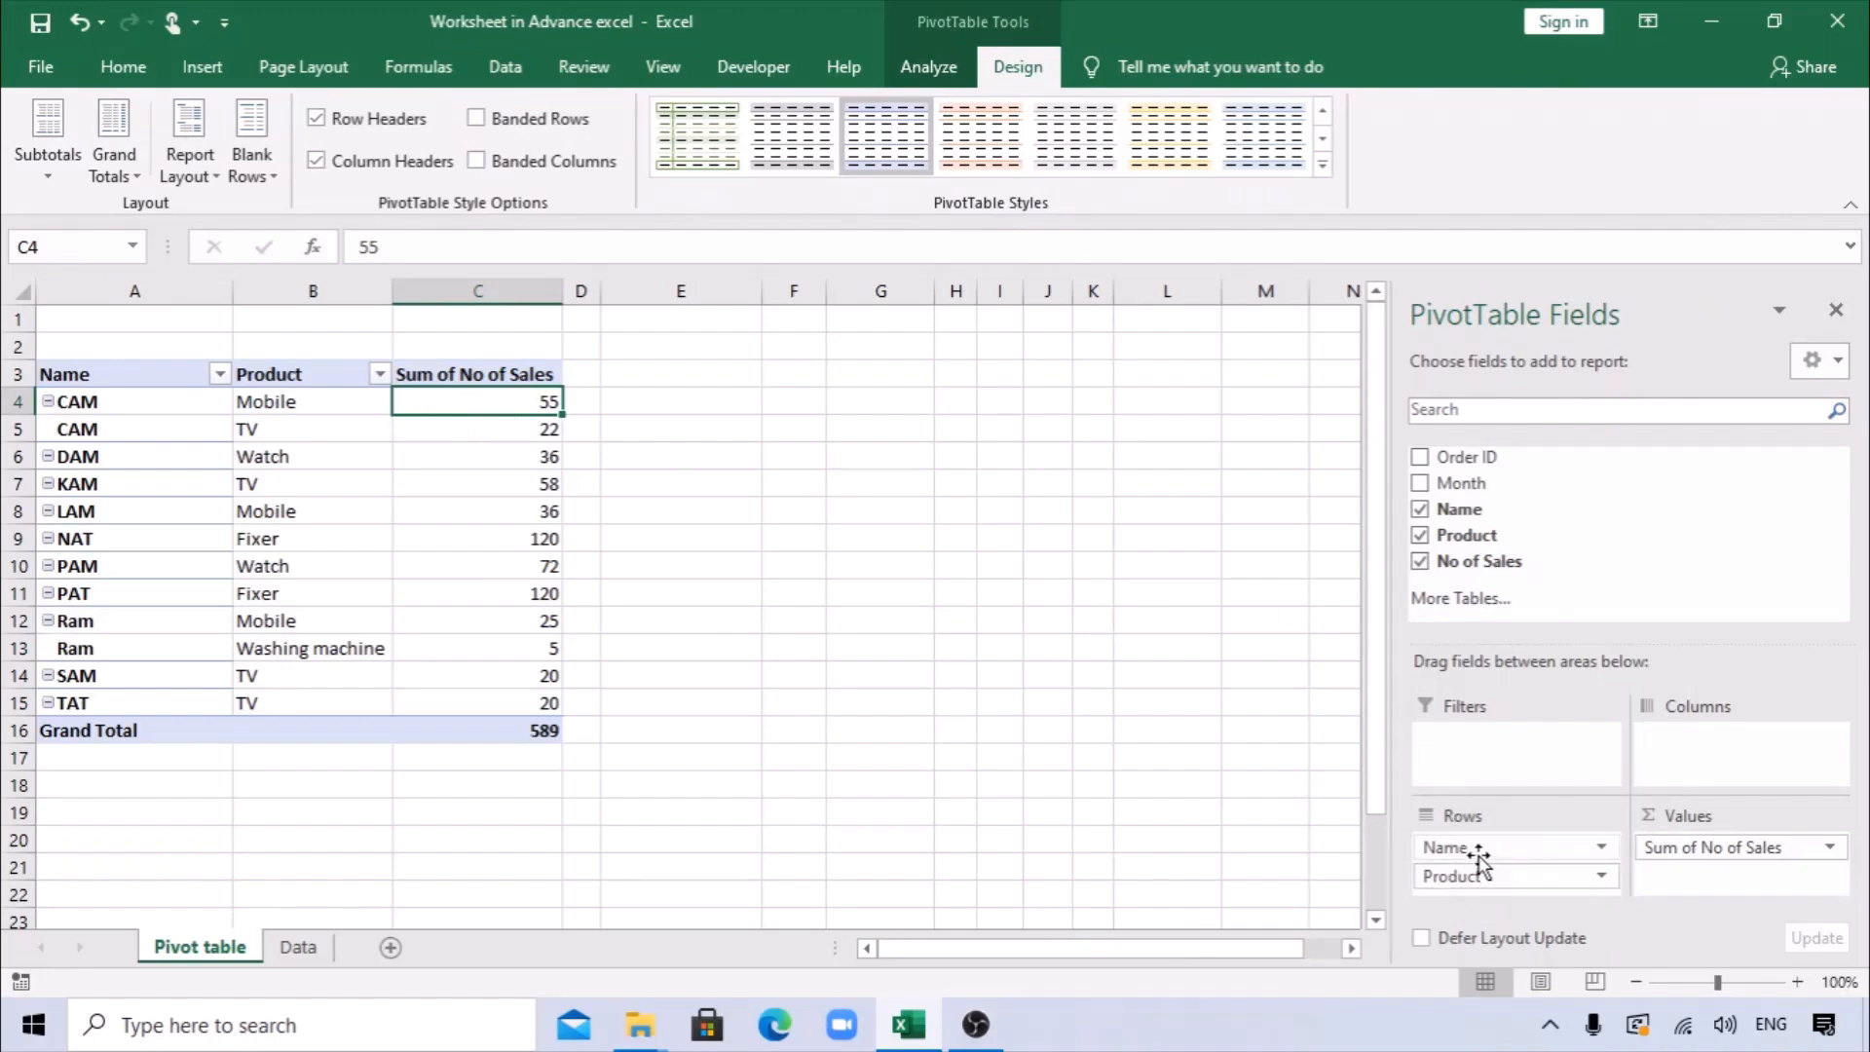
{"action": "left_click_drag", "start_coordinate": [1485, 847], "coordinate": [1586, 526]}
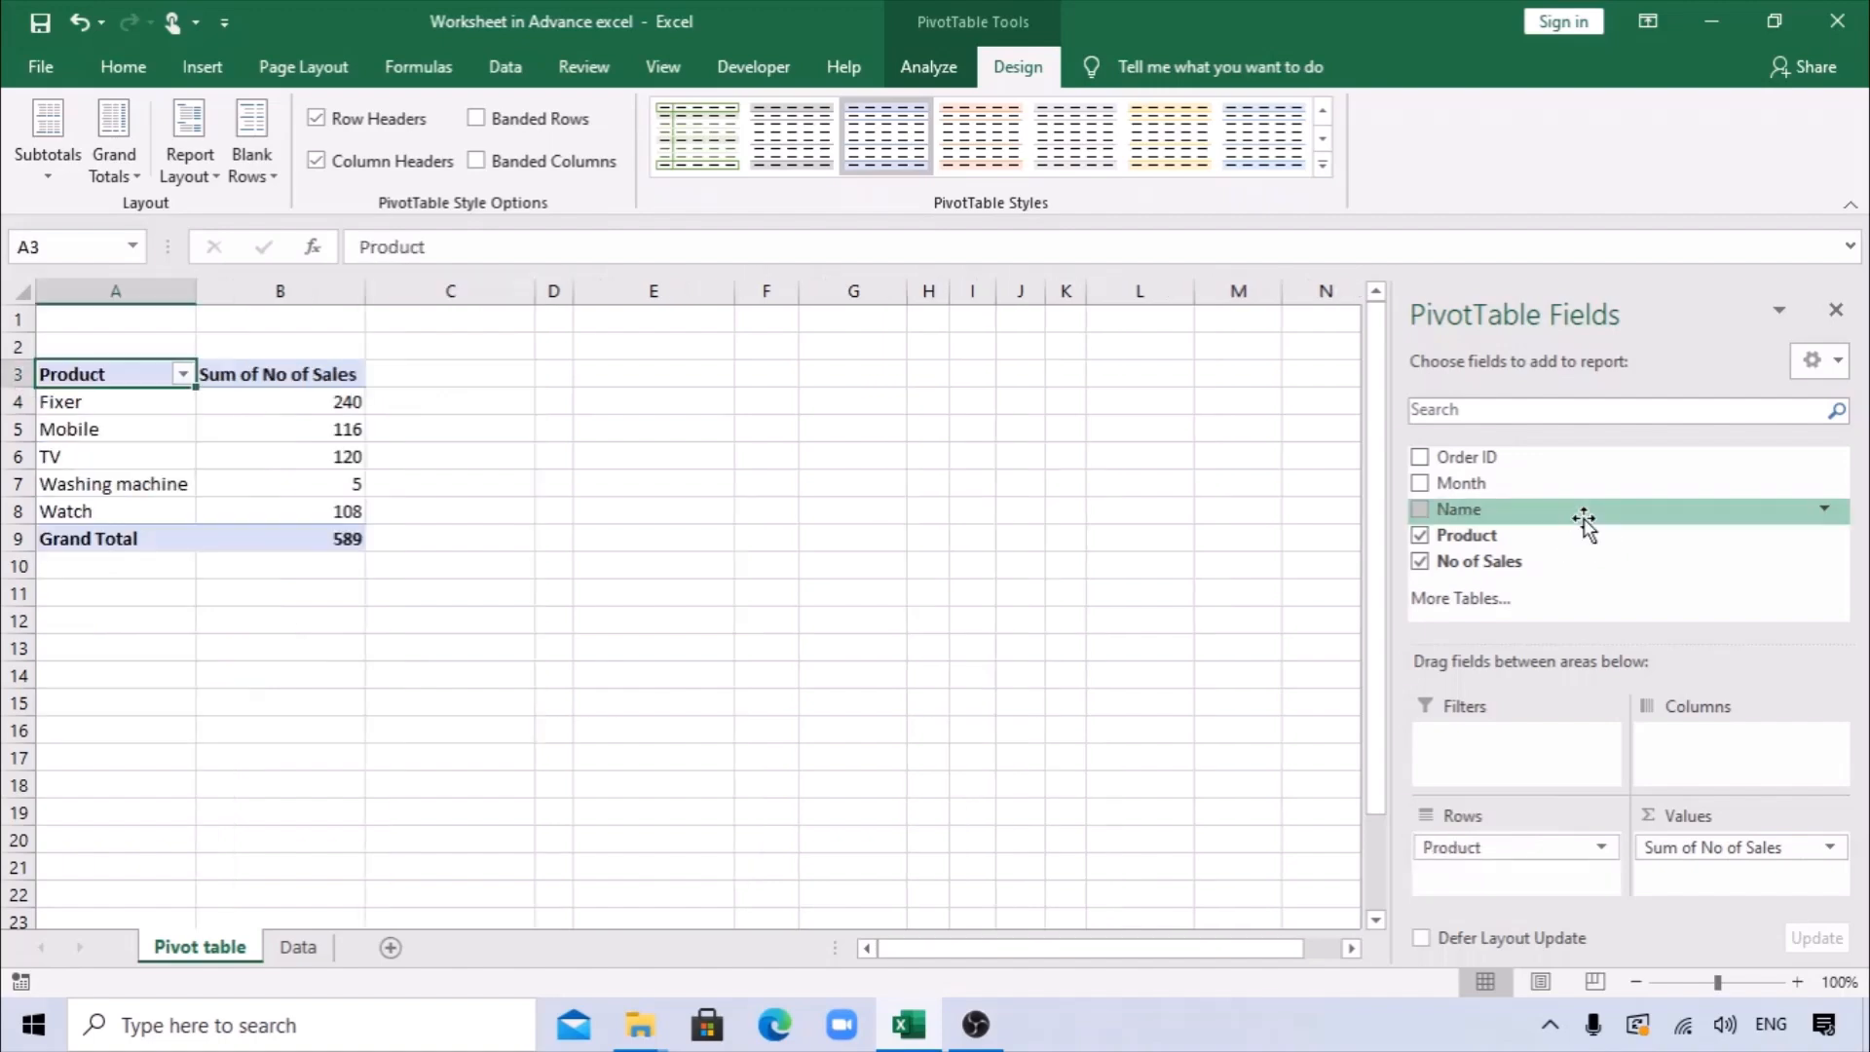
Add the No of Sales field to the PivotTable values a second time.
{"action": "left_click", "coordinate": [380, 393]}
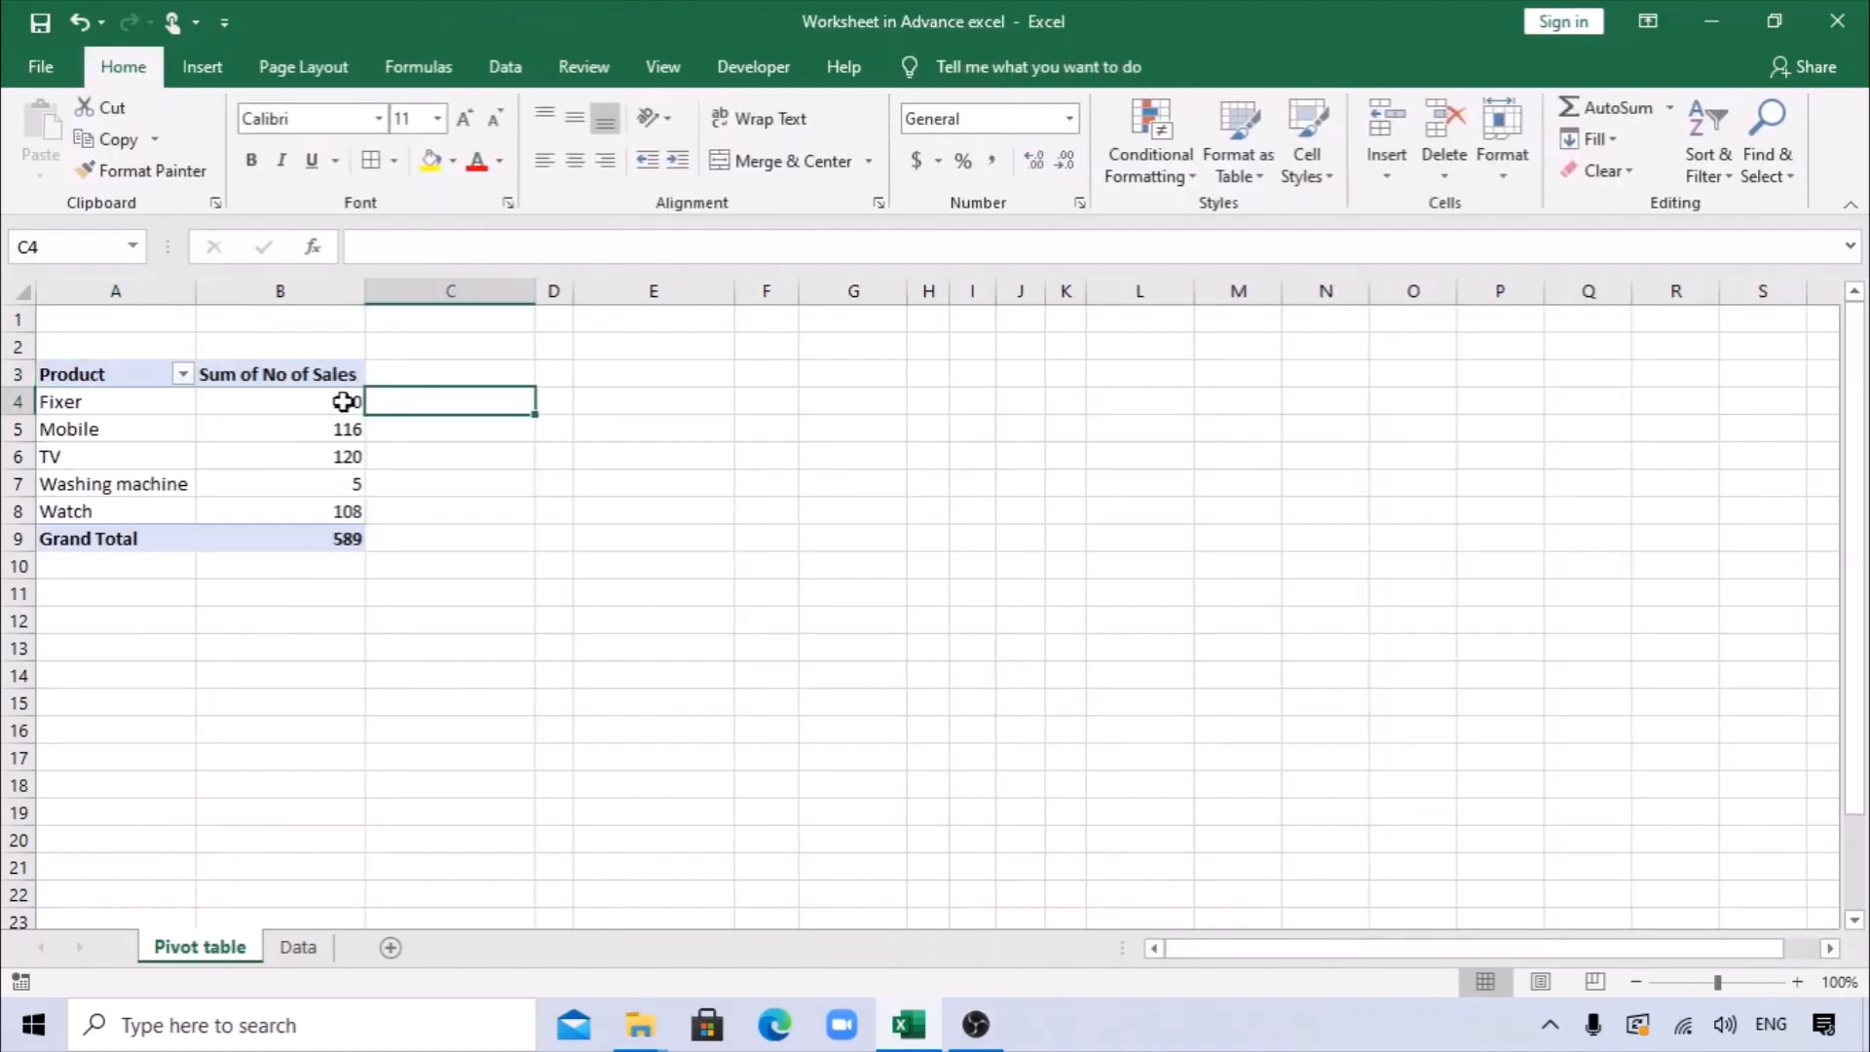
{"action": "left_click_drag", "start_coordinate": [313, 374], "coordinate": [339, 527]}
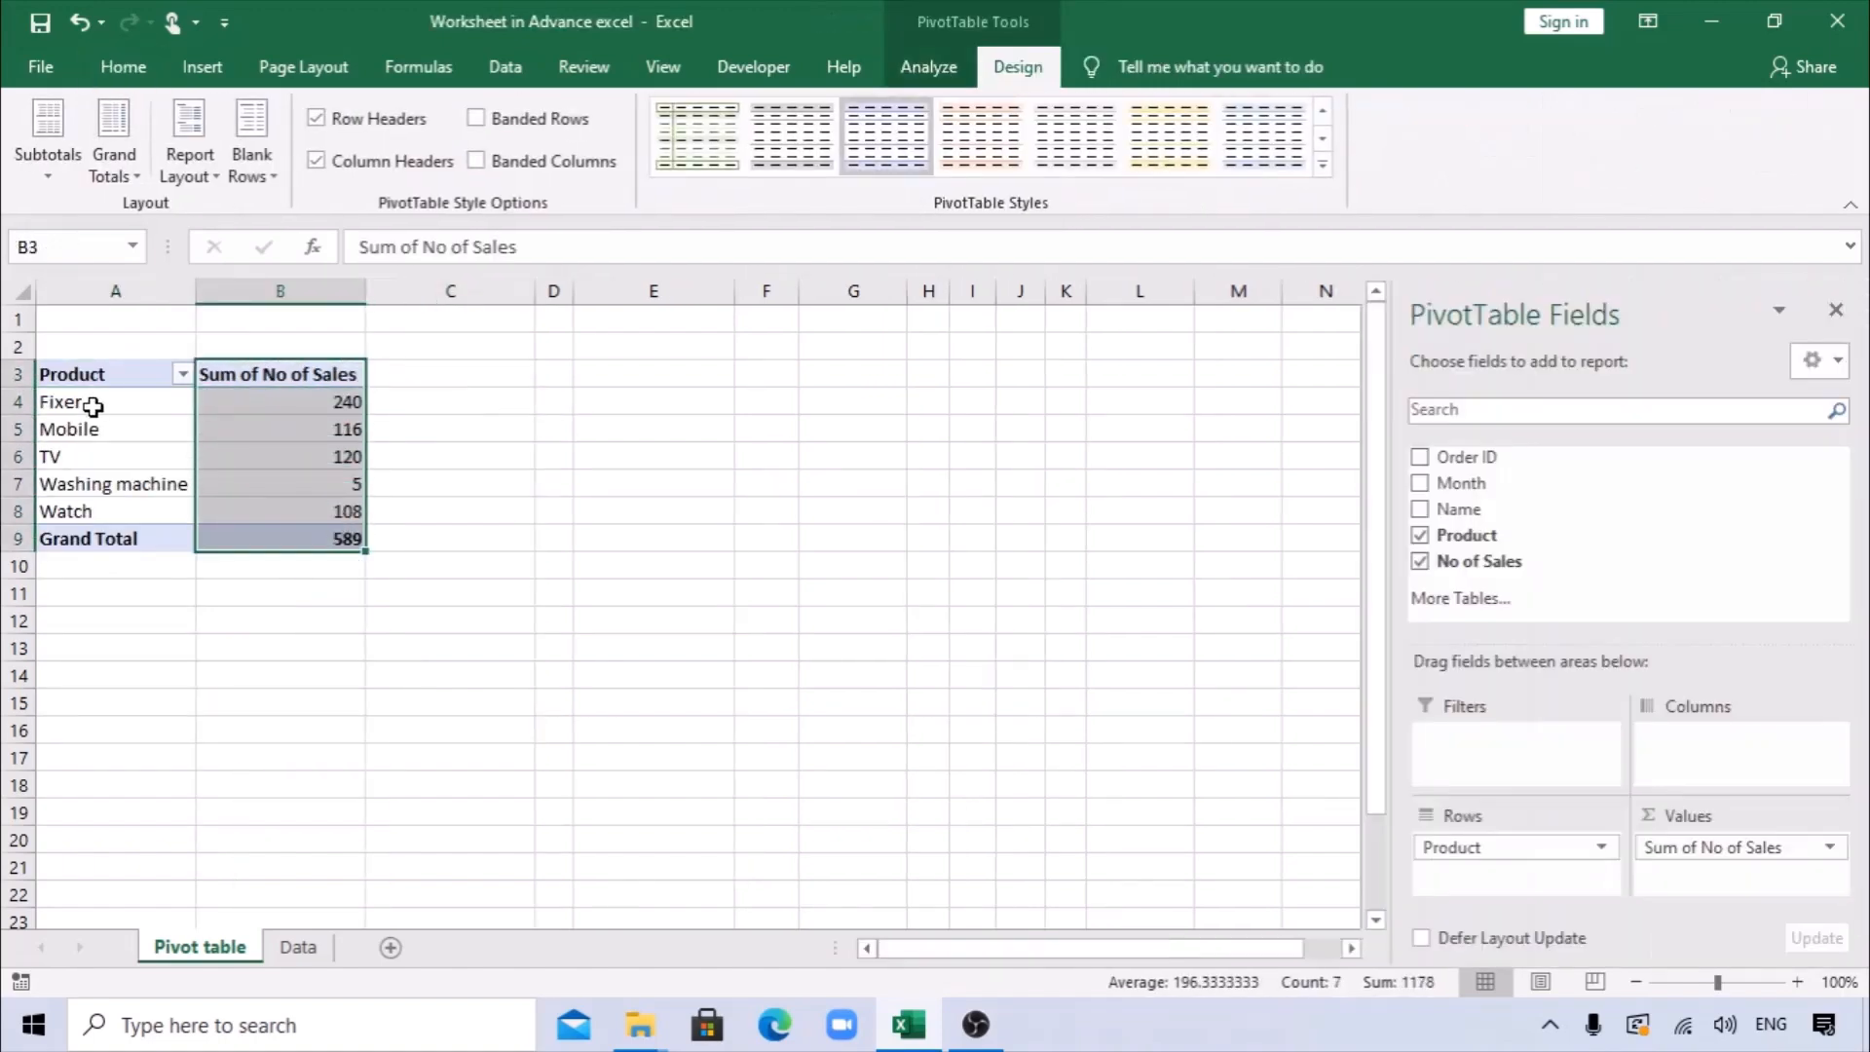
{"action": "left_click", "coordinate": [73, 401]}
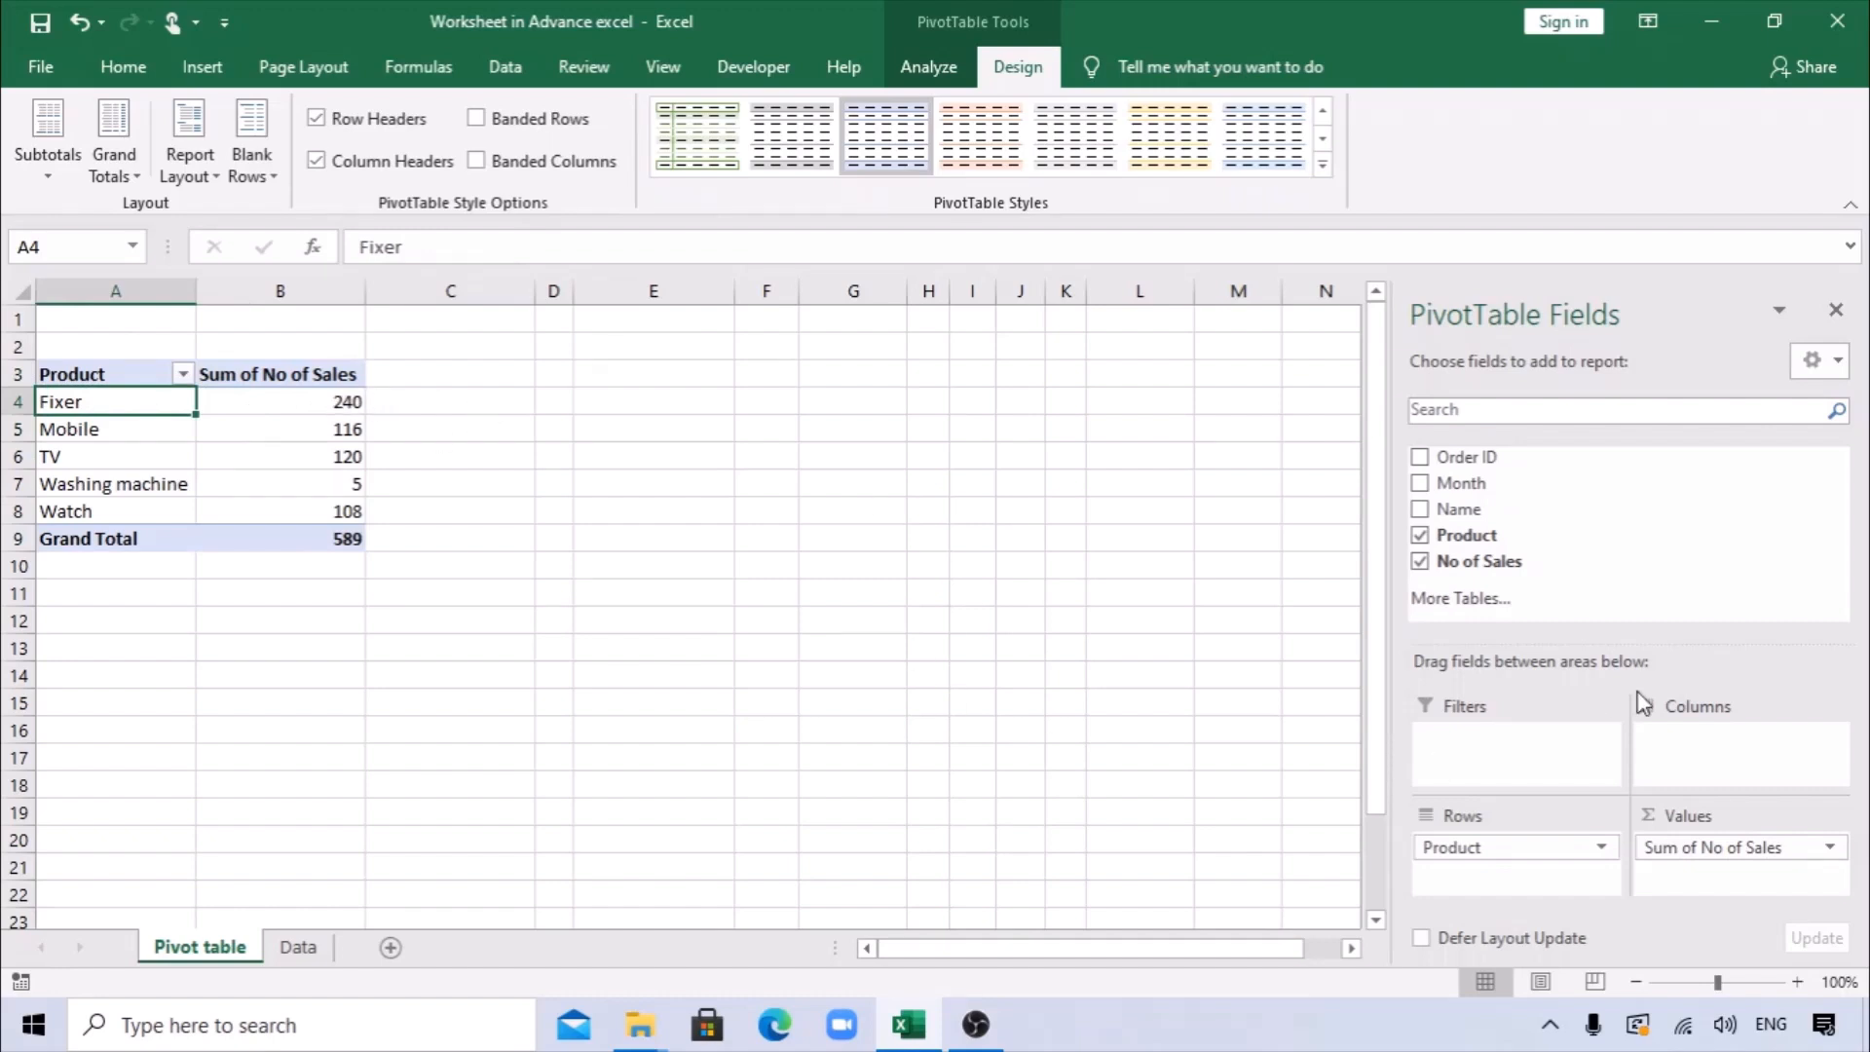
{"action": "left_click_drag", "start_coordinate": [1487, 563], "coordinate": [1711, 880]}
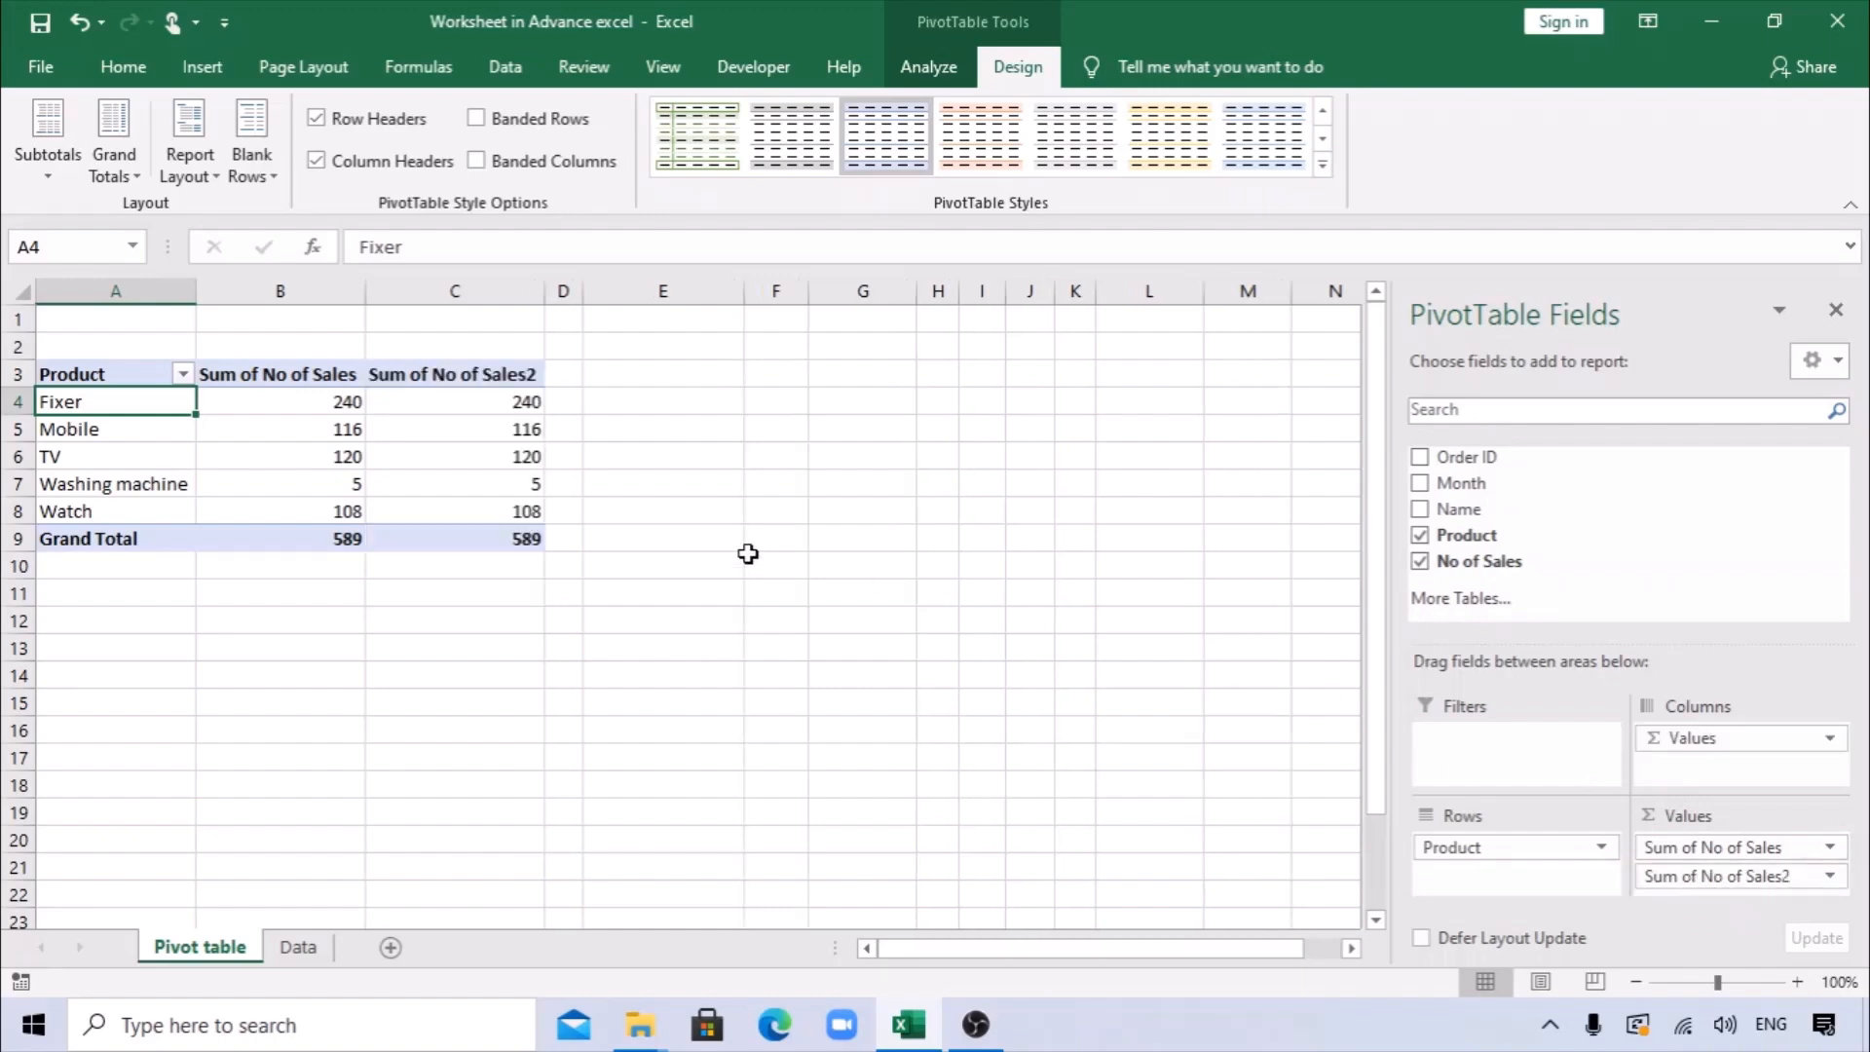
{"action": "left_click", "coordinate": [259, 374]}
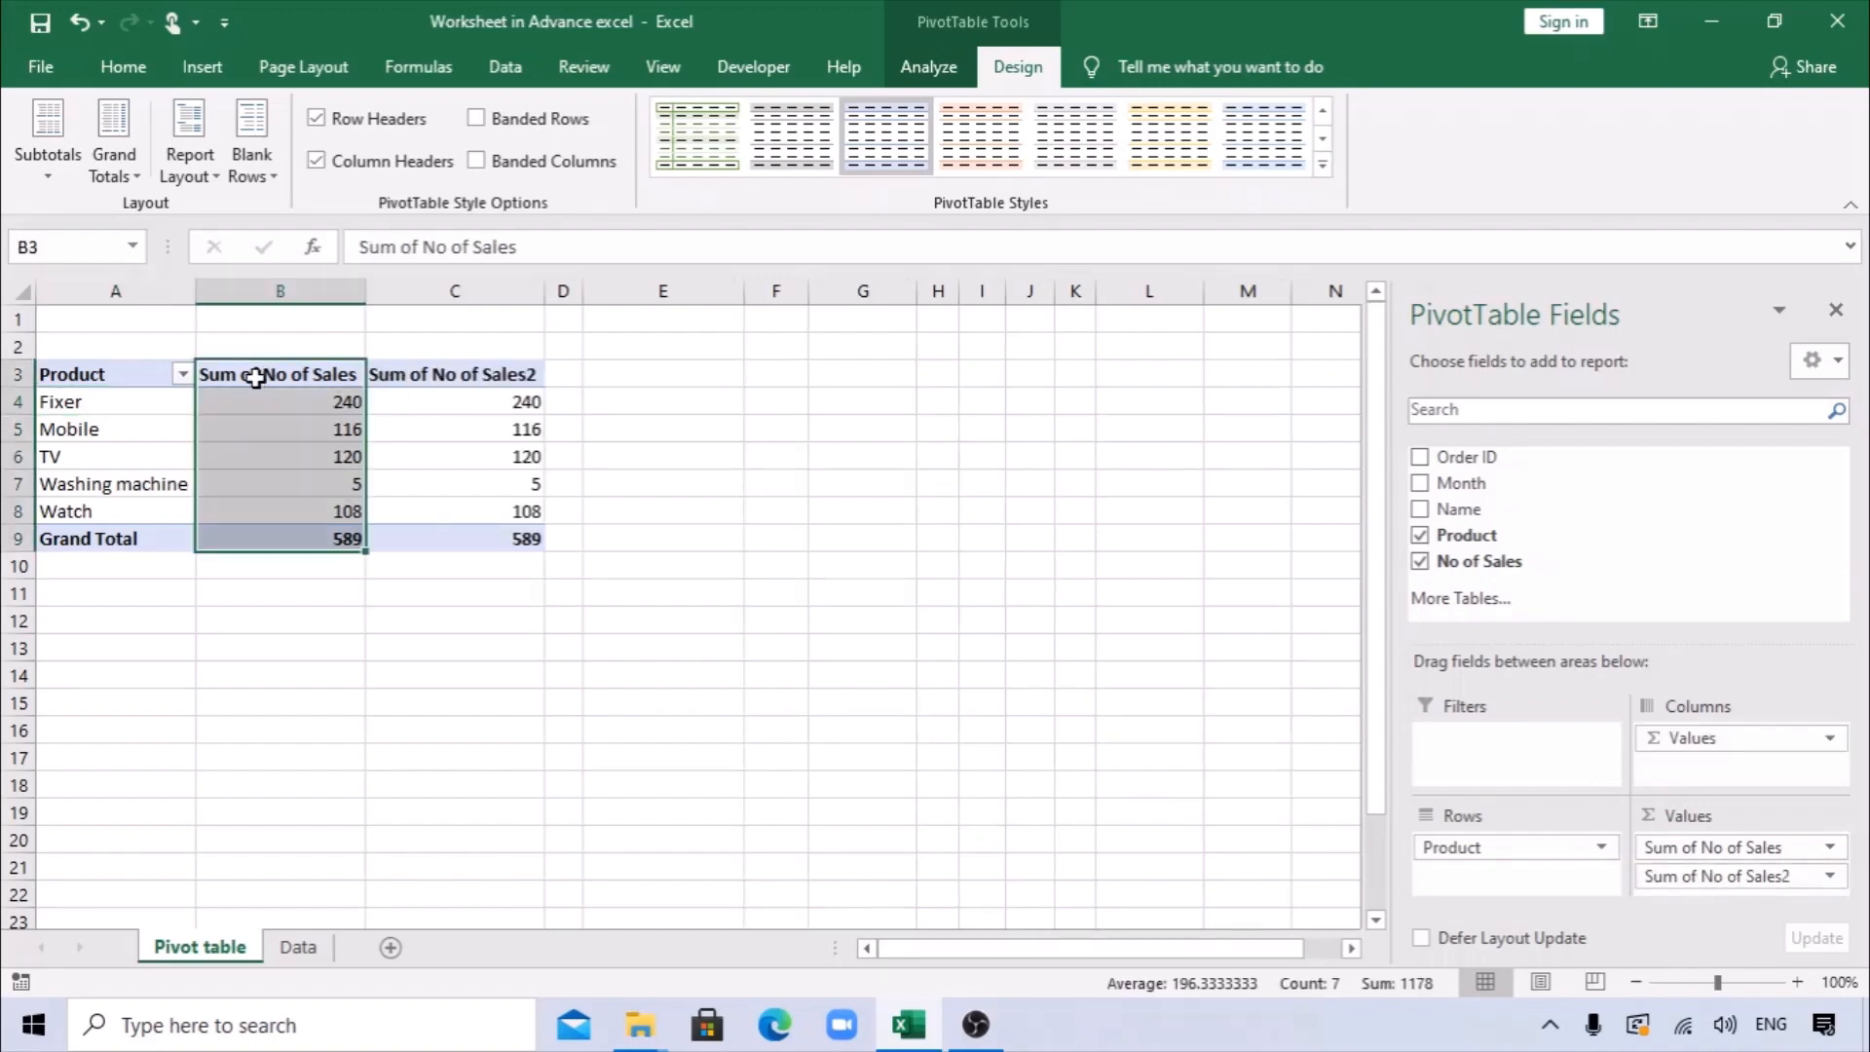
{"action": "left_click", "coordinate": [420, 374]}
{"action": "right_click", "coordinate": [420, 420]}
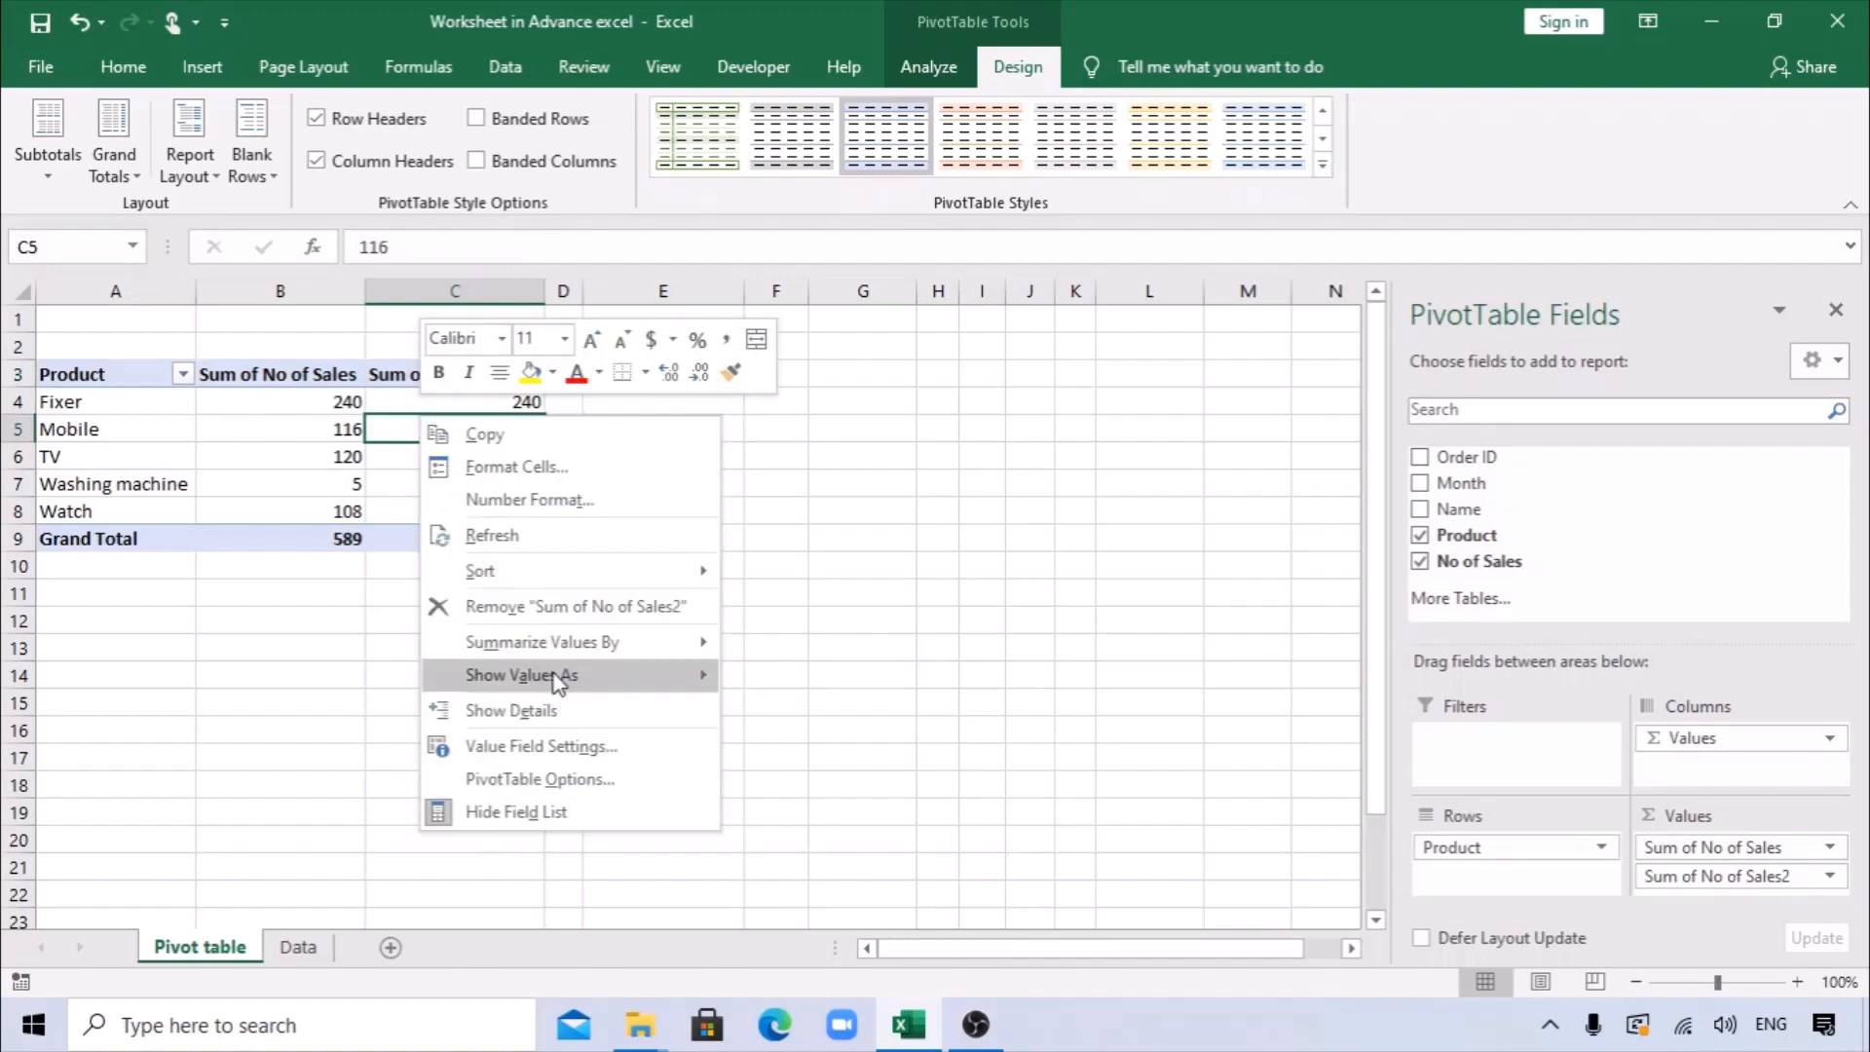
{"action": "mouse_move", "coordinate": [562, 659]}
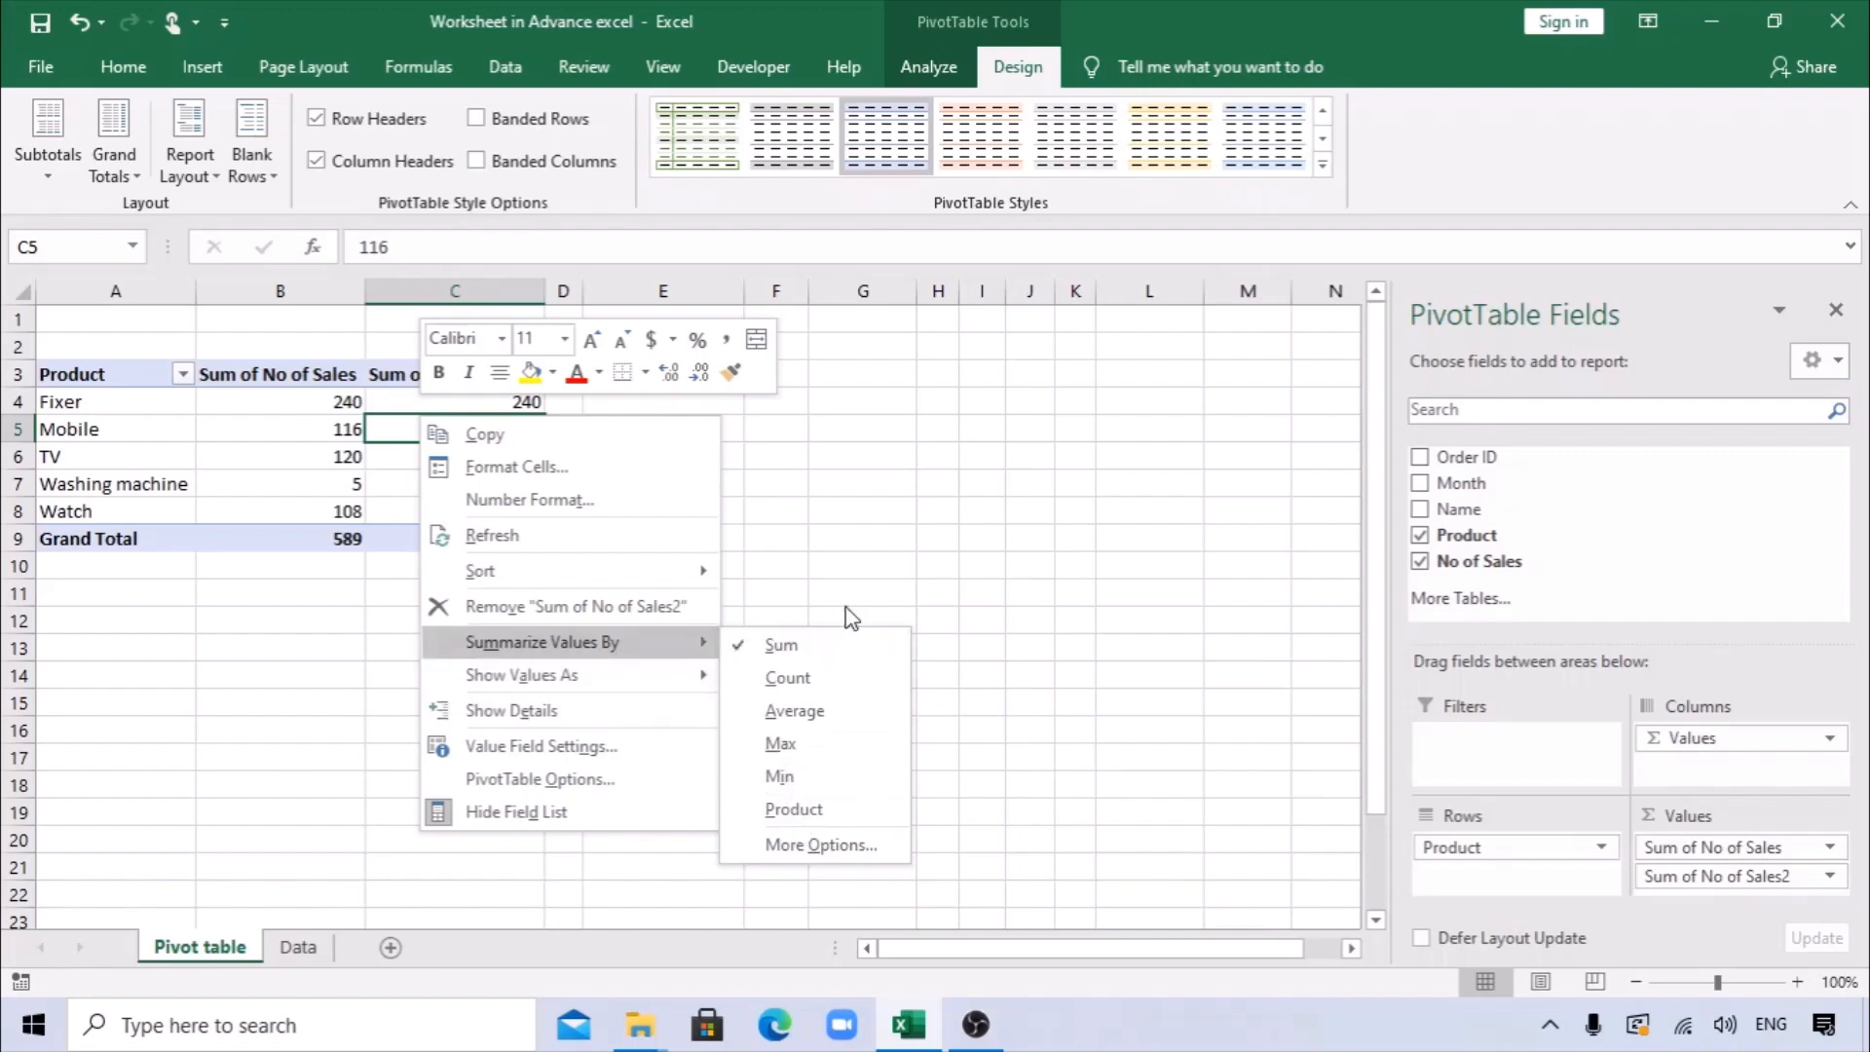
{"action": "left_click", "coordinate": [957, 514]}
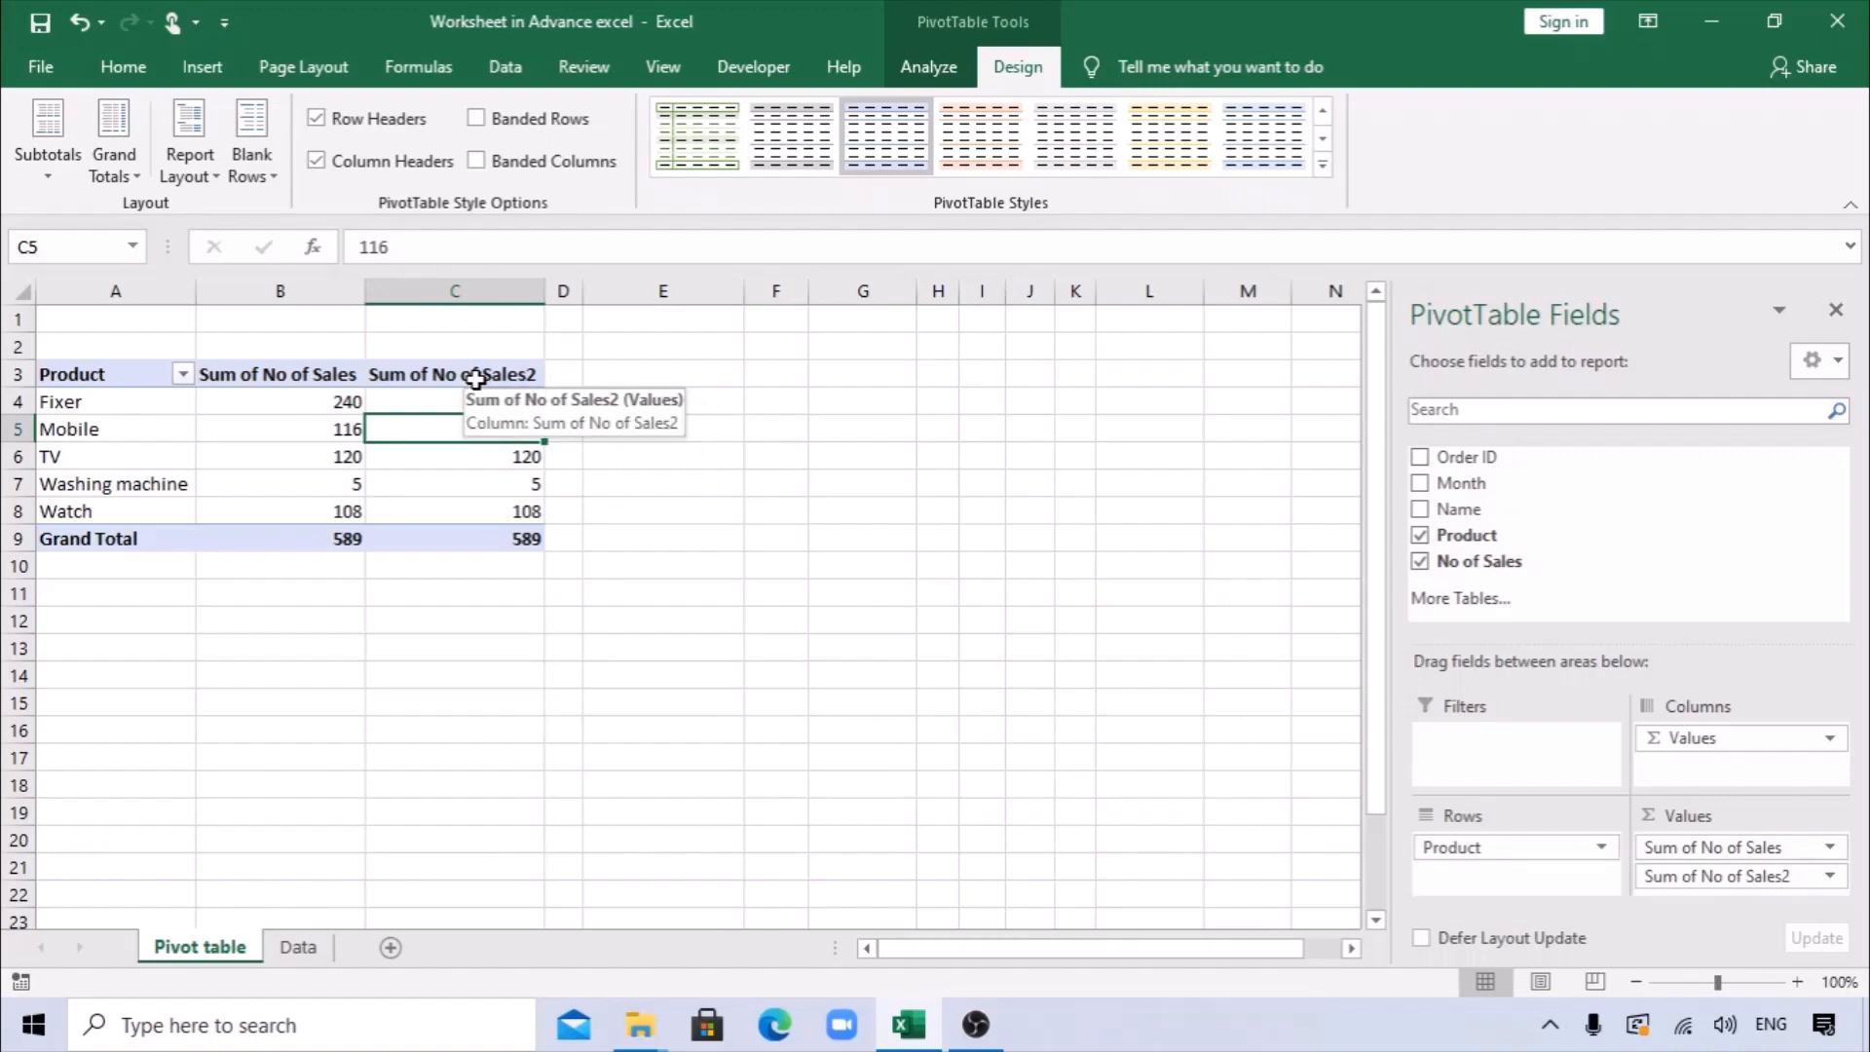
Show the values of the second No of Sales column as % of Grand Total.
{"action": "right_click", "coordinate": [475, 379]}
{"action": "mouse_move", "coordinate": [594, 648]}
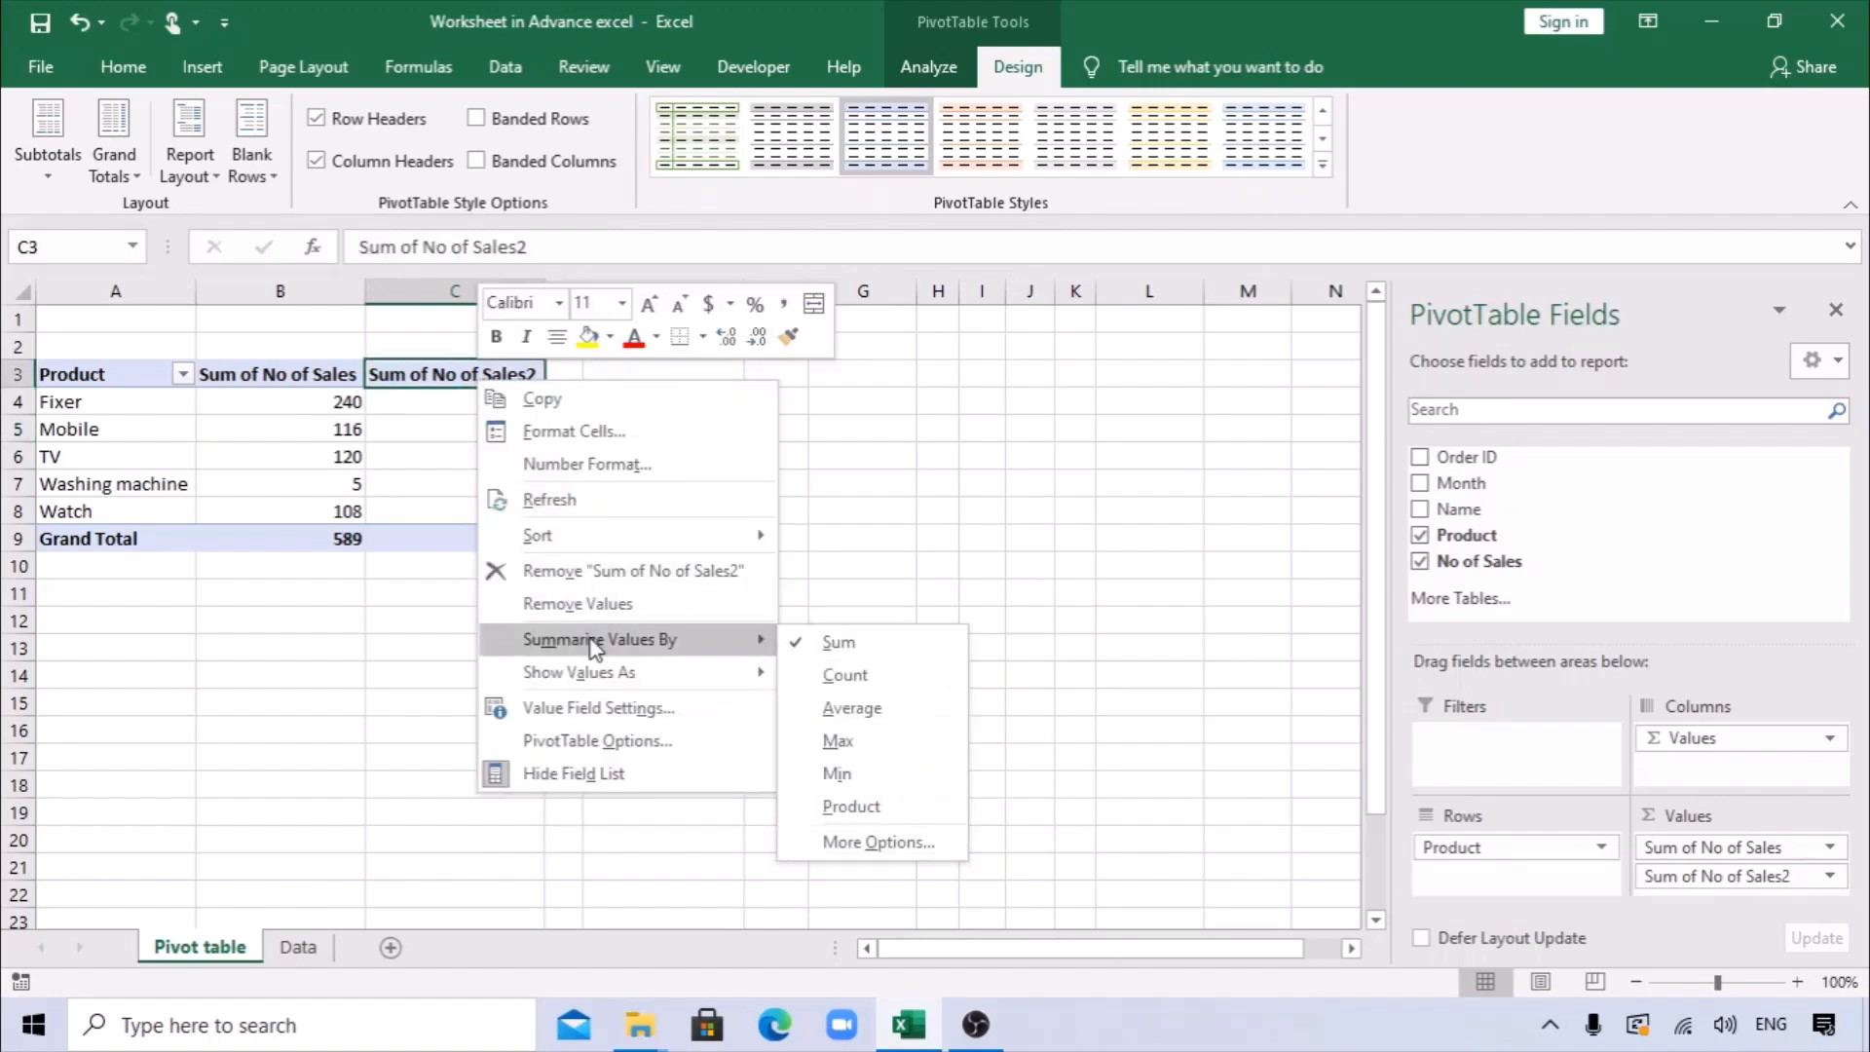
{"action": "mouse_move", "coordinate": [601, 684]}
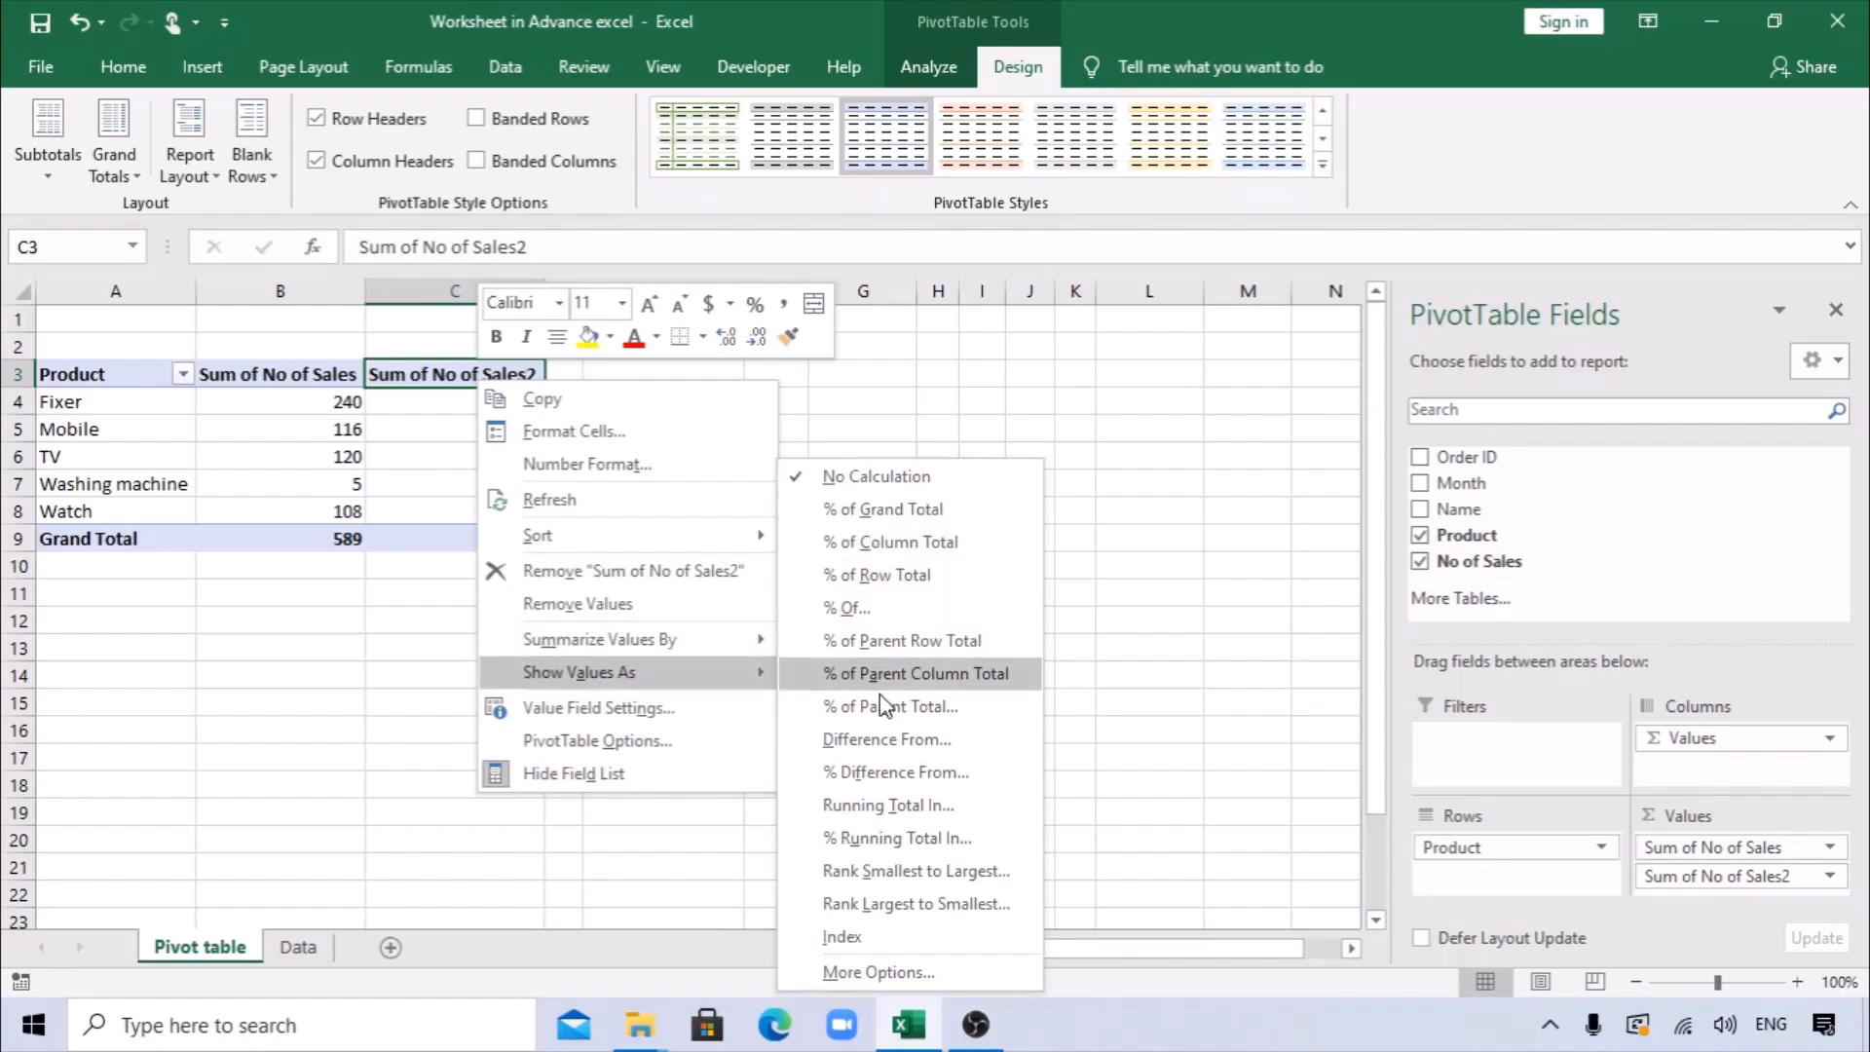
{"action": "left_click", "coordinate": [876, 516]}
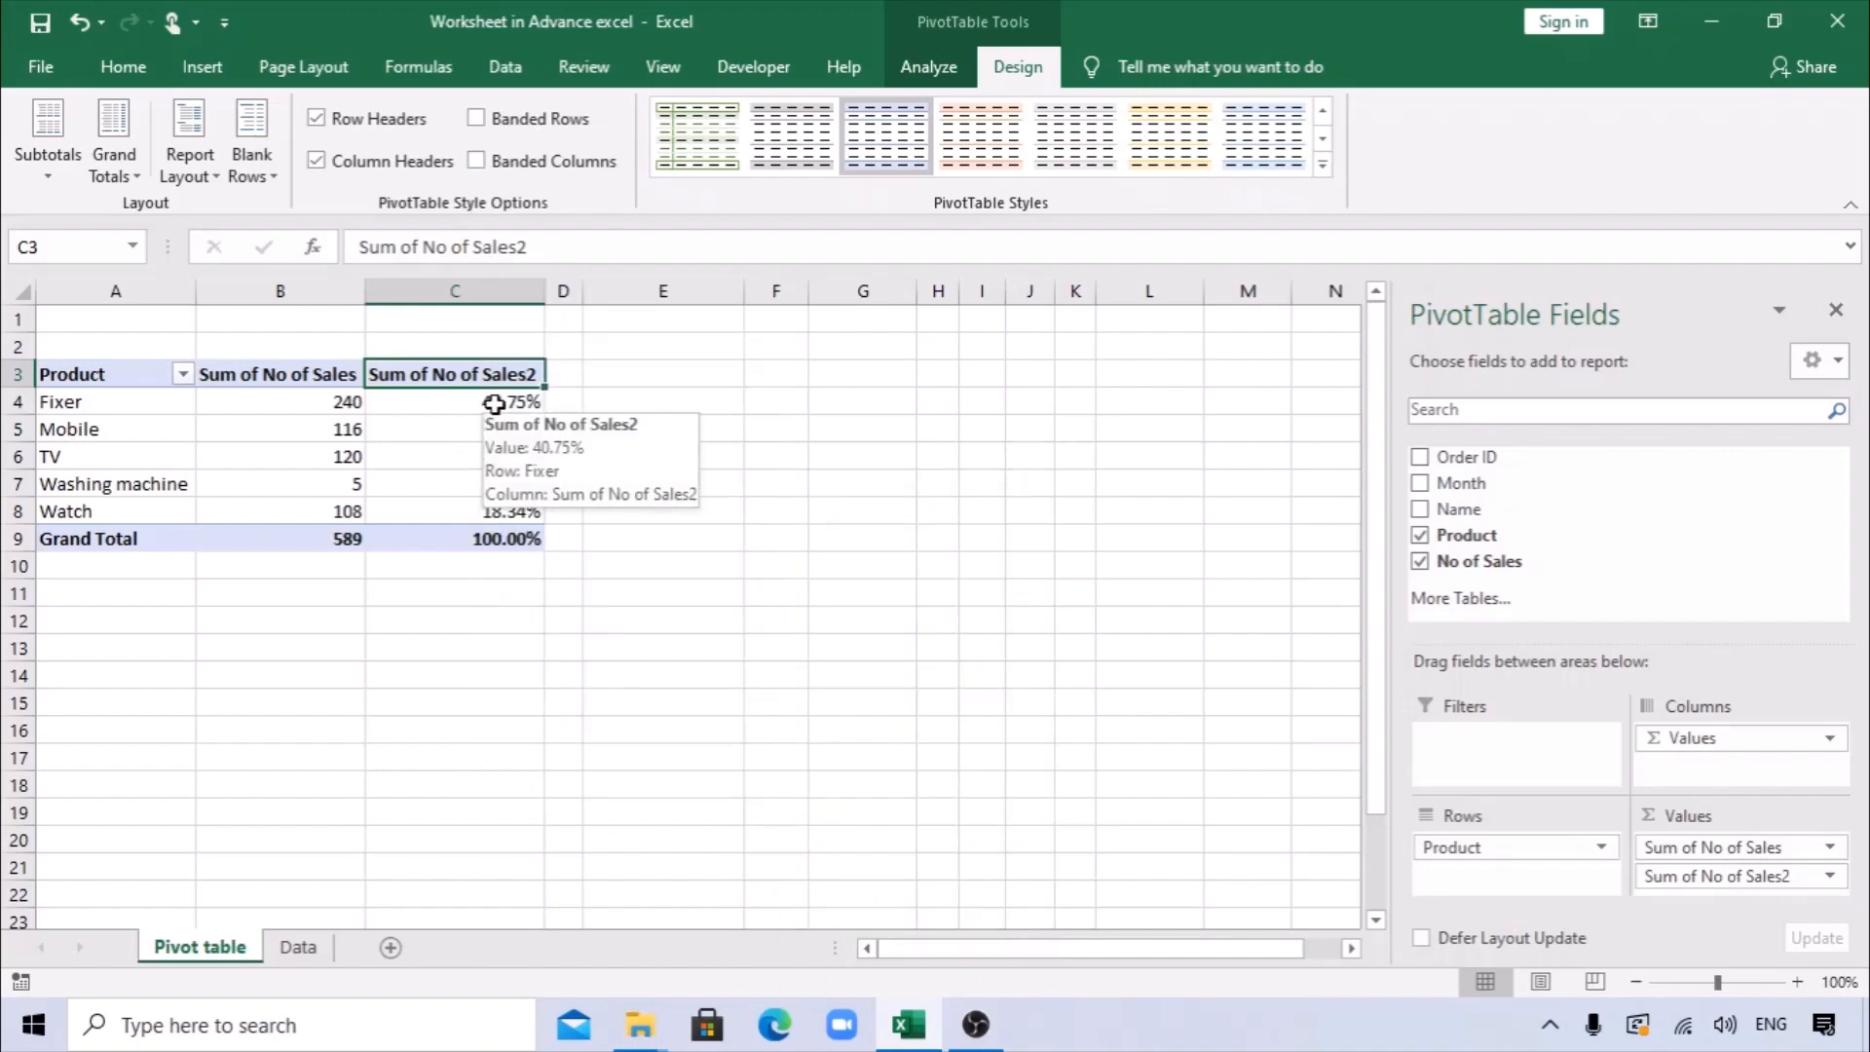
Reduce the percentages in C4:C9, including the grand total, to zero decimal places.
{"action": "left_click", "coordinate": [512, 402]}
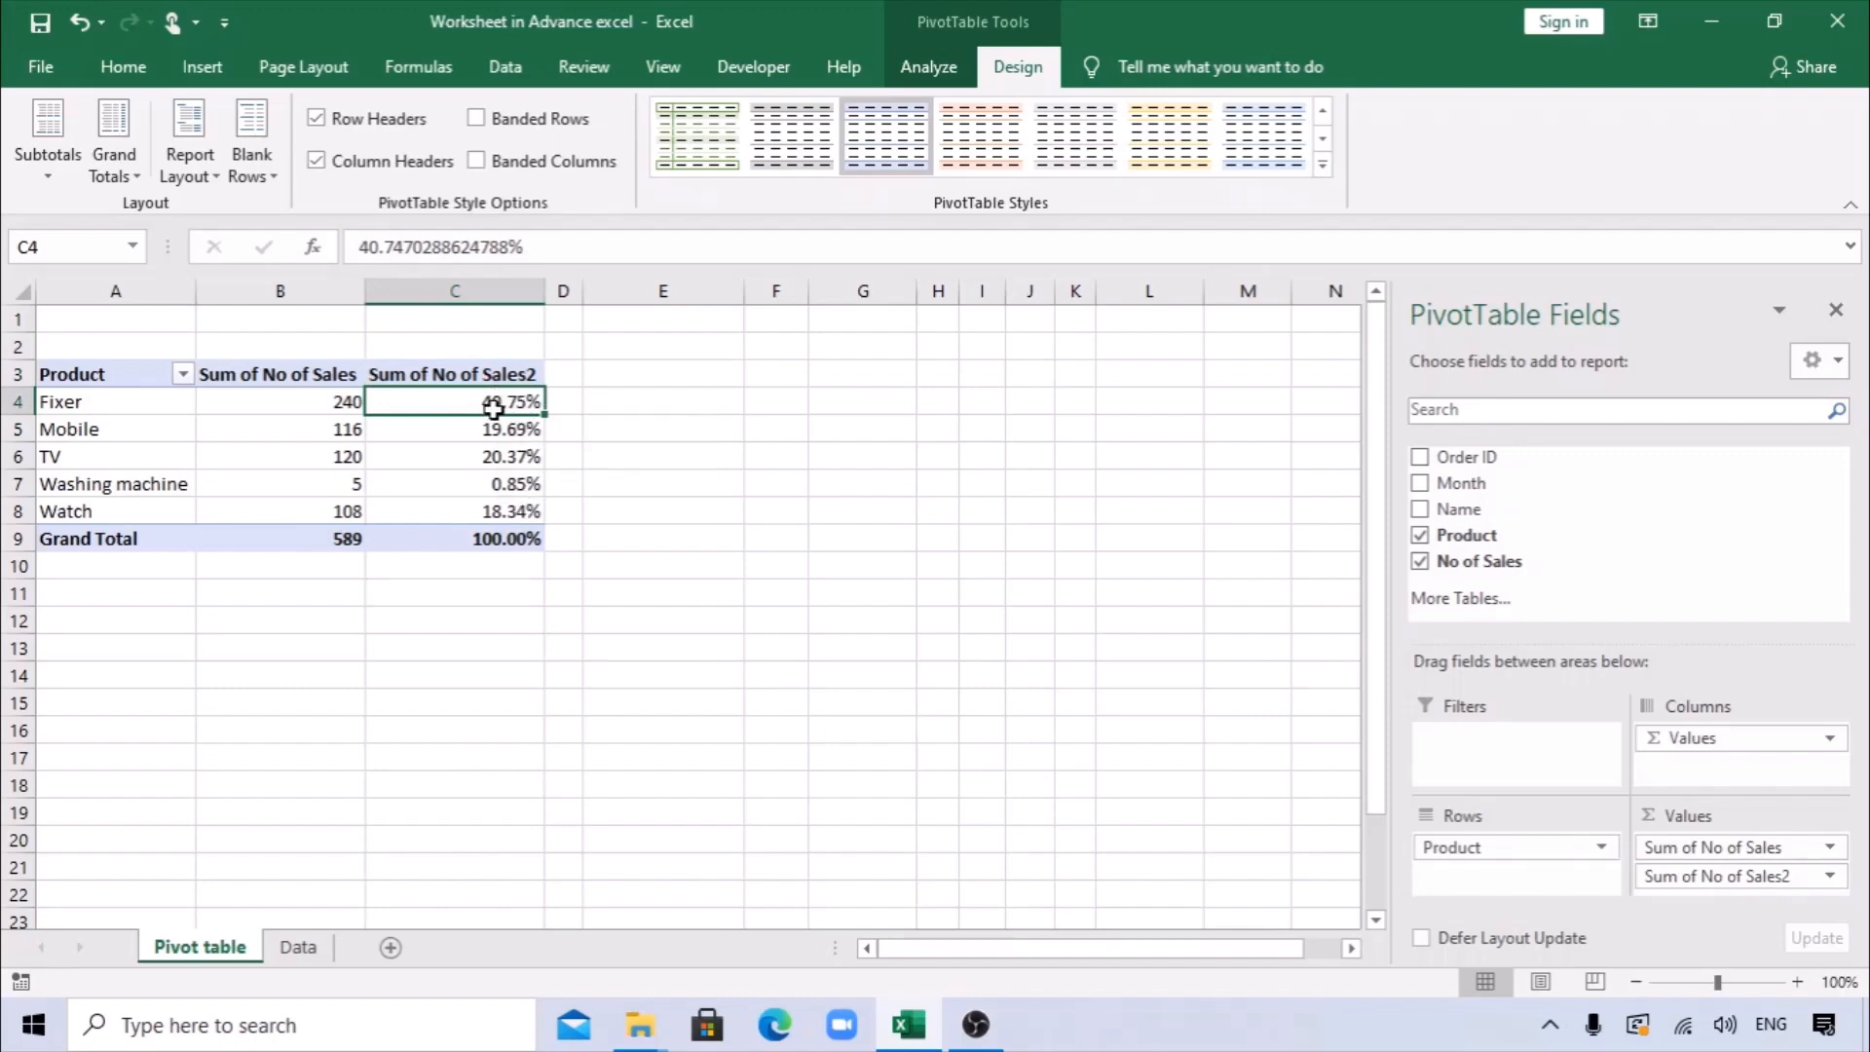
{"action": "left_click_drag", "start_coordinate": [494, 409], "coordinate": [499, 537]}
{"action": "left_click", "coordinate": [123, 67]}
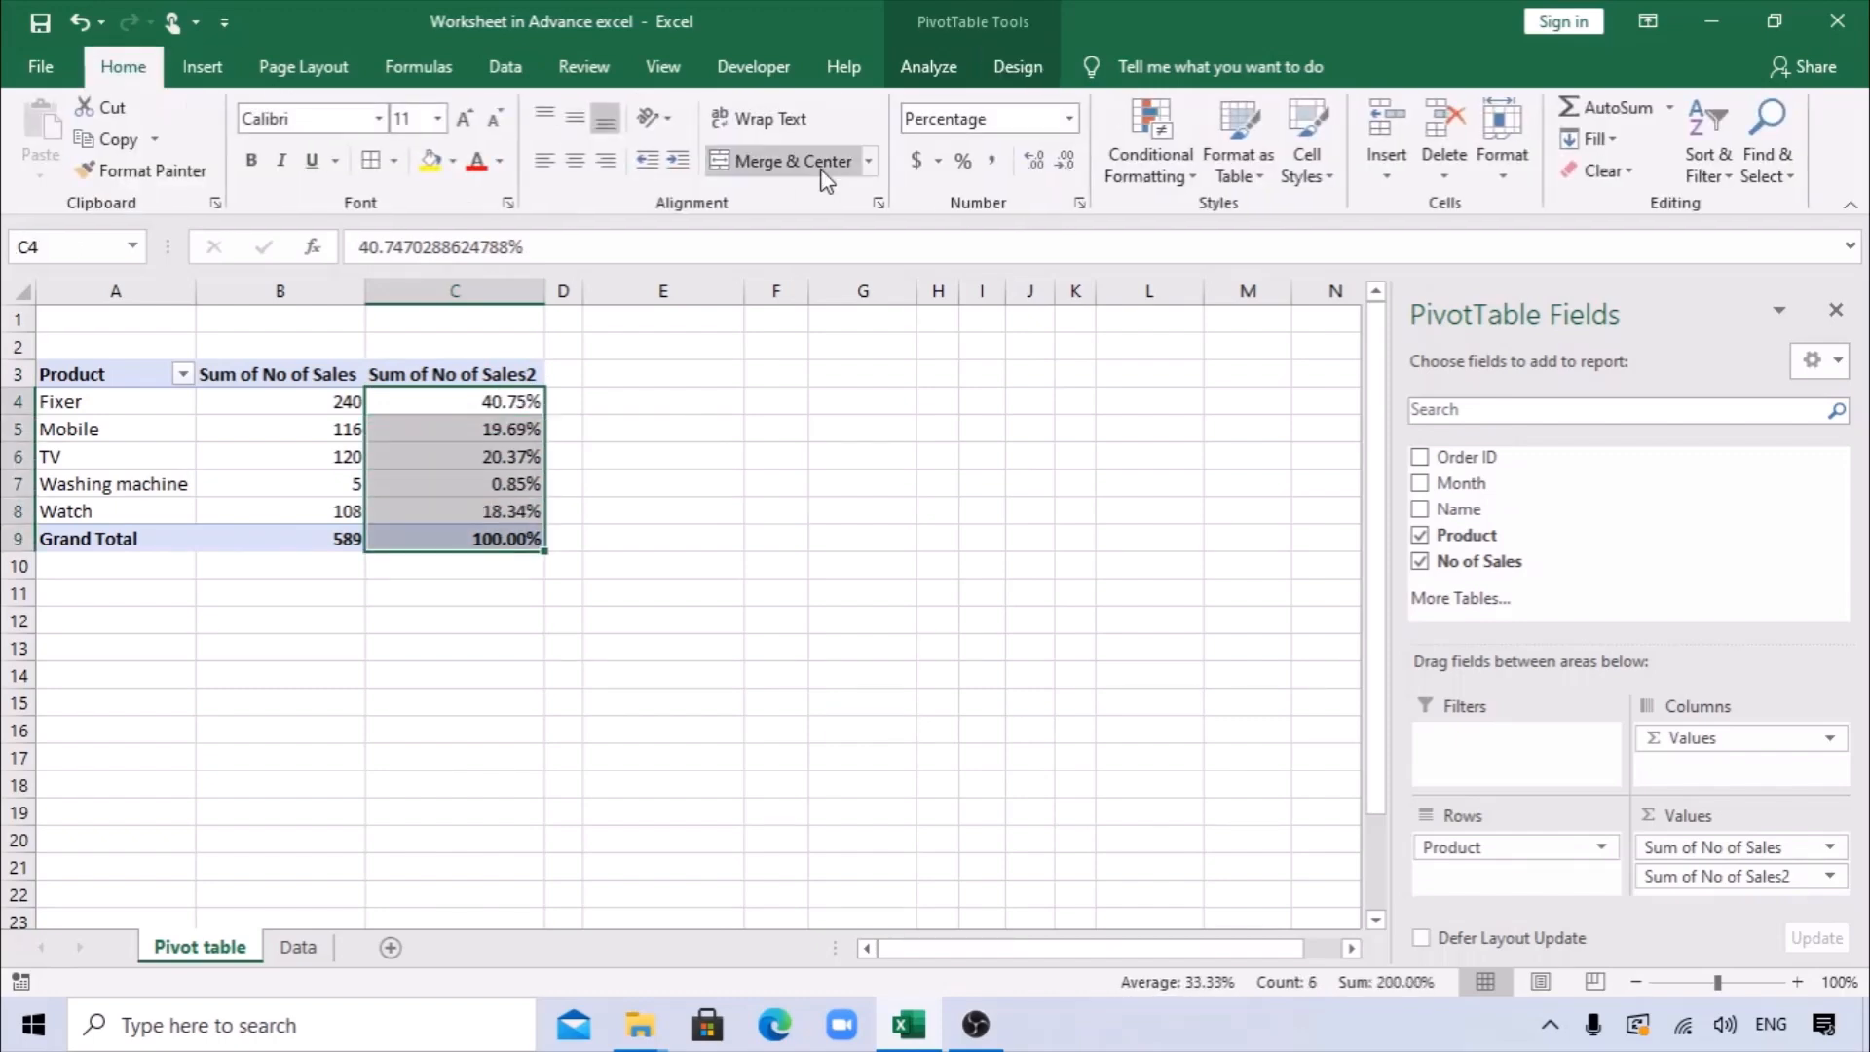
{"action": "left_click", "coordinate": [1067, 161]}
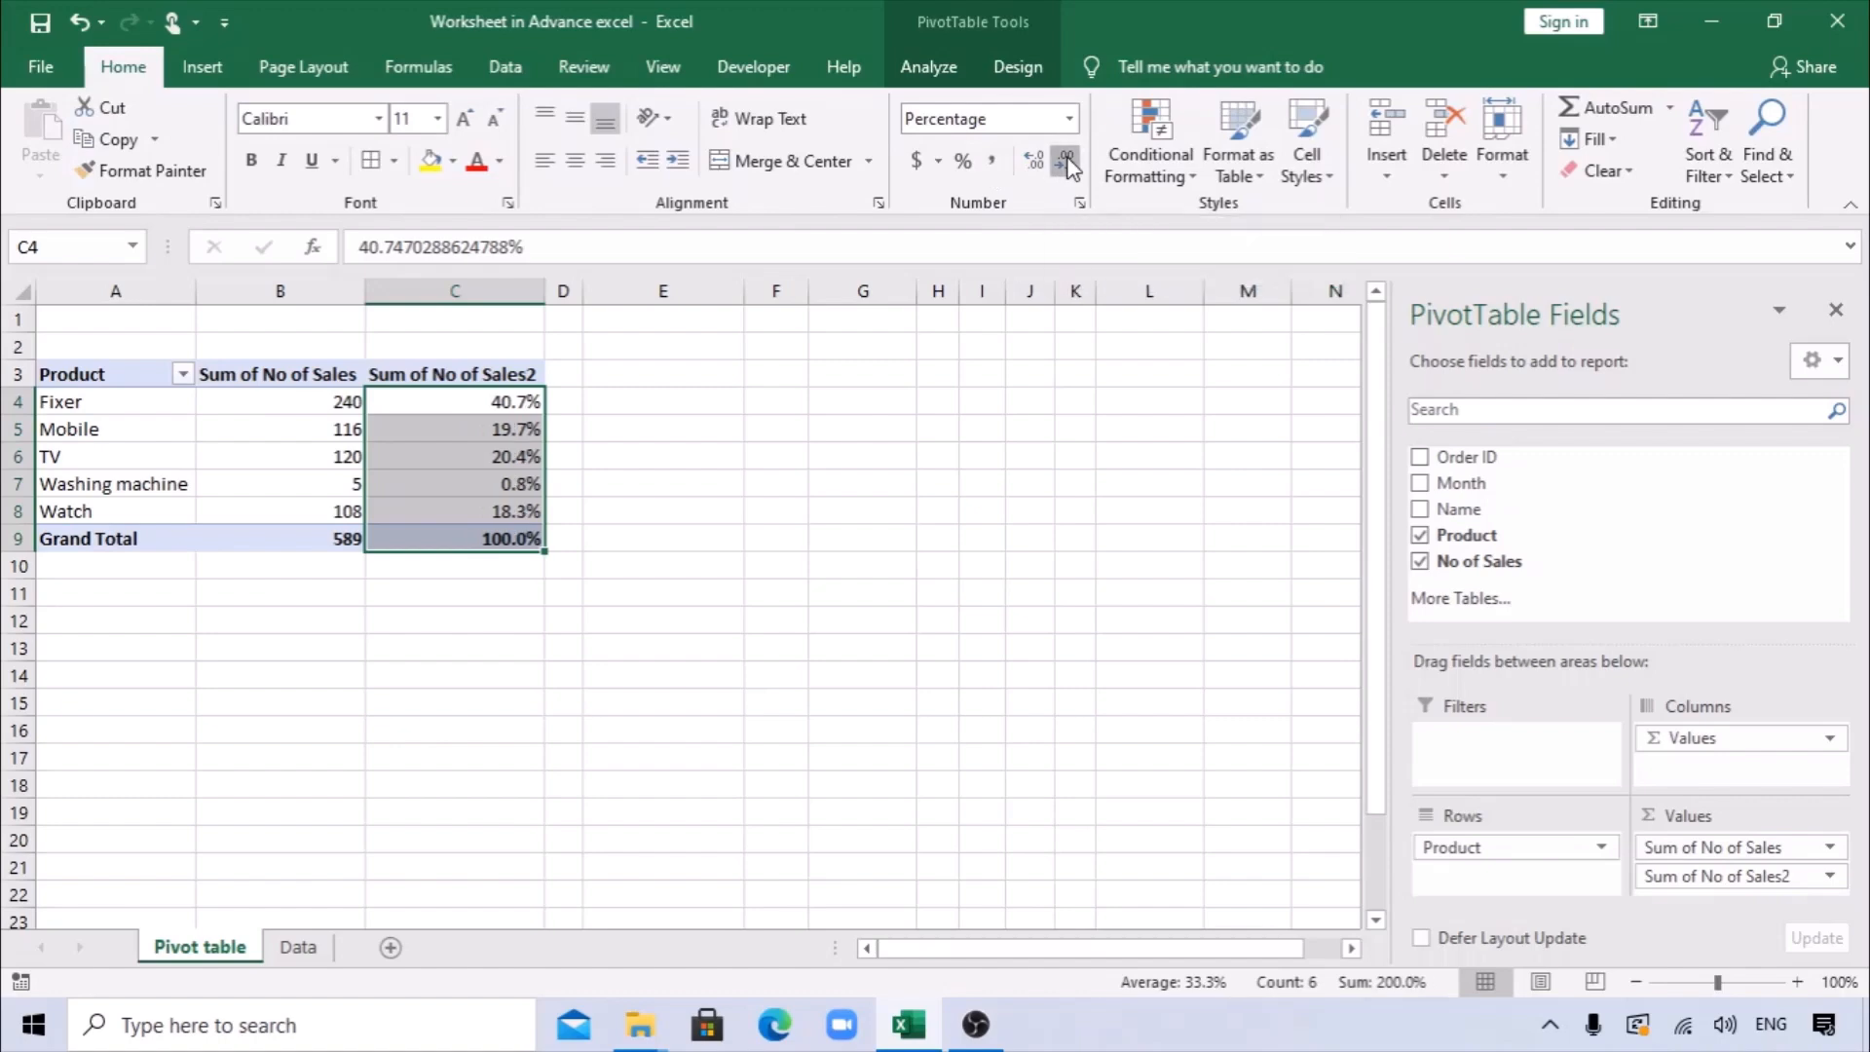
{"action": "left_click", "coordinate": [1066, 161]}
{"action": "left_click", "coordinate": [643, 459]}
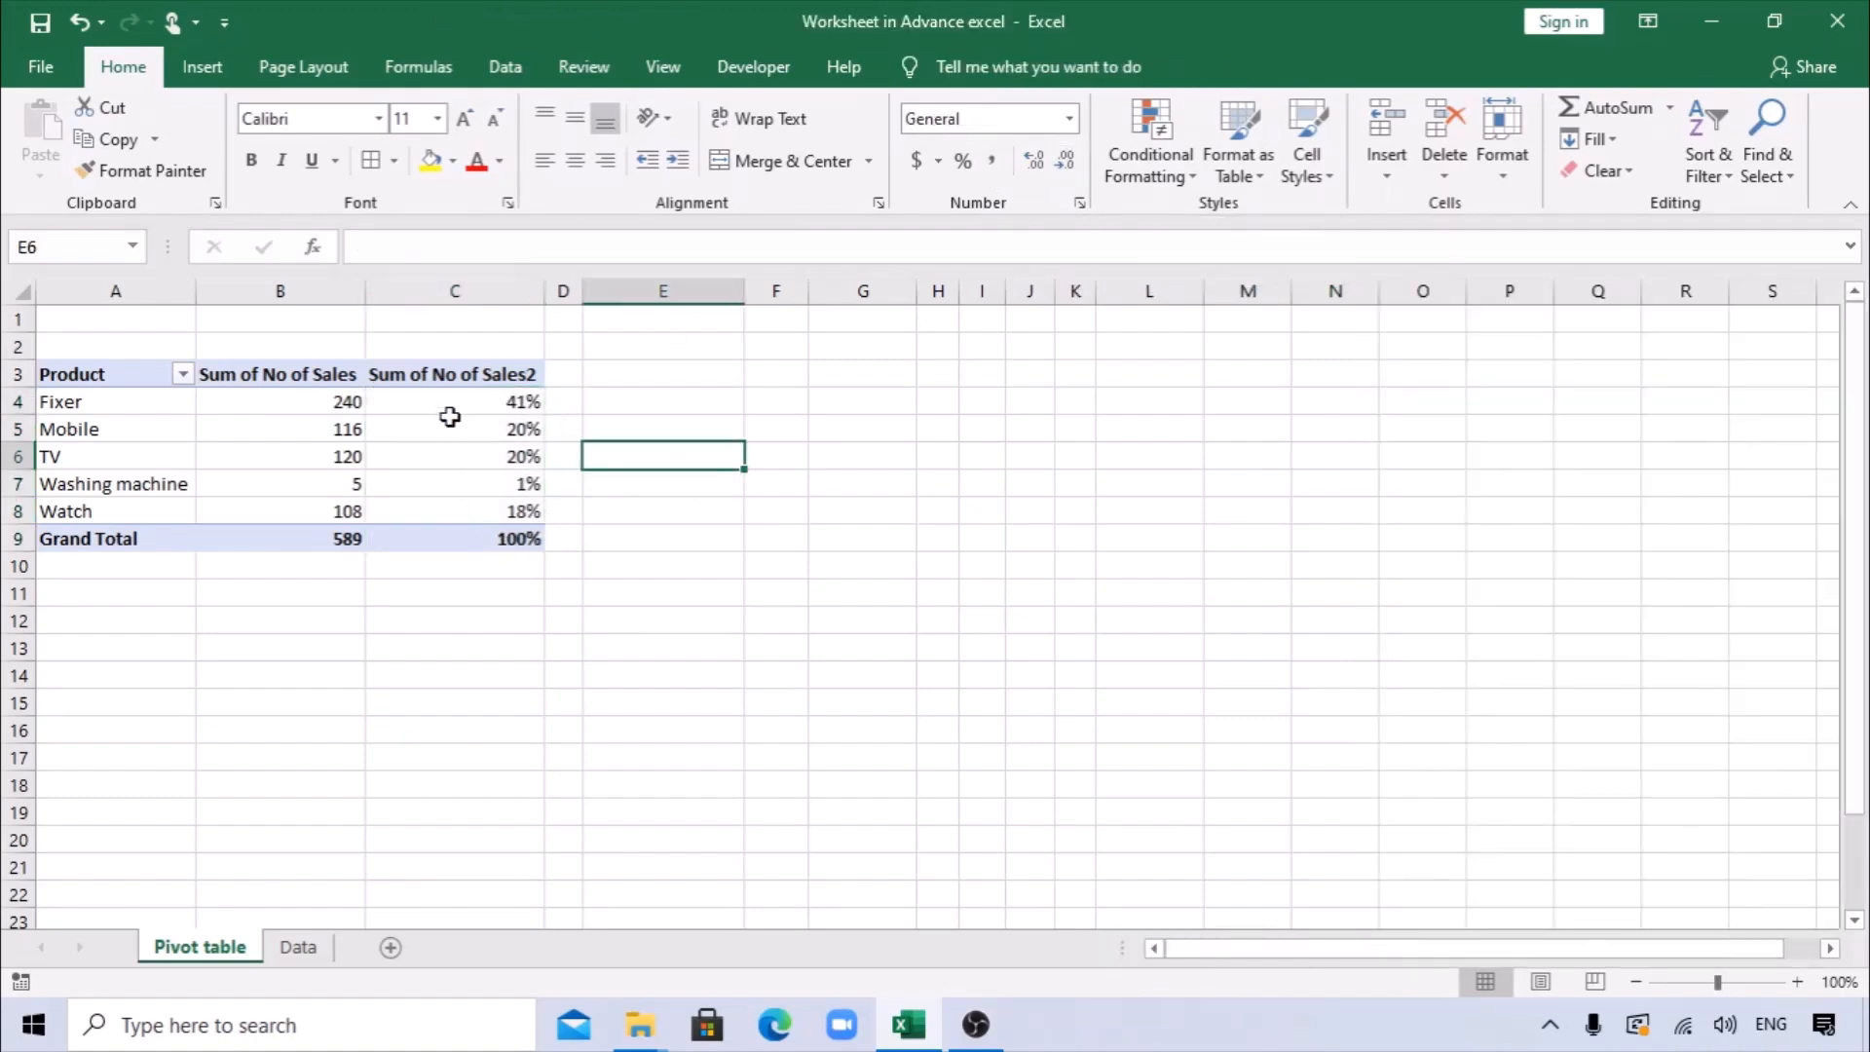
Rename the percentage column's header in C3 as "% Sales".
{"action": "left_click", "coordinate": [427, 388]}
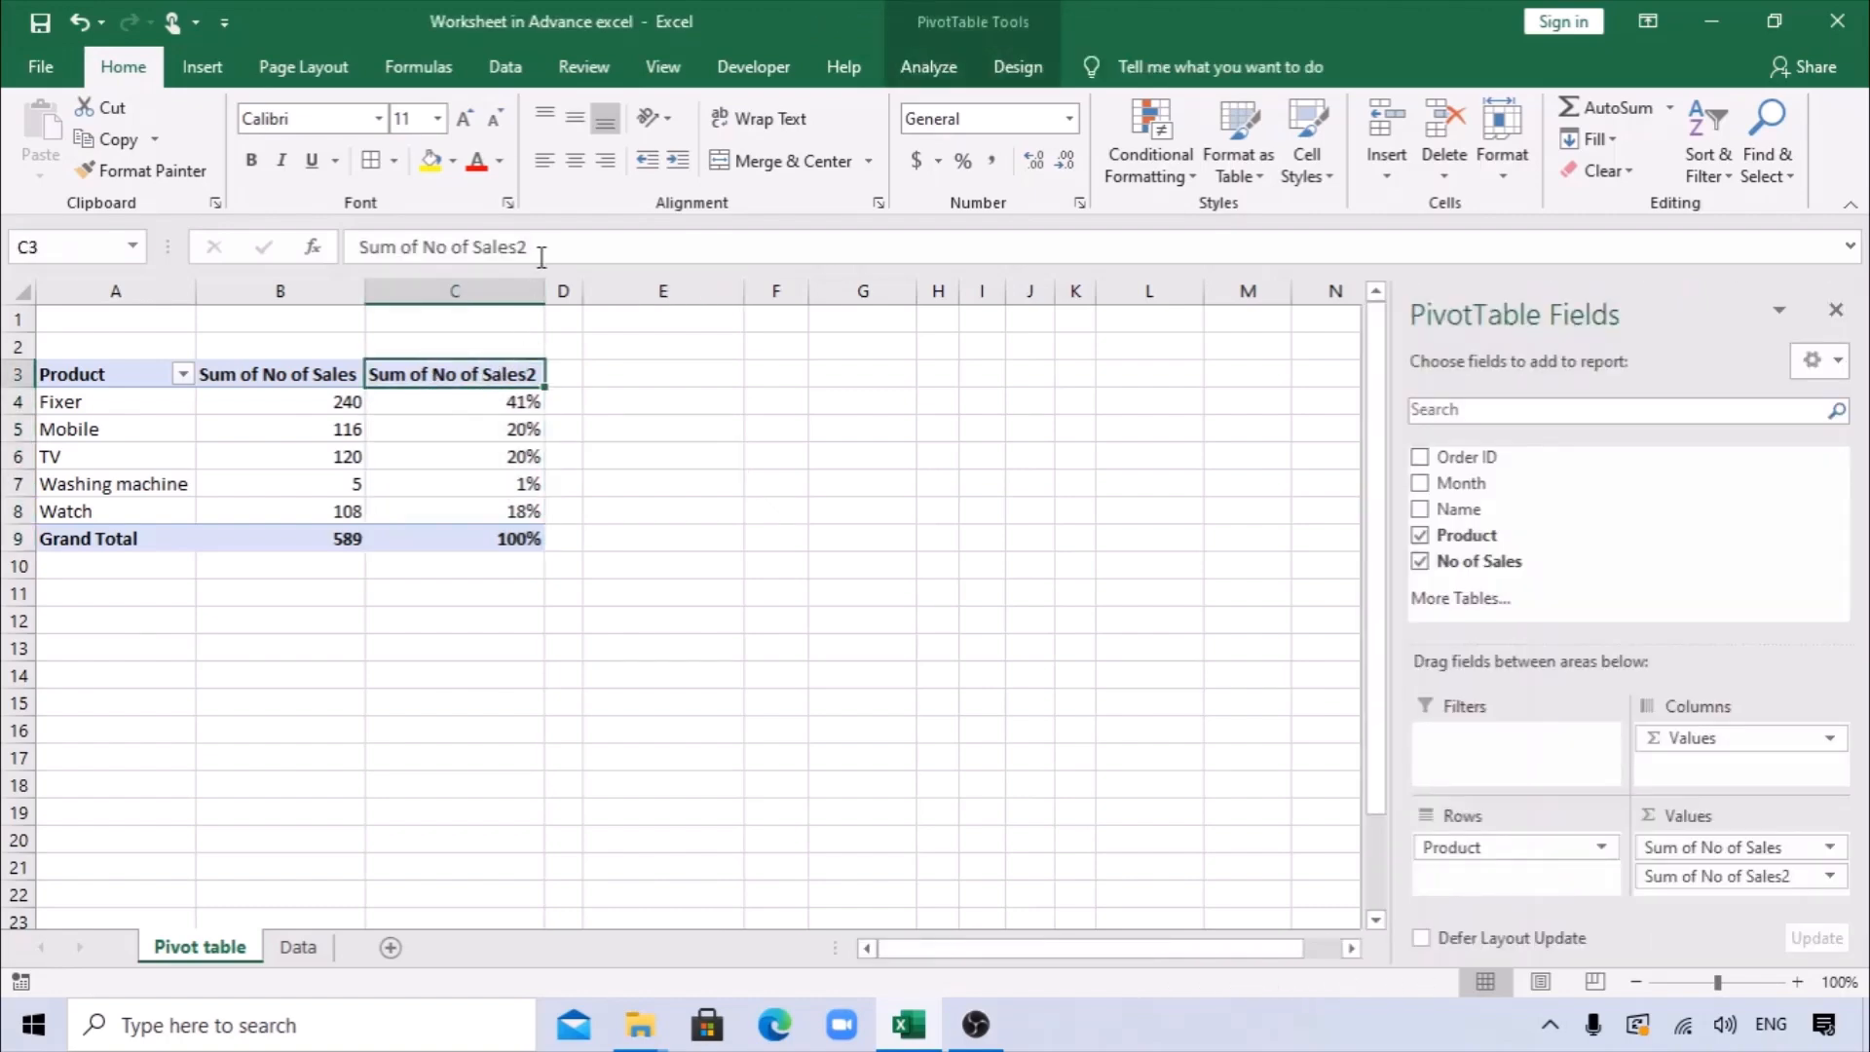
{"action": "left_click_drag", "start_coordinate": [534, 249], "coordinate": [278, 239]}
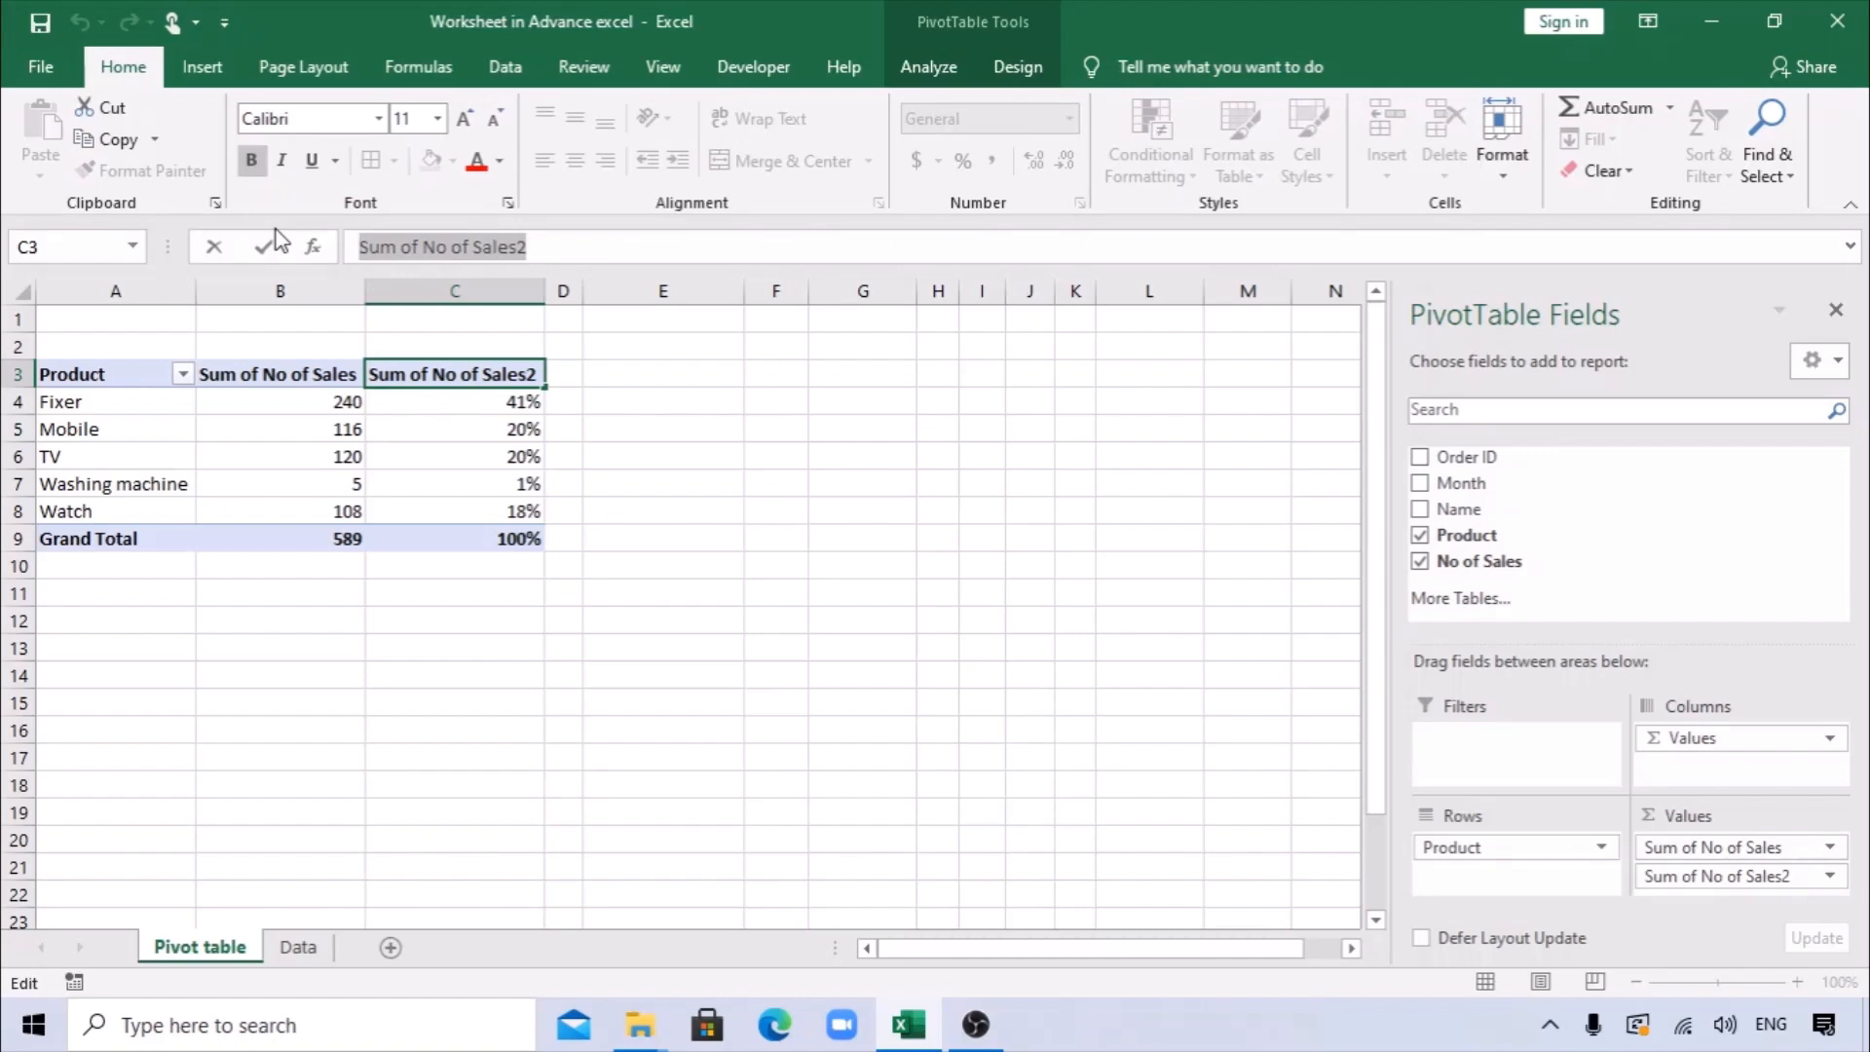
{"action": "type", "text": "Sal"}
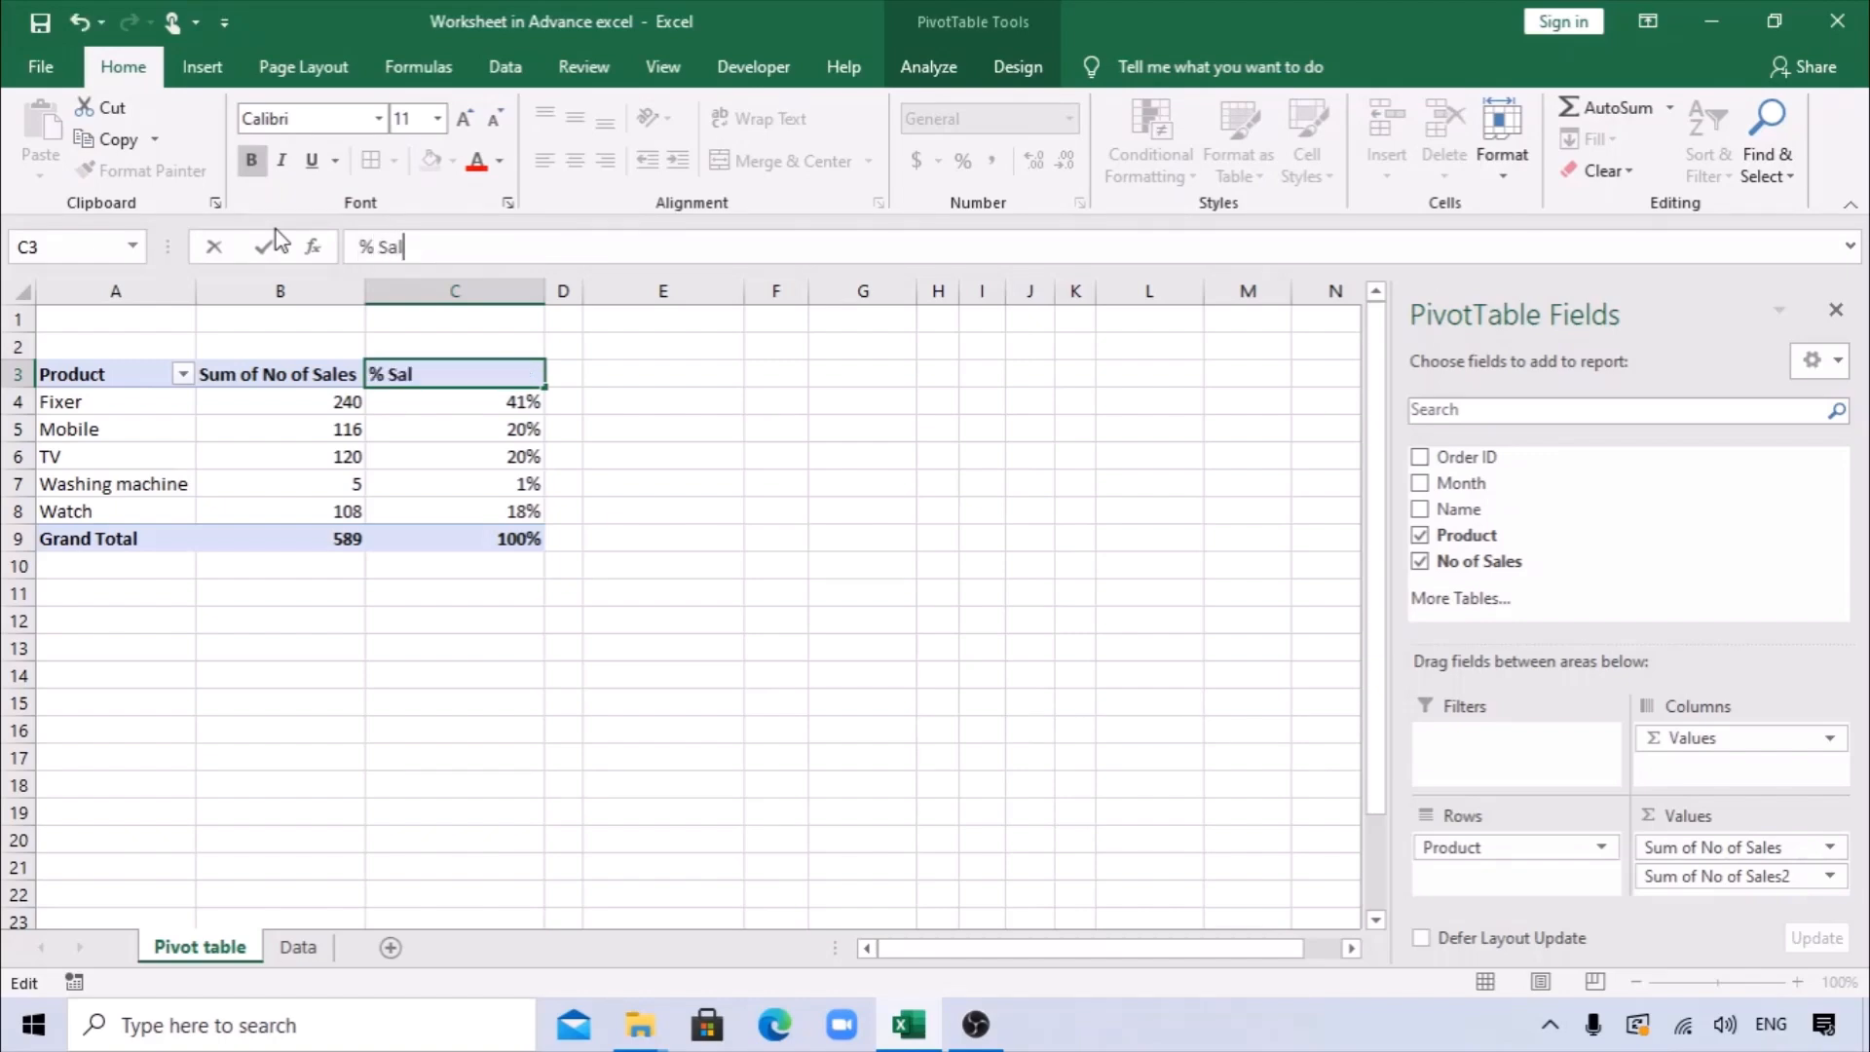
{"action": "type", "text": " Sales"}
{"action": "key", "text": "Return"}
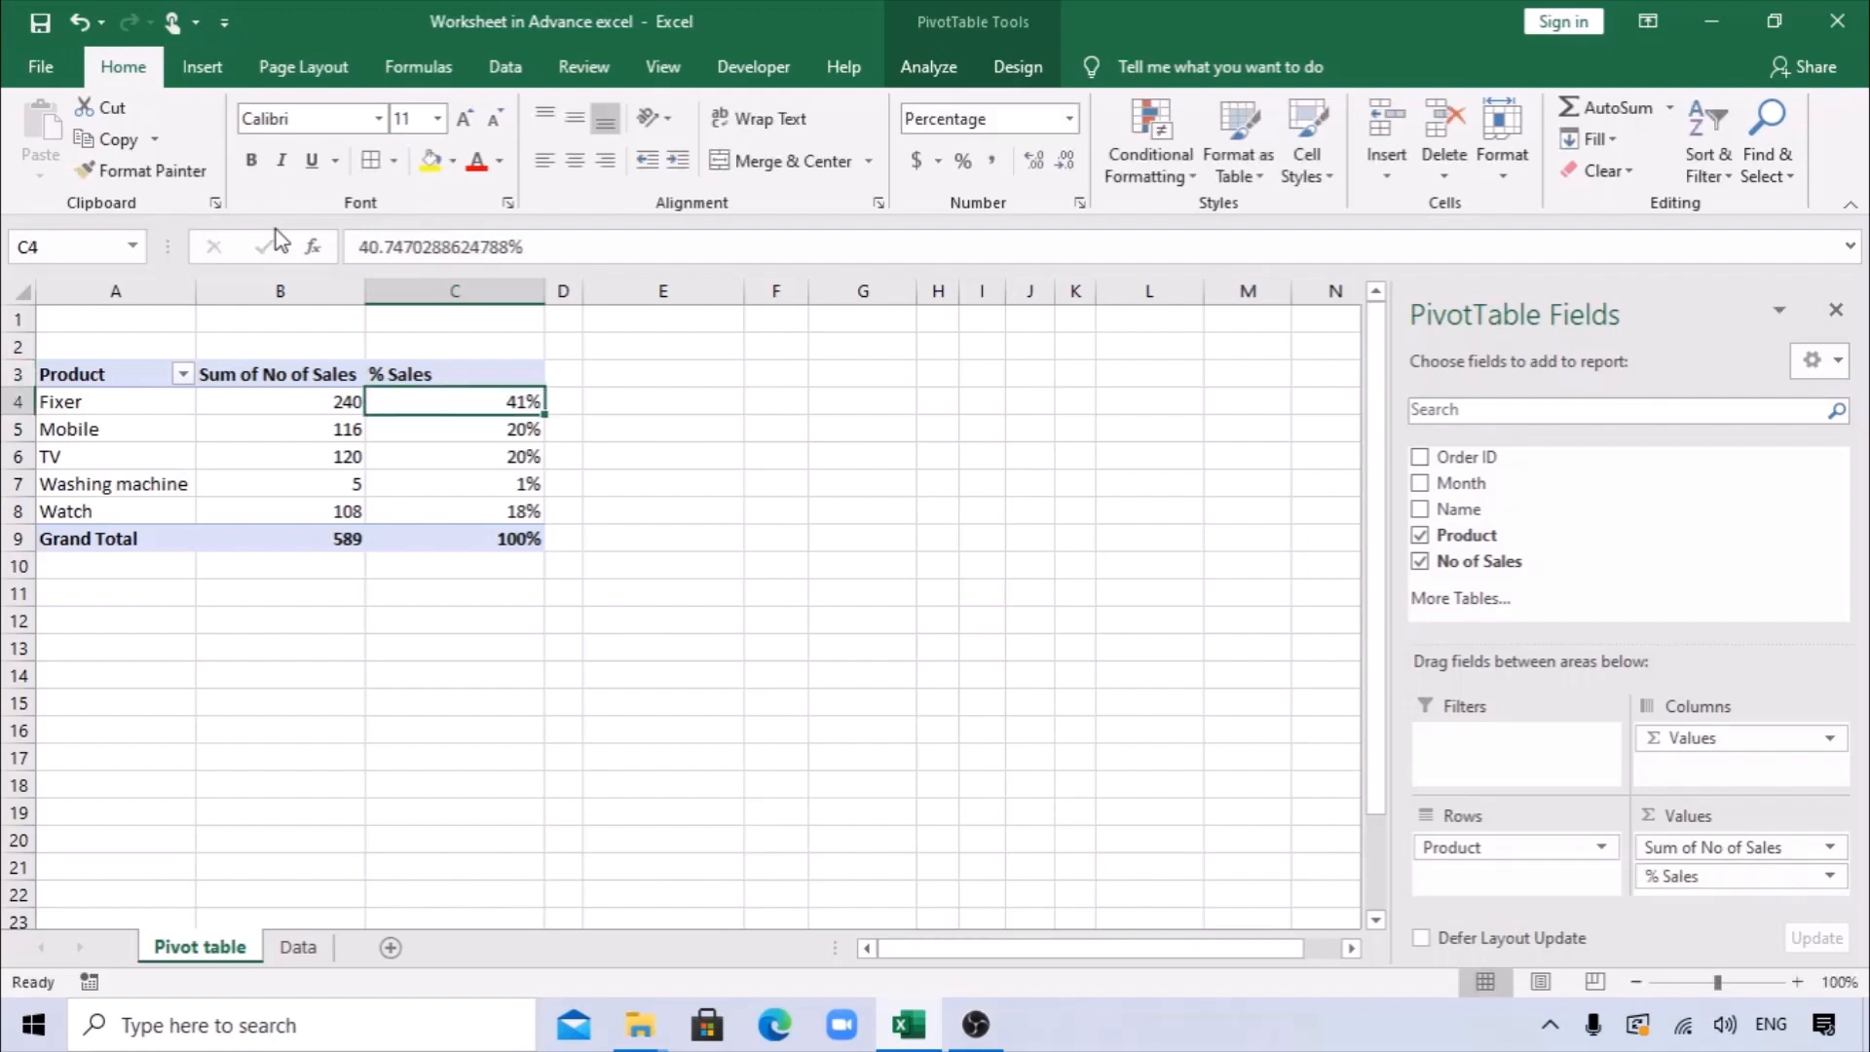
Rename the first value column's header in B3 as "Sum of Sales".
{"action": "left_click", "coordinate": [284, 382]}
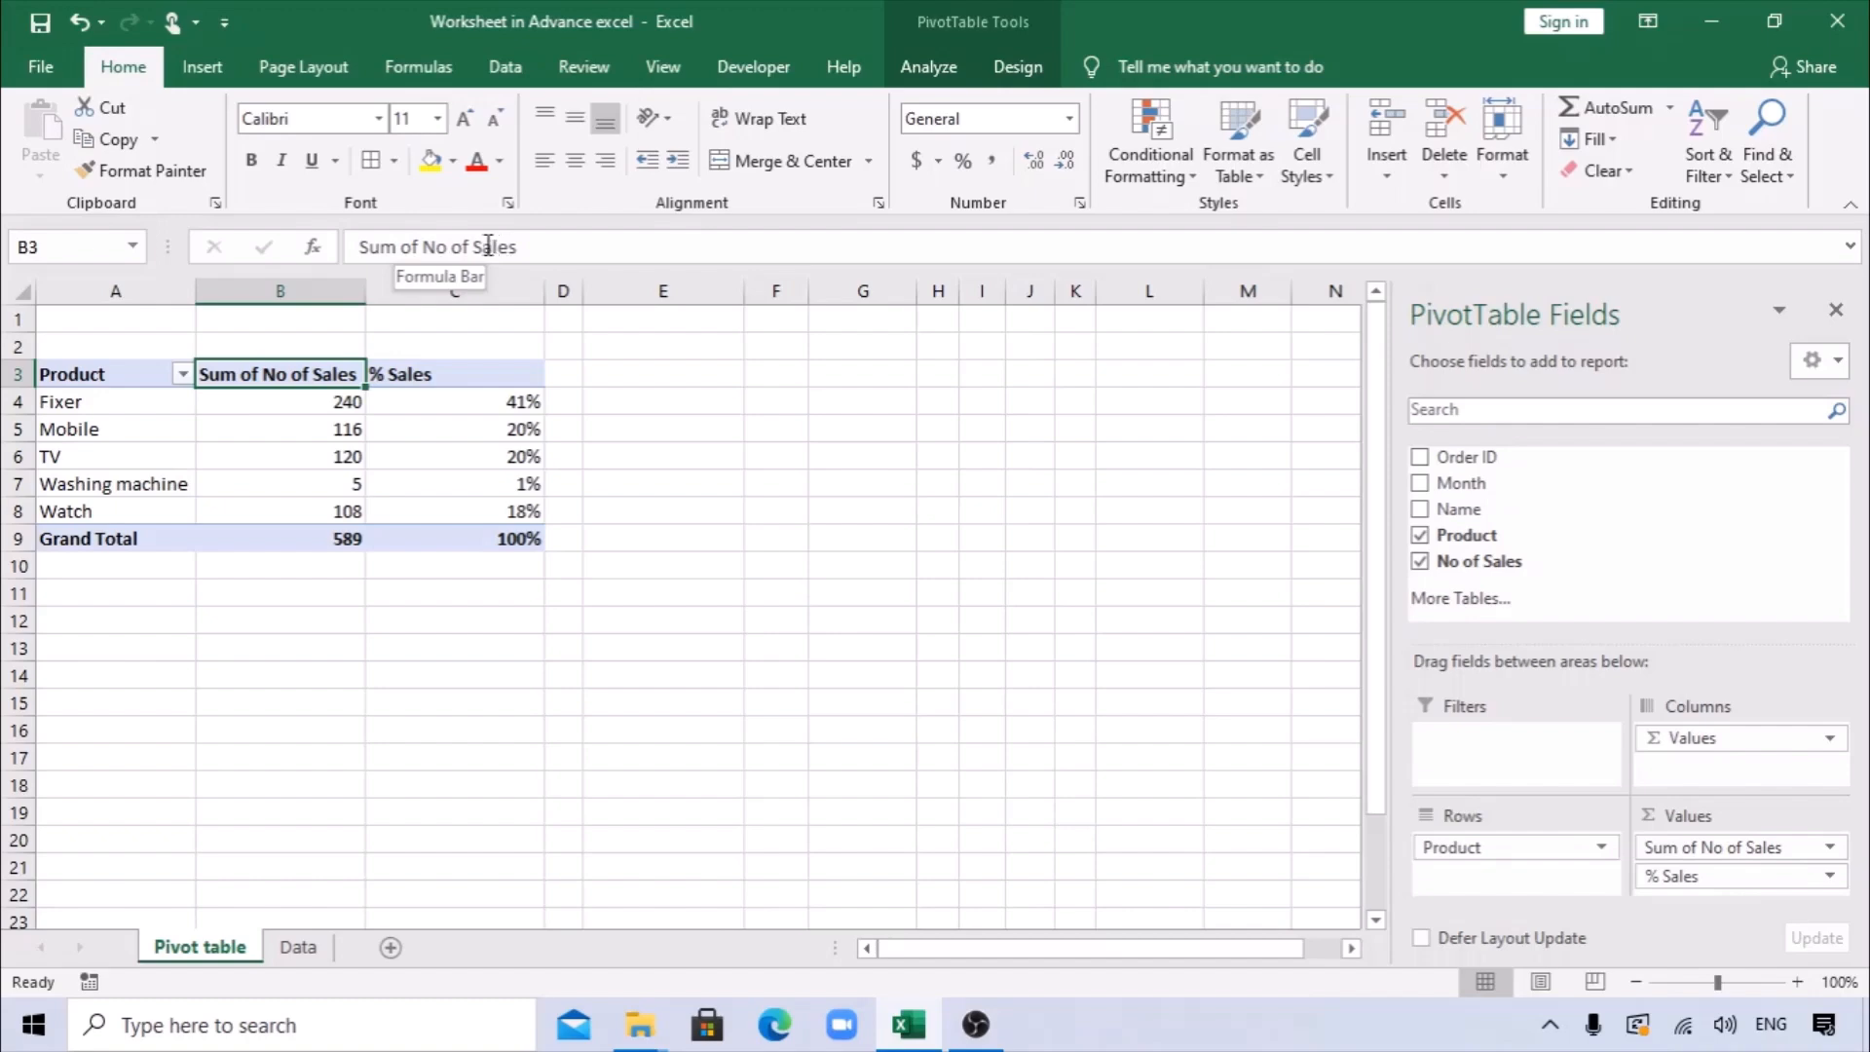
{"action": "left_click_drag", "start_coordinate": [488, 245], "coordinate": [404, 256]}
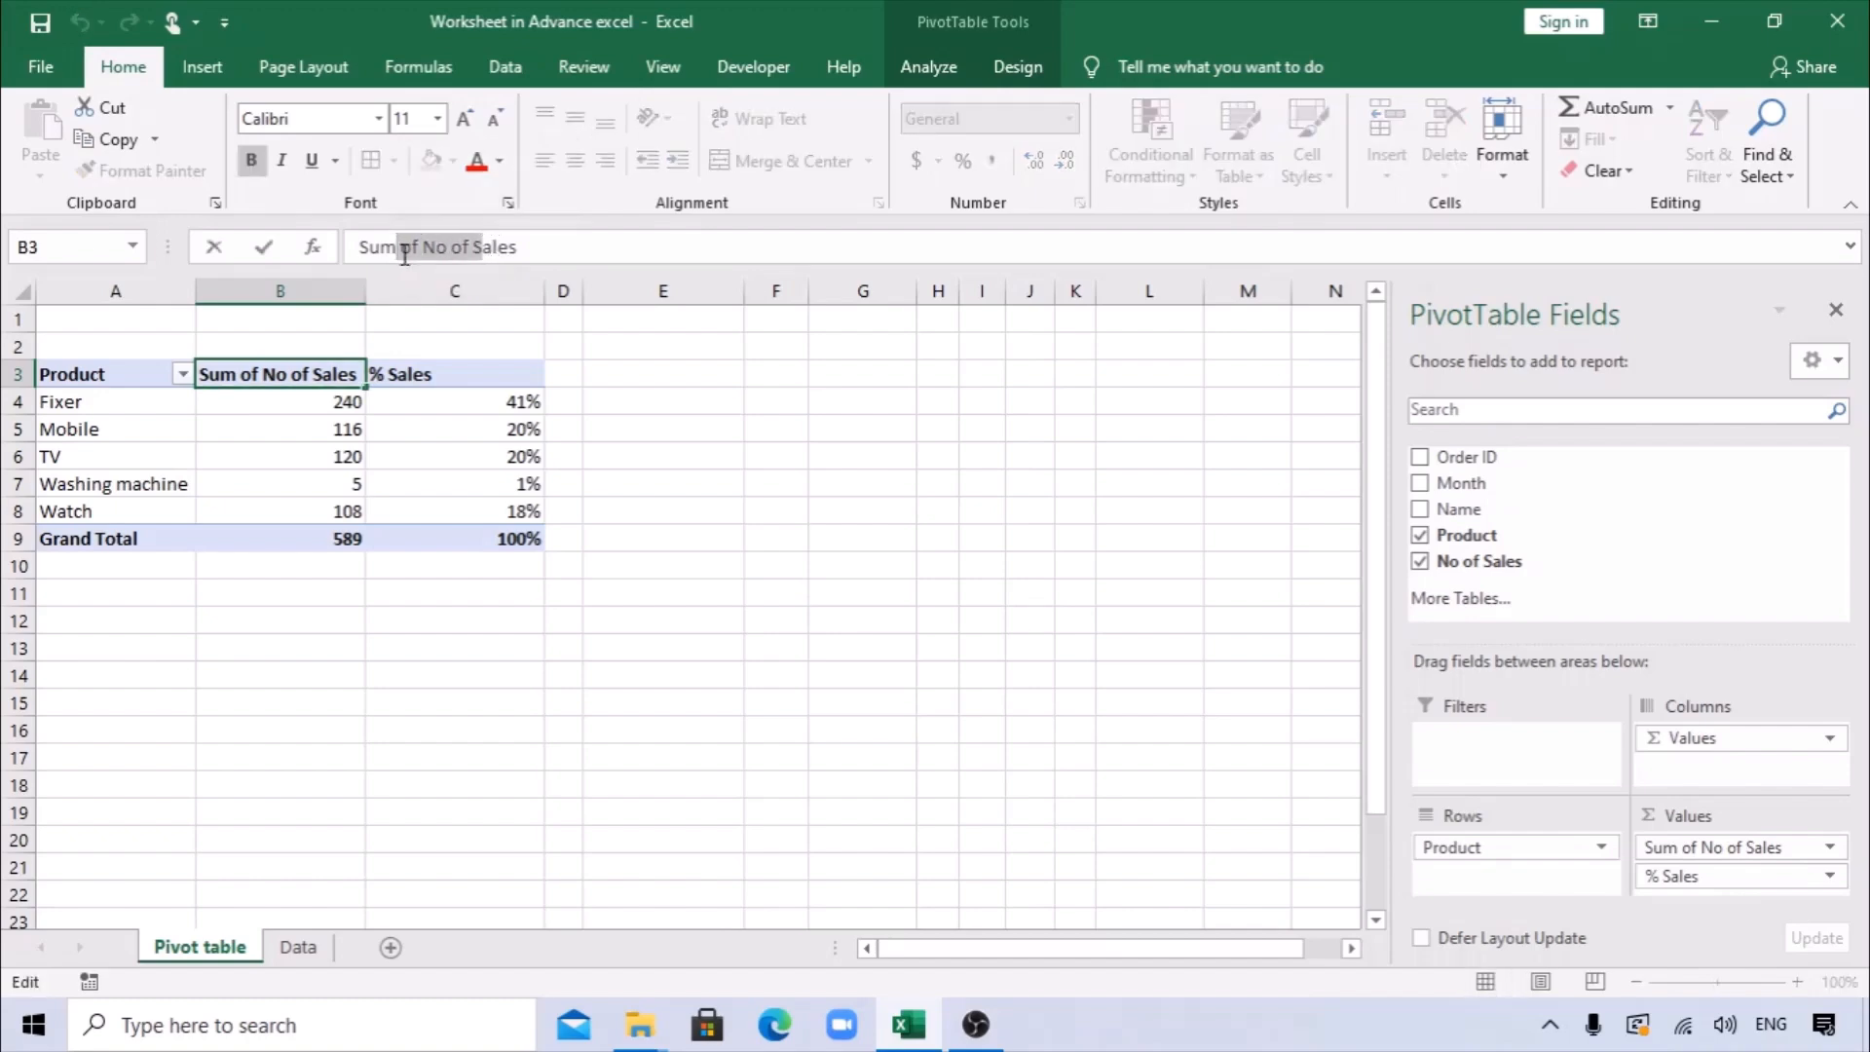
{"action": "type", "text": "of S"}
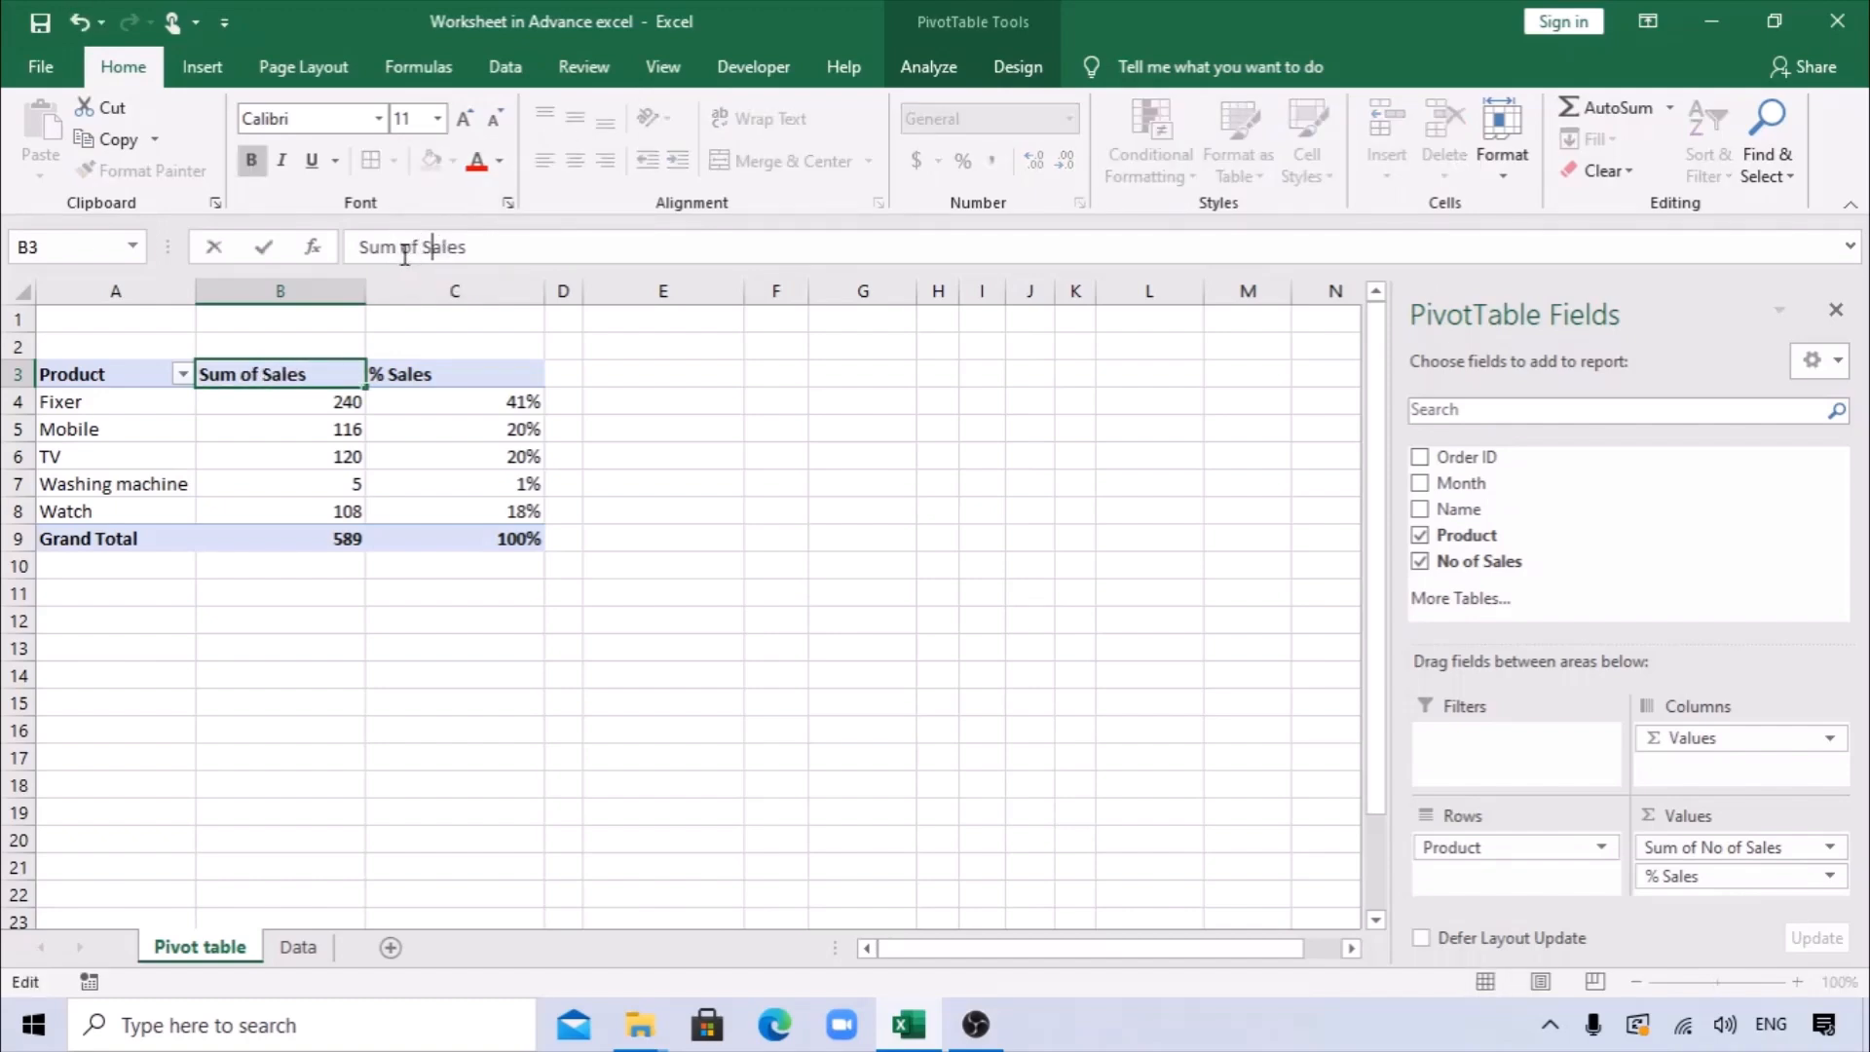
{"action": "key", "text": "Return"}
{"action": "left_click", "coordinate": [126, 366]}
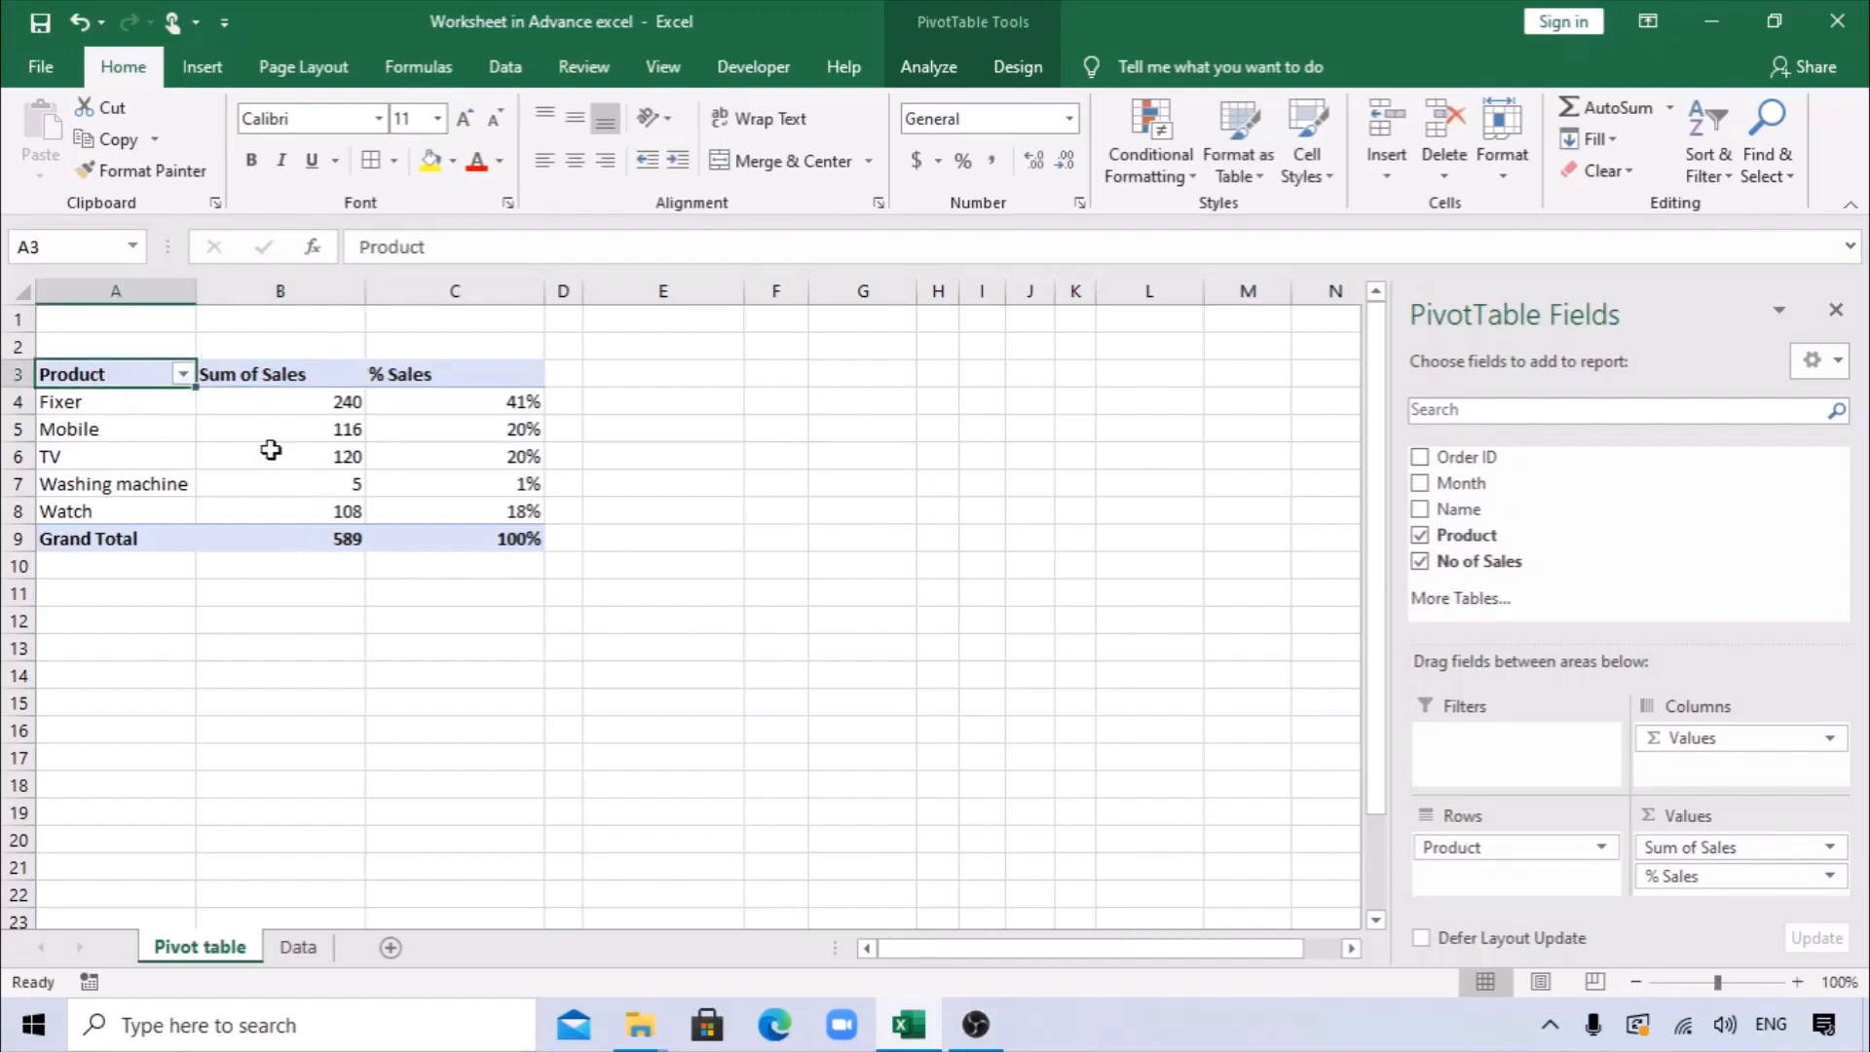
{"action": "left_click", "coordinate": [728, 481]}
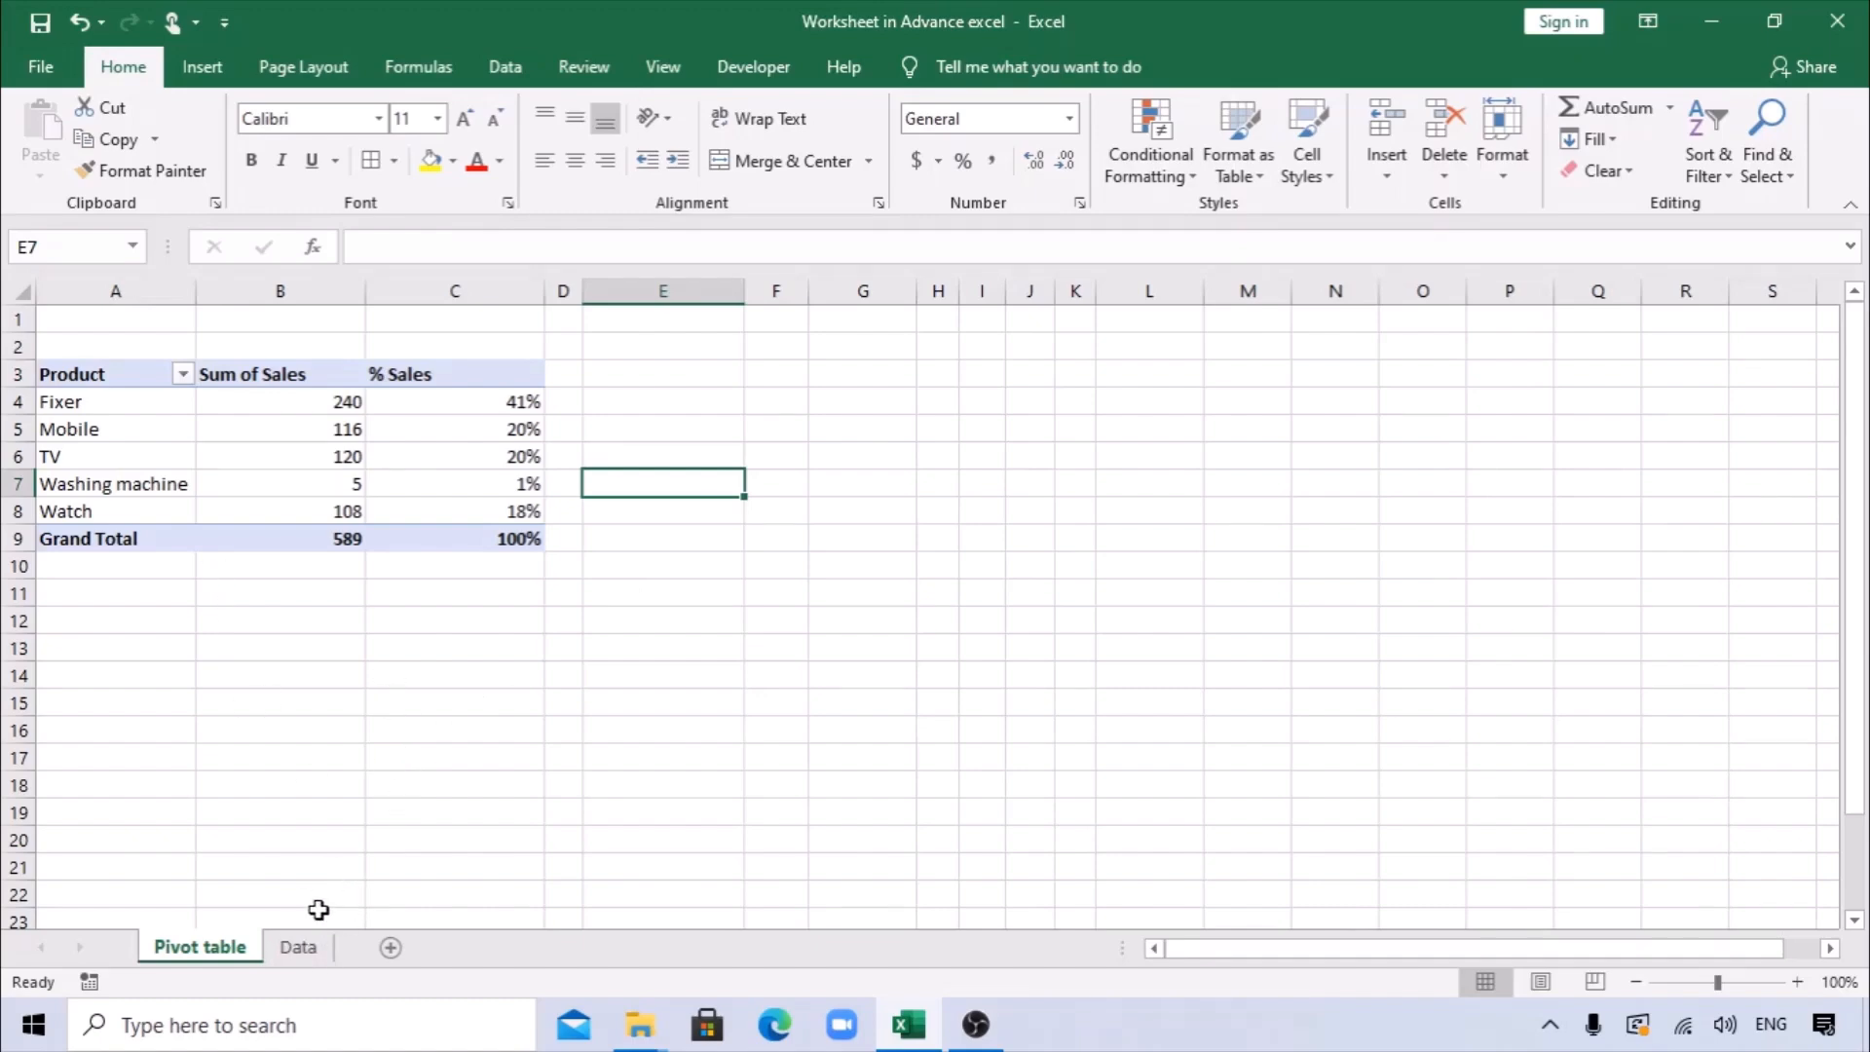
Look over the source data on the Data sheet and paste a copy of the whole PivotTable (A3:C9) at G3.
{"action": "left_click", "coordinate": [298, 947]}
{"action": "left_click_drag", "start_coordinate": [349, 377], "coordinate": [402, 758]}
{"action": "left_click", "coordinate": [200, 946]}
{"action": "left_click_drag", "start_coordinate": [88, 374], "coordinate": [459, 538]}
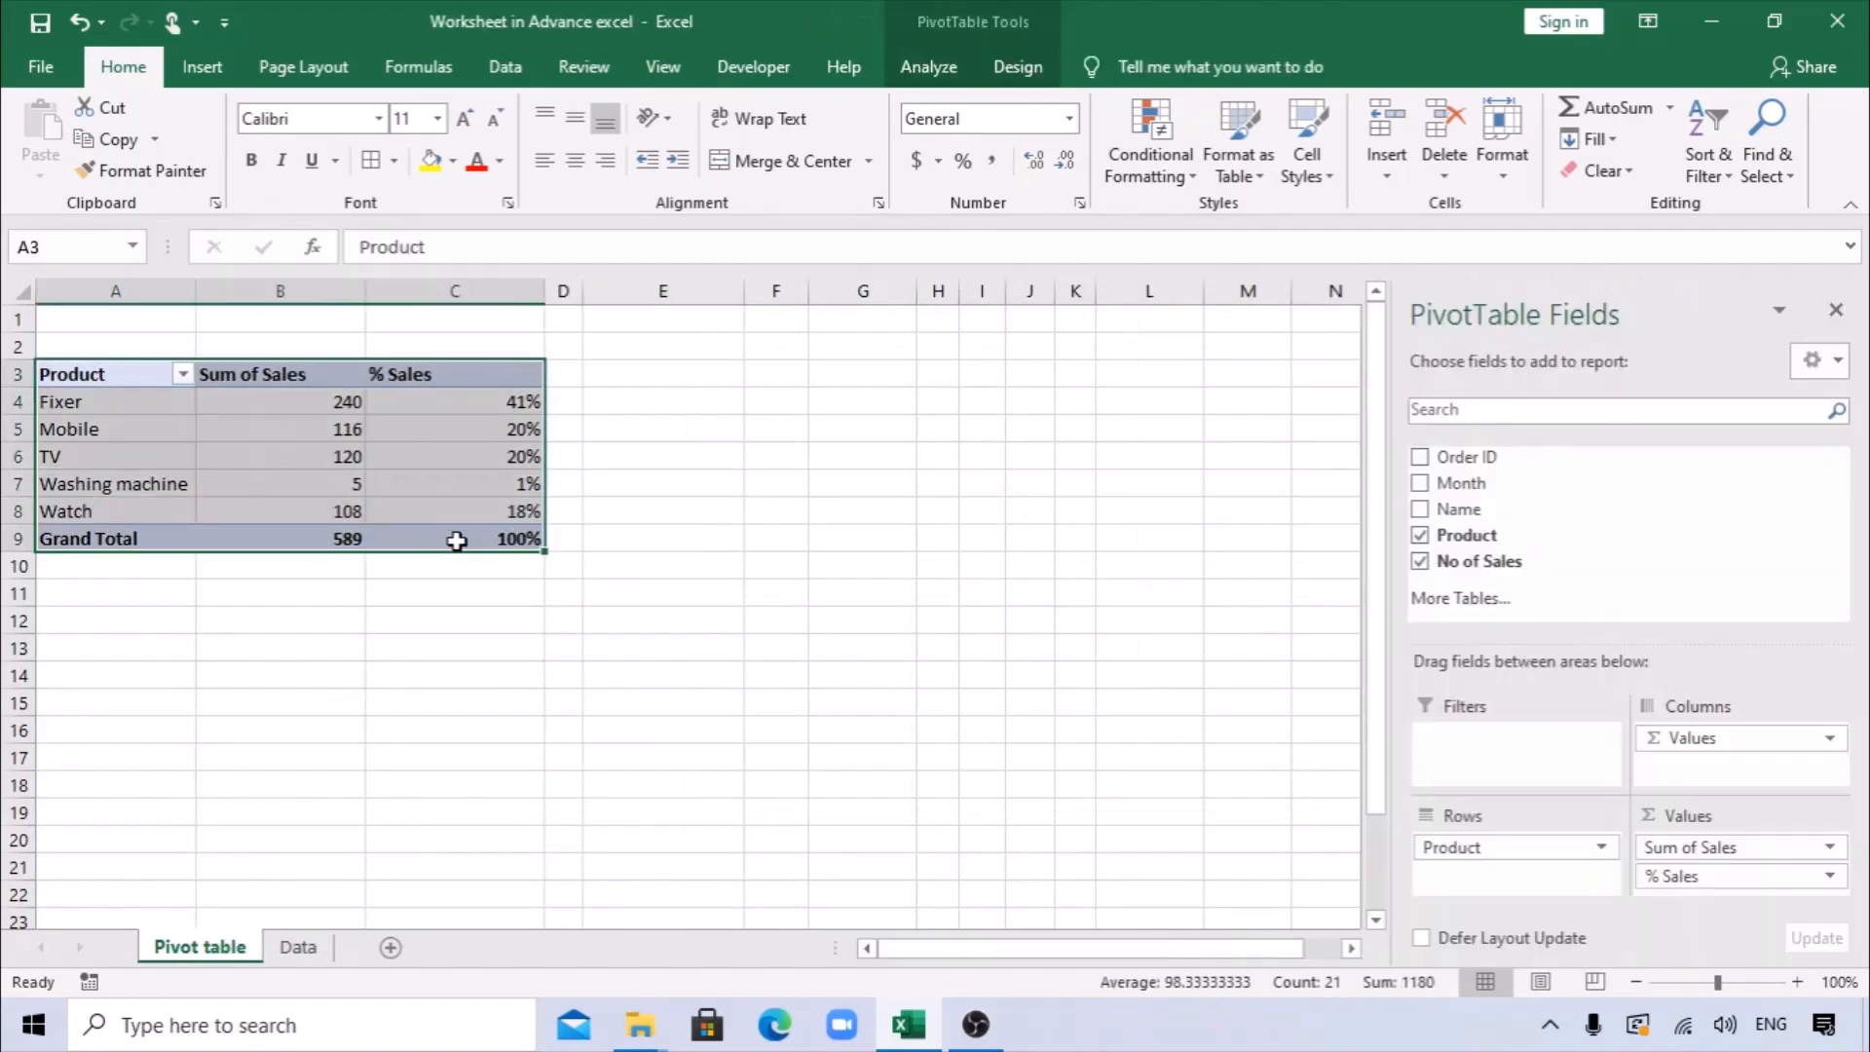
{"action": "key", "text": "ctrl+c"}
{"action": "left_click", "coordinate": [863, 373]}
{"action": "key", "text": "ctrl+v"}
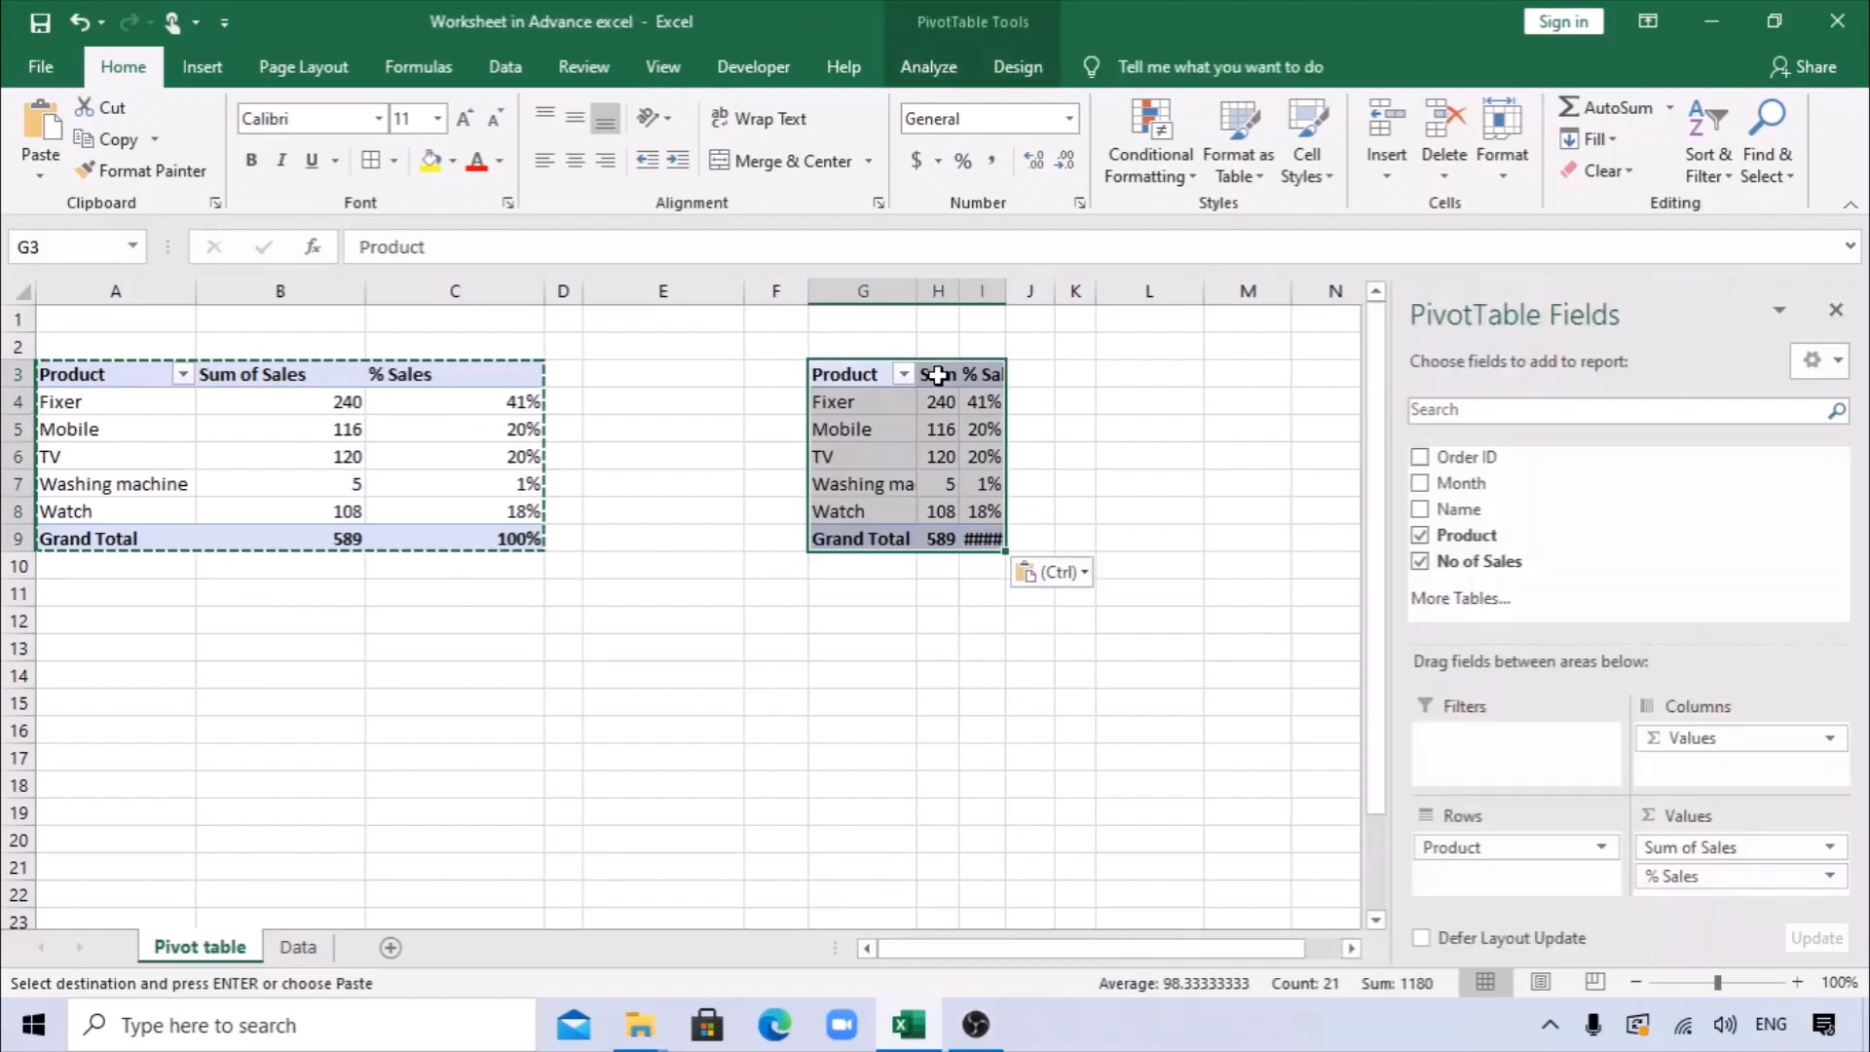
Hide the field list and autofit the copied PivotTable's value columns H and I to their contents.
{"action": "left_click", "coordinate": [1836, 310]}
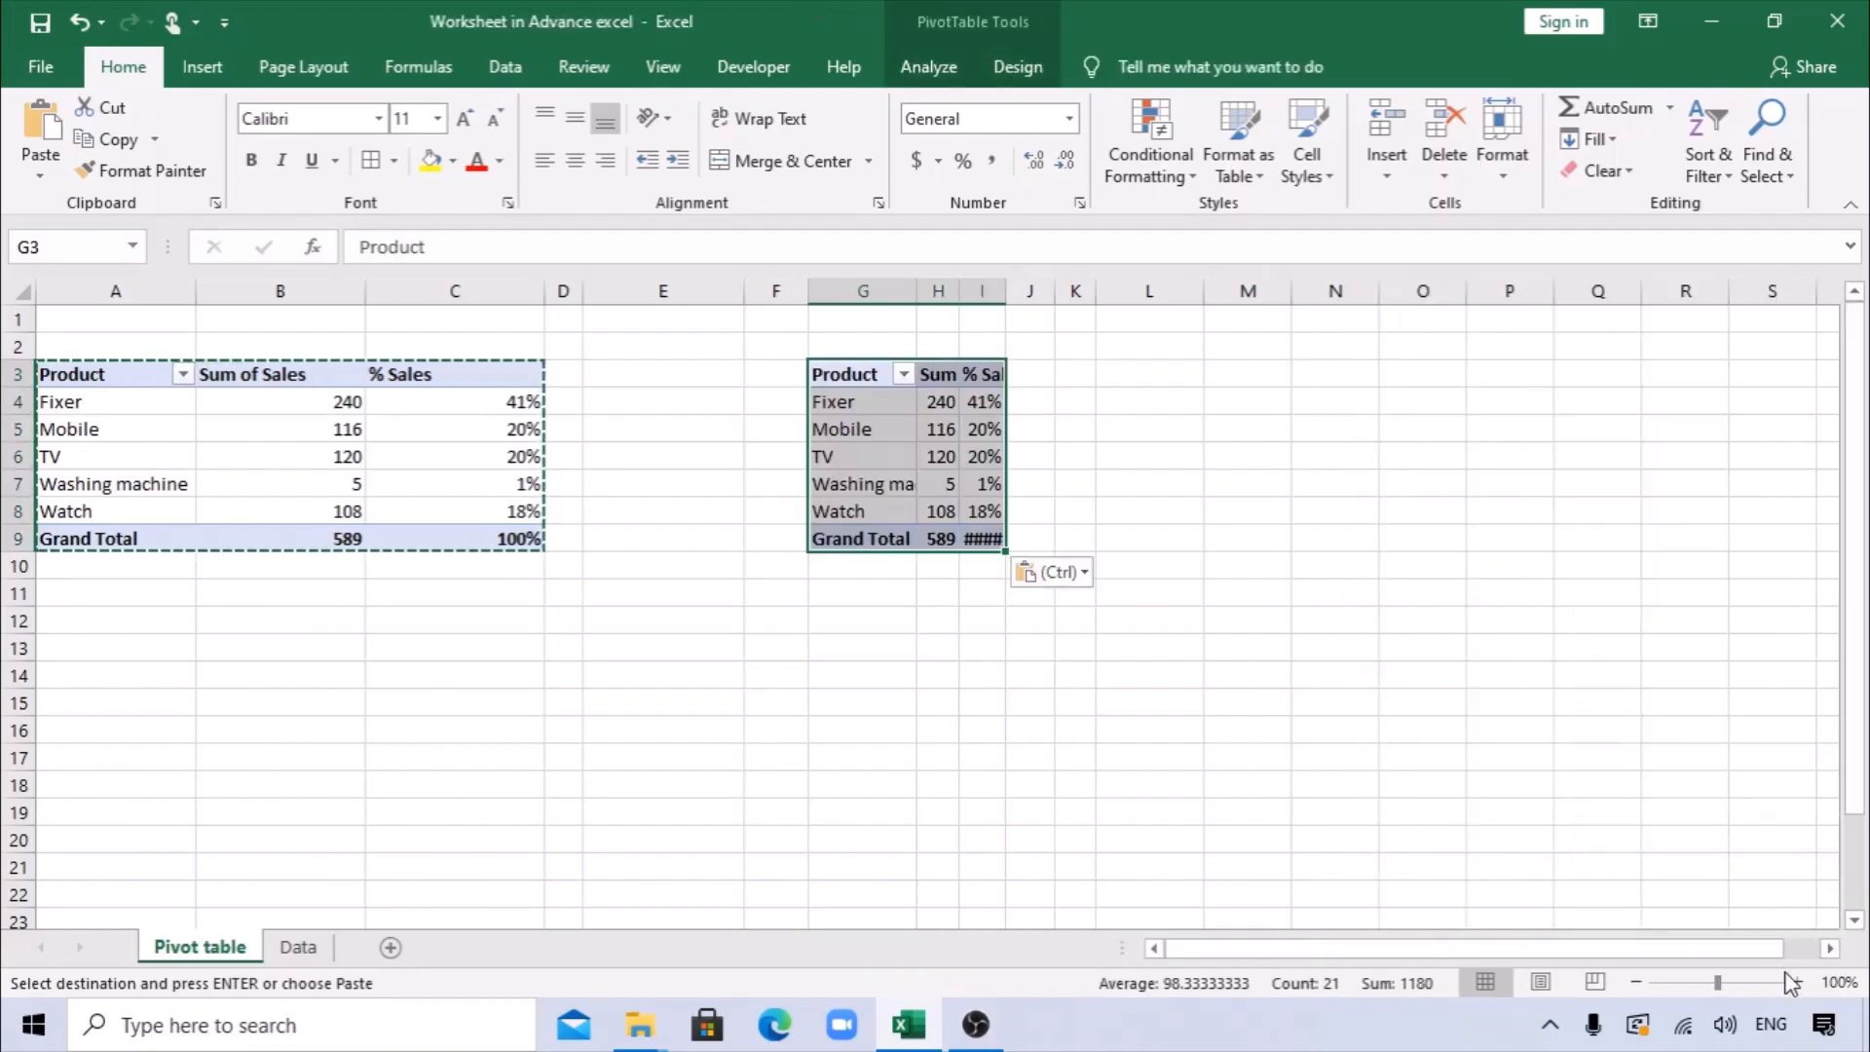
{"action": "left_click", "coordinate": [1797, 982]}
{"action": "left_click", "coordinate": [1796, 982]}
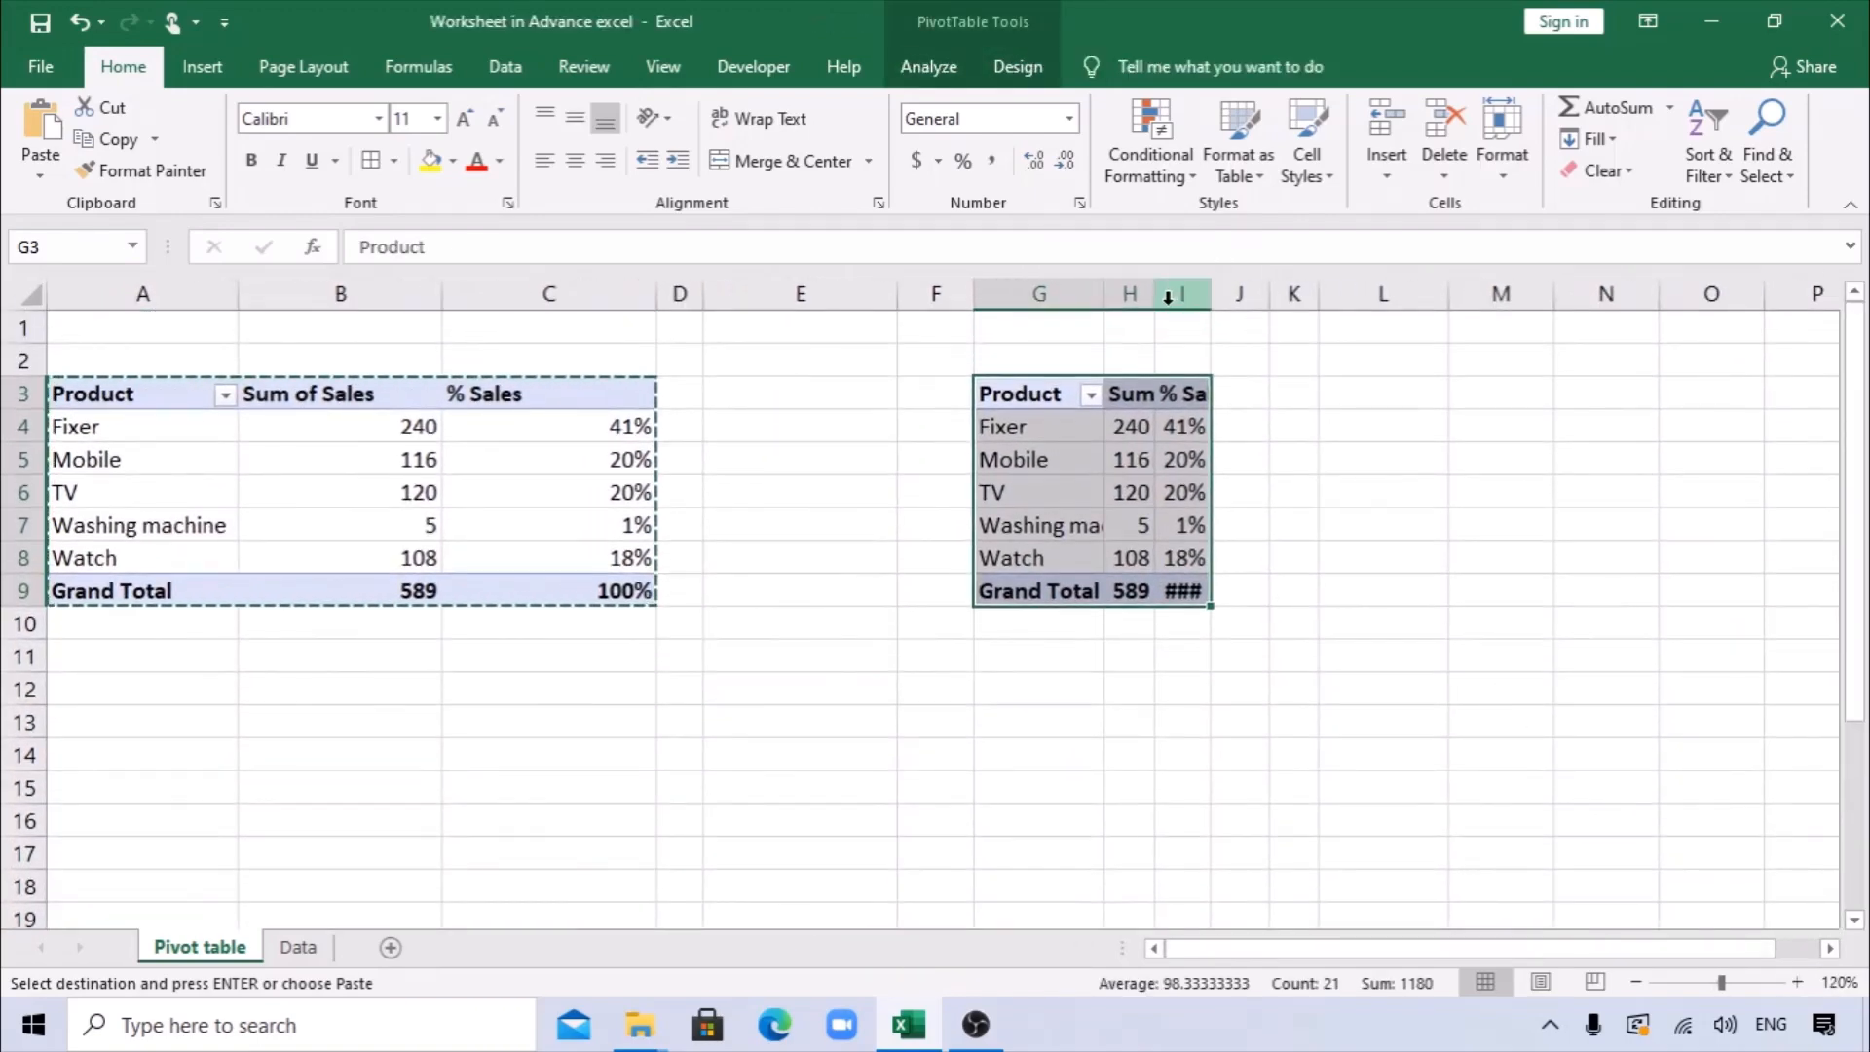
{"action": "double_click", "coordinate": [1154, 294]}
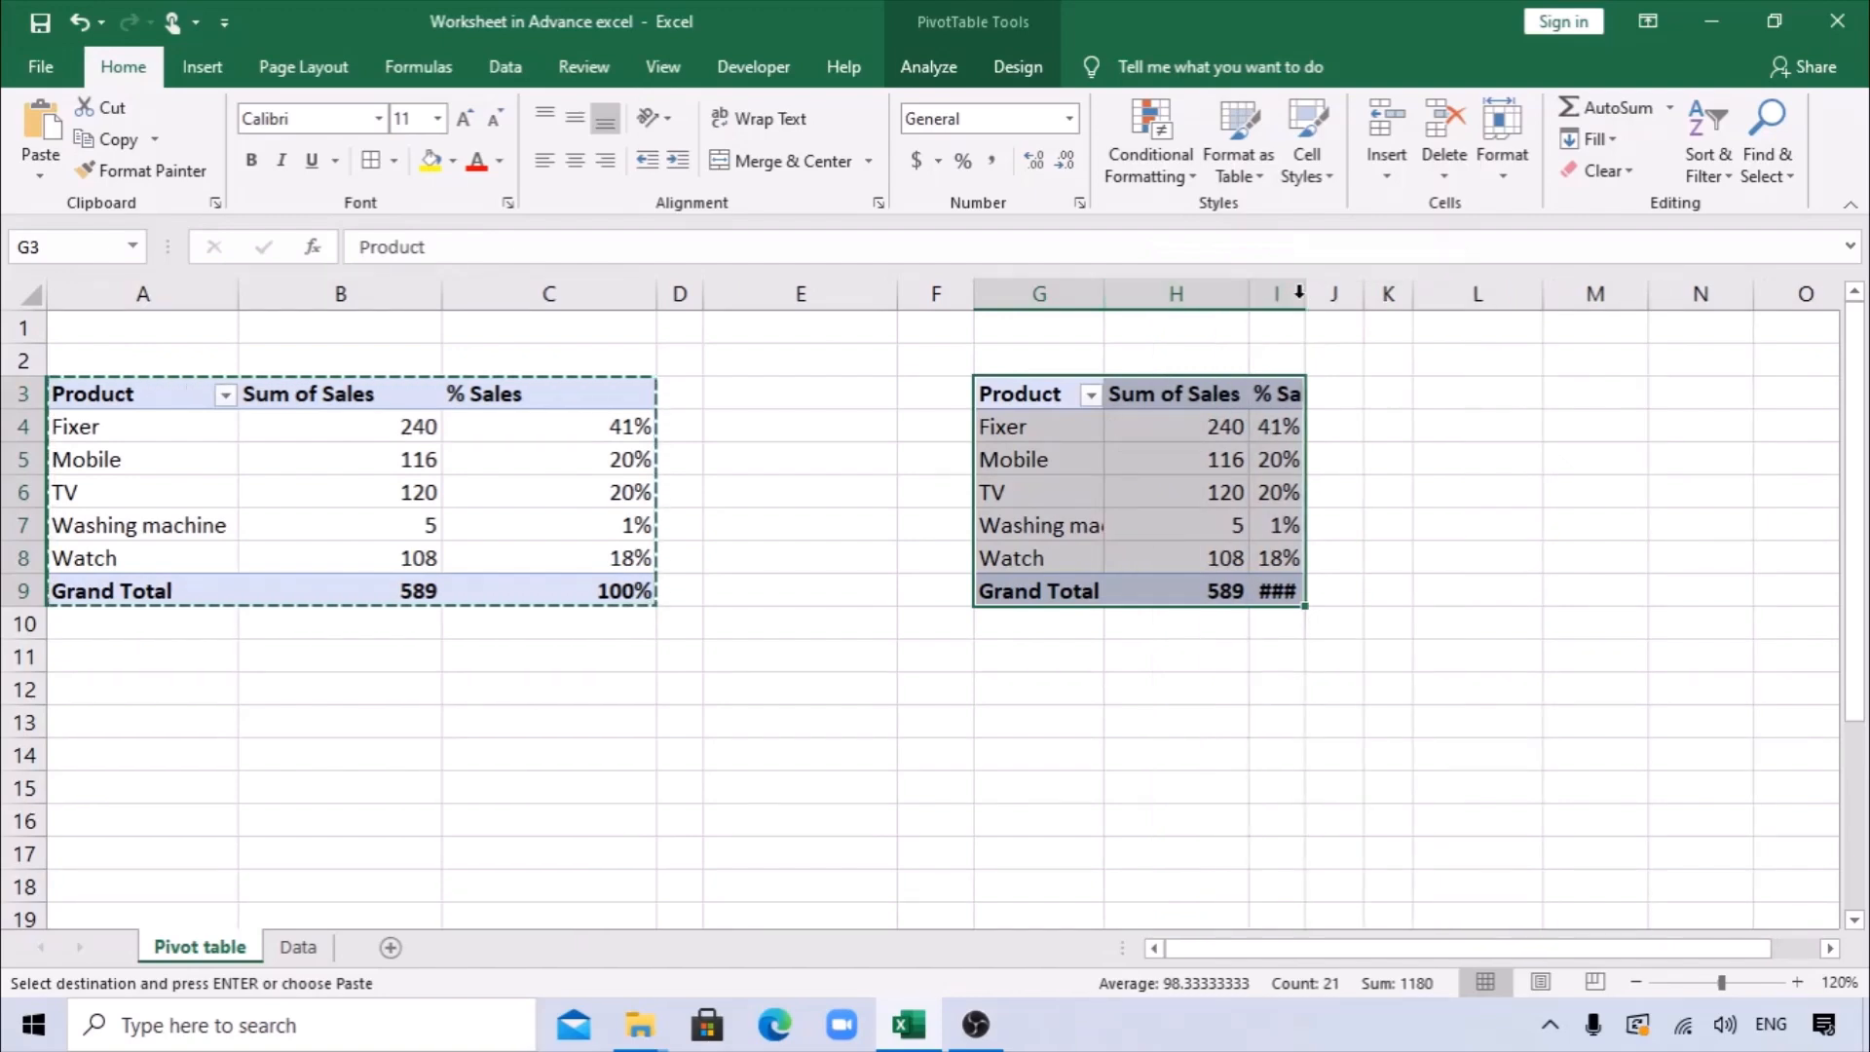
{"action": "double_click", "coordinate": [1305, 294]}
{"action": "left_click", "coordinate": [1414, 457]}
Replace the Product field with Name in the rows of the copied PivotTable, using the field list and closing it again.
{"action": "left_click", "coordinate": [1077, 433]}
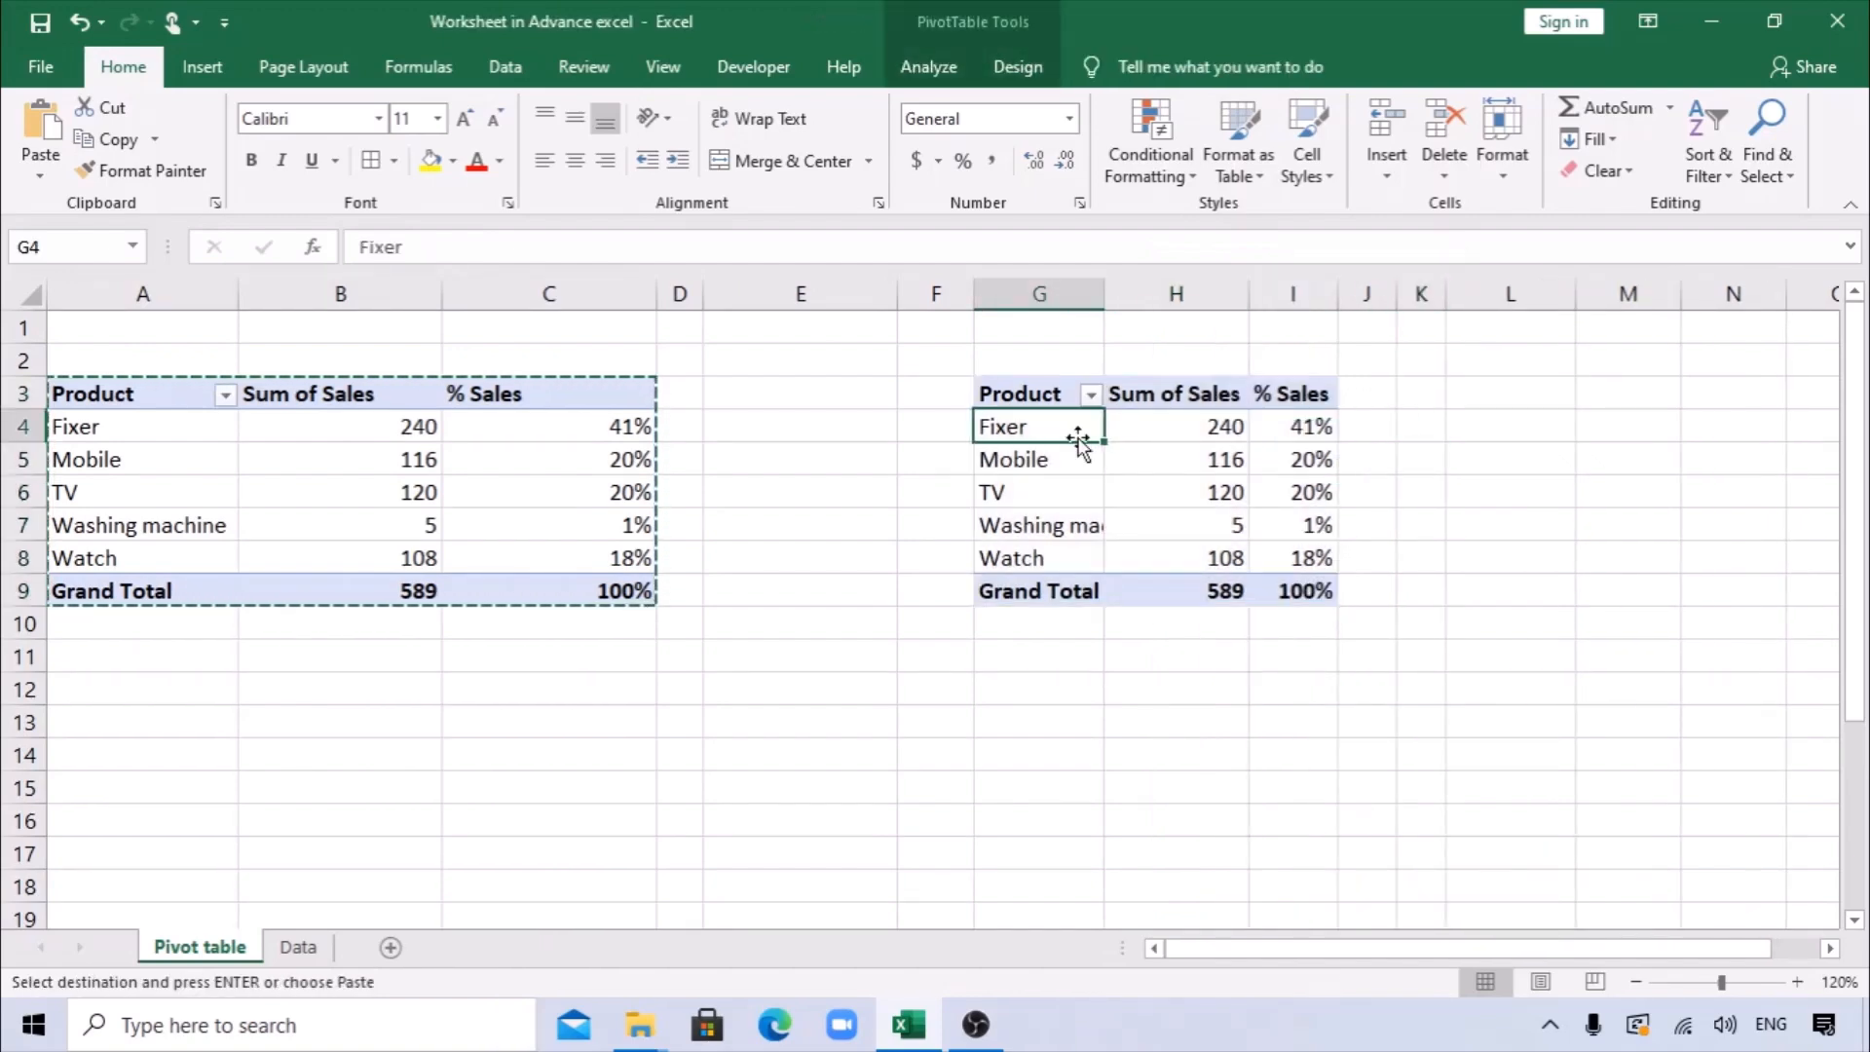
{"action": "right_click", "coordinate": [1074, 428]}
{"action": "left_click", "coordinate": [1160, 886]}
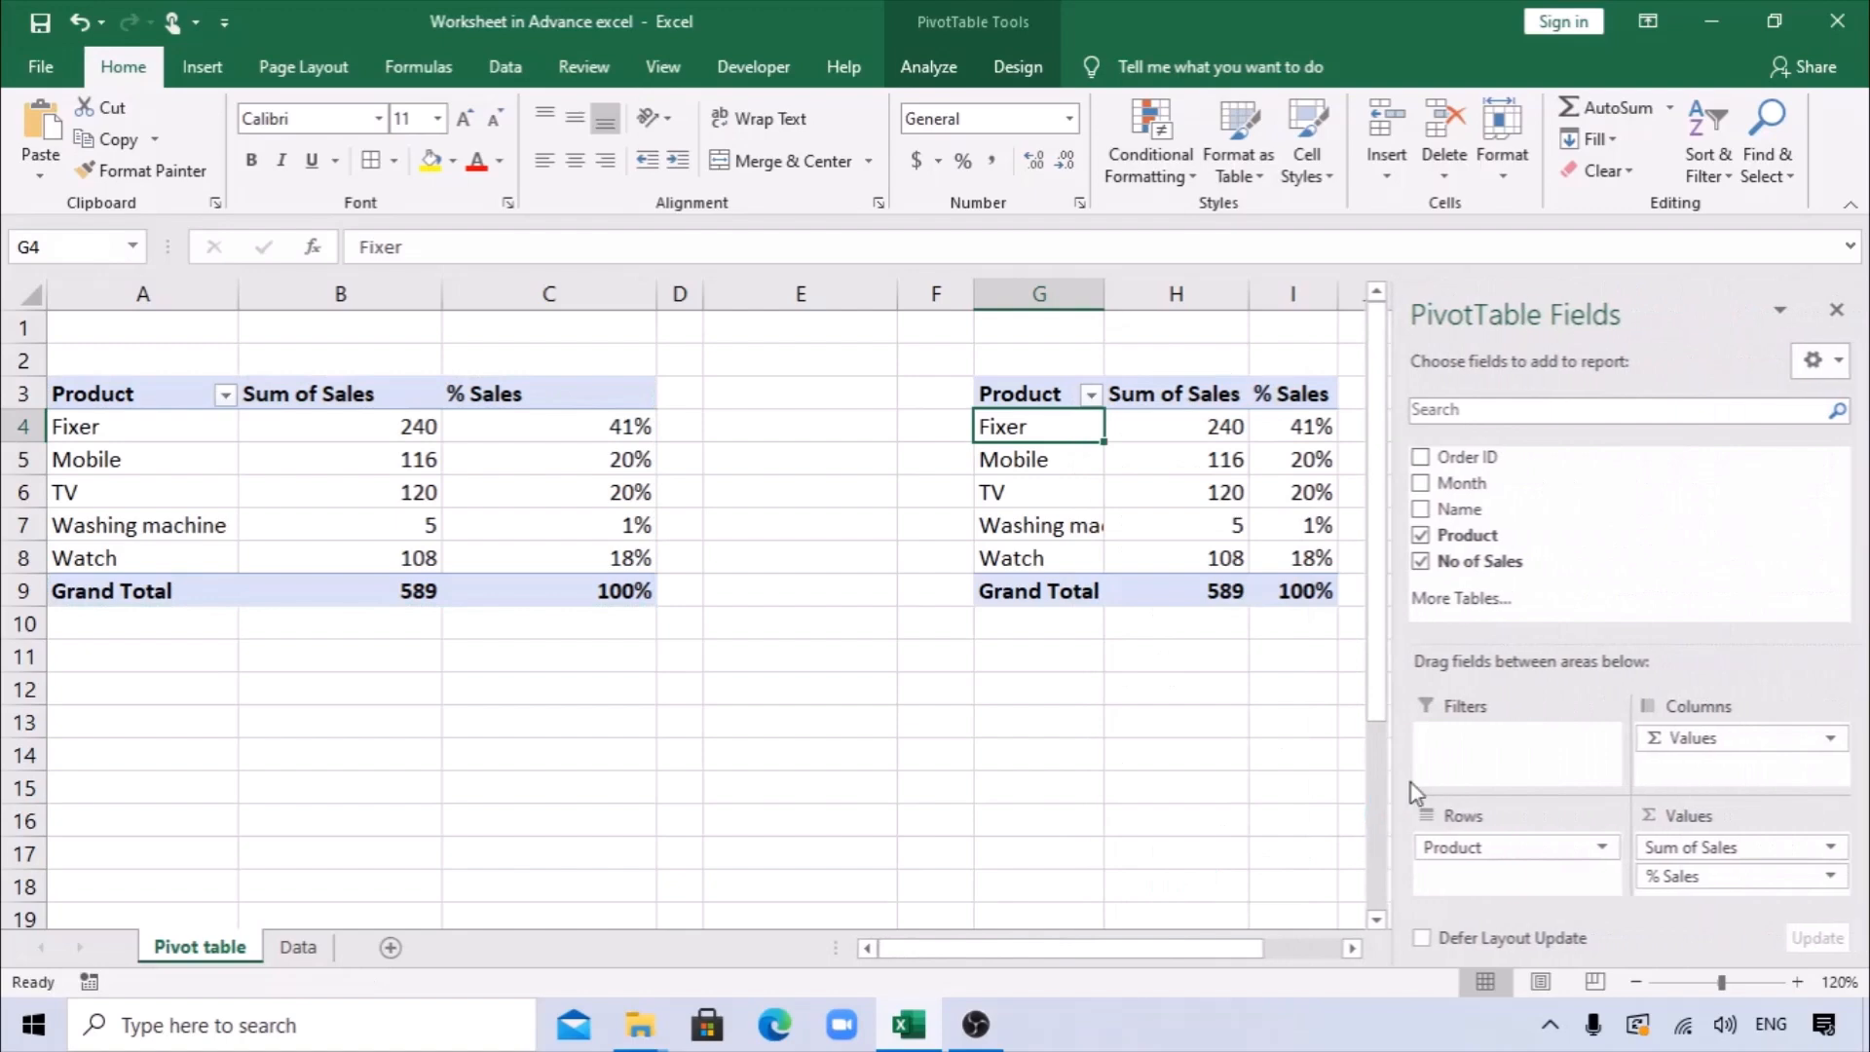
{"action": "left_click_drag", "start_coordinate": [1490, 857], "coordinate": [1602, 511]}
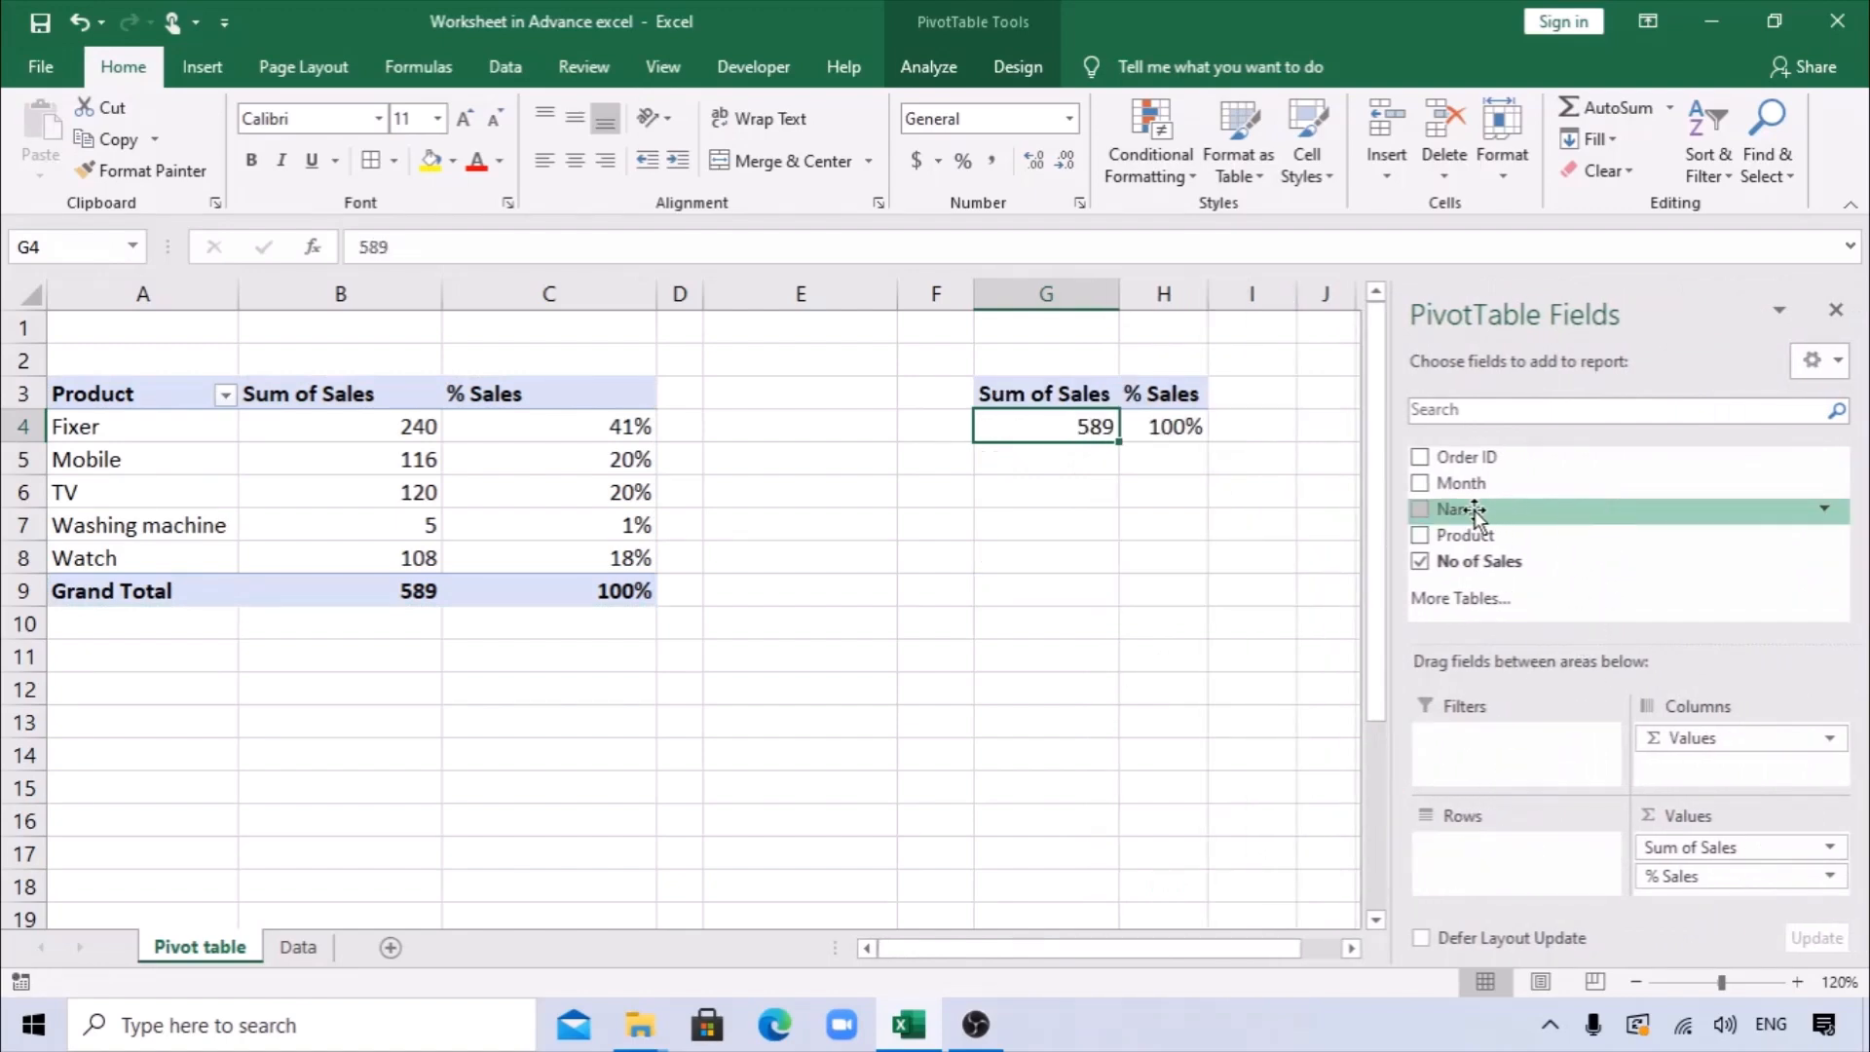
{"action": "left_click_drag", "start_coordinate": [1482, 509], "coordinate": [1465, 849]}
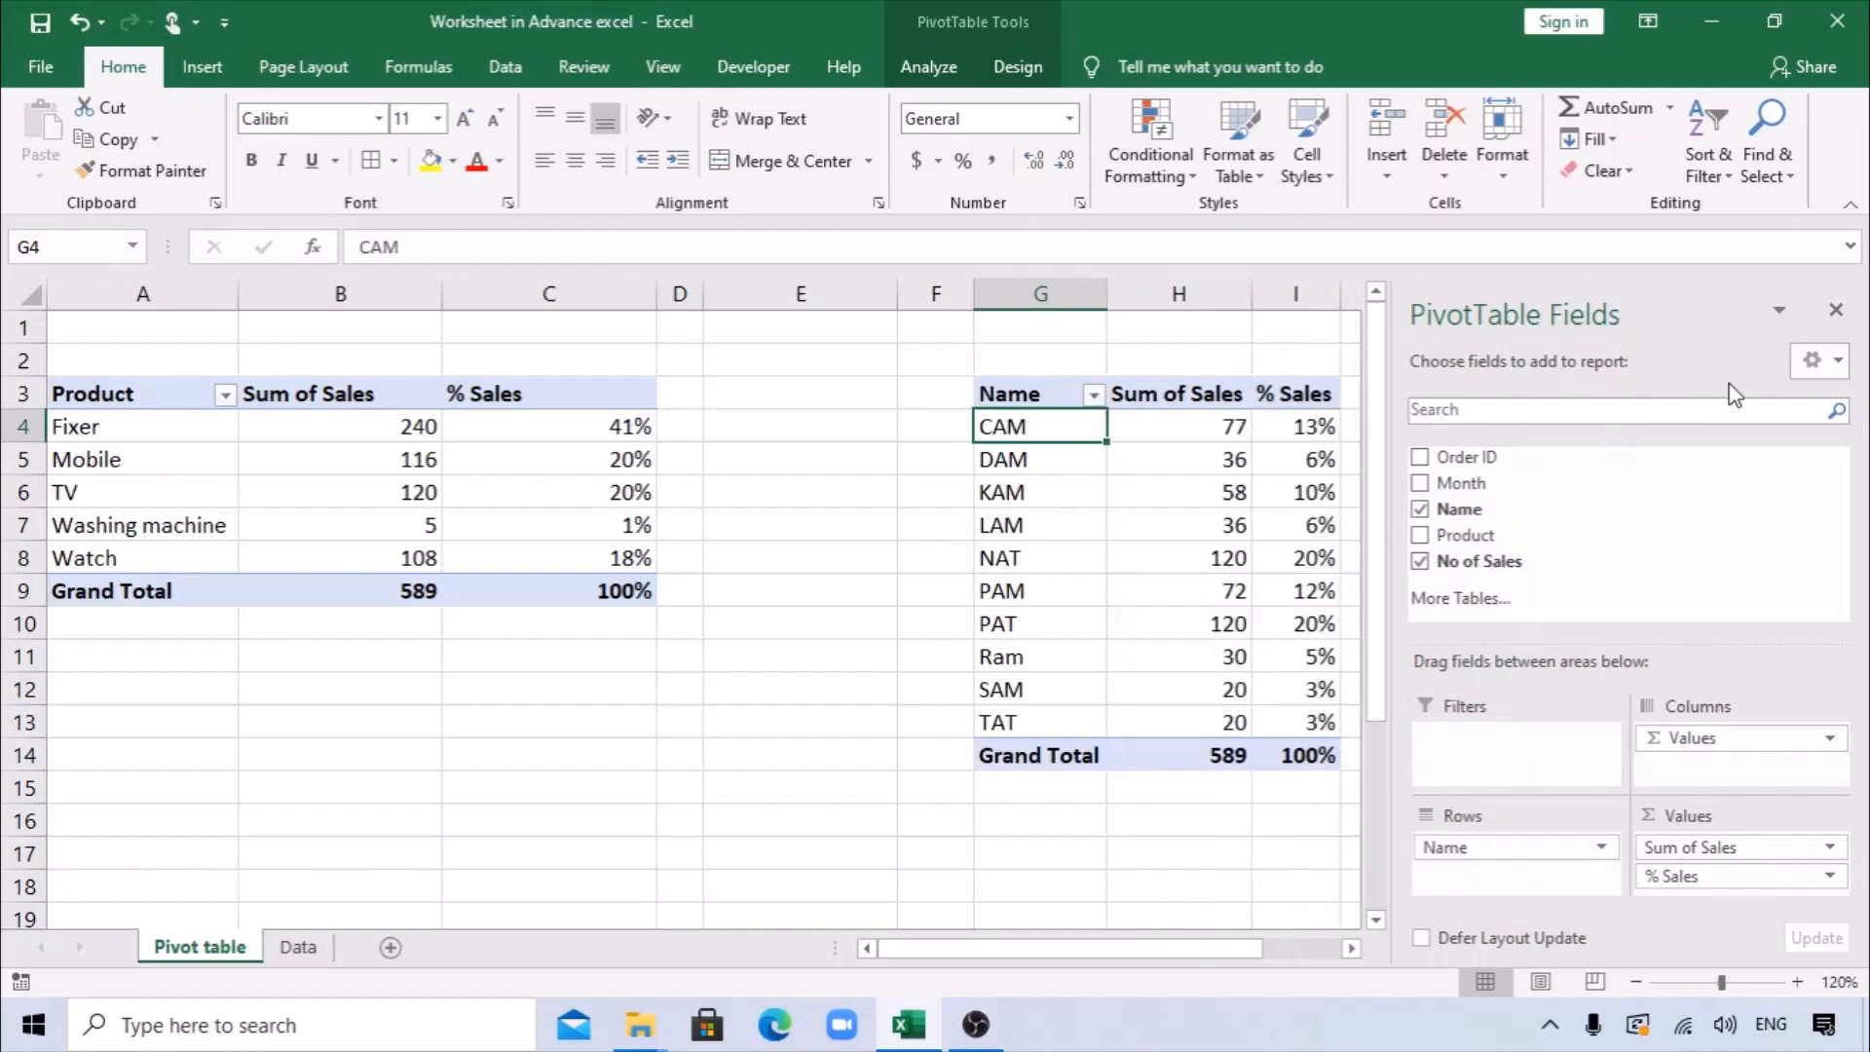
{"action": "left_click", "coordinate": [1830, 309]}
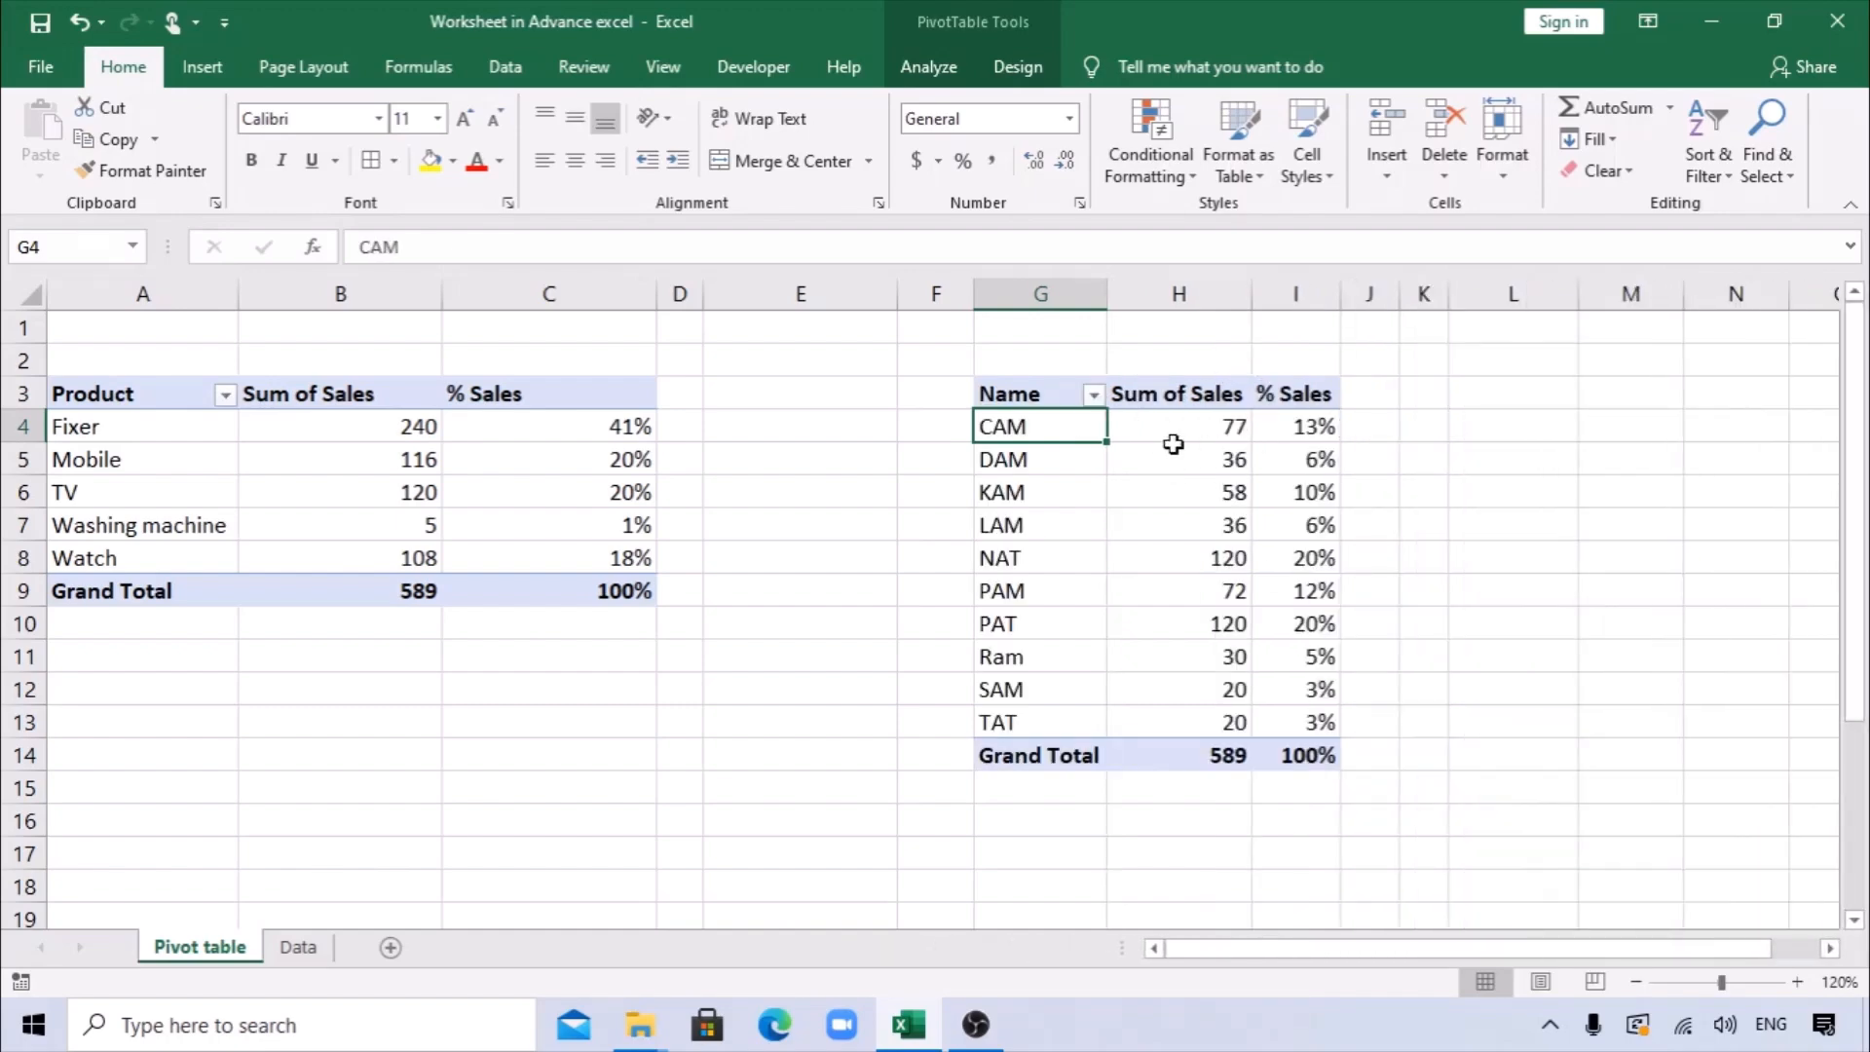
Show the field list for the copied PivotTable and add Month as a report filter.
{"action": "mouse_move", "coordinate": [1174, 445]}
{"action": "right_click", "coordinate": [1123, 523]}
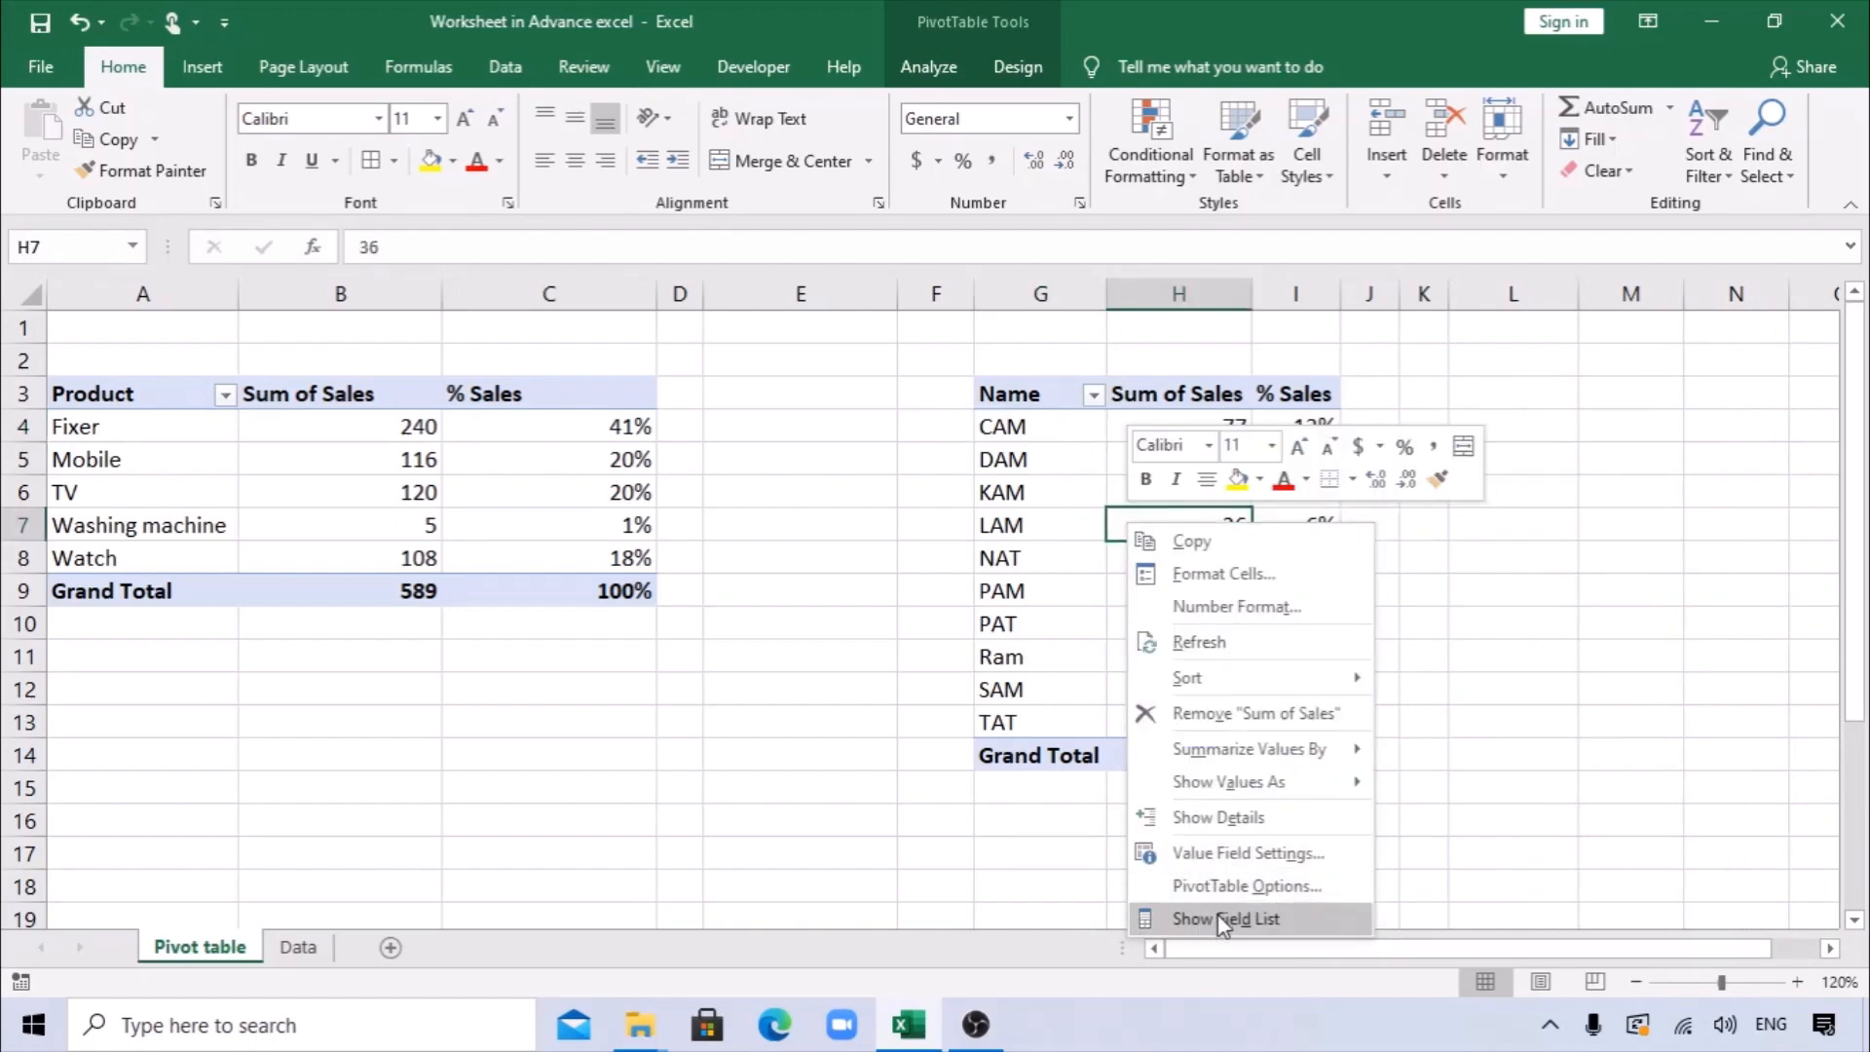
{"action": "left_click", "coordinate": [1219, 917]}
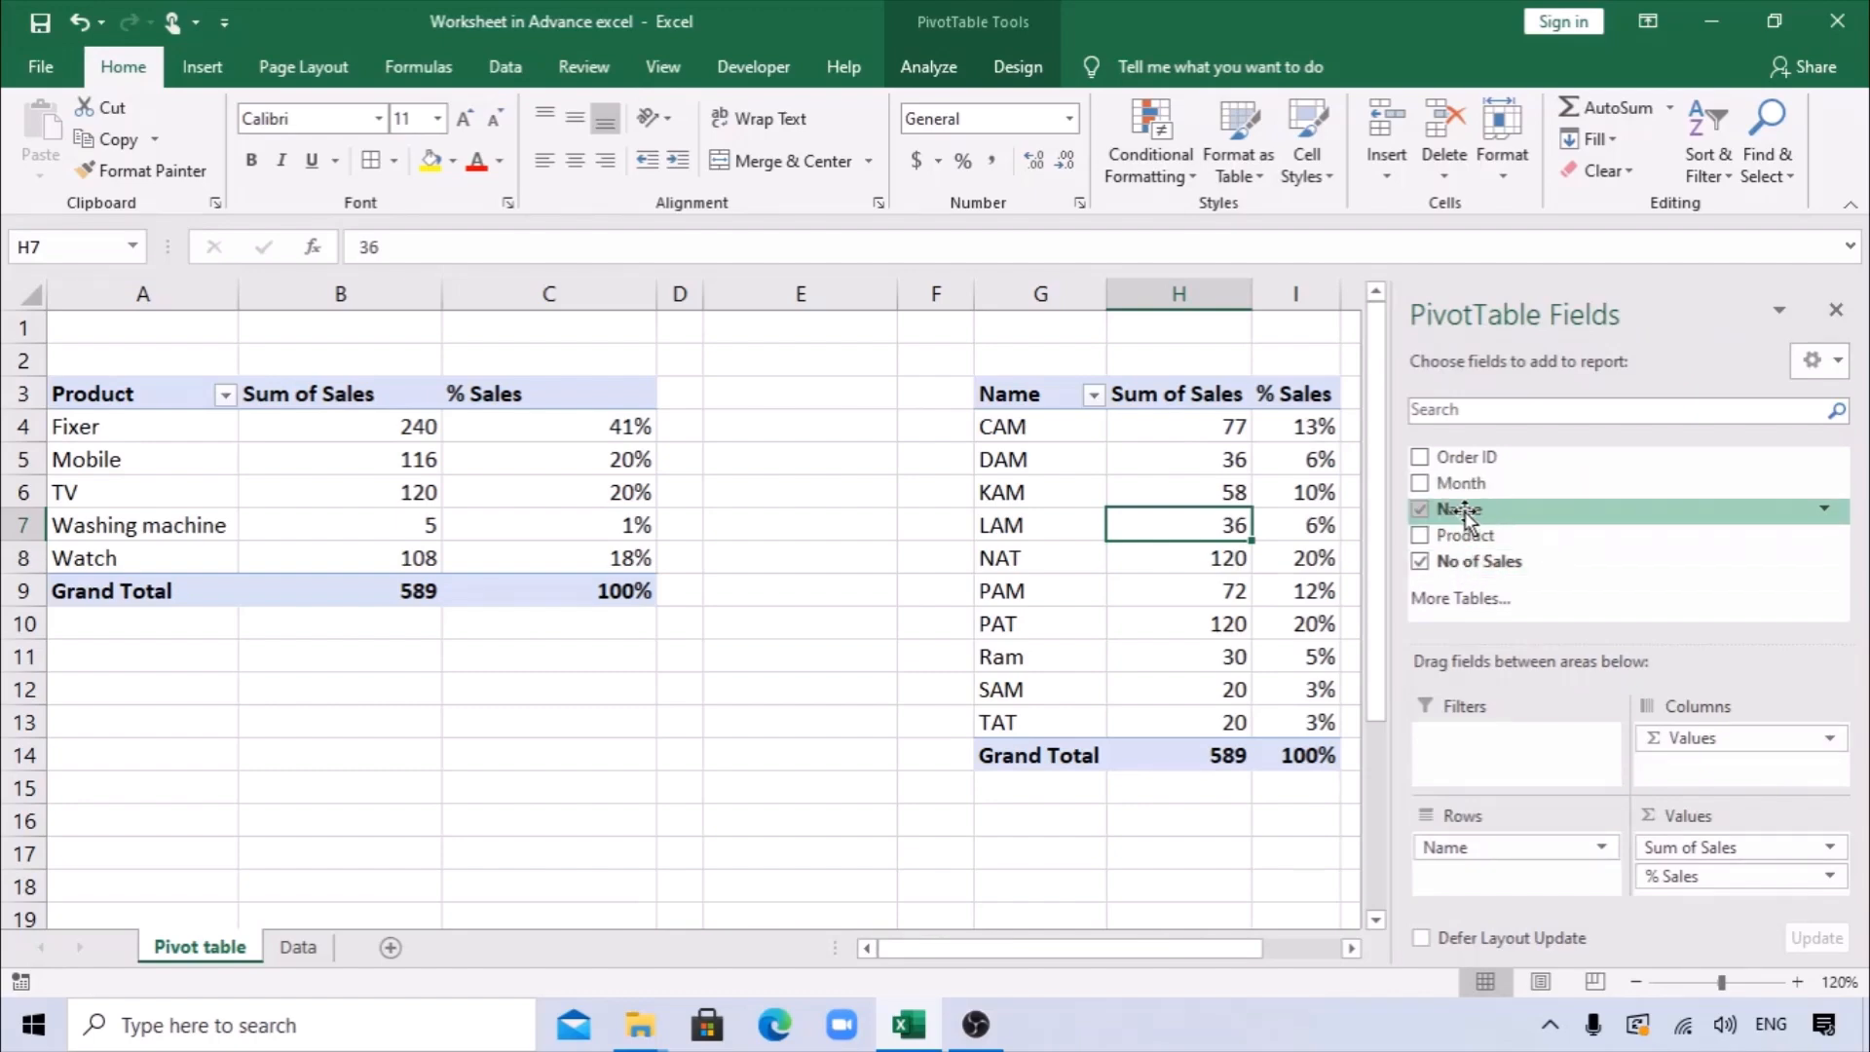
{"action": "left_click_drag", "start_coordinate": [1472, 487], "coordinate": [1465, 738]}
Filter the Name PivotTable's Month to 16-Jan-19, 16-Feb-19 and 18-Mar-19, and close the field list.
{"action": "left_click", "coordinate": [1240, 331]}
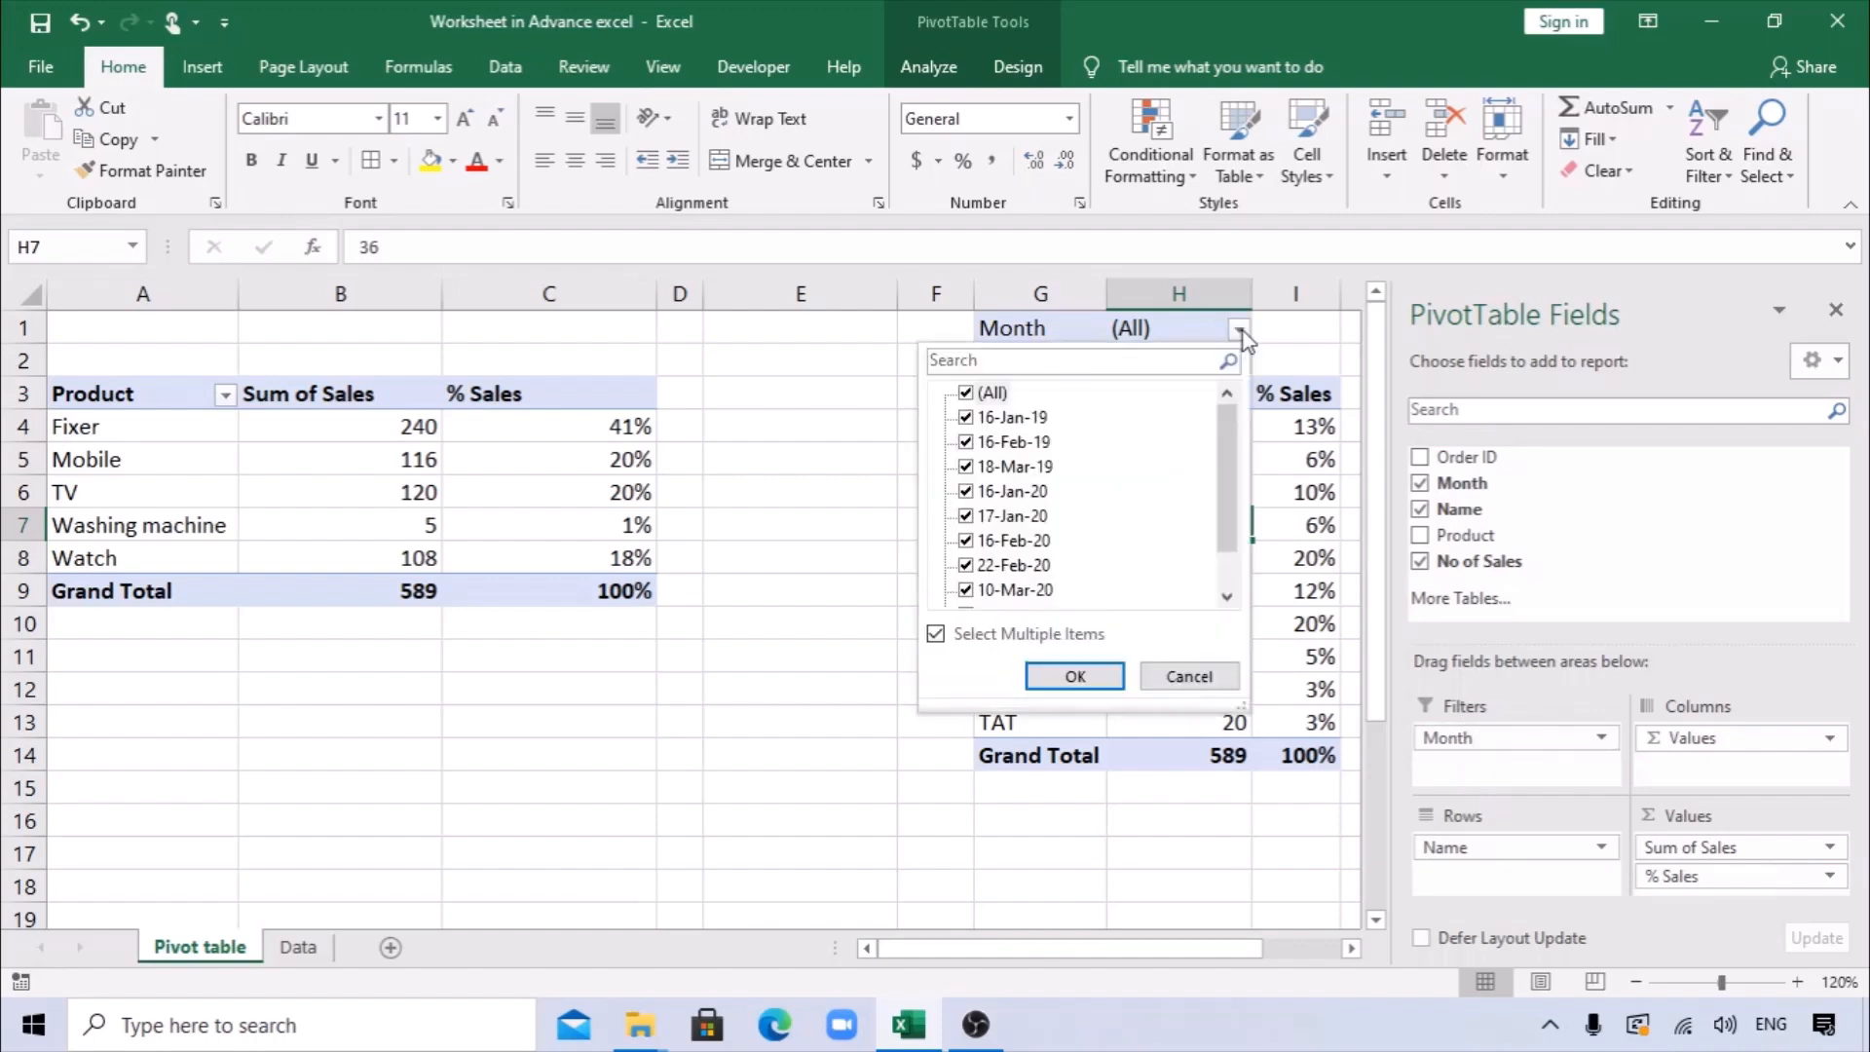
{"action": "left_click", "coordinate": [963, 394]}
{"action": "left_click", "coordinate": [965, 392]}
{"action": "left_click", "coordinate": [965, 417]}
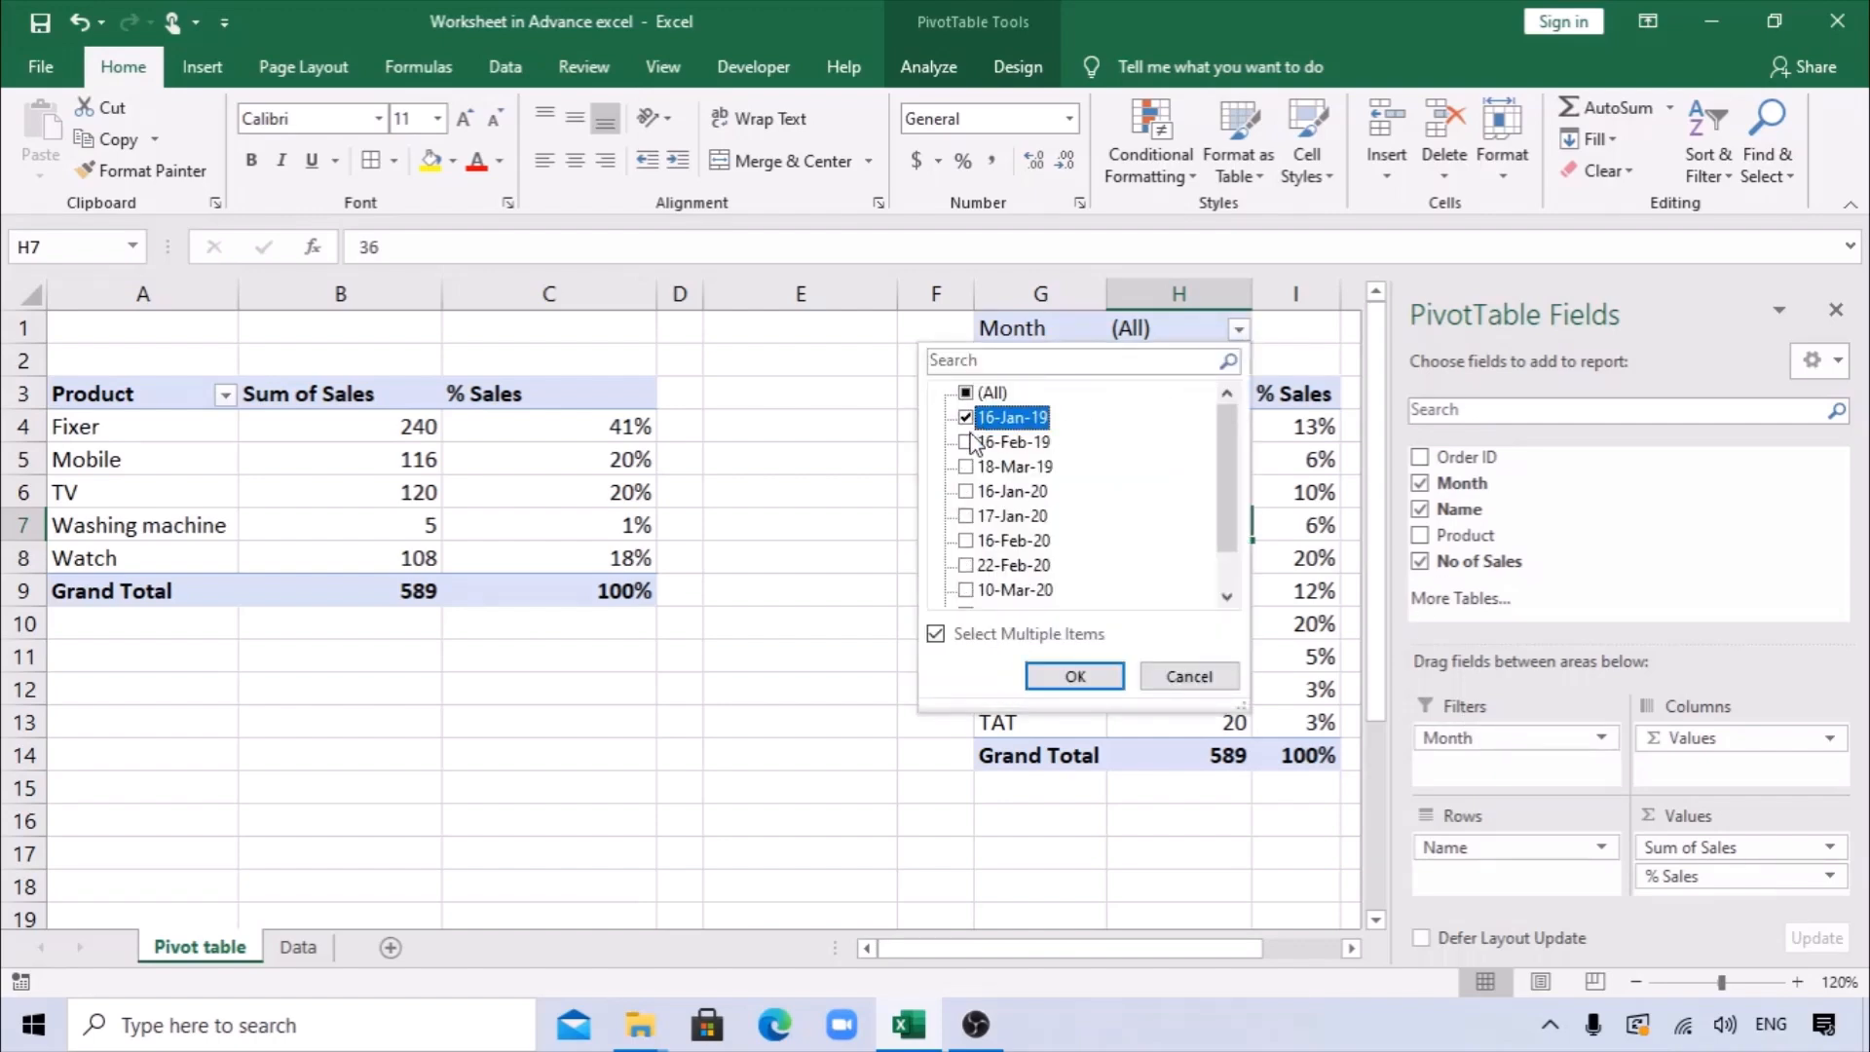
{"action": "left_click", "coordinate": [965, 441]}
{"action": "left_click", "coordinate": [965, 466]}
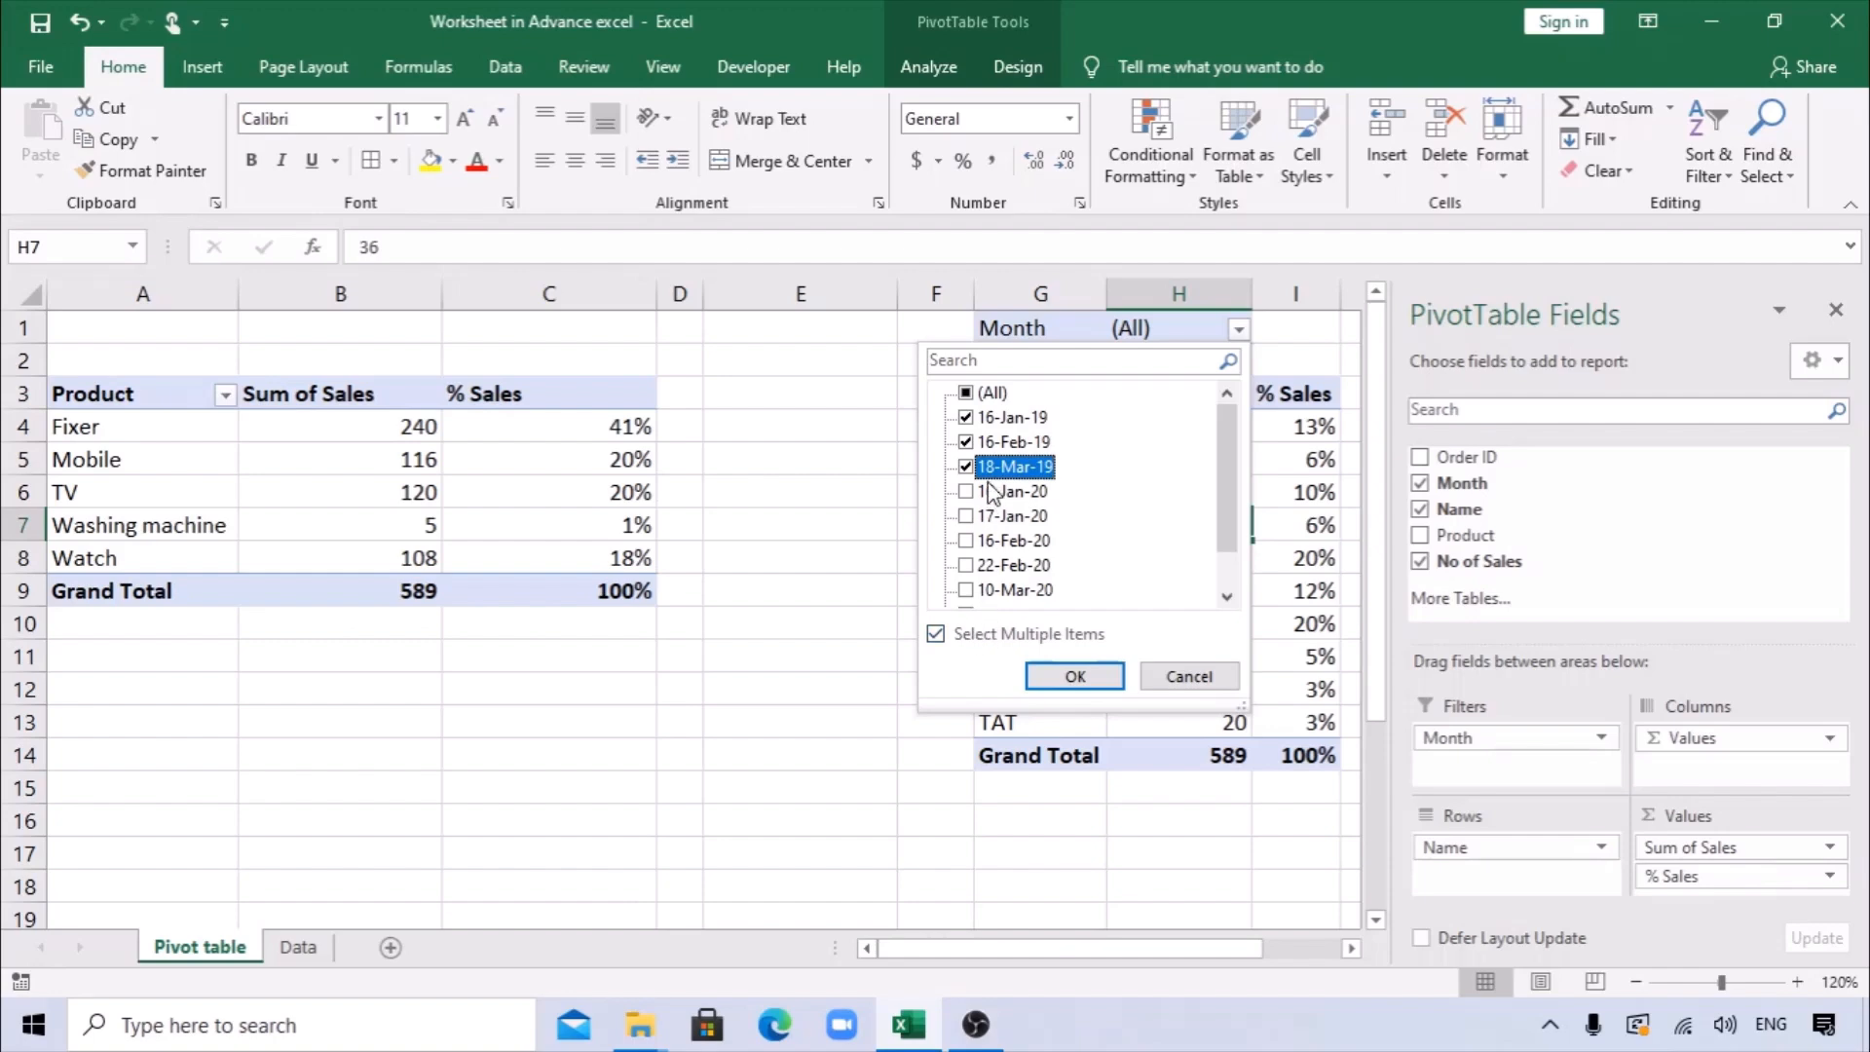
{"action": "left_click", "coordinate": [1075, 676]}
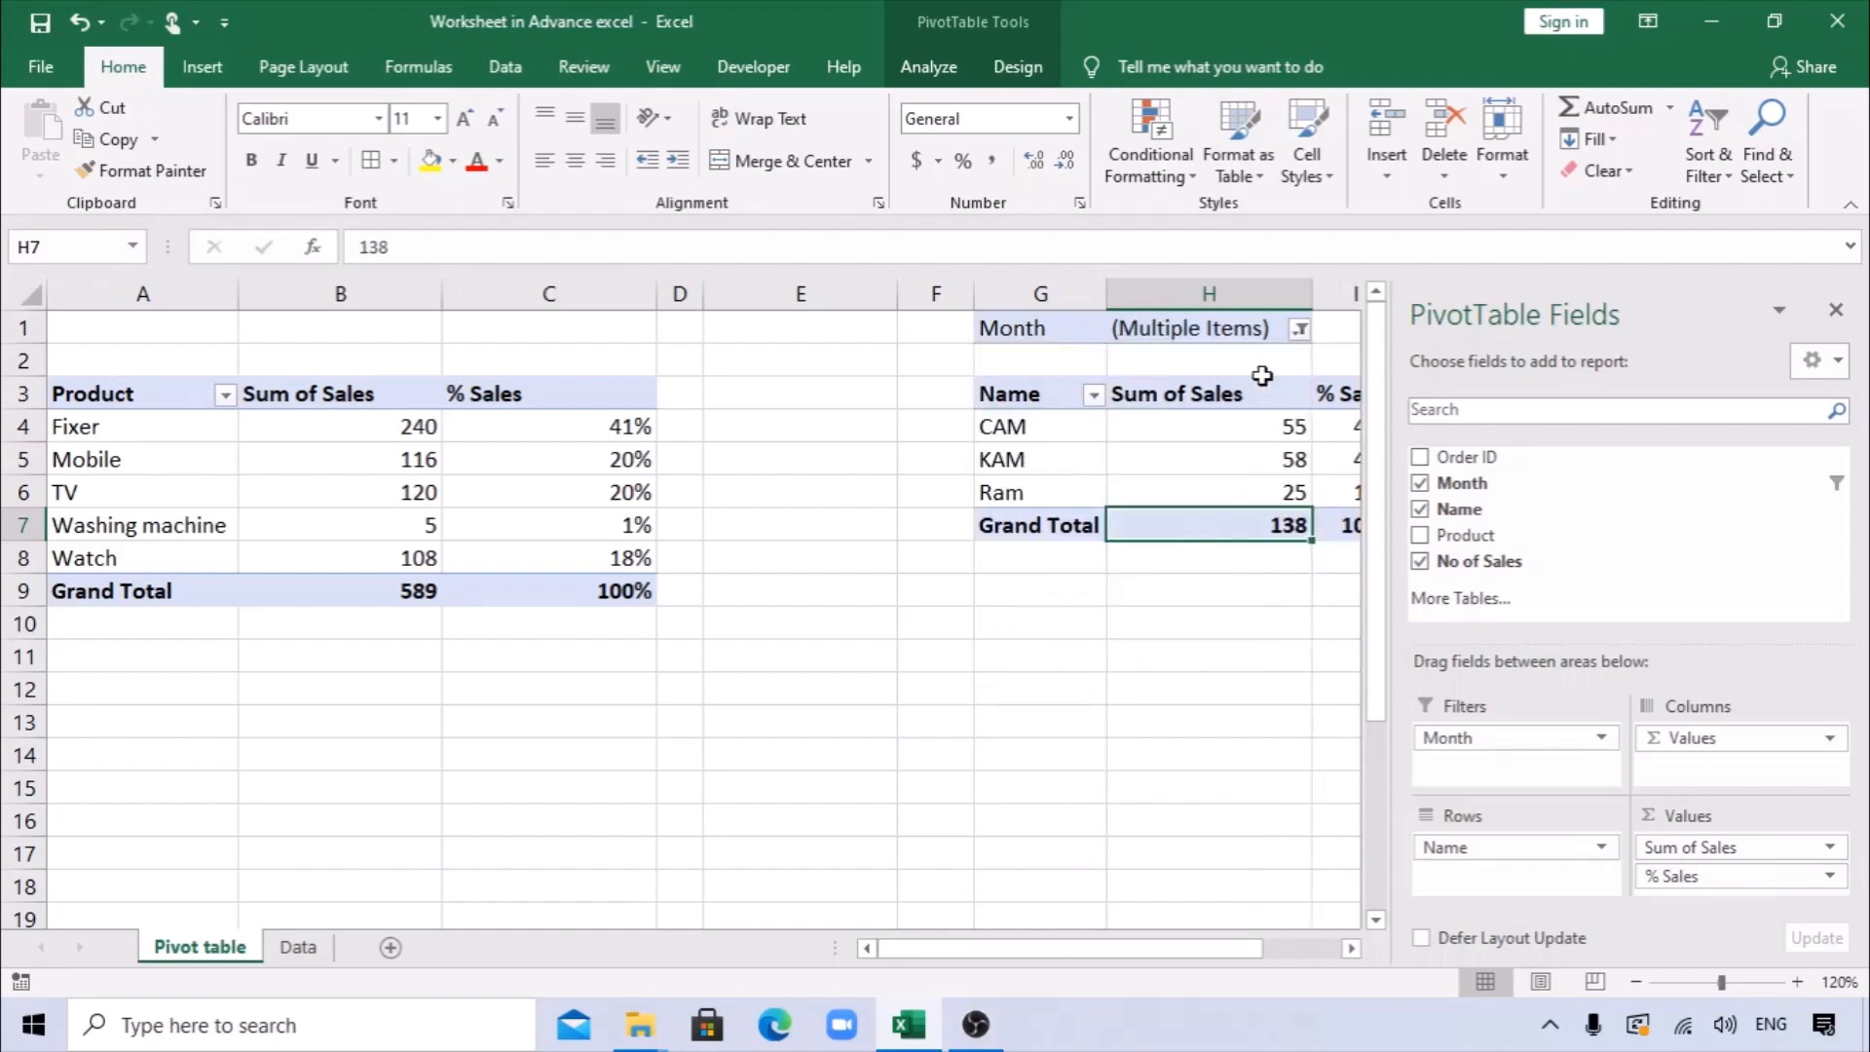
{"action": "left_click", "coordinate": [1836, 310]}
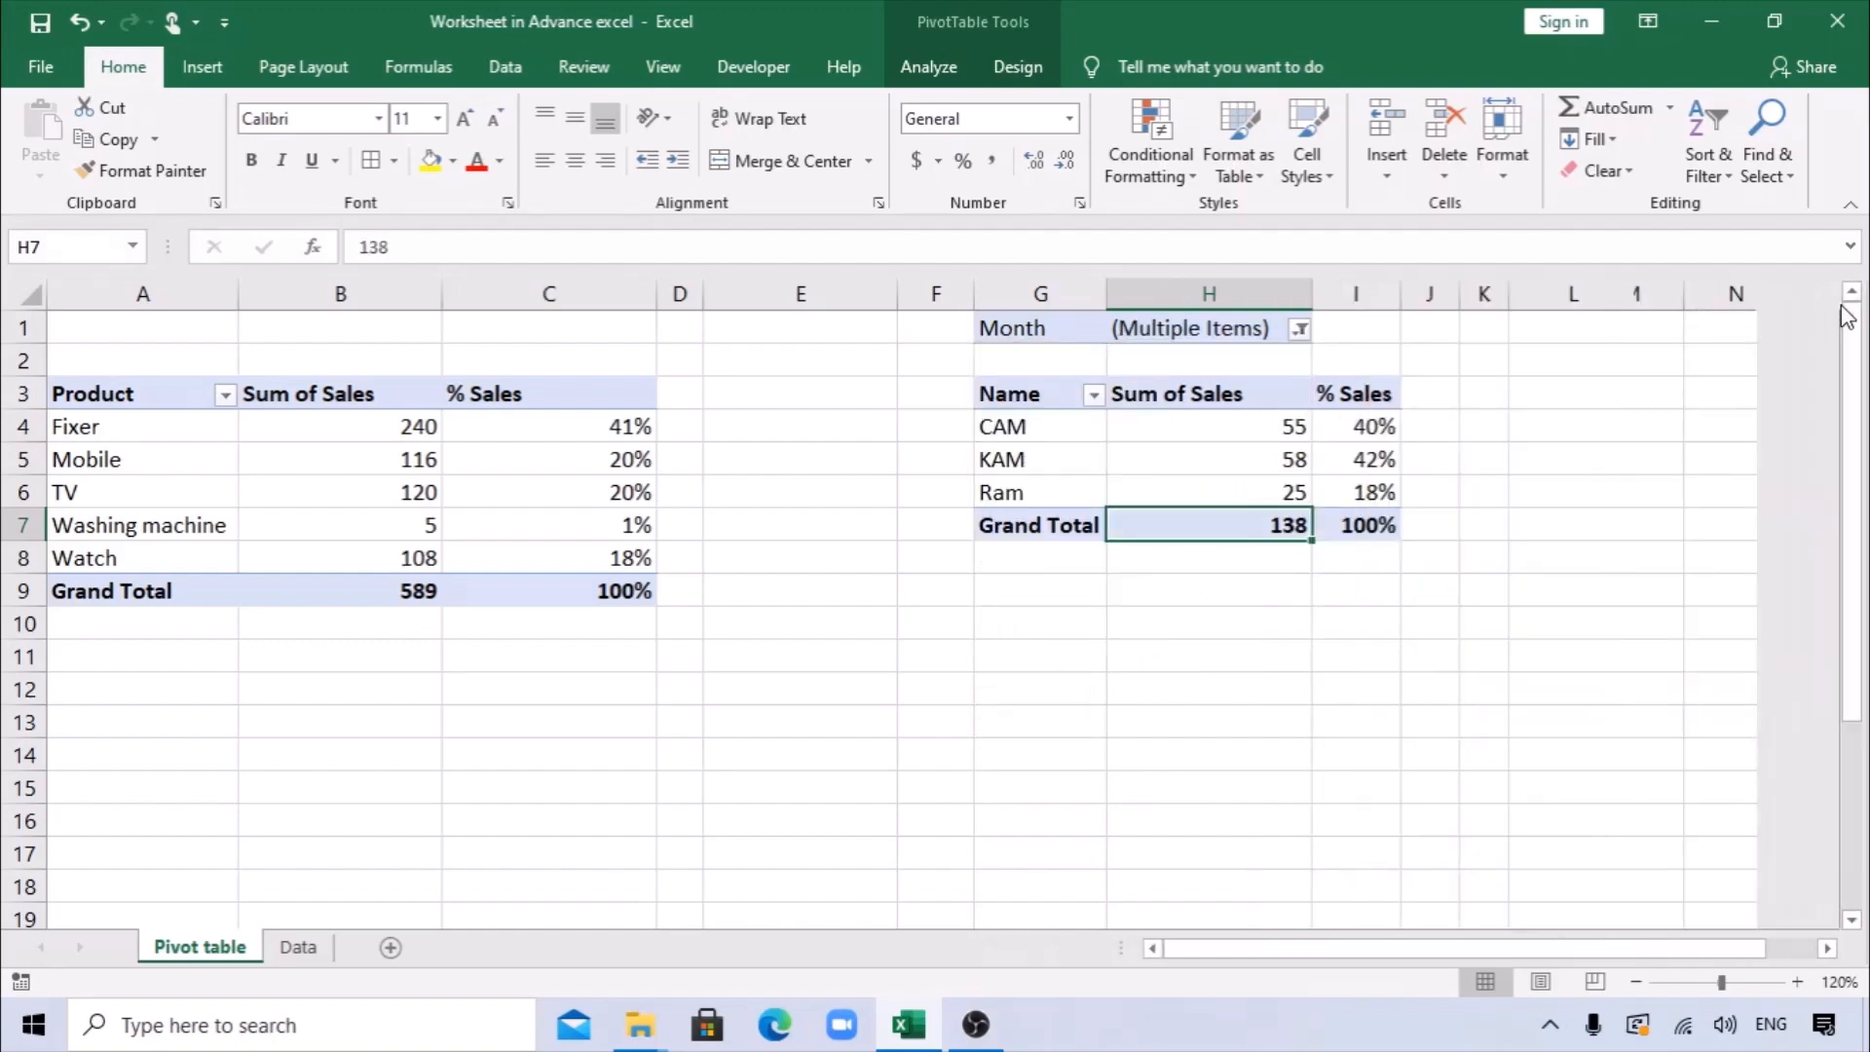
Exclude 16-Jan-19 from the Name PivotTable's Month filter.
{"action": "left_click", "coordinate": [1300, 329]}
{"action": "left_click", "coordinate": [1026, 418]}
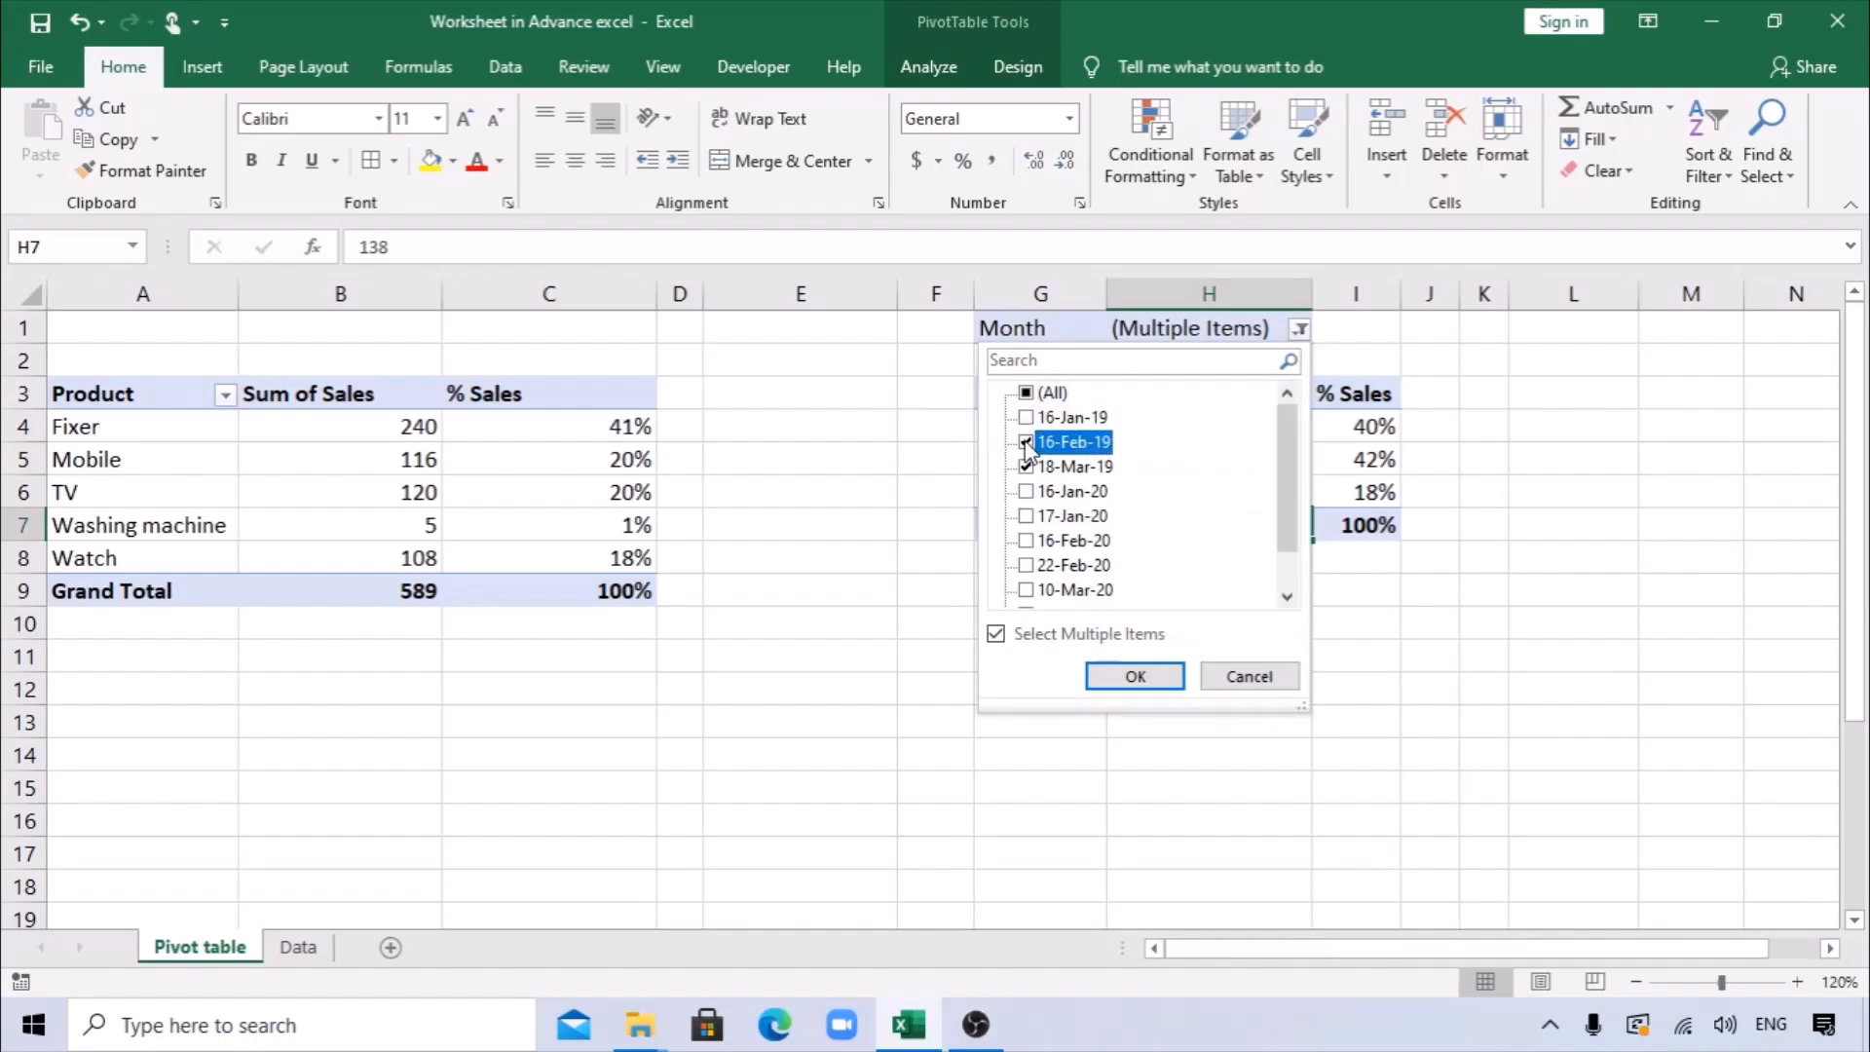
{"action": "left_click", "coordinate": [1118, 672]}
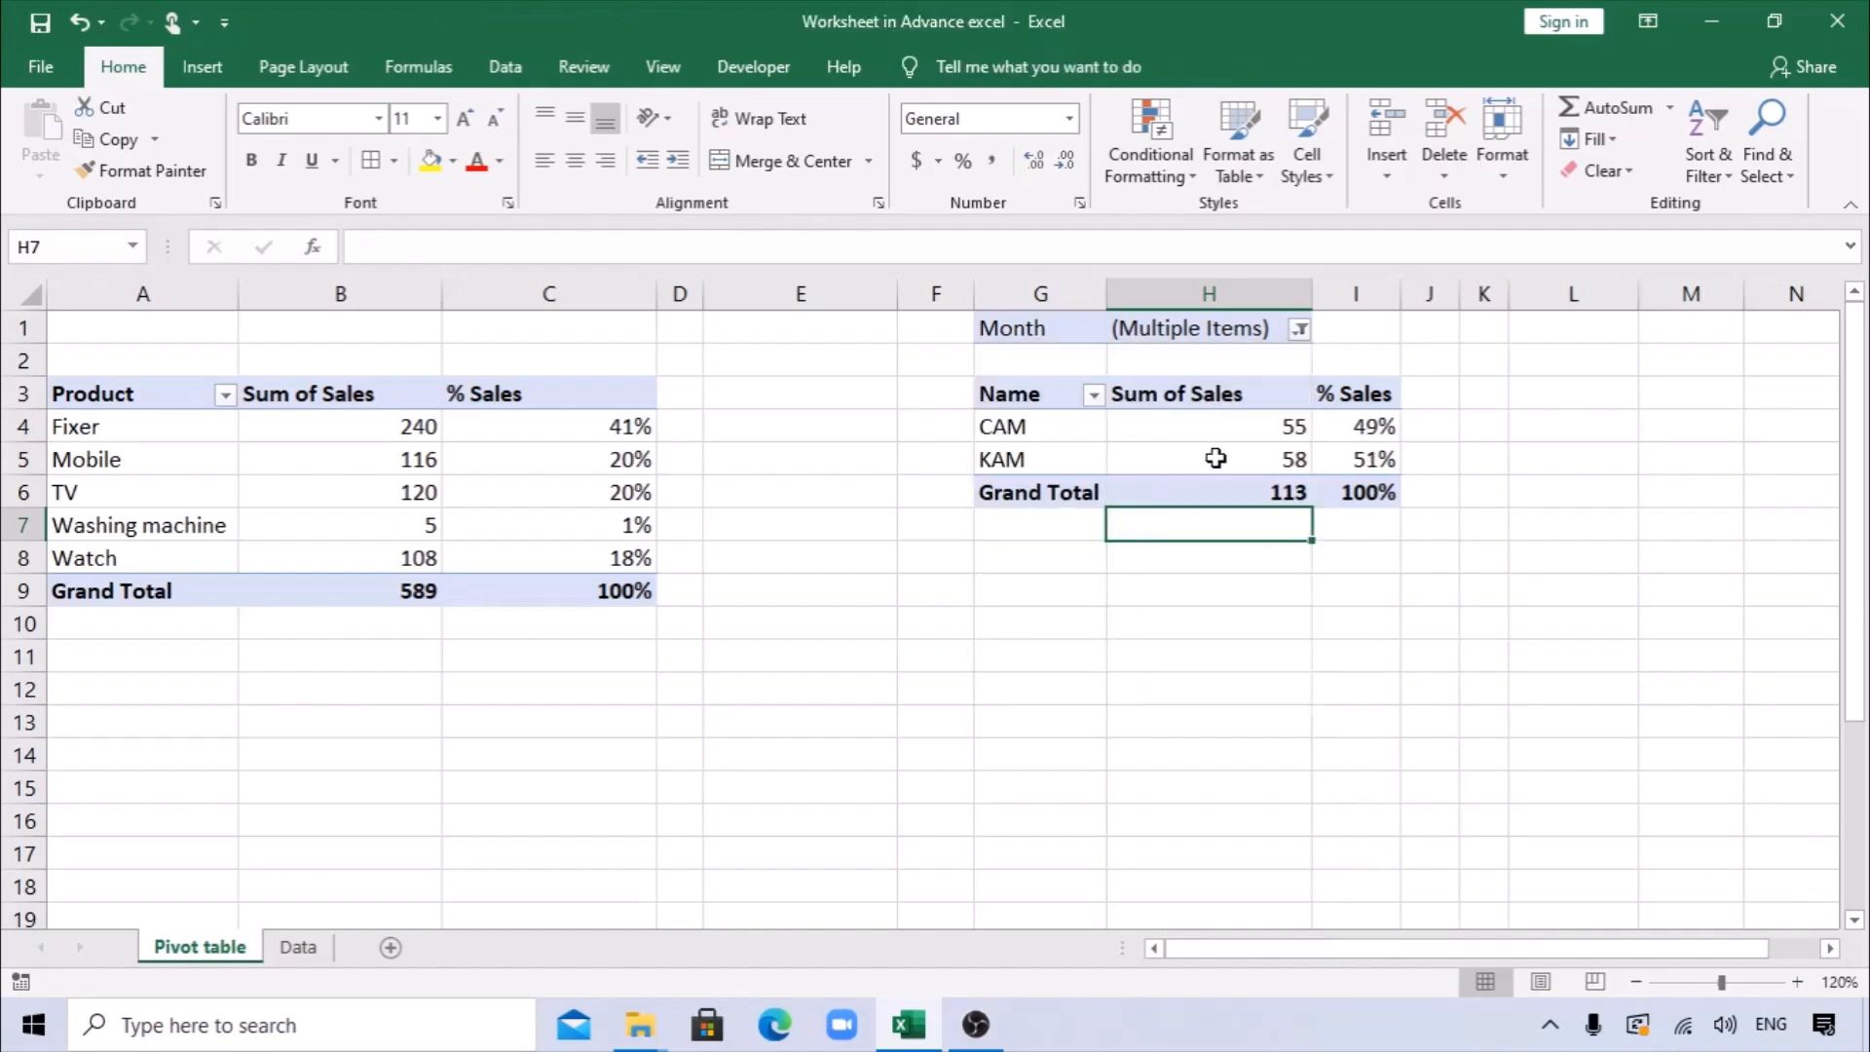
Reset the Name PivotTable's Month report filter to (All).
{"action": "left_click", "coordinate": [1300, 331]}
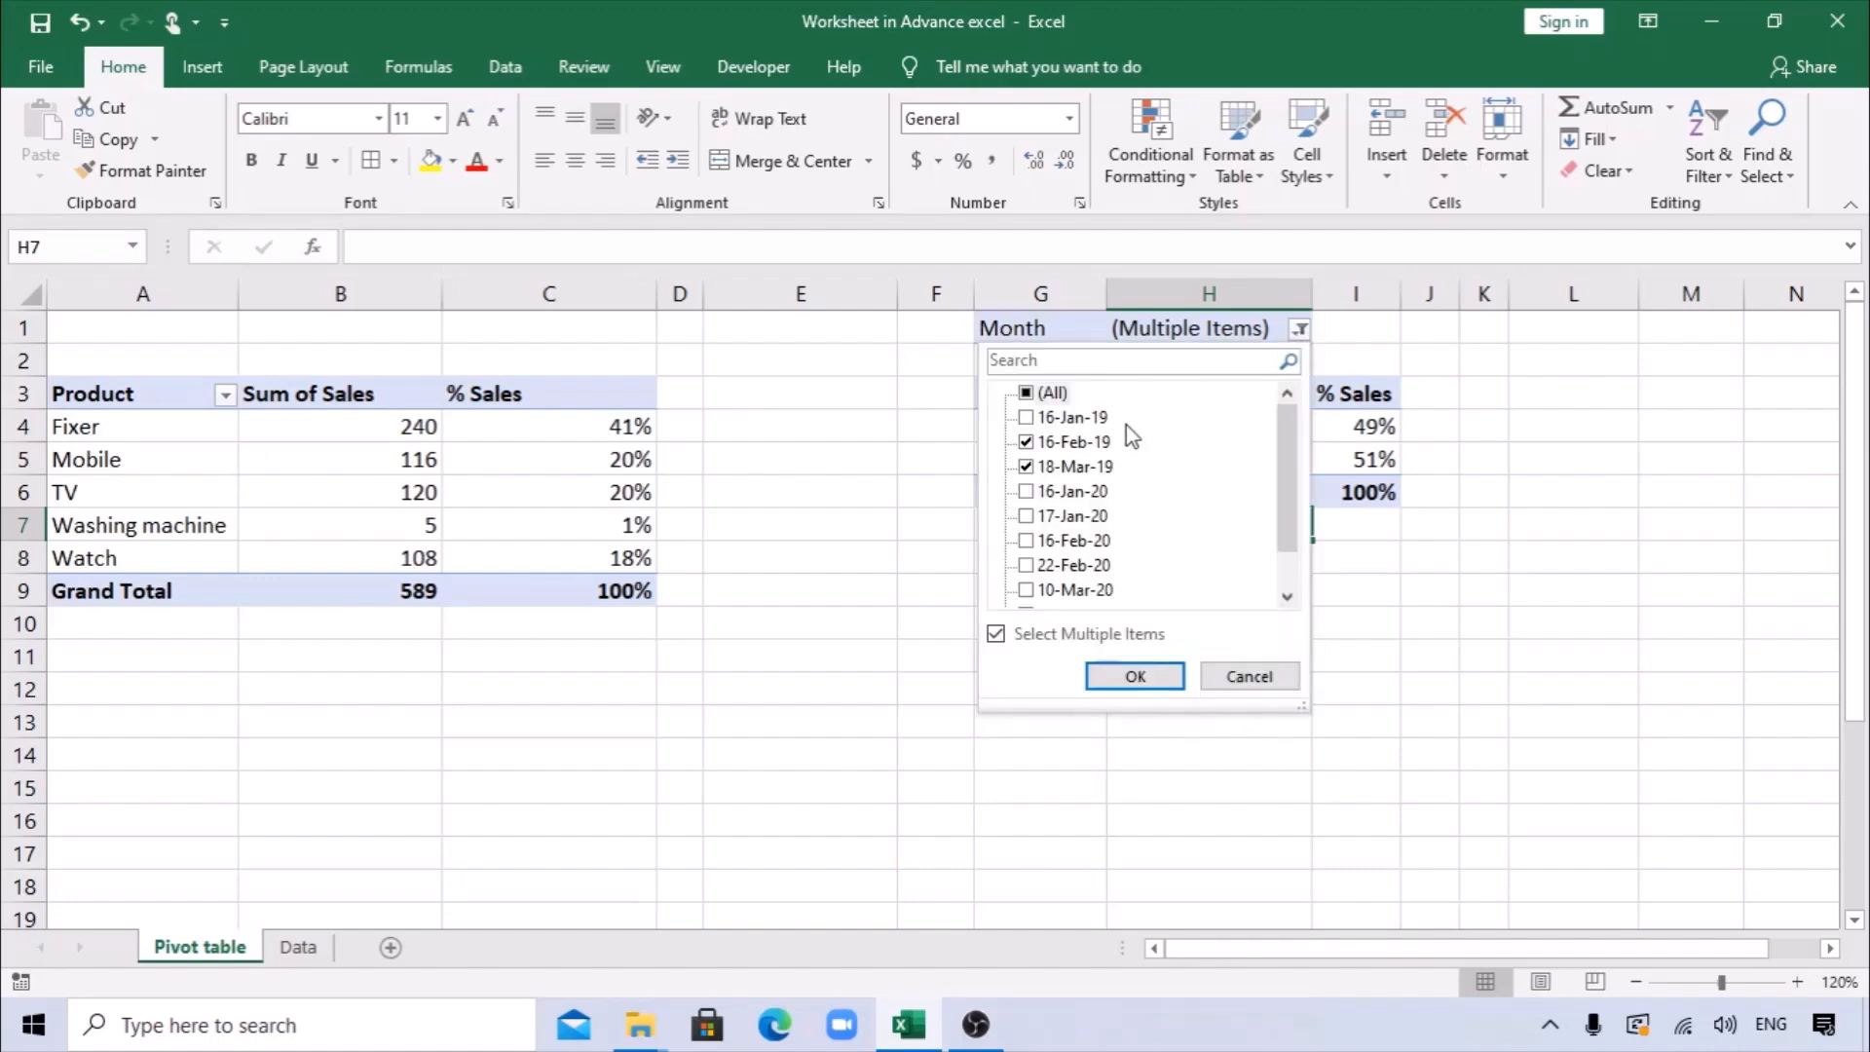
{"action": "left_click", "coordinate": [1026, 395]}
{"action": "left_click", "coordinate": [1135, 675]}
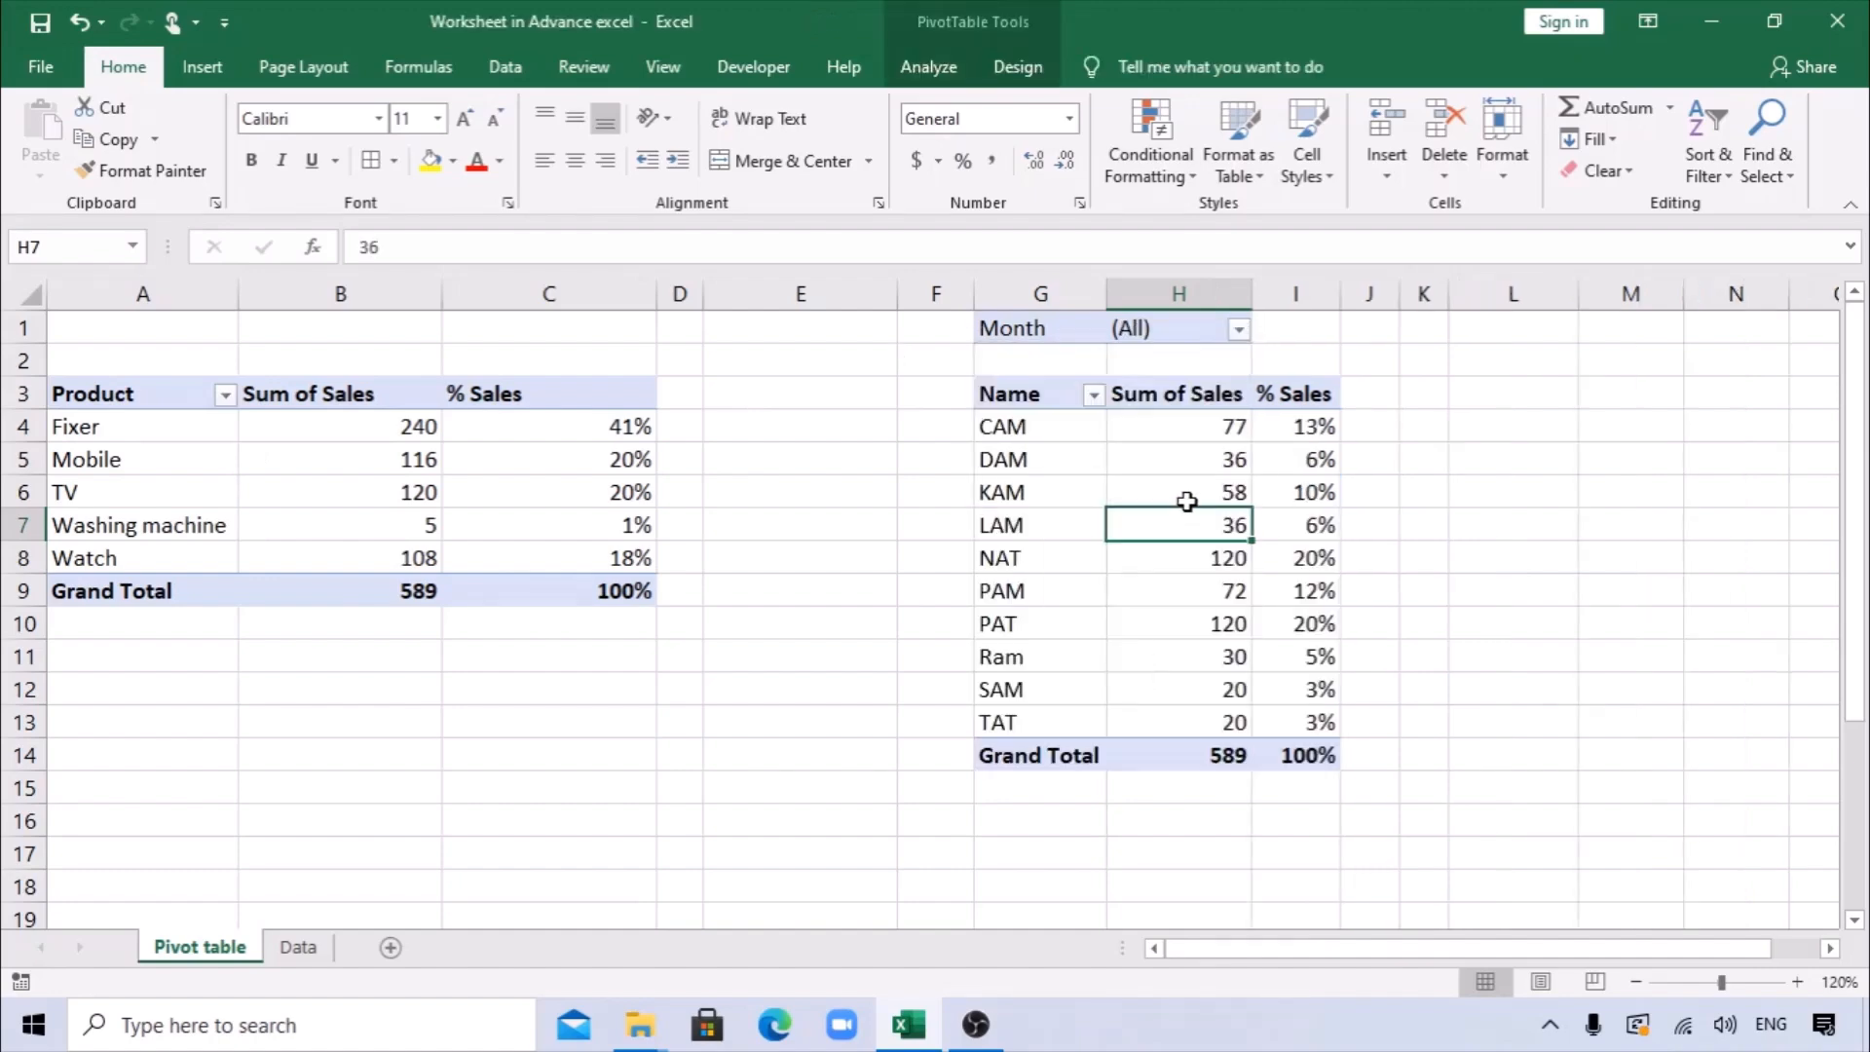
Insert slicers for the Month, Name and Product fields of the Name PivotTable.
{"action": "mouse_move", "coordinate": [1184, 499]}
{"action": "left_click", "coordinate": [202, 66]}
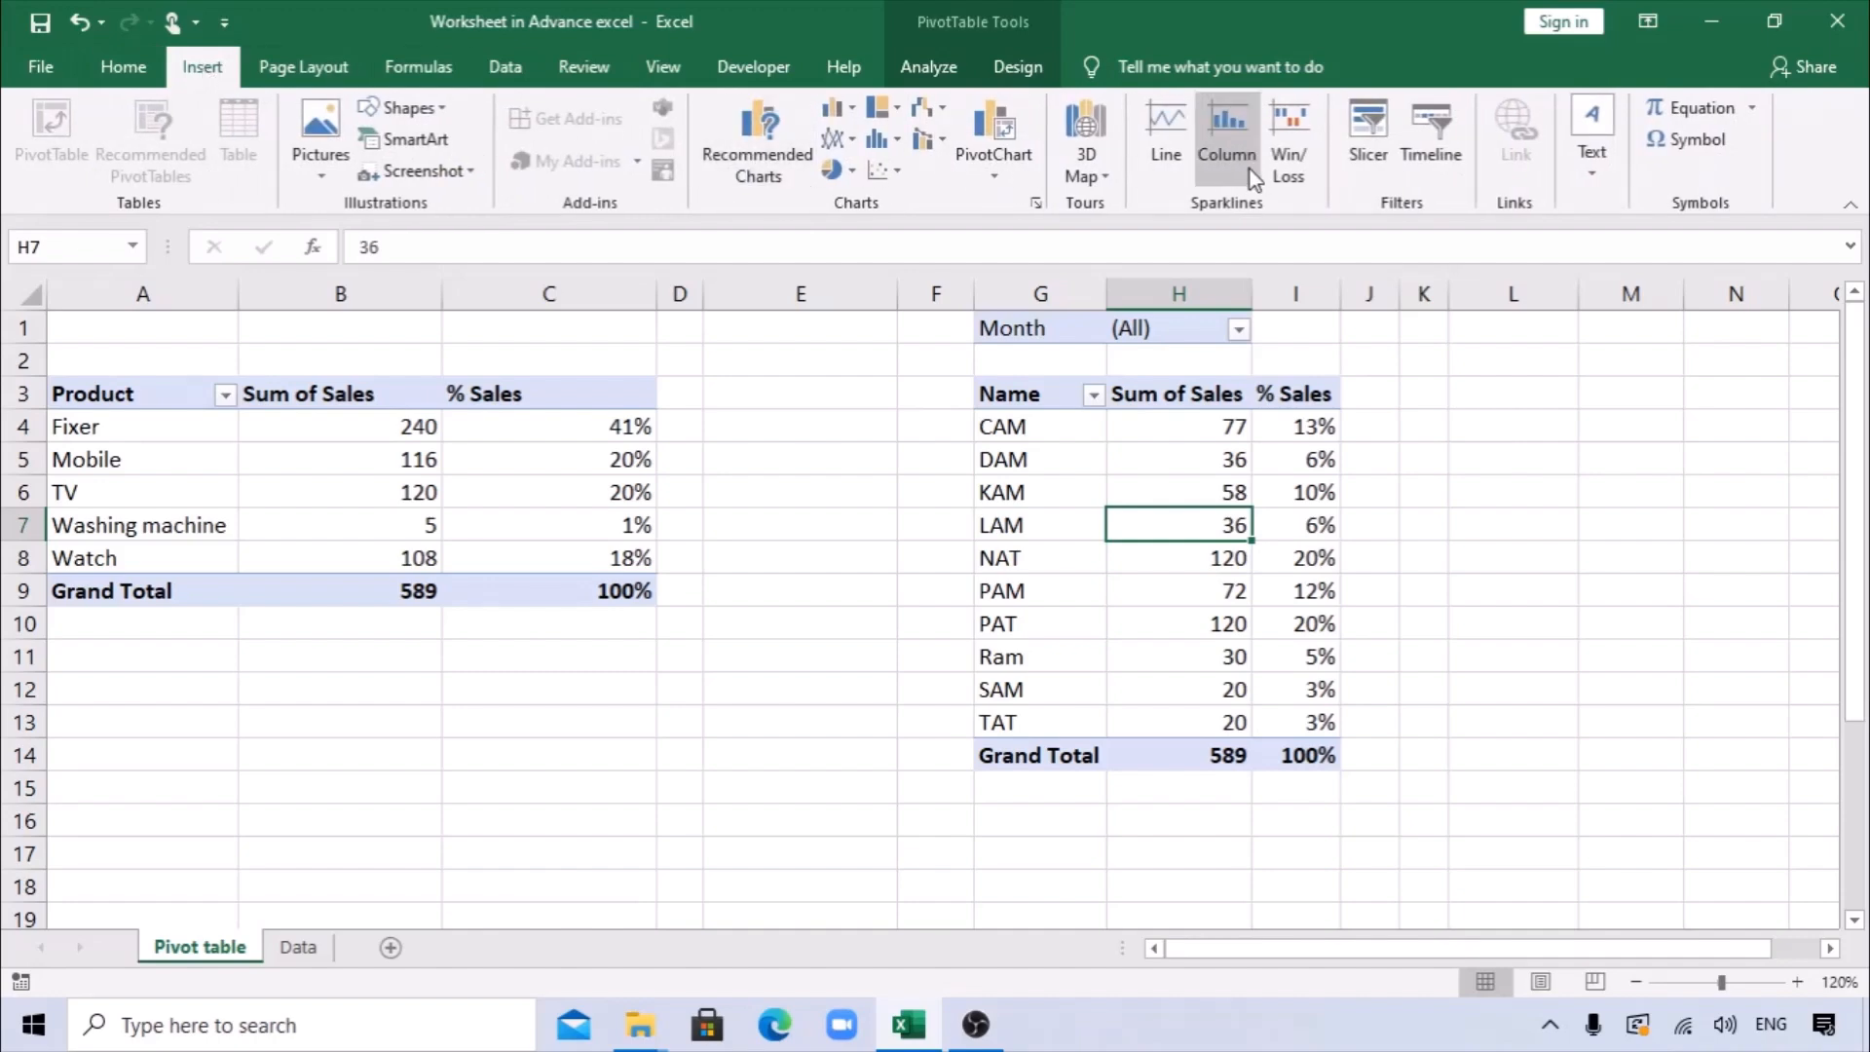
{"action": "left_click", "coordinate": [1371, 125]}
{"action": "left_click_drag", "start_coordinate": [1241, 288], "coordinate": [1450, 302]}
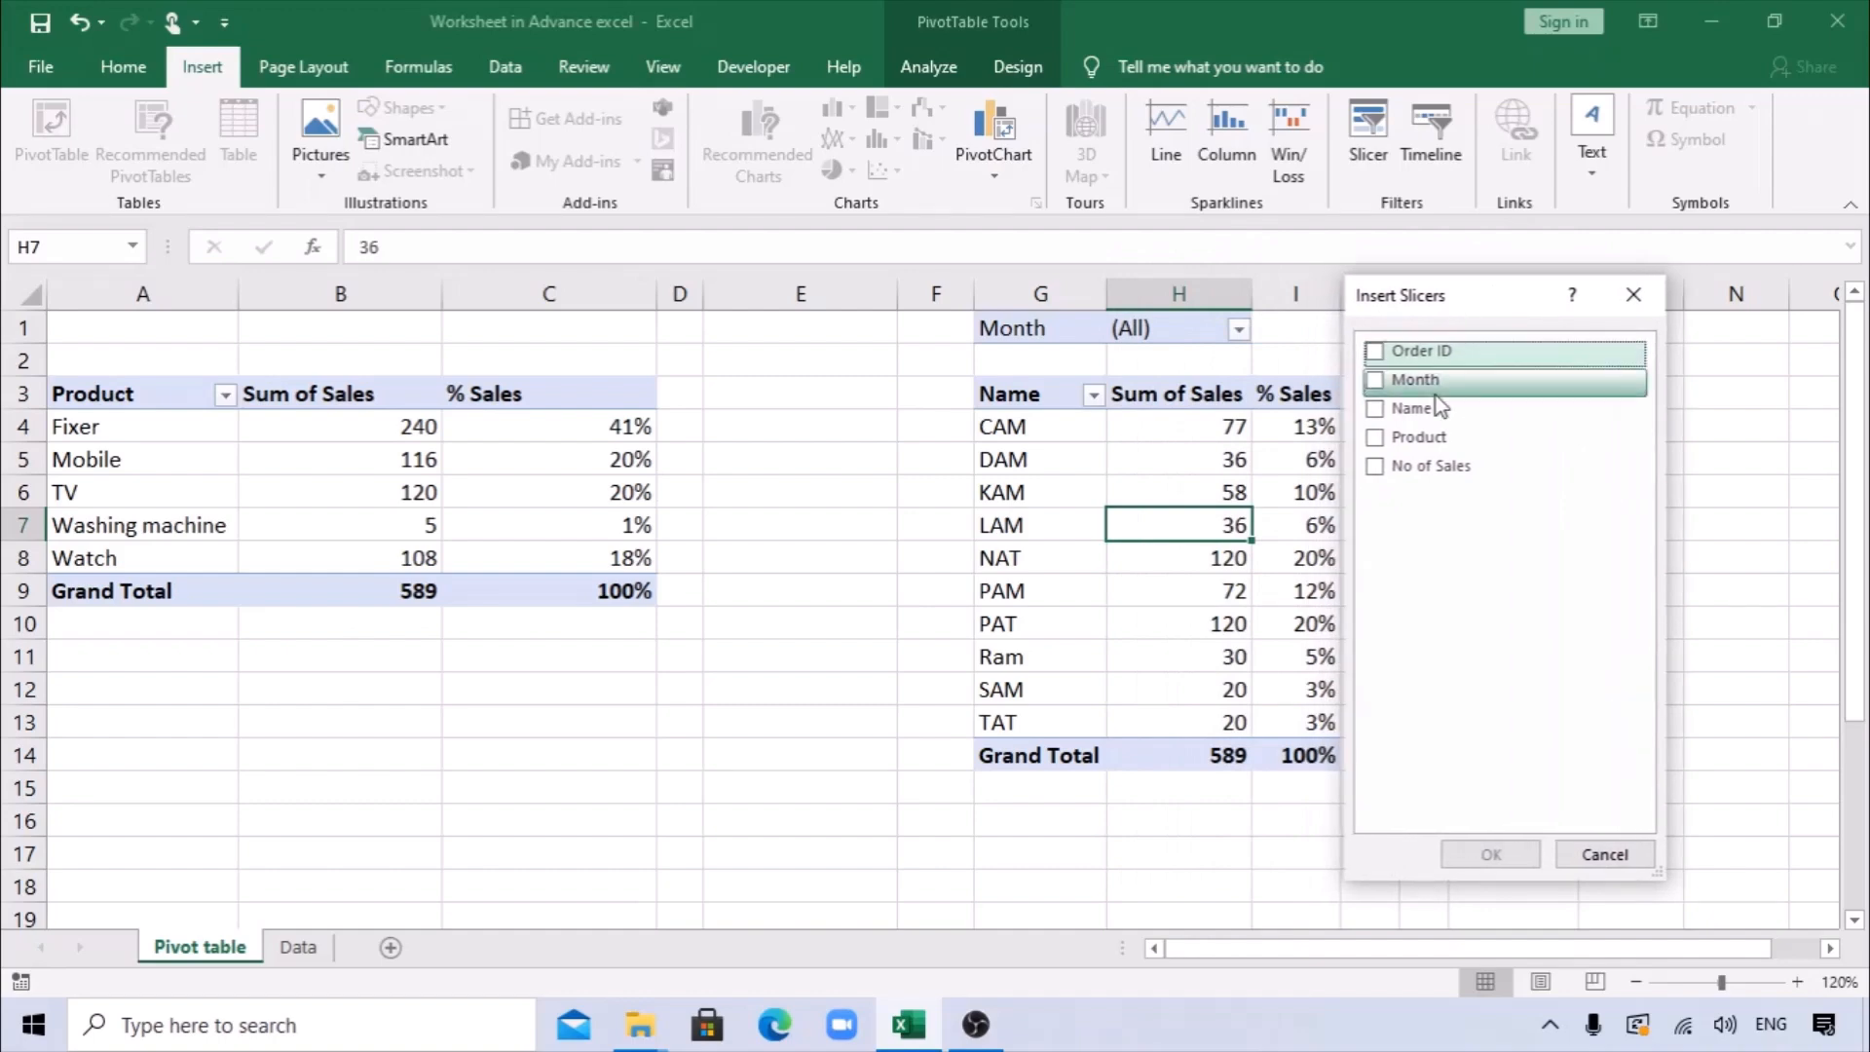
{"action": "left_click", "coordinate": [1382, 388]}
{"action": "left_click", "coordinate": [1382, 411]}
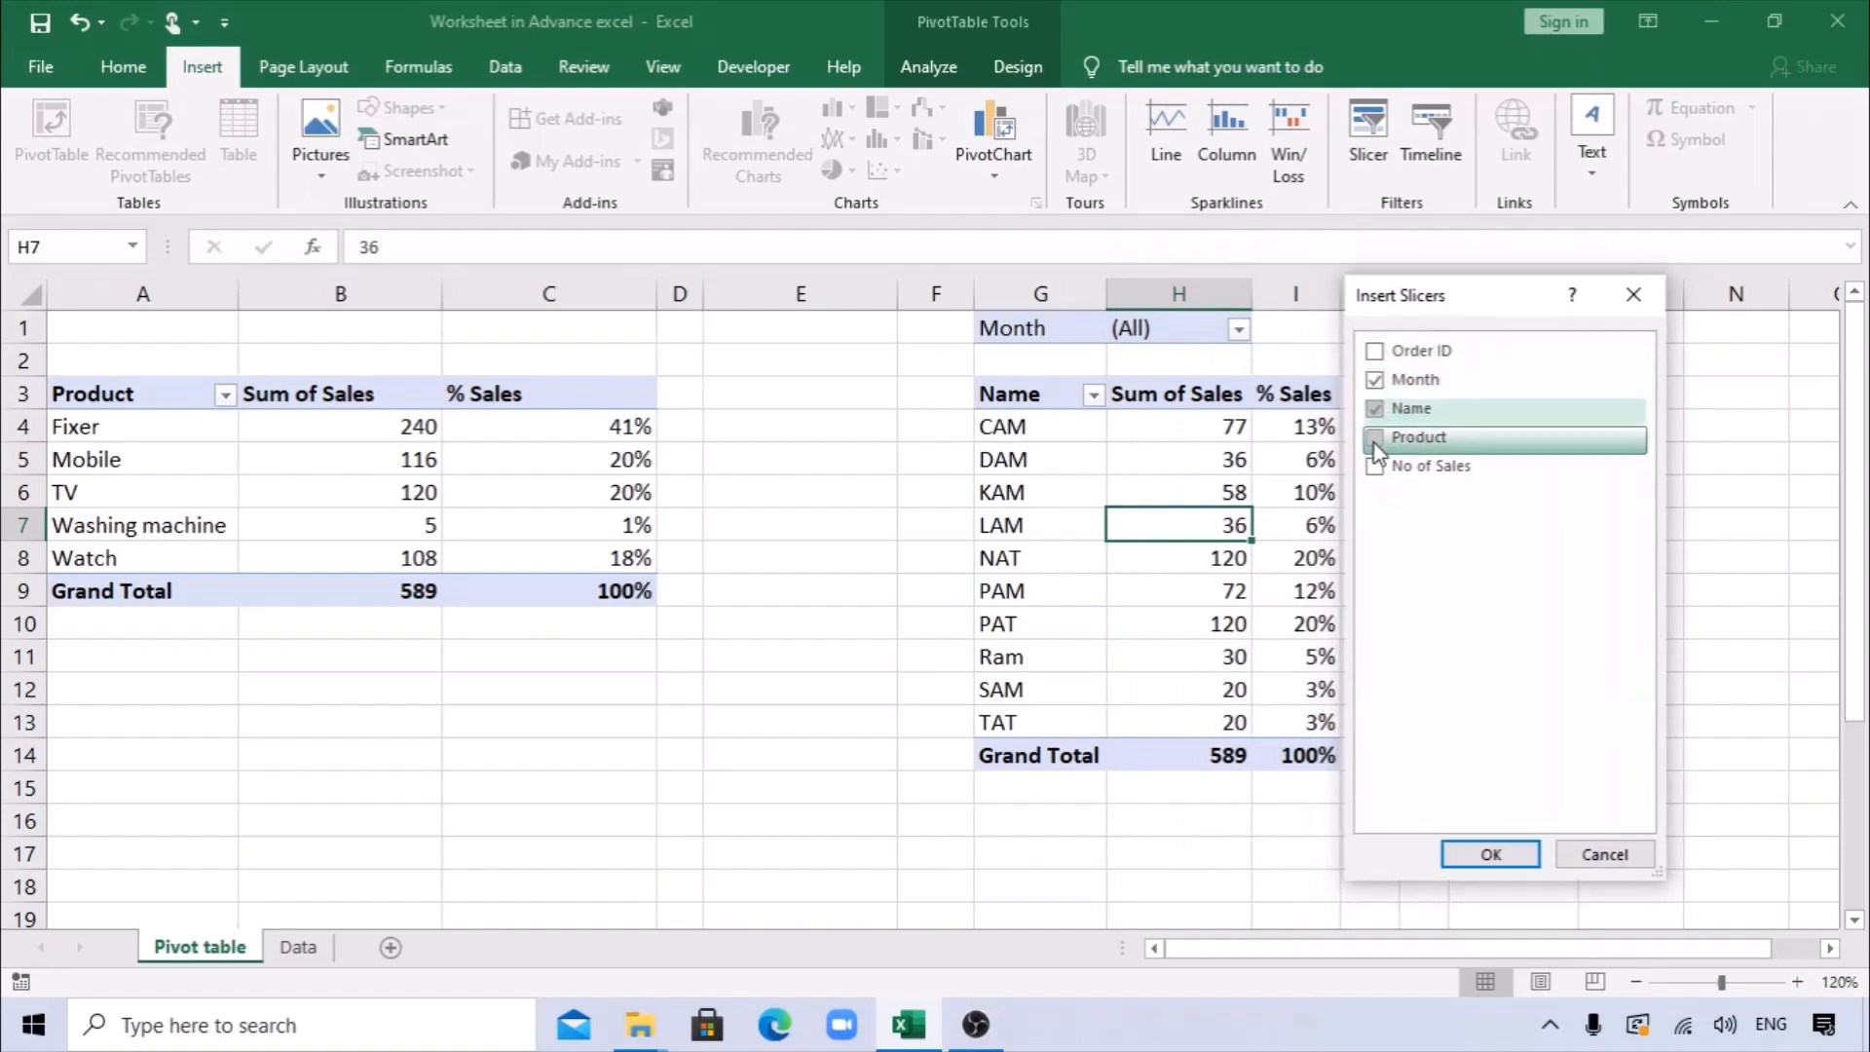
{"action": "left_click", "coordinate": [1376, 440]}
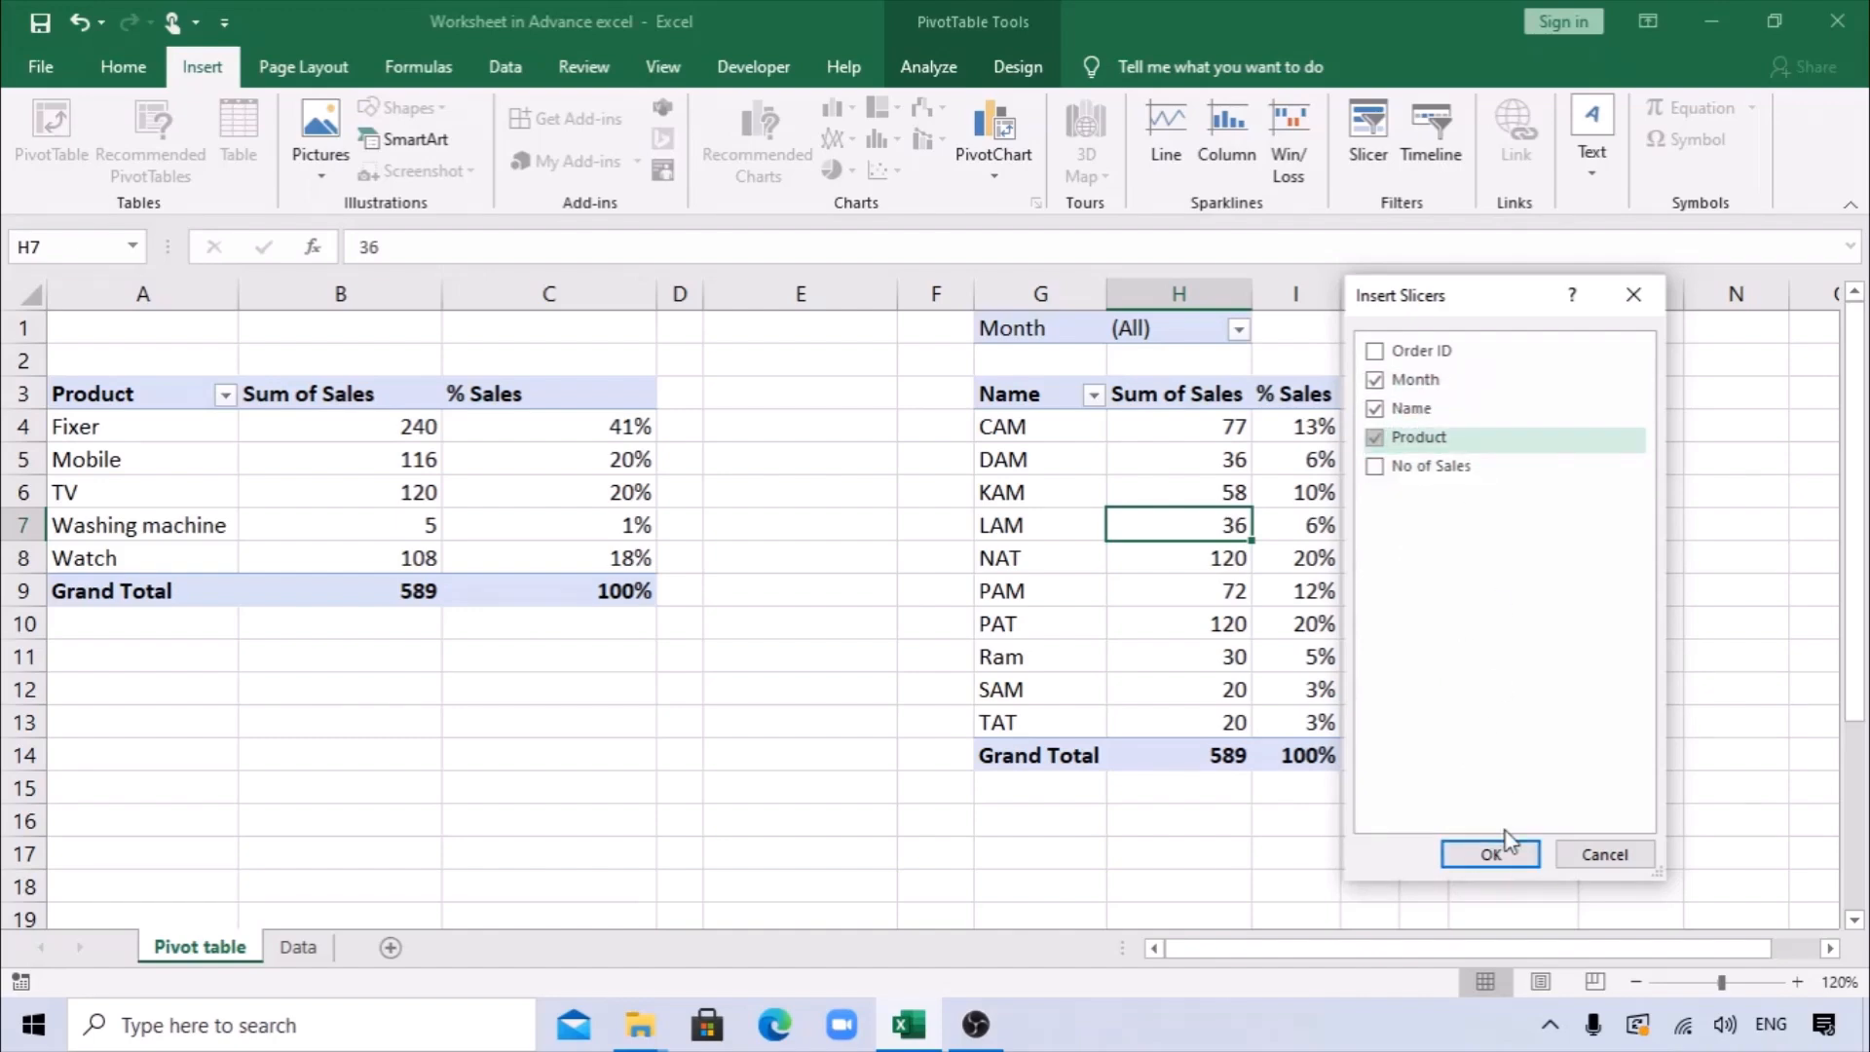
{"action": "left_click", "coordinate": [1495, 854]}
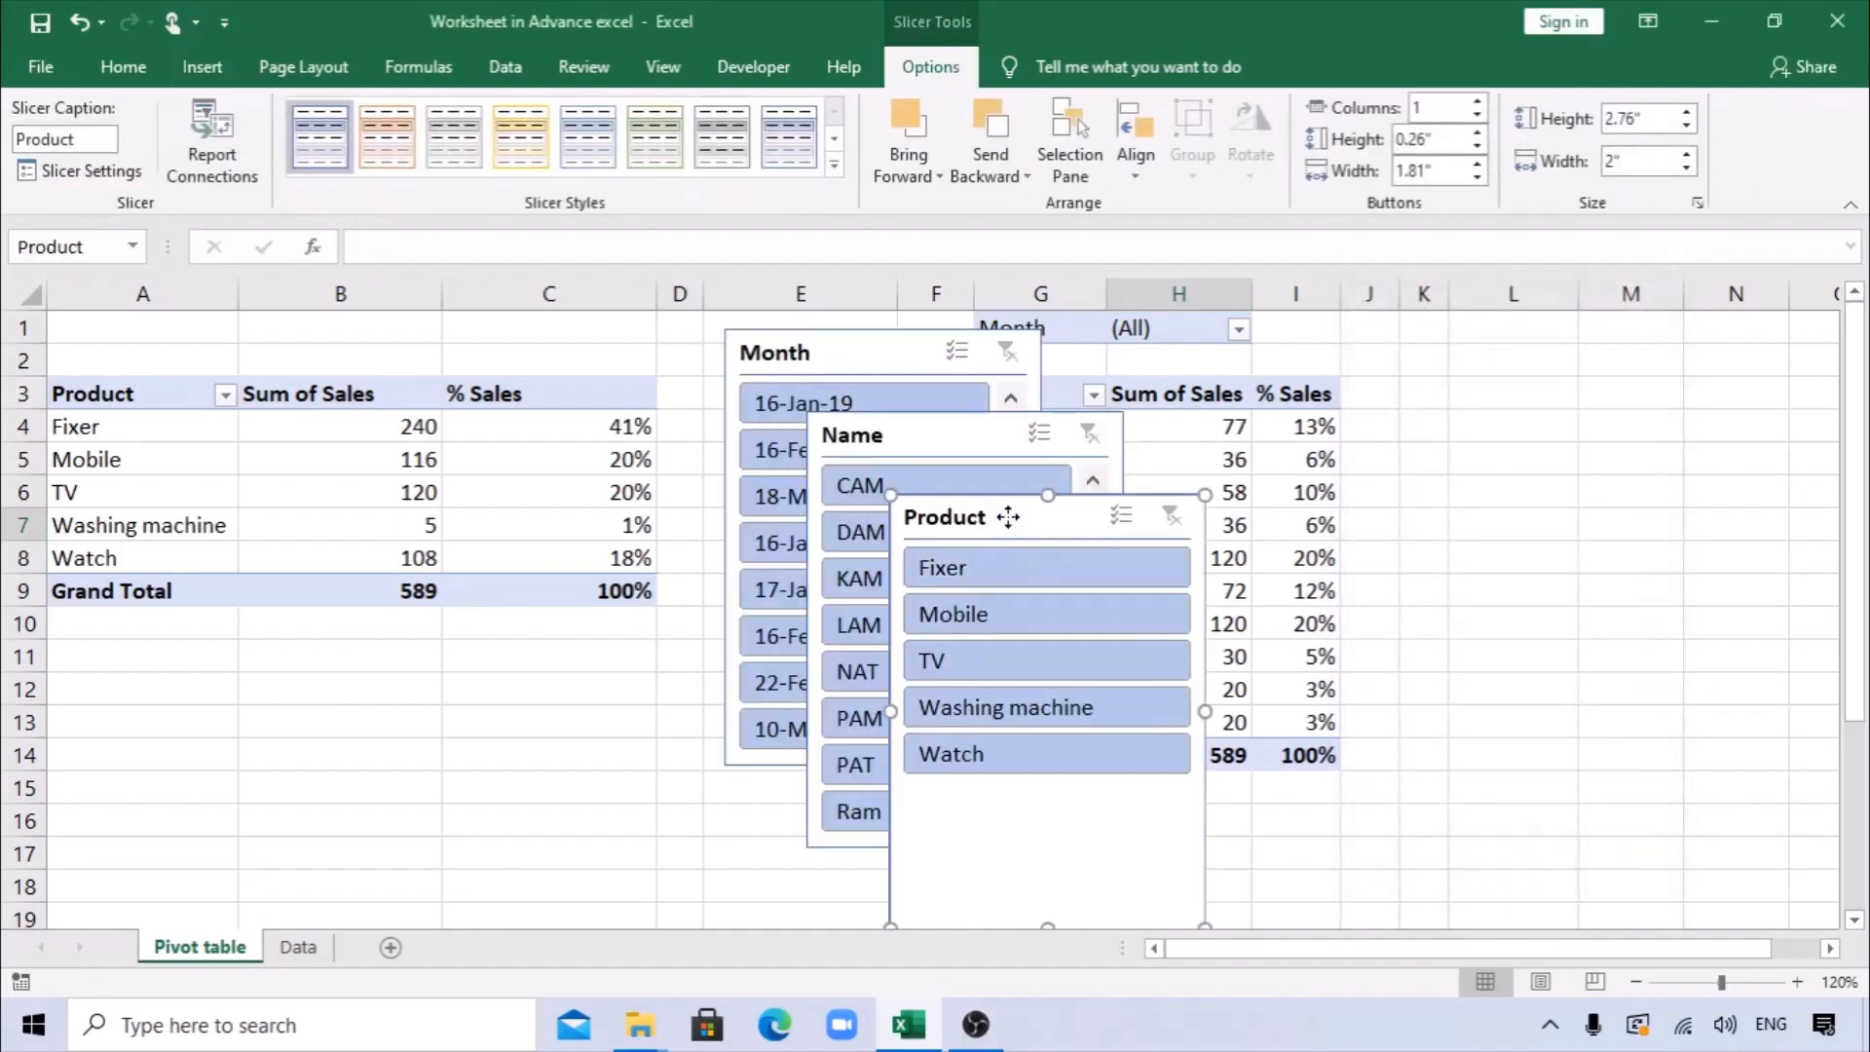
Separate the overlapping slicers and line up Name, Month and Product side by side below the Product PivotTable.
{"action": "left_click_drag", "start_coordinate": [1006, 517], "coordinate": [1625, 368]}
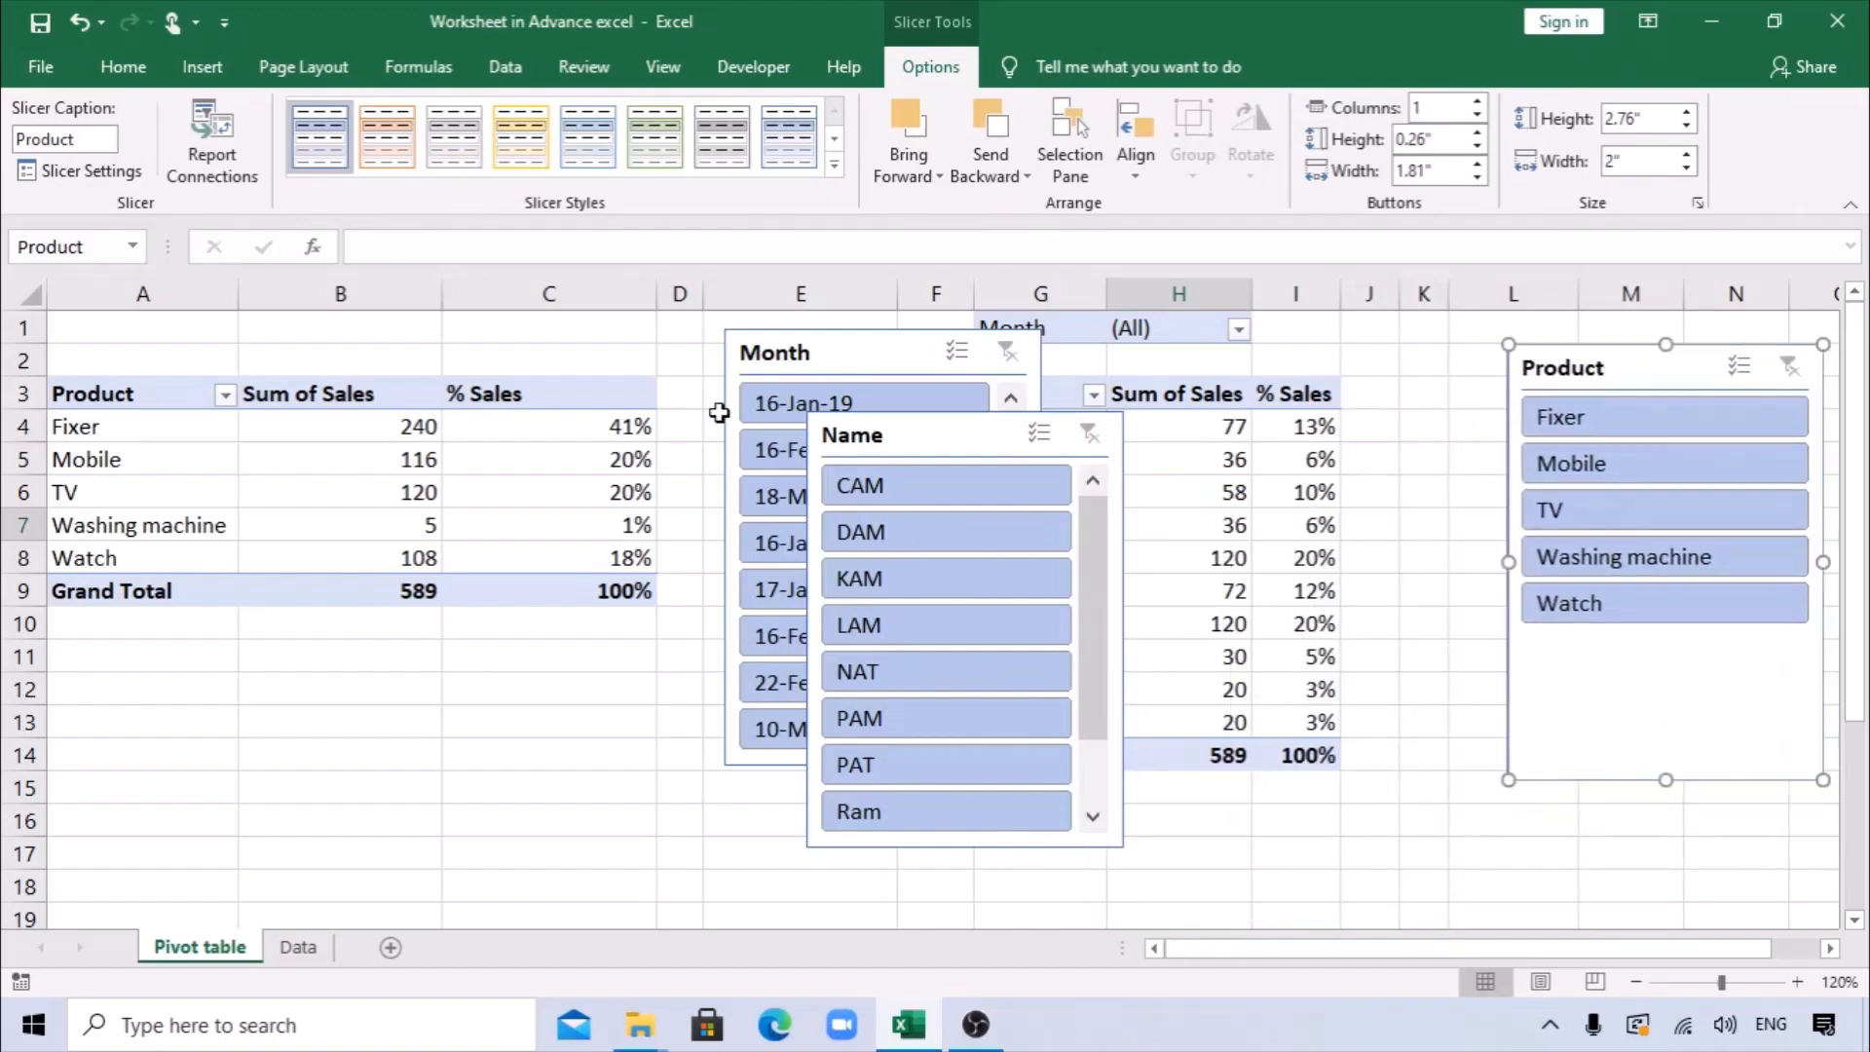
{"action": "left_click_drag", "start_coordinate": [902, 426], "coordinate": [343, 651]}
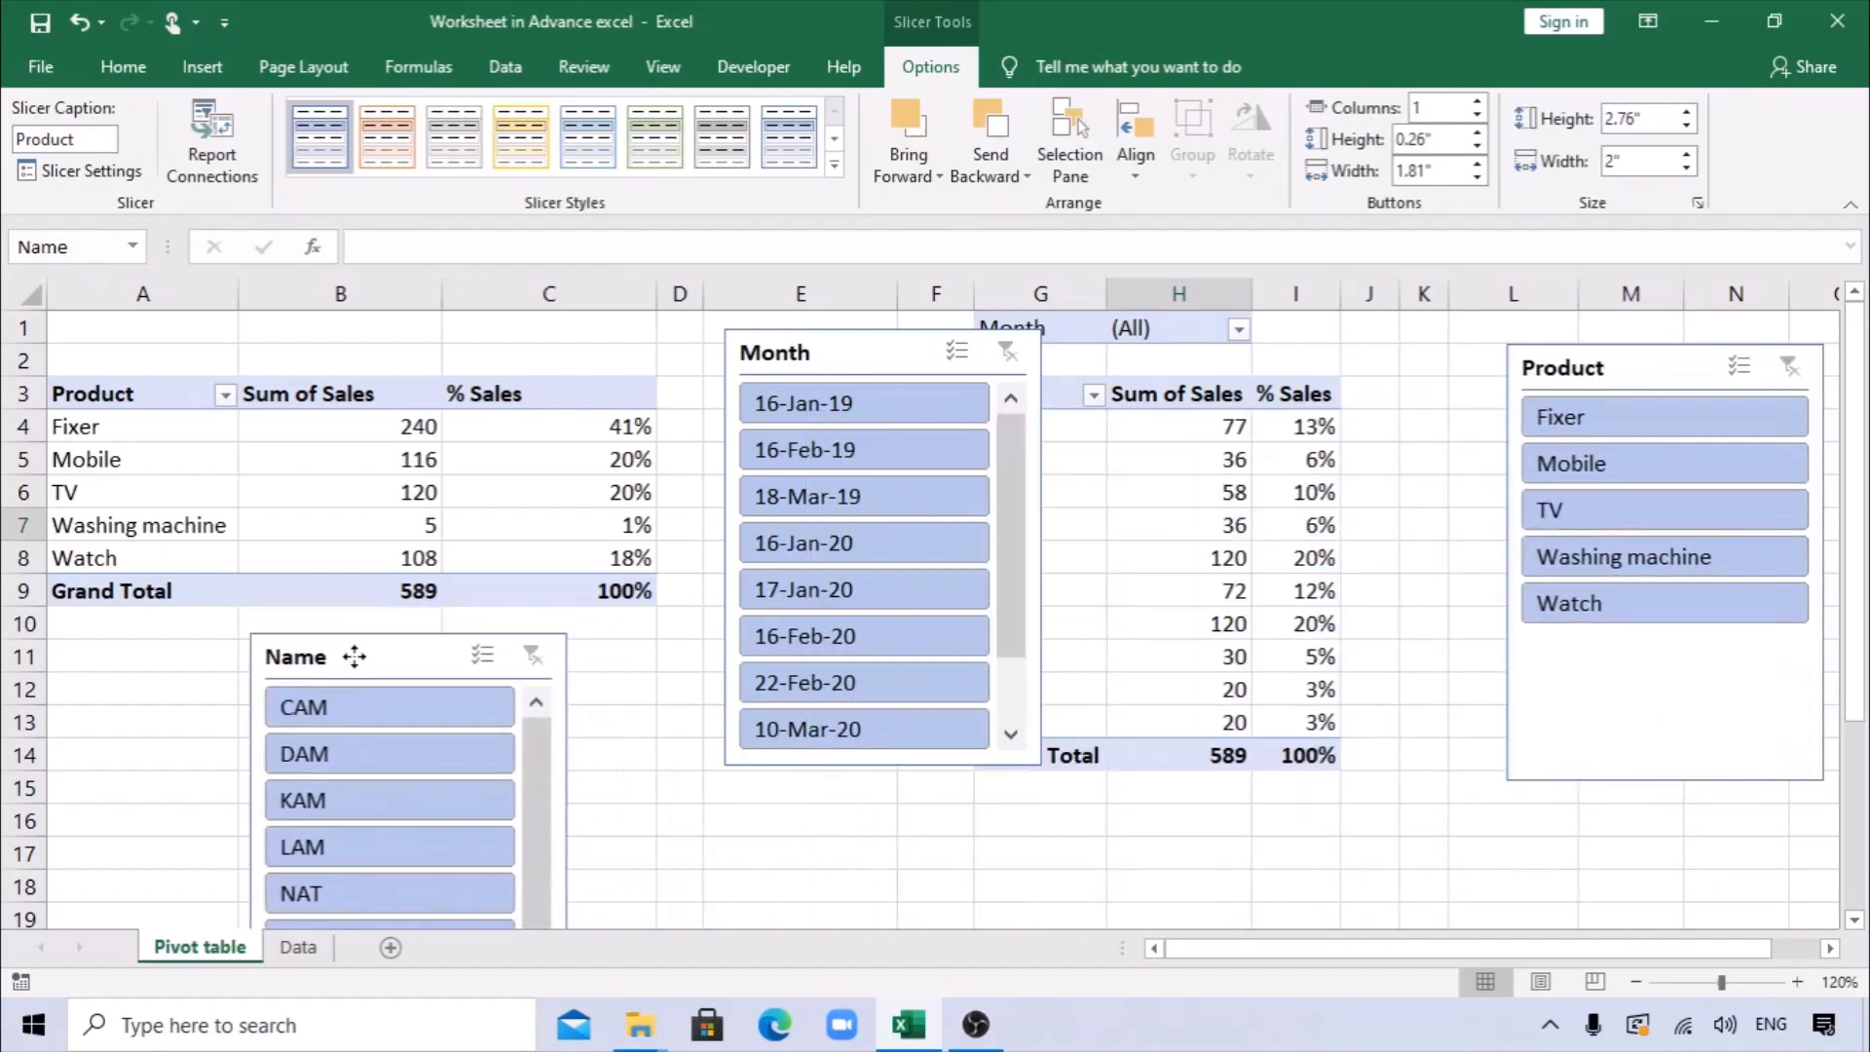
{"action": "scroll", "coordinate": [576, 653], "scroll_direction": "down", "scroll_amount": 2}
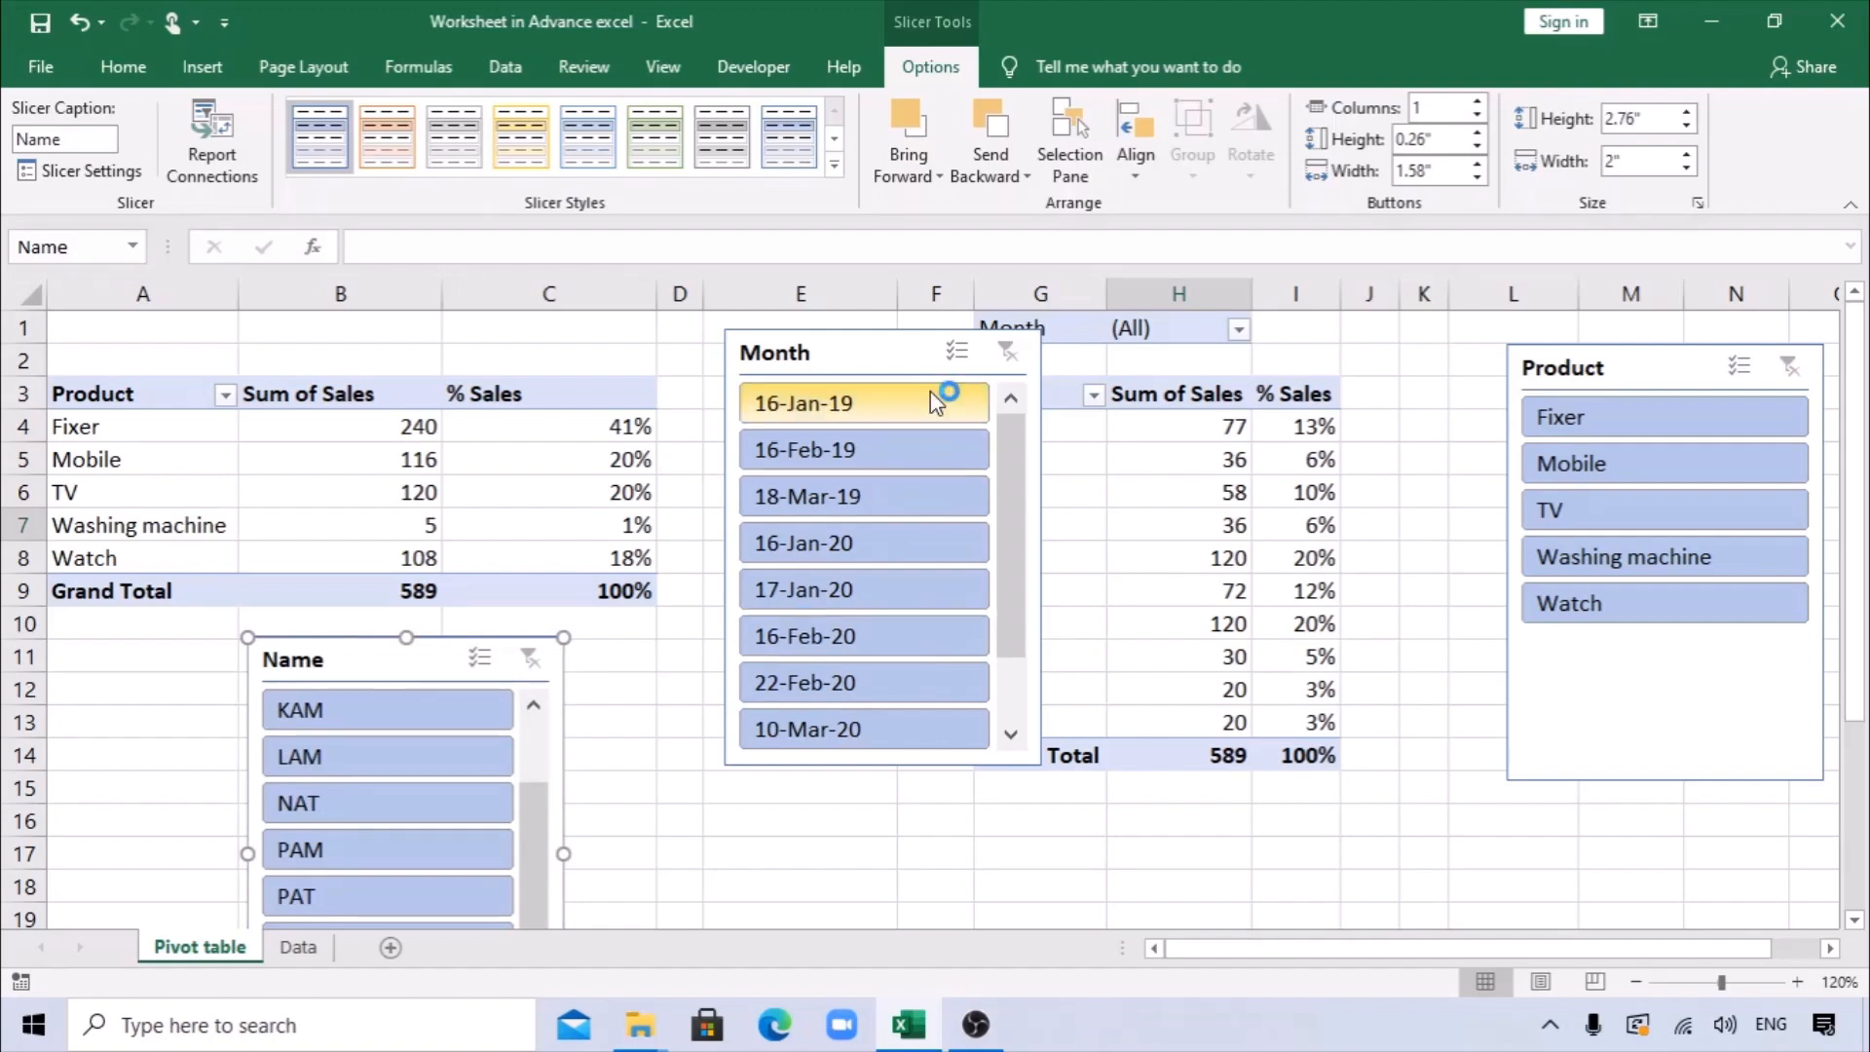
{"action": "left_click_drag", "start_coordinate": [881, 332], "coordinate": [746, 643]}
{"action": "left_click_drag", "start_coordinate": [1595, 385], "coordinate": [1022, 674]}
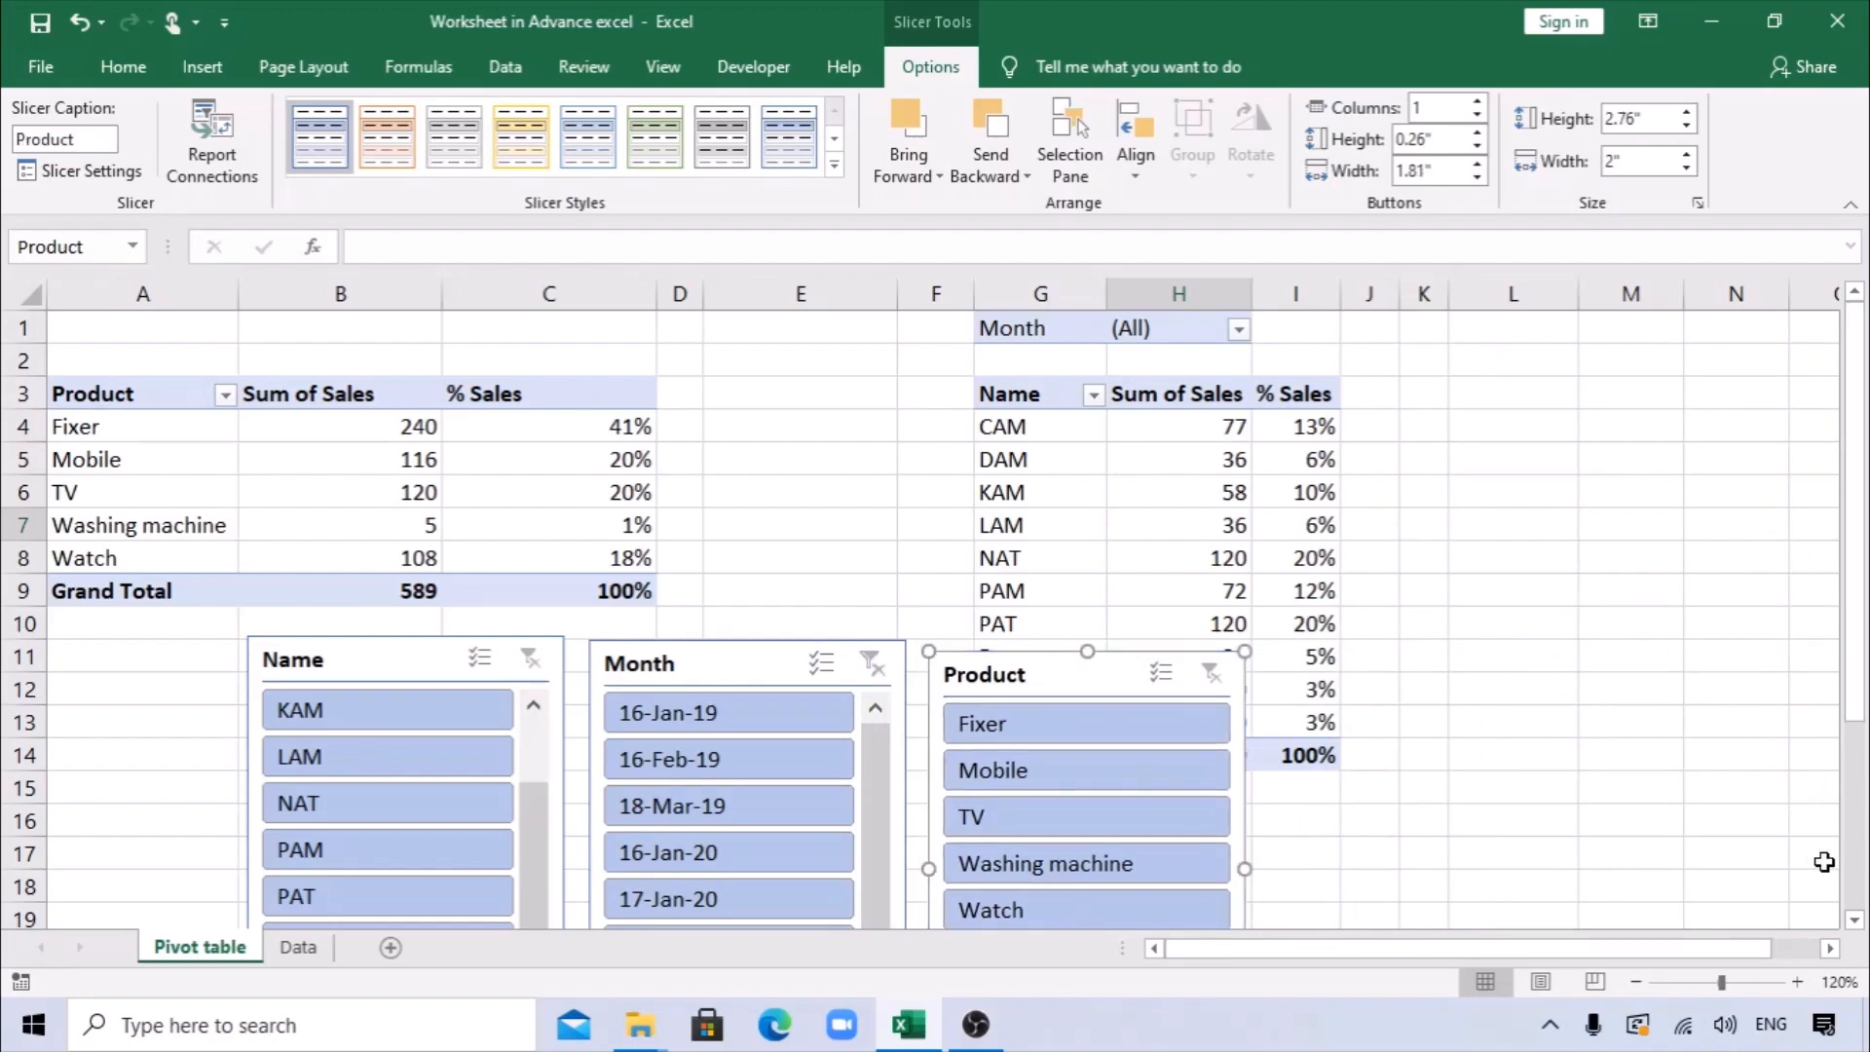
{"action": "scroll", "coordinate": [1862, 931], "scroll_direction": "down", "scroll_amount": 2}
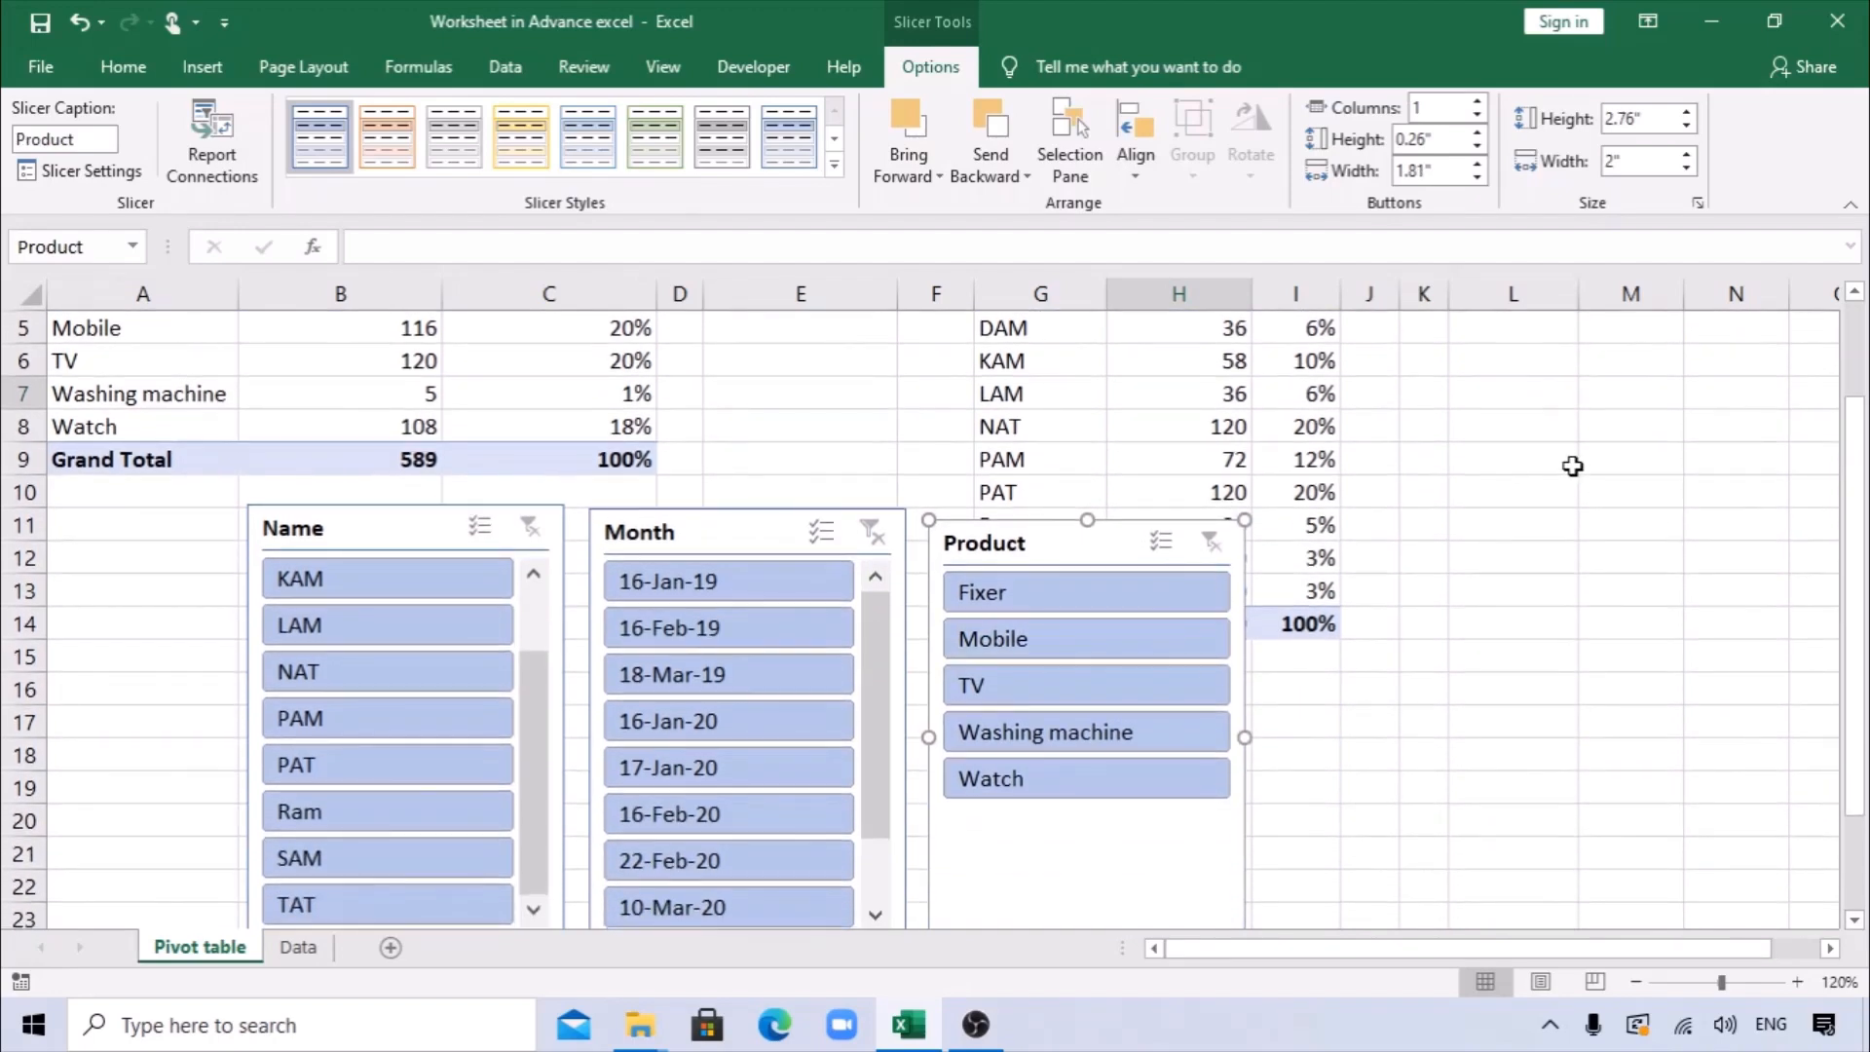
{"action": "scroll", "coordinate": [1856, 296], "scroll_direction": "up", "scroll_amount": 1}
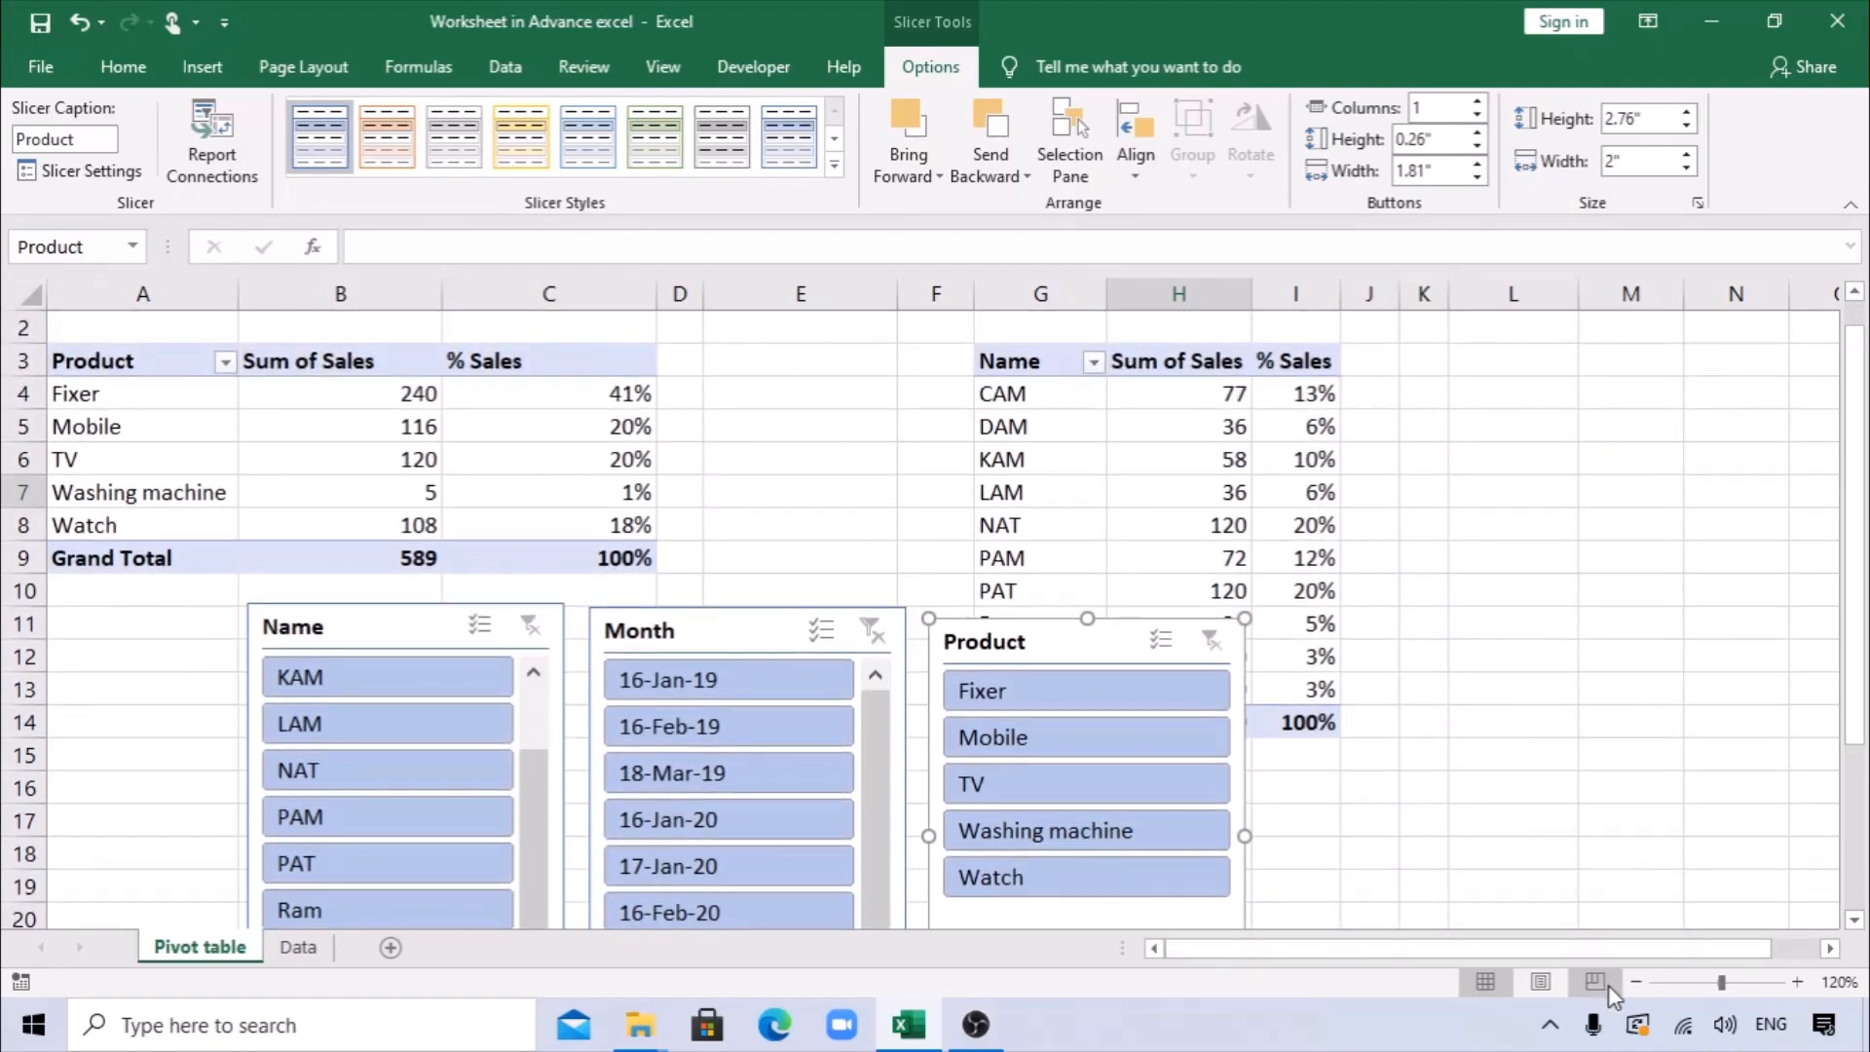
Move the Month and Product slicers to the empty columns right of the Name PivotTable and the Name slicer below it.
{"action": "left_click", "coordinate": [1636, 981]}
{"action": "left_click", "coordinate": [1637, 982]}
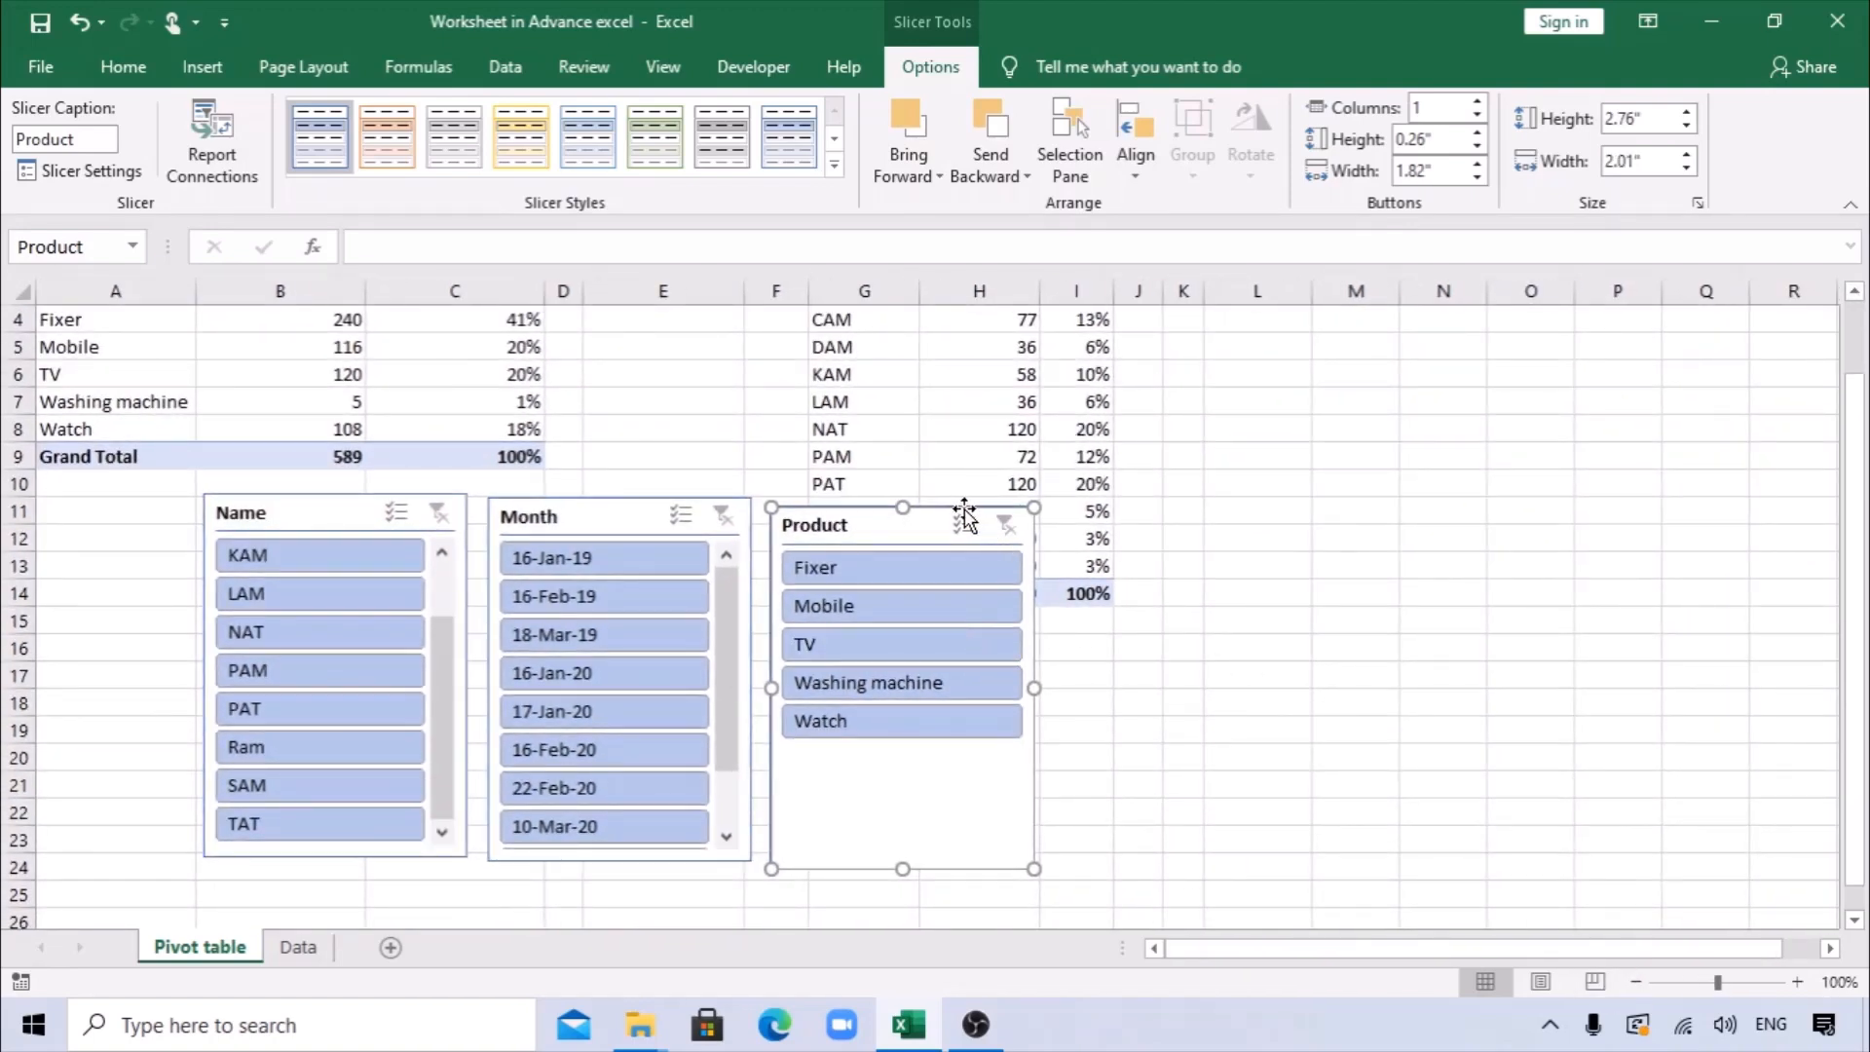
{"action": "left_click_drag", "start_coordinate": [964, 514], "coordinate": [1762, 367]}
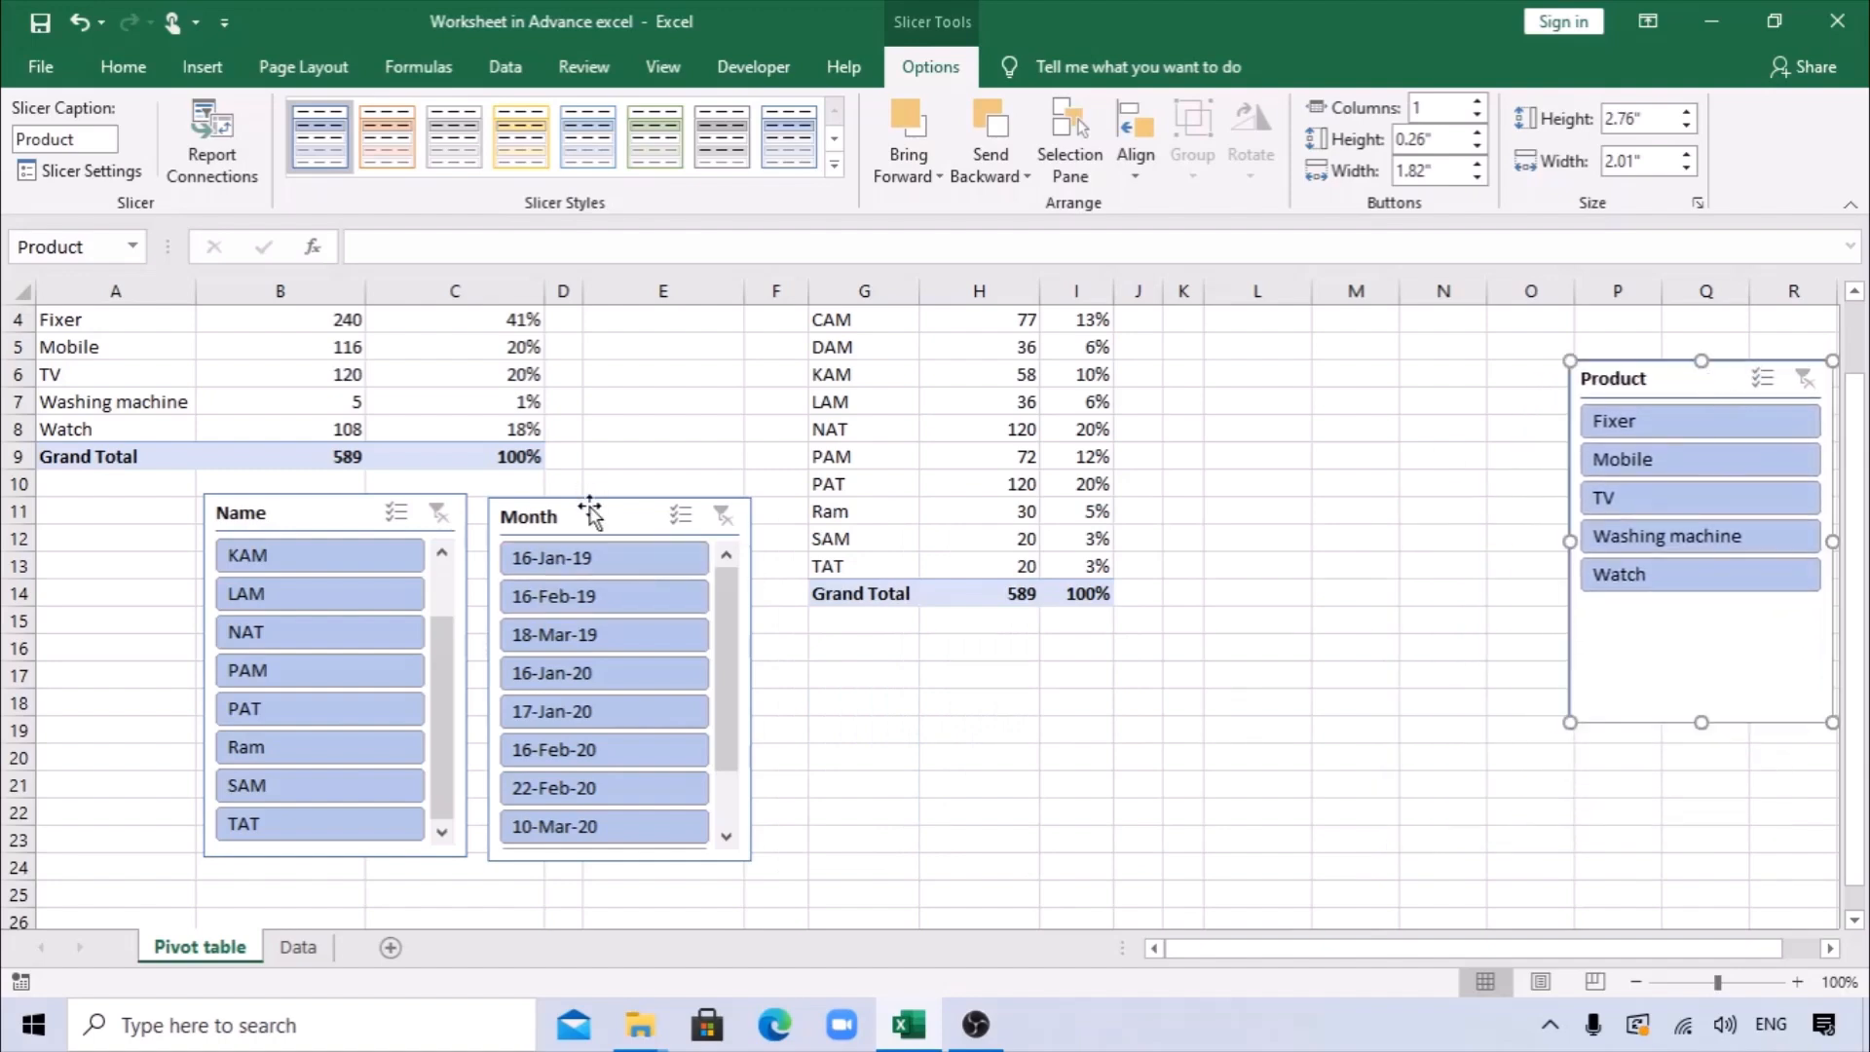
{"action": "left_click_drag", "start_coordinate": [590, 509], "coordinate": [1394, 376]}
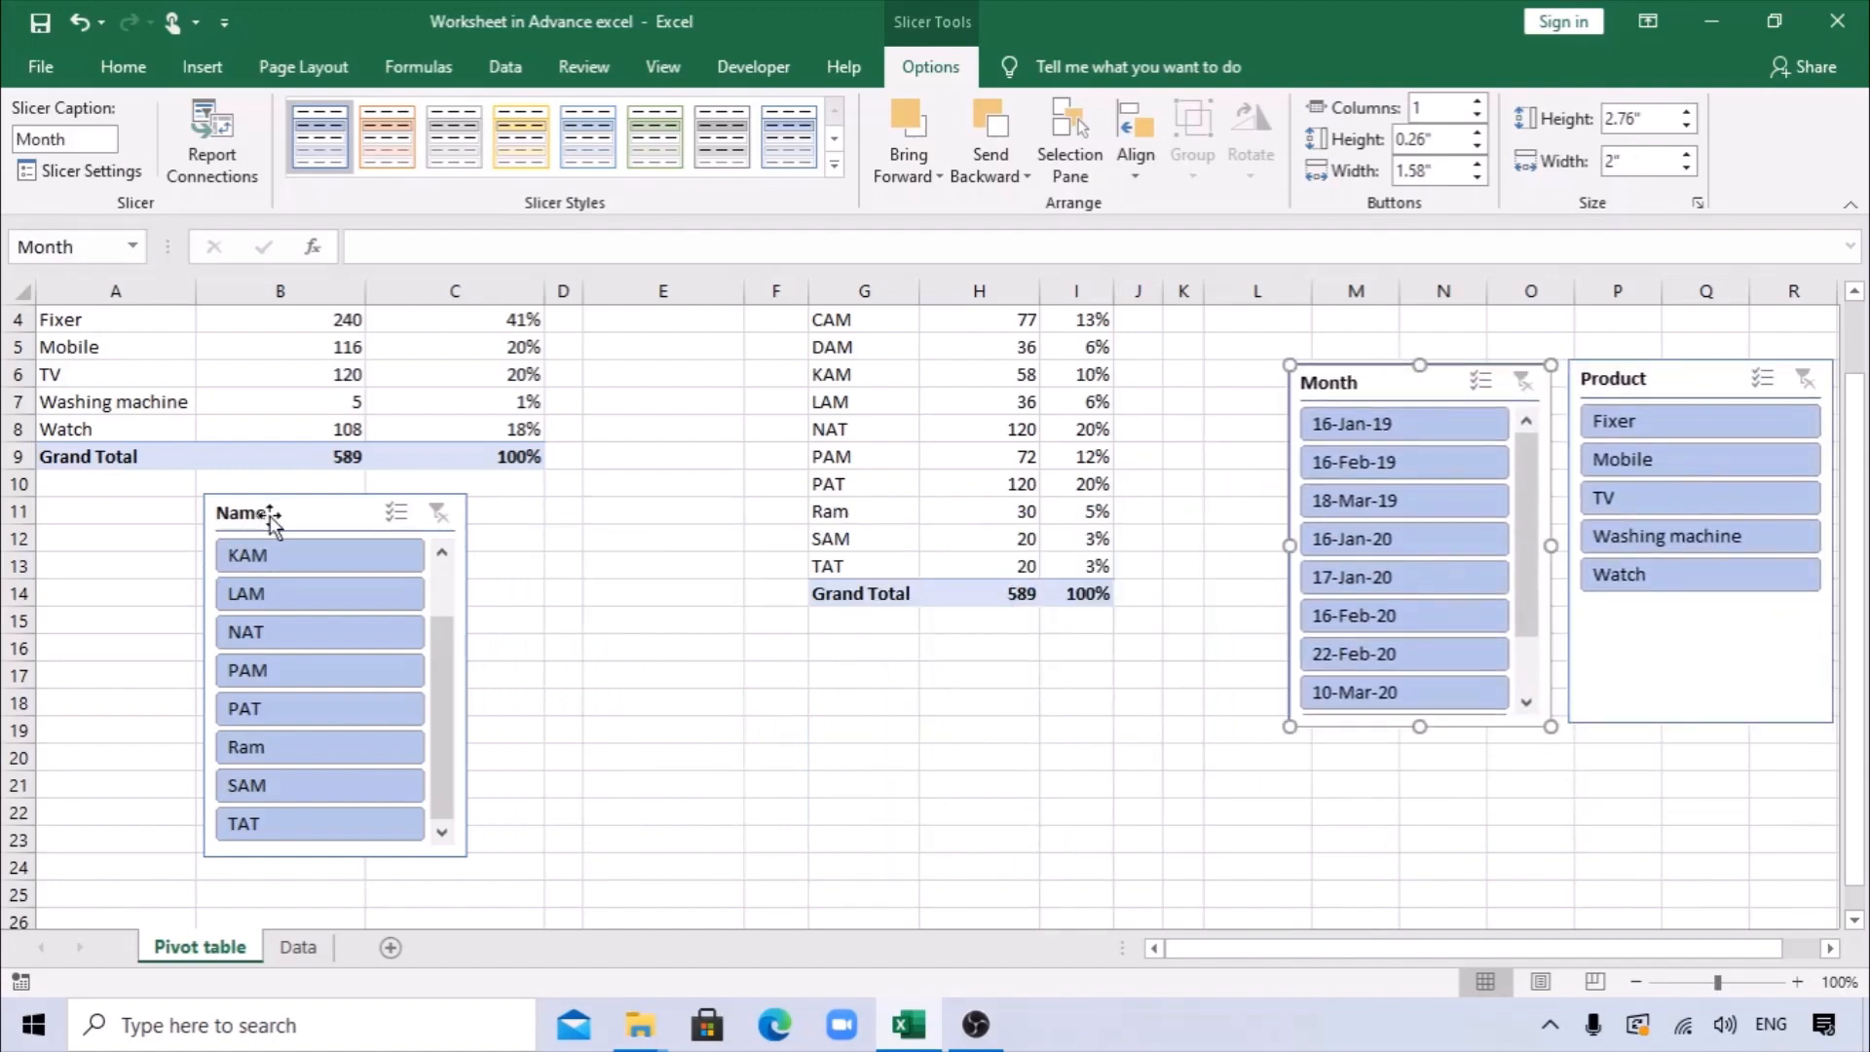
{"action": "left_click_drag", "start_coordinate": [268, 521], "coordinate": [1038, 646]}
{"action": "left_click", "coordinate": [1139, 485]}
Move the whole Name PivotTable with its Month filter (G1:I14) to A14, below the Product PivotTable.
{"action": "scroll", "coordinate": [1141, 475], "scroll_direction": "up", "scroll_amount": 1}
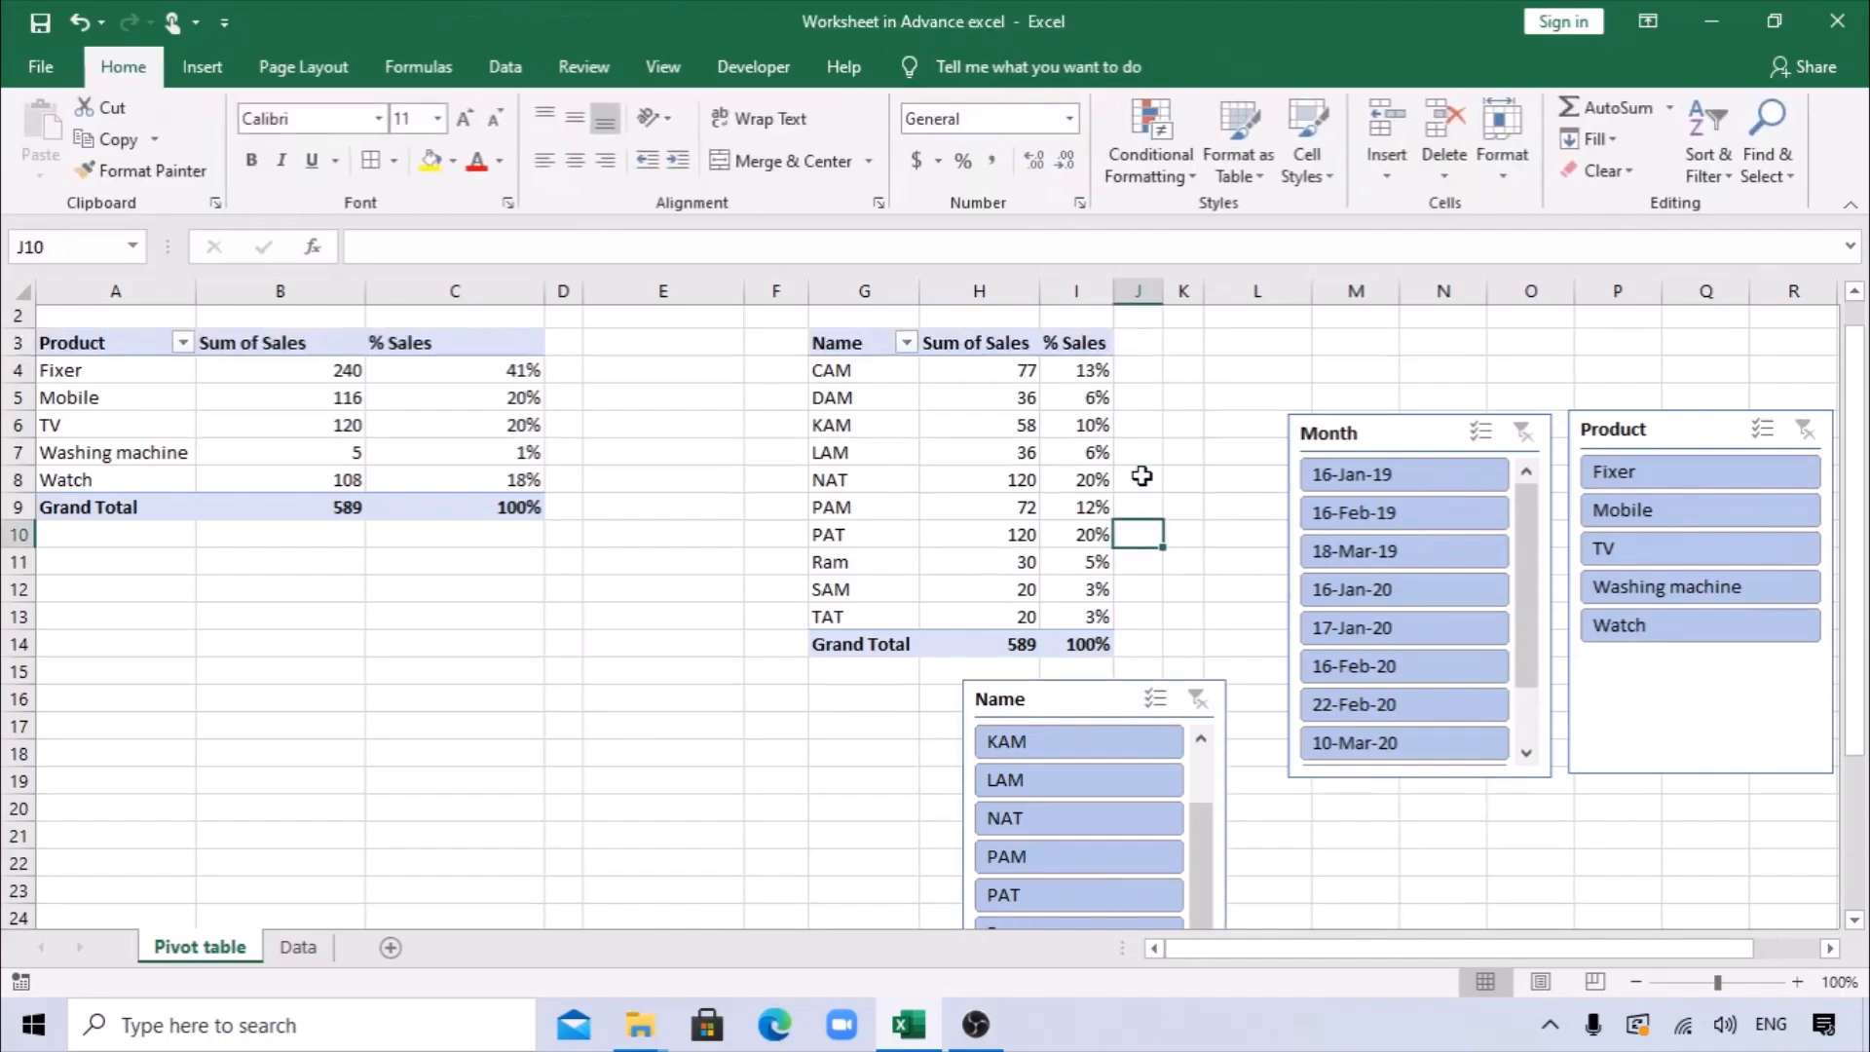
{"action": "scroll", "coordinate": [1142, 475], "scroll_direction": "up", "scroll_amount": 1}
{"action": "left_click_drag", "start_coordinate": [853, 317], "coordinate": [1072, 678]}
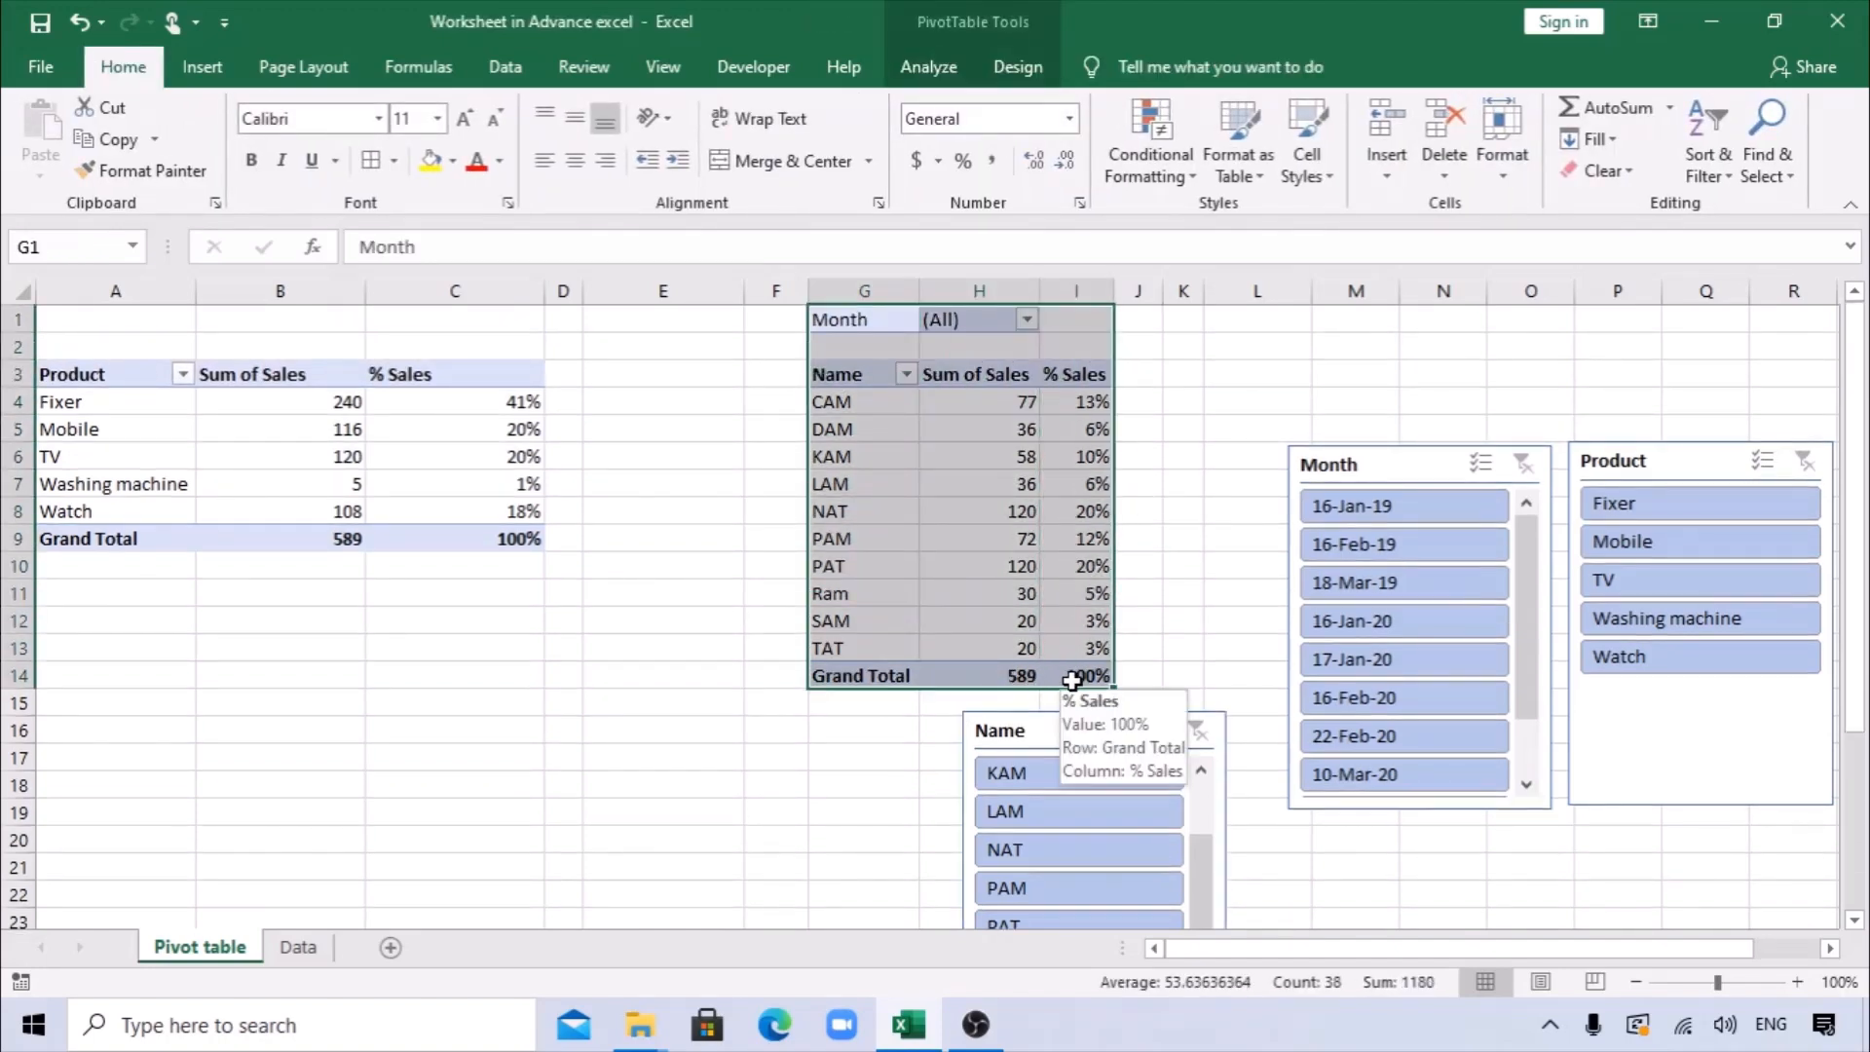
{"action": "key", "text": "ctrl+c"}
{"action": "left_click", "coordinate": [92, 705]}
{"action": "left_click", "coordinate": [95, 674]}
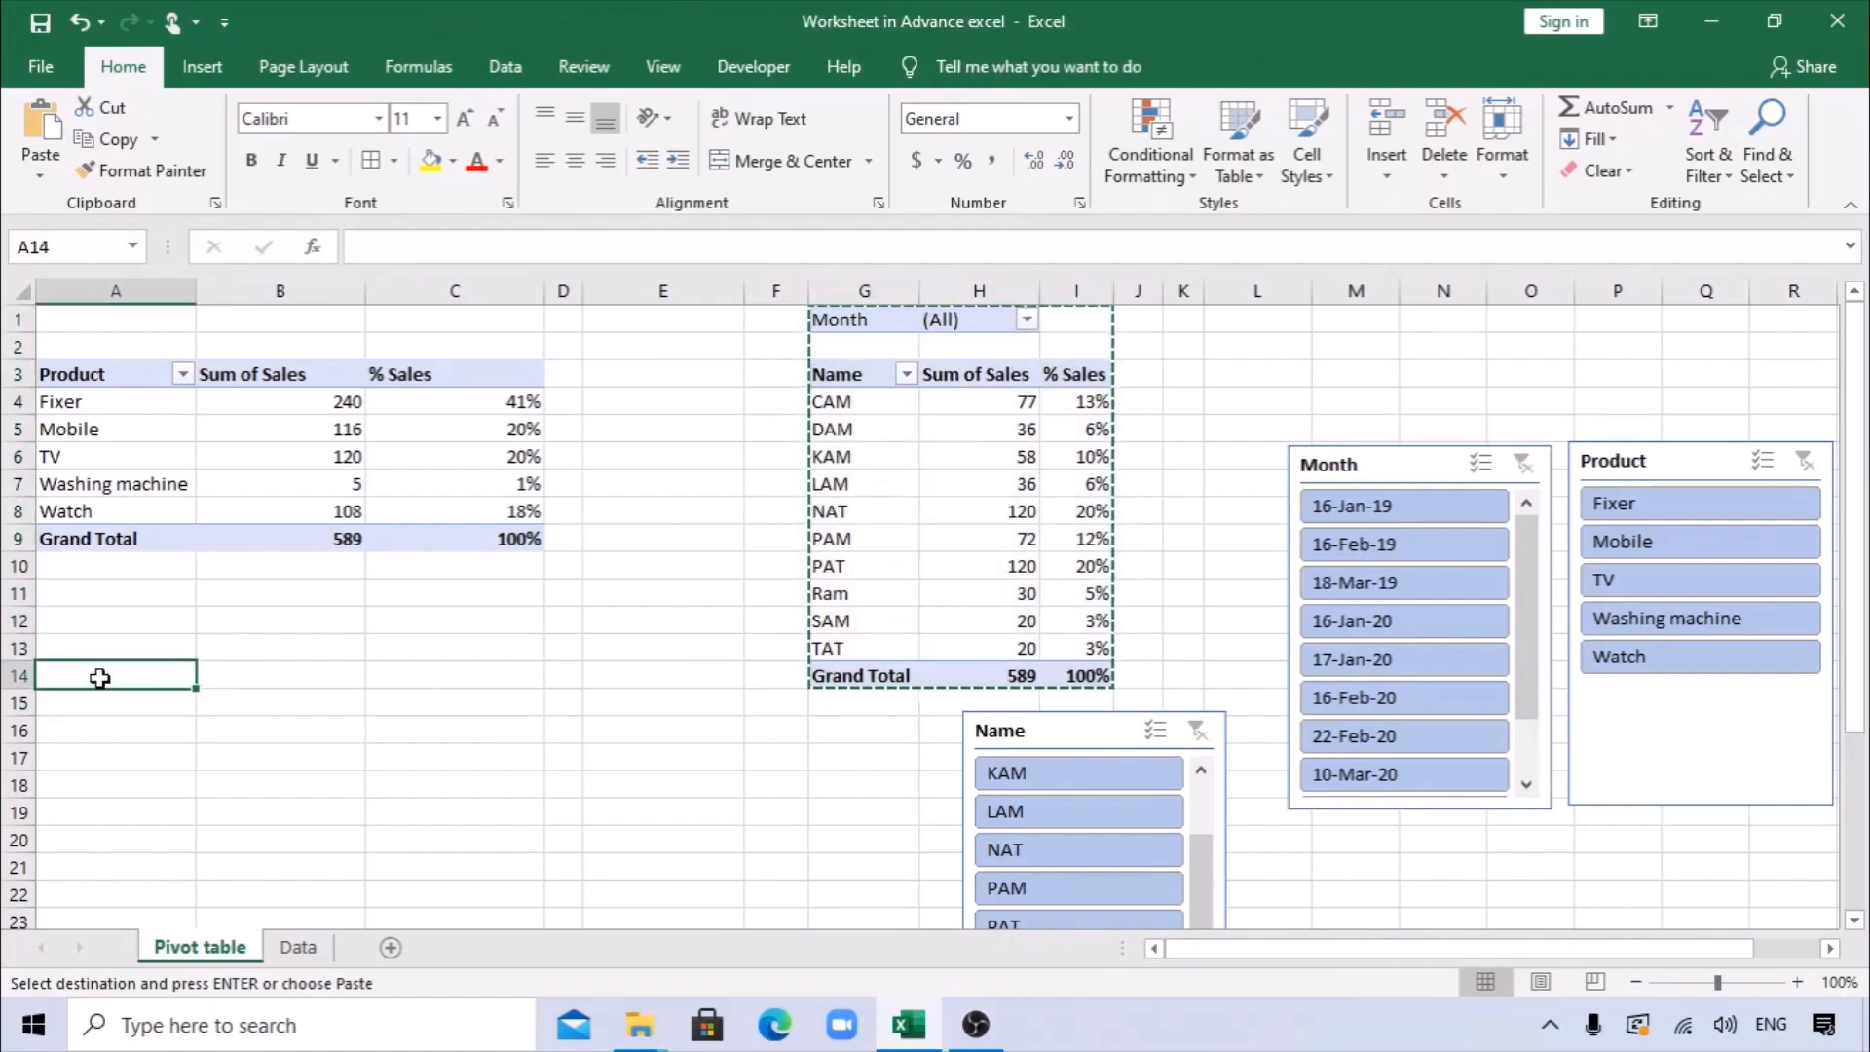
{"action": "key", "text": "ctrl+v"}
Line up the Name, Month and Product slicers in a row beside the Product PivotTable, starting around column F.
{"action": "left_click_drag", "start_coordinate": [999, 697], "coordinate": [853, 341]}
{"action": "left_click_drag", "start_coordinate": [1373, 465], "coordinate": [1220, 338]}
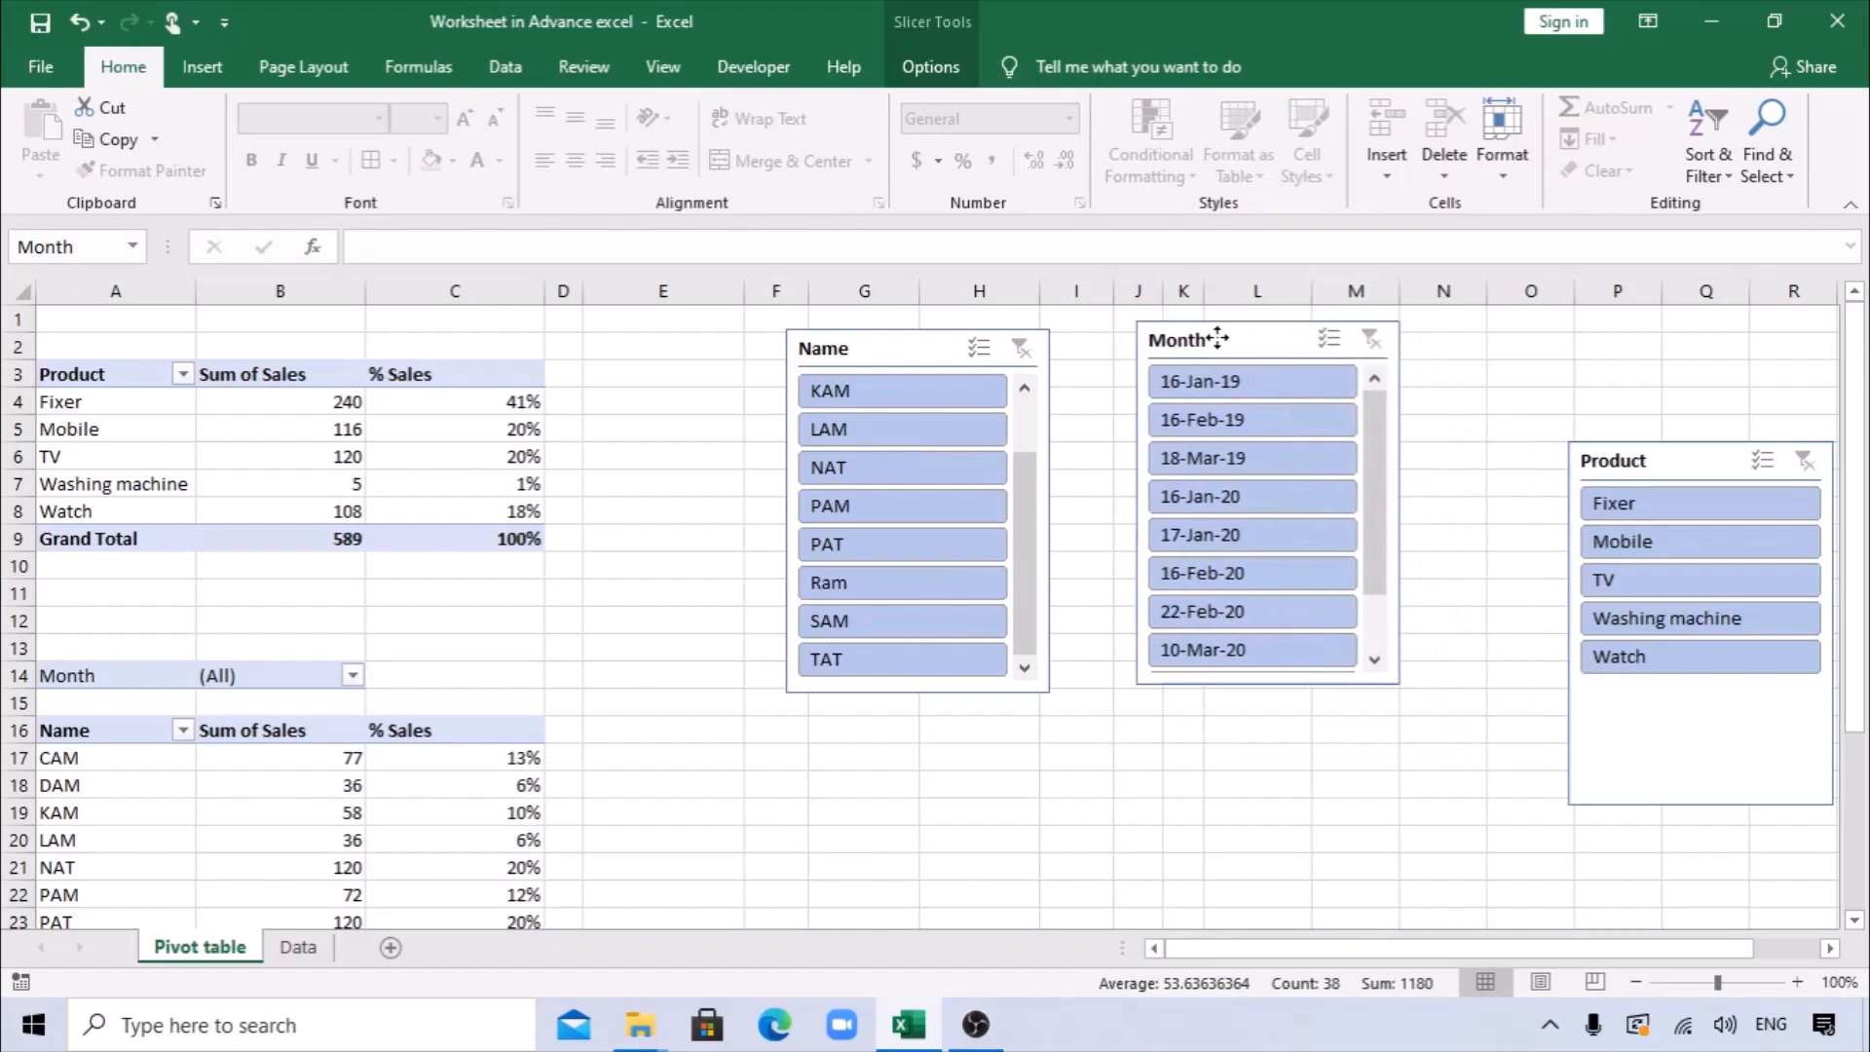
{"action": "left_click_drag", "start_coordinate": [1675, 454], "coordinate": [1570, 314]}
{"action": "left_click", "coordinate": [1475, 808]}
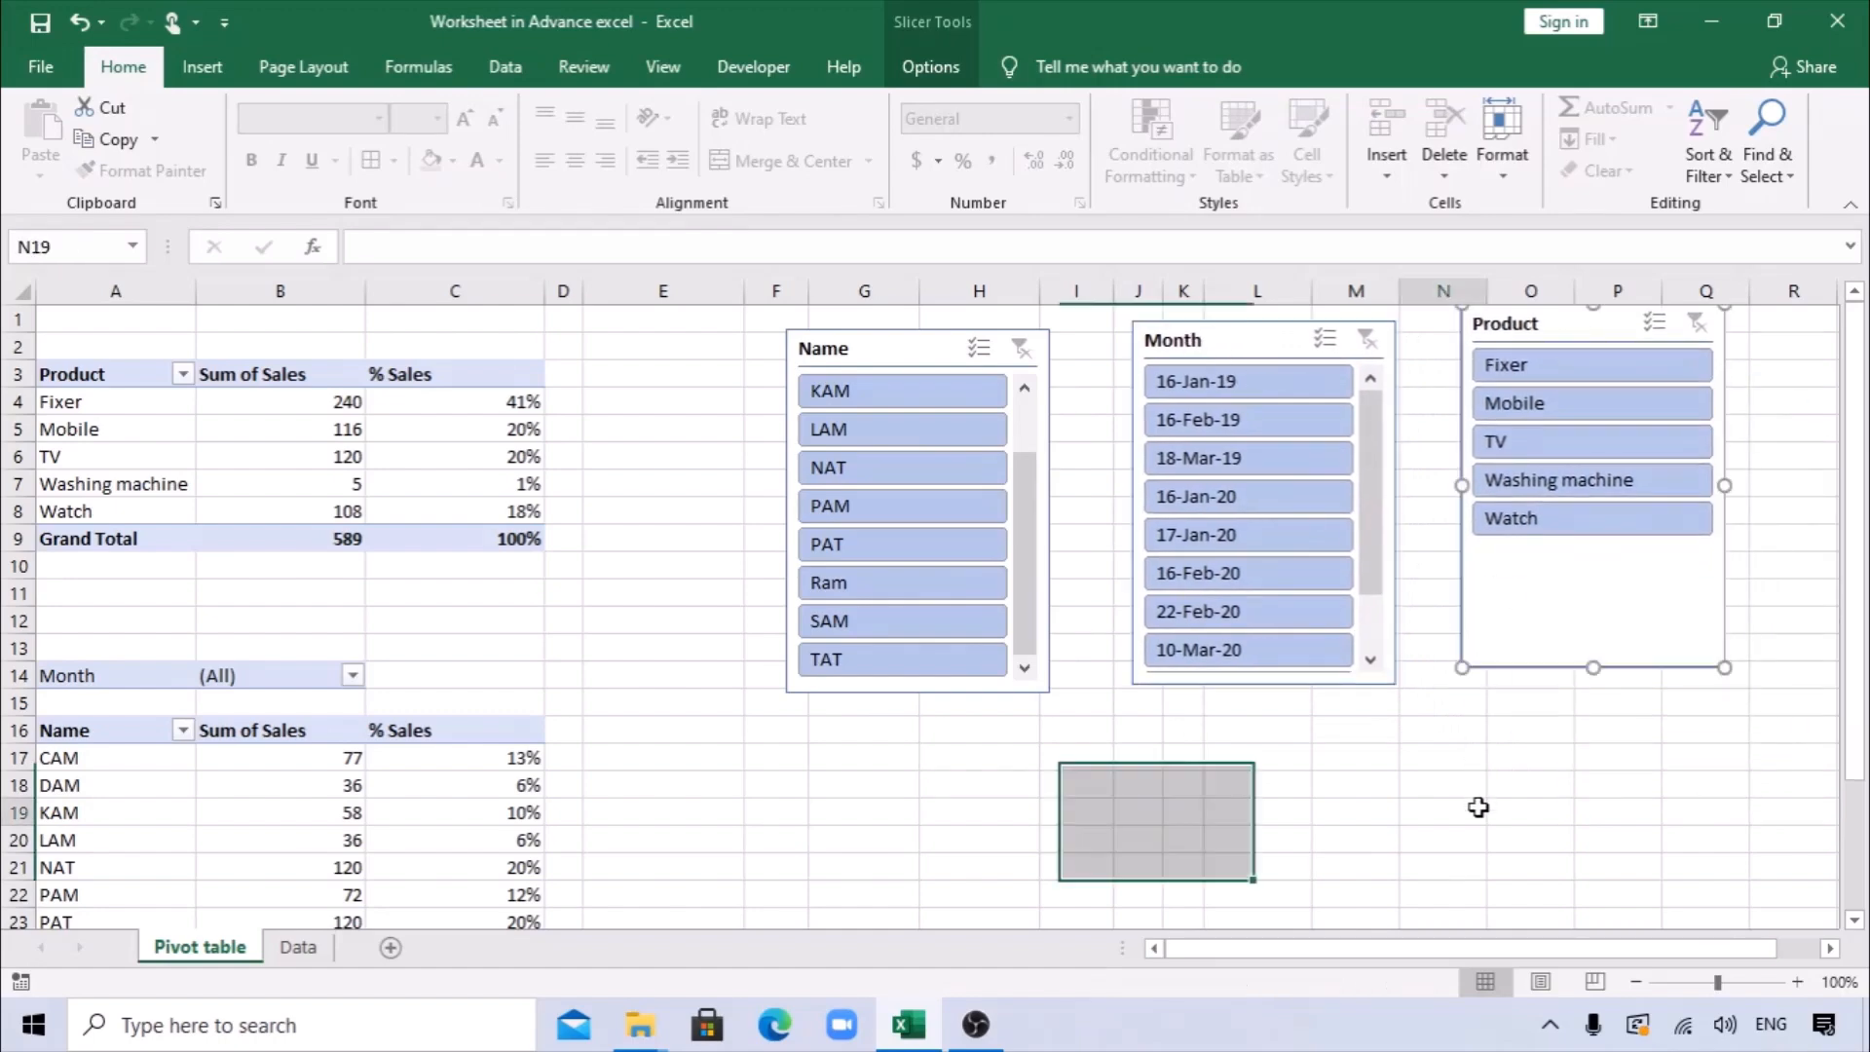
Filter the Name PivotTable with the slicers by month 16-Feb-19, product Fixer and the first visible name.
{"action": "left_click", "coordinate": [1207, 421]}
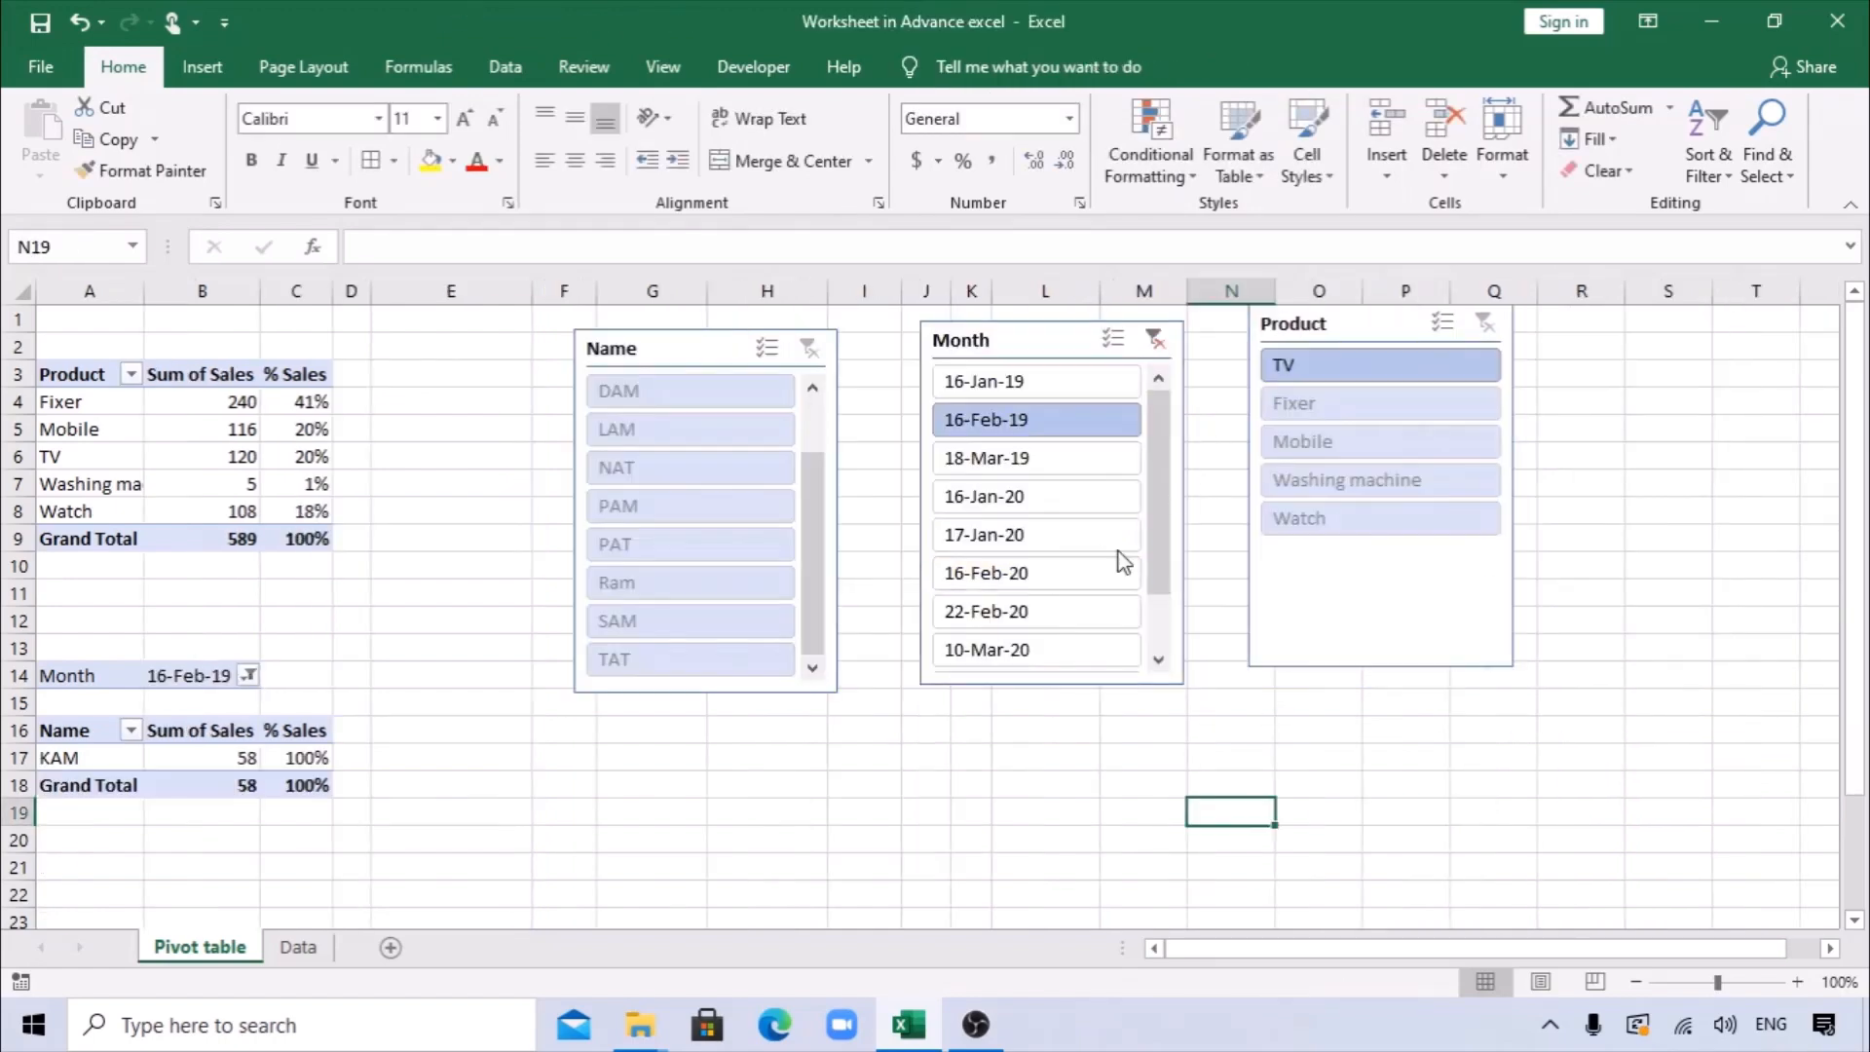
{"action": "left_click", "coordinate": [1361, 417]}
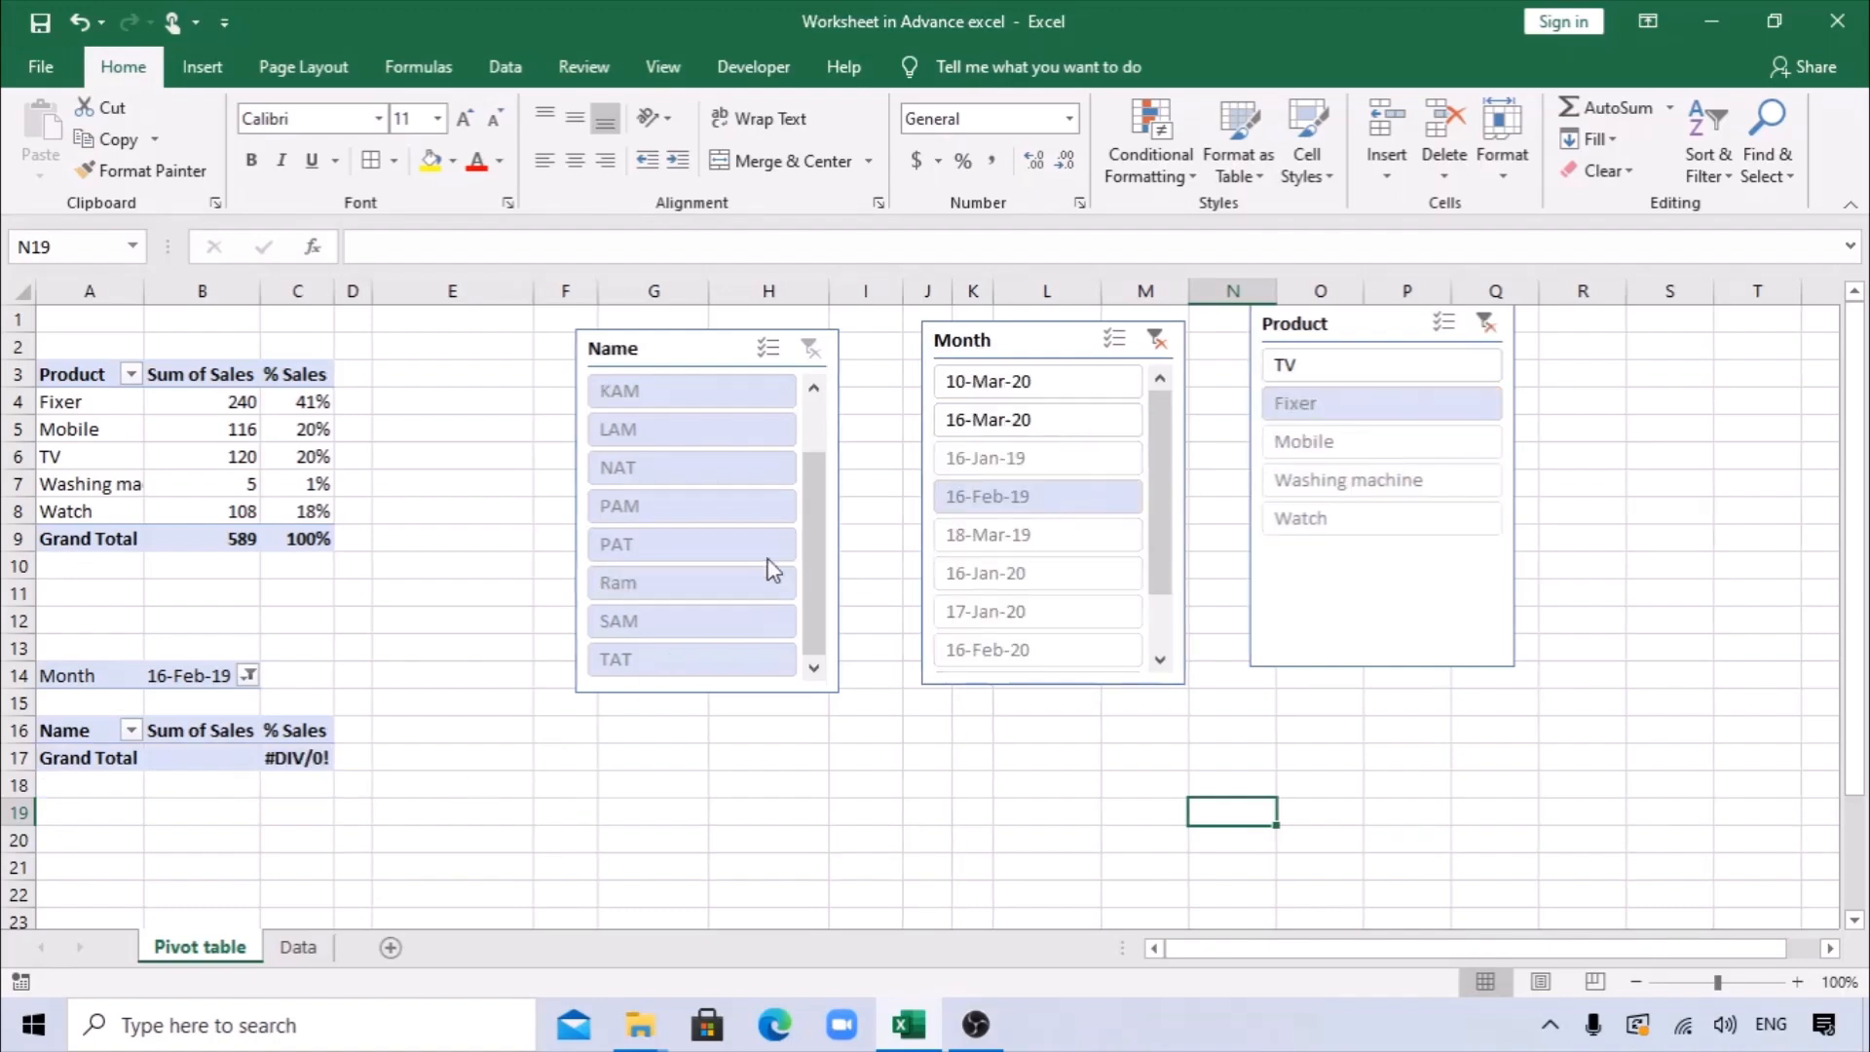
{"action": "left_click", "coordinate": [674, 393]}
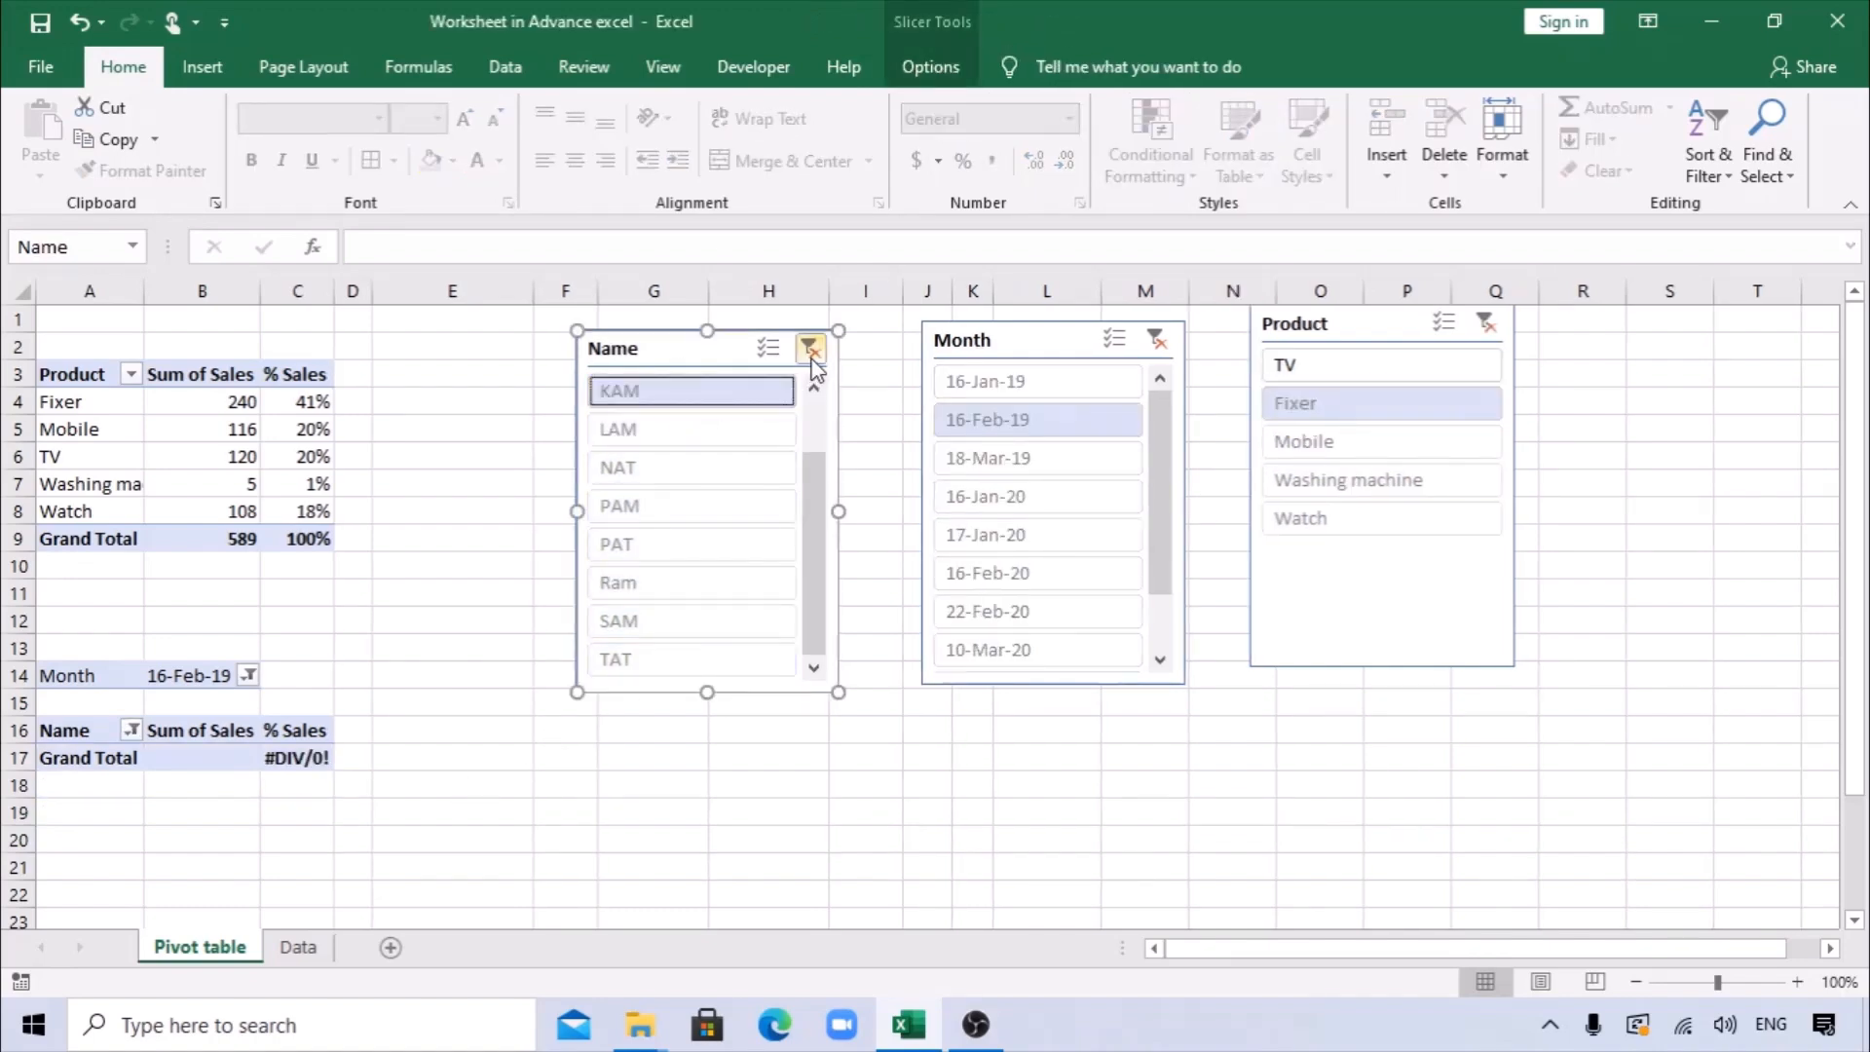
Clear the Name, Month and Product slicer filters, and filter the Name PivotTable by 16-Feb-19 in the Month slicer.
{"action": "left_click", "coordinate": [809, 348]}
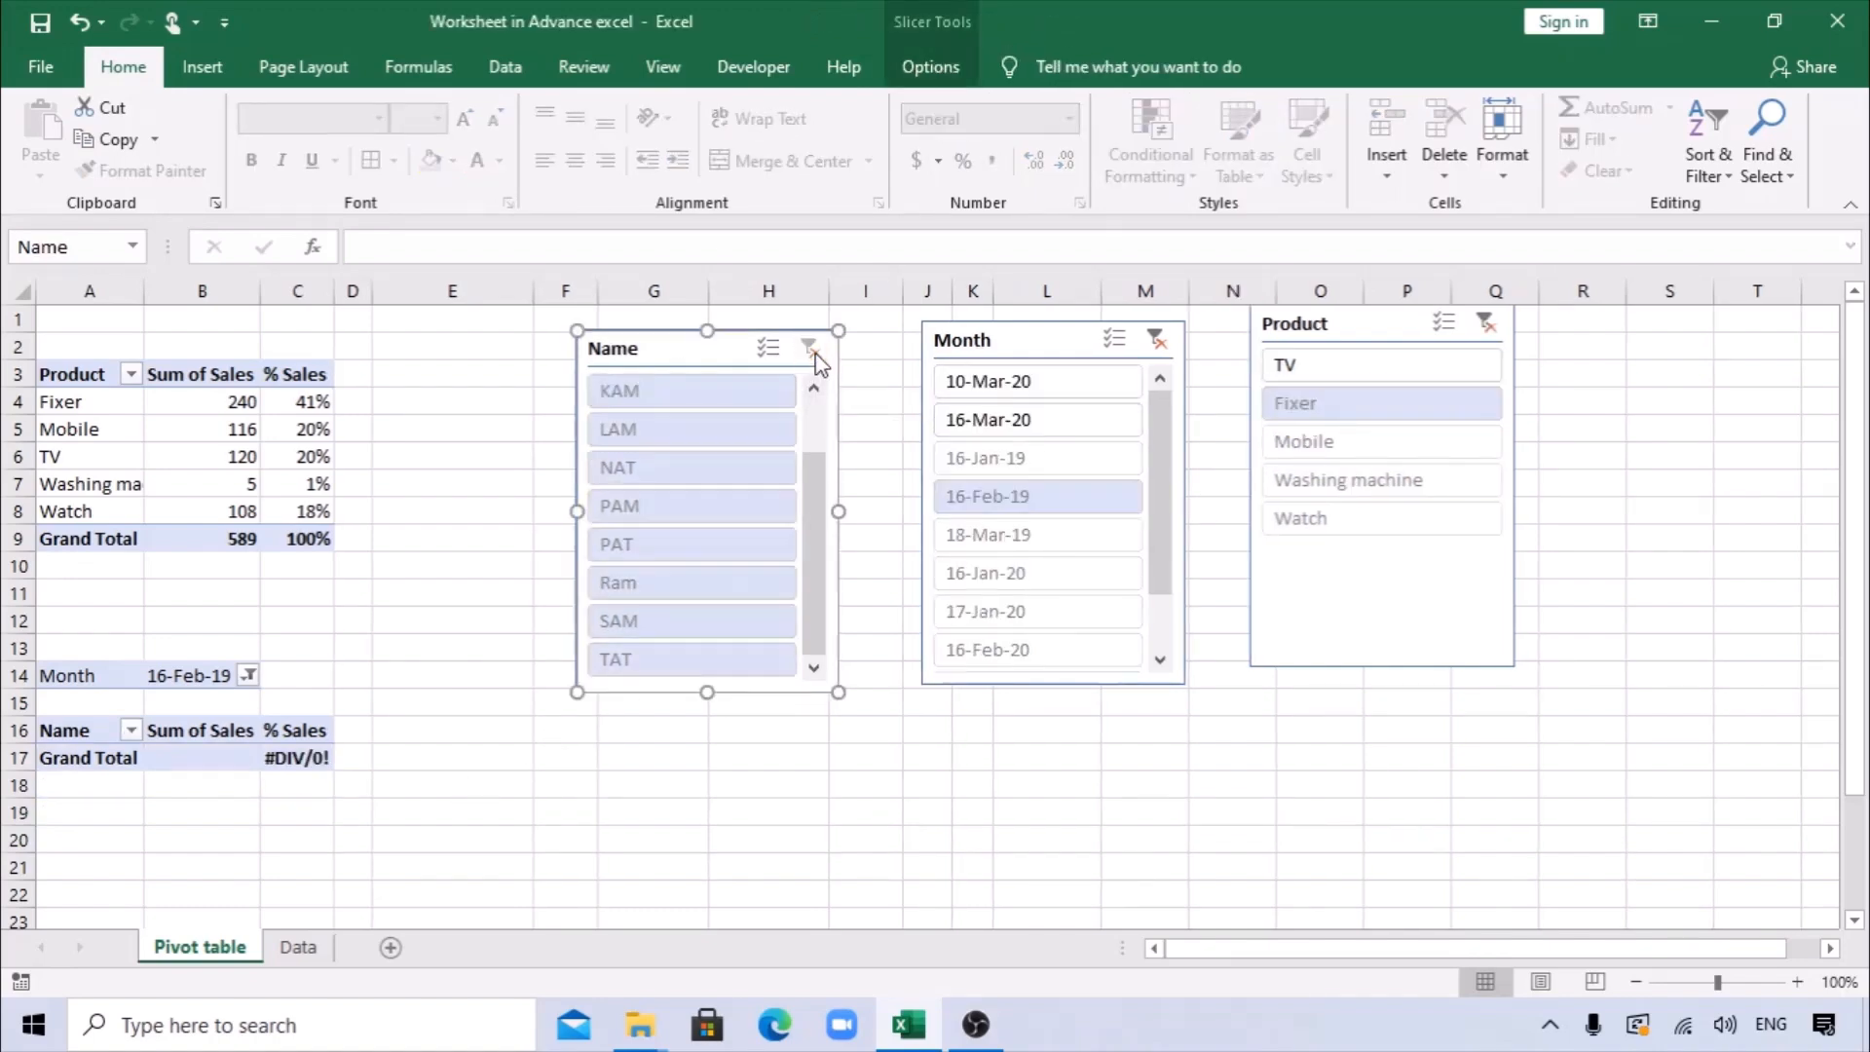
{"action": "left_click", "coordinate": [1156, 340]}
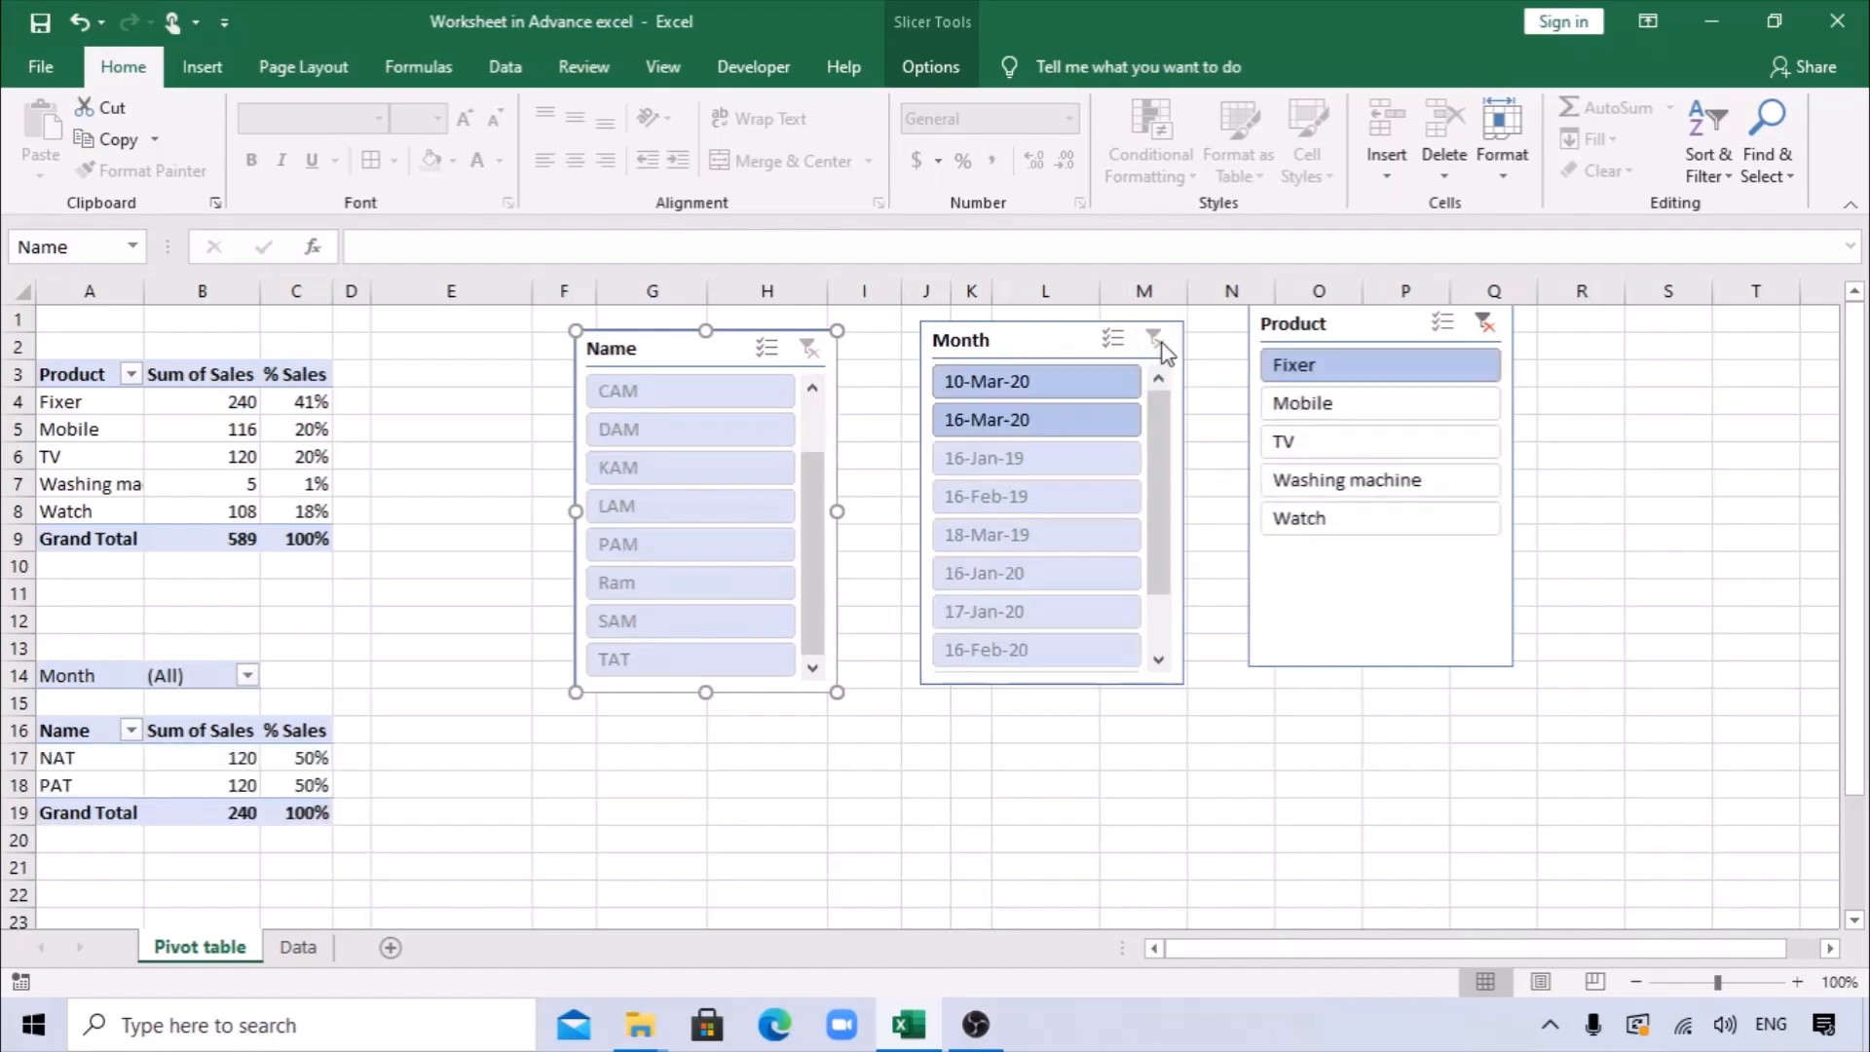
{"action": "left_click", "coordinate": [1484, 323]}
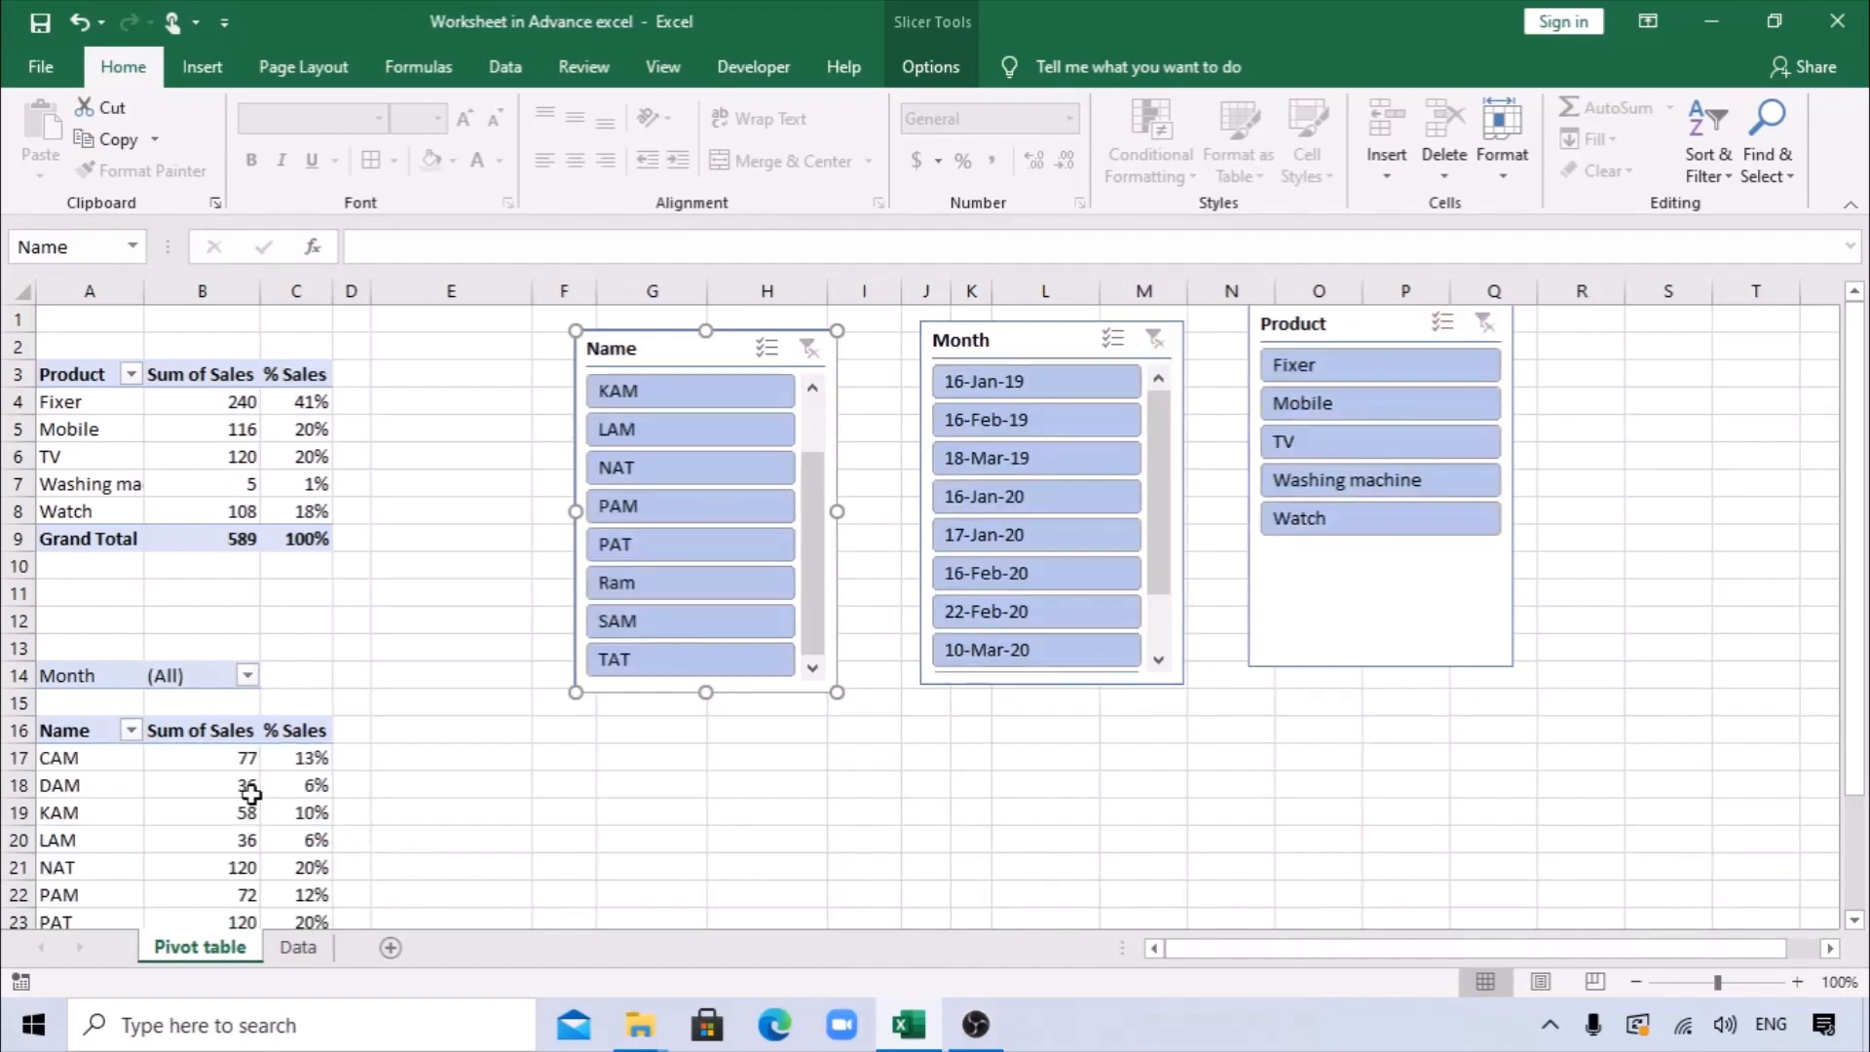
{"action": "left_click", "coordinate": [1037, 421]}
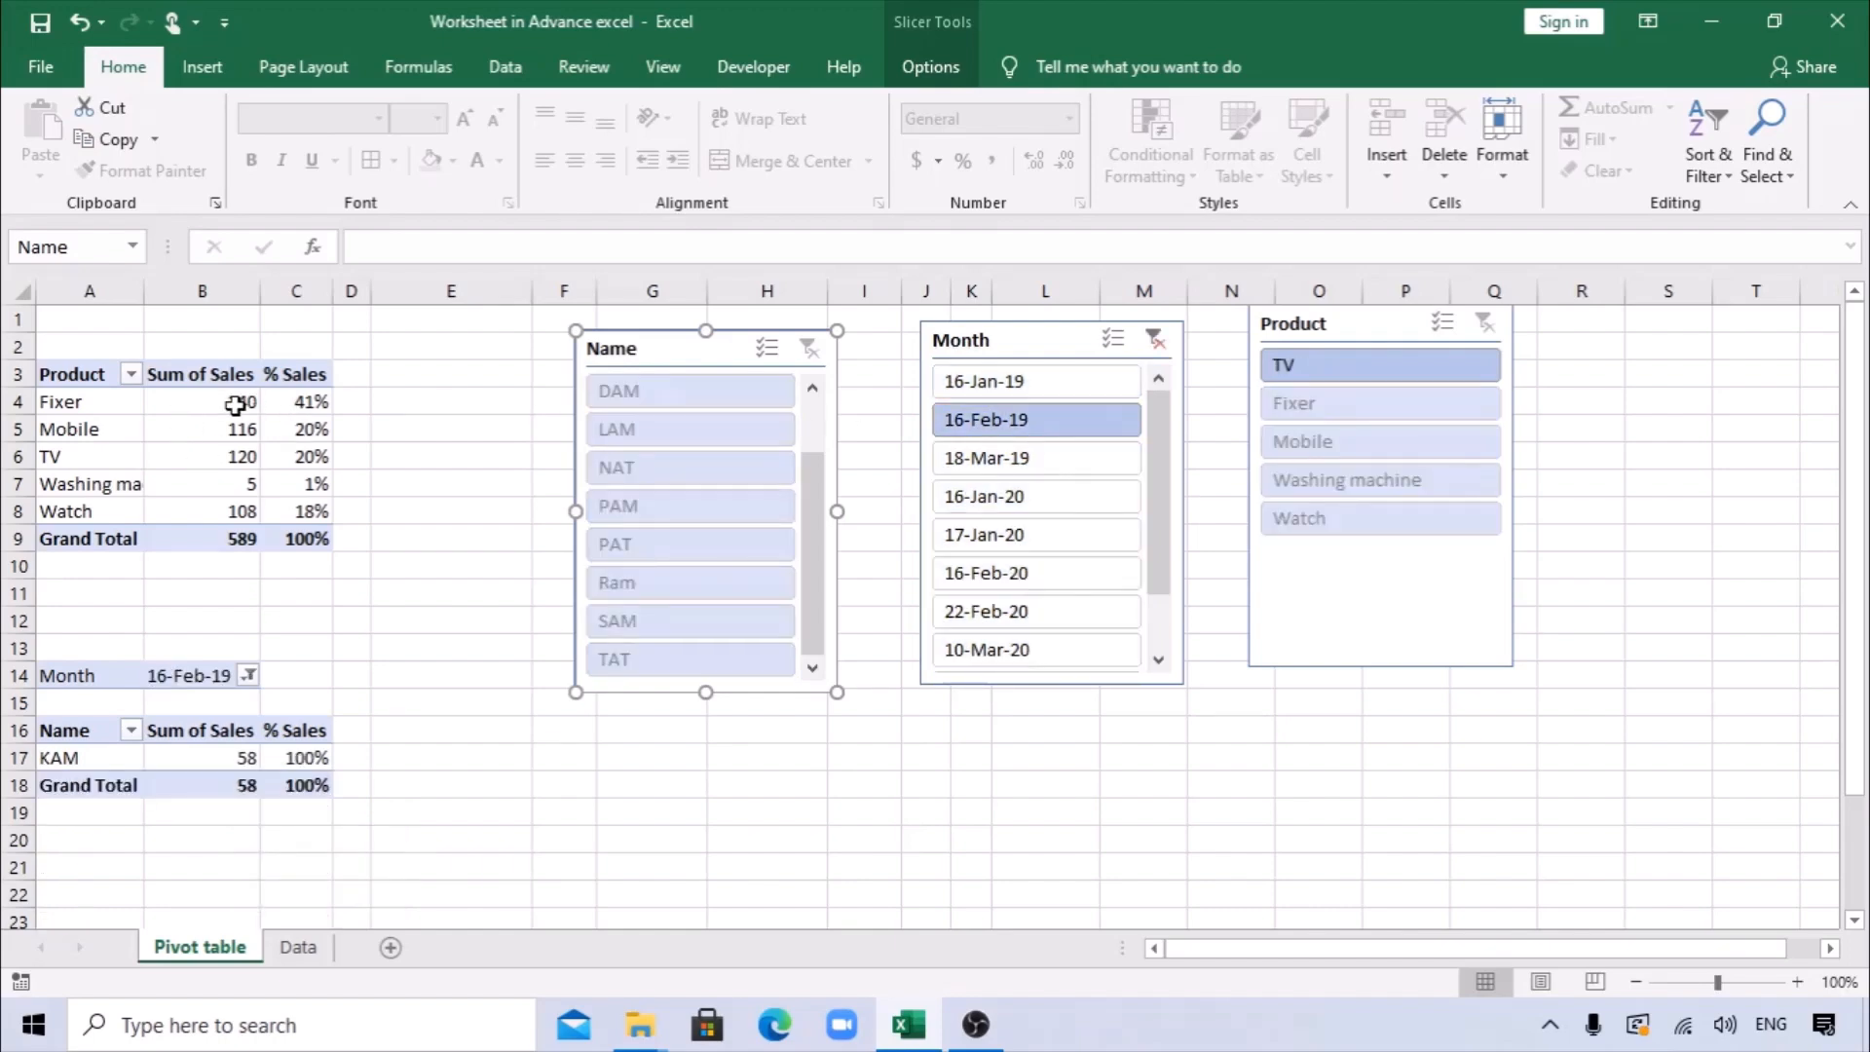
Clear the date filter from the Month slicer.
{"action": "left_click", "coordinate": [1156, 338]}
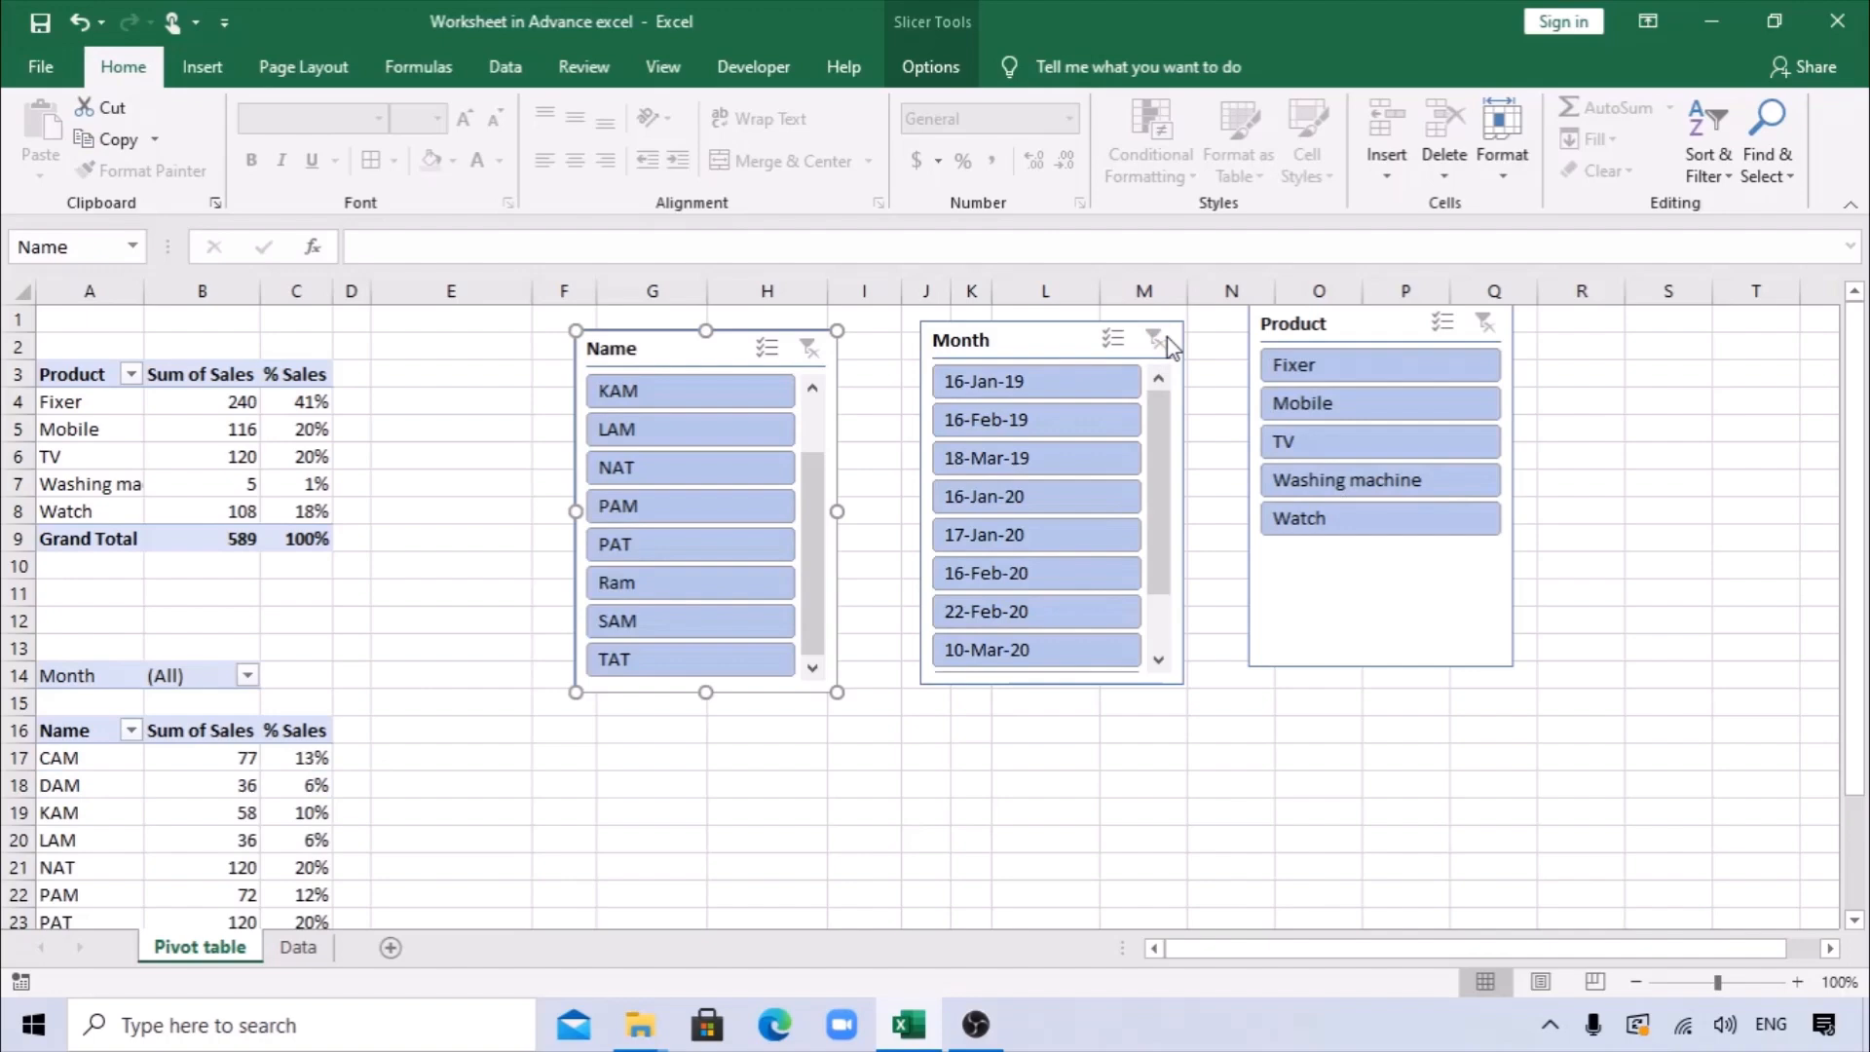
{"action": "left_click", "coordinate": [1050, 349]}
{"action": "left_click", "coordinate": [1531, 400]}
{"action": "left_click", "coordinate": [1359, 323]}
{"action": "left_click", "coordinate": [1066, 336], "text": "ctrl"}
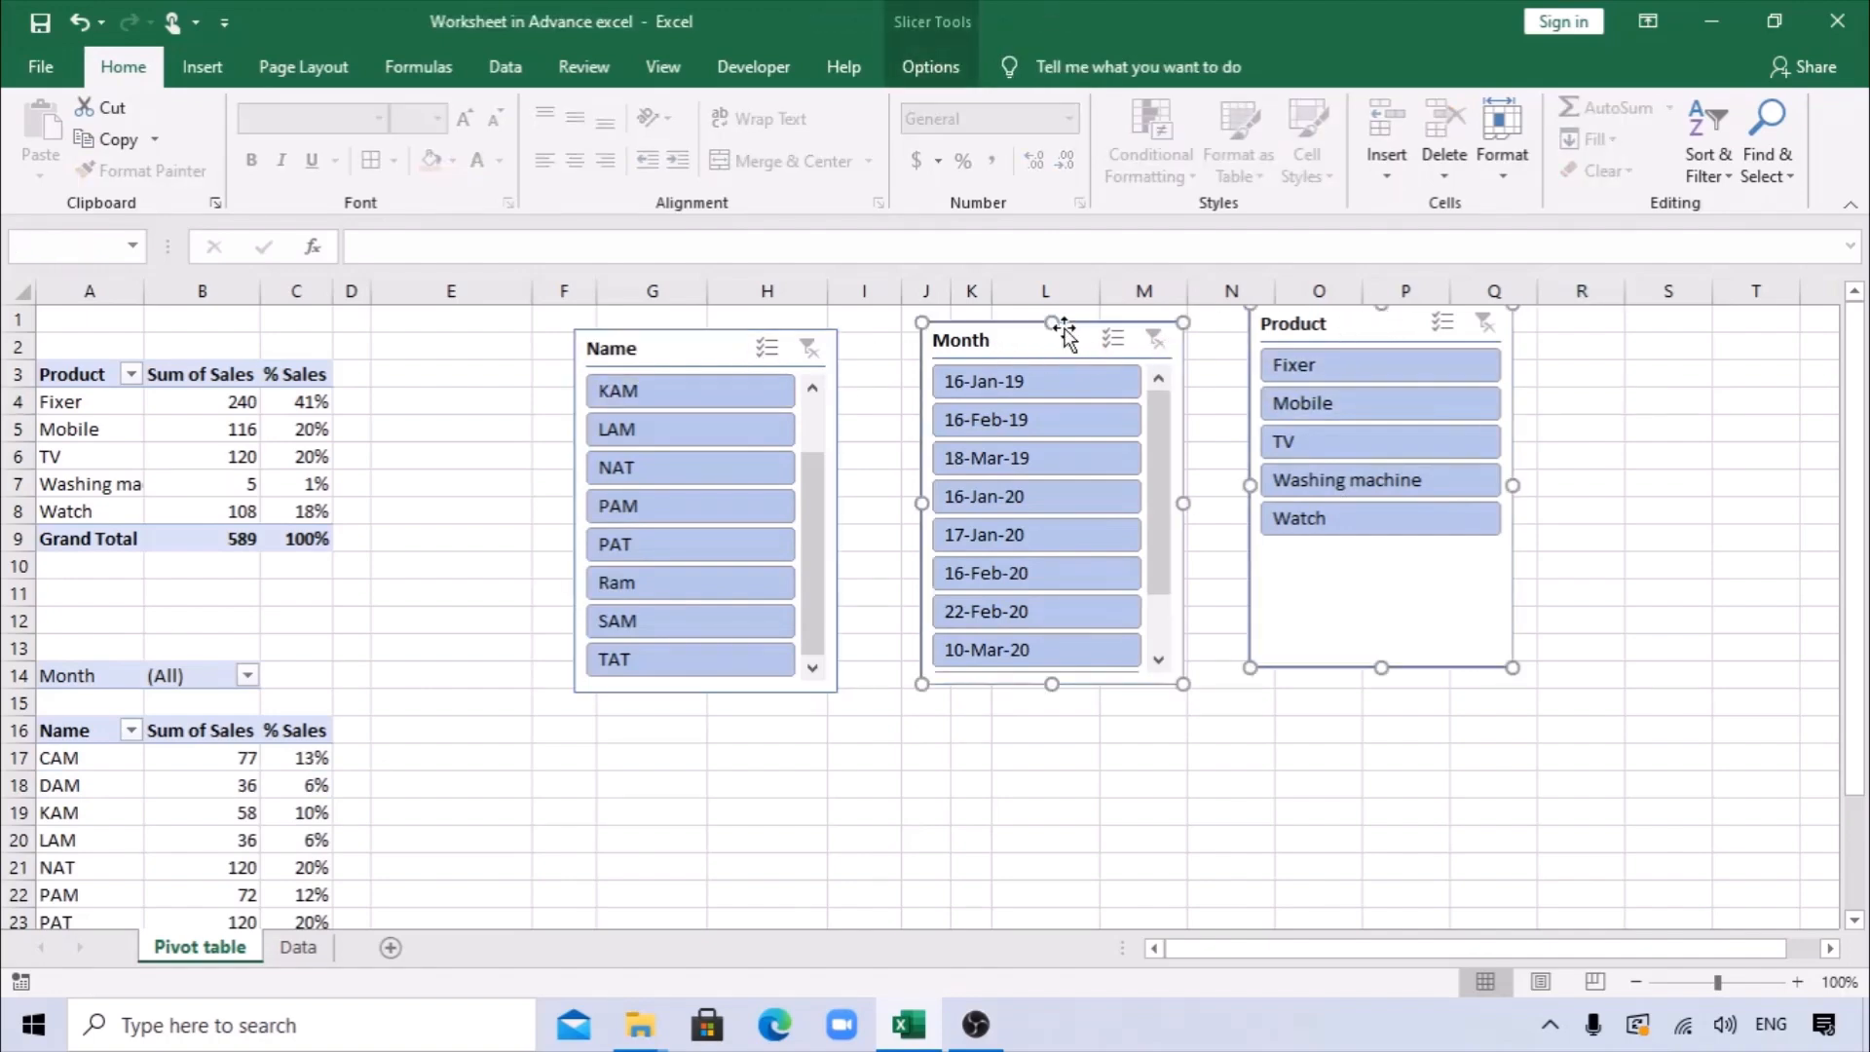
{"action": "left_click", "coordinate": [740, 350], "text": "ctrl"}
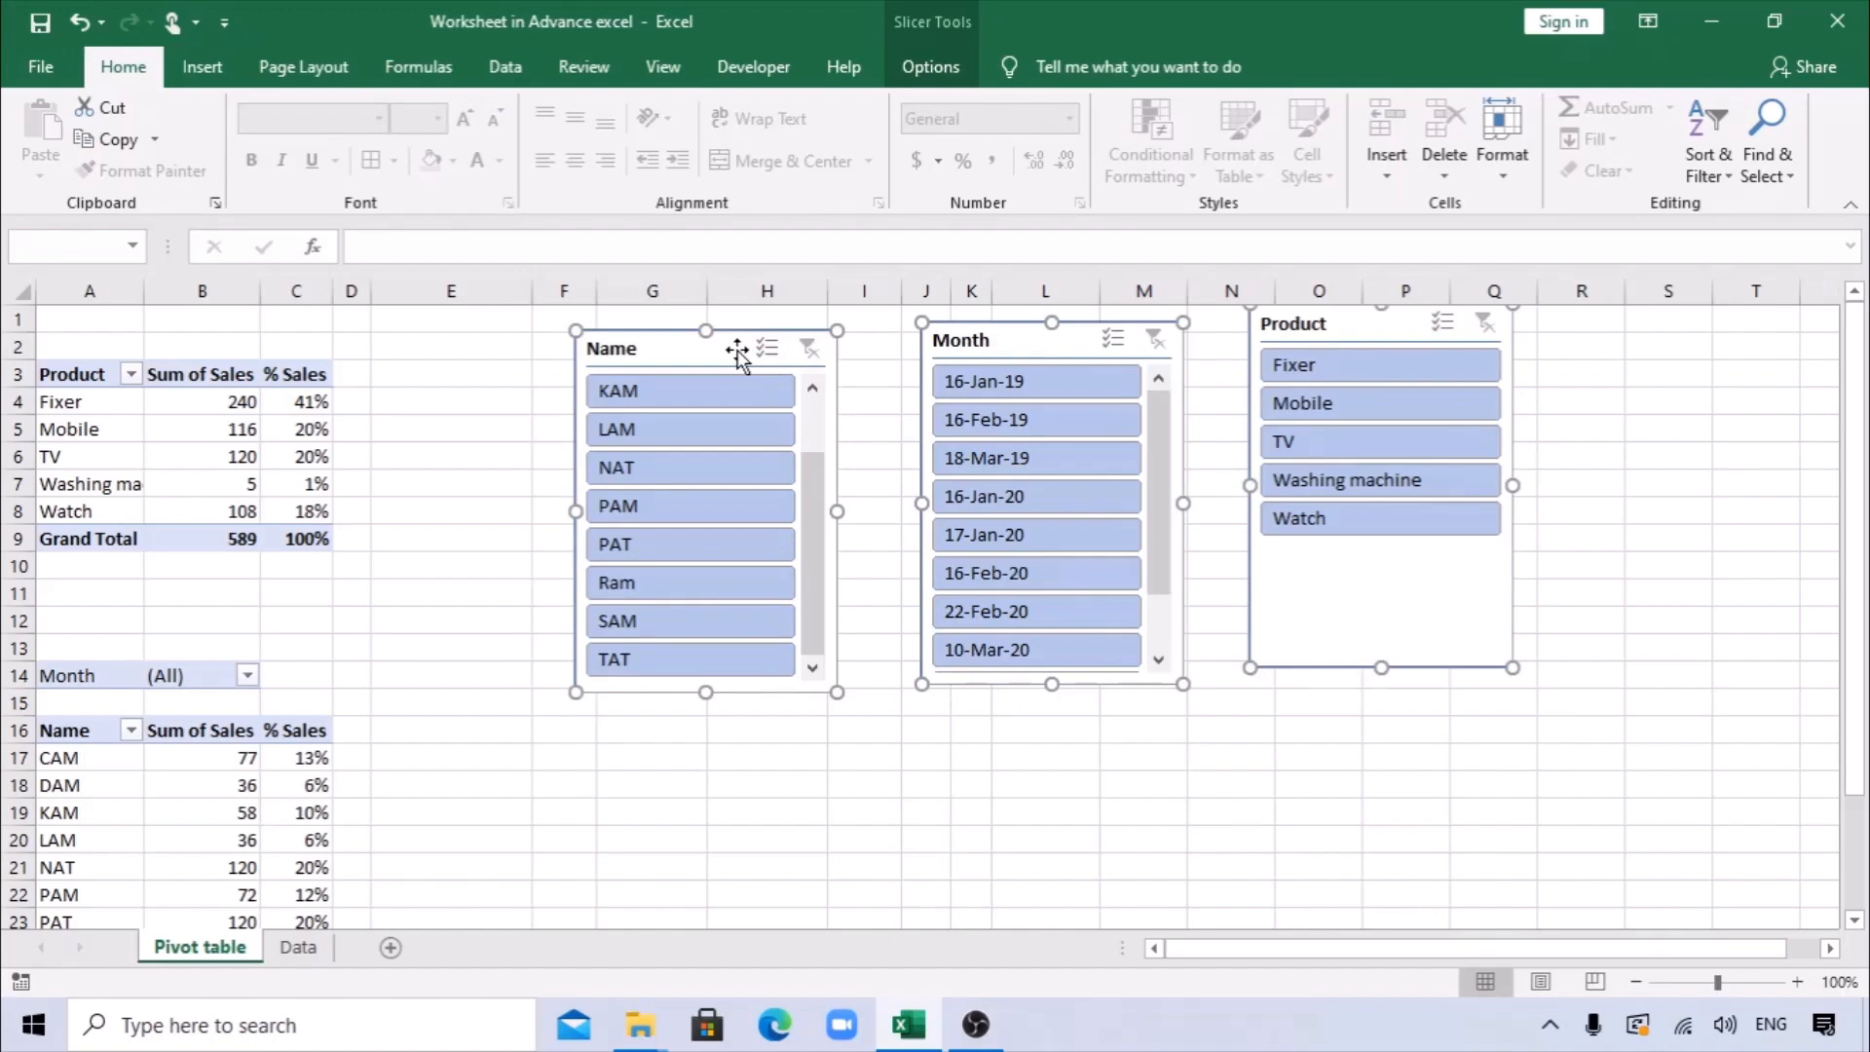
{"action": "right_click", "coordinate": [738, 353]}
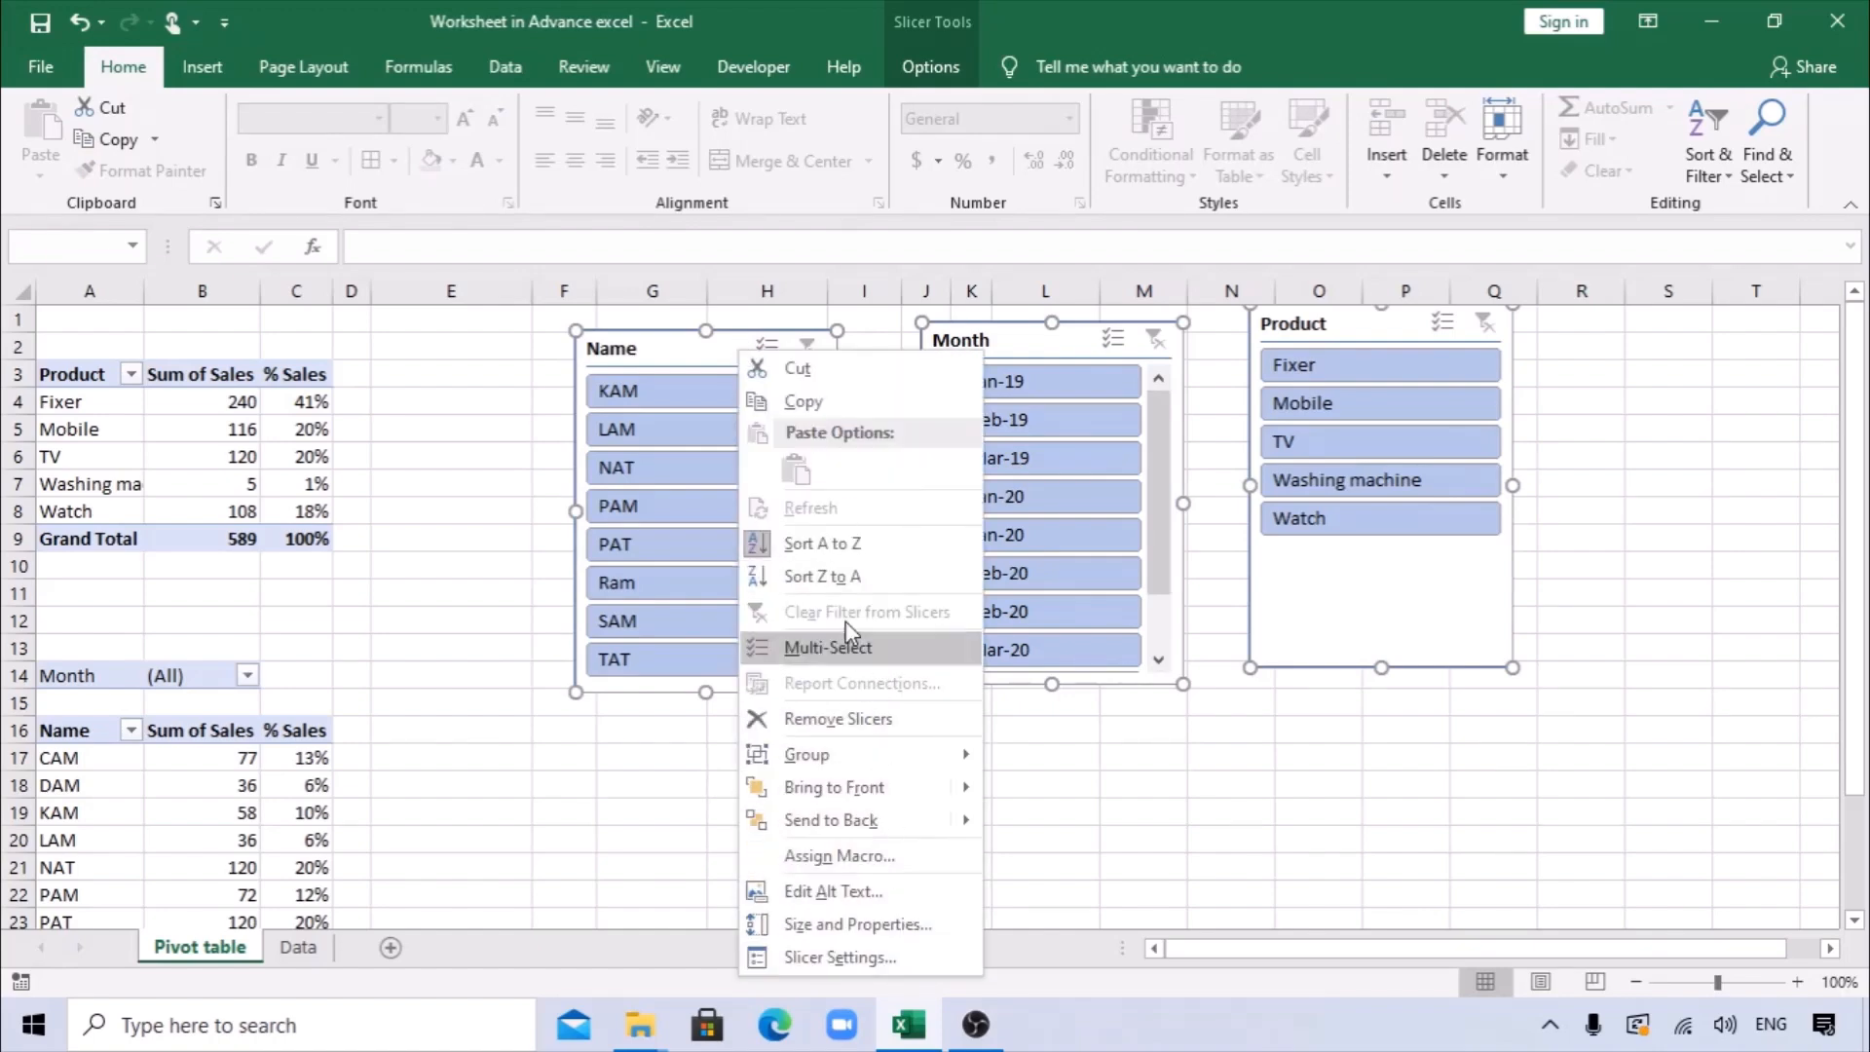
{"action": "left_click", "coordinate": [1122, 836]}
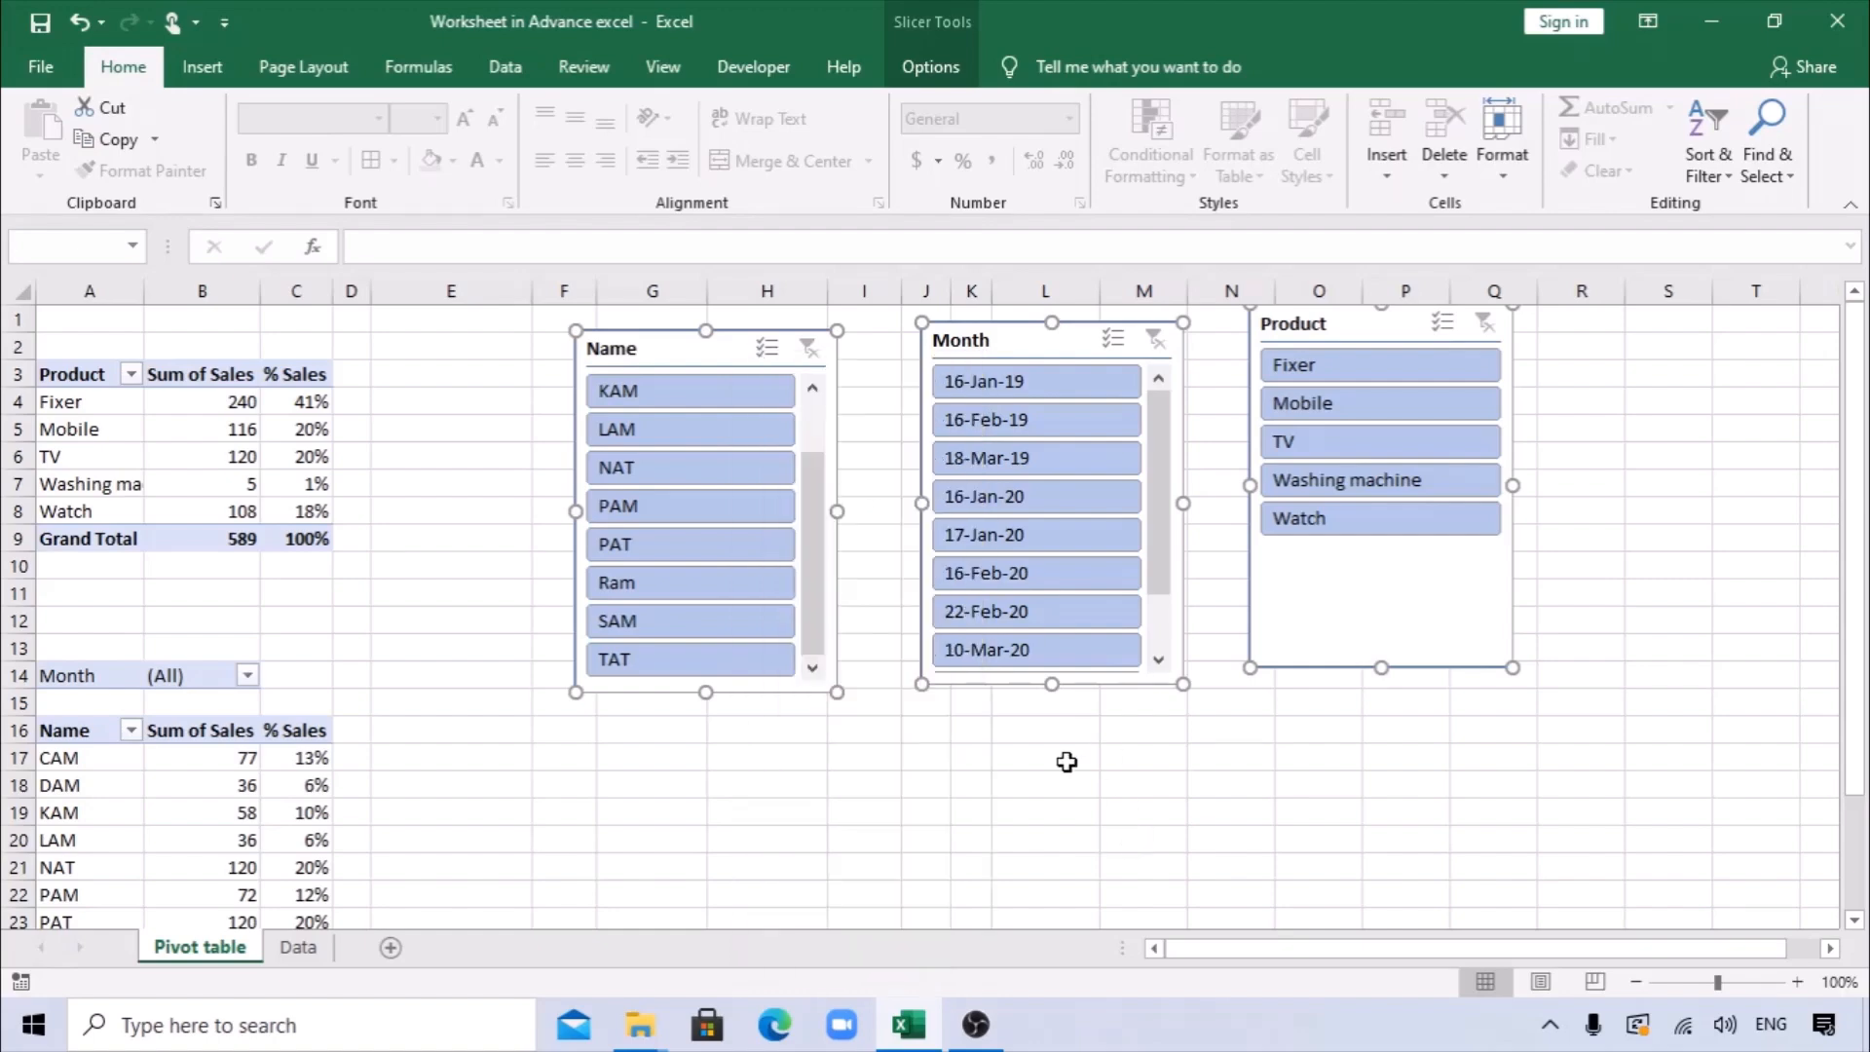
{"action": "left_click", "coordinate": [894, 504]}
{"action": "right_click", "coordinate": [759, 399]}
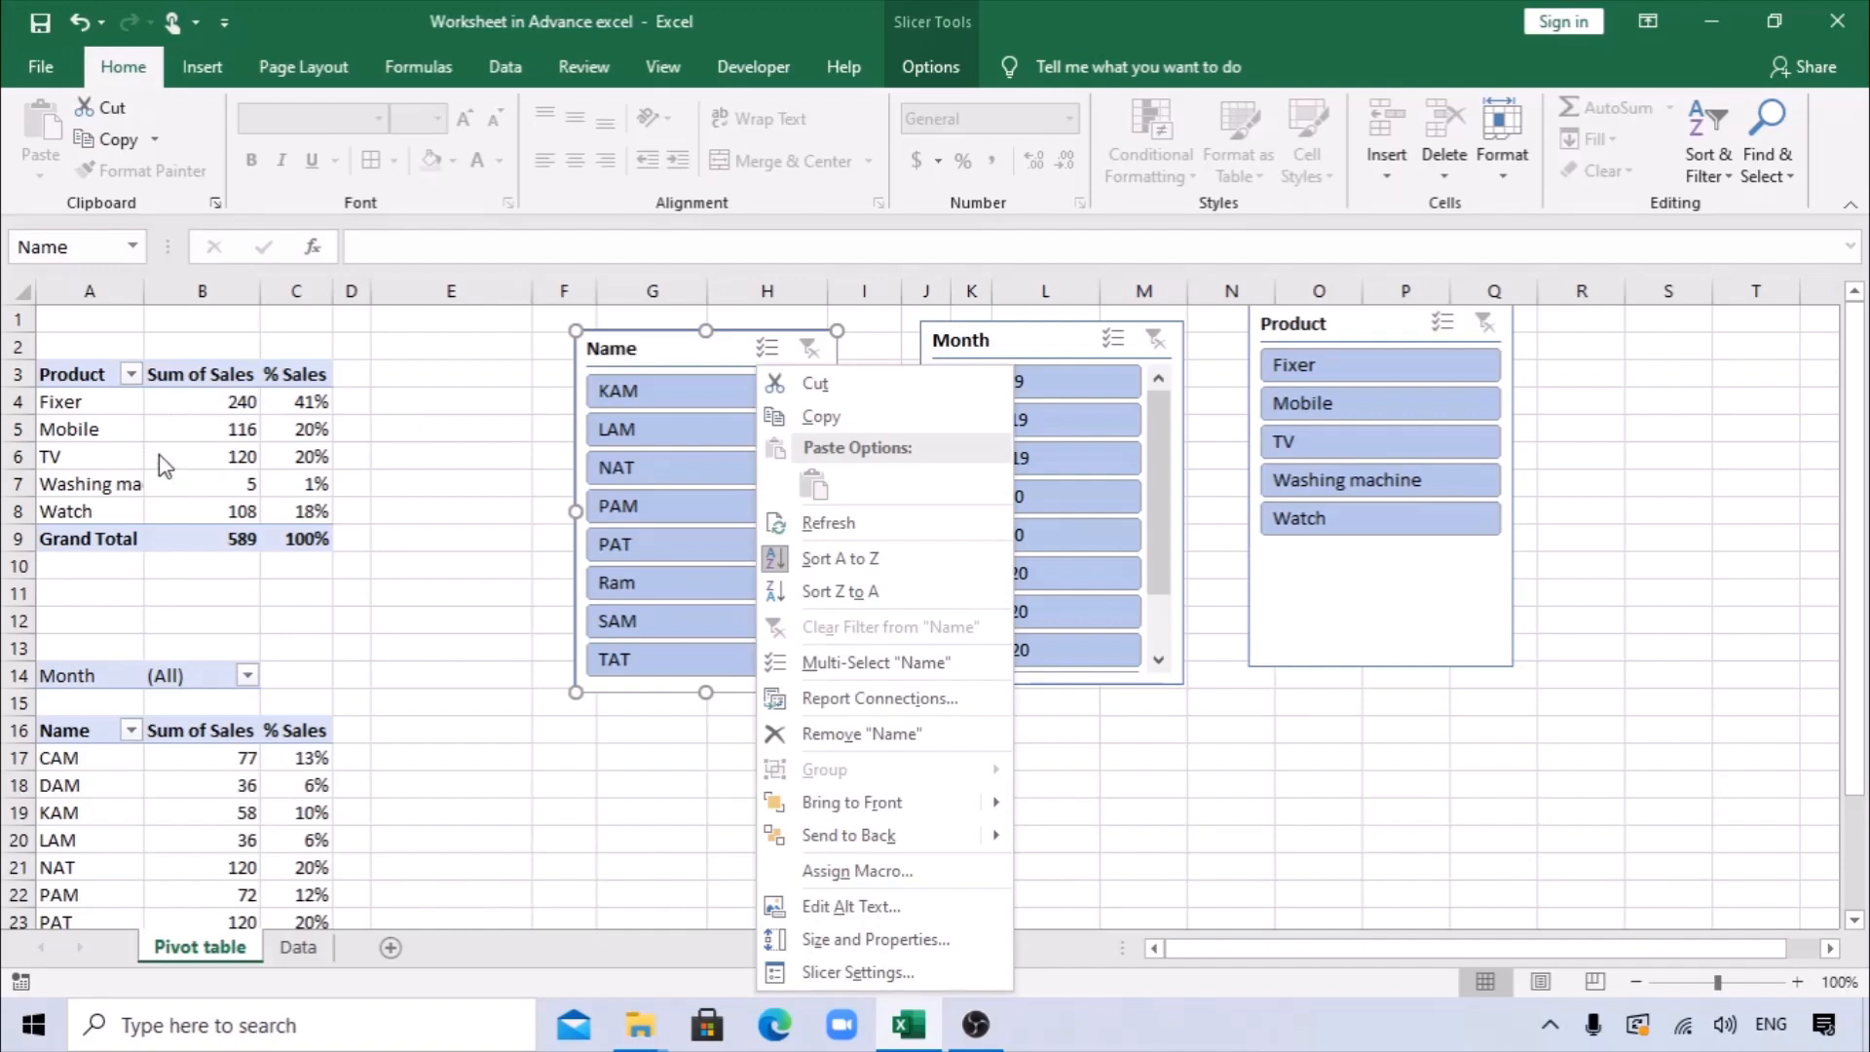
{"action": "key", "text": "Escape"}
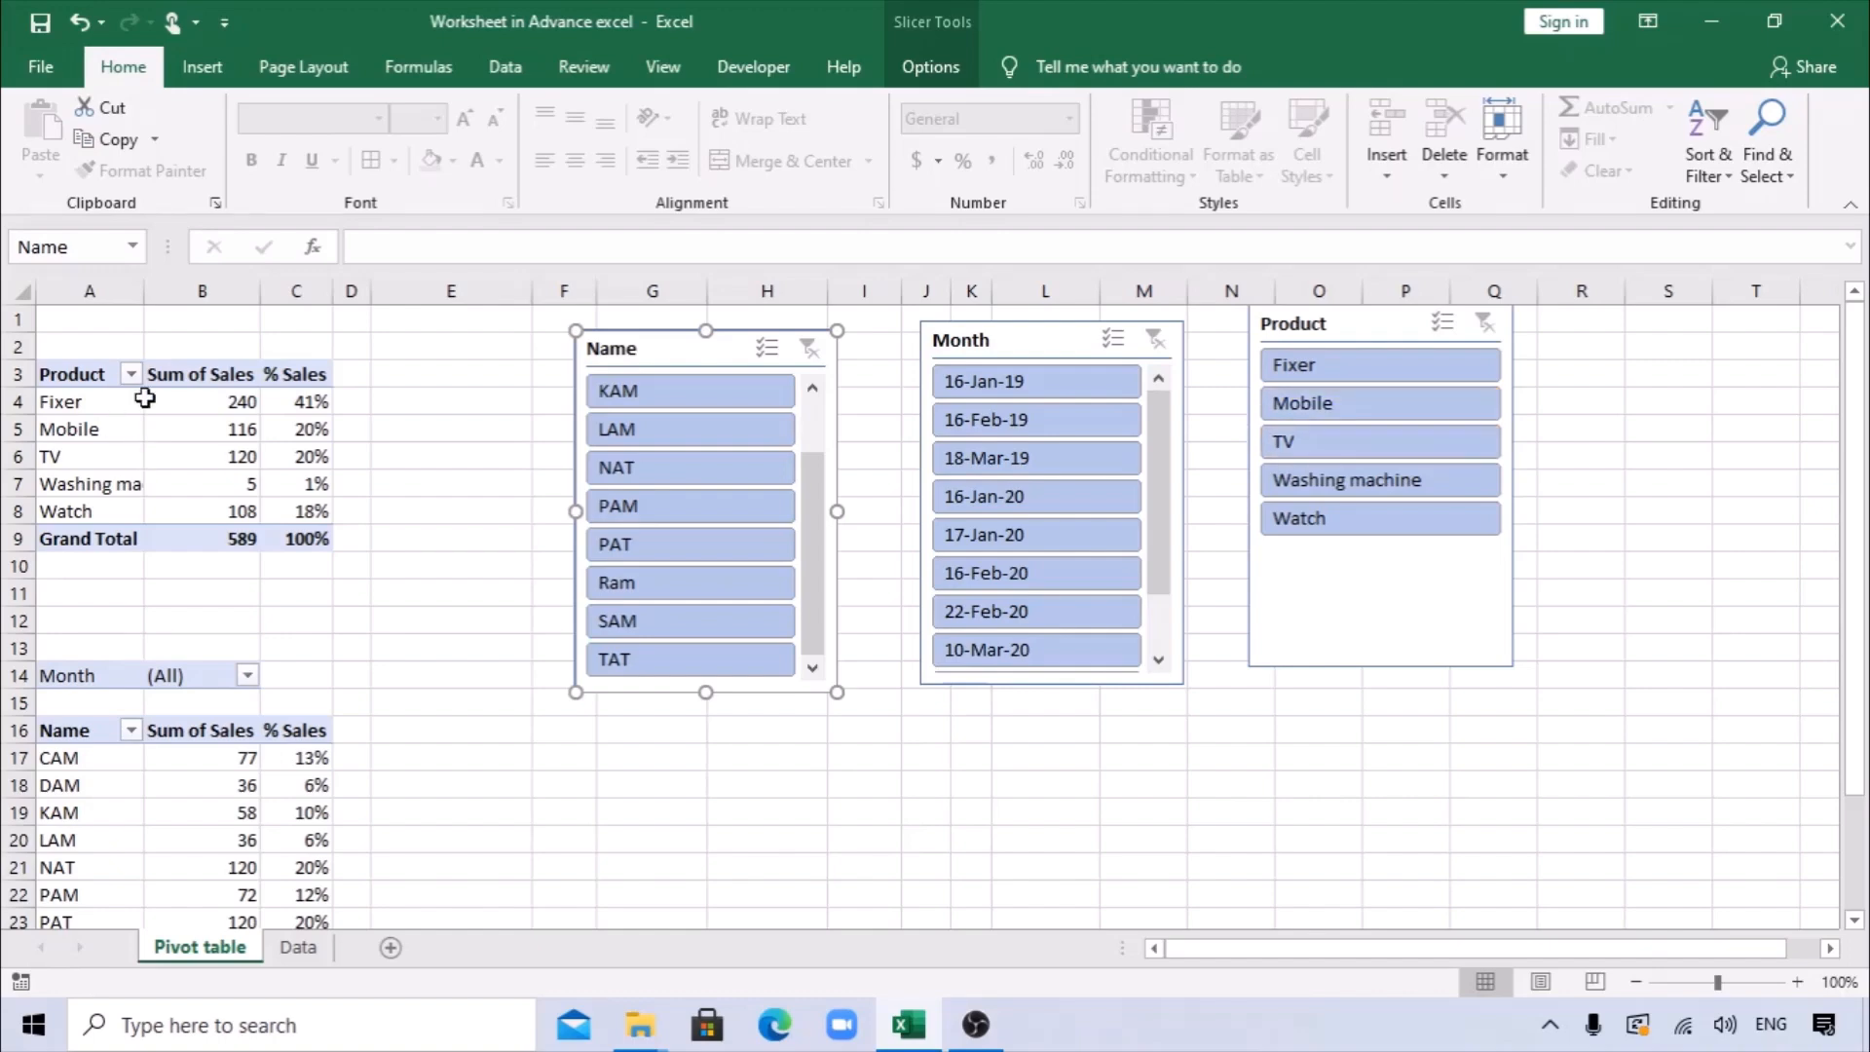
Connect the Name slicer to both PivotTable24 and PivotTable25 through its report connections.
{"action": "right_click", "coordinate": [708, 350]}
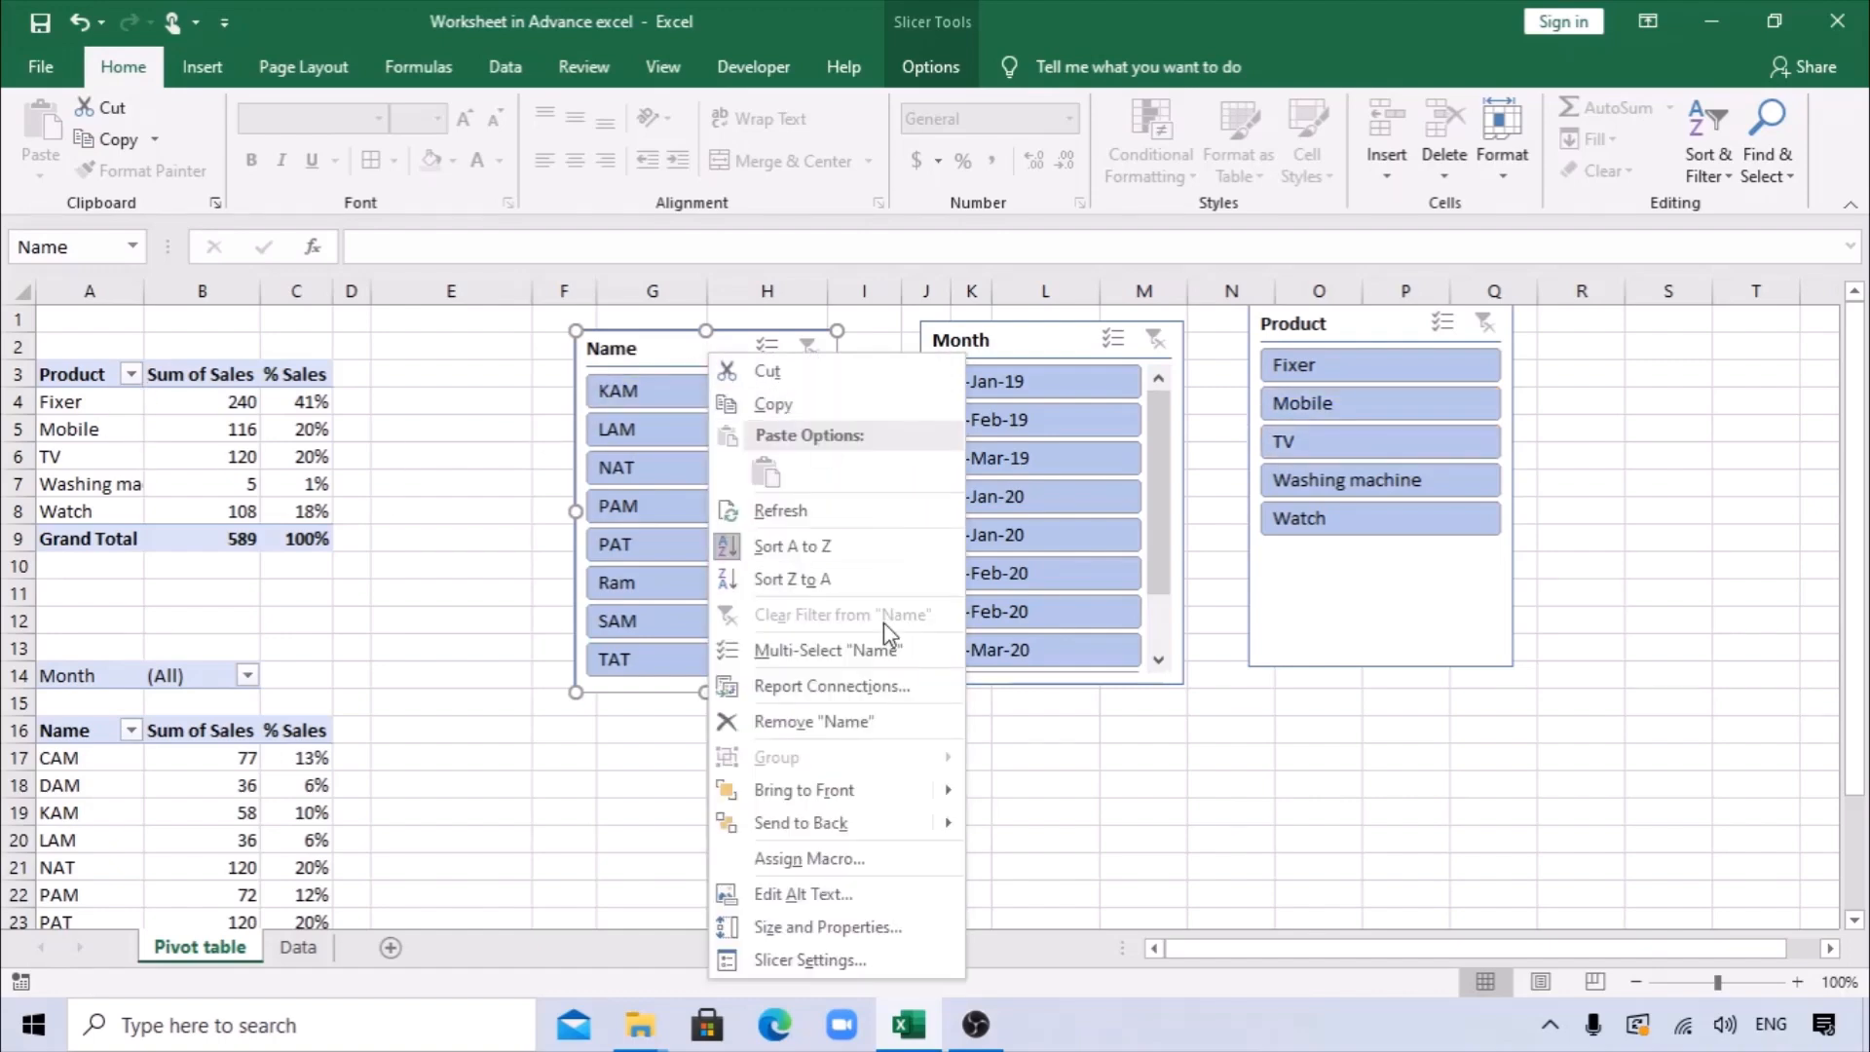
{"action": "left_click", "coordinate": [808, 688]}
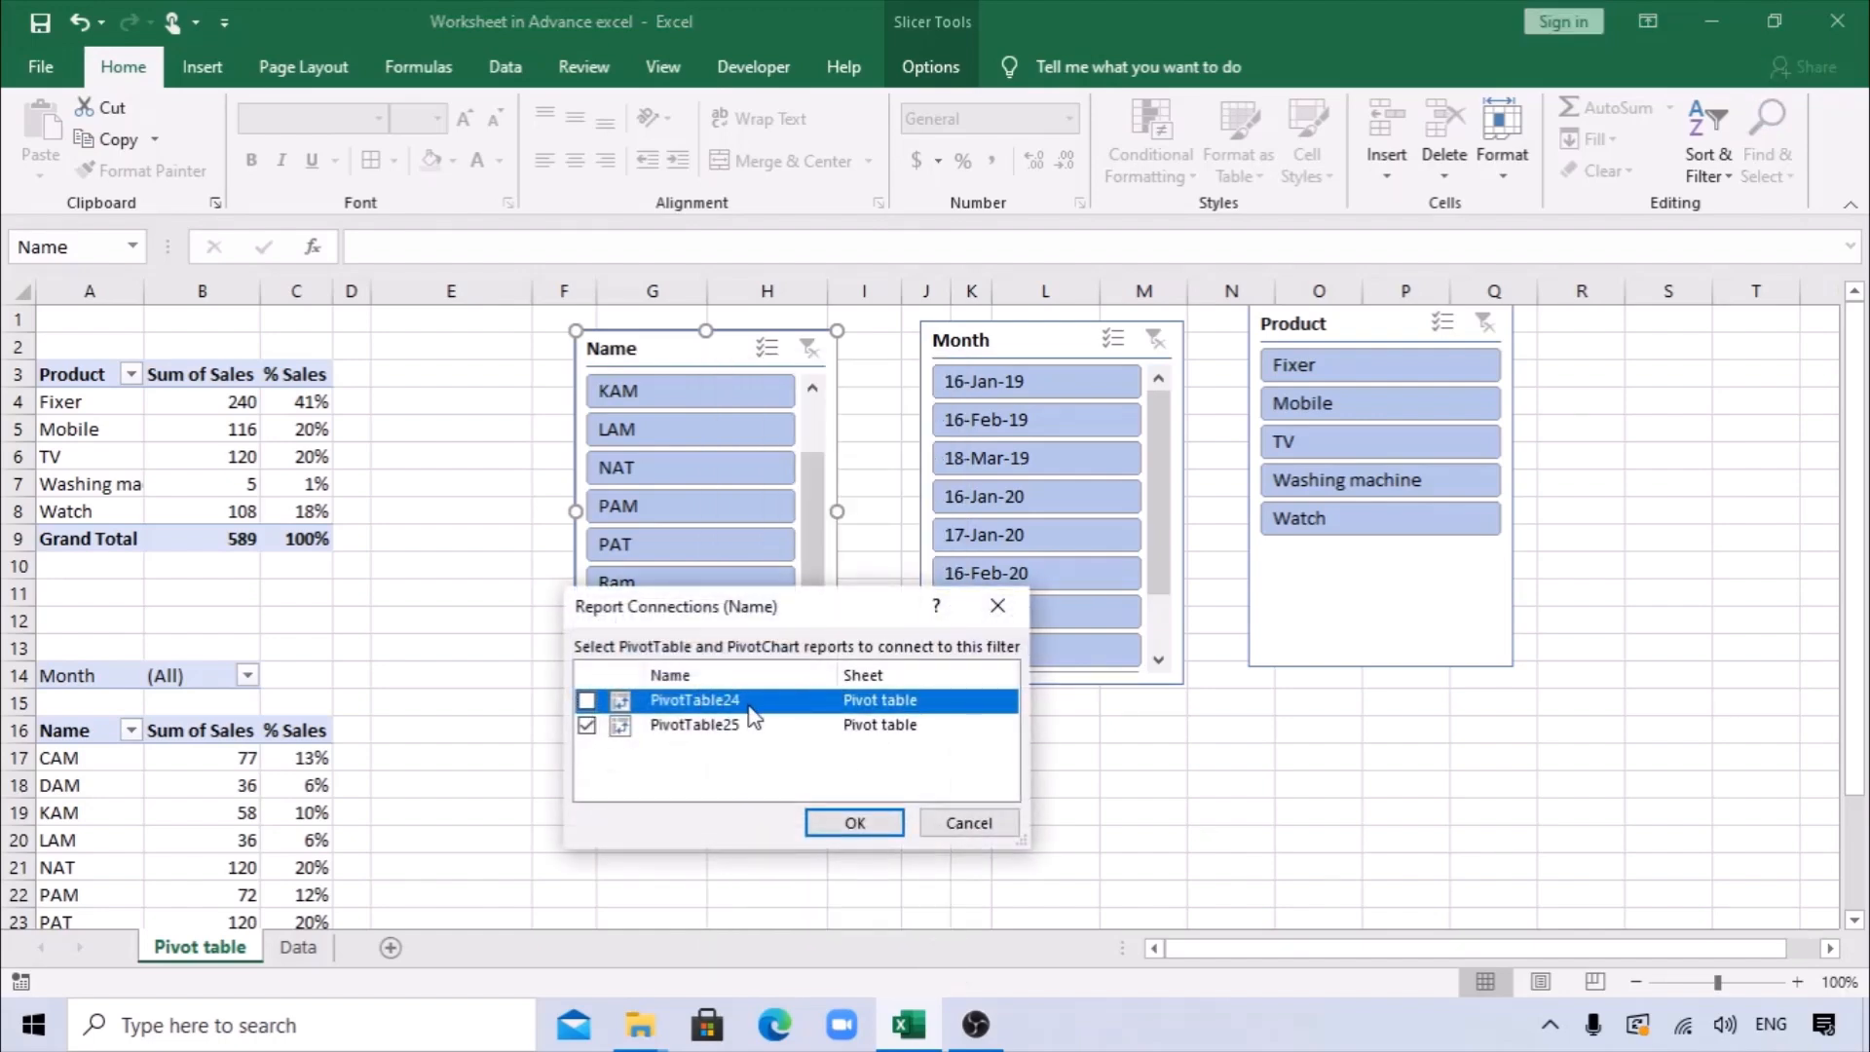
{"action": "left_click", "coordinate": [836, 814]}
Add PivotTable24 to the Month slicer's report connections, keeping PivotTable25 connected.
{"action": "right_click", "coordinate": [1034, 348]}
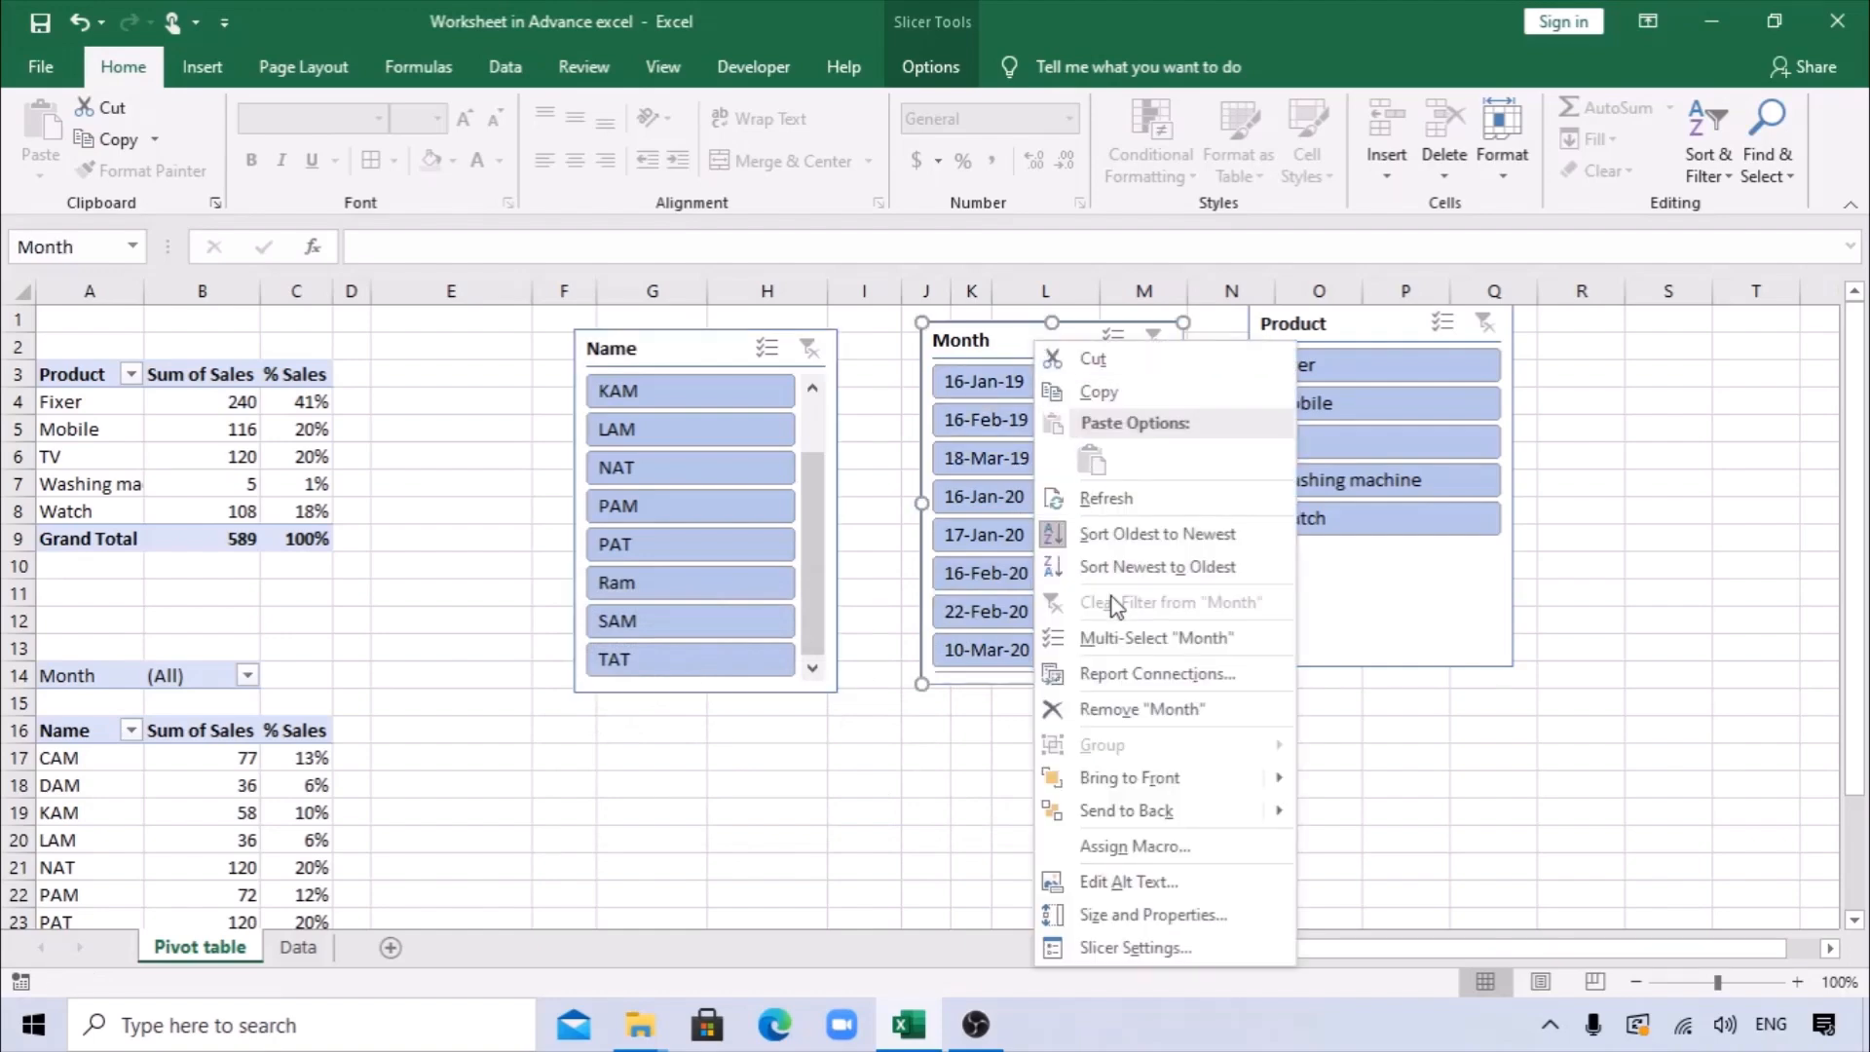
{"action": "left_click", "coordinate": [1130, 674]}
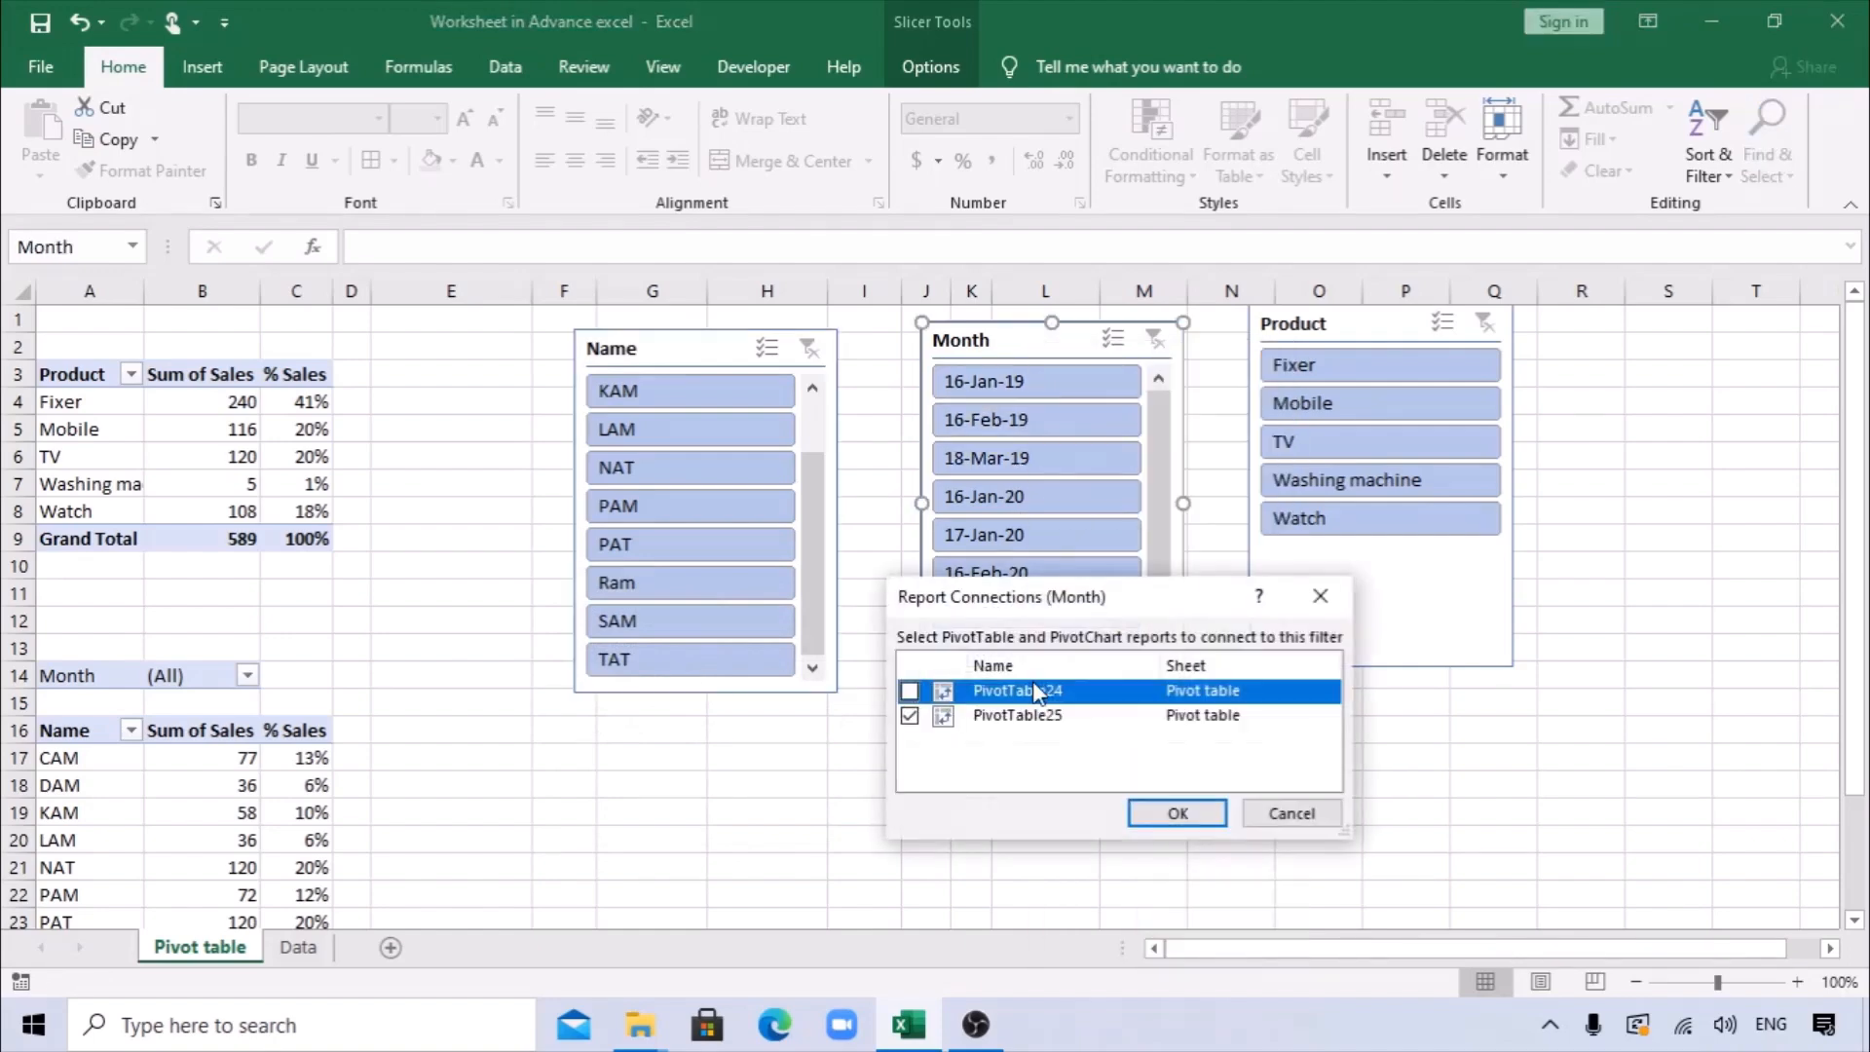
{"action": "left_click", "coordinate": [911, 692]}
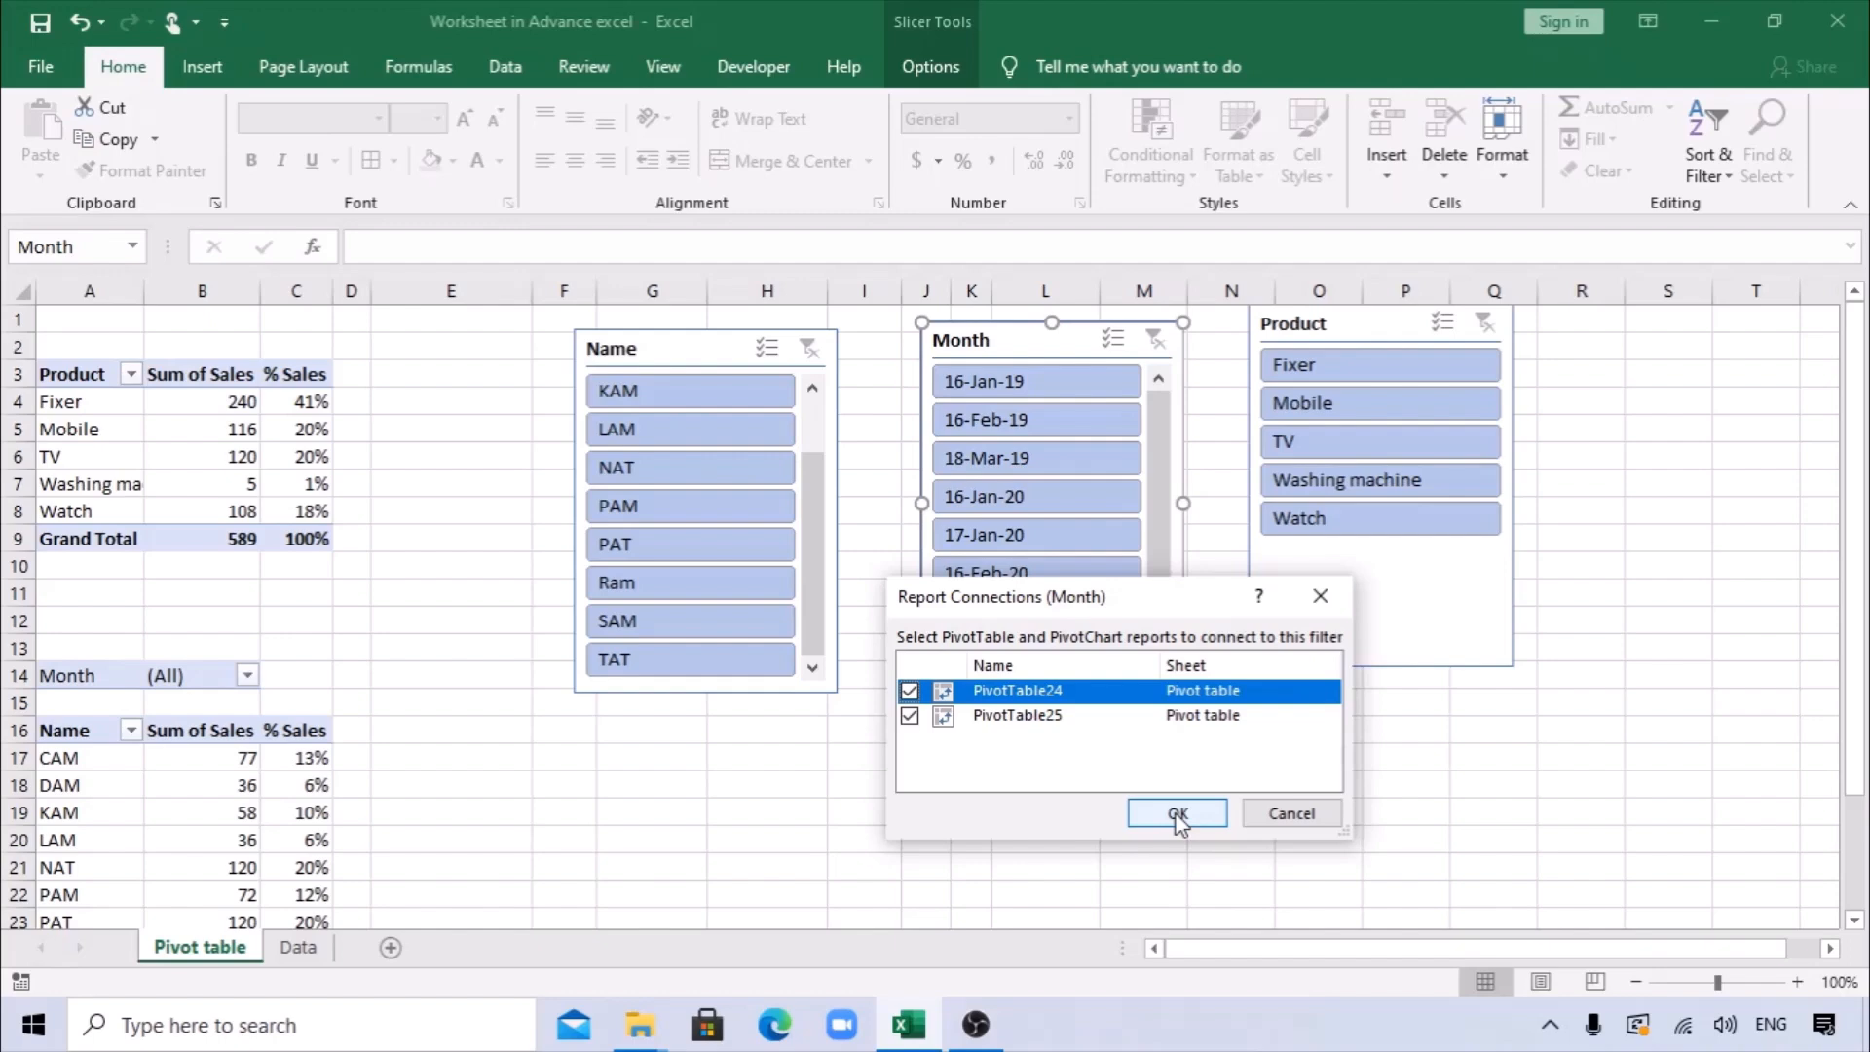
{"action": "left_click", "coordinate": [1178, 814]}
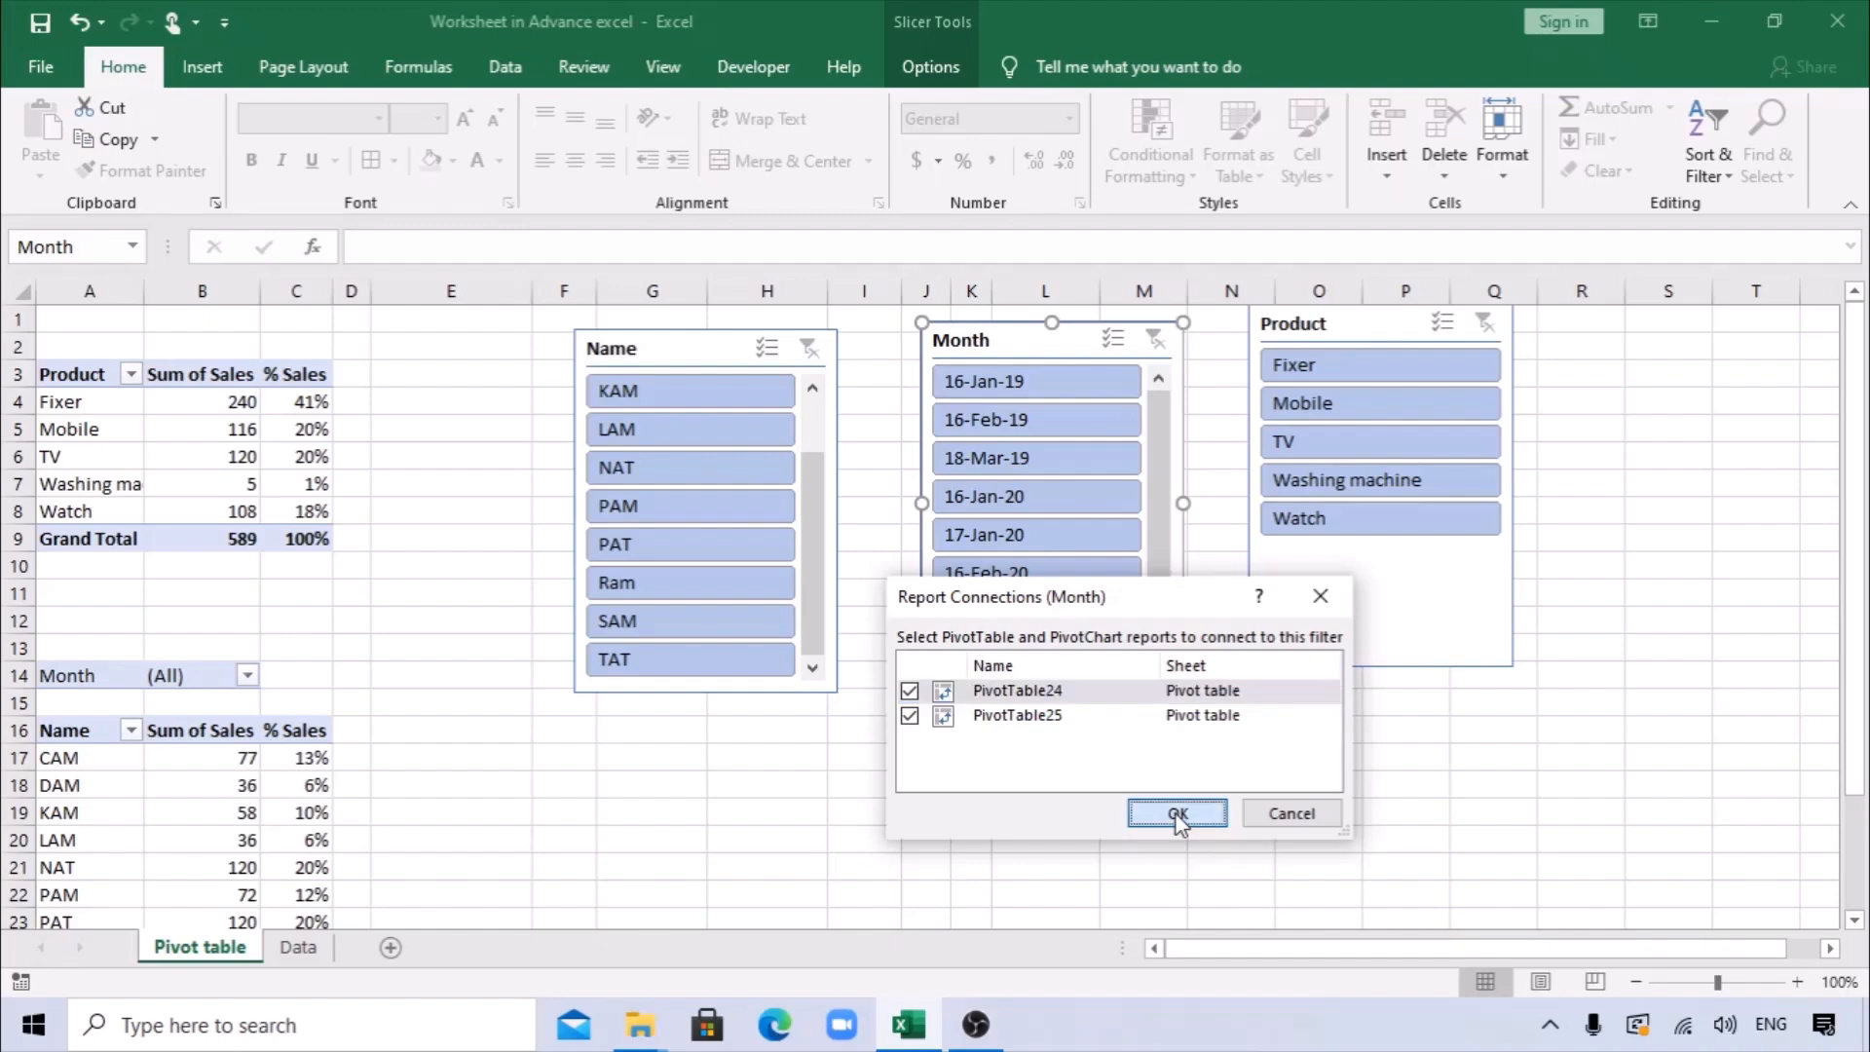
Add PivotTable24 to the Product slicer's report connections, keeping PivotTable25 connected.
{"action": "right_click", "coordinate": [1364, 360]}
{"action": "left_click", "coordinate": [1446, 693]}
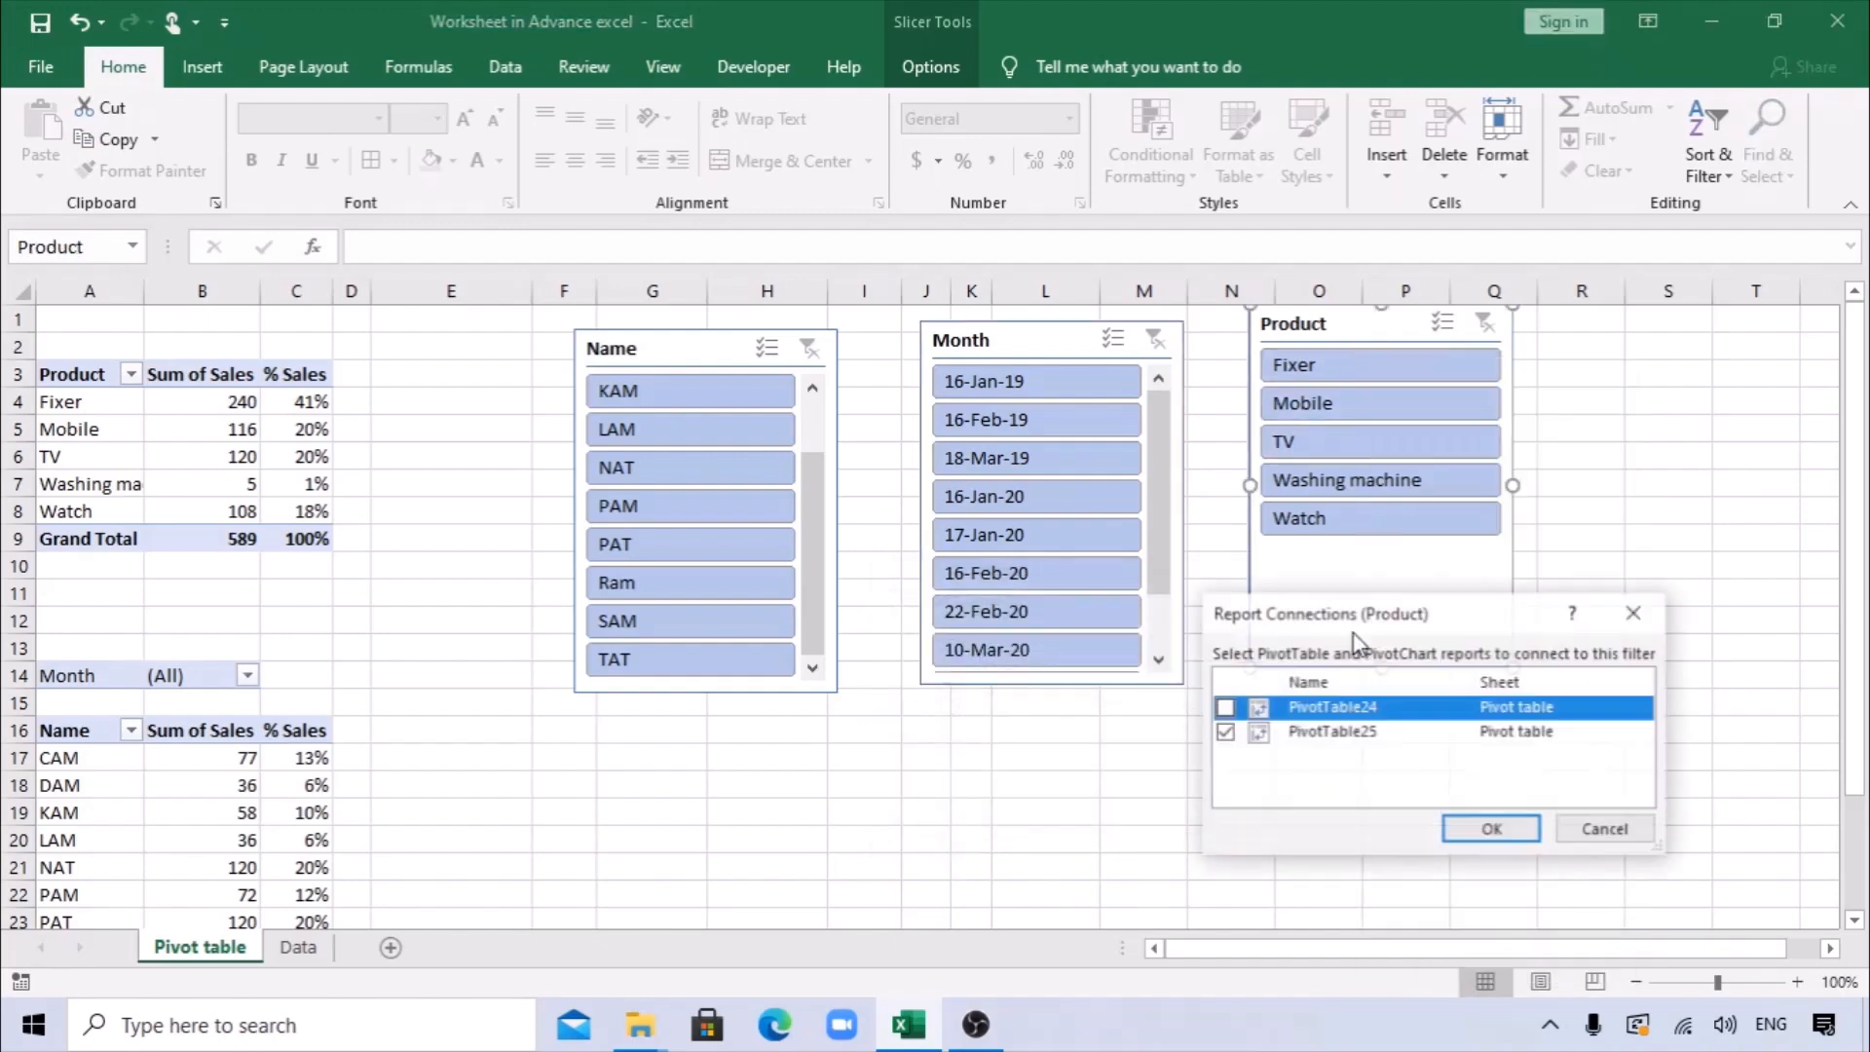
{"action": "left_click", "coordinate": [1444, 831]}
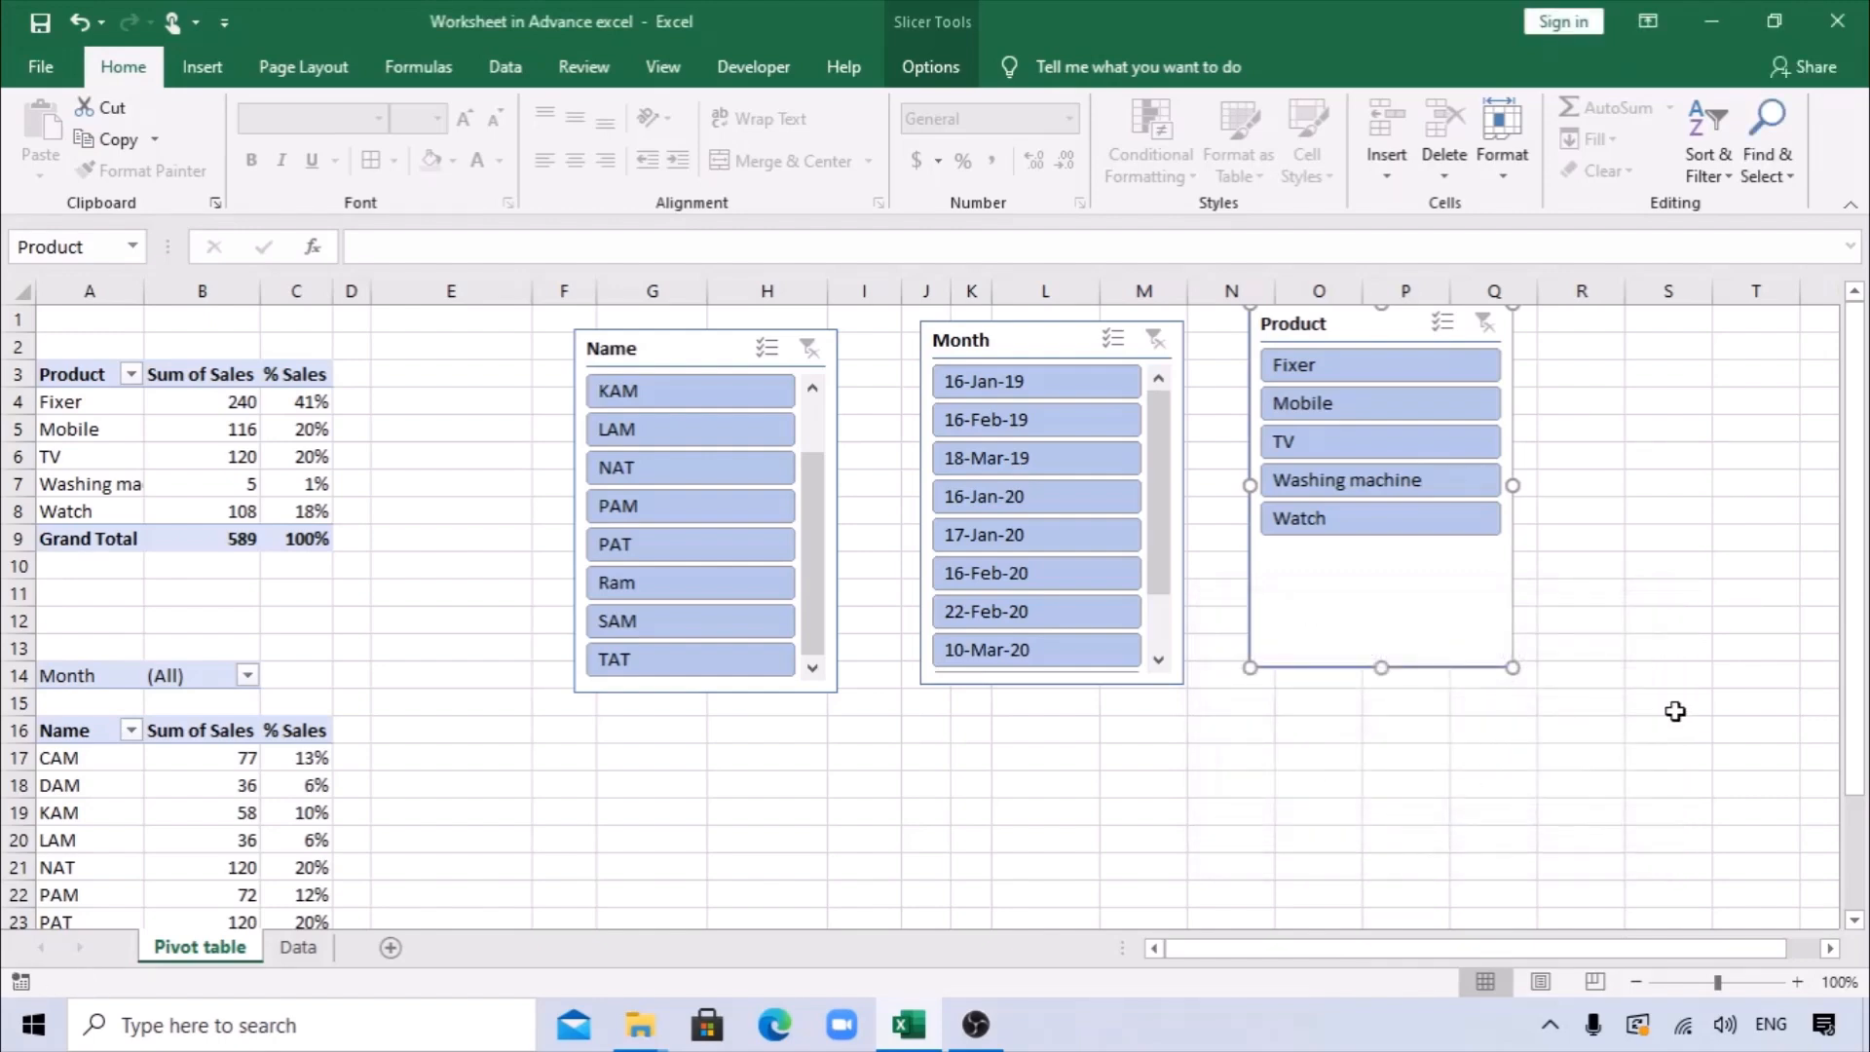
Filter both PivotTables by Mobile with the Product slicer.
{"action": "left_click", "coordinate": [1669, 703]}
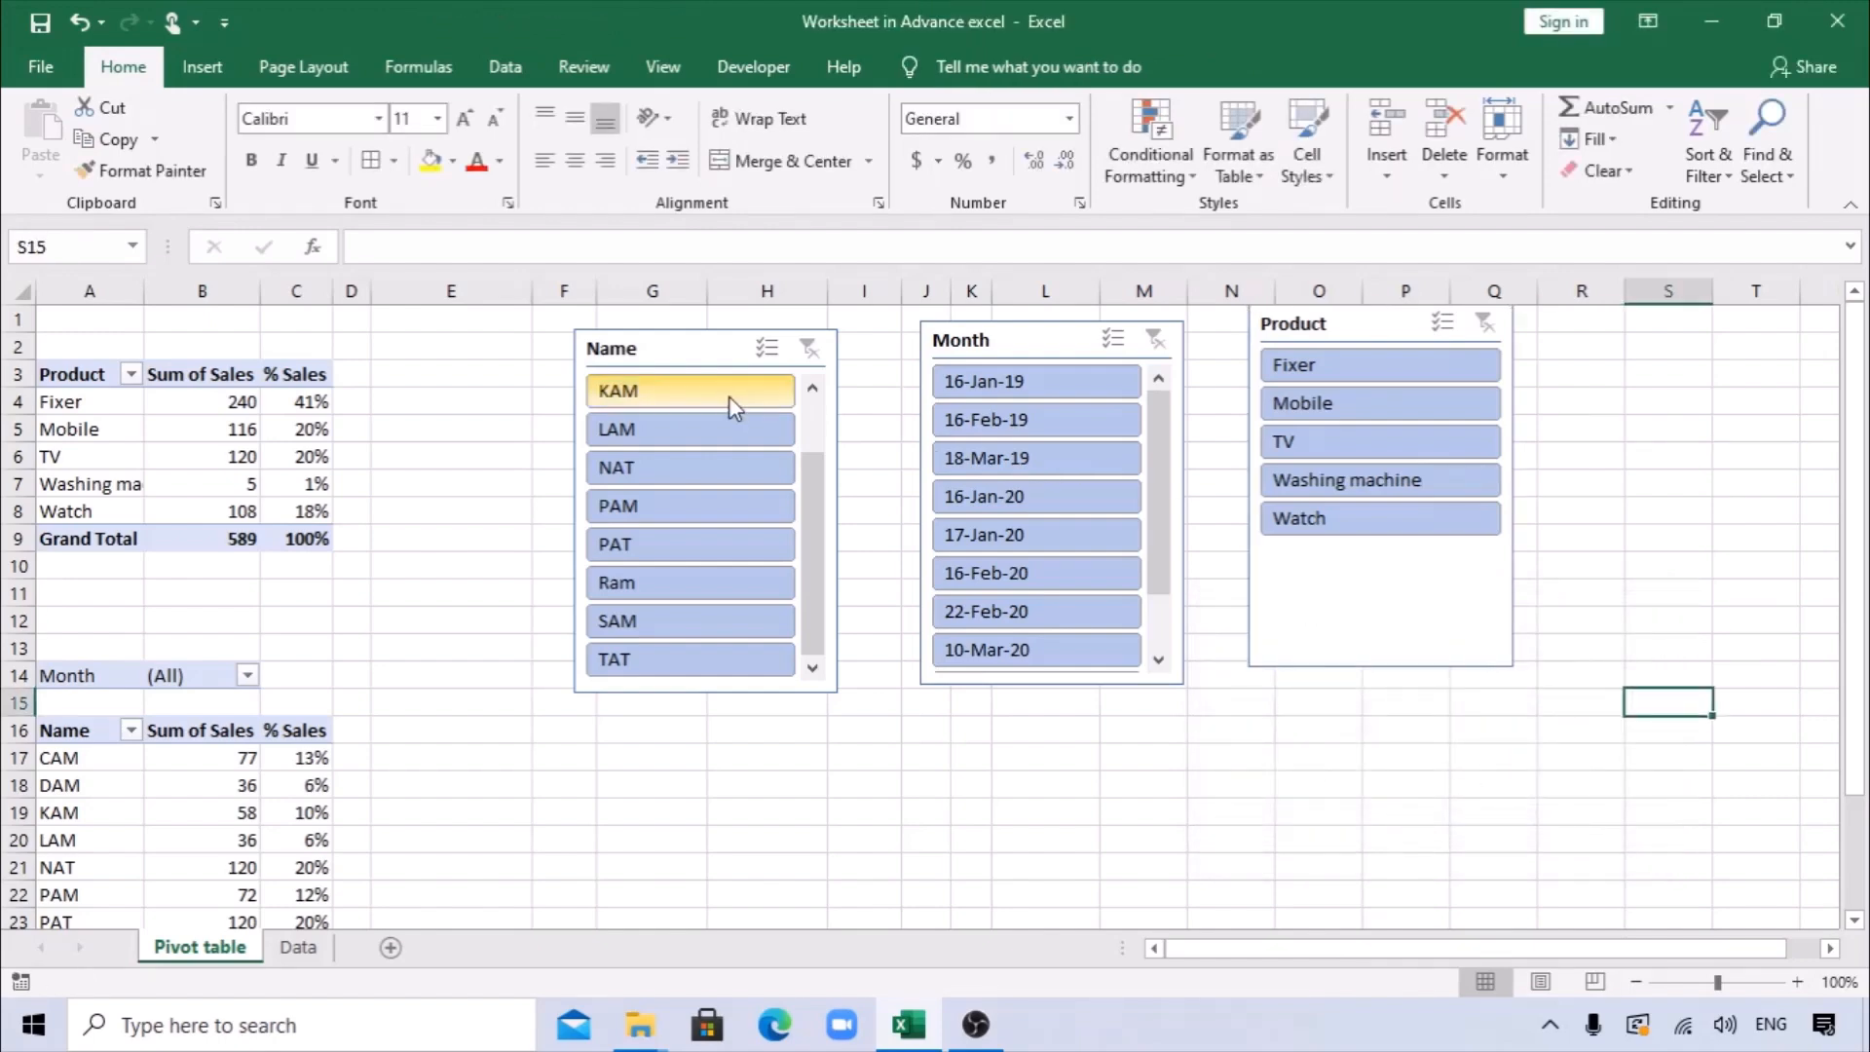
{"action": "left_click", "coordinate": [1325, 402]}
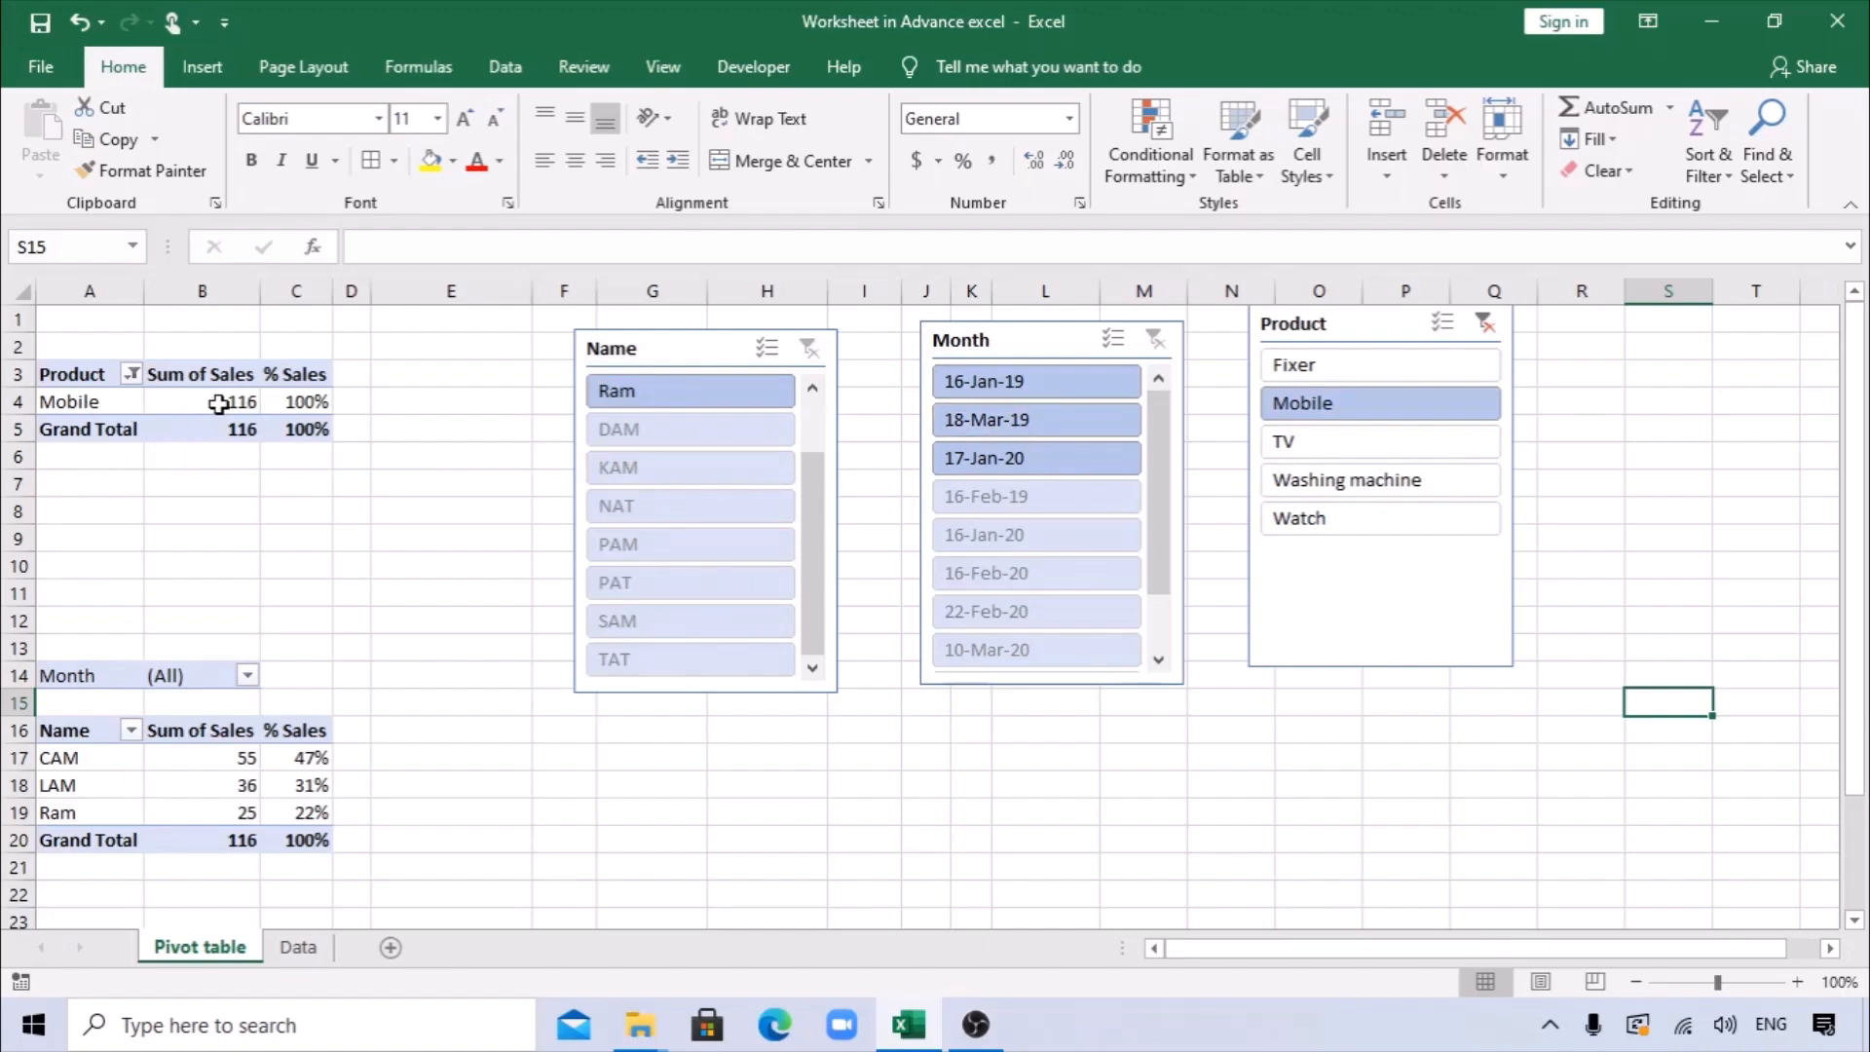
{"action": "mouse_move", "coordinate": [258, 409]}
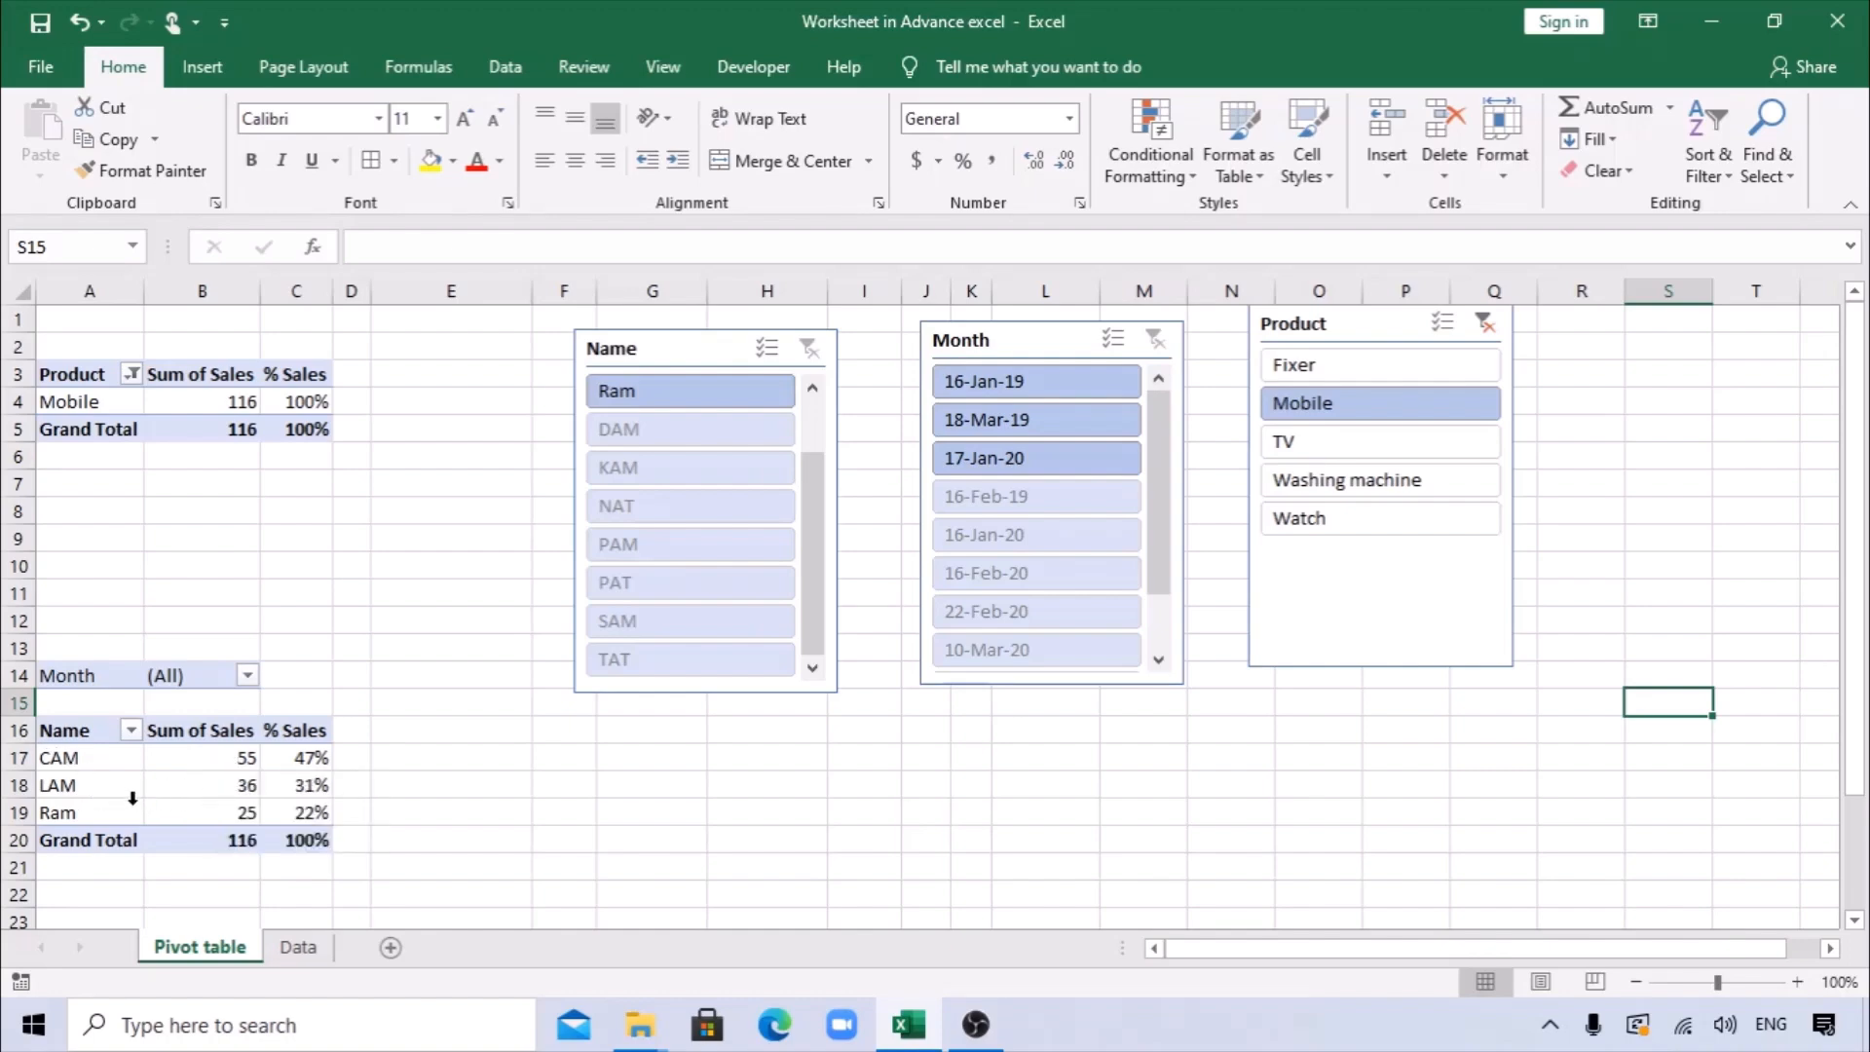
Filter the pivot tables to the second listed entry in the Name slicer and try Watch and Fixer in the Product slicer.
{"action": "left_click", "coordinate": [247, 795]}
{"action": "left_click", "coordinate": [229, 818]}
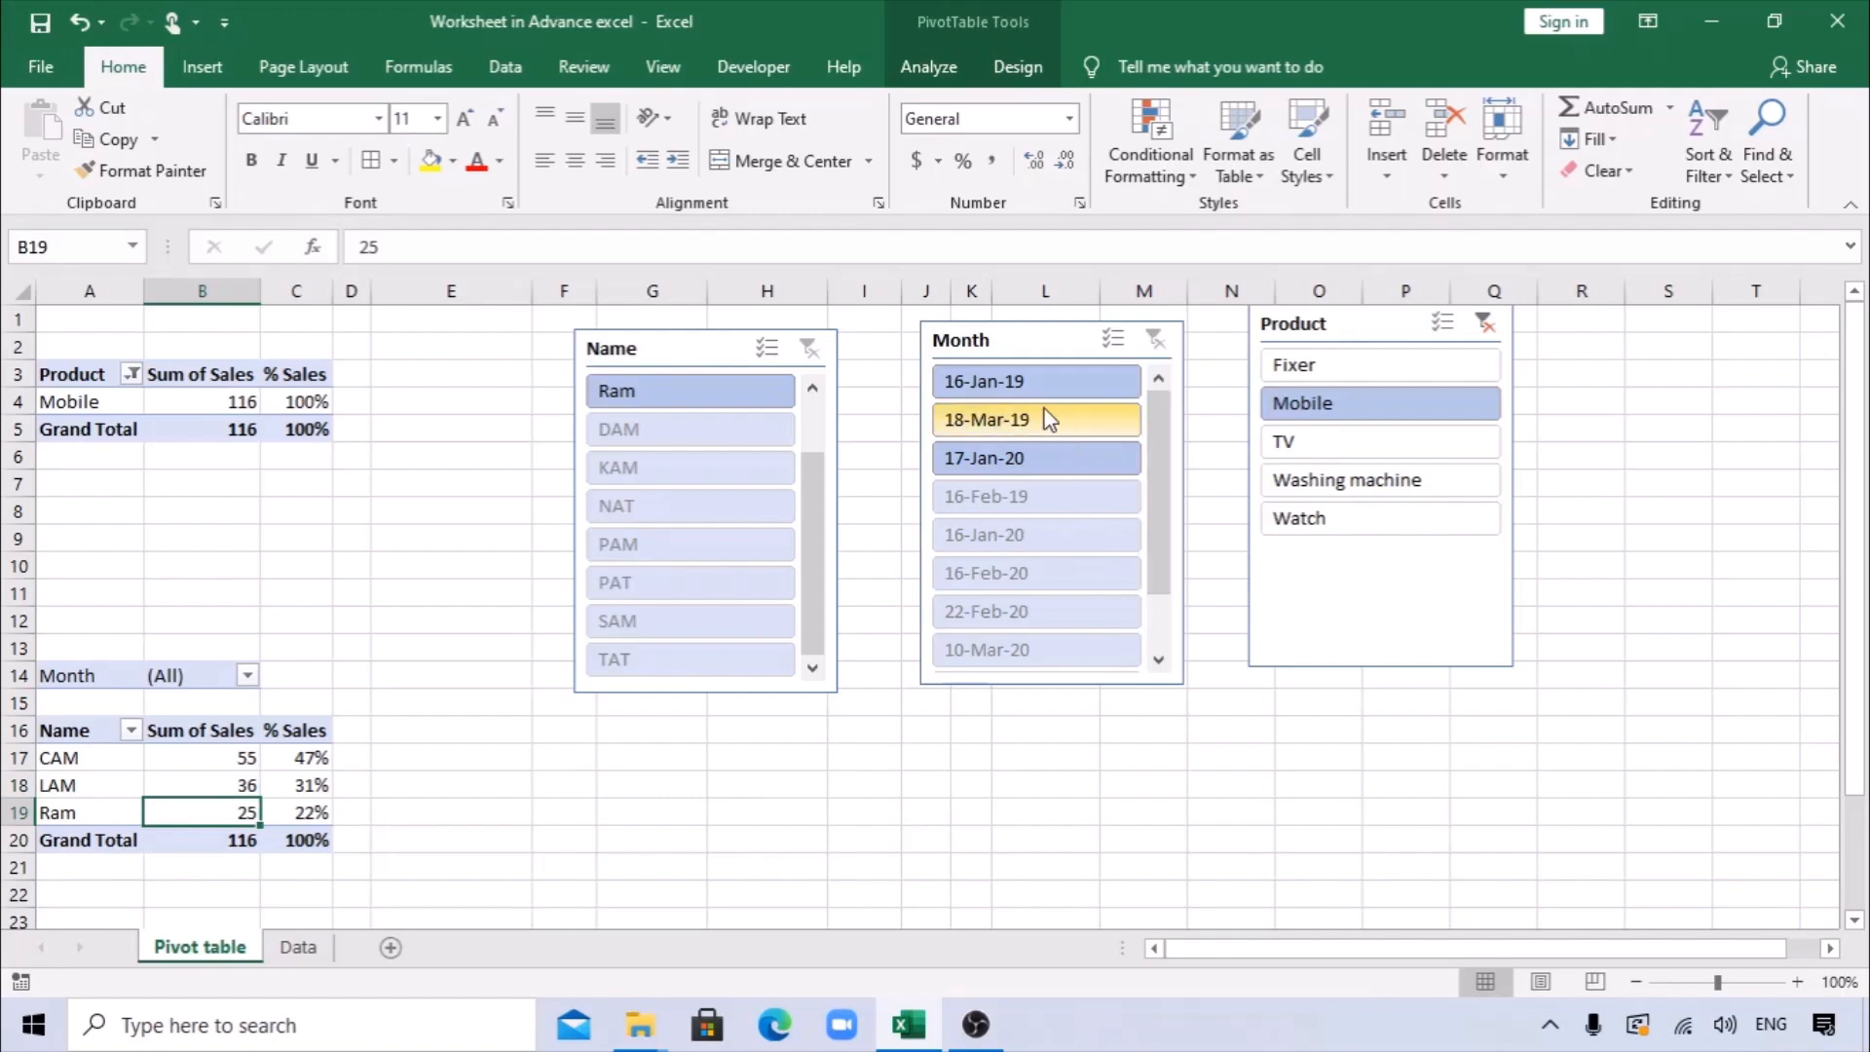
{"action": "left_click", "coordinate": [646, 437]}
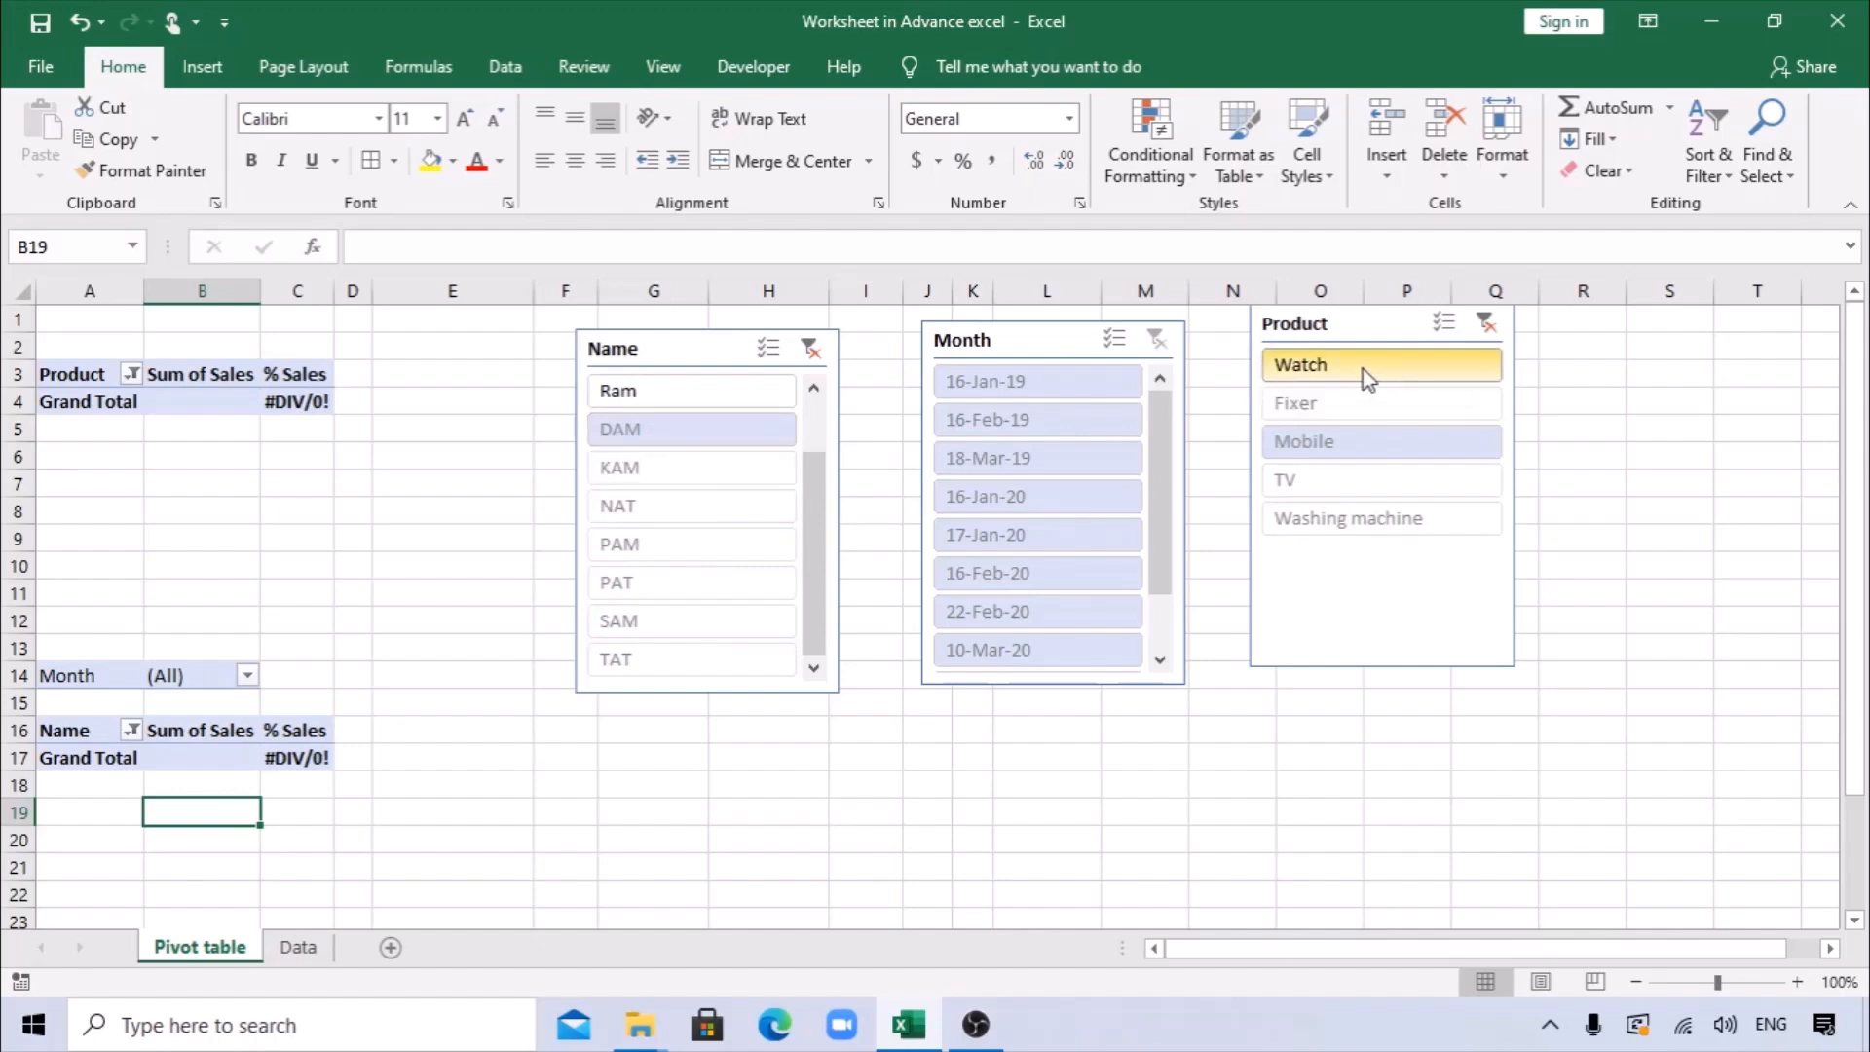
{"action": "left_click", "coordinate": [1329, 365]}
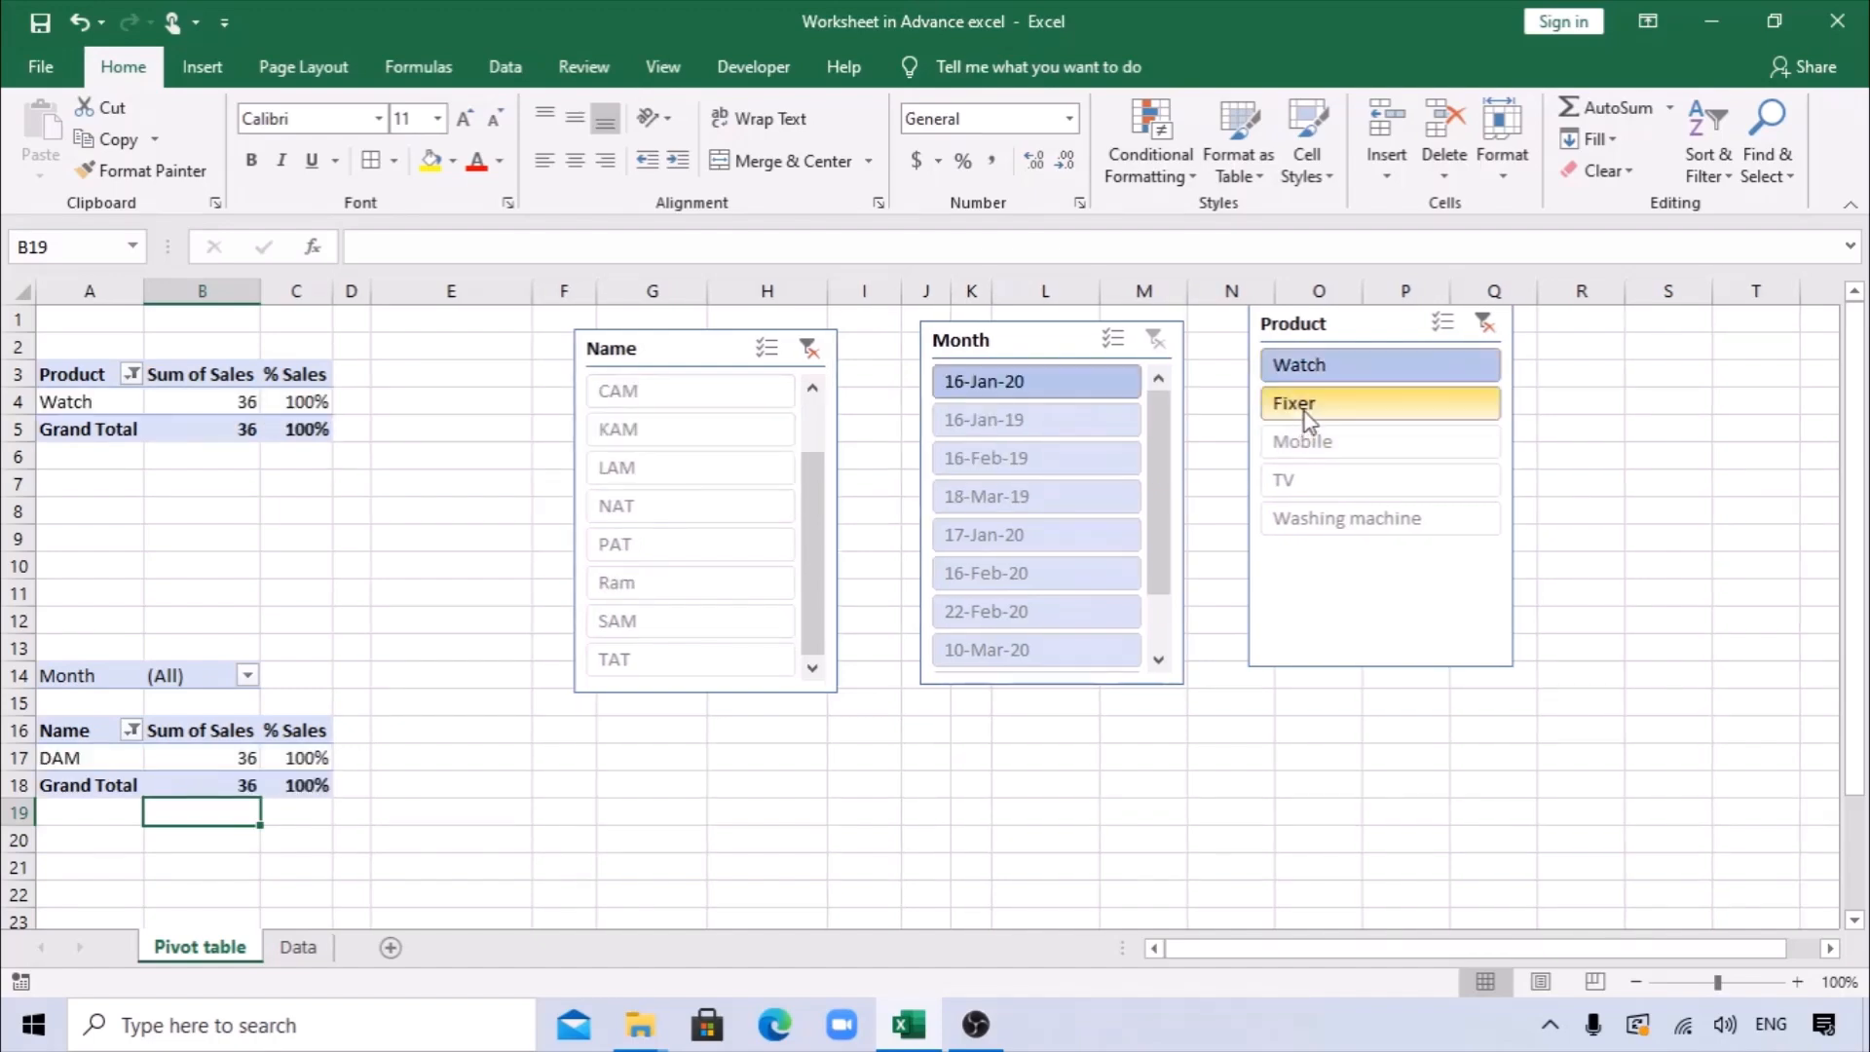
{"action": "left_click", "coordinate": [1315, 404]}
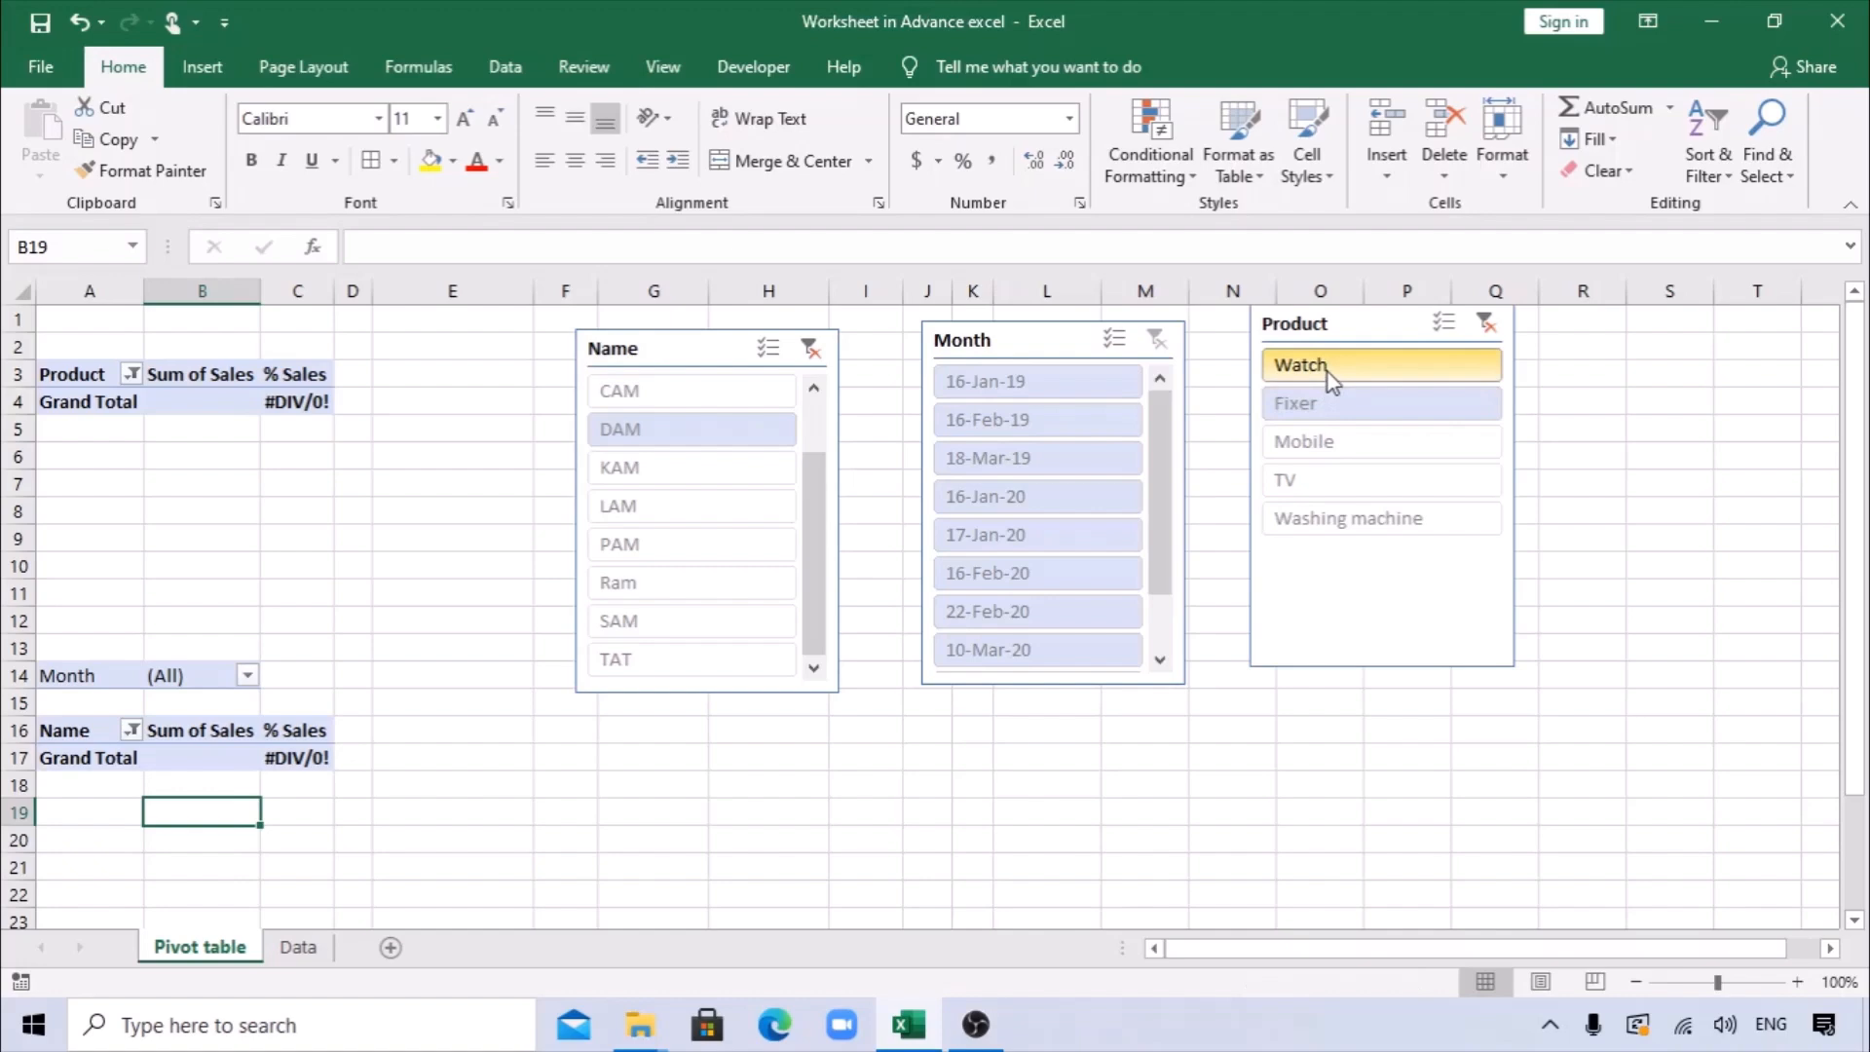
{"action": "left_click", "coordinate": [1329, 372]}
Try combined selections of Watch, Fixer and Mobile in the Product slicer, ending with Watch and Fixer.
{"action": "left_click_drag", "start_coordinate": [1329, 406], "coordinate": [1323, 459]}
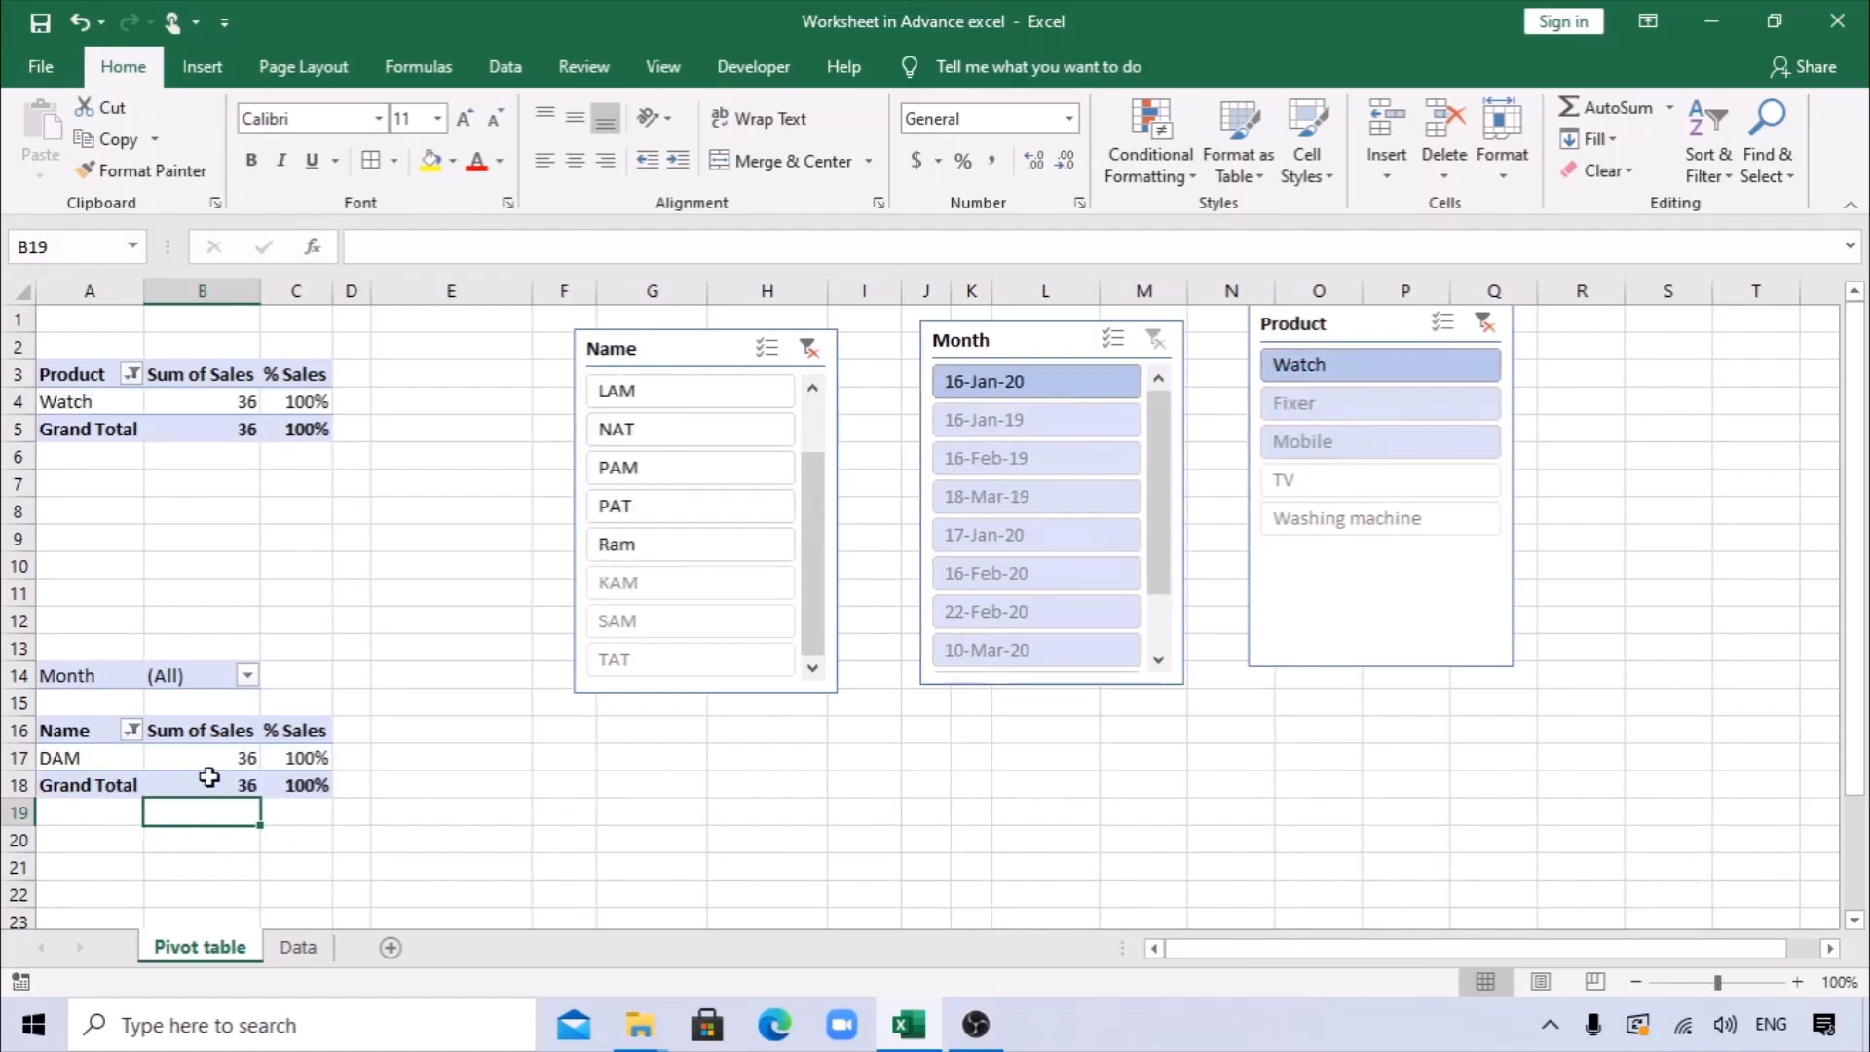
{"action": "left_click", "coordinate": [1336, 399]}
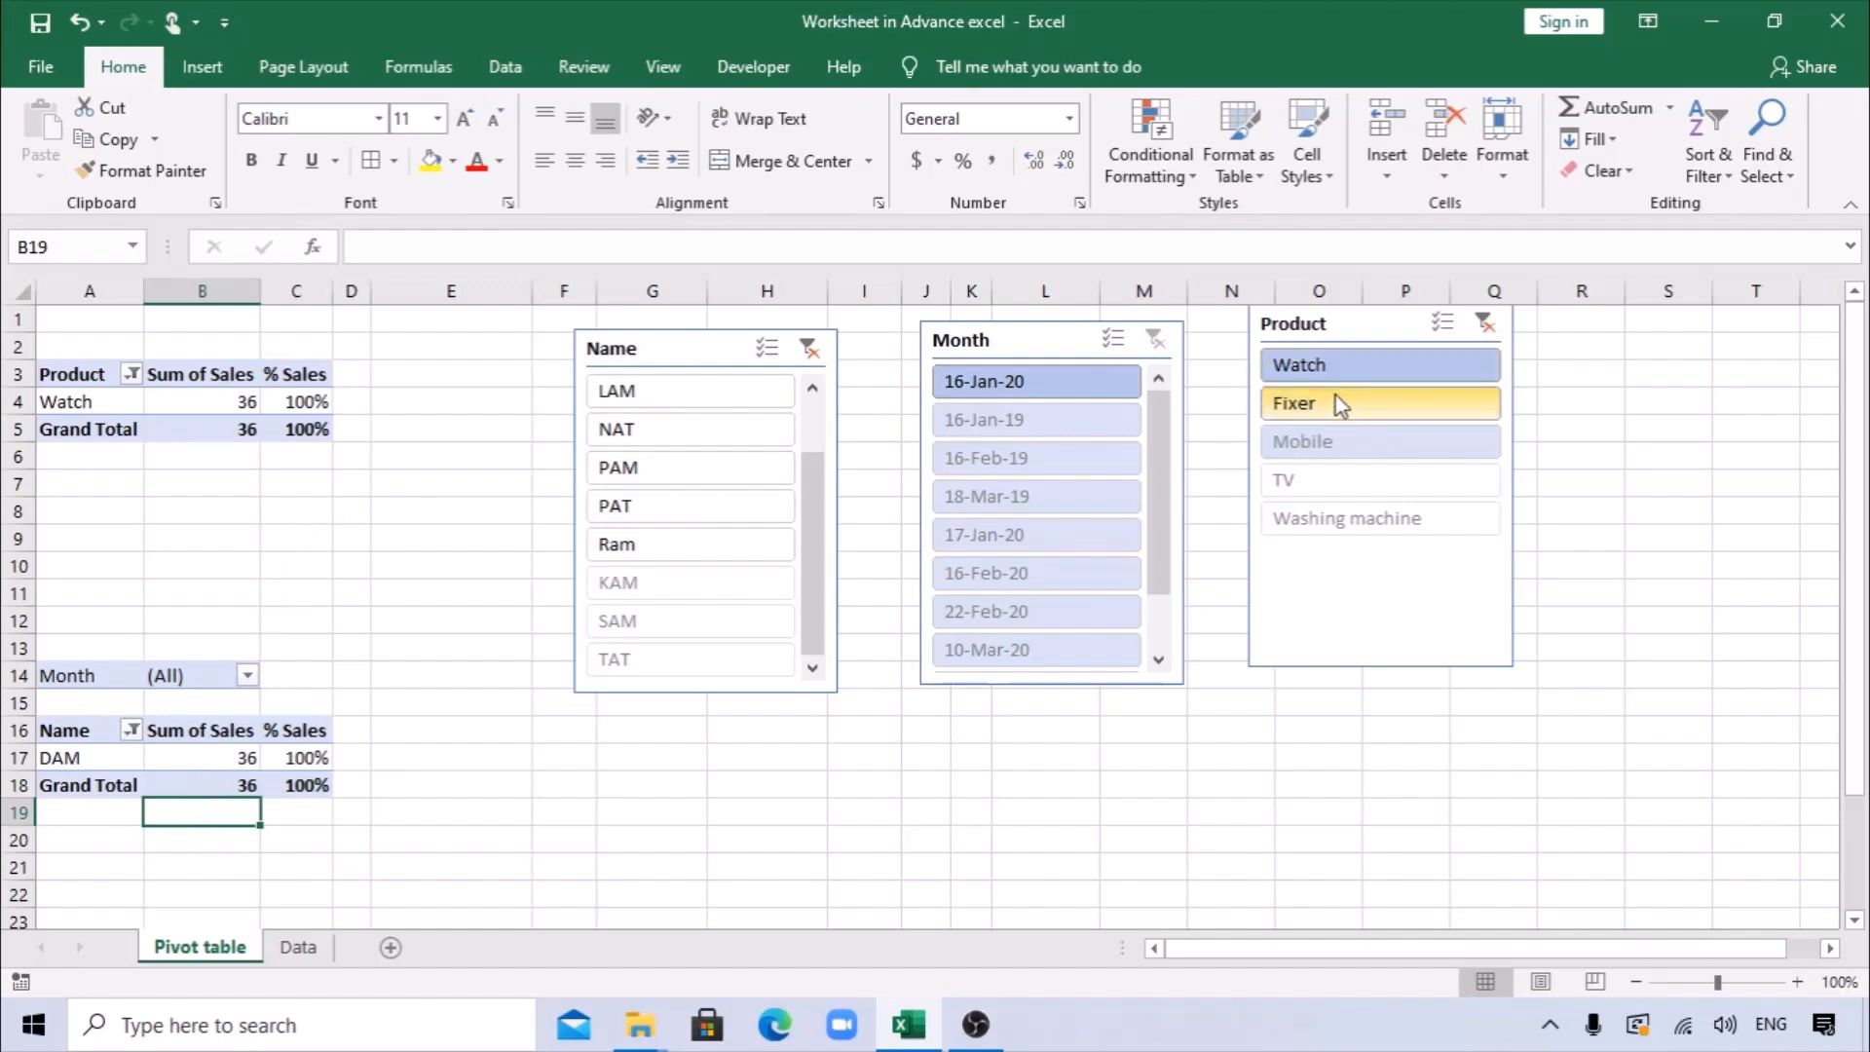
{"action": "left_click", "coordinate": [1328, 444]}
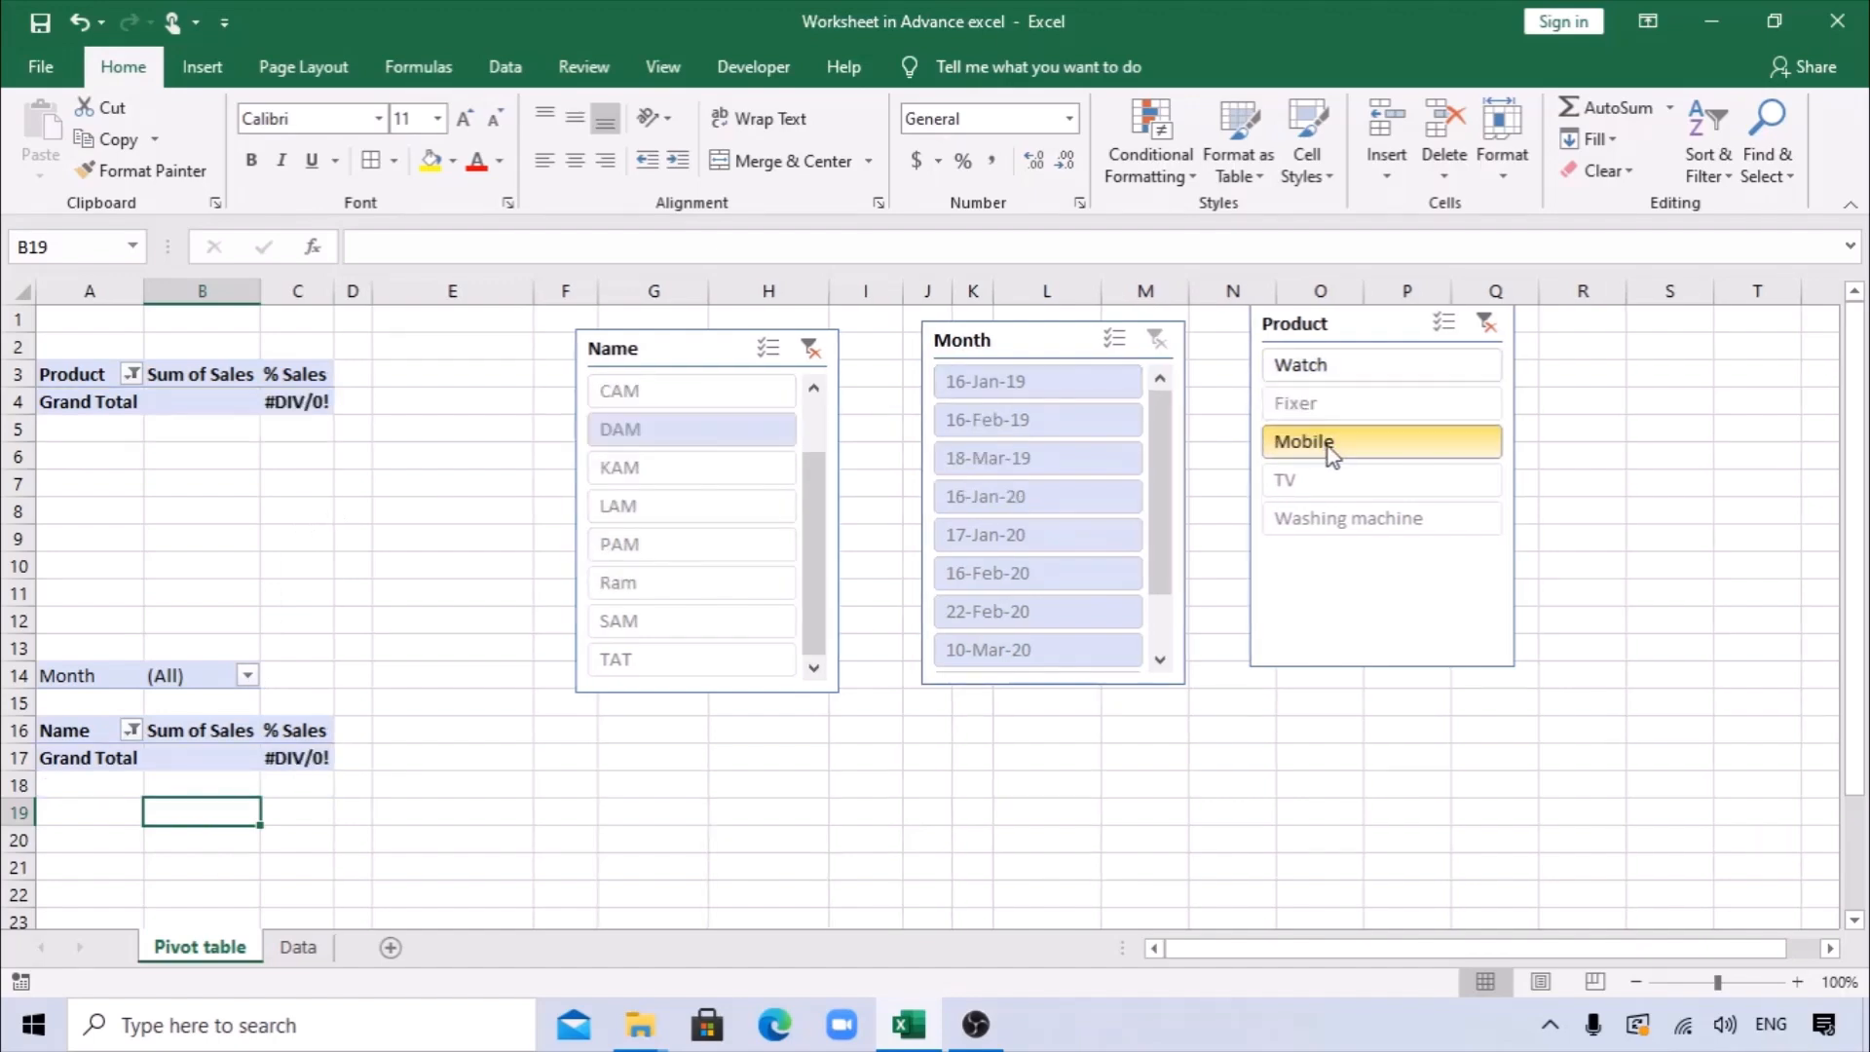
{"action": "left_click", "coordinate": [1323, 409]}
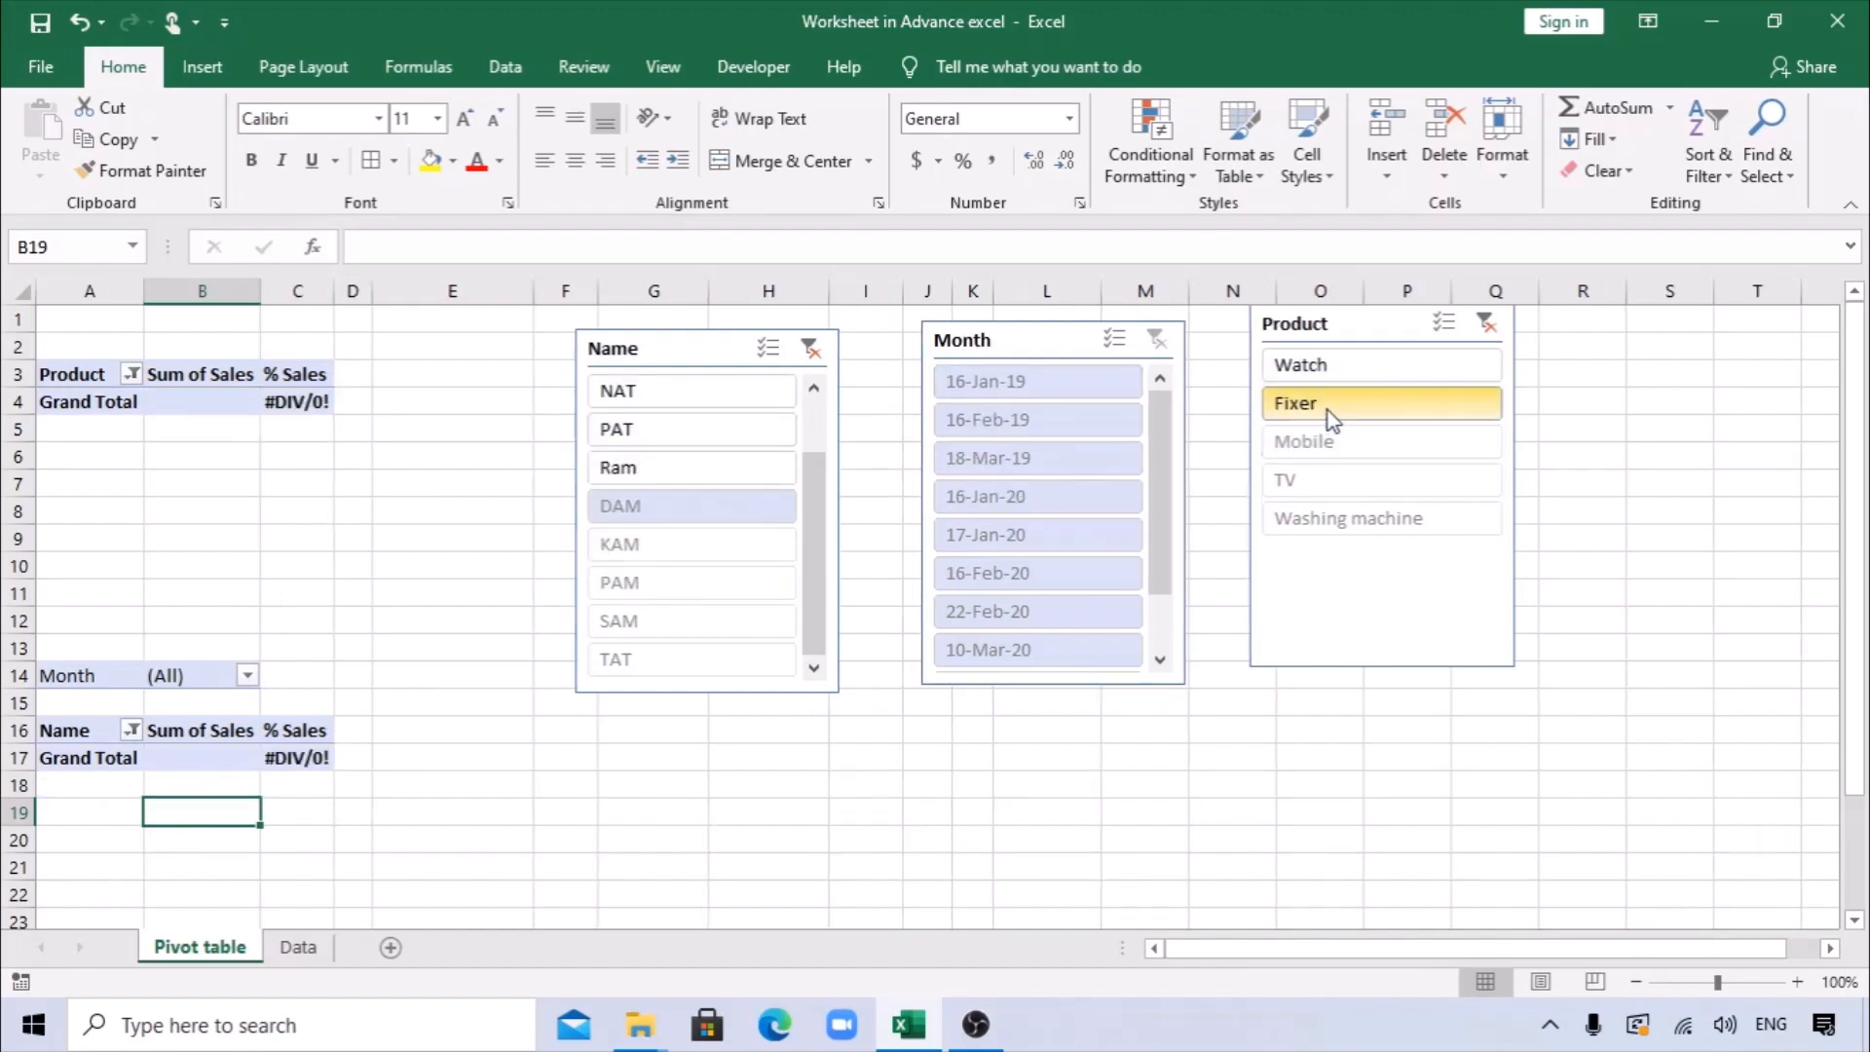
{"action": "left_click", "coordinate": [1348, 368]}
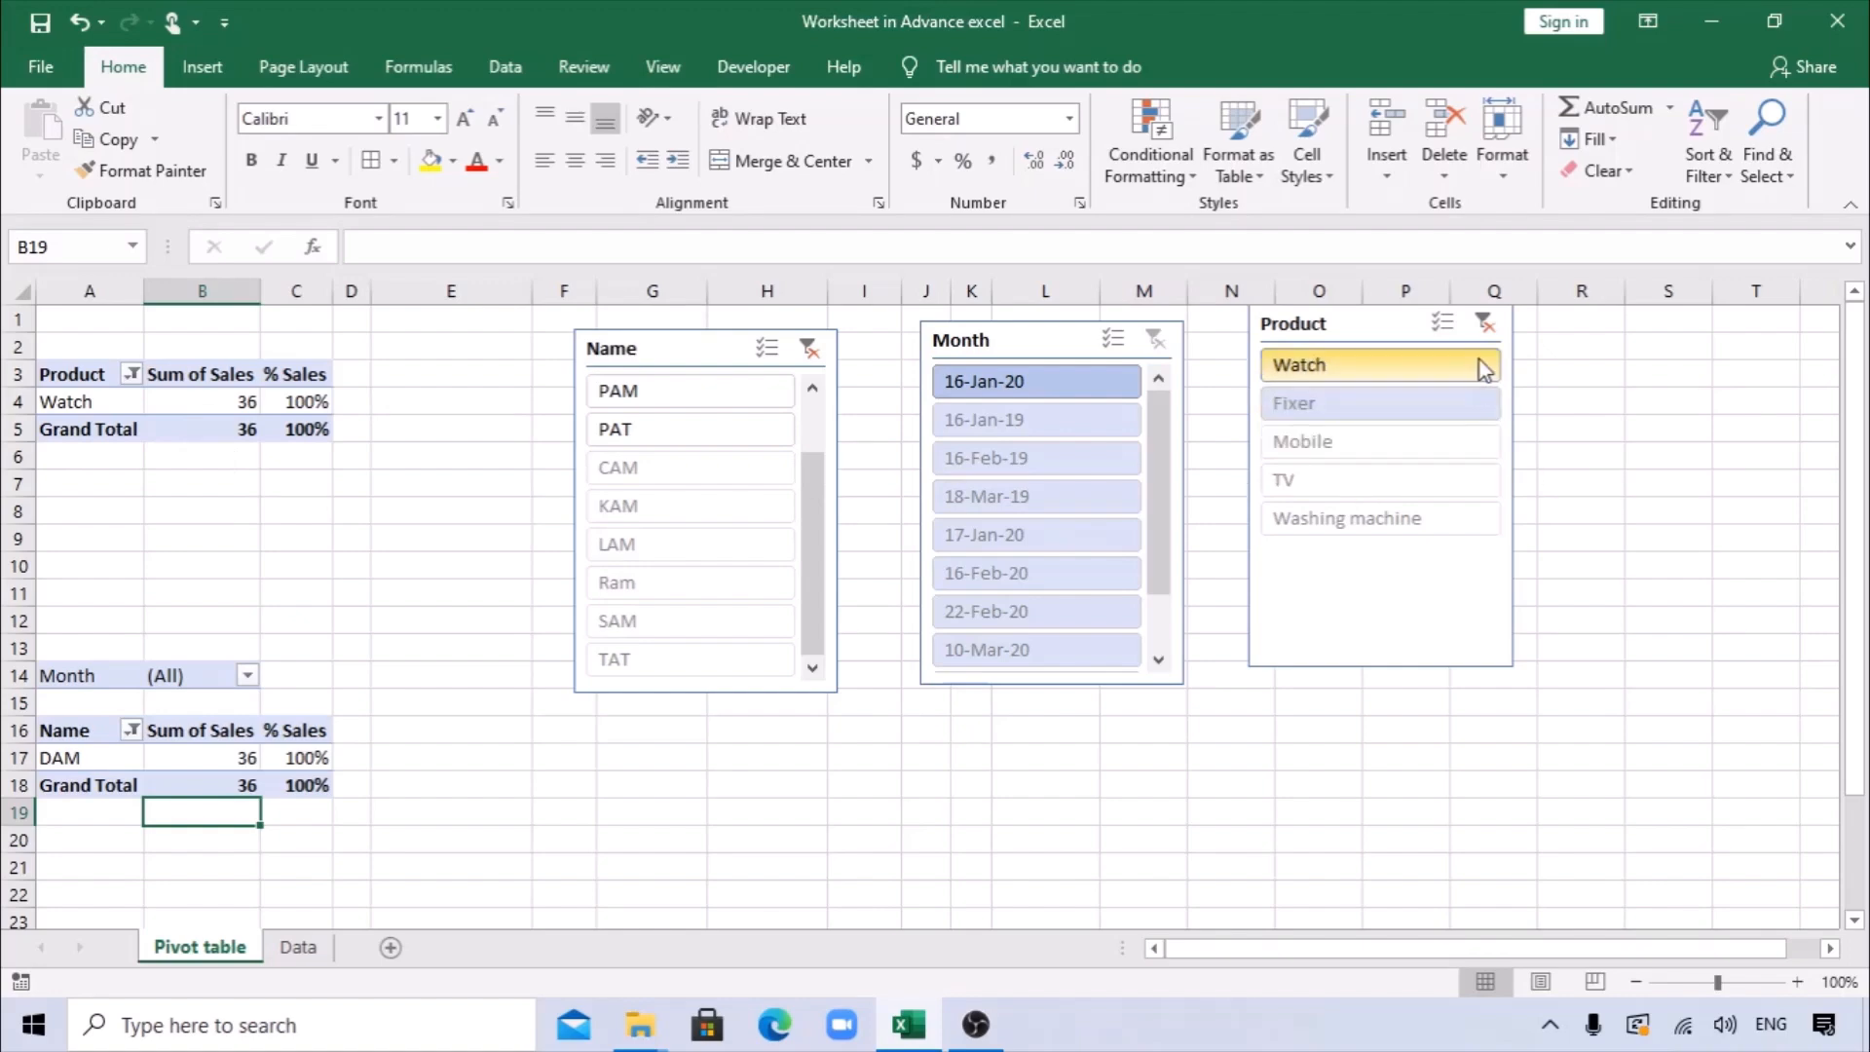
Clear the Product slicer's filter and select Watch together with Fixer.
{"action": "left_click", "coordinate": [1485, 322]}
{"action": "left_click", "coordinate": [1344, 364]}
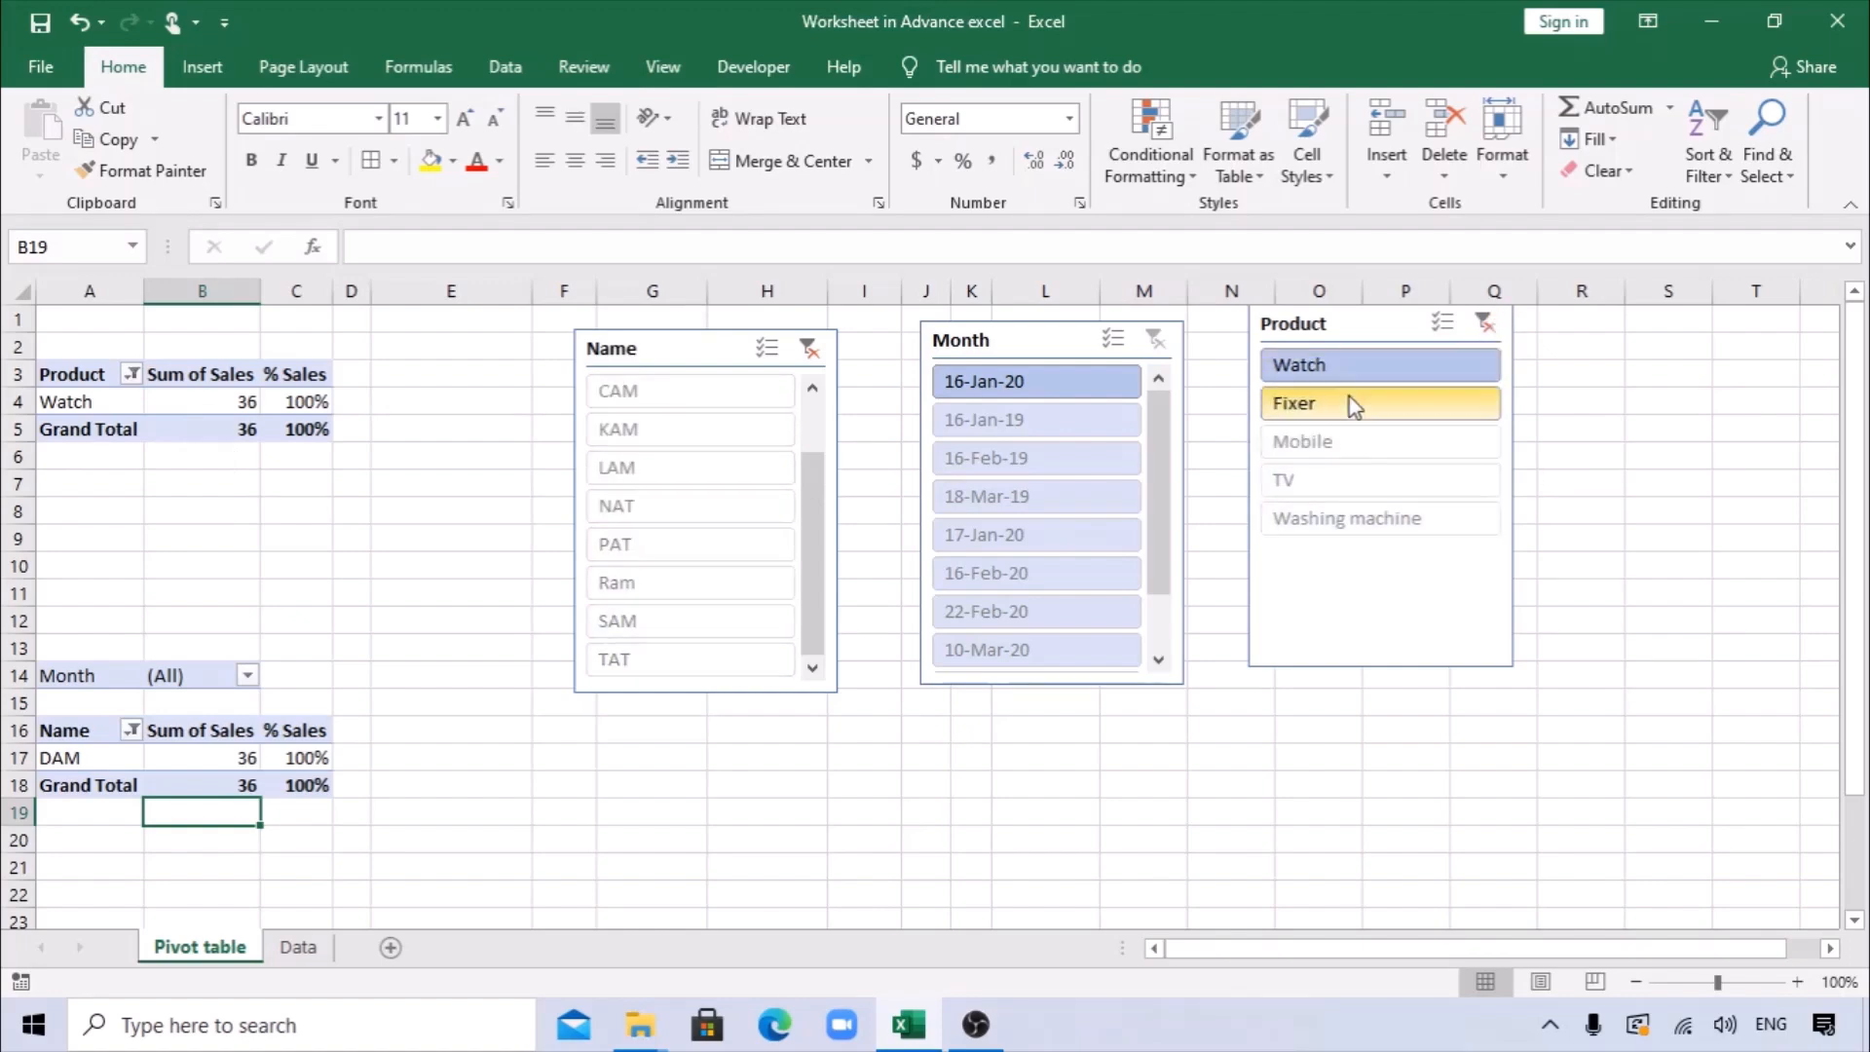
{"action": "left_click", "coordinate": [1349, 398], "text": "ctrl"}
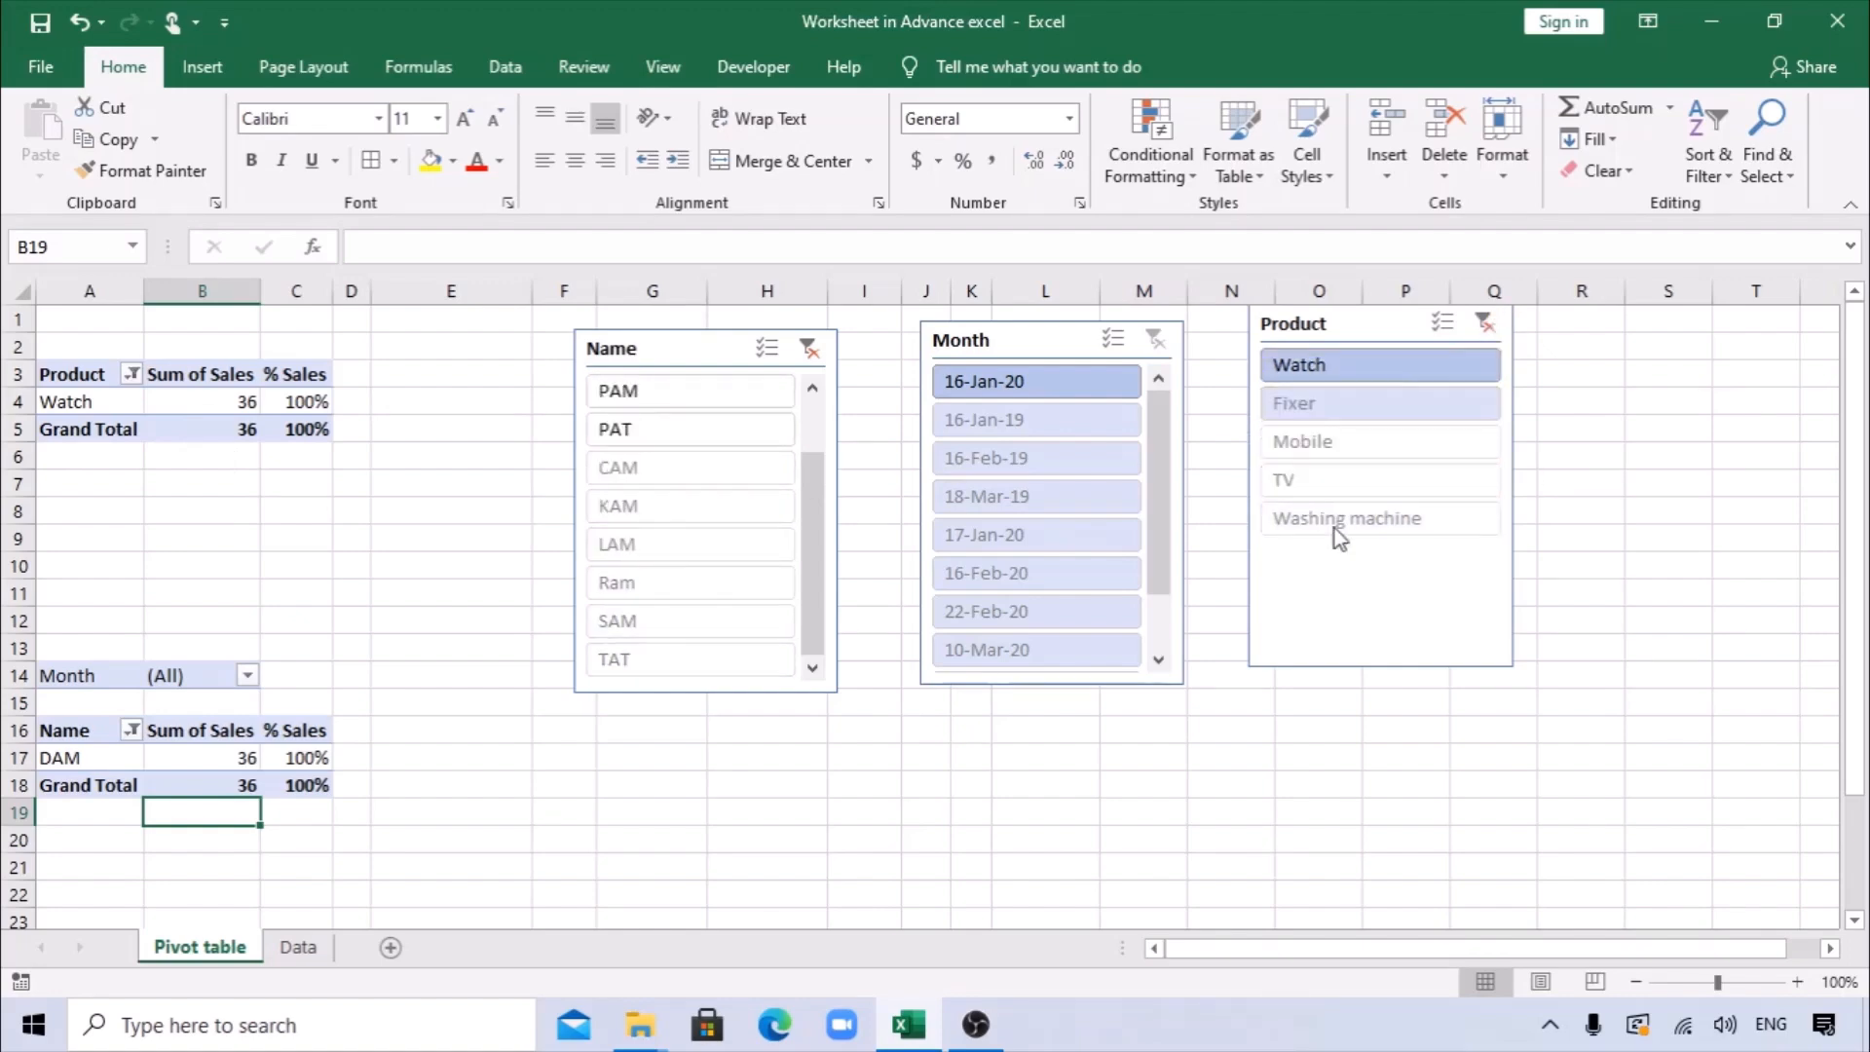
Refresh the product pivot table and extend the Product slicer's selection to Watch, Fixer and Mobile.
{"action": "right_click", "coordinate": [224, 403]}
{"action": "left_click", "coordinate": [330, 513]}
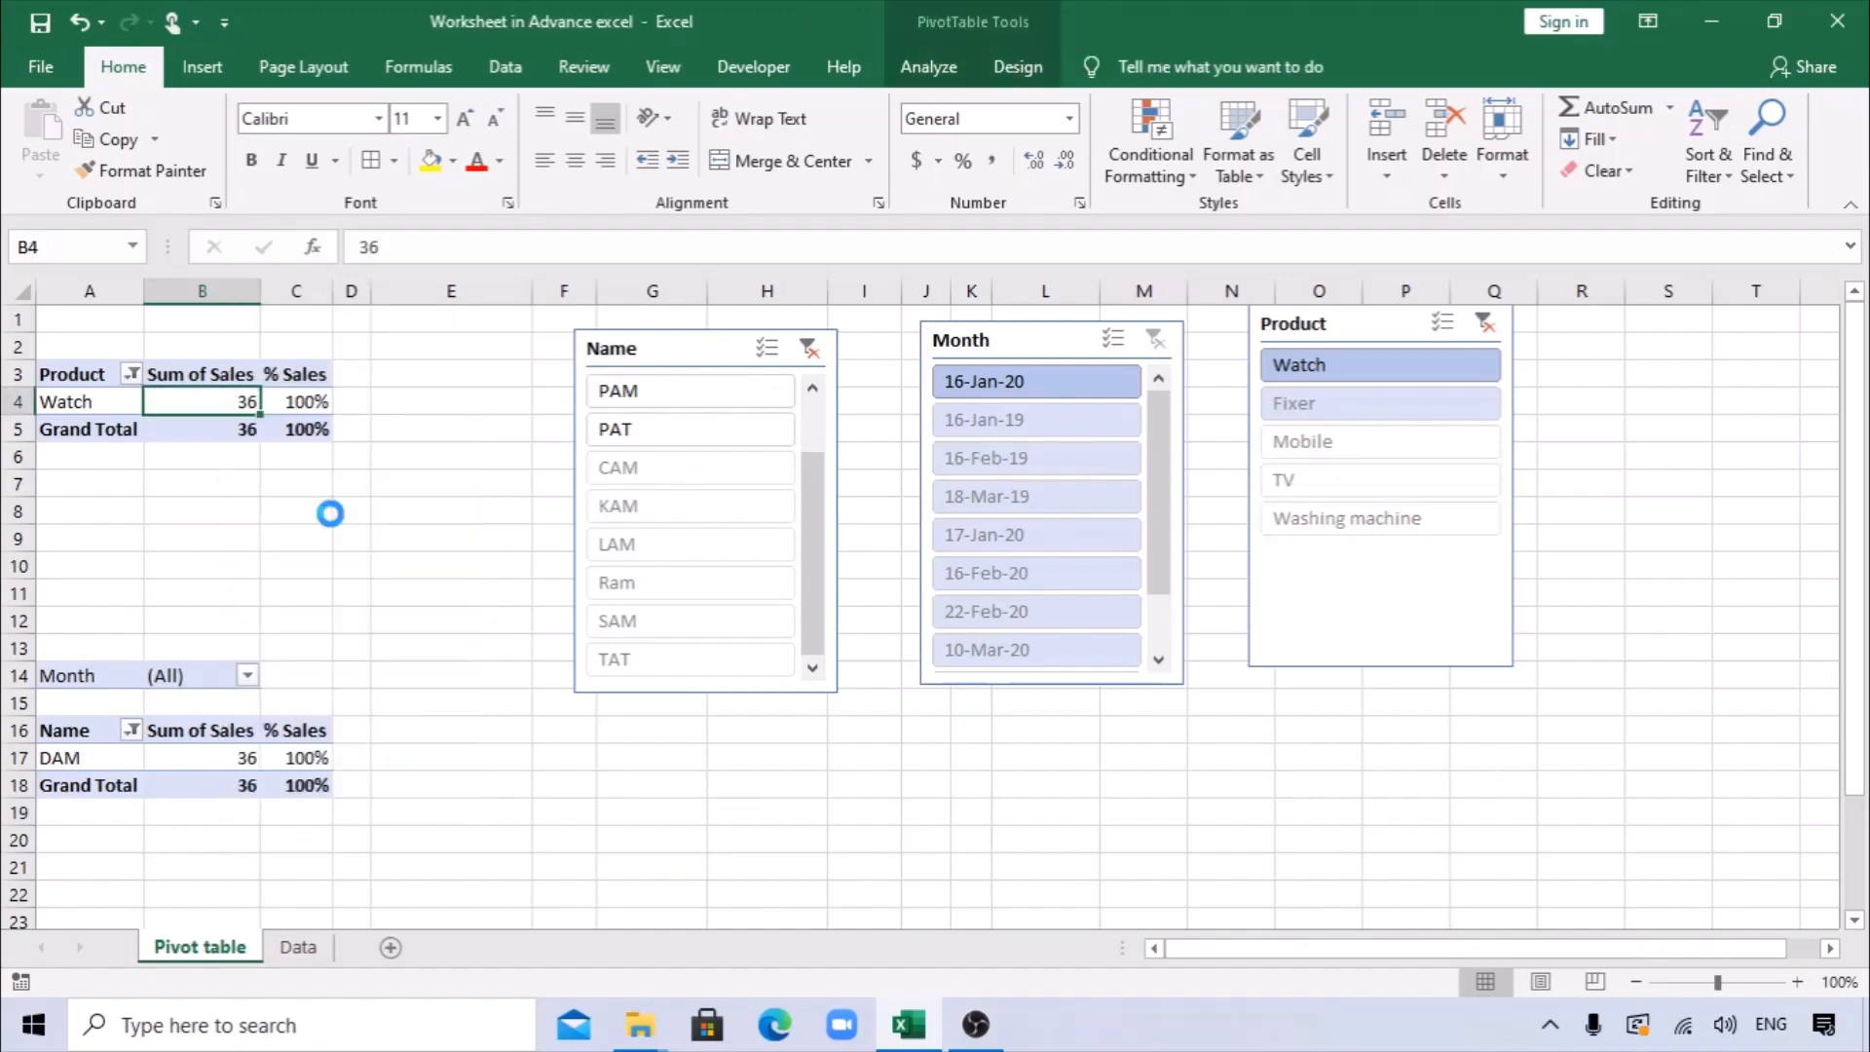
{"action": "left_click", "coordinate": [1327, 444]}
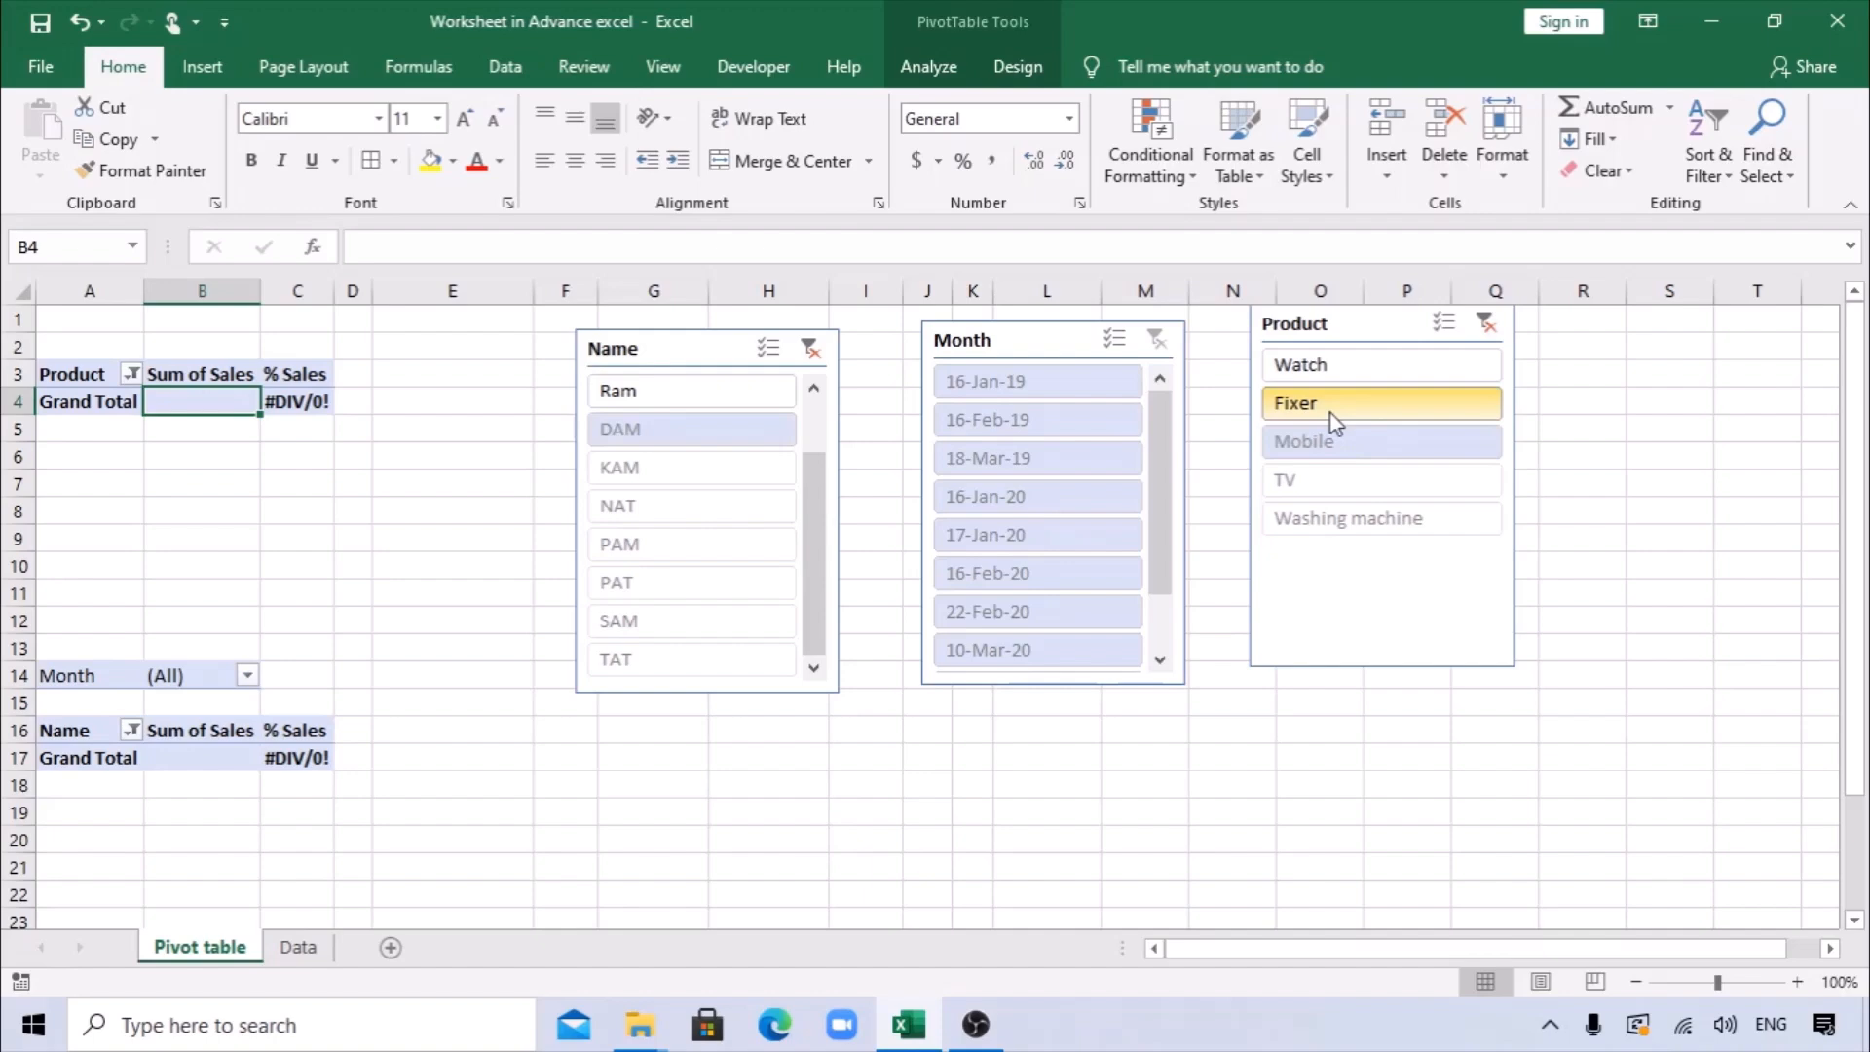
{"action": "left_click", "coordinate": [1334, 419], "text": "ctrl"}
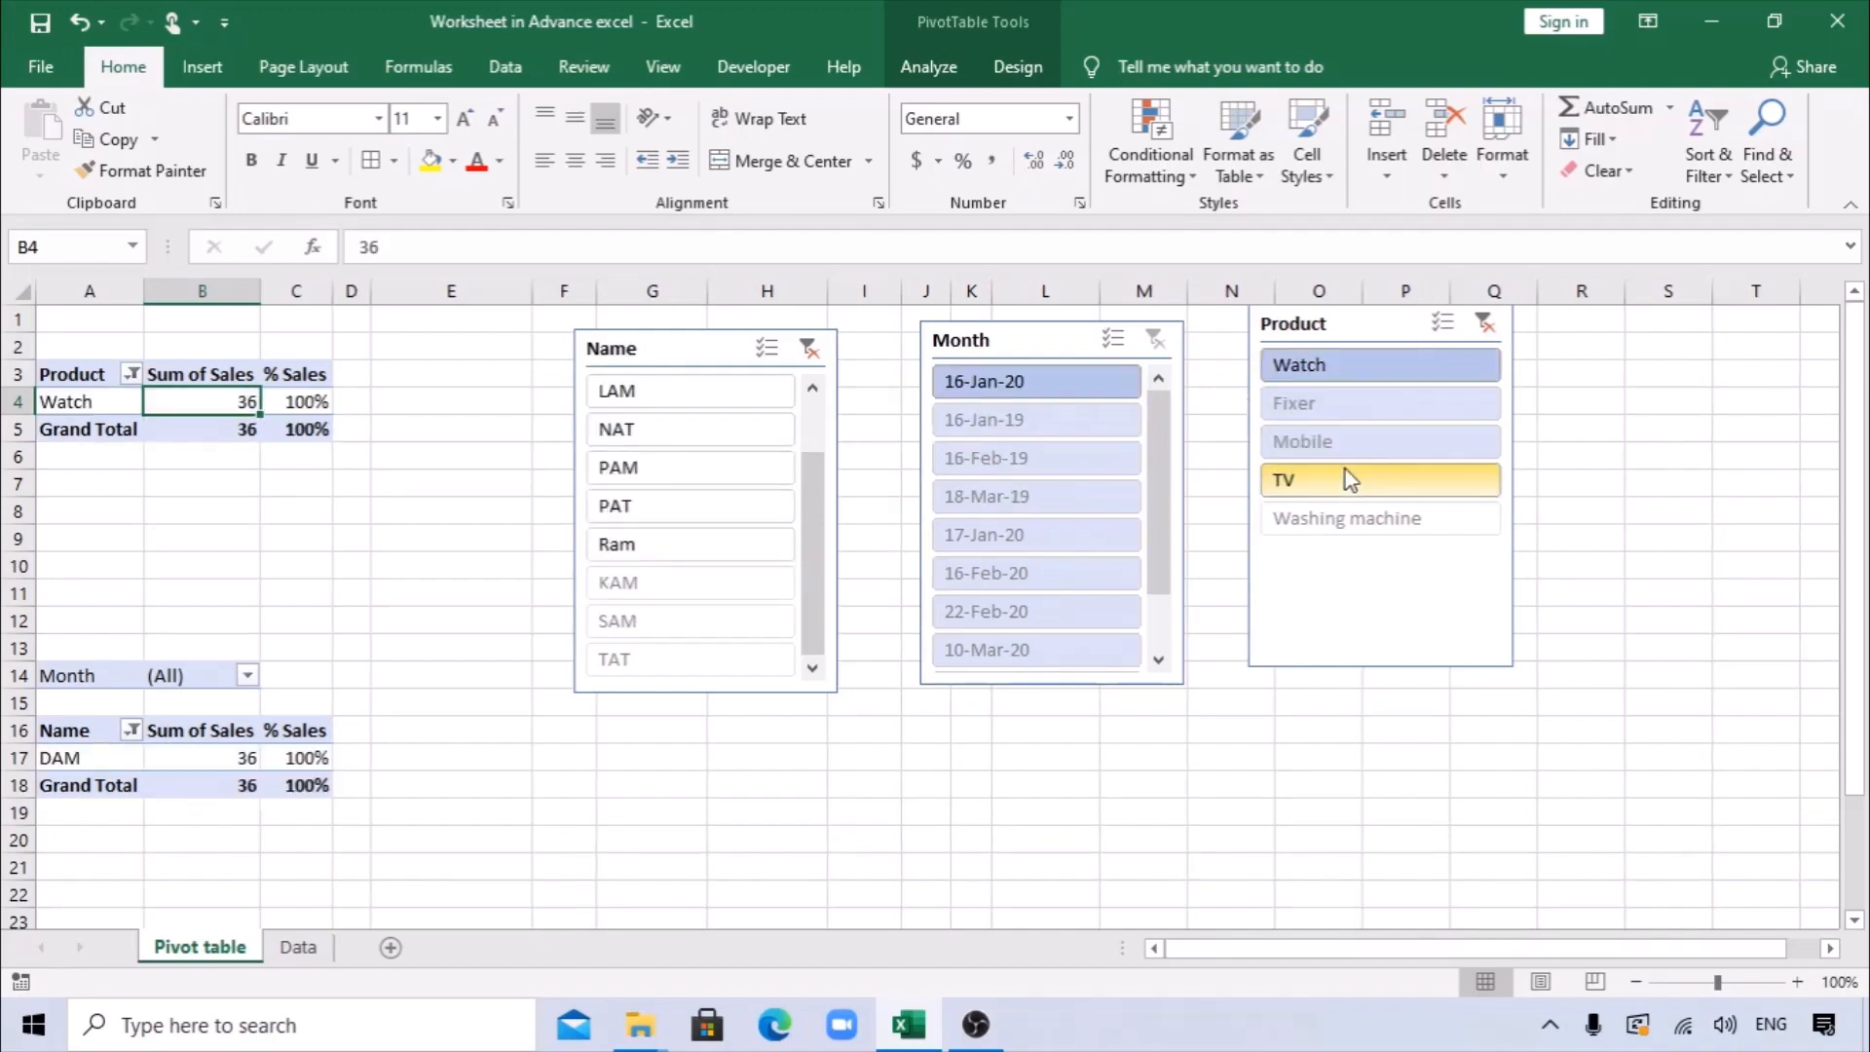
Clear the Product and Name slicer filters, and filter the pivot tables to the products Fixer, Mobile and TV.
{"action": "left_click", "coordinate": [1668, 455]}
{"action": "left_click", "coordinate": [1484, 323]}
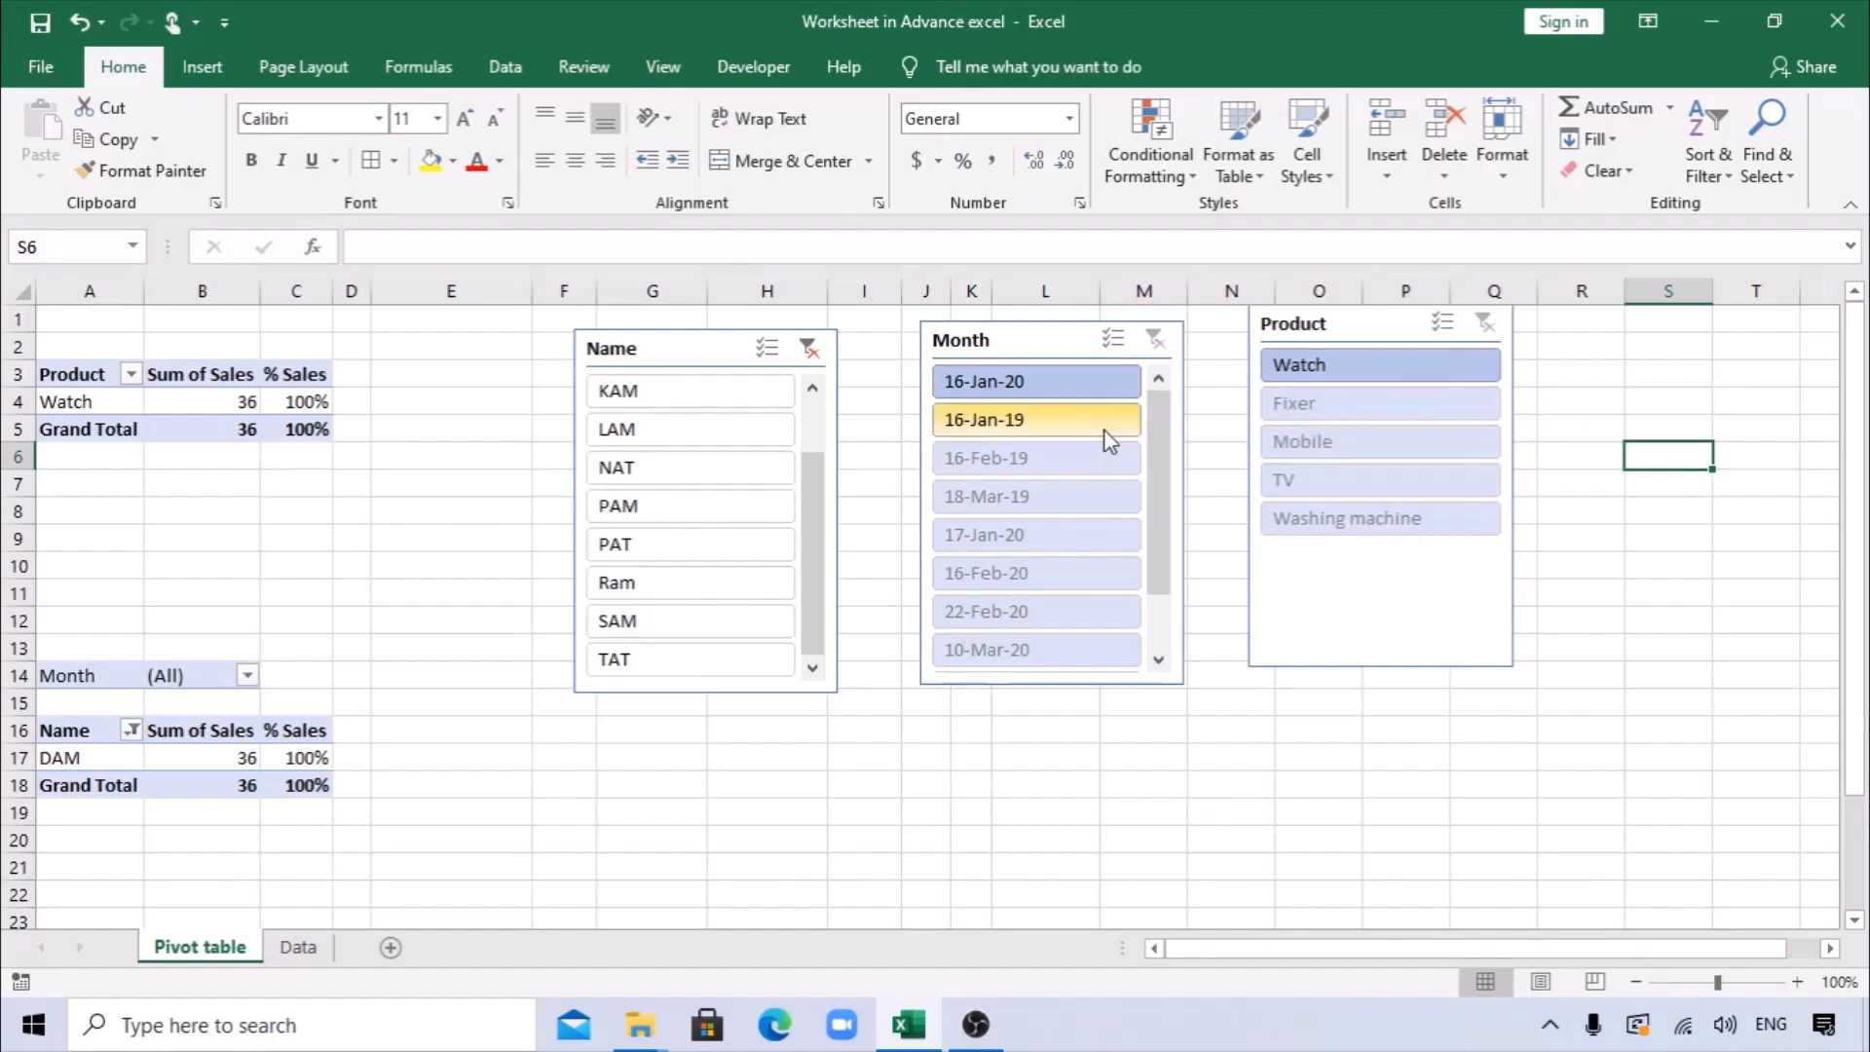
{"action": "left_click", "coordinate": [811, 348]}
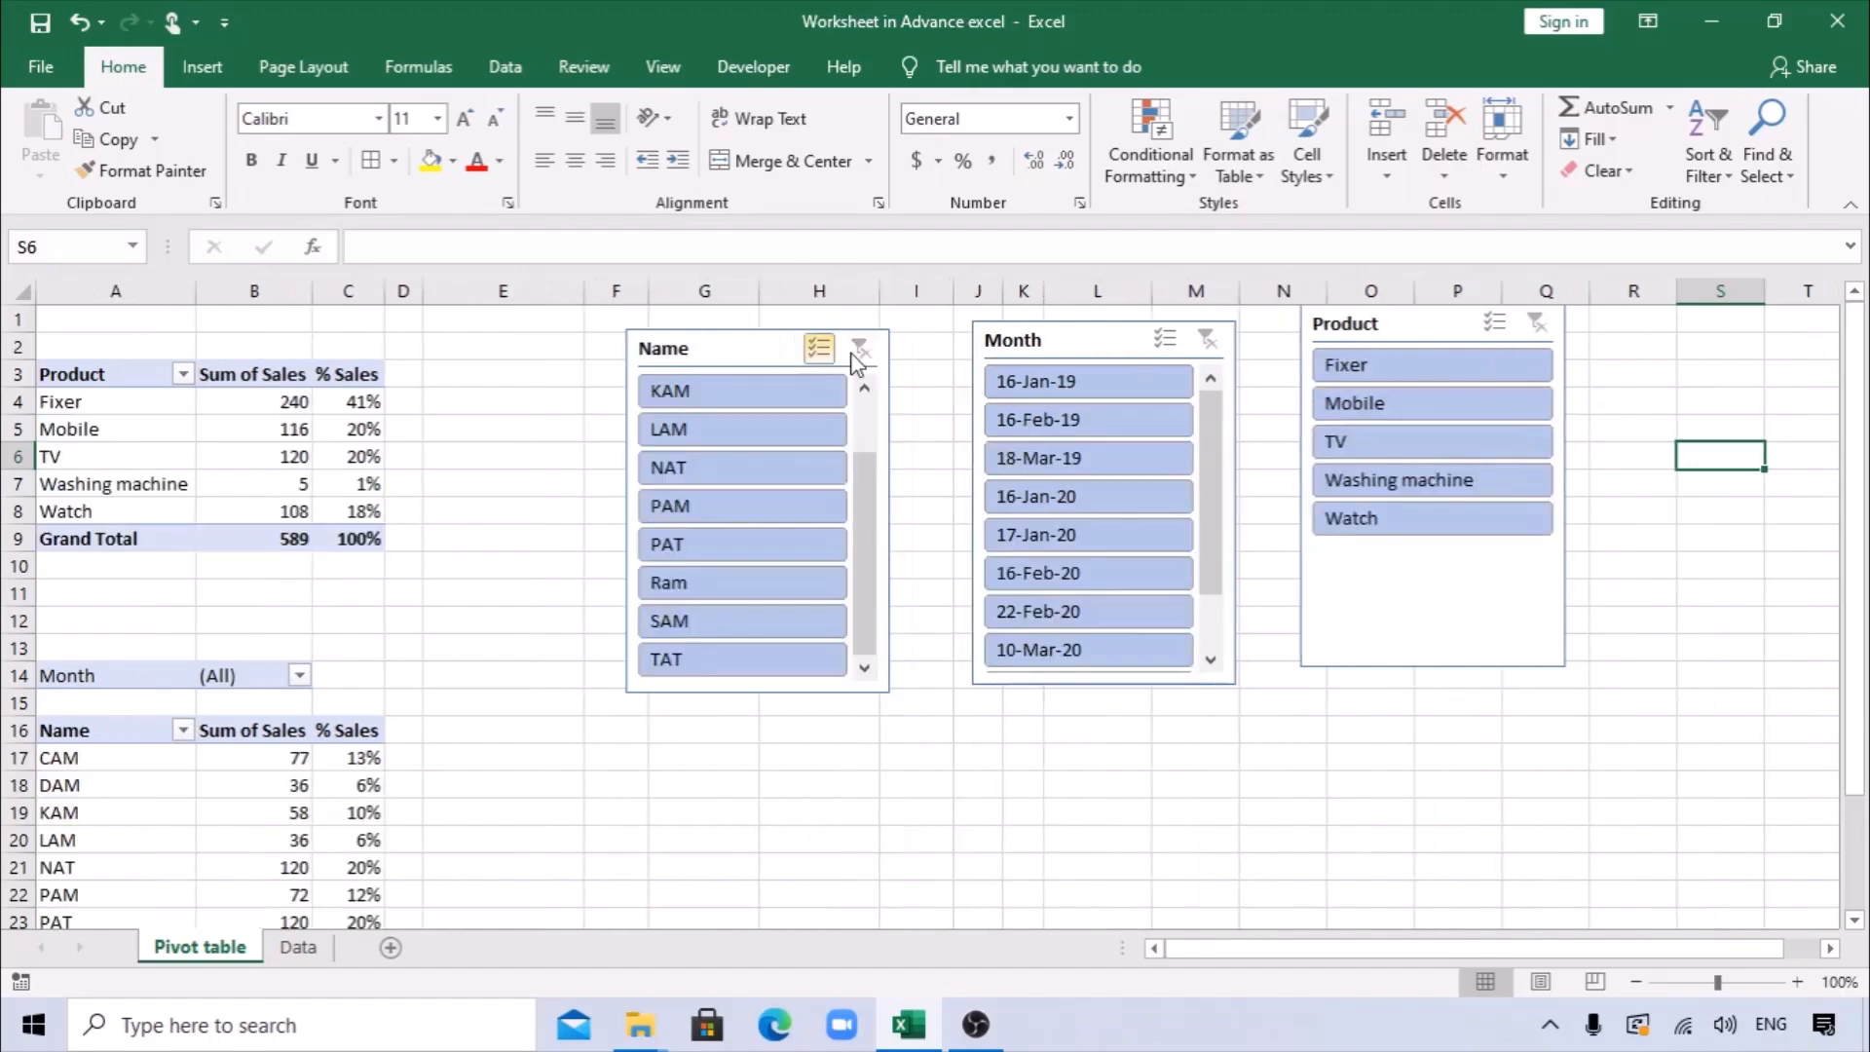
{"action": "left_click", "coordinate": [1407, 370]}
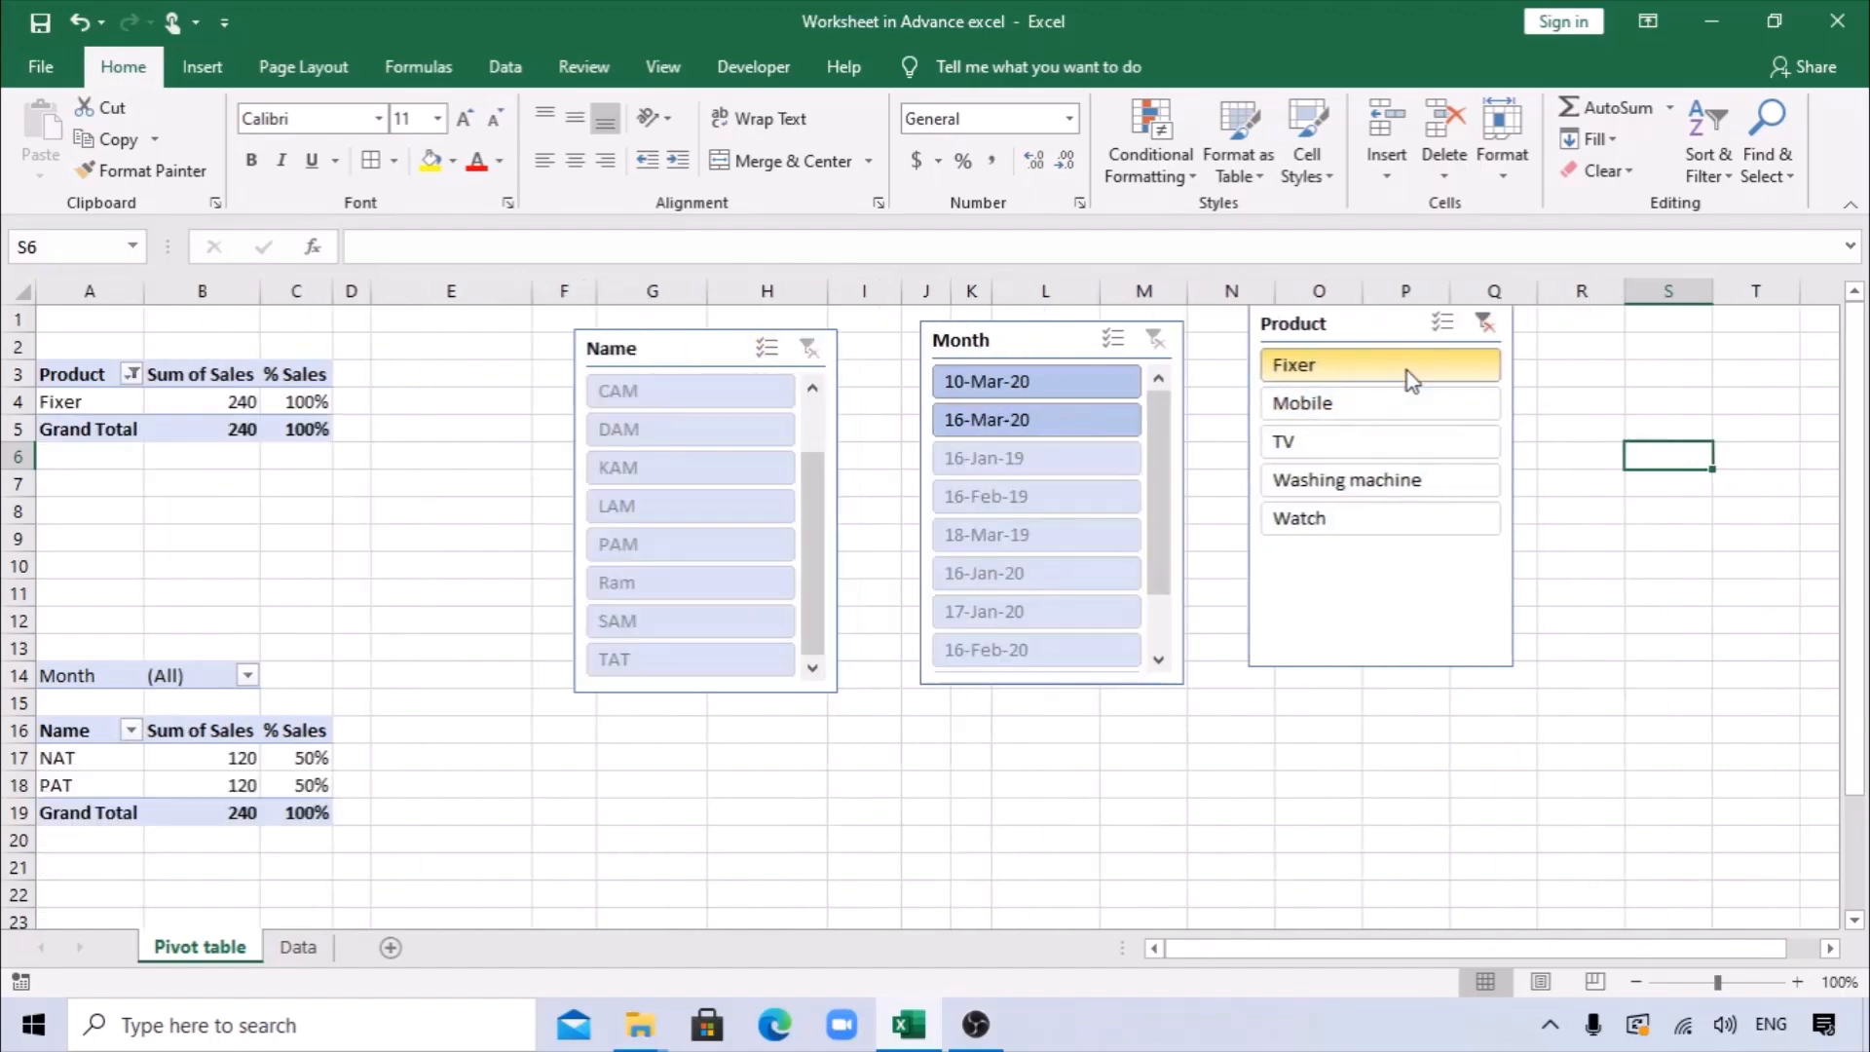
{"action": "left_click", "coordinate": [1348, 402], "text": "ctrl"}
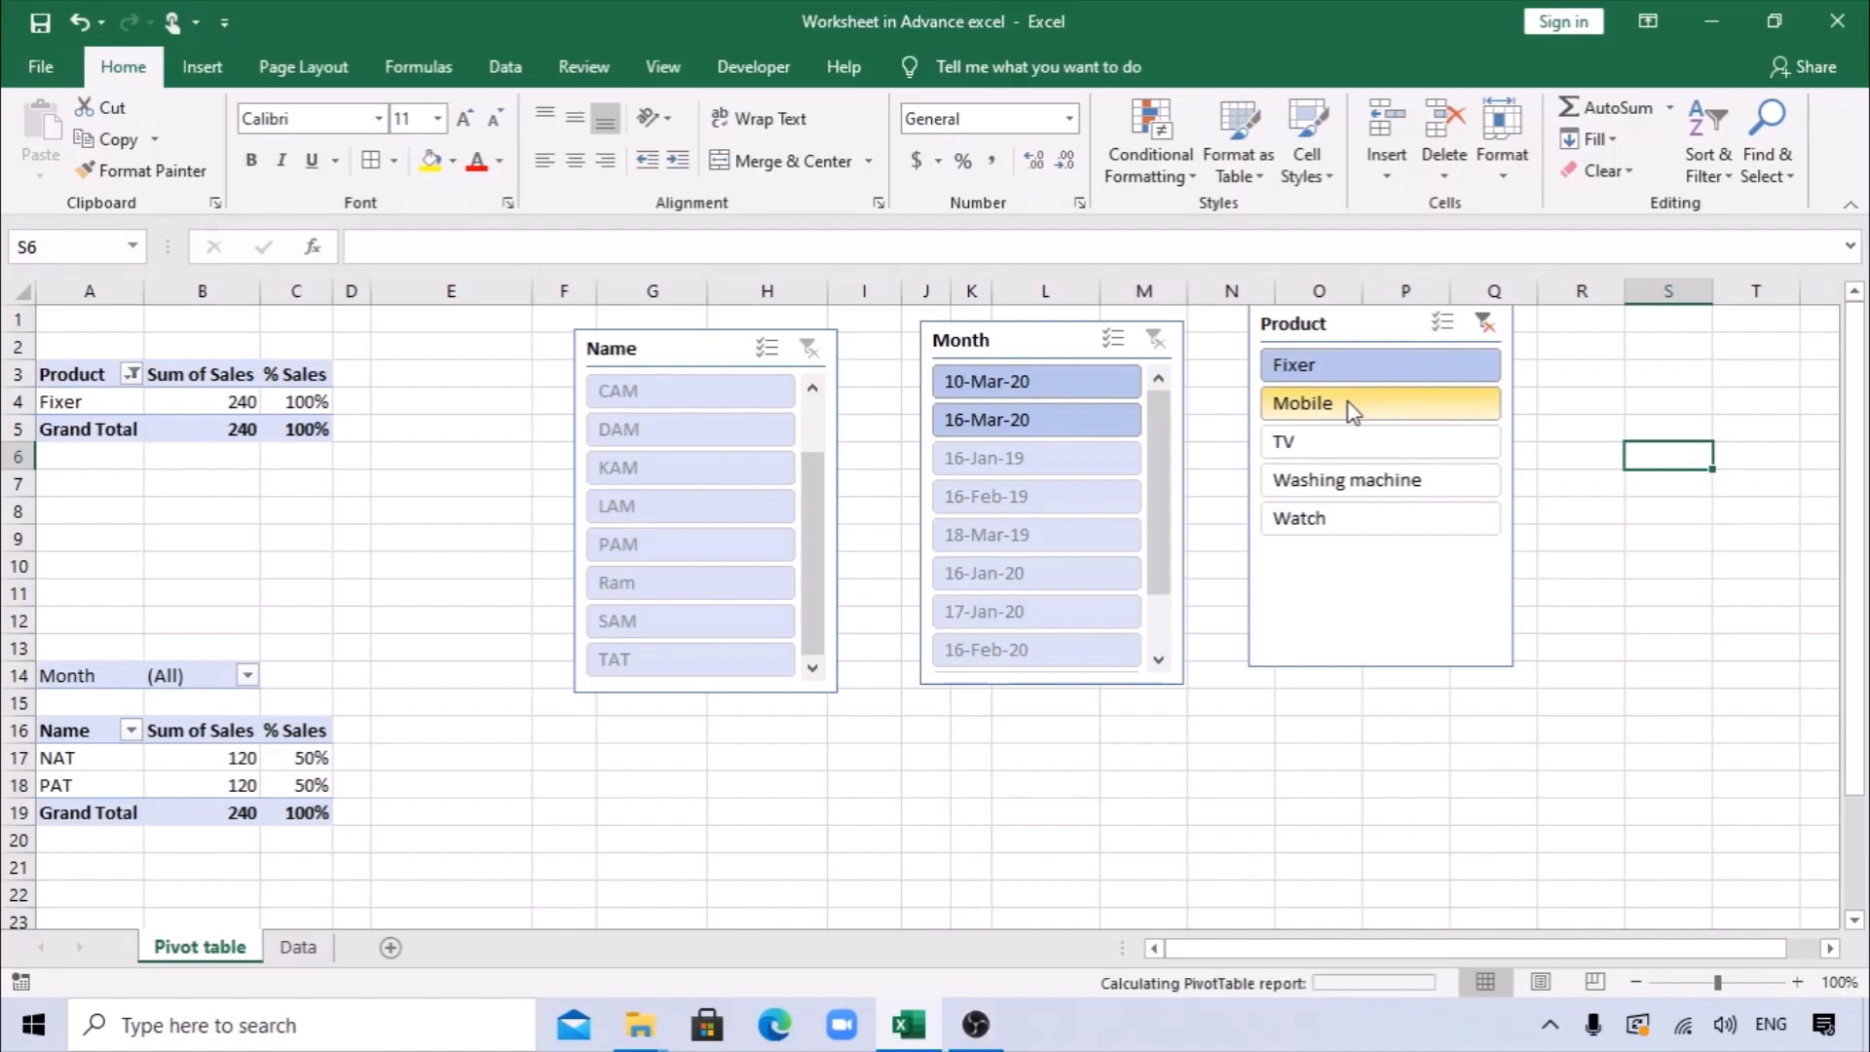
{"action": "left_click", "coordinate": [1324, 446], "text": "ctrl"}
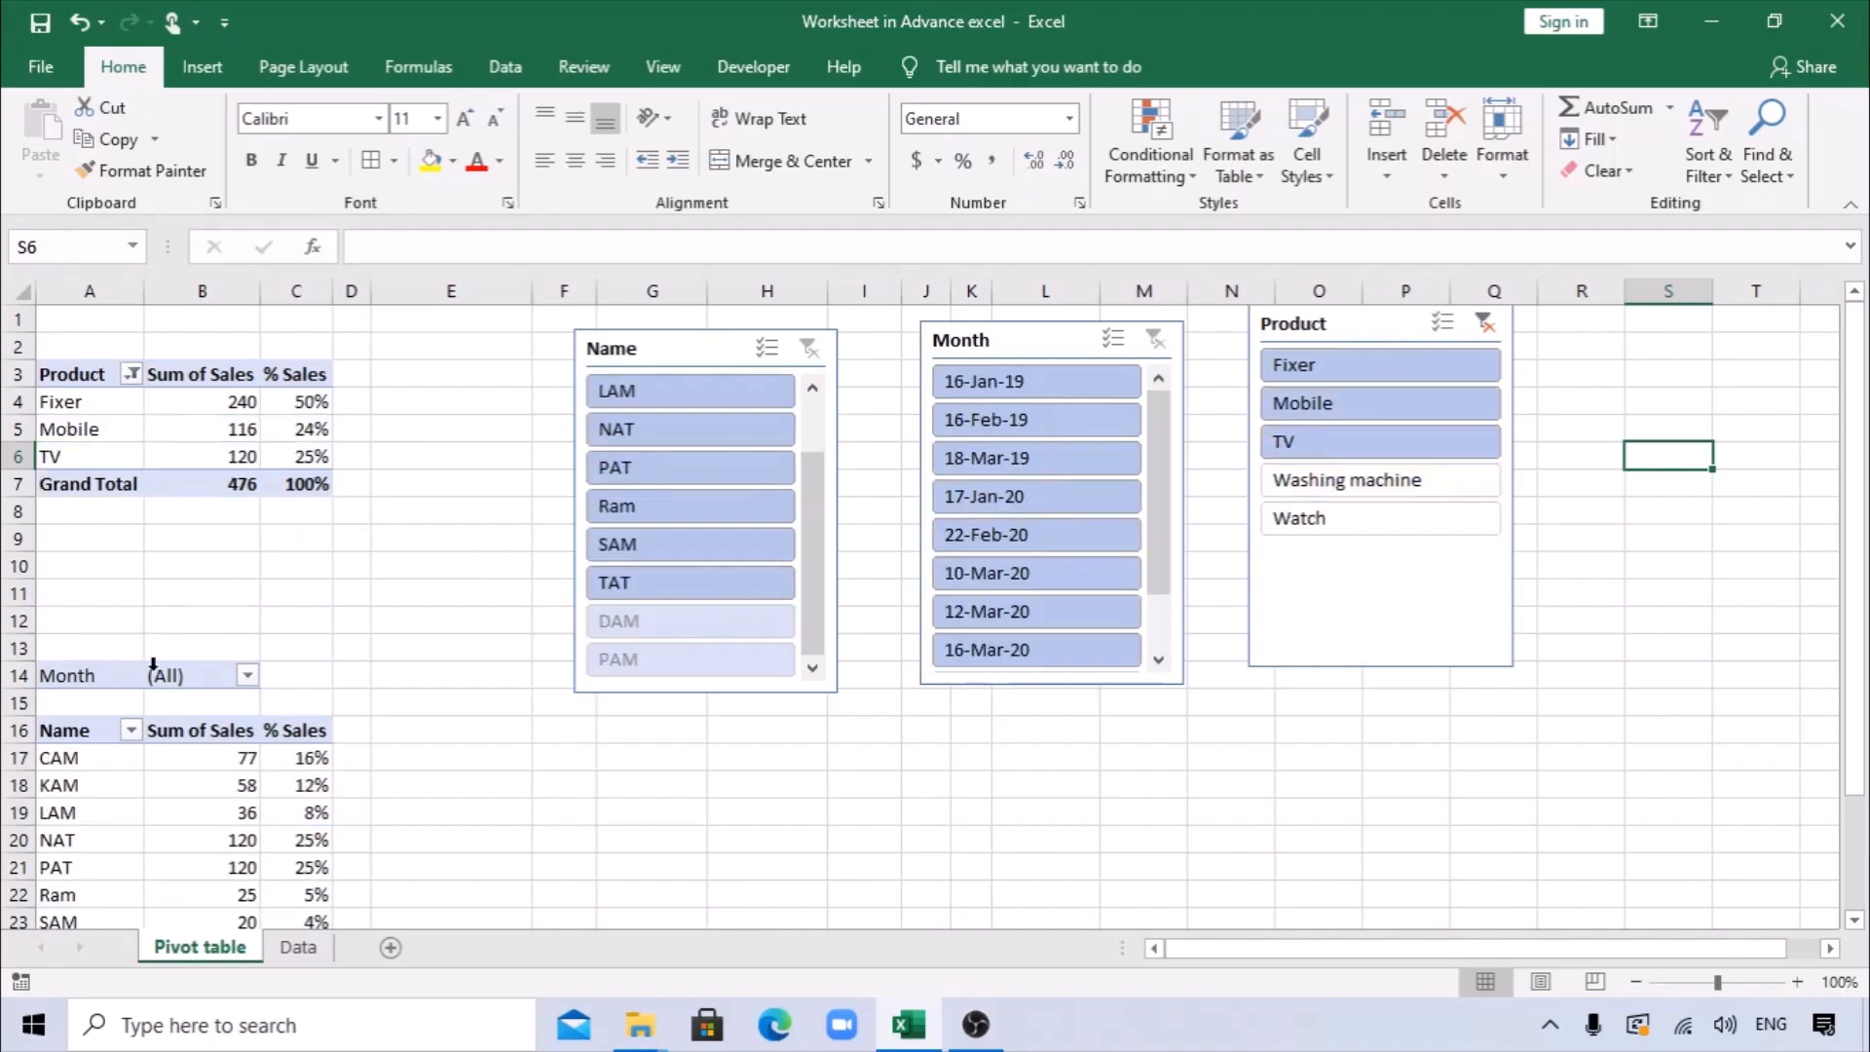
Show the field list for the pivot table by name and examine which field is in its Filters area.
{"action": "scroll", "coordinate": [166, 789], "scroll_direction": "down", "scroll_amount": 1}
{"action": "scroll", "coordinate": [170, 794], "scroll_direction": "up", "scroll_amount": 1}
{"action": "left_click", "coordinate": [225, 740]}
{"action": "right_click", "coordinate": [225, 741]}
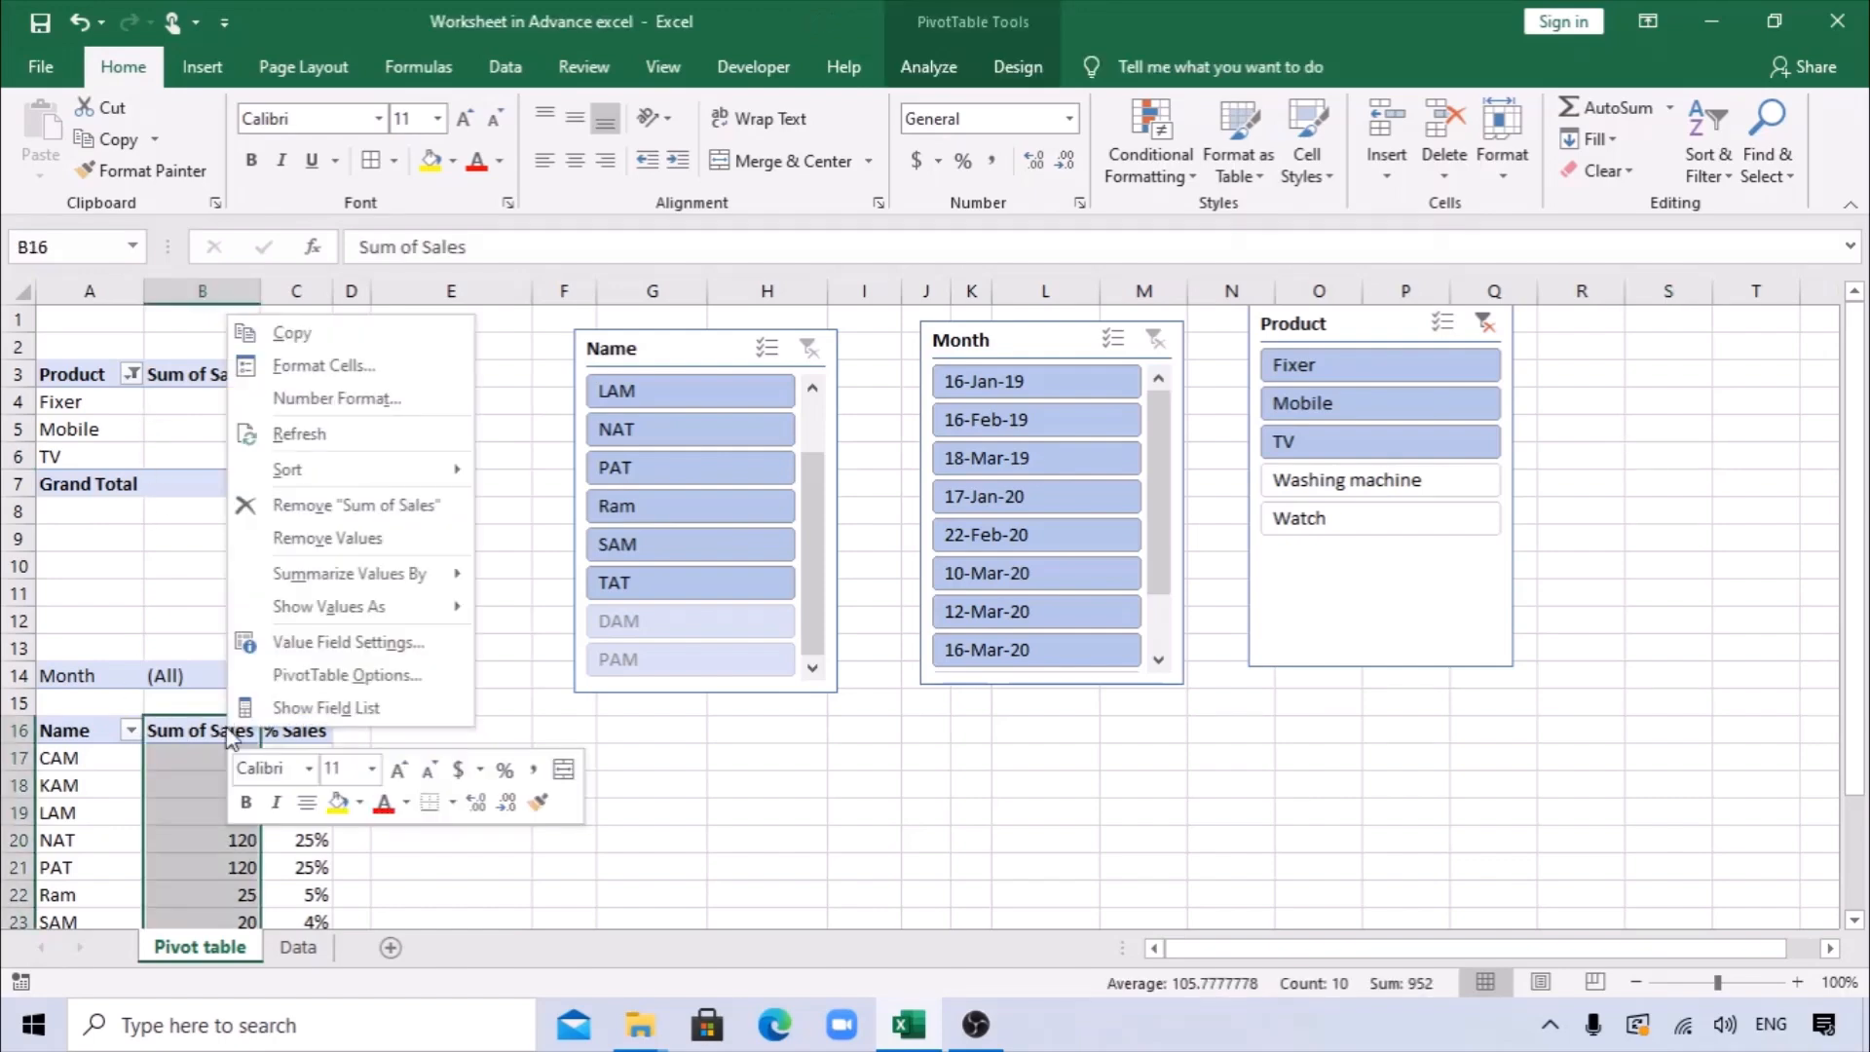
{"action": "left_click", "coordinate": [312, 705]}
{"action": "scroll", "coordinate": [375, 729], "scroll_direction": "down", "scroll_amount": 3}
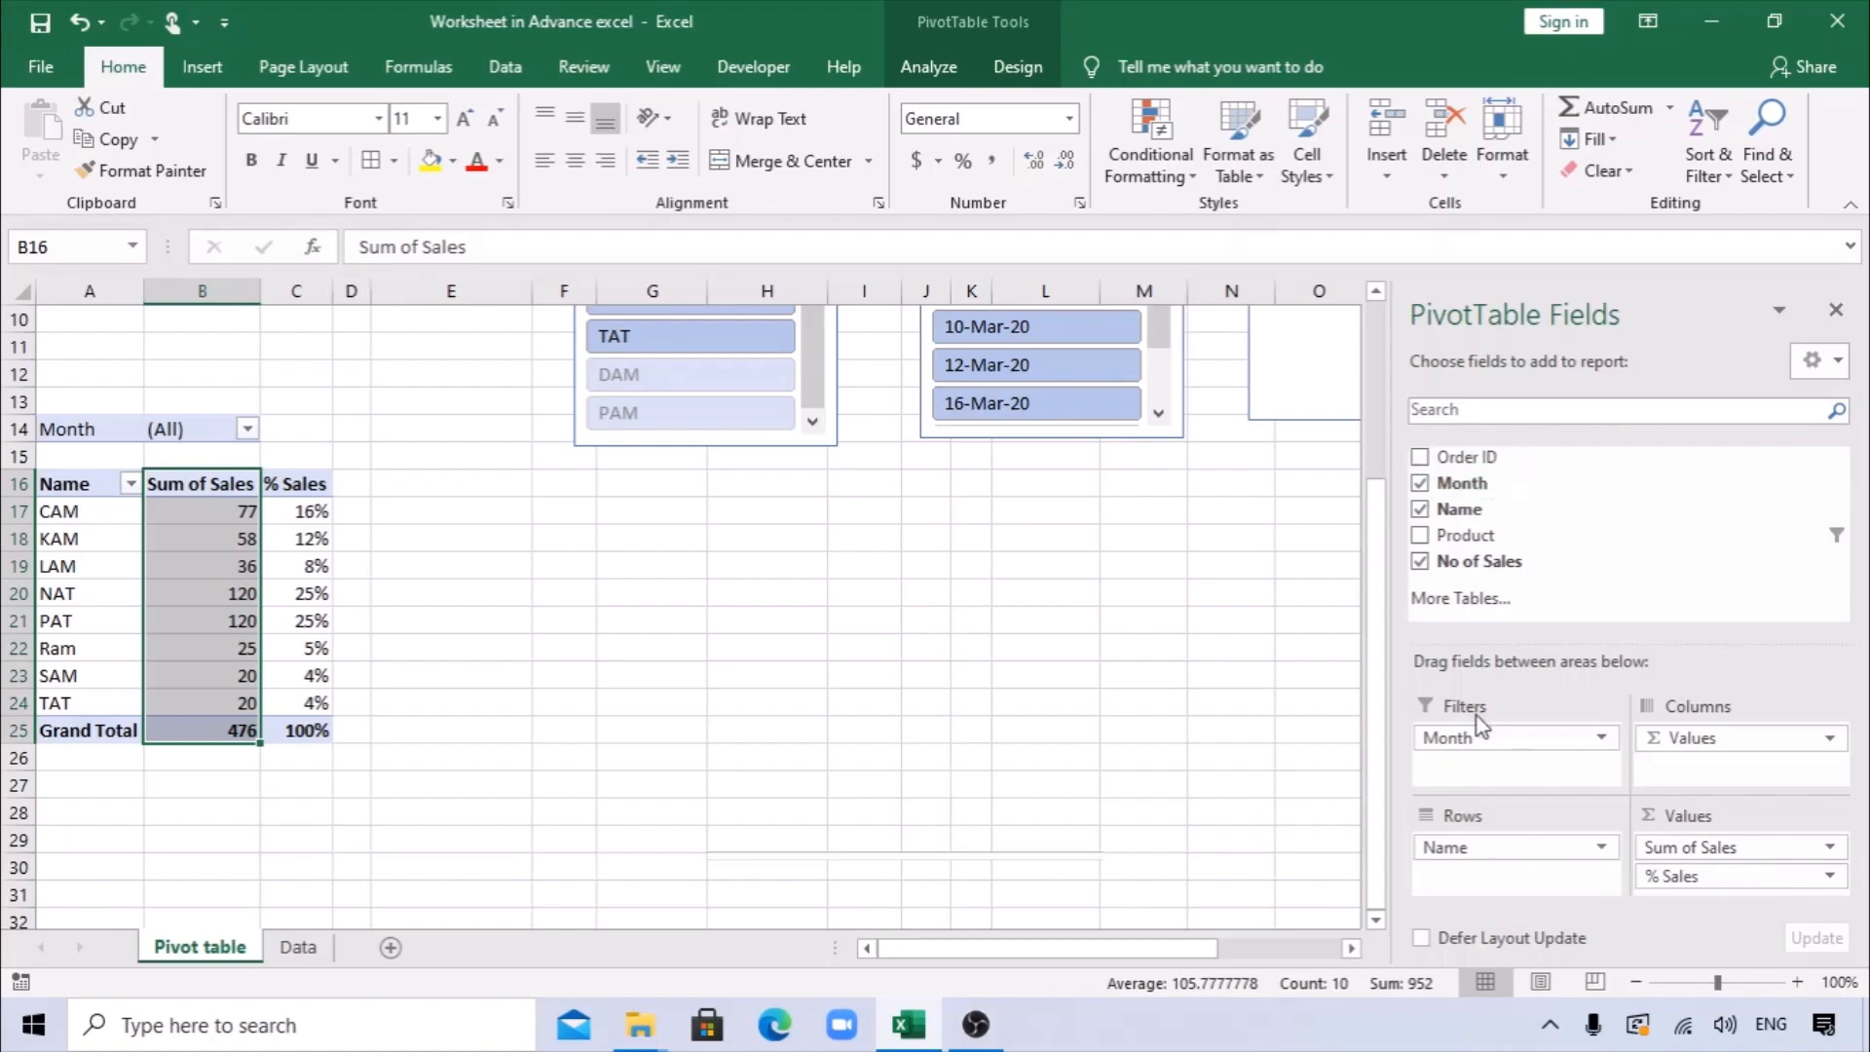
{"action": "left_click_drag", "start_coordinate": [1480, 726], "coordinate": [1515, 743]}
Insert a timeline on the Month field for the pivot table by name and place it below the Month slicer.
{"action": "left_click", "coordinate": [255, 537]}
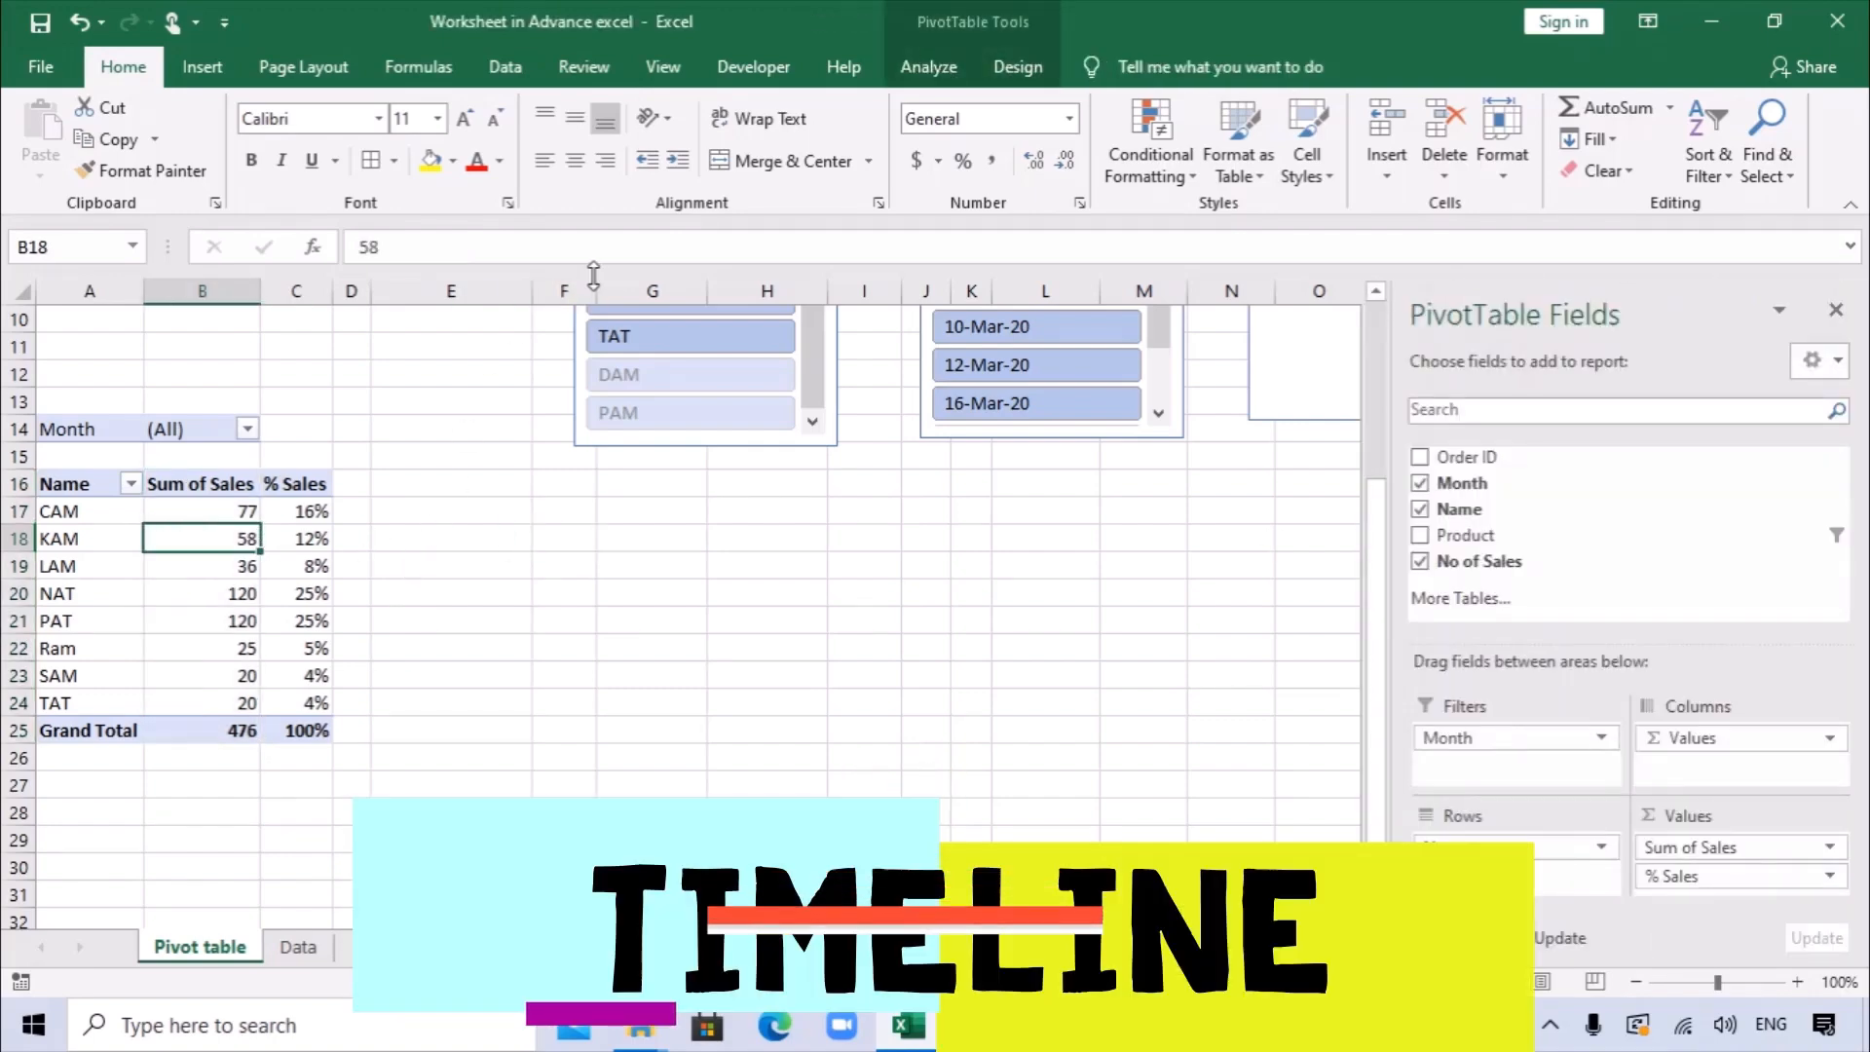
{"action": "left_click", "coordinate": [202, 70]}
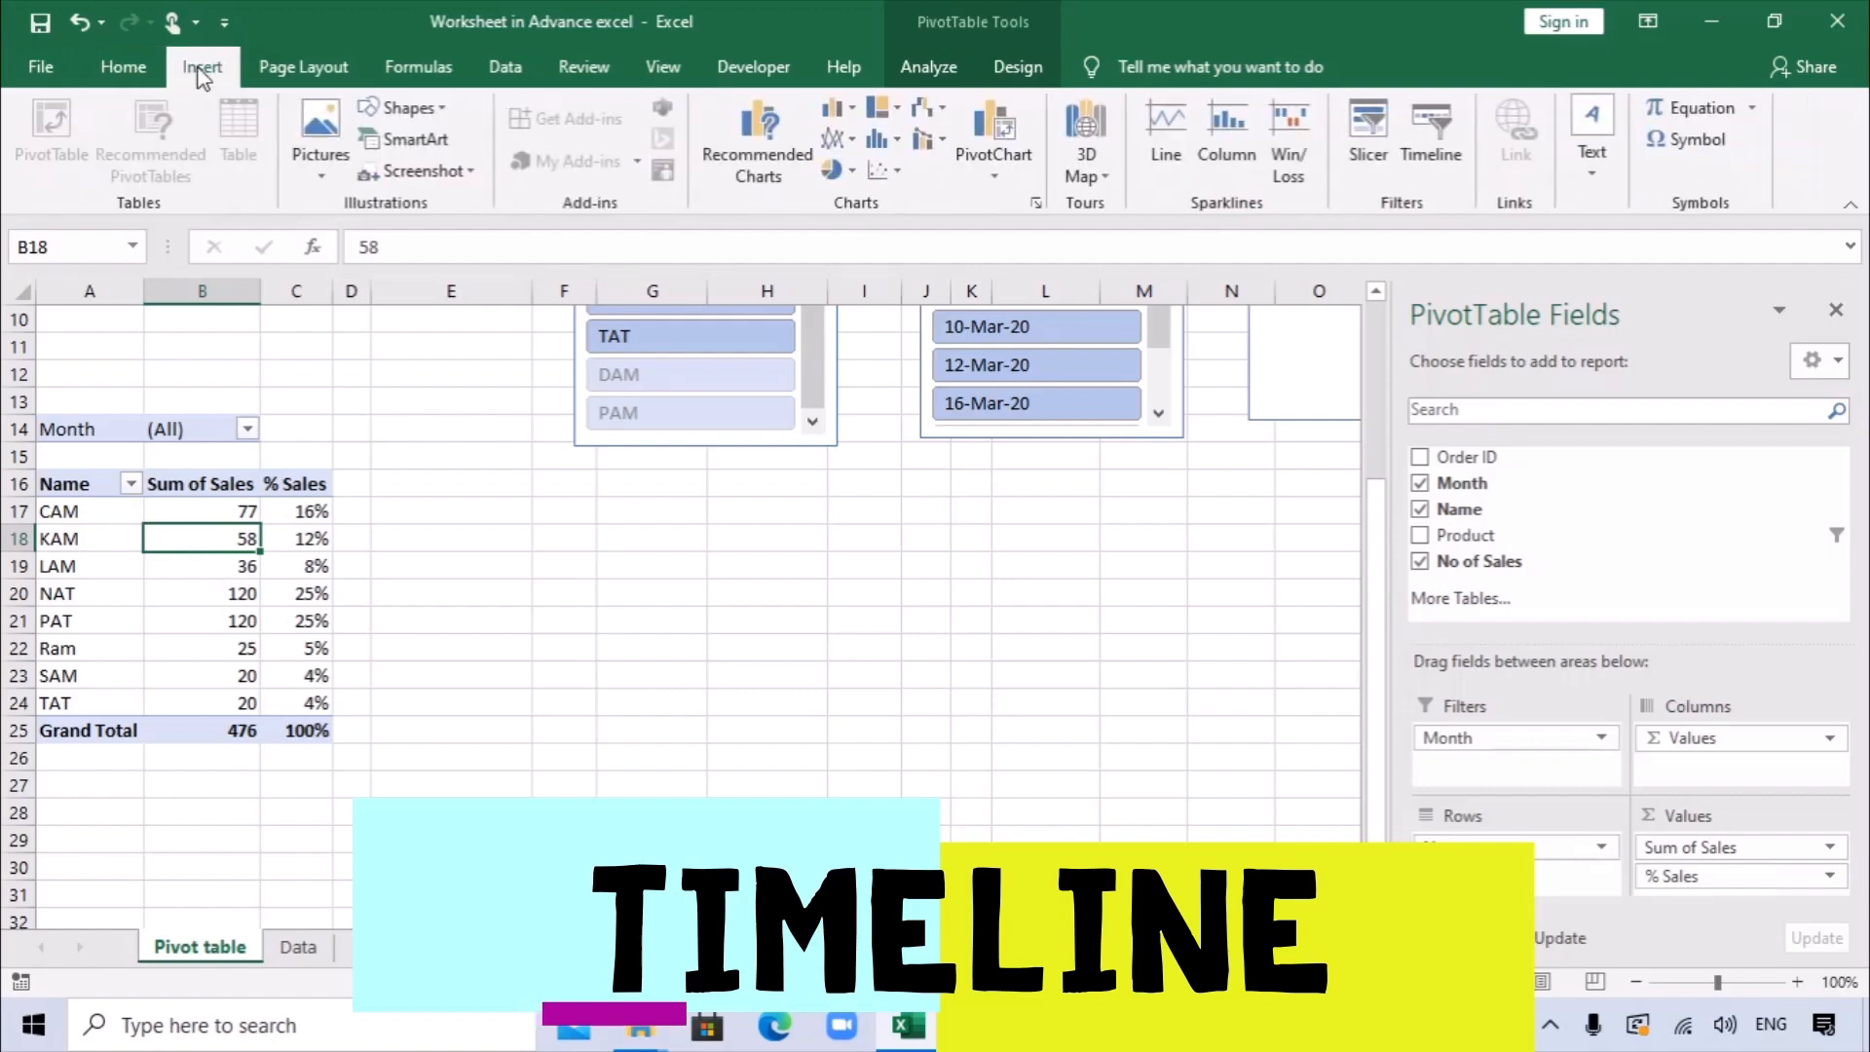
{"action": "left_click", "coordinate": [1431, 136]}
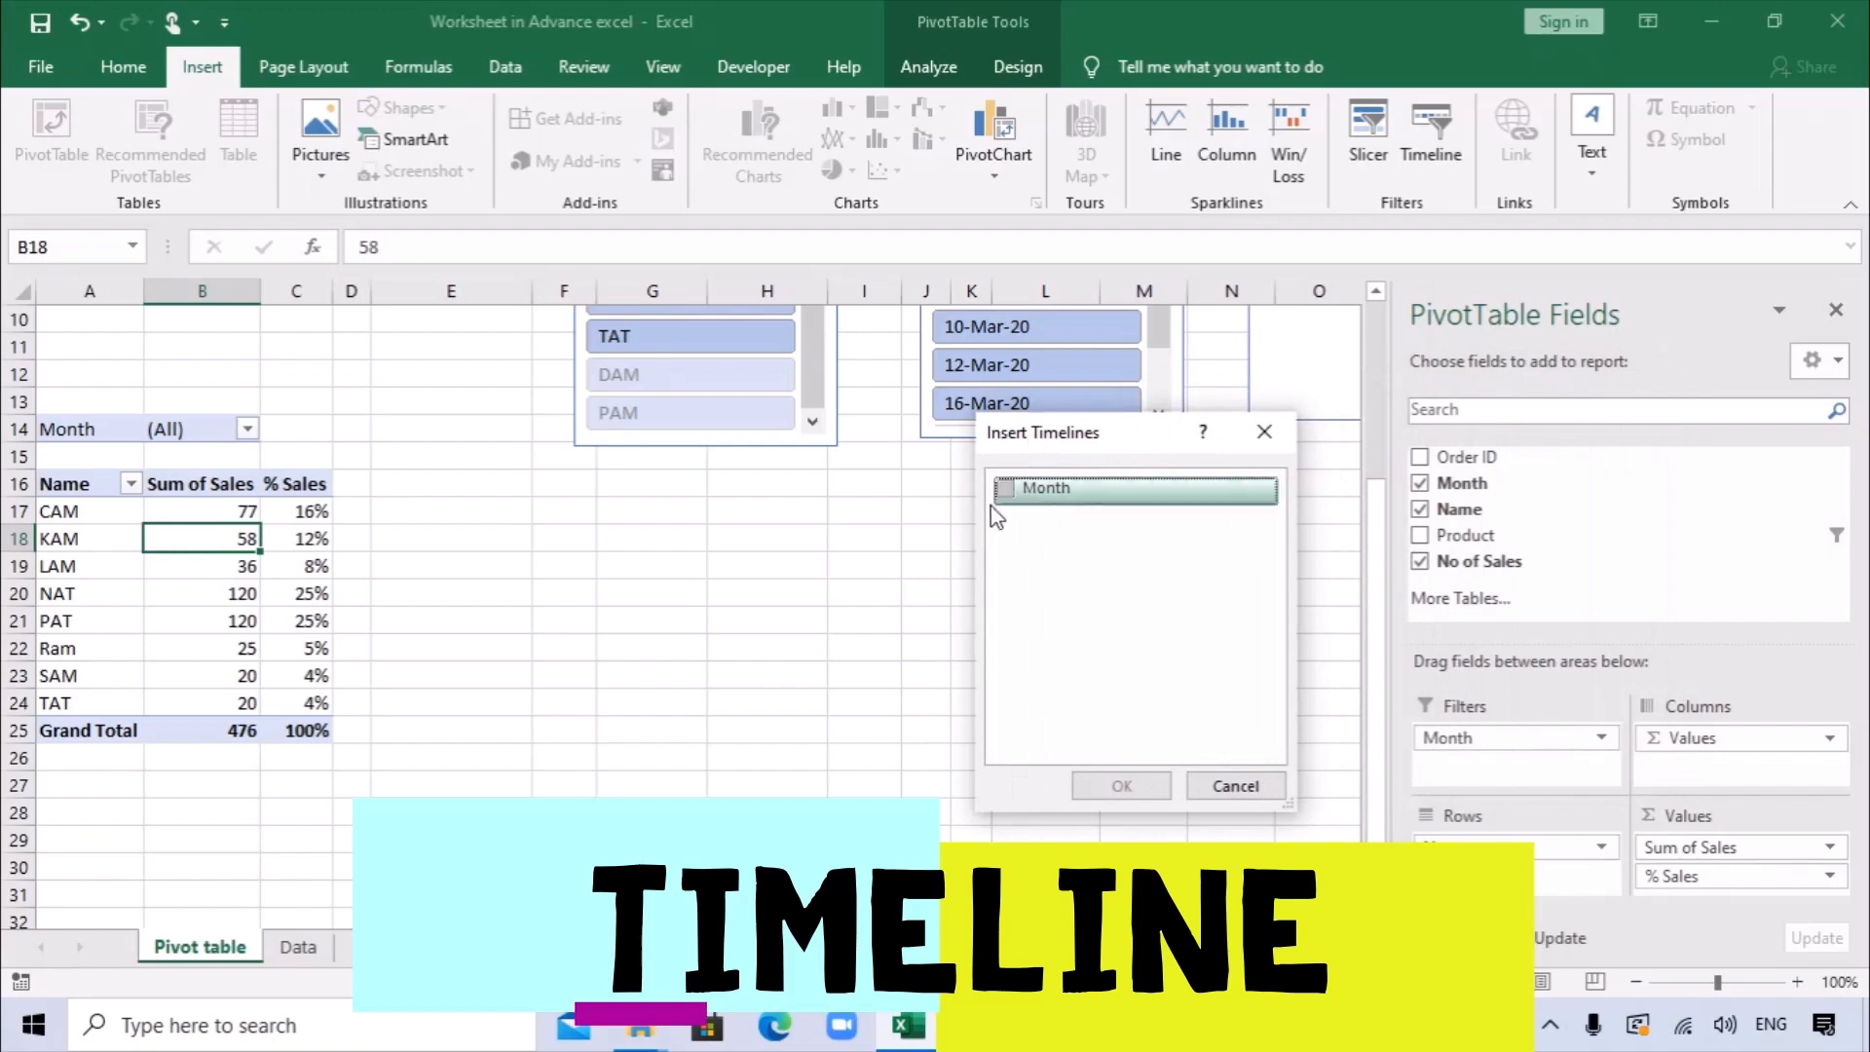
{"action": "left_click", "coordinate": [1005, 488]}
{"action": "left_click", "coordinate": [1120, 787]}
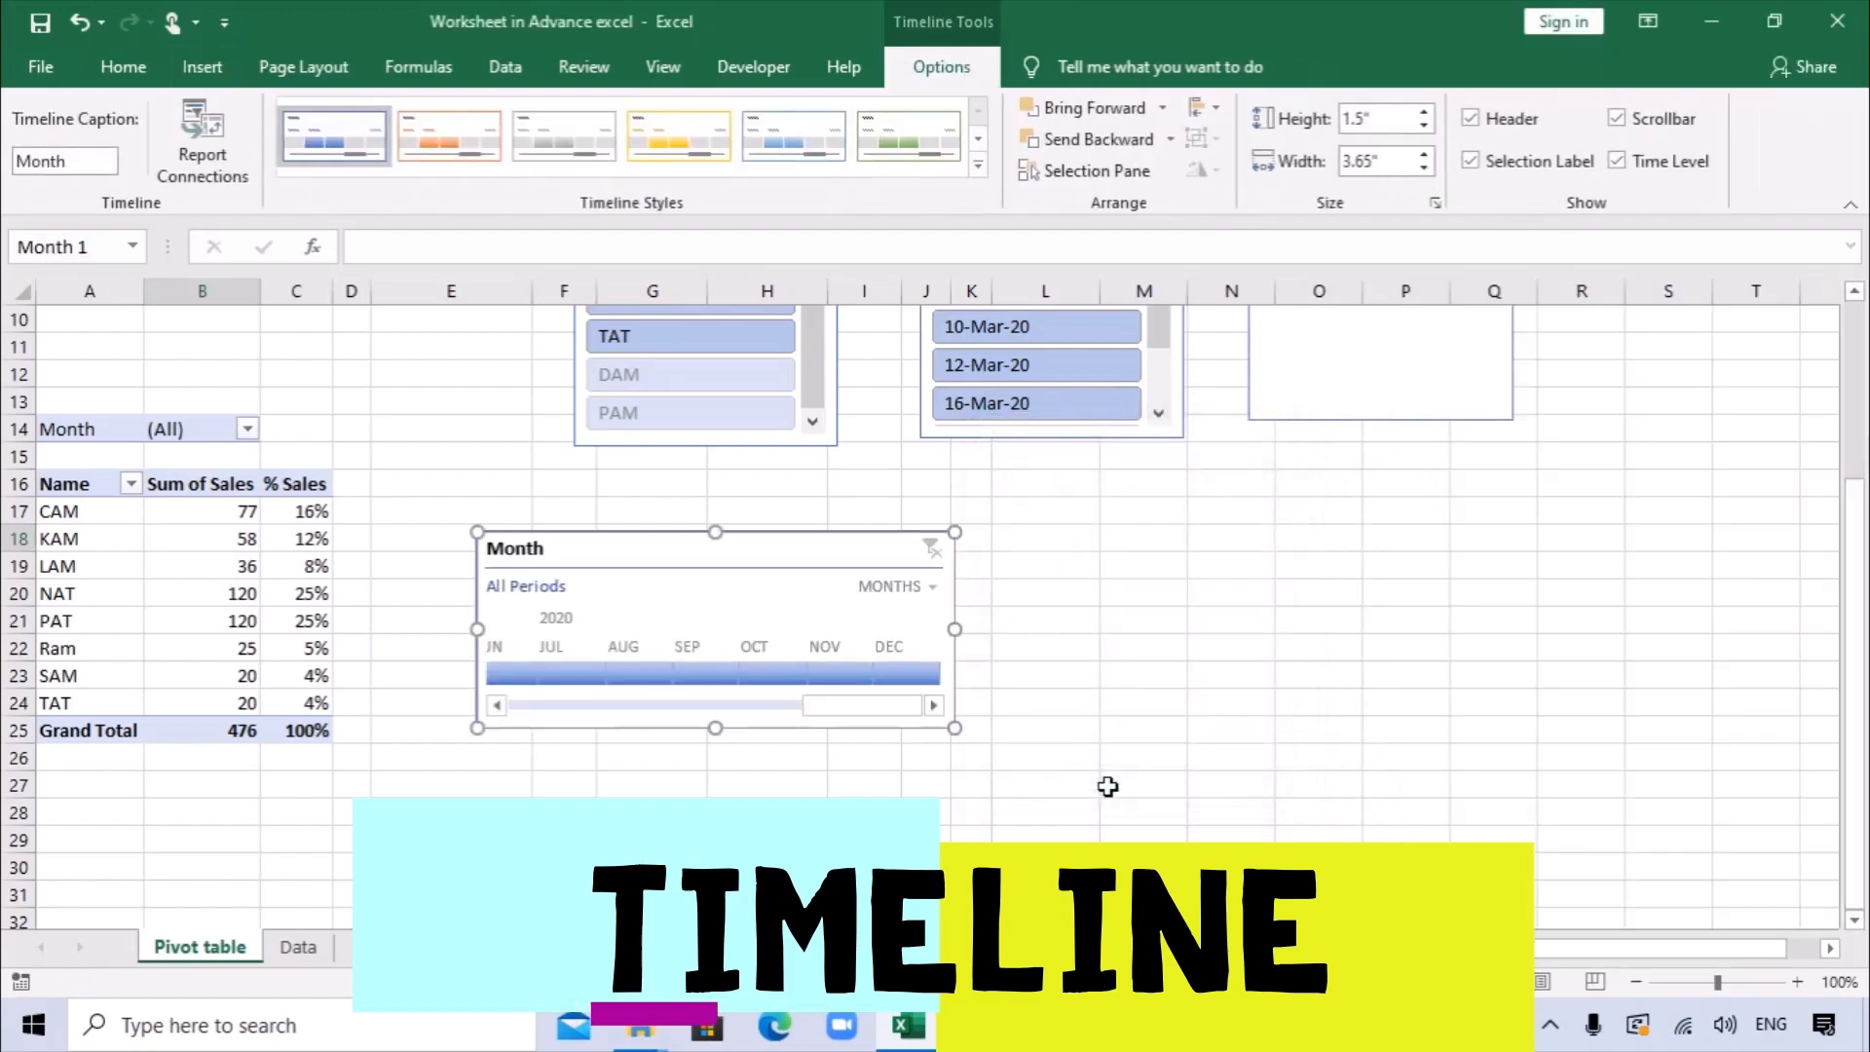
{"action": "left_click_drag", "start_coordinate": [708, 552], "coordinate": [1058, 523]}
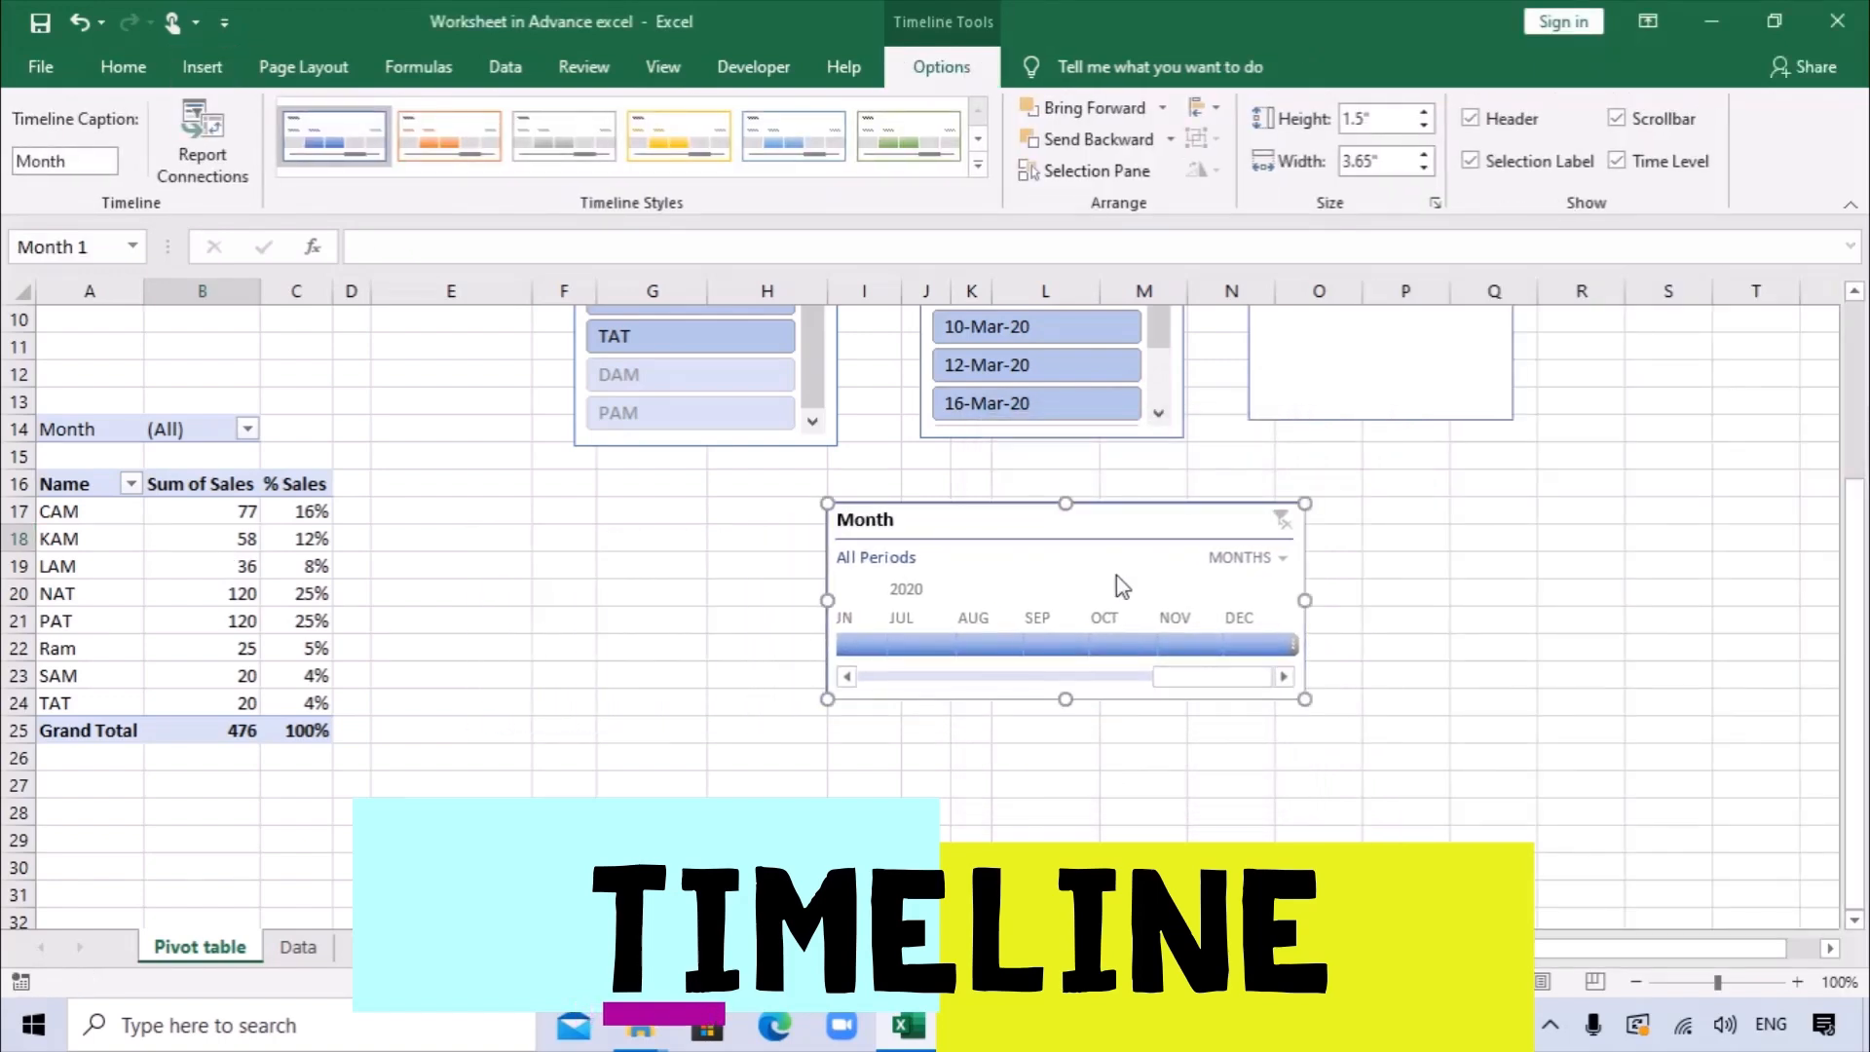
Set the Month timeline to years and filter to 2020, trying 2019 as well.
{"action": "left_click", "coordinate": [1274, 560]}
{"action": "left_click", "coordinate": [1273, 600]}
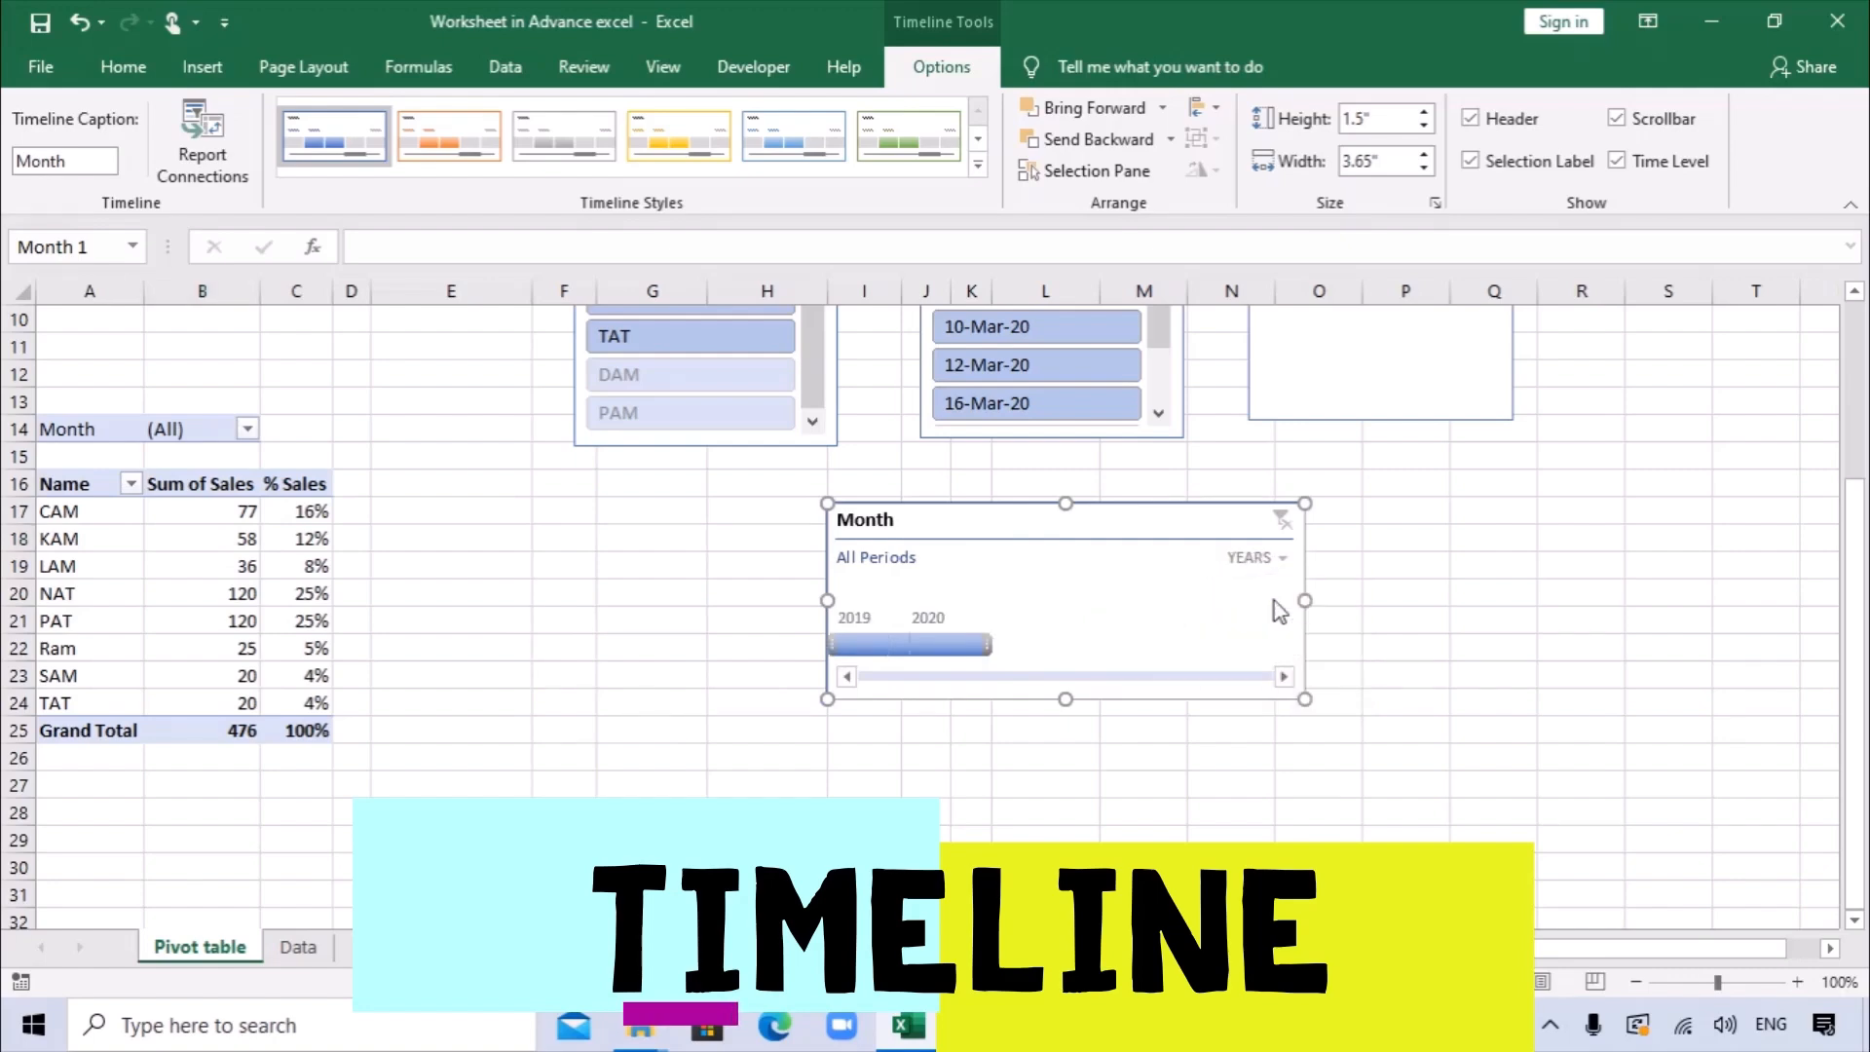
{"action": "left_click", "coordinate": [950, 646]}
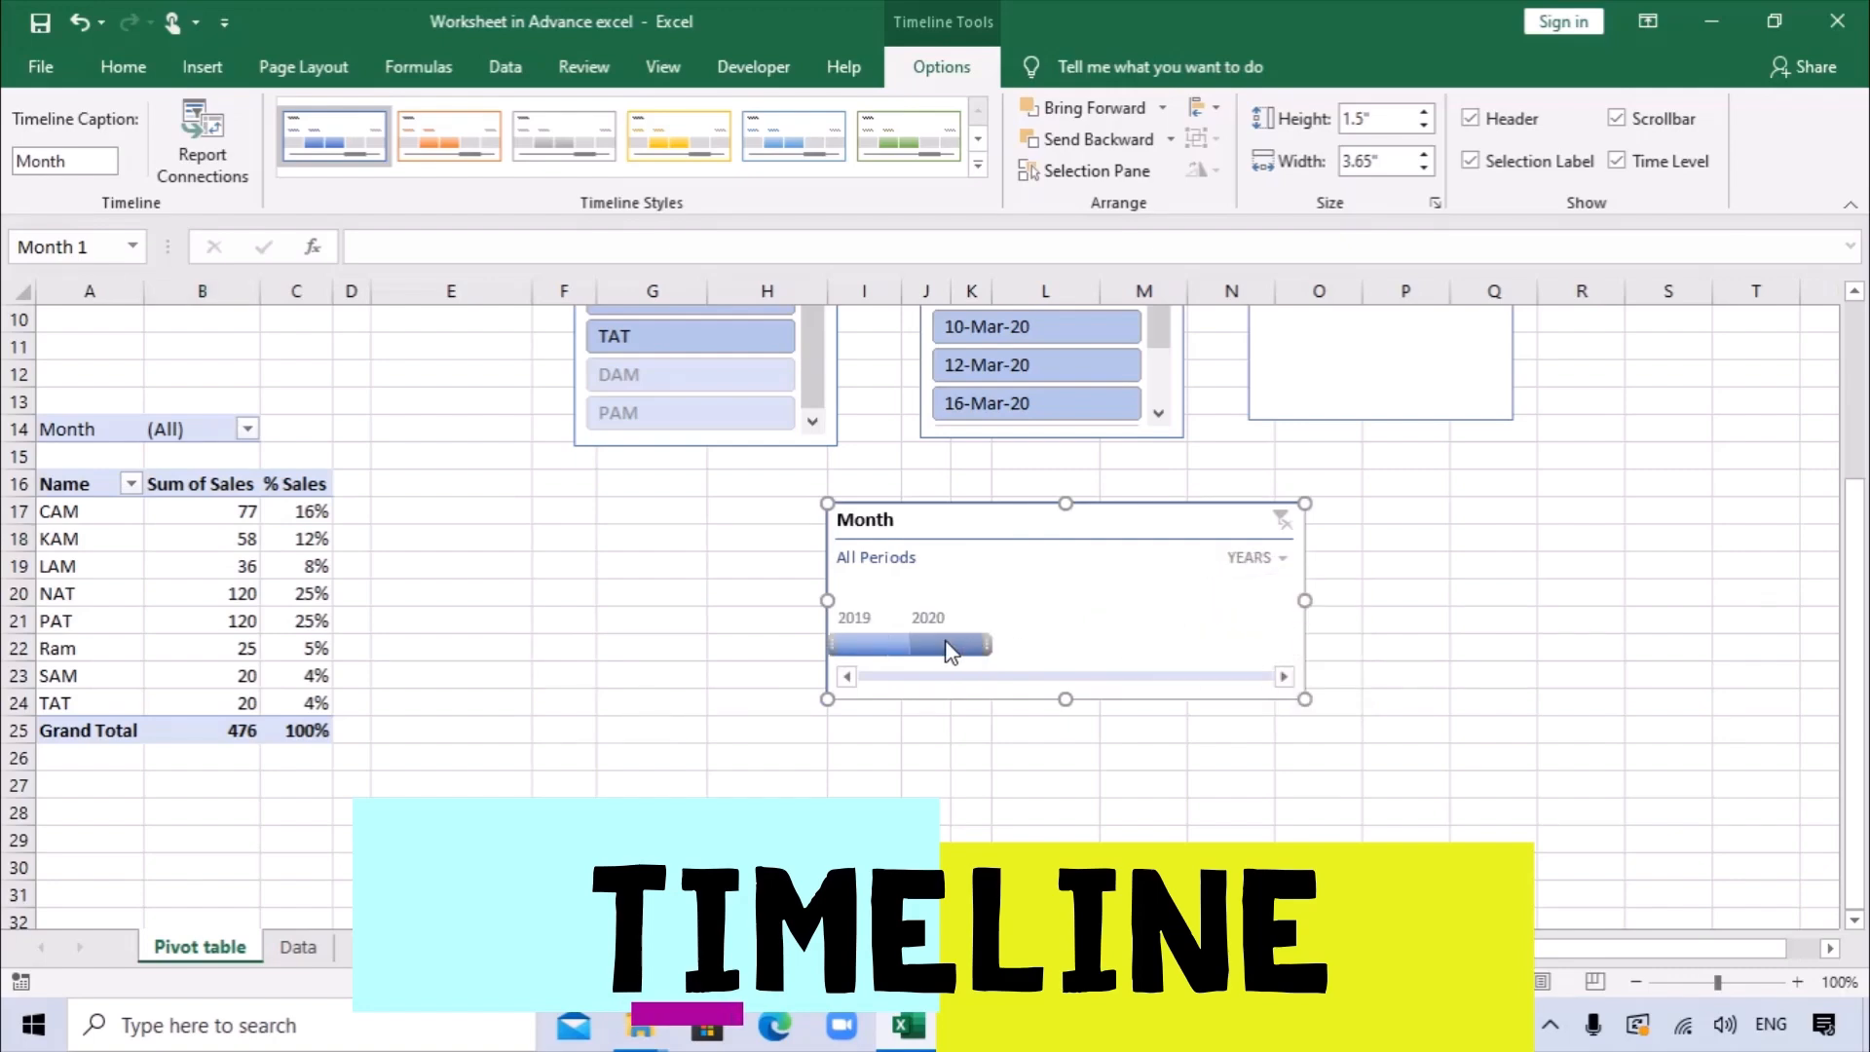
{"action": "left_click", "coordinate": [882, 645]}
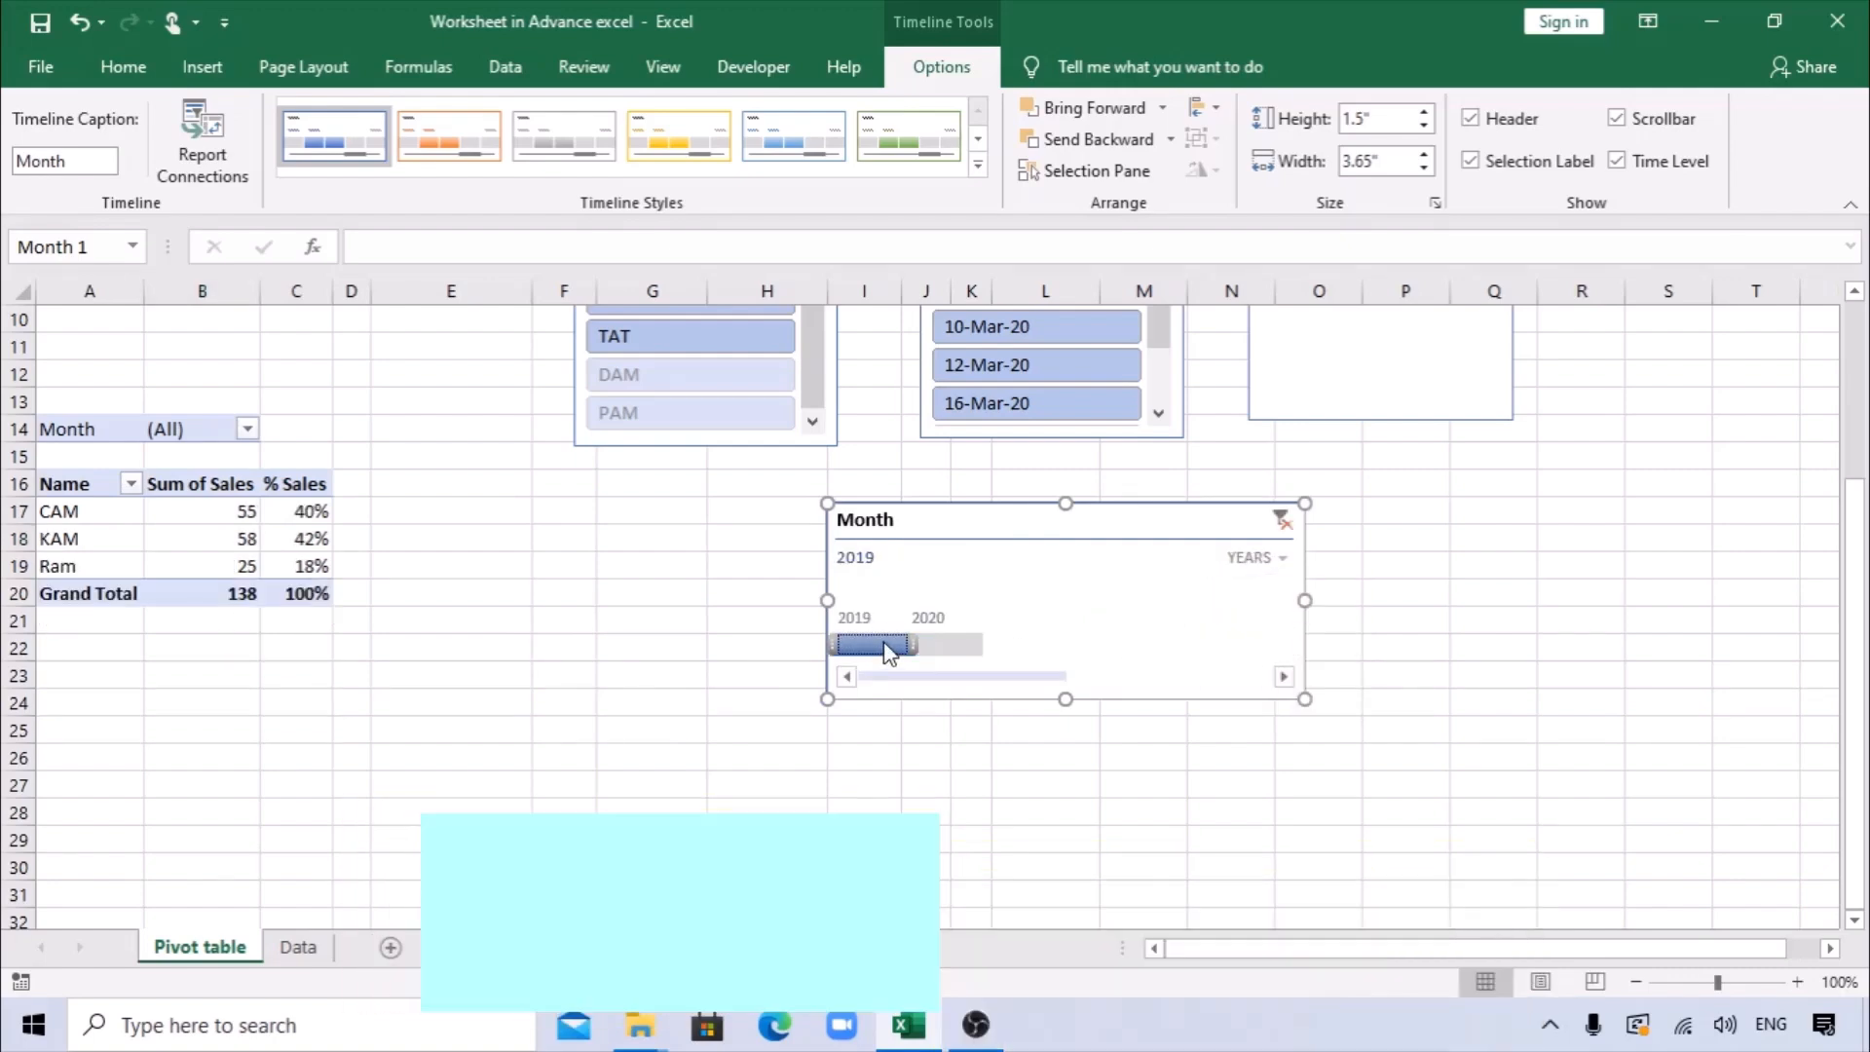
{"action": "left_click", "coordinate": [958, 646]}
Set the Month timeline to quarters and try Q2 and Q3 of 2020 before filtering to Q1 2020.
{"action": "left_click", "coordinate": [1266, 561]}
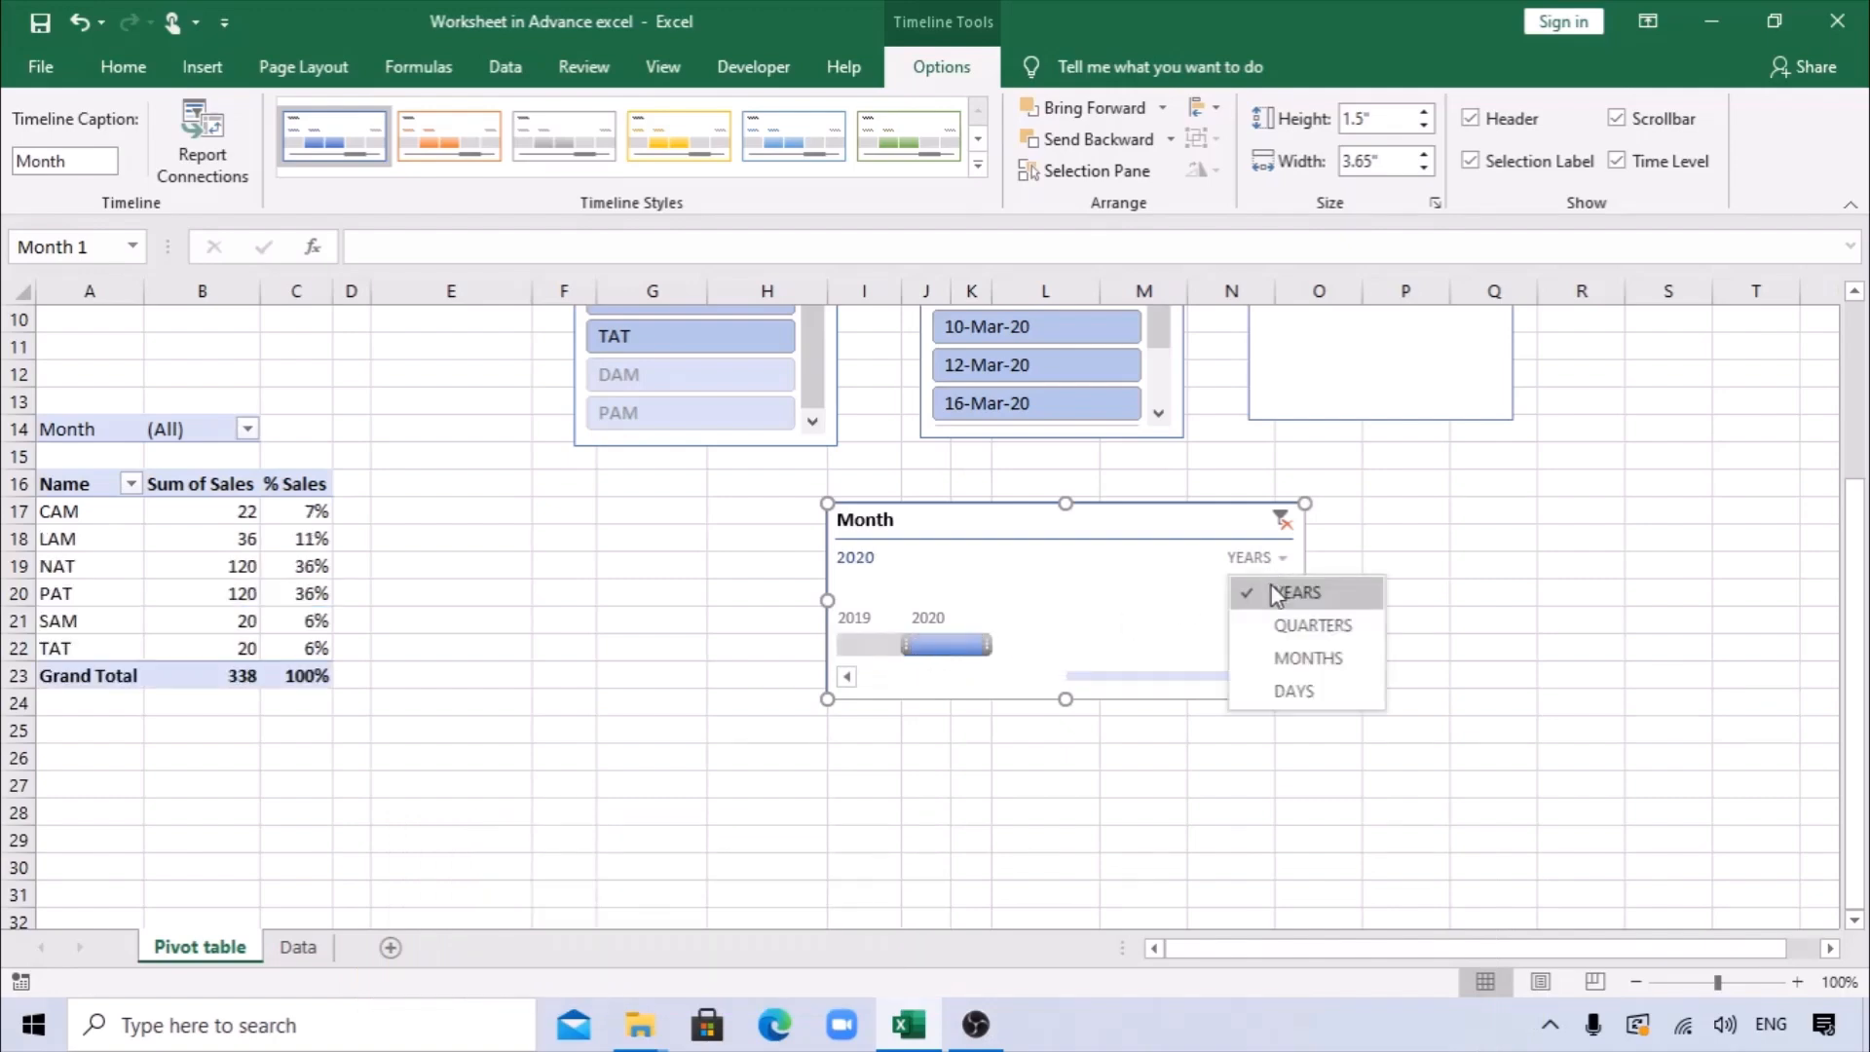
{"action": "left_click", "coordinate": [1270, 622]}
{"action": "left_click", "coordinate": [1050, 651]}
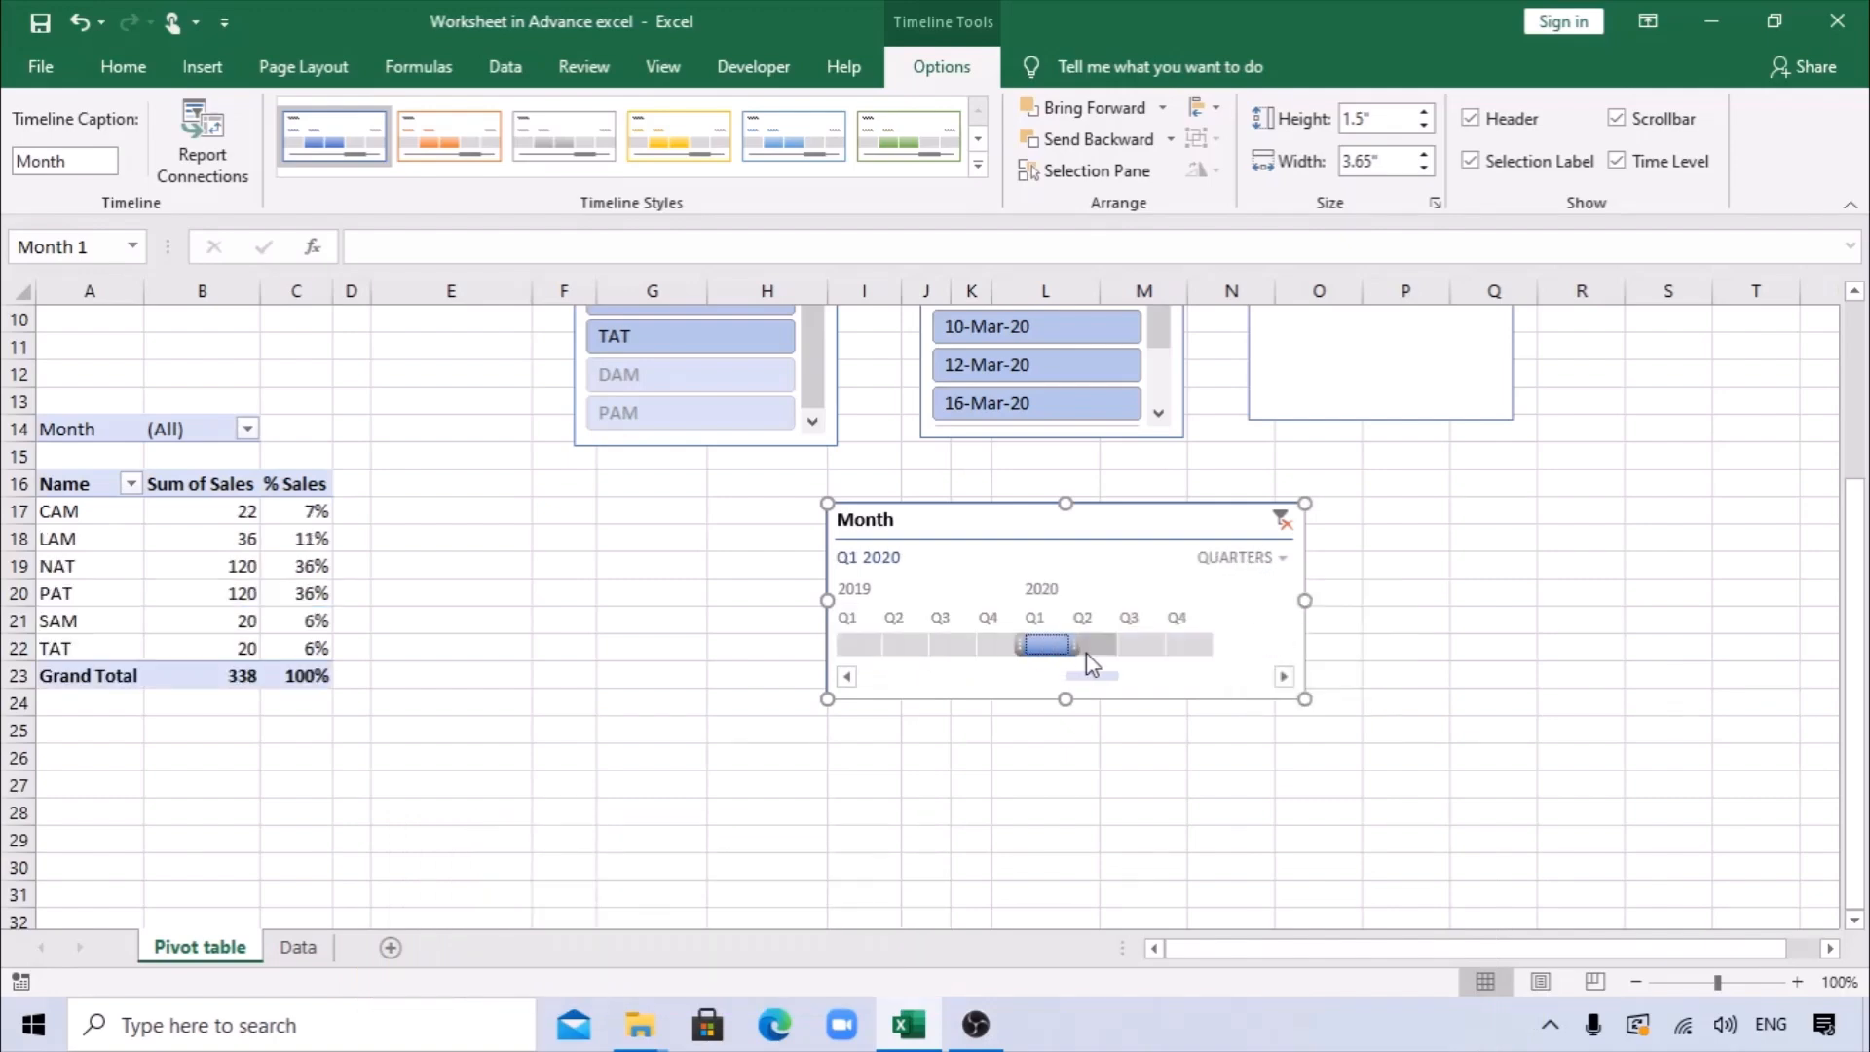
{"action": "left_click", "coordinate": [1092, 649]}
{"action": "left_click", "coordinate": [1133, 646]}
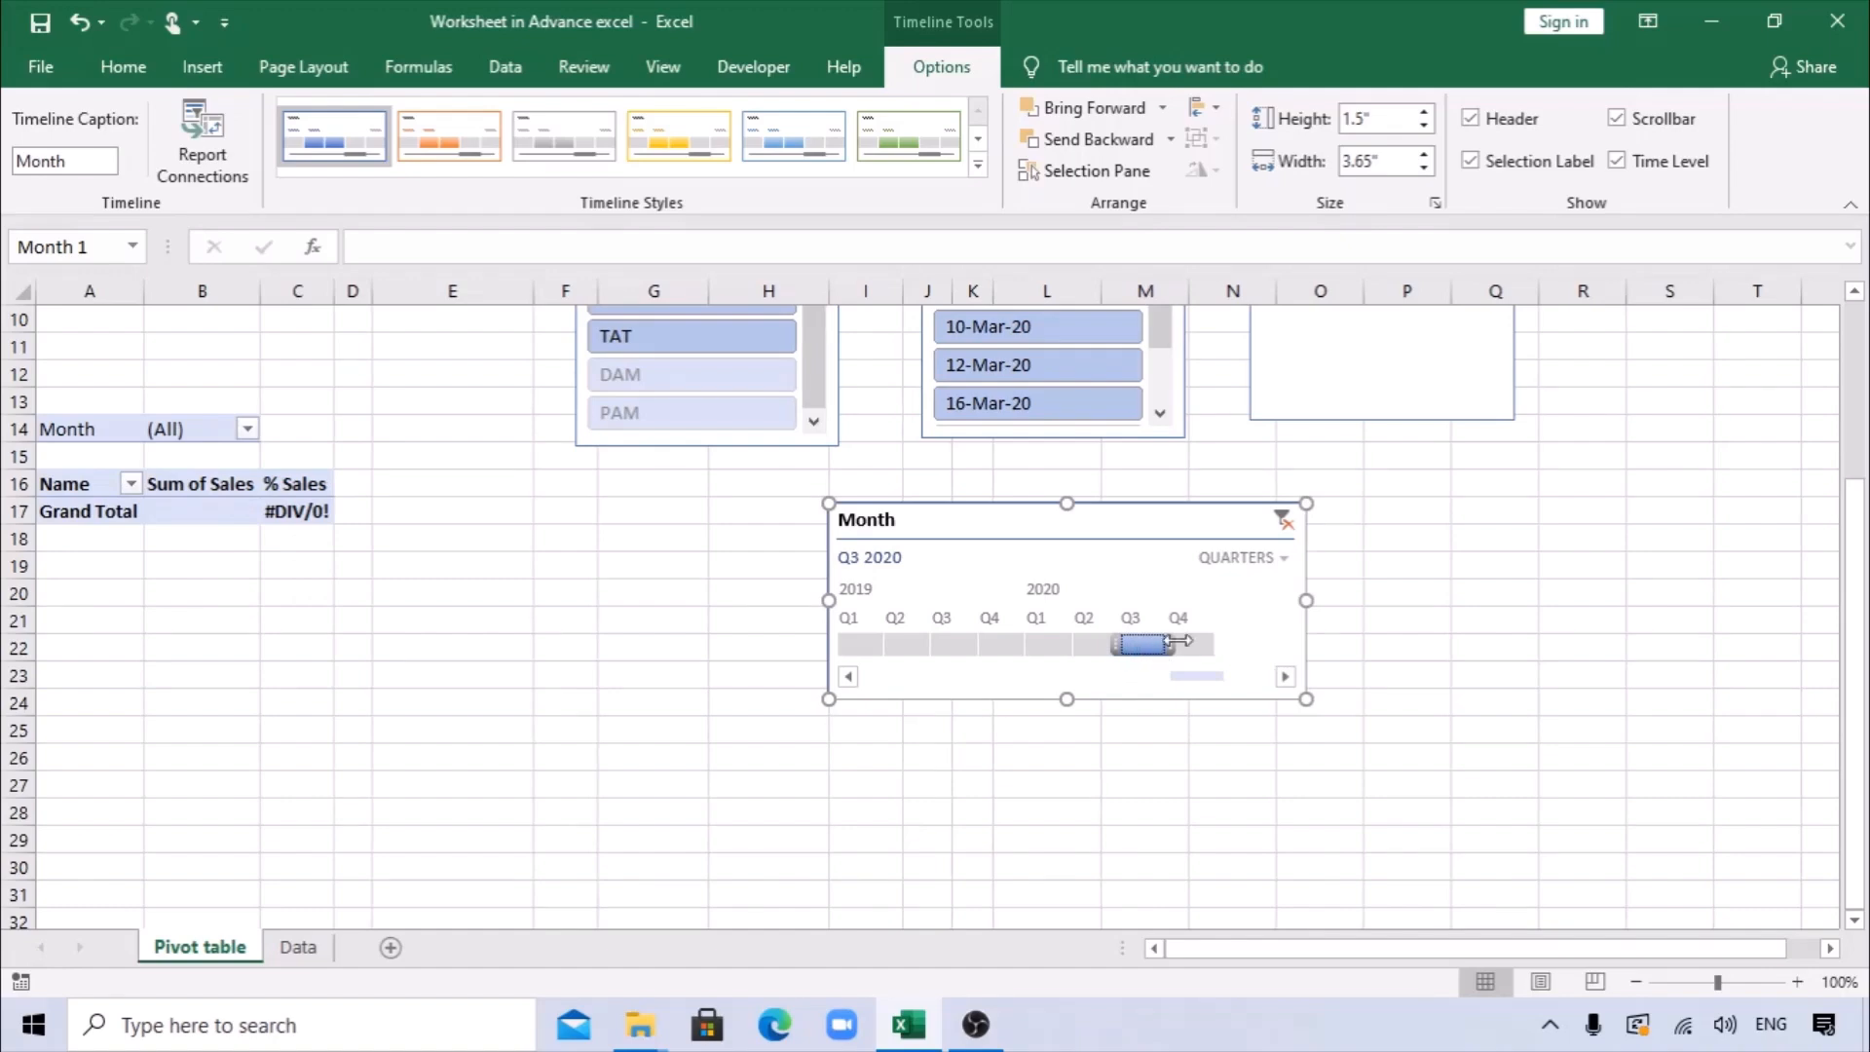
{"action": "left_click", "coordinate": [1083, 650]}
{"action": "left_click", "coordinate": [1048, 651]}
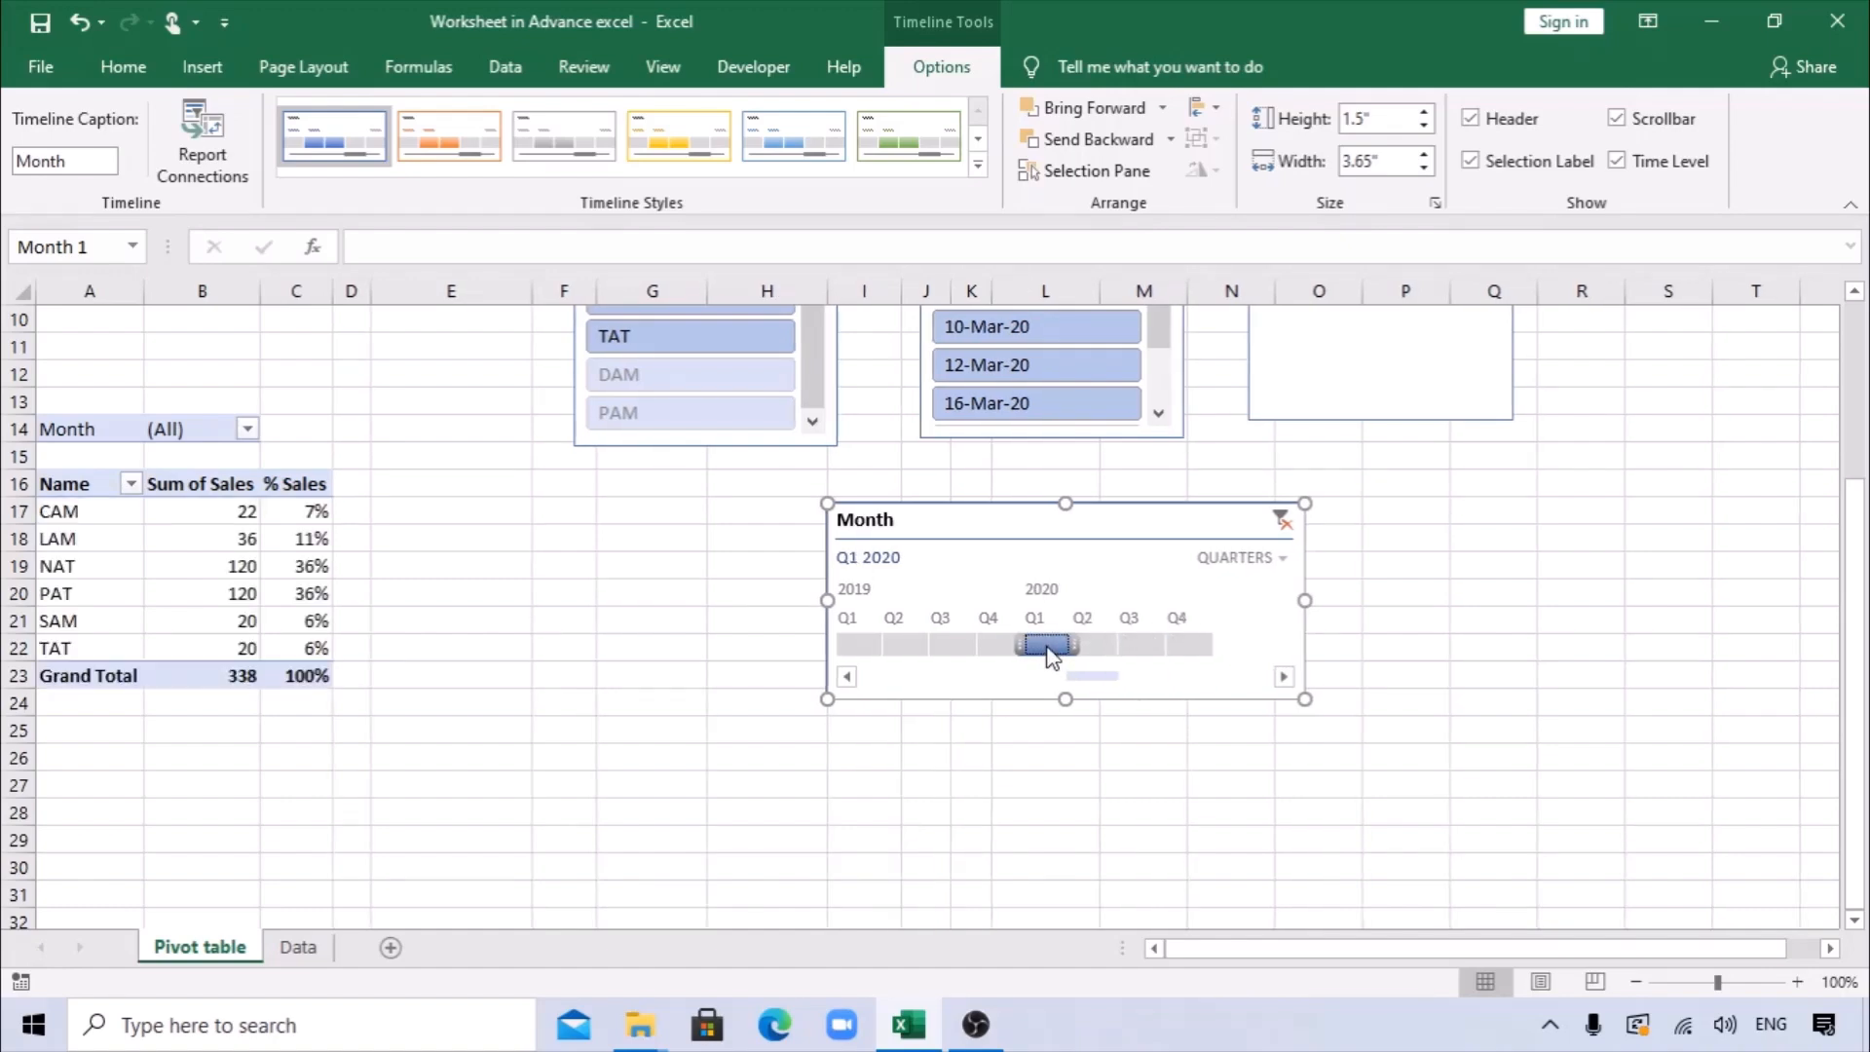
Set the Month timeline to months and filter the pivot table to January 2020.
{"action": "left_click", "coordinate": [1281, 563]}
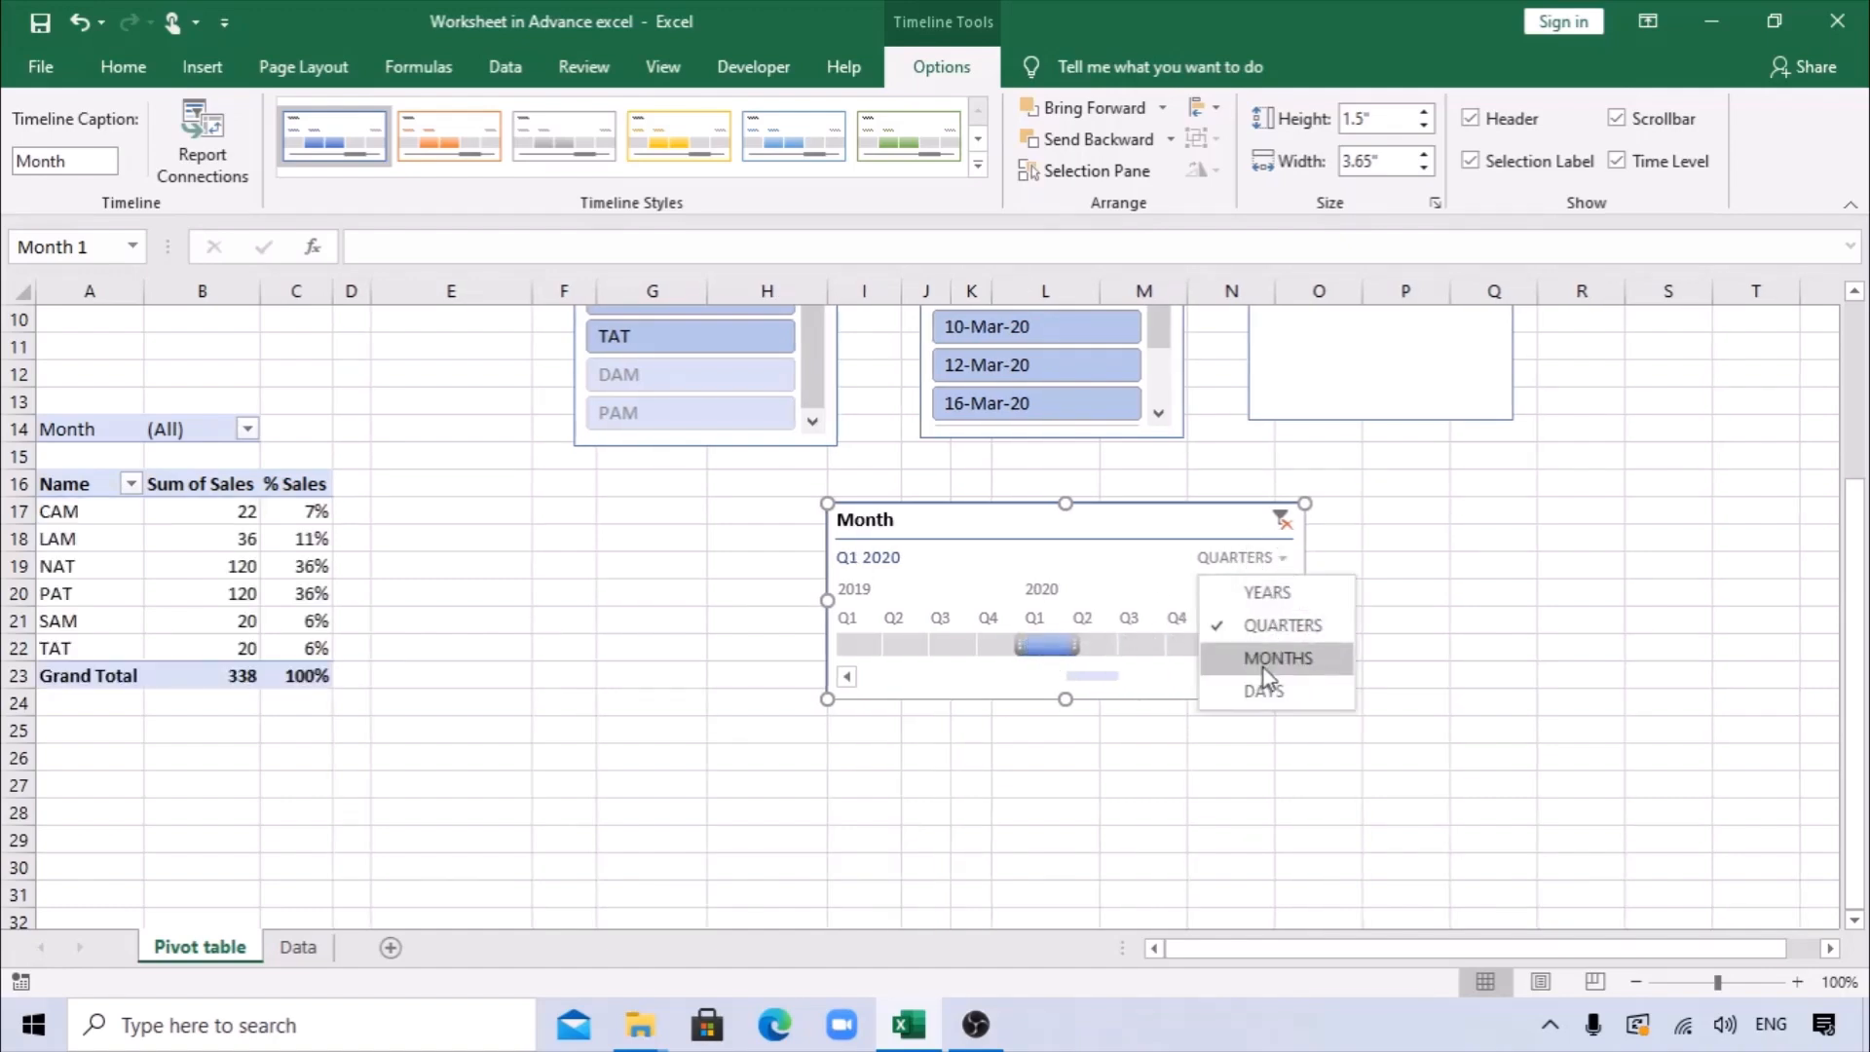
{"action": "left_click", "coordinate": [1261, 658]}
{"action": "left_click", "coordinate": [1076, 651]}
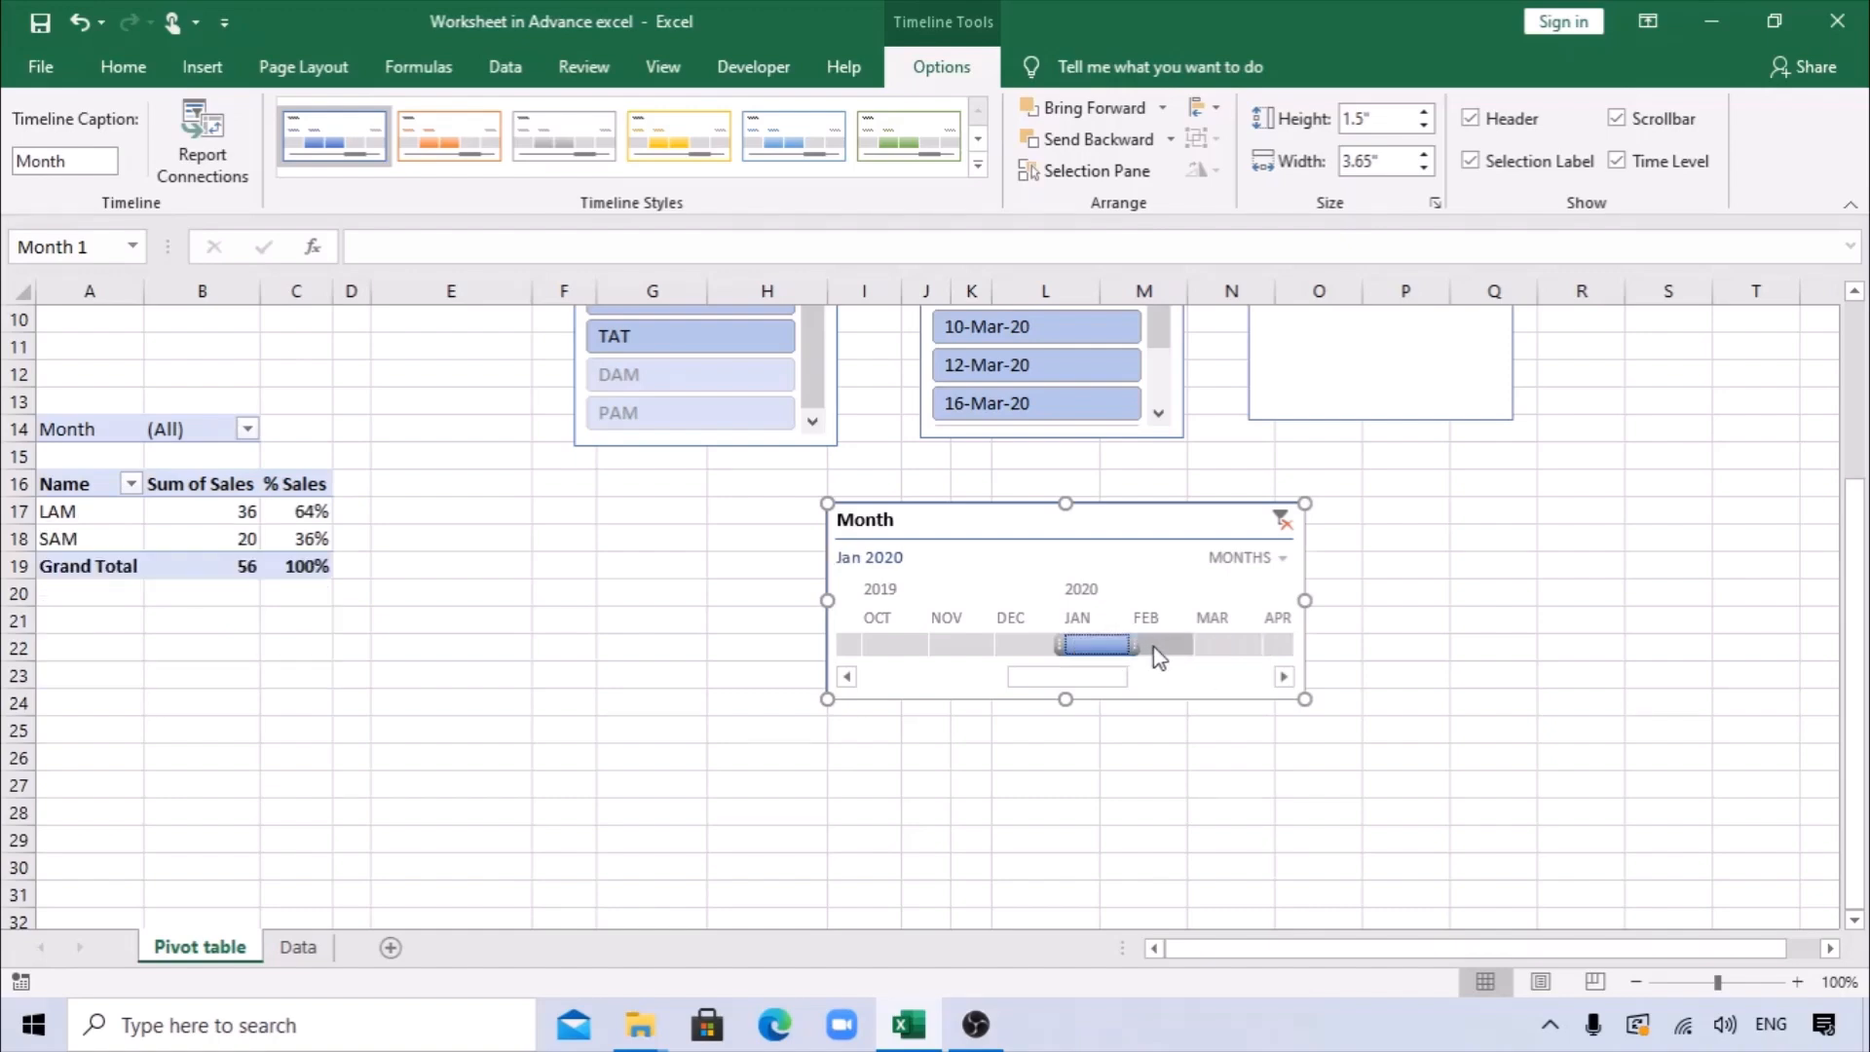
Try February and March 2020 on the Month timeline, ending with the filter back on January 2020.
{"action": "left_click", "coordinate": [1161, 649]}
{"action": "left_click", "coordinate": [1218, 648]}
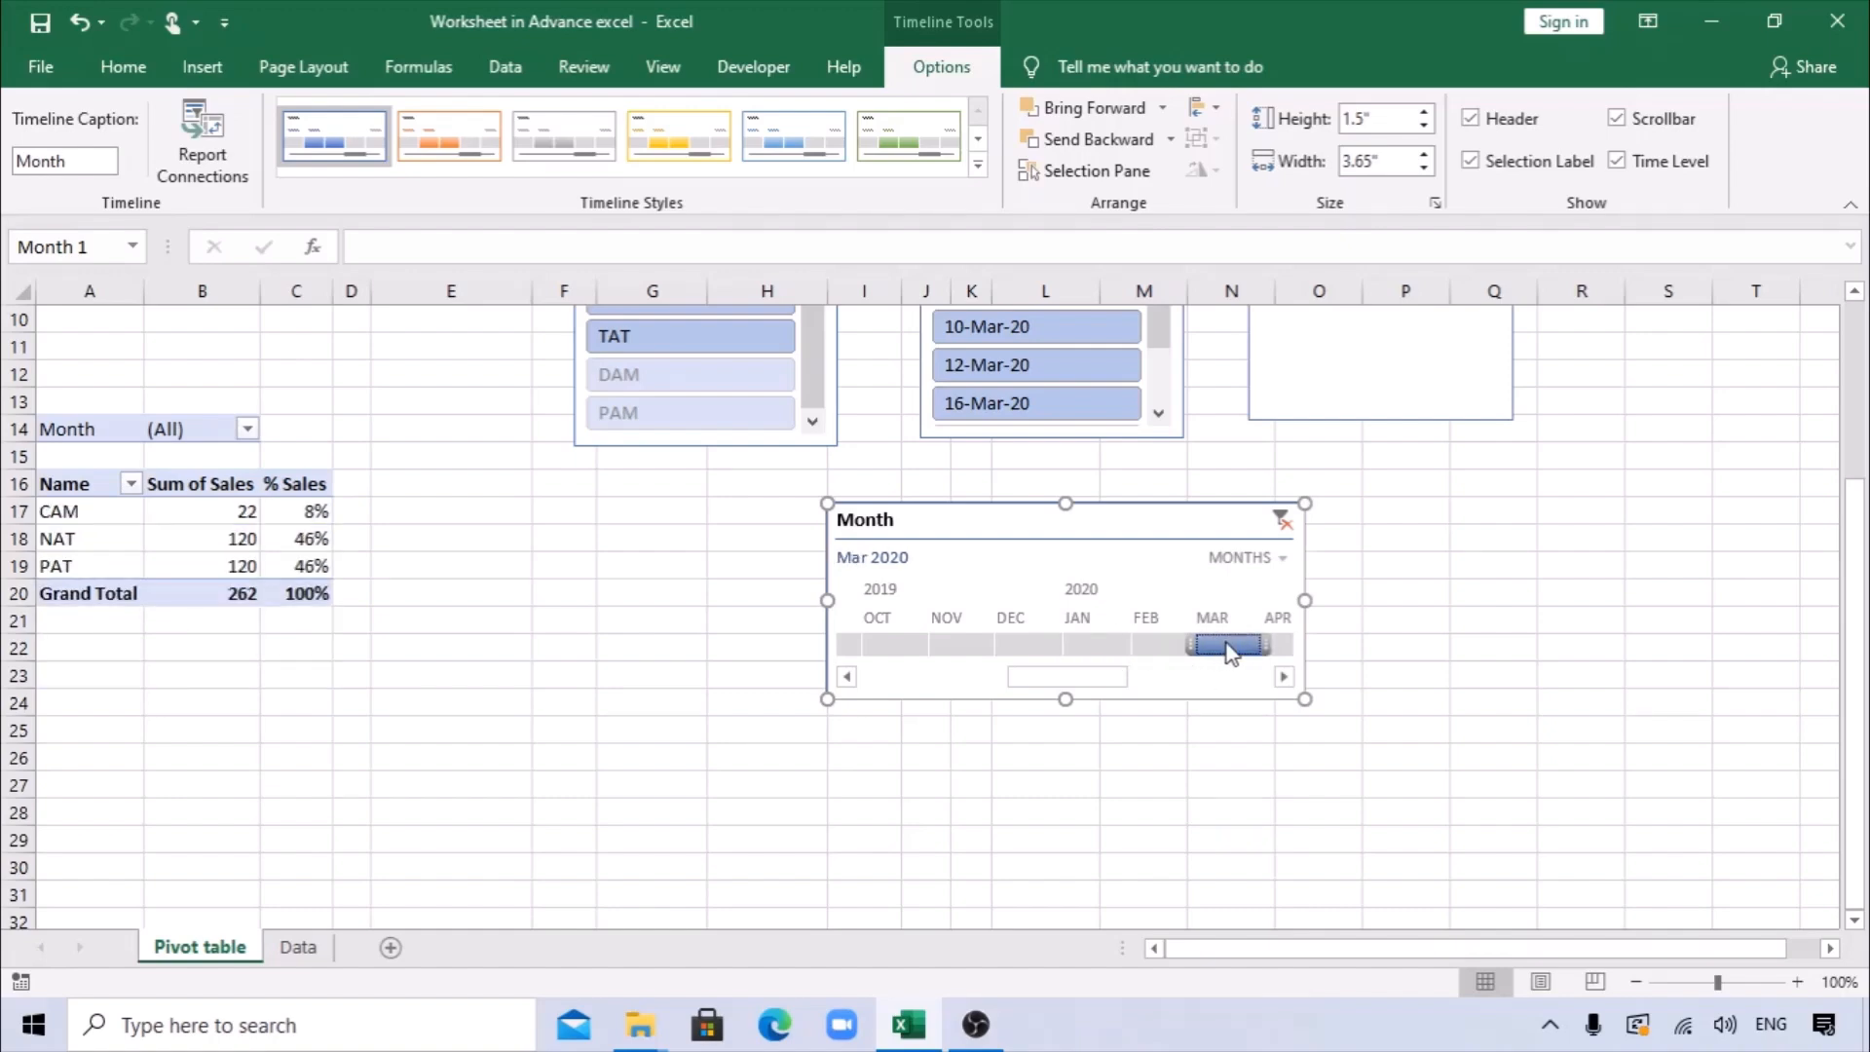
{"action": "left_click", "coordinate": [1148, 651]}
{"action": "left_click", "coordinate": [1120, 648]}
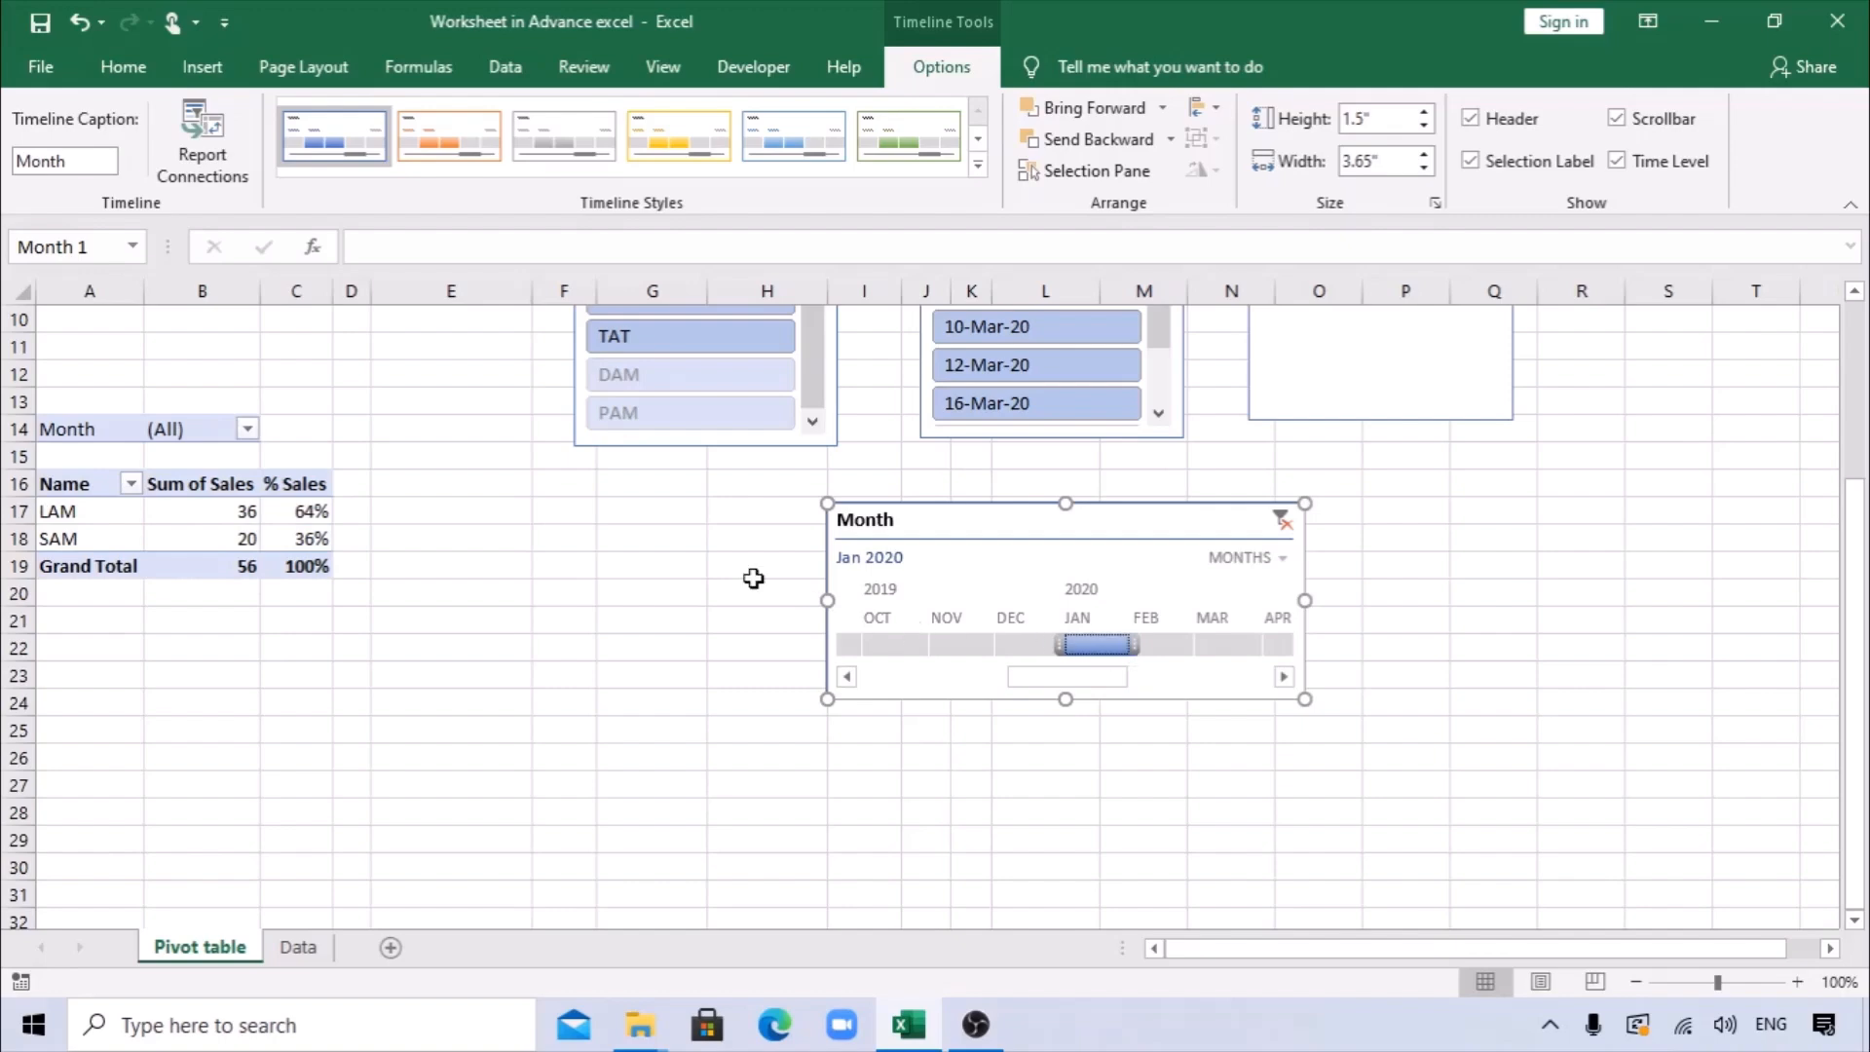
Move the Month timeline up over the Month slicer and try December 2019 before filtering to January 2020.
{"action": "scroll", "coordinate": [488, 546], "scroll_direction": "up", "scroll_amount": 3}
{"action": "left_click_drag", "start_coordinate": [1047, 760], "coordinate": [1132, 453]}
{"action": "left_click", "coordinate": [1127, 585]}
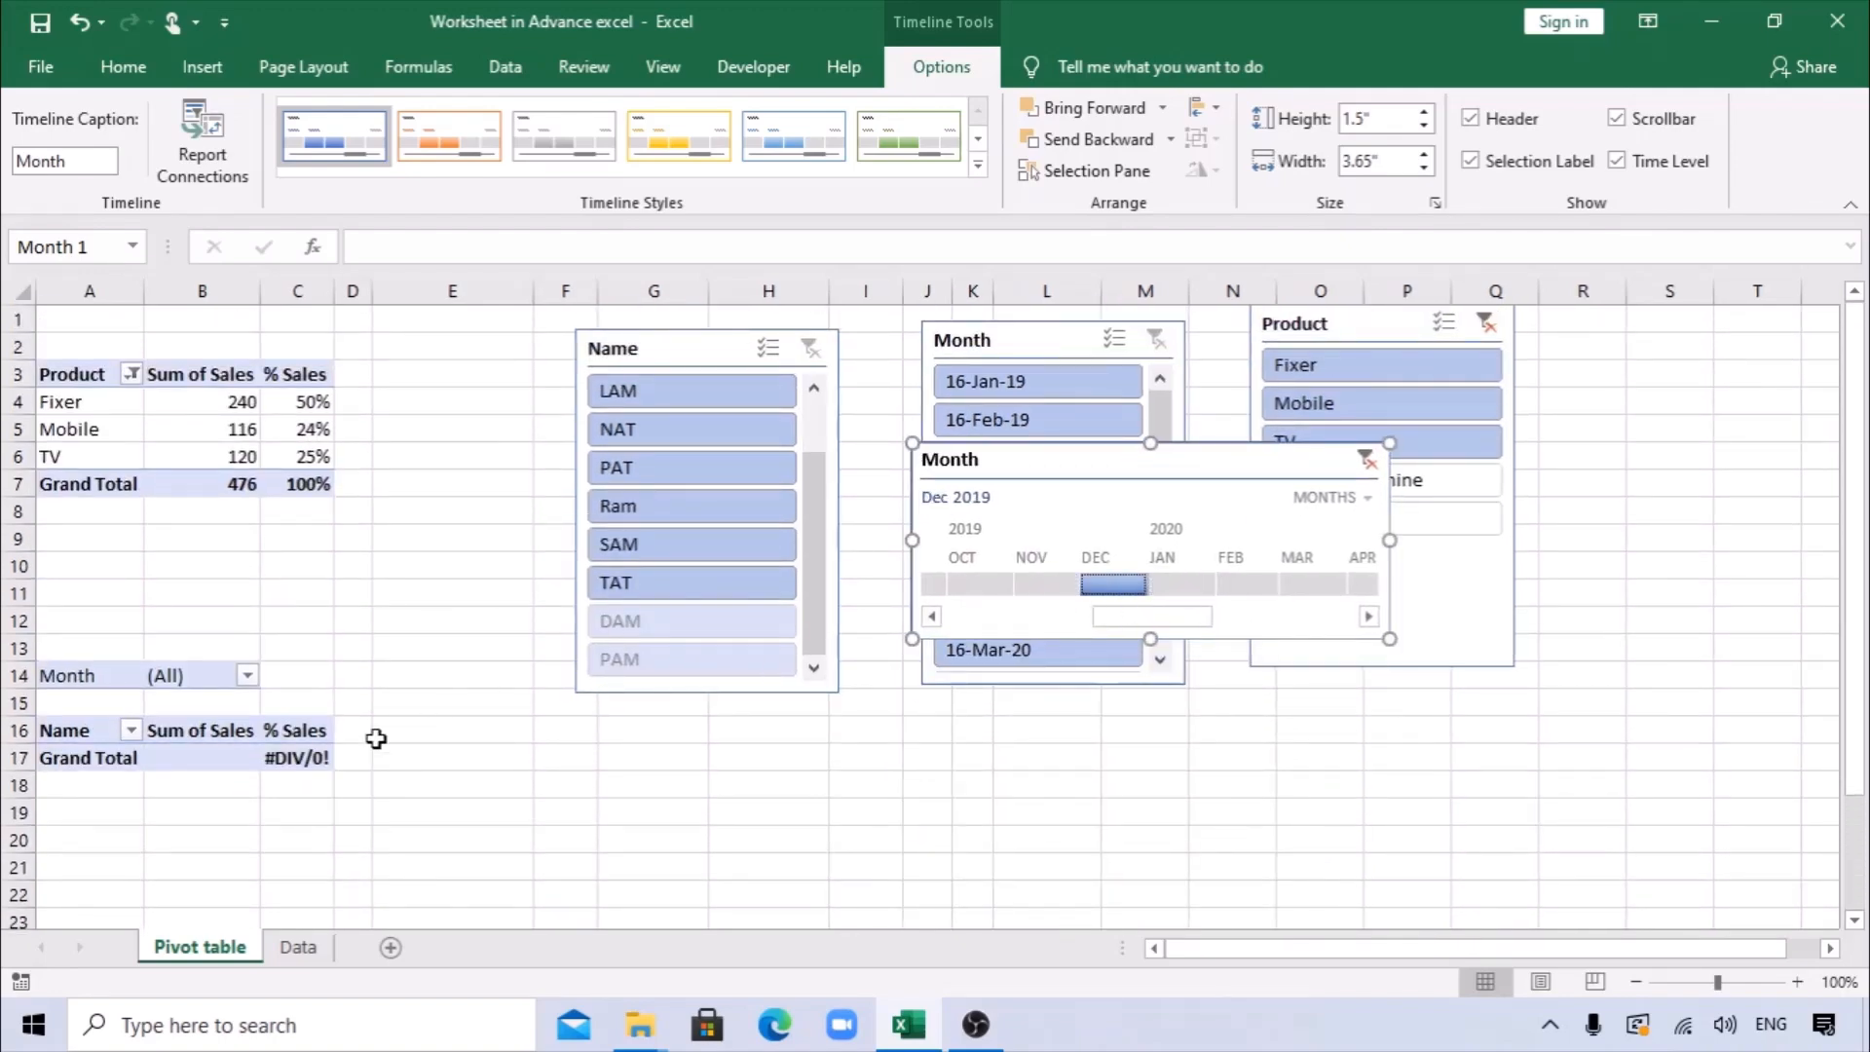
{"action": "left_click", "coordinate": [170, 756]}
{"action": "left_click", "coordinate": [1181, 584]}
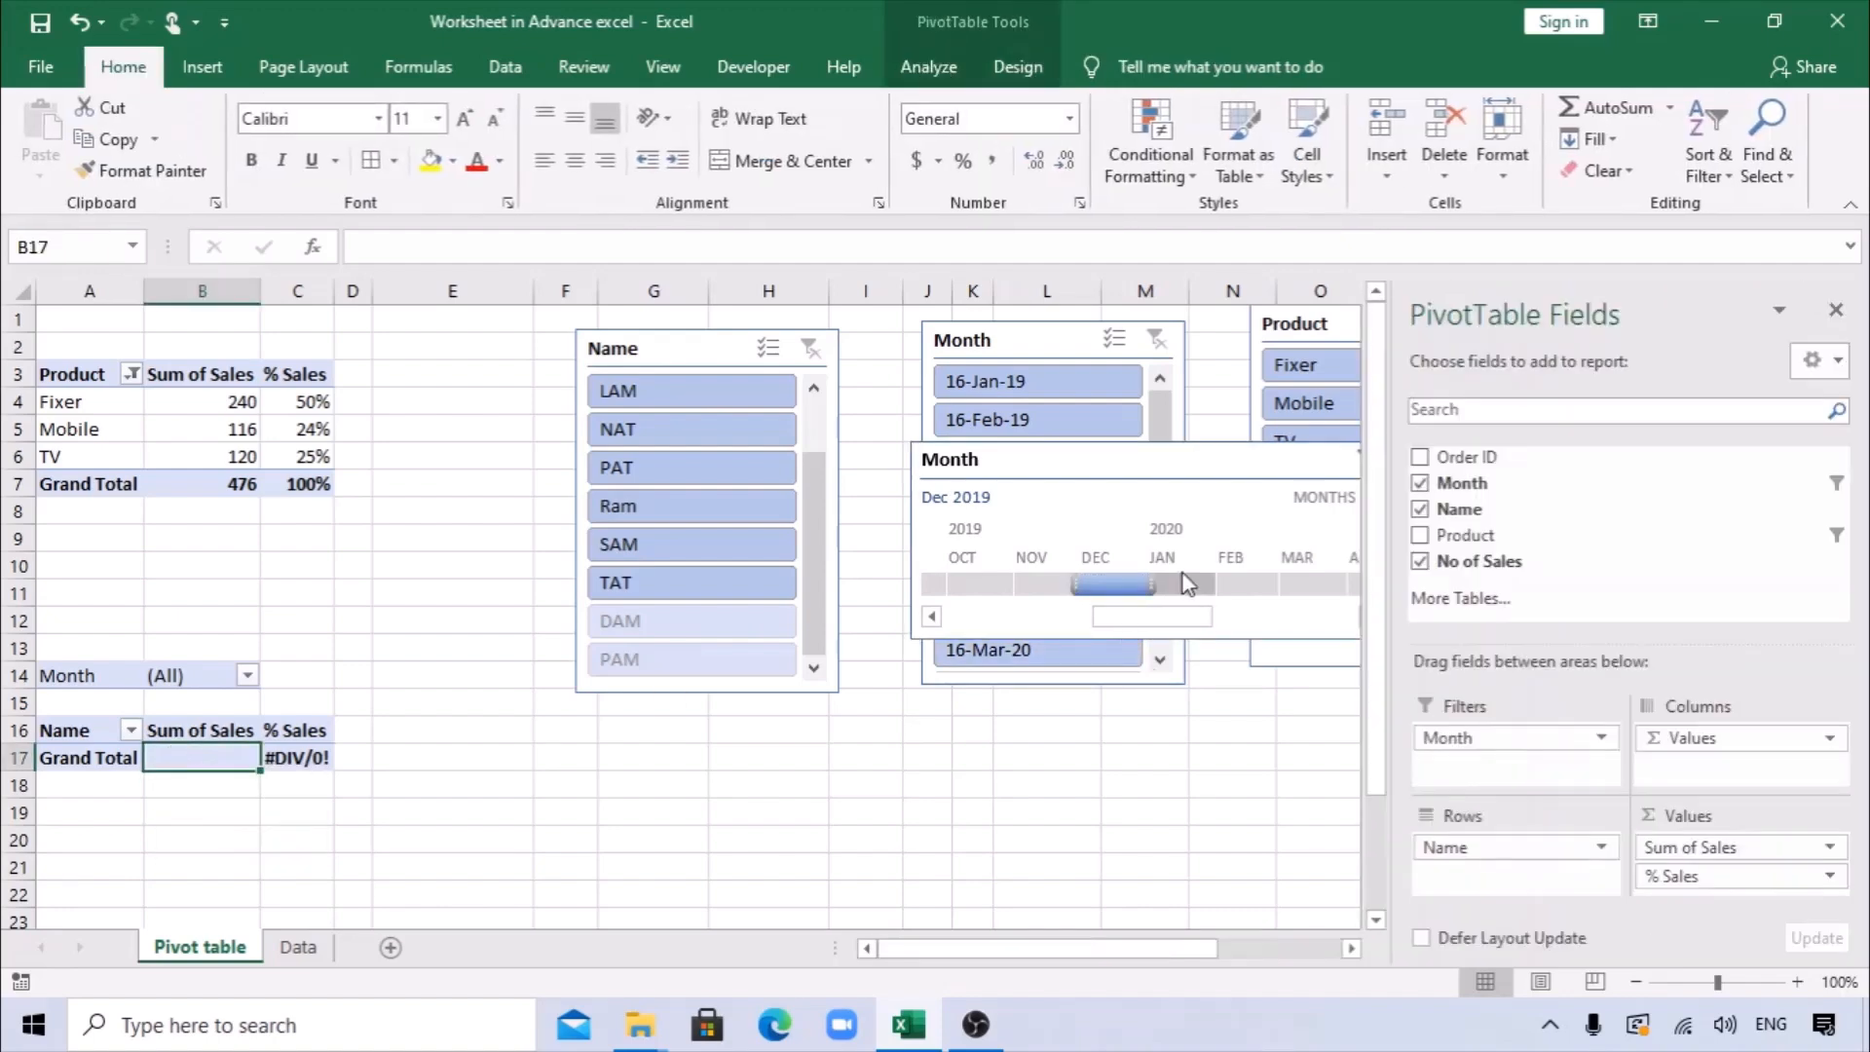
Connect the Month timeline to PivotTable24 as well through its report connections.
{"action": "left_click", "coordinate": [1114, 495]}
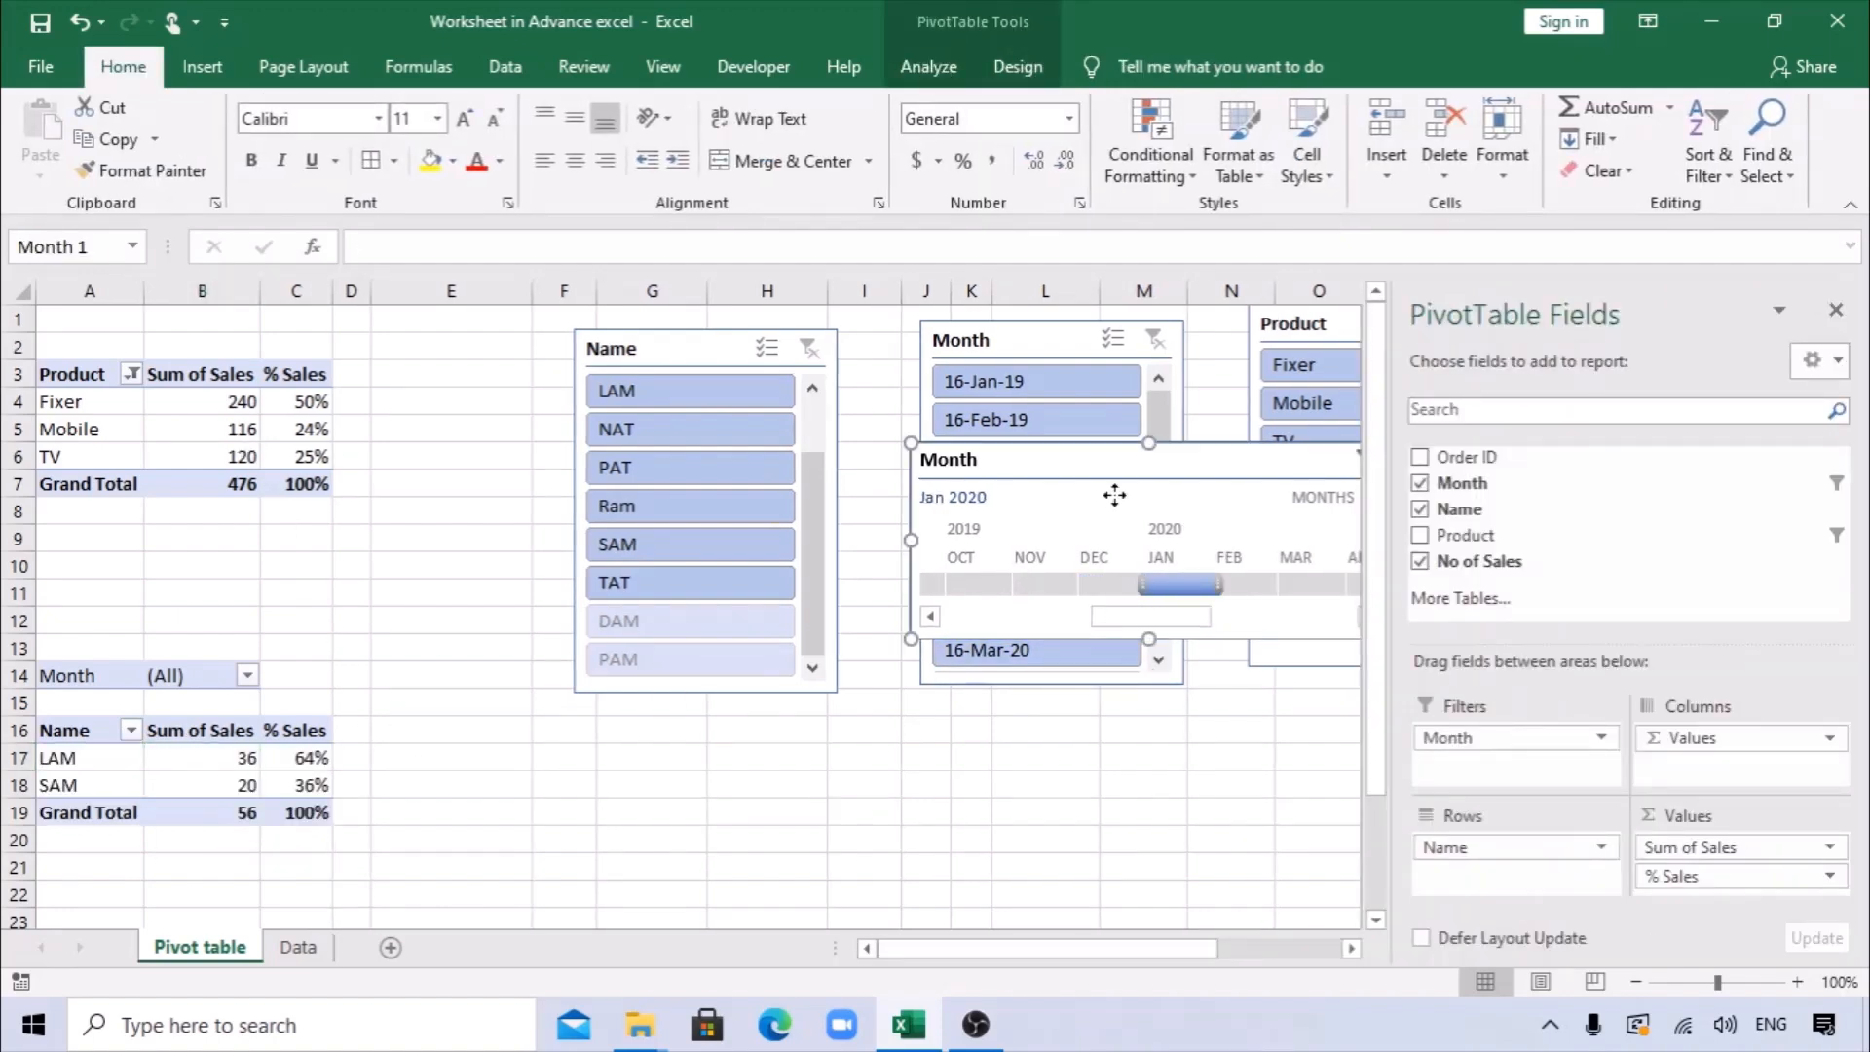
{"action": "right_click", "coordinate": [1114, 495]}
{"action": "left_click", "coordinate": [1222, 727]}
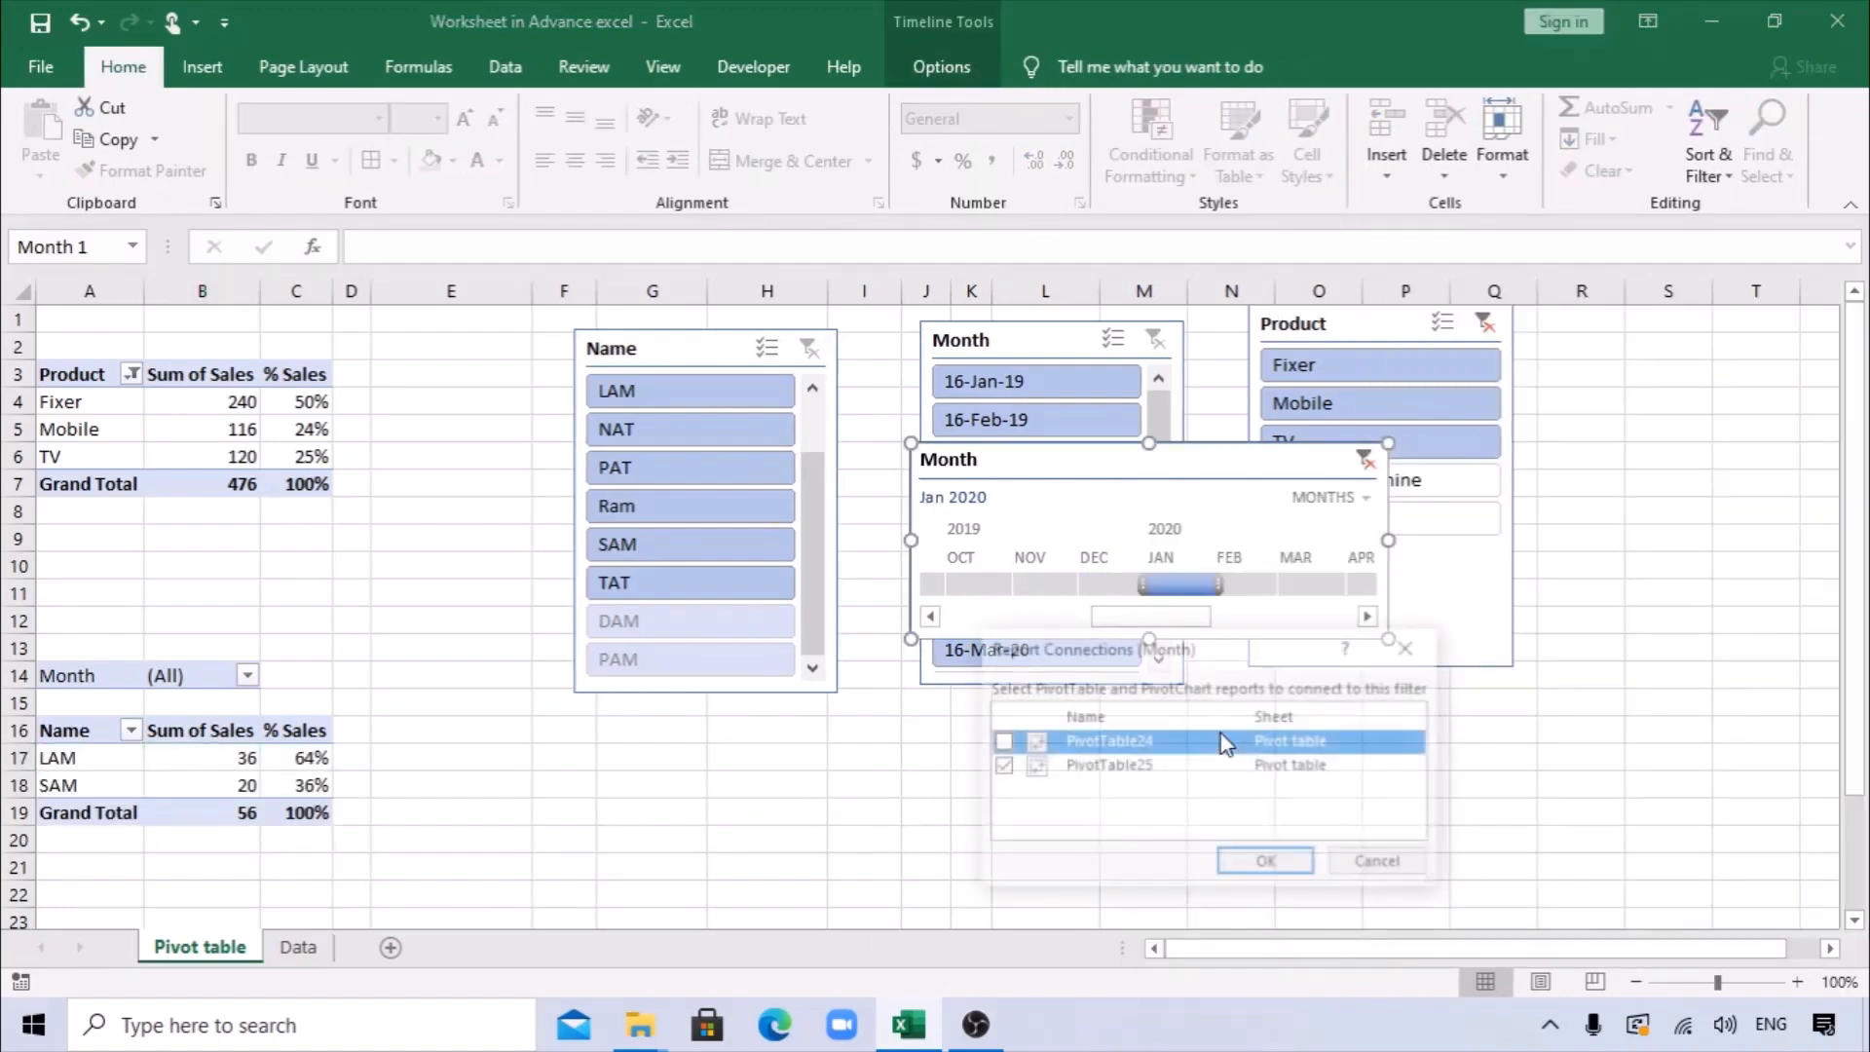
{"action": "left_click", "coordinate": [1000, 744]}
{"action": "left_click", "coordinate": [1267, 864]}
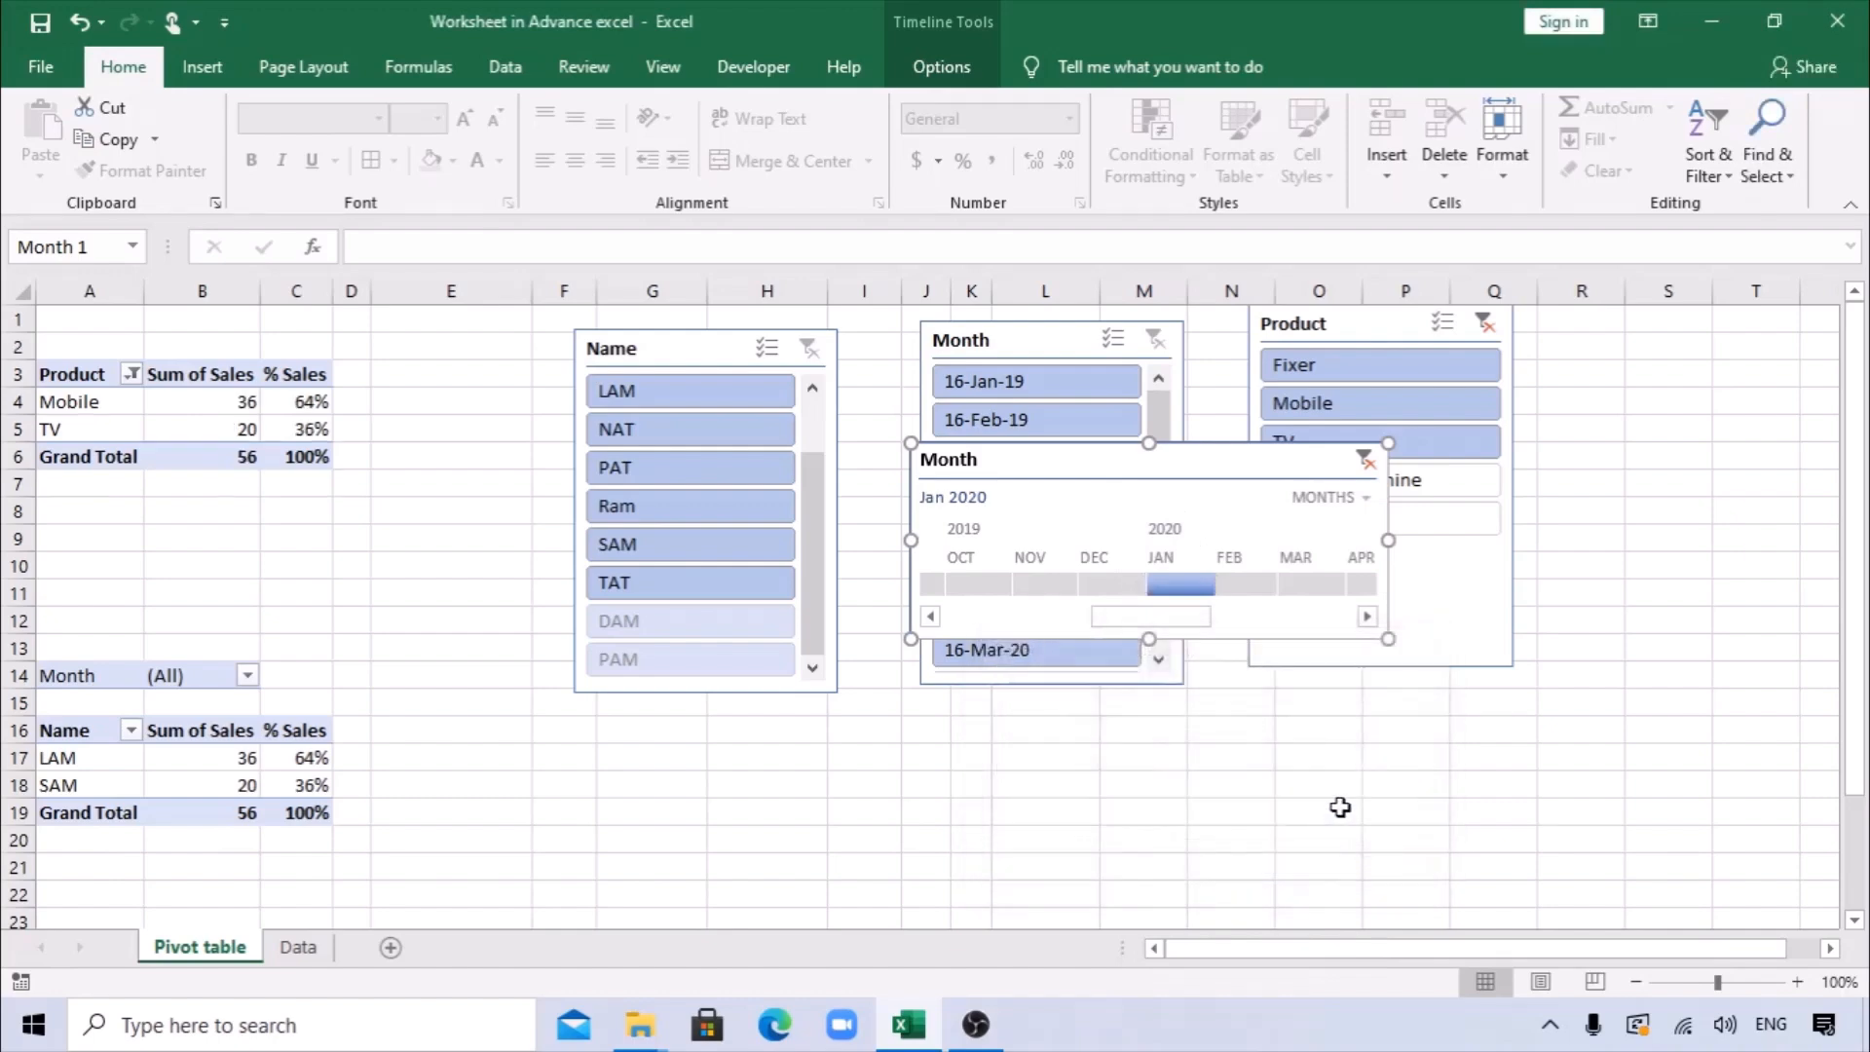
Try February 2020 and December 2019 on the timeline, return it to January 2020, and move it below the slicers.
{"action": "left_click", "coordinate": [1237, 588]}
{"action": "left_click", "coordinate": [1116, 587]}
{"action": "left_click", "coordinate": [1189, 588]}
{"action": "left_click_drag", "start_coordinate": [1176, 503], "coordinate": [1072, 829]}
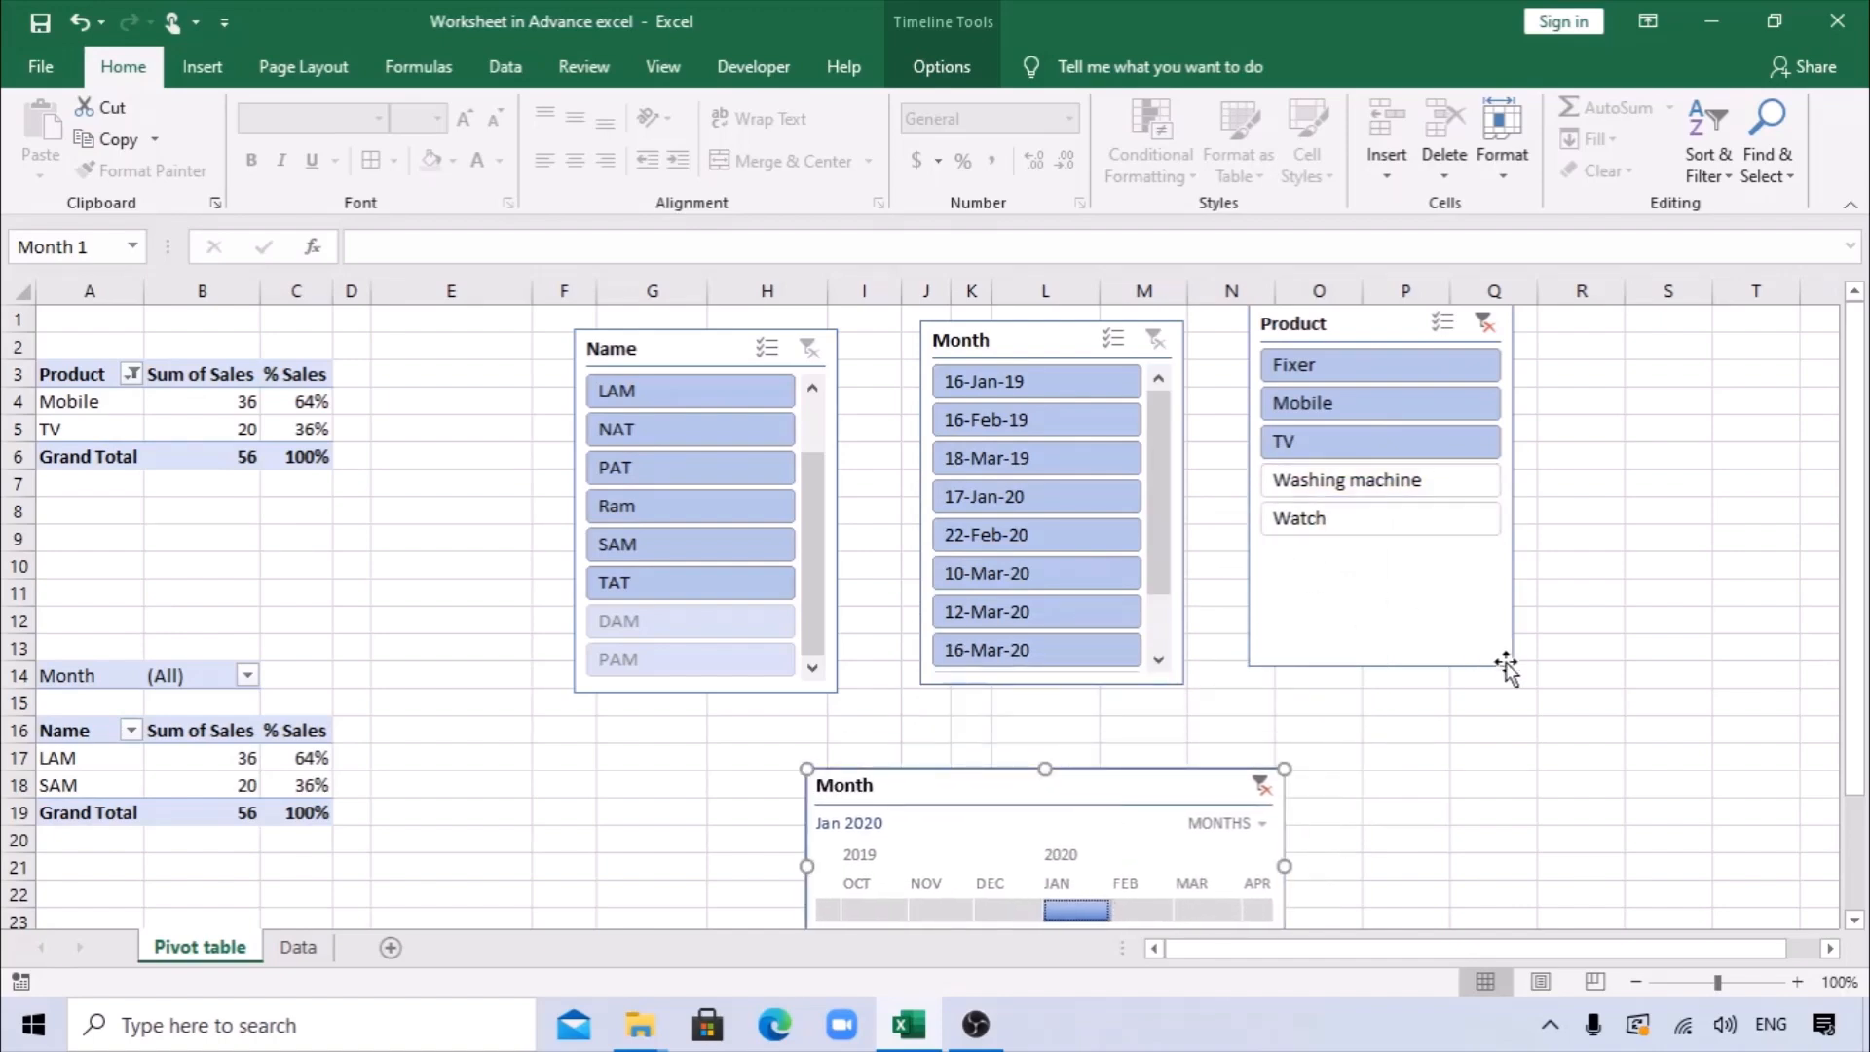
Apply the light grey slicer style to the Product slicer.
{"action": "left_click", "coordinate": [1384, 325]}
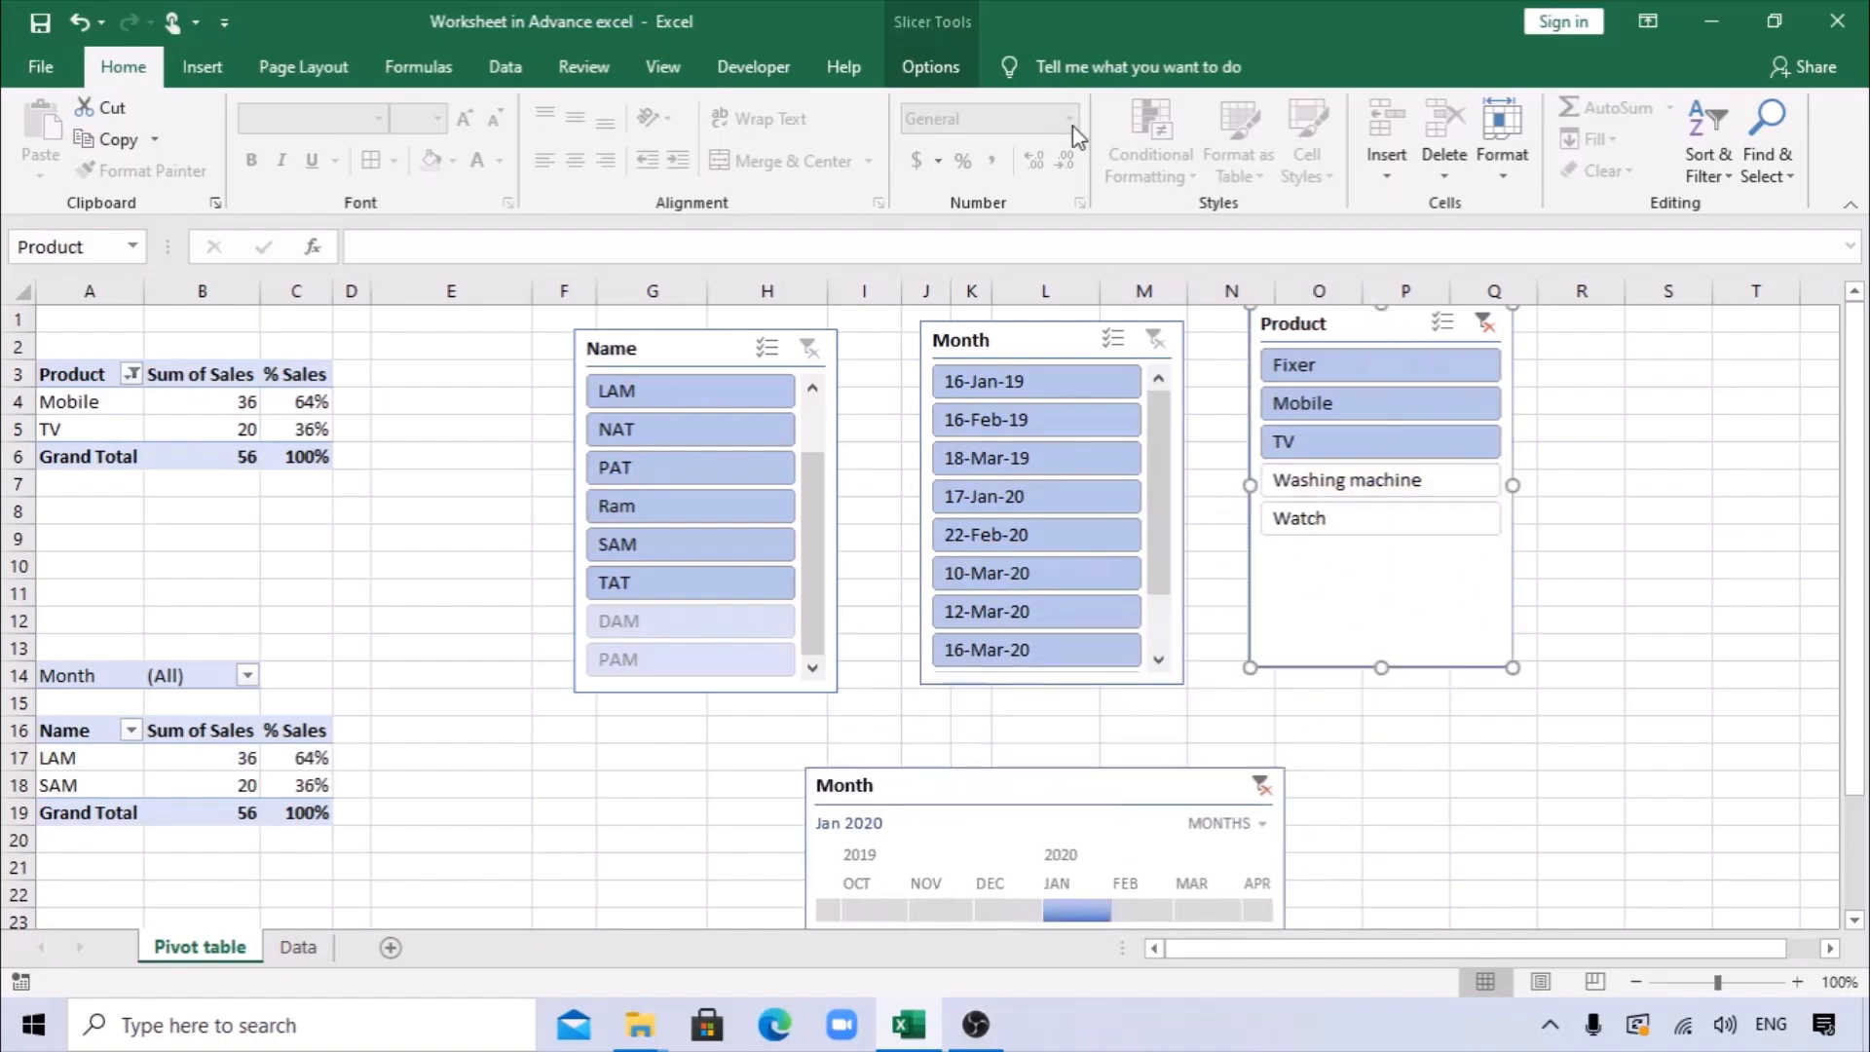
{"action": "left_click", "coordinate": [937, 70]}
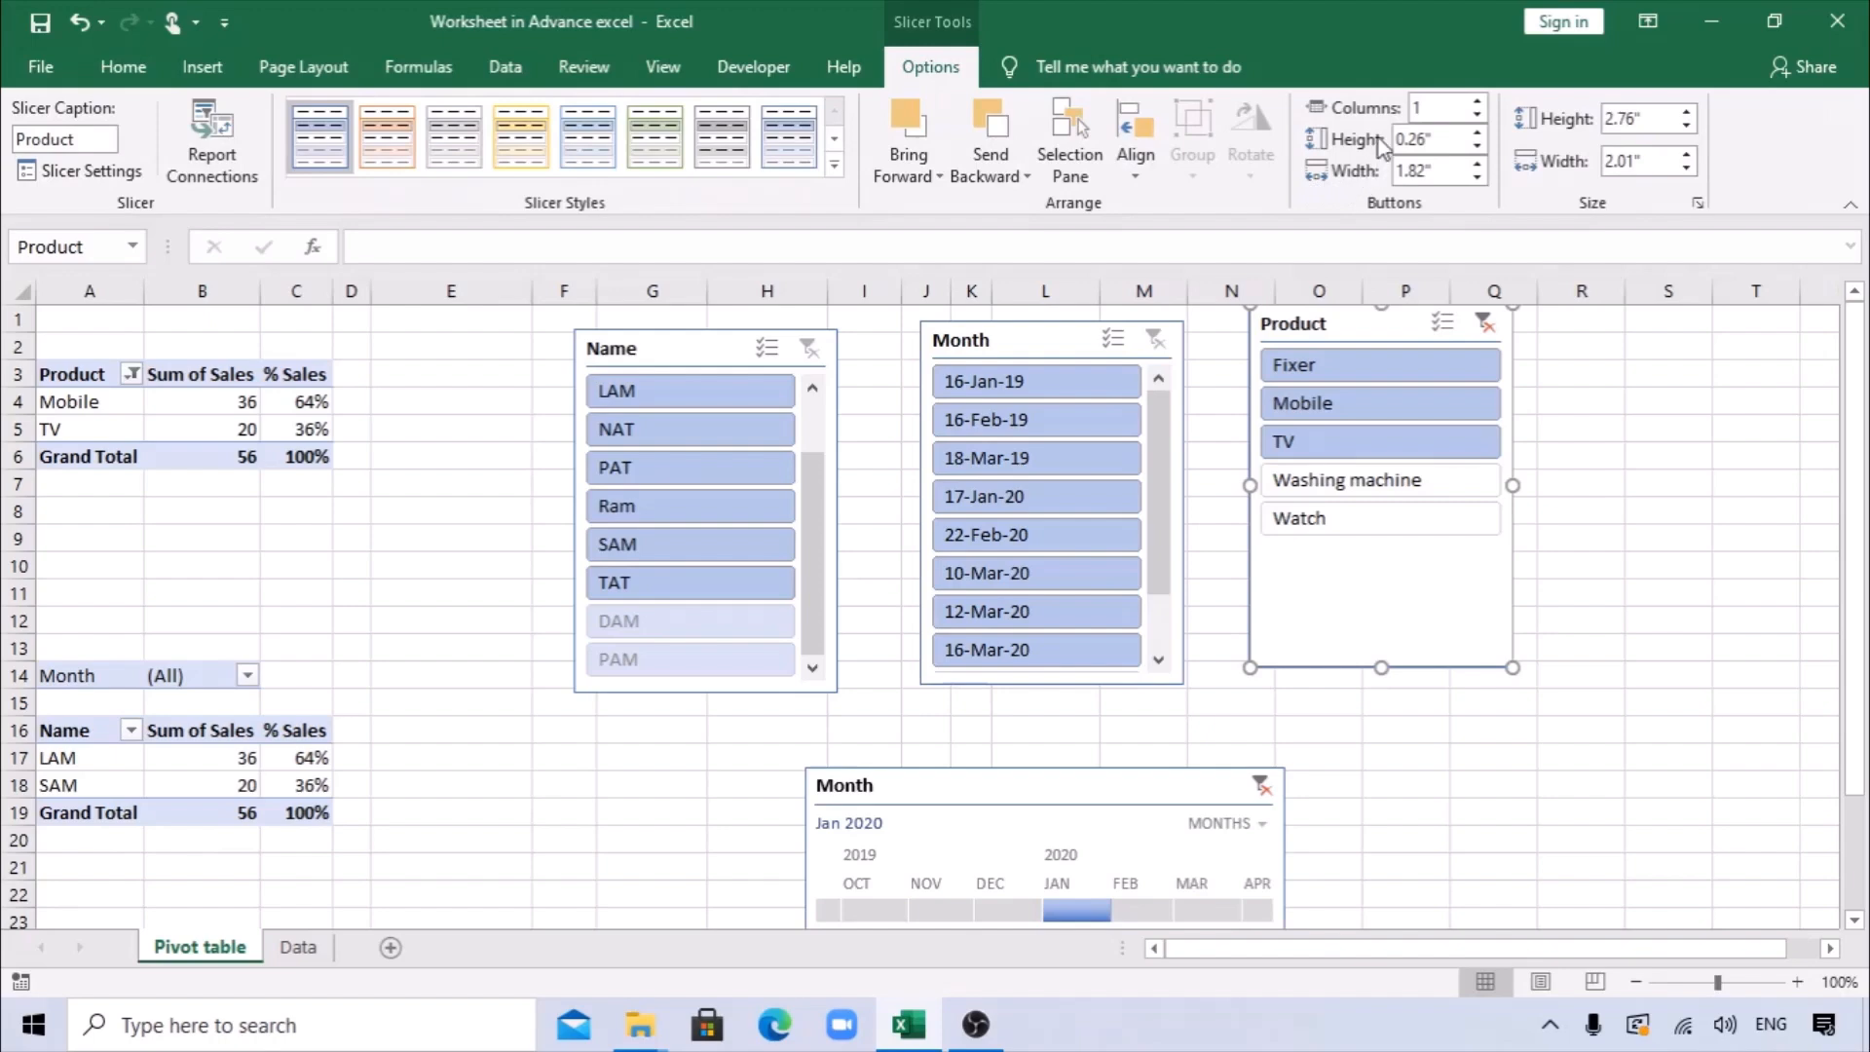
{"action": "left_click", "coordinate": [367, 132]}
{"action": "left_click", "coordinate": [455, 145]}
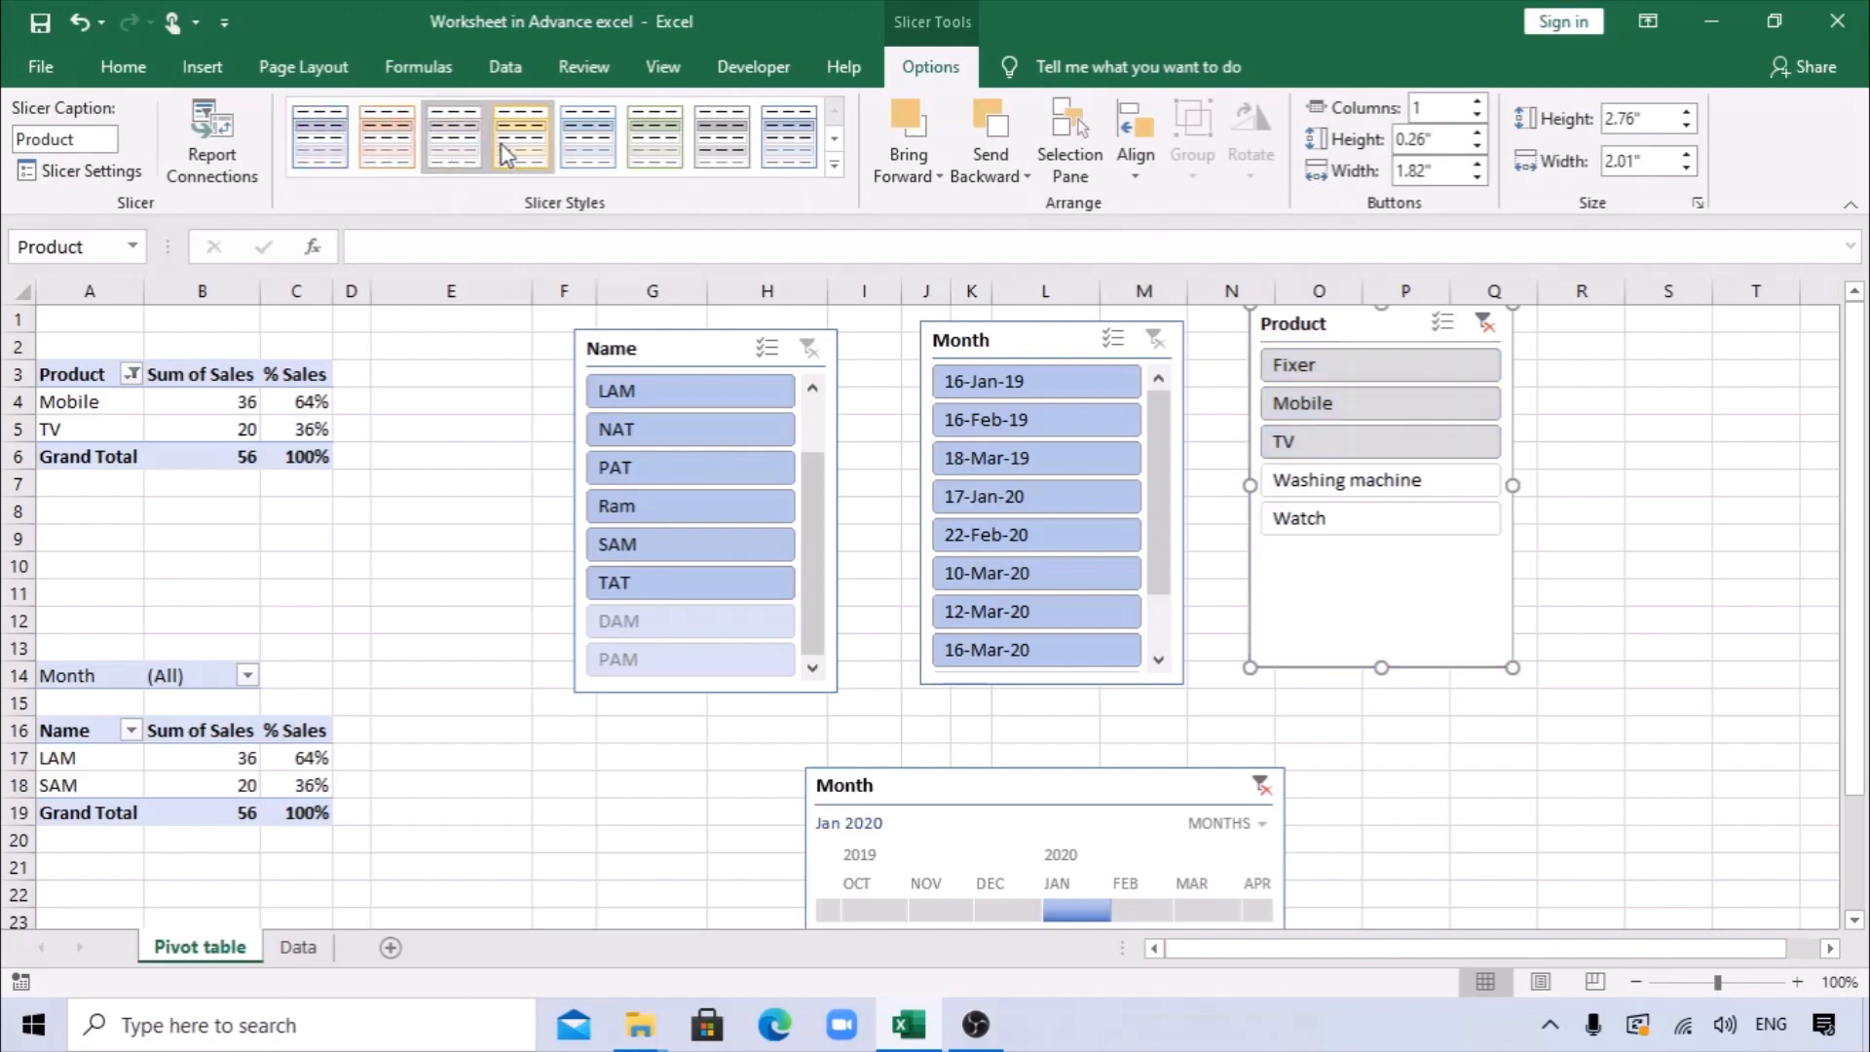
{"action": "left_click", "coordinate": [1135, 161]}
{"action": "left_click", "coordinate": [1095, 181]}
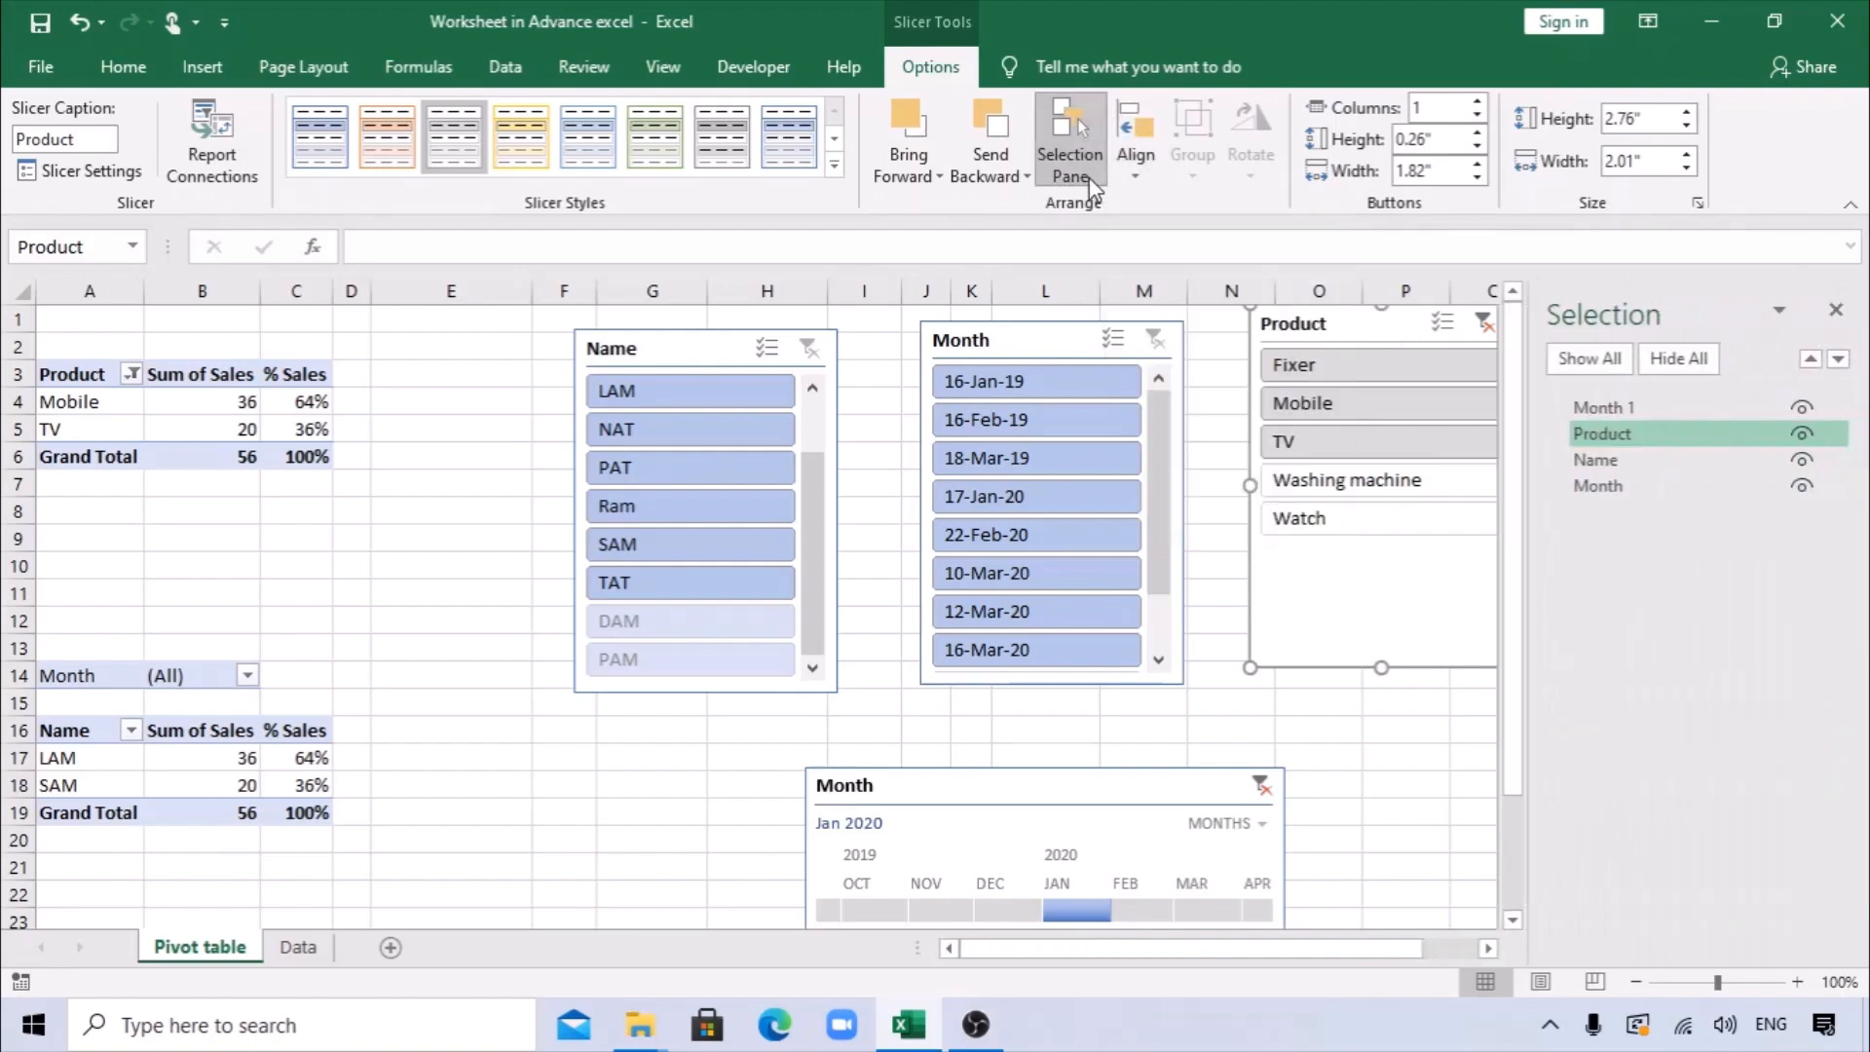
{"action": "left_click", "coordinate": [1014, 170]}
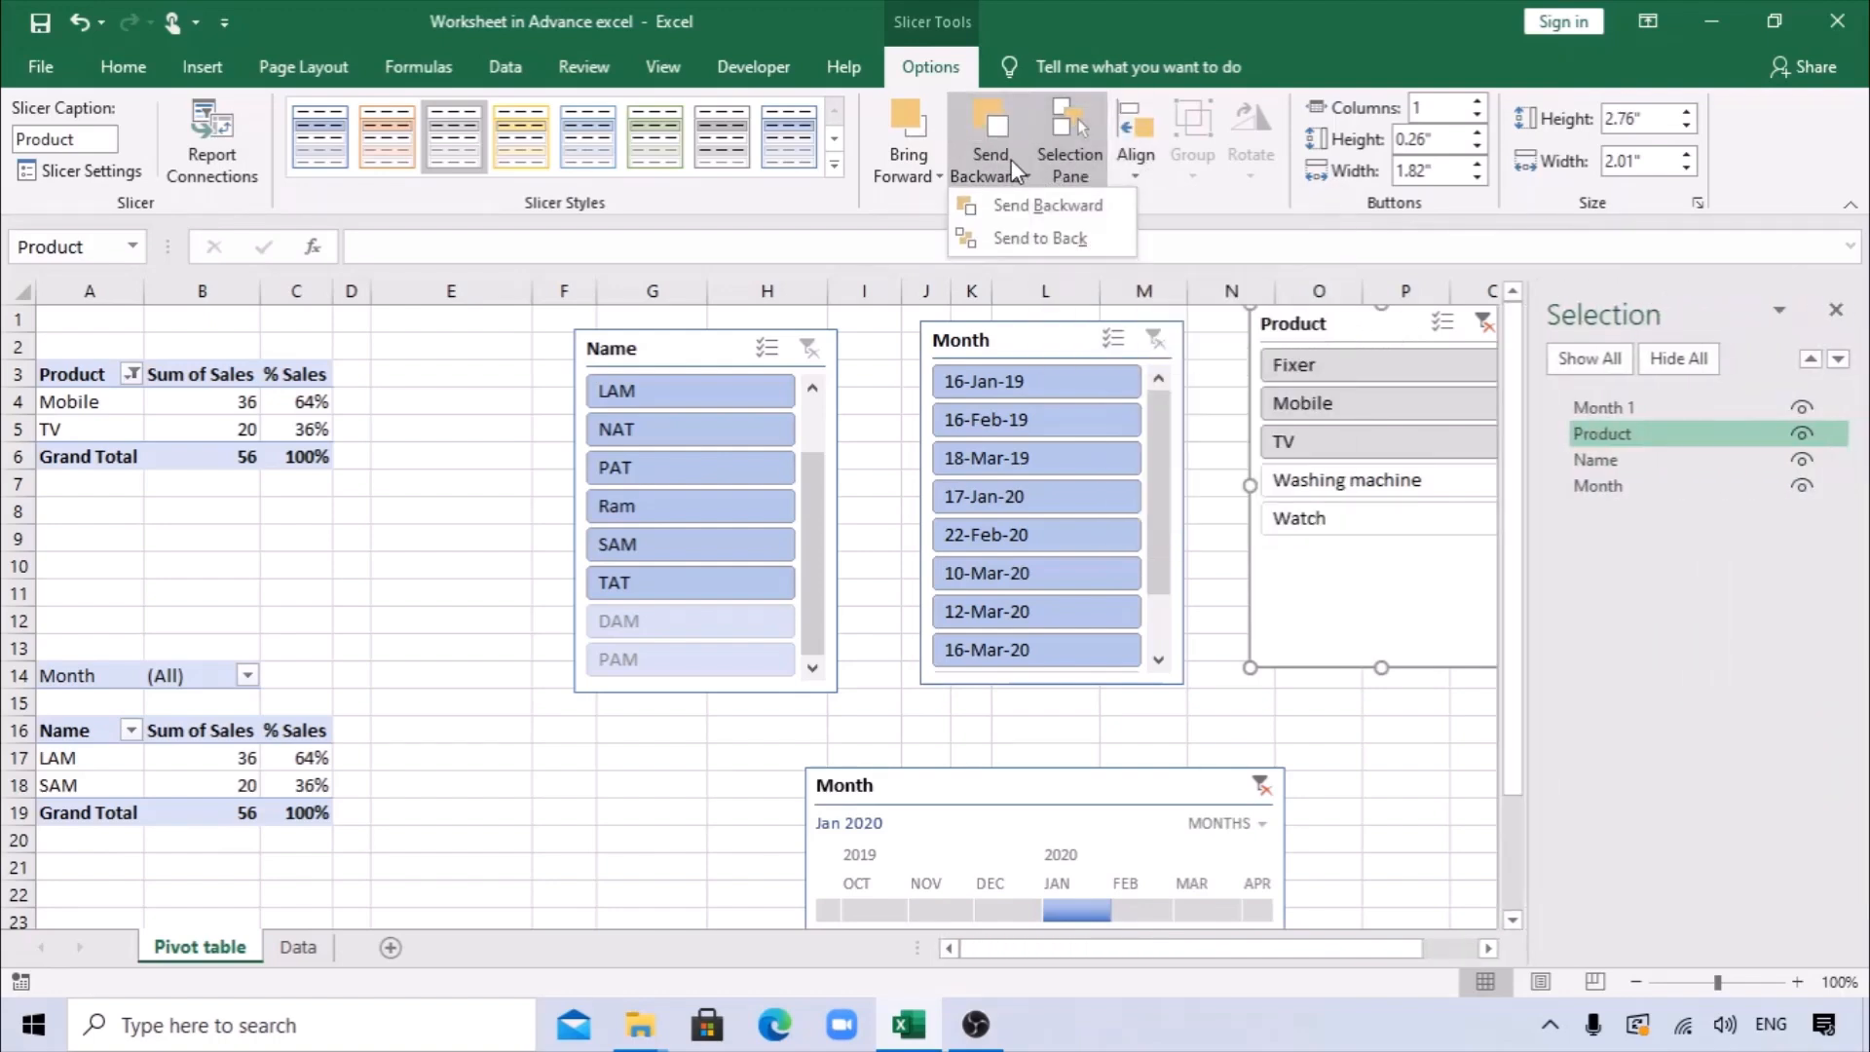
{"action": "left_click", "coordinate": [1301, 389]}
{"action": "left_click", "coordinate": [1836, 309]}
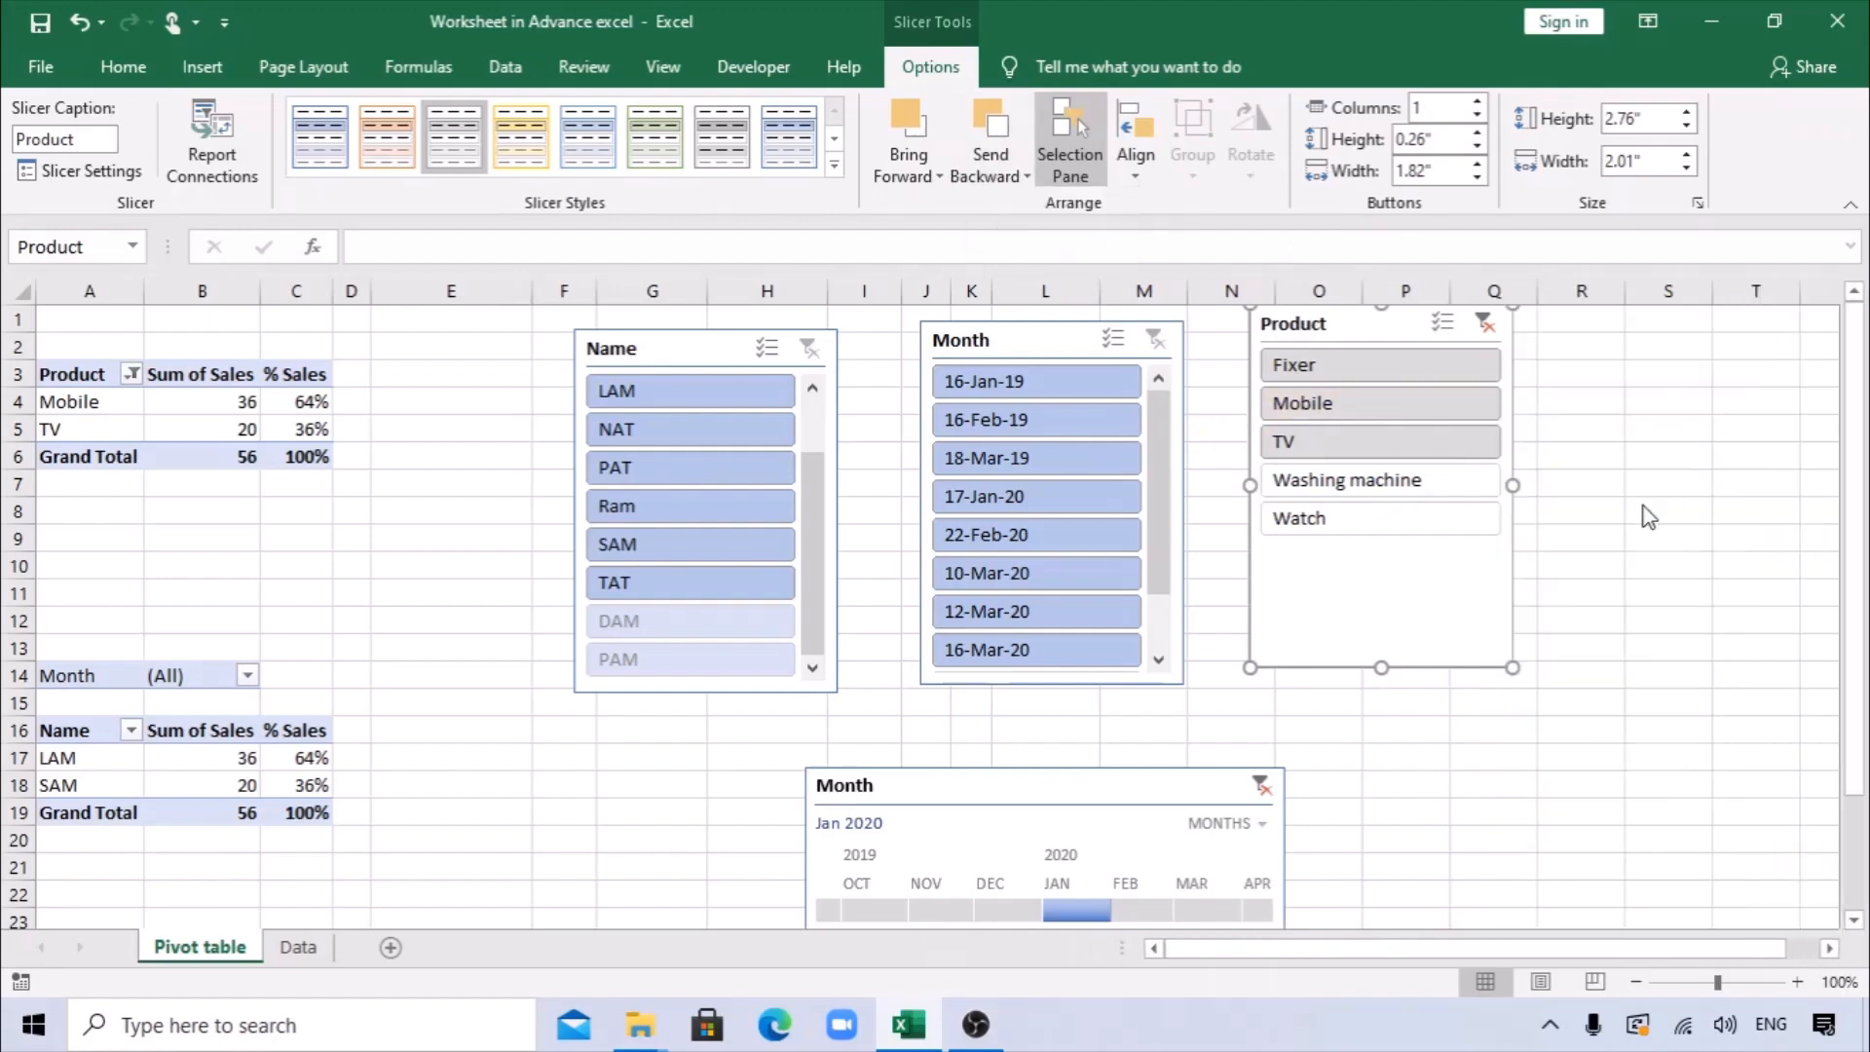
Try Watch on the Product slicer, shift the slicer away from the Month slicer, and clear its filter.
{"action": "left_click", "coordinate": [1473, 526]}
{"action": "left_click_drag", "start_coordinate": [1385, 321], "coordinate": [1439, 374]}
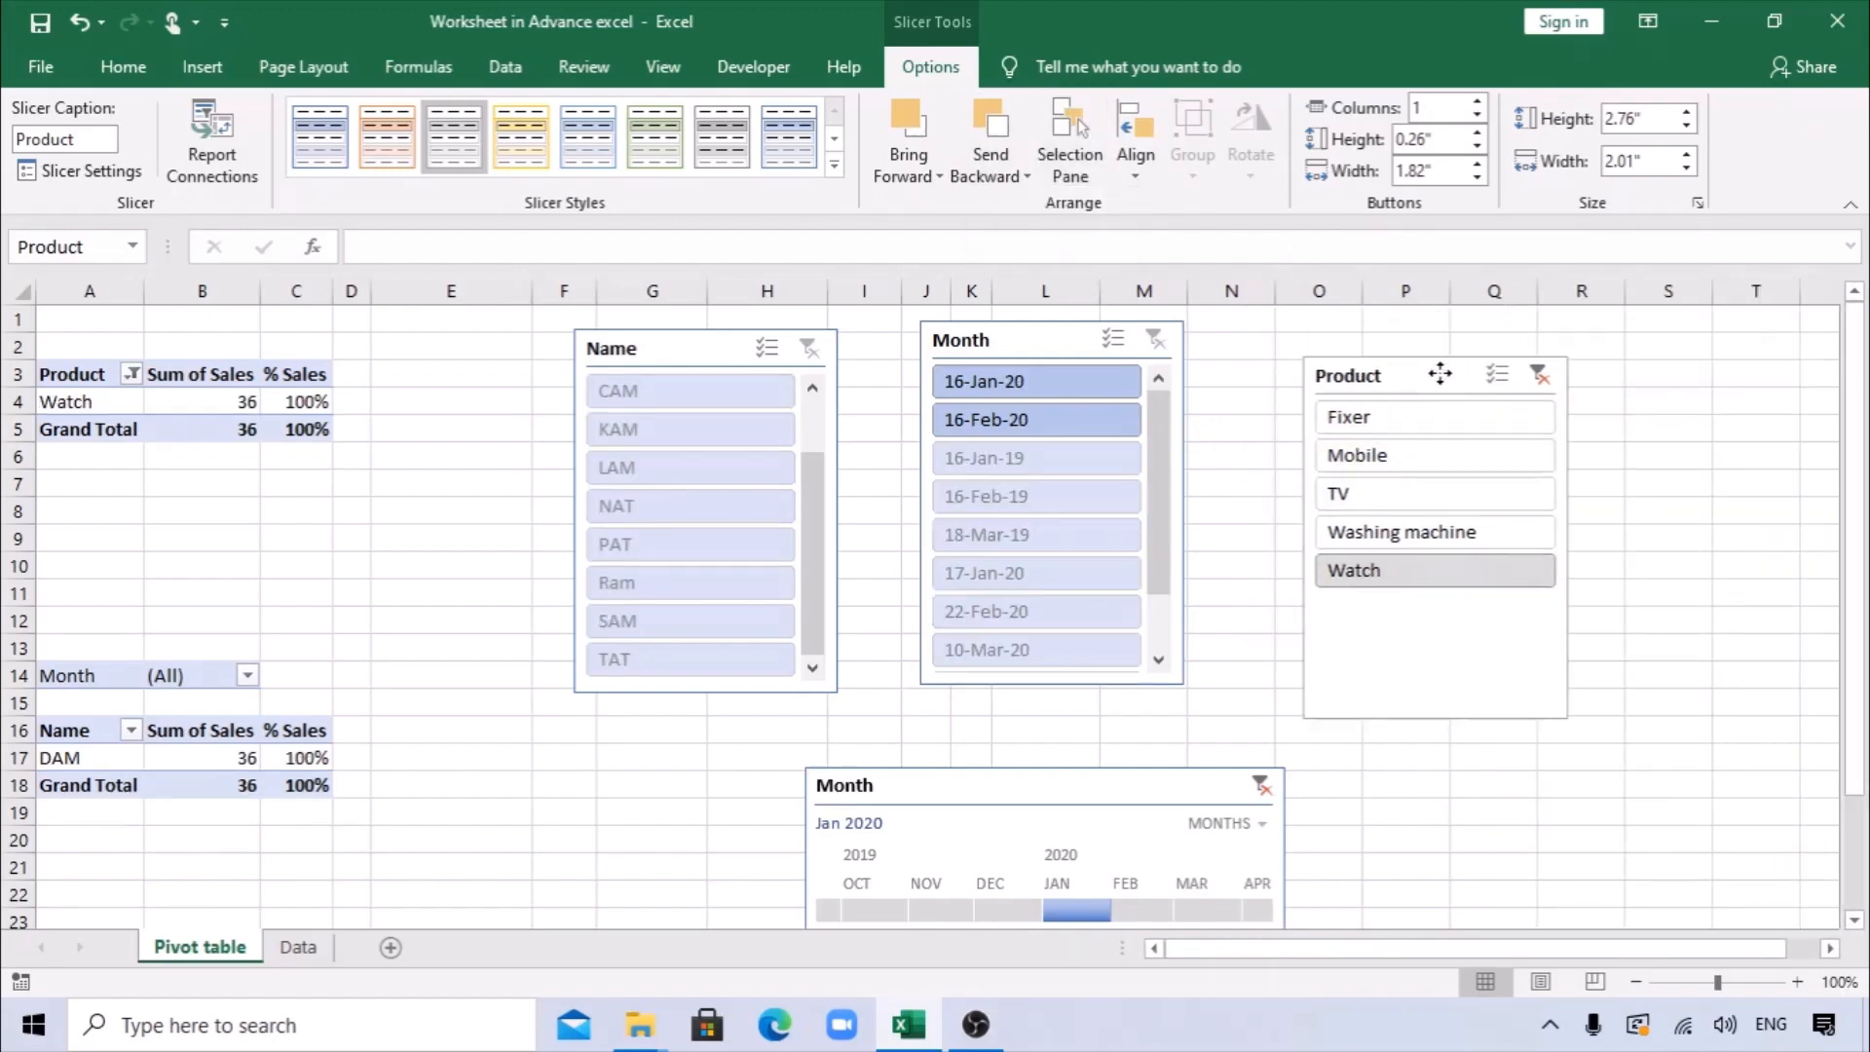
{"action": "left_click", "coordinate": [1541, 374]}
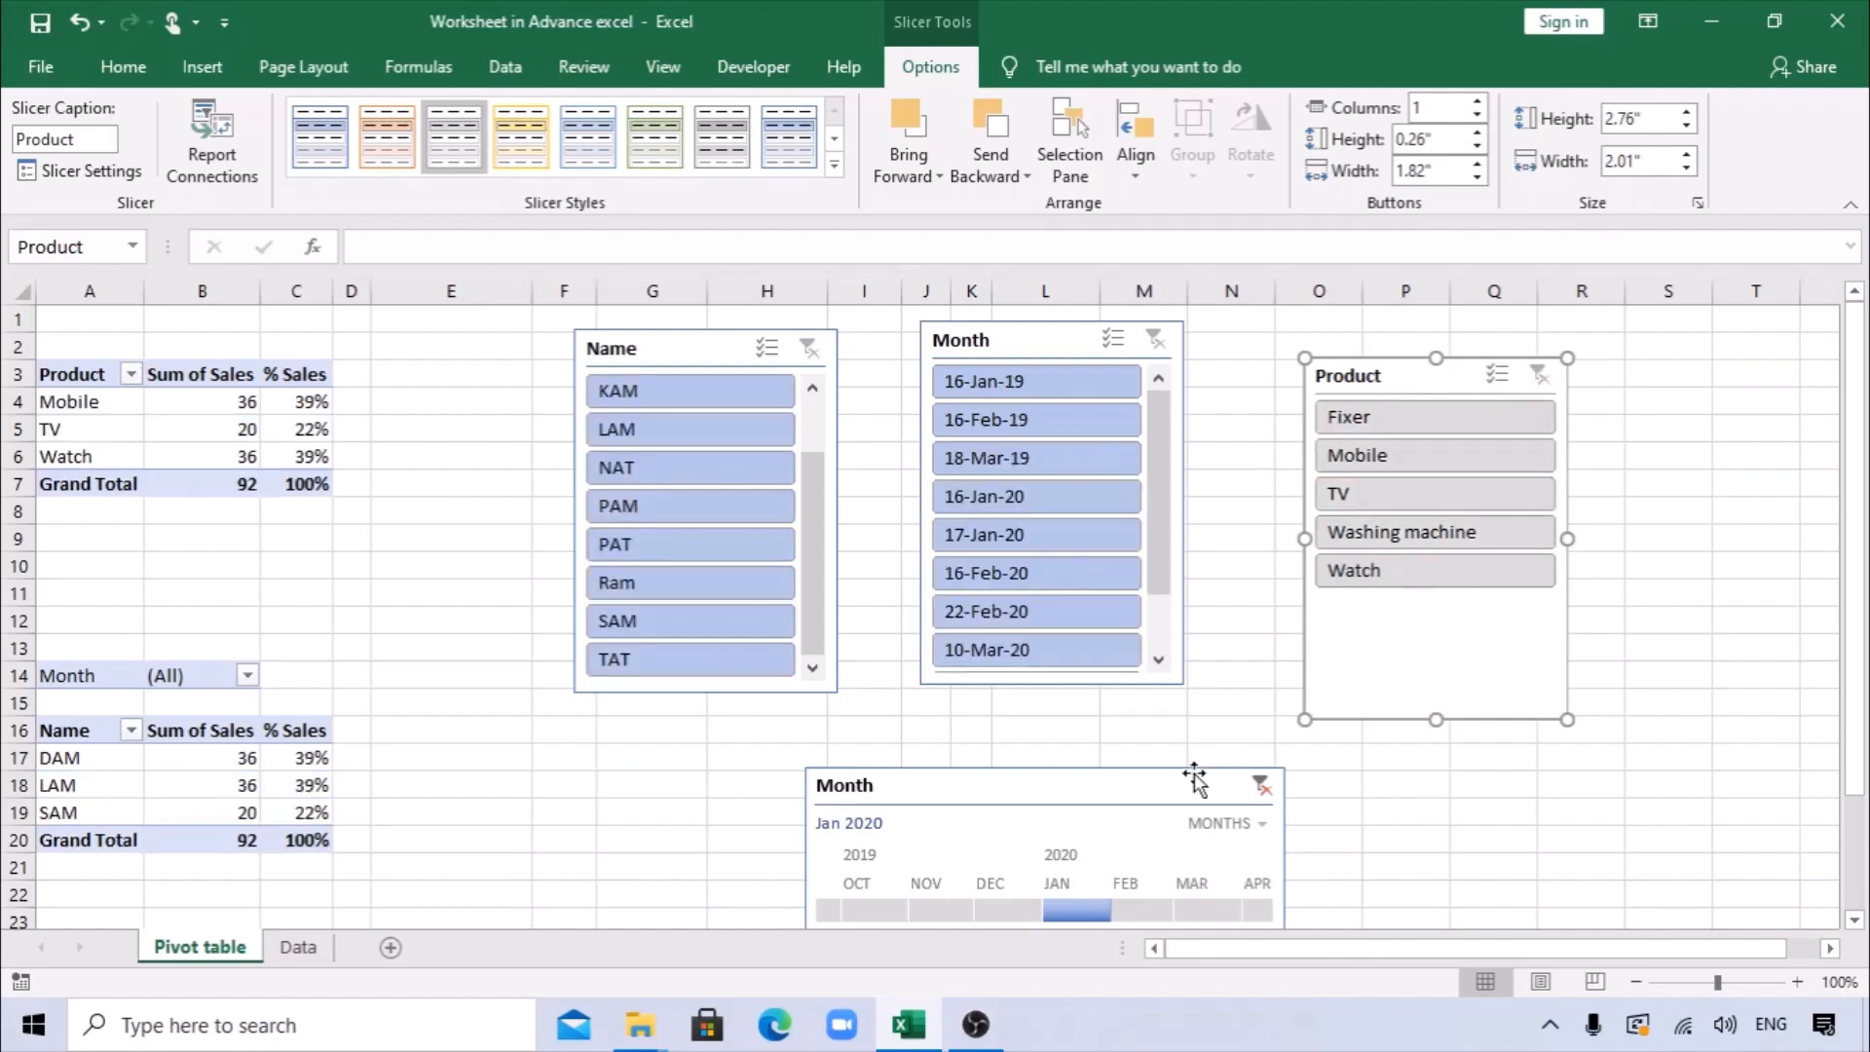
Move the Month timeline up to just below the slicers and hide the sheet's gridlines.
{"action": "left_click_drag", "start_coordinate": [1194, 779], "coordinate": [1181, 726]}
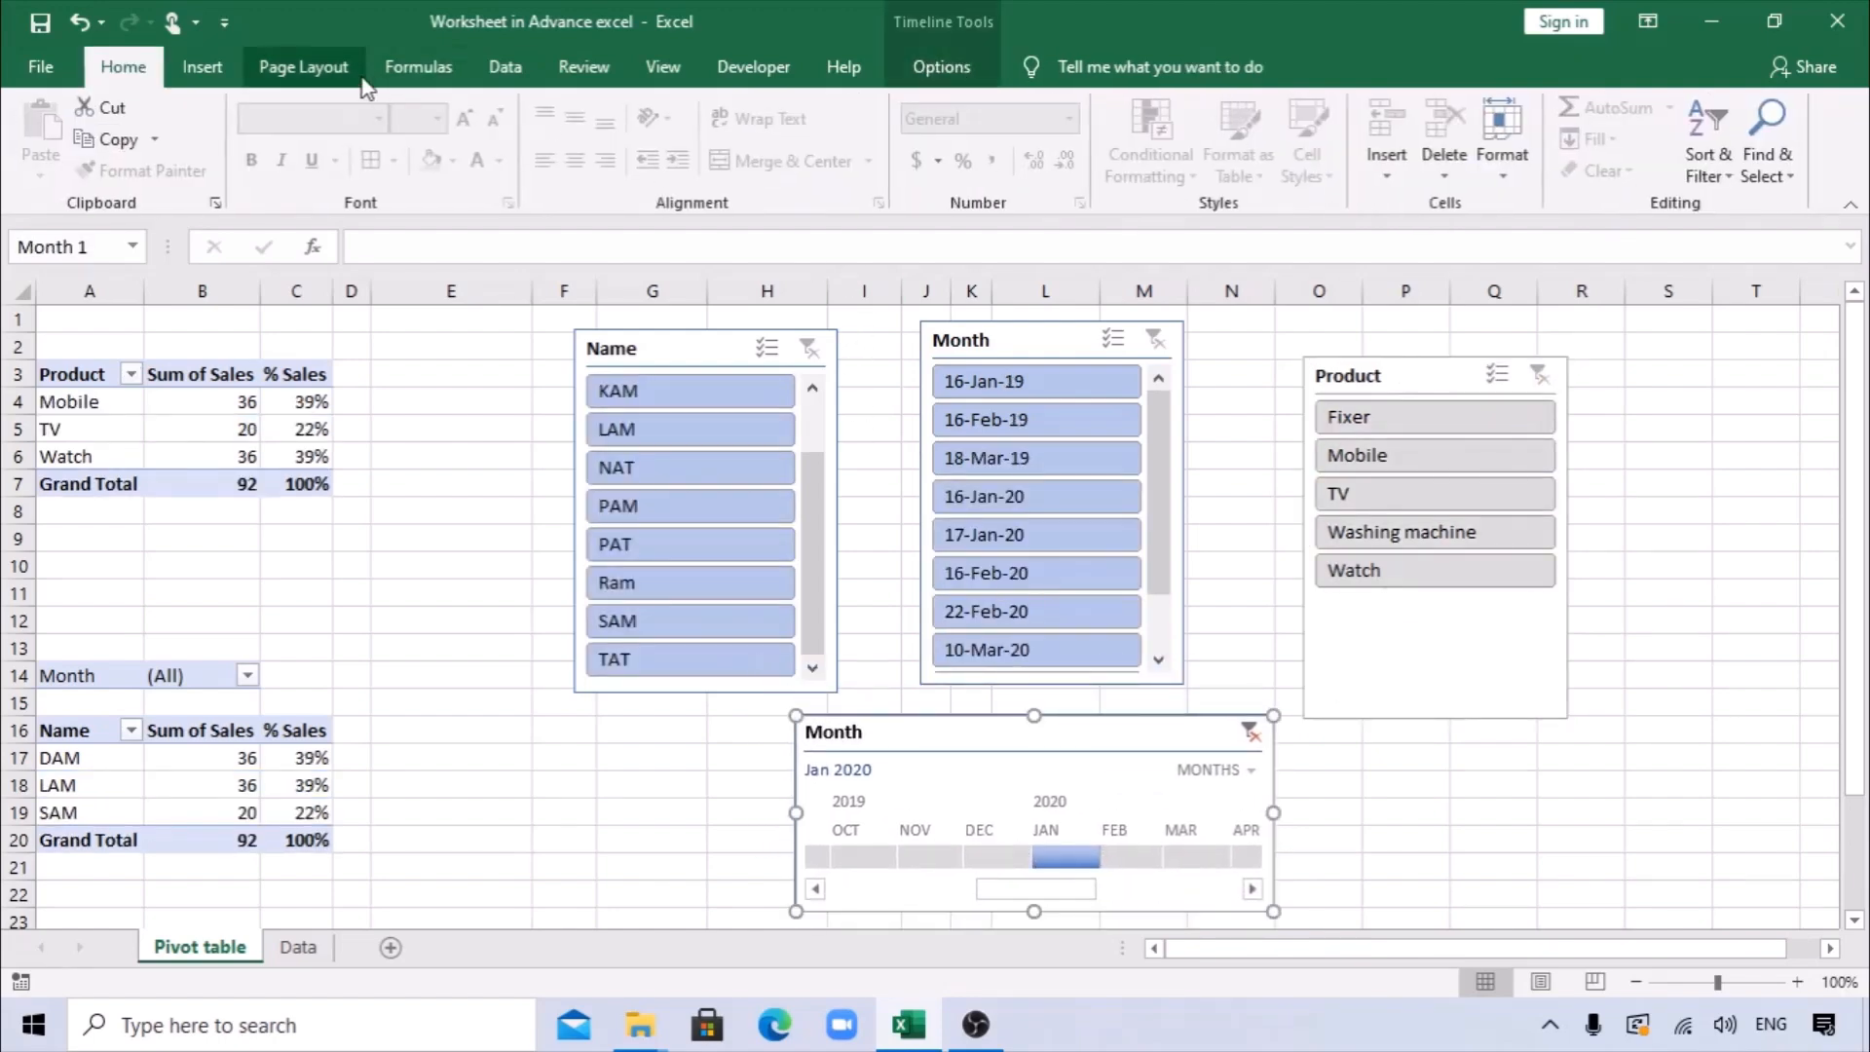
{"action": "left_click", "coordinate": [666, 67]}
{"action": "left_click", "coordinate": [317, 160]}
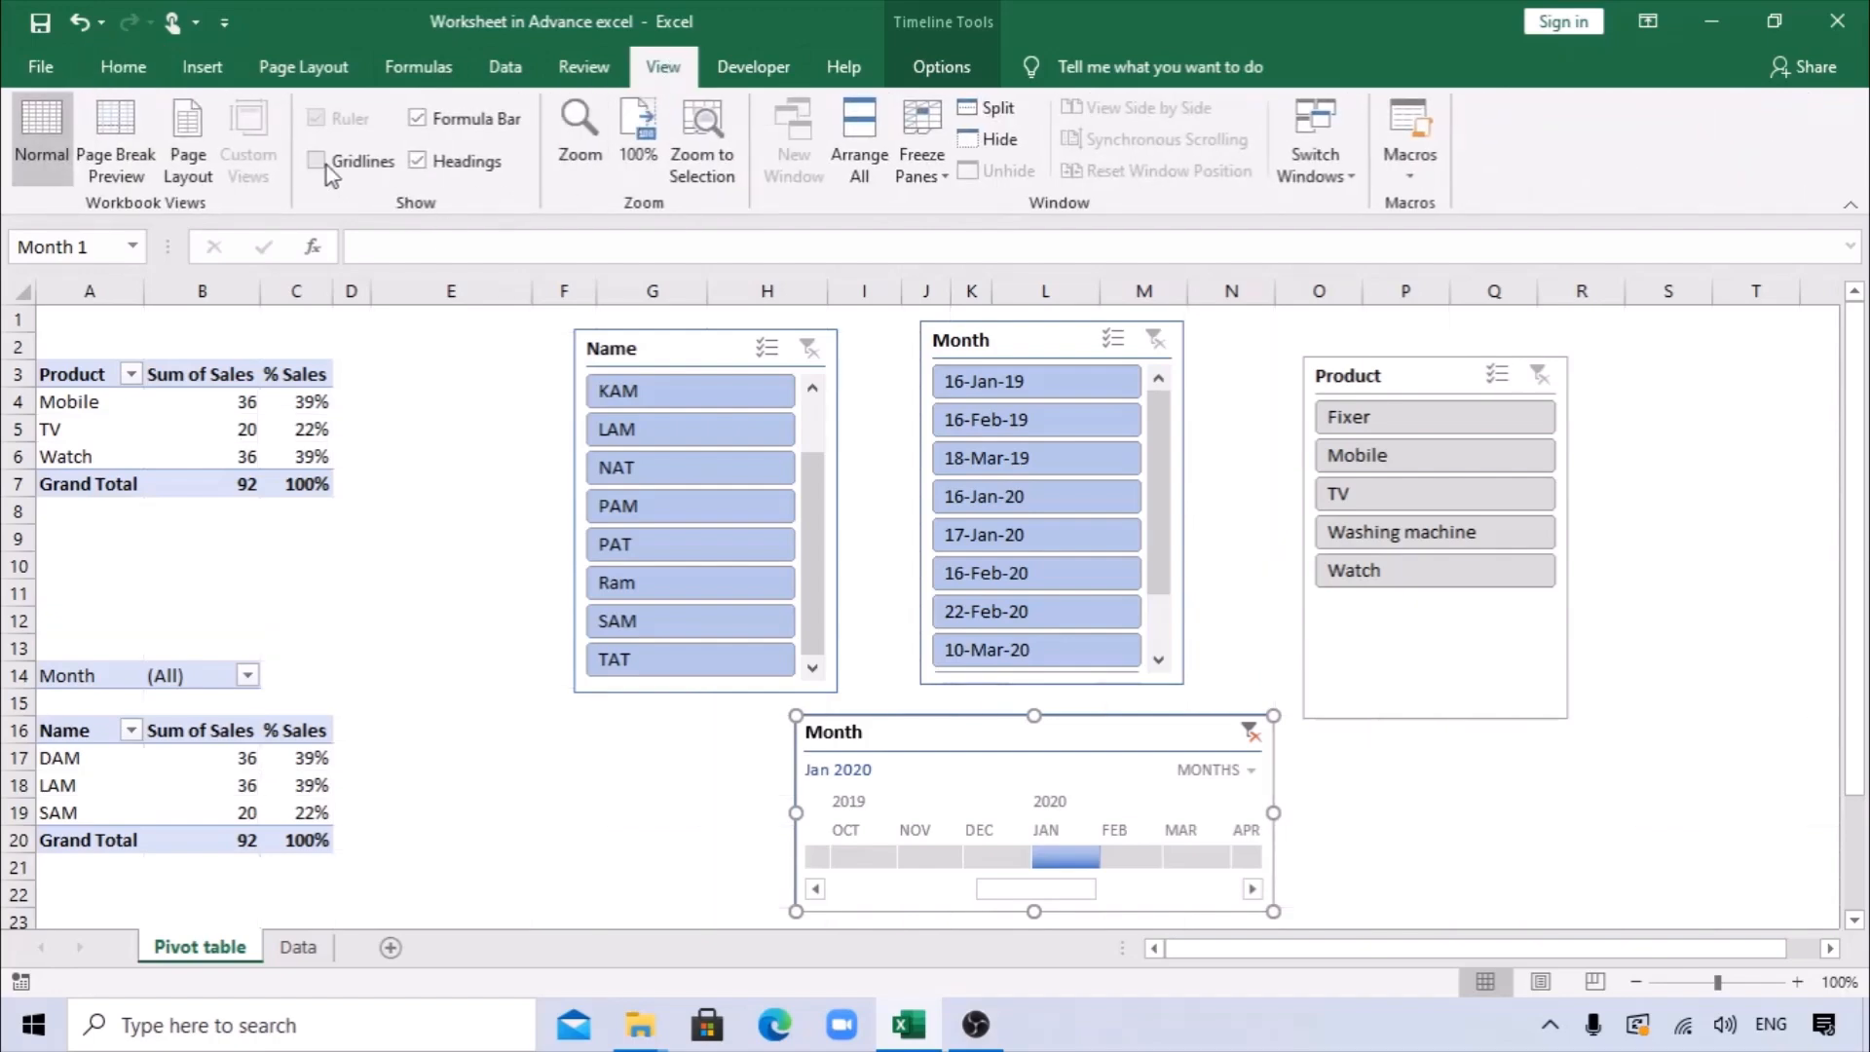
Arrange the Name, Month and Product slicers closely in one row with the Month timeline centred beneath them.
{"action": "left_click_drag", "start_coordinate": [768, 375], "coordinate": [721, 332]}
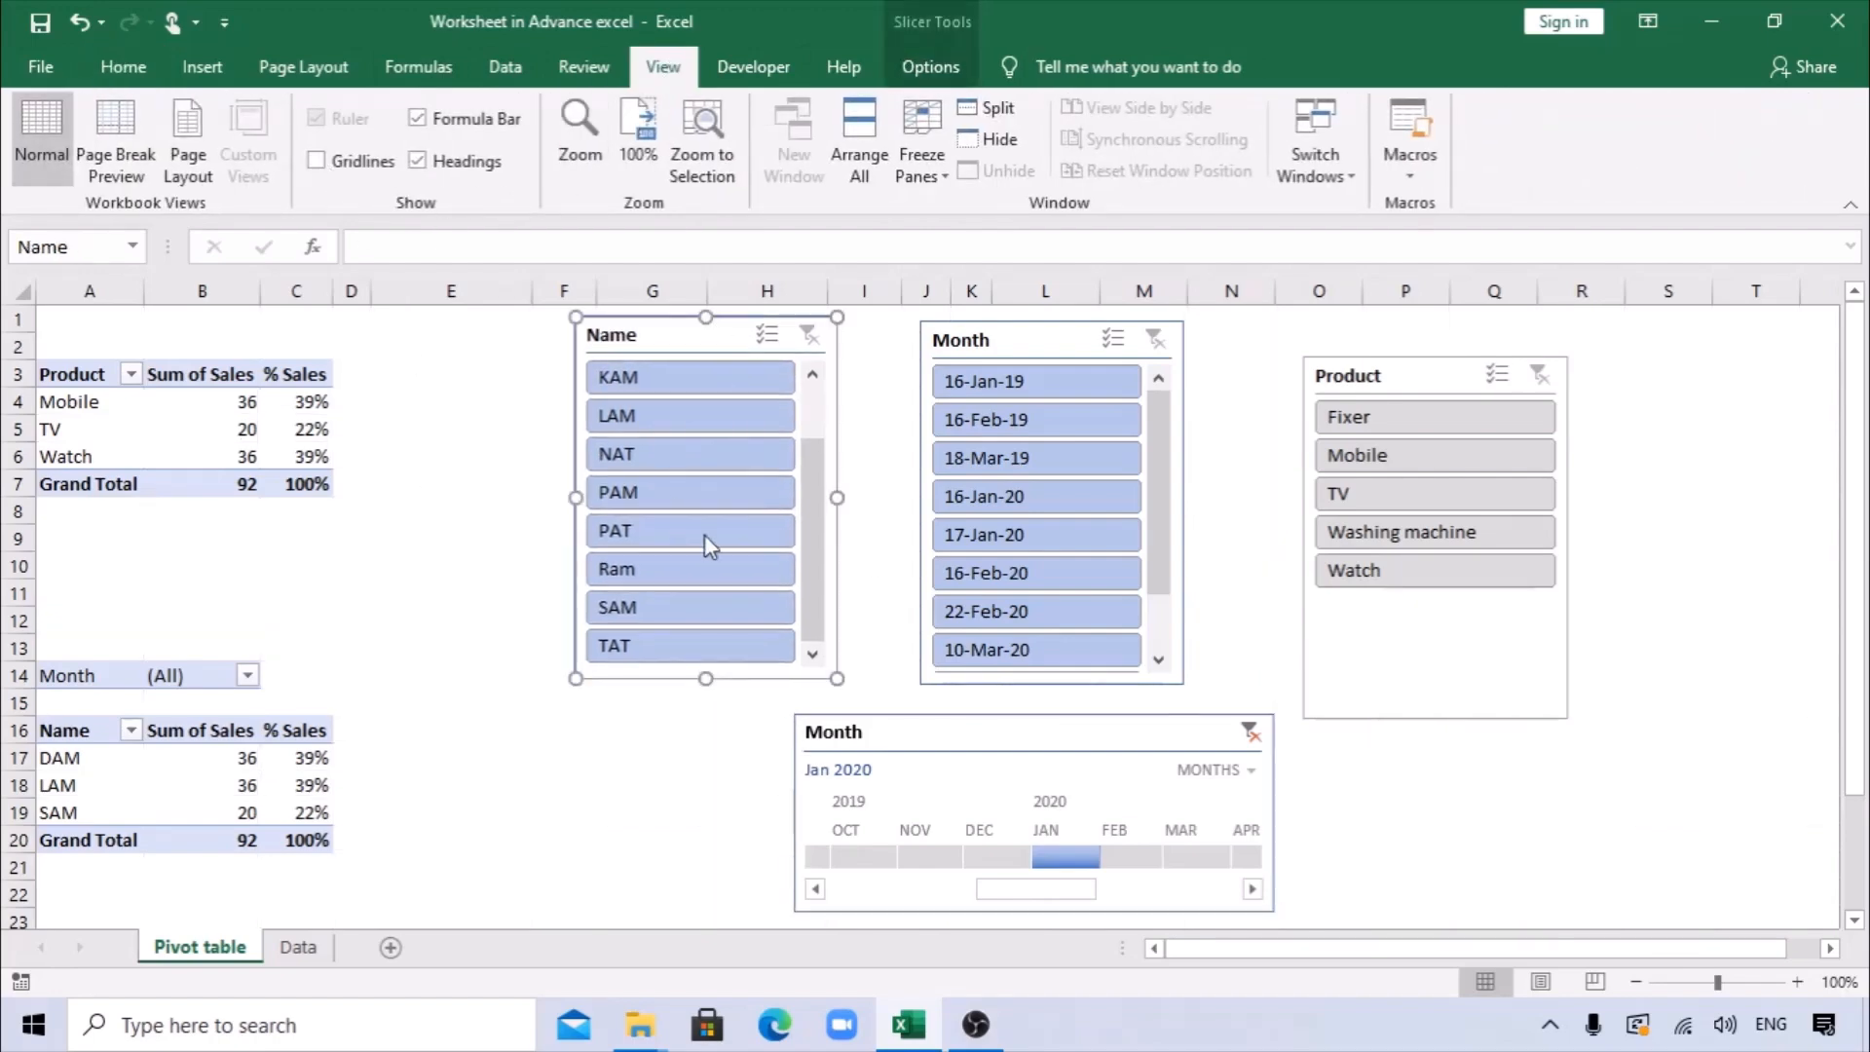
{"action": "left_click_drag", "start_coordinate": [1077, 337], "coordinate": [1029, 327]}
{"action": "left_click_drag", "start_coordinate": [1373, 375], "coordinate": [1234, 326]}
{"action": "left_click_drag", "start_coordinate": [1031, 735], "coordinate": [953, 713]}
{"action": "left_click", "coordinate": [1492, 732]}
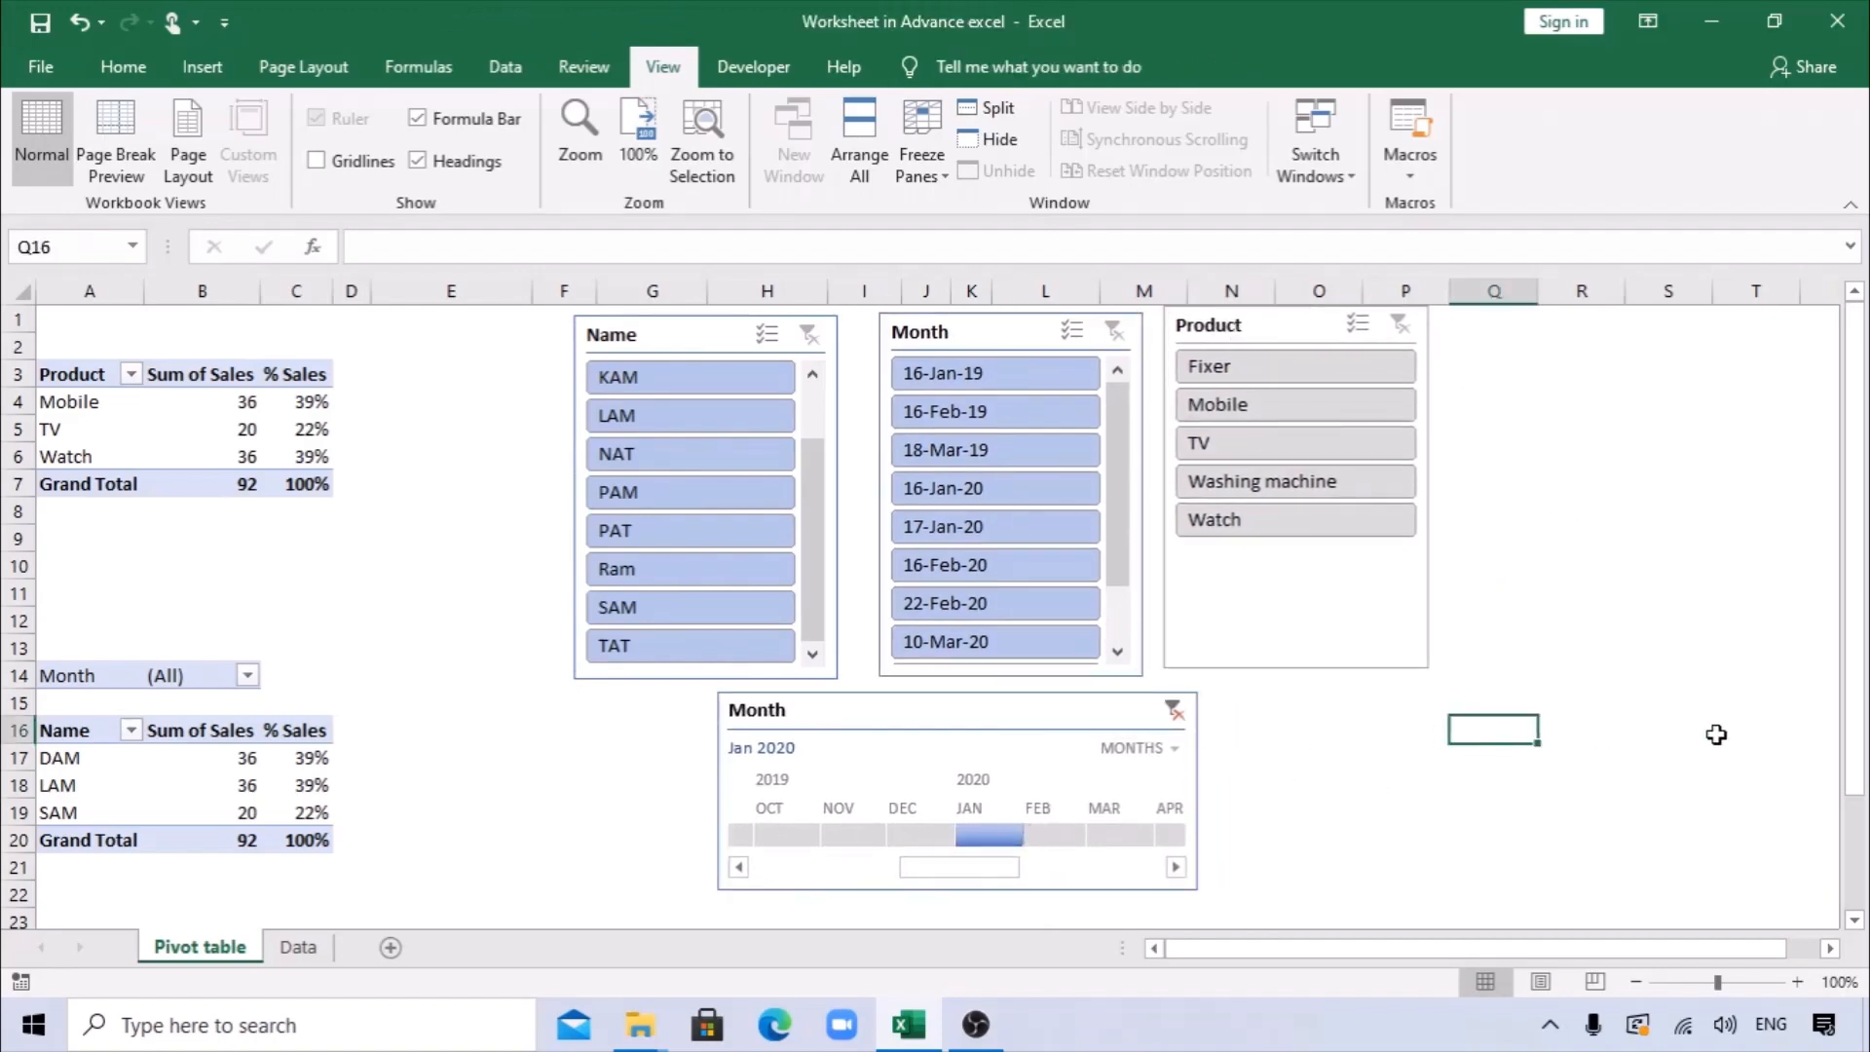
Replace Month with Product as the report filter of the pivot table by name.
{"action": "right_click", "coordinate": [212, 766]}
{"action": "left_click", "coordinate": [286, 755]}
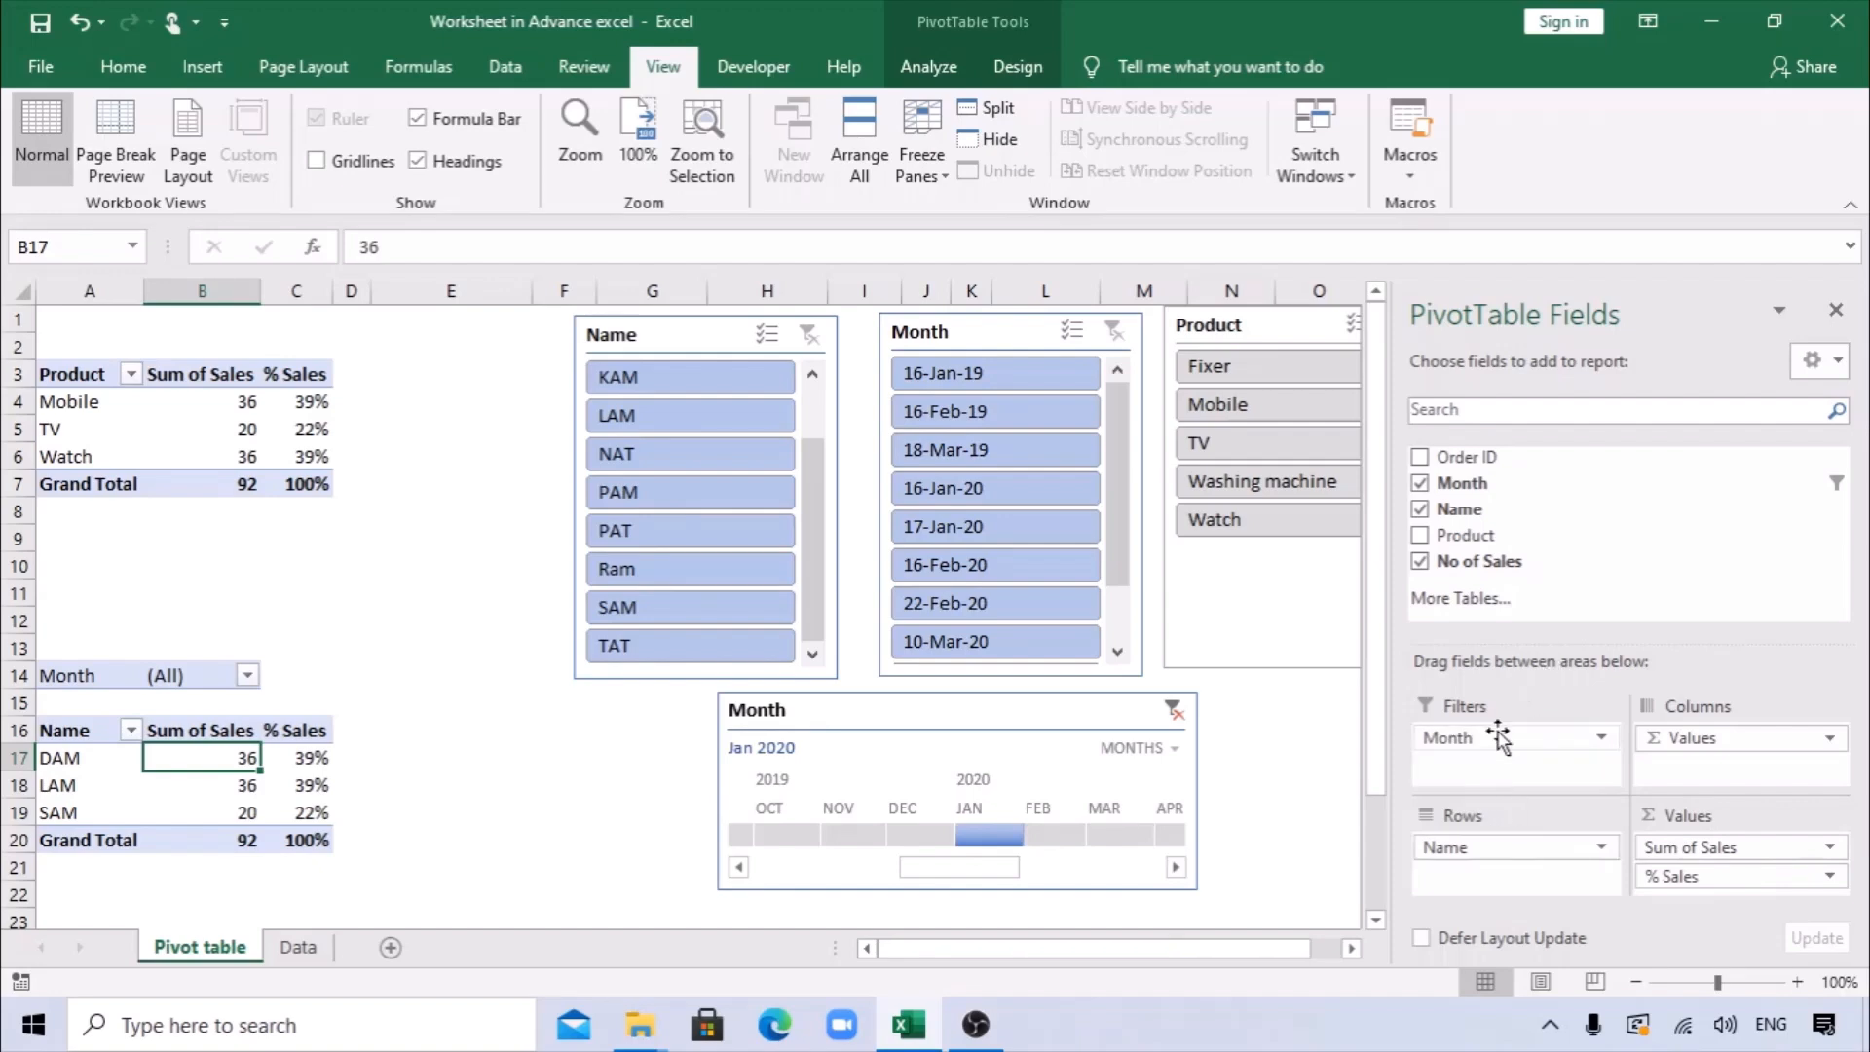
{"action": "mouse_move", "coordinate": [1501, 747]}
{"action": "left_mouse_down"}
{"action": "mouse_move", "coordinate": [1568, 512]}
{"action": "mouse_move", "coordinate": [1493, 539]}
{"action": "mouse_move", "coordinate": [1469, 592]}
{"action": "mouse_move", "coordinate": [1463, 787]}
{"action": "mouse_move", "coordinate": [1499, 742]}
{"action": "left_mouse_up"}
Allow multiple items in the Product report filter, keeping all products selected.
{"action": "left_click", "coordinate": [224, 682]}
{"action": "left_click", "coordinate": [247, 675]}
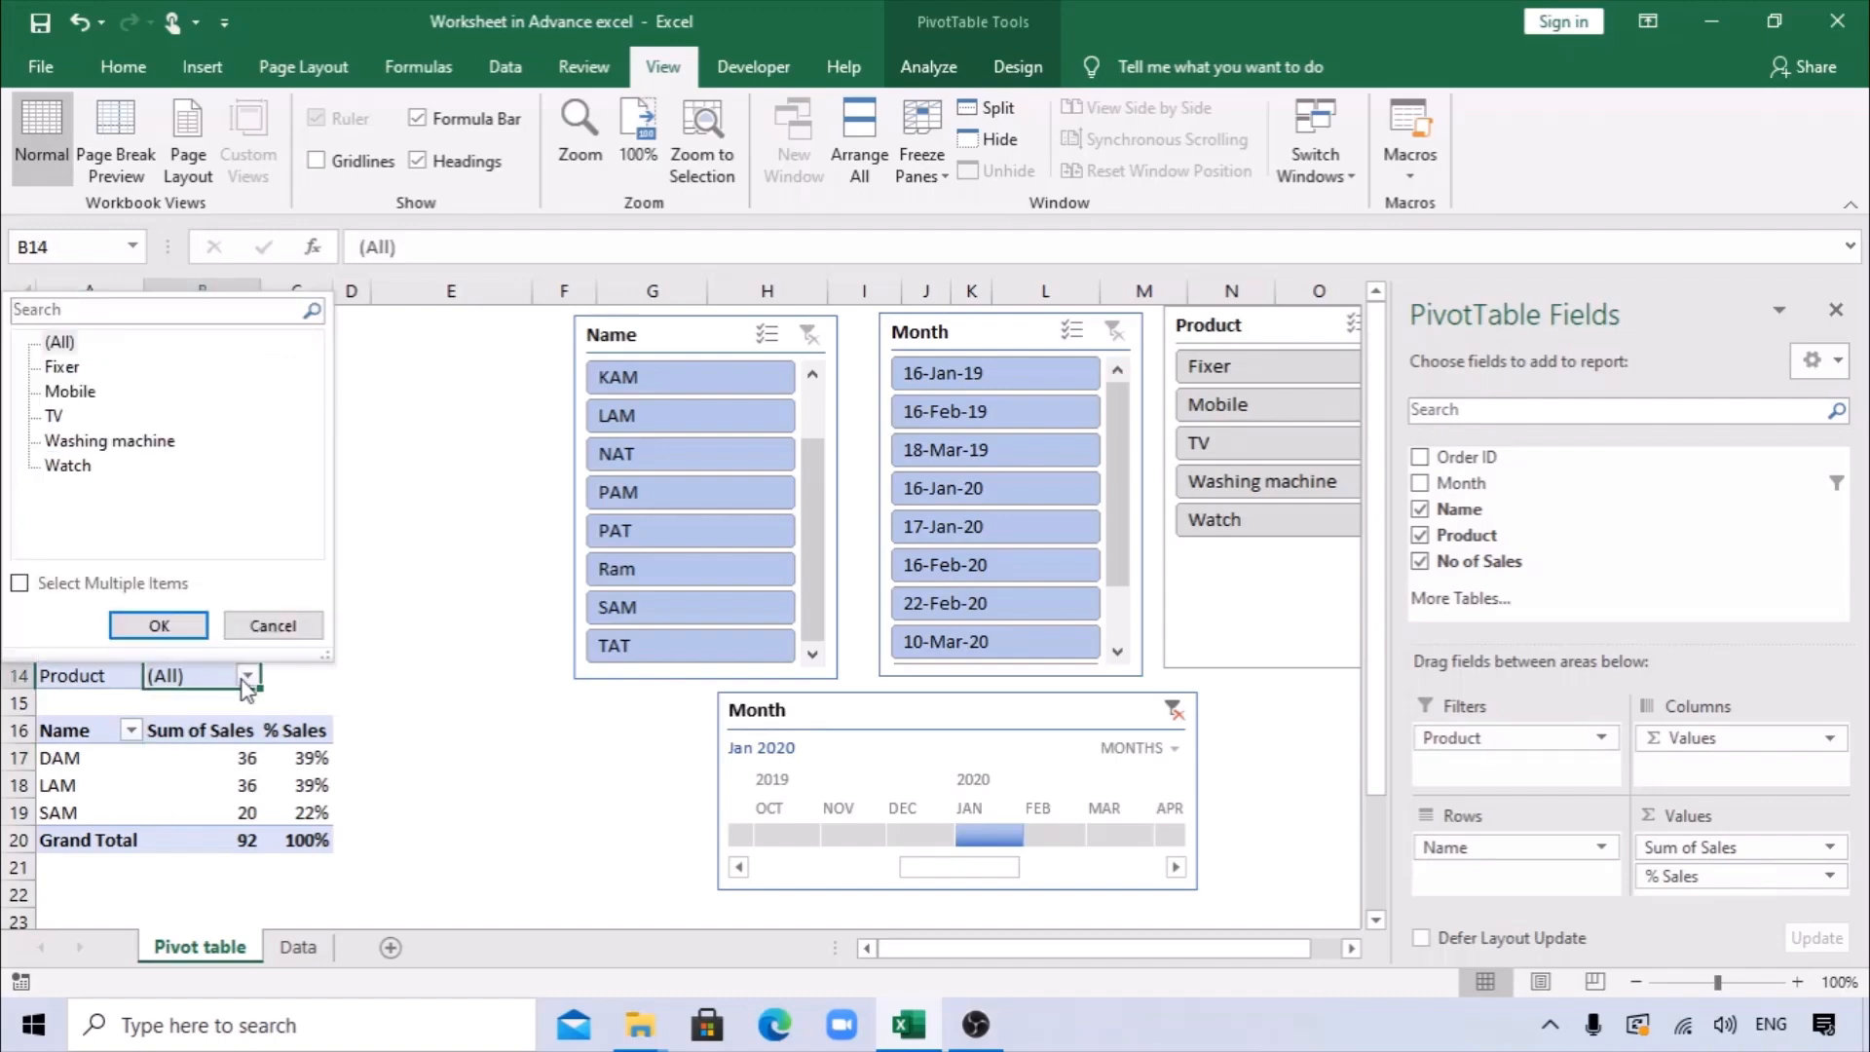
{"action": "left_click", "coordinate": [18, 584]}
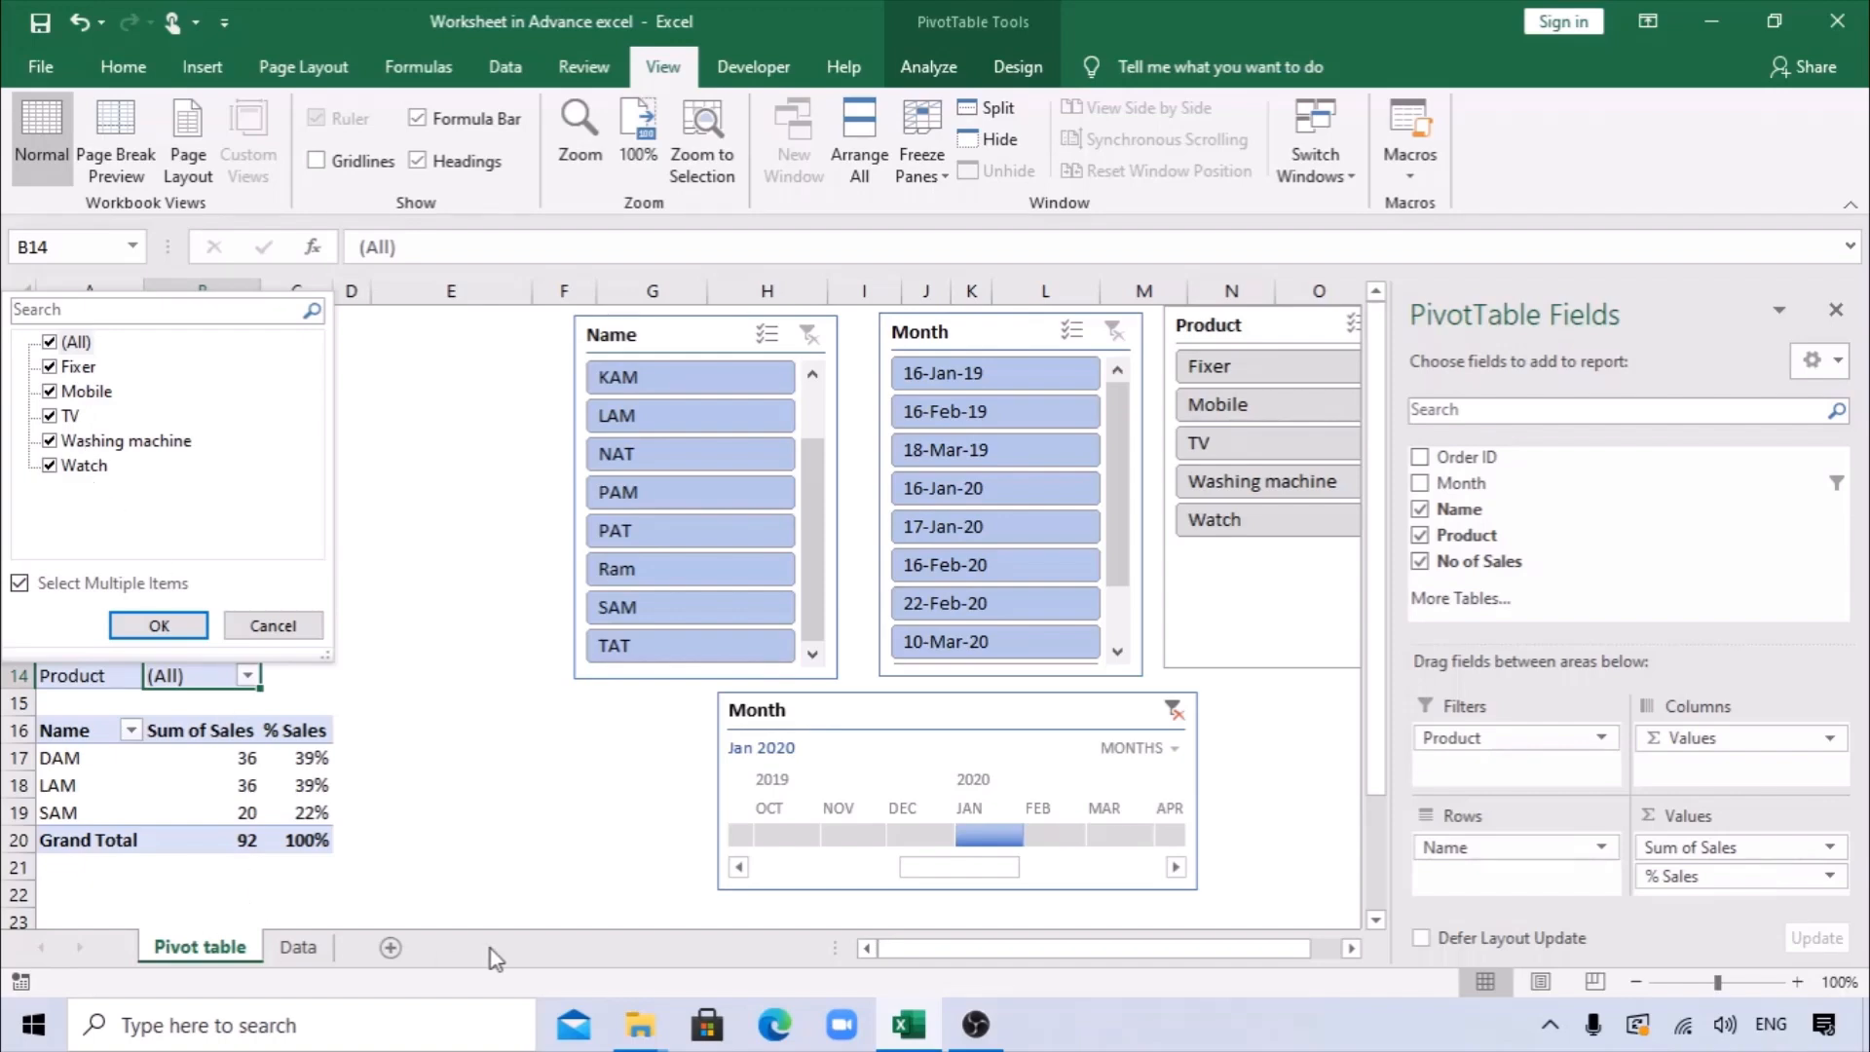
{"action": "left_click", "coordinate": [196, 624]}
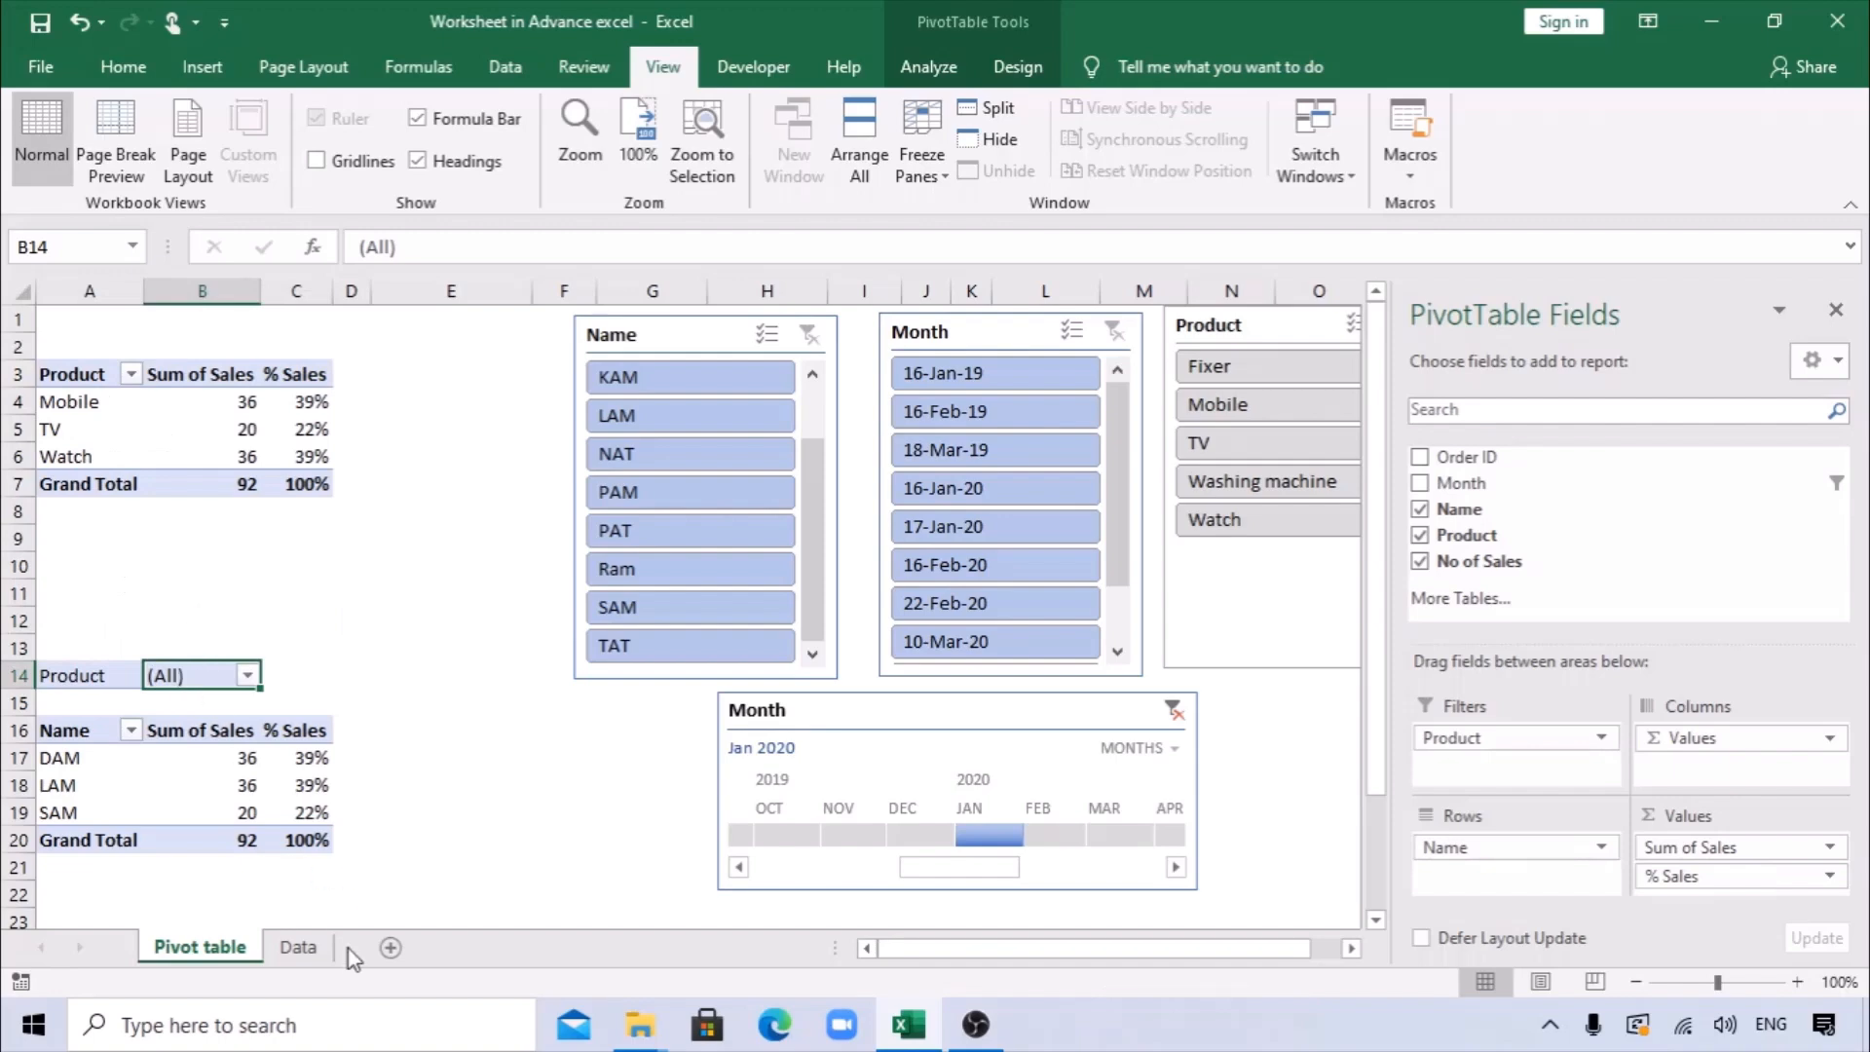
Generate report filter pages for the Product field, giving each product its own sheet.
{"action": "left_click", "coordinate": [927, 66]}
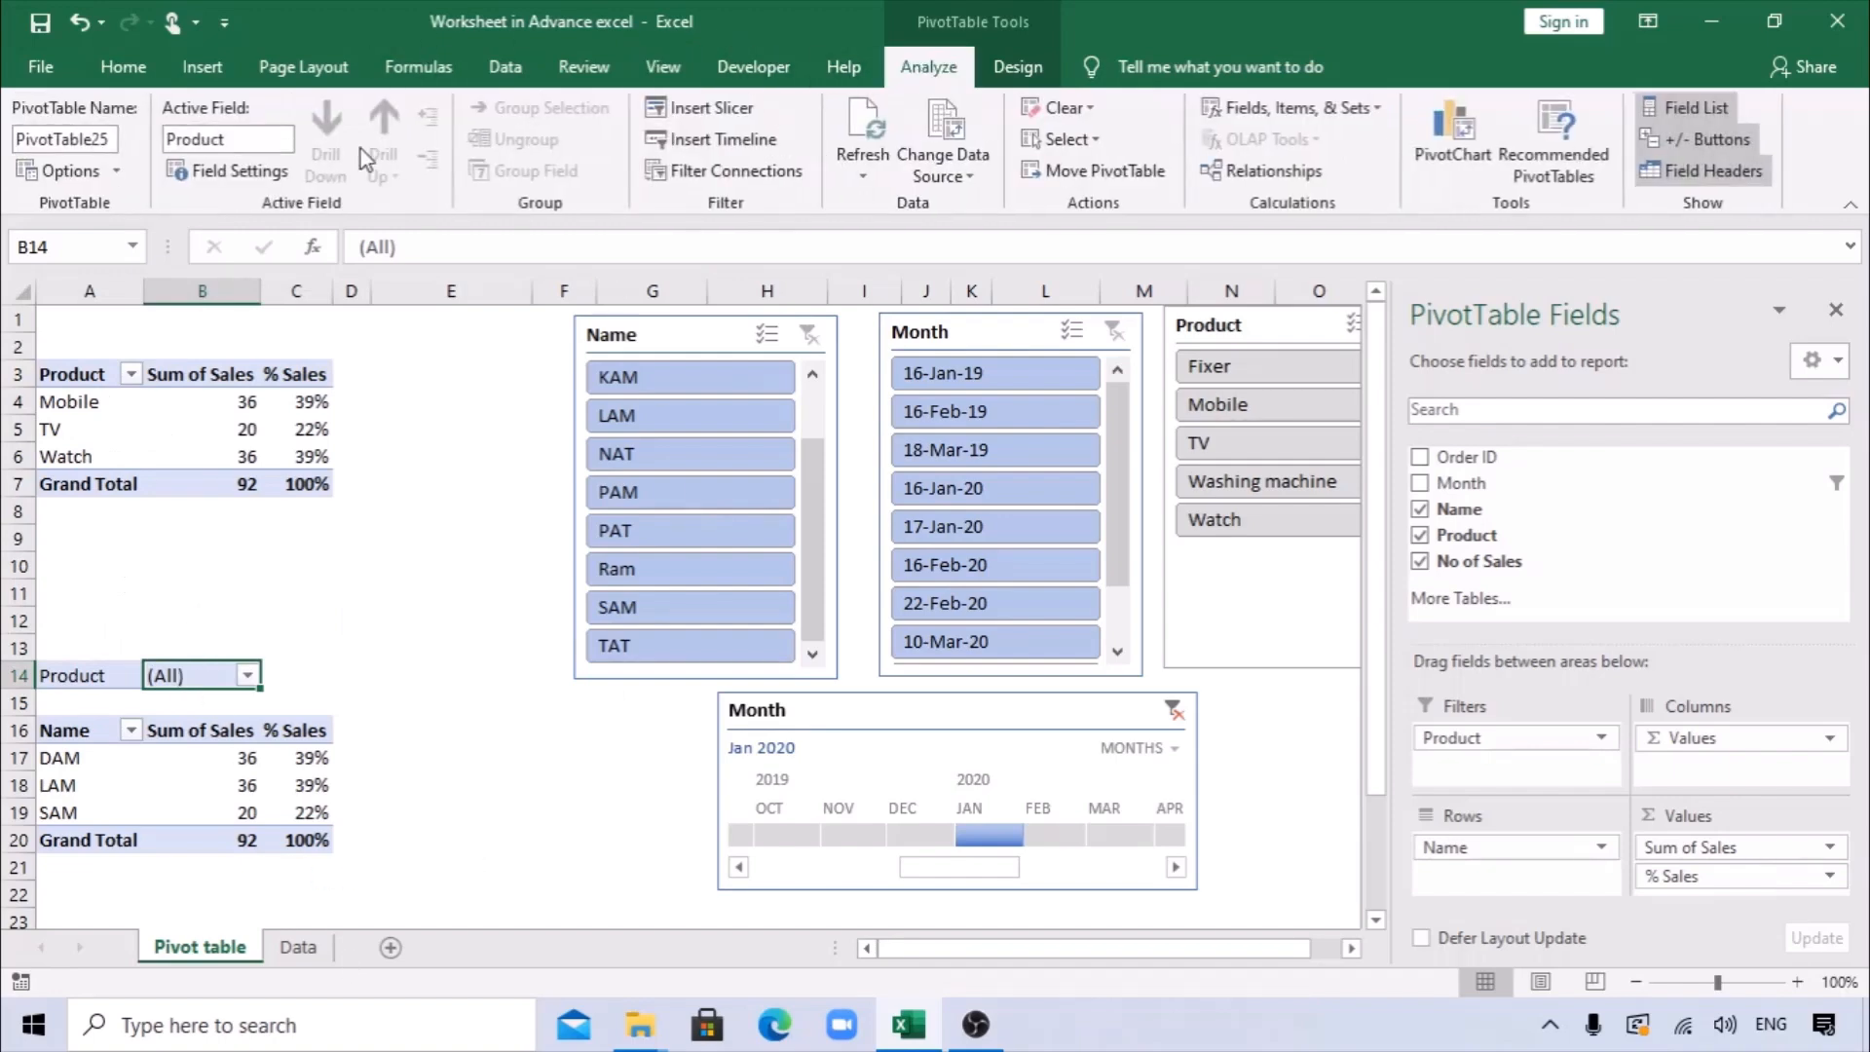
{"action": "left_click", "coordinate": [116, 174]}
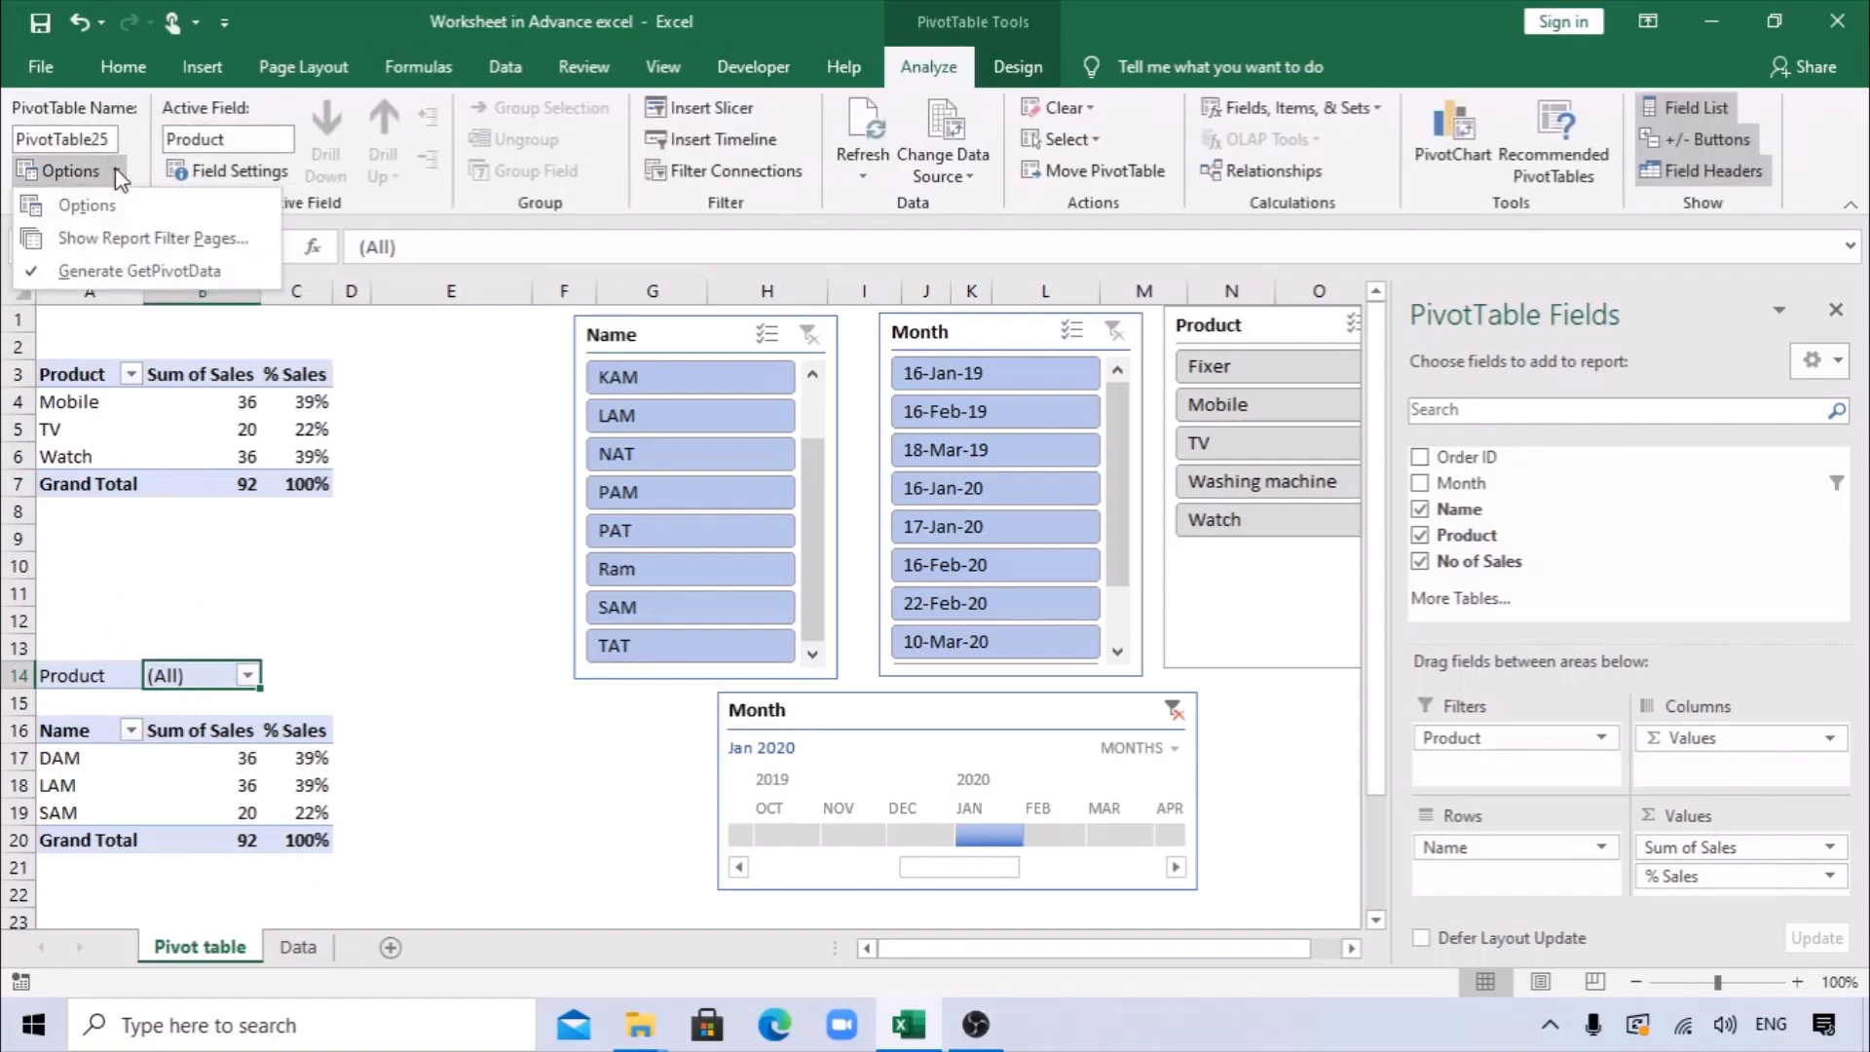
{"action": "left_click", "coordinate": [136, 237]}
{"action": "left_click_drag", "start_coordinate": [954, 458], "coordinate": [759, 397]}
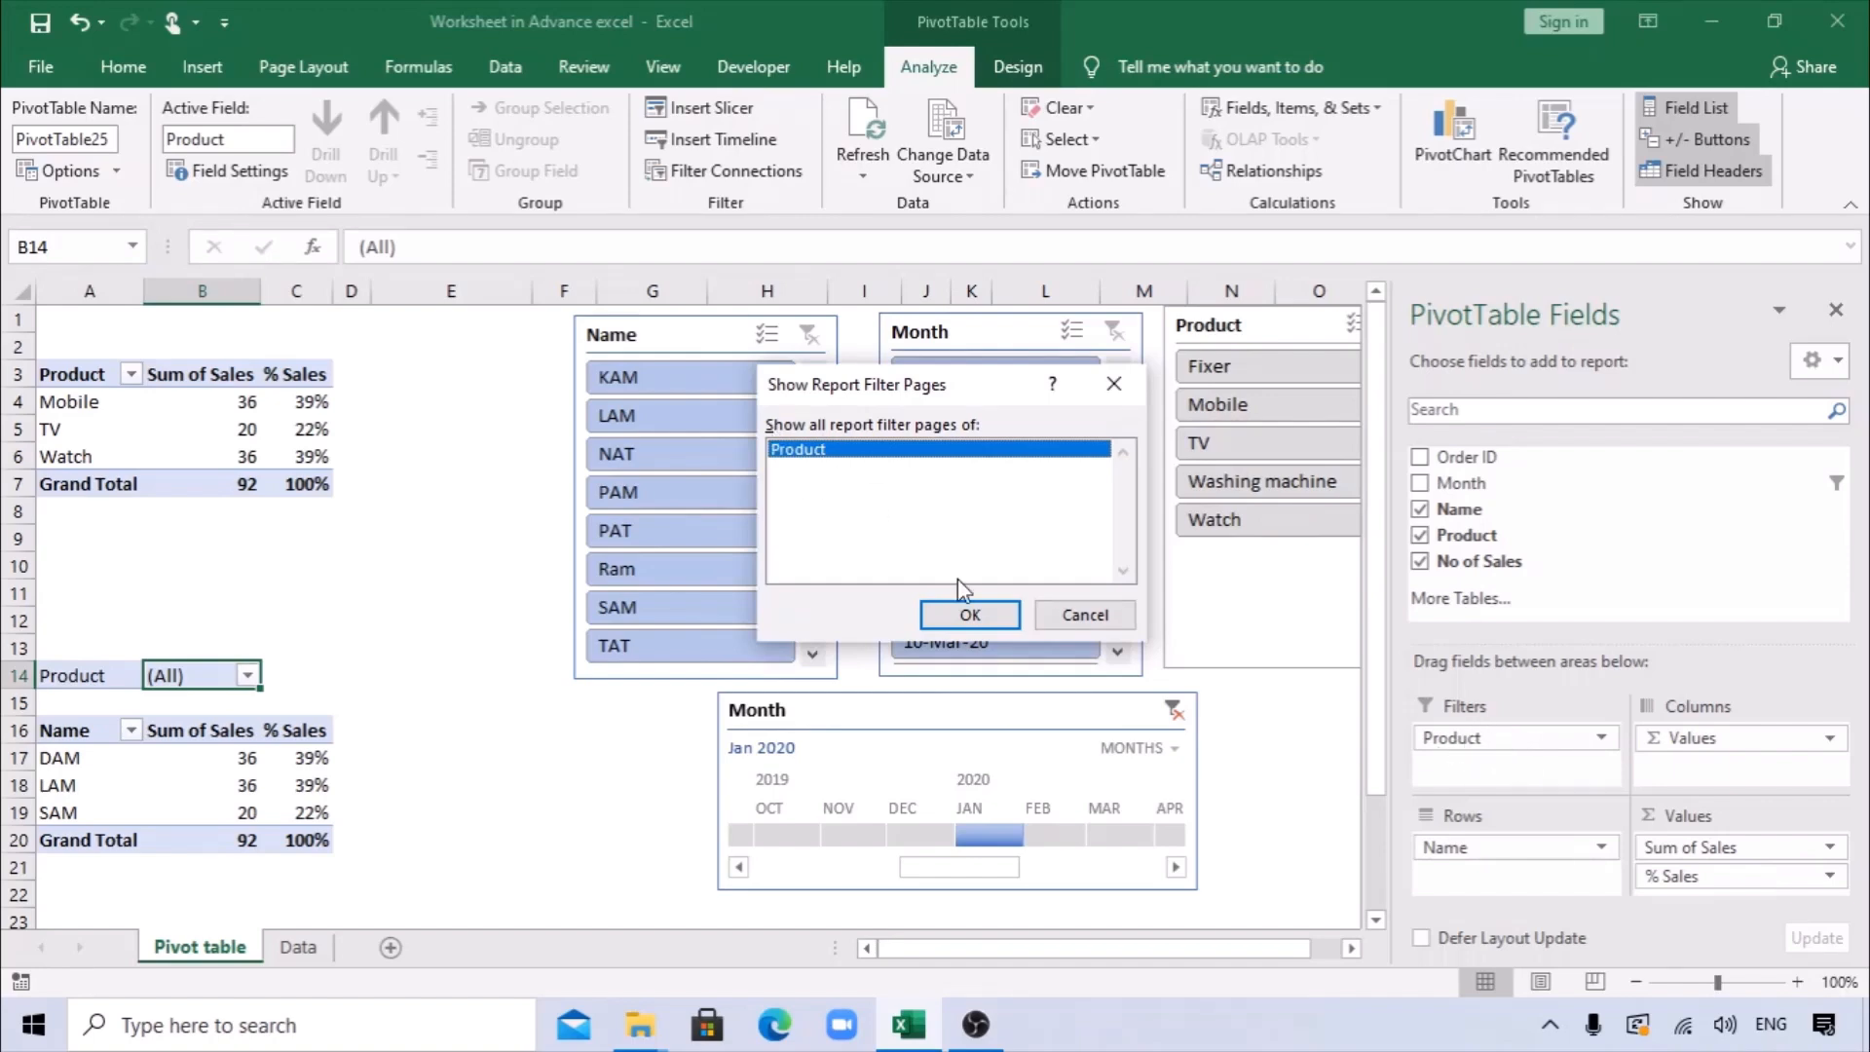
{"action": "left_click", "coordinate": [977, 618]}
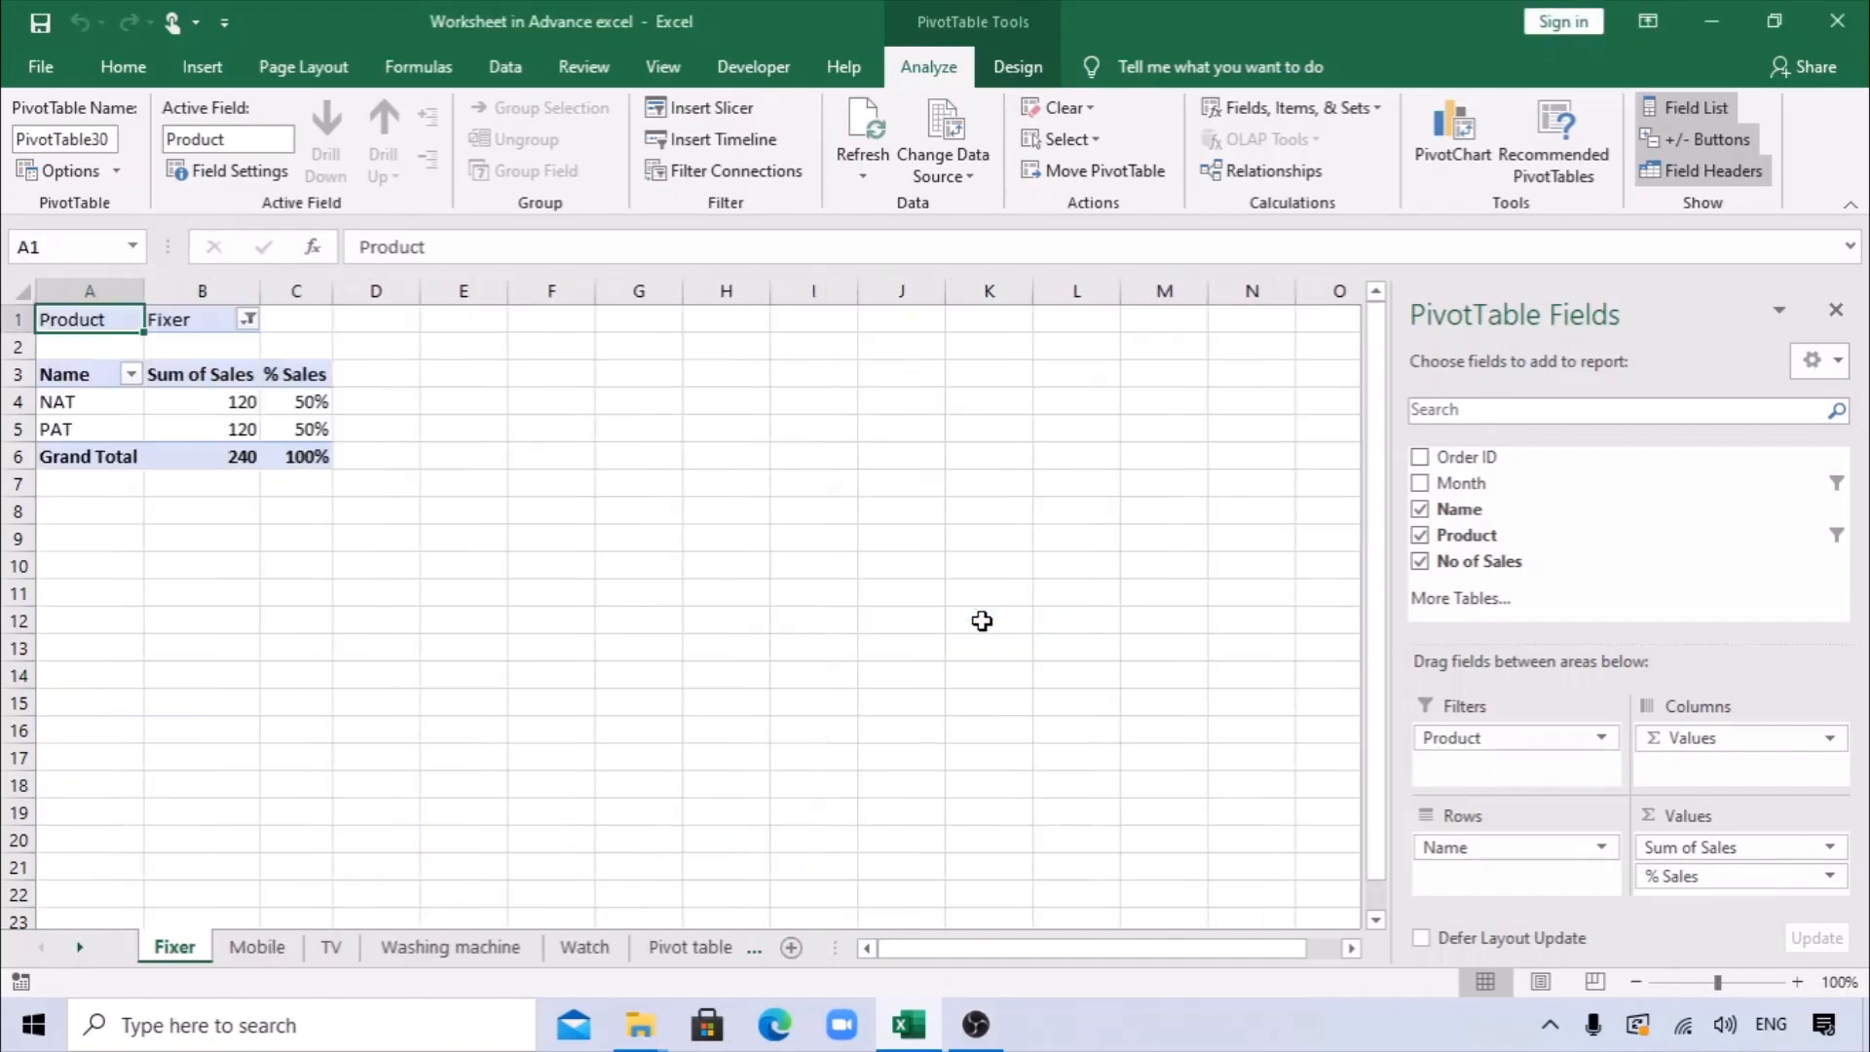
Look through the Mobile, TV, Washing machine and Watch sheets to compare each product's pivot table.
{"action": "left_click", "coordinate": [237, 950]}
{"action": "left_click", "coordinate": [331, 949]}
{"action": "left_click", "coordinate": [450, 949]}
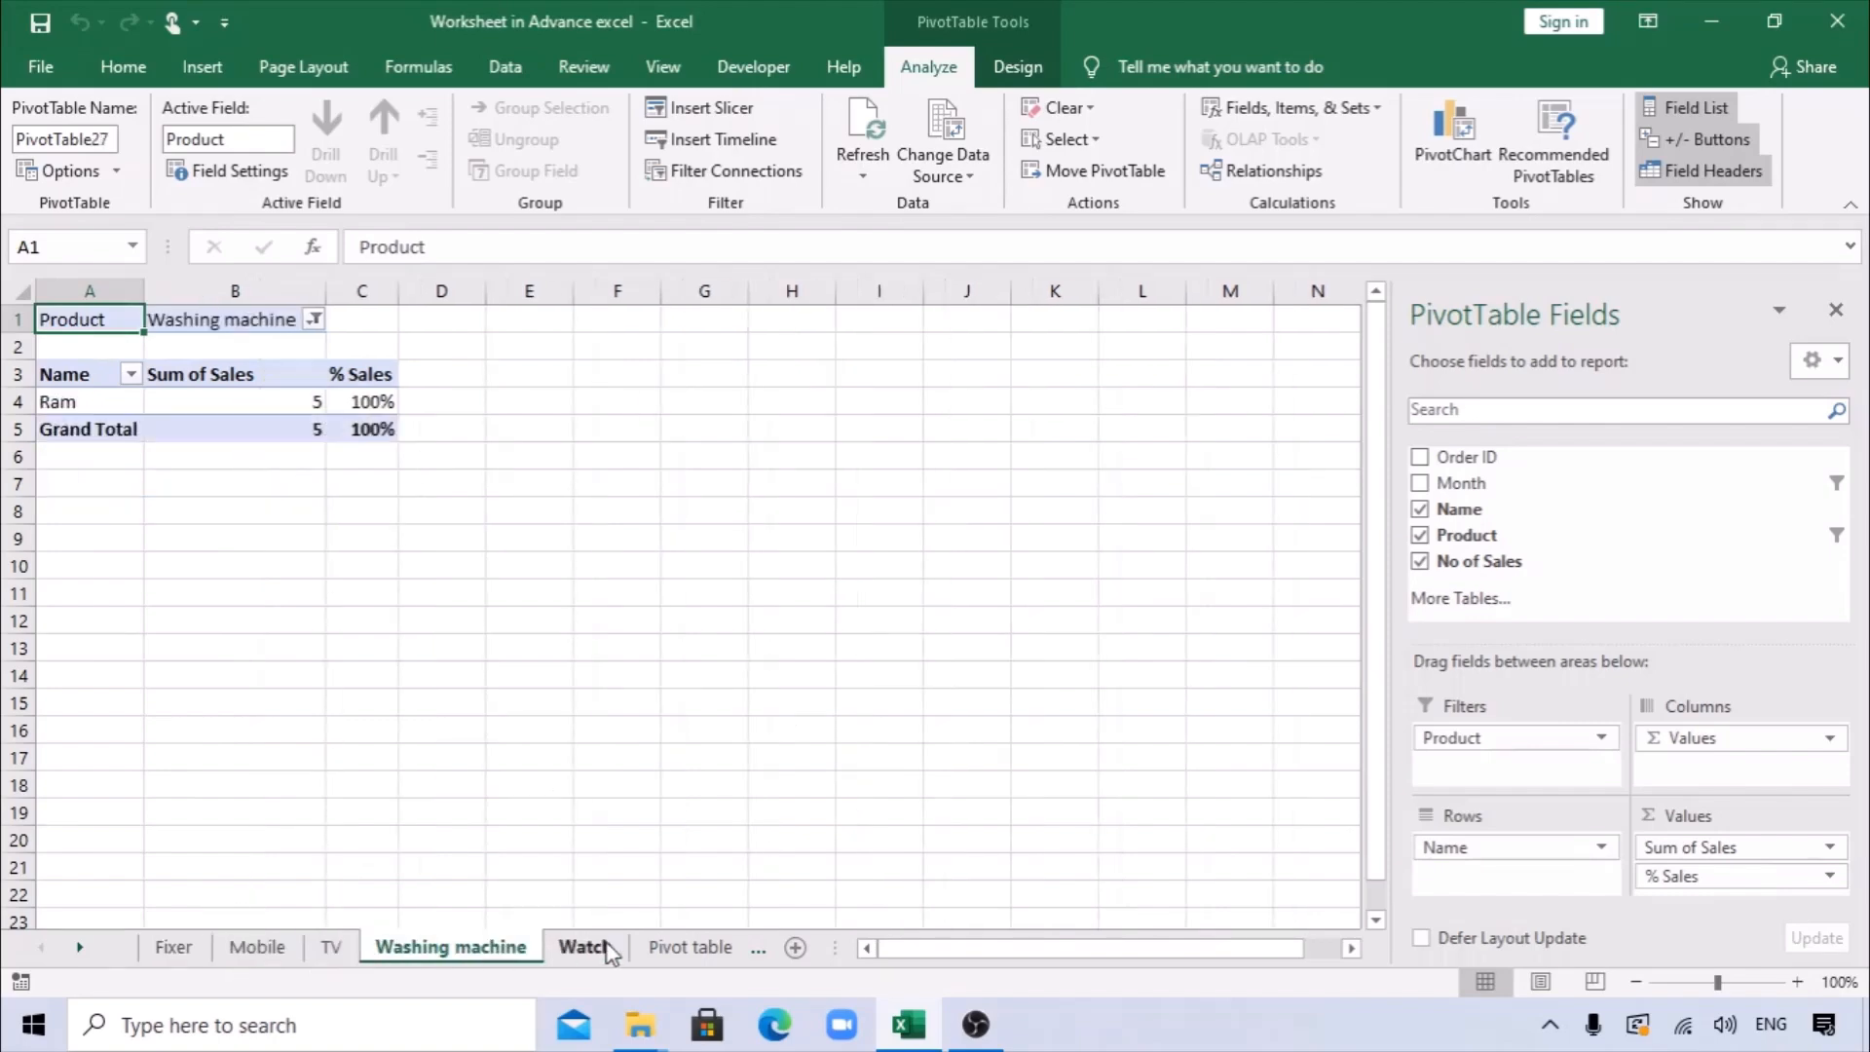
{"action": "left_click", "coordinate": [585, 949]}
{"action": "left_click", "coordinate": [477, 953]}
{"action": "left_click", "coordinate": [277, 951]}
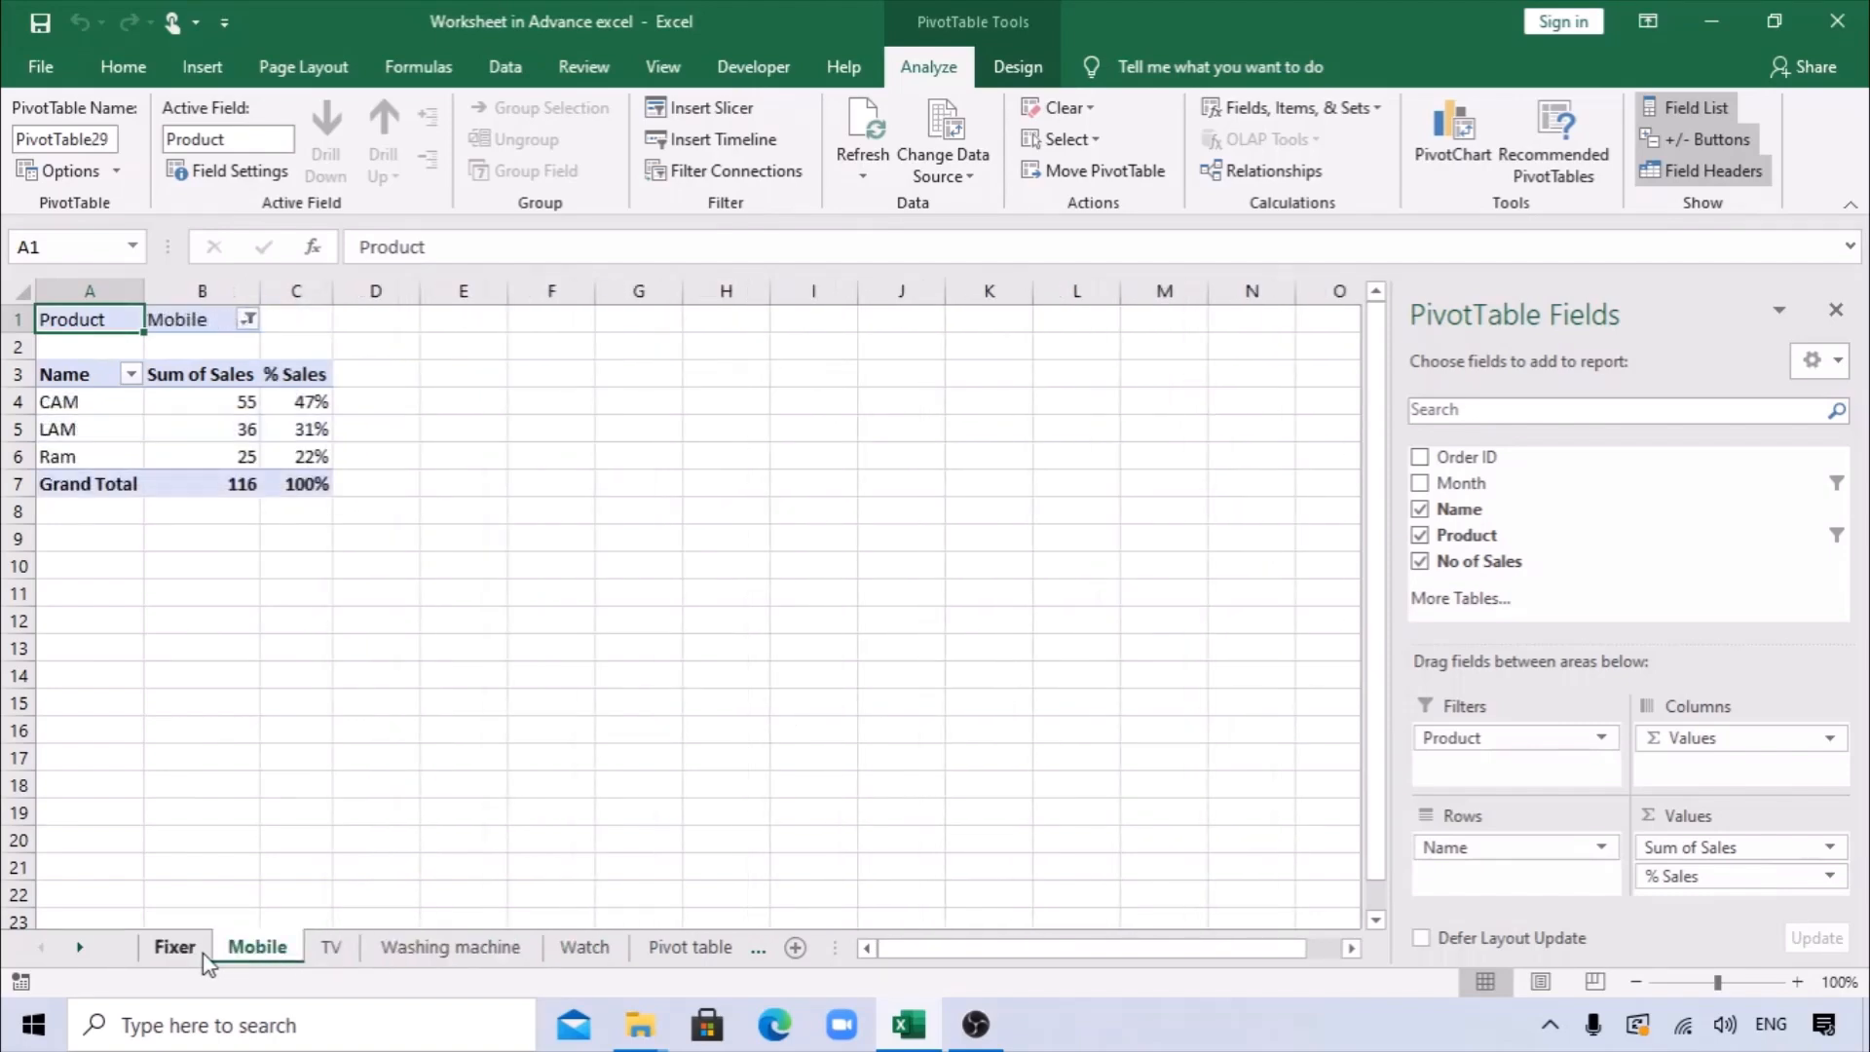
Delete the Fixer, Mobile, TV, Washing machine and Watch sheets together.
{"action": "left_click", "coordinate": [190, 952]}
{"action": "left_click", "coordinate": [577, 950], "text": "shift"}
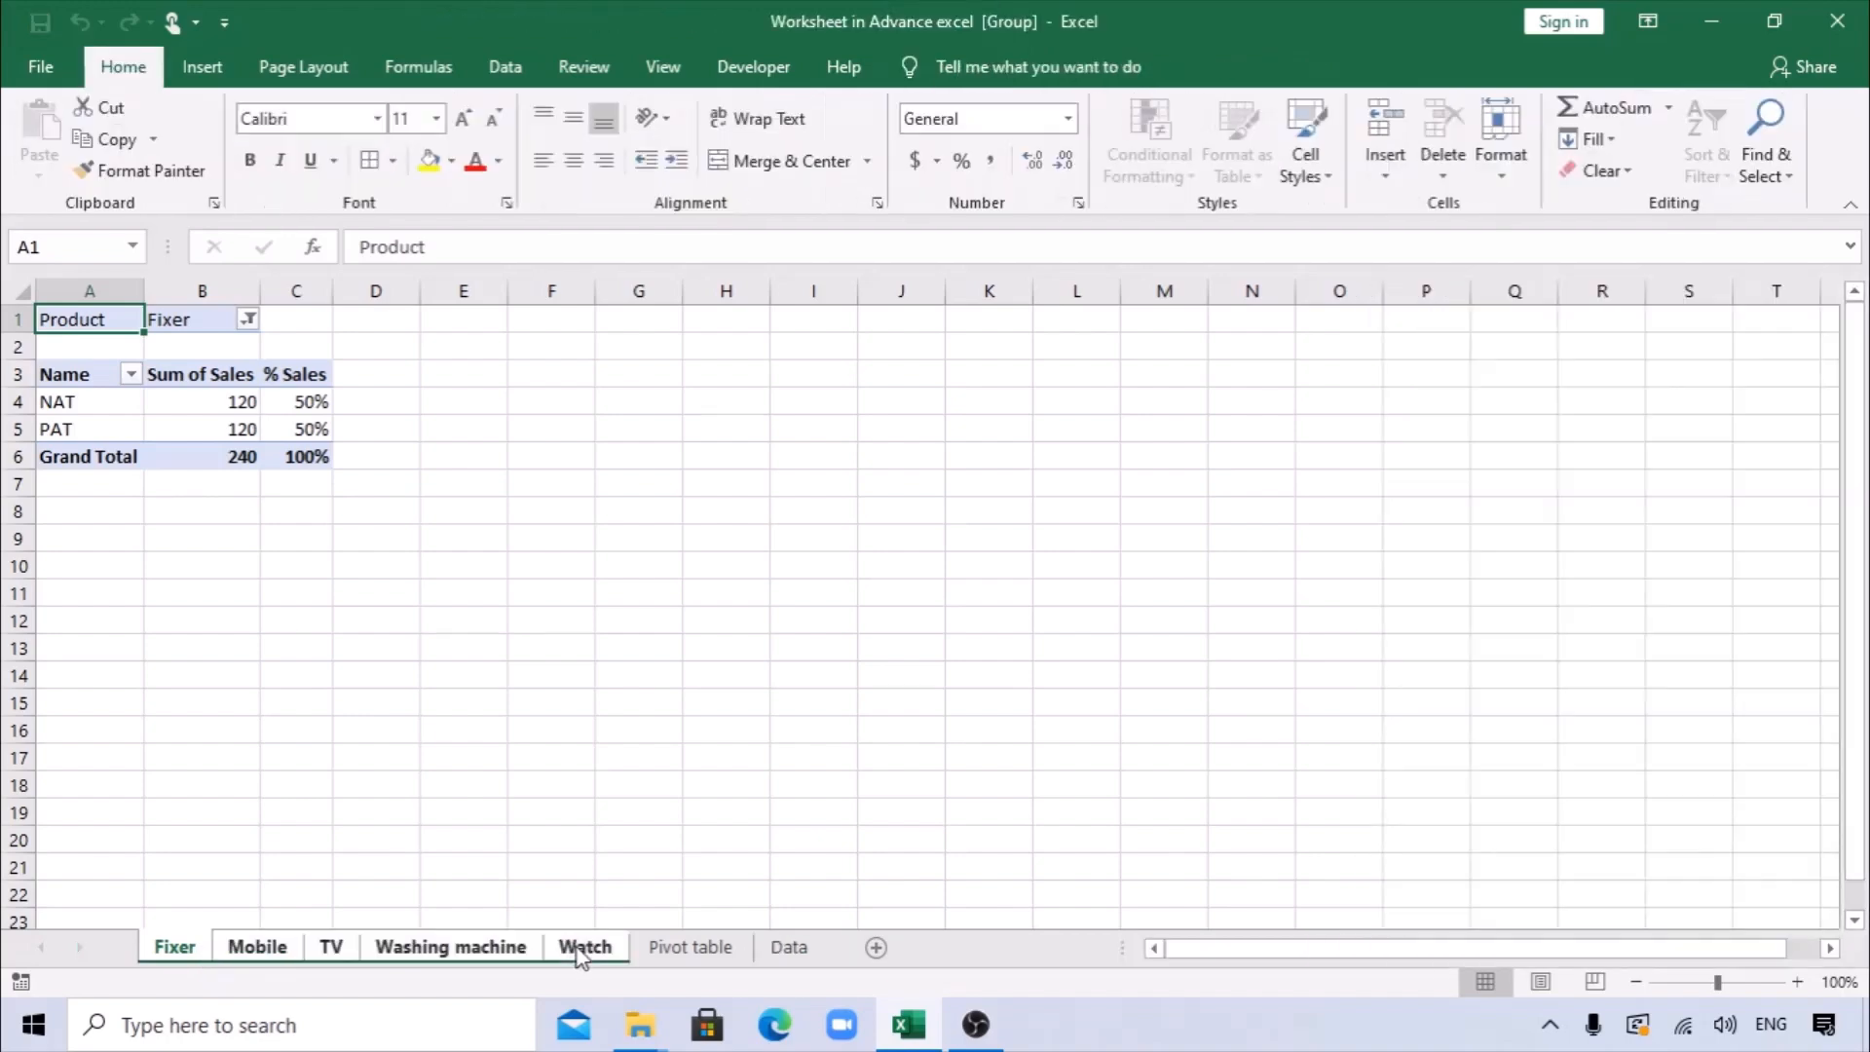
{"action": "right_click", "coordinate": [580, 954]}
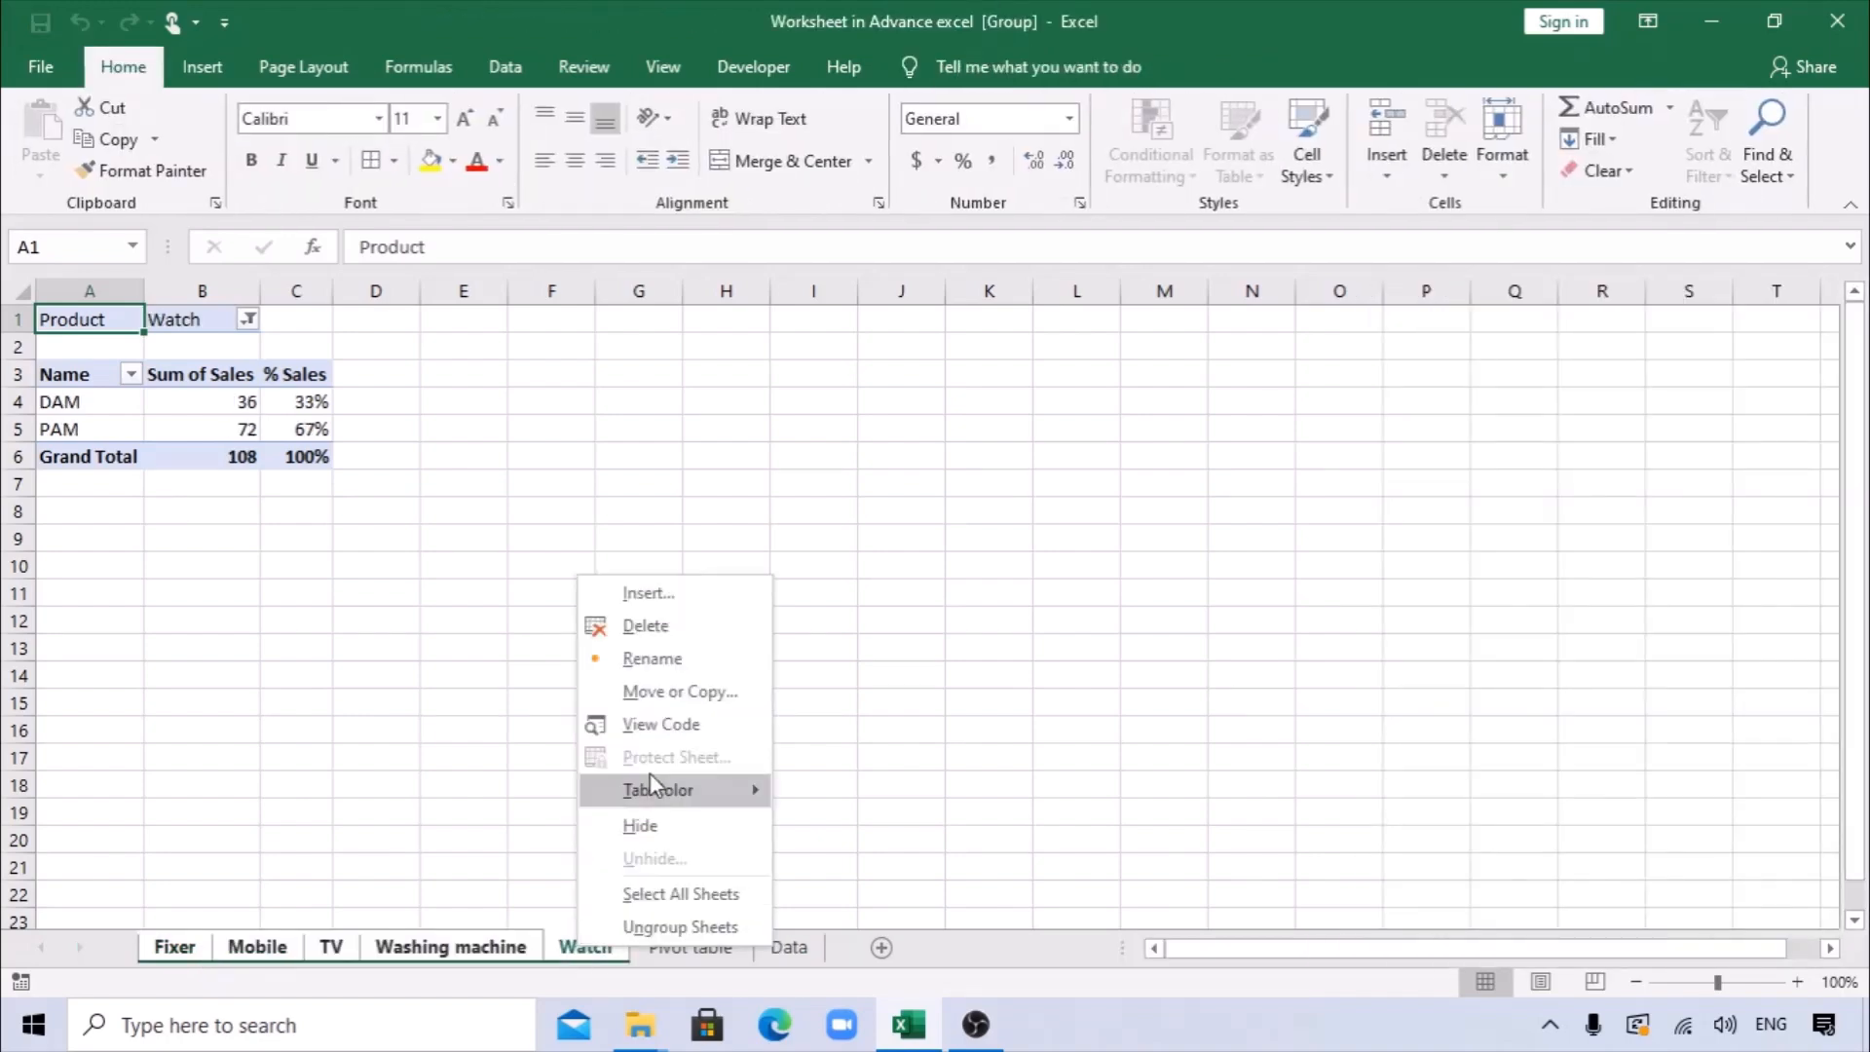
{"action": "left_click", "coordinate": [650, 626]}
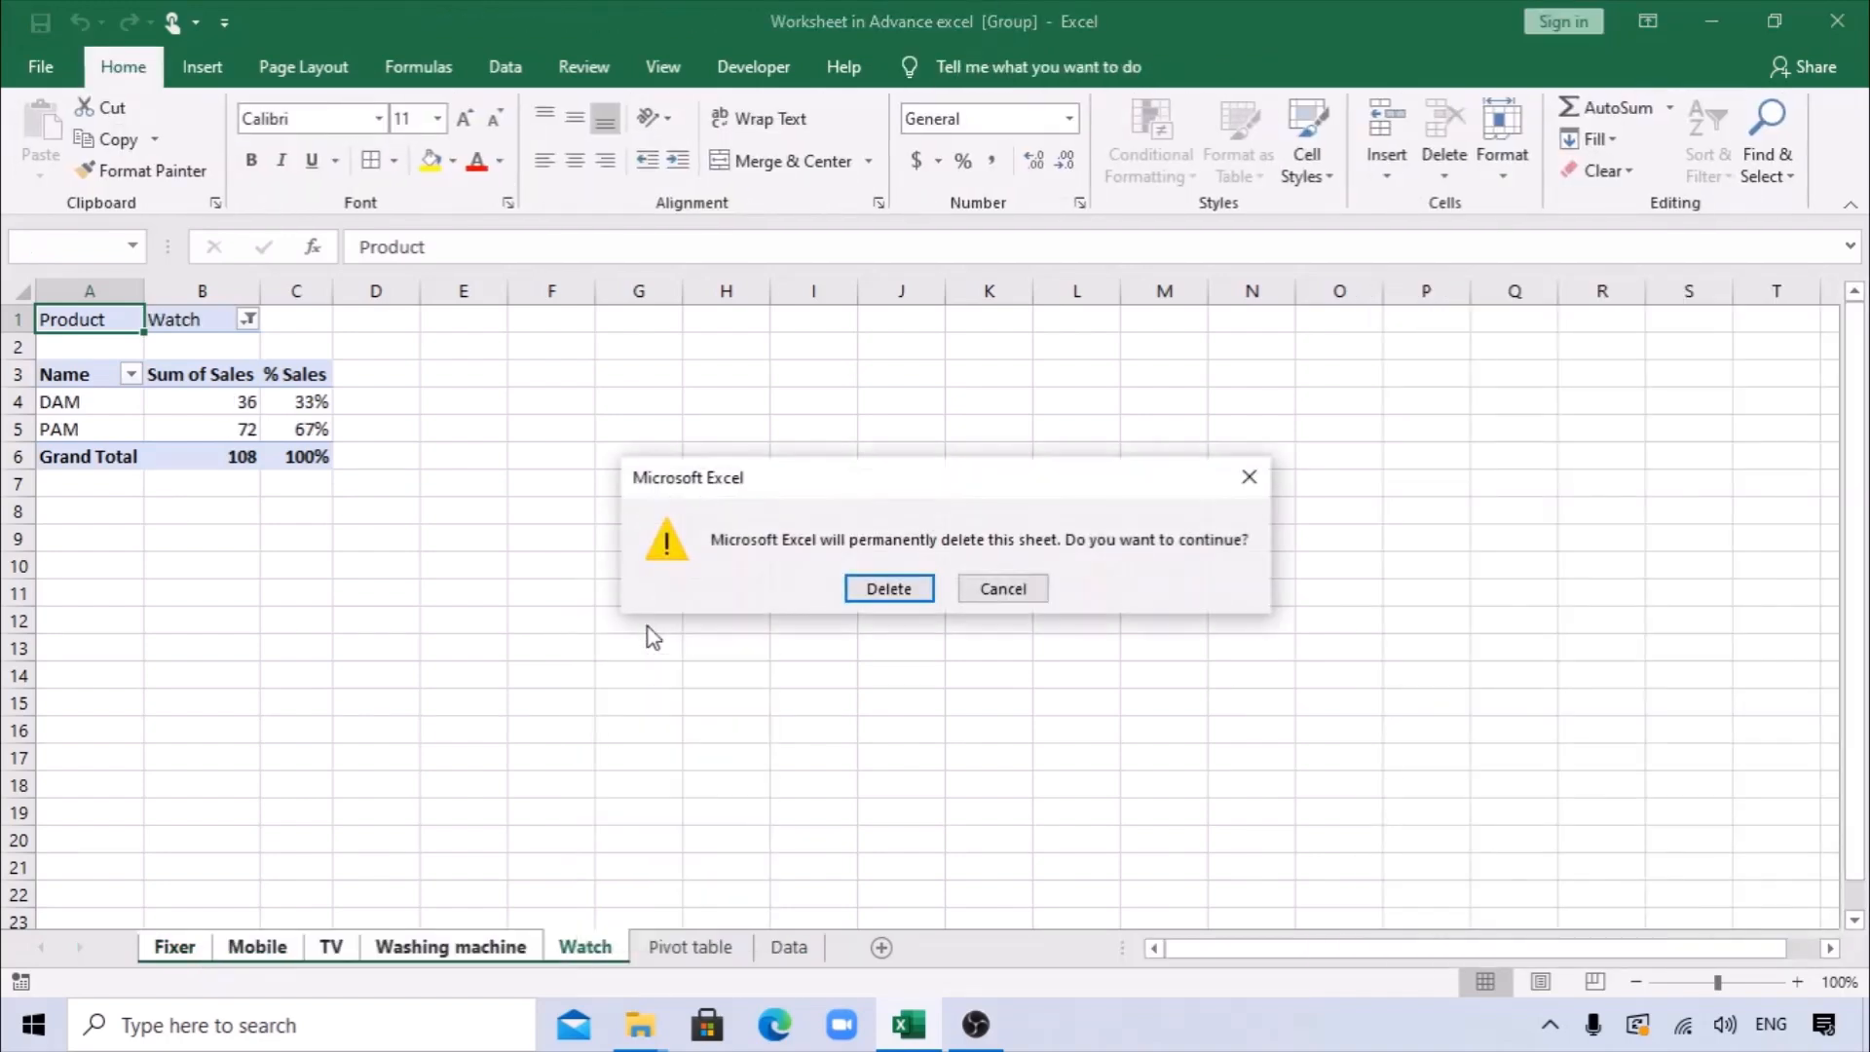
{"action": "left_click", "coordinate": [893, 588]}
Insert a clustered column PivotChart from the Product pivot table and close the PivotChart field list.
{"action": "left_click", "coordinate": [488, 764]}
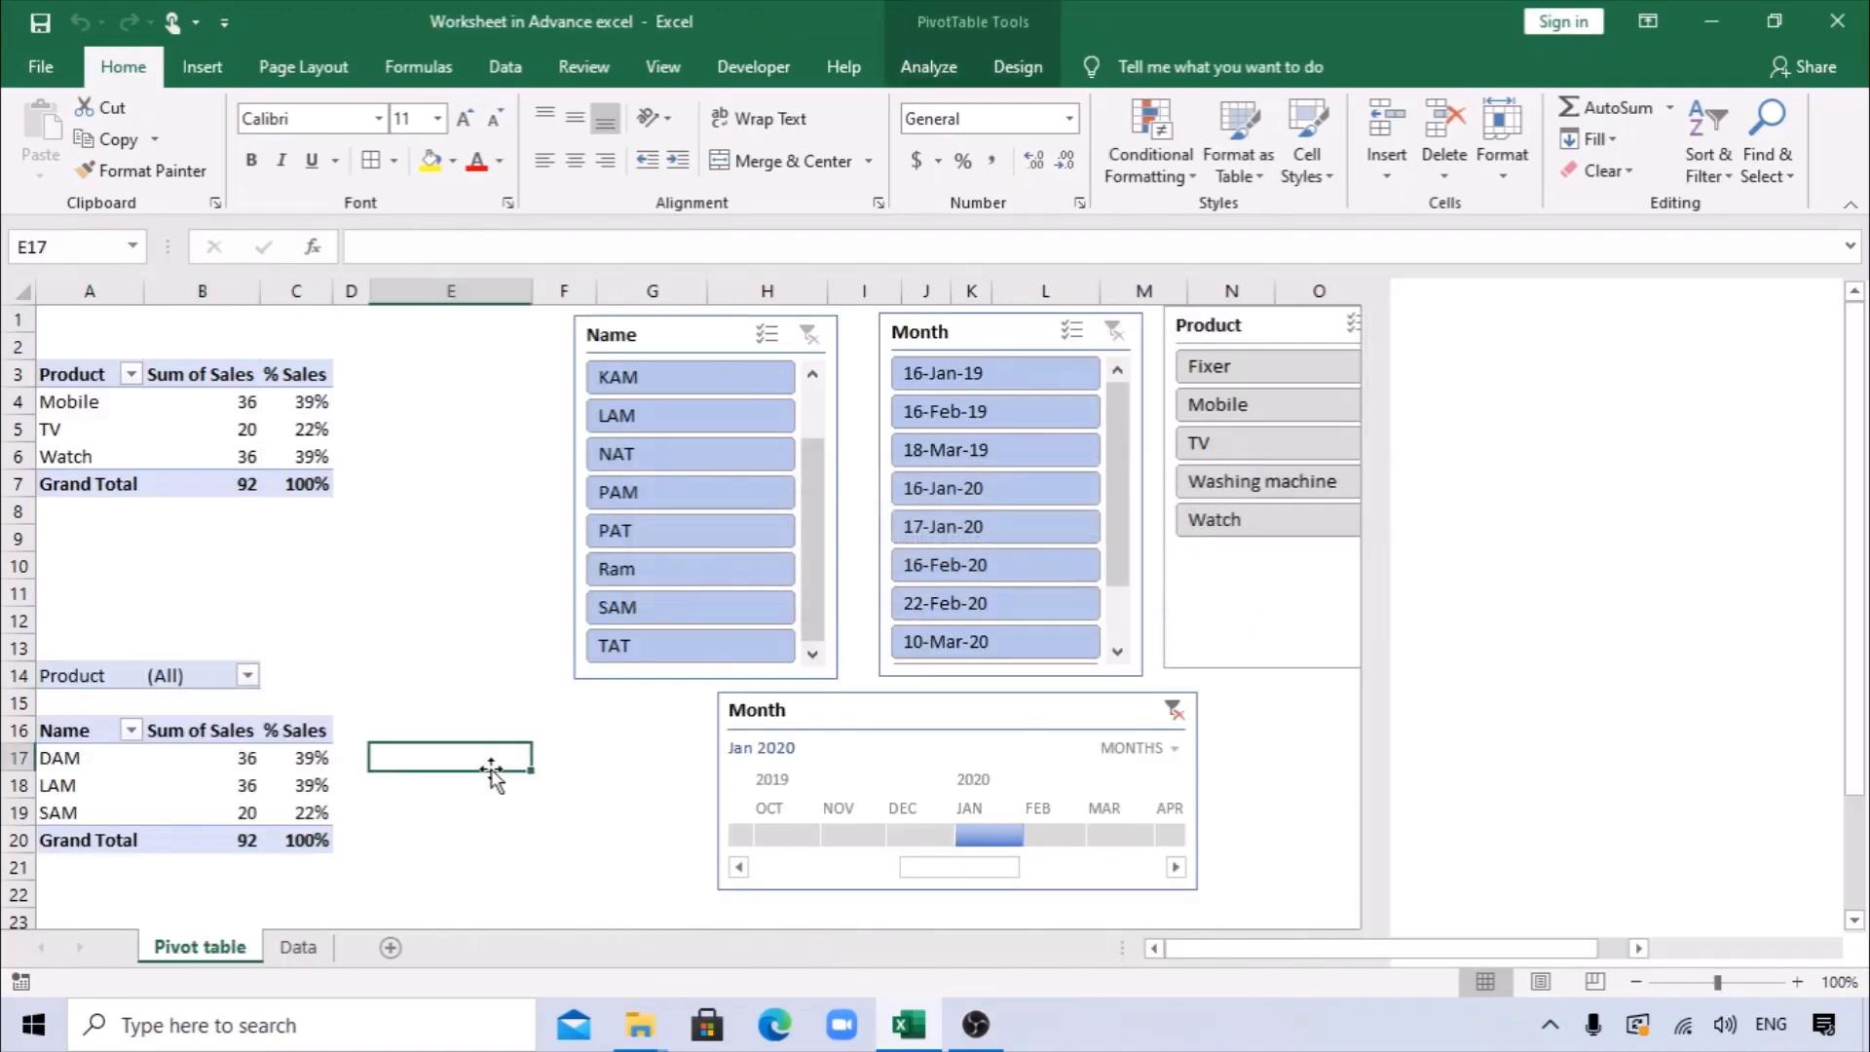
{"action": "left_click", "coordinate": [248, 756]}
{"action": "left_click", "coordinate": [128, 405]}
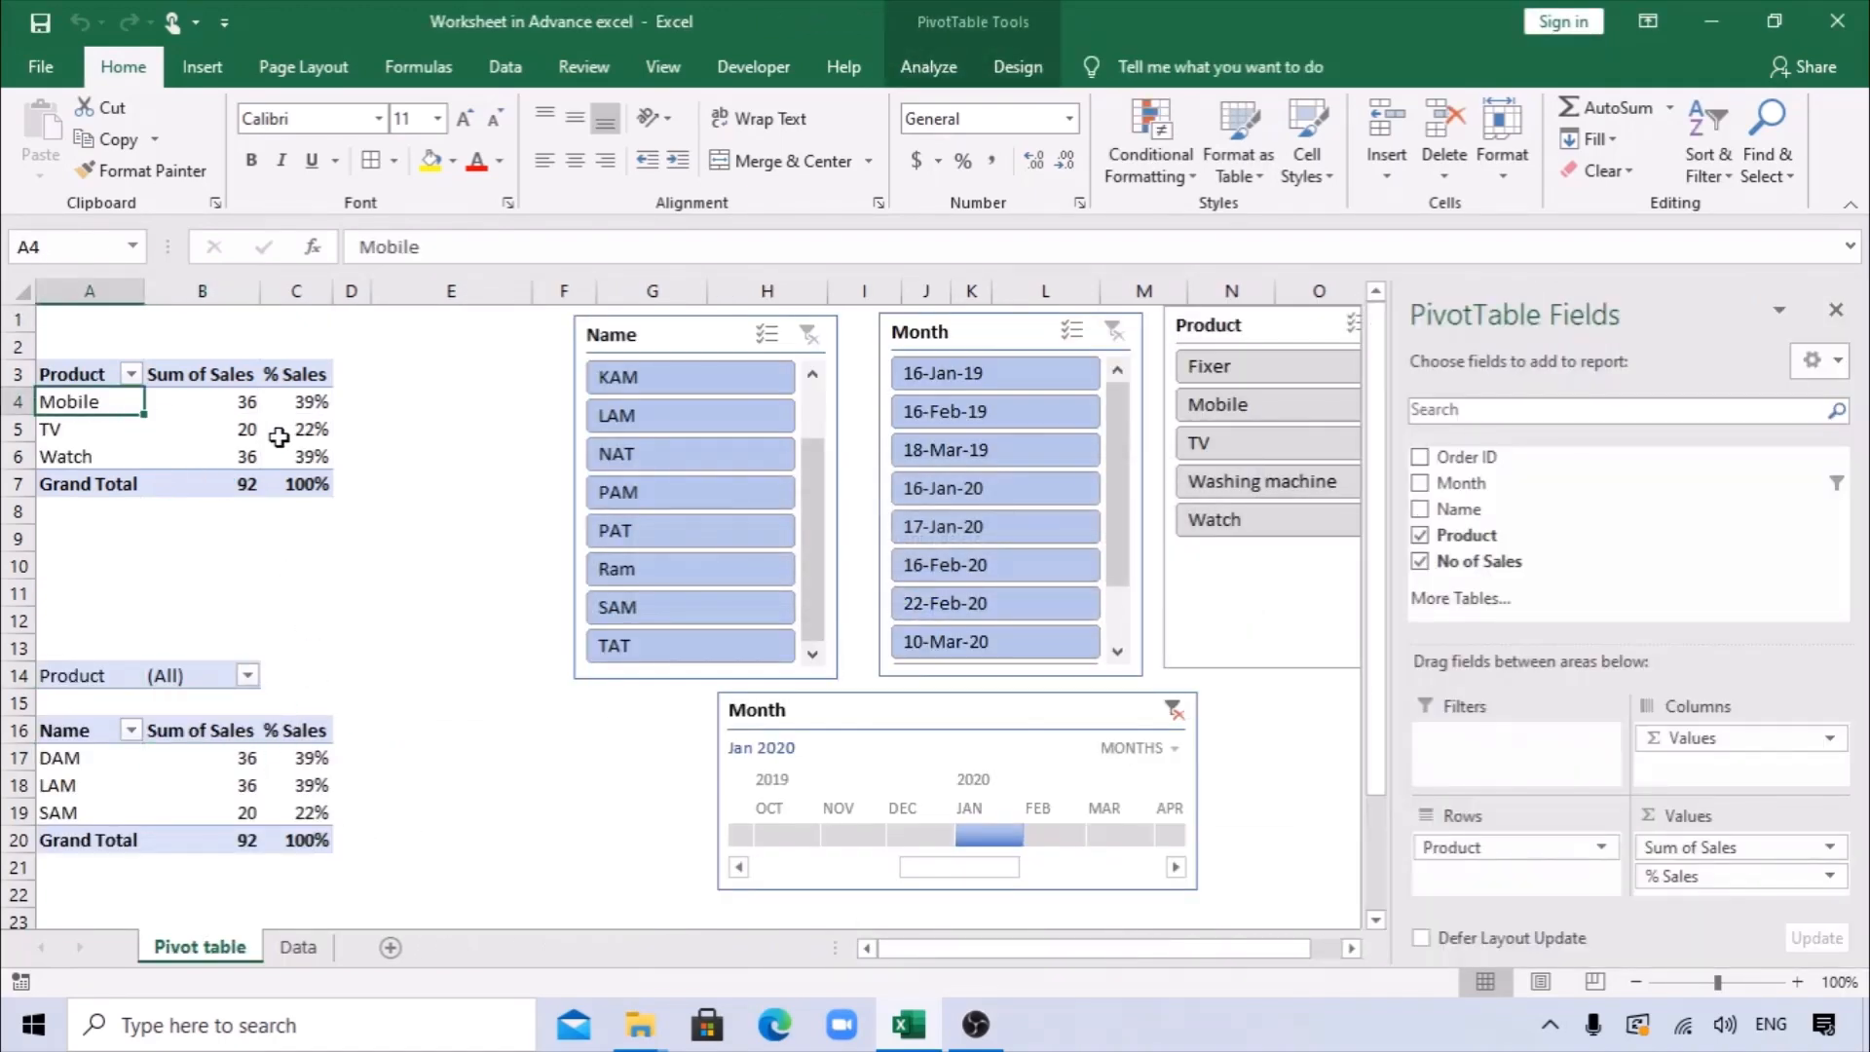
{"action": "mouse_move", "coordinate": [280, 437]}
{"action": "left_click", "coordinate": [217, 71]}
{"action": "left_click", "coordinate": [751, 138]}
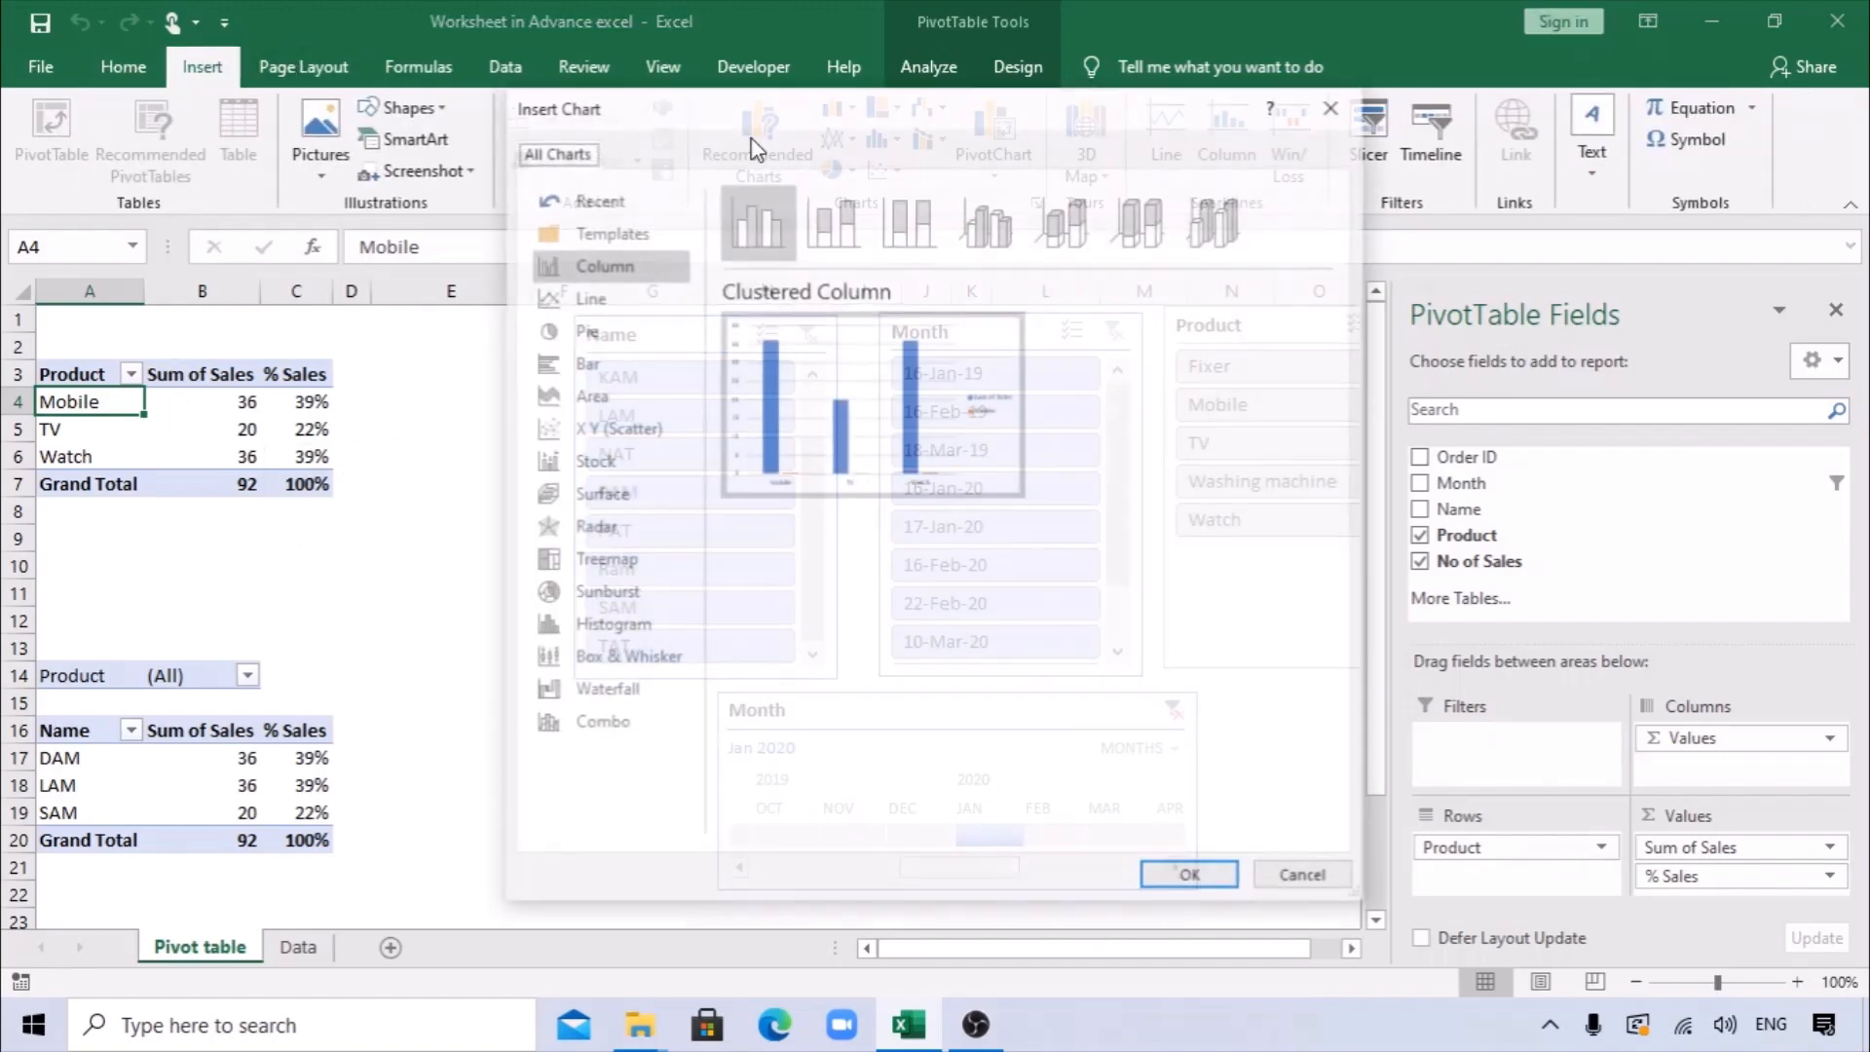
{"action": "left_click_drag", "start_coordinate": [801, 114], "coordinate": [1129, 134]}
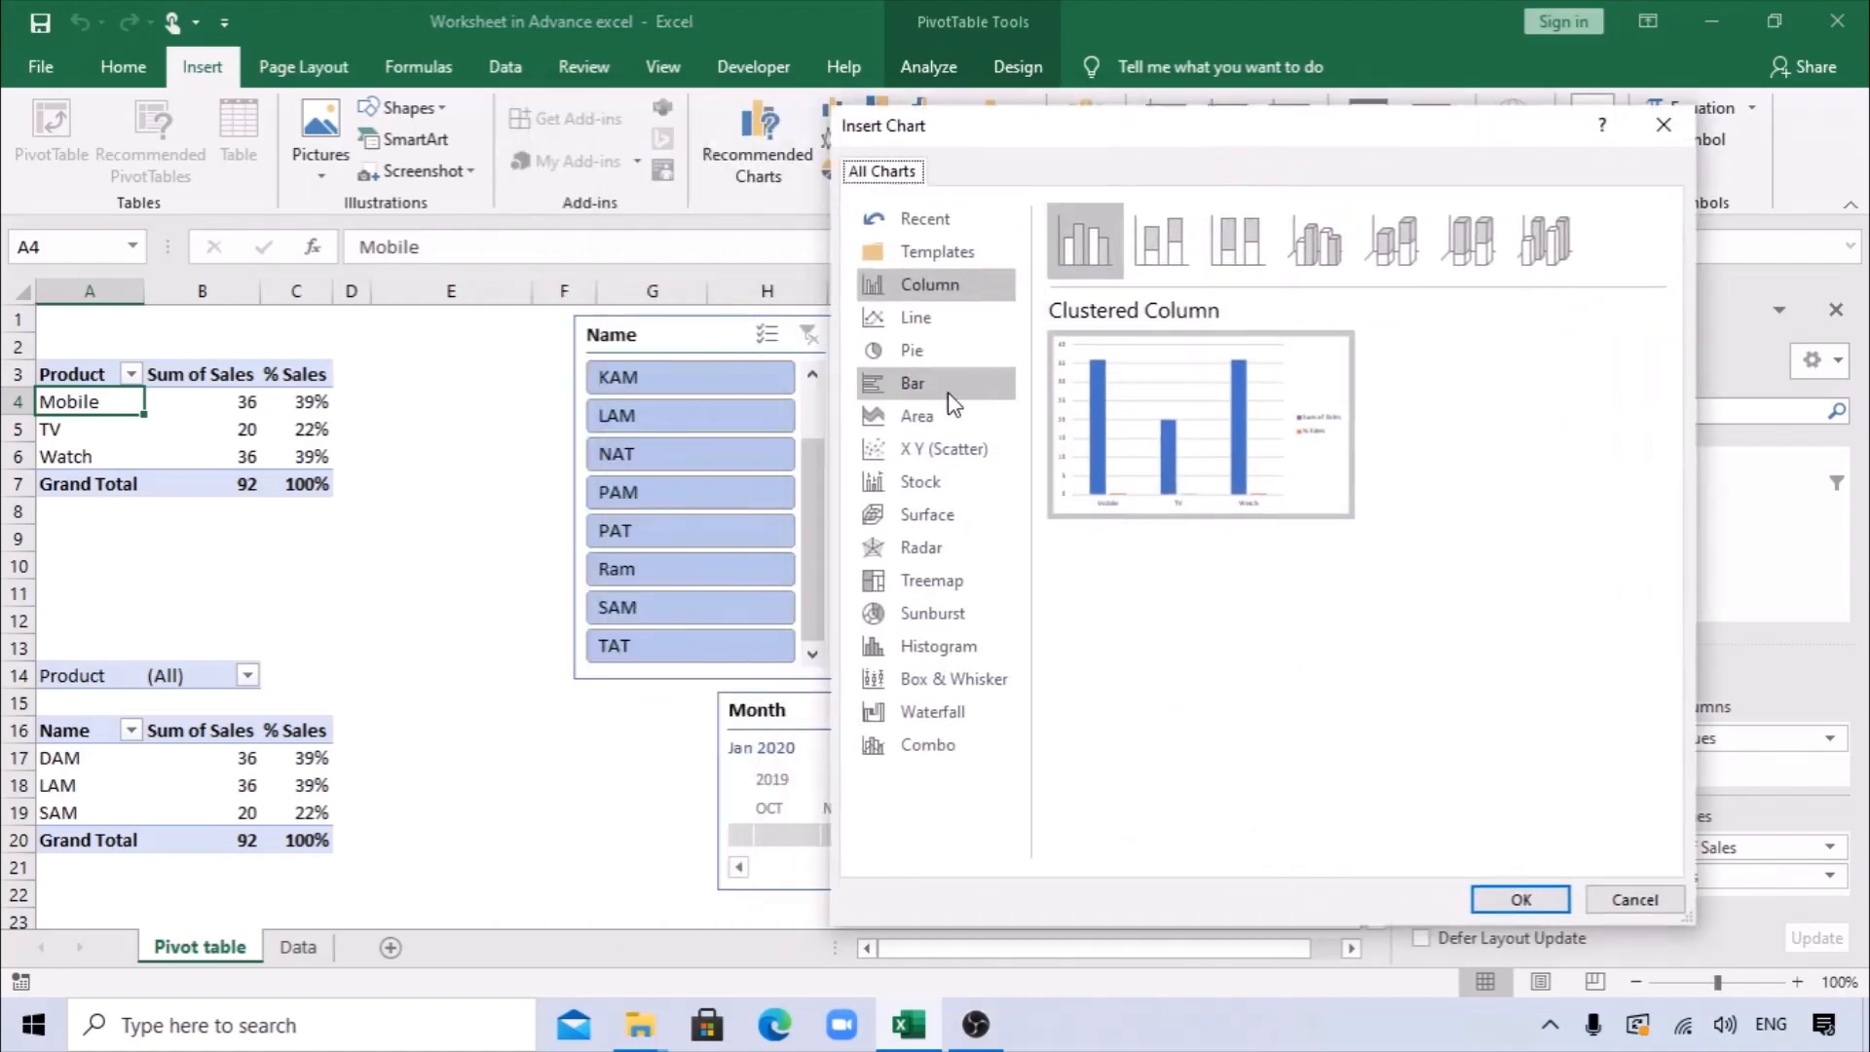
{"action": "left_click", "coordinate": [920, 351]}
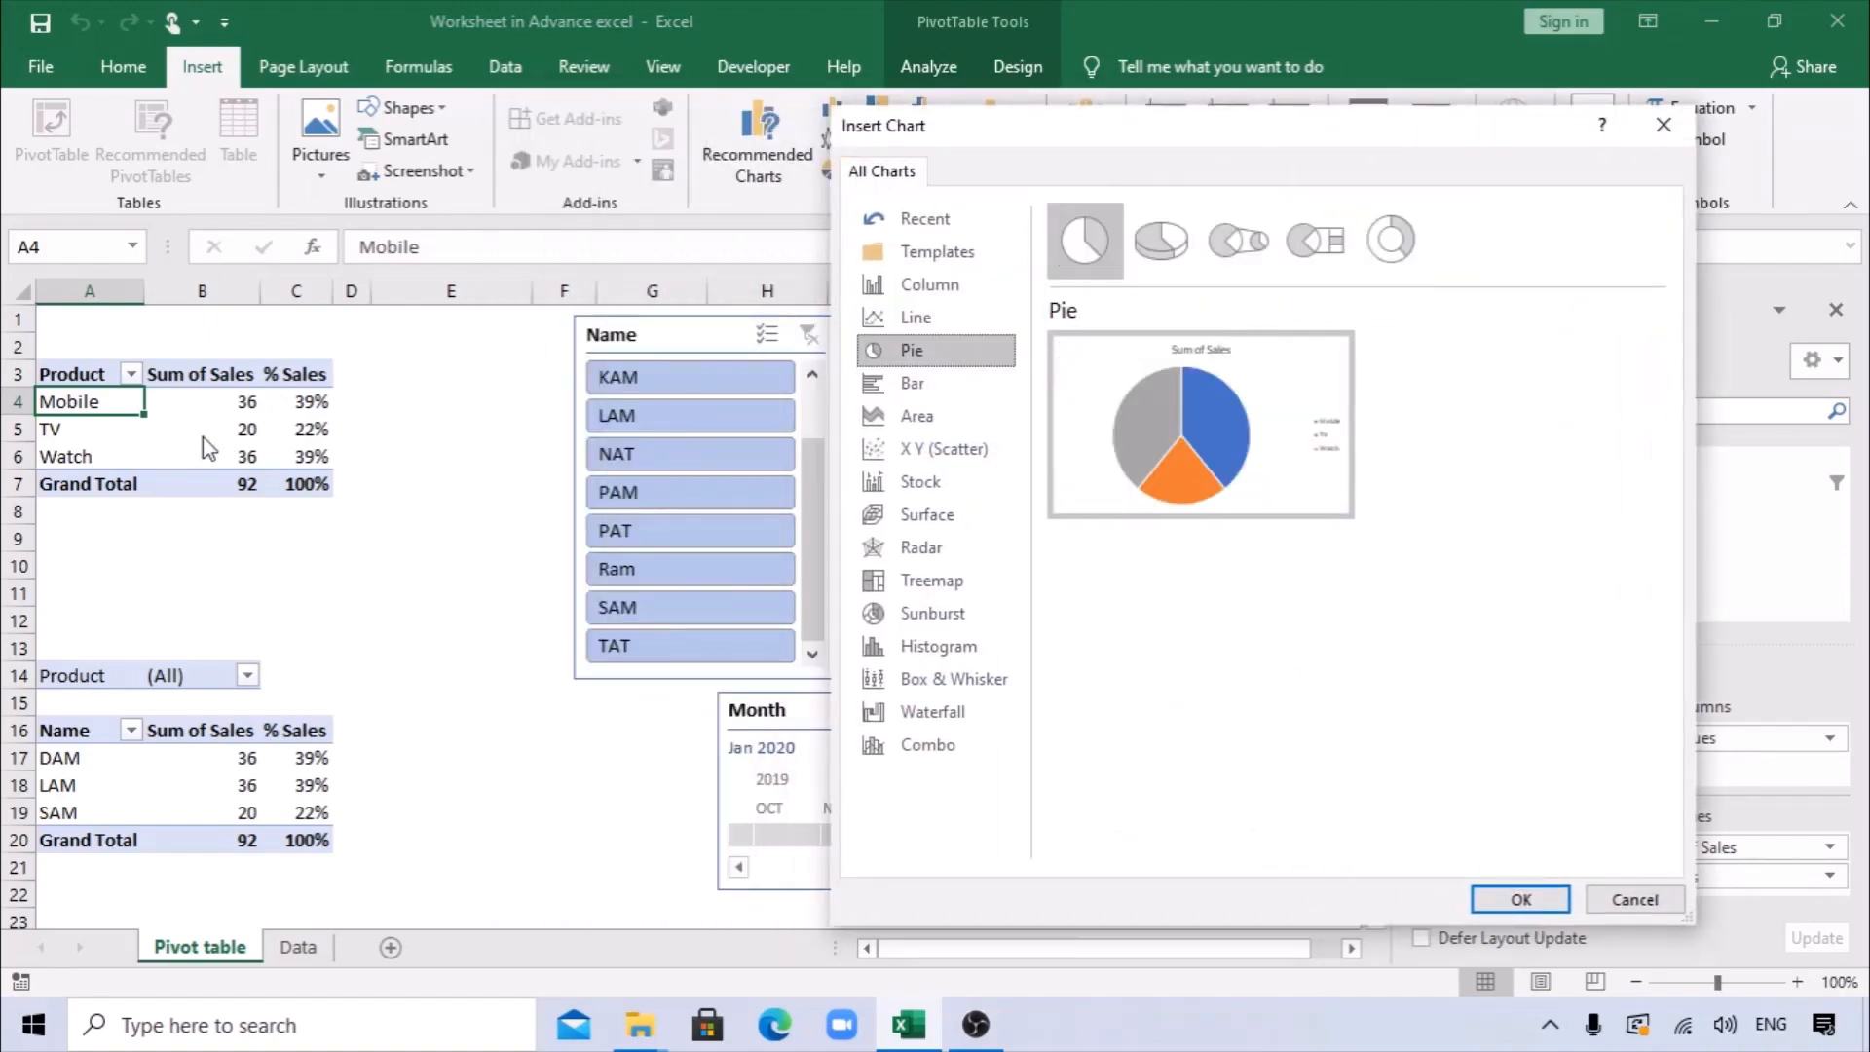
{"action": "mouse_move", "coordinate": [1167, 462]}
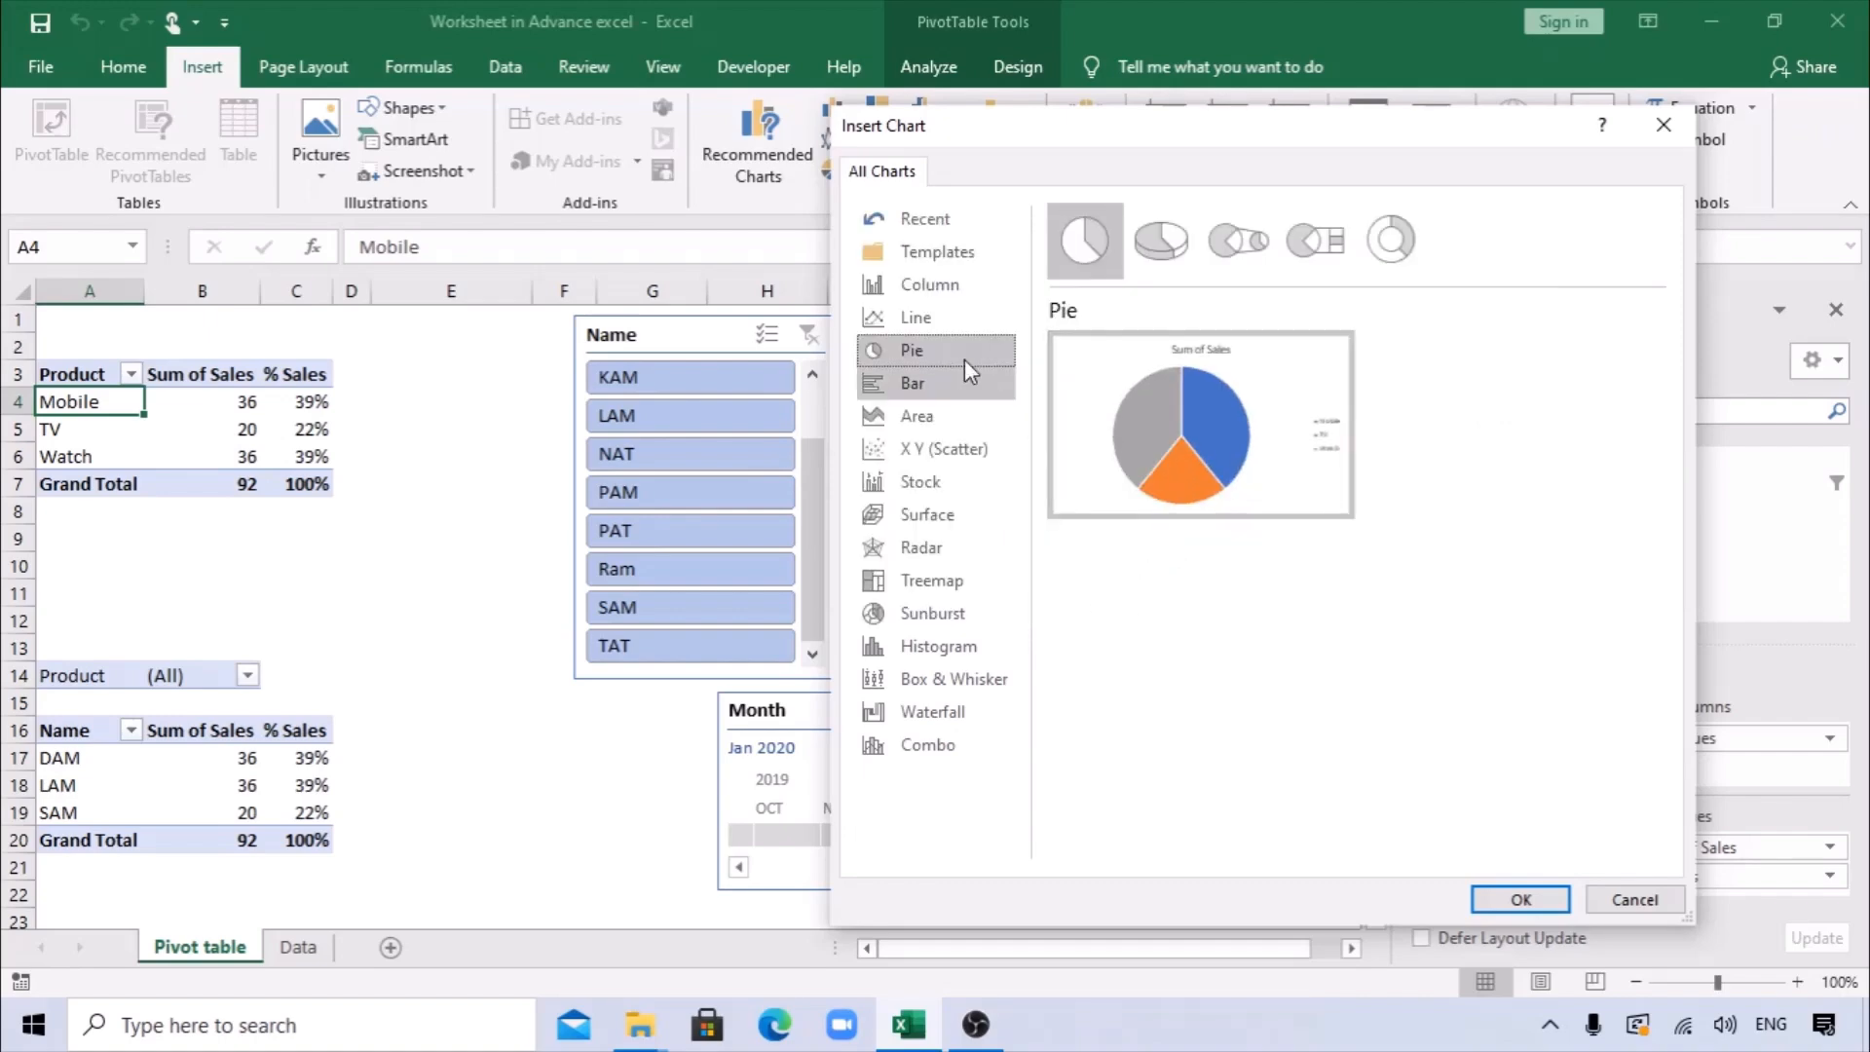
{"action": "left_click", "coordinate": [928, 284]}
{"action": "mouse_move", "coordinate": [1245, 454]}
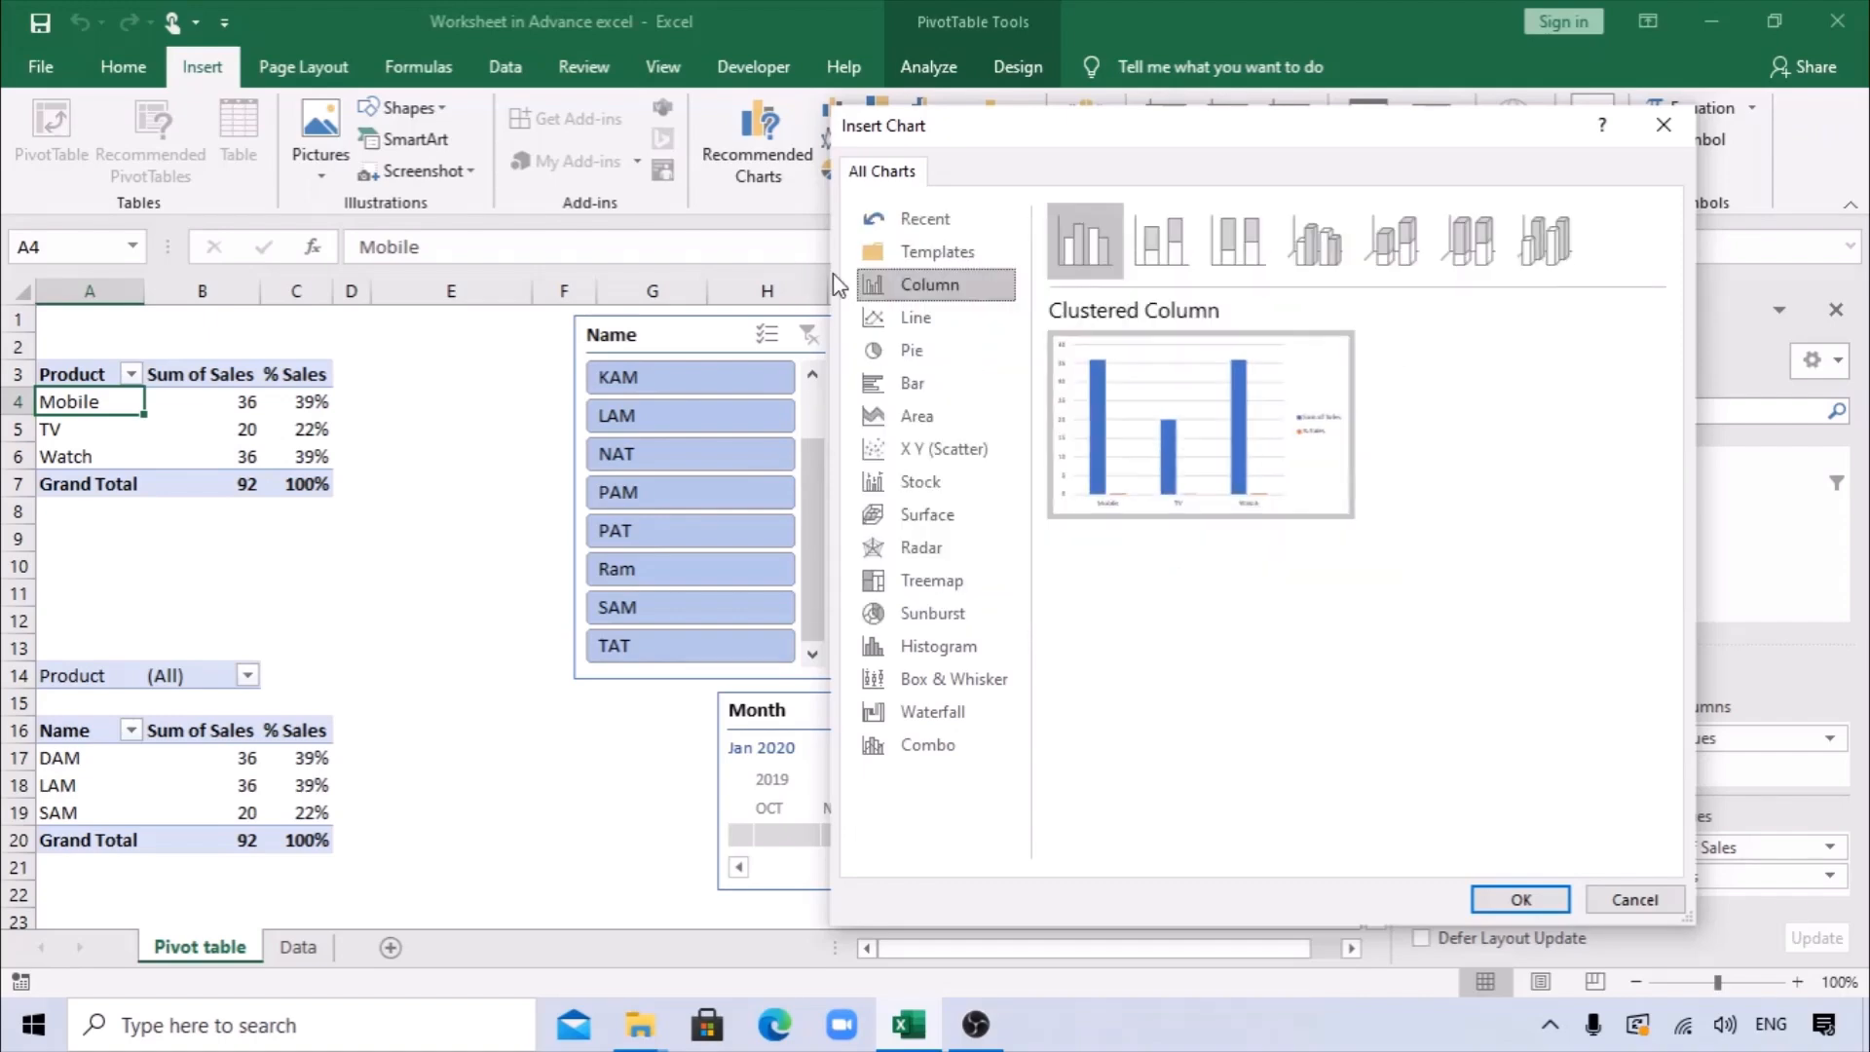
{"action": "left_click", "coordinate": [1518, 899]}
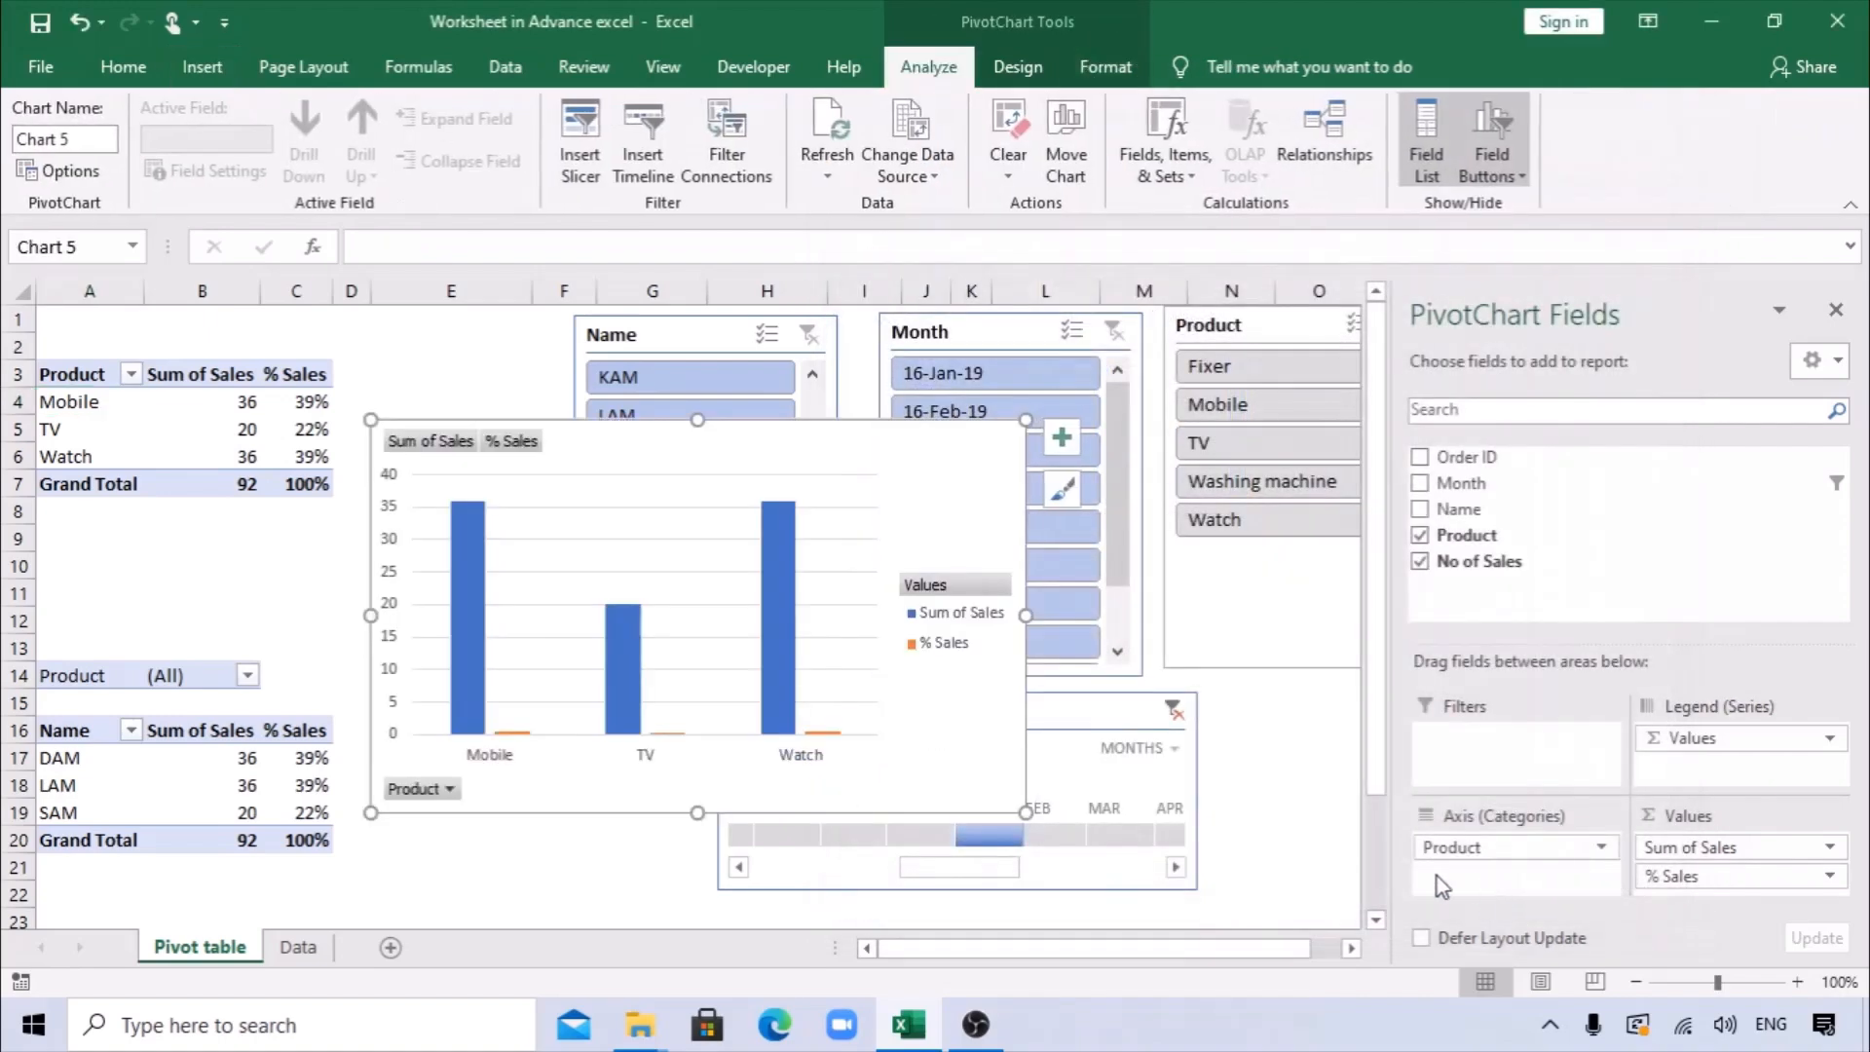
{"action": "scroll", "coordinate": [1022, 793], "scroll_direction": "down", "scroll_amount": 1}
{"action": "left_click", "coordinate": [1836, 310]}
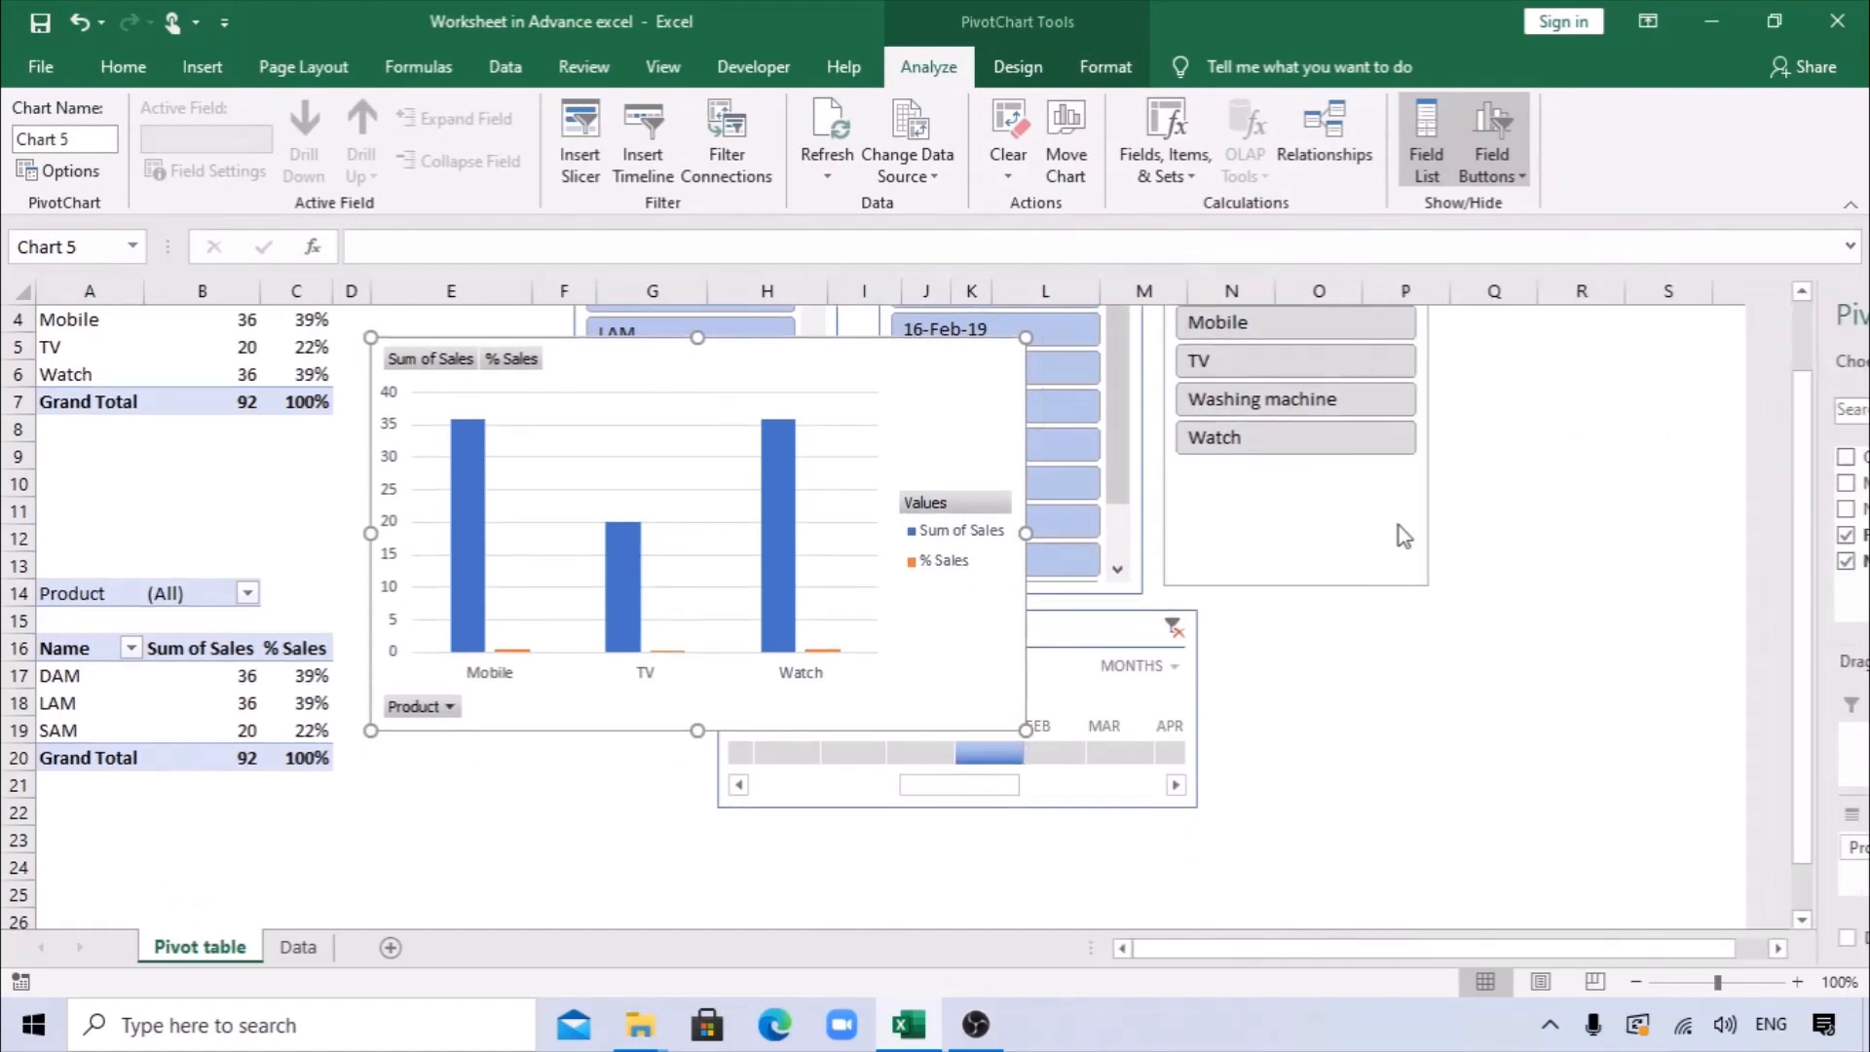
{"action": "scroll", "coordinate": [1402, 531], "scroll_direction": "down", "scroll_amount": 2}
{"action": "left_click", "coordinate": [959, 370]}
{"action": "left_click_drag", "start_coordinate": [959, 370], "coordinate": [966, 521]}
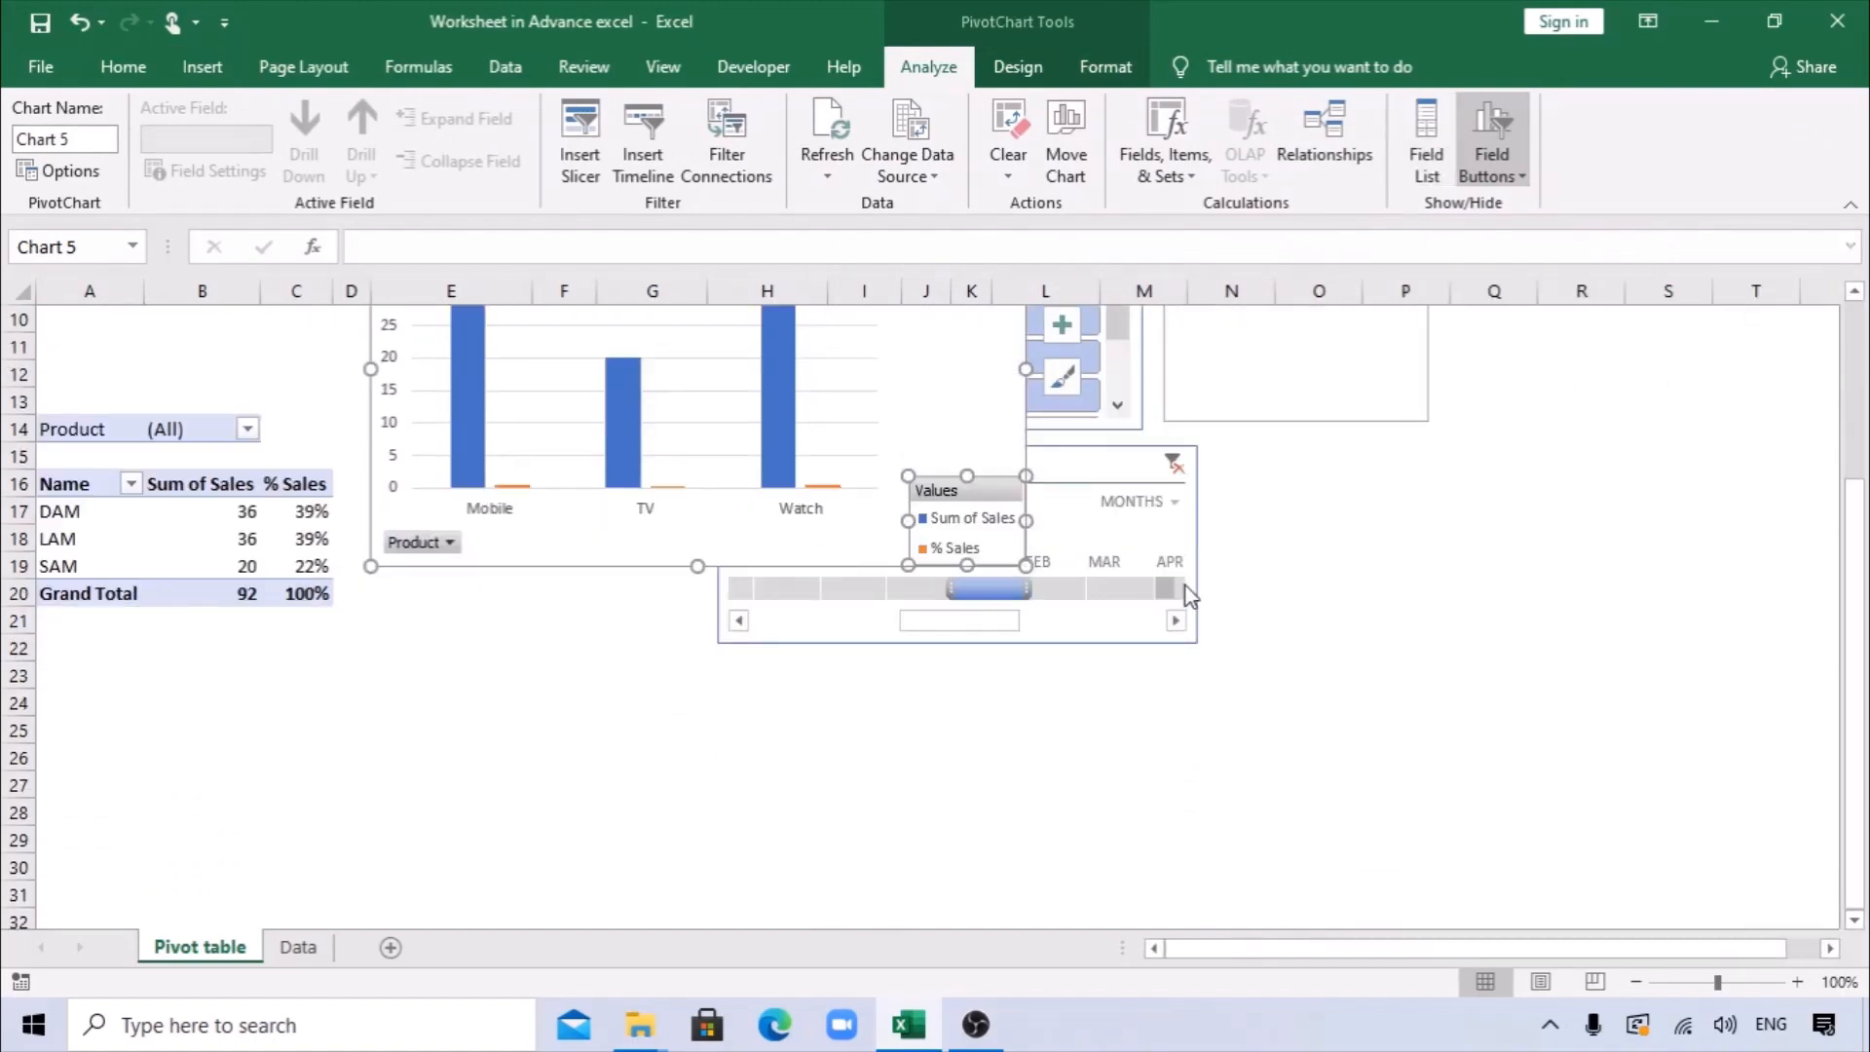
{"action": "key", "text": "ctrl+z"}
{"action": "scroll", "coordinate": [955, 563], "scroll_direction": "up", "scroll_amount": 2}
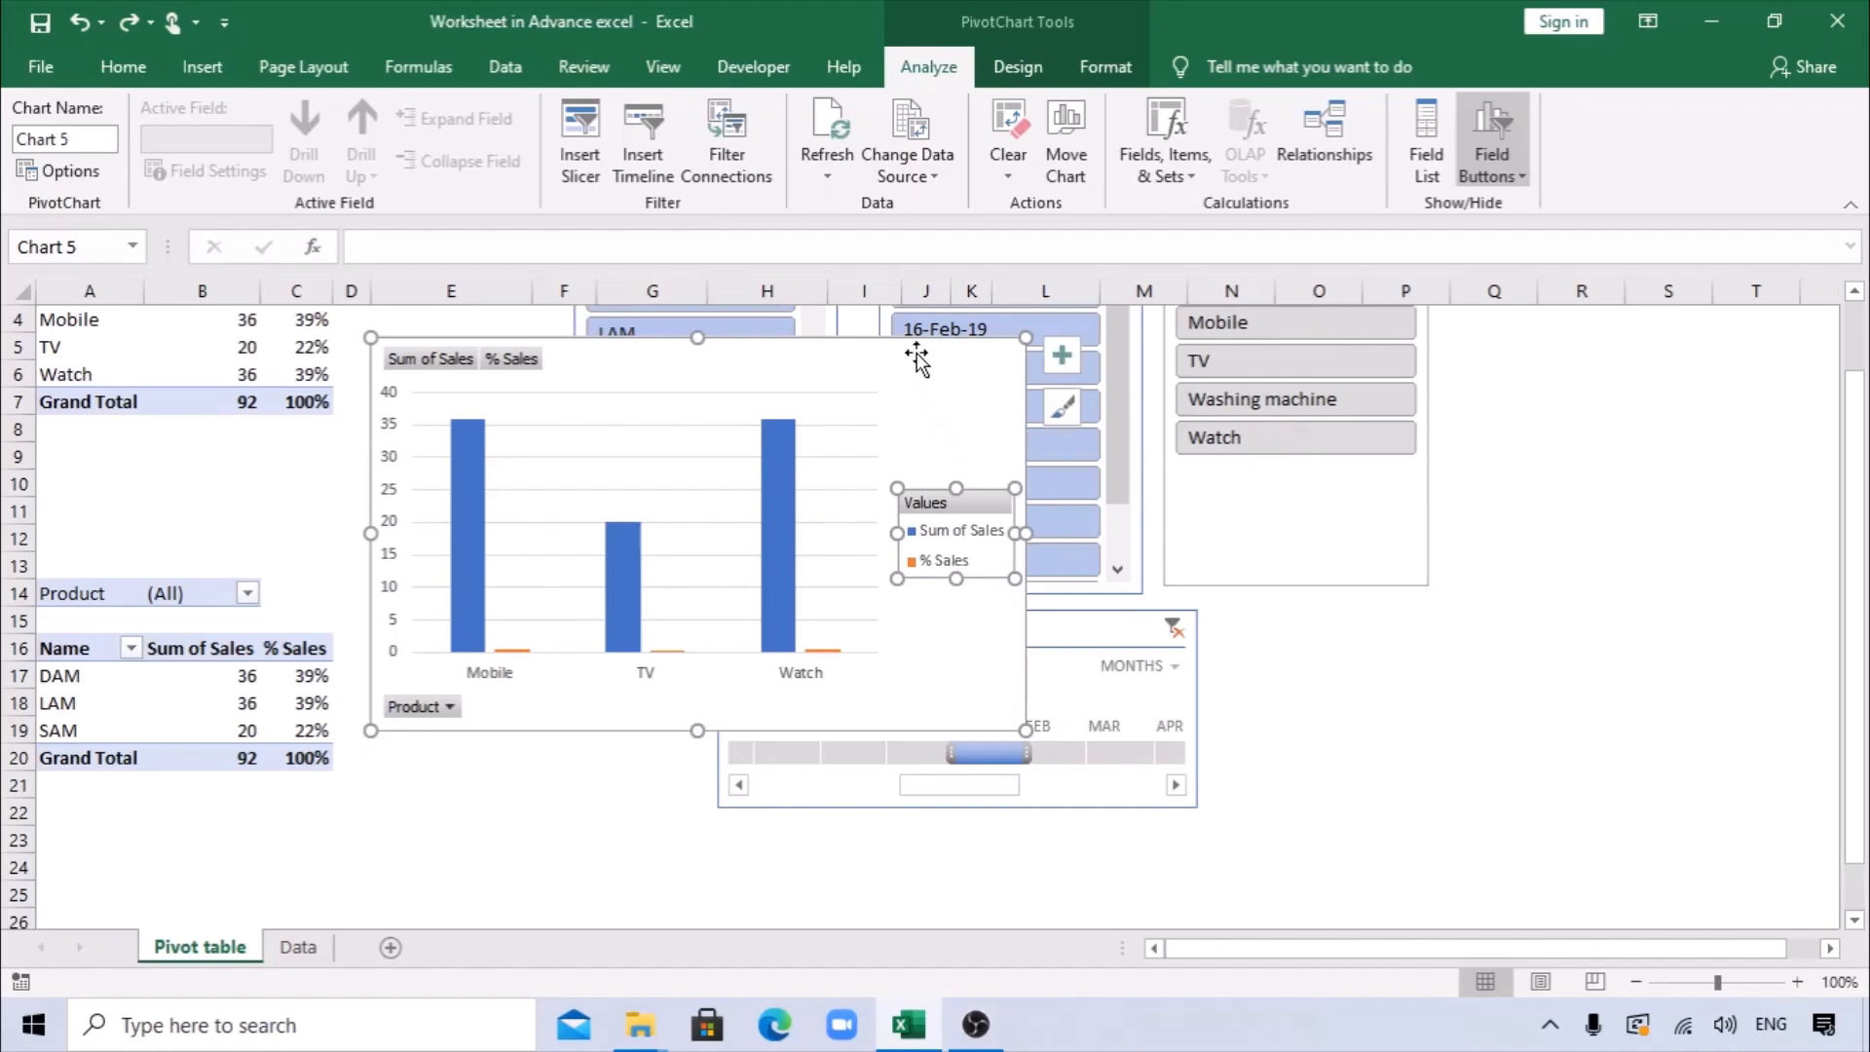
Move the column chart below the Month timeline and shrink it to a smaller, compact size.
{"action": "left_click_drag", "start_coordinate": [918, 354], "coordinate": [1010, 806]}
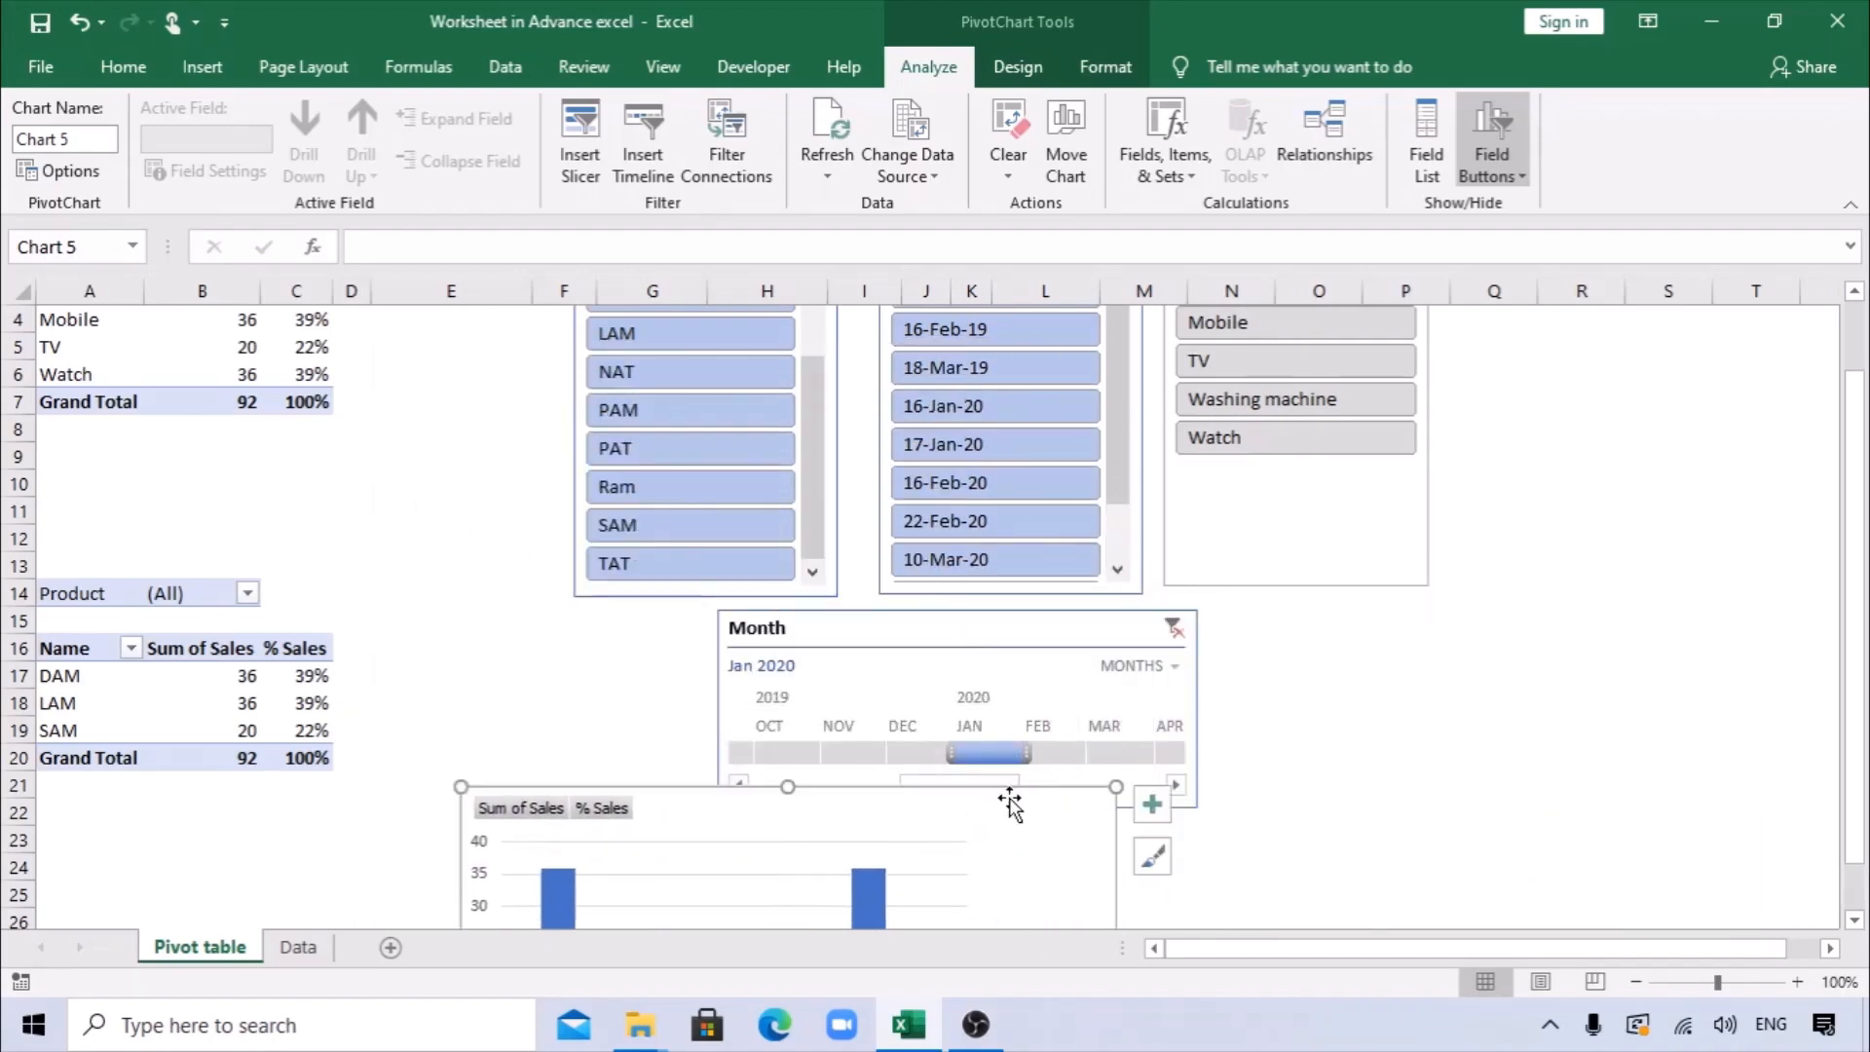
{"action": "scroll", "coordinate": [1003, 784], "scroll_direction": "down", "scroll_amount": 2}
{"action": "left_click_drag", "start_coordinate": [997, 647], "coordinate": [1090, 689]}
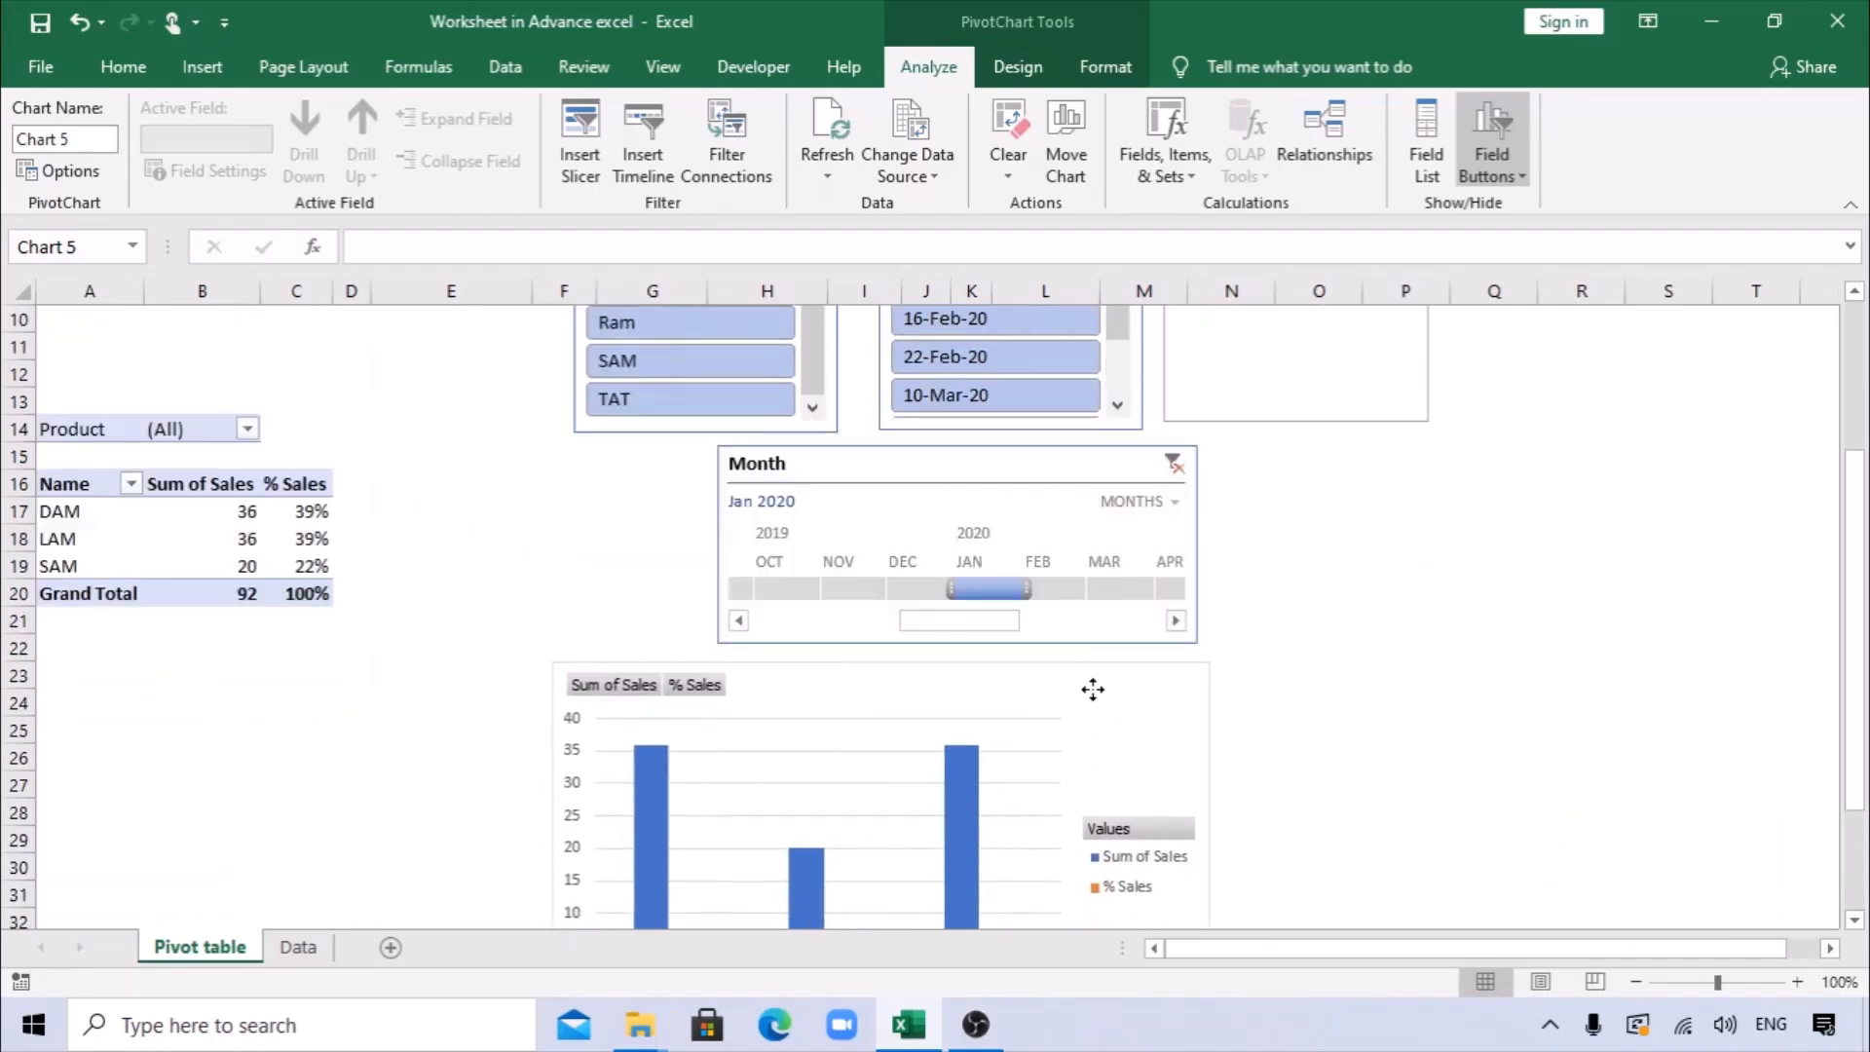
{"action": "scroll", "coordinate": [1140, 748], "scroll_direction": "down", "scroll_amount": 2}
{"action": "scroll", "coordinate": [1140, 779], "scroll_direction": "down", "scroll_amount": 3}
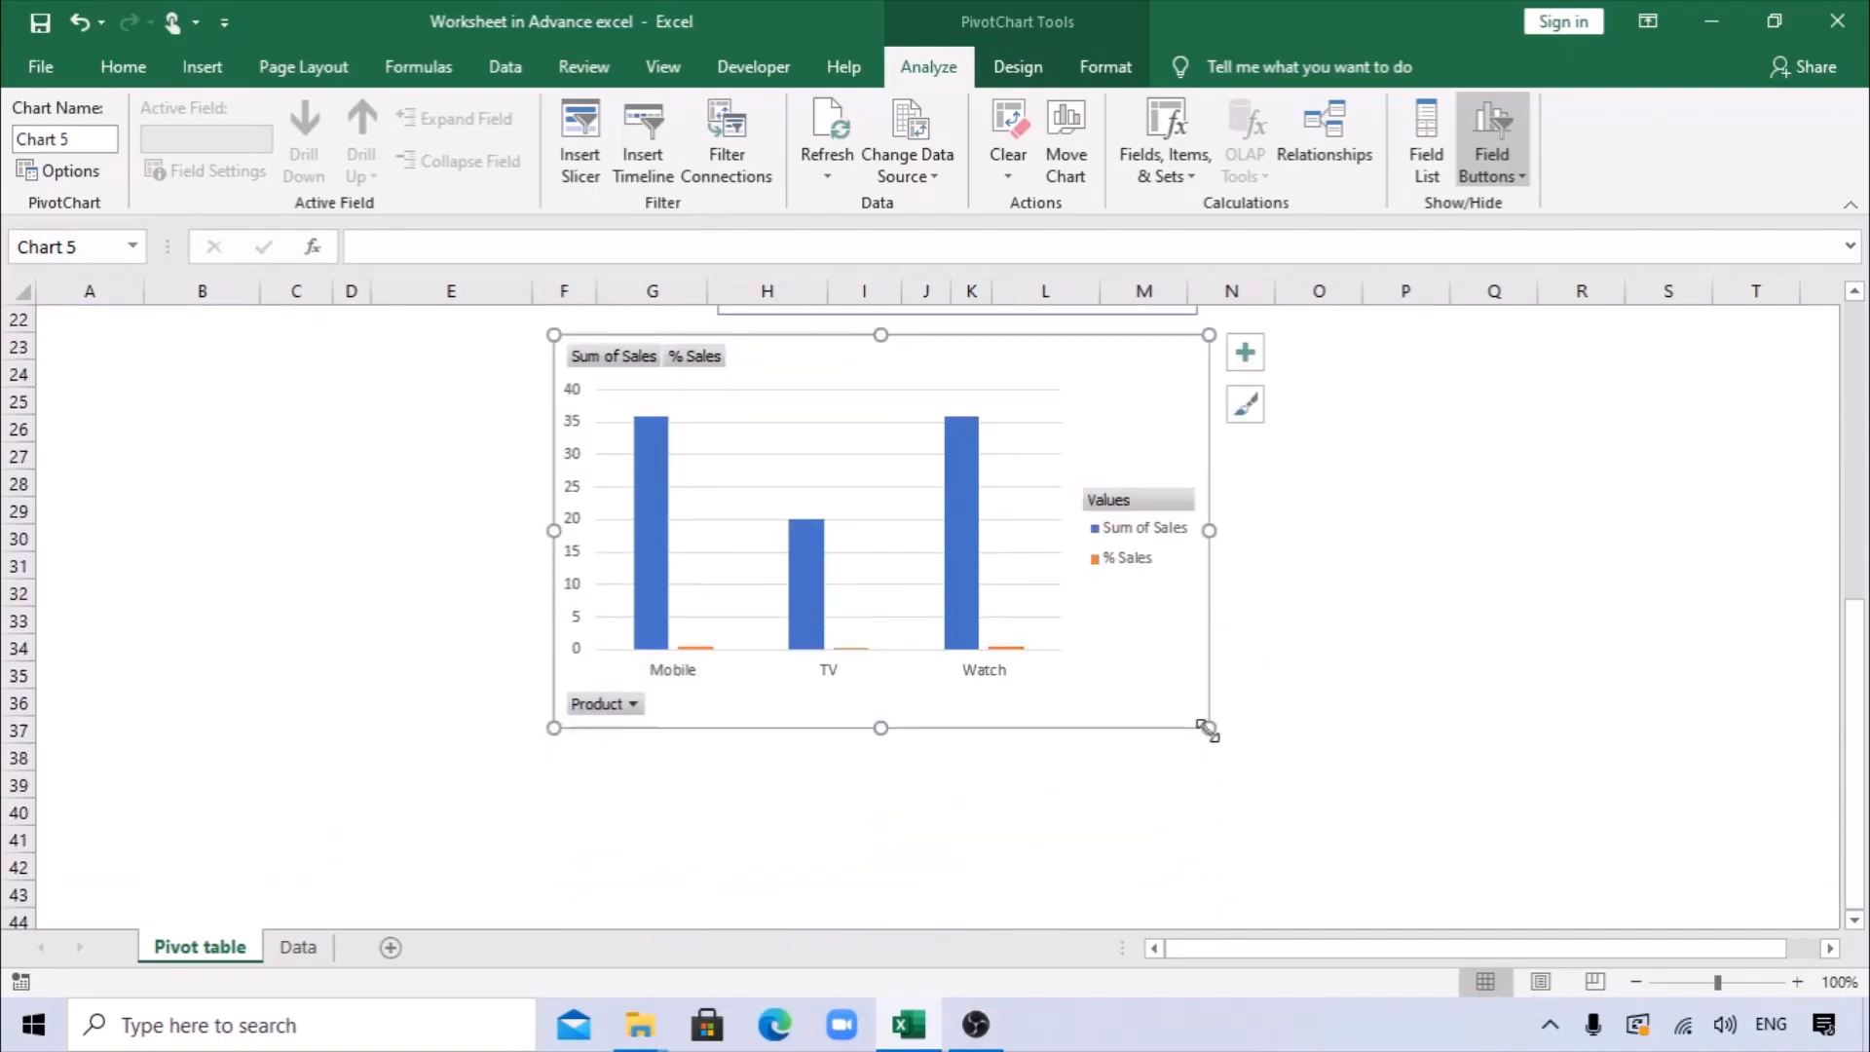
{"action": "left_click_drag", "start_coordinate": [1207, 726], "coordinate": [1035, 604]}
Move the chart up beside the Product slicer so it sits at the end of the slicer row.
{"action": "scroll", "coordinate": [1294, 655], "scroll_direction": "up", "scroll_amount": 5}
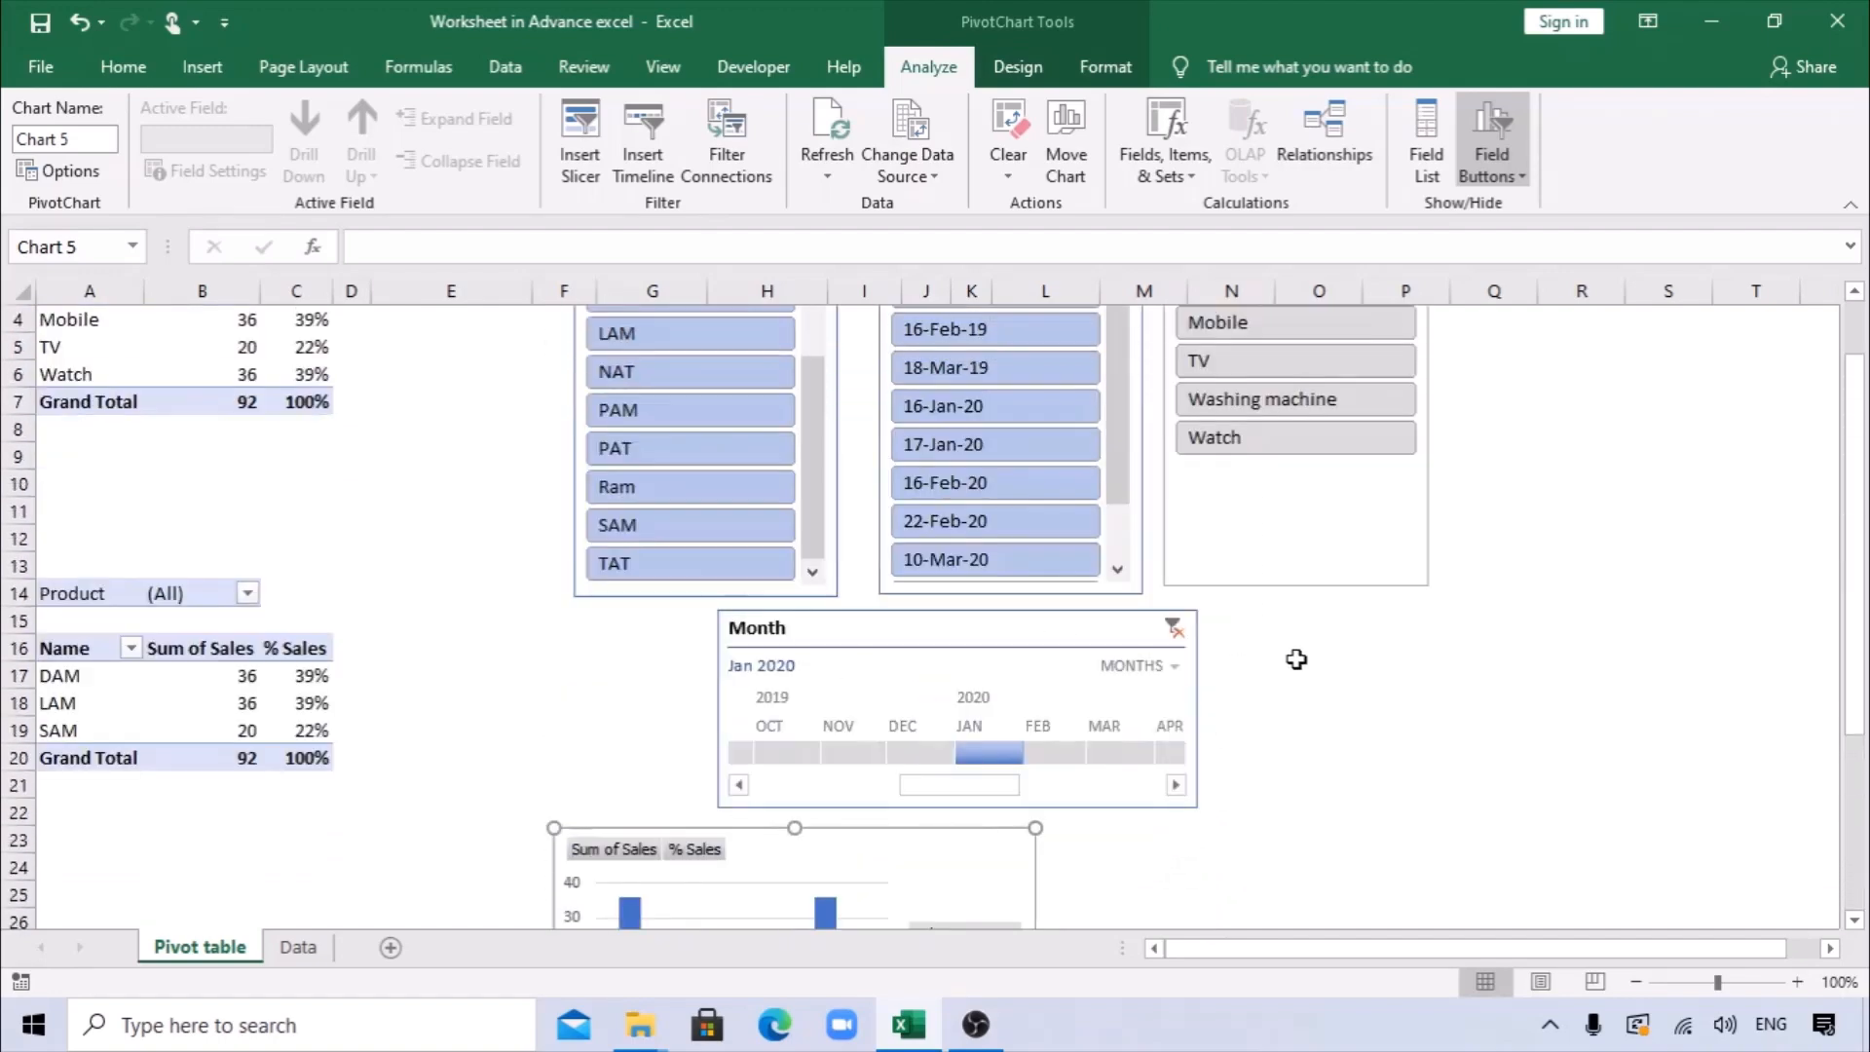
{"action": "scroll", "coordinate": [1294, 656], "scroll_direction": "down", "scroll_amount": 2}
{"action": "scroll", "coordinate": [1306, 710], "scroll_direction": "up", "scroll_amount": 4}
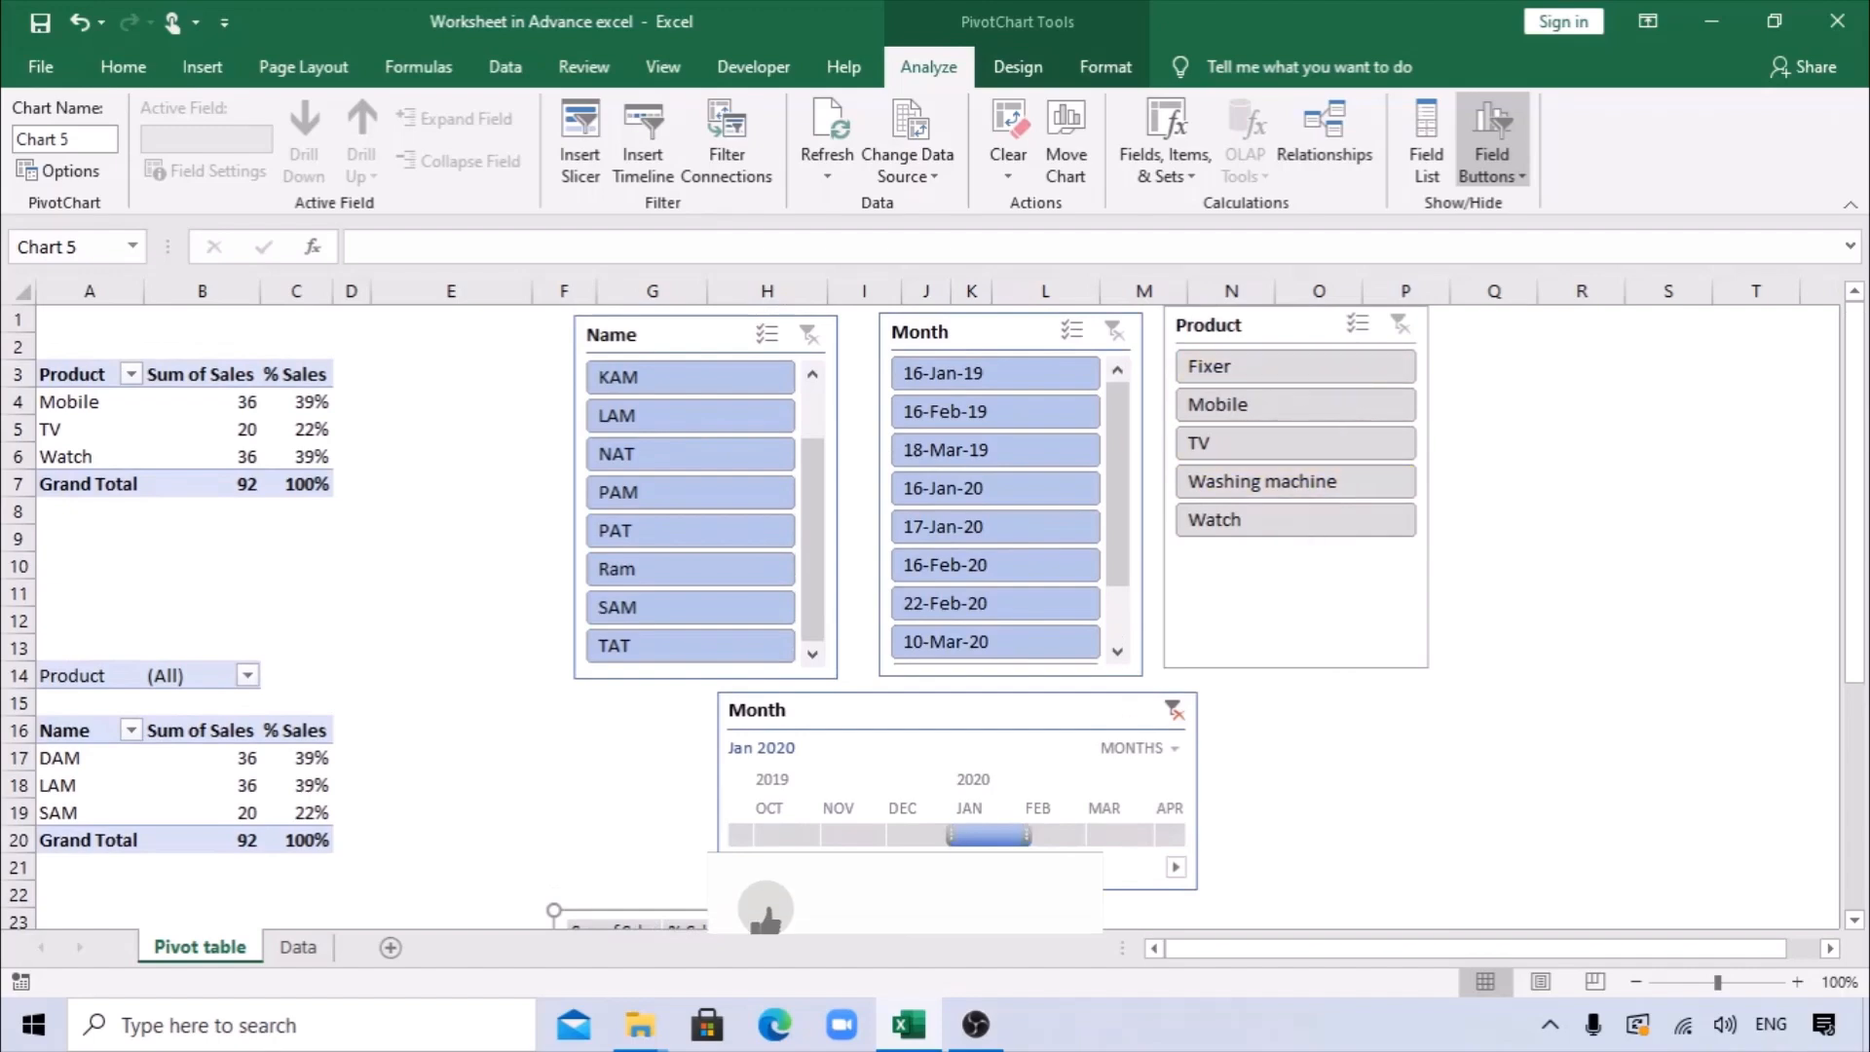
{"action": "left_click_drag", "start_coordinate": [925, 936], "coordinate": [1796, 363]}
Shift the Name, Month and Product slicers and the chart slightly up and towards the pivot tables, keeping them in one row.
{"action": "left_click_drag", "start_coordinate": [717, 347], "coordinate": [669, 338]}
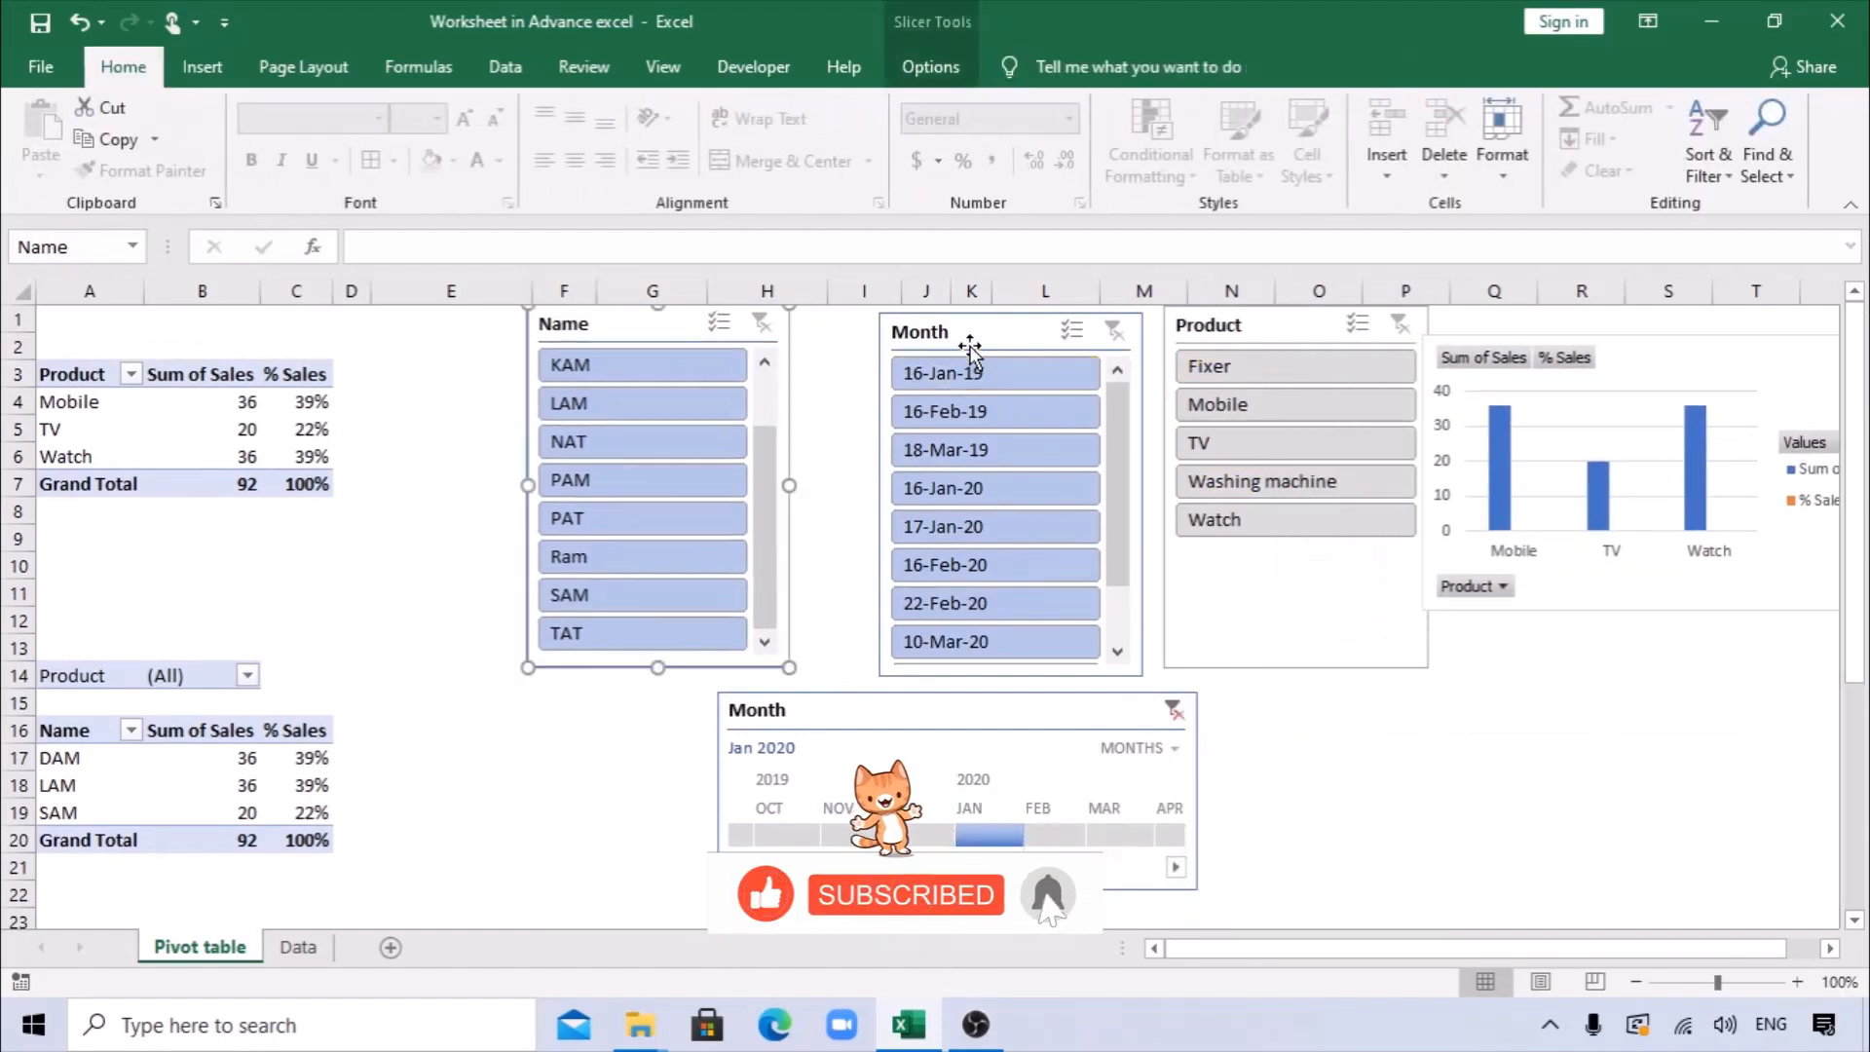
{"action": "left_click_drag", "start_coordinate": [970, 337], "coordinate": [914, 331]}
{"action": "left_click_drag", "start_coordinate": [1230, 338], "coordinate": [1174, 323]}
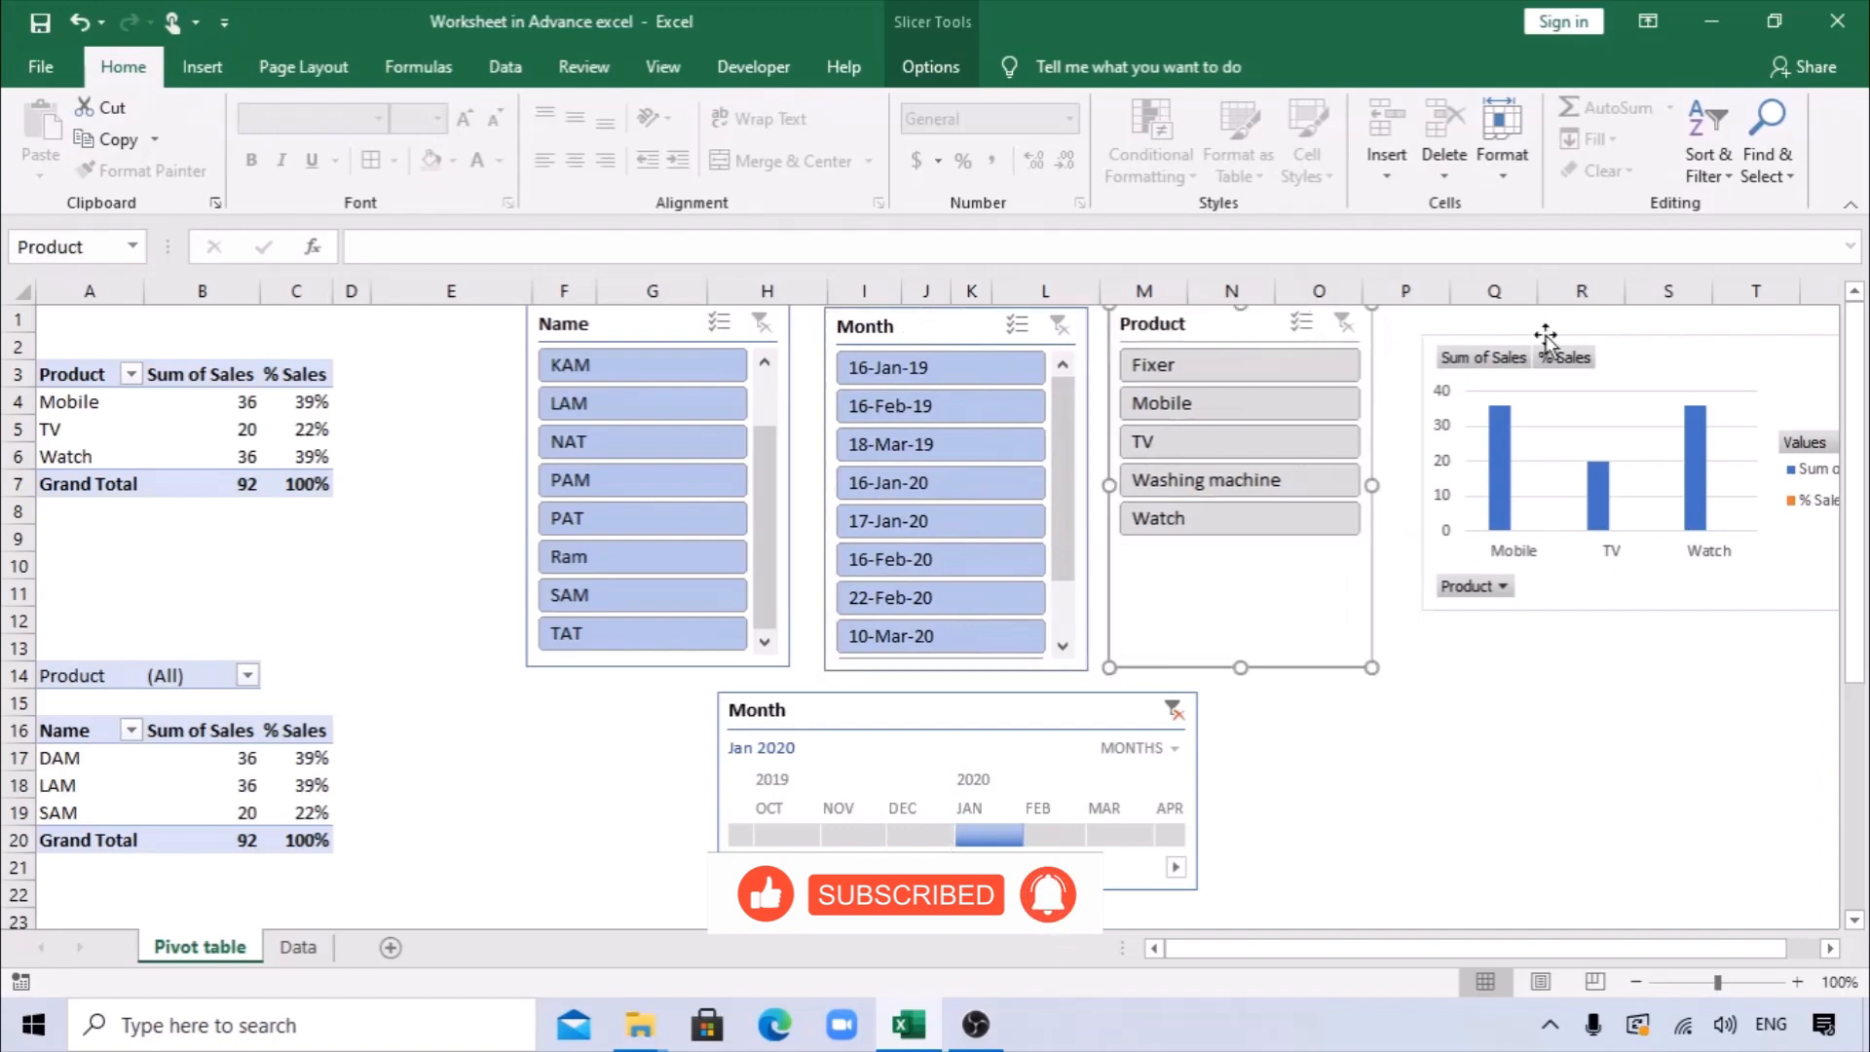
{"action": "left_click", "coordinate": [1639, 350]}
{"action": "left_click_drag", "start_coordinate": [1638, 351], "coordinate": [1585, 332]}
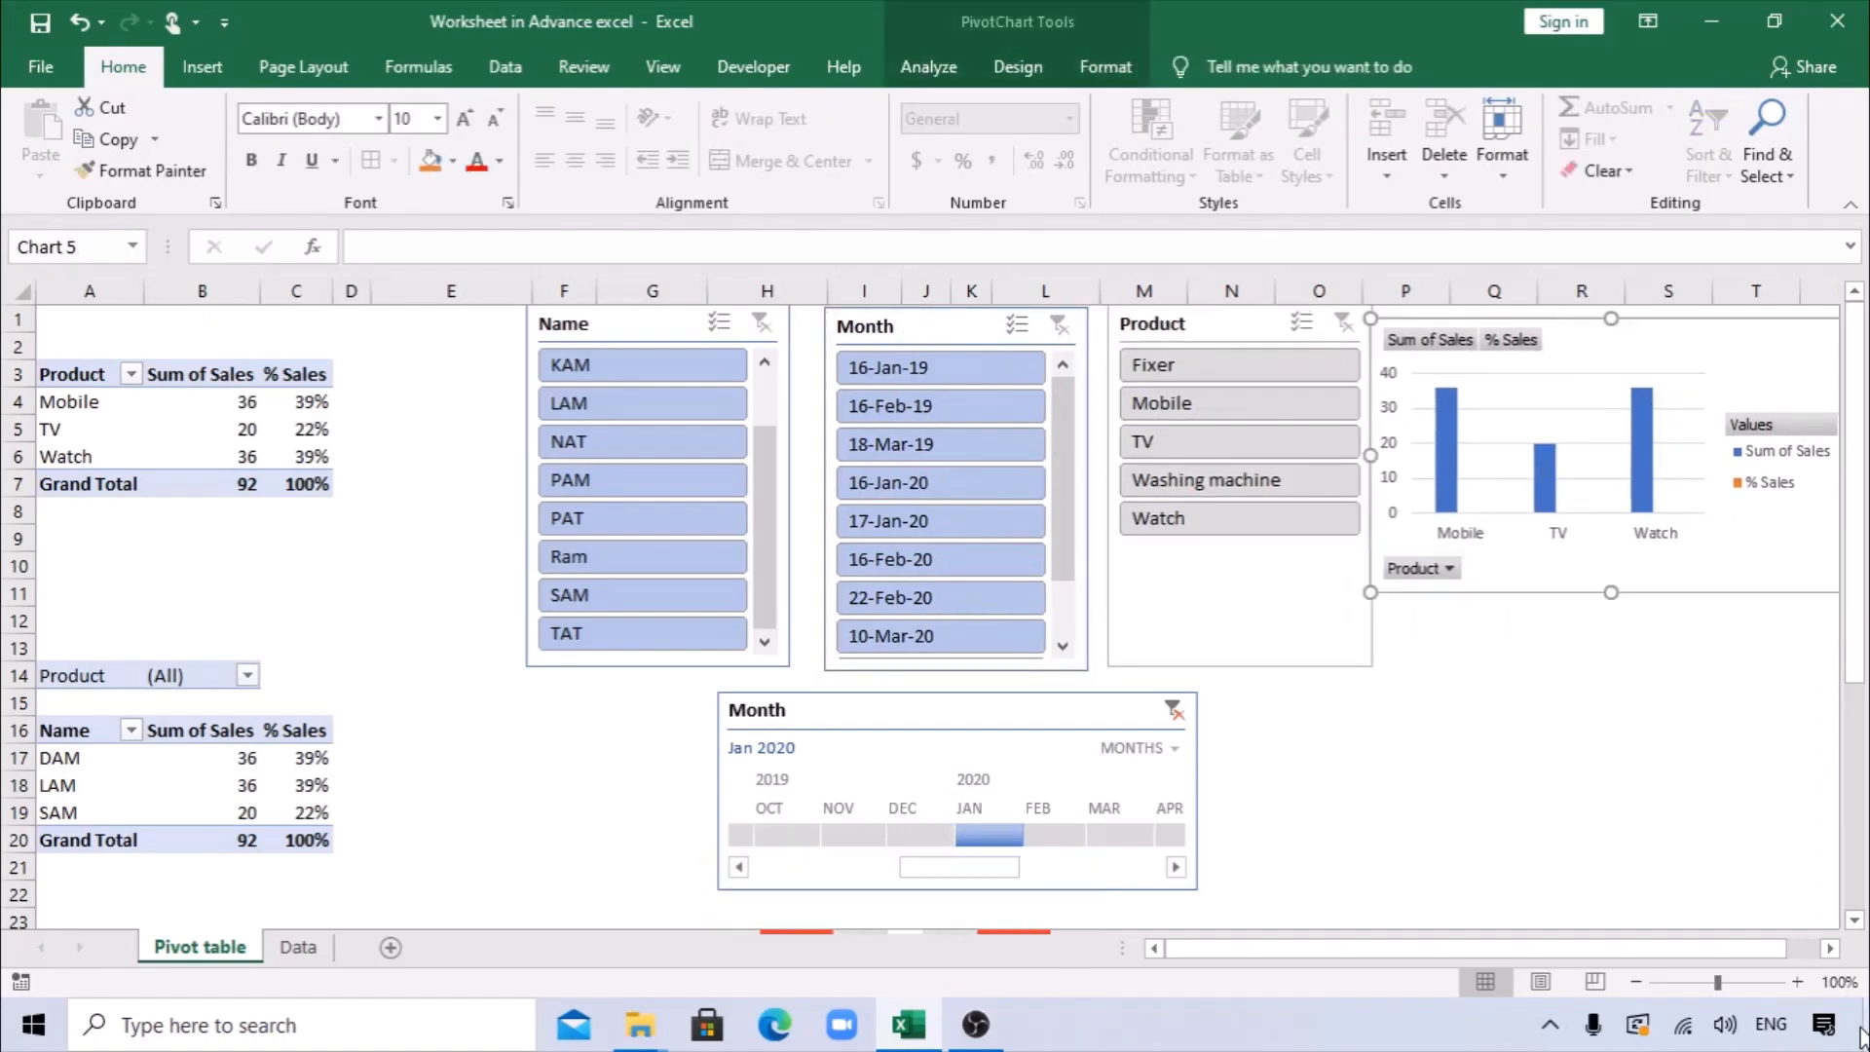
Apply the chart style with a grey gradient background, white data labels and uppercase category names to the column chart.
{"action": "left_click", "coordinate": [1830, 948]}
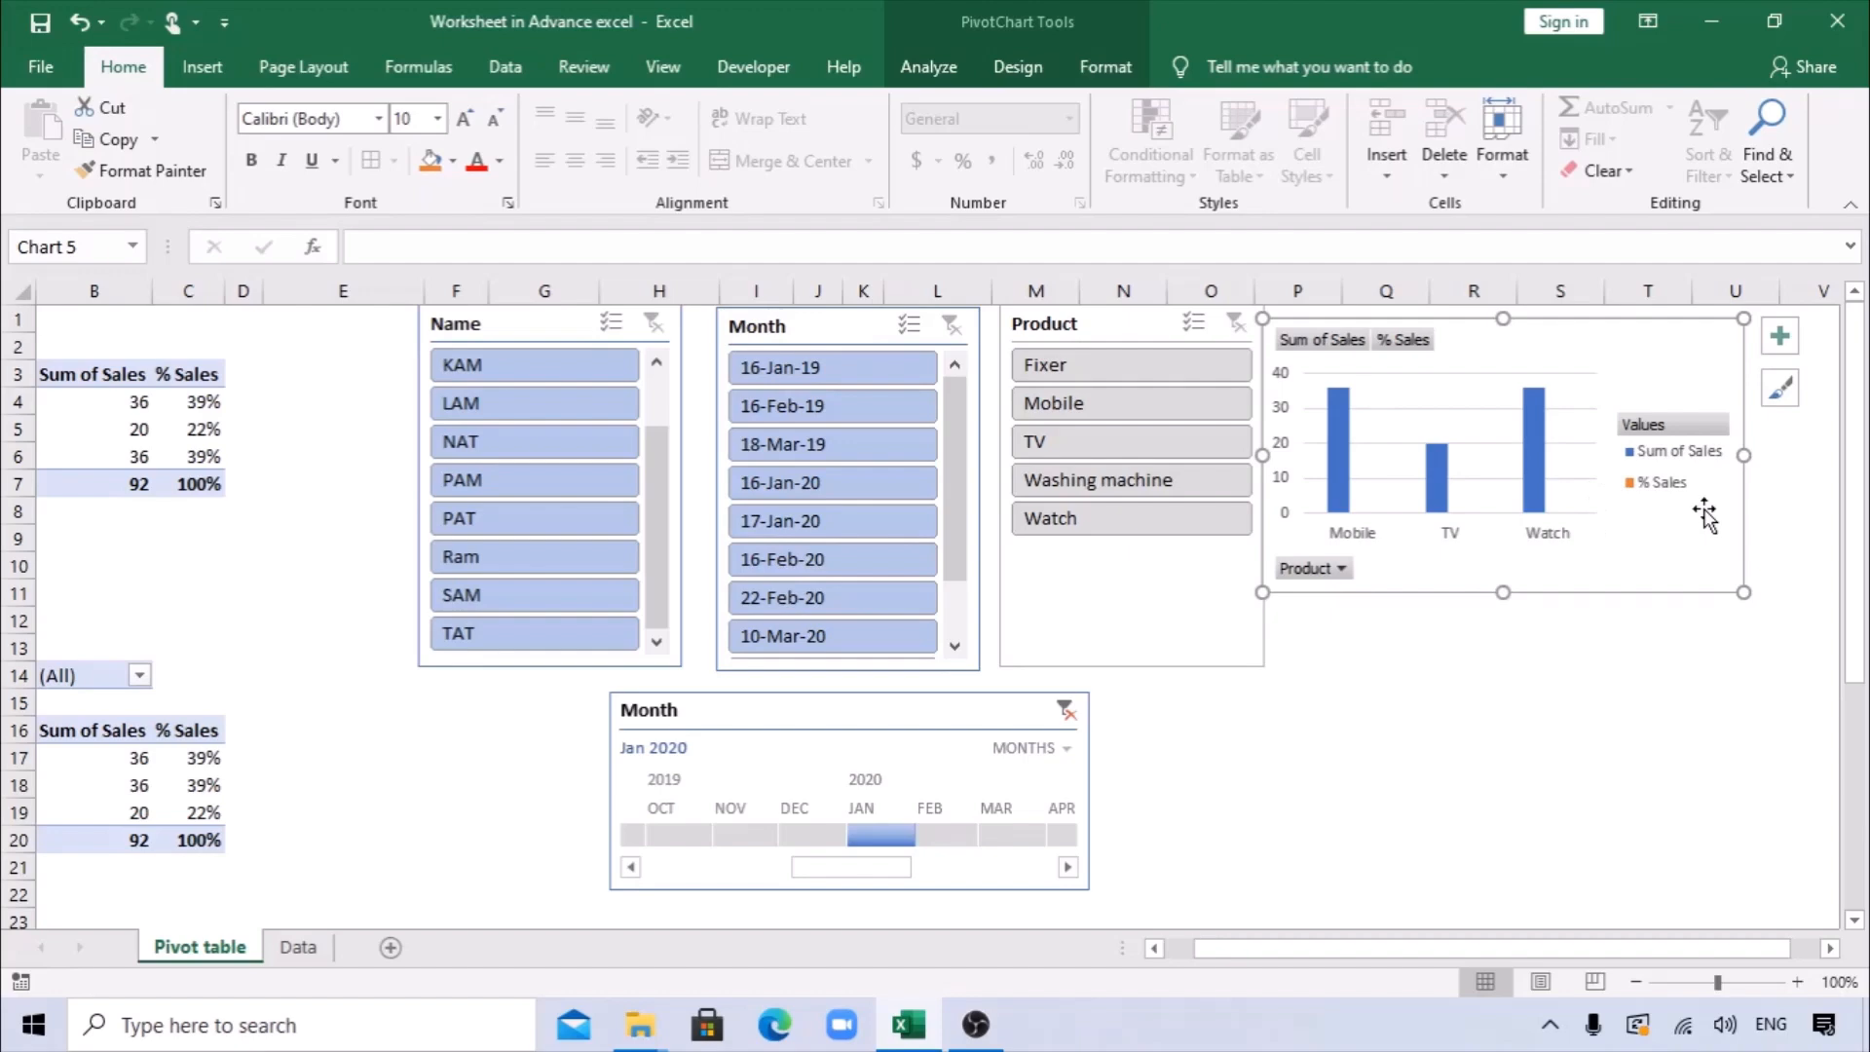
{"action": "left_click", "coordinate": [1090, 73]}
{"action": "left_click", "coordinate": [1003, 73]}
{"action": "left_click", "coordinate": [652, 156]}
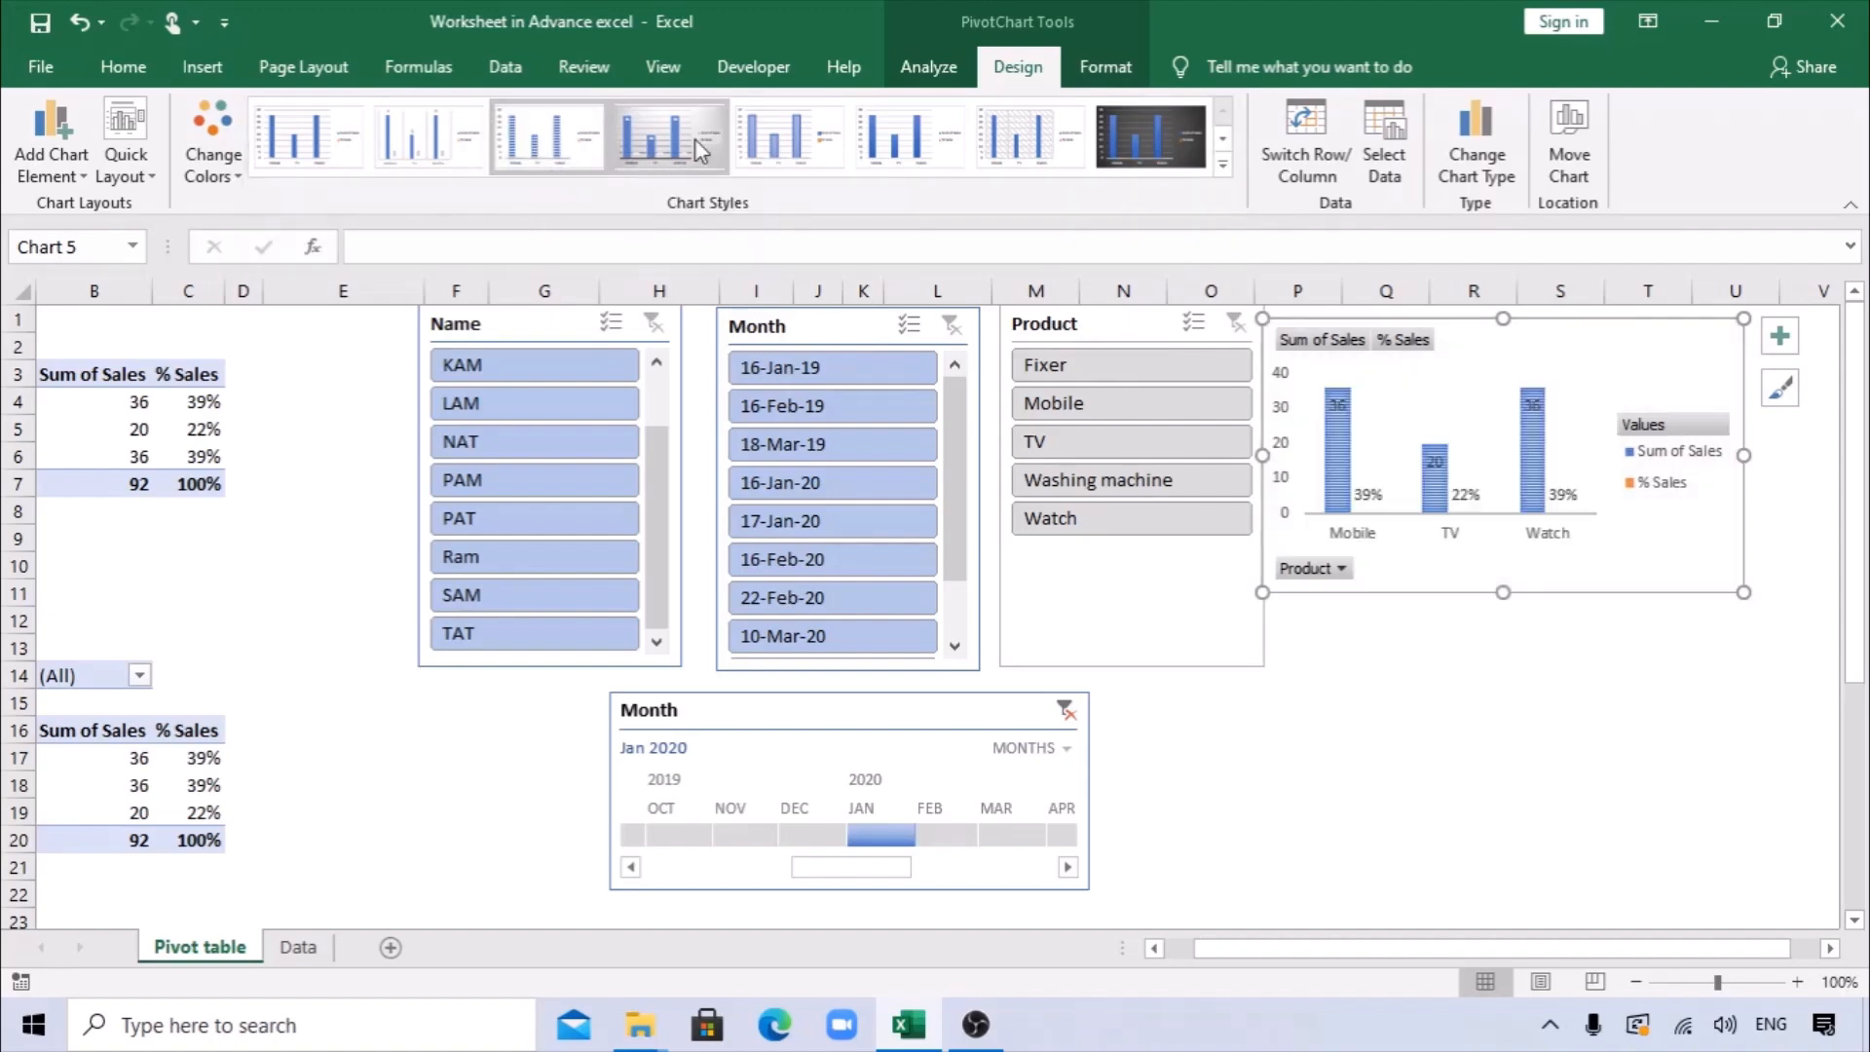
{"action": "left_click", "coordinate": [1568, 728]}
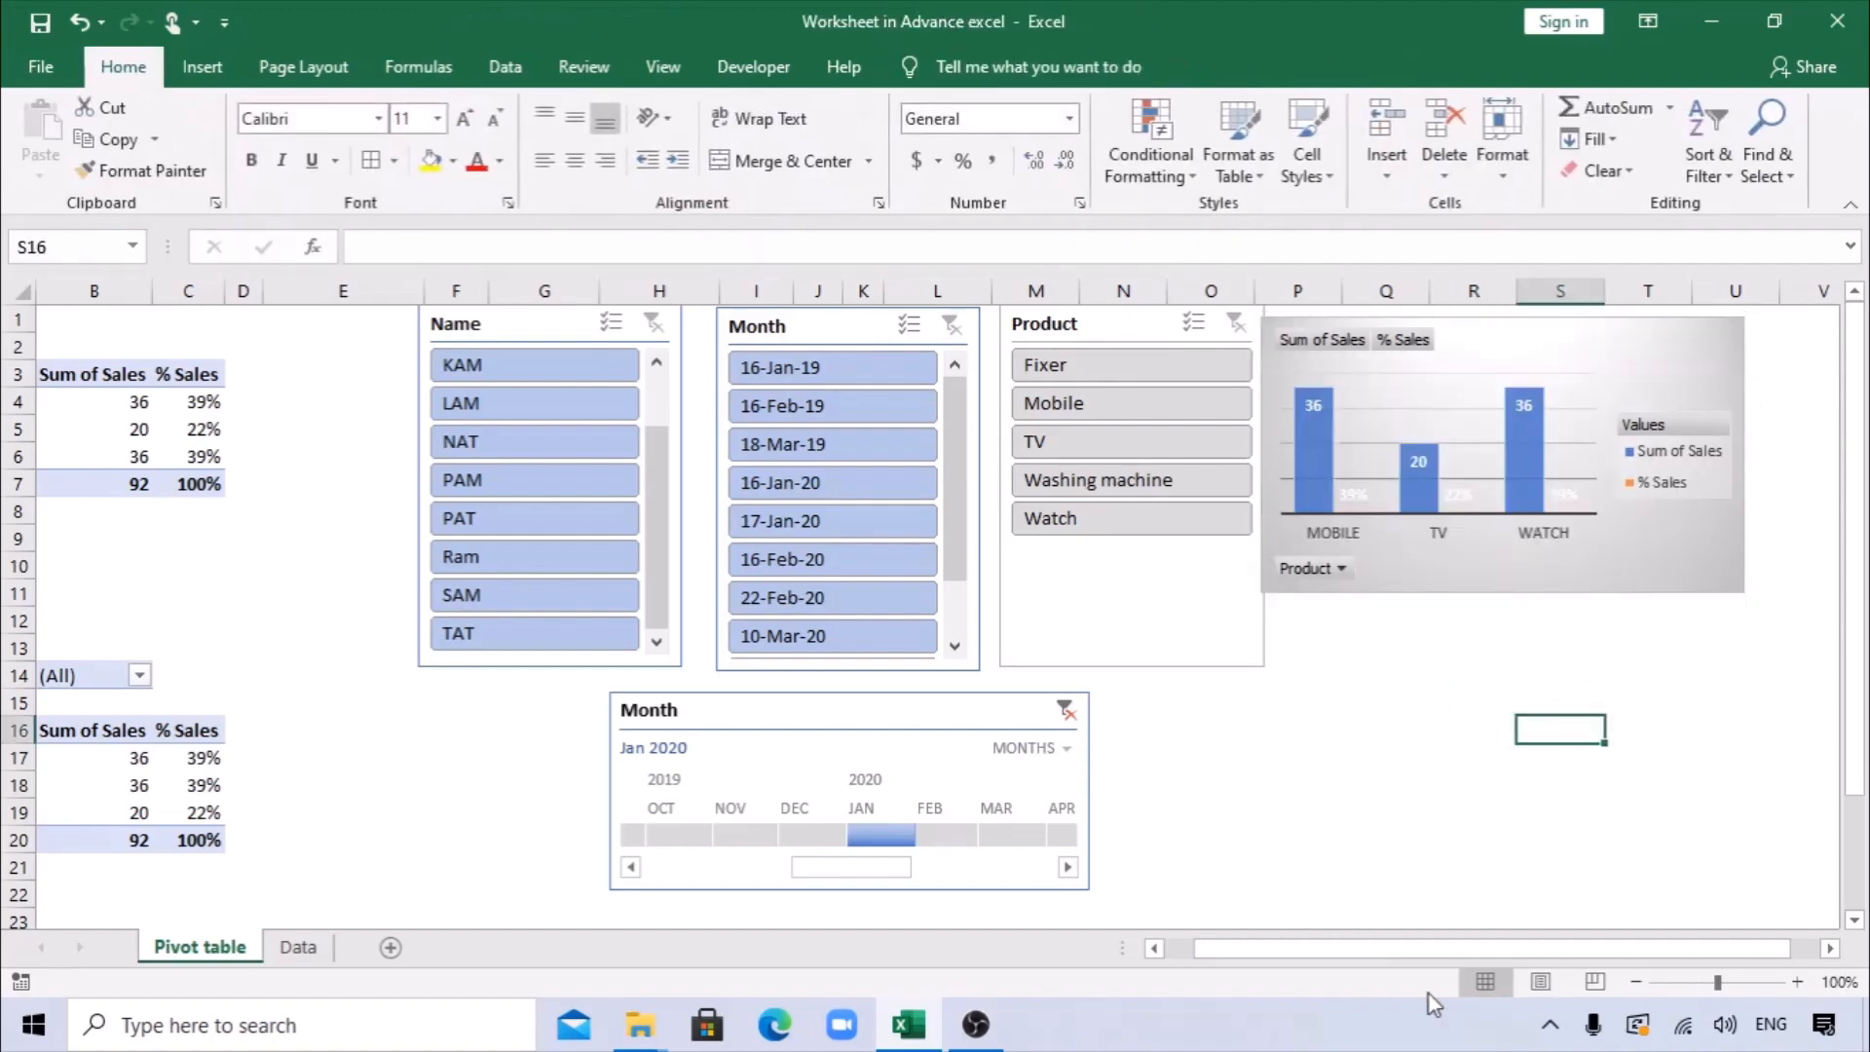
{"action": "left_click", "coordinate": [1174, 949]}
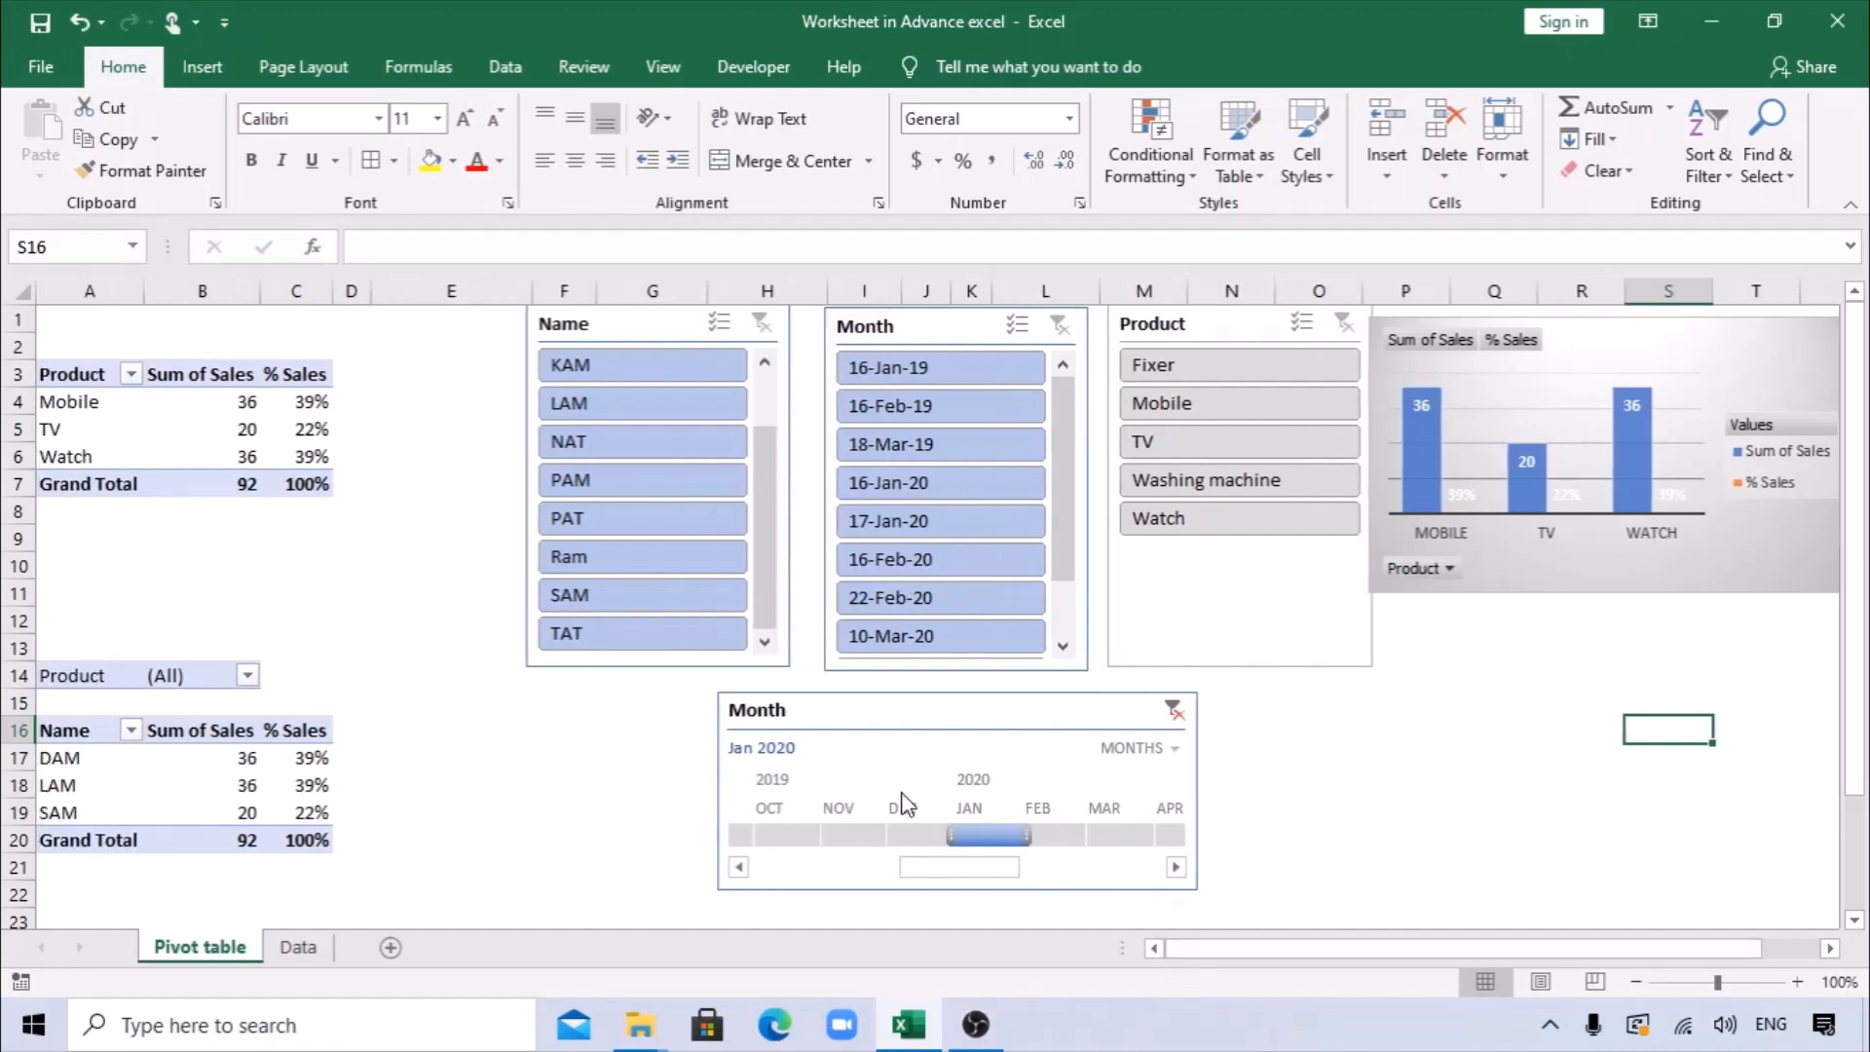
Add a new row at the end of the Data sheet's table with Order ID 13.
{"action": "left_click", "coordinate": [295, 949]}
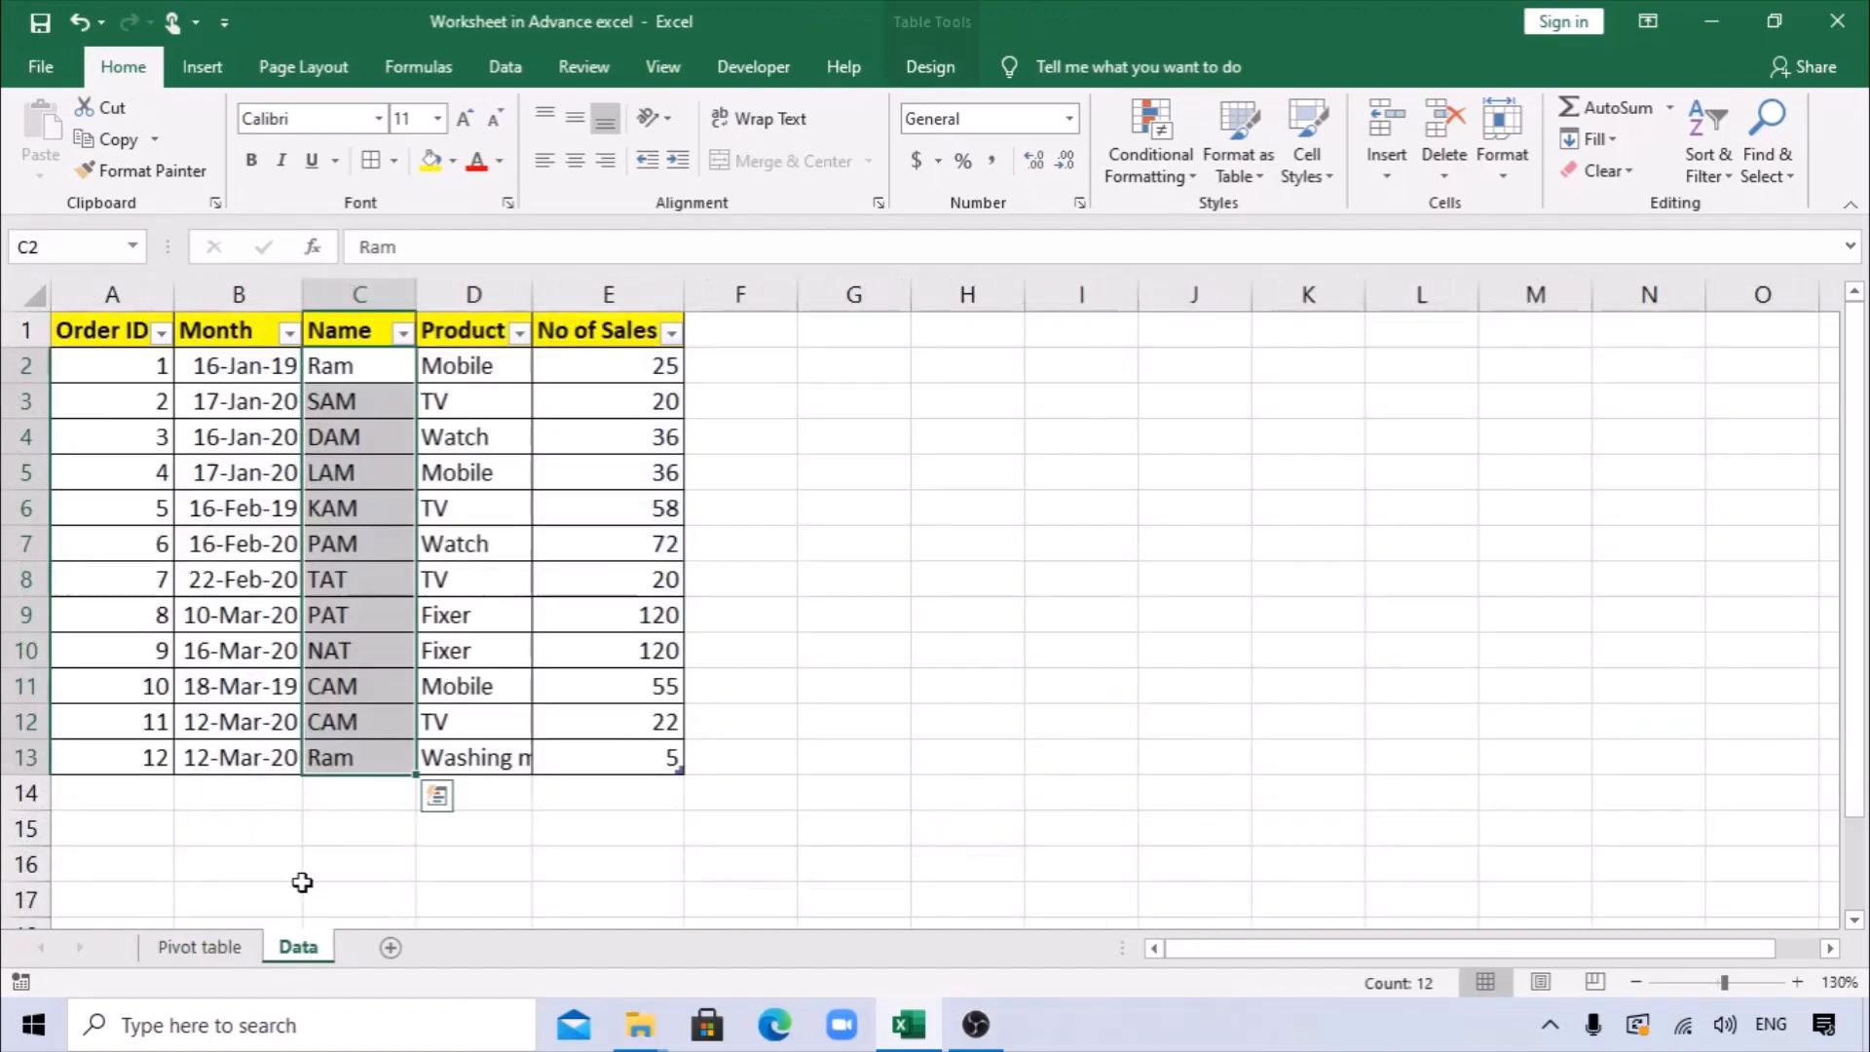
{"action": "left_click", "coordinate": [156, 787]}
{"action": "type", "text": "13"}
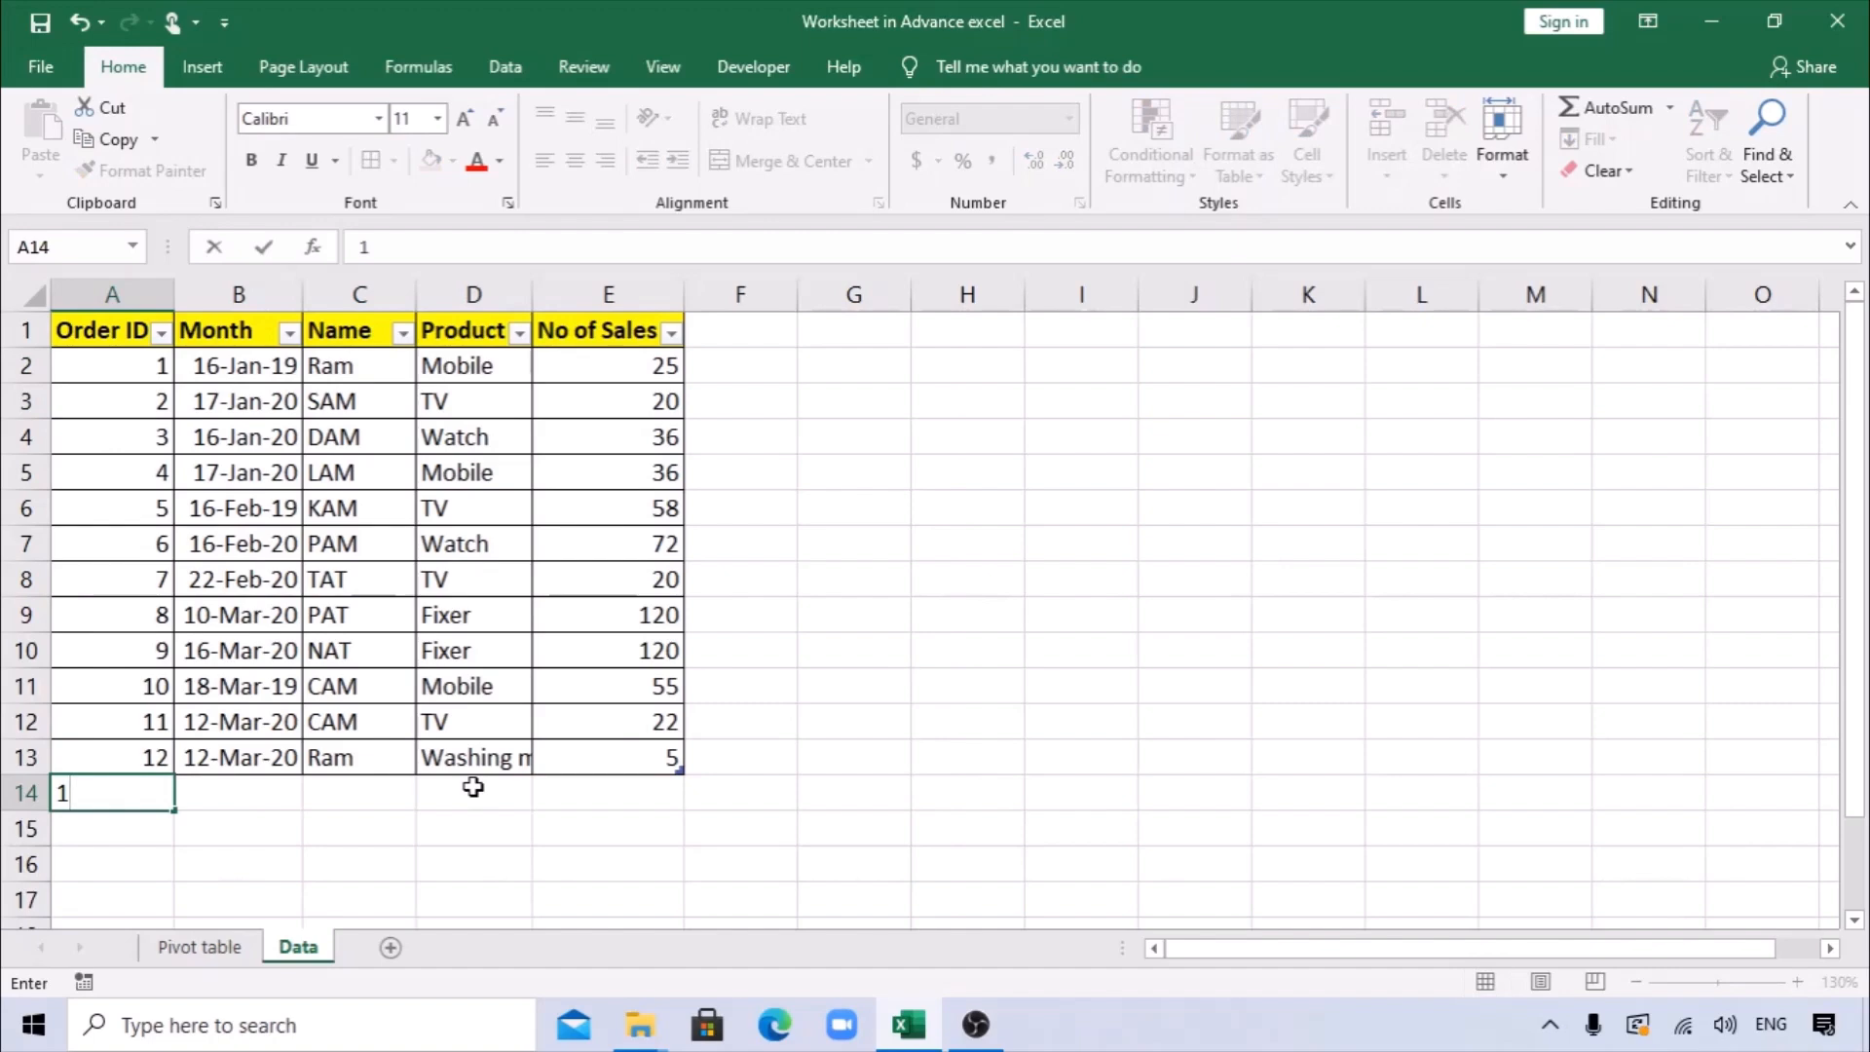
{"action": "key", "text": "Tab"}
{"action": "key", "text": "ctrl+z"}
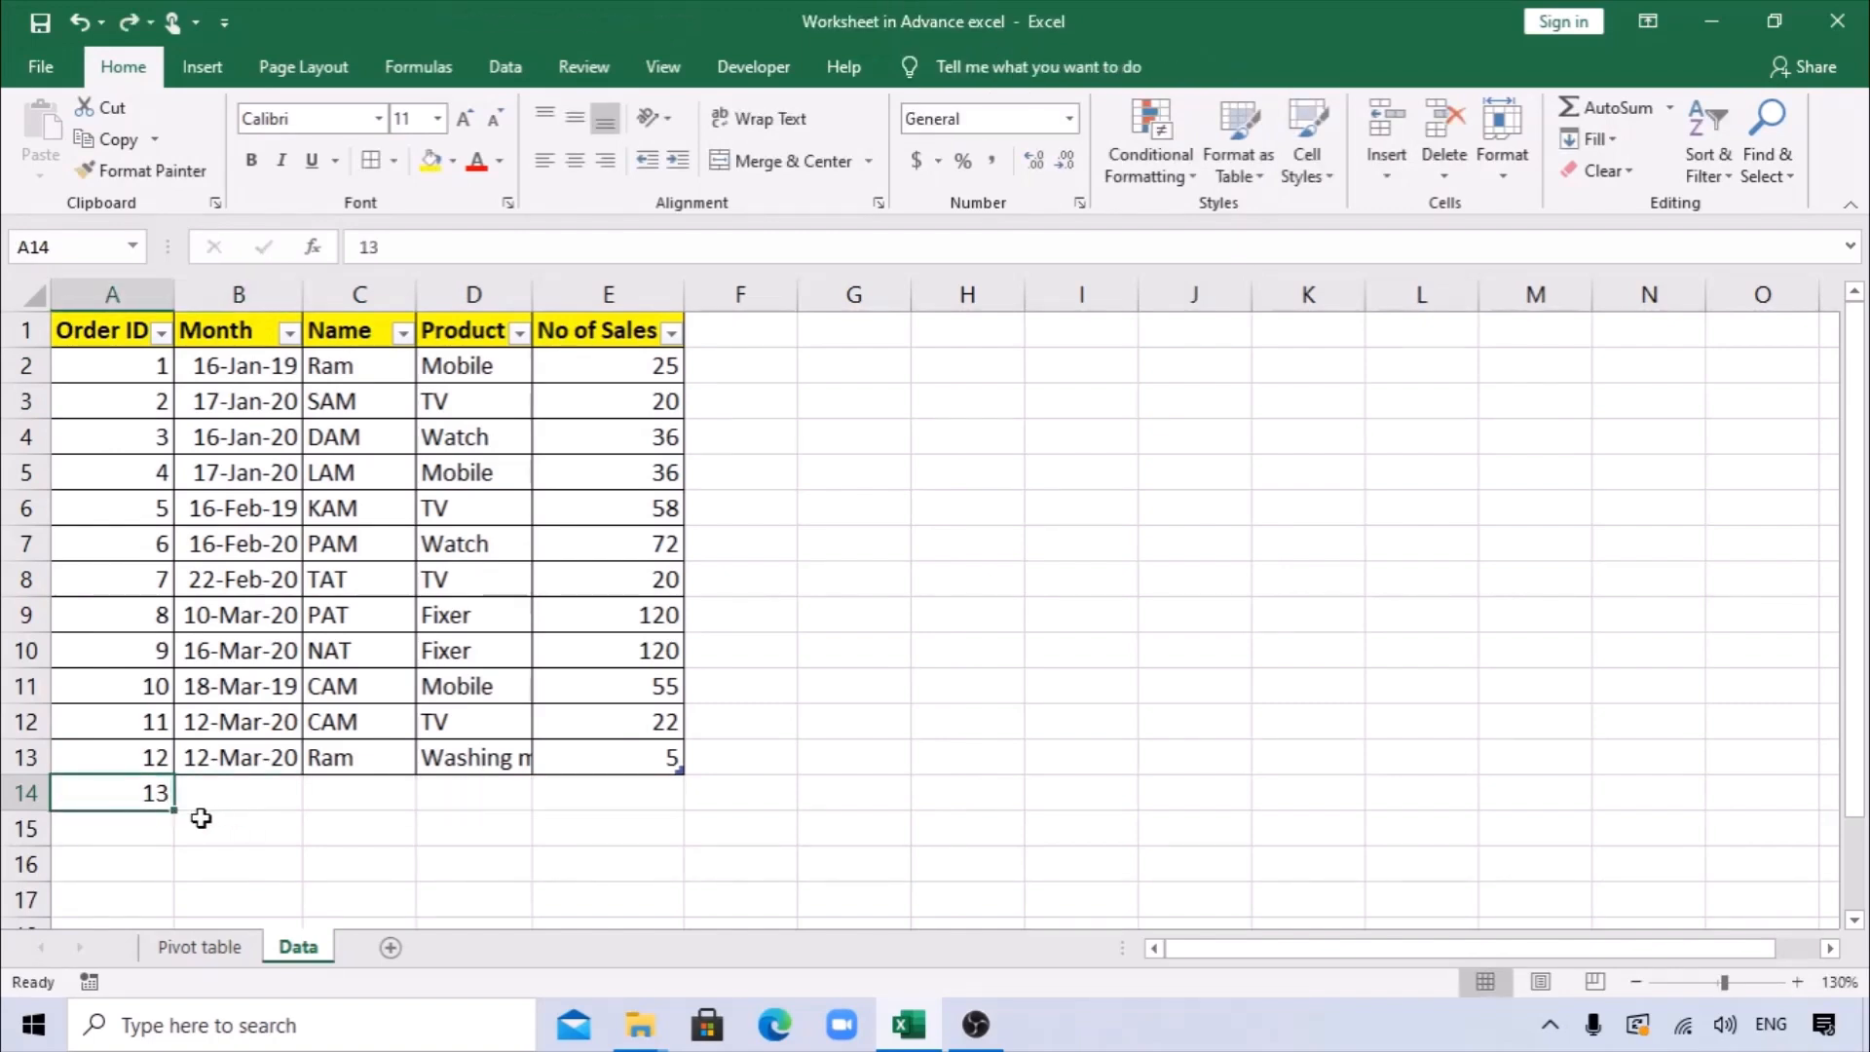
{"action": "left_click", "coordinate": [182, 853]}
{"action": "key", "text": "ctrl+z"}
{"action": "left_click", "coordinate": [694, 826]}
{"action": "left_click", "coordinate": [156, 801]}
{"action": "type", "text": "13"}
{"action": "key", "text": "Tab"}
{"action": "left_click", "coordinate": [200, 859]}
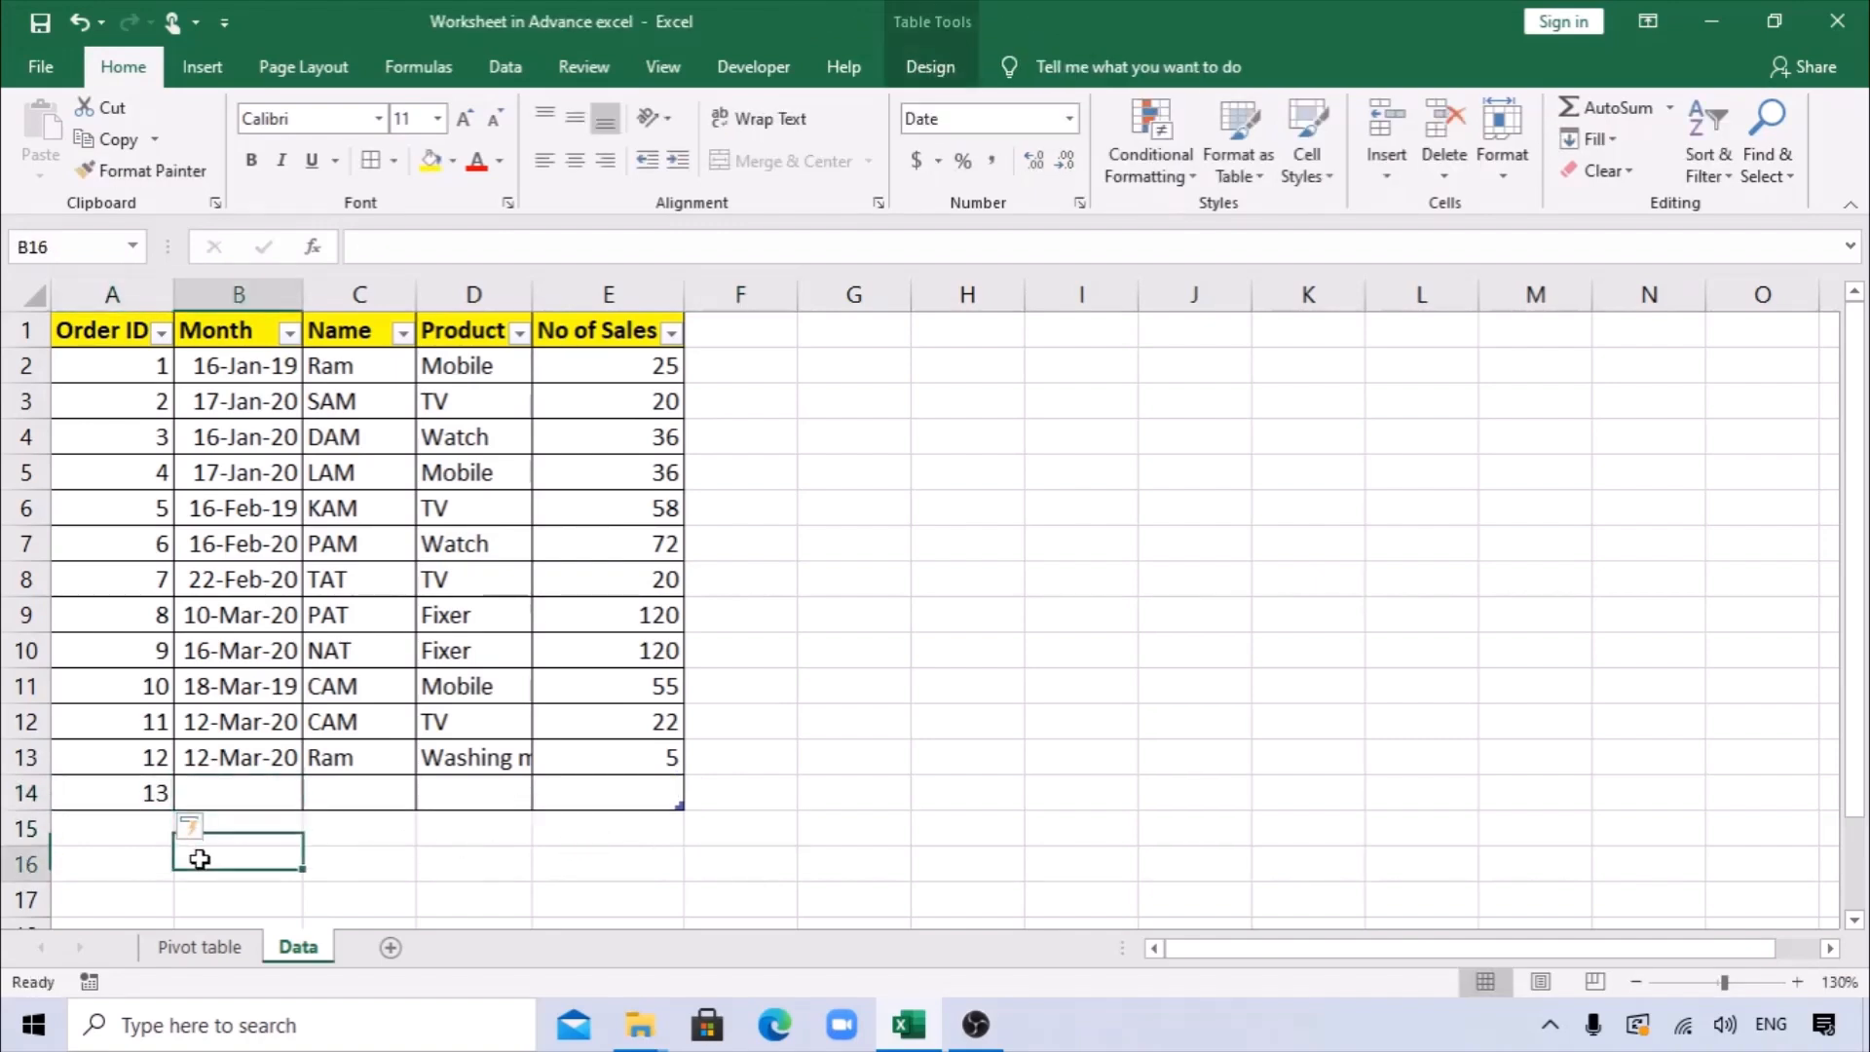
In the new row, copy the Month 12-Mar-20 from the row above and enter the salesperson's name.
{"action": "left_click", "coordinate": [249, 797]}
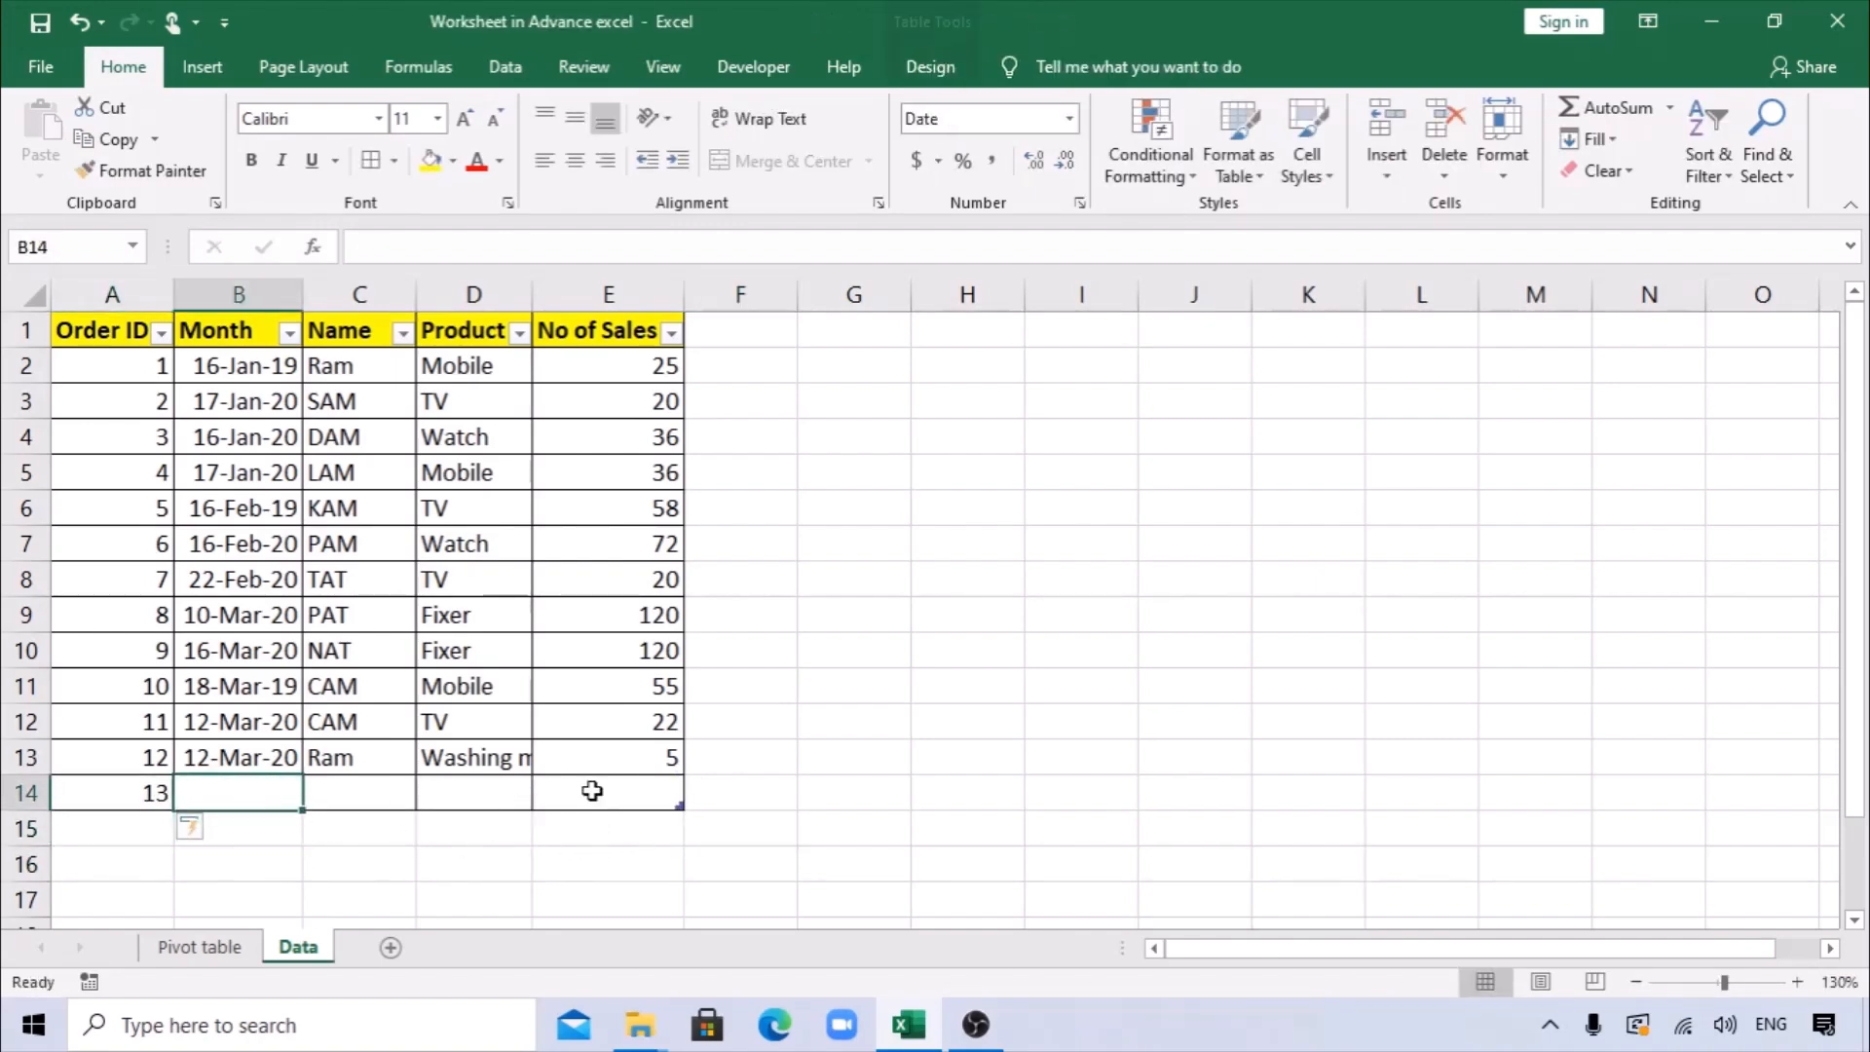
{"action": "key", "text": "ctrl+f"}
{"action": "key", "text": "Escape"}
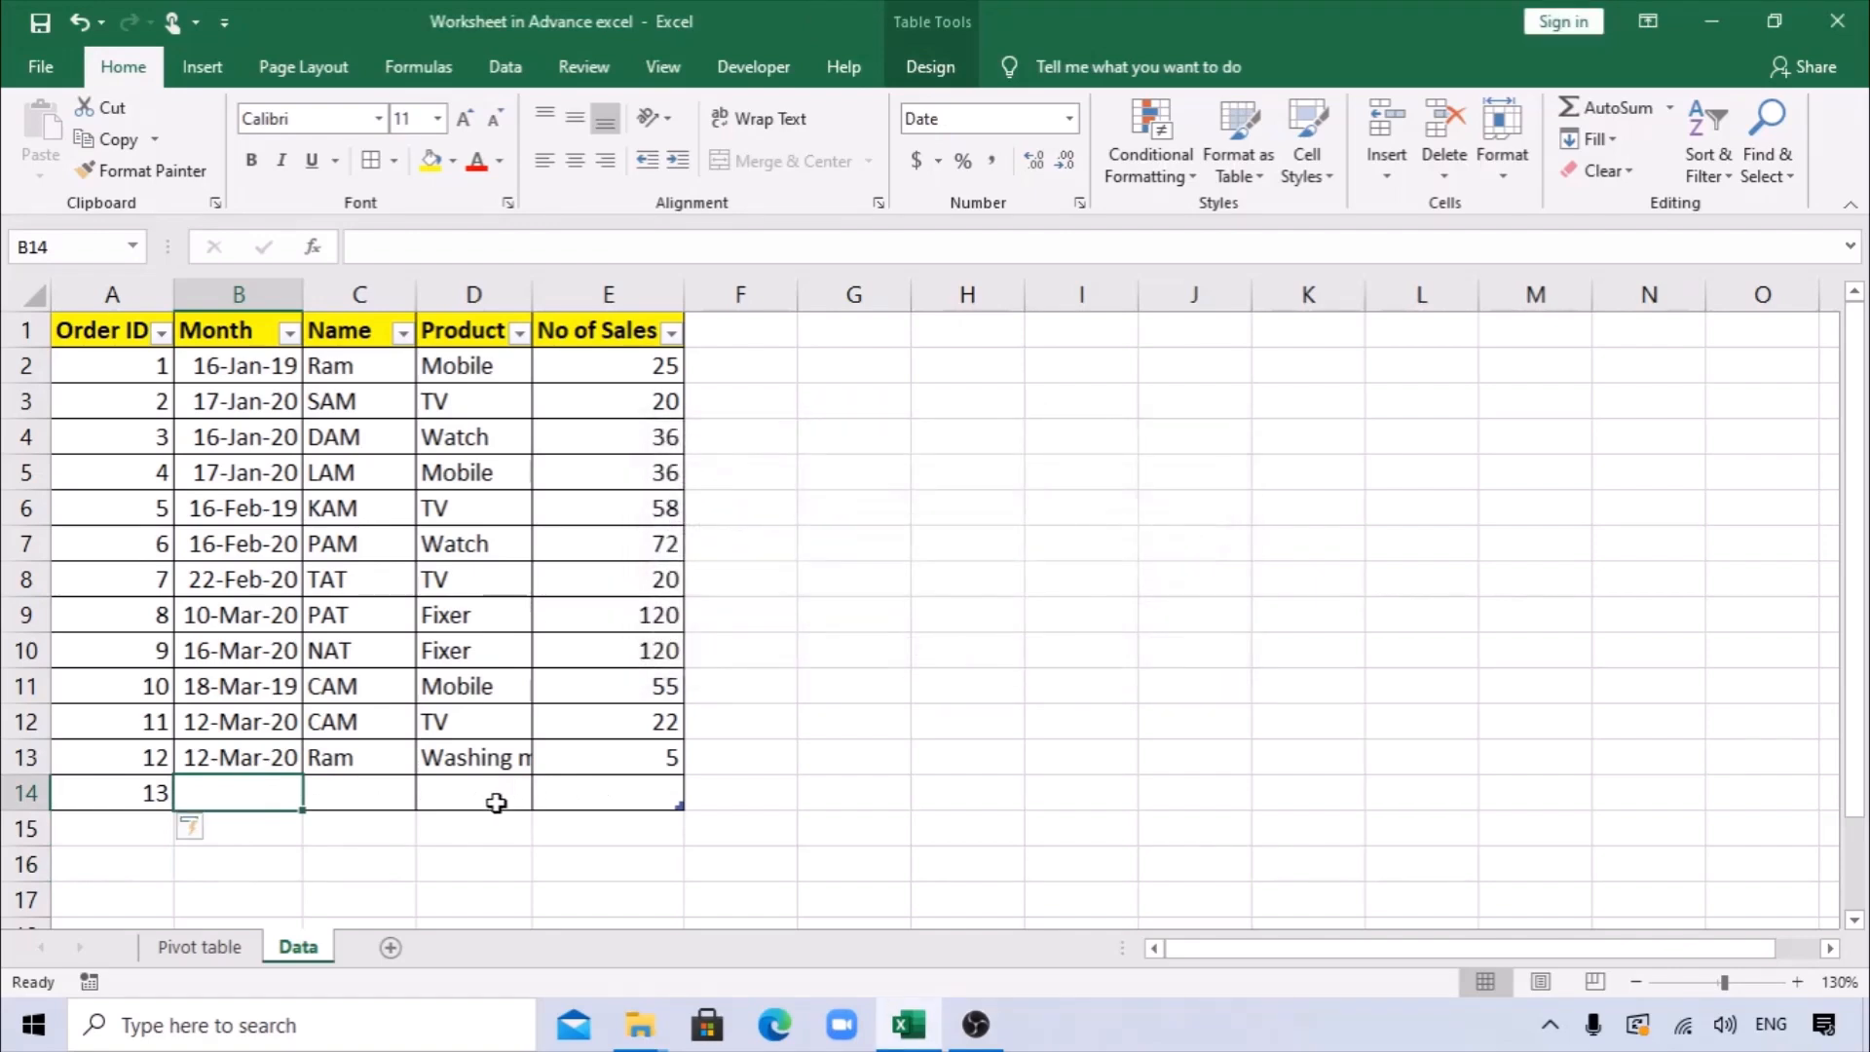
{"action": "key", "text": "ctrl+d"}
{"action": "key", "text": "Tab"}
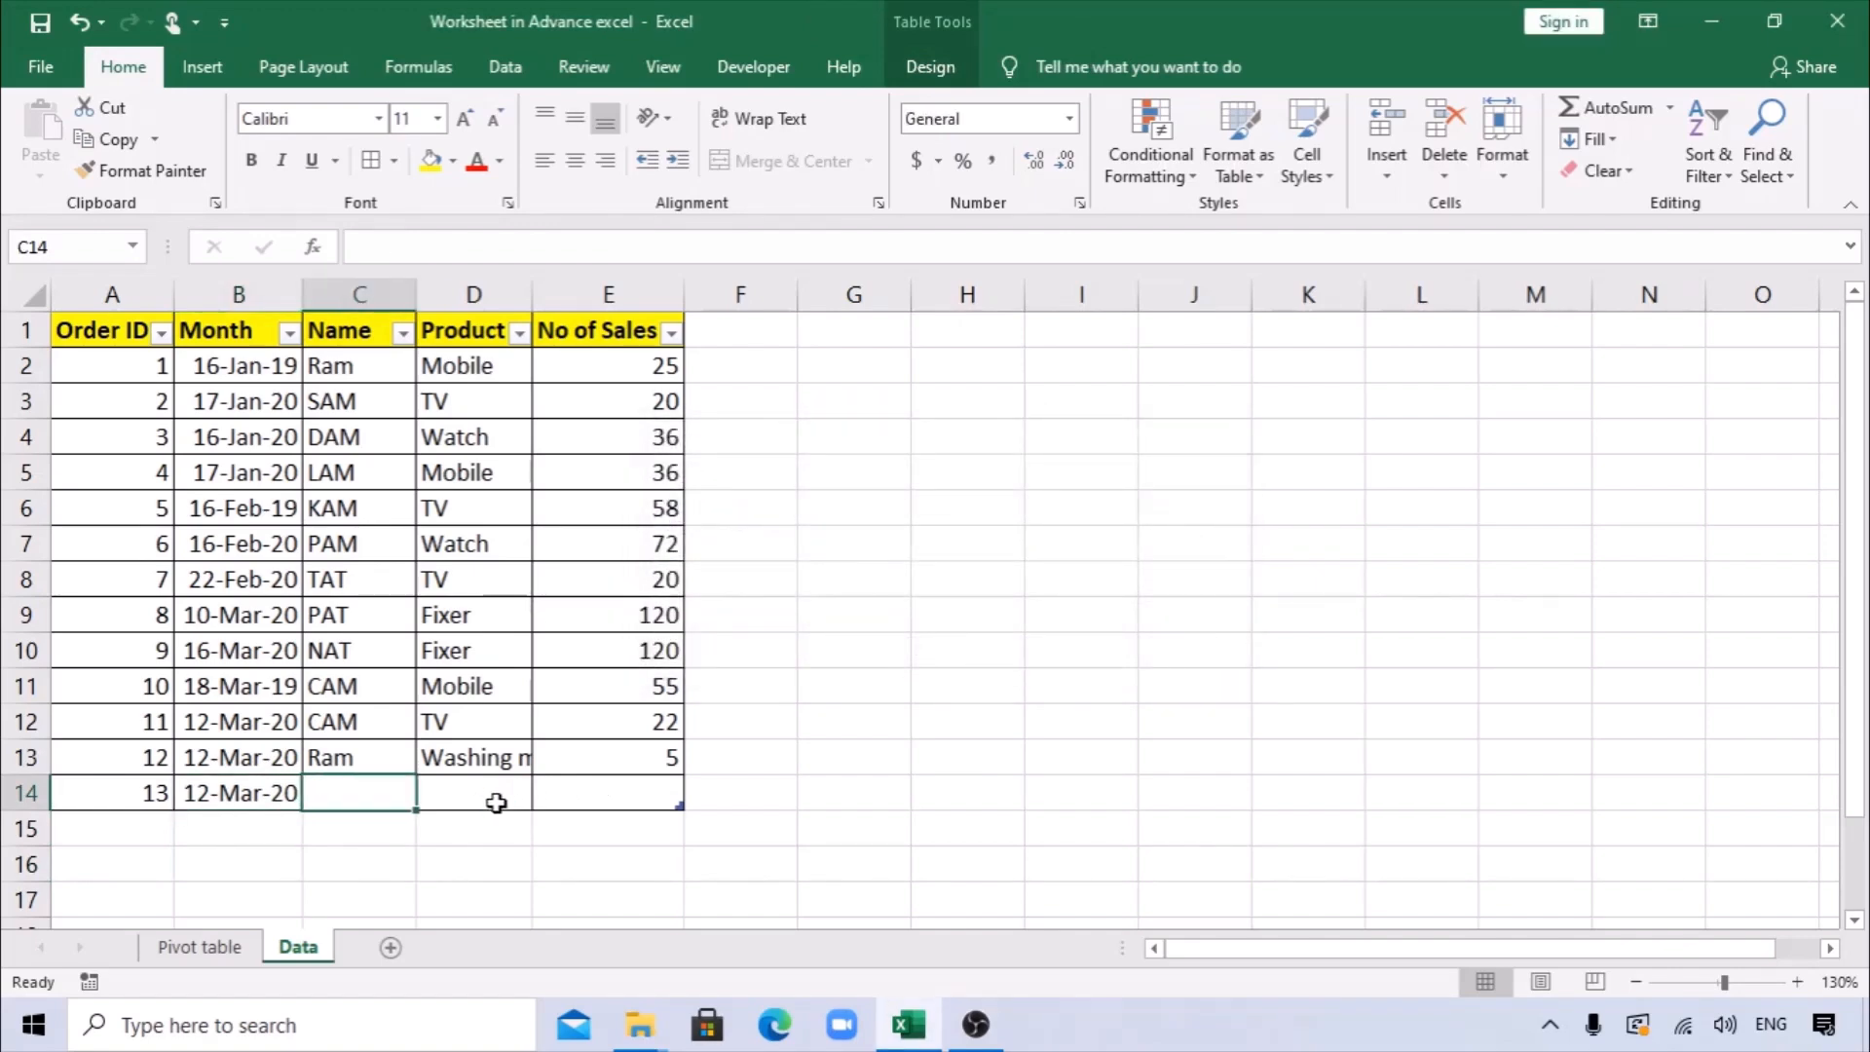
{"action": "type", "text": "rAJU"}
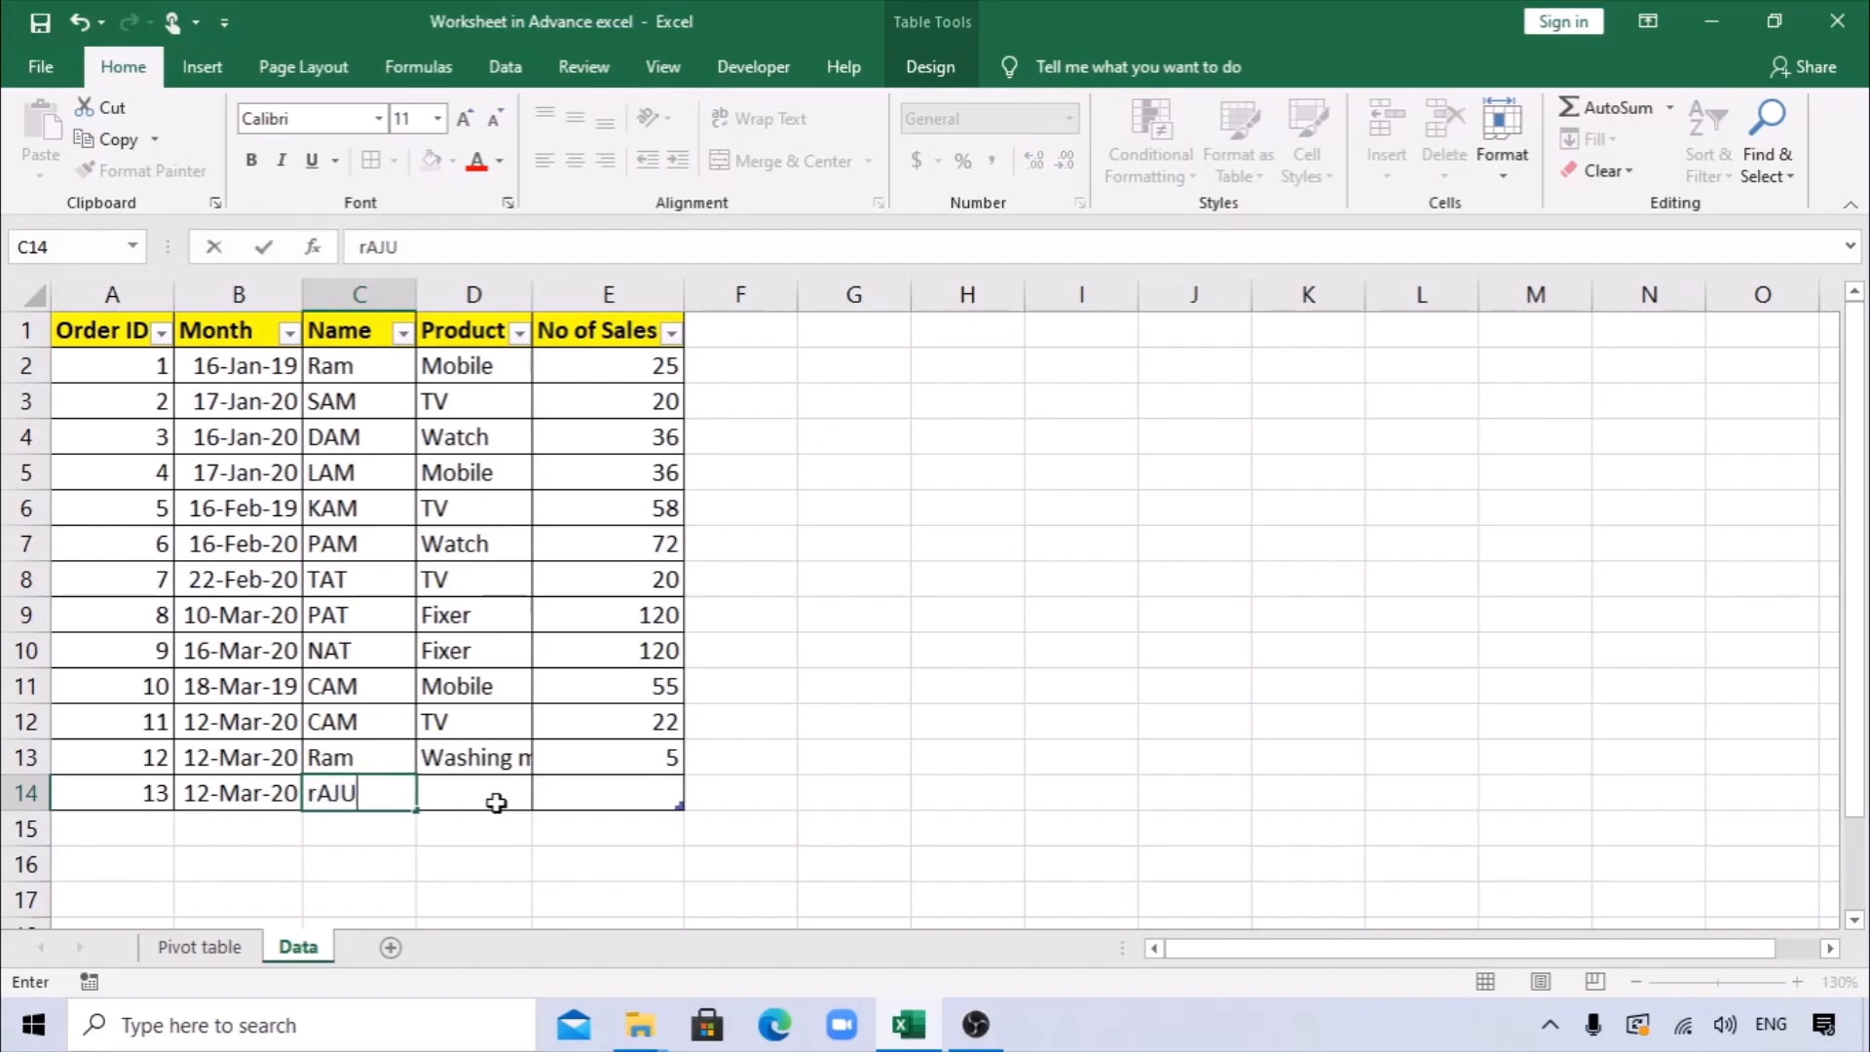
{"action": "key", "text": "Tab"}
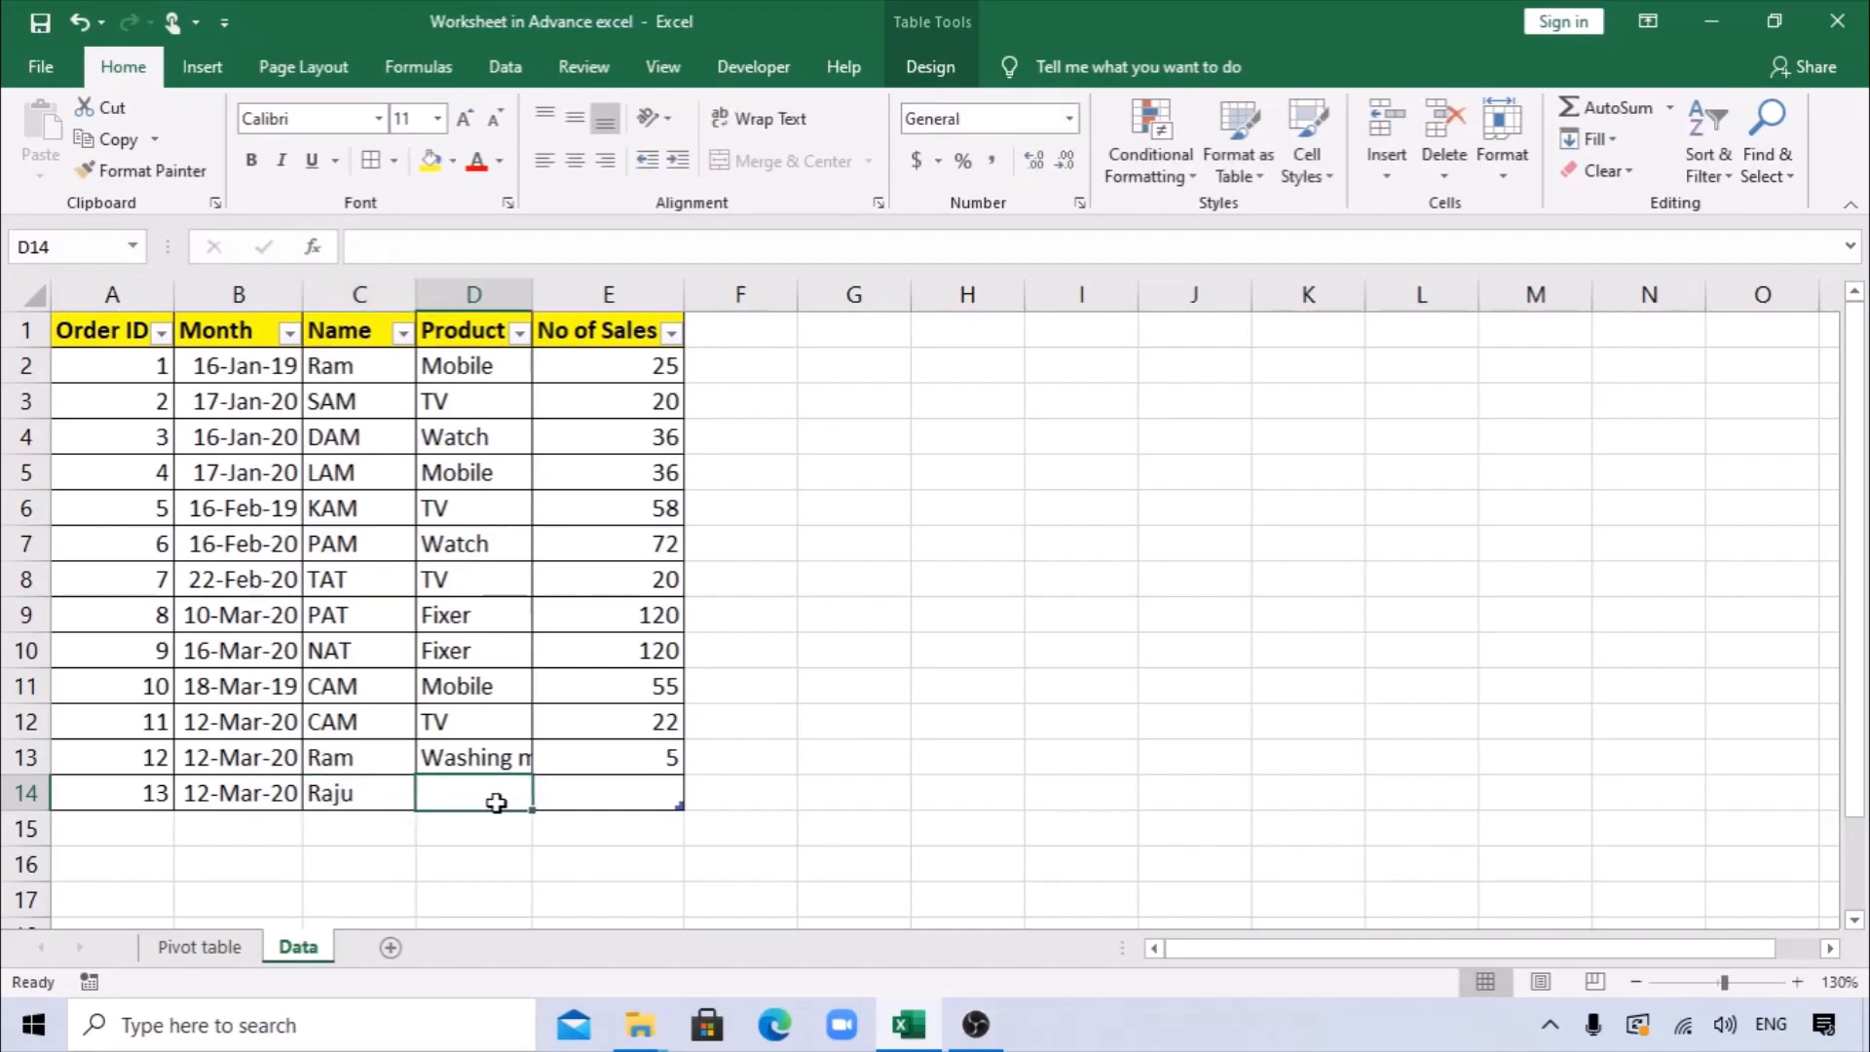
Complete the new row with Product Mobile and No of Sales 10, and return to the Pivot table sheet.
{"action": "type", "text": "mObile"}
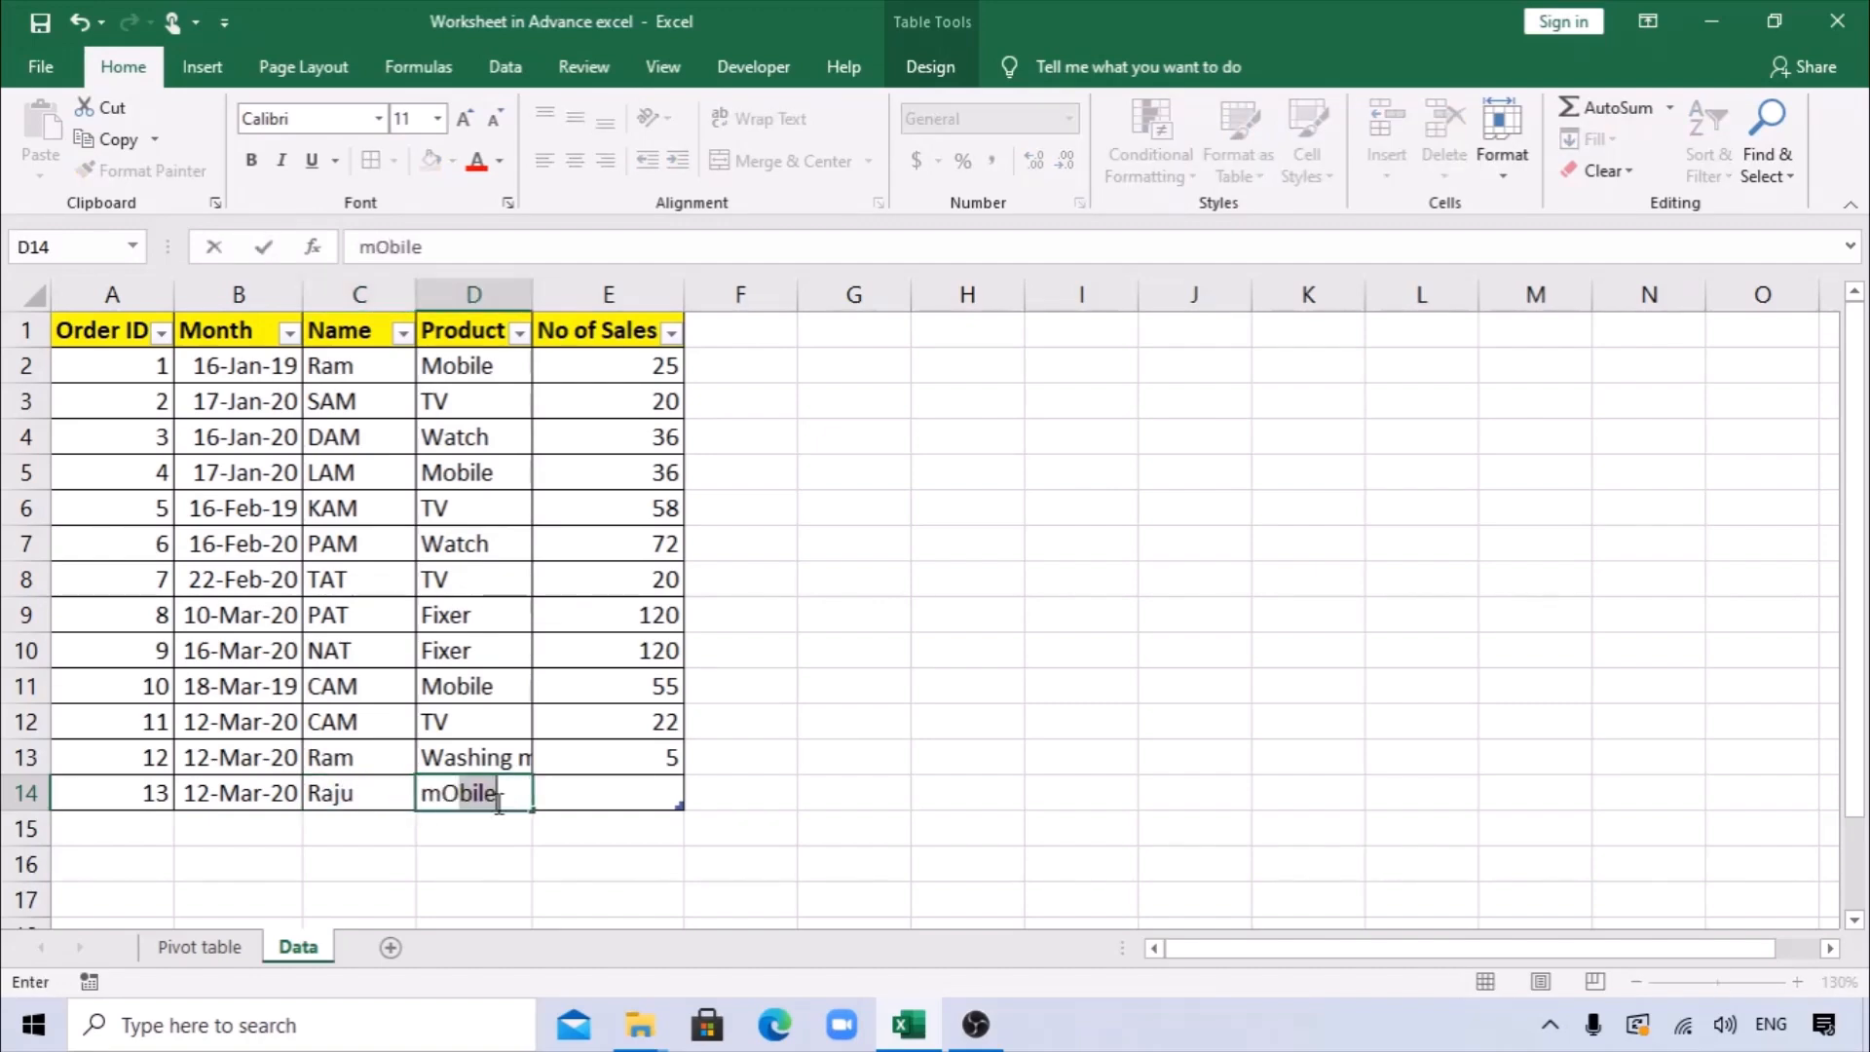
{"action": "key", "text": "Tab"}
{"action": "type", "text": "10"}
{"action": "key", "text": "Tab"}
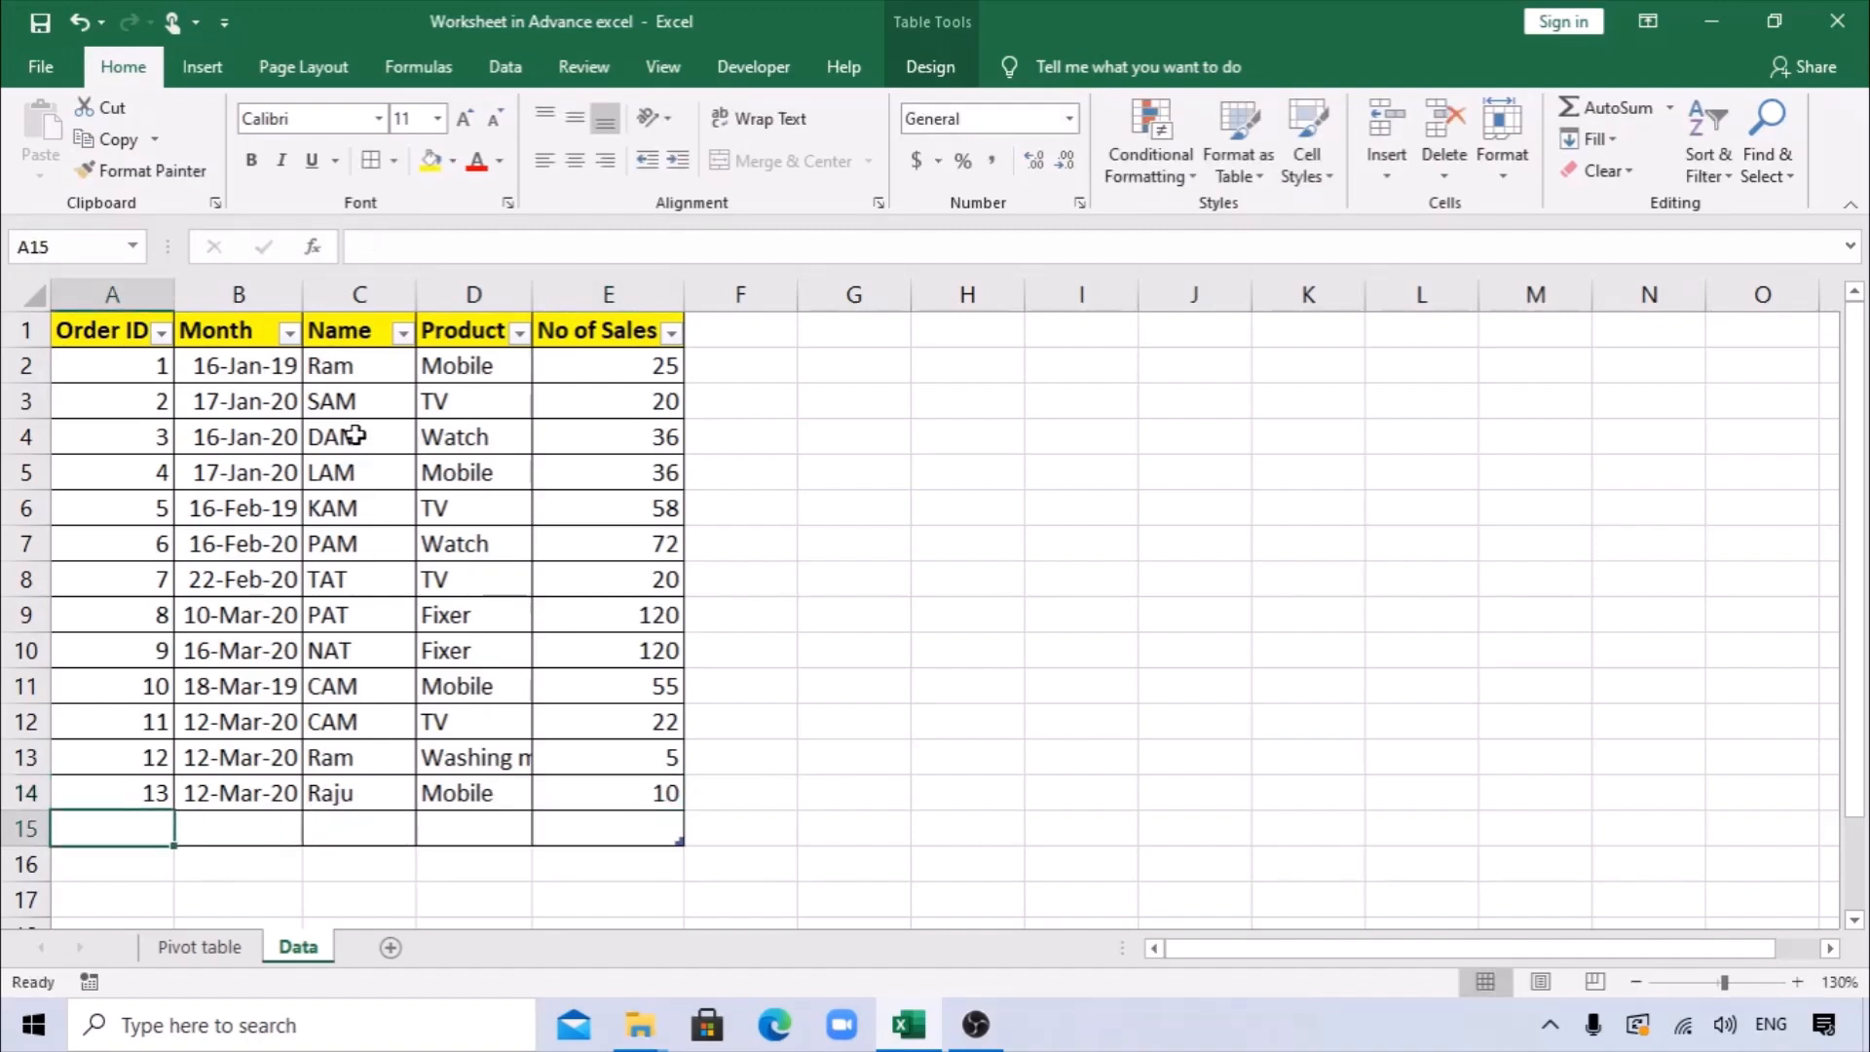
{"action": "left_click", "coordinate": [199, 947]}
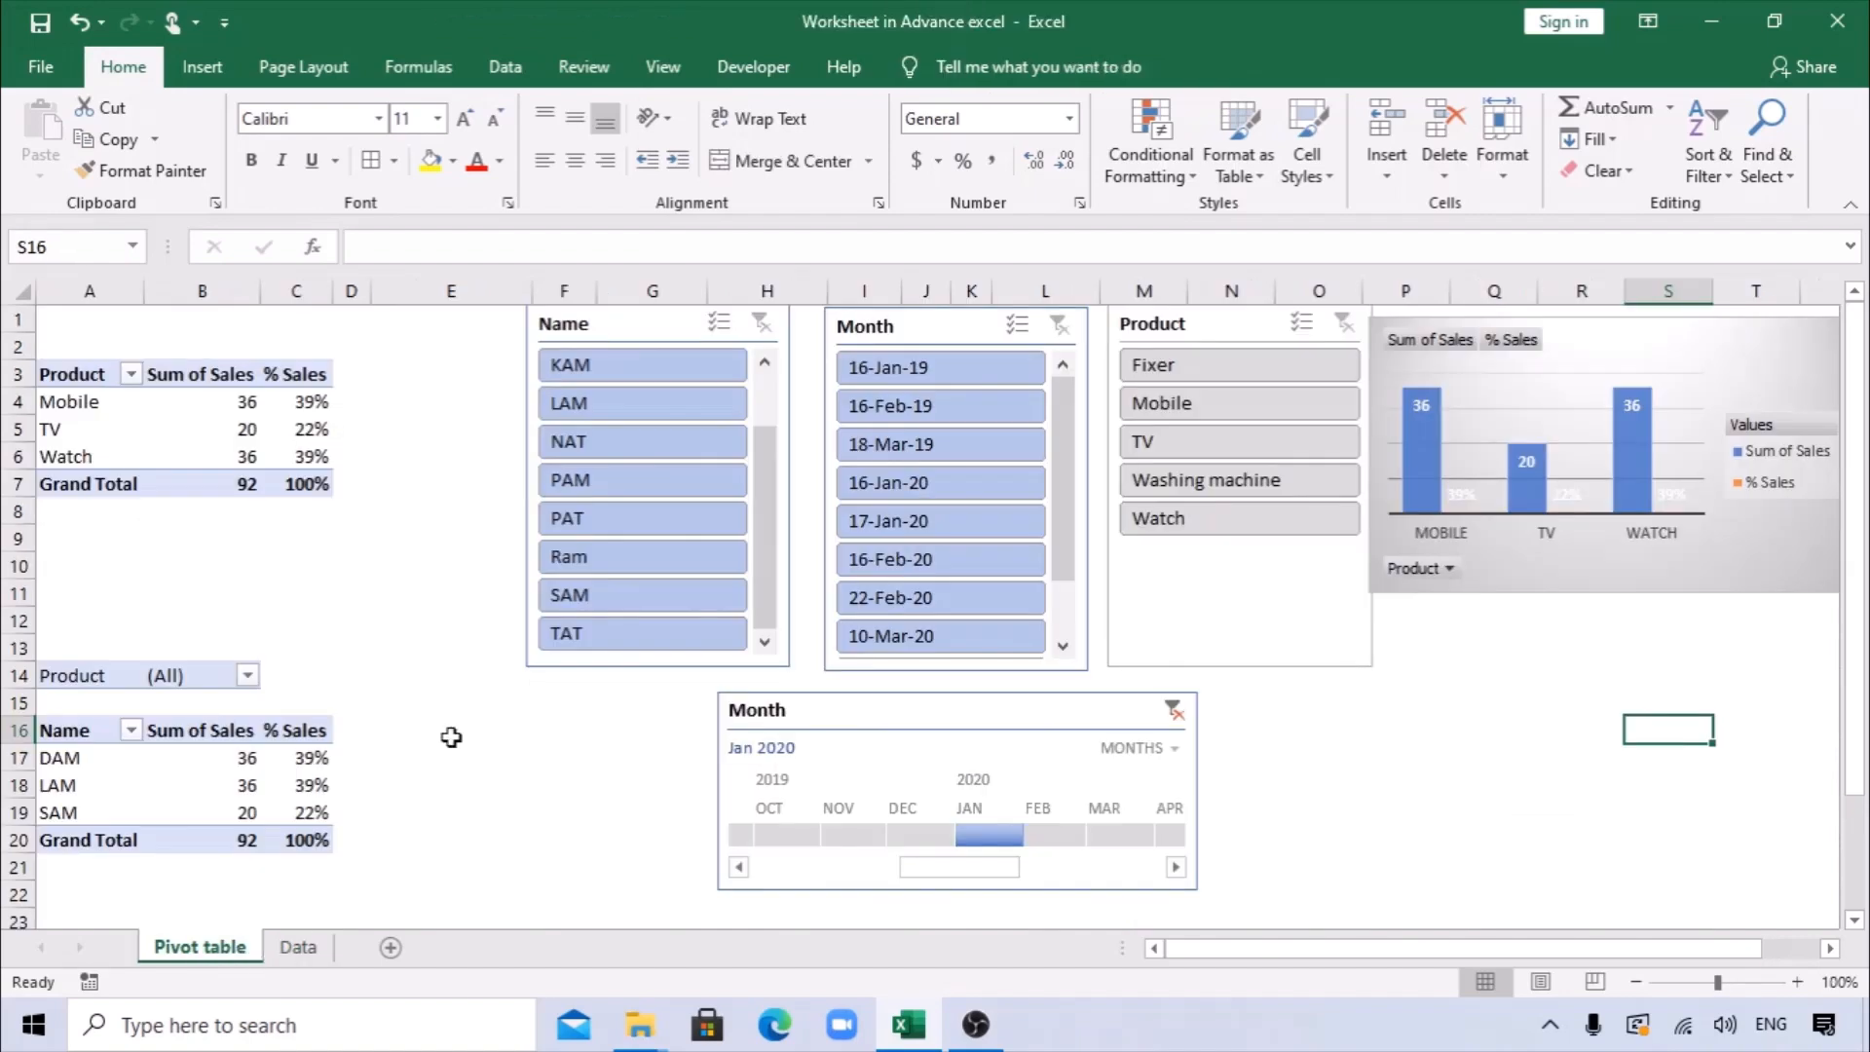
Refresh all data in the workbook and dismiss the messages about unavailable query sources.
{"action": "left_click", "coordinate": [504, 67]}
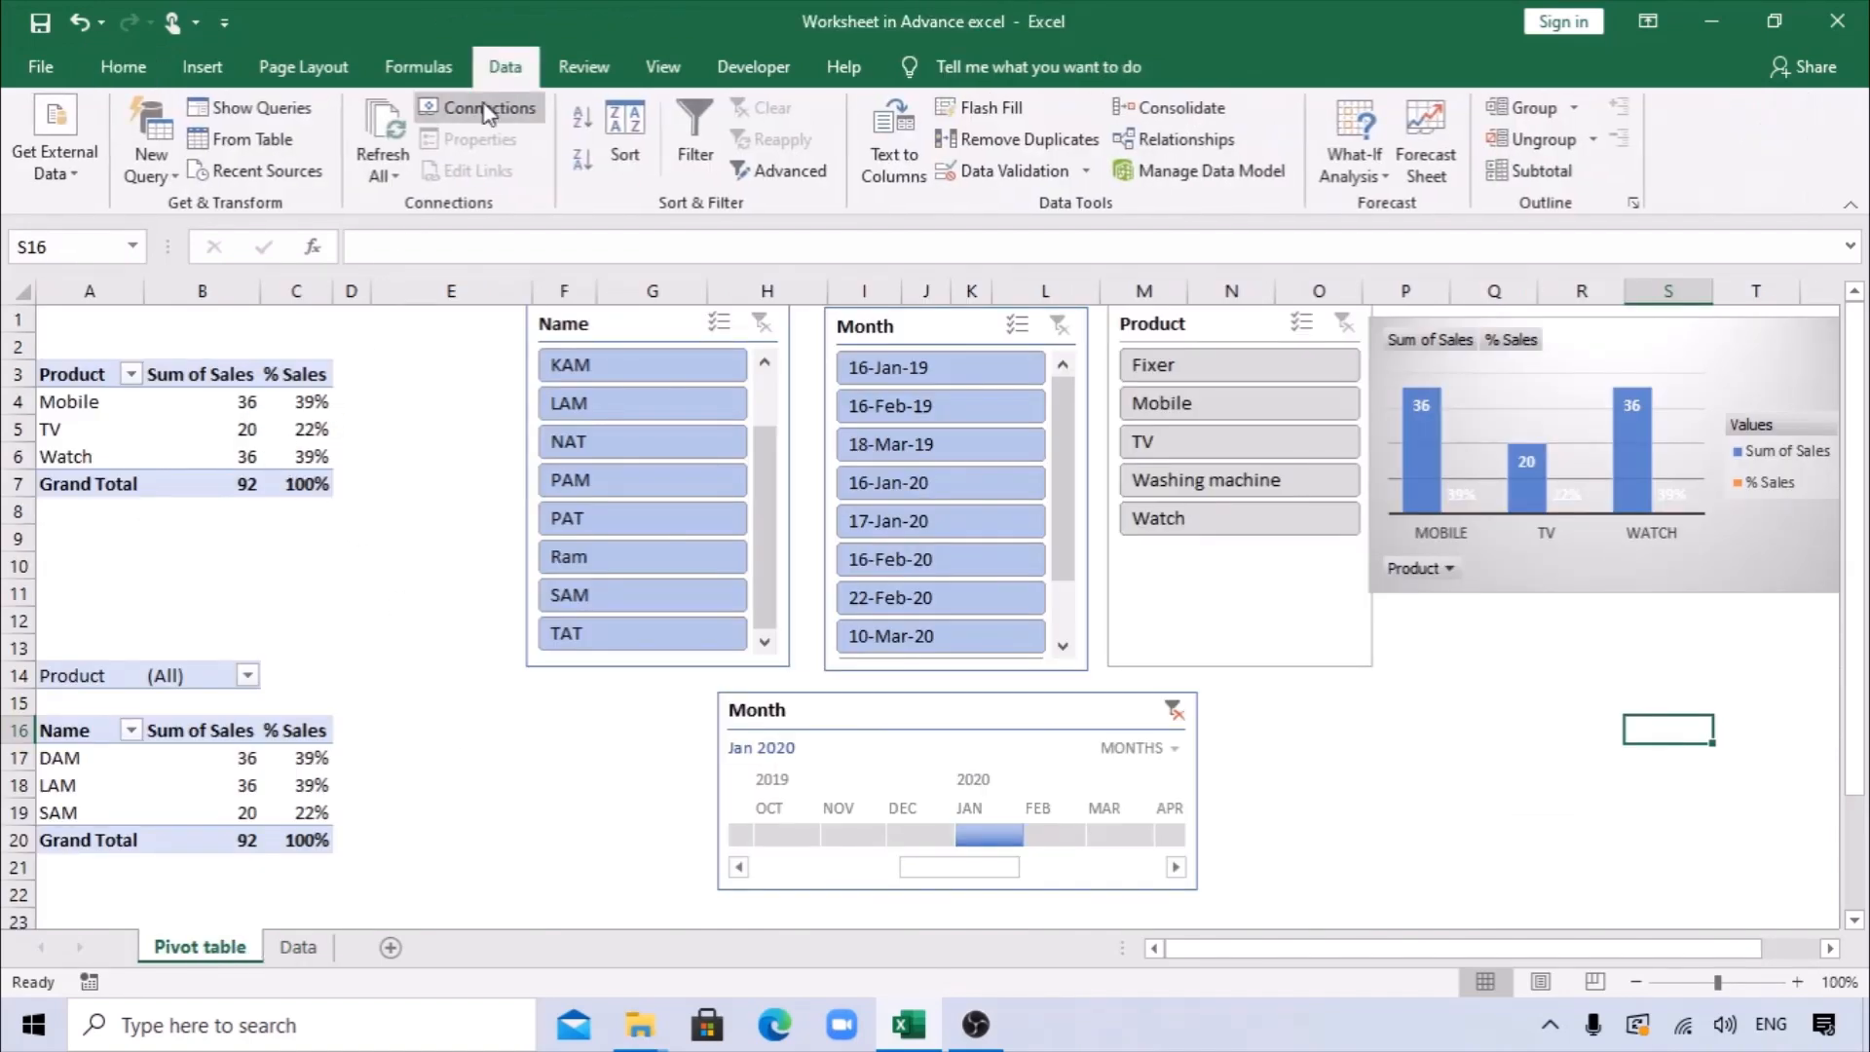
{"action": "left_click", "coordinate": [382, 166]}
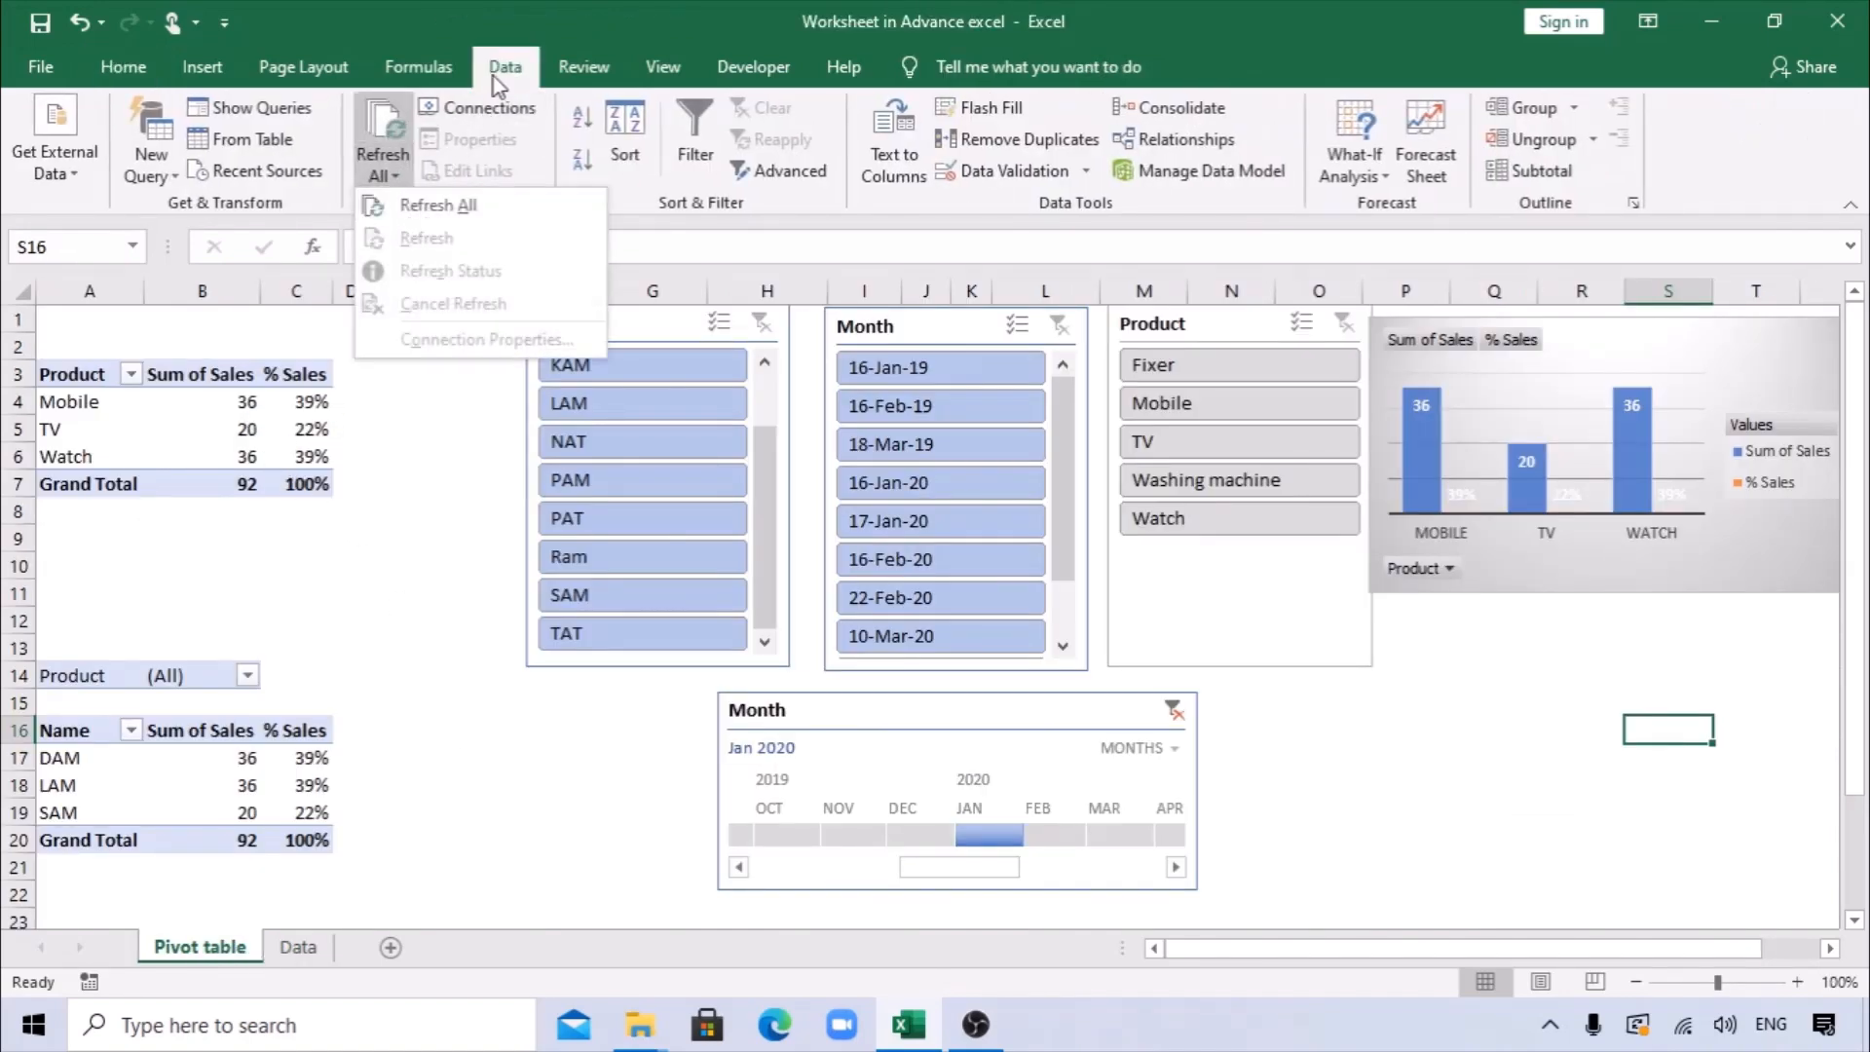
{"action": "left_click", "coordinate": [426, 206]}
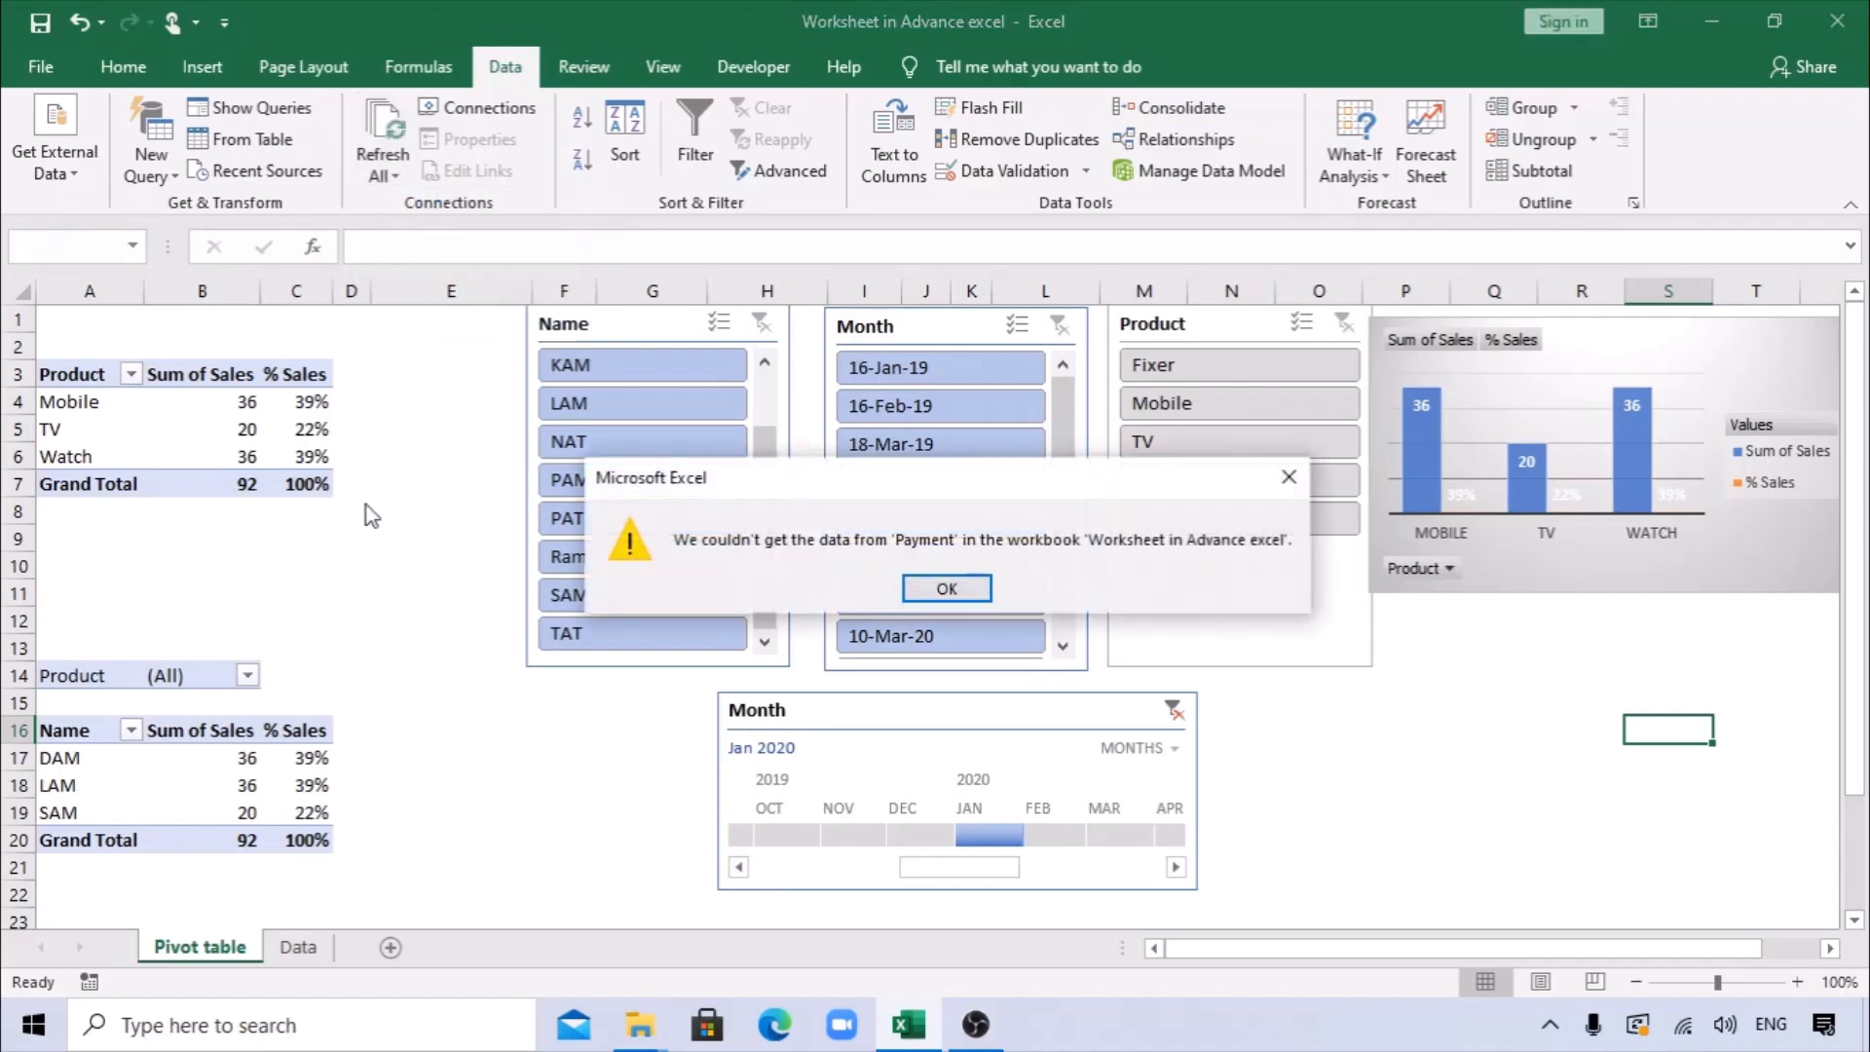
{"action": "left_click", "coordinate": [937, 599]}
{"action": "left_click", "coordinate": [894, 596]}
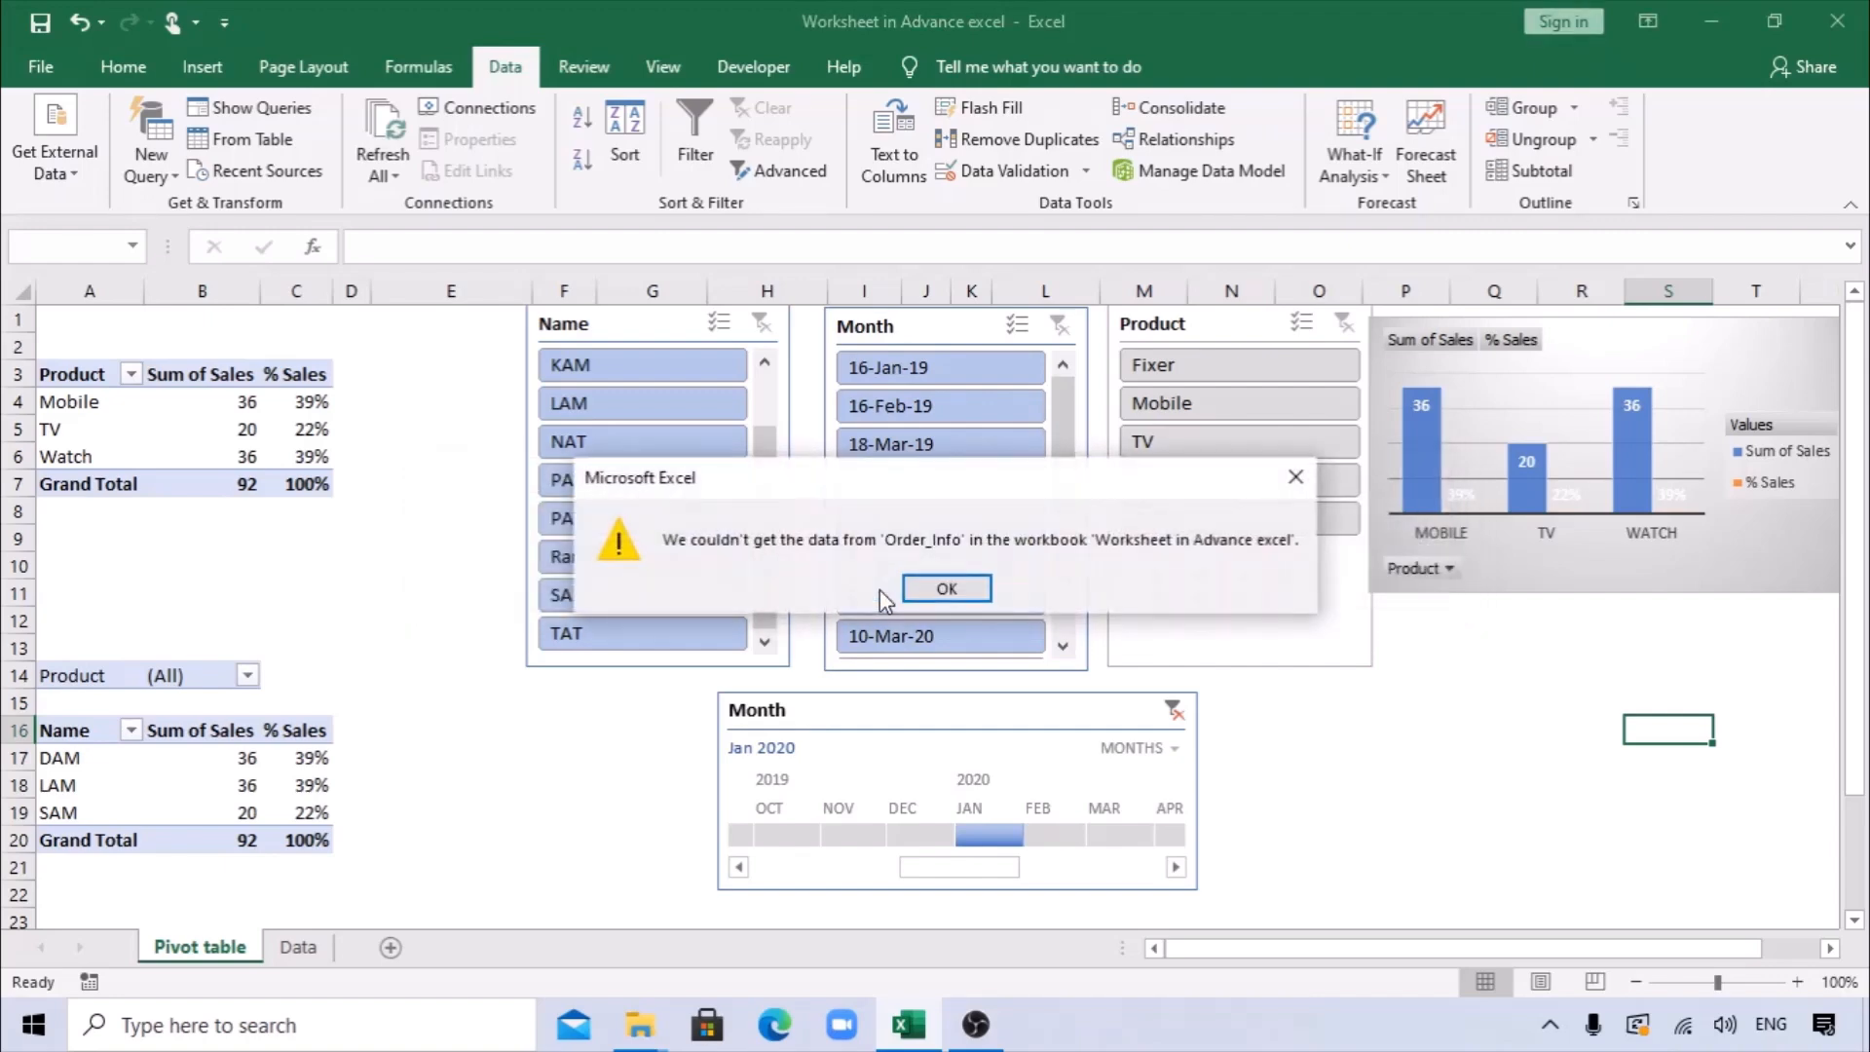
{"action": "left_click", "coordinate": [924, 591]}
{"action": "left_click", "coordinate": [921, 590]}
{"action": "left_click", "coordinate": [922, 590]}
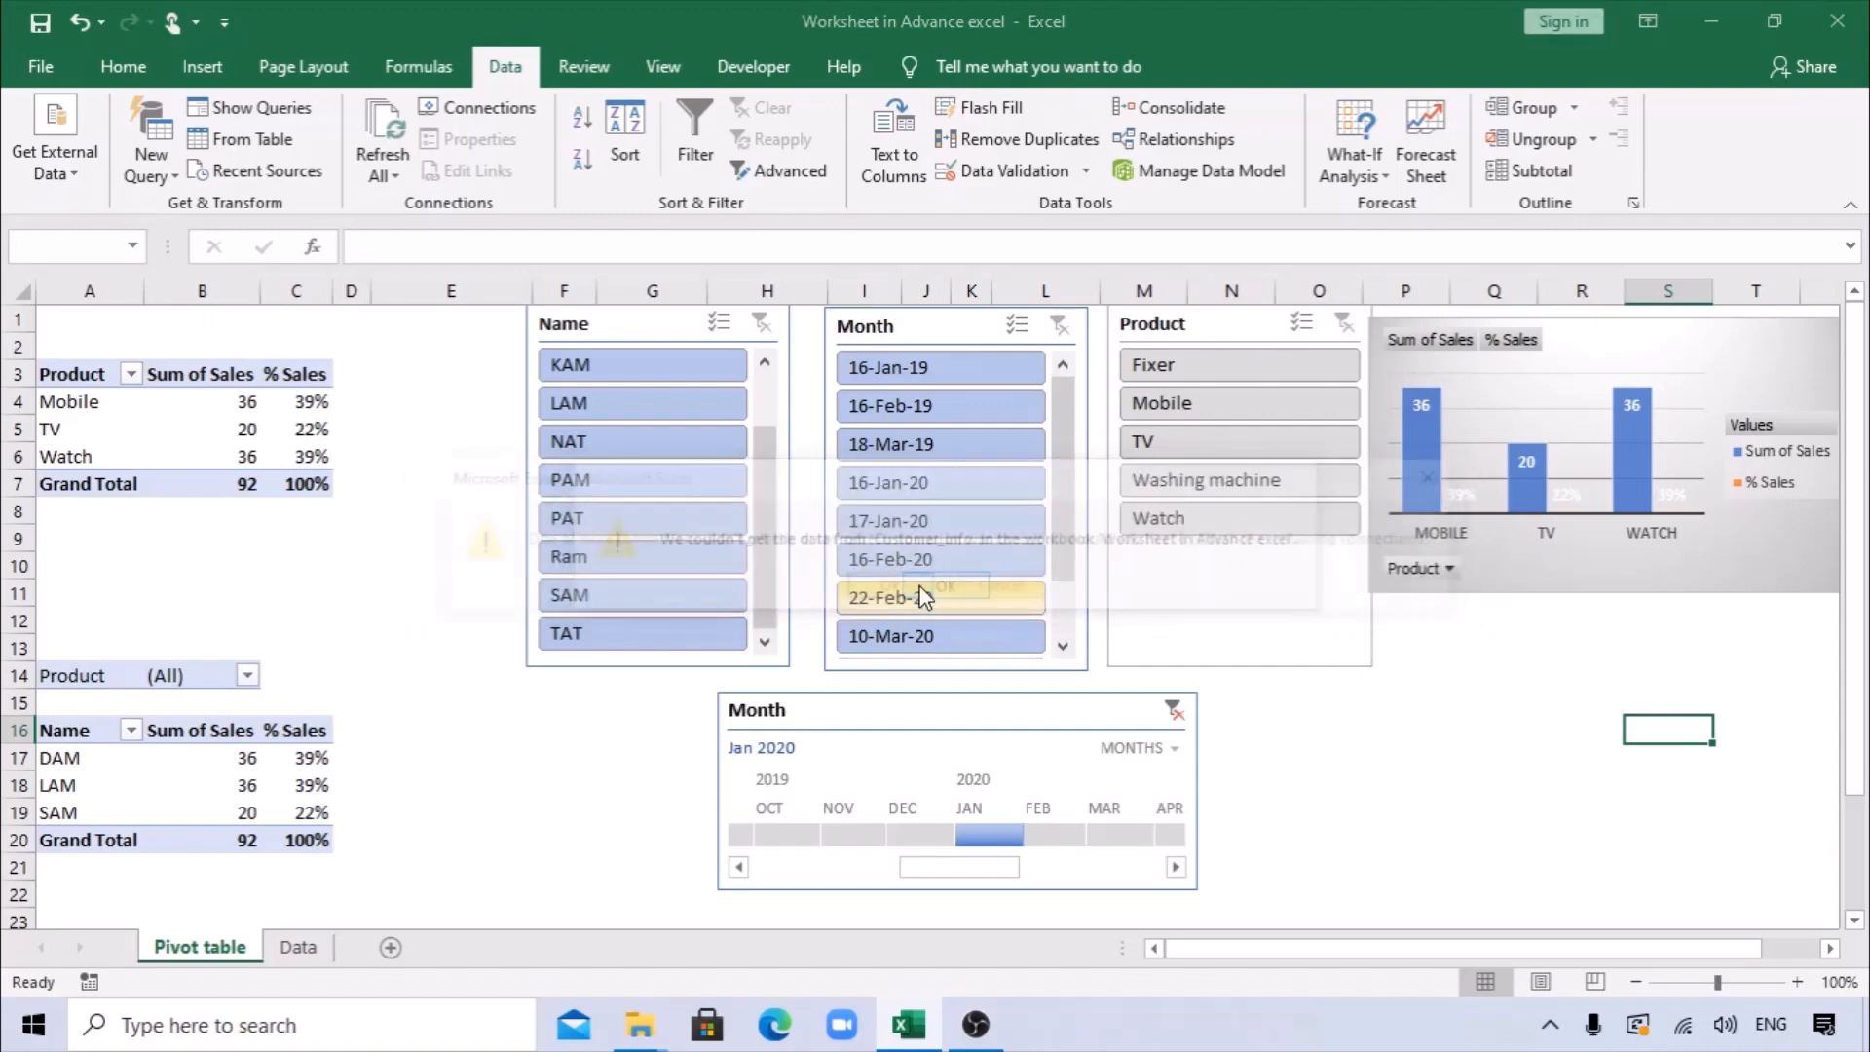
{"action": "left_click", "coordinate": [922, 590]}
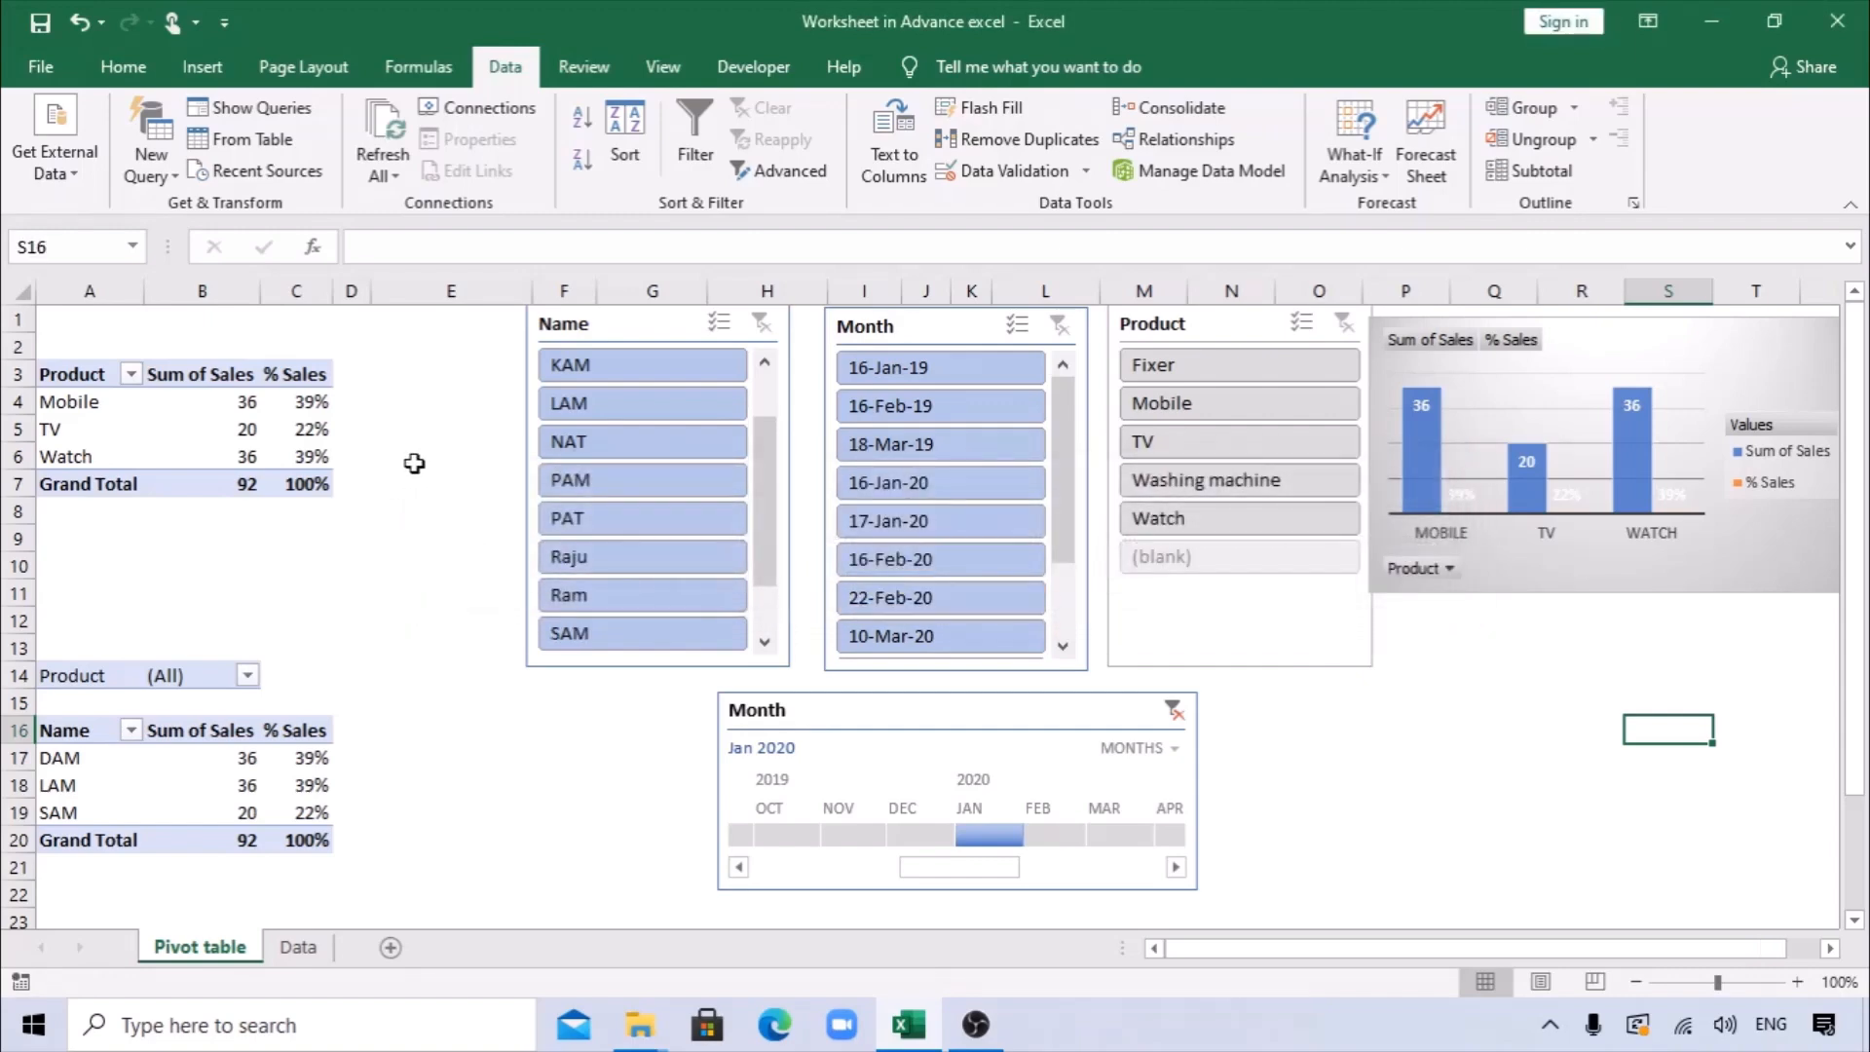
Move the Month timeline slightly lower, and refresh the Name and Product pivot tables individually.
{"action": "left_click_drag", "start_coordinate": [888, 726], "coordinate": [906, 764]}
{"action": "right_click", "coordinate": [203, 758]}
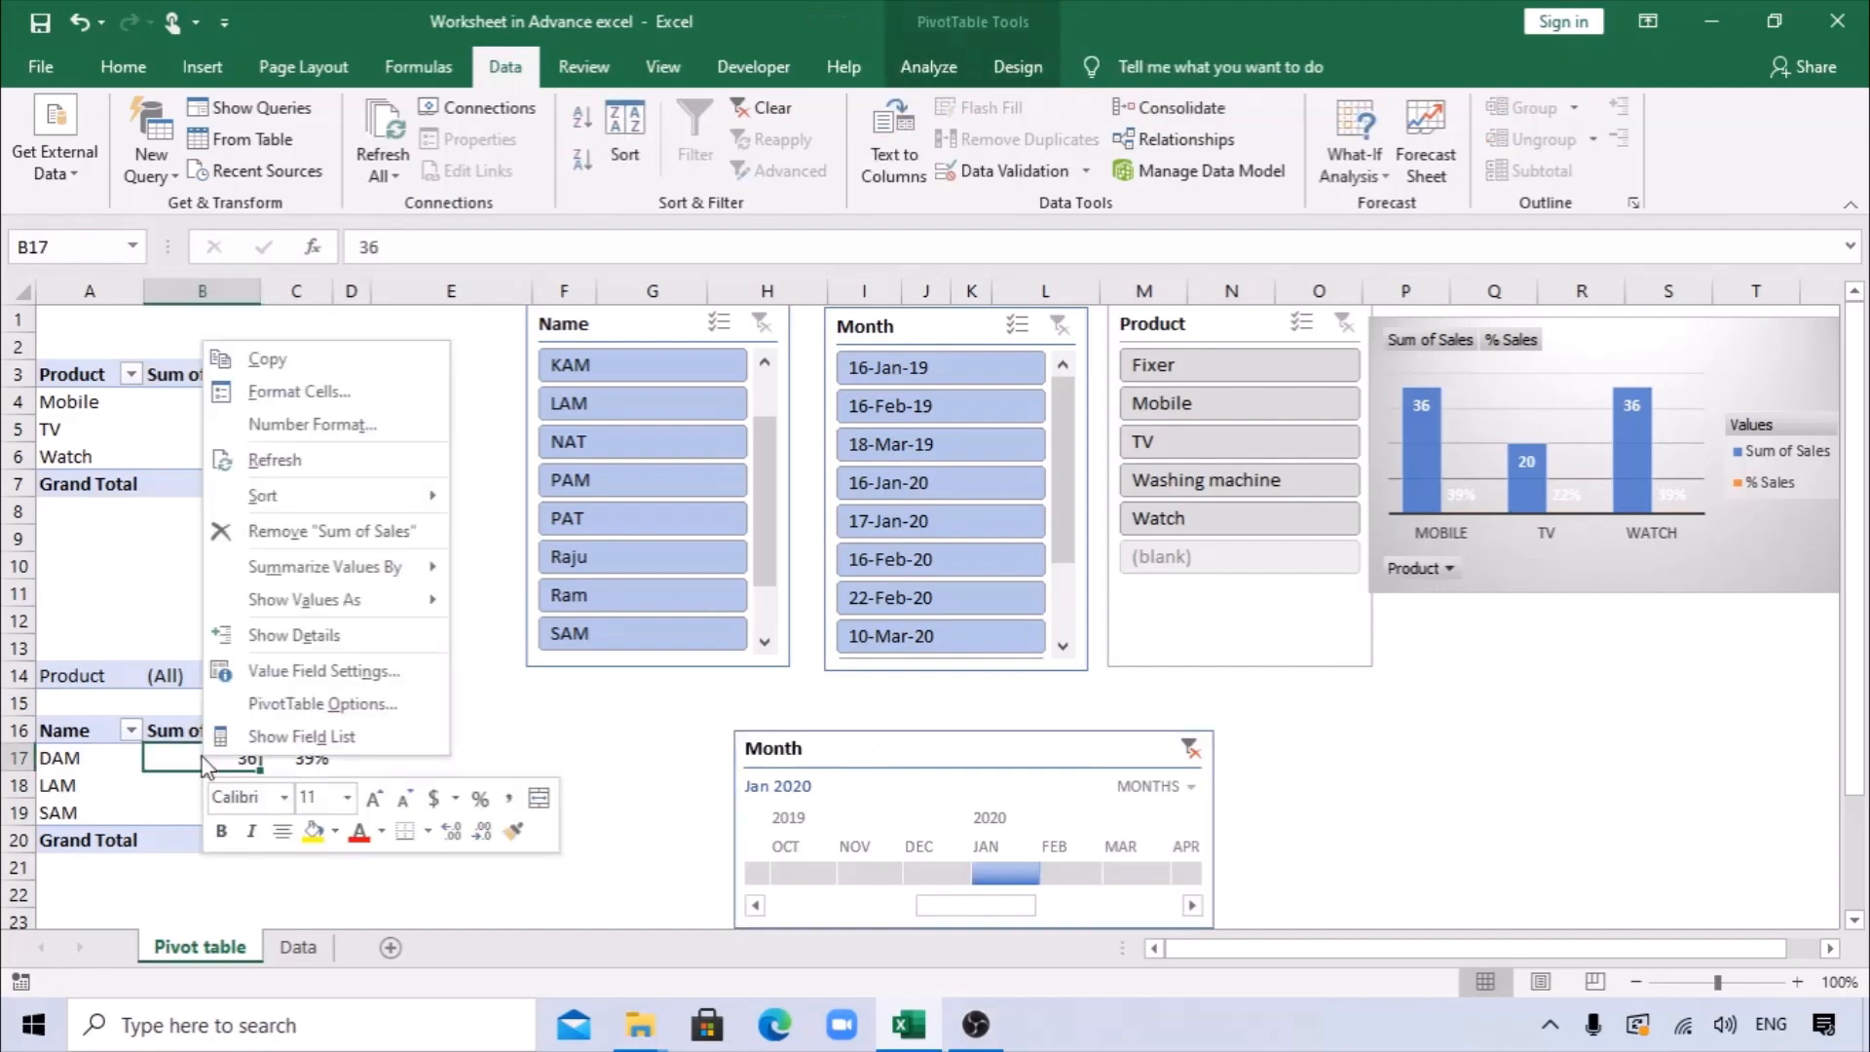
{"action": "left_click", "coordinate": [276, 460]}
{"action": "right_click", "coordinate": [220, 428]}
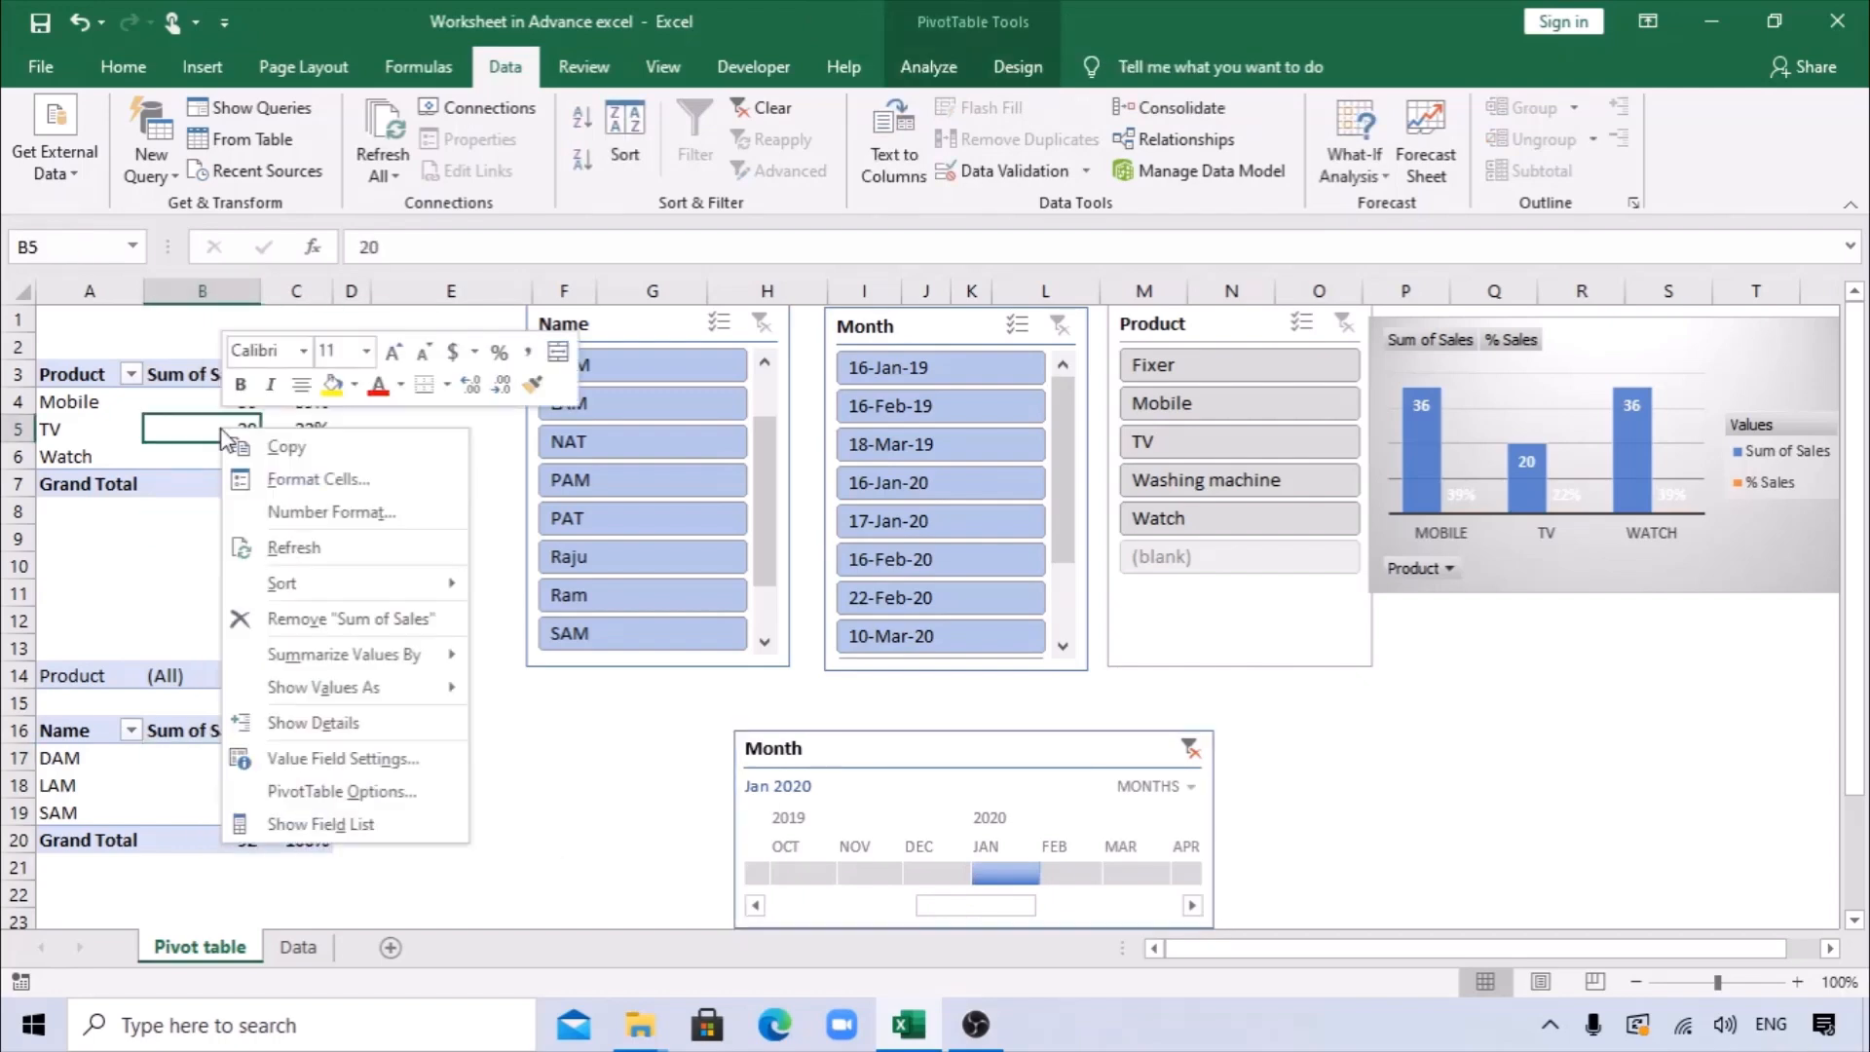
{"action": "left_click", "coordinate": [274, 547]}
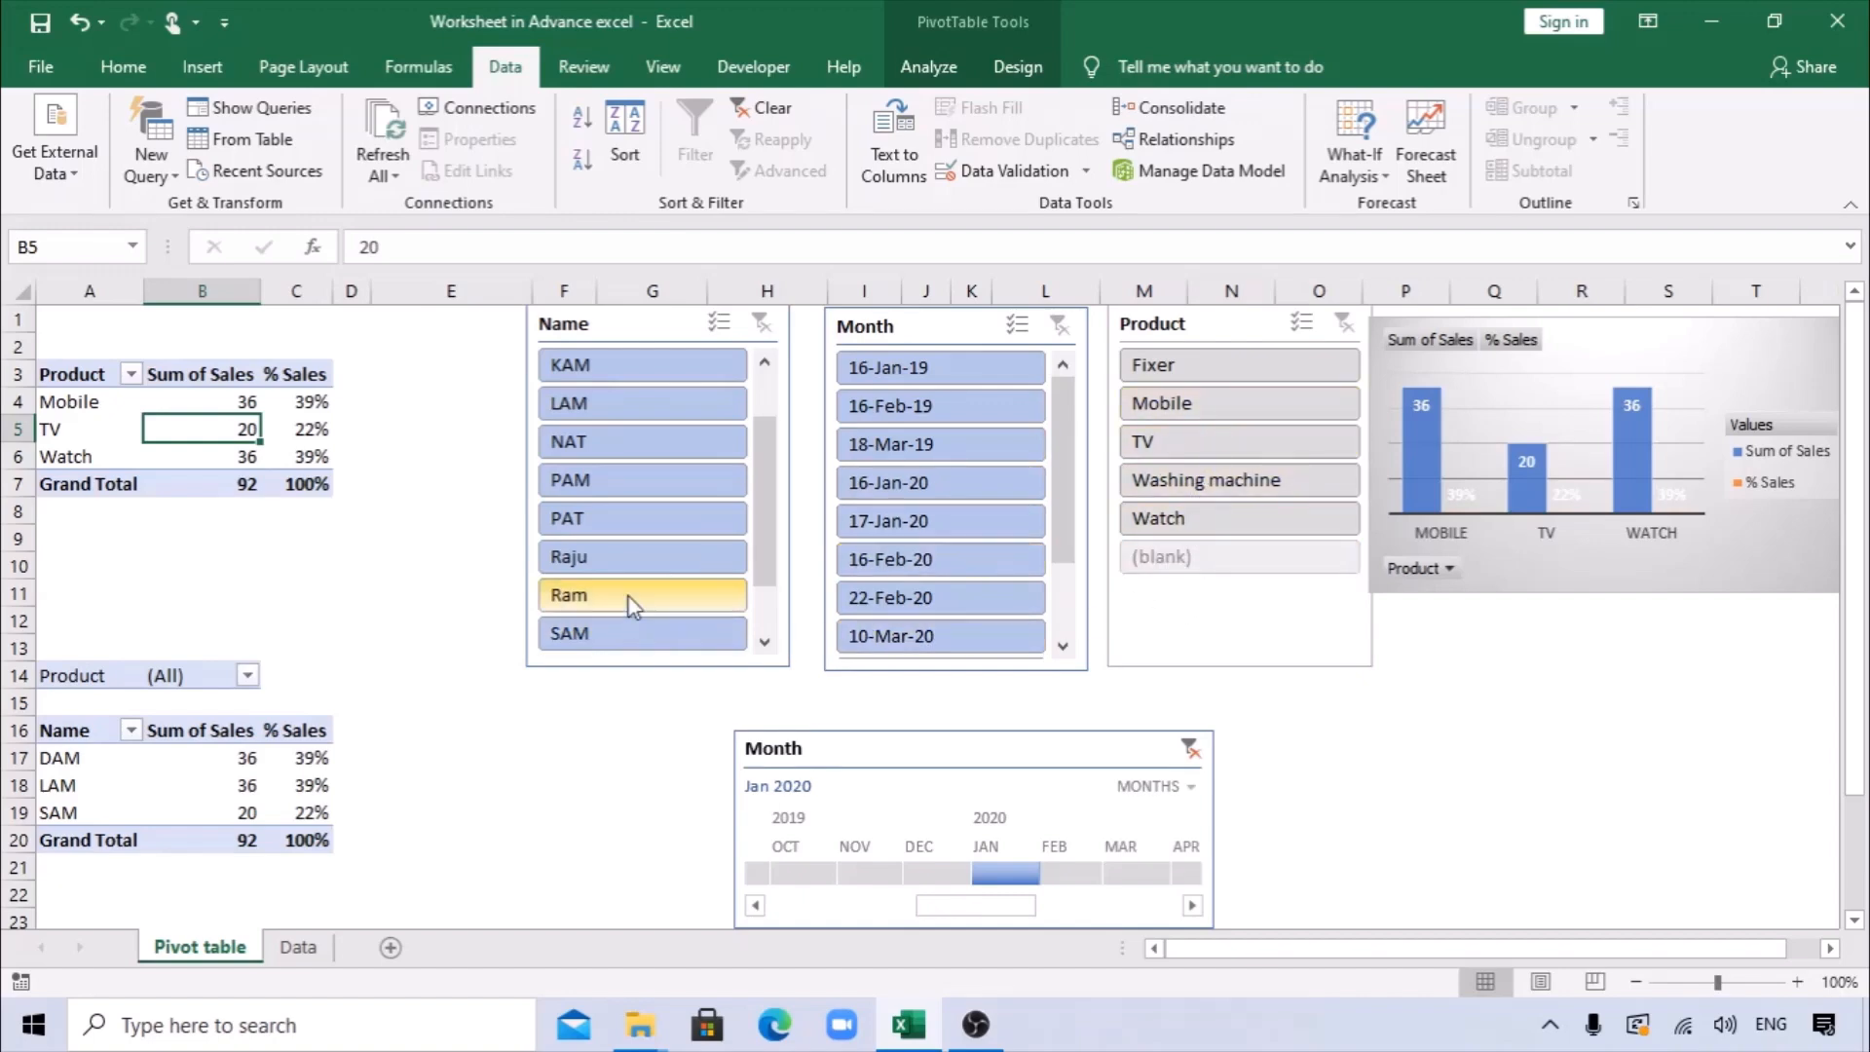
Filter the dashboard to the newly added salesperson, Product Mobile and Month 12-Mar-20, and clear the timeline's Jan 2020 filter.
{"action": "left_click", "coordinate": [597, 552]}
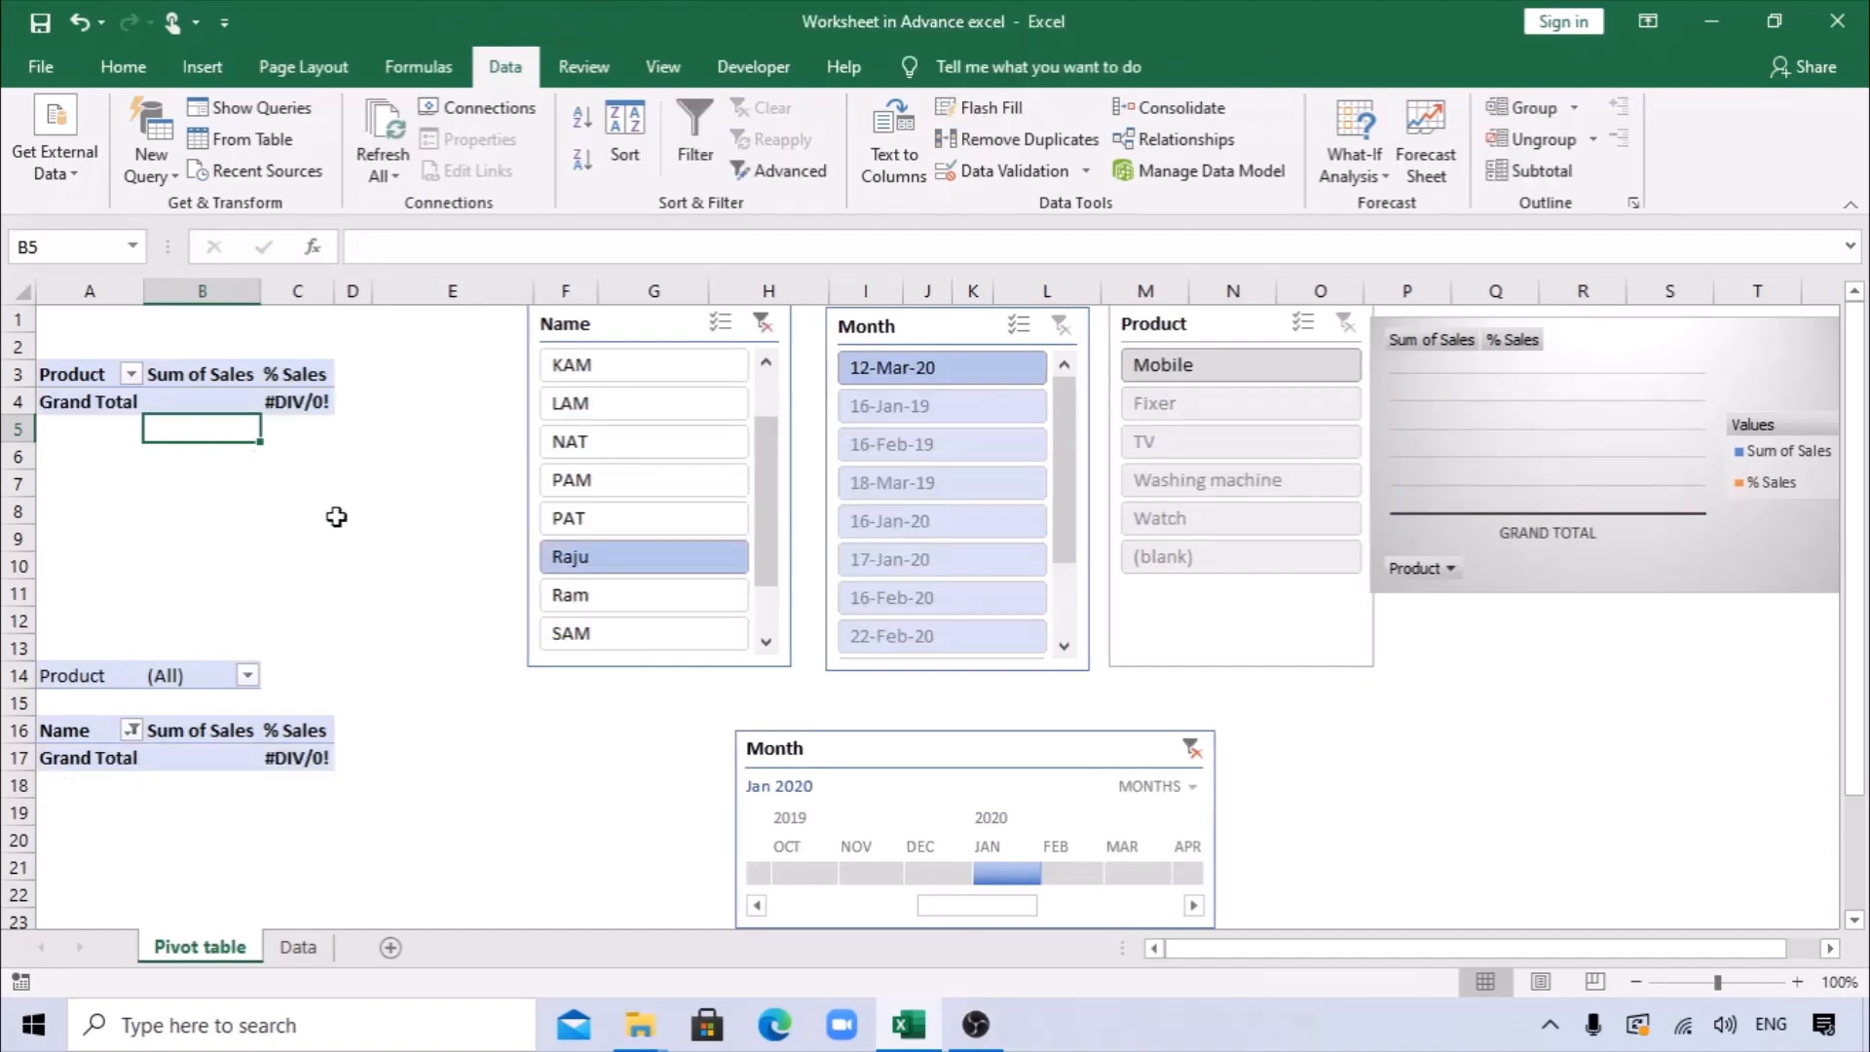
{"action": "right_click", "coordinate": [960, 331]}
{"action": "key", "text": "Escape"}
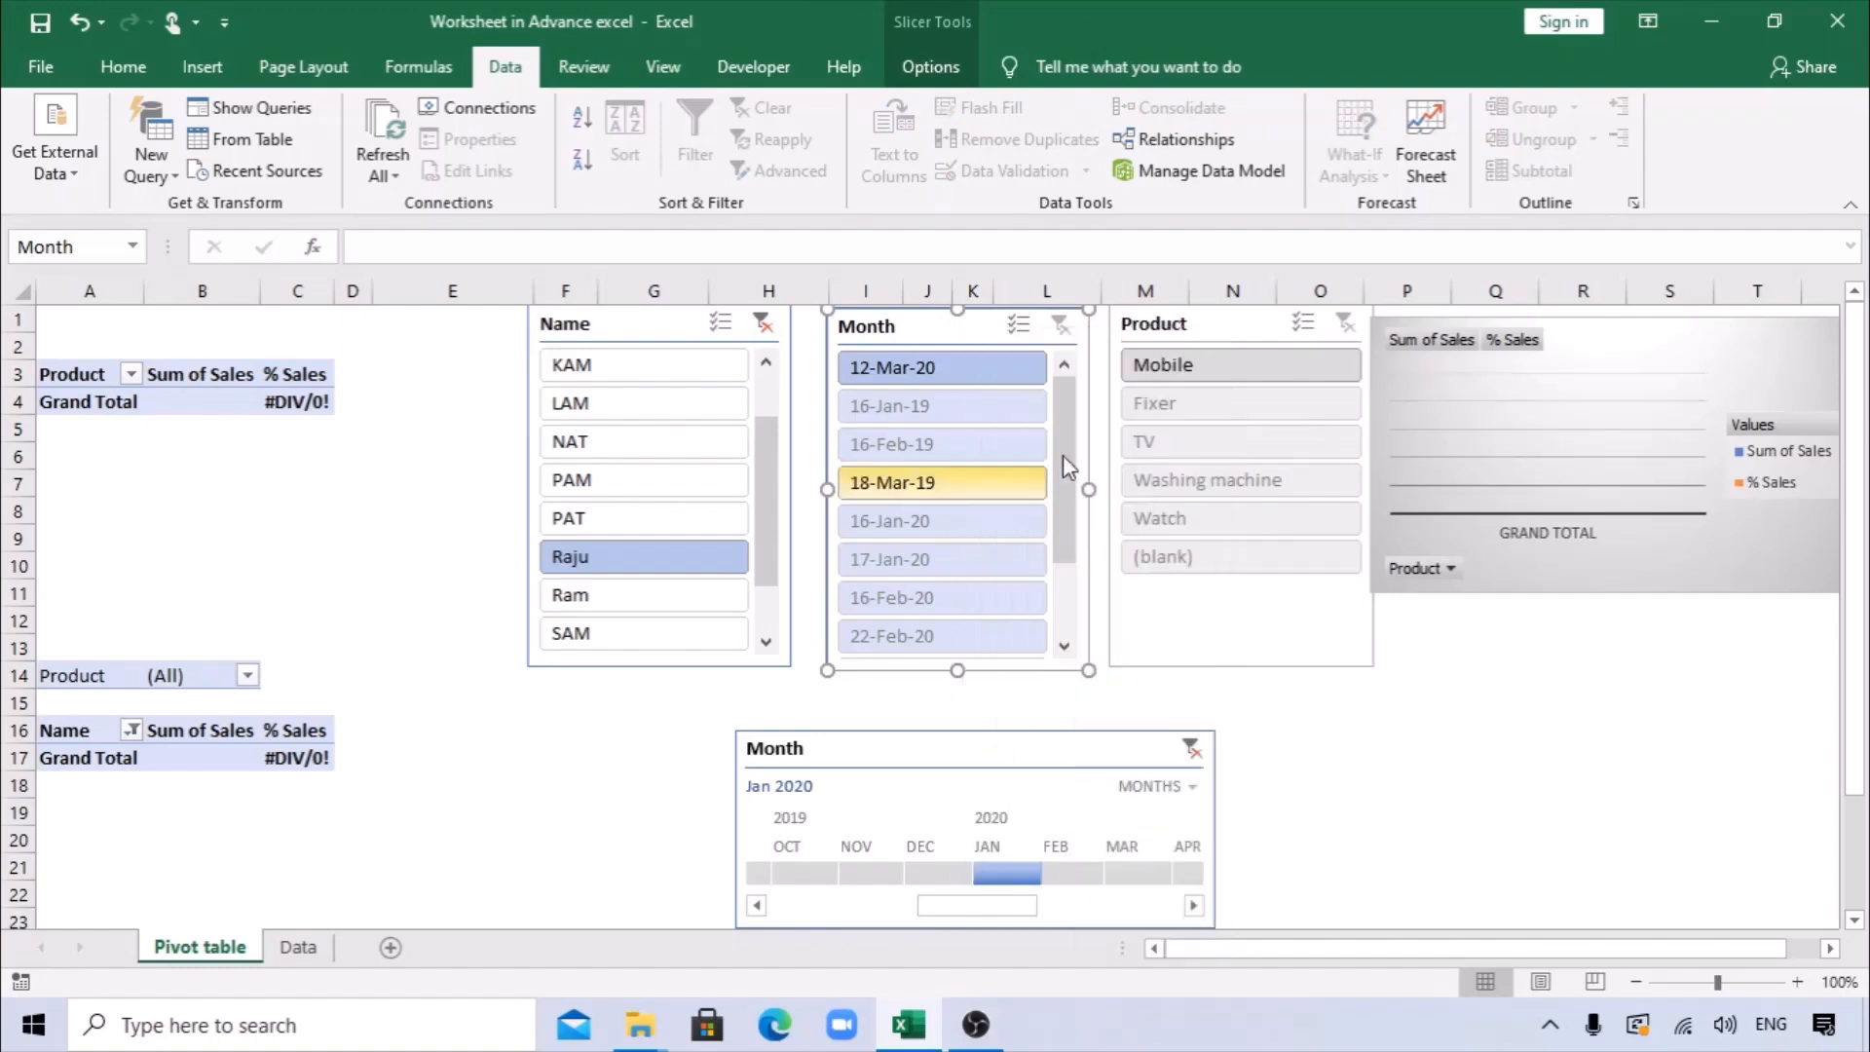
{"action": "right_click", "coordinate": [1200, 331]}
{"action": "left_click", "coordinate": [1270, 484]}
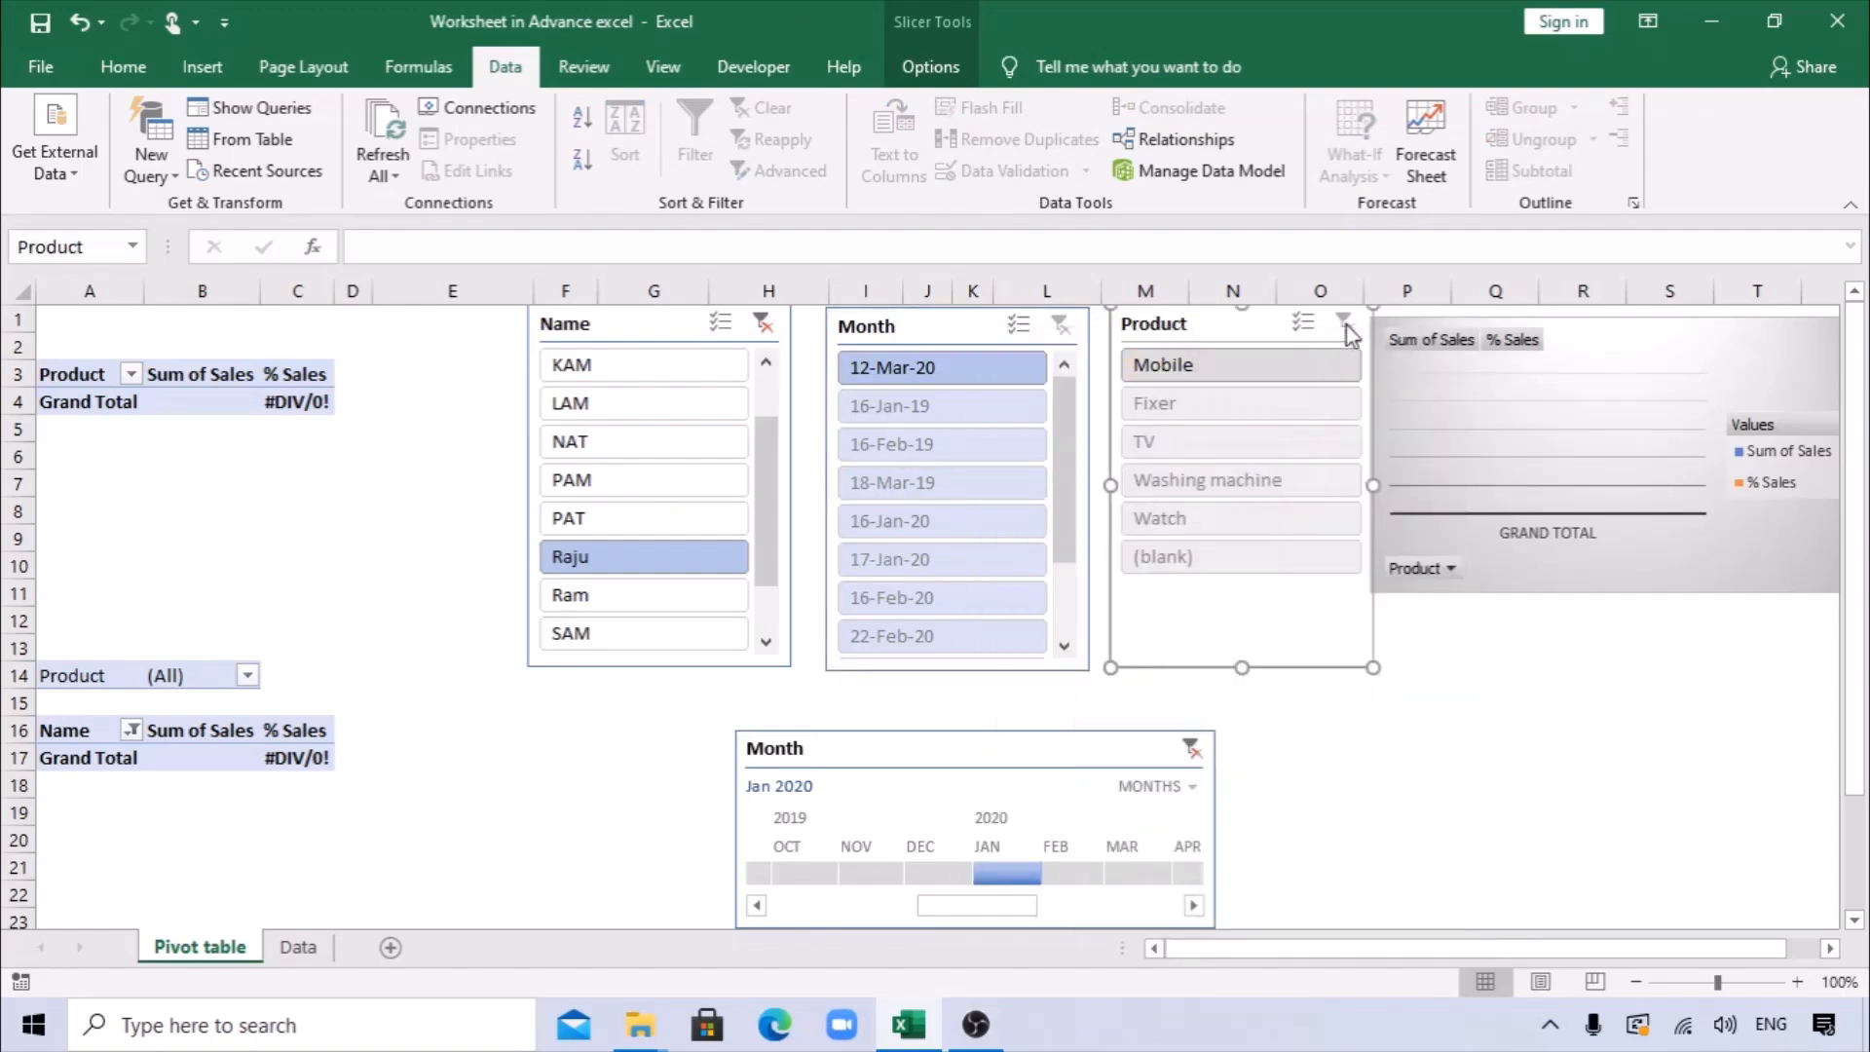
{"action": "left_click", "coordinate": [1181, 372]}
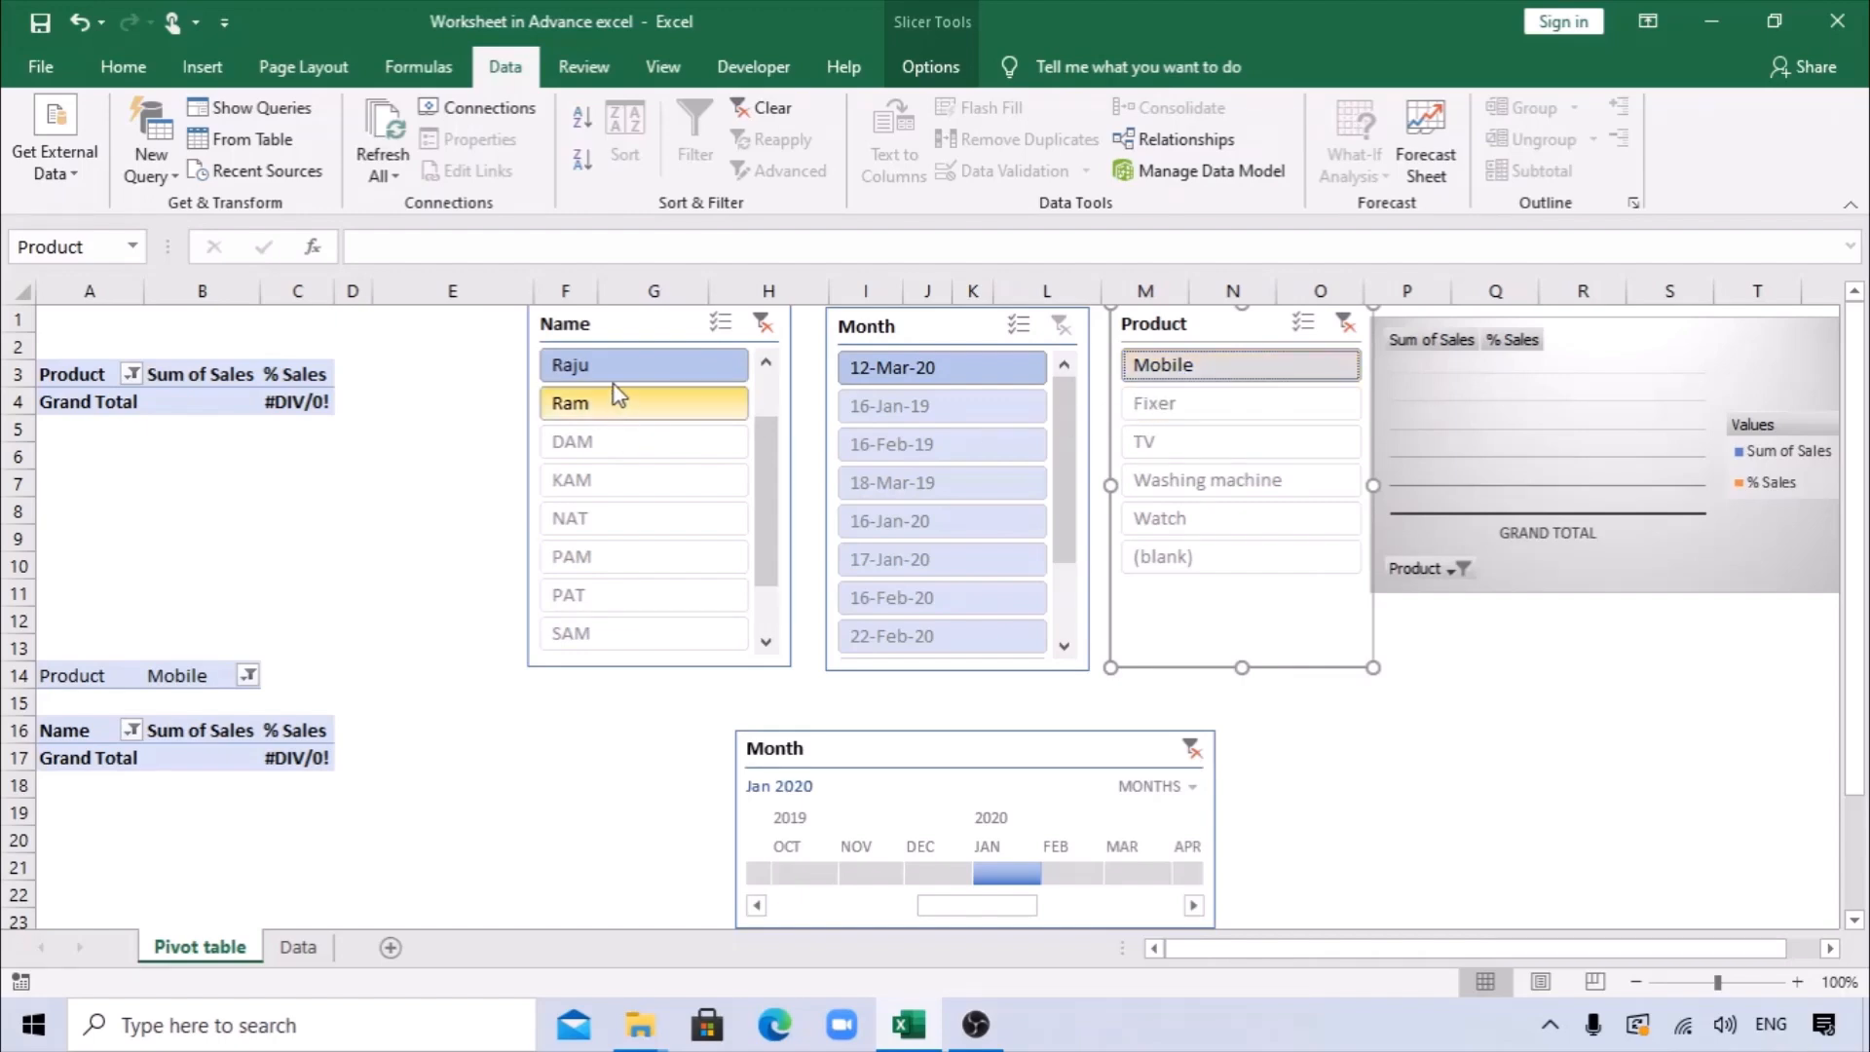
{"action": "left_click", "coordinate": [994, 370]}
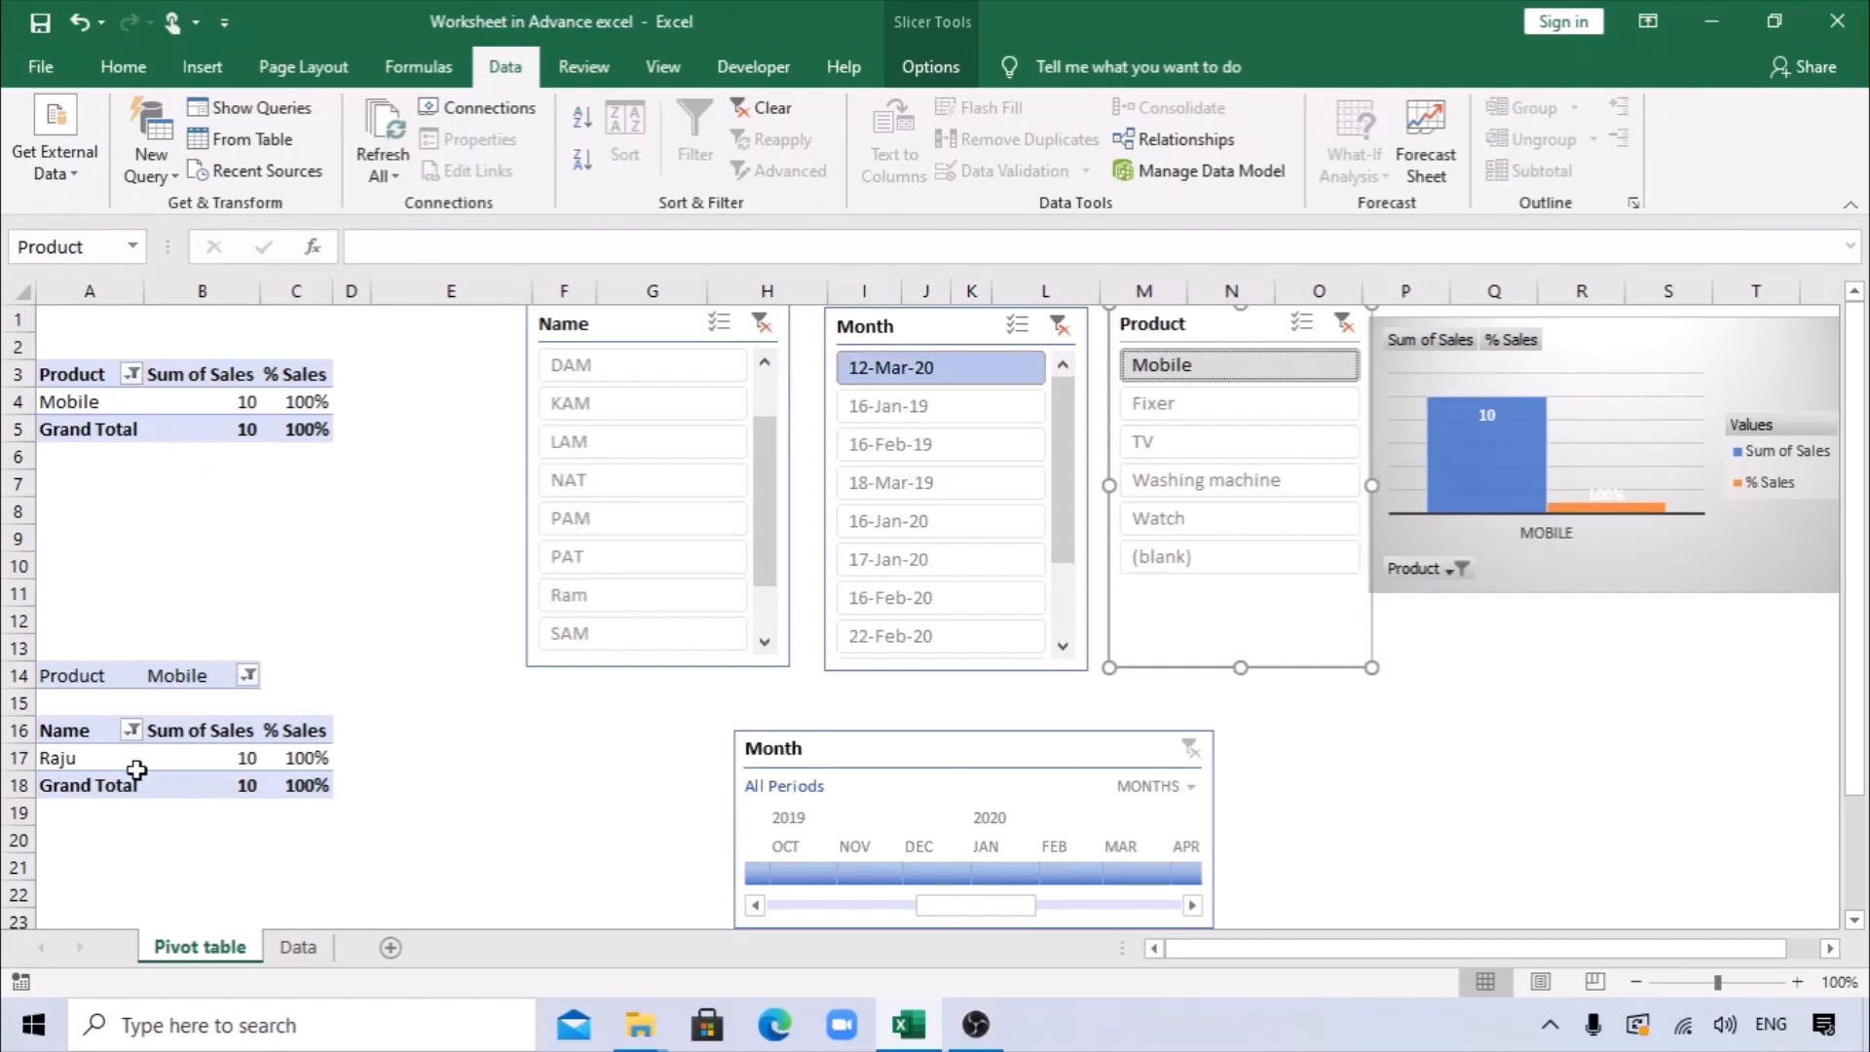
Check the new entry's sales in both pivot tables and the chart, and clear the Name, Month and Product slicer filters.
{"action": "left_click", "coordinate": [224, 761]}
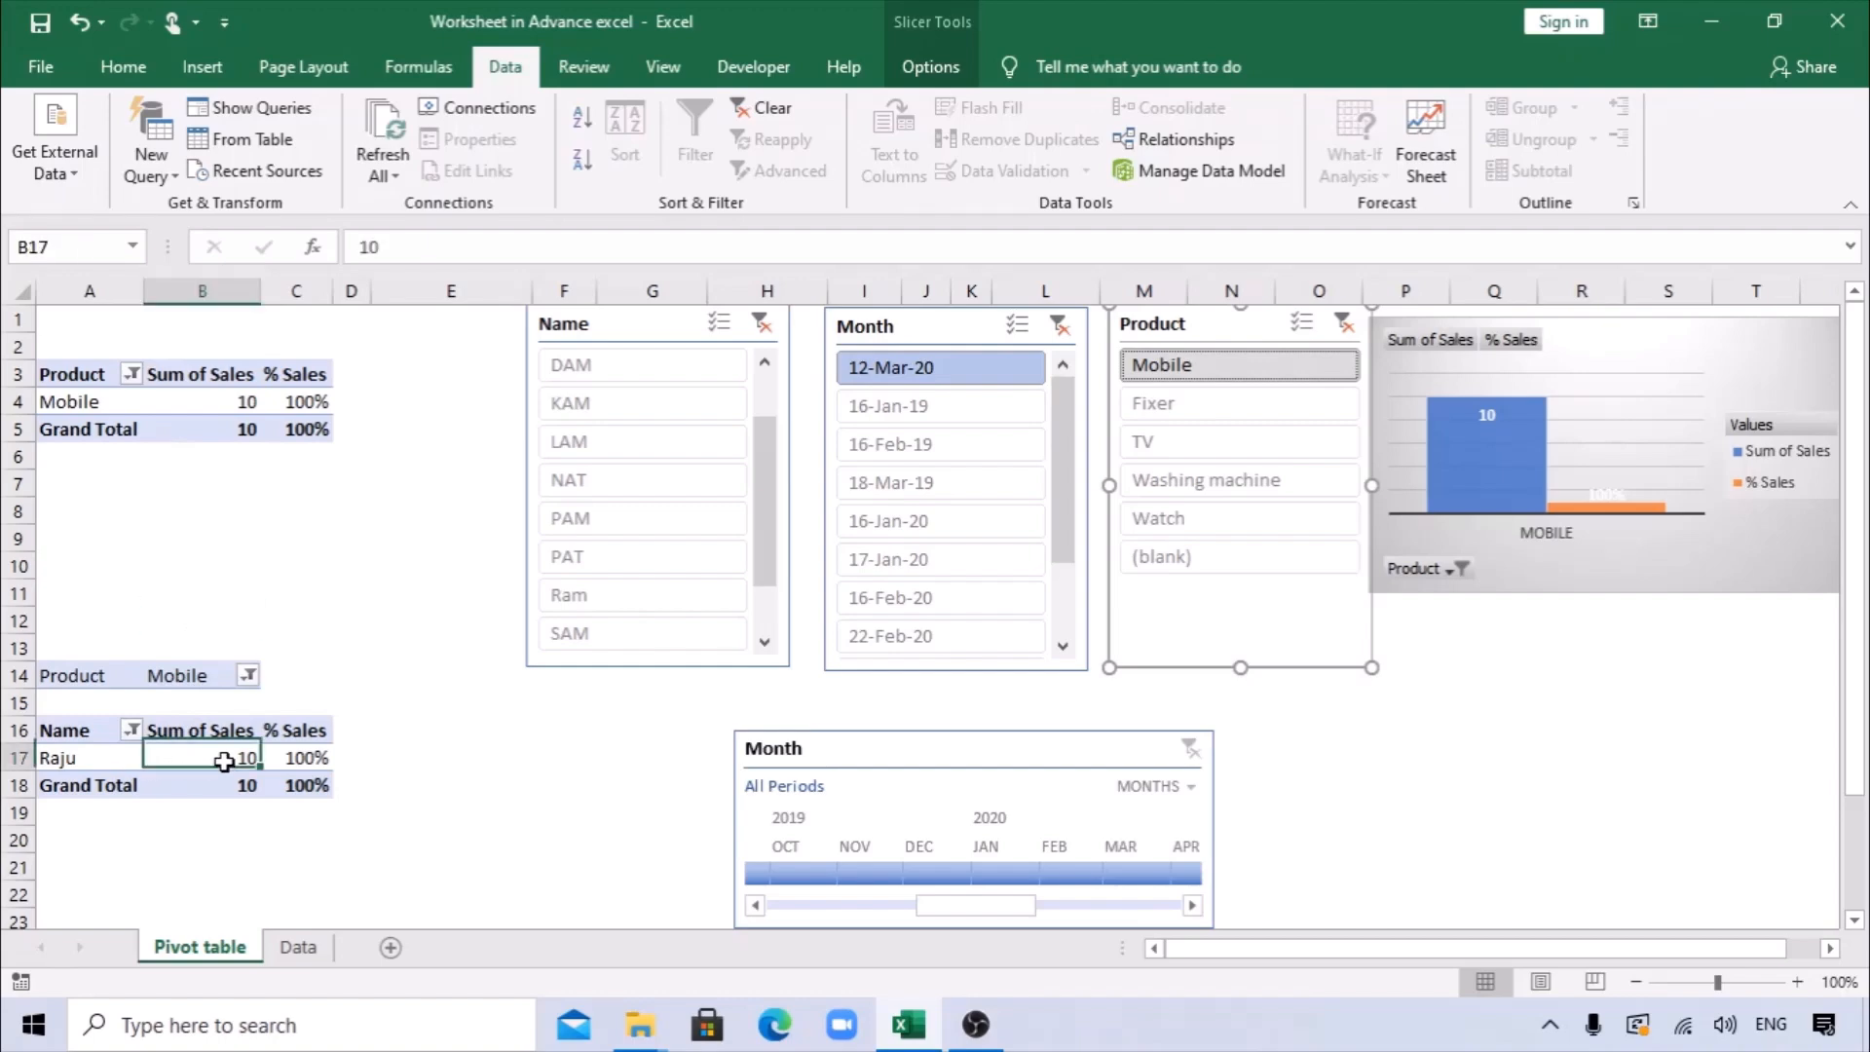
{"action": "left_click", "coordinate": [102, 407]}
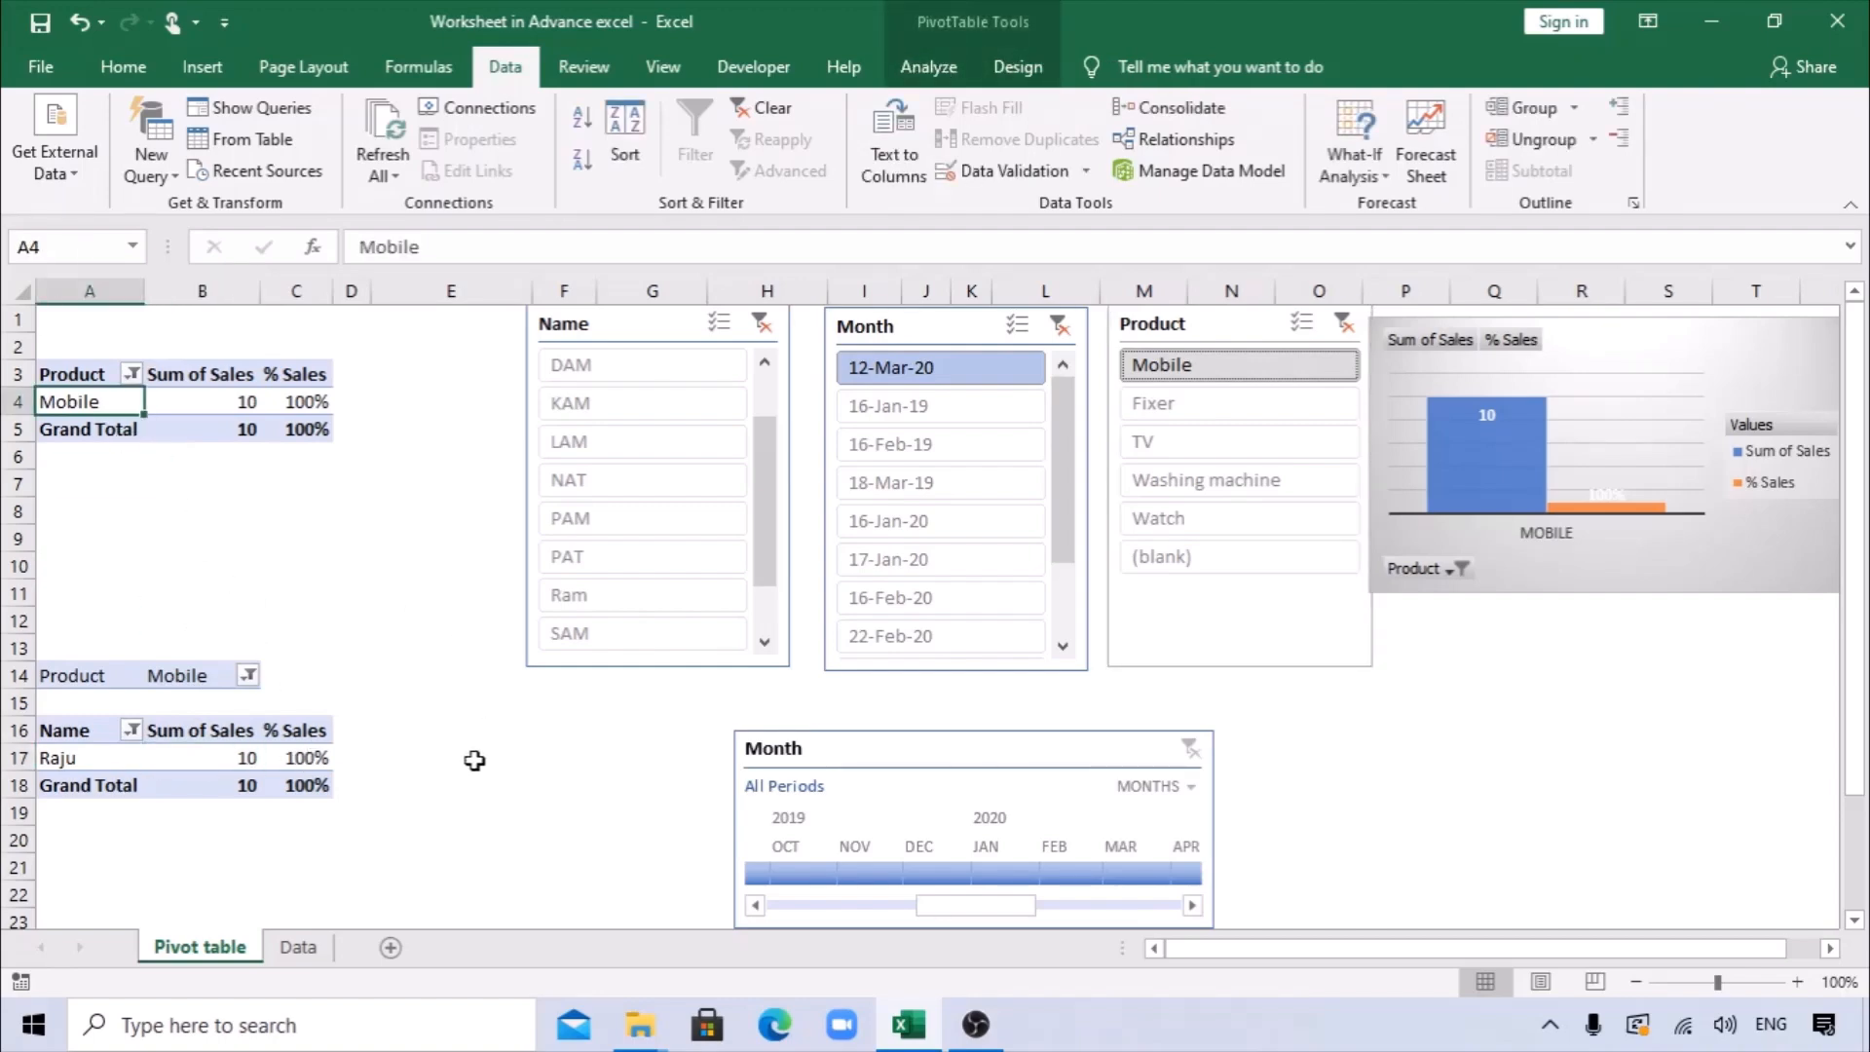
{"action": "scroll", "coordinate": [818, 857], "scroll_direction": "down", "scroll_amount": 1}
{"action": "scroll", "coordinate": [822, 848], "scroll_direction": "up", "scroll_amount": 1}
{"action": "mouse_move", "coordinate": [1469, 456]}
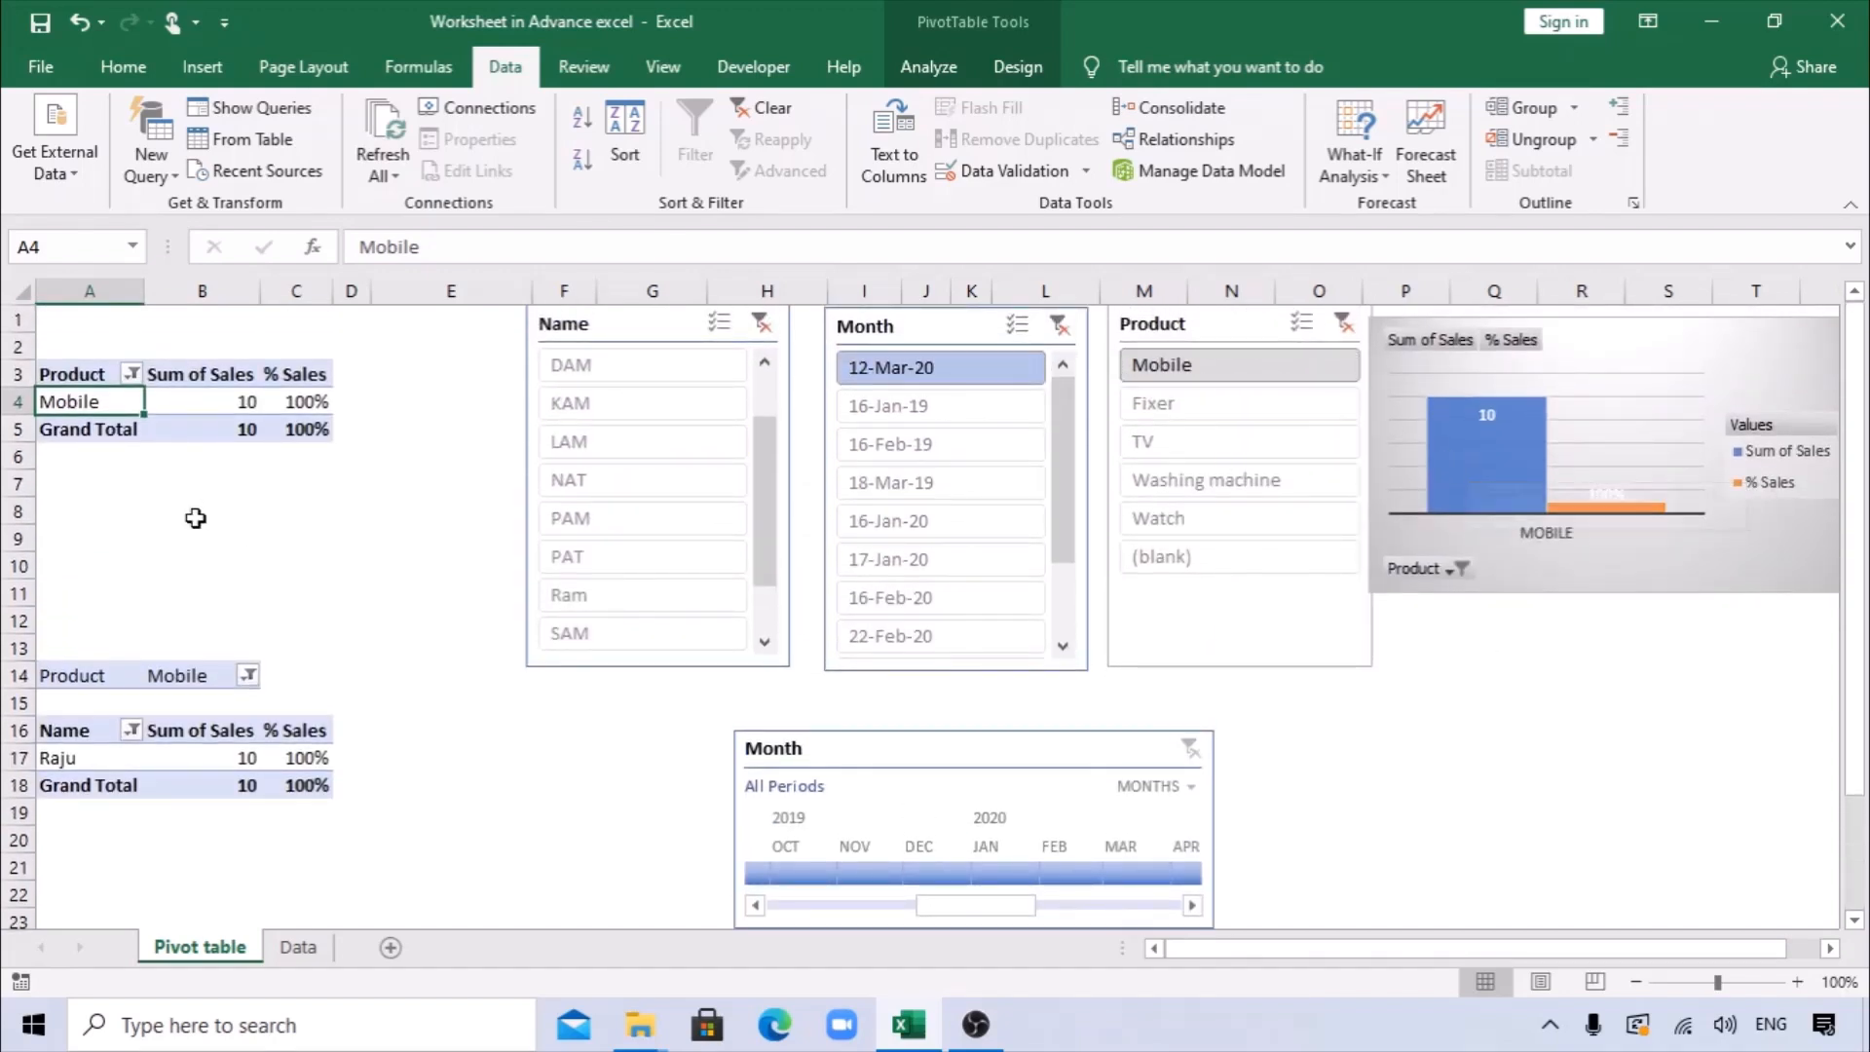
{"action": "left_click", "coordinate": [766, 323]}
{"action": "left_click", "coordinate": [1058, 325]}
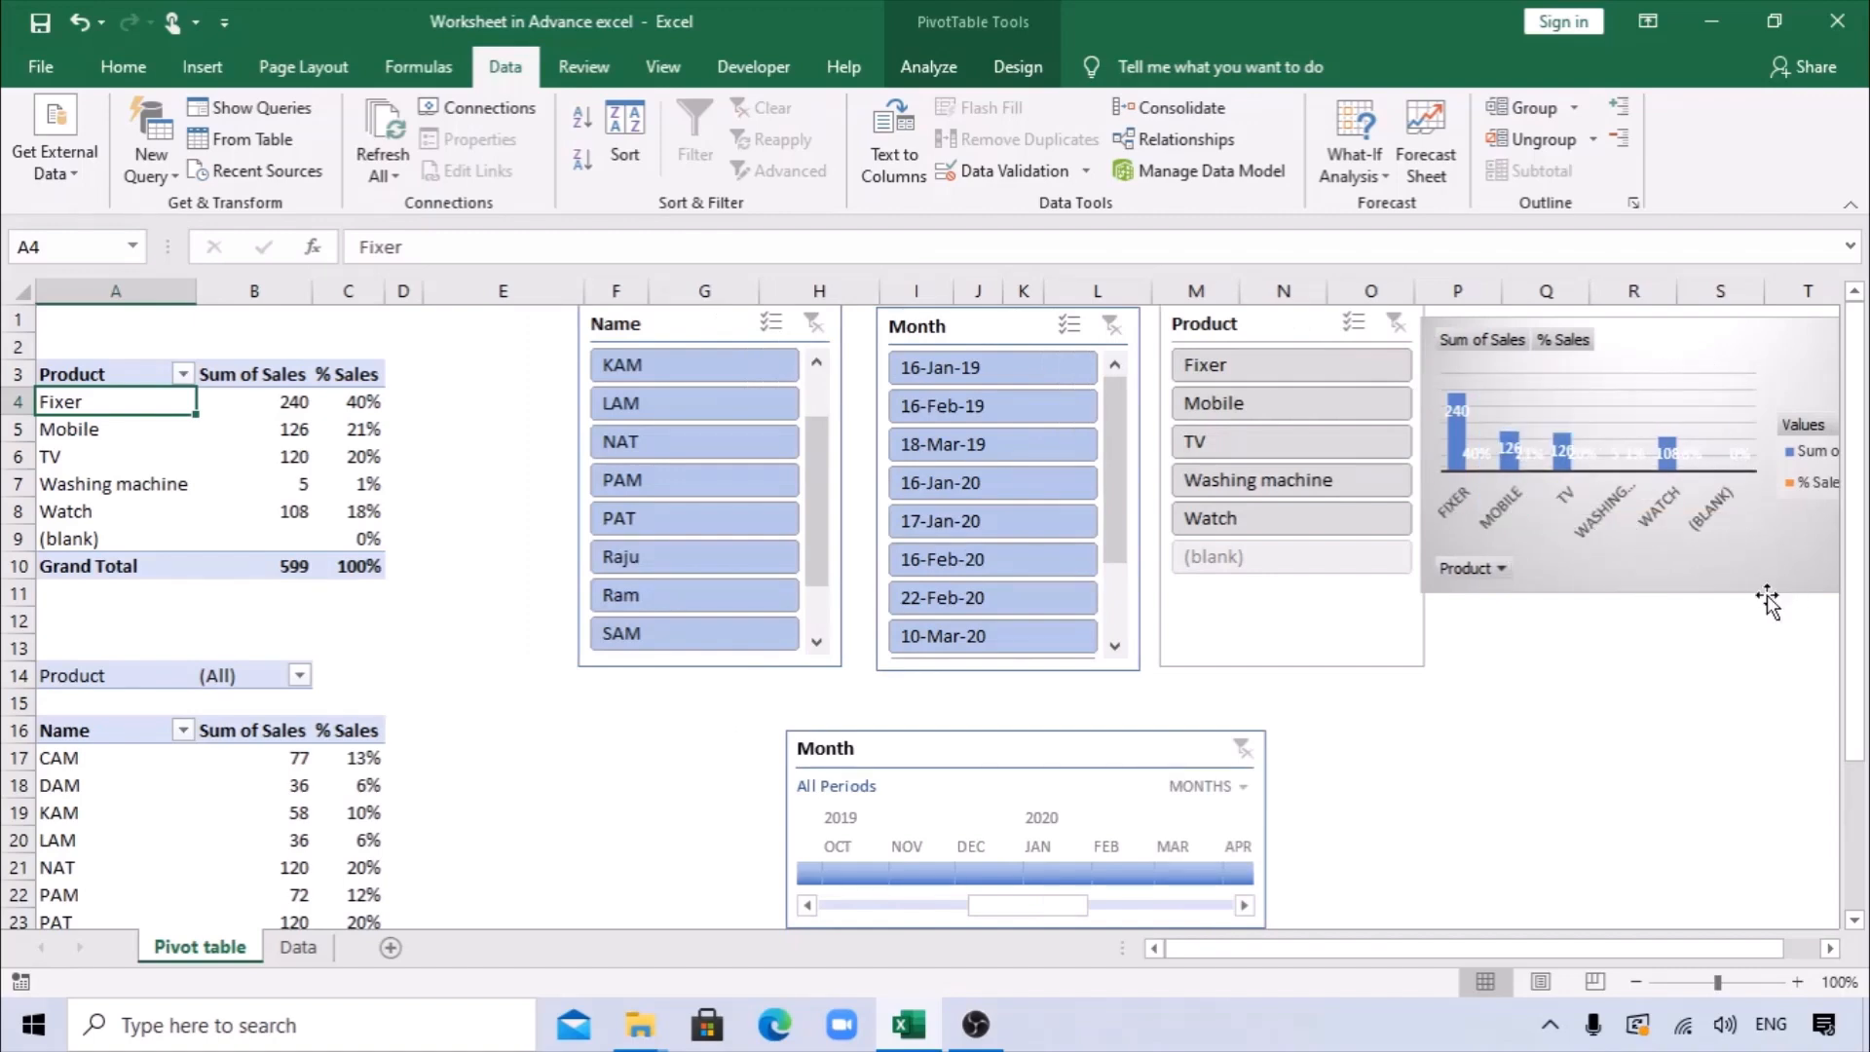
Enlarge the PivotChart and place it beside the slicers, spanning about columns P to W and rows 8 to 19.
{"action": "left_click", "coordinate": [1832, 950]}
{"action": "left_click", "coordinate": [1832, 950]}
{"action": "left_click", "coordinate": [1832, 949]}
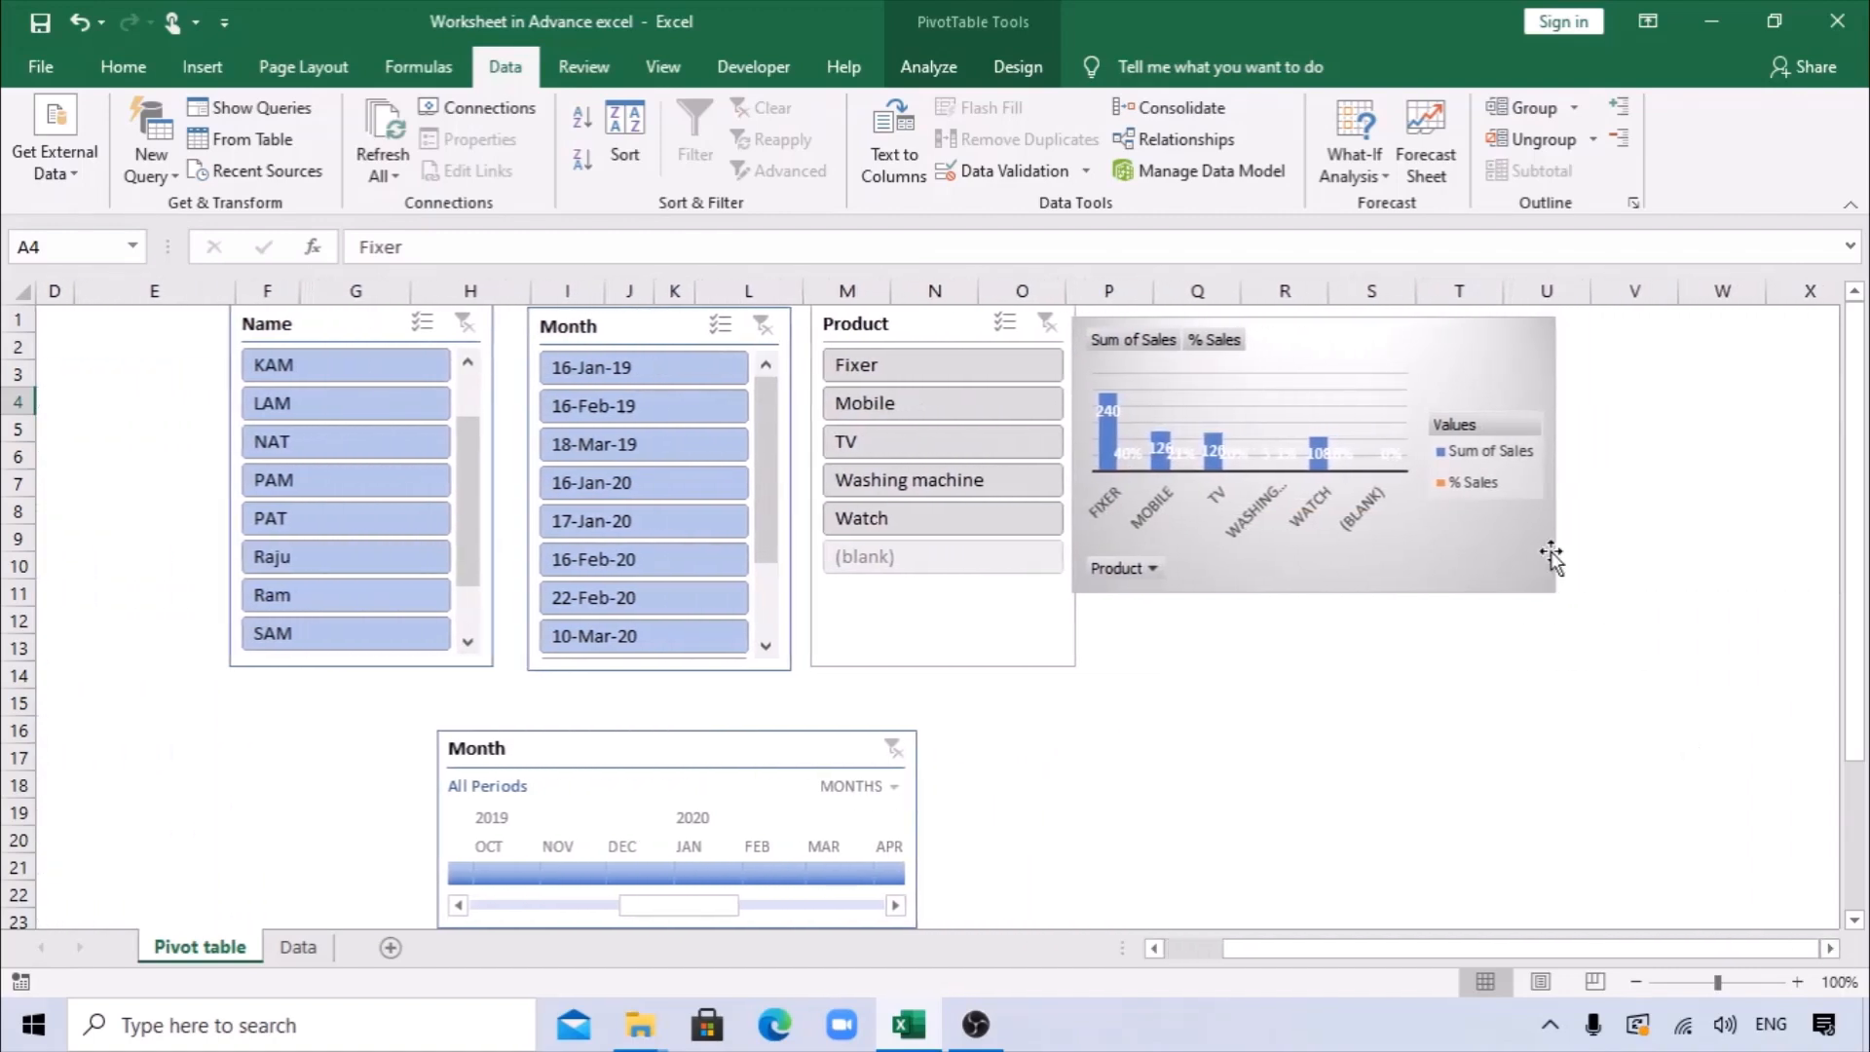
{"action": "left_click_drag", "start_coordinate": [1481, 555], "coordinate": [1740, 821]}
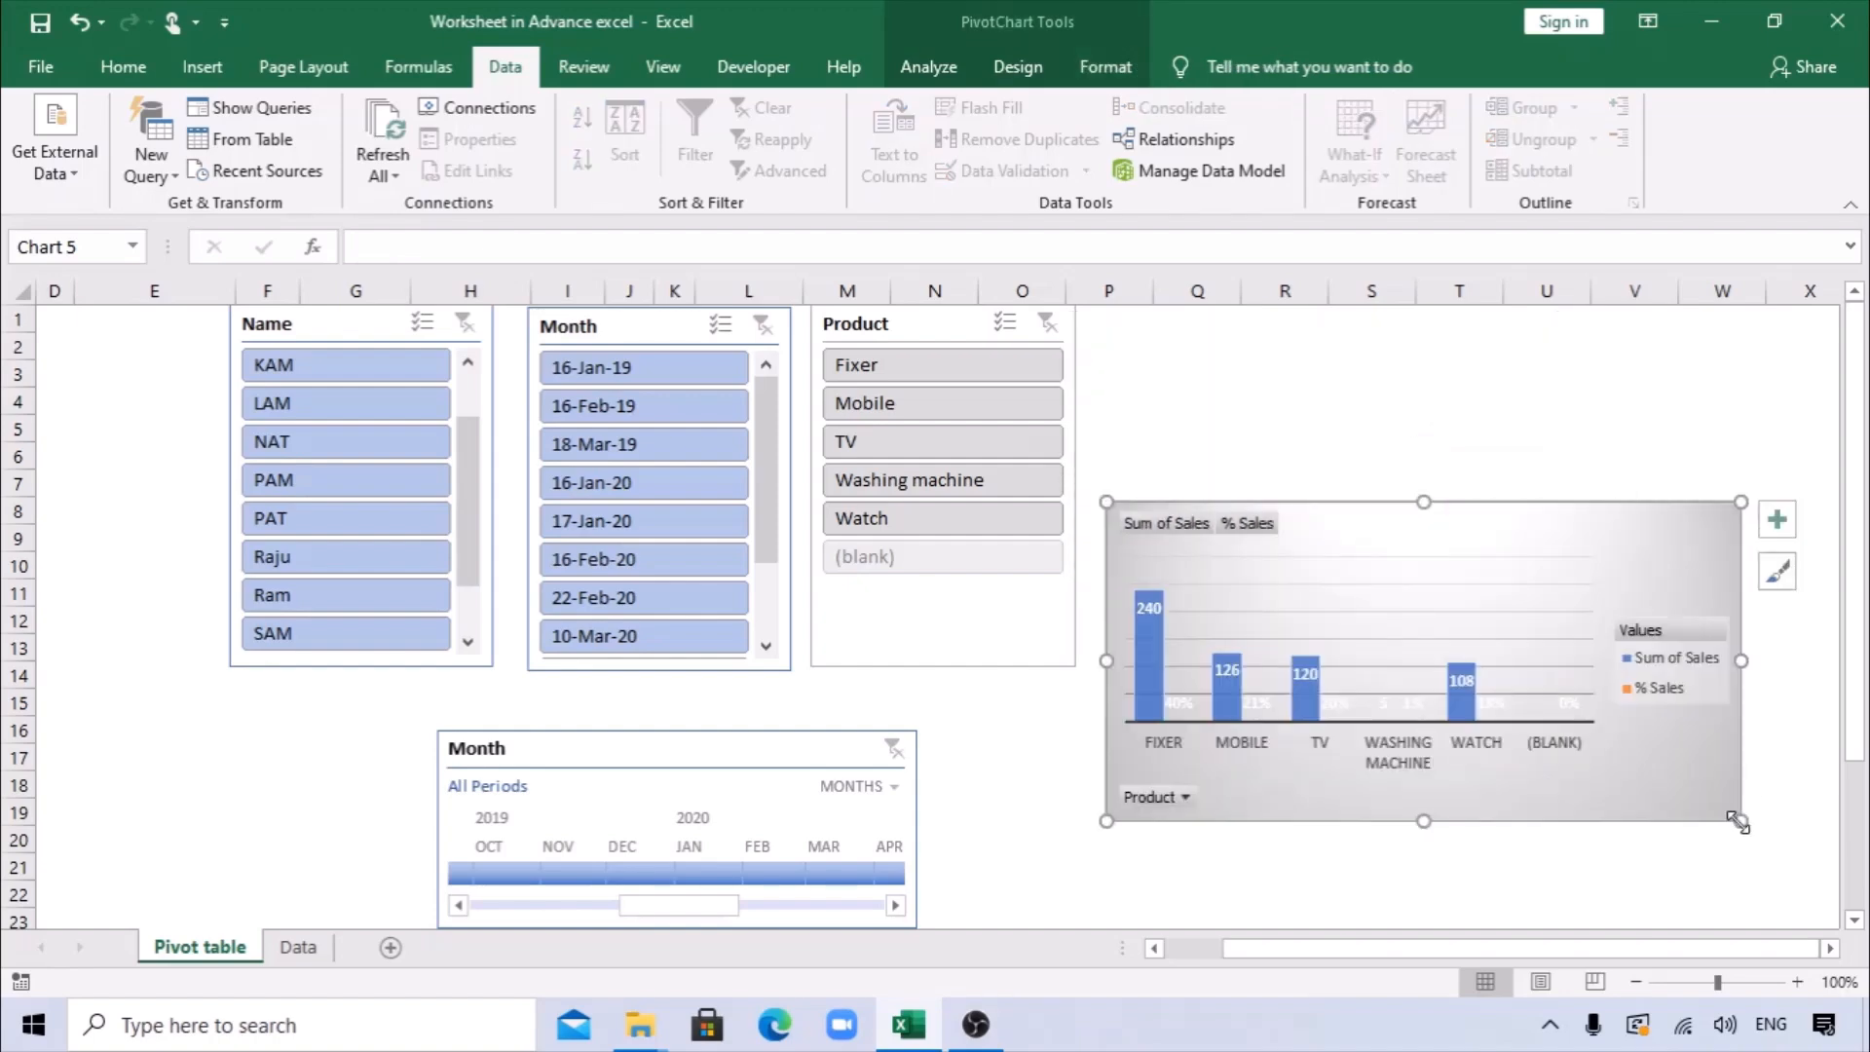
Try a red outline on the chart's % Sales data labels, and undo it.
{"action": "left_click", "coordinate": [1340, 700]}
{"action": "right_click", "coordinate": [1340, 701]}
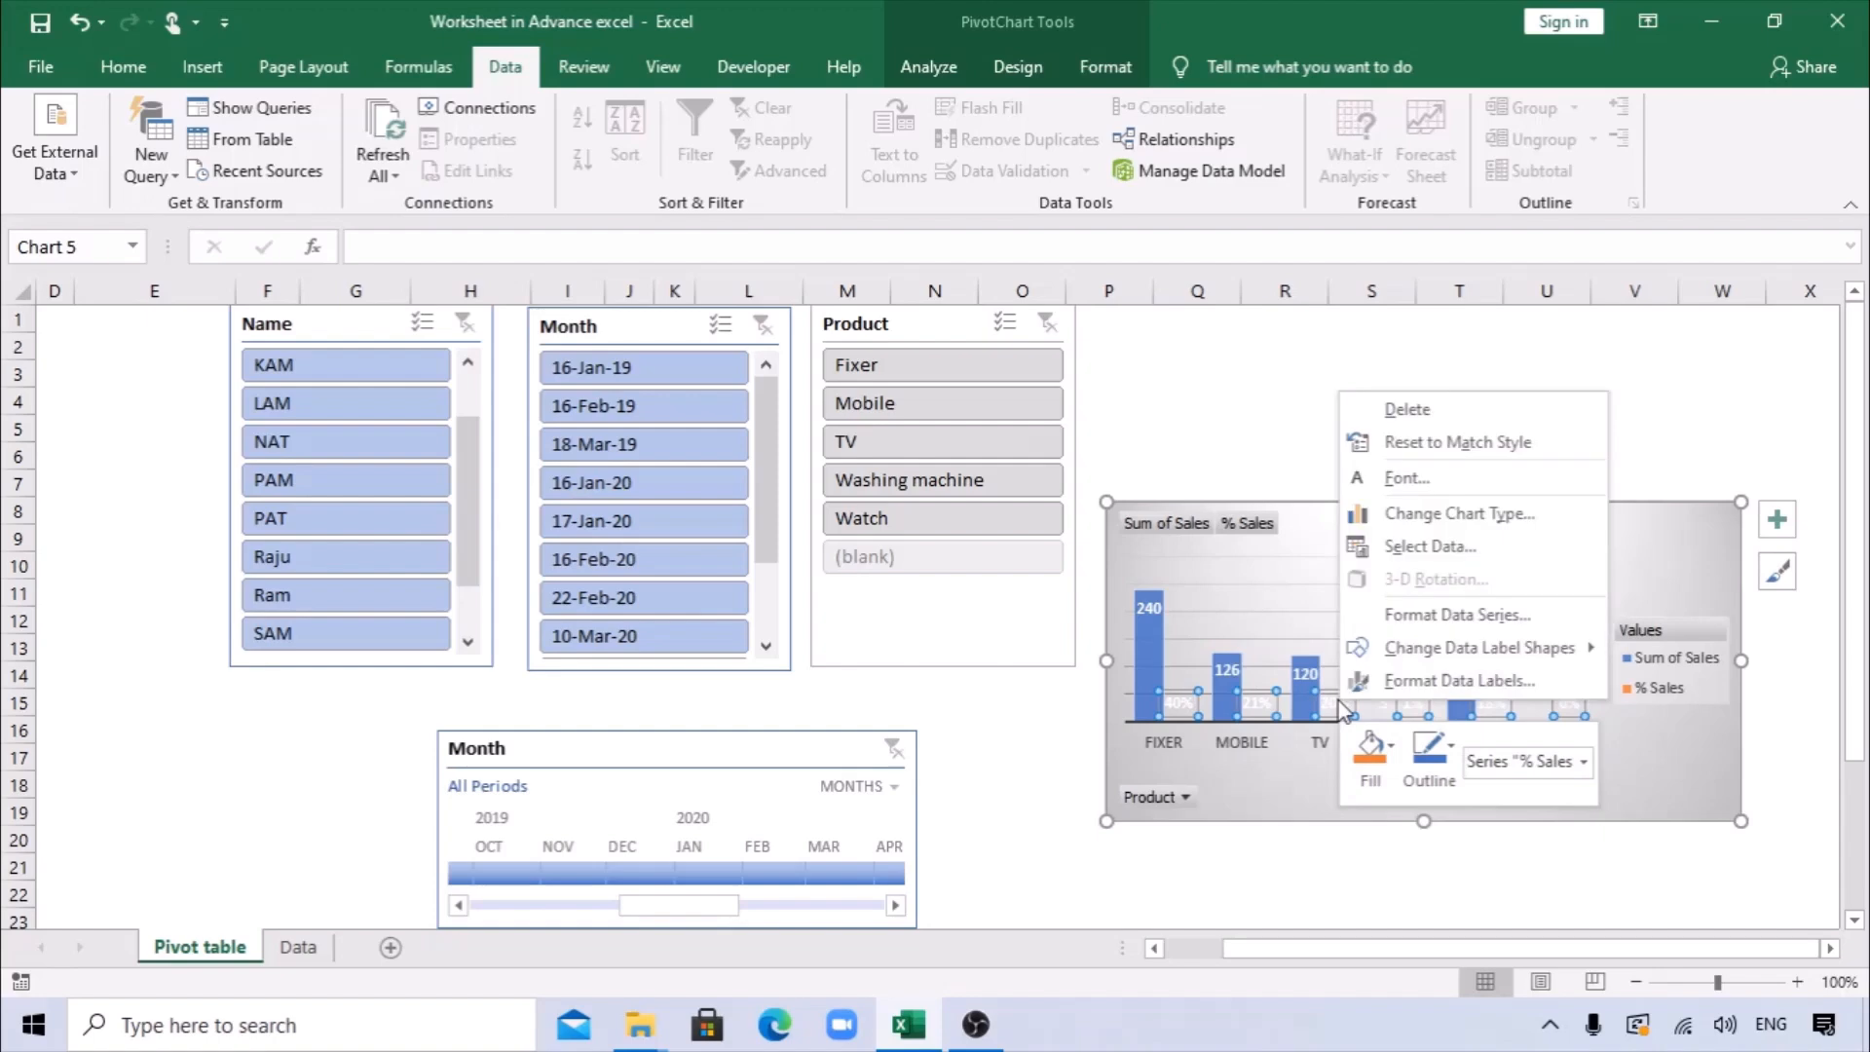
{"action": "left_click", "coordinate": [1453, 748]}
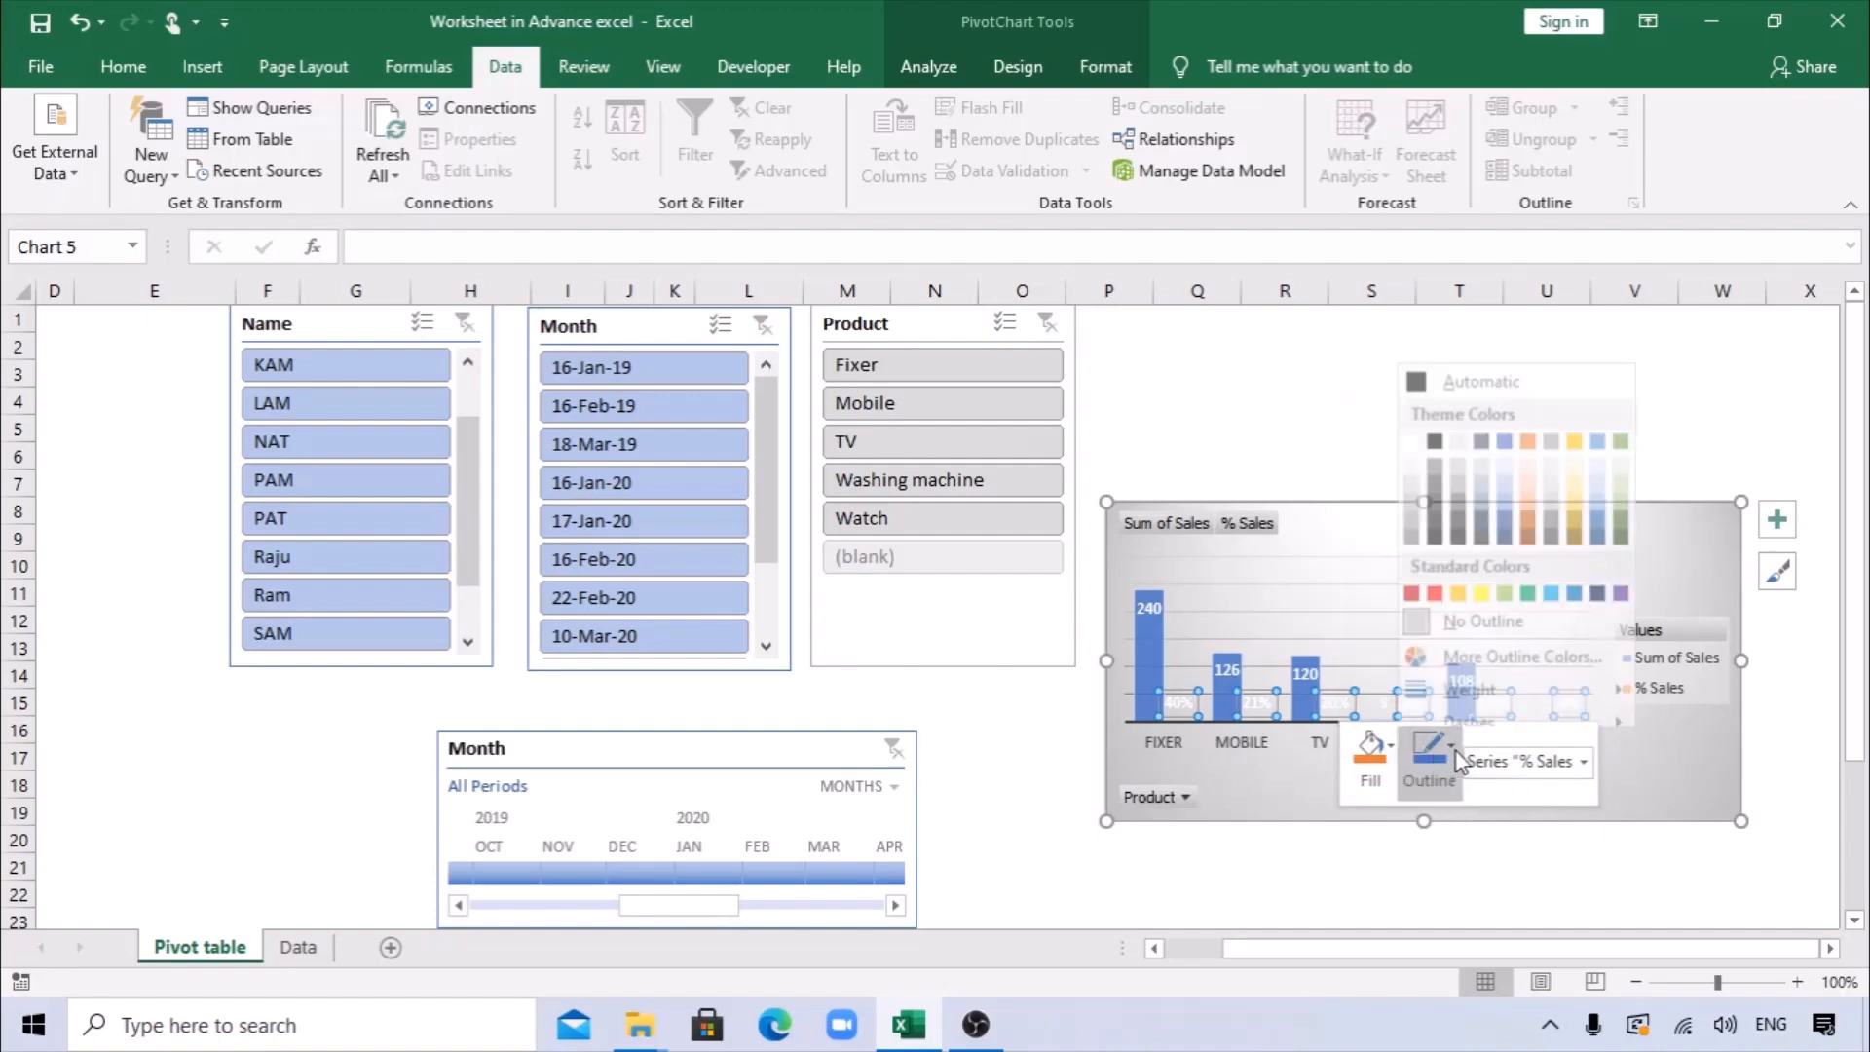
{"action": "left_click", "coordinate": [1436, 577]}
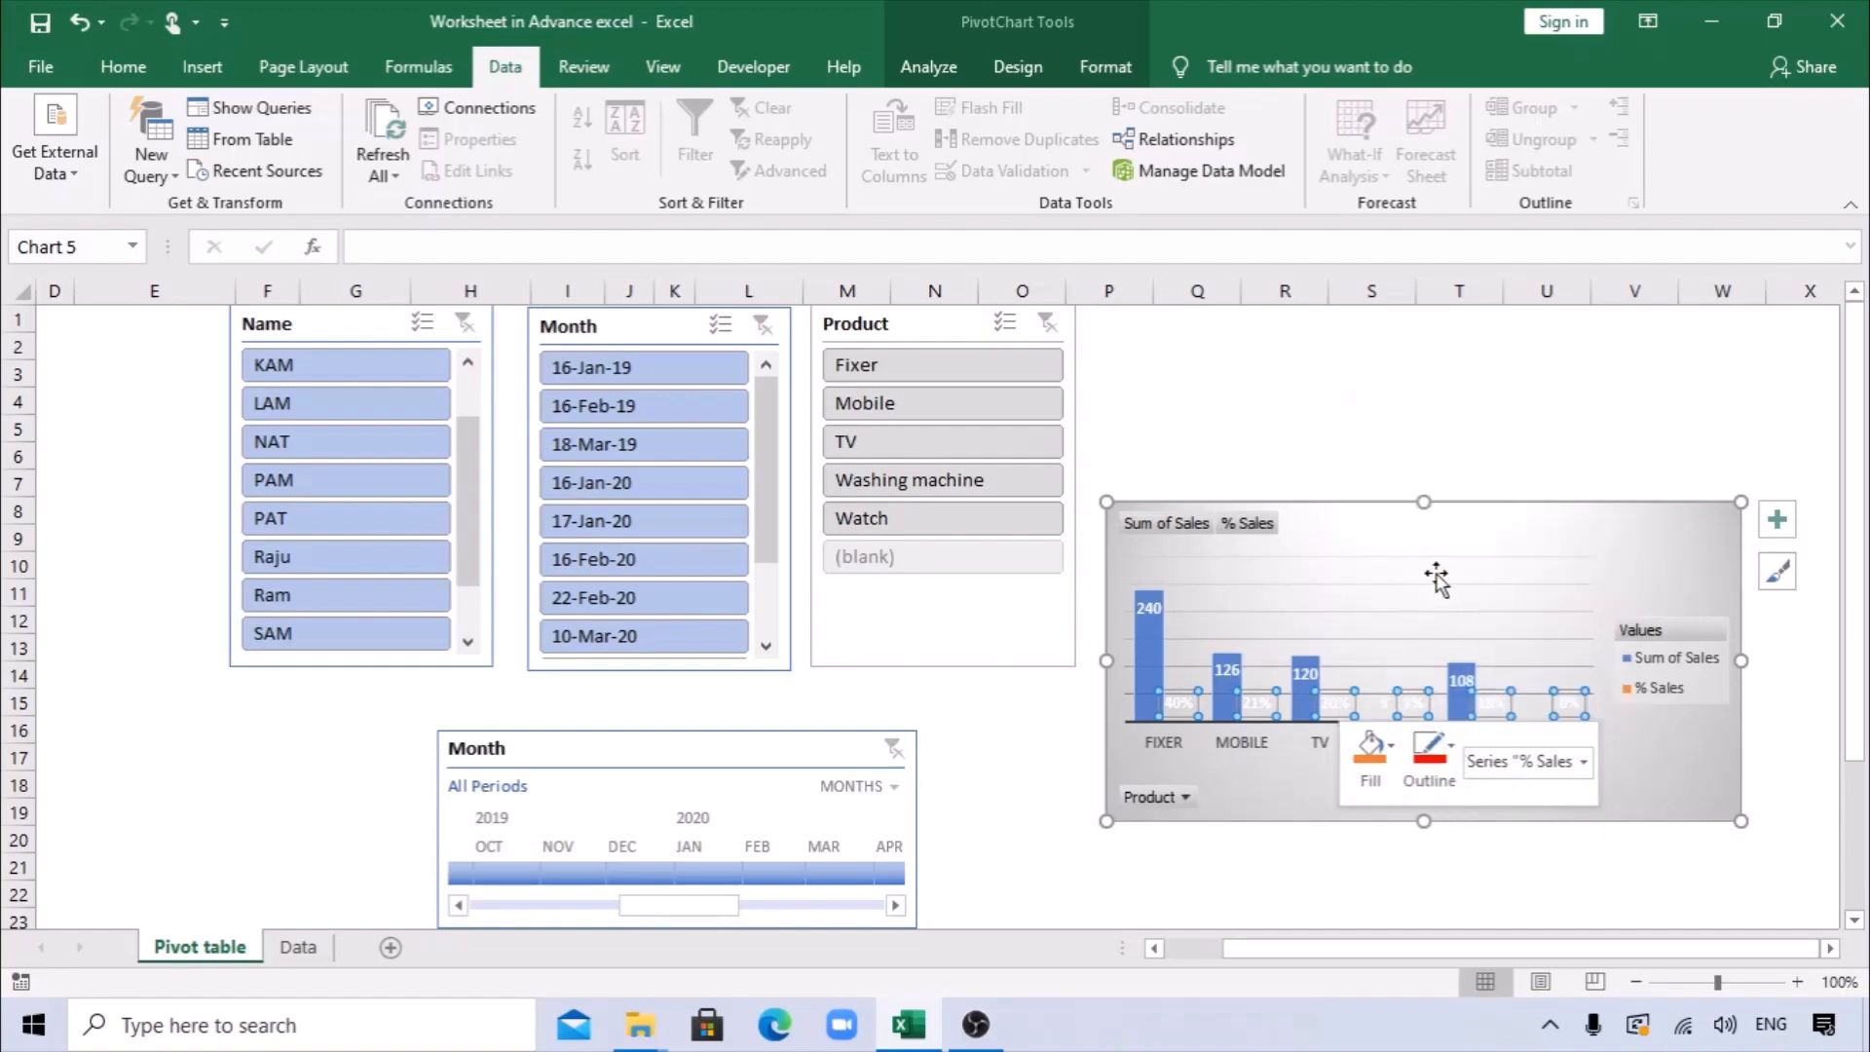
{"action": "key", "text": "ctrl+z"}
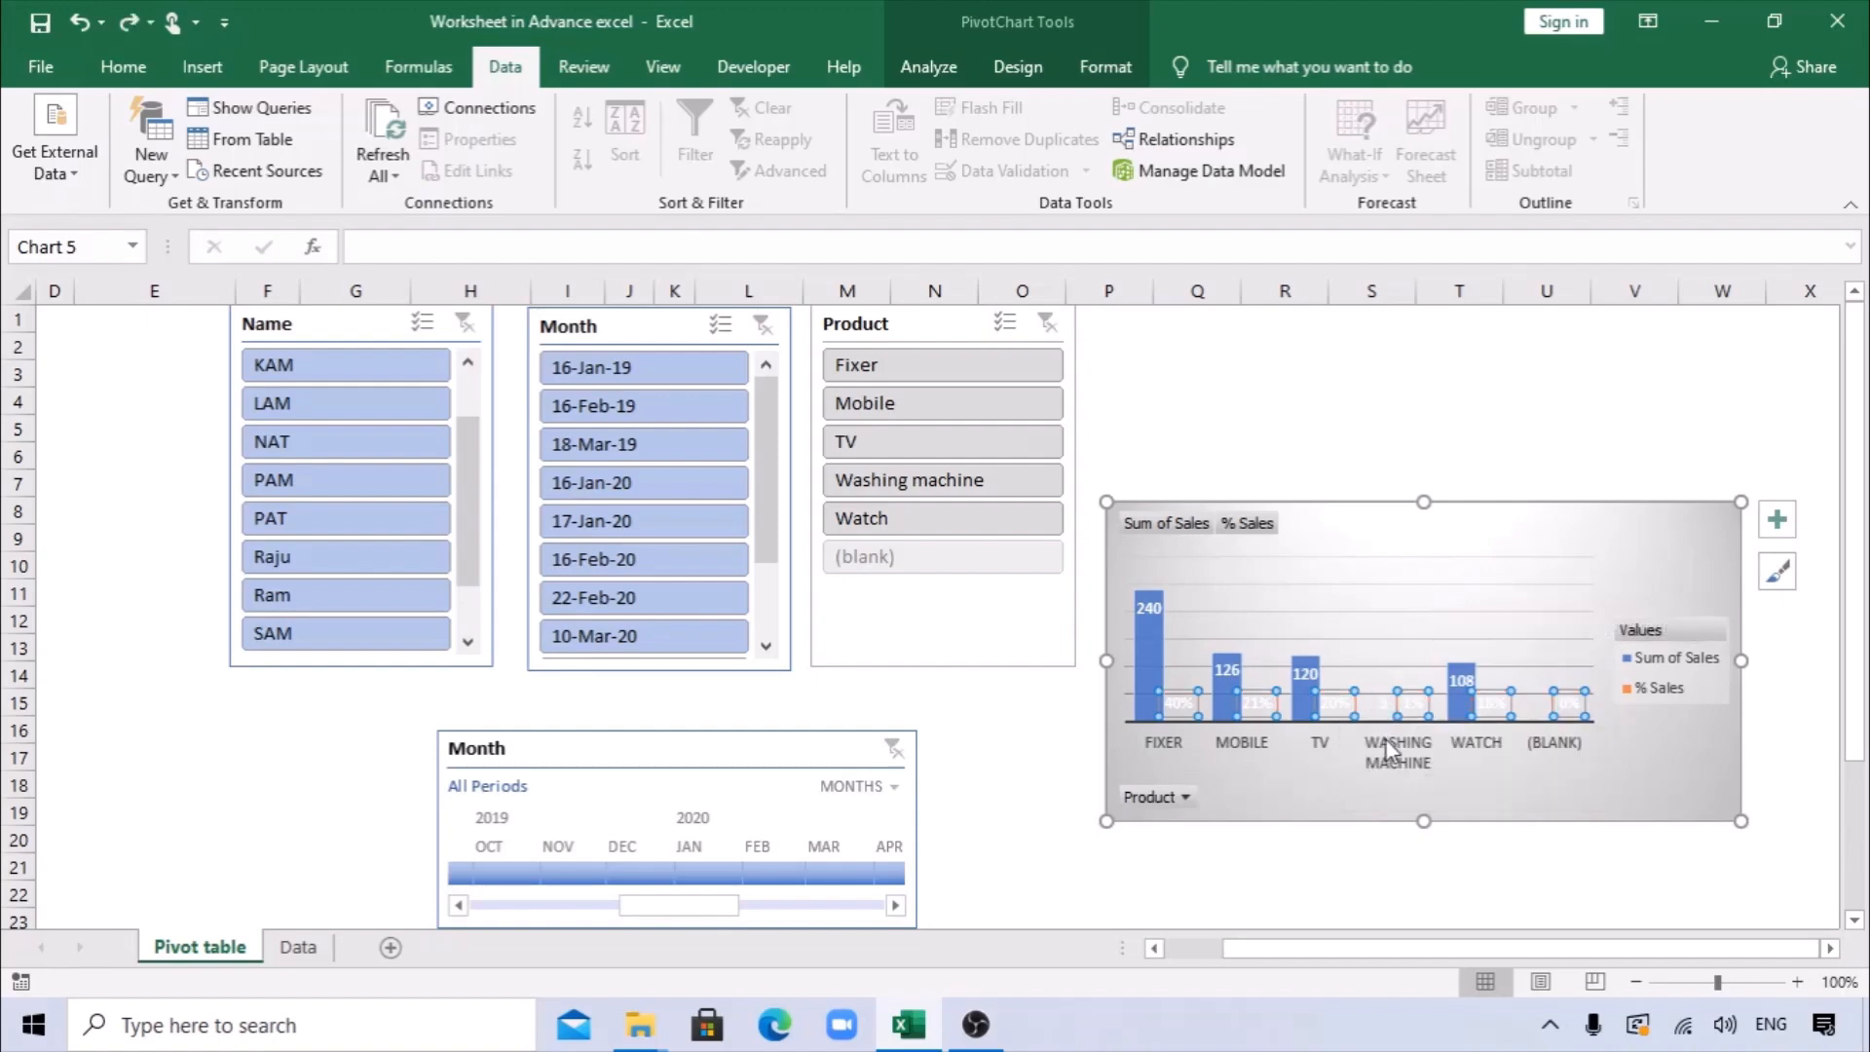
Fill the chart's % Sales data labels with red, change the fill to the standard orange, and deselect the chart.
{"action": "right_click", "coordinate": [1332, 714]}
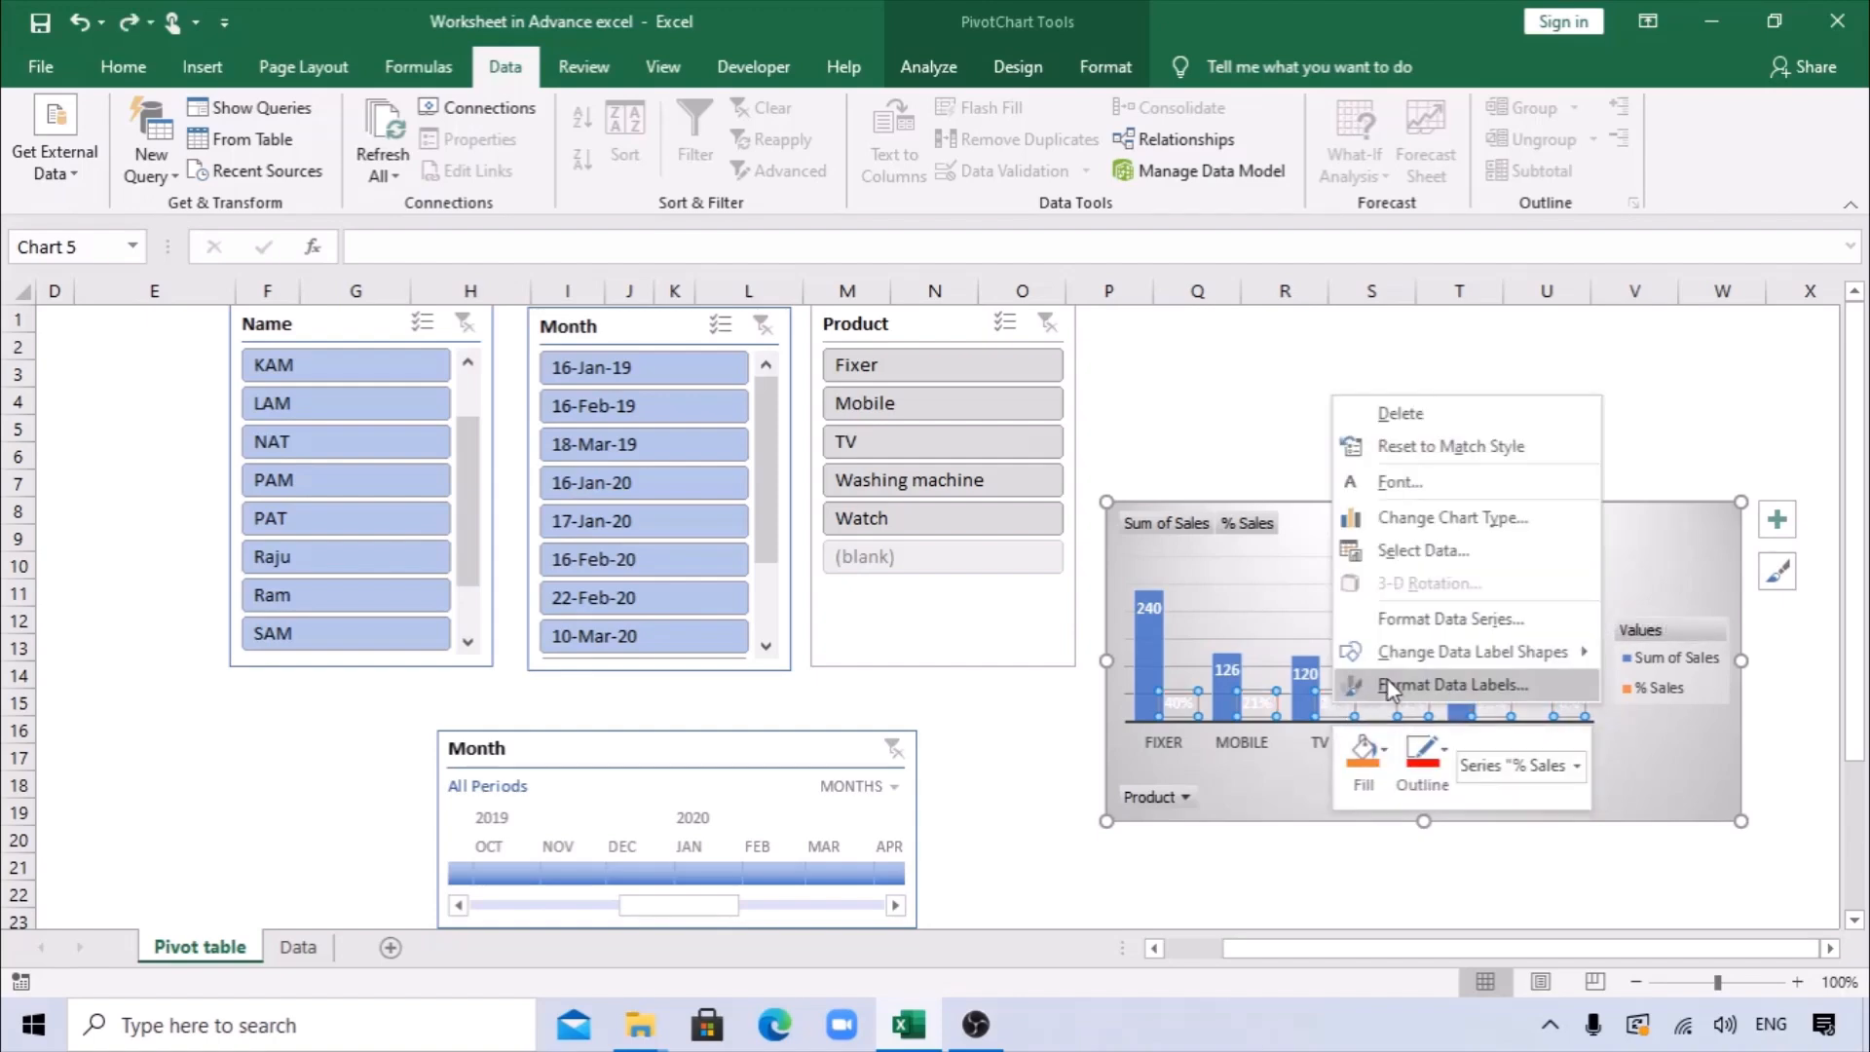
{"action": "left_click", "coordinate": [1364, 765]}
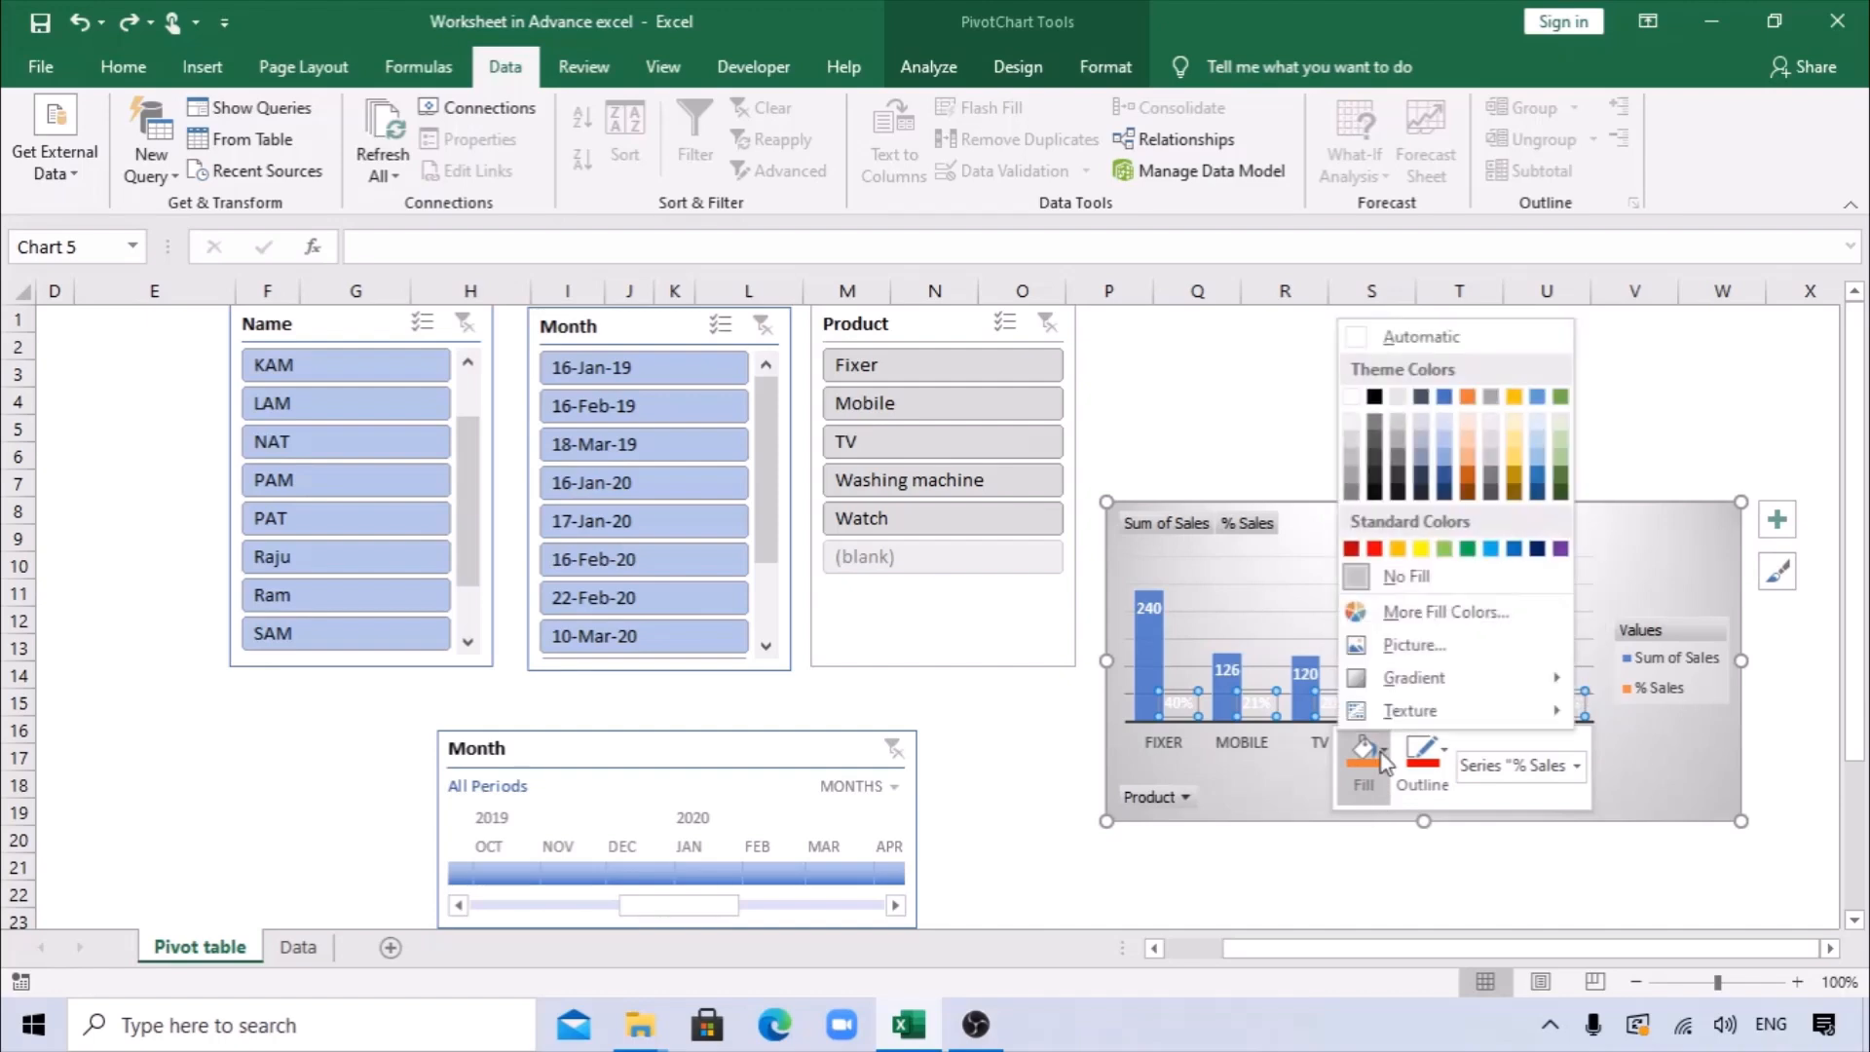
{"action": "left_click", "coordinate": [1374, 549]}
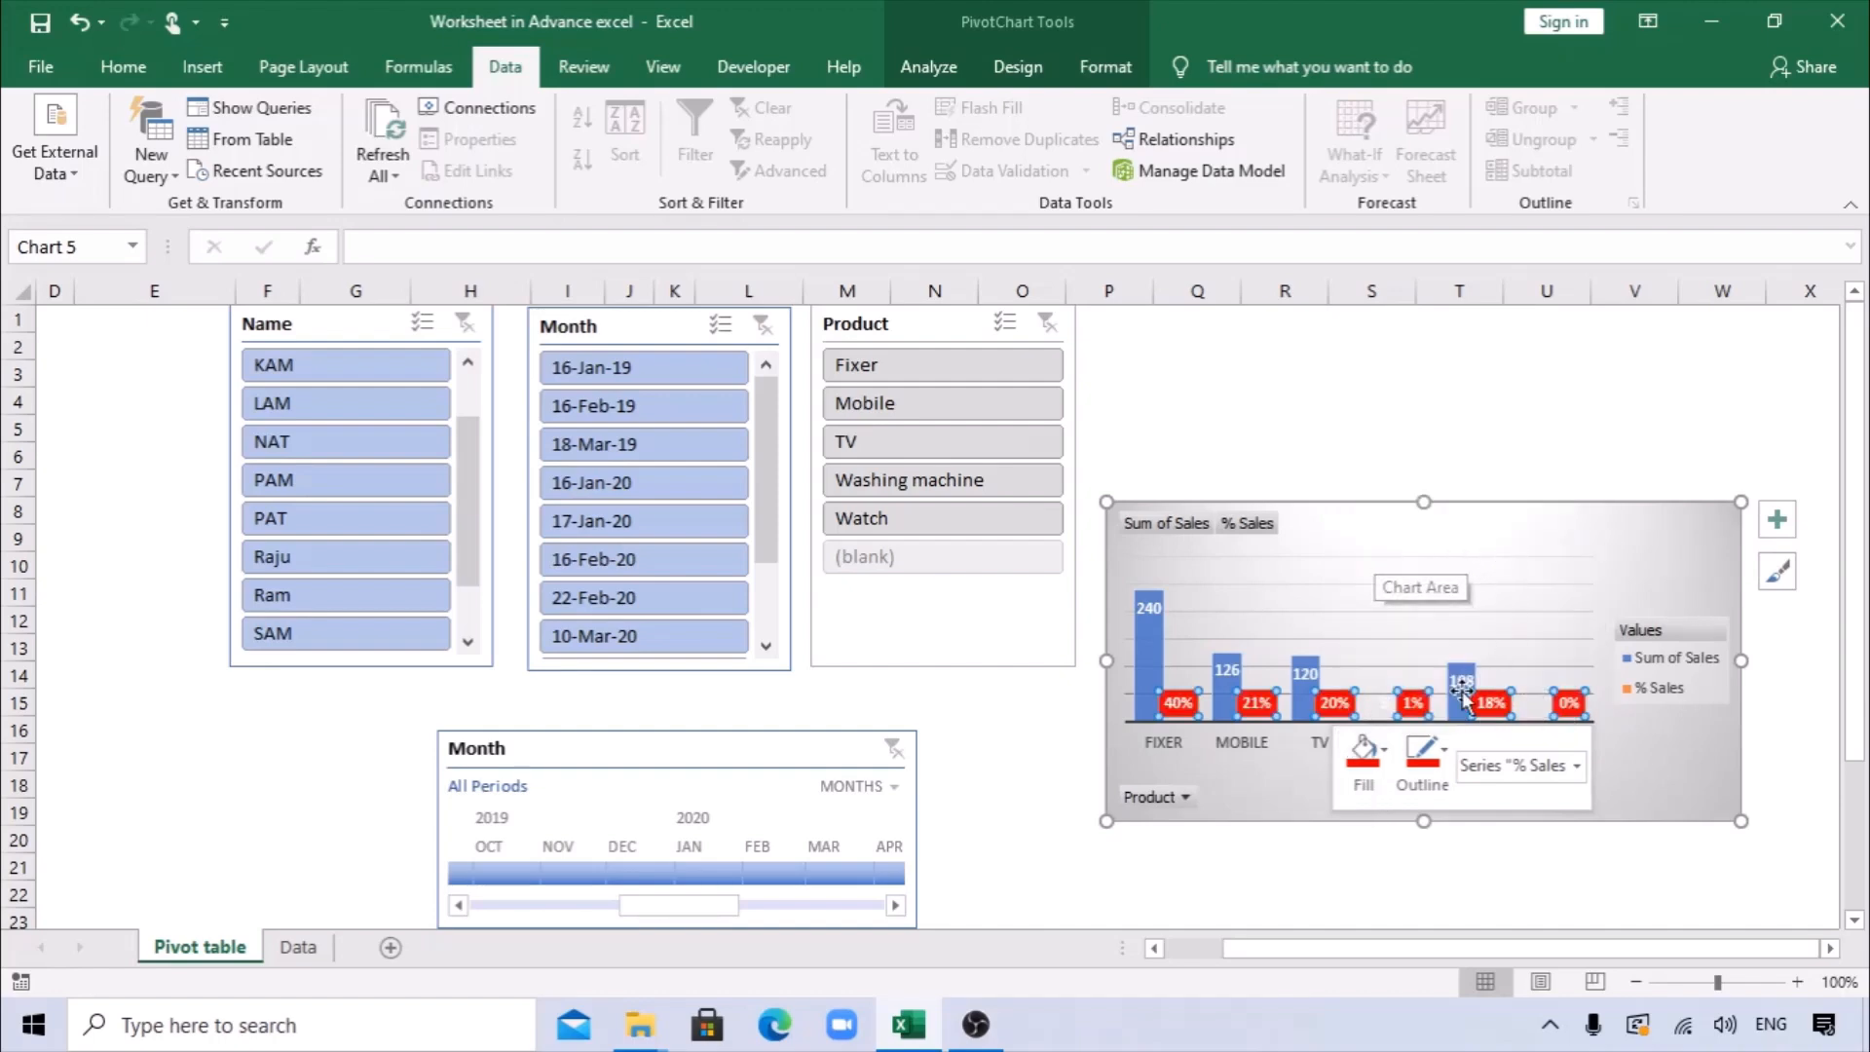
{"action": "left_click", "coordinate": [1364, 774]}
{"action": "left_click", "coordinate": [1410, 549]}
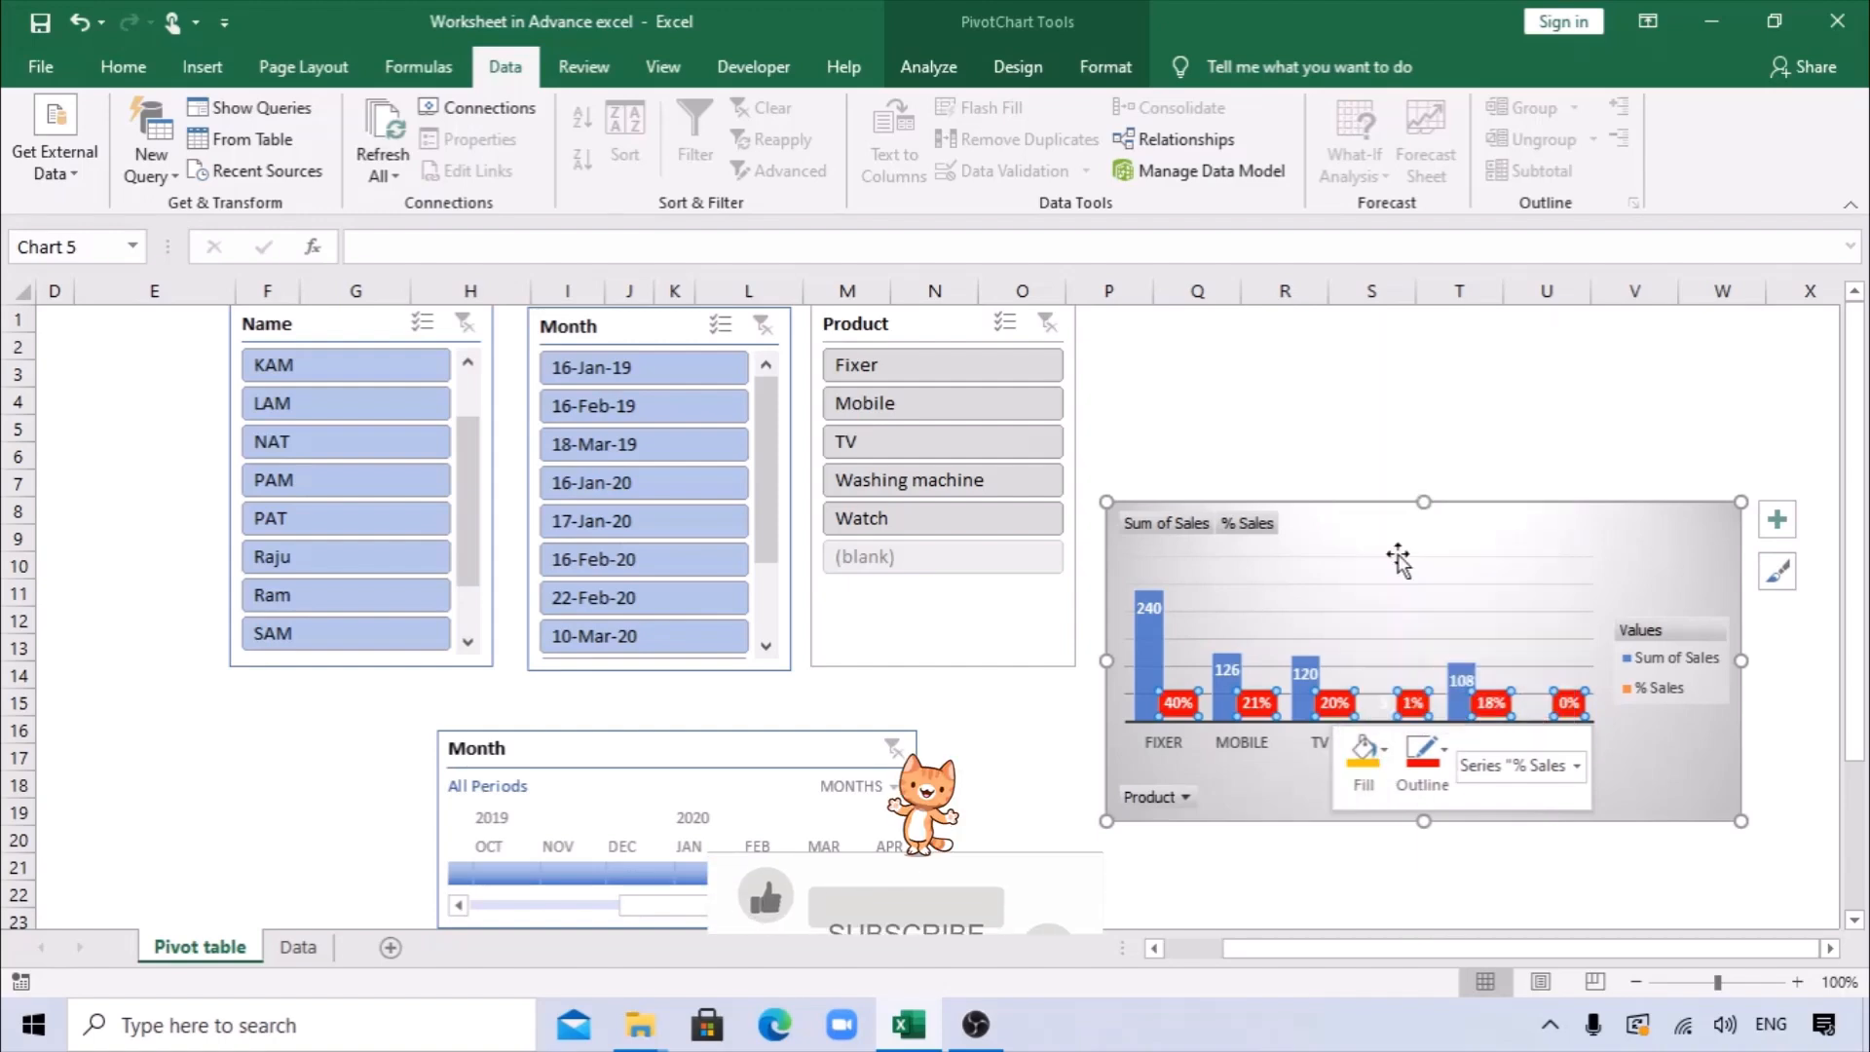
{"action": "left_click", "coordinate": [1407, 438]}
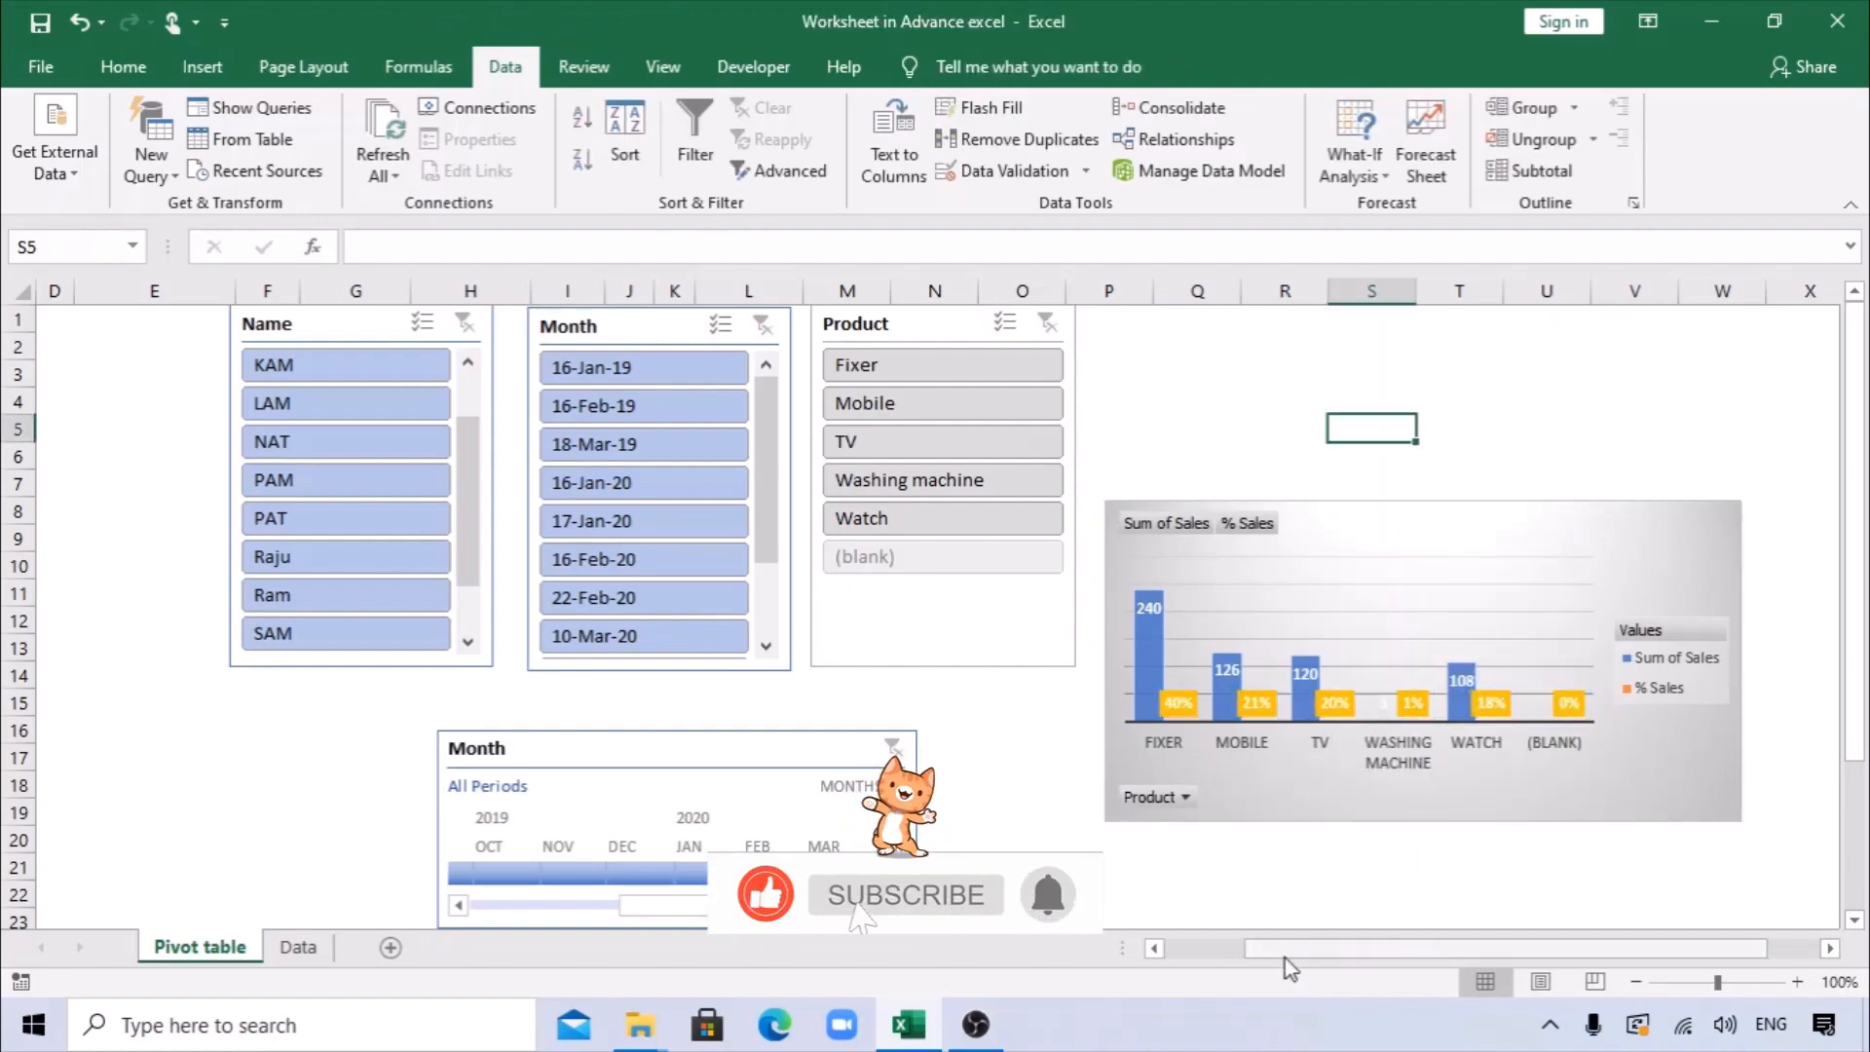
Review the refreshed pivot tables and the source rows on the Data sheet, and return to the Pivot table sheet.
{"action": "left_click_drag", "start_coordinate": [1284, 959], "coordinate": [1196, 956]}
{"action": "left_click", "coordinate": [407, 594]}
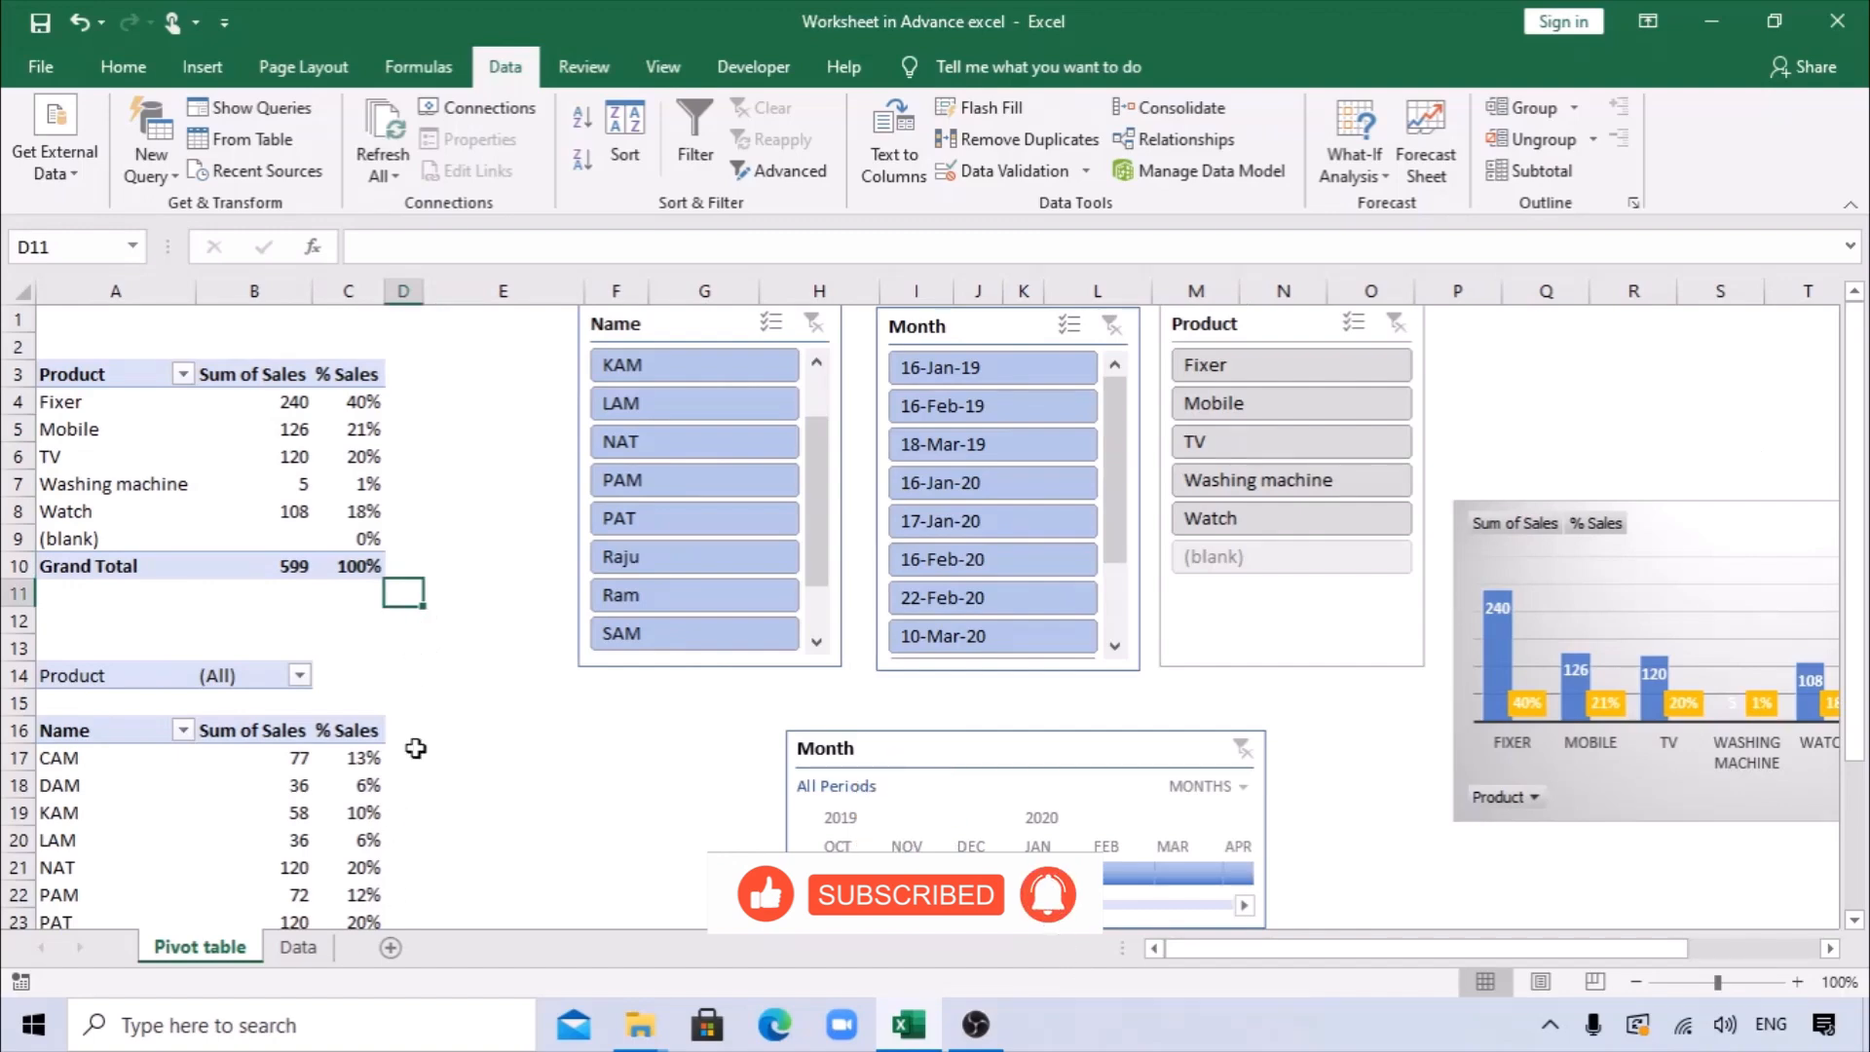
{"action": "left_click", "coordinate": [320, 948]}
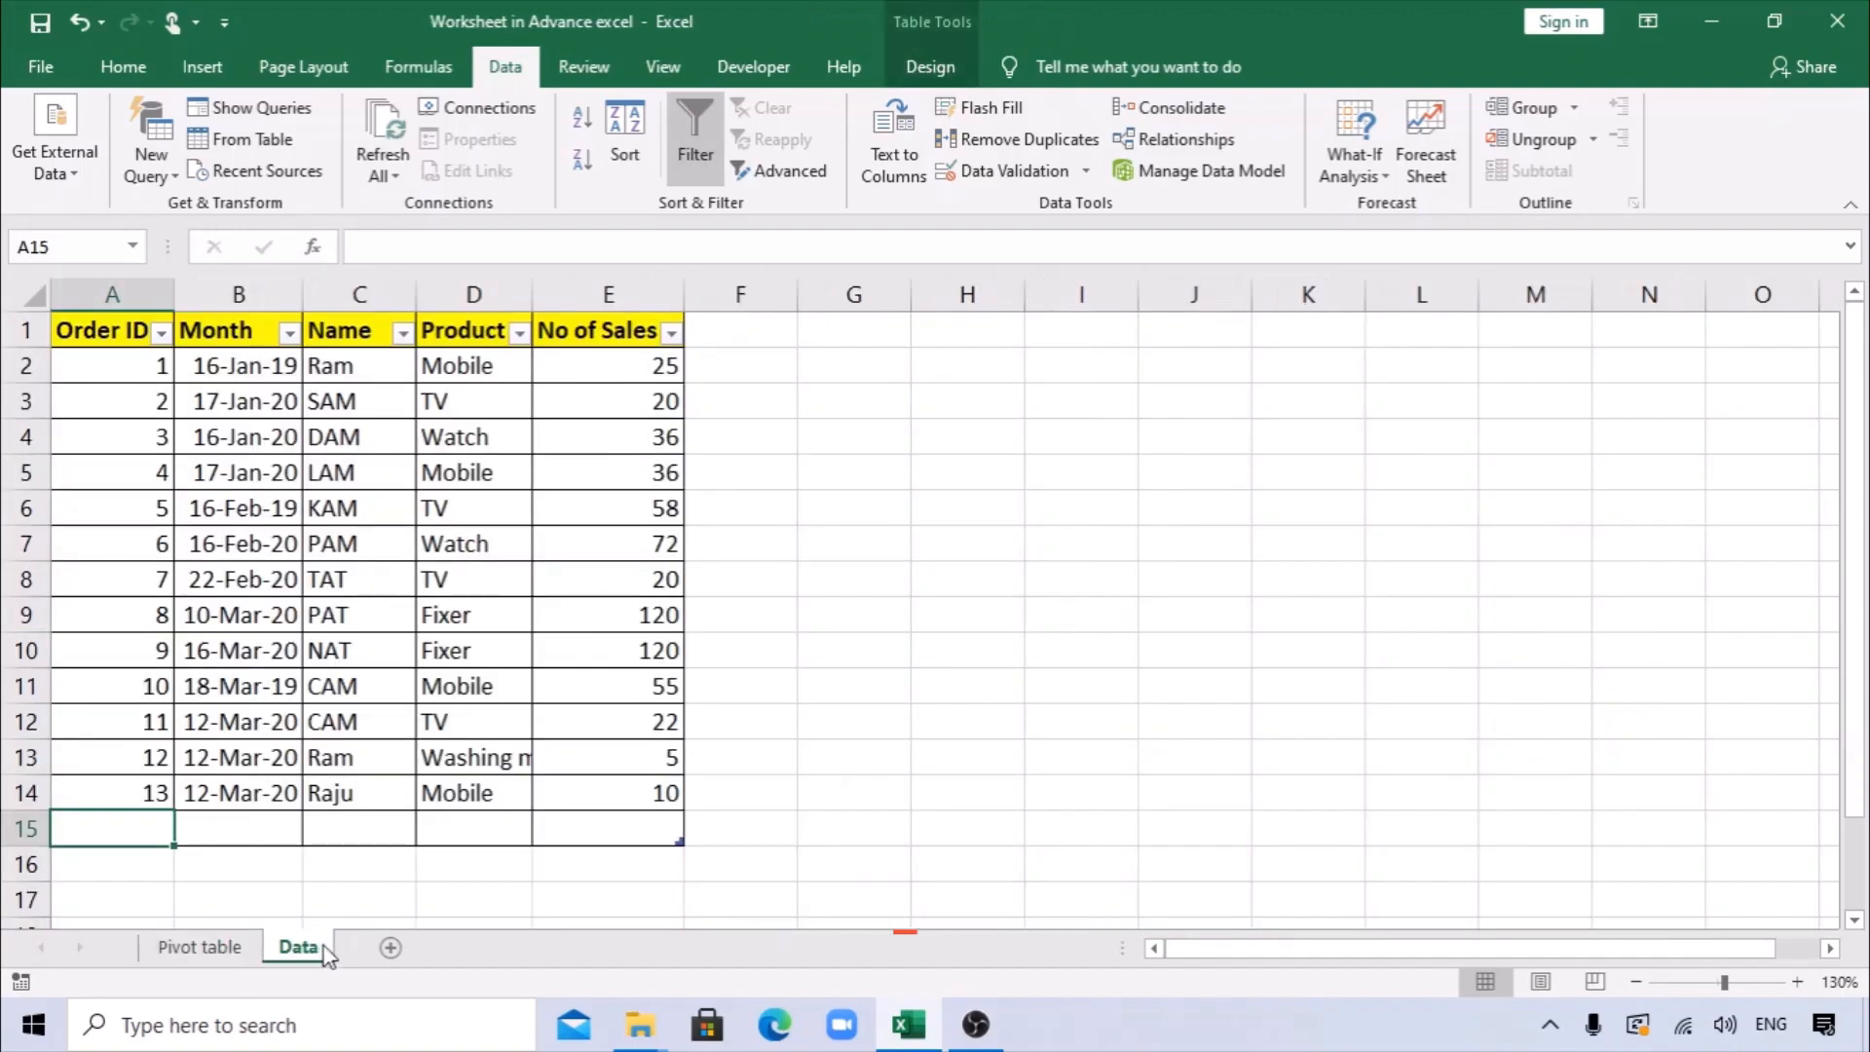
{"action": "left_click", "coordinate": [199, 946]}
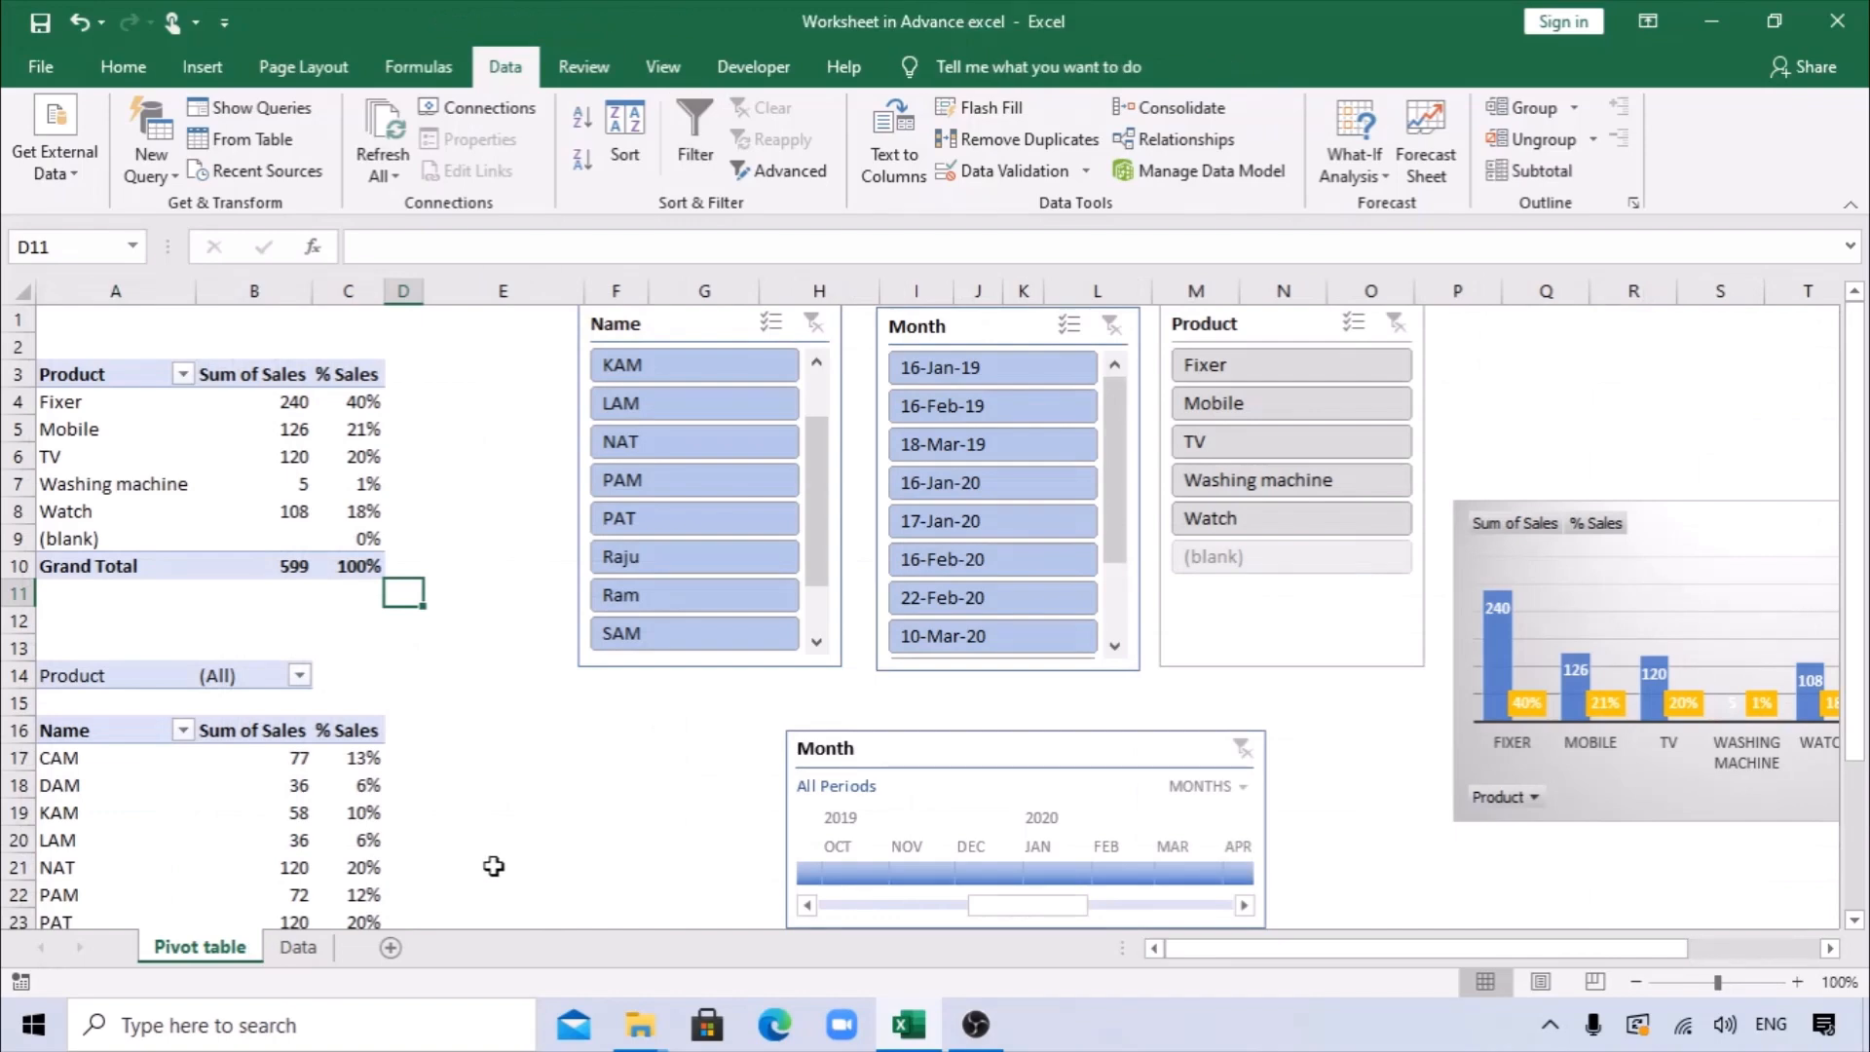